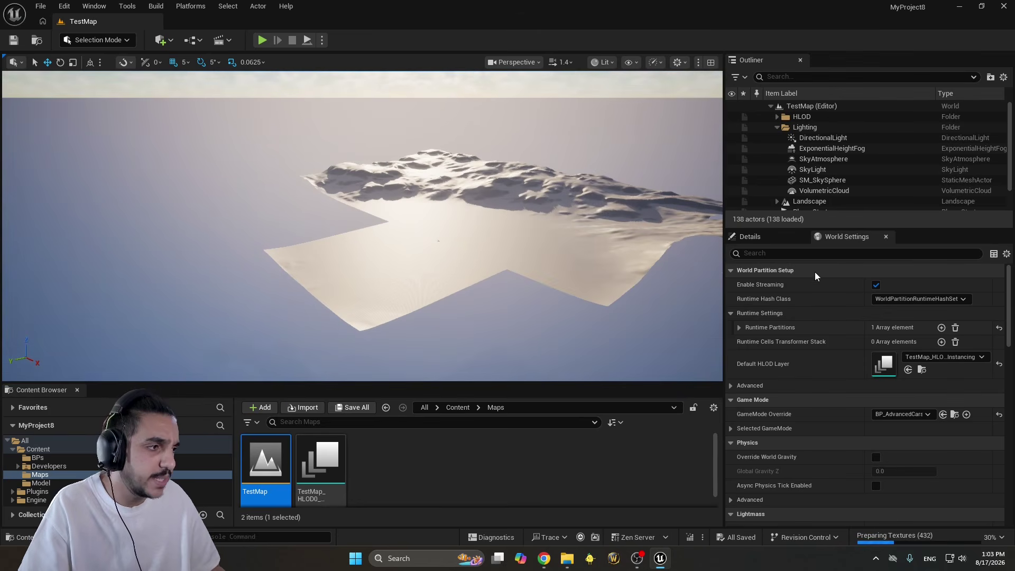
# Reset the GameMode Override in the World Settings to its default of None and save TestMap
pyautogui.click(999, 415)
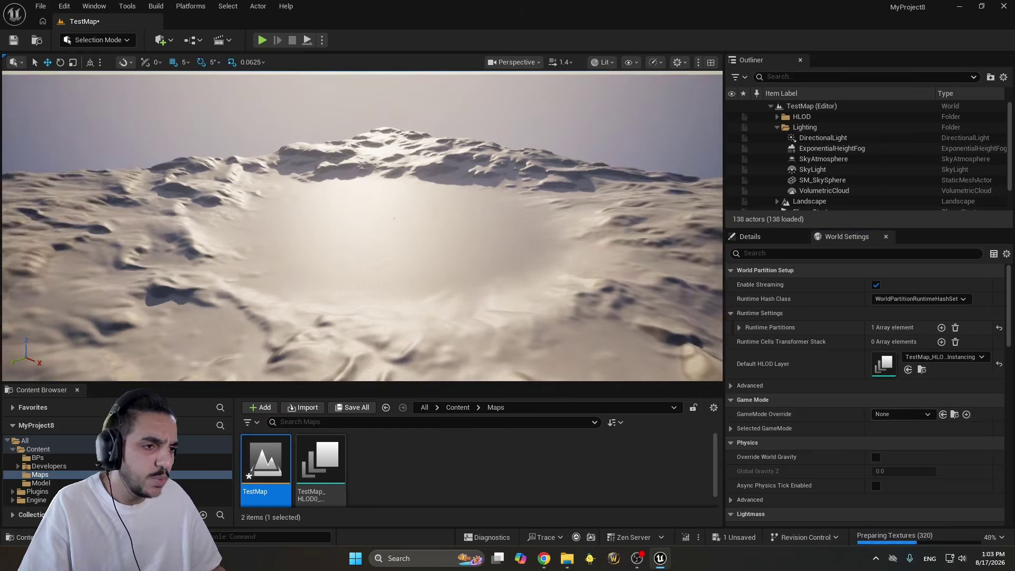
pyautogui.scroll(2, 361, 227)
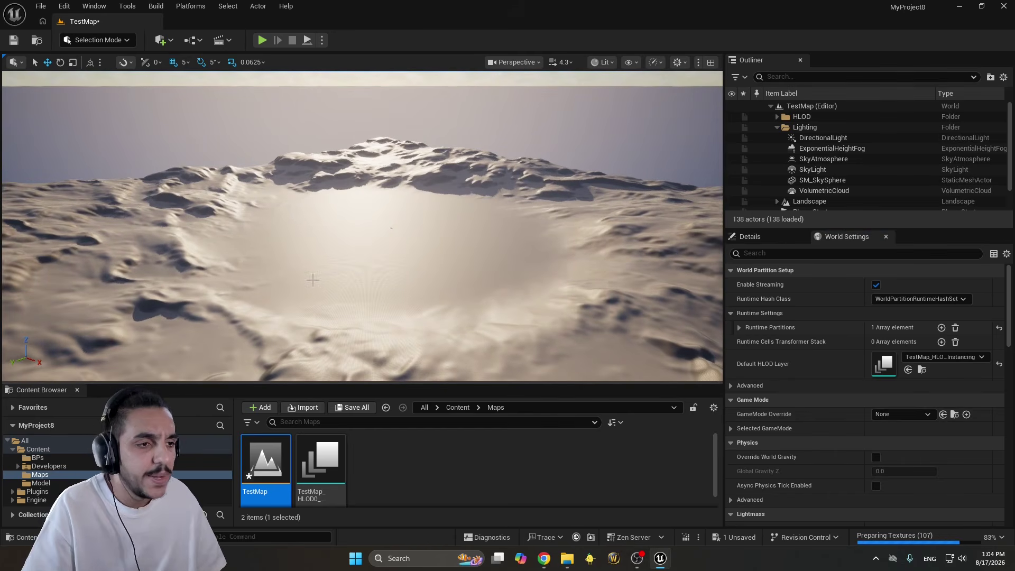
pyautogui.moveTo(313, 279); pyautogui.dragTo(302, 278, button='right')
pyautogui.scroll(5, 325, 251)
pyautogui.press('w')
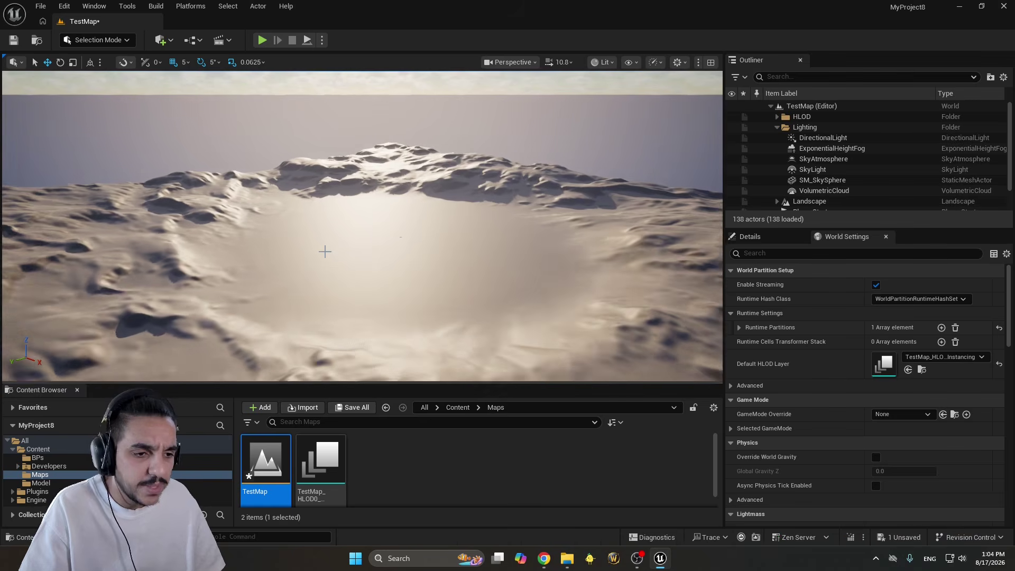
pyautogui.moveTo(325, 252); pyautogui.dragTo(325, 251, button='right')
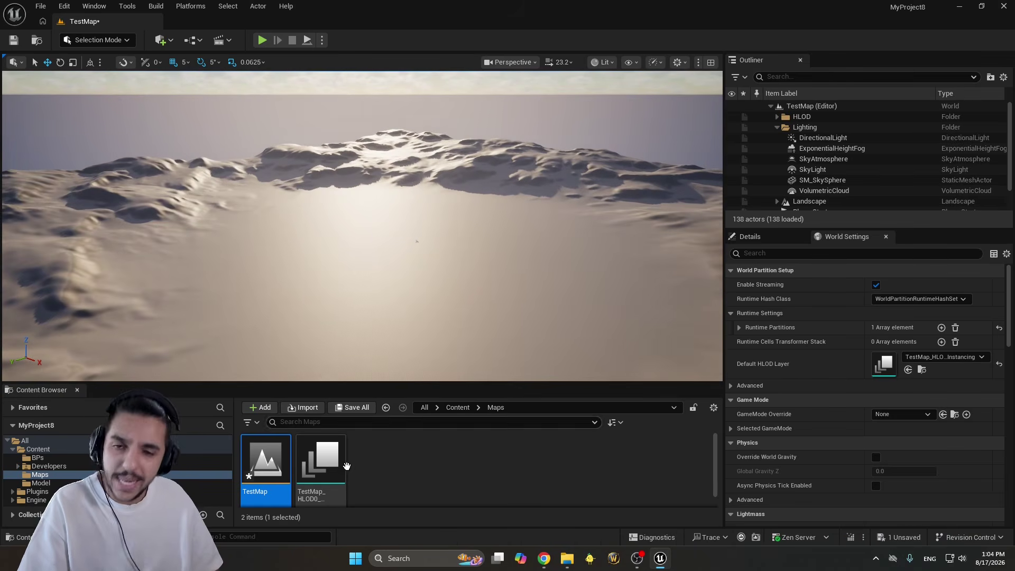
pyautogui.hotkey('ctrl', 's')
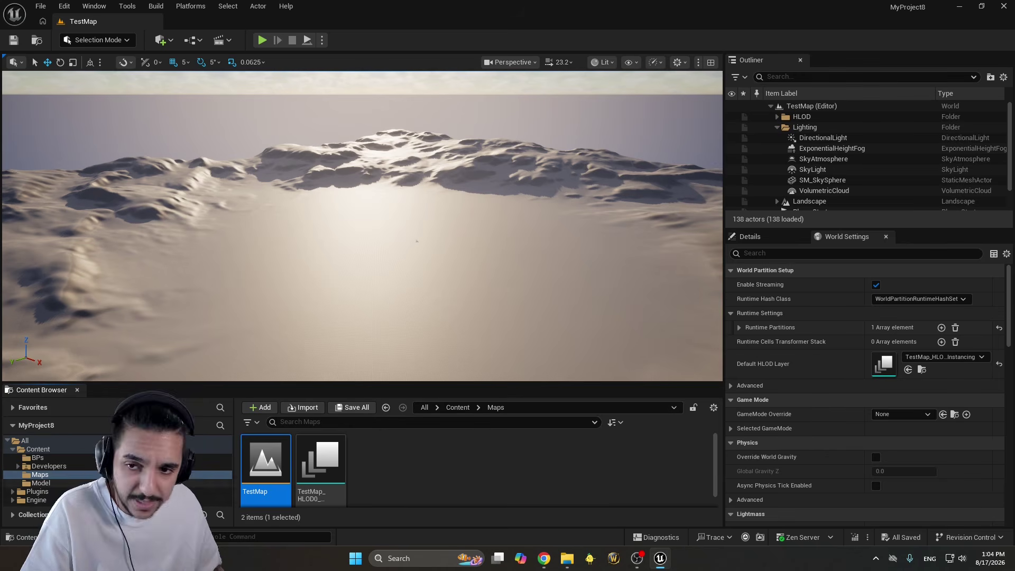
# Enlarge the Content Browser and check the Engine Content and Plugin Content options in its view settings
pyautogui.moveTo(51, 383); pyautogui.dragTo(50, 330)
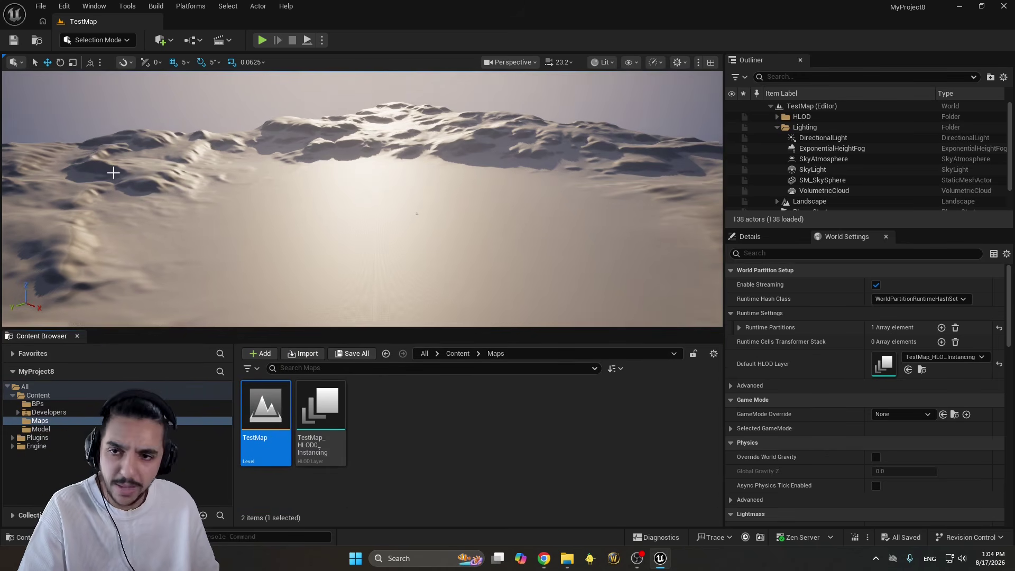
pyautogui.click(93, 6)
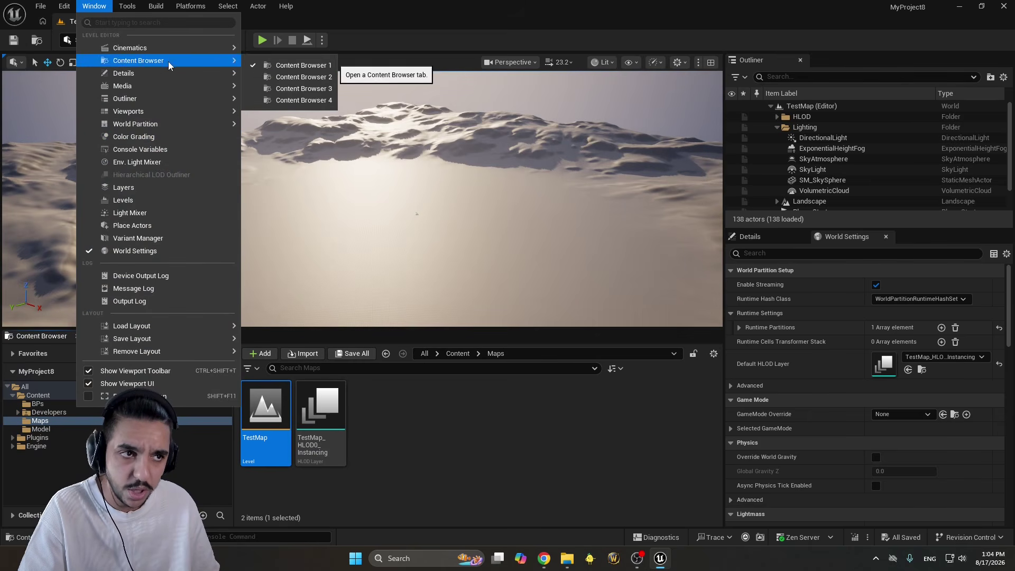
pyautogui.moveTo(119, 48)
pyautogui.click(81, 10)
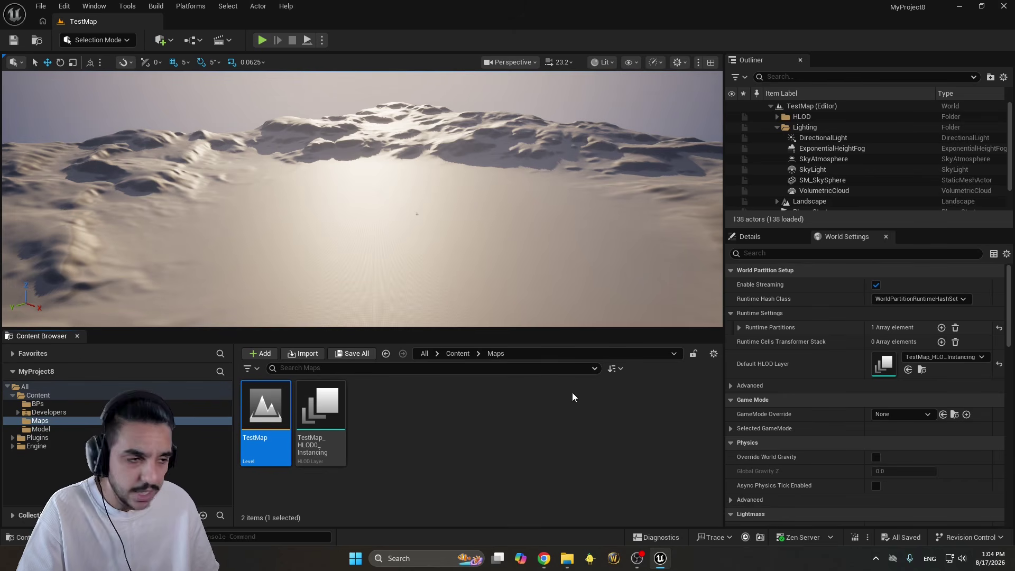
pyautogui.click(714, 353)
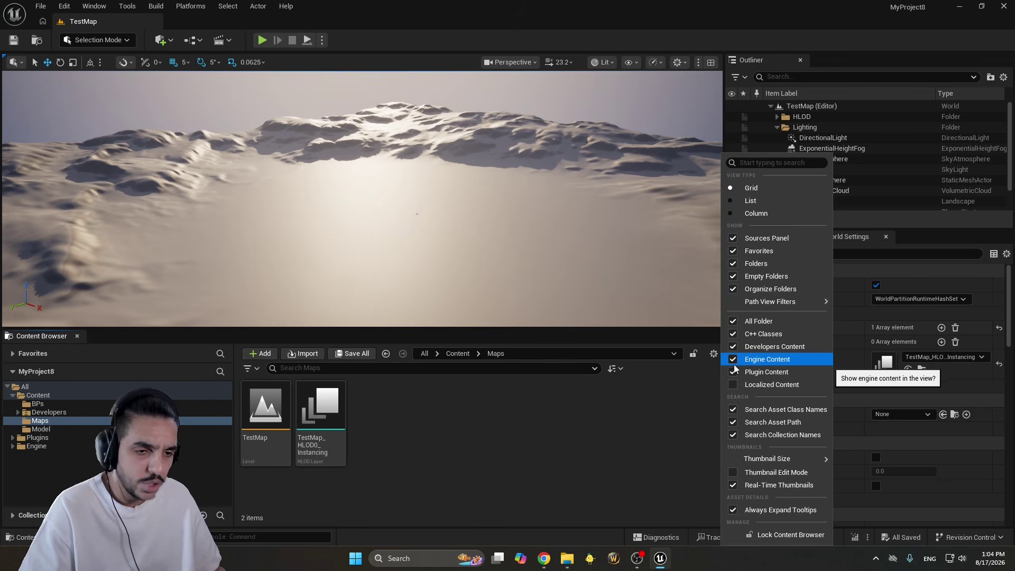
pyautogui.click(441, 455)
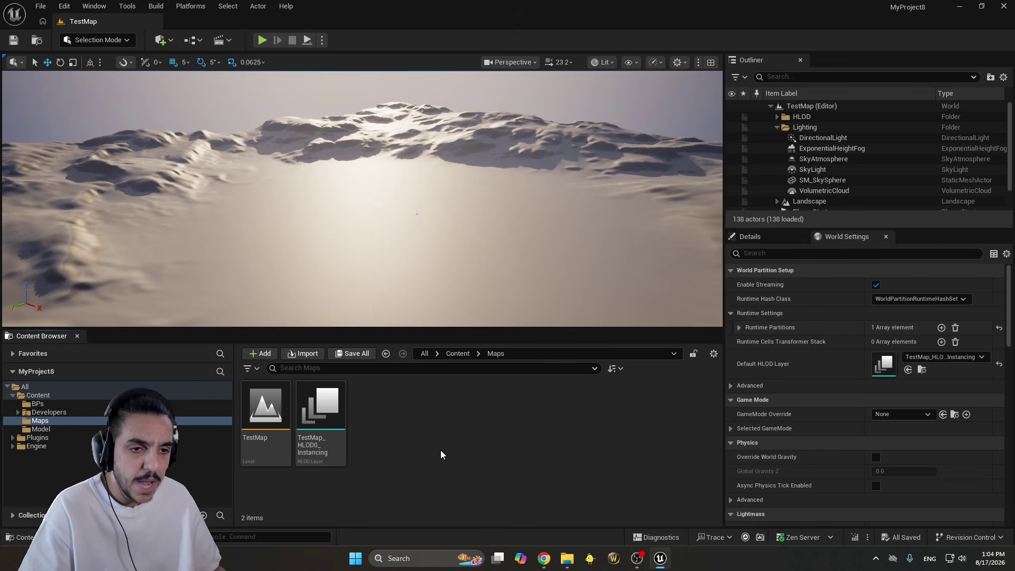
# Compare the contents of the Engine's Plugins folder with those of the project's own Plugins folder
pyautogui.click(38, 447)
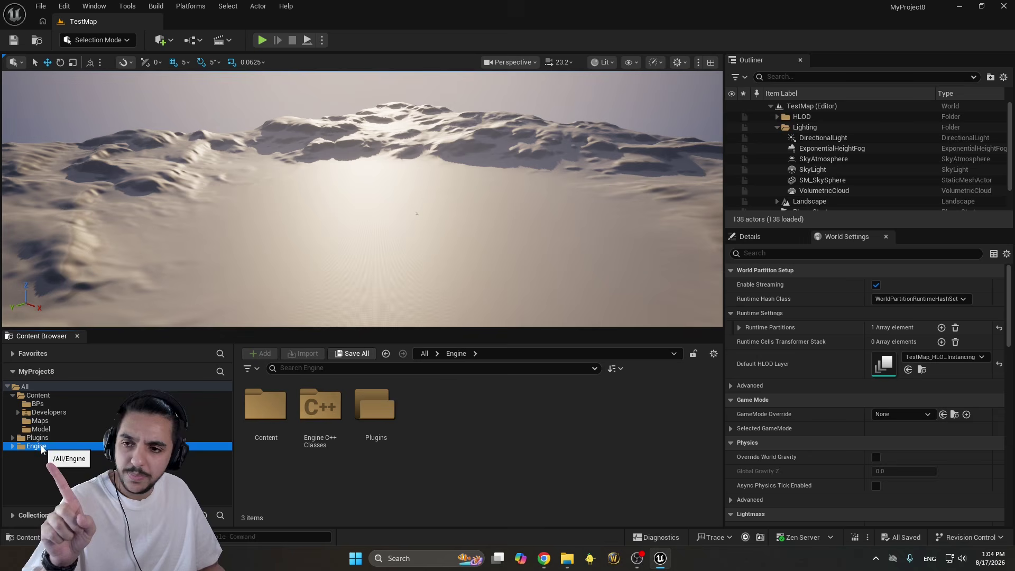
pyautogui.doubleClick(384, 417)
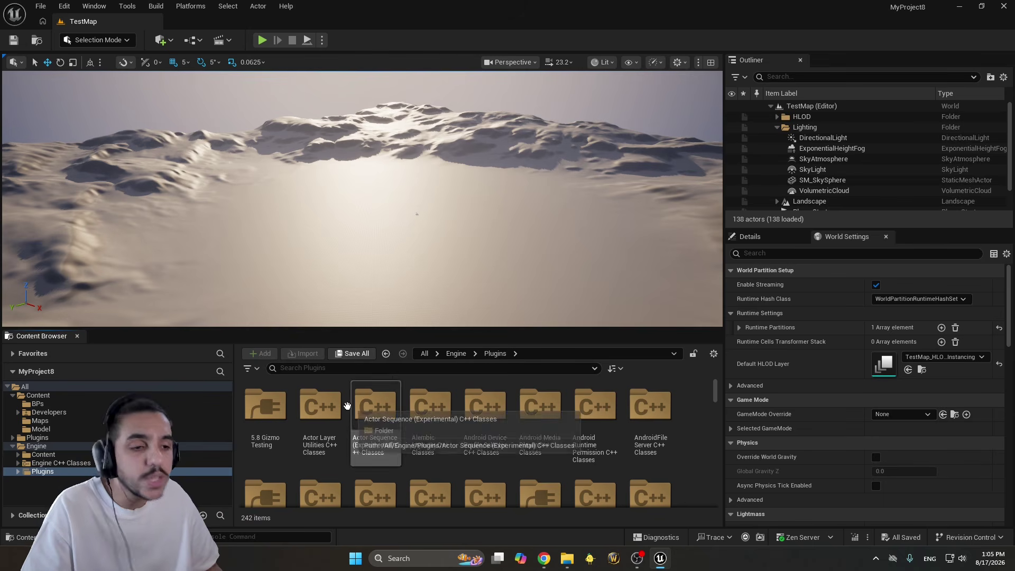
pyautogui.click(58, 439)
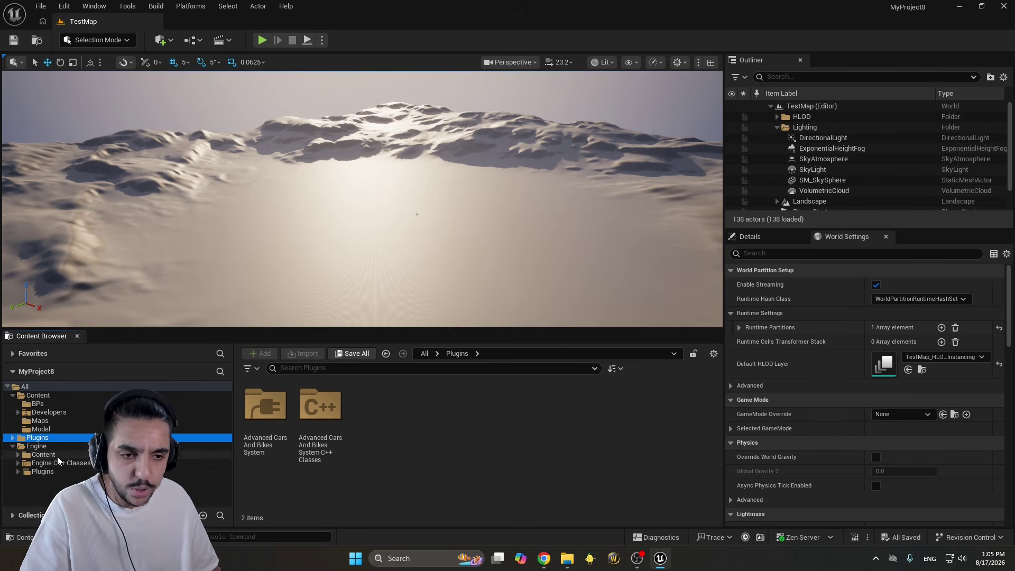
pyautogui.click(35, 447)
pyautogui.doubleClick(352, 443)
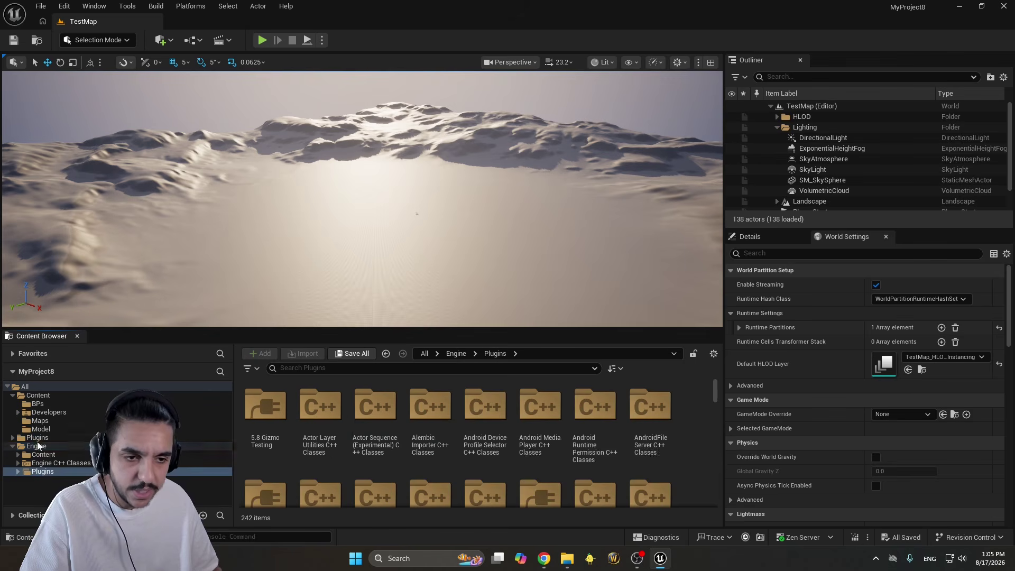
pyautogui.hotkey('alt', 'Left')
# Examine the Advanced Cars And Bikes System content folder and its C++ Classes folder in the project's Plugins
pyautogui.click(313, 400)
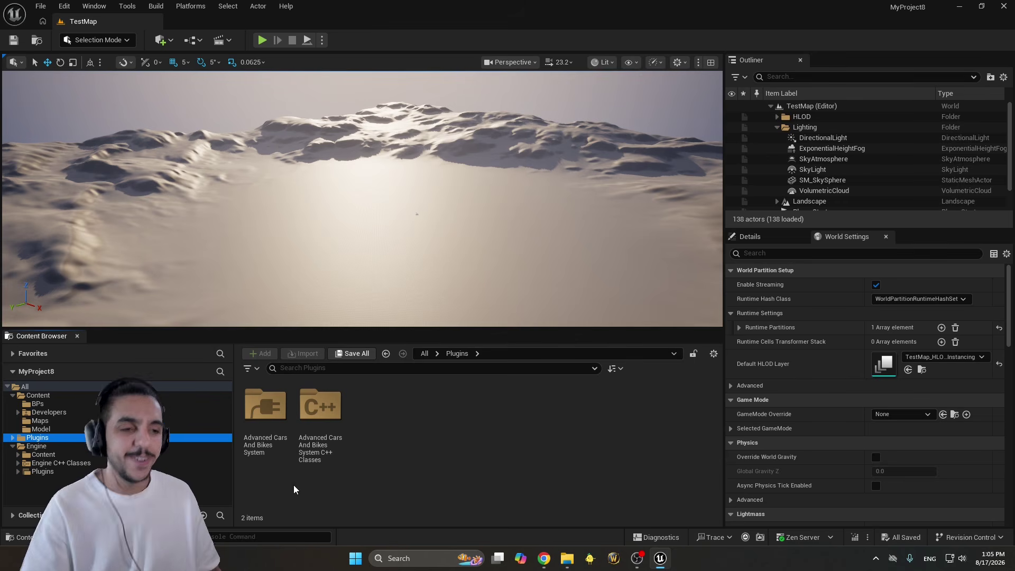
pyautogui.click(266, 406)
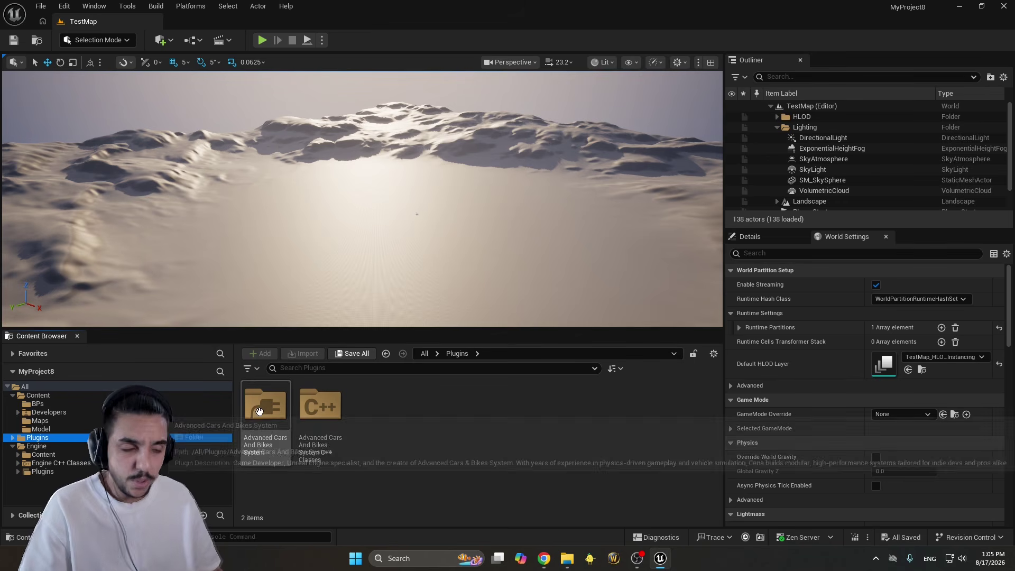
pyautogui.click(306, 409)
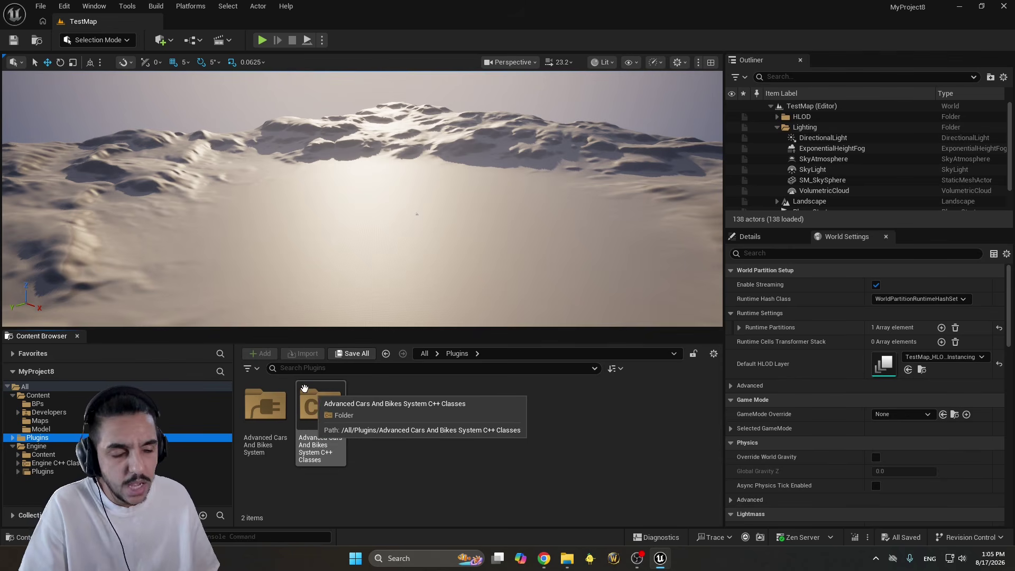
pyautogui.click(265, 404)
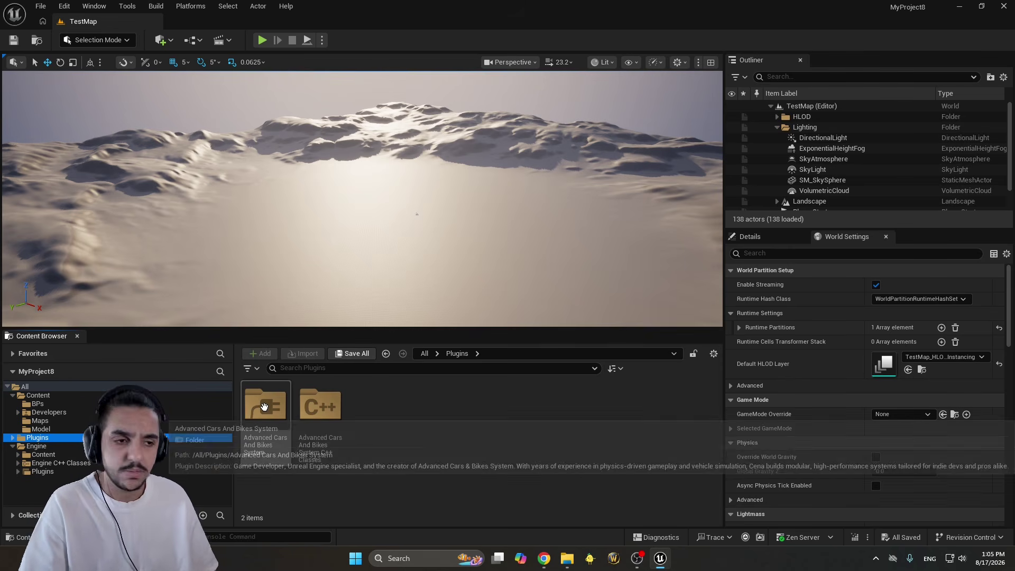
pyautogui.click(322, 399)
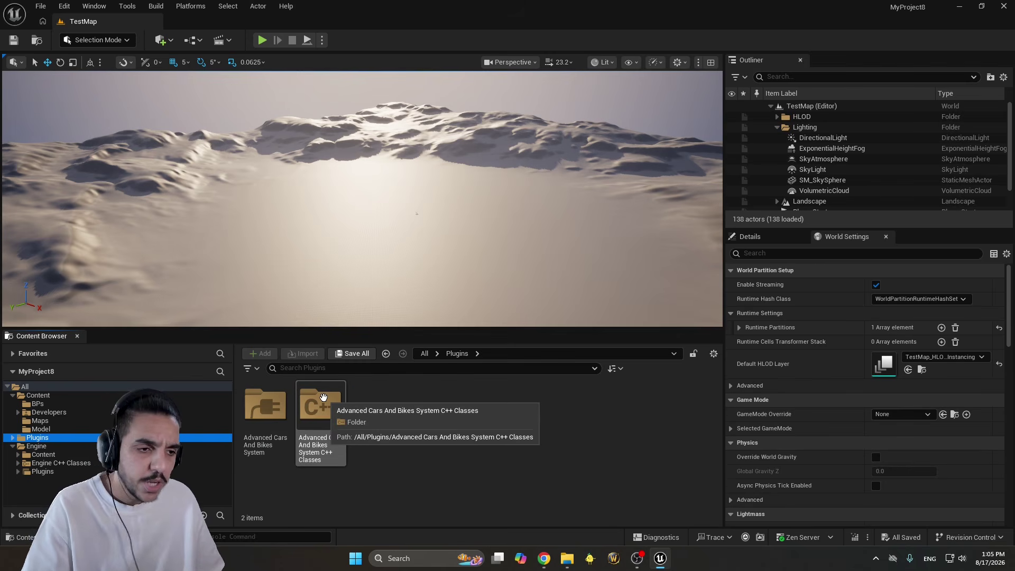
pyautogui.click(270, 392)
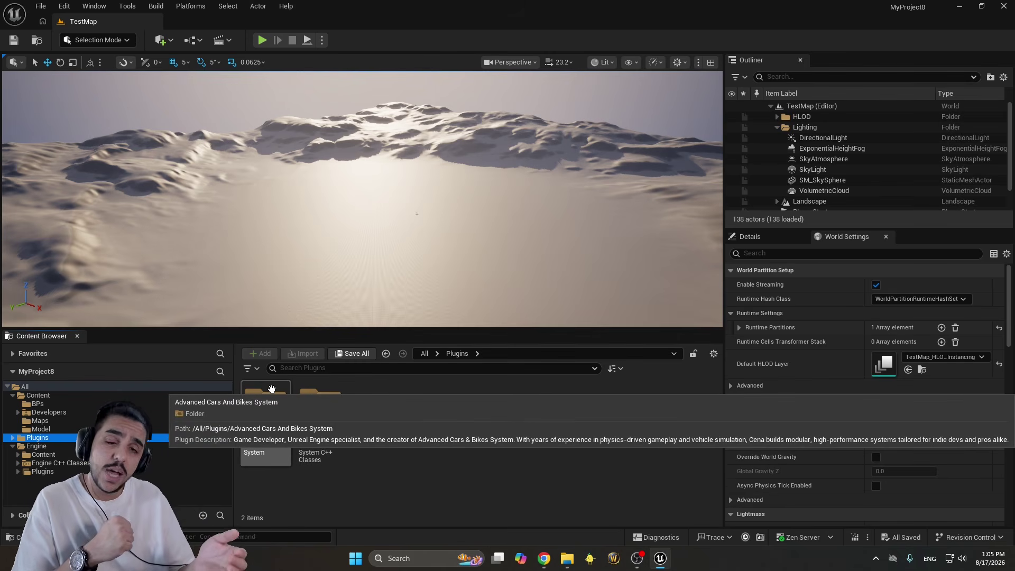
pyautogui.click(322, 418)
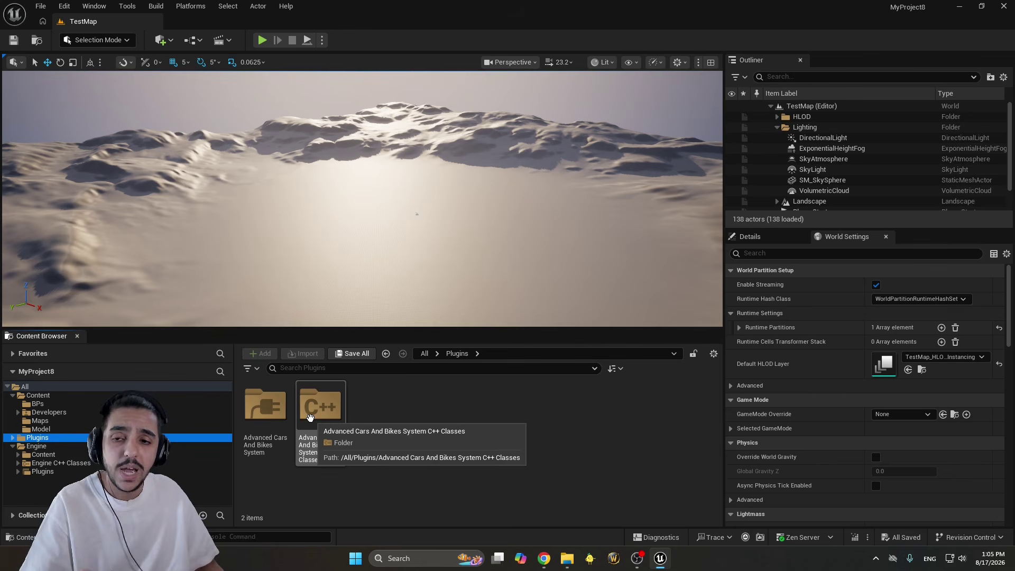
pyautogui.click(266, 403)
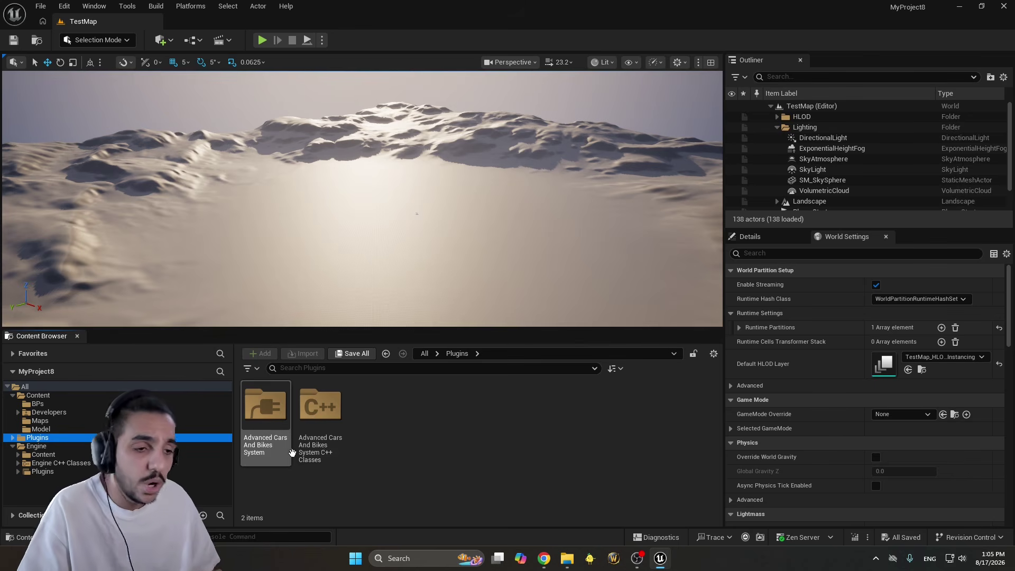
# Open the Advanced Cars And Bikes System folder and look through its FX, Sound, Maps and LevelPrototyping subfolders
pyautogui.doubleClick(265, 400)
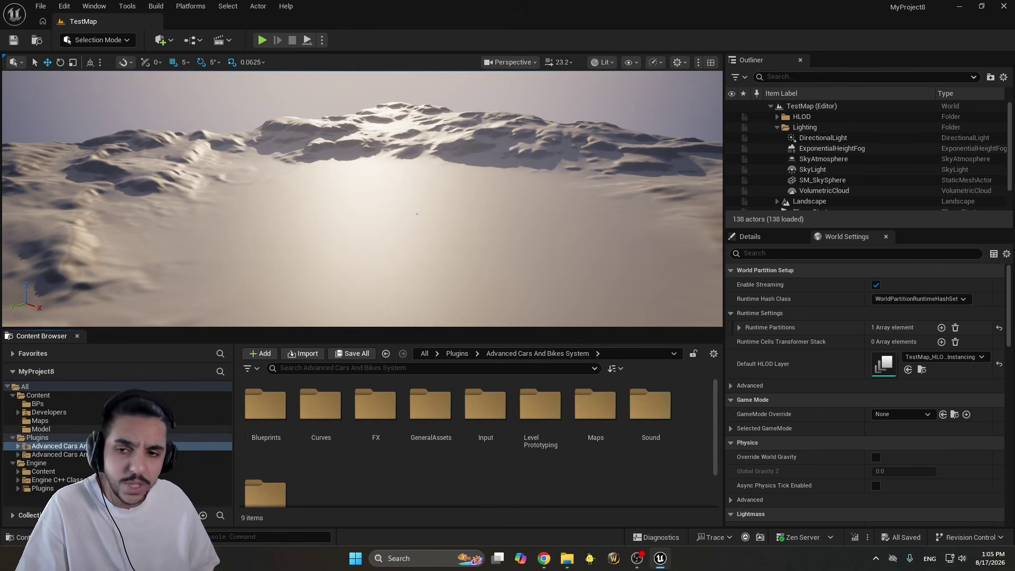
pyautogui.scroll(-1, 407, 462)
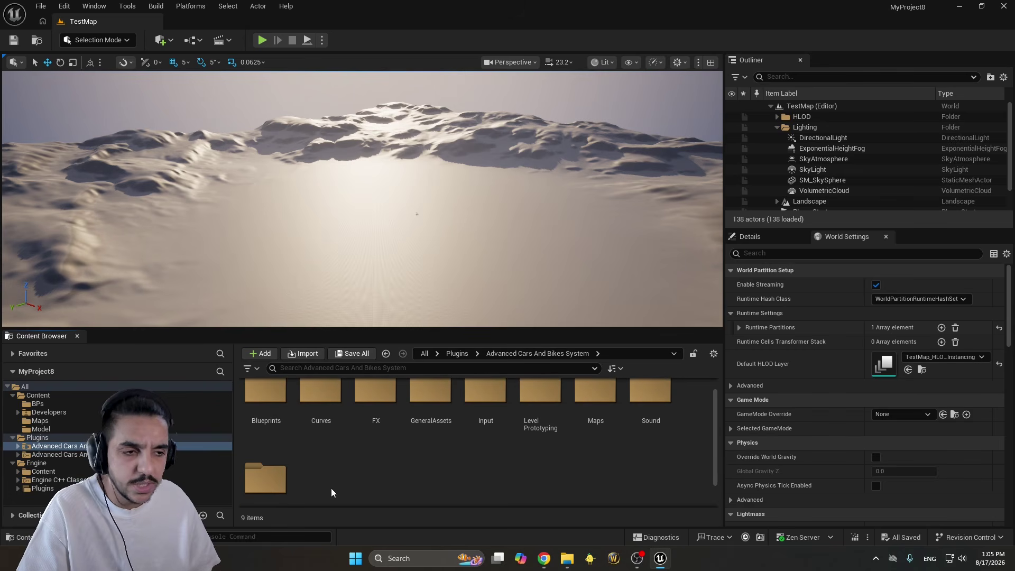
pyautogui.doubleClick(393, 435)
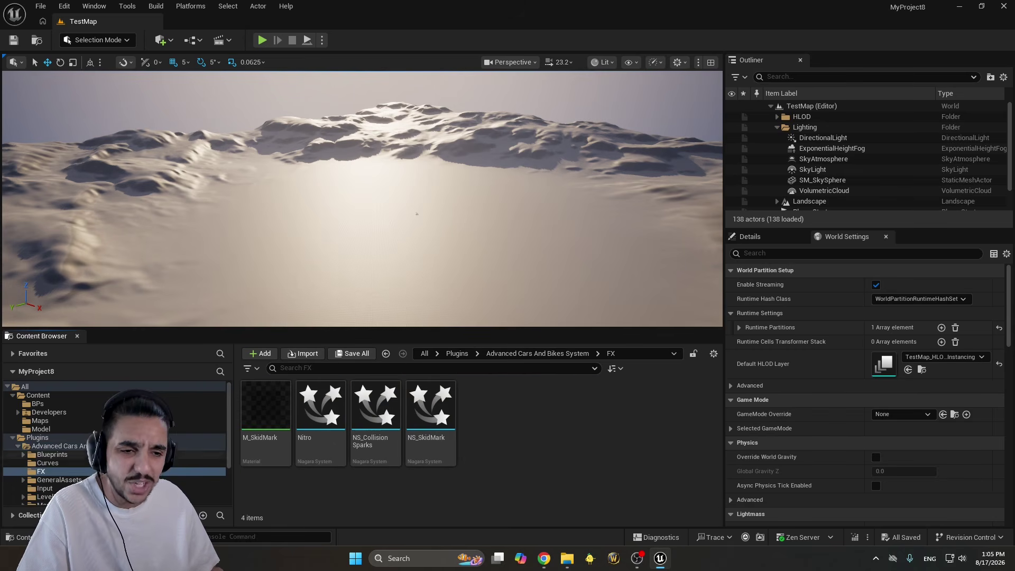
pyautogui.click(55, 446)
pyautogui.click(650, 418)
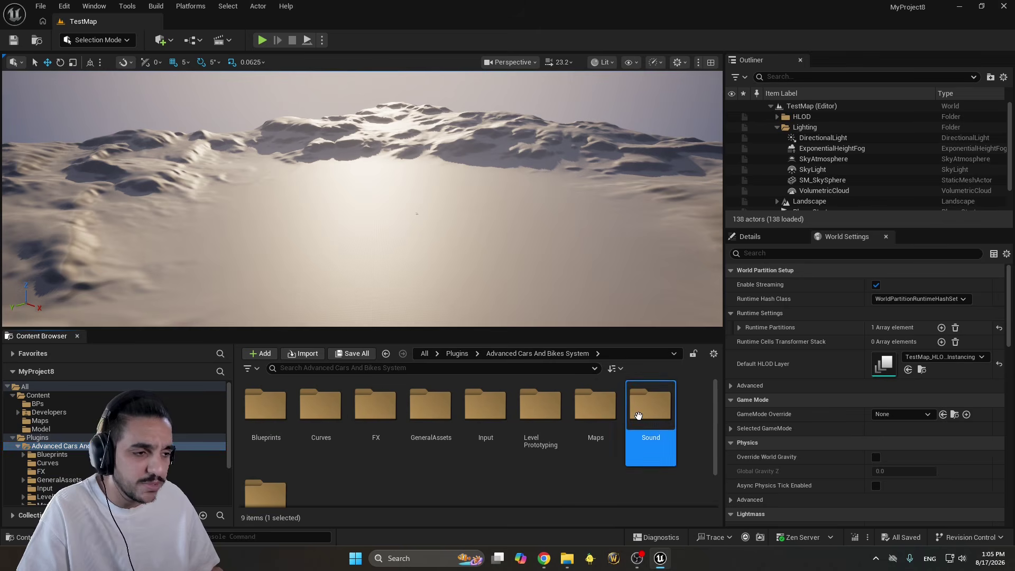
pyautogui.click(596, 437)
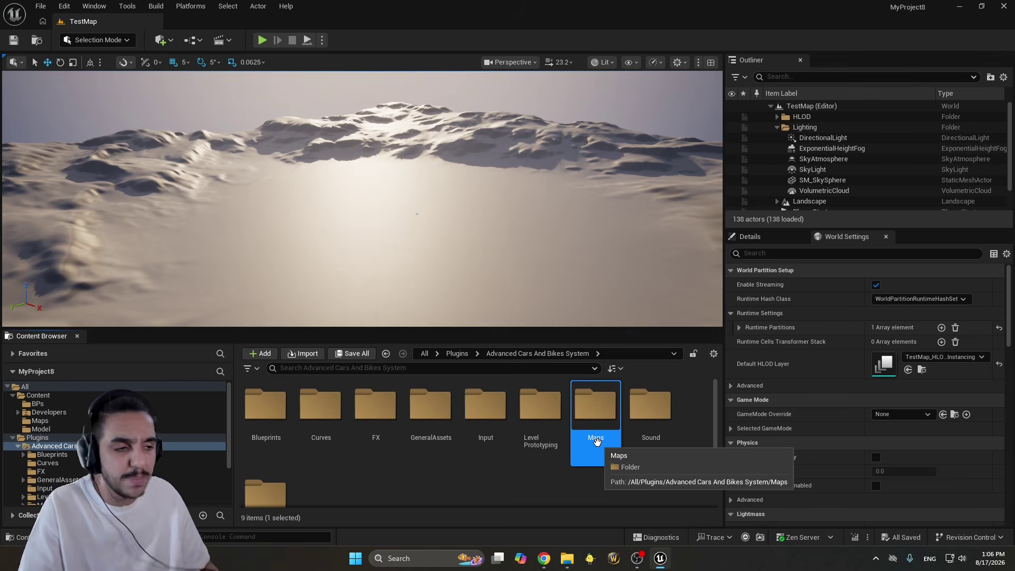
pyautogui.doubleClick(596, 441)
pyautogui.click(56, 446)
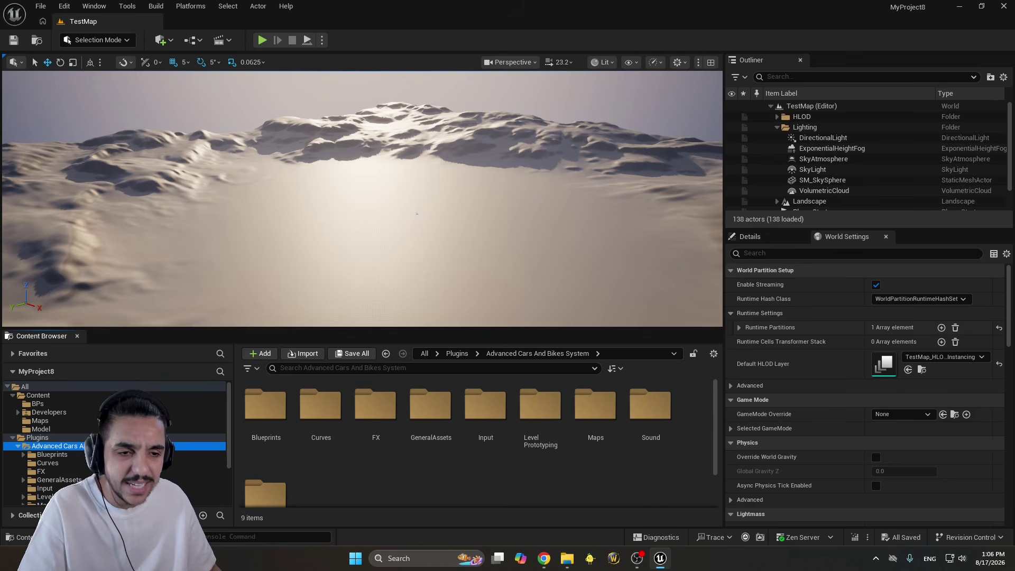
pyautogui.click(603, 449)
pyautogui.click(534, 452)
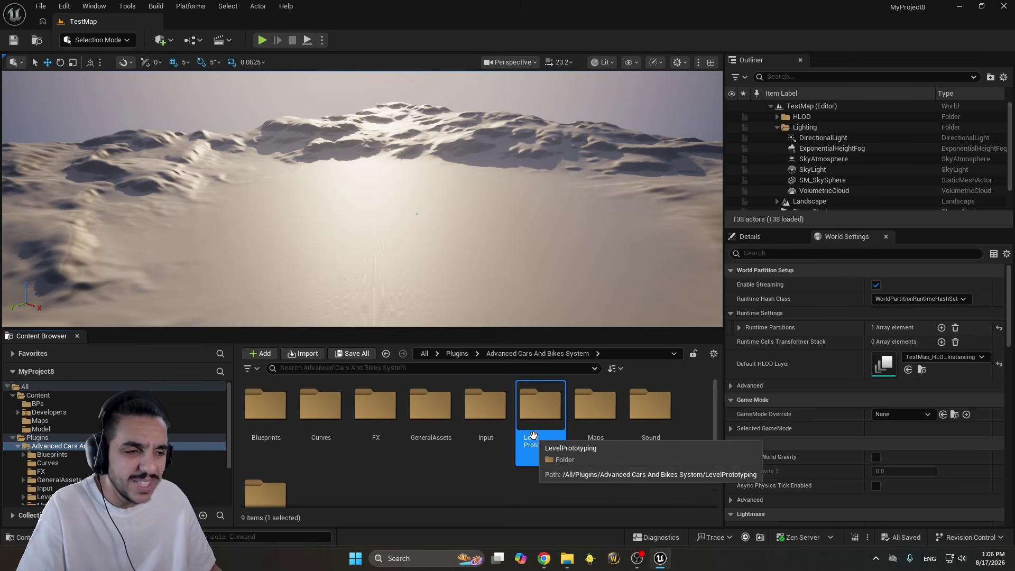
# Open the plugin's GeneralAssets folder and look through its static meshes, including SM_SteeringWheel
pyautogui.click(436, 417)
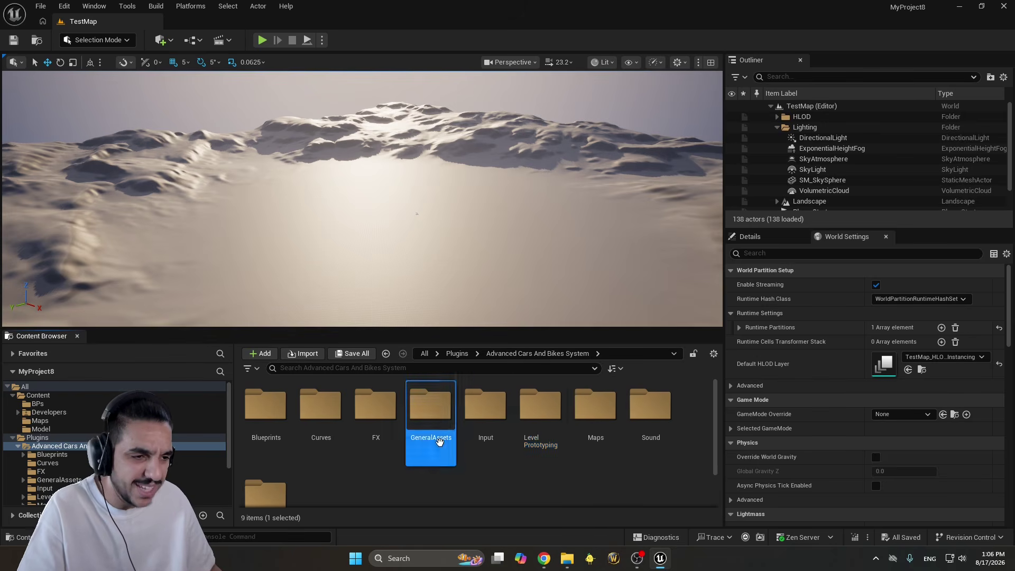
pyautogui.doubleClick(436, 418)
pyautogui.scroll(-2, 628, 418)
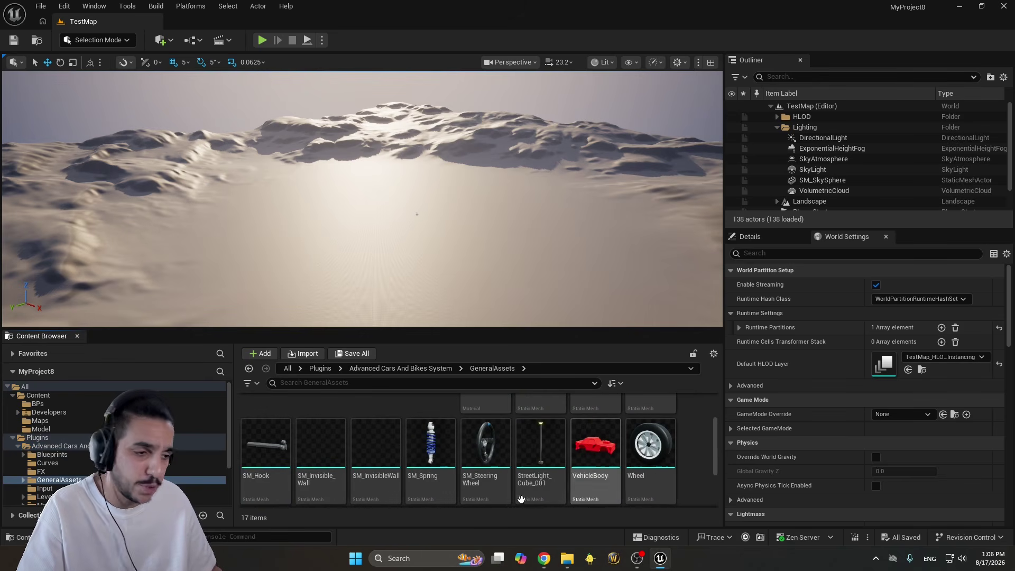
pyautogui.click(485, 455)
pyautogui.scroll(-1, 660, 460)
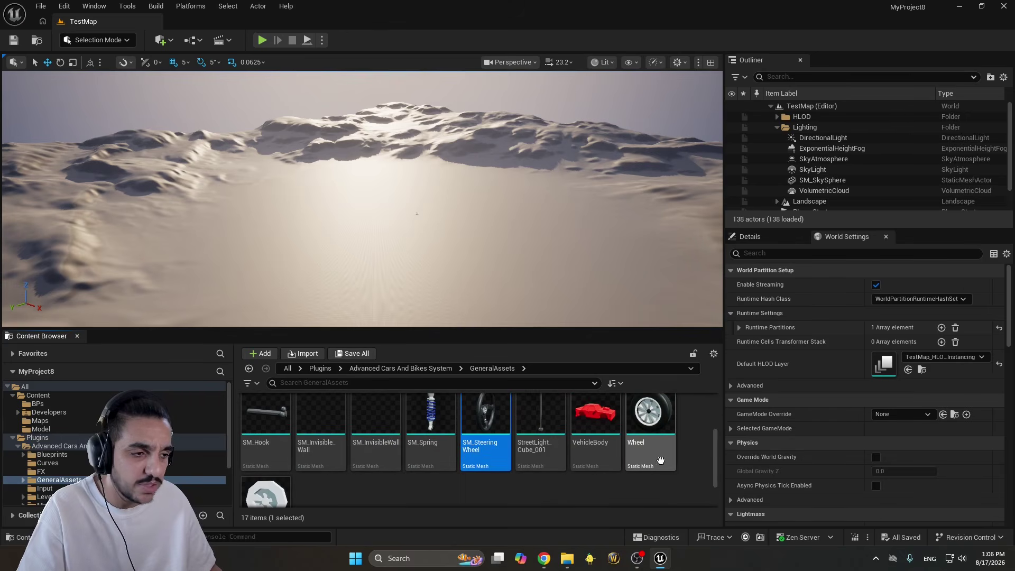
pyautogui.click(509, 443)
# Place the VehicleBody static mesh in the level and raise it along the Z axis
pyautogui.click(544, 433)
pyautogui.press('Right')
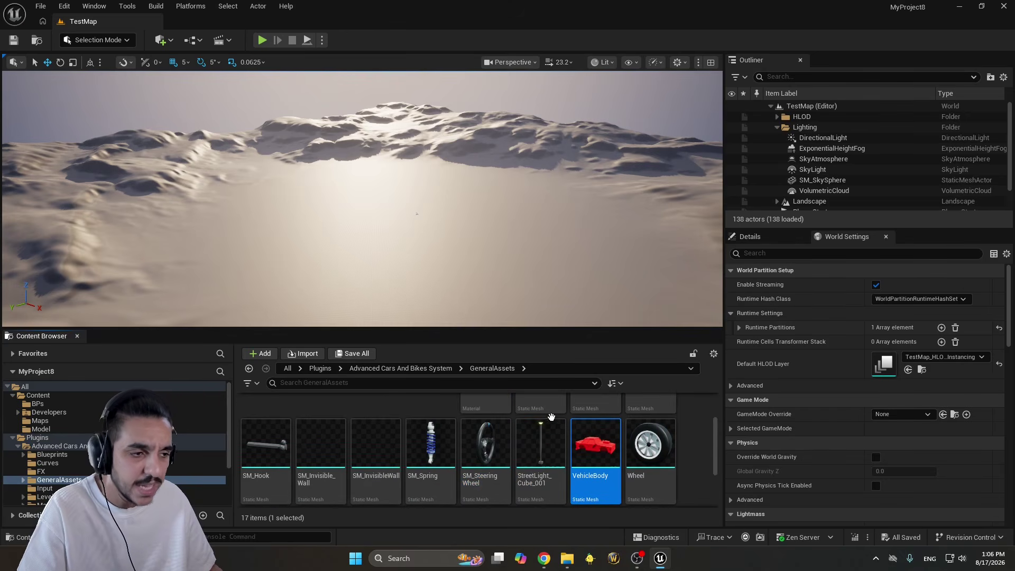
pyautogui.moveTo(397, 262); pyautogui.dragTo(397, 262)
pyautogui.press('f')
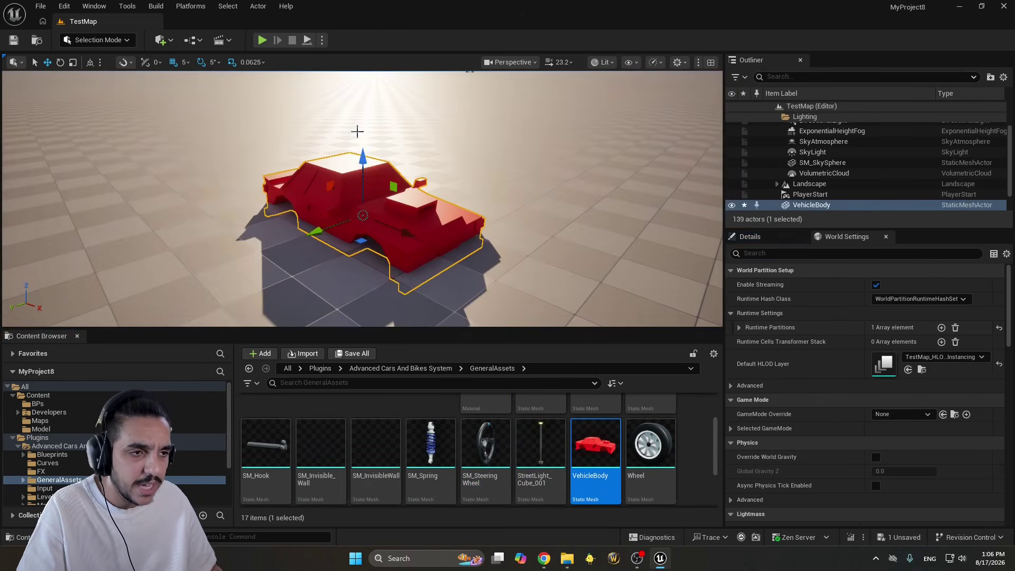
pyautogui.moveTo(361, 158); pyautogui.dragTo(359, 117)
pyautogui.moveTo(359, 117); pyautogui.dragTo(608, 111, button='right')
pyautogui.press('a')
pyautogui.scroll(-2, 359, 118)
pyautogui.press('w')
pyautogui.moveTo(351, 197)
pyautogui.mouseDown(button='right')
pyautogui.moveTo(317, 201)
pyautogui.moveTo(351, 197)
pyautogui.mouseUp(button='right')
pyautogui.scroll(-2, 317, 201)
# Delete the VehicleBody actor from the level
pyautogui.press('Delete')
pyautogui.scroll(5, 430, 441)
pyautogui.scroll(-4, 431, 442)
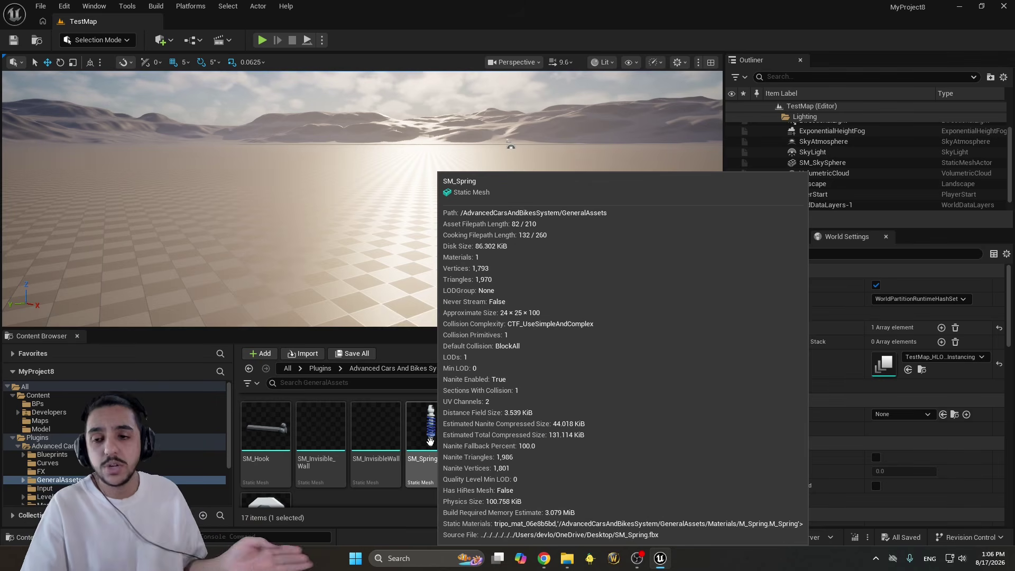
# Place the VehicleBody and Wheel static meshes in the level and undo both placements
pyautogui.moveTo(590, 448); pyautogui.dragTo(399, 223)
pyautogui.press('f')
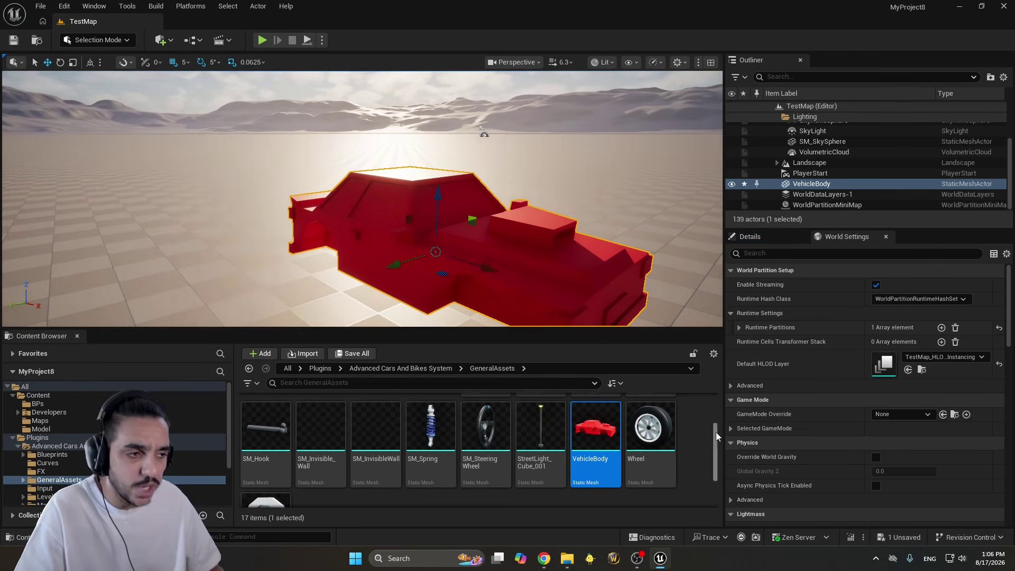
pyautogui.moveTo(650, 428); pyautogui.dragTo(339, 231)
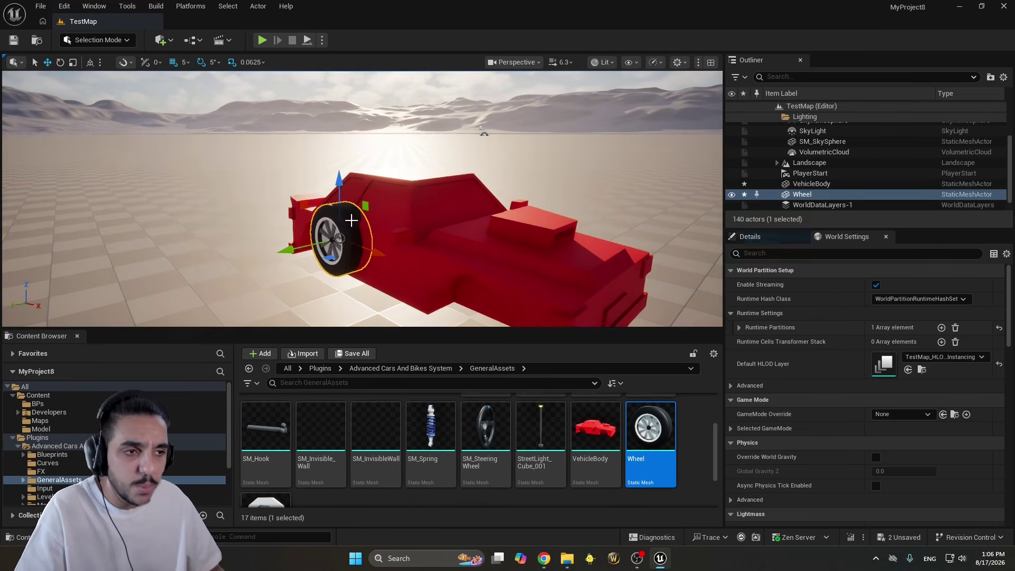
pyautogui.hotkey('ctrl', 'z')
pyautogui.hotkey('ctrl', 'z')
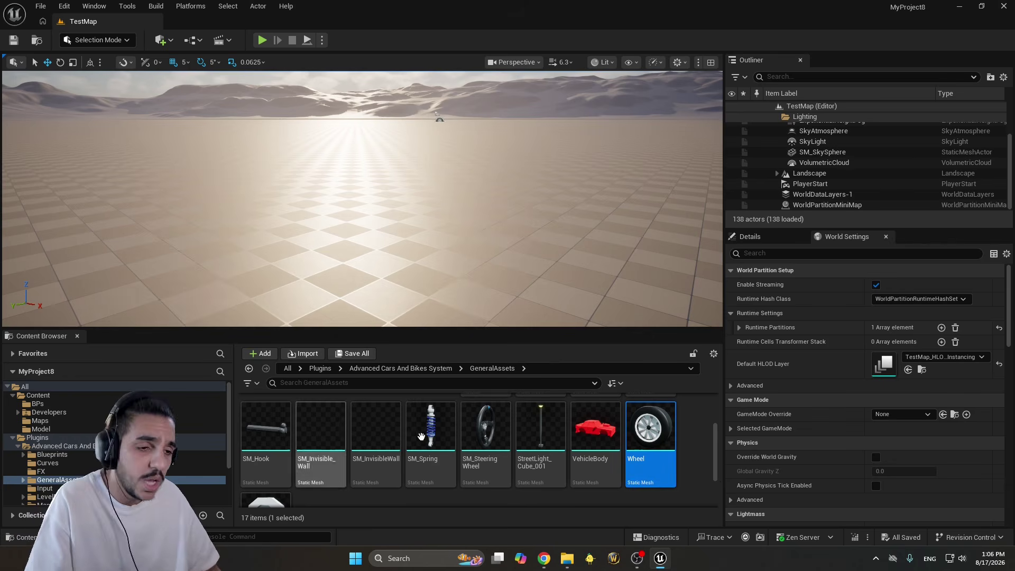
# Place the WheelMesh static mesh in the level and delete it again
pyautogui.scroll(-1, 665, 451)
pyautogui.moveTo(266, 482); pyautogui.dragTo(378, 204)
pyautogui.press('Delete')
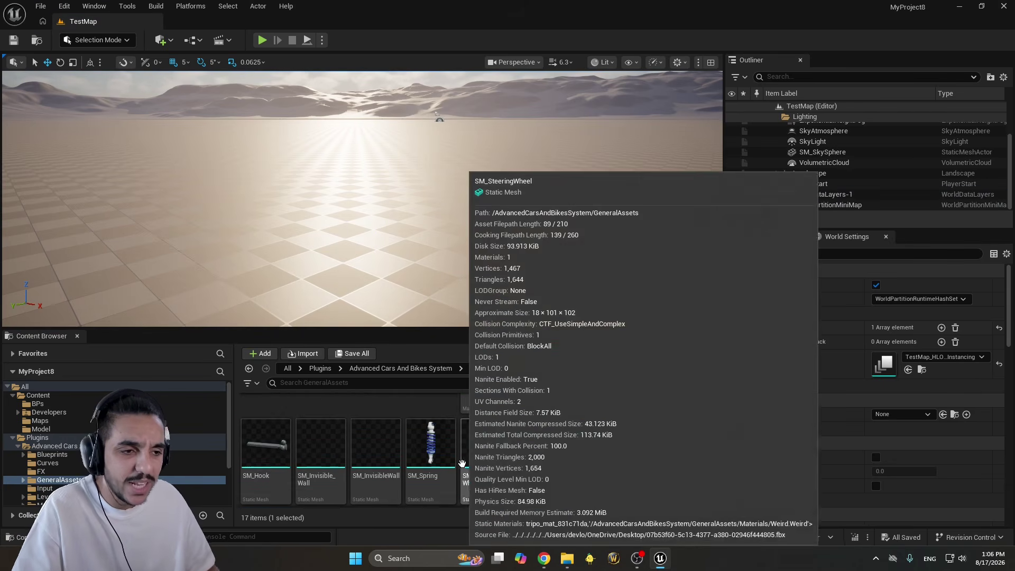
# Look through the Curves and Input subfolders of the Advanced Cars And Bikes System plugin and return to its root folder
pyautogui.scroll(2, 606, 405)
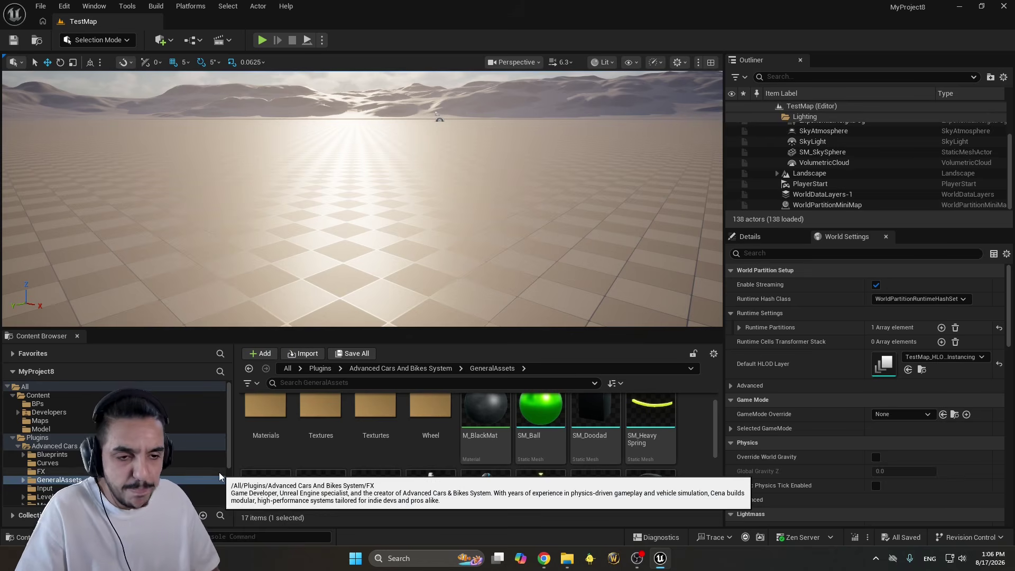
pyautogui.click(201, 446)
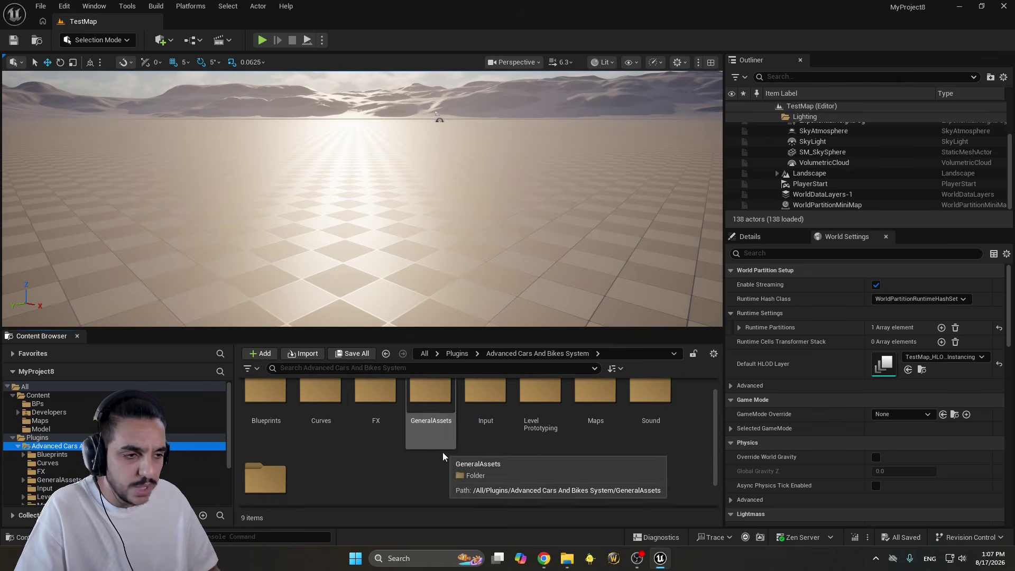
pyautogui.click(375, 410)
pyautogui.doubleClick(322, 411)
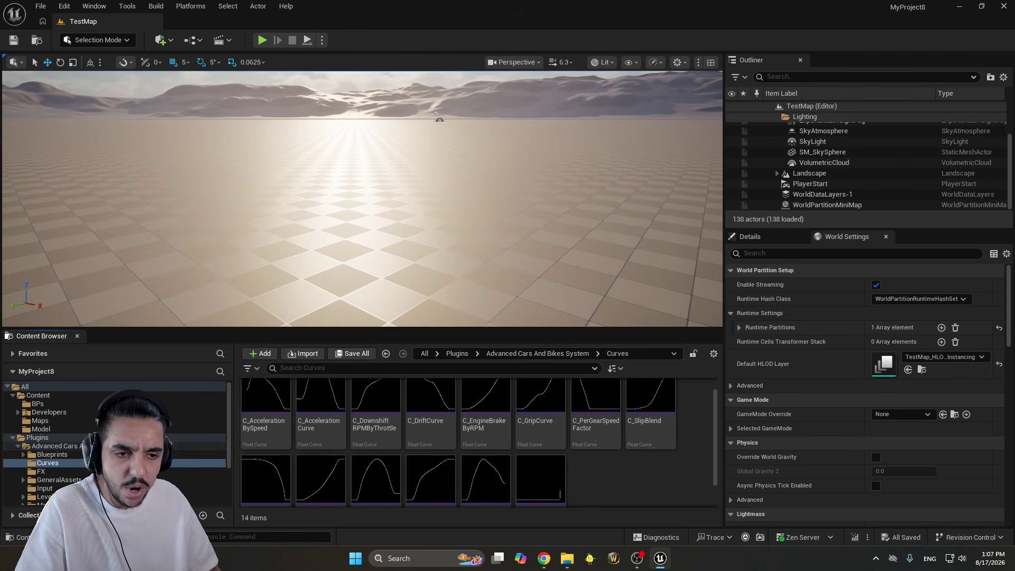
pyautogui.click(201, 445)
pyautogui.doubleClick(485, 411)
pyautogui.hotkey('alt', 'Left')
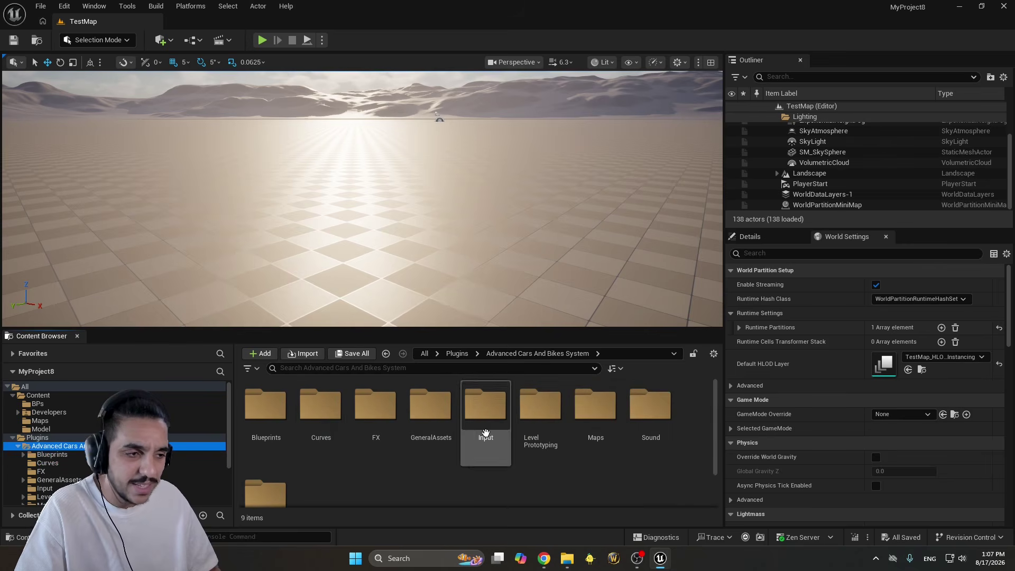
# Open the plugin's Blueprints folder and examine MovingPlatform, oscillator, BP_TrafficGrid, BP_StreetPoint and BP_AI_Spline
pyautogui.doubleClick(265, 409)
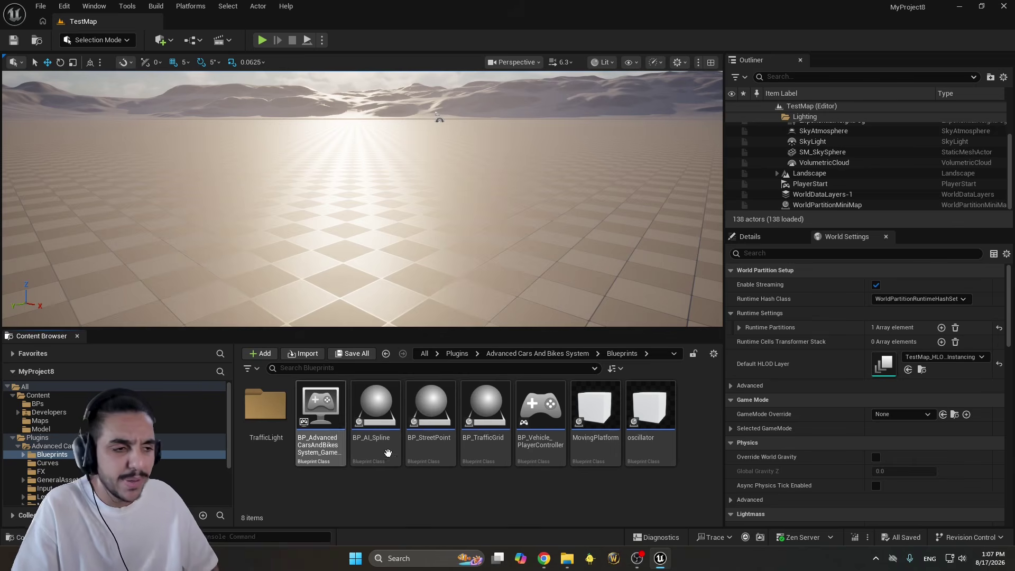
pyautogui.click(588, 423)
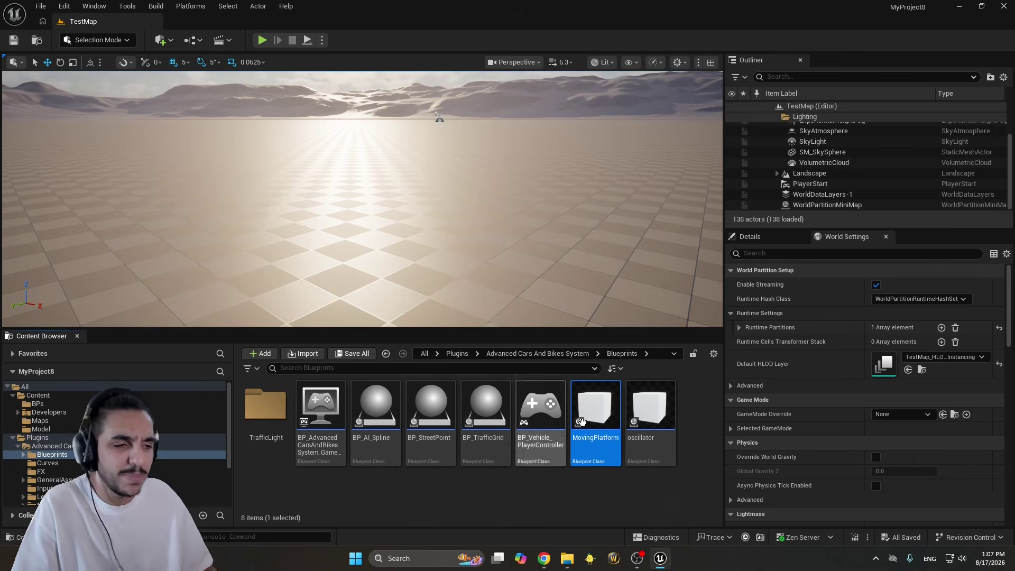
pyautogui.click(649, 418)
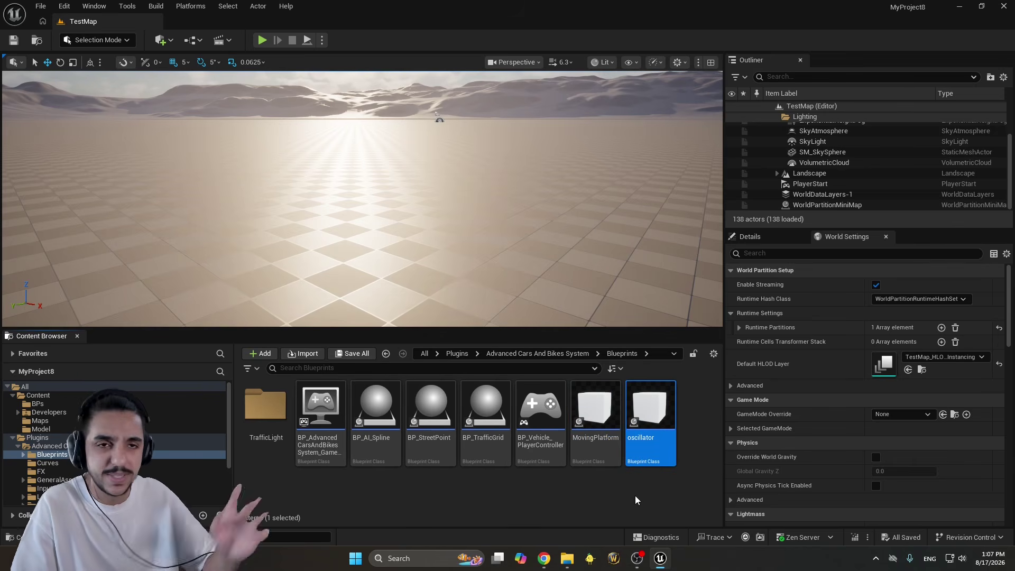
pyautogui.click(468, 455)
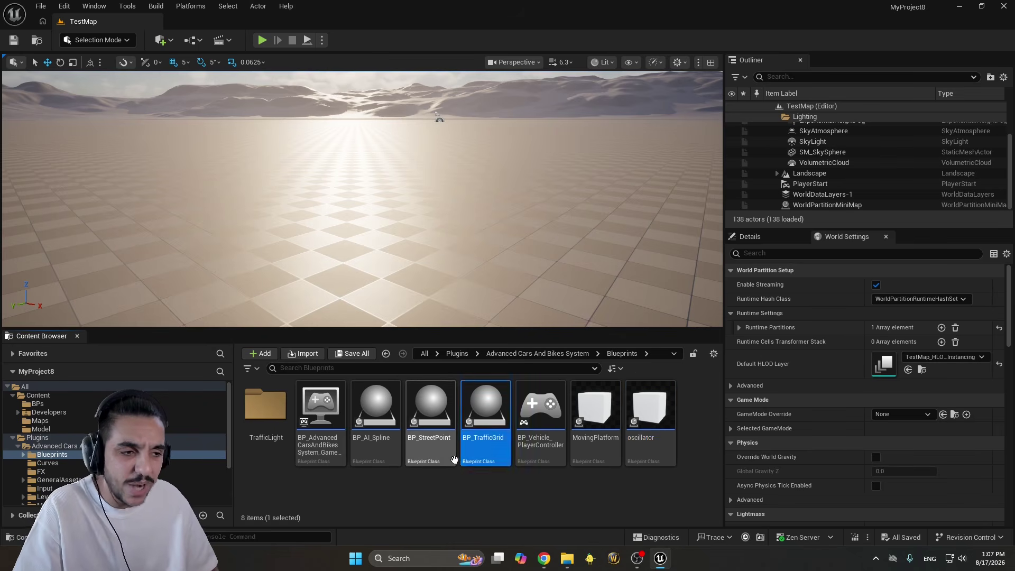
pyautogui.keyDown('ctrl'); pyautogui.click(443, 447); pyautogui.keyUp('ctrl')
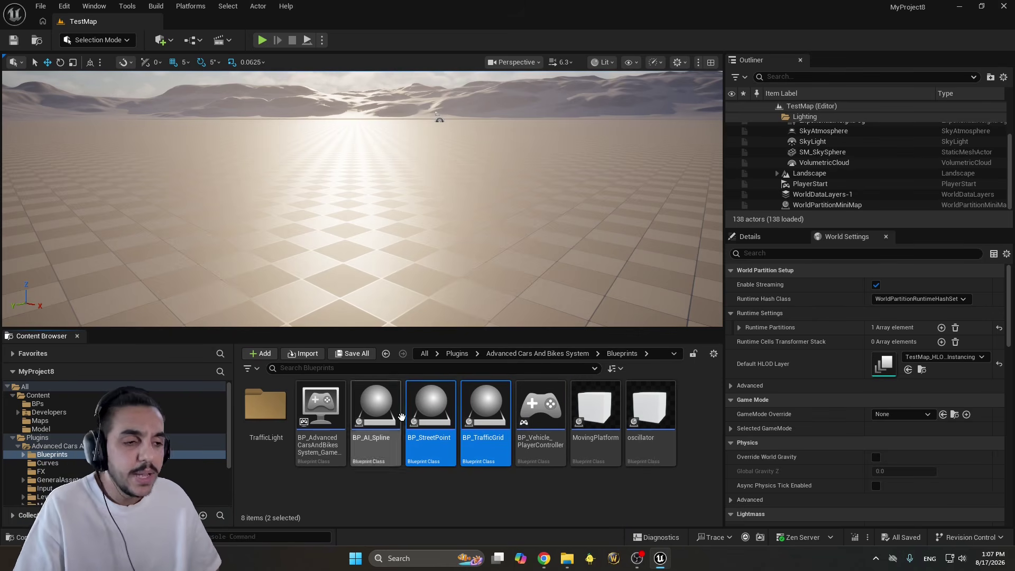
pyautogui.click(391, 446)
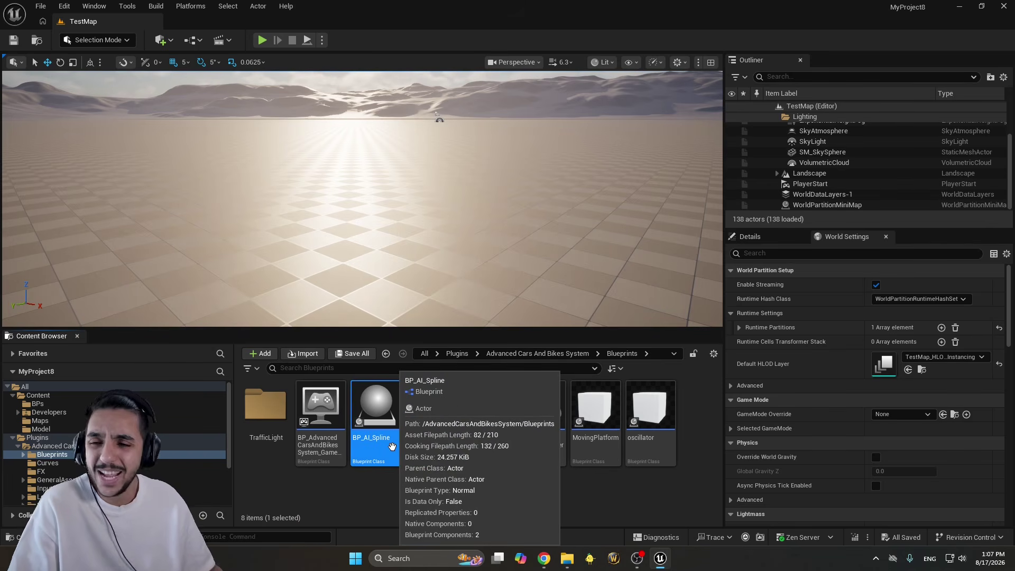
# Search the placeable actors for "spli" and return to the BP_AI_Spline asset without placing anything
pyautogui.click(163, 40)
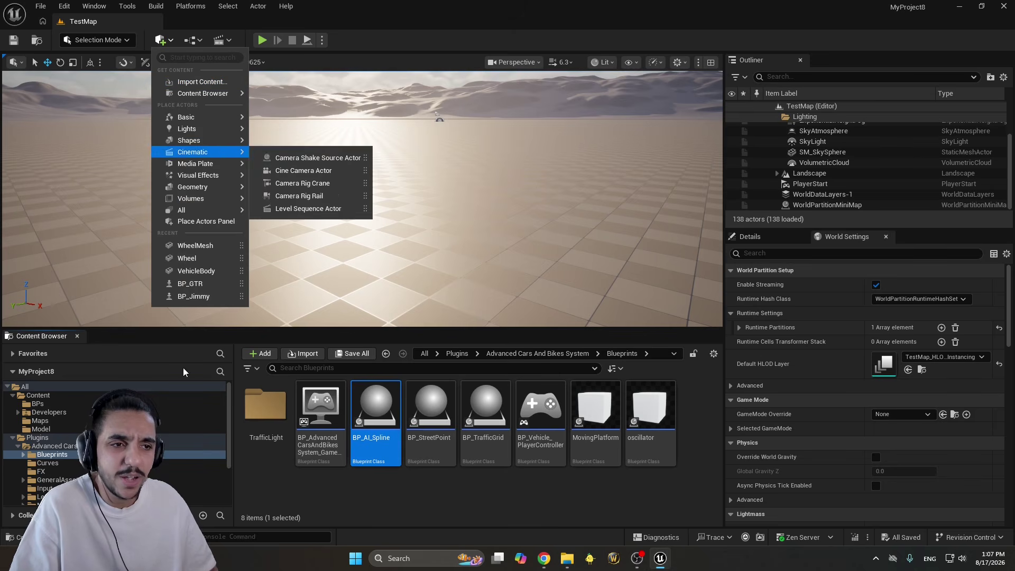
pyautogui.moveTo(206, 186)
pyautogui.write('s')
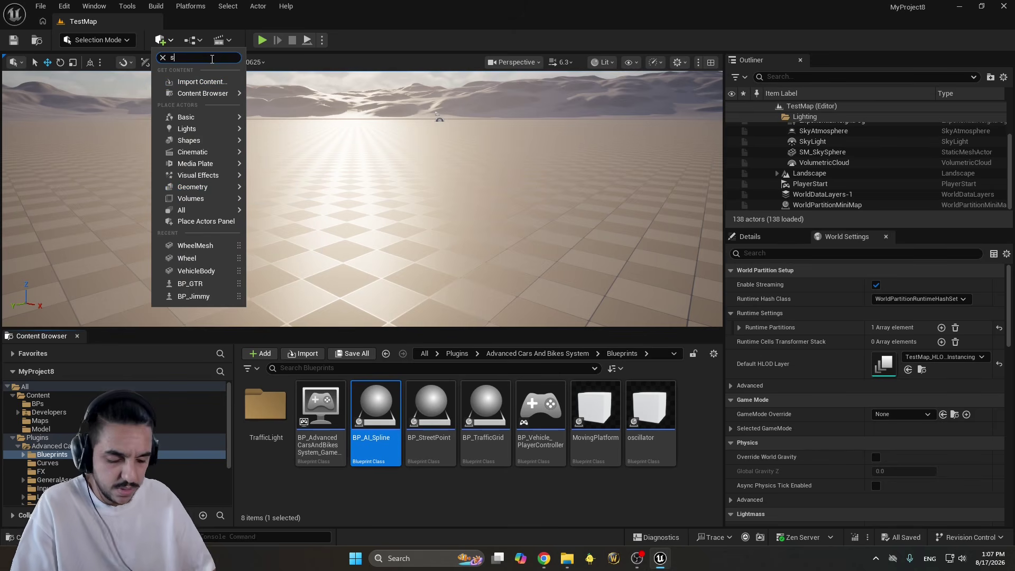
pyautogui.write('plinspli')
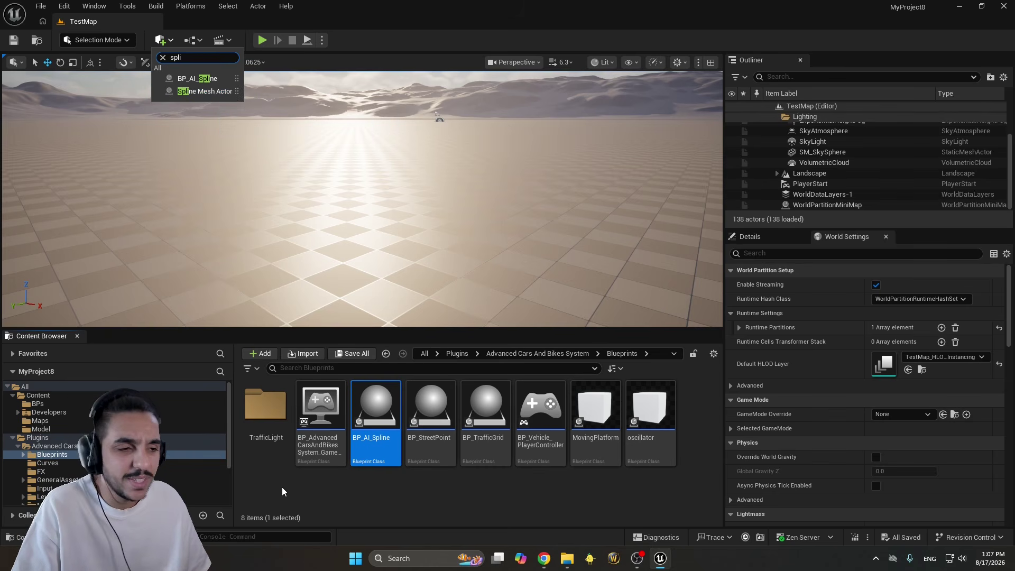
pyautogui.click(376, 418)
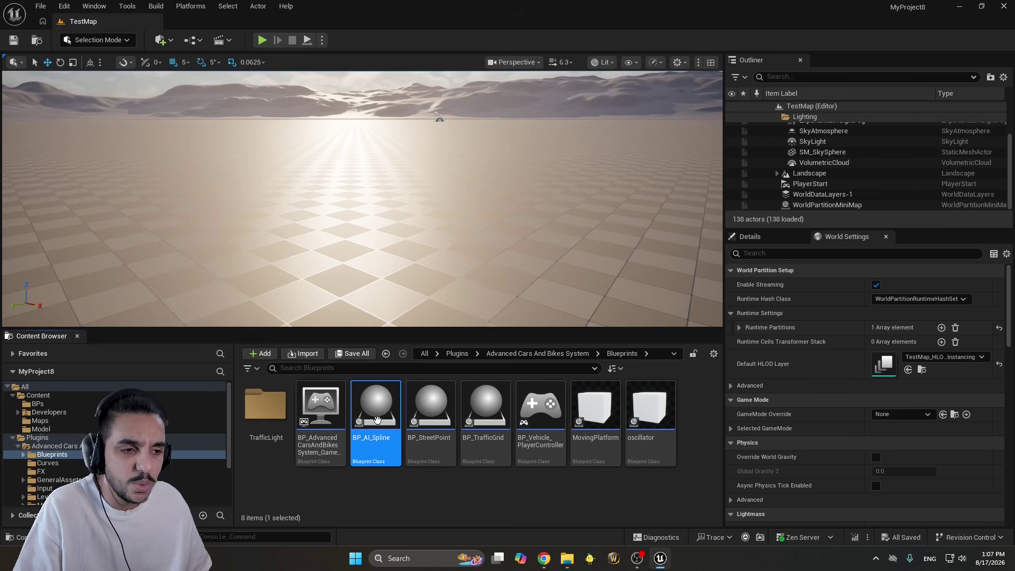
# Examine the BP_AdvancedCarsAndBikesSystem_GameMode and BP_Vehicle_PlayerController assets in the Blueprints folder
pyautogui.click(338, 448)
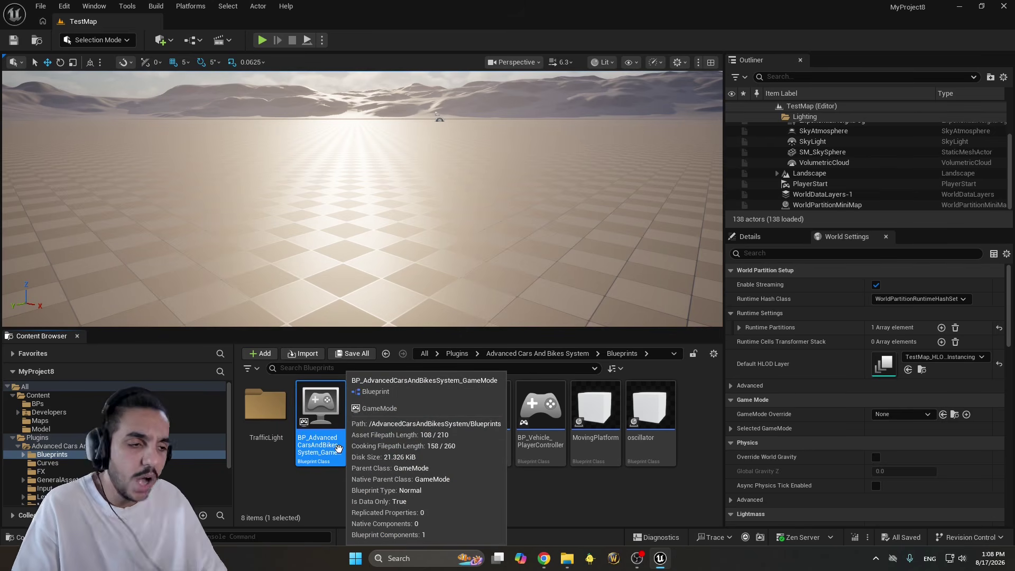
pyautogui.click(548, 400)
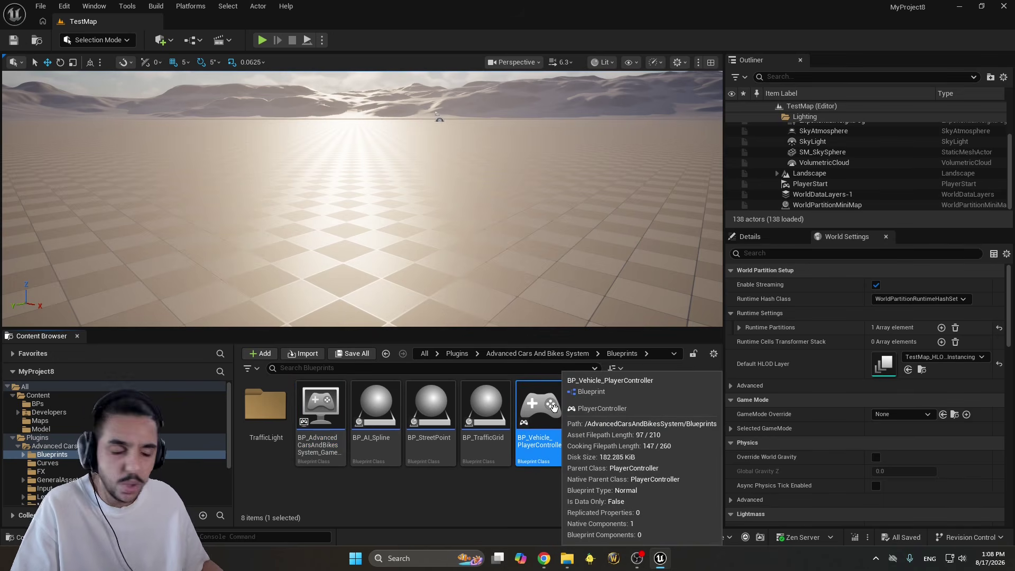
pyautogui.keyDown('ctrl'); pyautogui.click(321, 409); pyautogui.keyUp('ctrl')
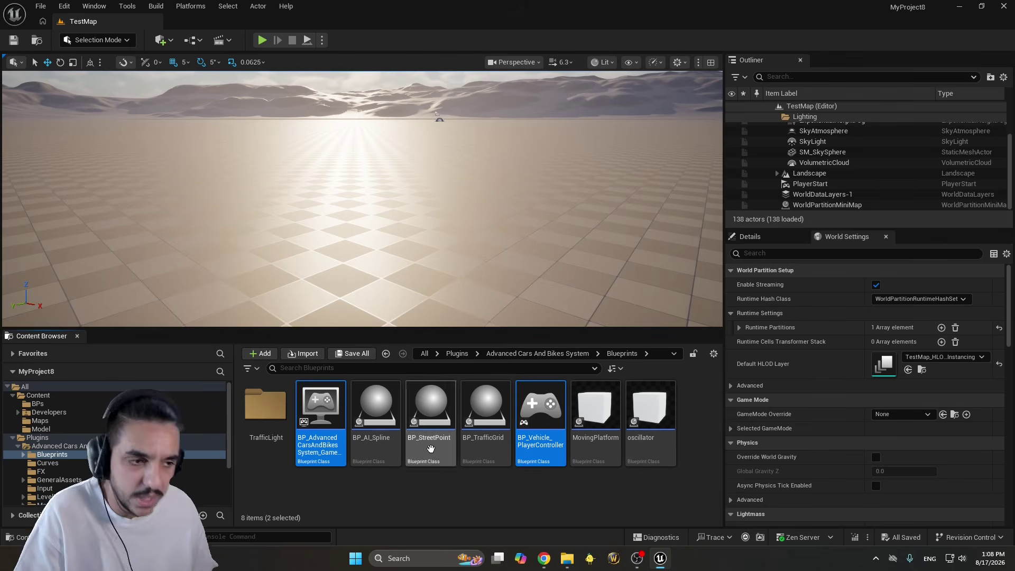
pyautogui.click(329, 403)
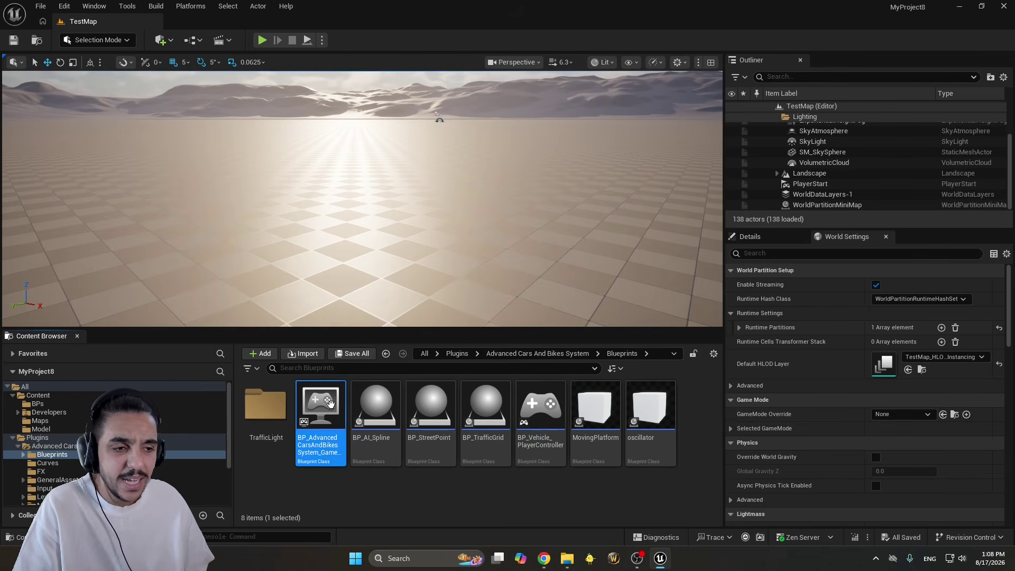
pyautogui.click(534, 465)
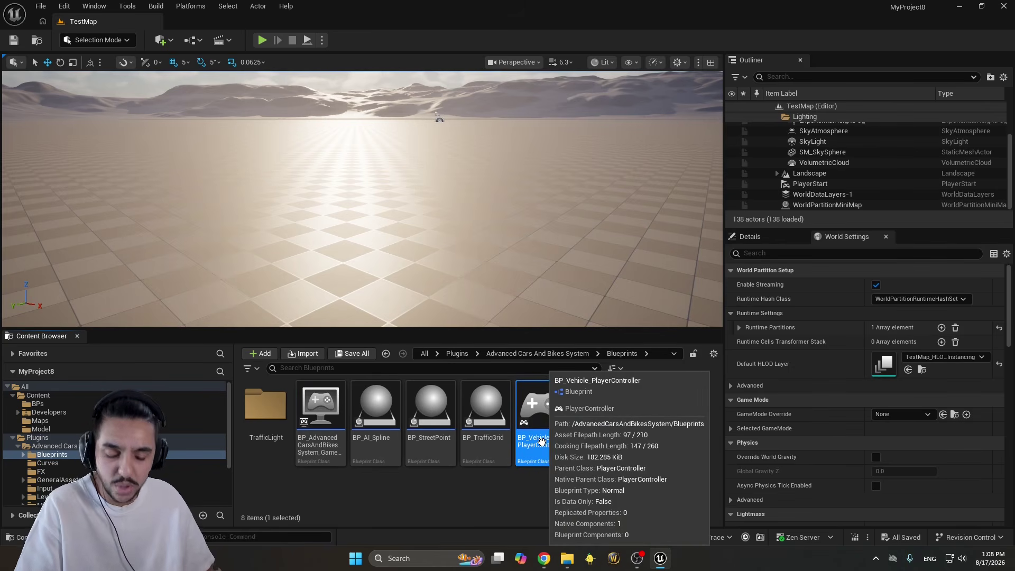
# Open the BP_Vehicle_PlayerController blueprint, examine the vehicle switching nodes in its EventGraph, and close it
pyautogui.doubleClick(541, 440)
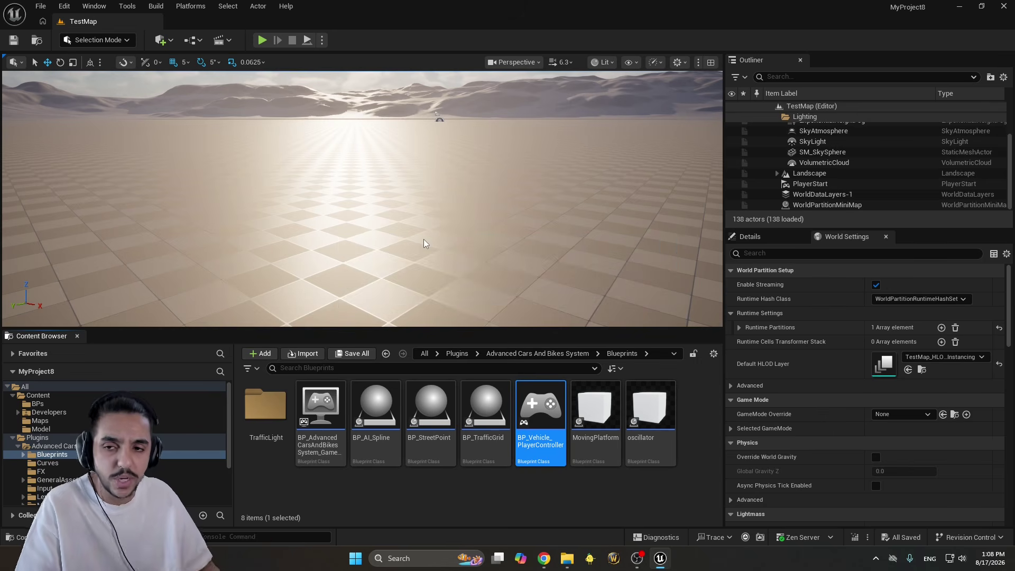
pyautogui.scroll(-4, 334, 171)
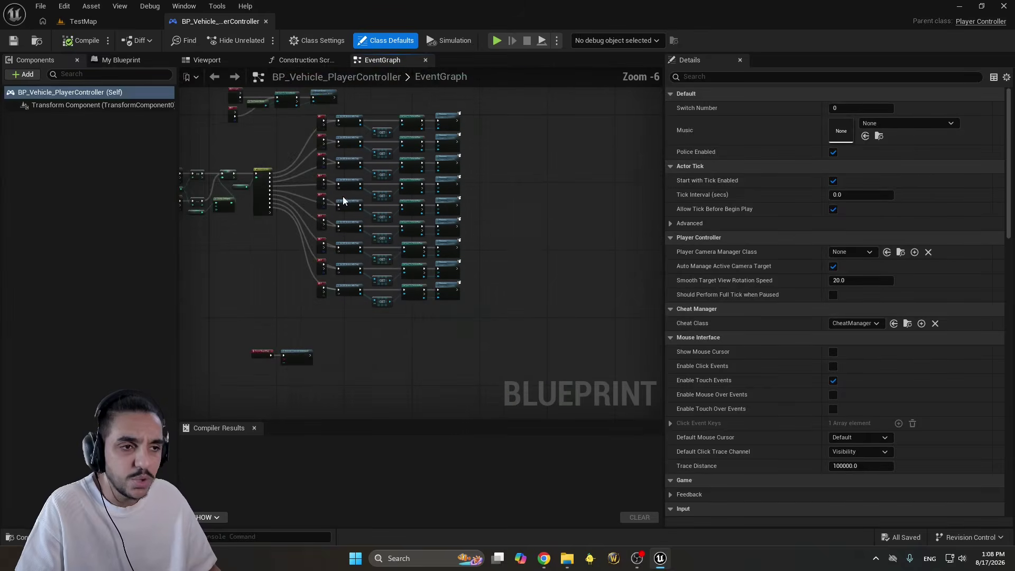
pyautogui.scroll(4, 437, 243)
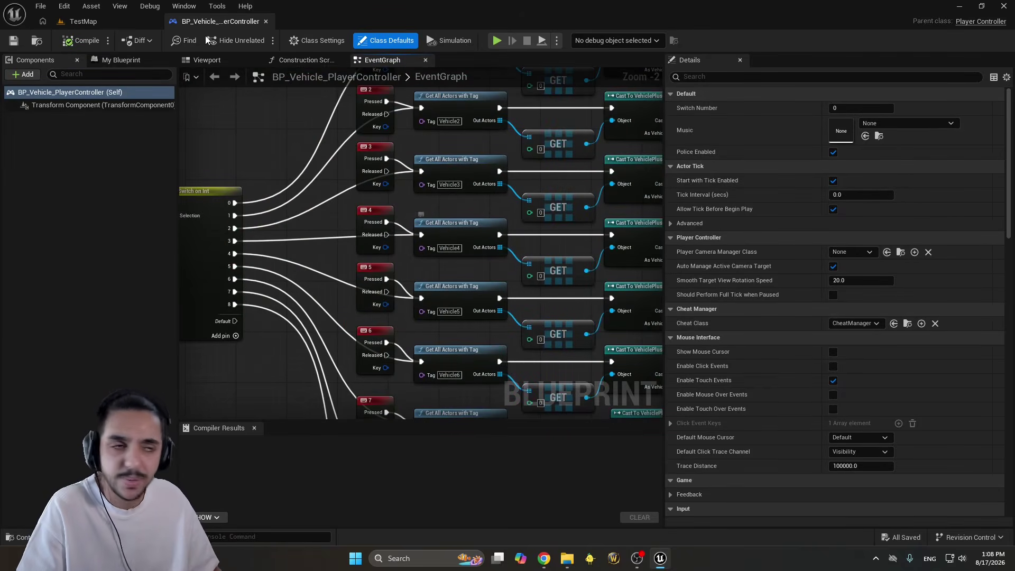
pyautogui.click(266, 22)
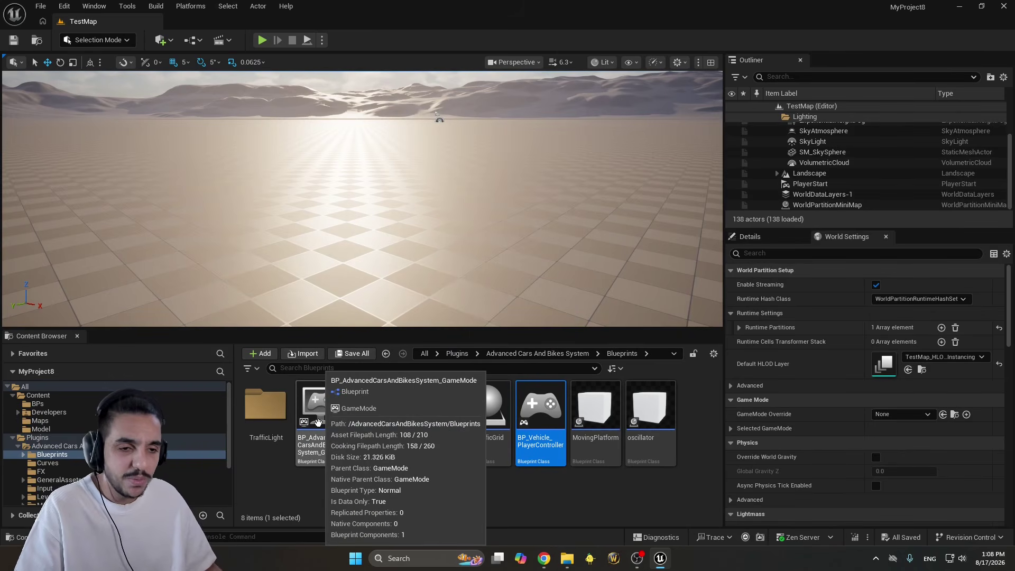
# Open the plugin's Input folder and look through its input action assets, including IA_Nitro
pyautogui.click(57, 447)
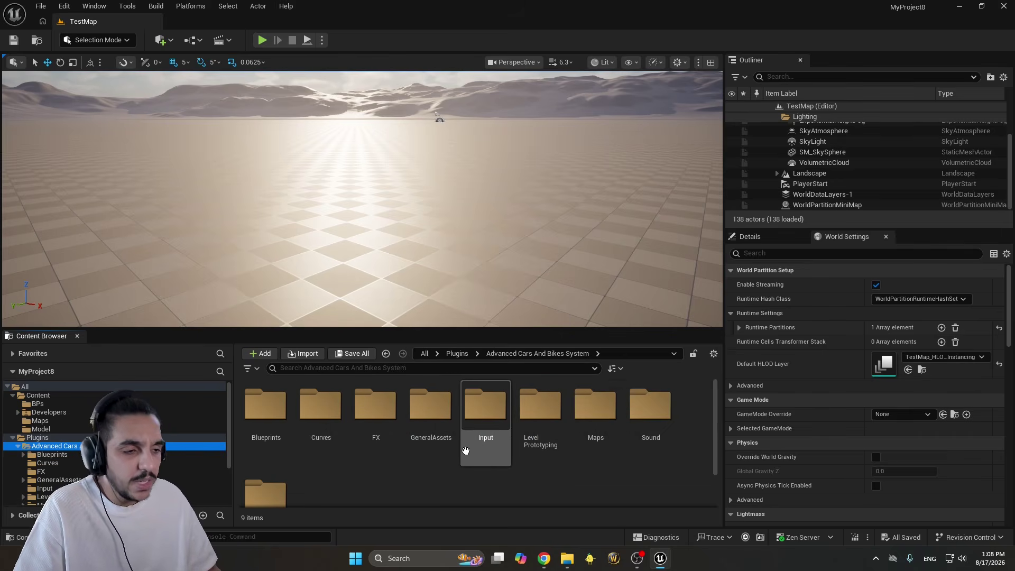
pyautogui.doubleClick(485, 418)
pyautogui.scroll(-1, 277, 426)
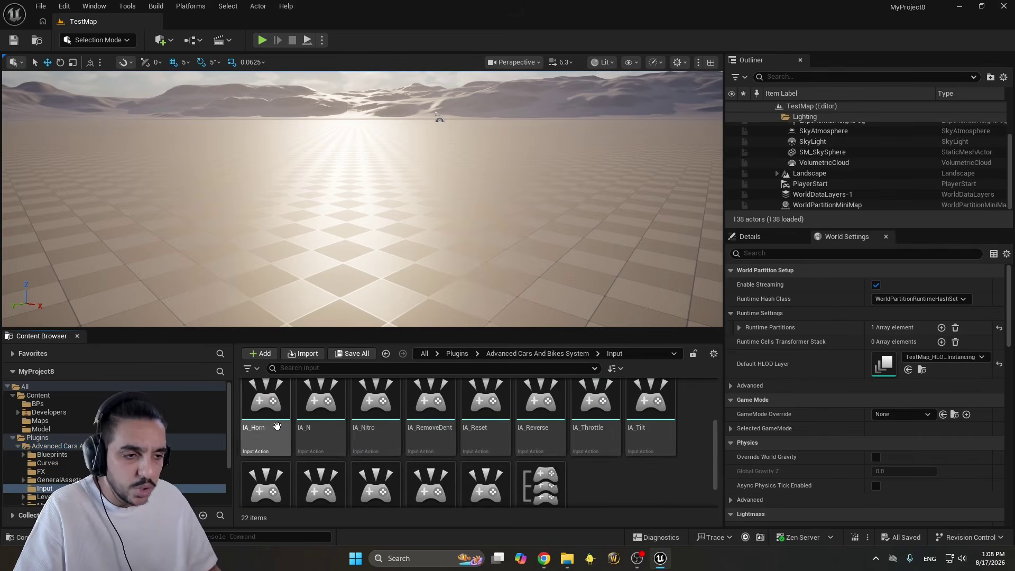
pyautogui.scroll(1, 401, 423)
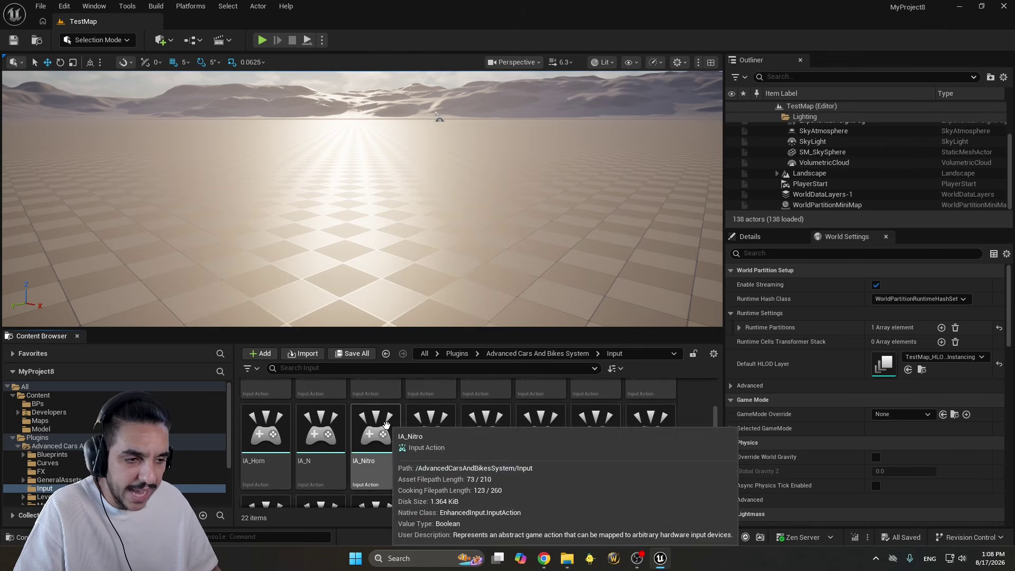
pyautogui.scroll(-1, 386, 426)
# Open the IMC_Vehicle mapping context, examine the IA_Throttle, IA_TurnWheel and IA_HandBrake key bindings, and return to the TestMap level
pyautogui.doubleClick(554, 452)
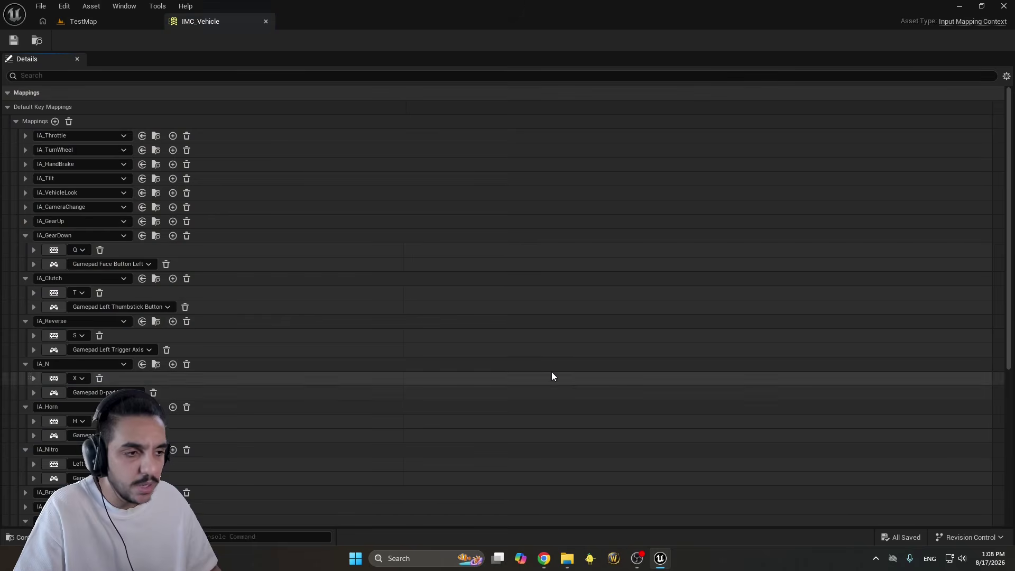
pyautogui.click(25, 136)
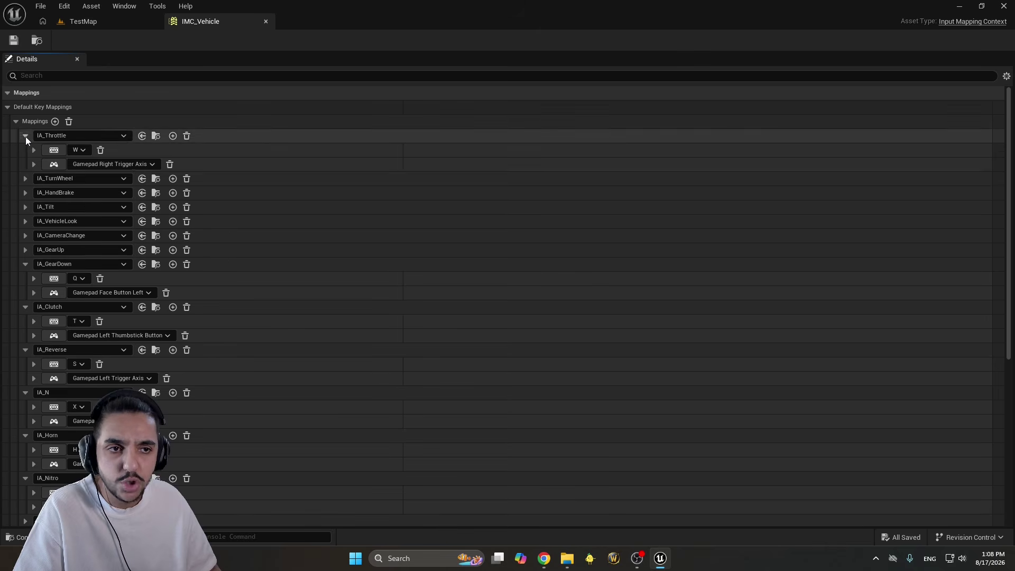
pyautogui.click(24, 177)
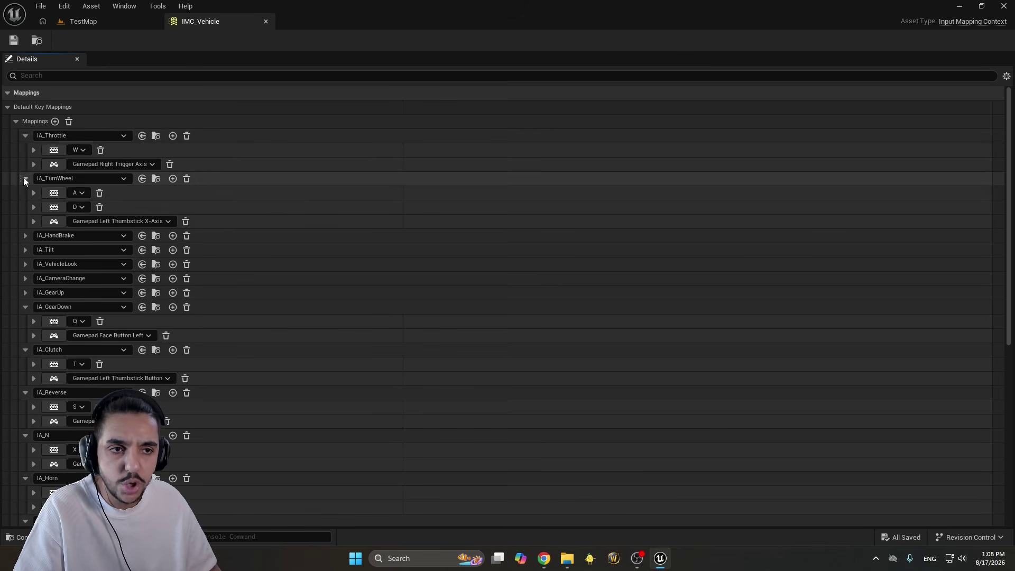
pyautogui.click(25, 235)
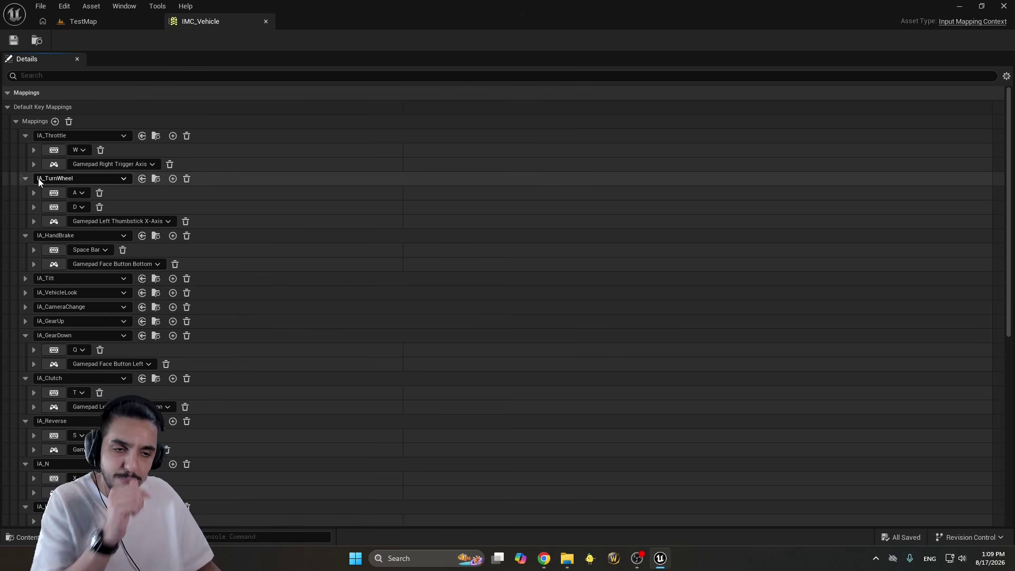
pyautogui.scroll(-1, 59, 248)
pyautogui.click(25, 301)
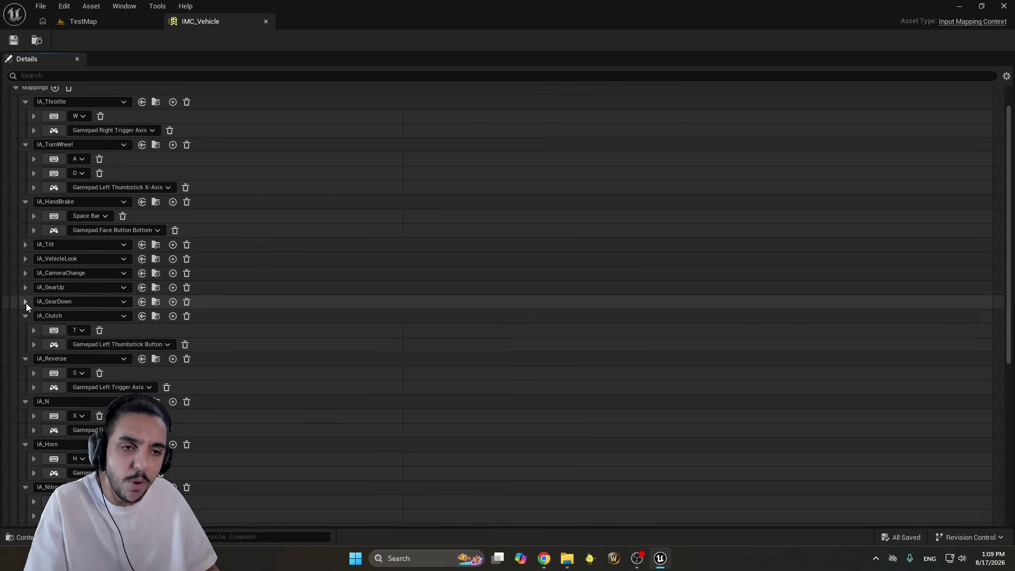
pyautogui.click(84, 21)
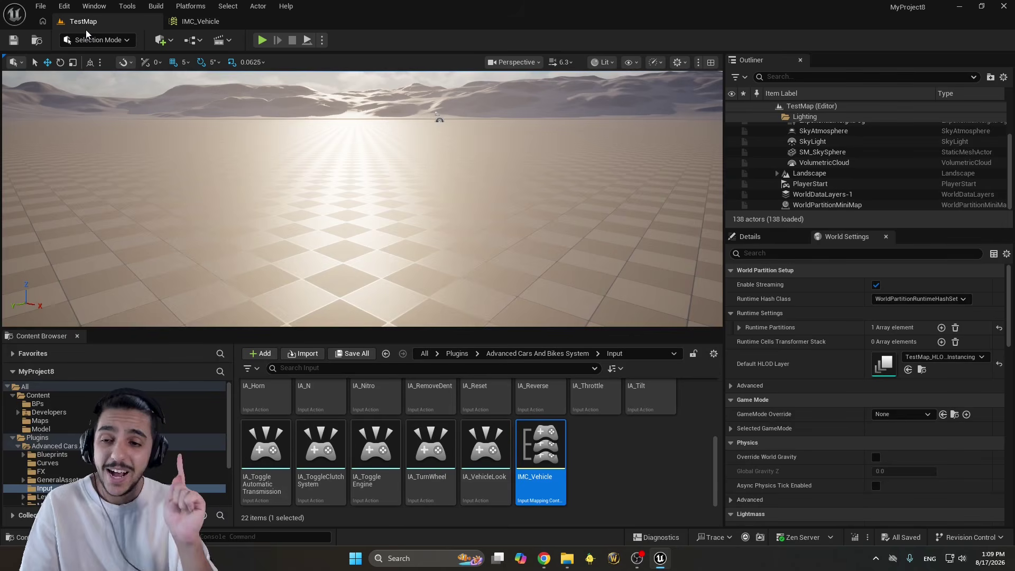
# Look through the Input folder's actions, including IA_Horn, IA_N, IA_Nitro, IA_RemoveDent and the automatic transmission toggle
pyautogui.click(312, 410)
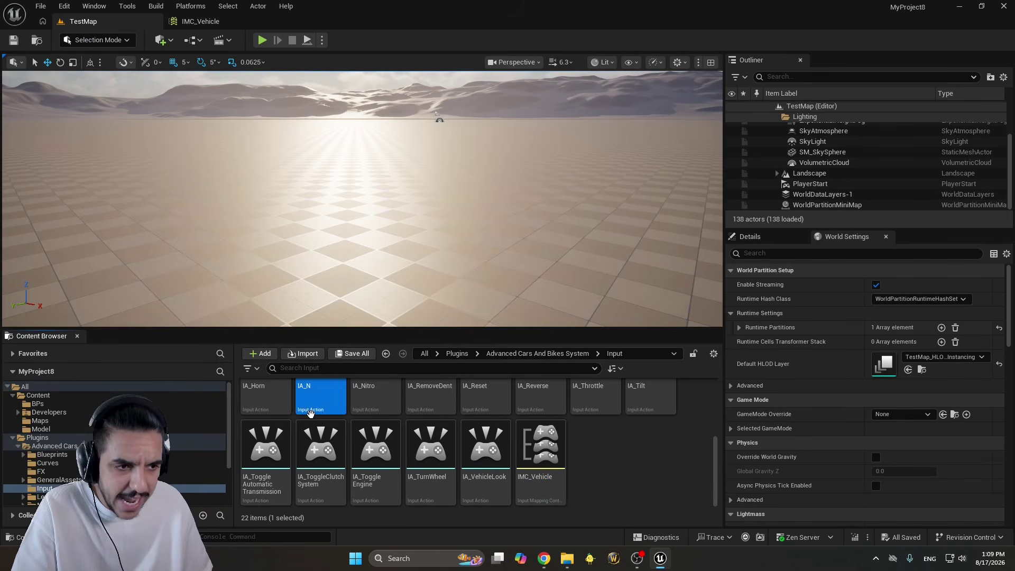
pyautogui.scroll(2, 322, 423)
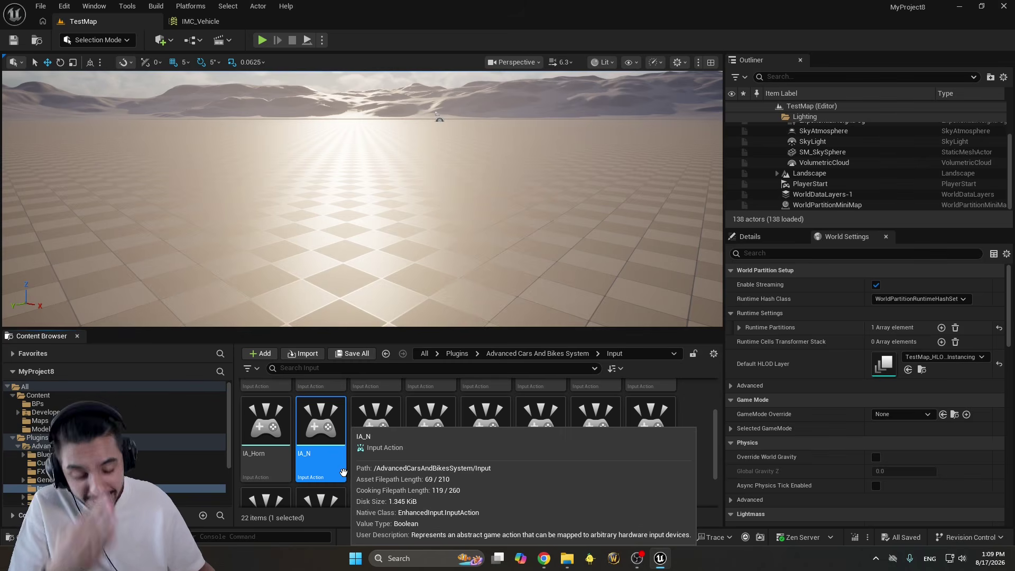
pyautogui.click(267, 457)
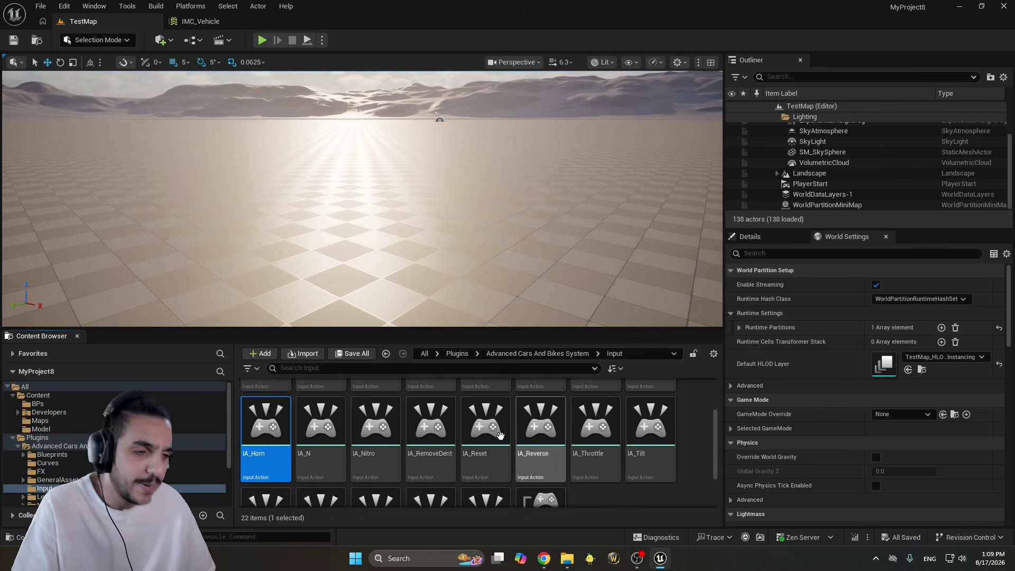
pyautogui.click(441, 444)
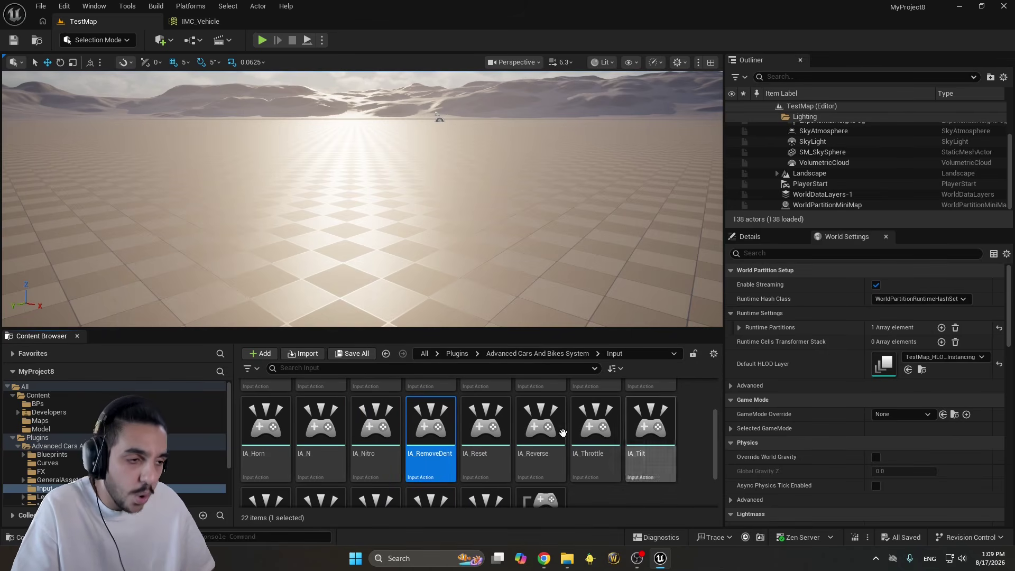
pyautogui.click(302, 434)
pyautogui.click(264, 431)
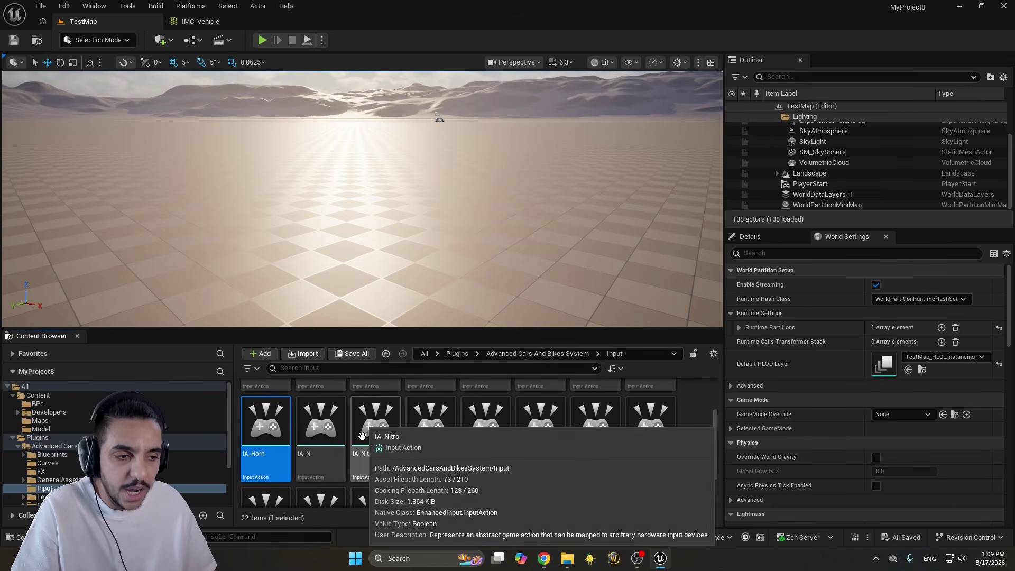
pyautogui.click(362, 435)
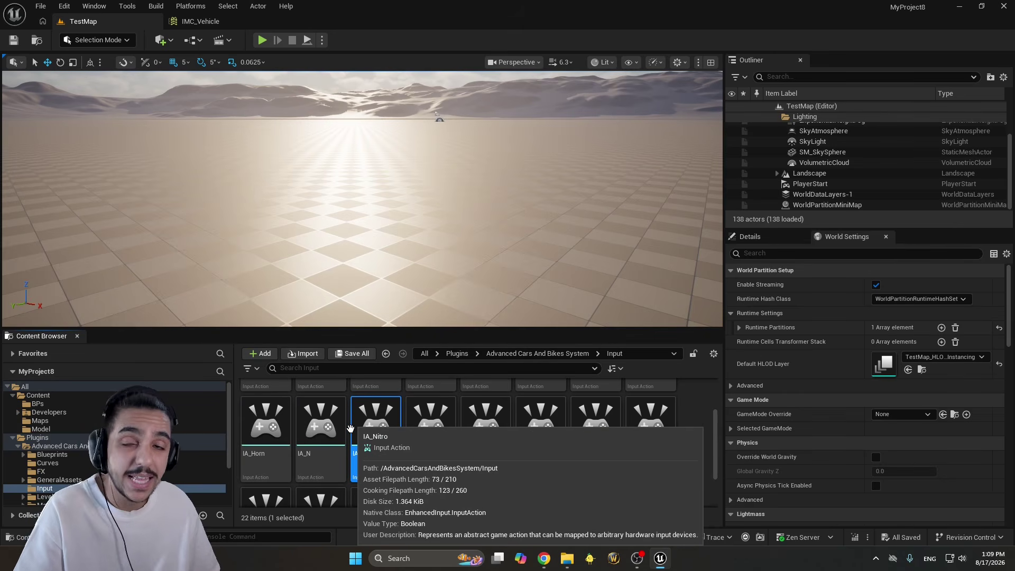
pyautogui.scroll(1, 350, 428)
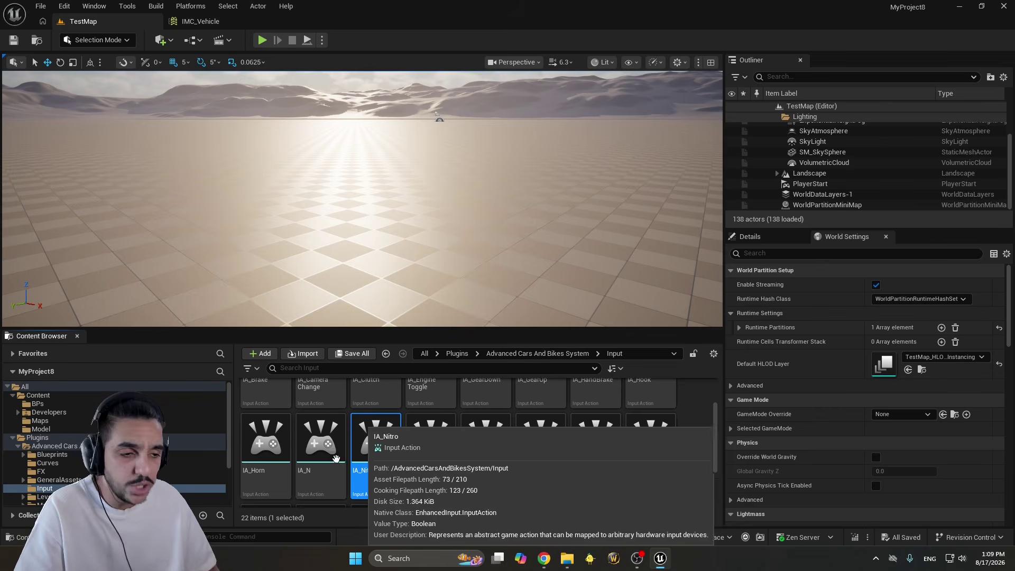
pyautogui.click(321, 441)
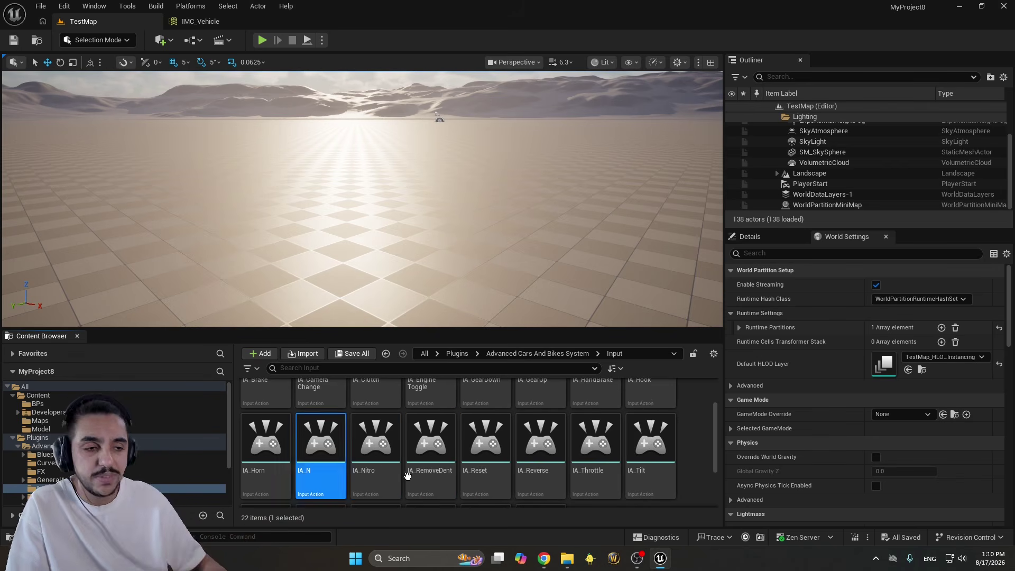
pyautogui.scroll(-2, 456, 460)
pyautogui.click(259, 413)
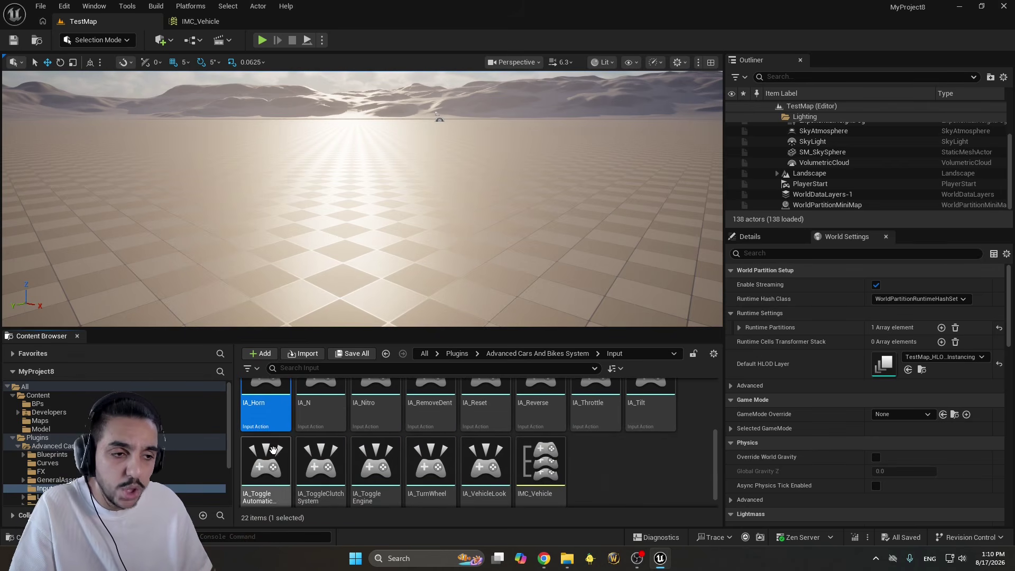
pyautogui.press('Down')
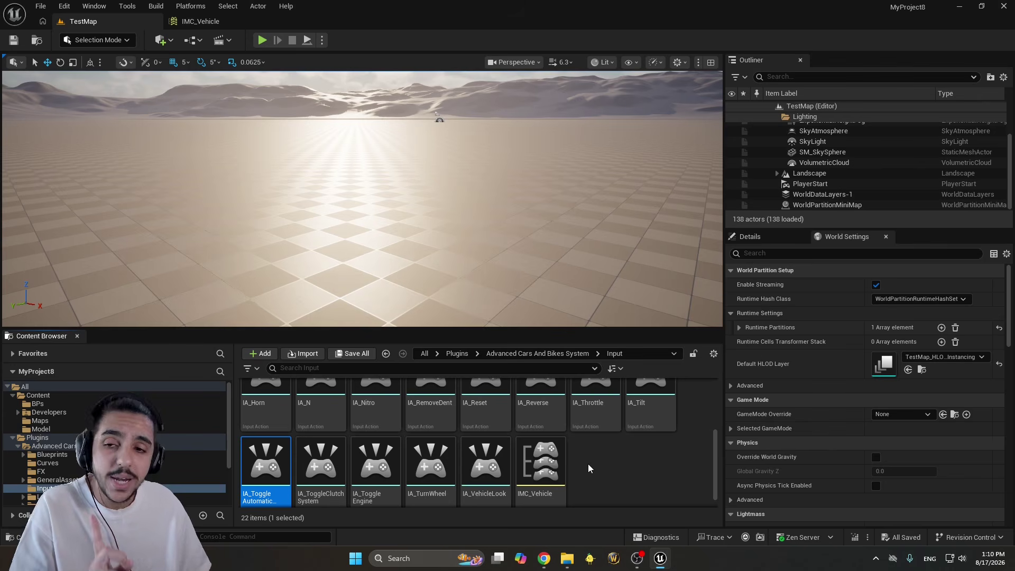
# Open the plugin's Sound folder and preview the 5000RPM sound wave and the 5000RPM_Cue sound cue
pyautogui.click(47, 446)
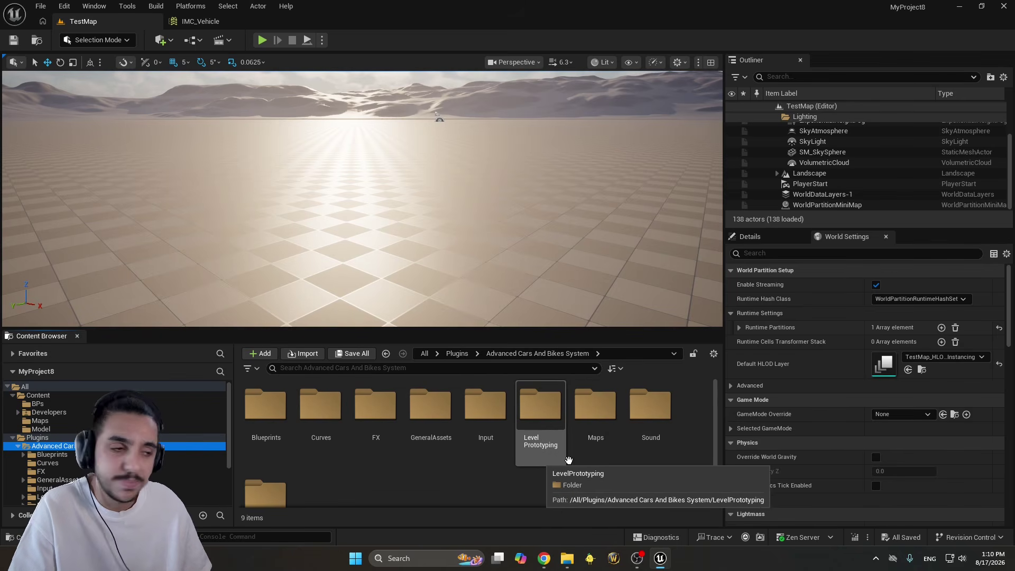
pyautogui.doubleClick(643, 450)
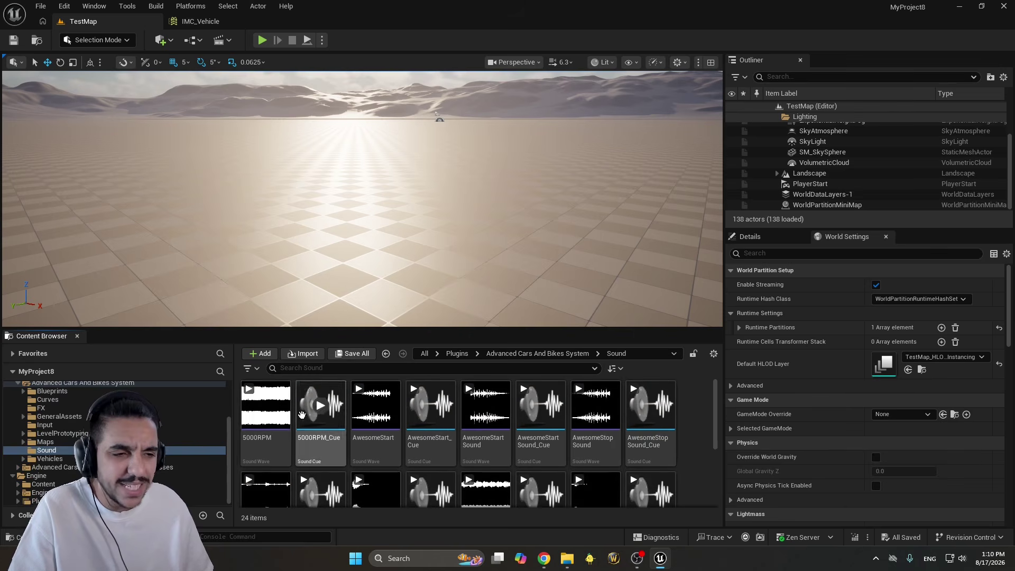
pyautogui.click(266, 405)
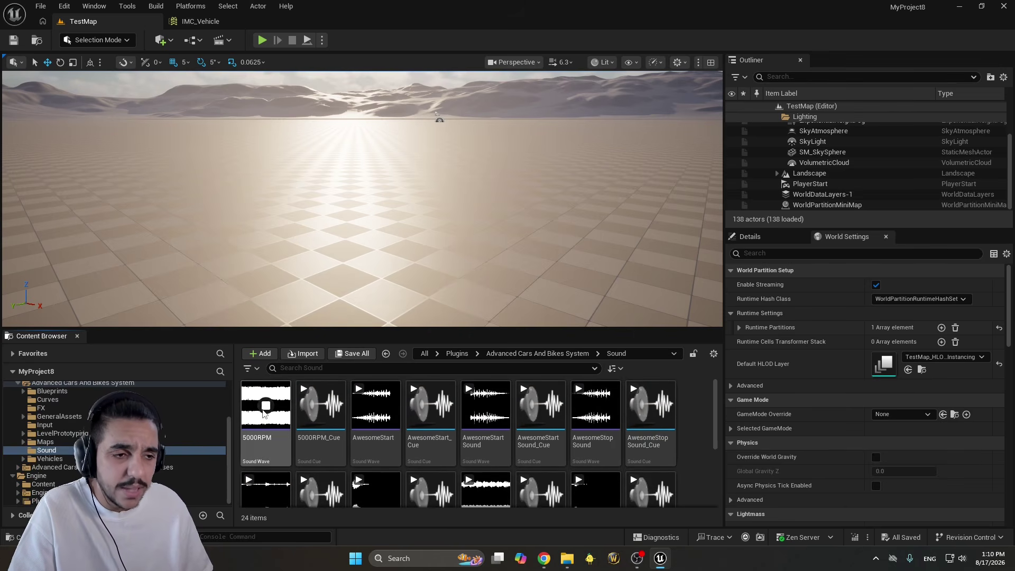
pyautogui.click(320, 406)
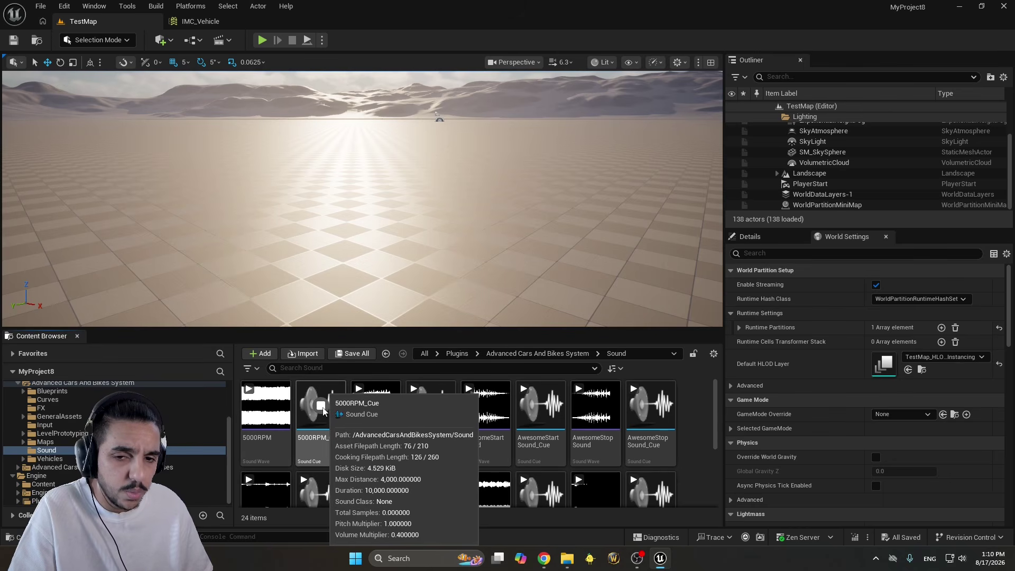
pyautogui.click(321, 407)
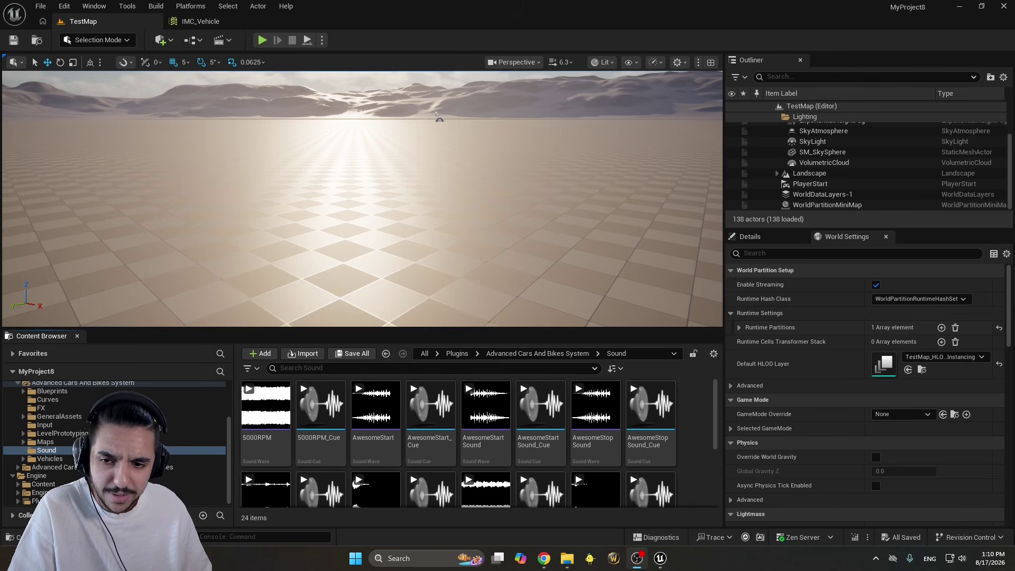
# Select Headphones (High Definition Audio Device) as the Windows sound output device
pyautogui.click(958, 558)
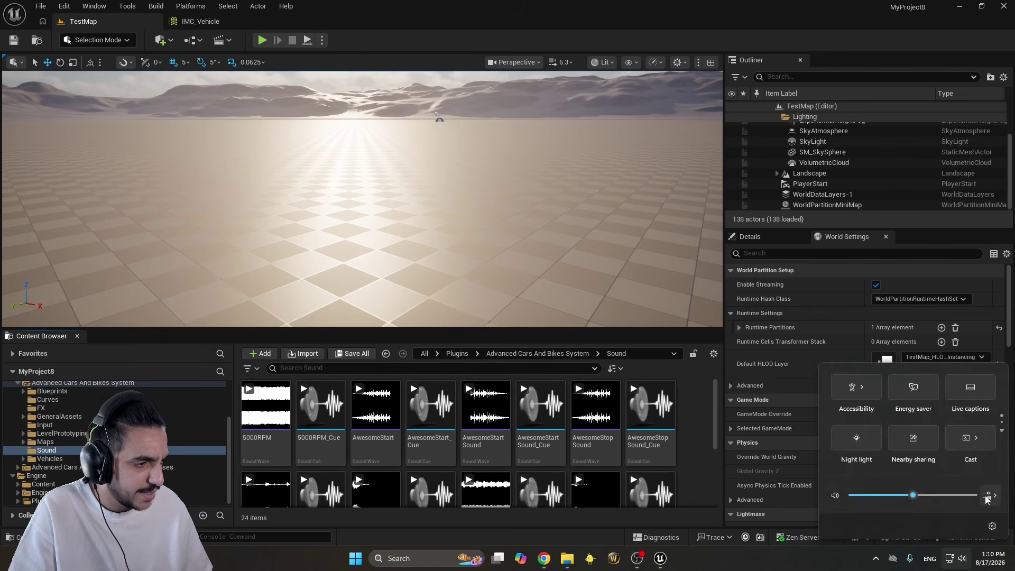
pyautogui.click(988, 497)
pyautogui.click(883, 456)
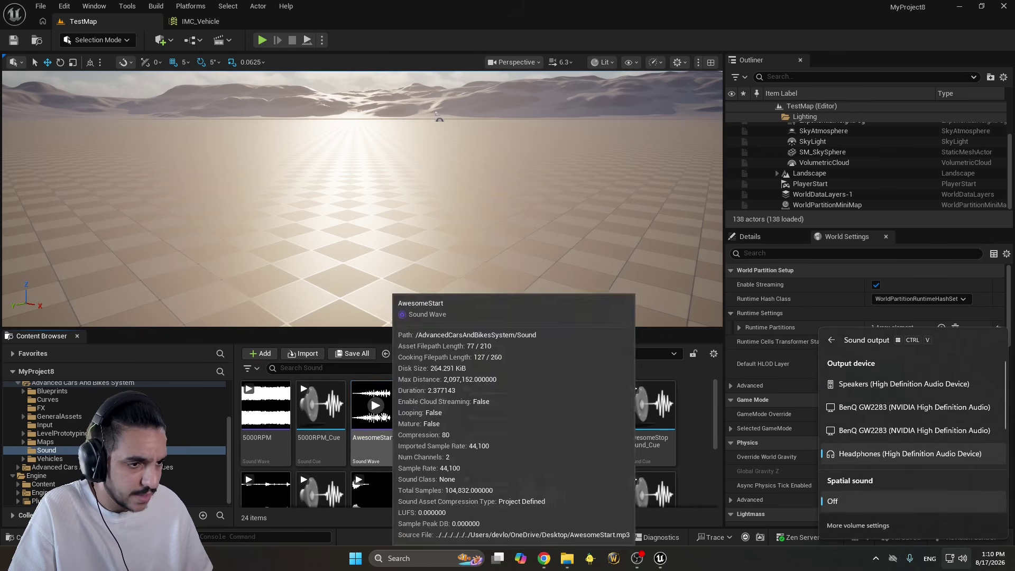
# Preview the AwesomeStart sound wave and look through the remaining sound waves and cues in the Sound folder
pyautogui.click(376, 407)
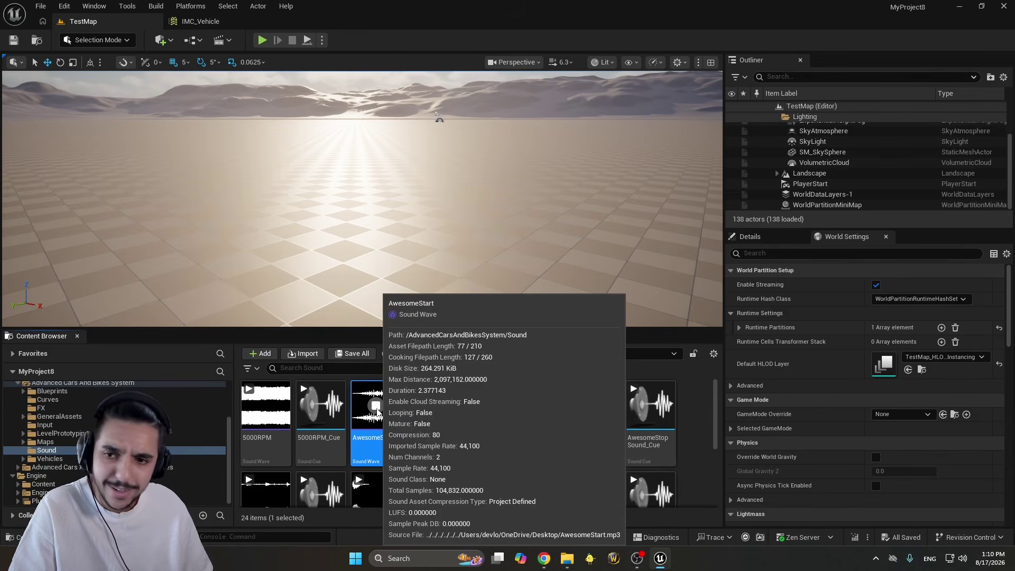
pyautogui.click(321, 406)
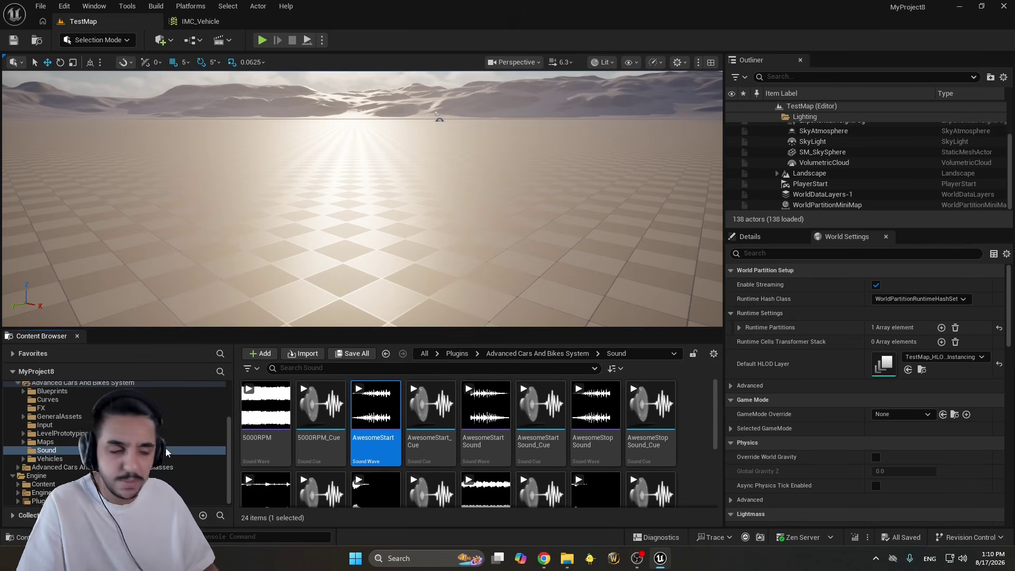
pyautogui.scroll(-2, 311, 465)
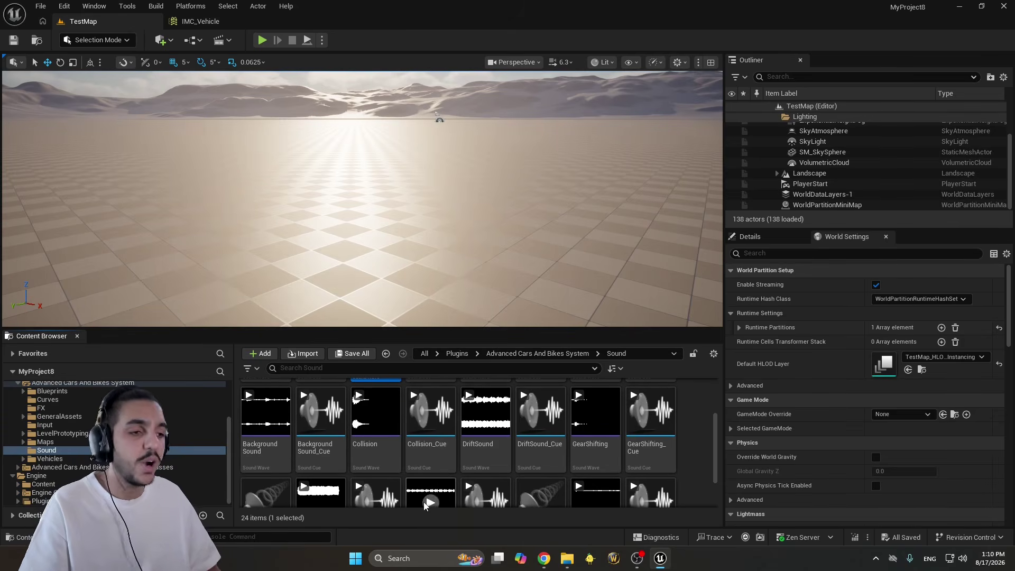
pyautogui.scroll(-1, 452, 456)
pyautogui.scroll(1, 452, 456)
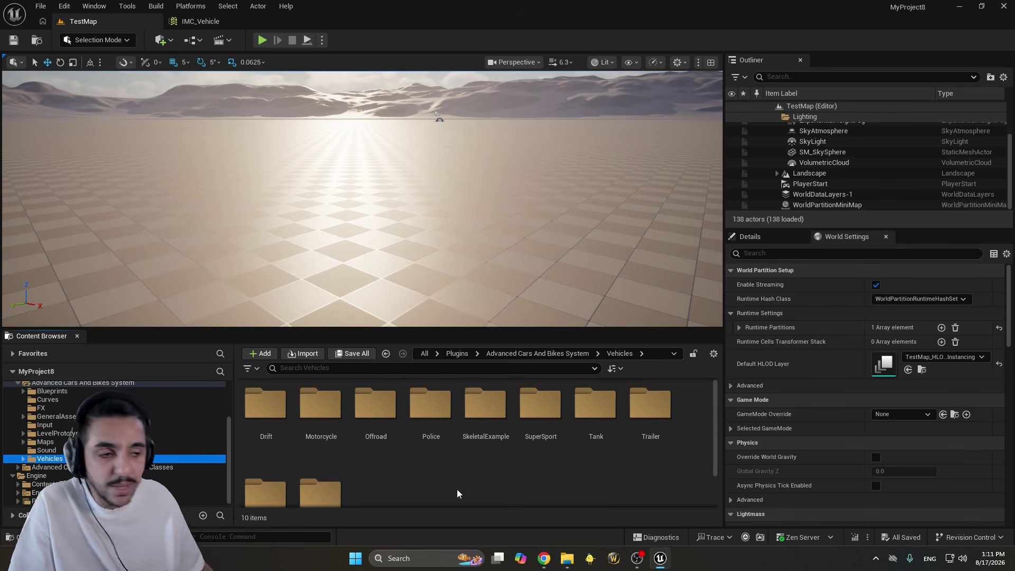
# Place the BP_Jimmy vehicle from the plugin's Vehicles/Offroad folder onto the checkered ground of the level
pyautogui.doubleClick(376, 407)
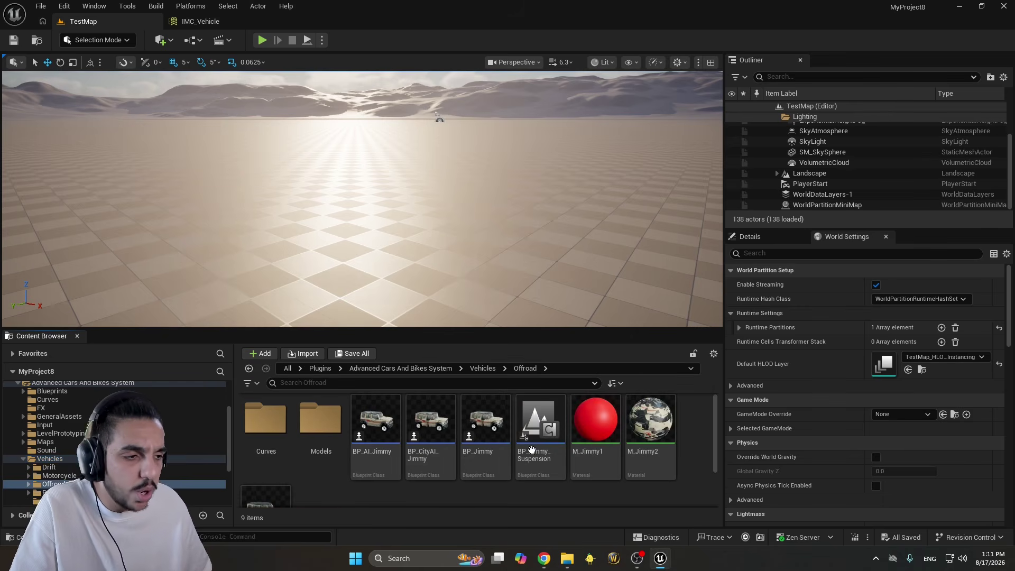
pyautogui.click(486, 422)
pyautogui.moveTo(485, 423); pyautogui.dragTo(375, 166)
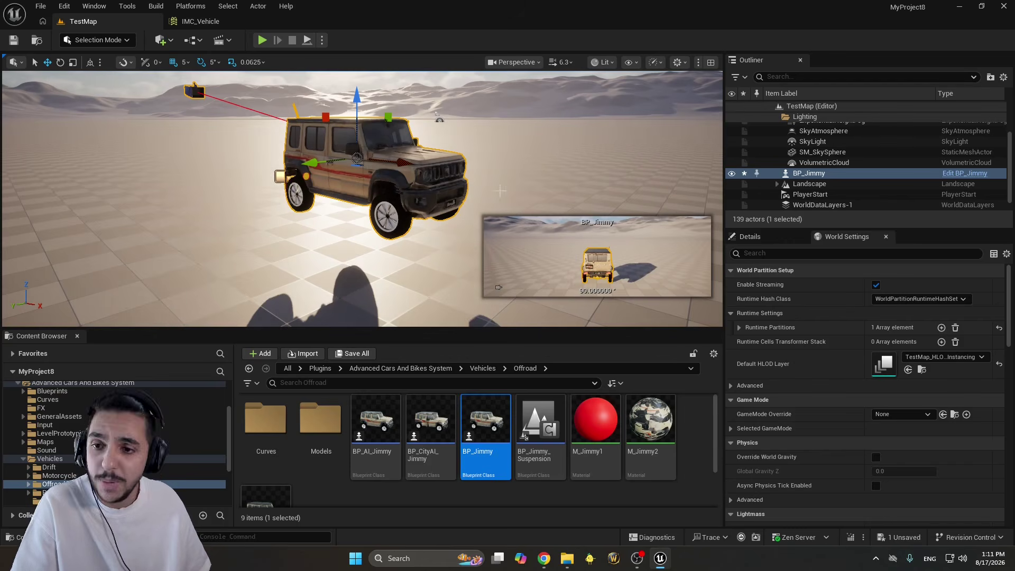
# Place the BP_McDalen car from the Vehicles/SuperSport folder beside BP_Jimmy and inspect both vehicles in the level
pyautogui.click(483, 369)
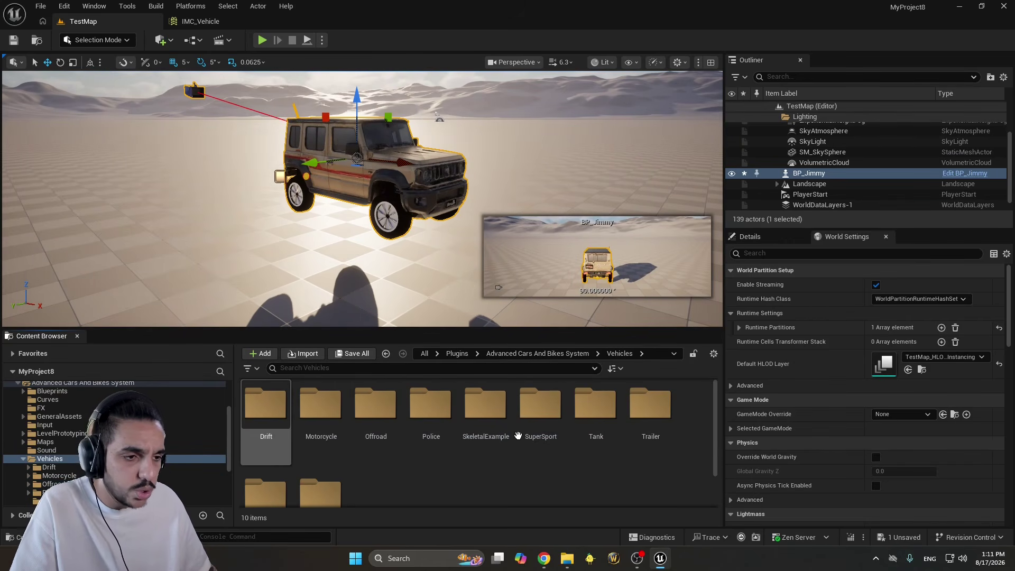
pyautogui.doubleClick(540, 410)
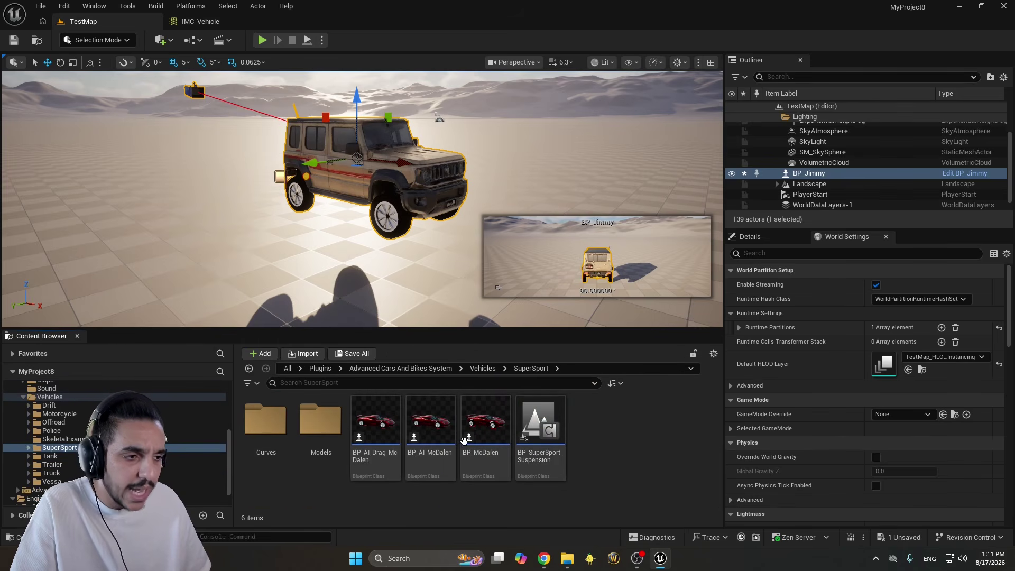
pyautogui.moveTo(463, 440); pyautogui.dragTo(227, 153)
pyautogui.moveTo(226, 153); pyautogui.dragTo(185, 169, button='right')
pyautogui.scroll(-4, 226, 153)
pyautogui.scroll(-3, 372, 212)
pyautogui.moveTo(378, 210)
pyautogui.mouseDown(button='right')
pyautogui.moveTo(367, 209)
pyautogui.moveTo(378, 211)
pyautogui.mouseUp(button='right')
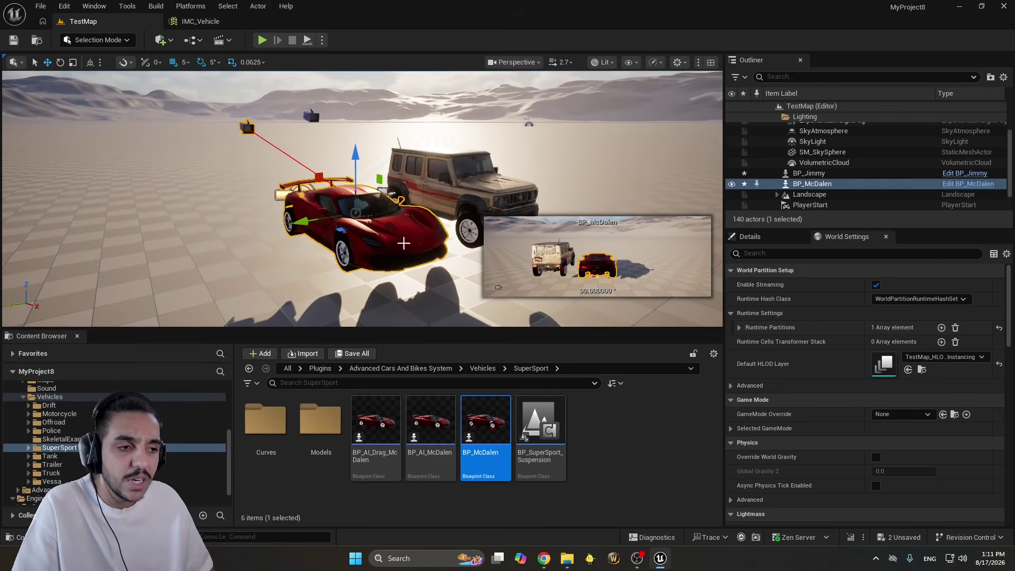
pyautogui.moveTo(403, 243); pyautogui.dragTo(376, 160, button='right')
pyautogui.scroll(-2, 401, 243)
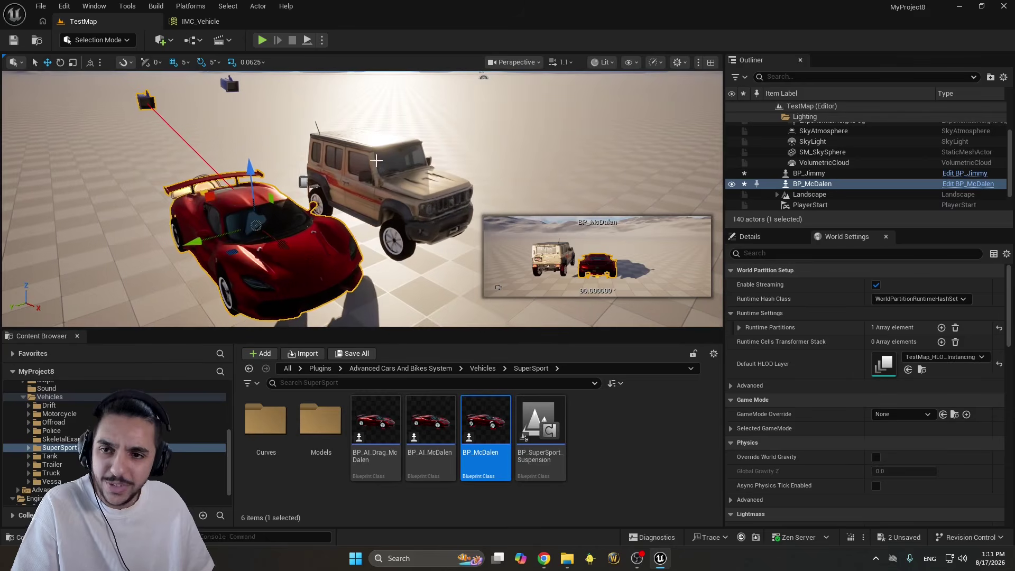
pyautogui.moveTo(357, 217); pyautogui.dragTo(354, 195, button='right')
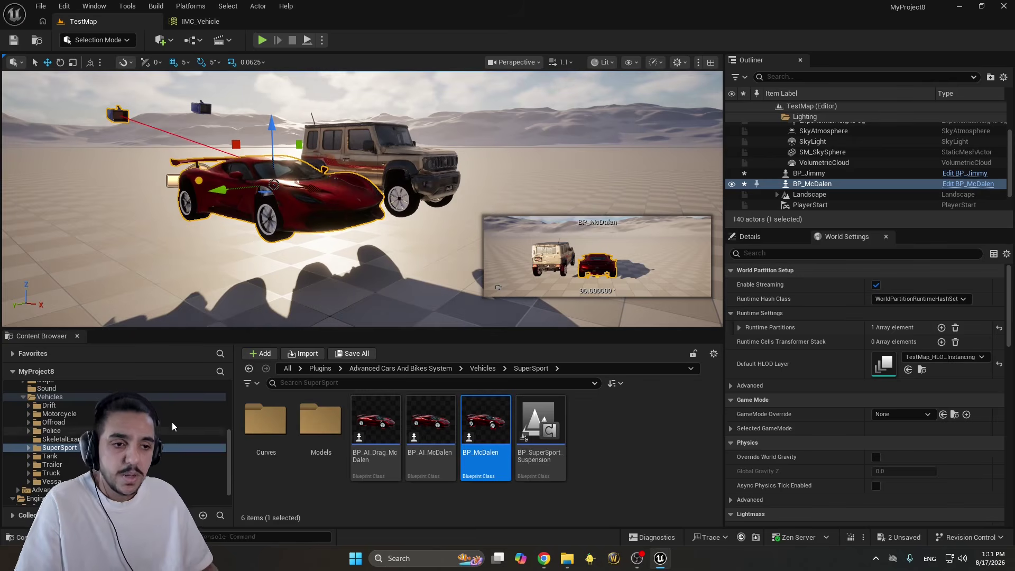
# Delete the BP_McDalen car from the level and select the BP_Jimmy vehicle
pyautogui.press('Delete')
pyautogui.click(326, 167)
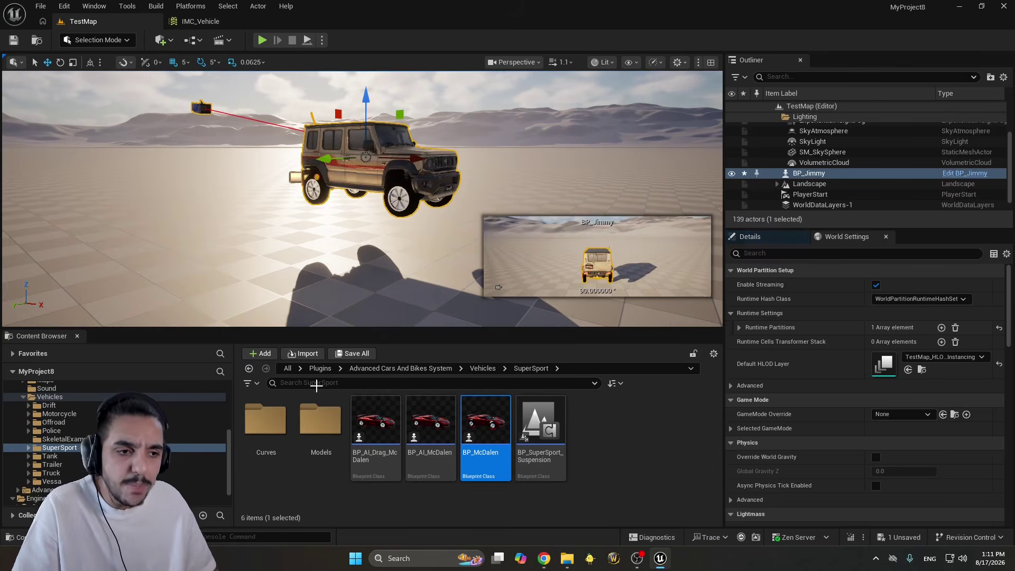
# Delete the BP_Jimmy vehicle from the level and open the BP_Police blueprint from the Vehicles/Police folder in its 3D view
pyautogui.press('Delete')
pyautogui.click(52, 431)
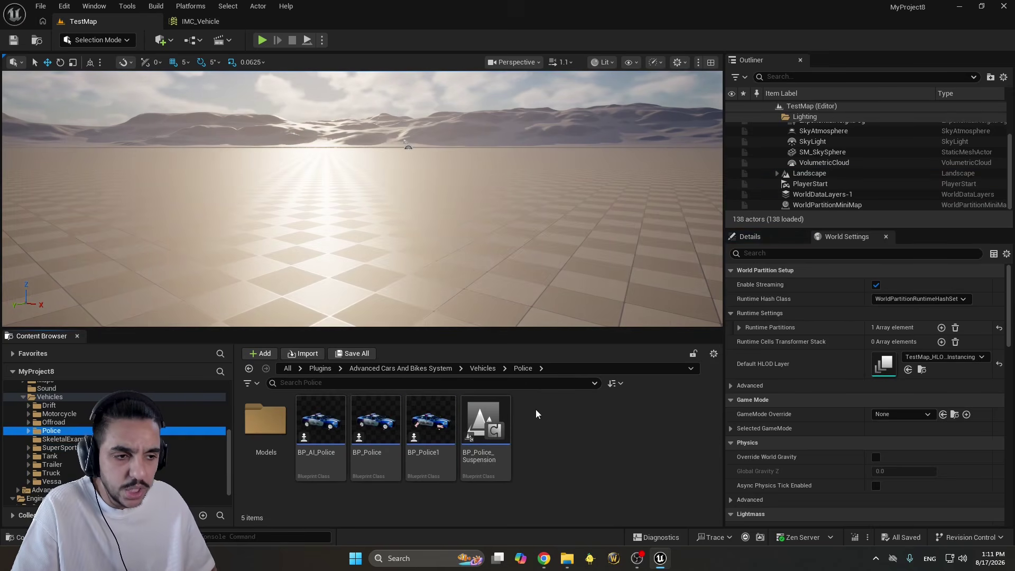
pyautogui.click(375, 421)
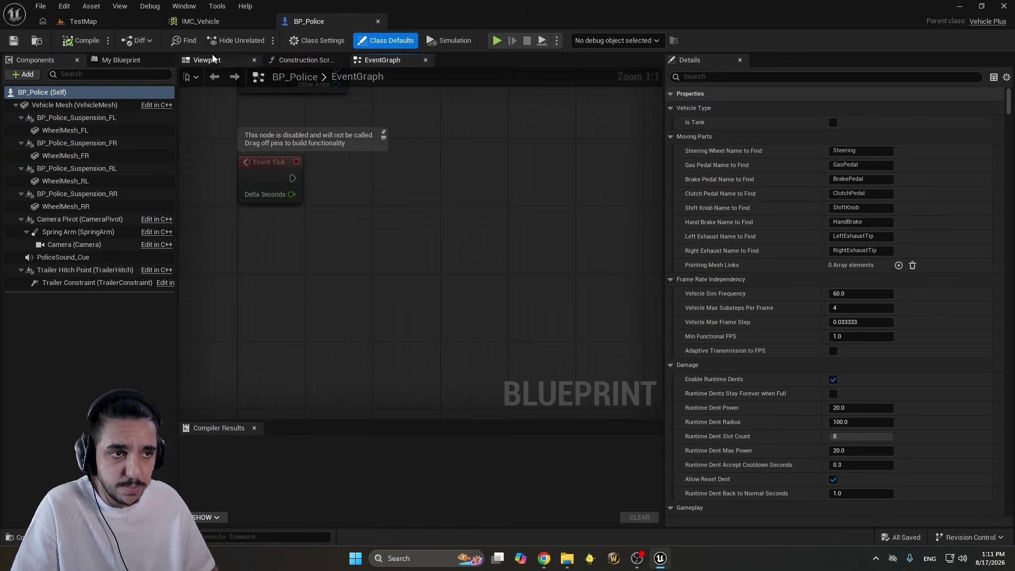
pyautogui.click(208, 60)
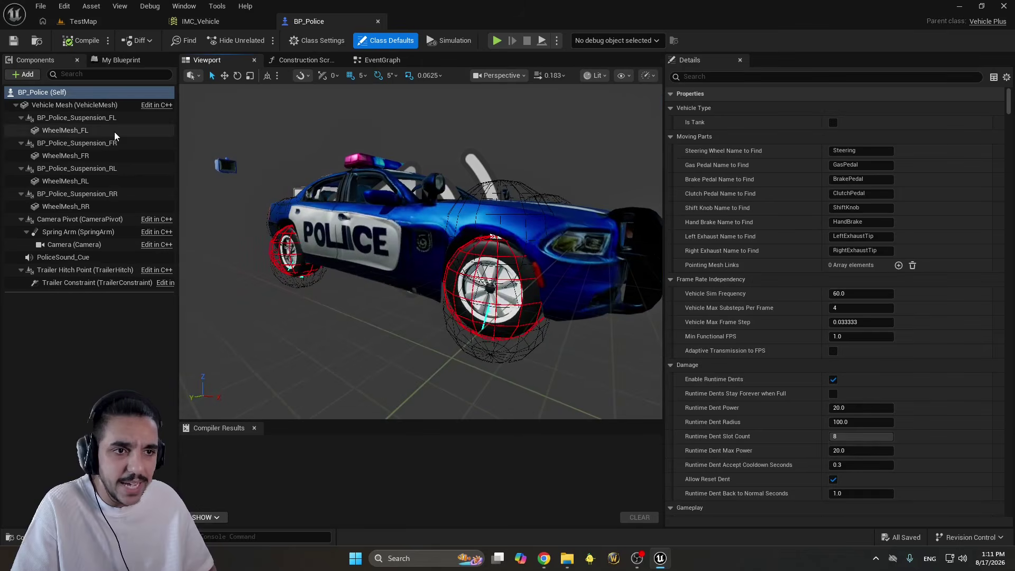
# Inspect BP_Police's front-left and front-right suspension components, close the blueprint and return to TestMap
pyautogui.click(118, 118)
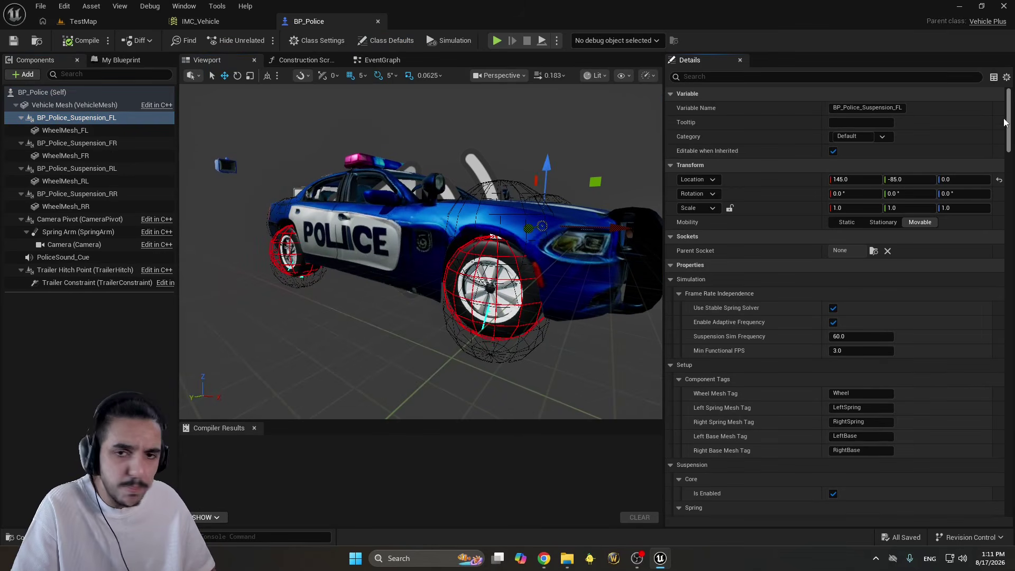
pyautogui.moveTo(1011, 112)
pyautogui.mouseDown()
pyautogui.moveTo(1011, 166)
pyautogui.moveTo(1011, 100)
pyautogui.mouseUp()
pyautogui.click(77, 143)
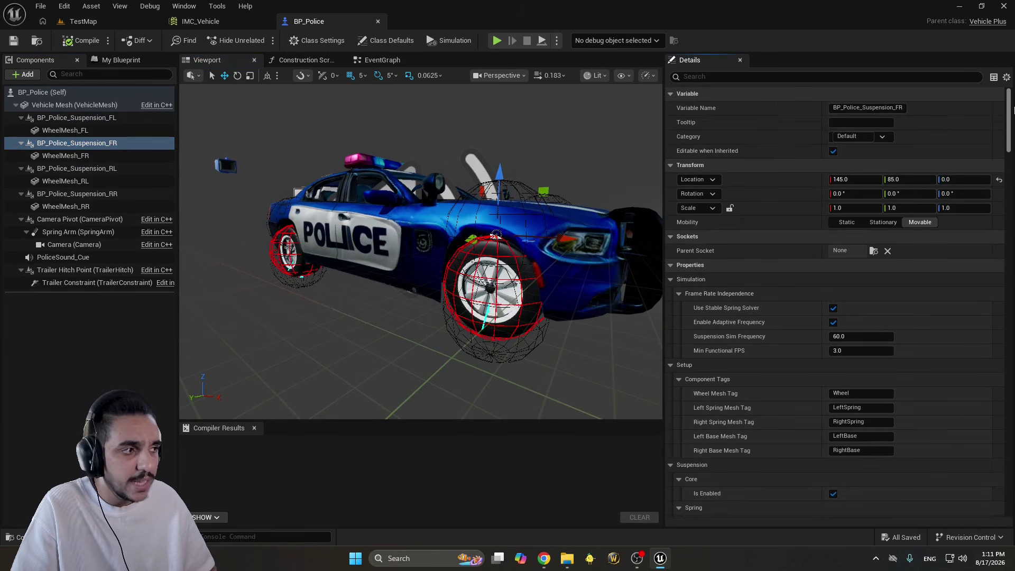
pyautogui.click(107, 20)
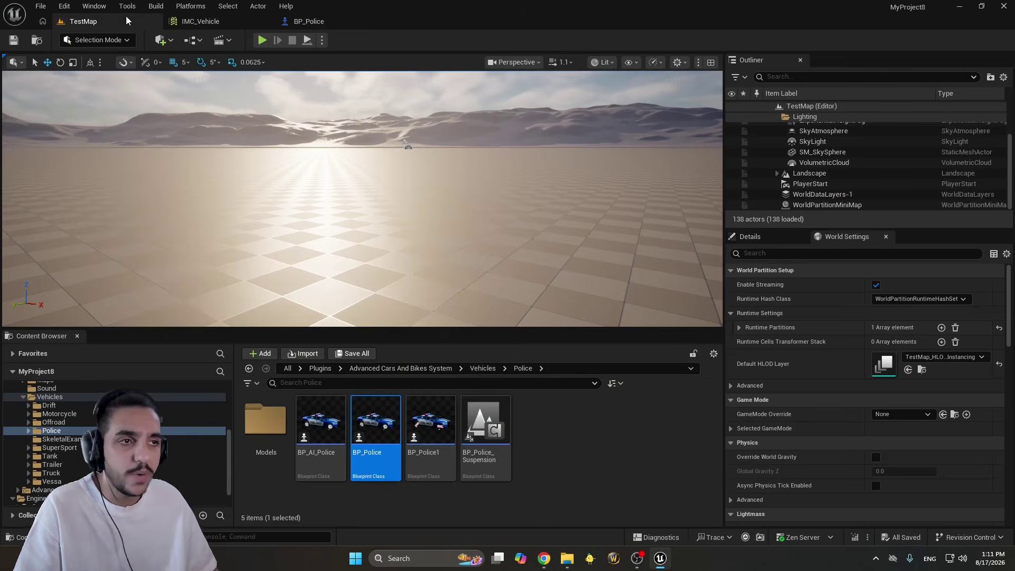
pyautogui.click(370, 22)
pyautogui.click(378, 21)
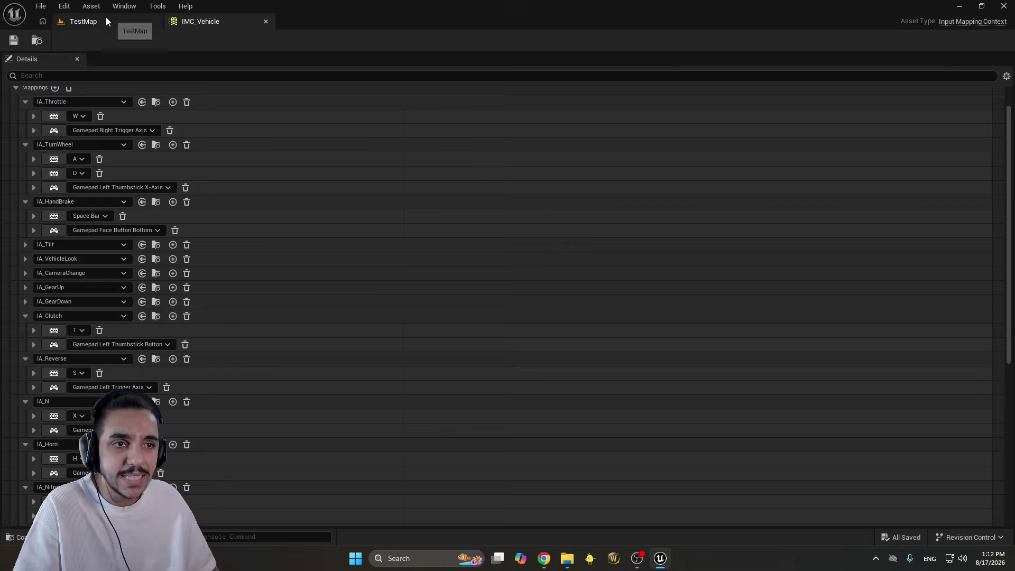
pyautogui.click(106, 20)
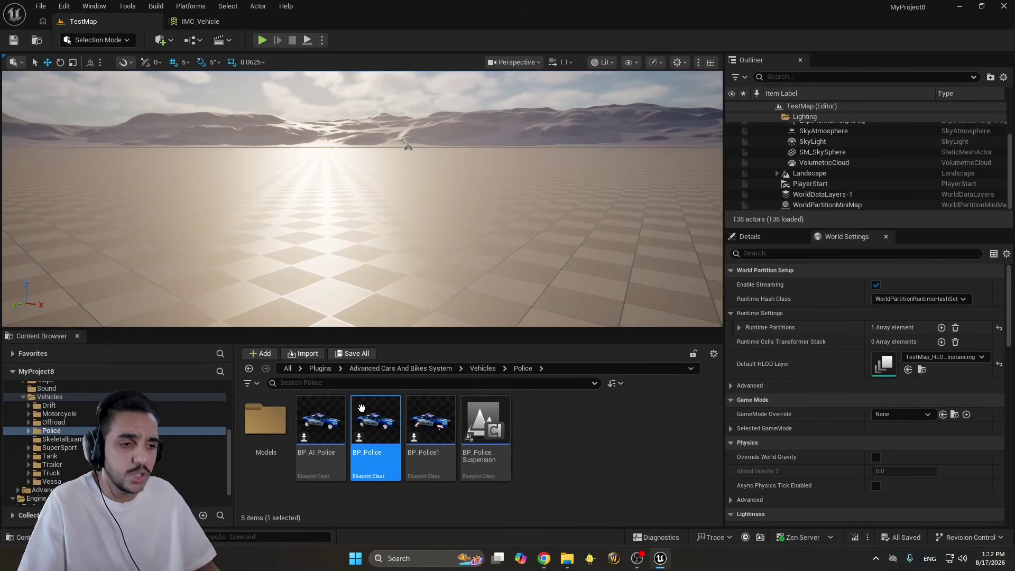
# Try to place the BP_Police car in the level
pyautogui.moveTo(375, 420); pyautogui.dragTo(366, 141)
pyautogui.press('Escape')
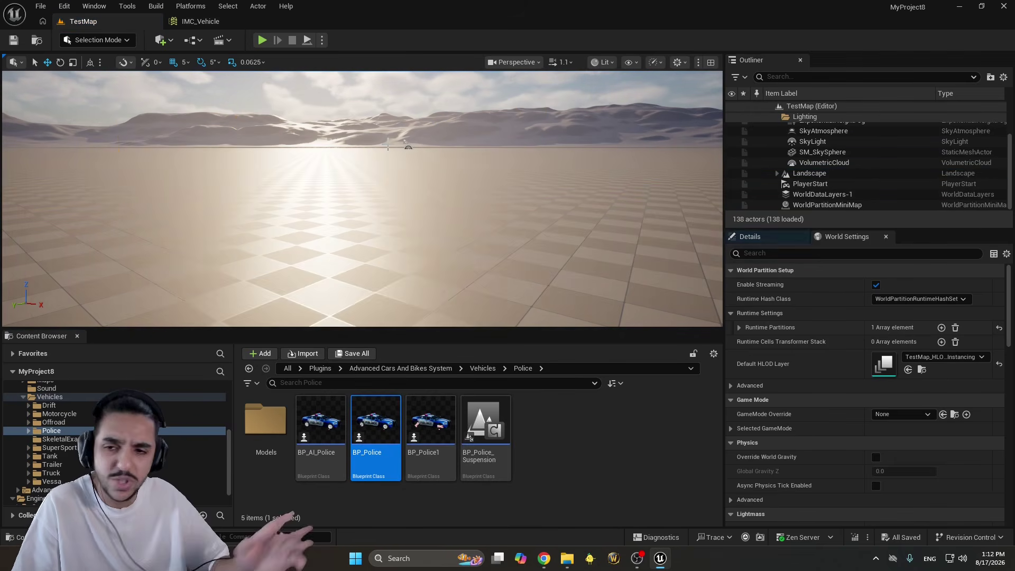
# Collapse the plugin's content folders and compare the project's Plugins folder with the Engine's Plugins folder
pyautogui.doubleClick(50, 396)
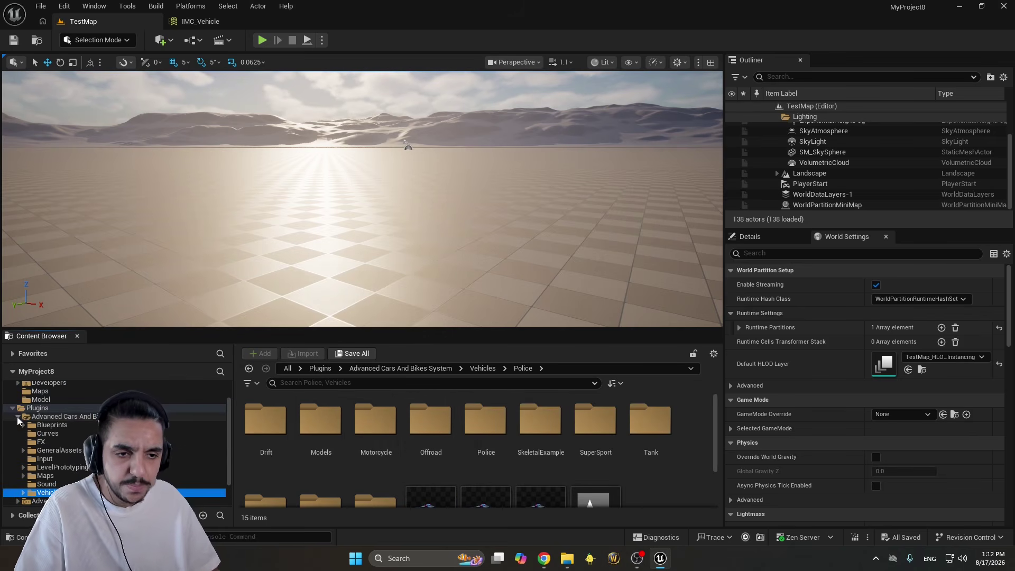
pyautogui.click(18, 417)
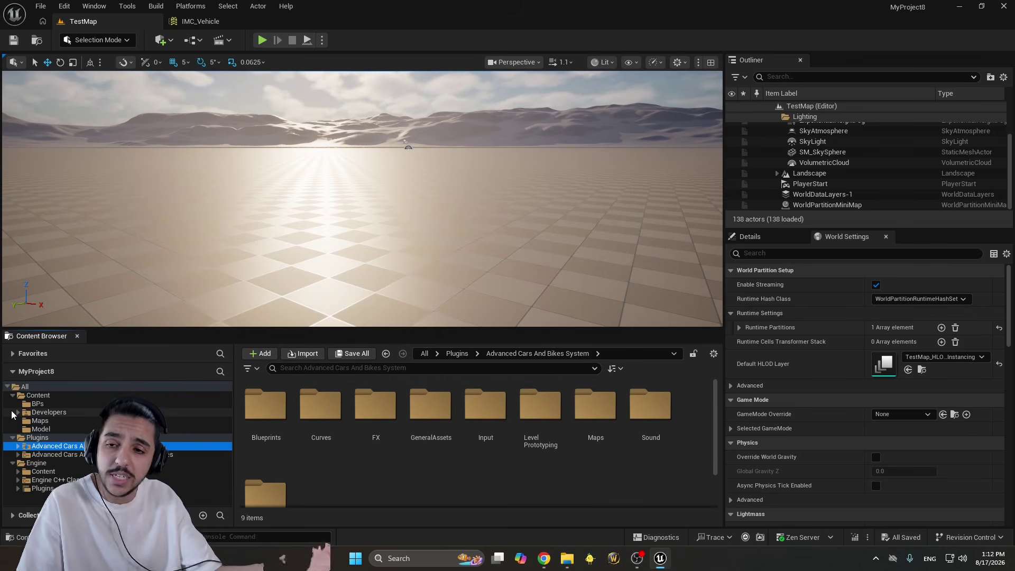
pyautogui.click(37, 437)
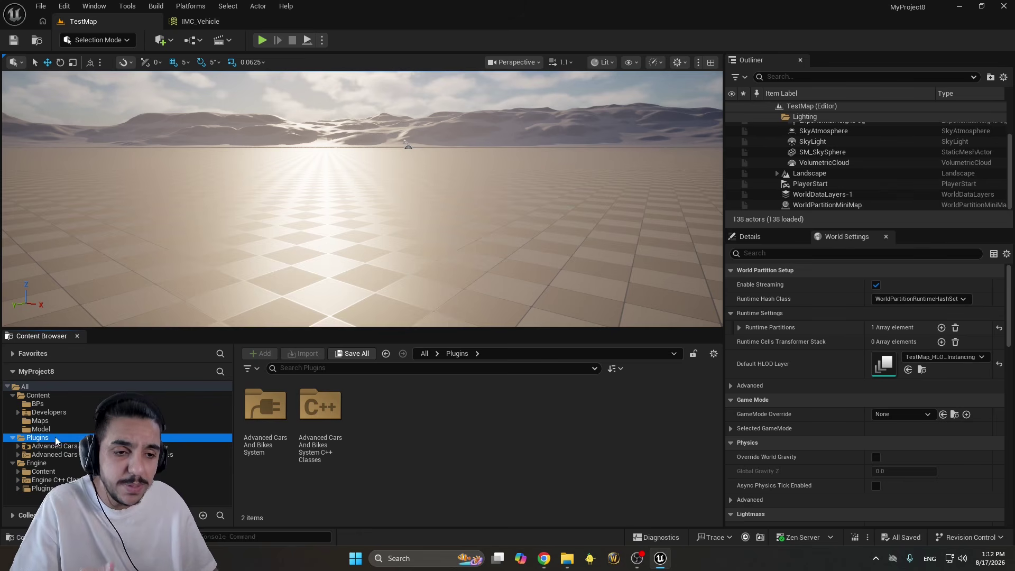
pyautogui.click(319, 410)
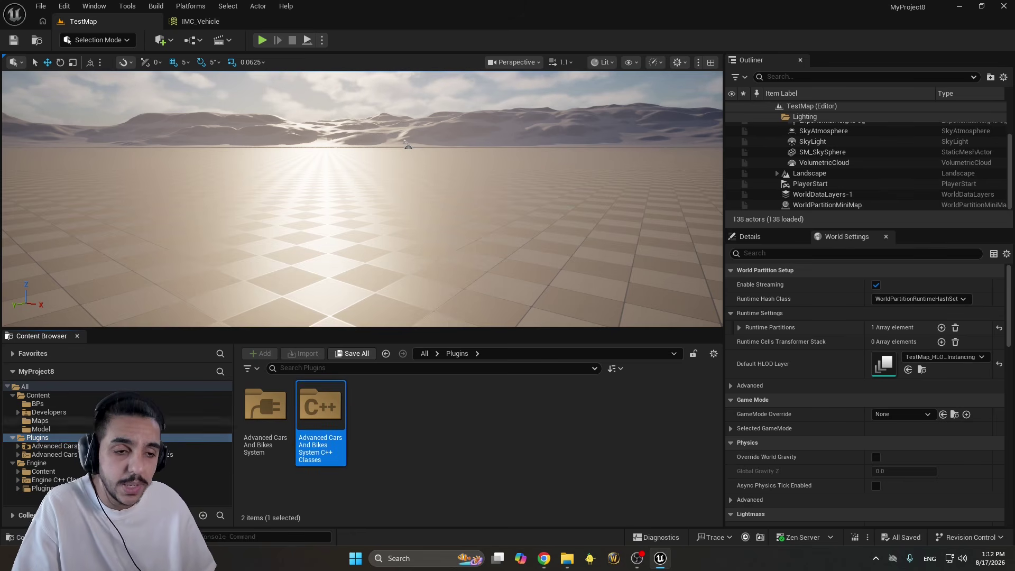
pyautogui.click(37, 463)
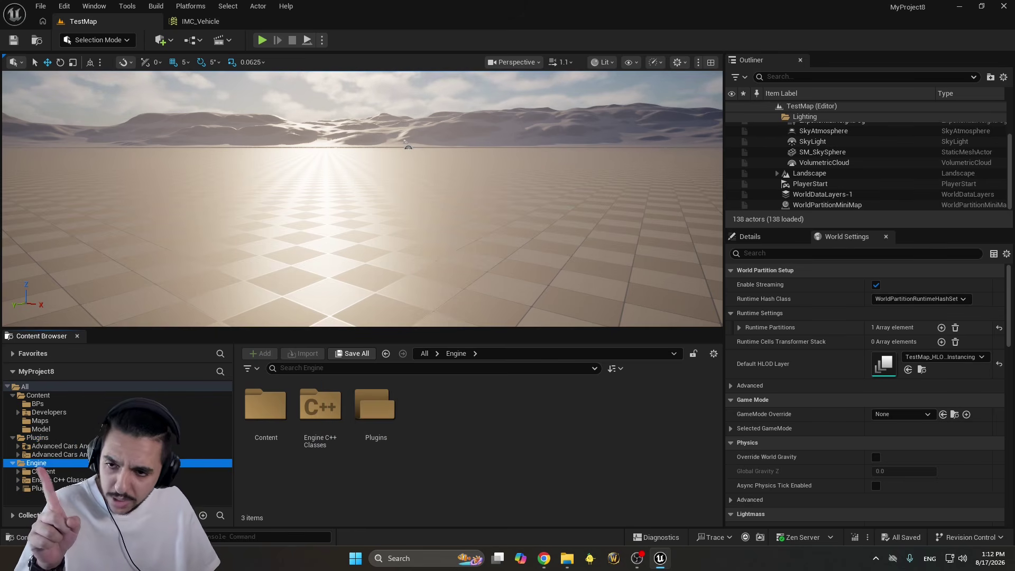
pyautogui.click(42, 488)
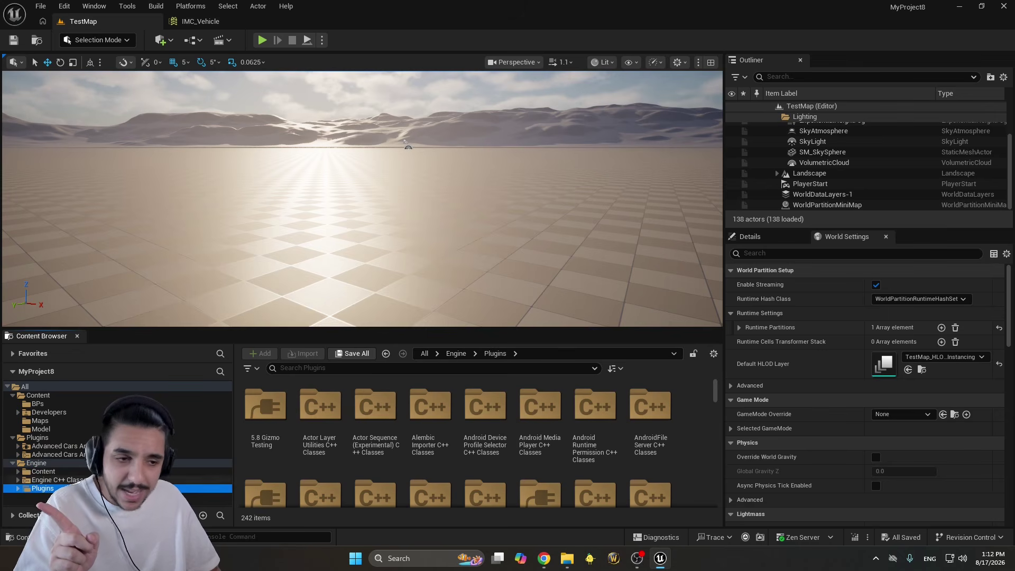
# Open the Public folder of the Advanced Cars And Bikes System C++ Classes and look through its classes
pyautogui.click(37, 437)
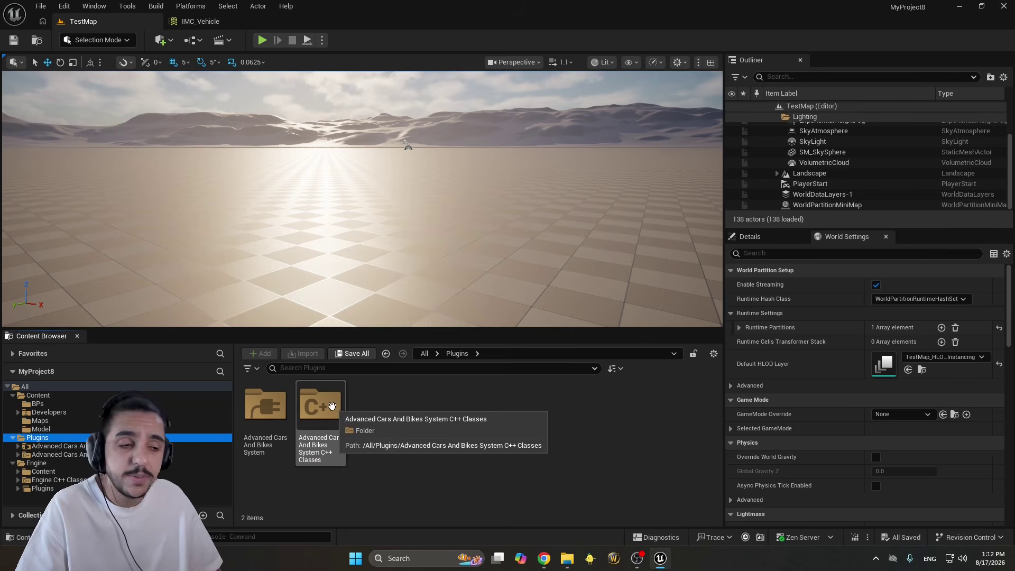
pyautogui.doubleClick(331, 405)
pyautogui.doubleClick(273, 412)
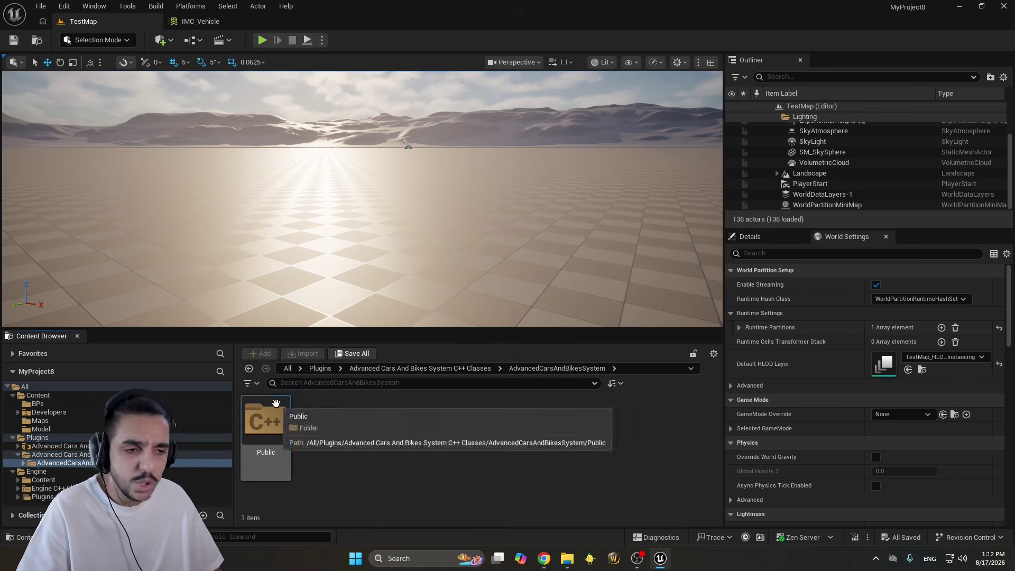
pyautogui.doubleClick(275, 405)
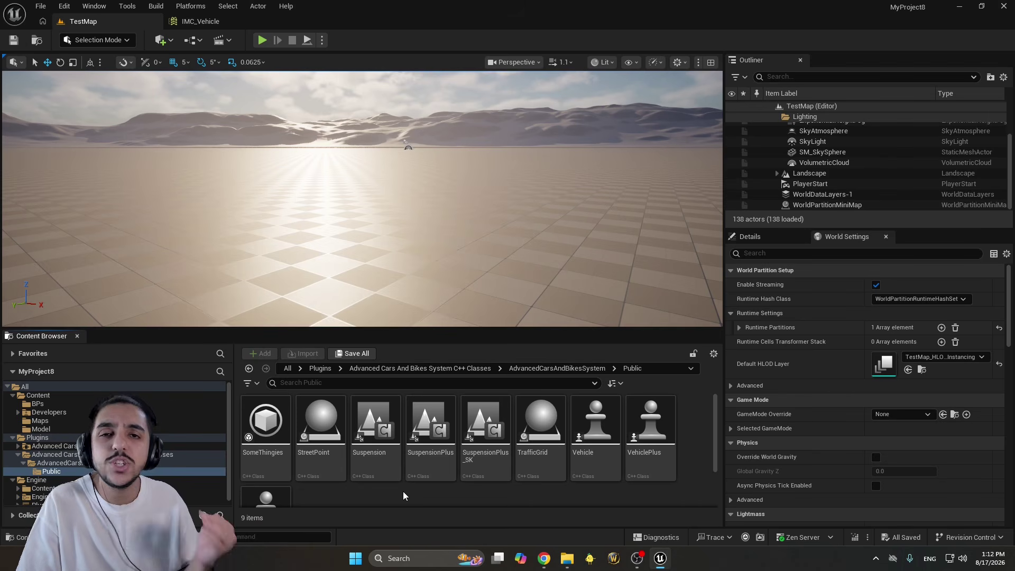
pyautogui.scroll(-2, 403, 495)
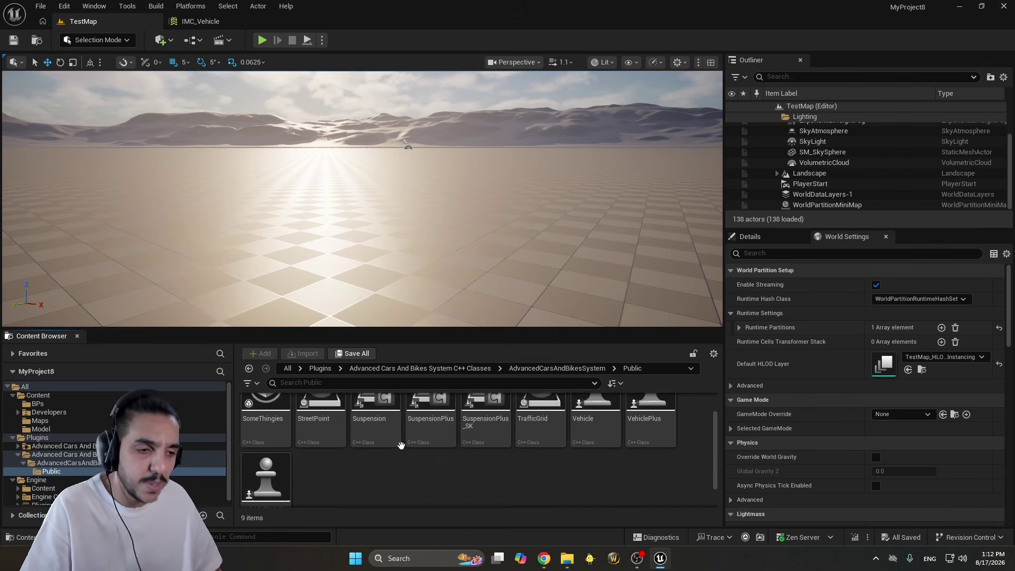
pyautogui.scroll(1, 433, 454)
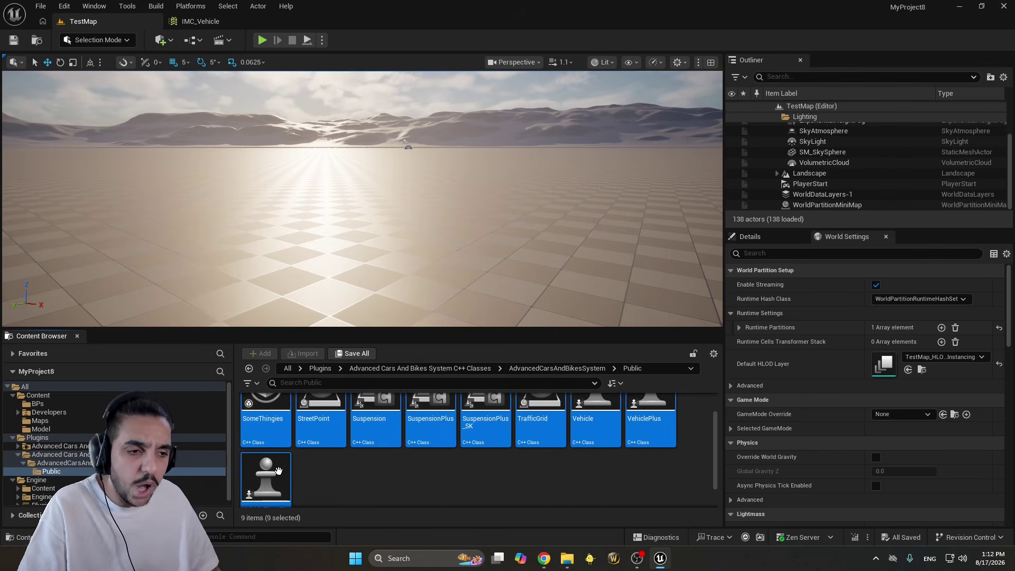
pyautogui.scroll(2, 475, 439)
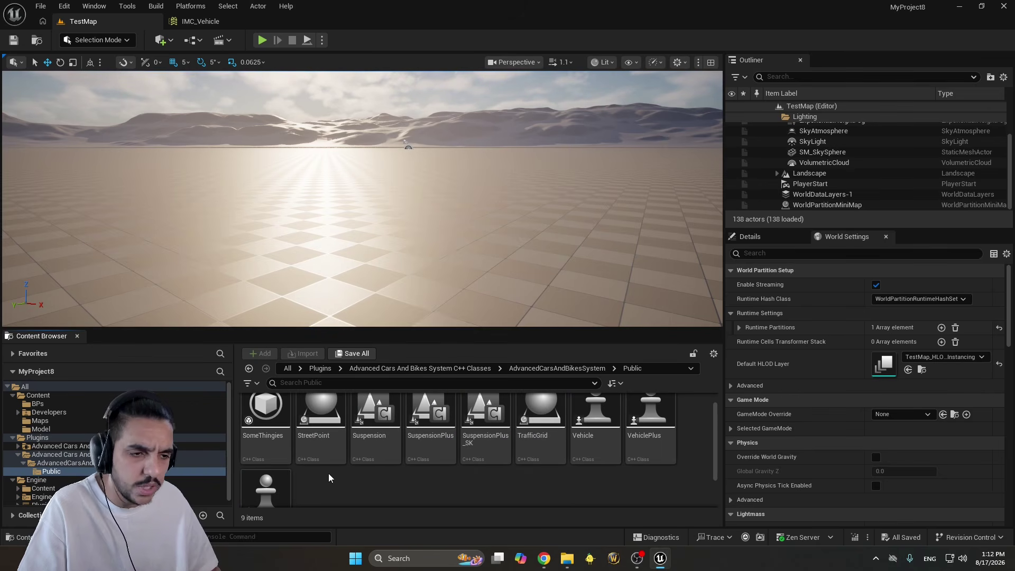
# Select the StreetPoint and TrafficGrid classes together and enlarge the Content Browser to show the whole Public folder
pyautogui.click(318, 429)
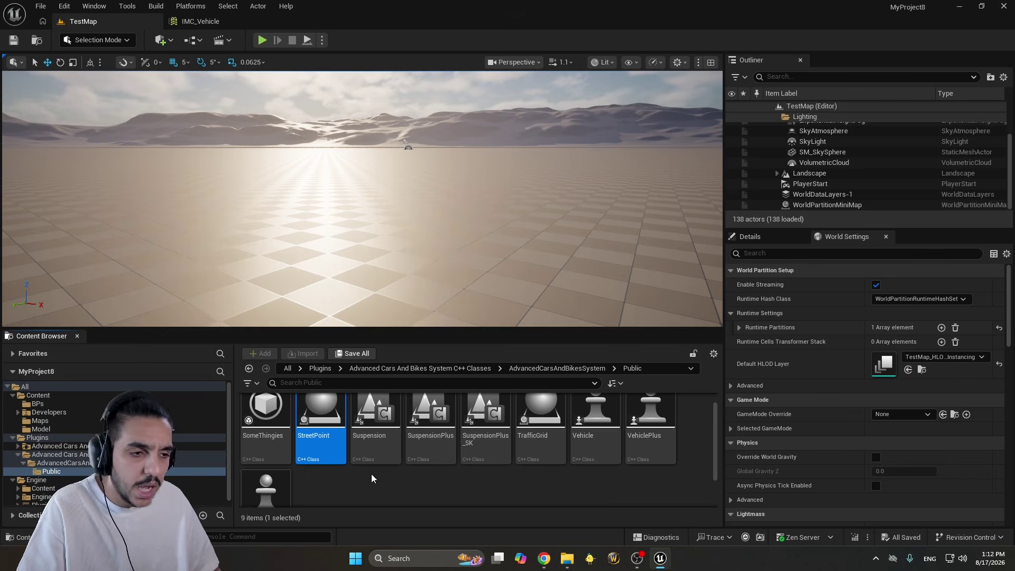
pyautogui.keyDown('ctrl'); pyautogui.click(540, 431); pyautogui.keyUp('ctrl')
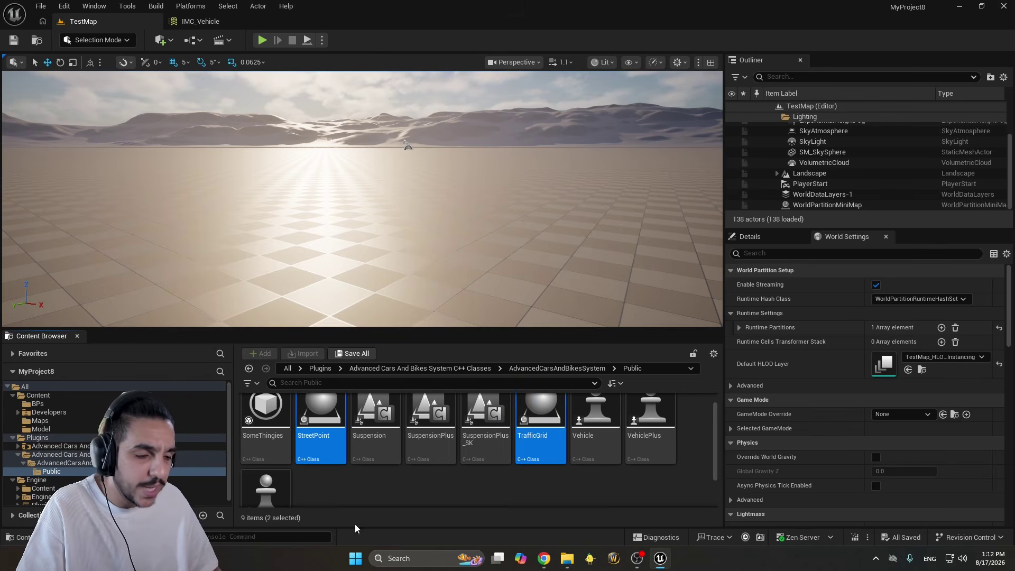
pyautogui.scroll(-1, 335, 458)
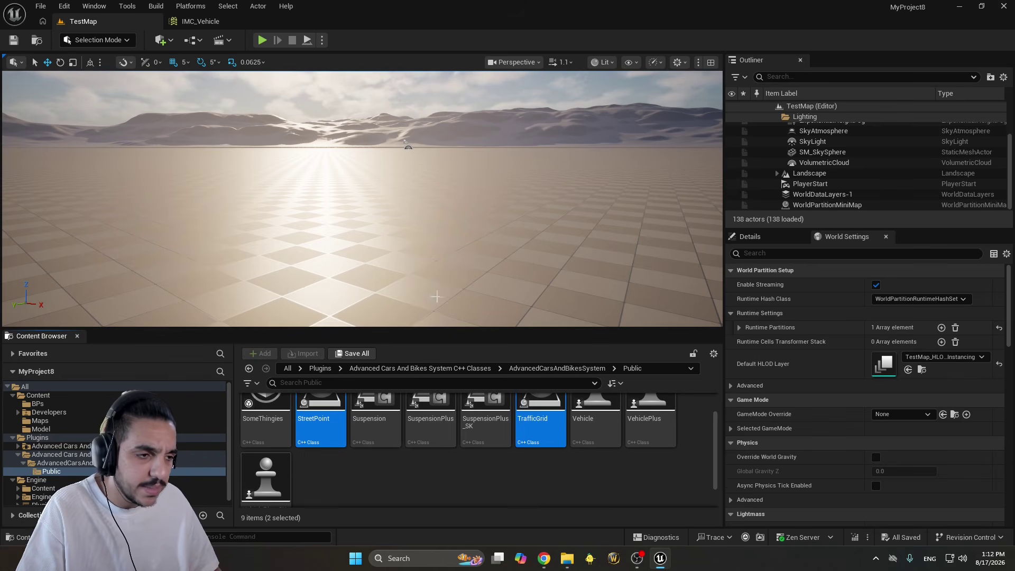
pyautogui.moveTo(440, 328); pyautogui.dragTo(441, 255)
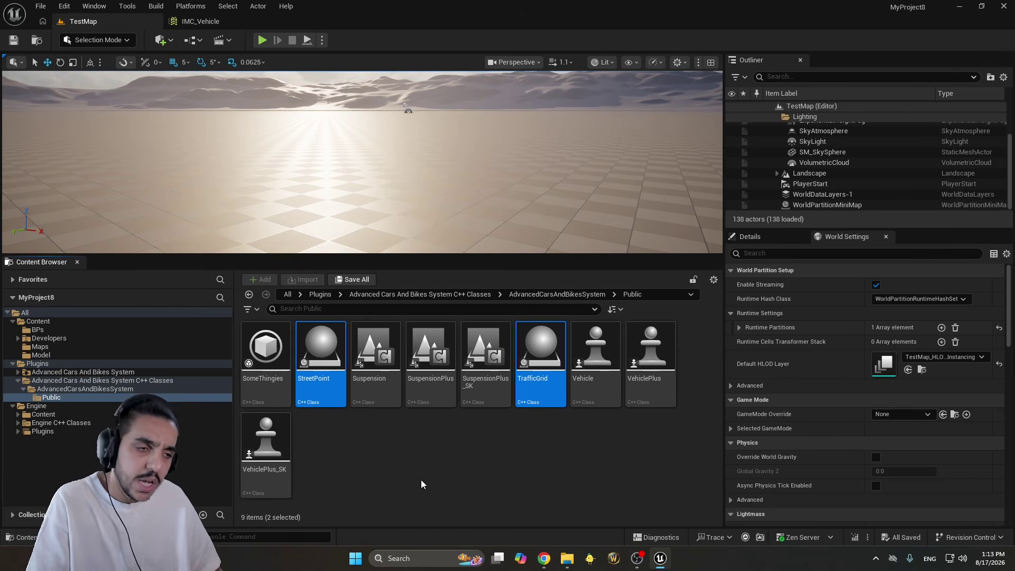
# Select the Suspension, SuspensionPlus and SuspensionPlus_SK classes together
pyautogui.moveTo(304, 391)
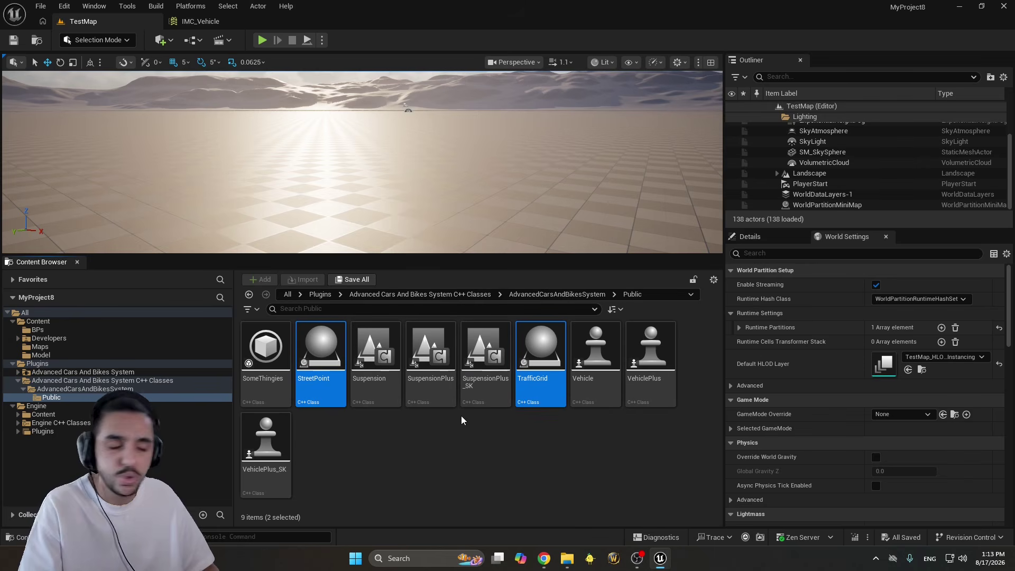
pyautogui.click(375, 381)
pyautogui.keyDown('shift'); pyautogui.click(485, 364); pyautogui.keyUp('shift')
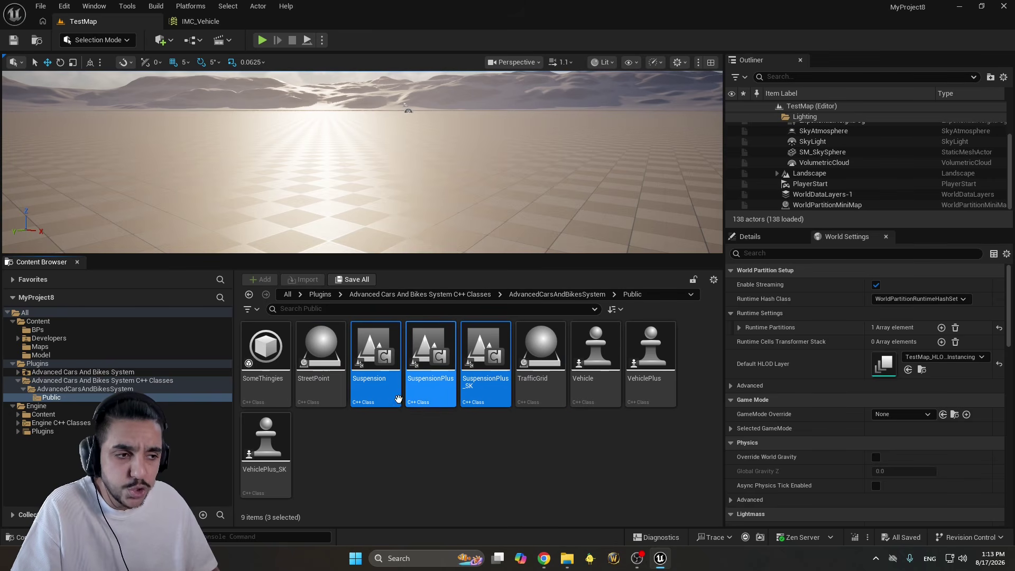
# Highlight the matching class pairs: Suspension with Vehicle, and SuspensionPlus with VehiclePlus
pyautogui.click(382, 378)
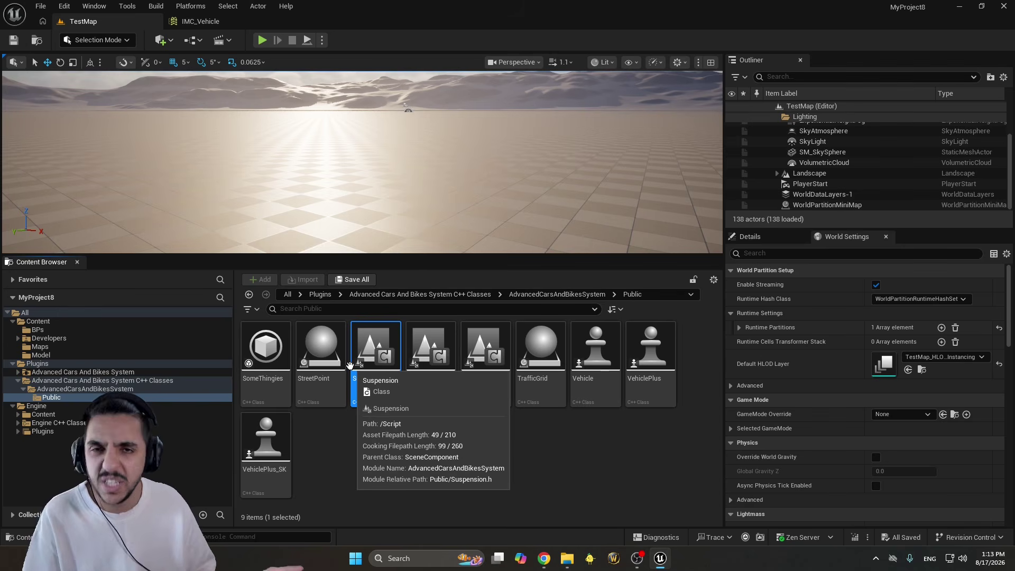
pyautogui.keyDown('ctrl'); pyautogui.click(596, 371); pyautogui.keyUp('ctrl')
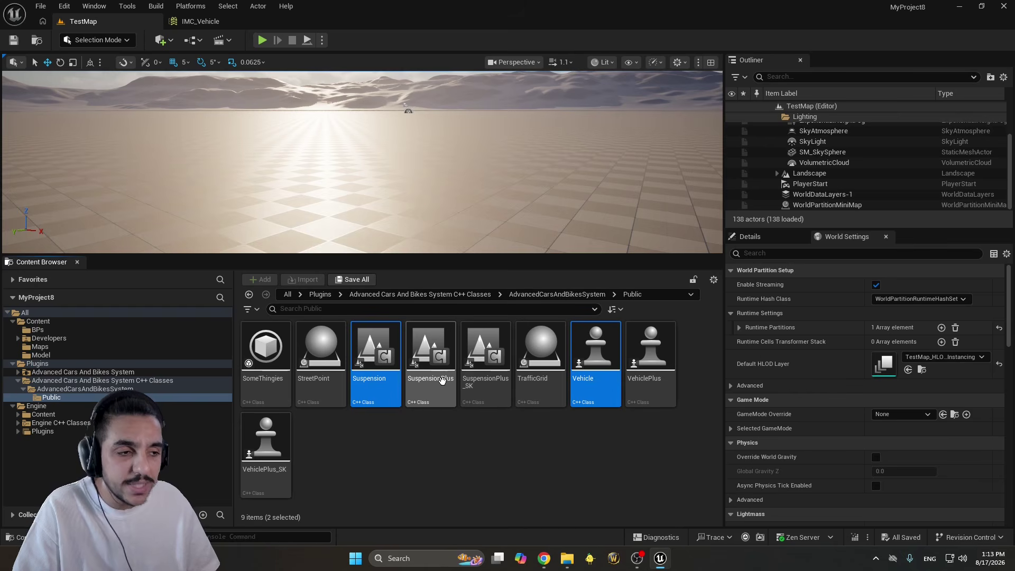
pyautogui.click(433, 404)
pyautogui.keyDown('ctrl'); pyautogui.click(642, 391); pyautogui.keyUp('ctrl')
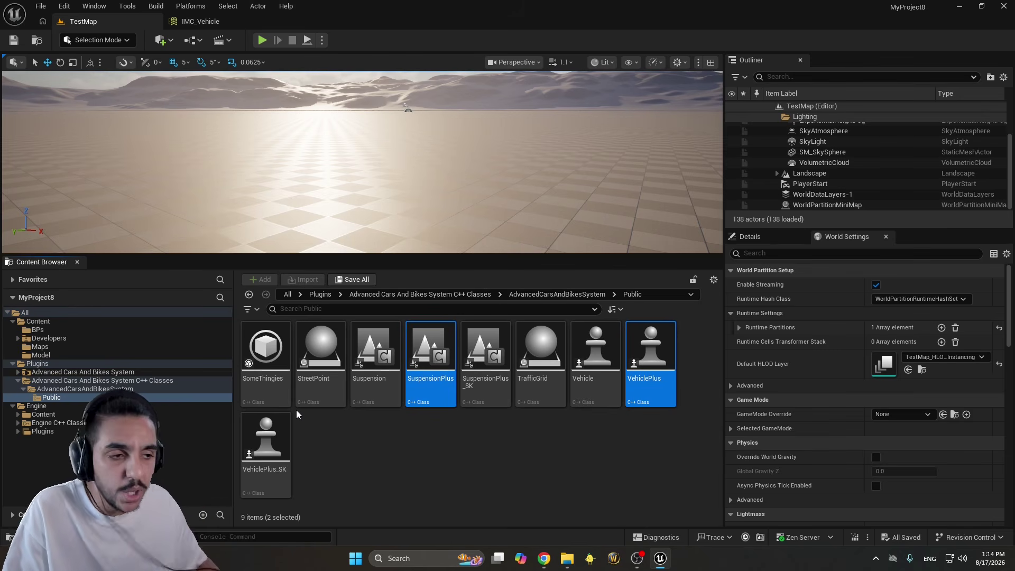
# Go over the Suspension and Vehicle pair again, ending with SuspensionPlus and VehiclePlus selected and SuspensionPlus's class details shown
pyautogui.moveTo(397, 383)
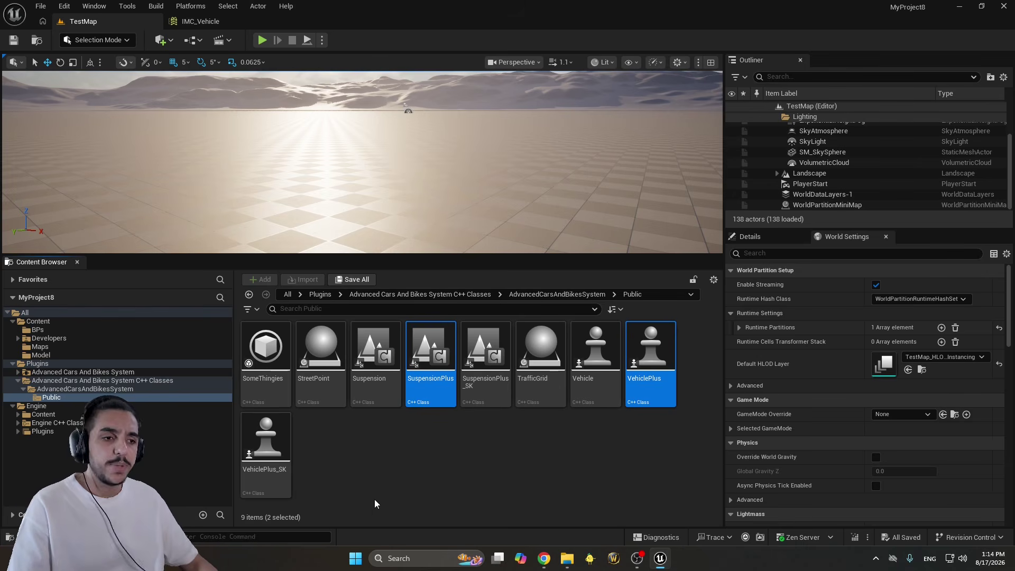
pyautogui.click(372, 370)
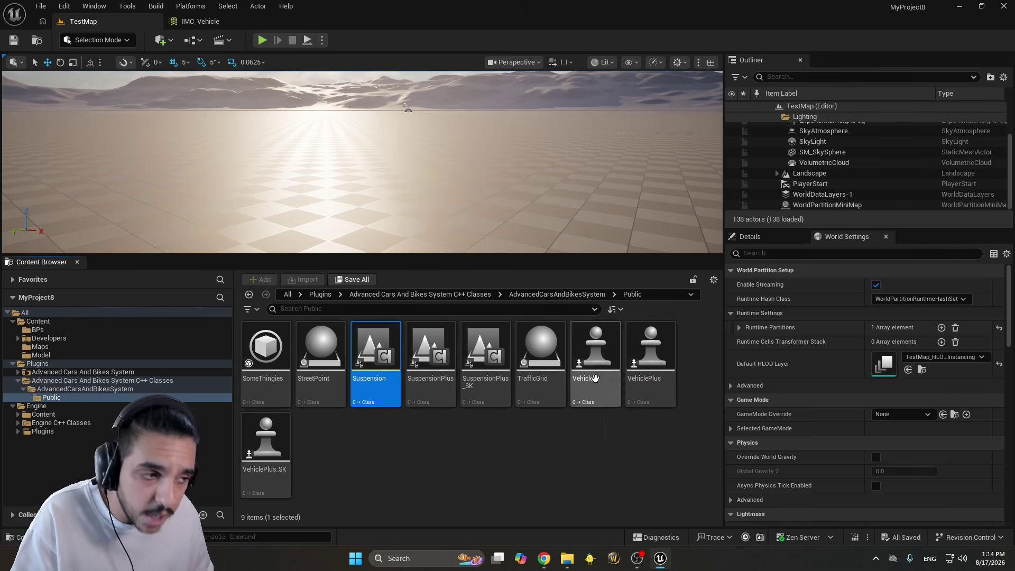
pyautogui.keyDown('ctrl'); pyautogui.click(580, 405); pyautogui.keyUp('ctrl')
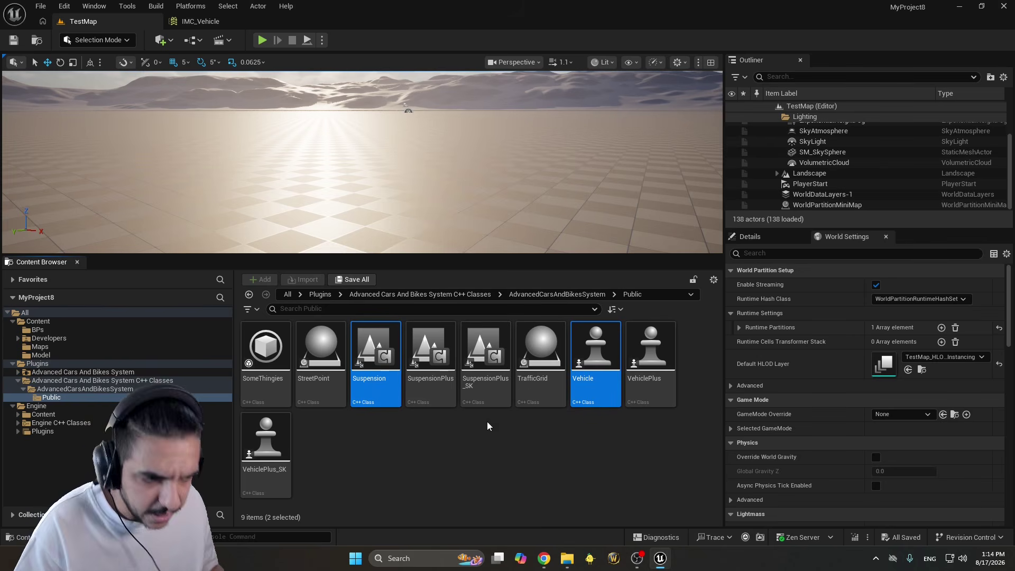
pyautogui.click(431, 355)
pyautogui.keyDown('ctrl'); pyautogui.click(651, 354); pyautogui.keyUp('ctrl')
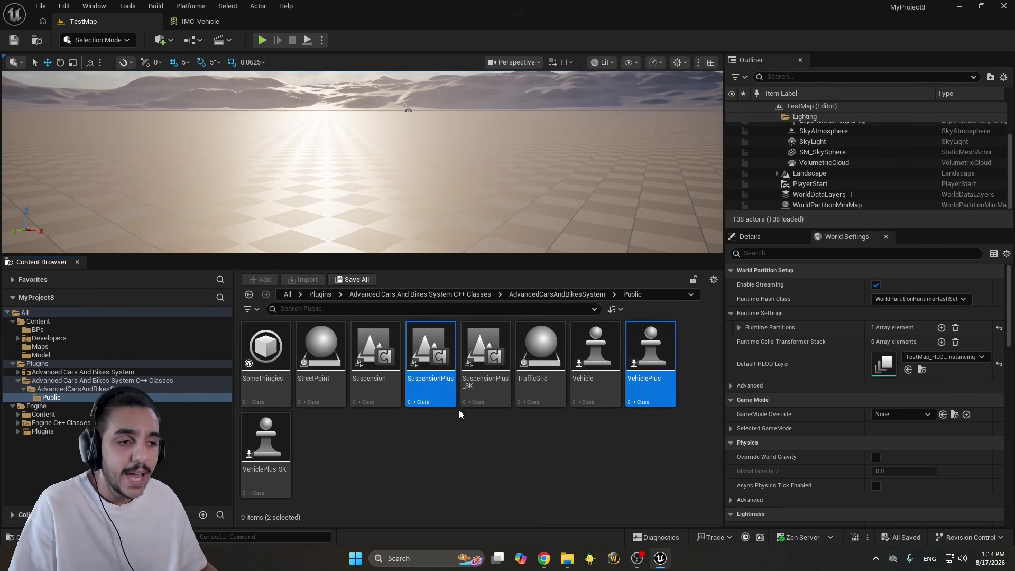
pyautogui.moveTo(443, 393)
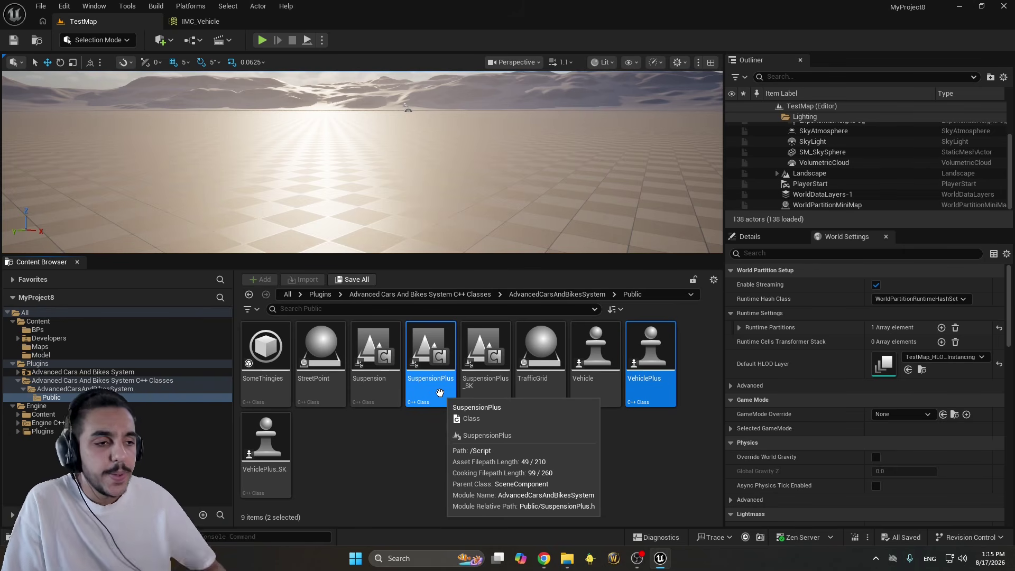
# Compare the matching class pairs SuspensionPlus_SK with VehiclePlus_SK and SuspensionPlus with VehiclePlus
pyautogui.click(483, 397)
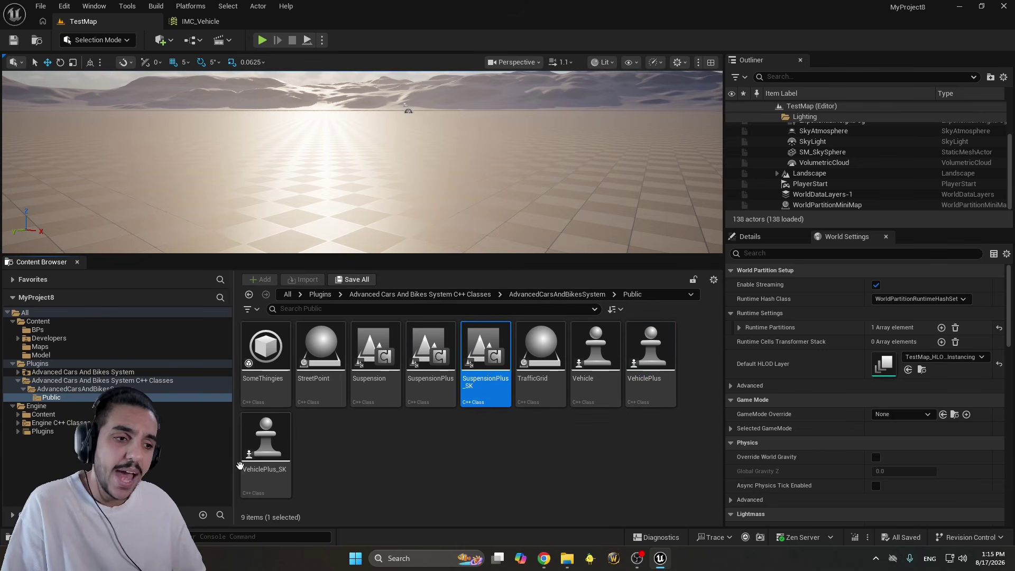
pyautogui.keyDown('ctrl'); pyautogui.click(276, 487); pyautogui.keyUp('ctrl')
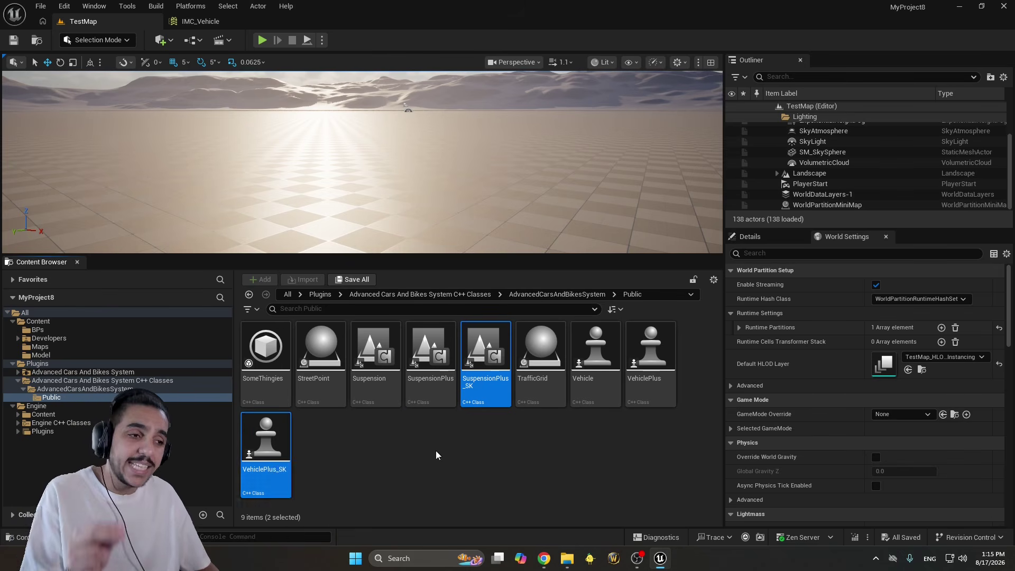
pyautogui.click(427, 377)
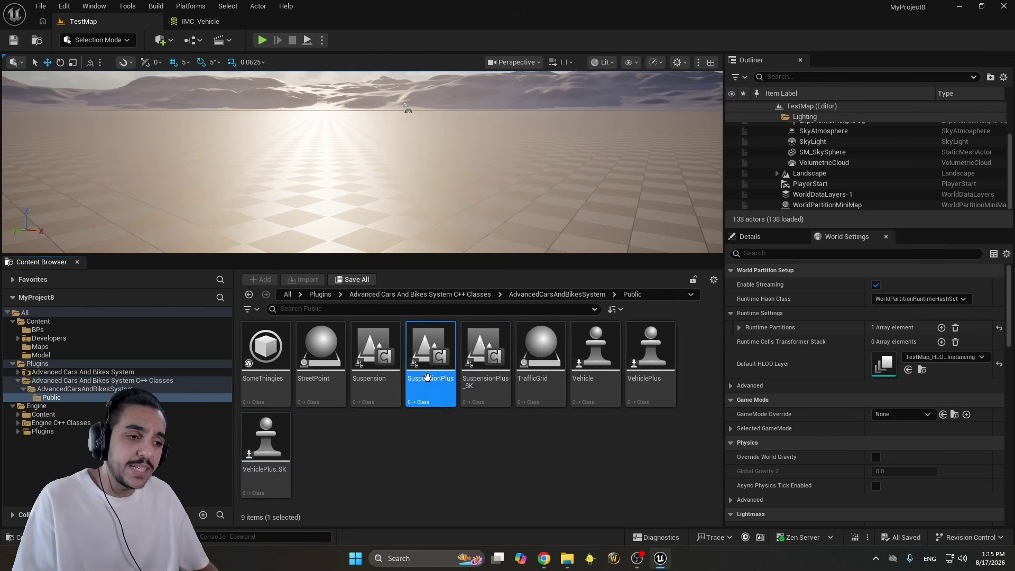
pyautogui.keyDown('ctrl'); pyautogui.click(648, 401); pyautogui.keyUp('ctrl')
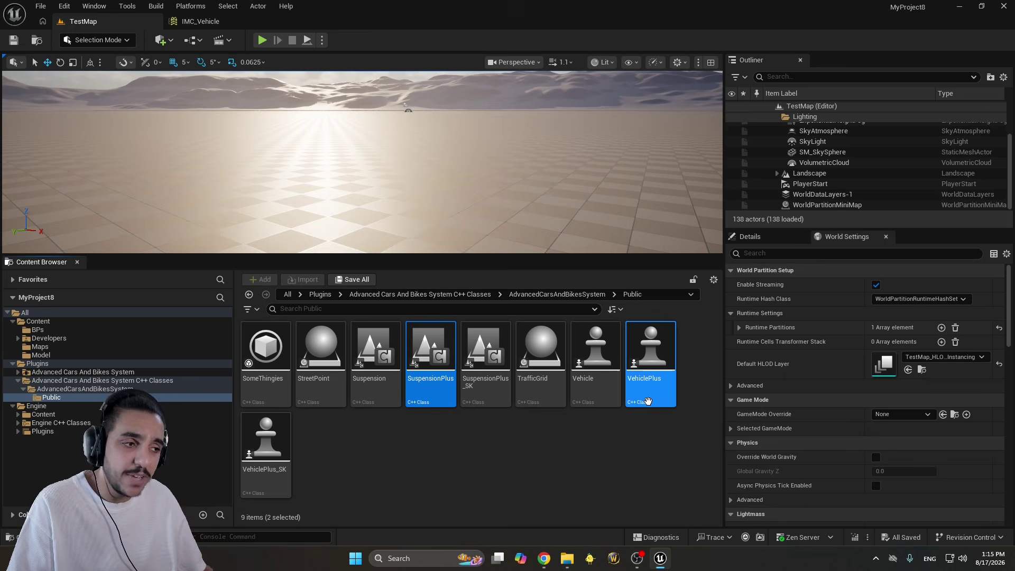
pyautogui.click(477, 388)
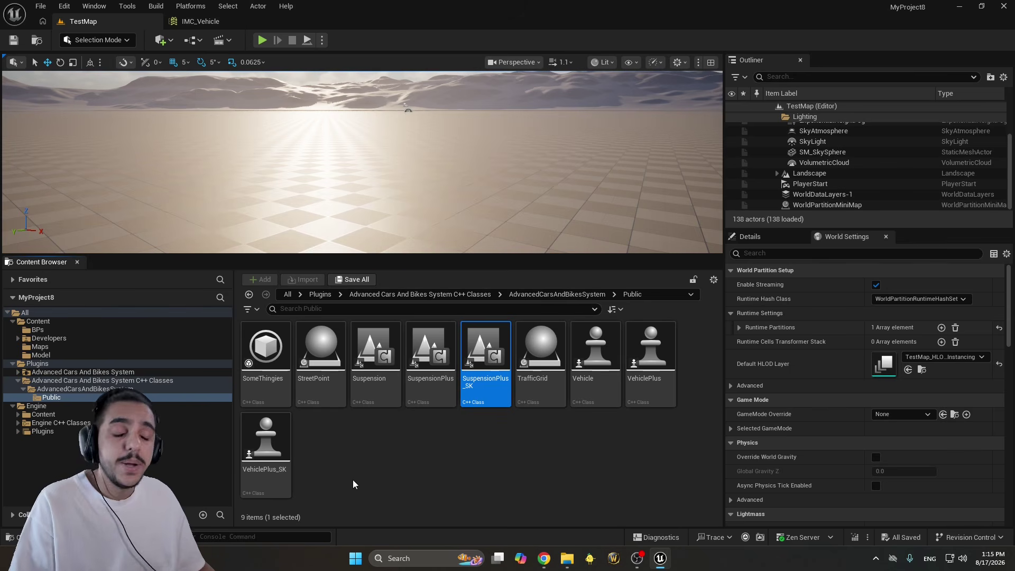
pyautogui.moveTo(475, 330)
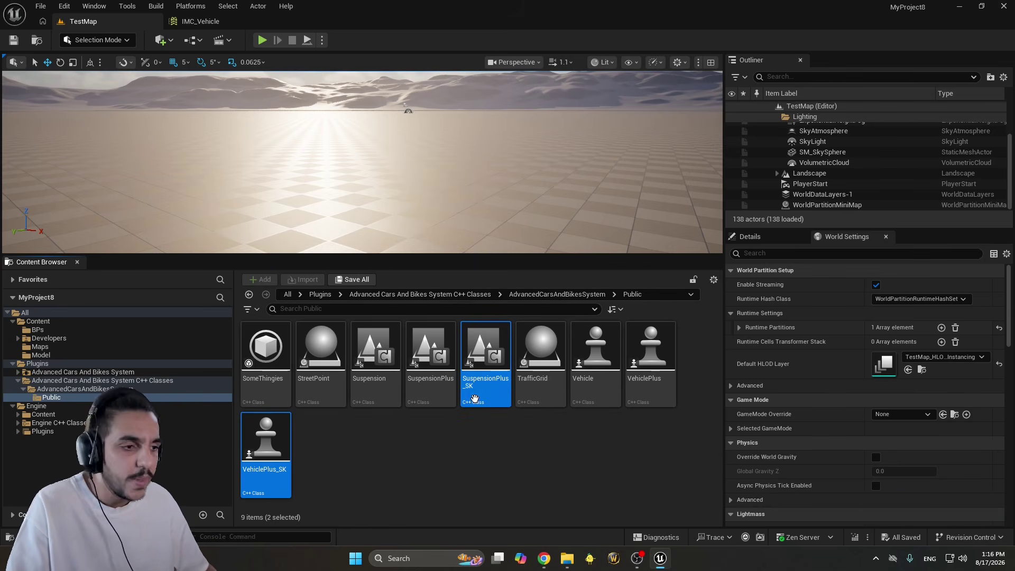
# Select the SuspensionPlus and VehiclePlus classes together as the pair to build the car from
pyautogui.press('Left')
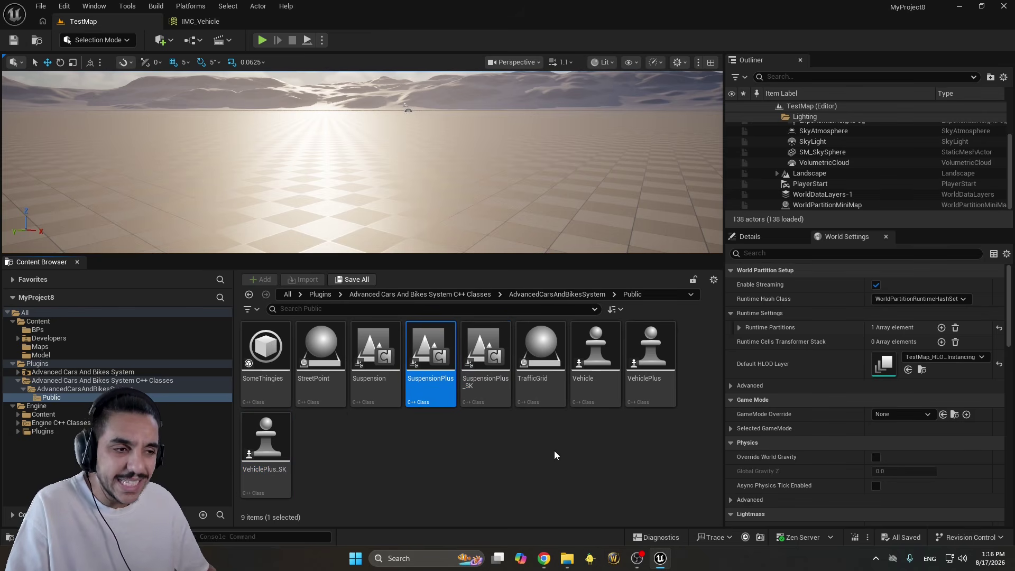
pyautogui.keyDown('ctrl'); pyautogui.click(649, 360); pyautogui.keyUp('ctrl')
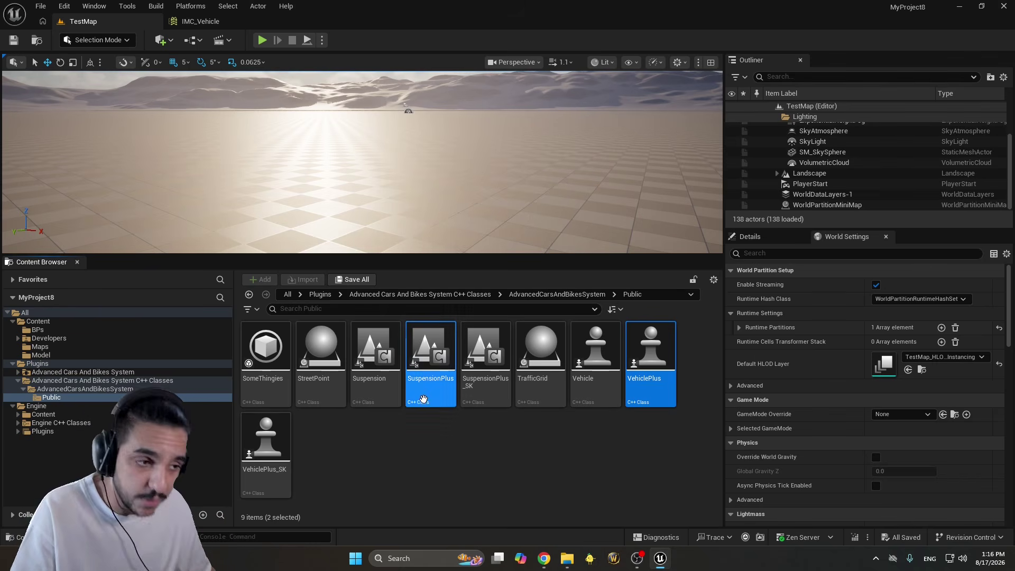
pyautogui.click(437, 460)
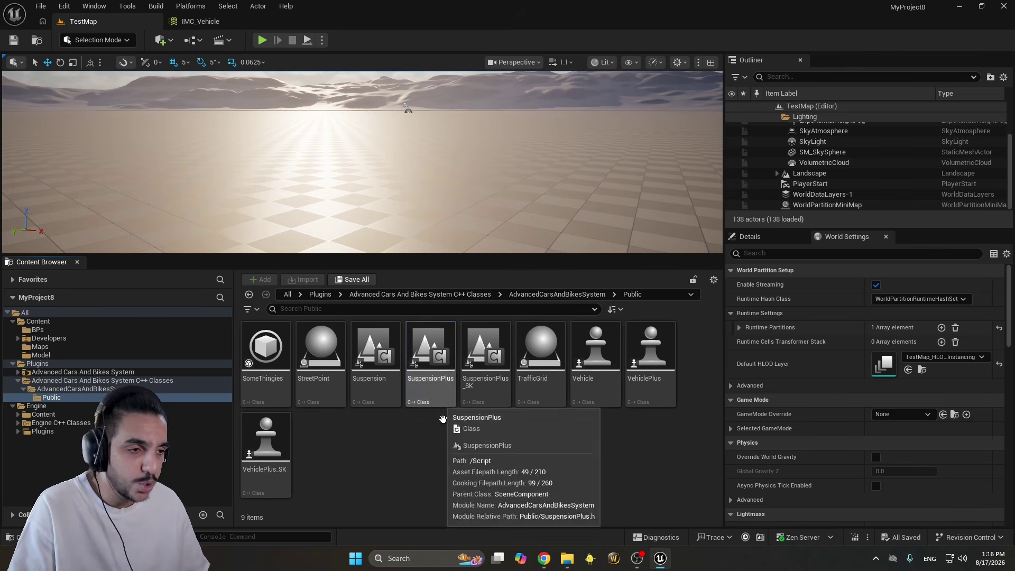
pyautogui.click(435, 391)
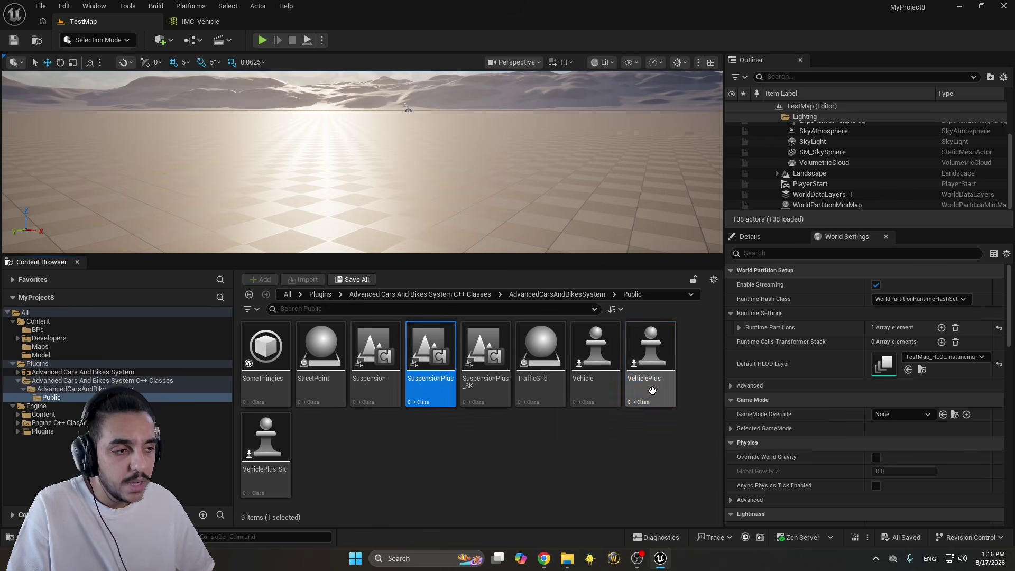
pyautogui.keyDown('ctrl'); pyautogui.click(650, 360); pyautogui.keyUp('ctrl')
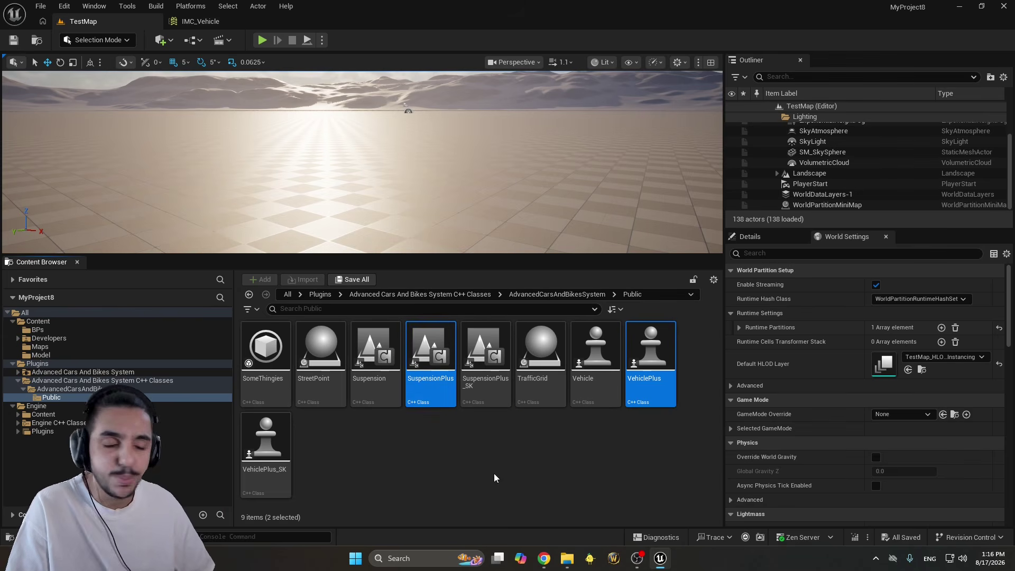
# Create a Blueprint class based on VehiclePlus, named BP_CrownVic, in the Content/BPs folder
pyautogui.click(642, 400)
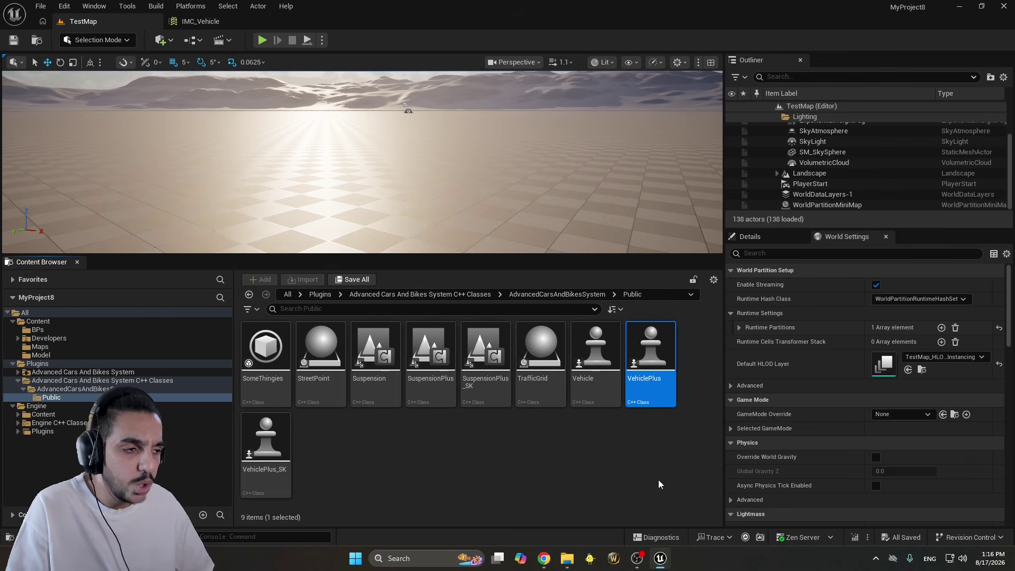
pyautogui.rightClick(645, 394)
pyautogui.click(648, 383)
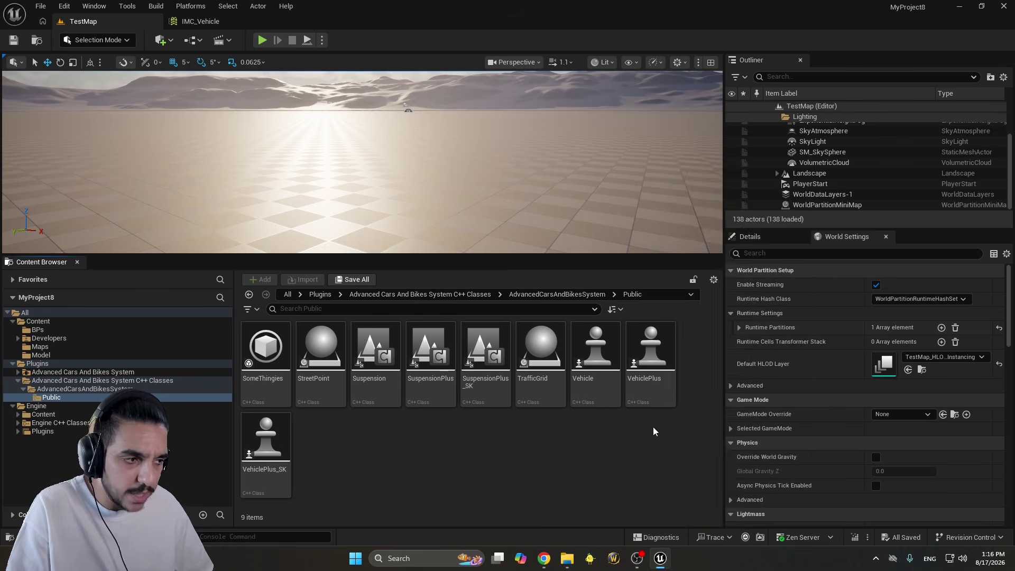
pyautogui.rightClick(650, 376)
pyautogui.click(732, 163)
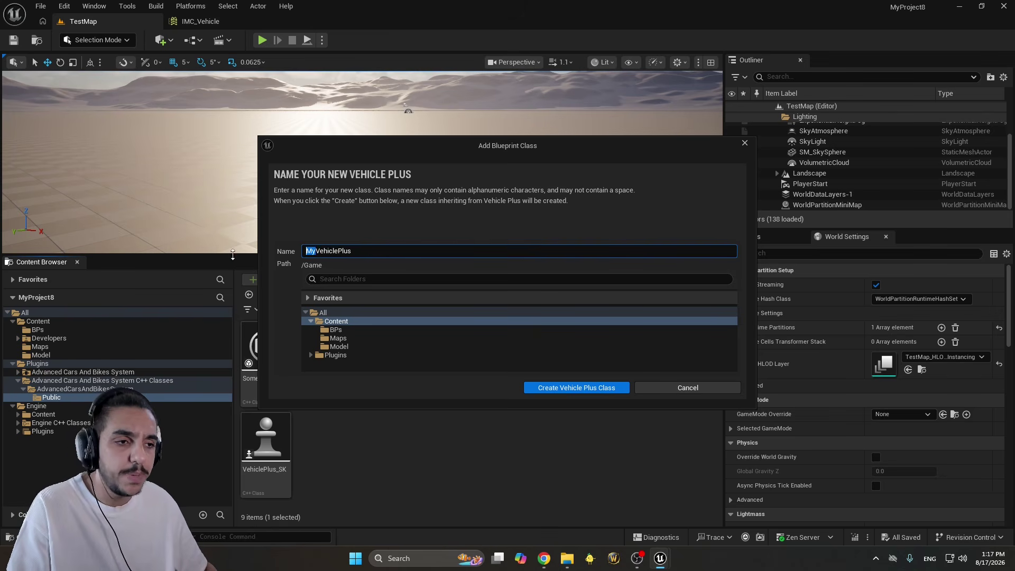
pyautogui.write('BP_CrownVic')
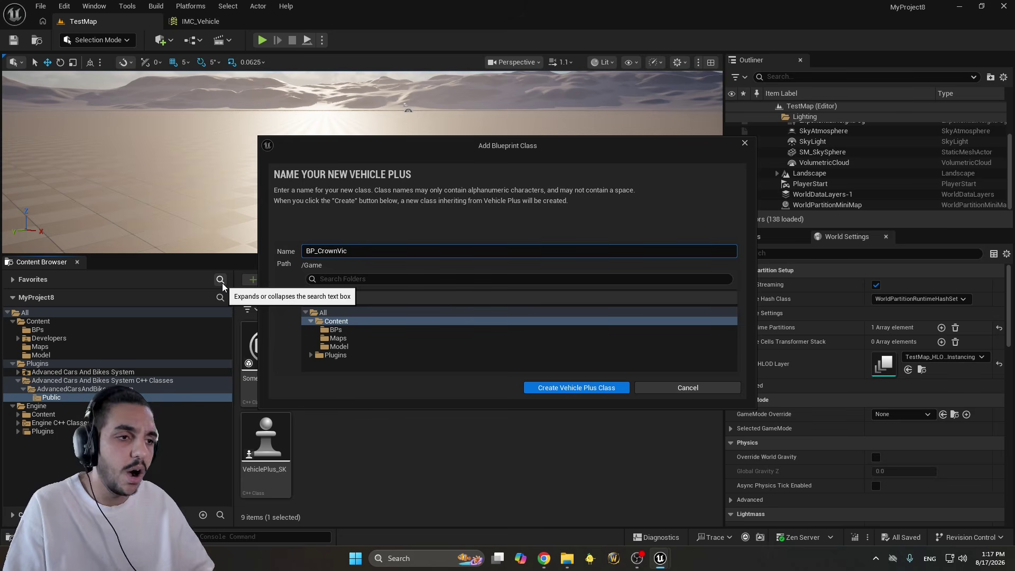
pyautogui.click(309, 330)
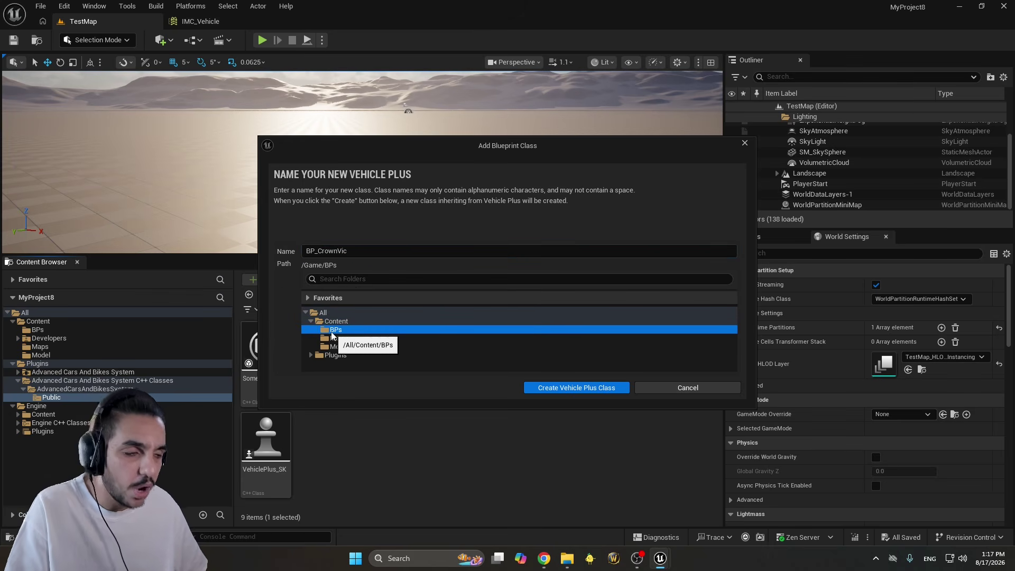
pyautogui.click(567, 392)
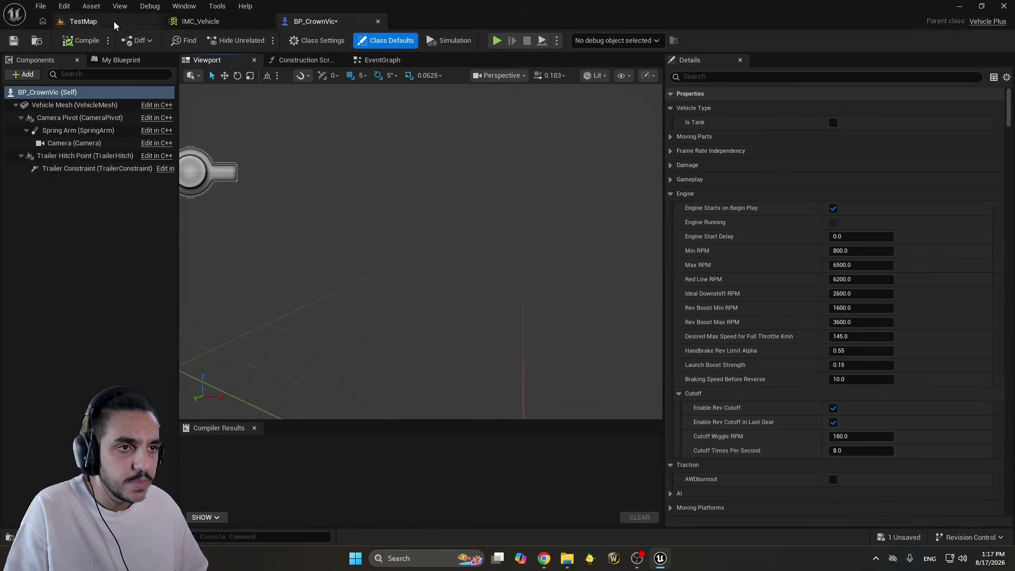
# Create a Blueprint class based on SuspensionPlus, named BP_CrownVic_Suspension, in the Content/BPs folder
pyautogui.click(113, 21)
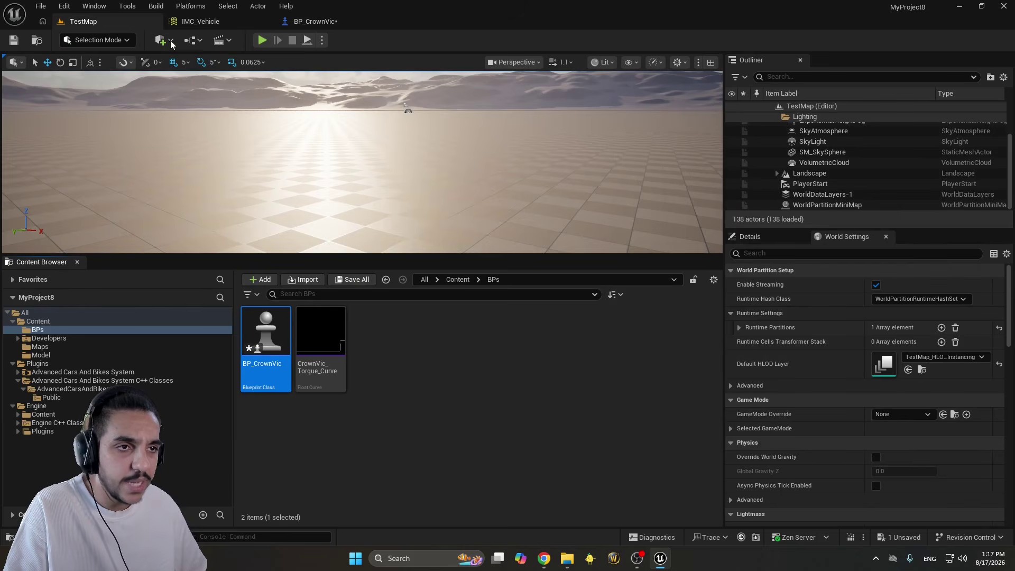
pyautogui.click(51, 397)
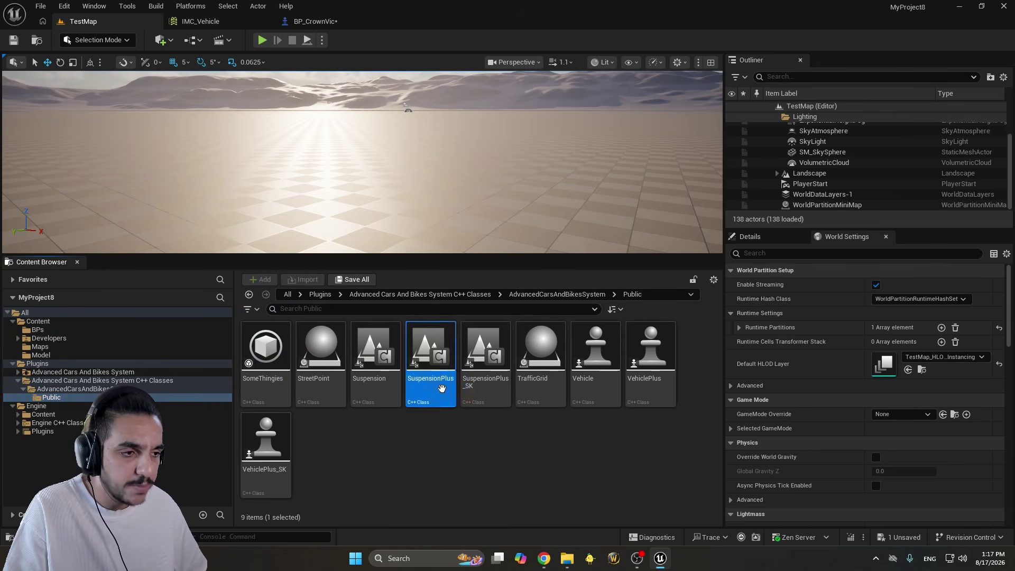
pyautogui.rightClick(442, 389)
pyautogui.click(494, 161)
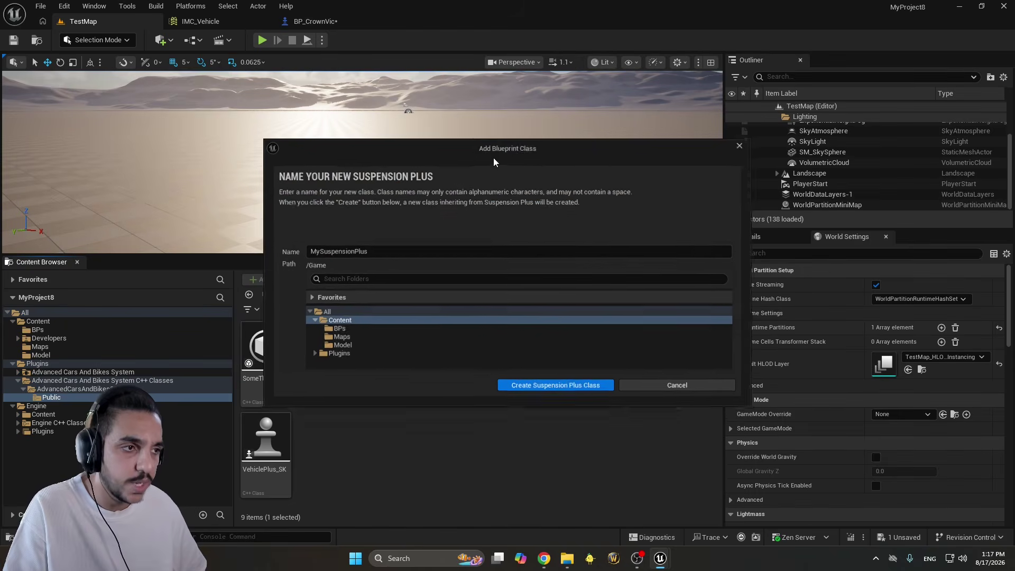
pyautogui.click(343, 328)
pyautogui.click(336, 252)
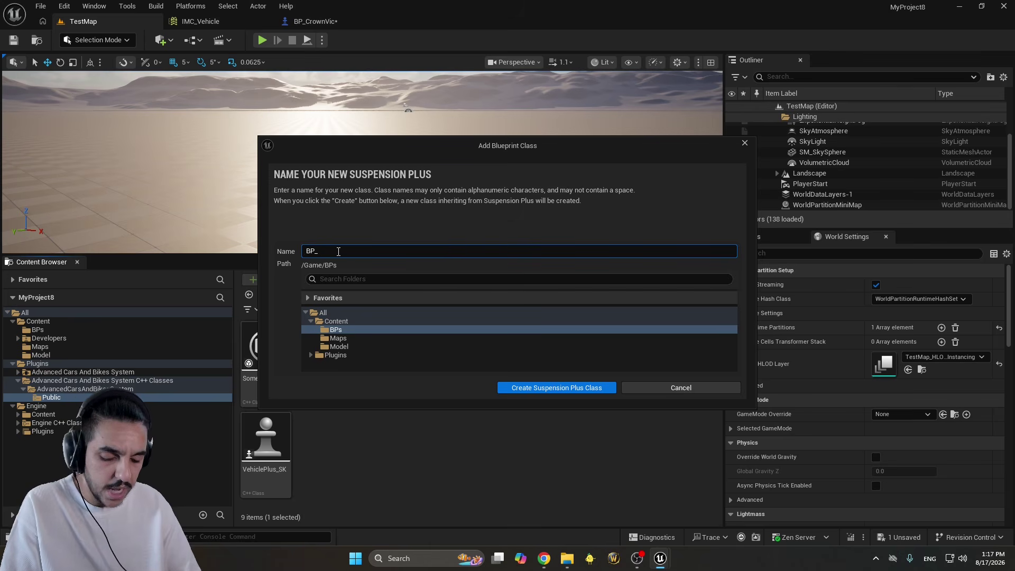
pyautogui.write('BP_CrownVi')
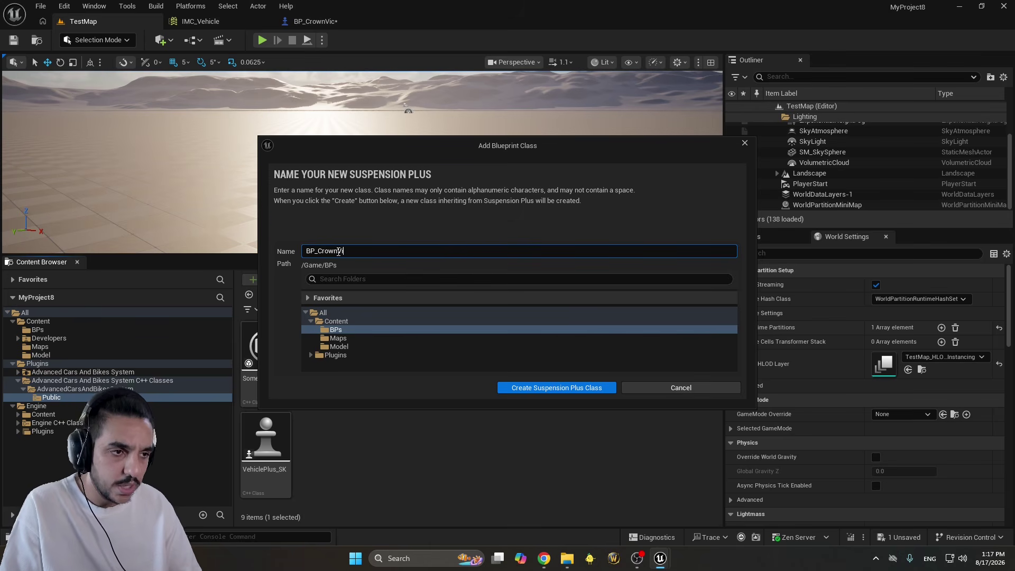
pyautogui.write('c_Suspension')
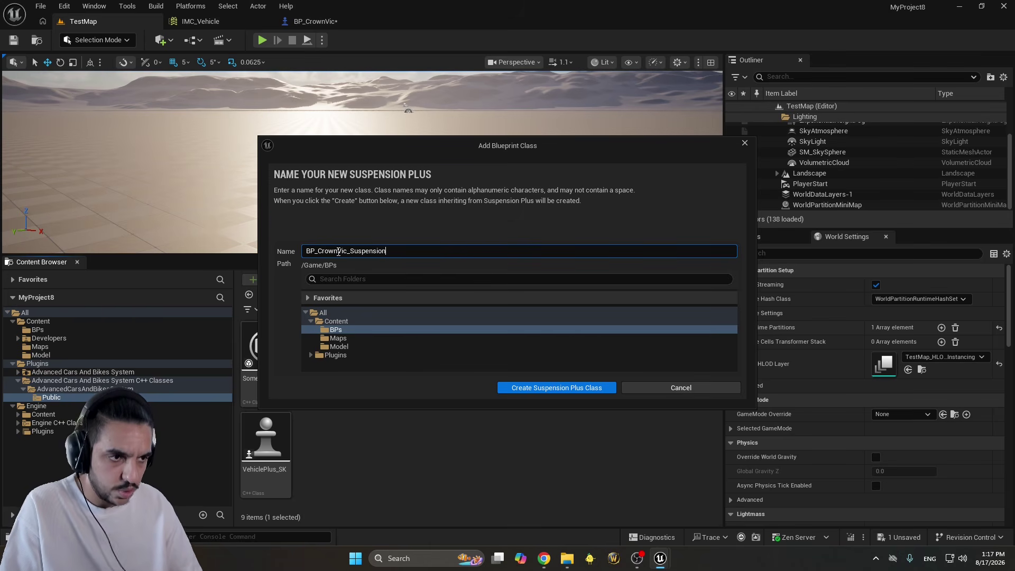
pyautogui.click(553, 389)
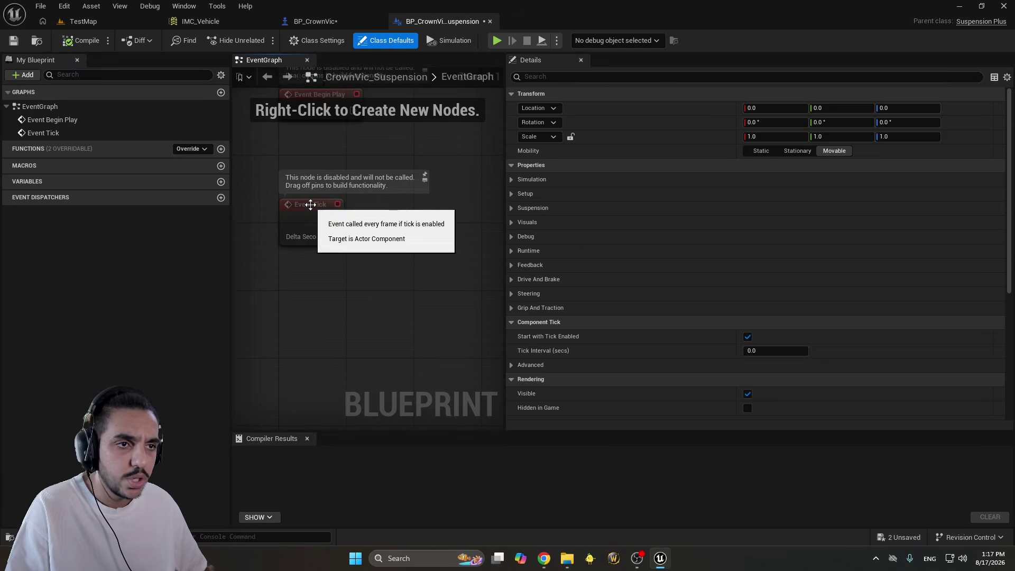
# Save all new assets and return to TestMap with the BPs folder shown in the Content Browser
pyautogui.hotkey('ctrl', 'shift', 's')
pyautogui.click(116, 24)
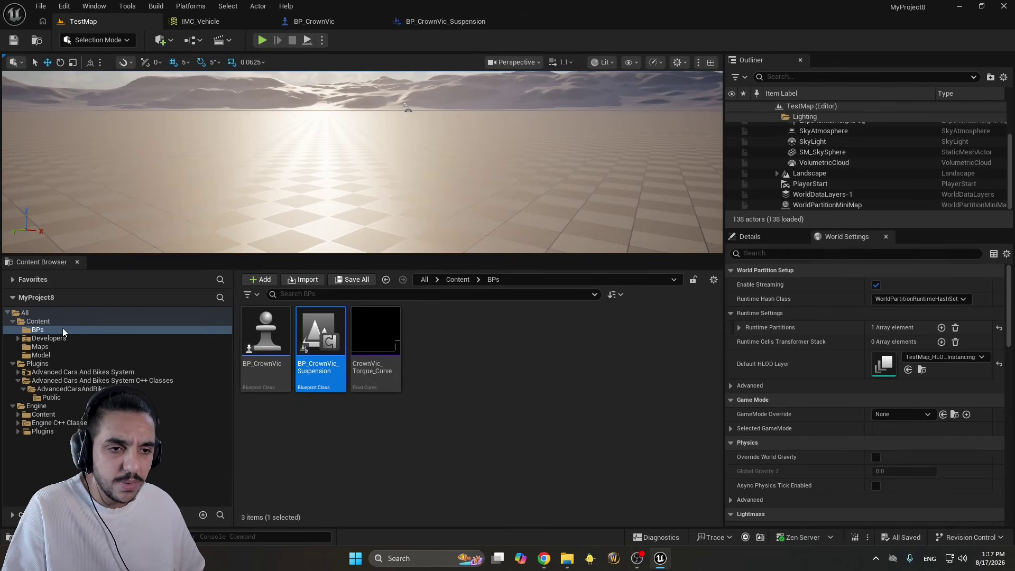
pyautogui.click(42, 323)
pyautogui.click(38, 330)
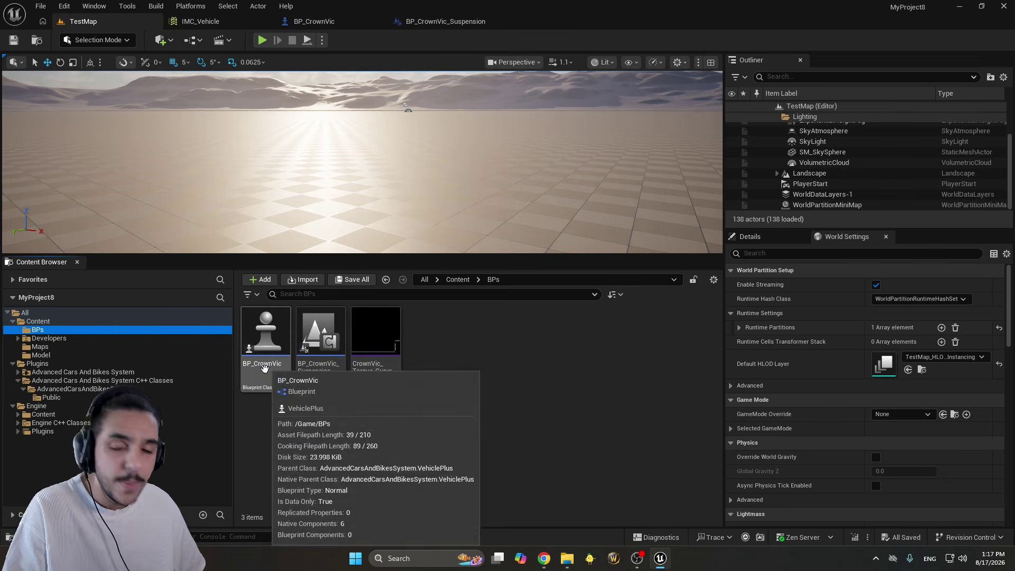
# Highlight the CrownVic_Torque_Curve asset, then the BP_CrownVic and BP_CrownVic_Suspension blueprints in the BPs folder
pyautogui.click(373, 346)
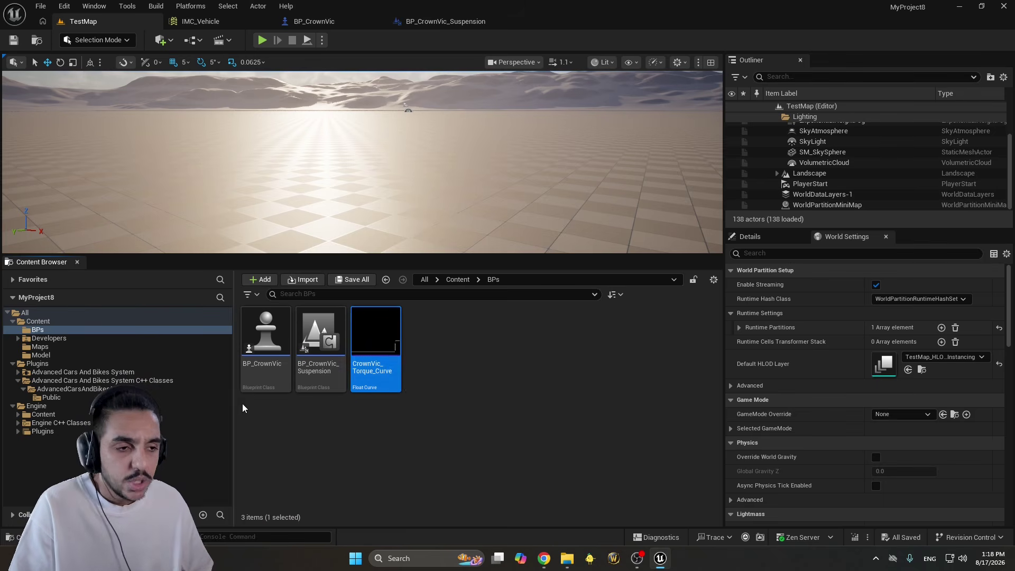
pyautogui.click(263, 379)
pyautogui.keyDown('ctrl'); pyautogui.click(304, 388); pyautogui.keyUp('ctrl')
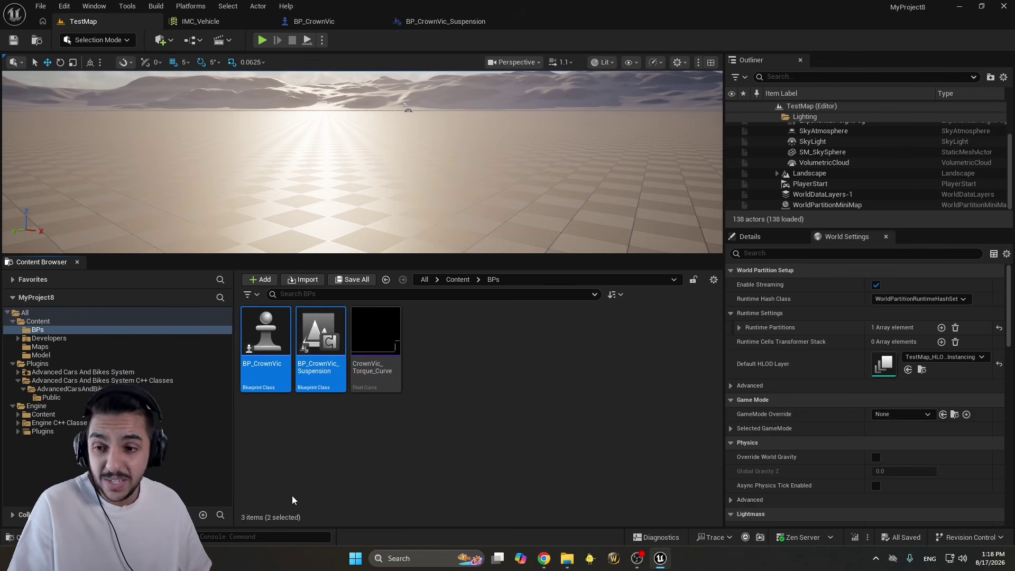
pyautogui.click(321, 370)
# Open the BP_CrownVic blueprint and select its Vehicle Mesh component to show the static mesh setting
pyautogui.click(266, 365)
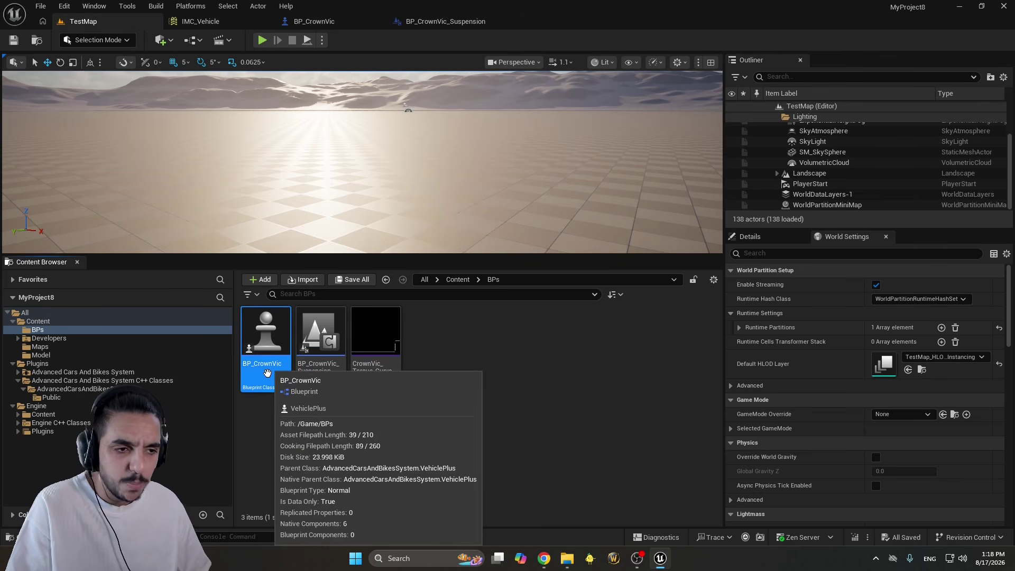
pyautogui.doubleClick(267, 373)
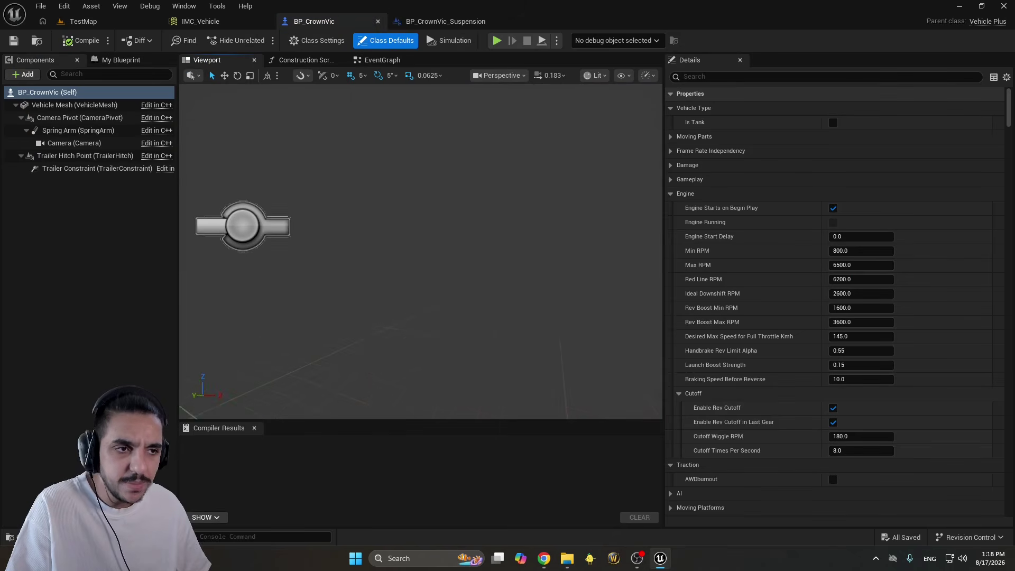
pyautogui.click(54, 107)
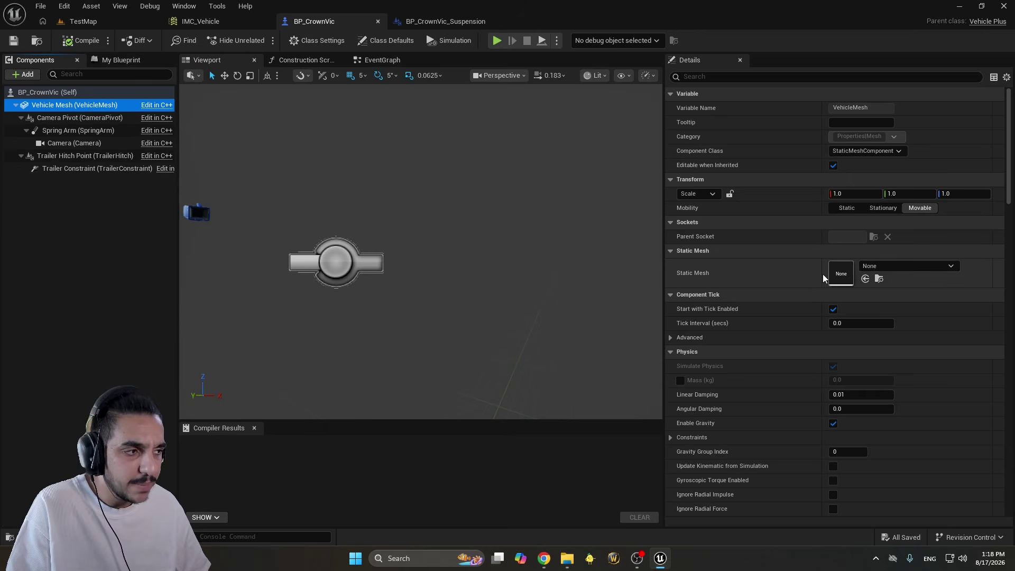
# Return to TestMap and open the GeneralAssets folder of the Advanced Cars And Bikes System plugin content
pyautogui.click(83, 21)
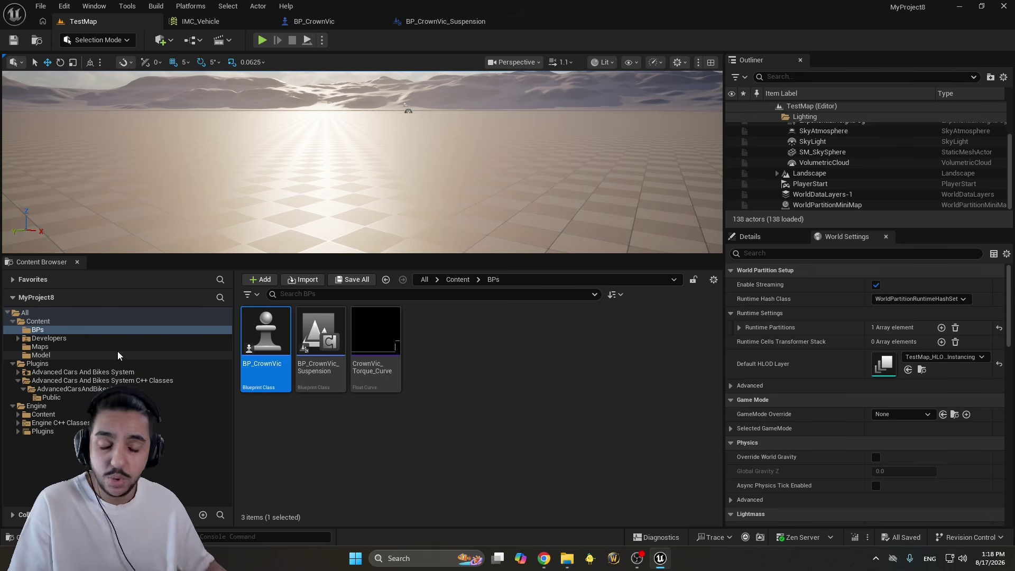
pyautogui.click(101, 381)
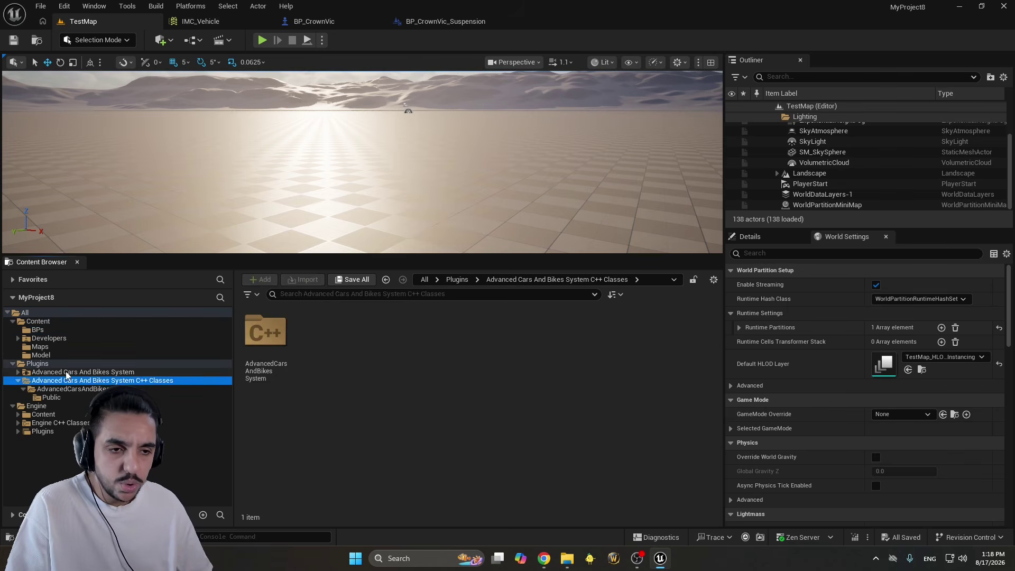
pyautogui.click(132, 372)
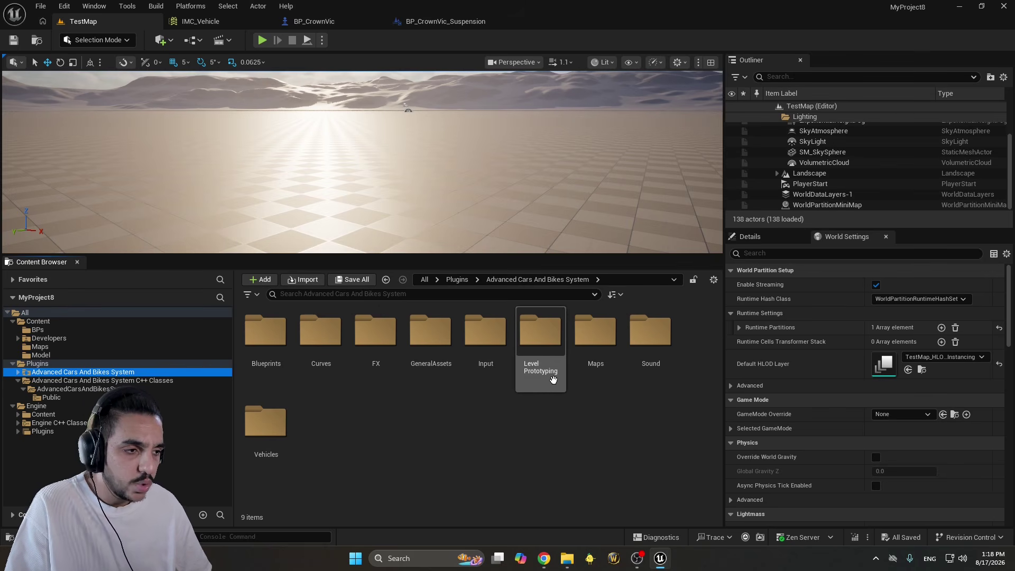
pyautogui.doubleClick(446, 353)
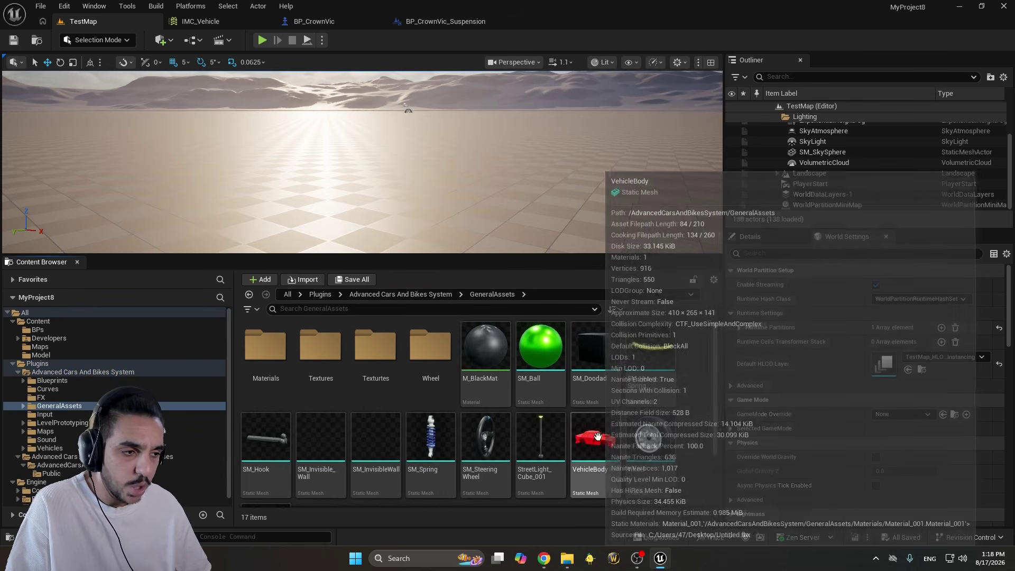
# Assign the VehicleBody static mesh from GeneralAssets to the Vehicle Mesh component of BP_CrownVic
pyautogui.click(597, 431)
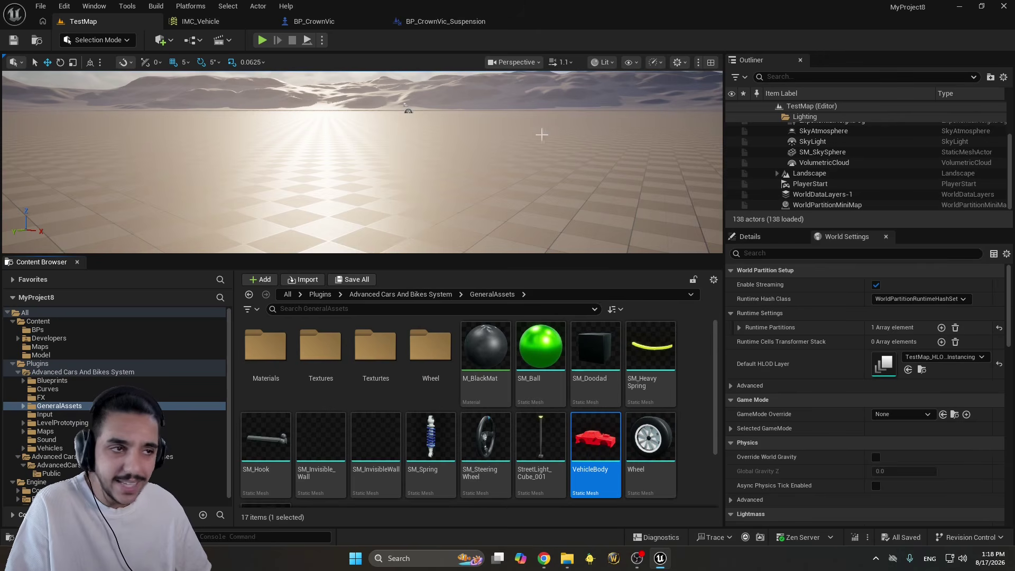
pyautogui.click(328, 22)
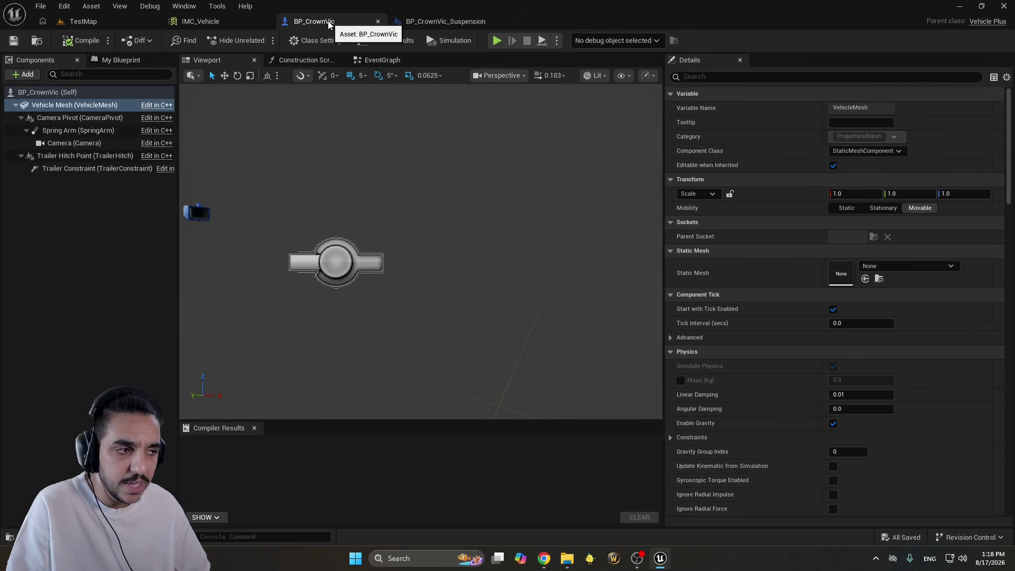
pyautogui.click(865, 281)
pyautogui.click(864, 280)
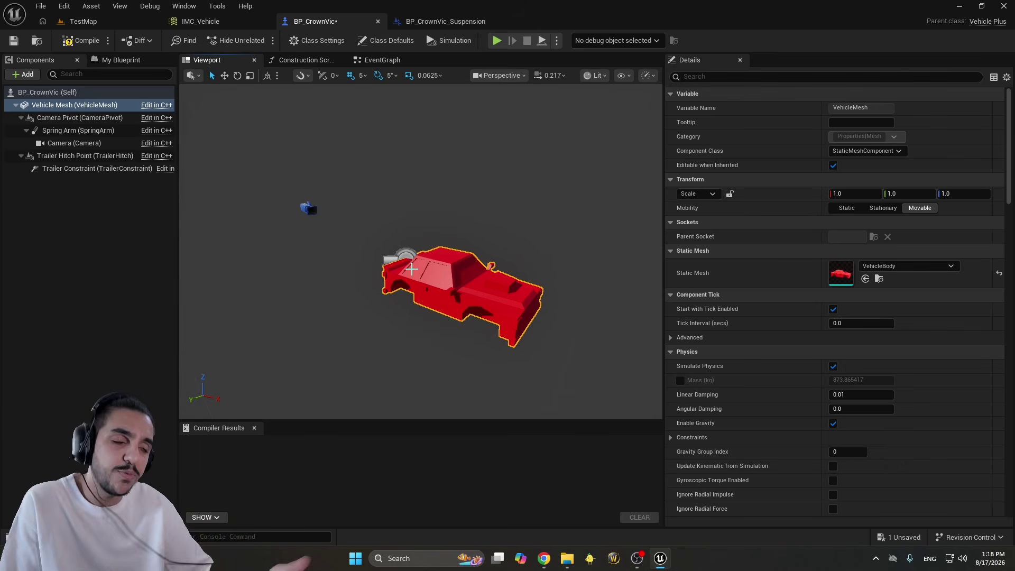
# Assign the CrownVic static mesh from the Content/Model folder to the Vehicle Mesh component of BP_CrownVic
pyautogui.click(89, 22)
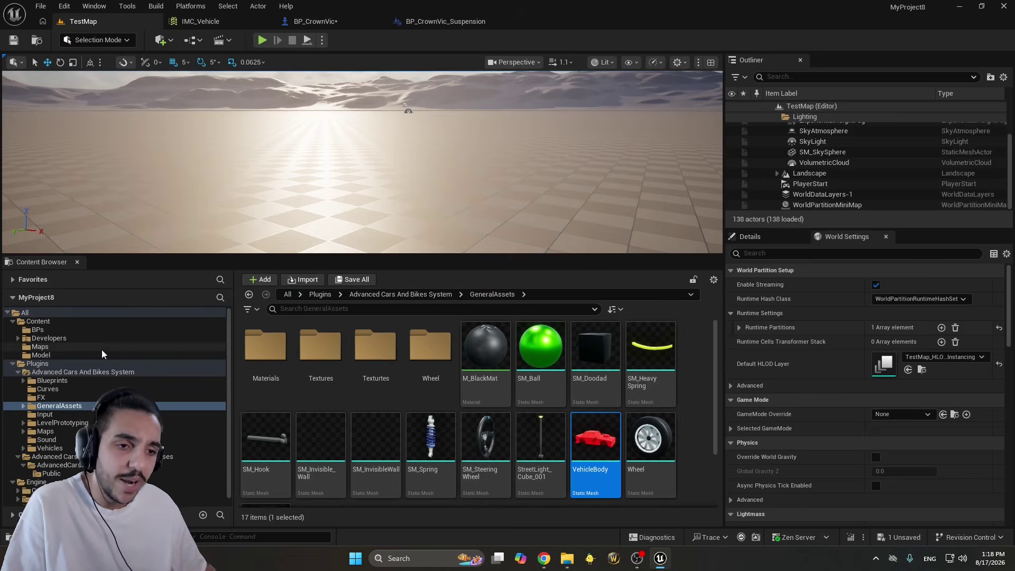
pyautogui.click(48, 355)
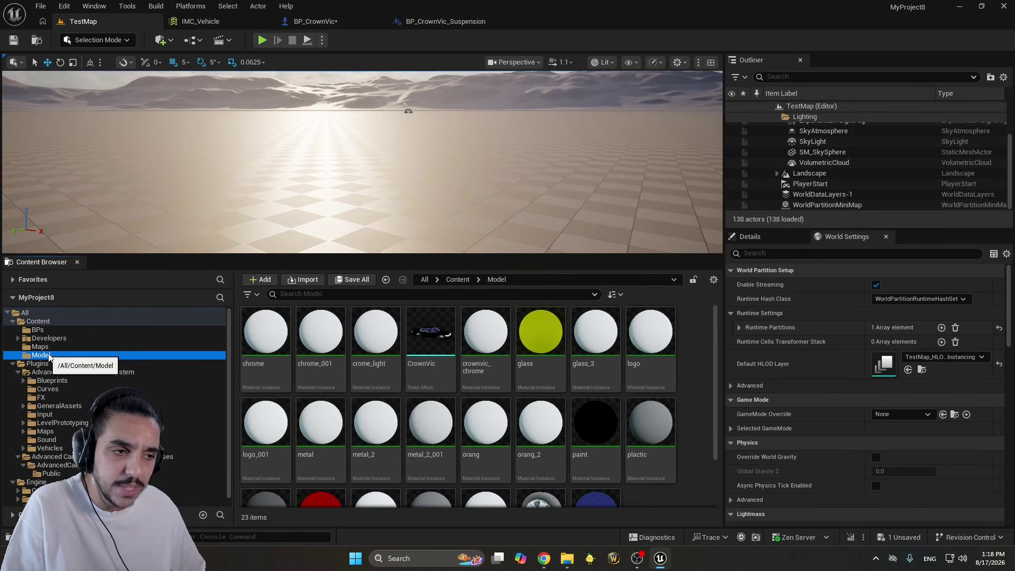
pyautogui.click(432, 324)
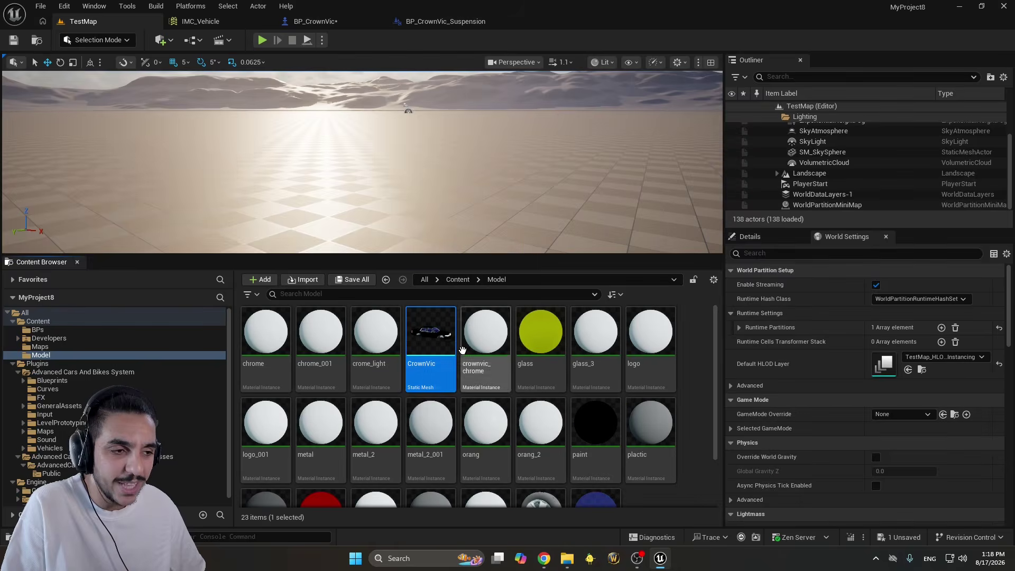
pyautogui.moveTo(423, 341); pyautogui.dragTo(834, 269)
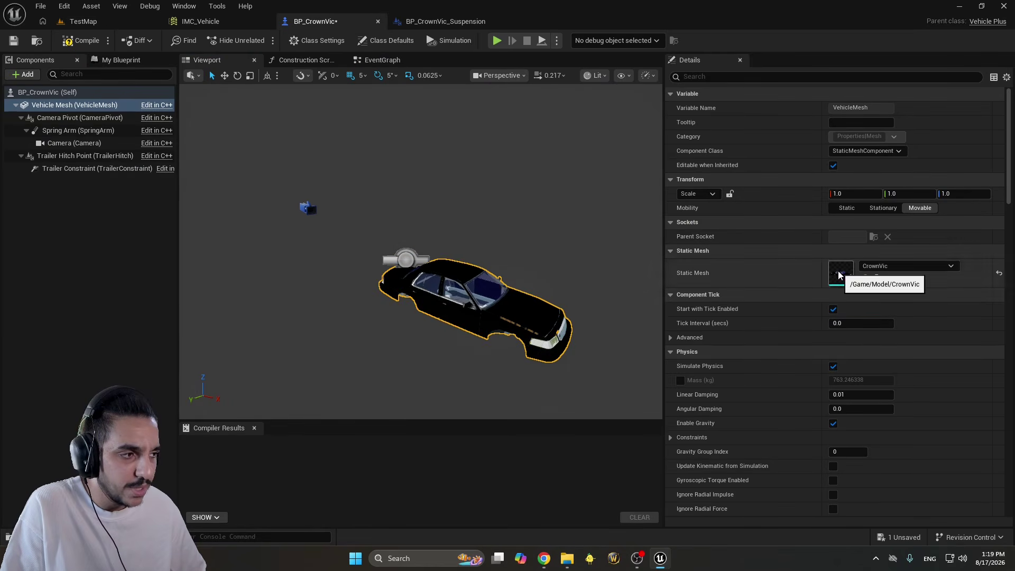
# Examine the Crown Vic body mesh in the blueprint viewport
pyautogui.scroll(5, 460, 272)
pyautogui.press('a')
pyautogui.moveTo(420, 251); pyautogui.dragTo(740, 259, button='right')
pyautogui.scroll(4, 421, 252)
pyautogui.press('s')
pyautogui.scroll(3, 453, 262)
pyautogui.moveTo(453, 262)
pyautogui.mouseDown(button='right')
pyautogui.moveTo(412, 262)
pyautogui.moveTo(452, 263)
pyautogui.mouseUp(button='right')
pyautogui.press('a')
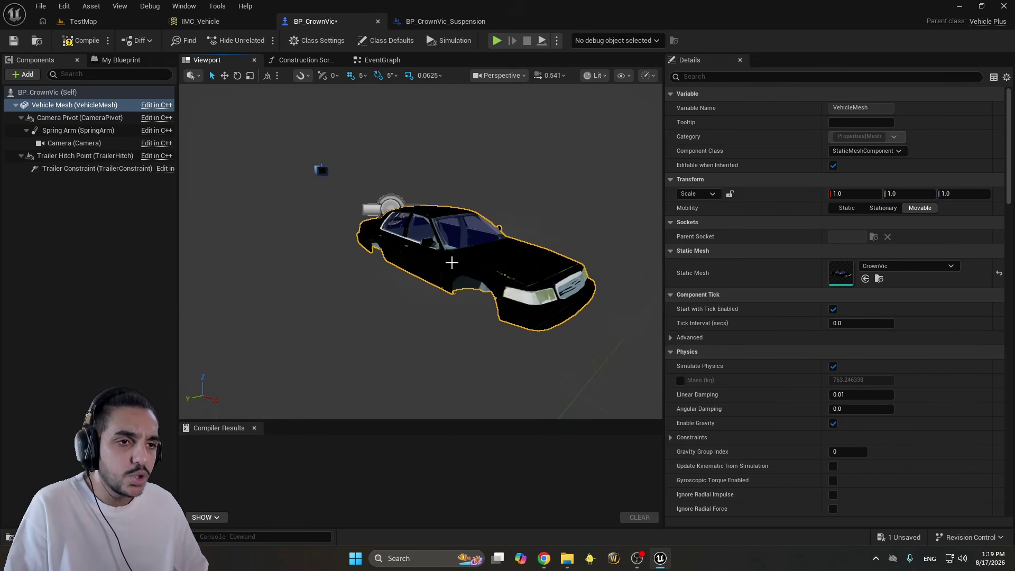
# Compile and save the BP_CrownVic blueprint
pyautogui.click(76, 42)
pyautogui.moveTo(317, 204); pyautogui.dragTo(284, 184, button='right')
pyautogui.press('d')
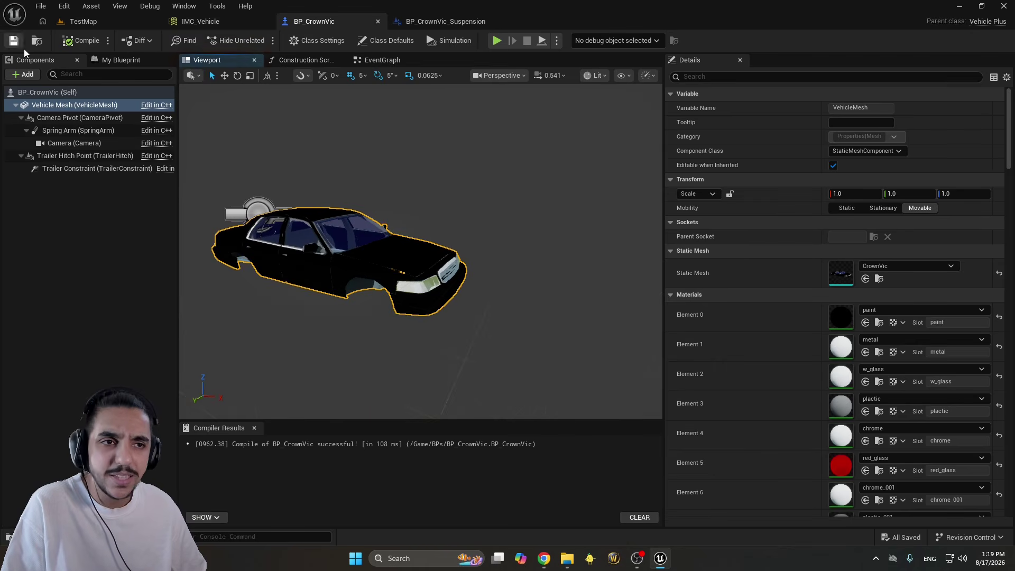
pyautogui.click(75, 41)
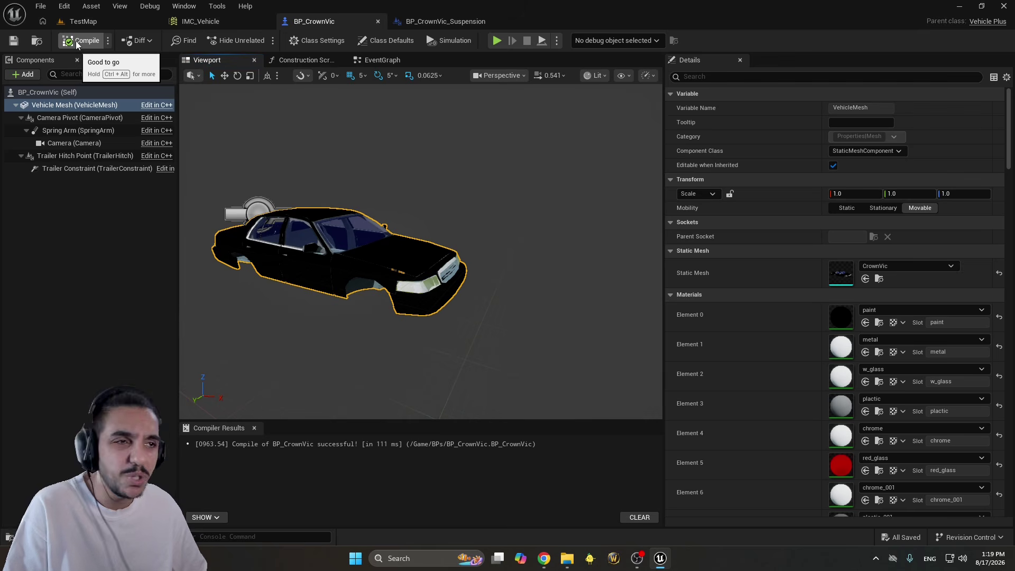
# Inspect the car body from close up and from further back, including its empty wheel arches
pyautogui.moveTo(312, 117); pyautogui.dragTo(285, 107, button='right')
pyautogui.press('w')
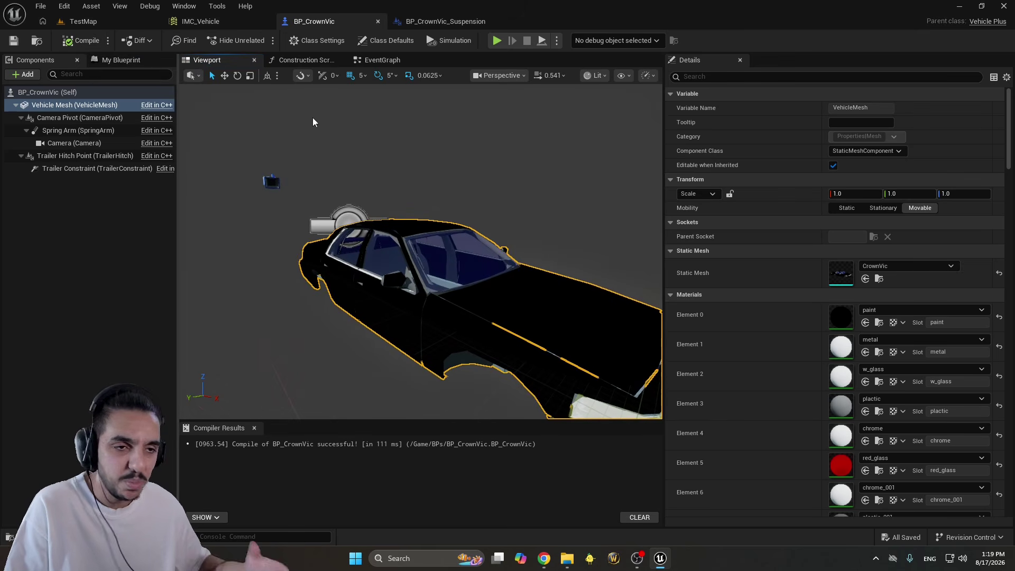
pyautogui.press('s')
pyautogui.moveTo(379, 147); pyautogui.dragTo(368, 159, button='right')
pyautogui.press('w')
pyautogui.press('s')
pyautogui.moveTo(419, 231); pyautogui.dragTo(420, 261, button='right')
pyautogui.press('s')
pyautogui.press('d')
pyautogui.press('w')
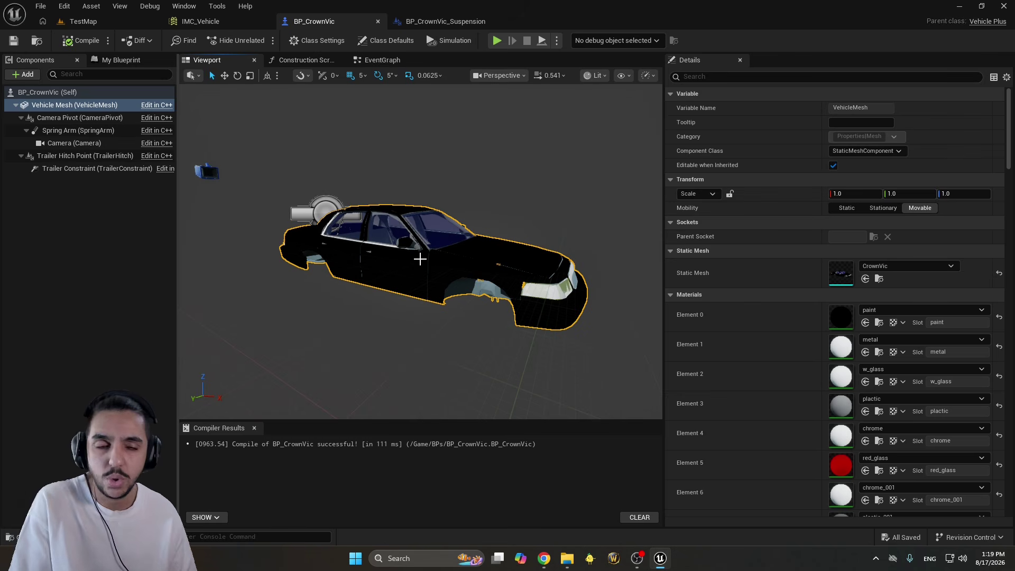
# Add a BP Crown Vic Suspension component to the BP_CrownVic blueprint
pyautogui.click(27, 75)
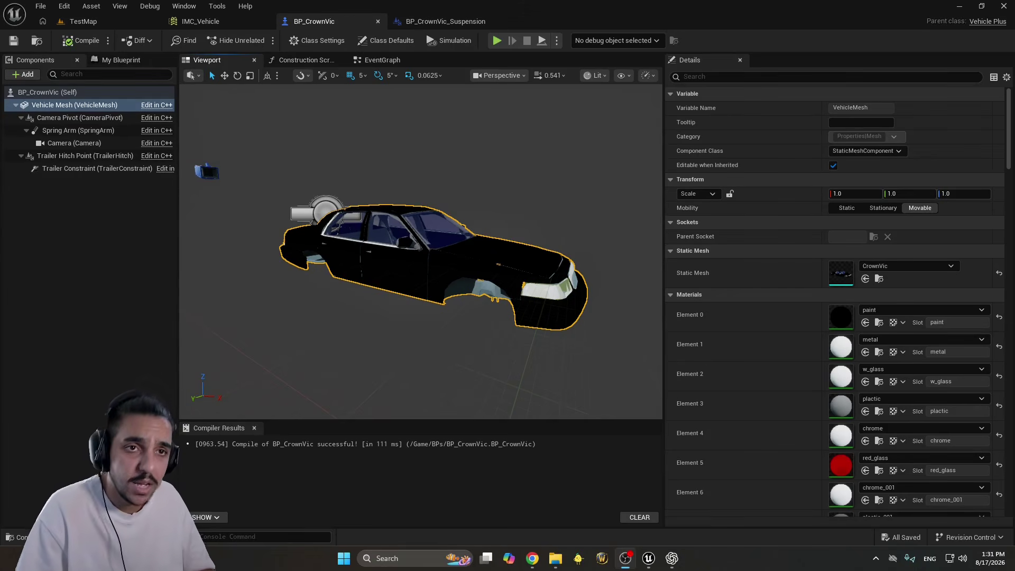
pyautogui.click(99, 259)
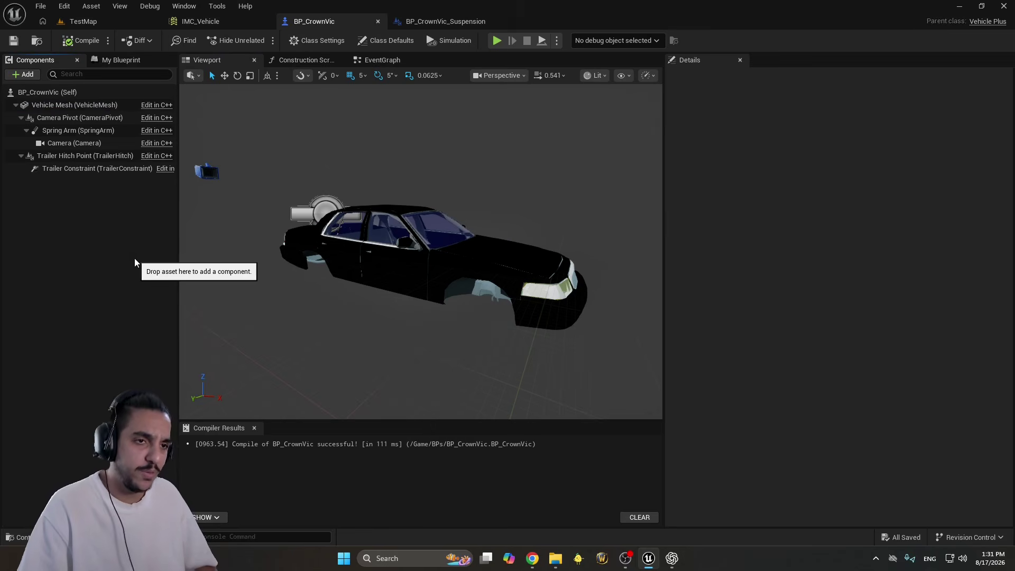
pyautogui.click(112, 104)
pyautogui.click(153, 93)
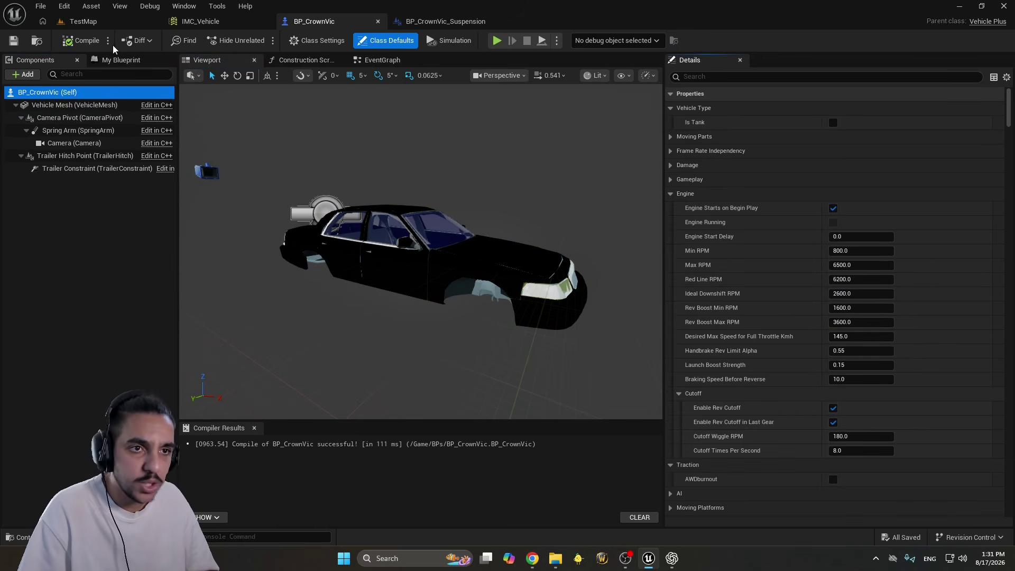
pyautogui.click(416, 31)
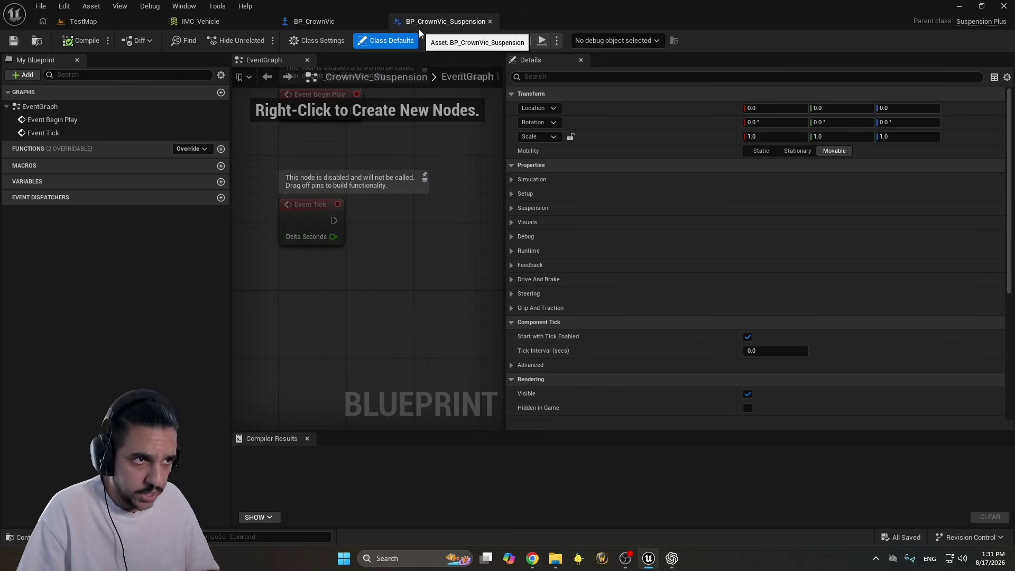
pyautogui.click(317, 21)
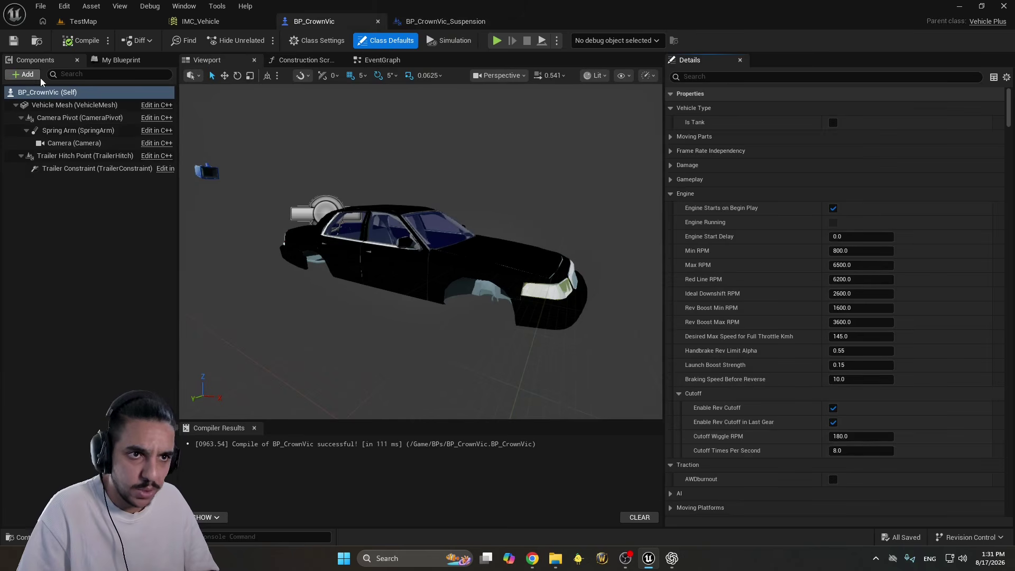
pyautogui.click(28, 74)
pyautogui.write('BP_')
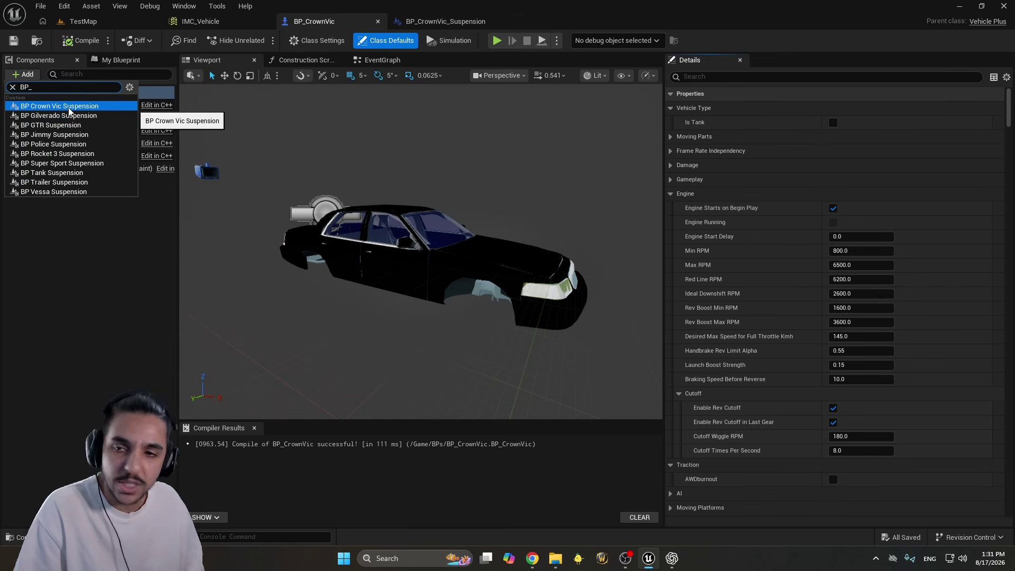
pyautogui.click(55, 110)
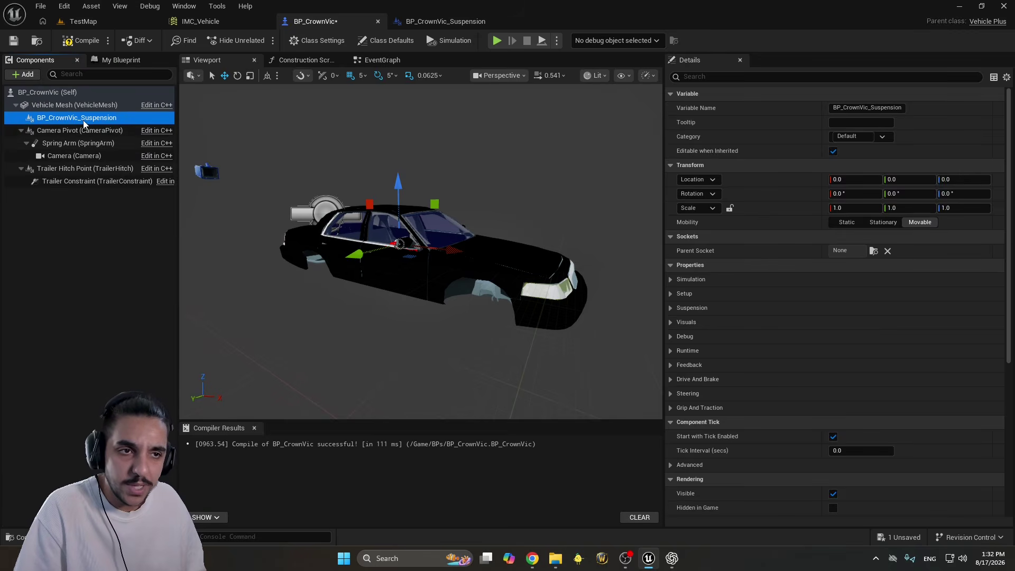
# Rename the new suspension component as Sus_FR
pyautogui.press('F2')
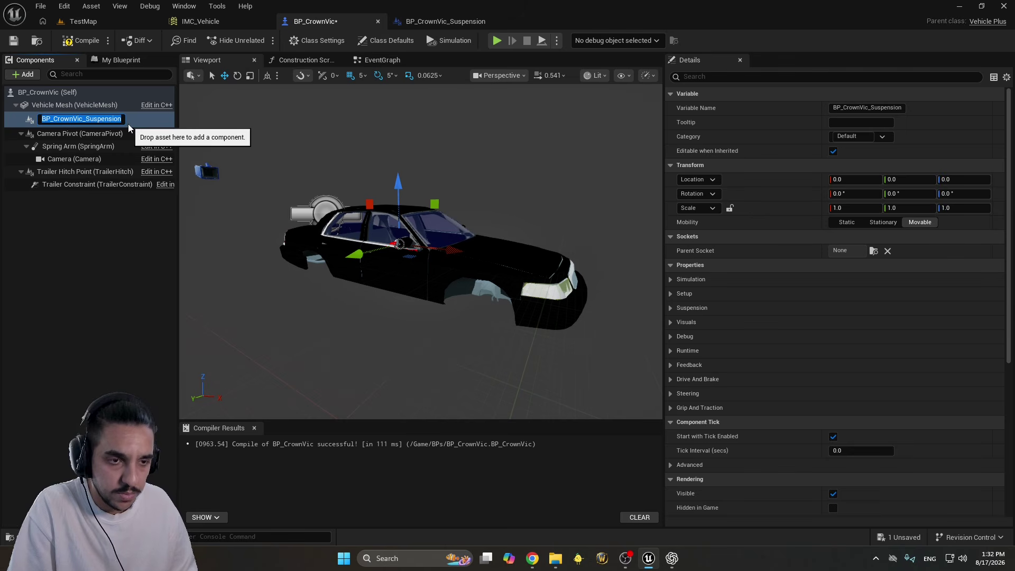
pyautogui.write('Sus_')
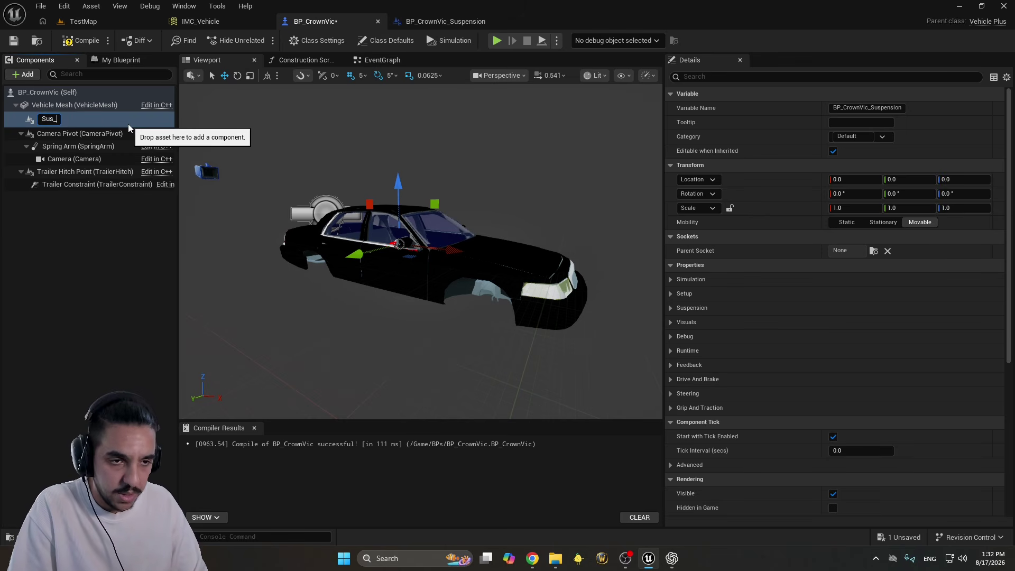
pyautogui.write('FR')
pyautogui.press('Return')
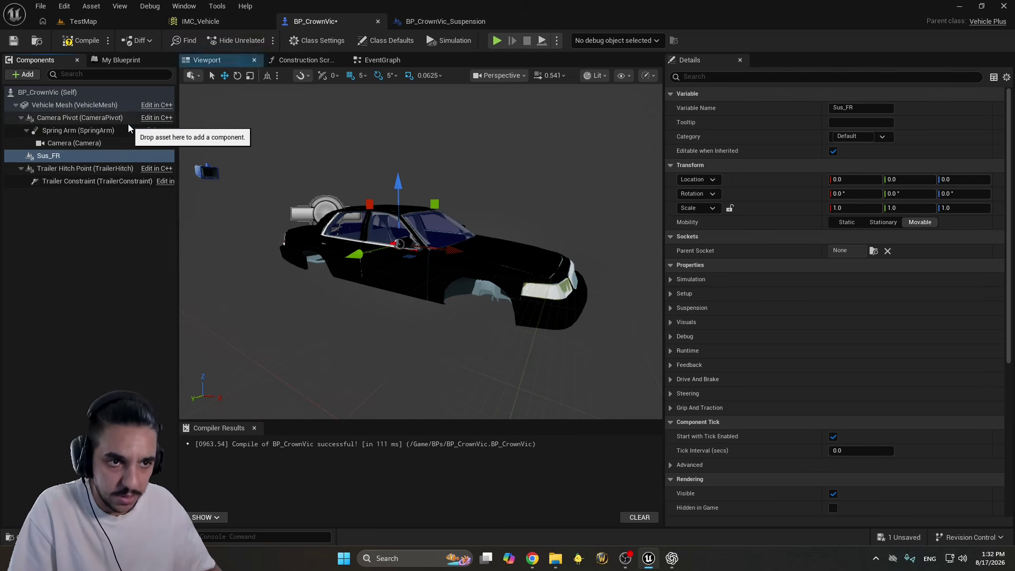
# Duplicate the Sus_FR suspension component three times so each wheel has its own suspension
pyautogui.click(66, 157)
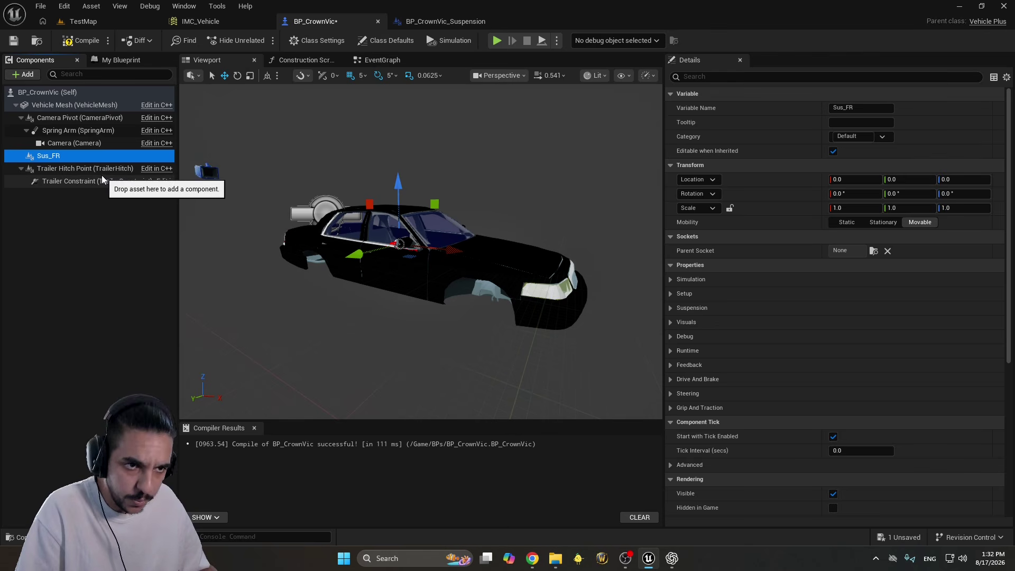
pyautogui.hotkey('ctrl', 'd')
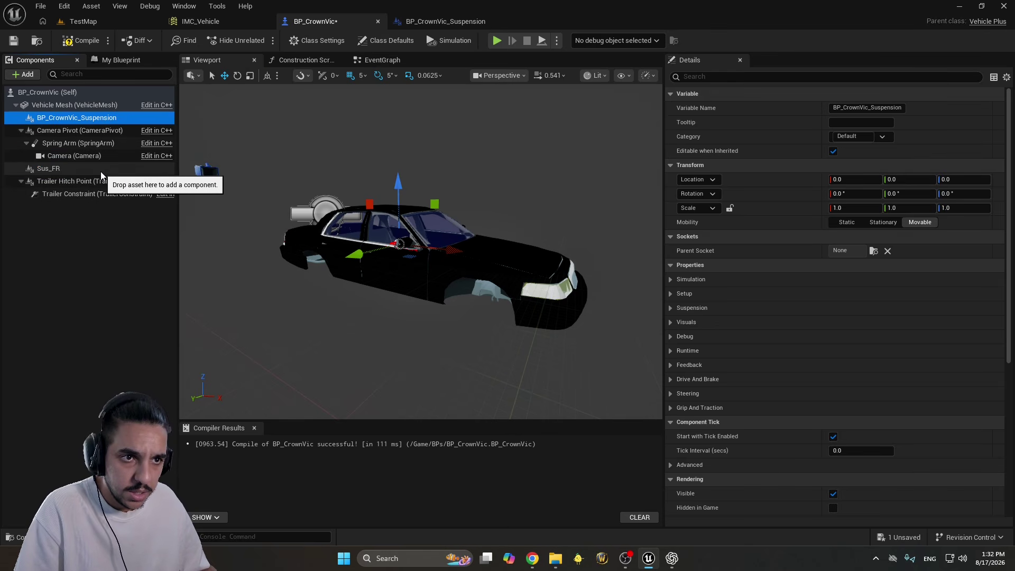
pyautogui.hotkey('ctrl', 'd')
pyautogui.hotkey('ctrl', 'd')
# Rename Sus_FR as BP_CrownVic_Suspension_FR, reusing the base name of the duplicated components
pyautogui.click(79, 118)
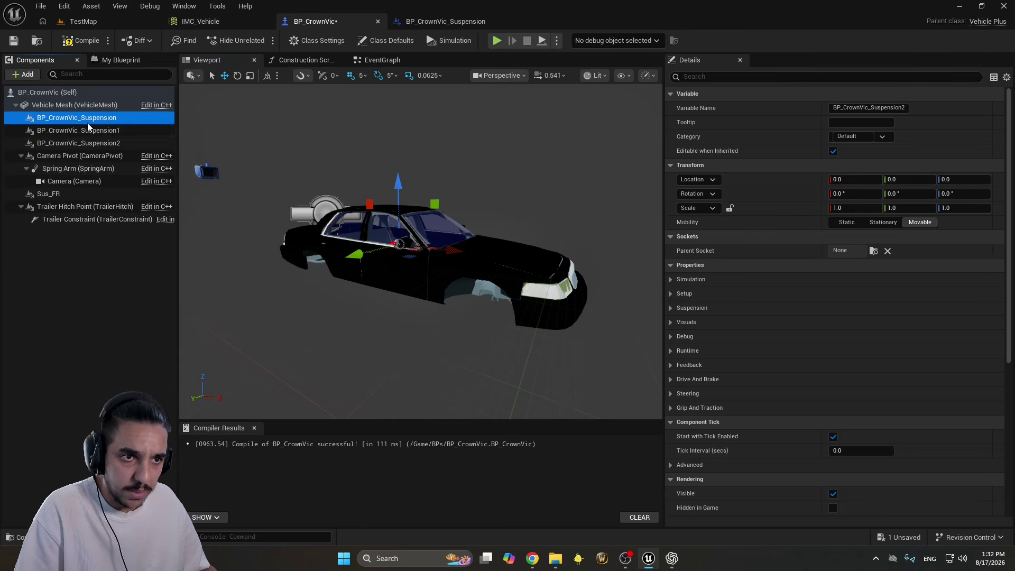
pyautogui.press('F2')
pyautogui.hotkey('ctrl', 'c')
pyautogui.click(70, 199)
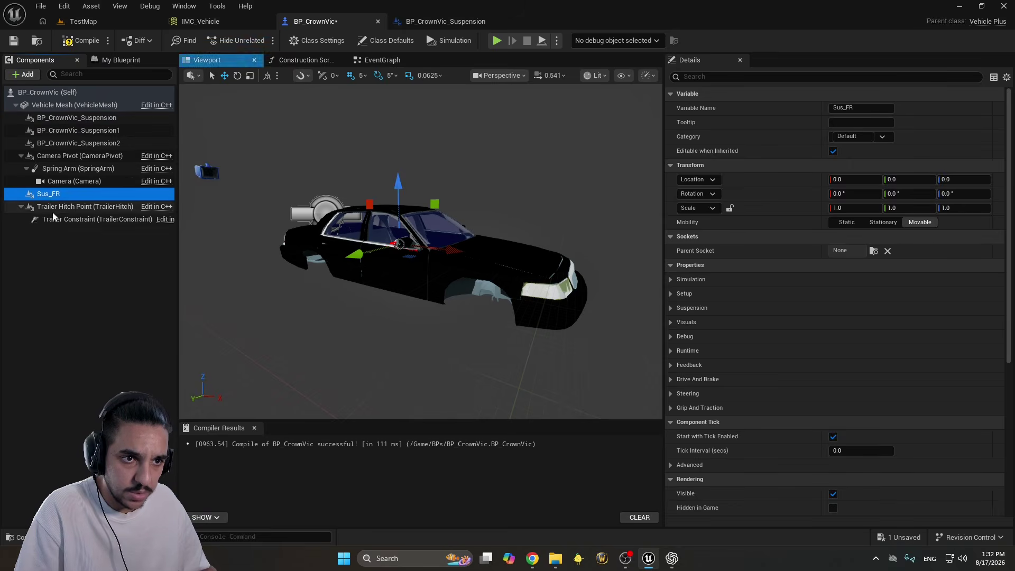
pyautogui.press('F2')
pyautogui.hotkey('ctrl', 'v')
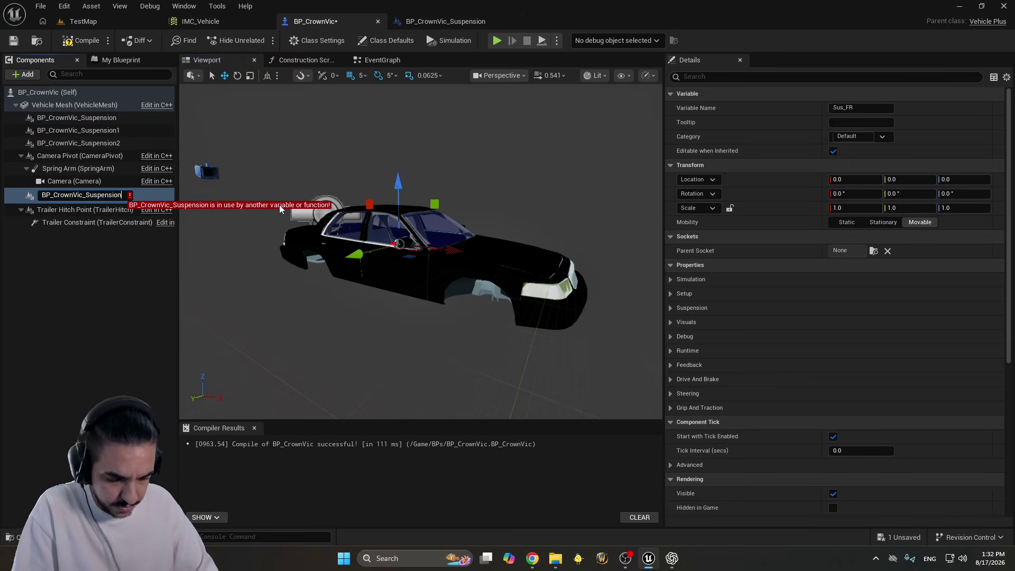
pyautogui.write('_FR')
pyautogui.press('Return')
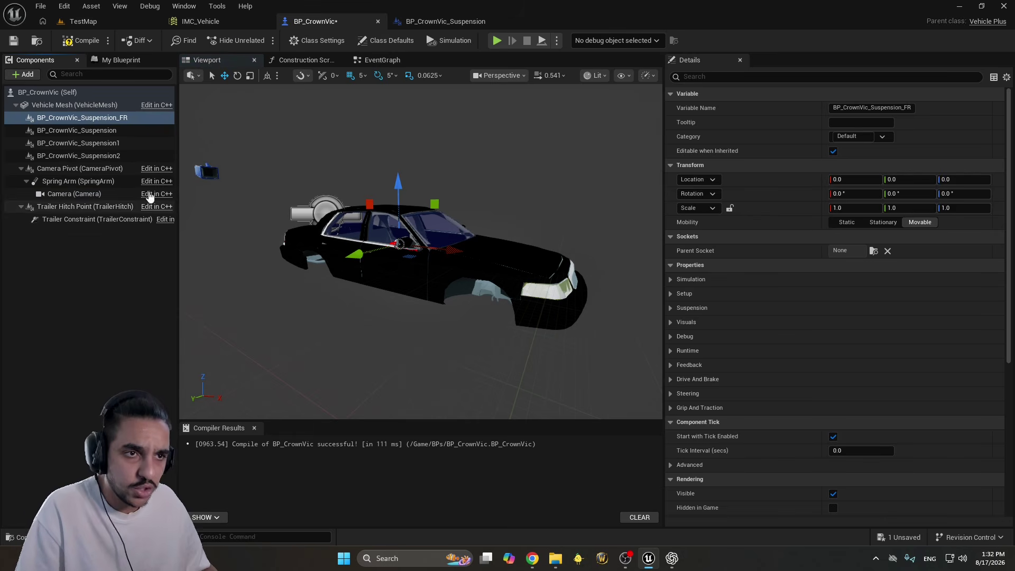
# Rename the BP_CrownVic_Suspension component as BP_CrownVic_Suspension_FL
pyautogui.click(99, 132)
pyautogui.press('F2')
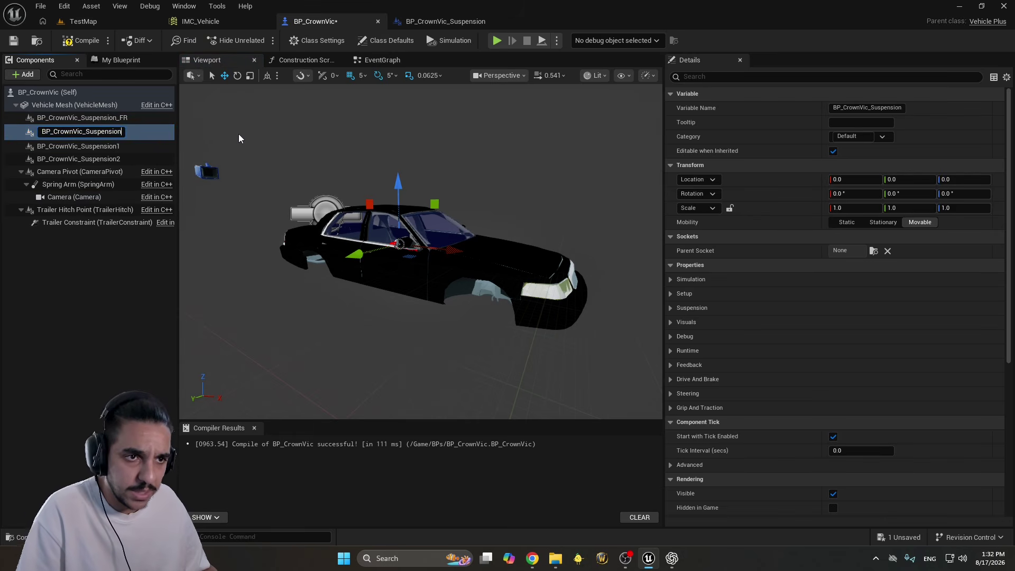
pyautogui.write('_FL')
pyautogui.press('Return')
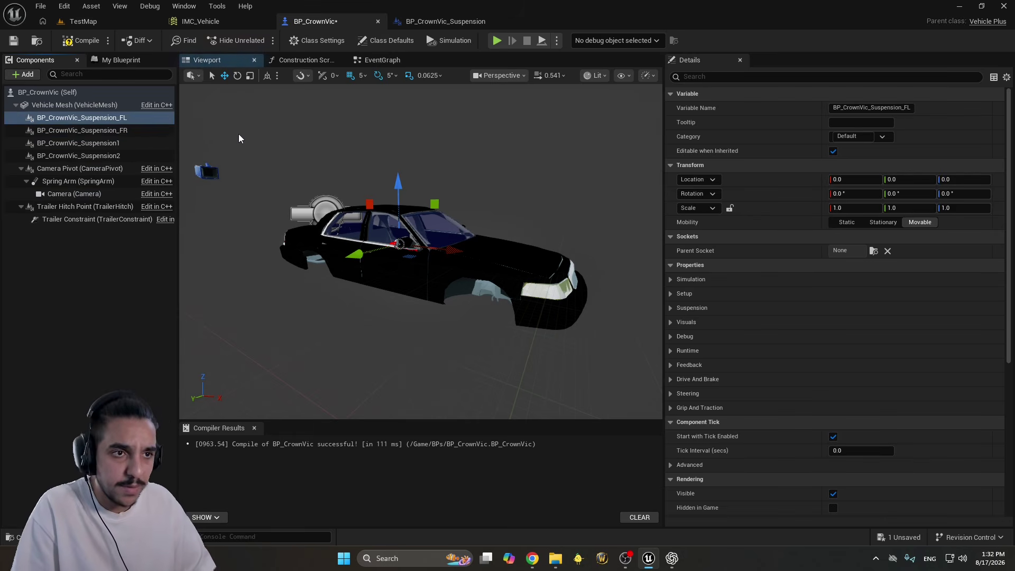
# Rename BP_CrownVic_Suspension1 as BP_CrownVic_Suspension_RR and BP_CrownVic_Suspension2 as BP_CrownVic_Suspension_RL, then select the front-left suspension
pyautogui.click(89, 144)
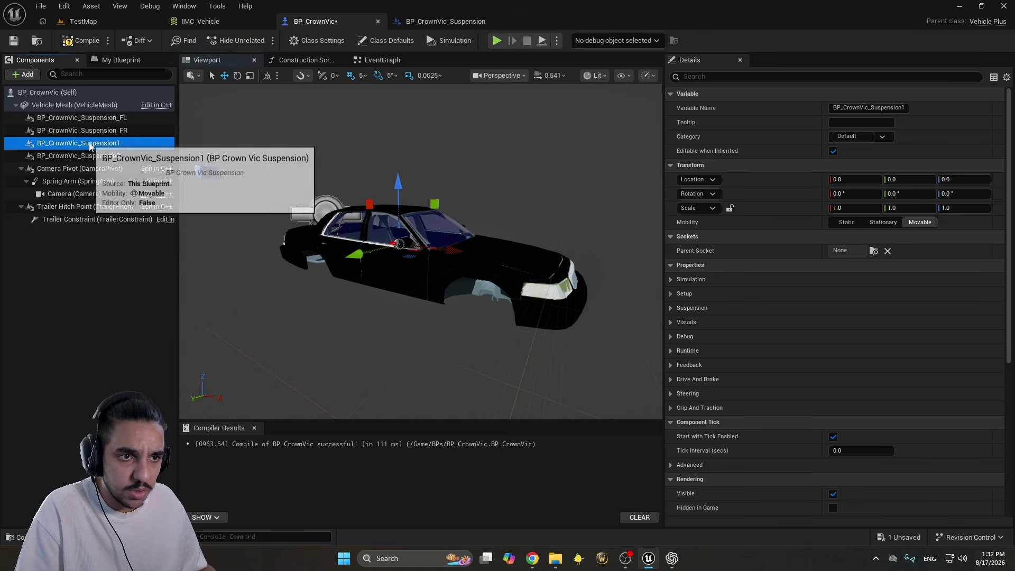
pyautogui.press('F2')
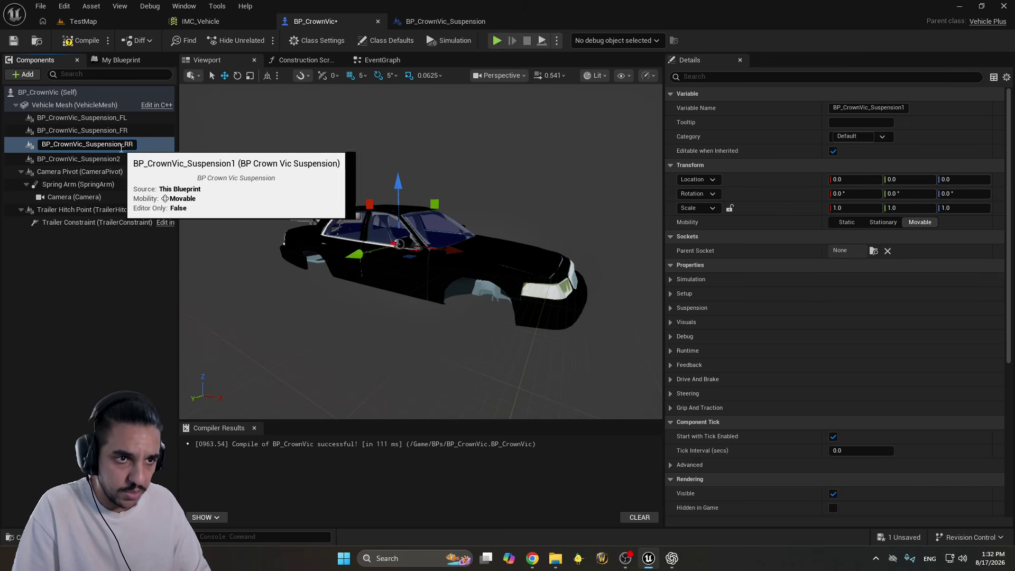
pyautogui.press('Return')
pyautogui.click(85, 157)
pyautogui.click(85, 157)
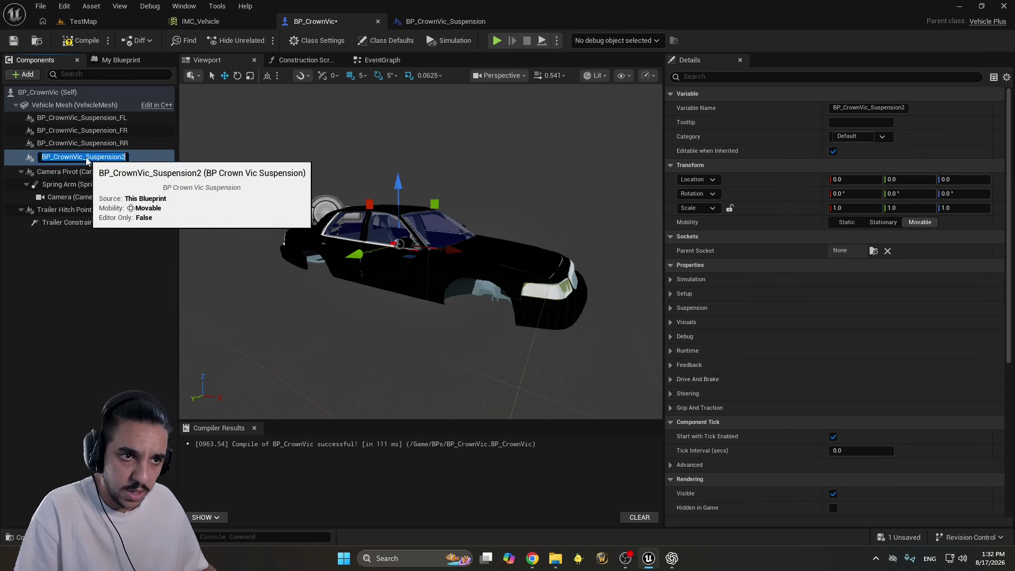
pyautogui.press('End')
pyautogui.press('BackSpace')
pyautogui.press('Return')
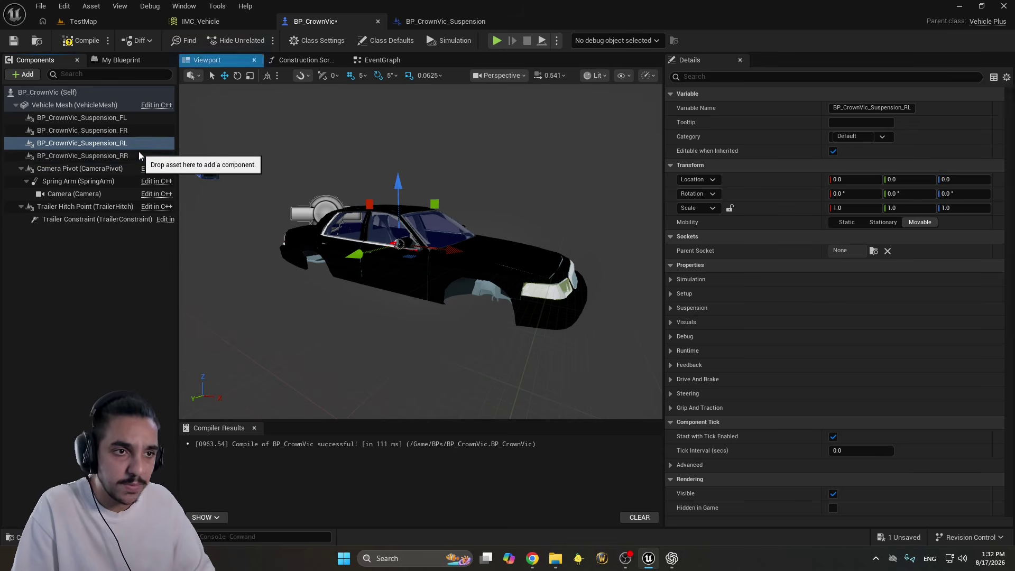
pyautogui.click(135, 119)
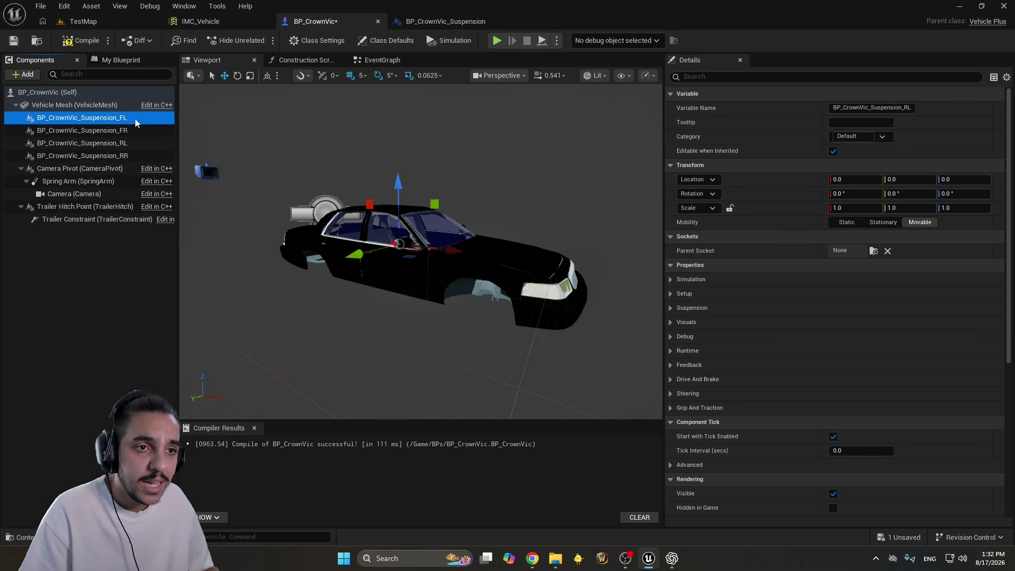
# Move the front-left suspension from the vehicle's centre to the front-left wheel arch, at about X 180, Y -75
pyautogui.keyDown('shift'); pyautogui.click(138, 155); pyautogui.keyUp('shift')
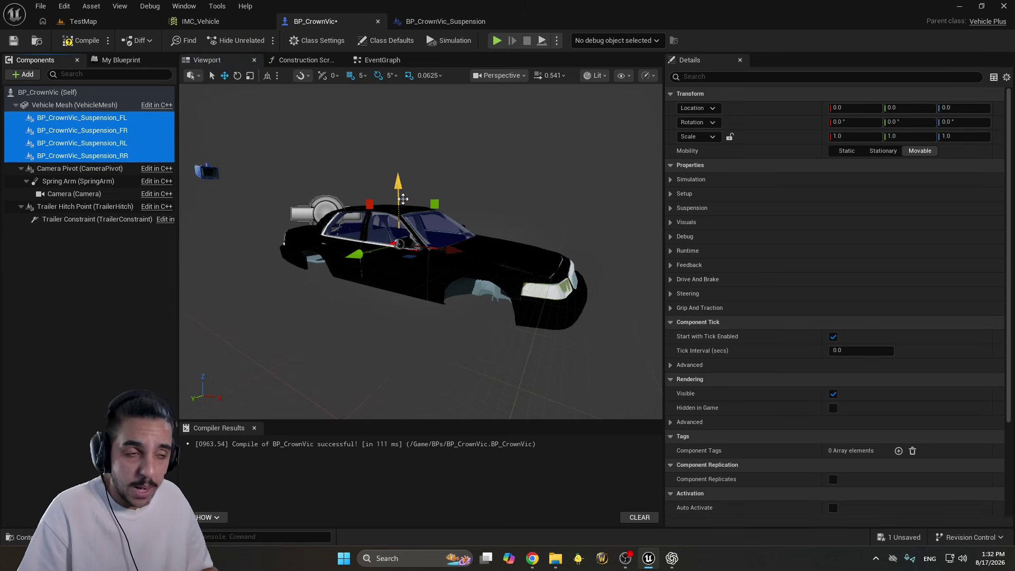
pyautogui.moveTo(364, 228); pyautogui.dragTo(304, 136)
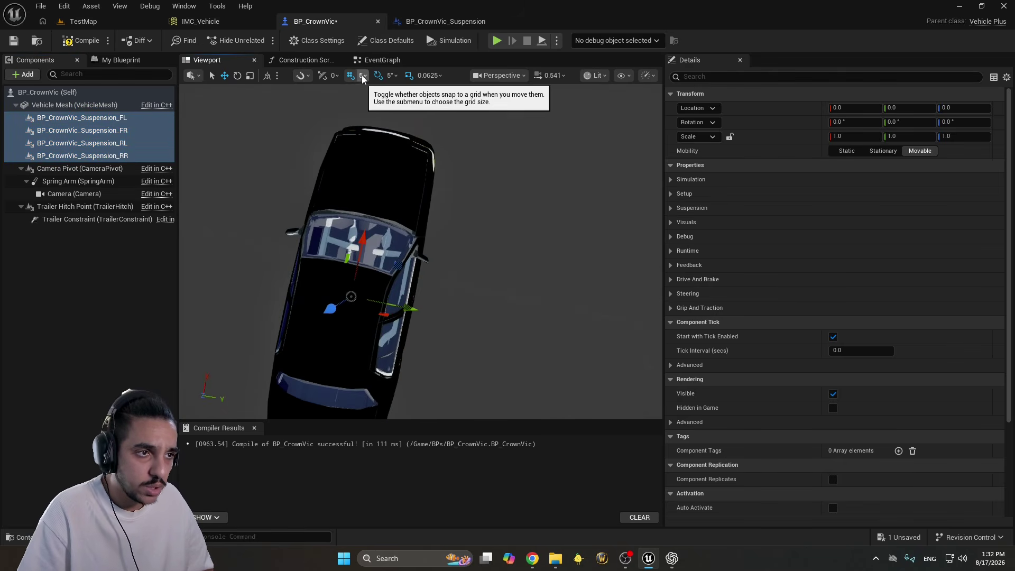
pyautogui.click(120, 118)
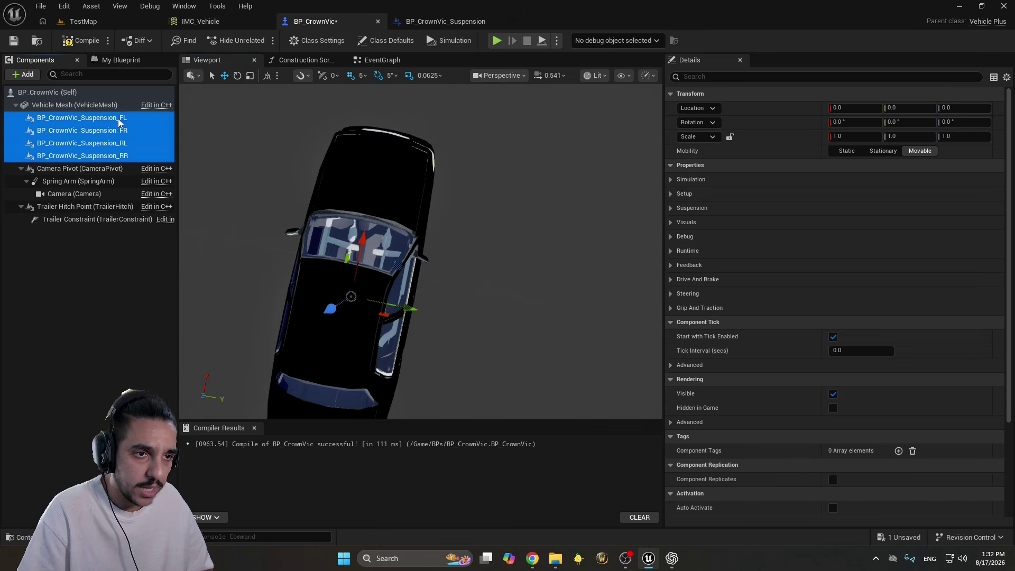
pyautogui.moveTo(396, 263); pyautogui.dragTo(373, 152)
pyautogui.moveTo(361, 235)
pyautogui.mouseDown(button='right')
pyautogui.moveTo(364, 180)
pyautogui.moveTo(476, 174)
pyautogui.moveTo(351, 227)
pyautogui.mouseUp(button='right')
pyautogui.press('w')
pyautogui.press('a')
pyautogui.scroll(-1, 361, 235)
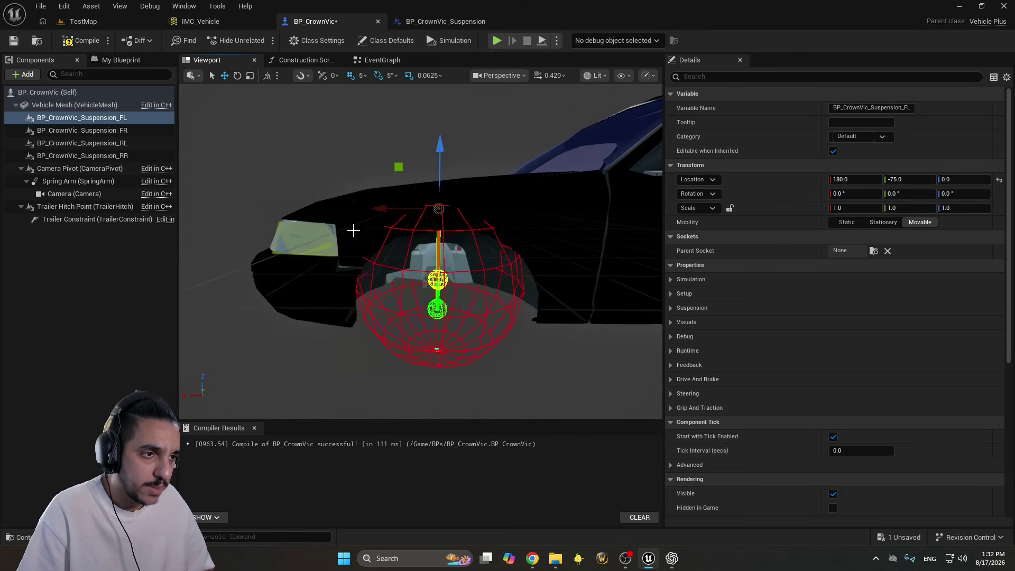
# Fine-tune the front-left suspension within its wheel arch to location X 180, Y -80
pyautogui.moveTo(390, 208); pyautogui.dragTo(401, 207)
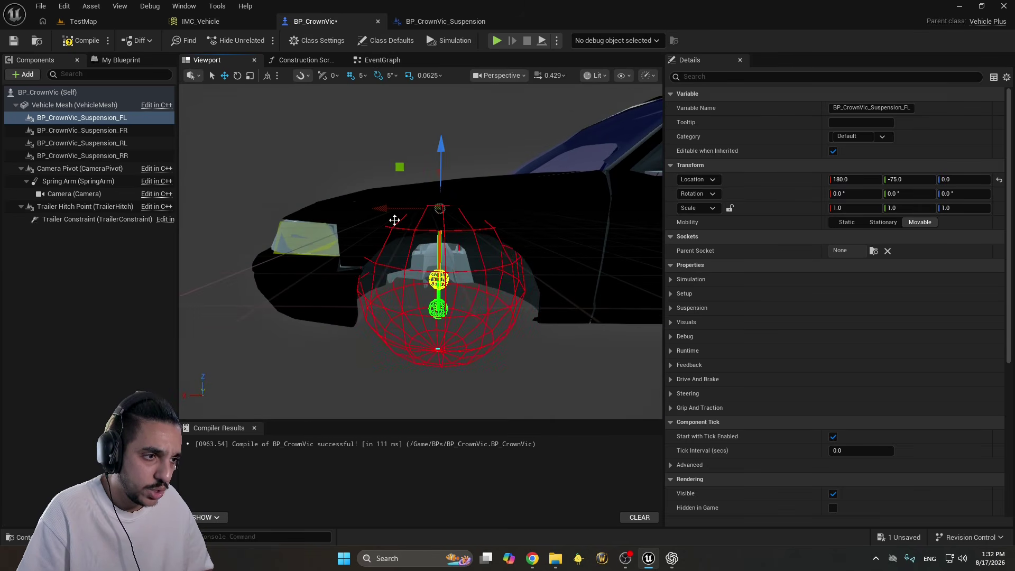
pyautogui.scroll(-5, 399, 206)
pyautogui.moveTo(402, 233); pyautogui.dragTo(592, 227, button='right')
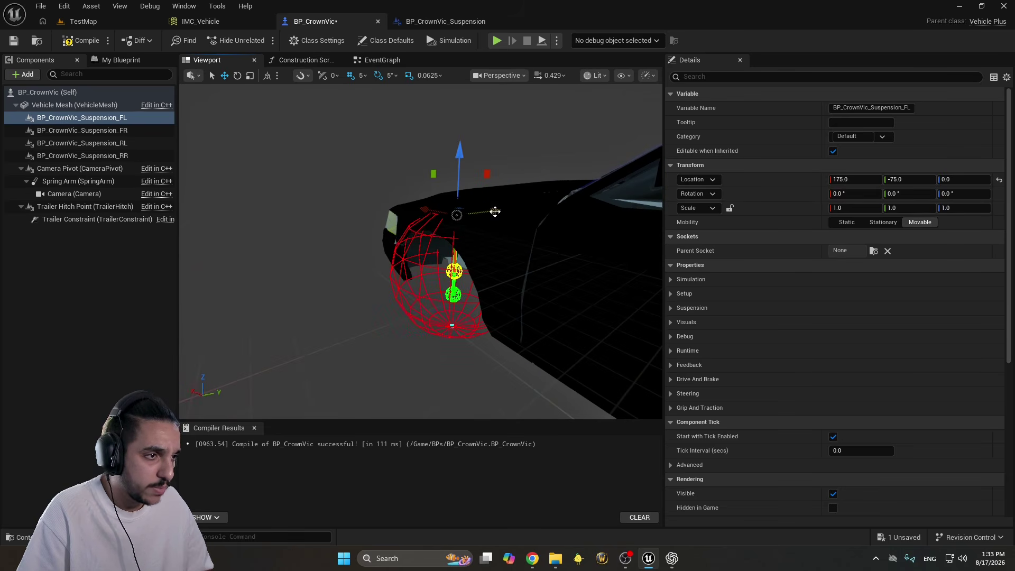
pyautogui.moveTo(494, 211); pyautogui.dragTo(489, 212)
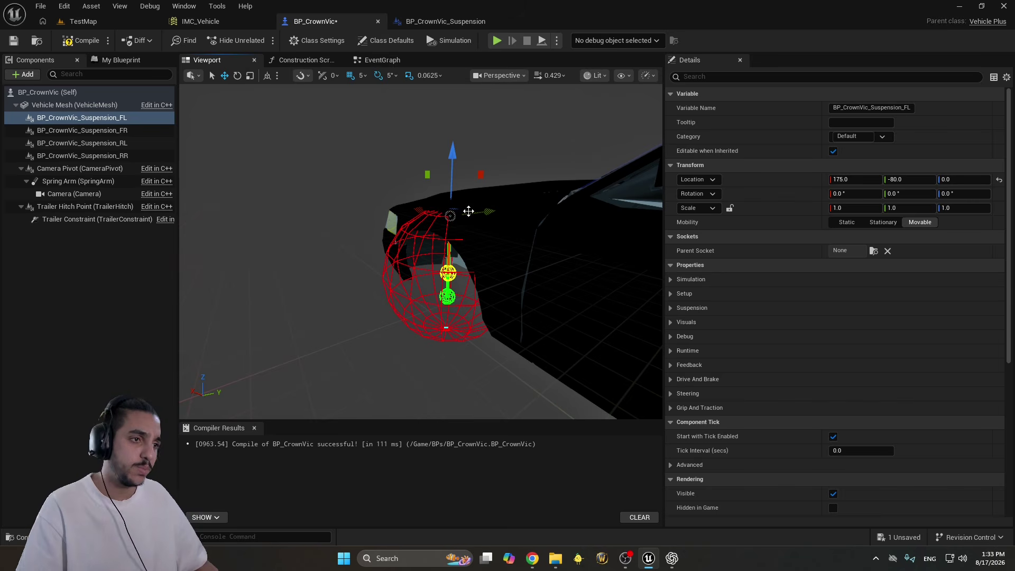
pyautogui.moveTo(421, 209); pyautogui.dragTo(408, 215)
pyautogui.moveTo(408, 215); pyautogui.dragTo(486, 277, button='right')
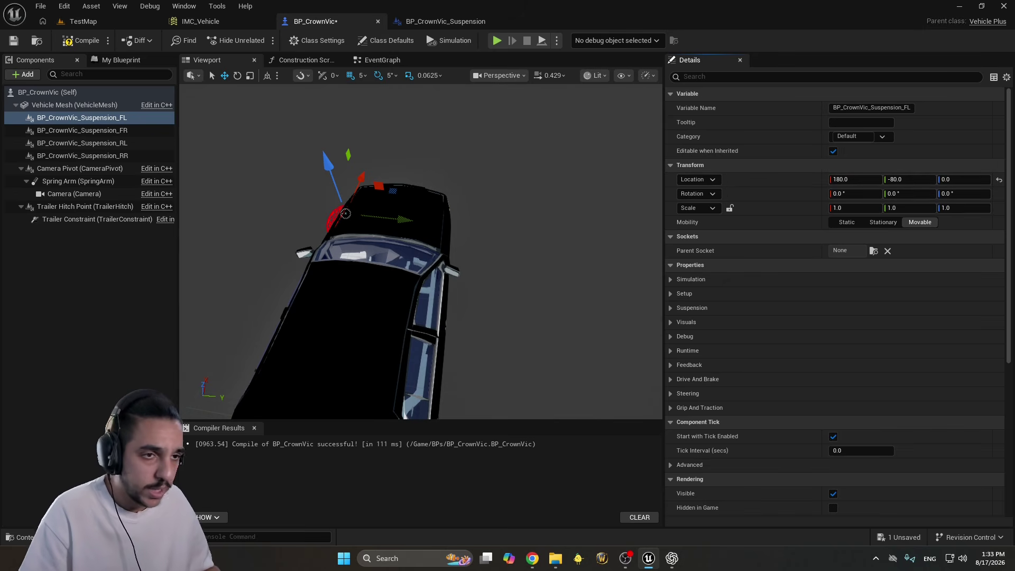
# Give the front-right suspension the front-left's location with the sign of Y flipped, keeping X at 180
pyautogui.click(85, 131)
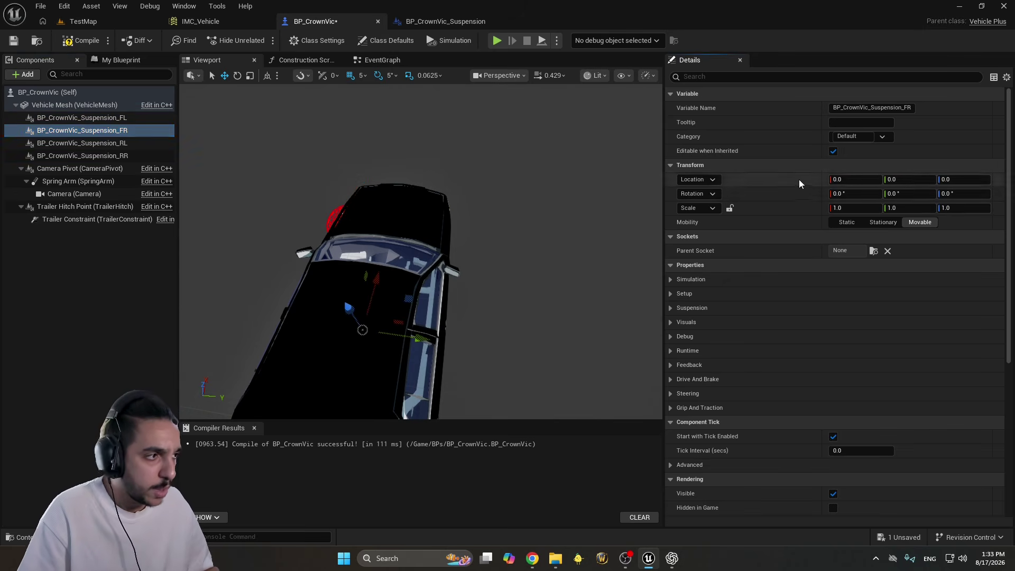
pyautogui.click(910, 180)
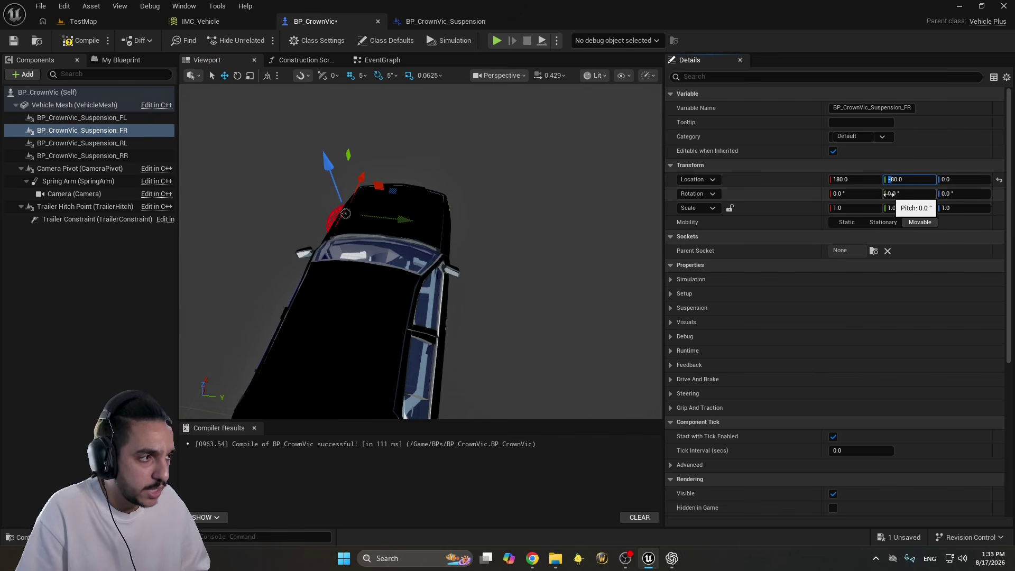
pyautogui.moveTo(445, 247); pyautogui.dragTo(291, 196, button='right')
# Move the rear-right suspension back to line up with the rear wheel arch, at about X -115, Y -80
pyautogui.click(95, 155)
pyautogui.moveTo(317, 238); pyautogui.dragTo(483, 286, button='right')
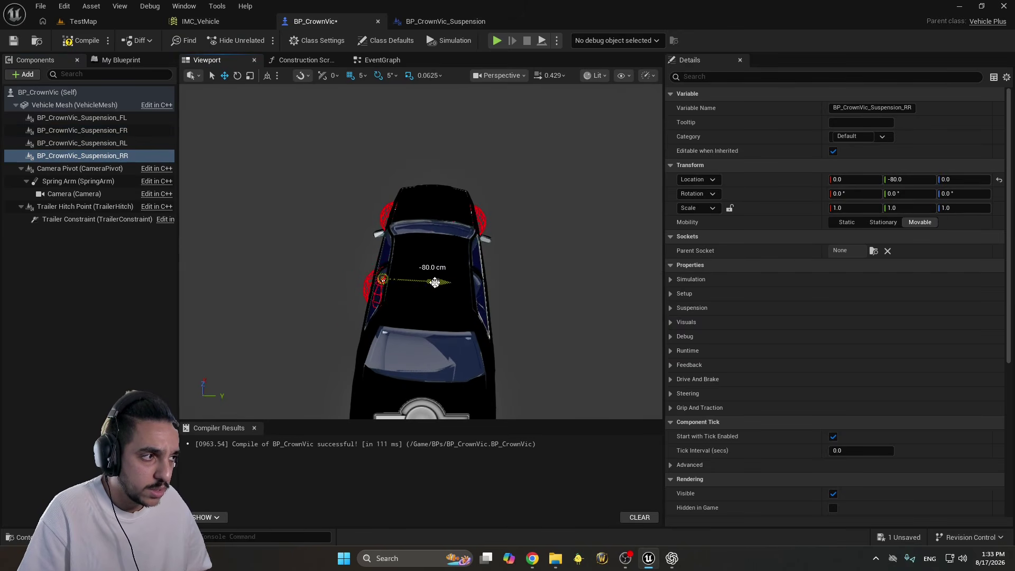
pyautogui.moveTo(435, 283); pyautogui.dragTo(308, 215, button='right')
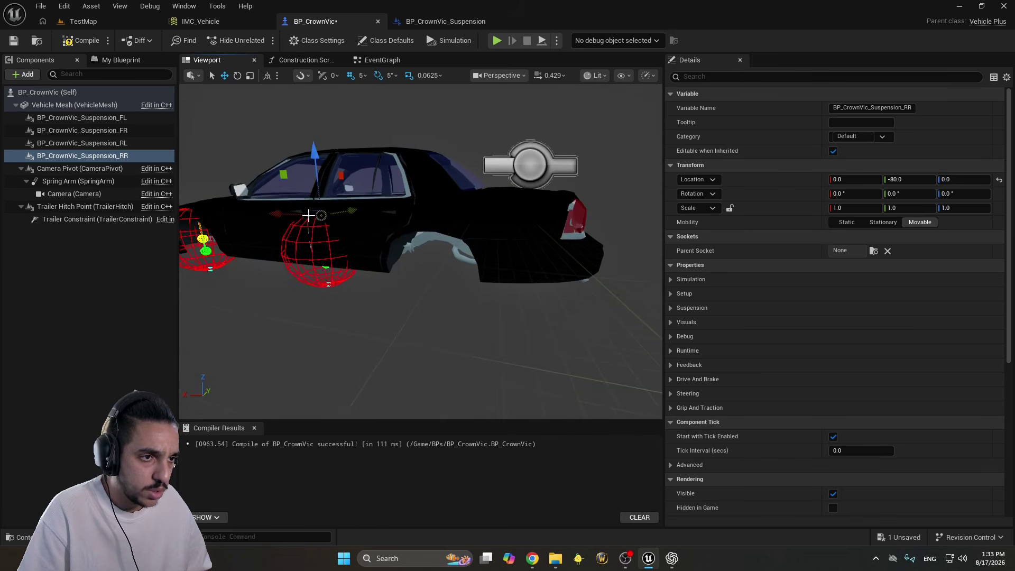
pyautogui.moveTo(278, 217); pyautogui.dragTo(366, 219)
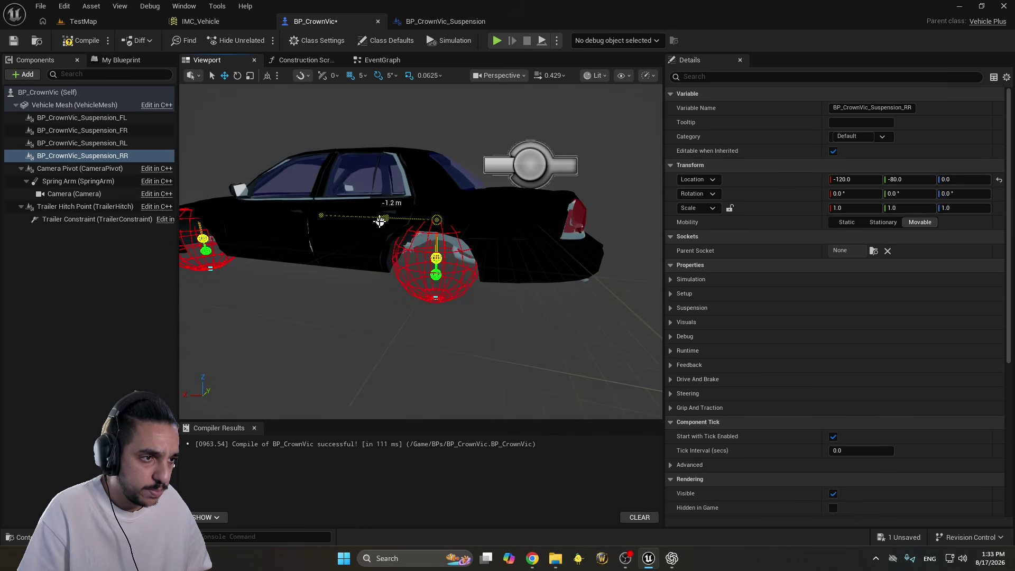
pyautogui.moveTo(380, 221); pyautogui.dragTo(371, 295, button='right')
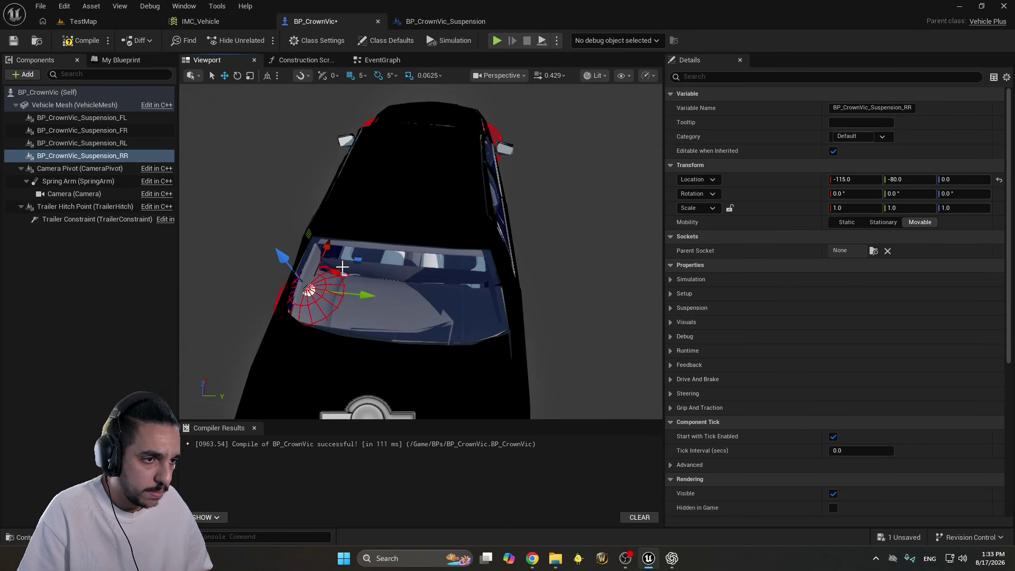
# Shift the rear-right suspension to X -120 and move it across to the car's right side at Y 80
pyautogui.moveTo(328, 243); pyautogui.dragTo(323, 250)
pyautogui.moveTo(323, 250); pyautogui.dragTo(434, 190, button='right')
pyautogui.moveTo(398, 323); pyautogui.dragTo(397, 323, button='right')
pyautogui.moveTo(432, 300); pyautogui.dragTo(575, 296)
pyautogui.moveTo(549, 314); pyautogui.dragTo(550, 315, button='right')
# Give the rear-left suspension the rear-right's location with Y mirrored, resulting in X -120, Y -80
pyautogui.click(132, 143)
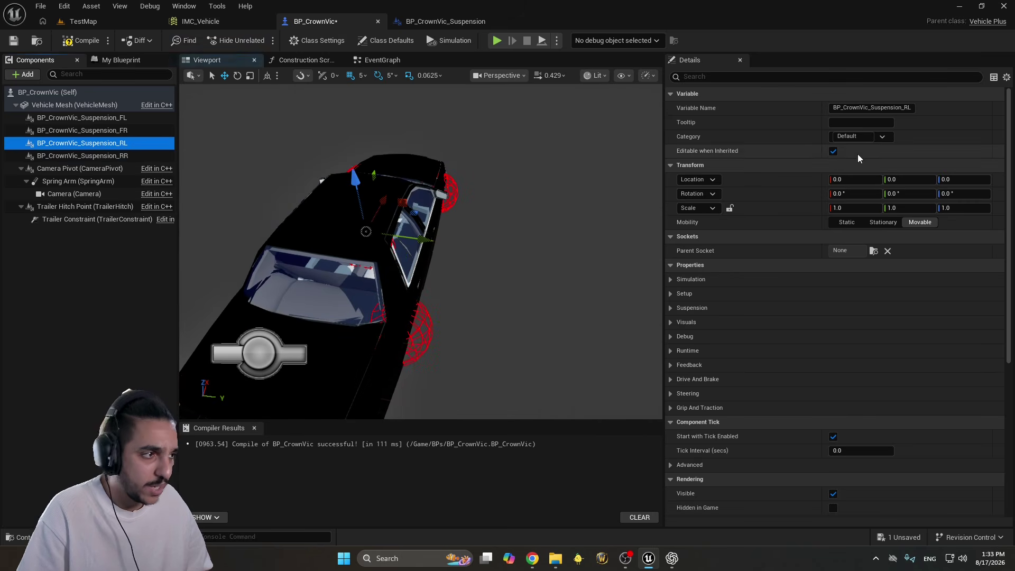
pyautogui.keyDown('shift'); pyautogui.click(786, 177); pyautogui.keyUp('shift')
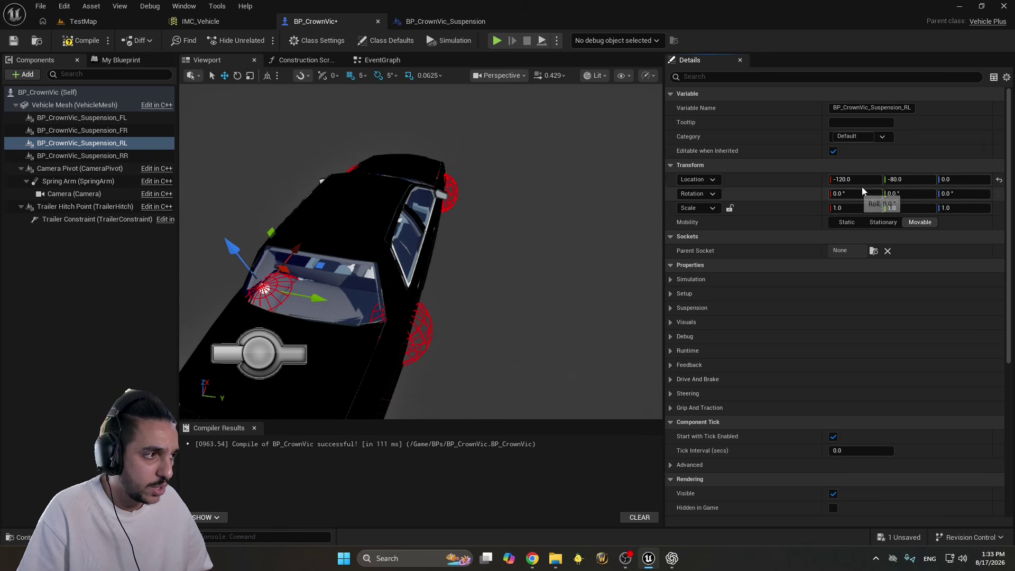
pyautogui.moveTo(550, 238); pyautogui.dragTo(259, 198, button='right')
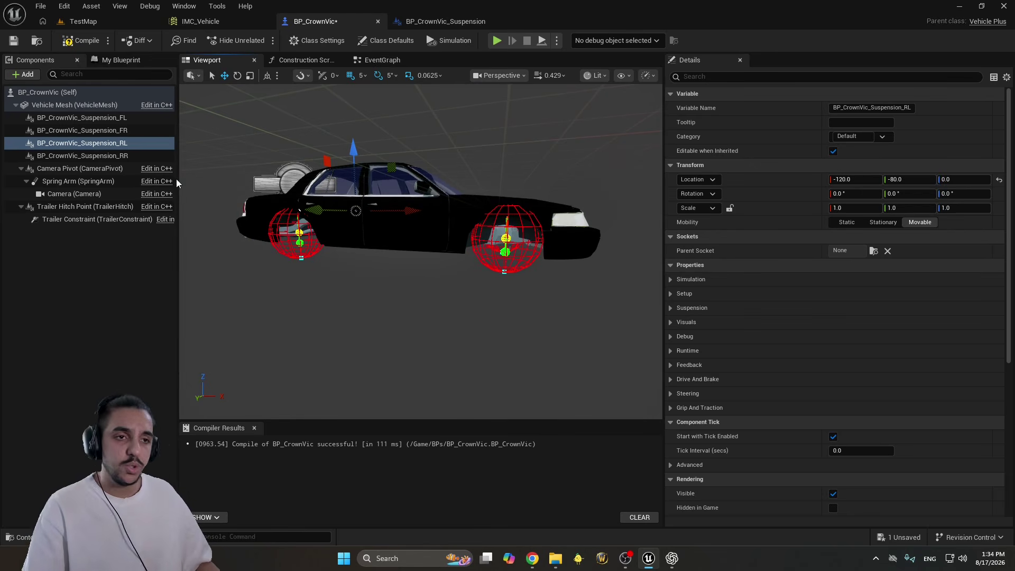
# Compare the shared properties of the four selected suspension components with the class defaults of the BP_CrownVic_Suspension blueprint
pyautogui.click(140, 157)
pyautogui.keyDown('shift'); pyautogui.click(133, 118); pyautogui.keyUp('shift')
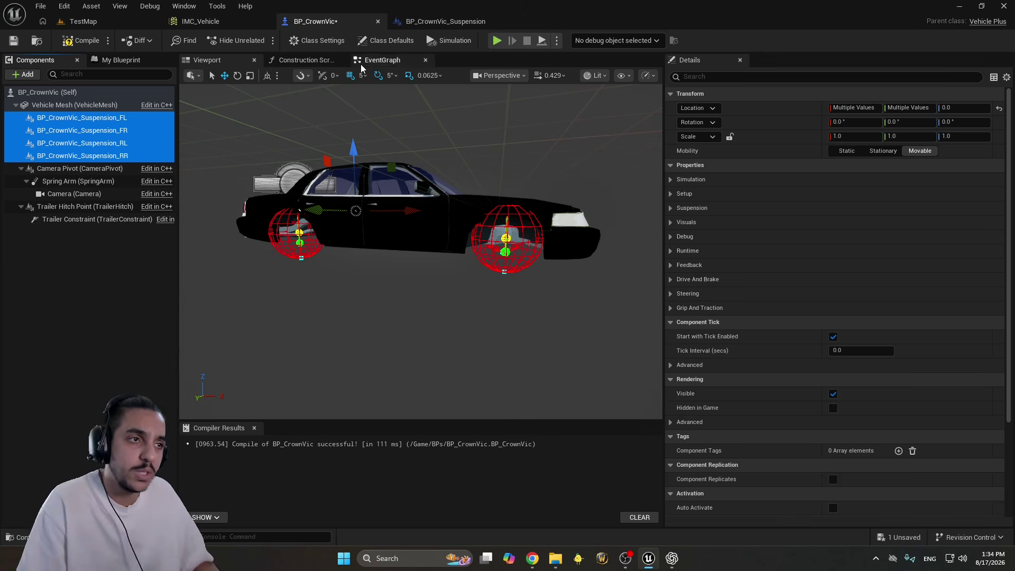
pyautogui.click(436, 24)
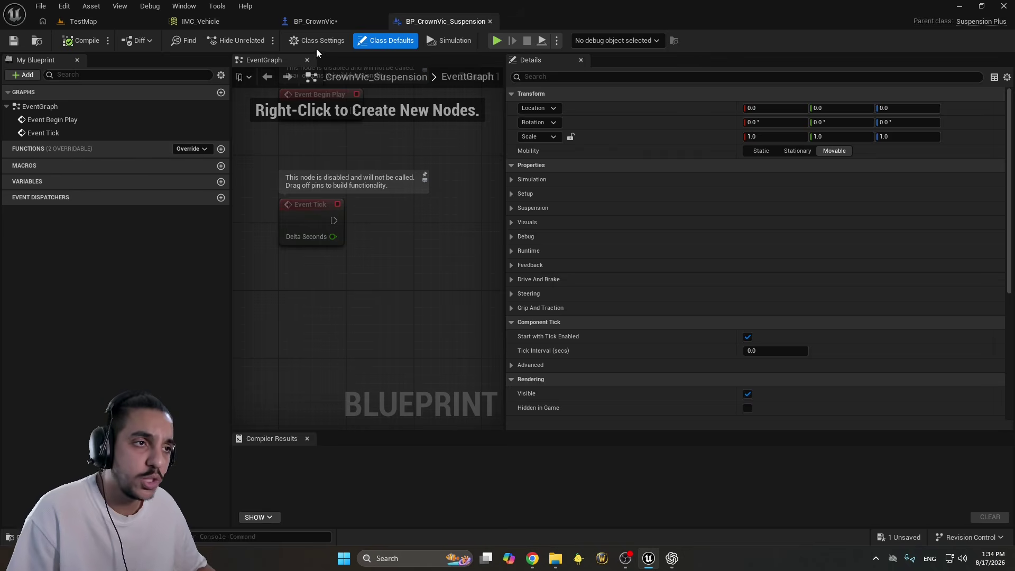
pyautogui.click(330, 22)
pyautogui.click(436, 27)
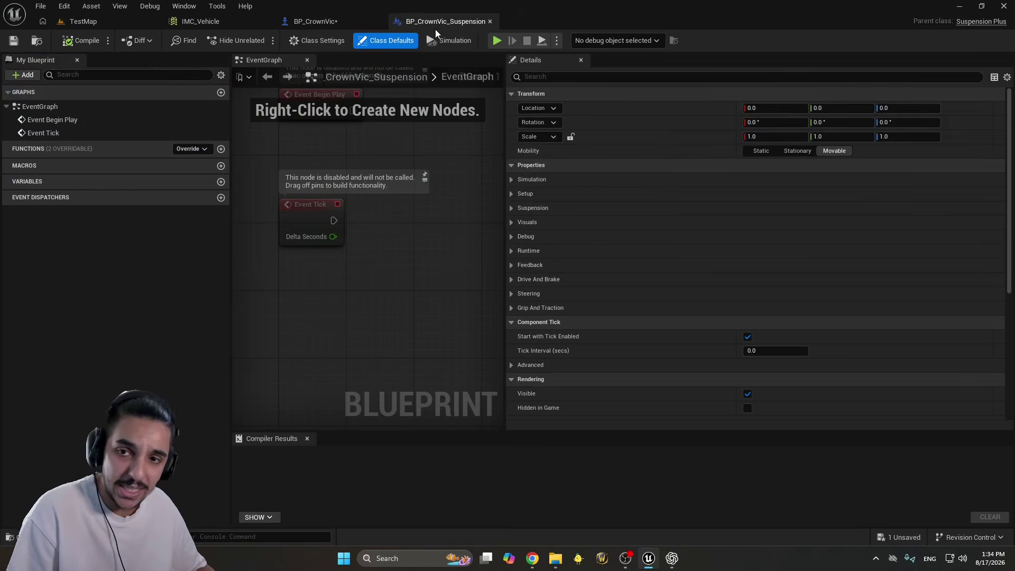
pyautogui.click(341, 24)
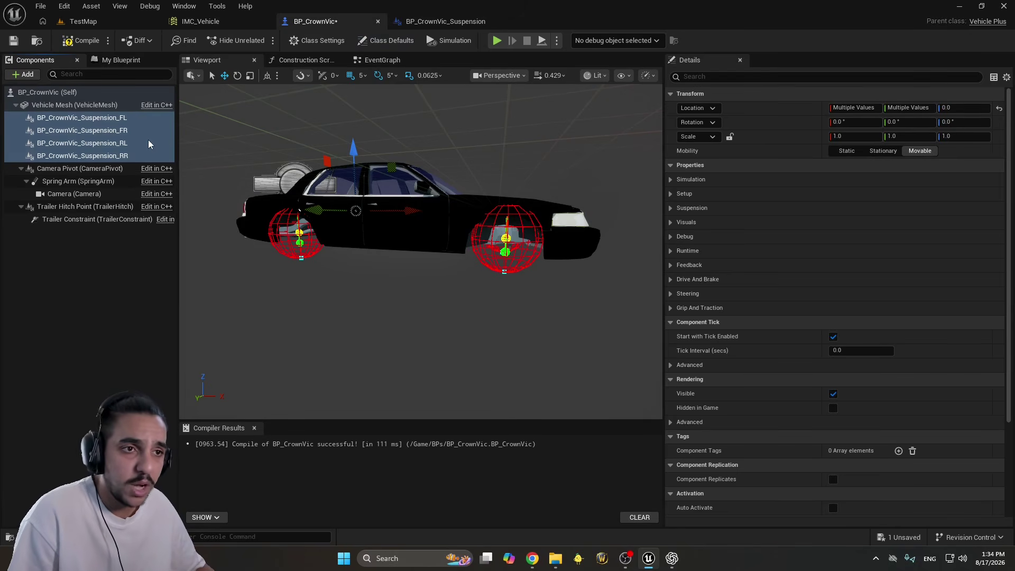
pyautogui.click(140, 119)
pyautogui.keyDown('shift'); pyautogui.click(144, 155); pyautogui.keyUp('shift')
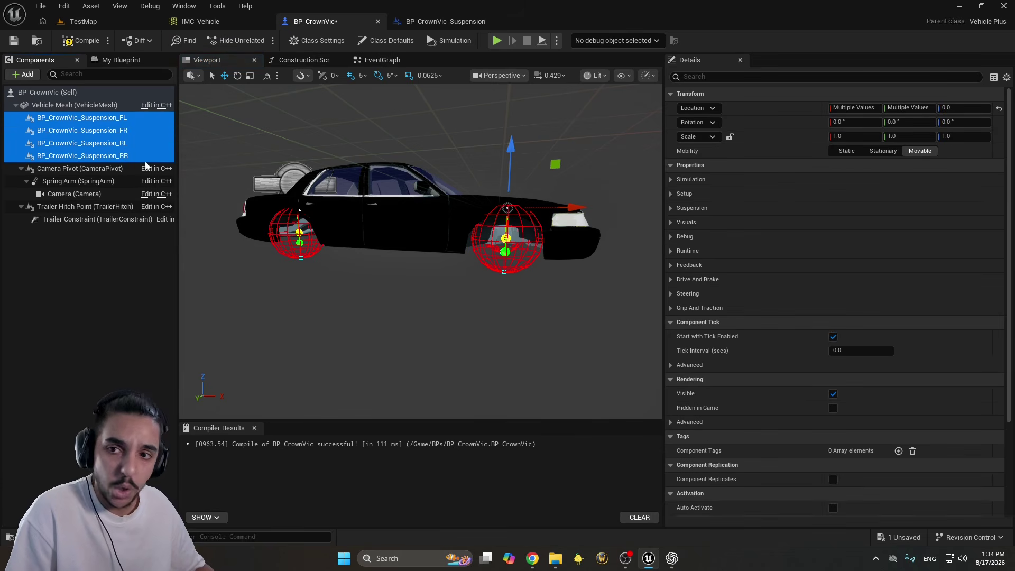
pyautogui.click(446, 21)
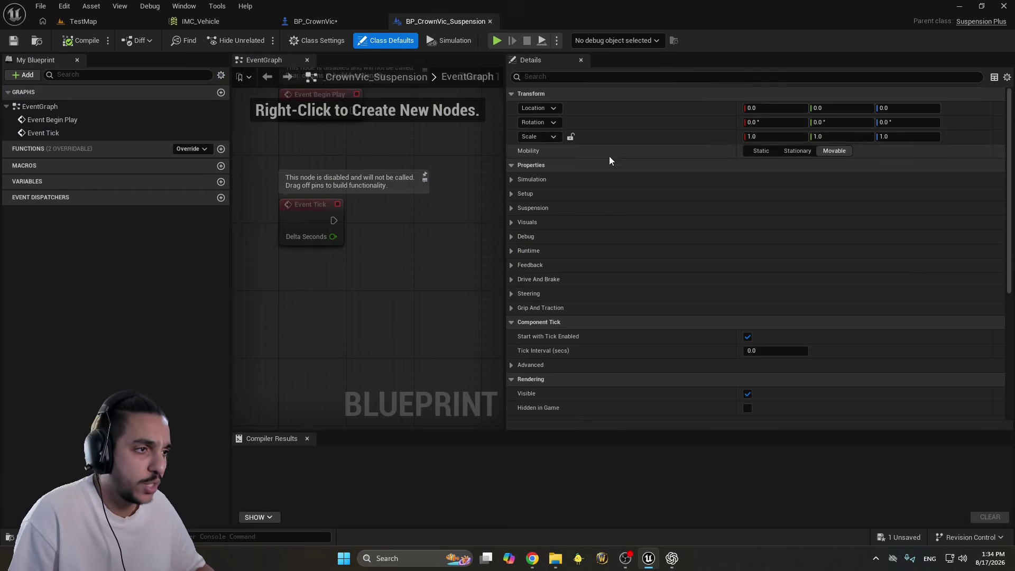
pyautogui.scroll(-2, 637, 265)
pyautogui.click(304, 20)
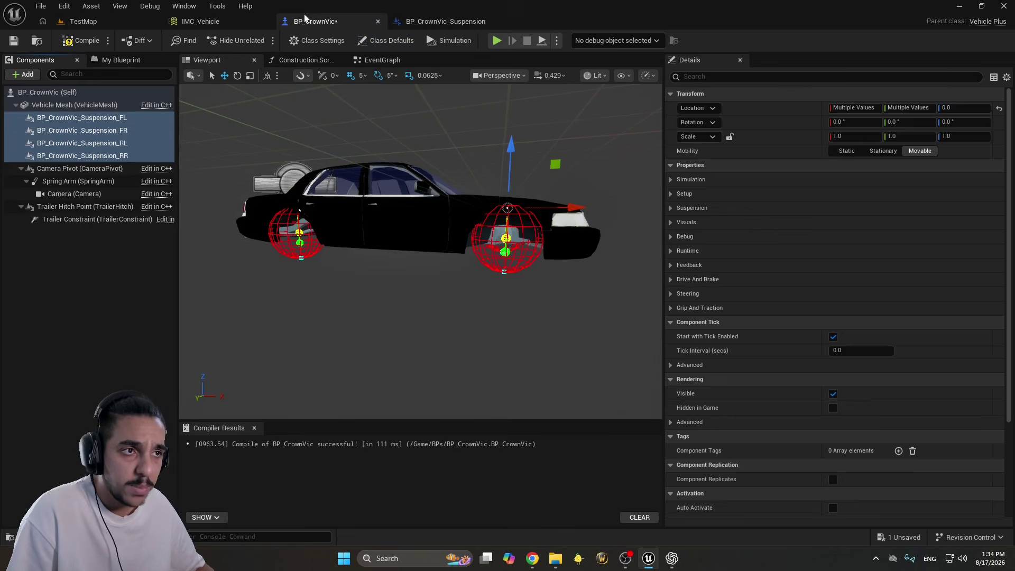
# Select all four suspension components and collapse their Component Tick and Rendering categories
pyautogui.click(135, 154)
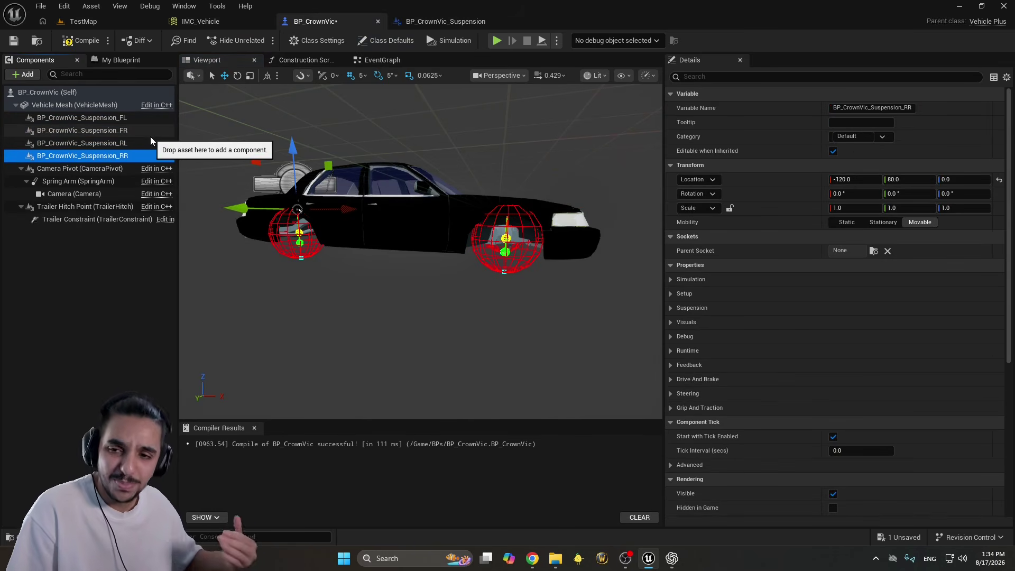
pyautogui.moveTo(264, 193)
pyautogui.mouseDown()
pyautogui.moveTo(280, 174)
pyautogui.moveTo(264, 194)
pyautogui.mouseUp()
pyautogui.keyDown('shift'); pyautogui.click(91, 116); pyautogui.keyUp('shift')
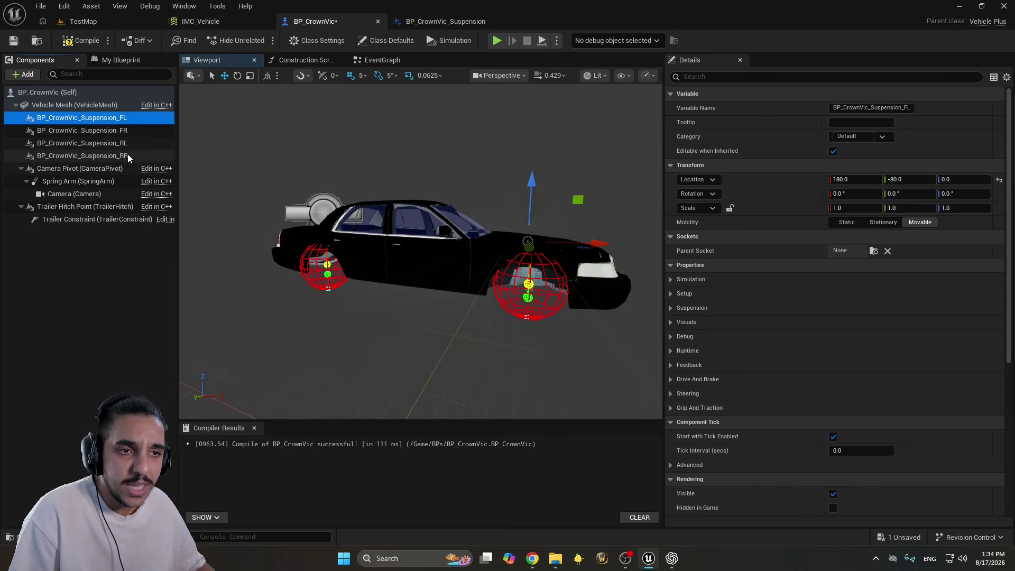
pyautogui.moveTo(534, 266)
pyautogui.mouseDown()
pyautogui.moveTo(529, 253)
pyautogui.moveTo(521, 271)
pyautogui.mouseUp()
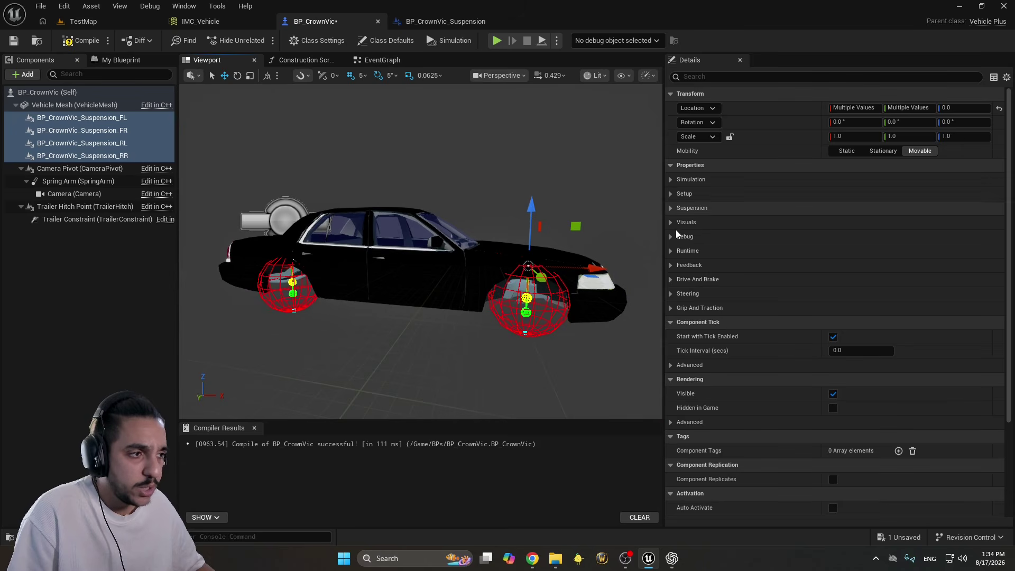
pyautogui.click(671, 322)
pyautogui.click(670, 336)
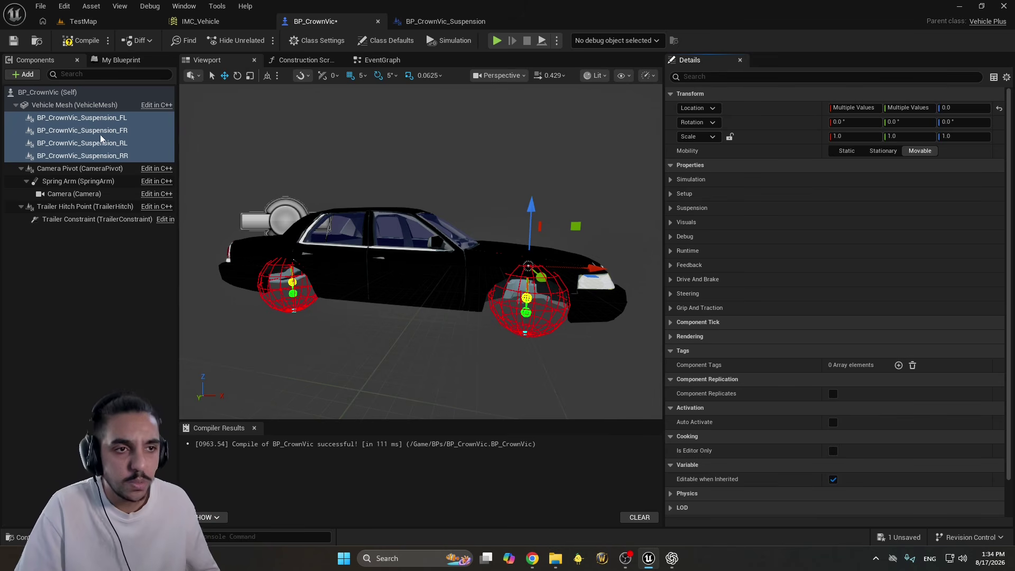
# Reselect all four suspensions, bring up their details and show the Properties category
pyautogui.click(125, 117)
pyautogui.keyDown('shift'); pyautogui.click(106, 156); pyautogui.keyUp('shift')
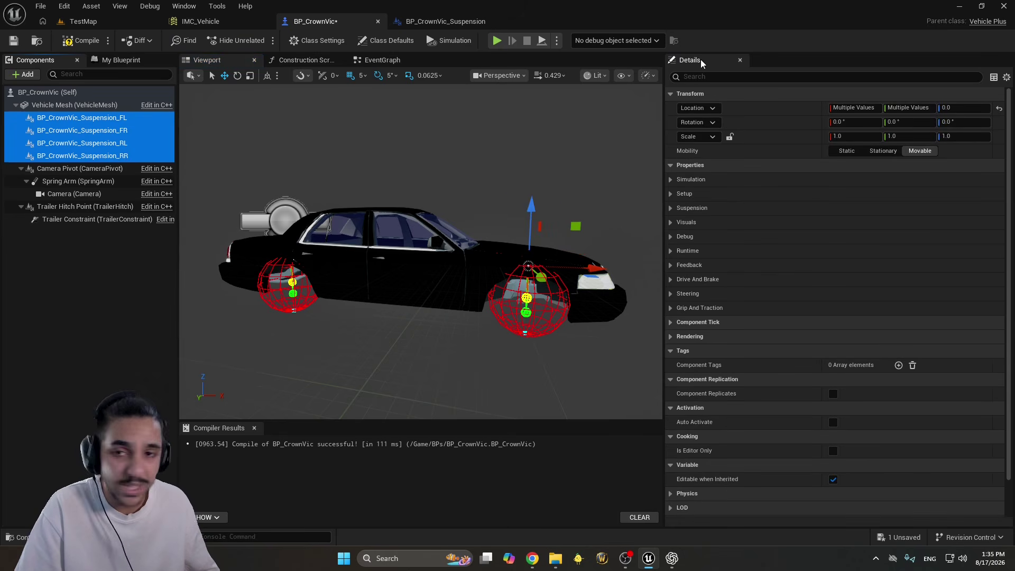
pyautogui.click(184, 6)
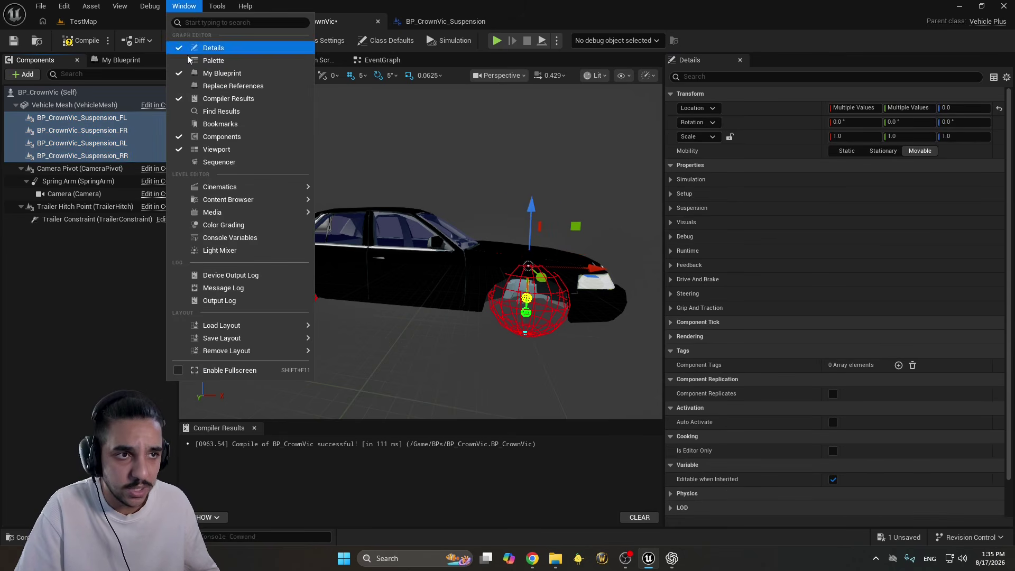
pyautogui.click(210, 48)
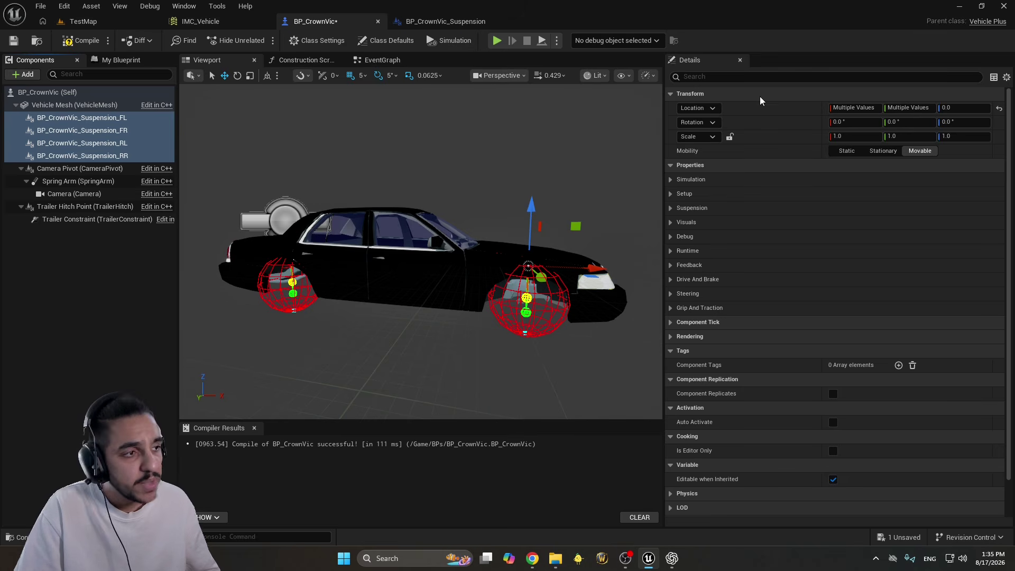
pyautogui.click(670, 165)
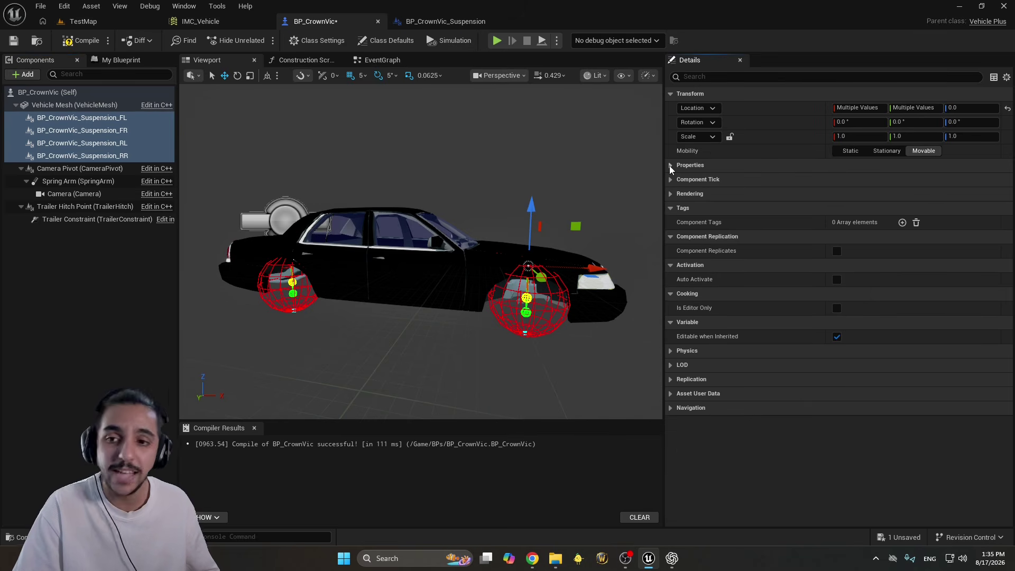
pyautogui.click(670, 165)
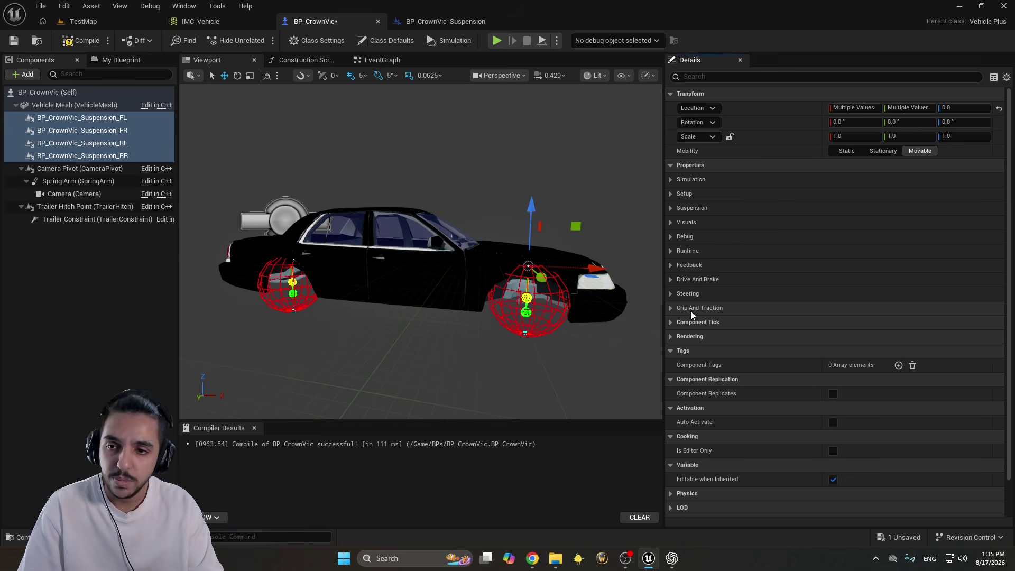
# Examine the Frame Rate Independence settings in the Simulation category of the four suspensions
pyautogui.click(671, 181)
pyautogui.click(679, 194)
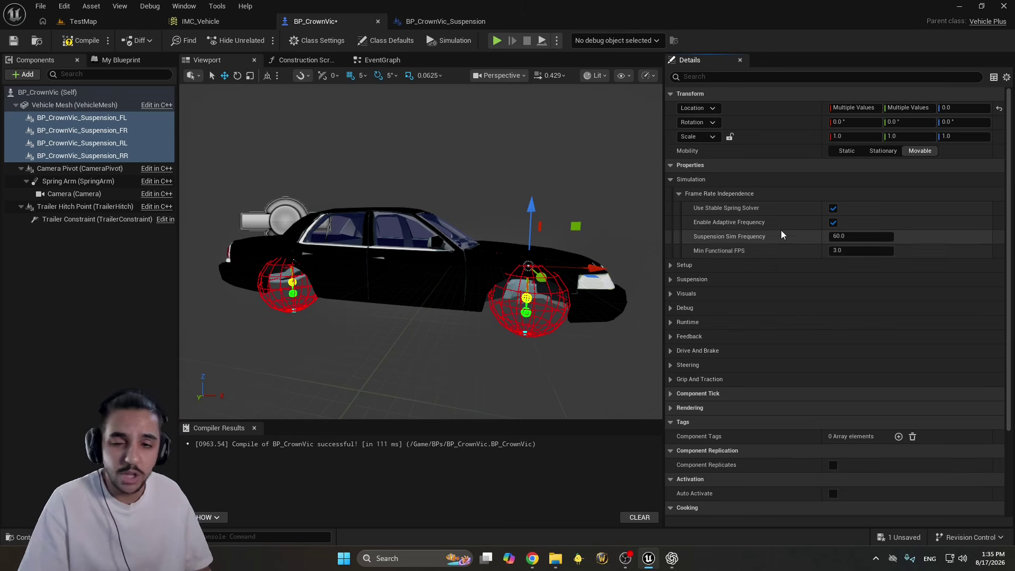
pyautogui.click(670, 181)
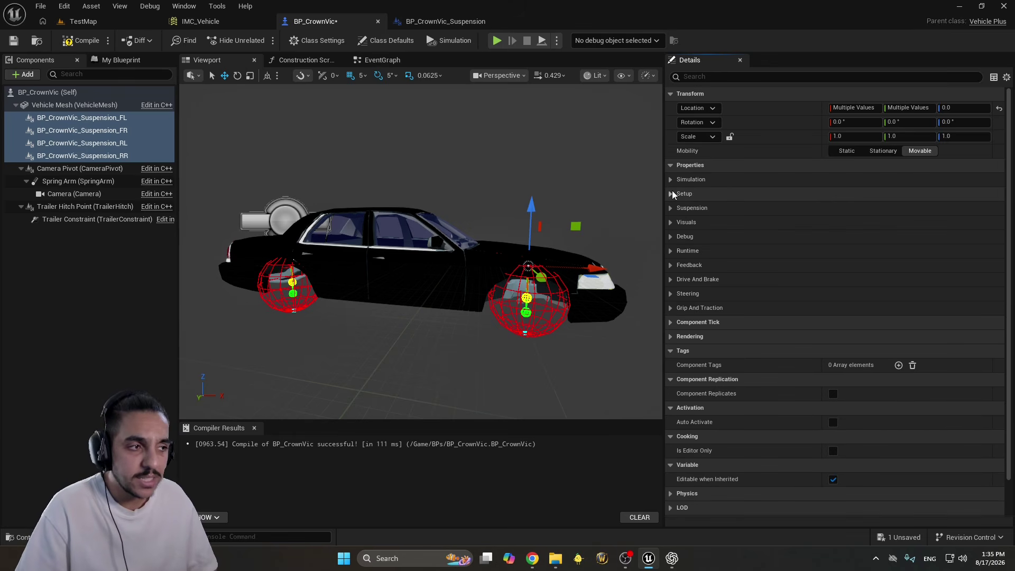
# Expand the Component Tags under Setup for the four suspensions and examine the Wheel Mesh Tag field
pyautogui.click(671, 193)
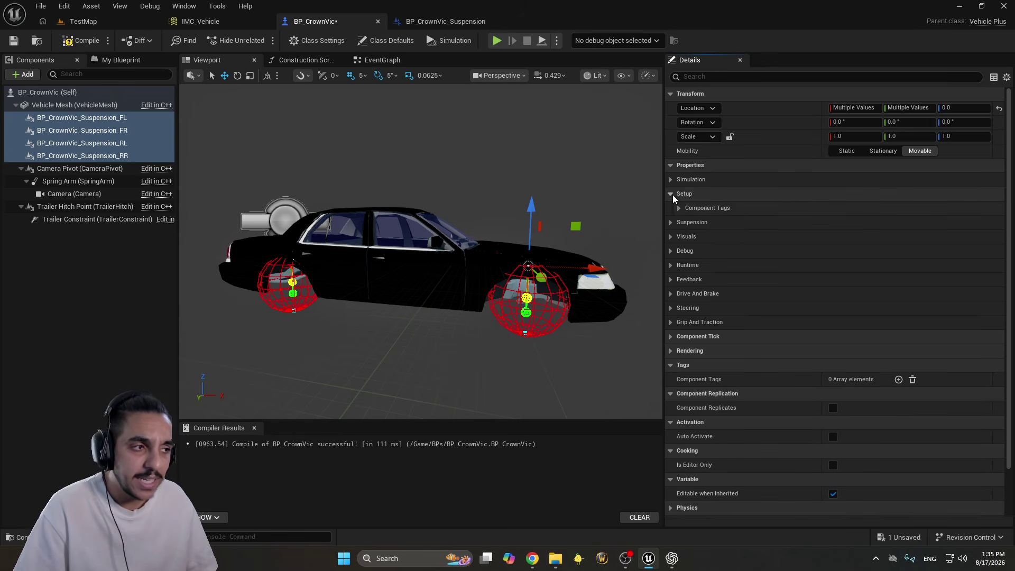
pyautogui.click(680, 209)
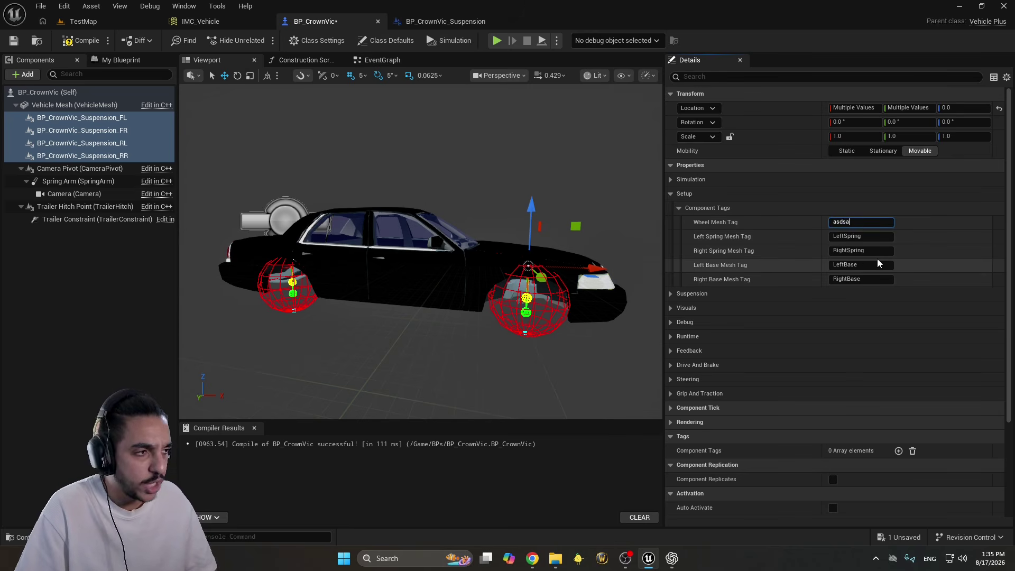
pyautogui.press('BackSpace')
pyautogui.press('BackSpace')
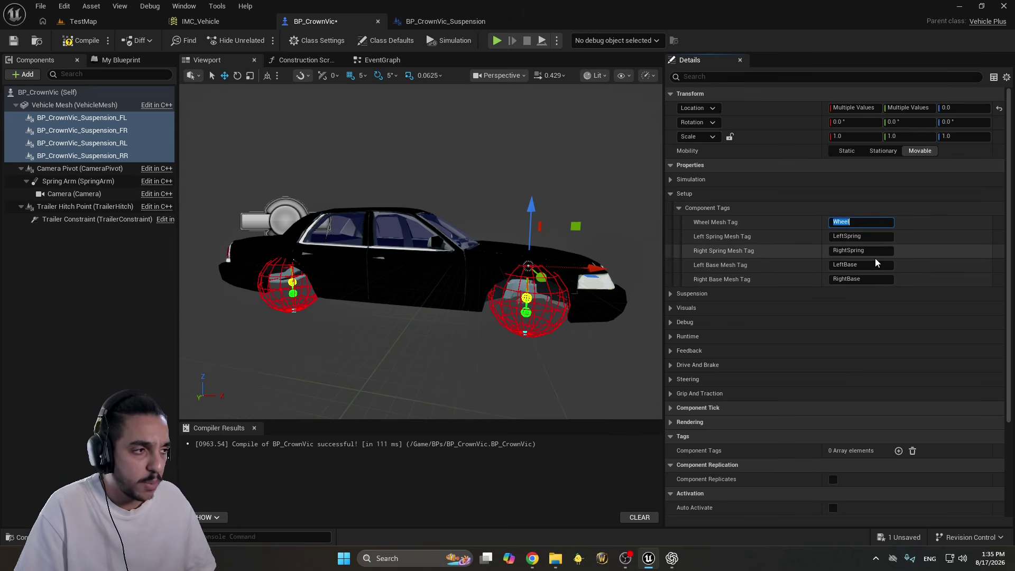
pyautogui.click(846, 227)
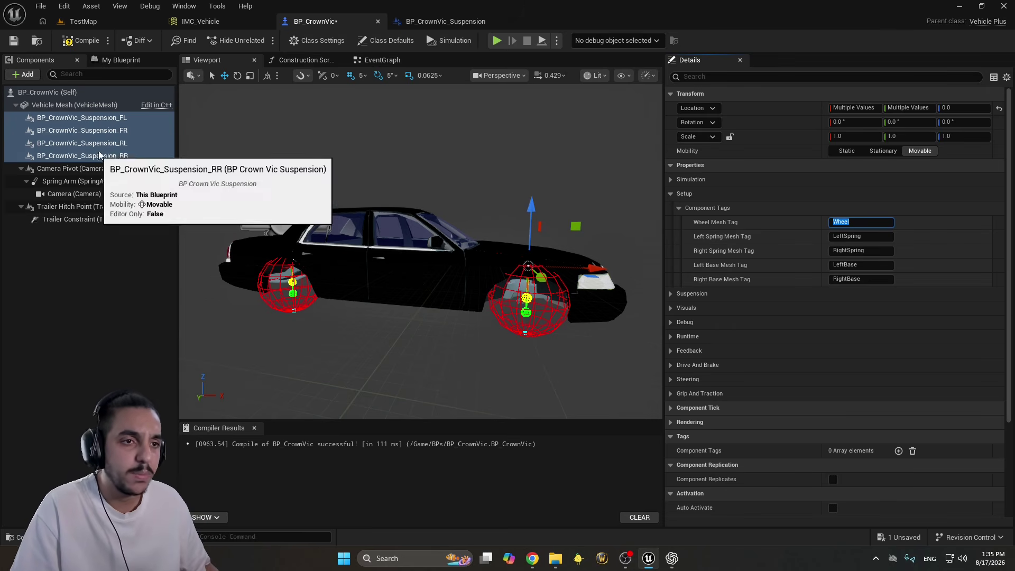
# Try adding a CrownVic static mesh component under the front-right suspension, and undo the addition
pyautogui.click(105, 132)
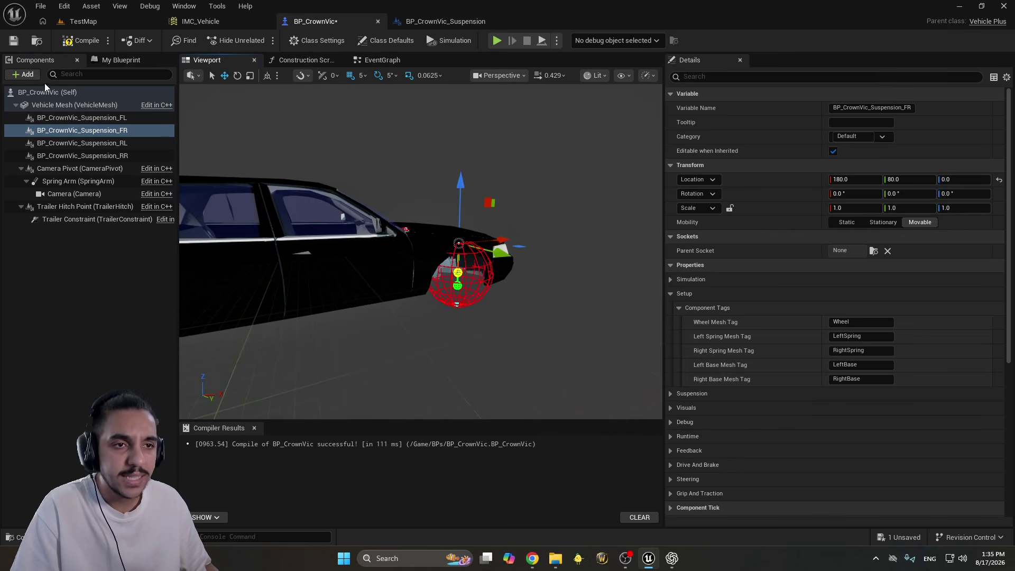
pyautogui.click(27, 75)
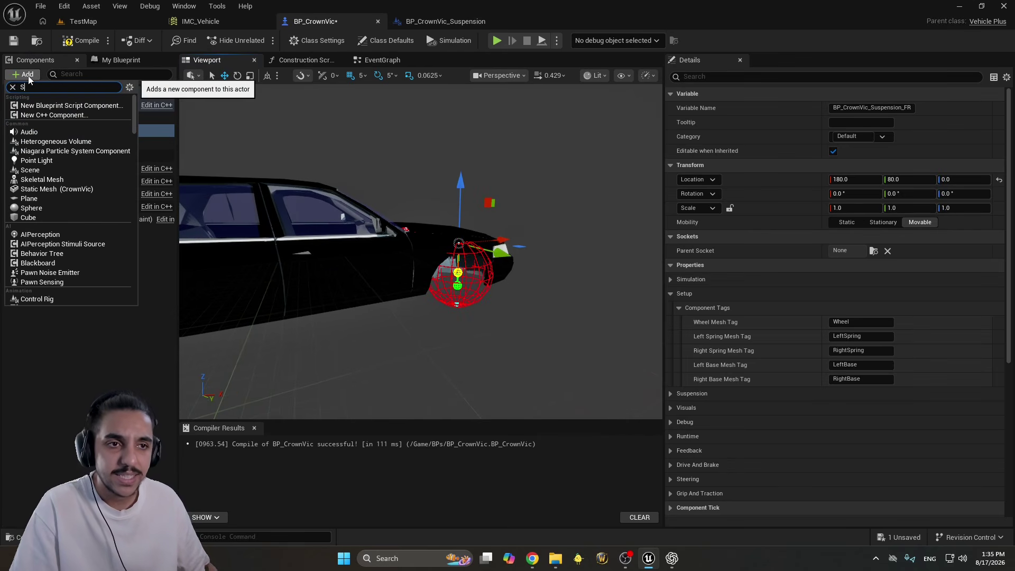
pyautogui.write('Stat')
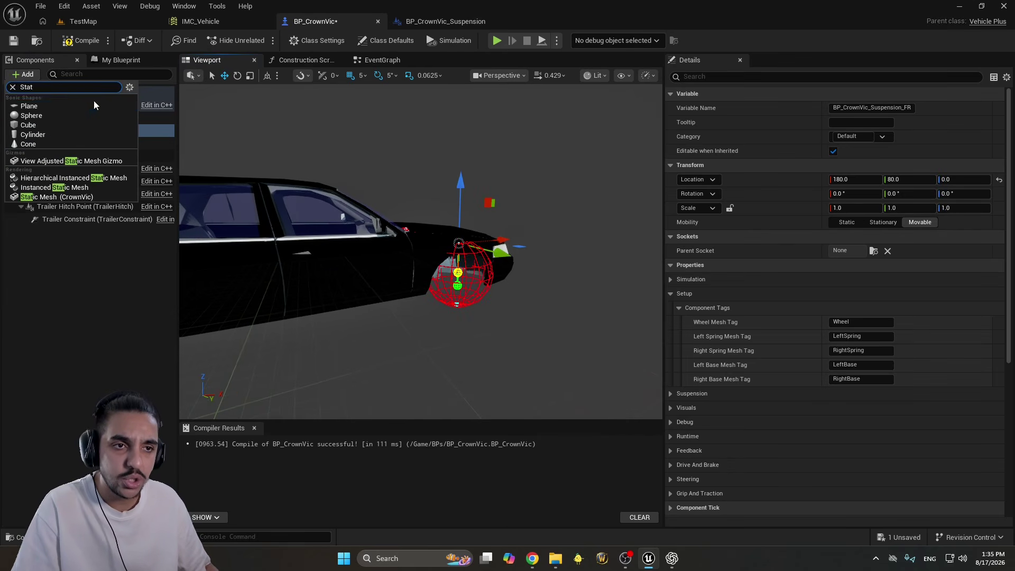
pyautogui.click(64, 197)
pyautogui.press('Return')
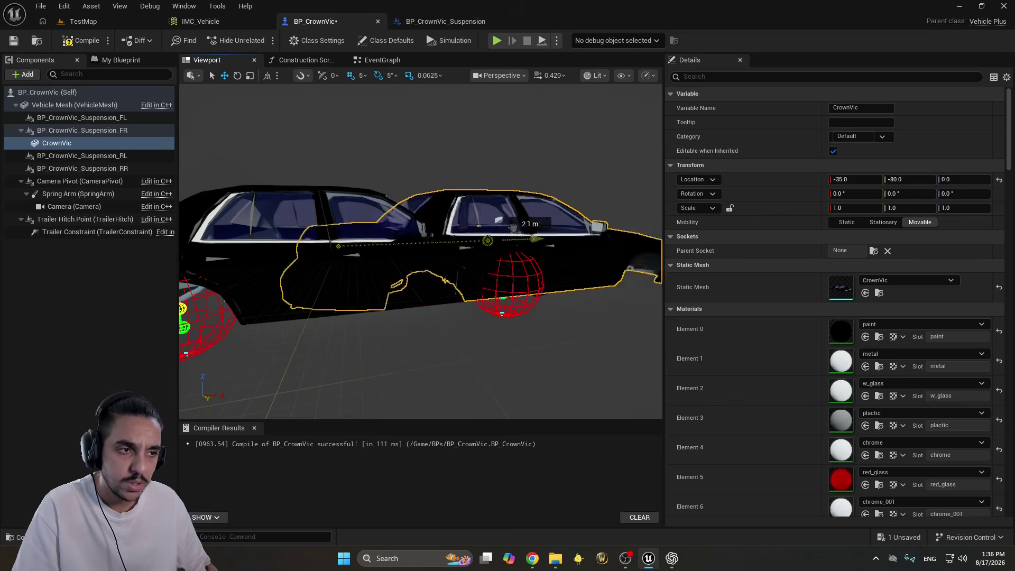
pyautogui.hotkey('ctrl', 'z')
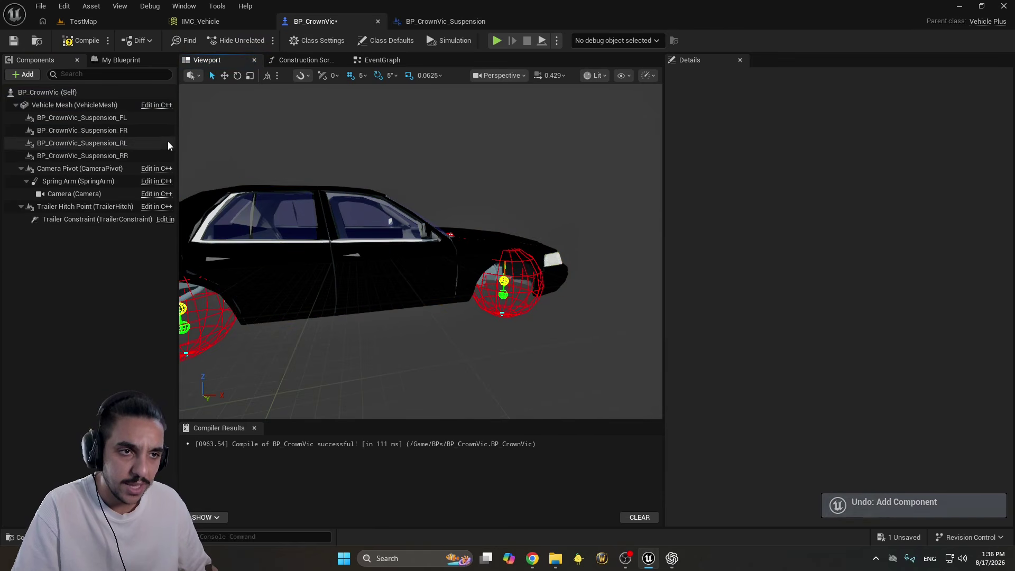
# Add a Cylinder component as a child of BP_CrownVic_Suspension_FR
pyautogui.click(125, 130)
pyautogui.click(23, 75)
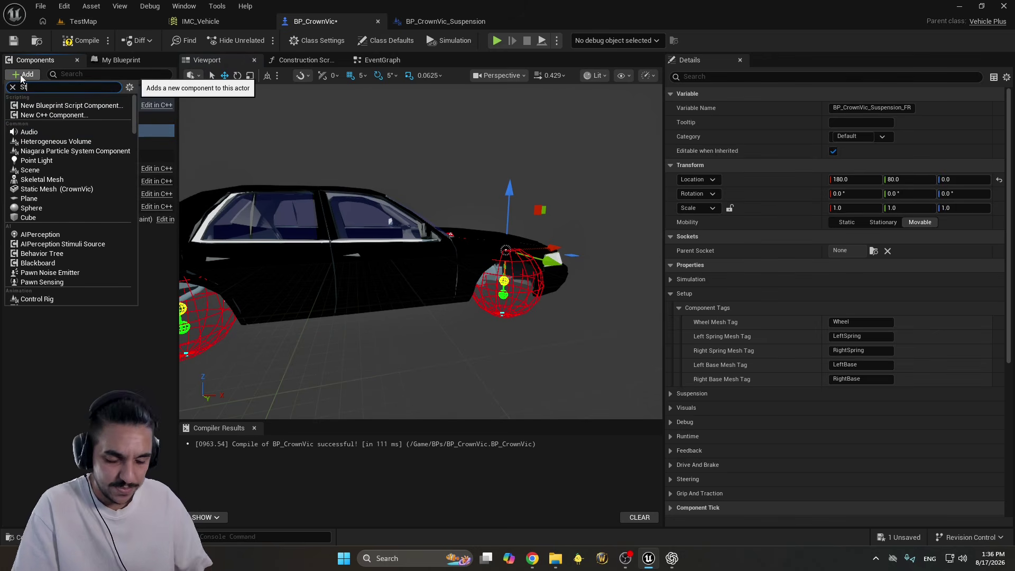
pyautogui.write('Static Mesh')
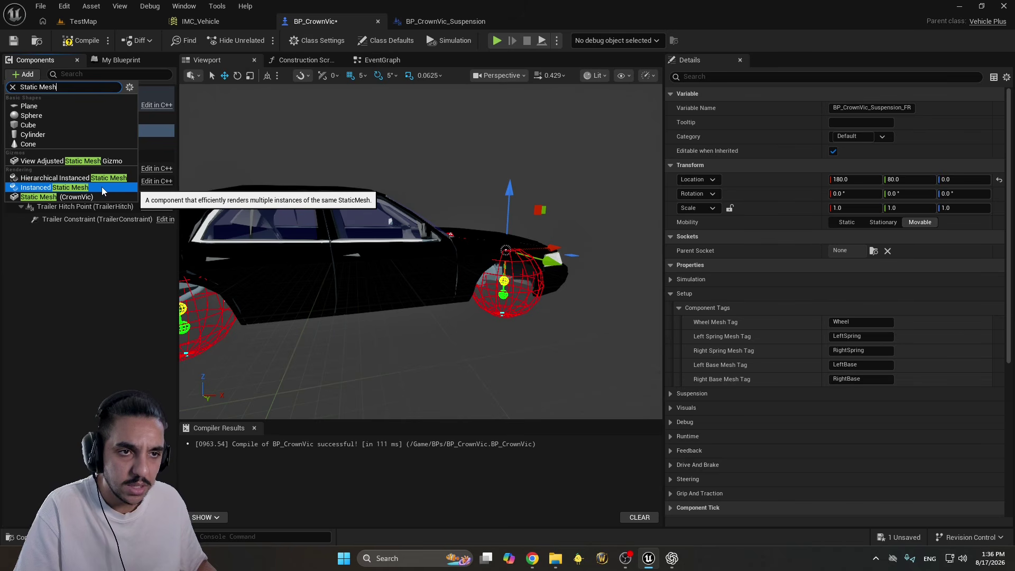
pyautogui.write(' Com')
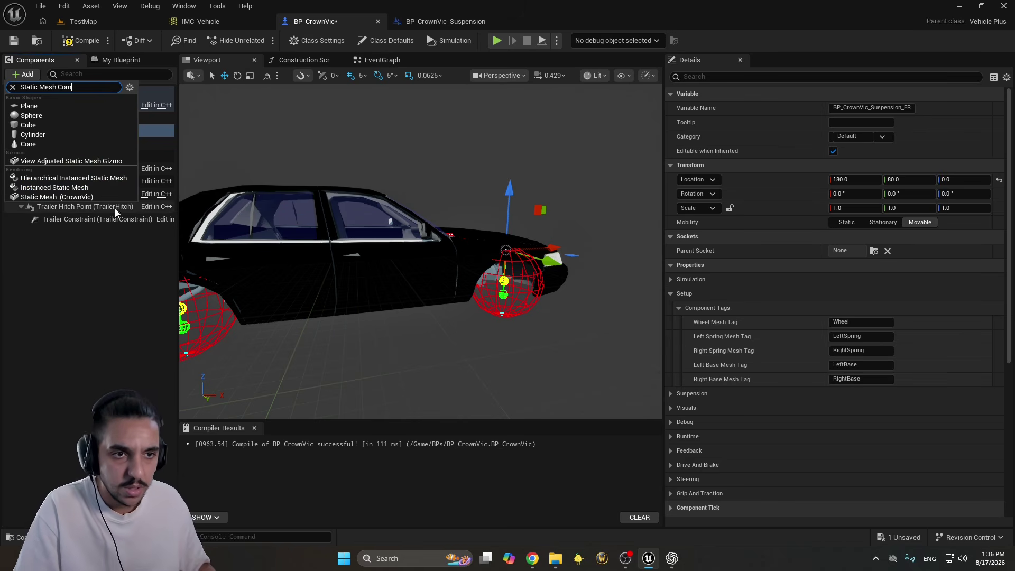
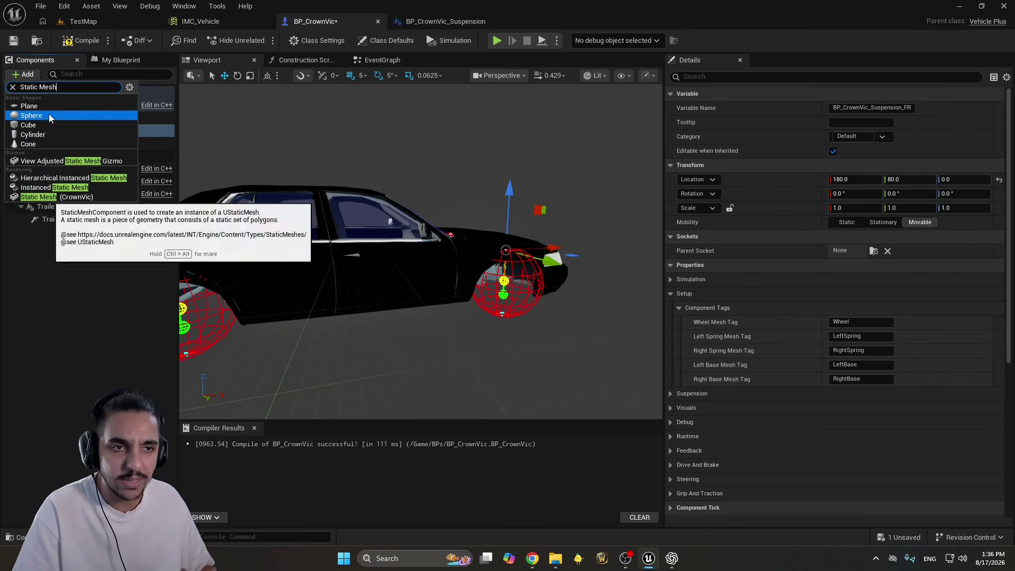
pyautogui.click(52, 135)
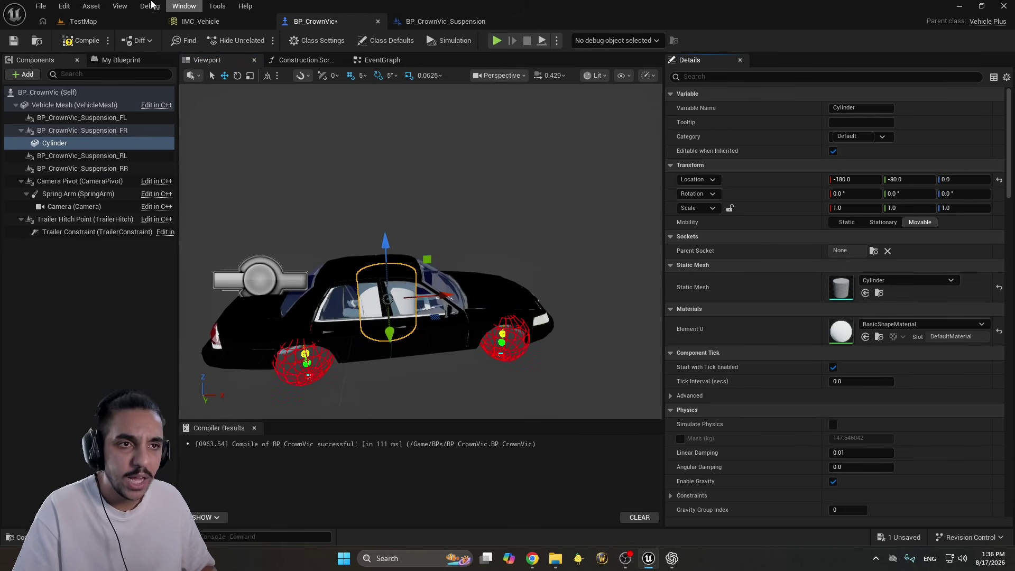
# Switch to the TestMap level and locate the Wheel static mesh in the project's Model folder
pyautogui.click(83, 22)
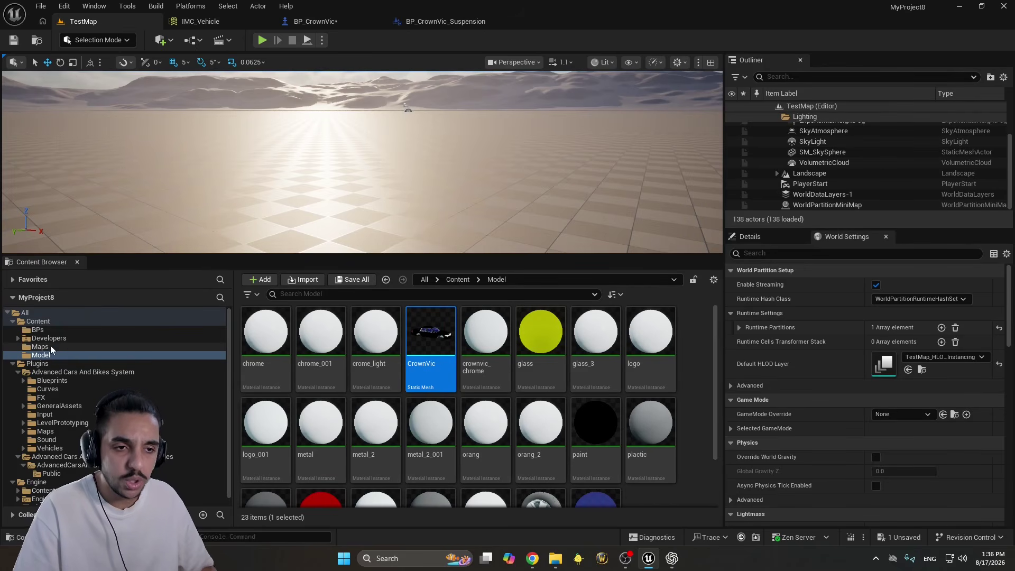
pyautogui.click(59, 348)
pyautogui.click(59, 355)
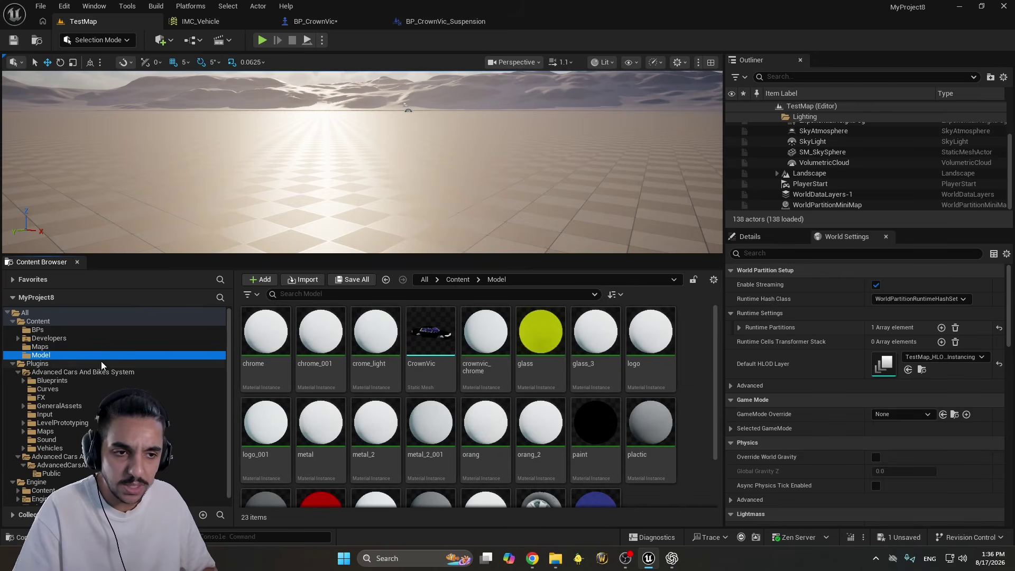
pyautogui.scroll(-2, 408, 359)
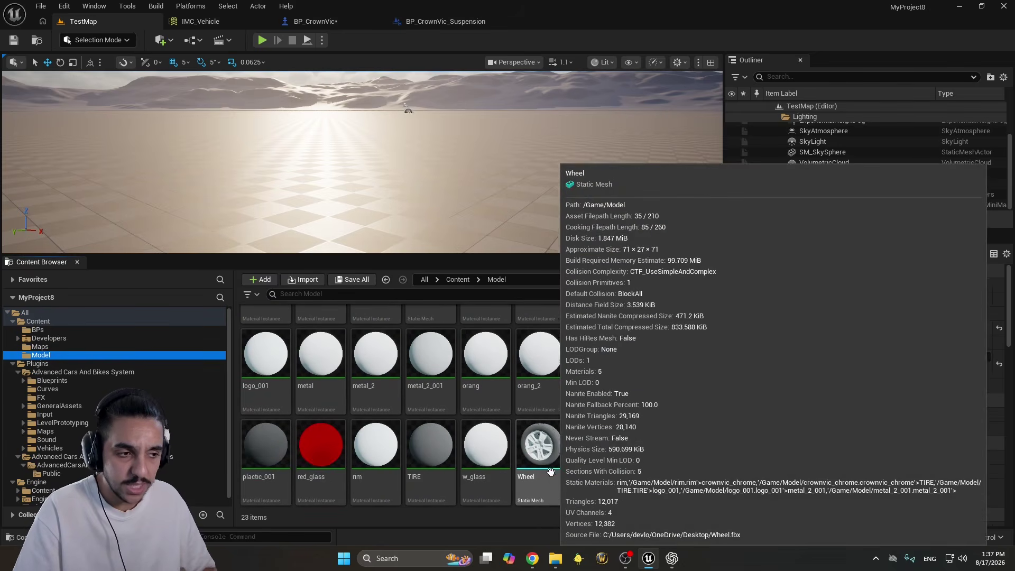
pyautogui.click(539, 447)
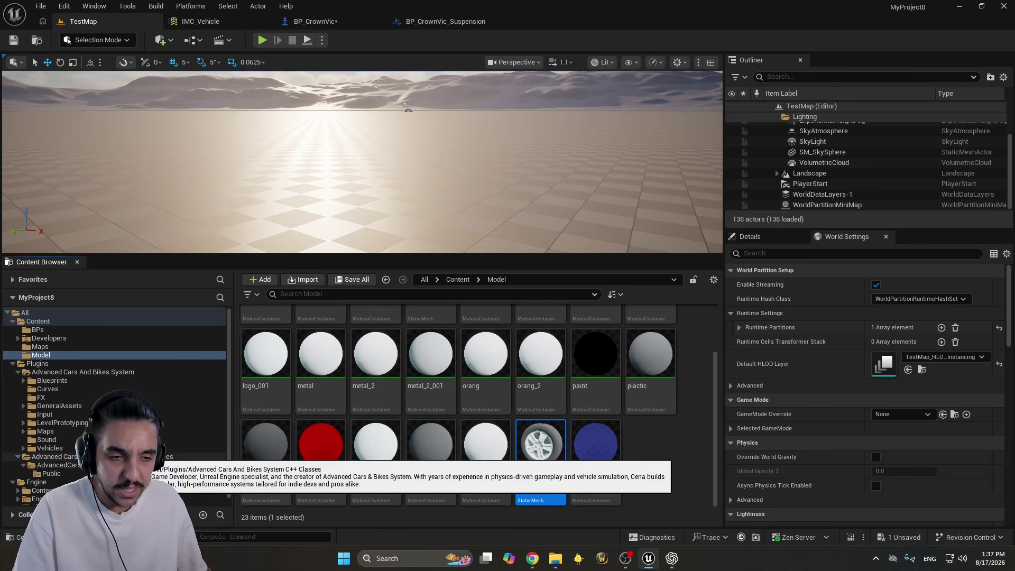
# Examine the sample wheel meshes in the Advanced Cars And Bikes System plugin's GeneralAssets folder and its Wheel subfolder
pyautogui.scroll(-1, 138, 456)
pyautogui.scroll(1, 137, 456)
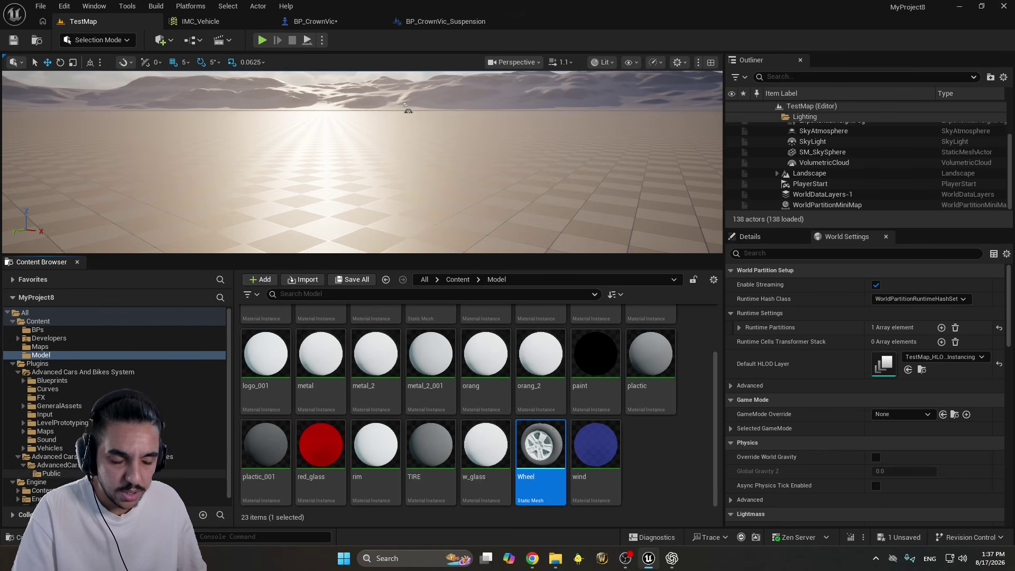
pyautogui.scroll(-1, 115, 406)
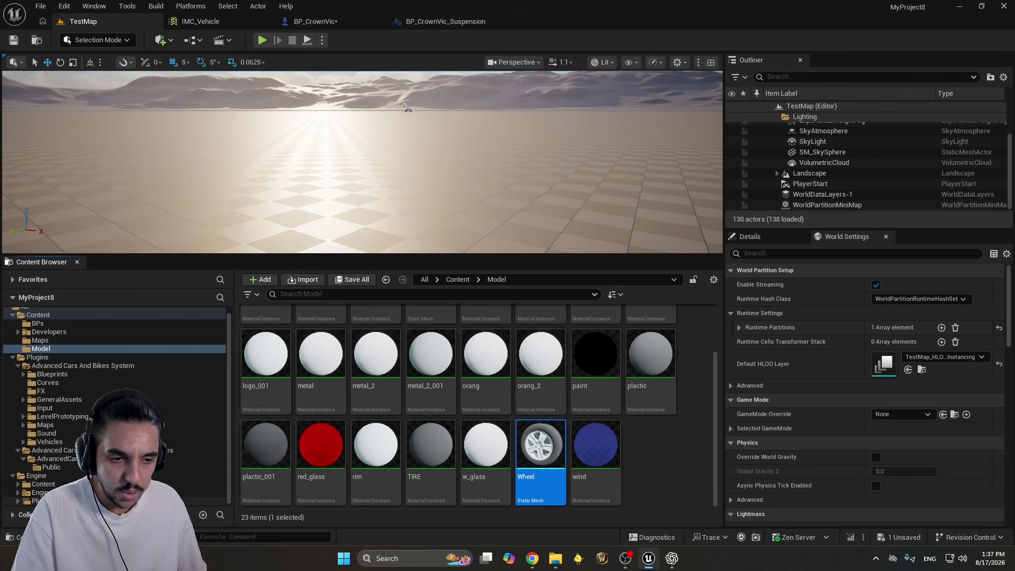
pyautogui.click(39, 501)
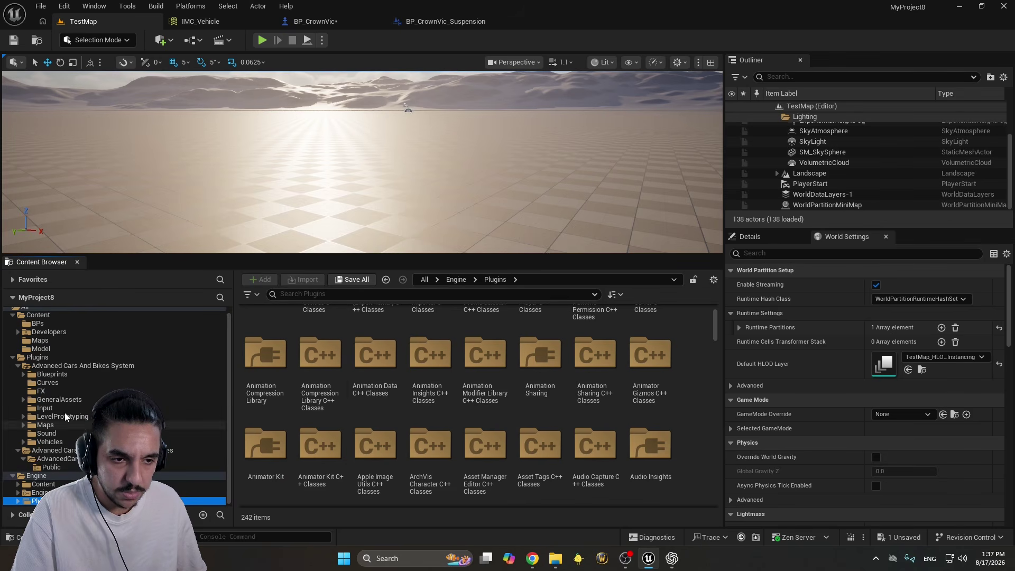
pyautogui.click(95, 357)
pyautogui.click(317, 338)
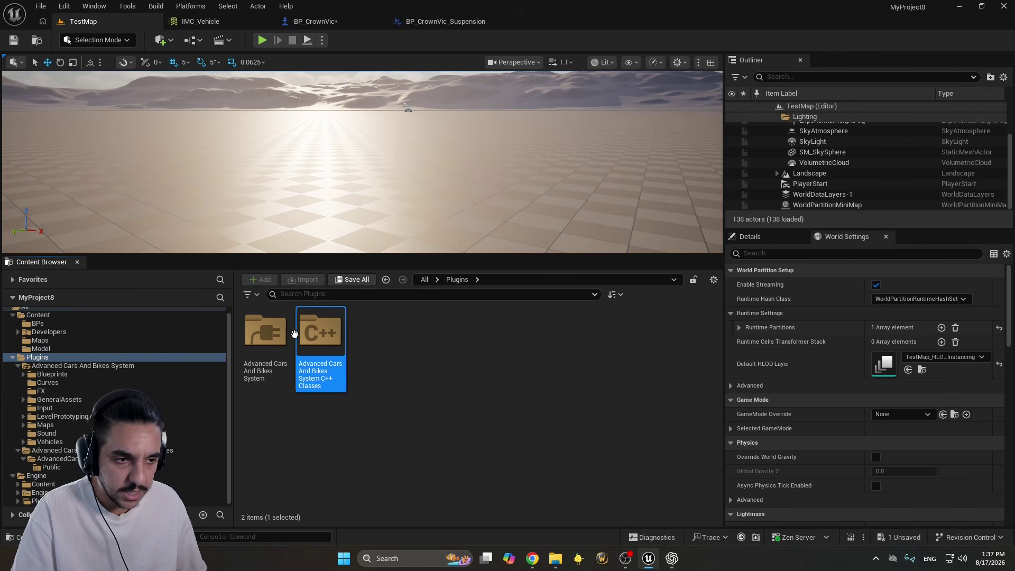
pyautogui.doubleClick(294, 333)
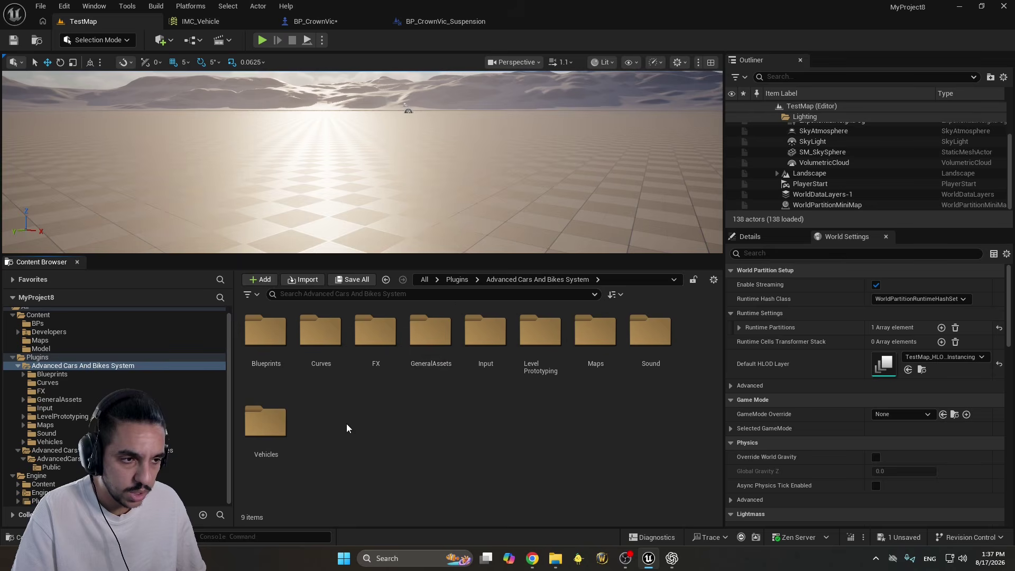
pyautogui.doubleClick(431, 330)
pyautogui.scroll(-2, 528, 381)
pyautogui.click(649, 373)
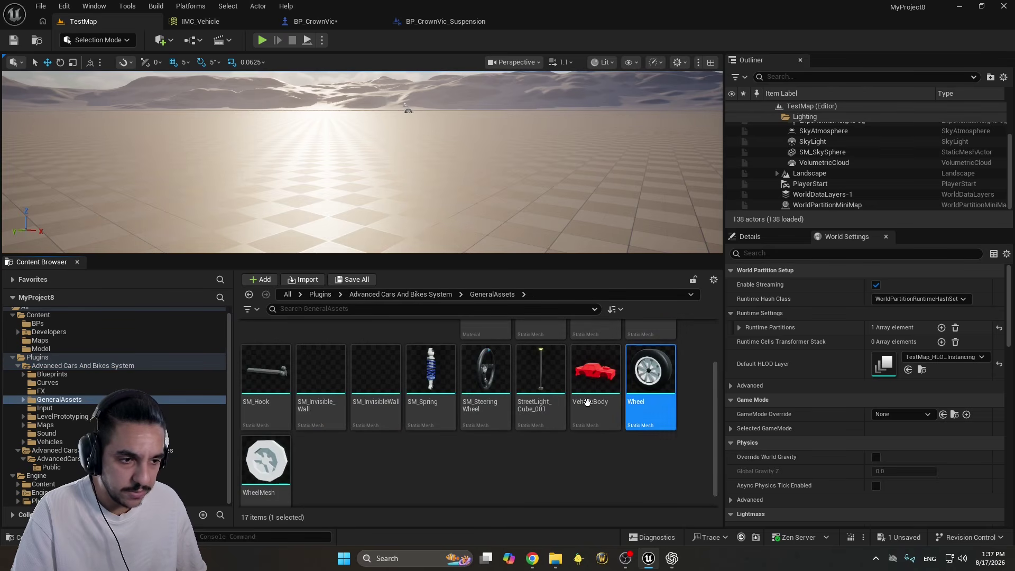
pyautogui.click(265, 460)
pyautogui.scroll(2, 627, 383)
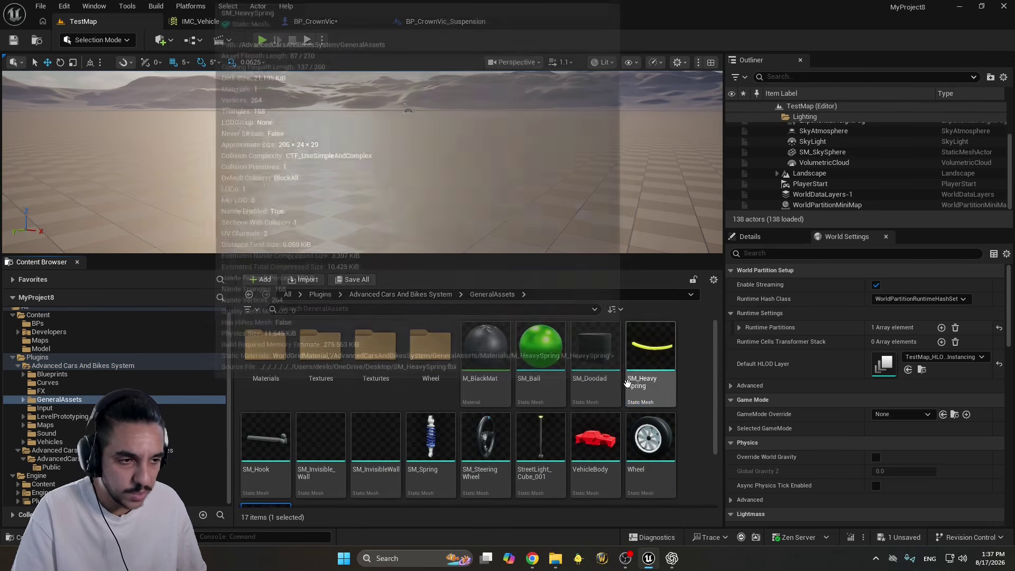
pyautogui.doubleClick(429, 388)
pyautogui.click(428, 394)
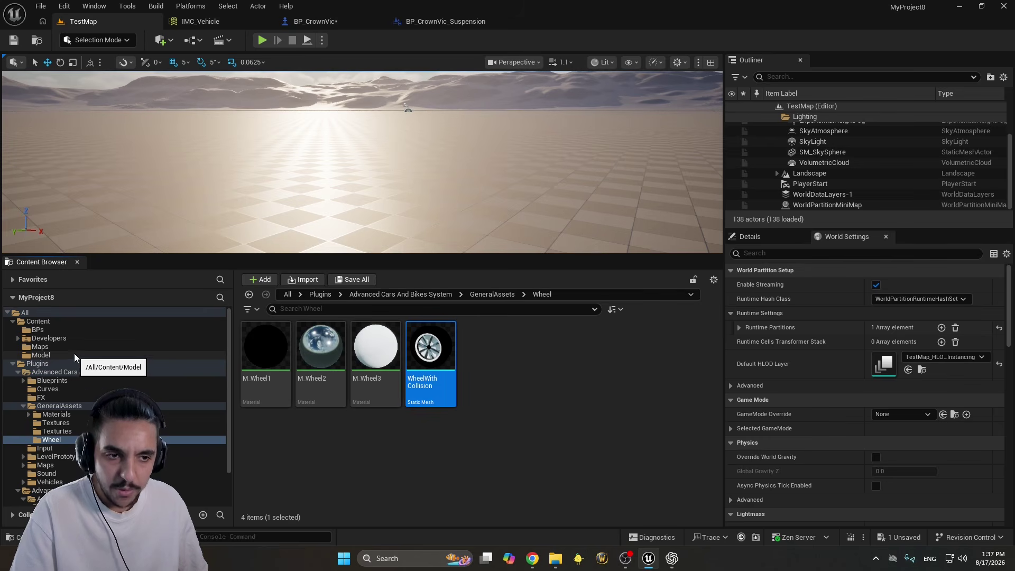
# Open the Wheel static mesh from the project's Model folder and remove its existing collision
pyautogui.click(41, 348)
pyautogui.scroll(-2, 533, 371)
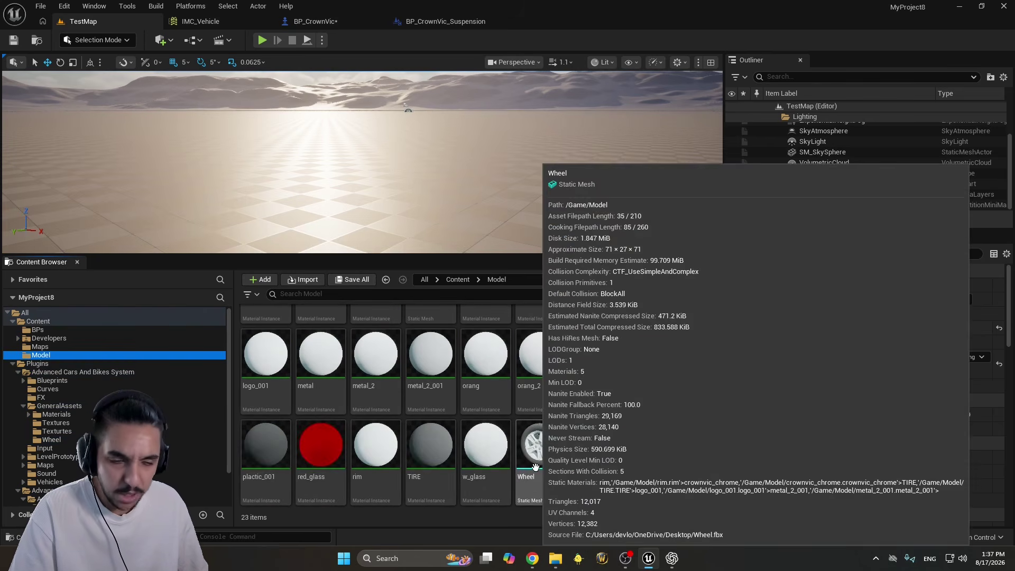
pyautogui.doubleClick(544, 455)
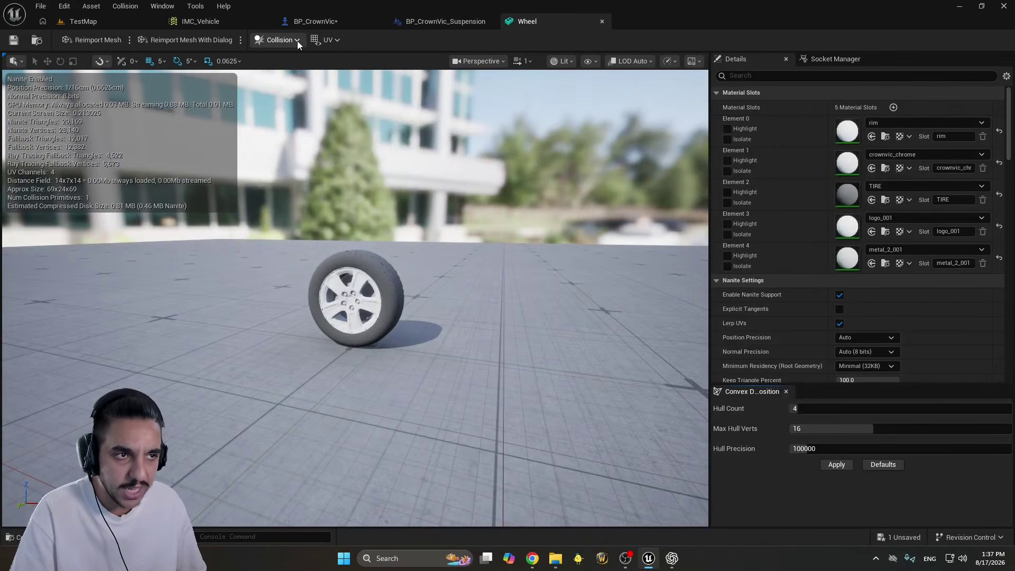
pyautogui.click(297, 40)
pyautogui.click(315, 183)
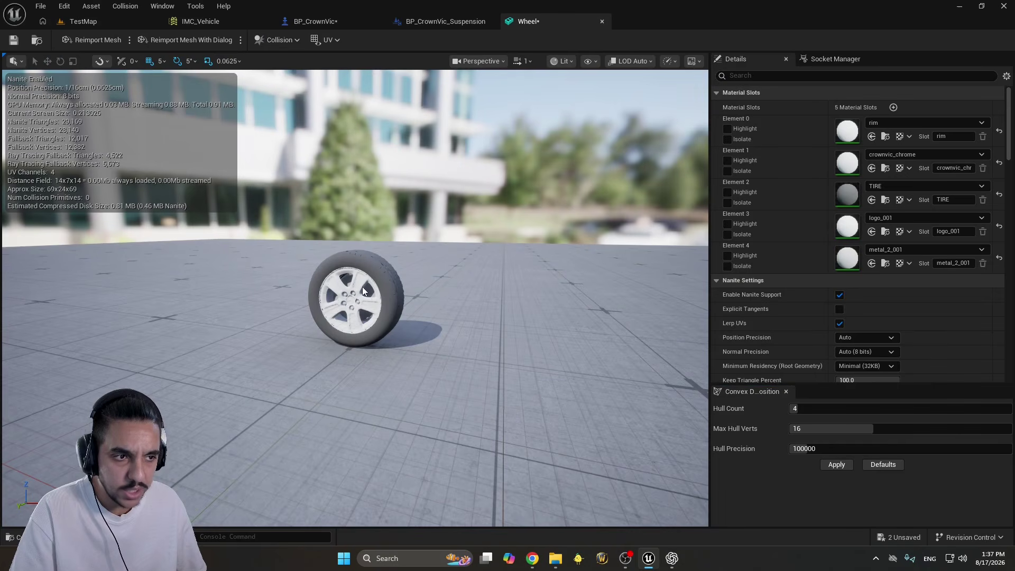
# Add a 26DOP simplified collision to the Wheel mesh
pyautogui.click(274, 37)
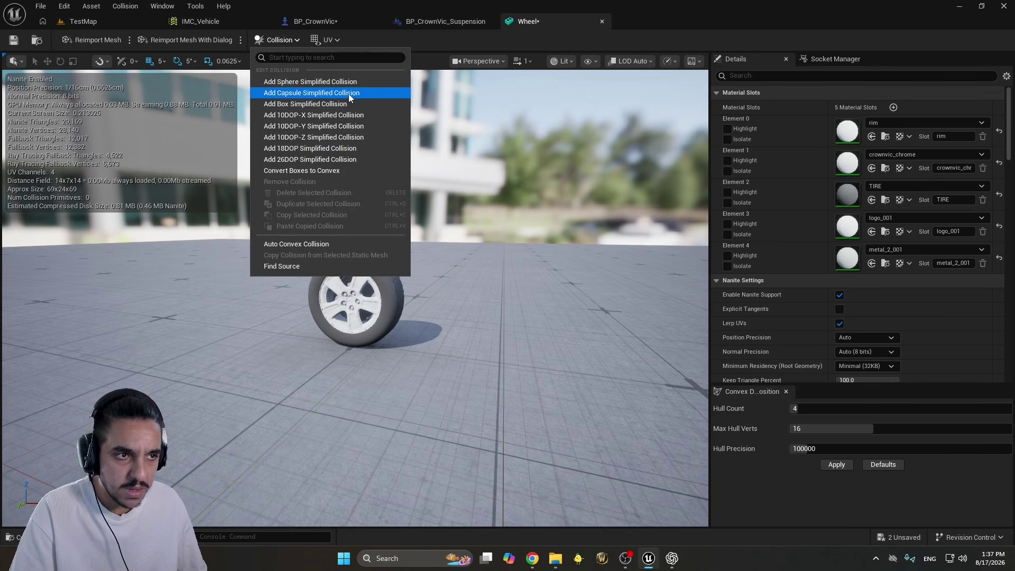
pyautogui.click(362, 158)
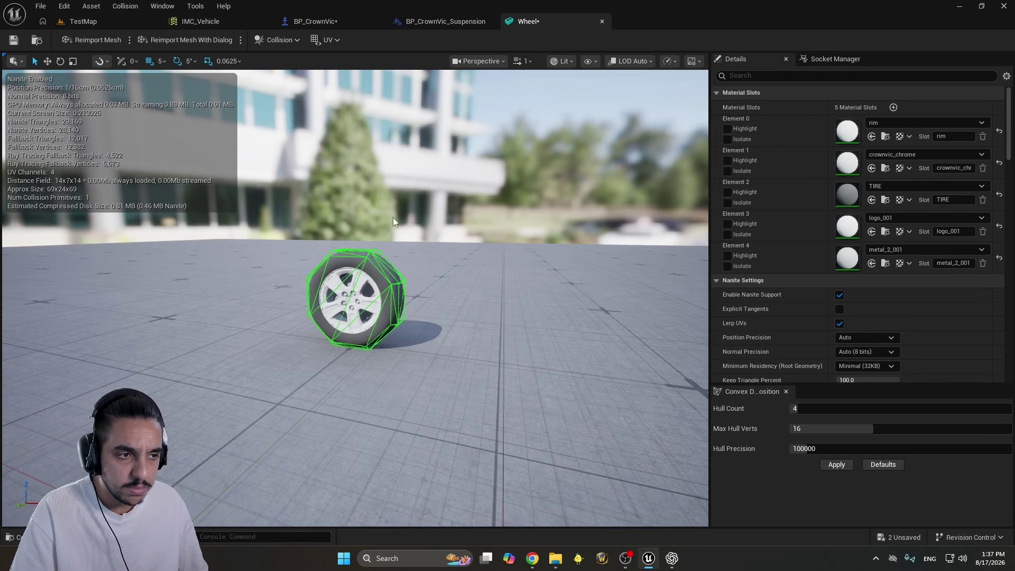
pyautogui.moveTo(355, 298); pyautogui.dragTo(356, 298, button='right')
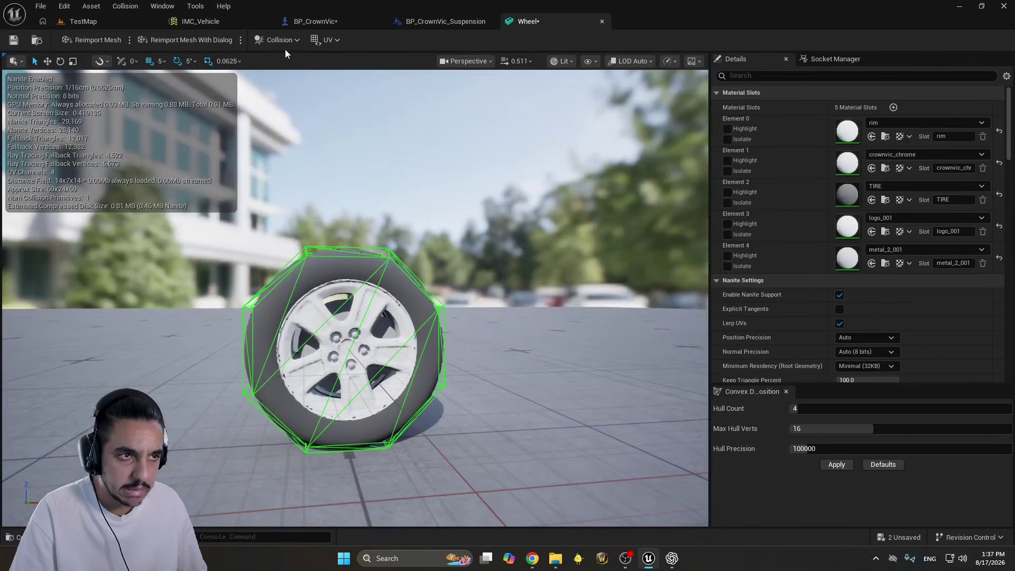
# Review the available simplified collision types and inspect from close up how the wheel's collision hull fits the tire
pyautogui.click(278, 40)
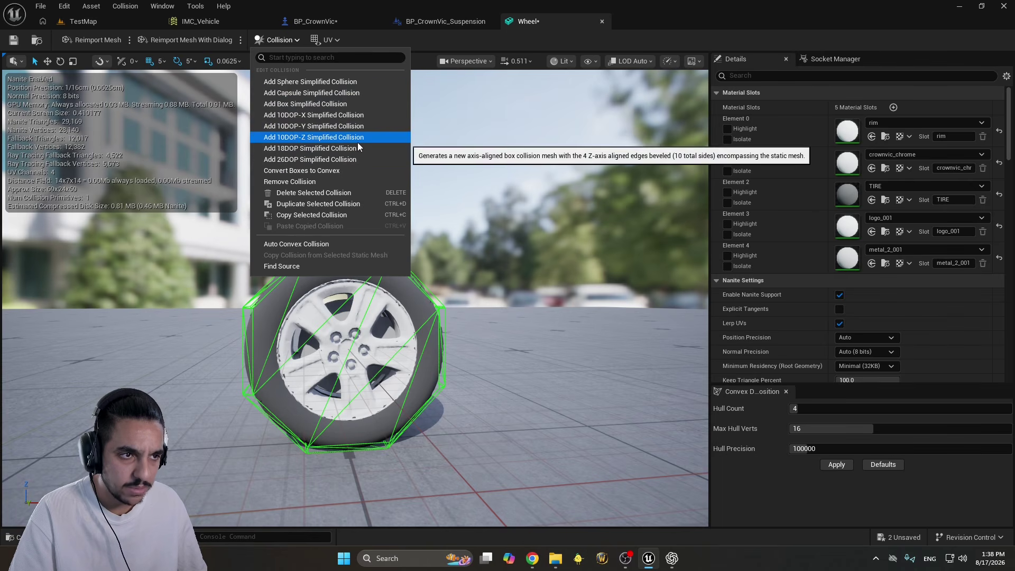
pyautogui.click(195, 195)
pyautogui.moveTo(195, 195); pyautogui.dragTo(390, 183, button='right')
pyautogui.scroll(-1, 240, 200)
pyautogui.click(463, 218)
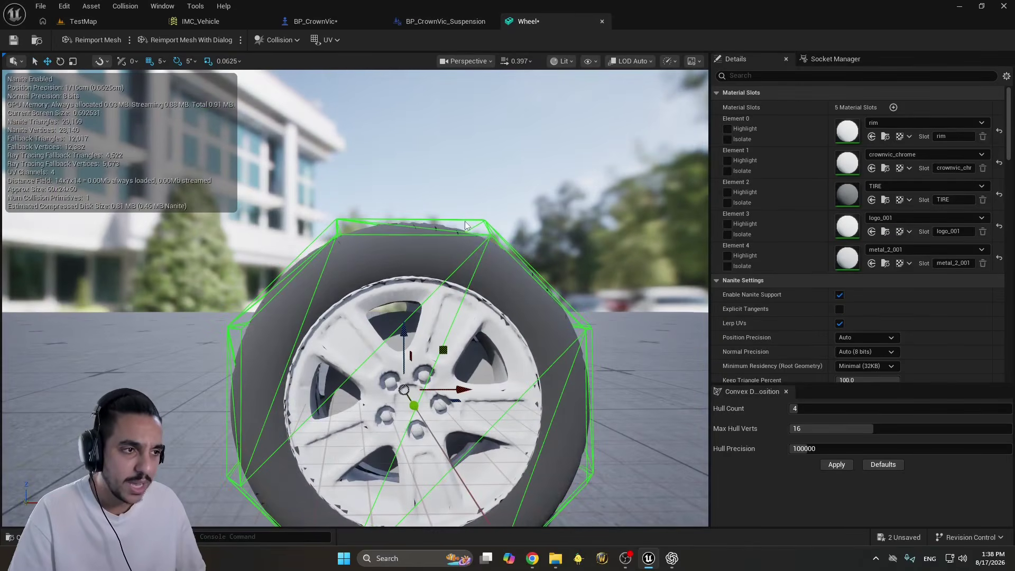
pyautogui.scroll(-3, 463, 218)
pyautogui.scroll(-1, 952, 338)
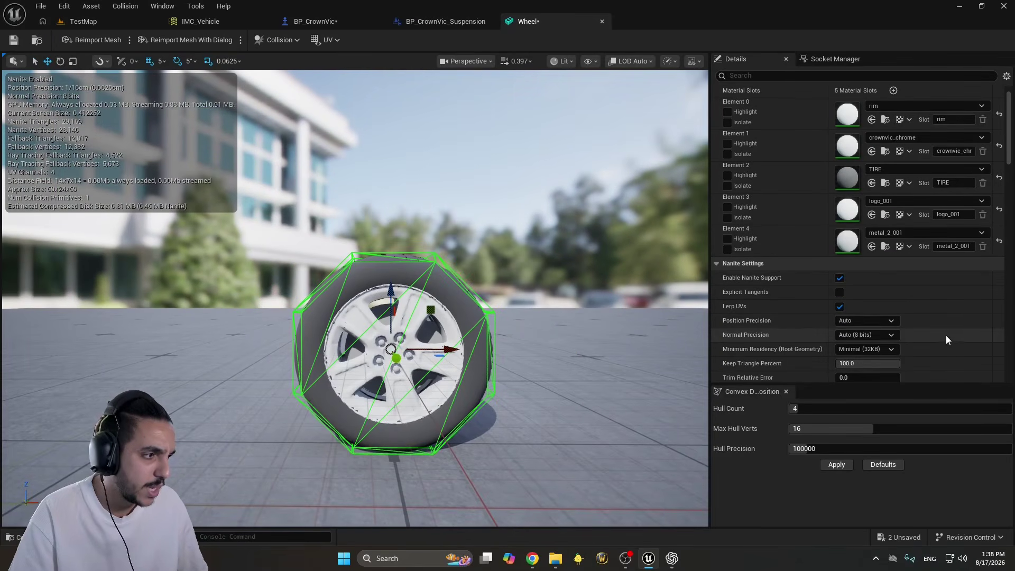
# Try a convex decomposition collision on the Wheel mesh with a hull precision of 1000000 and inspect the generated hulls
pyautogui.moveTo(834, 453); pyautogui.dragTo(840, 456)
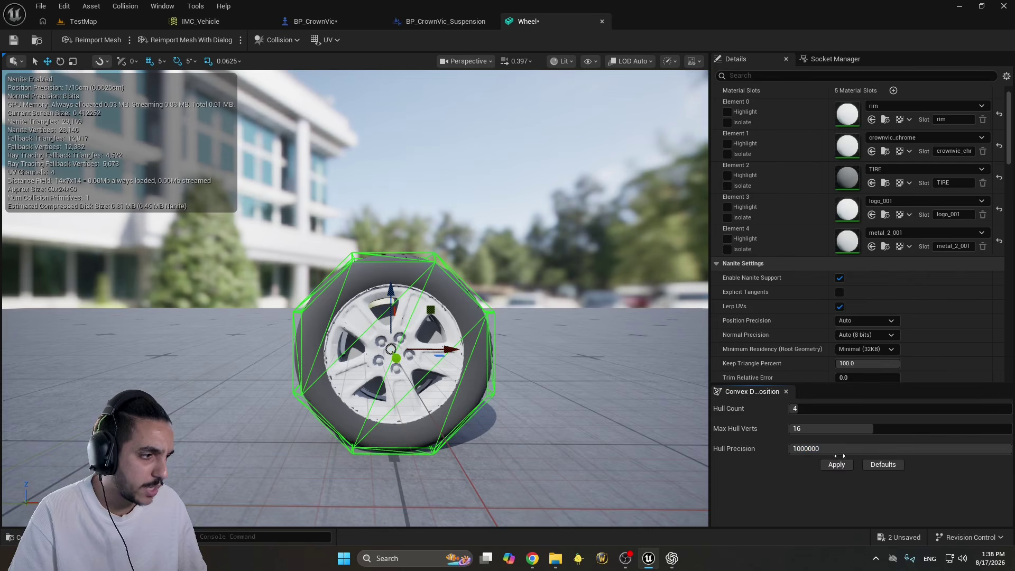
pyautogui.click(837, 465)
pyautogui.moveTo(386, 290); pyautogui.dragTo(390, 278, button='right')
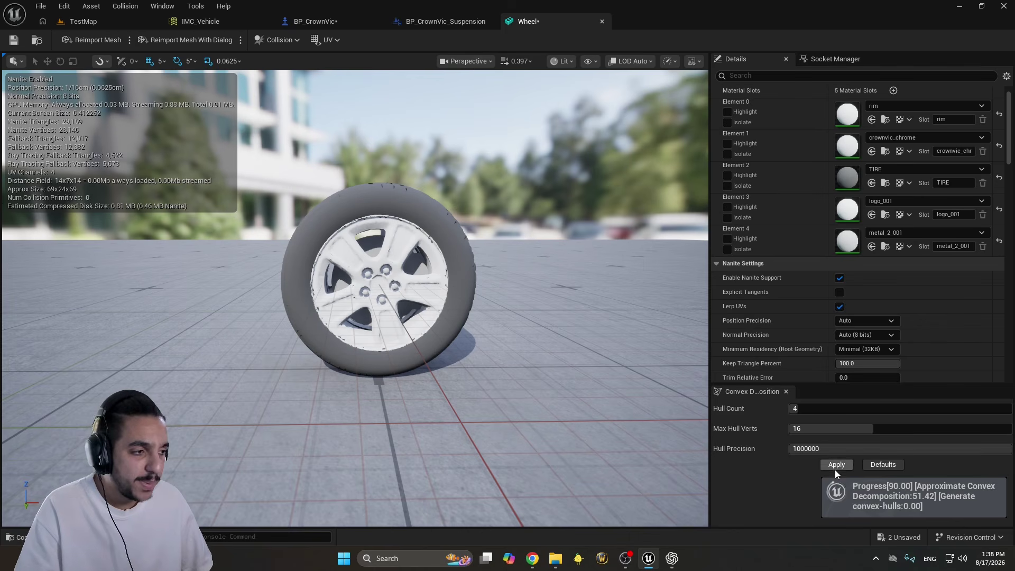
pyautogui.moveTo(454, 290); pyautogui.dragTo(518, 289, button='right')
pyautogui.moveTo(306, 332); pyautogui.dragTo(375, 316, button='right')
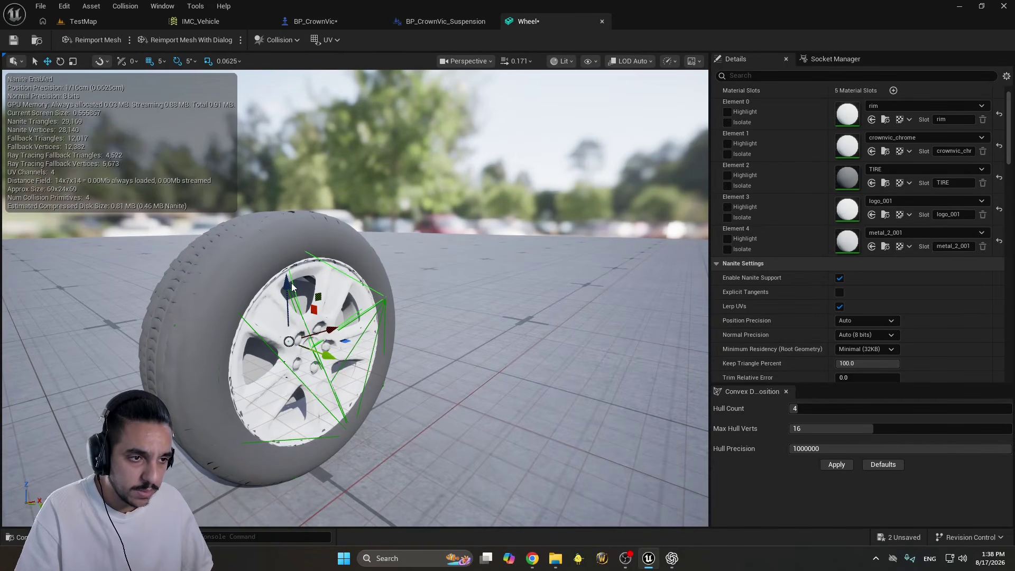
pyautogui.moveTo(292, 287); pyautogui.dragTo(299, 199)
pyautogui.hotkey('ctrl', 'z')
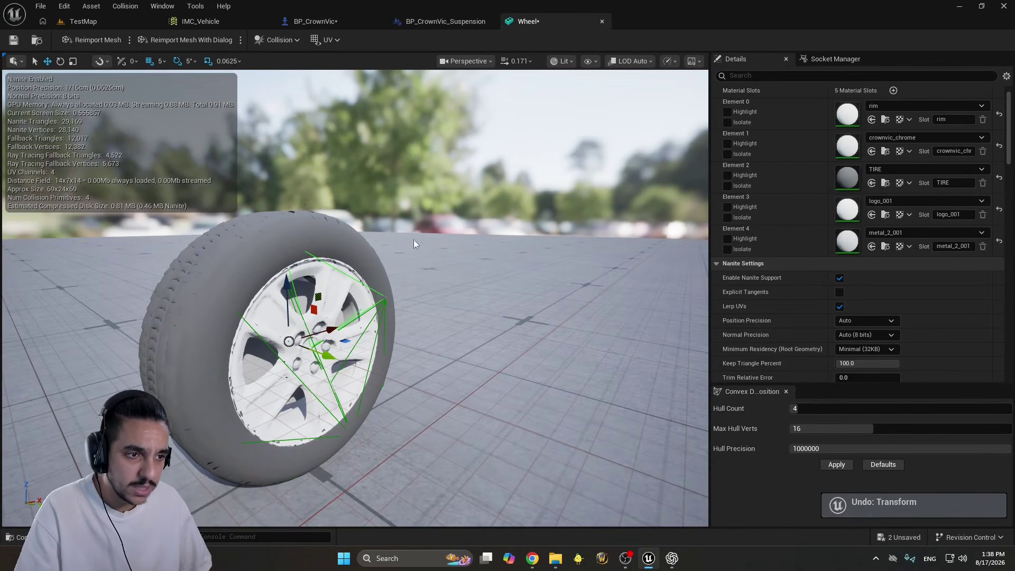
pyautogui.press('f')
# Remove the wheel's collision, add a 26DOP simplified collision in its place, and save the Wheel mesh
pyautogui.click(298, 39)
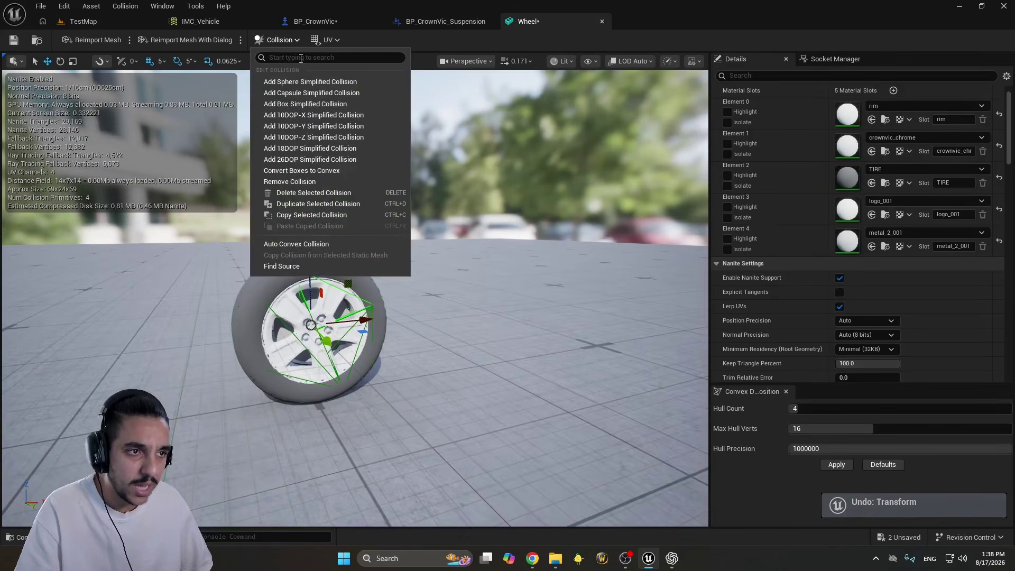
pyautogui.click(313, 184)
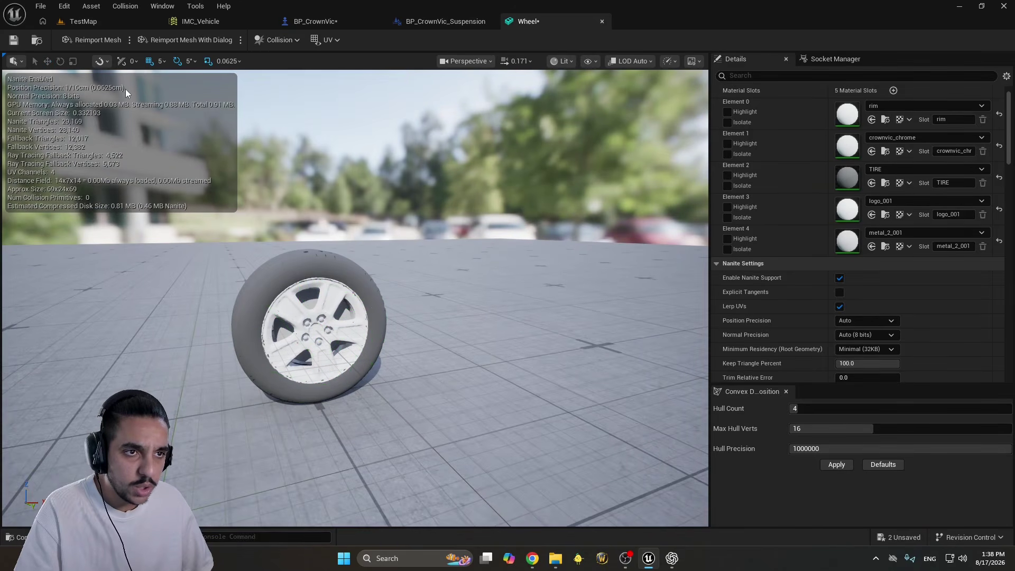
pyautogui.click(275, 42)
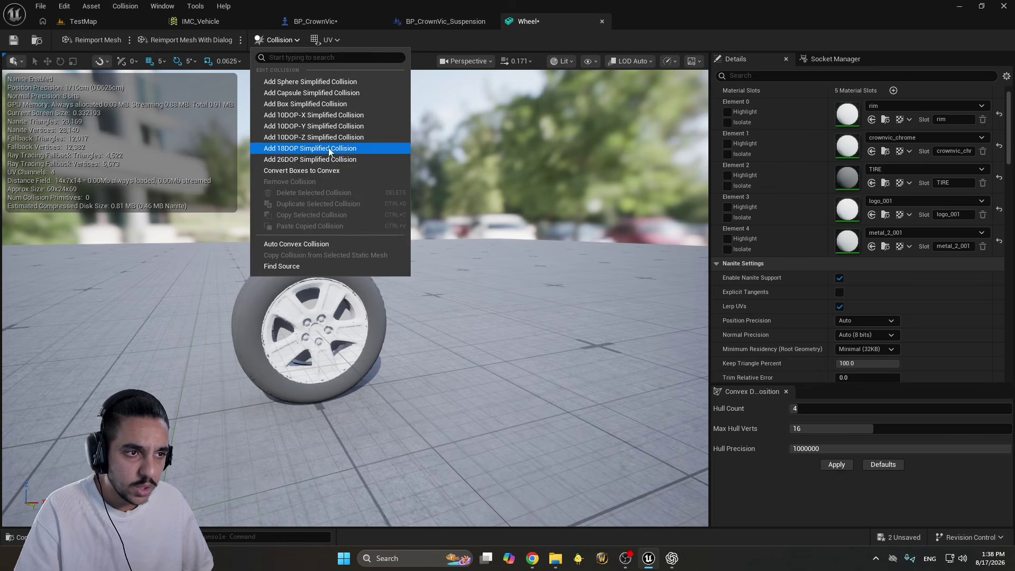
pyautogui.click(324, 158)
pyautogui.moveTo(391, 240); pyautogui.dragTo(391, 240, button='right')
pyautogui.hotkey('ctrl', 's')
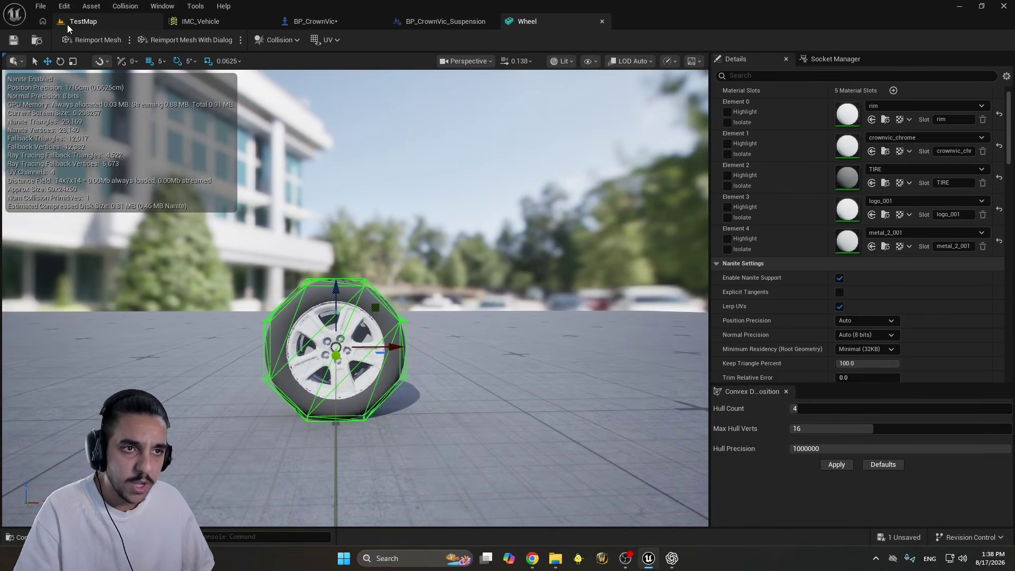
# Open the CrownVic static mesh from the project's Model folder
pyautogui.click(83, 21)
pyautogui.scroll(2, 501, 373)
pyautogui.doubleClick(430, 333)
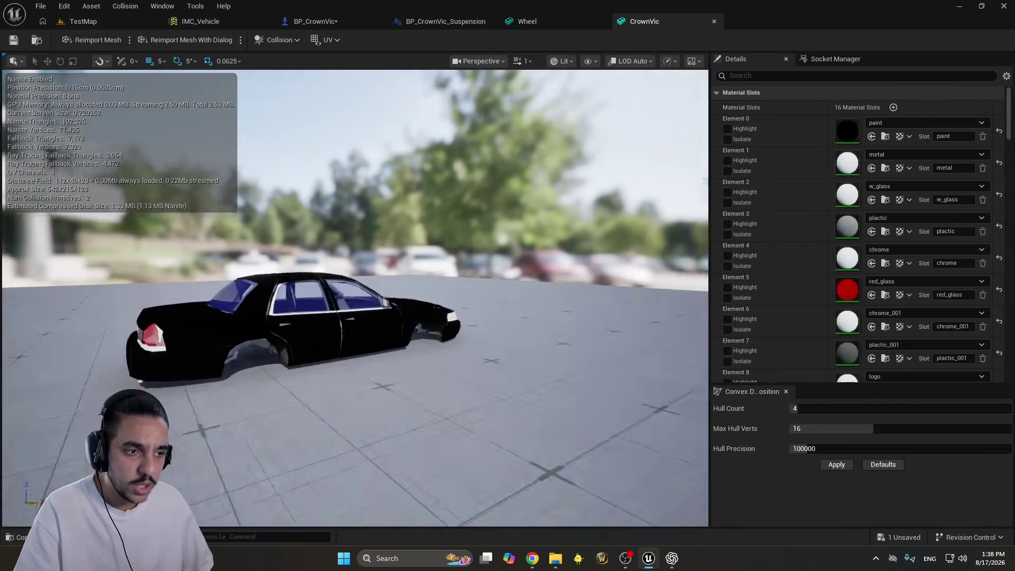
# Try adding a capsule simplified collision to the CrownVic mesh and delete it again
pyautogui.click(284, 41)
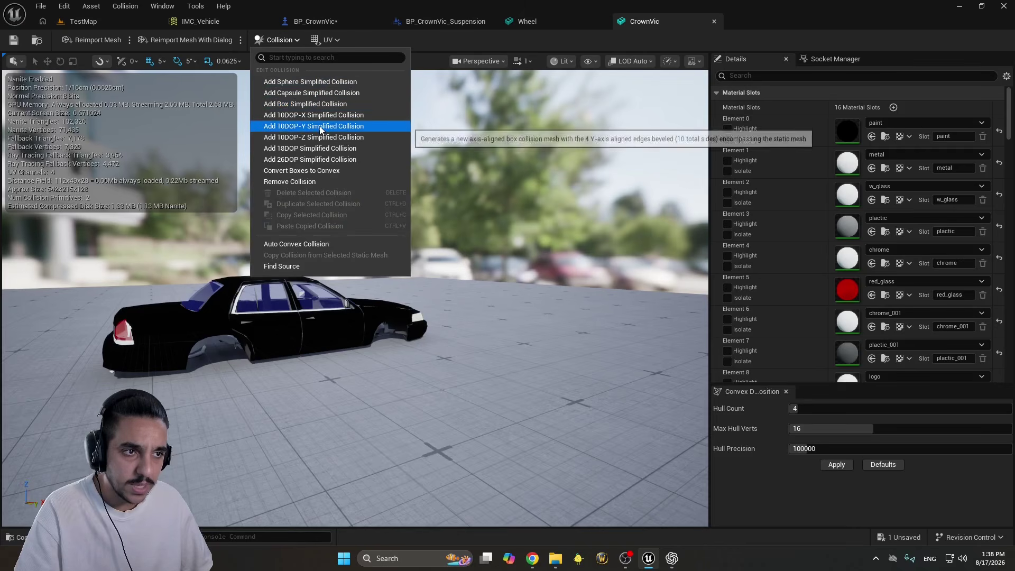
pyautogui.click(317, 104)
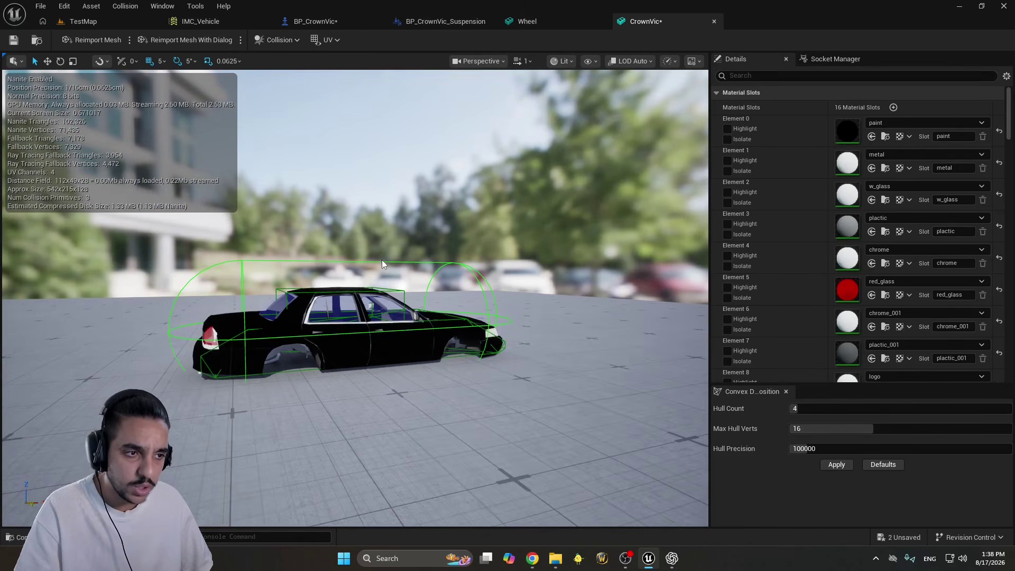
pyautogui.press('Delete')
# Try lifting the box collision off the CrownVic's cabin, undo the moves, and inspect the collision around the body
pyautogui.moveTo(381, 262); pyautogui.dragTo(349, 298)
pyautogui.click(349, 295)
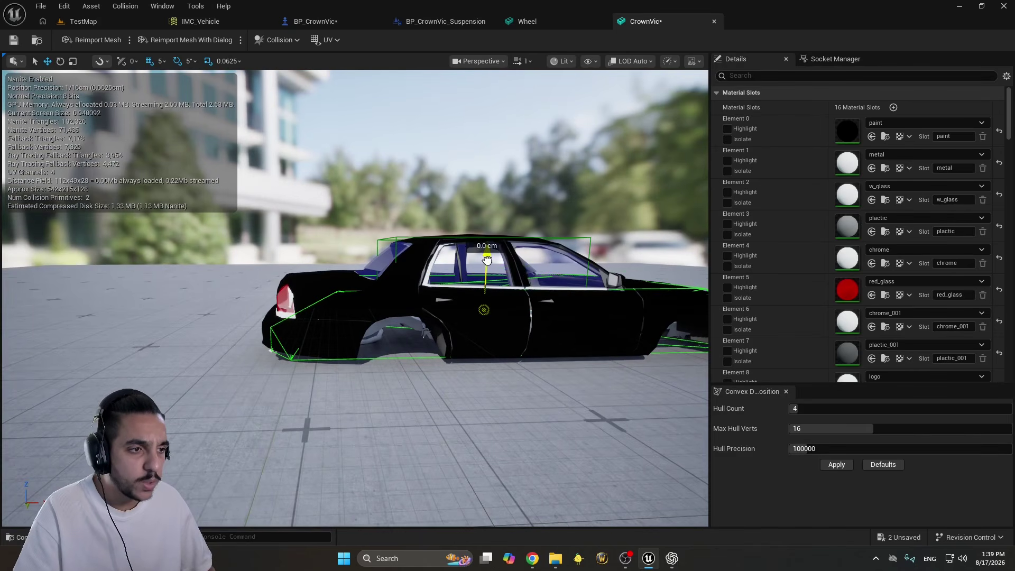
pyautogui.moveTo(487, 259); pyautogui.dragTo(389, 199)
pyautogui.hotkey('ctrl', 'z')
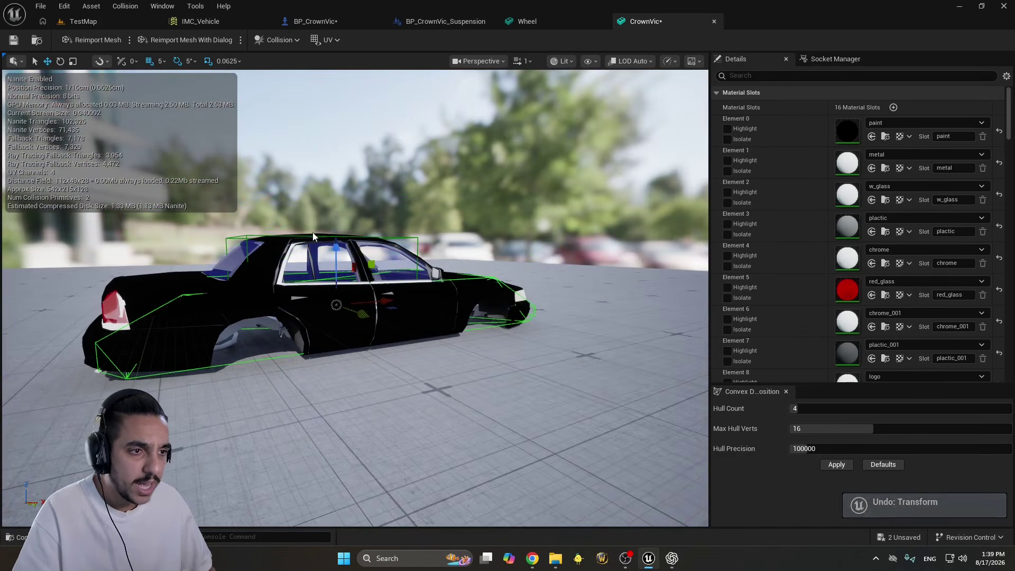
pyautogui.moveTo(336, 247); pyautogui.dragTo(317, 117)
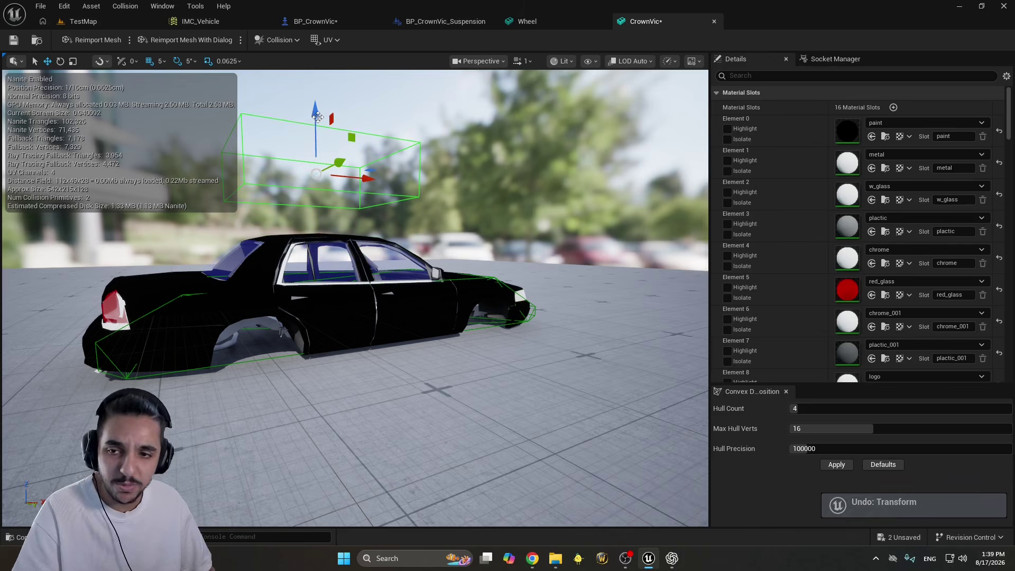
pyautogui.hotkey('ctrl', 'z')
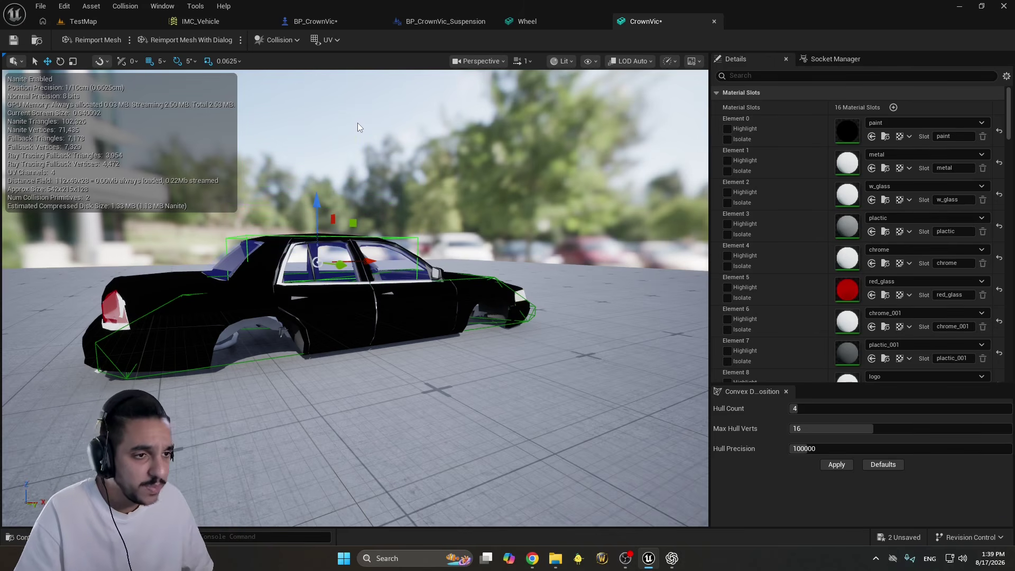
pyautogui.moveTo(358, 123); pyautogui.dragTo(347, 160, button='right')
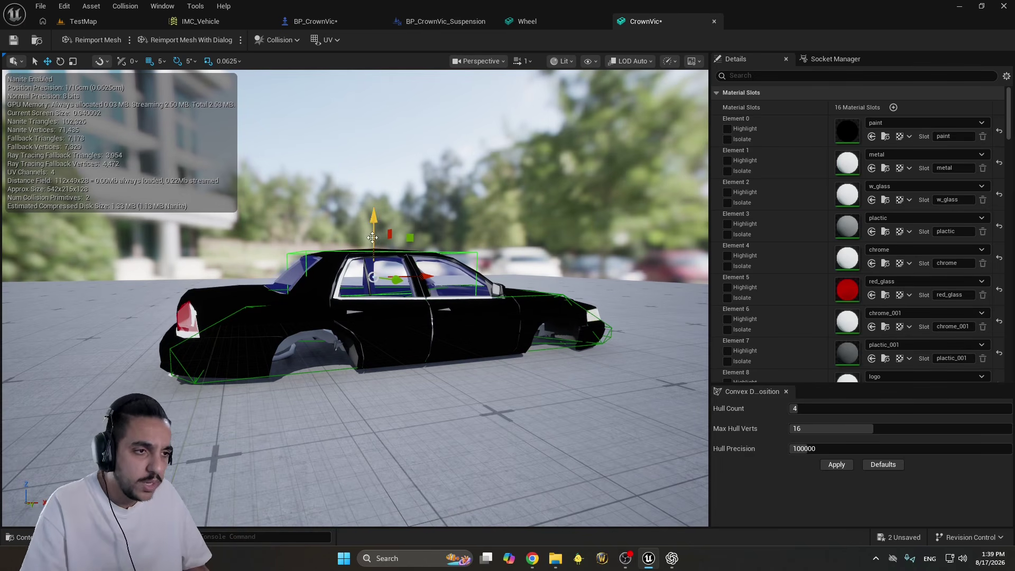
pyautogui.moveTo(374, 240); pyautogui.dragTo(403, 194)
pyautogui.moveTo(446, 252); pyautogui.dragTo(445, 252, button='right')
pyautogui.moveTo(226, 260); pyautogui.dragTo(226, 260, button='right')
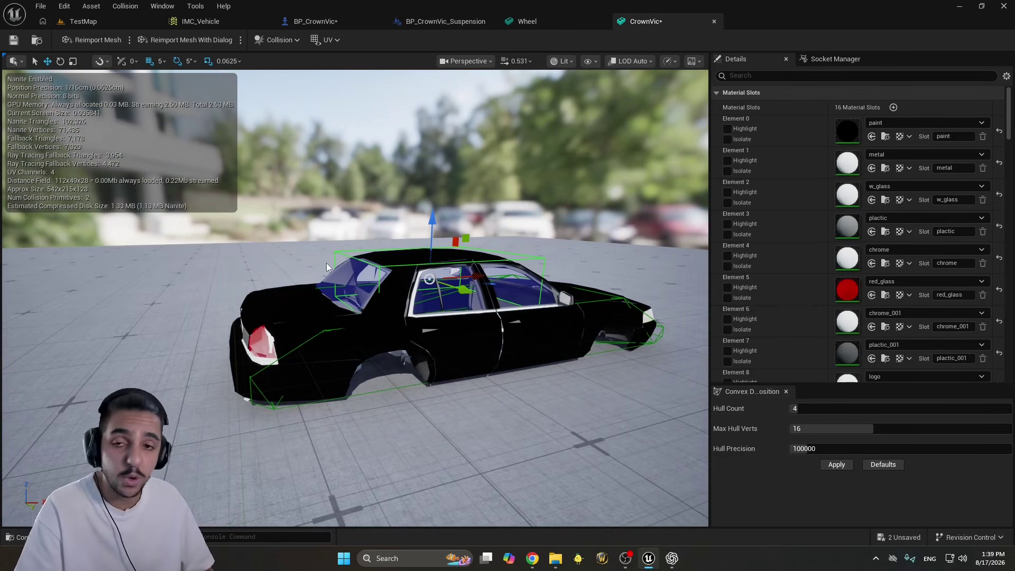
pyautogui.moveTo(417, 80); pyautogui.dragTo(418, 80, button='right')
# Save all assets and assign the Wheel static mesh to the Cylinder component in BP_CrownVic
pyautogui.hotkey('ctrl', 'shift', 's')
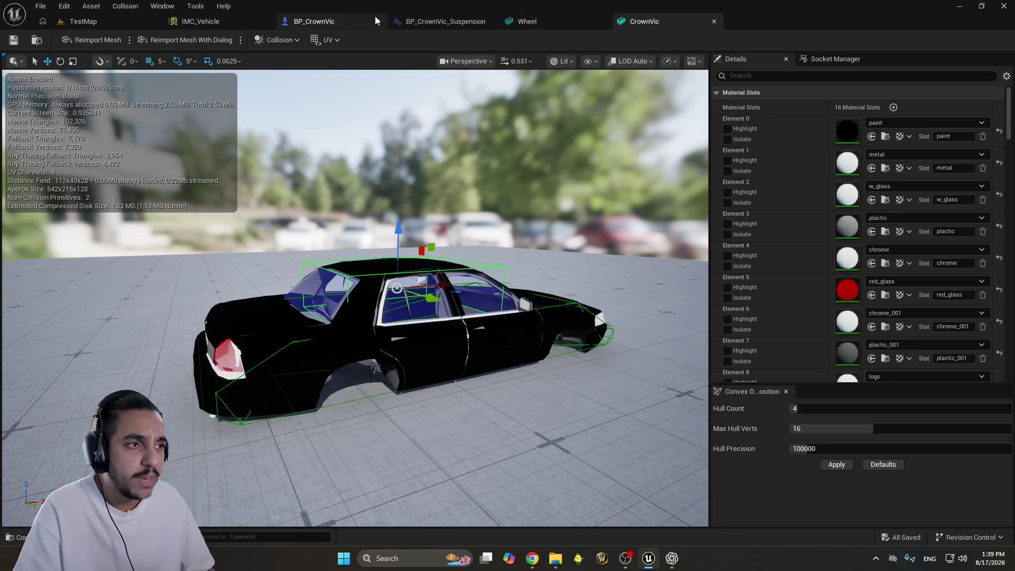
pyautogui.click(314, 22)
pyautogui.moveTo(420, 248); pyautogui.dragTo(421, 248, button='right')
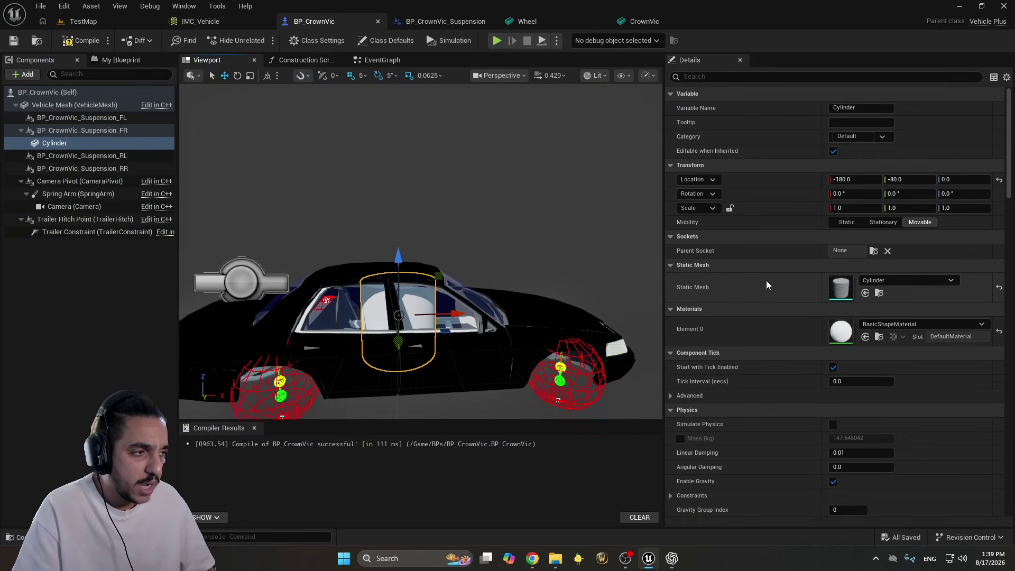
pyautogui.click(98, 27)
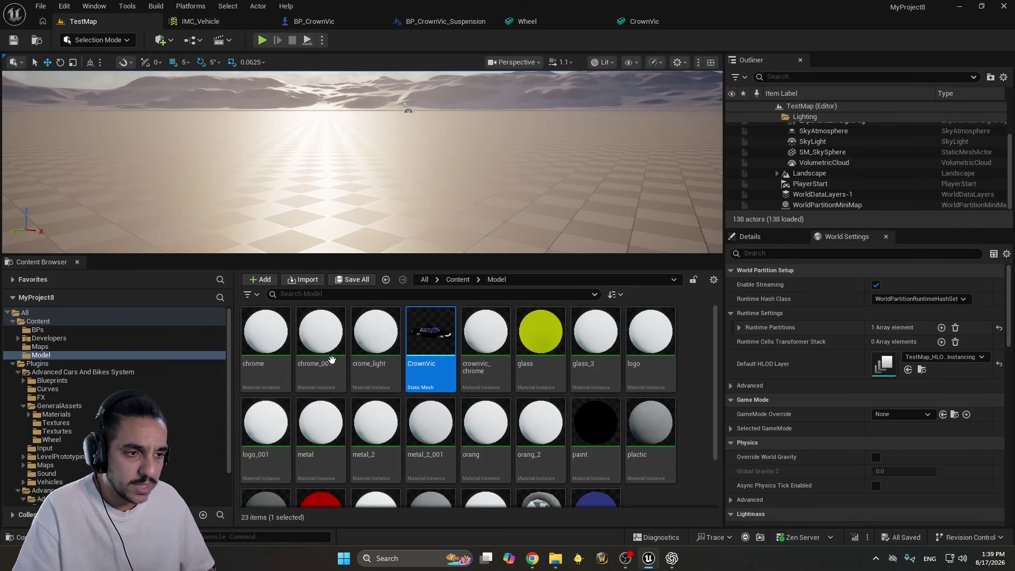
pyautogui.scroll(-2, 560, 423)
pyautogui.moveTo(540, 446); pyautogui.dragTo(836, 284)
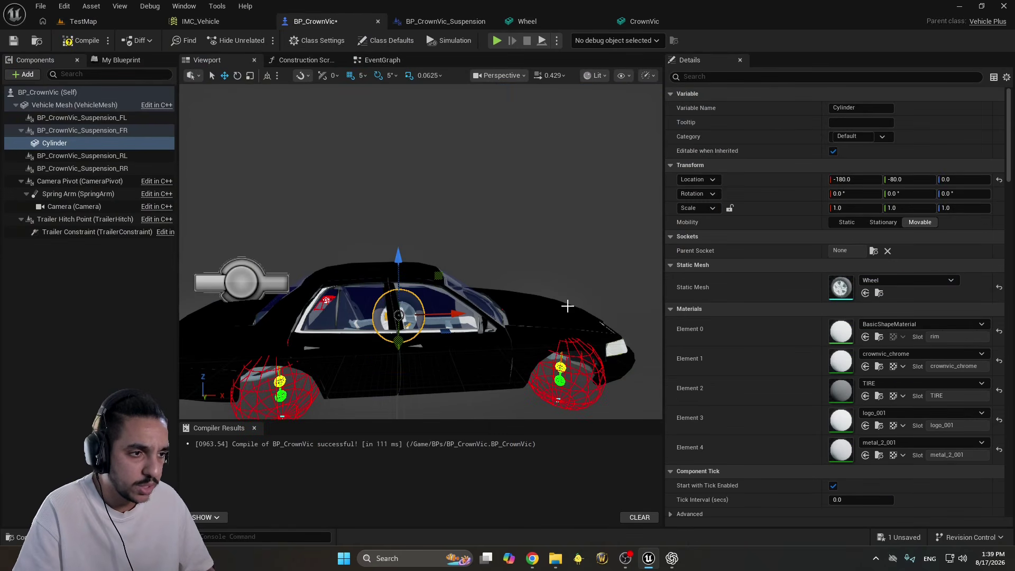
# Move the wheel component freehand to the front-right corner, at about X -20, Y 55, Z -10 relative to its suspension
pyautogui.scroll(-3, 456, 248)
pyautogui.moveTo(381, 316); pyautogui.dragTo(516, 285)
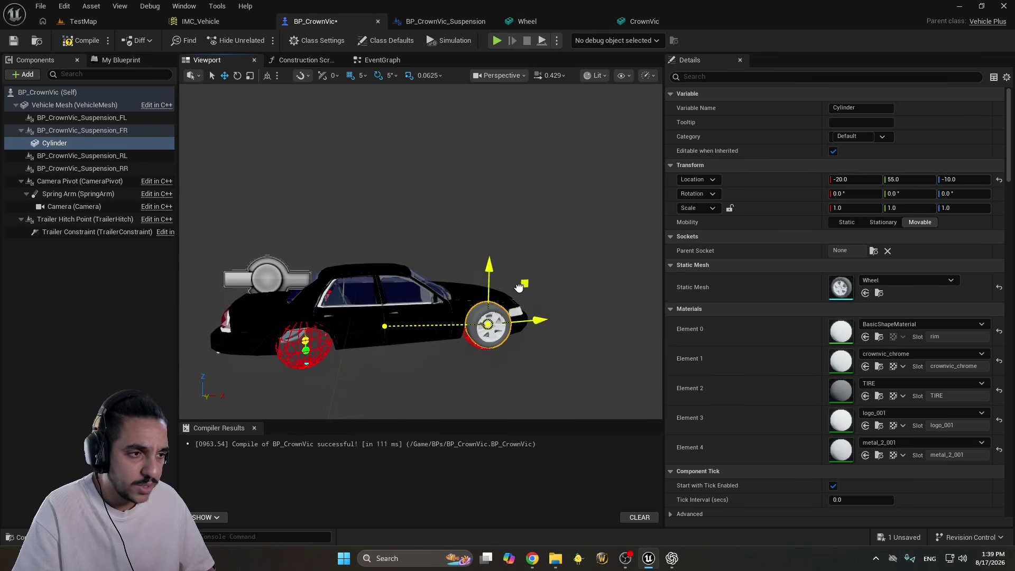
pyautogui.scroll(3, 516, 284)
pyautogui.click(103, 142)
pyautogui.click(127, 130)
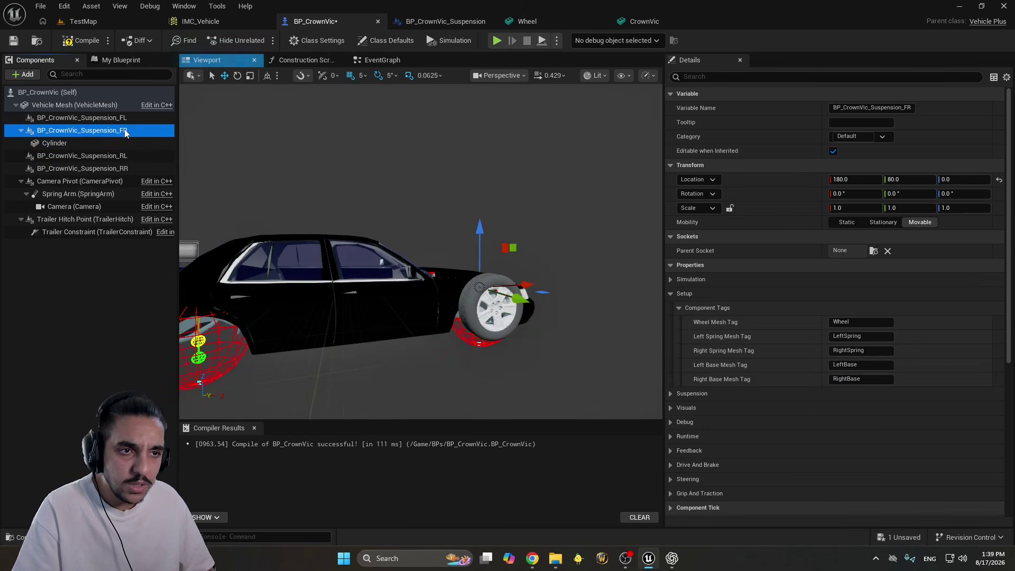
pyautogui.click(127, 139)
pyautogui.click(129, 132)
pyautogui.click(127, 142)
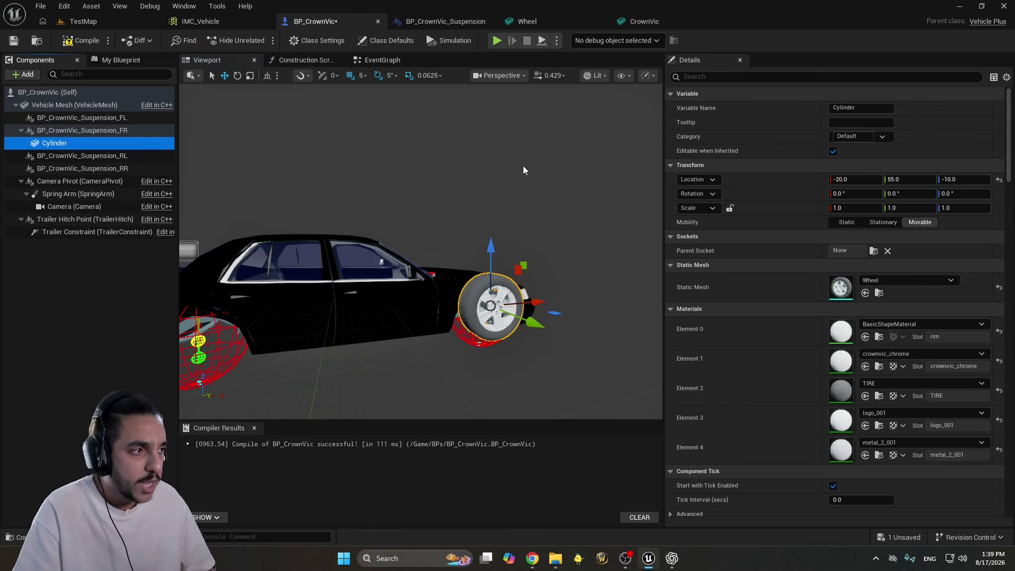
# Reset the wheel component's location to its suspension's origin and lower it to Z -40
pyautogui.click(999, 183)
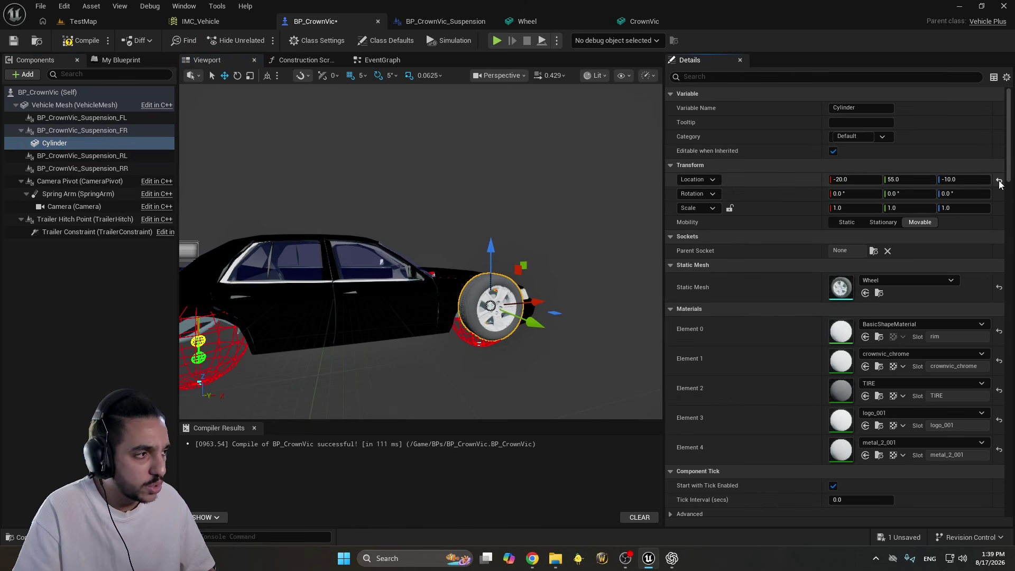
pyautogui.click(999, 182)
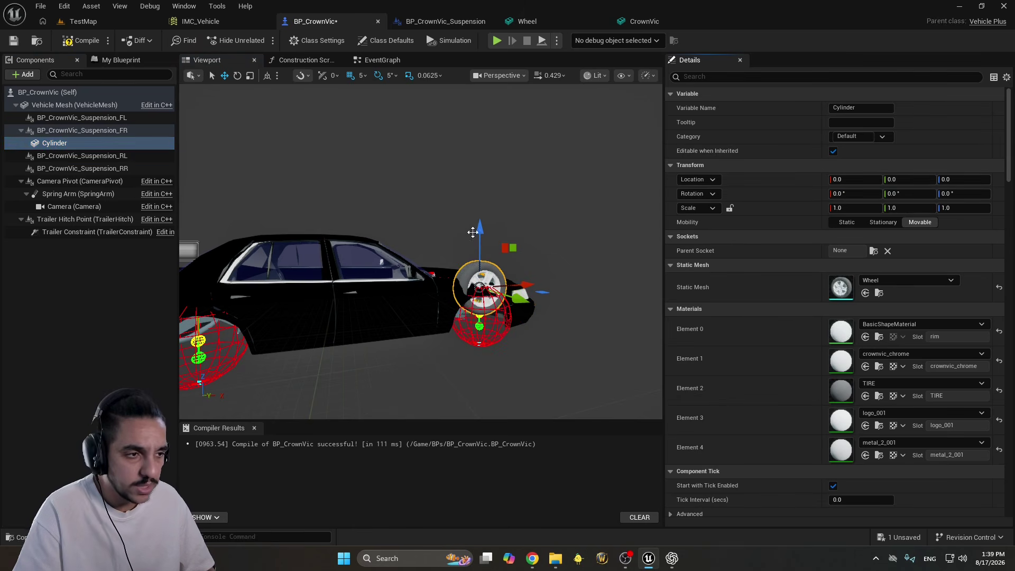
pyautogui.moveTo(481, 228); pyautogui.dragTo(206, 256)
pyautogui.moveTo(416, 223); pyautogui.dragTo(407, 221)
# Check the Wheel Mesh Tag in the component tags of BP_CrownVic_Suspension_FR
pyautogui.click(136, 142)
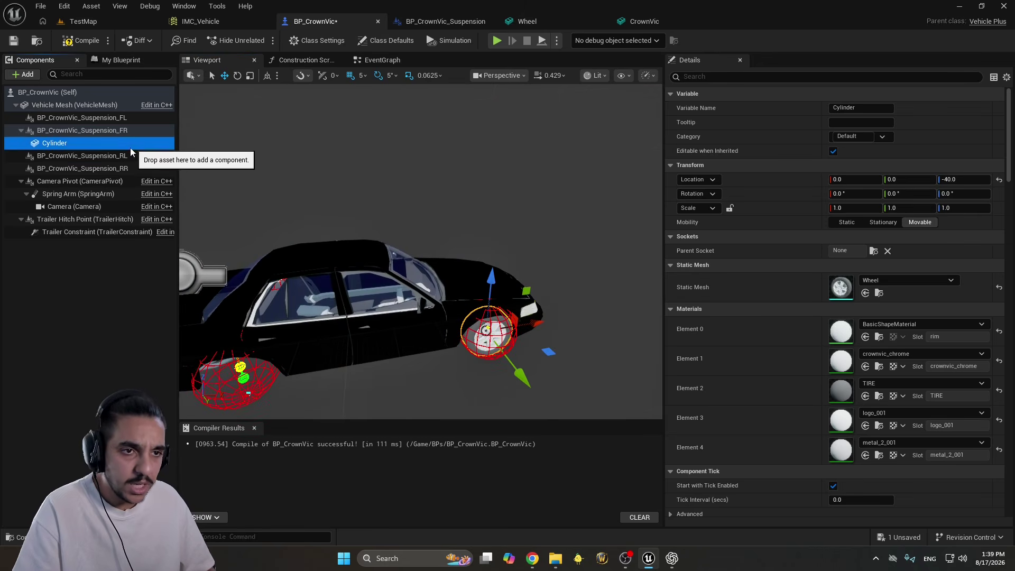
pyautogui.click(59, 144)
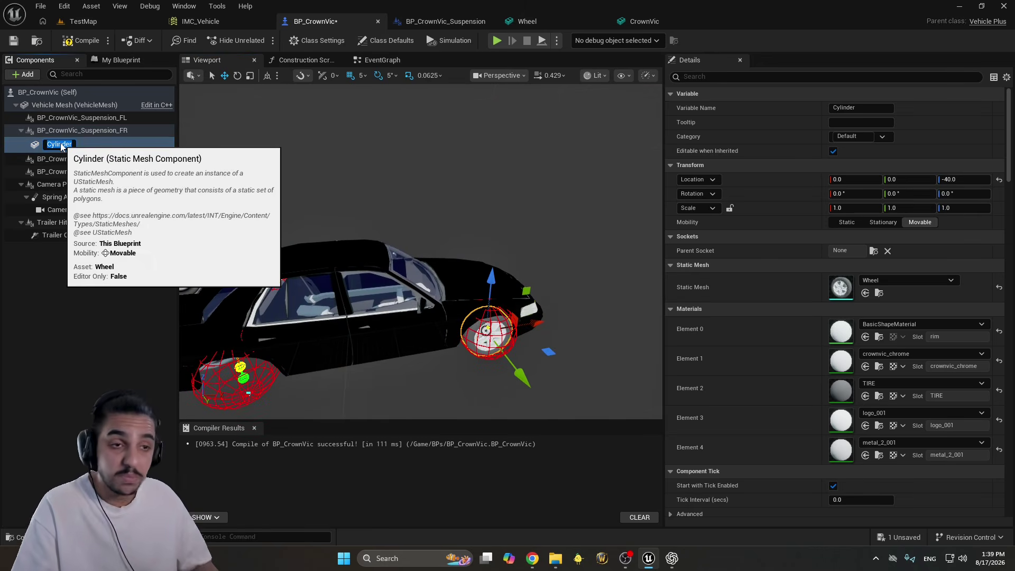
pyautogui.click(89, 132)
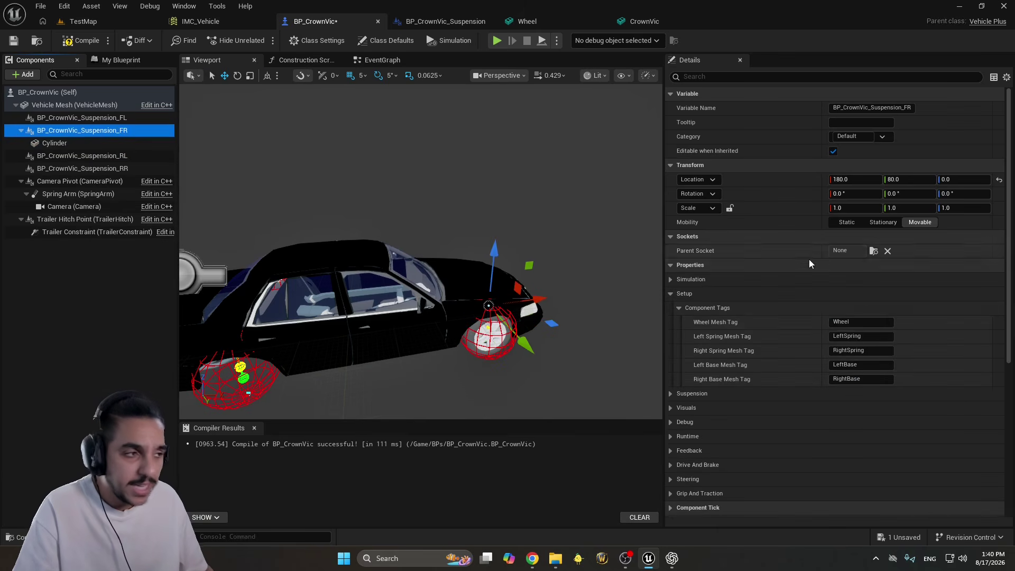
pyautogui.click(835, 321)
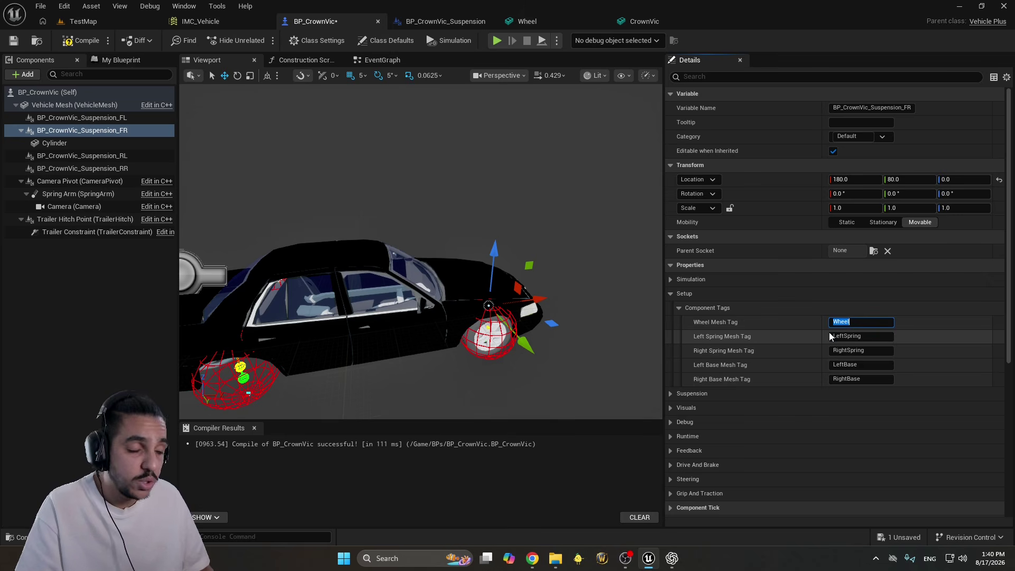
# Rename the Cylinder component under BP_CrownVic_Suspension_FR as Wheel_FR
pyautogui.click(62, 143)
pyautogui.press('F2')
pyautogui.write('Wheel')
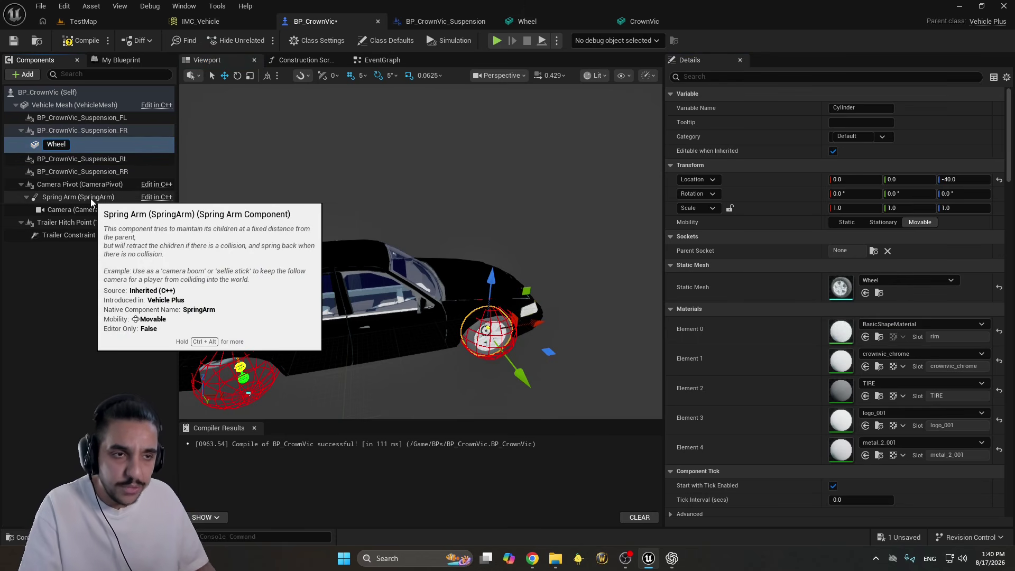
pyautogui.write('_FR')
pyautogui.press('Return')
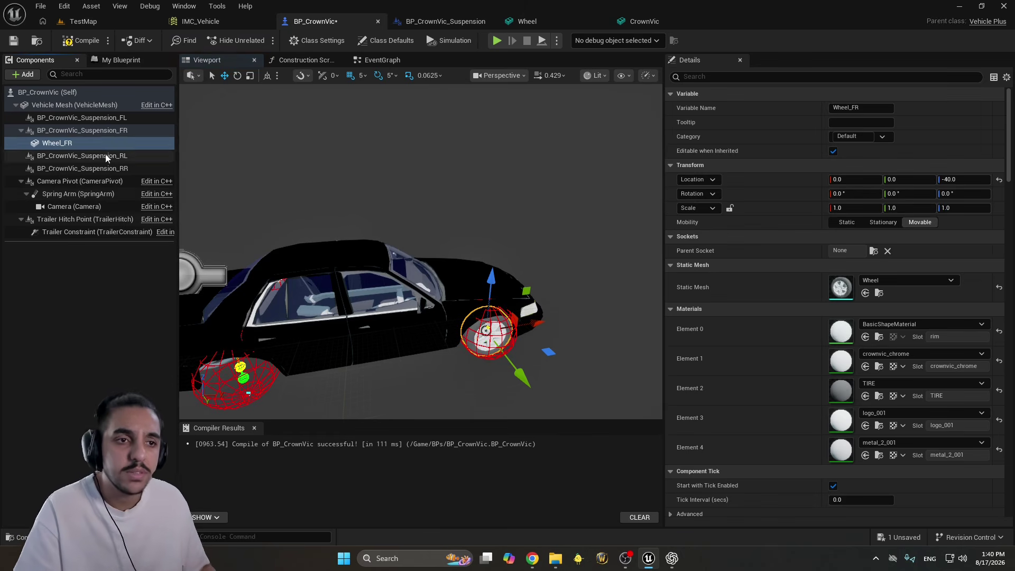
# Duplicate the Wheel_FR component three times
pyautogui.click(96, 143)
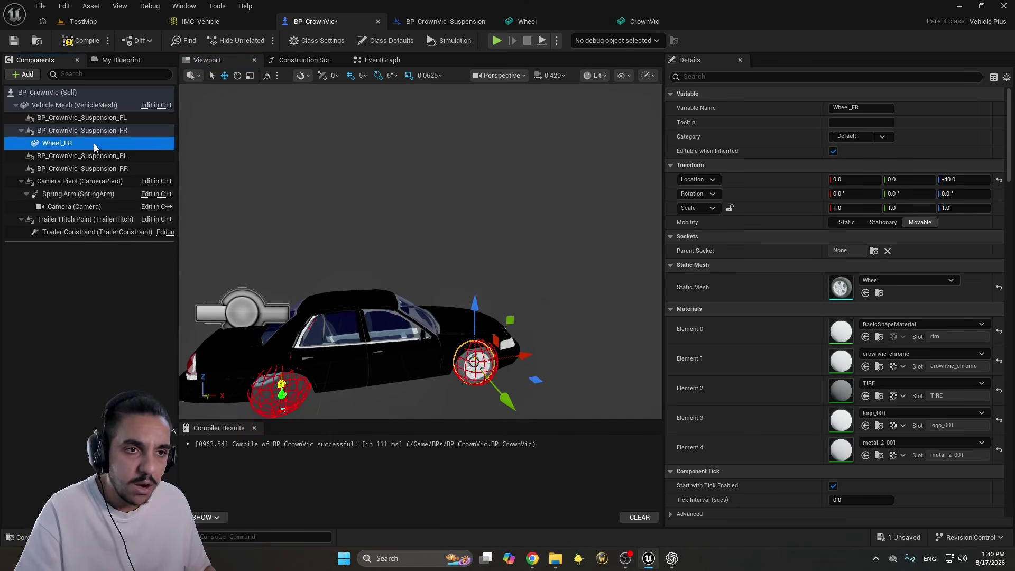
pyautogui.hotkey('ctrl', 'd')
pyautogui.hotkey('ctrl', 'd')
pyautogui.hotkey('ctrl', 'd')
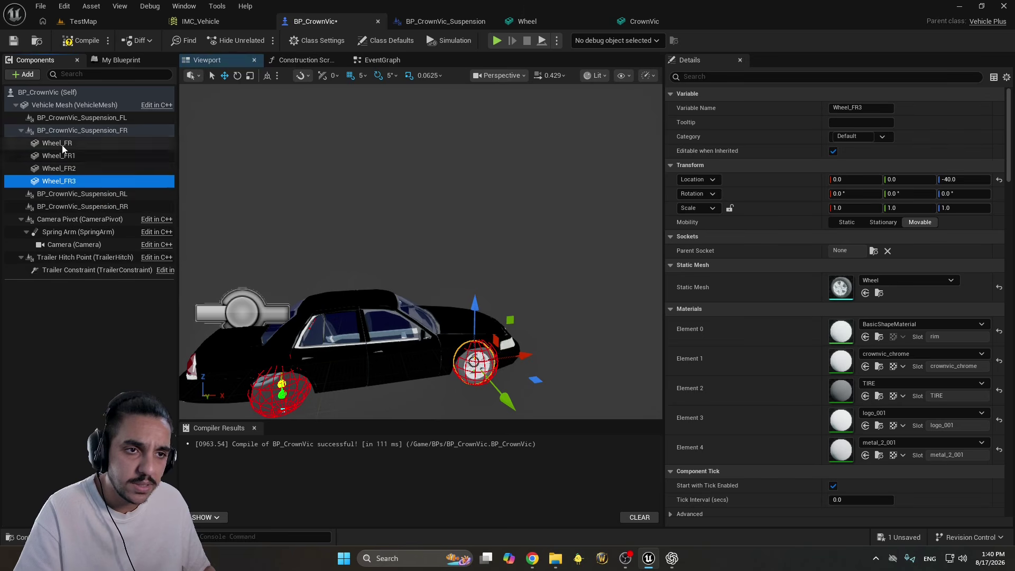
# Rename the duplicated wheels Wheel_FR1, Wheel_FR2 and Wheel_FR3 as Wheel_FL, Wheel_RR and Wheel_RL respectively
pyautogui.click(63, 155)
pyautogui.press('F2')
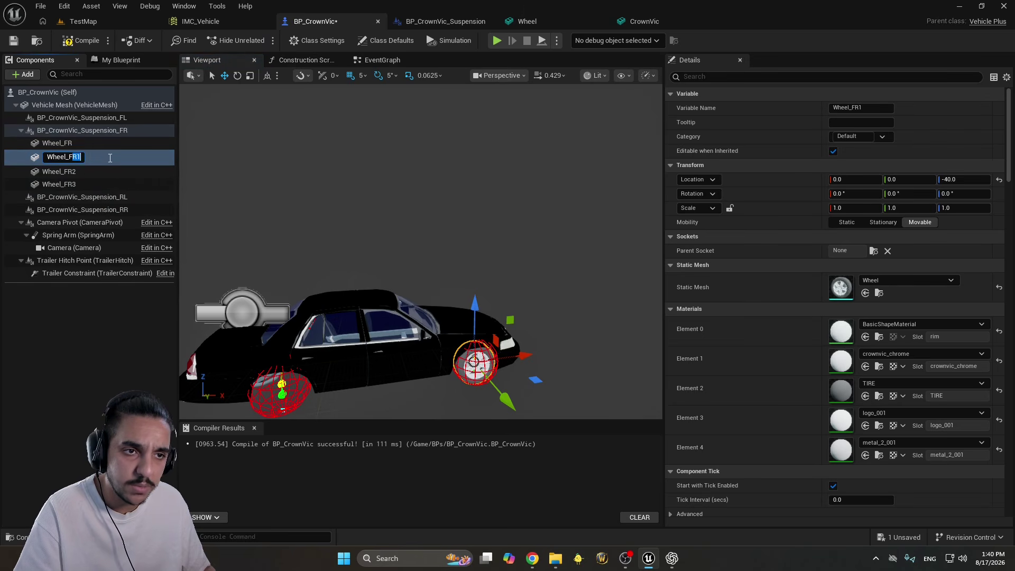
pyautogui.write('L')
pyautogui.press('Return')
pyautogui.click(87, 168)
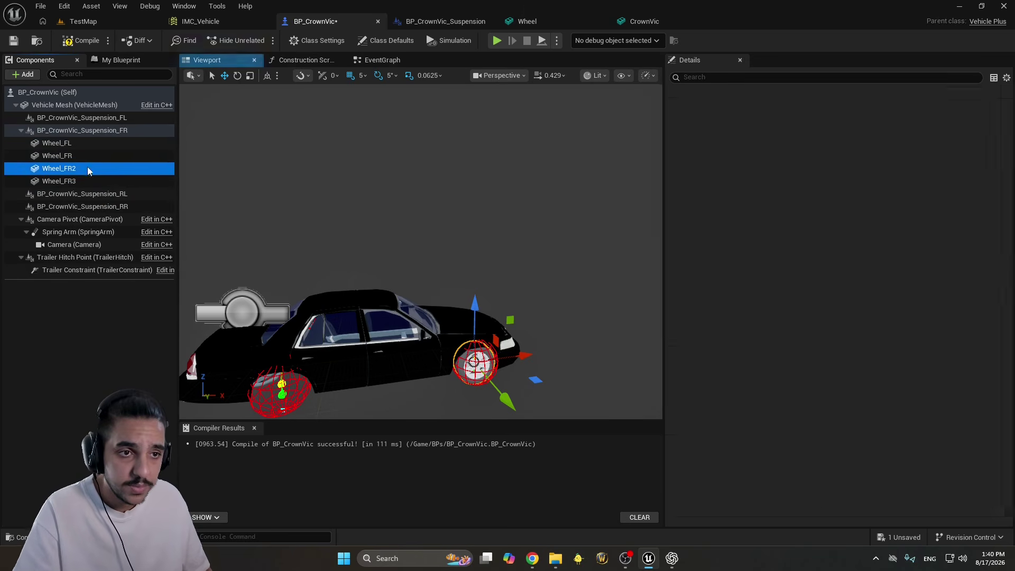
pyautogui.press('F2')
pyautogui.write('Wheel_RR')
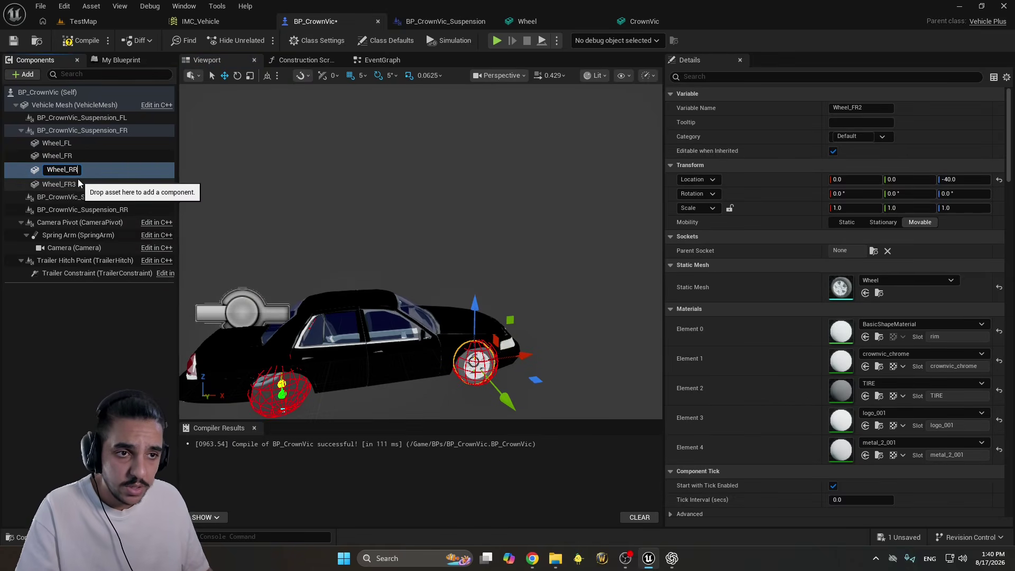
pyautogui.press('Return')
pyautogui.click(60, 168)
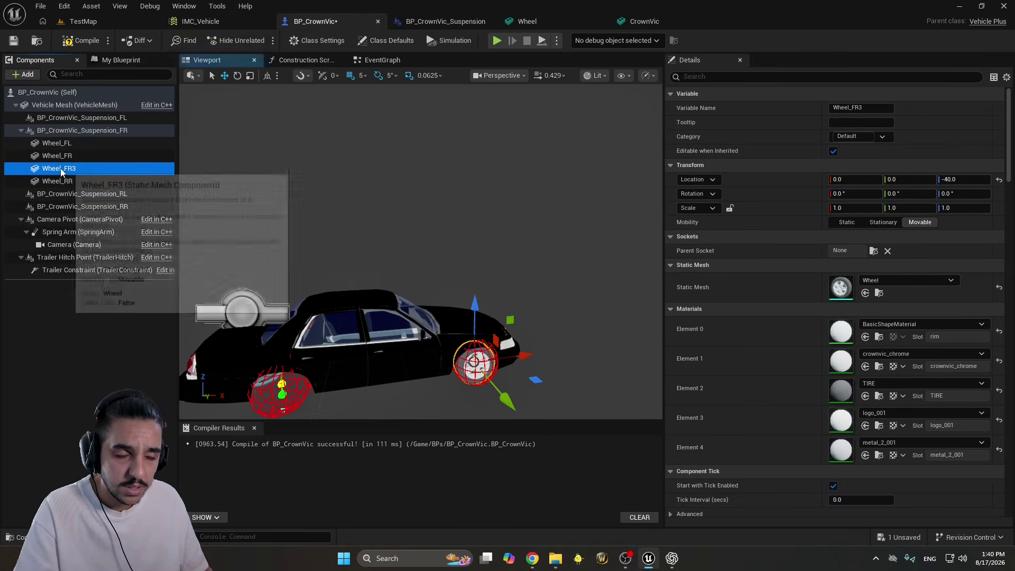
pyautogui.press('F2')
pyautogui.write('Wheel_RL')
pyautogui.press('Return')
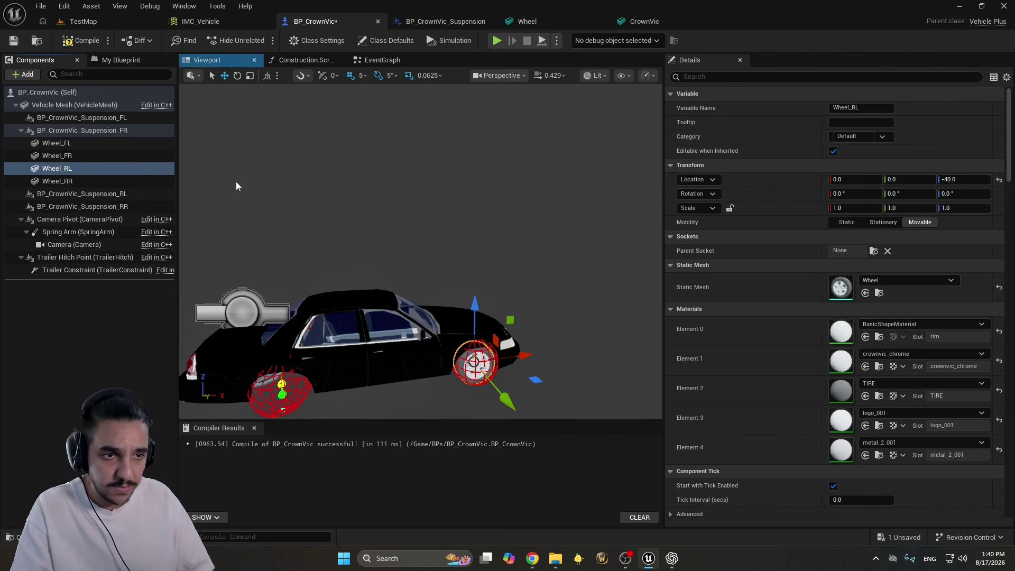
# Attach Wheel_FL, Wheel_RL and Wheel_RR to their matching BP_CrownVic_Suspension components
pyautogui.click(52, 144)
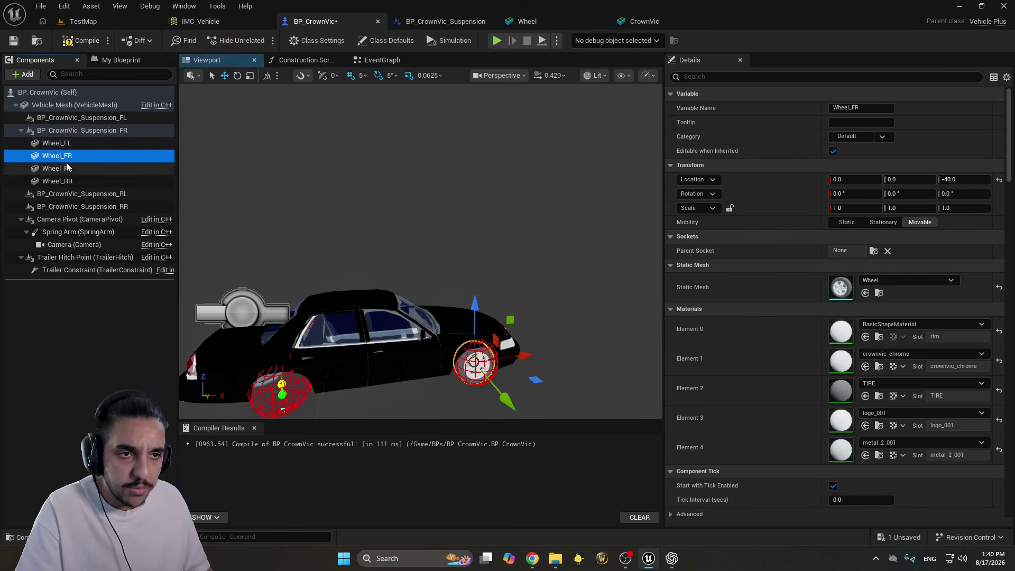
pyautogui.moveTo(53, 150); pyautogui.dragTo(108, 122)
pyautogui.moveTo(80, 169); pyautogui.dragTo(135, 195)
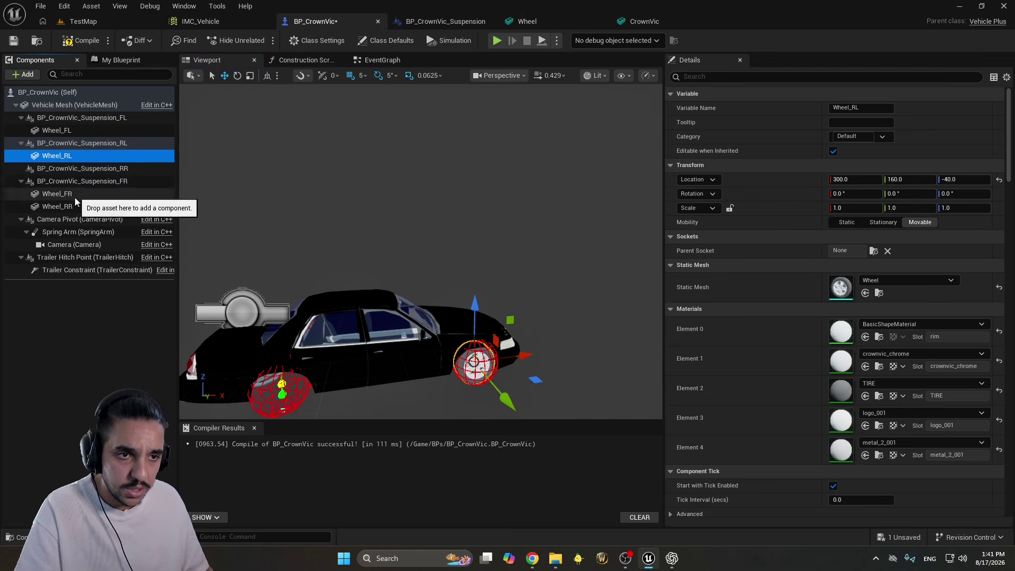
pyautogui.moveTo(75, 205); pyautogui.dragTo(135, 170)
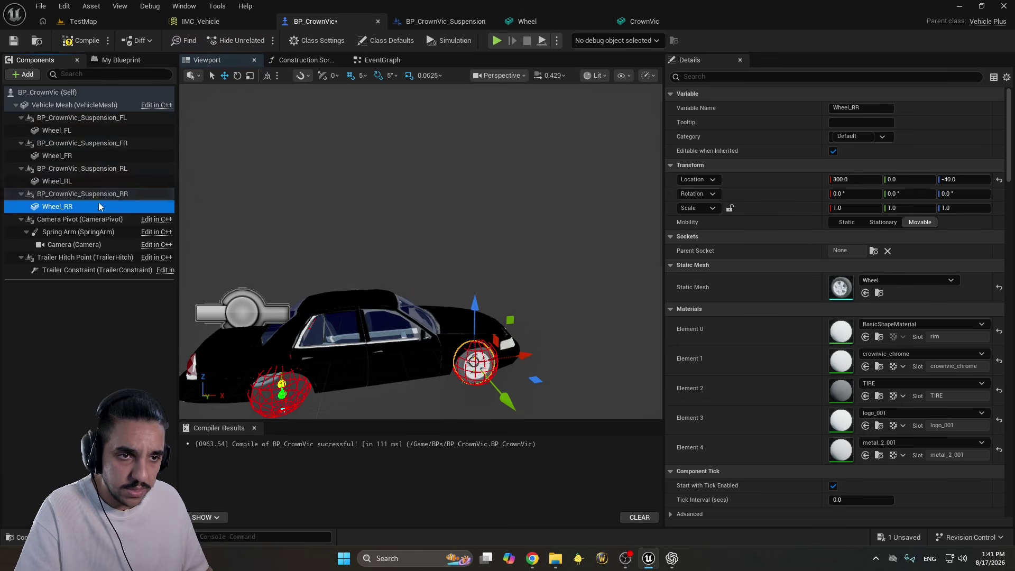
# Reset the location of all four wheel components to their suspensions' origins and lower them together to Z -40
pyautogui.keyDown('ctrl'); pyautogui.click(93, 181); pyautogui.keyUp('ctrl')
pyautogui.keyDown('ctrl'); pyautogui.click(93, 155); pyautogui.keyUp('ctrl')
pyautogui.keyDown('ctrl'); pyautogui.click(101, 130); pyautogui.keyUp('ctrl')
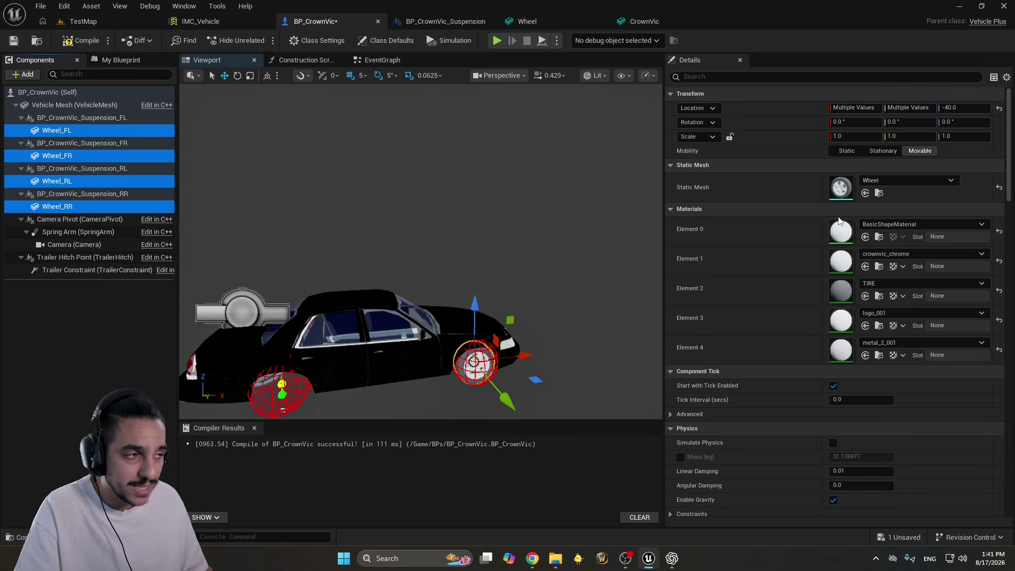
pyautogui.click(999, 108)
pyautogui.moveTo(508, 338); pyautogui.dragTo(446, 354)
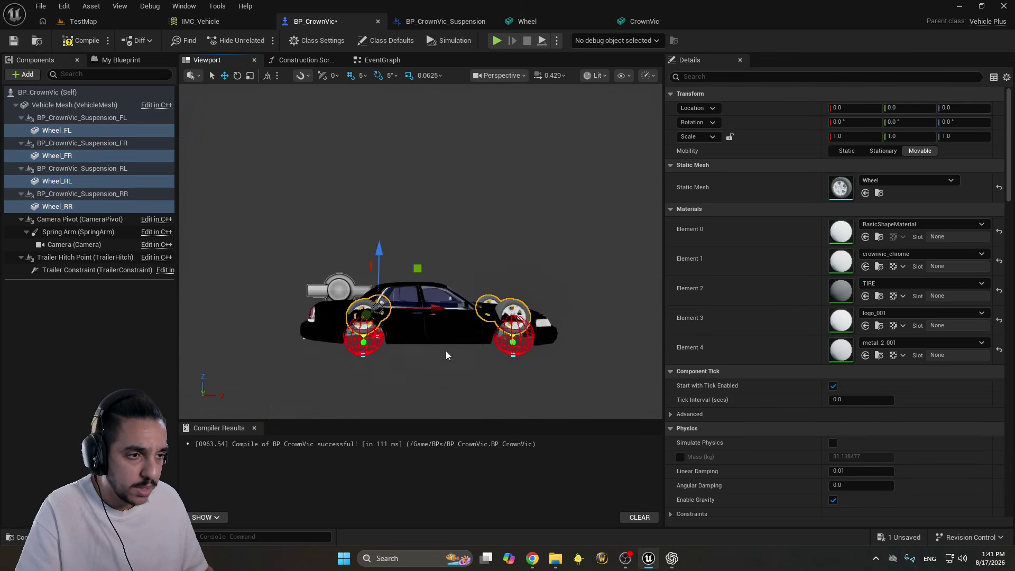
pyautogui.moveTo(376, 241); pyautogui.dragTo(377, 275)
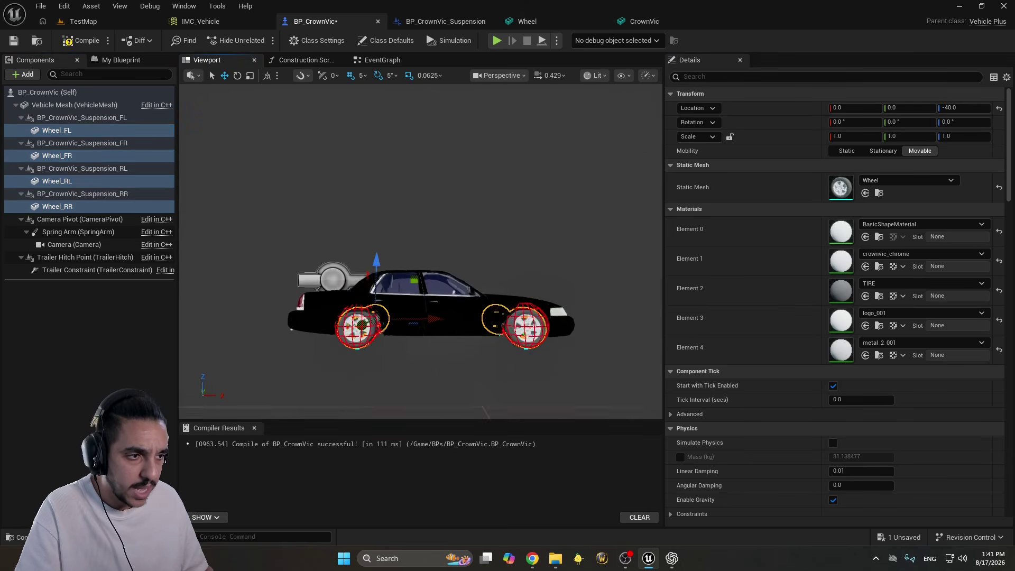
# Raise the four wheels together to Z 160, above the car, and inspect the exposed front suspension
pyautogui.moveTo(378, 216)
pyautogui.mouseDown(button='right')
pyautogui.moveTo(402, 212)
pyautogui.moveTo(378, 217)
pyautogui.mouseUp(button='right')
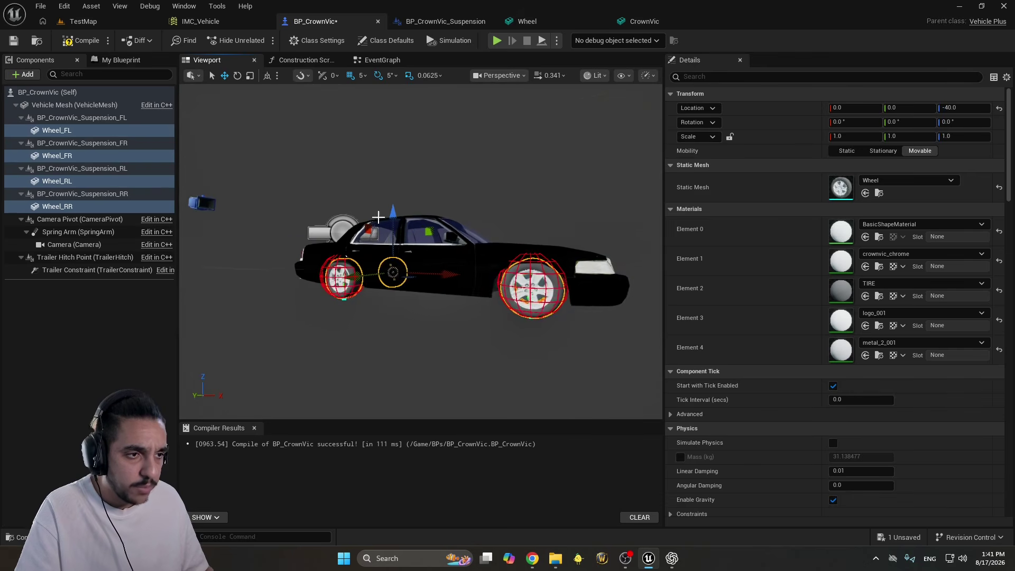
pyautogui.moveTo(393, 211); pyautogui.dragTo(391, 129)
pyautogui.moveTo(391, 130); pyautogui.dragTo(380, 142, button='right')
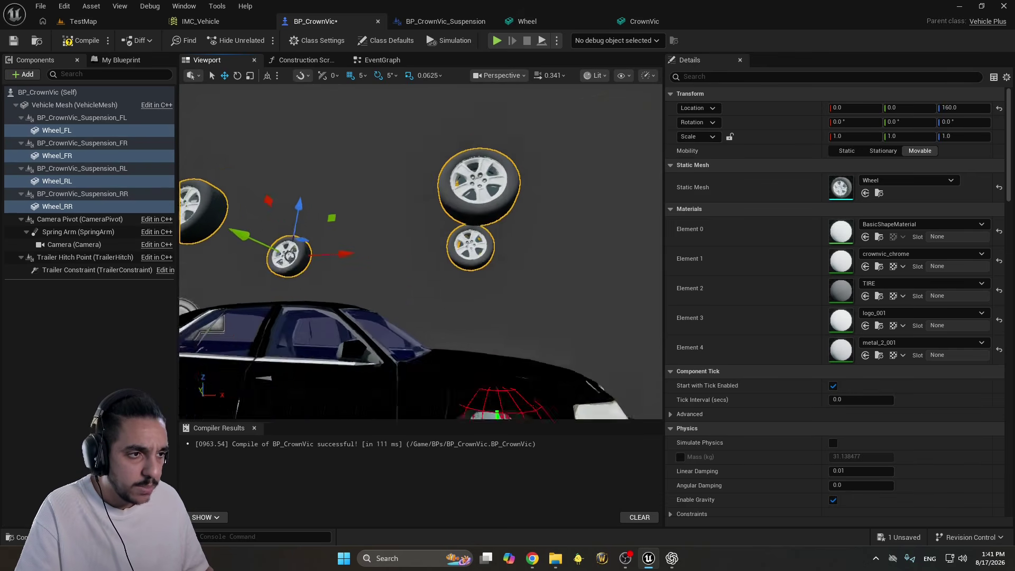
pyautogui.moveTo(401, 306)
pyautogui.mouseDown(button='right')
pyautogui.moveTo(389, 304)
pyautogui.moveTo(401, 305)
pyautogui.mouseUp(button='right')
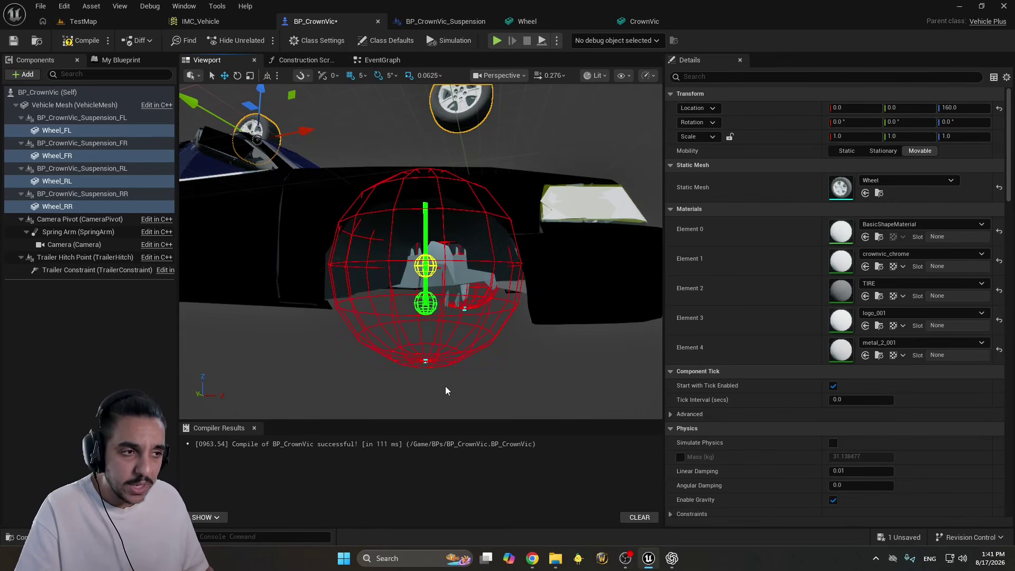
pyautogui.moveTo(501, 299); pyautogui.dragTo(480, 304, button='right')
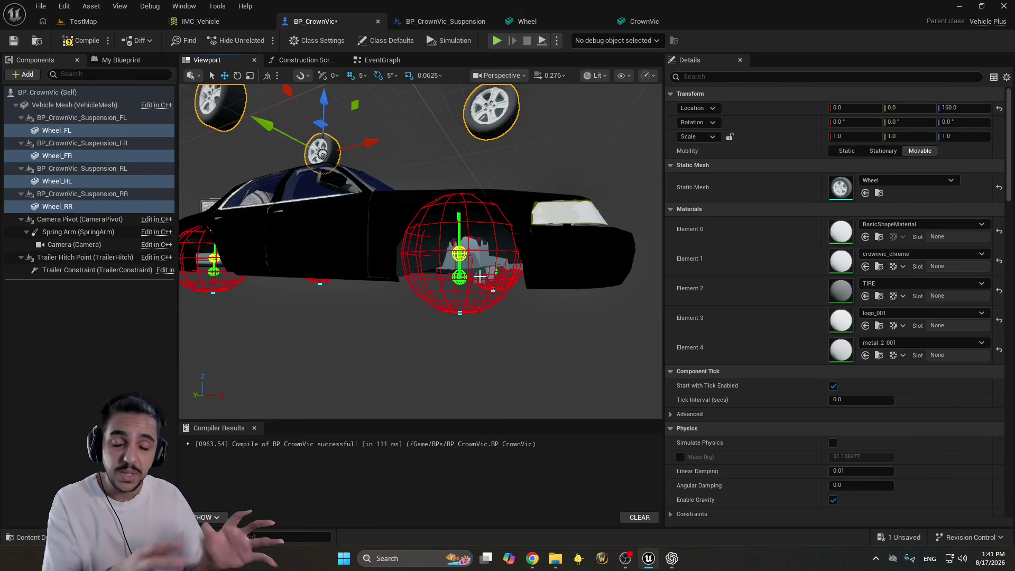
pyautogui.scroll(3, 474, 276)
pyautogui.scroll(-3, 473, 276)
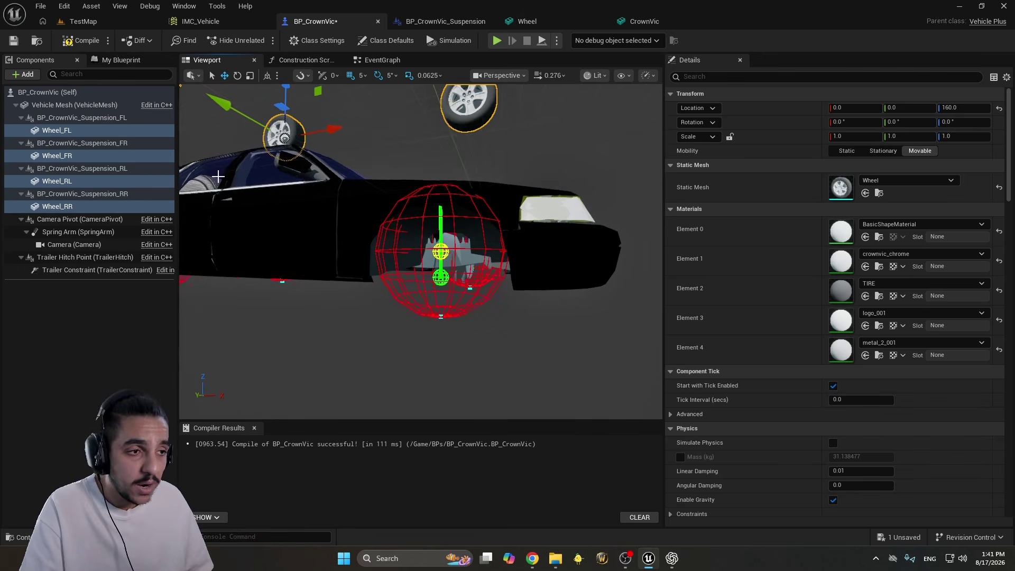
# Lower all four BP_CrownVic_Suspension components together to Z -10
pyautogui.click(108, 118)
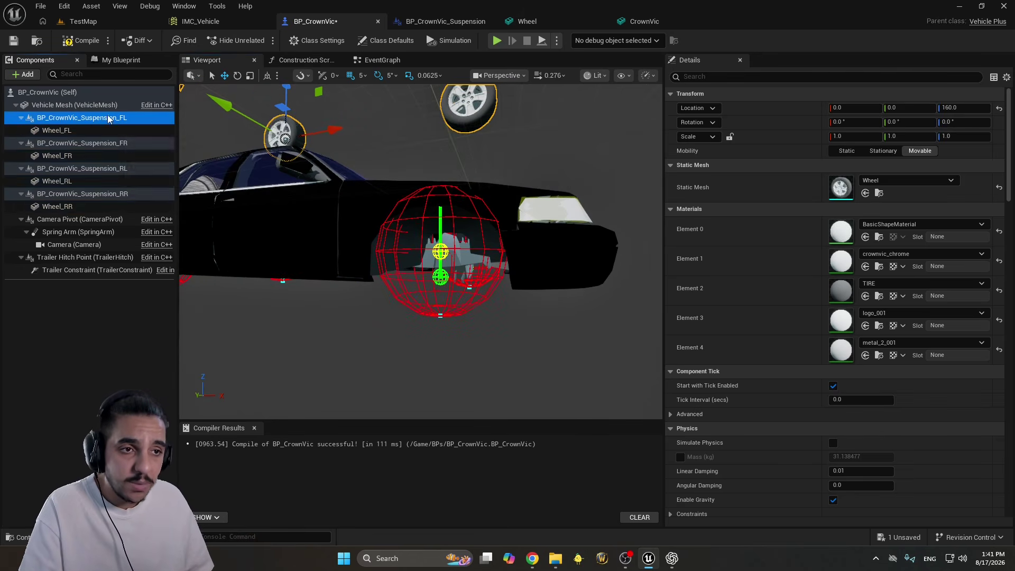
pyautogui.keyDown('ctrl'); pyautogui.click(109, 143); pyautogui.keyUp('ctrl')
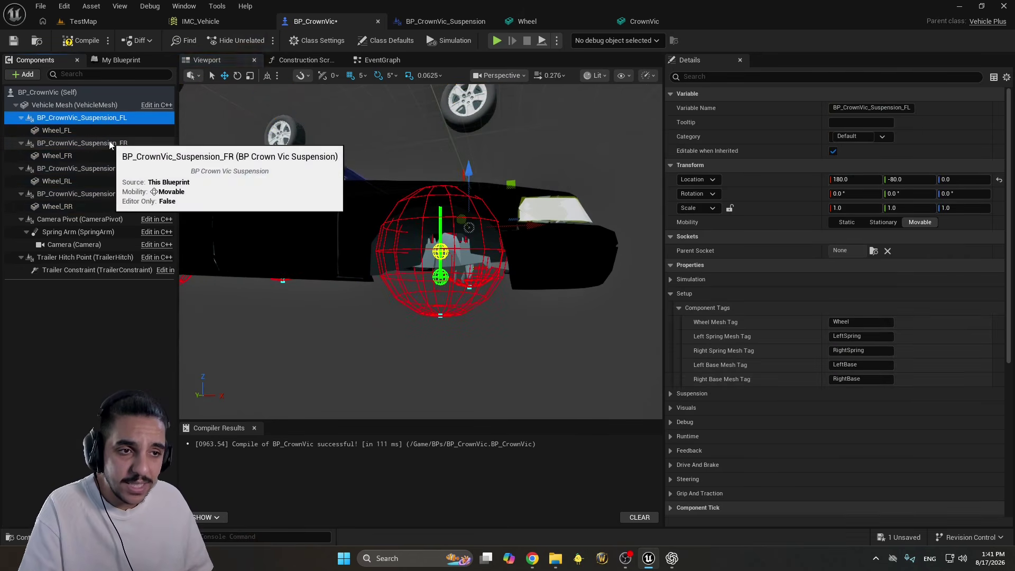
pyautogui.keyDown('ctrl'); pyautogui.click(112, 168); pyautogui.keyUp('ctrl')
pyautogui.keyDown('ctrl'); pyautogui.click(112, 194); pyautogui.keyUp('ctrl')
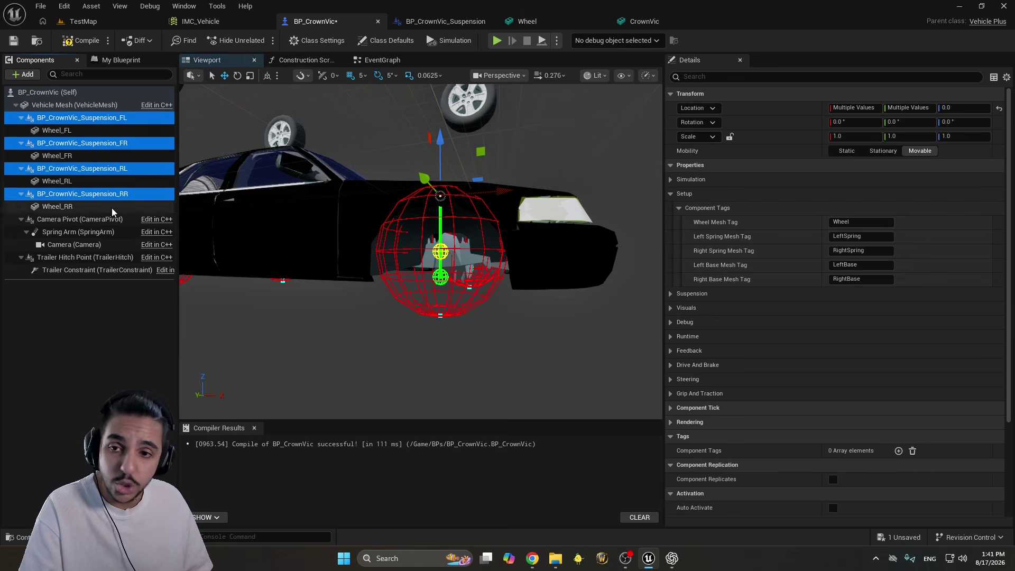
pyautogui.moveTo(312, 194); pyautogui.dragTo(288, 187)
pyautogui.scroll(-2, 485, 197)
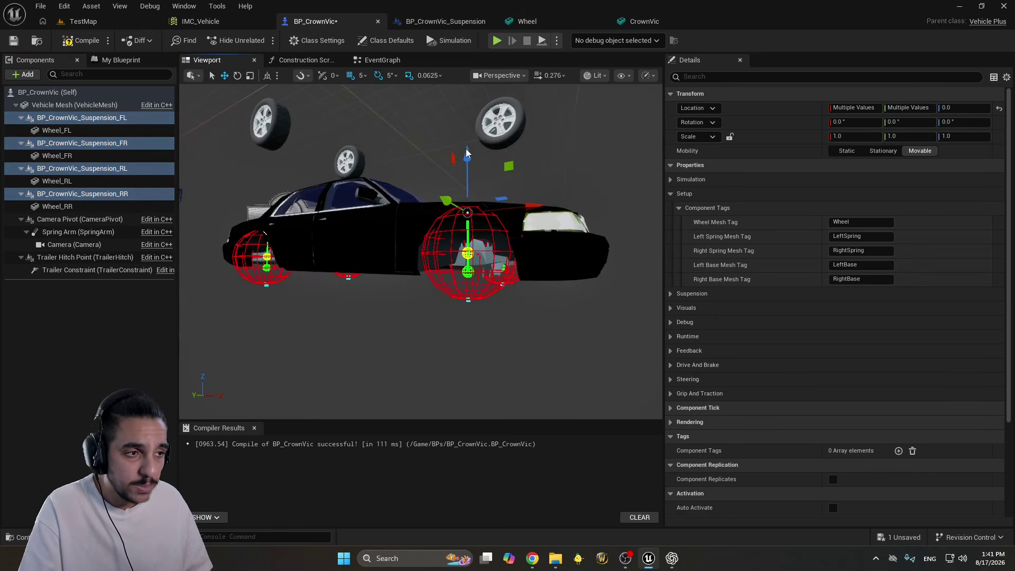
pyautogui.moveTo(468, 157); pyautogui.dragTo(468, 168)
pyautogui.scroll(5, 412, 315)
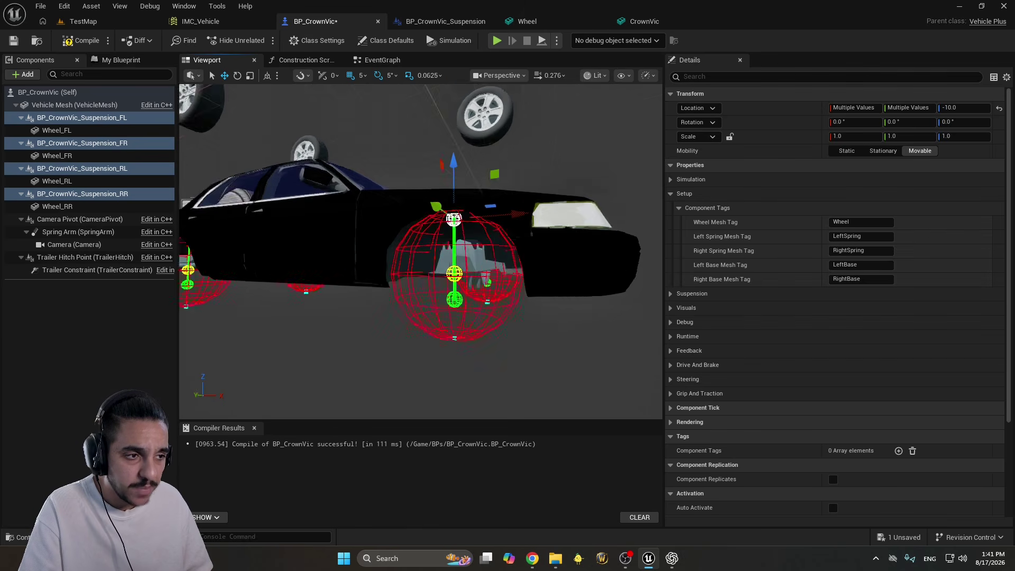
# Set the Suspension Damping to 3500 in the Spring settings of all four suspensions
pyautogui.click(671, 194)
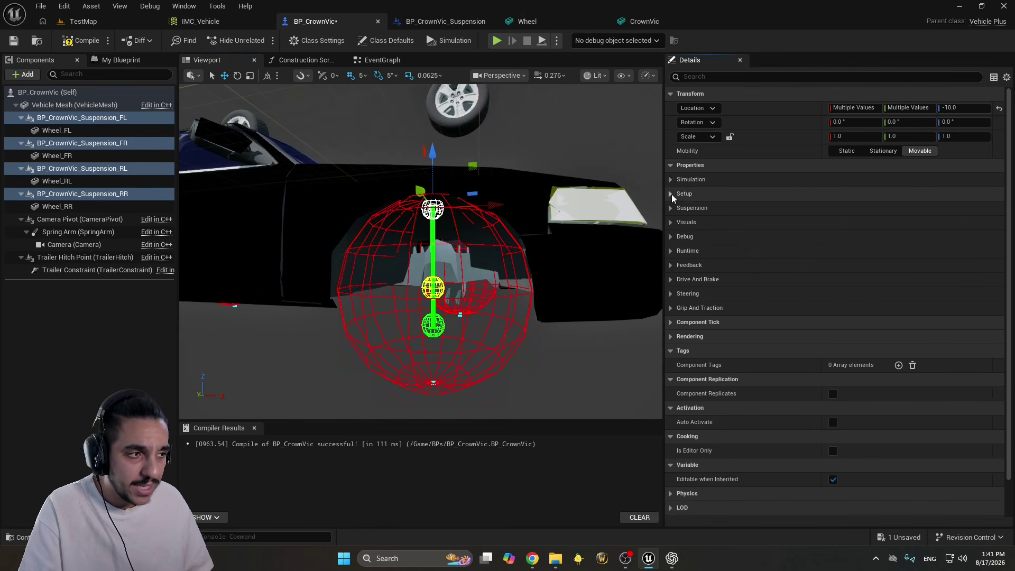
pyautogui.click(671, 208)
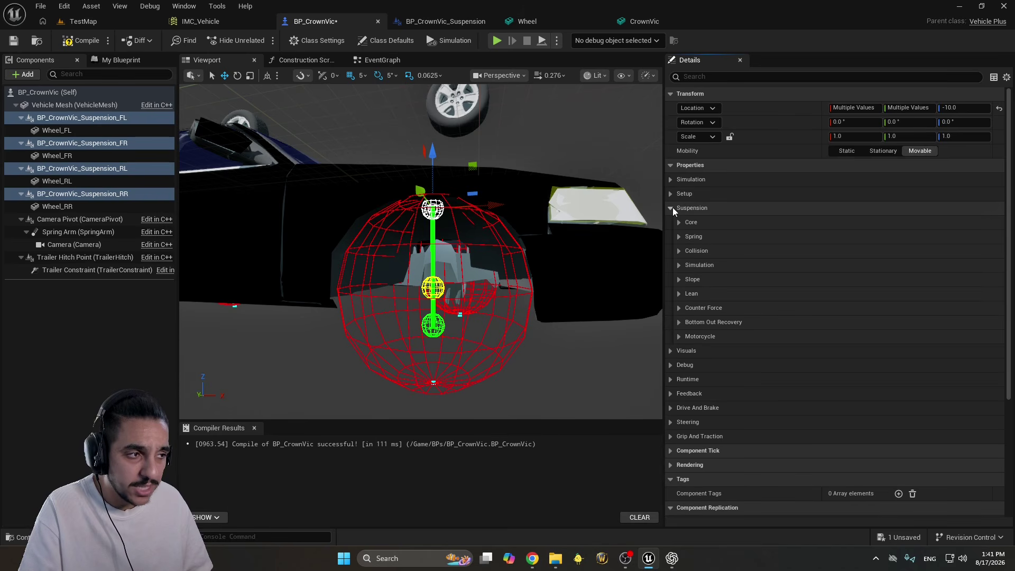
pyautogui.click(679, 223)
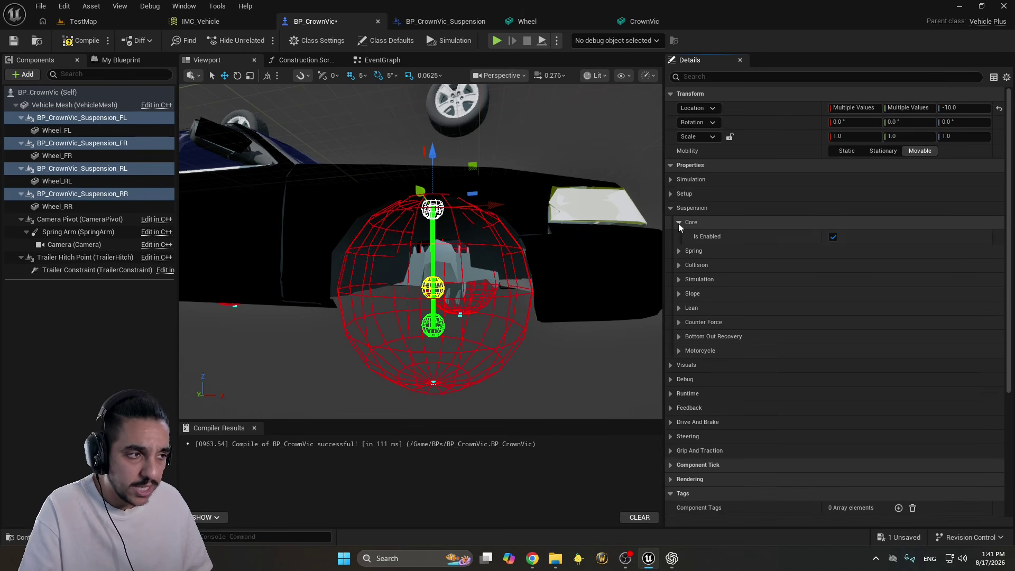
pyautogui.click(680, 223)
pyautogui.click(679, 236)
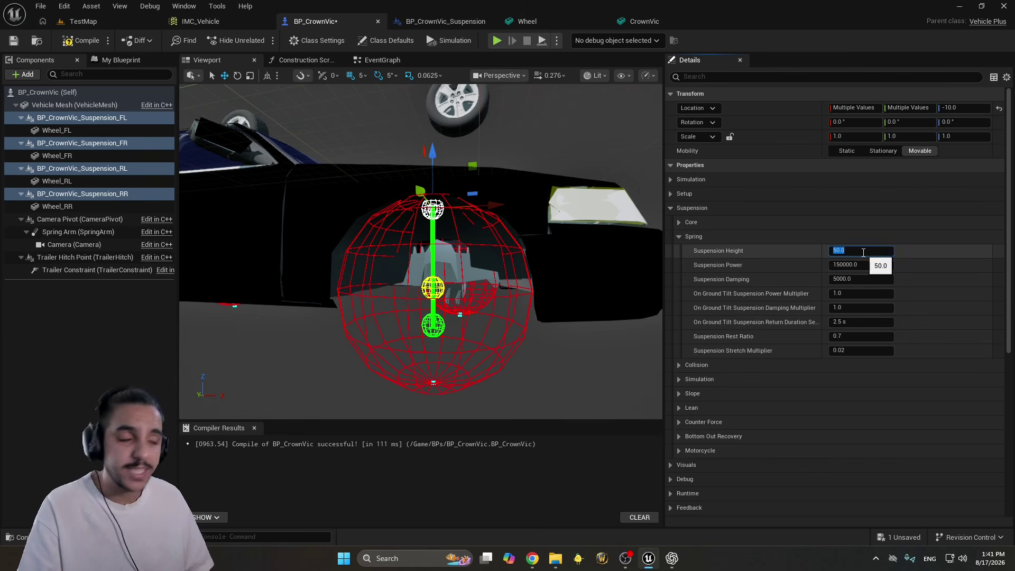
pyautogui.press('Return')
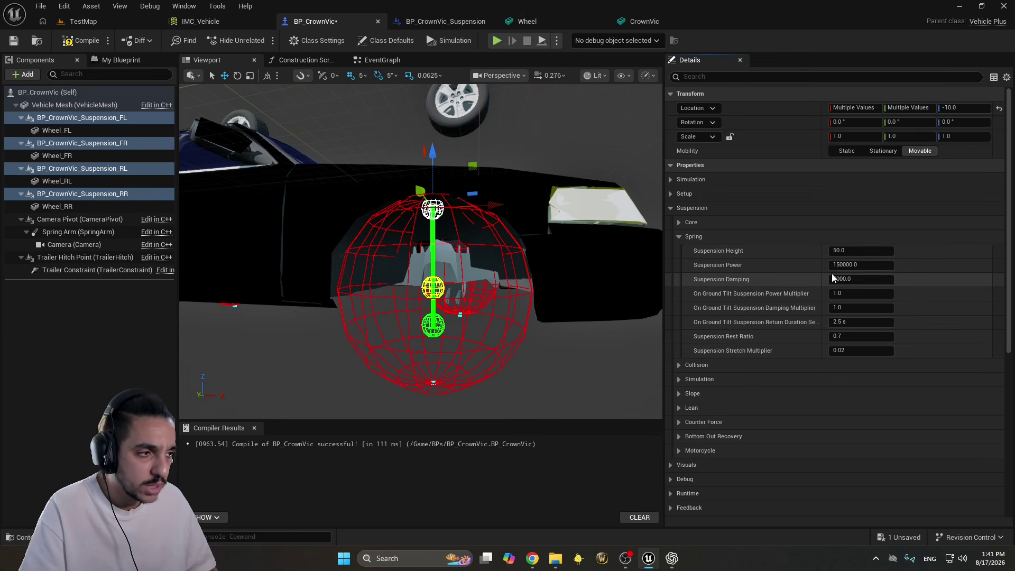
pyautogui.click(848, 264)
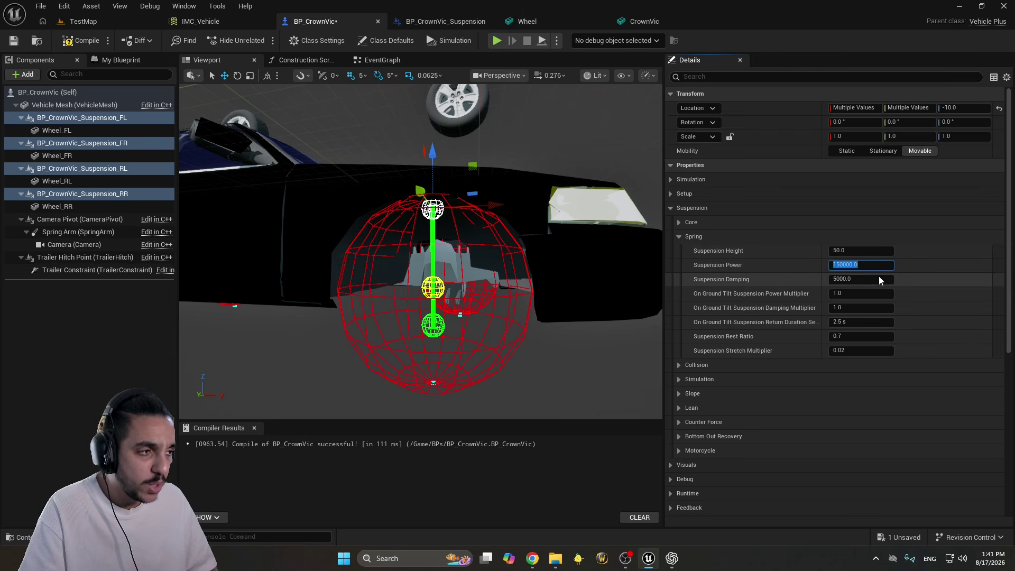
pyautogui.click(867, 280)
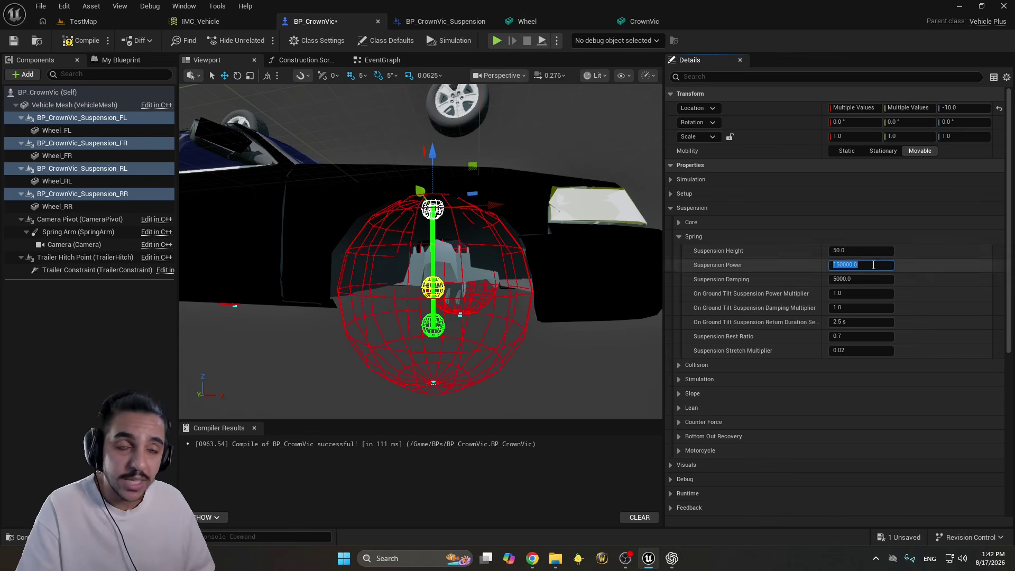
pyautogui.click(823, 271)
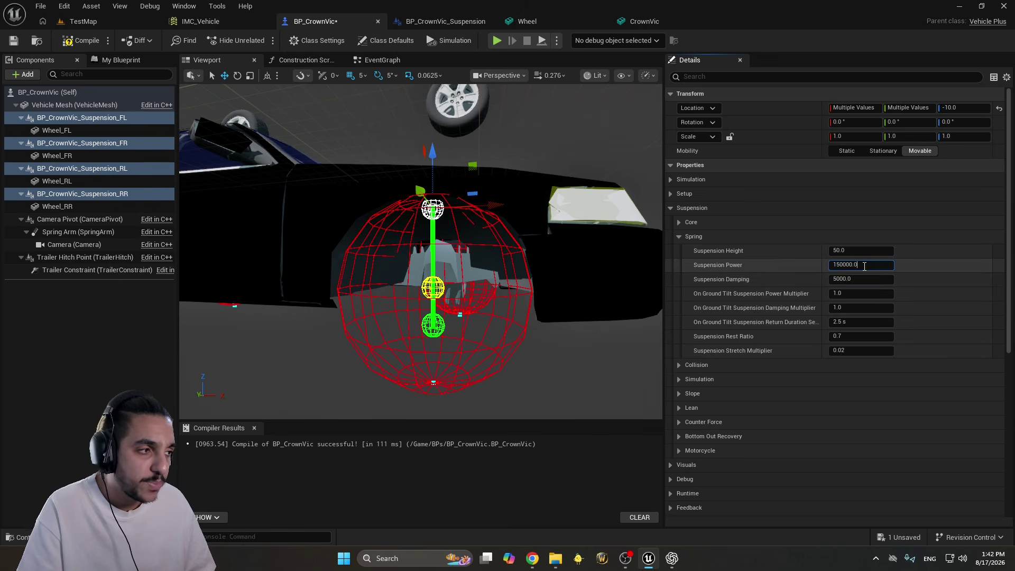
pyautogui.click(835, 266)
pyautogui.moveTo(837, 265); pyautogui.dragTo(833, 266)
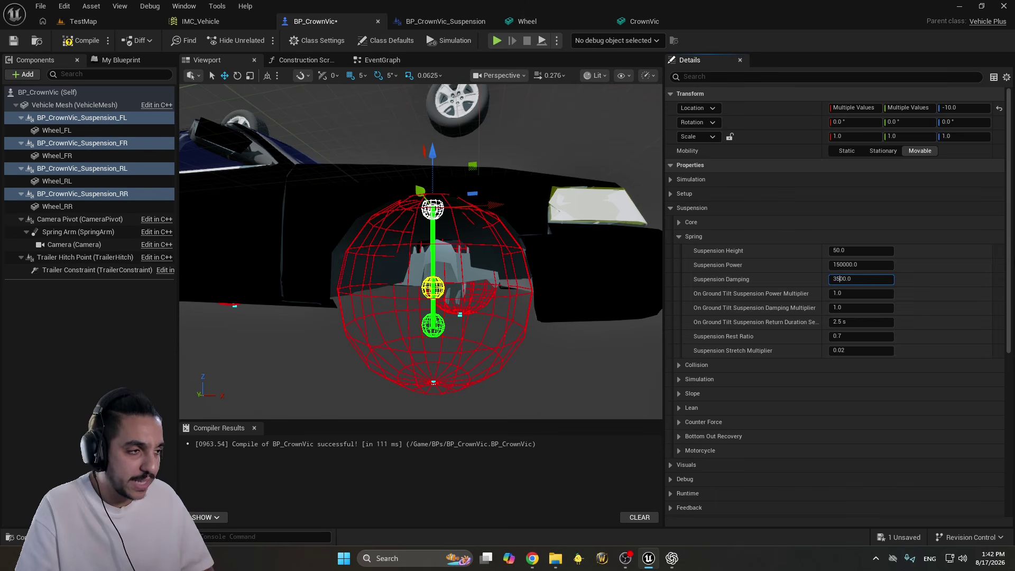
pyautogui.press('Return')
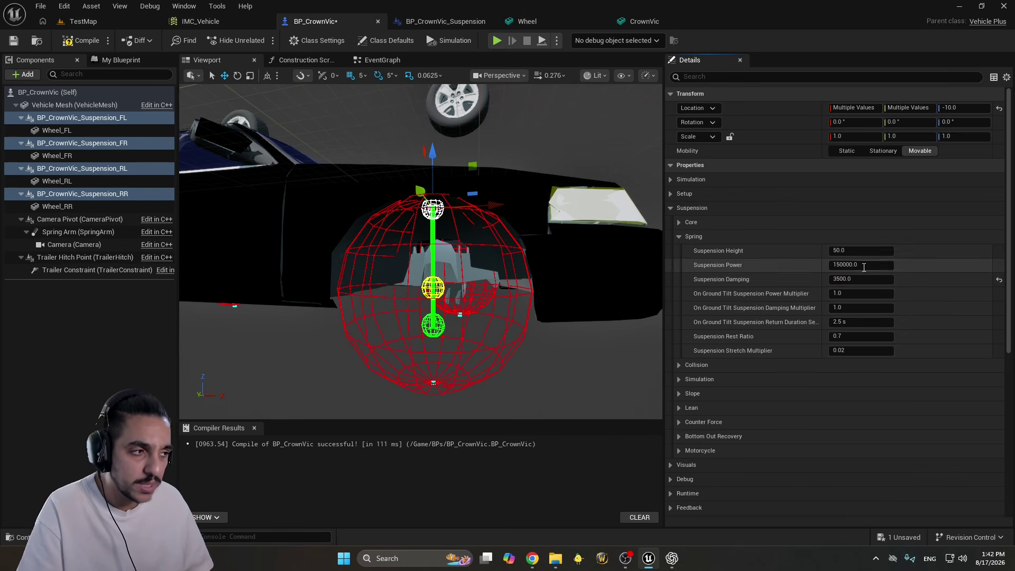
# Try Suspension Rest Ratio values of 0.3 and 0.5 on the four suspensions, and restore the ratio to 0.7
pyautogui.moveTo(423, 254); pyautogui.dragTo(378, 244, button='right')
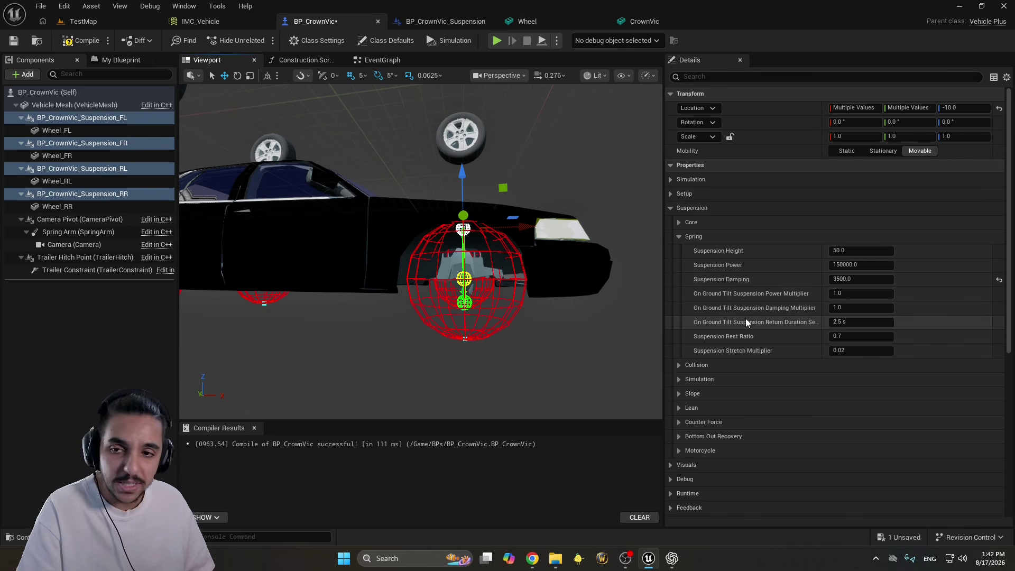
pyautogui.press('f')
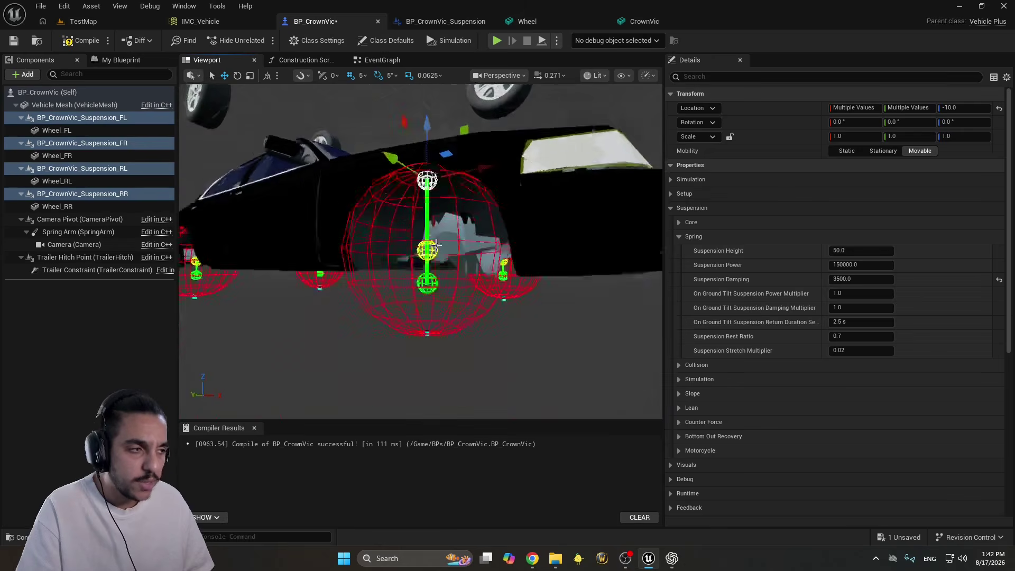
pyautogui.click(844, 338)
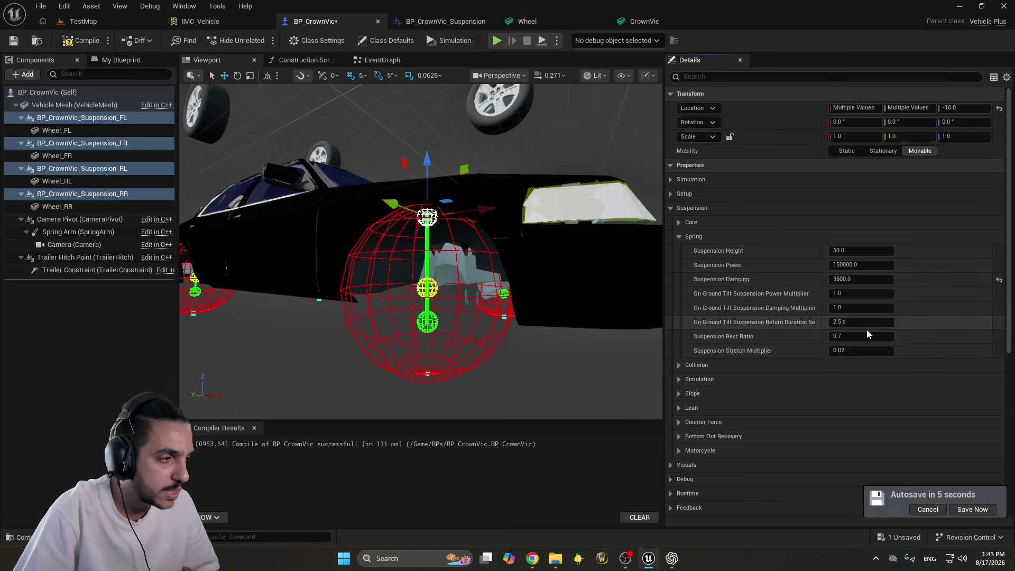
pyautogui.write('0')
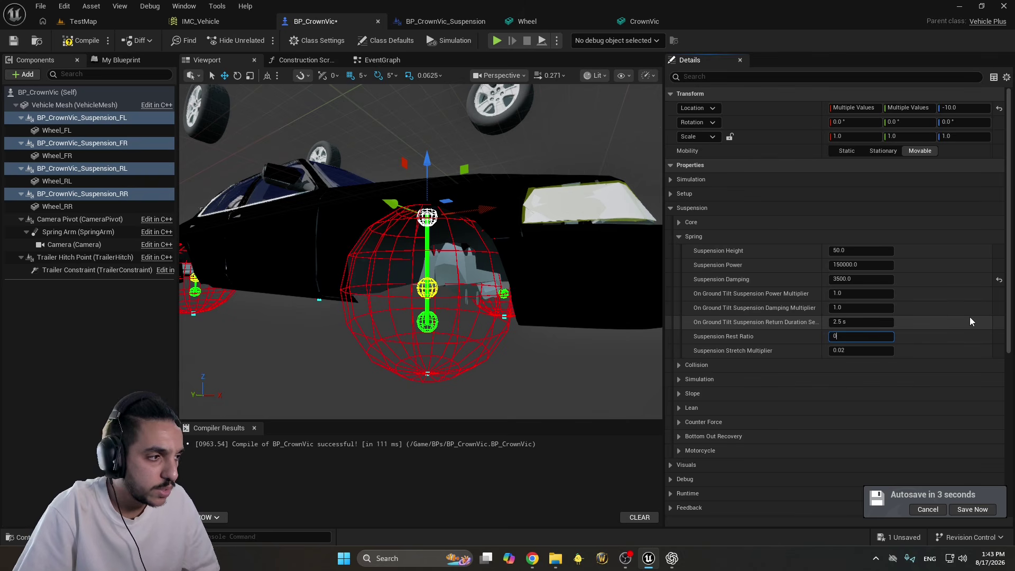
pyautogui.write('.3')
pyautogui.press('Return')
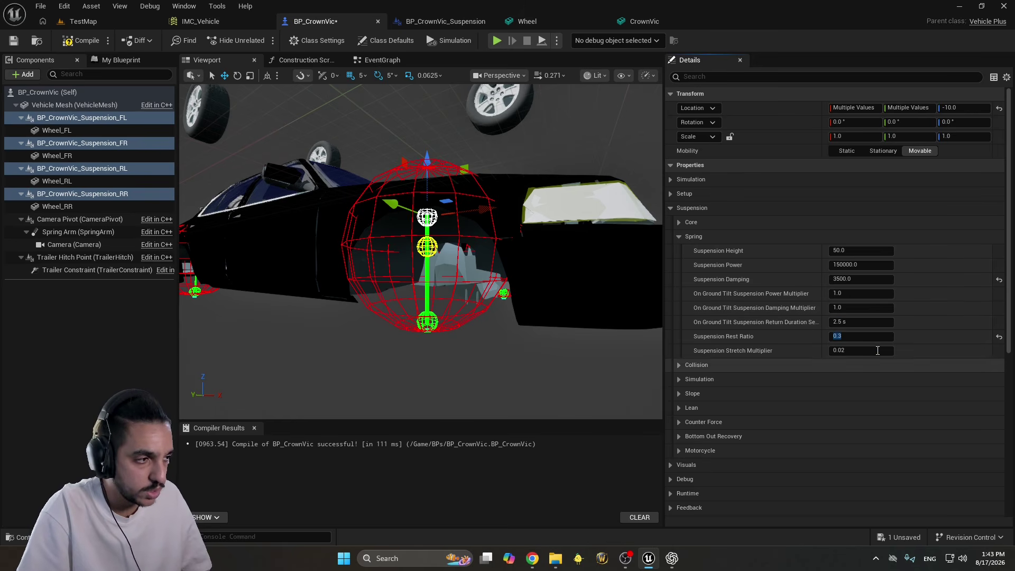
pyautogui.click(861, 337)
pyautogui.write('0.5')
pyautogui.press('Return')
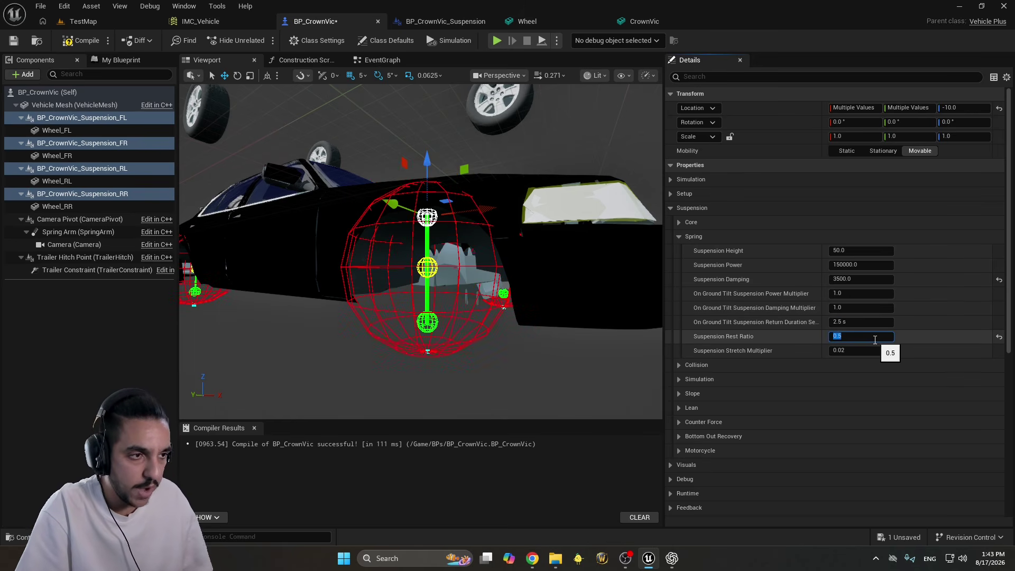
pyautogui.press('Return')
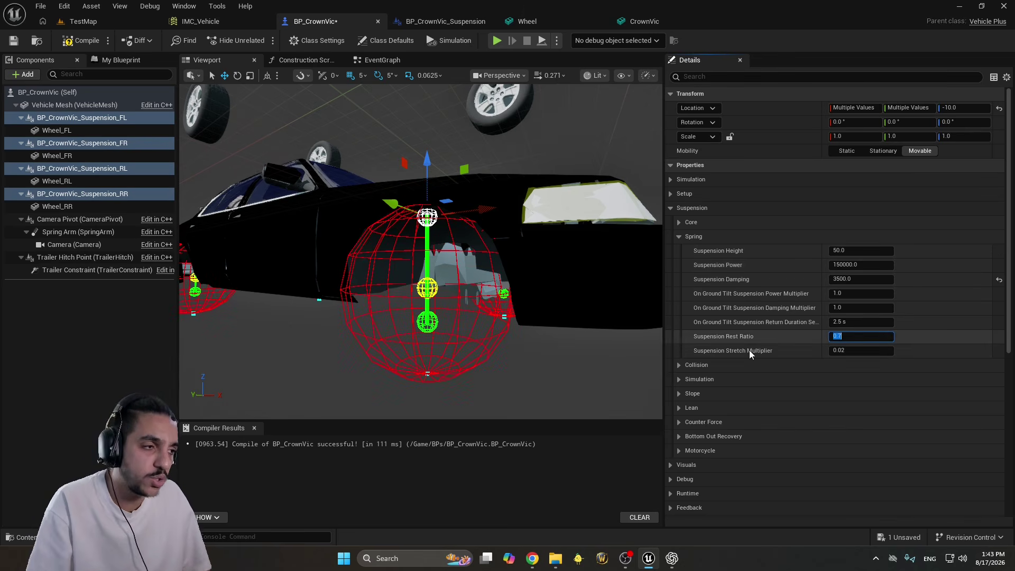
# Set the Suspension Height to 35 in the Spring settings of all four suspensions
pyautogui.click(847, 251)
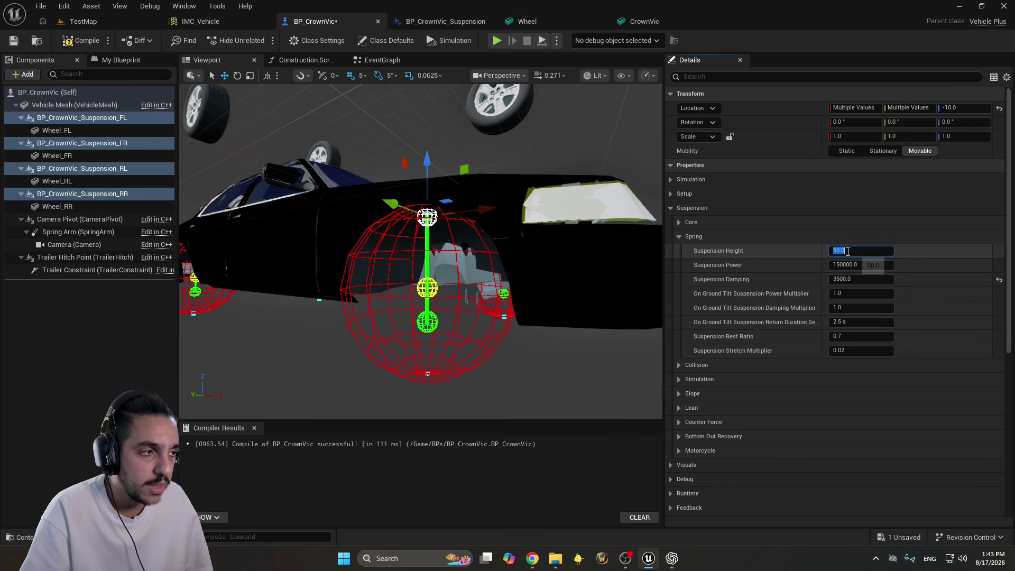
pyautogui.write('35')
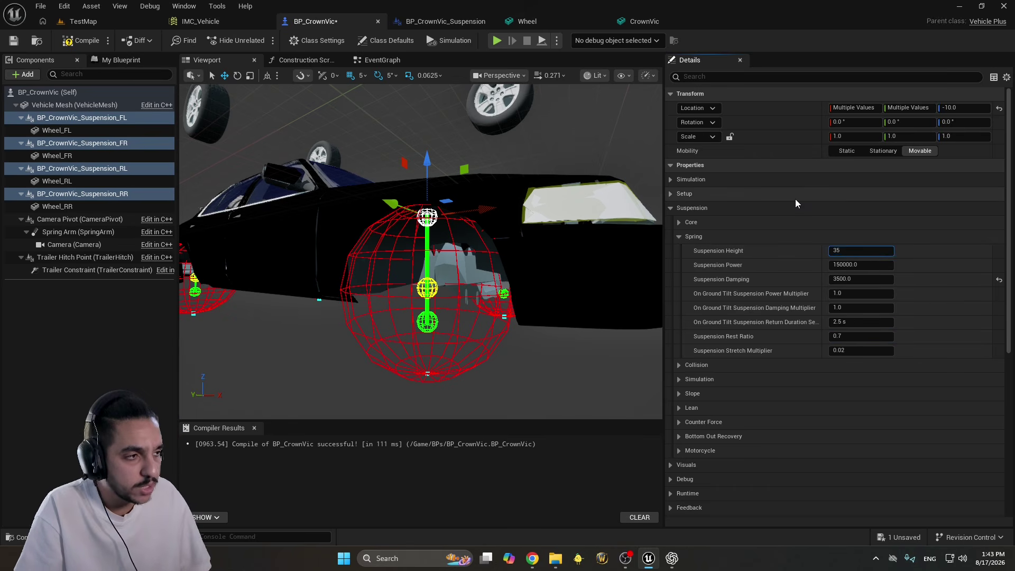
pyautogui.press('Return')
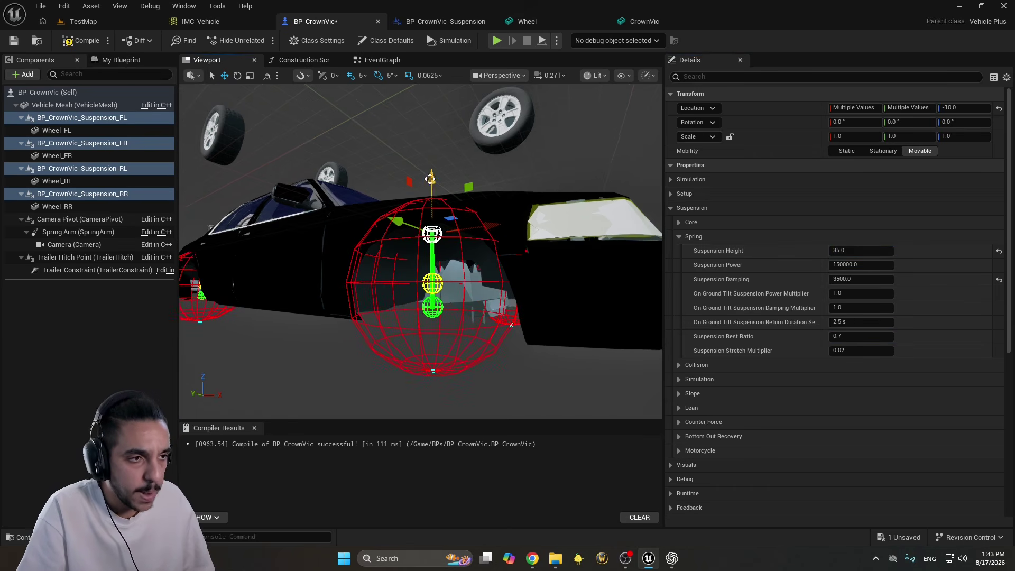
# Lower the four suspension components together to Z -35, and compile and save the BP_CrownVic blueprint
pyautogui.moveTo(428, 177); pyautogui.dragTo(427, 228)
pyautogui.moveTo(427, 229); pyautogui.dragTo(444, 260, button='right')
pyautogui.click(78, 43)
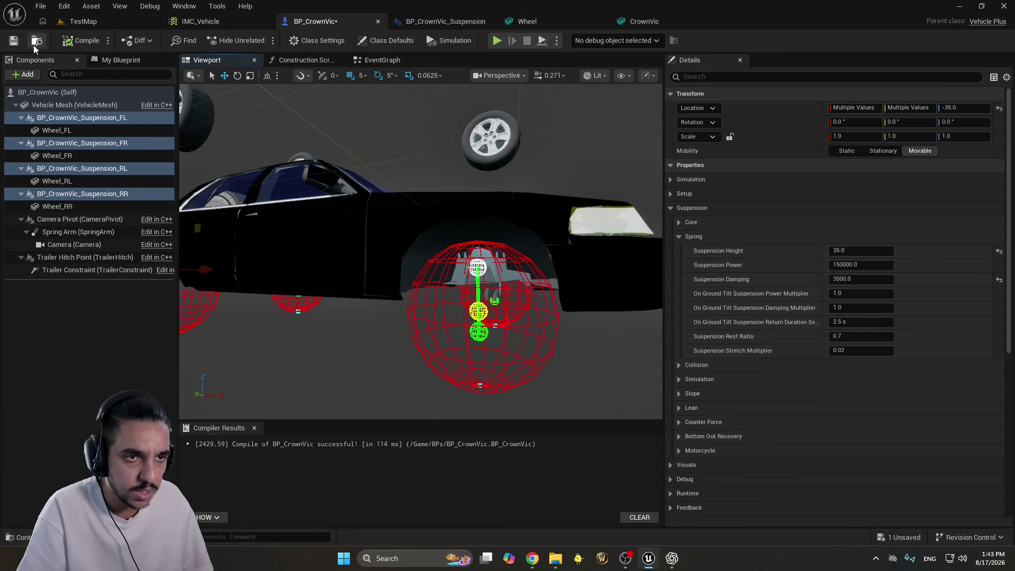
pyautogui.click(14, 40)
# Raise the four suspension components together to Z -20, and compile and save the blueprint
pyautogui.moveTo(387, 163); pyautogui.dragTo(381, 236, button='right')
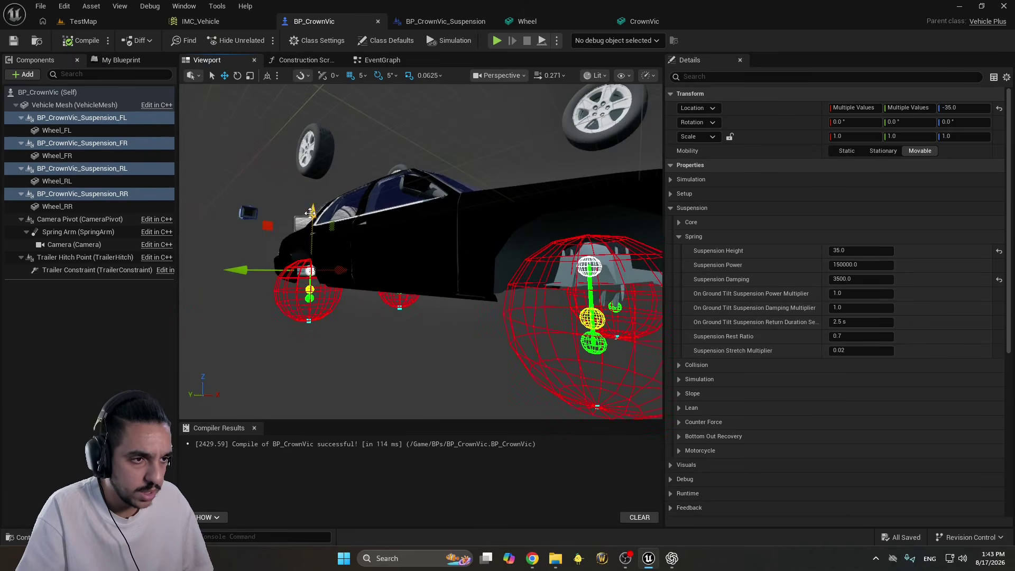
pyautogui.moveTo(313, 210); pyautogui.dragTo(313, 201)
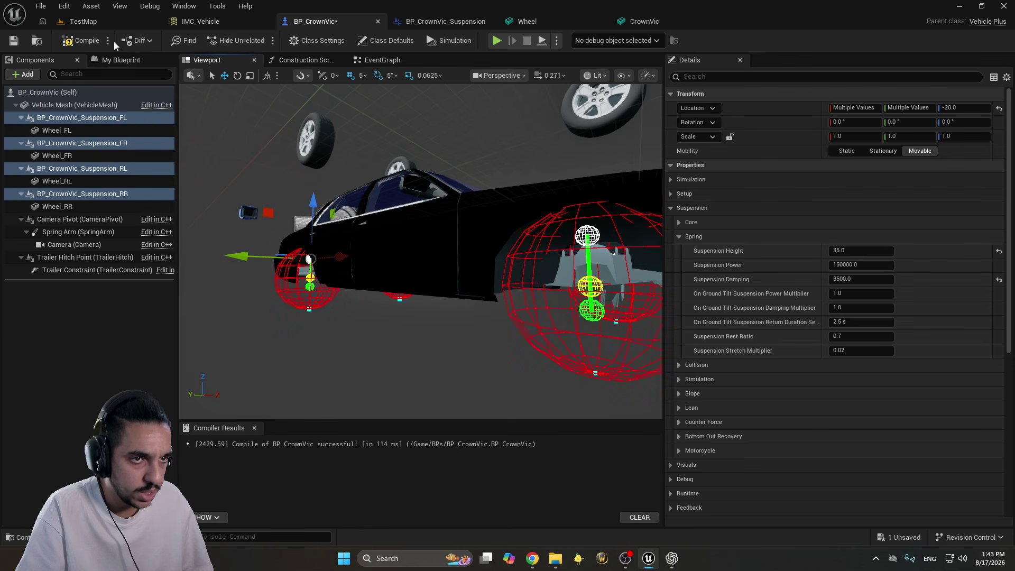
pyautogui.click(80, 40)
pyautogui.click(13, 40)
# Lower all four suspensions together to Z -30, and compile and save BP_CrownVic
pyautogui.moveTo(476, 159); pyautogui.dragTo(486, 180, button='right')
pyautogui.scroll(-2, 463, 180)
pyautogui.moveTo(463, 180); pyautogui.dragTo(464, 184)
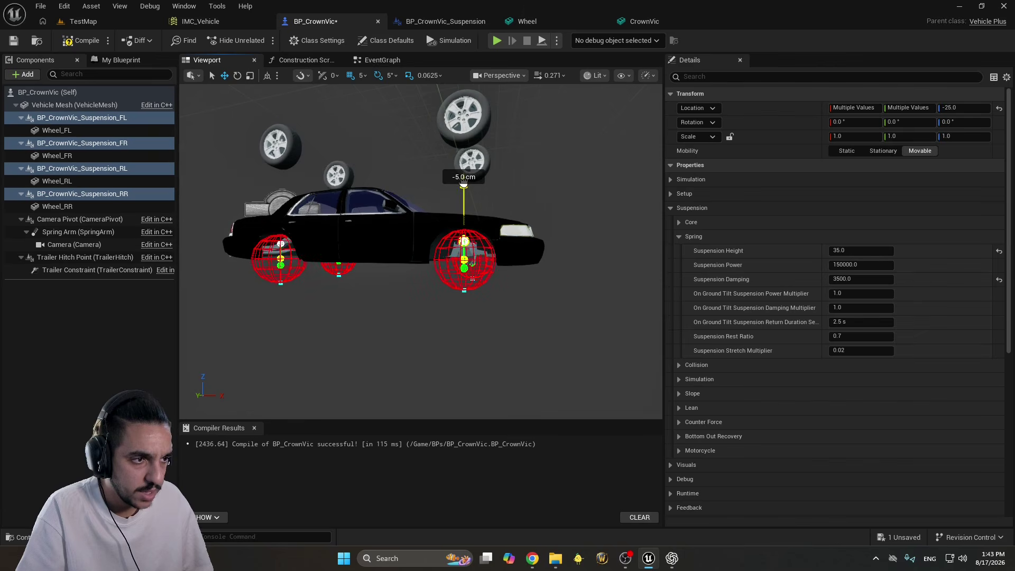
pyautogui.click(79, 23)
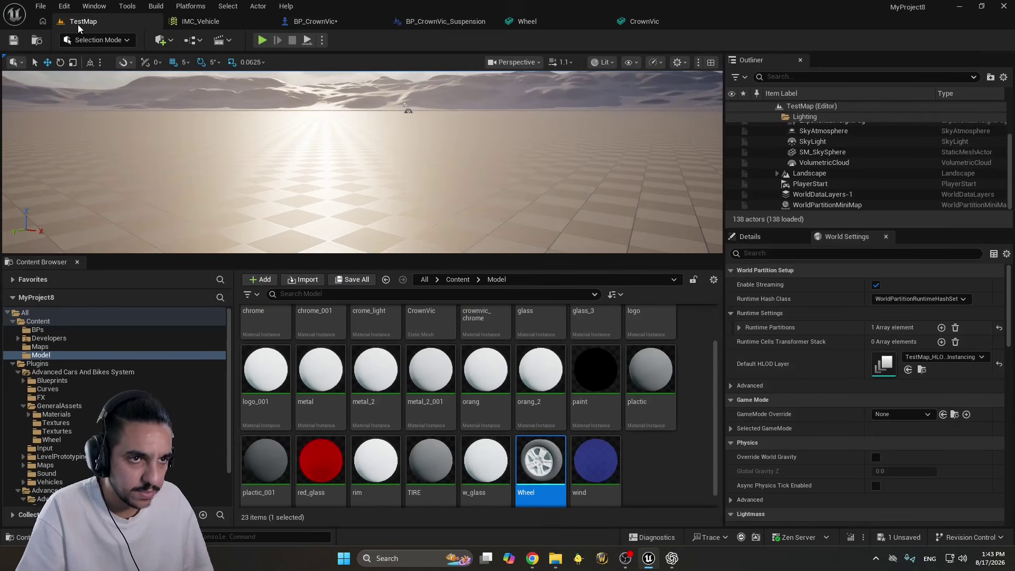
pyautogui.click(446, 21)
pyautogui.click(315, 21)
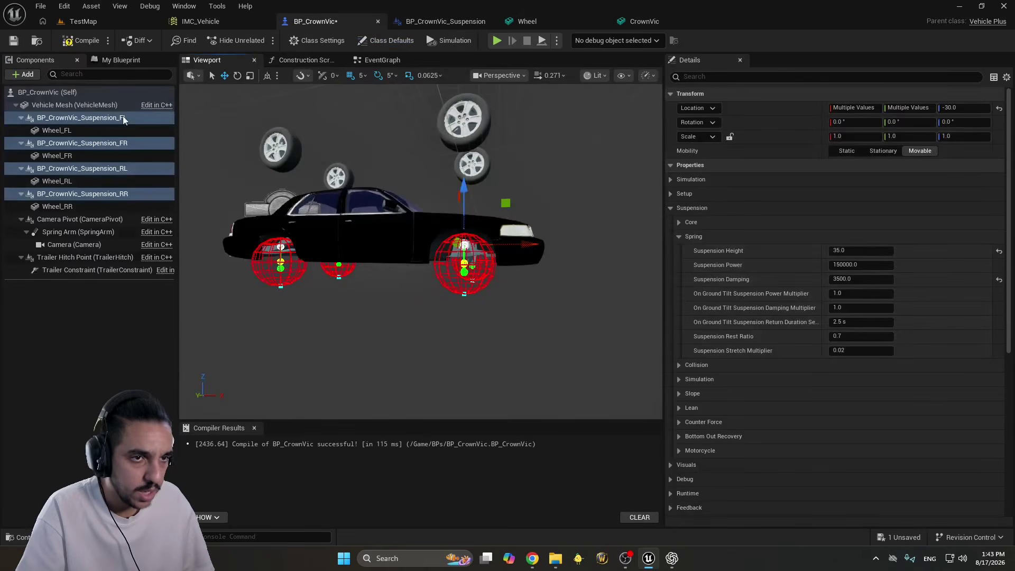
pyautogui.click(82, 40)
pyautogui.click(13, 40)
# Expand the Collision and Simulation groups of the four suspensions' Suspension properties and examine their options, including the Simulation Mode
pyautogui.moveTo(434, 186); pyautogui.dragTo(423, 304, button='right')
pyautogui.moveTo(551, 349); pyautogui.dragTo(543, 346, button='right')
pyautogui.moveTo(471, 310); pyautogui.dragTo(429, 296, button='right')
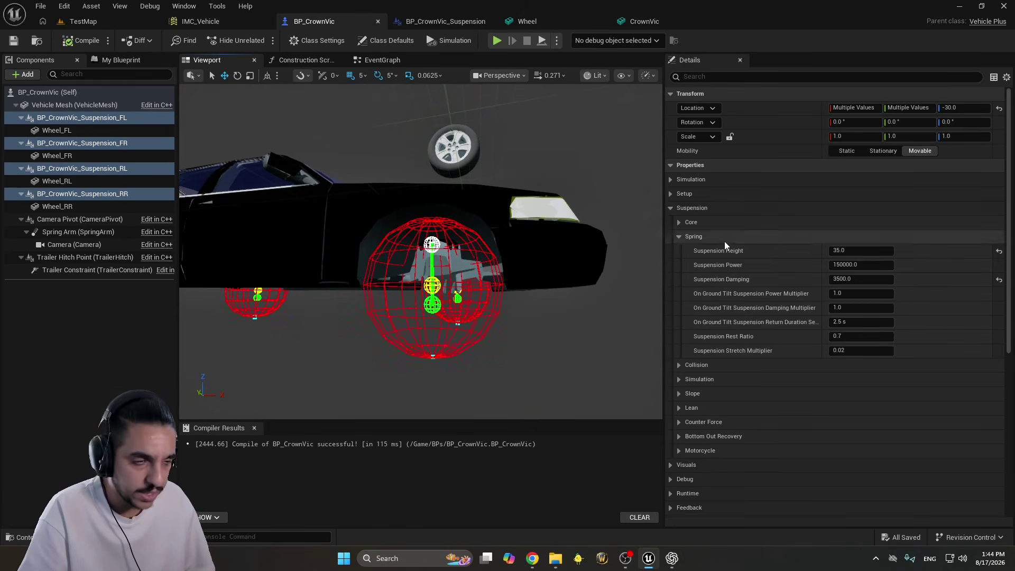
pyautogui.scroll(-1, 776, 297)
pyautogui.click(678, 331)
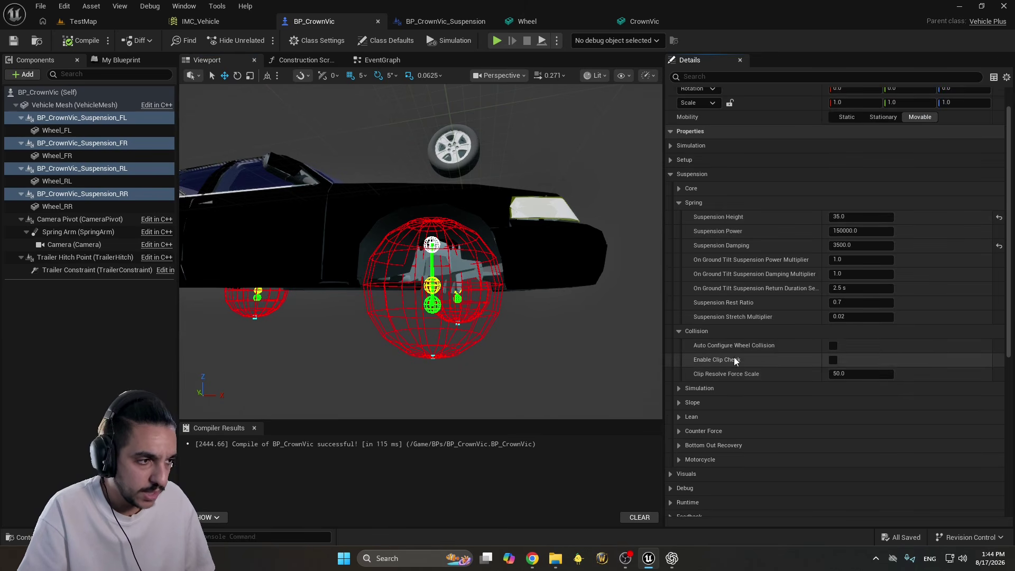
pyautogui.click(679, 388)
pyautogui.scroll(-3, 714, 383)
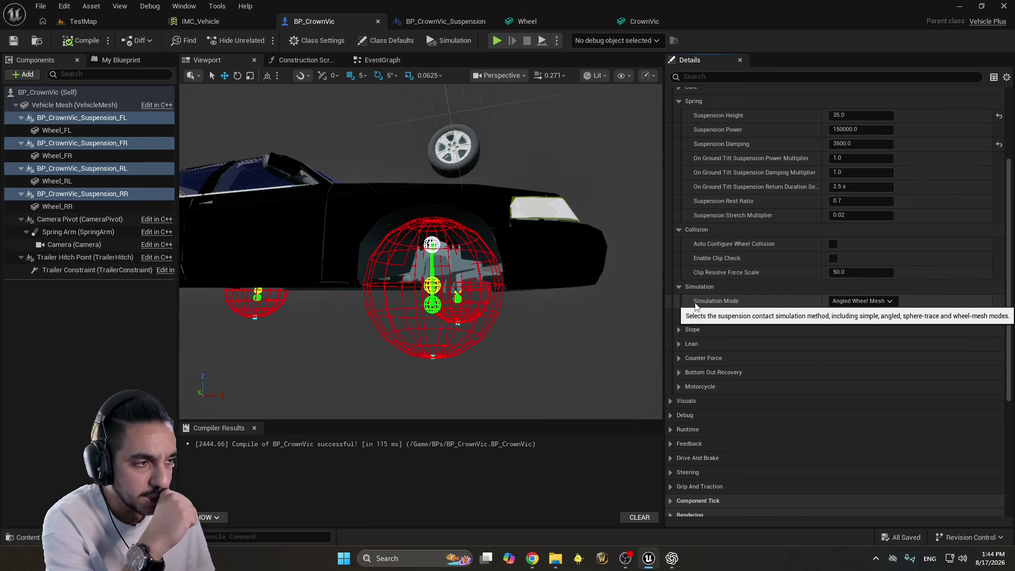
# Review the Simulation Mode options of the four suspension components, keeping Angled Wheel Mesh selected
pyautogui.click(870, 301)
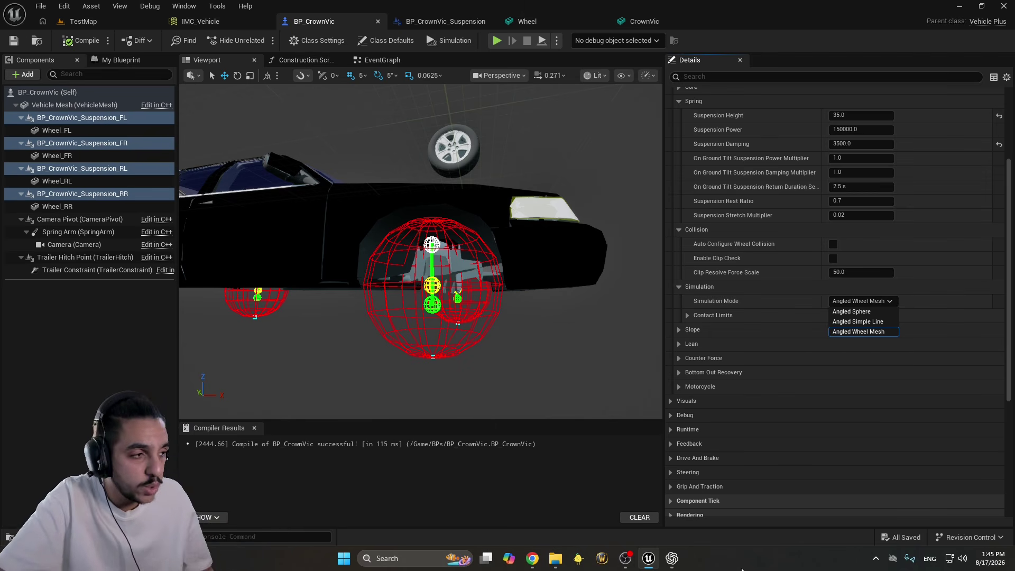
pyautogui.click(850, 332)
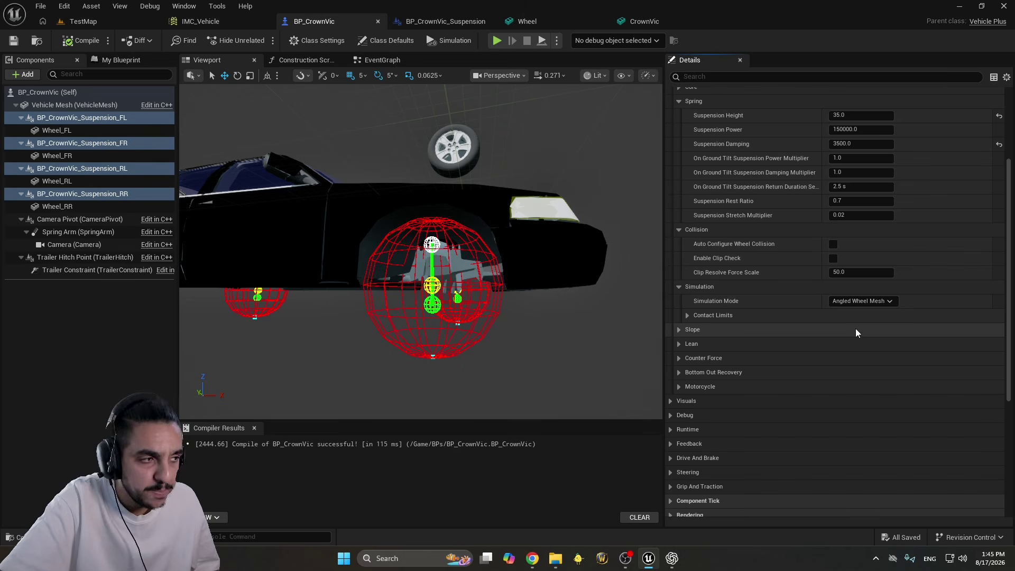
pyautogui.click(861, 302)
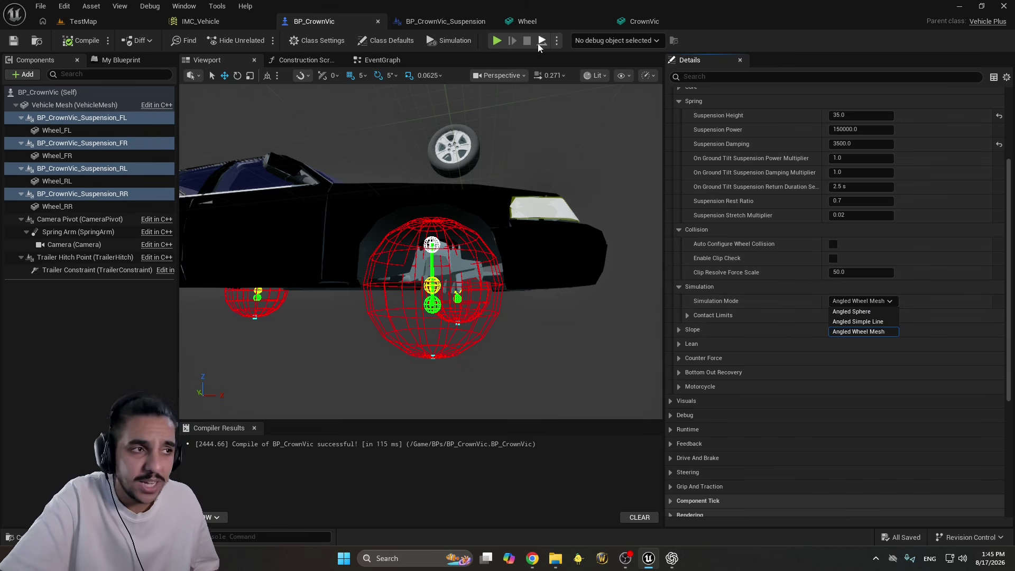
# Examine the convex collision hull around the tire in the Wheel static mesh
pyautogui.click(640, 22)
pyautogui.click(576, 22)
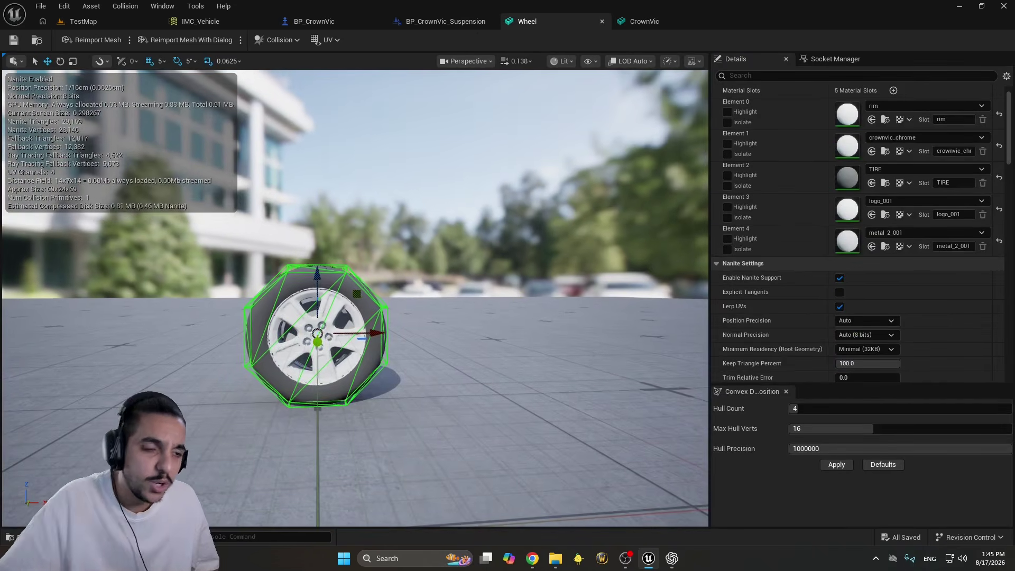
pyautogui.moveTo(356, 248)
pyautogui.mouseDown()
pyautogui.moveTo(333, 250)
pyautogui.moveTo(356, 249)
pyautogui.mouseUp()
pyautogui.scroll(3, 356, 248)
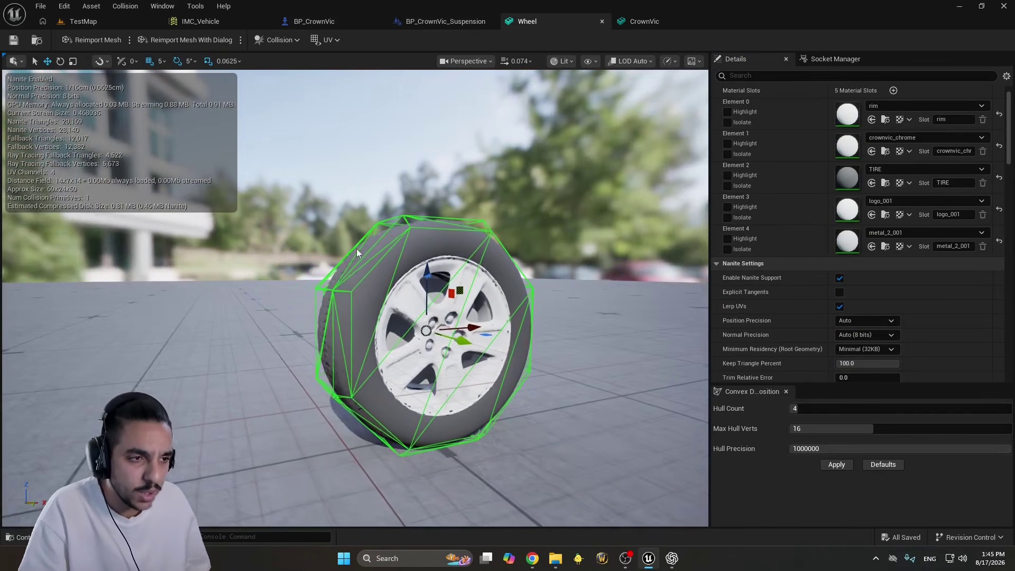
pyautogui.moveTo(446, 221); pyautogui.dragTo(432, 231)
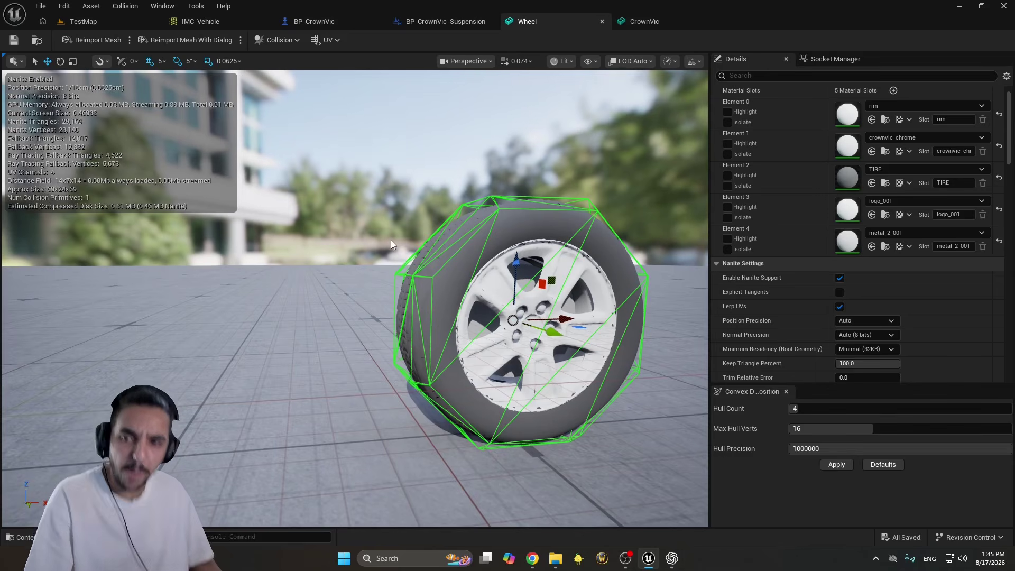
# Set the Simulation Mode of the four BP_CrownVic suspension components to Angled Sphere and inspect the traces around the wheels
pyautogui.click(323, 23)
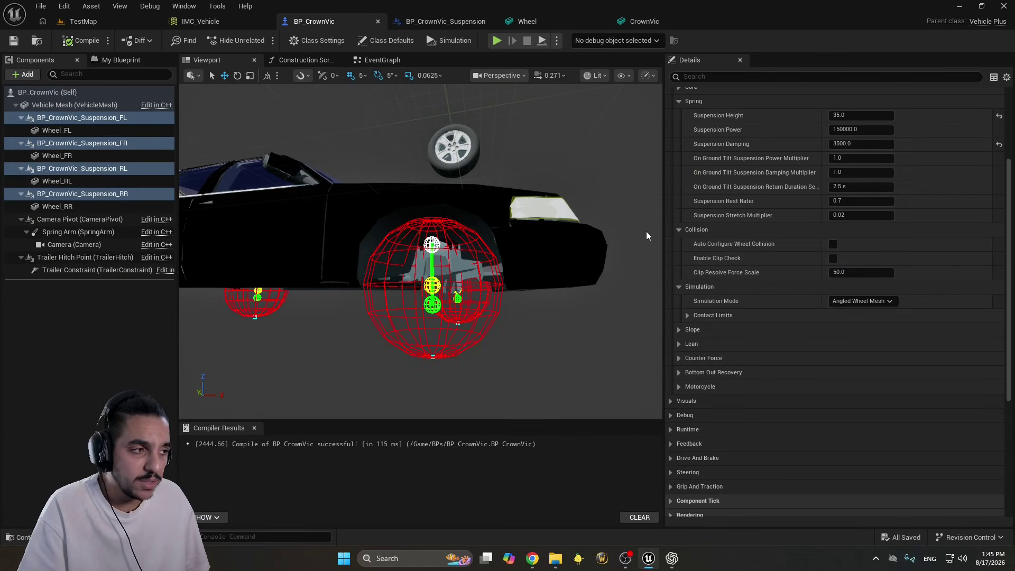
pyautogui.click(860, 301)
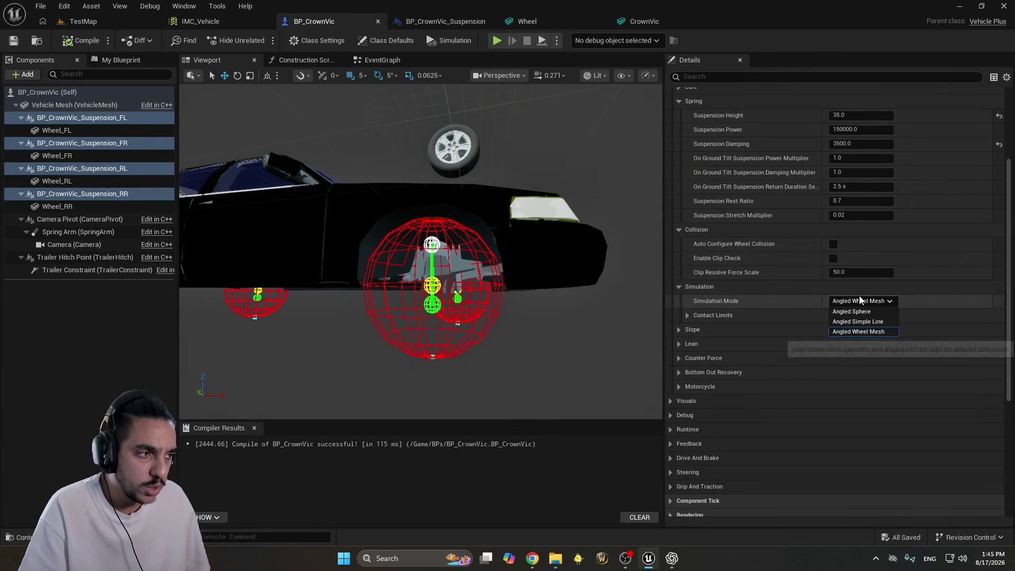
pyautogui.click(846, 310)
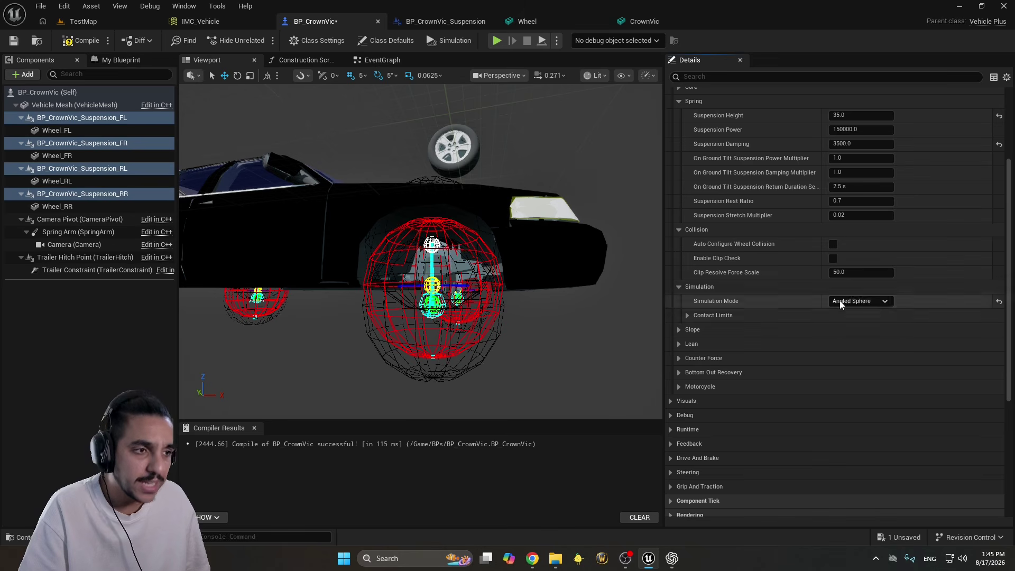
pyautogui.moveTo(423, 254); pyautogui.dragTo(543, 234, button='right')
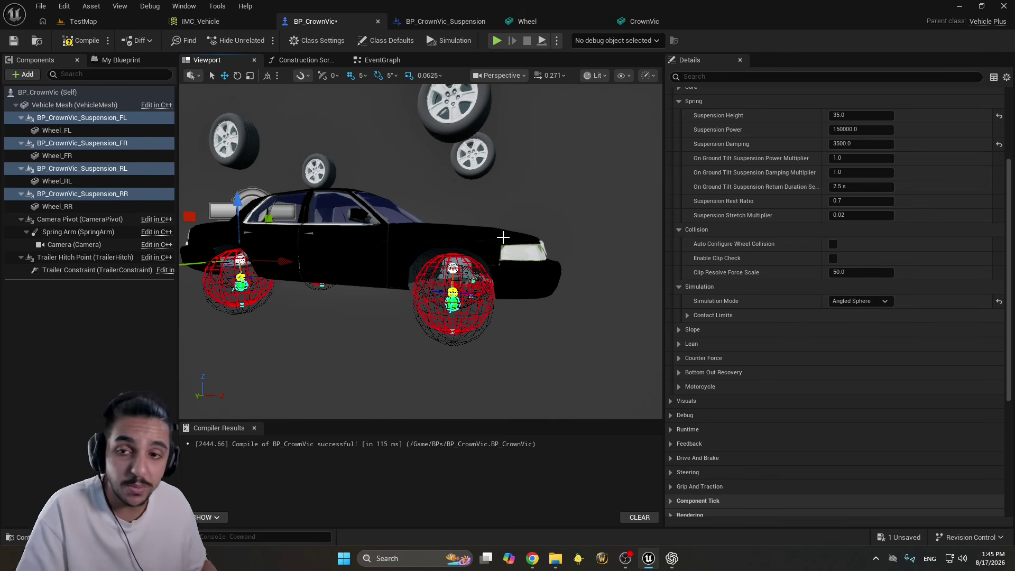
pyautogui.moveTo(526, 239); pyautogui.dragTo(345, 290, button='right')
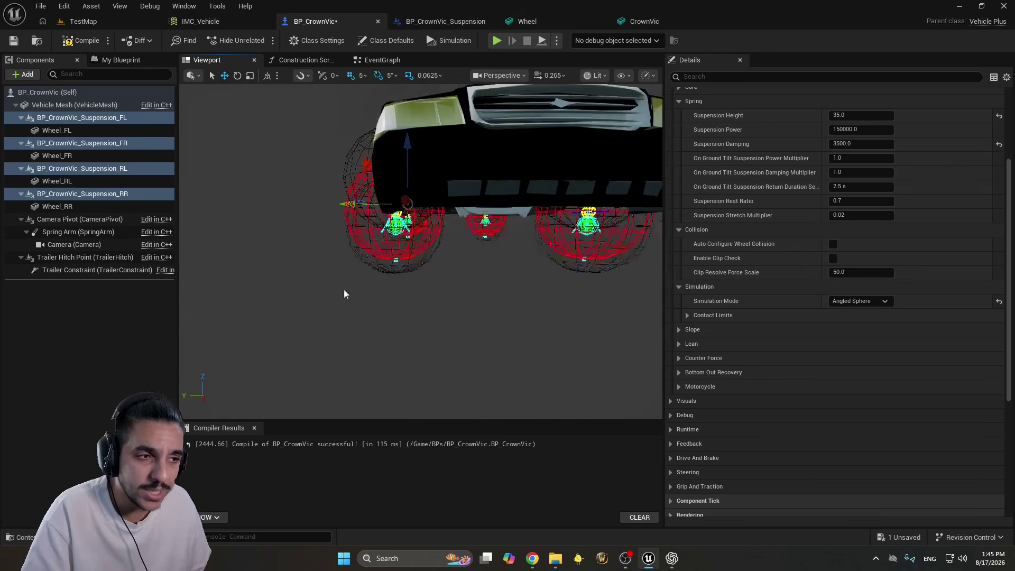
pyautogui.moveTo(423, 317); pyautogui.dragTo(389, 186, button='right')
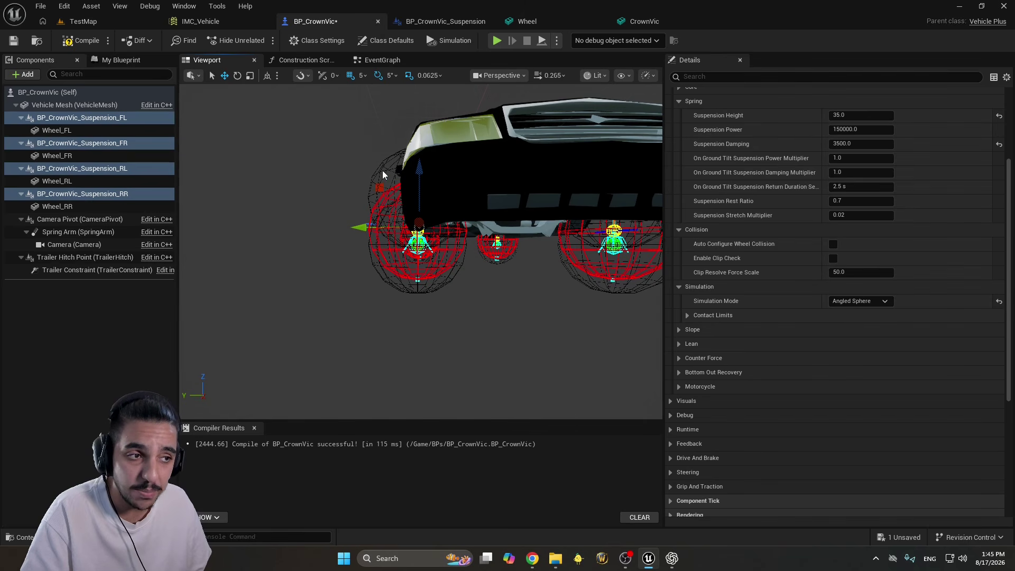
pyautogui.moveTo(391, 174); pyautogui.dragTo(360, 185, button='right')
pyautogui.scroll(1, 359, 185)
pyautogui.moveTo(394, 241); pyautogui.dragTo(431, 223, button='right')
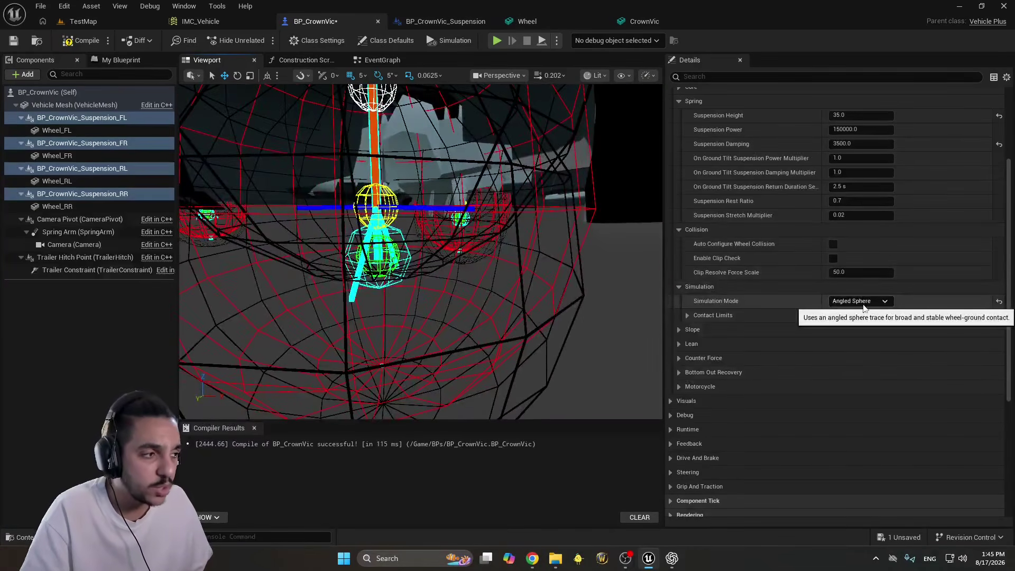
# Under Contact Limits, try a Max Lateral Angle for Sphere Trace of 50 and 10, and set it to 25 degrees
pyautogui.click(687, 315)
pyautogui.moveTo(655, 312); pyautogui.dragTo(600, 285, button='right')
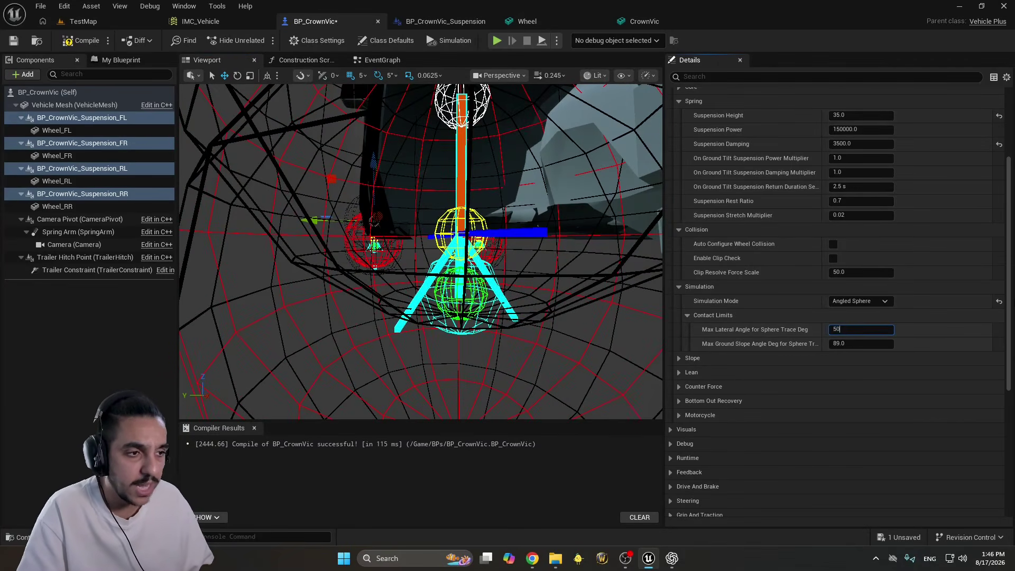
pyautogui.press('Return')
pyautogui.write('10')
pyautogui.press('Return')
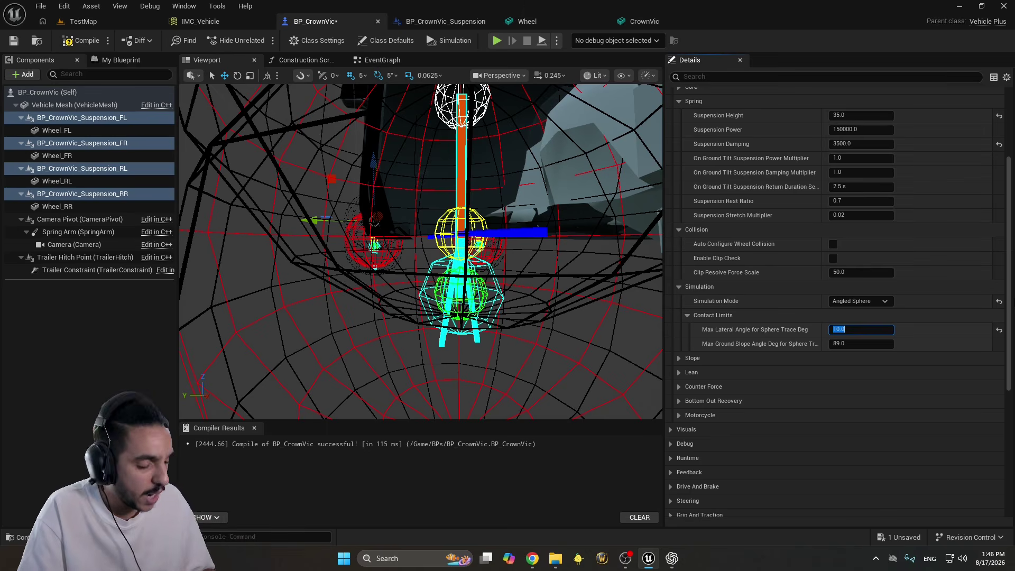
pyautogui.write('25')
pyautogui.press('Return')
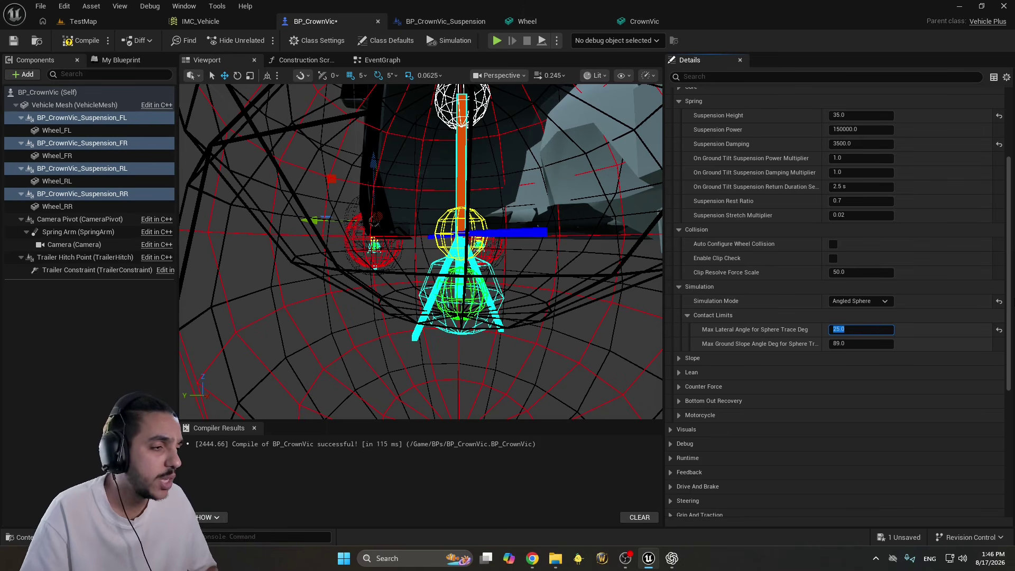
# Try a Max Ground Slope Angle for Sphere Trace of 20 and 40, and set it back to 89 degrees
pyautogui.moveTo(422, 254); pyautogui.dragTo(439, 243, button='right')
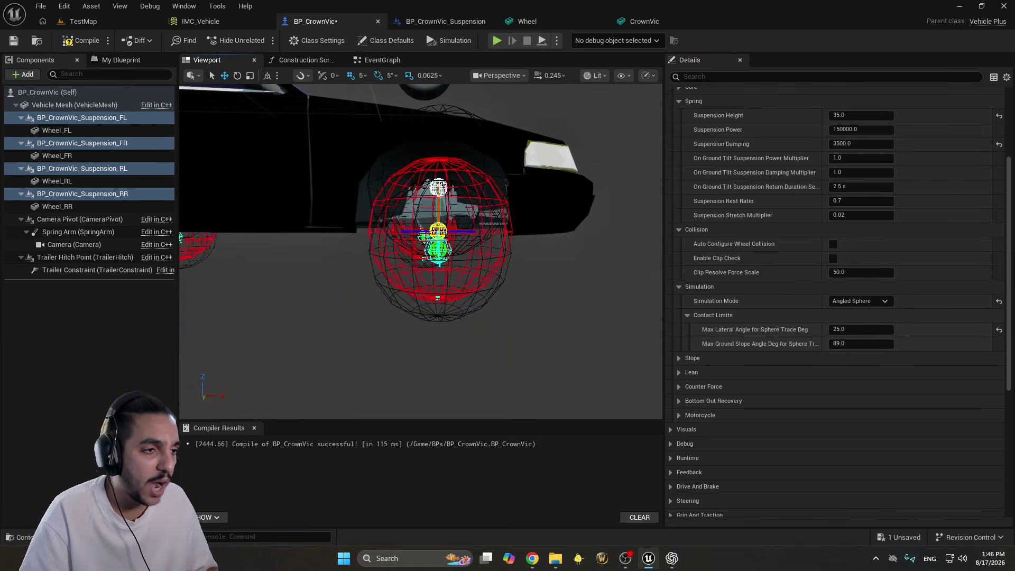
pyautogui.moveTo(258, 200); pyautogui.dragTo(258, 199, button='right')
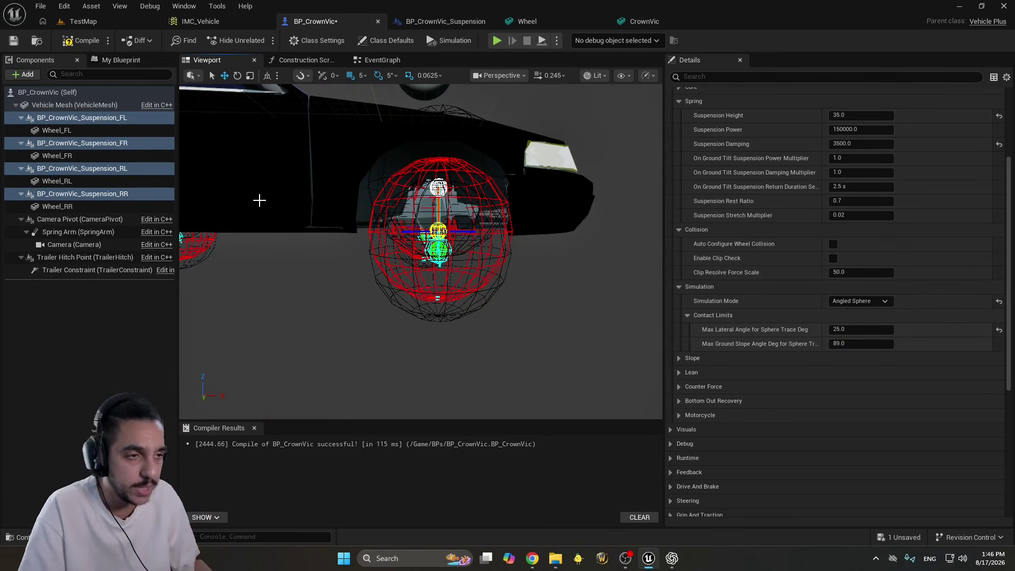
pyautogui.click(865, 344)
pyautogui.write('20')
pyautogui.press('Return')
pyautogui.moveTo(418, 248); pyautogui.dragTo(417, 248, button='right')
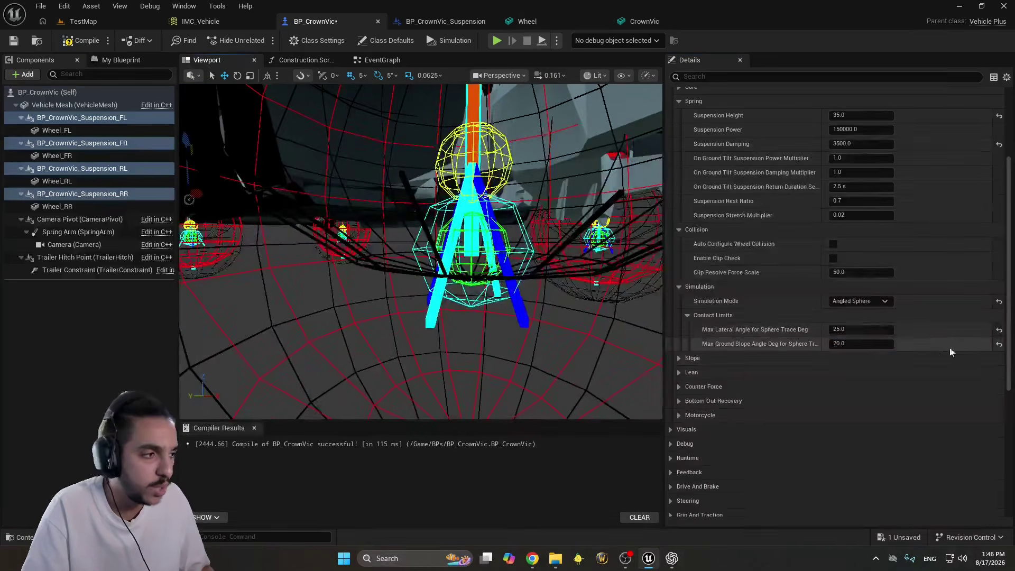
pyautogui.click(869, 343)
pyautogui.write('40')
pyautogui.press('Return')
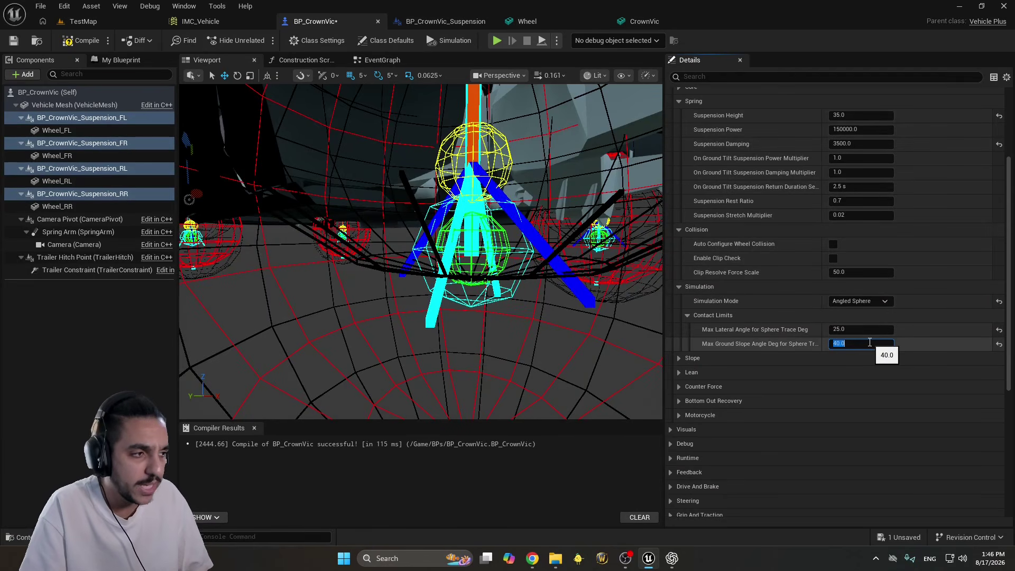
pyautogui.write('89')
pyautogui.press('Return')
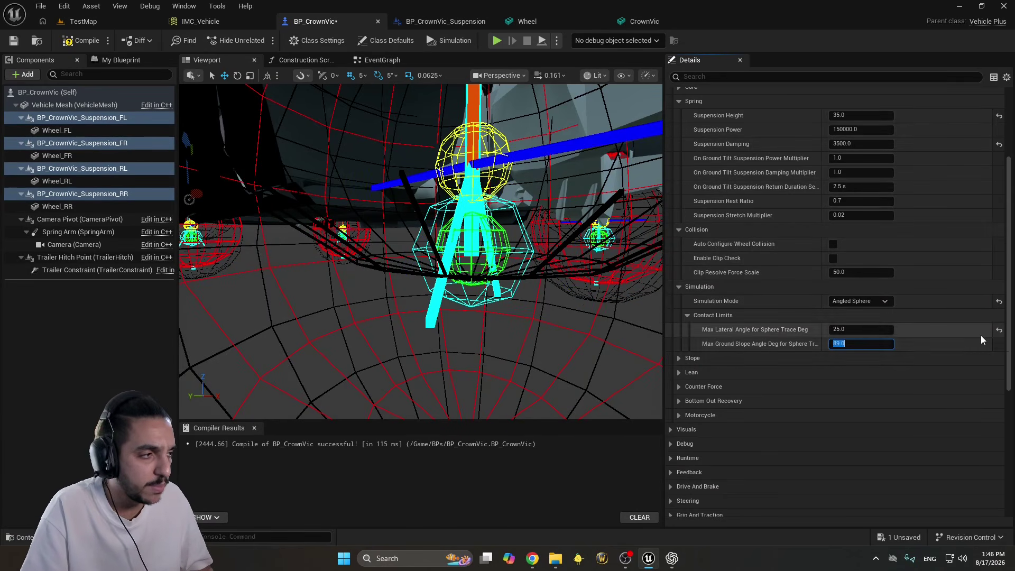
# Lower the Wheel_FR mesh onto the front-right suspension to compare the tire with the sphere trace angles
pyautogui.scroll(-5, 375, 232)
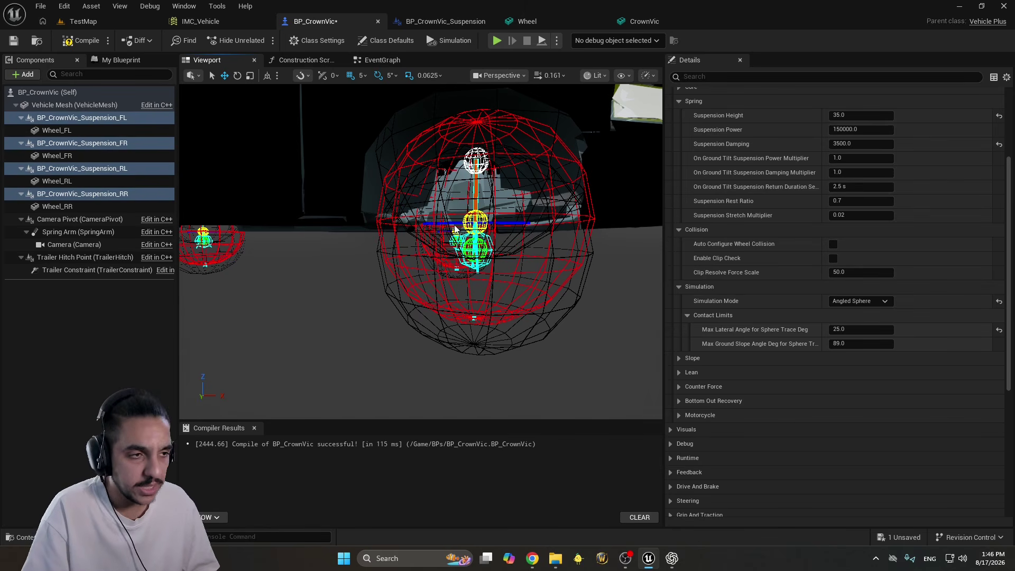
pyautogui.moveTo(459, 263); pyautogui.dragTo(460, 263, button='right')
pyautogui.click(418, 122)
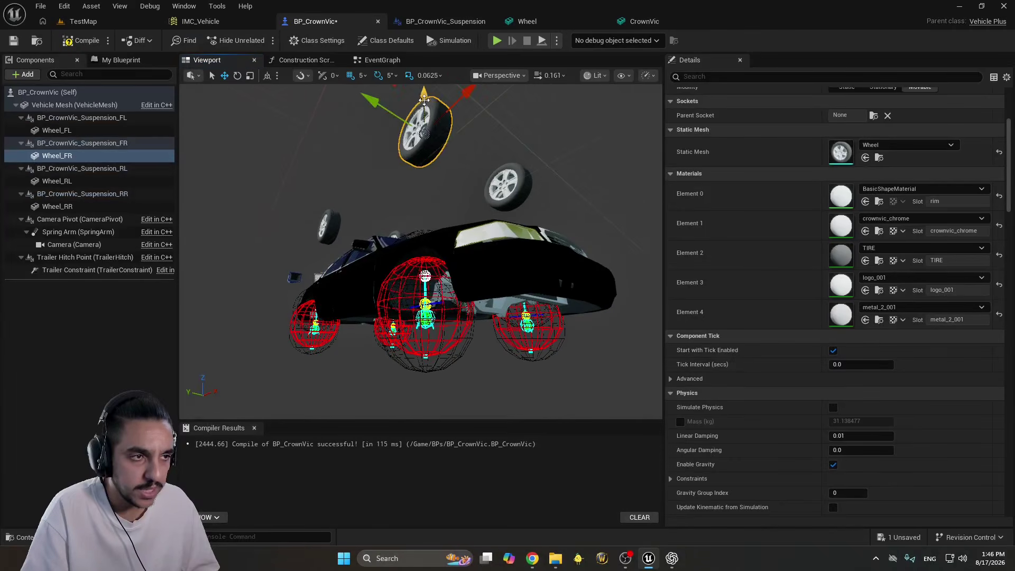
pyautogui.moveTo(399, 133); pyautogui.dragTo(423, 166)
pyautogui.press('f')
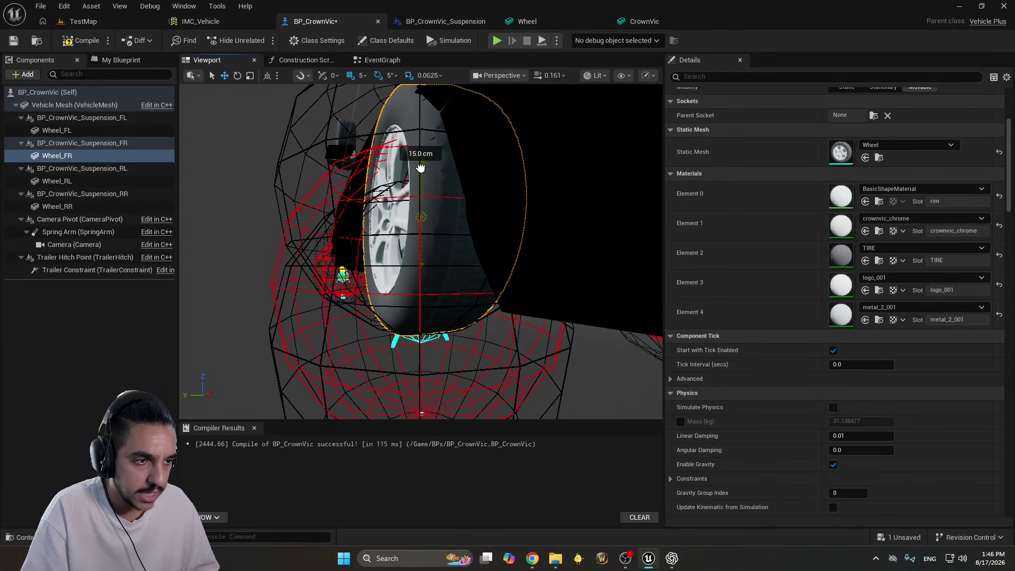
pyautogui.moveTo(407, 252); pyautogui.dragTo(407, 252, button='right')
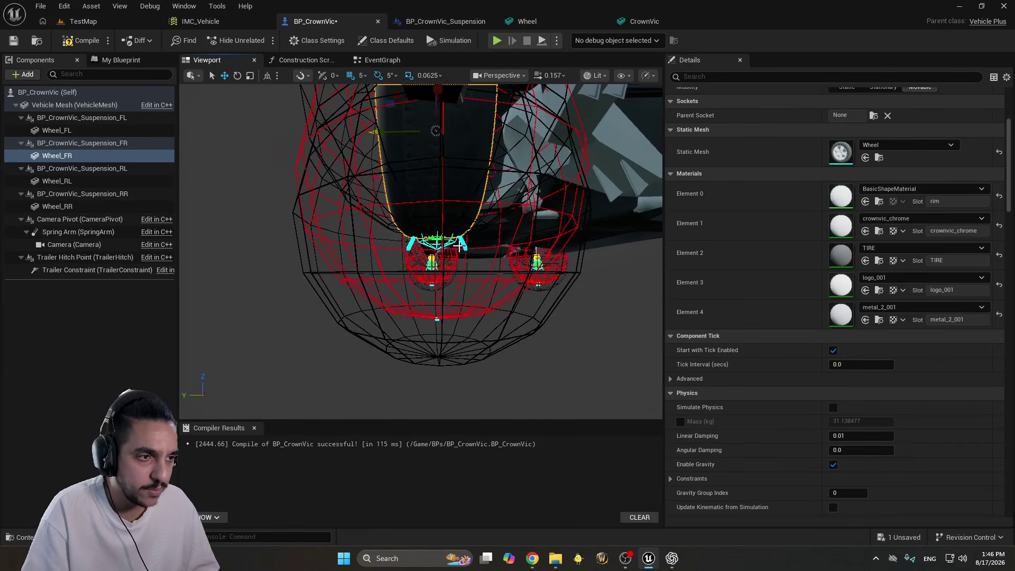
# Set the Max Lateral Angle for Sphere Trace to 35 degrees on all four suspension components
pyautogui.click(144, 148)
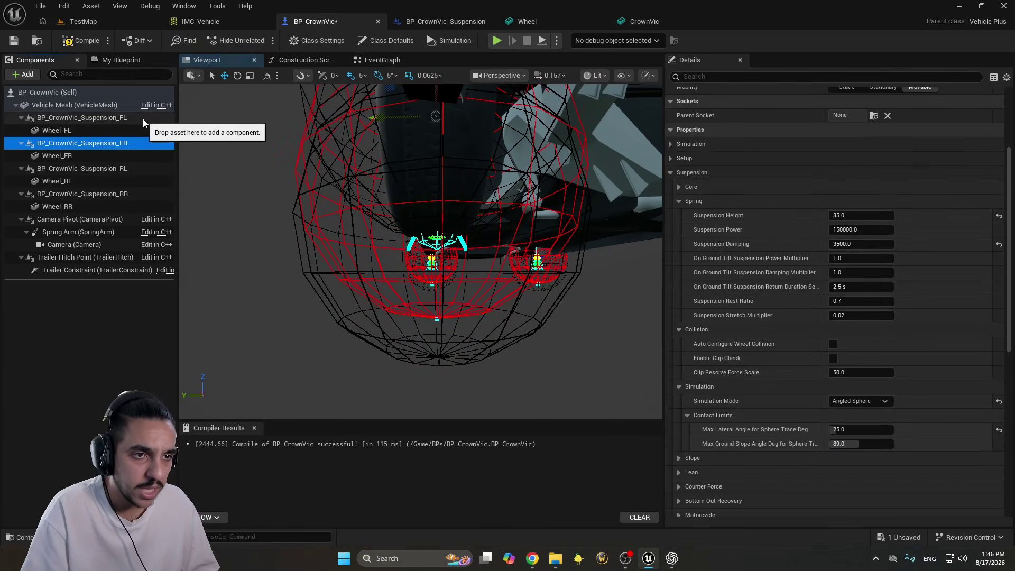
pyautogui.keyDown('ctrl'); pyautogui.click(143, 118); pyautogui.keyUp('ctrl')
pyautogui.keyDown('ctrl'); pyautogui.click(137, 169); pyautogui.keyUp('ctrl')
pyautogui.keyDown('ctrl'); pyautogui.click(135, 195); pyautogui.keyUp('ctrl')
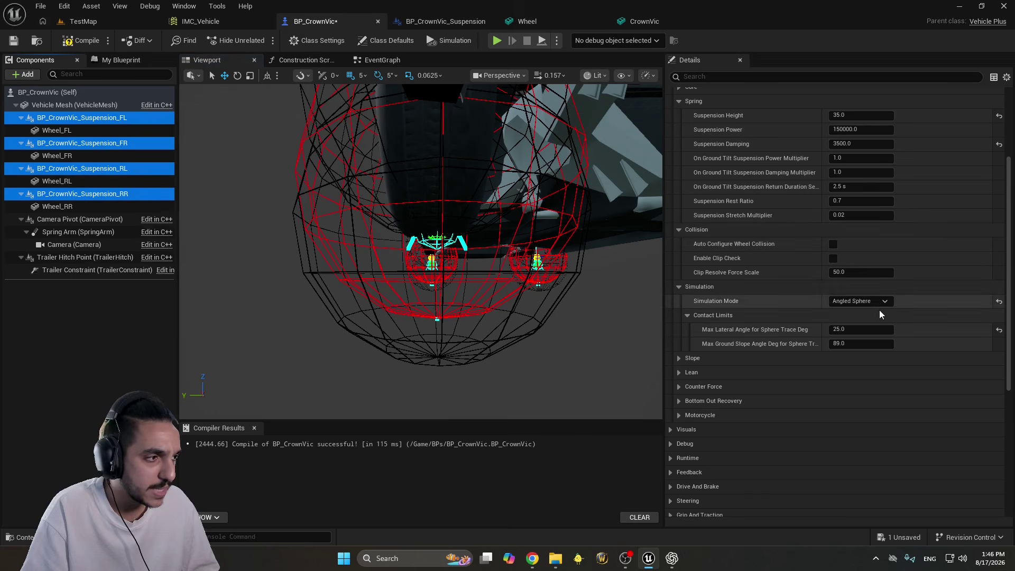
pyautogui.click(859, 330)
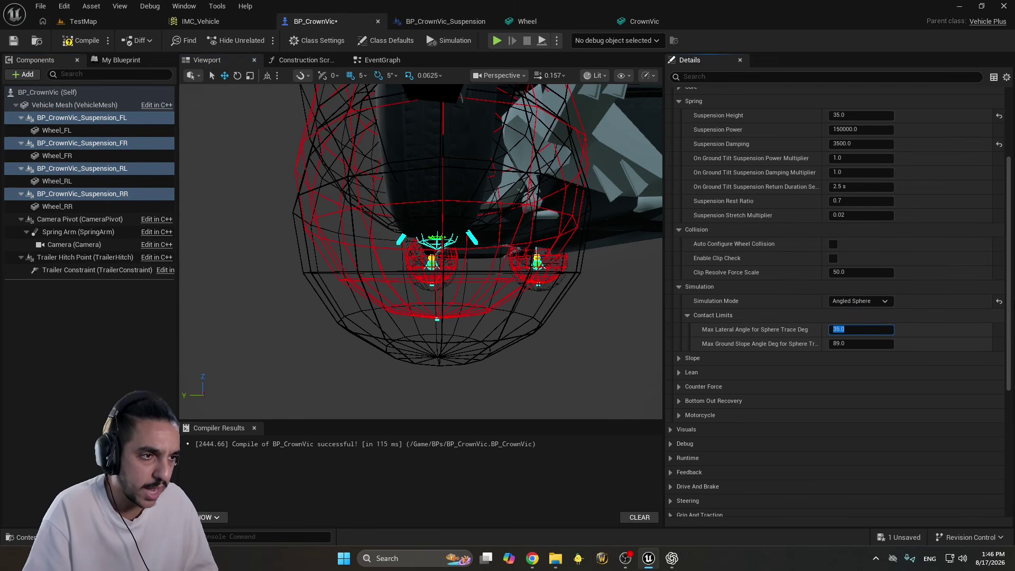
# Raise the Wheel_FR mesh off the front-right suspension and save the blueprint
pyautogui.moveTo(537, 176)
pyautogui.mouseDown(button='right')
pyautogui.moveTo(518, 175)
pyautogui.moveTo(537, 177)
pyautogui.mouseUp(button='right')
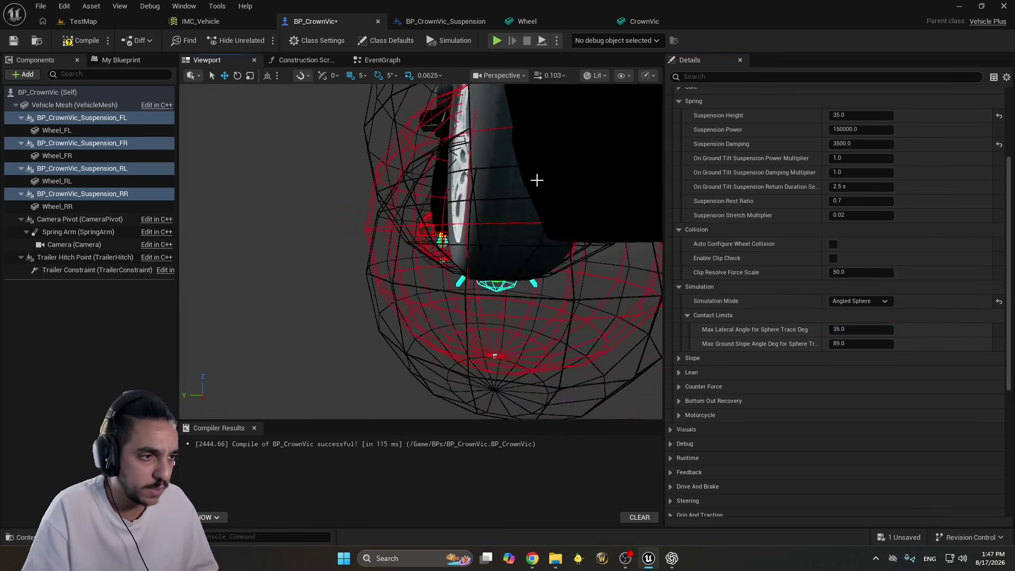
pyautogui.click(497, 144)
pyautogui.click(472, 142)
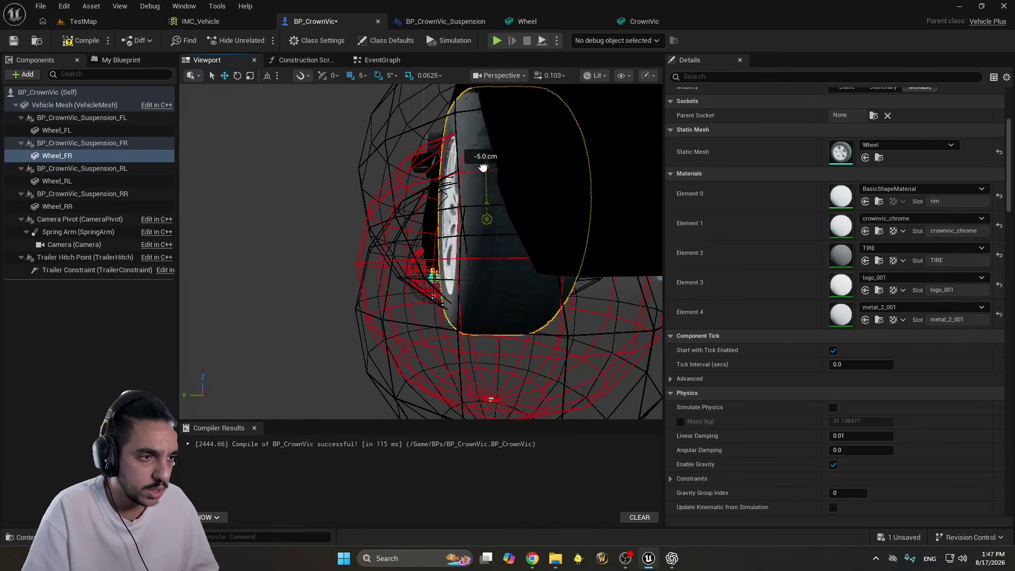
pyautogui.press('f')
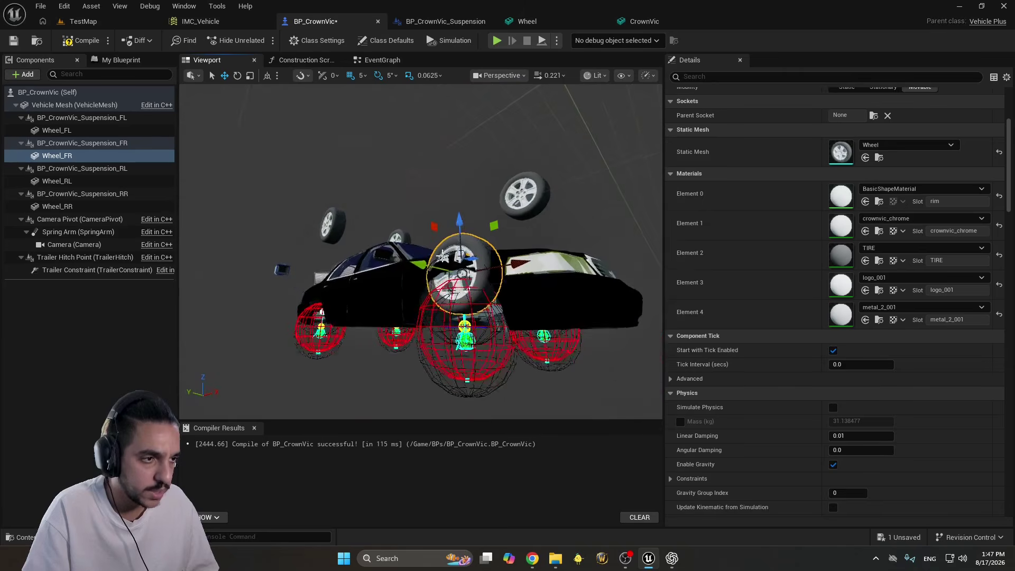
pyautogui.moveTo(461, 238); pyautogui.dragTo(394, 257, button='right')
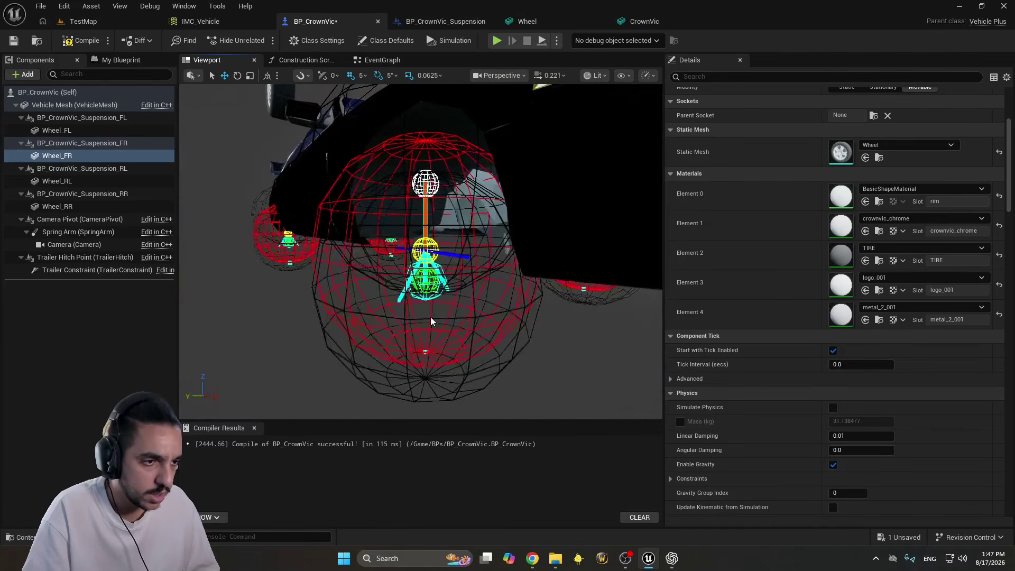
pyautogui.hotkey('ctrl', 's')
pyautogui.scroll(-10, 496, 226)
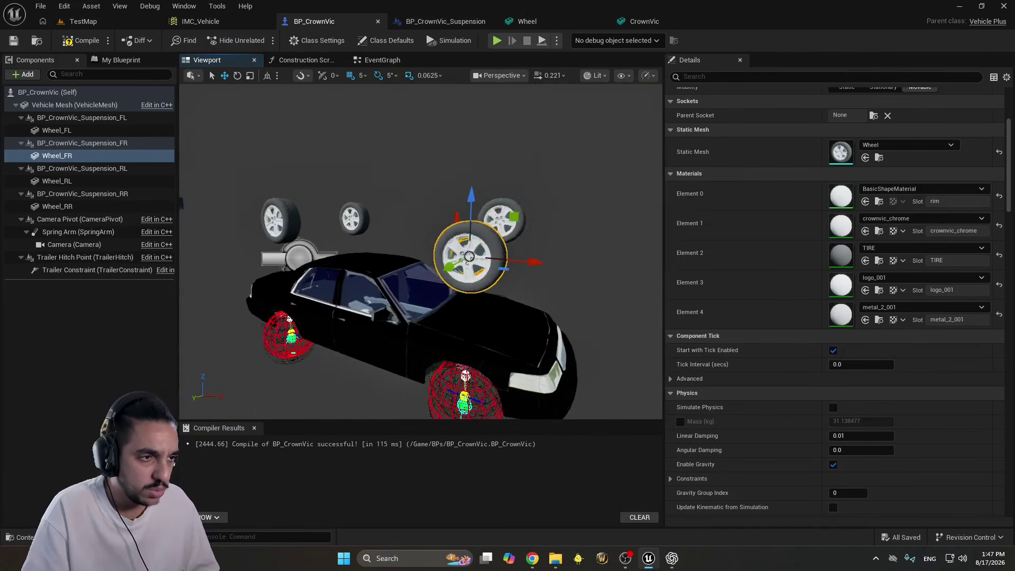
# Undo the move of the Wheel_FR mesh so it sits at its earlier position above the car
pyautogui.moveTo(499, 253); pyautogui.dragTo(478, 251)
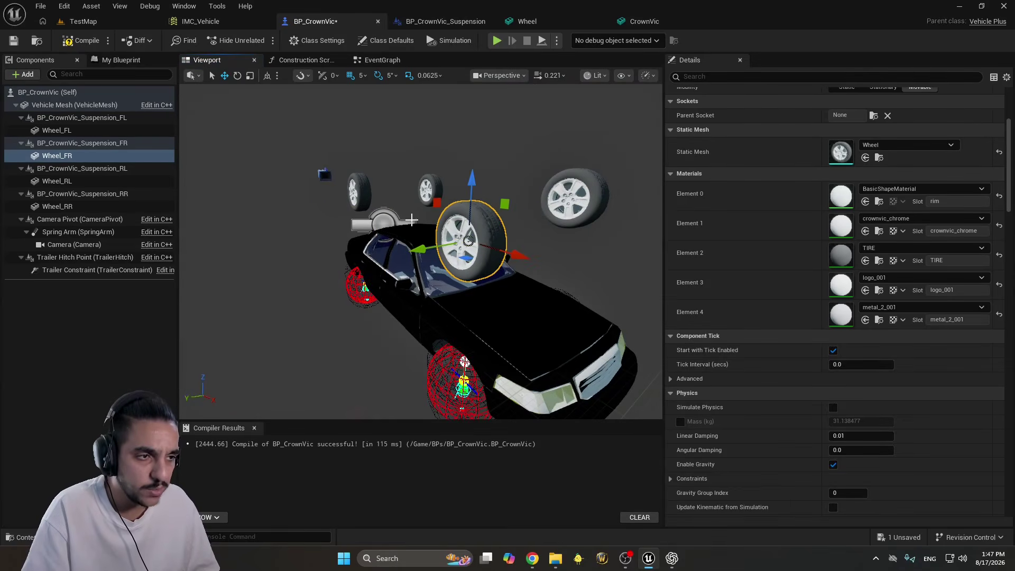
pyautogui.hotkey('ctrl', 'z')
pyautogui.moveTo(407, 219); pyautogui.dragTo(429, 137, button='right')
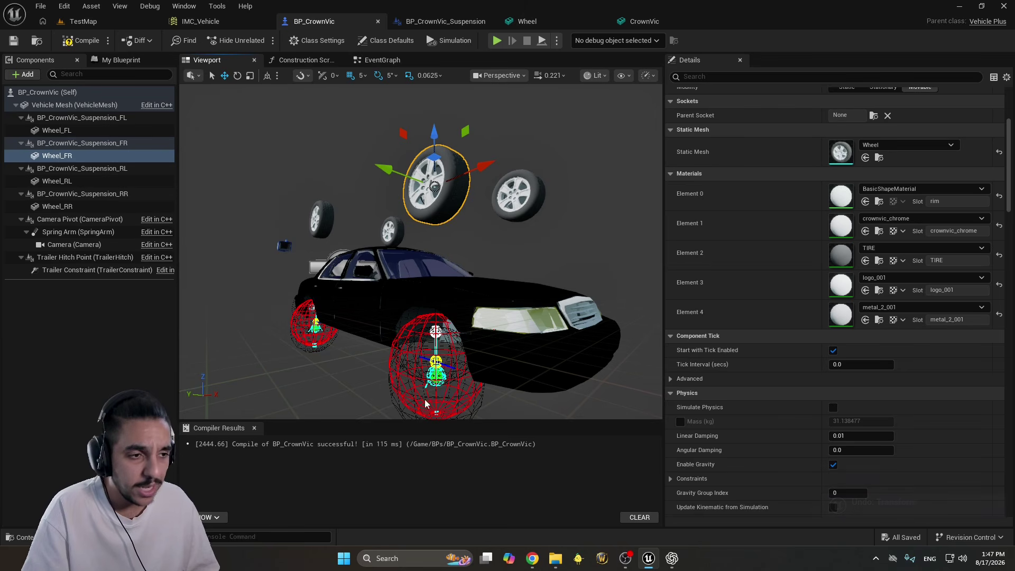
# Lower the Wheel_FR mesh onto the front-right suspension to compare the tire with the wheel spheres
pyautogui.moveTo(425, 405); pyautogui.dragTo(479, 391, button='right')
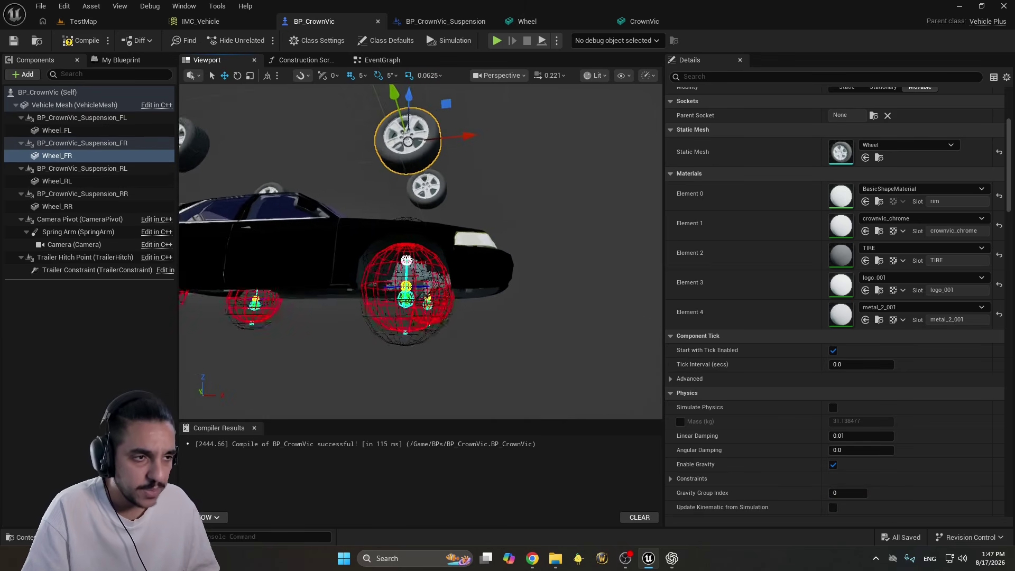
pyautogui.moveTo(408, 108); pyautogui.dragTo(404, 257)
pyautogui.moveTo(405, 258); pyautogui.dragTo(456, 286, button='right')
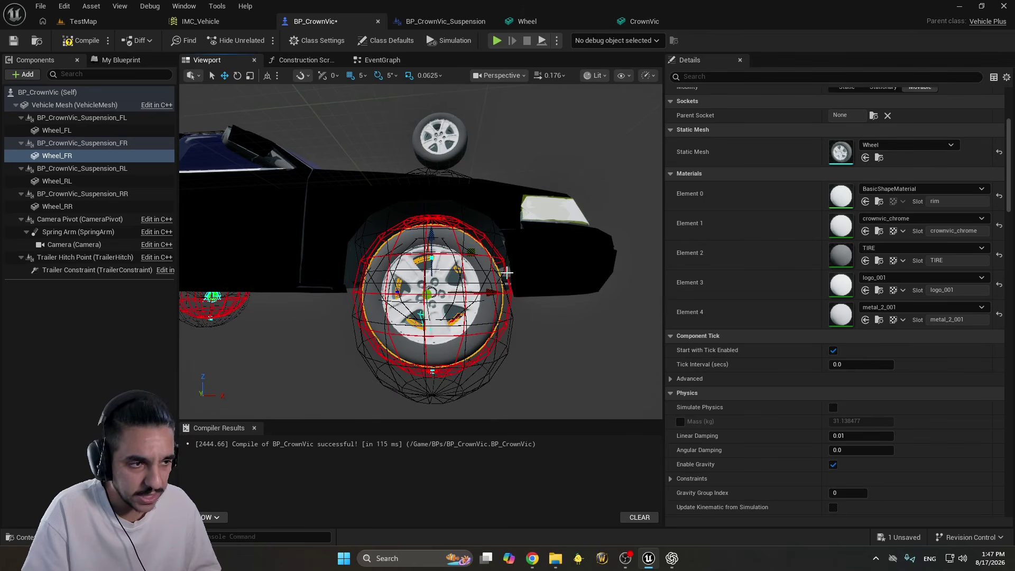
# Set the Visual Wheel Radius to 35 and the Visual Wheel Width to 30 on BP_CrownVic_Suspension_FR
pyautogui.click(135, 143)
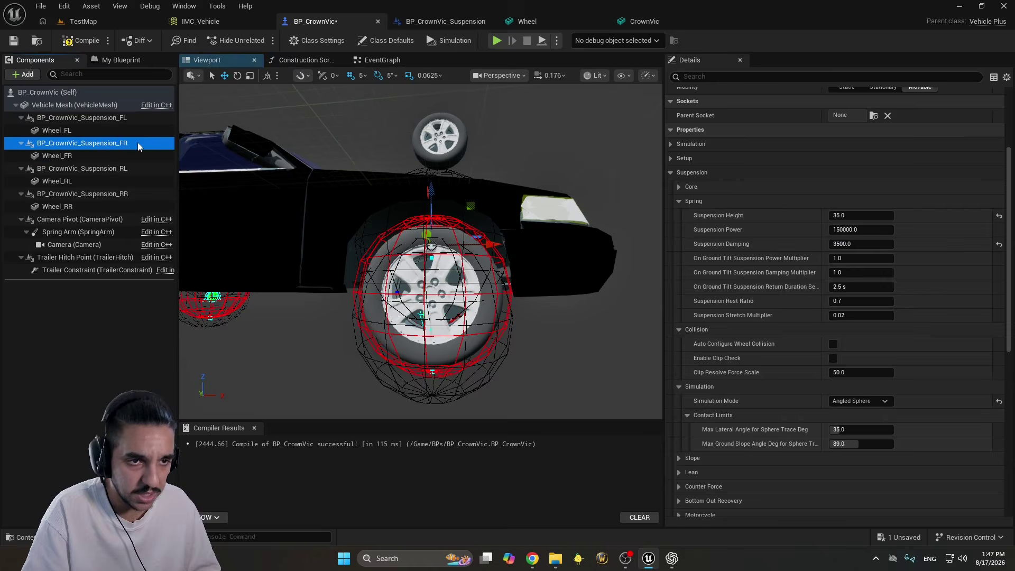
pyautogui.scroll(-5, 798, 270)
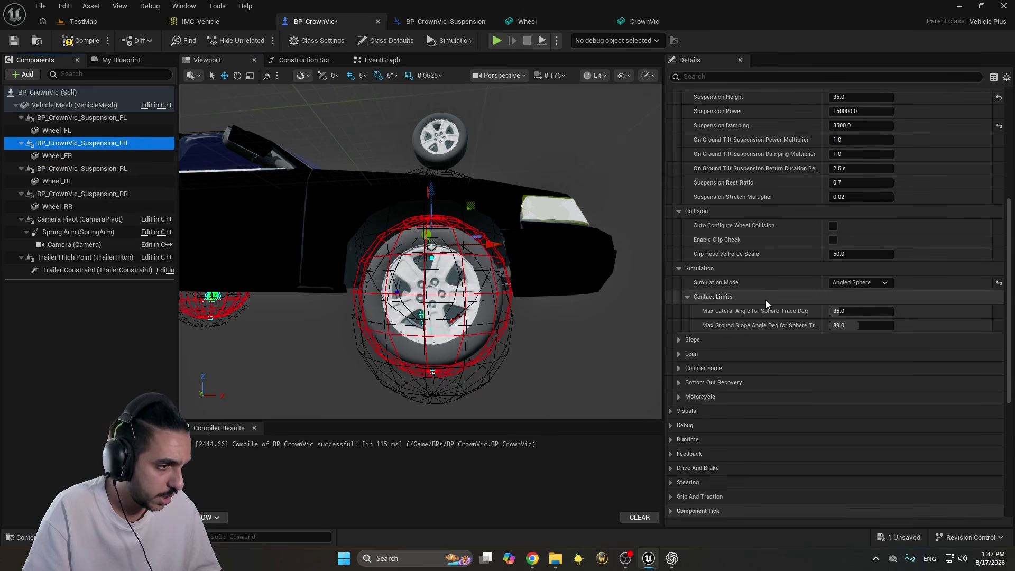
pyautogui.click(669, 411)
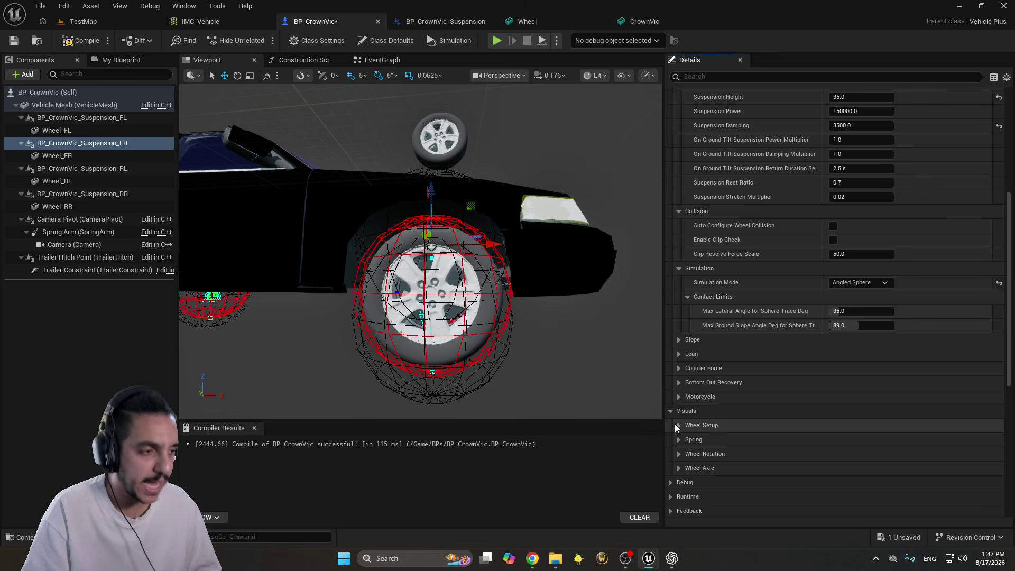
pyautogui.click(679, 425)
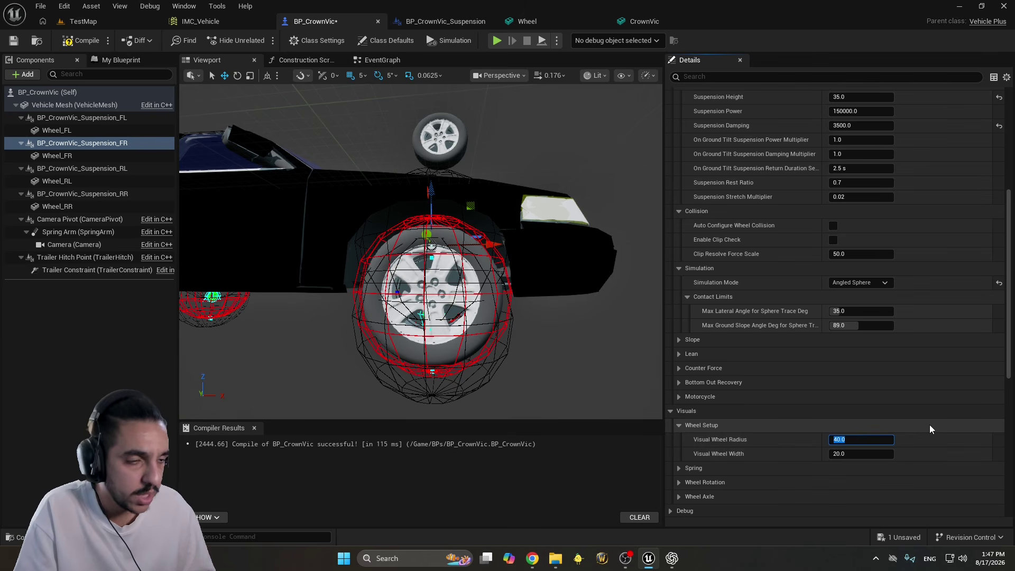
pyautogui.write('35')
pyautogui.press('Return')
pyautogui.moveTo(476, 296); pyautogui.dragTo(206, 288, button='right')
pyautogui.moveTo(846, 454); pyautogui.dragTo(864, 453)
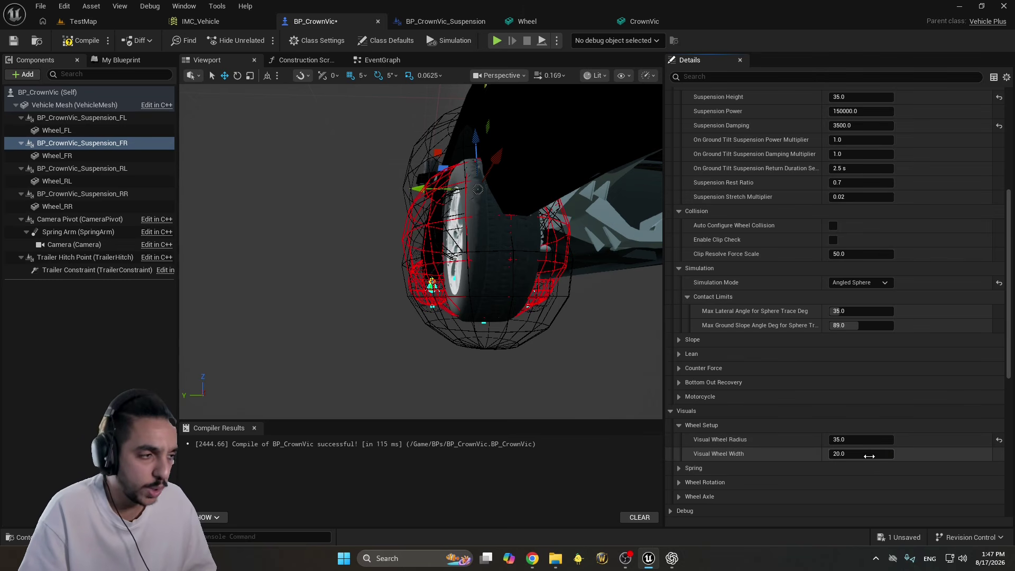
pyautogui.click(870, 452)
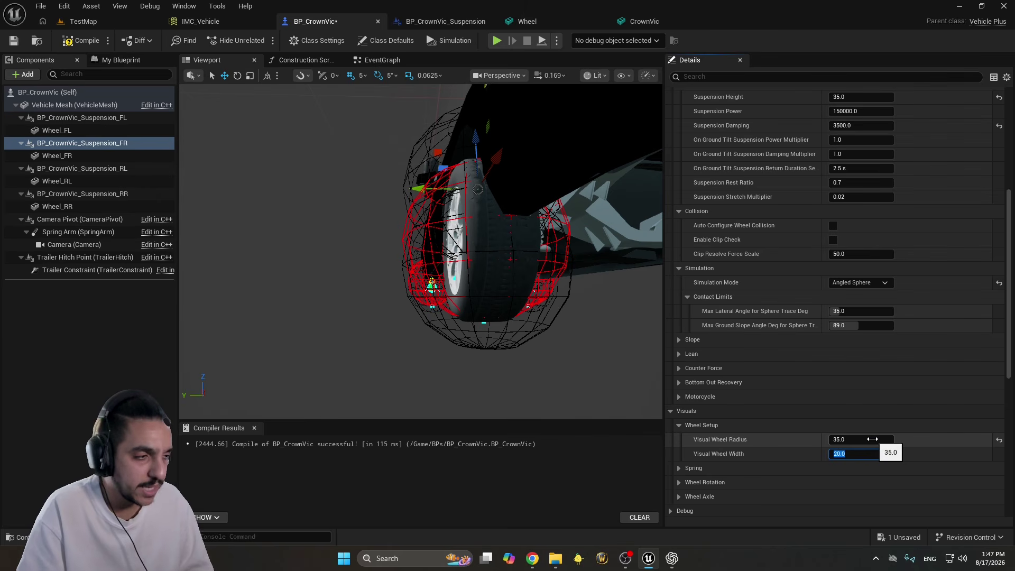
pyautogui.moveTo(423, 238); pyautogui.dragTo(523, 227, button='right')
# Set the Visual Wheel Radius to 35 and the Visual Wheel Width to 30 on all four suspension components
pyautogui.keyDown('ctrl'); pyautogui.click(95, 117); pyautogui.keyUp('ctrl')
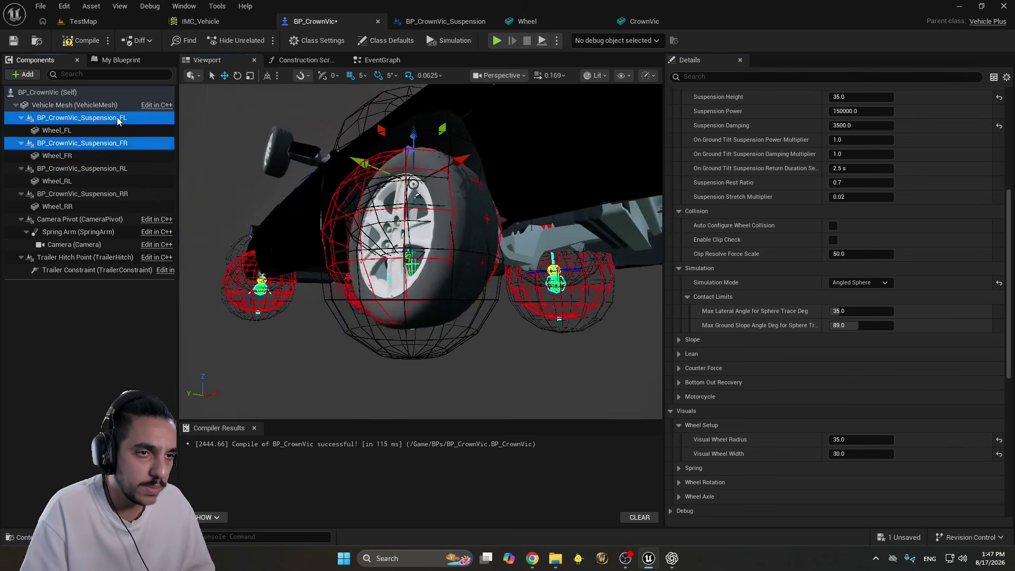
pyautogui.keyDown('ctrl'); pyautogui.click(130, 168); pyautogui.keyUp('ctrl')
pyautogui.keyDown('ctrl'); pyautogui.click(134, 194); pyautogui.keyUp('ctrl')
pyautogui.click(887, 338)
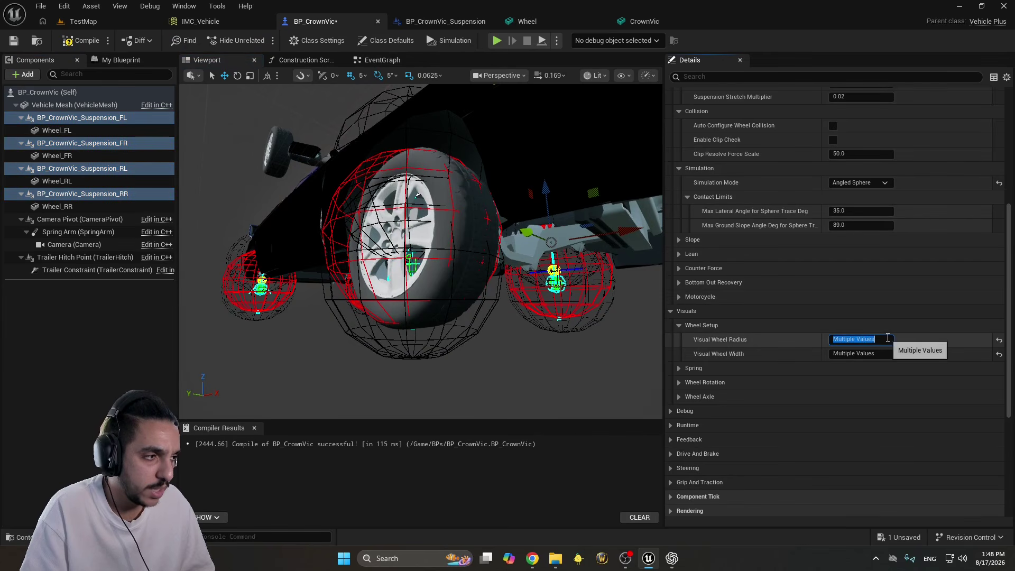
pyautogui.click(999, 340)
pyautogui.click(999, 354)
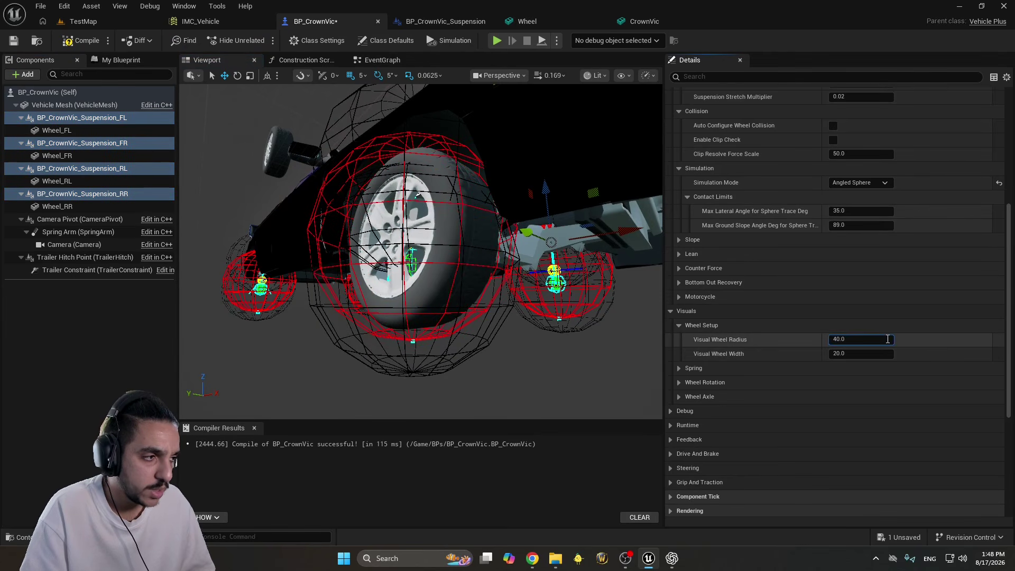
pyautogui.write('30')
pyautogui.press('Return')
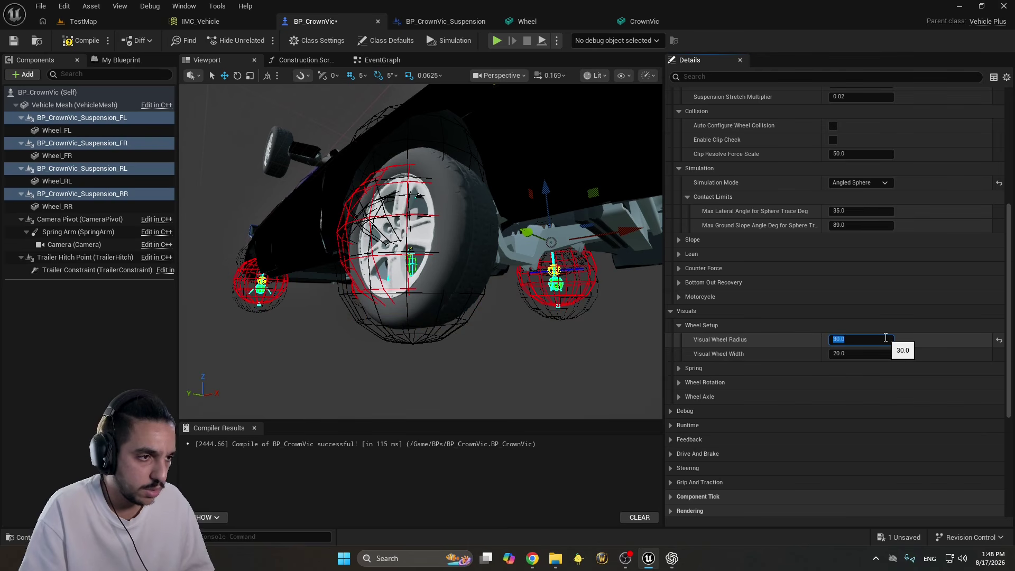
pyautogui.write('35')
pyautogui.press('Return')
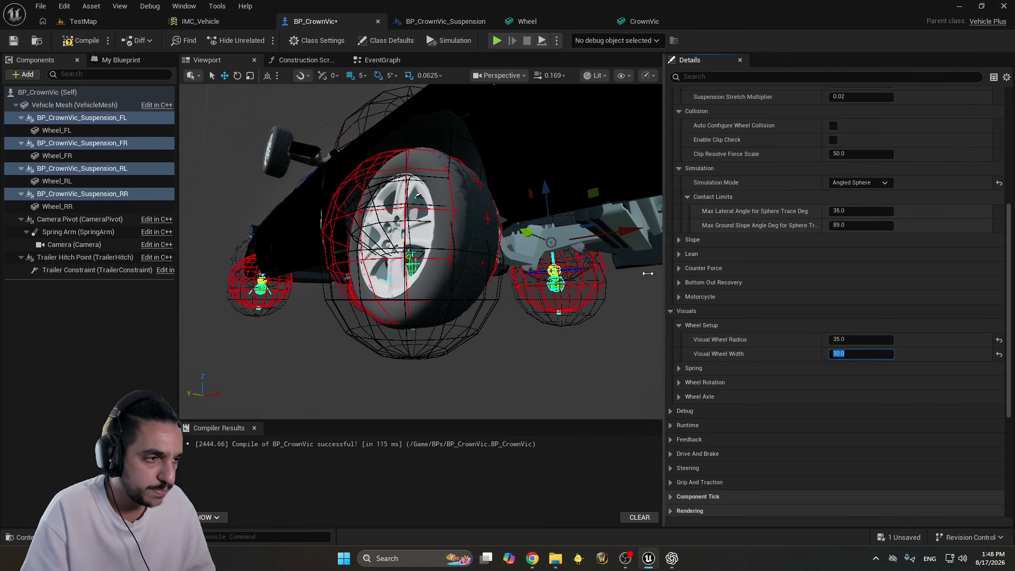
# Review the Spring visual settings of the four suspension components and collapse the Visuals category
pyautogui.click(679, 369)
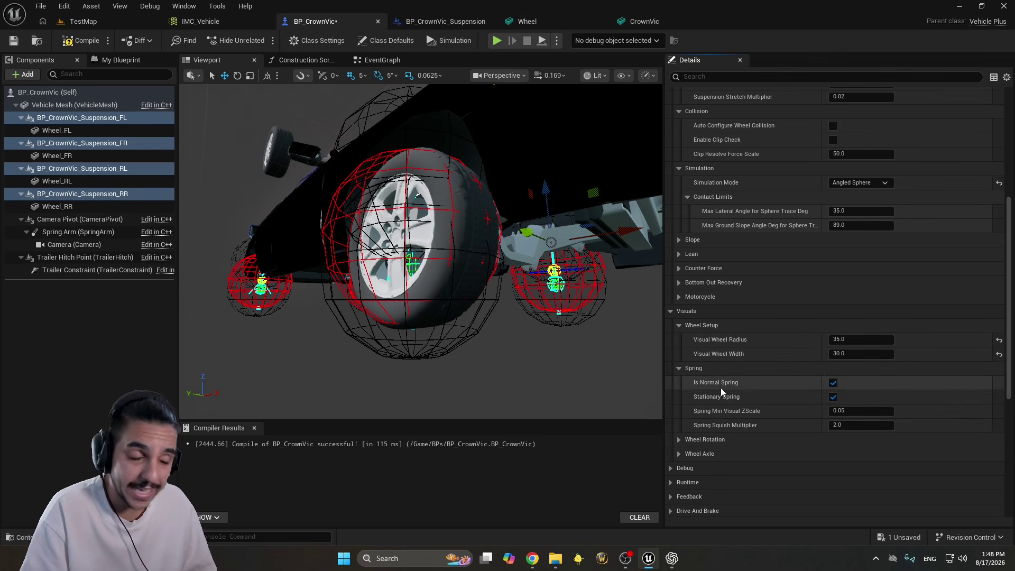
pyautogui.click(680, 369)
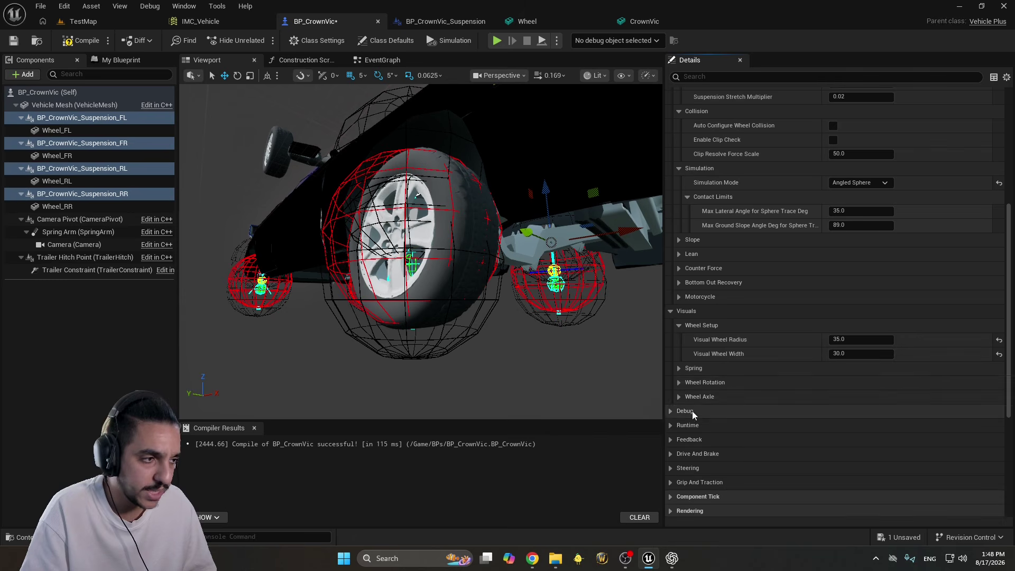
pyautogui.click(671, 311)
pyautogui.click(718, 313)
pyautogui.click(718, 315)
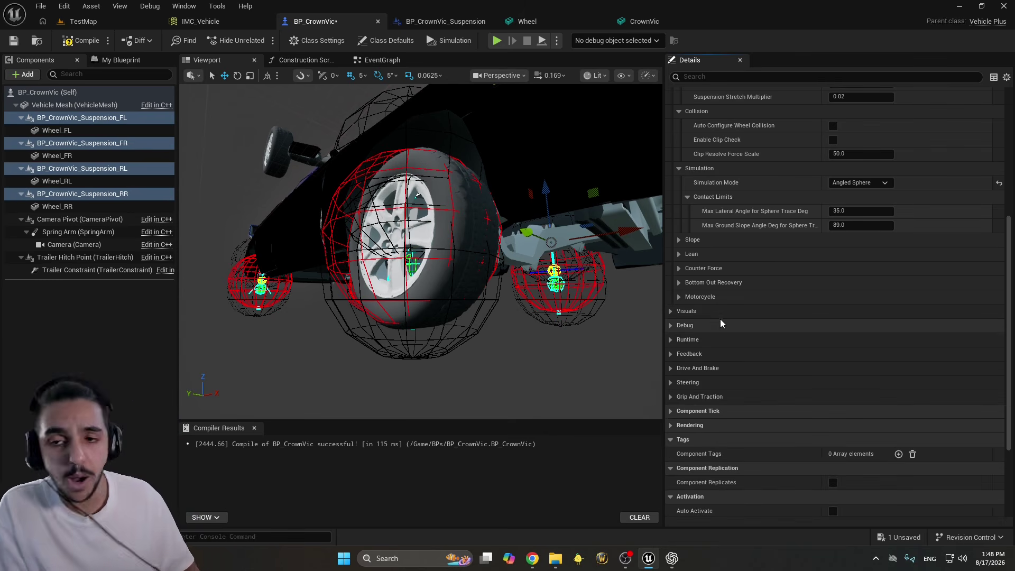
# Select the Wheel_FR mesh on the front-right suspension and save the blueprint
pyautogui.moveTo(476, 264); pyautogui.dragTo(444, 241, button='right')
pyautogui.click(521, 280)
pyautogui.hotkey('ctrl', 's')
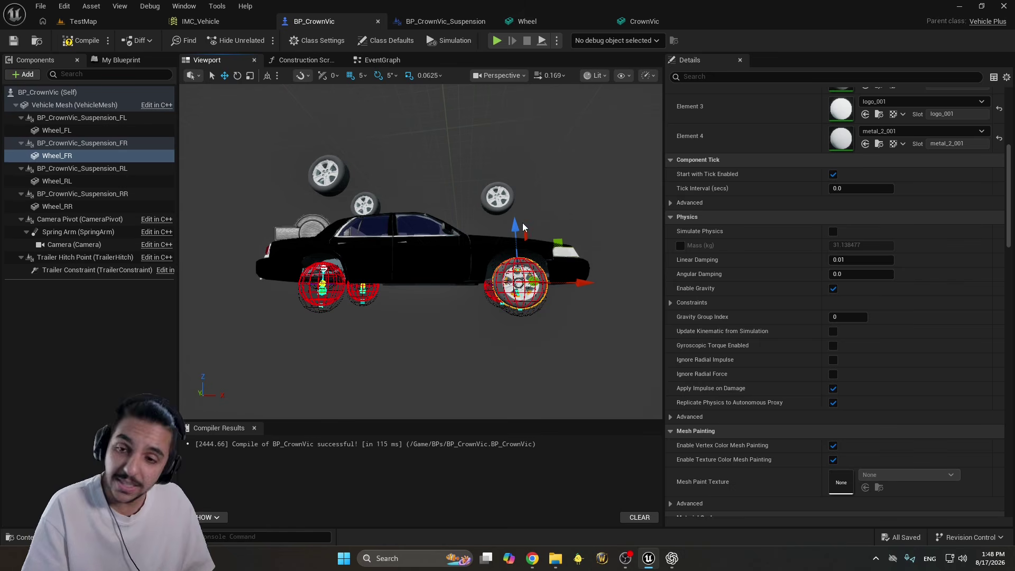
# Raise the Wheel_FR mesh back above the car and compile the blueprint
pyautogui.scroll(3, 407, 256)
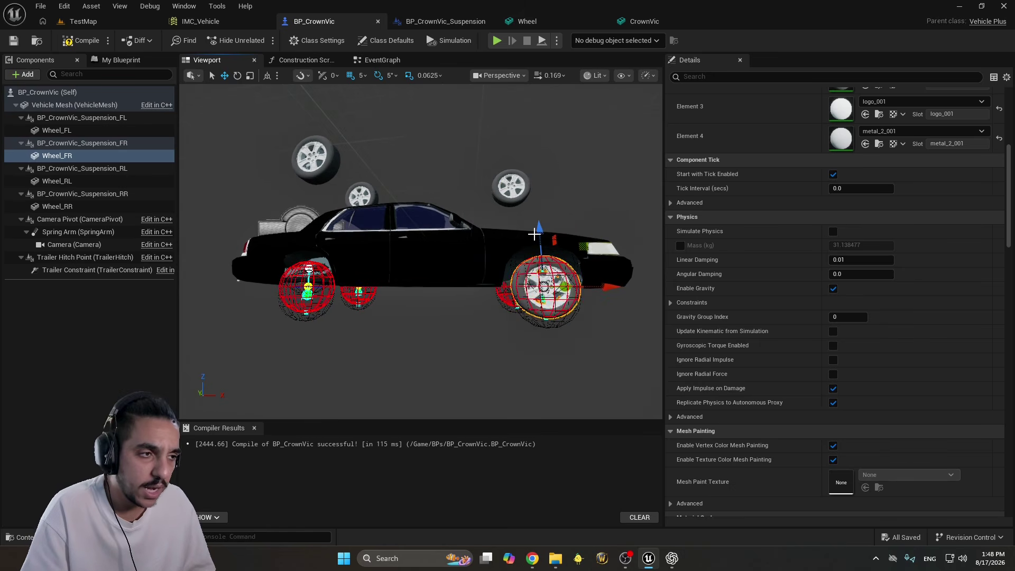
pyautogui.moveTo(534, 234); pyautogui.dragTo(530, 92)
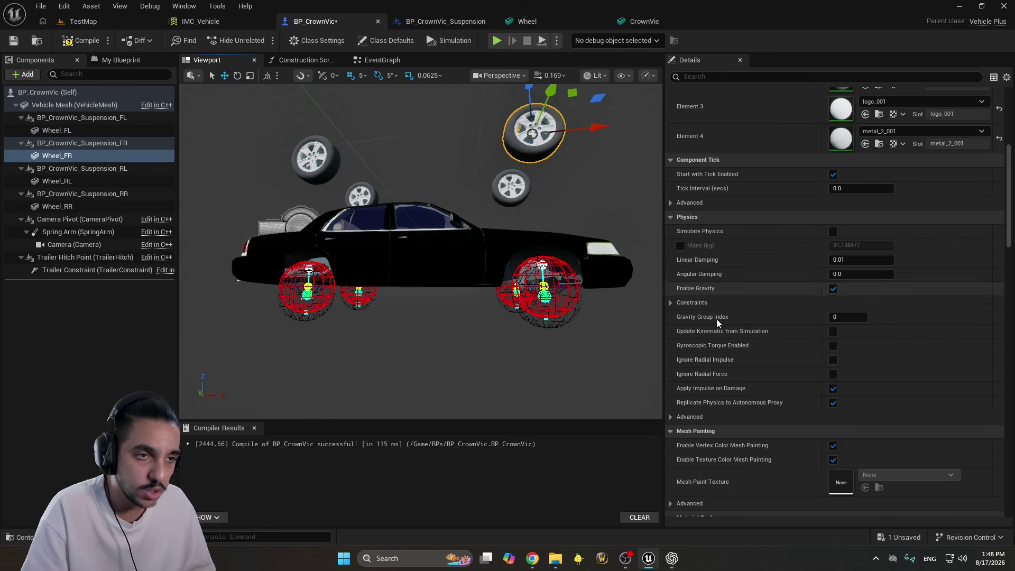
pyautogui.moveTo(478, 313); pyautogui.dragTo(419, 277, button='right')
pyautogui.click(79, 41)
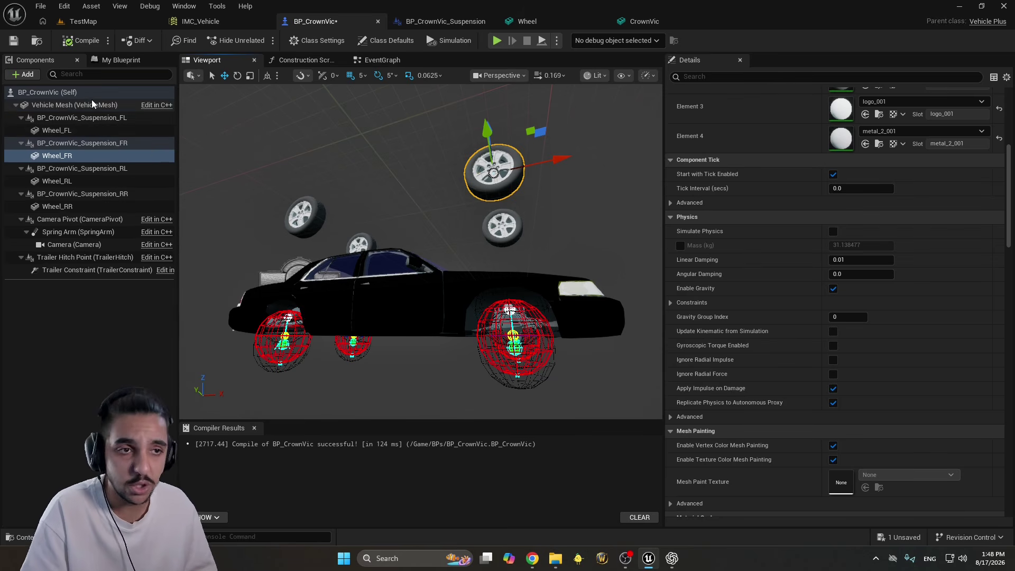
# Select only the two front suspension components, BP_CrownVic_Suspension_FL and BP_CrownVic_Suspension_FR
pyautogui.click(129, 117)
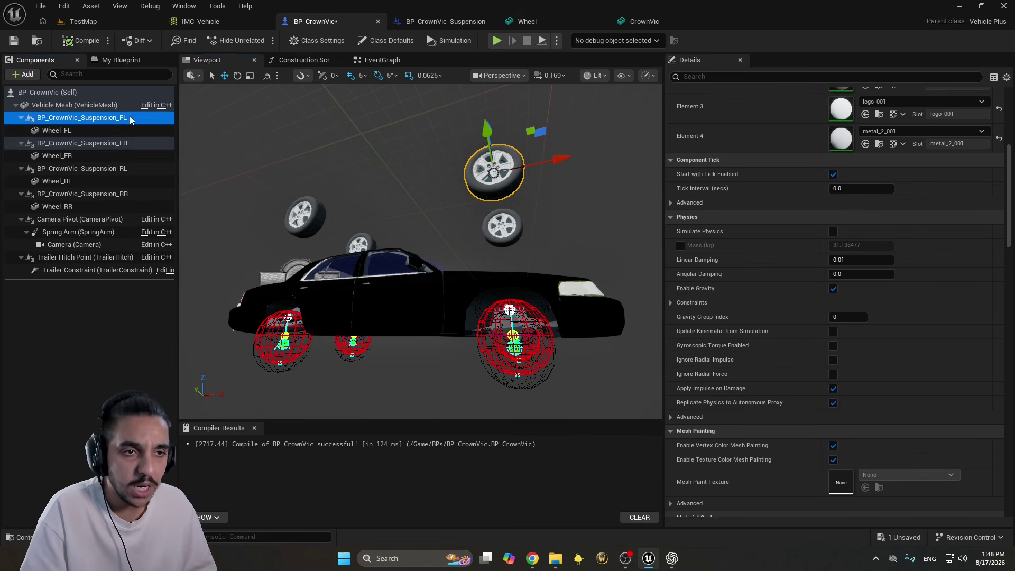
pyautogui.keyDown('ctrl'); pyautogui.click(125, 143); pyautogui.keyUp('ctrl')
pyautogui.keyDown('ctrl'); pyautogui.click(122, 168); pyautogui.keyUp('ctrl')
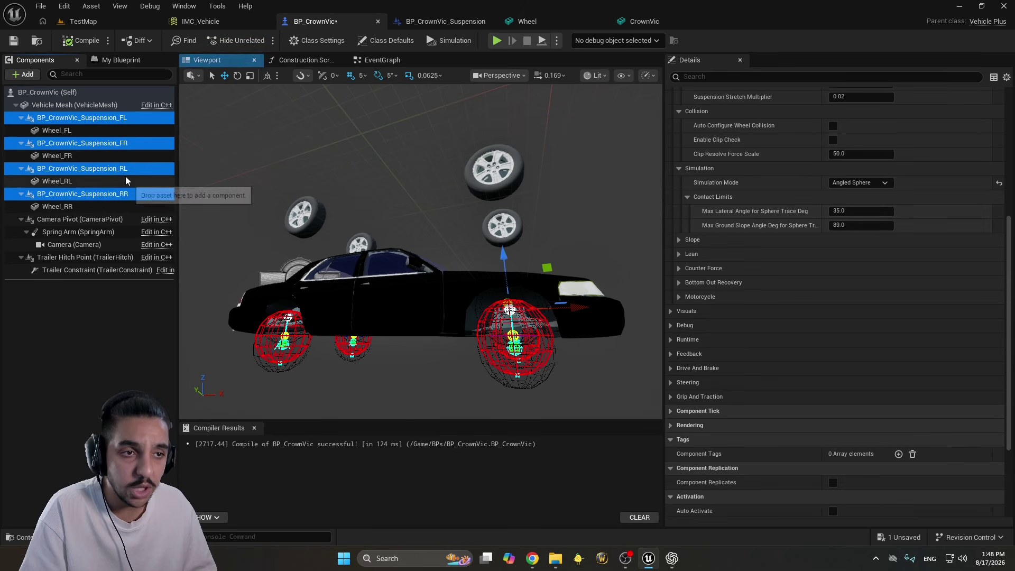
pyautogui.click(137, 143)
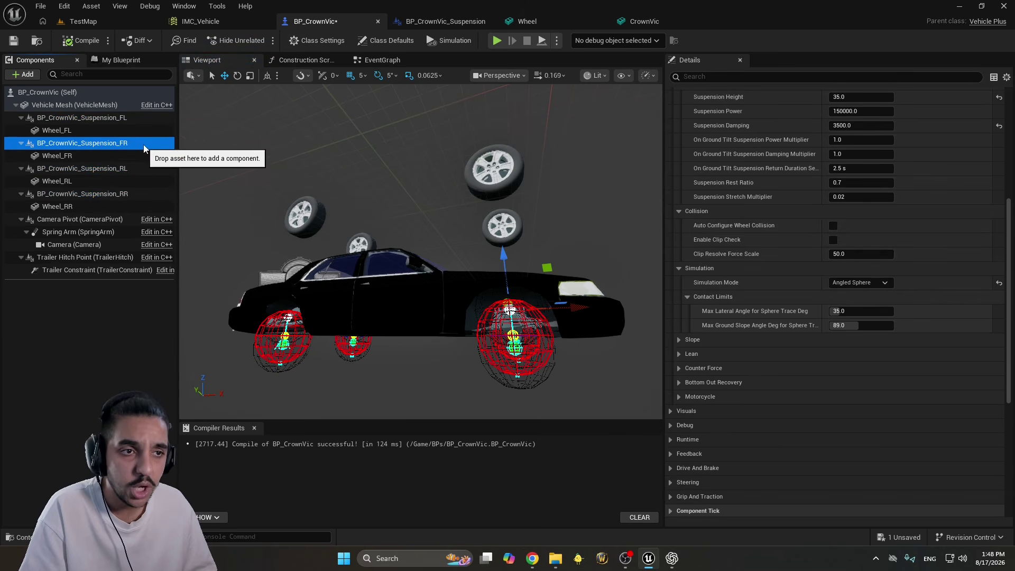
pyautogui.keyDown('ctrl'); pyautogui.click(130, 117); pyautogui.keyUp('ctrl')
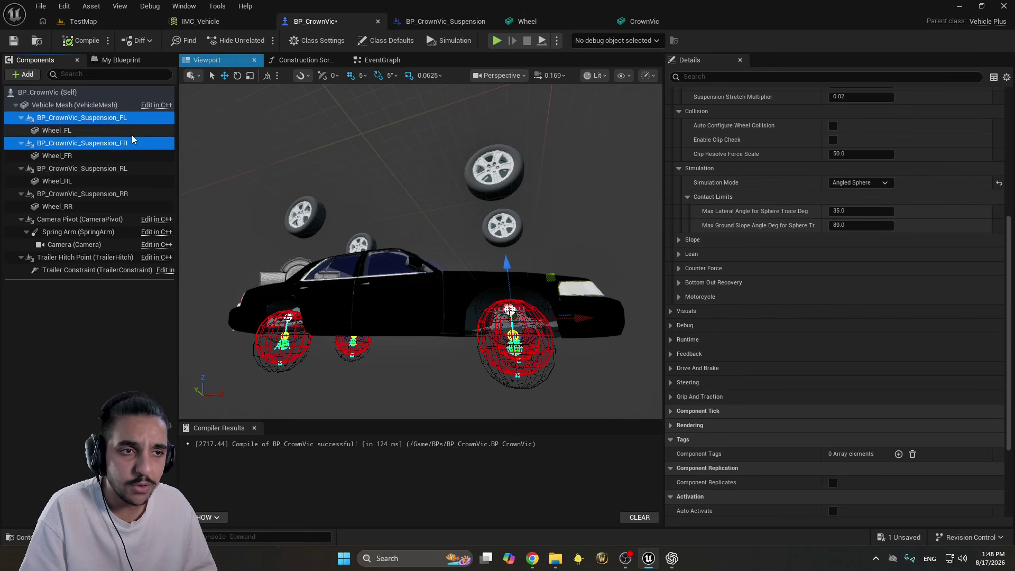
# Search the front suspensions' properties for "Steering", look over the matching settings and clear the search
pyautogui.click(779, 74)
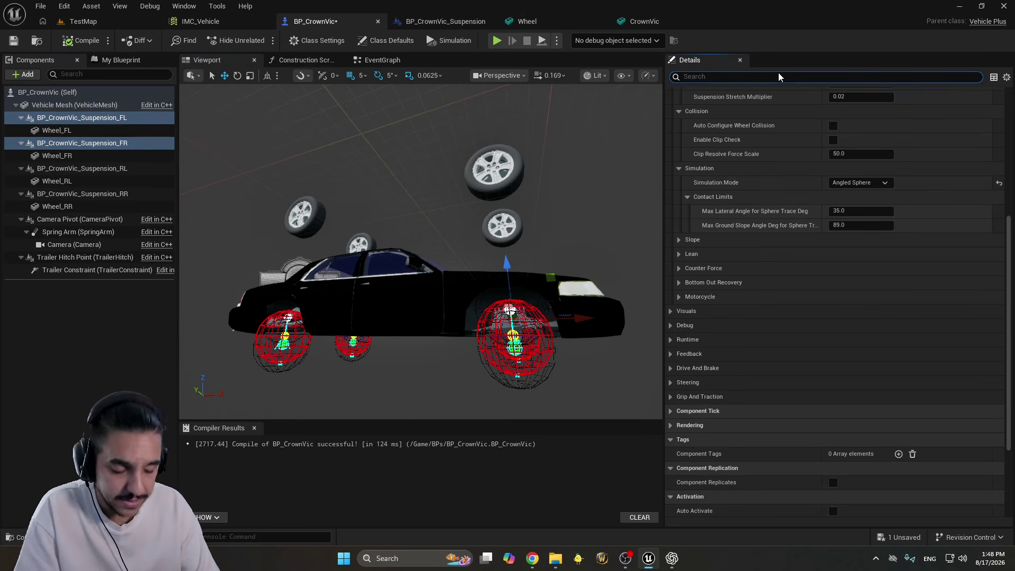
pyautogui.write('S')
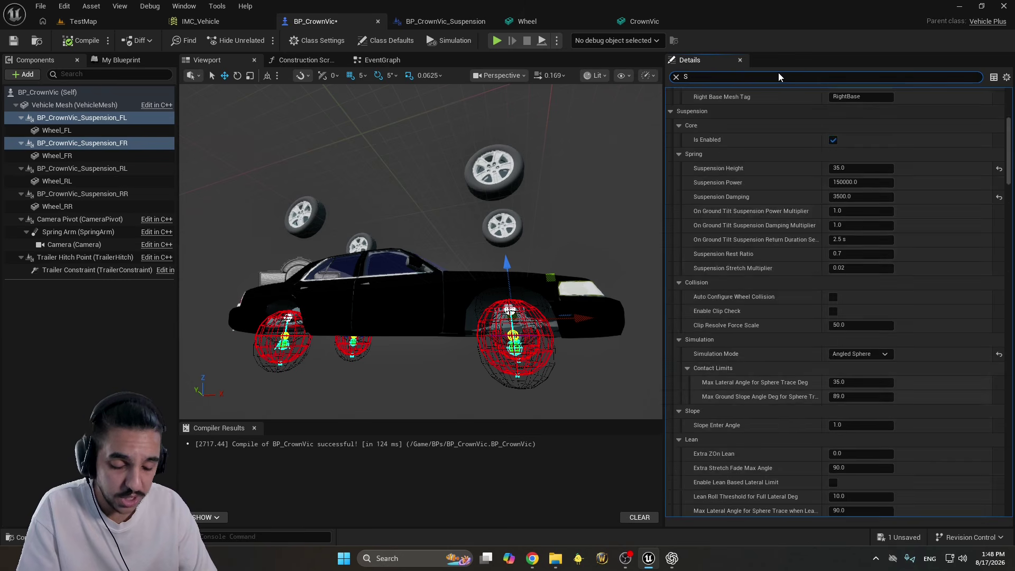
pyautogui.write('teer')
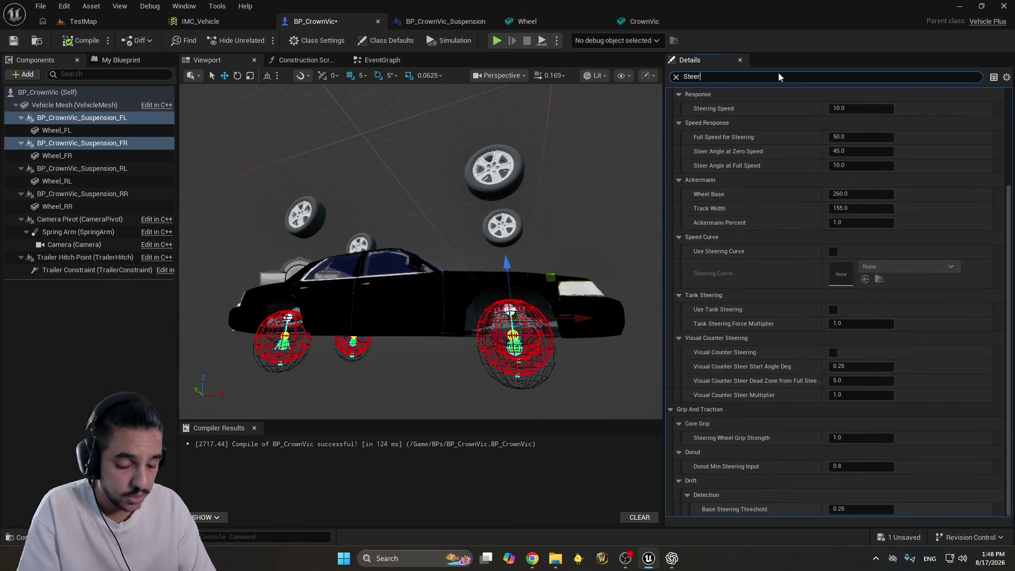
pyautogui.write('ing')
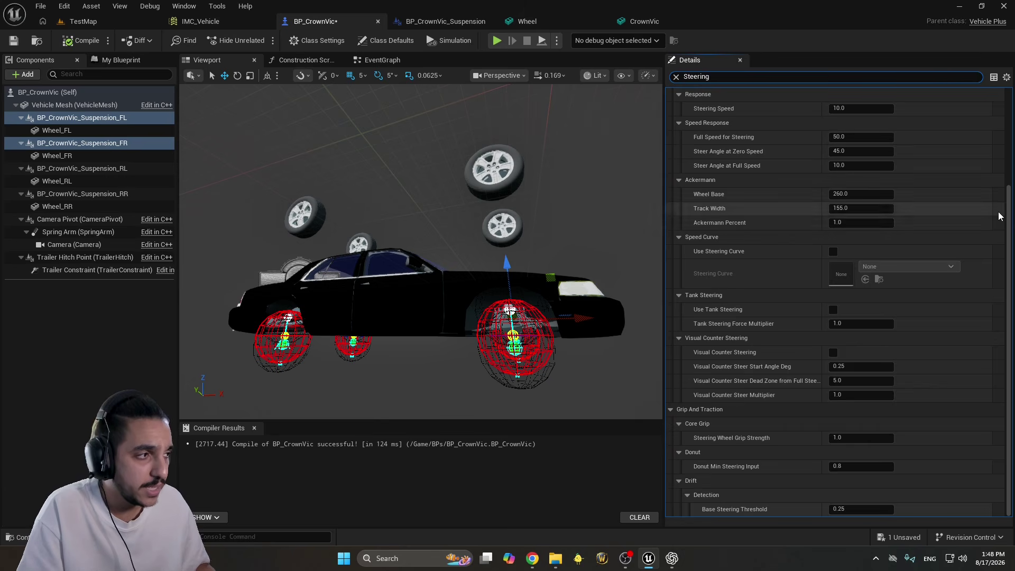
pyautogui.scroll(5, 755, 209)
pyautogui.click(676, 77)
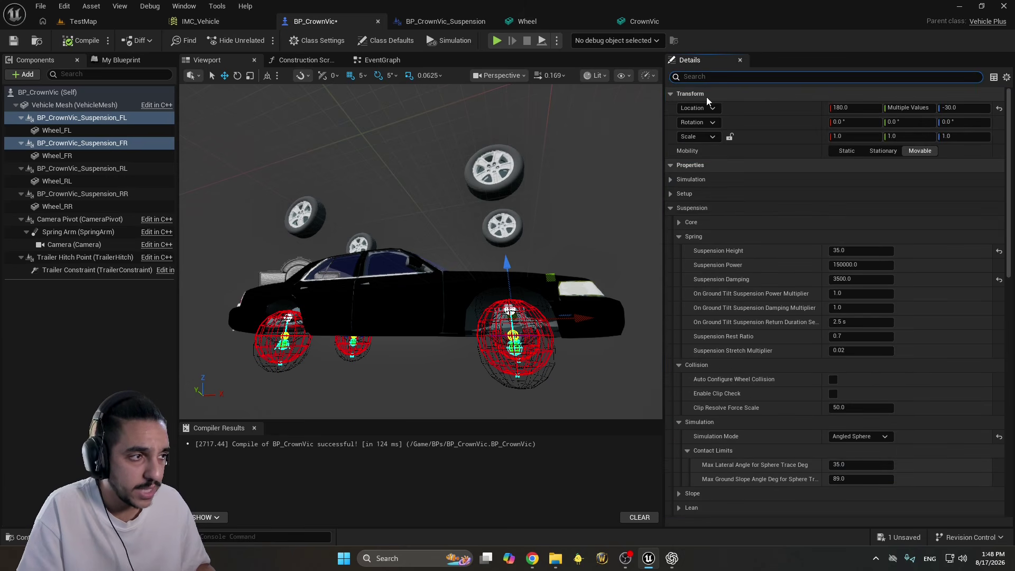
# Enable Is Steering Wheel in the Steering wheel setup of both front suspension components
pyautogui.click(670, 208)
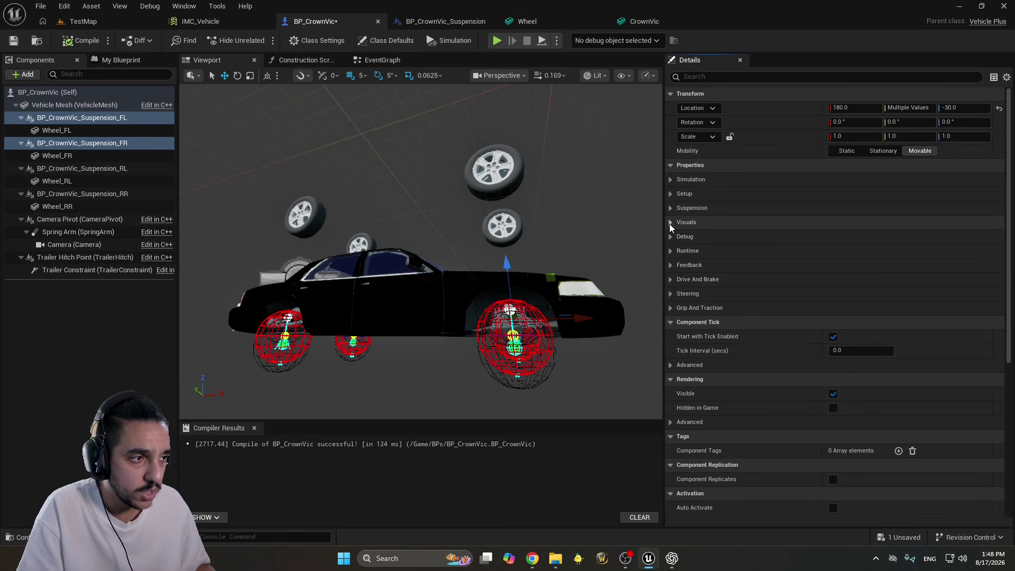
pyautogui.click(670, 322)
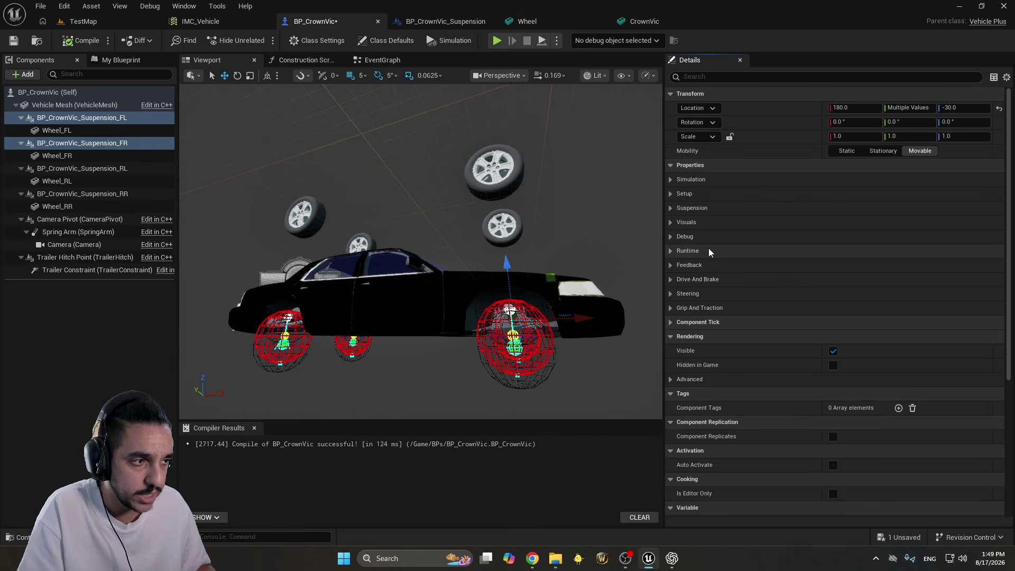
pyautogui.click(670, 336)
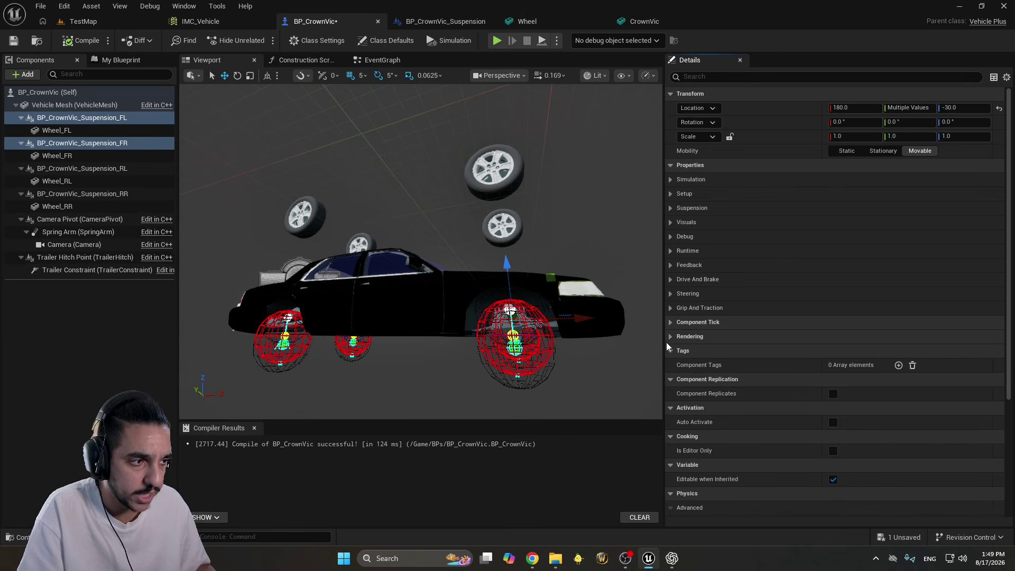
pyautogui.click(667, 295)
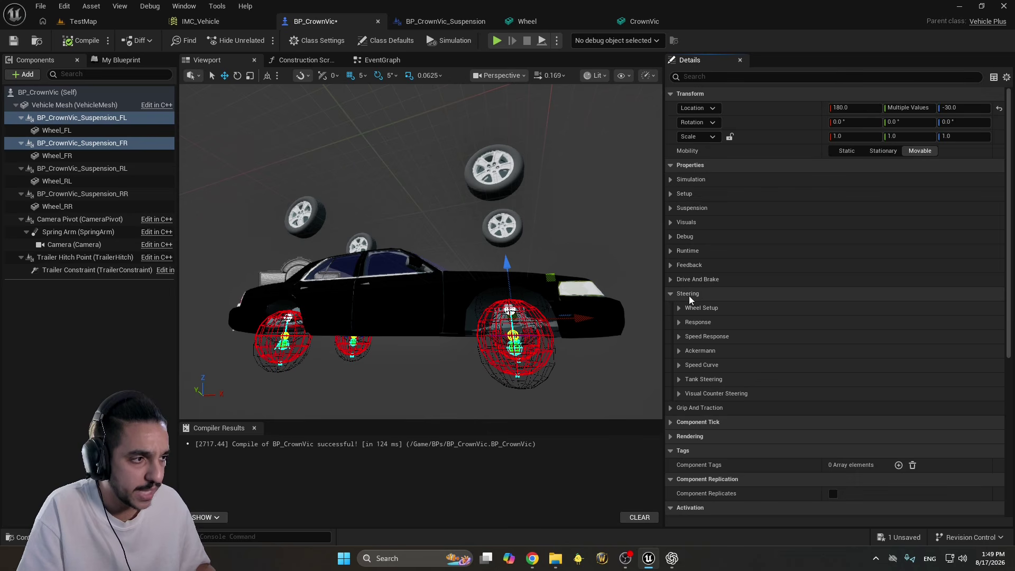
pyautogui.click(680, 308)
pyautogui.scroll(-2, 680, 310)
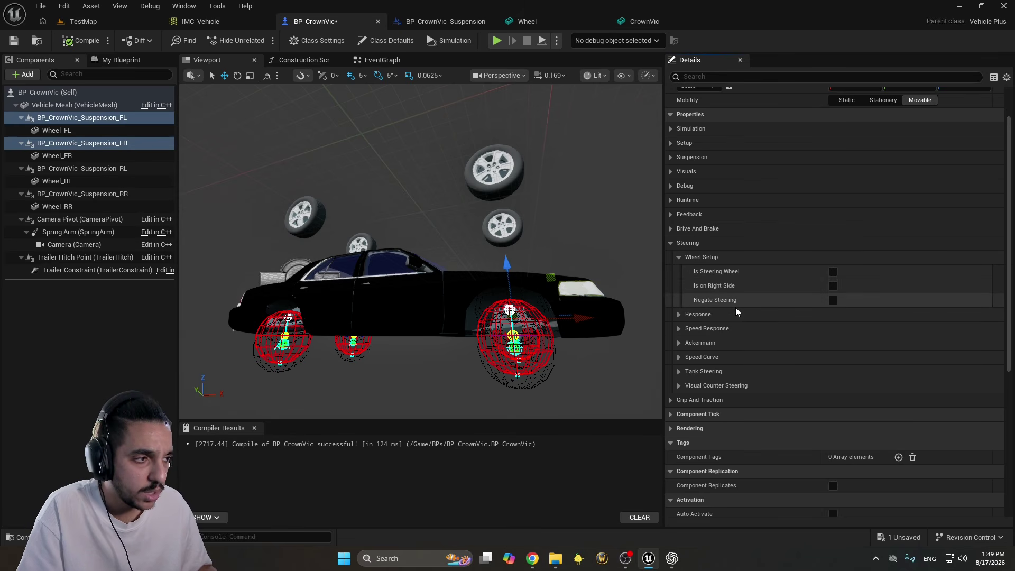
pyautogui.click(834, 272)
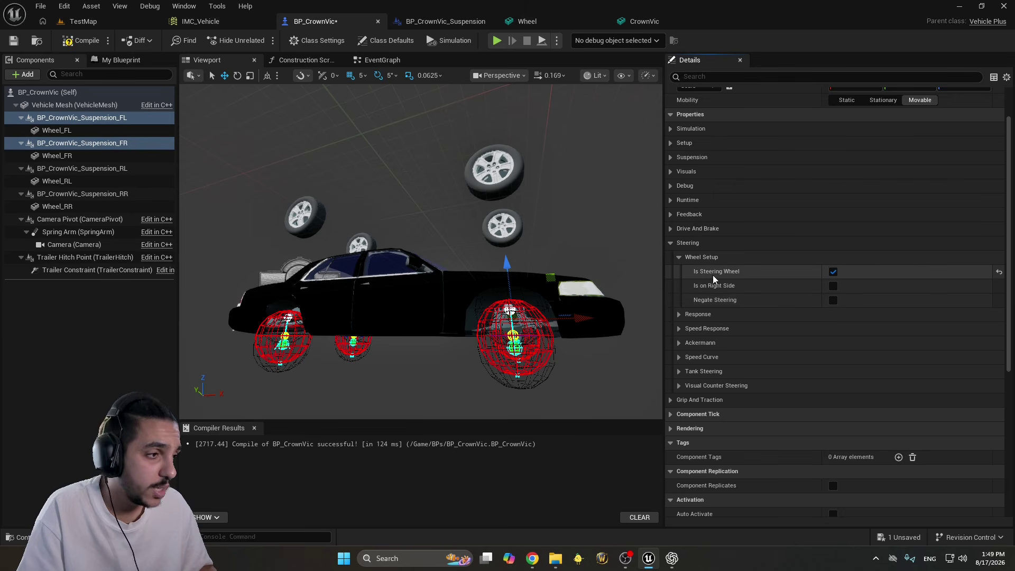
# Disable Is Drive Wheel and Supports Handbrake in the Drive And Brake wheel setup of both front suspension components
pyautogui.moveTo(434, 228); pyautogui.dragTo(447, 244)
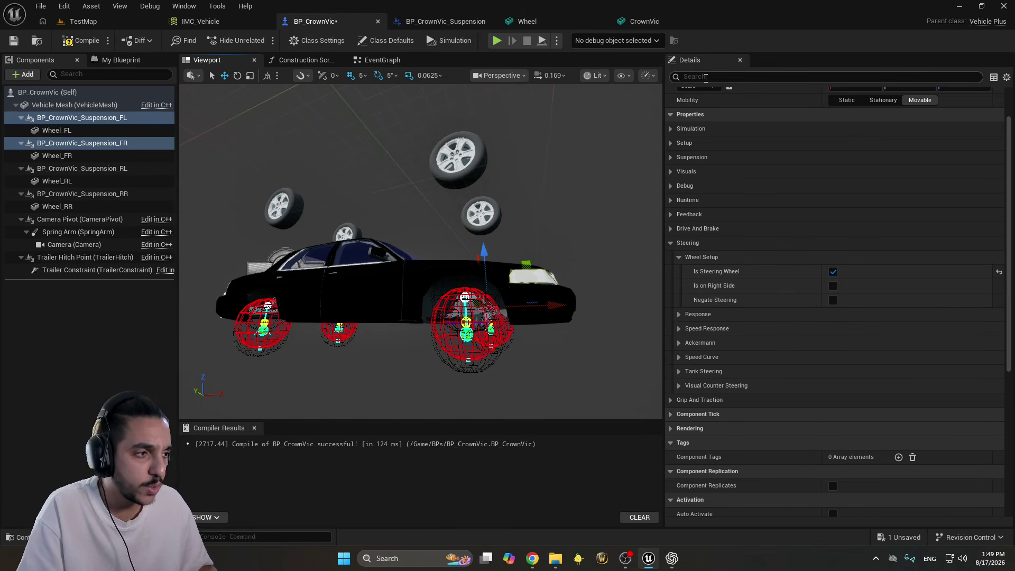
pyautogui.click(670, 228)
pyautogui.click(678, 242)
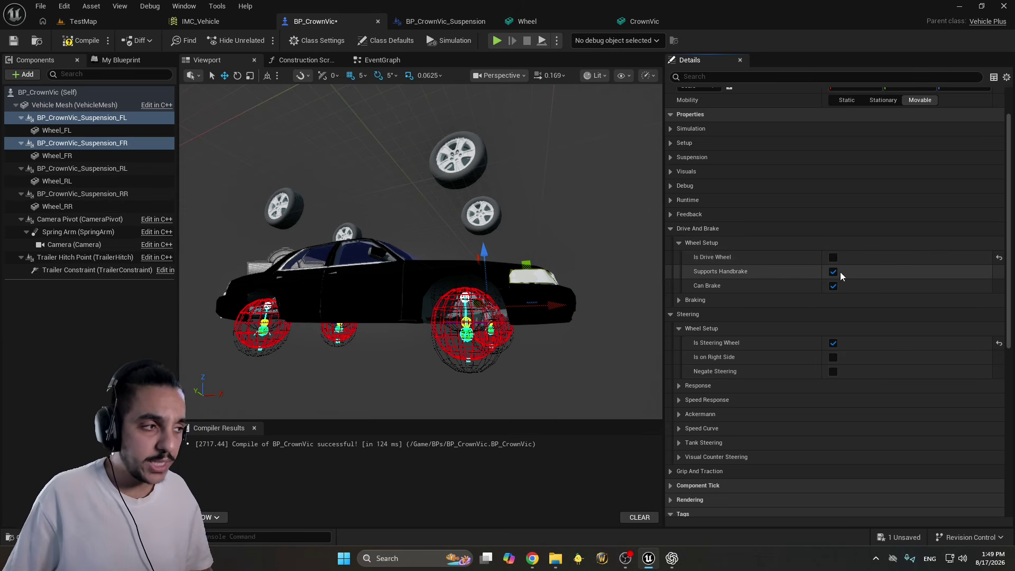
pyautogui.click(836, 271)
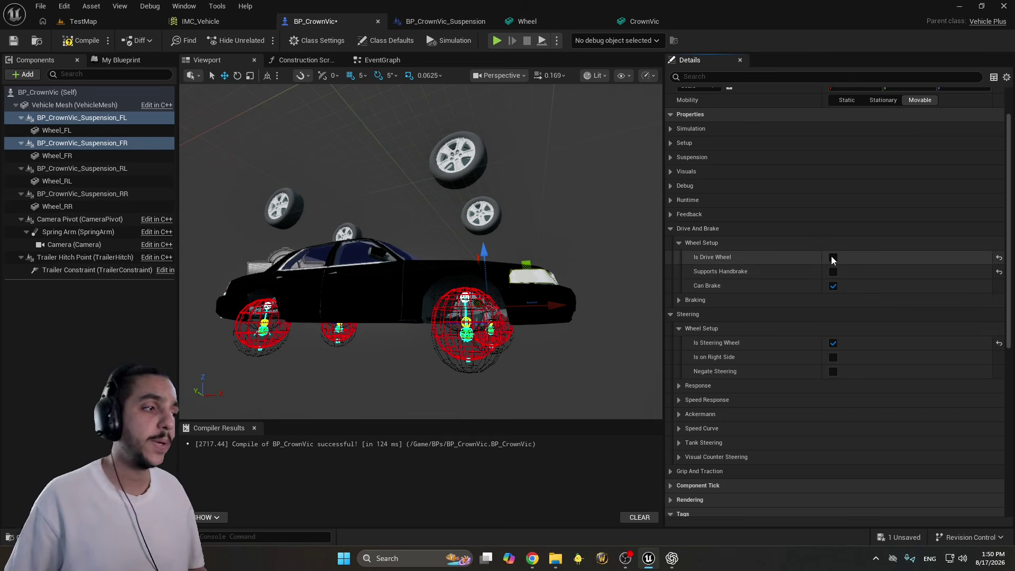
# Select both rear suspension components, check their Drive And Brake settings and compile the blueprint
pyautogui.click(135, 168)
pyautogui.keyDown('ctrl'); pyautogui.click(106, 194); pyautogui.keyUp('ctrl')
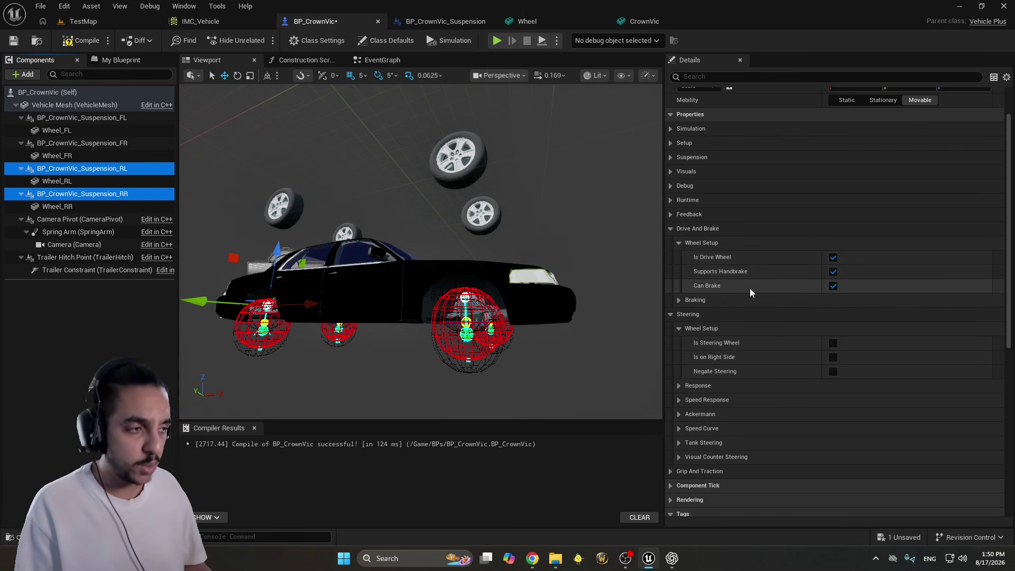
pyautogui.moveTo(294, 249); pyautogui.dragTo(488, 249, button='right')
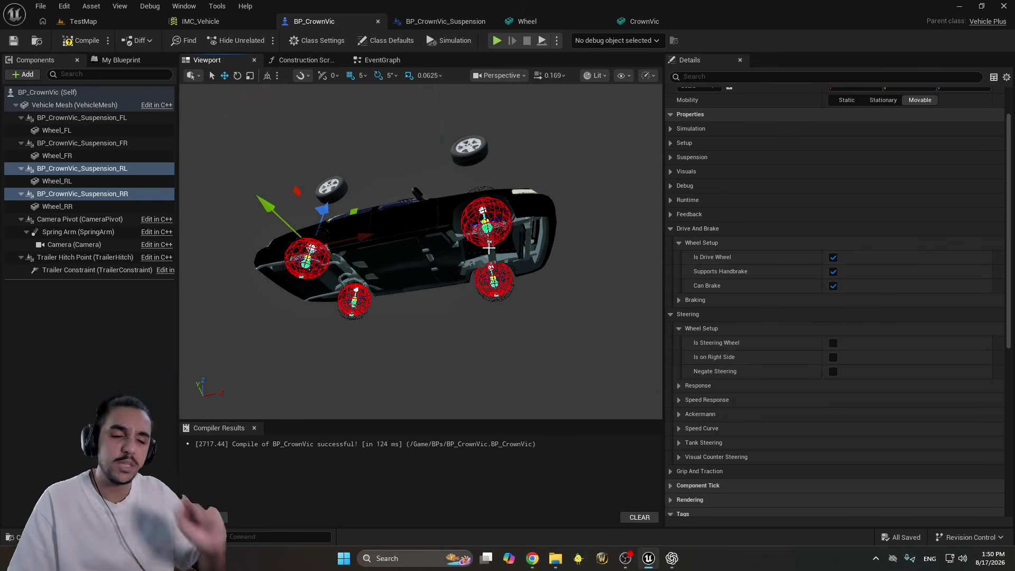
pyautogui.moveTo(579, 271); pyautogui.dragTo(476, 248, button='right')
pyautogui.click(80, 41)
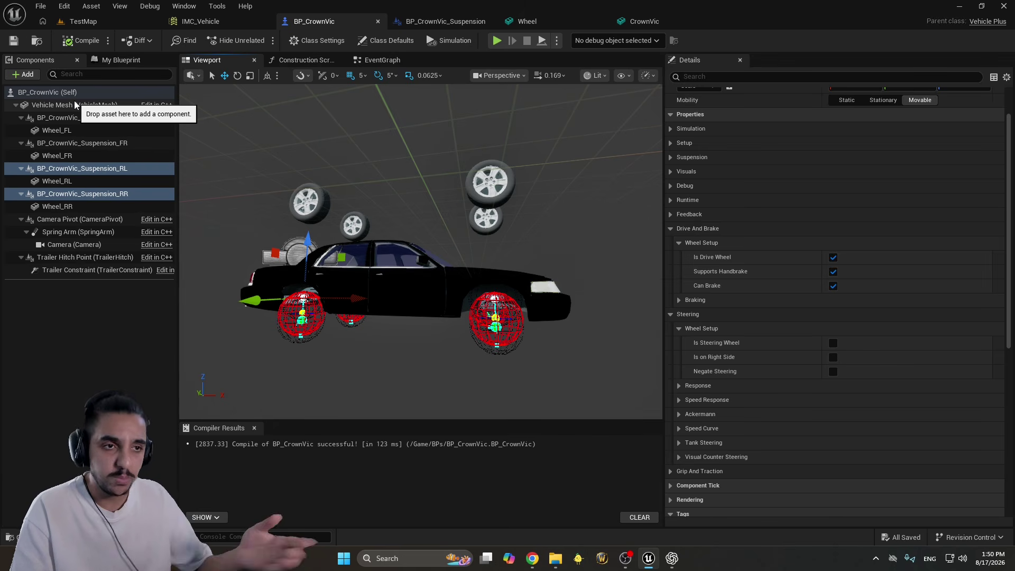
# Show BP_CrownVic's class defaults and collapse the expanded property categories from Vehicle Type down to Physics
pyautogui.click(49, 93)
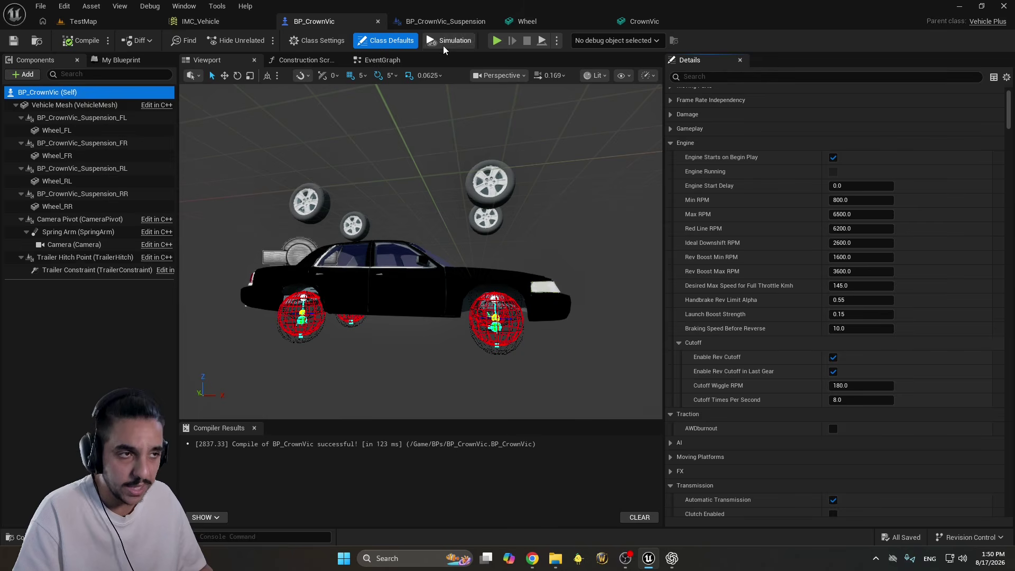
pyautogui.click(385, 40)
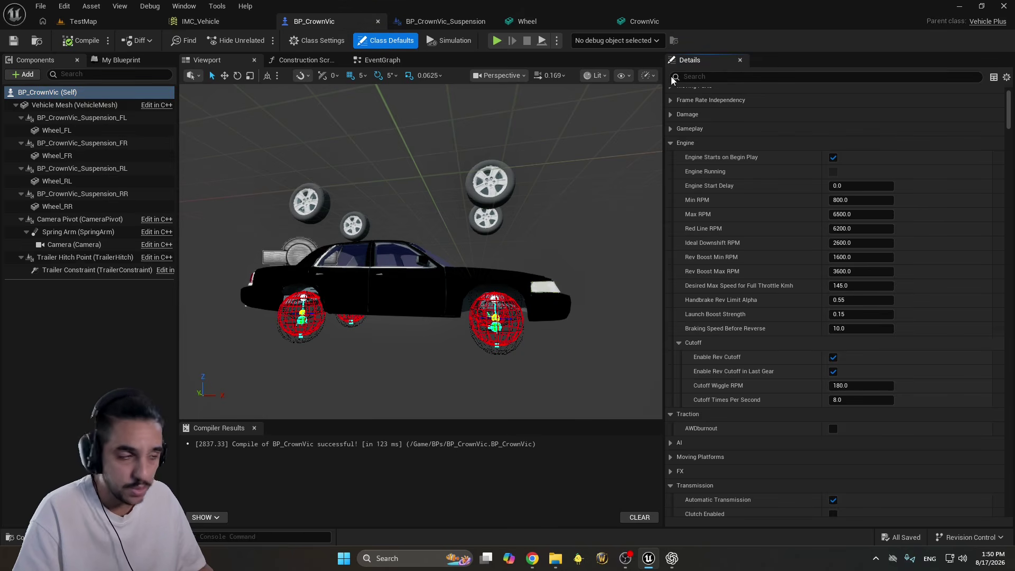
pyautogui.click(735, 143)
pyautogui.click(735, 157)
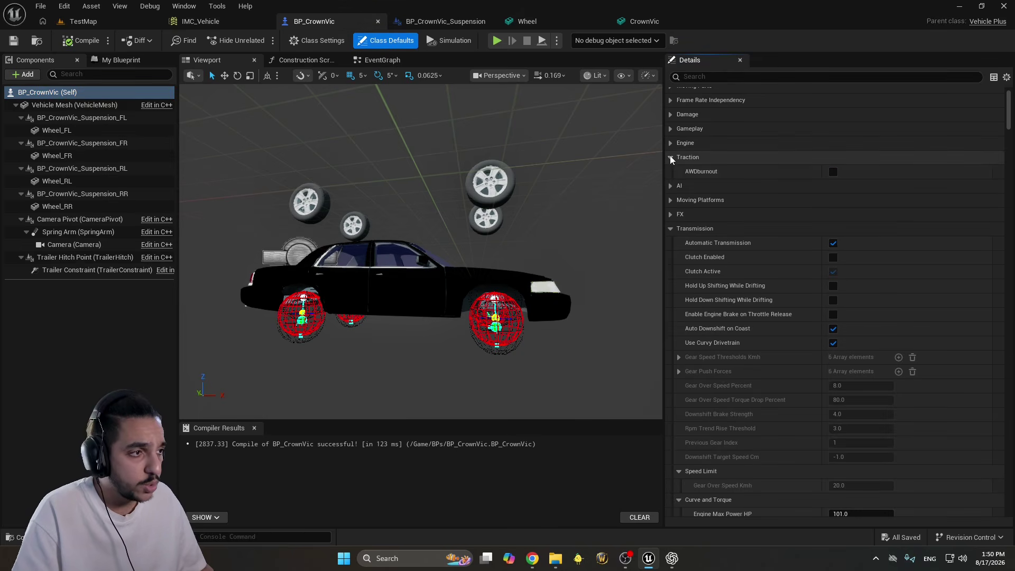
pyautogui.scroll(3, 814, 135)
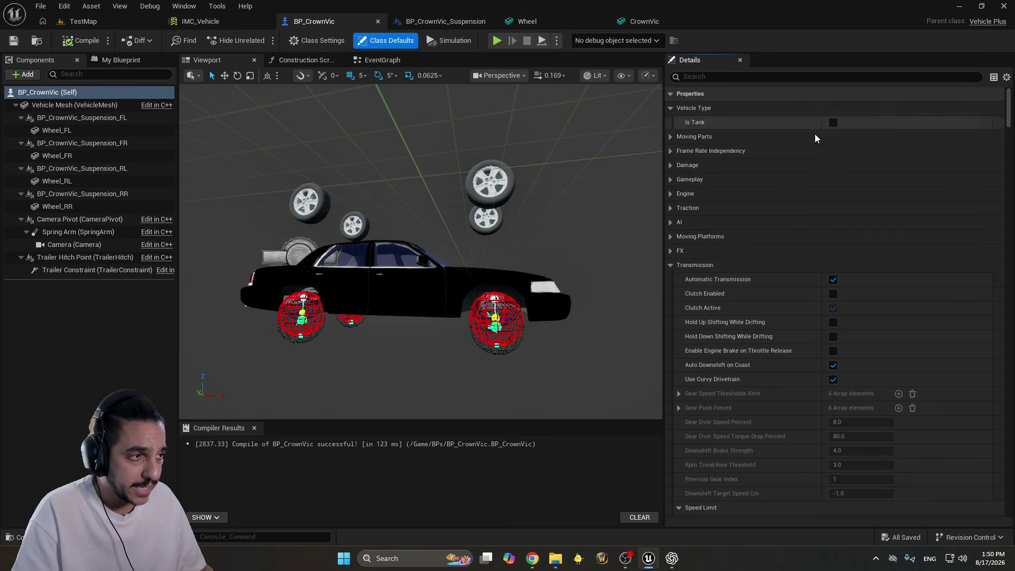
pyautogui.click(684, 108)
pyautogui.click(671, 251)
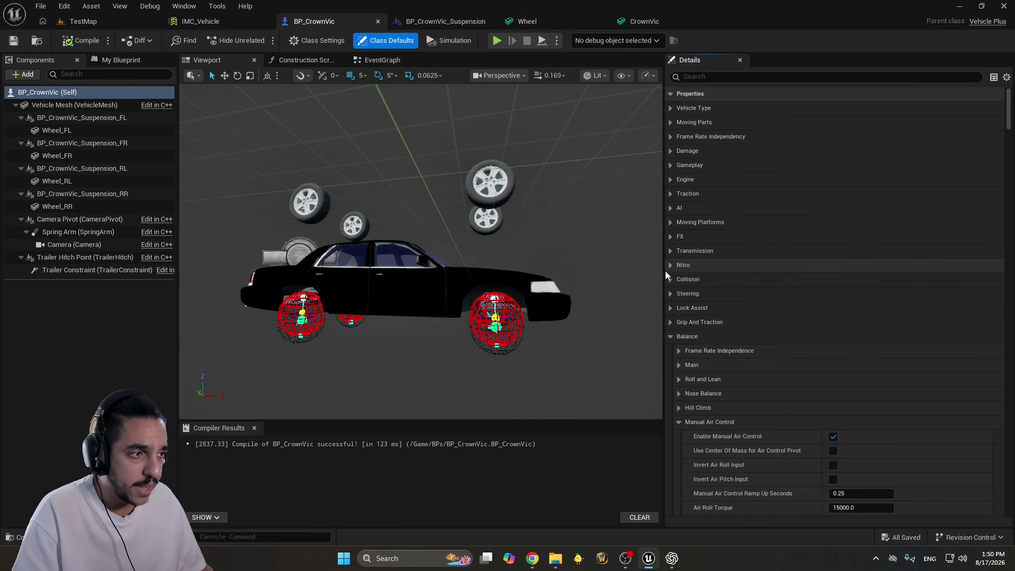
pyautogui.click(667, 336)
pyautogui.click(669, 350)
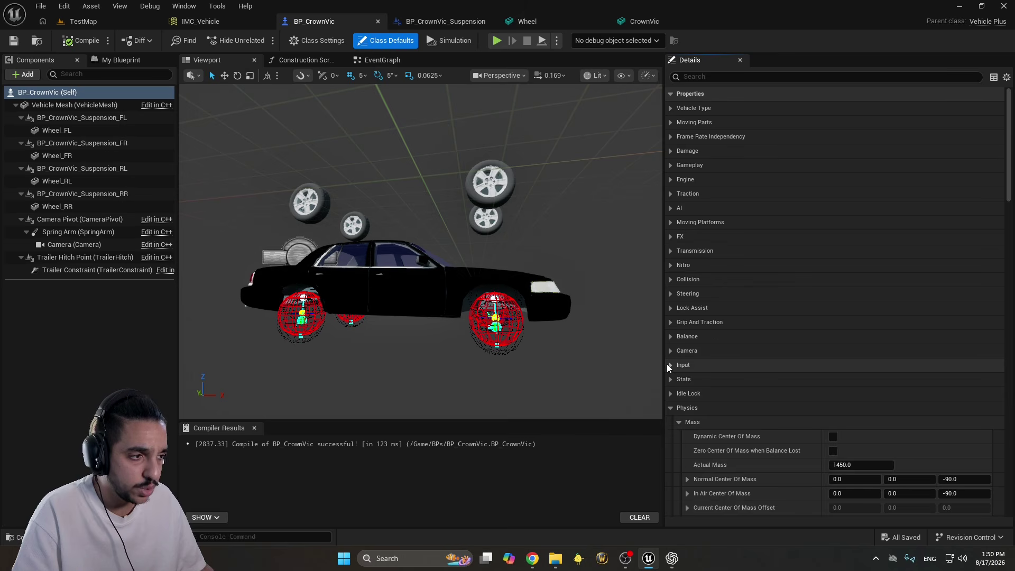
pyautogui.click(671, 408)
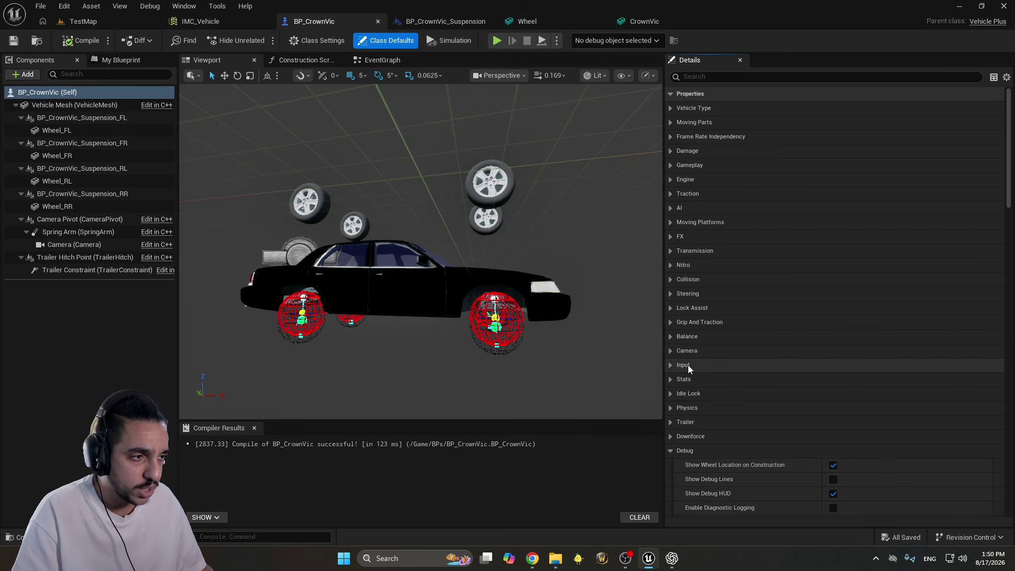
# Expand the Input category's Mapping settings in the class defaults and collapse its State group
pyautogui.click(679, 364)
pyautogui.scroll(-2, 726, 300)
pyautogui.click(680, 310)
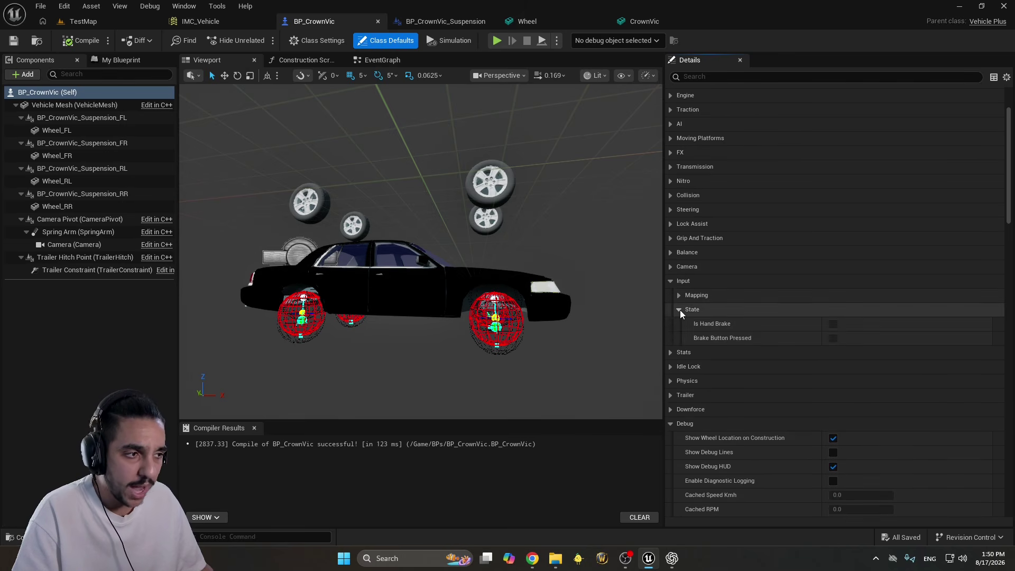
pyautogui.click(678, 295)
pyautogui.scroll(-1, 731, 299)
pyautogui.scroll(-3, 683, 256)
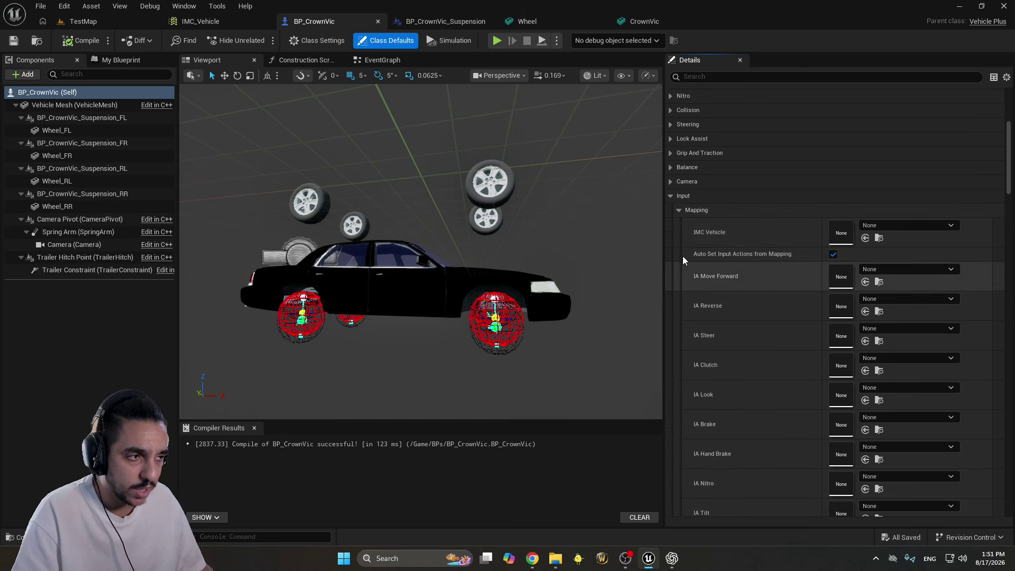
pyautogui.click(679, 210)
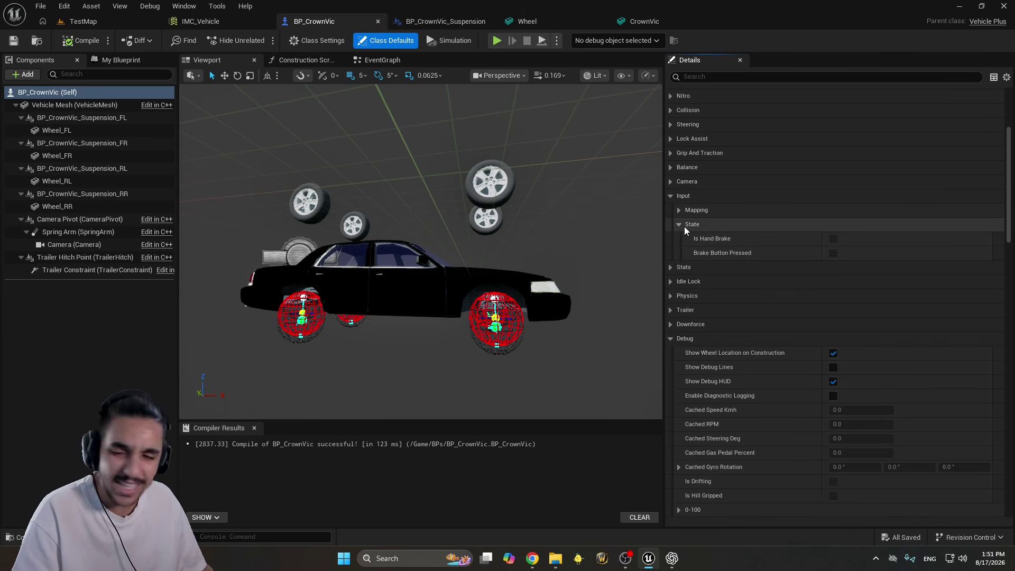
pyautogui.click(680, 227)
pyautogui.click(679, 211)
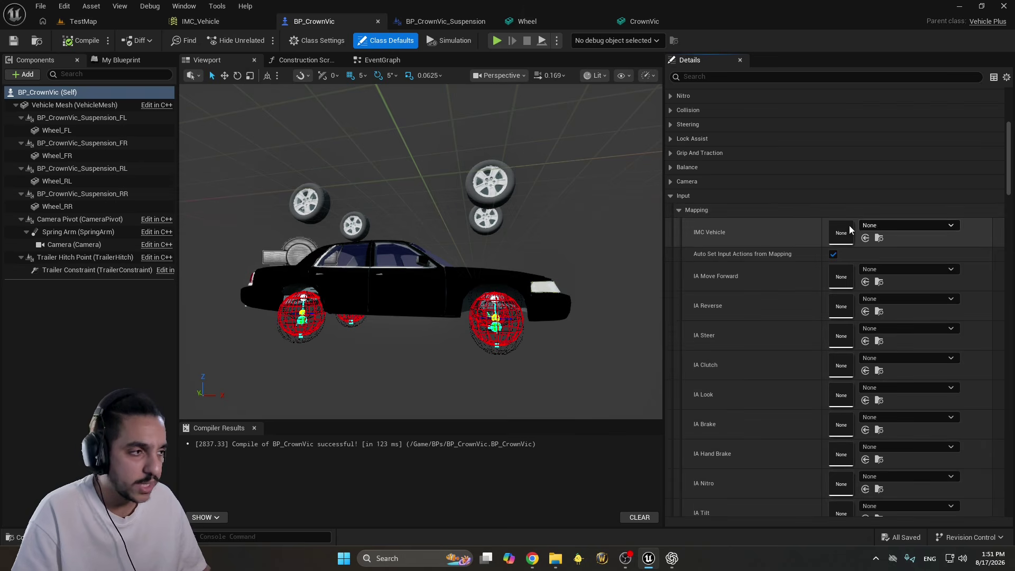
# Open the IMC_Vehicle input mapping context from the Input folder of the Advanced Cars And Bikes System plugin
pyautogui.click(101, 23)
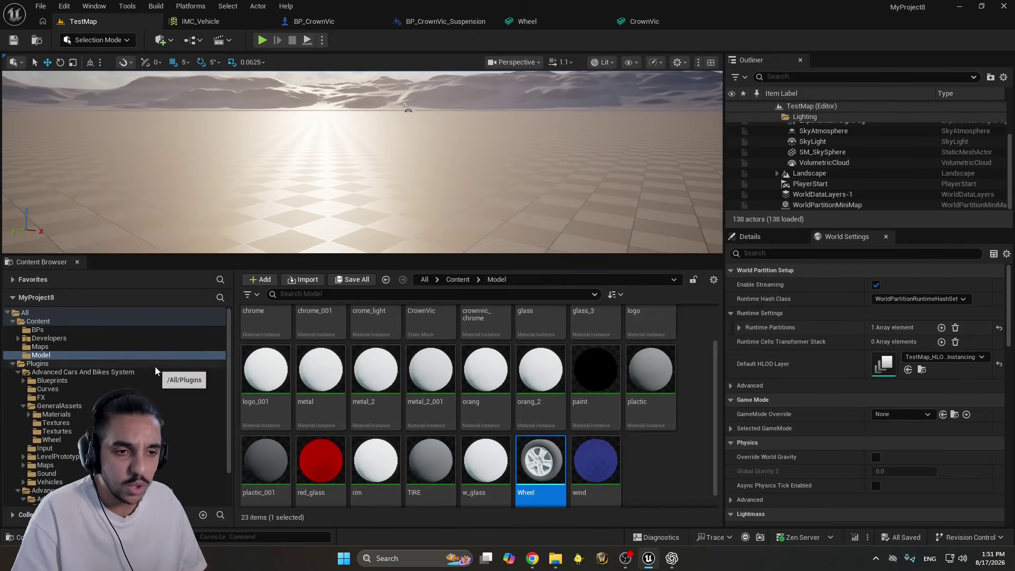
pyautogui.click(88, 366)
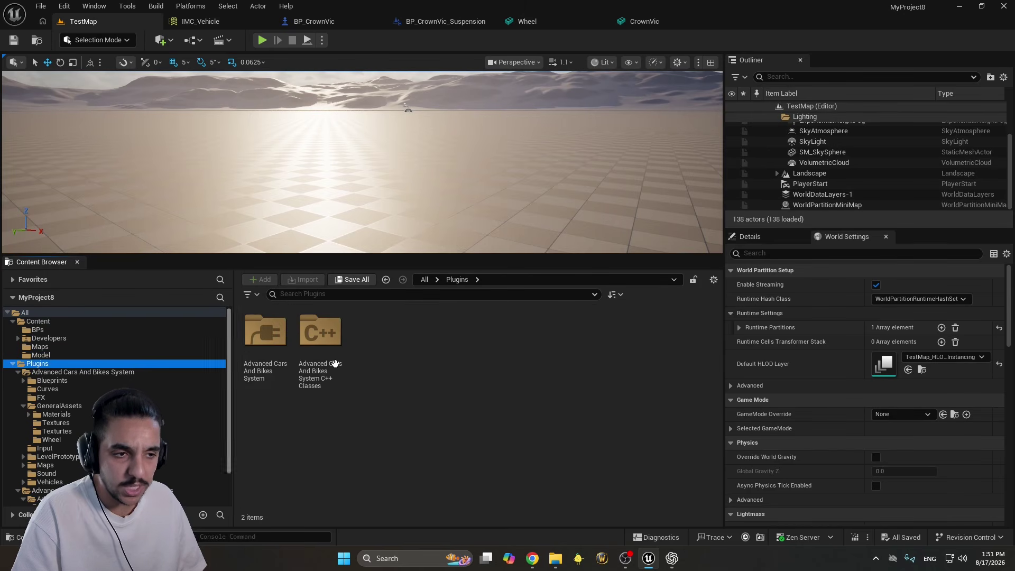
pyautogui.doubleClick(274, 335)
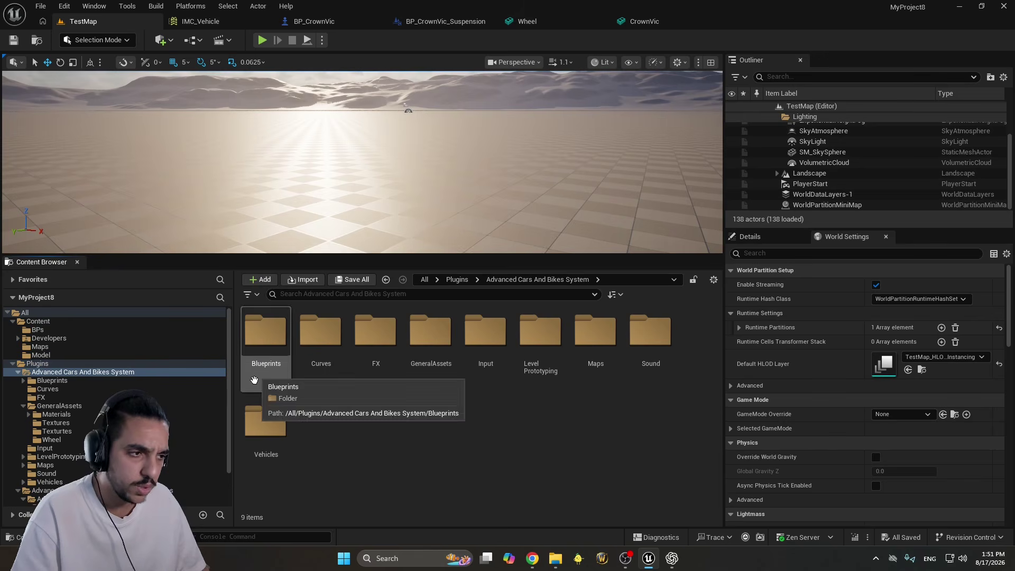
pyautogui.doubleClick(485, 331)
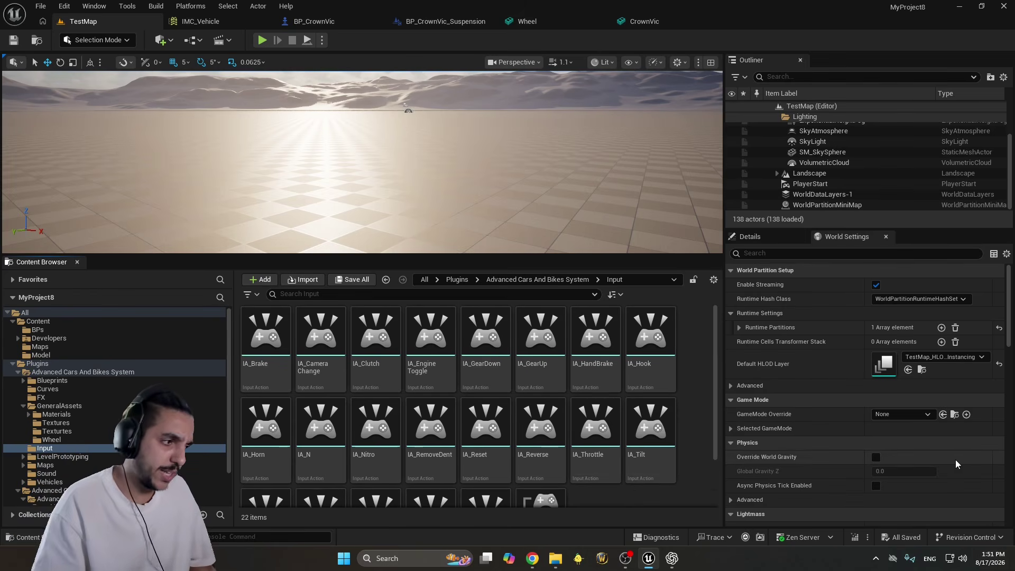
pyautogui.scroll(-1, 524, 369)
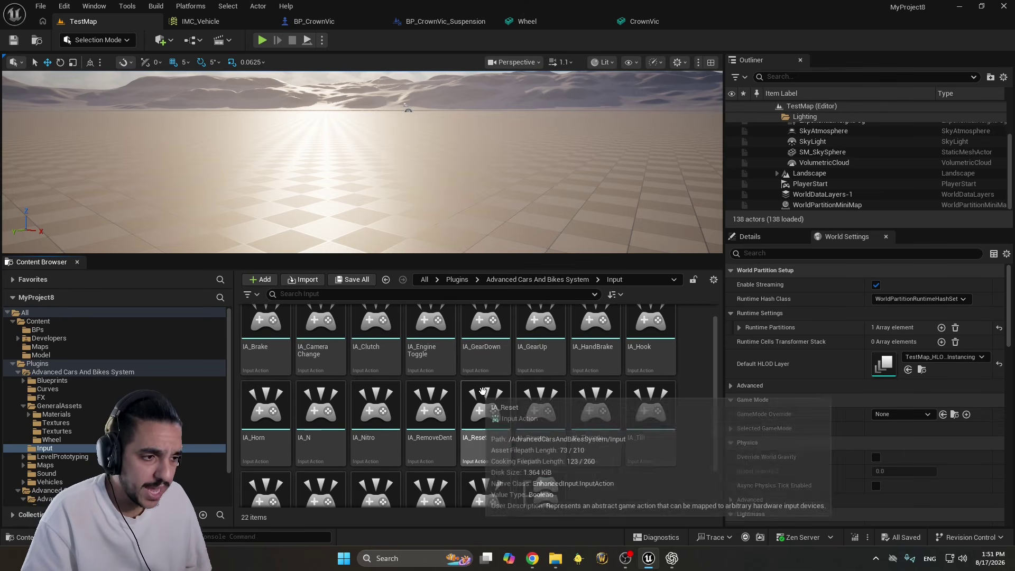
pyautogui.scroll(-3, 529, 423)
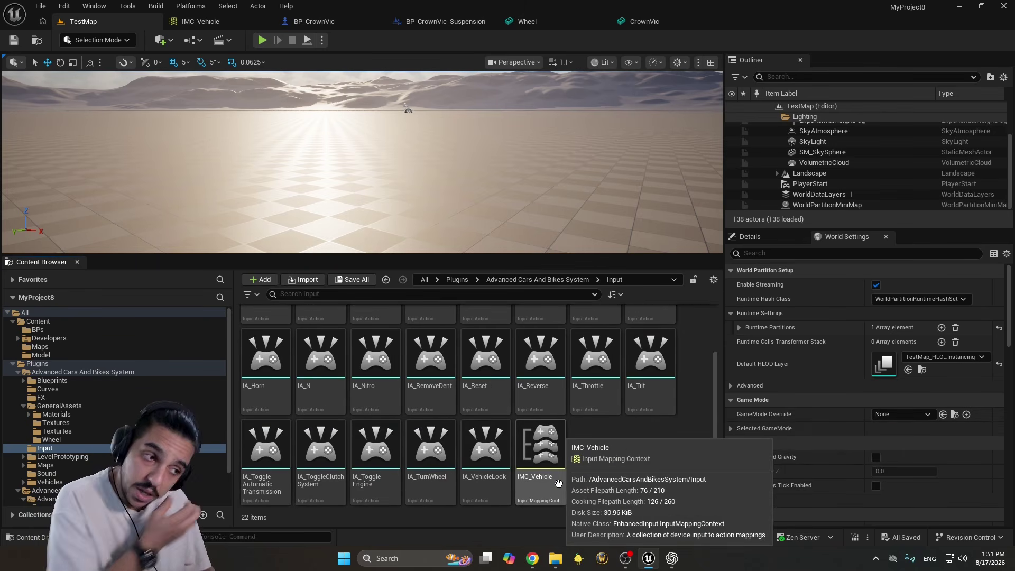
pyautogui.doubleClick(560, 479)
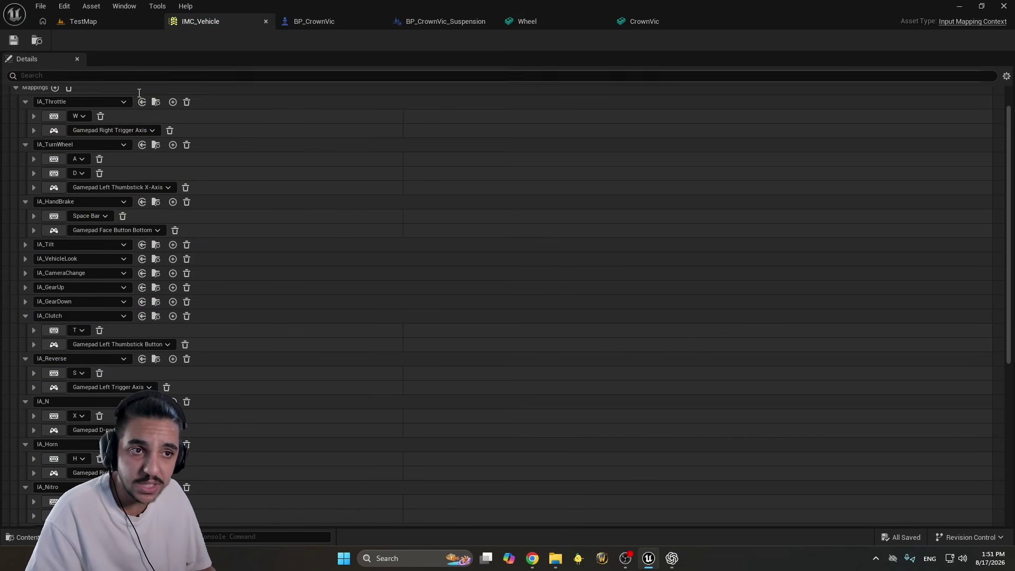
# Close the mapping context editor and assign IMC_Vehicle to the IMC Vehicle property in BP_CrownVic
pyautogui.click(265, 22)
pyautogui.click(108, 24)
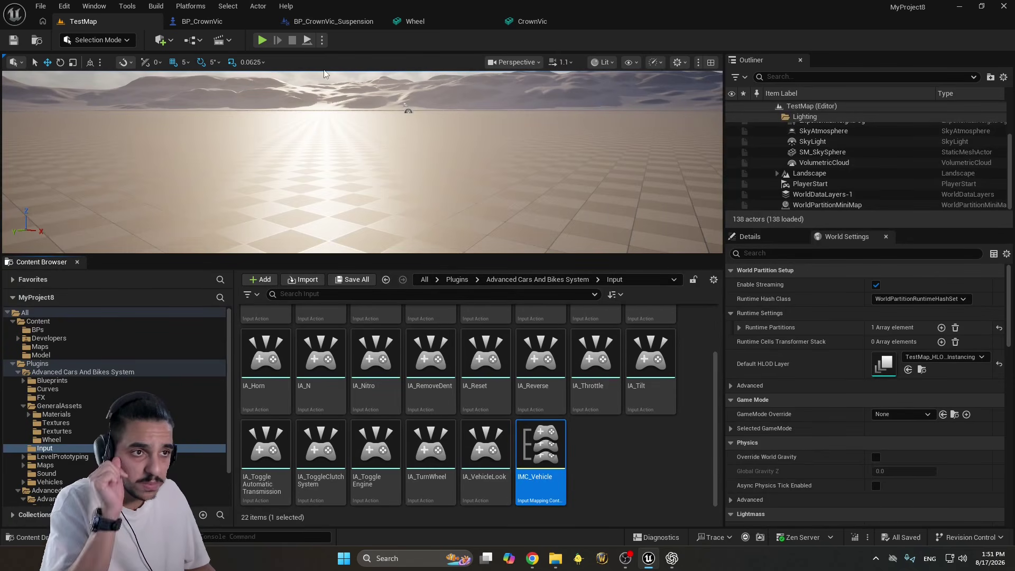
pyautogui.click(203, 22)
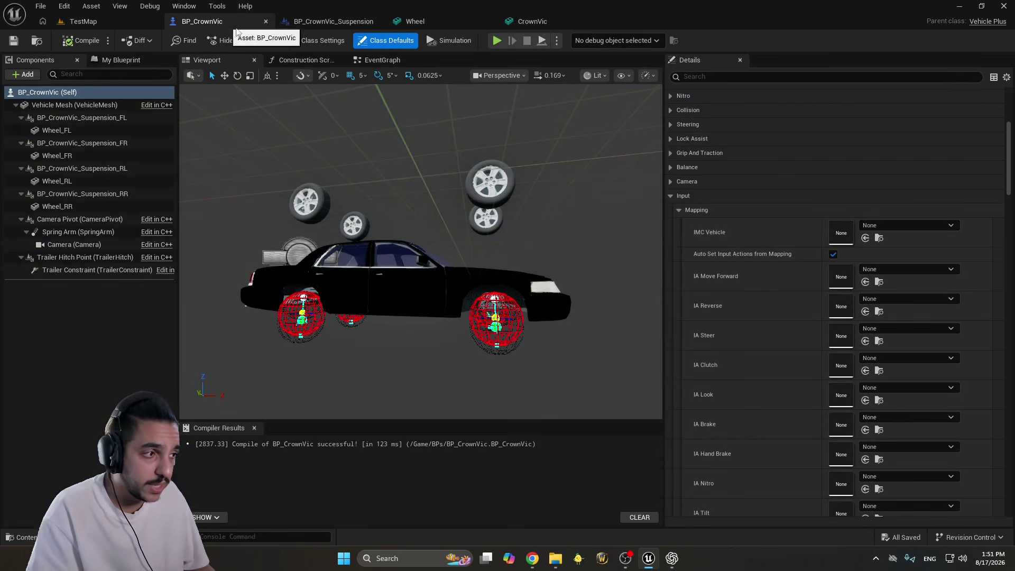
pyautogui.click(866, 238)
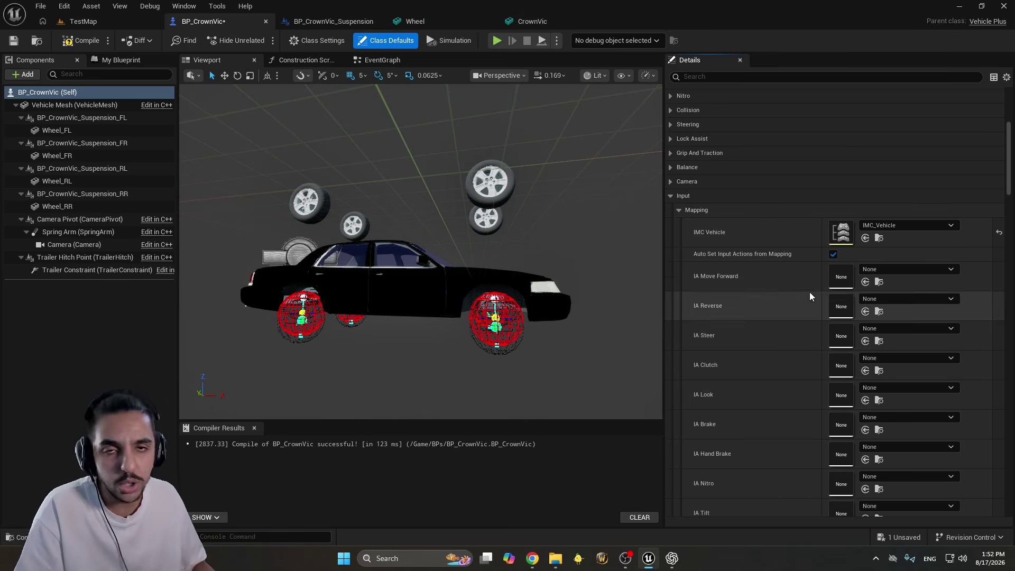
# Assign the IA_TurnWheel input action to BP_CrownVic's IA Steer property and reset that property to None
pyautogui.click(58, 24)
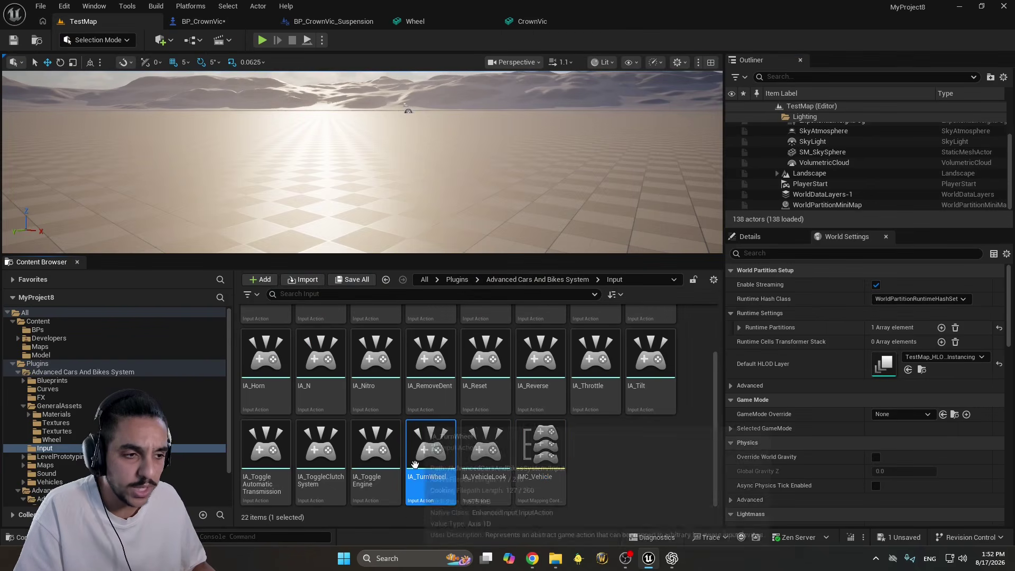
pyautogui.click(203, 21)
pyautogui.scroll(-5, 823, 317)
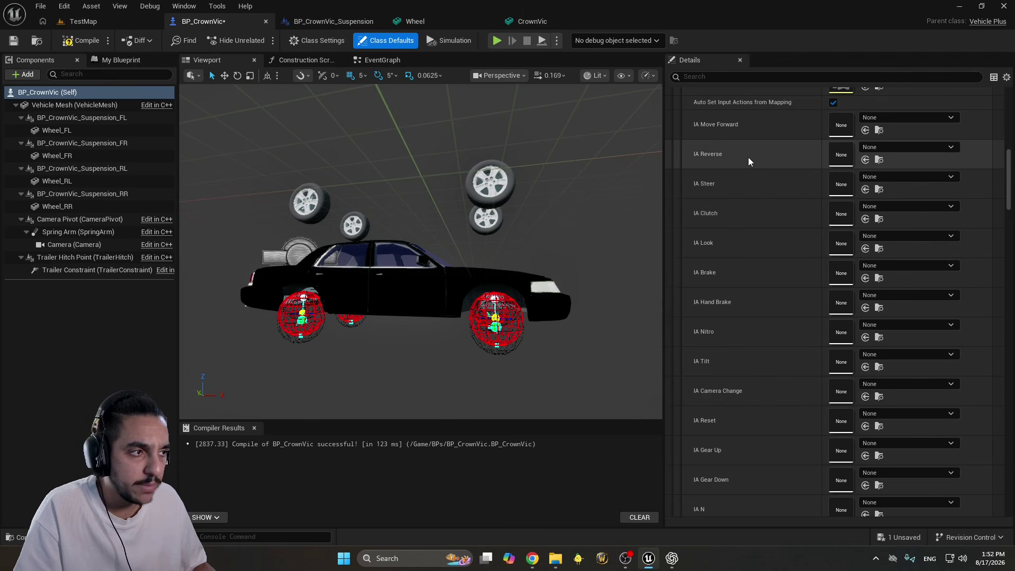
pyautogui.click(866, 189)
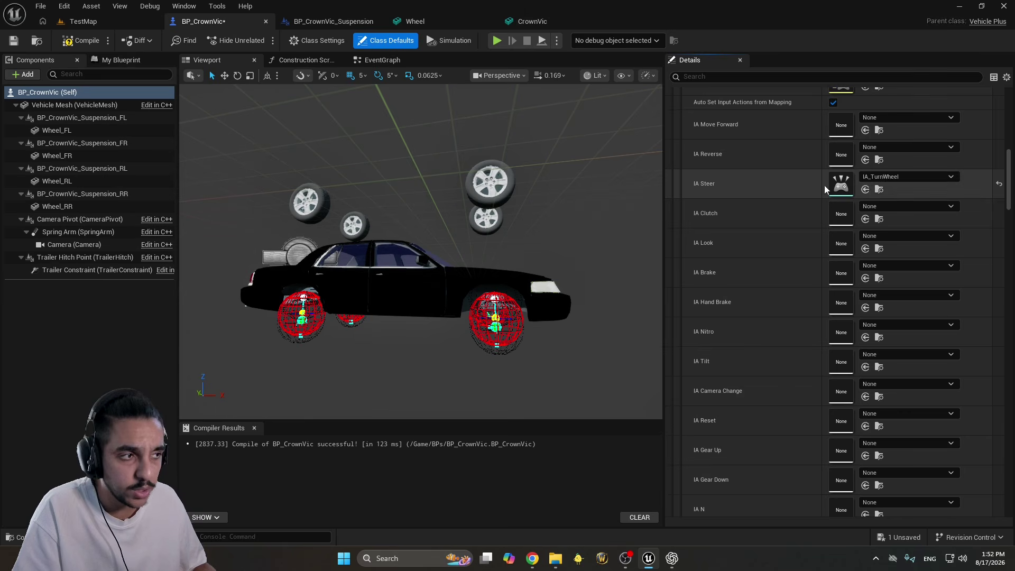
pyautogui.click(999, 184)
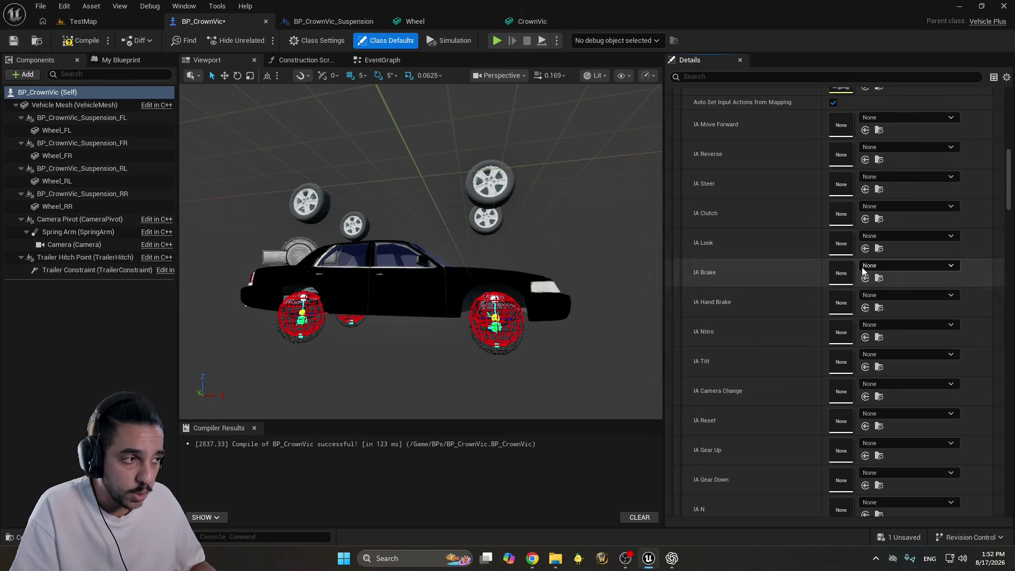
# Try IA_TurnWheel for IA Clutch and IA Steer, reset both to None and disable Auto Set Input Actions from Mapping
pyautogui.scroll(1, 782, 341)
pyautogui.scroll(5, 782, 341)
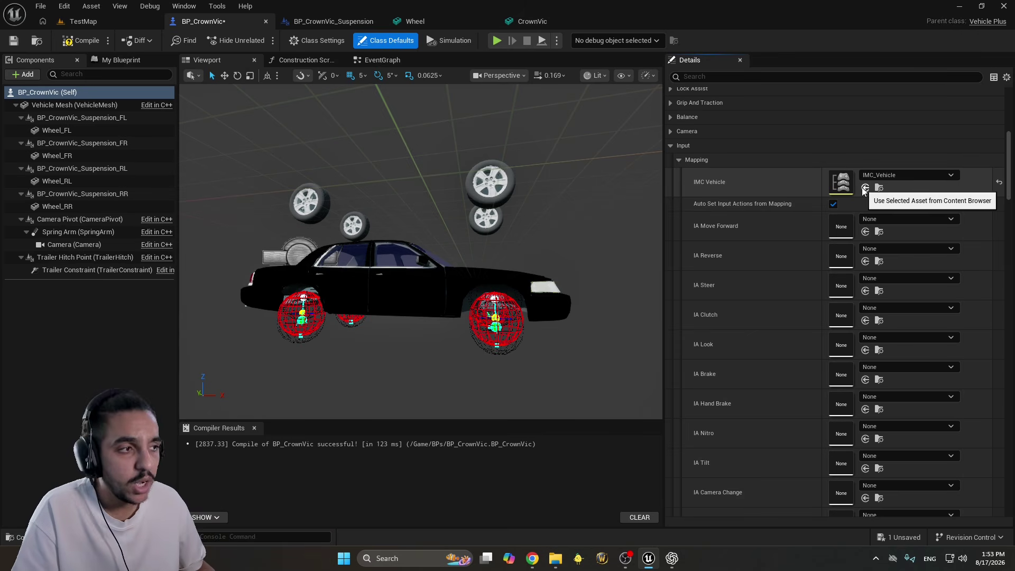
pyautogui.moveTo(711, 203)
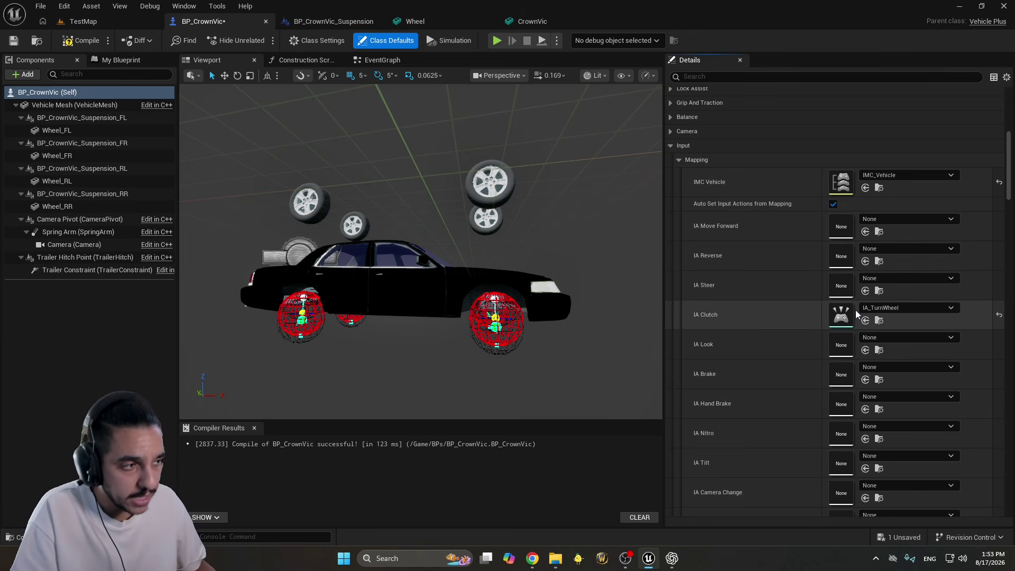
pyautogui.moveTo(855, 310); pyautogui.dragTo(841, 286)
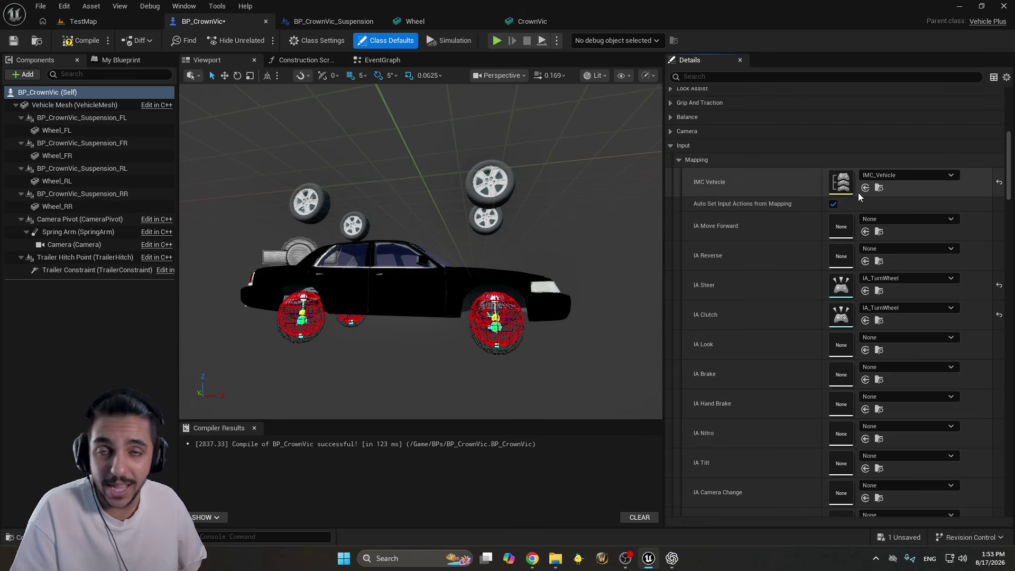
pyautogui.click(999, 316)
pyautogui.click(833, 204)
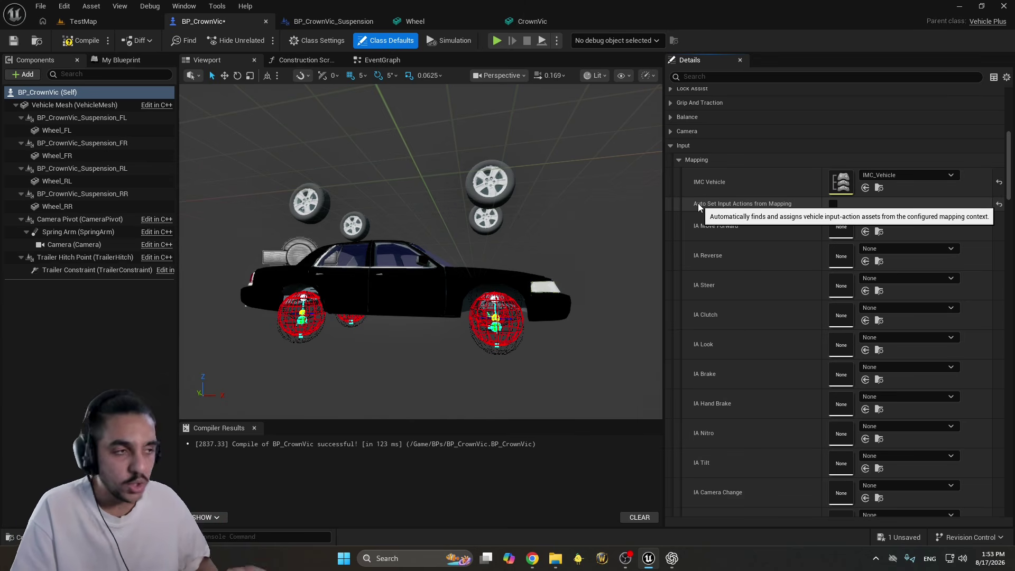
# Collapse the Mapping, Camera, Input and Debug property groups of BP_CrownVic, and compile and save the blueprint
pyautogui.click(678, 160)
pyautogui.click(670, 131)
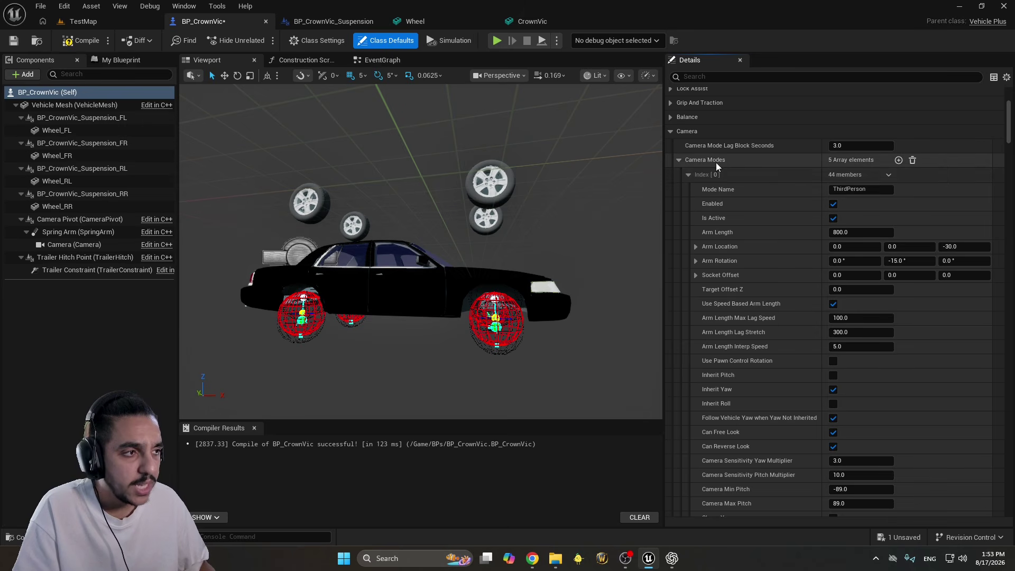
pyautogui.click(670, 130)
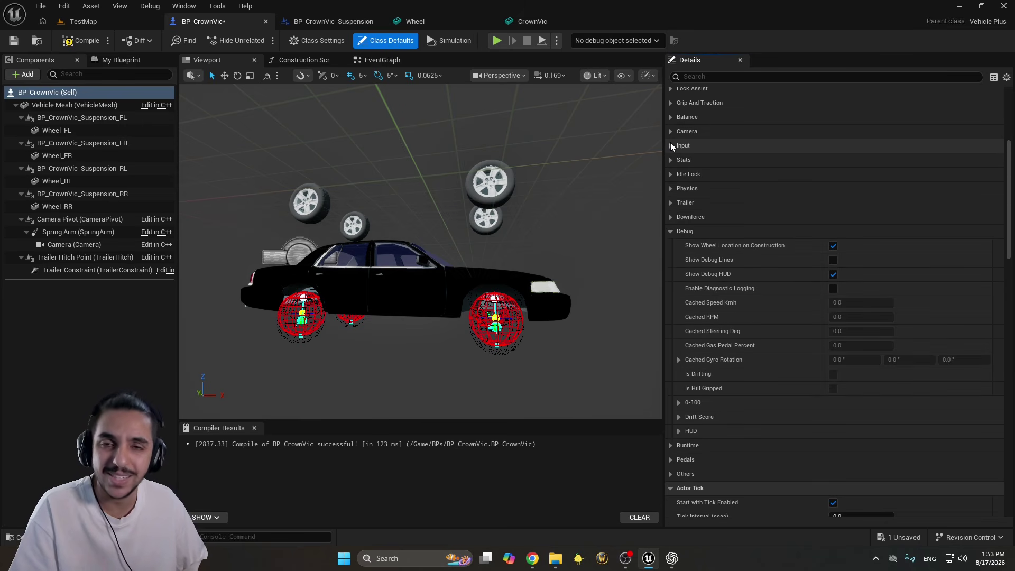
pyautogui.click(670, 231)
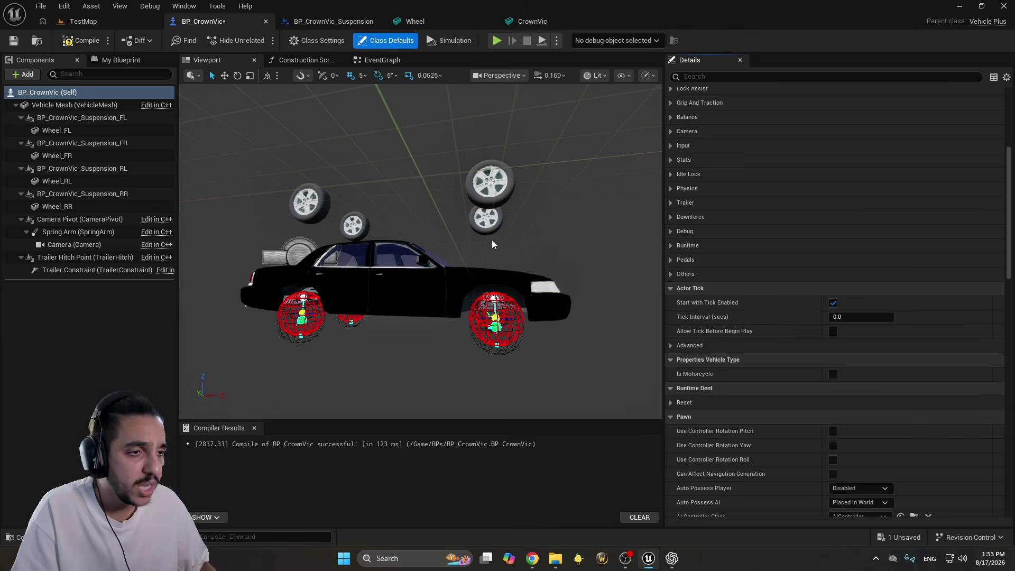
pyautogui.moveTo(493, 244); pyautogui.dragTo(455, 248, button='right')
pyautogui.hotkey('ctrl', 's')
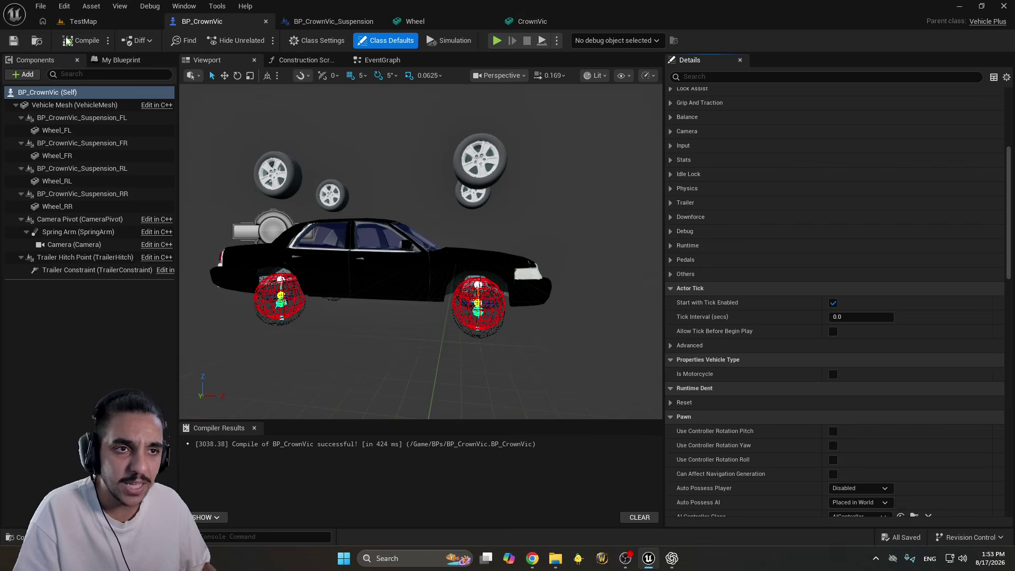
# Set TestMap's GameMode Override to the game mode blueprint from the Advanced Cars And Bikes System plugin's Blueprints folder
pyautogui.click(99, 22)
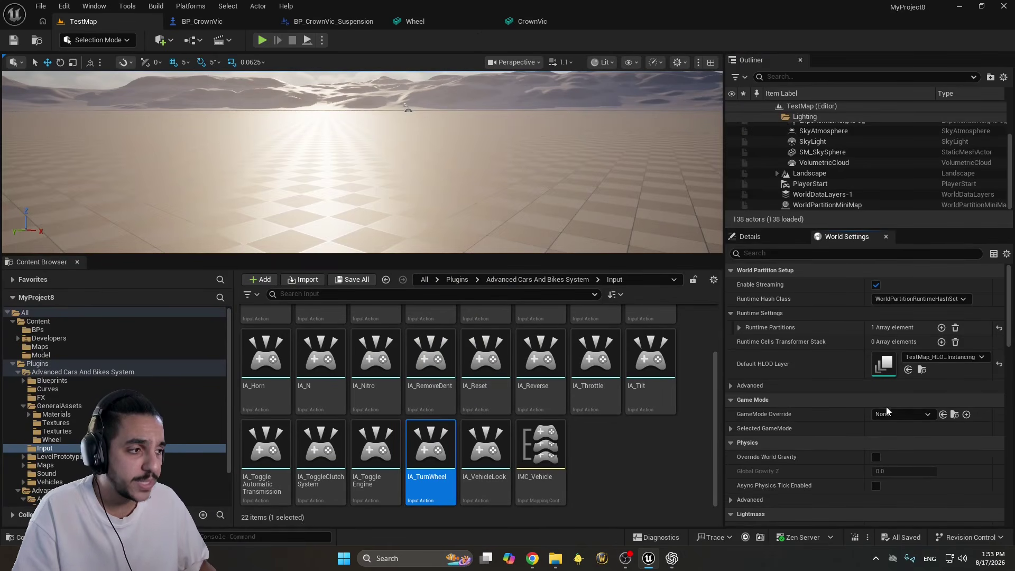
pyautogui.scroll(-2, 895, 407)
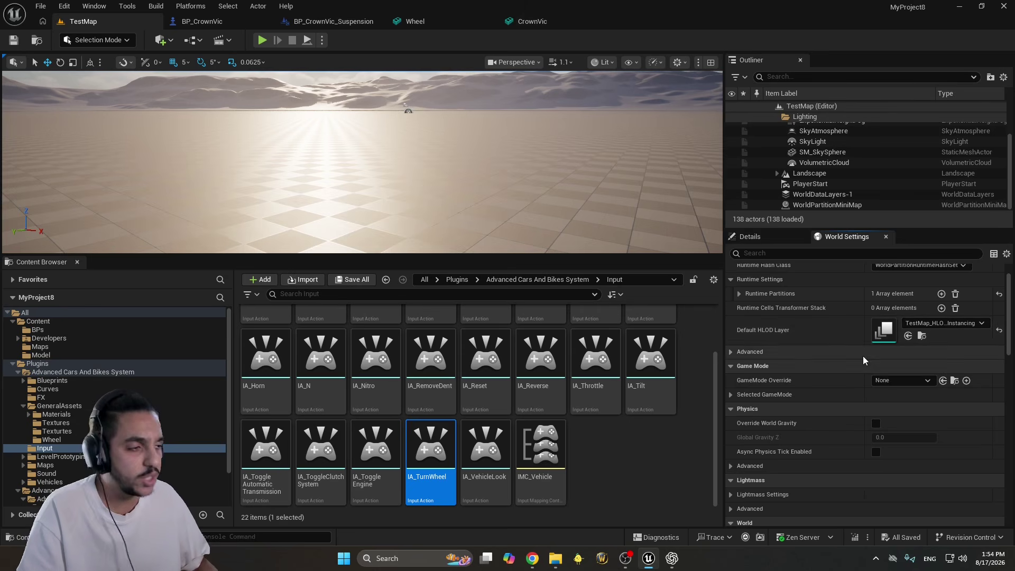
pyautogui.scroll(-2, 114, 402)
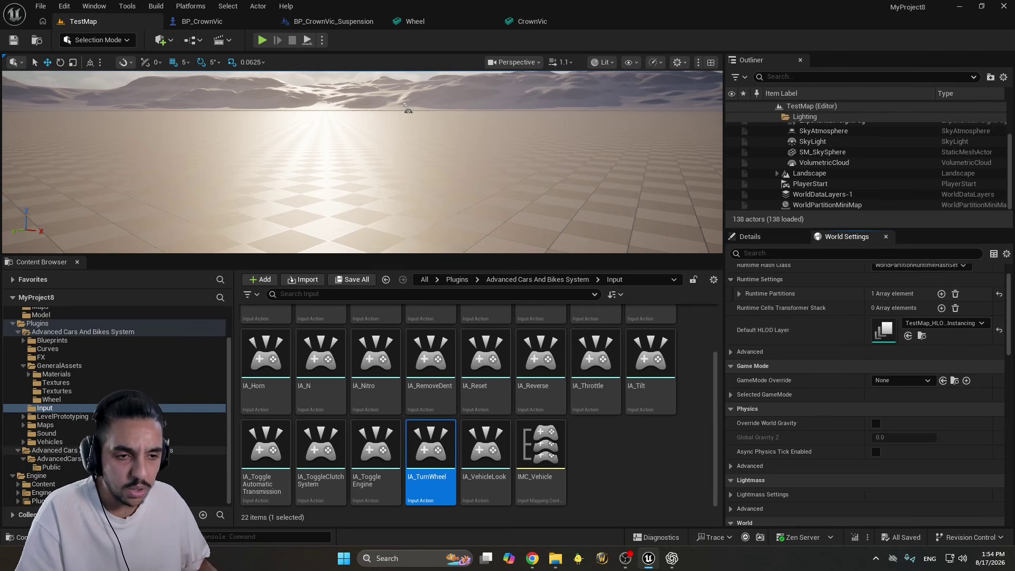
pyautogui.click(58, 458)
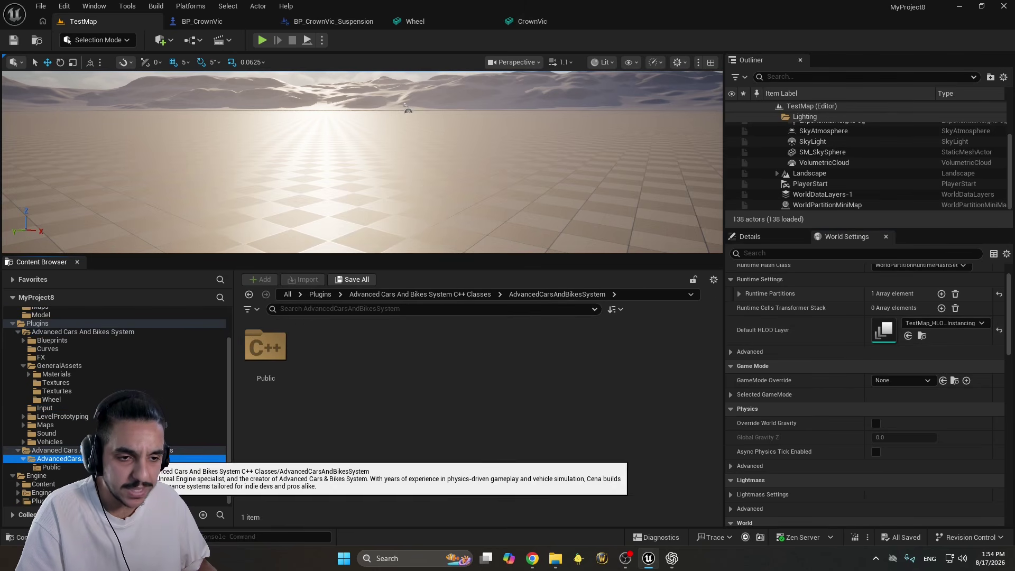
pyautogui.click(37, 323)
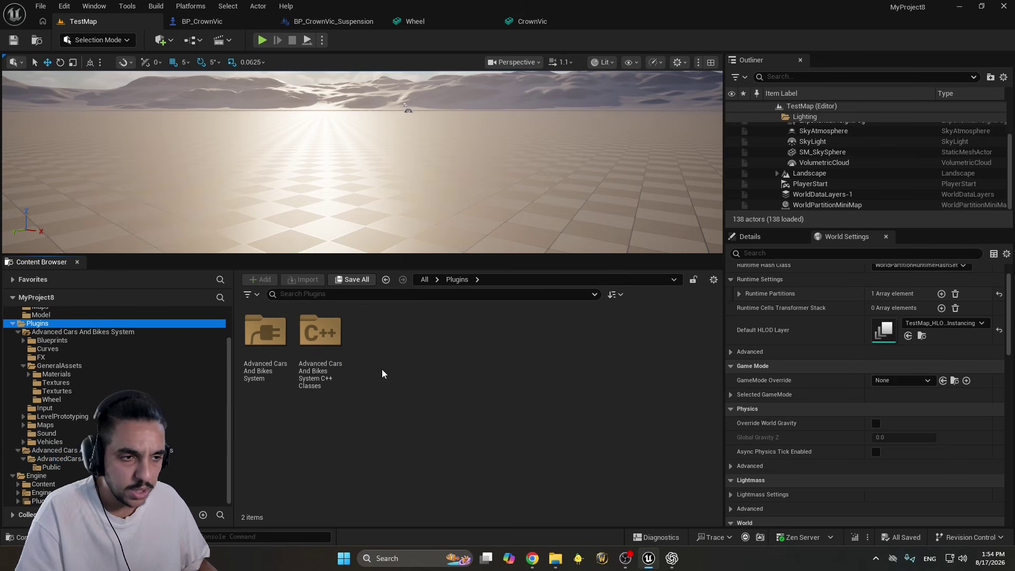
pyautogui.doubleClick(269, 336)
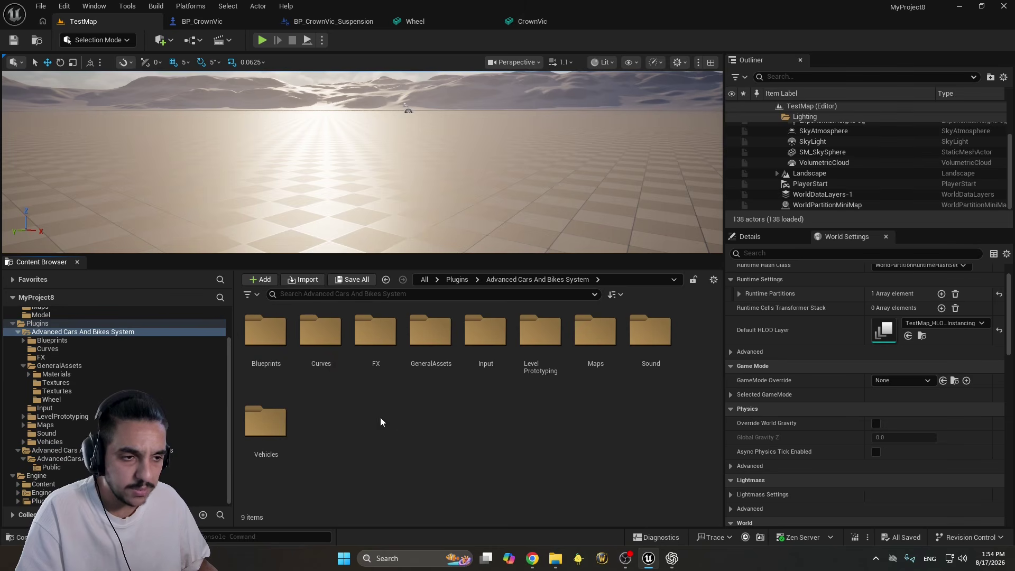
pyautogui.doubleClick(273, 363)
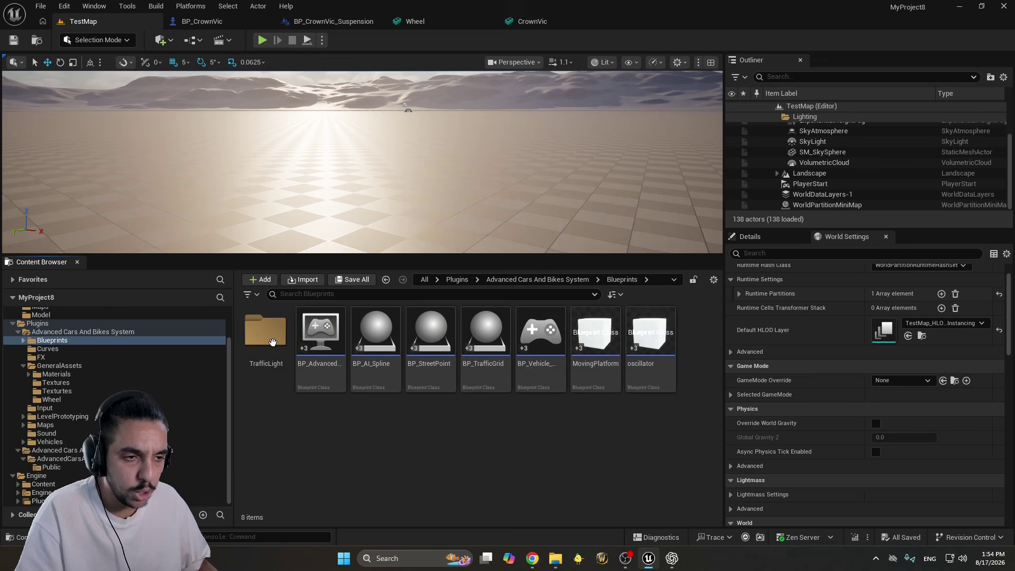
pyautogui.click(312, 344)
pyautogui.moveTo(311, 345); pyautogui.dragTo(902, 381)
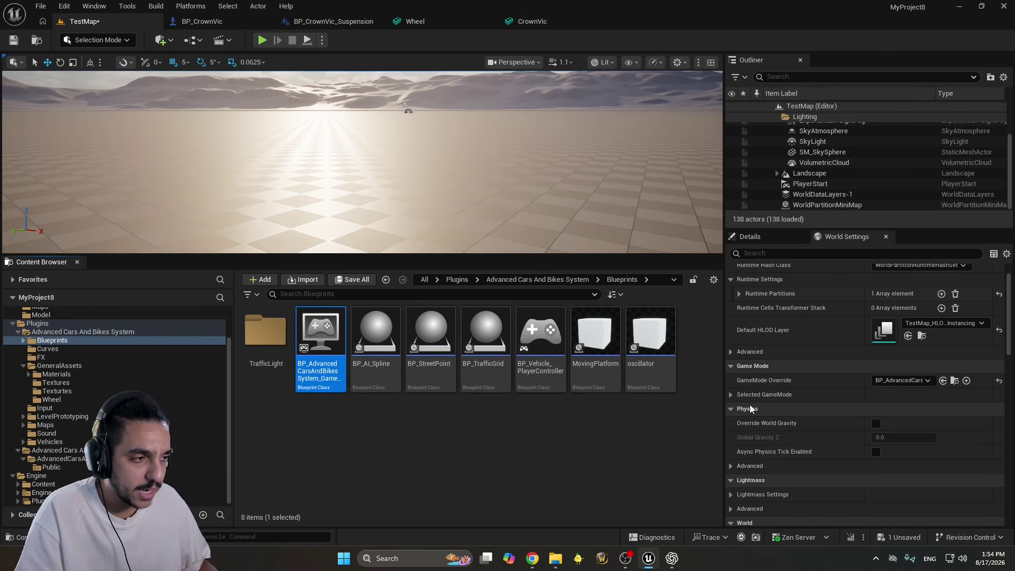
# Expand the selected game mode settings and set Default Pawn Class to BP_CrownVic from the project's BPs folder
pyautogui.click(730, 395)
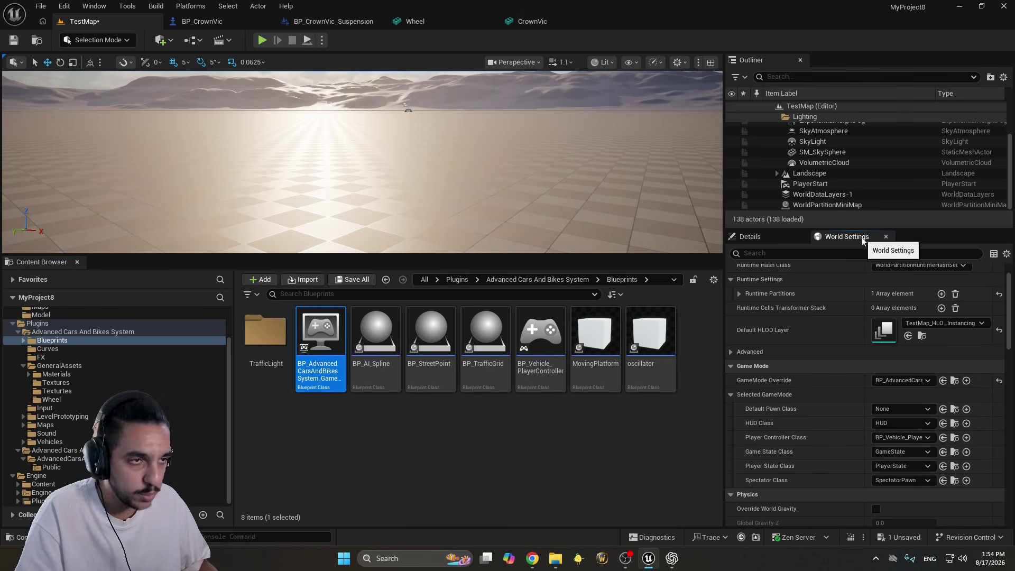
pyautogui.click(92, 7)
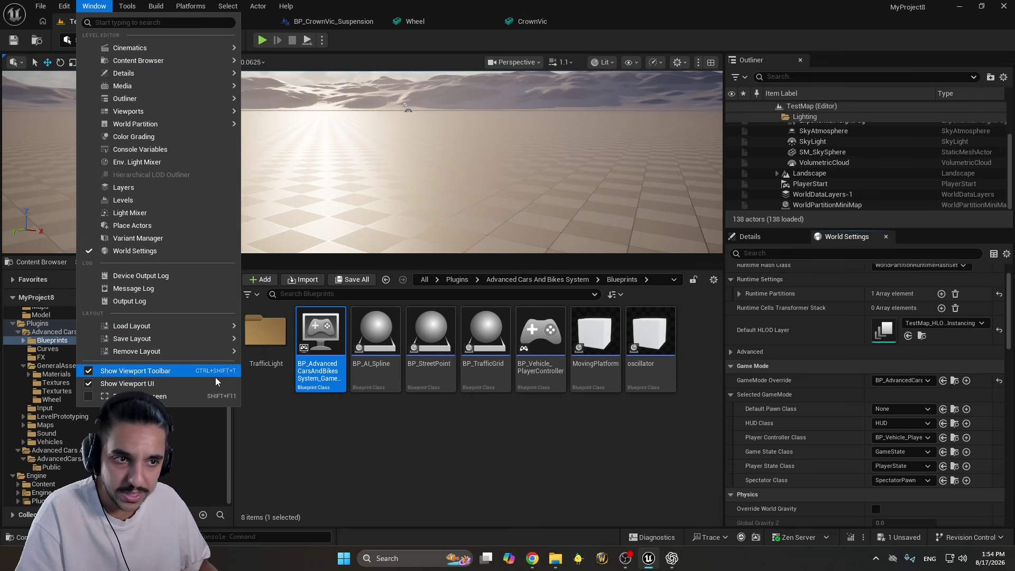
pyautogui.click(851, 248)
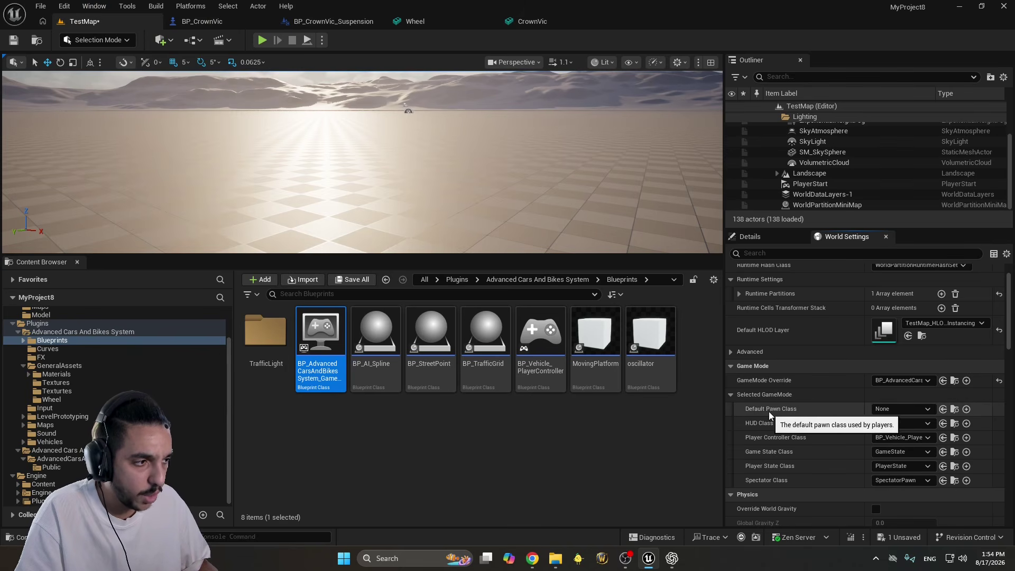
pyautogui.scroll(1, 53, 385)
pyautogui.scroll(1, 53, 385)
pyautogui.click(38, 330)
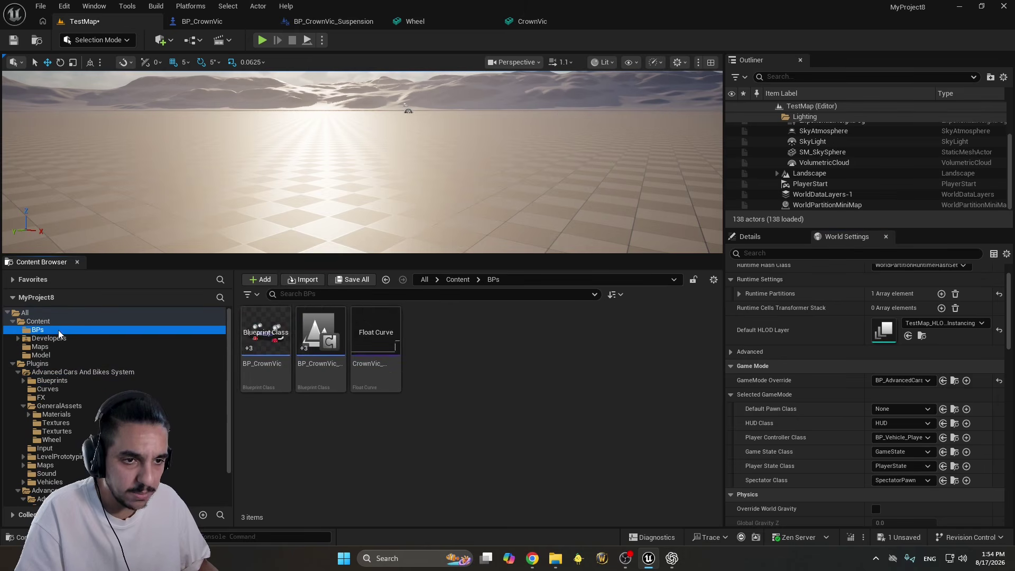
pyautogui.moveTo(287, 364); pyautogui.dragTo(899, 409)
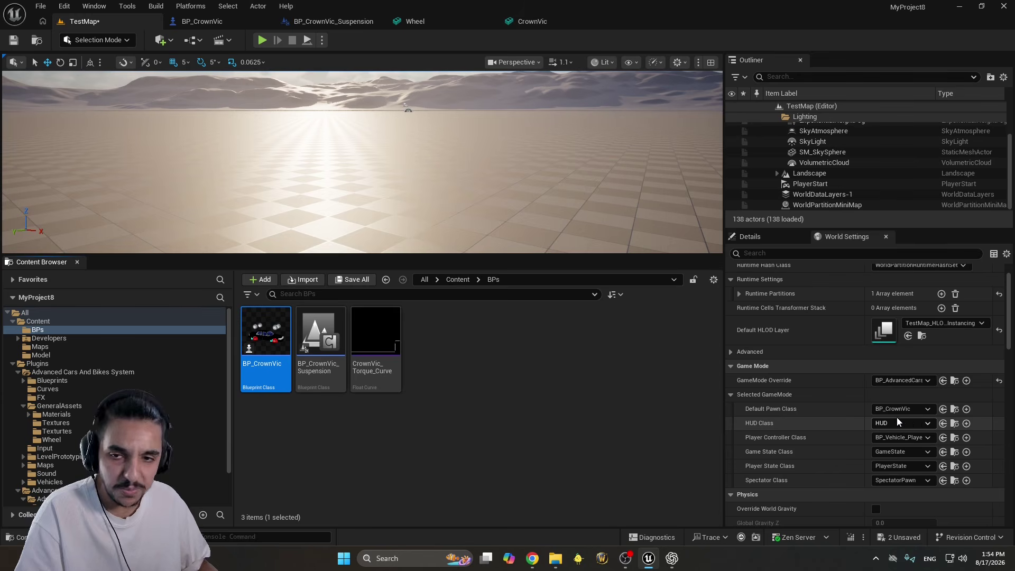
# Select the PlayerStart in TestMap and raise it above the ground
pyautogui.moveTo(550, 225); pyautogui.dragTo(548, 208, button='right')
pyautogui.scroll(-1, 548, 207)
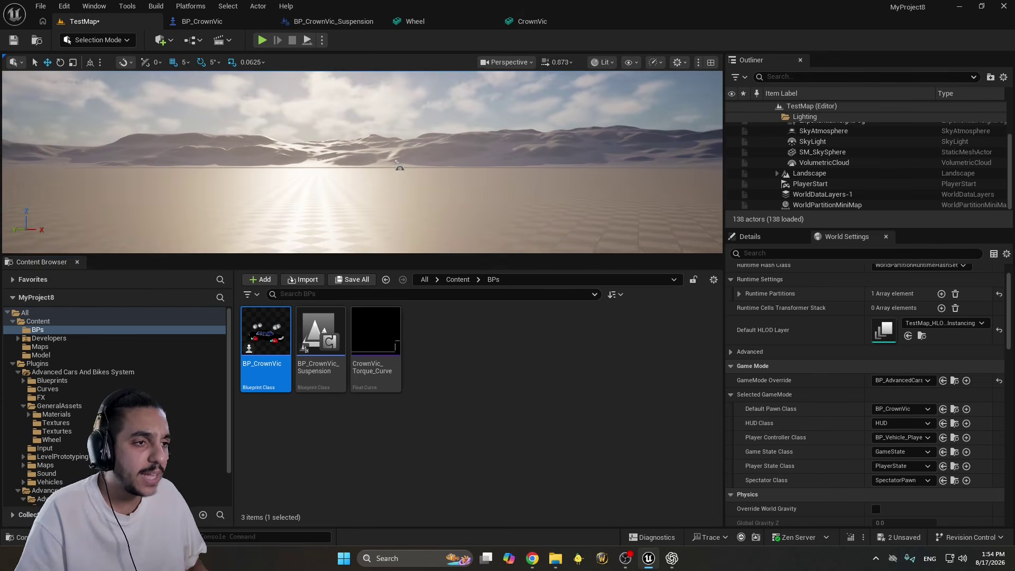
pyautogui.scroll(1, 447, 190)
pyautogui.click(399, 167)
pyautogui.press('f')
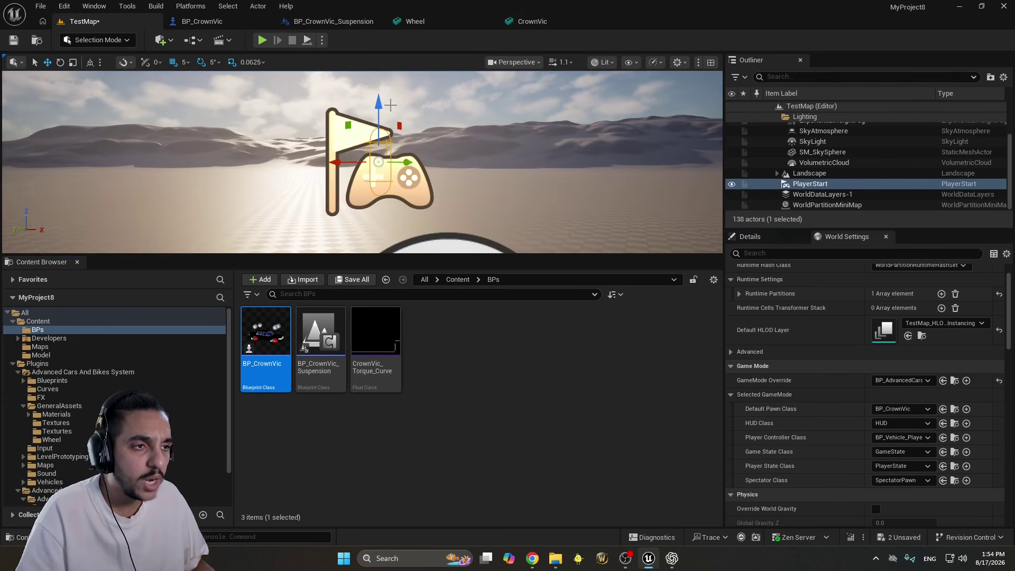
pyautogui.moveTo(378, 127); pyautogui.dragTo(378, 105)
pyautogui.moveTo(379, 105); pyautogui.dragTo(353, 118, button='right')
pyautogui.press('s')
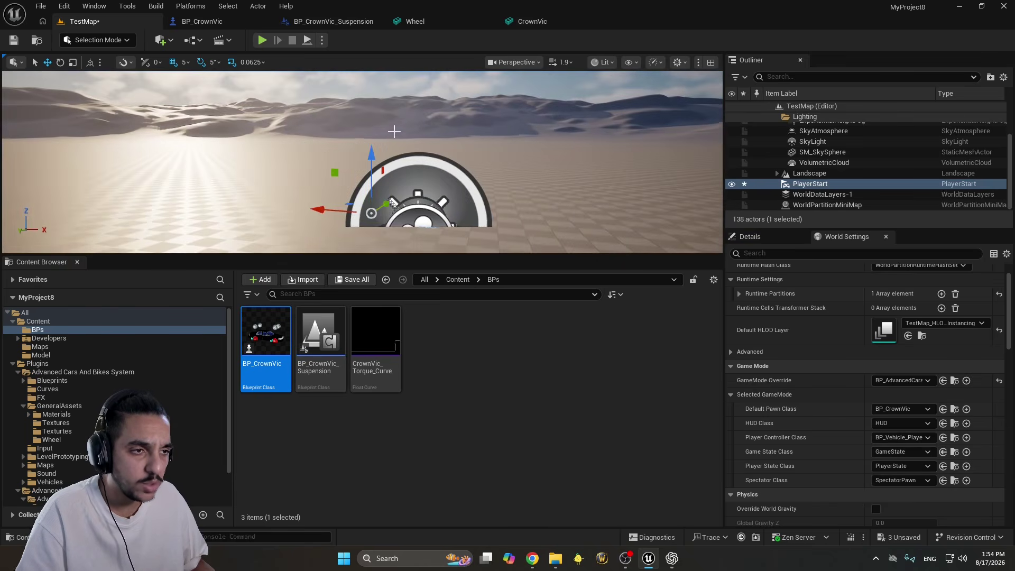
# Shift the PlayerStart horizontally along its X axis and adjust its height above the ground
pyautogui.rightClick(431, 141)
pyautogui.moveTo(431, 141); pyautogui.dragTo(440, 142, button='right')
pyautogui.scroll(3, 431, 140)
pyautogui.moveTo(489, 195); pyautogui.dragTo(499, 175, button='right')
pyautogui.click(489, 195)
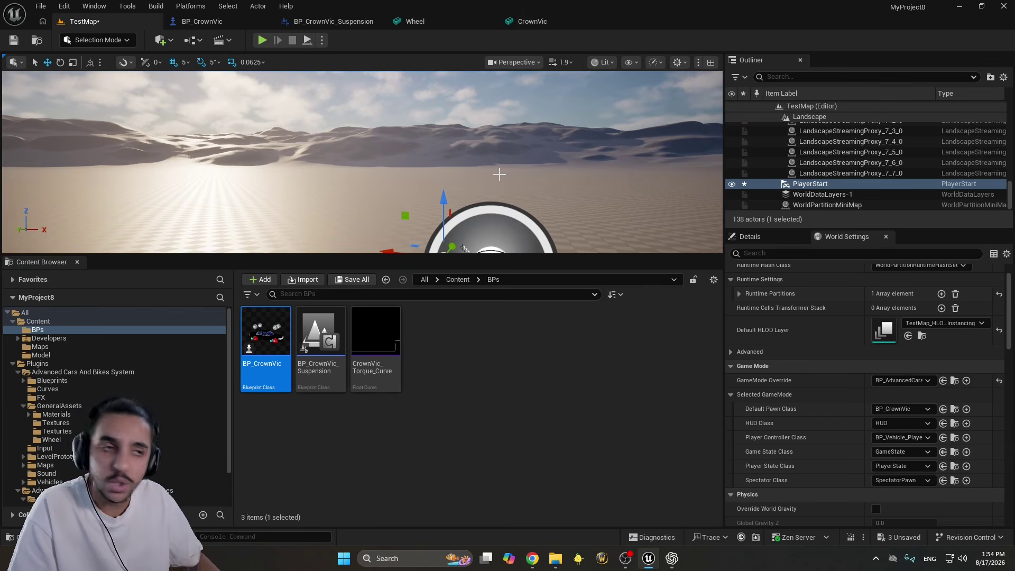
pyautogui.moveTo(499, 174); pyautogui.dragTo(436, 171, button='right')
pyautogui.moveTo(432, 168)
pyautogui.mouseDown()
pyautogui.moveTo(429, 122)
pyautogui.moveTo(431, 154)
pyautogui.mouseUp()
pyautogui.moveTo(405, 199); pyautogui.dragTo(362, 196)
pyautogui.moveTo(363, 196); pyautogui.dragTo(386, 126, button='right')
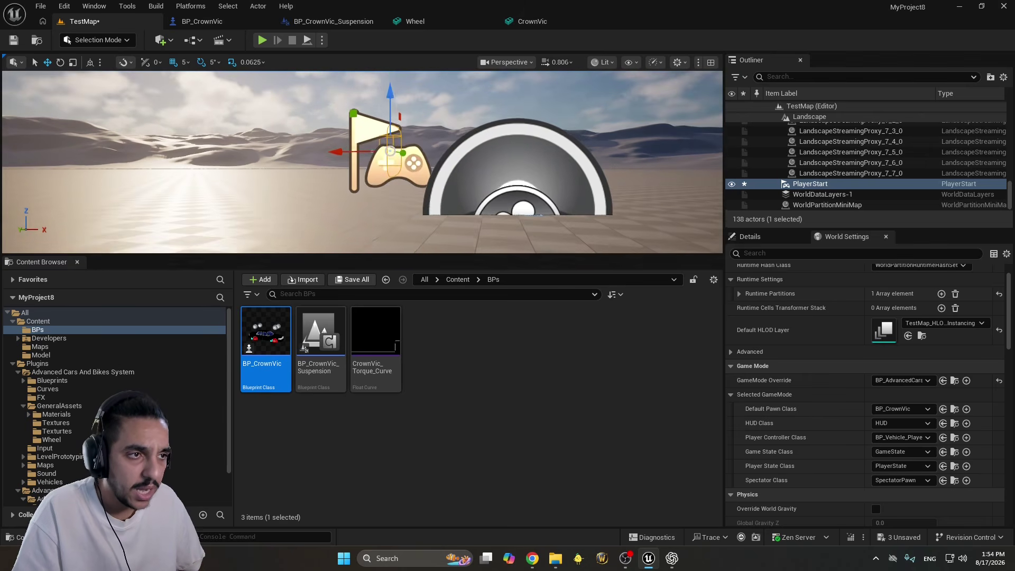
pyautogui.moveTo(389, 103); pyautogui.dragTo(389, 103)
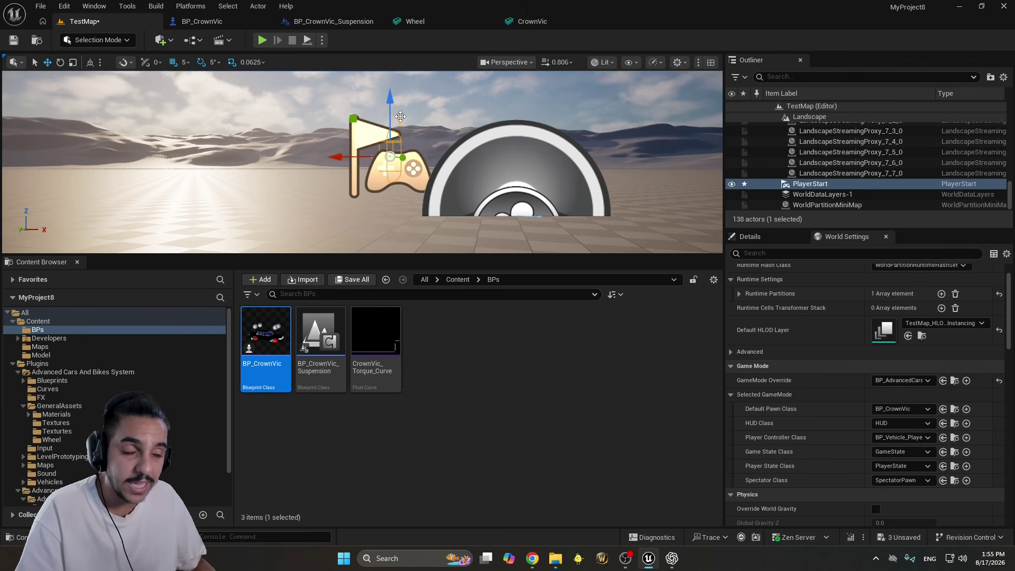
pyautogui.scroll(-1, 389, 103)
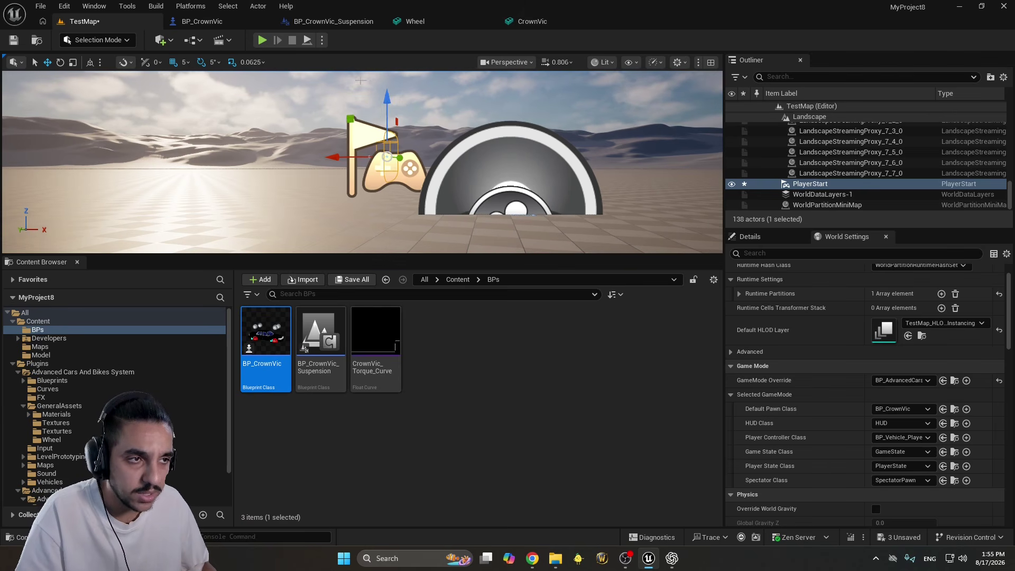
pyautogui.moveTo(390, 103); pyautogui.dragTo(390, 96)
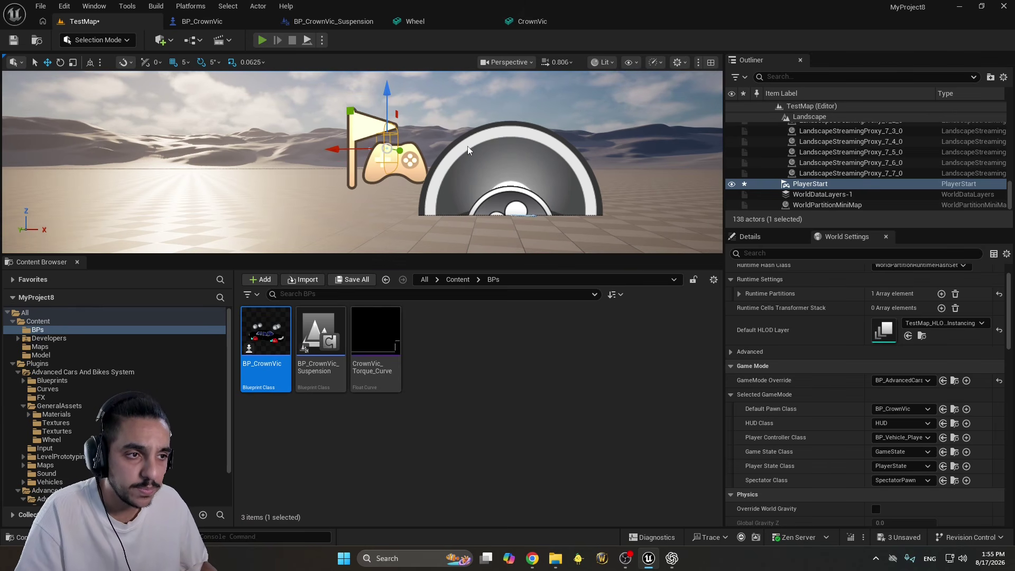
# Play TestMap in full screen to check how BP_CrownVic spawns, and stop the session
pyautogui.hotkey('alt', 'p')
pyautogui.press('F11')
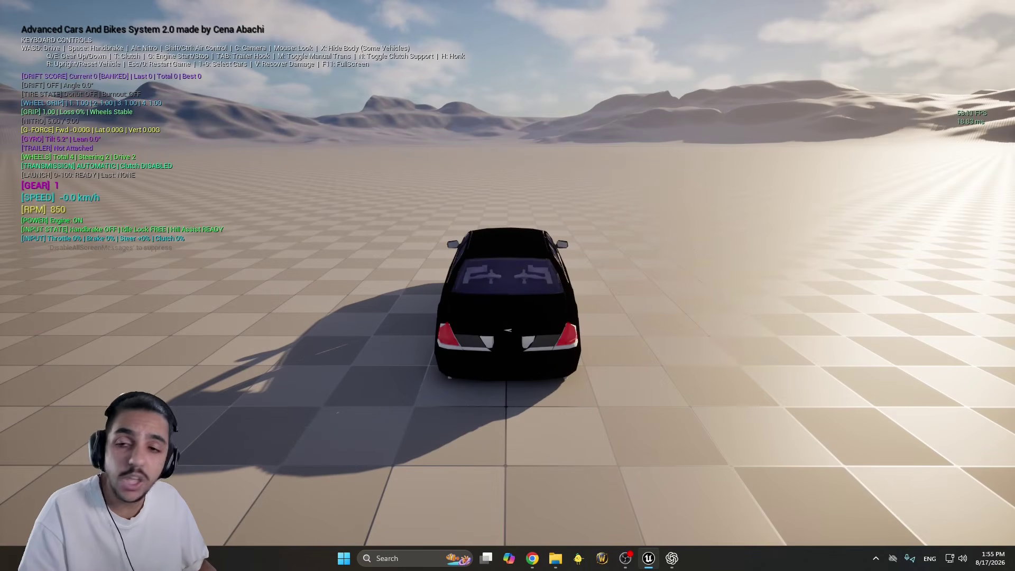
pyautogui.press('Escape')
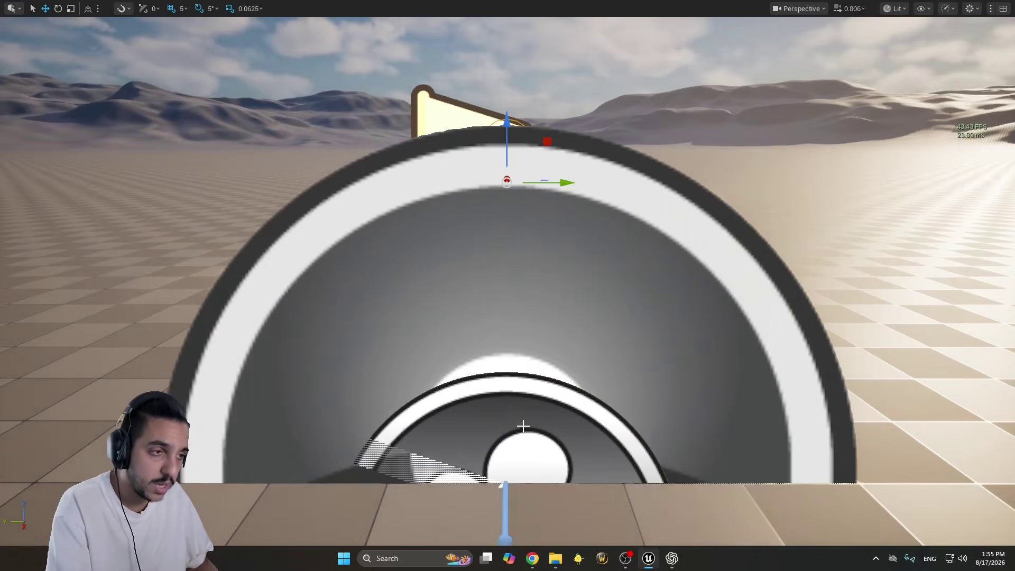
pyautogui.press('F11')
# Enable Auto Set Input Actions from Mapping in BP_CrownVic's input mapping properties
pyautogui.click(202, 21)
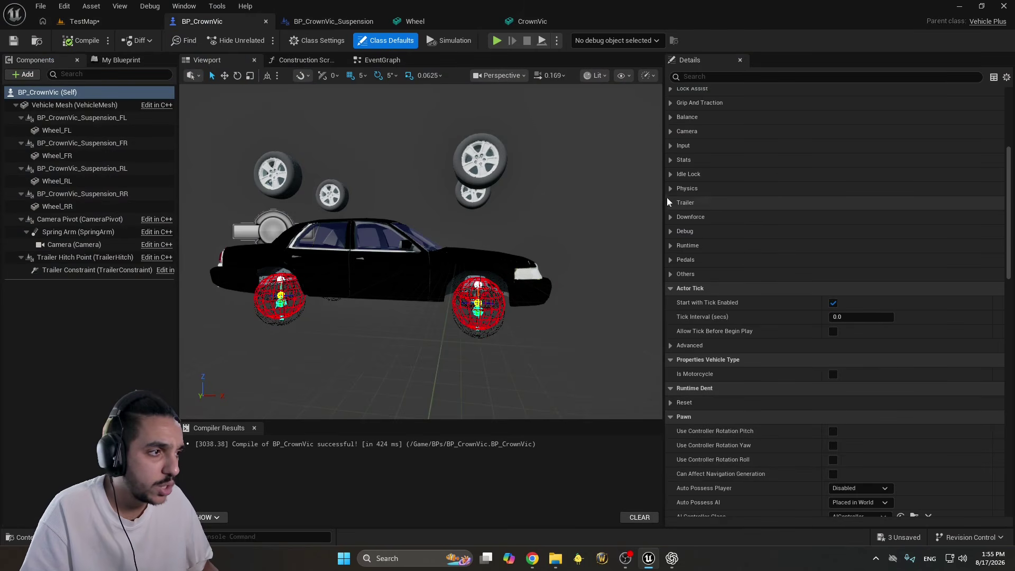
pyautogui.click(668, 175)
pyautogui.click(666, 175)
pyautogui.click(669, 147)
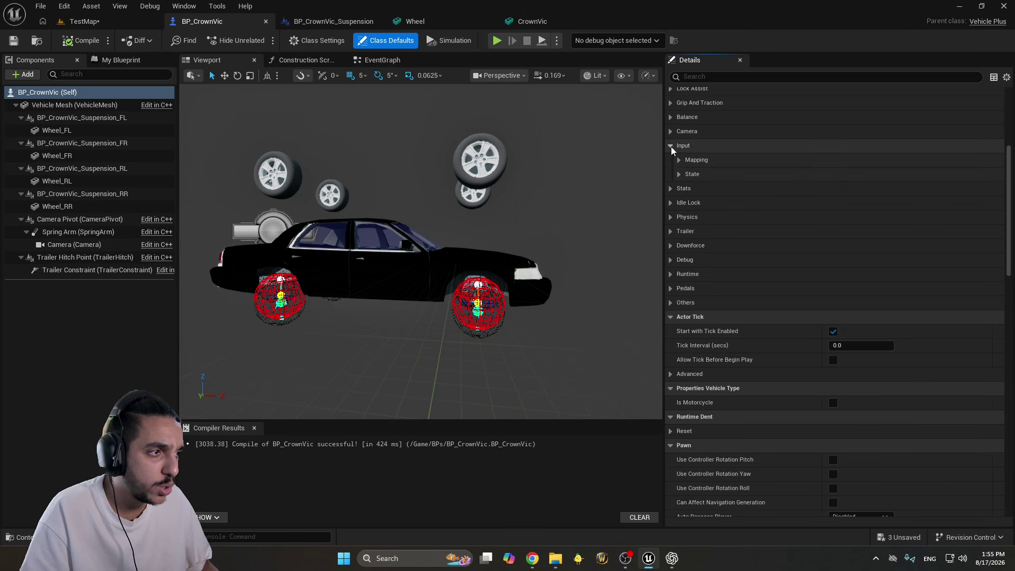
pyautogui.click(679, 159)
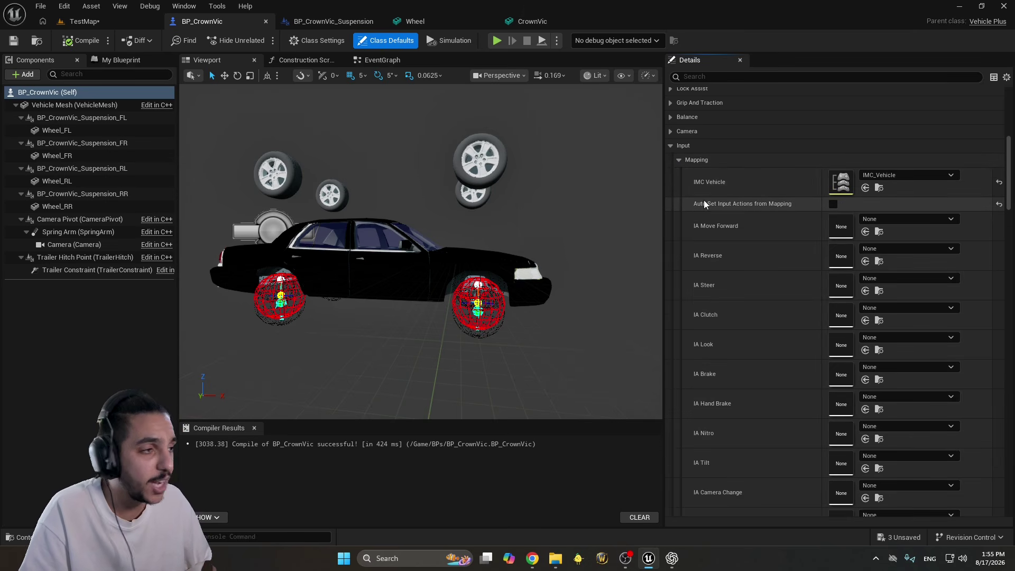
pyautogui.click(833, 203)
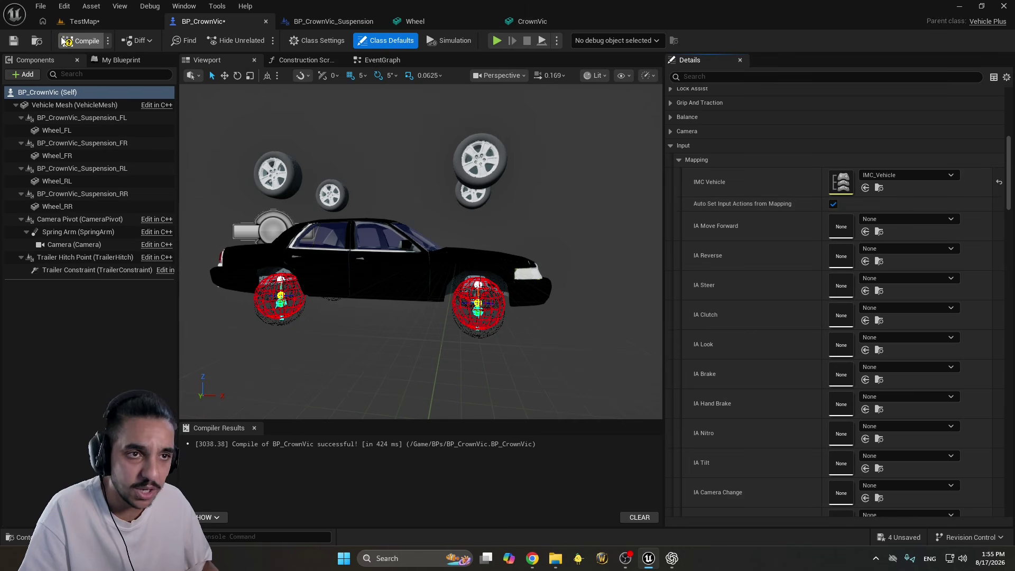
# Play TestMap again, accelerate the Crown Vic forward and view the test drive in full screen
pyautogui.click(105, 21)
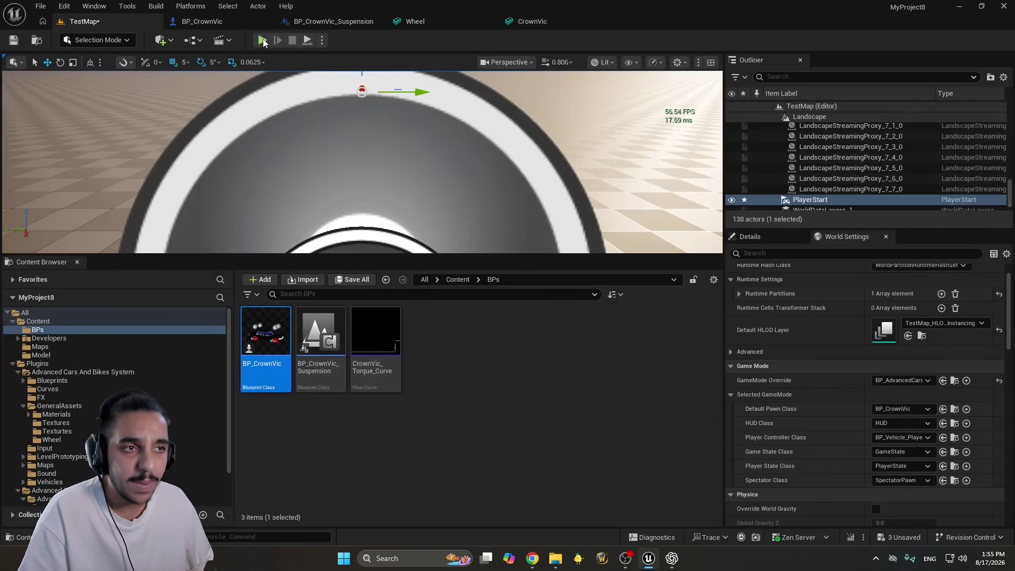
pyautogui.hotkey('alt', 'p')
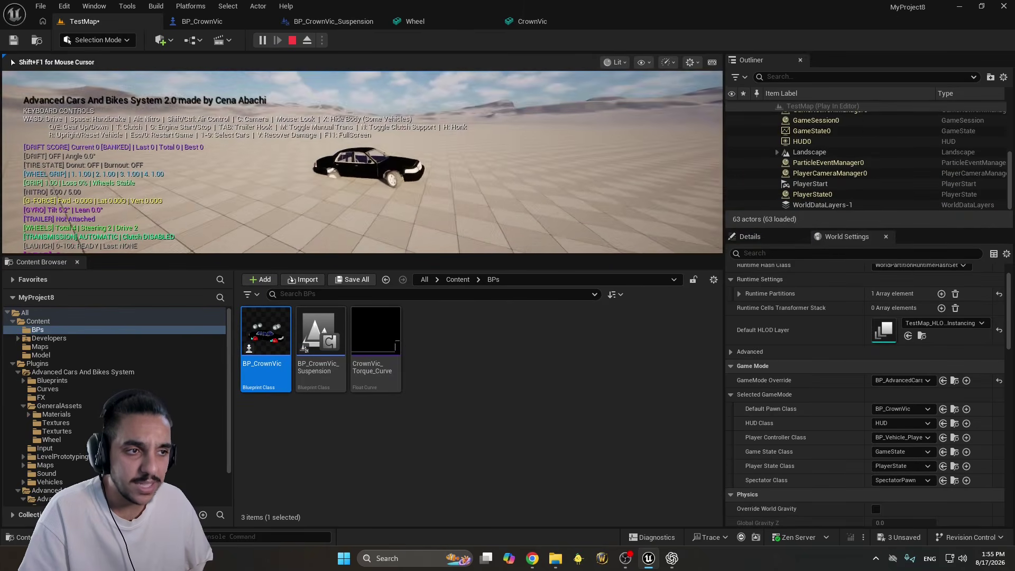
pyautogui.press('w')
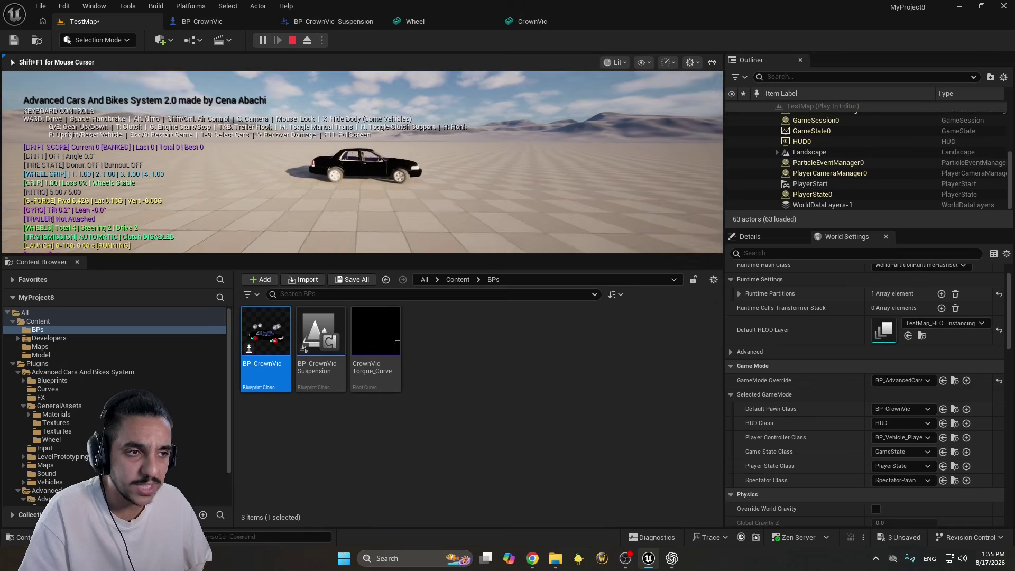
pyautogui.press('F11')
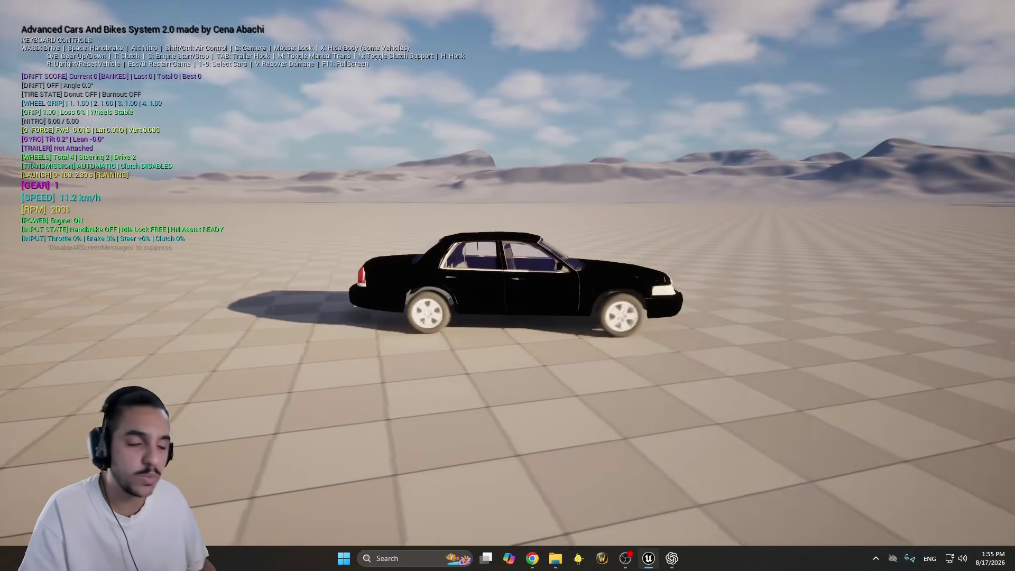
# Drive and steer the Crown Vic both ways on the TestMap ground, switch the camera view, and end the play session
pyautogui.press('w')
pyautogui.press('d')
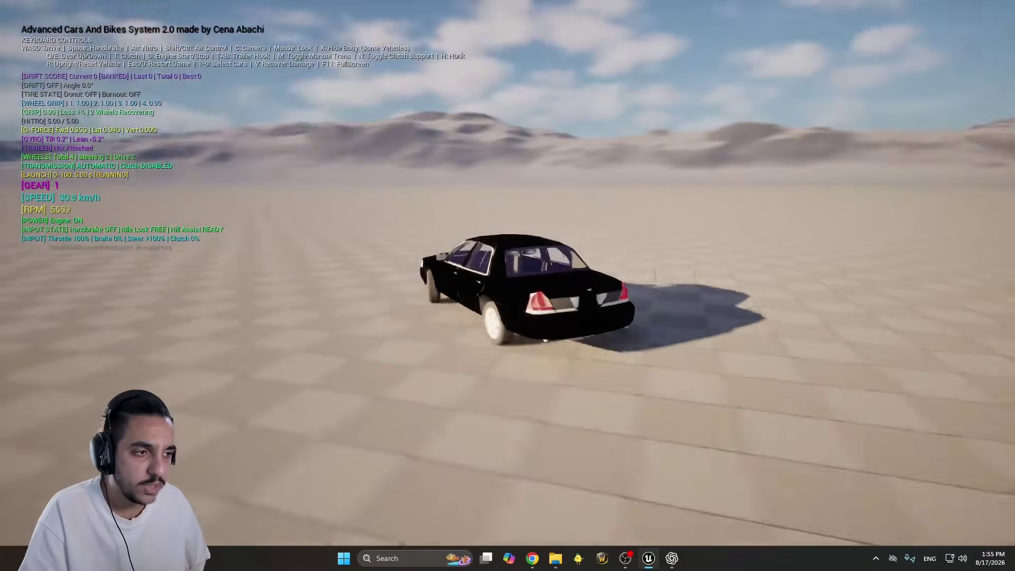
pyautogui.press('a')
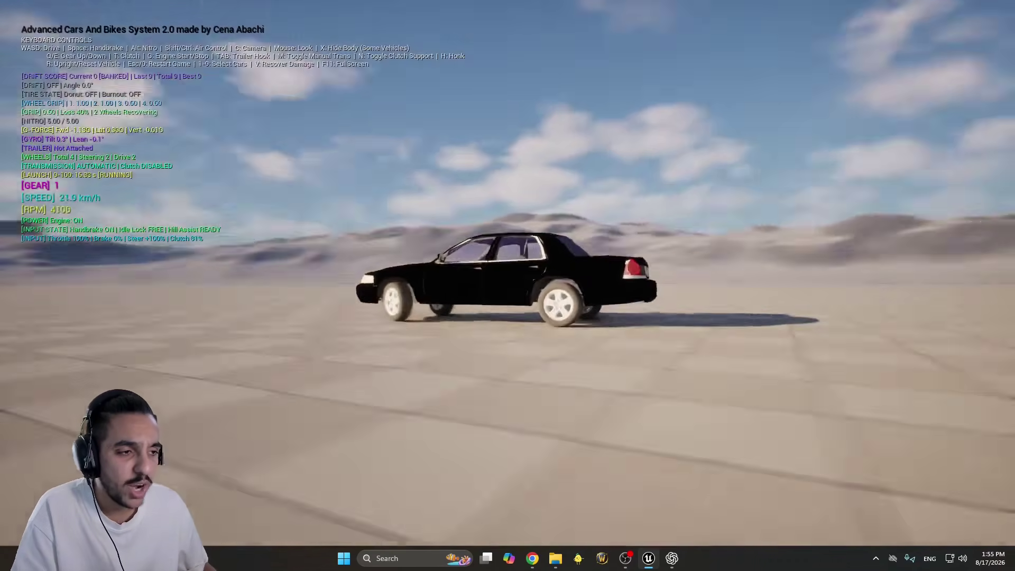
pyautogui.press('c')
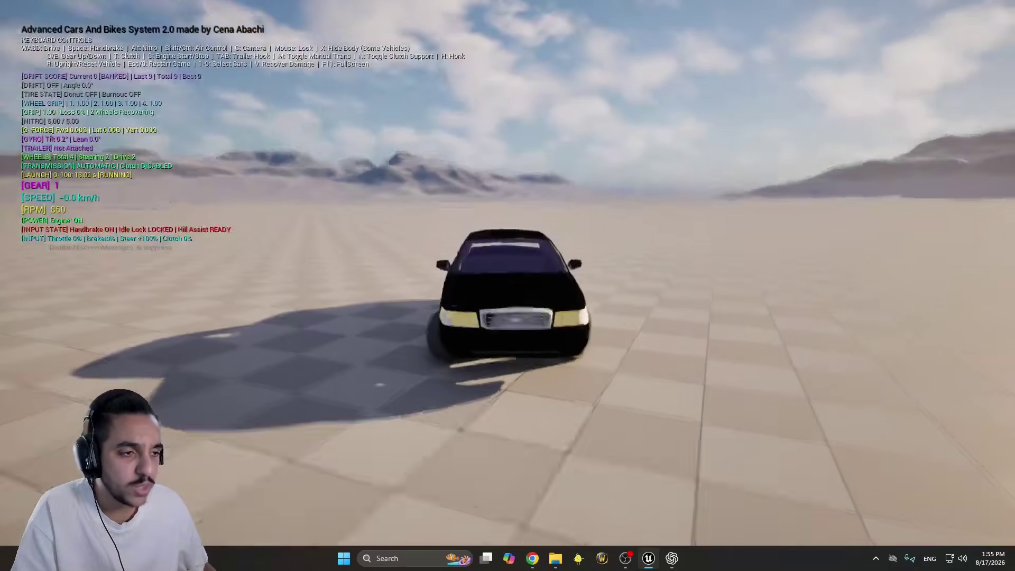
pyautogui.press('w')
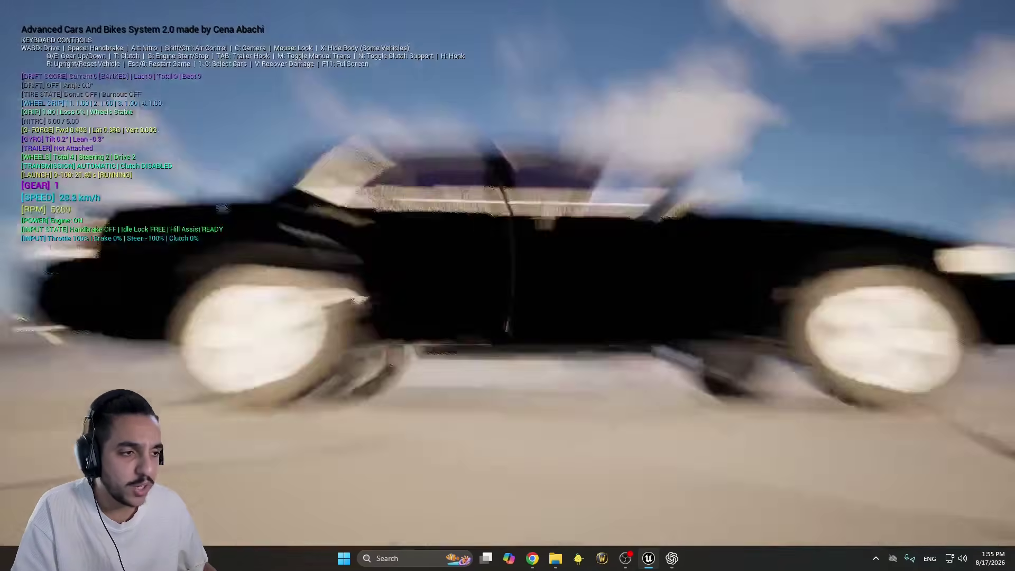
pyautogui.press('a')
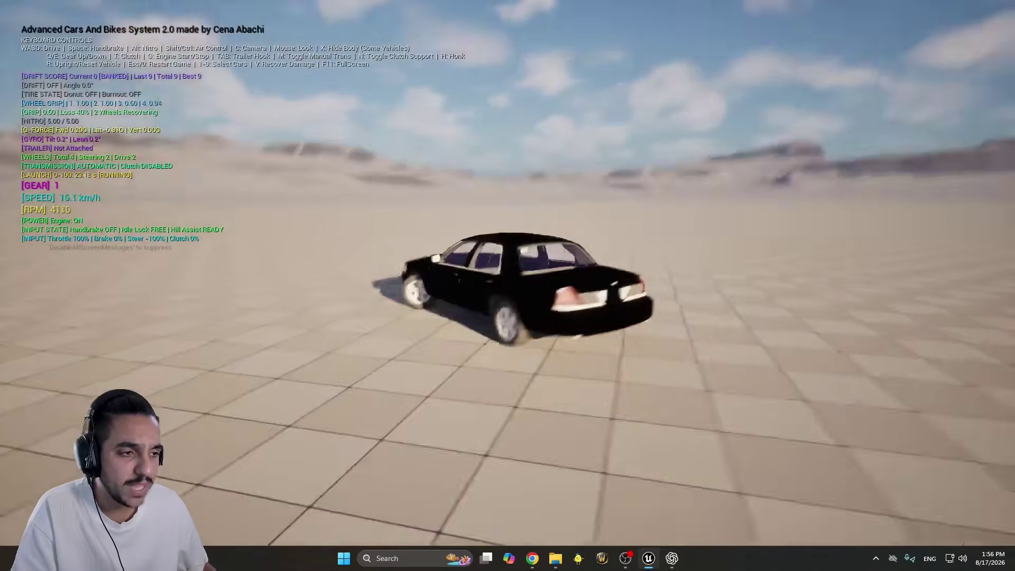
pyautogui.press('Escape')
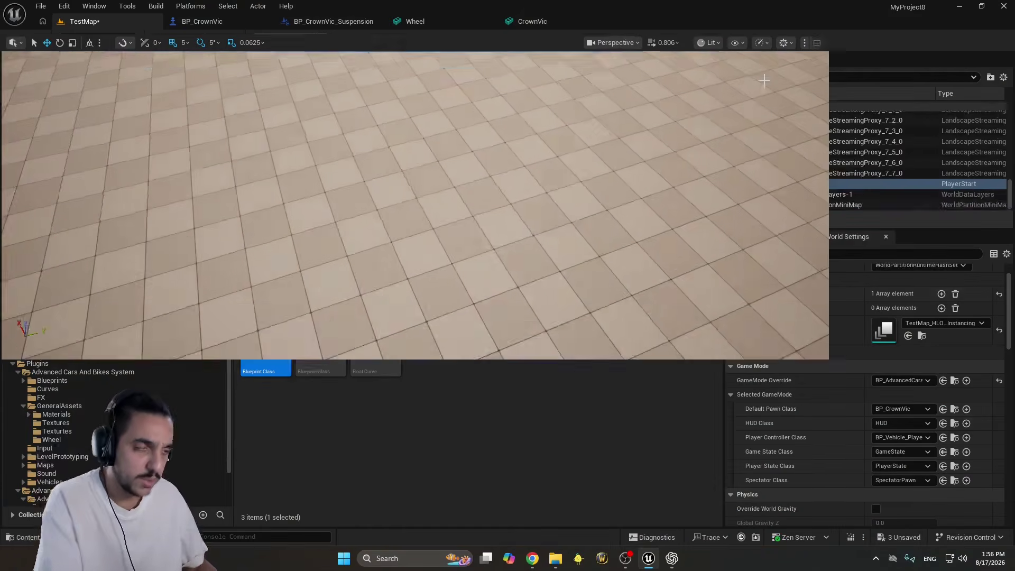
# Open BP_CrownVic's rear-right suspension settings, then switch to Chrome and compare the Wikipedia and Mayako Wiki Ackermann steering diagrams
pyautogui.doubleClick(265, 333)
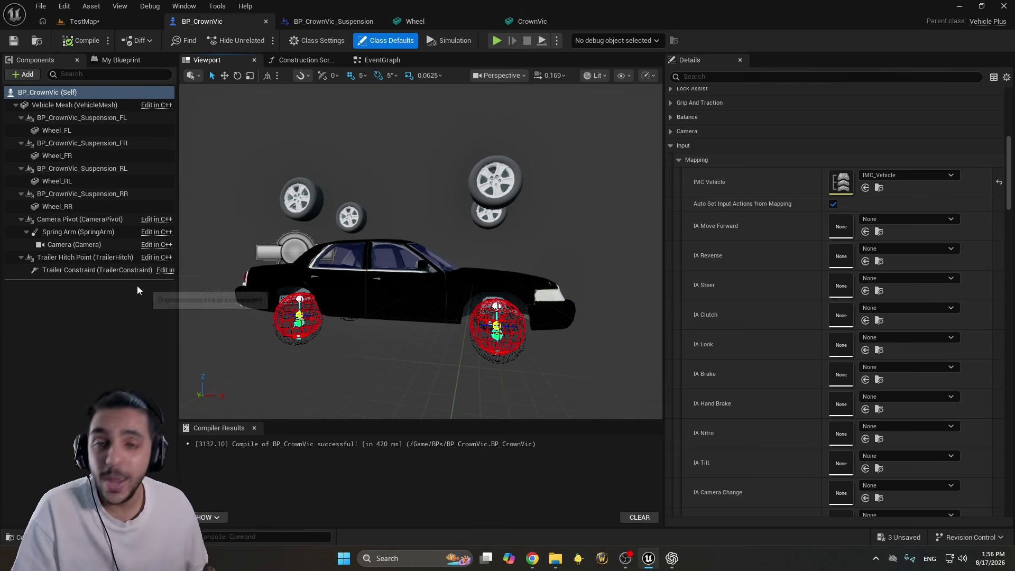
pyautogui.click(115, 195)
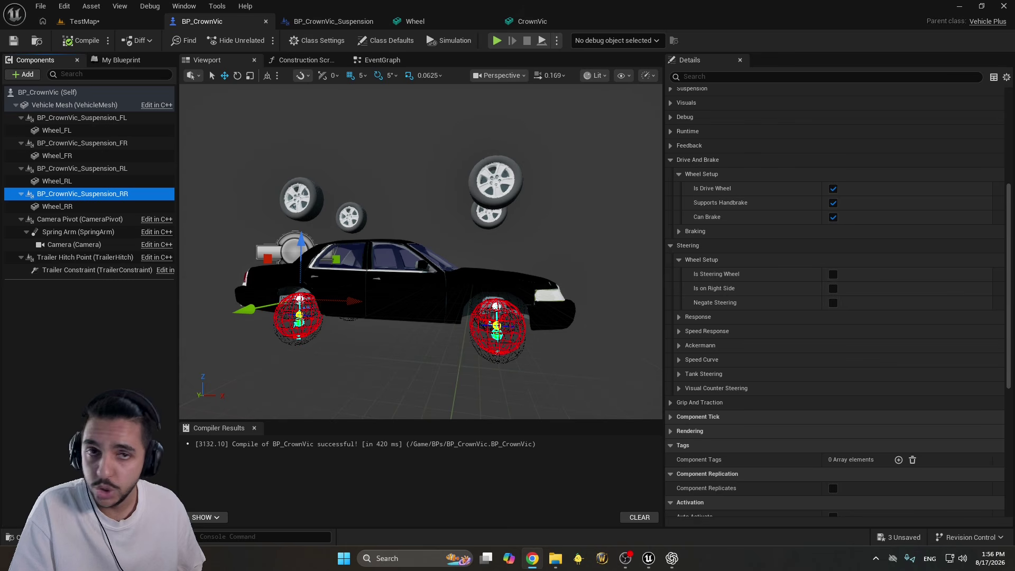
pyautogui.hotkey('alt', 'Tab')
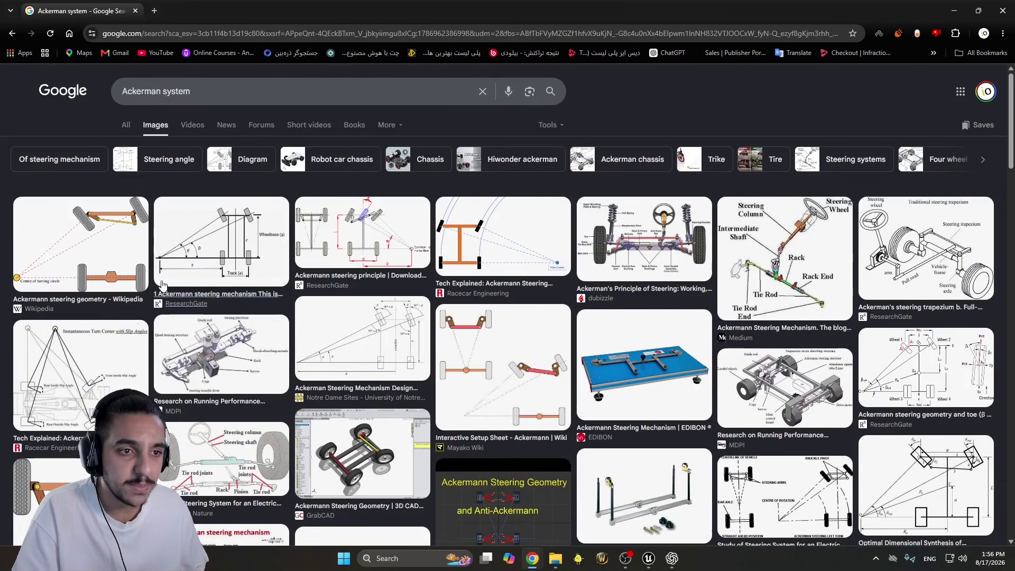
pyautogui.click(139, 275)
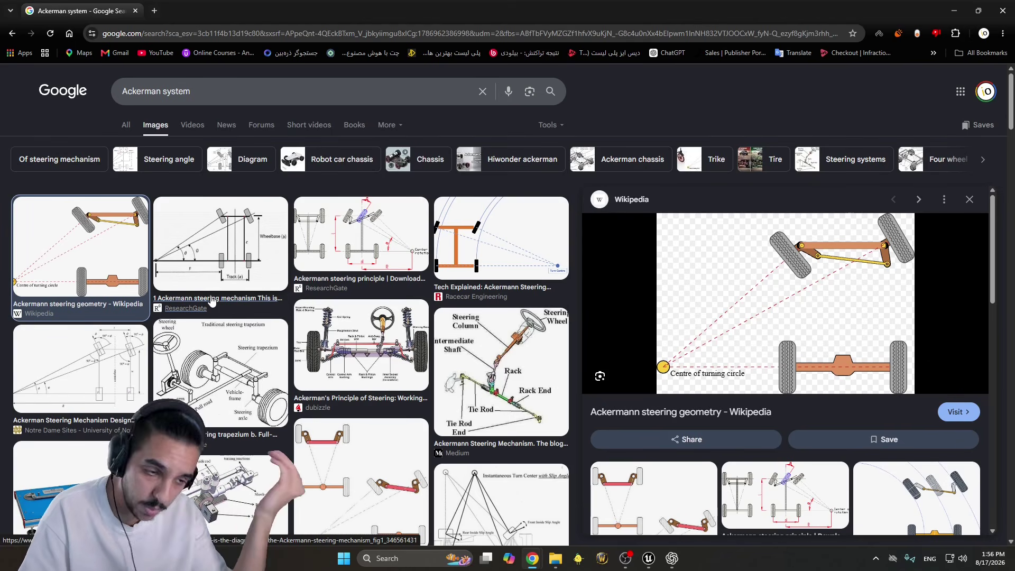
pyautogui.click(394, 439)
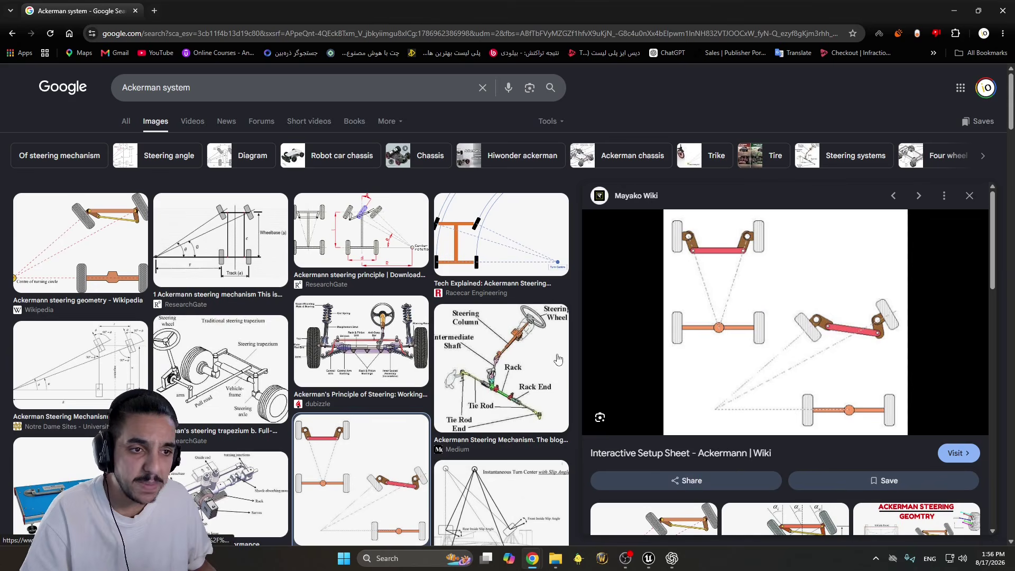
pyautogui.click(122, 230)
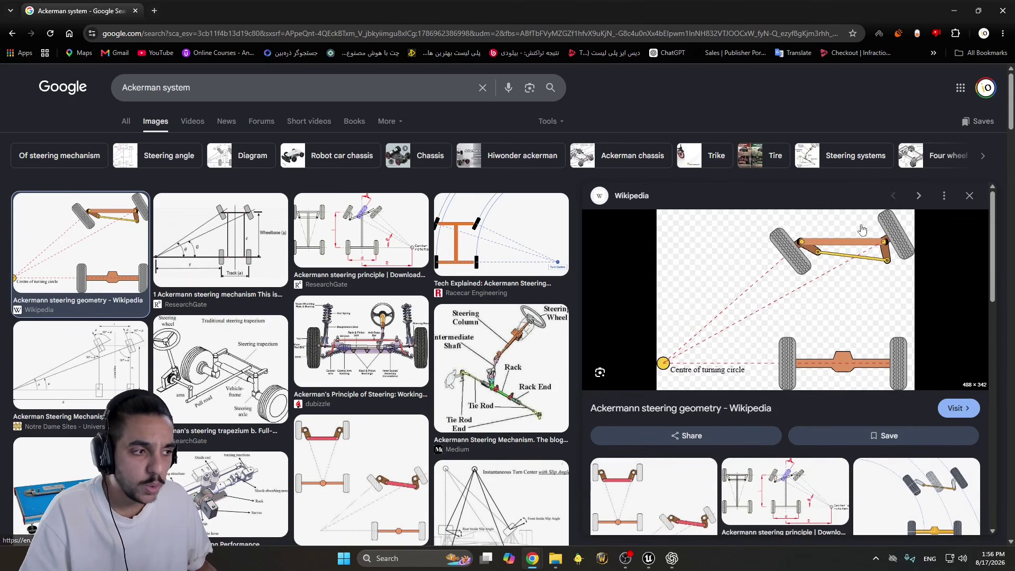
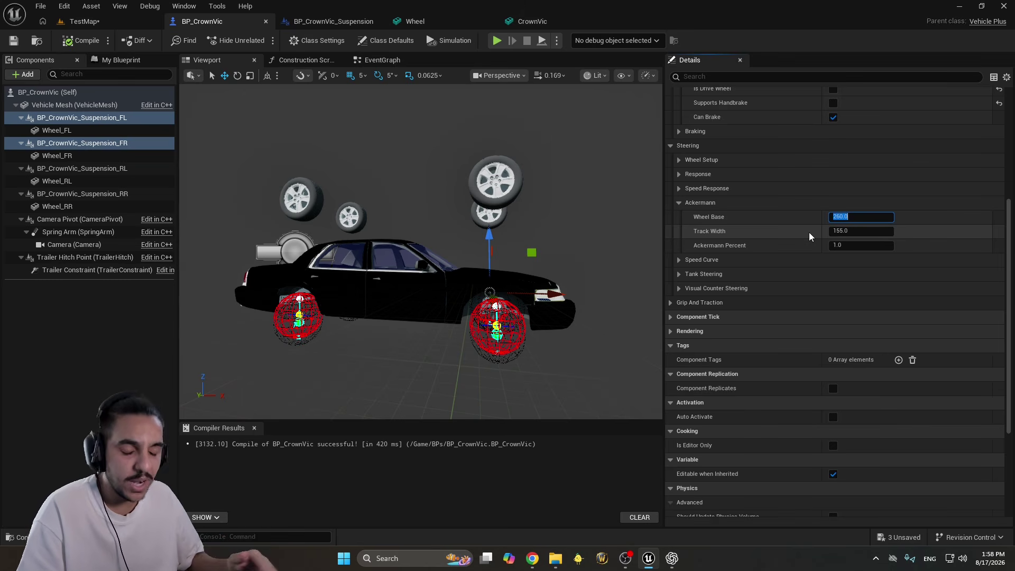
# Check the location values of the front-left and rear-right suspension components, undoing any accidental location change
pyautogui.click(79, 117)
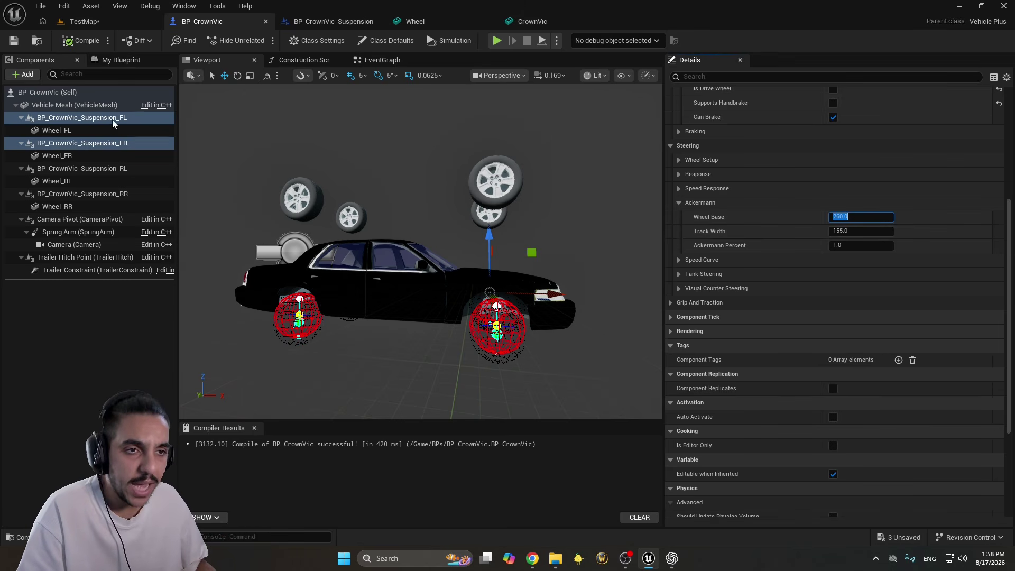
pyautogui.scroll(5, 680, 141)
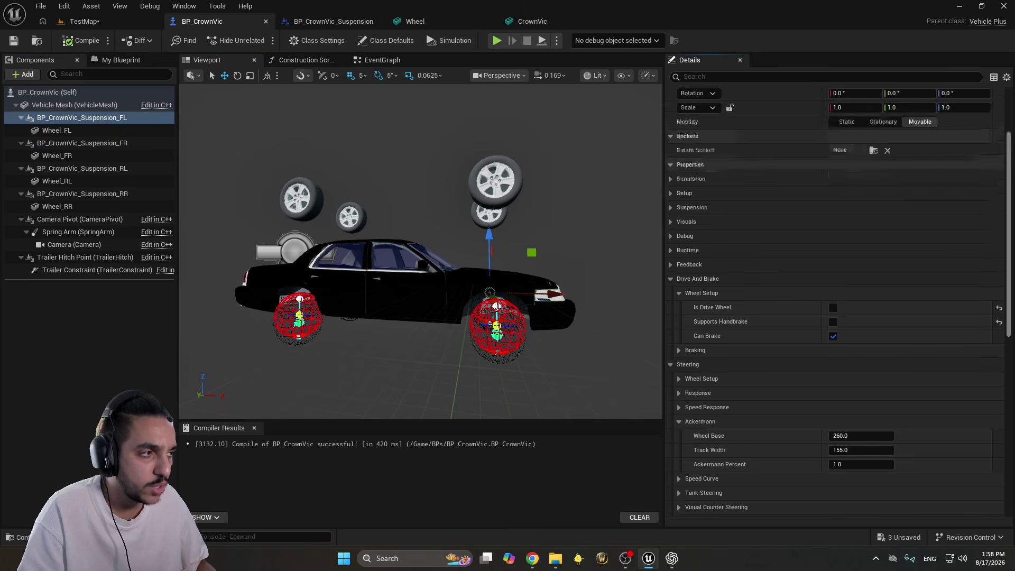
pyautogui.moveTo(840, 176); pyautogui.dragTo(877, 176)
pyautogui.hotkey('ctrl', 'z')
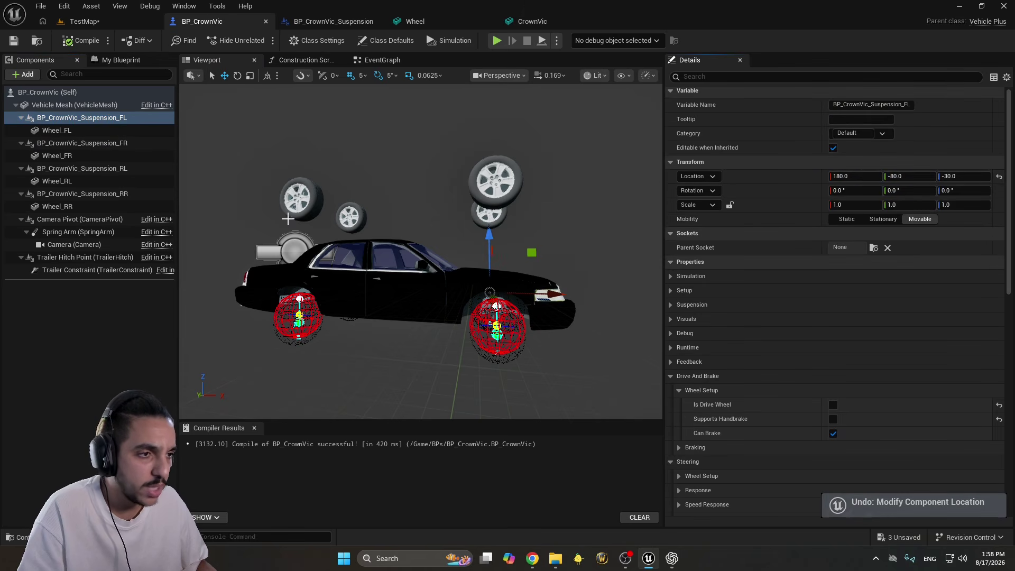
pyautogui.click(135, 194)
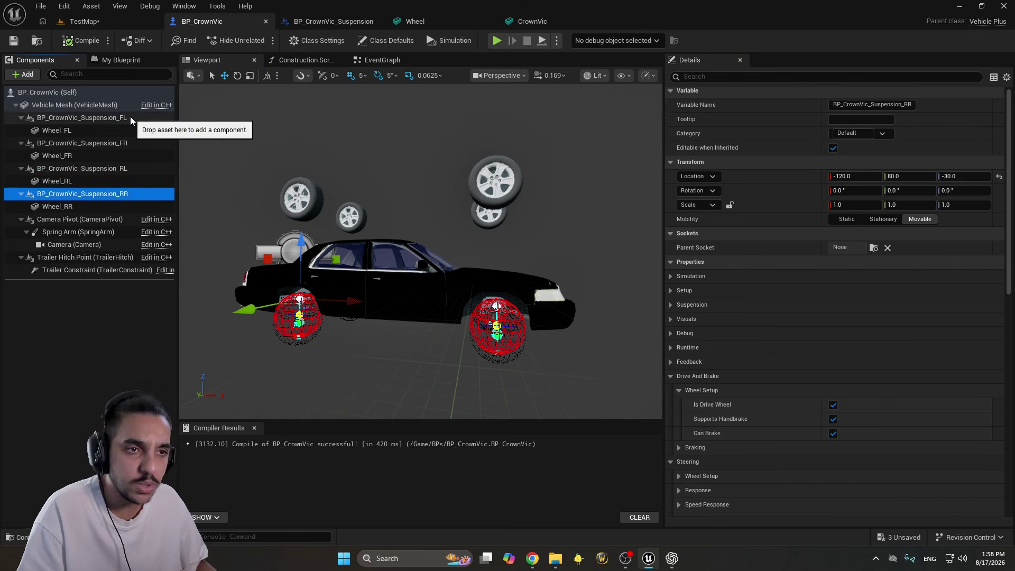
pyautogui.click(82, 118)
pyautogui.click(893, 179)
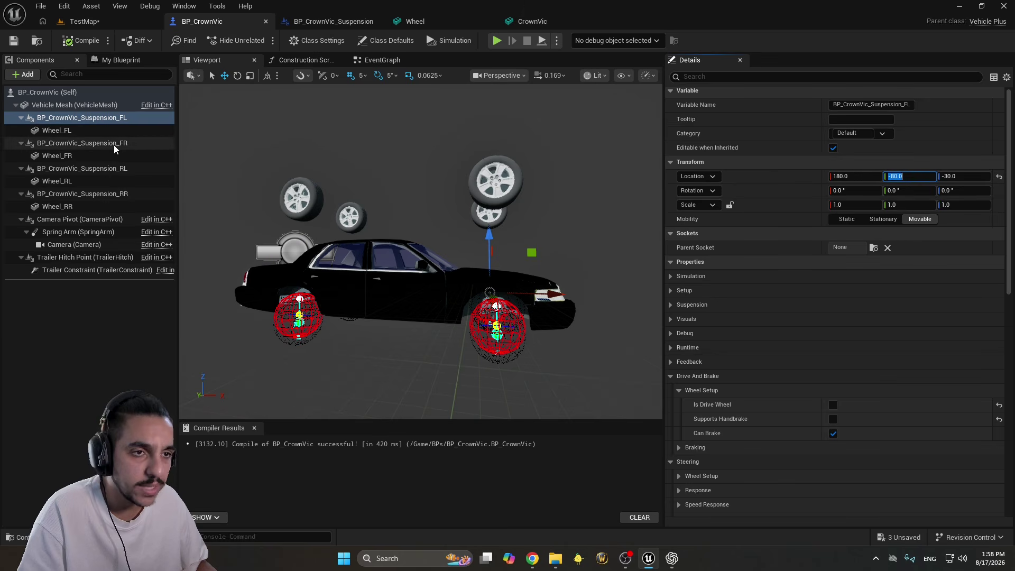
# Set the Ackermann Wheel Base to 300 and Track Width to 160 for all four suspension components, and save the blueprint
pyautogui.keyDown('ctrl'); pyautogui.click(142, 145); pyautogui.keyUp('ctrl')
pyautogui.keyDown('ctrl'); pyautogui.click(136, 169); pyautogui.keyUp('ctrl')
pyautogui.keyDown('ctrl'); pyautogui.click(131, 193); pyautogui.keyUp('ctrl')
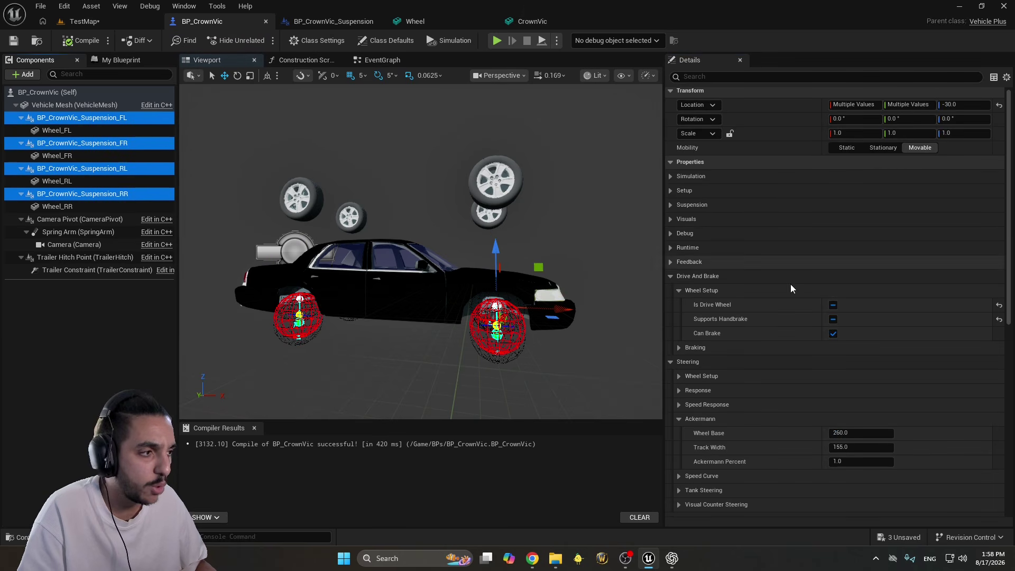
pyautogui.scroll(-3, 809, 333)
pyautogui.click(866, 332)
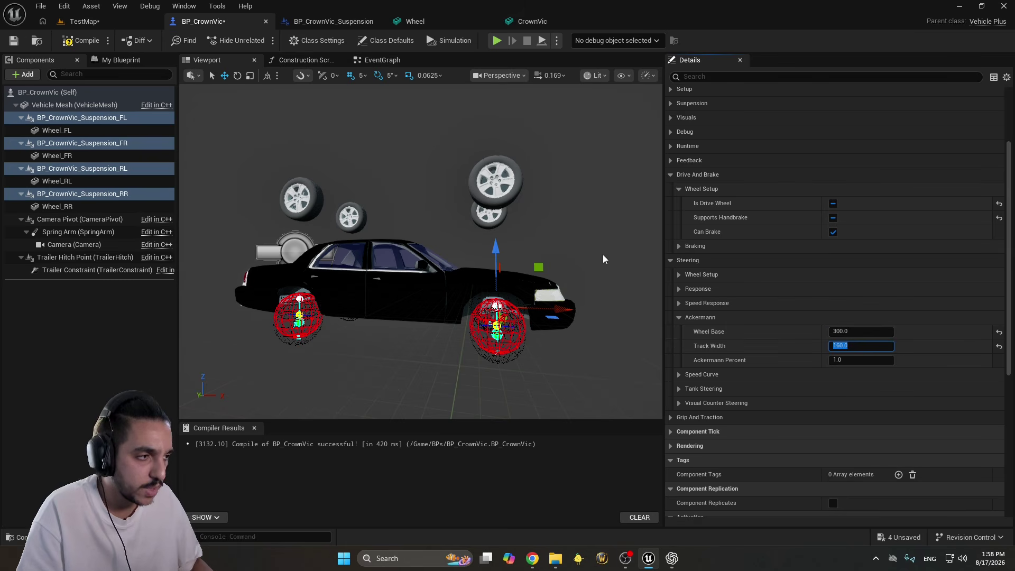
pyautogui.click(14, 41)
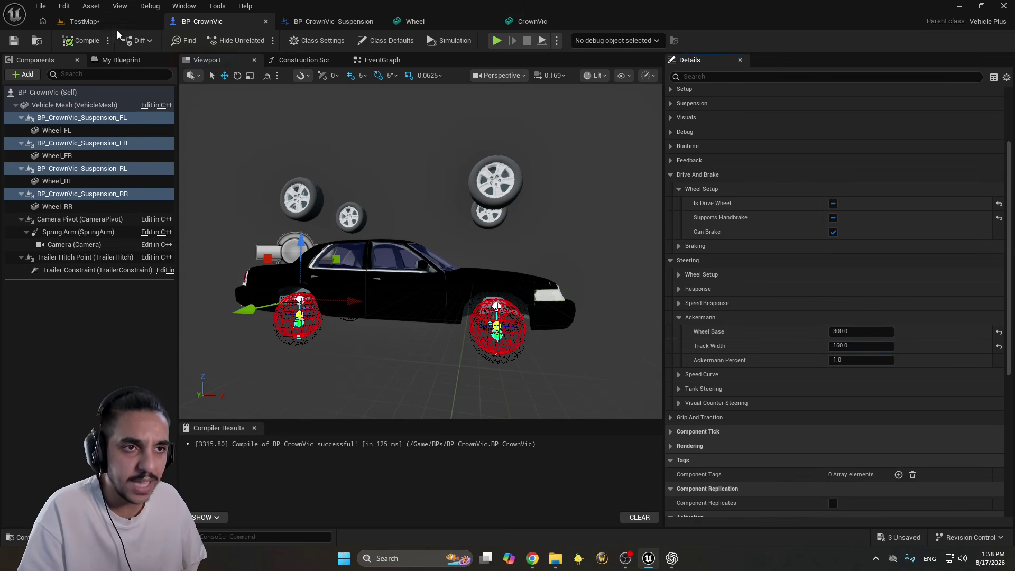
# Play TestMap in full screen, test the Crown Vic's steering in both directions, and stop the session
pyautogui.click(85, 21)
pyautogui.hotkey('alt', 'p')
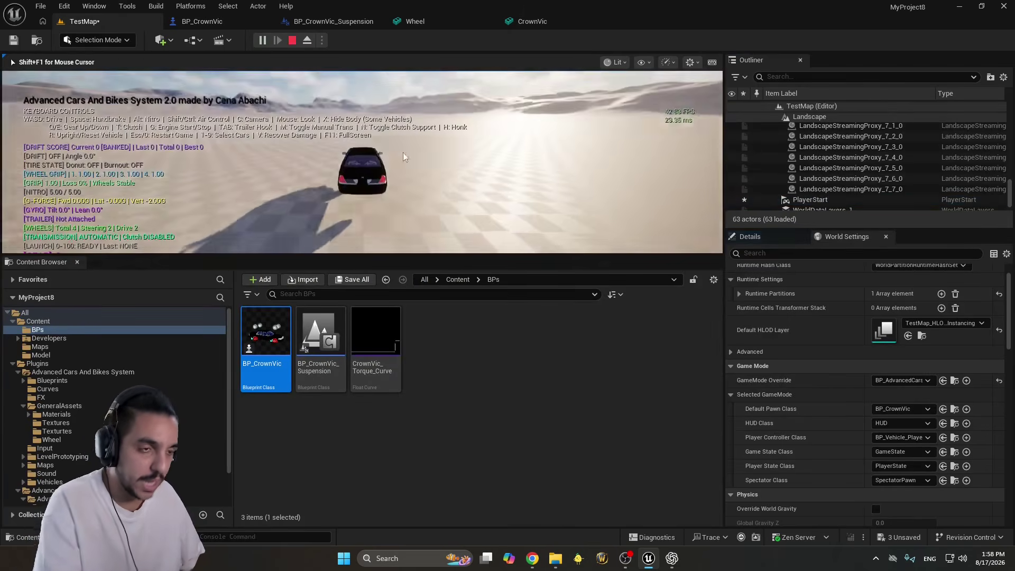
pyautogui.press('F11')
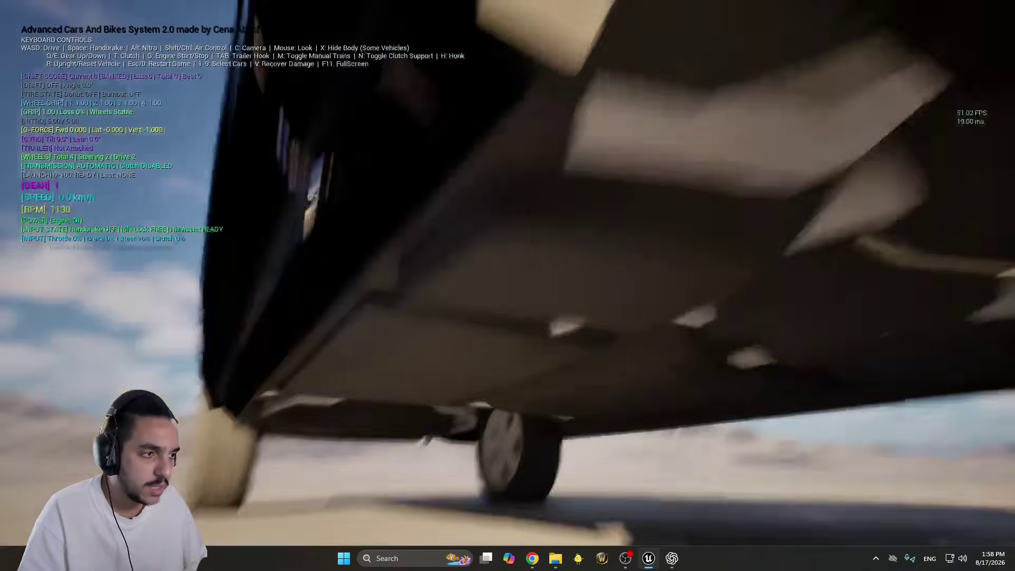
pyautogui.press('d')
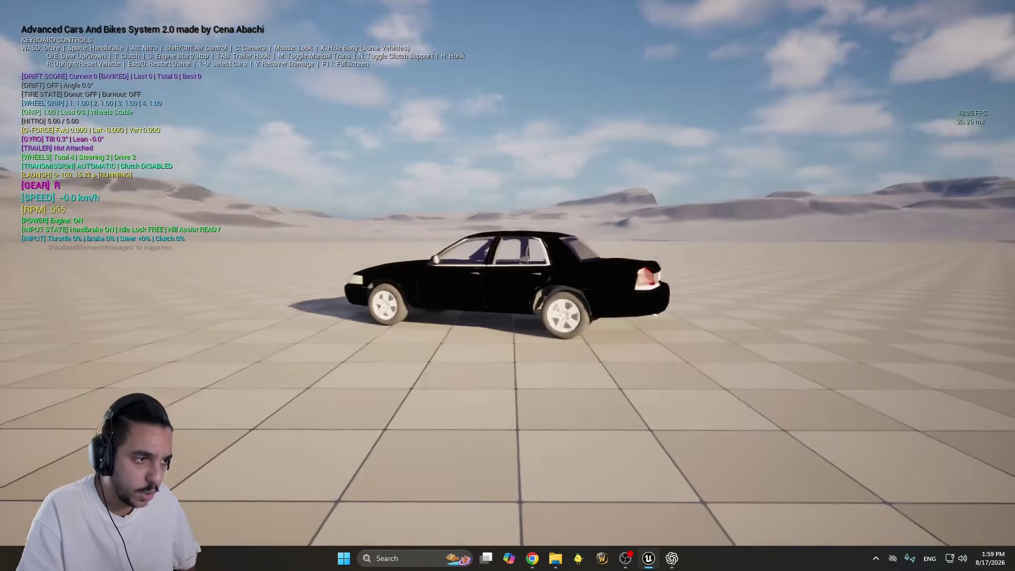
pyautogui.press('a')
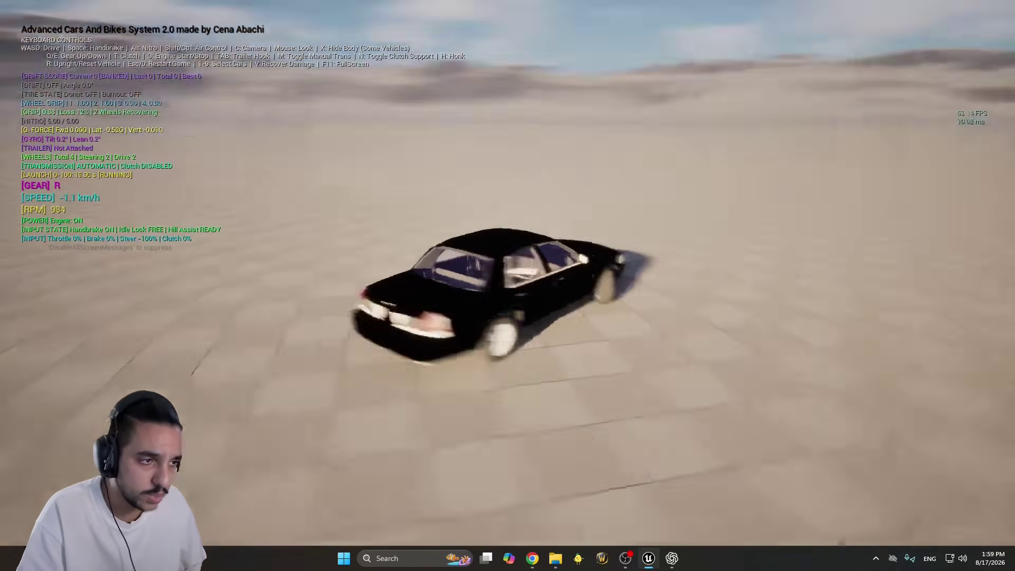
pyautogui.press('Escape')
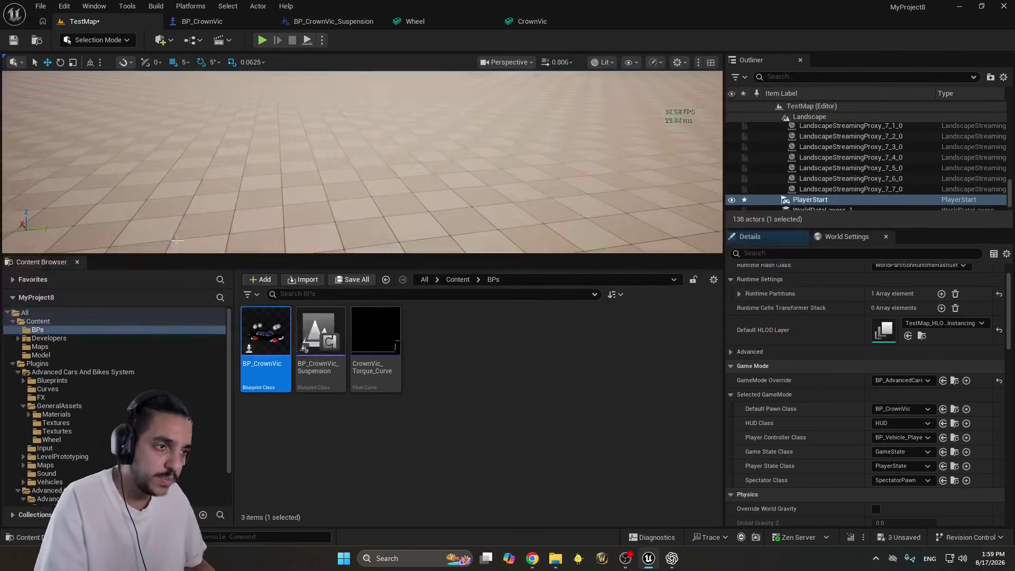
# Play TestMap in an enlarged viewport, eject from the vehicle, and select the spawned Crown Vic from a side view
pyautogui.hotkey('alt', 'p')
pyautogui.moveTo(412, 257); pyautogui.dragTo(405, 379)
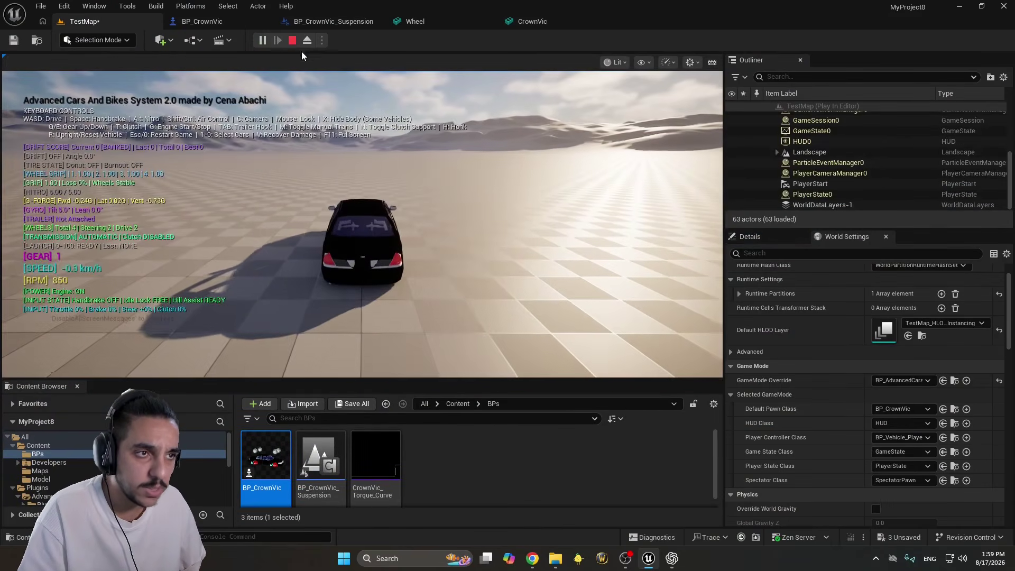
pyautogui.click(307, 41)
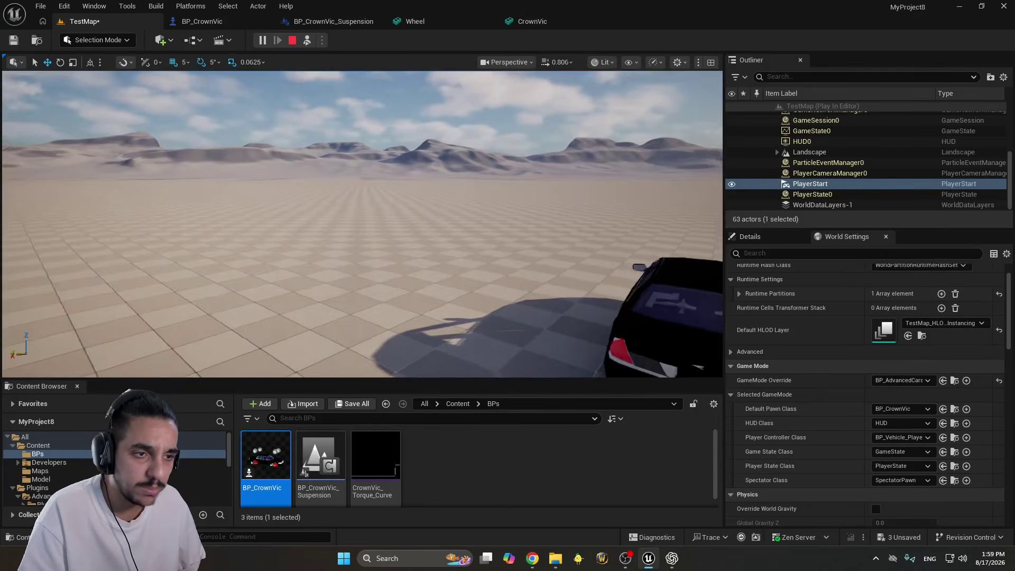
pyautogui.press('d')
pyautogui.scroll(-4, 362, 225)
pyautogui.moveTo(362, 224); pyautogui.dragTo(228, 206, button='right')
pyautogui.click(345, 275)
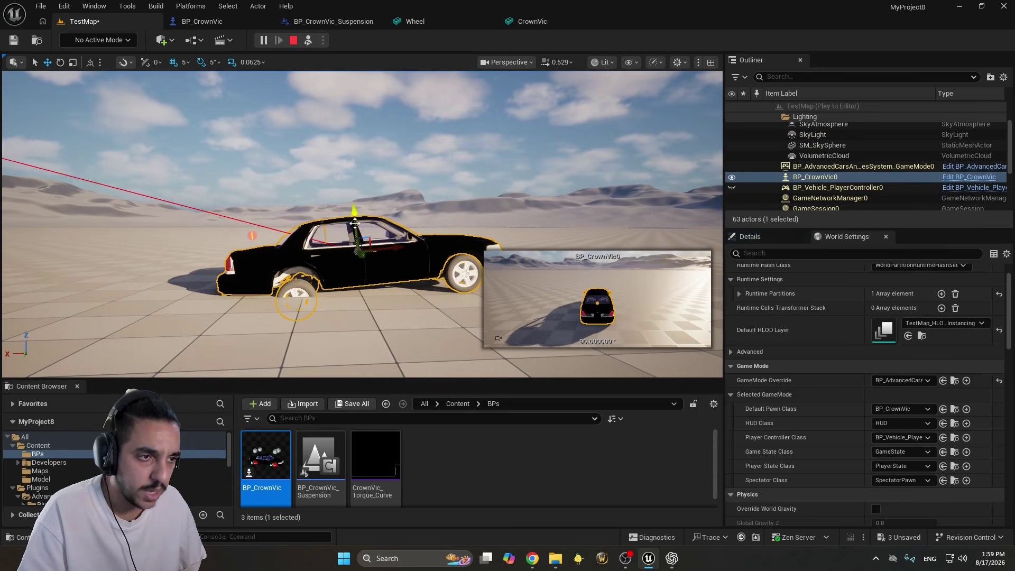
# Move the spawned Crown Vic up and down along its Z axis to test the suspension's reaction, and stop the session
pyautogui.moveTo(354, 222); pyautogui.dragTo(356, 119)
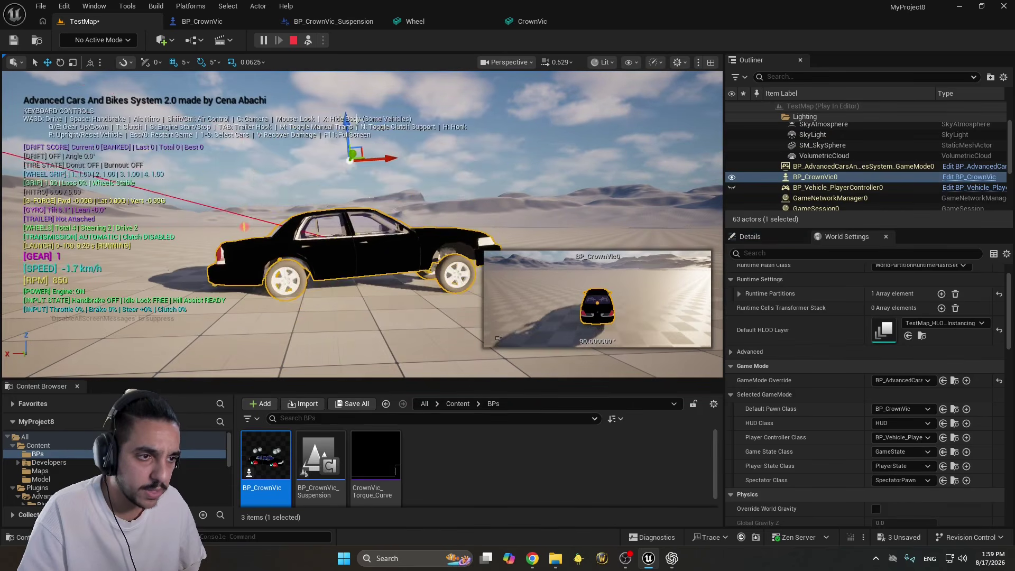
pyautogui.moveTo(357, 119)
pyautogui.mouseDown(button='right')
pyautogui.moveTo(349, 143)
pyautogui.moveTo(339, 118)
pyautogui.moveTo(362, 111)
pyautogui.mouseUp(button='right')
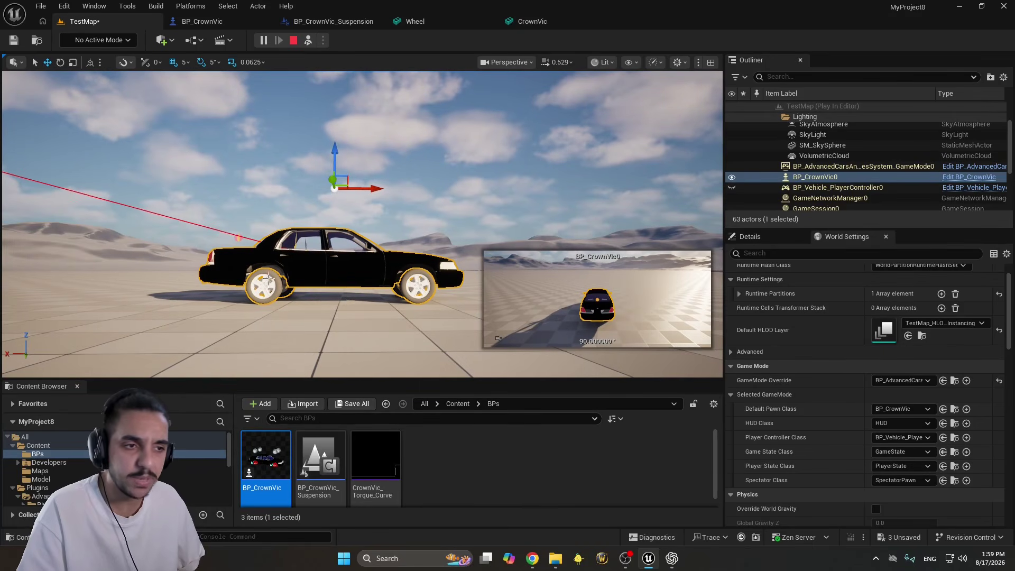
pyautogui.moveTo(335, 163); pyautogui.dragTo(331, 212)
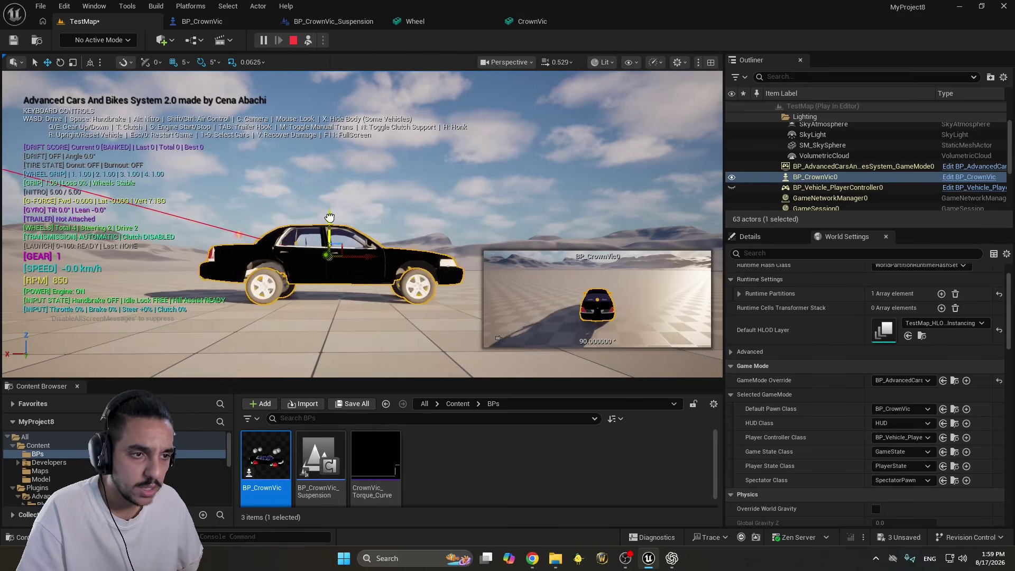
pyautogui.moveTo(329, 227); pyautogui.dragTo(327, 234)
pyautogui.moveTo(330, 196); pyautogui.dragTo(326, 222)
pyautogui.moveTo(326, 222); pyautogui.dragTo(326, 232, button='right')
pyautogui.scroll(1, 326, 224)
pyautogui.press('w')
pyautogui.moveTo(312, 209); pyautogui.dragTo(313, 216)
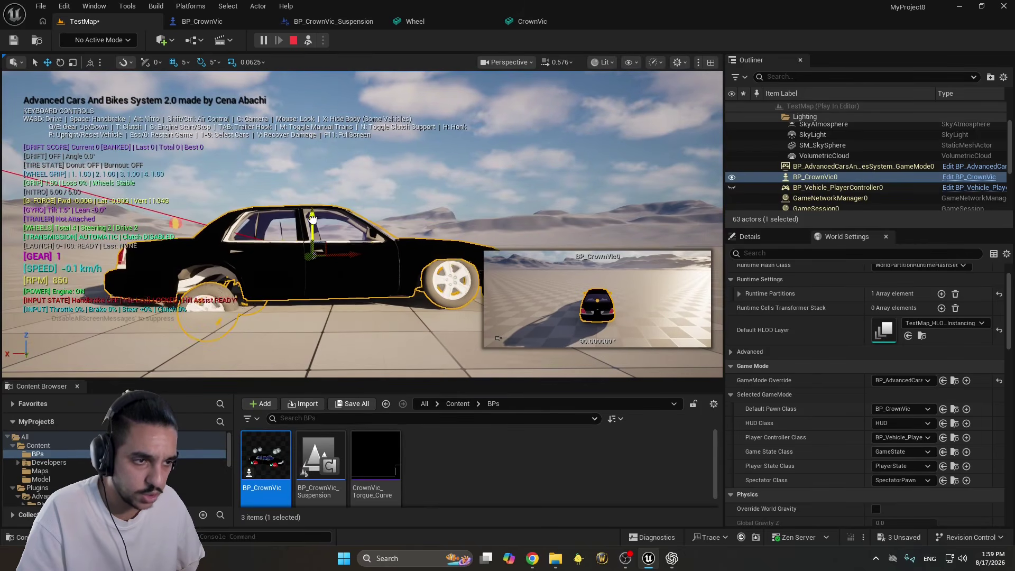
pyautogui.moveTo(314, 217); pyautogui.dragTo(316, 221)
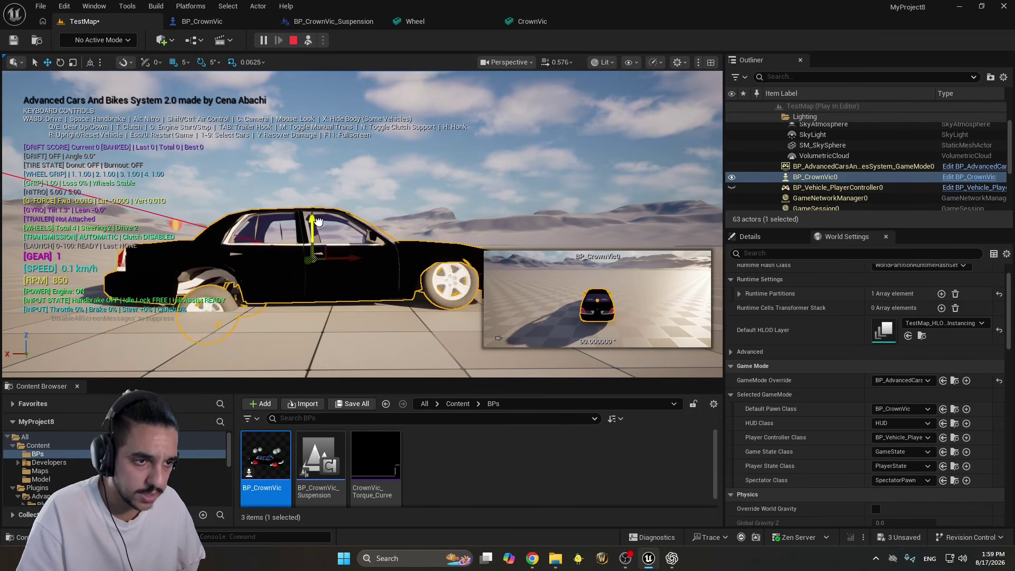
pyautogui.click(294, 40)
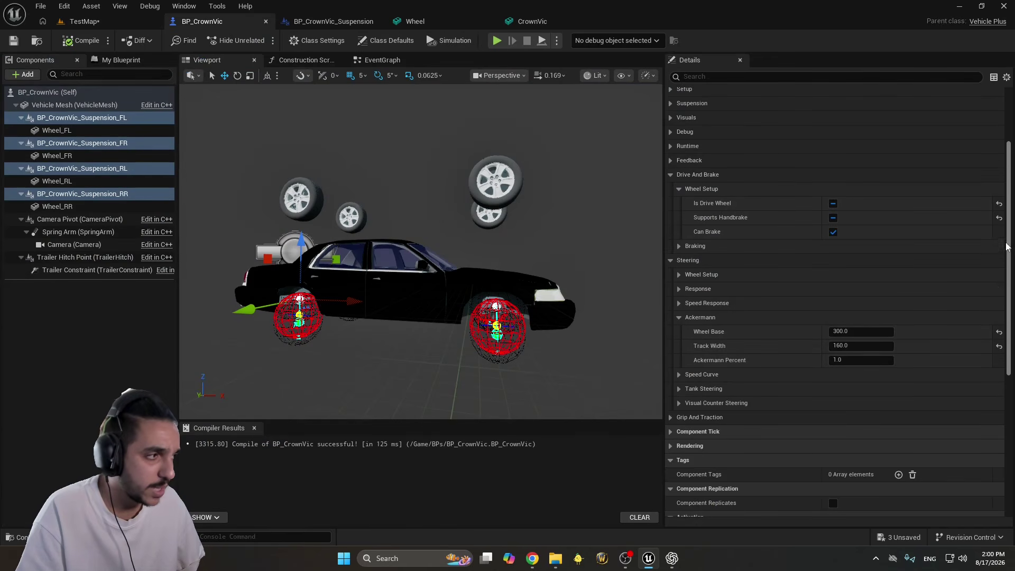
# Examine the Collision, Simulation, Bottom Out Recovery and Counter Force suspension settings shared by the four suspension components
pyautogui.scroll(3, 1009, 249)
pyautogui.click(669, 277)
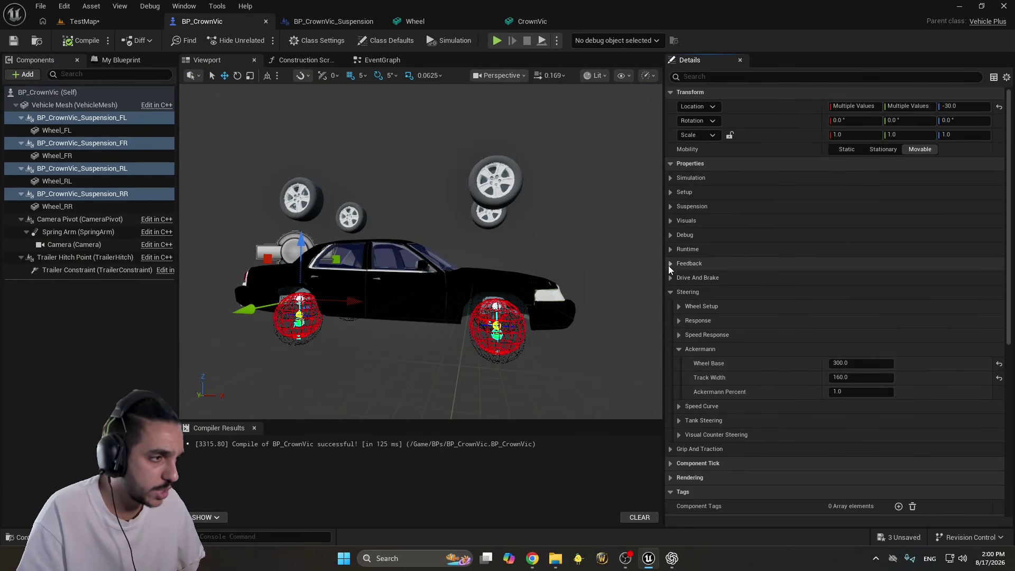
pyautogui.click(671, 205)
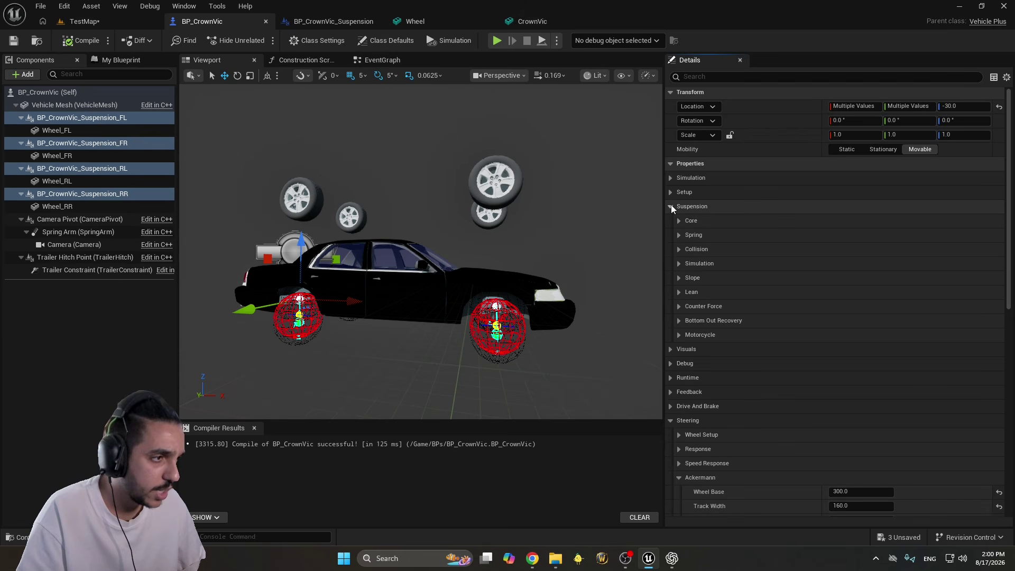
pyautogui.click(677, 249)
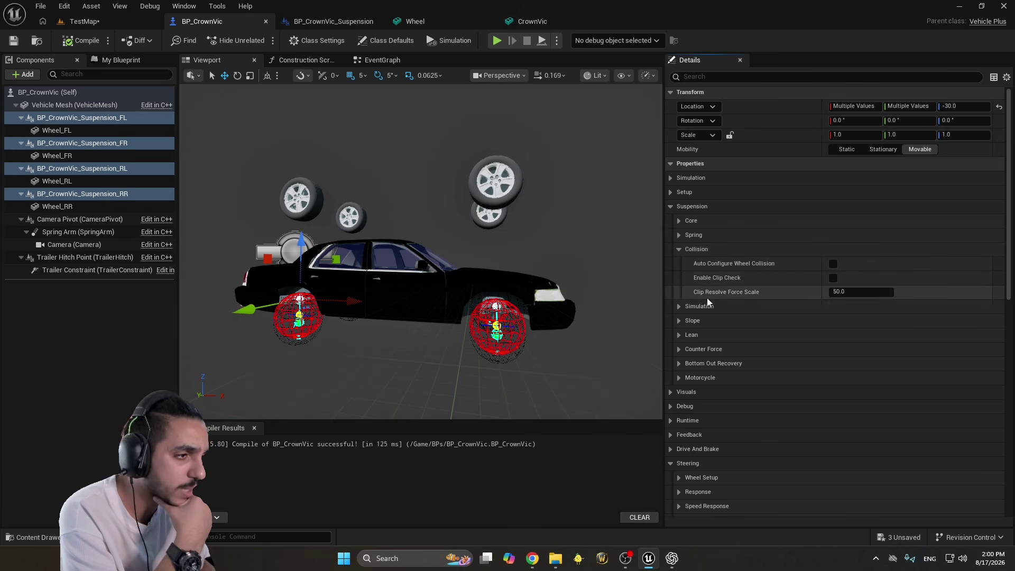
pyautogui.click(680, 306)
pyautogui.scroll(-1, 682, 338)
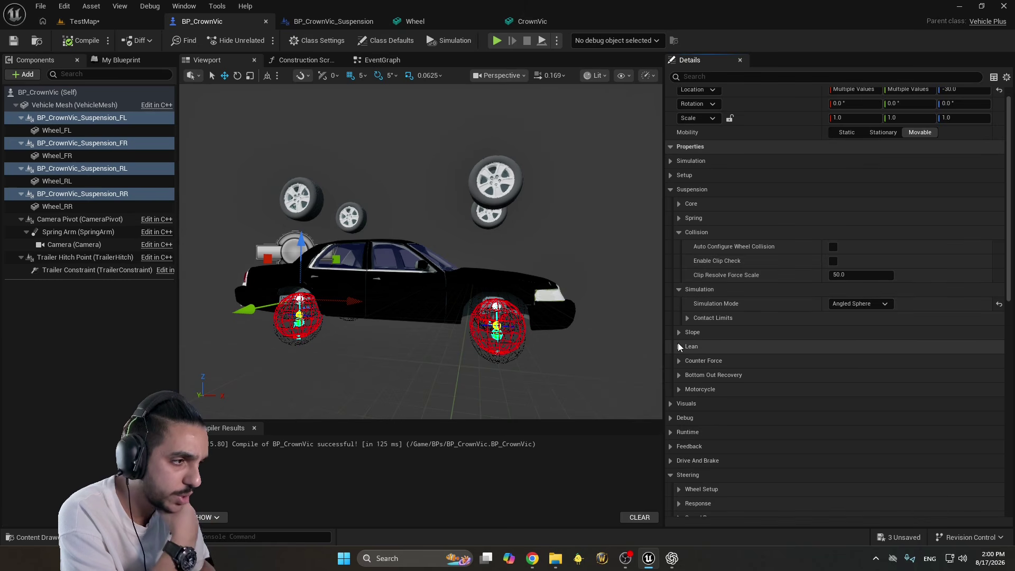
pyautogui.click(679, 377)
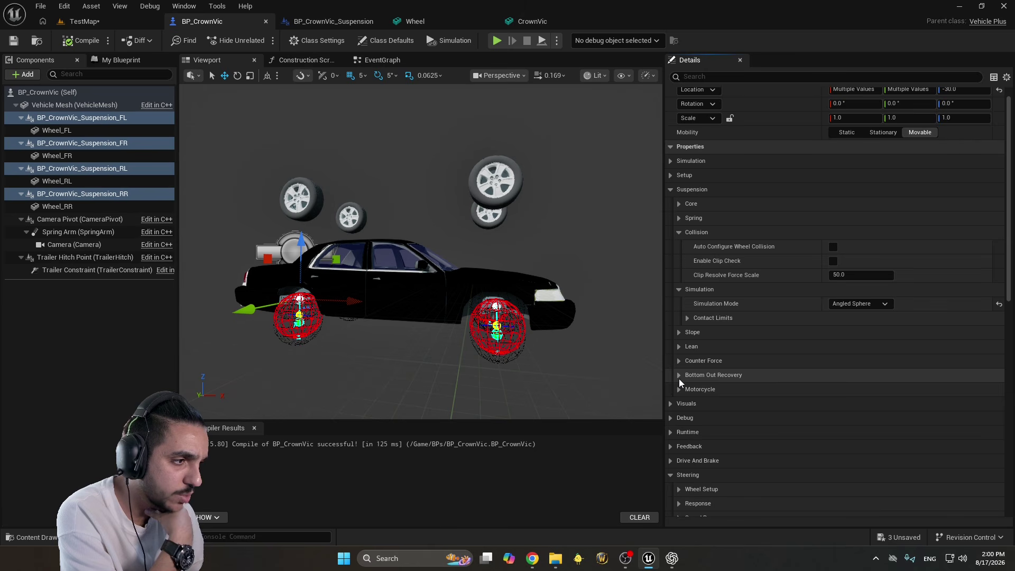
pyautogui.click(681, 402)
pyautogui.click(681, 403)
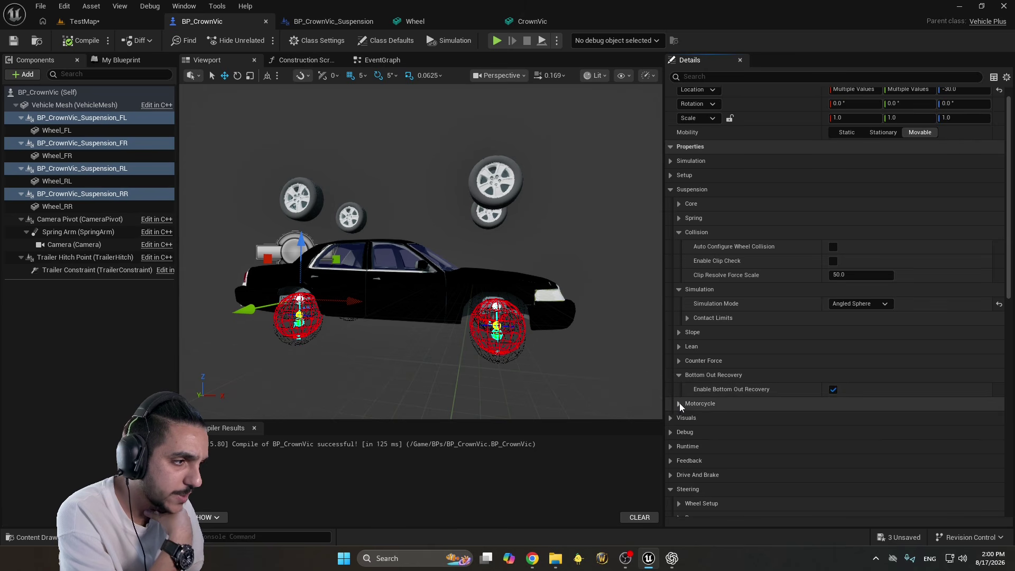
pyautogui.click(678, 362)
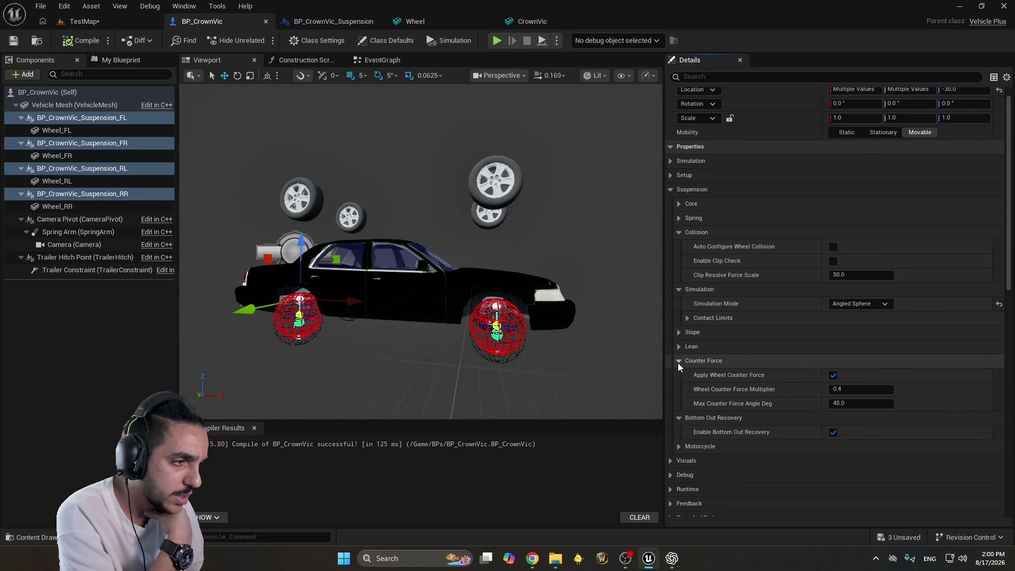
pyautogui.click(678, 362)
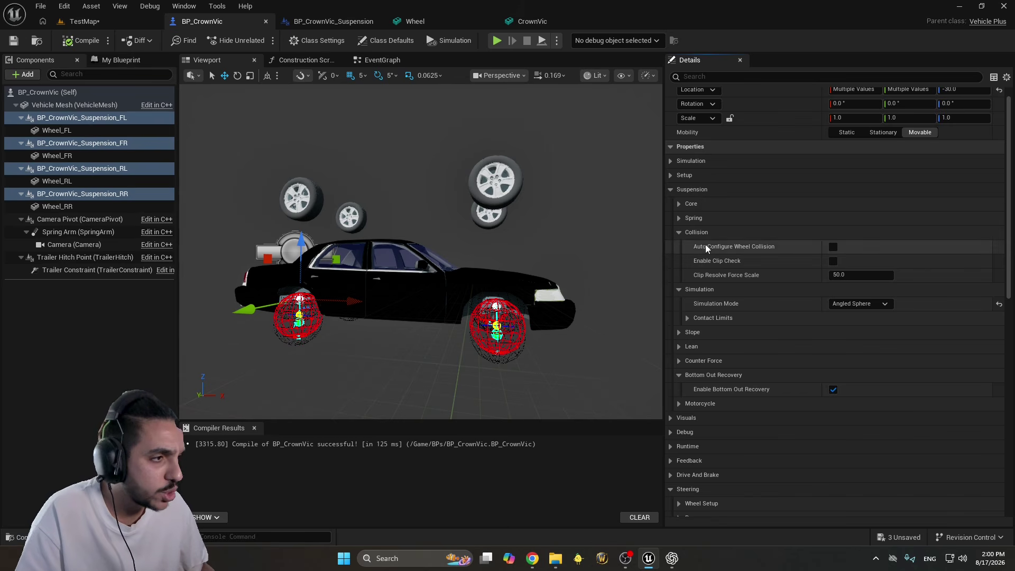
# Set the Suspension Height to 60 for all four suspension components and raise them to a Z location of 5
pyautogui.click(678, 217)
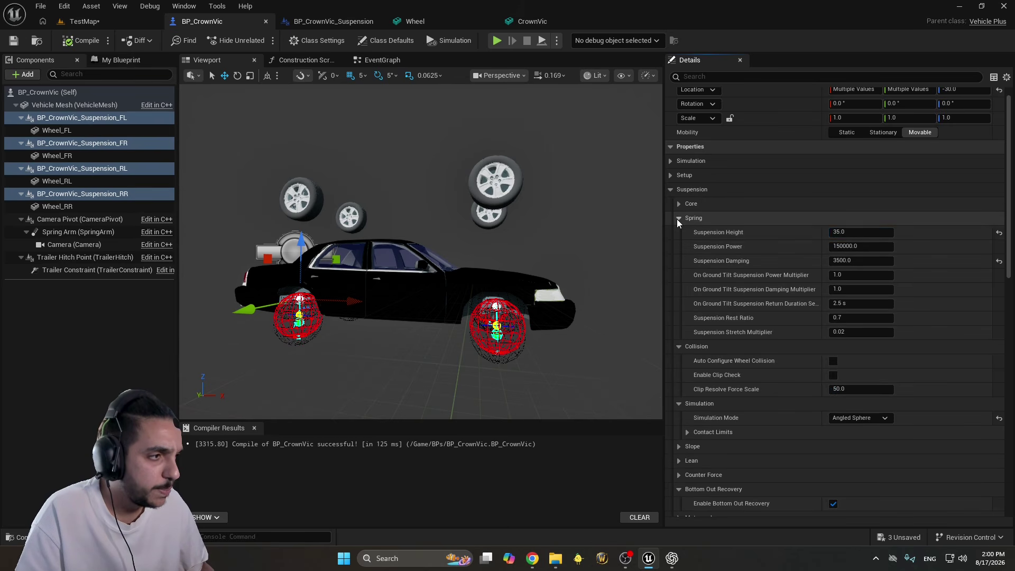
pyautogui.click(861, 232)
pyautogui.doubleClick(862, 233)
pyautogui.write('60')
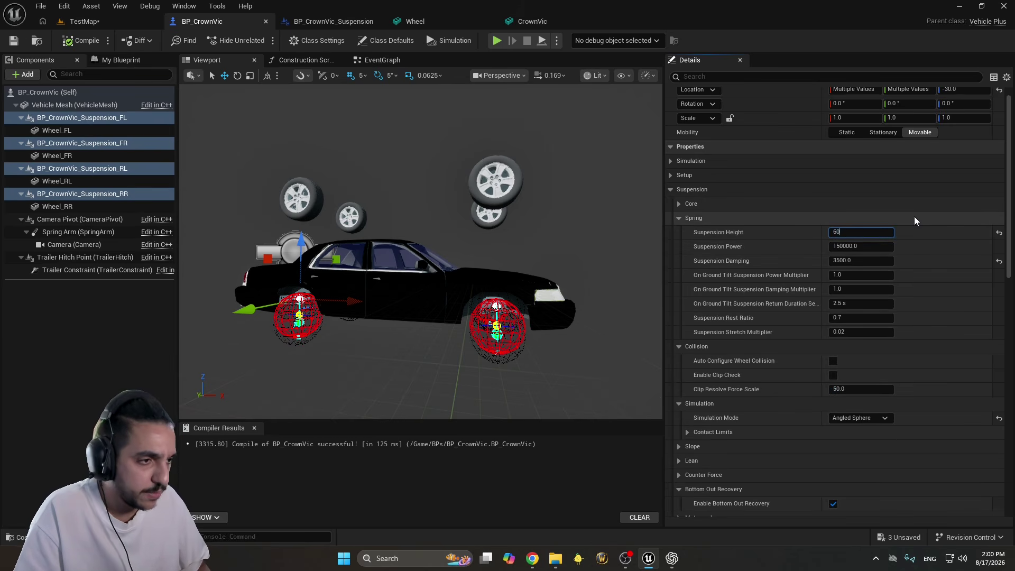
pyautogui.press('Return')
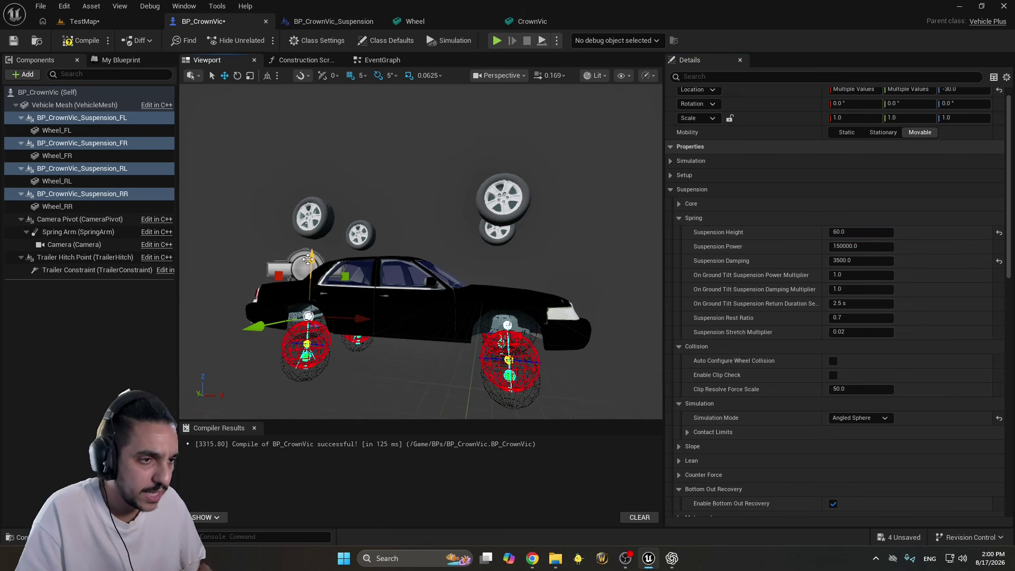
pyautogui.moveTo(307, 259); pyautogui.dragTo(308, 237)
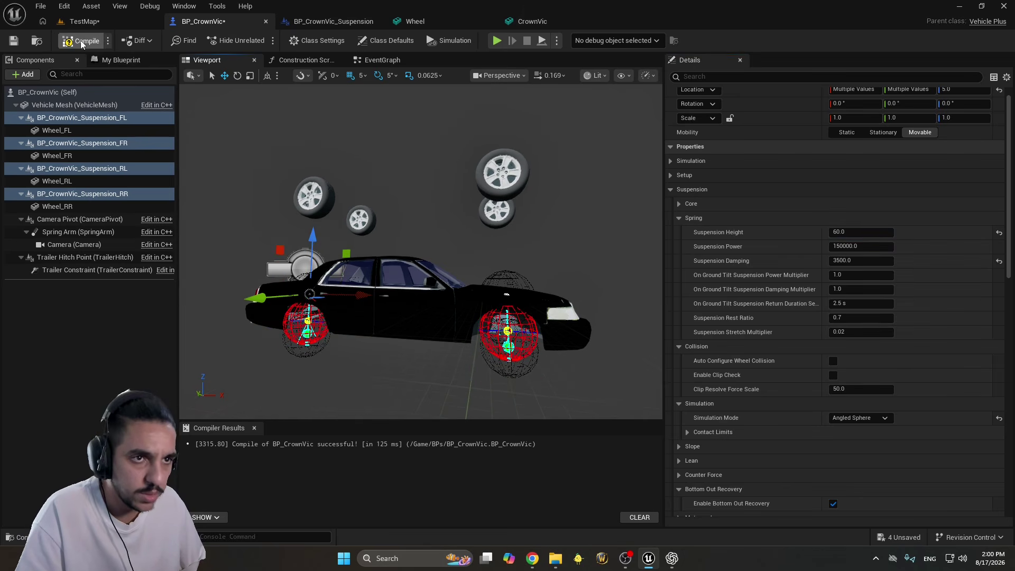
# Play TestMap, eject from the vehicle to check the Crown Vic's ride height, and stop the session
pyautogui.click(85, 21)
pyautogui.click(268, 41)
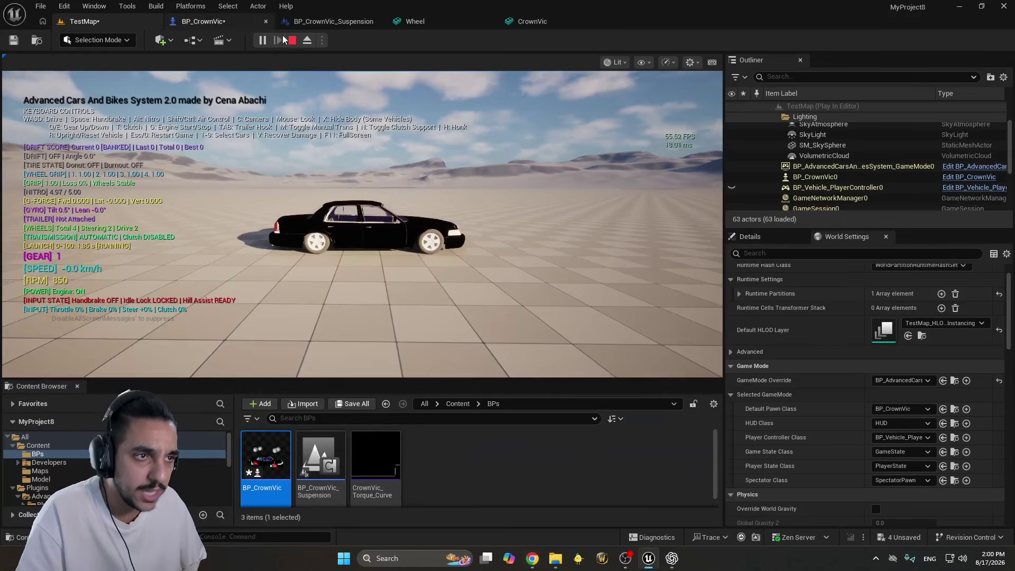
pyautogui.press('F8')
pyautogui.moveTo(403, 236); pyautogui.dragTo(404, 236, button='right')
pyautogui.click(404, 235)
pyautogui.press('Escape')
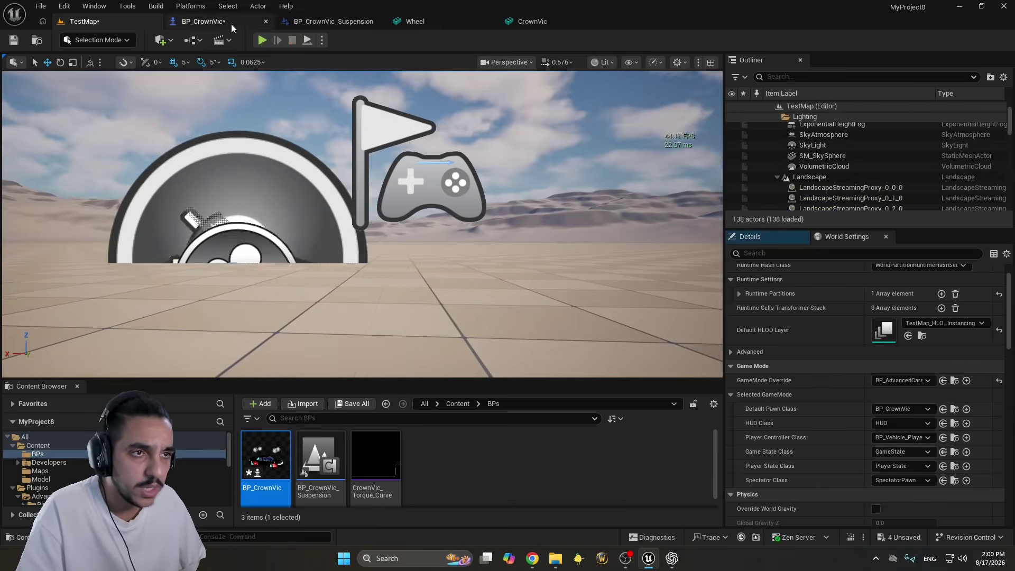
# Lower the four suspension components in BP_CrownVic to a Z location of -15, and play TestMap ejected from the vehicle
pyautogui.click(203, 21)
pyautogui.moveTo(503, 240); pyautogui.dragTo(503, 256)
pyautogui.click(98, 22)
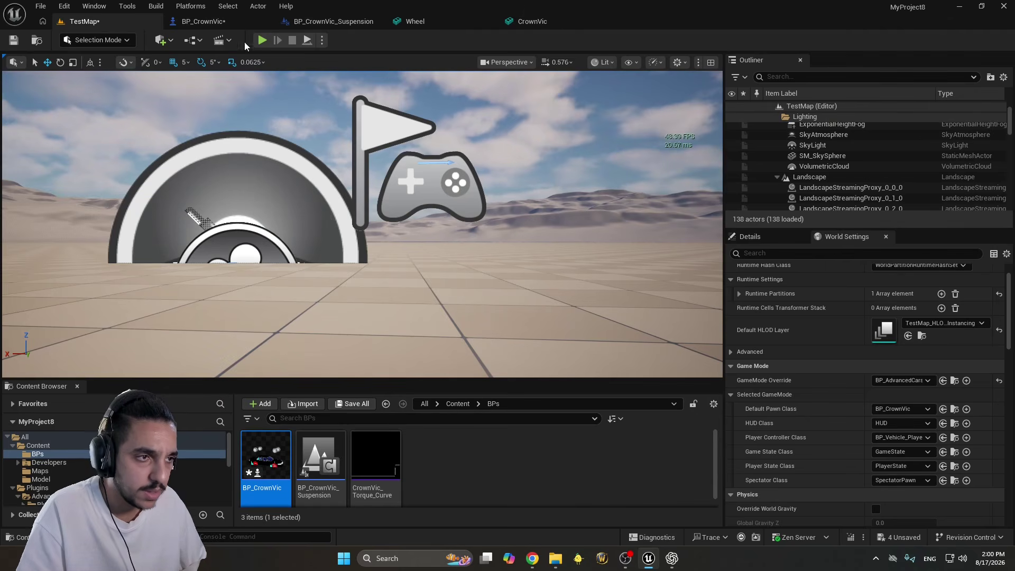
pyautogui.click(262, 40)
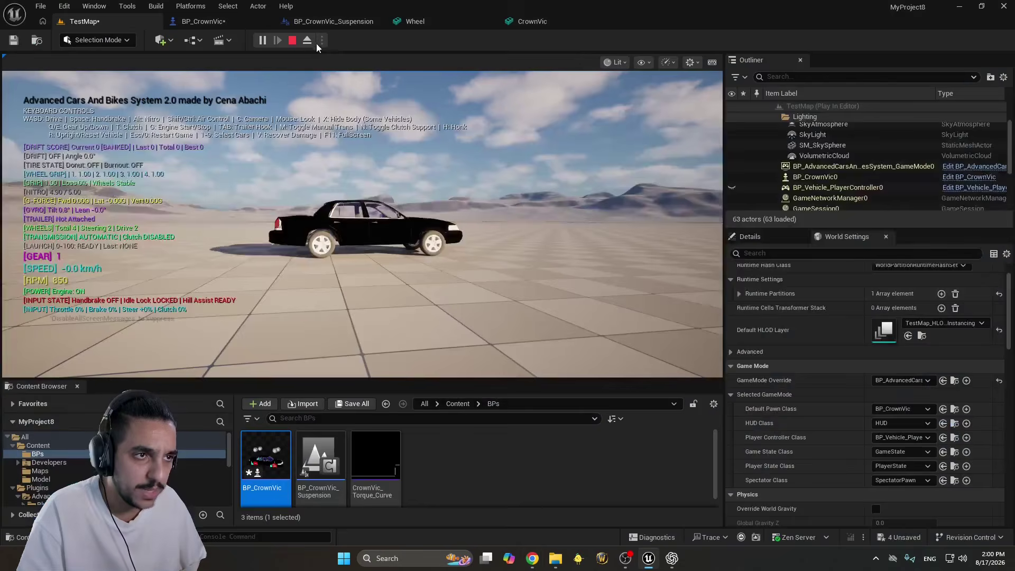
pyautogui.press('F8')
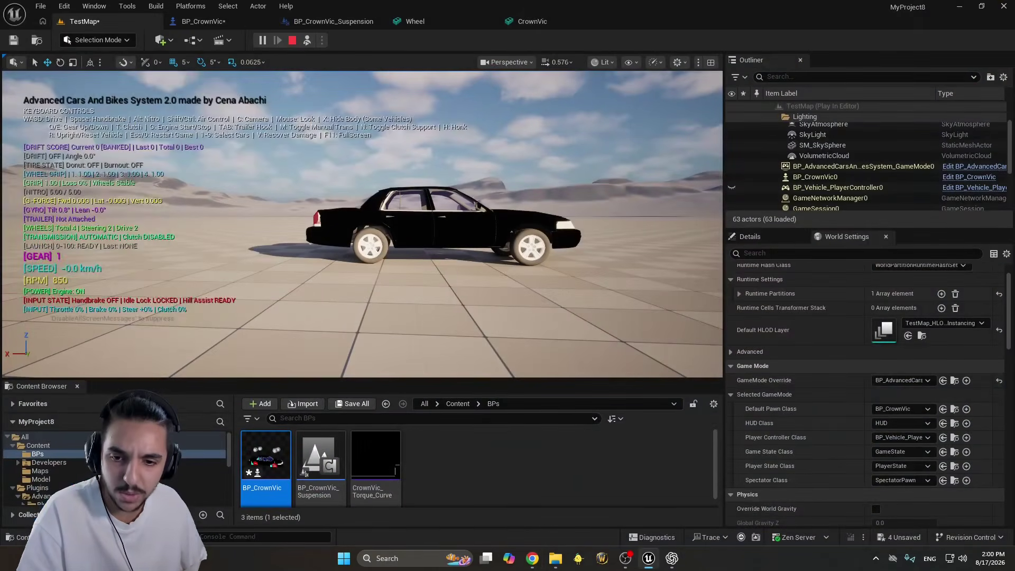
# Return control to the vehicle, eject again, and select the spawned Crown Vic from a side view
pyautogui.hotkey('alt', 'Tab')
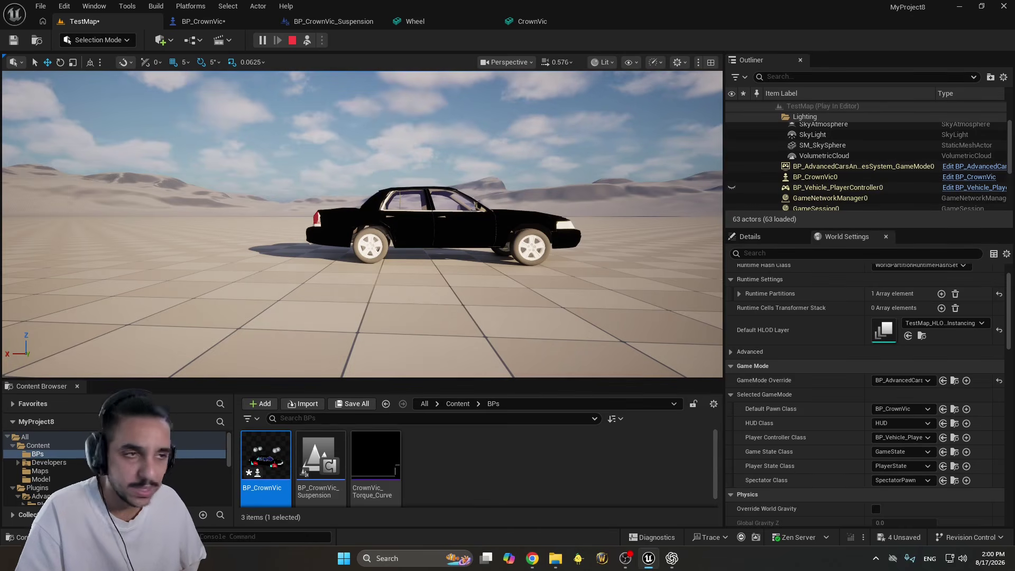
pyautogui.hotkey('alt', 'Tab')
pyautogui.hotkey('shift', 'F1')
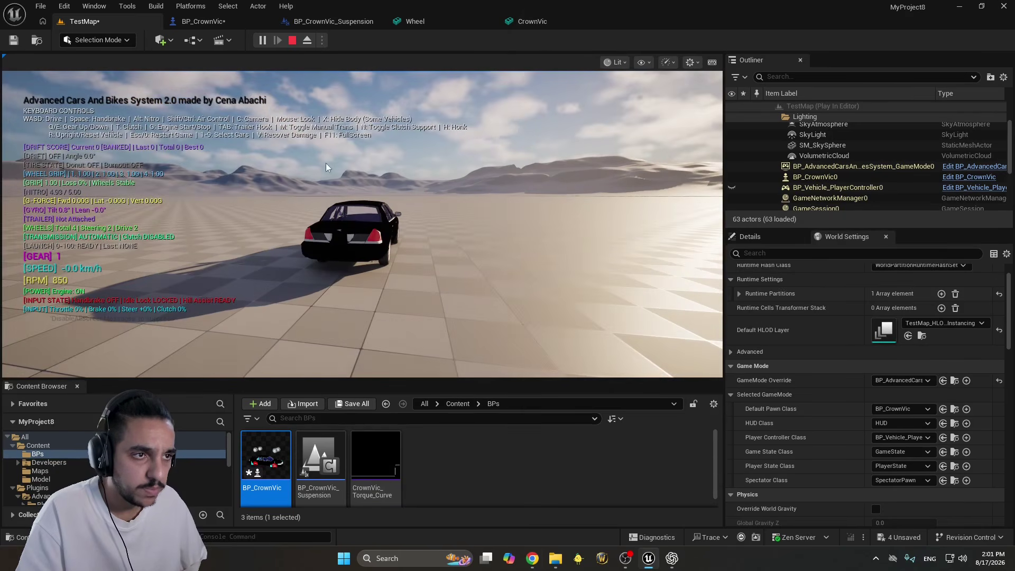
pyautogui.press('F8')
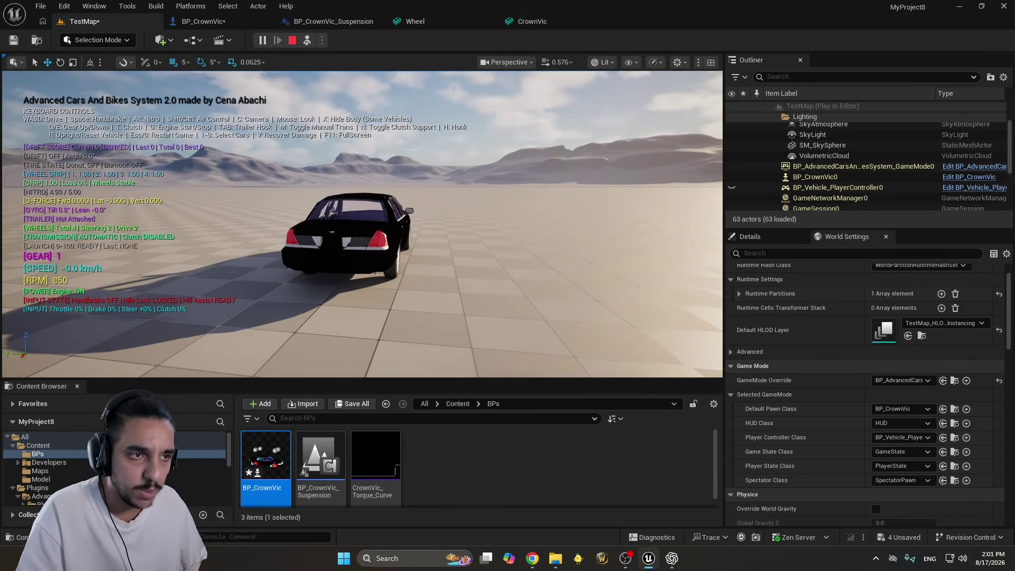
pyautogui.moveTo(363, 222); pyautogui.dragTo(333, 222, button='right')
pyautogui.moveTo(477, 202); pyautogui.dragTo(478, 201, button='right')
pyautogui.click(478, 202)
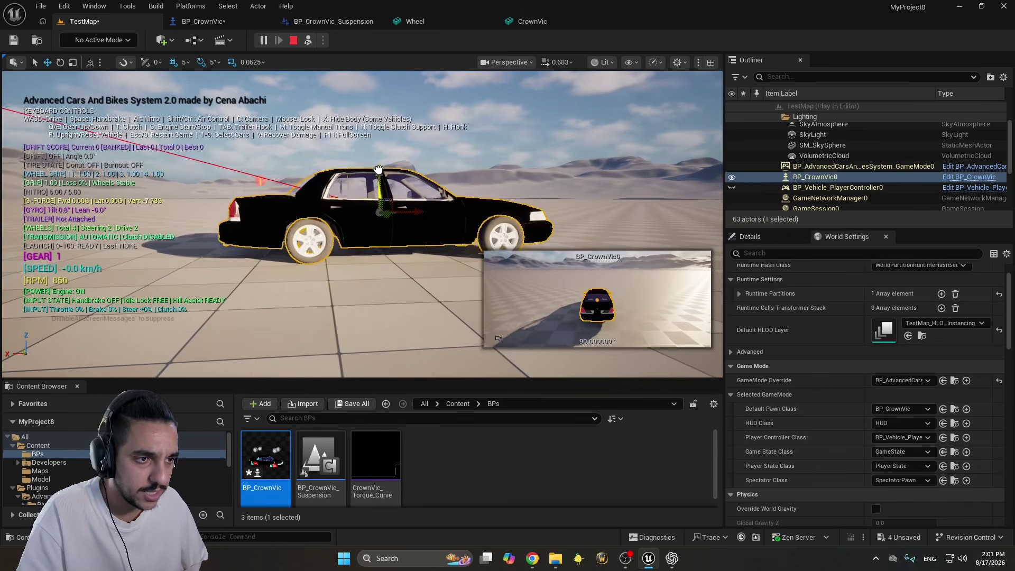
# Move the spawned Crown Vic vertically and tilt it to test the suspension travel, stop the session, and save TestMap
pyautogui.moveTo(374, 193); pyautogui.dragTo(373, 185)
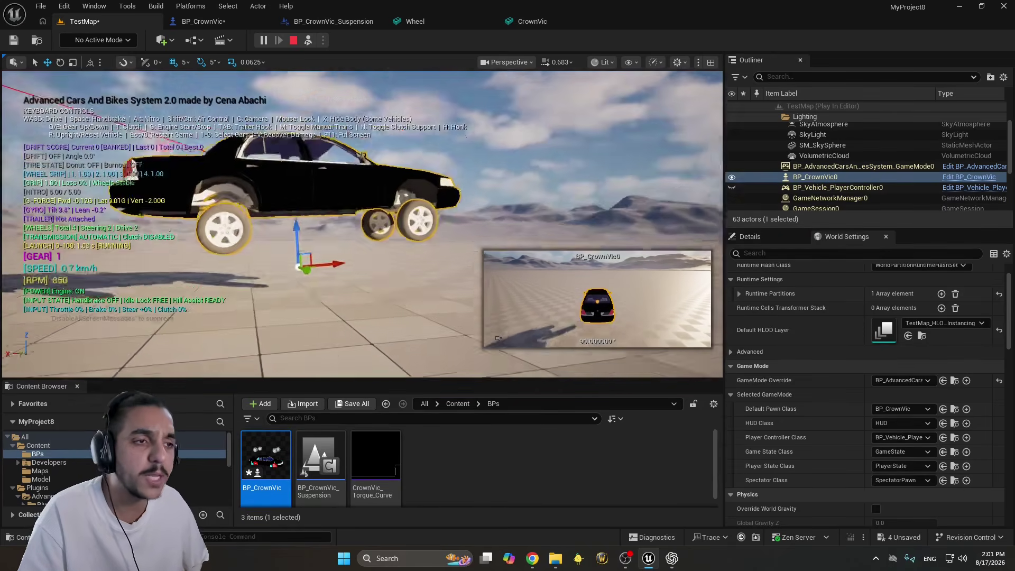
pyautogui.moveTo(403, 213); pyautogui.dragTo(404, 233, button='right')
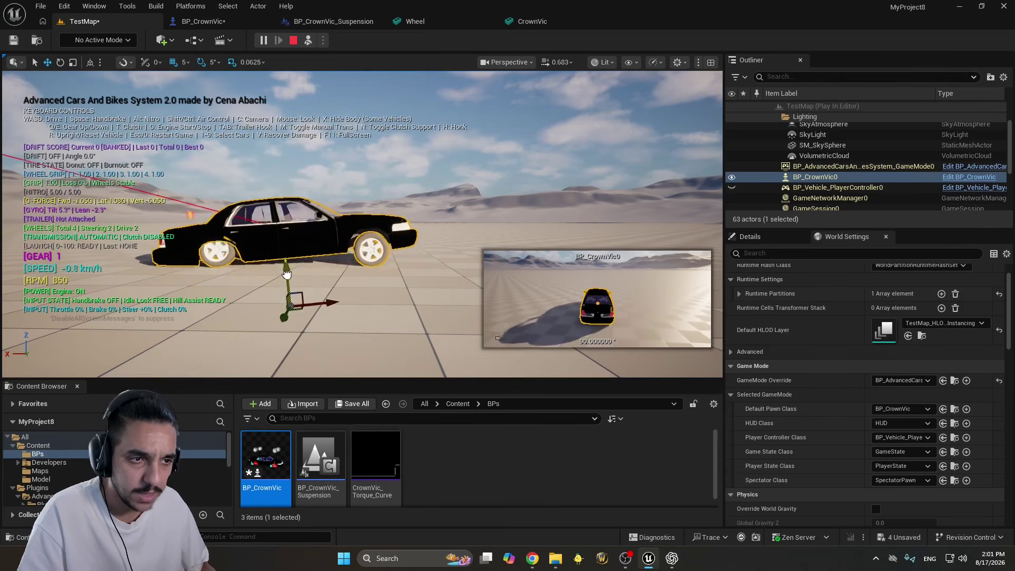
pyautogui.press('e')
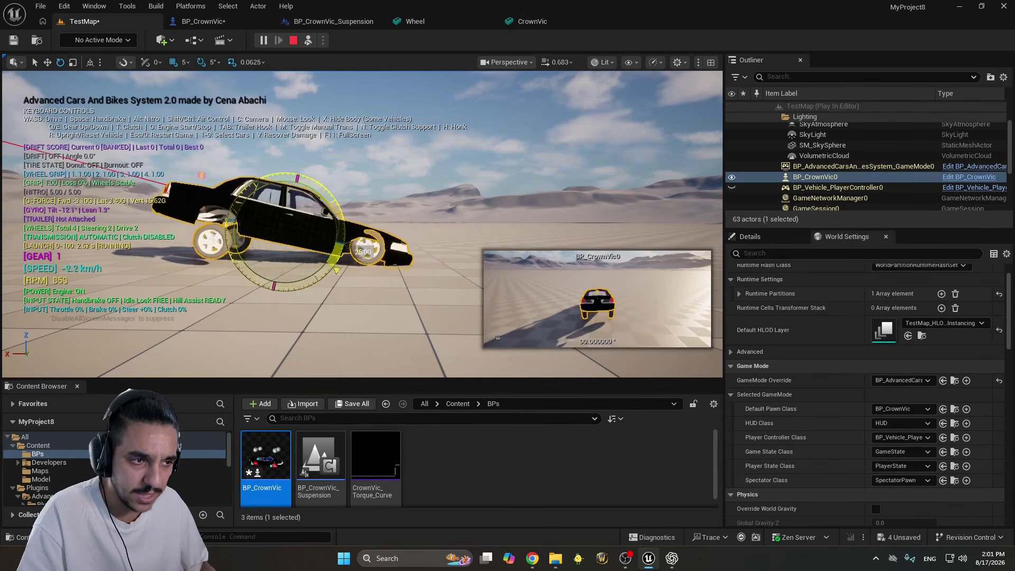
pyautogui.press('w')
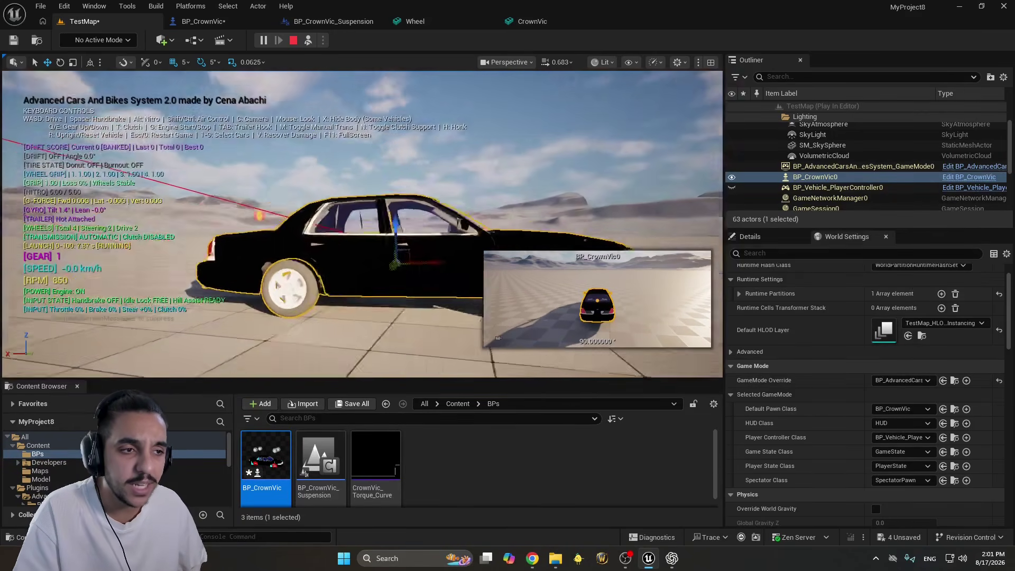
pyautogui.moveTo(336, 220); pyautogui.dragTo(338, 155)
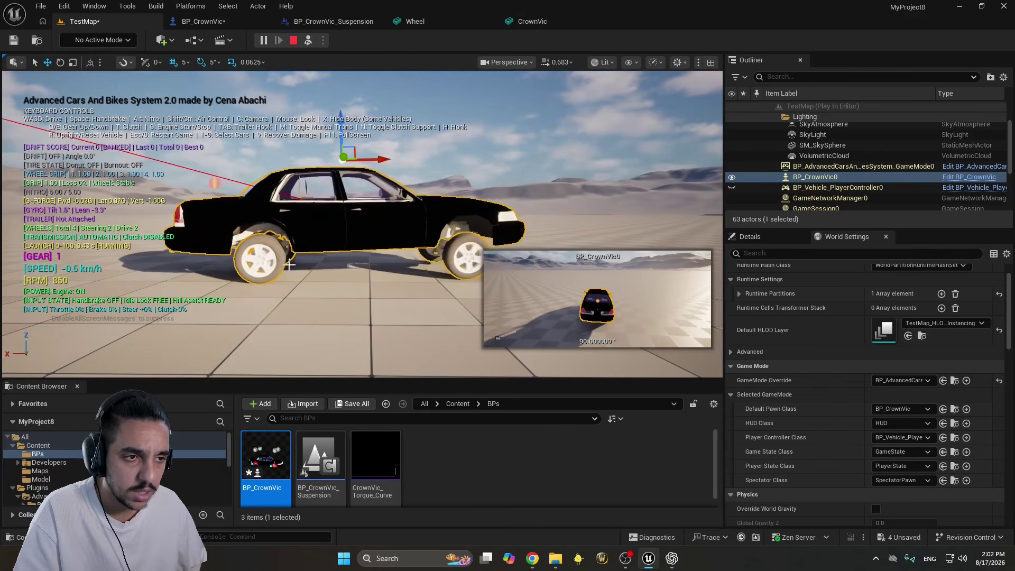
pyautogui.press('Escape')
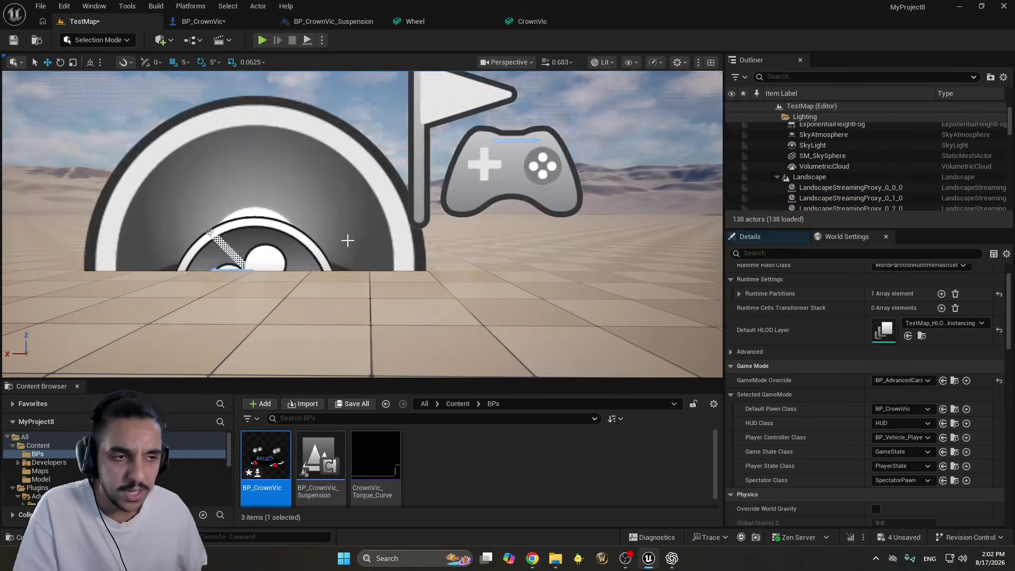
pyautogui.hotkey('ctrl', 's')
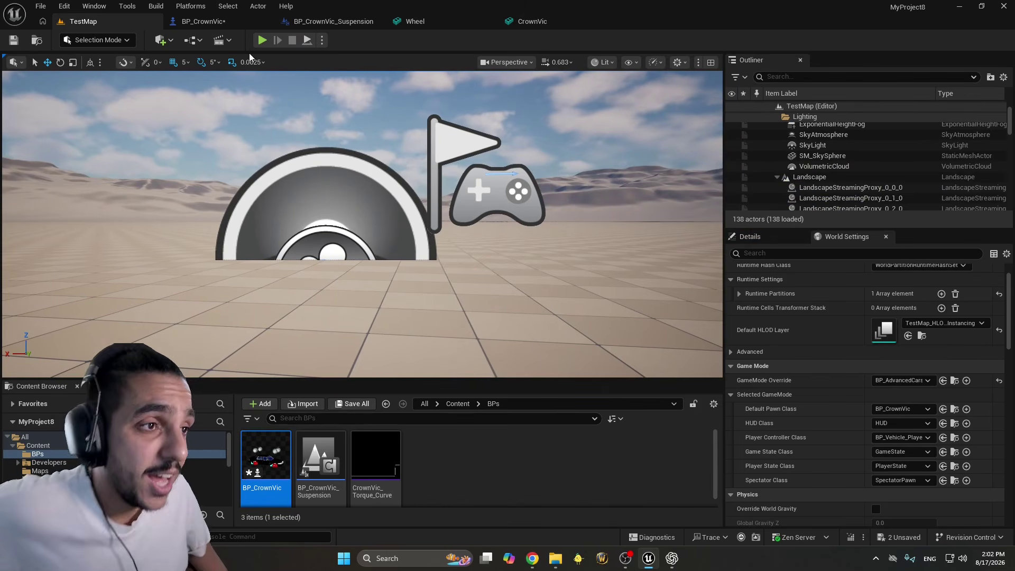
# Set the Suspension Damping to 5000 for all four suspension components in BP_CrownVic and compile the blueprint
pyautogui.click(239, 24)
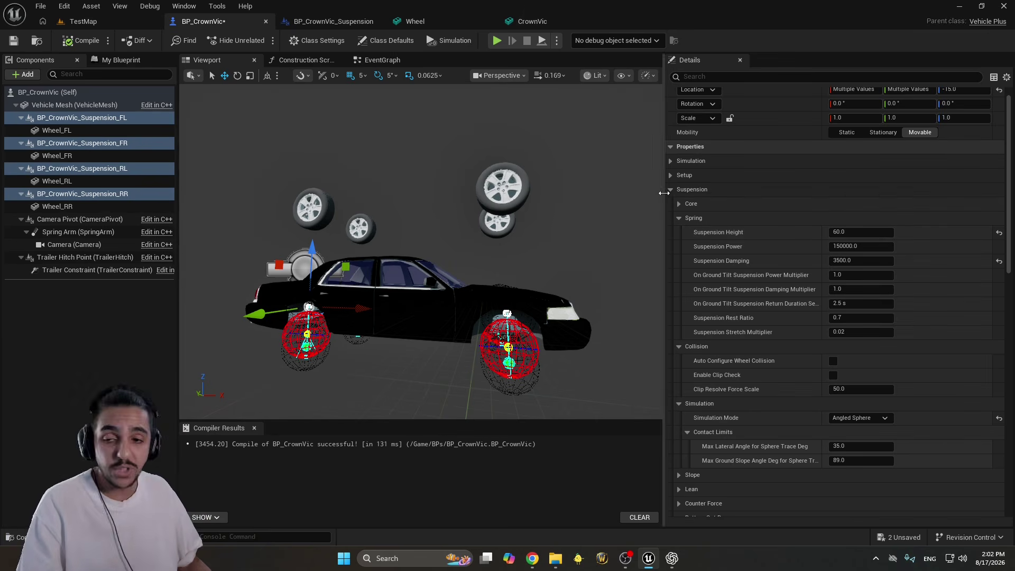
pyautogui.click(845, 261)
pyautogui.write('5000')
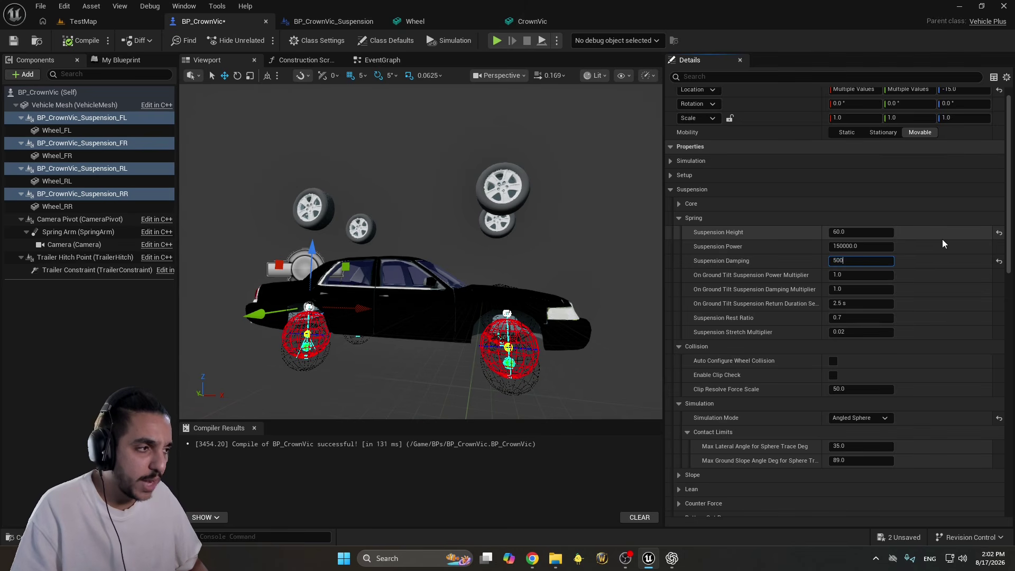
pyautogui.press('Return')
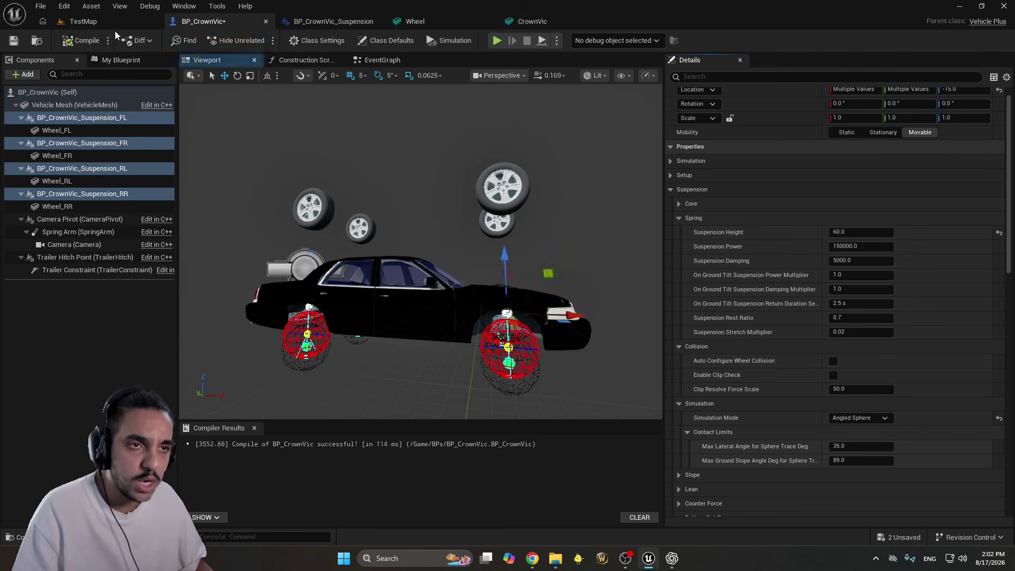
# Play TestMap, eject and select the Crown Vic to test the new damping, stop the session, and return to BP_CrownVic
pyautogui.click(109, 22)
pyautogui.click(262, 40)
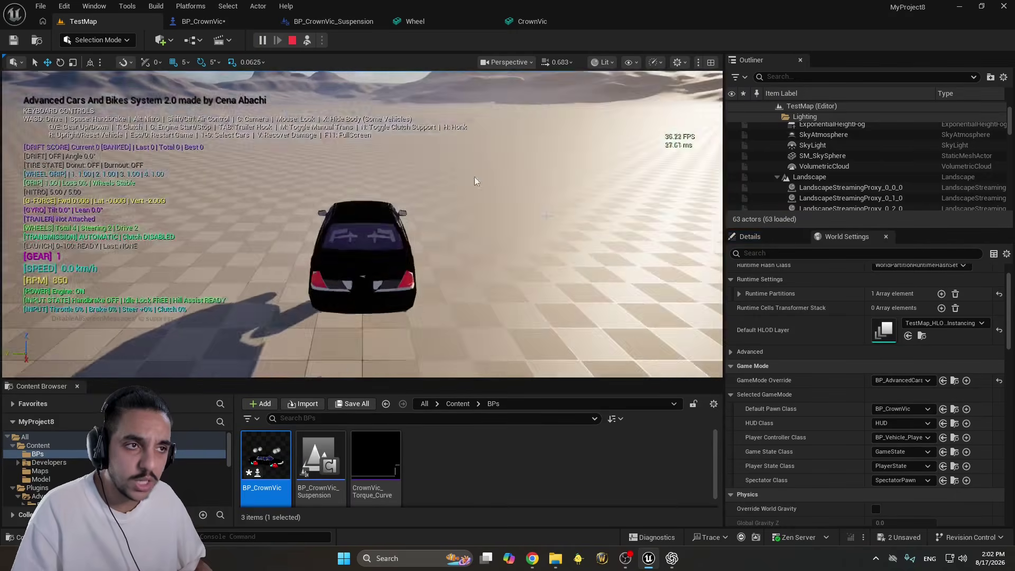
pyautogui.press('F8')
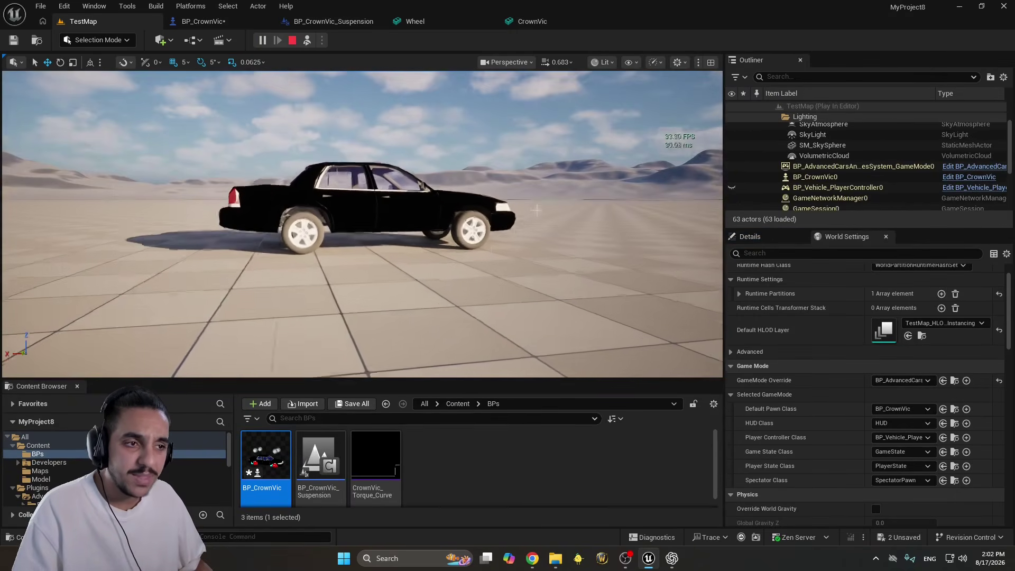
pyautogui.click(374, 219)
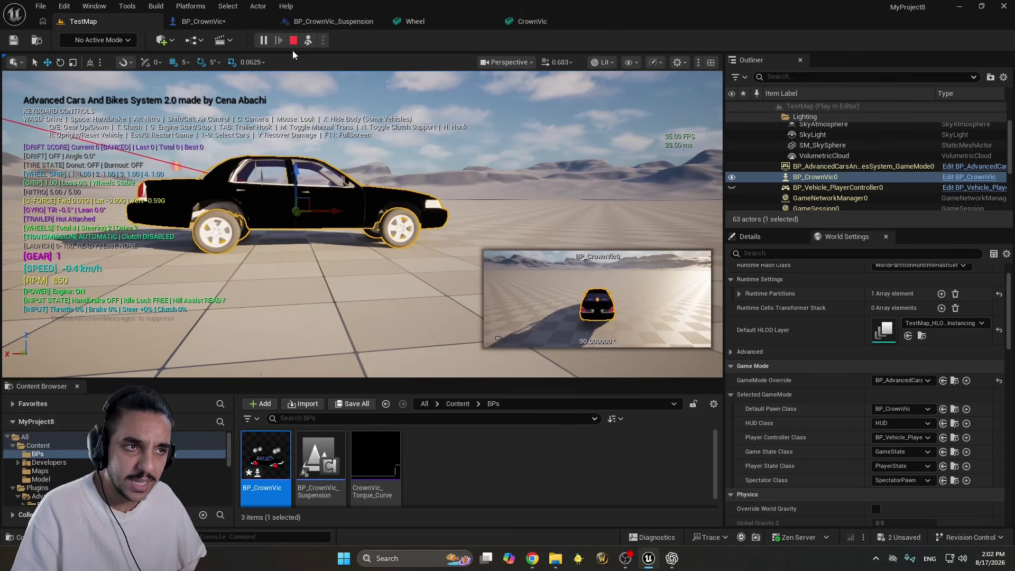
pyautogui.press('Escape')
pyautogui.click(204, 22)
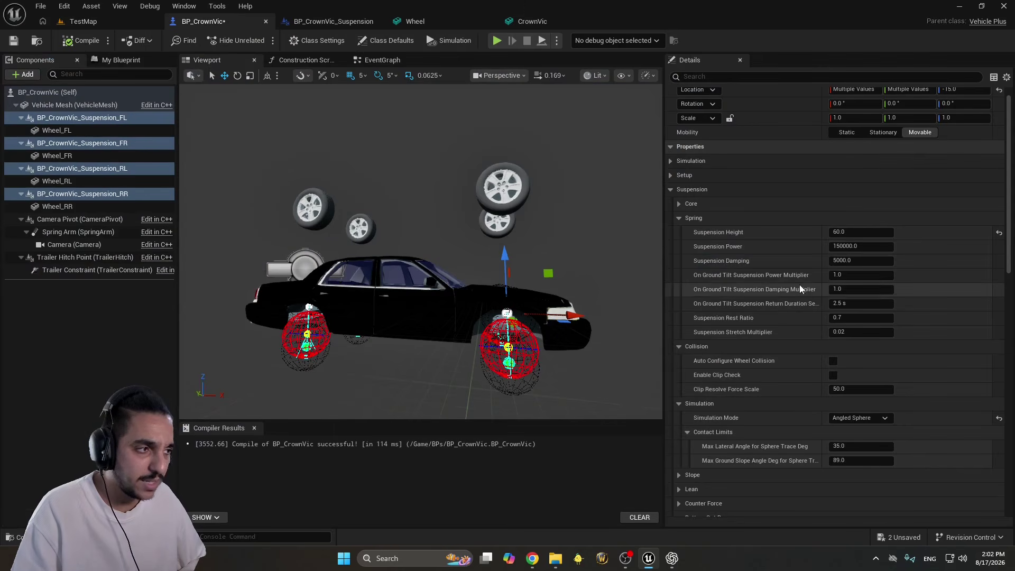
# Set the Suspension Power to 120000 for all four suspension components in BP_CrownVic and compile the blueprint
pyautogui.click(839, 247)
pyautogui.click(81, 40)
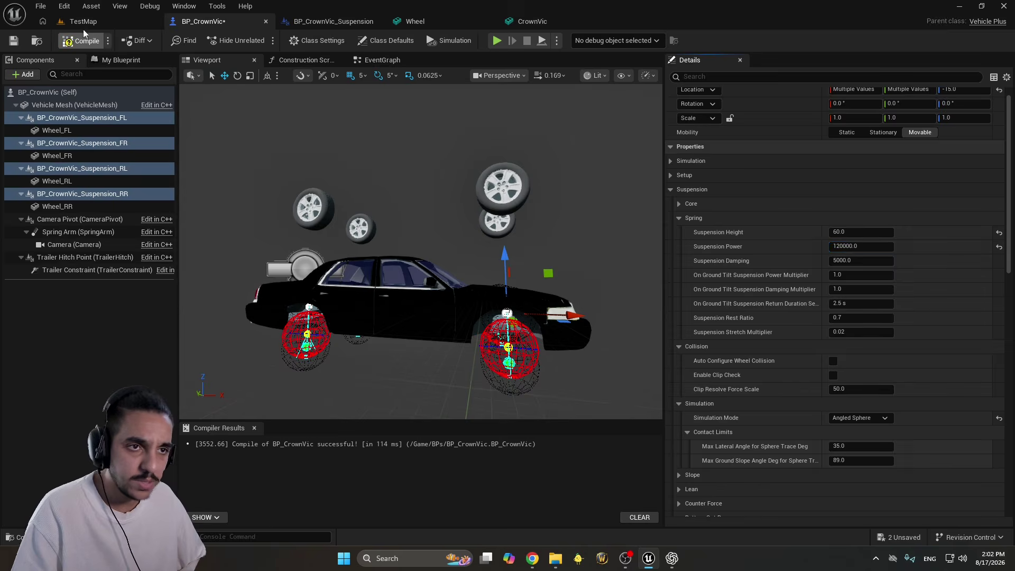
# Play TestMap, eject from the vehicle, and select the spawned Crown Vic from a side view
pyautogui.click(83, 21)
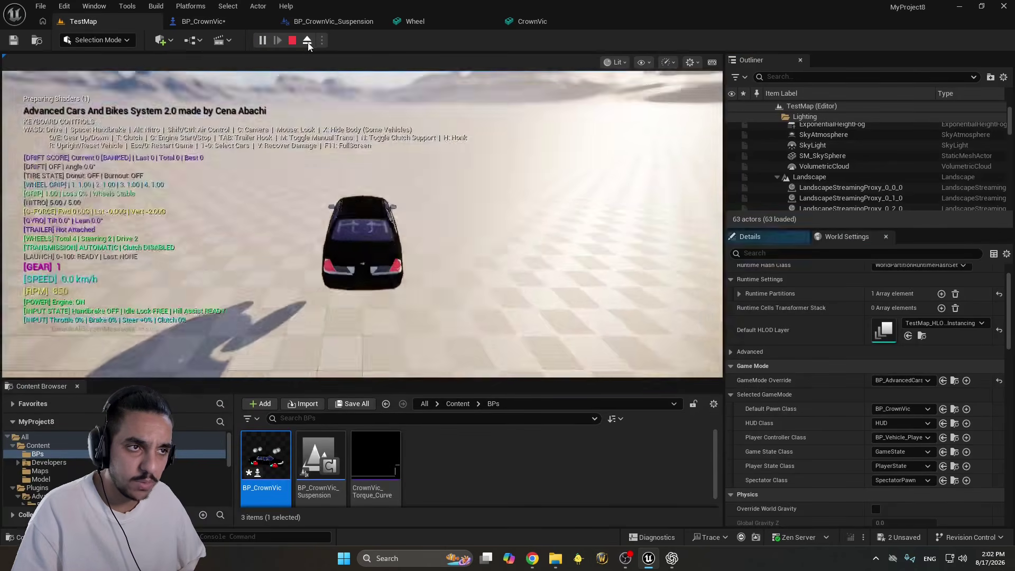
pyautogui.click(307, 42)
pyautogui.moveTo(328, 138); pyautogui.dragTo(333, 192, button='right')
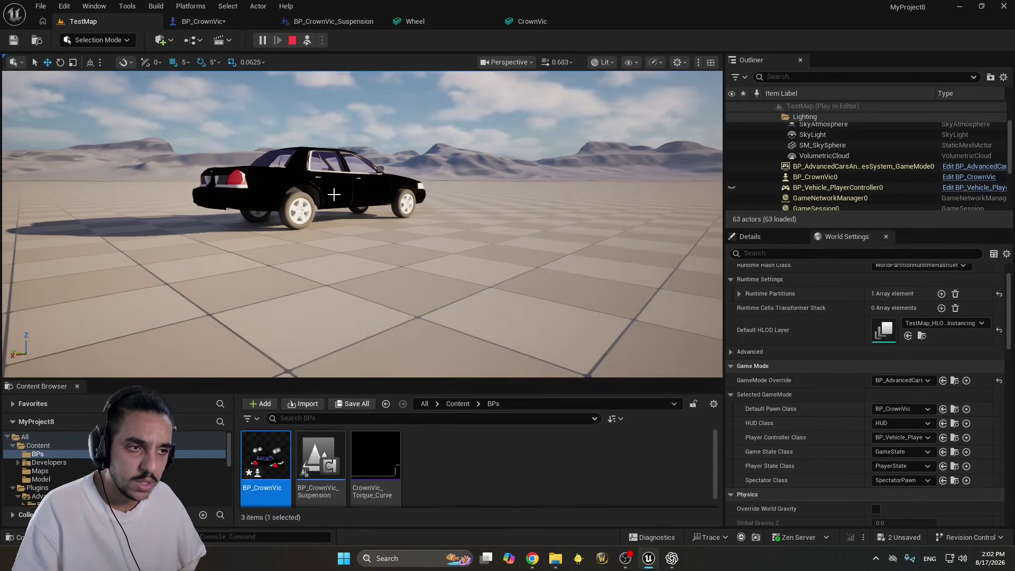
pyautogui.click(333, 192)
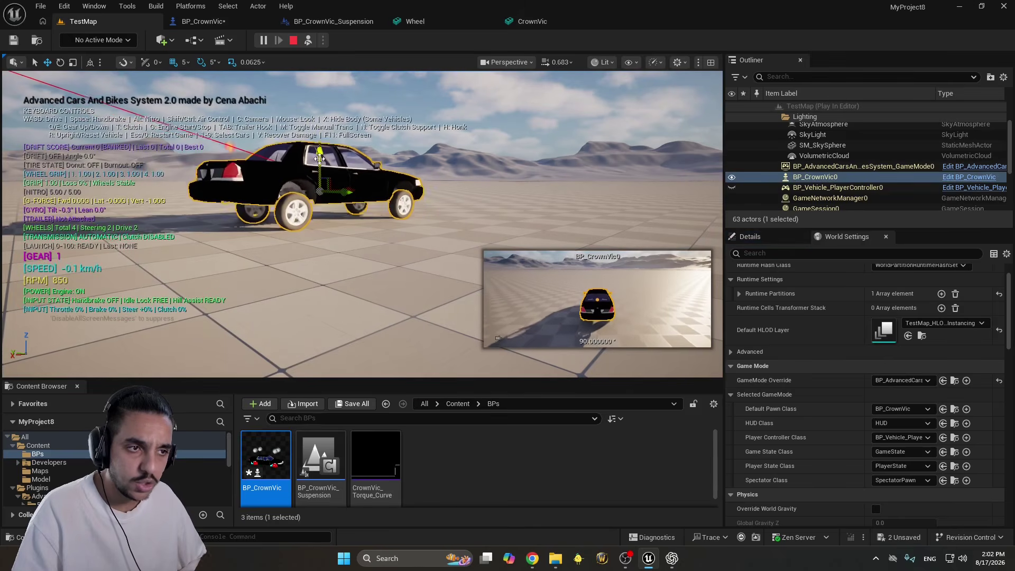
# Move the spawned Crown Vic vertically to test the new suspension power, stop the session, and return to BP_CrownVic with all changes saved
pyautogui.moveTo(319, 158); pyautogui.dragTo(289, 198, button='right')
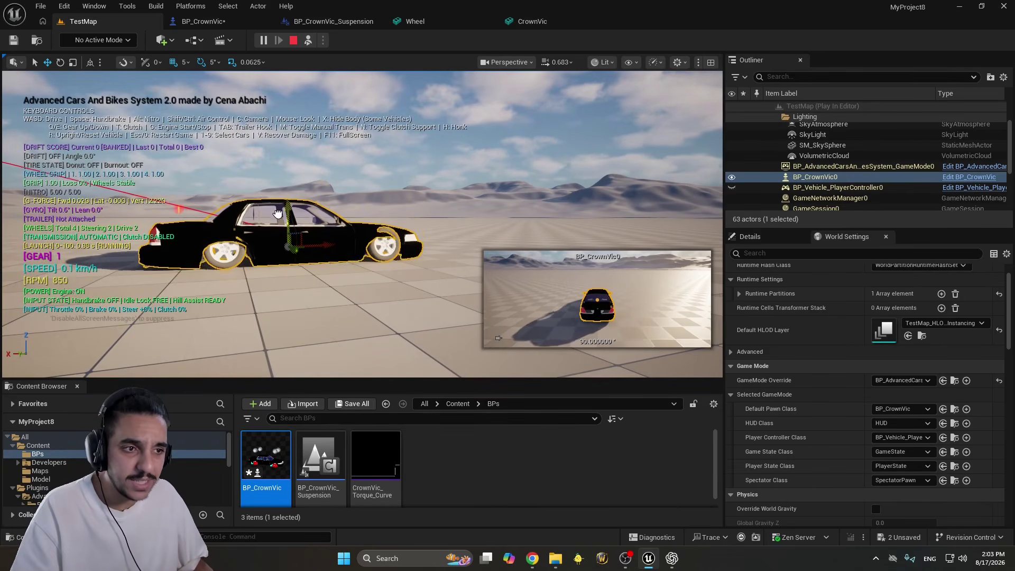
pyautogui.moveTo(272, 215)
pyautogui.mouseDown(button='right')
pyautogui.moveTo(308, 208)
pyautogui.moveTo(258, 204)
pyautogui.mouseUp(button='right')
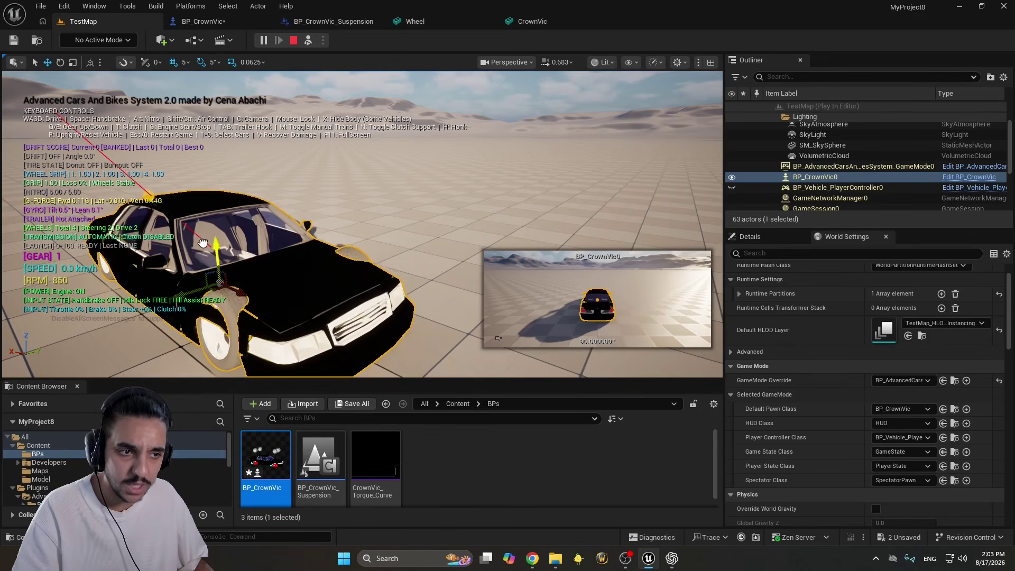
pyautogui.moveTo(195, 235); pyautogui.dragTo(327, 233, button='right')
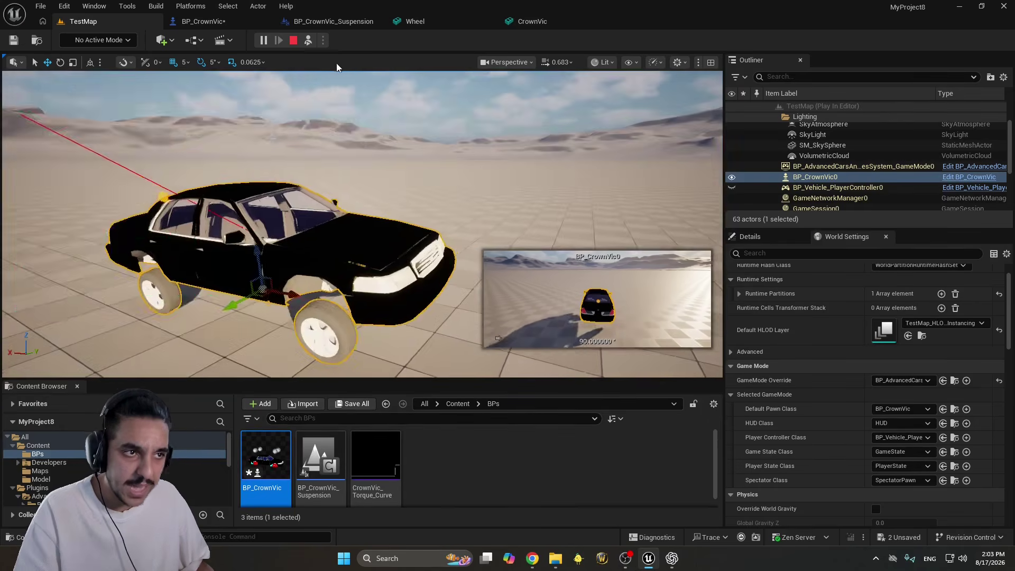
pyautogui.press('Escape')
pyautogui.click(238, 25)
# Add a Capsule Collision component under BP_CrownVic_Suspension_FL
pyautogui.moveTo(448, 210); pyautogui.dragTo(402, 211, button='right')
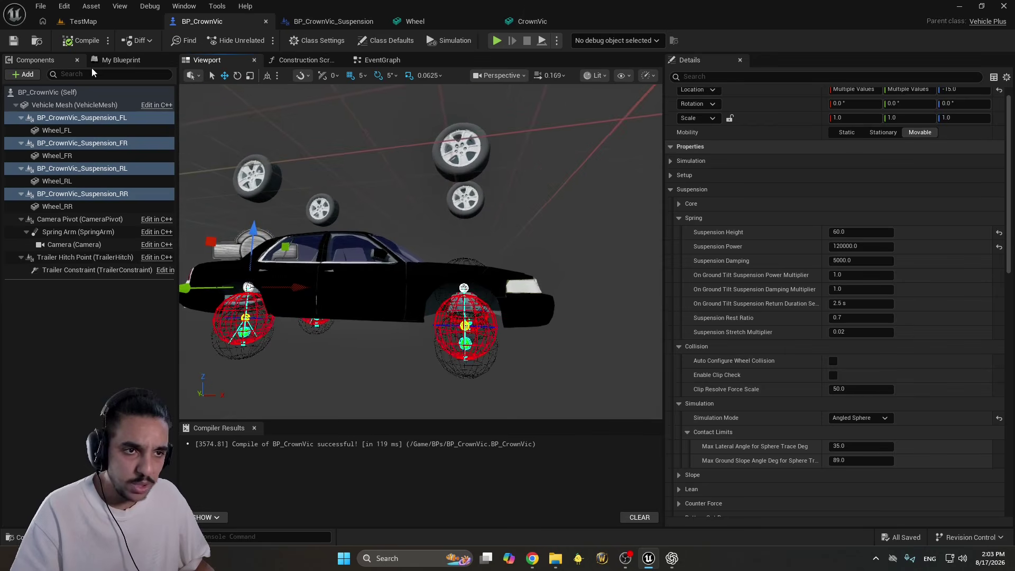
pyautogui.click(74, 117)
pyautogui.click(27, 74)
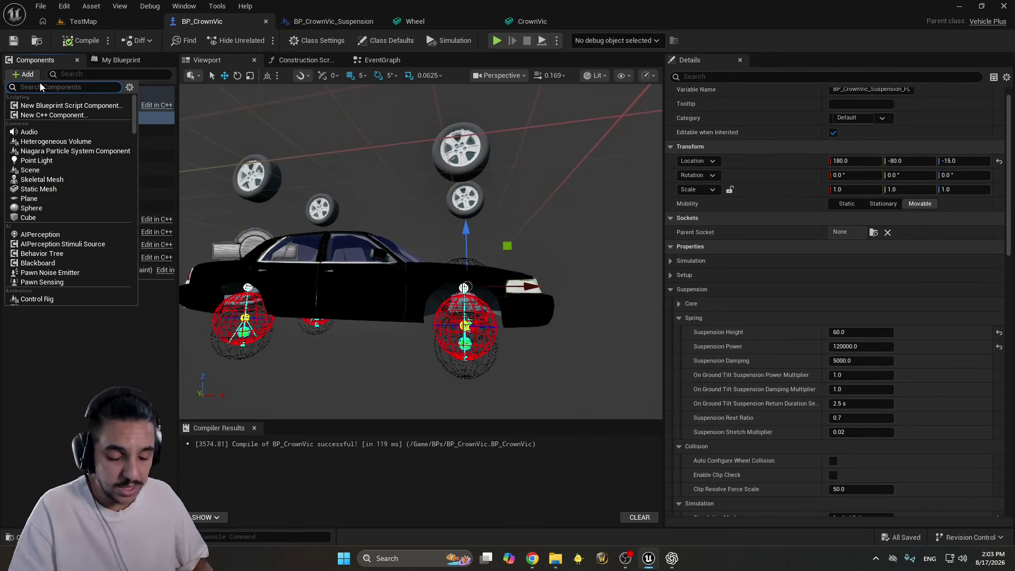
pyautogui.write('C')
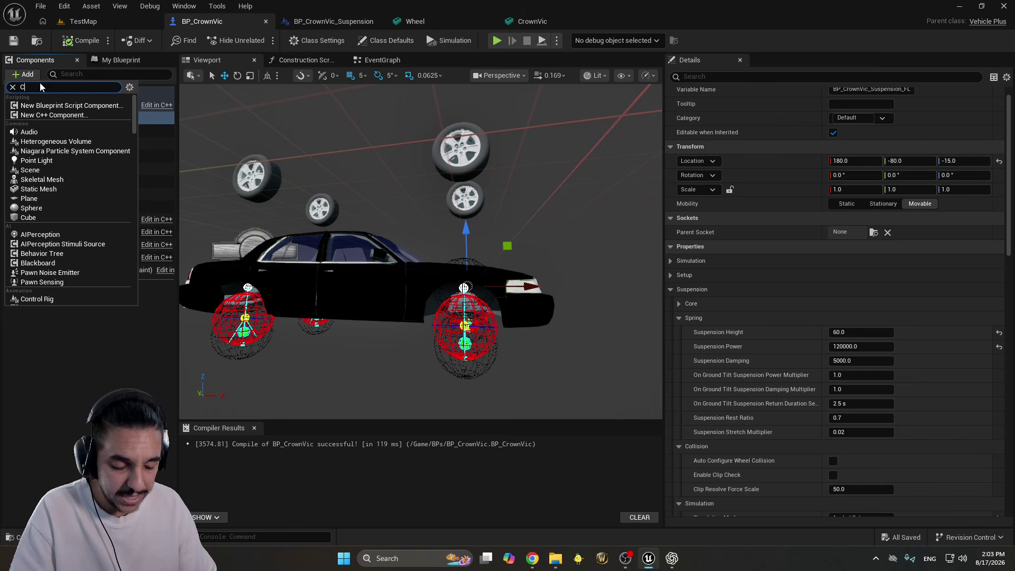
pyautogui.write('apsule')
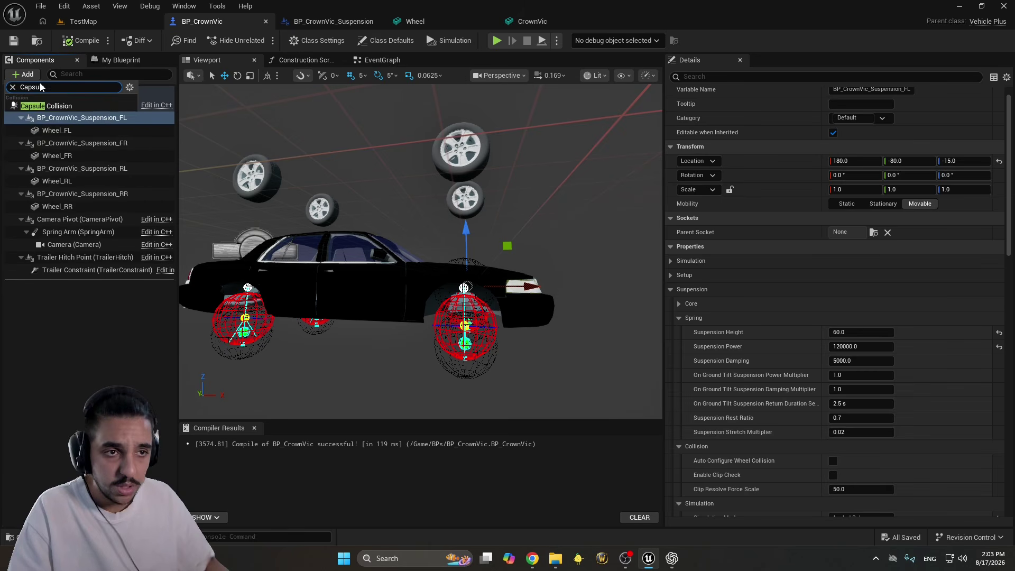
pyautogui.click(64, 105)
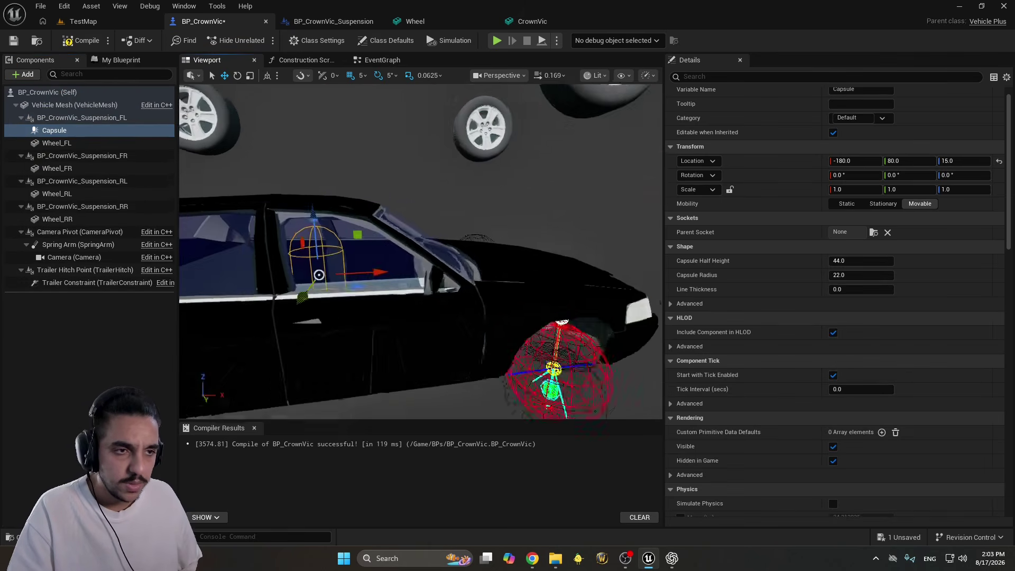
# Duplicate the capsule three times and attach one copy each to the FR, RL and RR suspension components
pyautogui.click(73, 133)
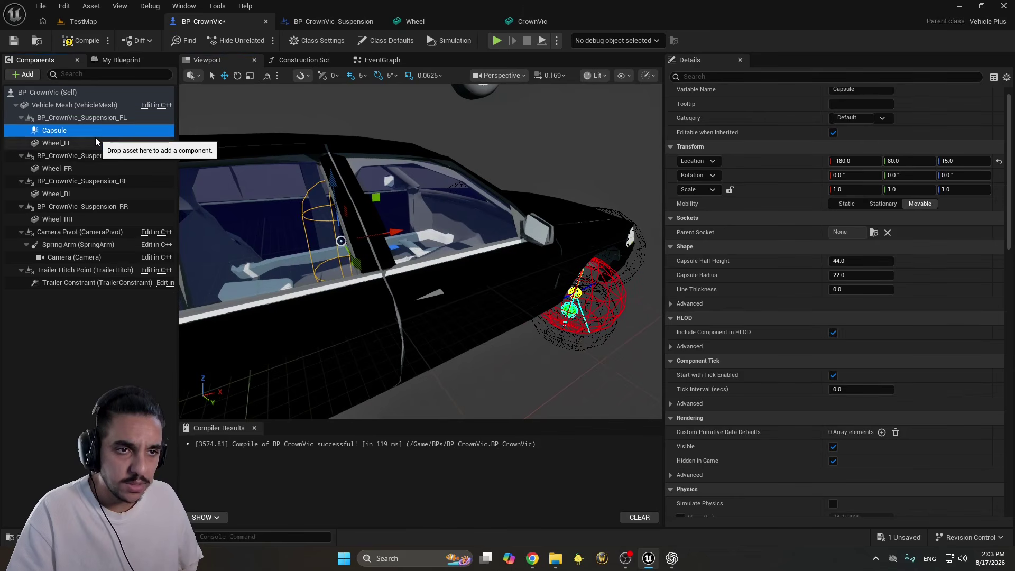
pyautogui.hotkey('ctrl', 'd')
pyautogui.hotkey('ctrl', 'd')
pyautogui.hotkey('ctrl', 'd')
pyautogui.click(72, 133)
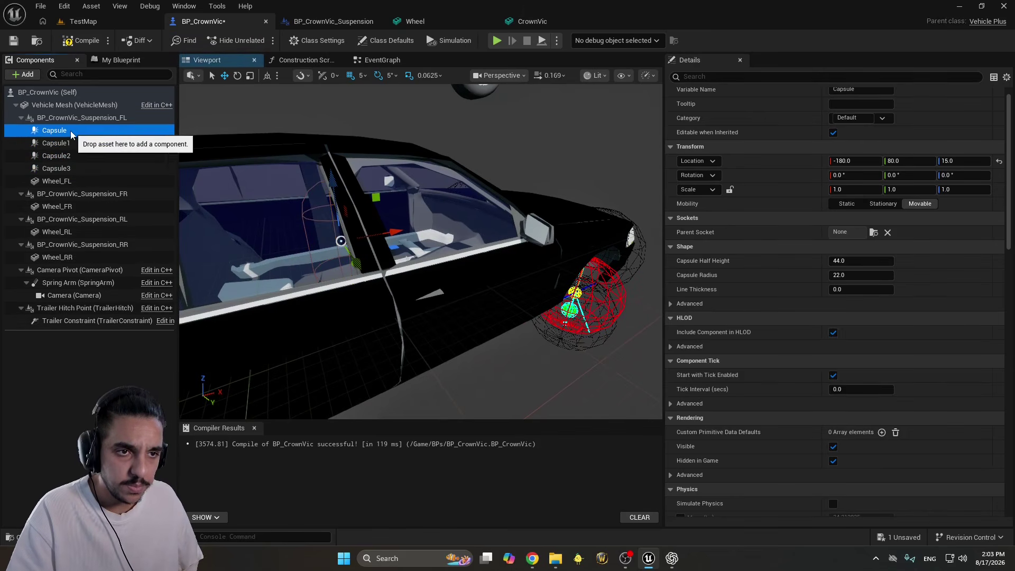
pyautogui.moveTo(71, 143); pyautogui.dragTo(130, 244)
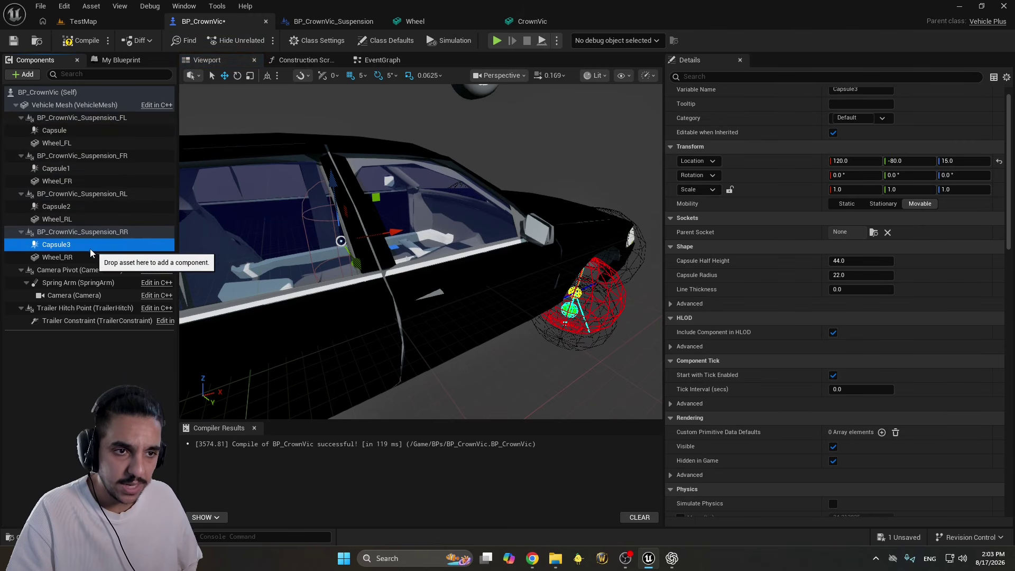
# Select all four capsules and reset their location to zero on their parent suspension components
pyautogui.keyDown('ctrl'); pyautogui.click(87, 206); pyautogui.keyUp('ctrl')
pyautogui.keyDown('ctrl'); pyautogui.click(85, 168); pyautogui.keyUp('ctrl')
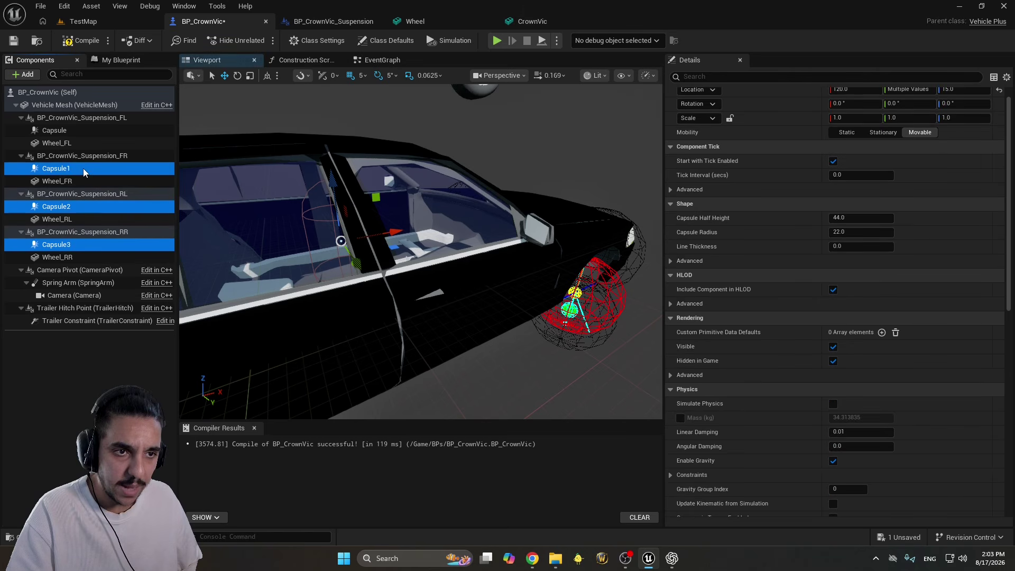
pyautogui.keyDown('ctrl'); pyautogui.click(79, 130); pyautogui.keyUp('ctrl')
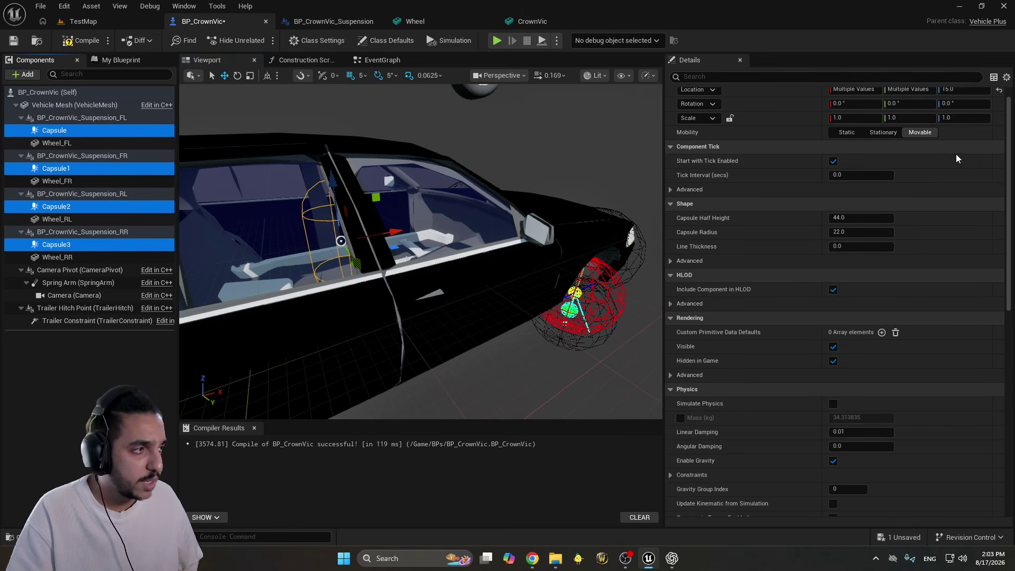
pyautogui.scroll(-1, 959, 156)
pyautogui.scroll(1, 965, 149)
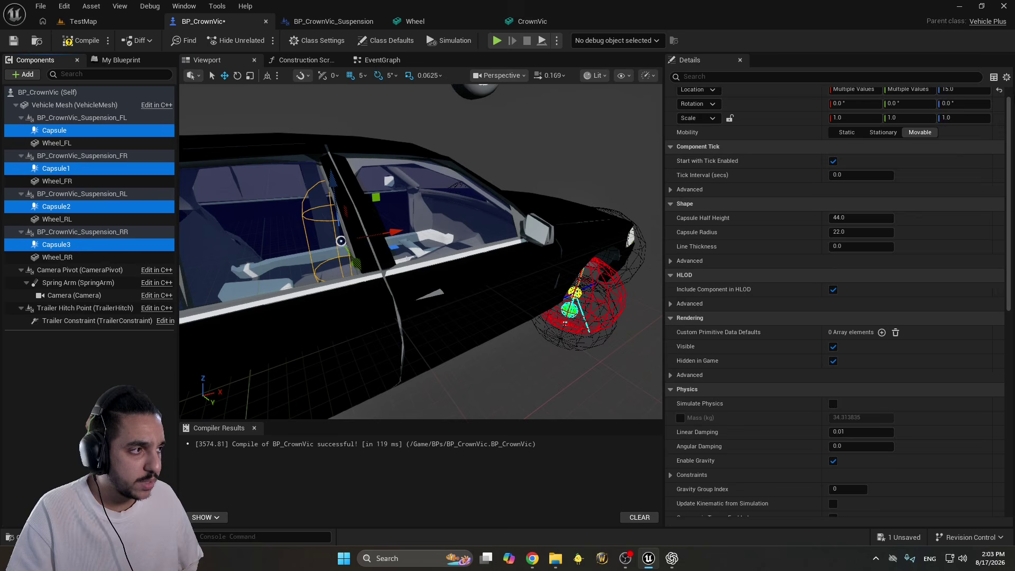
pyautogui.click(1000, 94)
pyautogui.press('f')
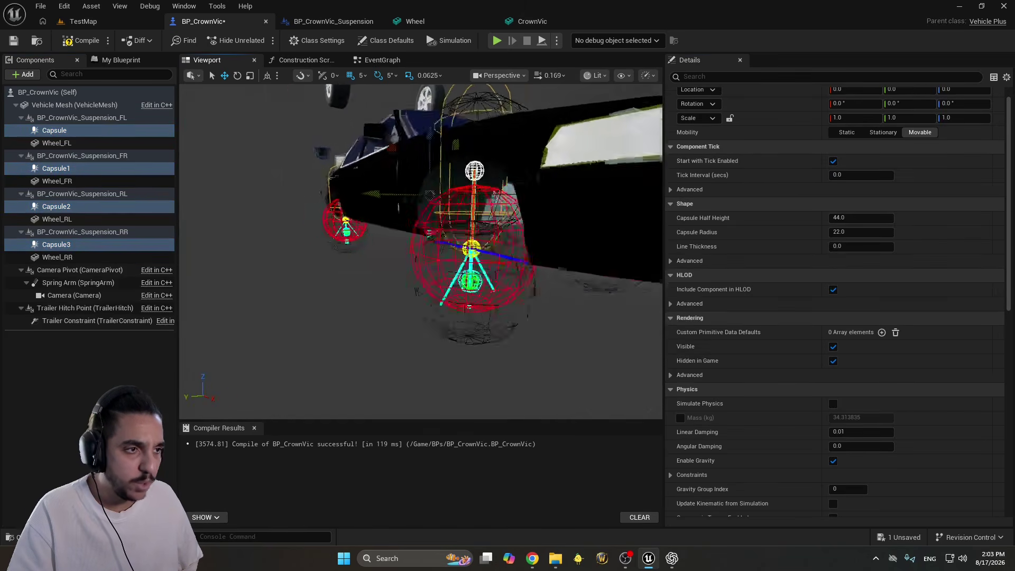
# Scale the four capsules uniformly to 0.625 and lower them to Z -20
pyautogui.keyDown('alt'); pyautogui.moveTo(485, 229); pyautogui.dragTo(419, 413); pyautogui.keyUp('alt')
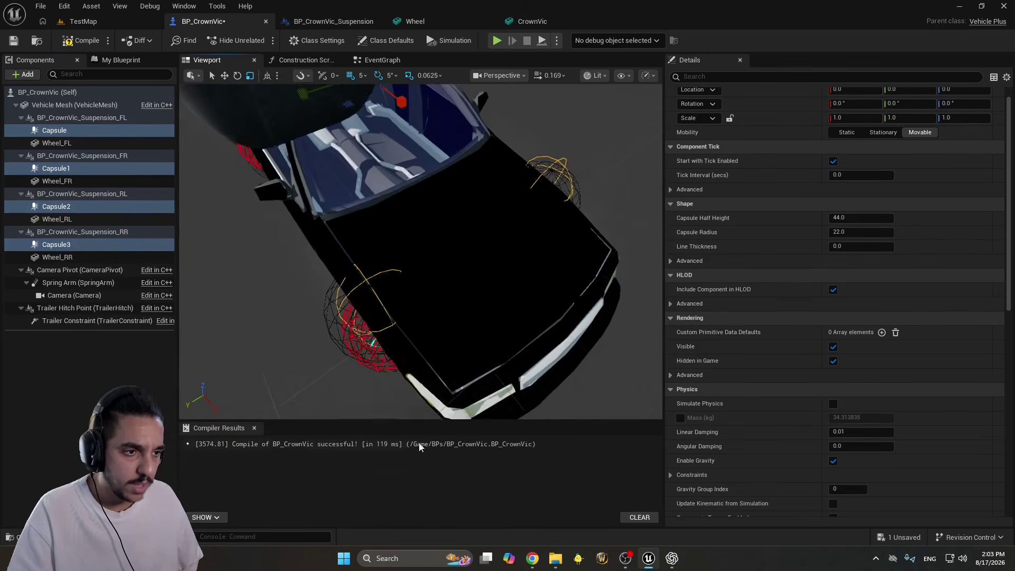
pyautogui.keyDown('alt'); pyautogui.moveTo(419, 447); pyautogui.dragTo(407, 275); pyautogui.keyUp('alt')
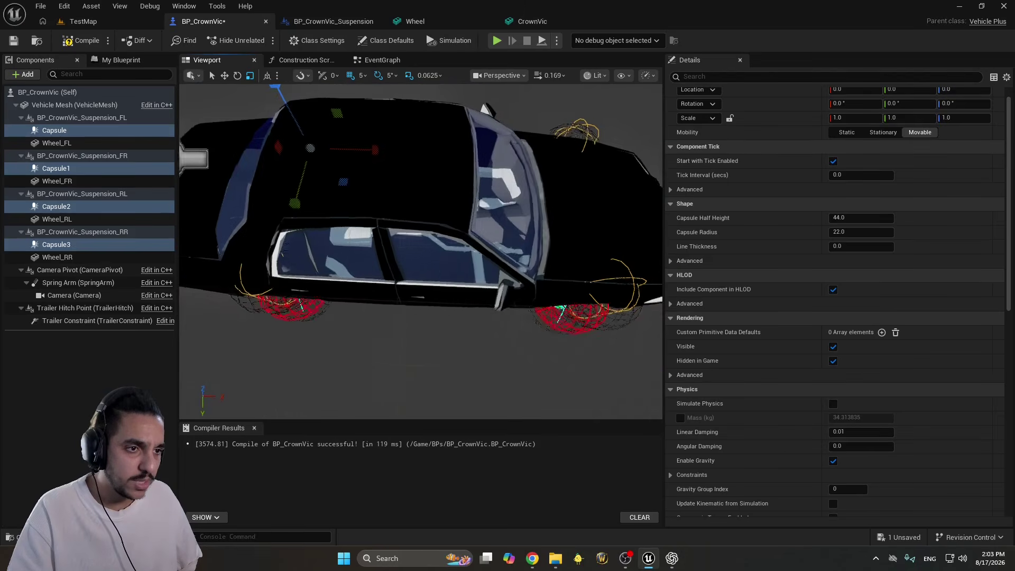
pyautogui.keyDown('alt'); pyautogui.moveTo(336, 175); pyautogui.dragTo(346, 172); pyautogui.keyUp('alt')
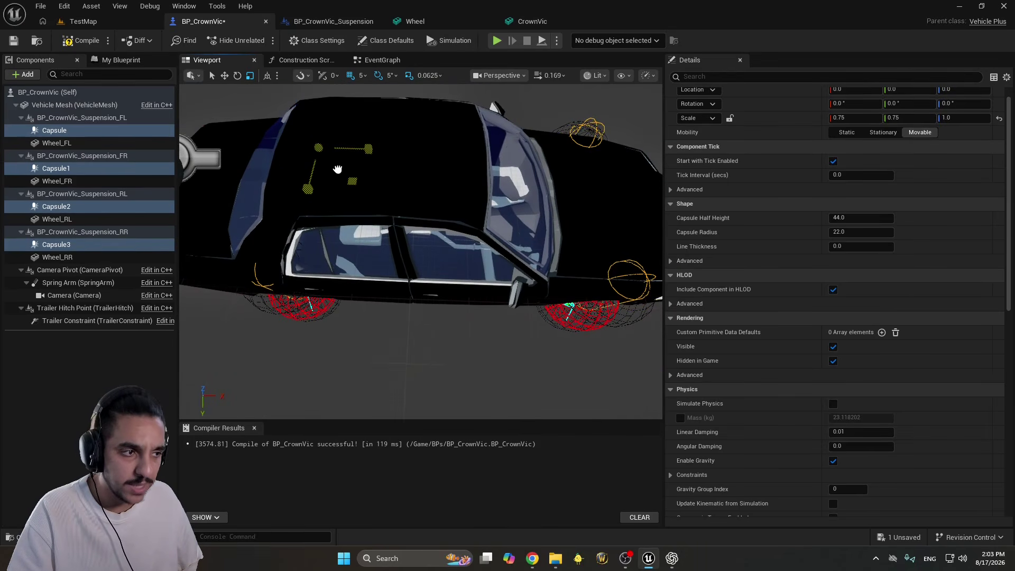
pyautogui.keyDown('alt'); pyautogui.moveTo(330, 162); pyautogui.dragTo(391, 149); pyautogui.keyUp('alt')
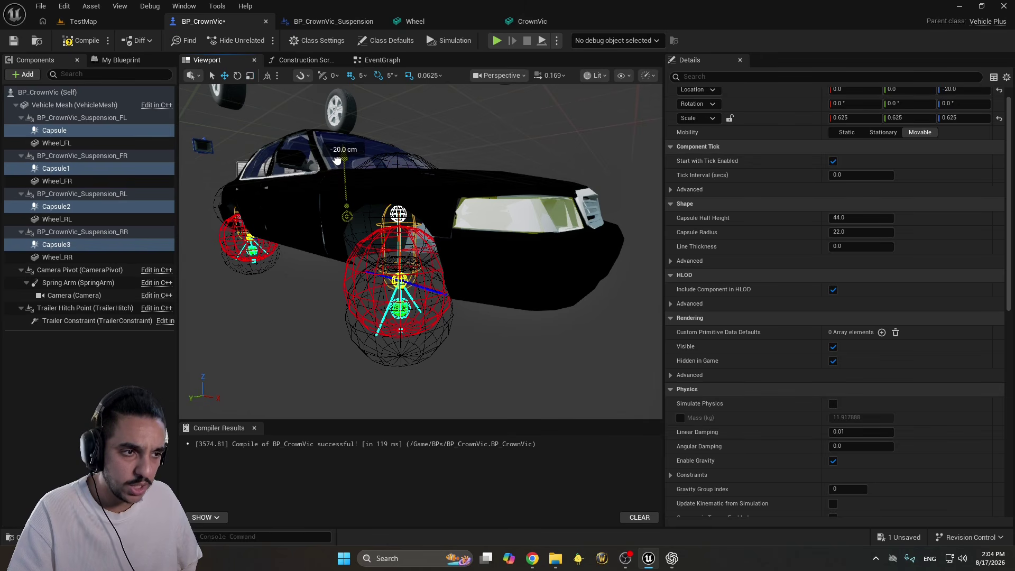
# Narrow the four capsules to a scale of 0.512695 in X and Y and lower them to Z -30
pyautogui.keyDown('alt'); pyautogui.moveTo(336, 159); pyautogui.dragTo(427, 203); pyautogui.keyUp('alt')
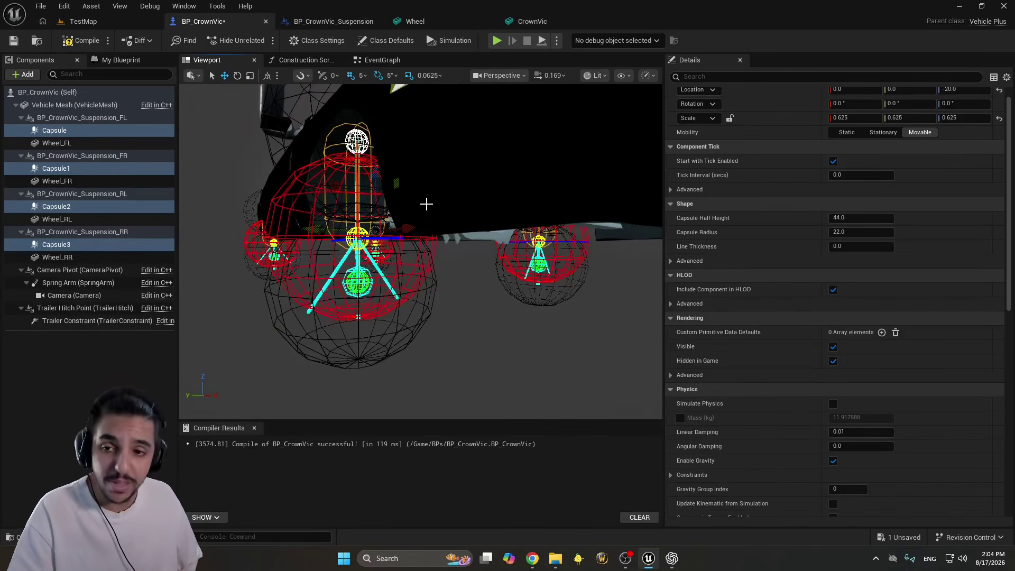
pyautogui.keyDown('alt'); pyautogui.moveTo(369, 298); pyautogui.dragTo(374, 354); pyautogui.keyUp('alt')
pyautogui.keyDown('alt'); pyautogui.moveTo(456, 215); pyautogui.dragTo(374, 206); pyautogui.keyUp('alt')
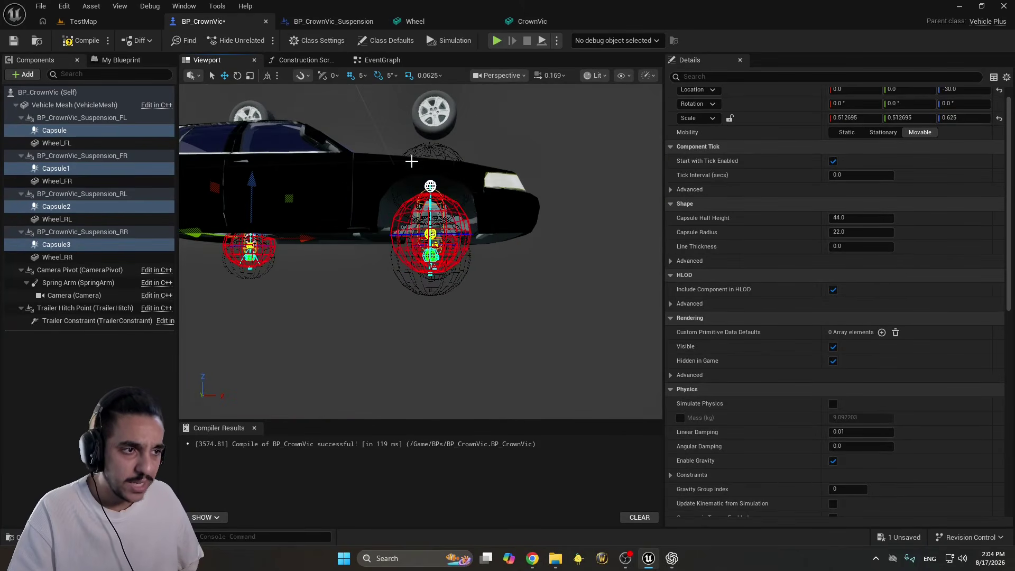
# Check the capsules against the wheel spheres, raise all four to Z -25, and compile the blueprint
pyautogui.keyDown('alt'); pyautogui.moveTo(412, 160); pyautogui.dragTo(476, 154); pyautogui.keyUp('alt')
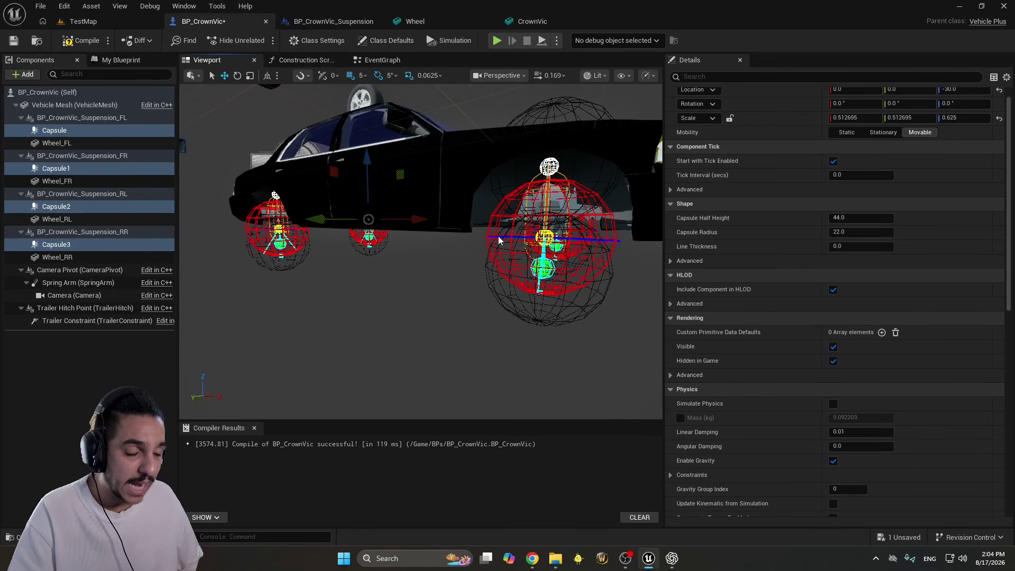
pyautogui.keyDown('alt'); pyautogui.moveTo(499, 241); pyautogui.dragTo(498, 236); pyautogui.keyUp('alt')
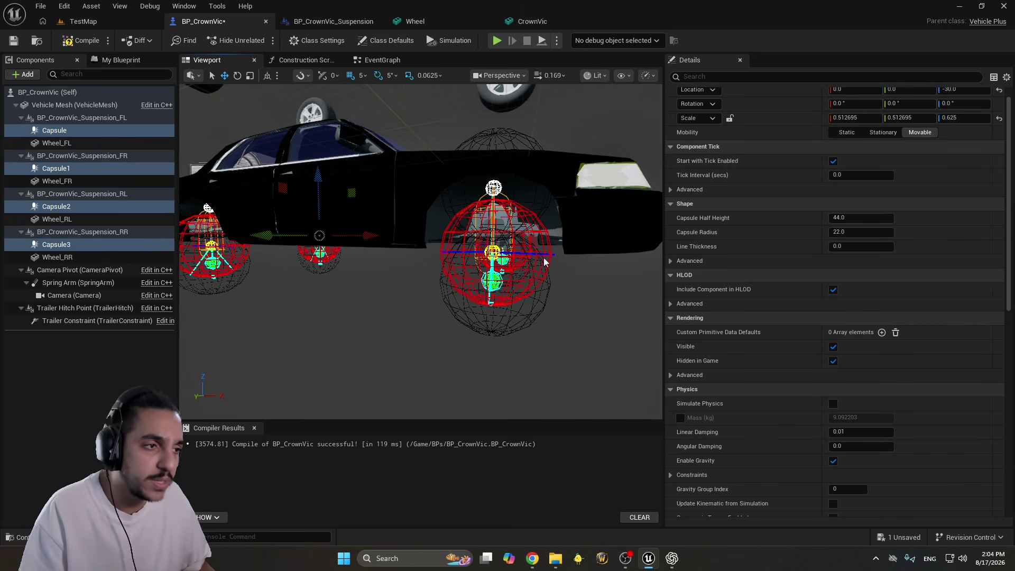
pyautogui.moveTo(545, 262); pyautogui.dragTo(504, 292)
pyautogui.moveTo(421, 251); pyautogui.dragTo(416, 243, button='right')
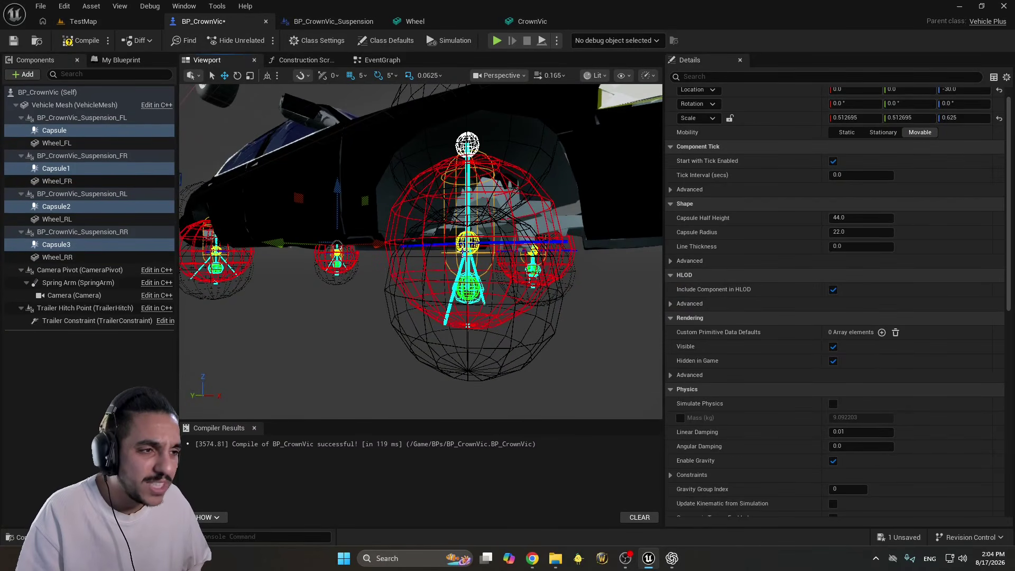
pyautogui.moveTo(402, 187); pyautogui.dragTo(370, 200, button='right')
pyautogui.moveTo(358, 203); pyautogui.dragTo(358, 197)
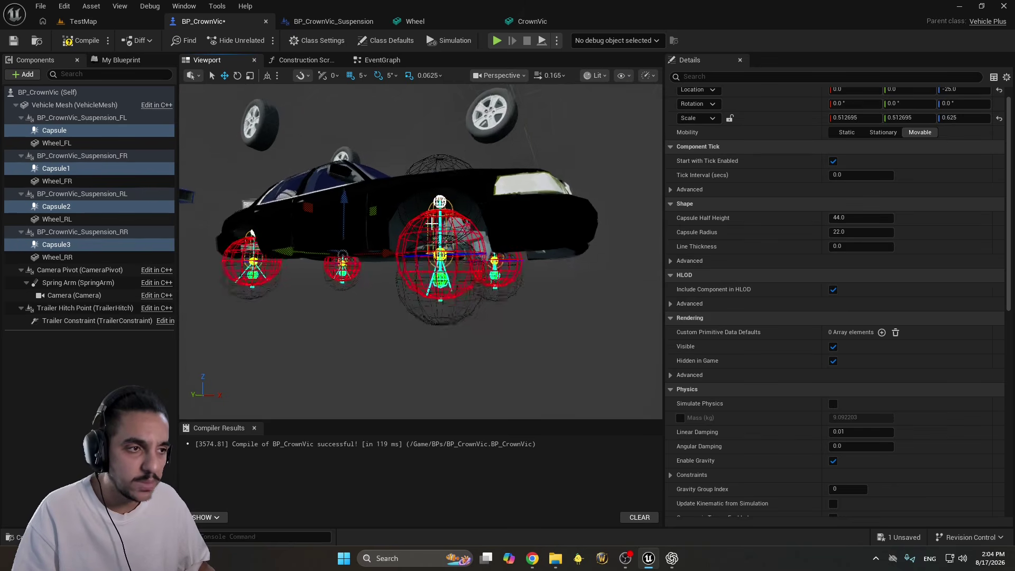
pyautogui.click(84, 41)
# Play TestMap, move the ejected Crown Vic vertically to test the wheel capsules, stop the session, and return to BP_CrownVic
pyautogui.click(97, 22)
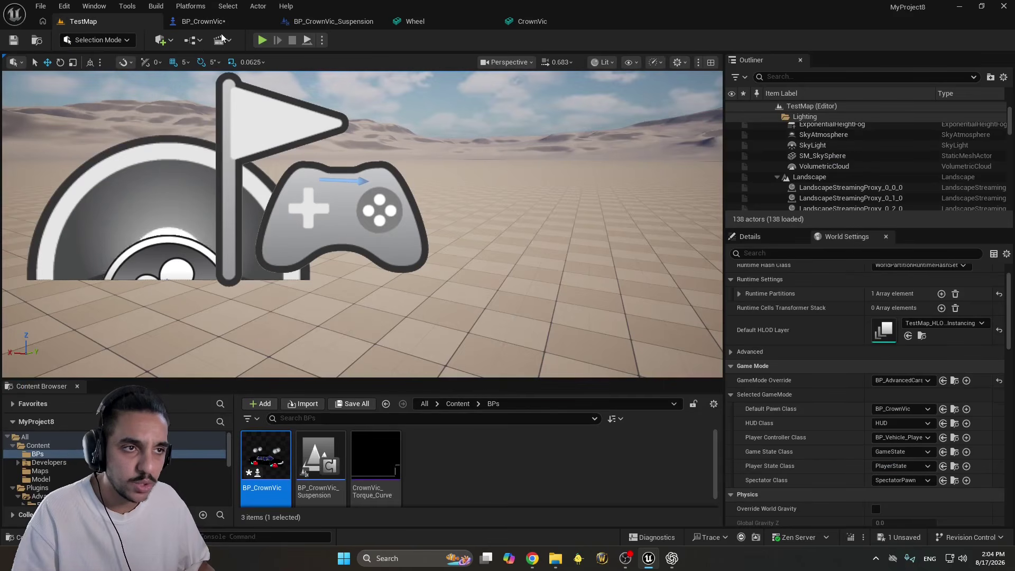
pyautogui.click(262, 40)
pyautogui.moveTo(375, 140); pyautogui.dragTo(284, 168)
pyautogui.click(284, 167)
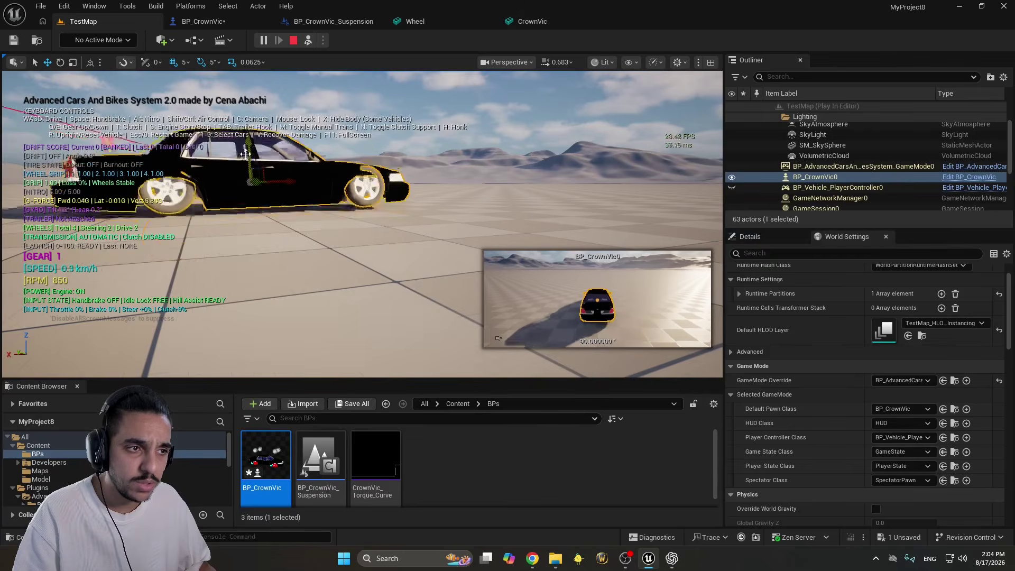
pyautogui.moveTo(246, 138); pyautogui.dragTo(245, 196)
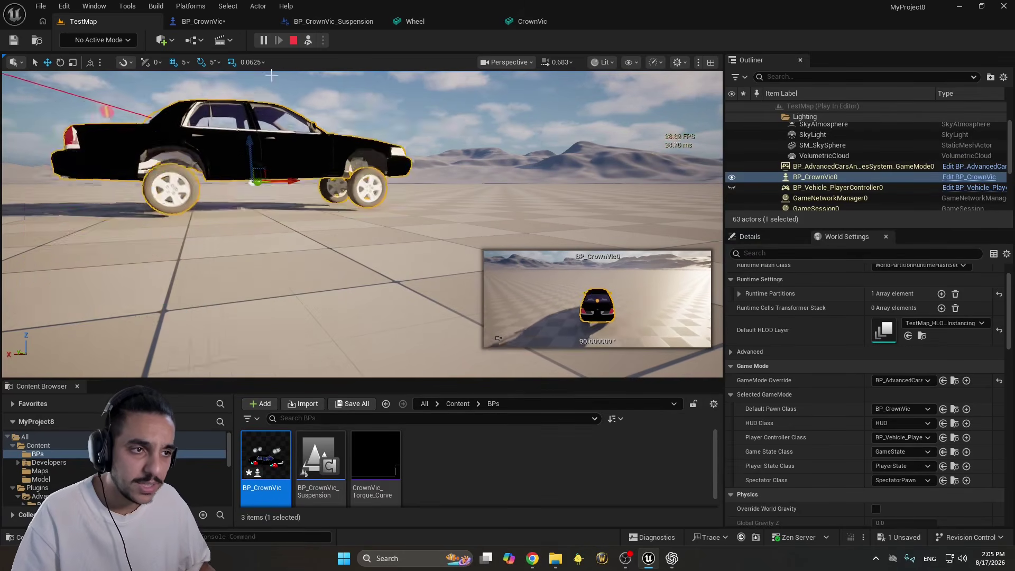
pyautogui.press('Escape')
pyautogui.click(204, 21)
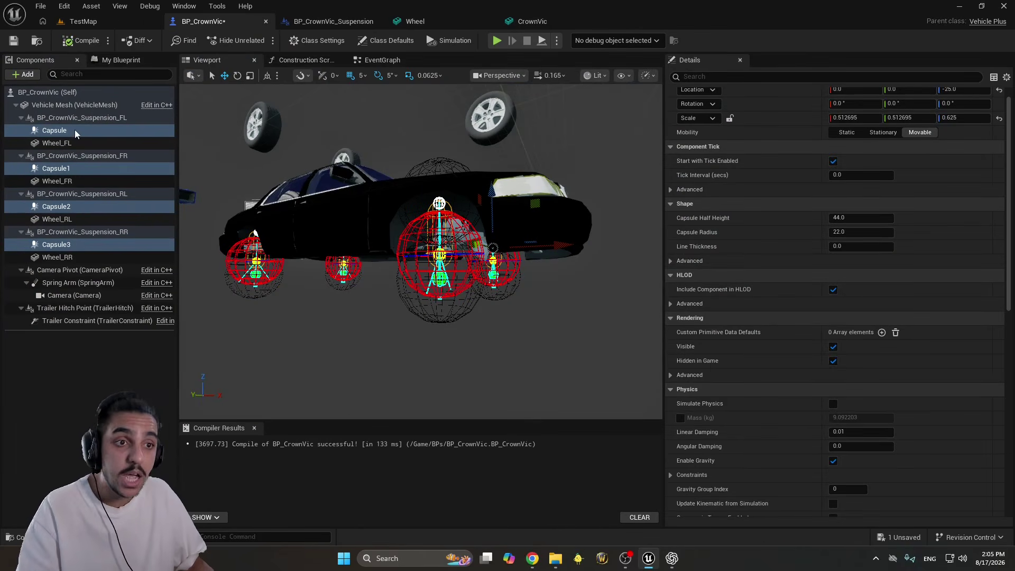
# Set the four capsules' collision preset to BlockAll, Can Character Step Up On to No, and disable Generate Overlap Events
pyautogui.write('Colli')
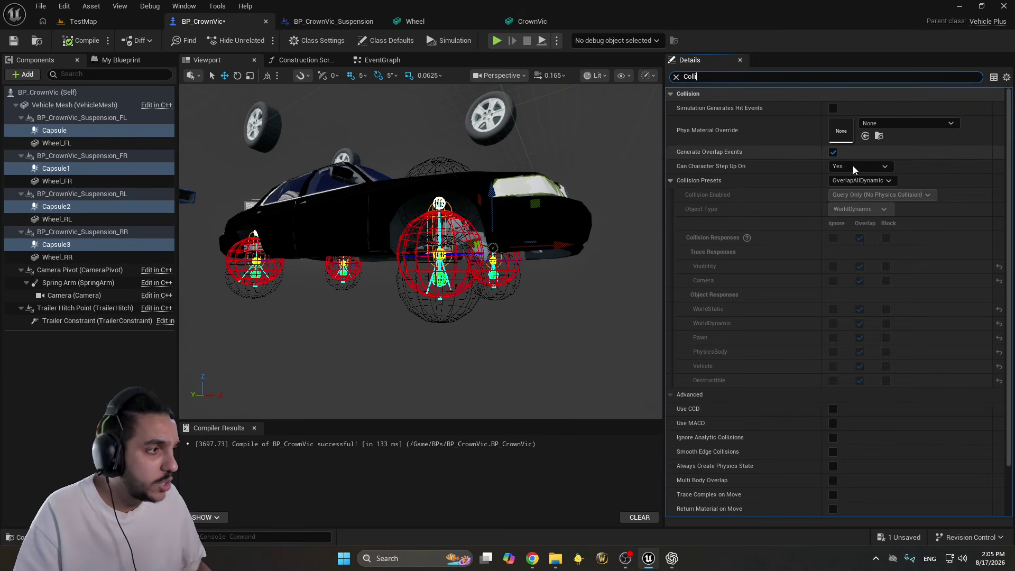
pyautogui.click(871, 180)
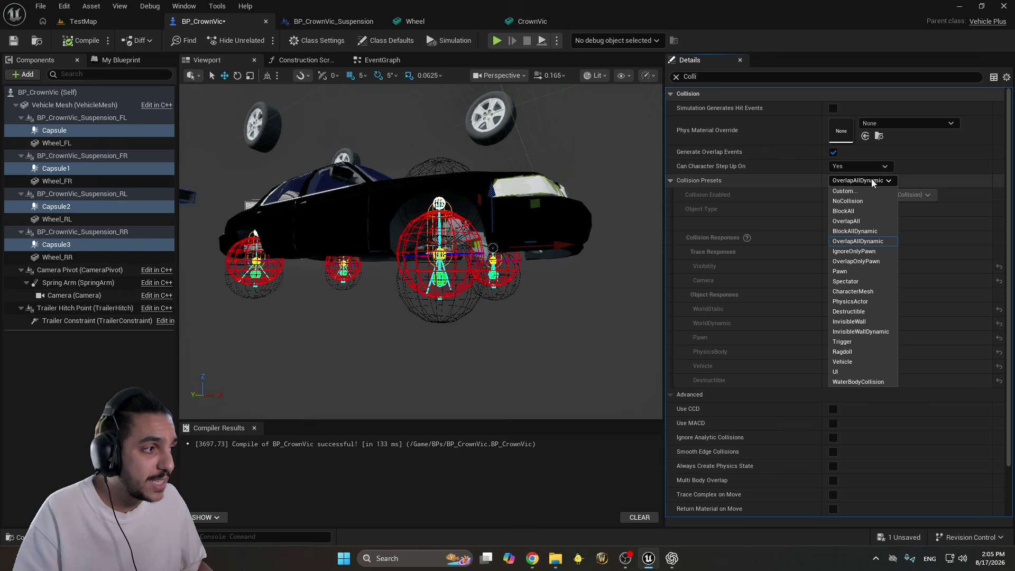
pyautogui.click(874, 211)
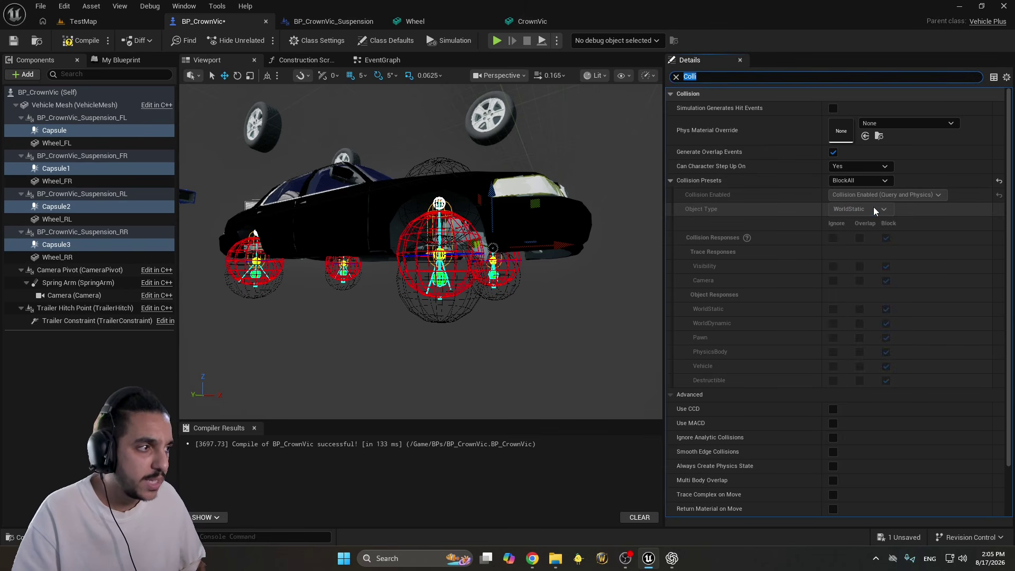
pyautogui.click(867, 167)
pyautogui.click(860, 178)
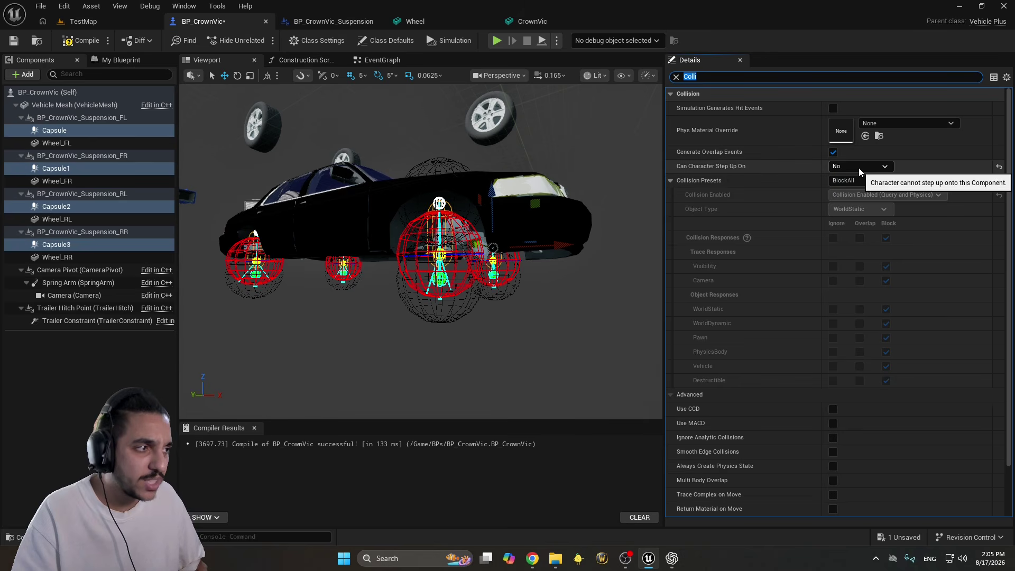
pyautogui.click(833, 153)
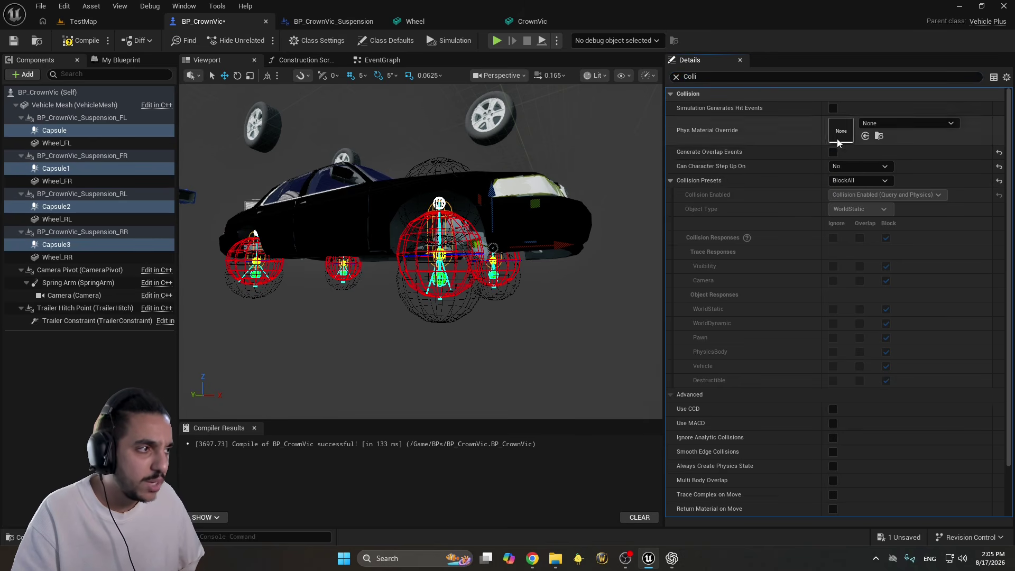
# Play TestMap to test the blocking capsules, stop the session, and return to BP_CrownVic
pyautogui.click(91, 23)
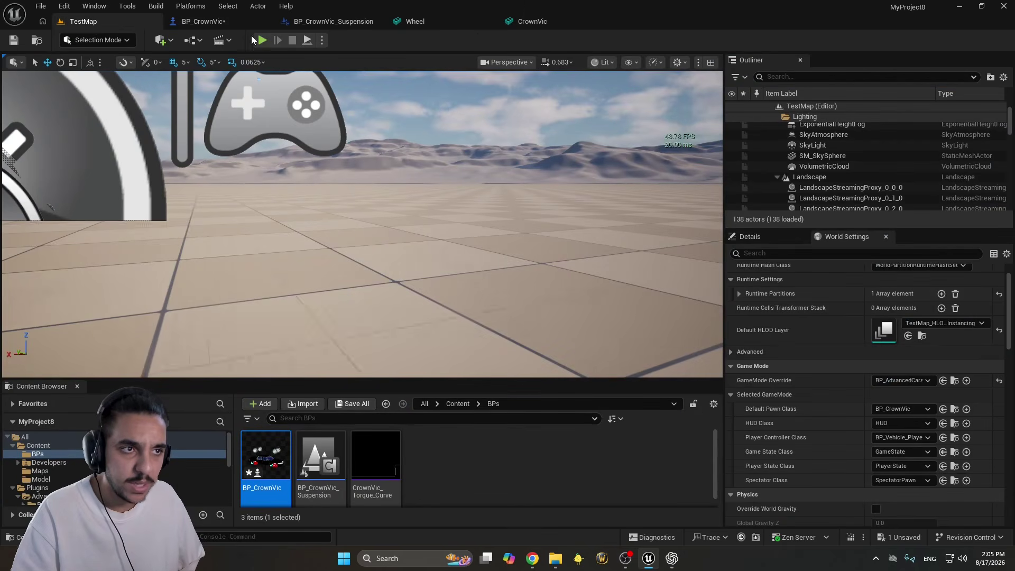
pyautogui.click(261, 40)
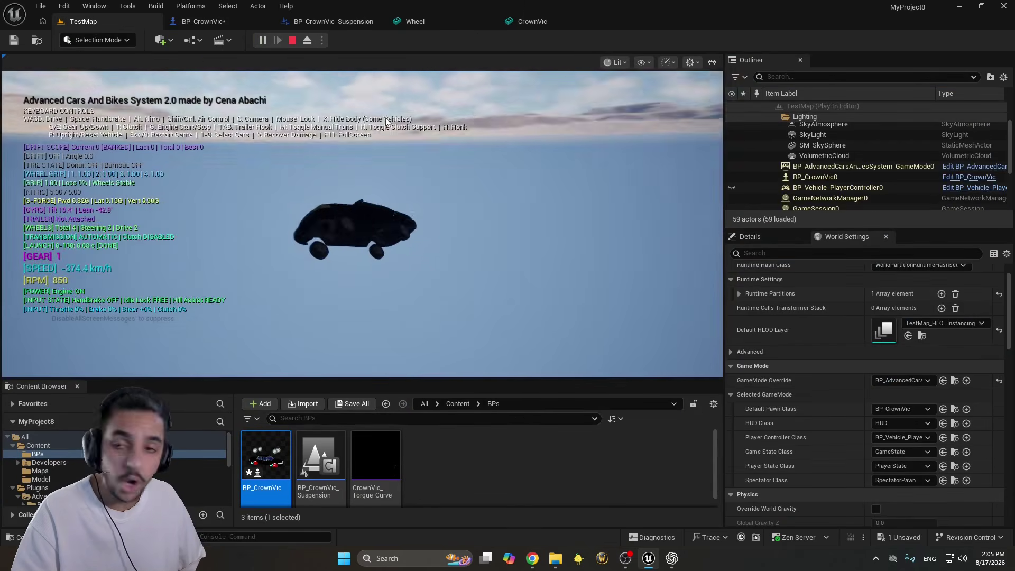
pyautogui.press('Escape')
pyautogui.click(204, 22)
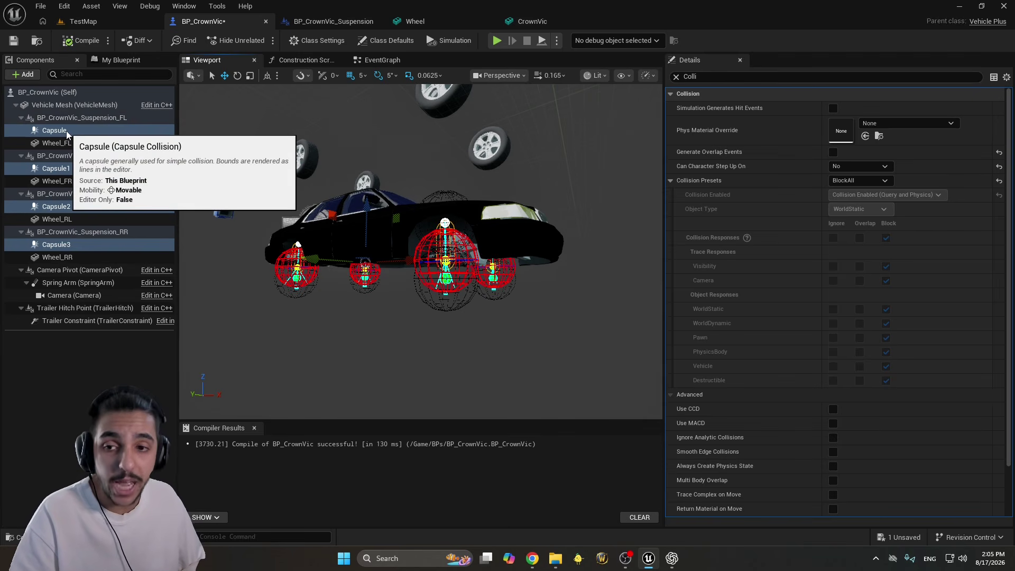
# Reparent the four capsules from the suspension components directly to Vehicle Mesh, then compile and save the blueprint
pyautogui.moveTo(67, 132); pyautogui.dragTo(67, 106)
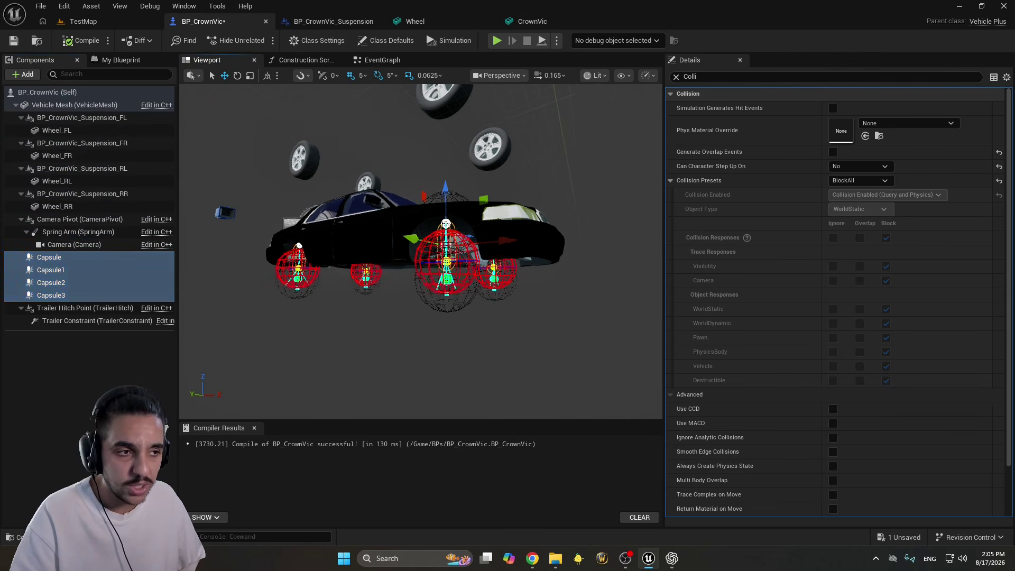
pyautogui.click(82, 40)
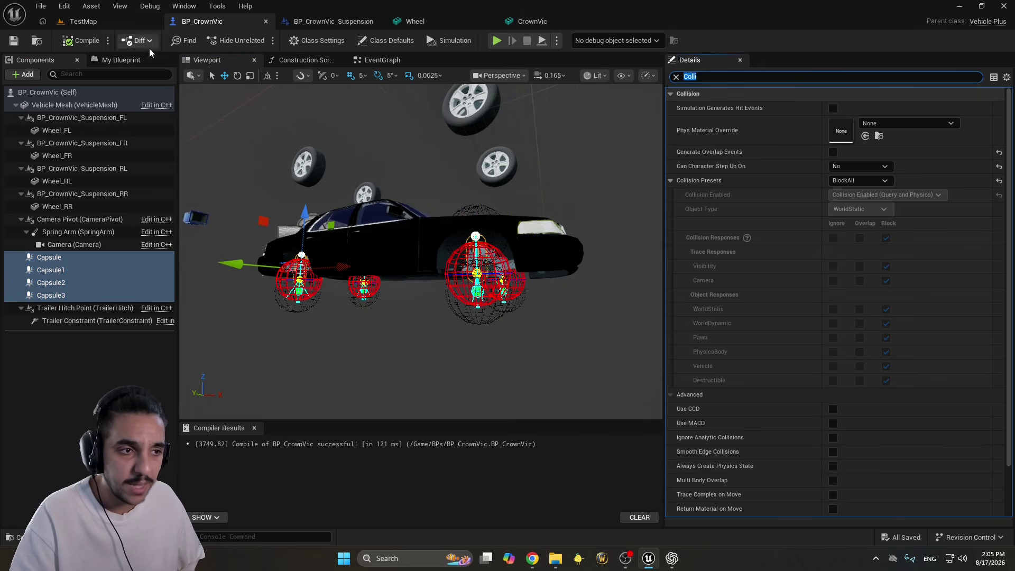
pyautogui.click(77, 256)
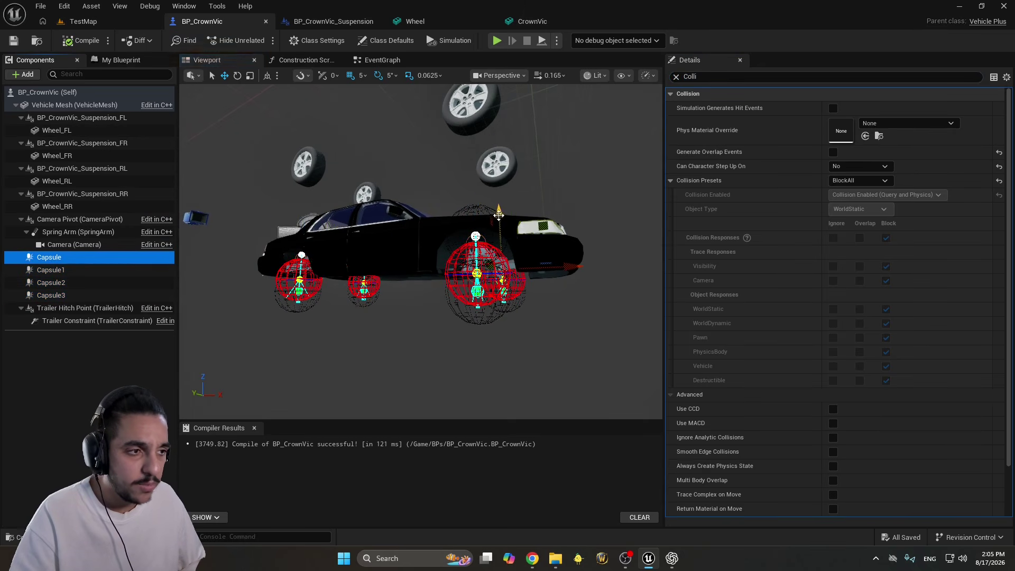
pyautogui.moveTo(498, 215); pyautogui.dragTo(294, 260, button='right')
pyautogui.hotkey('ctrl', 'z')
pyautogui.click(61, 104)
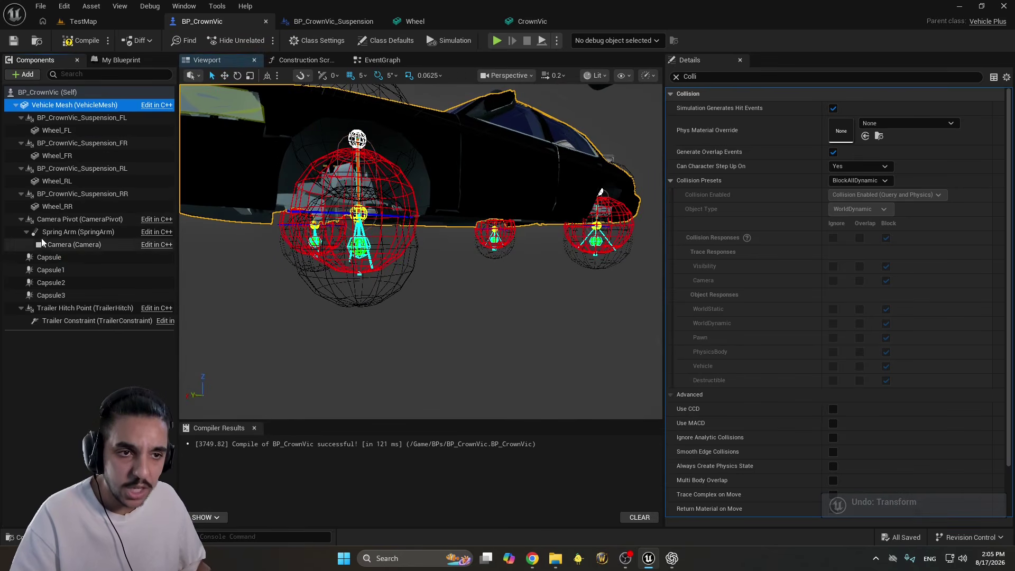
pyautogui.click(72, 218)
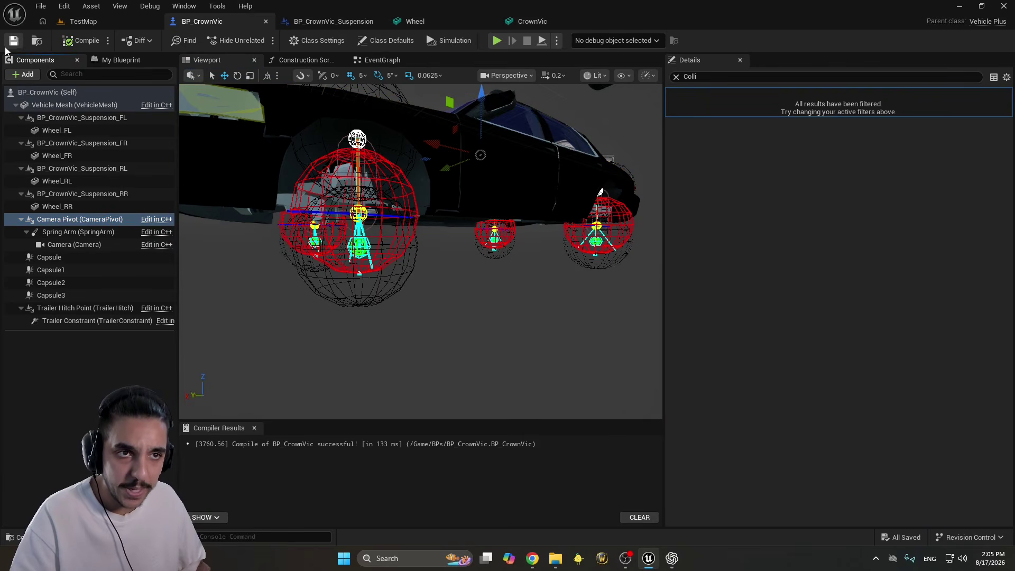
# Play TestMap, eject from the Crown Vic, and move the car vertically to test the reparented capsules from the side
pyautogui.click(76, 21)
pyautogui.click(262, 41)
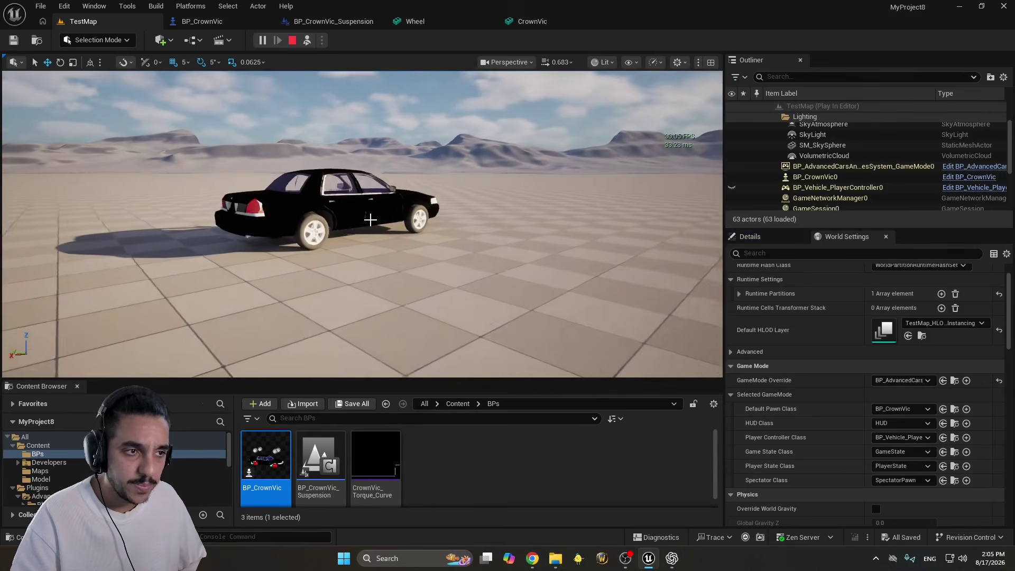
pyautogui.press('F8')
pyautogui.click(313, 167)
pyautogui.moveTo(314, 168); pyautogui.dragTo(312, 197)
pyautogui.moveTo(312, 196); pyautogui.dragTo(267, 195, button='right')
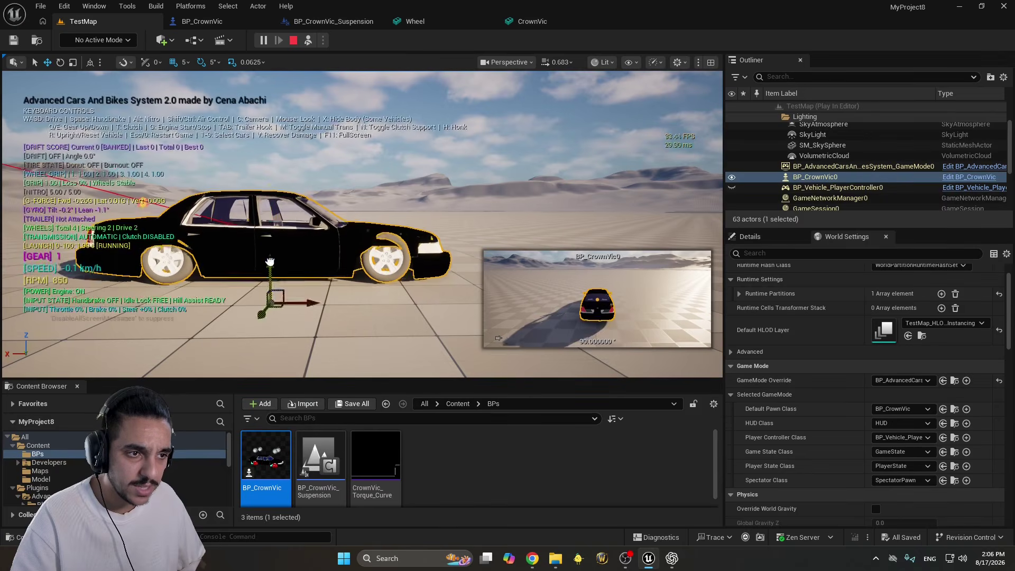
# Possess the Crown Vic again, test it with throttle, steering and handbrake, and stop the session
pyautogui.click(308, 40)
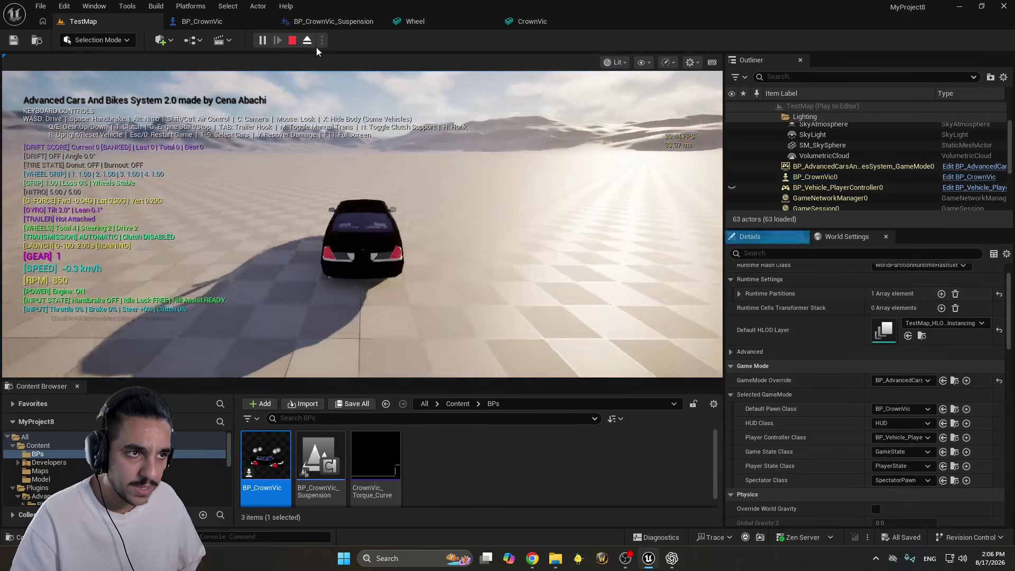
pyautogui.press('w')
pyautogui.press('d')
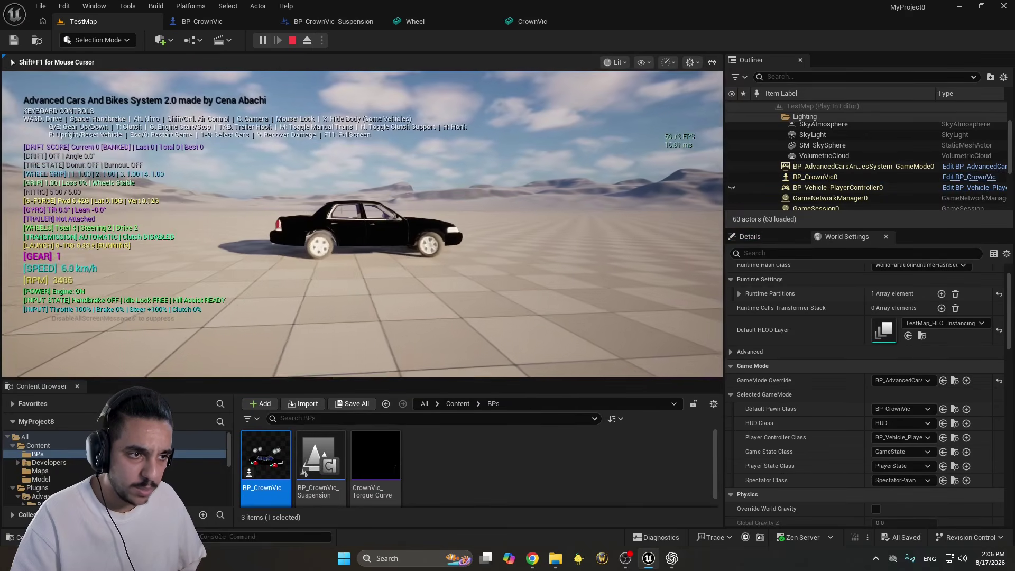
pyautogui.press('space')
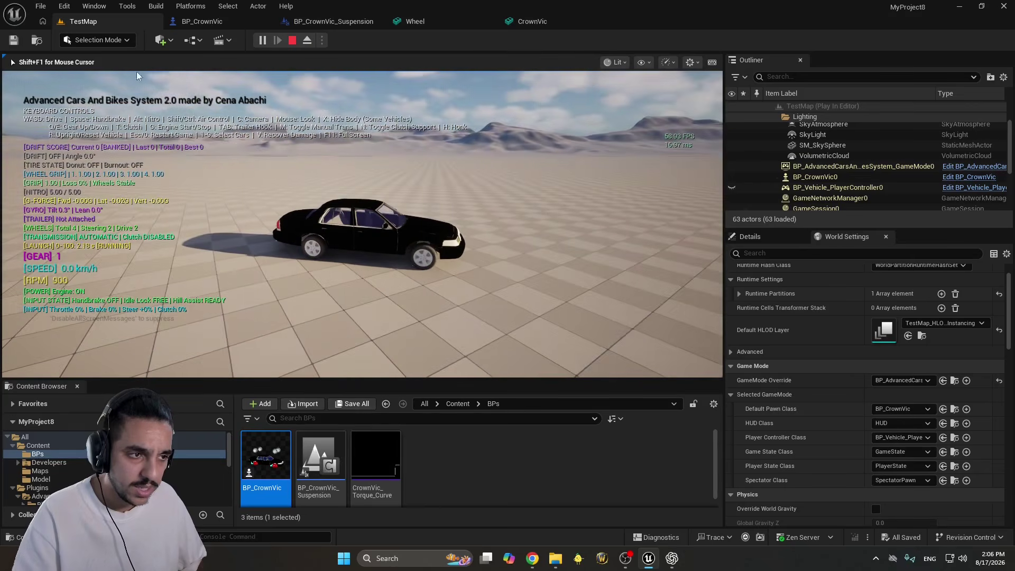
pyautogui.press('Escape')
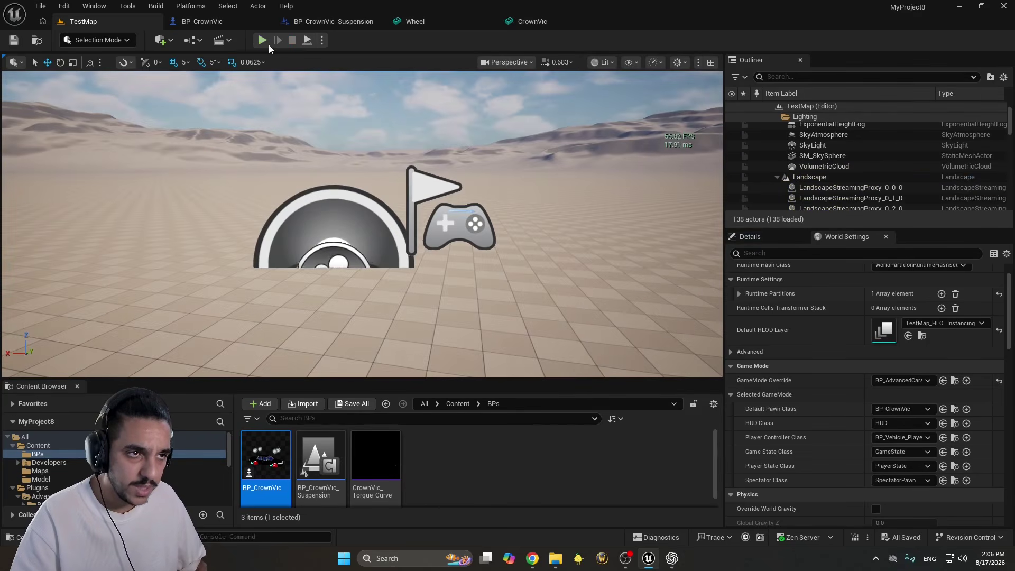
# Replay TestMap, eject and move the Crown Vic vertically, examine its wheel travel up close, and stop the session
pyautogui.hotkey('alt', 'p')
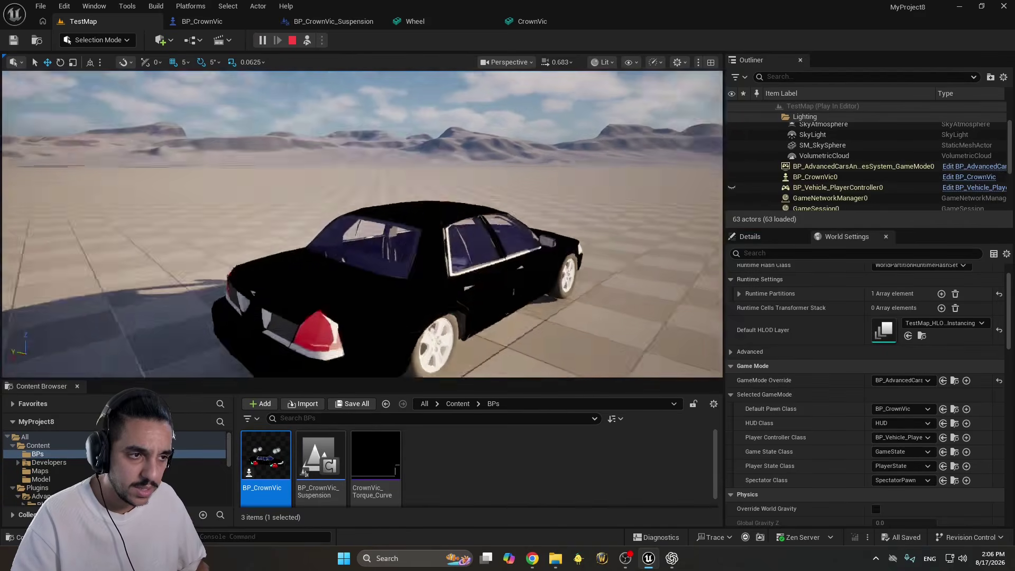
pyautogui.press('F8')
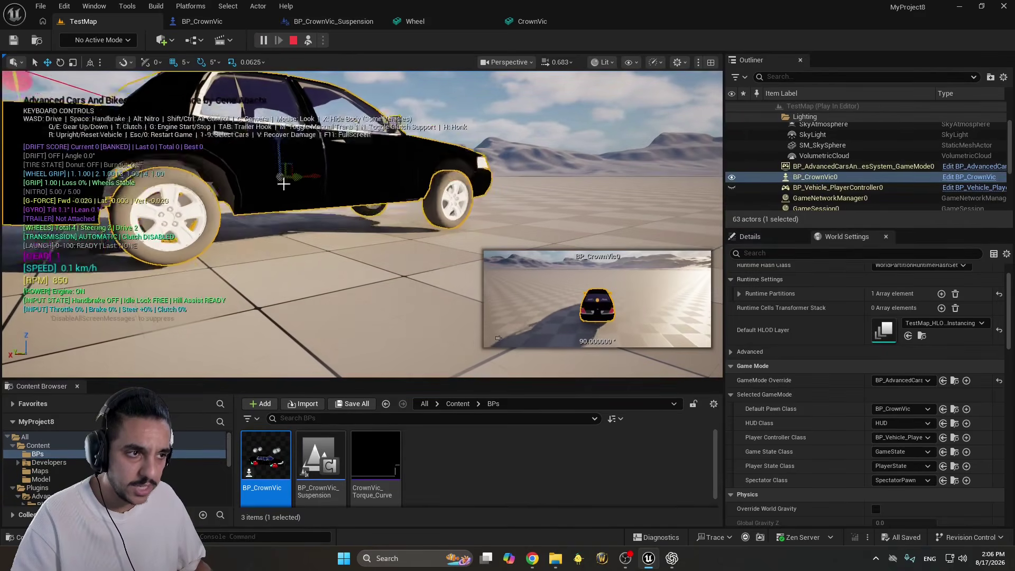
pyautogui.press('f')
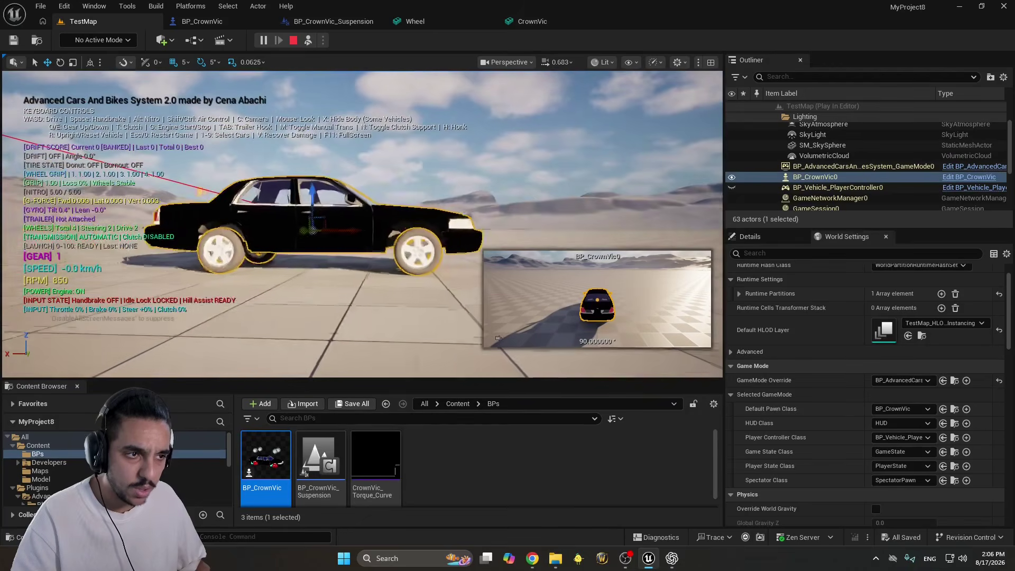
pyautogui.scroll(5, 487, 194)
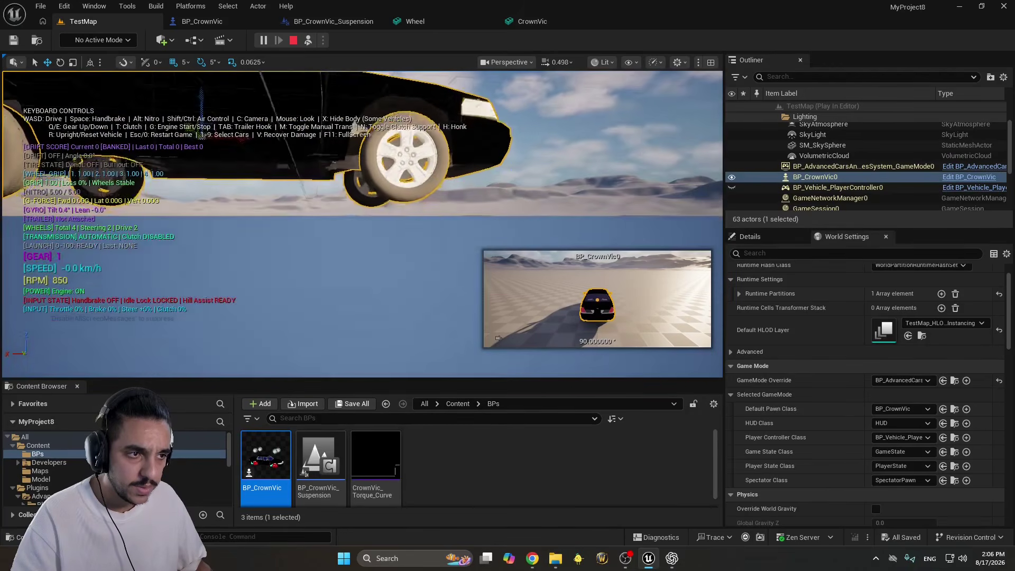
pyautogui.scroll(-5, 362, 225)
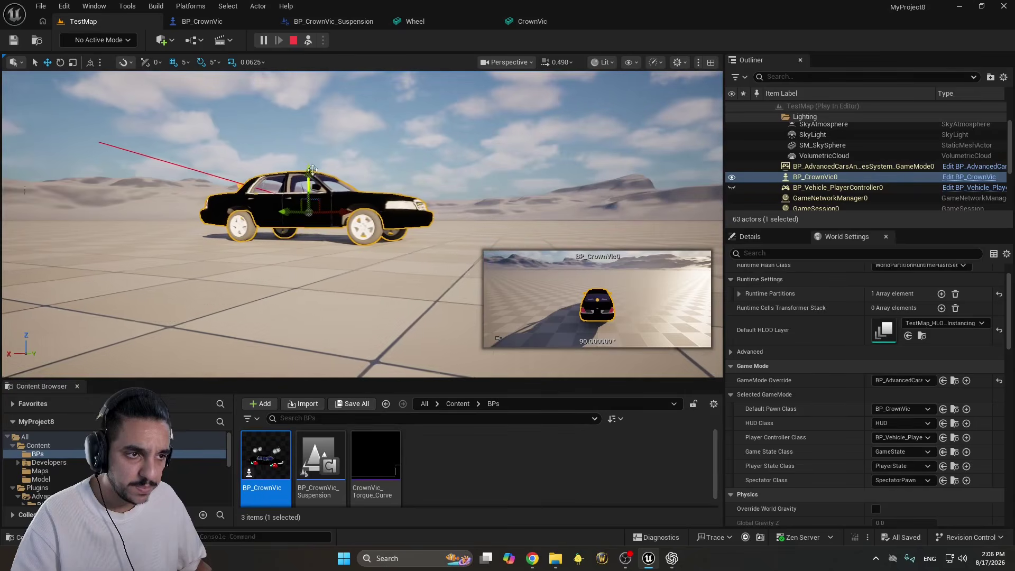
pyautogui.press('Escape')
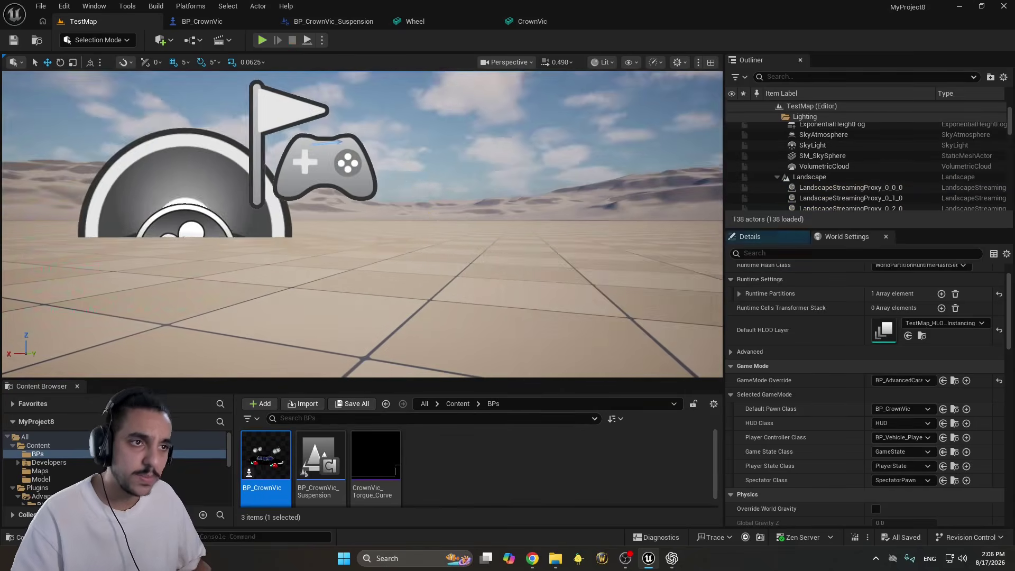
# Return to BP_CrownVic, check the front wheel capsule, and compile and save the blueprint
pyautogui.click(208, 24)
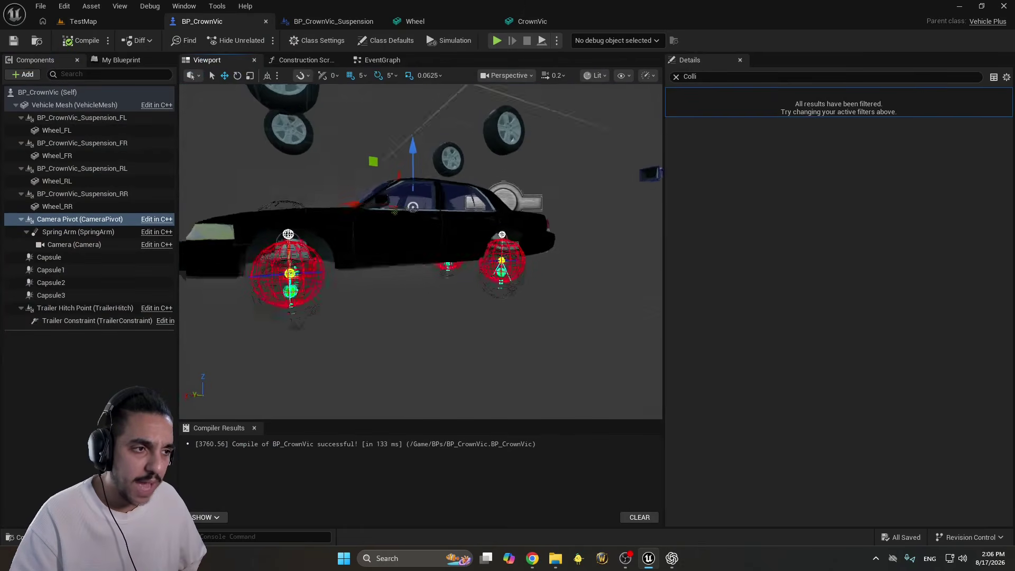
pyautogui.moveTo(420, 251); pyautogui.dragTo(420, 251, button='right')
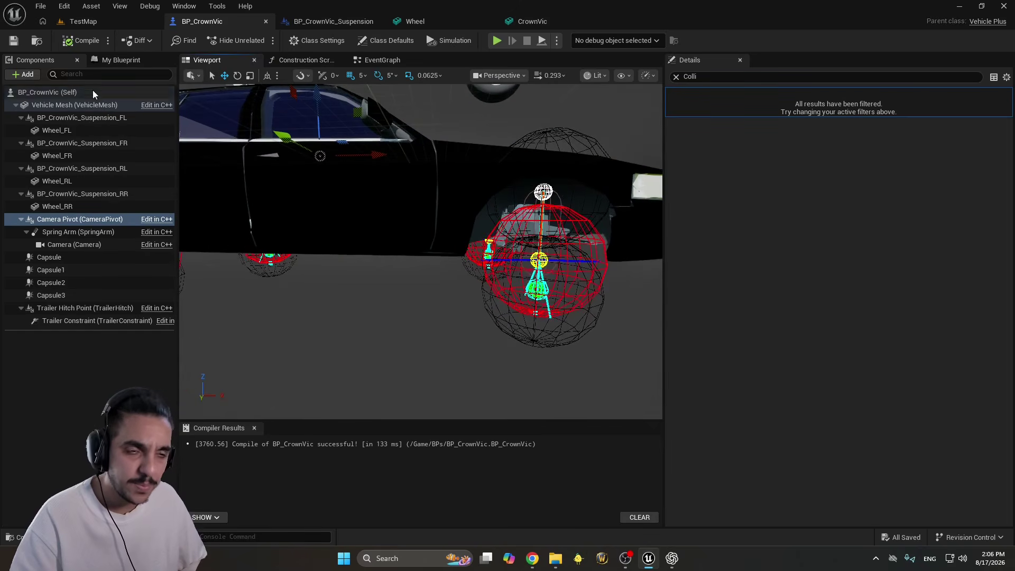
pyautogui.click(13, 45)
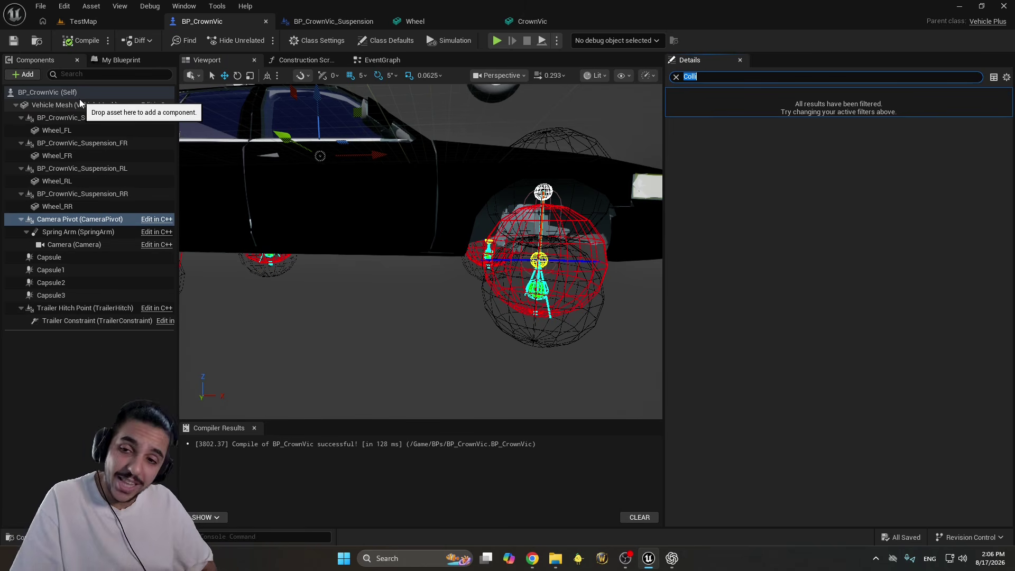
# Examine the capsule placement at the Crown Vic's front and rear wheels from several angles
pyautogui.press('s')
pyautogui.moveTo(320, 194); pyautogui.dragTo(321, 194, button='right')
pyautogui.moveTo(237, 233); pyautogui.dragTo(237, 232, button='right')
pyautogui.press('s')
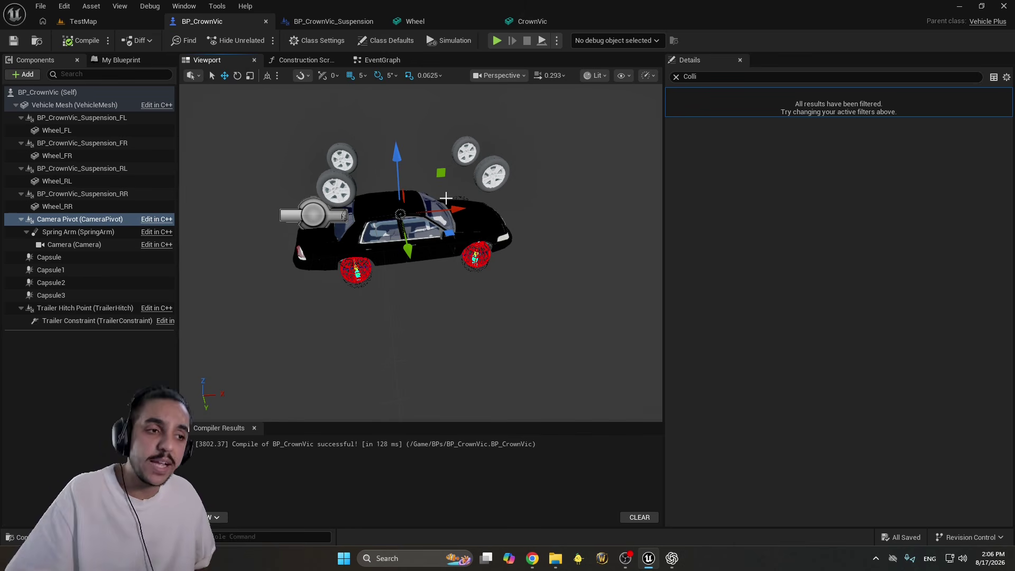
pyautogui.moveTo(382, 274)
pyautogui.mouseDown(button='right')
pyautogui.moveTo(383, 265)
pyautogui.moveTo(395, 274)
pyautogui.mouseUp(button='right')
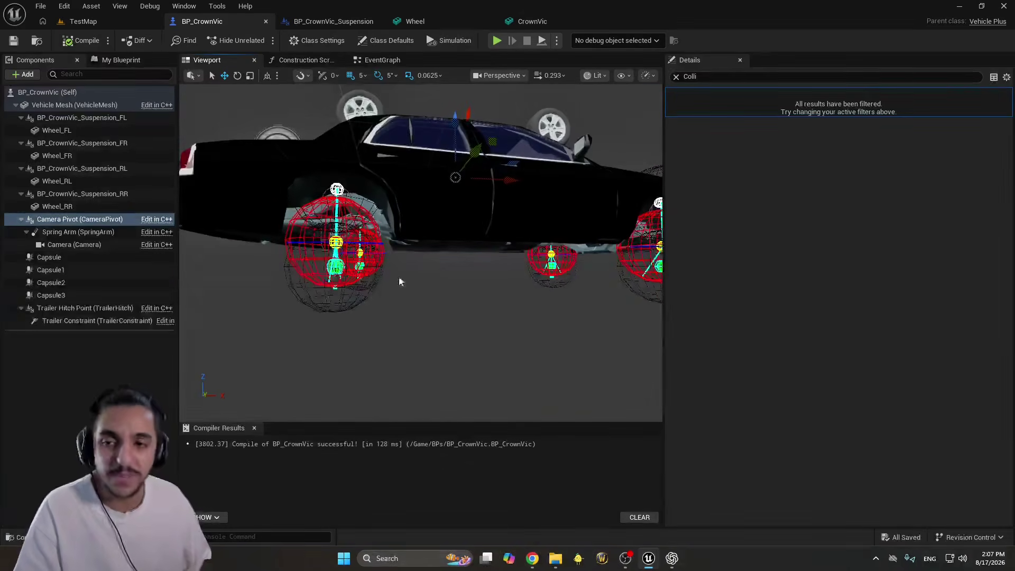
pyautogui.moveTo(406, 332)
pyautogui.mouseDown(button='right')
pyautogui.moveTo(435, 328)
pyautogui.moveTo(405, 330)
pyautogui.mouseUp(button='right')
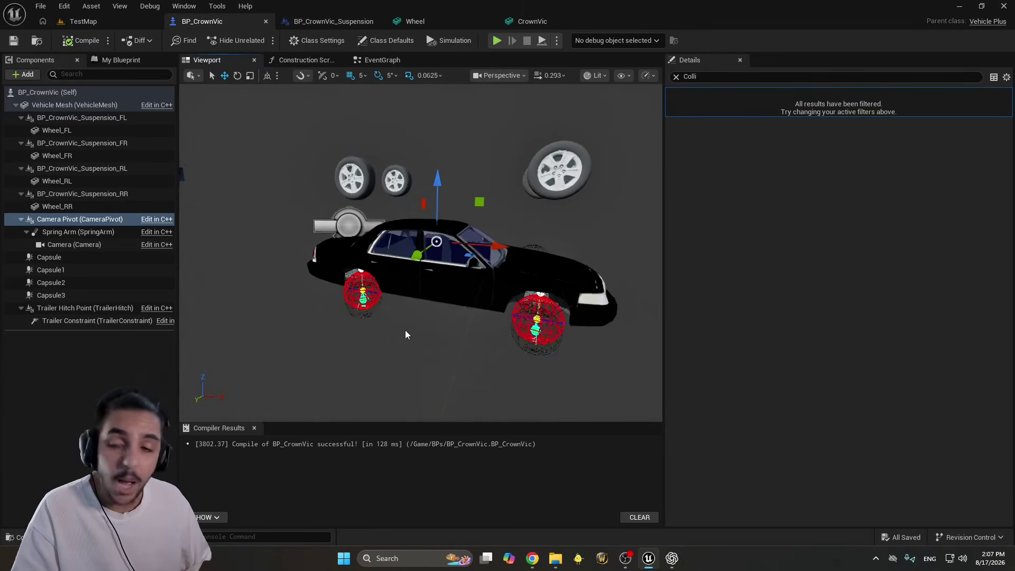
pyautogui.moveTo(409, 258); pyautogui.dragTo(413, 254, button='right')
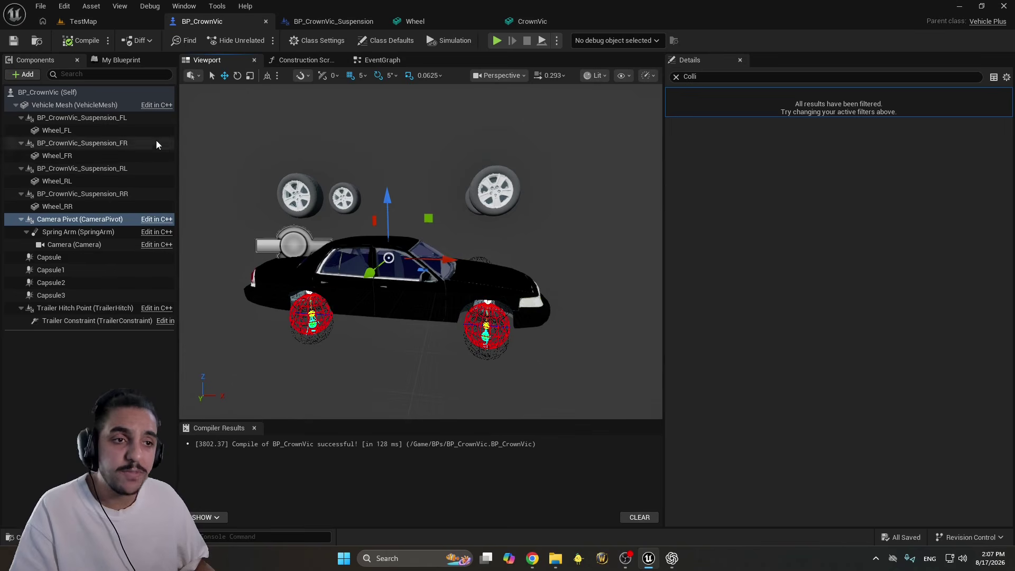
# Show the full, unfiltered properties of all four suspension components together, and minimize the editor
pyautogui.click(152, 118)
pyautogui.keyDown('ctrl'); pyautogui.click(148, 143); pyautogui.keyUp('ctrl')
pyautogui.keyDown('ctrl'); pyautogui.click(145, 168); pyautogui.keyUp('ctrl')
pyautogui.keyDown('ctrl'); pyautogui.click(143, 193); pyautogui.keyUp('ctrl')
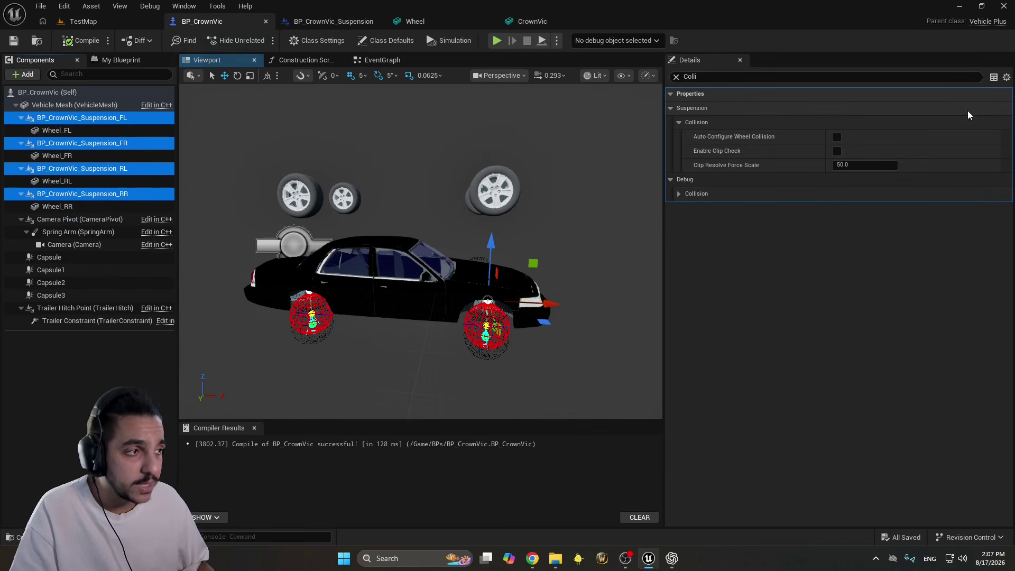
pyautogui.click(676, 77)
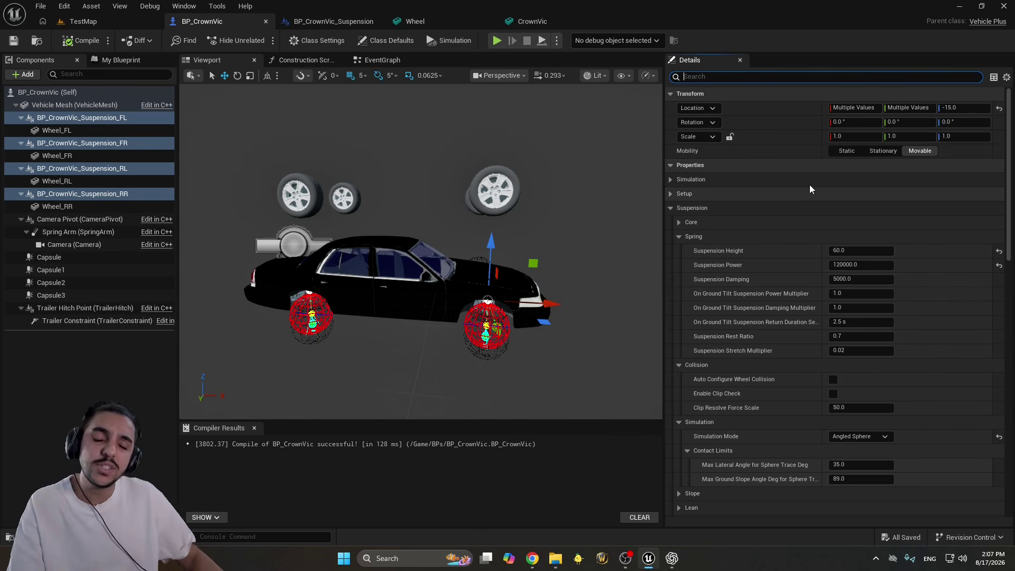
pyautogui.click(961, 5)
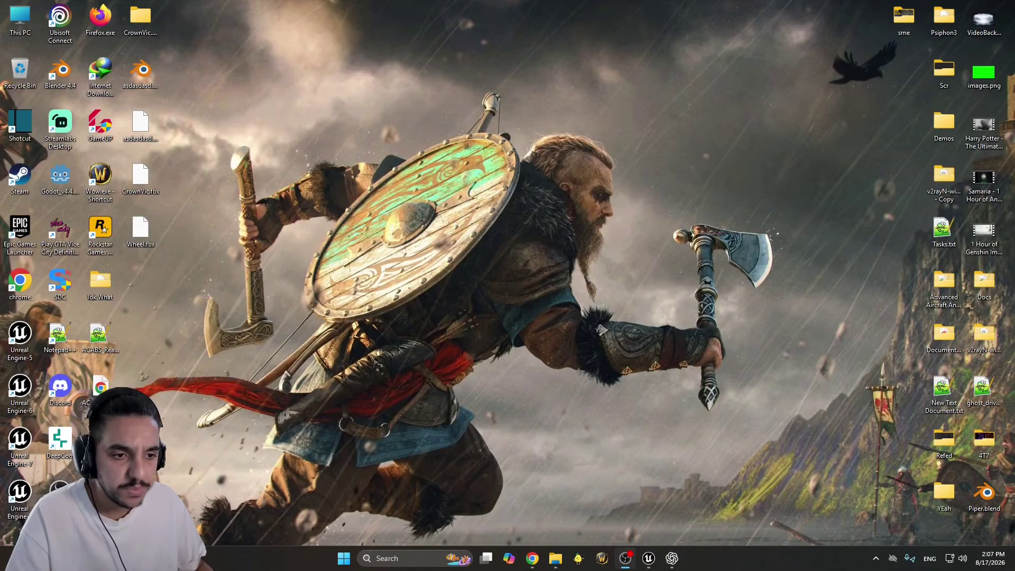
# Open the ACABS real-world vehicle tuning query text file from the desktop, copy its entire text, and minimize the editor
pyautogui.doubleClick(101, 333)
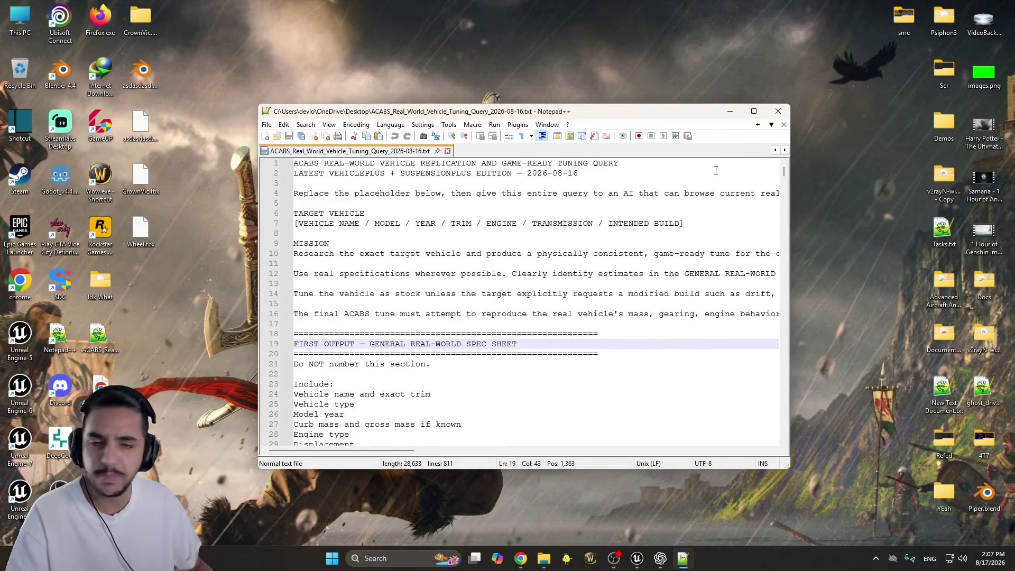
pyautogui.click(753, 111)
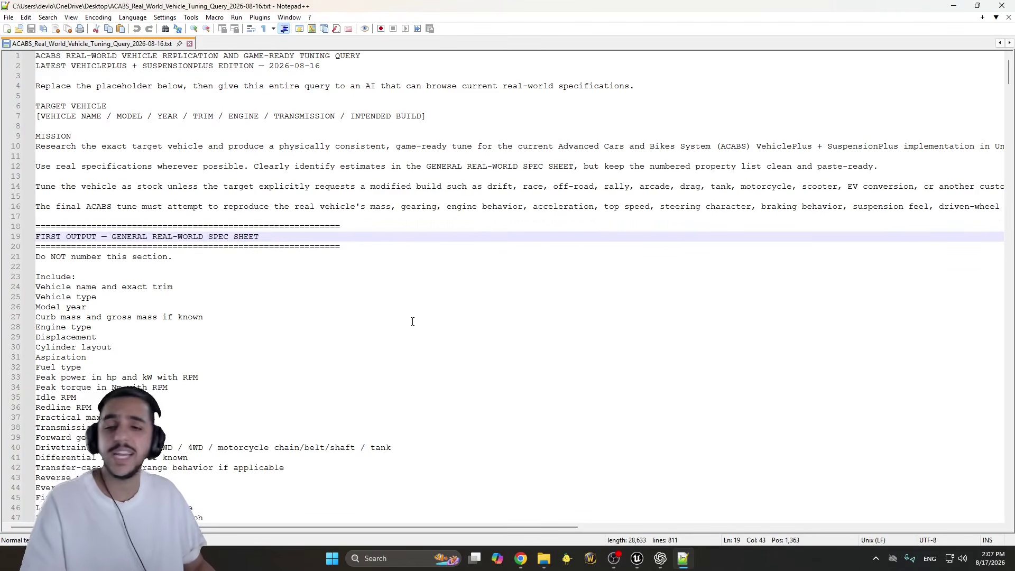
pyautogui.click(365, 227)
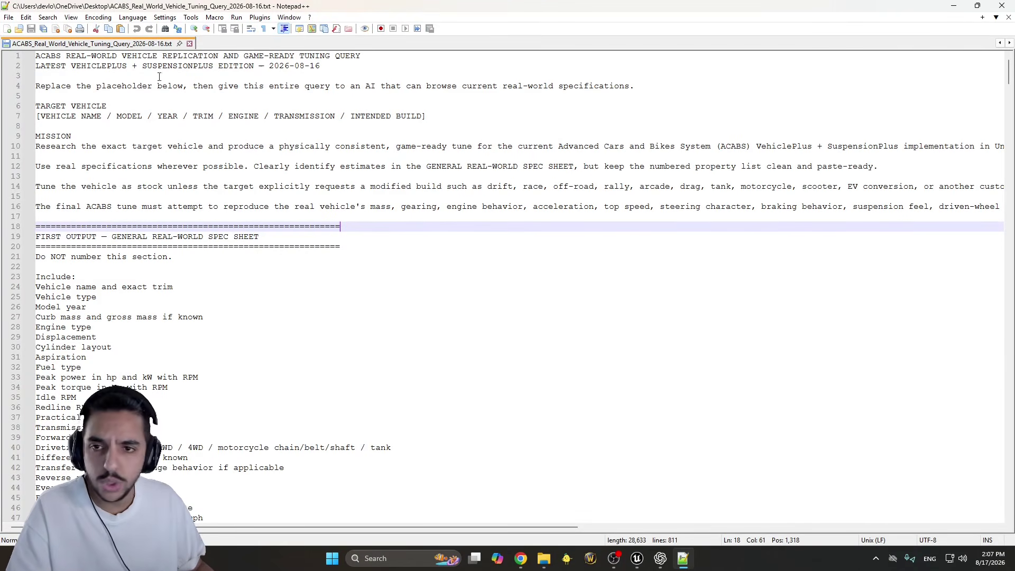
pyautogui.click(397, 198)
pyautogui.hotkey('ctrl', 'a')
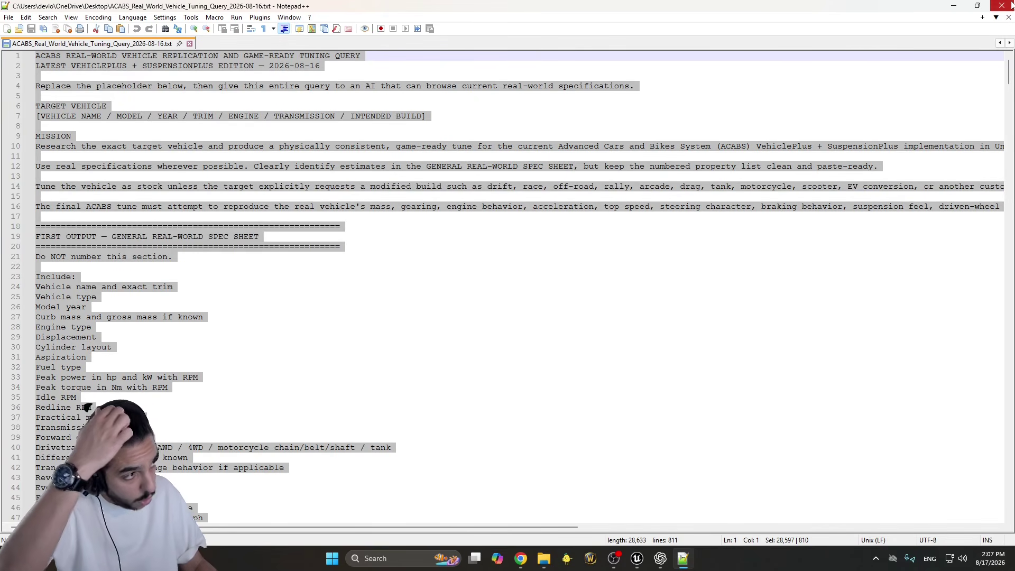
pyautogui.click(954, 7)
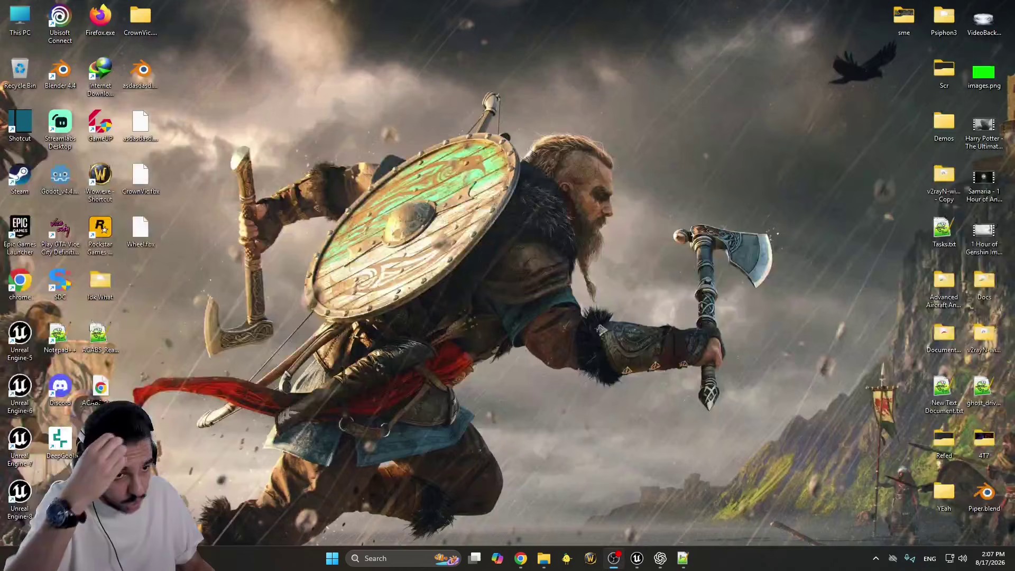
# Switch to the 2007 Ford Crown Victoria chat in Chrome and try to attach the ACABS tuning query file to the prompt
pyautogui.click(521, 558)
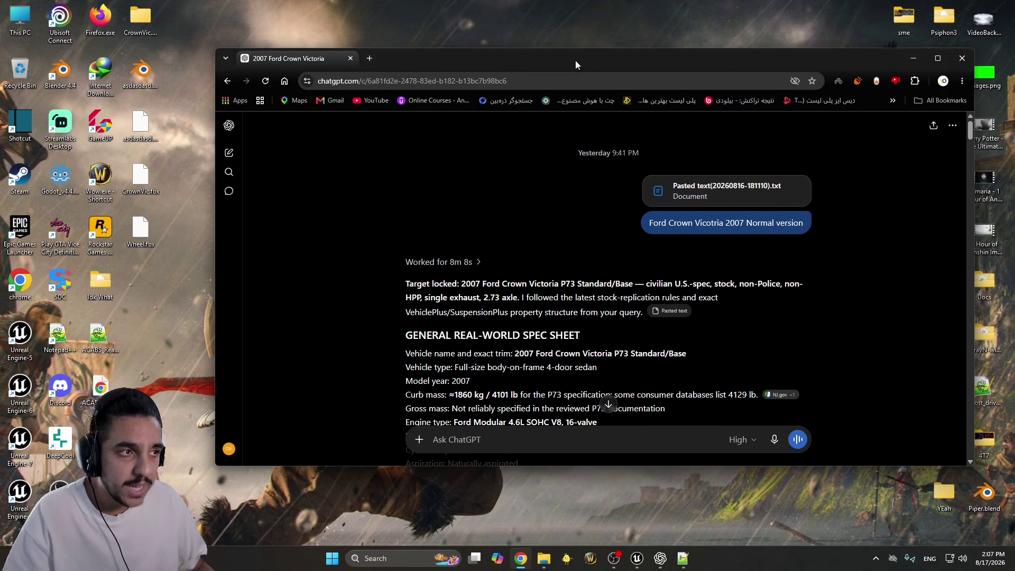
pyautogui.moveTo(575, 60); pyautogui.dragTo(560, 51)
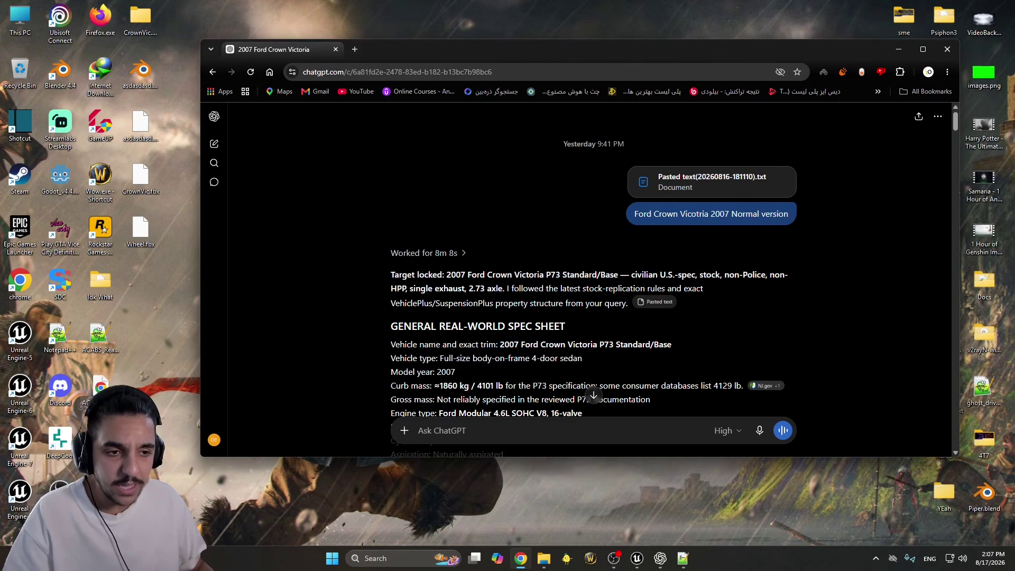
pyautogui.click(99, 334)
pyautogui.moveTo(143, 338); pyautogui.dragTo(565, 319)
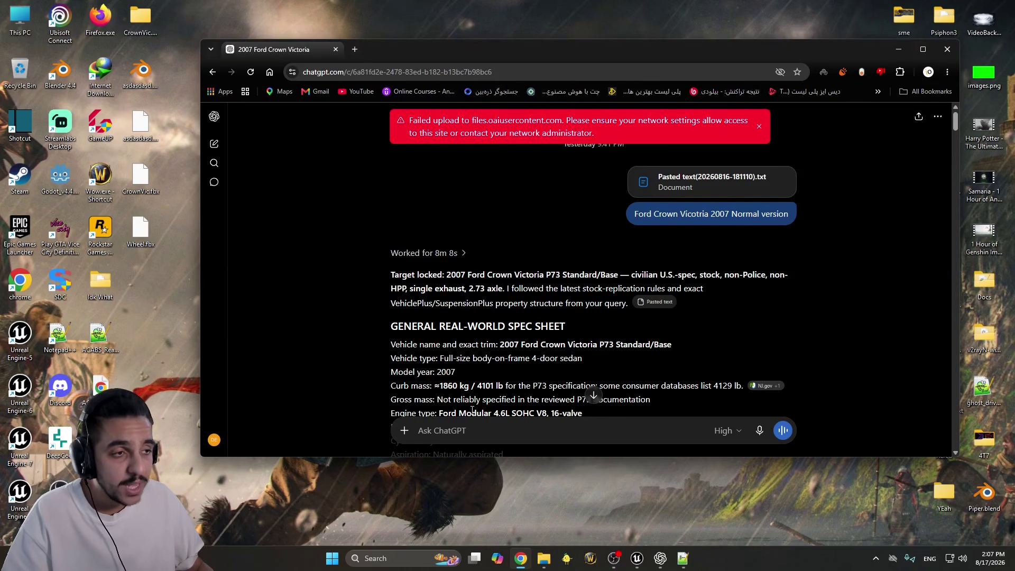
# Reopen and minimize the tuning query file, paste its text into the ChatGPT prompt, and add "Ford Crown Victoria 2007"
pyautogui.doubleClick(91, 338)
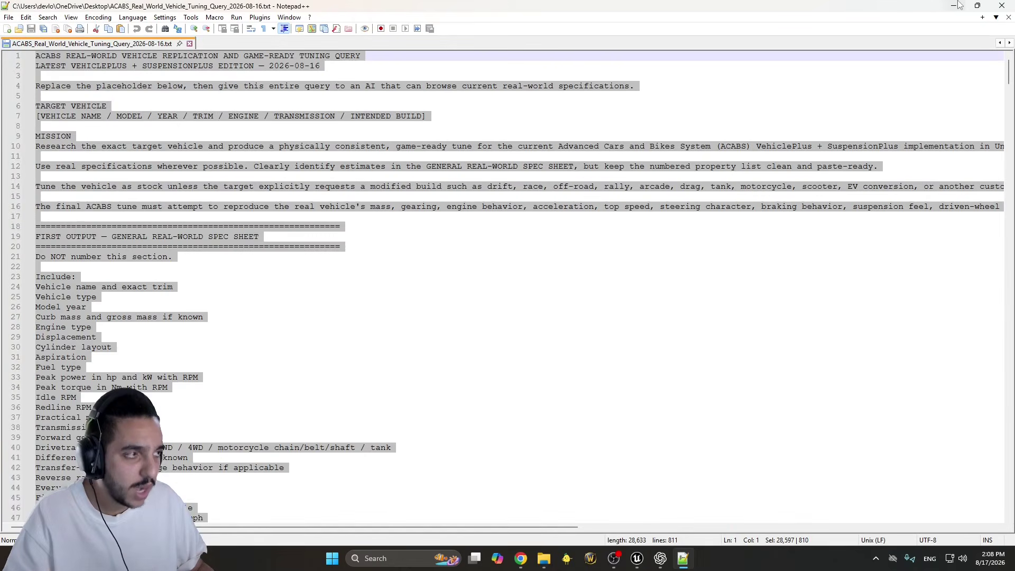
pyautogui.click(953, 5)
pyautogui.hotkey('ctrl', 'v')
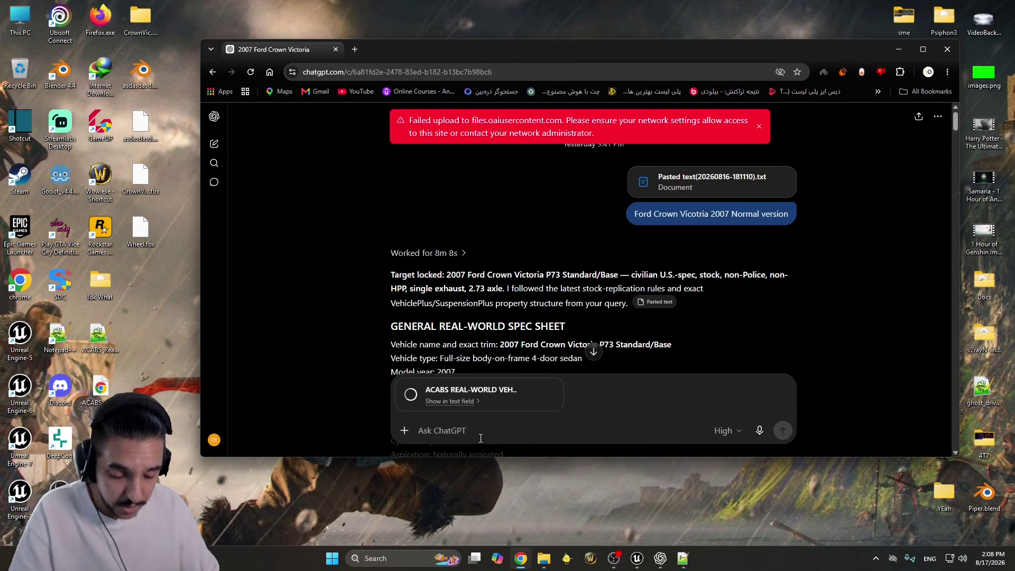
pyautogui.write('Ford Crow')
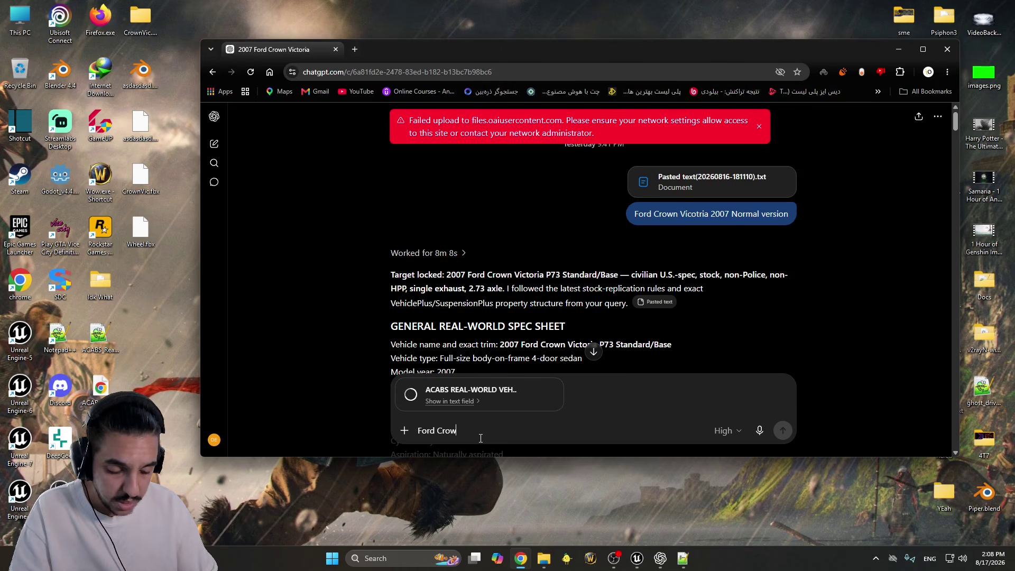
pyautogui.write('n Victoria 20076')
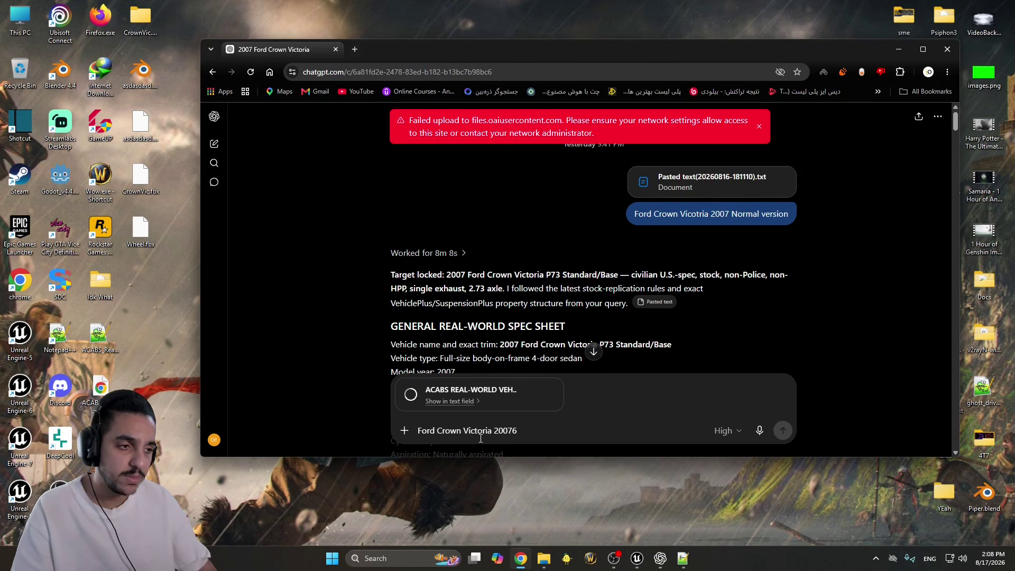
pyautogui.press('BackSpace')
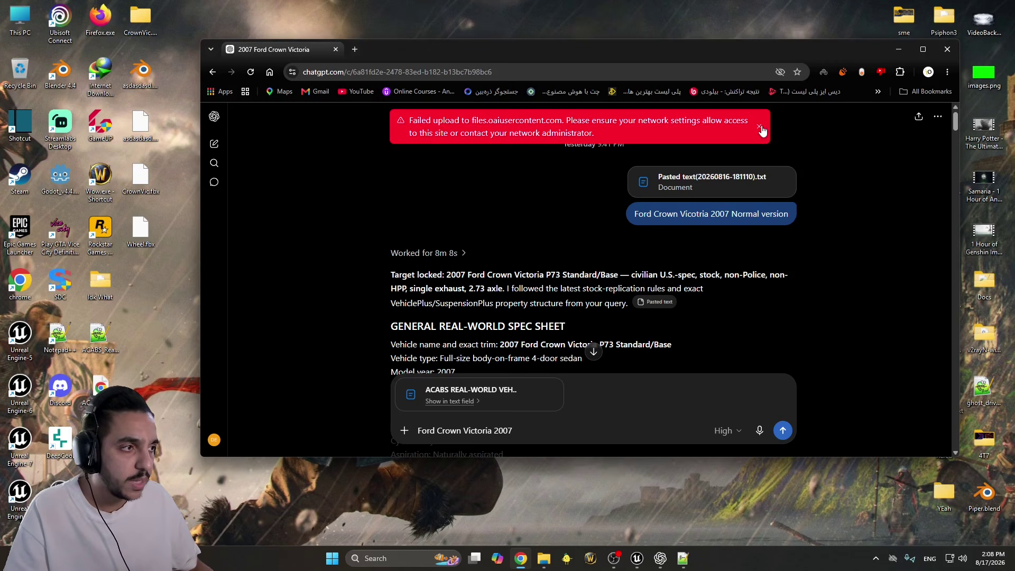
# Maximize the browser, remove the pasted query attachment, and clear the prompt text without sending it
pyautogui.click(925, 49)
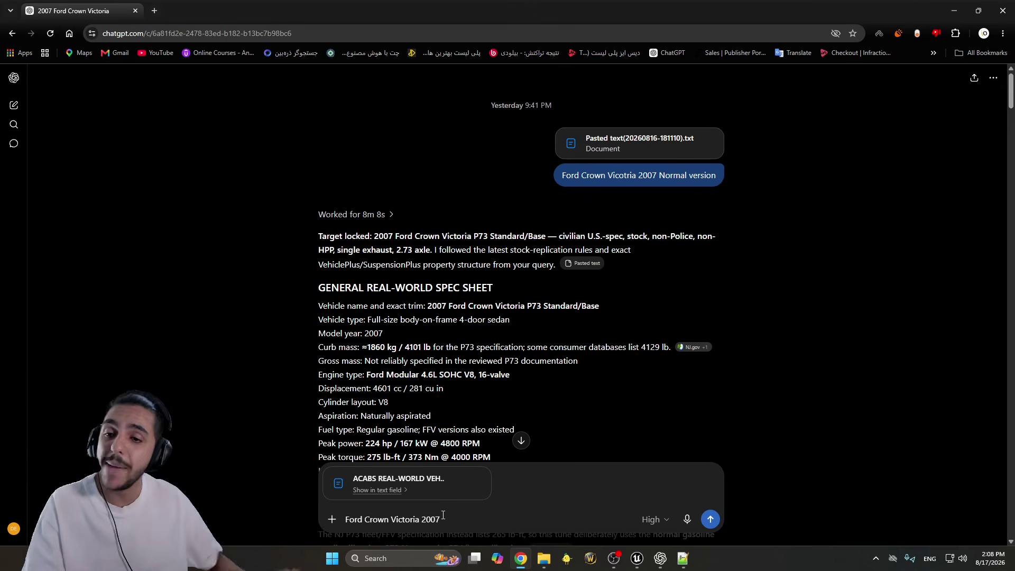
pyautogui.moveTo(468, 476)
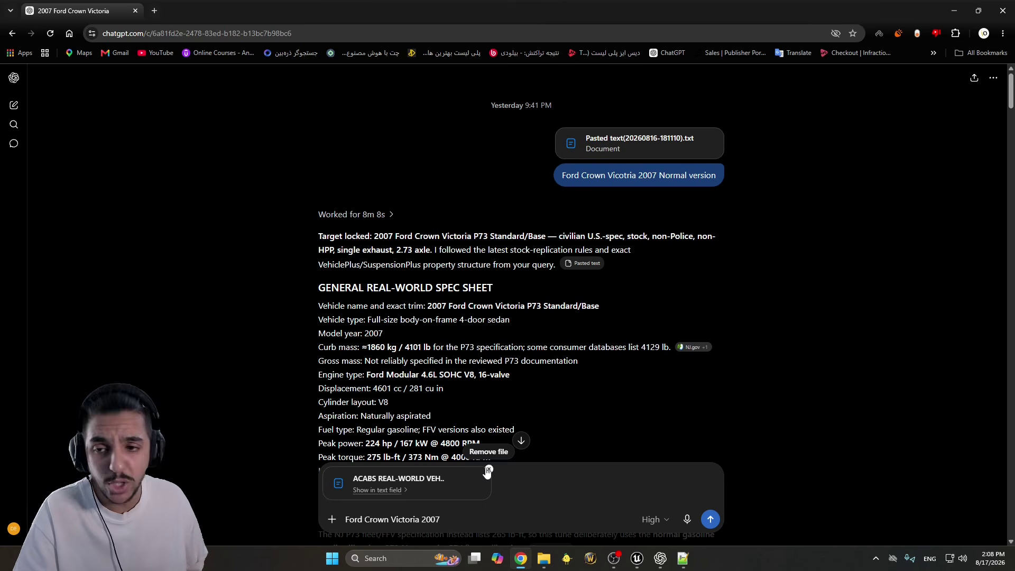
pyautogui.click(488, 469)
pyautogui.hotkey('ctrl', 'a')
pyautogui.press('BackSpace')
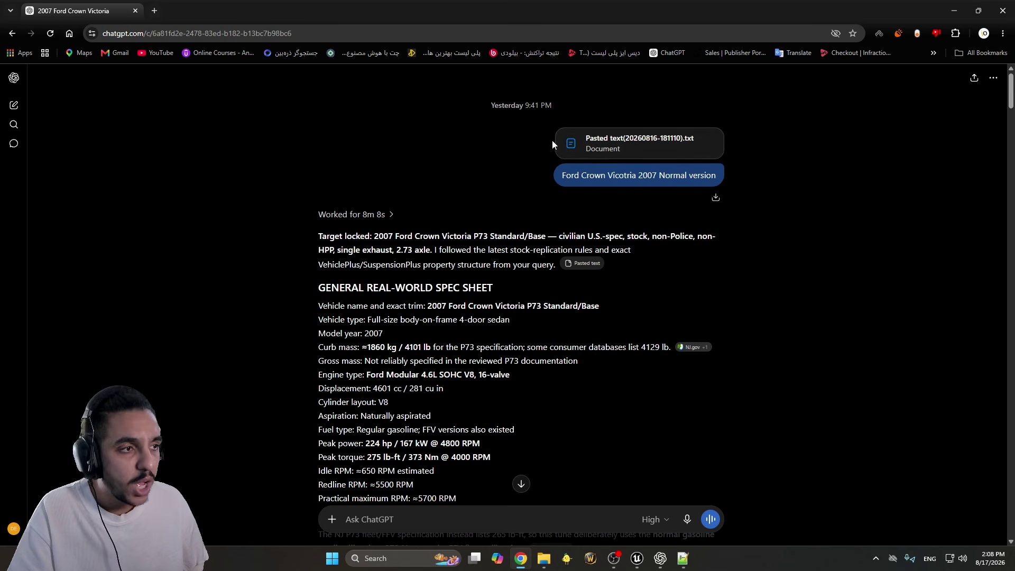
# Review the query document attached to the first message, close it, and examine the start of the general real-world spec sheet
pyautogui.click(618, 145)
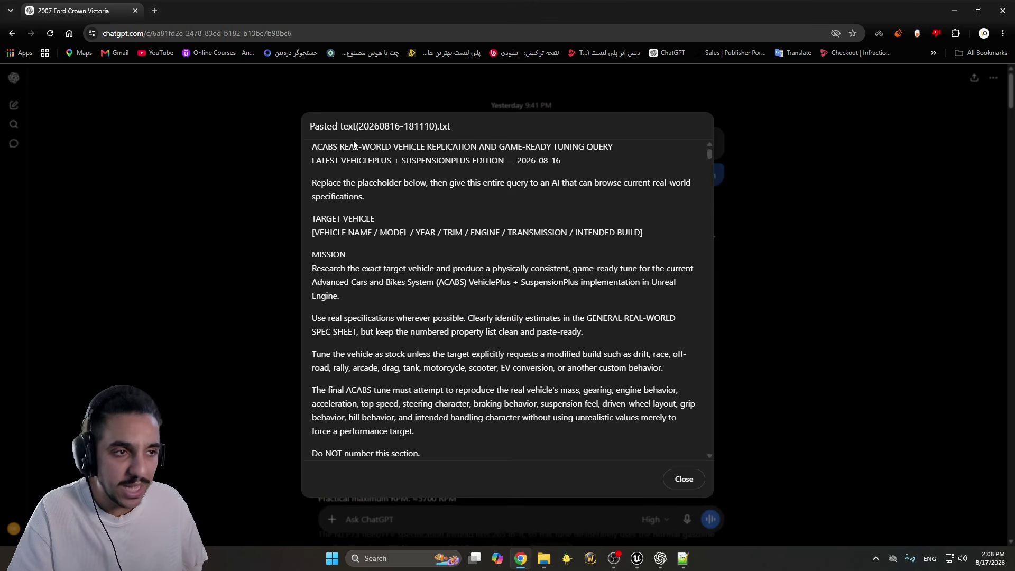
pyautogui.press('Escape')
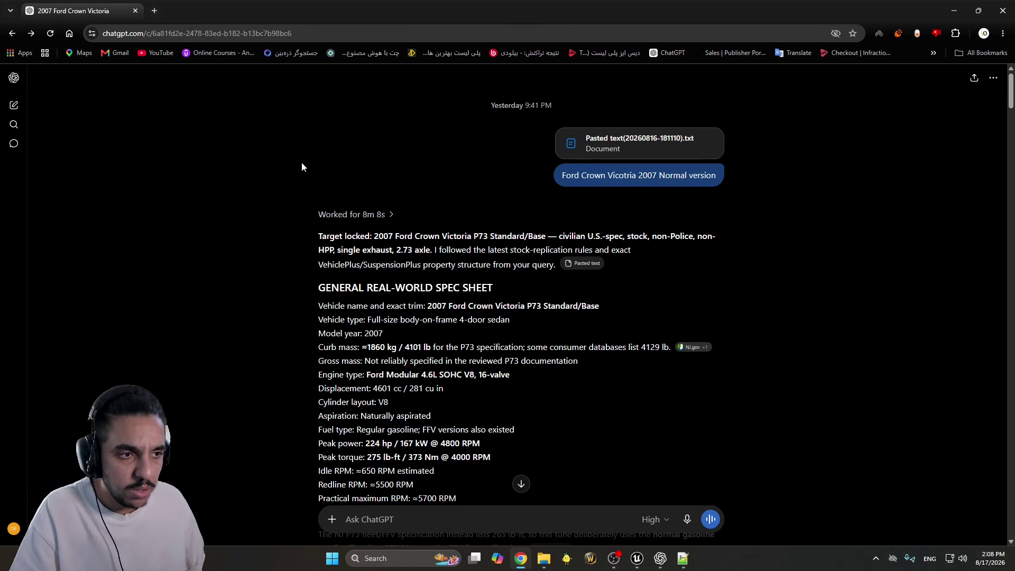
pyautogui.scroll(-3, 443, 216)
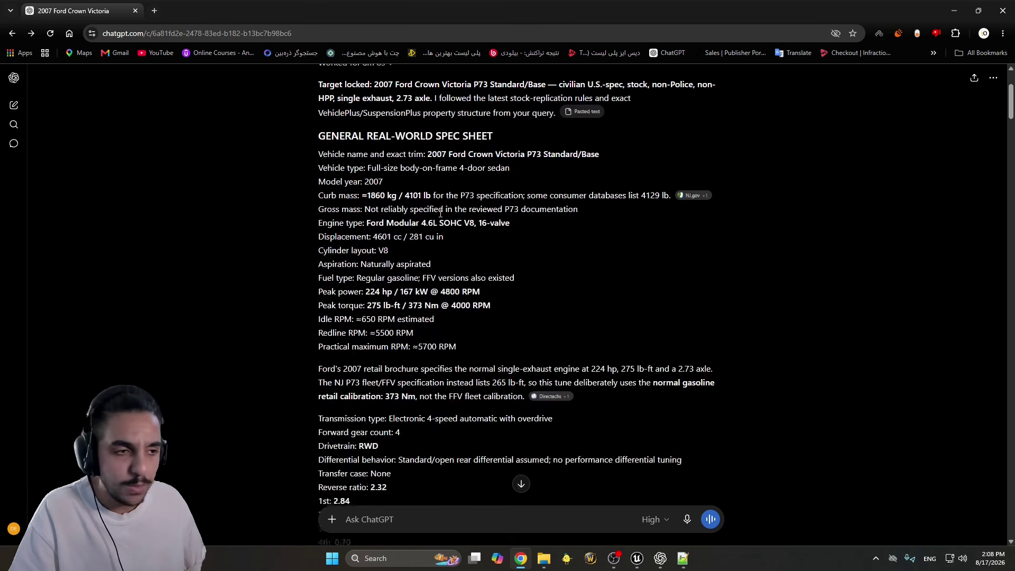
pyautogui.scroll(2, 405, 197)
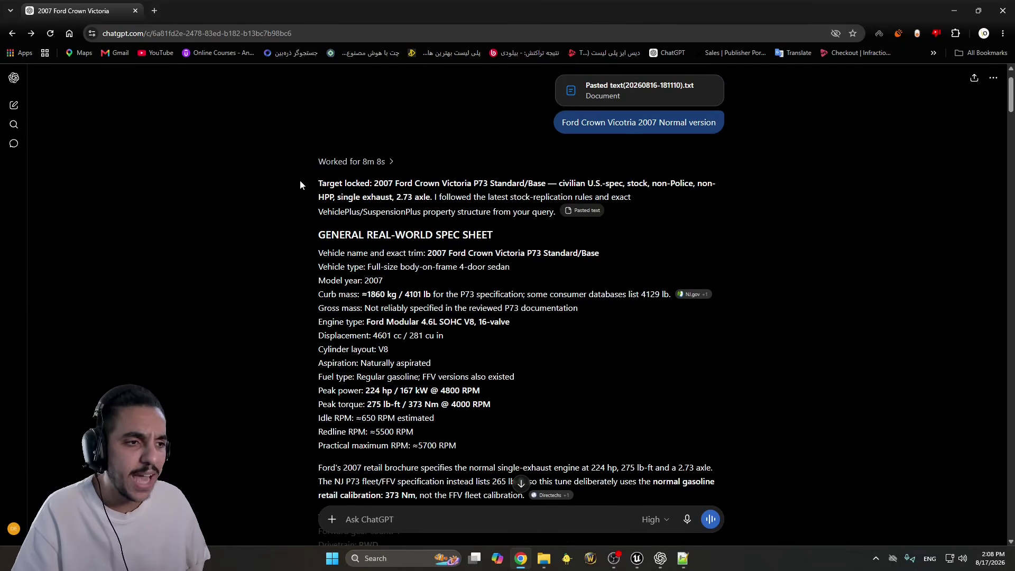
pyautogui.scroll(-2, 300, 179)
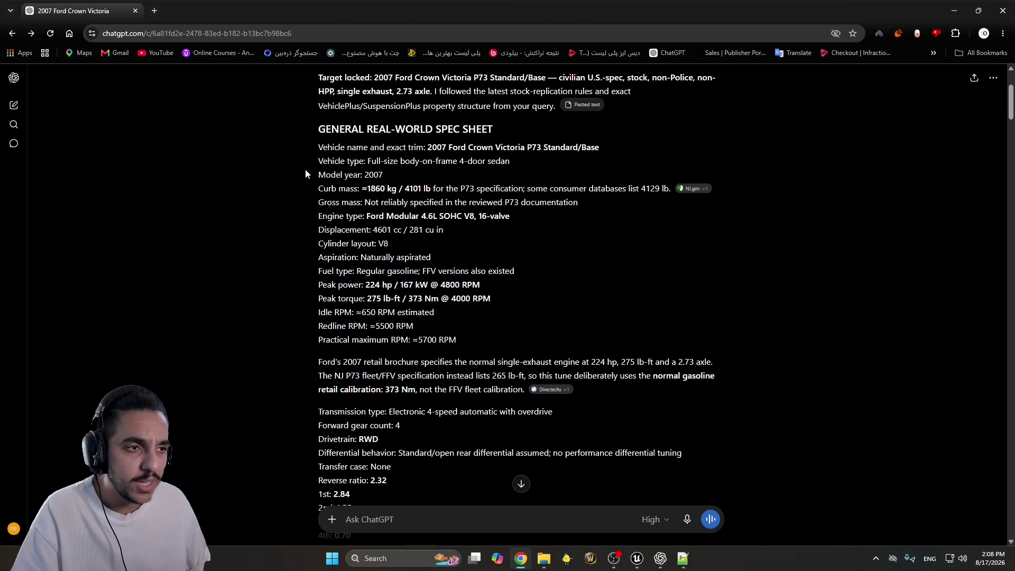
pyautogui.scroll(1, 301, 230)
pyautogui.moveTo(301, 211); pyautogui.dragTo(804, 236)
pyautogui.click(281, 264)
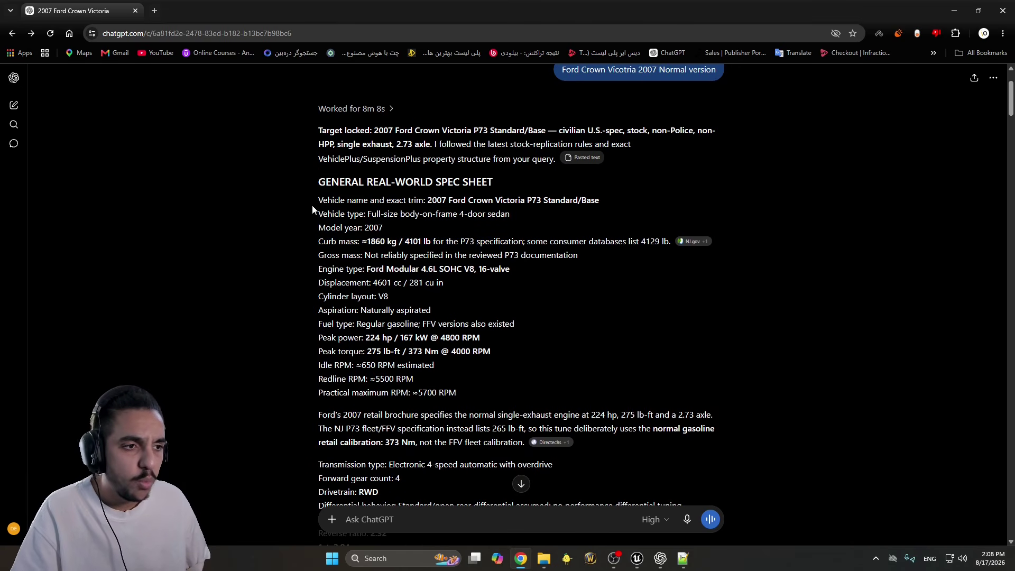
# Examine the engine type, peak power and peak torque entries in the Crown Victoria spec sheet
pyautogui.moveTo(312, 208); pyautogui.dragTo(296, 383)
pyautogui.scroll(-2, 296, 384)
pyautogui.click(316, 165)
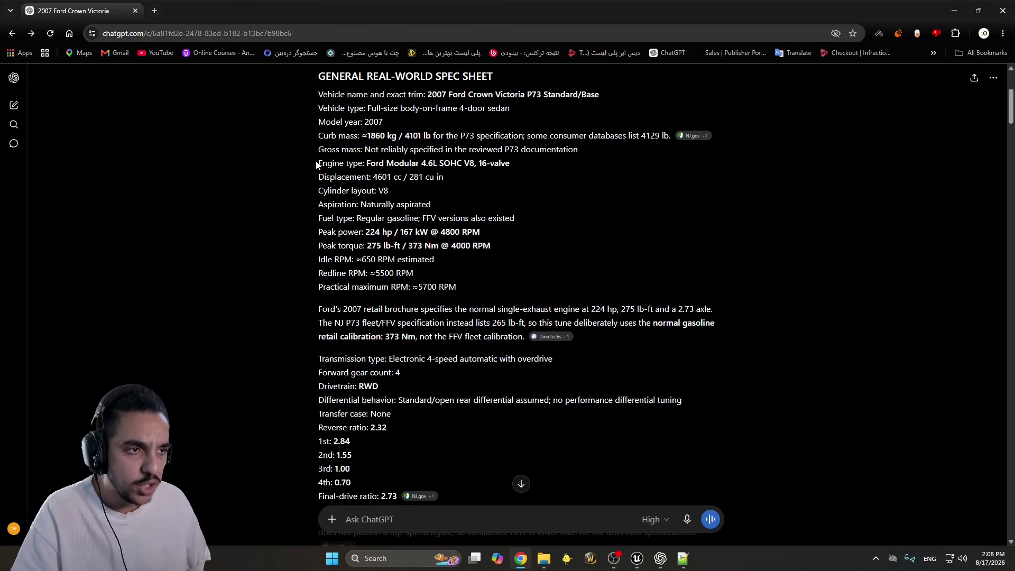
pyautogui.moveTo(316, 165); pyautogui.dragTo(499, 172)
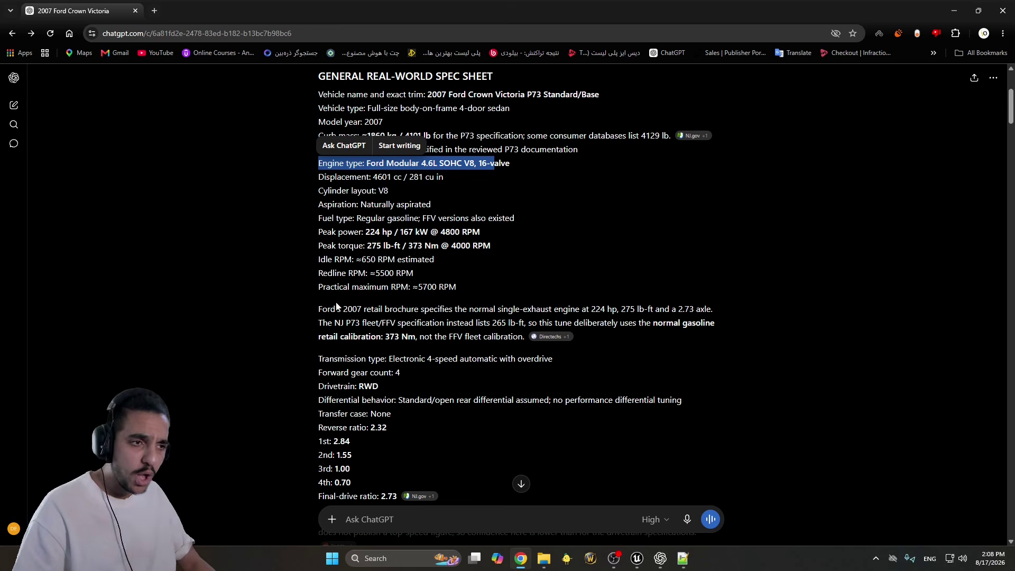
pyautogui.moveTo(309, 231); pyautogui.dragTo(421, 253)
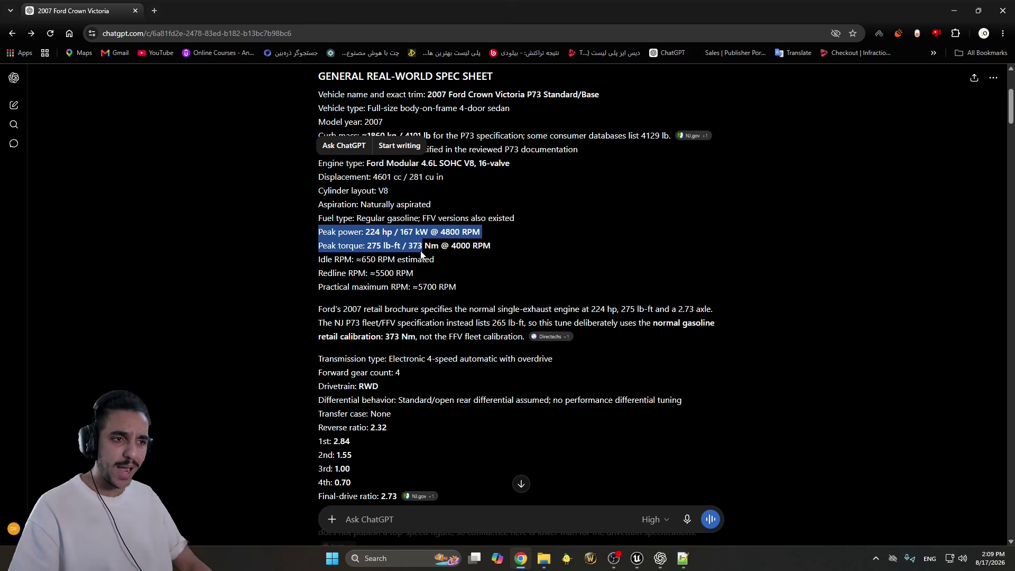
pyautogui.click(359, 246)
pyautogui.moveTo(359, 245); pyautogui.dragTo(383, 247)
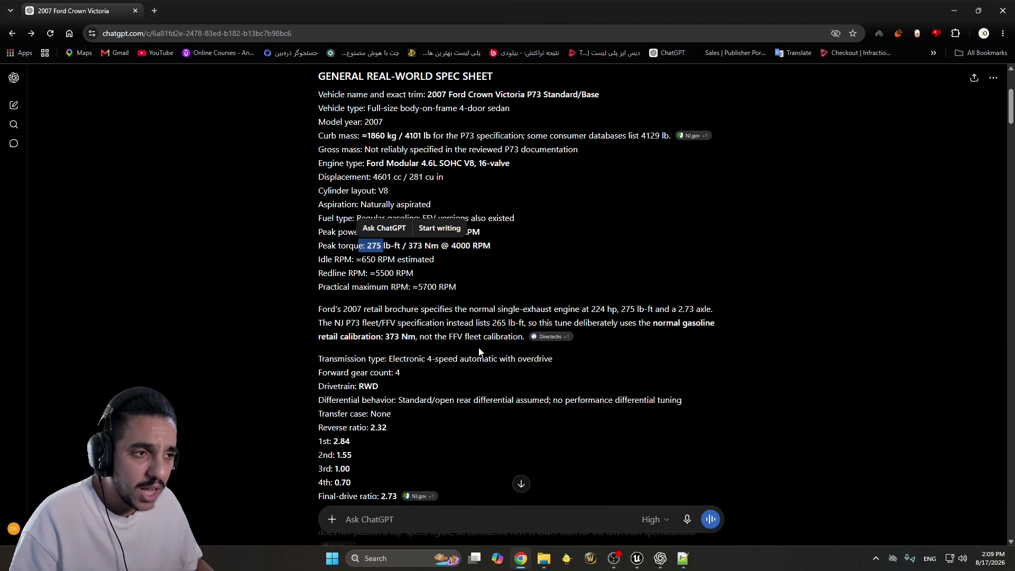
pyautogui.click(404, 245)
pyautogui.moveTo(360, 246); pyautogui.dragTo(398, 250)
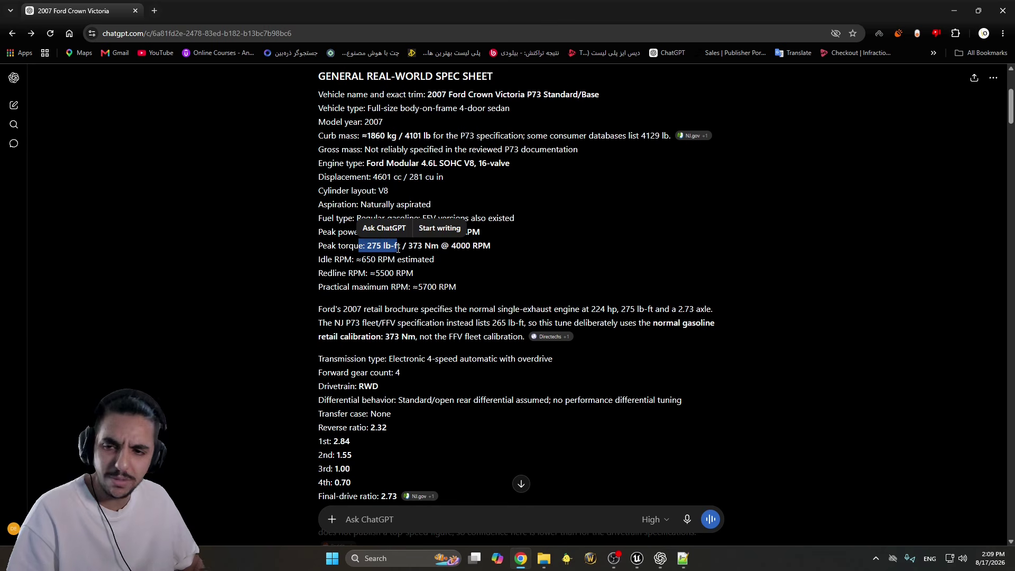
pyautogui.click(399, 251)
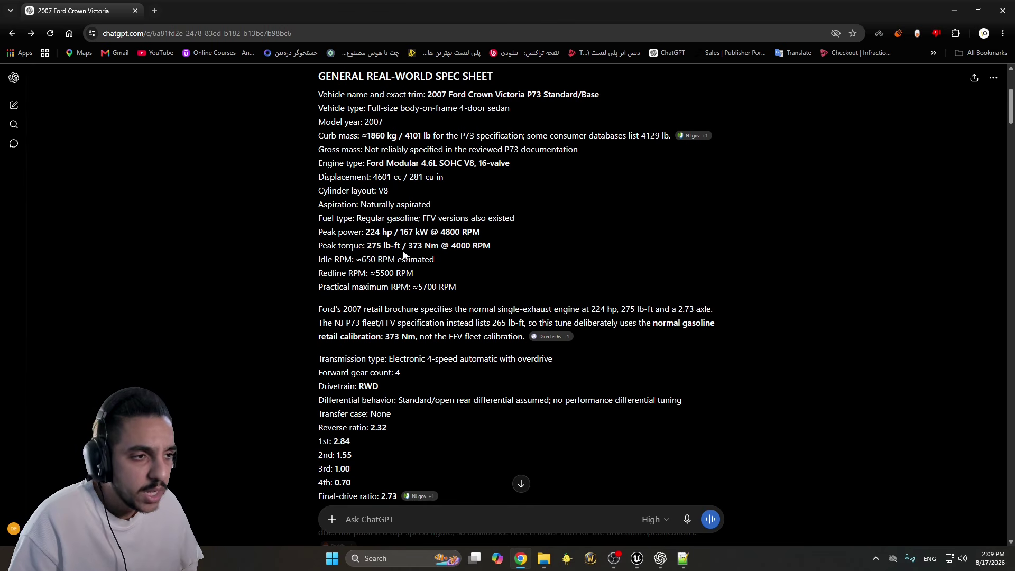
pyautogui.moveTo(409, 249); pyautogui.dragTo(437, 249)
pyautogui.doubleClick(464, 246)
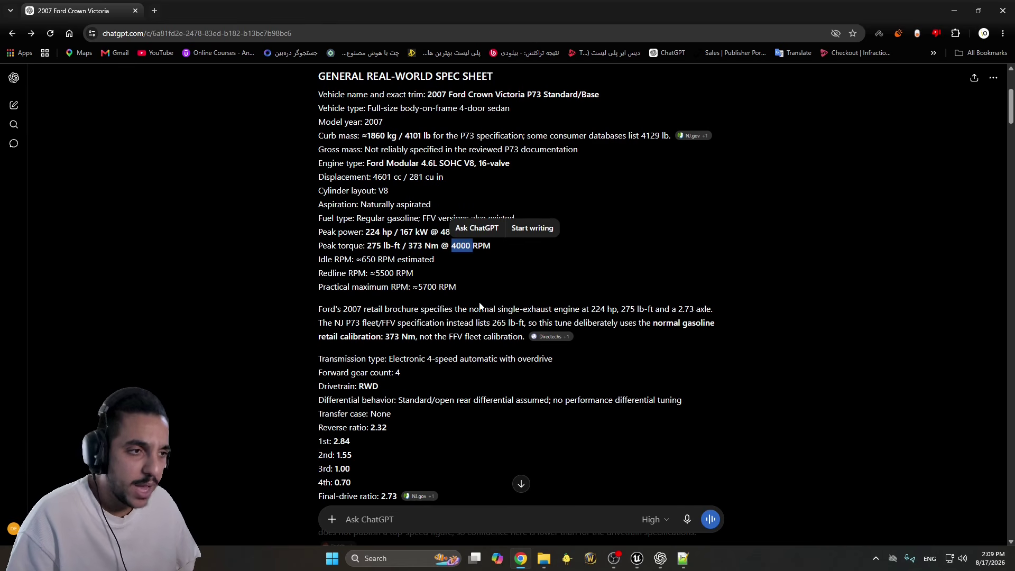
# Examine the idle, redline and practical maximum RPM entries in the spec sheet
pyautogui.moveTo(318, 280); pyautogui.dragTo(466, 274)
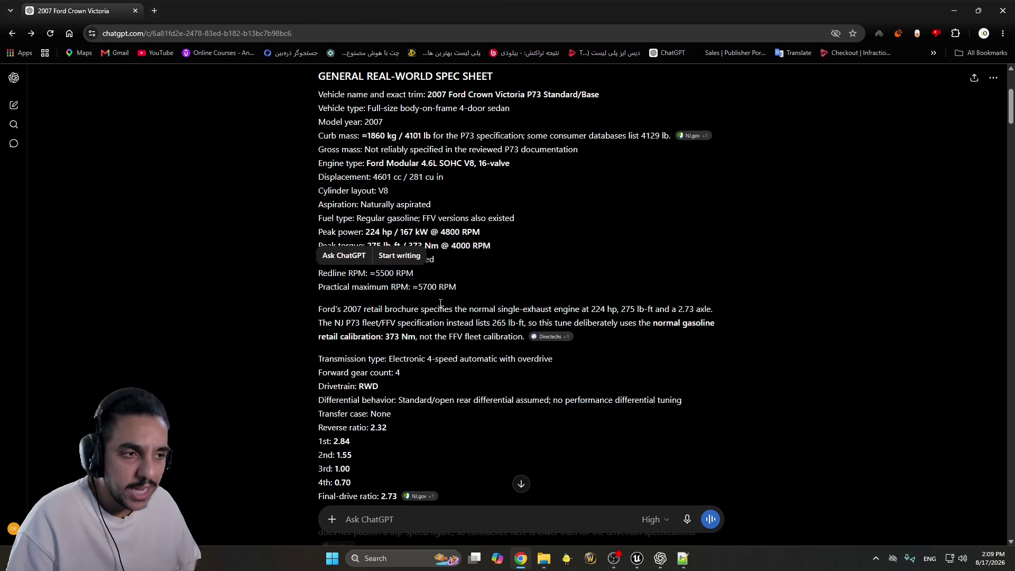
pyautogui.click(439, 303)
pyautogui.moveTo(318, 287); pyautogui.dragTo(508, 285)
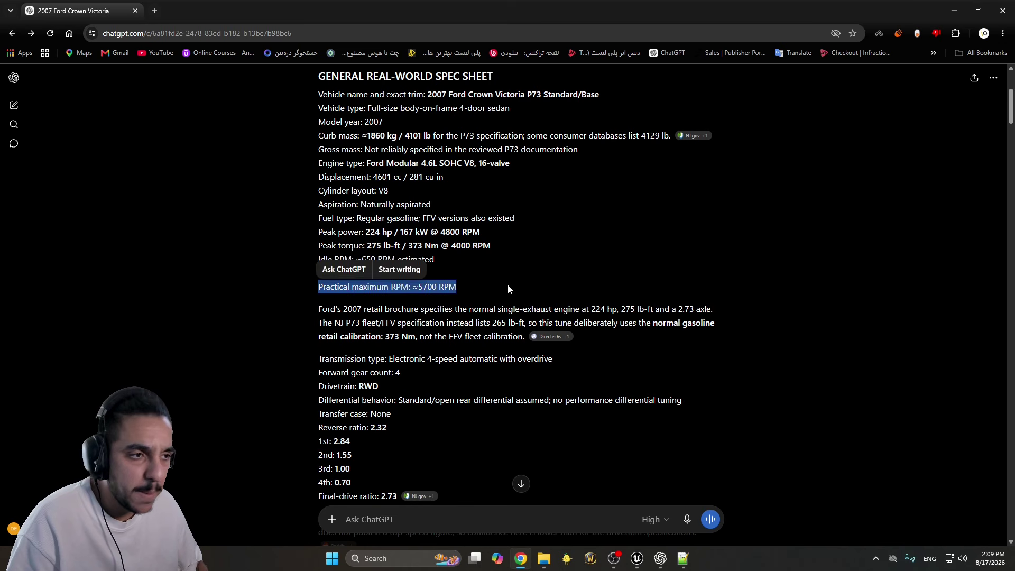
pyautogui.click(402, 287)
pyautogui.tripleClick(327, 259)
pyautogui.click(321, 272)
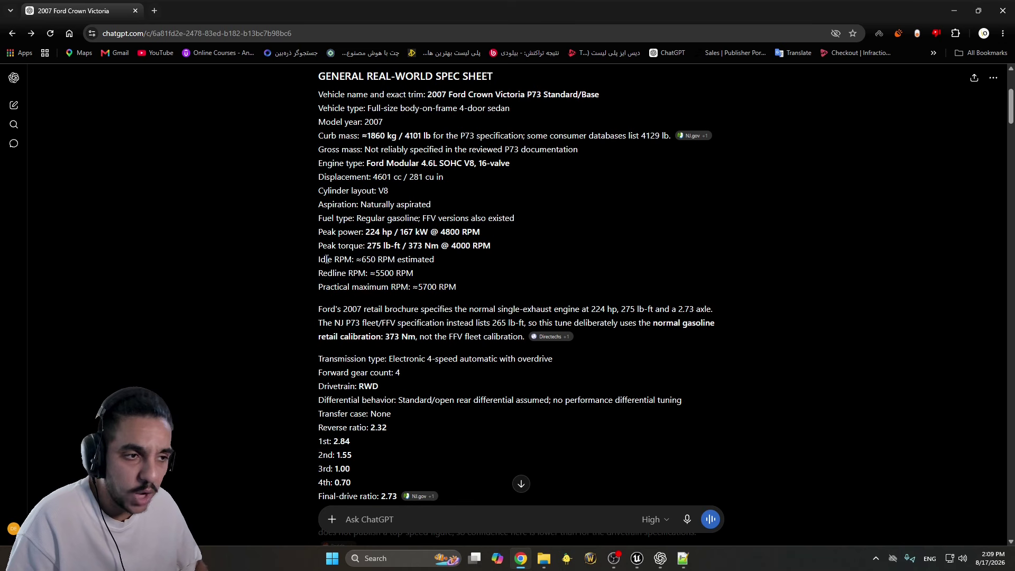
pyautogui.moveTo(319, 245); pyautogui.dragTo(446, 258)
# Examine the spec sheet's drivetrain, gear ratios, top-speed target and acceleration targets
pyautogui.scroll(-1, 543, 284)
pyautogui.scroll(-5, 543, 285)
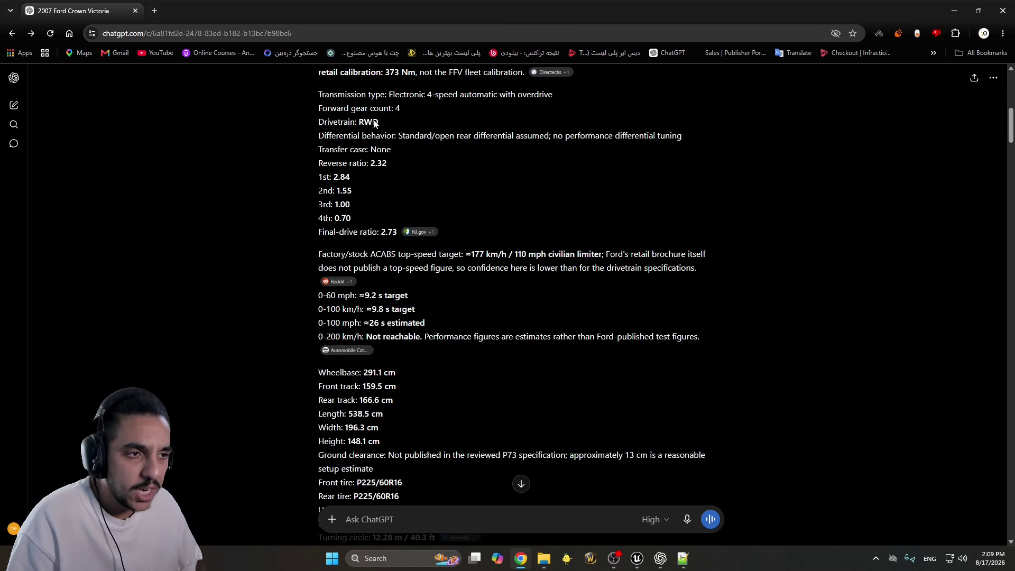
pyautogui.scroll(3, 375, 229)
pyautogui.scroll(-4, 375, 229)
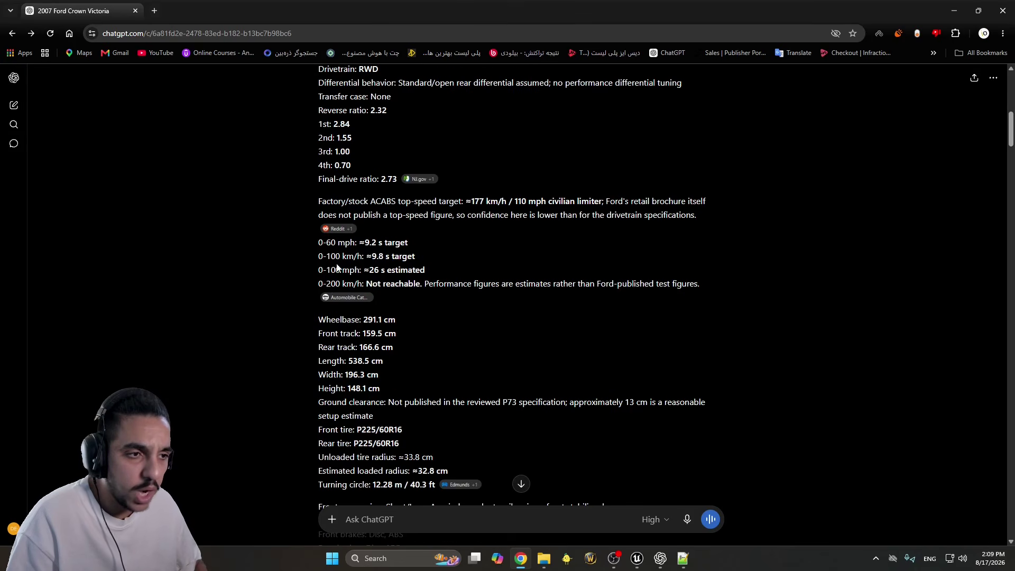
pyautogui.moveTo(312, 257)
pyautogui.mouseDown()
pyautogui.moveTo(439, 258)
pyautogui.moveTo(318, 243)
pyautogui.moveTo(407, 243)
pyautogui.moveTo(304, 245)
pyautogui.mouseUp()
pyautogui.click(424, 265)
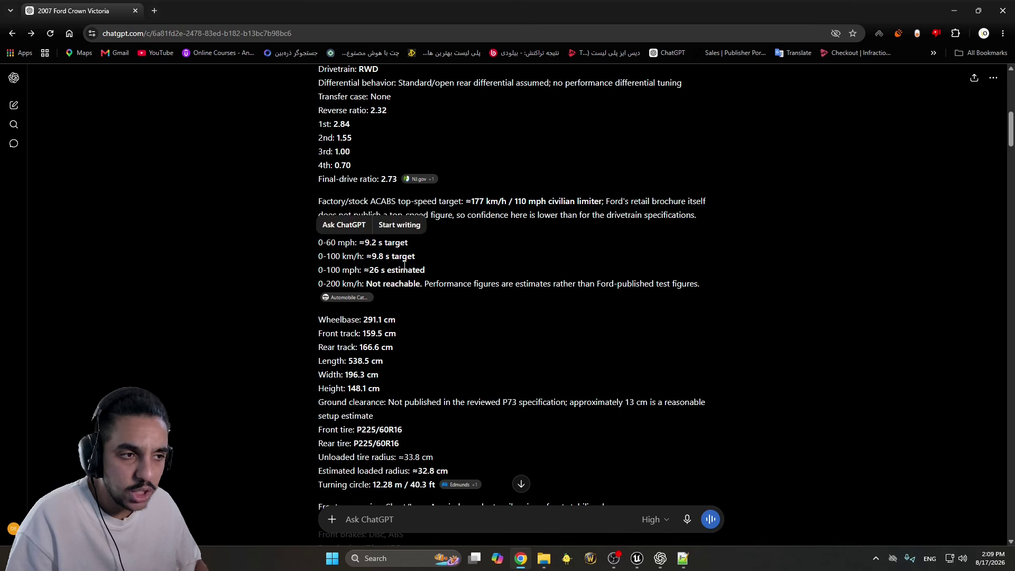
# Examine the 0-100 km/h, 0-100 mph and 0-200 km/h acceleration entries in the spec sheet
pyautogui.moveTo(365, 256); pyautogui.dragTo(384, 258)
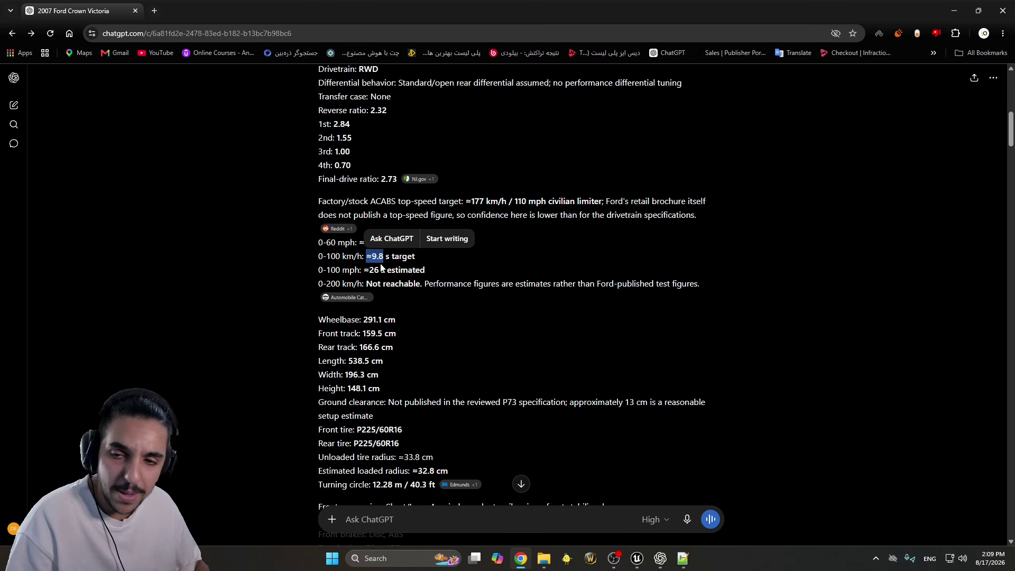
pyautogui.moveTo(317, 257)
pyautogui.mouseDown()
pyautogui.moveTo(372, 257)
pyautogui.moveTo(318, 260)
pyautogui.mouseUp()
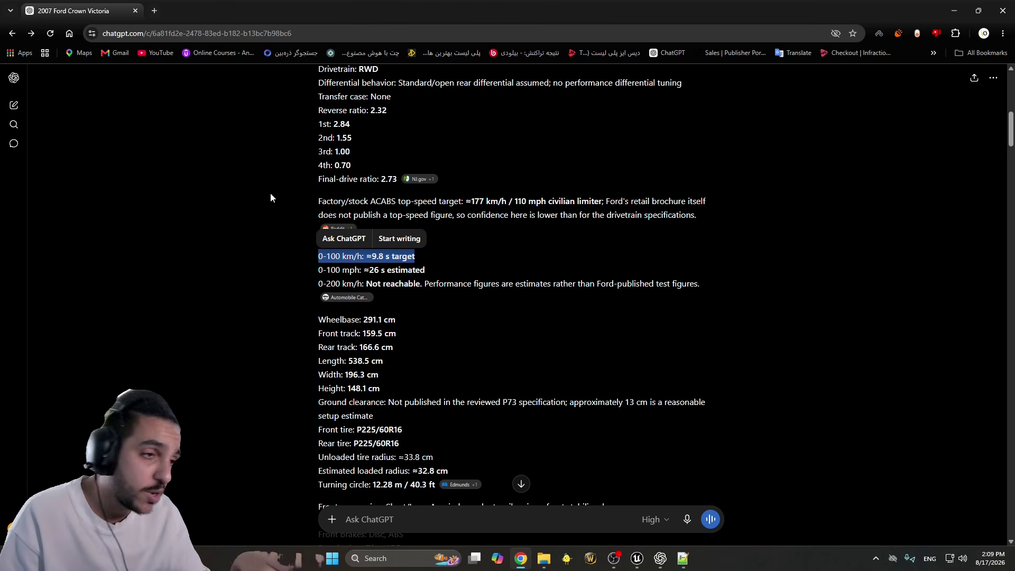
pyautogui.click(444, 261)
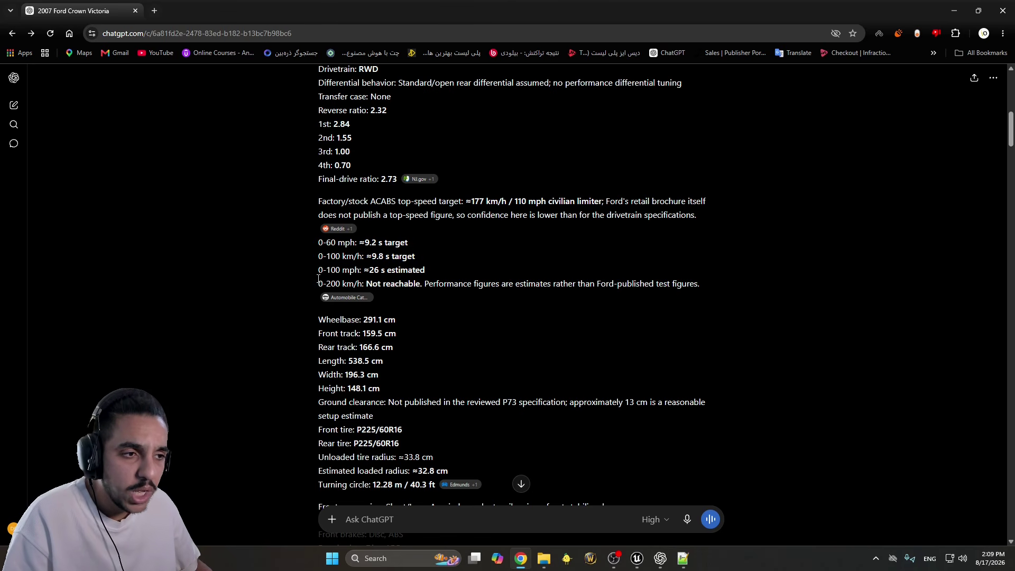
pyautogui.moveTo(318, 284); pyautogui.dragTo(720, 292)
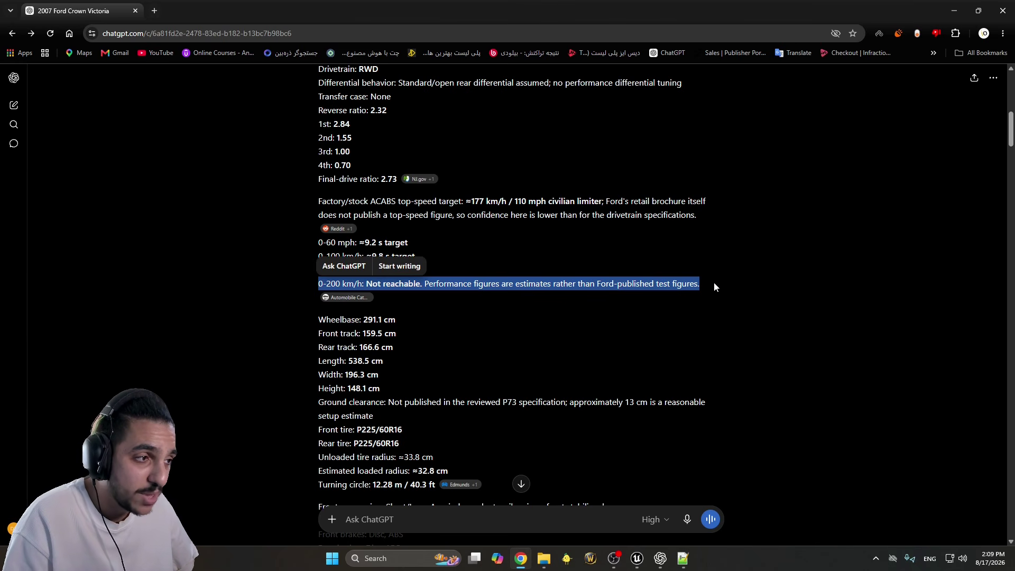
pyautogui.moveTo(709, 282); pyautogui.dragTo(313, 271)
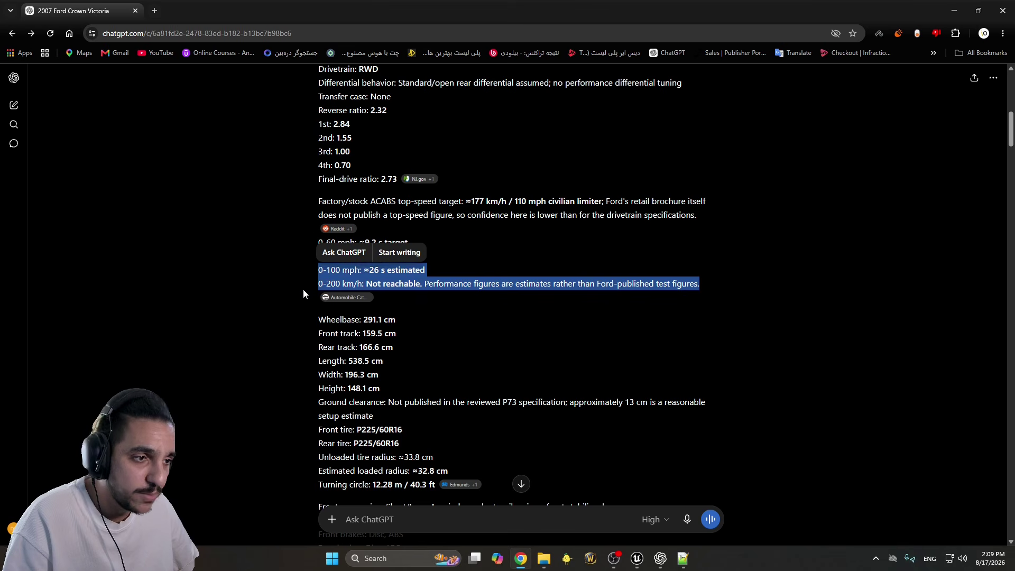
pyautogui.click(259, 304)
# Examine the wheelbase and front track entries in the spec sheet's dimensions
pyautogui.moveTo(316, 319); pyautogui.dragTo(396, 320)
pyautogui.click(428, 410)
pyautogui.moveTo(313, 333); pyautogui.dragTo(405, 341)
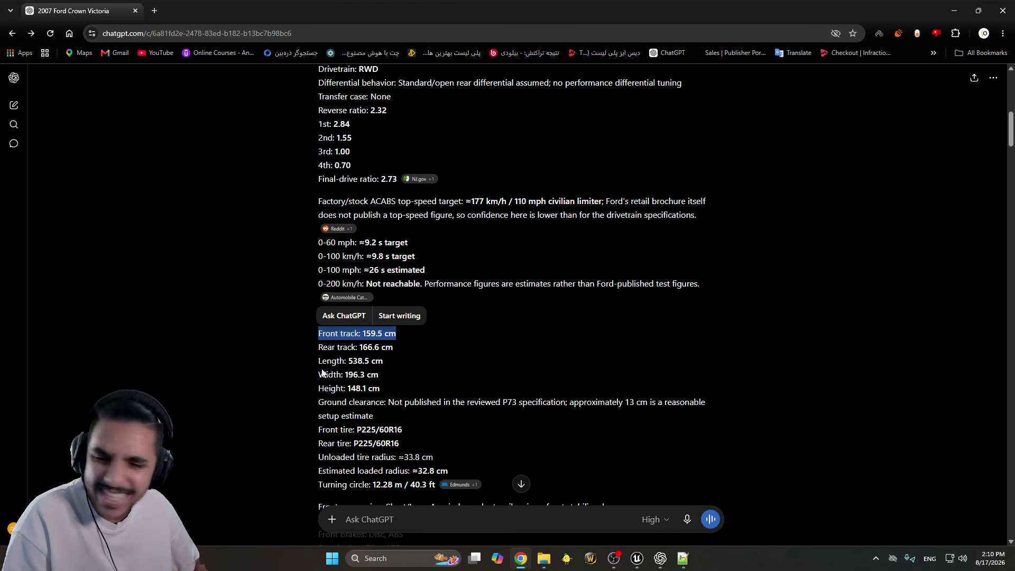
pyautogui.click(380, 367)
pyautogui.moveTo(406, 319); pyautogui.dragTo(293, 318)
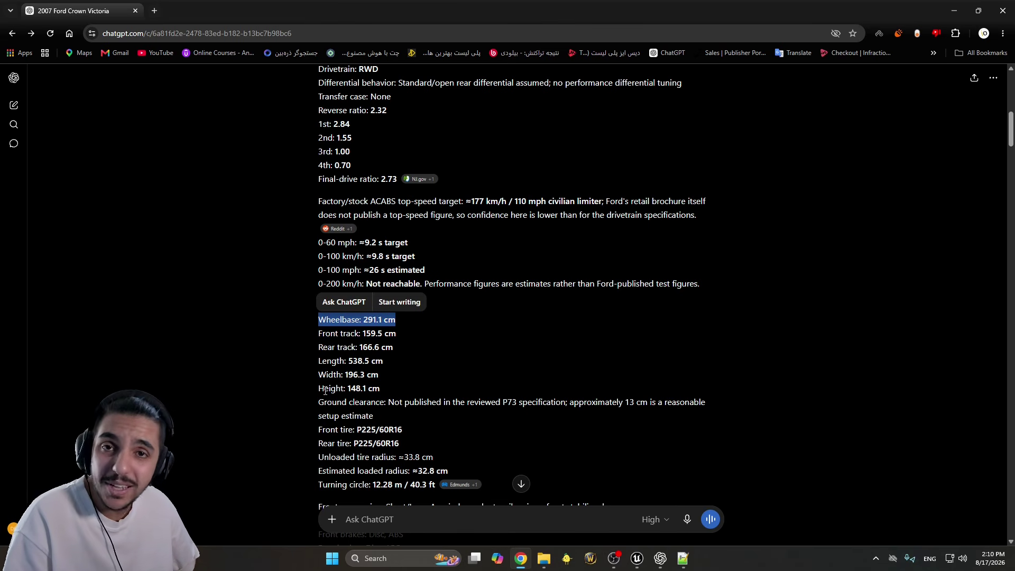
pyautogui.moveTo(397, 320); pyautogui.dragTo(314, 326)
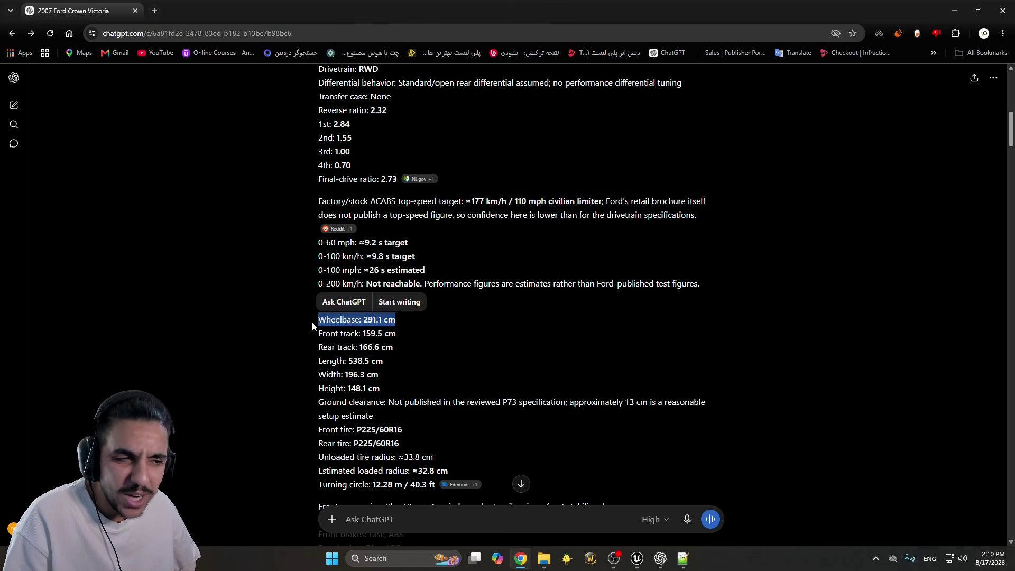
pyautogui.click(309, 322)
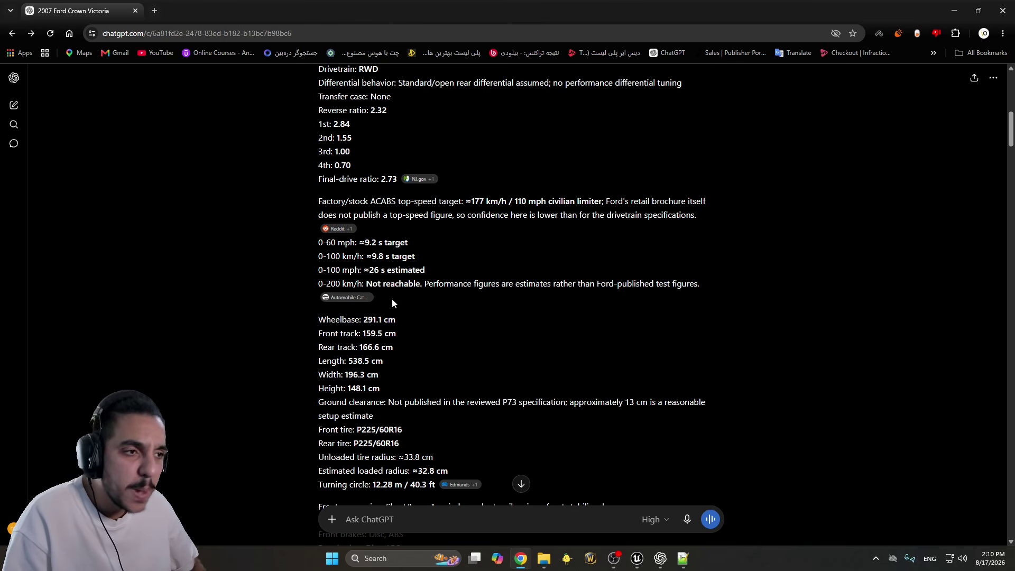
# Check the curb mass entry, and review the spec sheet's handling notes and the Section 1 vehicle class and engine settings
pyautogui.scroll(6, 393, 301)
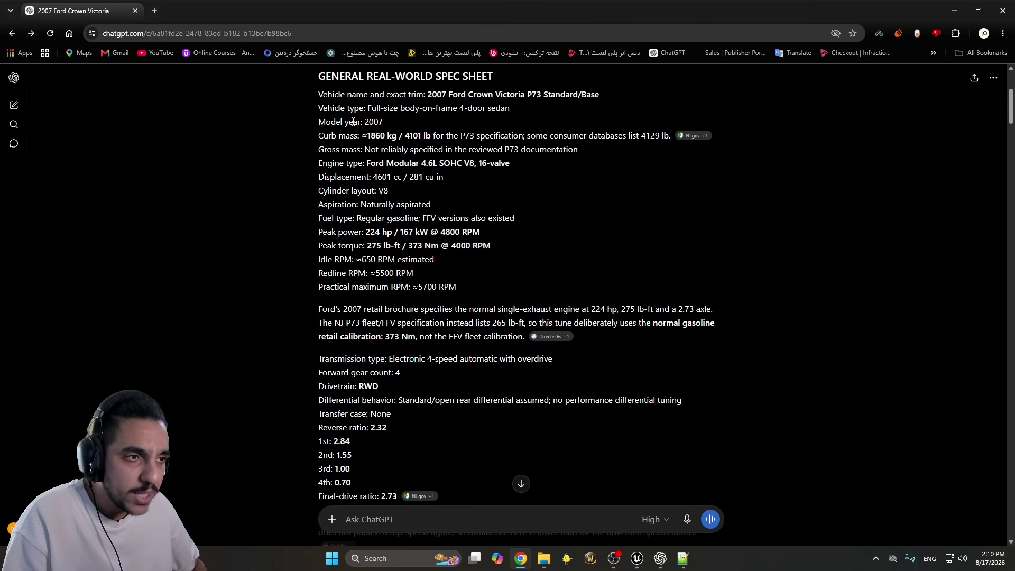
pyautogui.doubleClick(373, 137)
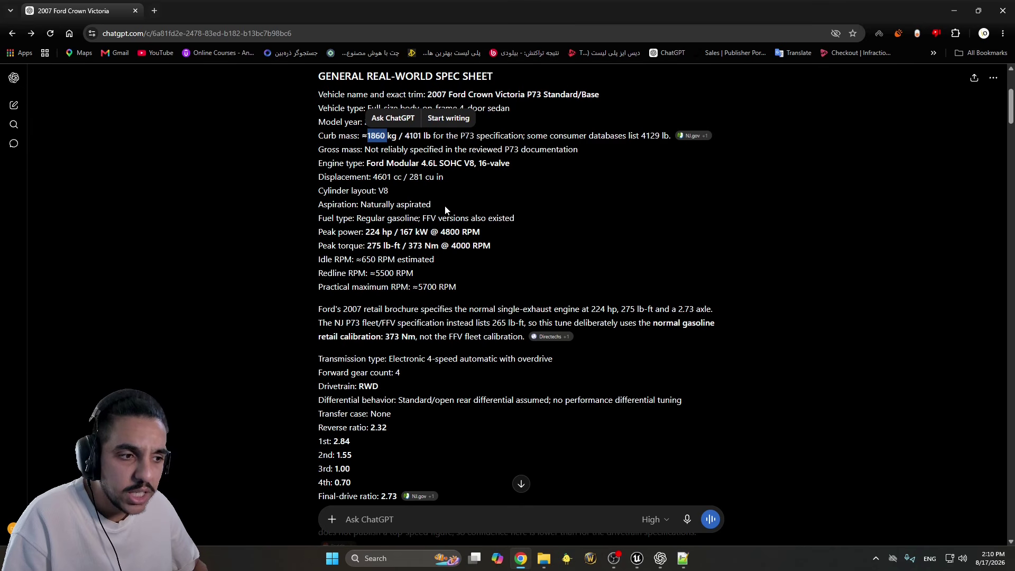
pyautogui.scroll(-12, 445, 210)
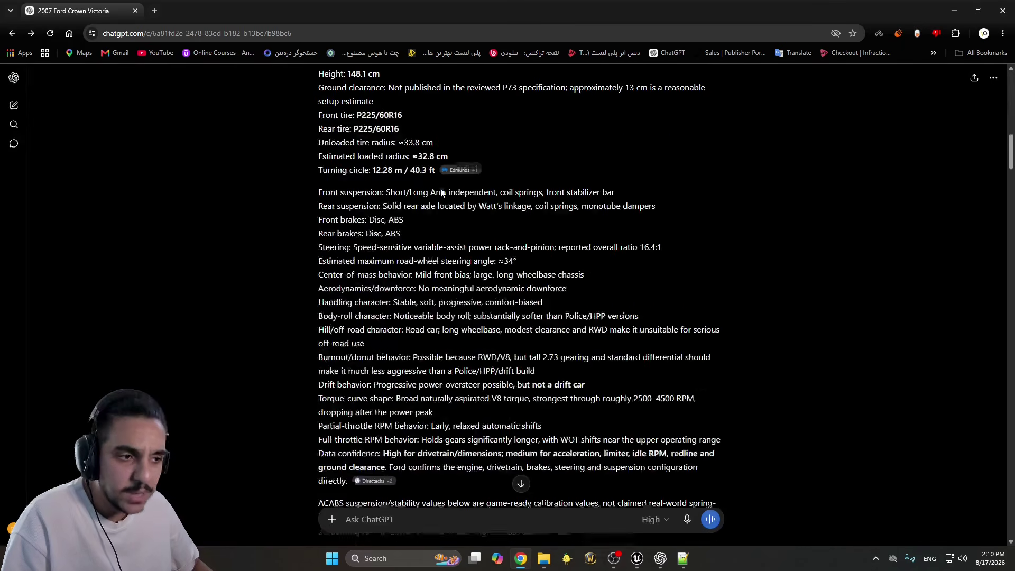
pyautogui.scroll(1, 441, 193)
pyautogui.scroll(-5, 442, 193)
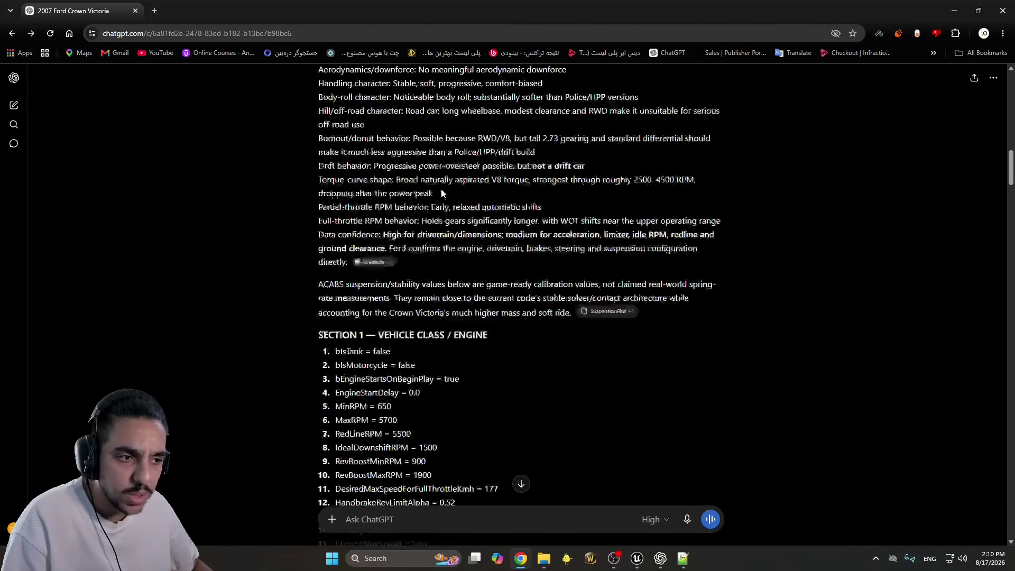
pyautogui.scroll(-4, 441, 194)
pyautogui.scroll(4, 442, 191)
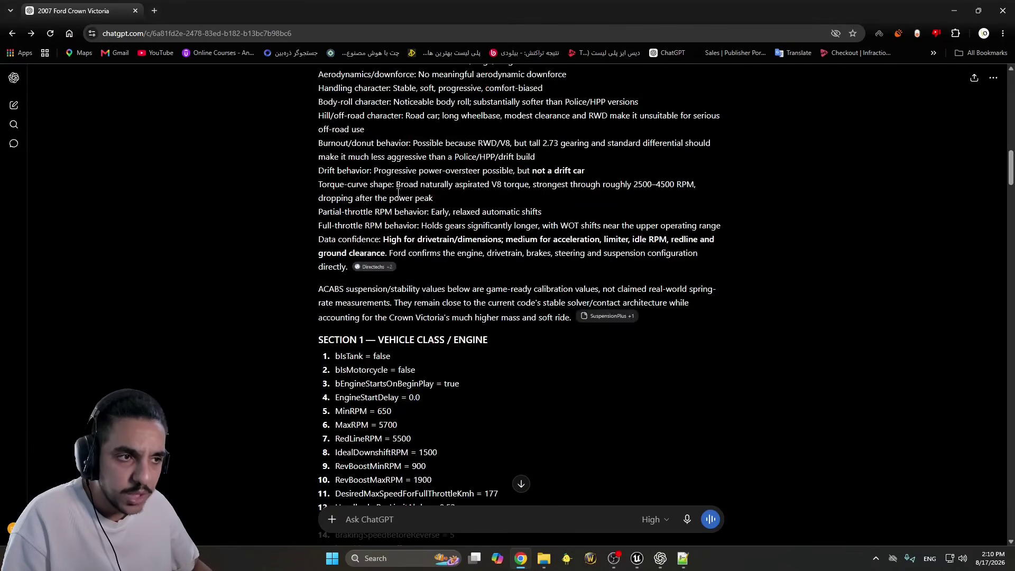
pyautogui.scroll(-3, 315, 159)
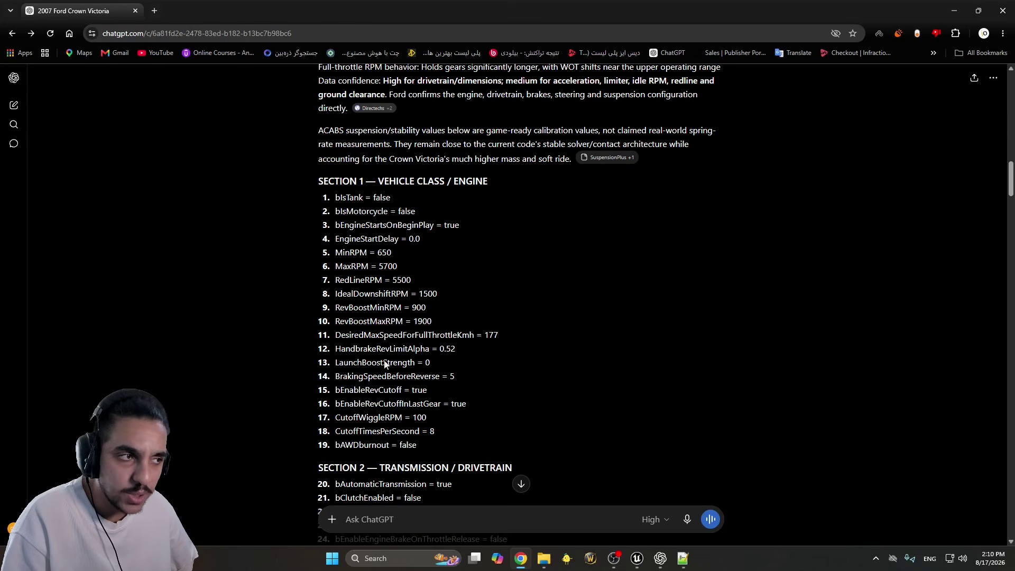
pyautogui.scroll(-5, 385, 364)
pyautogui.scroll(8, 384, 344)
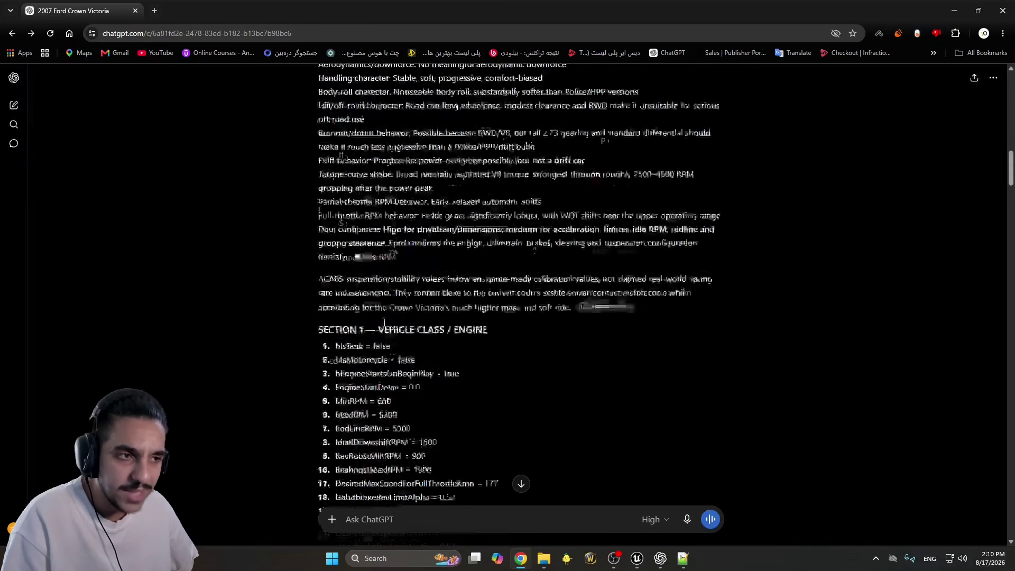
pyautogui.scroll(-8, 419, 255)
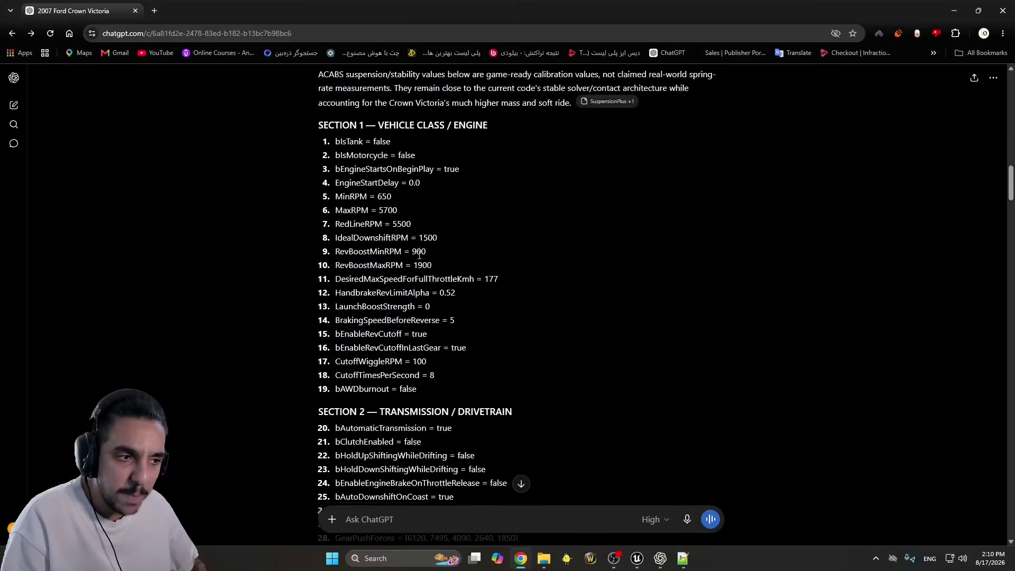
# Skim the Section 2 transmission and drivetrain settings, and return through Section 1 to the vehicle dimensions
pyautogui.scroll(-10, 420, 253)
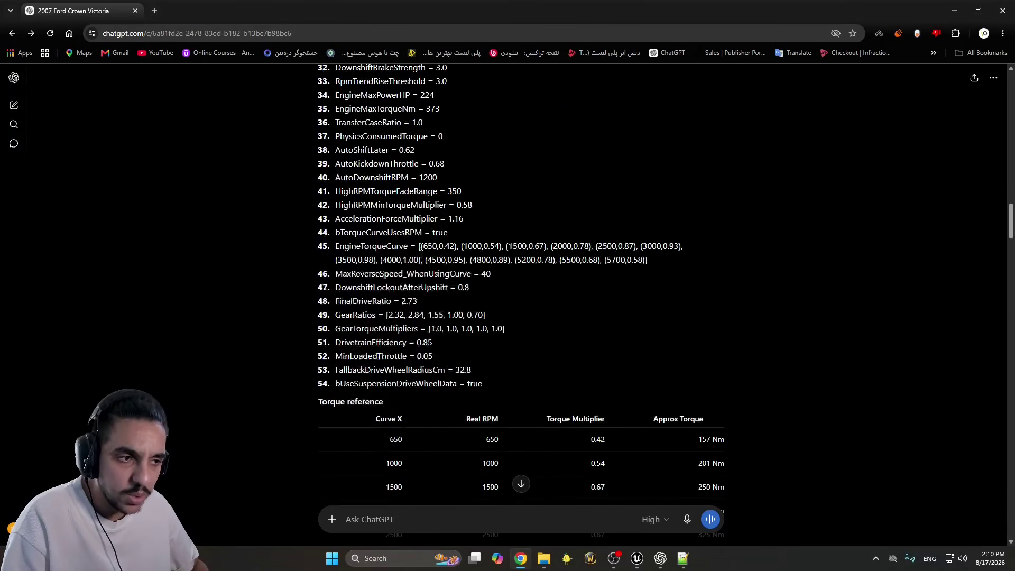
pyautogui.scroll(2, 396, 258)
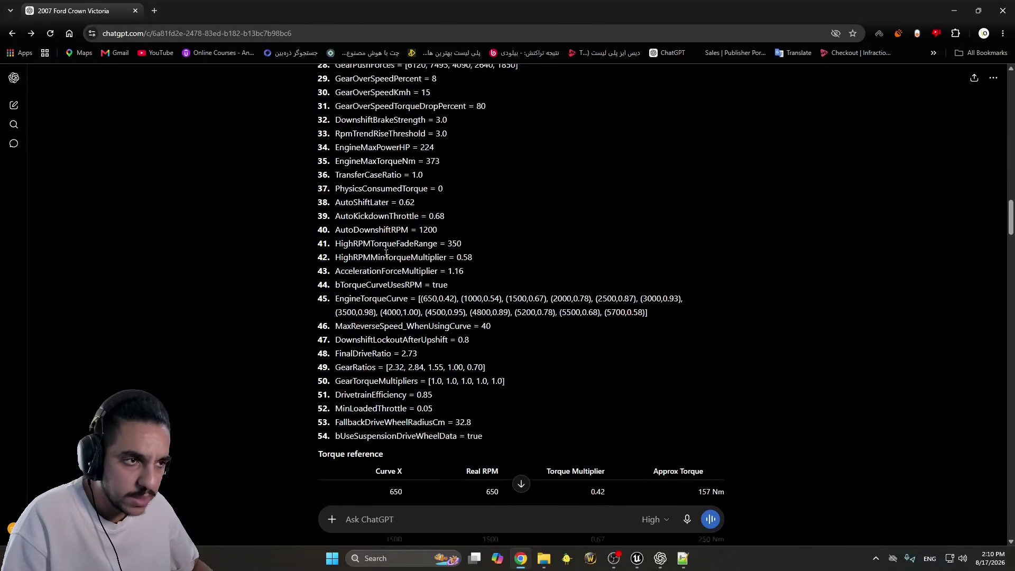
pyautogui.scroll(7, 385, 255)
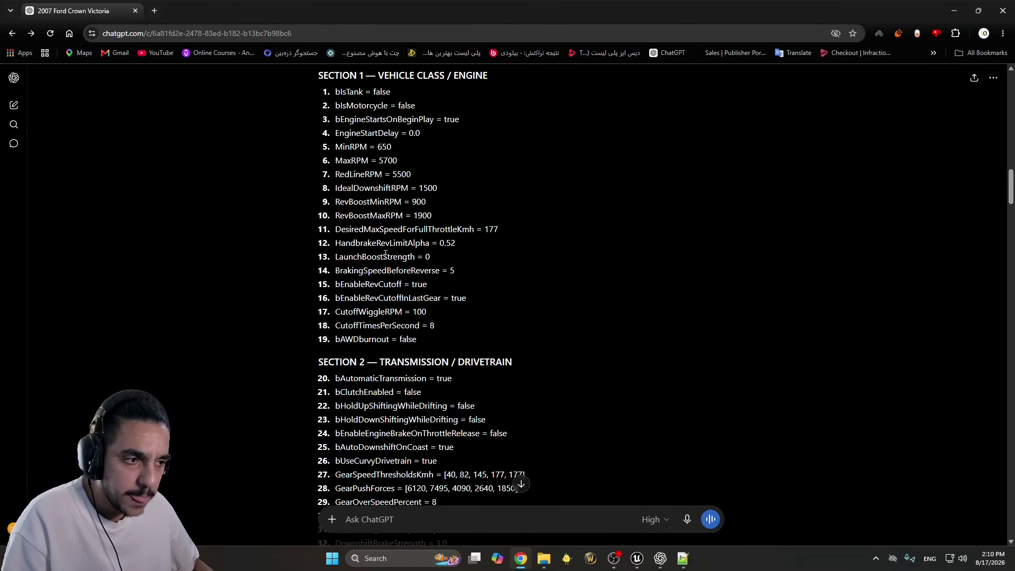
pyautogui.scroll(1, 386, 255)
pyautogui.scroll(6, 385, 252)
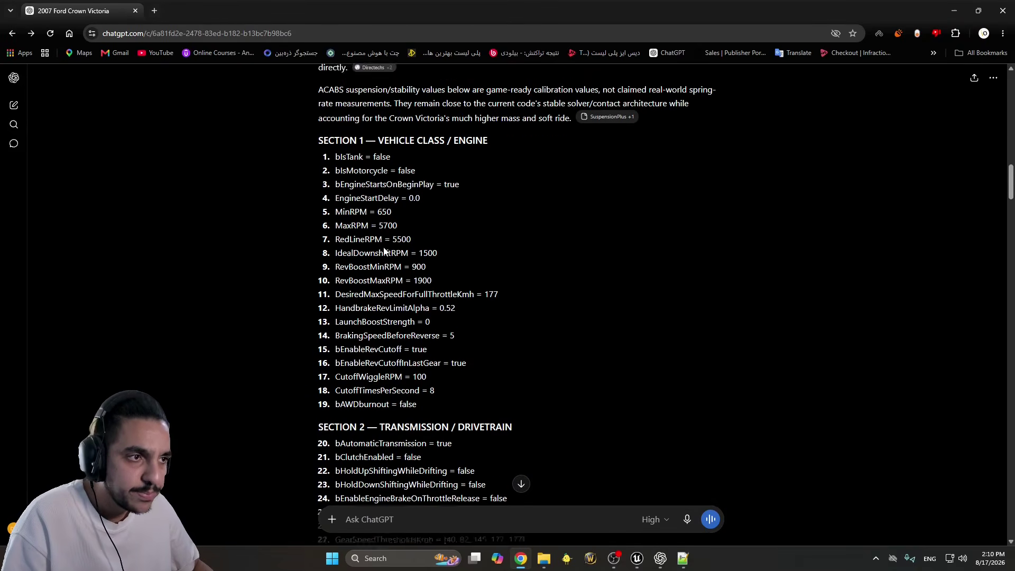
pyautogui.scroll(4, 386, 252)
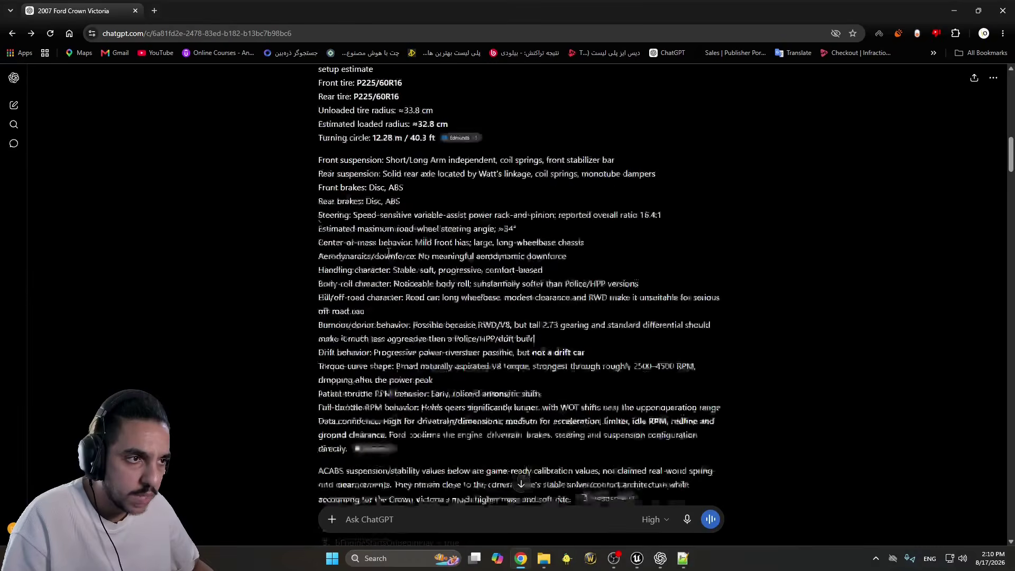
pyautogui.scroll(2, 350, 202)
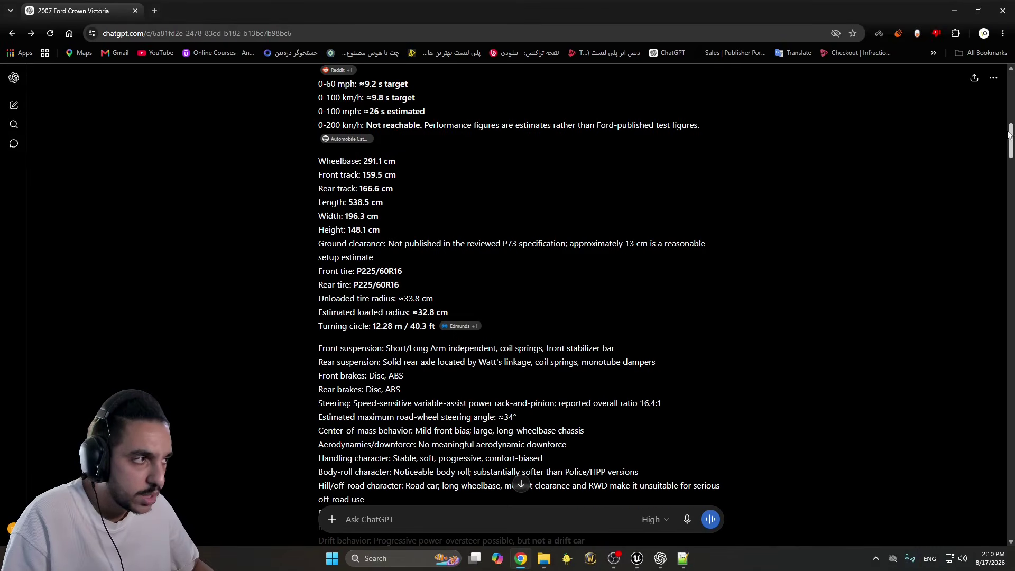
# Examine the Section 3 physics and center-of-mass settings in the ChatGPT answer
pyautogui.moveTo(1010, 140); pyautogui.dragTo(1009, 263)
pyautogui.moveTo(318, 203); pyautogui.dragTo(516, 197)
pyautogui.click(370, 218)
pyautogui.moveTo(375, 207); pyautogui.dragTo(492, 207)
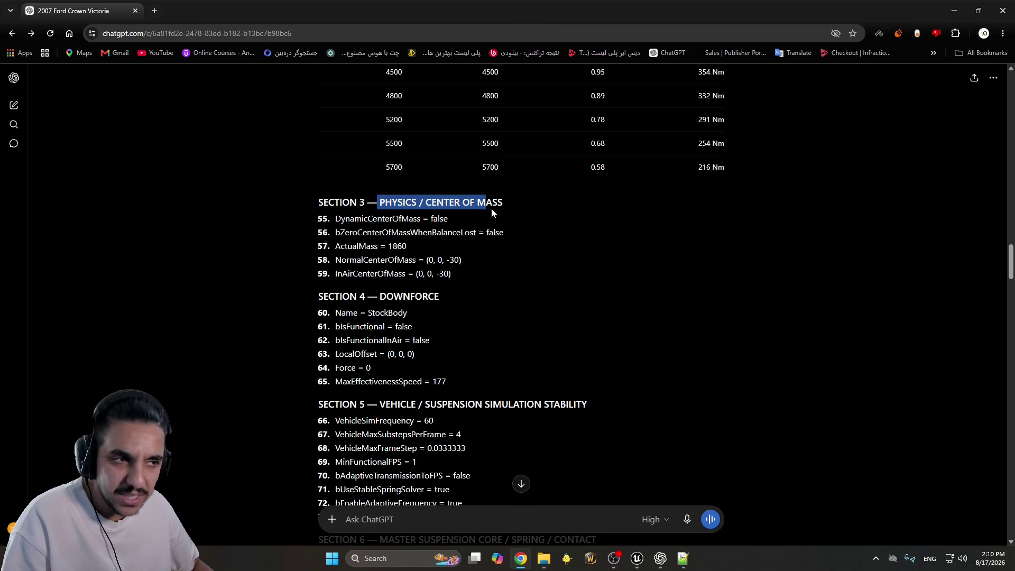
pyautogui.click(337, 225)
pyautogui.moveTo(313, 200); pyautogui.dragTo(495, 276)
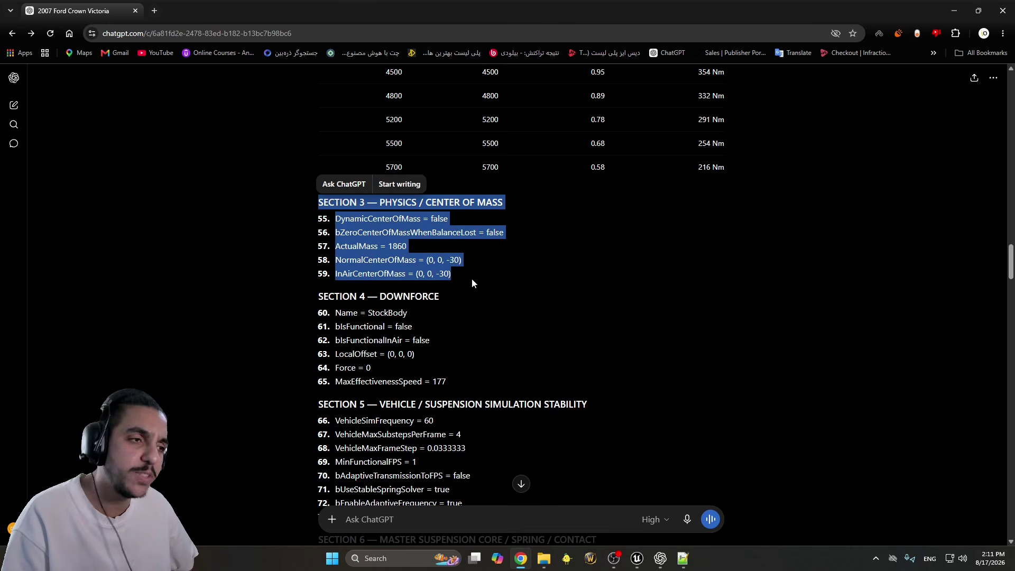
pyautogui.click(472, 278)
pyautogui.moveTo(300, 203); pyautogui.dragTo(497, 270)
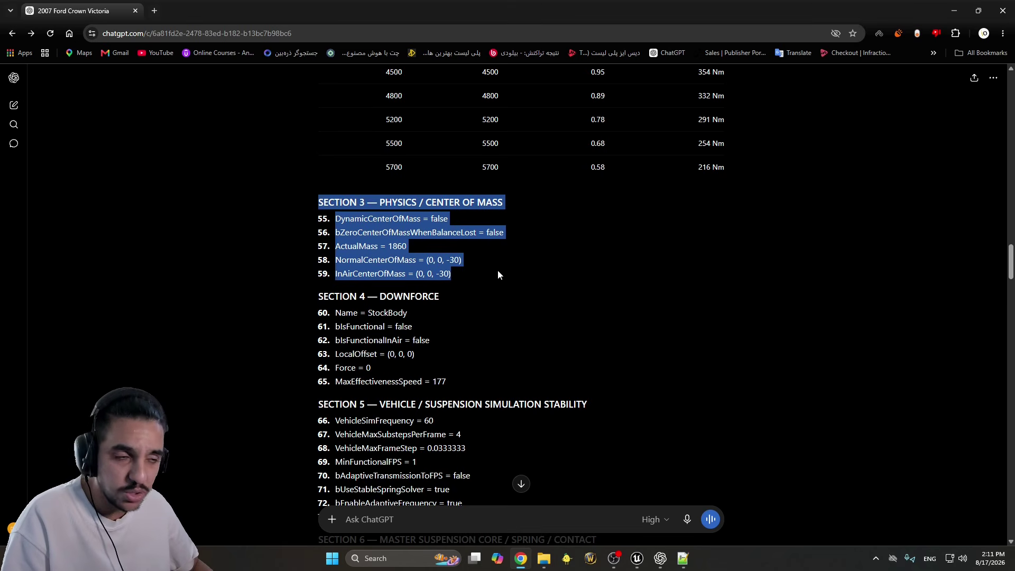
pyautogui.moveTo(329, 203); pyautogui.dragTo(520, 270)
pyautogui.click(341, 226)
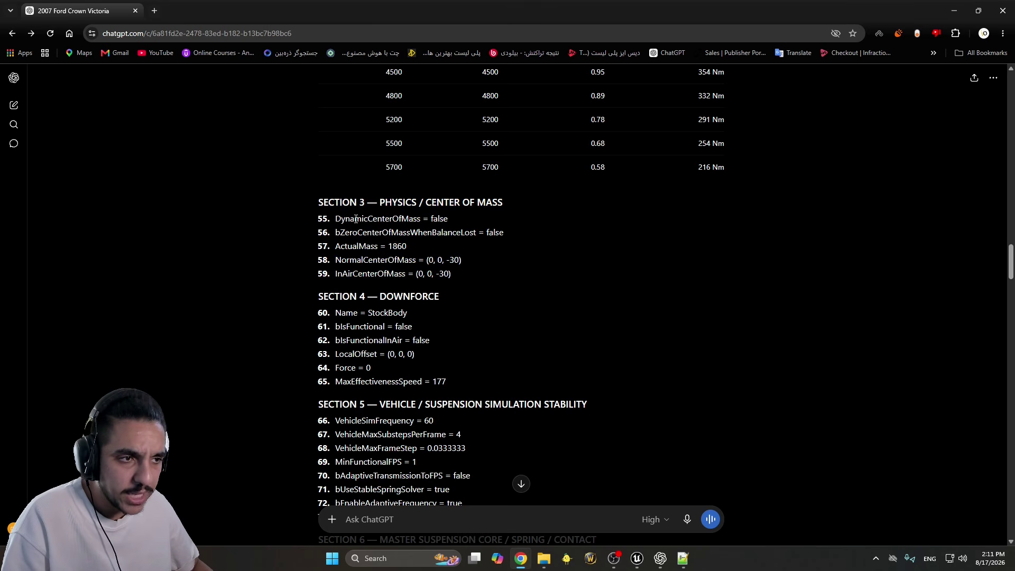
# Place the ChatGPT page and Unreal Editor side by side, and show BP_CrownVic's class defaults with more width and the Input category collapsed
pyautogui.moveTo(611, 5); pyautogui.dragTo(12, 256)
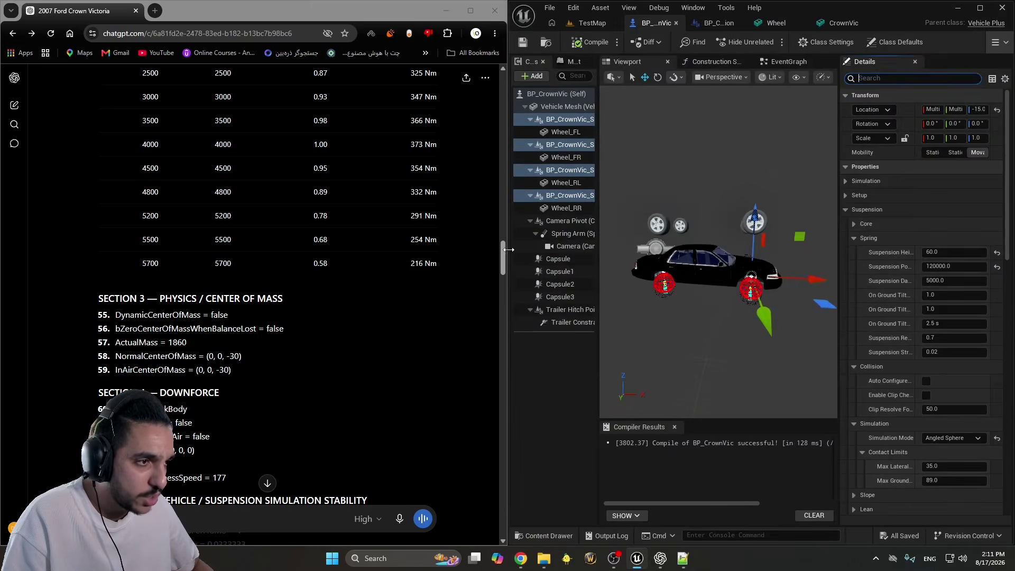
pyautogui.moveTo(506, 238); pyautogui.dragTo(451, 237)
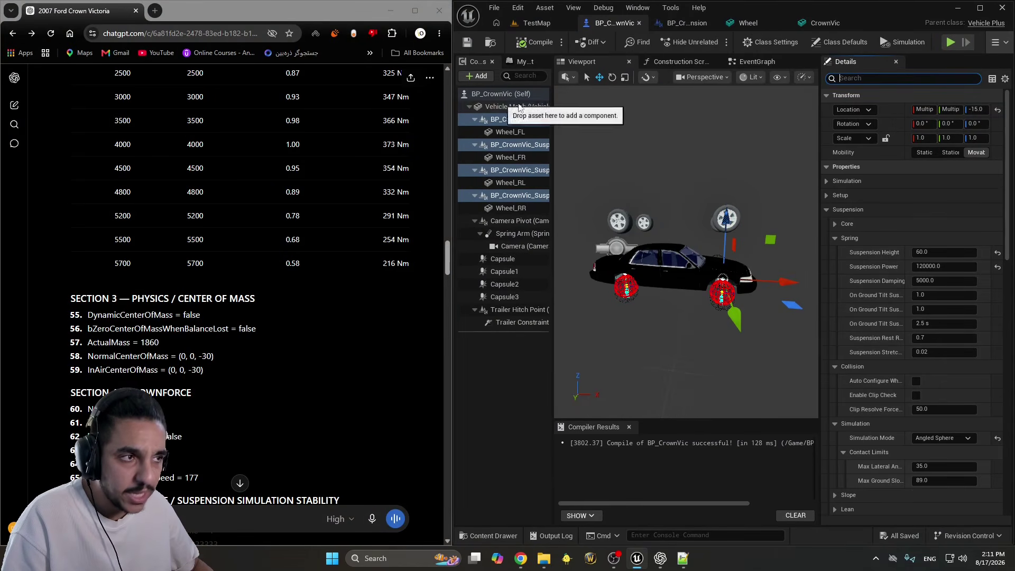
pyautogui.click(764, 44)
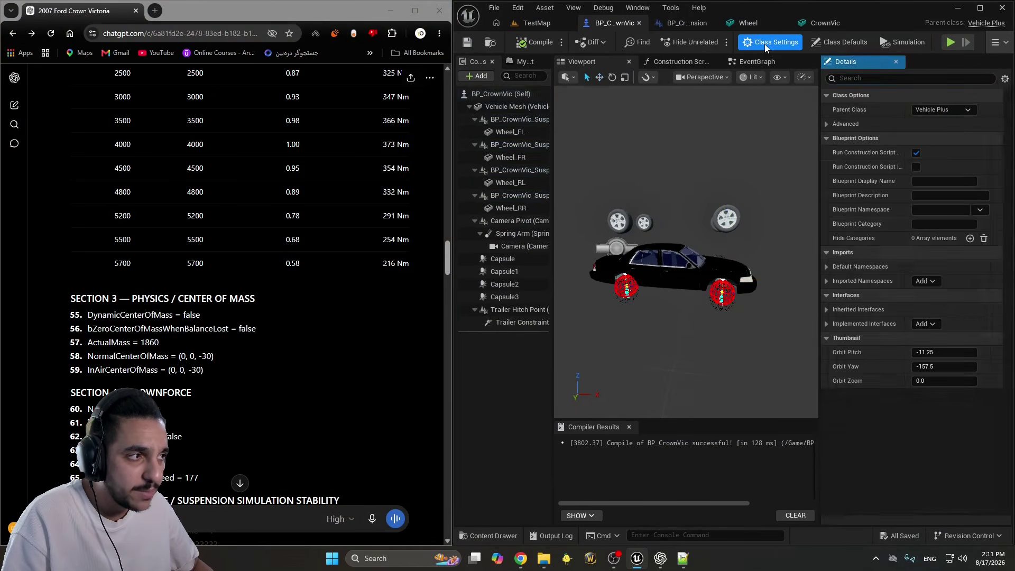
pyautogui.click(483, 94)
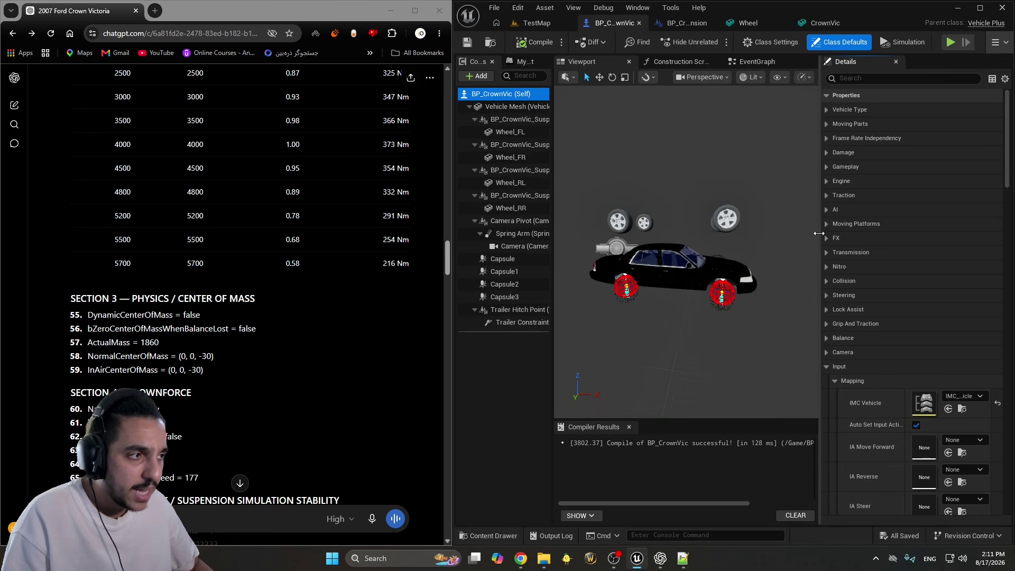
pyautogui.moveTo(820, 227); pyautogui.dragTo(707, 296)
pyautogui.click(724, 366)
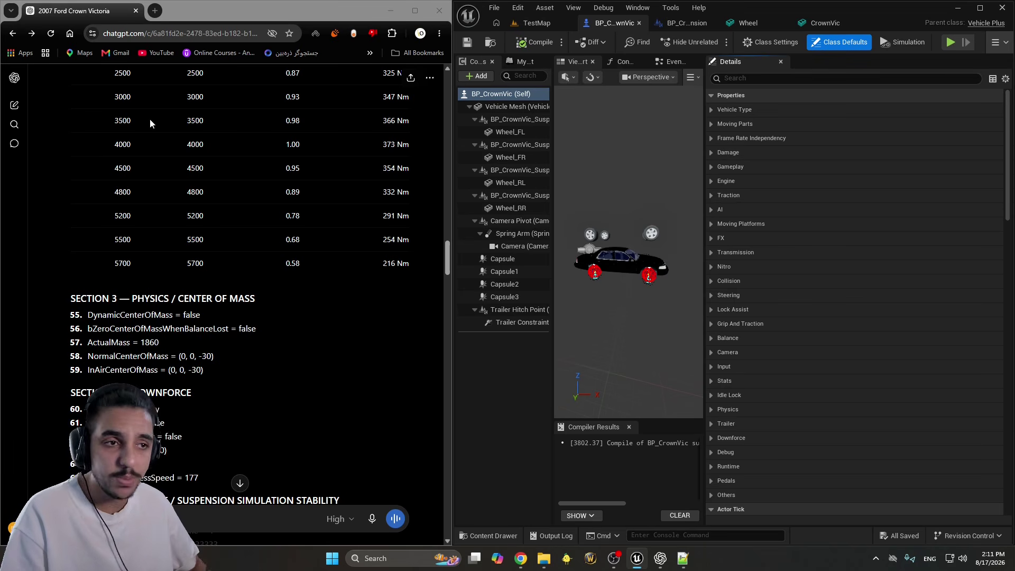
# Review the bIsTank entry in Section 1 of the ChatGPT answer and return to the Section 3 physics settings
pyautogui.moveTo(445, 258); pyautogui.dragTo(443, 174)
pyautogui.scroll(-2, 130, 191)
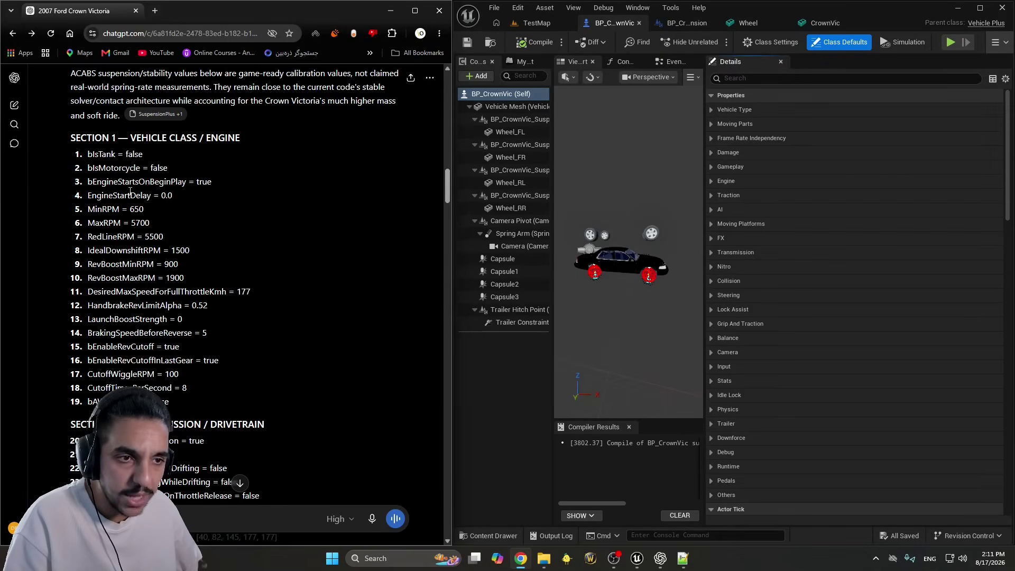
pyautogui.doubleClick(101, 154)
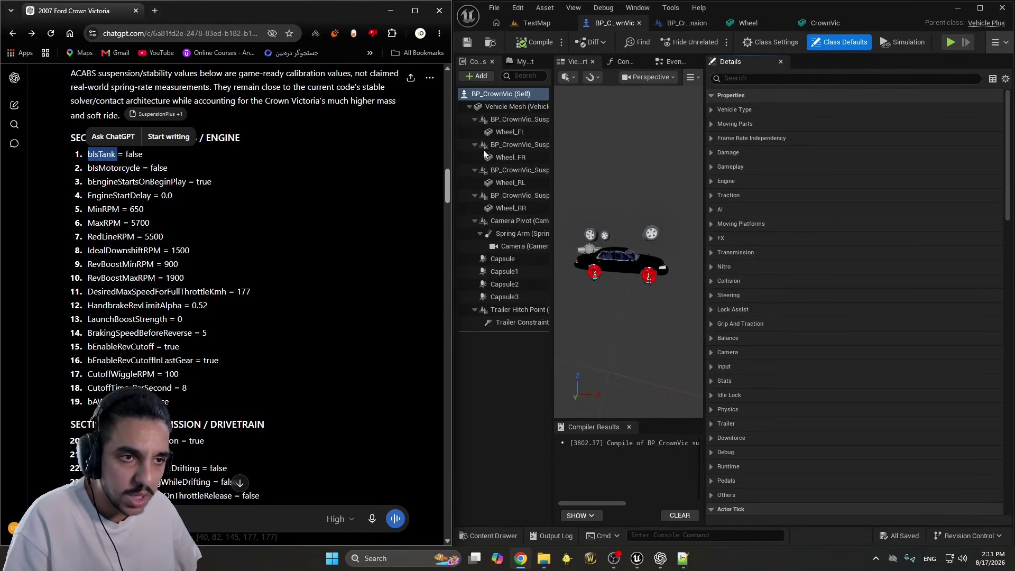
pyautogui.moveTo(441, 186); pyautogui.dragTo(447, 268)
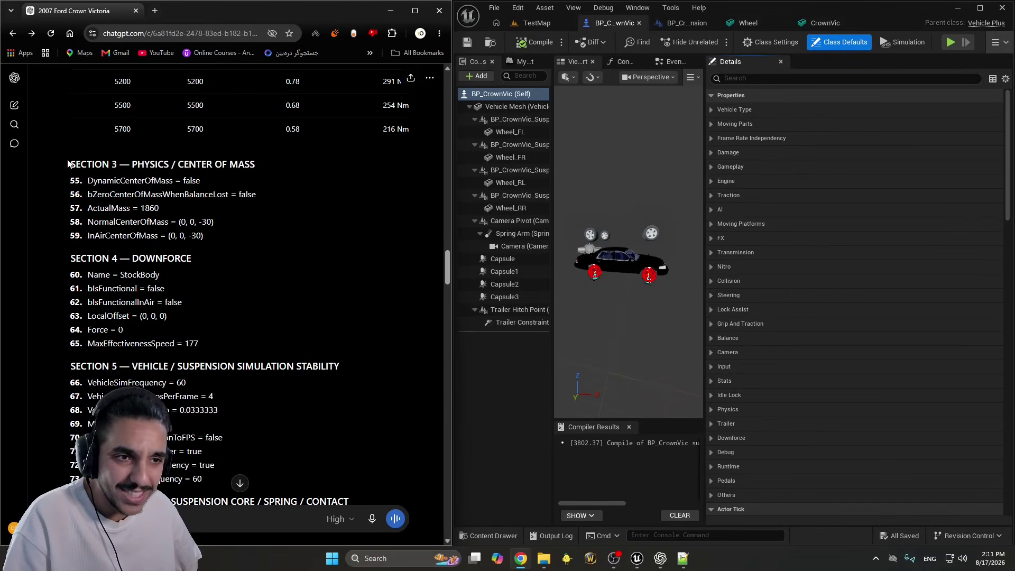
# Look up the DynamicCenterOfMass property from Section 3 of the ChatGPT answer in BP_CrownVic's class defaults to check it is false
pyautogui.moveTo(68, 164); pyautogui.dragTo(256, 165)
pyautogui.click(109, 181)
pyautogui.doubleClick(109, 181)
pyautogui.hotkey('ctrl', 'c')
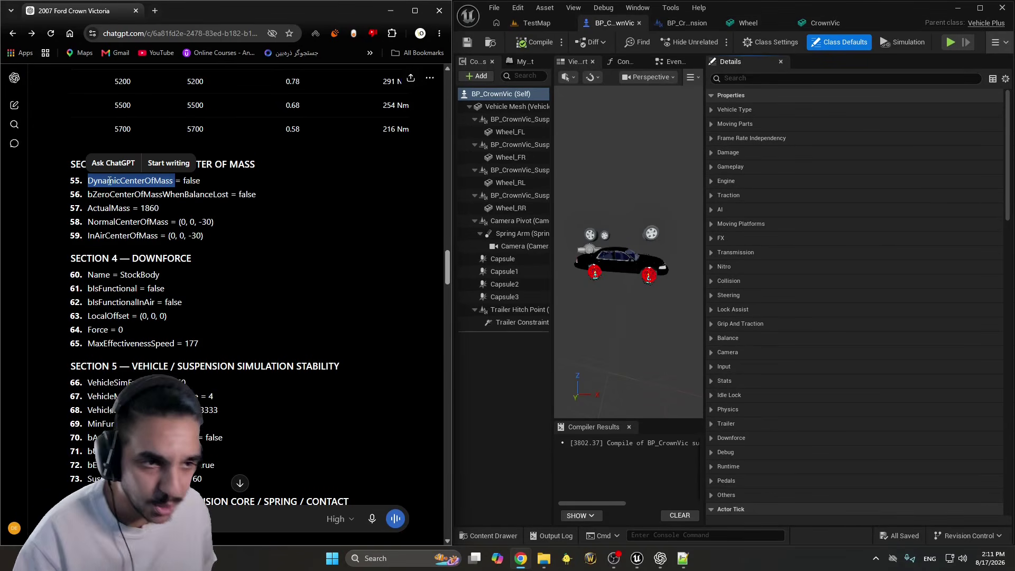
pyautogui.click(751, 78)
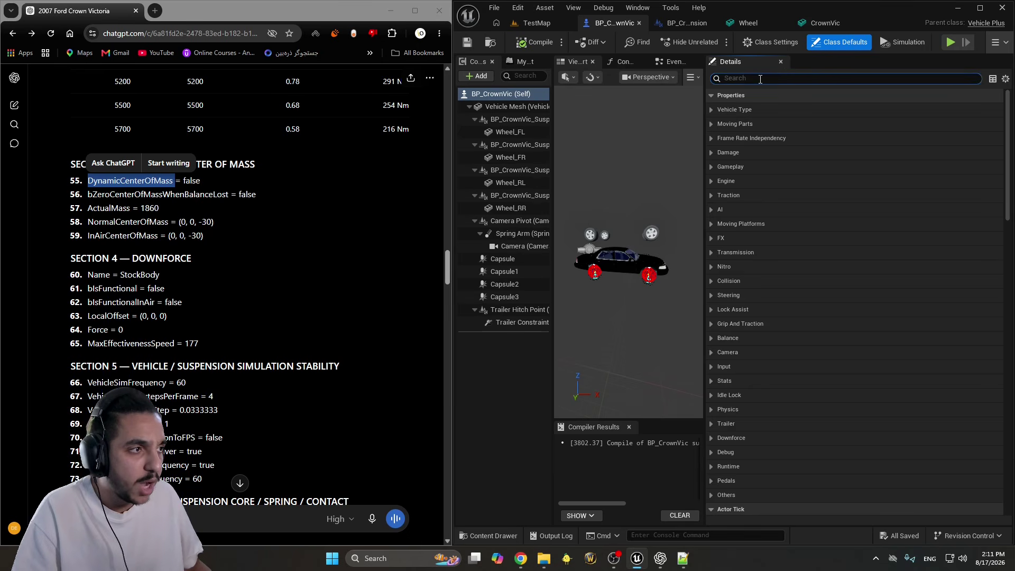
pyautogui.hotkey('ctrl', 'v')
# Look up bZeroCenterOfMassWhenBalanceLost from the ChatGPT answer in the class defaults to check it is false
pyautogui.doubleClick(158, 194)
pyautogui.hotkey('ctrl', 'c')
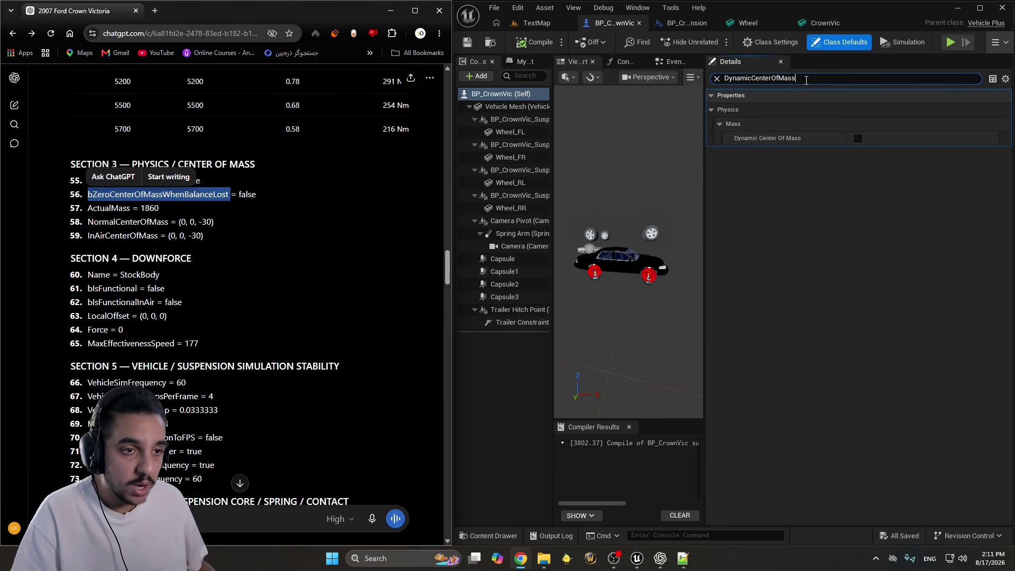
pyautogui.click(806, 79)
pyautogui.hotkey('ctrl', 'v')
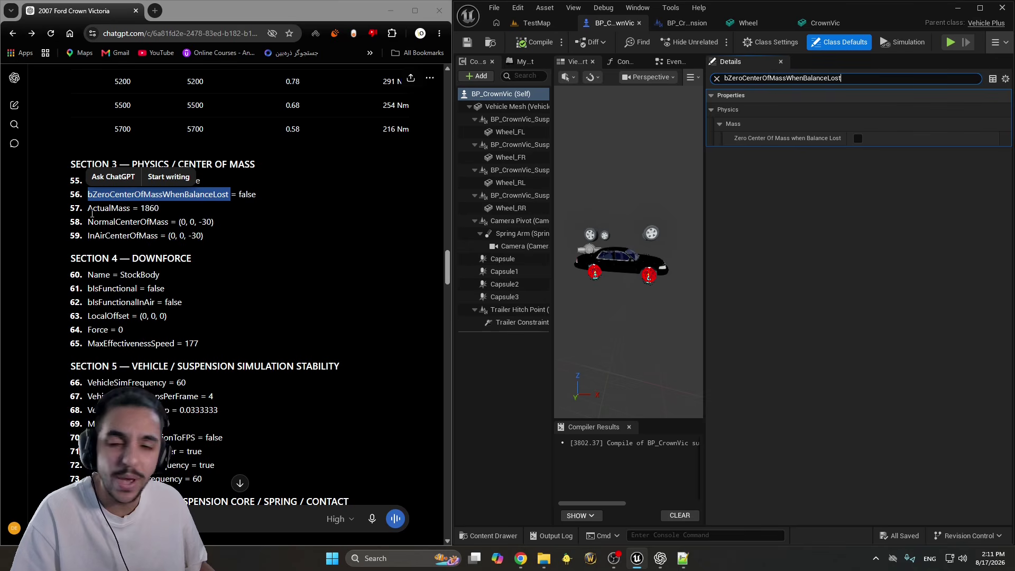
pyautogui.click(95, 220)
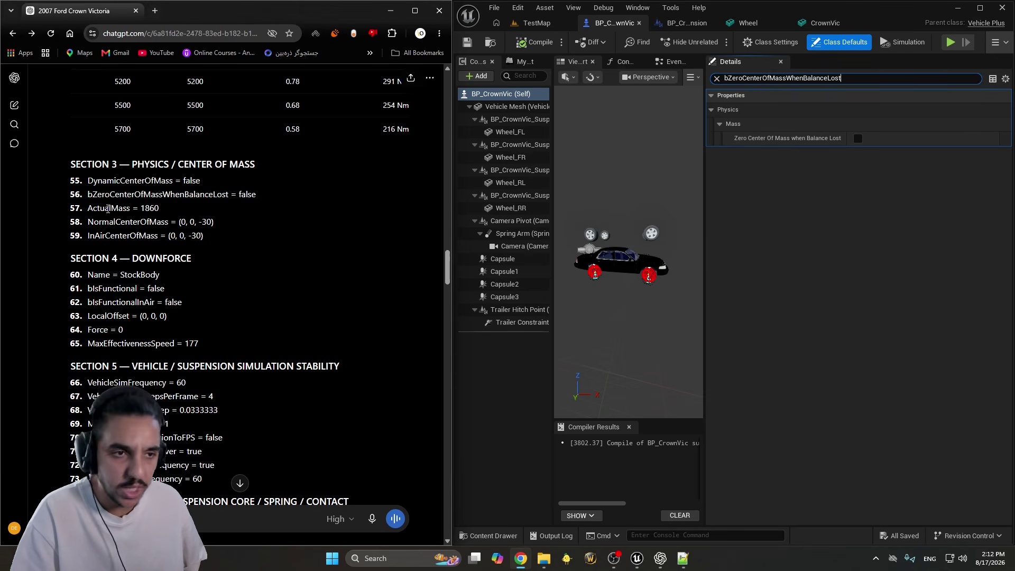
# Find the ActualMass property in BP_CrownVic's class defaults and set it to 1860
pyautogui.doubleClick(108, 208)
pyautogui.hotkey('ctrl', 'c')
pyautogui.click(822, 78)
pyautogui.hotkey('ctrl', 'v')
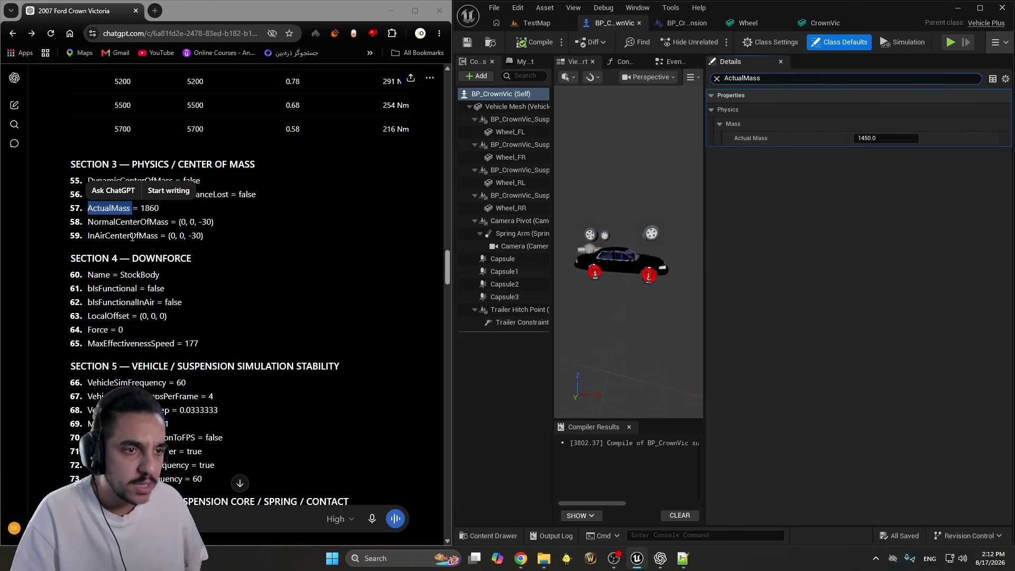
pyautogui.doubleClick(150, 207)
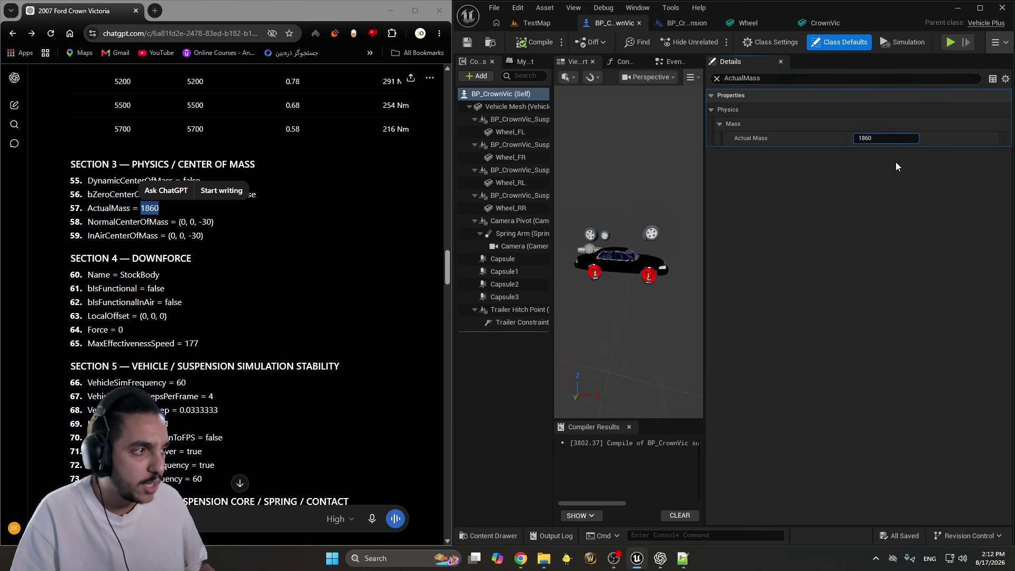
pyautogui.click(878, 138)
pyautogui.click(839, 144)
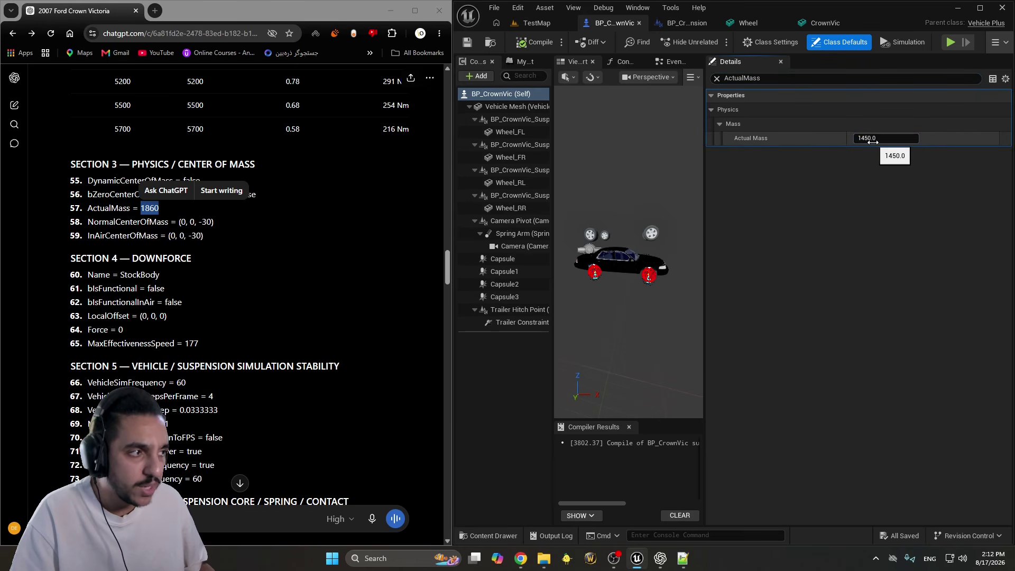
pyautogui.click(872, 140)
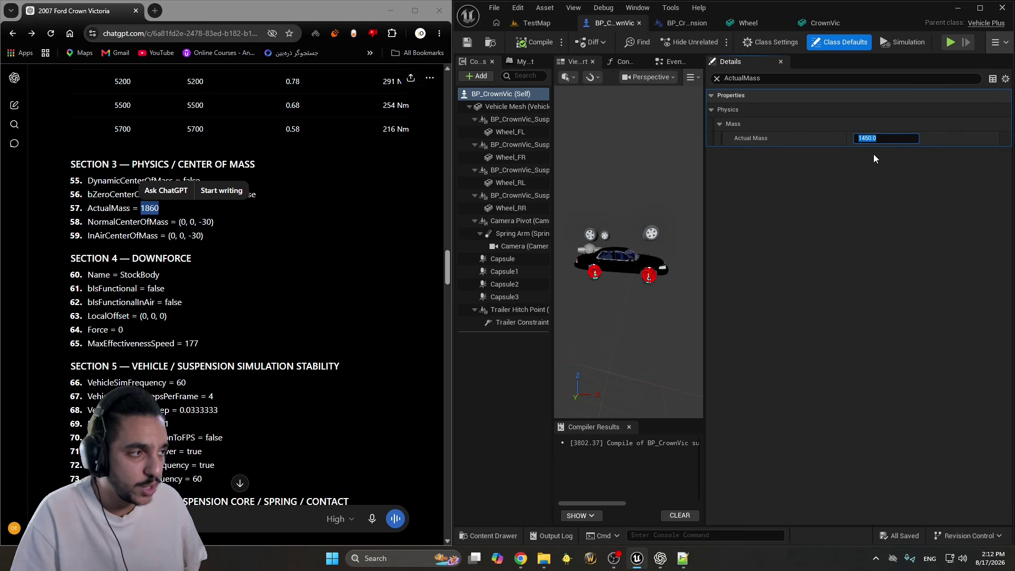
# Find the NormalCenterOfMass property in the class defaults and set its Z value to -30
pyautogui.doubleClick(128, 221)
pyautogui.hotkey('ctrl', 'c')
pyautogui.doubleClick(820, 79)
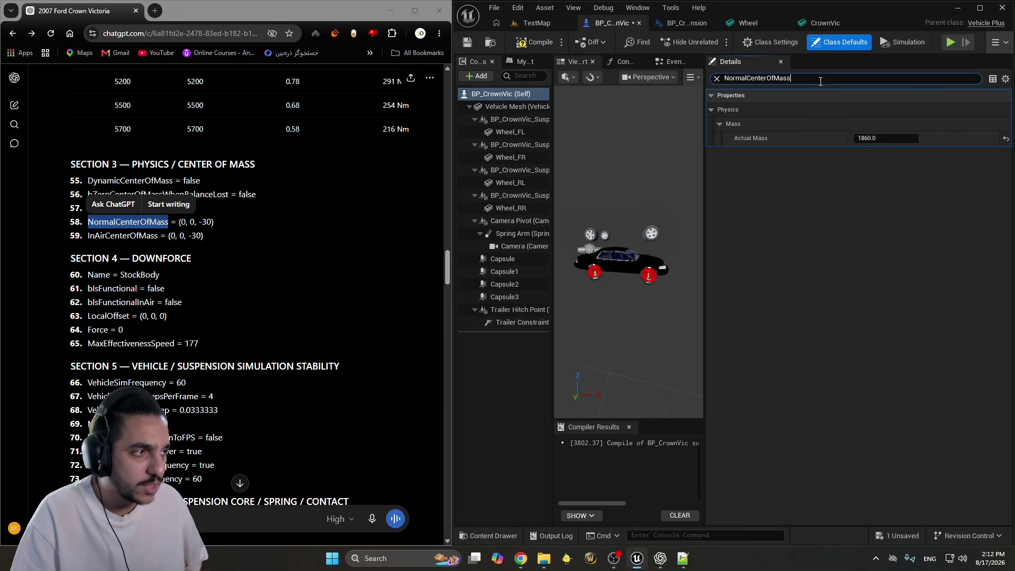
pyautogui.hotkey('ctrl', 'v')
pyautogui.click(974, 138)
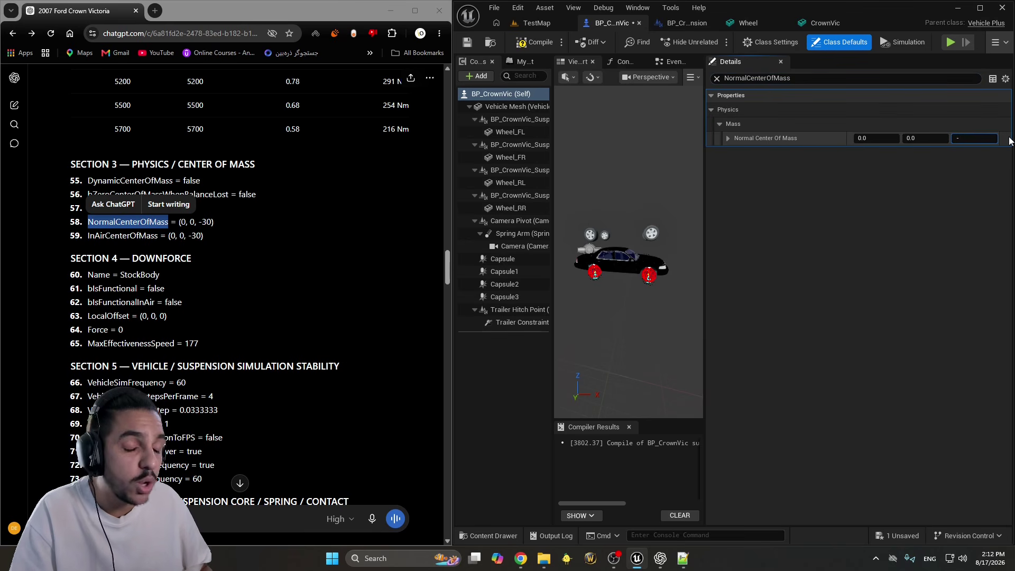
# Filter BP_CrownVic's class defaults for the InAirCenterOfMass property named in the ChatGPT answer
pyautogui.doubleClick(120, 235)
pyautogui.hotkey('ctrl', 'c')
pyautogui.click(874, 83)
pyautogui.hotkey('ctrl', 'a')
pyautogui.hotkey('ctrl', 'v')
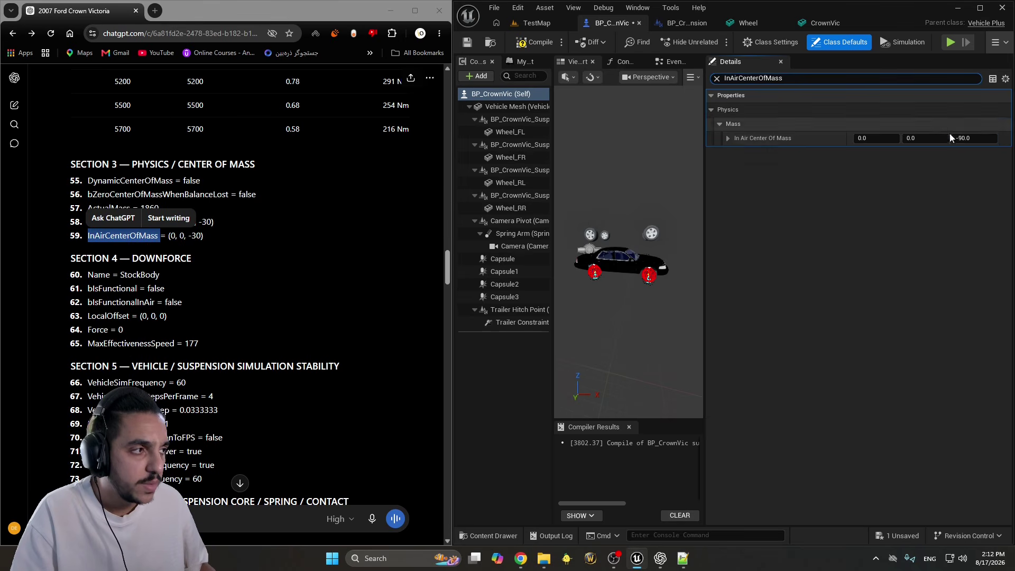
# Set the Z value of In Air Center Of Mass to -50
pyautogui.click(976, 138)
pyautogui.press('Return')
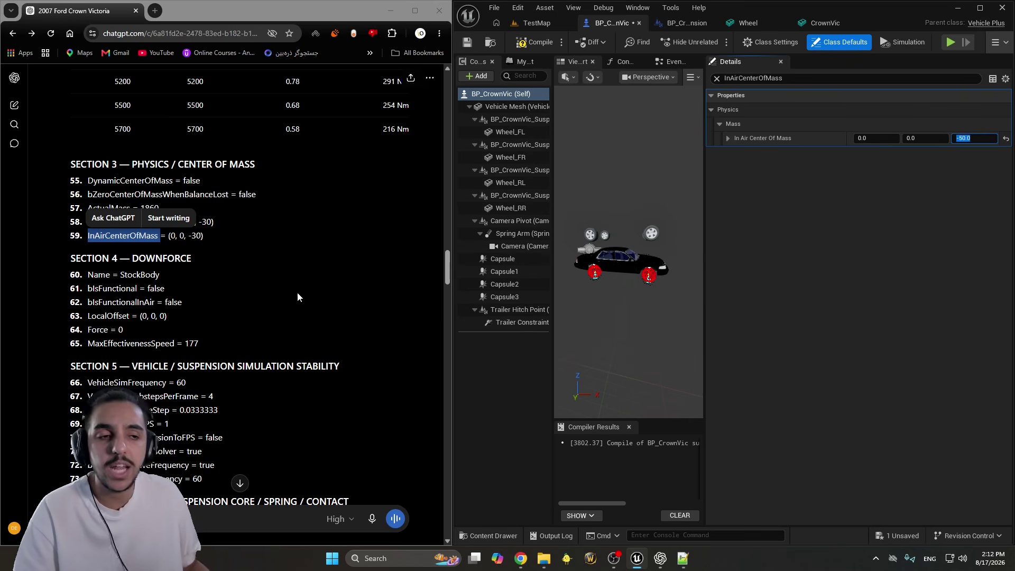
pyautogui.click(211, 241)
pyautogui.moveTo(215, 223)
pyautogui.mouseDown()
pyautogui.moveTo(178, 223)
pyautogui.moveTo(199, 223)
pyautogui.mouseUp()
pyautogui.click(217, 212)
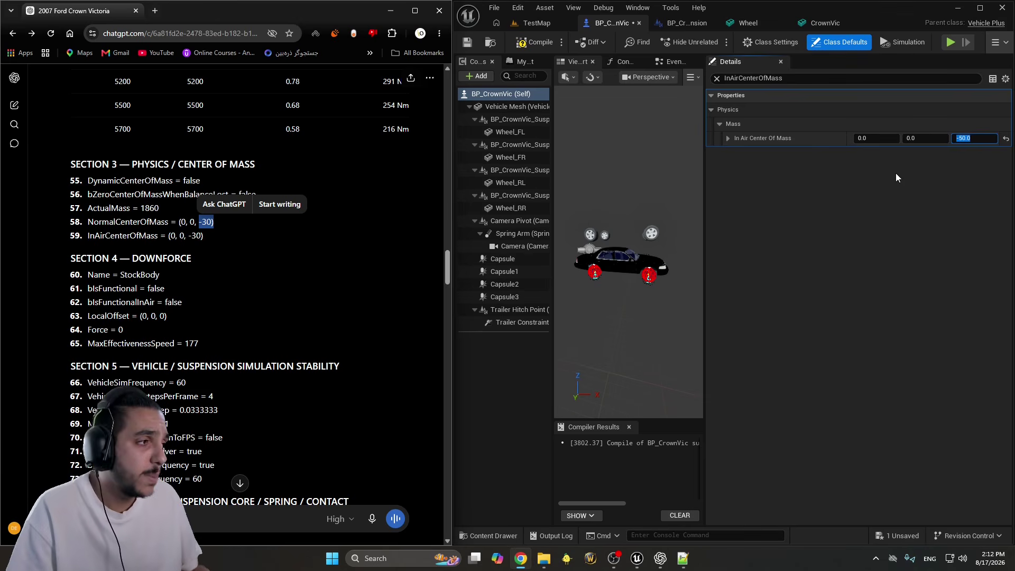
pyautogui.click(820, 154)
pyautogui.click(136, 241)
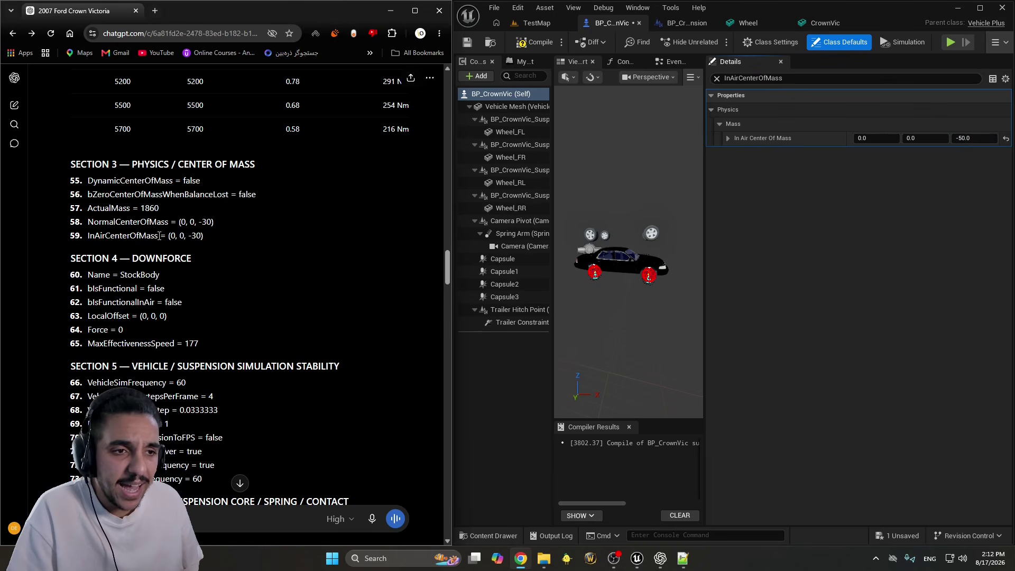
# Look up bIsTank from Section 1 of the settings list in the blueprint's class defaults to check it
pyautogui.scroll(7, 222, 249)
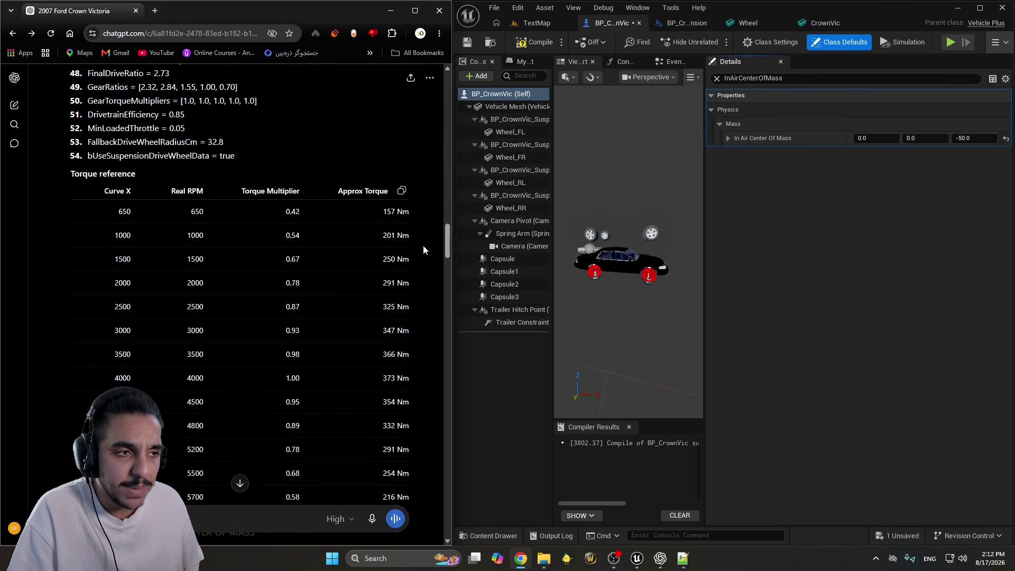
pyautogui.moveTo(448, 243); pyautogui.dragTo(452, 187)
pyautogui.moveTo(63, 161); pyautogui.dragTo(276, 398)
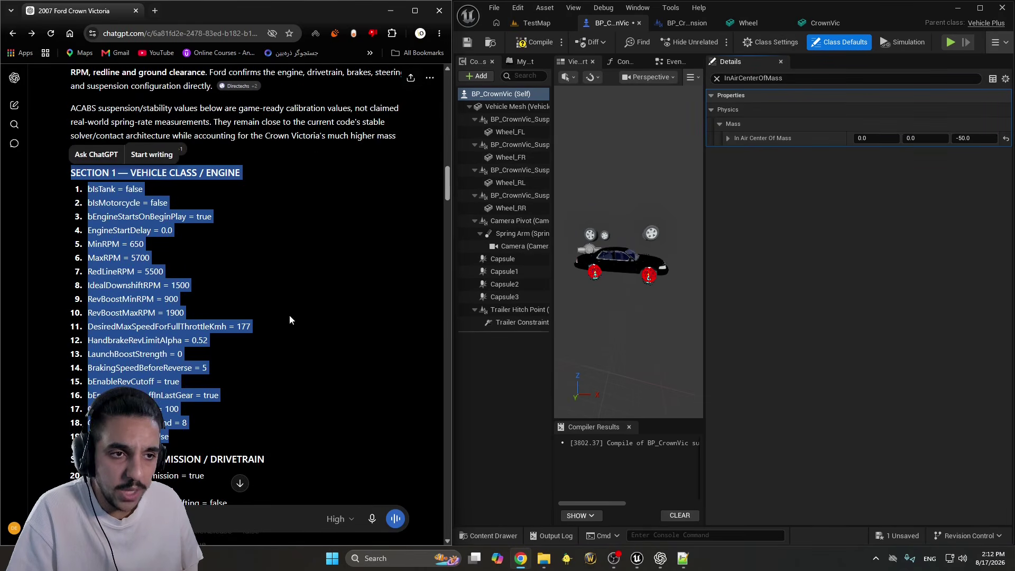
pyautogui.doubleClick(101, 188)
pyautogui.hotkey('ctrl', 'c')
pyautogui.click(753, 78)
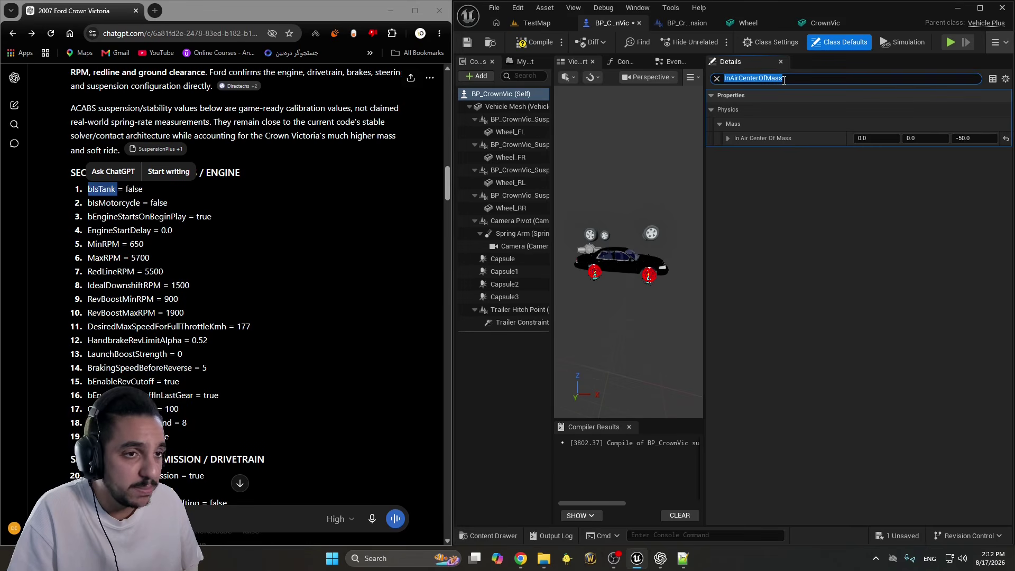
pyautogui.hotkey('ctrl', 'v')
pyautogui.doubleClick(101, 203)
pyautogui.hotkey('ctrl', 'a')
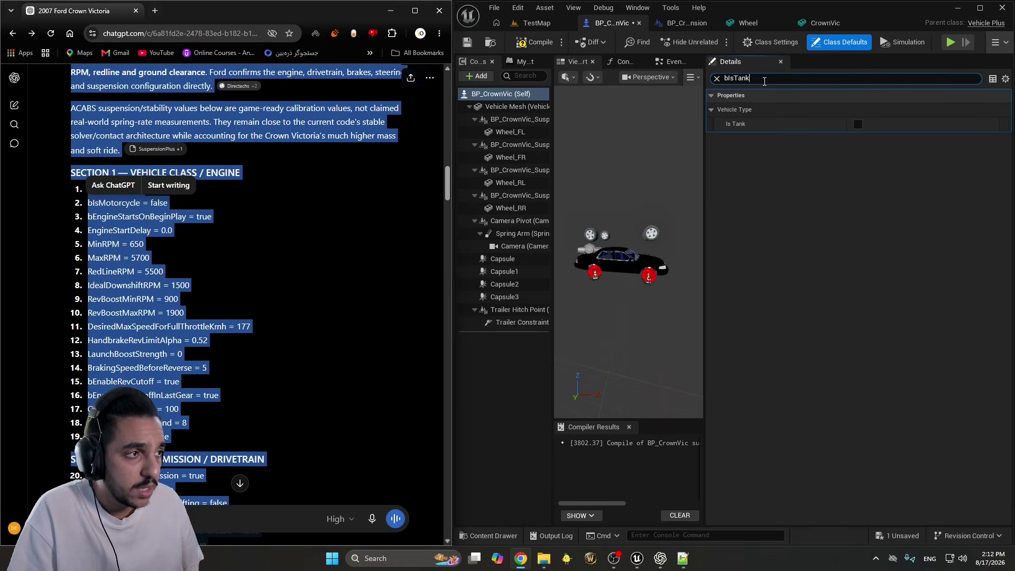
pyautogui.click(99, 218)
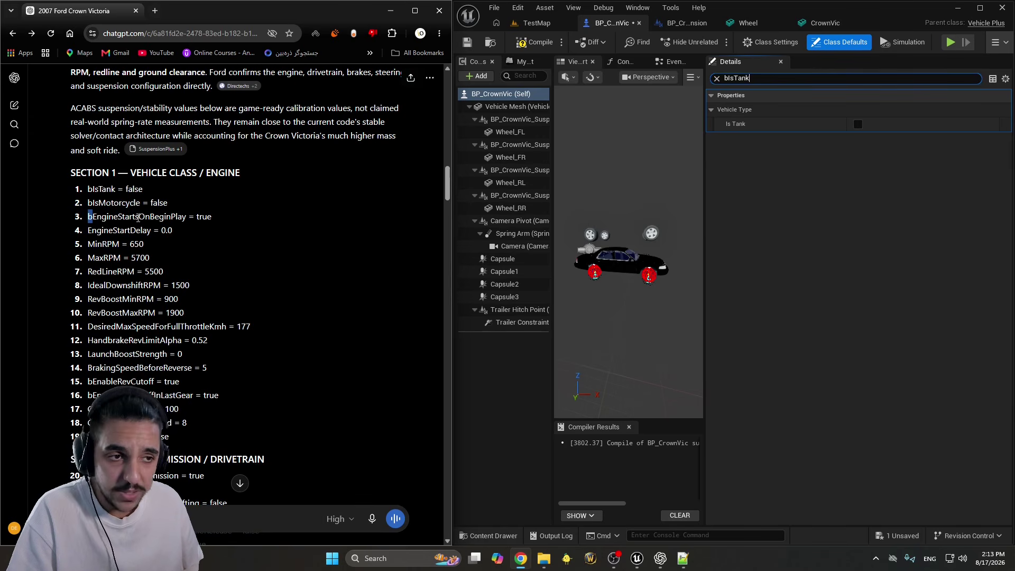
# Look up bEngineStartsOnBeginPlay in the class defaults to check it against the settings list
pyautogui.doubleClick(120, 216)
pyautogui.hotkey('ctrl', 'c')
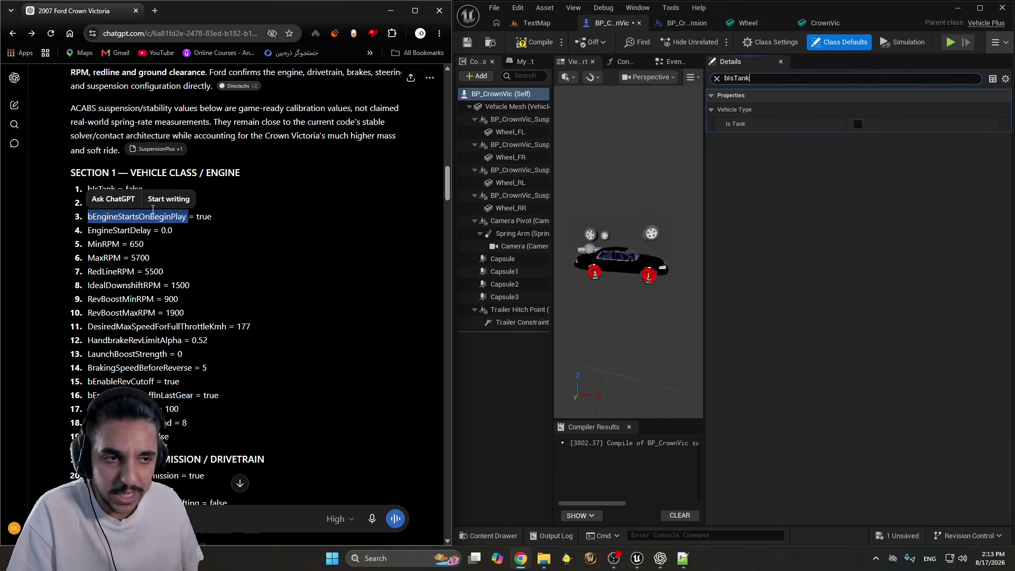
pyautogui.click(783, 79)
pyautogui.hotkey('ctrl', 'a')
pyautogui.hotkey('ctrl', 'v')
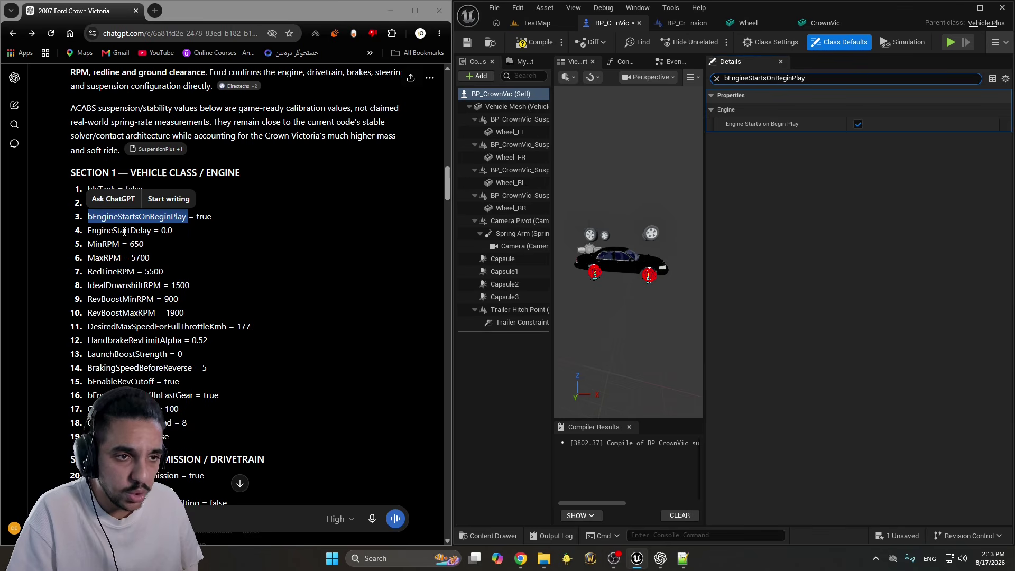
pyautogui.doubleClick(103, 243)
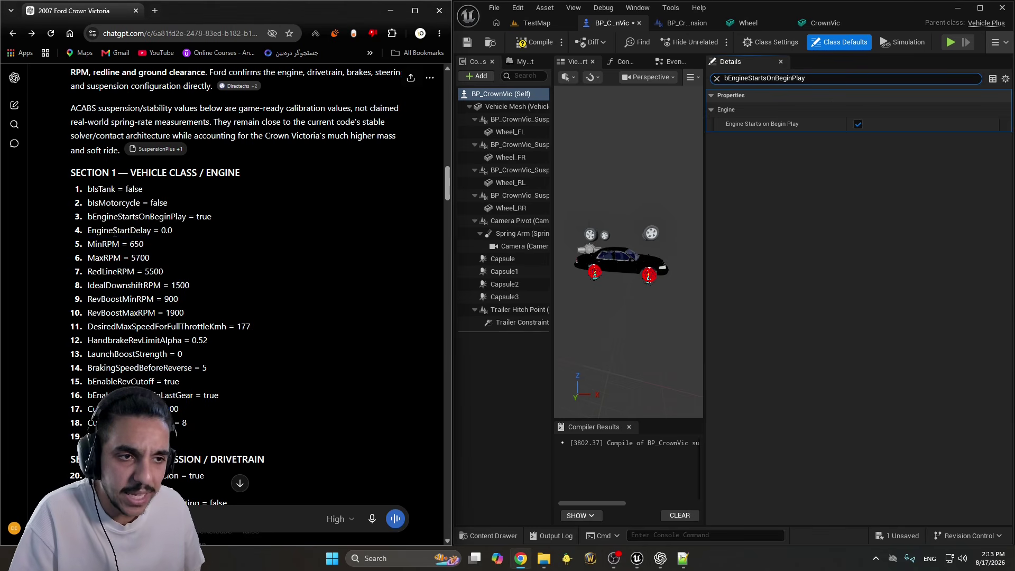
# Find EngineStartDelay in the class defaults and set Engine Start Delay to 0.3
pyautogui.doubleClick(119, 229)
pyautogui.hotkey('ctrl', 'c')
pyautogui.click(813, 79)
pyautogui.hotkey('ctrl', 'a')
pyautogui.hotkey('ctrl', 'v')
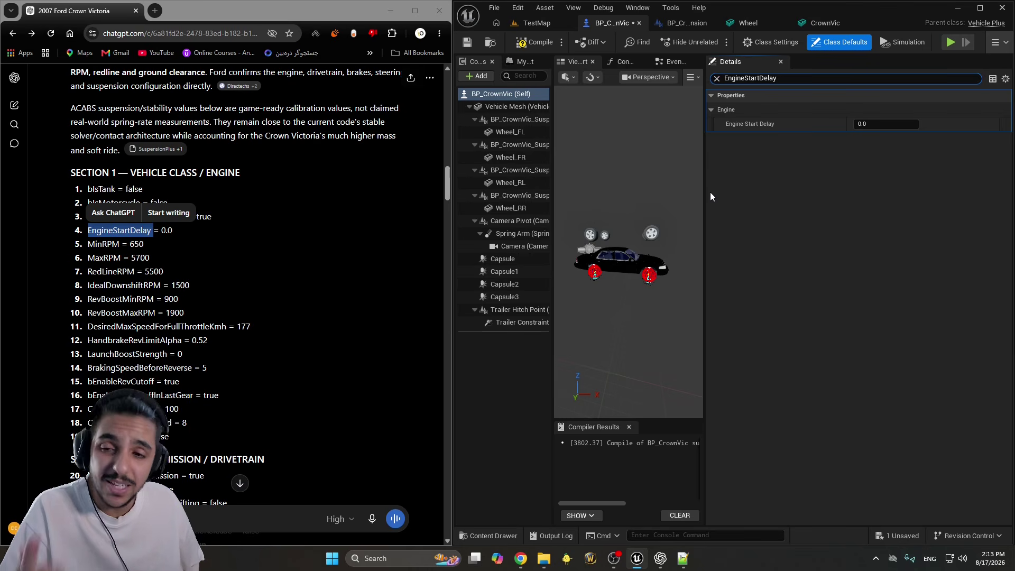
pyautogui.moveTo(733, 127)
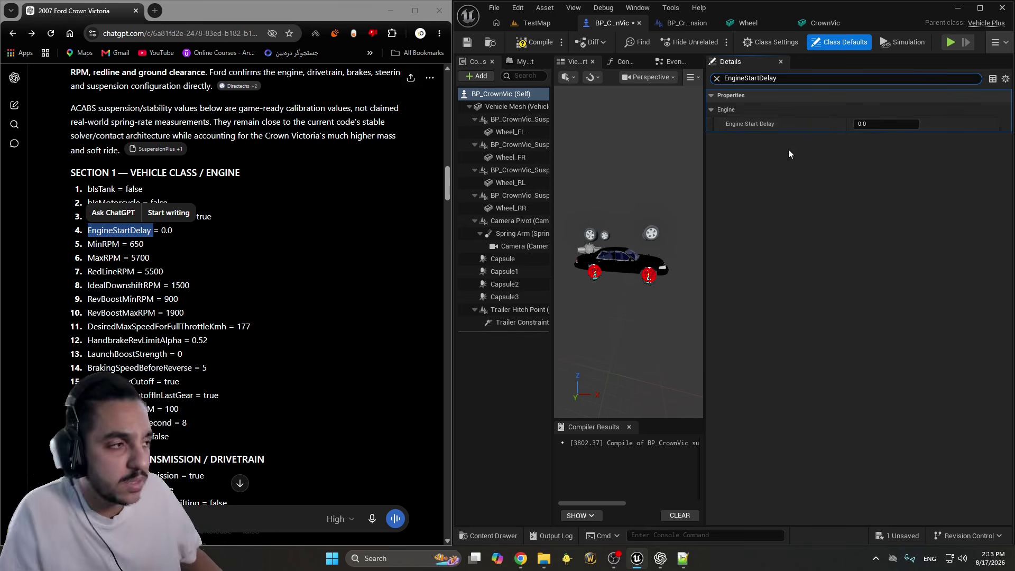
pyautogui.click(876, 124)
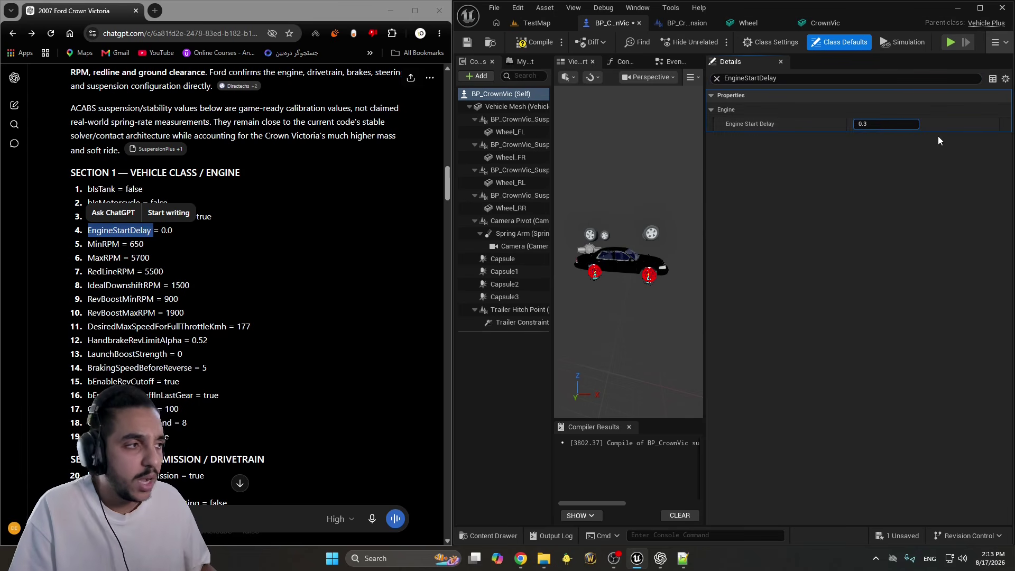
pyautogui.click(166, 239)
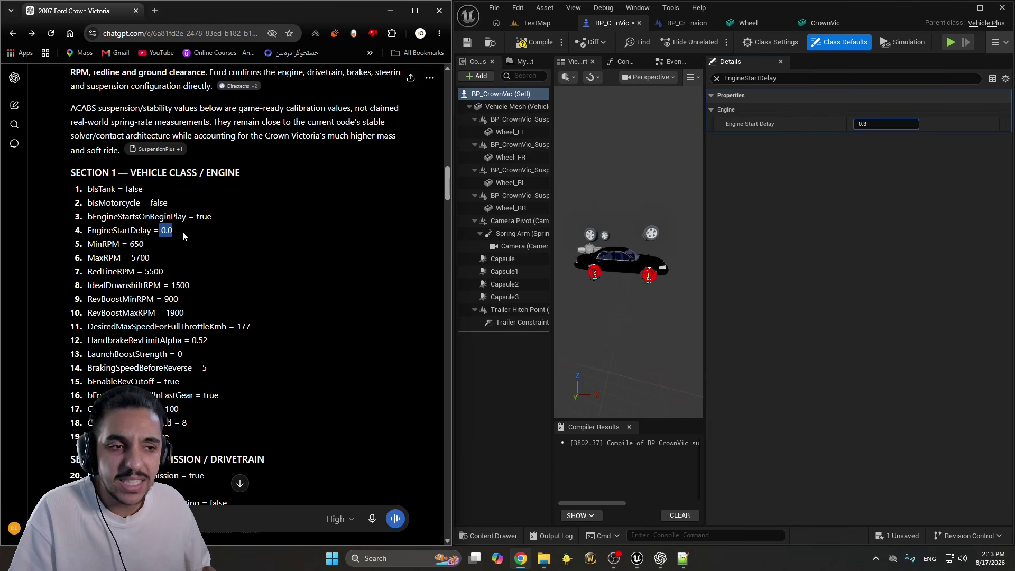
pyautogui.moveTo(182, 236); pyautogui.dragTo(172, 231)
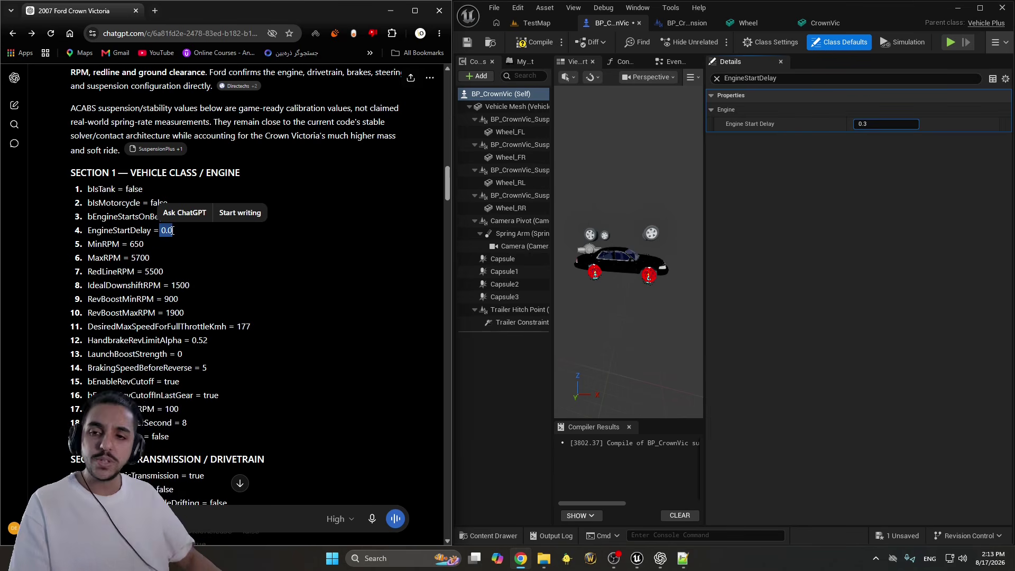
# Find MinRPM in the class defaults and set the engine's Min RPM to 650
pyautogui.doubleClick(108, 244)
pyautogui.hotkey('ctrl', 'c')
pyautogui.doubleClick(750, 78)
pyautogui.hotkey('ctrl', 'v')
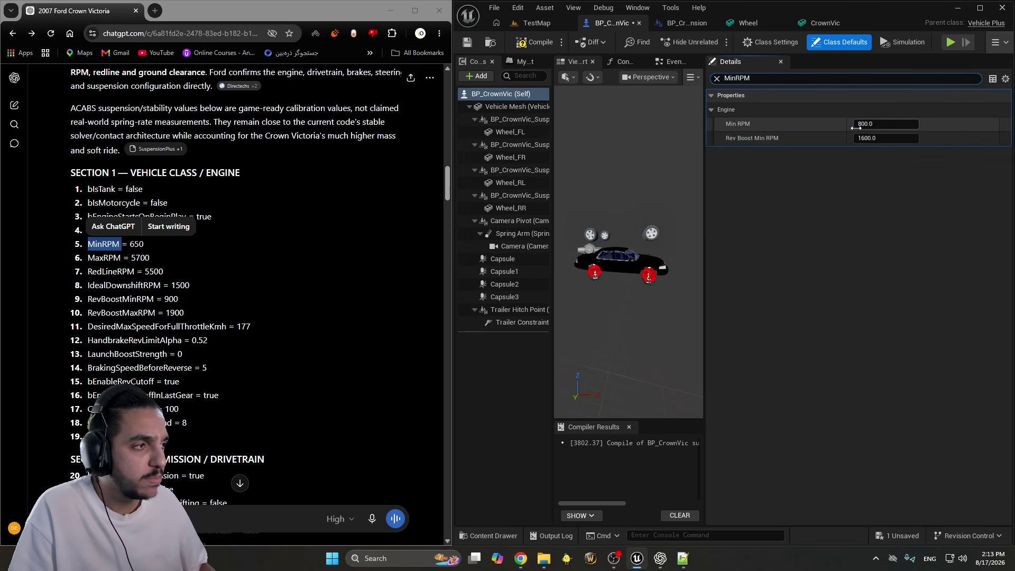
pyautogui.click(884, 127)
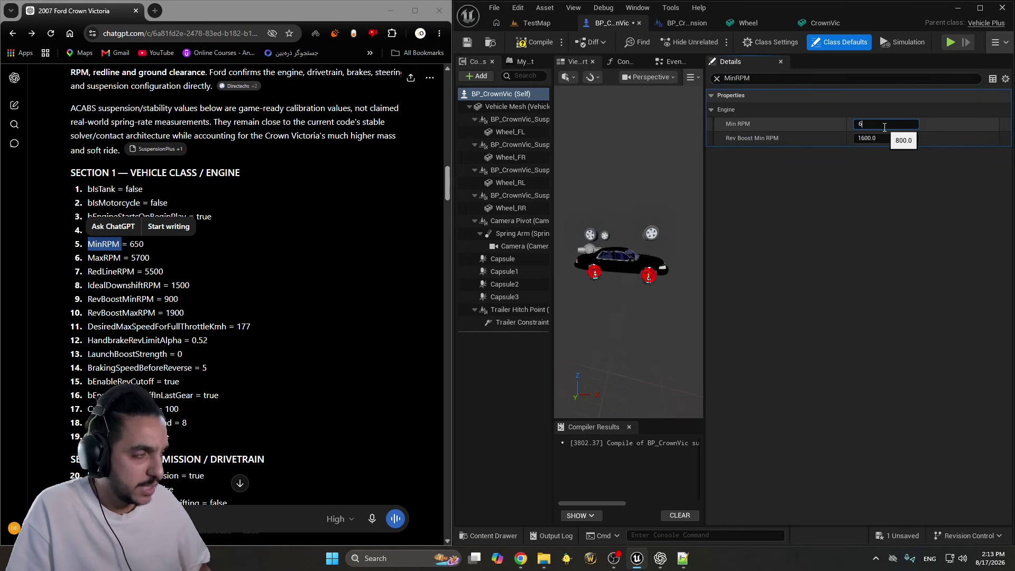
pyautogui.write('650')
pyautogui.press('Return')
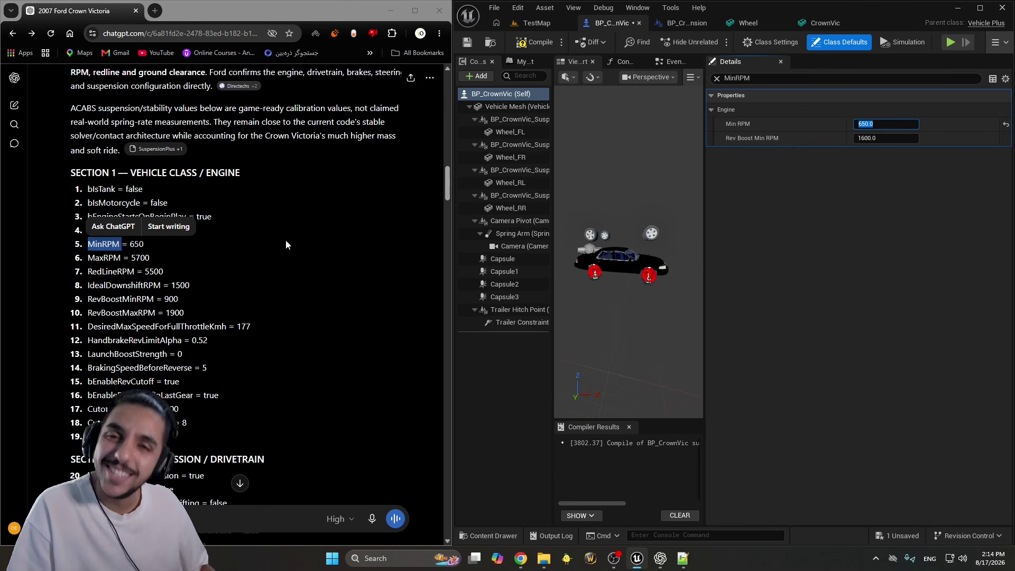
# Find MaxRPM in the class defaults and set the engine's Max RPM to 5700
pyautogui.doubleClick(104, 257)
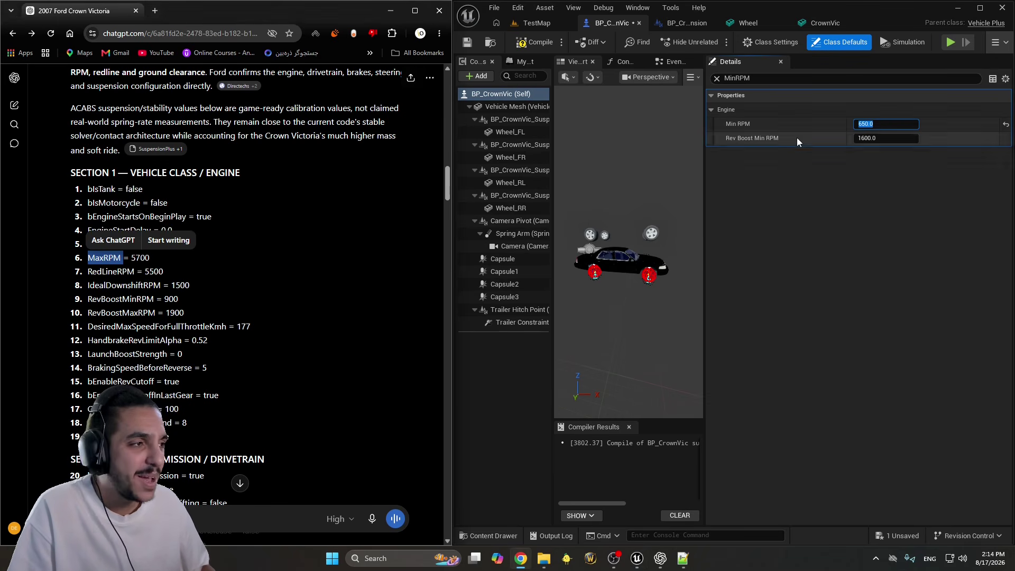
pyautogui.click(743, 79)
pyautogui.hotkey('ctrl', 'v')
pyautogui.click(884, 123)
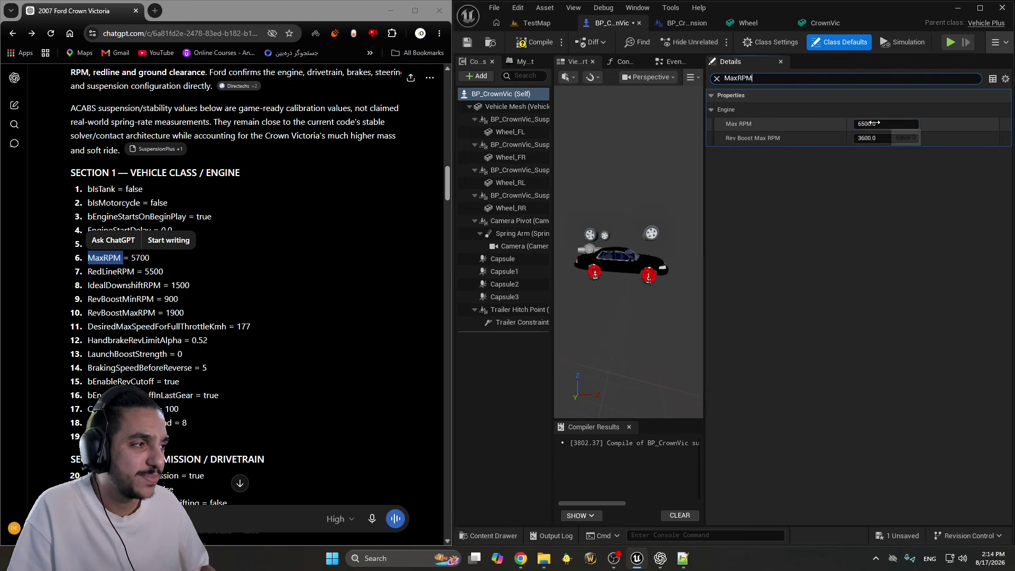
pyautogui.write('5700')
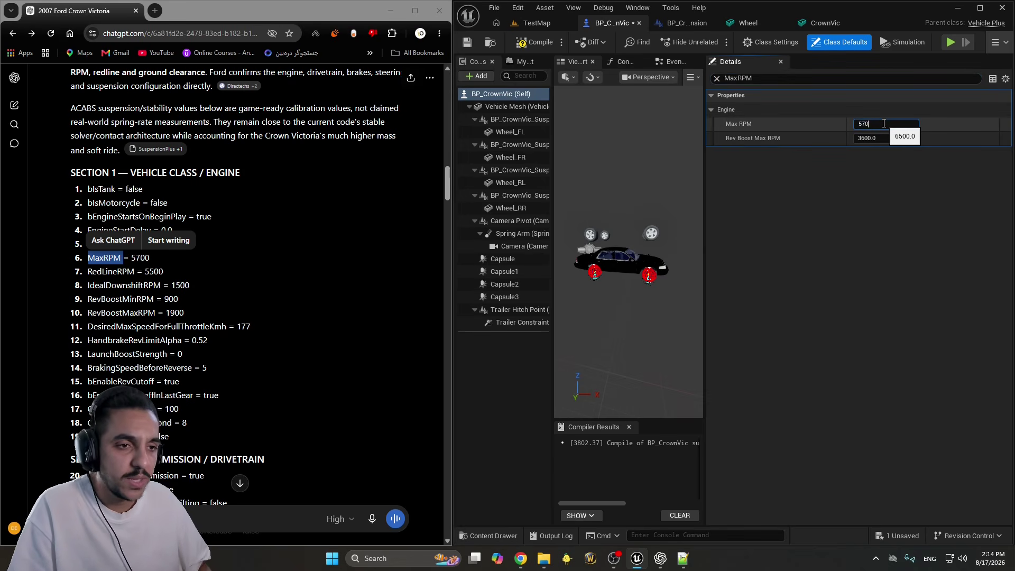
pyautogui.press('Return')
pyautogui.click(122, 283)
pyautogui.doubleClick(122, 284)
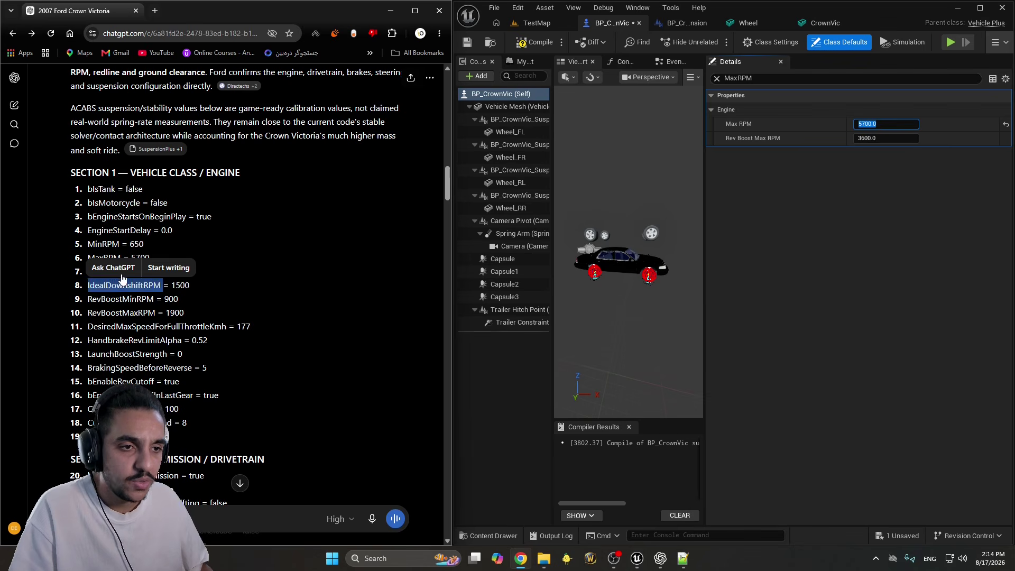
pyautogui.click(113, 266)
pyautogui.click(393, 493)
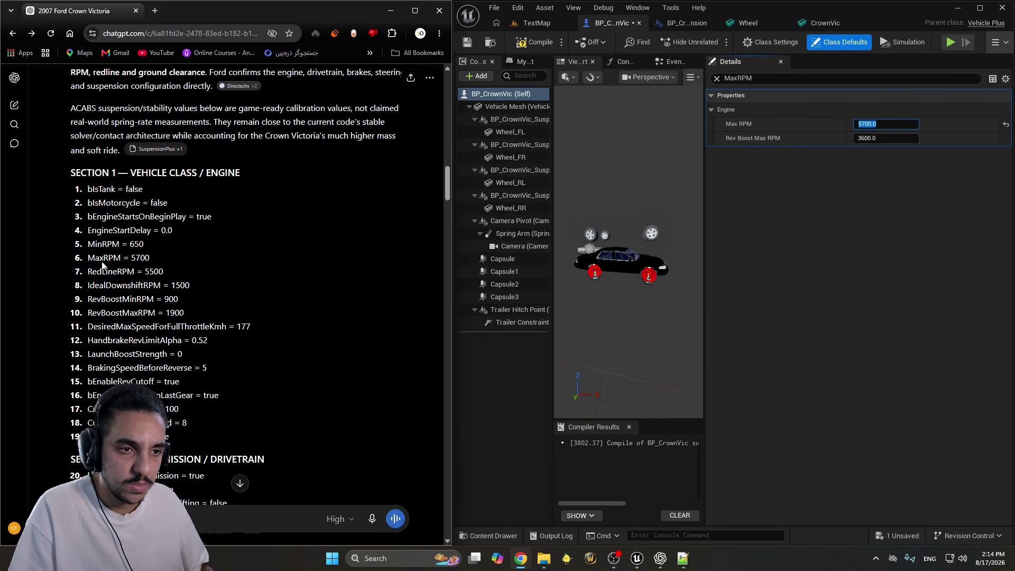
# Find RedLineRPM in the class defaults and set Red Line RPM to 5500
pyautogui.doubleClick(111, 271)
pyautogui.hotkey('ctrl', 'c')
pyautogui.click(808, 78)
pyautogui.hotkey('ctrl', 'v')
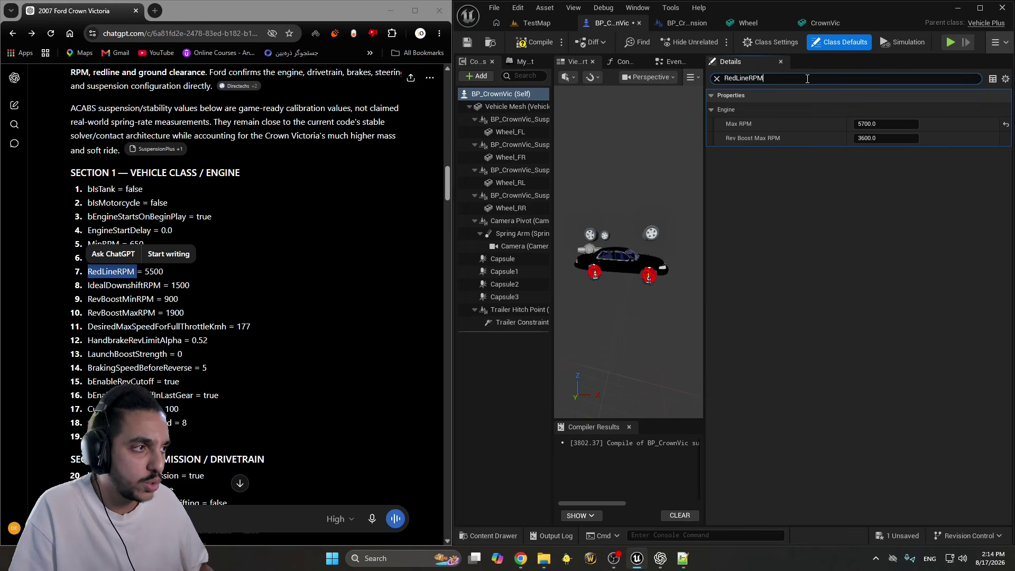
pyautogui.click(880, 125)
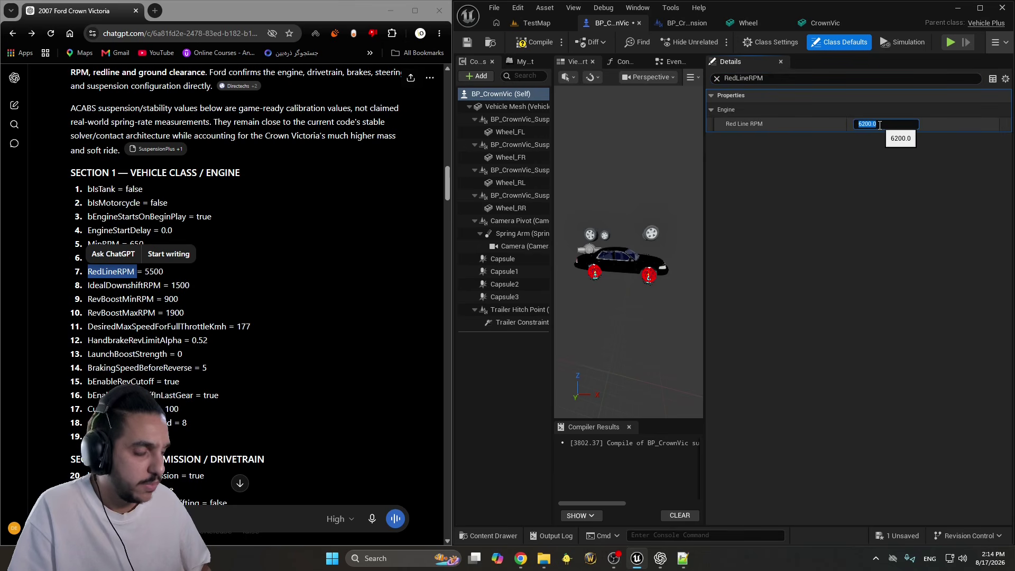
pyautogui.write('5500')
pyautogui.press('Return')
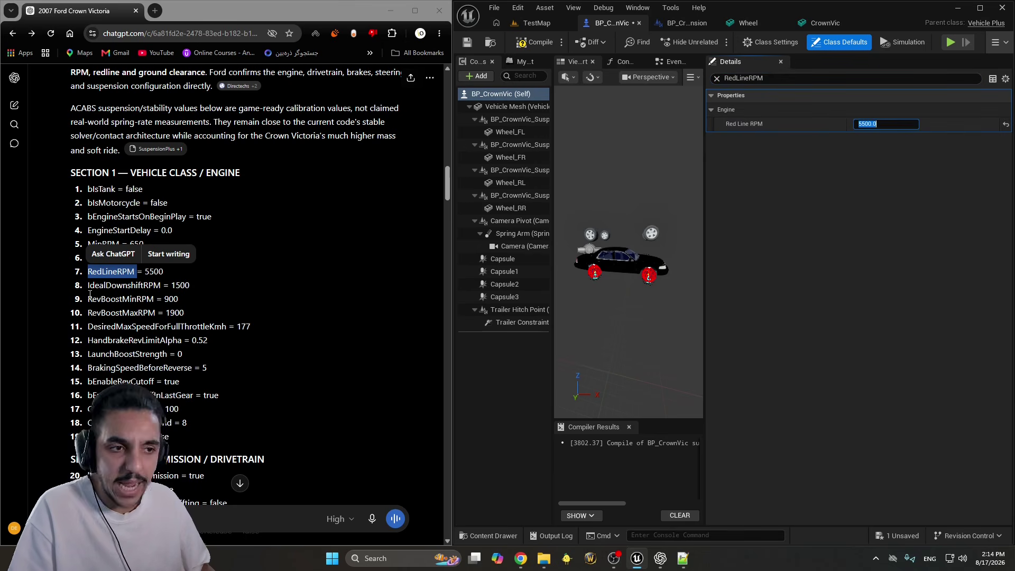
# Find IdealDownshiftRPM in the class defaults and set Ideal Downshift RPM to 1500
pyautogui.doubleClick(107, 286)
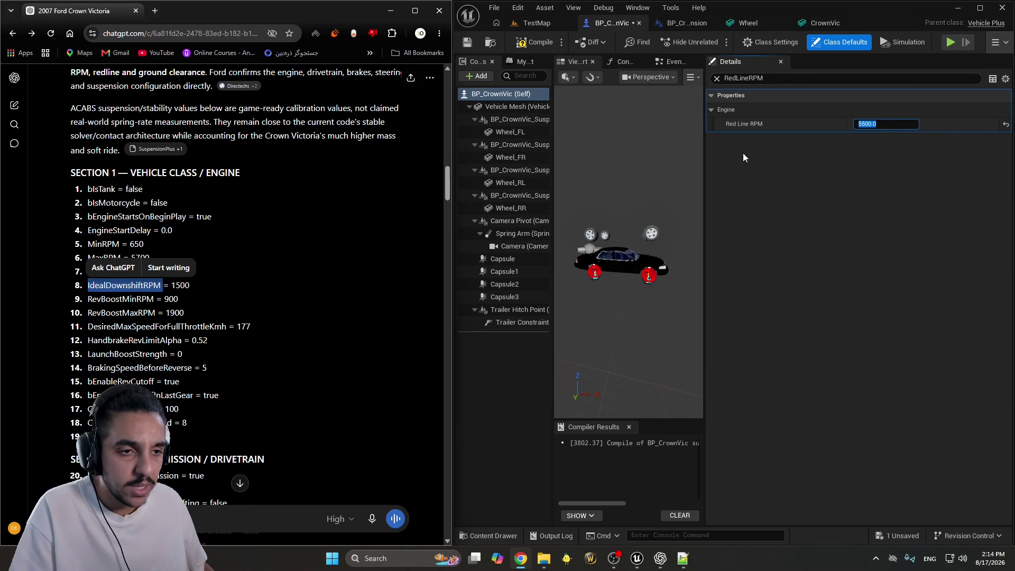
pyautogui.doubleClick(759, 80)
pyautogui.hotkey('ctrl', 'v')
pyautogui.click(887, 124)
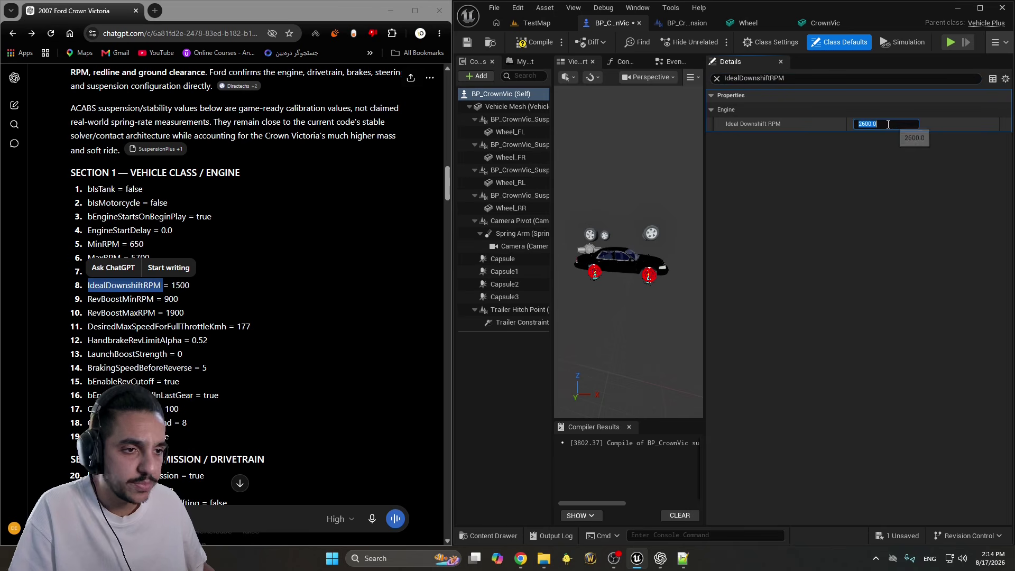
pyautogui.write('1500')
pyautogui.press('Return')
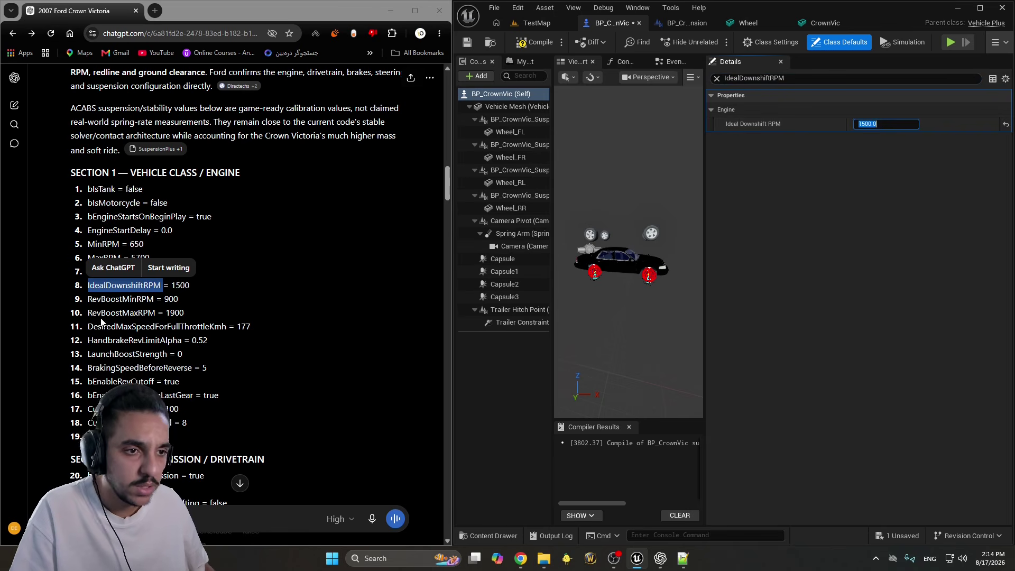
# Find RevBoostMinRPM in the class defaults and set Rev Boost Min RPM to 900
pyautogui.doubleClick(121, 298)
pyautogui.doubleClick(823, 79)
pyautogui.hotkey('ctrl', 'v')
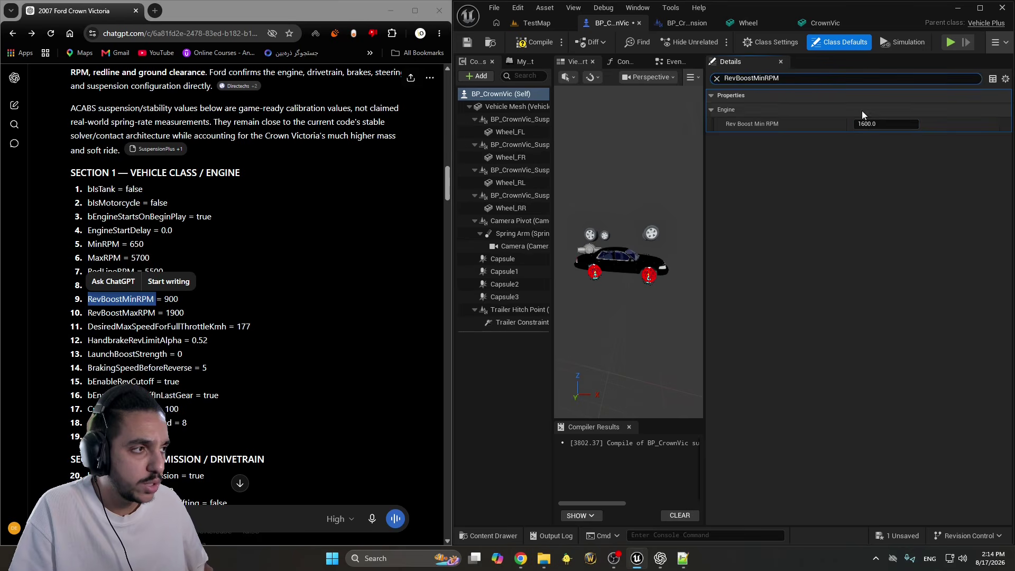
pyautogui.click(881, 124)
pyautogui.write('9')
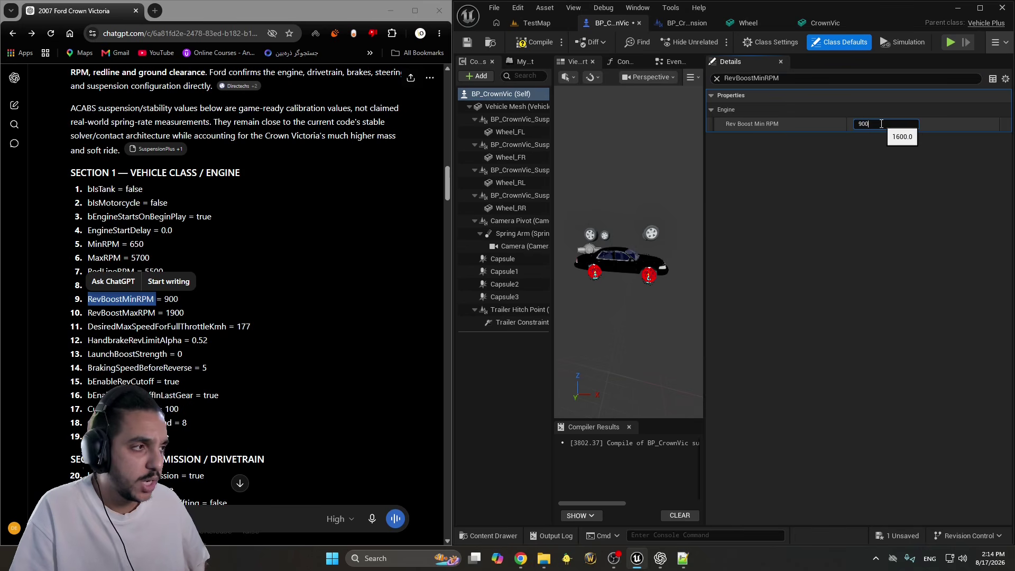
pyautogui.write('00')
pyautogui.press('Return')
# Find RevBoostMaxRPM in the class defaults and set Rev Boost Max RPM to 1900
pyautogui.doubleClick(125, 313)
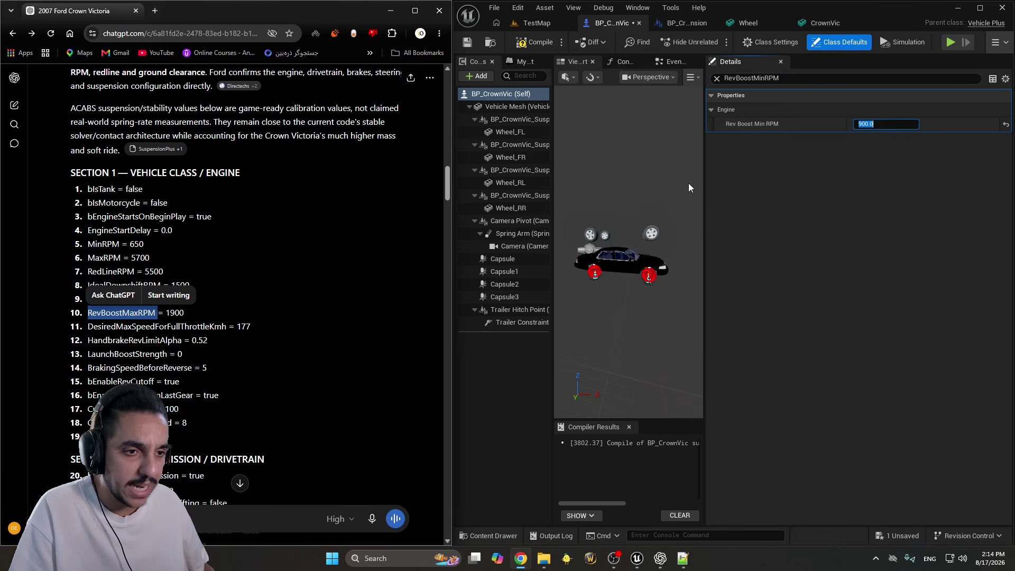
pyautogui.click(780, 79)
pyautogui.hotkey('ctrl', 'v')
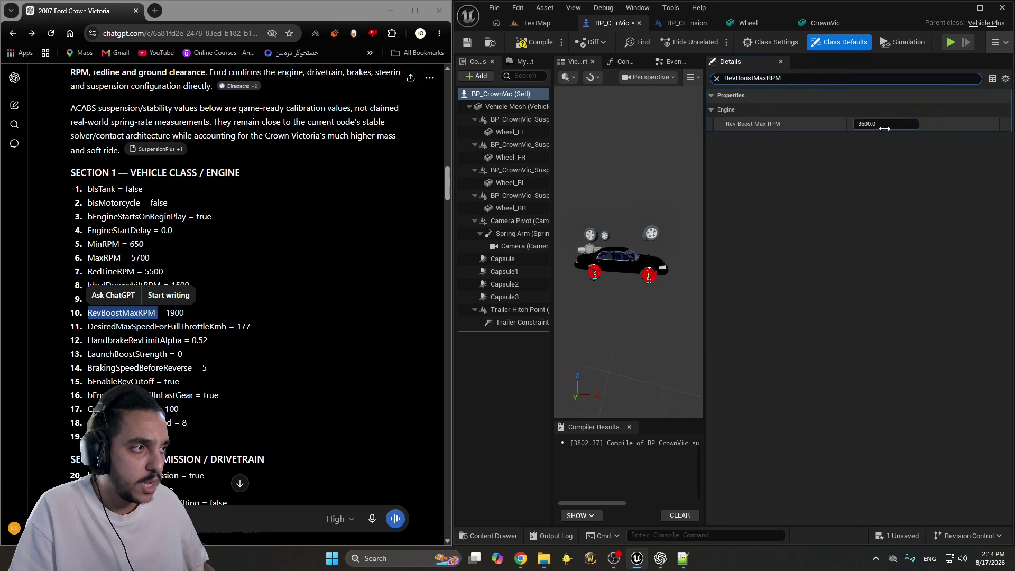
pyautogui.click(885, 125)
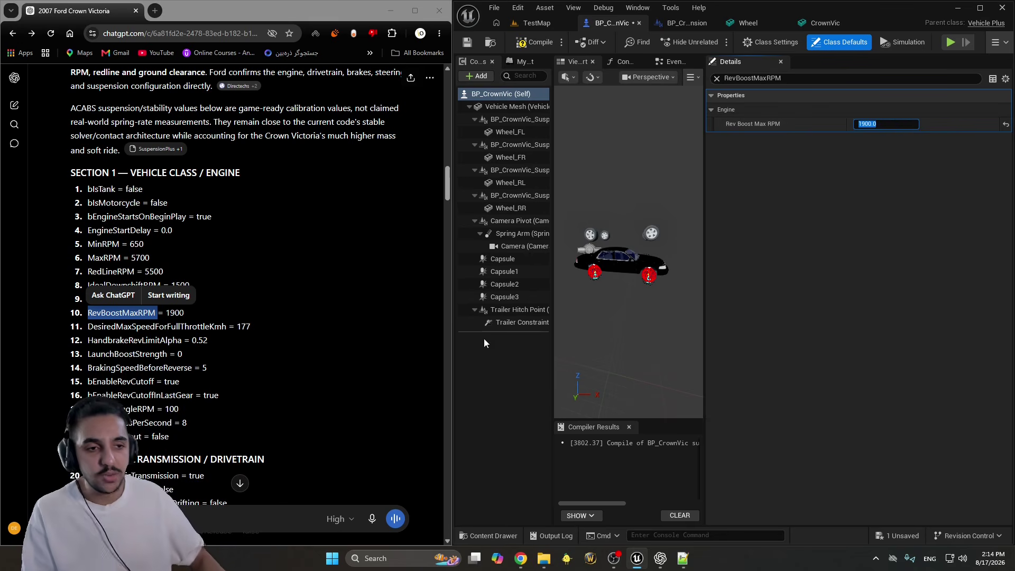
# Find DesiredMaxSpeedForFullThrottleKmh in the class defaults and set Desired Max Speed for Full Throttle Kmh to 177
pyautogui.click(149, 316)
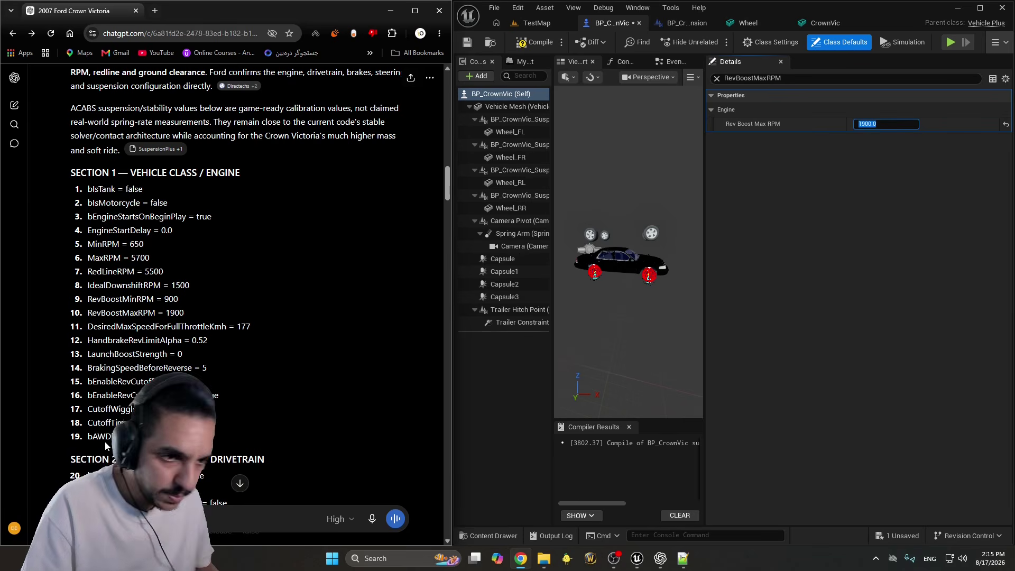
pyautogui.doubleClick(157, 326)
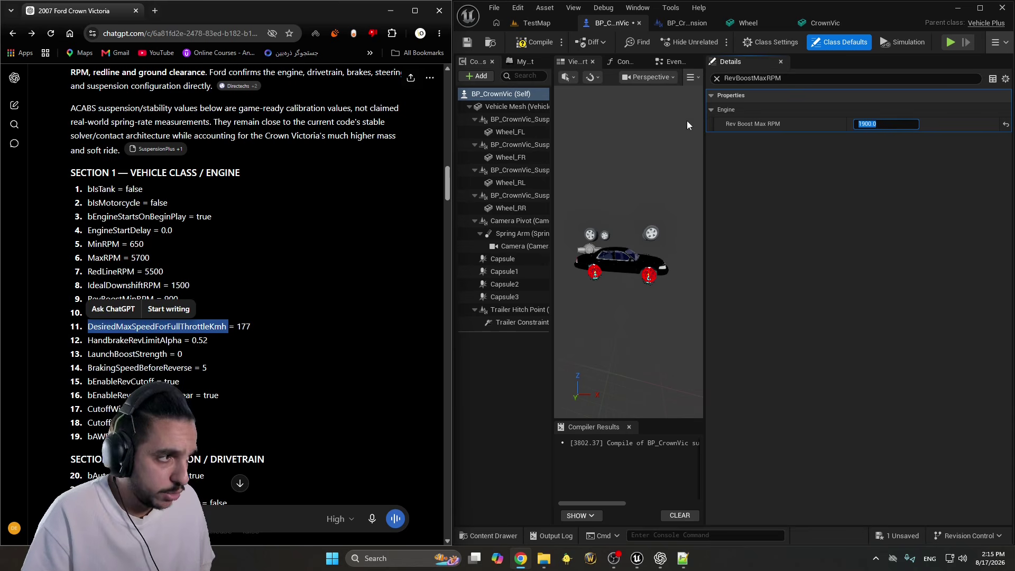
pyautogui.doubleClick(761, 78)
pyautogui.hotkey('ctrl', 'v')
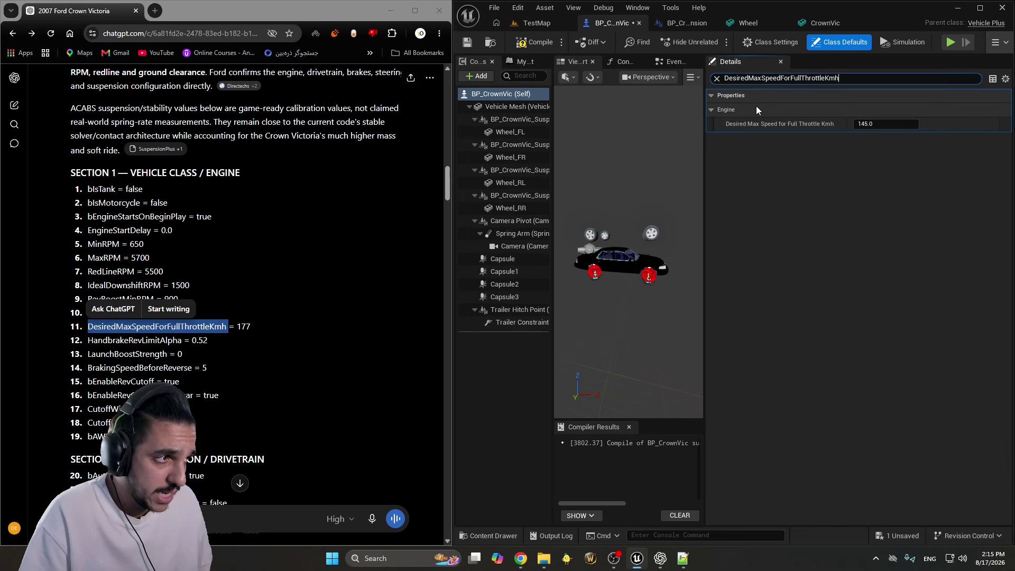
pyautogui.doubleClick(243, 326)
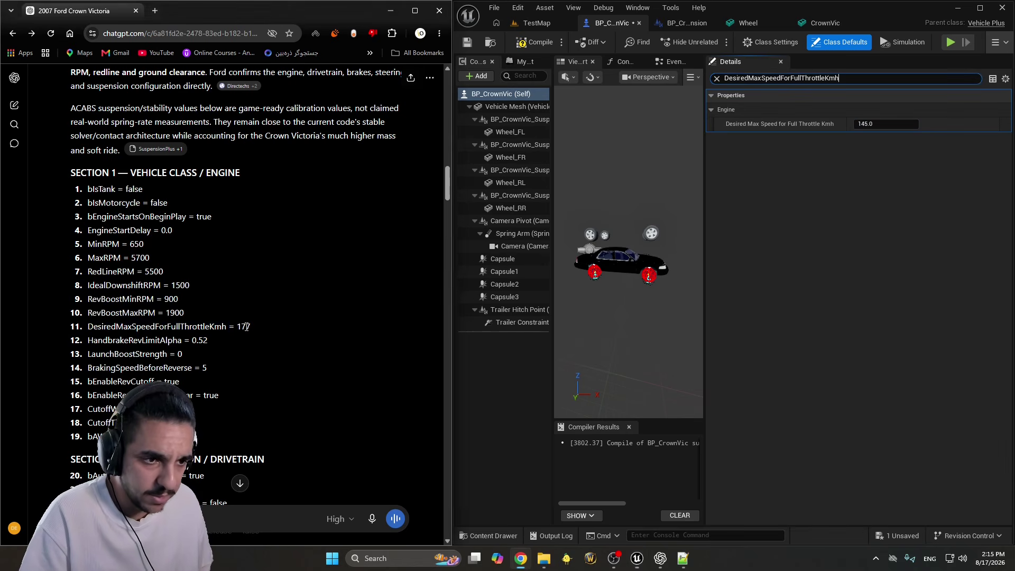
pyautogui.click(886, 124)
pyautogui.hotkey('ctrl', 'v')
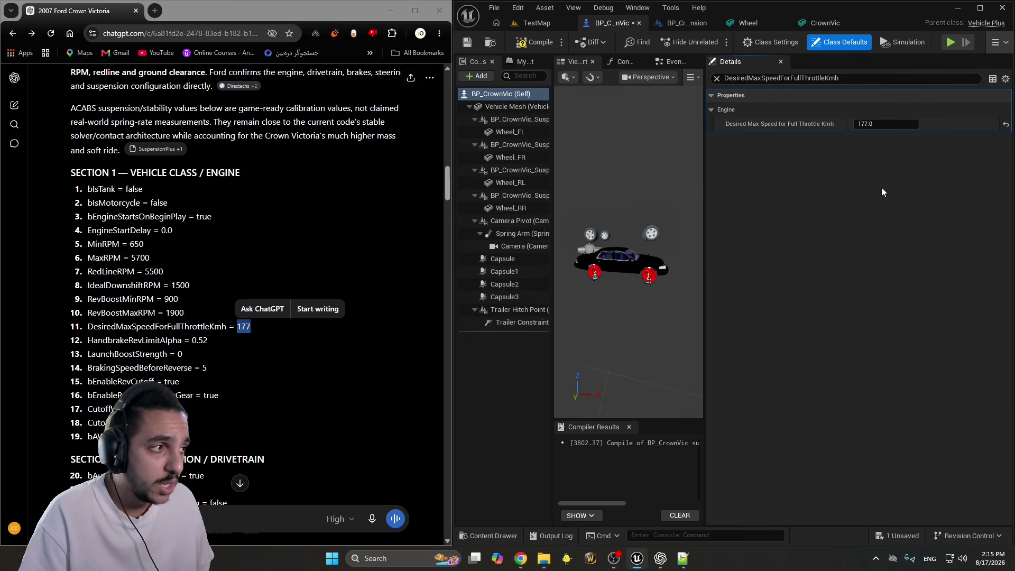
# Find HandbrakeRevLimitAlpha in the class defaults and set Handbrake Rev Limit Alpha to 0.52
pyautogui.doubleClick(121, 341)
pyautogui.click(856, 78)
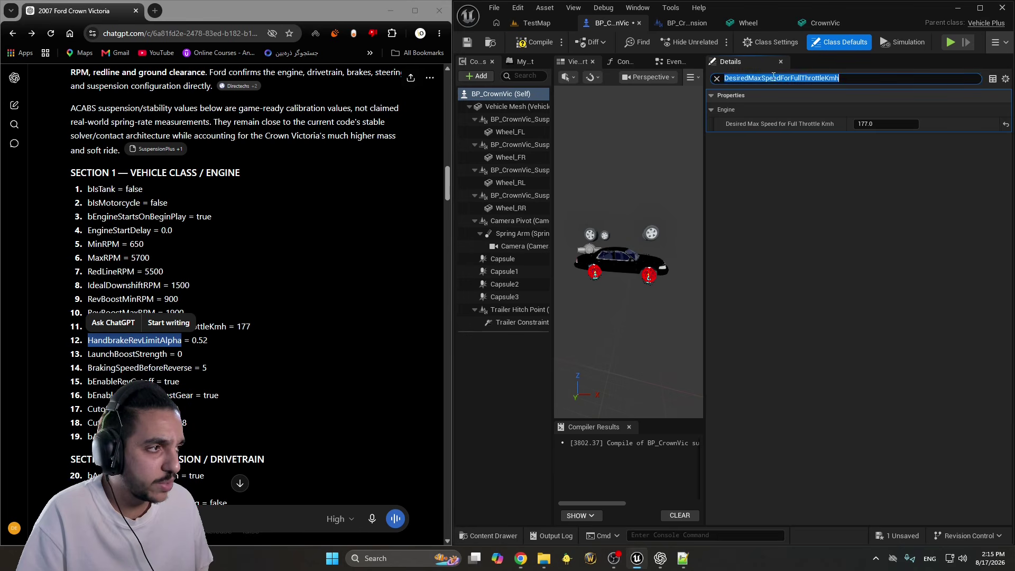
pyautogui.hotkey('ctrl', 'v')
pyautogui.click(869, 123)
pyautogui.click(861, 123)
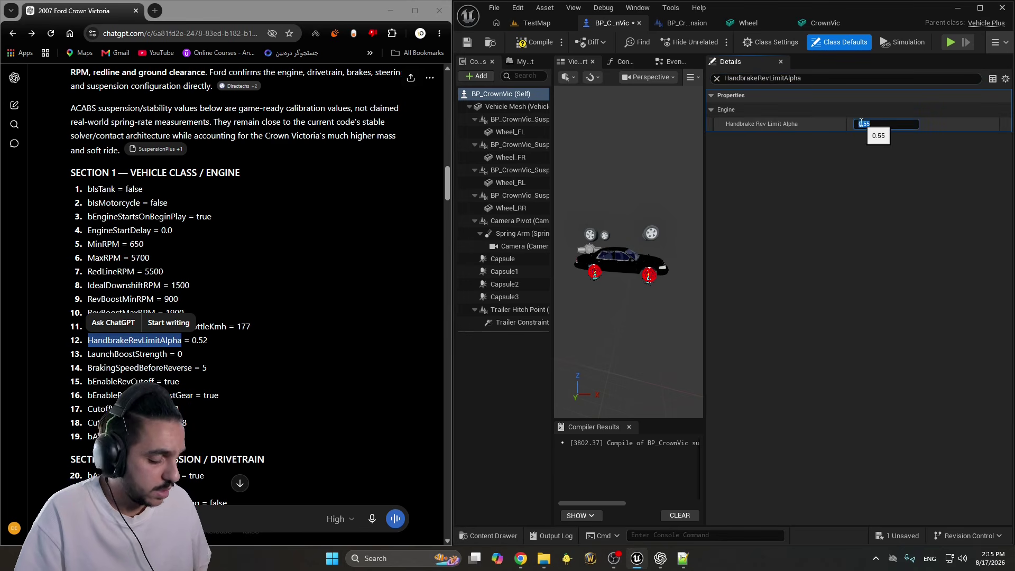
pyautogui.press('BackSpace')
pyautogui.write('2')
pyautogui.press('Return')
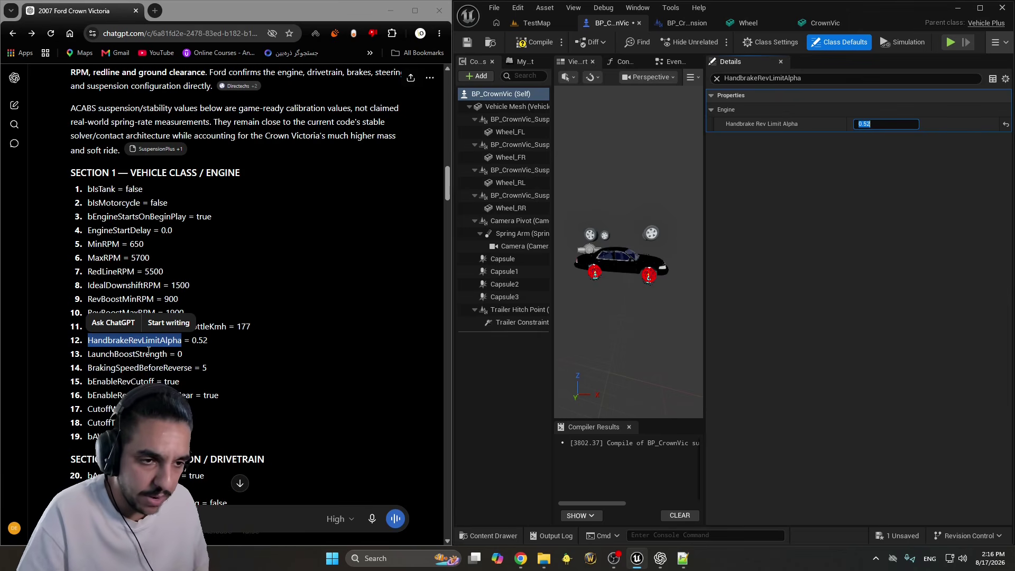
# Find LaunchBoostStrength in the class defaults and set Launch Boost Strength to 0
pyautogui.doubleClick(127, 354)
pyautogui.doubleClick(761, 78)
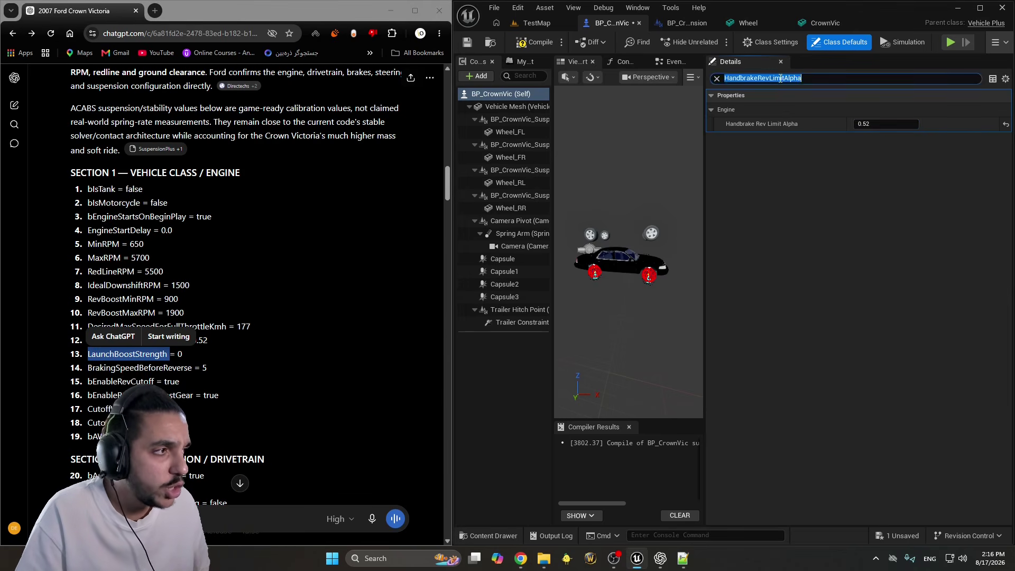
pyautogui.hotkey('ctrl', 'v')
pyautogui.click(878, 124)
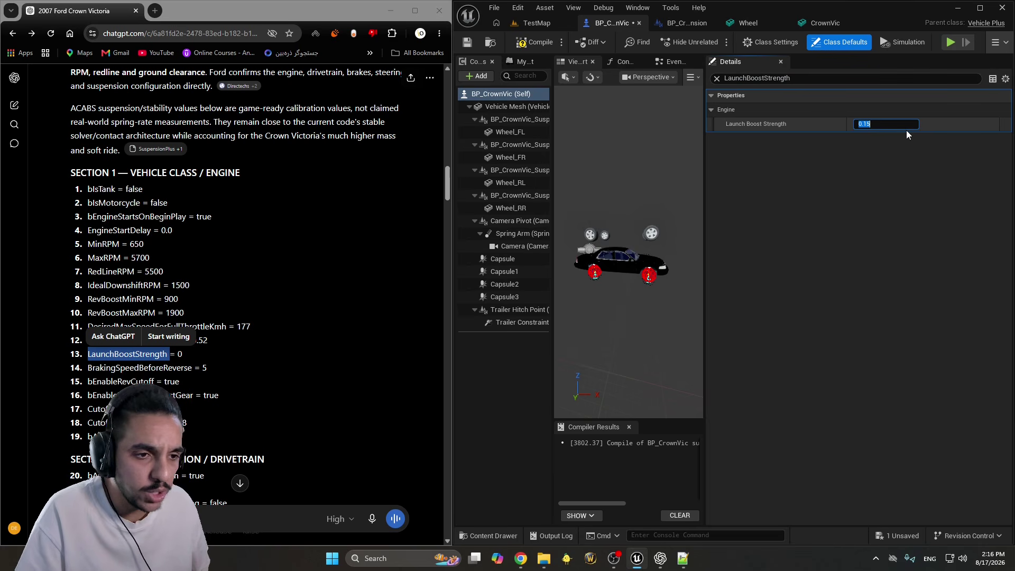
pyautogui.write('0')
pyautogui.press('Return')
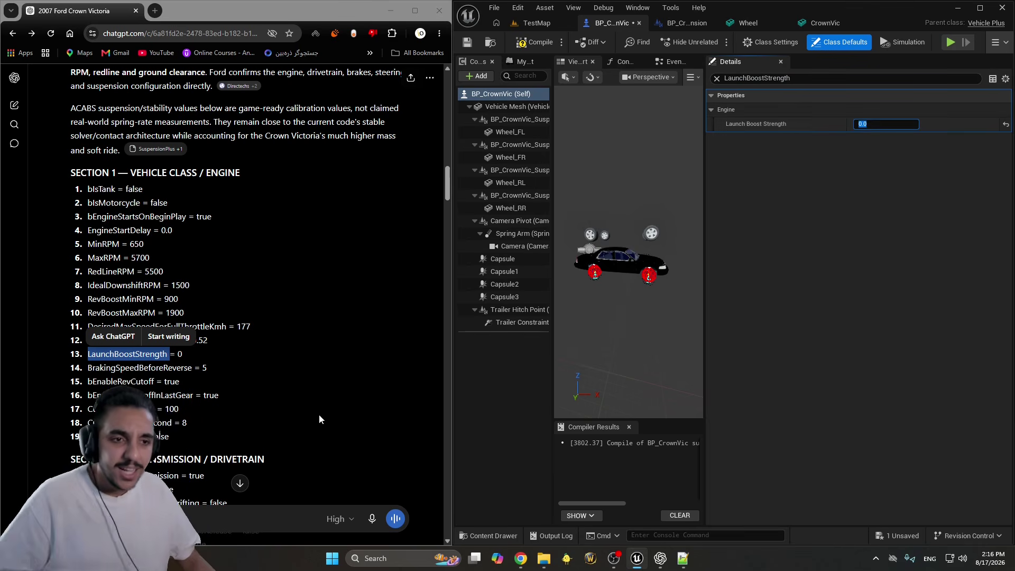
pyautogui.doubleClick(103, 300)
pyautogui.doubleClick(110, 312)
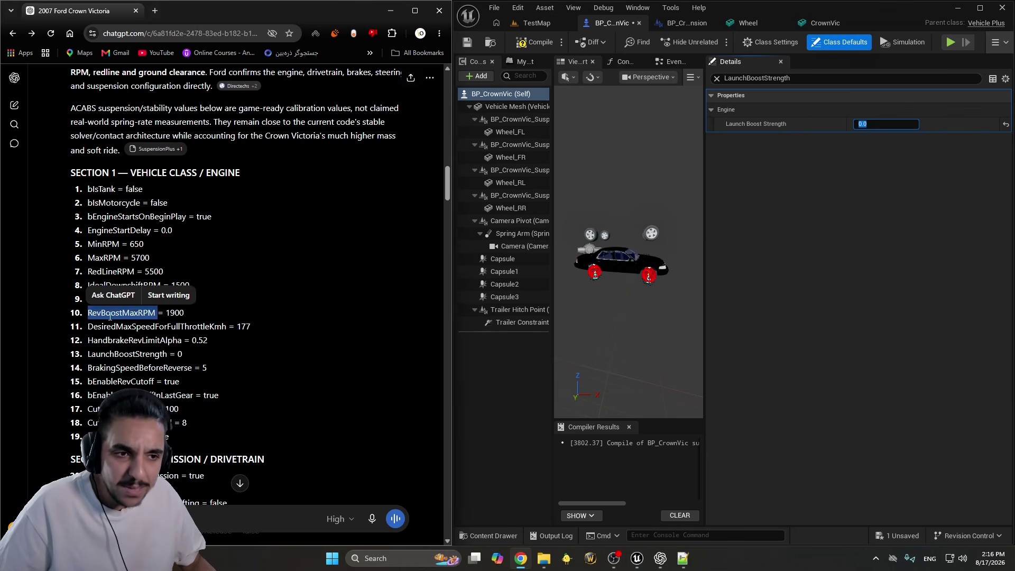
pyautogui.doubleClick(125, 353)
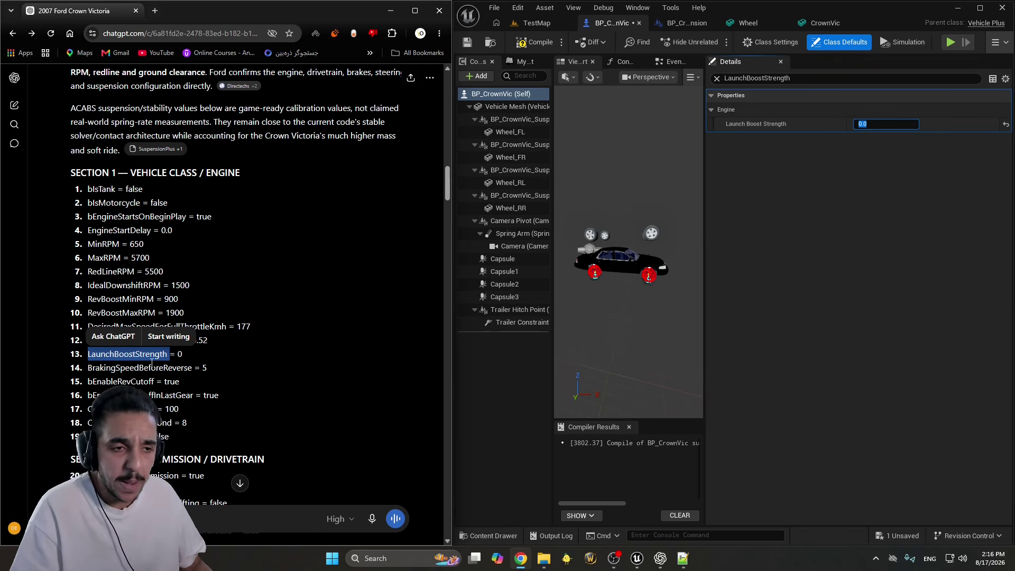
pyautogui.doubleClick(127, 368)
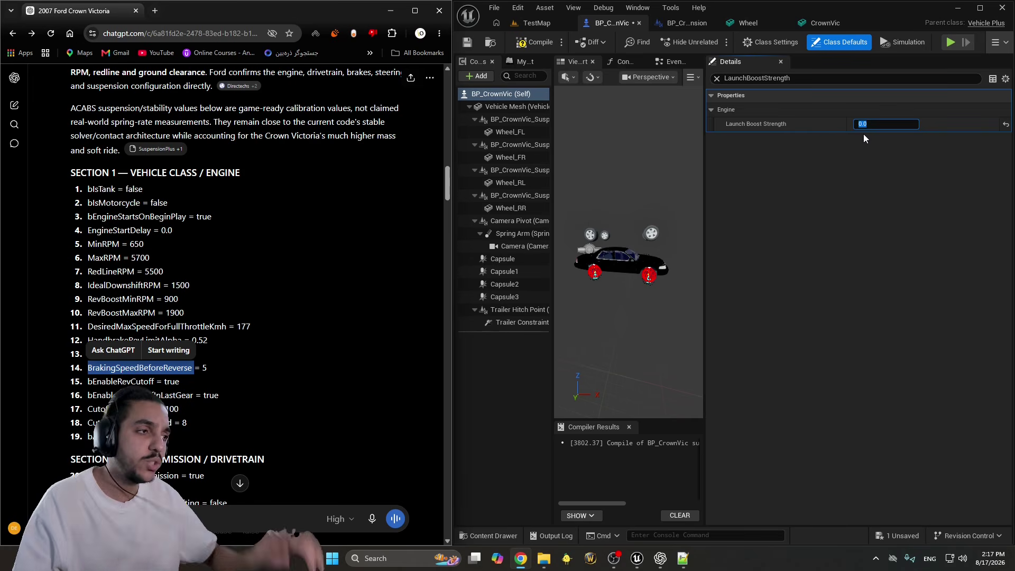
pyautogui.hotkey('ctrl', 'v')
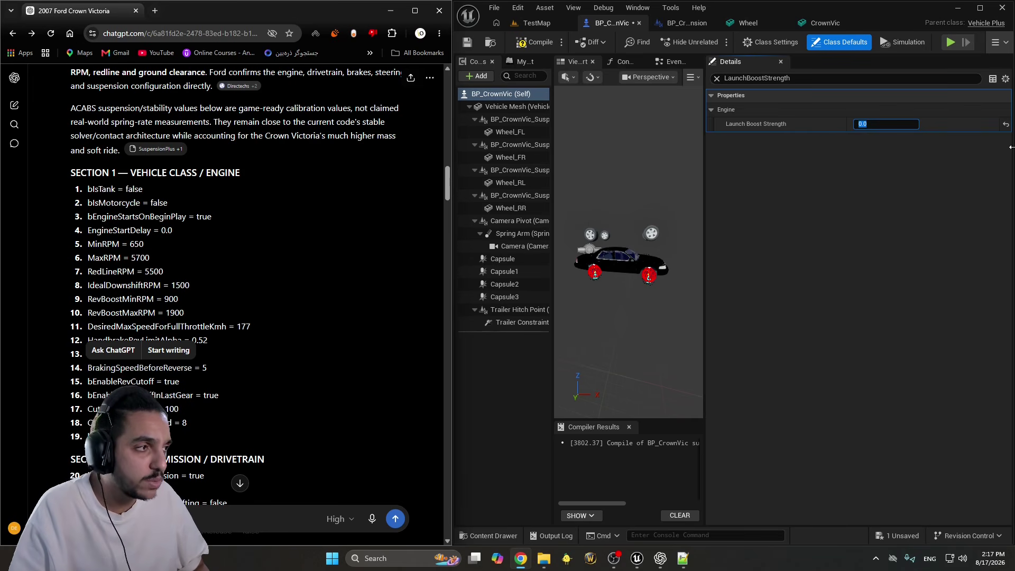
pyautogui.click(875, 183)
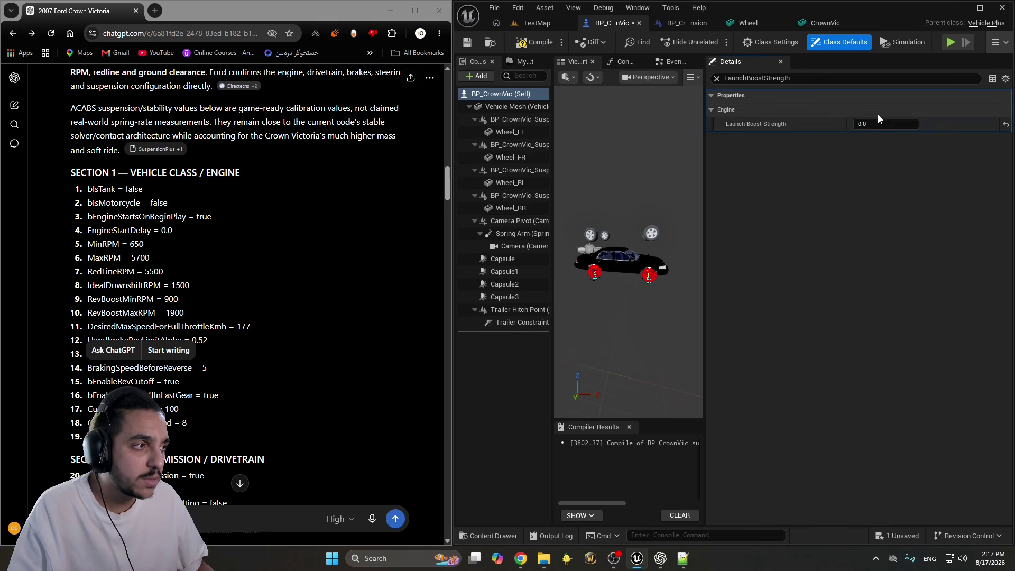
pyautogui.write('1')
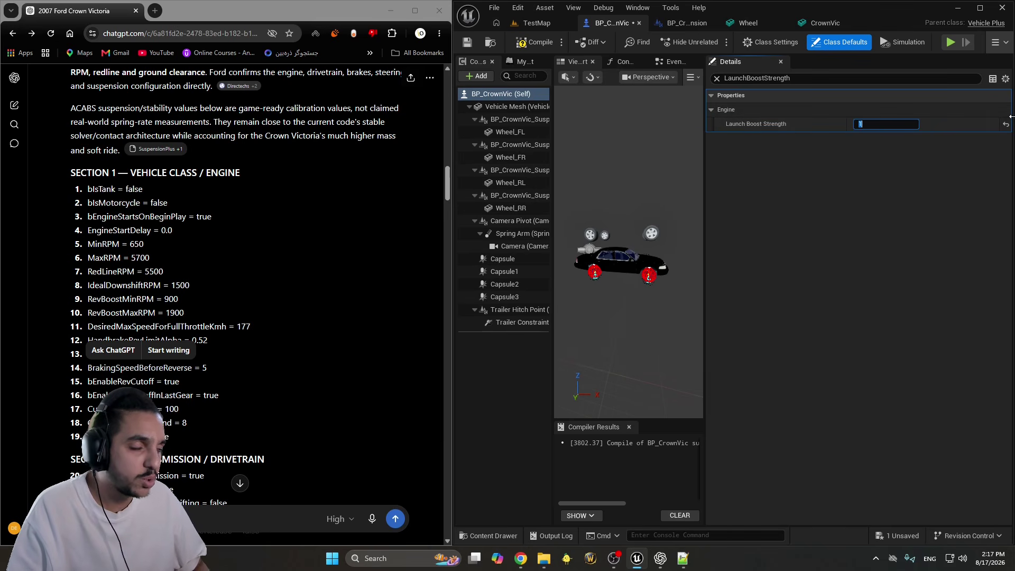
pyautogui.hotkey('ctrl', 'z')
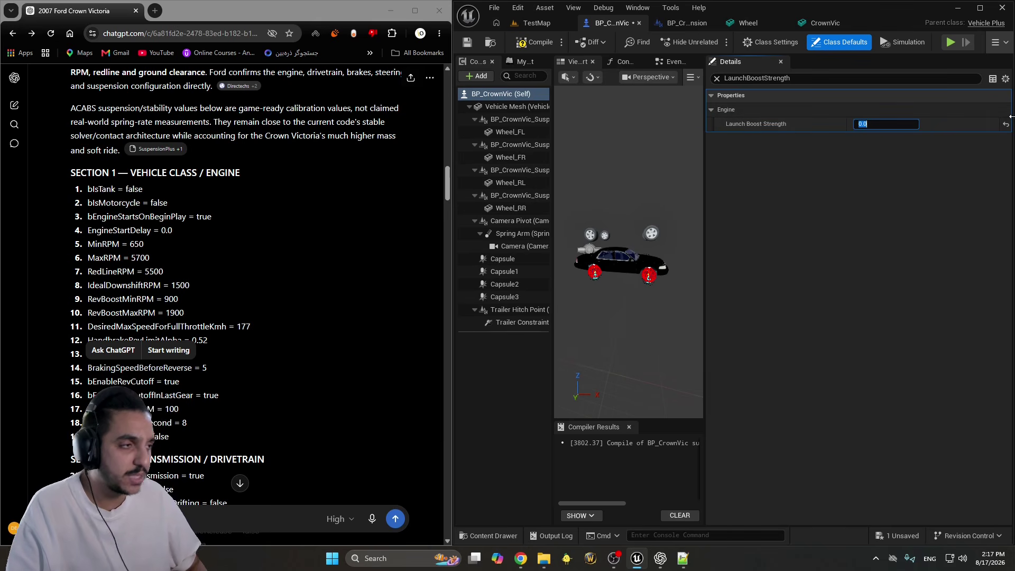
# Find BrakingSpeedBeforeReverse in the class defaults and set Braking Speed Before Reverse to 5
pyautogui.click(230, 358)
pyautogui.click(751, 78)
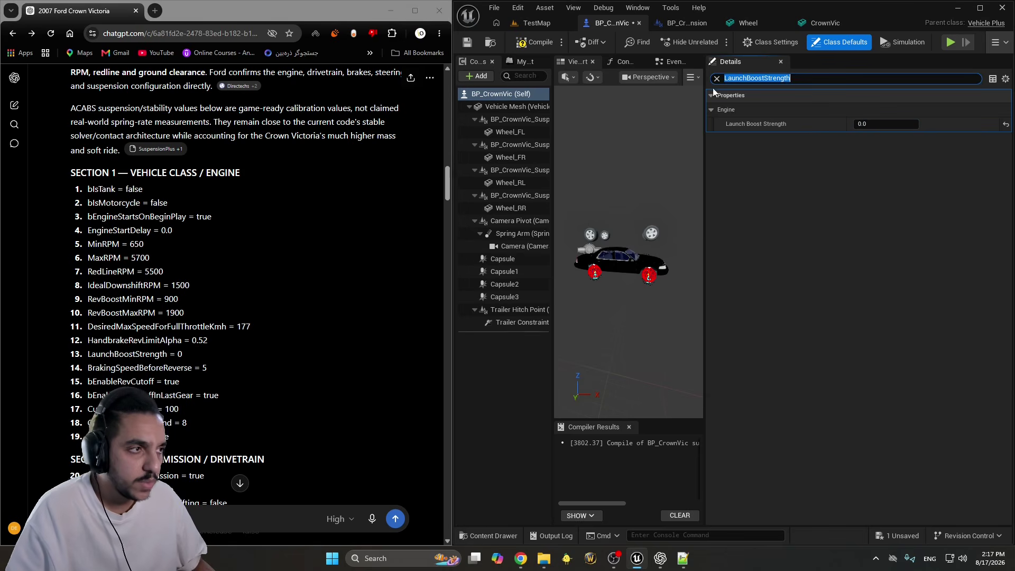
pyautogui.doubleClick(139, 368)
pyautogui.hotkey('ctrl', 'c')
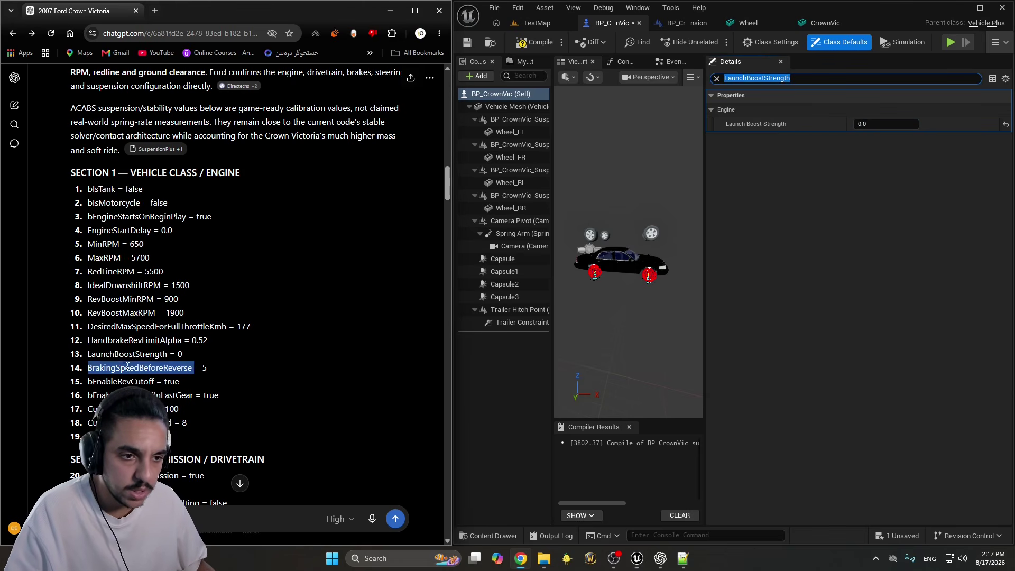
pyautogui.click(791, 80)
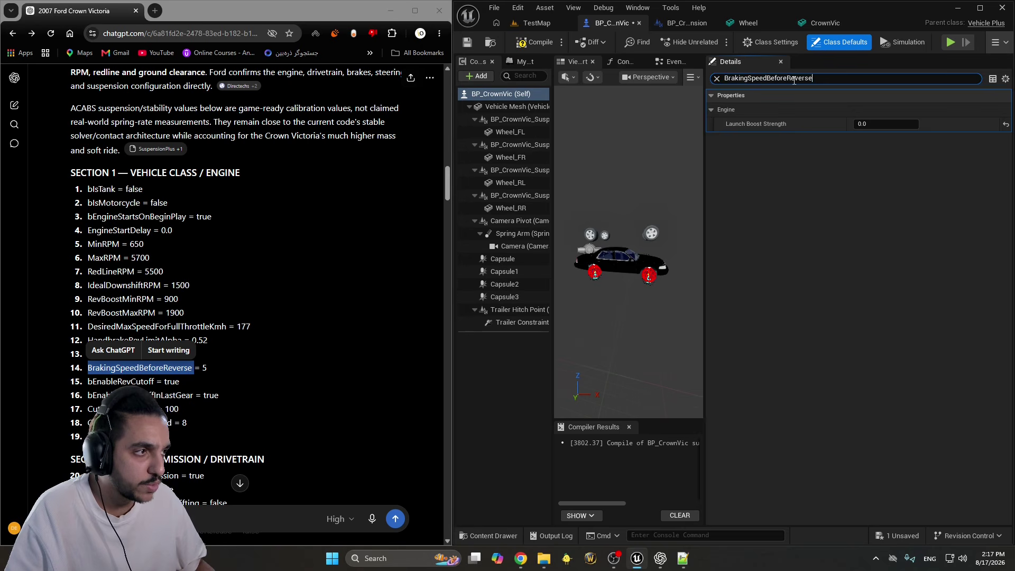
pyautogui.hotkey('ctrl', 'v')
pyautogui.click(882, 125)
pyautogui.write('5')
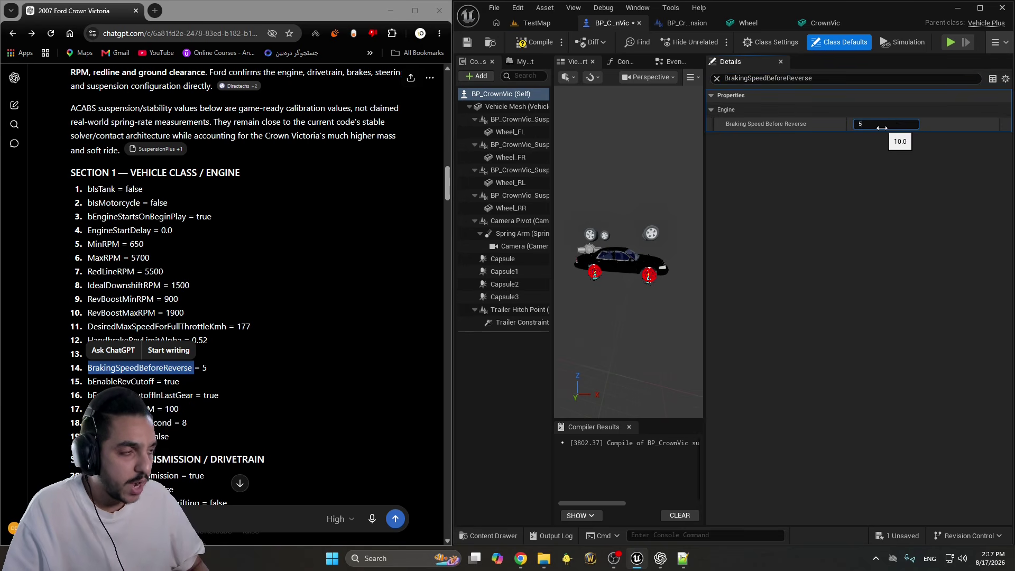
pyautogui.press('Return')
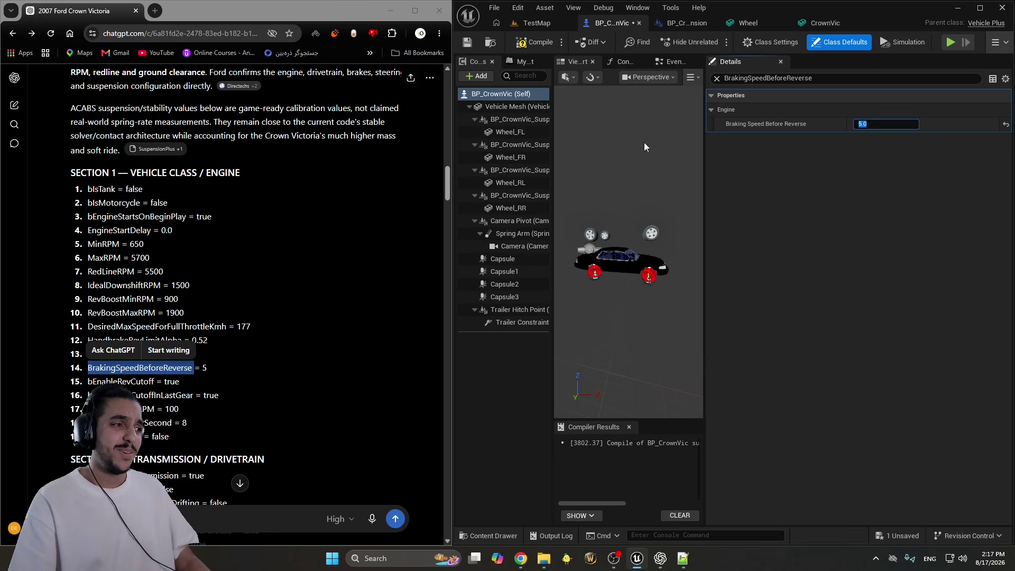
# Look up bEnableRevCutoff and bEnableRevCutoffInLastGear in the class defaults and check both options against the ChatGPT list
pyautogui.doubleClick(132, 381)
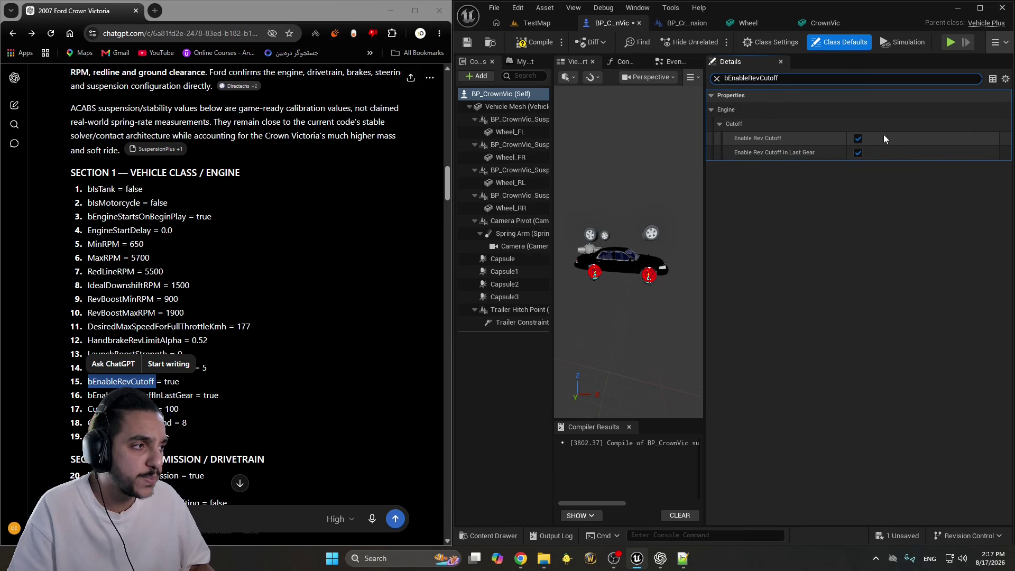
pyautogui.doubleClick(140, 395)
pyautogui.hotkey('ctrl', 'c')
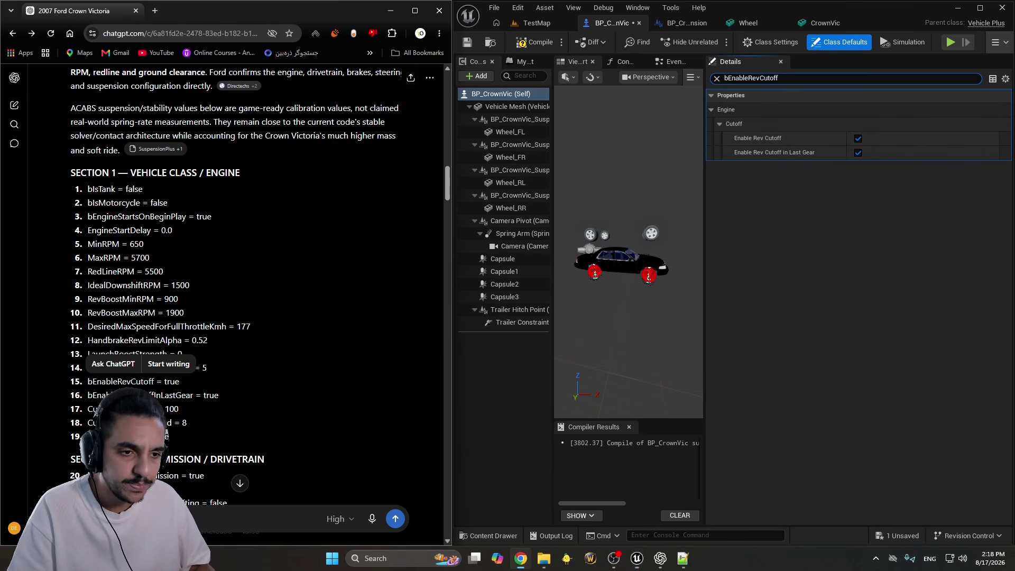
pyautogui.click(802, 77)
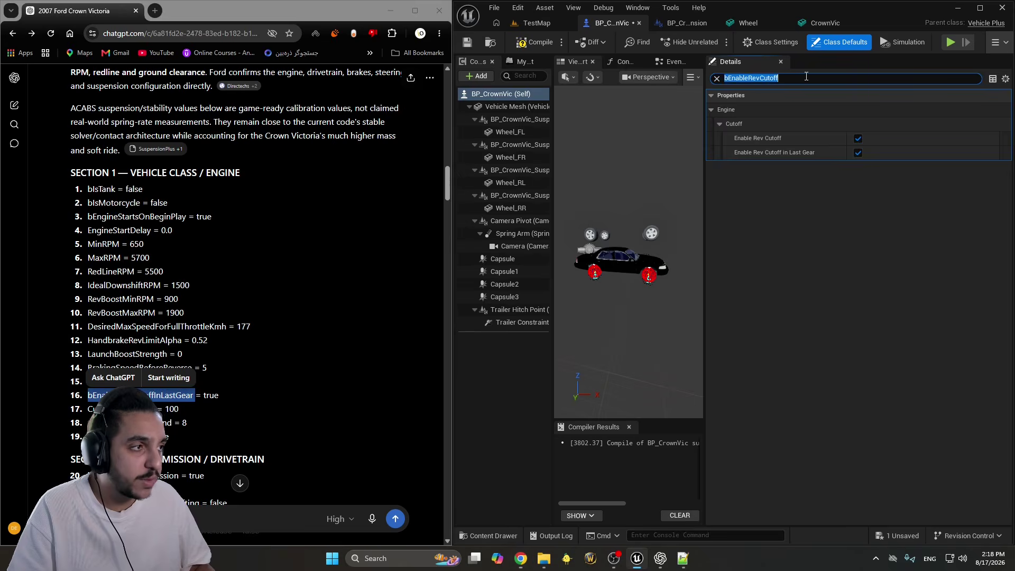
pyautogui.hotkey('ctrl', 'v')
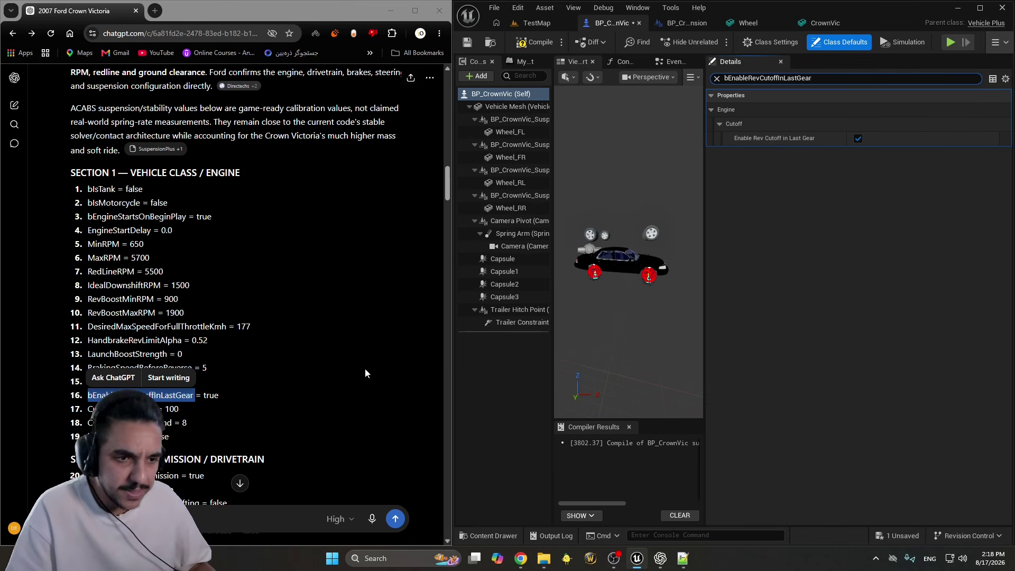
pyautogui.doubleClick(159, 398)
pyautogui.click(801, 78)
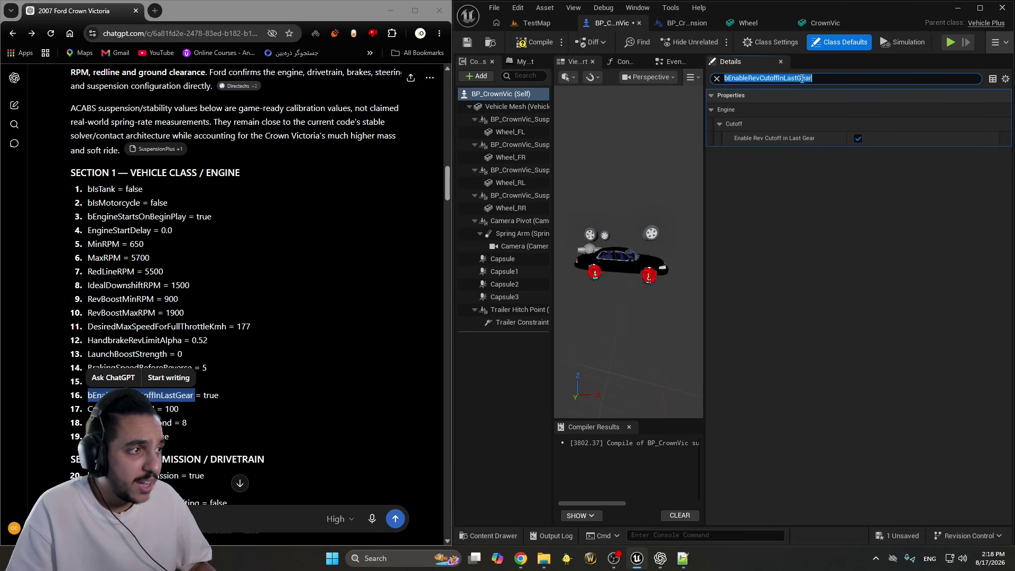
pyautogui.hotkey('ctrl', 'v')
# Find CutoffWiggleRPM in the class defaults and set Cutoff Wiggle RPM to 100
pyautogui.doubleClick(161, 397)
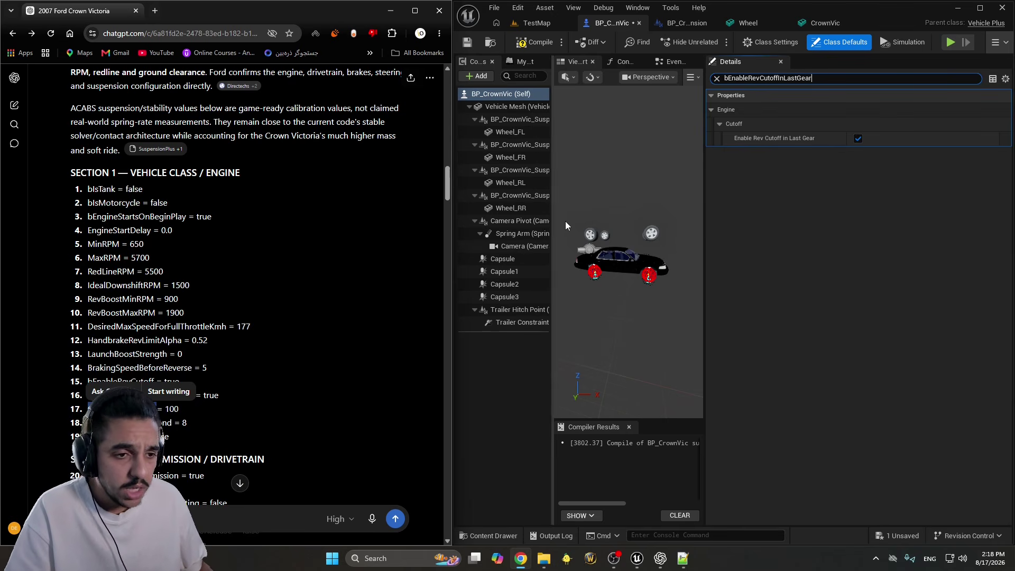
pyautogui.click(744, 78)
pyautogui.hotkey('ctrl', 'a')
pyautogui.write('CutoffWiggleRPM')
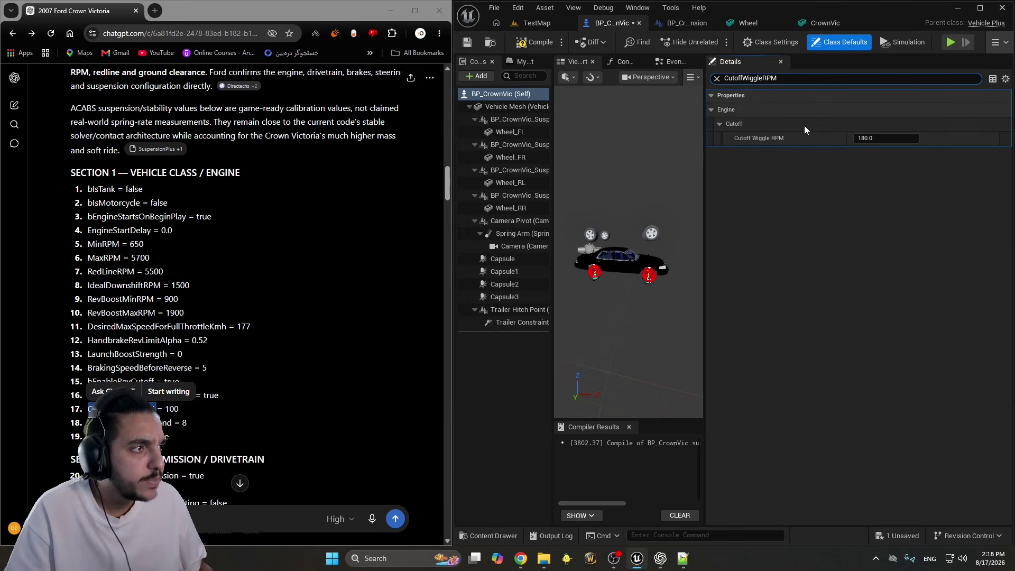
pyautogui.click(878, 139)
pyautogui.write('1')
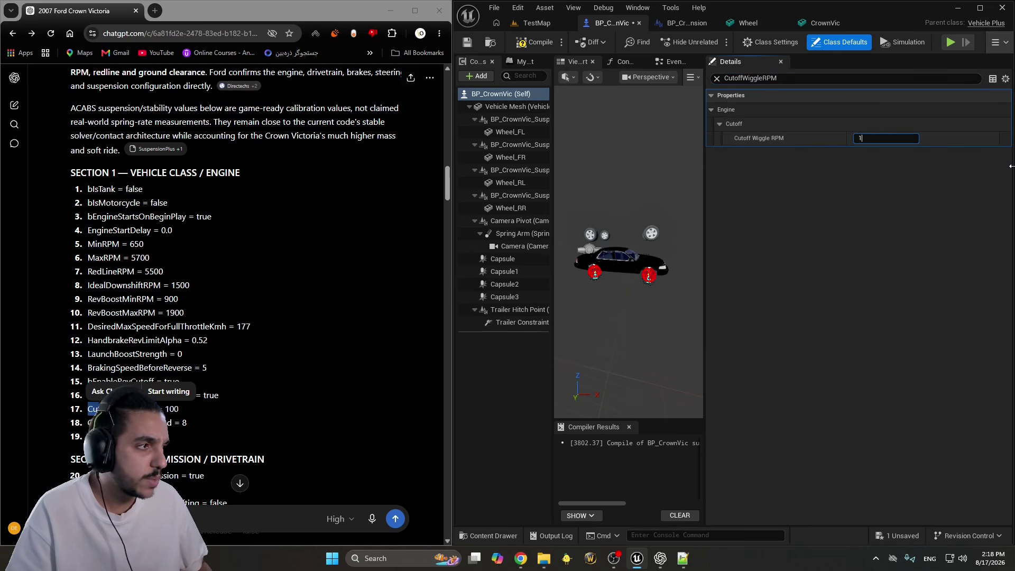
pyautogui.press('Return')
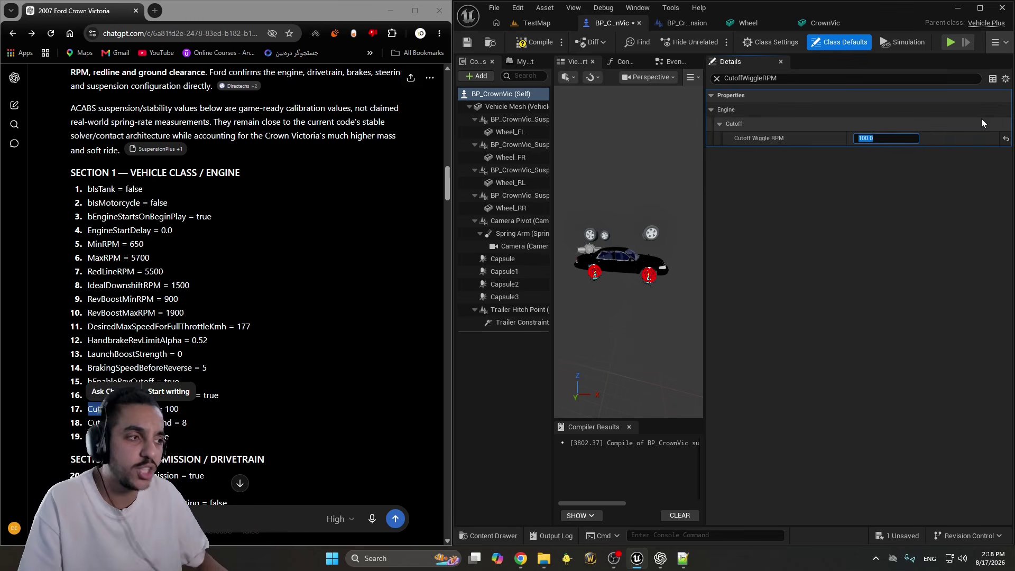
# Look up CutoffTimesPerSecond in the class defaults and check its value against the ChatGPT list
pyautogui.click(160, 381)
pyautogui.click(775, 81)
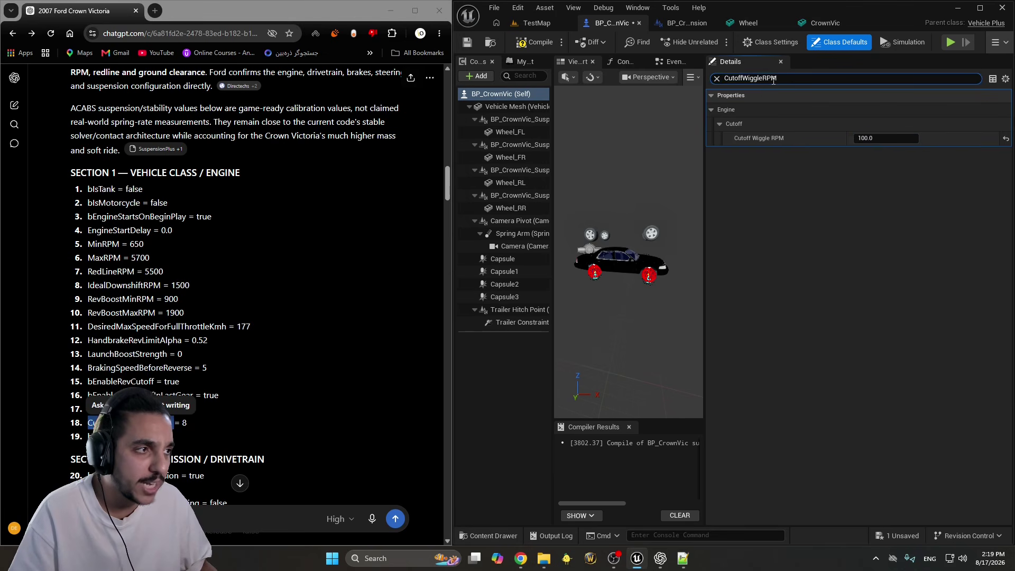
pyautogui.hotkey('ctrl', 'a')
pyautogui.write('CutoffTimesPerSecond')
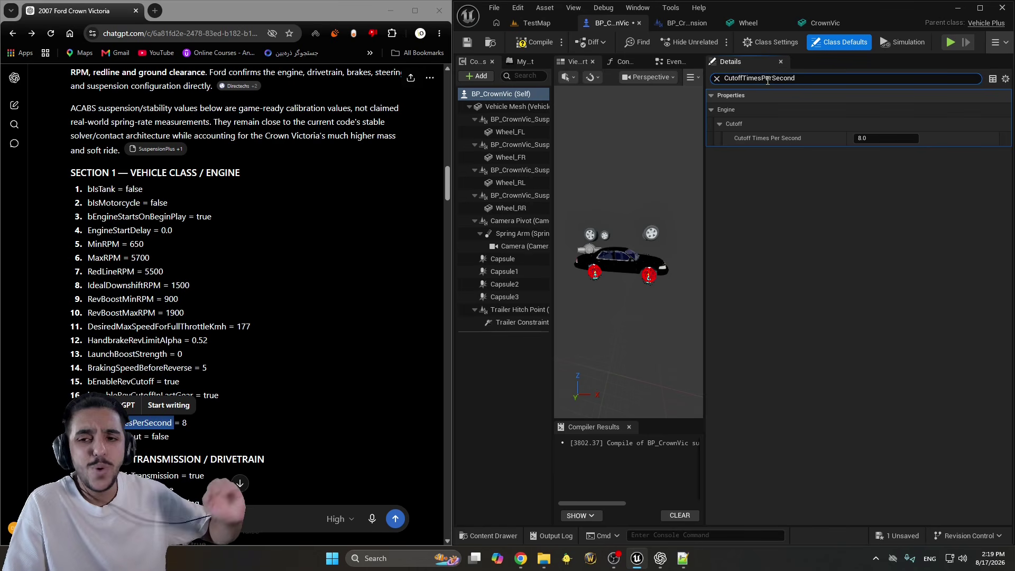
pyautogui.click(870, 139)
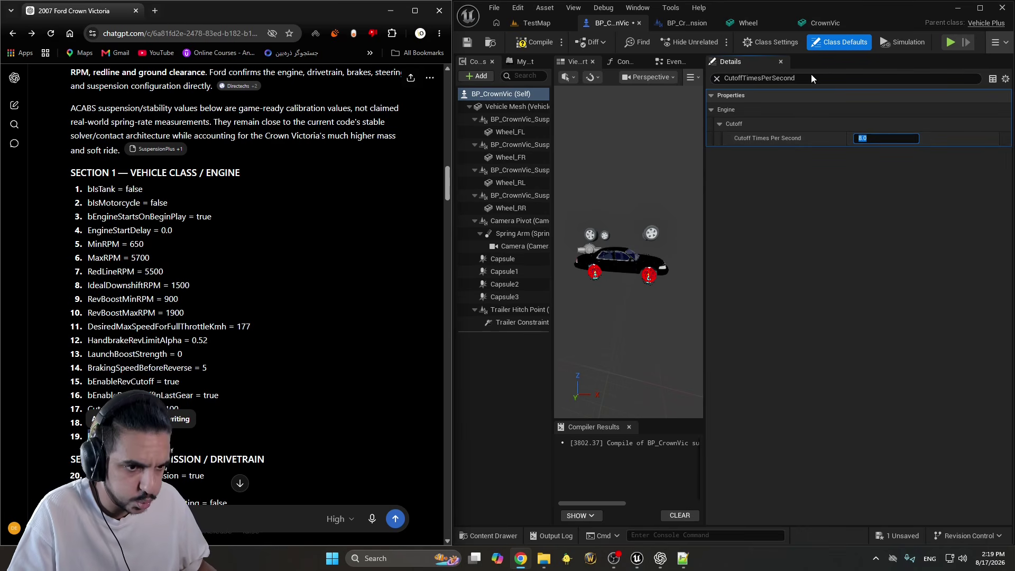
# Look up bAWDburnout in the class defaults and check the option against the ChatGPT list
pyautogui.click(797, 79)
pyautogui.hotkey('alt', 'Tab')
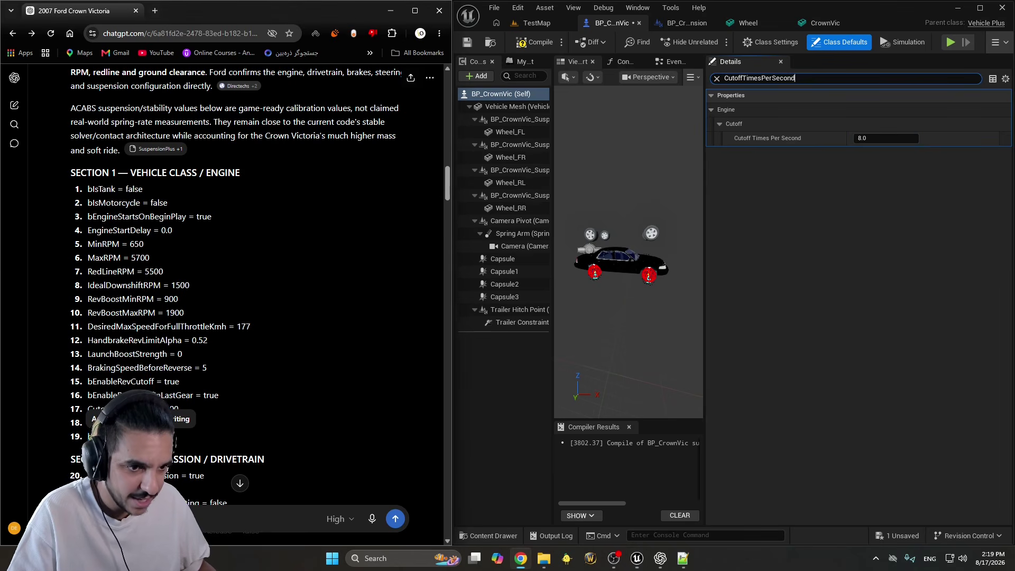
pyautogui.click(768, 78)
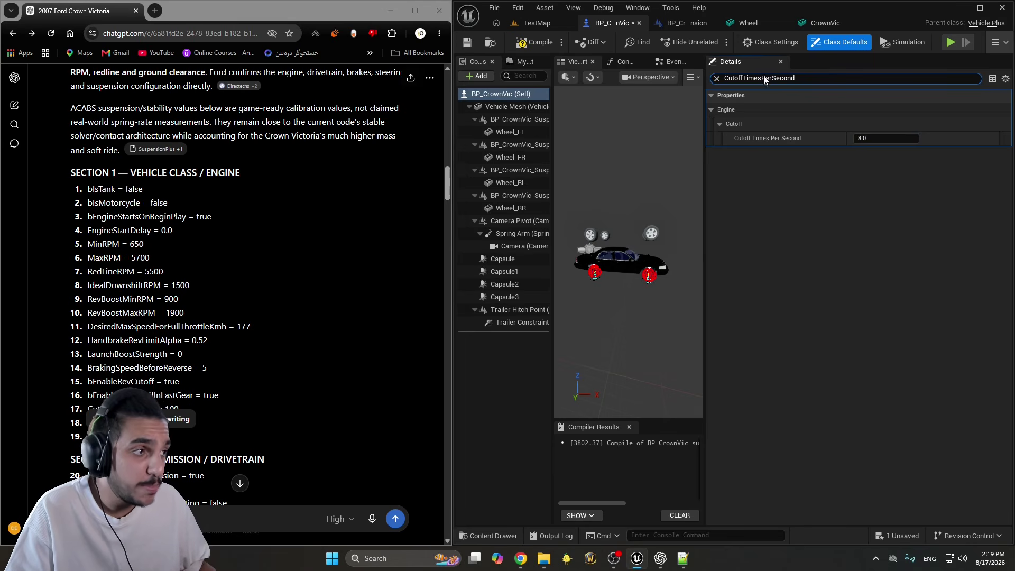
pyautogui.hotkey('ctrl', 'a')
pyautogui.write('bAWDburnout')
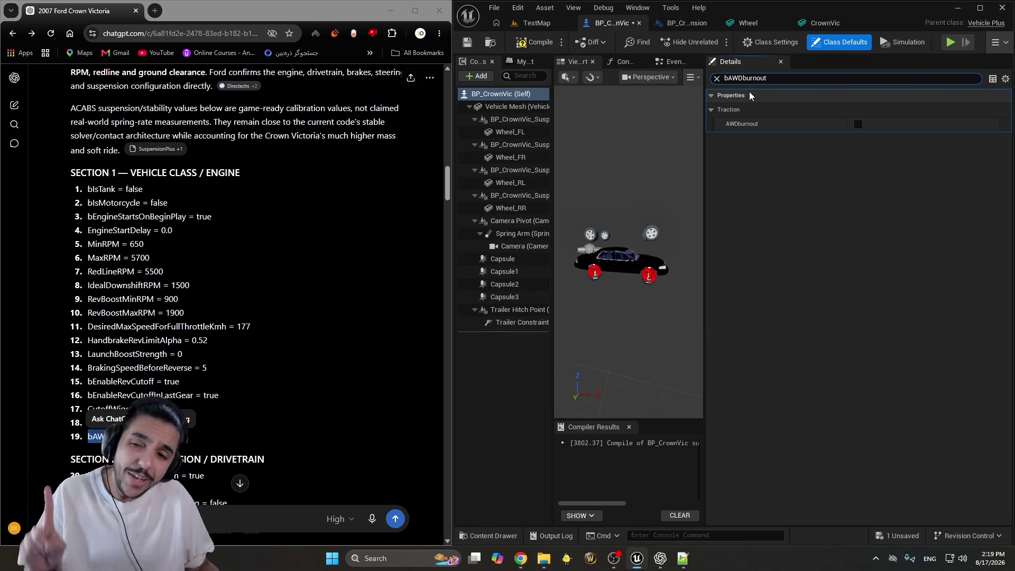
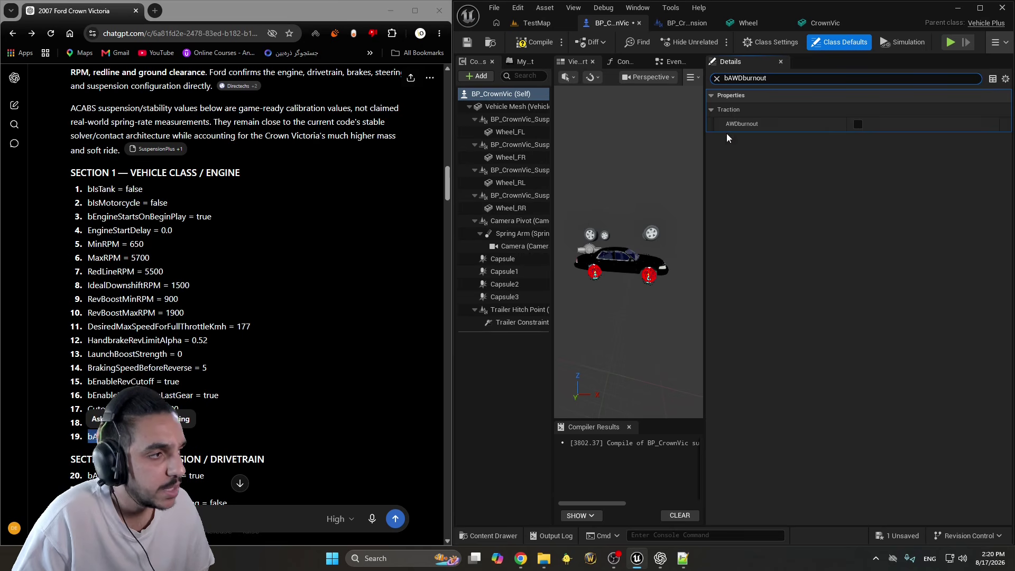
pyautogui.moveTo(737, 128)
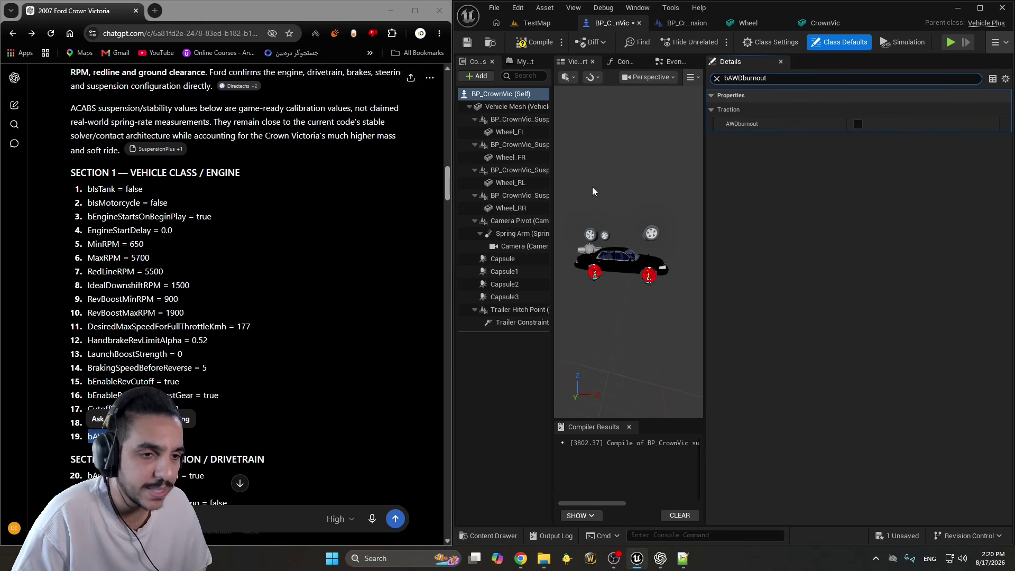
# Look up bAutomaticTransmission from the list's transmission section in the class defaults and compare its setting
pyautogui.scroll(-3, 217, 361)
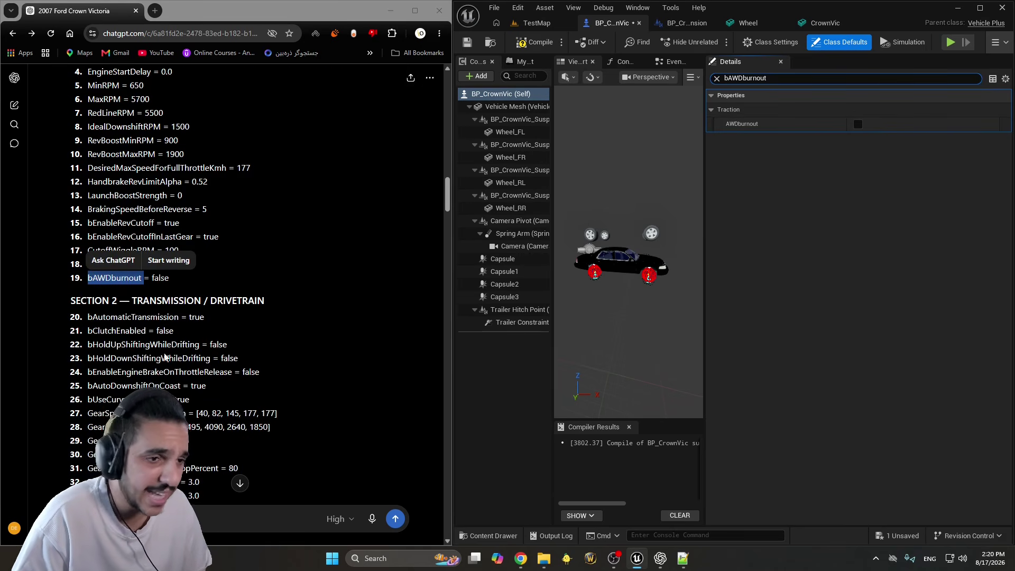
pyautogui.doubleClick(111, 318)
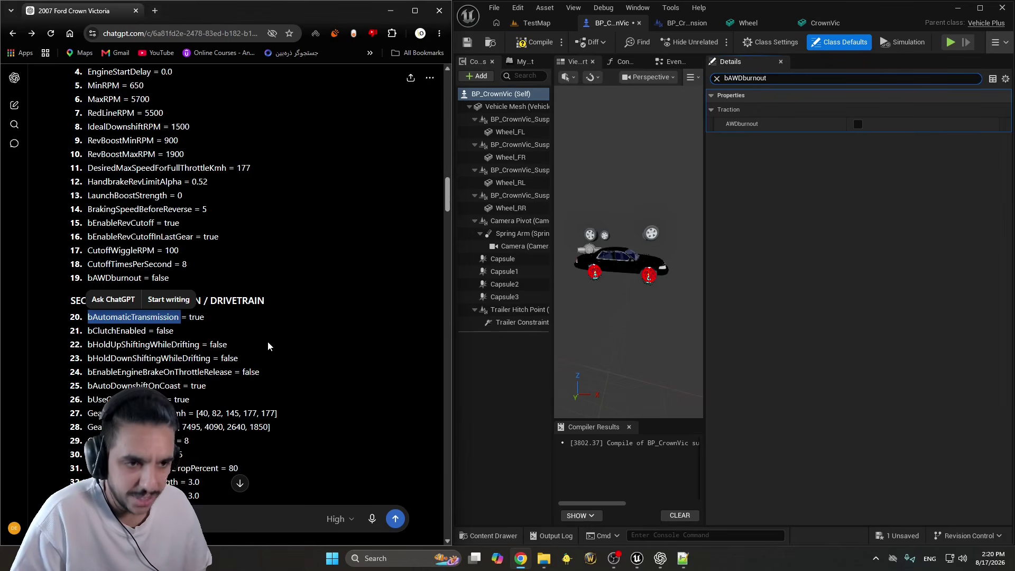
pyautogui.scroll(1, 261, 333)
pyautogui.moveTo(121, 352); pyautogui.dragTo(242, 352)
pyautogui.scroll(-1, 241, 351)
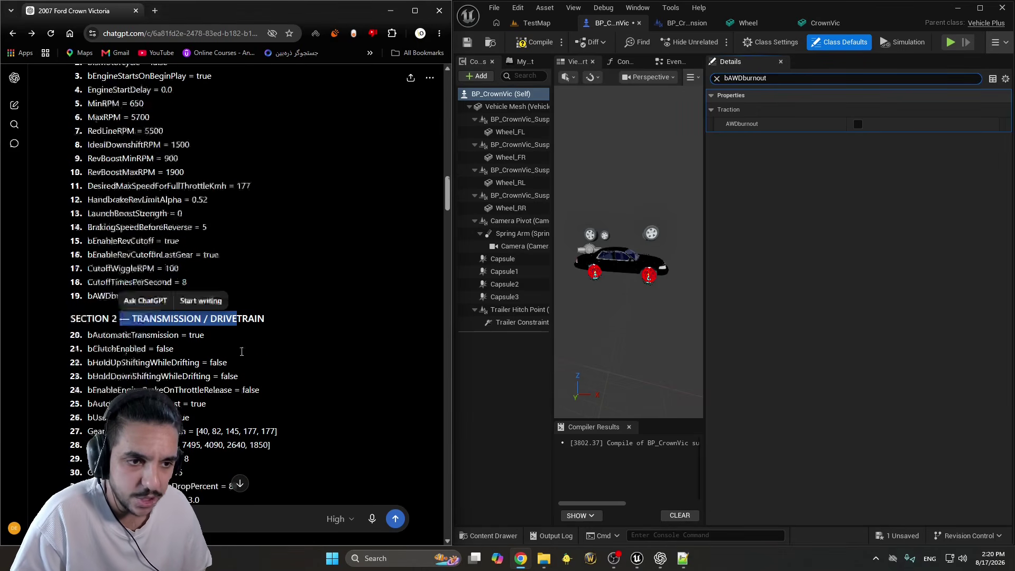
pyautogui.doubleClick(134, 264)
pyautogui.hotkey('ctrl', 'c')
pyautogui.click(840, 79)
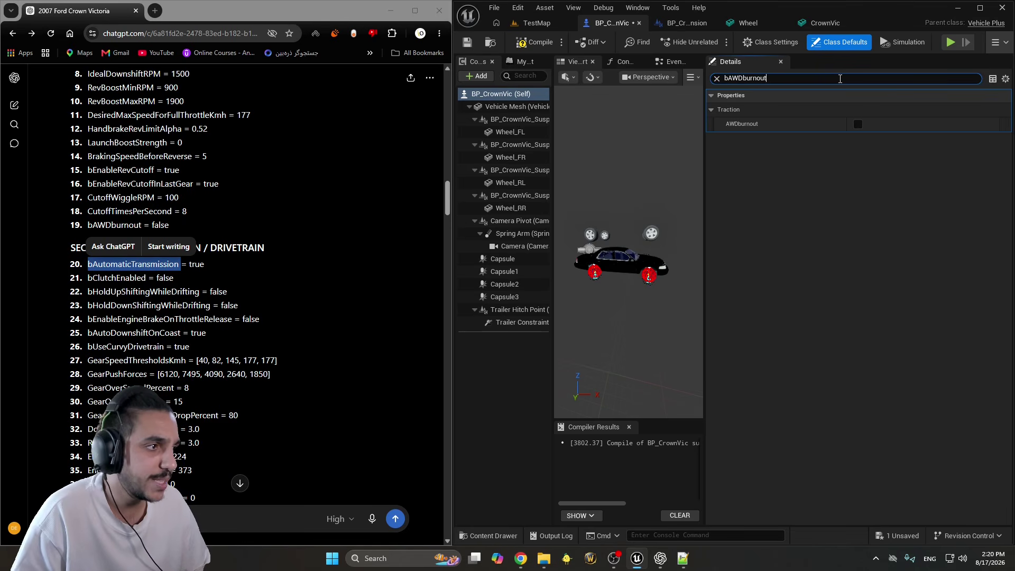
pyautogui.hotkey('ctrl', 'a')
pyautogui.hotkey('ctrl', 'v')
# Look up bClutchEnabled in the class defaults and check the option against the ChatGPT list
pyautogui.doubleClick(111, 278)
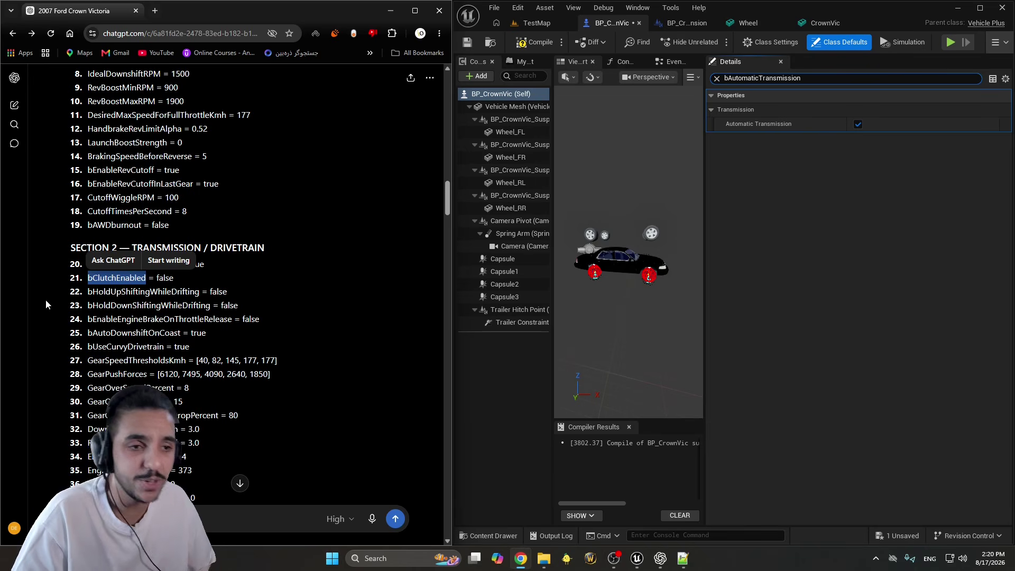
pyautogui.doubleClick(122, 290)
pyautogui.click(121, 278)
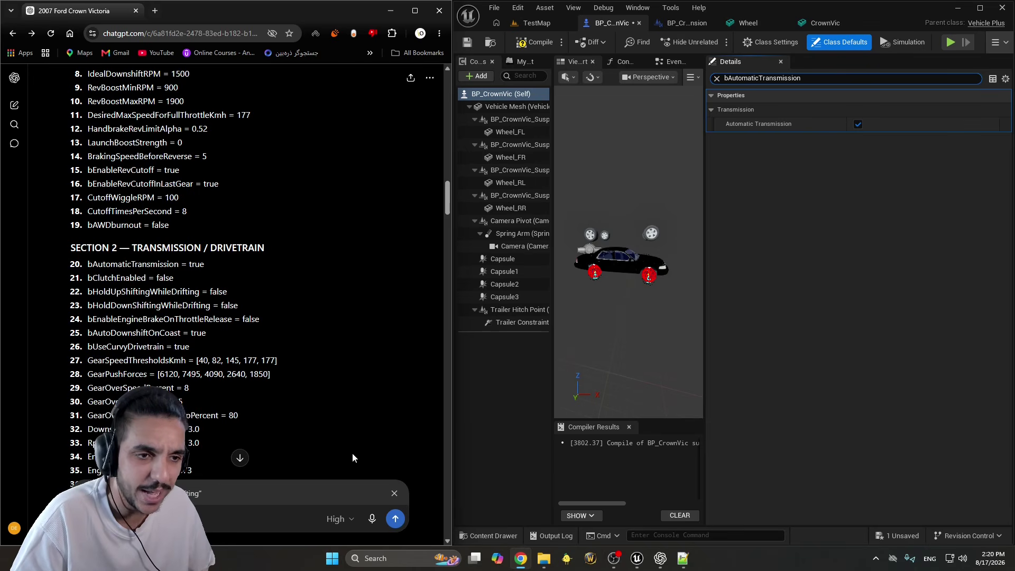
pyautogui.click(394, 492)
pyautogui.doubleClick(116, 278)
pyautogui.hotkey('ctrl', 'c')
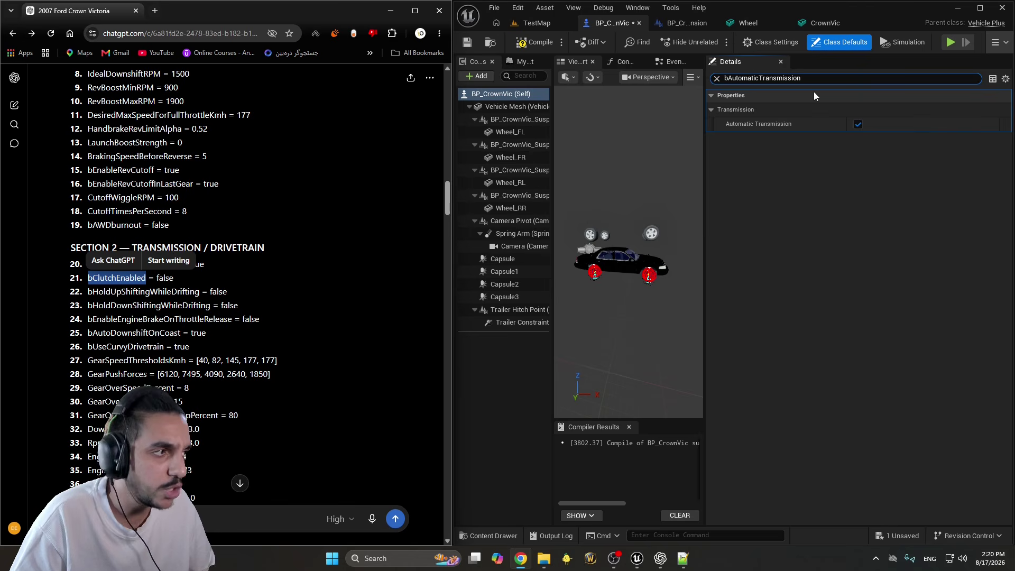
pyautogui.click(808, 78)
pyautogui.hotkey('ctrl', 'a')
pyautogui.hotkey('ctrl', 'v')
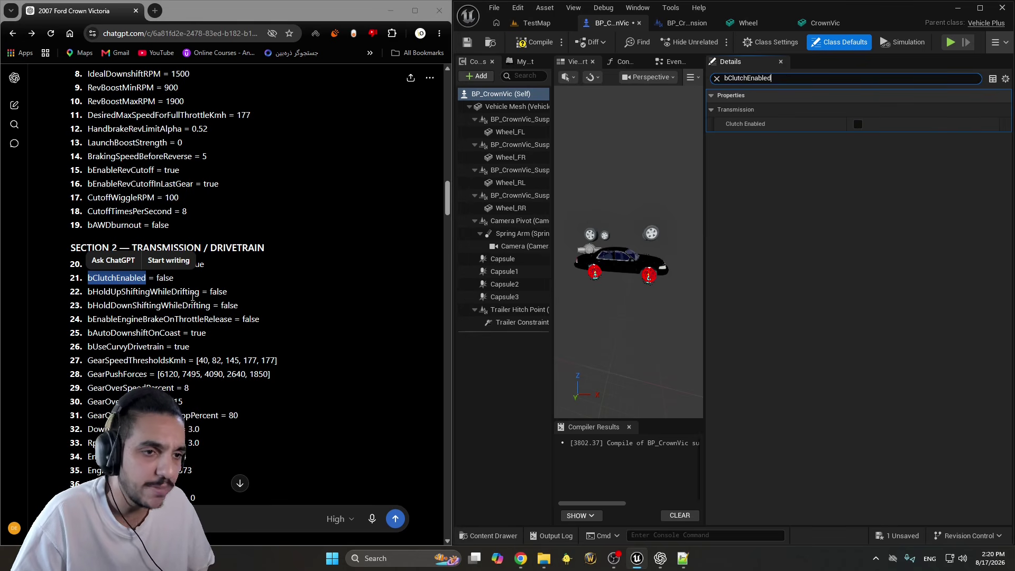
# Look up bHoldUpShiftingWhileDrifting and bHoldDownShiftingWhileDrifting in the class defaults and check both options against the ChatGPT list
pyautogui.click(147, 296)
pyautogui.doubleClick(144, 292)
pyautogui.hotkey('ctrl', 'c')
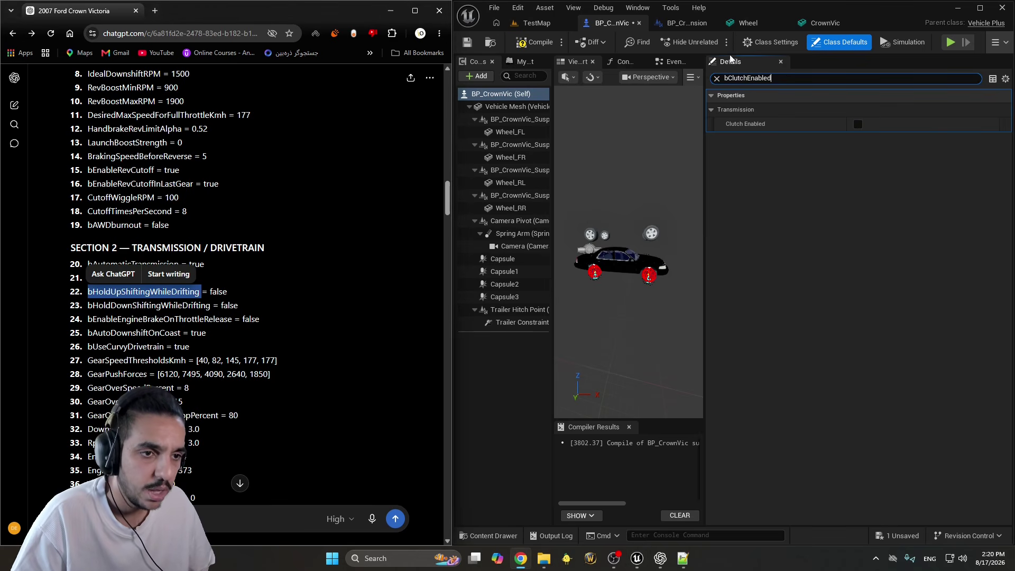
pyautogui.click(770, 81)
pyautogui.hotkey('ctrl', 'a')
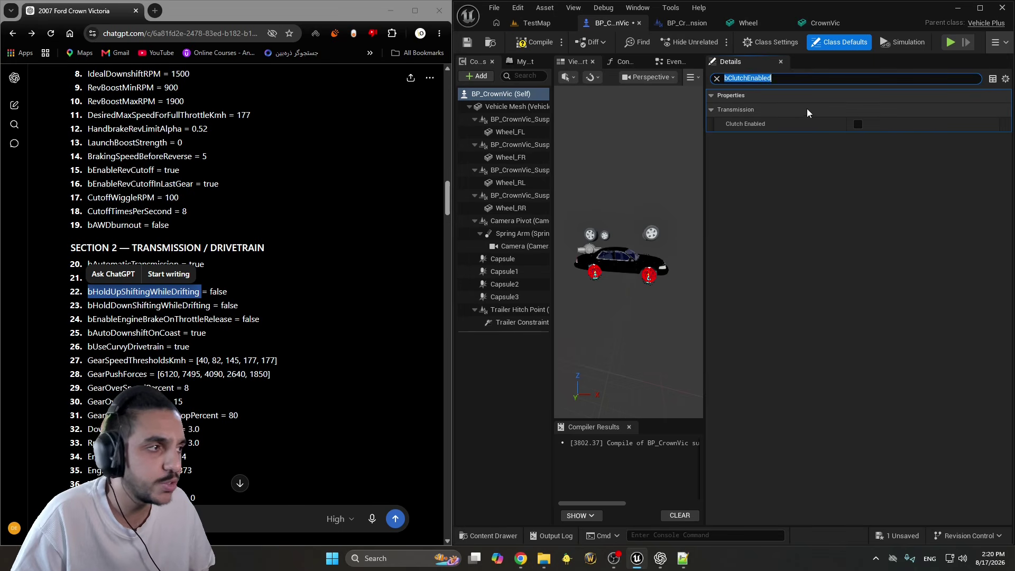
pyautogui.hotkey('ctrl', 'v')
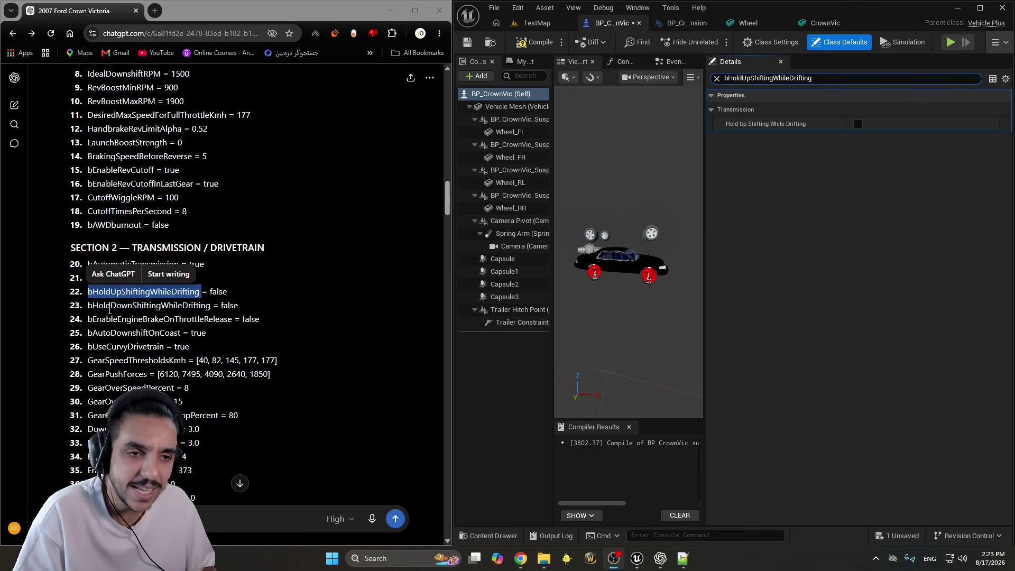
pyautogui.doubleClick(159, 305)
pyautogui.hotkey('ctrl', 'c')
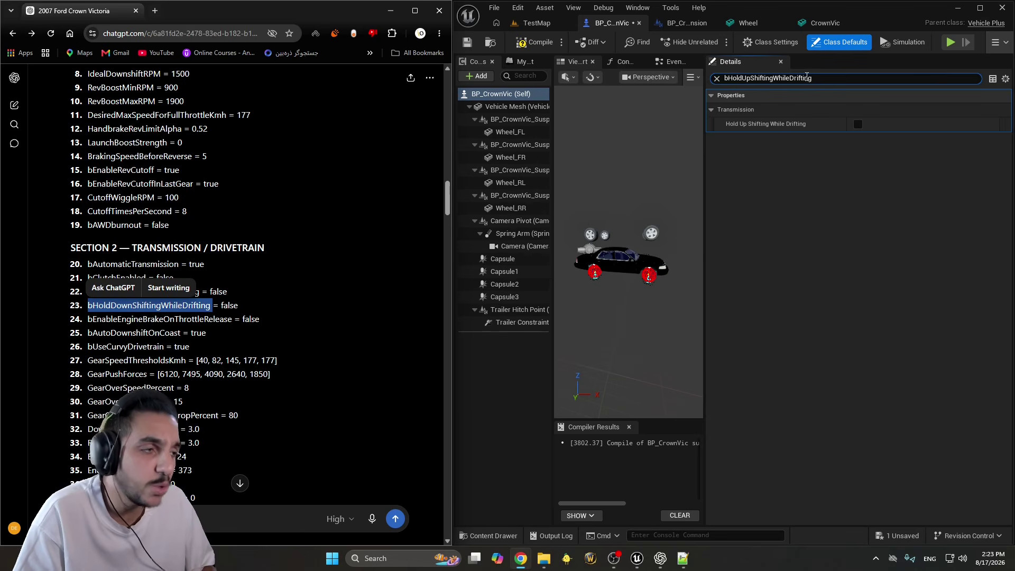
pyautogui.click(793, 79)
pyautogui.hotkey('ctrl', 'v')
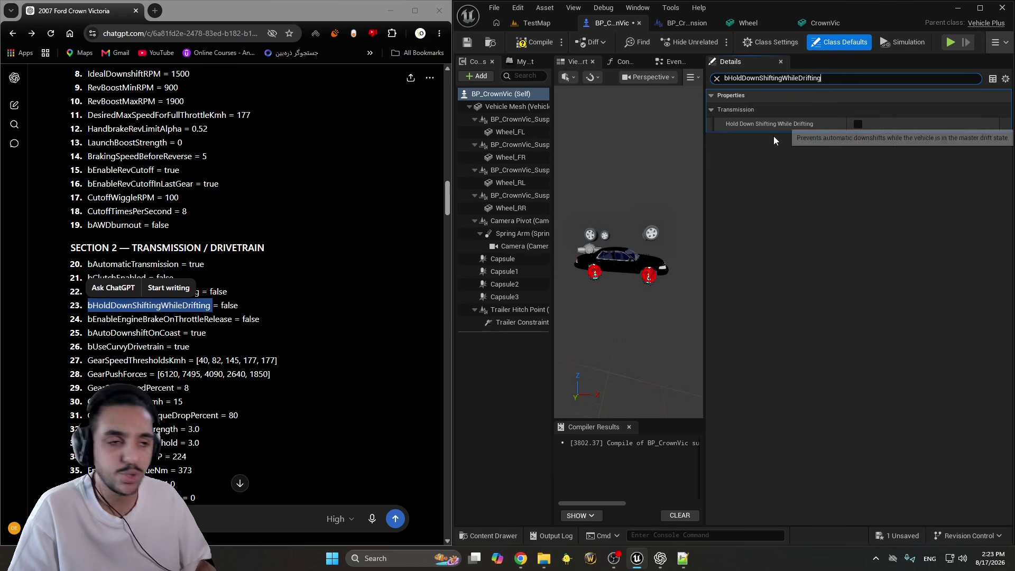
# Look up bEnableEngineBrakeOnThrottleRelease in the class defaults and check the option against the ChatGPT list
pyautogui.doubleClick(189, 319)
pyautogui.hotkey('ctrl', 'c')
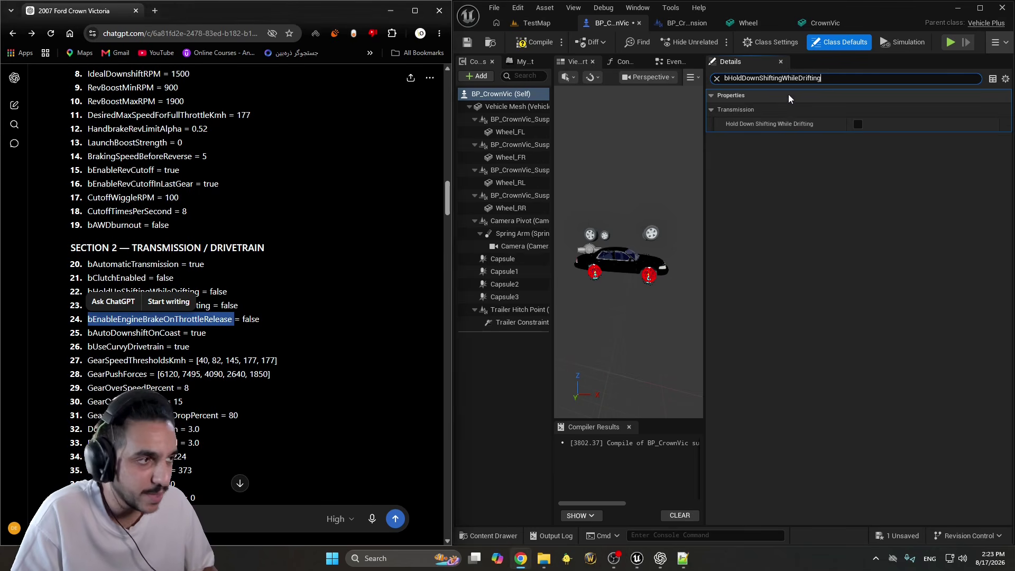
pyautogui.click(787, 78)
pyautogui.hotkey('ctrl', 'v')
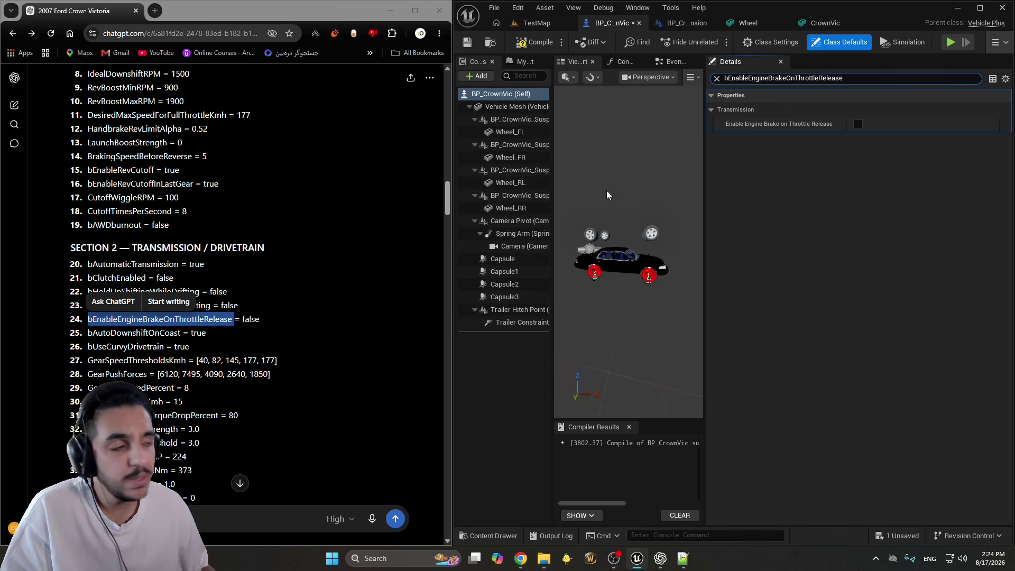
pyautogui.click(855, 131)
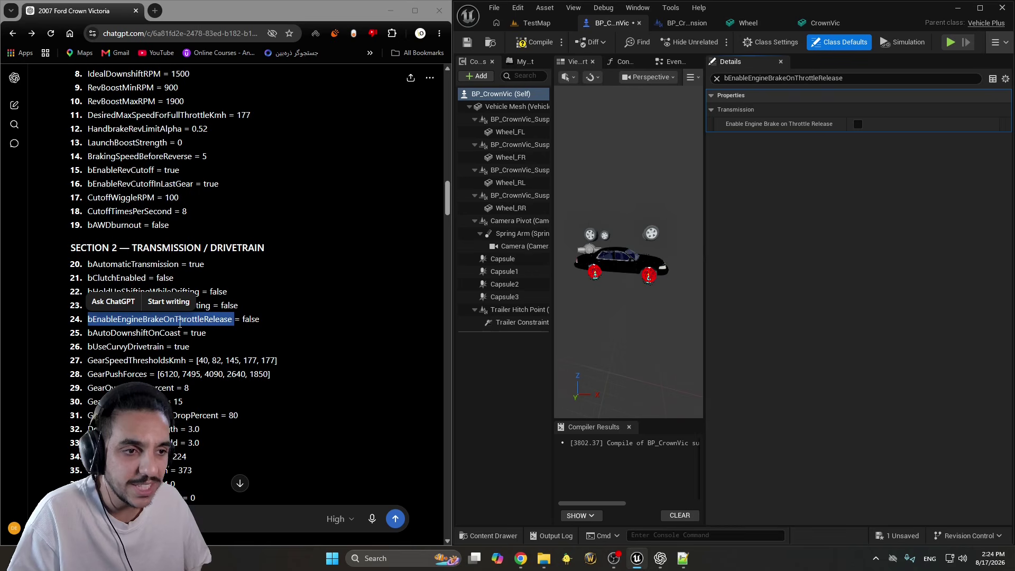
# Look up bAutoDownshiftOnCoast in the class defaults, read its description and check the option against the ChatGPT list
pyautogui.doubleClick(127, 333)
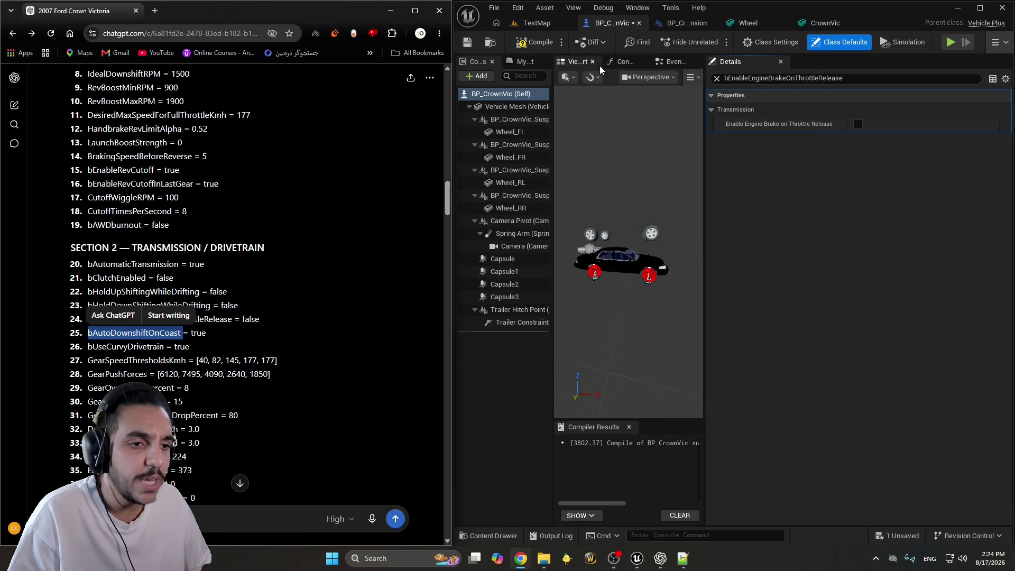
pyautogui.click(772, 79)
pyautogui.hotkey('ctrl', 'v')
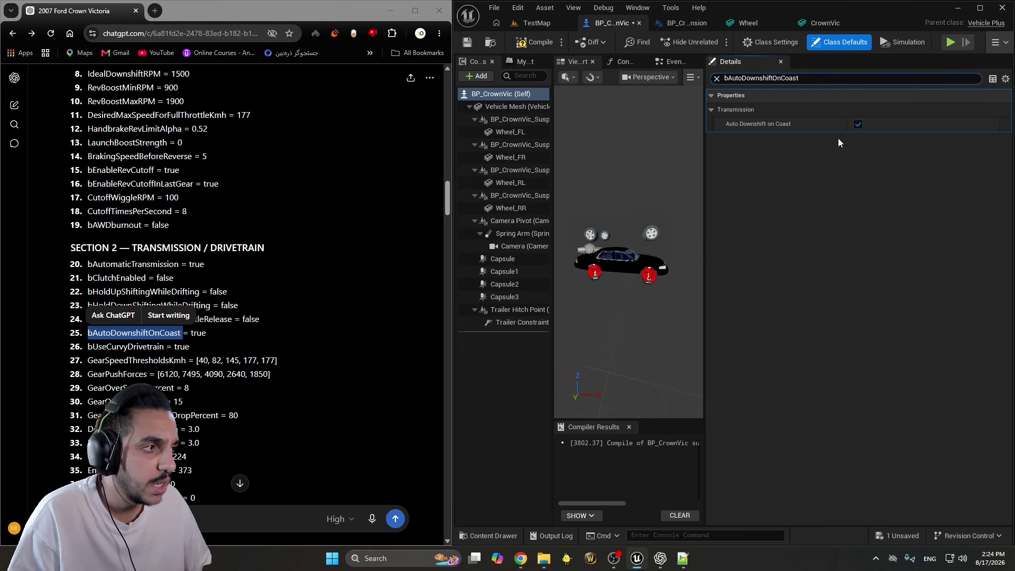
pyautogui.doubleClick(122, 347)
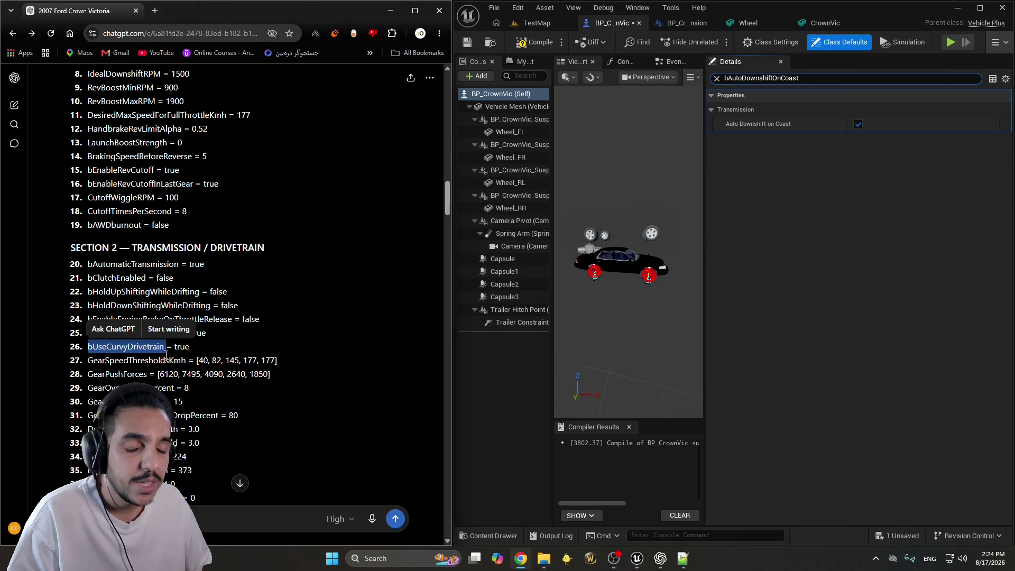
pyautogui.moveTo(747, 124)
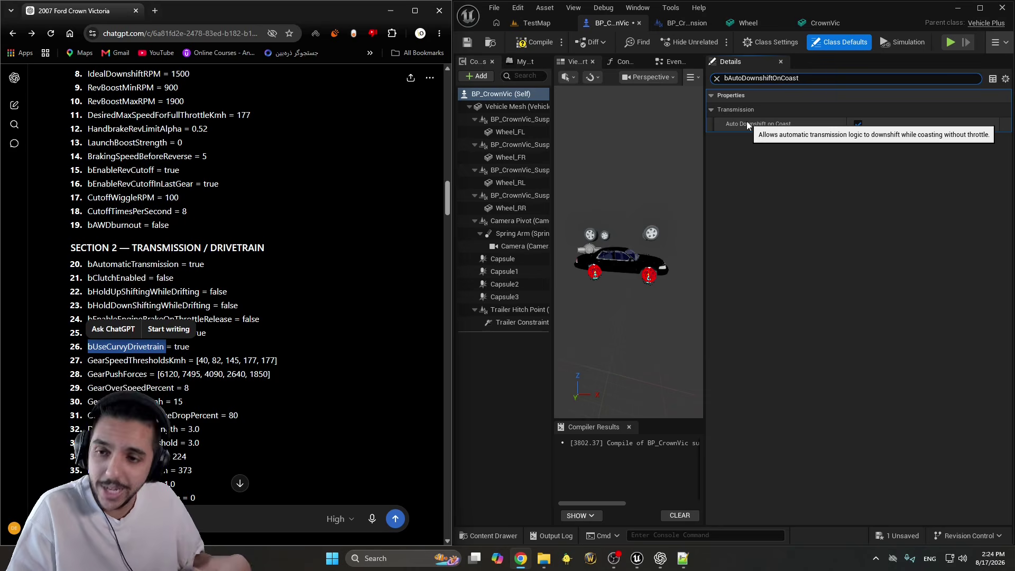
pyautogui.click(802, 162)
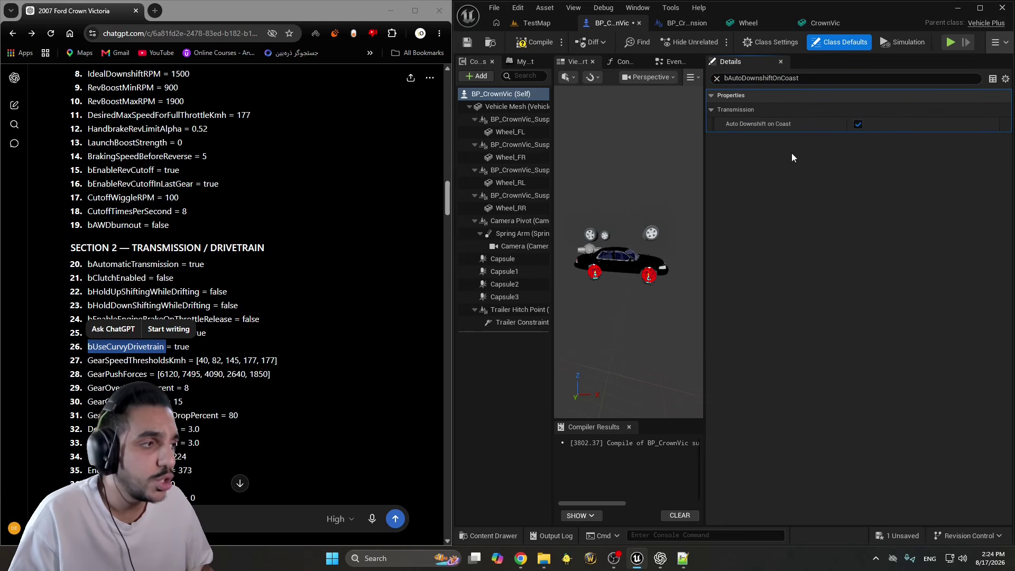
pyautogui.click(139, 347)
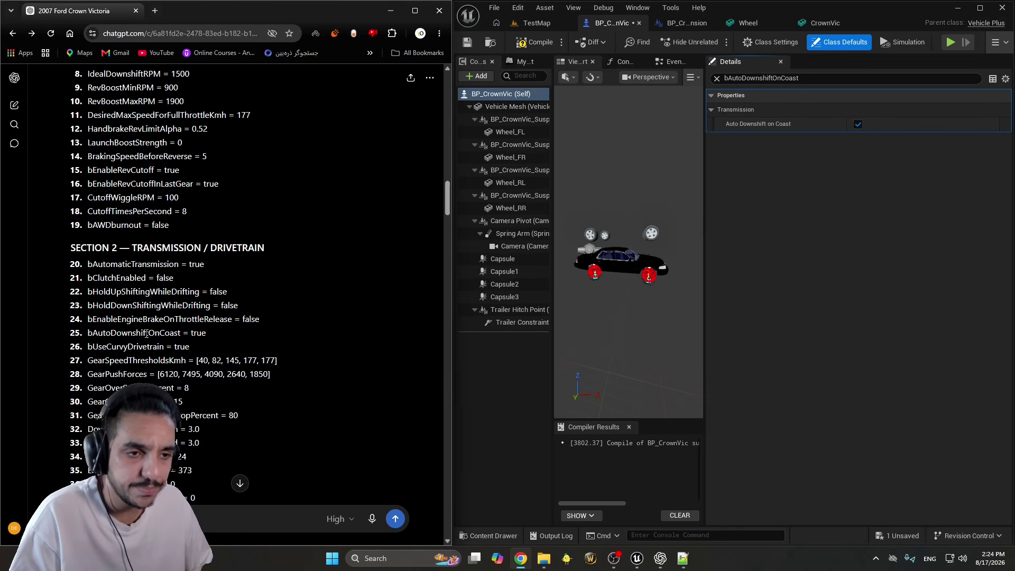
pyautogui.doubleClick(147, 333)
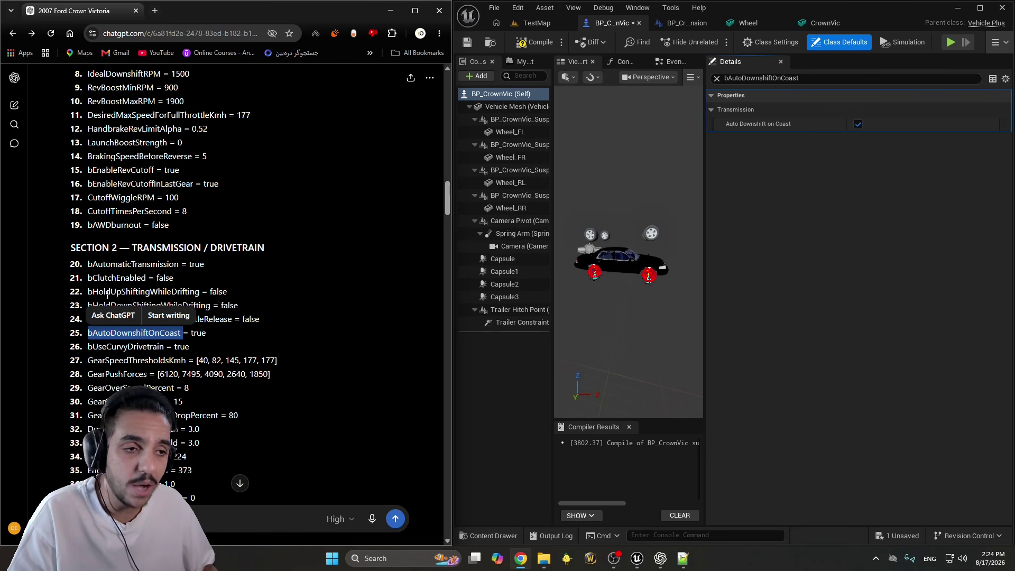
# Find bUseCurvyDrivetrain in the class defaults and disable Use Curvy Drivetrain
pyautogui.doubleClick(137, 346)
pyautogui.doubleClick(778, 79)
pyautogui.hotkey('ctrl', 'v')
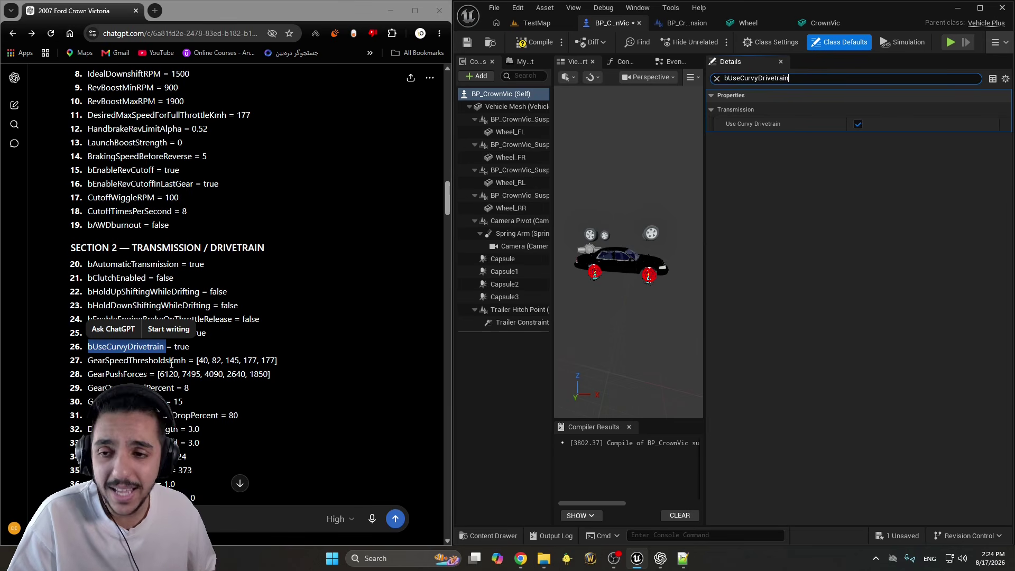
pyautogui.moveTo(189, 346); pyautogui.dragTo(88, 347)
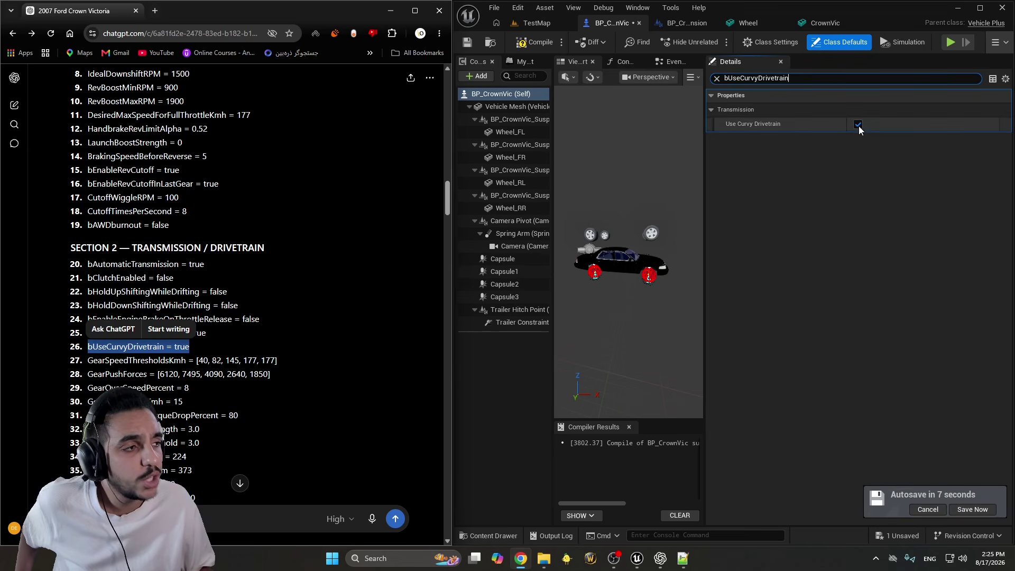
pyautogui.click(857, 125)
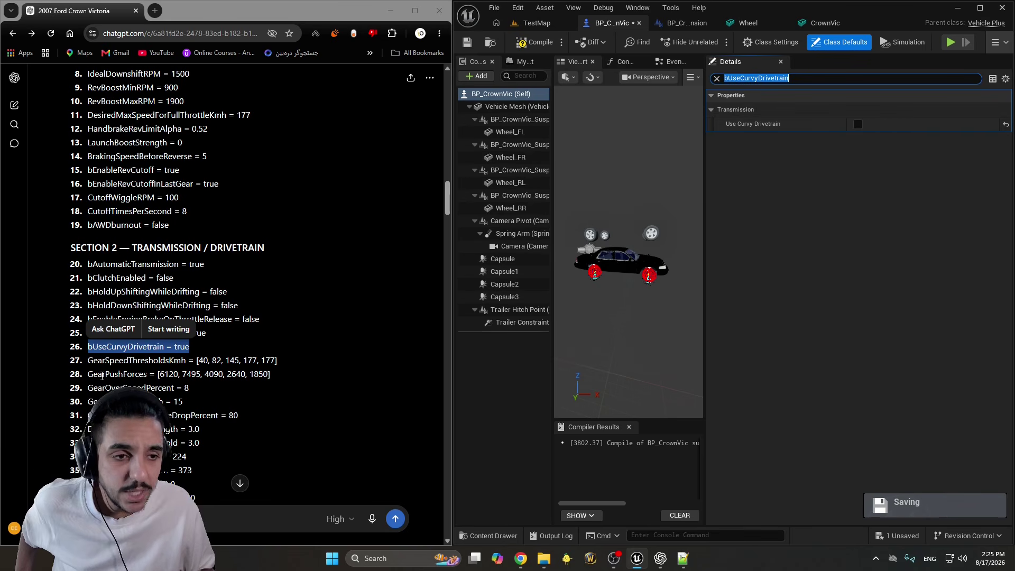
# Look up the GearSpeedThresholdsKmh array in the class defaults to compare its entries with the ChatGPT list
pyautogui.moveTo(88, 361); pyautogui.dragTo(212, 428)
pyautogui.scroll(-1, 232, 376)
pyautogui.doubleClick(116, 320)
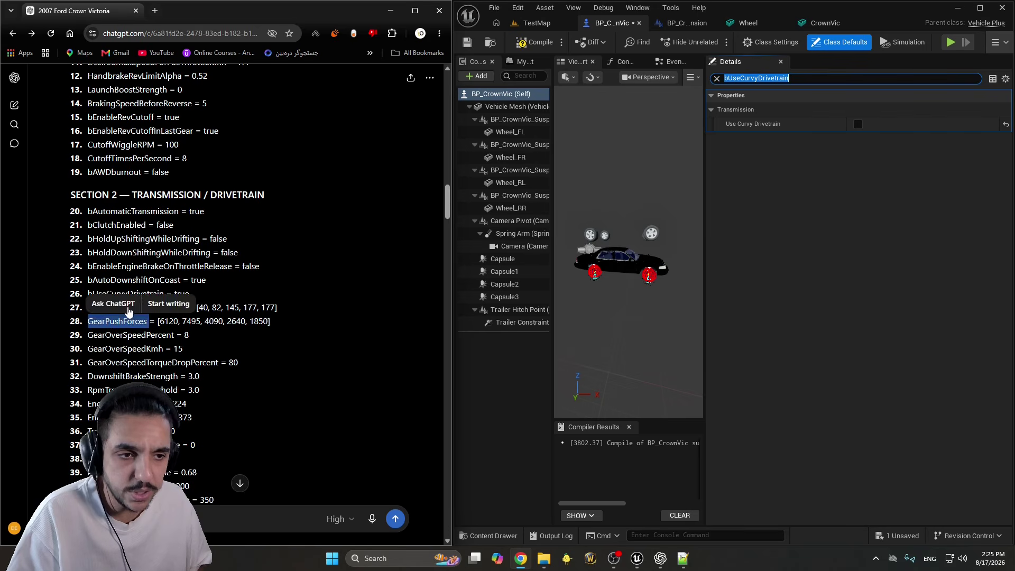
pyautogui.click(129, 308)
pyautogui.doubleClick(129, 308)
pyautogui.click(394, 493)
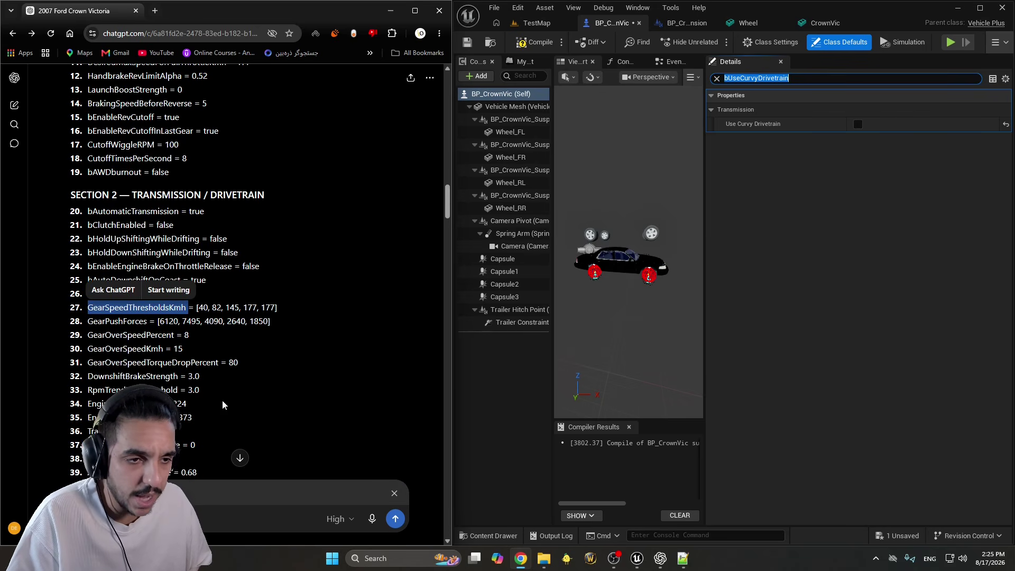
pyautogui.doubleClick(131, 306)
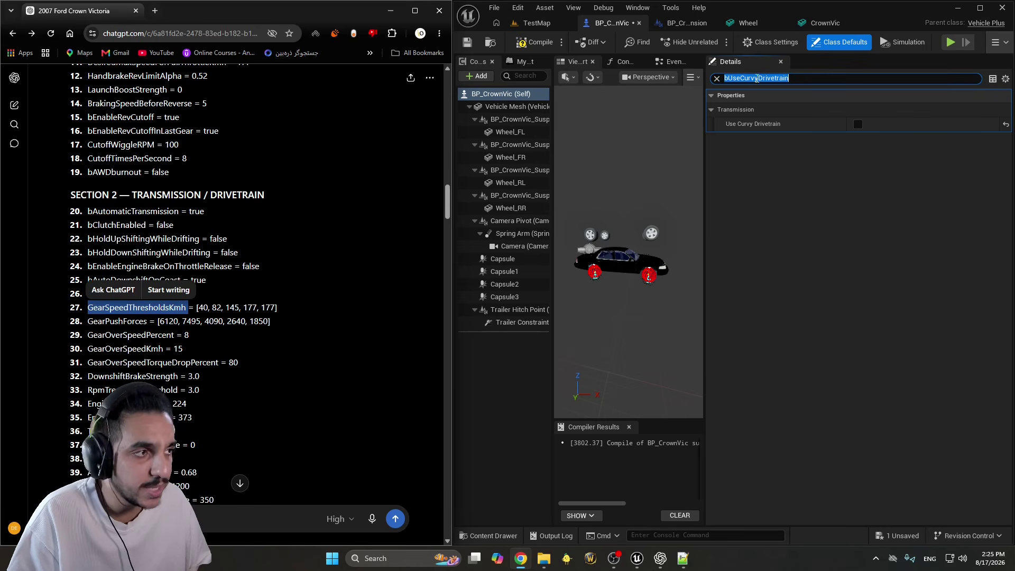
pyautogui.click(757, 79)
pyautogui.hotkey('ctrl', 'v')
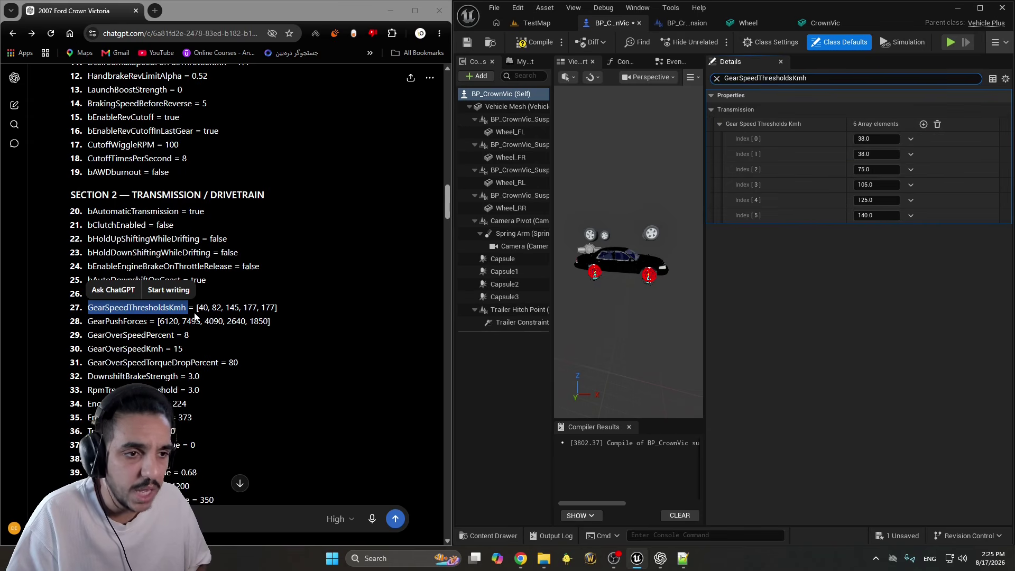
# Set the Gear Speed Thresholds Kmh entries at indexes 0 to 4 to 40, 82, 145, 177 and 177, and delete index 5
pyautogui.click(876, 138)
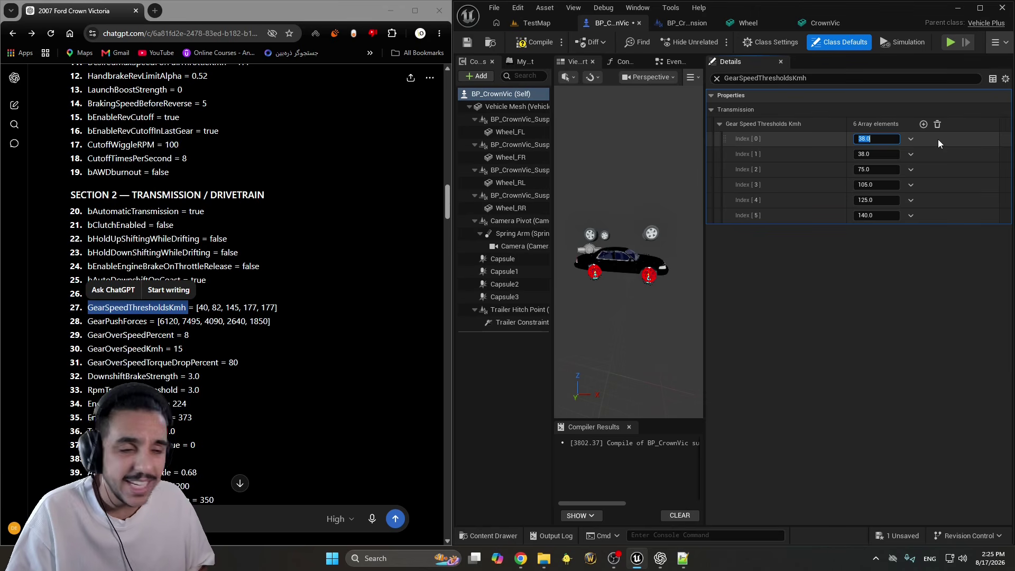
pyautogui.write('40')
pyautogui.press('Tab')
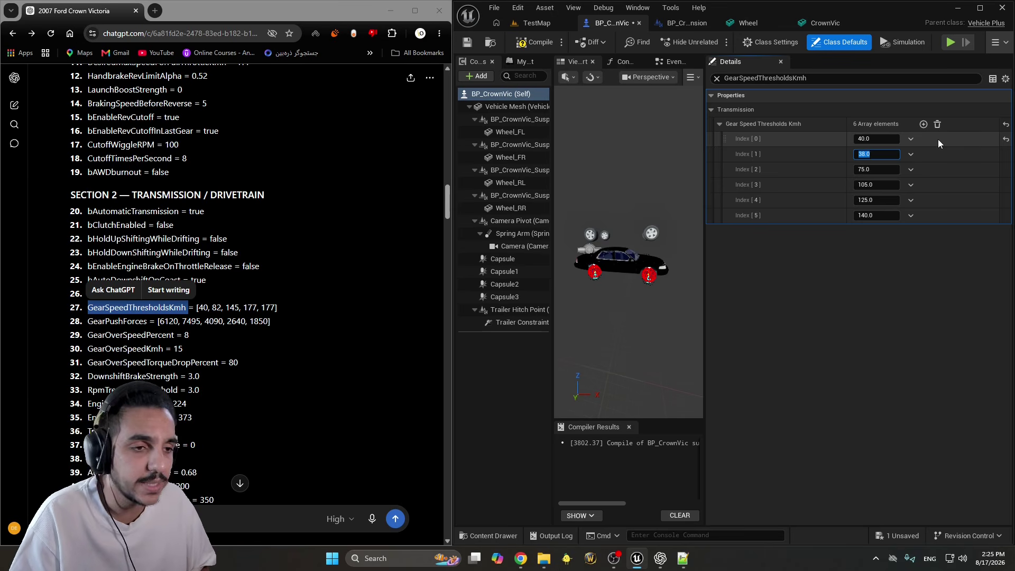
pyautogui.write('82')
pyautogui.press('Tab')
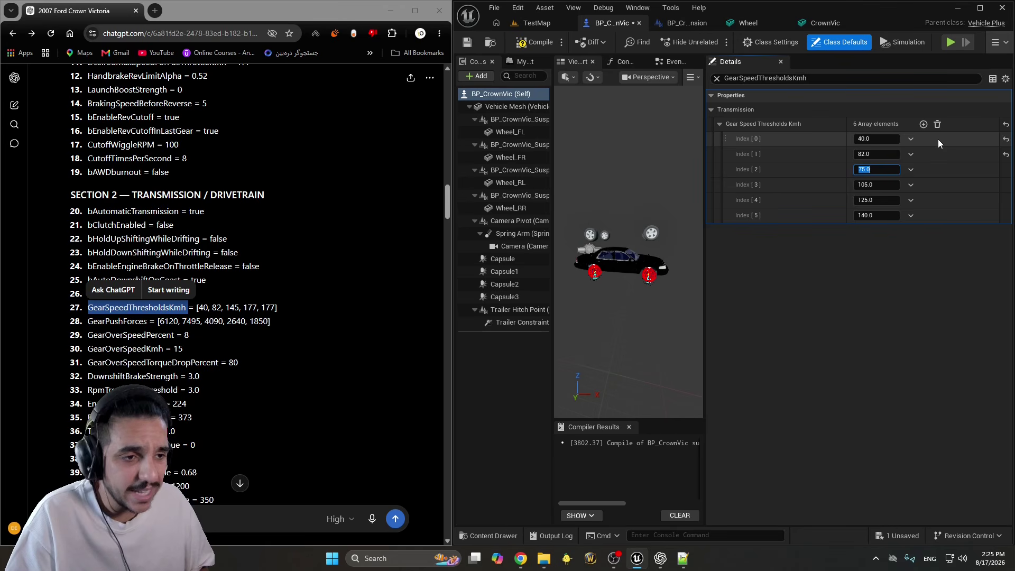
pyautogui.write('145')
pyautogui.press('Tab')
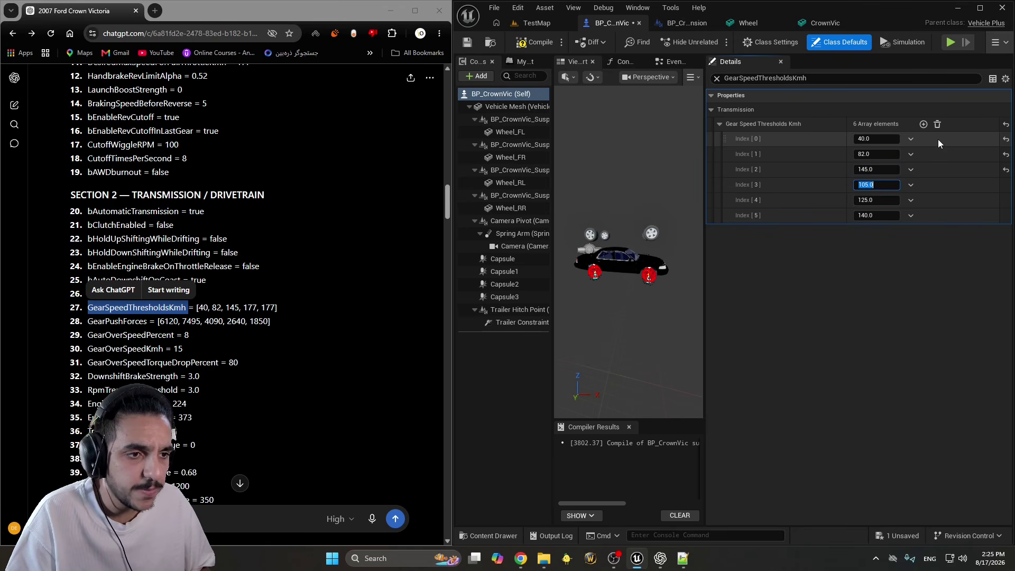
pyautogui.write('177')
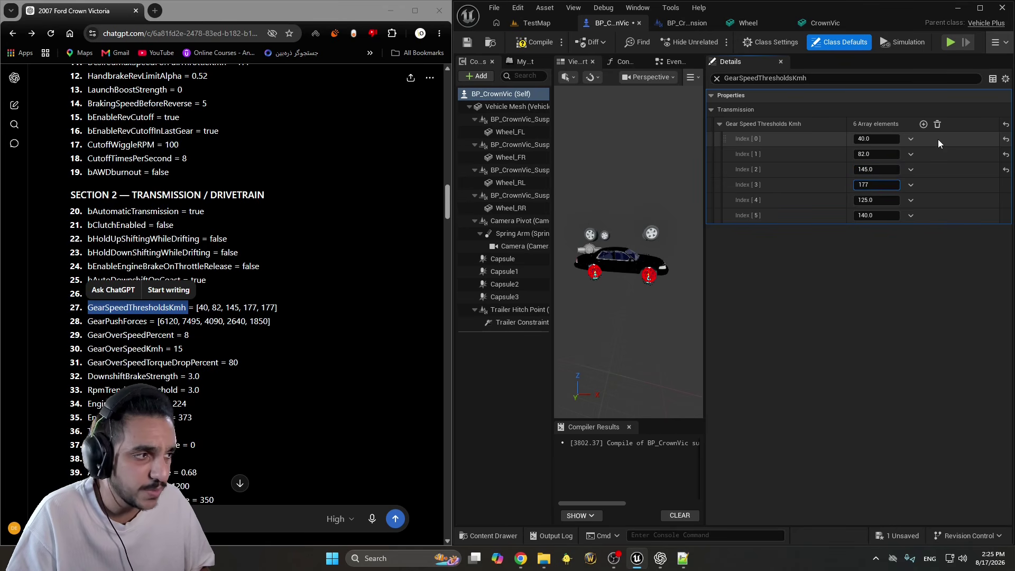
pyautogui.press('Tab')
pyautogui.write('177')
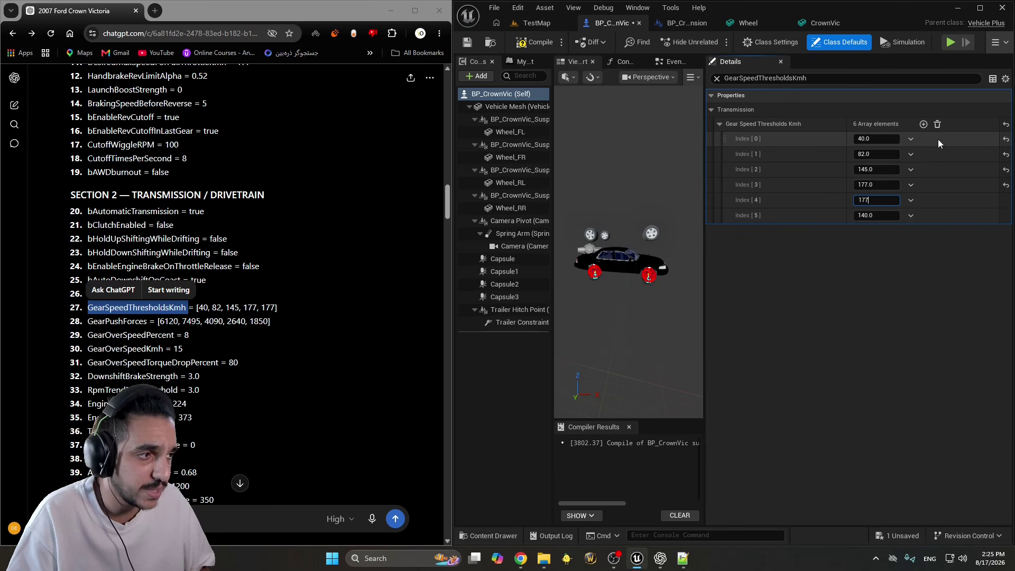
pyautogui.press('Return')
pyautogui.click(910, 215)
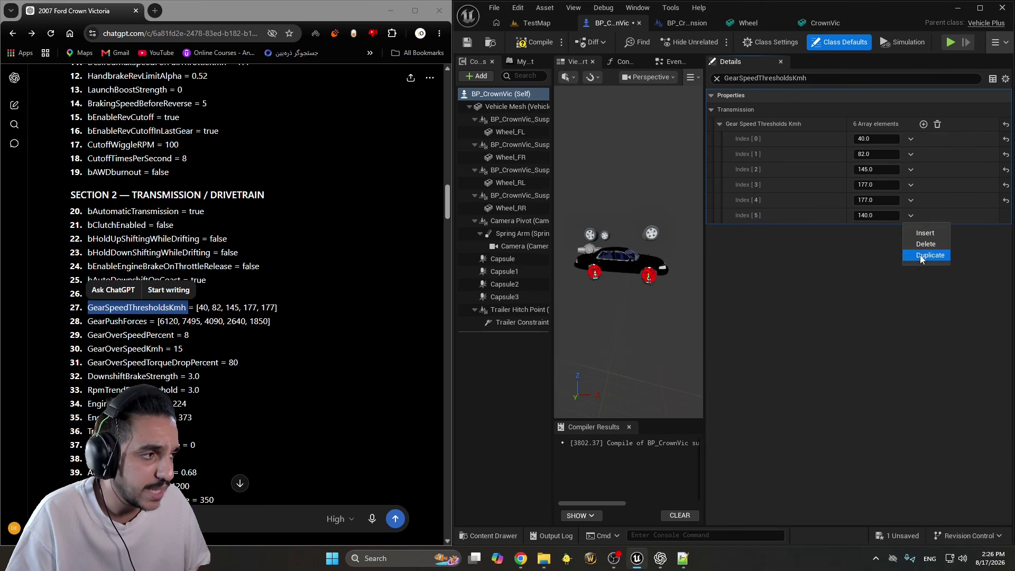
pyautogui.click(918, 246)
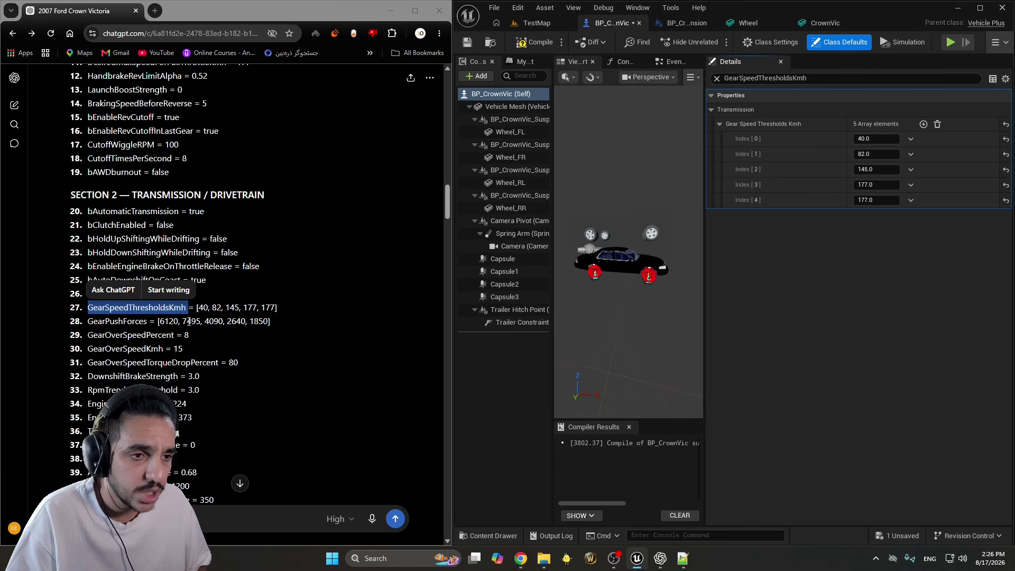
# Compare the fourth gear speed threshold with the ChatGPT list and set index 3 to 165
pyautogui.moveTo(87, 308)
pyautogui.mouseDown()
pyautogui.moveTo(286, 314)
pyautogui.moveTo(88, 309)
pyautogui.mouseUp()
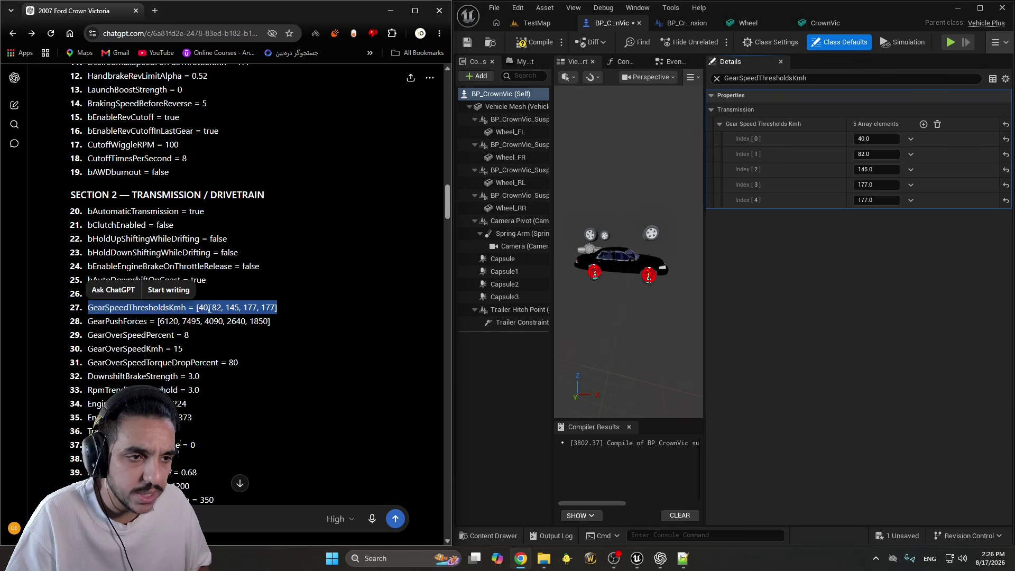
pyautogui.click(249, 309)
pyautogui.doubleClick(250, 308)
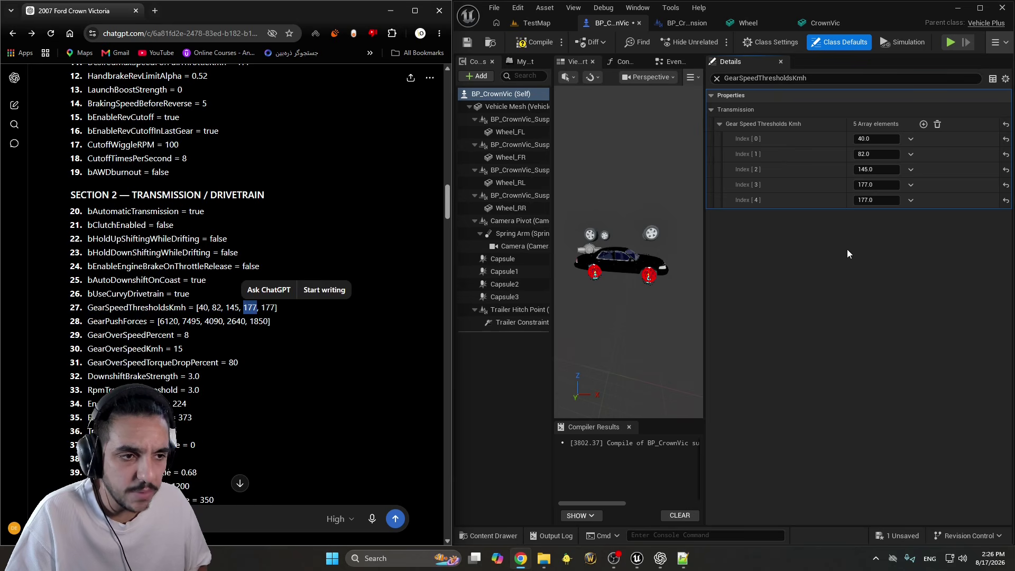
pyautogui.click(876, 184)
pyautogui.write('165')
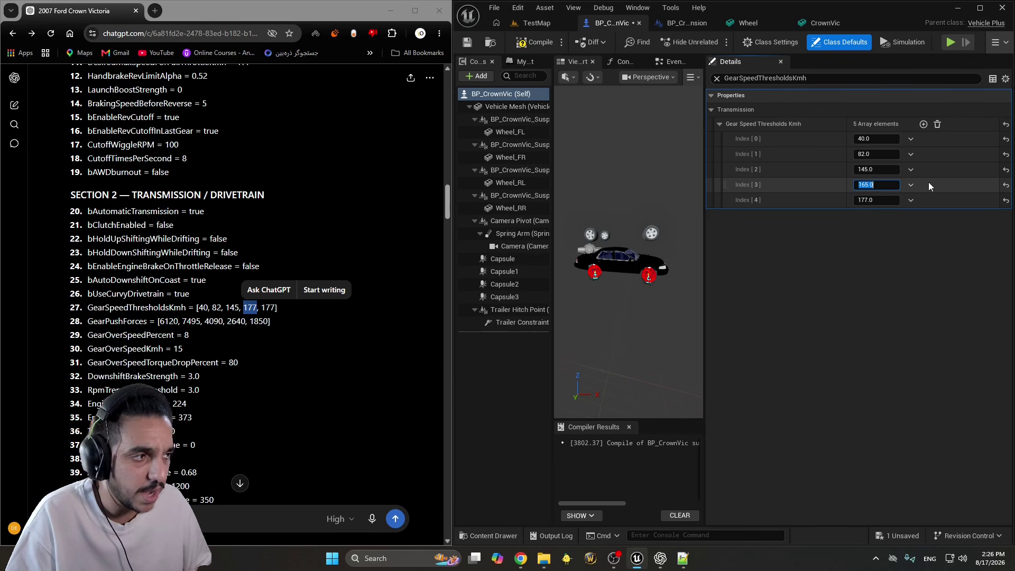
pyautogui.press('Return')
# Find GearPushForces in the class defaults and set its index 0 entry to 6120
pyautogui.doubleClick(124, 322)
pyautogui.hotkey('ctrl', 'c')
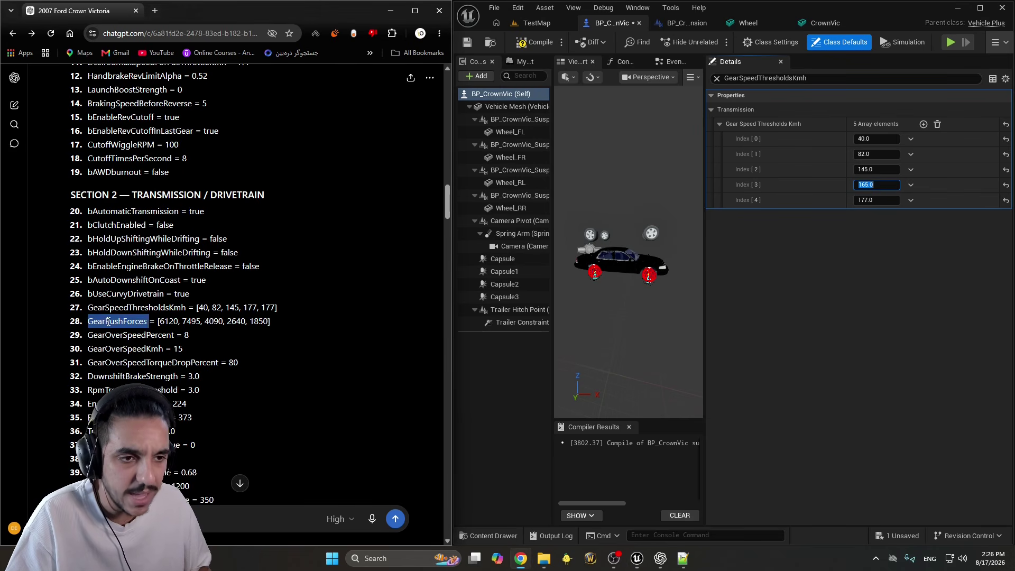
pyautogui.click(783, 78)
pyautogui.hotkey('ctrl', 'v')
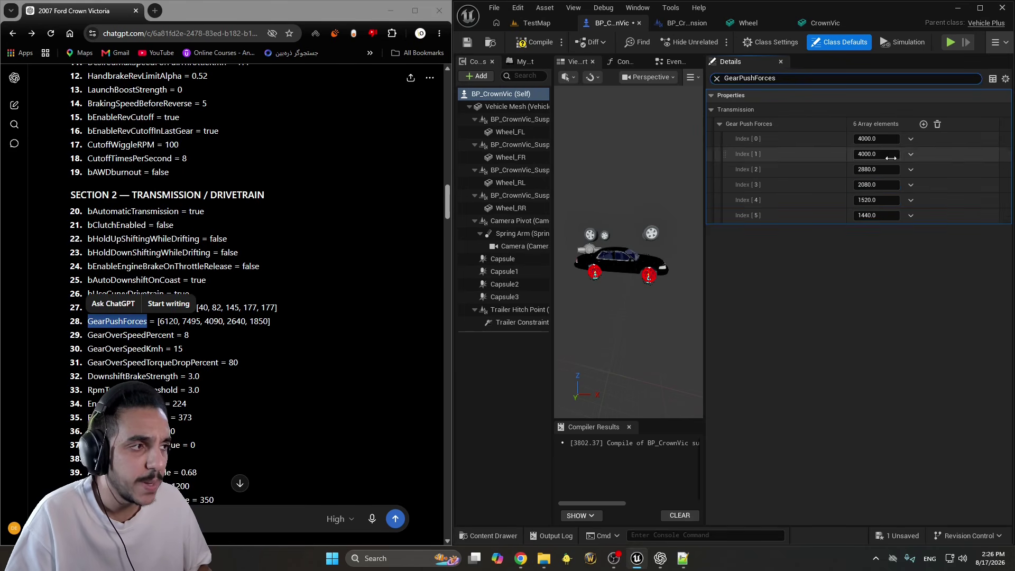
pyautogui.click(884, 141)
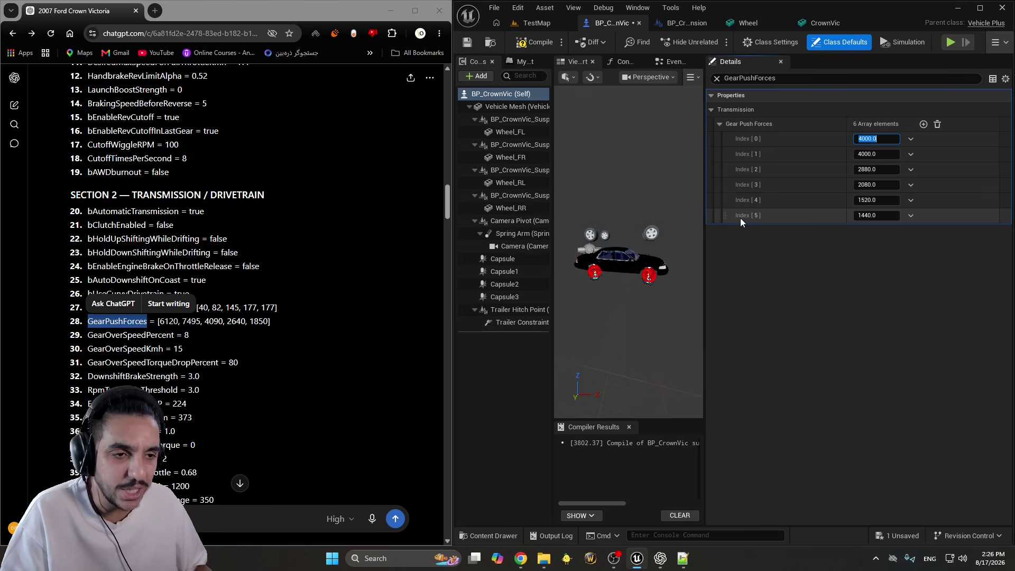
pyautogui.write('9120')
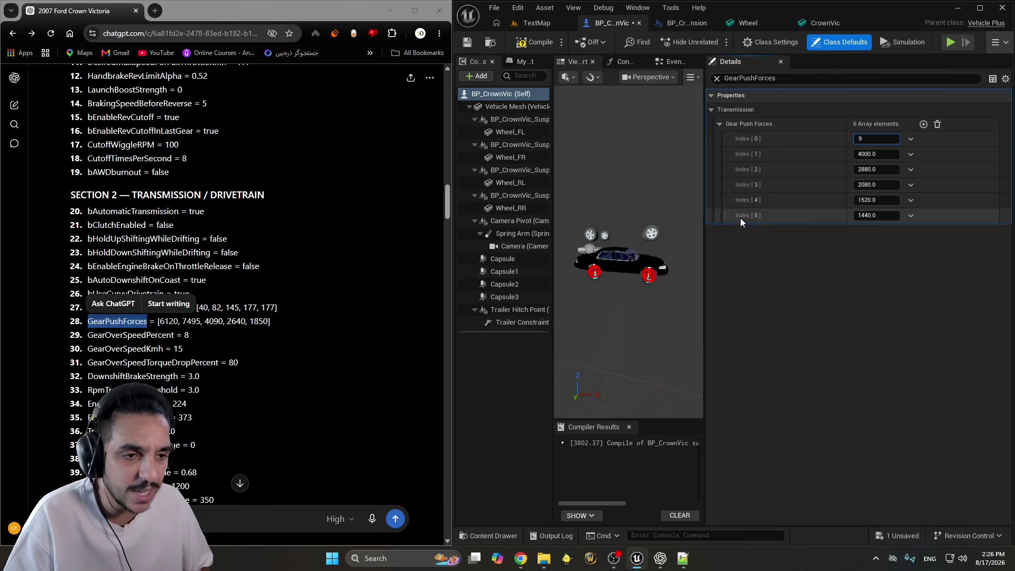
pyautogui.press('Return')
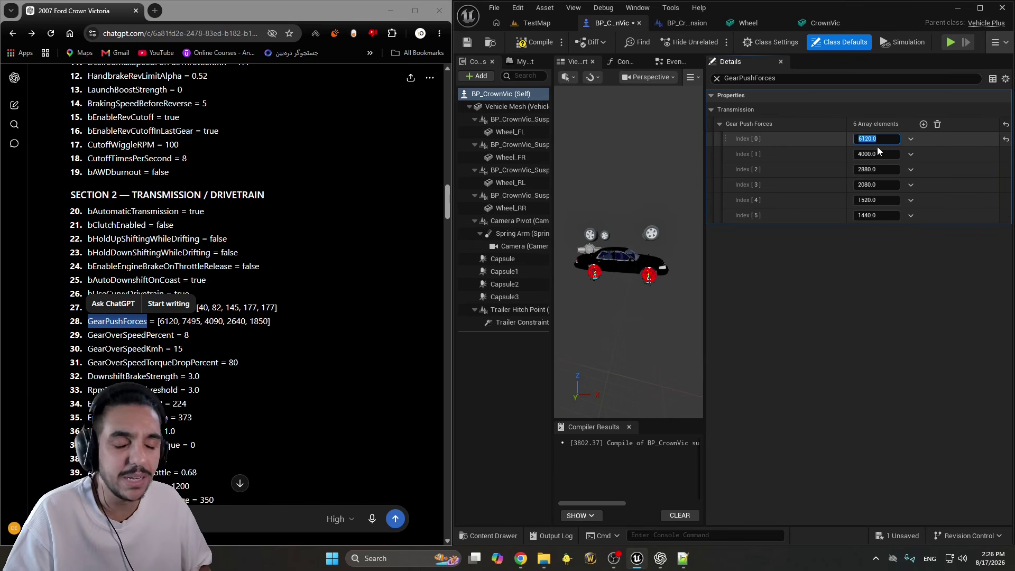
# Set the Gear Push Forces entries at indexes 1 to 4 to 7495, 4090, 2640 and 1850, and delete index 5
pyautogui.press('Tab')
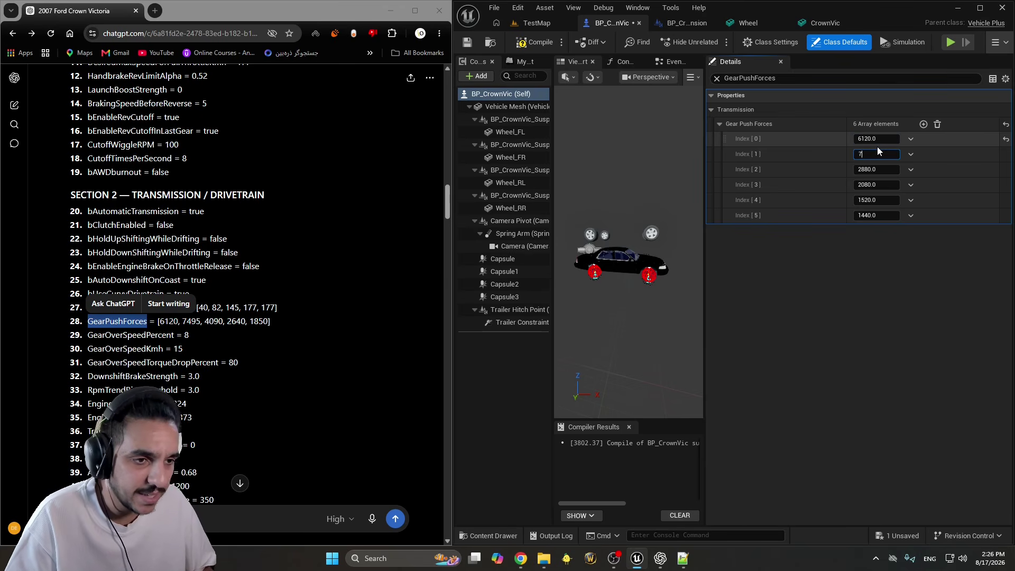
pyautogui.write('7495')
pyautogui.press('Tab')
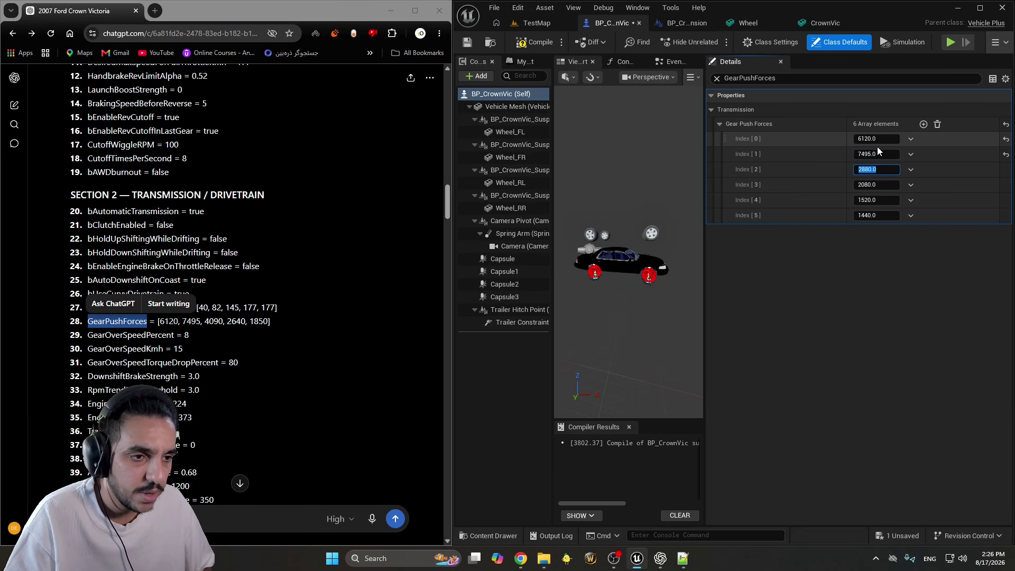
pyautogui.write('4090')
pyautogui.press('Tab')
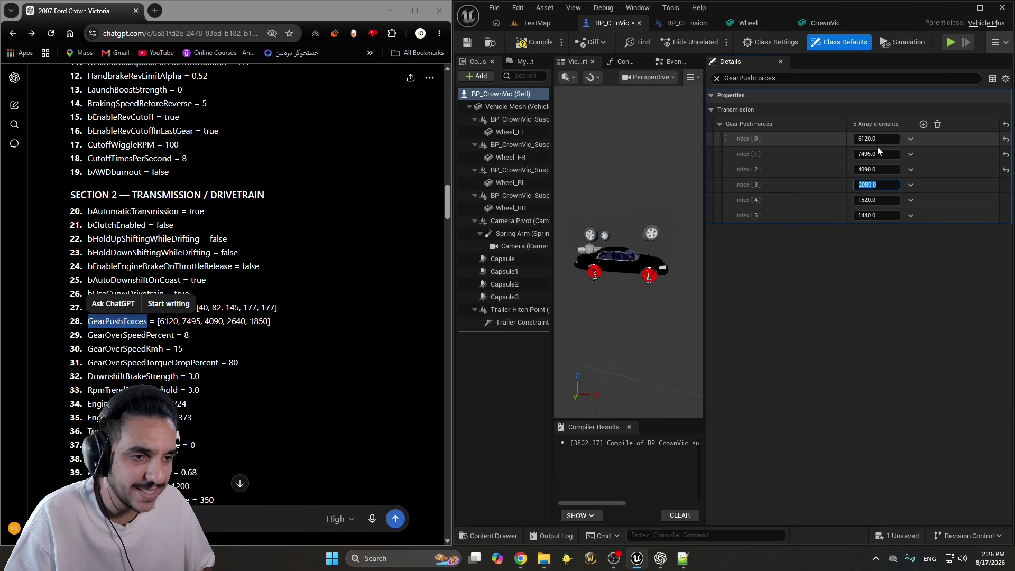
pyautogui.write('2640')
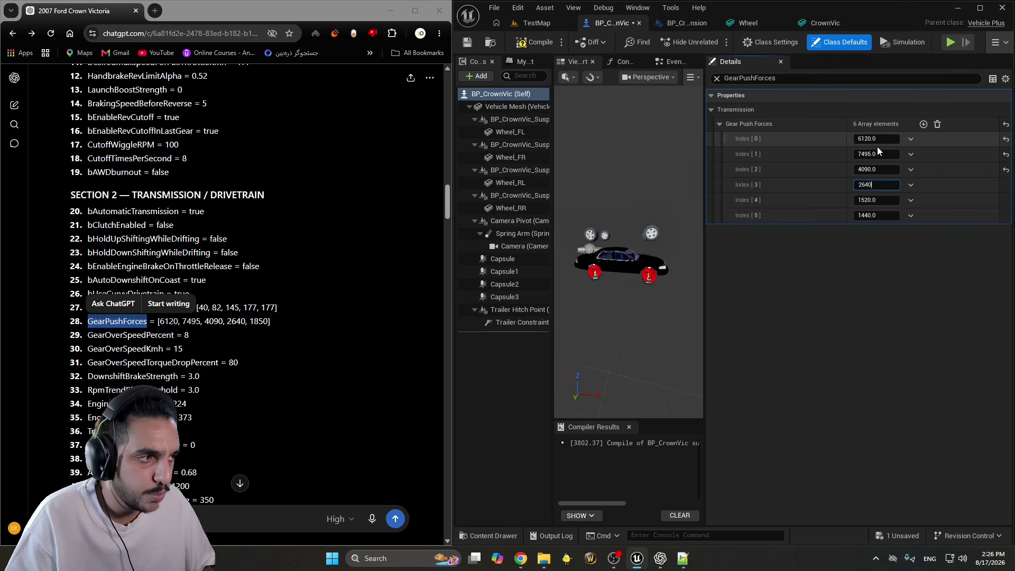
pyautogui.press('Tab')
pyautogui.write('1850')
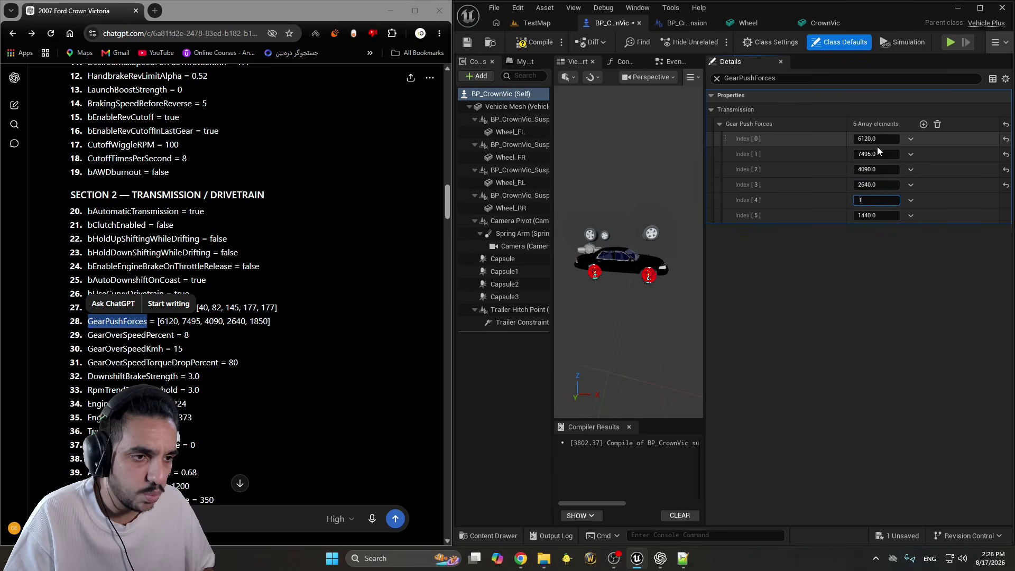
pyautogui.press('Return')
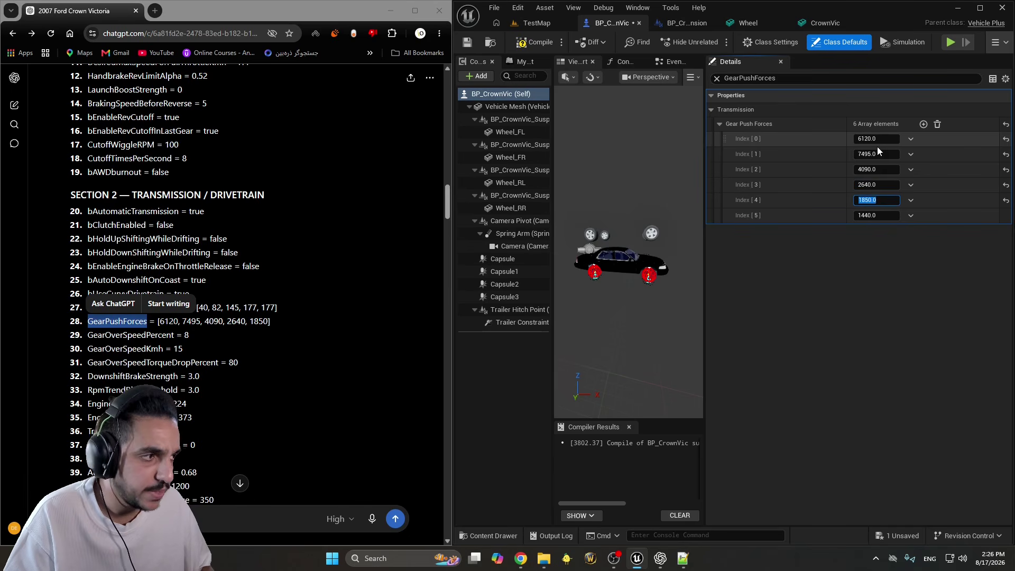
pyautogui.click(909, 216)
pyautogui.click(919, 243)
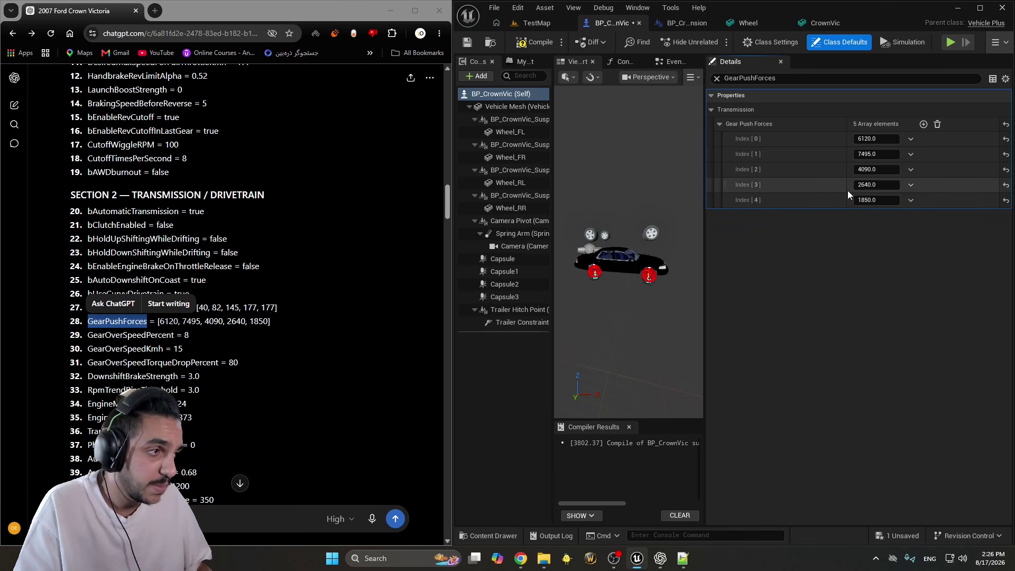
# Examine the GearSpeedThresholdsKmh and GearPushForces lines in the ChatGPT list, relating each gear's speed threshold to its push force
pyautogui.click(253, 238)
pyautogui.moveTo(87, 308); pyautogui.dragTo(149, 322)
pyautogui.click(101, 320)
pyautogui.moveTo(88, 309); pyautogui.dragTo(186, 308)
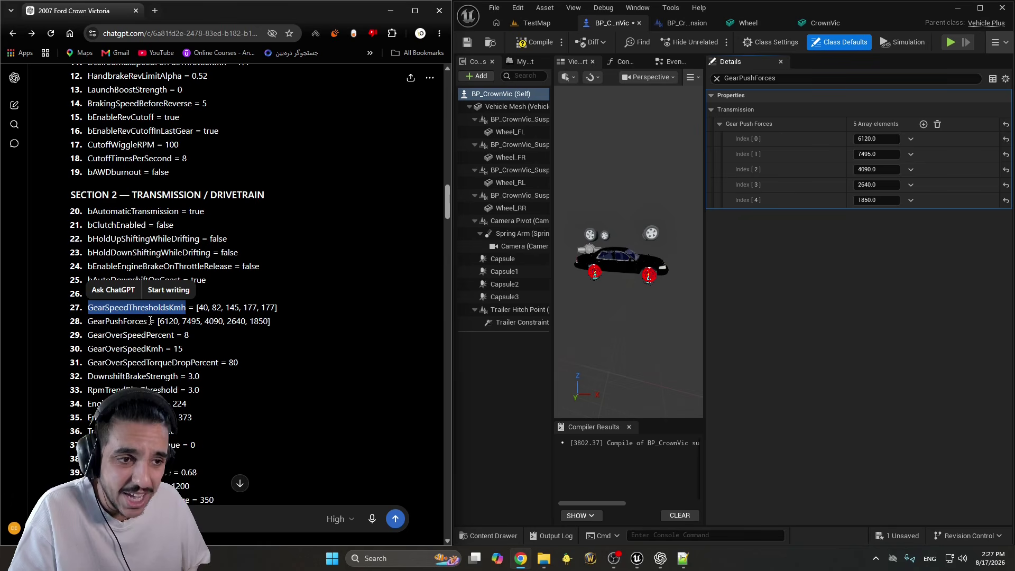
pyautogui.doubleClick(203, 308)
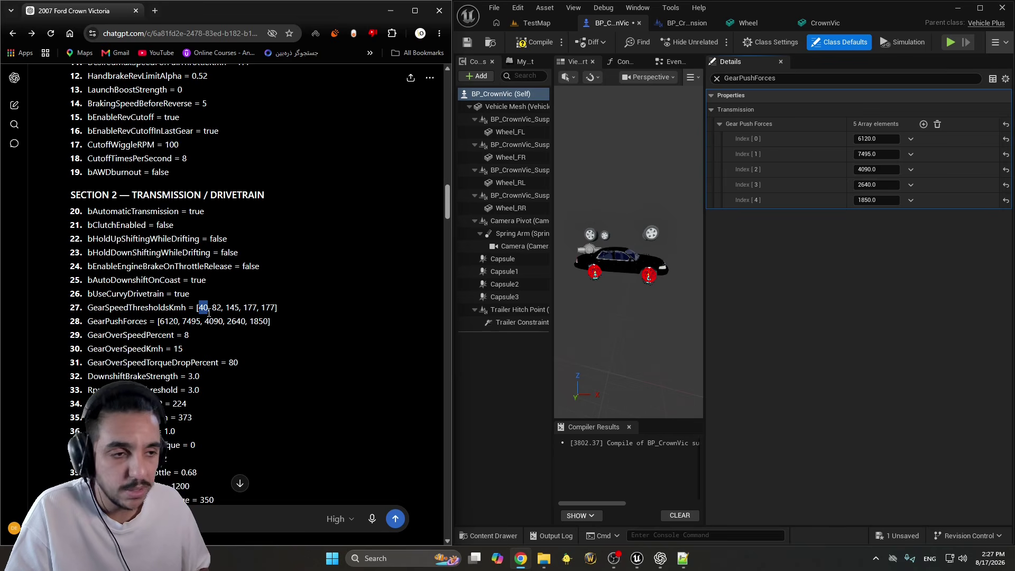
pyautogui.doubleClick(215, 308)
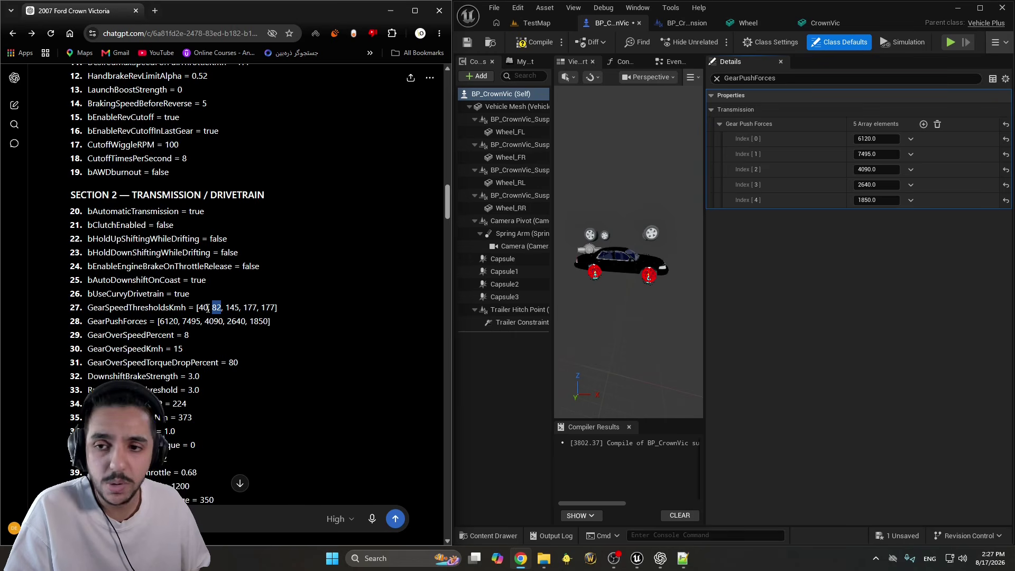
pyautogui.click(277, 311)
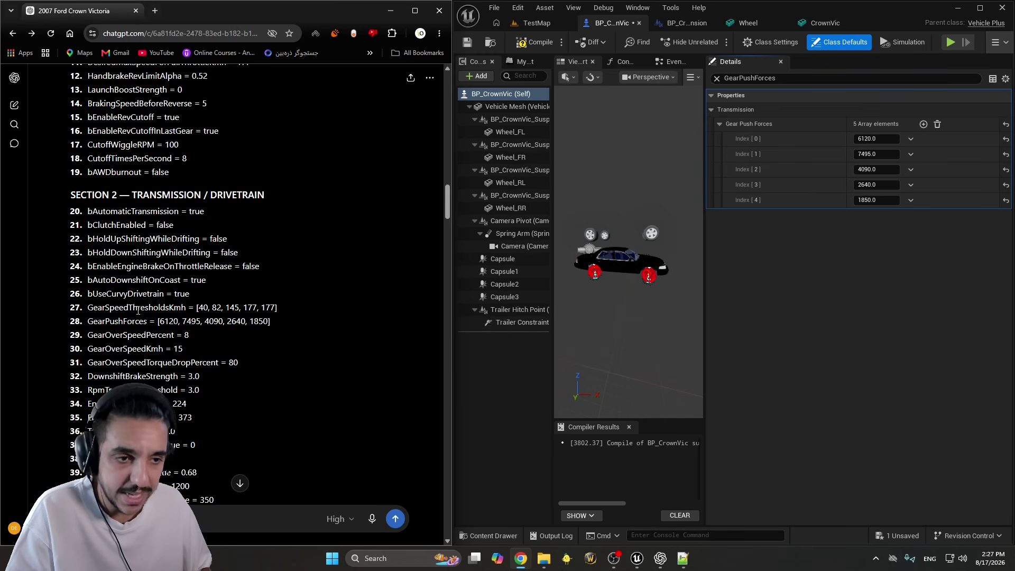
pyautogui.moveTo(87, 322); pyautogui.dragTo(263, 322)
pyautogui.click(250, 324)
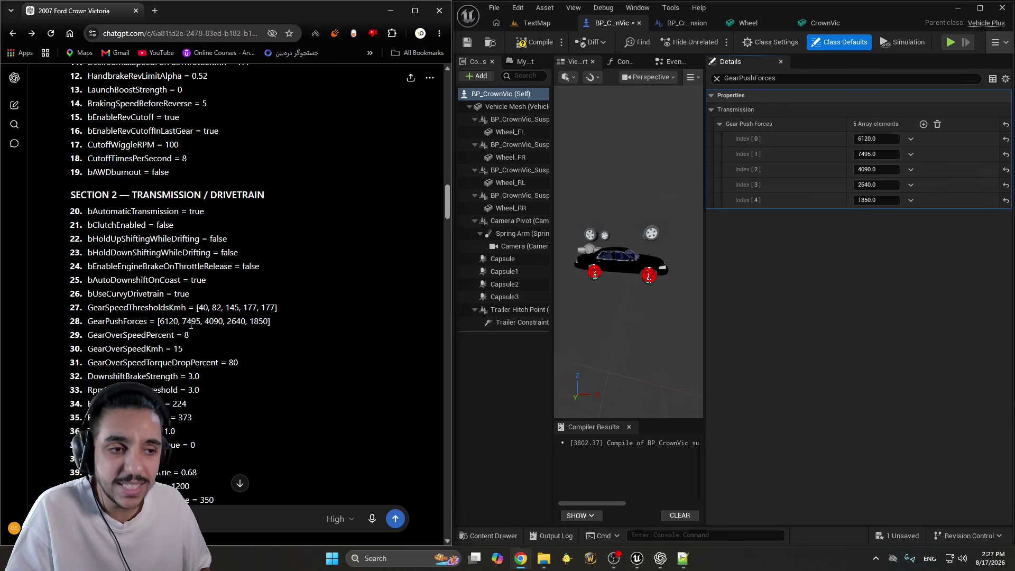
pyautogui.doubleClick(191, 321)
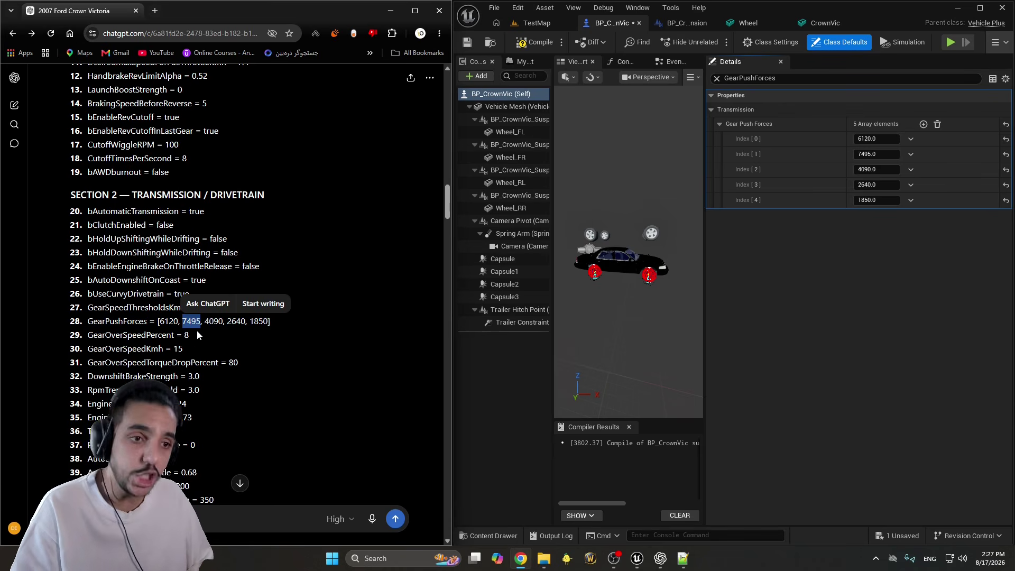
pyautogui.moveTo(270, 322); pyautogui.dragTo(59, 309)
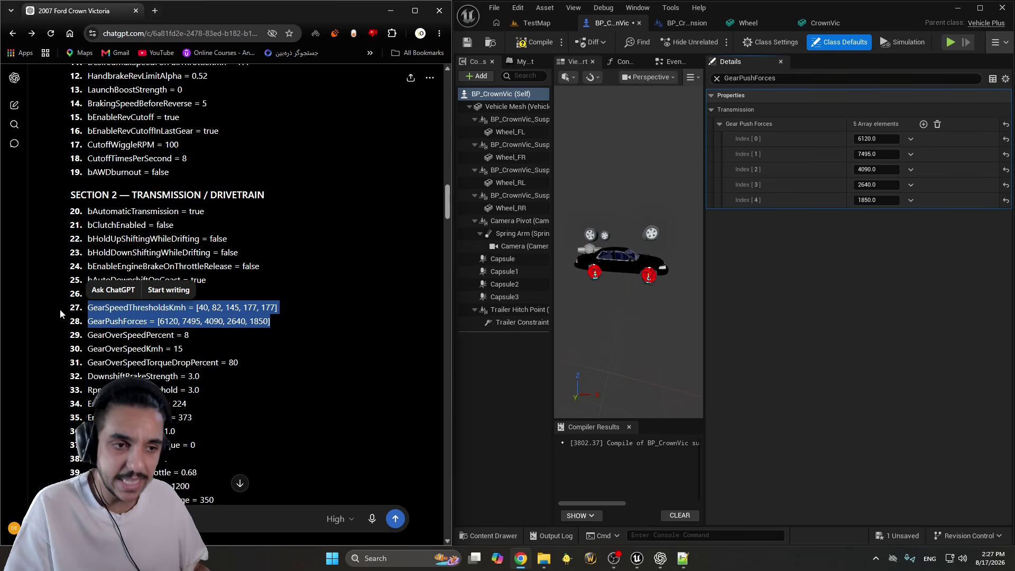
# Look up GearOverSpeedPercent in the class defaults and check its value against the ChatGPT list
pyautogui.doubleClick(111, 336)
pyautogui.hotkey('ctrl', 'c')
pyautogui.click(846, 79)
pyautogui.hotkey('ctrl', 'a')
pyautogui.hotkey('ctrl', 'v')
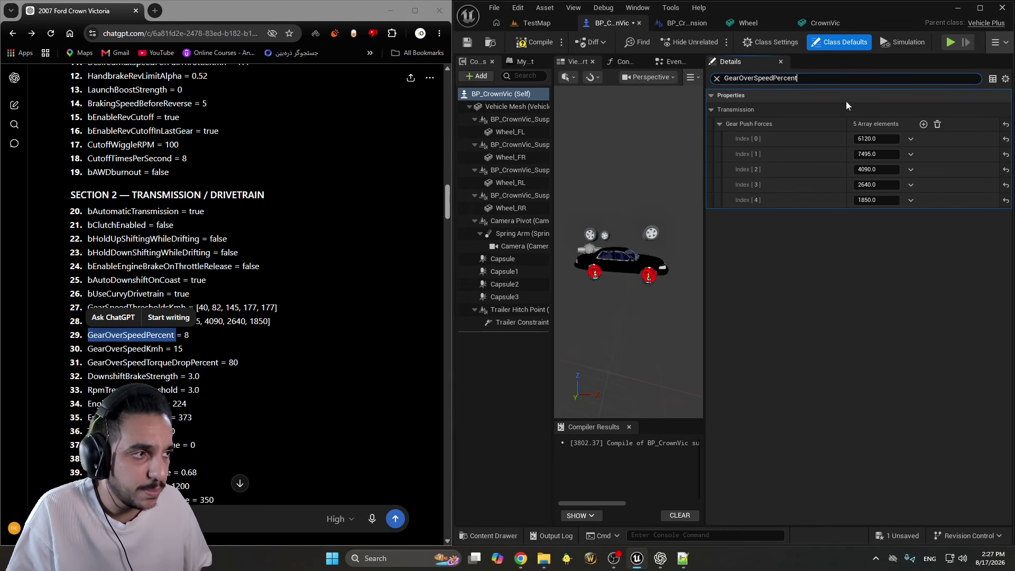
pyautogui.click(877, 124)
# Find GearOverSpeedKmh in the class defaults and set Gear Over Speed Kmh to 15
pyautogui.doubleClick(125, 348)
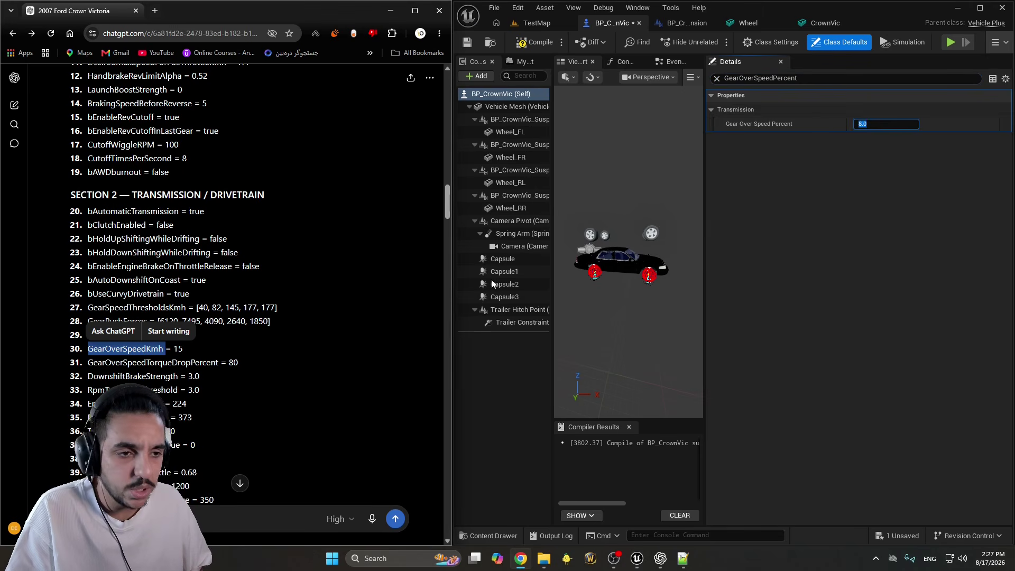
pyautogui.hotkey('ctrl', 'c')
pyautogui.click(849, 80)
pyautogui.hotkey('ctrl', 'a')
pyautogui.hotkey('ctrl', 'v')
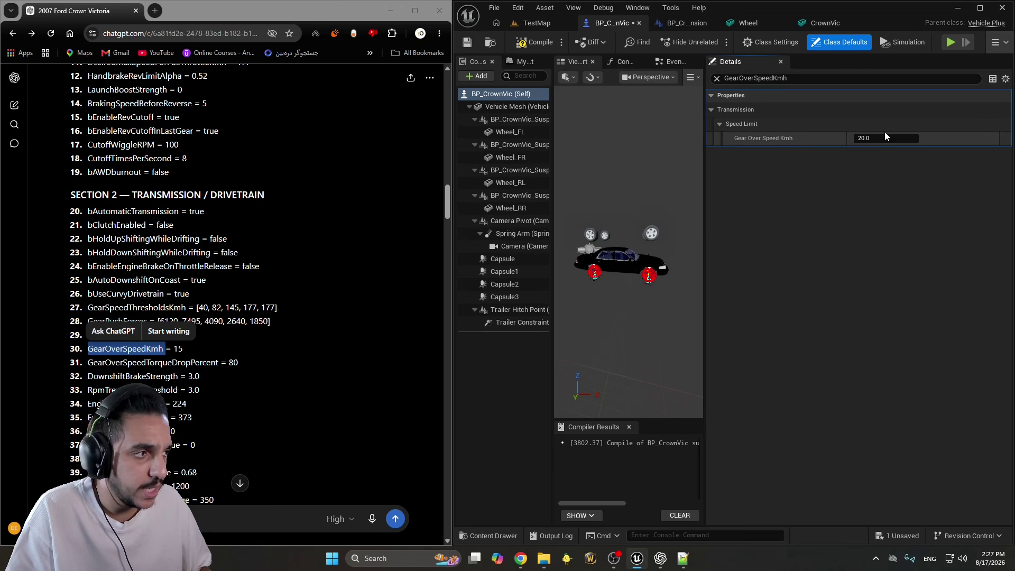
pyautogui.click(872, 138)
pyautogui.write('15')
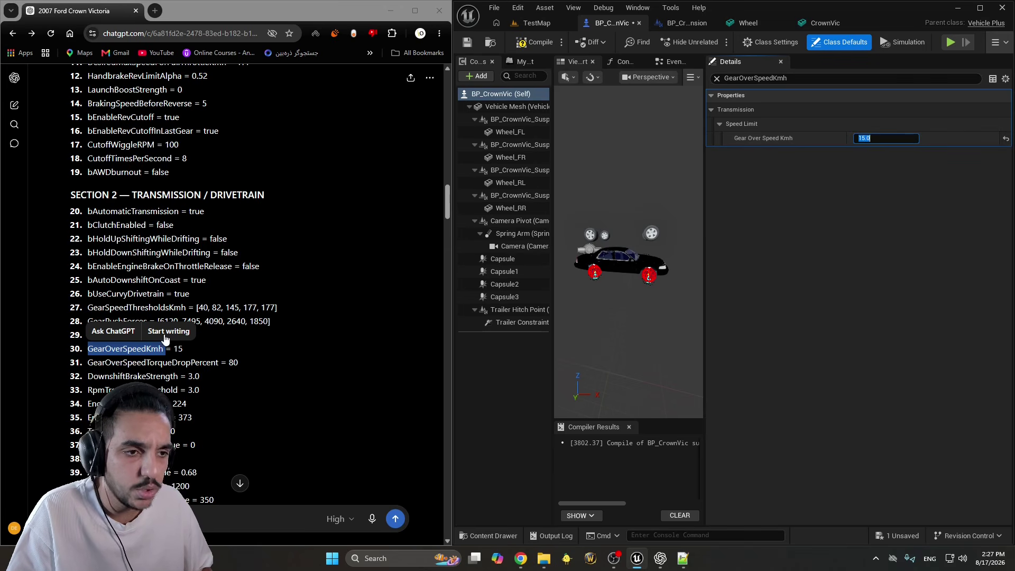
pyautogui.click(225, 321)
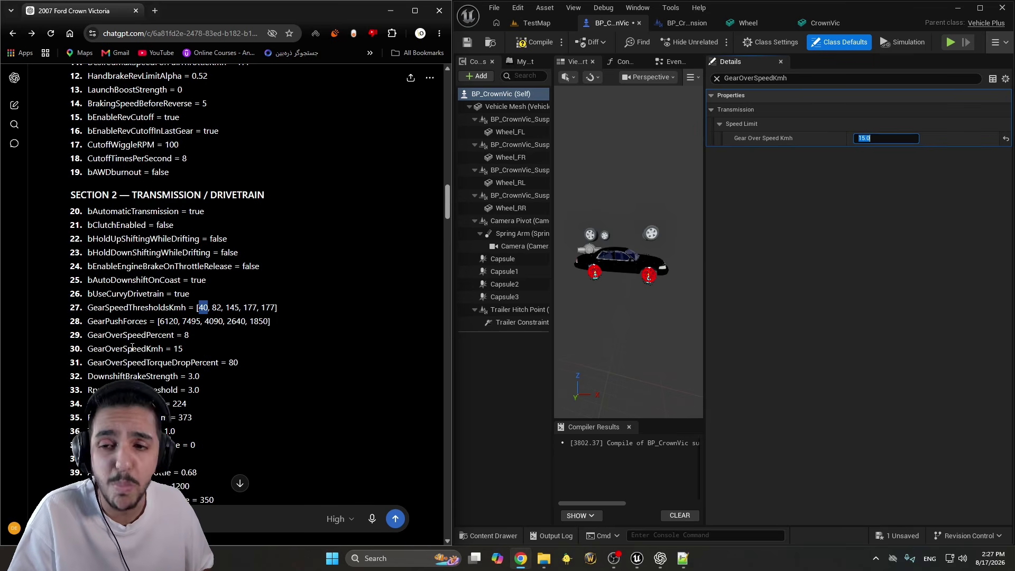
# Find GearOverSpeedTorqueDropPercent in the class defaults and set Gear Over Speed Torque Drop Percent to 80
pyautogui.doubleClick(114, 350)
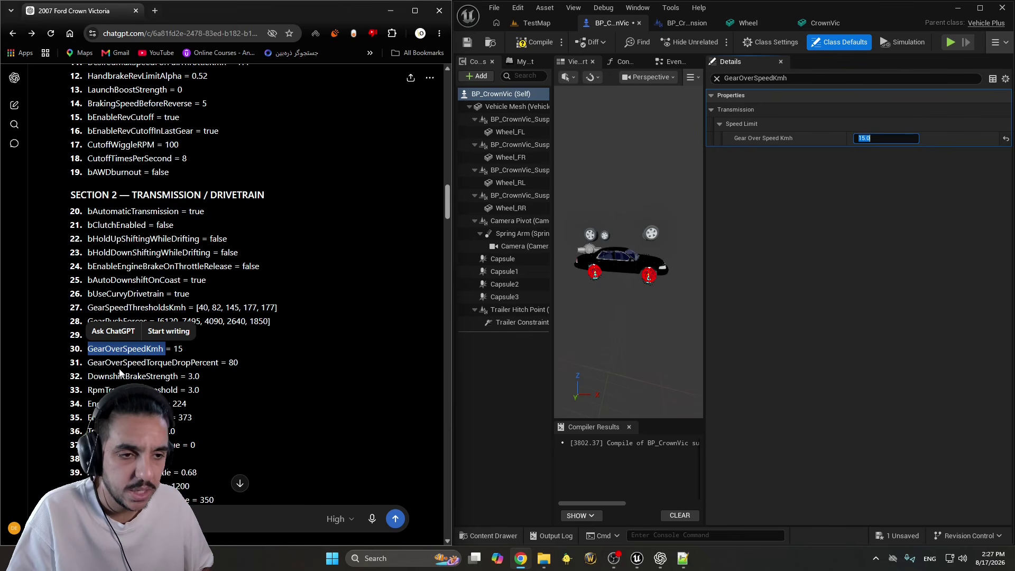
pyautogui.click(130, 365)
pyautogui.doubleClick(170, 363)
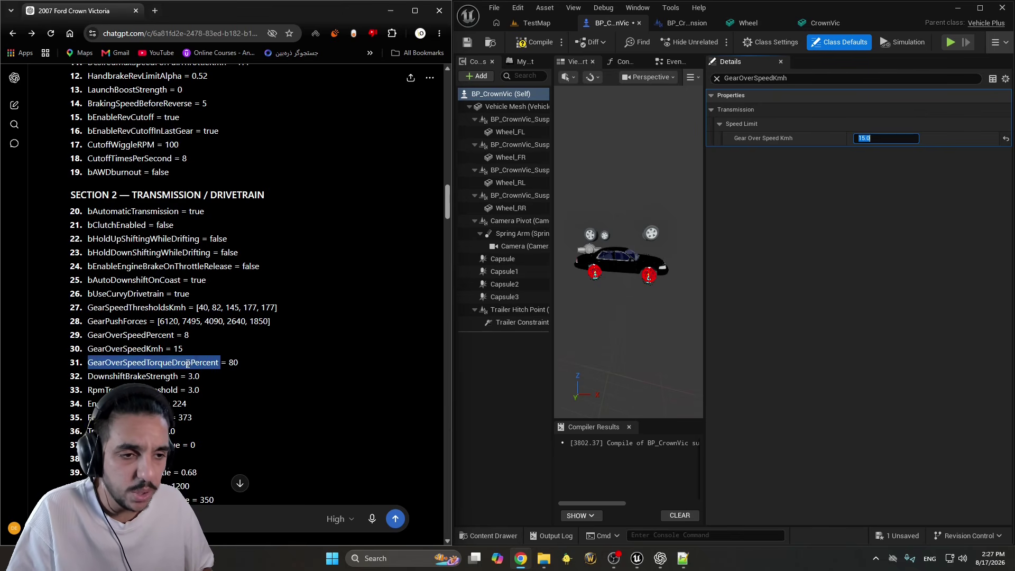
pyautogui.click(846, 79)
pyautogui.hotkey('ctrl', 'a')
pyautogui.hotkey('ctrl', 'v')
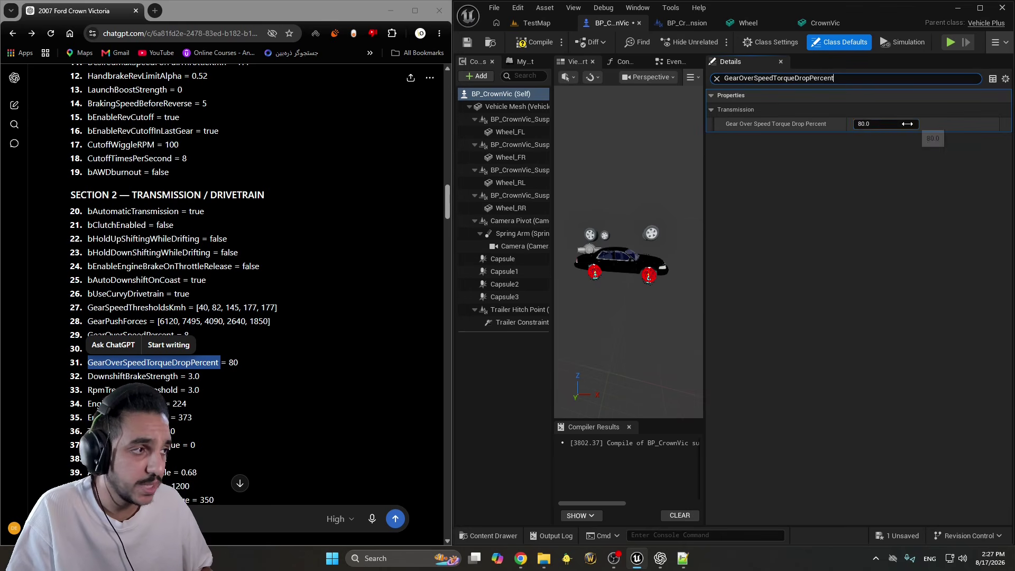
pyautogui.click(908, 124)
pyautogui.write('80')
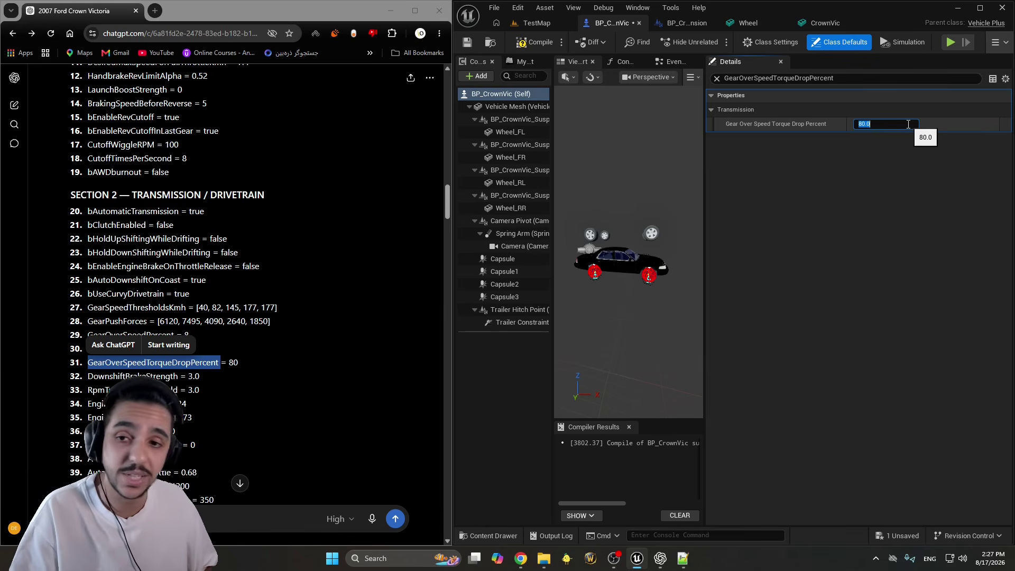
# Find DownshiftBrakeStrength in the class defaults and set Downshift Brake Strength to 3
pyautogui.doubleClick(130, 376)
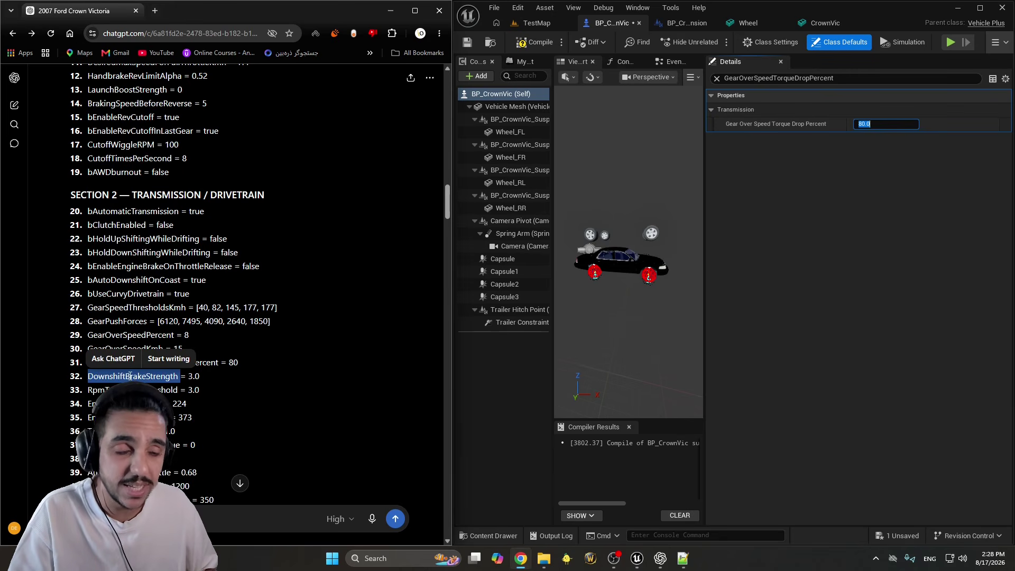
pyautogui.click(889, 77)
pyautogui.hotkey('ctrl', 'a')
pyautogui.hotkey('ctrl', 'v')
pyautogui.click(886, 124)
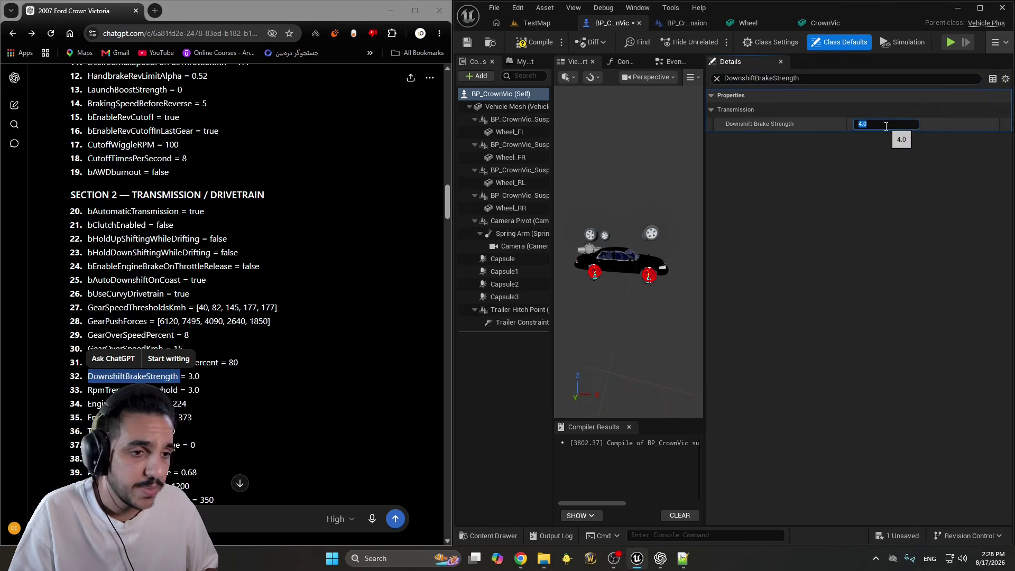
pyautogui.write('3')
pyautogui.press('Return')
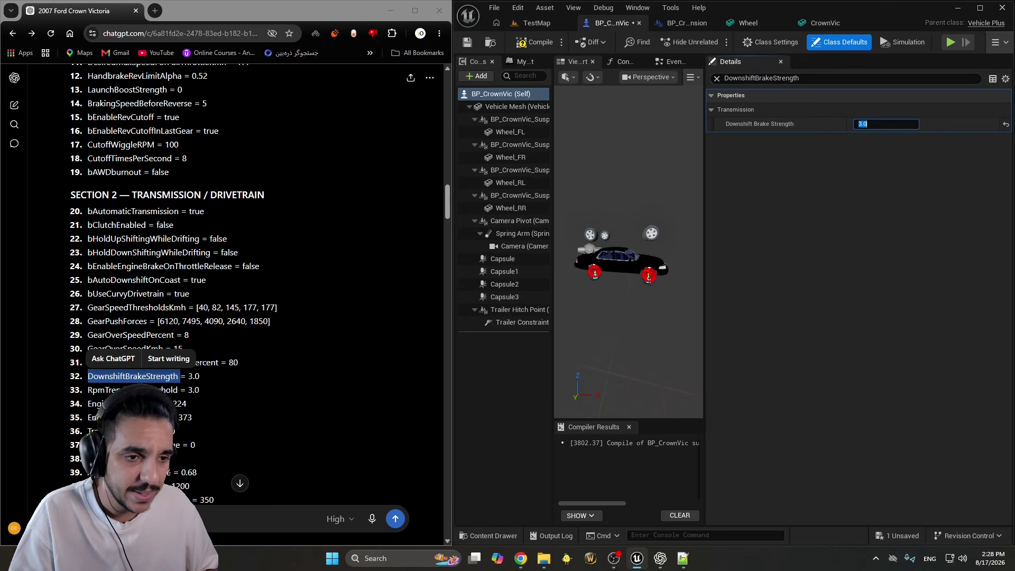
# Look up RpmTrendRiseThreshold in the class defaults and check its value against the ChatGPT list
pyautogui.doubleClick(132, 389)
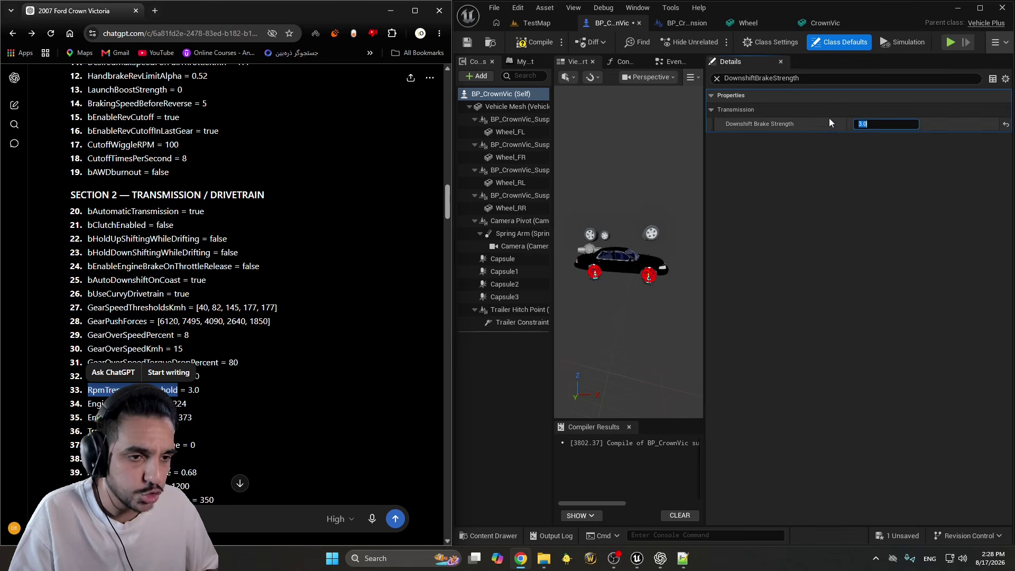
pyautogui.click(819, 78)
pyautogui.hotkey('ctrl', 'a')
pyautogui.hotkey('ctrl', 'v')
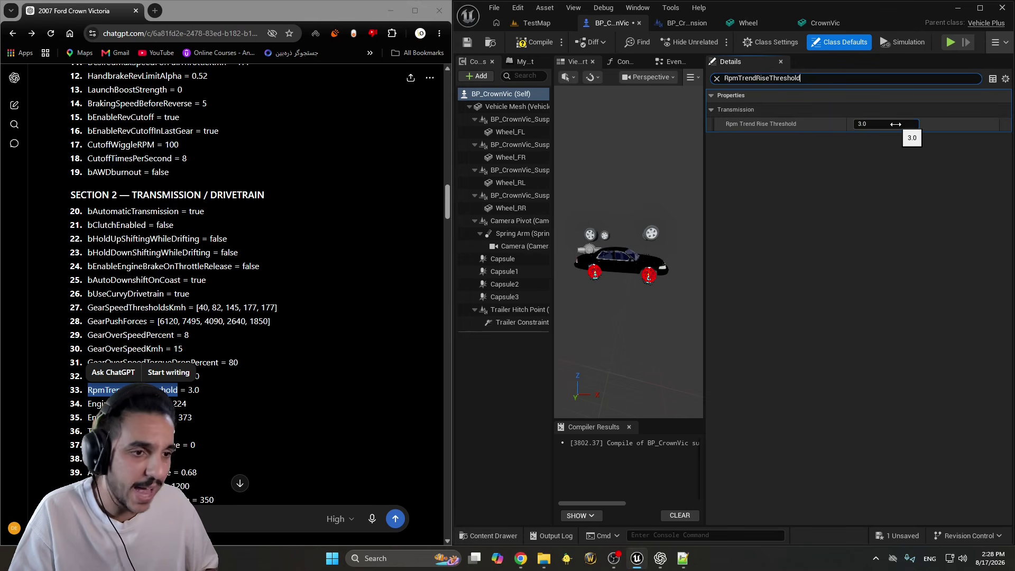
pyautogui.click(896, 124)
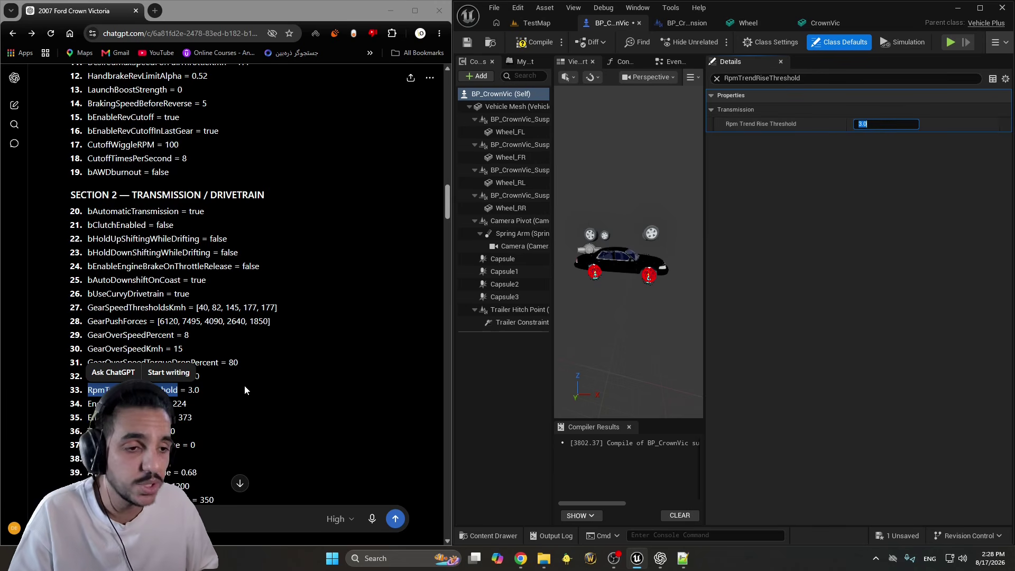
# Look up EngineMaxPowerHP in the class defaults and check whether Engine Max Power HP can be edited
pyautogui.doubleClick(127, 404)
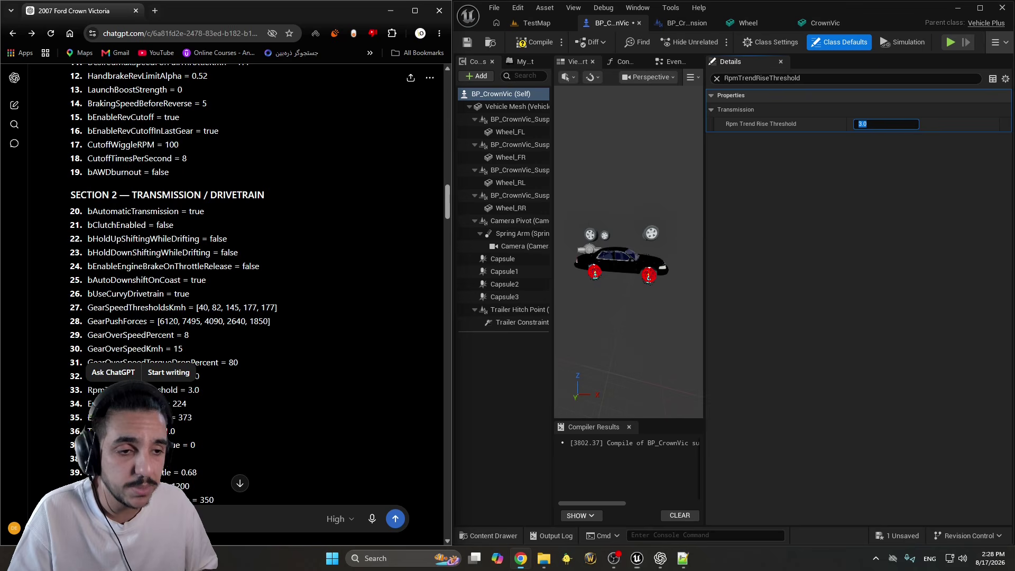
pyautogui.click(775, 78)
pyautogui.hotkey('ctrl', 'v')
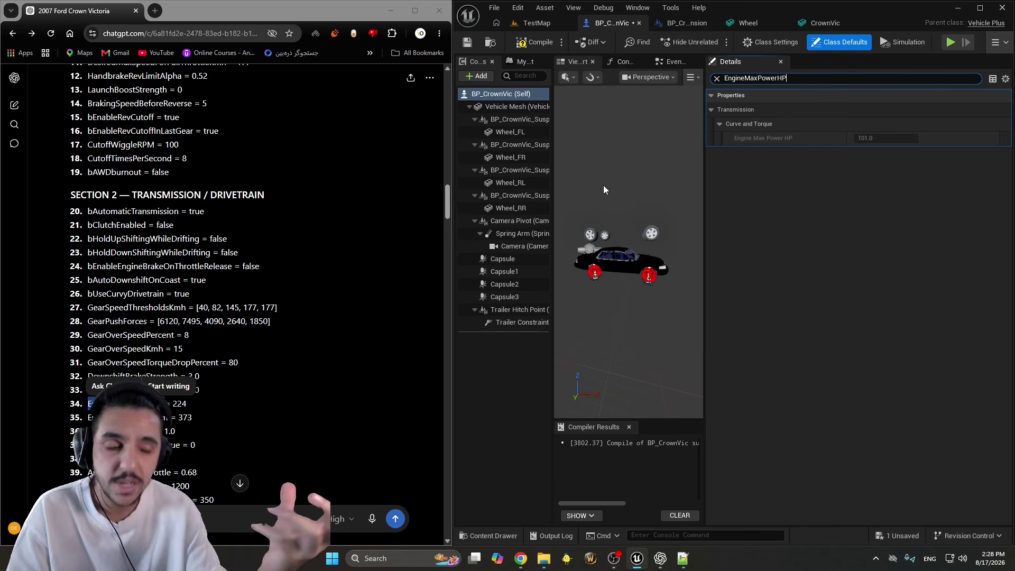
pyautogui.click(234, 502)
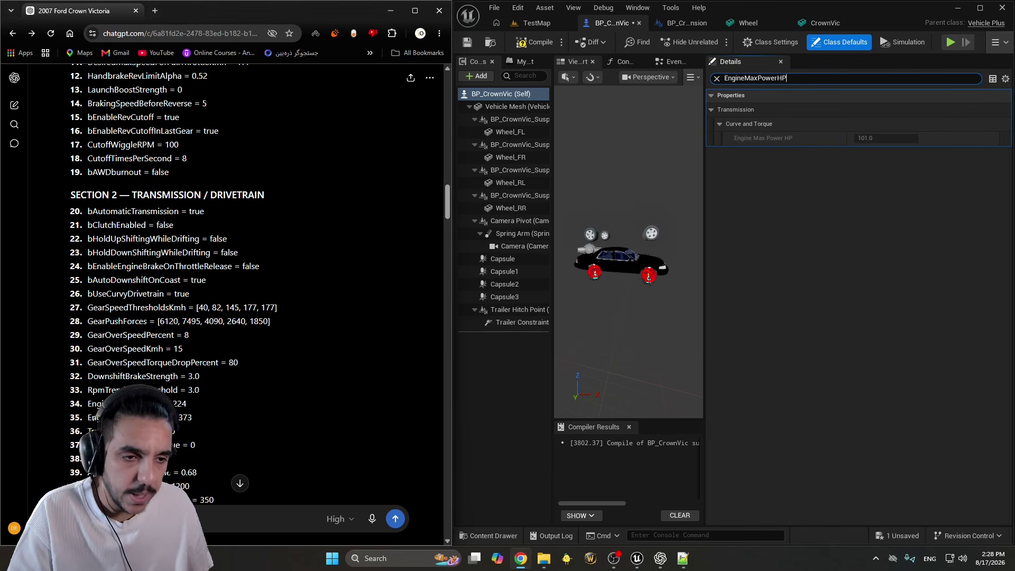
pyautogui.doubleClick(127, 403)
pyautogui.click(751, 78)
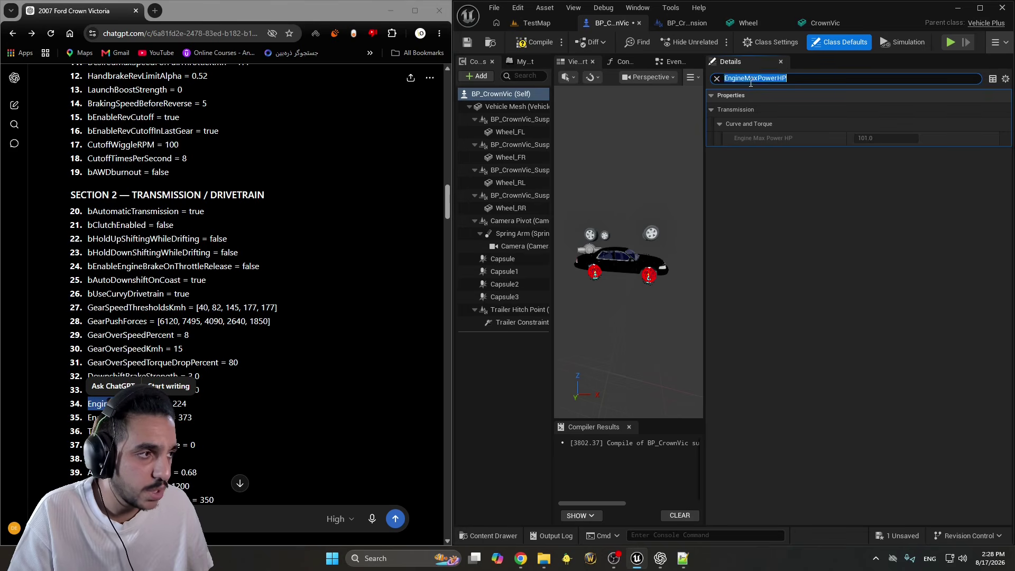
pyautogui.hotkey('ctrl', 'v')
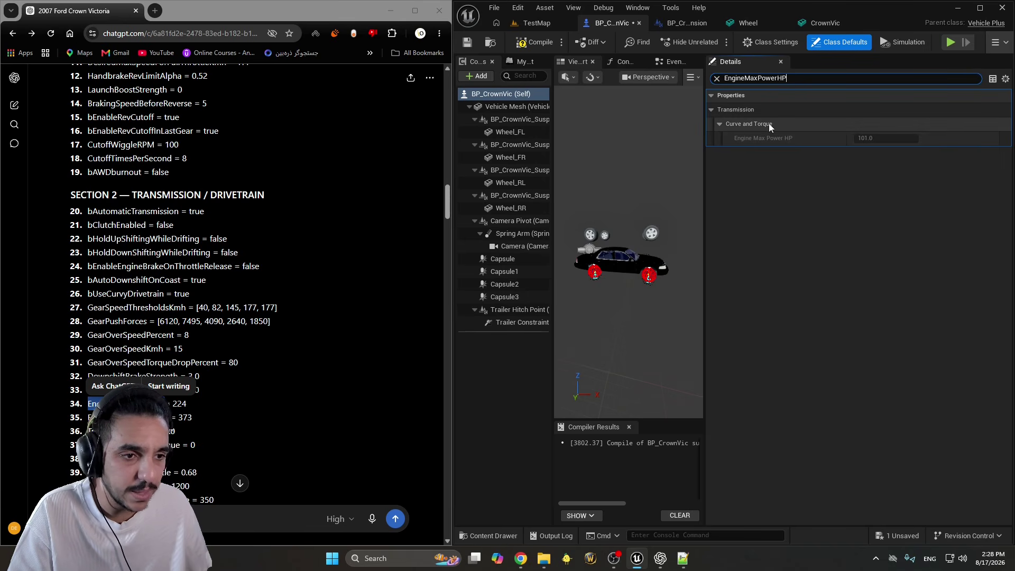
# Find bUseCurvyDrivetrain in the class defaults and enable Use Curvy Drivetrain
pyautogui.doubleClick(126, 293)
pyautogui.click(758, 79)
pyautogui.hotkey('ctrl', 'v')
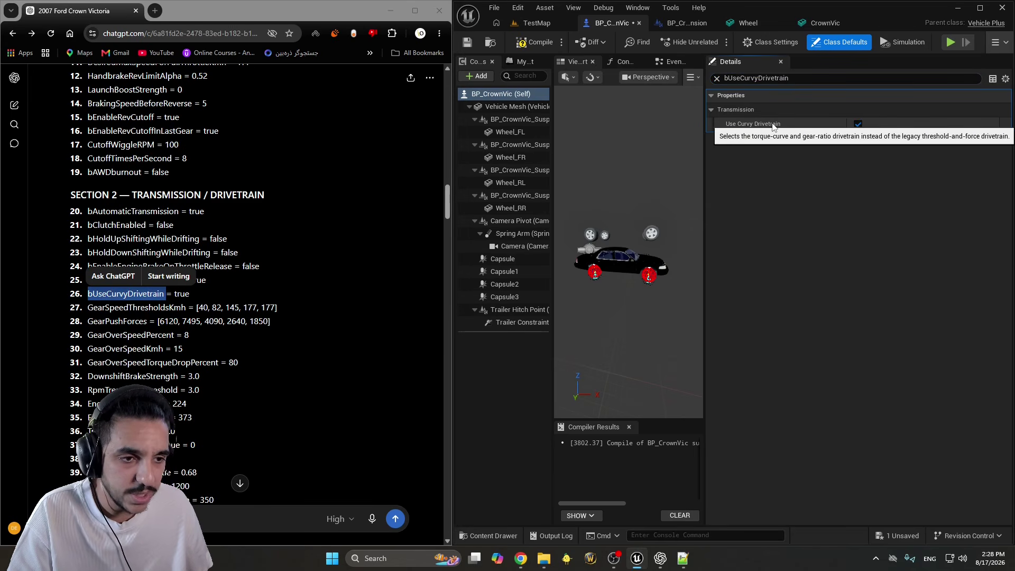
# Examine entries 27 to 48 of the ChatGPT list, separating the threshold-and-force settings from the torque-curve drivetrain settings
pyautogui.click(136, 308)
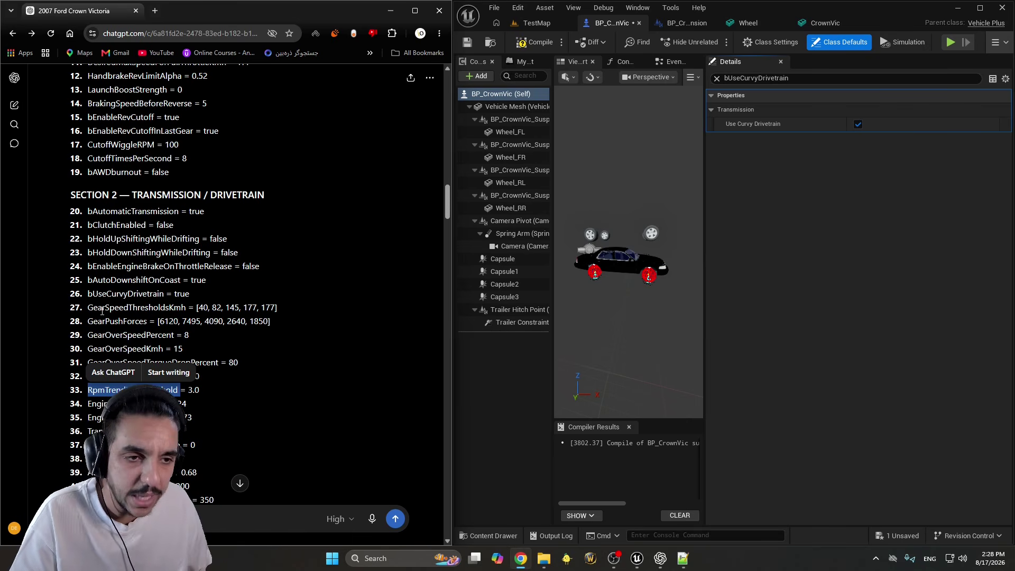
pyautogui.moveTo(87, 308); pyautogui.dragTo(264, 317)
pyautogui.moveTo(87, 308); pyautogui.dragTo(263, 406)
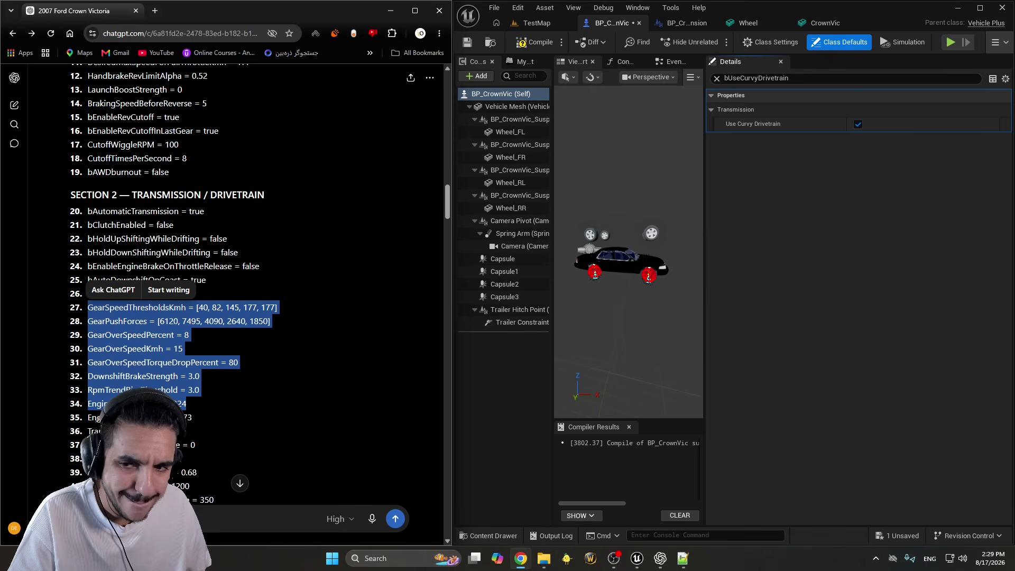
pyautogui.moveTo(187, 406); pyautogui.dragTo(70, 311)
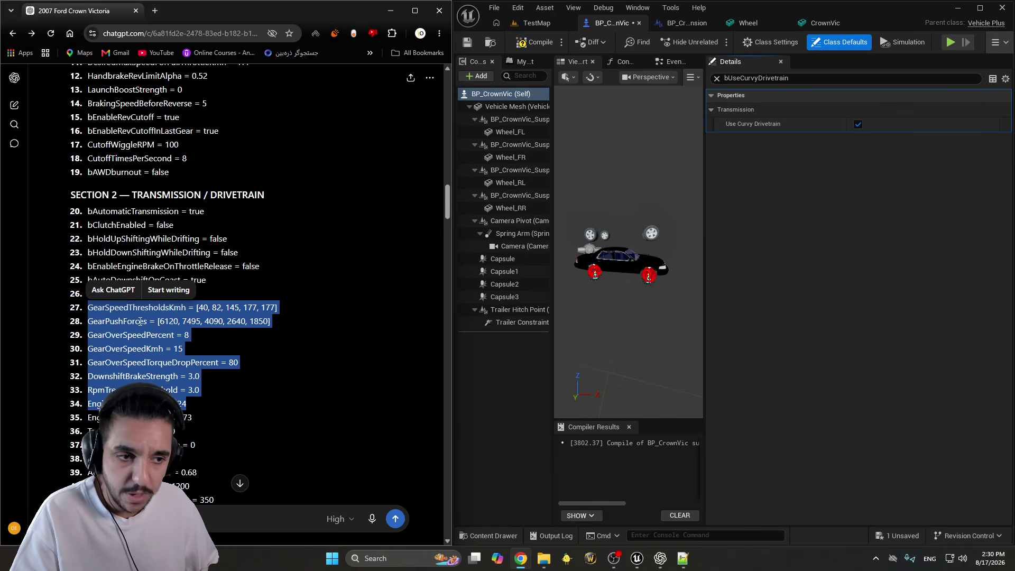
pyautogui.scroll(-3, 140, 320)
pyautogui.moveTo(88, 259); pyautogui.dragTo(281, 445)
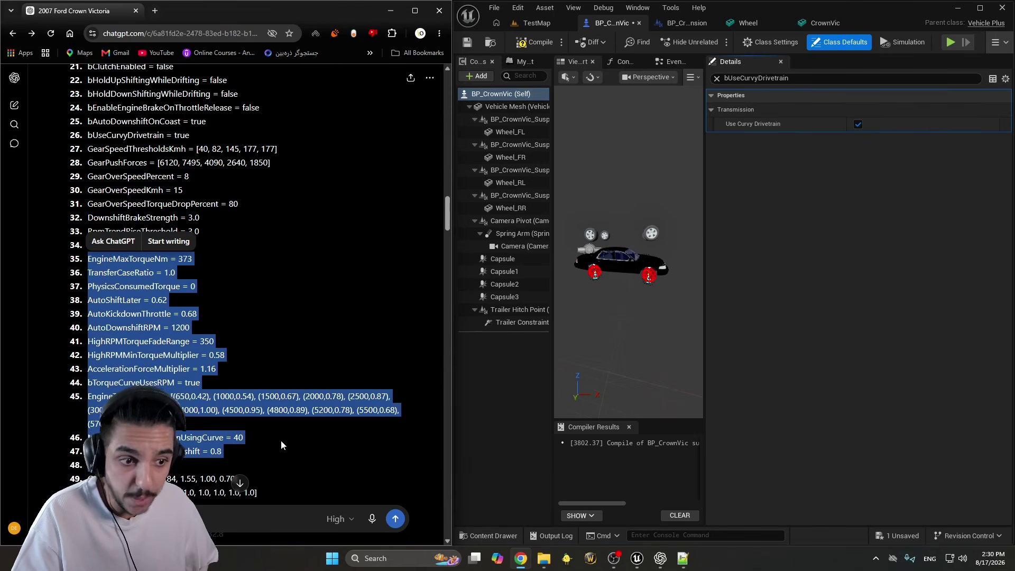
pyautogui.scroll(-3, 280, 445)
pyautogui.scroll(2, 253, 389)
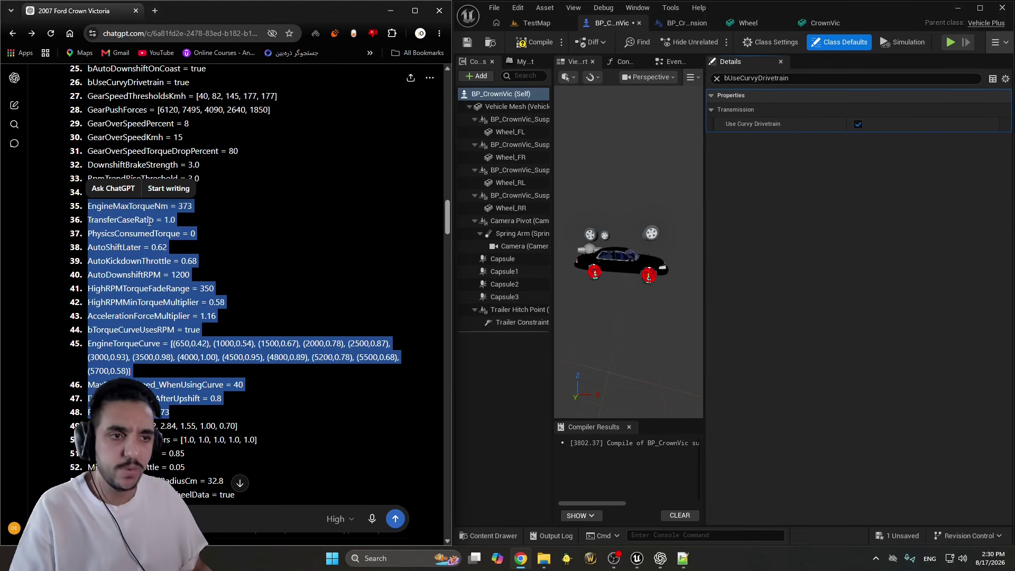
# Look up EngineMaxPowerHP and RpmTrendRiseThreshold in the class defaults and check which of them is editable
pyautogui.doubleClick(126, 206)
pyautogui.click(128, 194)
pyautogui.doubleClick(129, 193)
pyautogui.hotkey('ctrl', 'c')
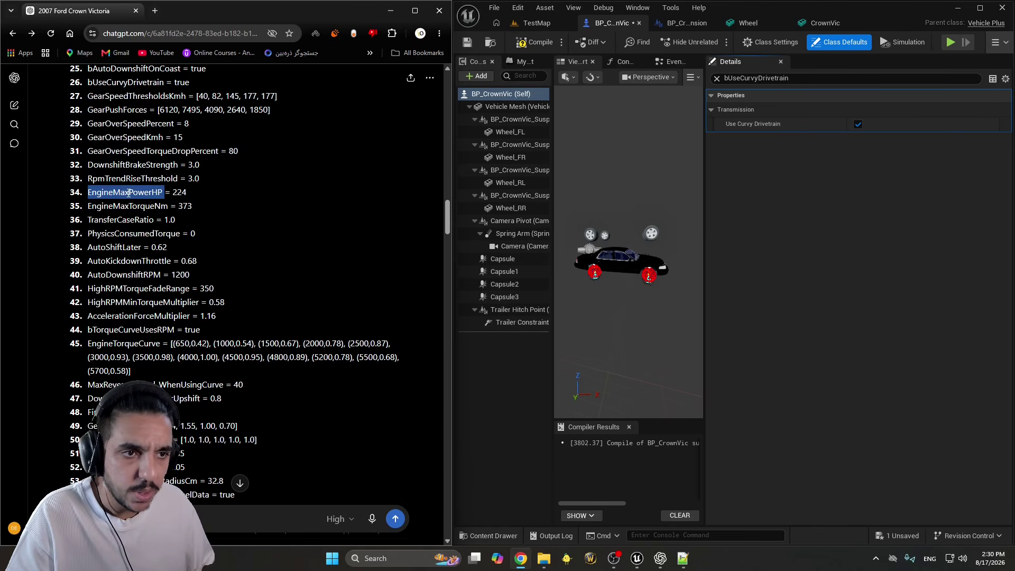
pyautogui.click(822, 78)
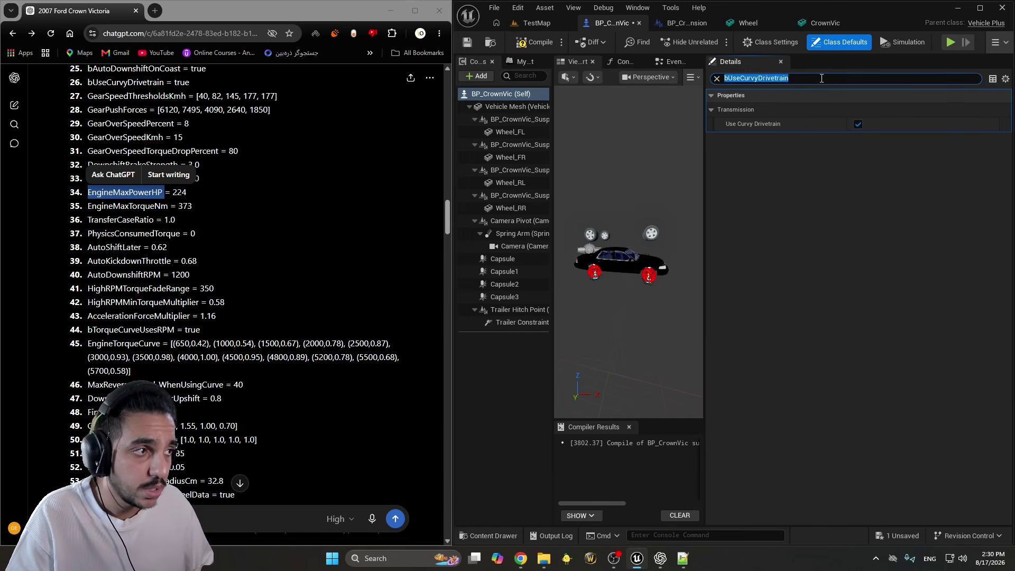
pyautogui.hotkey('ctrl', 'v')
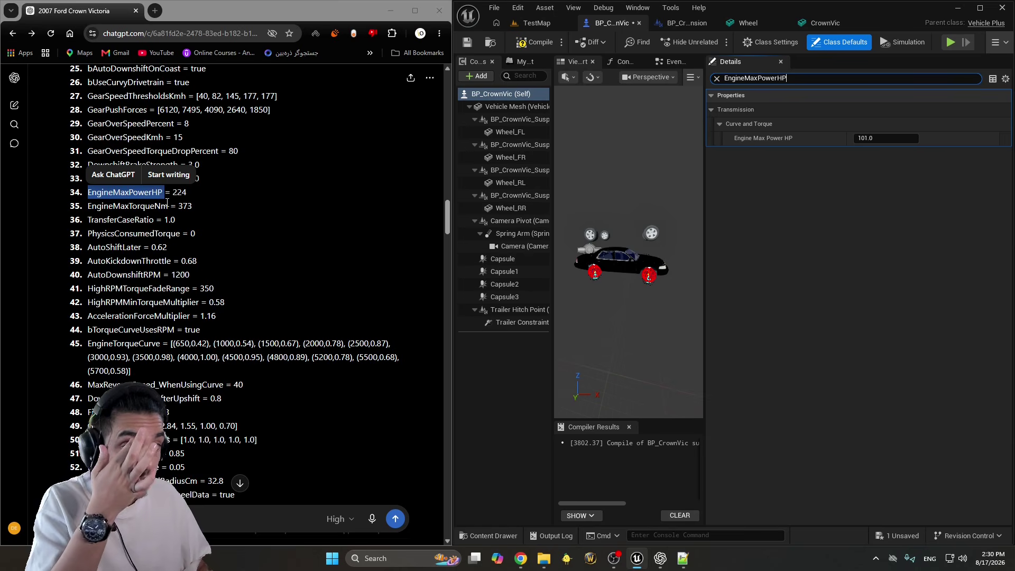
pyautogui.click(132, 180)
pyautogui.doubleClick(132, 178)
pyautogui.hotkey('ctrl', 'c')
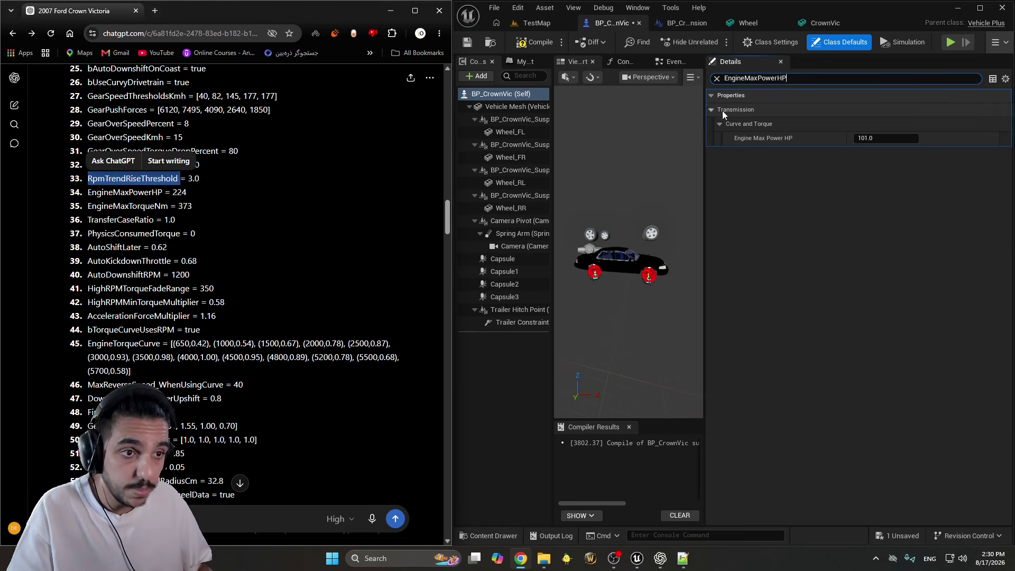
pyautogui.click(748, 78)
pyautogui.hotkey('ctrl', 'v')
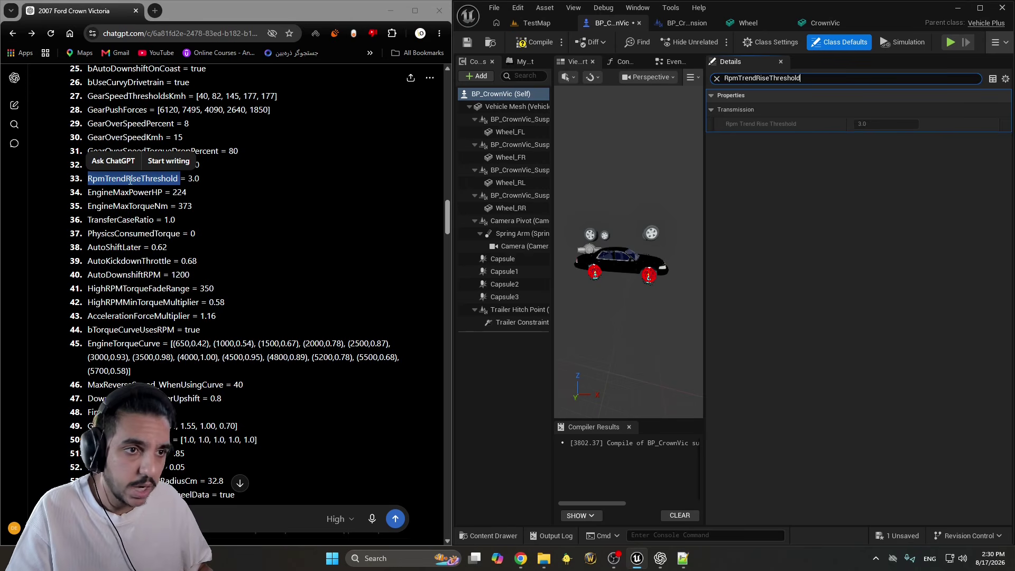
# Find EngineMaxPowerHP in the class defaults and set Engine Max Power HP to 224 from the ChatGPT list
pyautogui.click(126, 192)
pyautogui.doubleClick(127, 192)
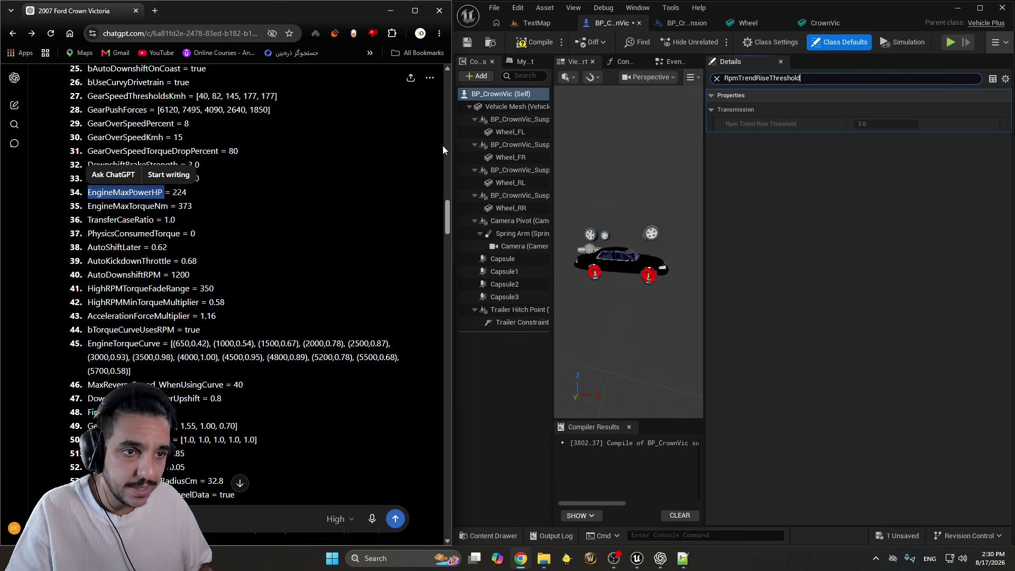
pyautogui.hotkey('ctrl', 'c')
pyautogui.click(771, 78)
pyautogui.hotkey('ctrl', 'v')
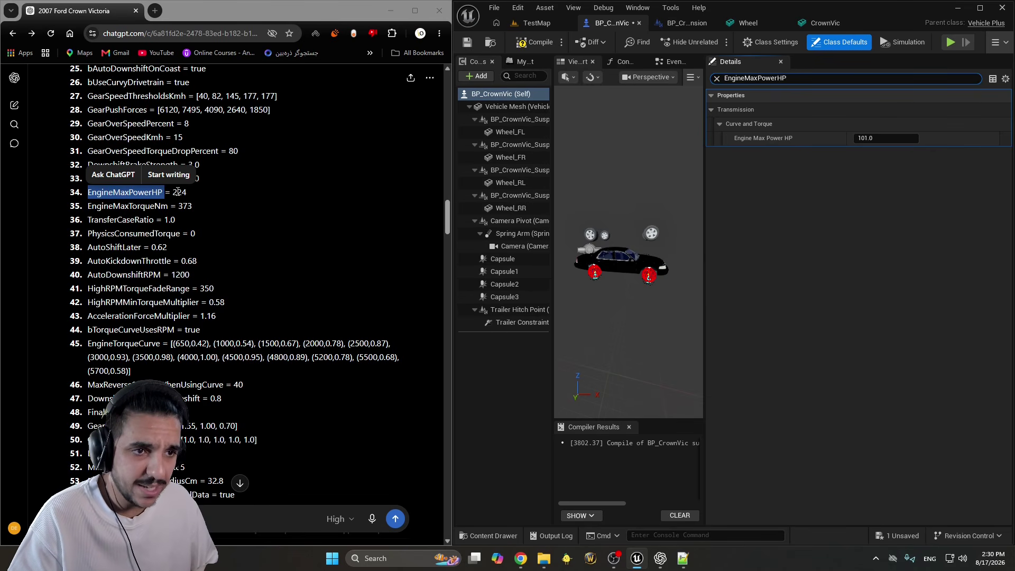
pyautogui.doubleClick(179, 191)
pyautogui.hotkey('ctrl', 'c')
pyautogui.click(882, 138)
pyautogui.hotkey('ctrl', 'v')
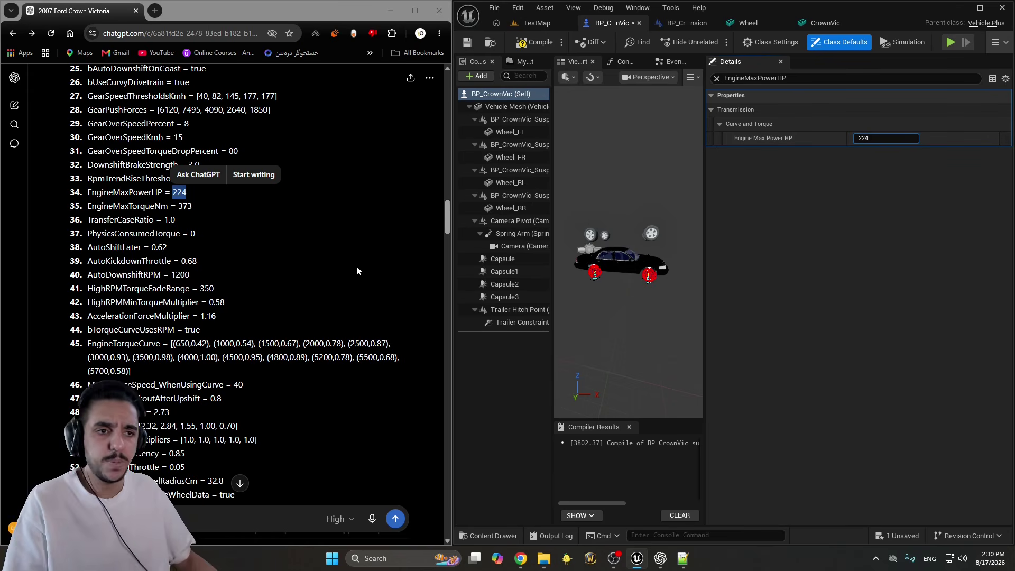
# Find EngineMaxTorqueNm in the class defaults and set Engine Max Torque Nm to 373 from the ChatGPT list
pyautogui.doubleClick(124, 192)
pyautogui.doubleClick(128, 206)
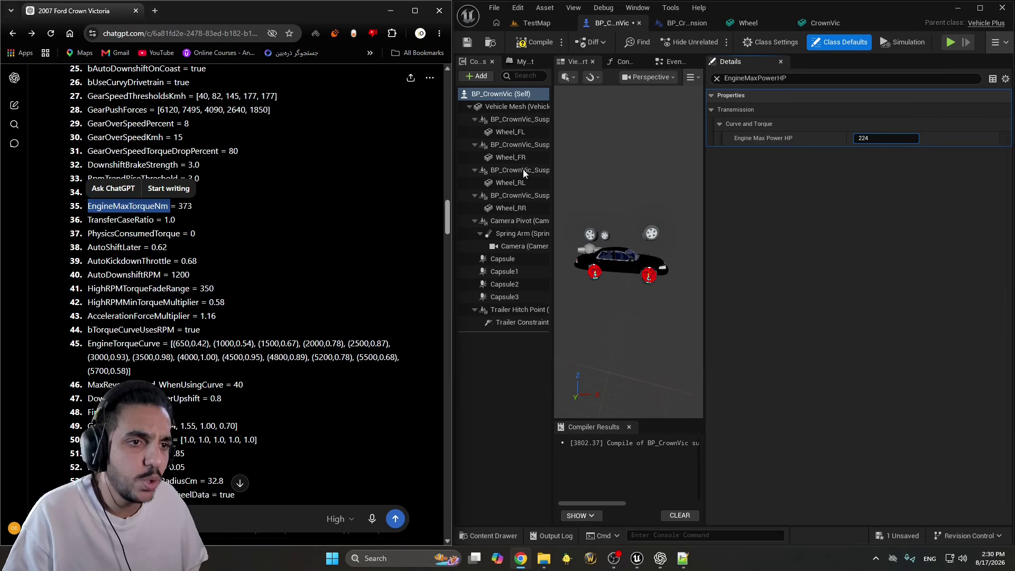
pyautogui.click(829, 80)
pyautogui.hotkey('ctrl', 'v')
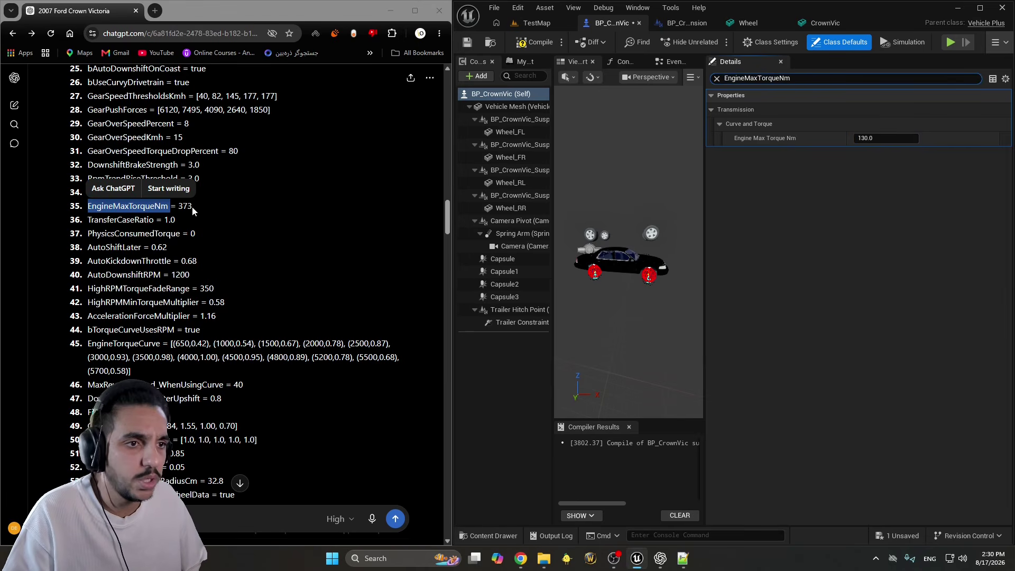
pyautogui.doubleClick(185, 206)
pyautogui.click(899, 138)
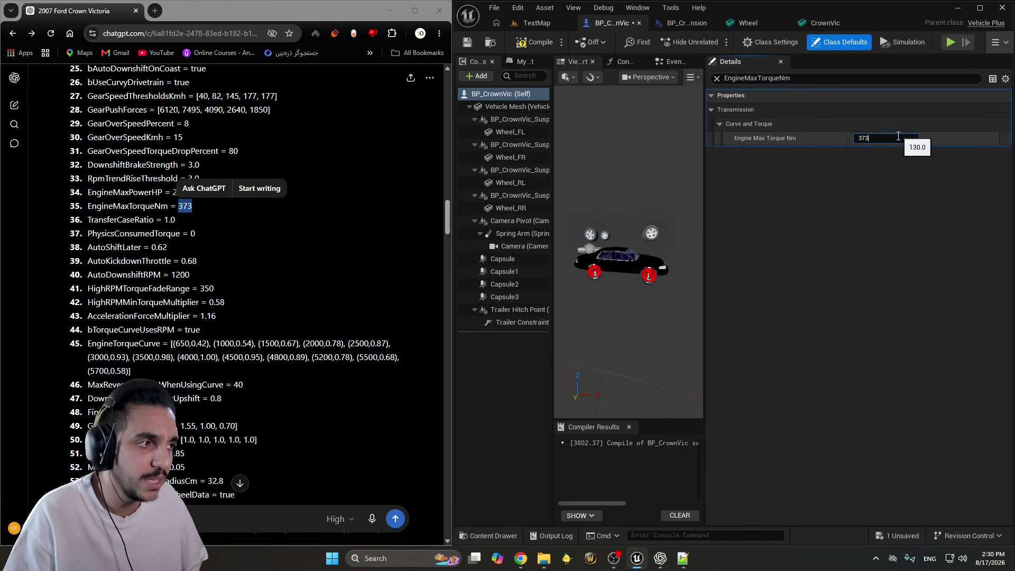
pyautogui.hotkey('ctrl', 'v')
# Find TransferCaseRatio in the class defaults and set Transfer Case Ratio to 1.0 from the ChatGPT list
pyautogui.doubleClick(120, 220)
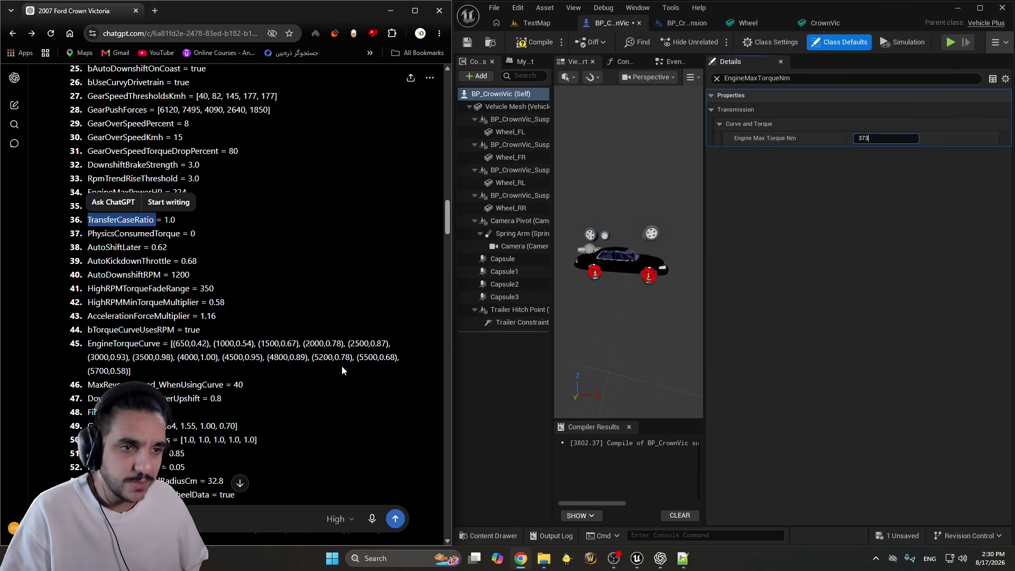
pyautogui.click(788, 75)
pyautogui.hotkey('ctrl', 'v')
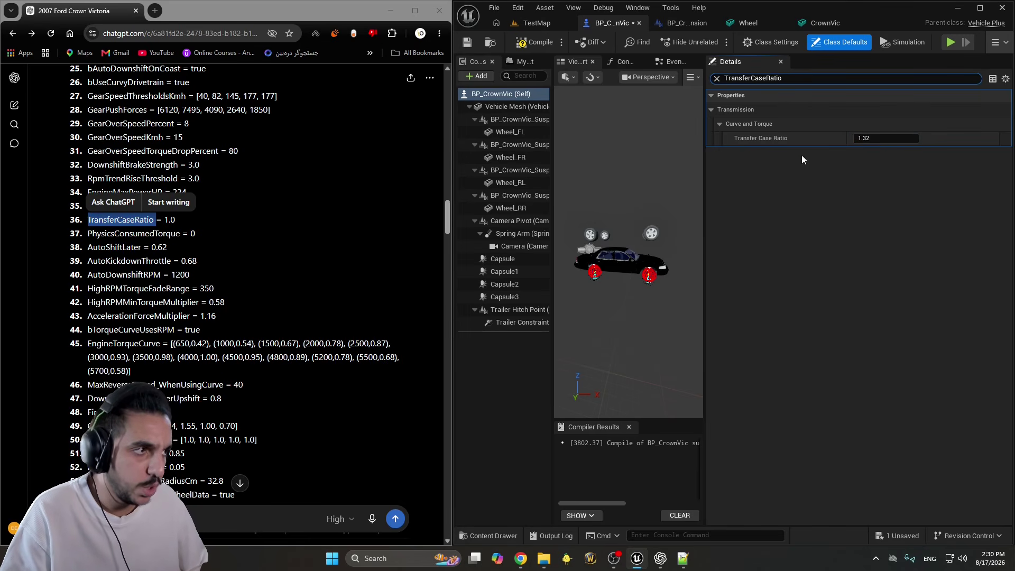
pyautogui.doubleClick(169, 220)
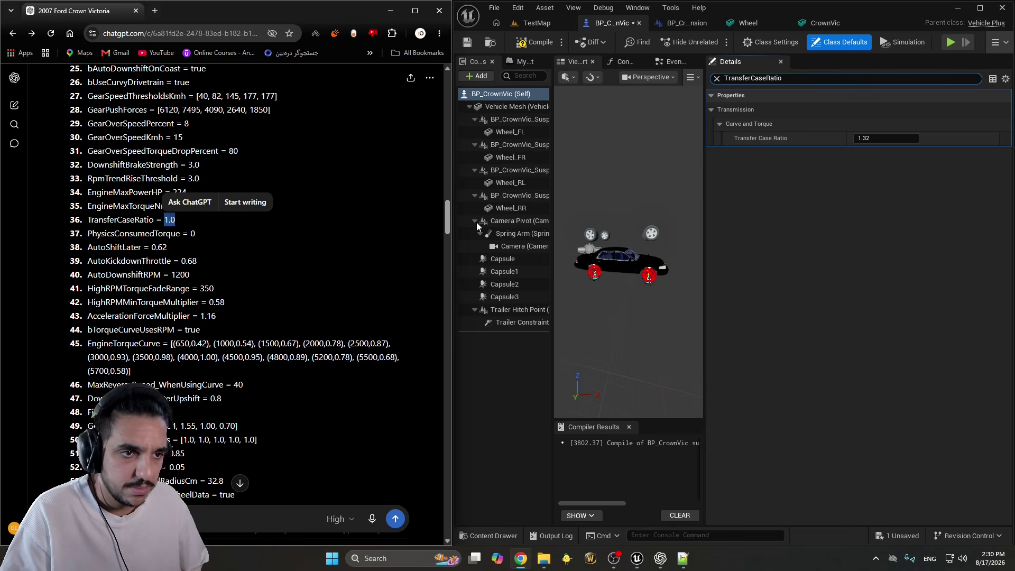
pyautogui.hotkey('ctrl', 'c')
pyautogui.click(877, 138)
pyautogui.hotkey('ctrl', 'v')
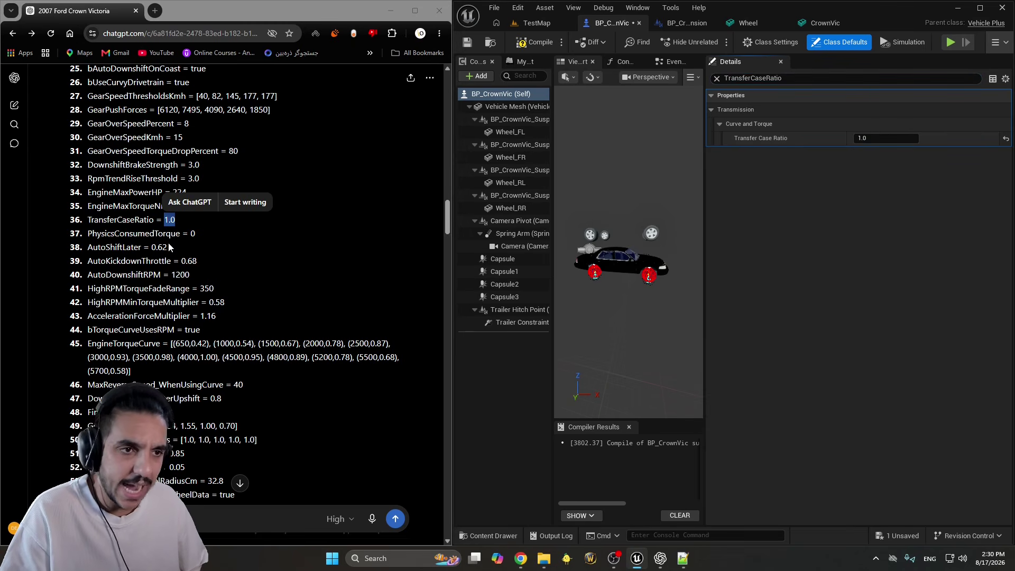
# Look up PhysicsConsumedTorque in the class defaults and compare its value with the ChatGPT list
pyautogui.doubleClick(139, 233)
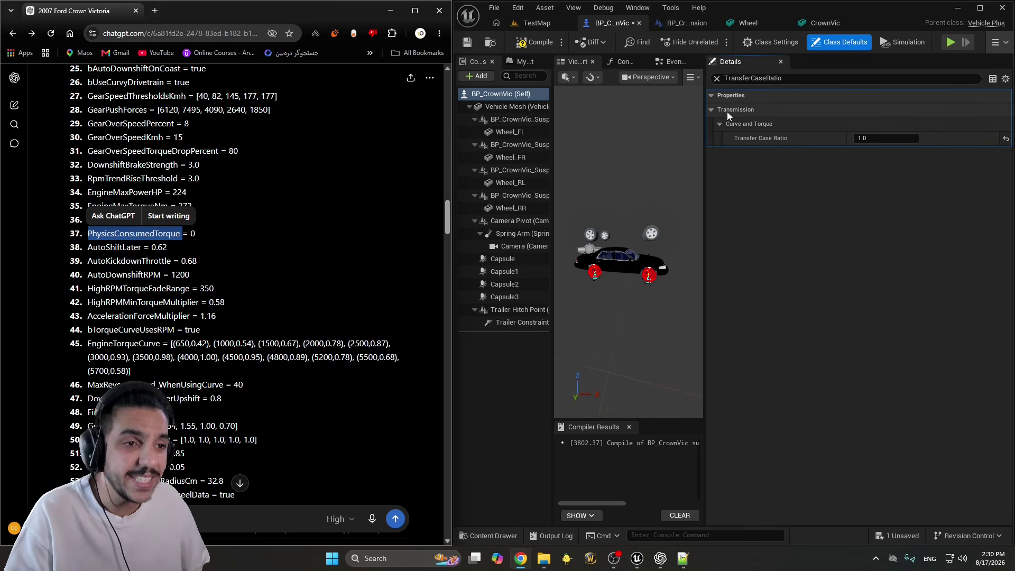
pyautogui.click(739, 78)
pyautogui.hotkey('ctrl', 'v')
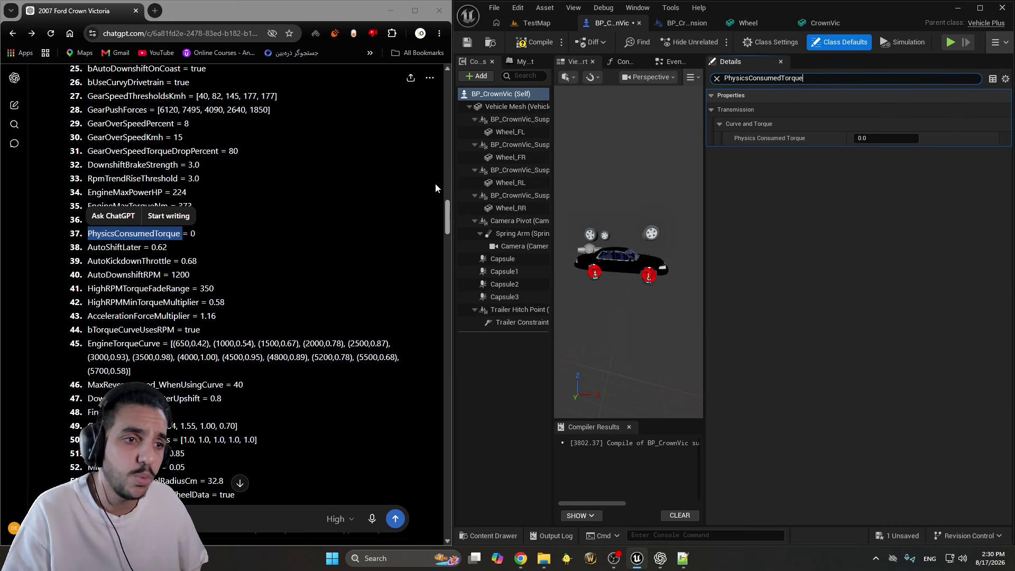
pyautogui.click(890, 135)
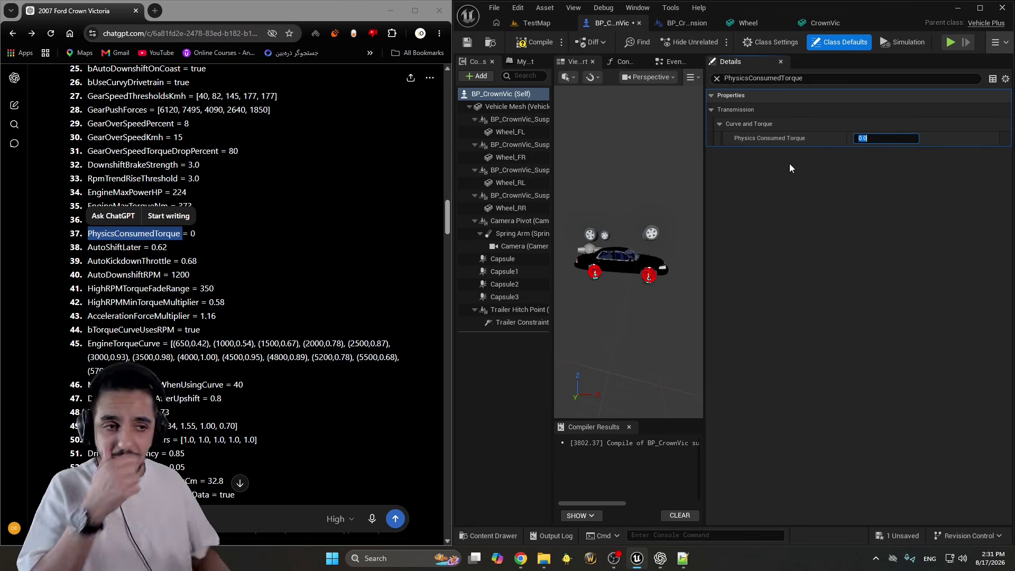
pyautogui.click(888, 139)
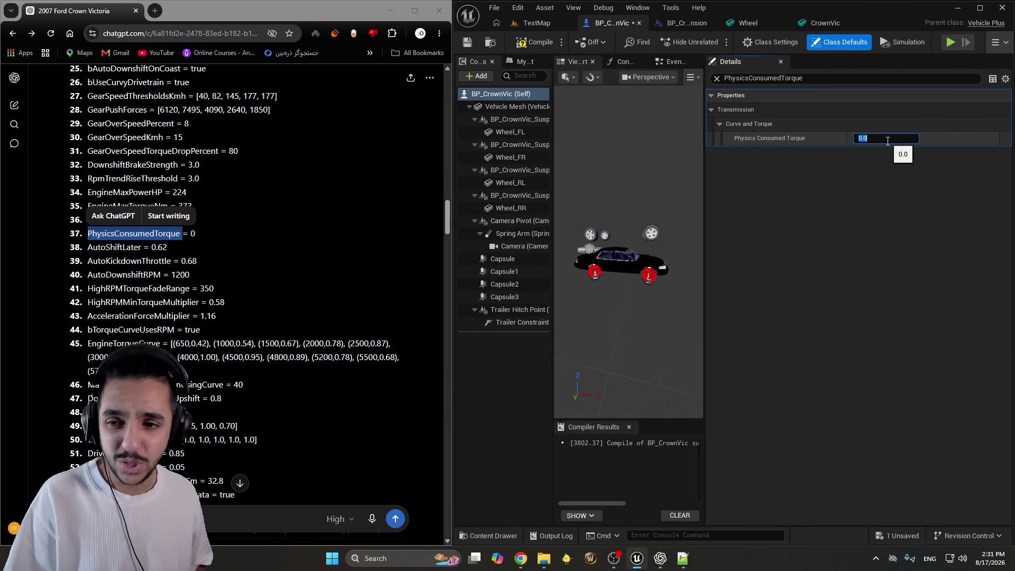
# Try 10 and 50 as Physics Consumed Torque values, return the property to 0, and read its description
pyautogui.write('10')
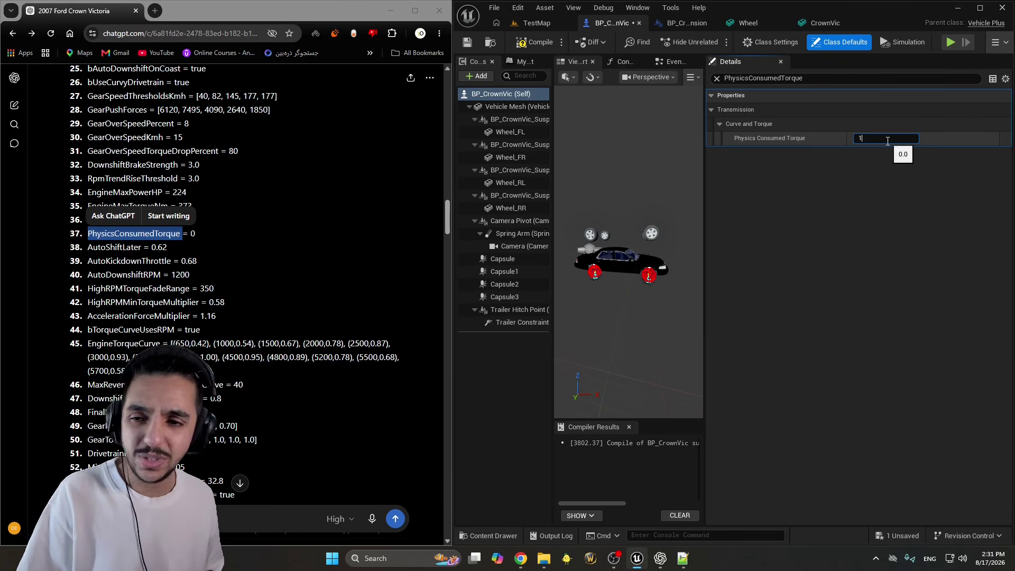
pyautogui.press('Return')
pyautogui.write('50')
pyautogui.press('Return')
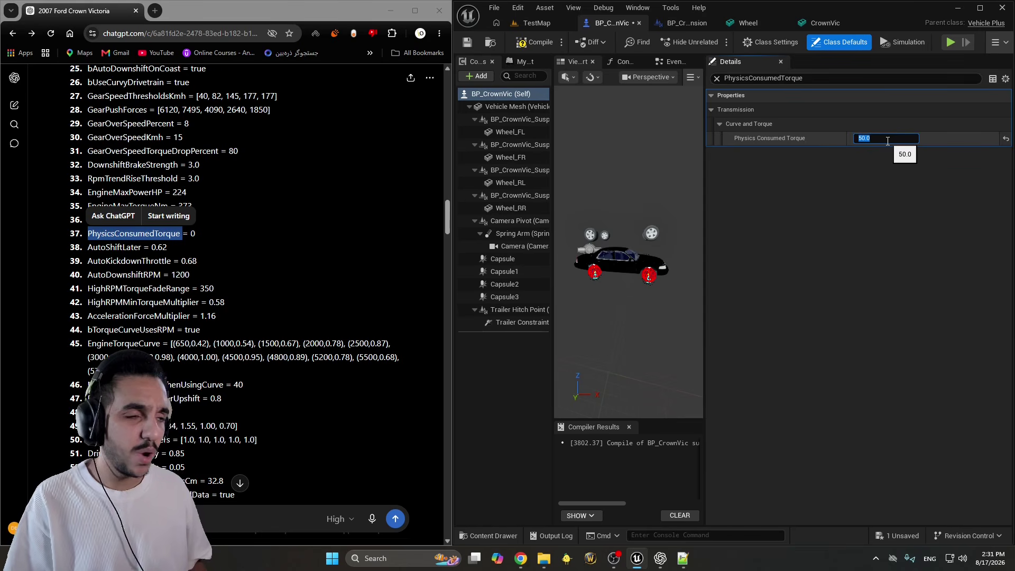
pyautogui.write('0')
pyautogui.press('Return')
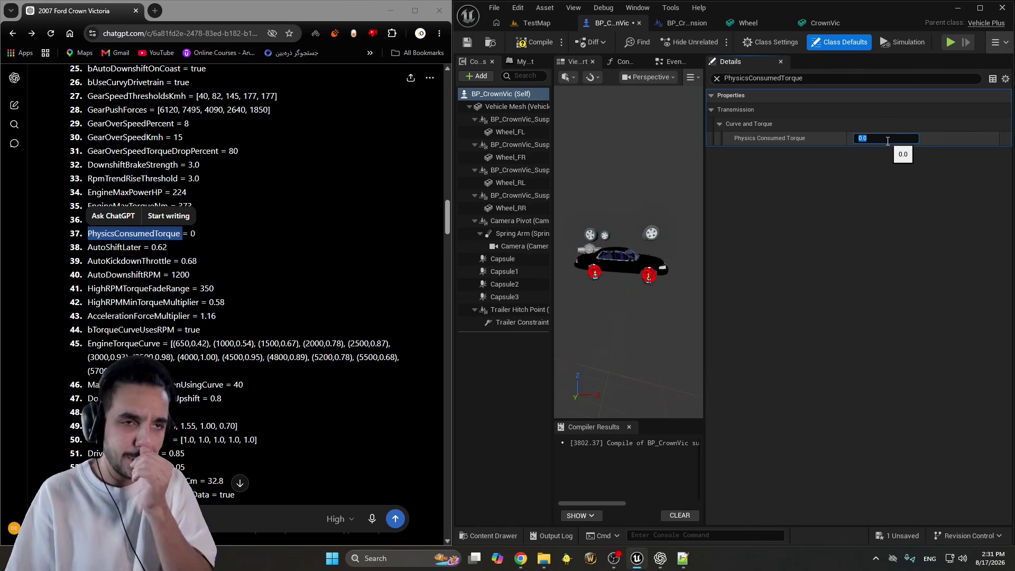
pyautogui.write('50')
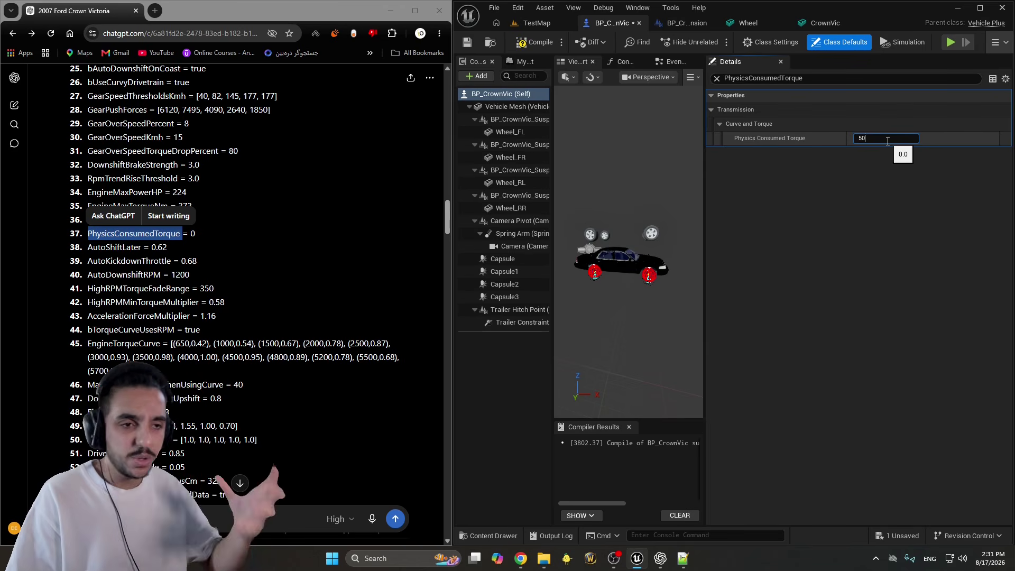
pyautogui.hotkey('ctrl', 'a')
pyautogui.write('0')
pyautogui.press('Return')
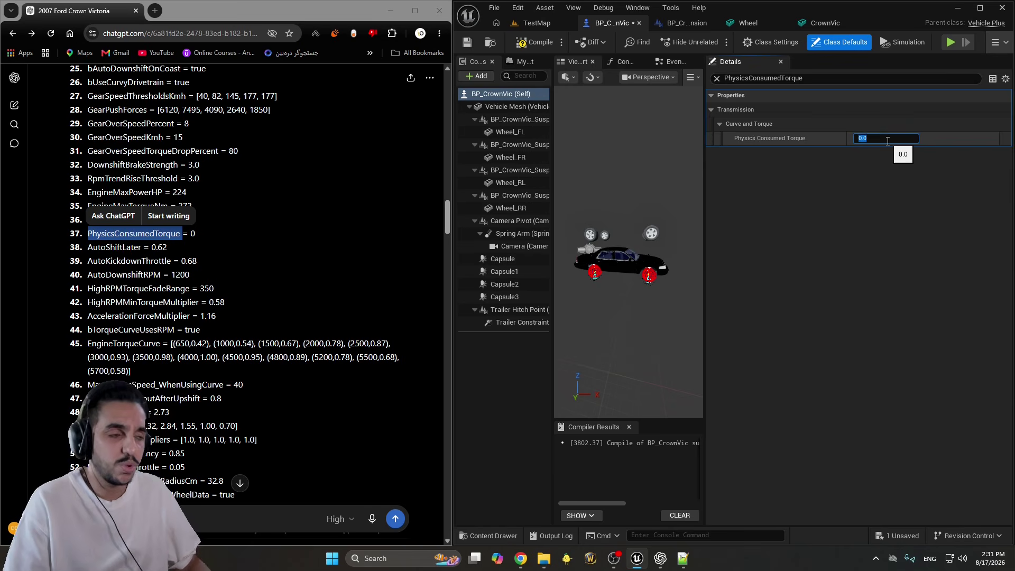
pyautogui.moveTo(740, 141)
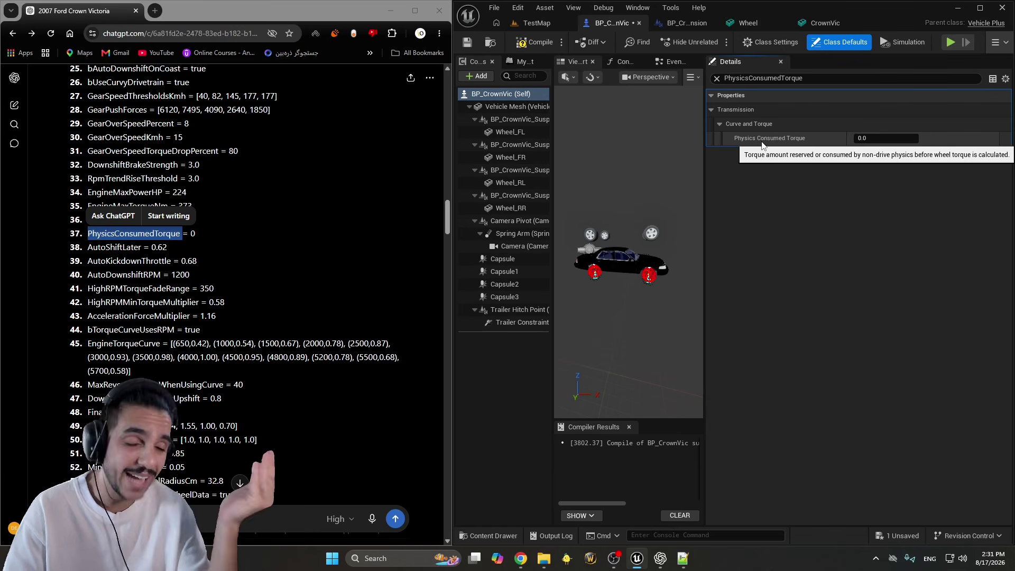
# Find AutoShiftLater in the class defaults and set Auto Shift Later to 0.62 from the ChatGPT list
pyautogui.doubleClick(114, 247)
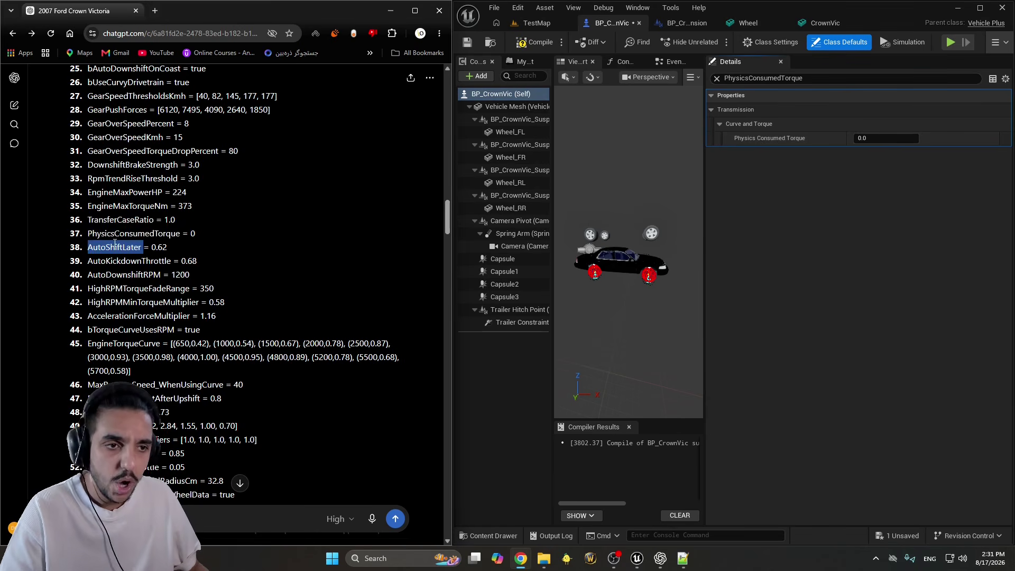
pyautogui.click(798, 78)
pyautogui.hotkey('ctrl', 'a')
pyautogui.hotkey('ctrl', 'v')
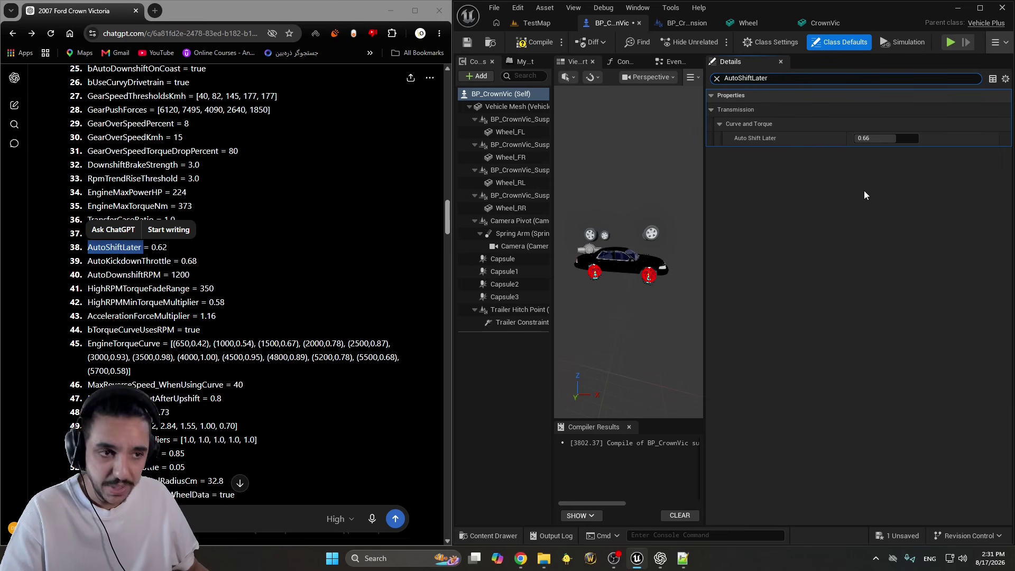
pyautogui.click(886, 138)
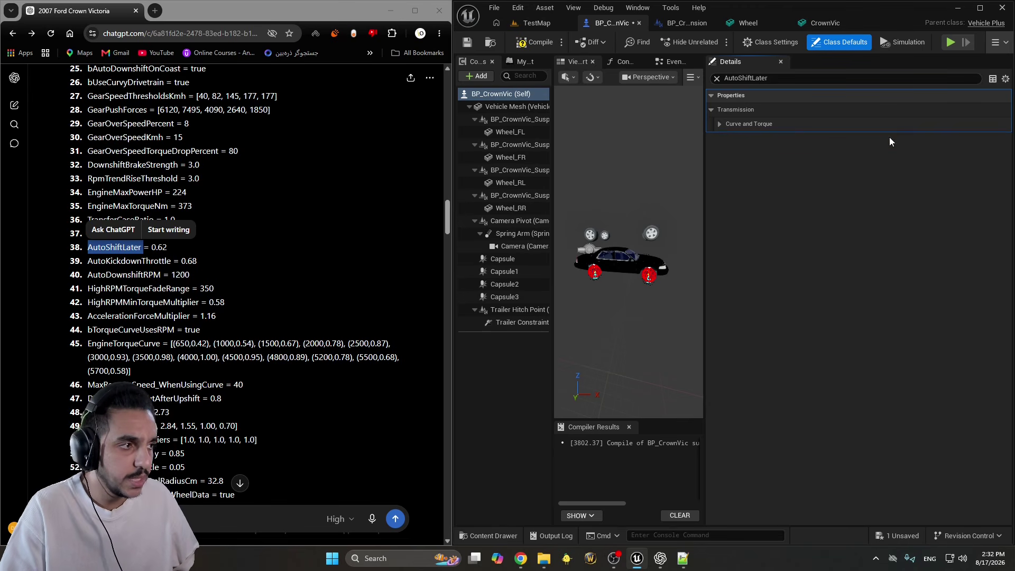
pyautogui.write('0.6')
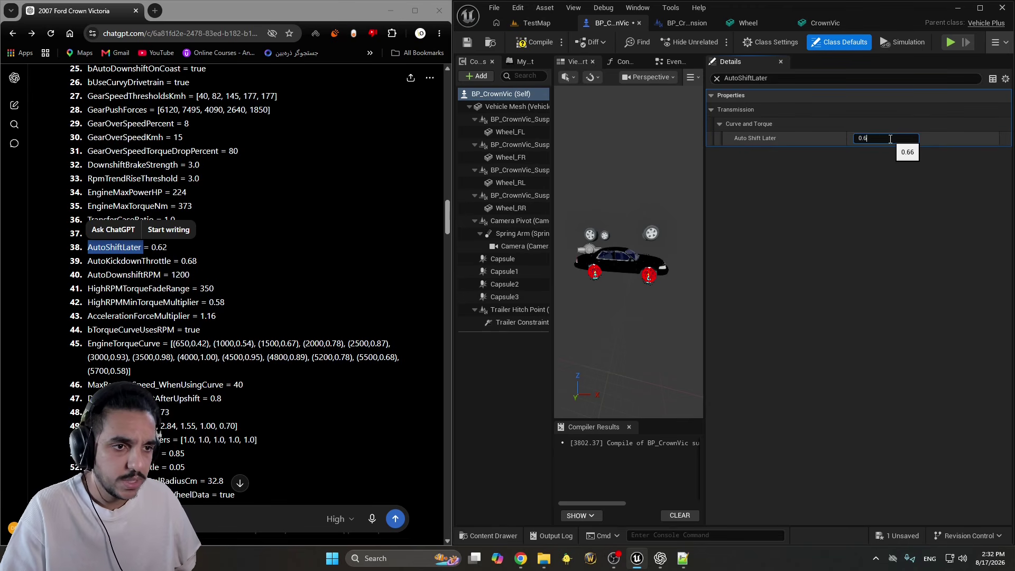
pyautogui.write('2')
pyautogui.press('Return')
# Find AutoKickdownThrottle in the class defaults and enter 0.68 for Auto Kickdown Throttle from the ChatGPT list
pyautogui.doubleClick(130, 260)
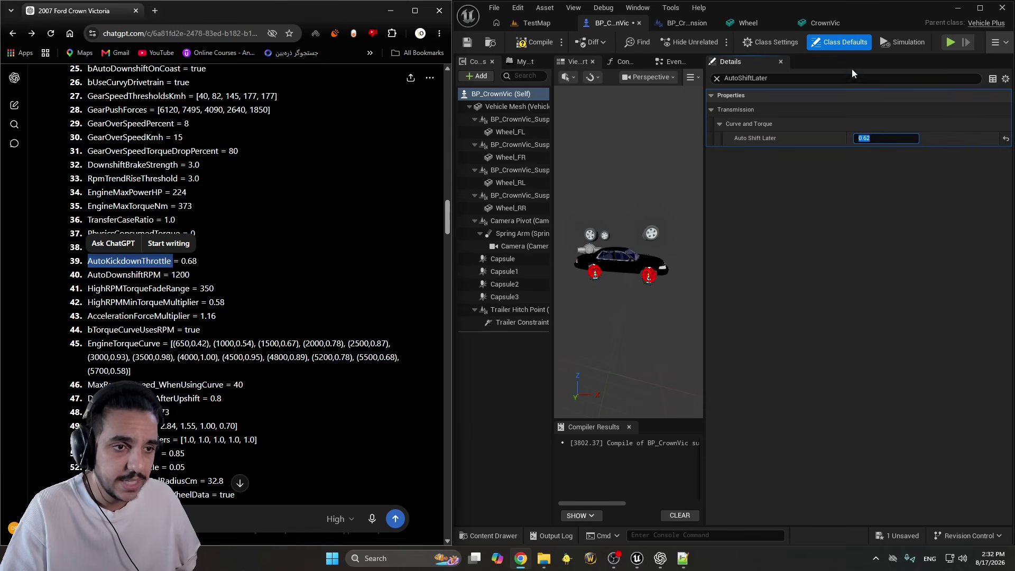
pyautogui.click(873, 81)
pyautogui.hotkey('ctrl', 'v')
pyautogui.click(891, 139)
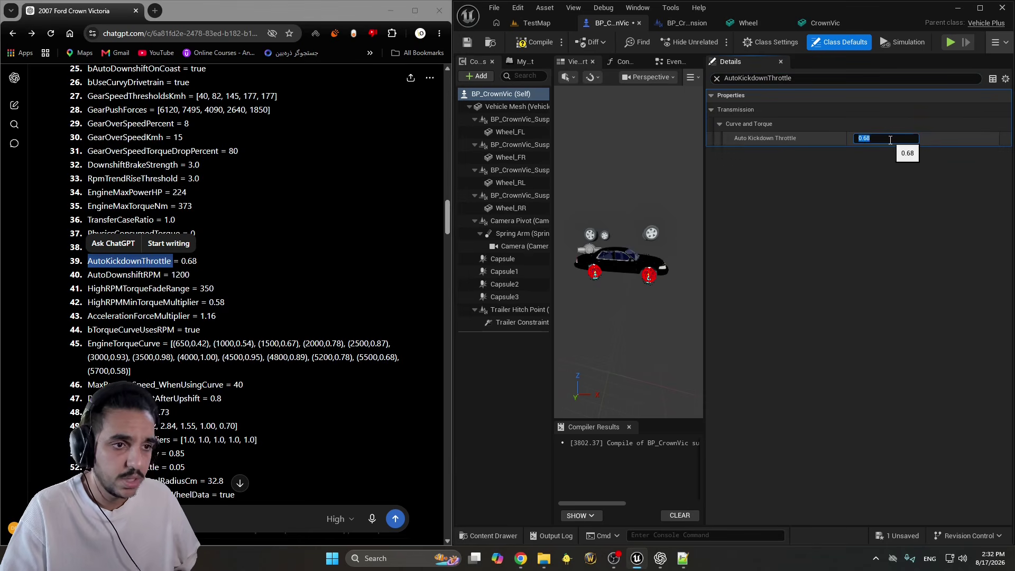
pyautogui.write('0.68')
pyautogui.press('Return')
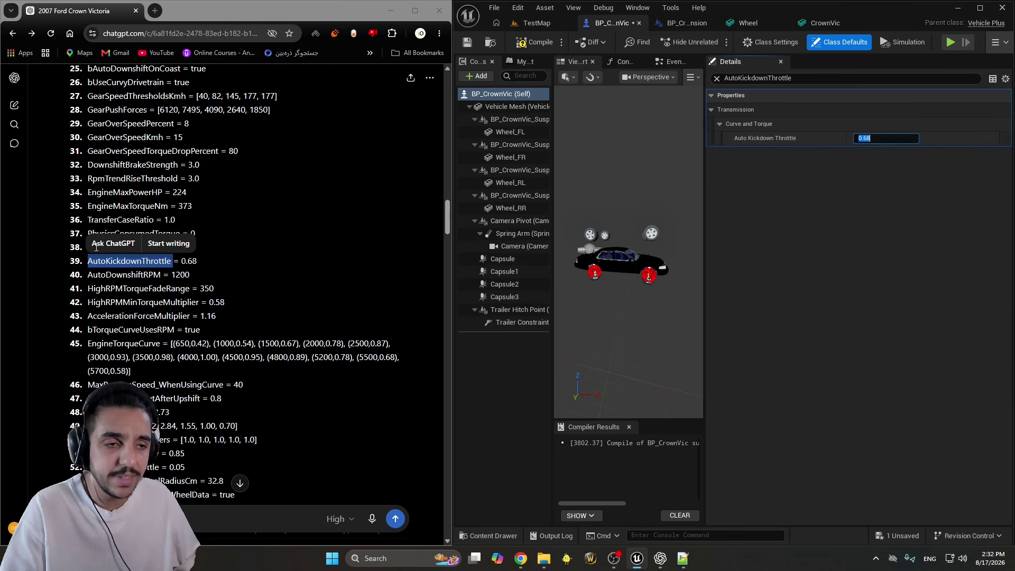
# Find AutoDownshiftRPM in the class defaults and set Auto Downshift RPM to 1200 from the ChatGPT list
pyautogui.doubleClick(125, 275)
pyautogui.doubleClick(770, 78)
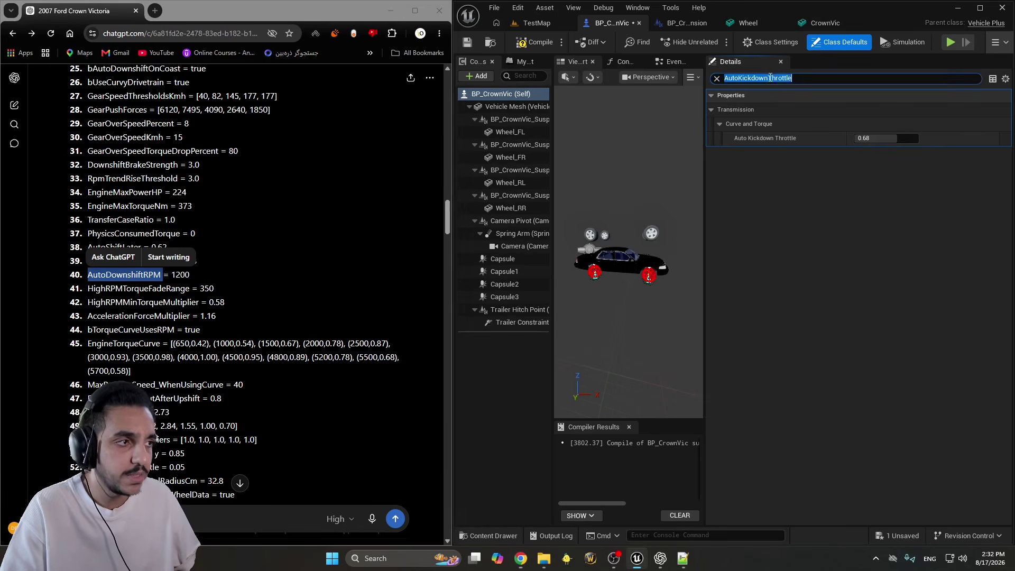
pyautogui.hotkey('ctrl', 'v')
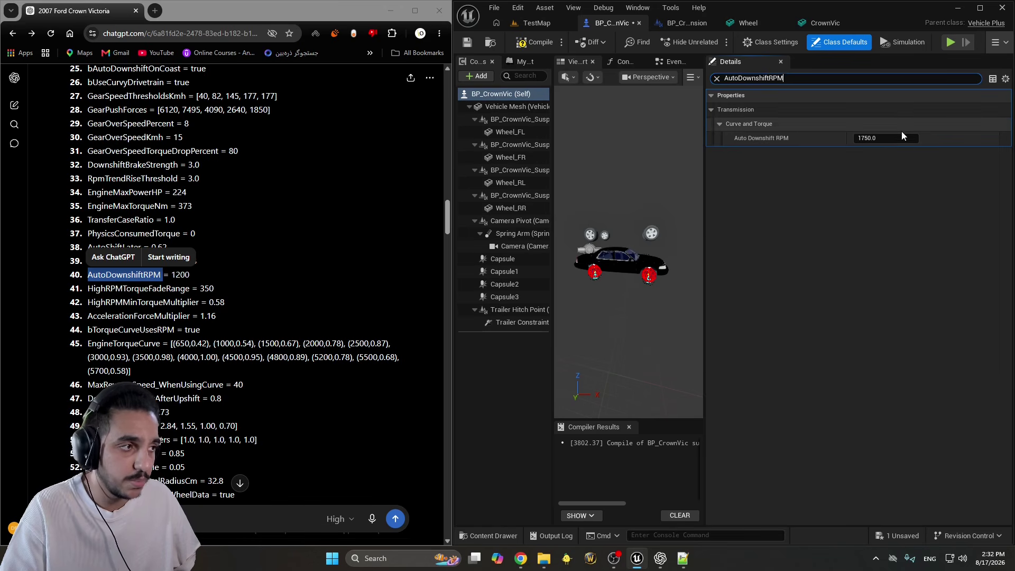
pyautogui.click(888, 138)
pyautogui.write('12')
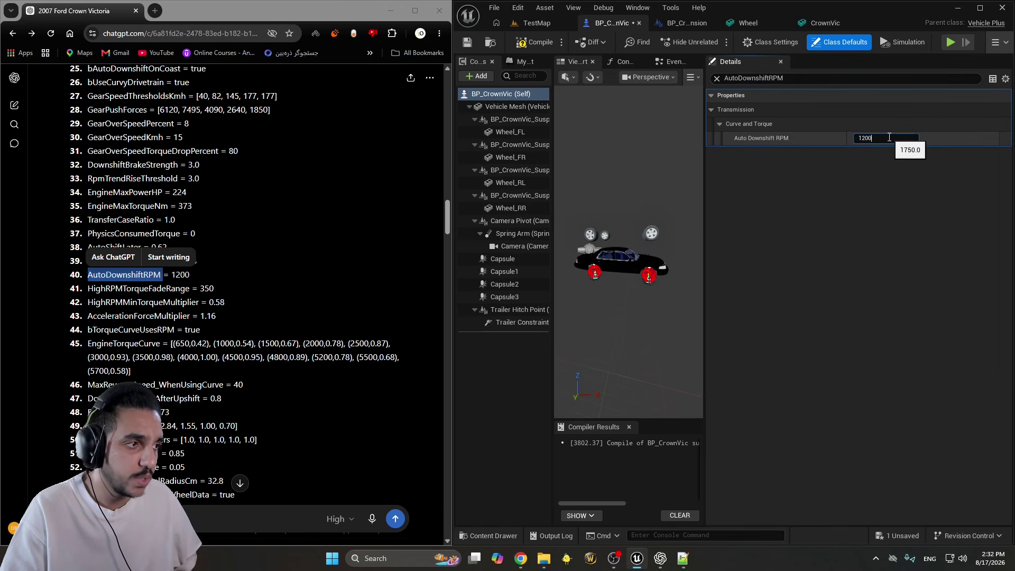
pyautogui.press('Return')
# Look up HighRPMTorqueFadeRange in the class defaults and check its value against the ChatGPT list
pyautogui.doubleClick(157, 288)
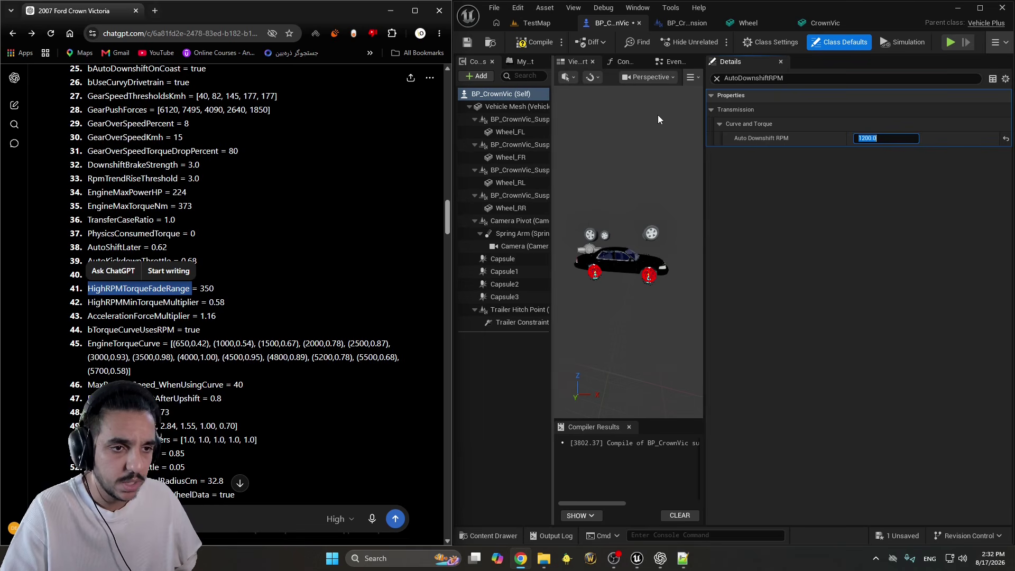
pyautogui.write('HighRPMTorqueFadeRange')
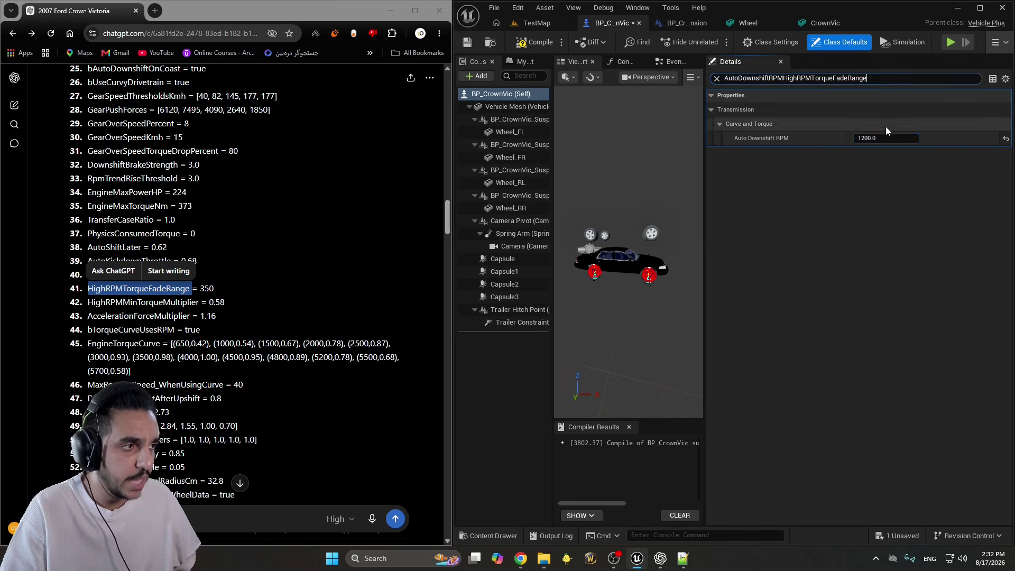
pyautogui.hotkey('ctrl', 'a')
pyautogui.write('HighRPMTorqueFadeRange')
pyautogui.click(872, 138)
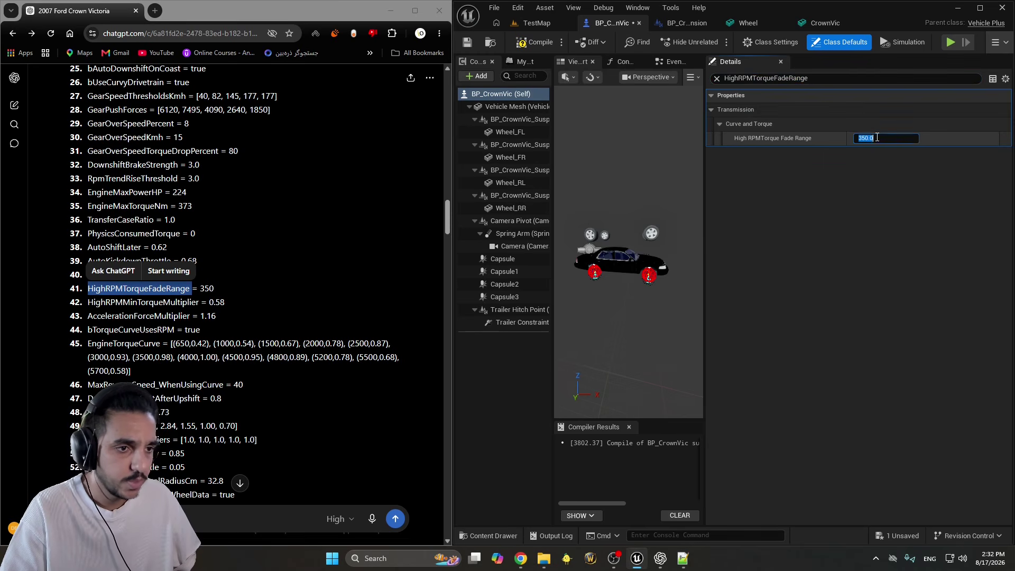
# Look up HighRPMMinTorqueMultiplier in the class defaults and check its value against the ChatGPT list
pyautogui.doubleClick(176, 302)
pyautogui.hotkey('ctrl', 'c')
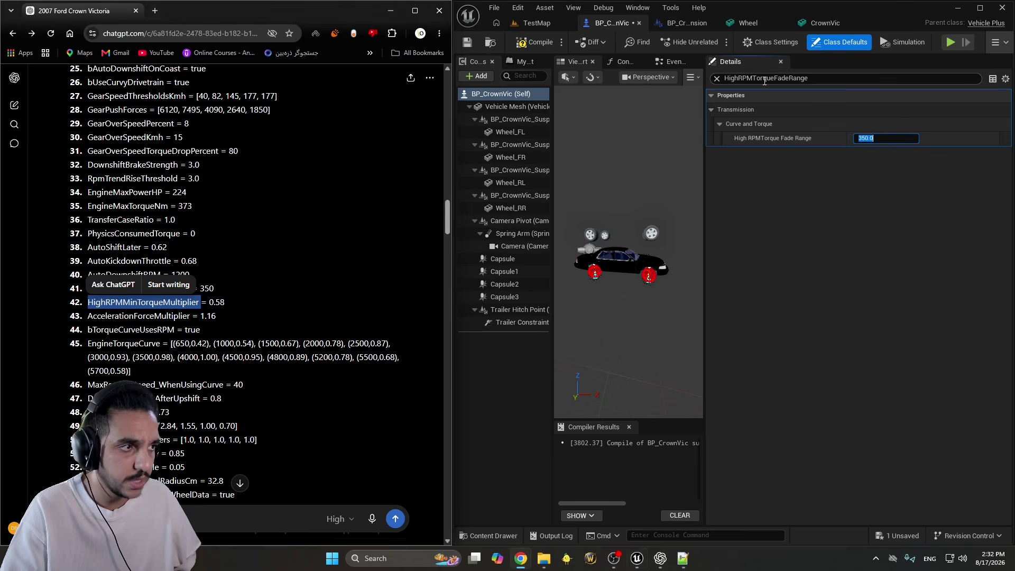
pyautogui.click(764, 80)
pyautogui.hotkey('ctrl', 'a')
pyautogui.hotkey('ctrl', 'v')
pyautogui.click(872, 139)
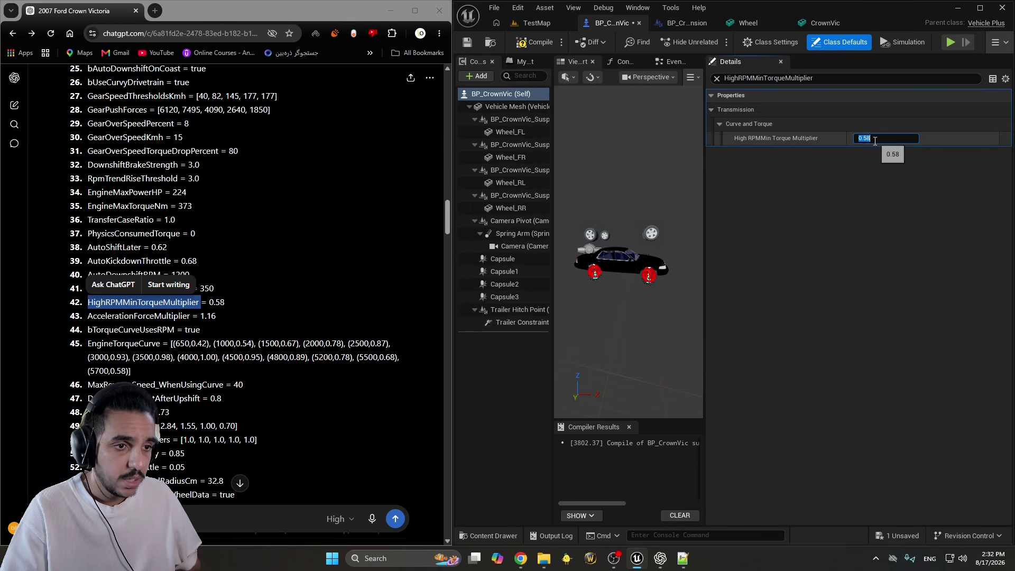
# Find AccelerationForceMultiplier in the class defaults, try a value of 1.16 from the ChatGPT list, and undo the change
pyautogui.doubleClick(158, 316)
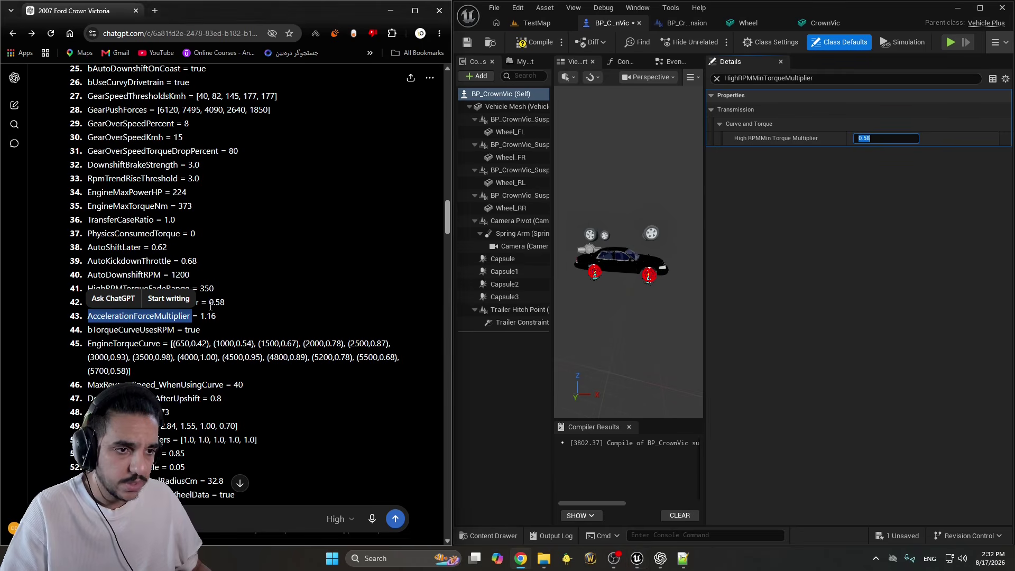
pyautogui.hotkey('ctrl', 'c')
pyautogui.click(765, 79)
pyautogui.hotkey('ctrl', 'a')
pyautogui.hotkey('ctrl', 'v')
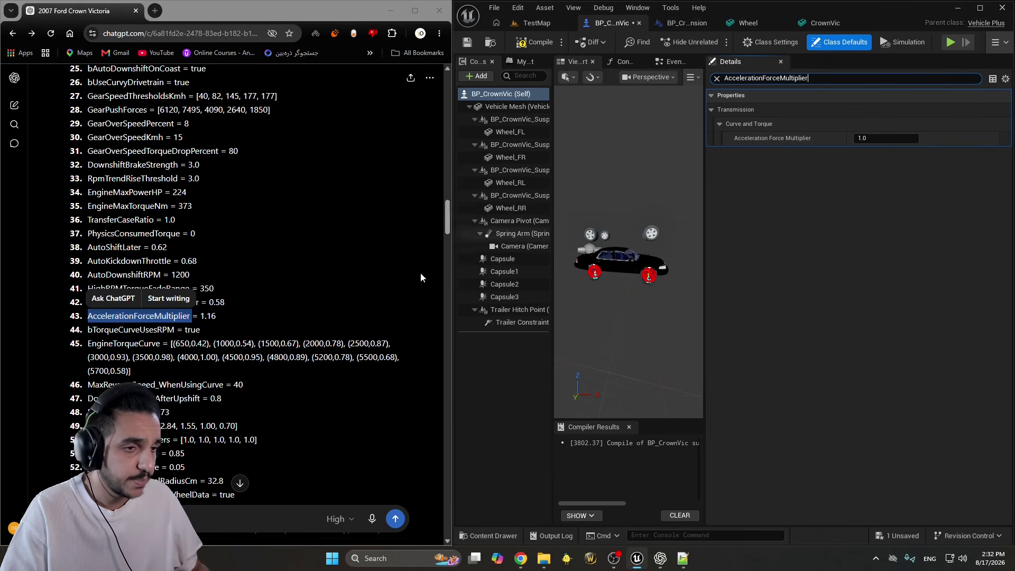
pyautogui.click(904, 138)
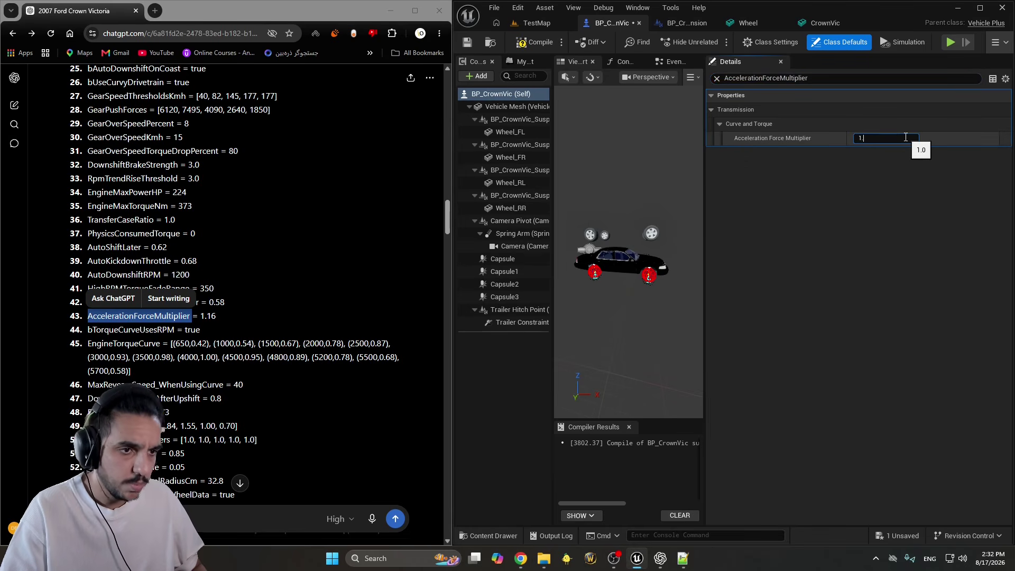
pyautogui.press('Return')
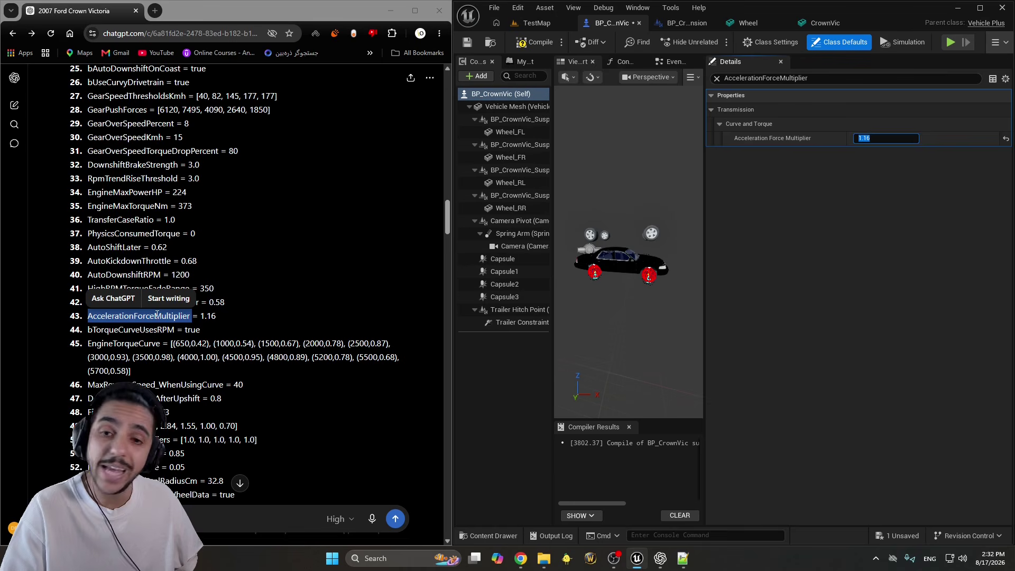
pyautogui.hotkey('ctrl', 'z')
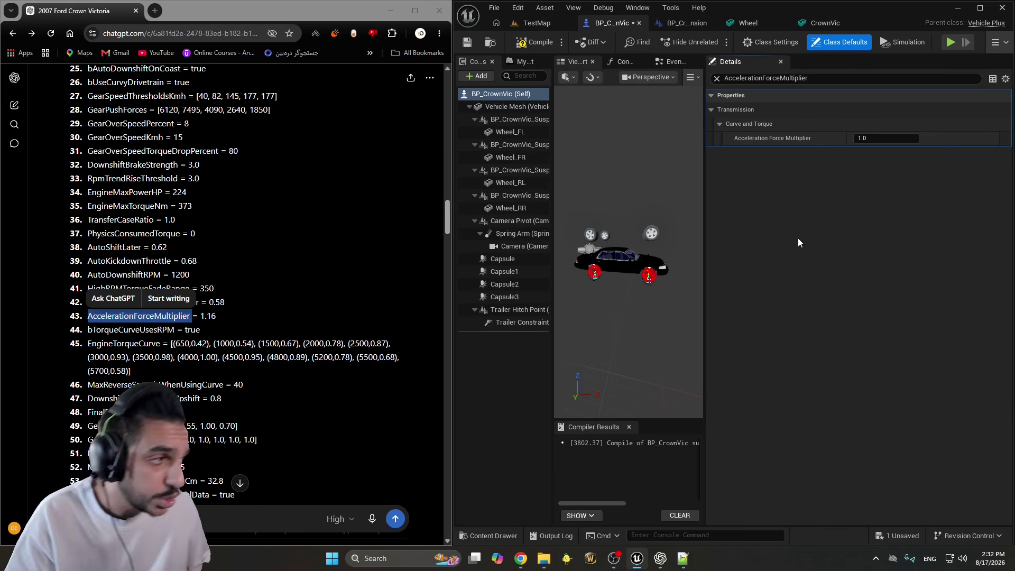
pyautogui.click(905, 139)
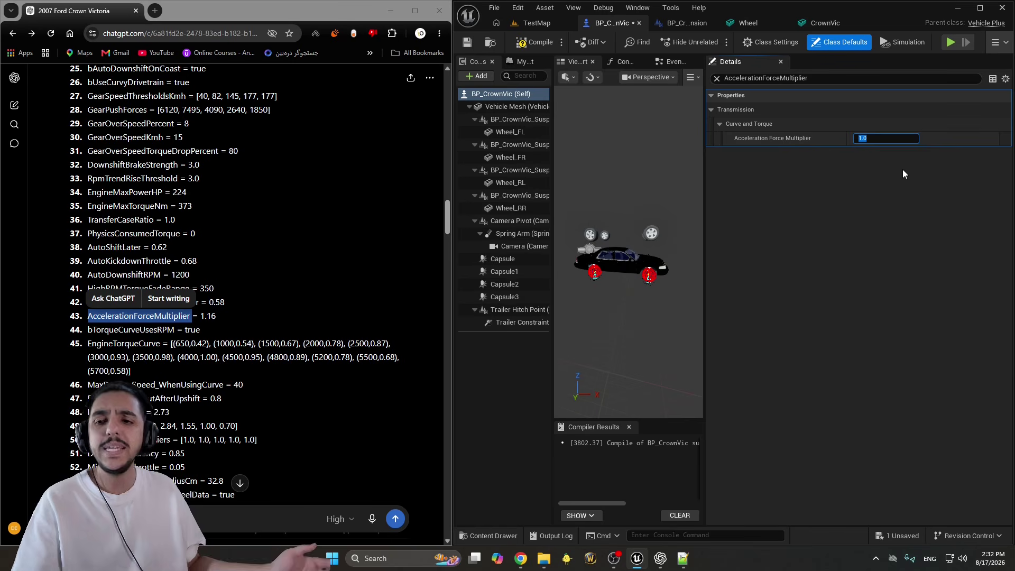
# Try 1.16 as the Acceleration Force Multiplier, and set the value back to 1
pyautogui.write('1')
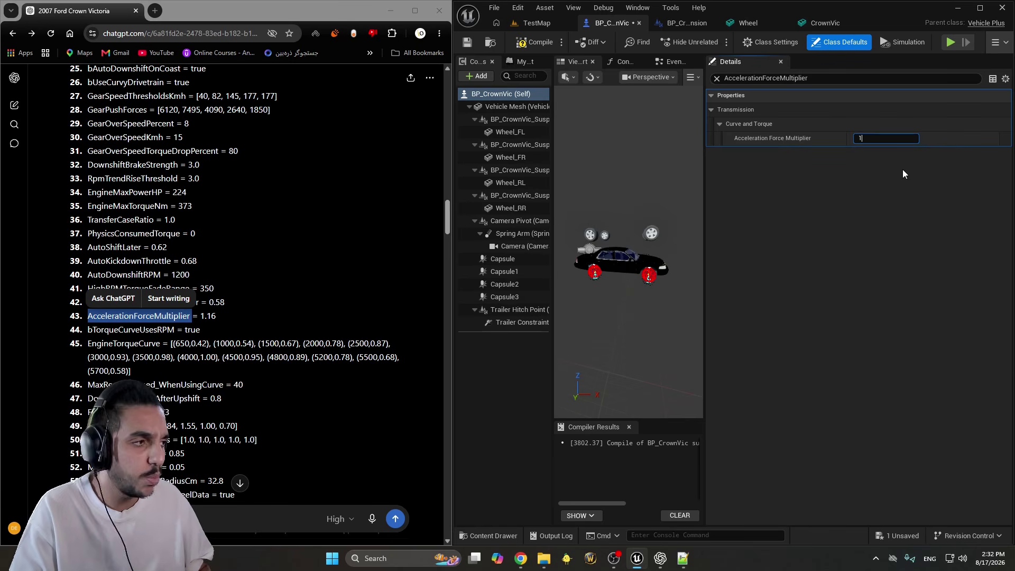
pyautogui.write('.16')
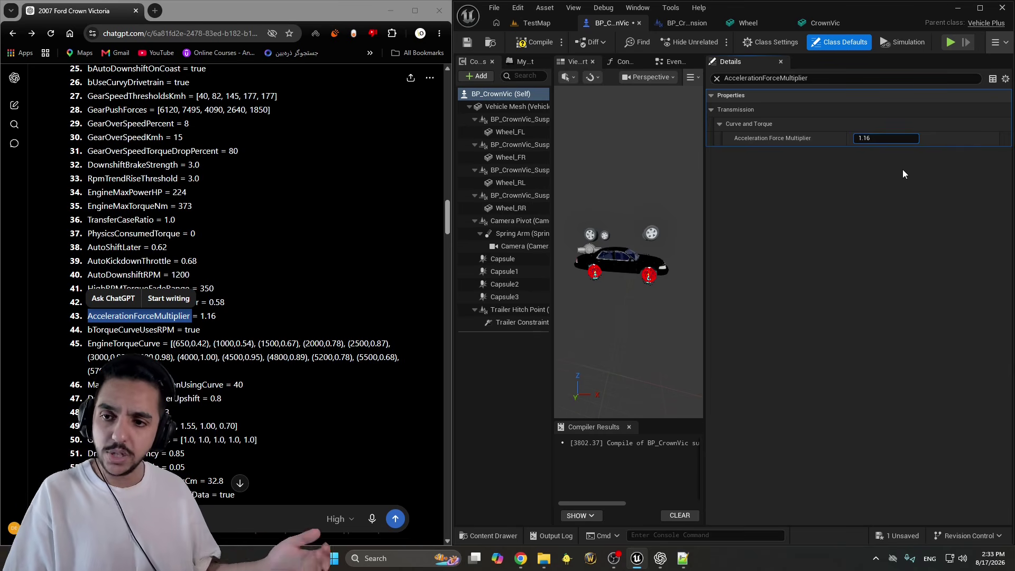
pyautogui.hotkey('ctrl', 'a')
pyautogui.write('1')
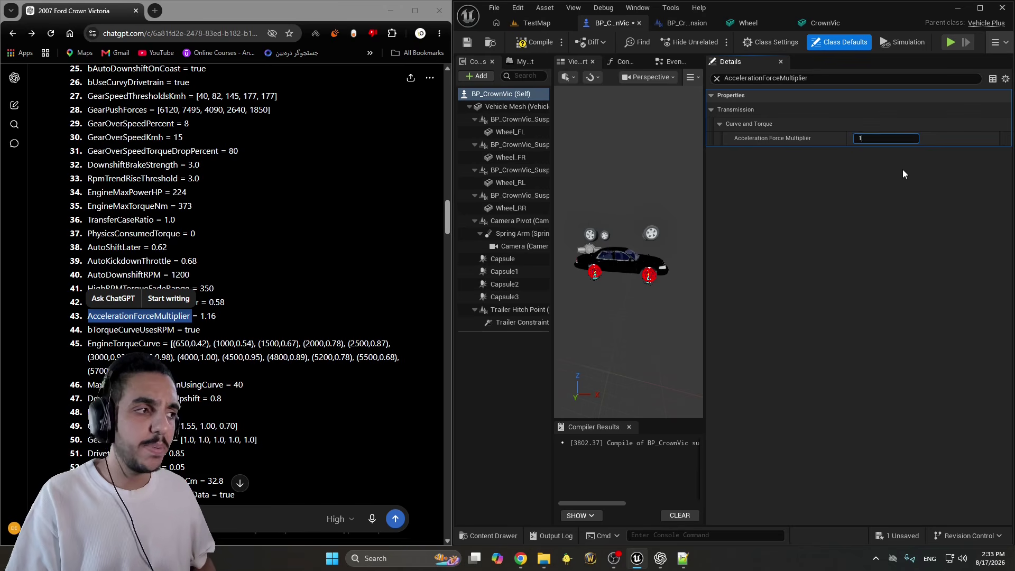
pyautogui.press('Return')
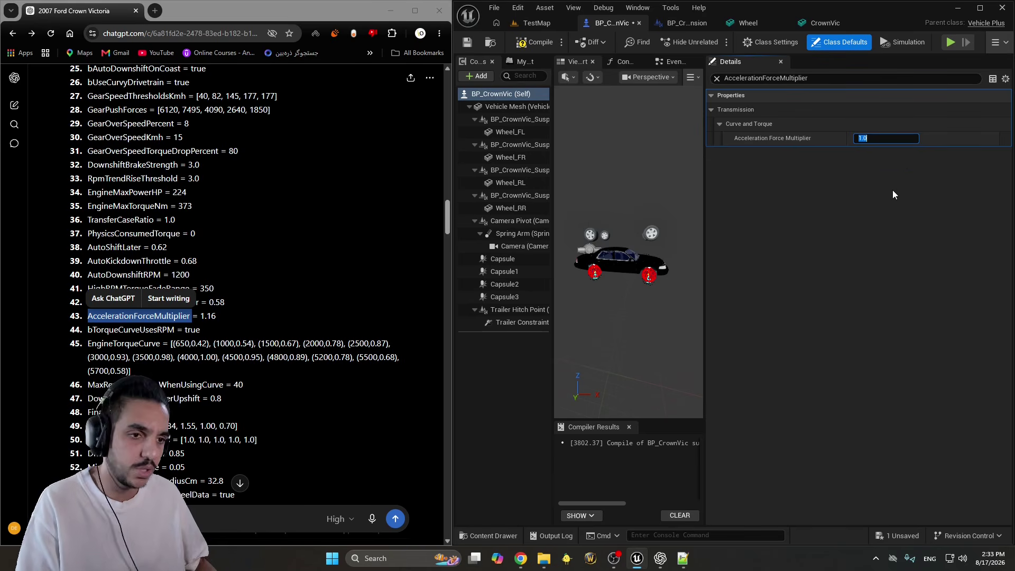
pyautogui.click(851, 155)
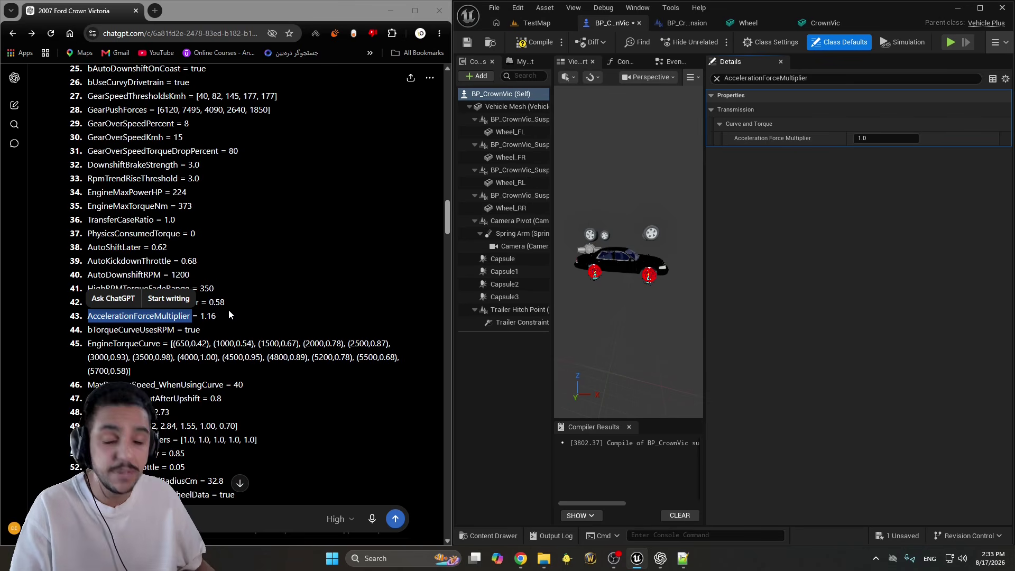
# Find bTorqueCurveUsesRPM in the class defaults and enable Torque Curve Uses RPM, as given in the ChatGPT list
pyautogui.doubleClick(119, 343)
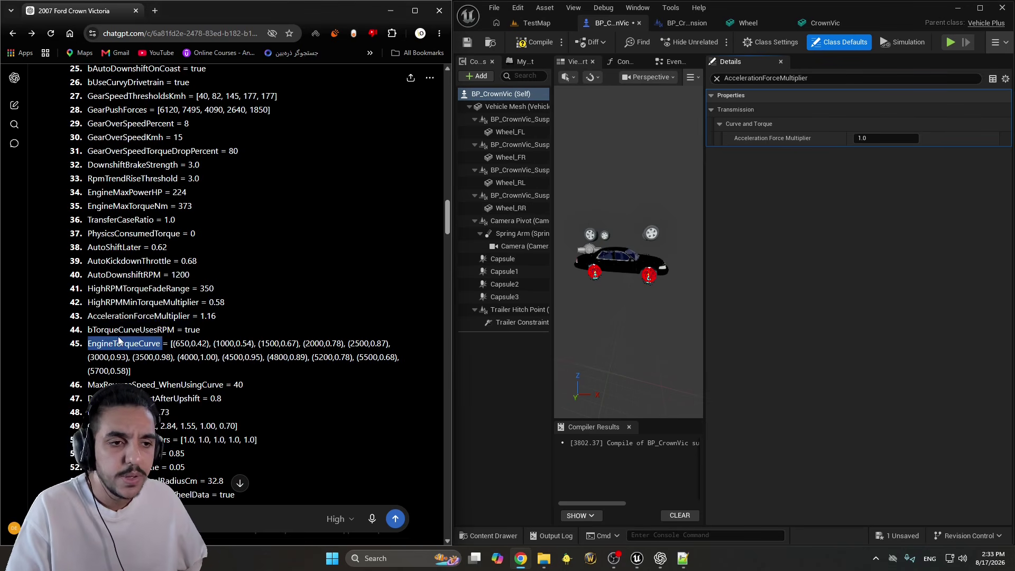
pyautogui.doubleClick(130, 329)
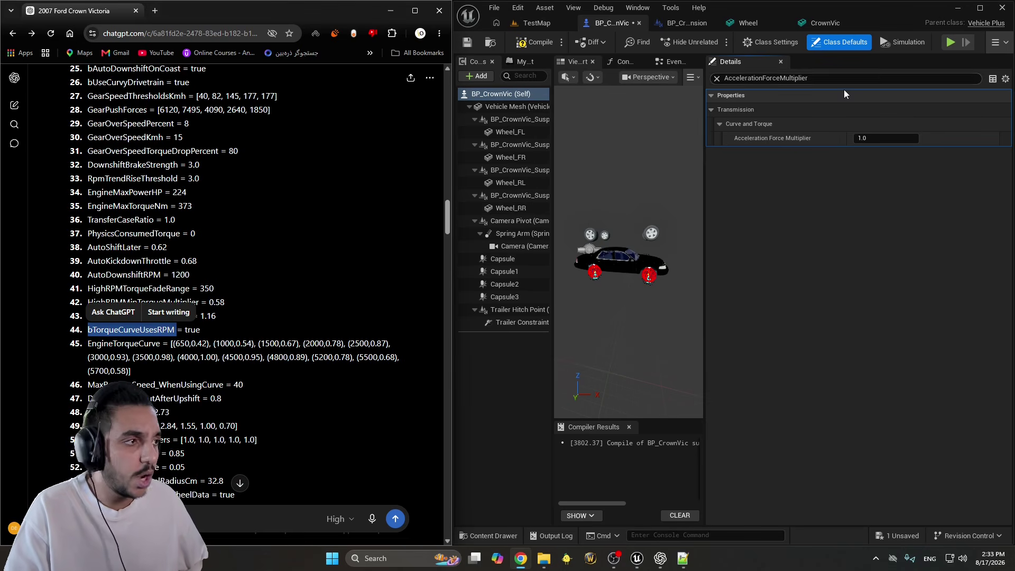
pyautogui.click(844, 78)
pyautogui.hotkey('ctrl', 'v')
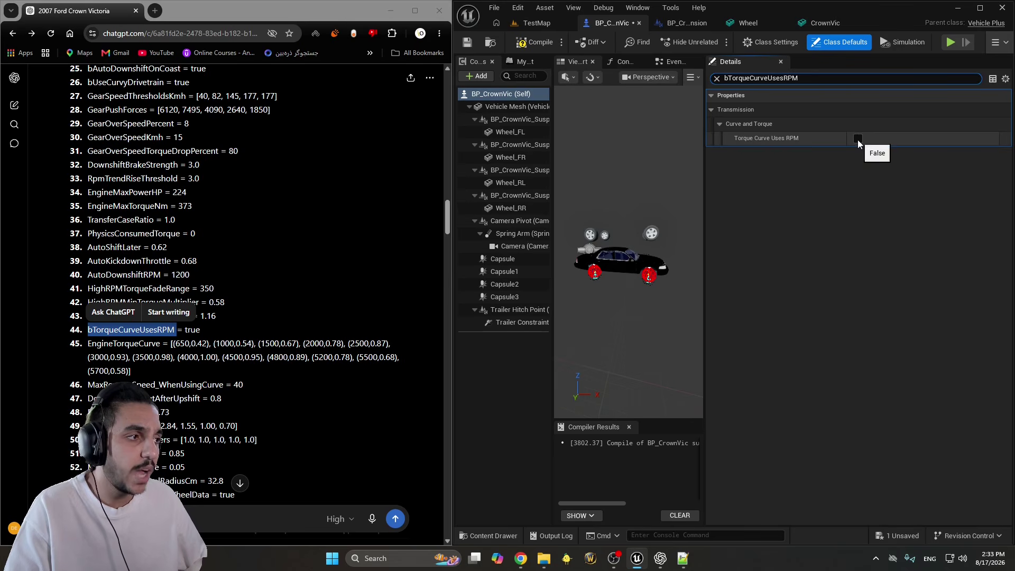
pyautogui.click(857, 139)
pyautogui.click(190, 335)
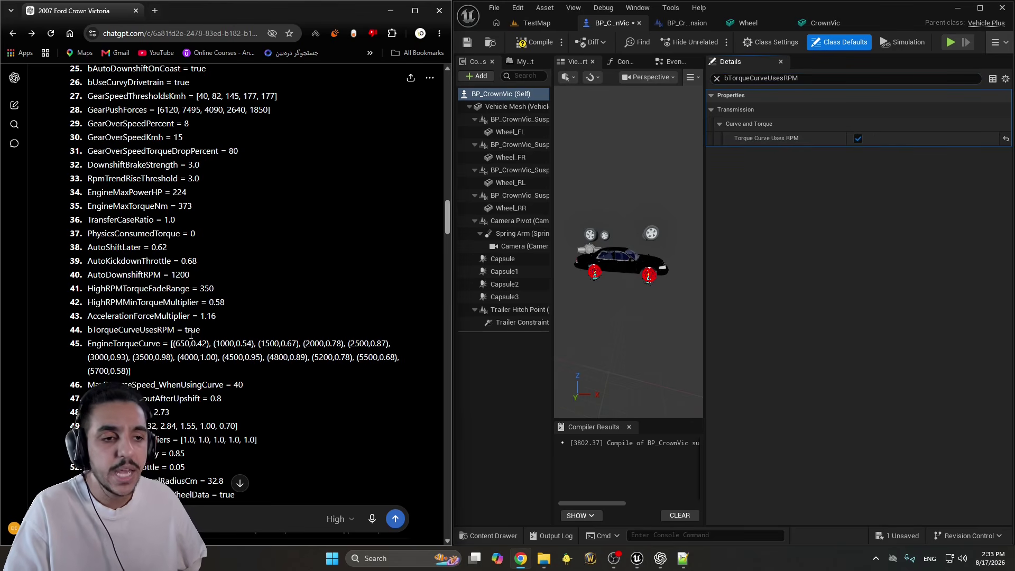
pyautogui.doubleClick(192, 330)
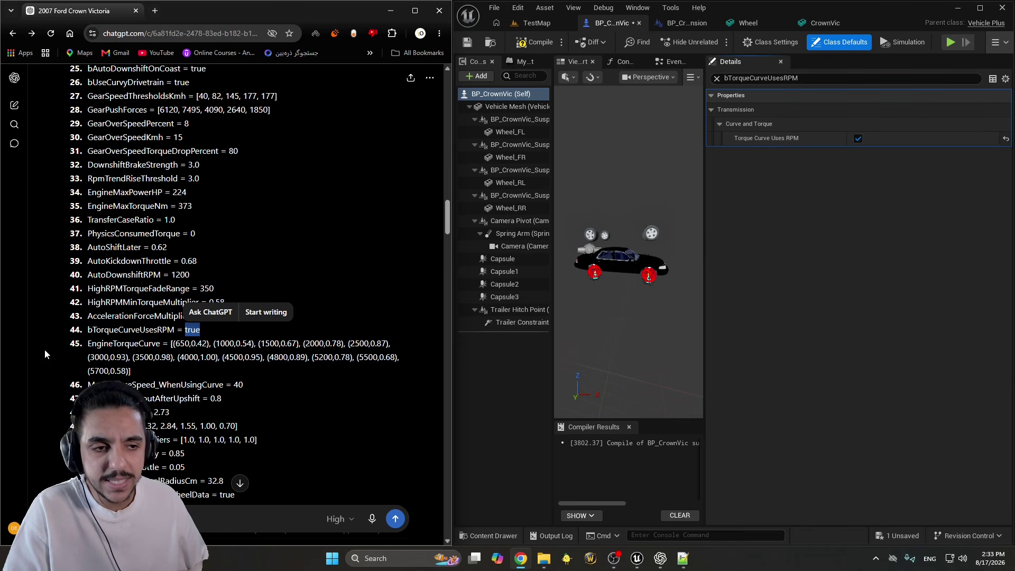
# Examine the EngineTorqueCurve points in the ChatGPT list, focusing on the RPM and torque values of the first pairs
pyautogui.moveTo(88, 344); pyautogui.dragTo(235, 346)
pyautogui.click(173, 347)
pyautogui.click(188, 345)
pyautogui.click(231, 349)
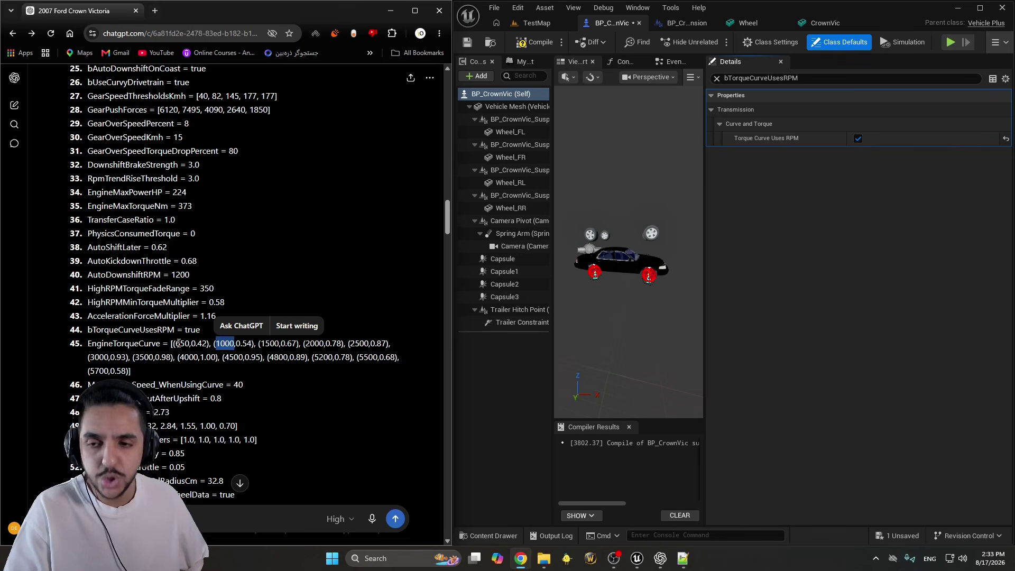
pyautogui.click(191, 346)
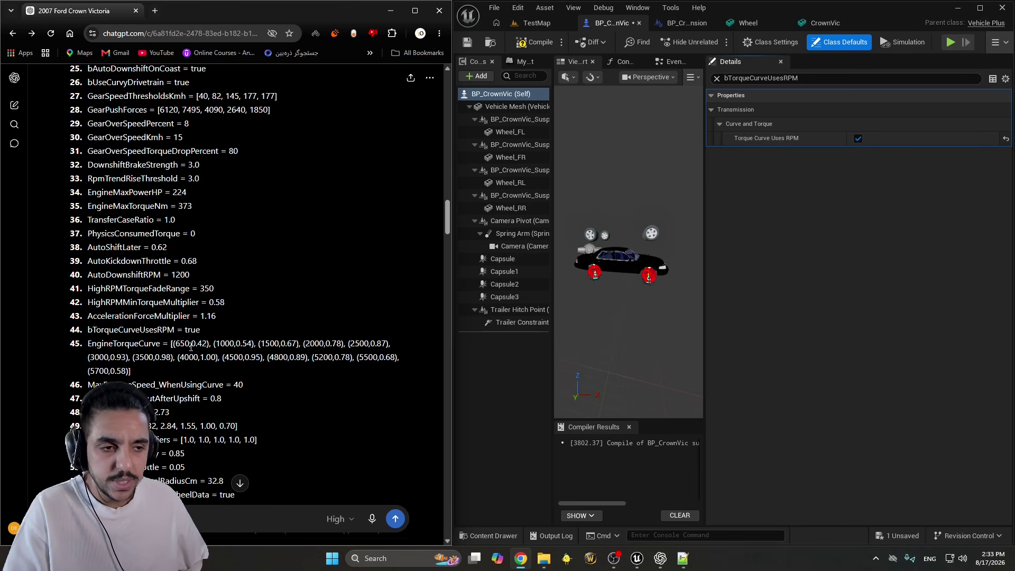
pyautogui.doubleClick(224, 344)
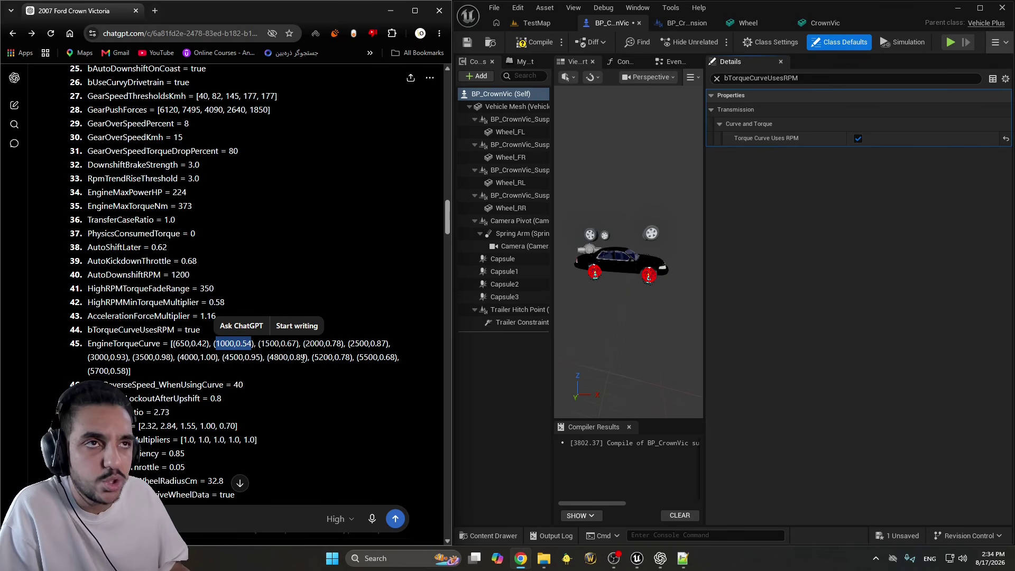
pyautogui.click(215, 345)
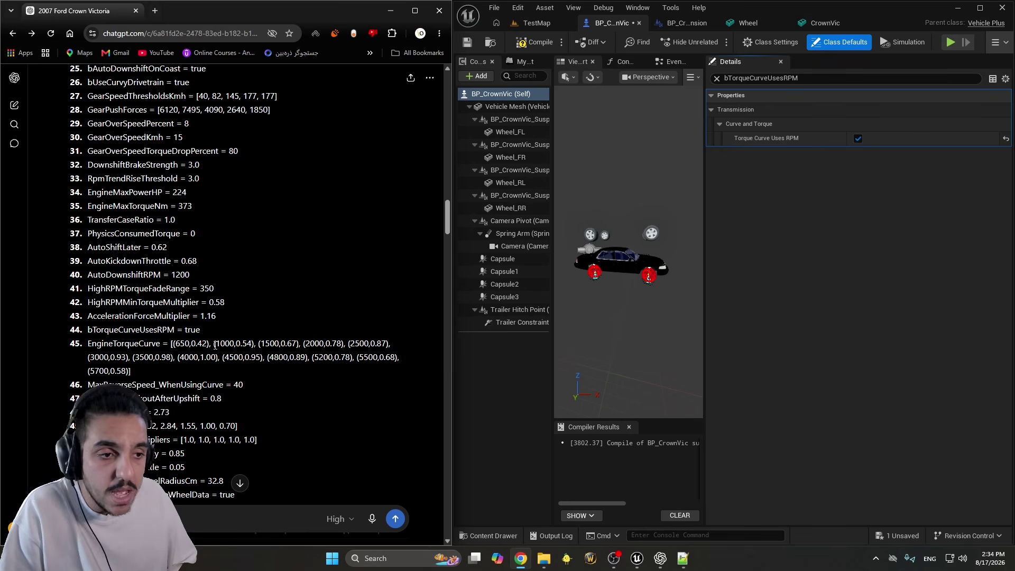
pyautogui.doubleClick(218, 344)
pyautogui.click(217, 345)
pyautogui.doubleClick(192, 330)
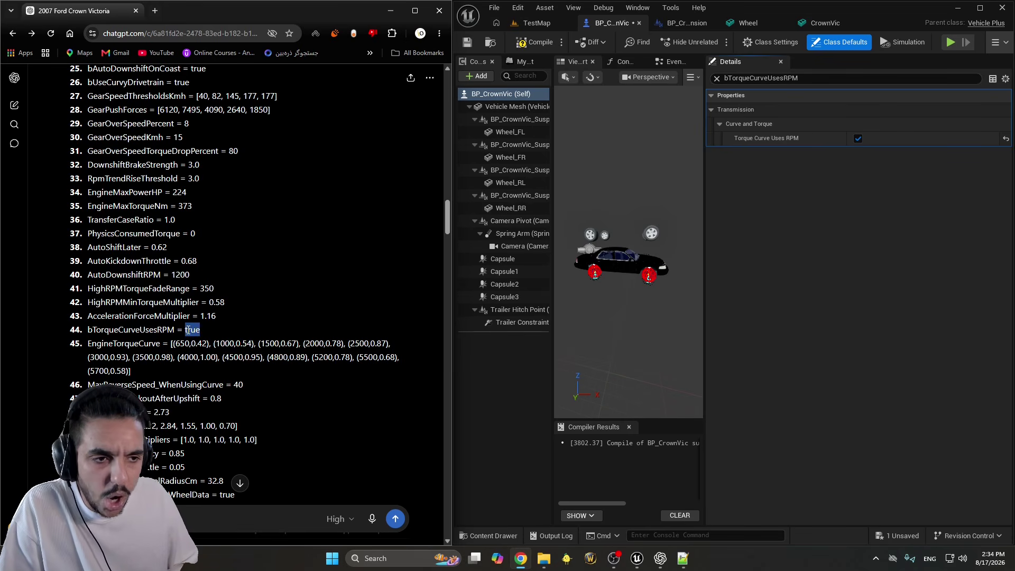
pyautogui.click(128, 333)
pyautogui.doubleClick(138, 330)
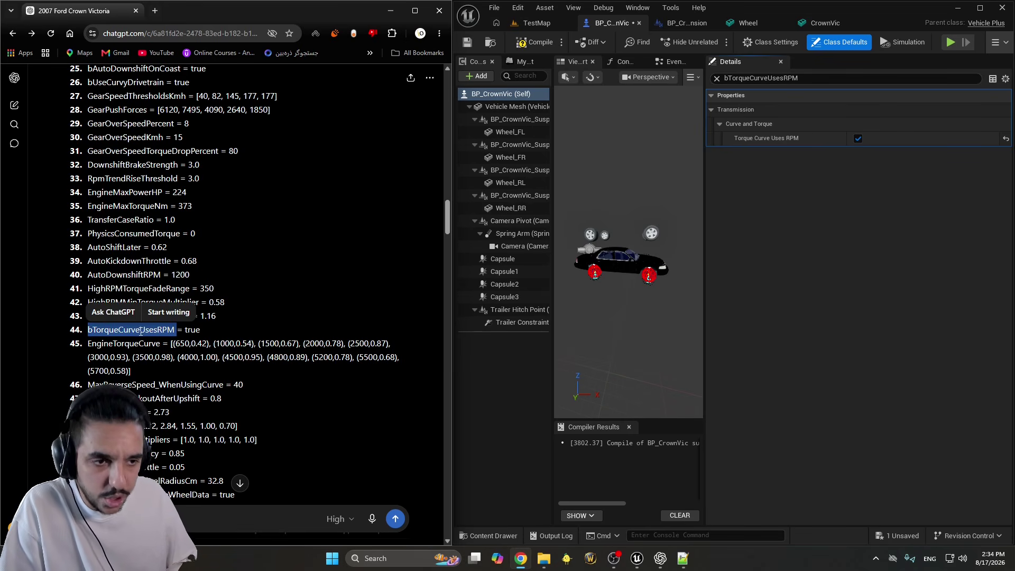
pyautogui.doubleClick(186, 331)
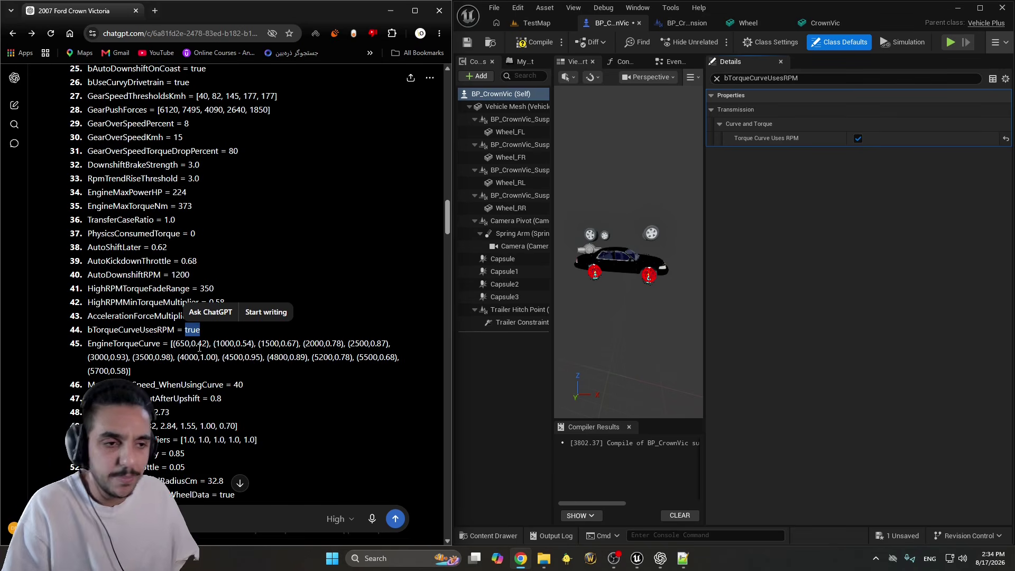
pyautogui.click(182, 344)
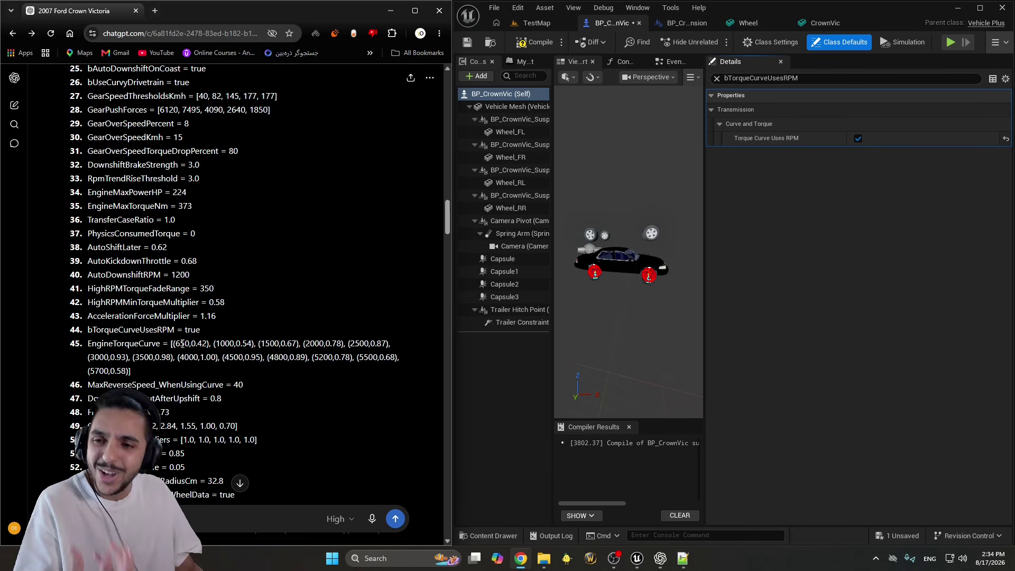
pyautogui.doubleClick(191, 330)
pyautogui.doubleClick(181, 344)
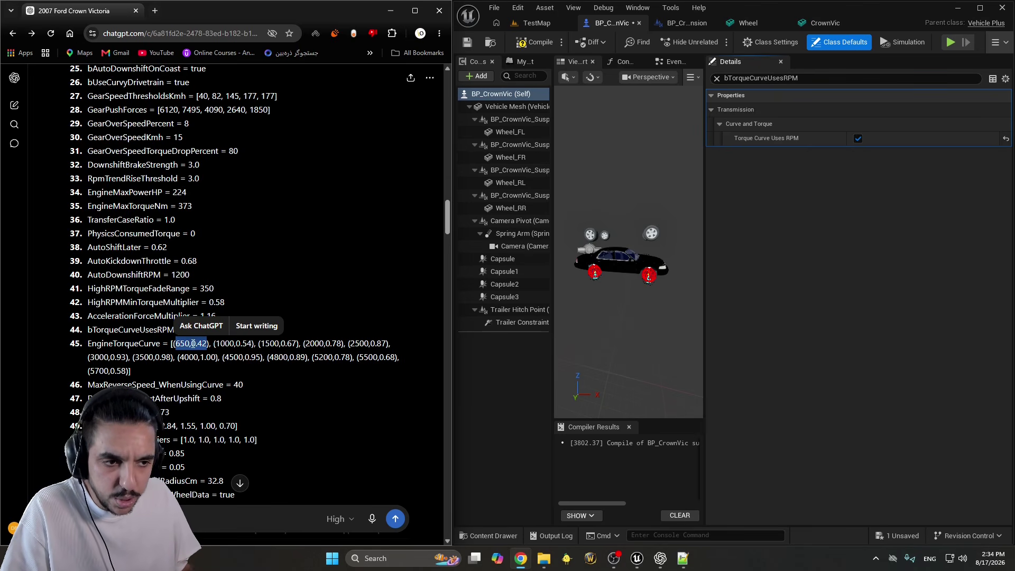
pyautogui.moveTo(176, 343); pyautogui.dragTo(192, 343)
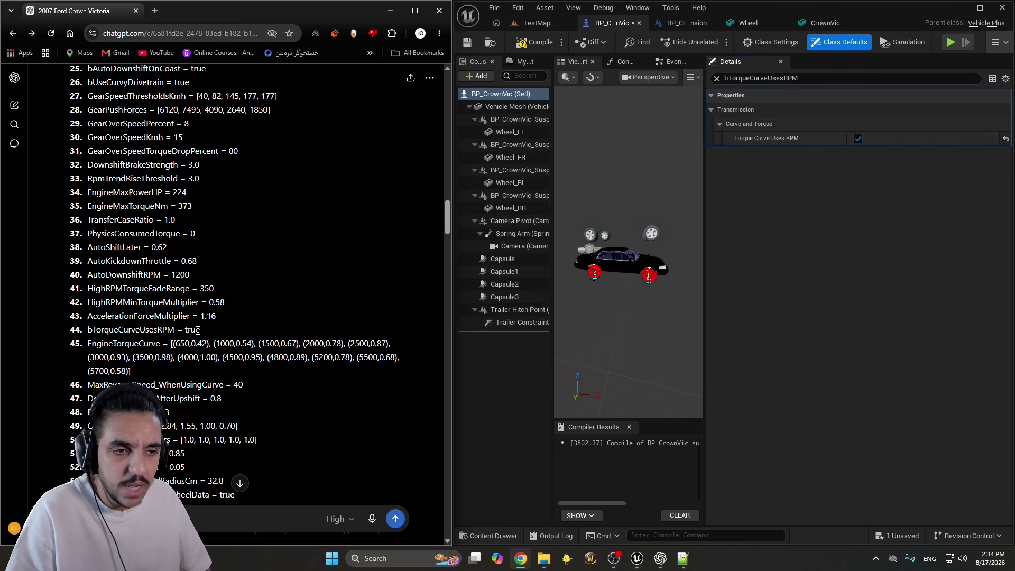
pyautogui.doubleClick(197, 330)
pyautogui.tripleClick(197, 330)
pyautogui.click(185, 348)
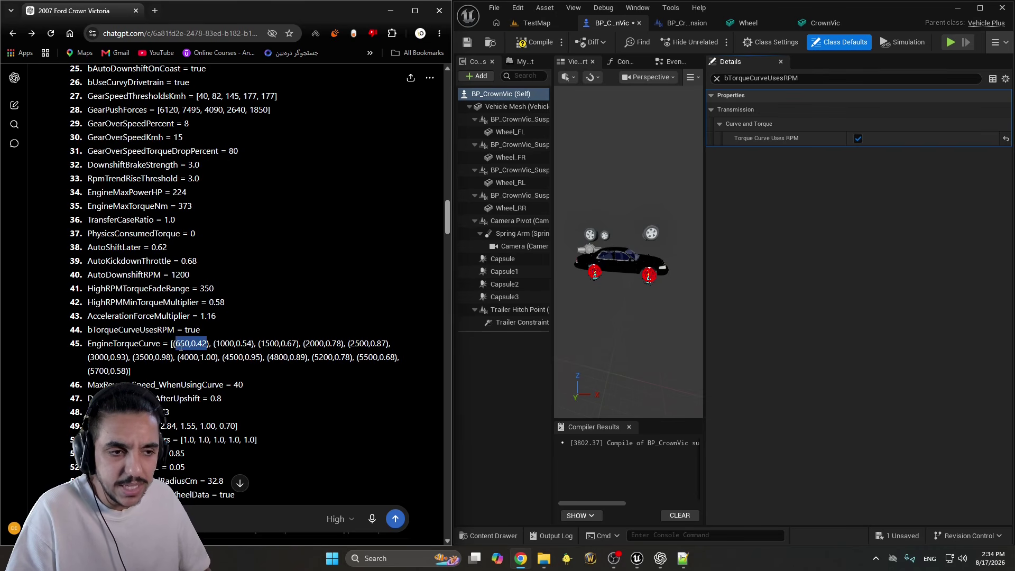
pyautogui.click(182, 347)
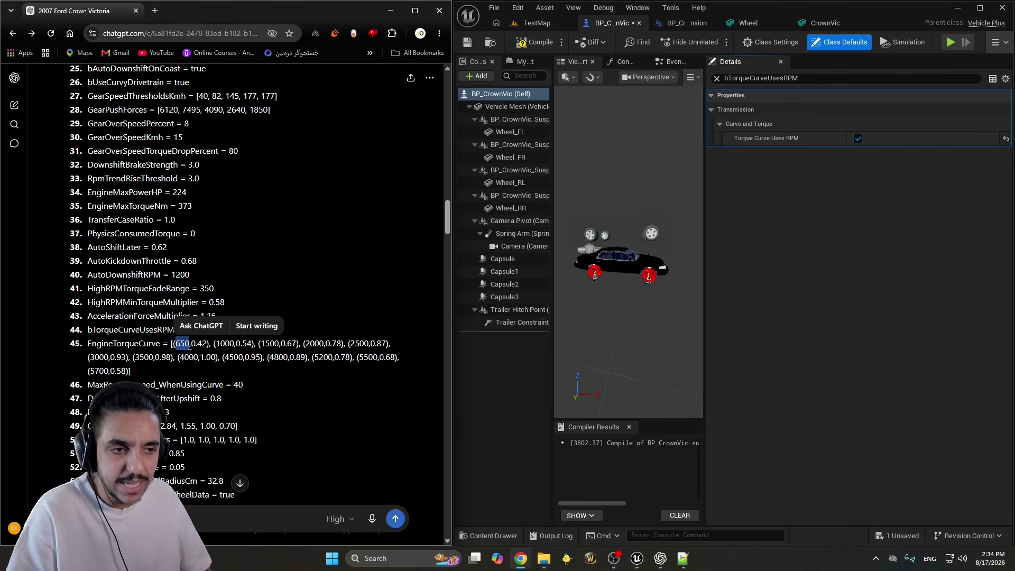
pyautogui.click(191, 347)
pyautogui.moveTo(207, 348); pyautogui.dragTo(206, 348)
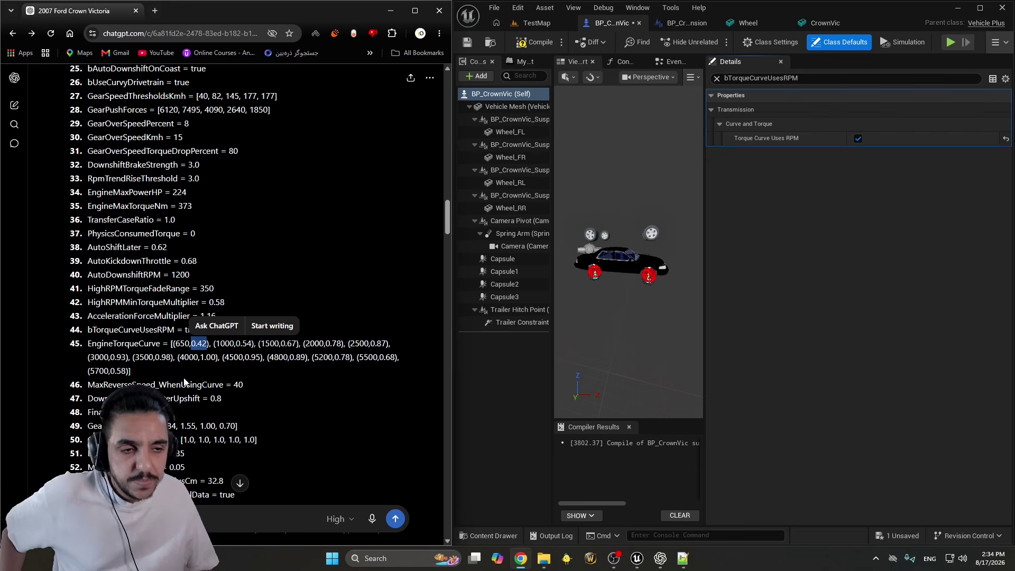
pyautogui.moveTo(175, 344); pyautogui.dragTo(207, 344)
pyautogui.click(208, 344)
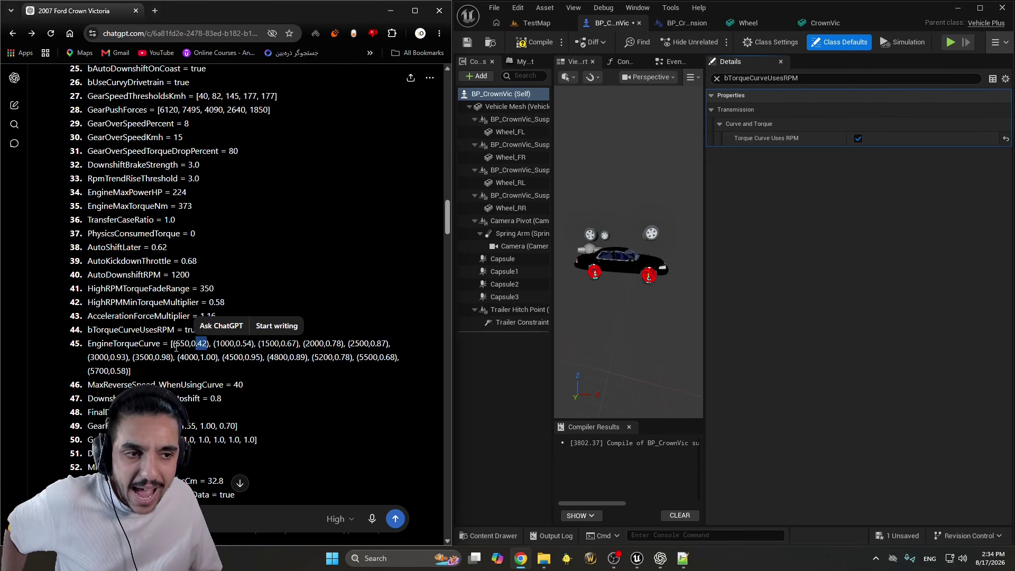
pyautogui.moveTo(175, 347); pyautogui.dragTo(191, 347)
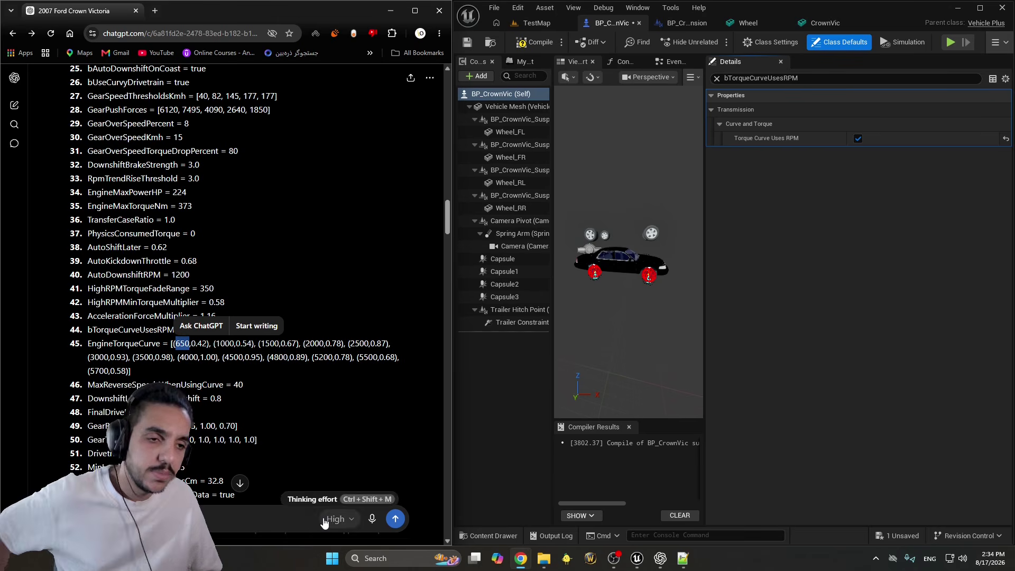
# Find EngineTorqueCurve in the class defaults and create an external curve asset for it in the BPs folder
pyautogui.doubleClick(136, 344)
pyautogui.hotkey('ctrl', 'c')
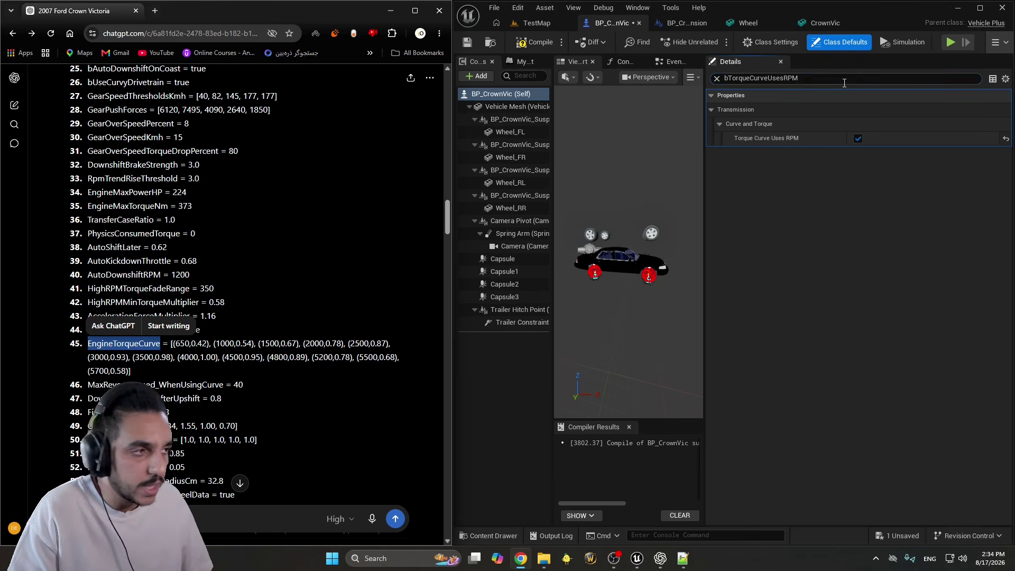
pyautogui.click(794, 83)
pyautogui.hotkey('ctrl', 'a')
pyautogui.hotkey('ctrl', 'v')
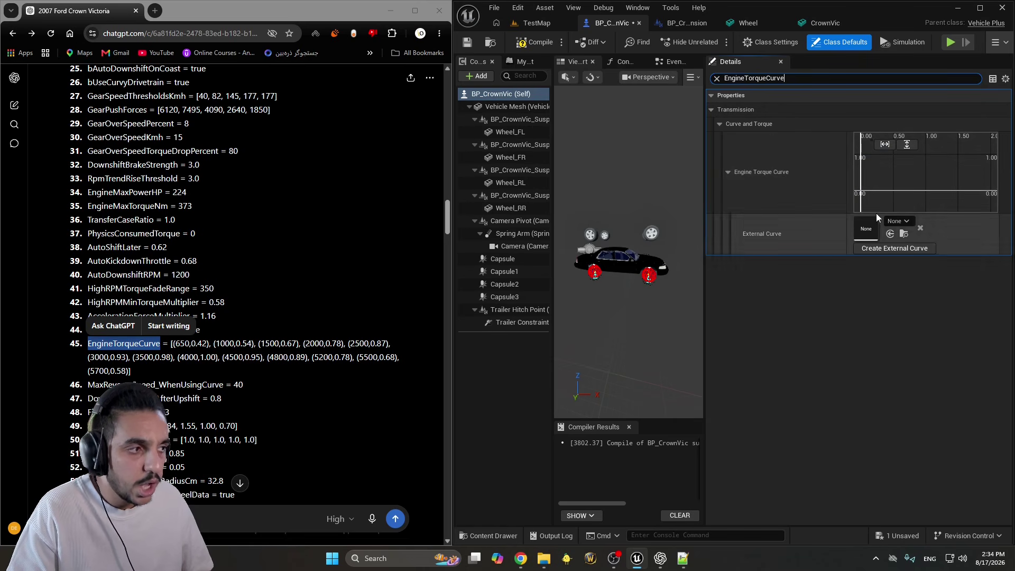
pyautogui.click(893, 248)
pyautogui.click(456, 229)
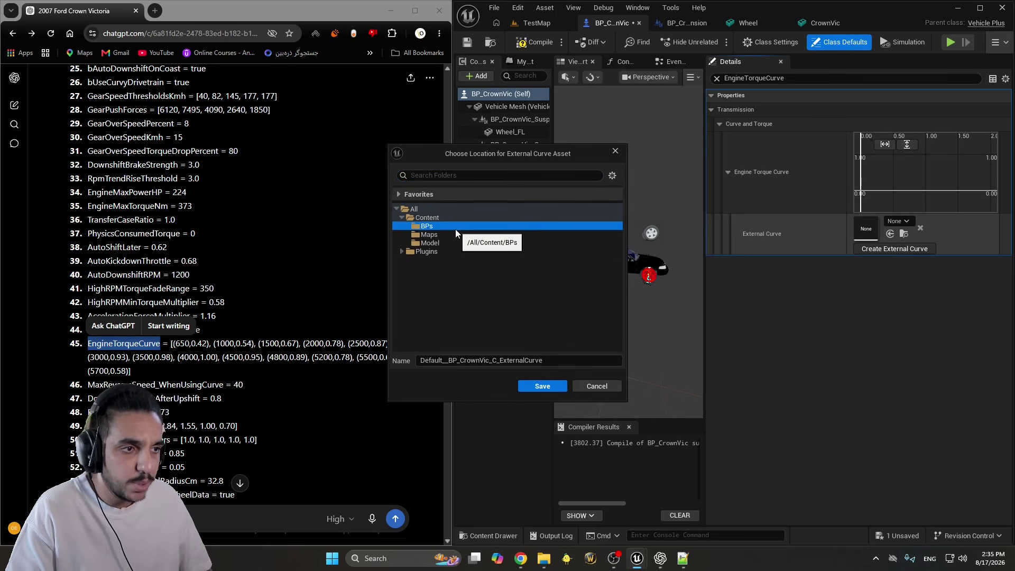
pyautogui.click(538, 387)
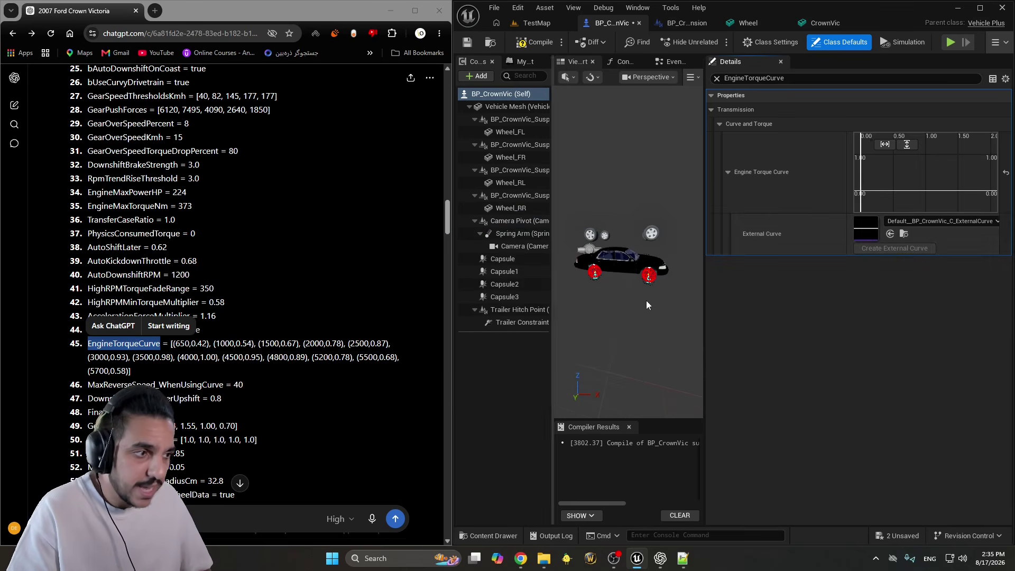
# Open the new external curve asset and add its first key at time 650 with value 0.42
pyautogui.doubleClick(857, 218)
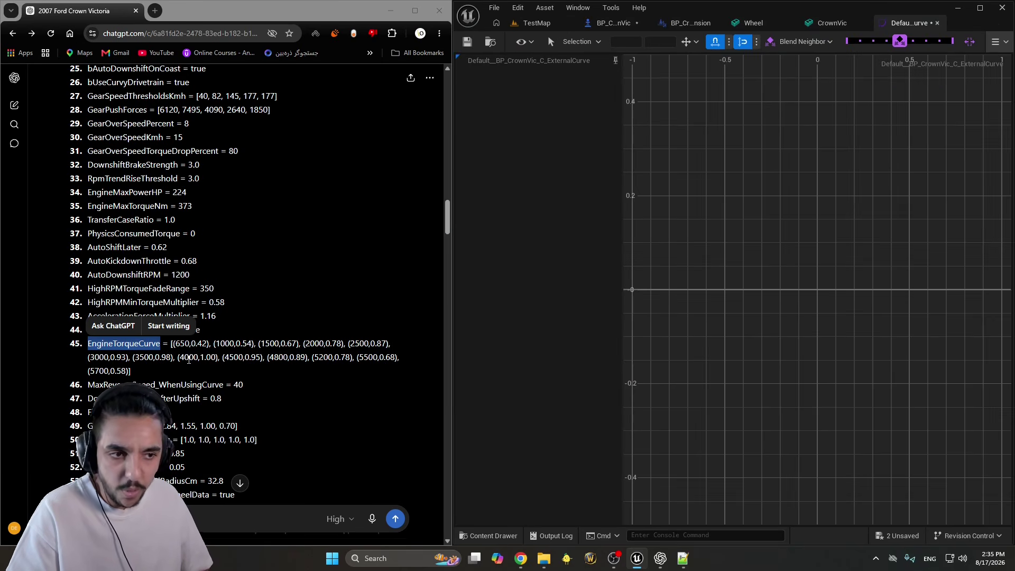
pyautogui.moveTo(176, 344); pyautogui.dragTo(207, 344)
pyautogui.click(787, 180)
pyautogui.rightClick(737, 177)
pyautogui.click(757, 194)
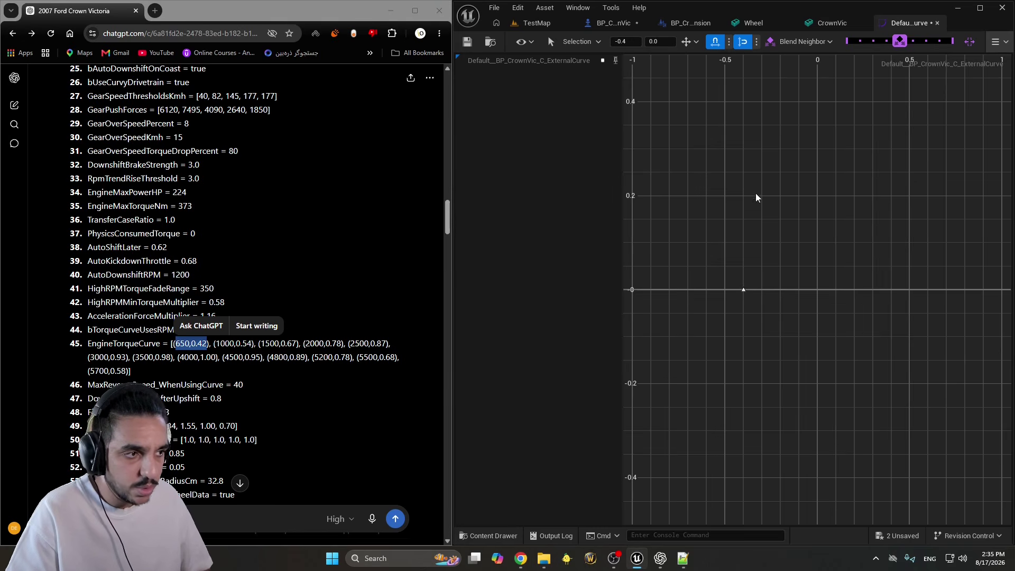
pyautogui.click(631, 41)
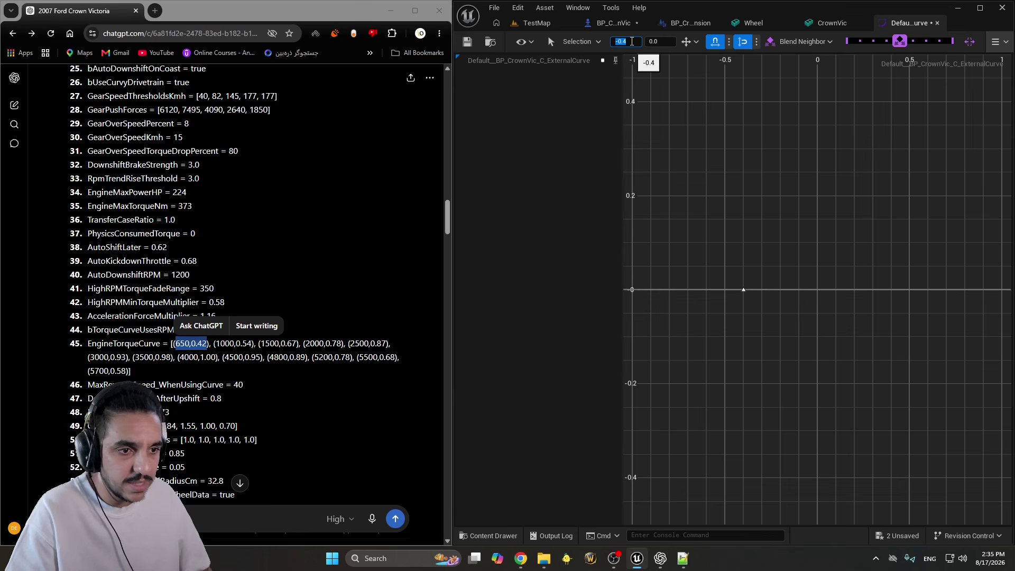
pyautogui.write('650')
pyautogui.press('Tab')
pyautogui.write('0.42')
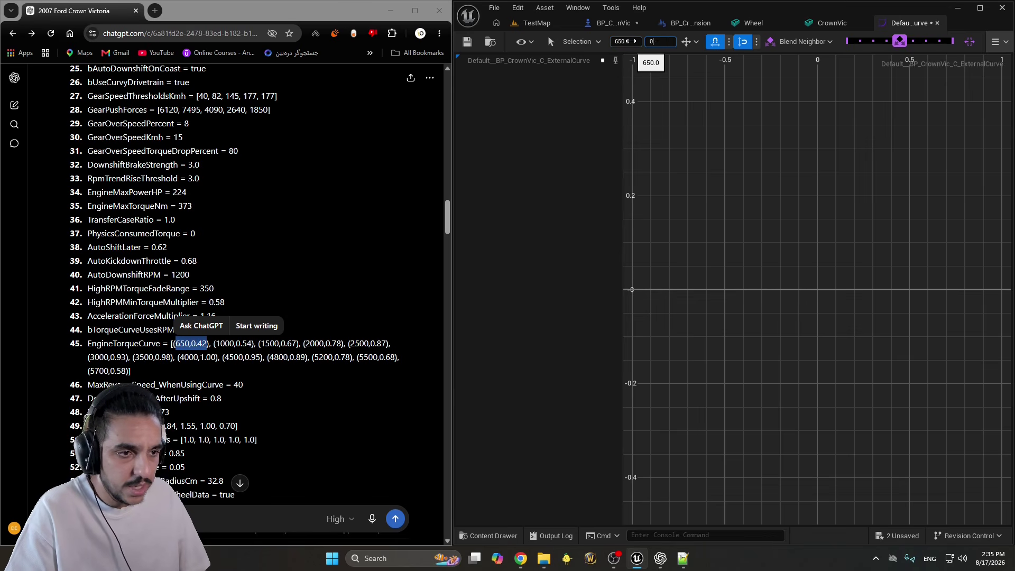
pyautogui.press('Return')
# Add a second key to the external curve at time 1000 with value 0.54
pyautogui.rightClick(692, 200)
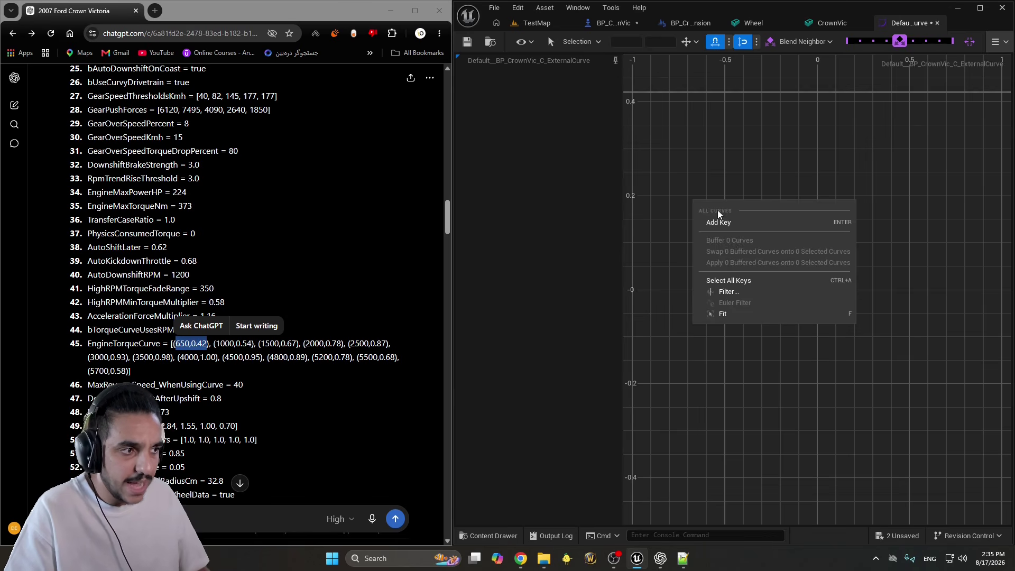
pyautogui.click(725, 221)
pyautogui.click(627, 42)
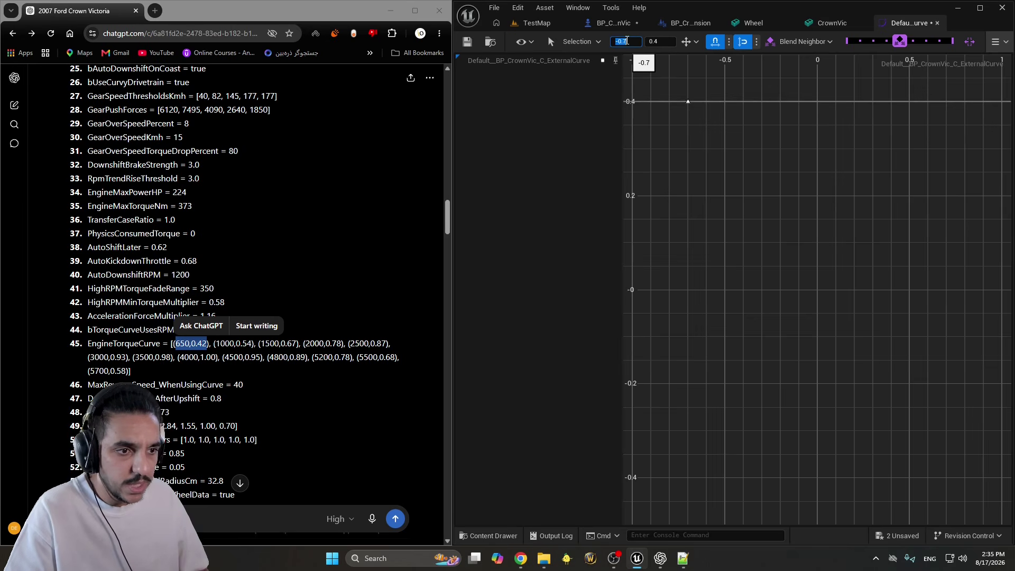
pyautogui.write('1000')
pyautogui.press('Return')
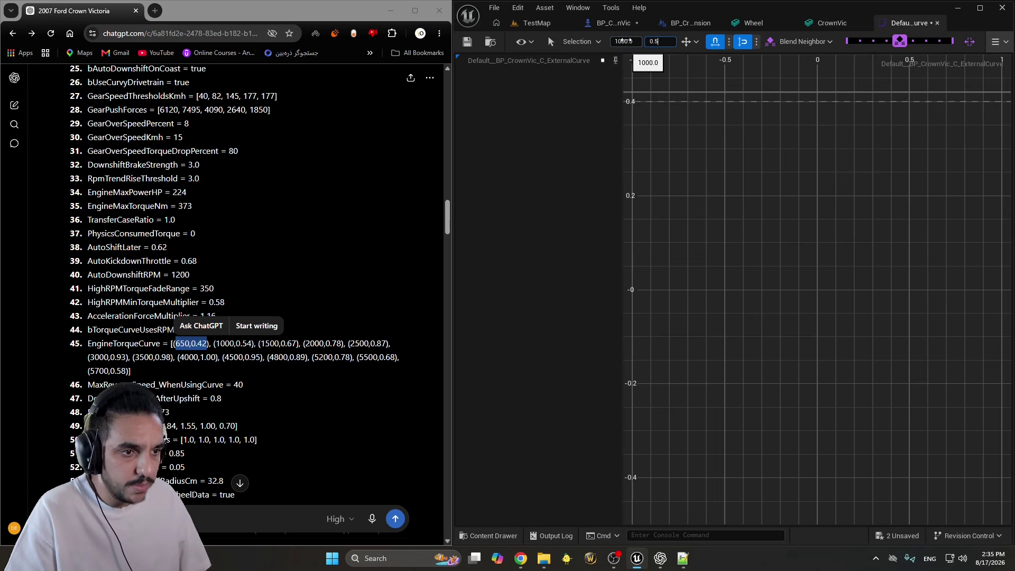
pyautogui.click(703, 132)
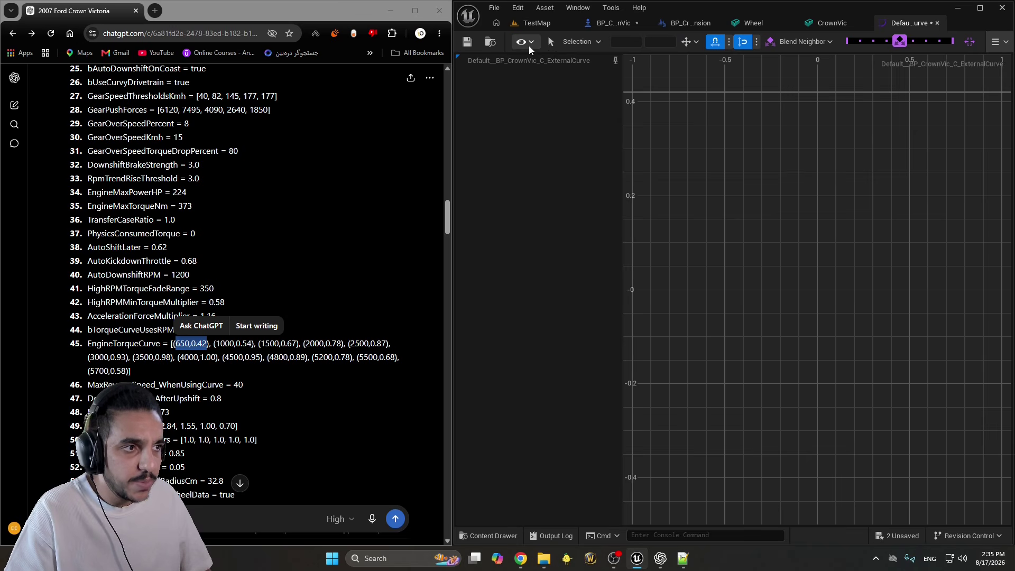
pyautogui.click(524, 42)
pyautogui.click(550, 84)
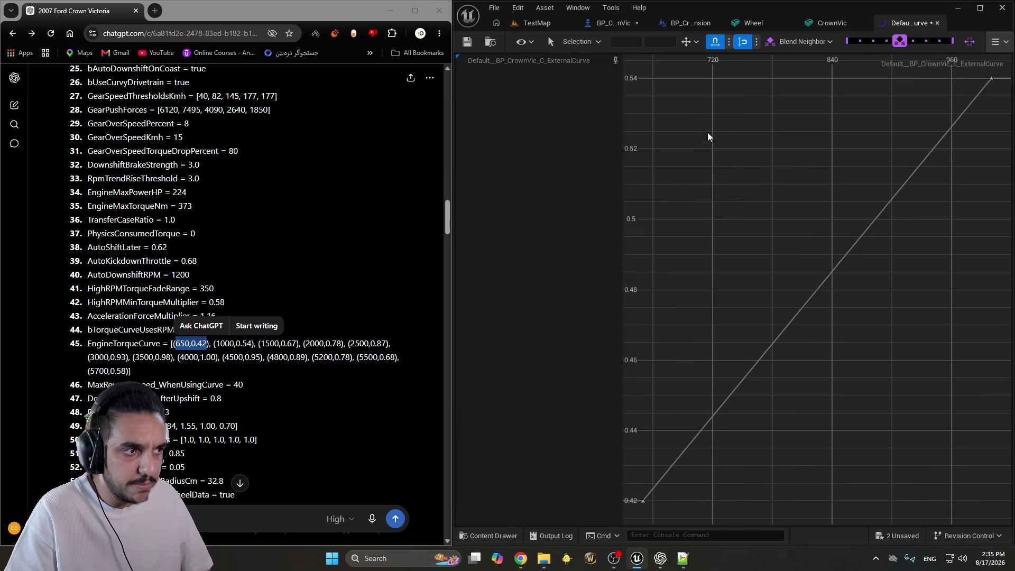
# Set both curve keys to Auto cubic interpolation and highlight the remaining EngineTorqueCurve points, (1500,0.67) to (5700,0.58), in the ChatGPT list
pyautogui.scroll(-3, 718, 138)
pyautogui.moveTo(923, 87); pyautogui.dragTo(675, 390)
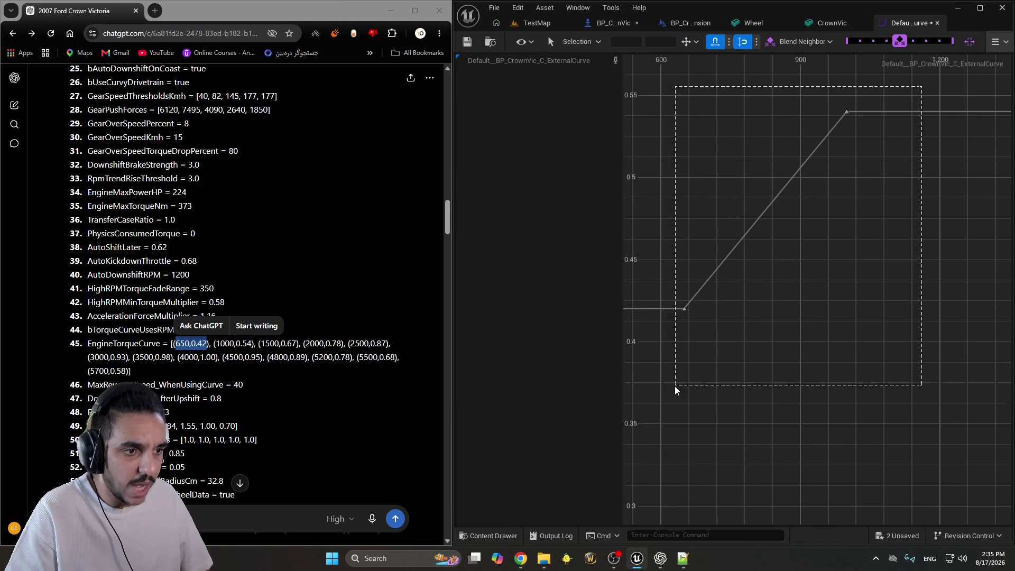
pyautogui.moveTo(261, 343); pyautogui.dragTo(173, 343)
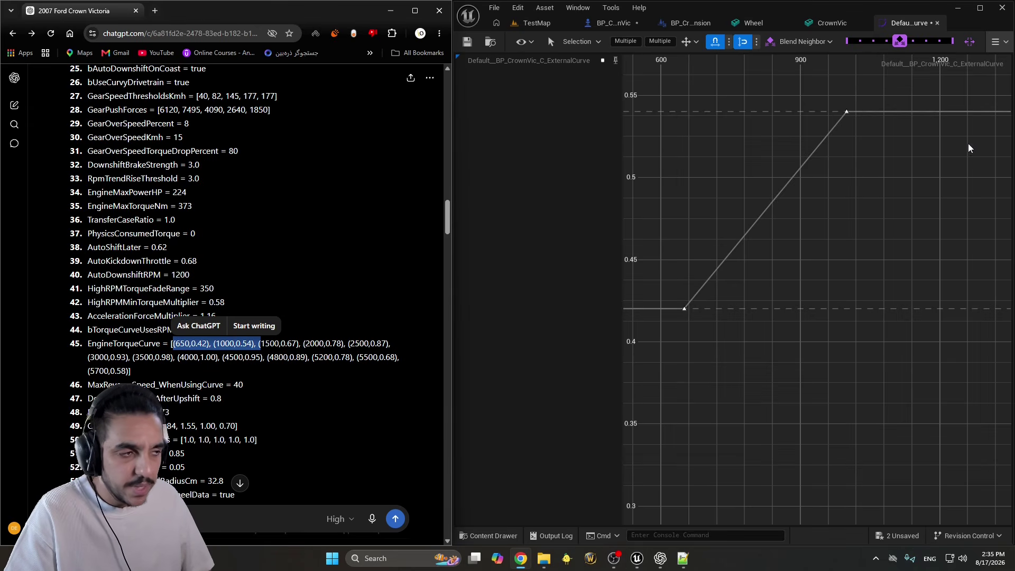
pyautogui.moveTo(917, 95); pyautogui.dragTo(687, 310)
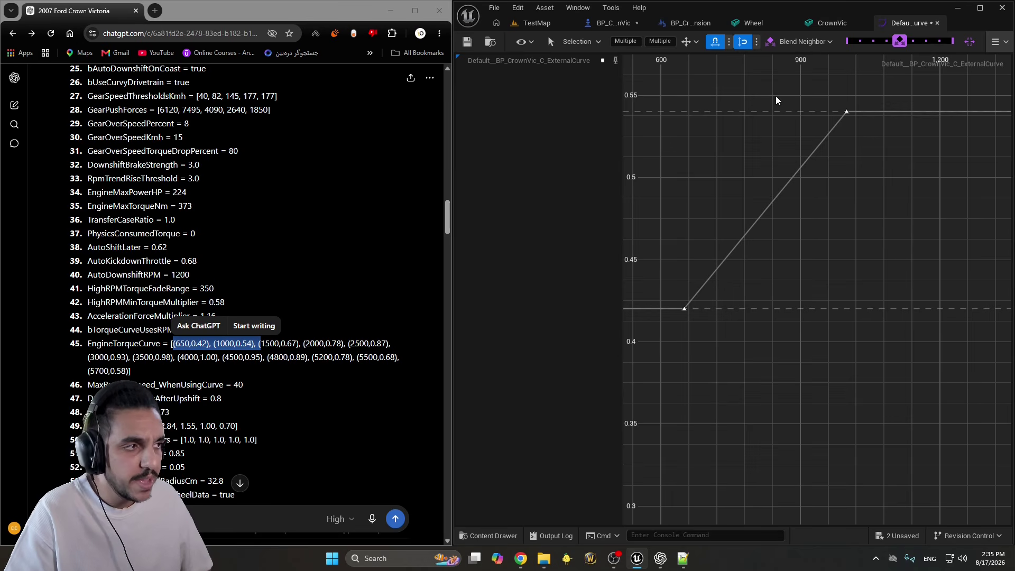
pyautogui.click(997, 42)
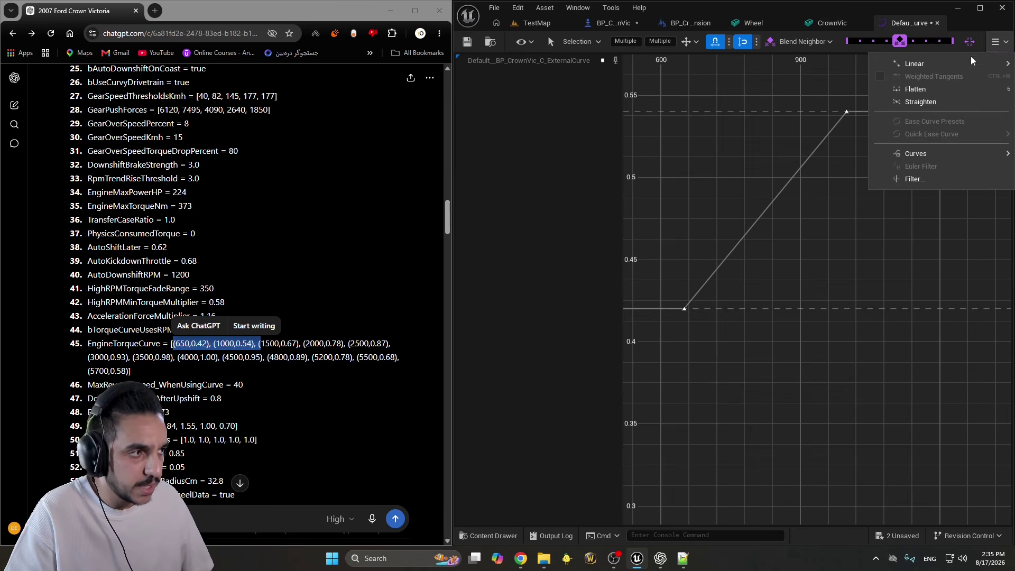
pyautogui.moveTo(967, 66)
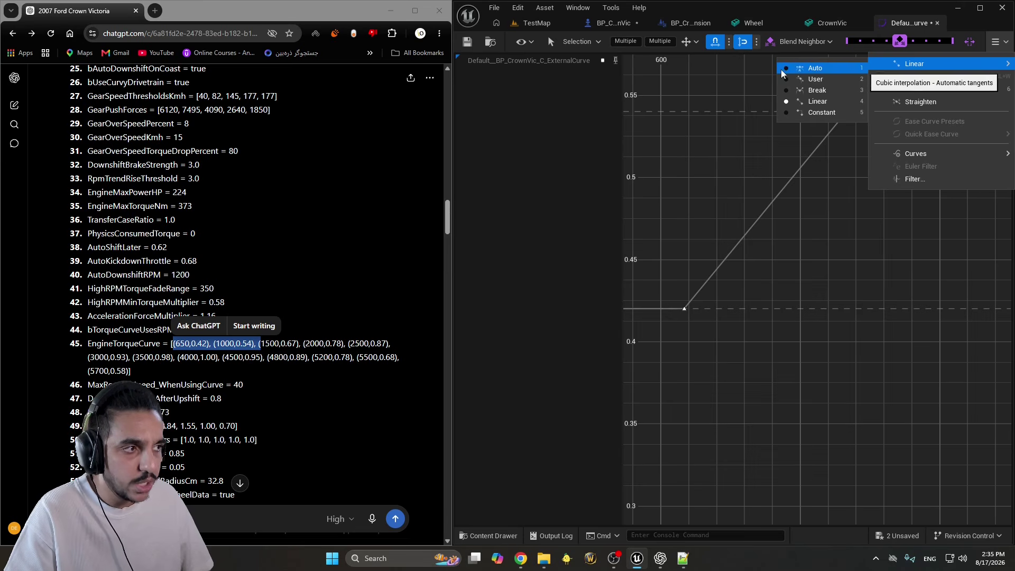
pyautogui.click(812, 68)
pyautogui.click(735, 172)
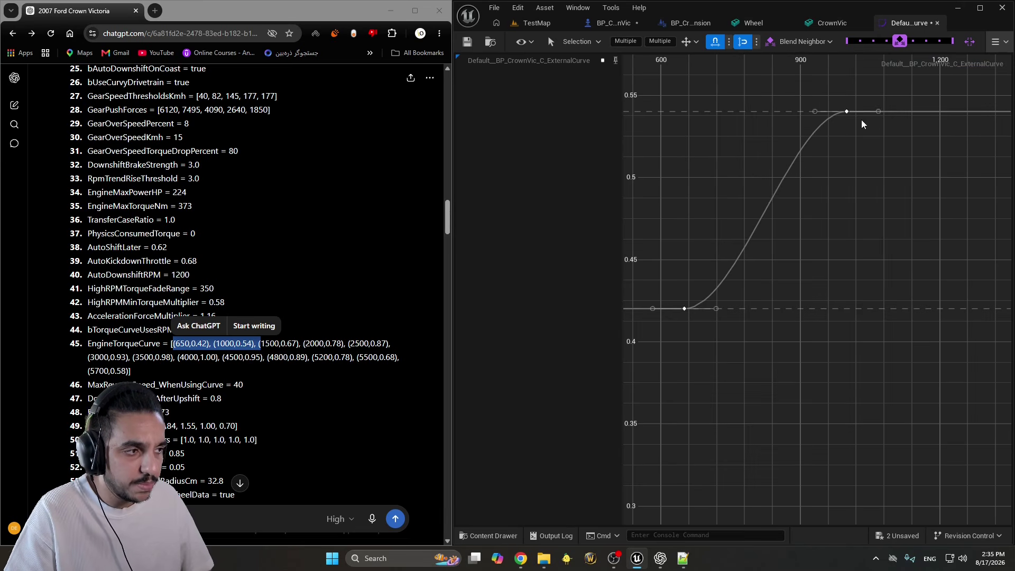
pyautogui.moveTo(838, 106); pyautogui.dragTo(881, 143)
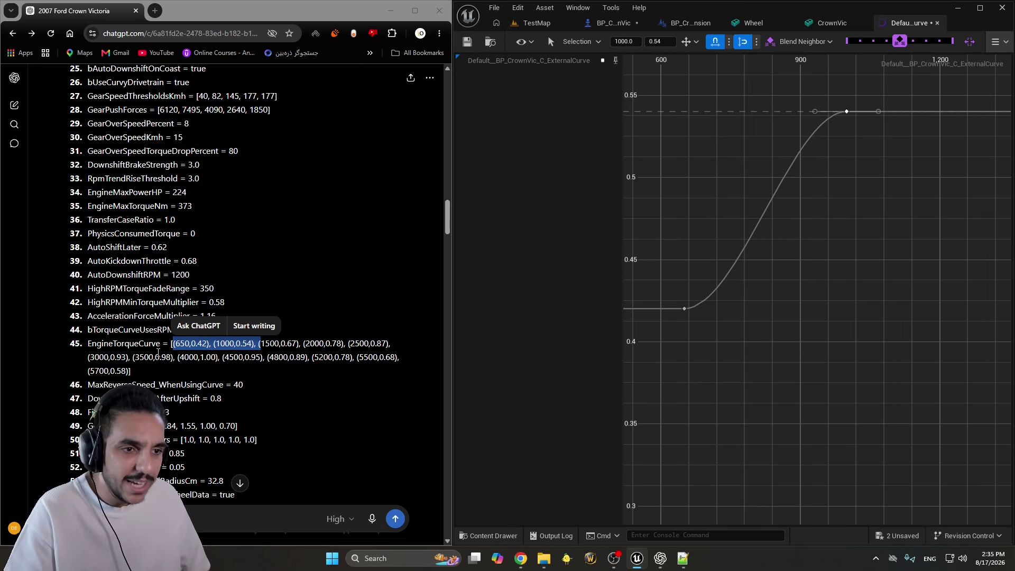
pyautogui.moveTo(256, 343); pyautogui.dragTo(328, 372)
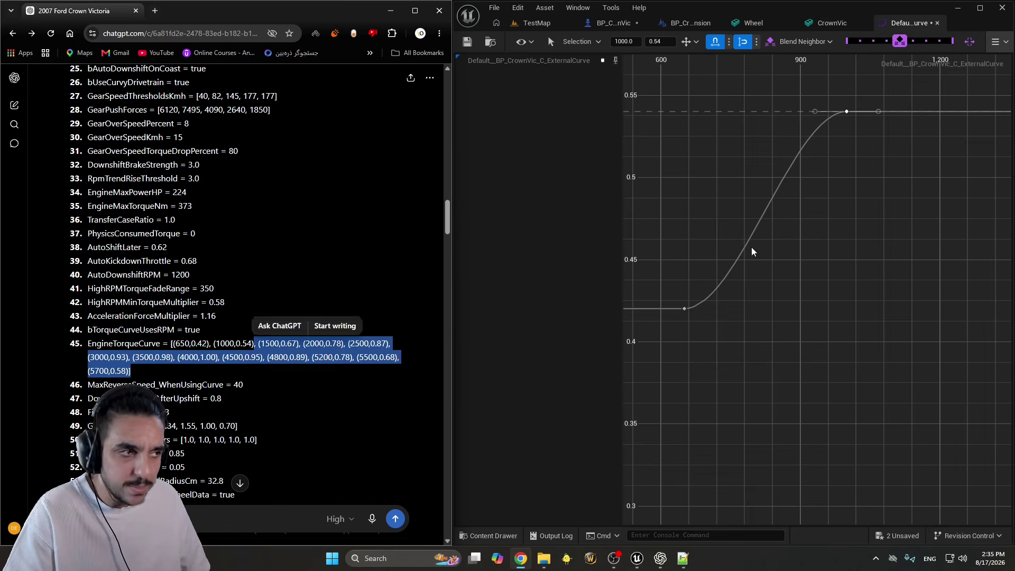
pyautogui.click(753, 252)
# Close the new curve asset and assign the existing CrownVic_Torque_Curve from the BPs folder as BP_CrownVic's external engine torque curve
pyautogui.click(859, 27)
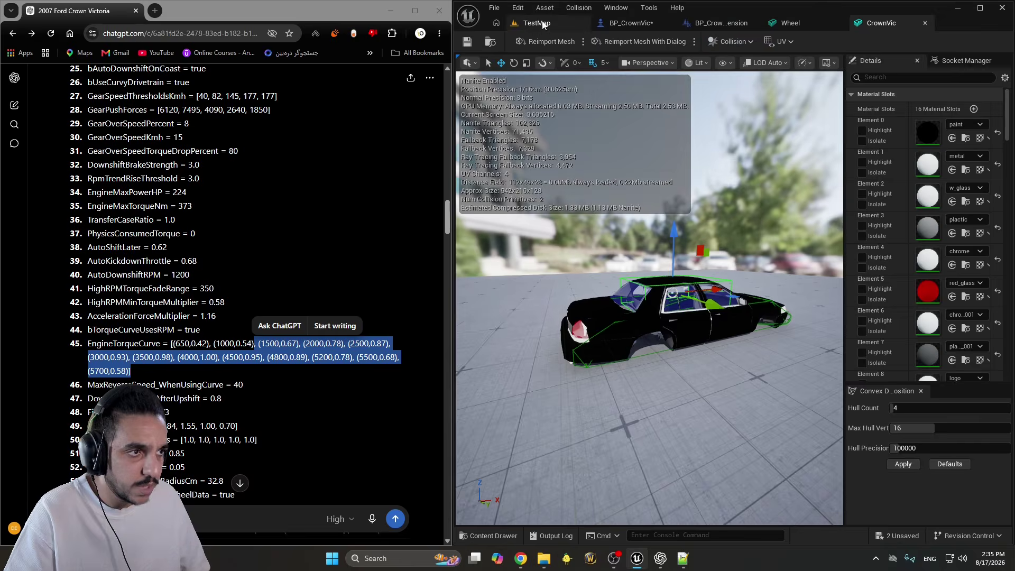
pyautogui.click(536, 22)
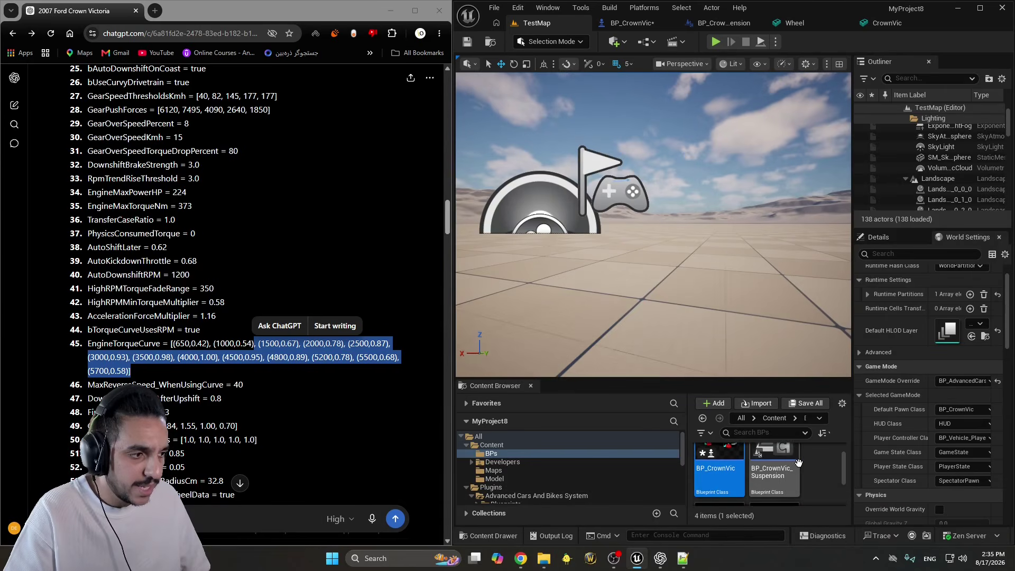
pyautogui.scroll(-2, 780, 462)
pyautogui.click(787, 484)
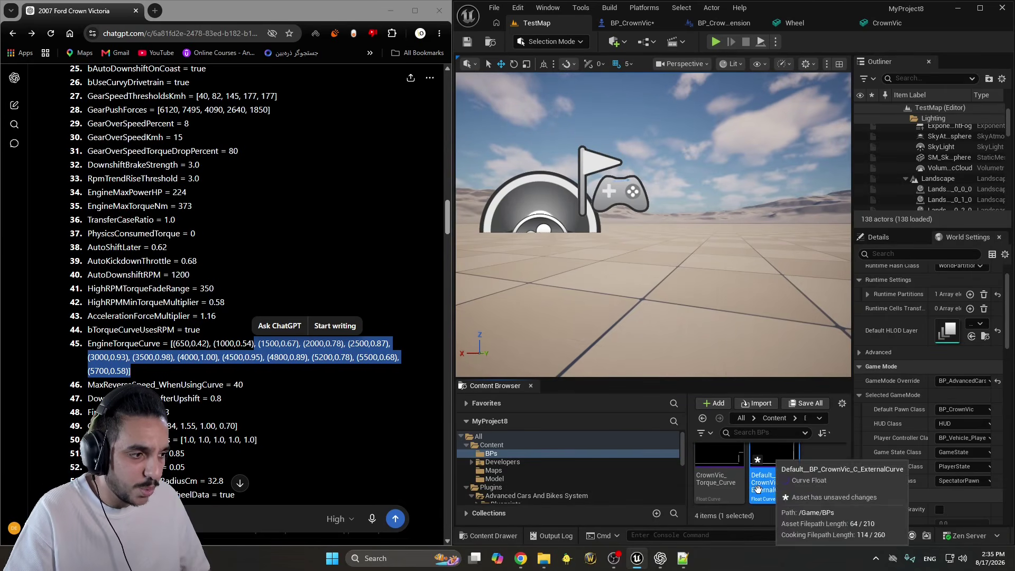
pyautogui.click(718, 497)
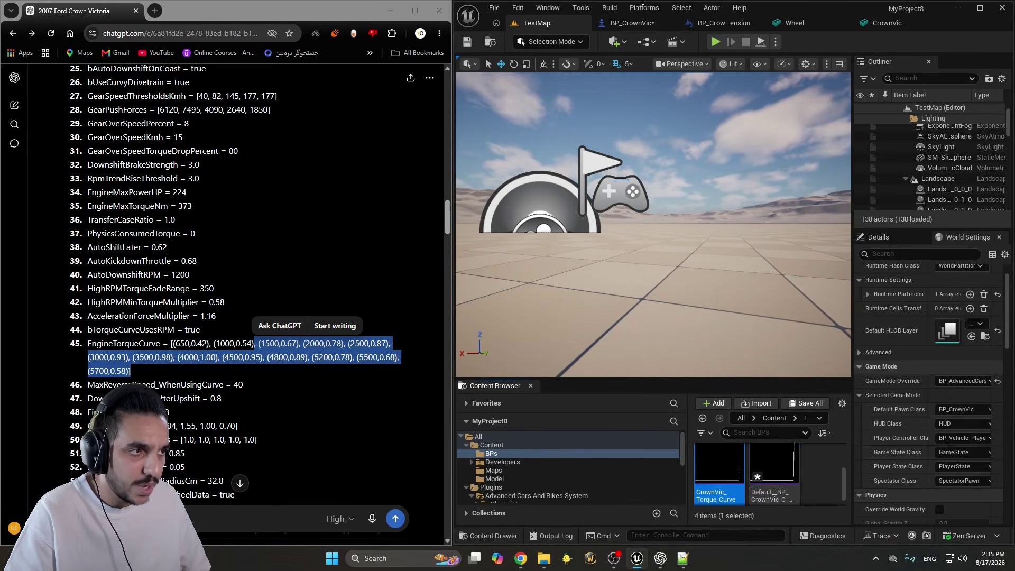
pyautogui.click(643, 25)
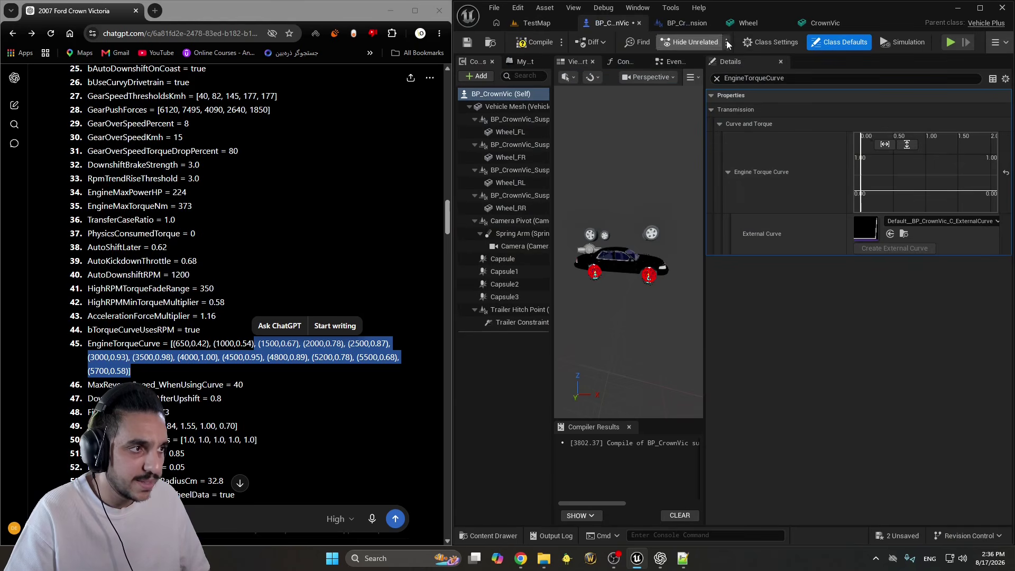
pyautogui.click(890, 234)
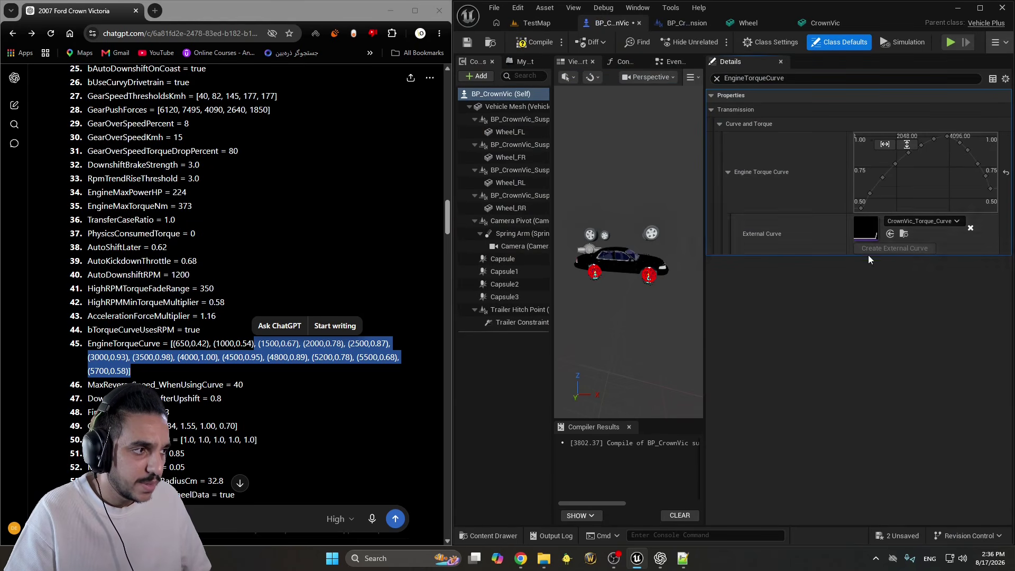
# Open CrownVic_Torque_Curve and examine its individual keys and overall shape against the torque points in the ChatGPT list
pyautogui.doubleClick(866, 228)
pyautogui.click(678, 403)
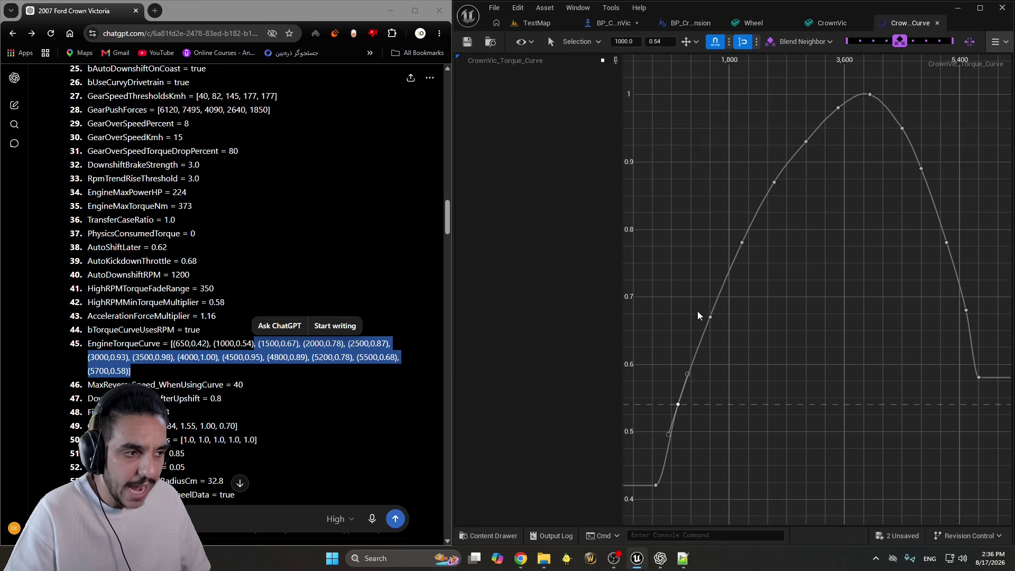
pyautogui.click(710, 316)
pyautogui.click(741, 242)
pyautogui.moveTo(748, 170); pyautogui.dragTo(803, 204)
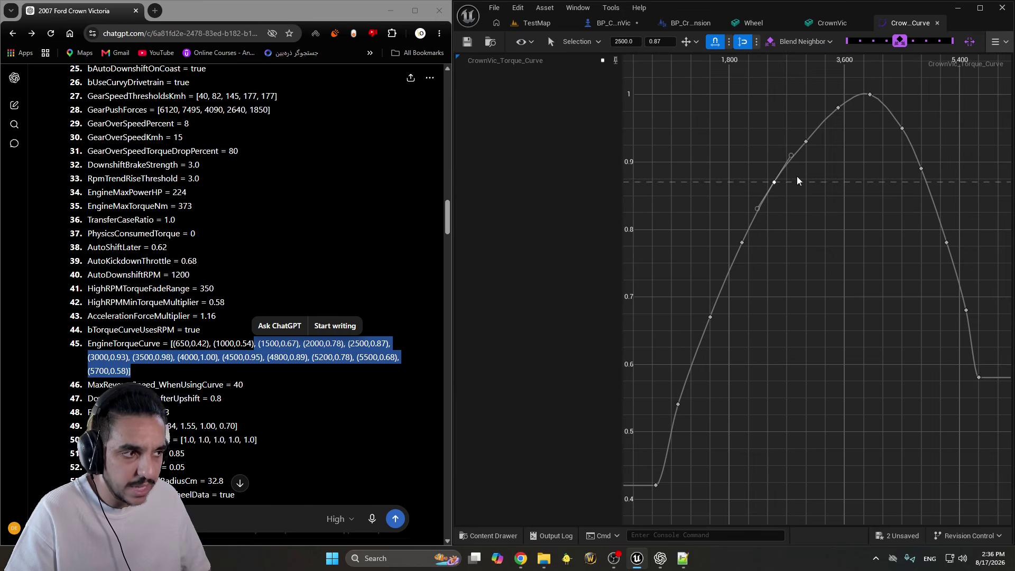
pyautogui.scroll(-4, 238, 264)
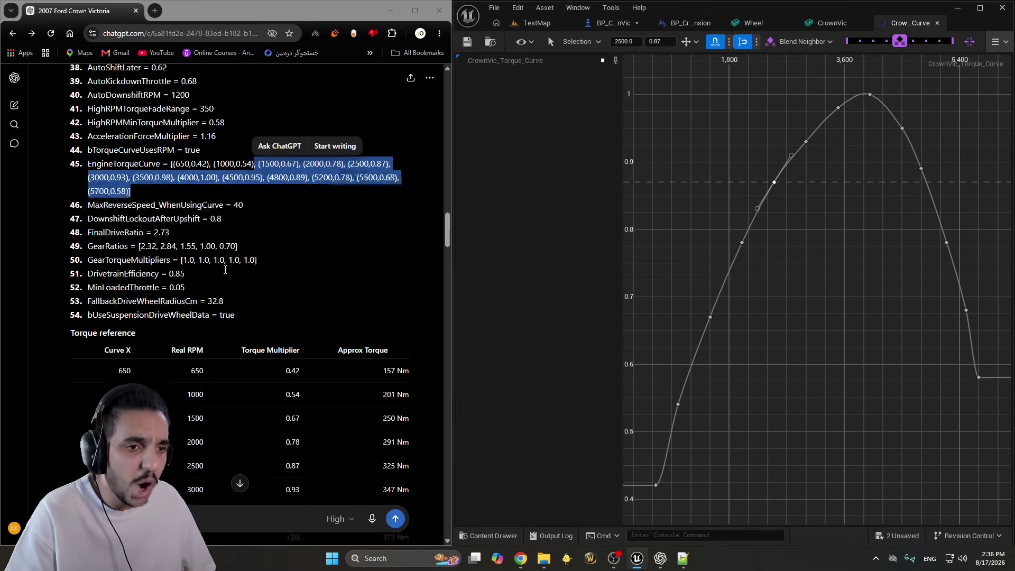
pyautogui.click(830, 246)
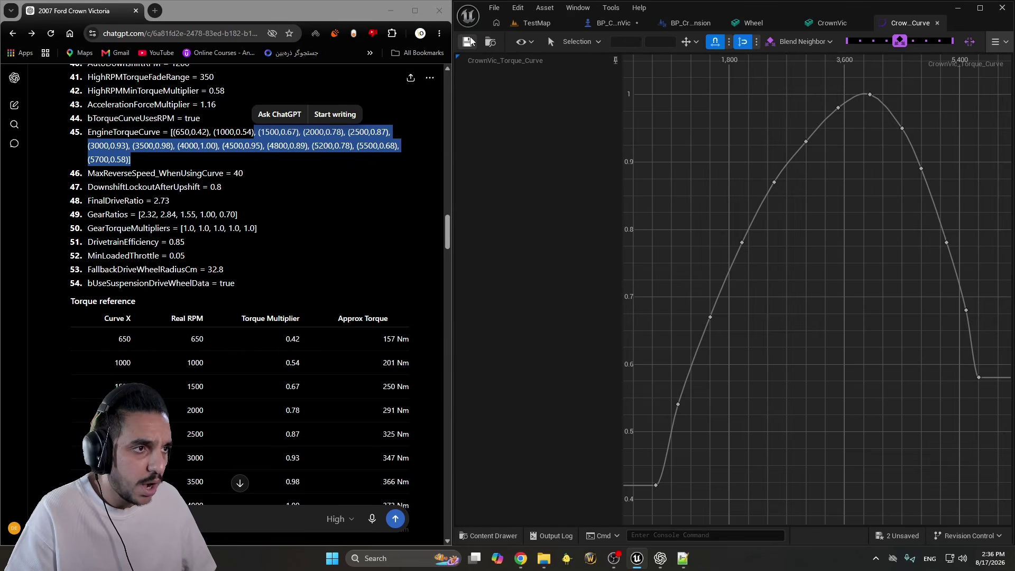
pyautogui.moveTo(745, 131); pyautogui.dragTo(718, 122, button='right')
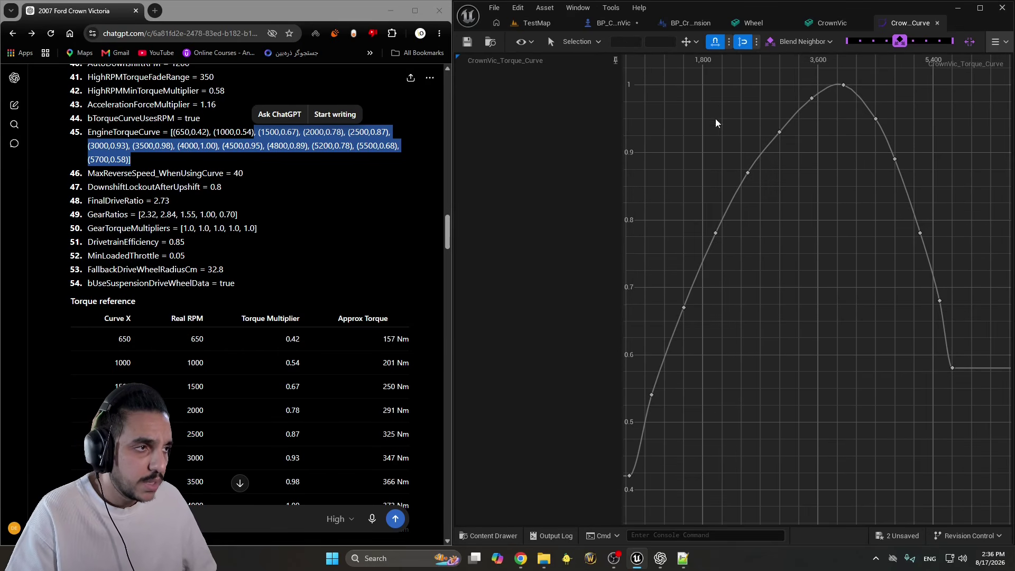
# Save all assets, close the Wheel, CrownVic and torque curve editors, and return to the BP_CrownVic blueprint
pyautogui.hotkey('ctrl', 'shift', 's')
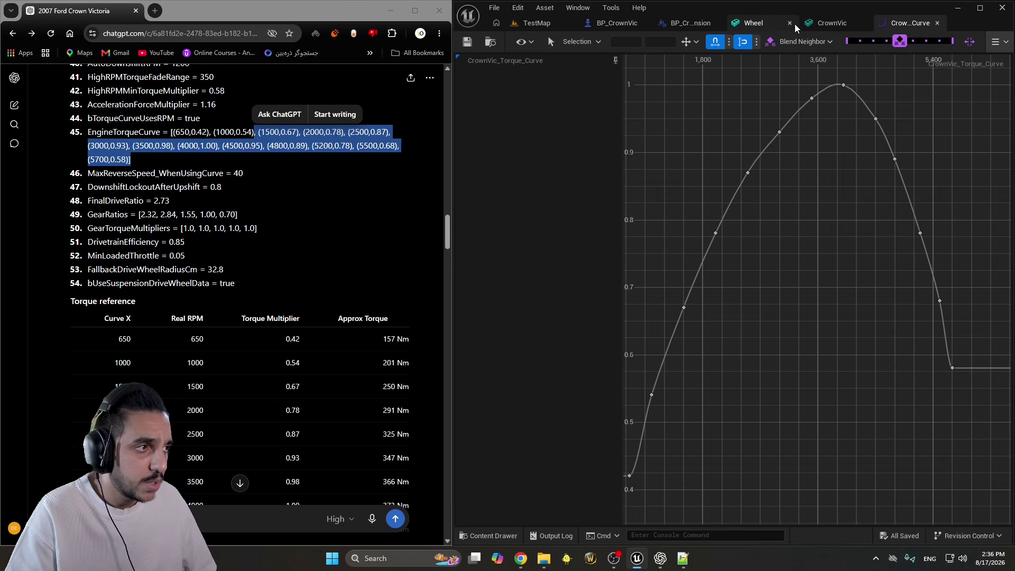
pyautogui.click(794, 23)
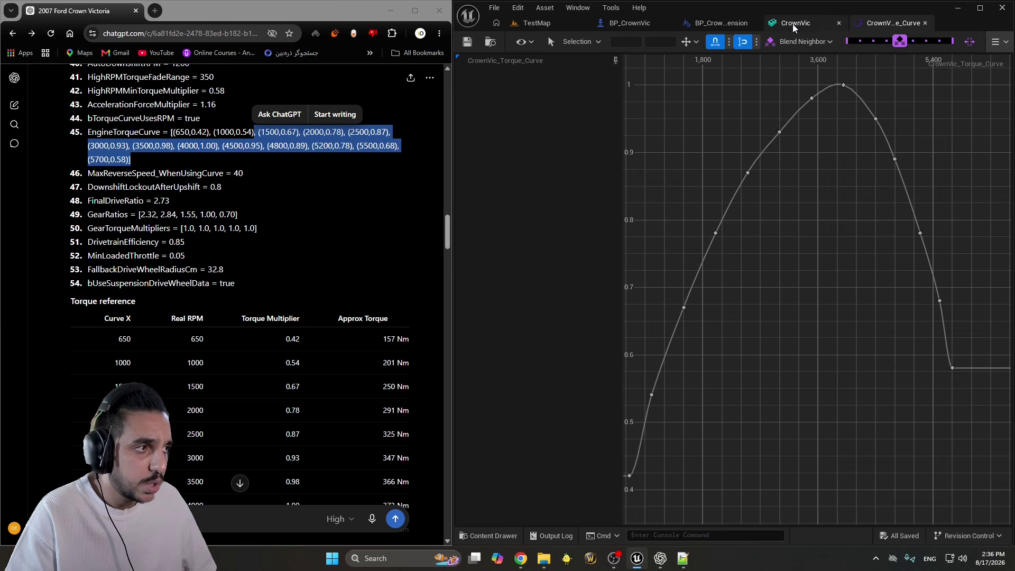
pyautogui.click(844, 23)
pyautogui.click(908, 24)
pyautogui.click(647, 24)
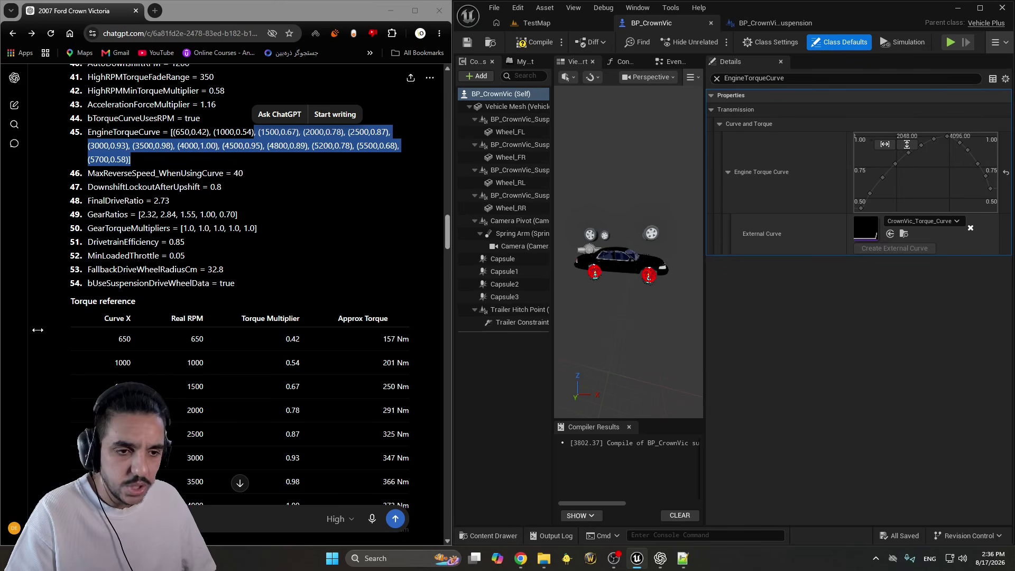
# Find MaxReverseSpeed_WhenUsingCurve in the class defaults and set it to 40
pyautogui.doubleClick(137, 174)
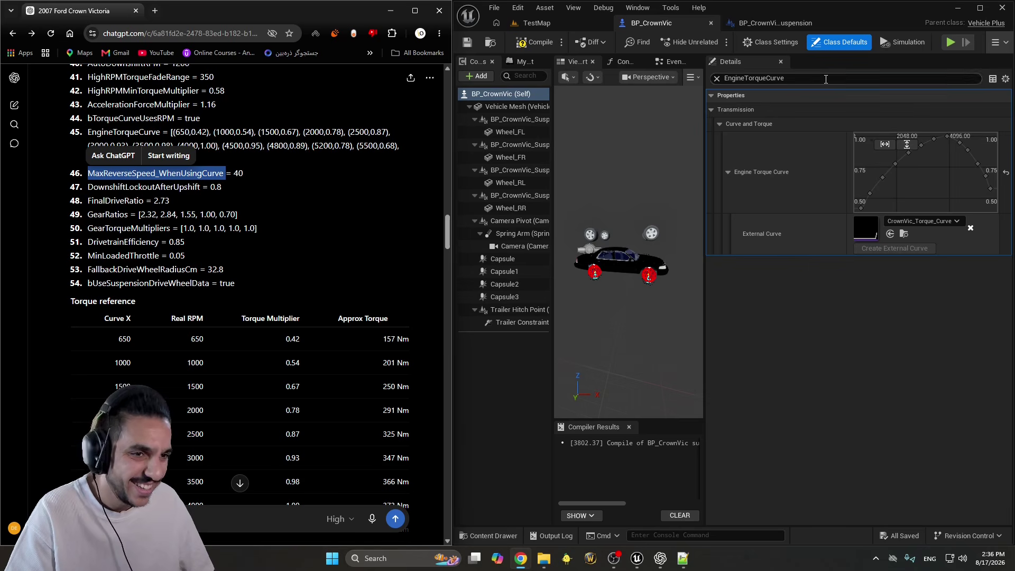
pyautogui.click(759, 83)
pyautogui.write('MaxReverseSpeed_WhenUsingCurve')
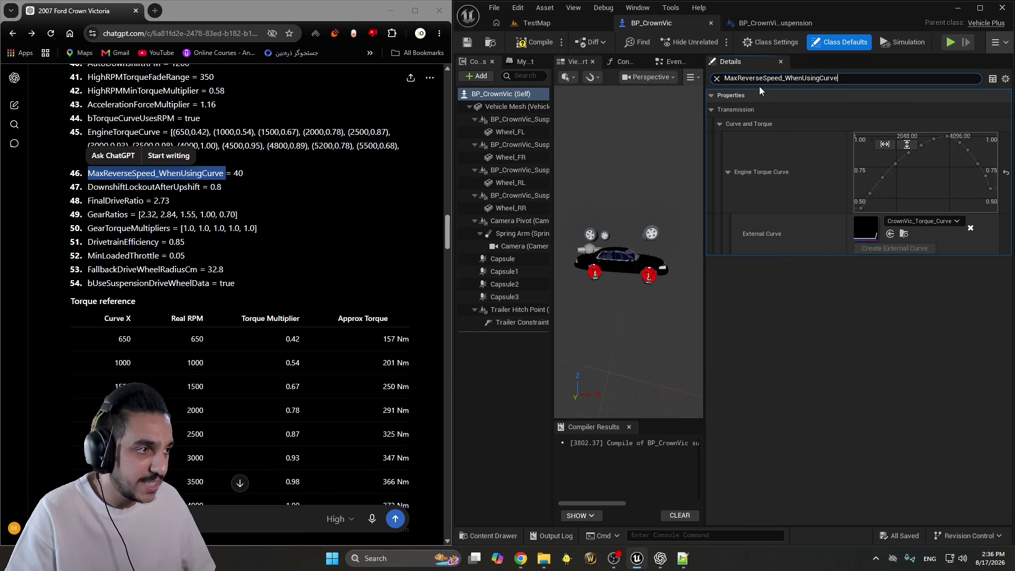
pyautogui.click(895, 136)
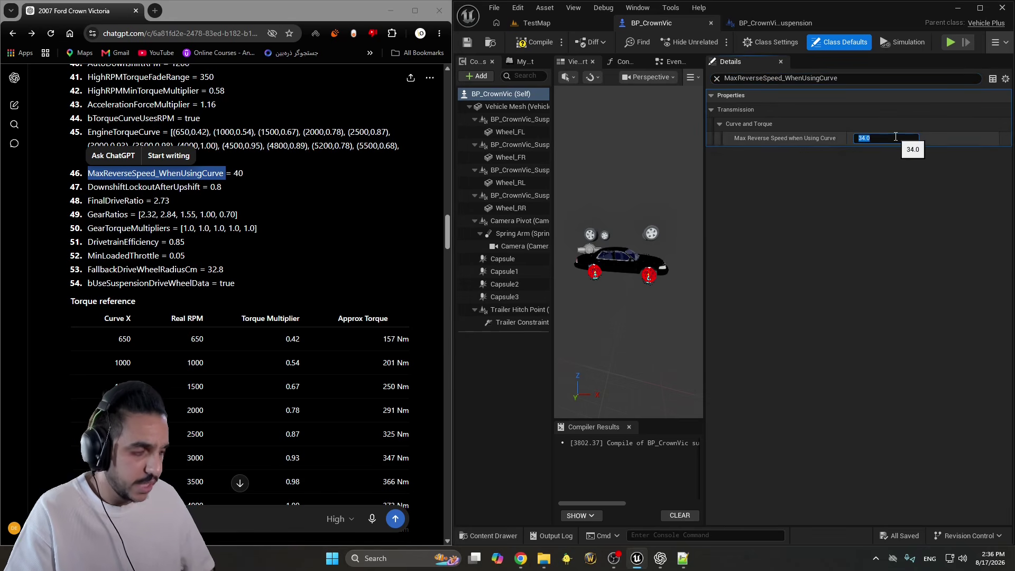
pyautogui.write('40')
pyautogui.press('Return')
# Find DownshiftLockoutAfterUpshift in the class defaults and set it to 0.8, as given in the ChatGPT list
pyautogui.doubleClick(144, 187)
pyautogui.hotkey('ctrl', 'c')
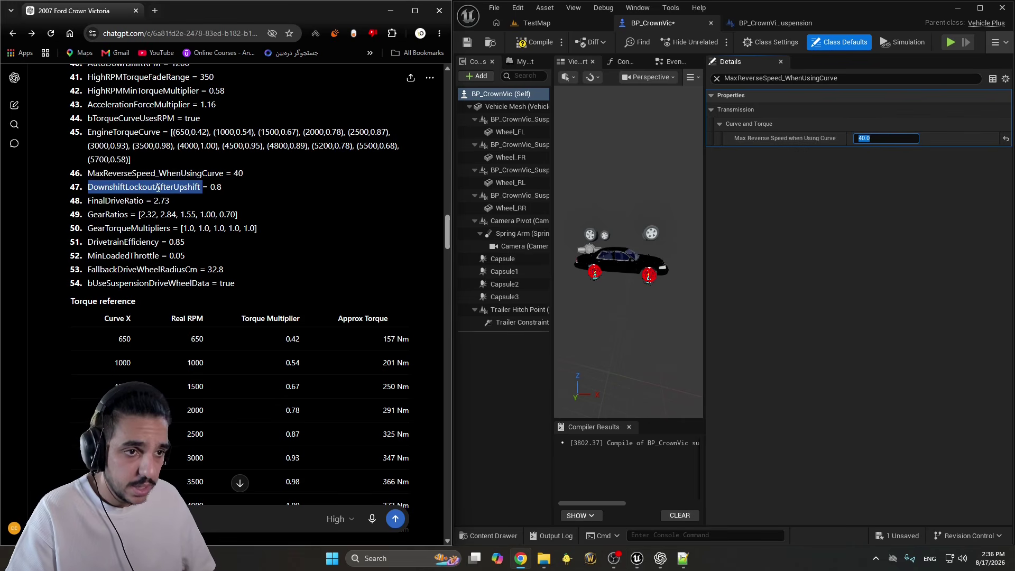
pyautogui.click(865, 78)
pyautogui.hotkey('ctrl', 'v')
pyautogui.click(895, 140)
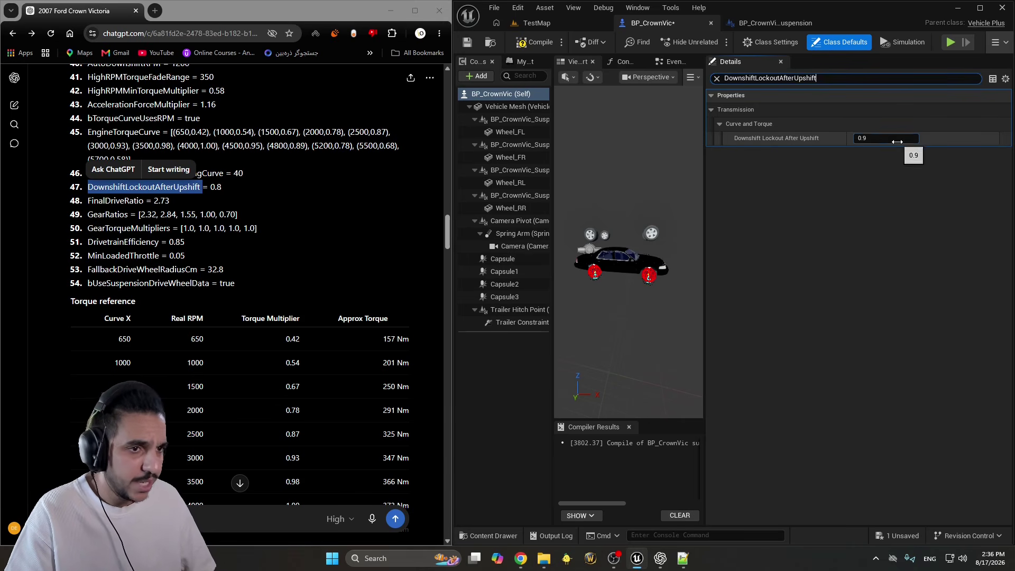
pyautogui.write('0.8')
pyautogui.press('Return')
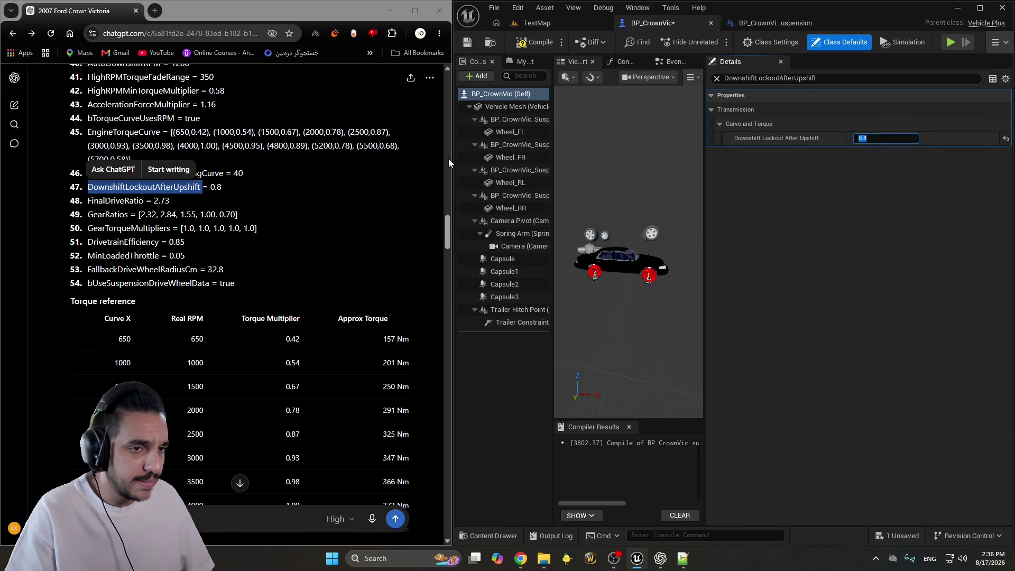
# Find FinalDriveRatio in the class defaults and set it to 2.73, as given in the ChatGPT list
pyautogui.doubleClick(106, 201)
pyautogui.hotkey('ctrl', 'c')
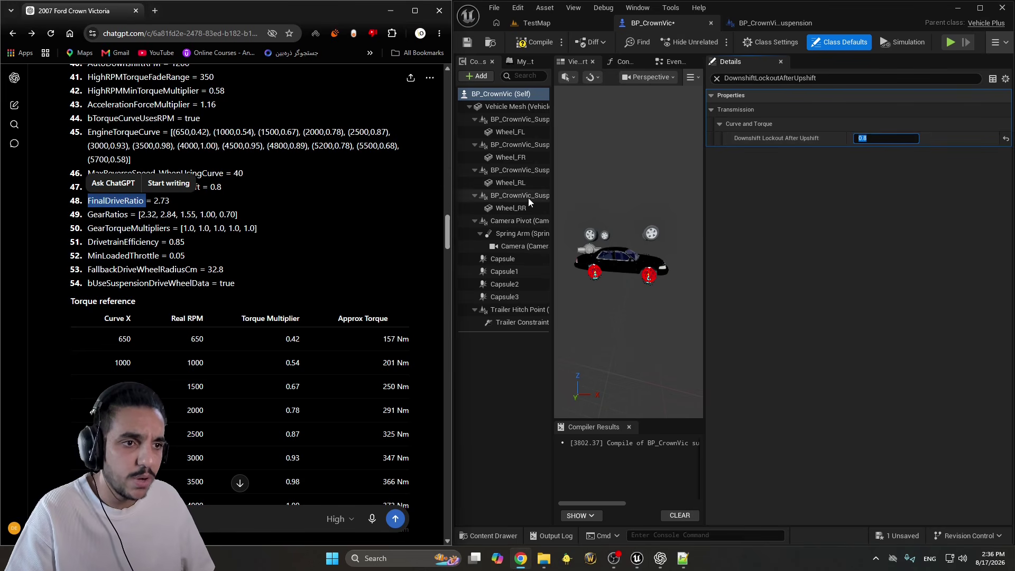
pyautogui.click(816, 78)
pyautogui.hotkey('ctrl', 'v')
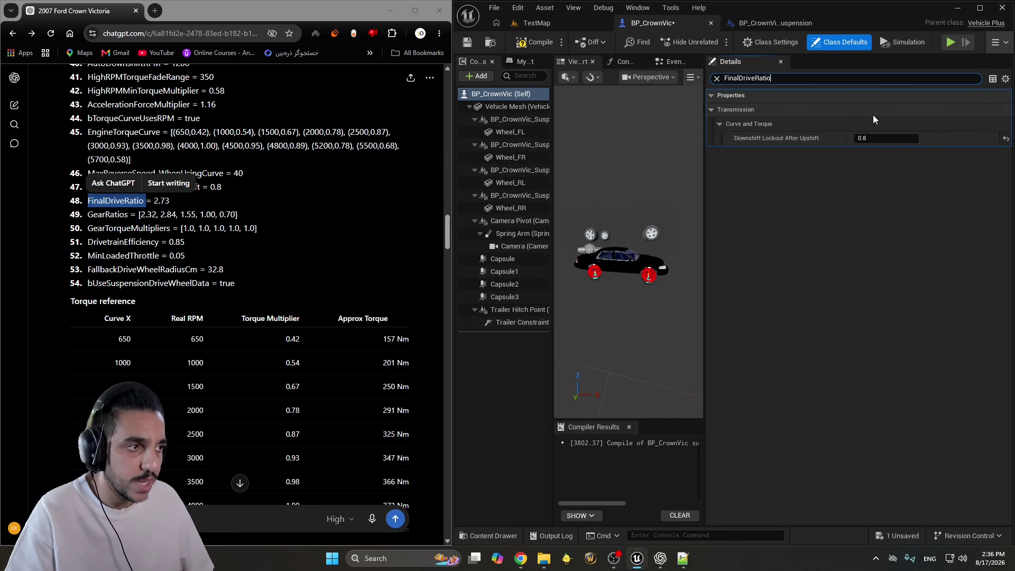
pyautogui.click(876, 136)
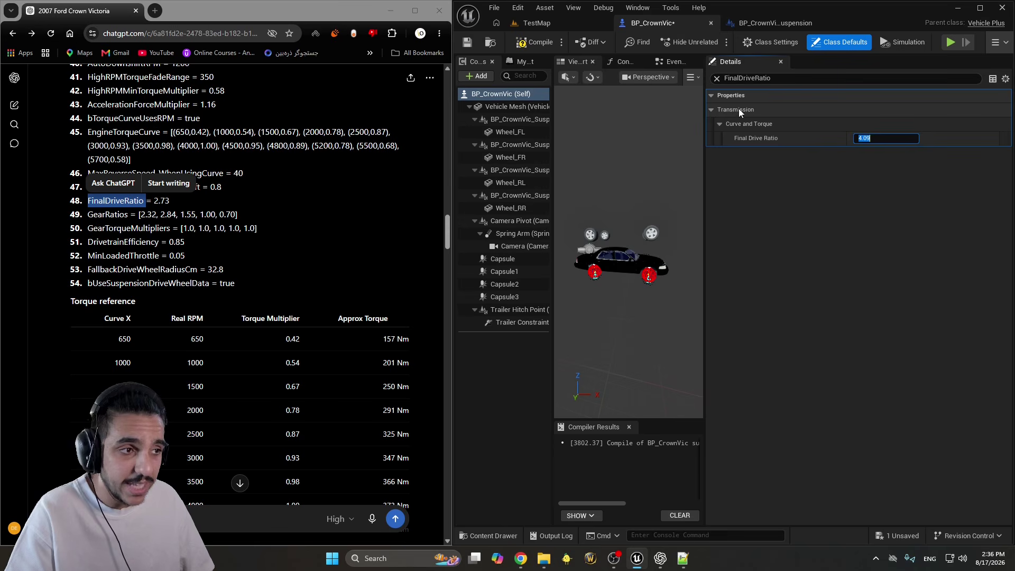
pyautogui.doubleClick(161, 201)
pyautogui.hotkey('ctrl', 'c')
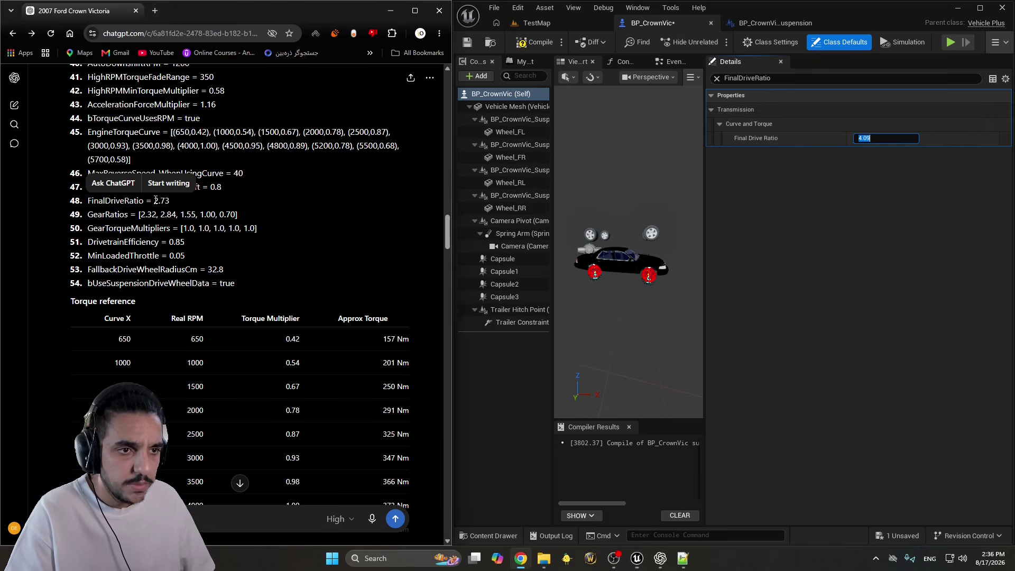
pyautogui.click(873, 139)
pyautogui.hotkey('ctrl', 'v')
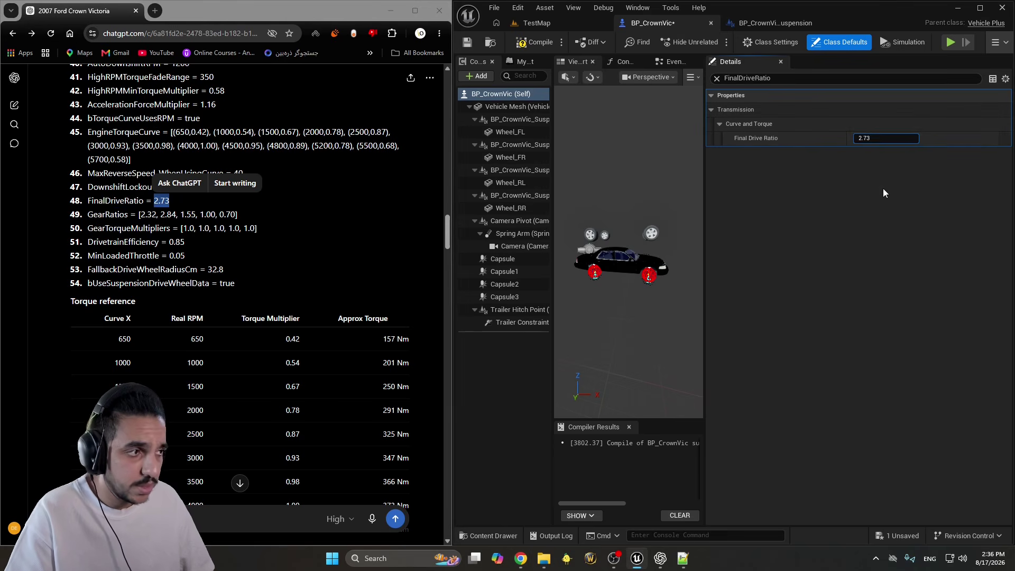
pyautogui.click(883, 188)
# Set the GearRatios array in the class defaults to 2.32, 2.84, 1.55, 1.0 and 0.7, and delete its sixth element
pyautogui.doubleClick(107, 215)
pyautogui.click(822, 80)
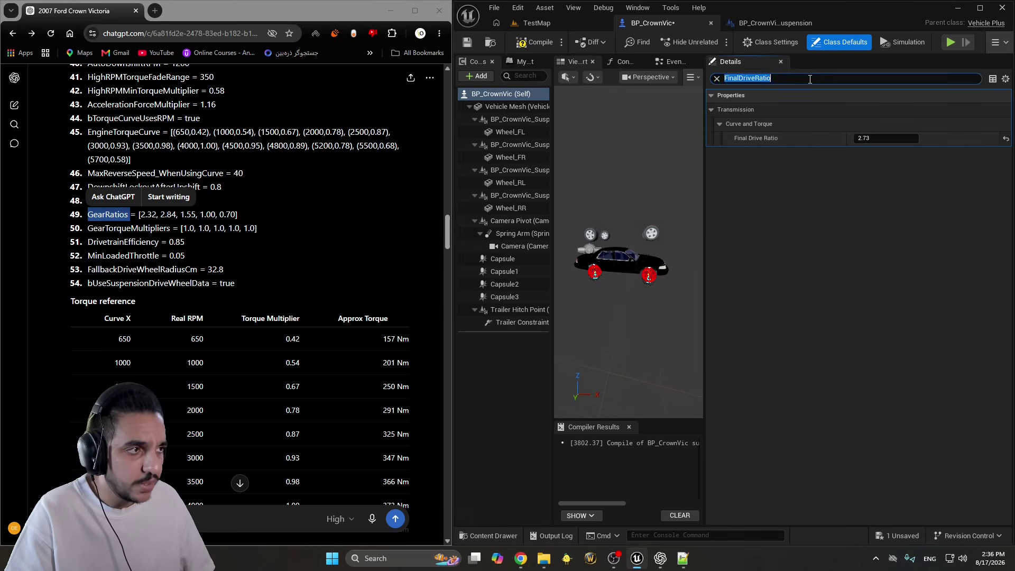
pyautogui.write('GearRatios')
pyautogui.click(869, 153)
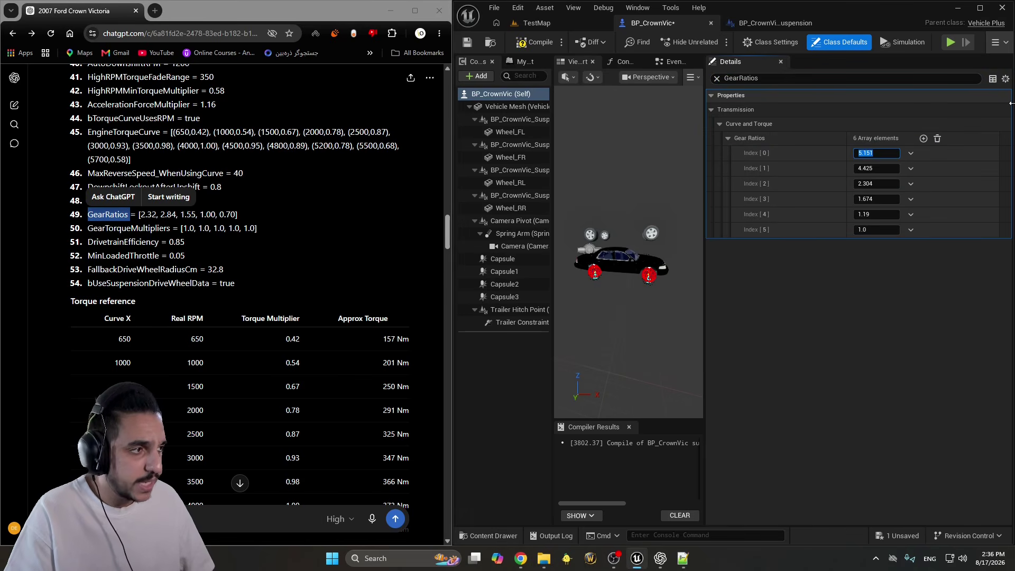
pyautogui.write('2.32')
pyautogui.press('Tab')
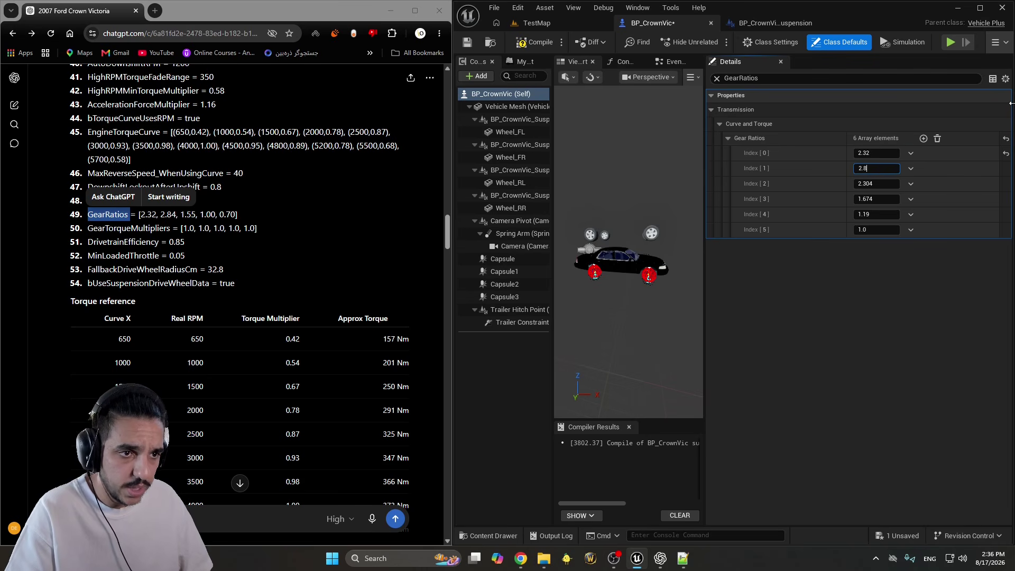
pyautogui.press('Tab')
pyautogui.write('1.55')
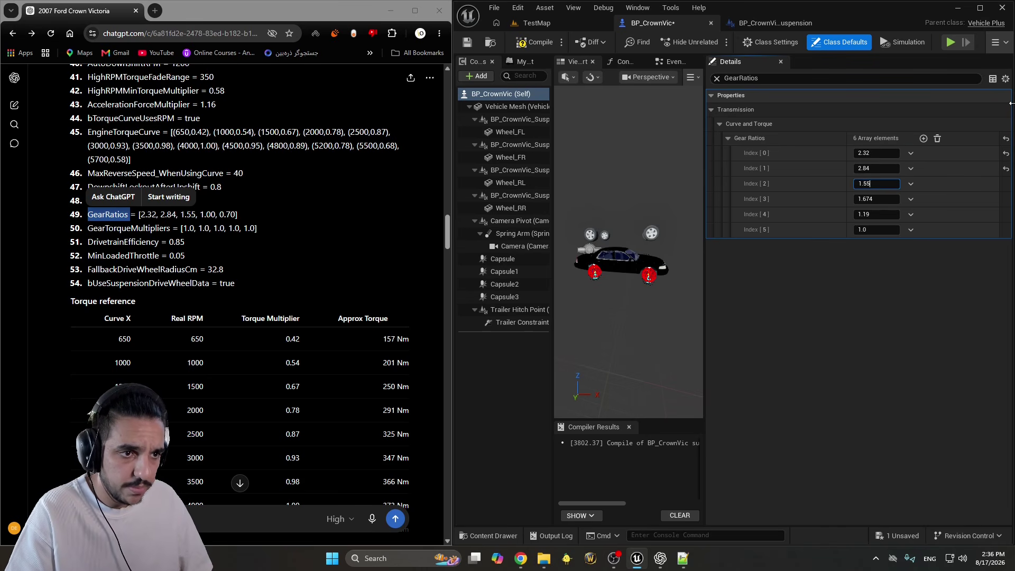
pyautogui.press('Tab')
pyautogui.write('1.0')
pyautogui.press('Tab')
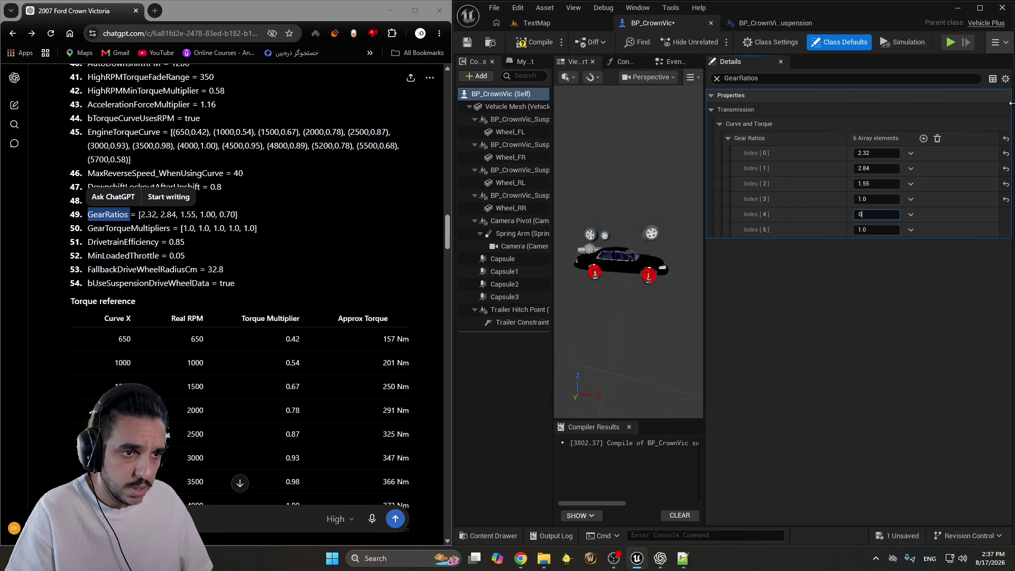
pyautogui.click(909, 230)
pyautogui.click(919, 256)
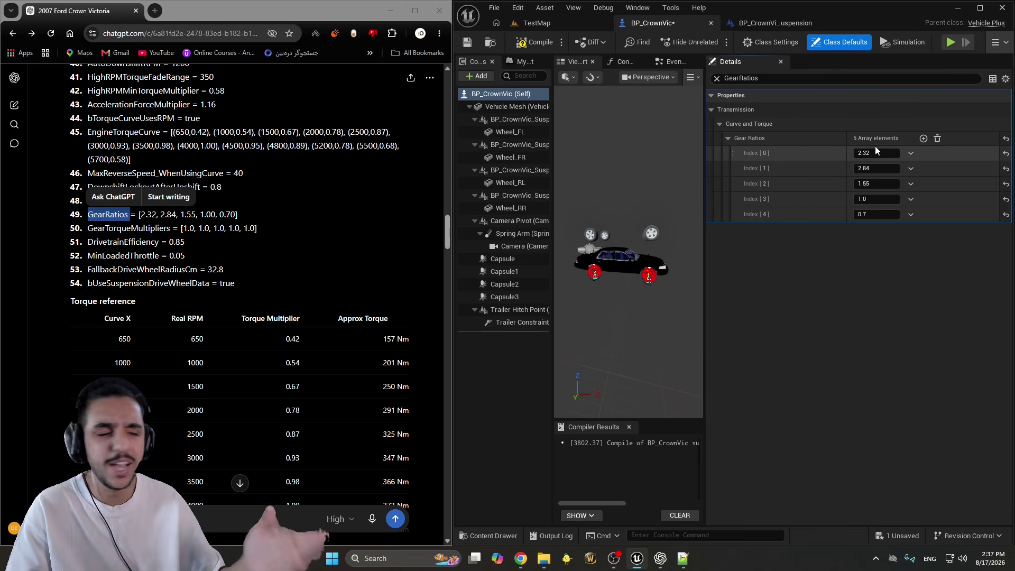
pyautogui.click(474, 309)
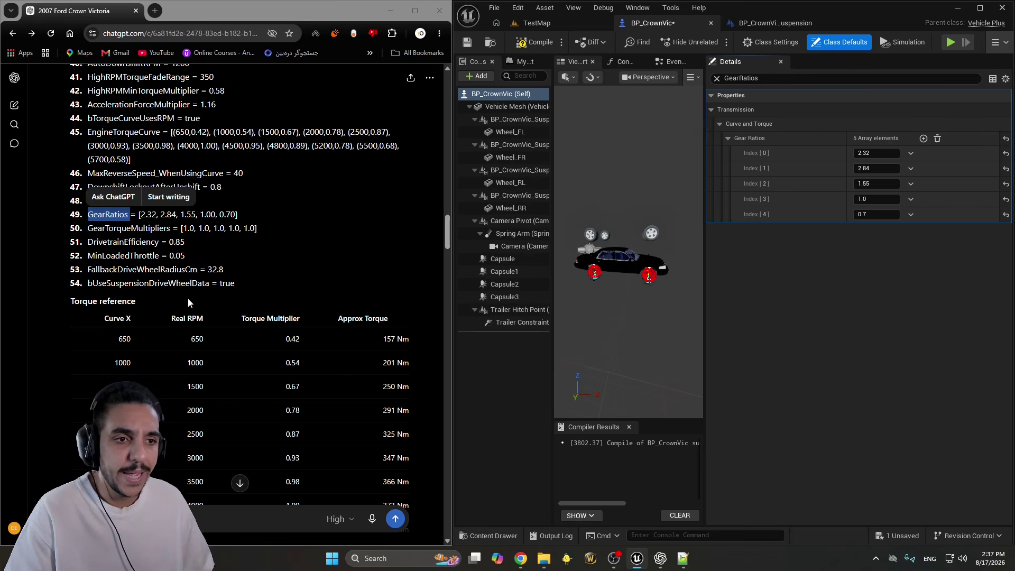
# Find GearTorqueMultipliers in the class defaults and delete the array's sixth element to match the five-gear list
pyautogui.doubleClick(128, 229)
pyautogui.hotkey('ctrl', 'c')
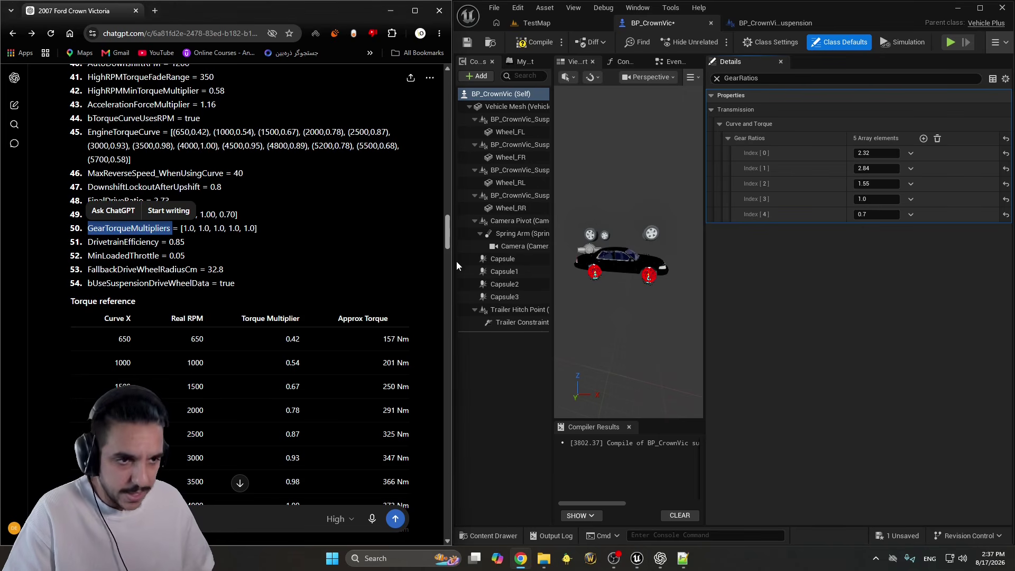
pyautogui.click(756, 78)
pyautogui.hotkey('ctrl', 'v')
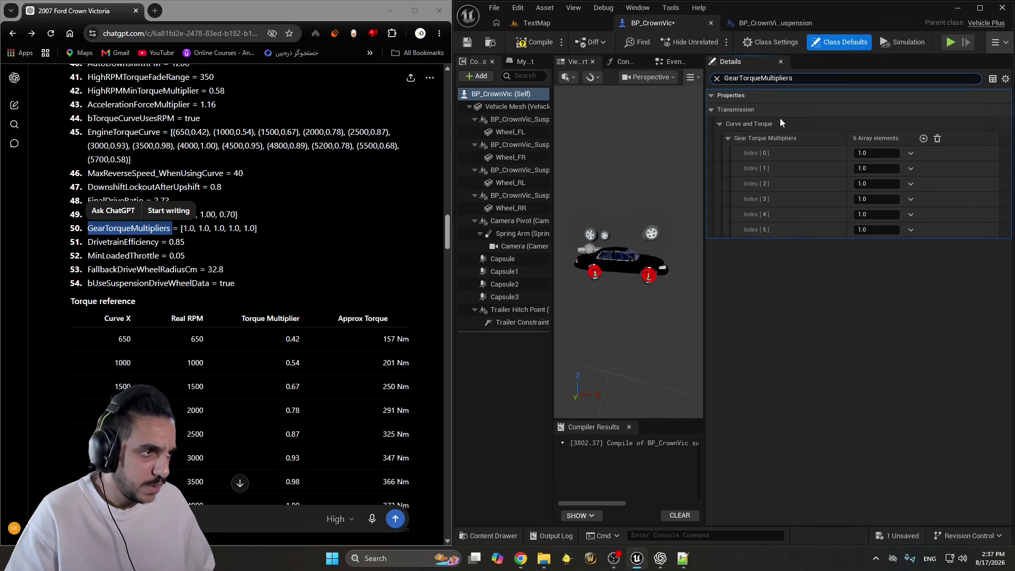
pyautogui.doubleClick(190, 228)
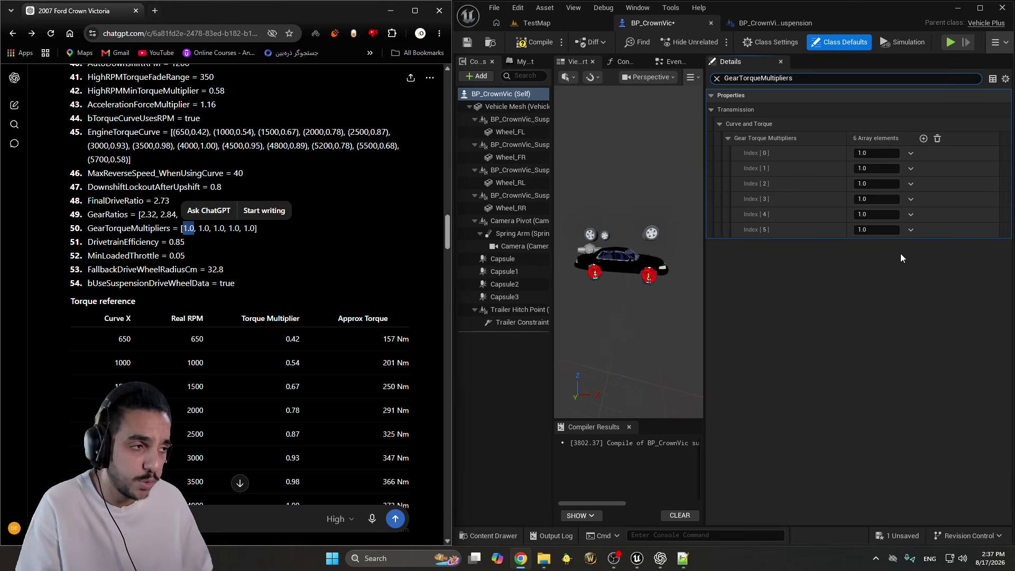
pyautogui.click(910, 230)
pyautogui.click(919, 254)
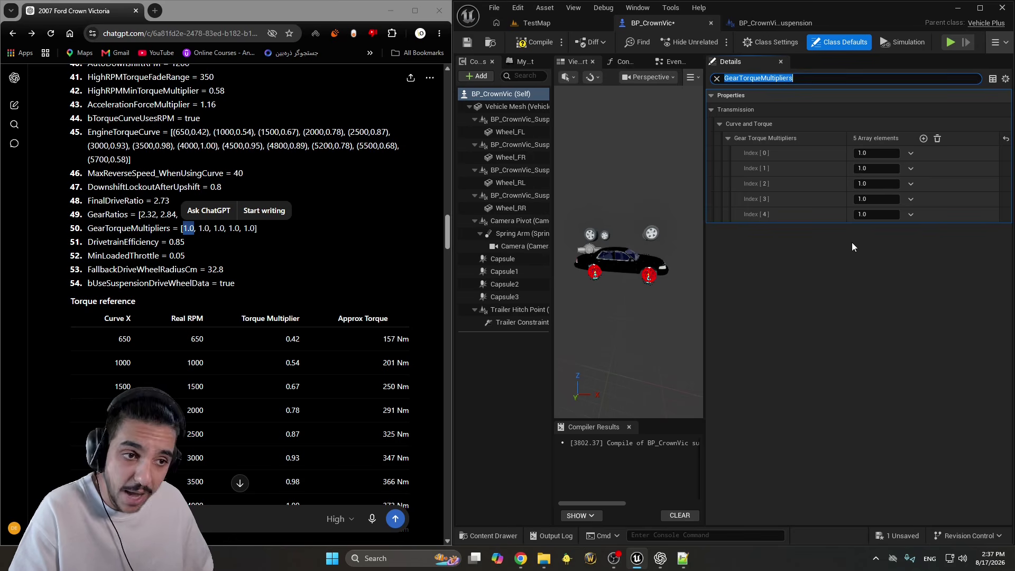
# Compare the GearTorqueMultipliers and GearRatios arrays in the class defaults with the entries in the ChatGPT list
pyautogui.moveTo(127, 247); pyautogui.dragTo(267, 237)
pyautogui.click(189, 229)
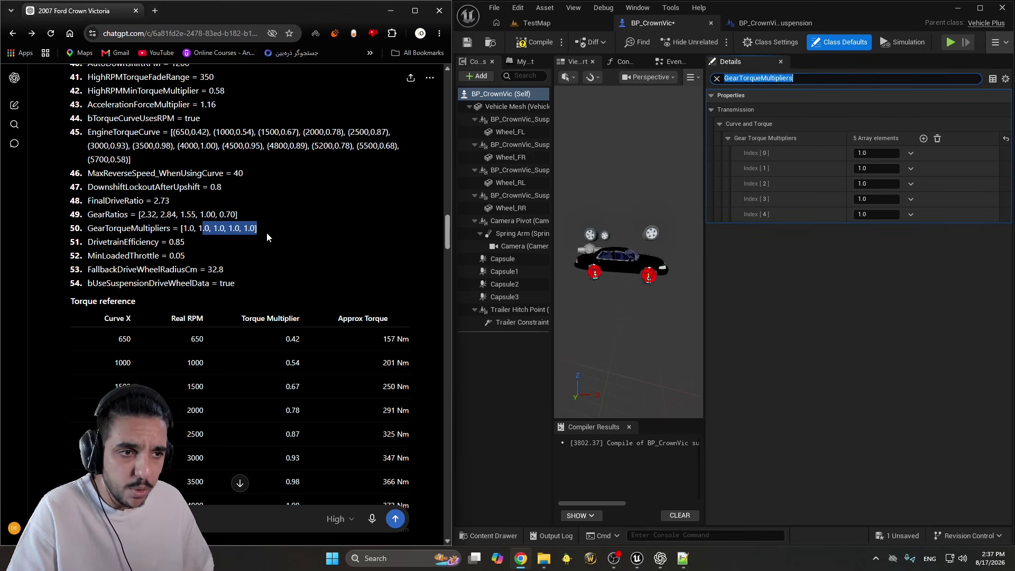
pyautogui.click(773, 155)
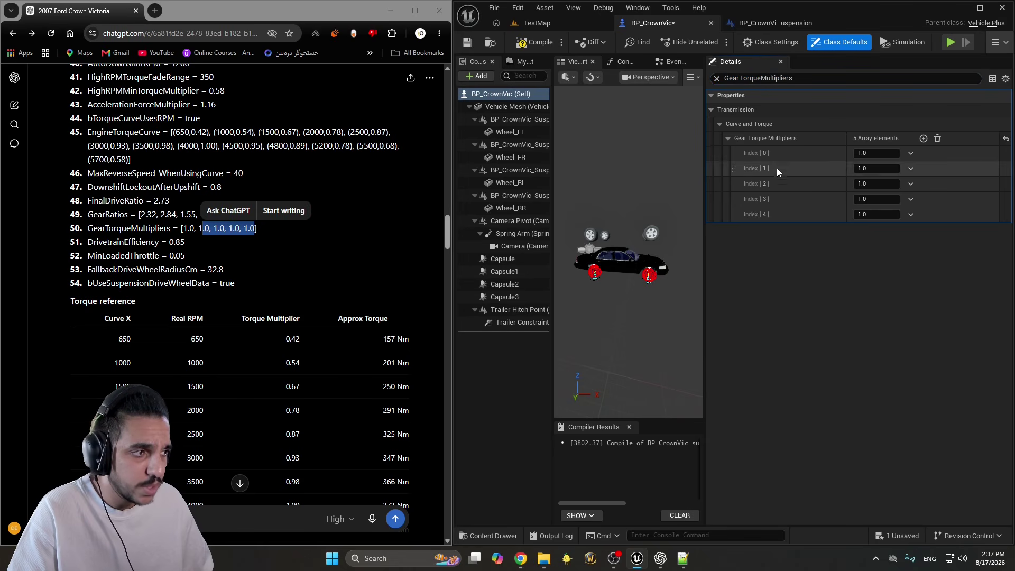
pyautogui.click(216, 271)
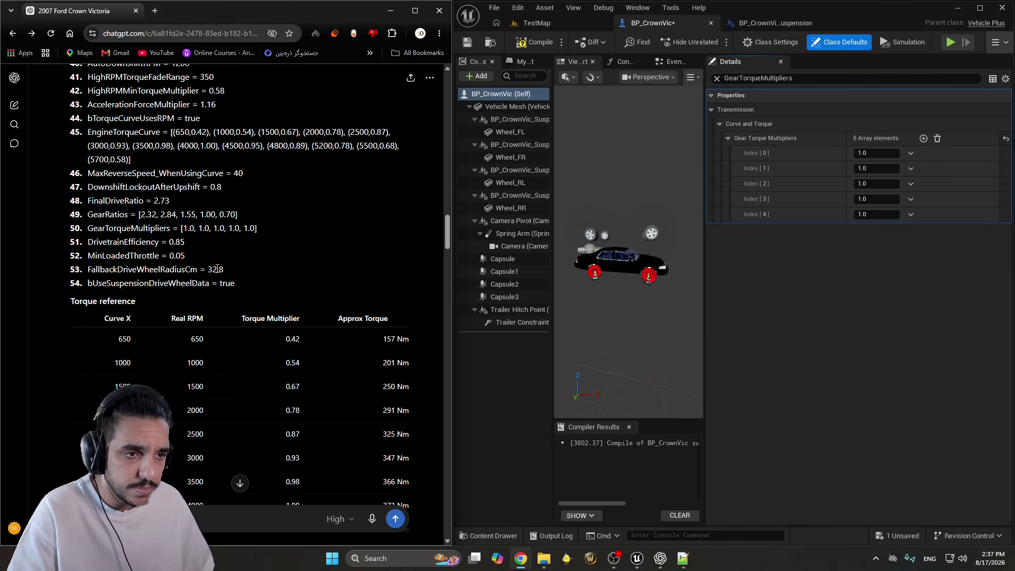
pyautogui.click(839, 82)
pyautogui.hotkey('ctrl', 'a')
pyautogui.write('GearRatios')
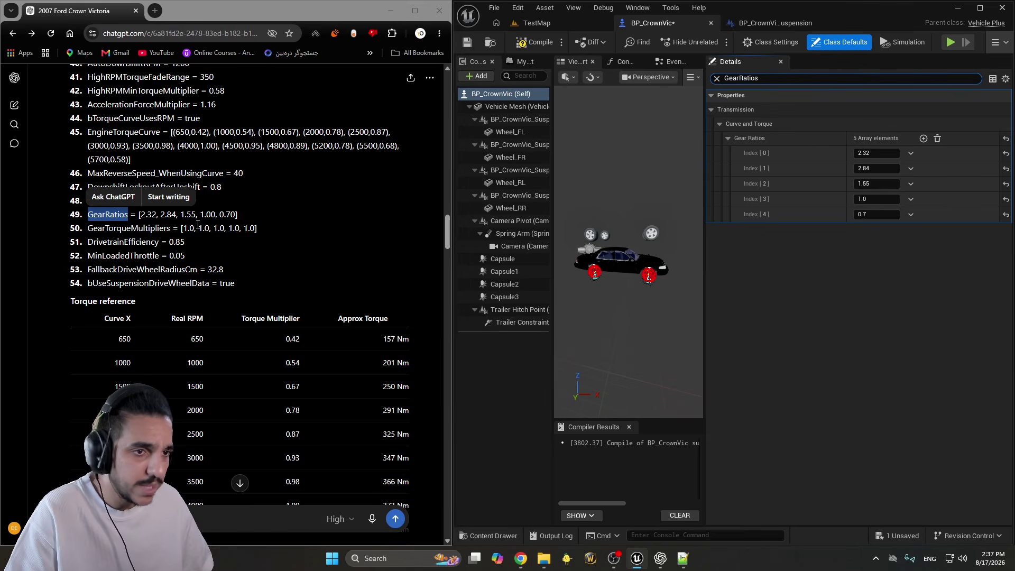
# Find DrivetrainEfficiency in the class defaults and set it to 0.85, as given in the ChatGPT list
pyautogui.doubleClick(123, 242)
pyautogui.hotkey('ctrl', 'c')
pyautogui.click(781, 78)
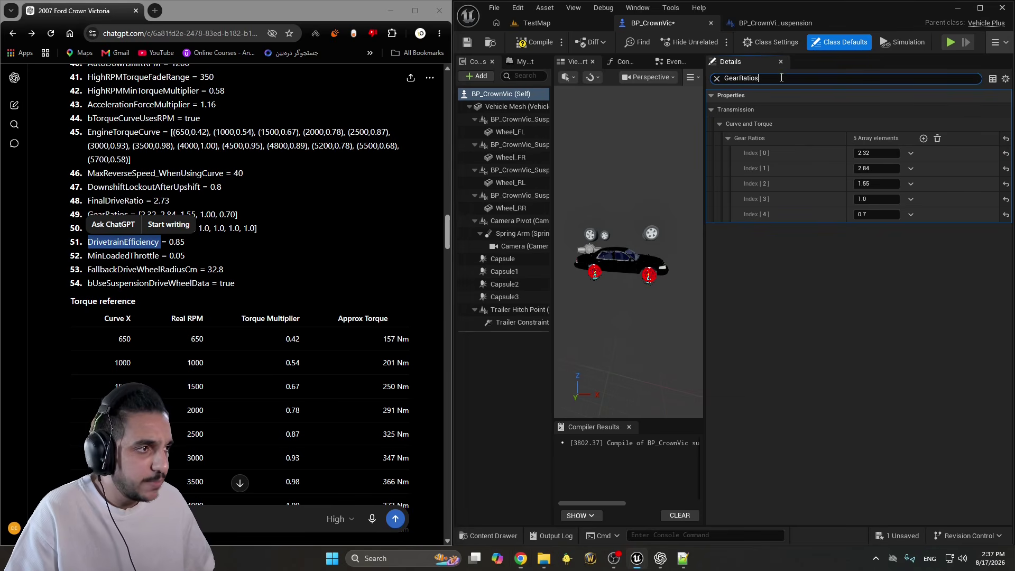
pyautogui.hotkey('ctrl', 'a')
pyautogui.hotkey('ctrl', 'v')
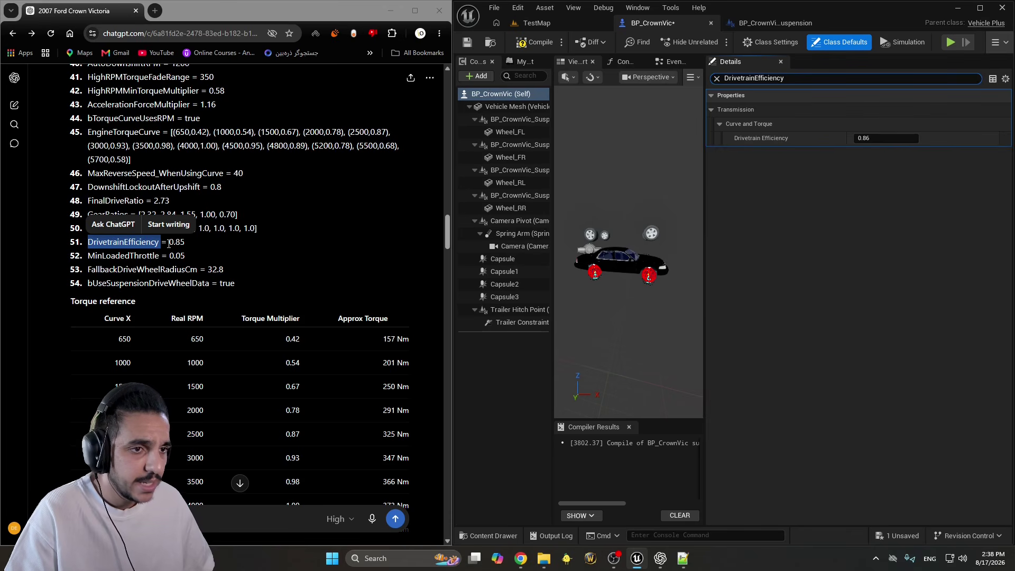
pyautogui.doubleClick(176, 241)
pyautogui.hotkey('ctrl', 'c')
pyautogui.click(886, 138)
pyautogui.hotkey('ctrl', 'v')
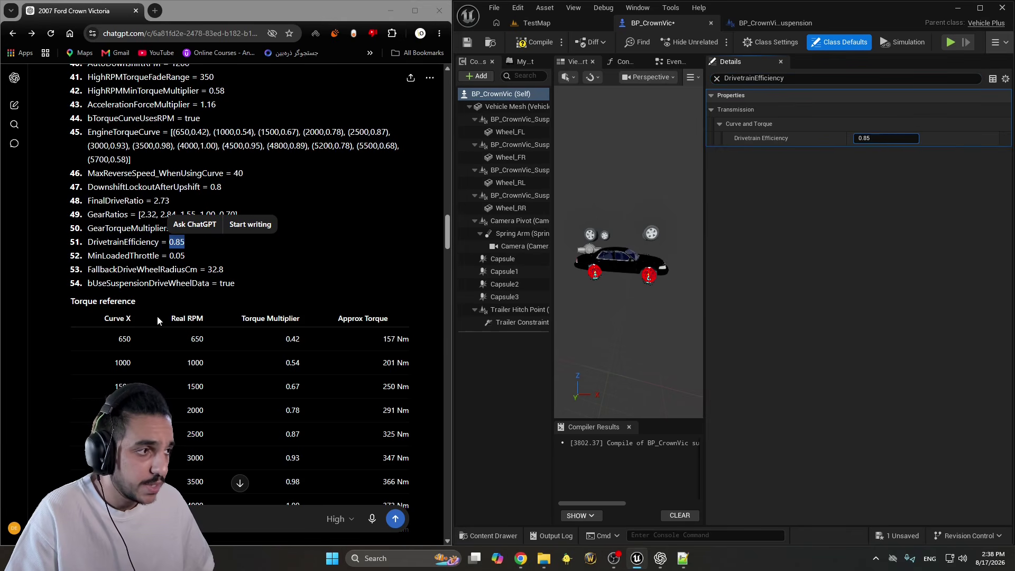
# Find MinLoadedThrottle in the class defaults and check its value against the ChatGPT list
pyautogui.doubleClick(123, 255)
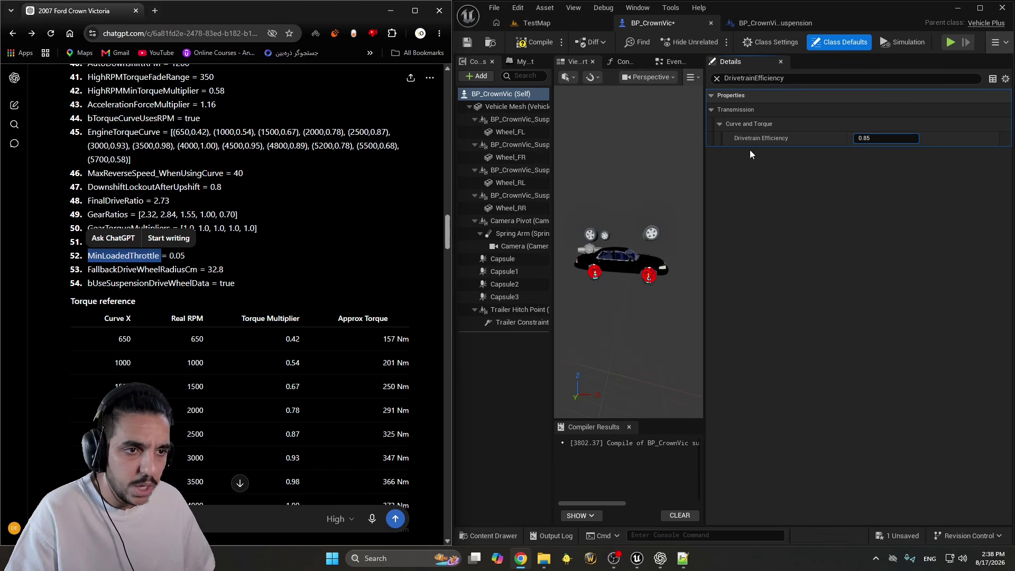
pyautogui.hotkey('ctrl', 'c')
pyautogui.click(761, 77)
pyautogui.hotkey('ctrl', 'a')
pyautogui.hotkey('ctrl', 'v')
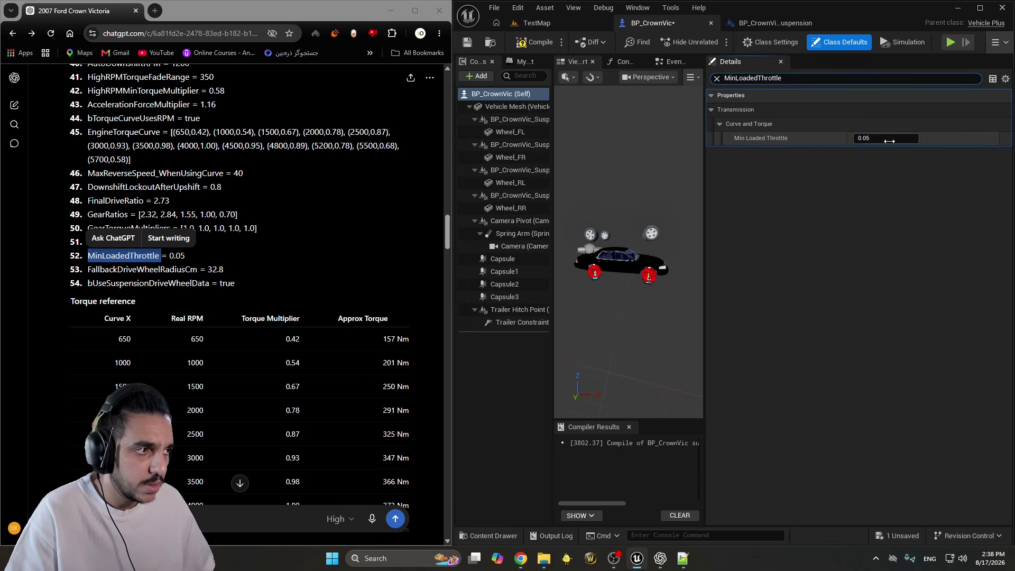
pyautogui.click(889, 137)
# Find FallbackDriveWheelRadiusCm in the class defaults and set it to 32.8
pyautogui.doubleClick(143, 269)
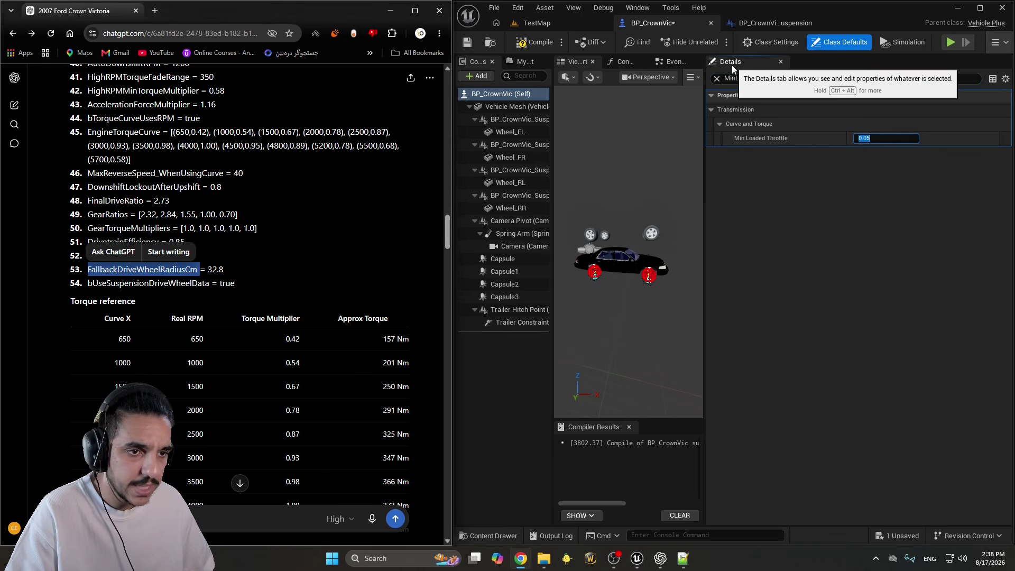
pyautogui.hotkey('ctrl', 'c')
pyautogui.click(761, 78)
pyautogui.hotkey('ctrl', 'a')
pyautogui.hotkey('ctrl', 'v')
pyautogui.click(886, 138)
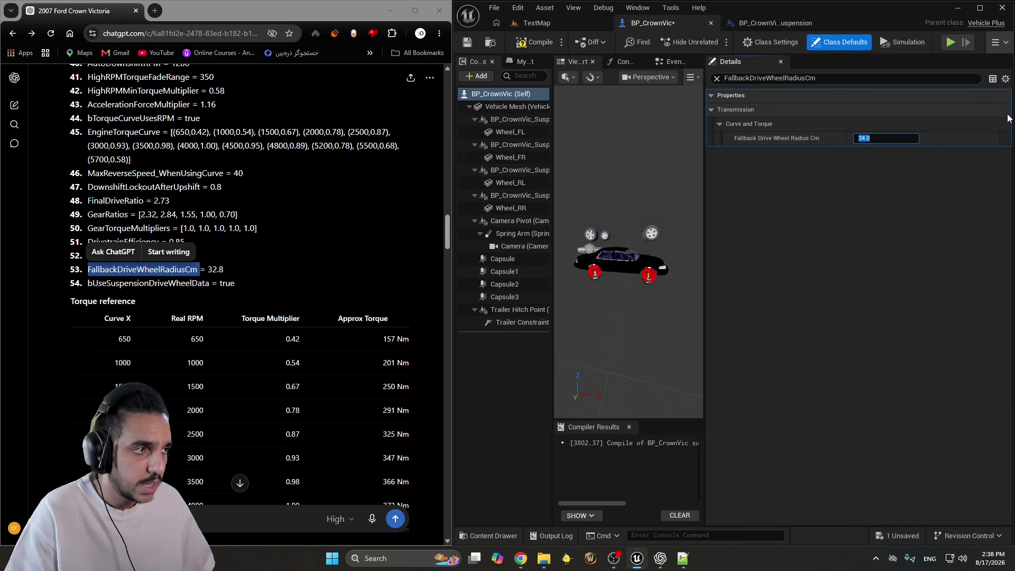
pyautogui.write('32.8')
pyautogui.press('Return')
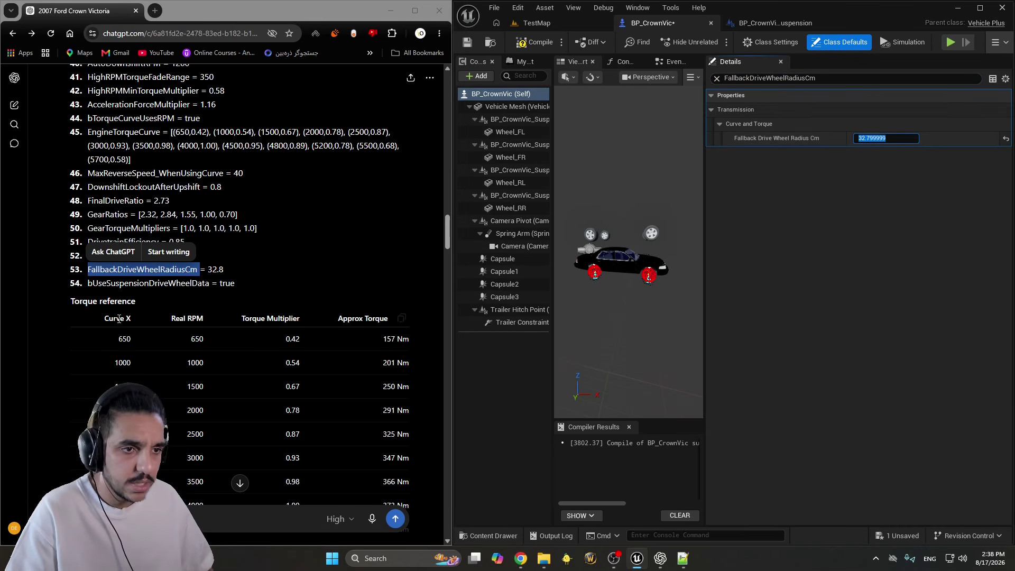
# Find bUseSuspensionDriveWheelData in the class defaults and check its state against the ChatGPT list
pyautogui.doubleClick(133, 286)
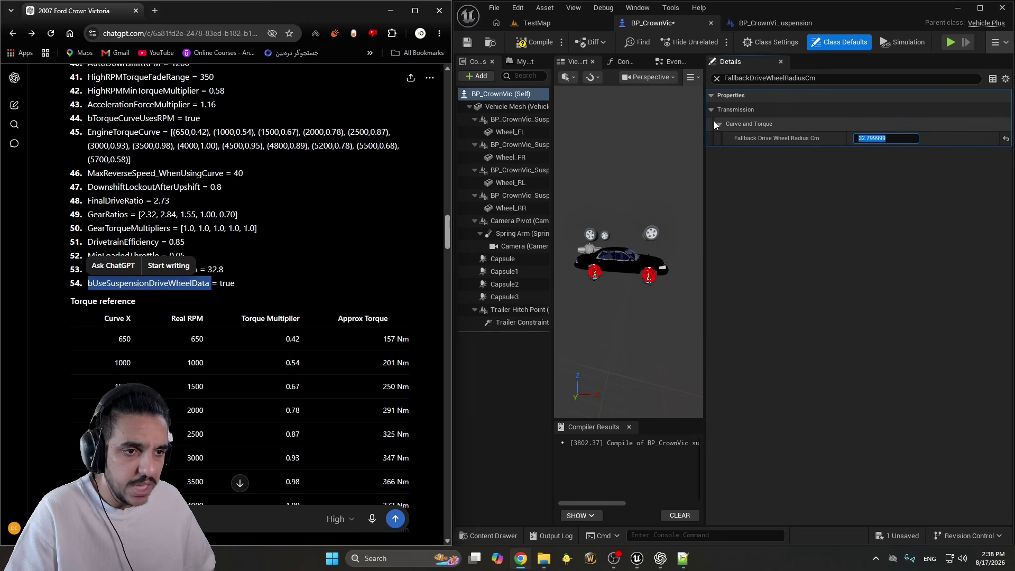
pyautogui.click(804, 139)
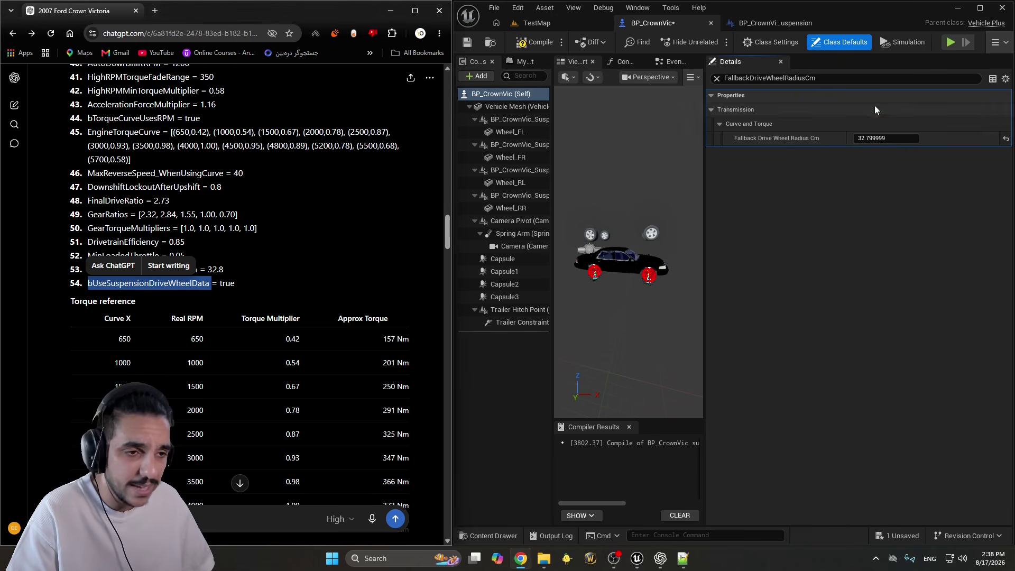
pyautogui.click(831, 79)
pyautogui.hotkey('ctrl', 'v')
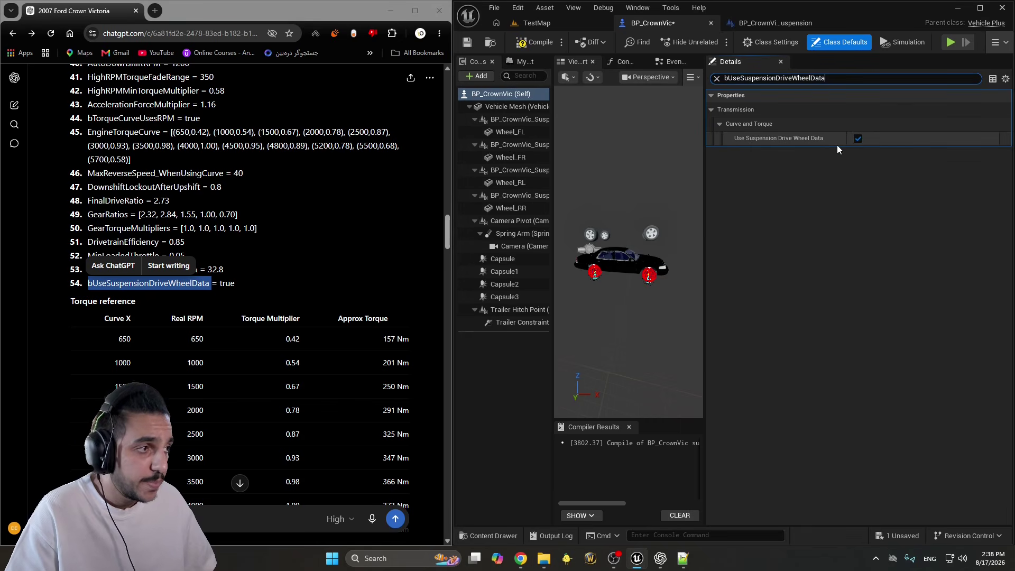
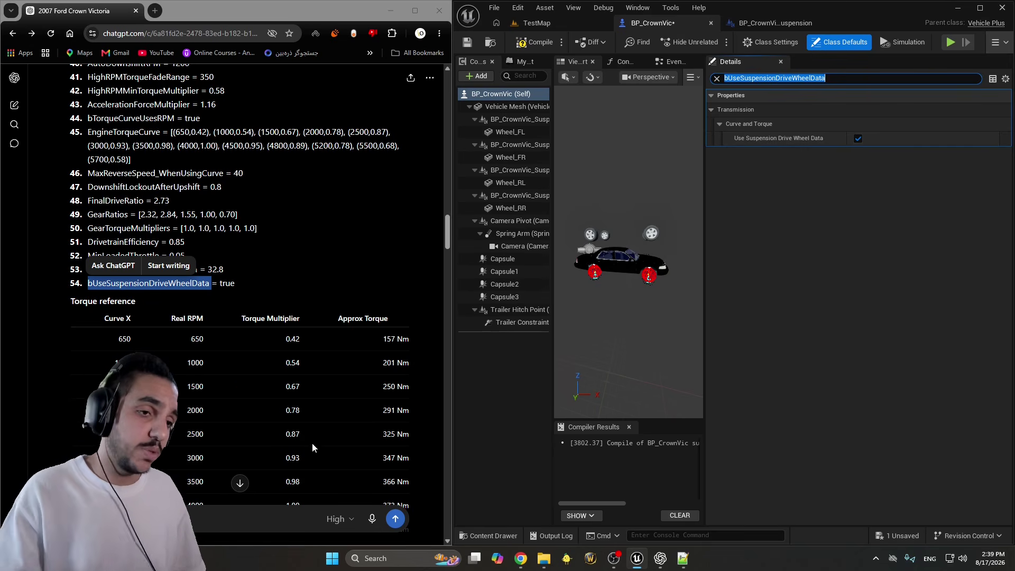
# Read through the torque reference table in the ChatGPT answer and on to Section 3, Physics / Center of Mass
pyautogui.scroll(-2, 205, 288)
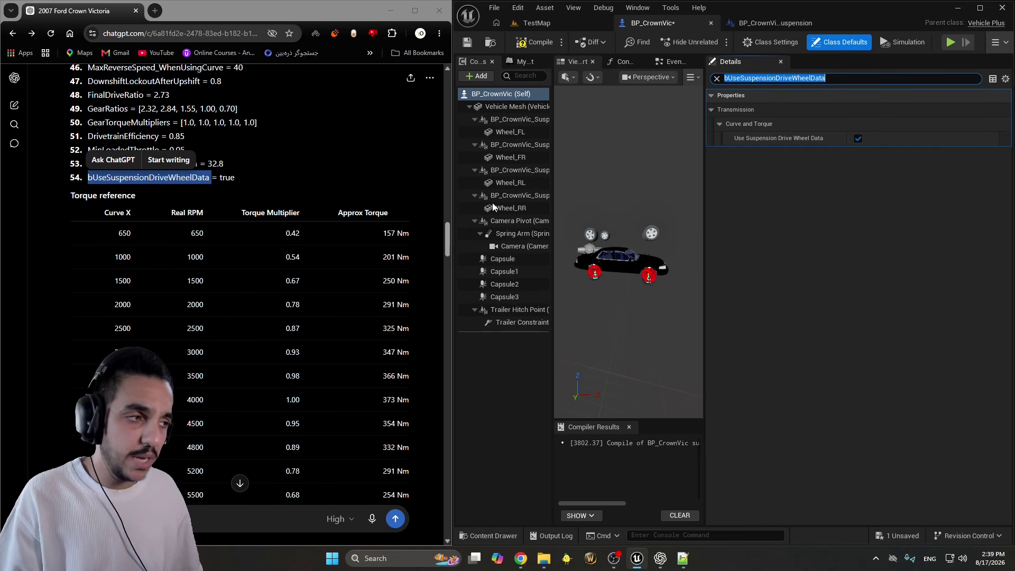
pyautogui.moveTo(64, 195); pyautogui.dragTo(218, 262)
pyautogui.scroll(-2, 218, 262)
pyautogui.moveTo(114, 153); pyautogui.dragTo(347, 389)
pyautogui.scroll(-6, 226, 342)
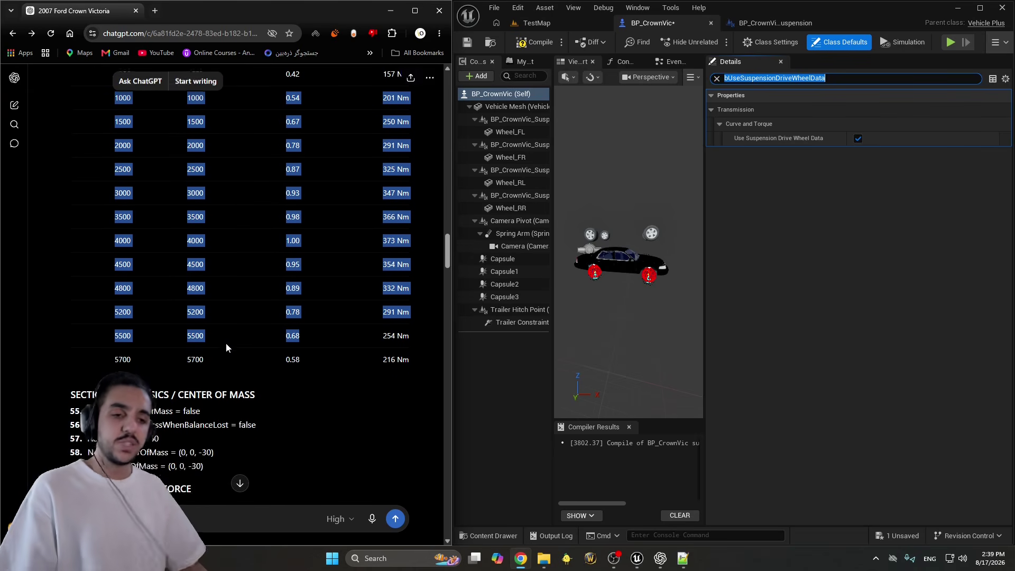
pyautogui.scroll(1, 202, 392)
pyautogui.moveTo(65, 131); pyautogui.dragTo(205, 163)
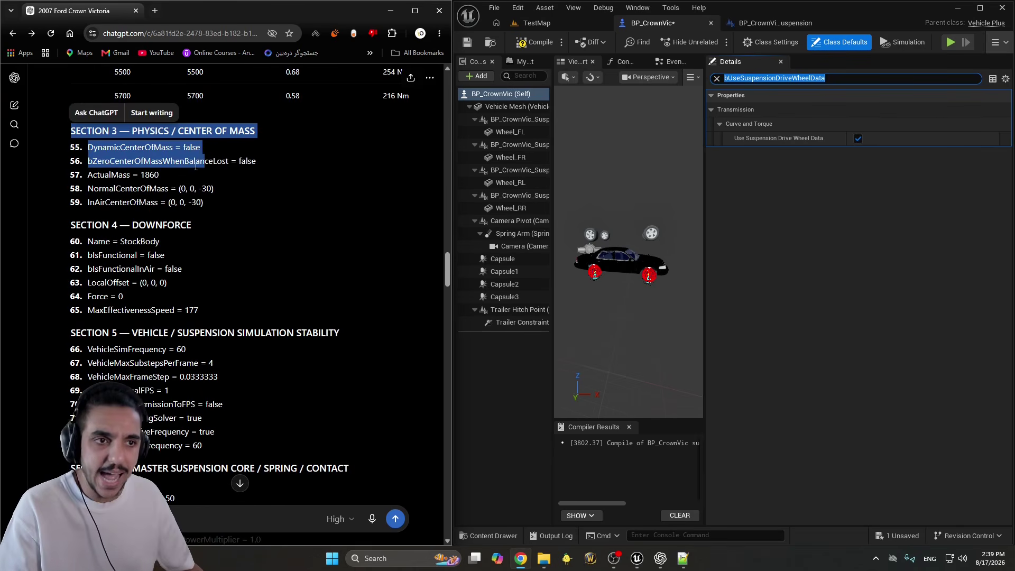
# Read through the Section 3 Physics / Center of Mass entries in the ChatGPT list, from DynamicCenterOfMass to InAirCenterOfMass
pyautogui.click(120, 157)
pyautogui.doubleClick(126, 149)
pyautogui.click(129, 150)
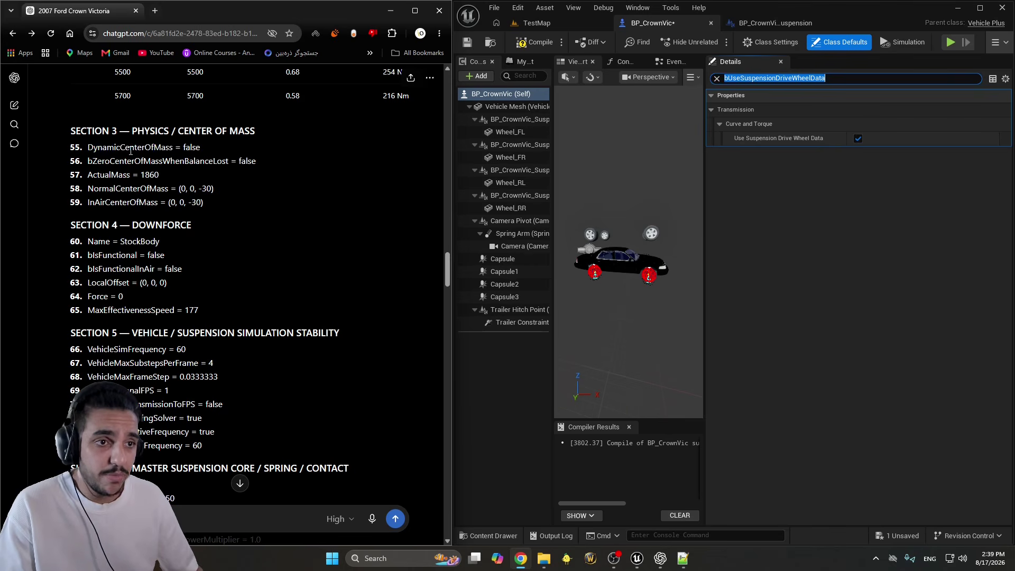
pyautogui.doubleClick(131, 150)
pyautogui.doubleClick(127, 162)
pyautogui.doubleClick(111, 175)
pyautogui.doubleClick(121, 189)
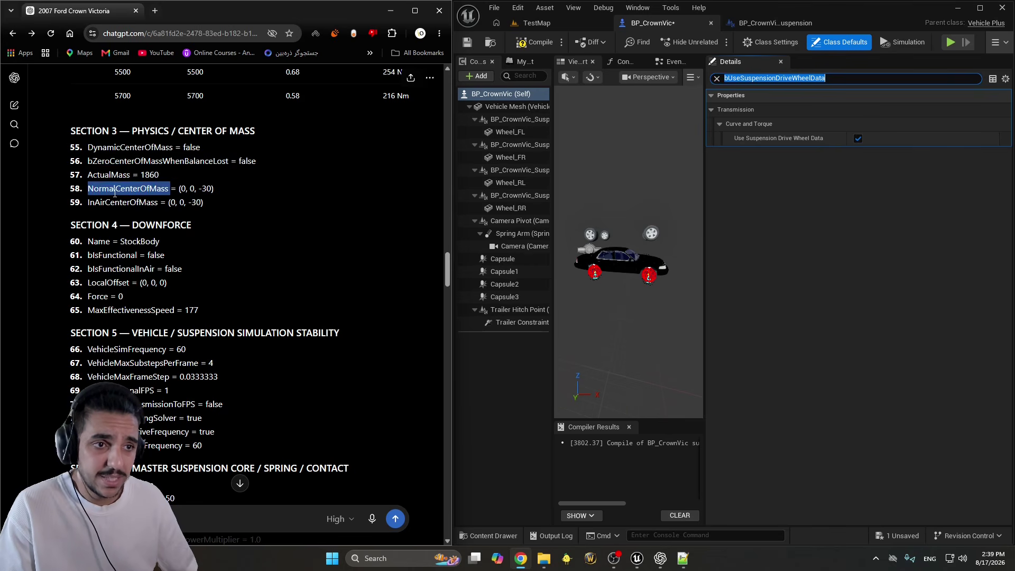
pyautogui.click(116, 202)
pyautogui.doubleClick(116, 203)
# Find ActualMass in the class defaults and check its value against the ChatGPT list
pyautogui.click(90, 175)
pyautogui.doubleClick(90, 175)
pyautogui.hotkey('ctrl', 'c')
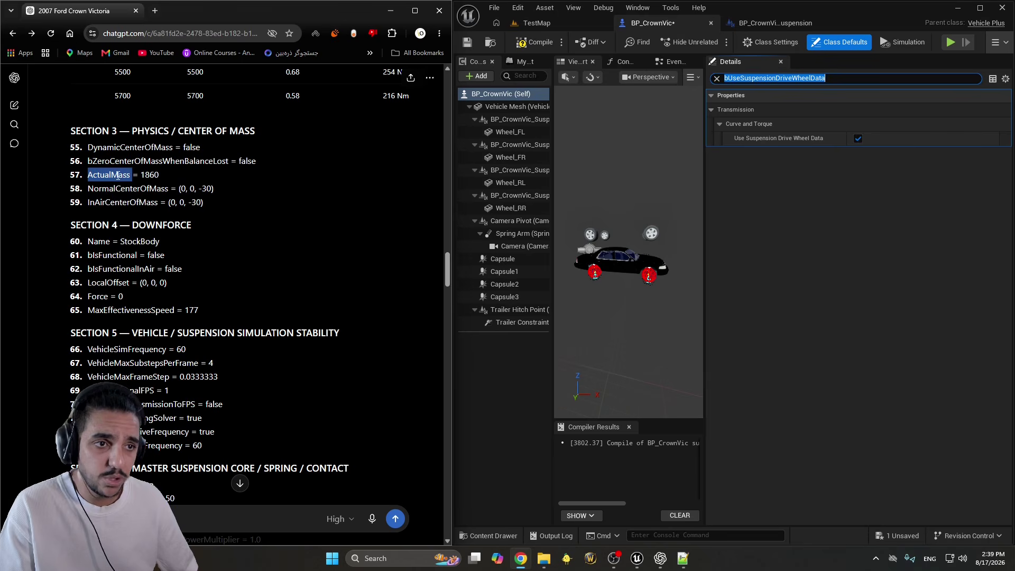
pyautogui.click(831, 76)
pyautogui.hotkey('ctrl', 'v')
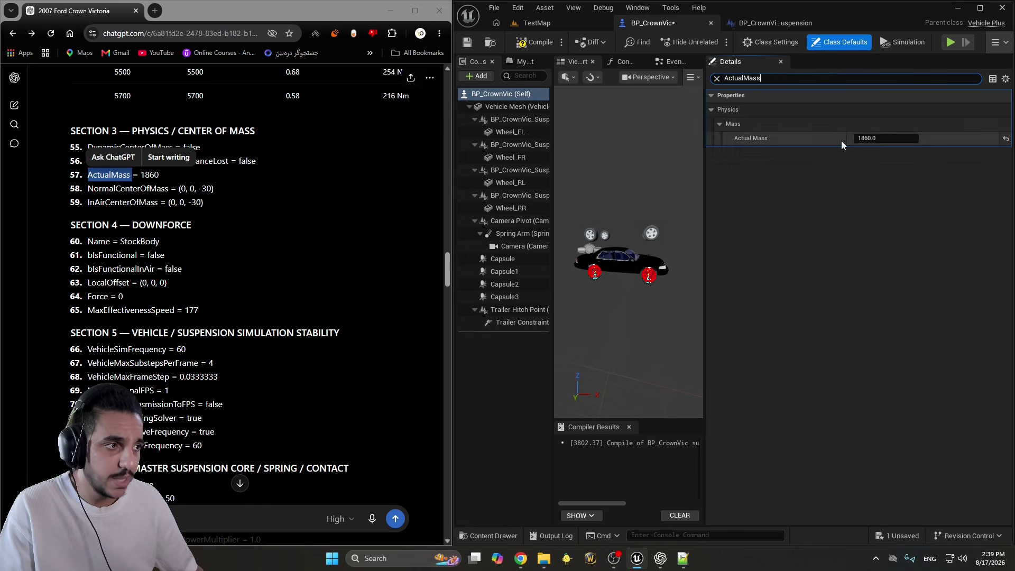
pyautogui.click(275, 184)
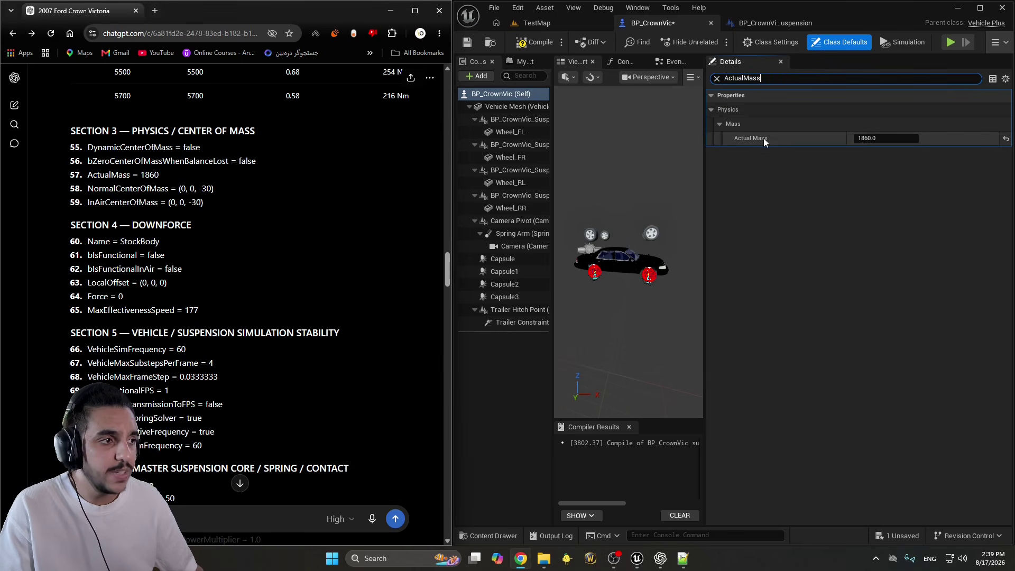
pyautogui.click(487, 108)
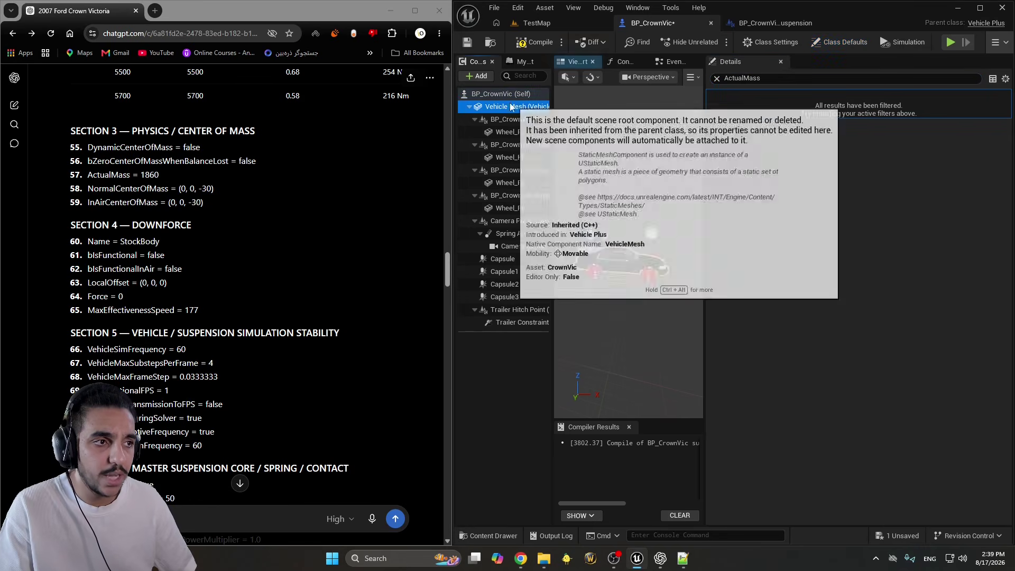
pyautogui.click(839, 41)
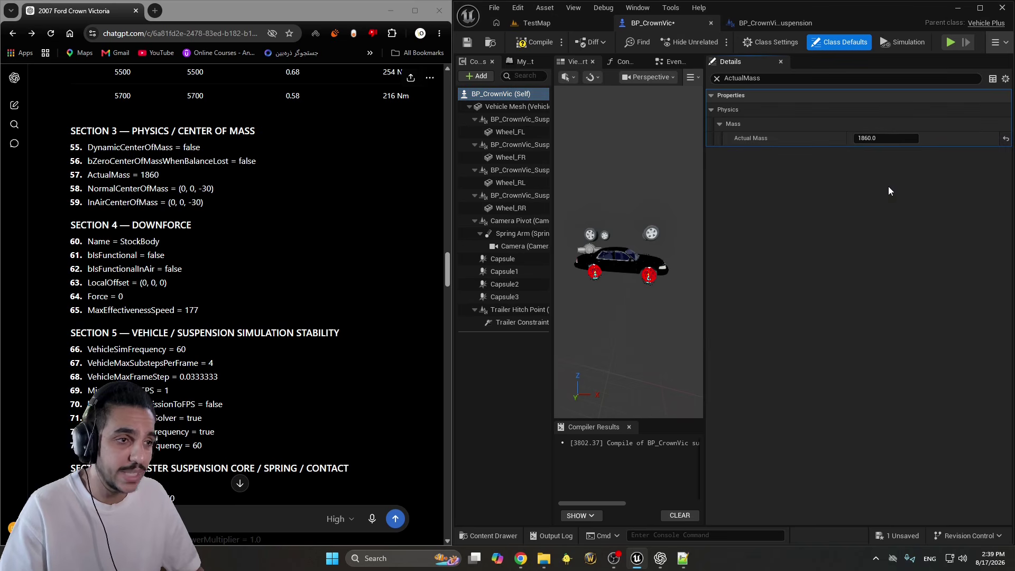
# Read through the Section 4 Downforce entries in the ChatGPT list and on to Section 5
pyautogui.moveTo(208, 233); pyautogui.dragTo(64, 224)
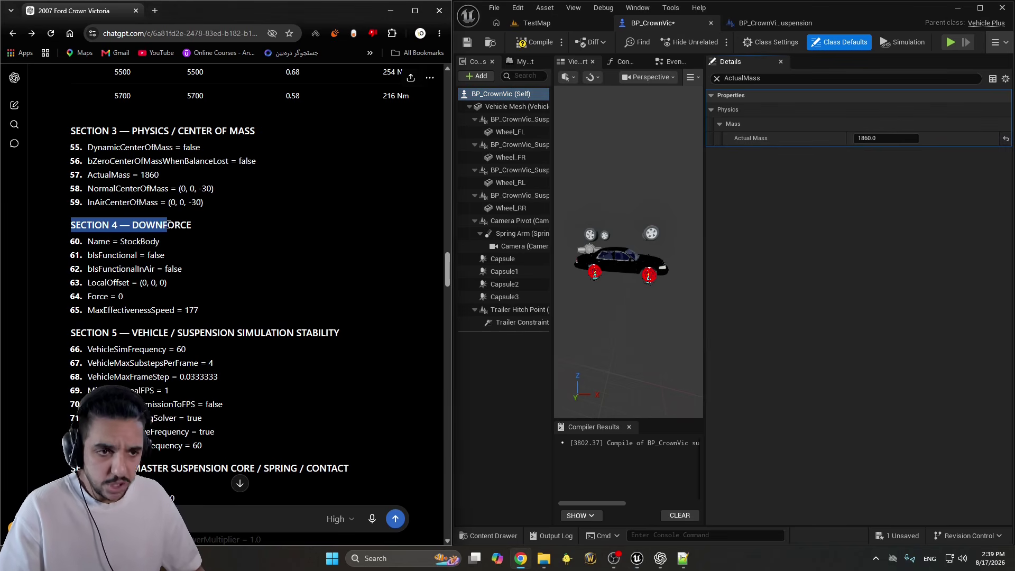
pyautogui.moveTo(214, 234); pyautogui.dragTo(40, 223)
pyautogui.click(207, 232)
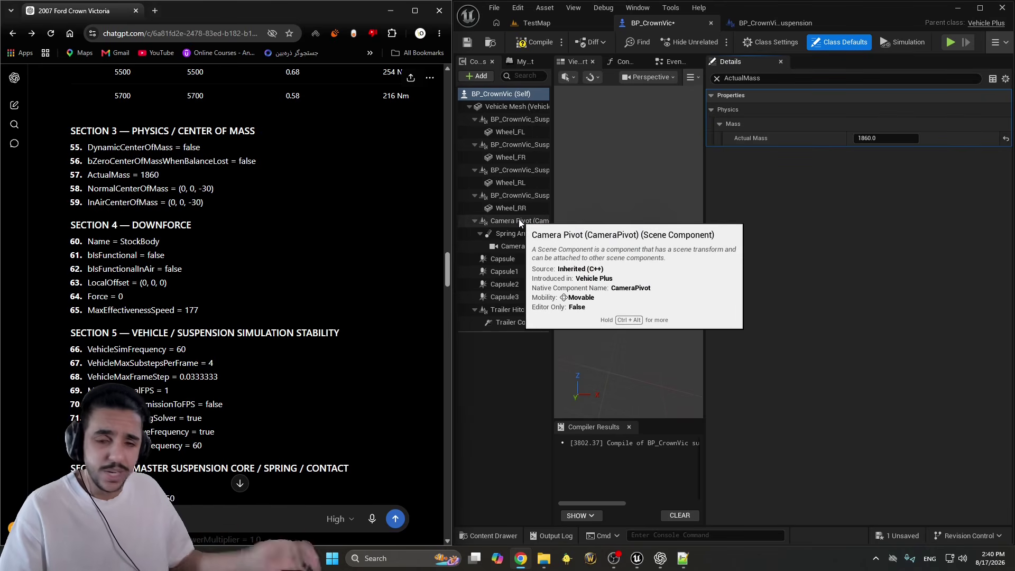
pyautogui.moveTo(56, 227); pyautogui.dragTo(302, 309)
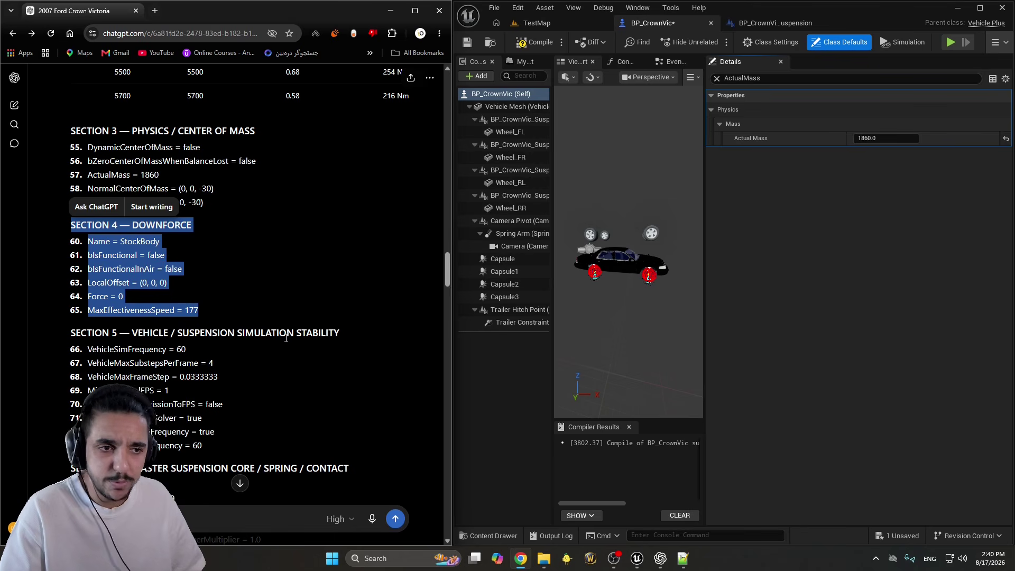
pyautogui.click(207, 306)
pyautogui.moveTo(207, 307); pyautogui.dragTo(49, 224)
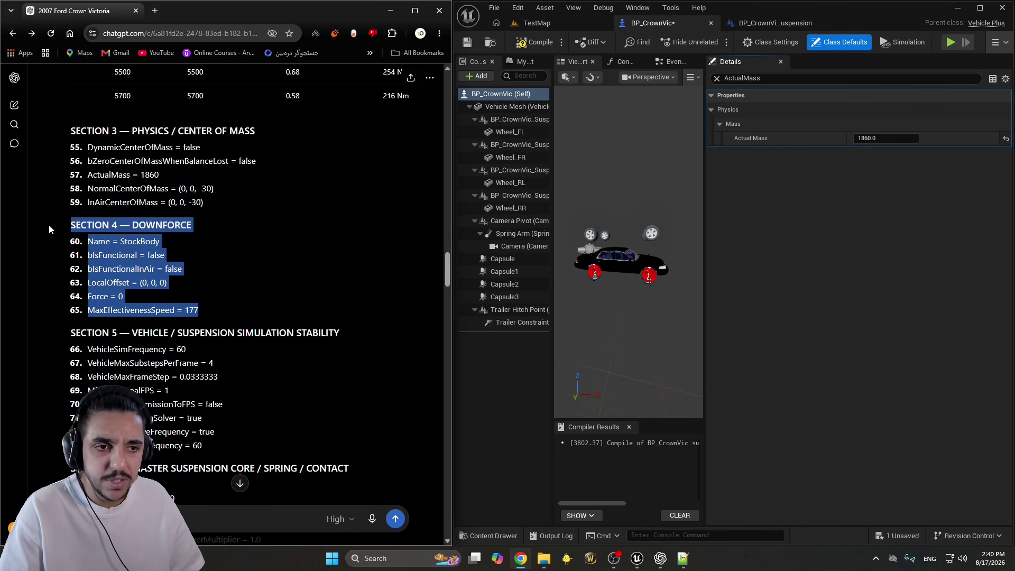
pyautogui.click(209, 290)
pyautogui.moveTo(209, 306); pyautogui.dragTo(39, 204)
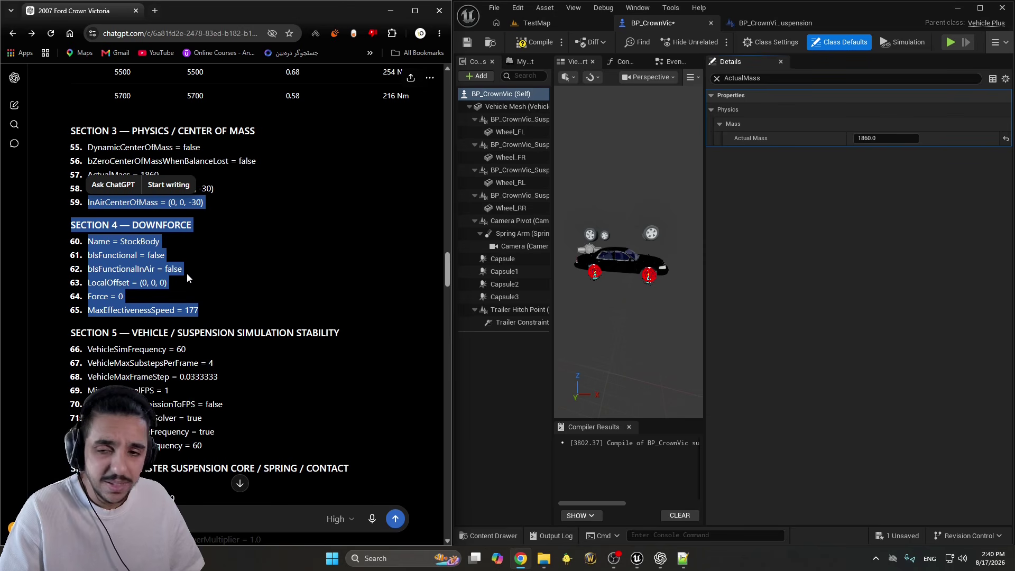
pyautogui.scroll(-2, 159, 277)
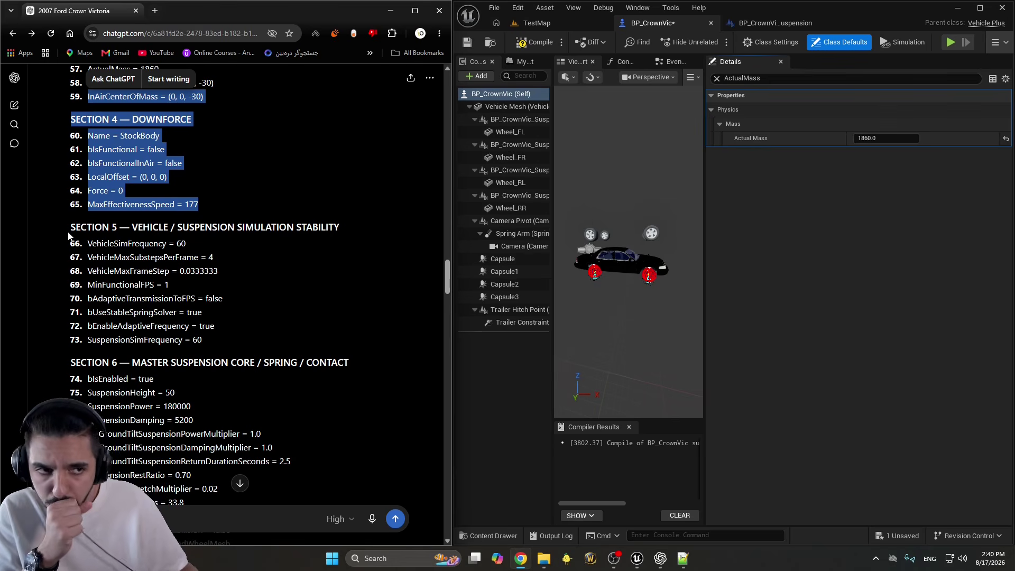
# Review the Section 5 Vehicle / Suspension Simulation Stability entries in the ChatGPT list
pyautogui.moveTo(70, 226); pyautogui.dragTo(356, 324)
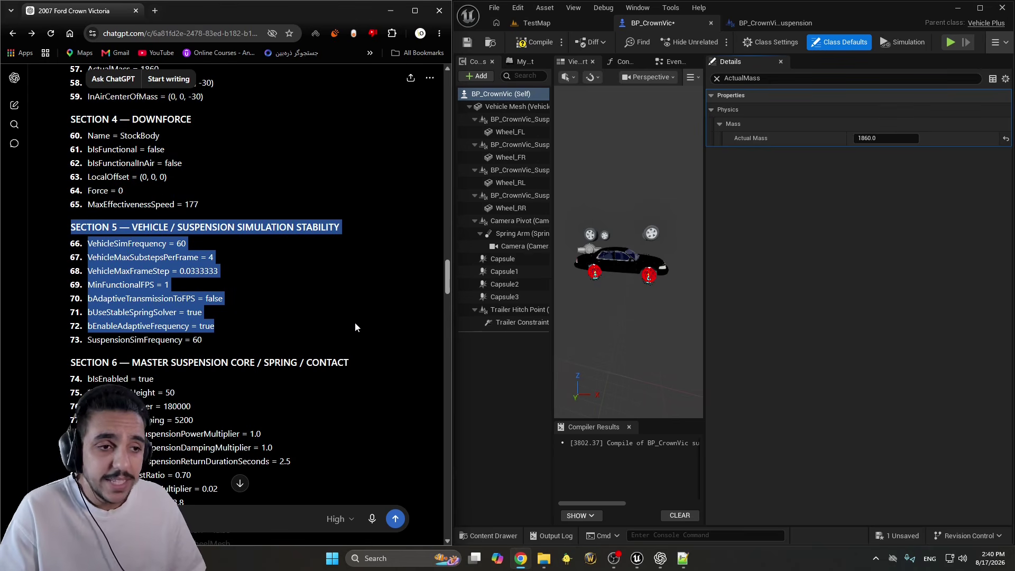
pyautogui.click(253, 296)
pyautogui.doubleClick(148, 244)
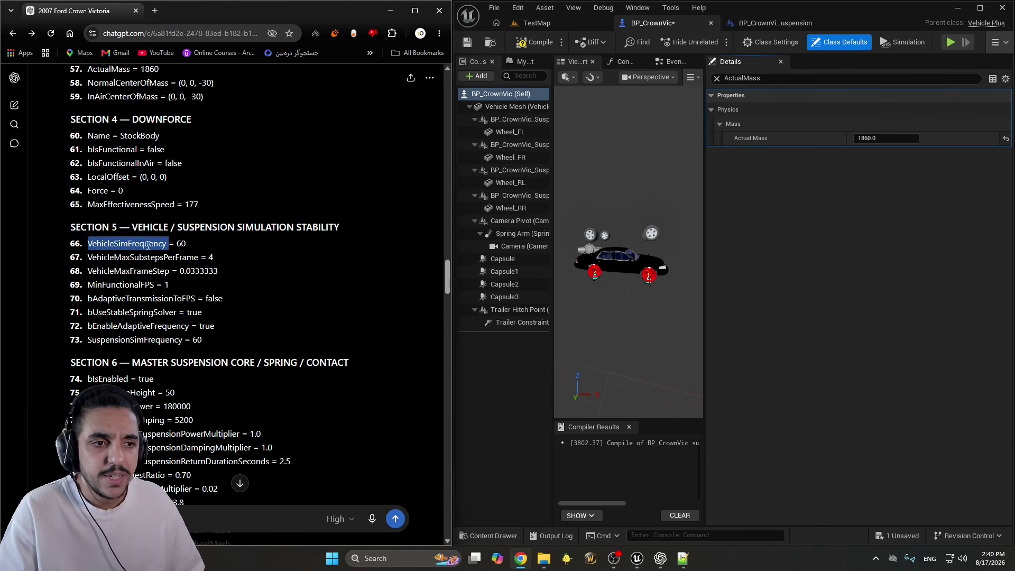
pyautogui.click(160, 240)
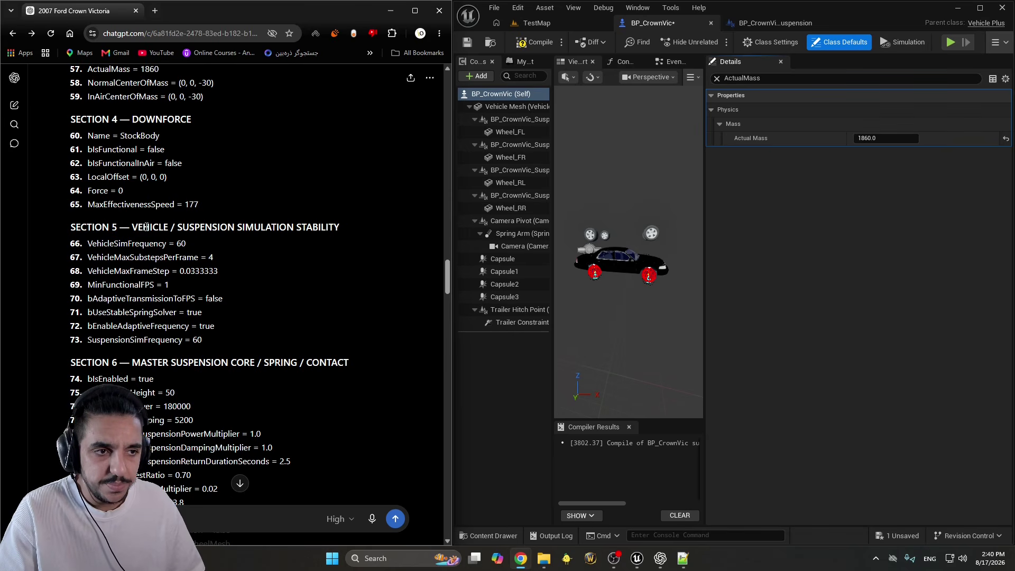
pyautogui.doubleClick(148, 227)
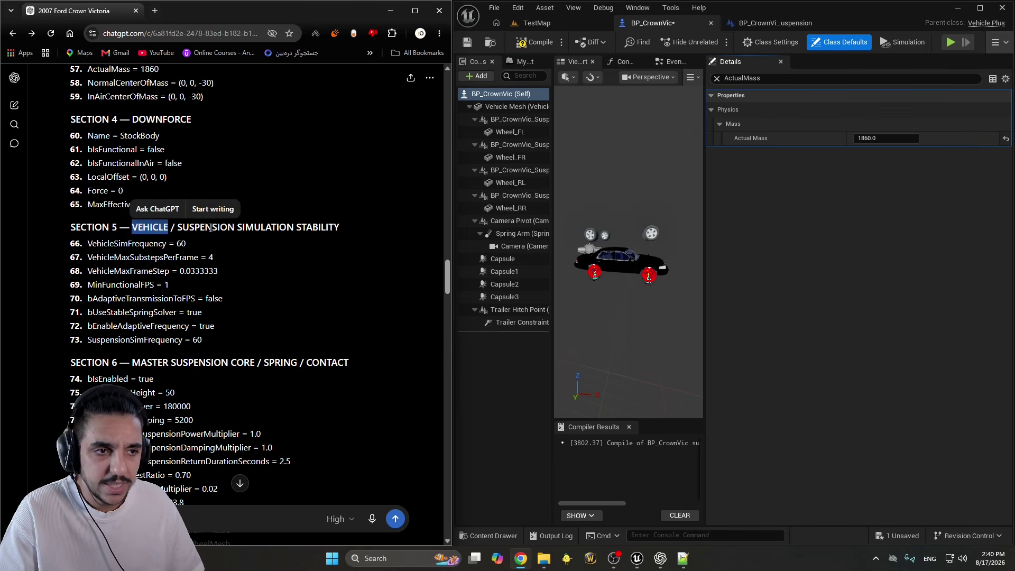
pyautogui.tripleClick(182, 228)
pyautogui.doubleClick(290, 227)
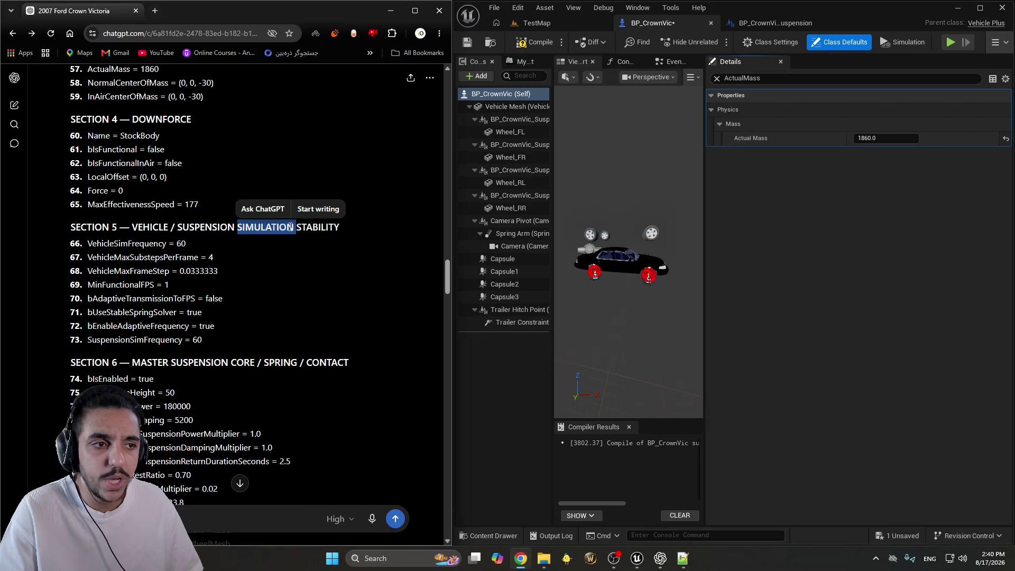
# Clear the property search and check the Frame Rate Independence settings in the class defaults against Section 5
pyautogui.click(499, 96)
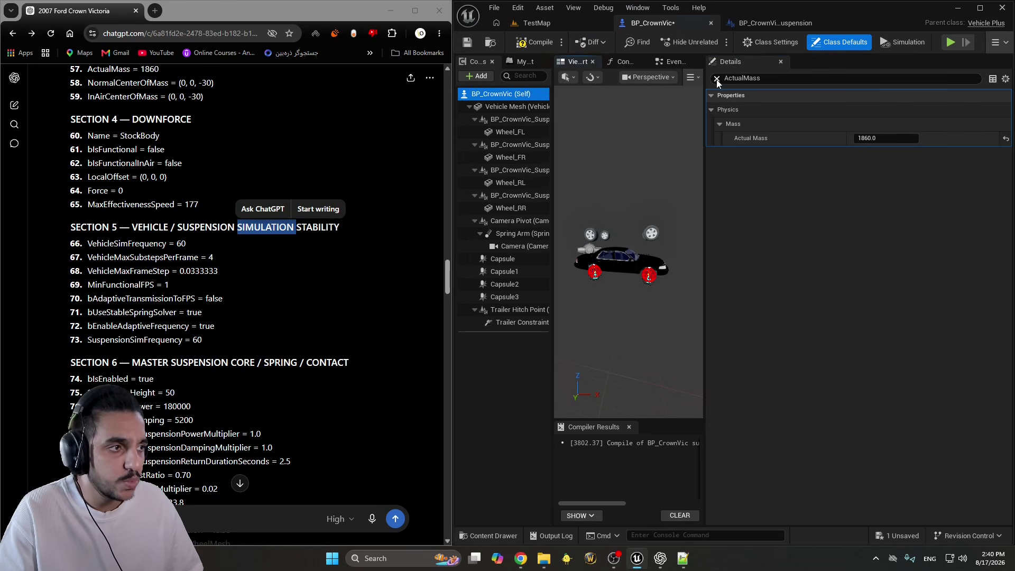
pyautogui.click(716, 78)
pyautogui.click(508, 99)
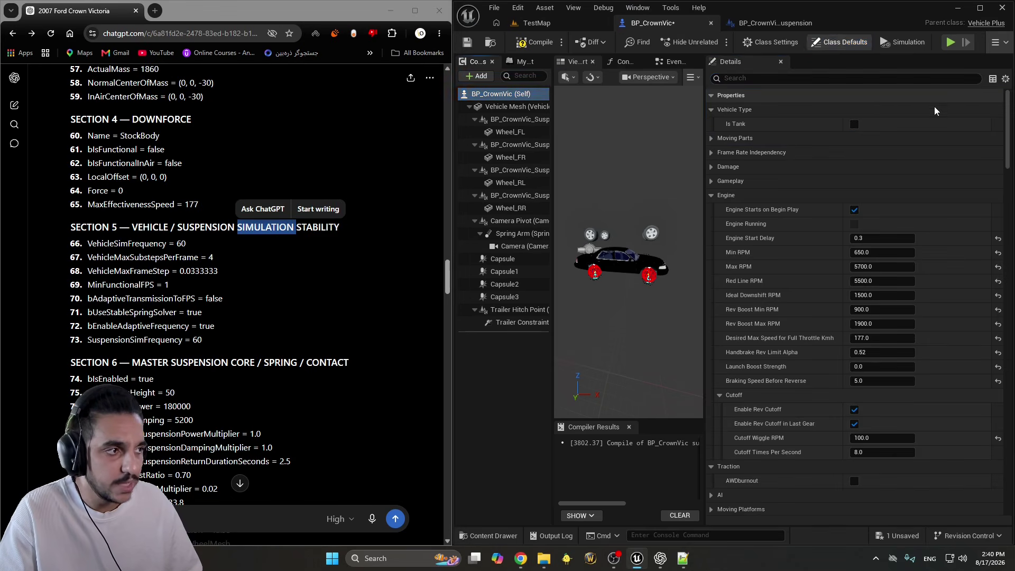
pyautogui.scroll(-3, 1006, 150)
pyautogui.scroll(3, 1007, 132)
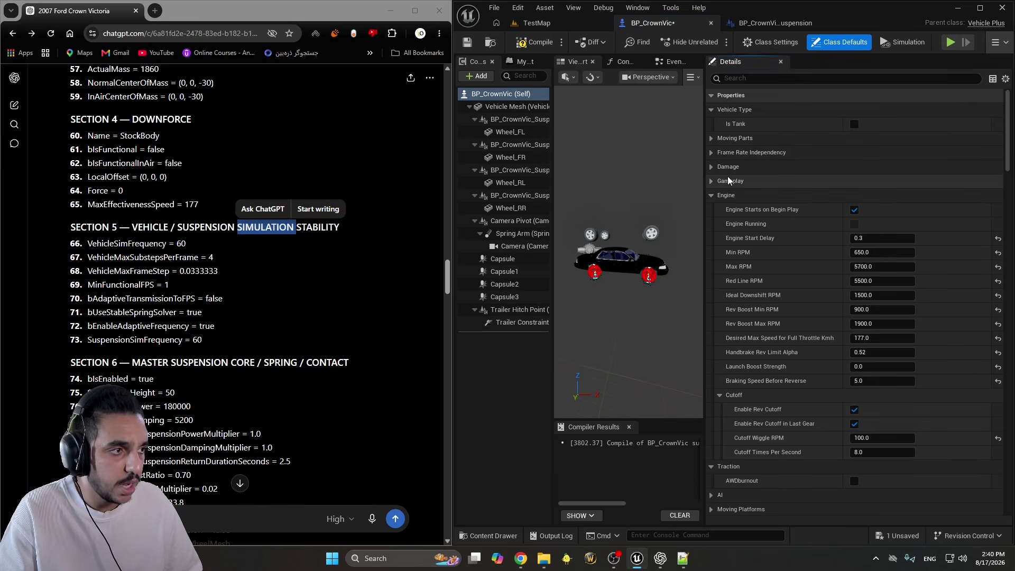
pyautogui.click(722, 195)
pyautogui.click(711, 110)
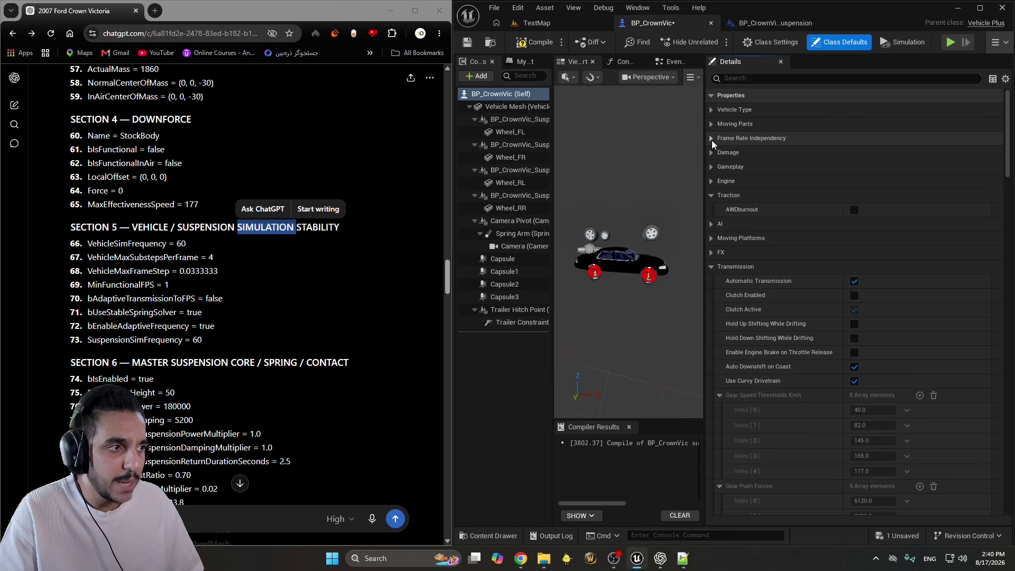
pyautogui.click(711, 138)
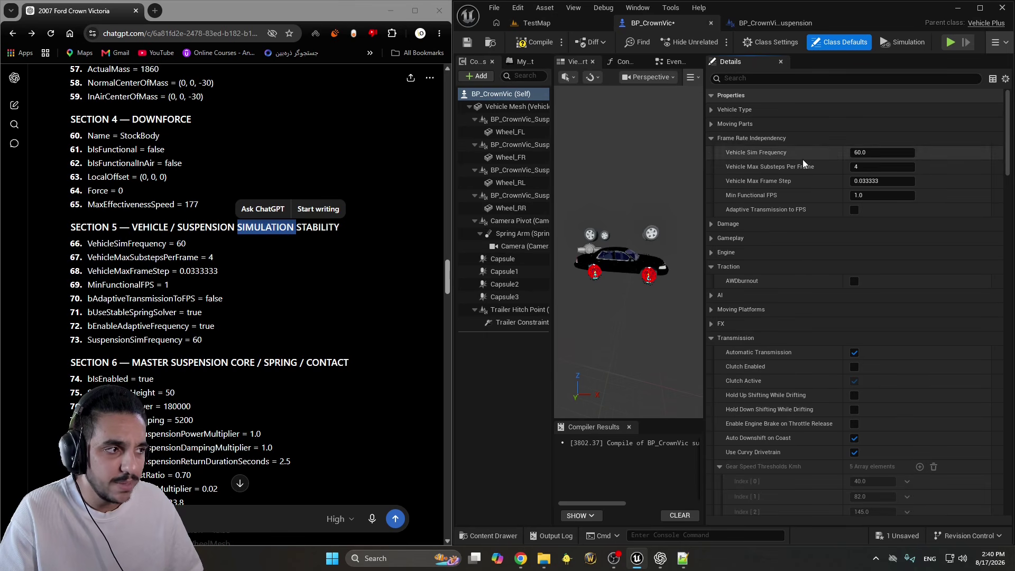
# Select all four BP_CrownVic suspension components and check their Frame Rate Independence simulation settings against Section 5
pyautogui.click(524, 120)
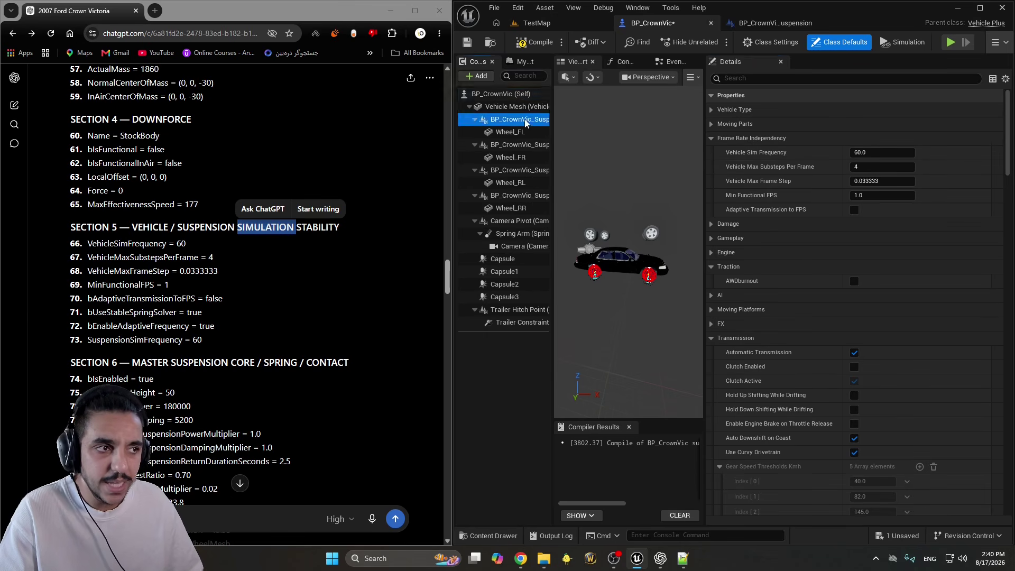
pyautogui.keyDown('ctrl'); pyautogui.click(531, 146); pyautogui.keyUp('ctrl')
pyautogui.keyDown('ctrl'); pyautogui.click(529, 171); pyautogui.keyUp('ctrl')
pyautogui.keyDown('ctrl'); pyautogui.click(528, 195); pyautogui.keyUp('ctrl')
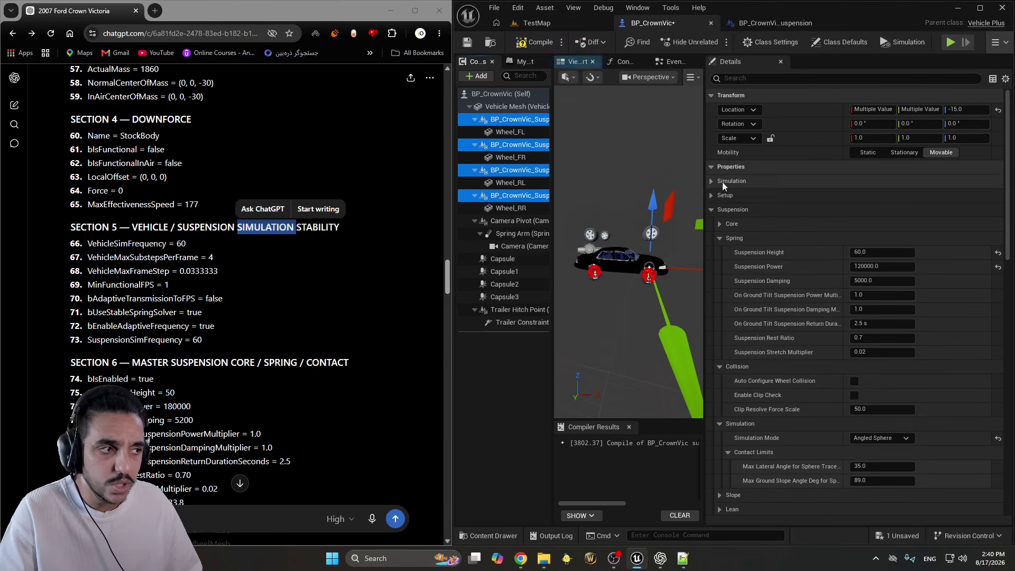
pyautogui.click(712, 210)
pyautogui.click(713, 180)
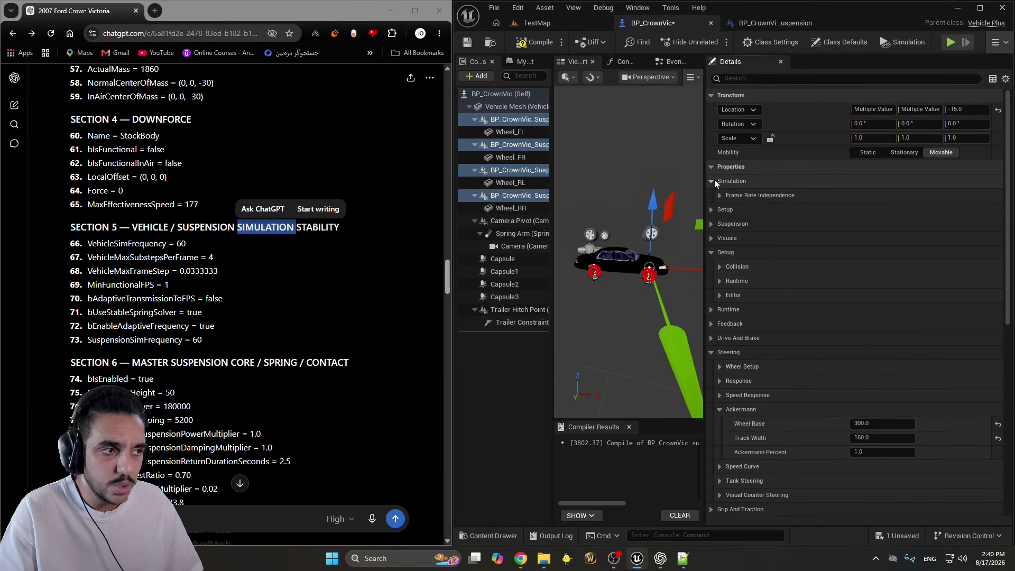
pyautogui.click(718, 196)
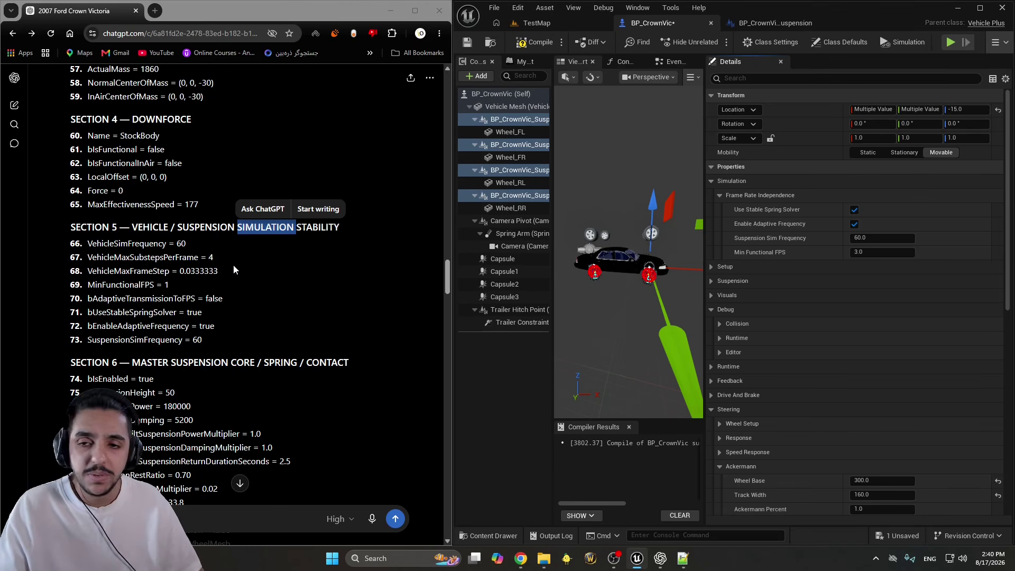
# Read the Section 6 Master Suspension Core / Spring / Contact entries, focusing on SuspensionPower and SuspensionDamping
pyautogui.scroll(-3, 282, 272)
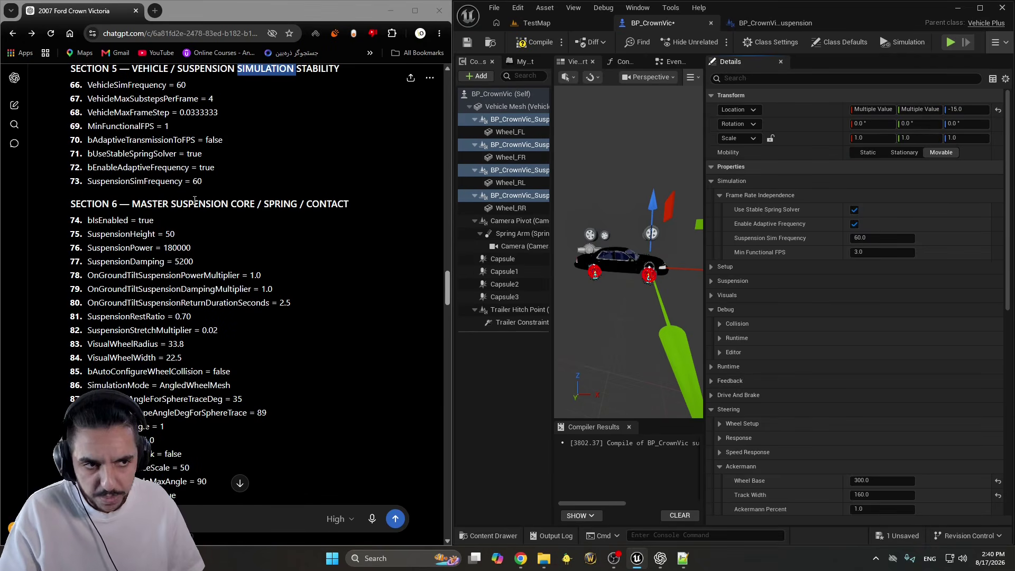
pyautogui.moveTo(74, 205); pyautogui.dragTo(397, 202)
pyautogui.click(300, 258)
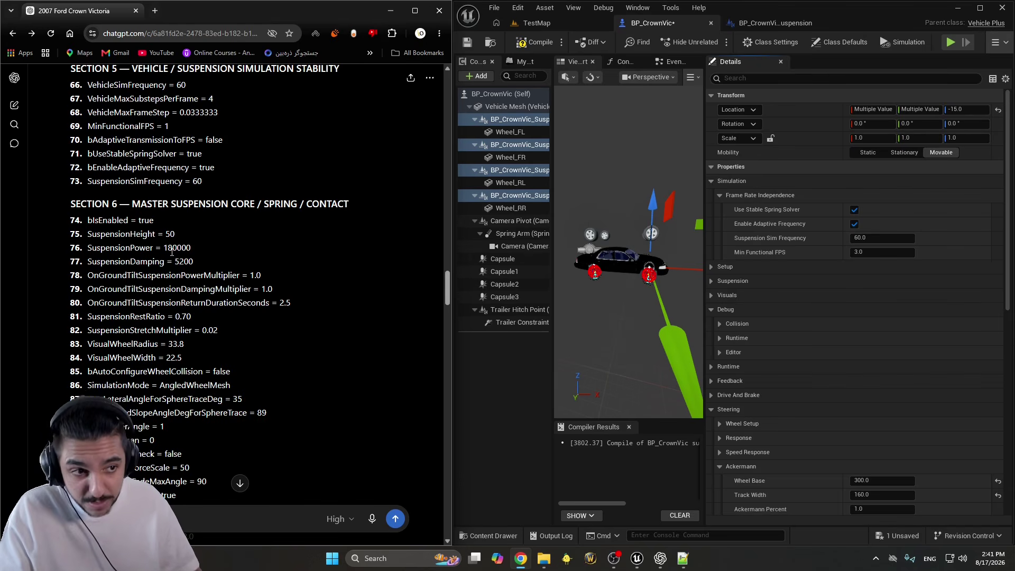
pyautogui.doubleClick(171, 252)
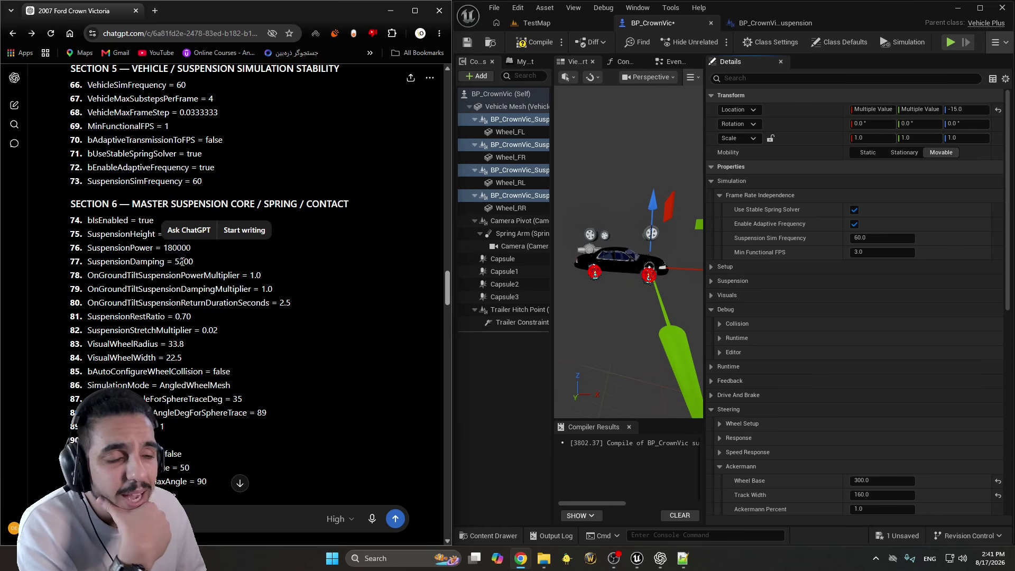
pyautogui.doubleClick(184, 262)
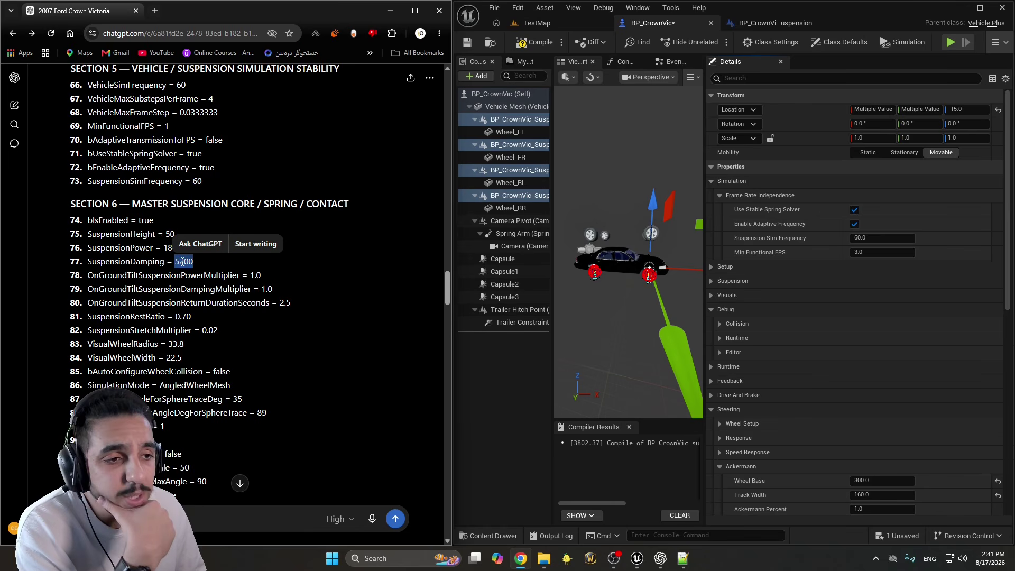
# Set Suspension Power to 180000 and Suspension Damping to 5200 in the Spring settings of the four suspension components
pyautogui.click(720, 193)
pyautogui.click(709, 185)
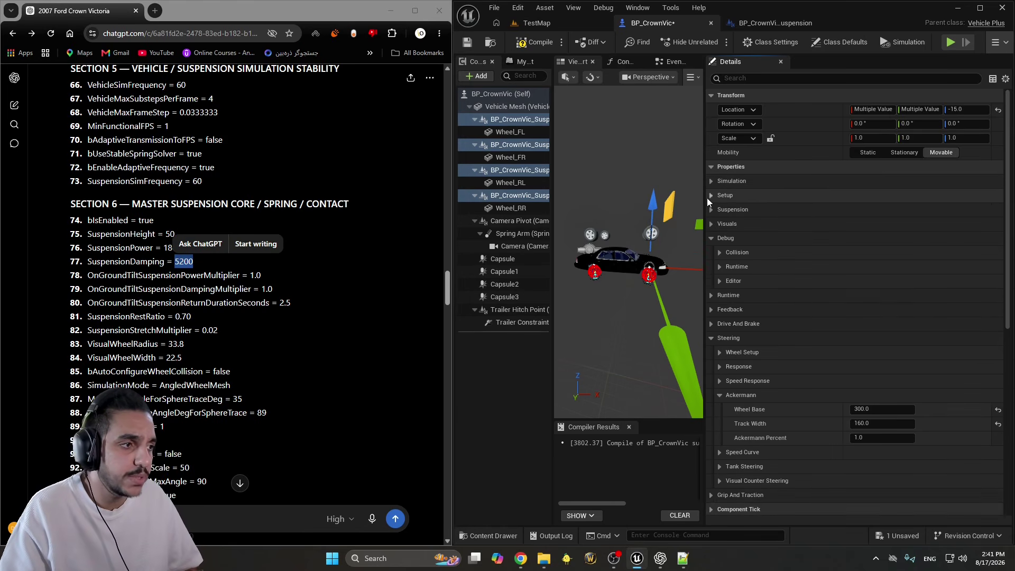
pyautogui.click(709, 210)
pyautogui.click(720, 238)
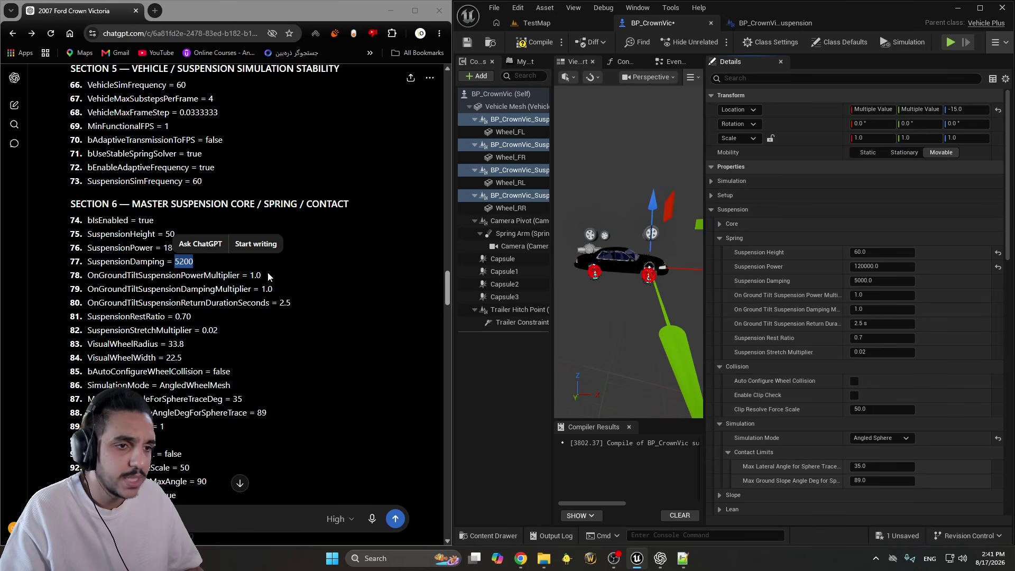
pyautogui.click(176, 247)
pyautogui.doubleClick(177, 247)
pyautogui.hotkey('ctrl', 'c')
pyautogui.click(882, 266)
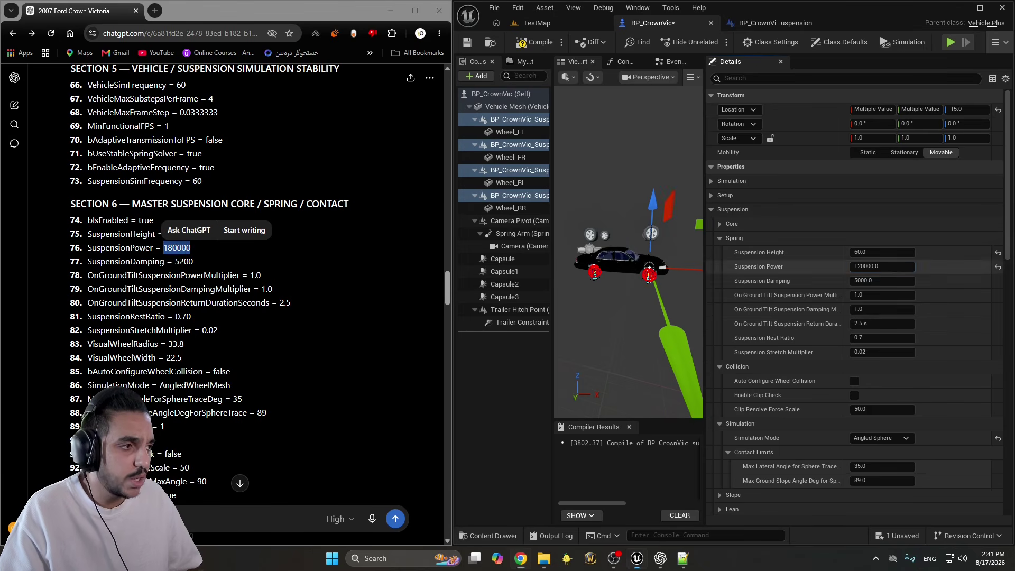
pyautogui.hotkey('ctrl', 'v')
pyautogui.click(887, 282)
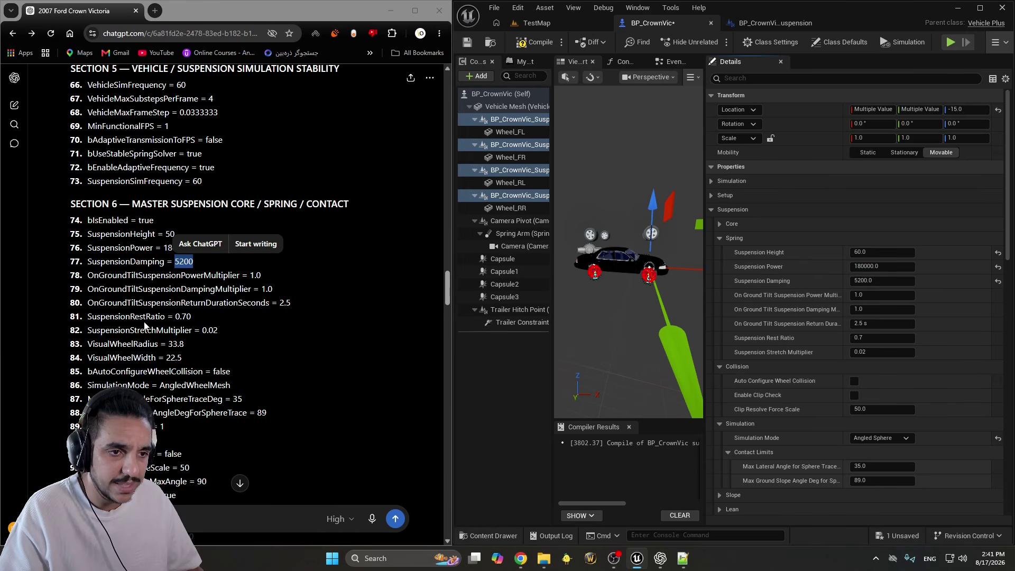
# Check the Spring, Collision and Simulation settings against Section 6, expanding the Slope and Lean groups of the four suspension components
pyautogui.moveTo(137, 305); pyautogui.dragTo(219, 309)
pyautogui.click(278, 319)
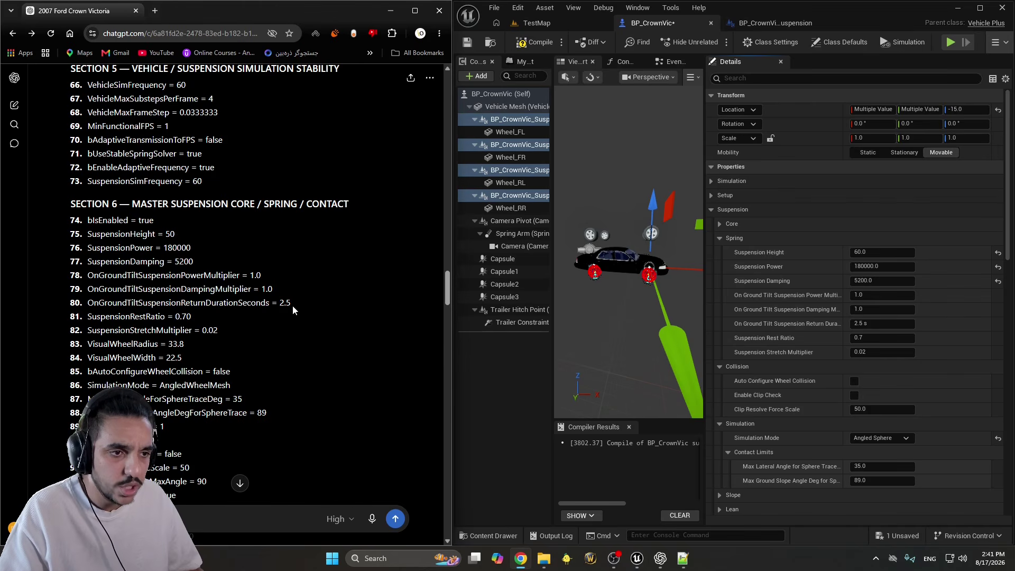
pyautogui.moveTo(280, 307); pyautogui.dragTo(279, 307)
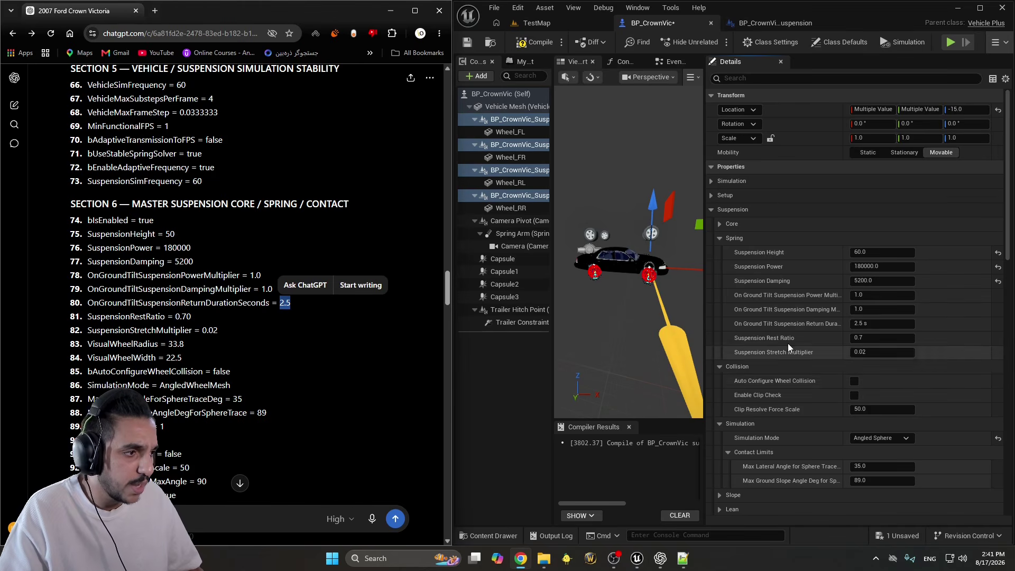
pyautogui.scroll(-4, 753, 379)
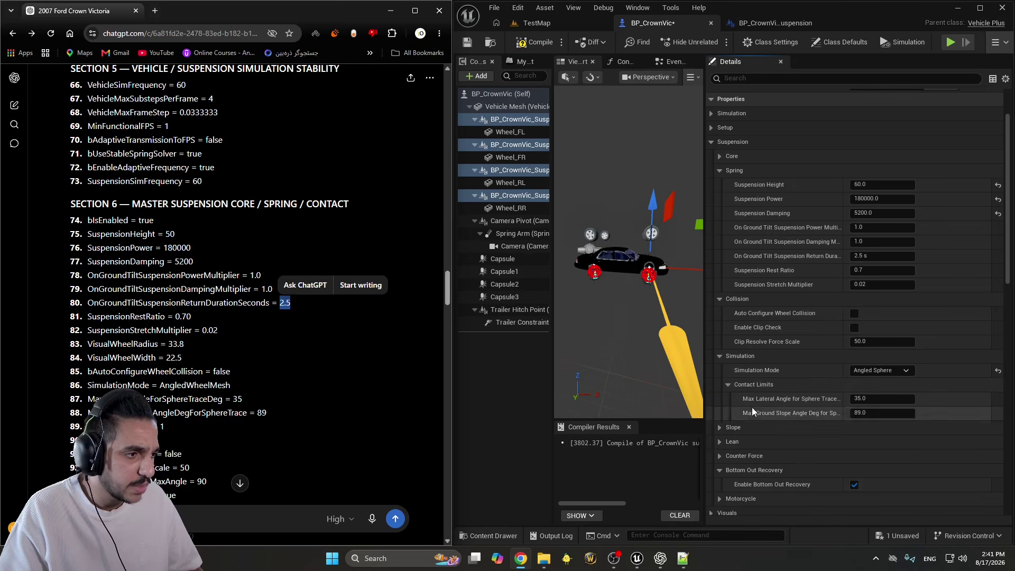
pyautogui.click(720, 427)
pyautogui.click(719, 456)
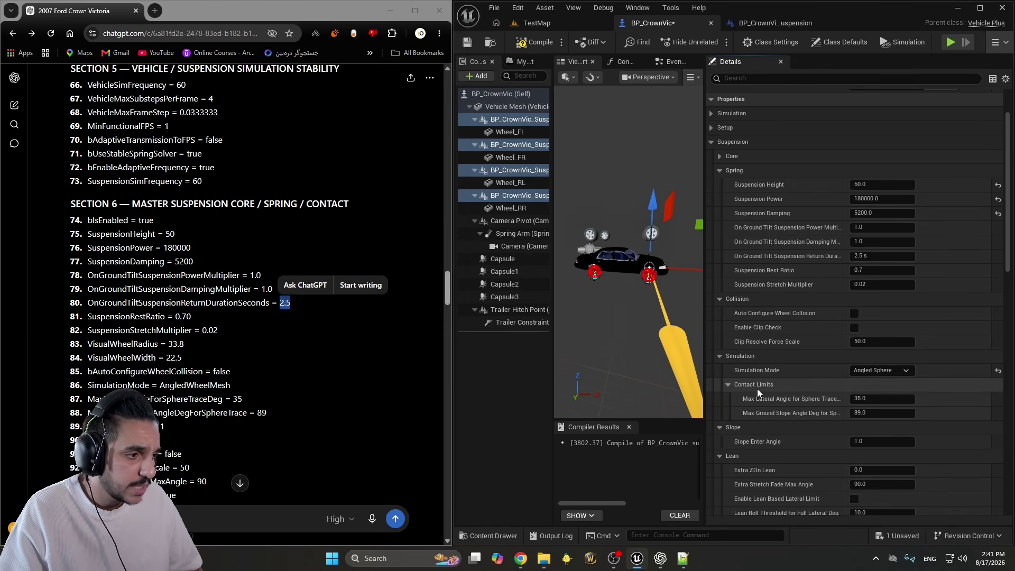
pyautogui.scroll(-4, 759, 380)
pyautogui.scroll(-3, 758, 386)
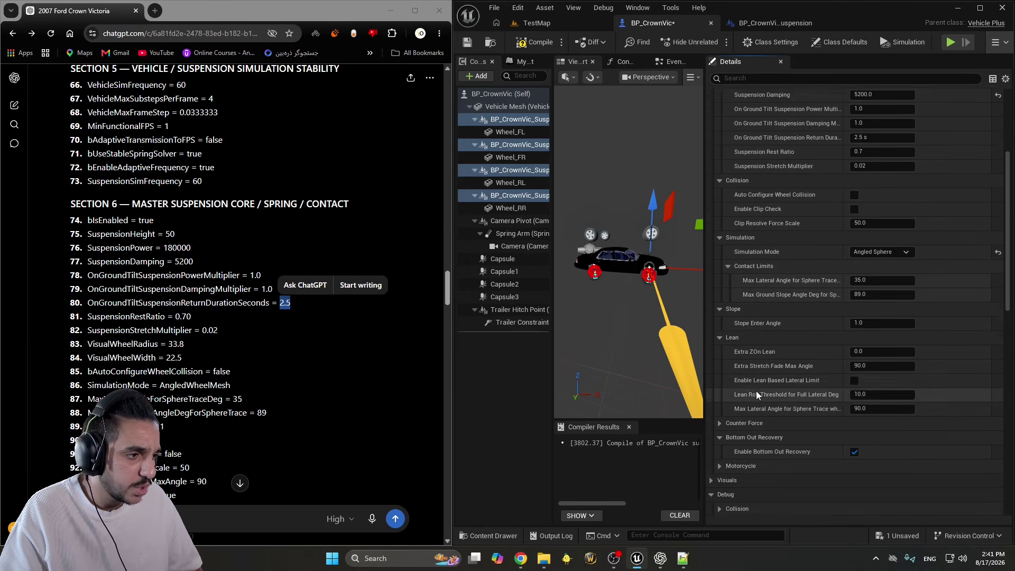
pyautogui.scroll(1, 769, 295)
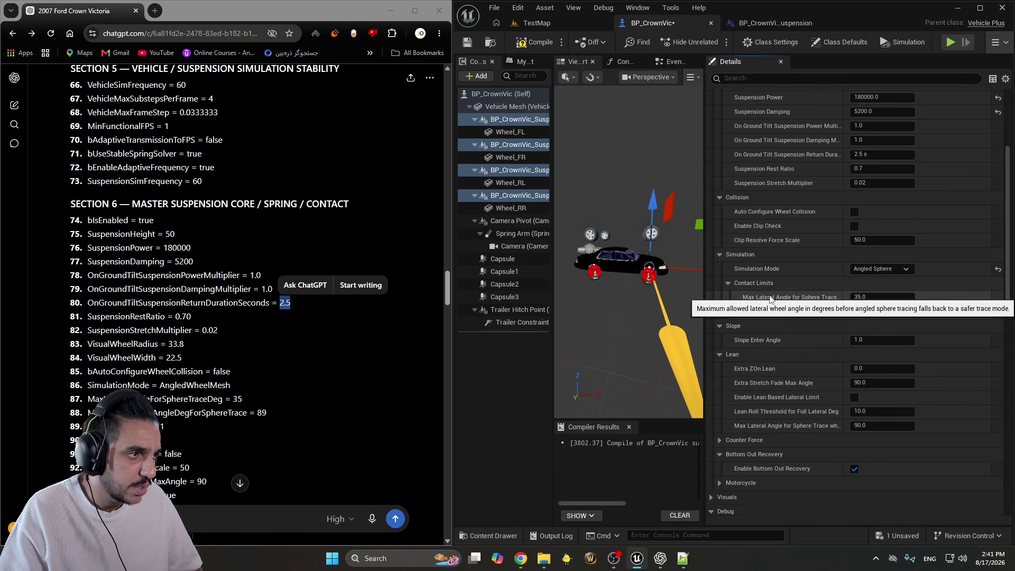
pyautogui.click(882, 154)
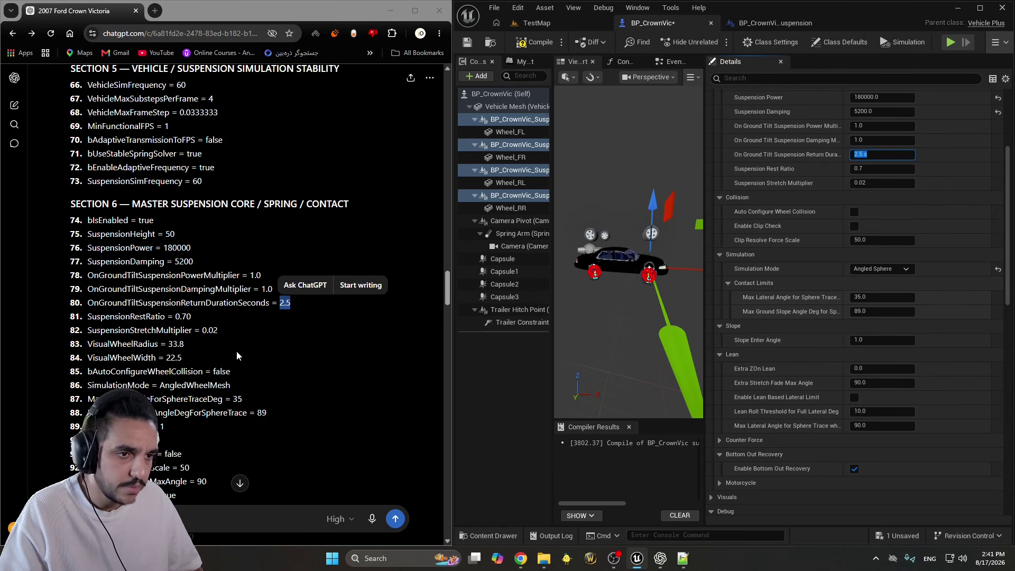
# Read the remaining Section 6 suspension entries and continue to the Section 7 Master Drive / Brake list
pyautogui.click(195, 327)
pyautogui.moveTo(91, 317); pyautogui.dragTo(181, 317)
pyautogui.click(239, 375)
pyautogui.moveTo(88, 234); pyautogui.dragTo(154, 440)
pyautogui.scroll(-5, 250, 344)
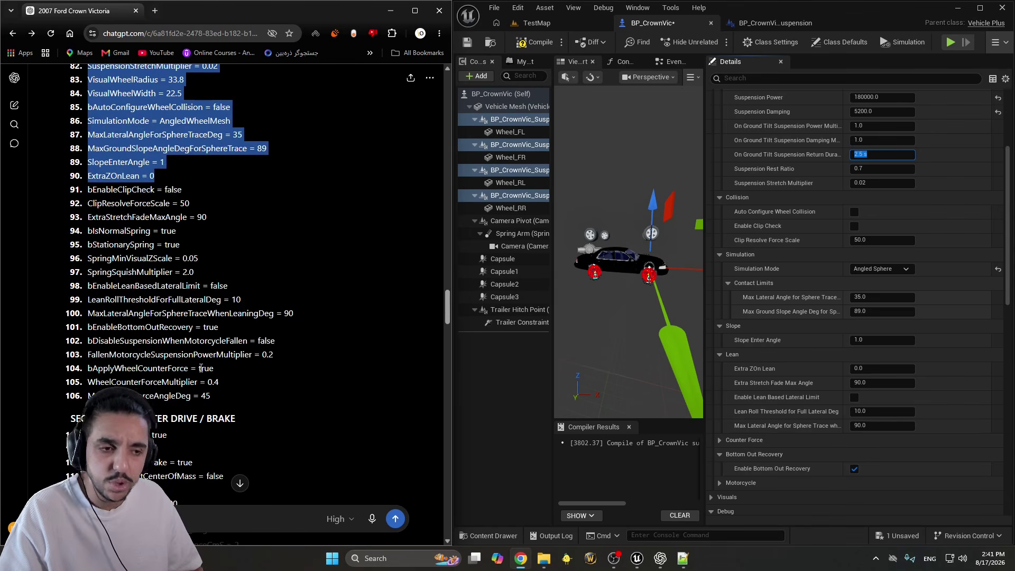
pyautogui.scroll(-3, 222, 276)
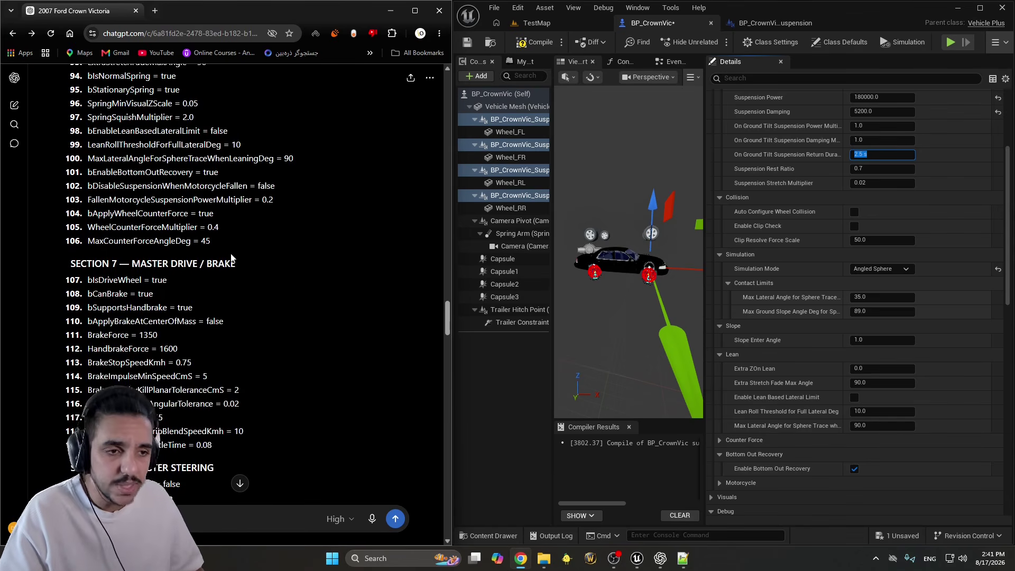
pyautogui.scroll(1, 190, 274)
pyautogui.scroll(-3, 163, 272)
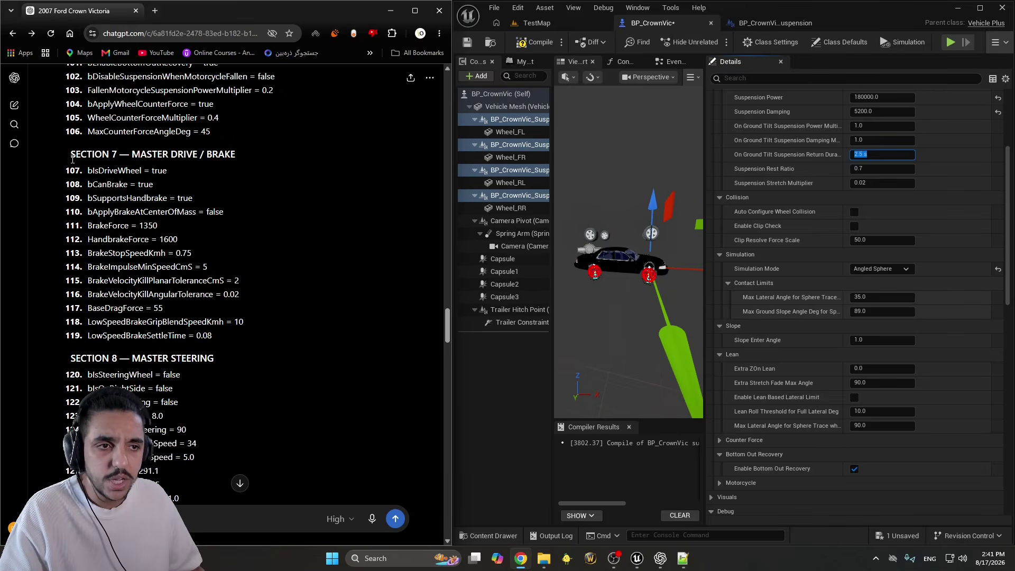
pyautogui.moveTo(74, 154); pyautogui.dragTo(42, 154)
pyautogui.click(325, 207)
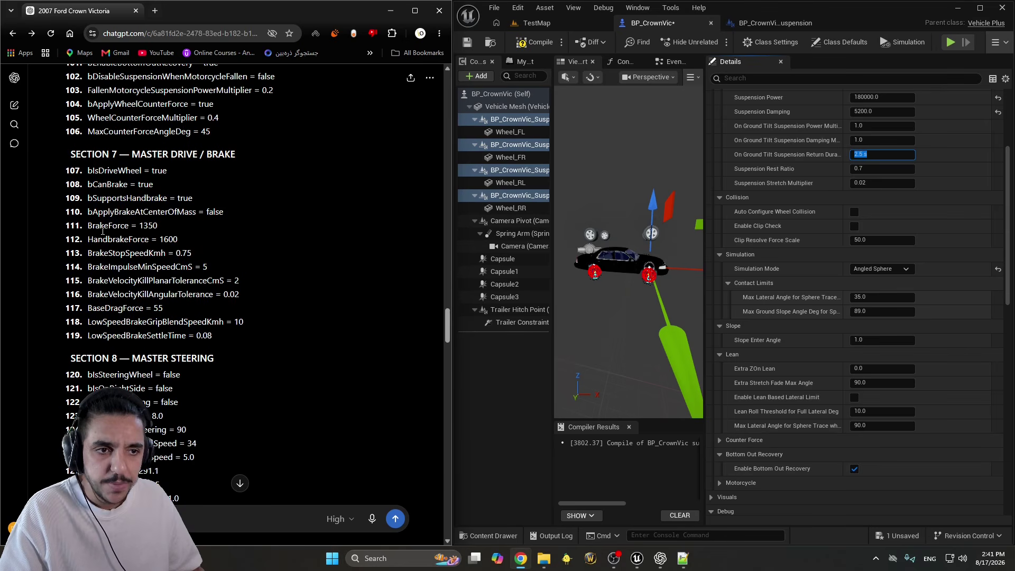
# Find the BrakeForce property from Section 7 in the four suspension components' details and open its value for editing
pyautogui.doubleClick(102, 231)
pyautogui.hotkey('ctrl', 'c')
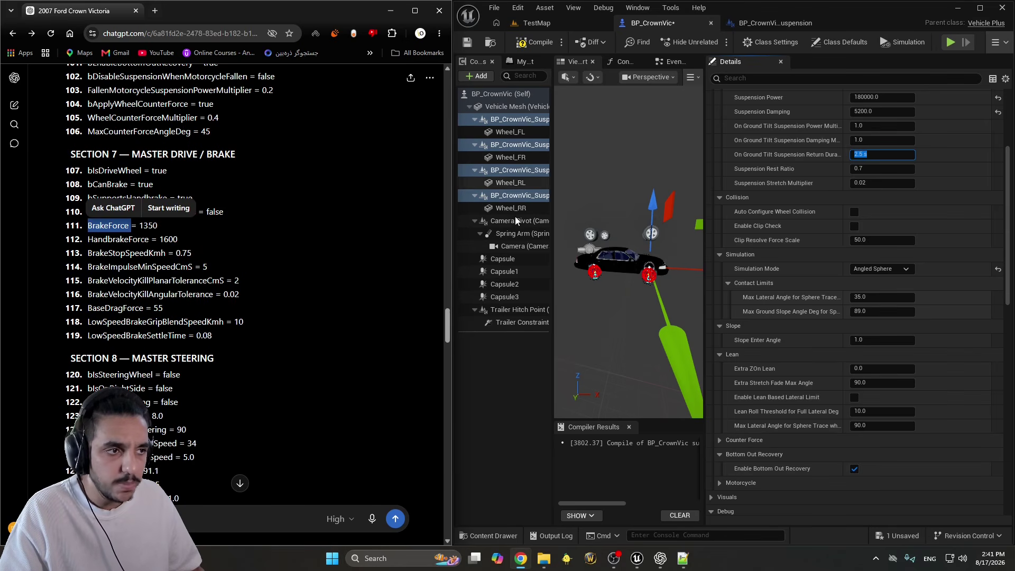
pyautogui.click(789, 77)
pyautogui.hotkey('ctrl', 'v')
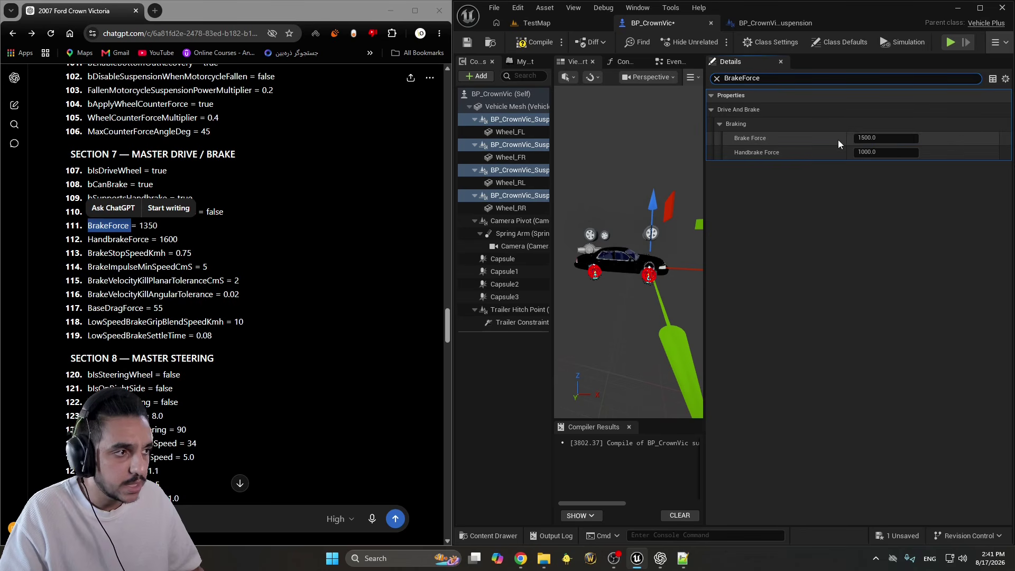
pyautogui.click(870, 138)
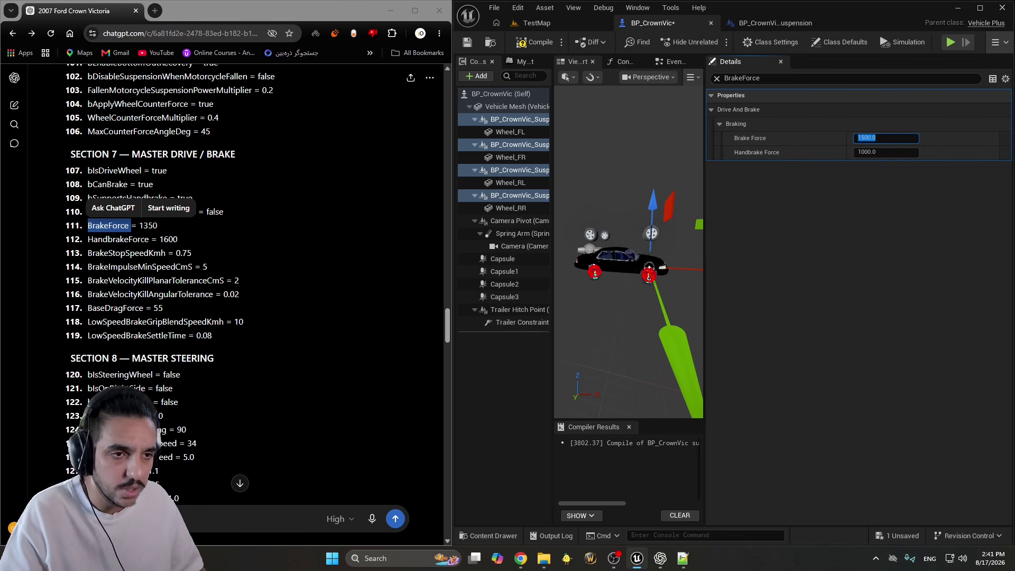
# Copy the HandbrakeForce name from Section 7 and search the suspension components' details for it
pyautogui.doubleClick(121, 242)
pyautogui.hotkey('ctrl', 'c')
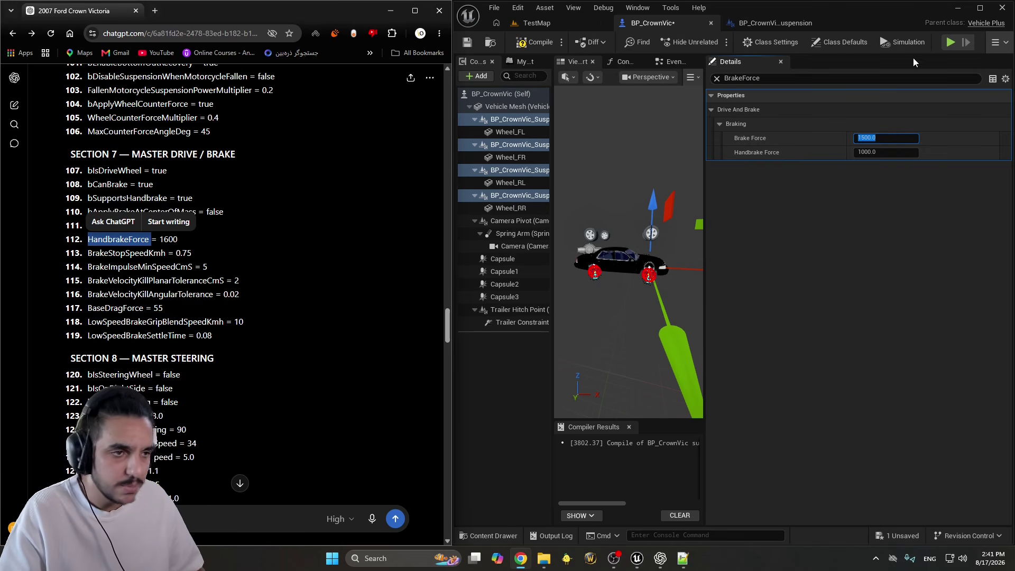
pyautogui.click(824, 78)
pyautogui.hotkey('ctrl', 'v')
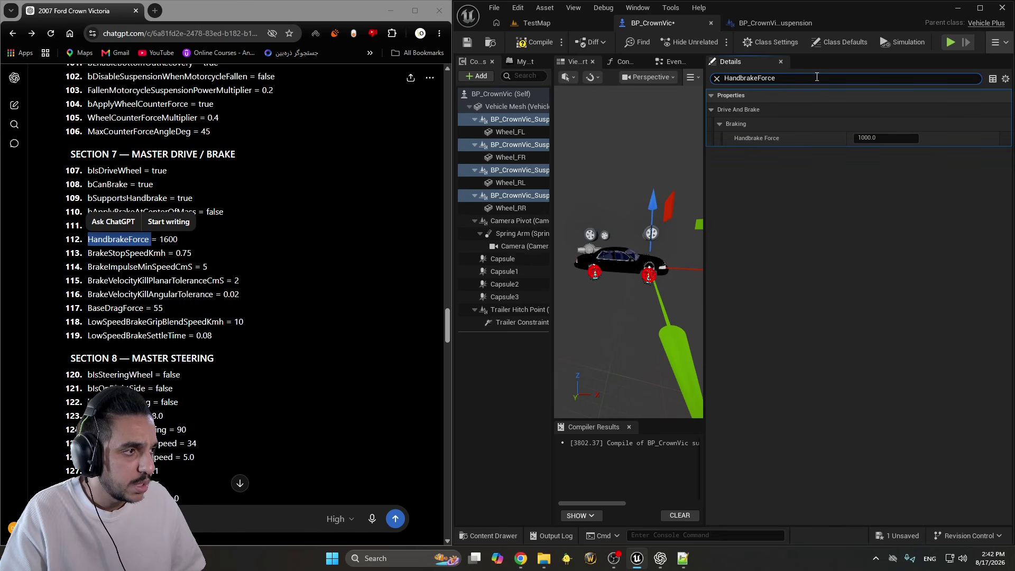
# Set Handbrake Force to 1800 for the four selected suspension components
pyautogui.click(870, 137)
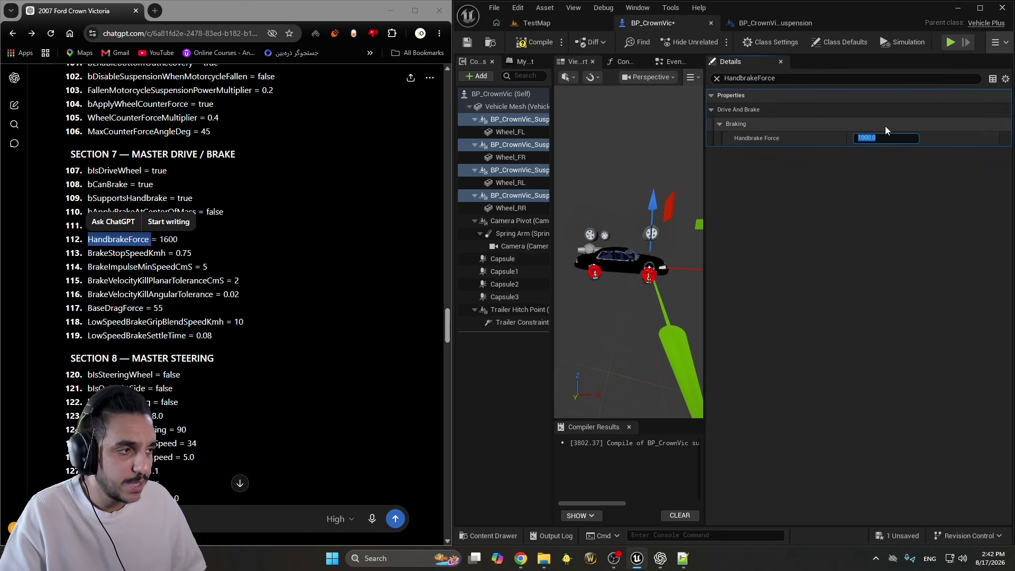
pyautogui.write('1800')
pyautogui.press('Return')
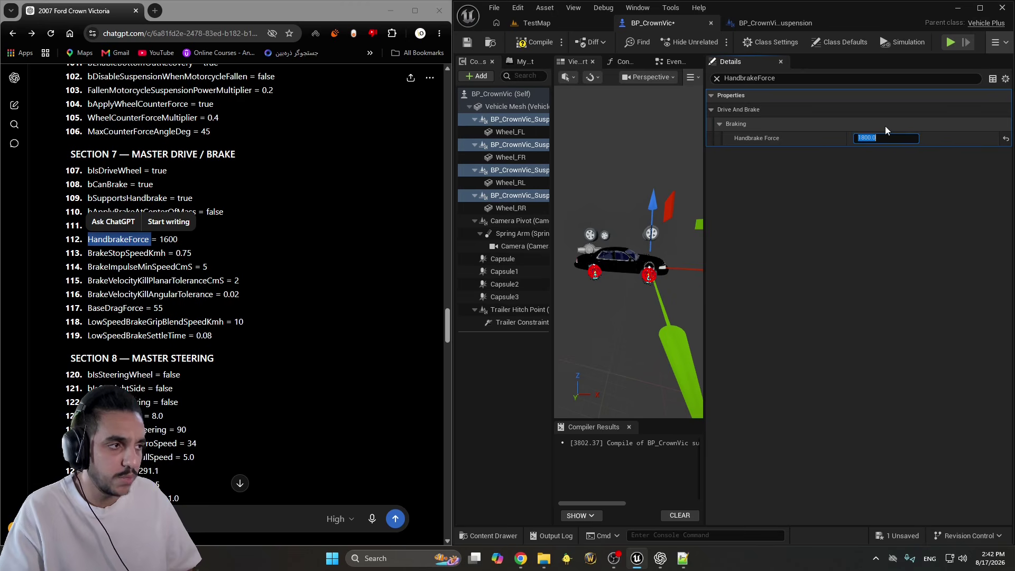
# Copy BrakeStopSpeedKmh from the ChatGPT settings list and filter the suspension components' properties by it
pyautogui.click(119, 227)
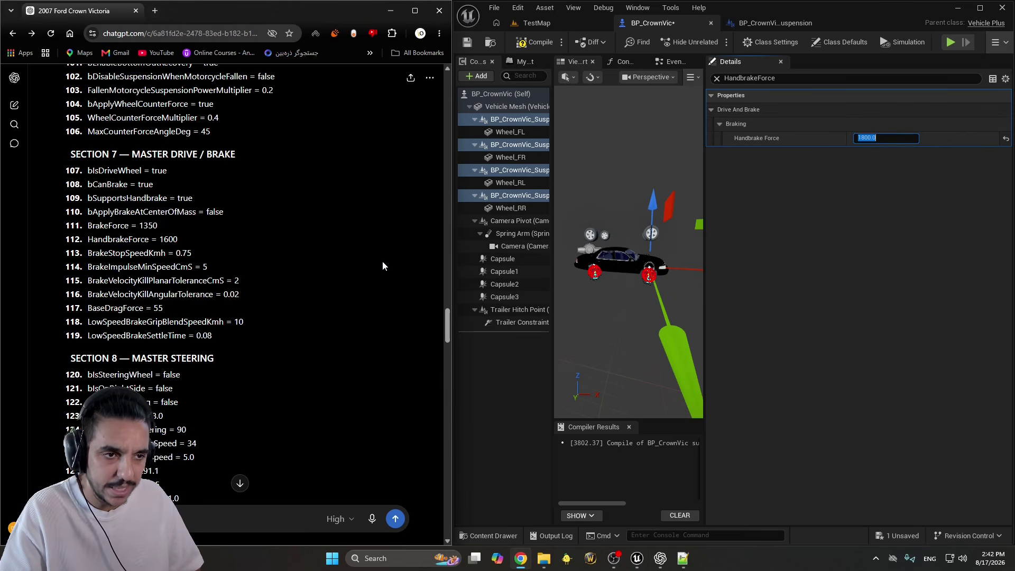
pyautogui.doubleClick(141, 260)
pyautogui.click(192, 256)
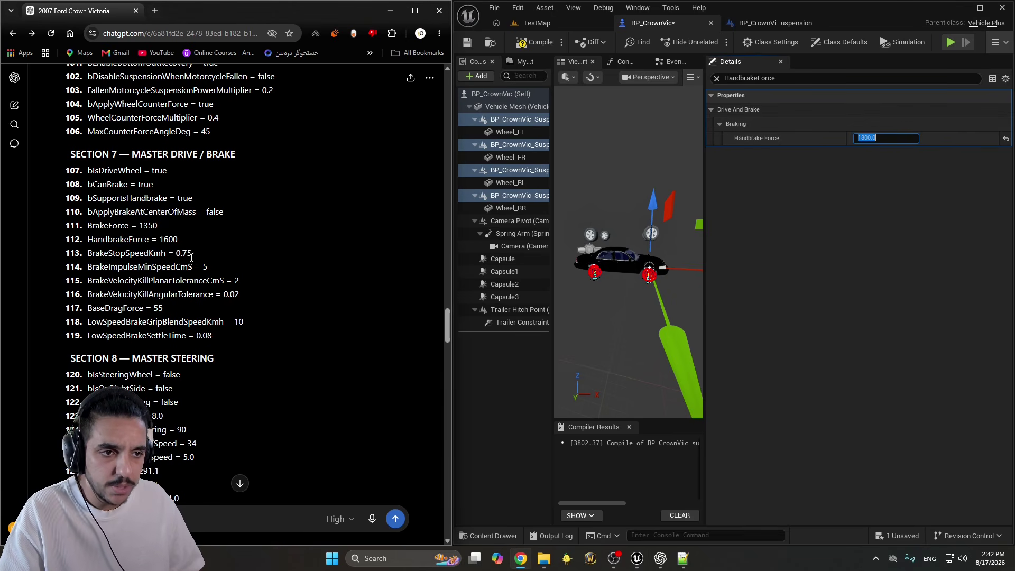
pyautogui.moveTo(181, 256); pyautogui.dragTo(176, 254)
pyautogui.doubleClick(136, 253)
pyautogui.hotkey('ctrl', 'c')
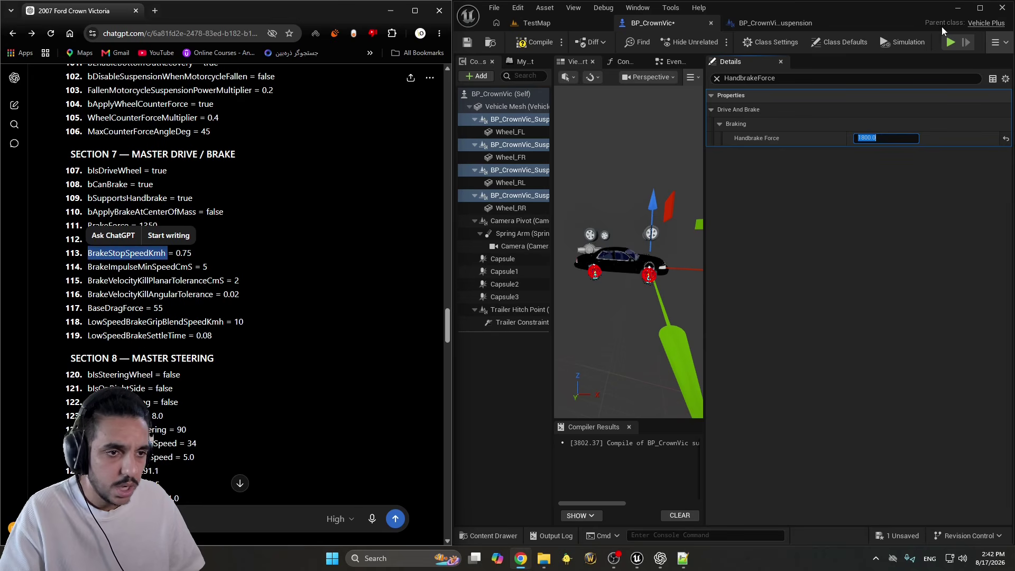
pyautogui.click(833, 77)
pyautogui.hotkey('ctrl', 'v')
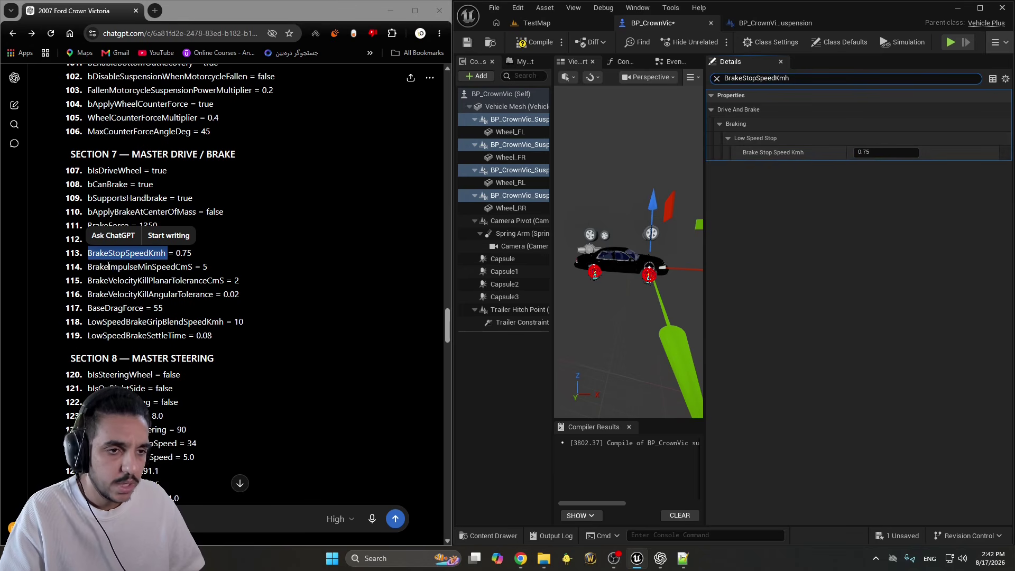
# Review the remaining drive and brake values in Section 7 of the ChatGPT list, down to Section 8
pyautogui.doubleClick(140, 267)
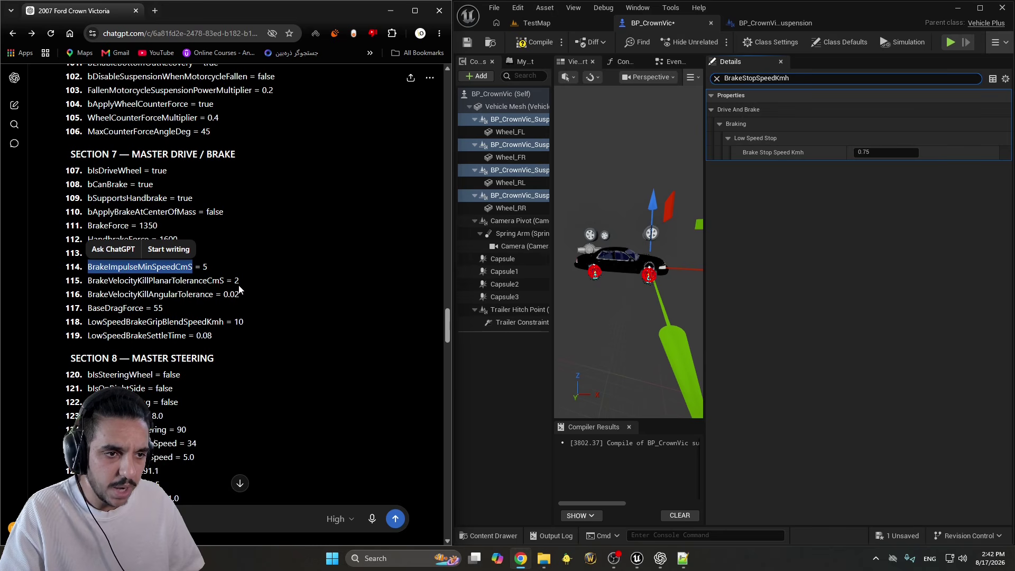
pyautogui.moveTo(226, 229); pyautogui.dragTo(65, 190)
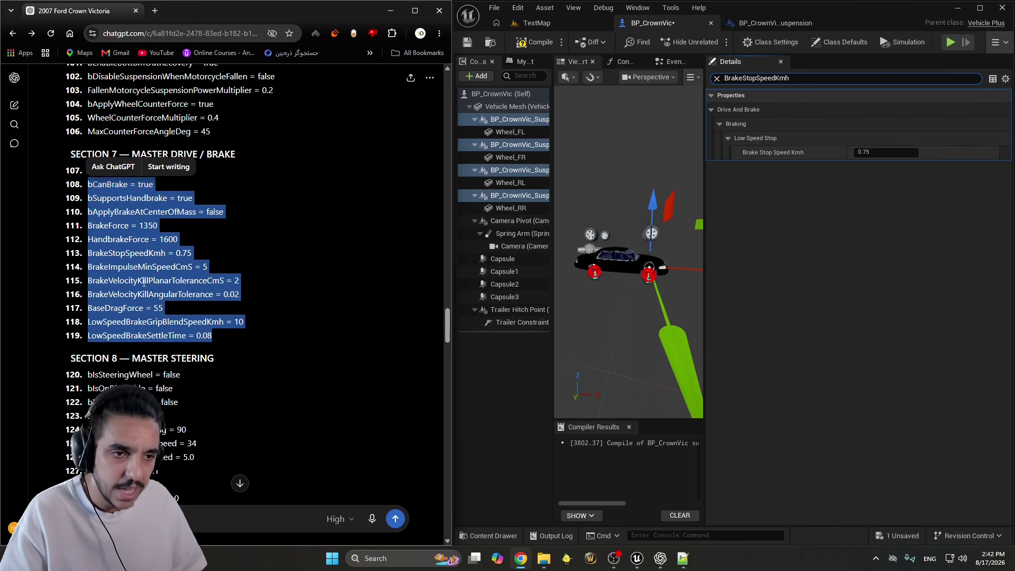
pyautogui.scroll(-3, 144, 275)
pyautogui.scroll(1, 147, 246)
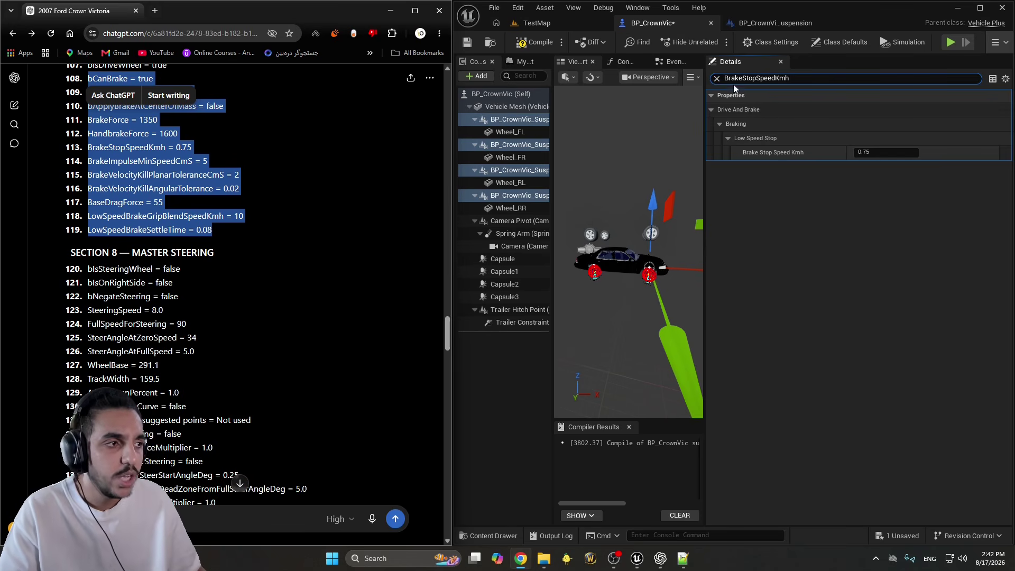
# Clear the property filter and look through the suspension components' Steering and Grip And Traction categories, including Lateral Traction
pyautogui.click(716, 79)
pyautogui.click(710, 209)
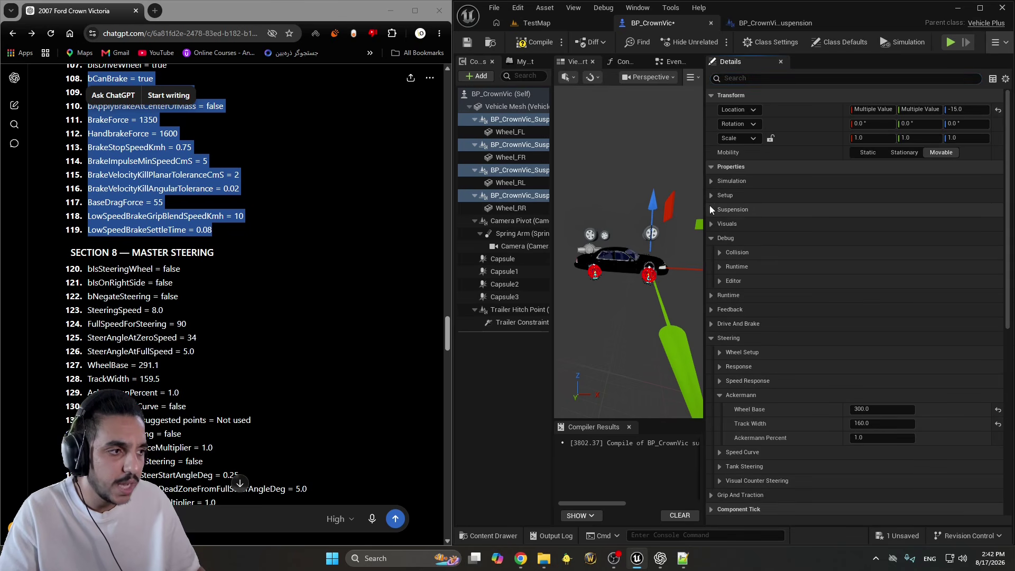
pyautogui.click(711, 238)
pyautogui.click(710, 295)
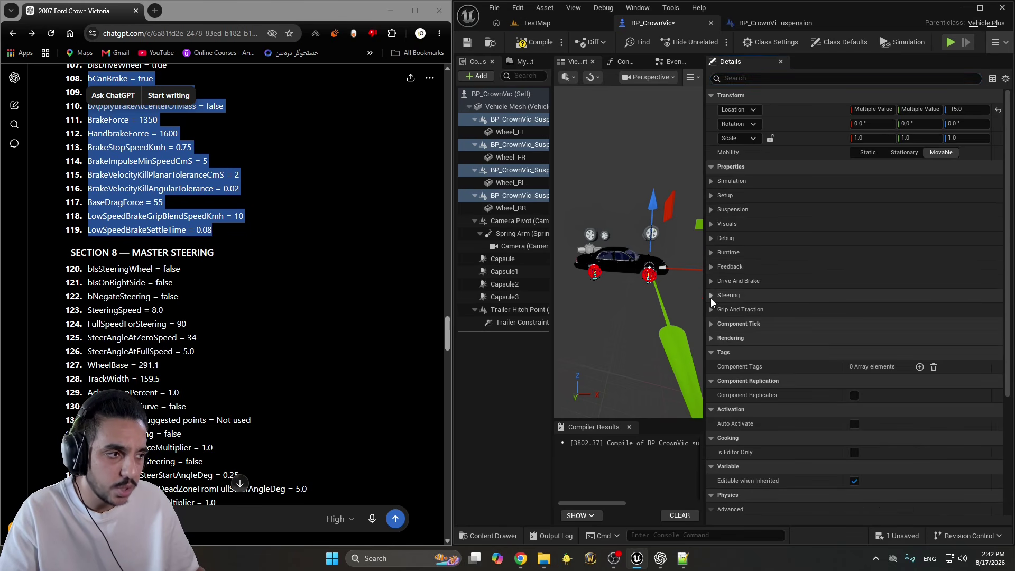
pyautogui.click(710, 309)
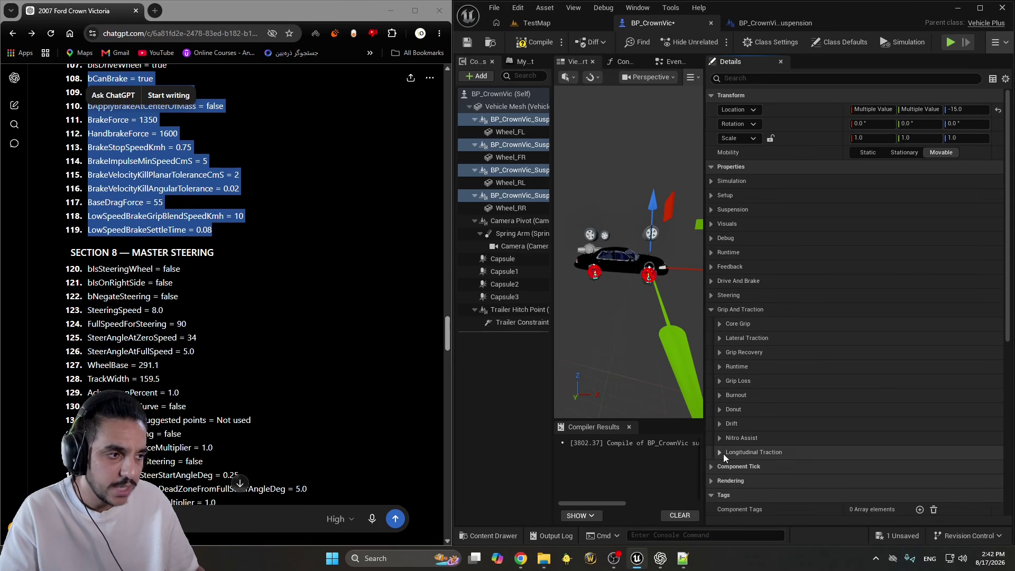
pyautogui.click(711, 295)
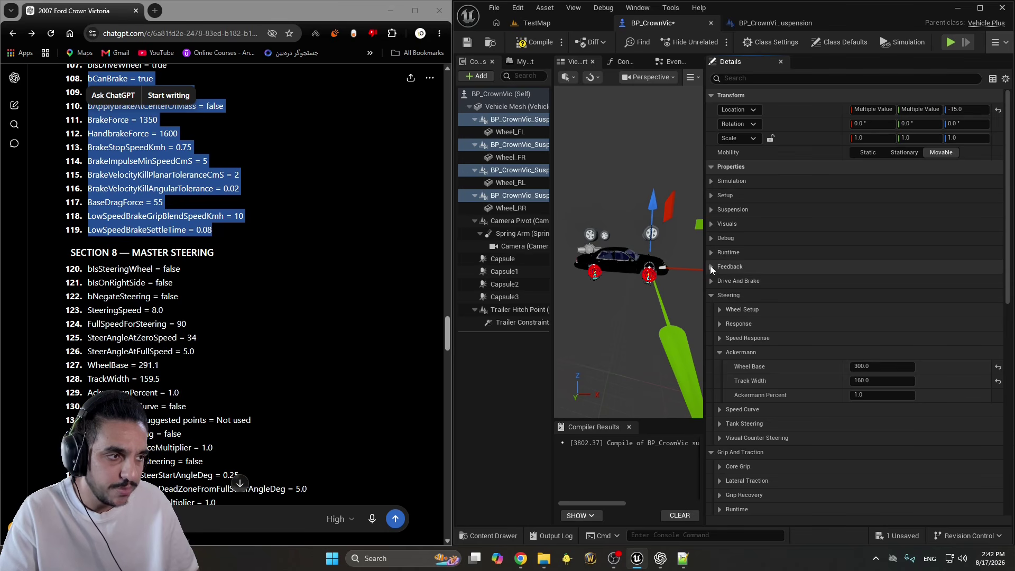
pyautogui.click(711, 295)
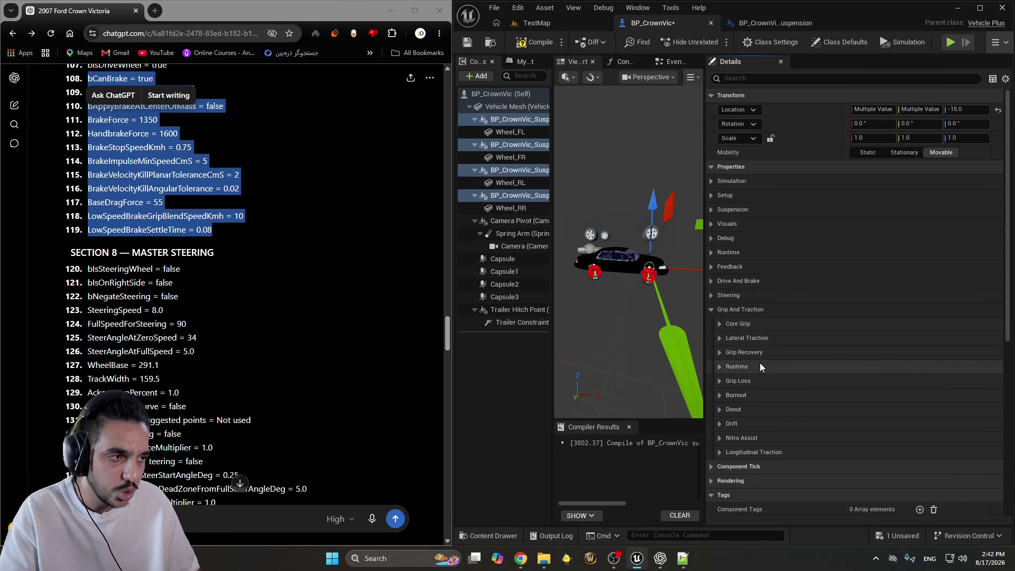
pyautogui.doubleClick(719, 326)
pyautogui.click(719, 338)
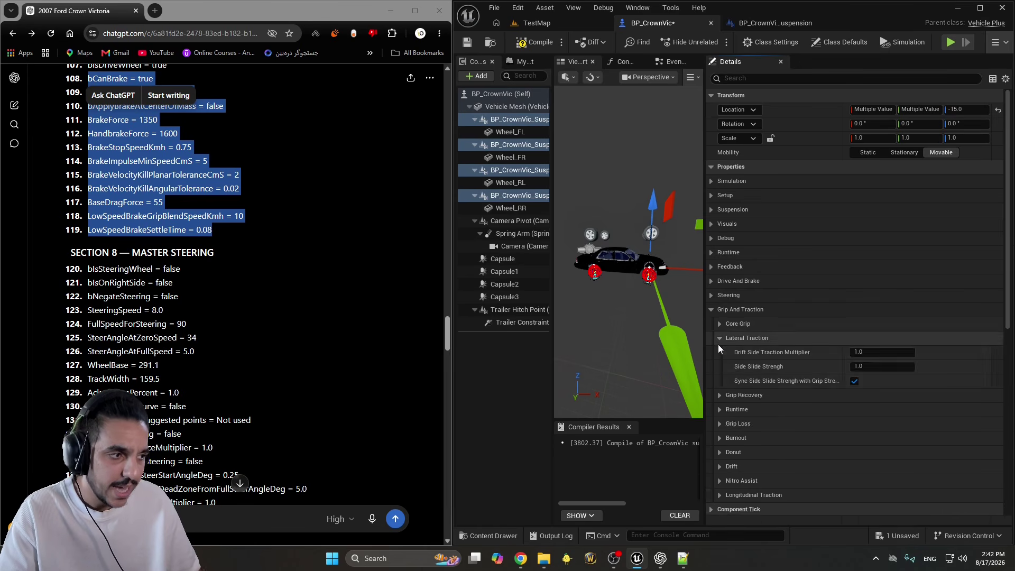
pyautogui.click(715, 338)
pyautogui.click(711, 310)
# Read through Section 9 of the ChatGPT list, down to the drift values BaseDriftAngleDeg and BaseLateralSlipRatio
pyautogui.scroll(-7, 132, 211)
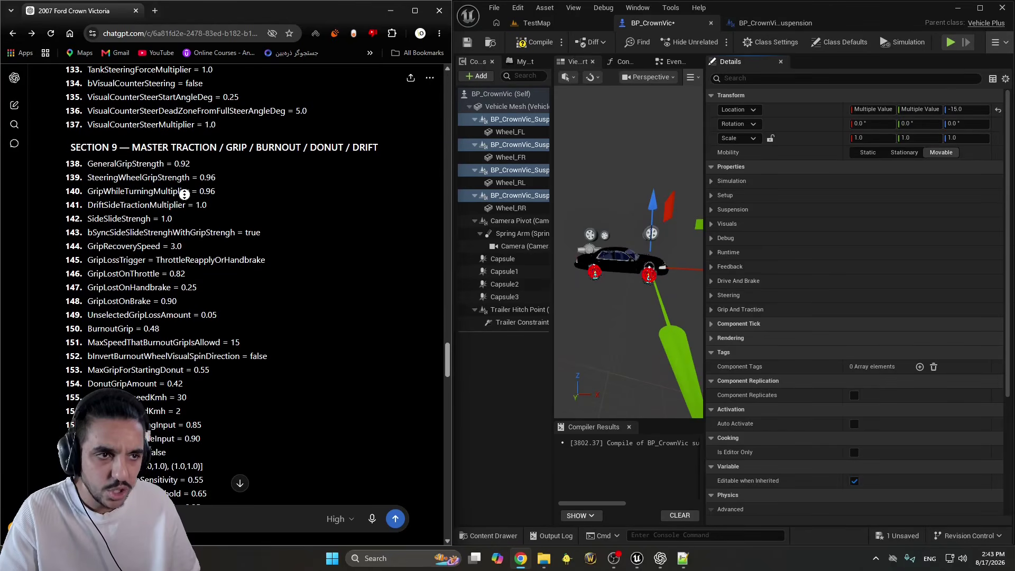
pyautogui.scroll(-1, 184, 195)
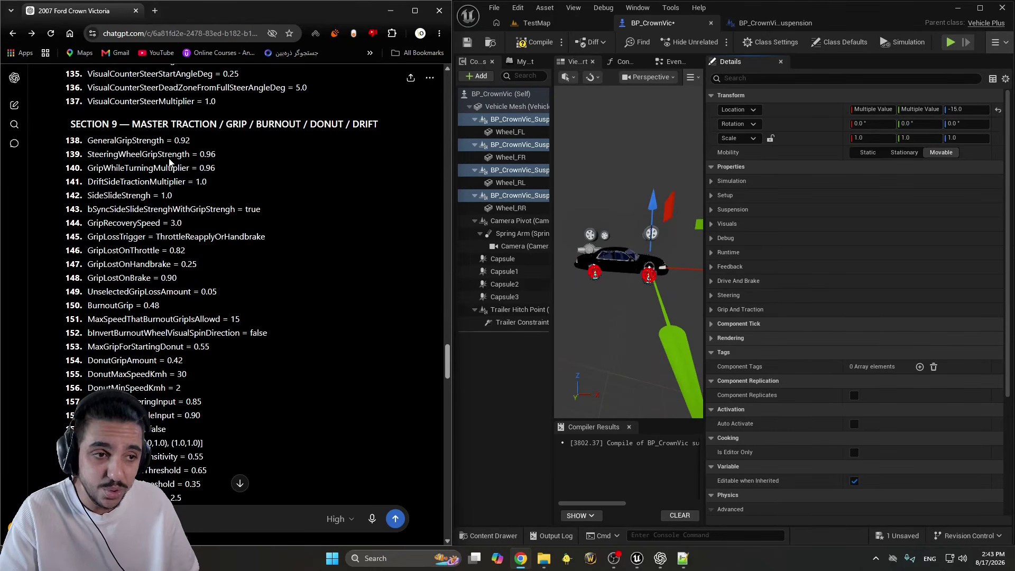
pyautogui.scroll(-3, 251, 210)
pyautogui.middleClick(243, 175)
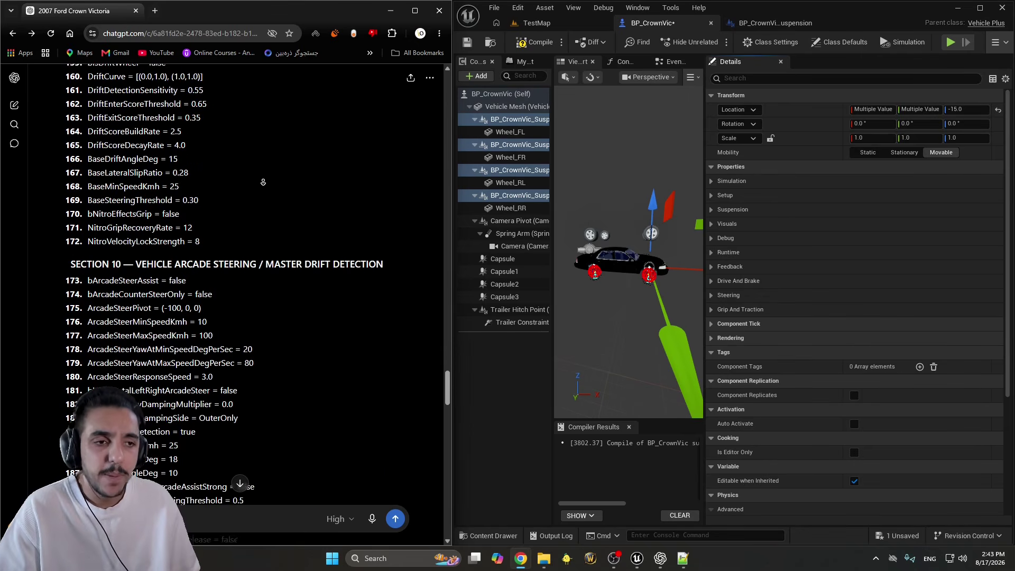
pyautogui.middleClick(265, 185)
pyautogui.moveTo(181, 155); pyautogui.dragTo(82, 152)
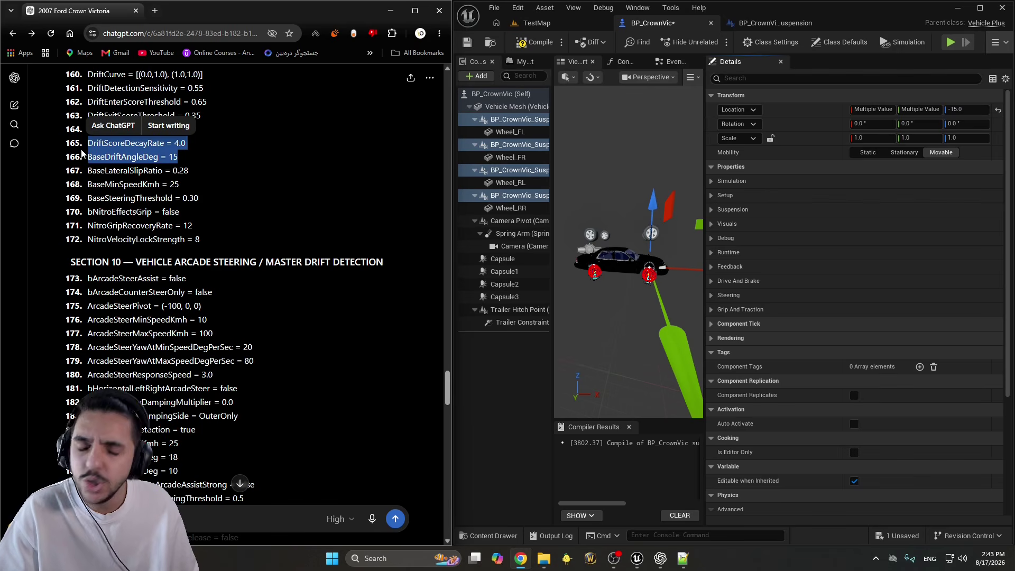
pyautogui.moveTo(189, 170); pyautogui.dragTo(86, 171)
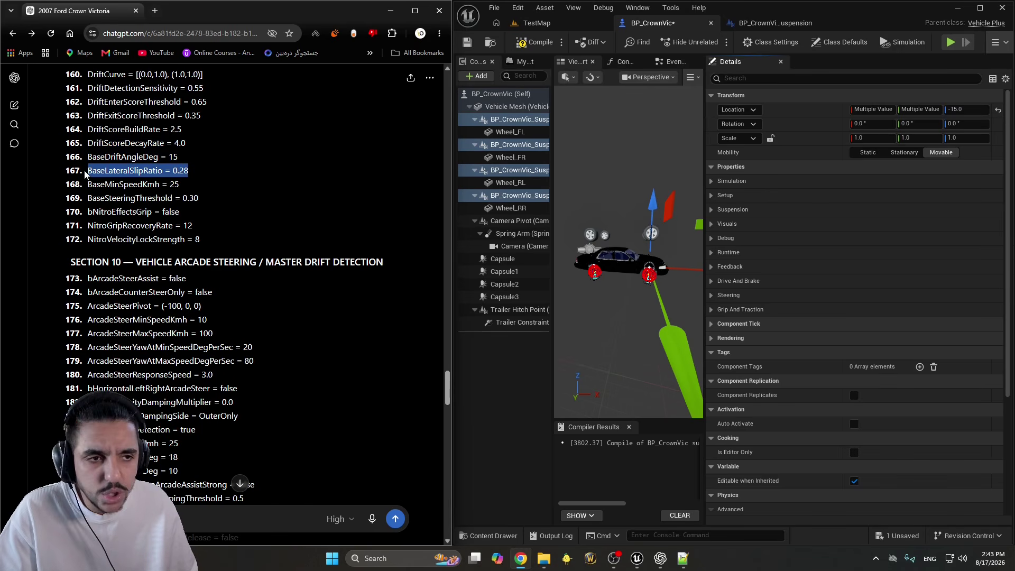
# Try a Base Lateral Slip Ratio of 0.28 on the four suspension components, and reset it to its default
pyautogui.doubleClick(139, 171)
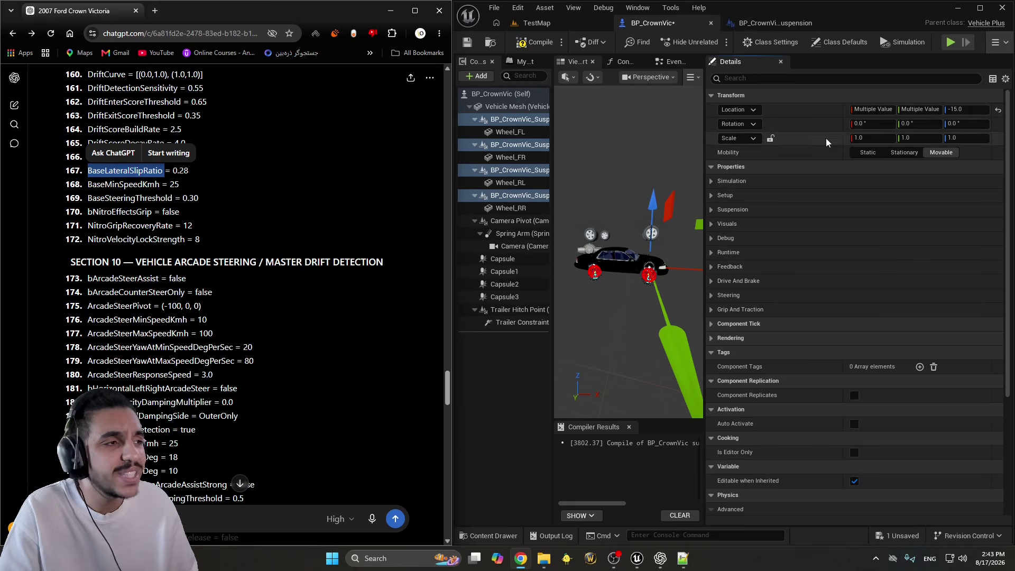
pyautogui.click(756, 78)
pyautogui.hotkey('ctrl', 'v')
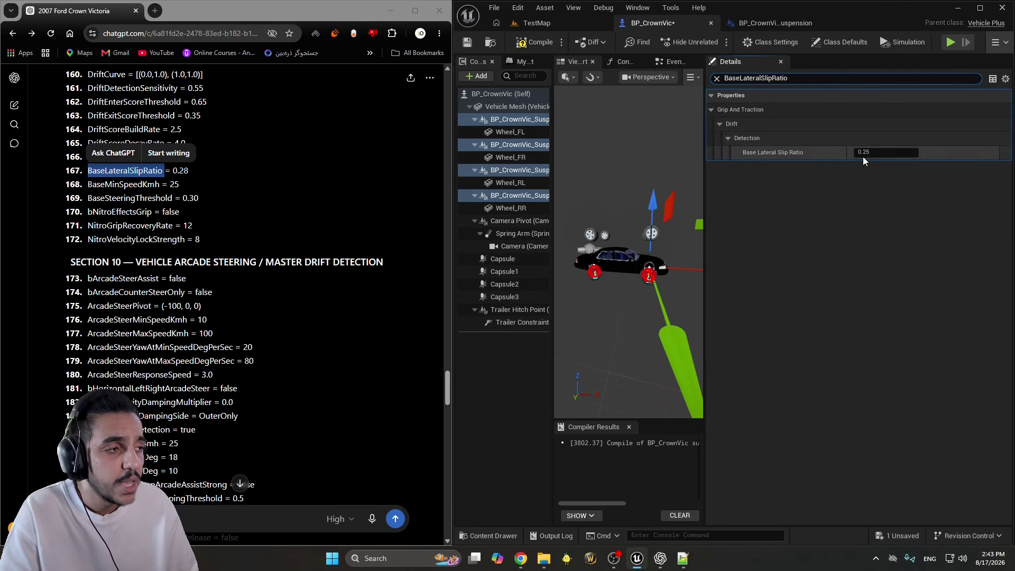
pyautogui.doubleClick(180, 171)
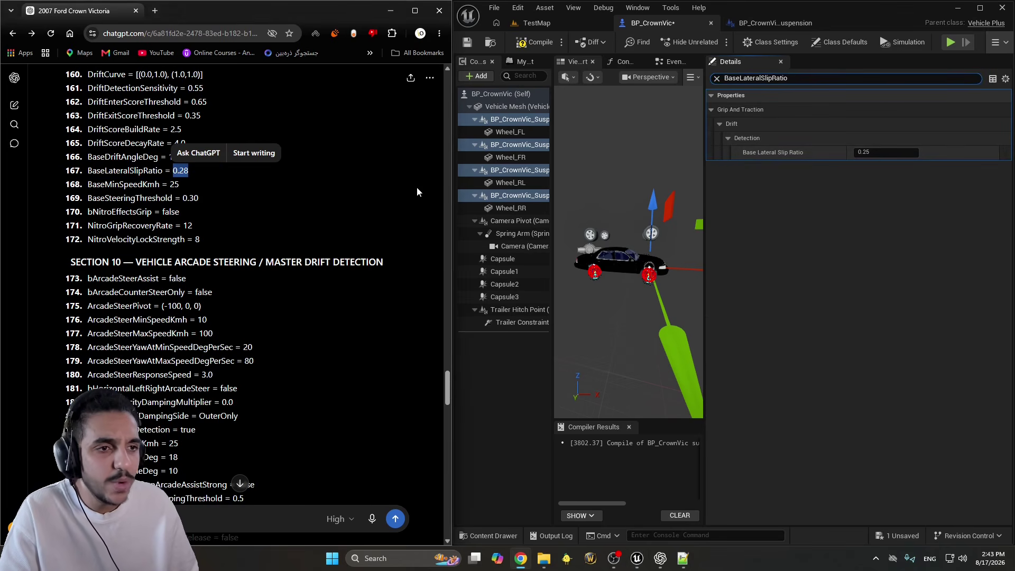
pyautogui.click(880, 153)
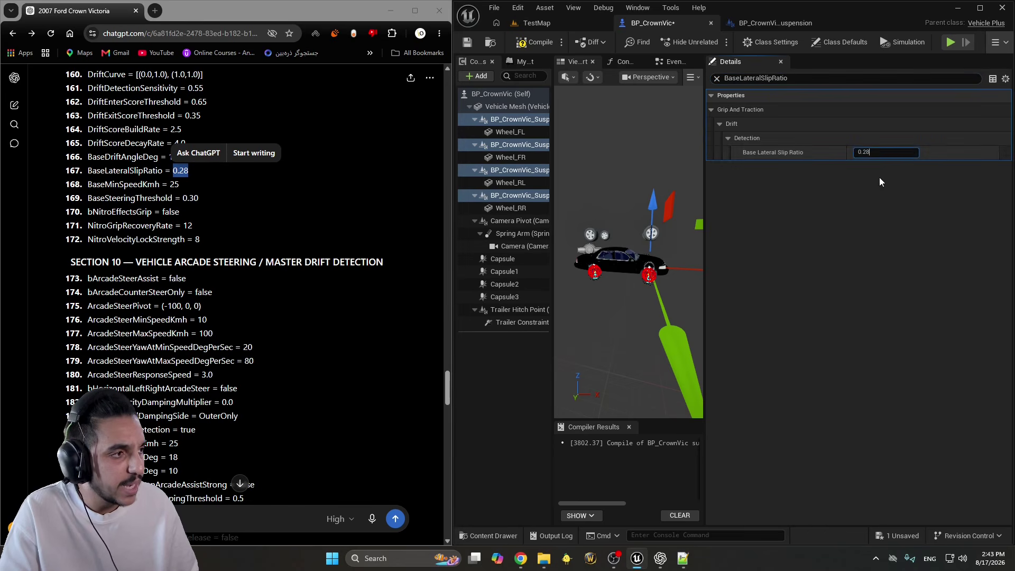
pyautogui.hotkey('ctrl', 'v')
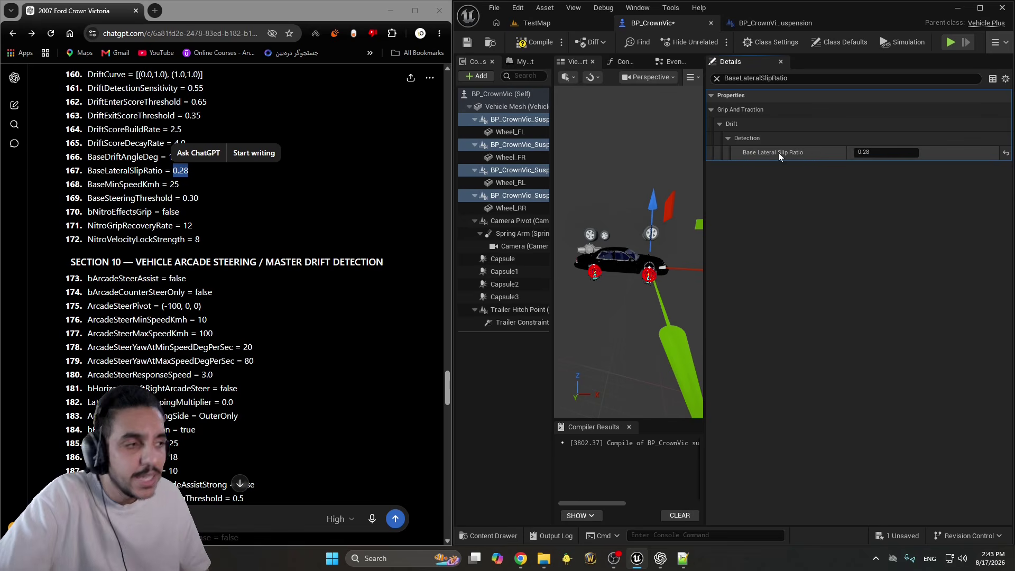
pyautogui.click(999, 153)
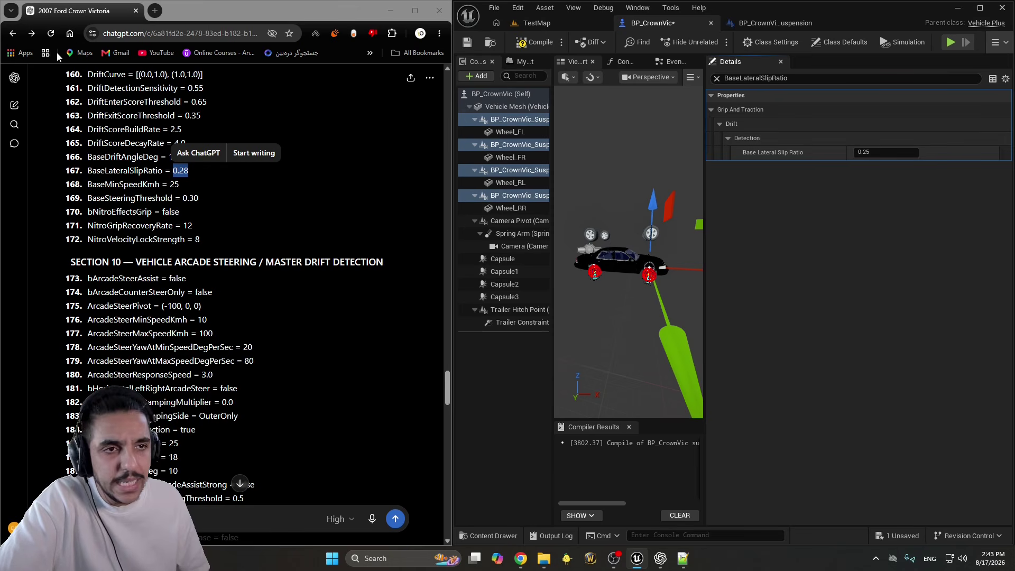
# Compile the BP_CrownVic Blueprint and return to the TestMap level
pyautogui.click(526, 42)
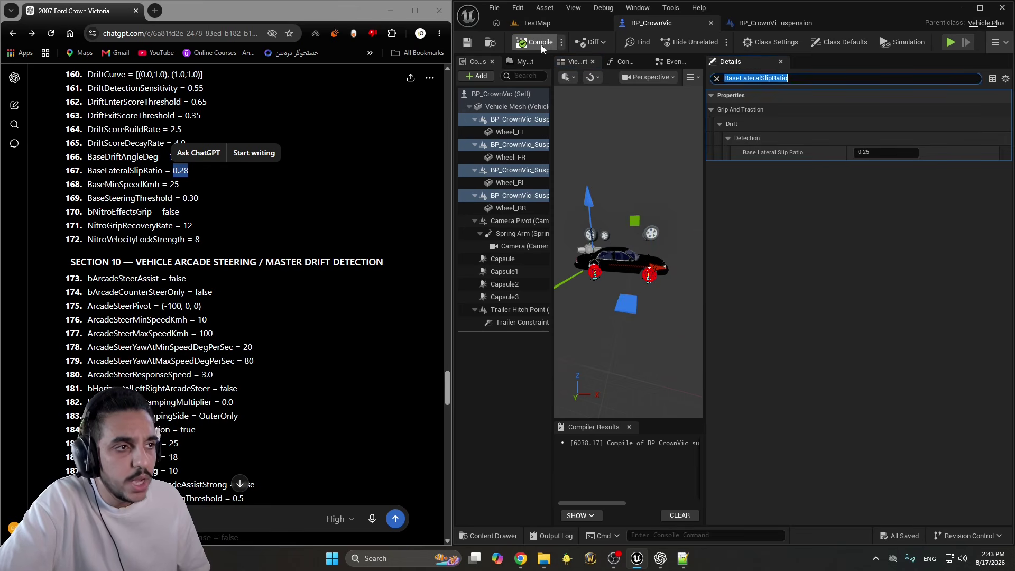
pyautogui.click(541, 44)
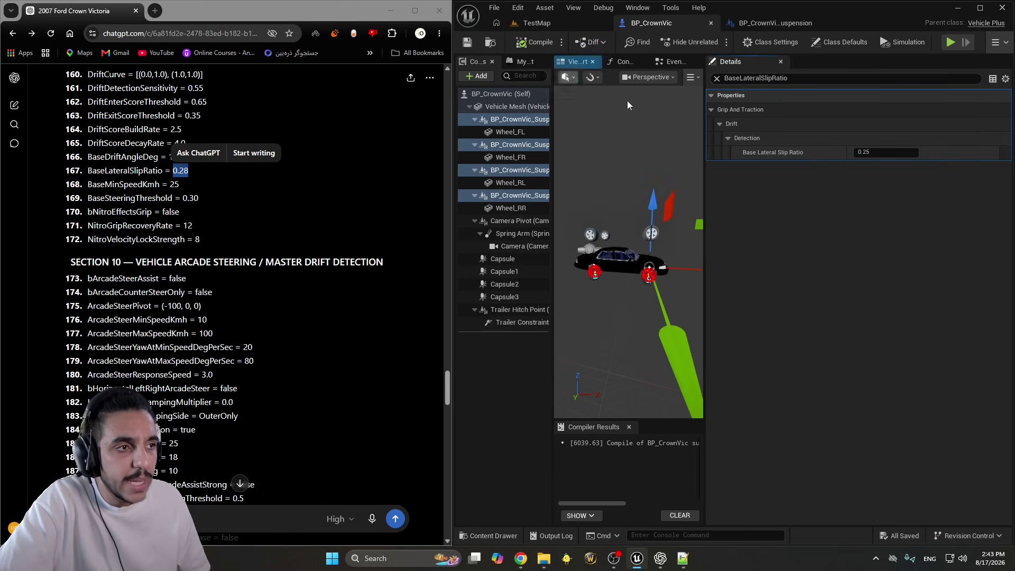
pyautogui.click(552, 25)
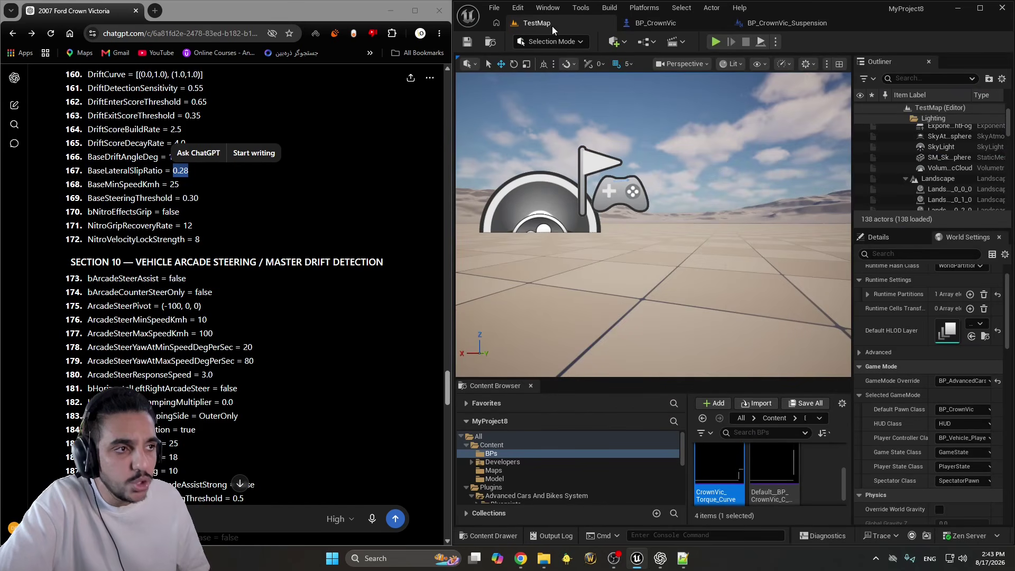
pyautogui.click(716, 42)
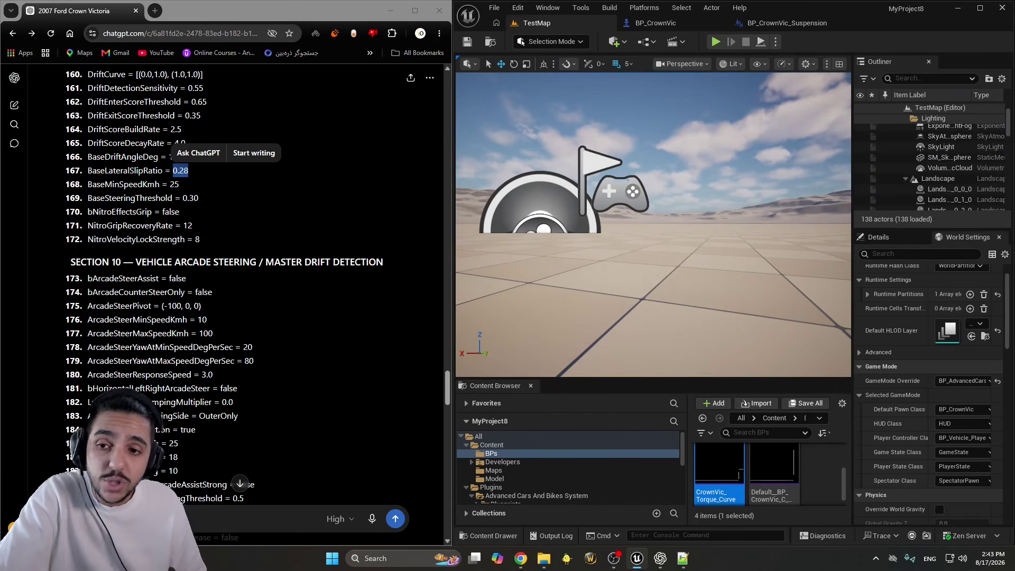
pyautogui.click(679, 24)
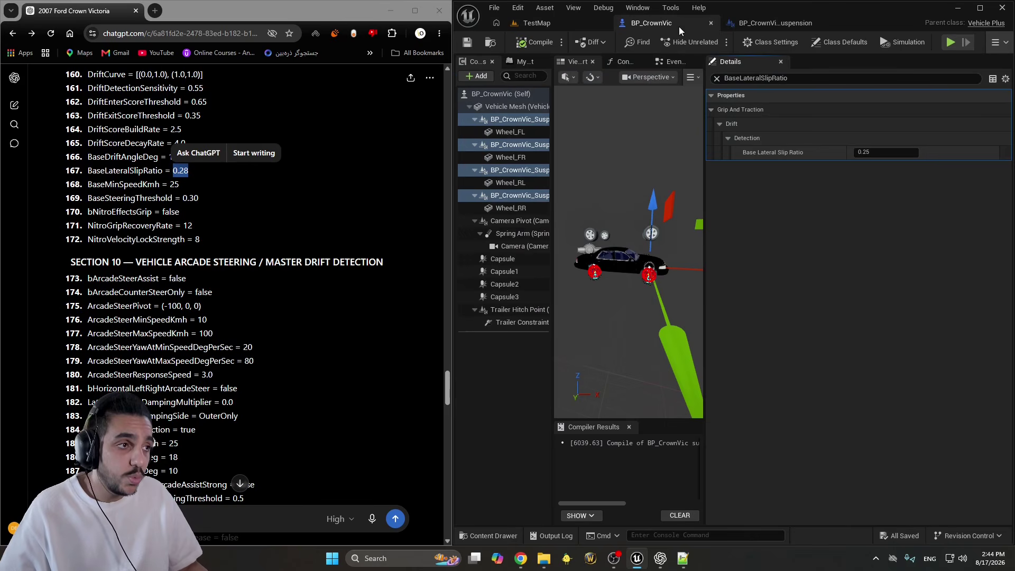
pyautogui.click(536, 22)
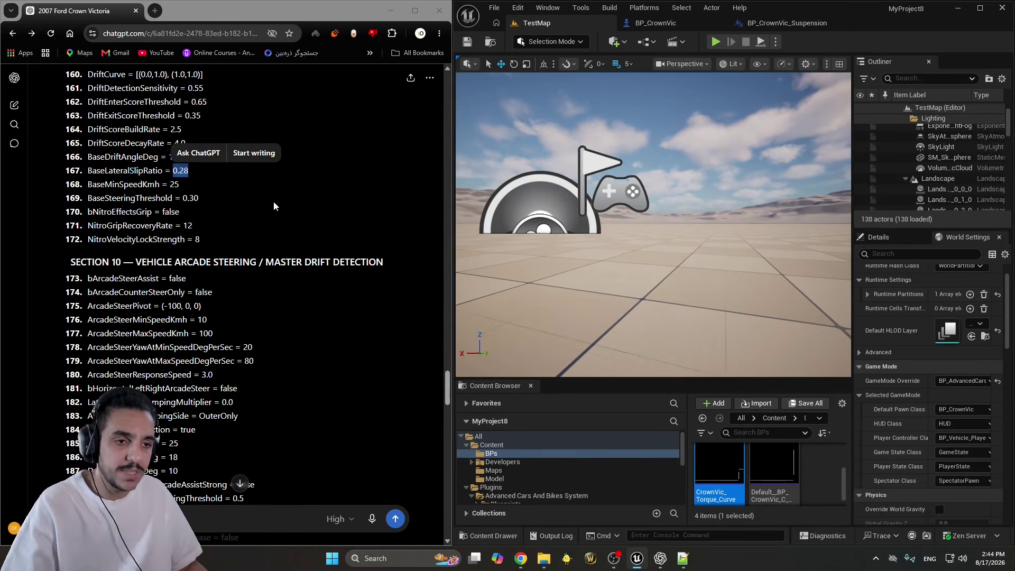
# Skim the ChatGPT list through Section 12 on balance and air control, and restore the Unreal Editor window from its half-screen layout
pyautogui.scroll(-6, 274, 206)
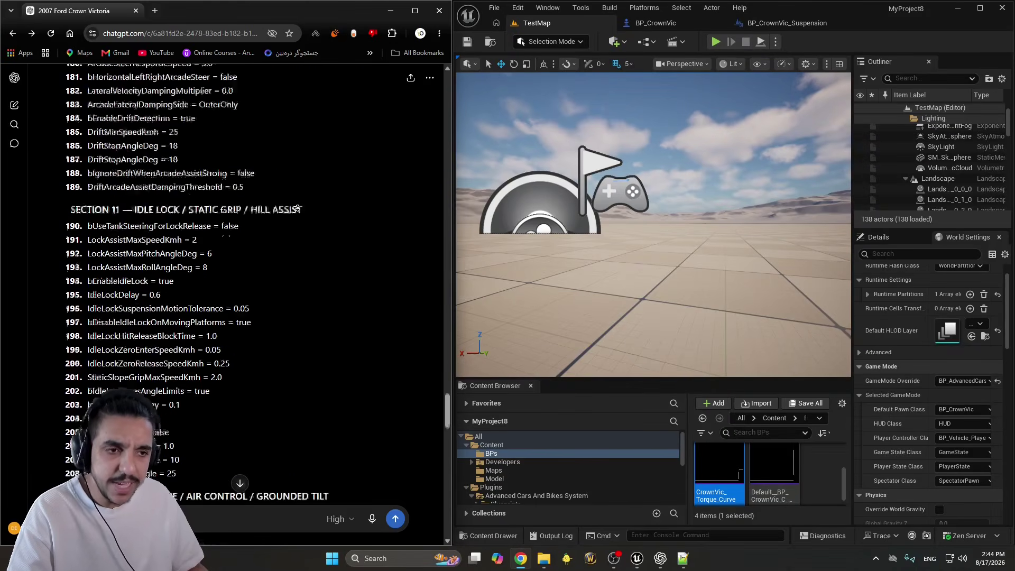
pyautogui.scroll(-6, 299, 206)
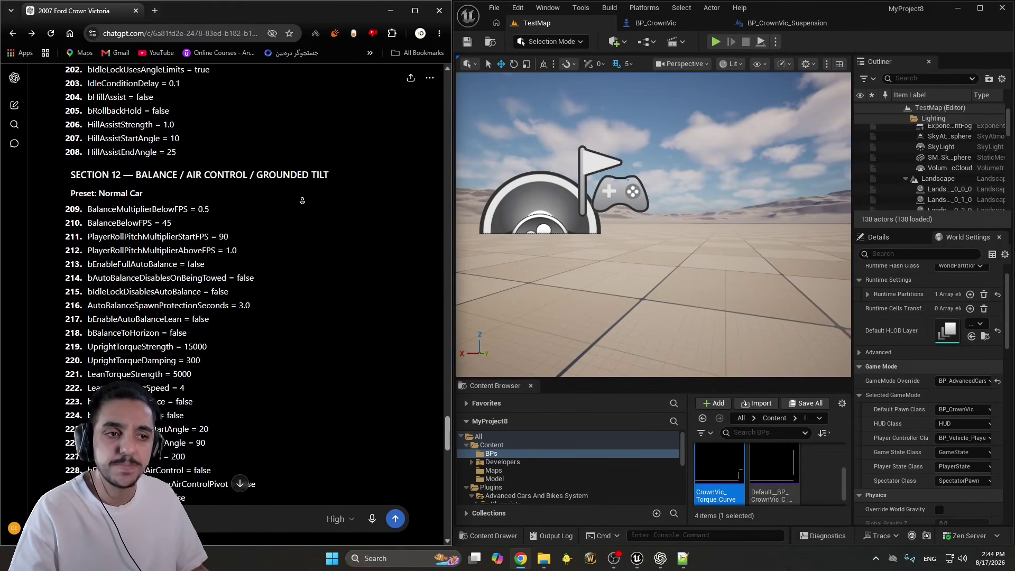
pyautogui.doubleClick(853, 5)
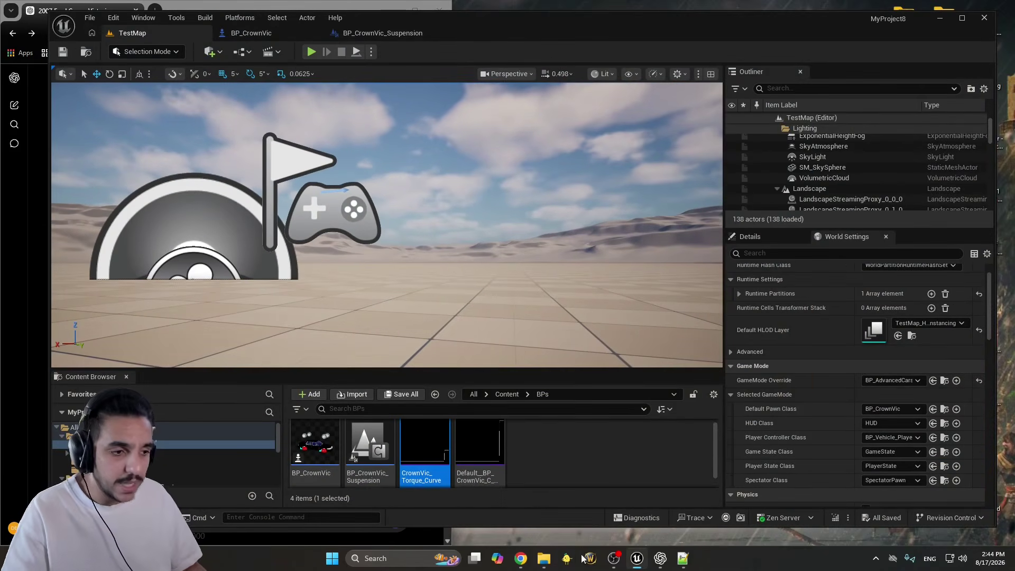
# Check the 0-100 km/h target time in the general real-world spec sheet at the start of the ChatGPT answer
pyautogui.click(521, 558)
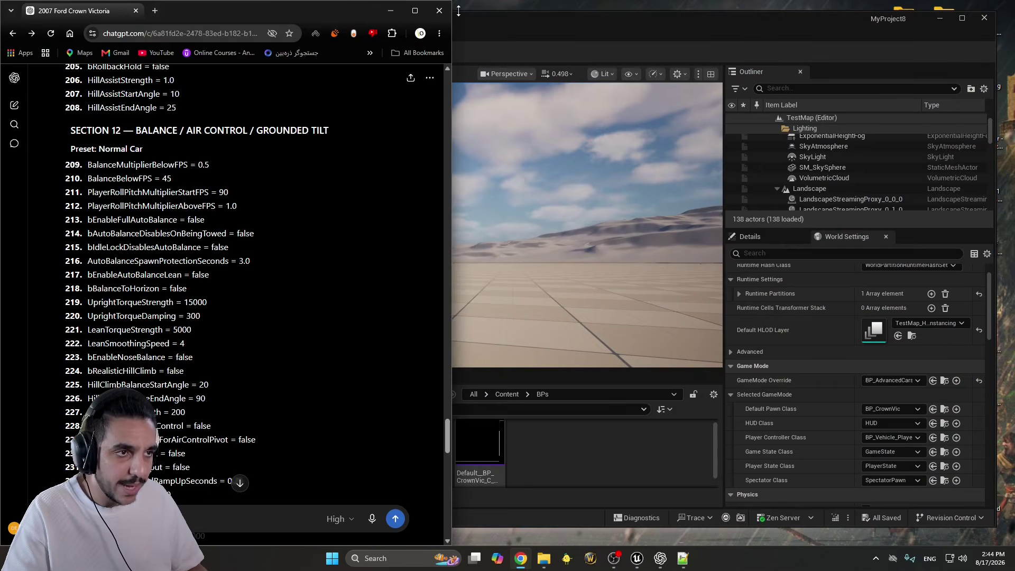
pyautogui.press('super+Up')
pyautogui.scroll(20, 540, 318)
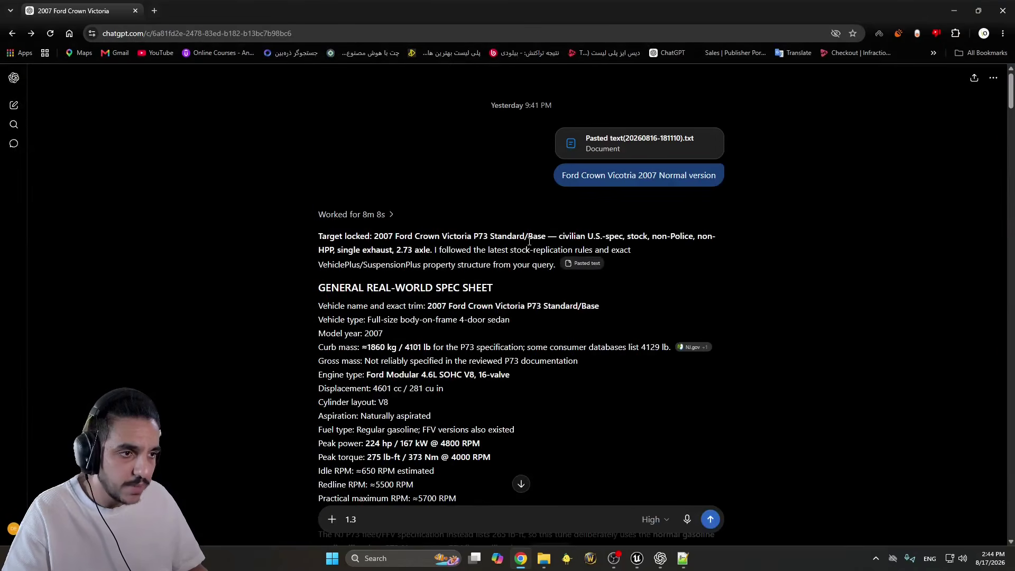
pyautogui.scroll(-5, 516, 288)
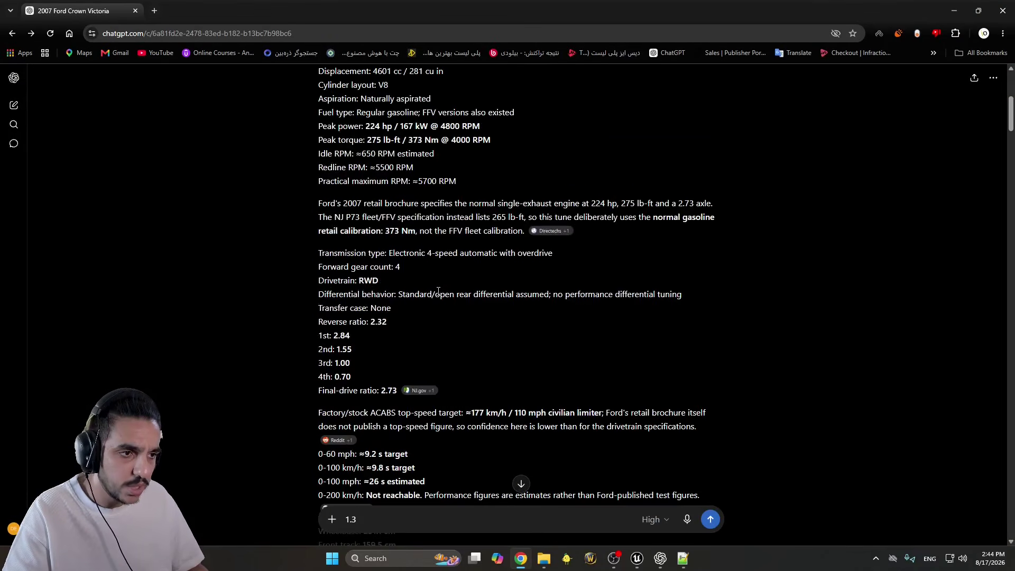
pyautogui.scroll(-4, 388, 306)
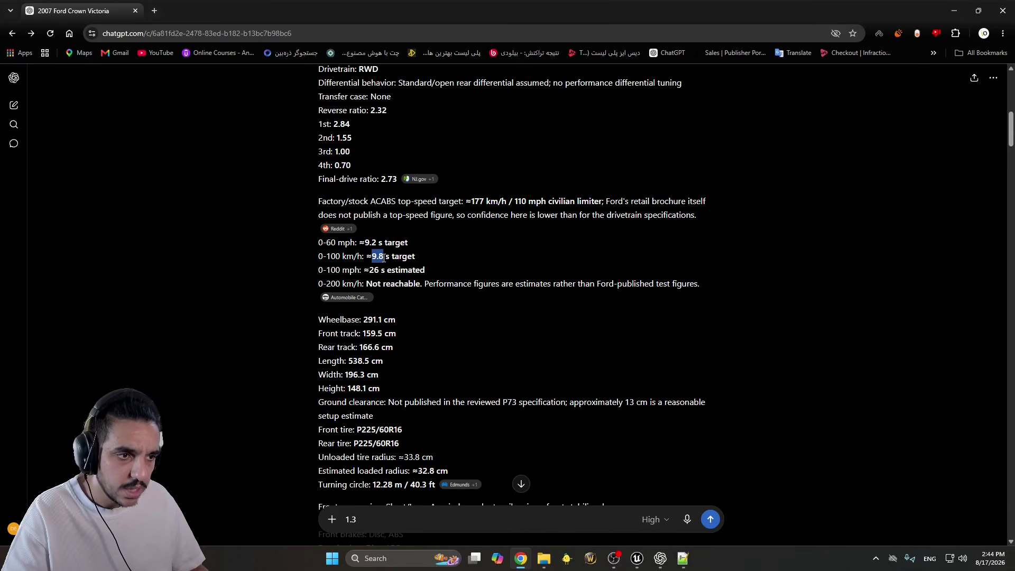
pyautogui.click(369, 267)
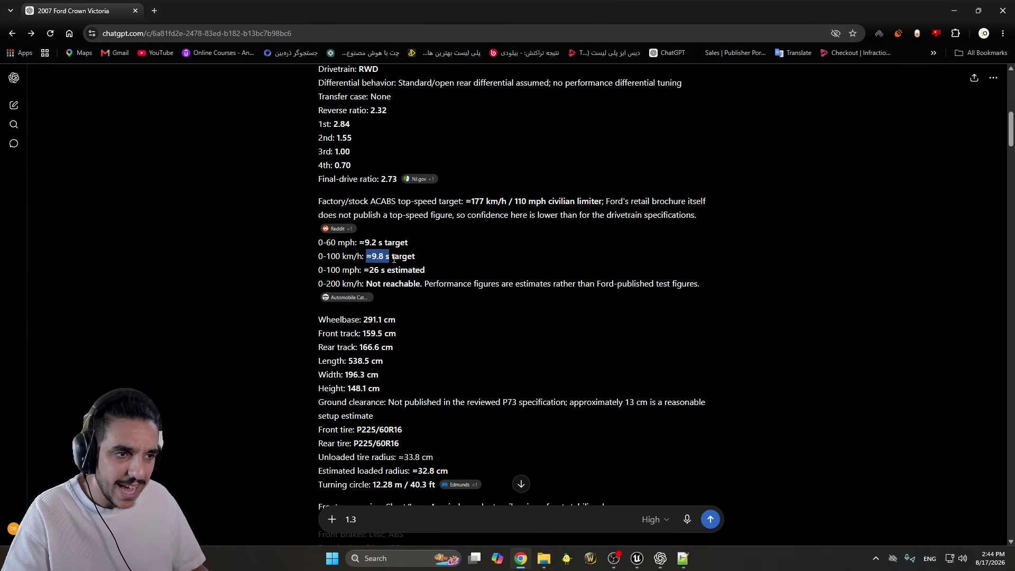
pyautogui.moveTo(415, 258); pyautogui.dragTo(313, 261)
pyautogui.click(859, 97)
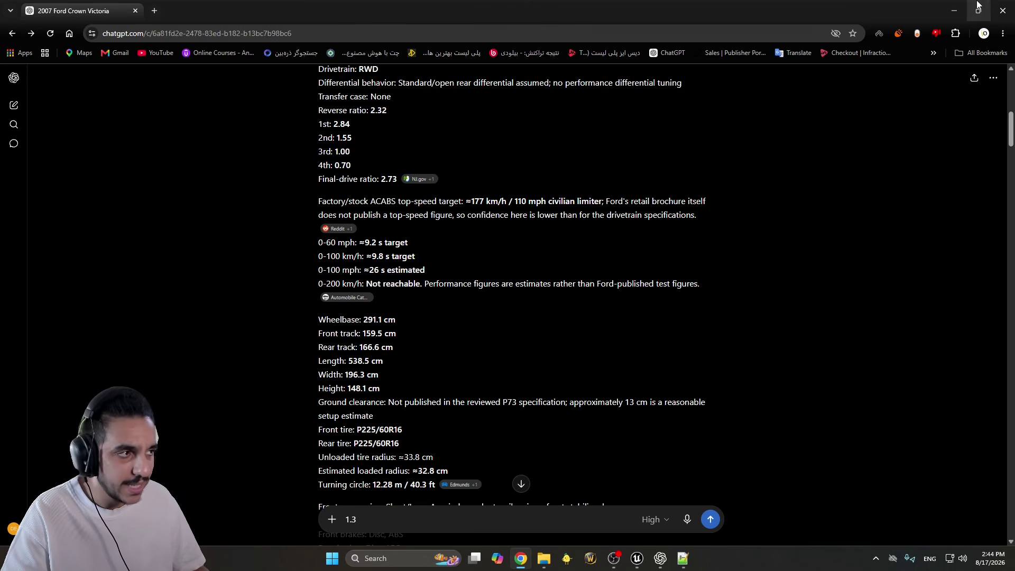
pyautogui.click(954, 10)
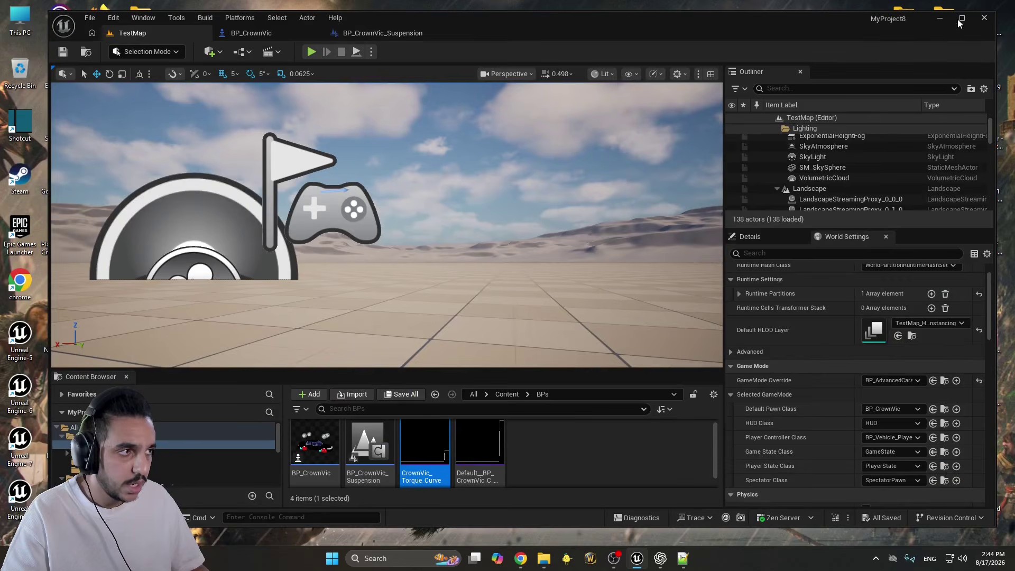
# Play TestMap full screen with the editor maximized, test the car's 0-100 km/h launch and a handbrake turn, repeat the launch, and stop
pyautogui.click(960, 19)
pyautogui.hotkey('alt', 'p')
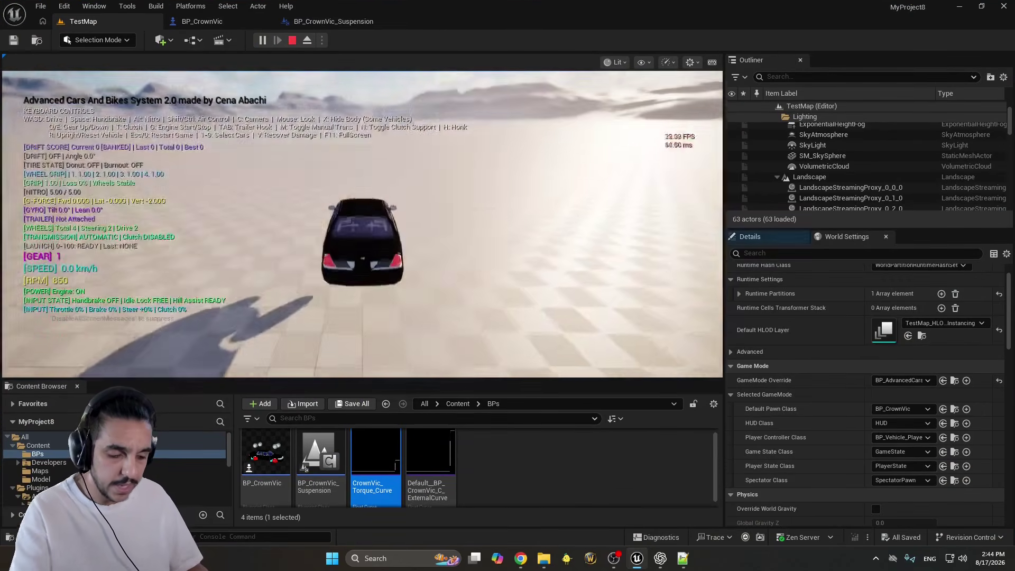
pyautogui.press('F11')
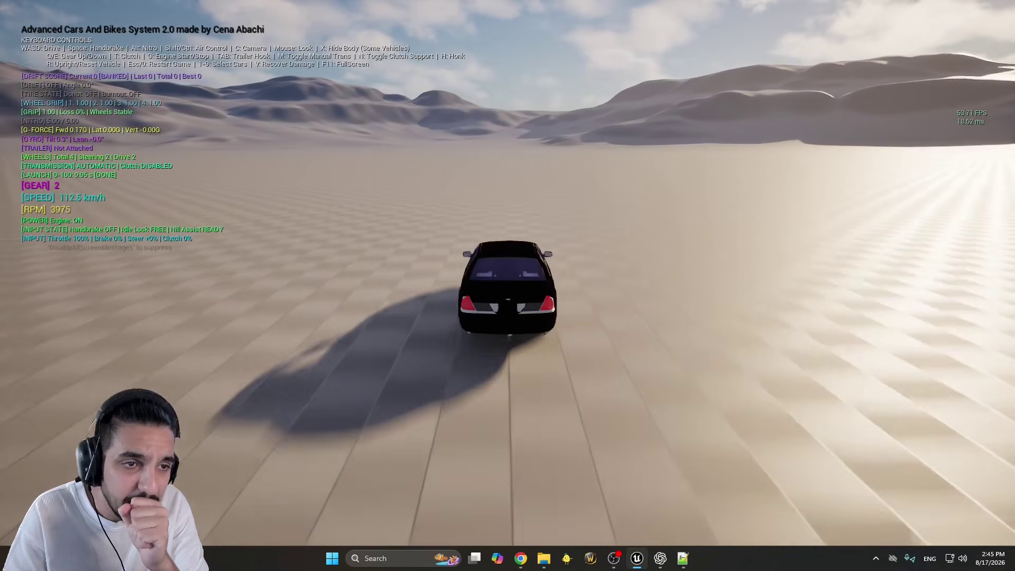
pyautogui.press('a')
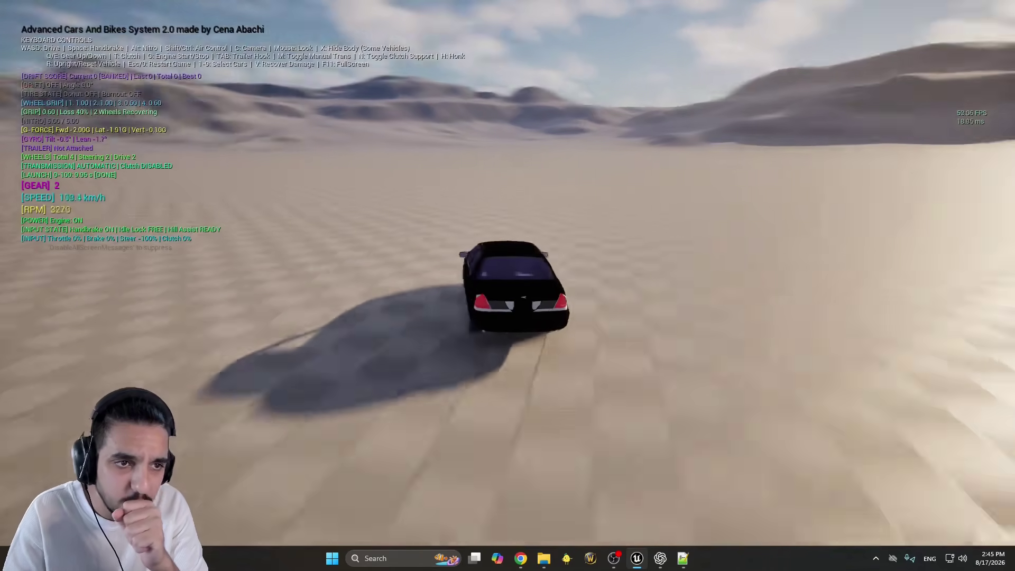
pyautogui.press('space')
pyautogui.press('space')
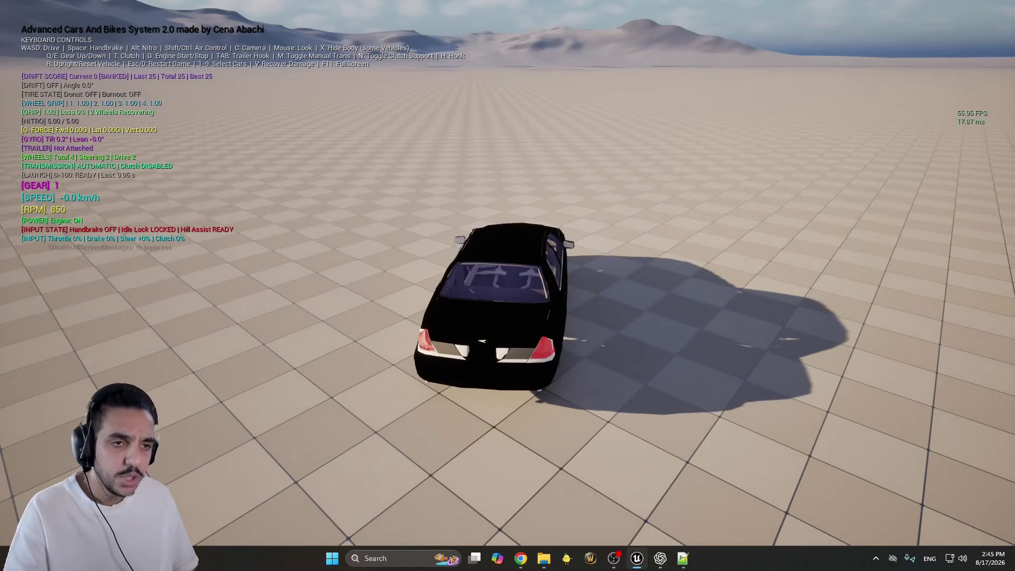
pyautogui.press('w')
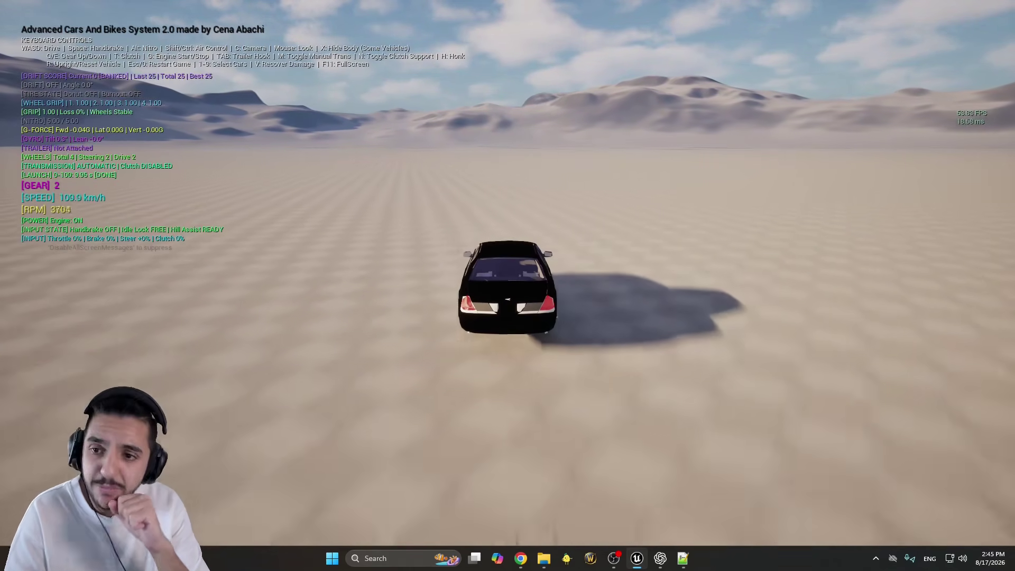
pyautogui.press('Escape')
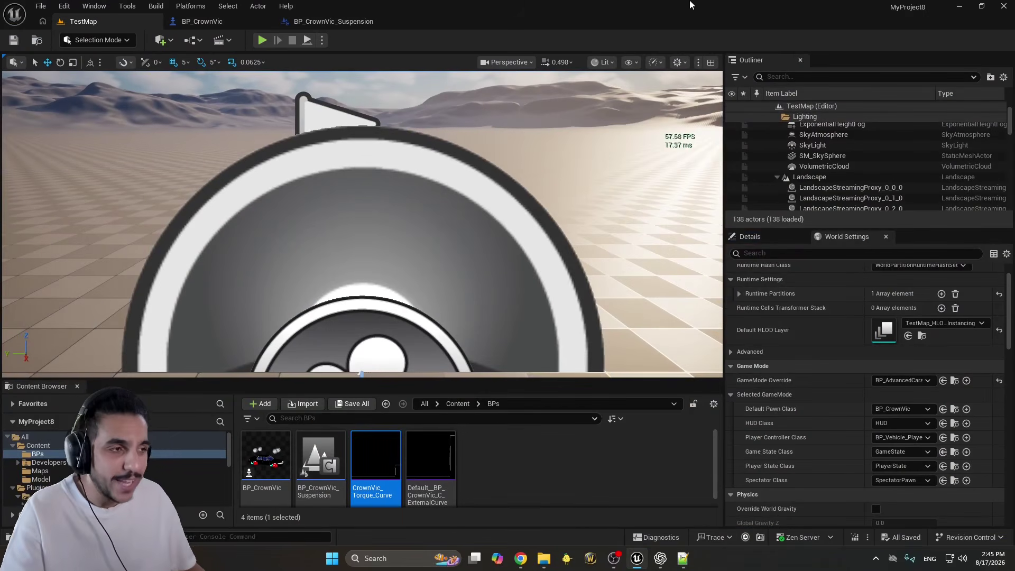
# Close the ChatGPT app and copy the property name AccelerationForceMultiplier from Section 2 of the settings list in Chrome
pyautogui.moveTo(614, 558)
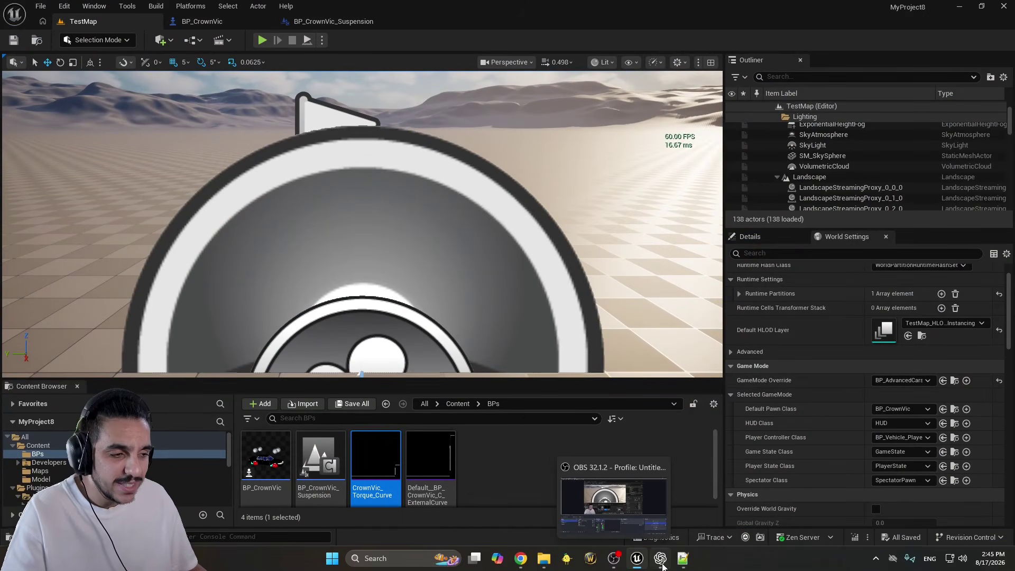
pyautogui.click(662, 561)
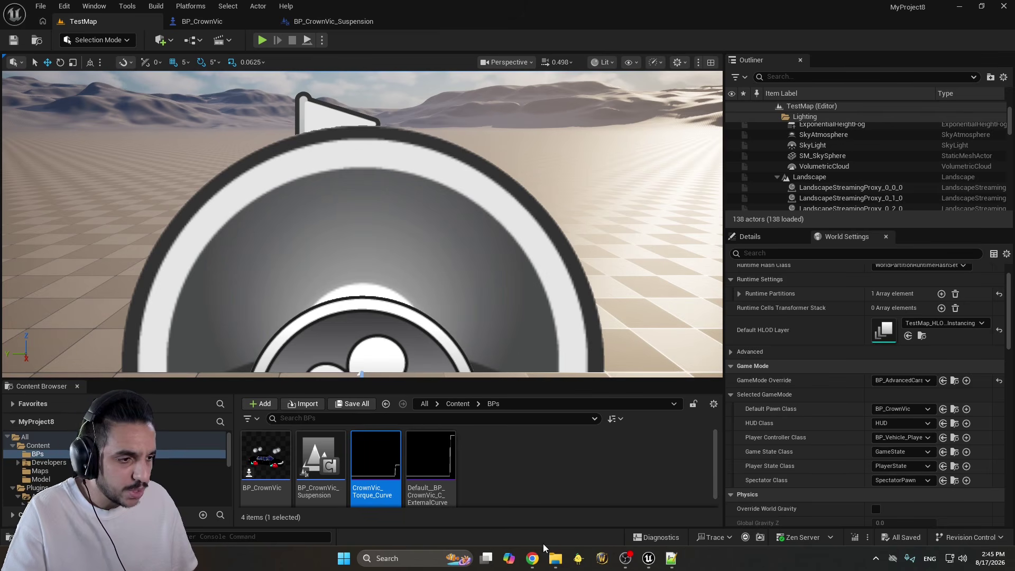
pyautogui.click(534, 561)
pyautogui.middleClick(439, 344)
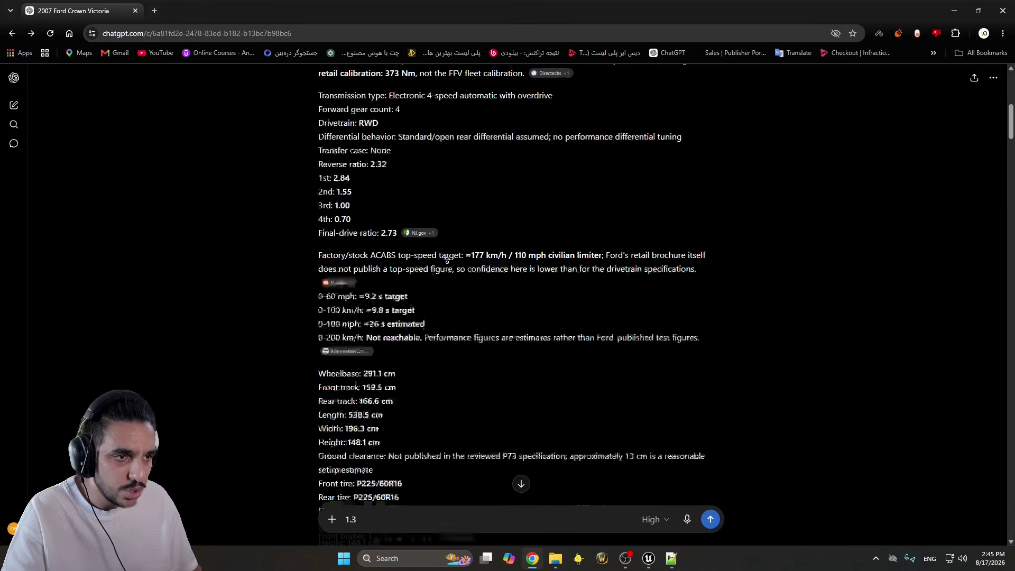
pyautogui.scroll(-20, 439, 344)
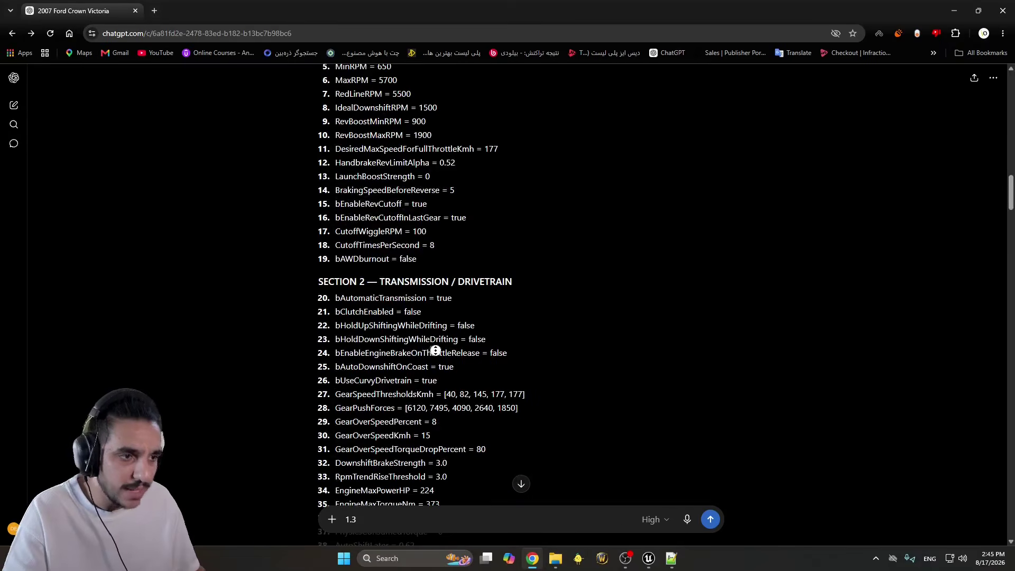
pyautogui.scroll(-4, 435, 351)
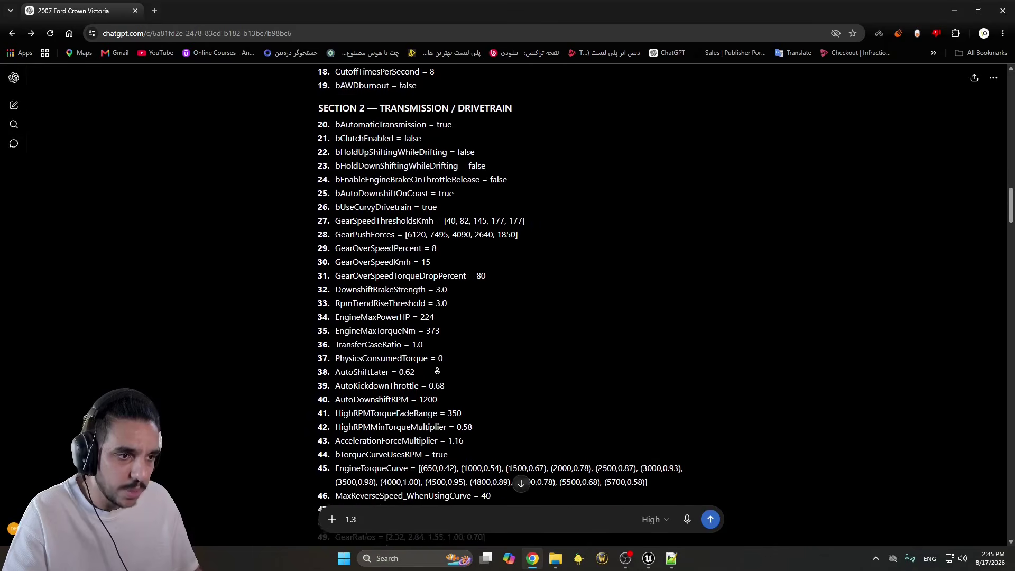
pyautogui.scroll(-1, 437, 371)
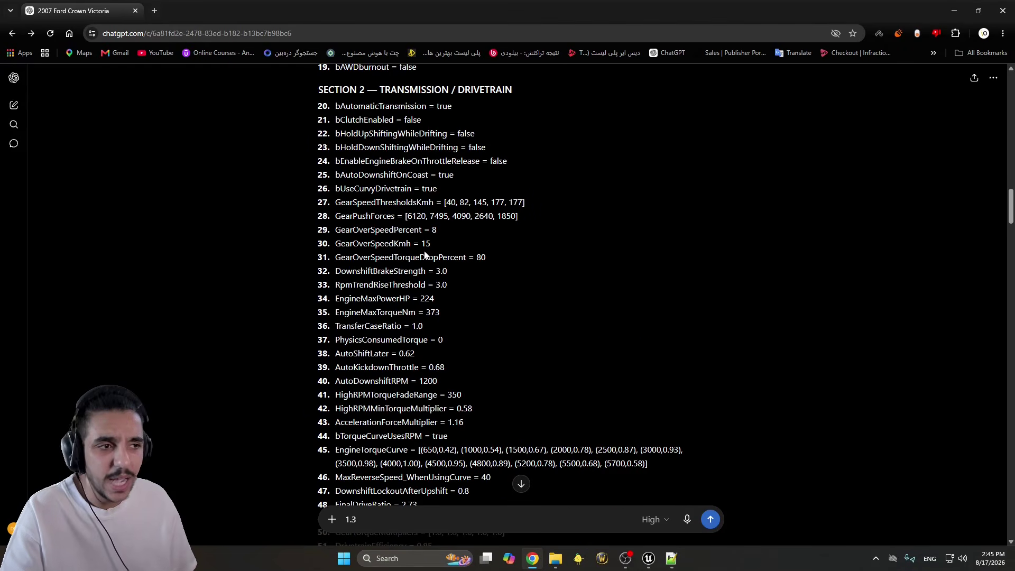
pyautogui.scroll(-2, 424, 255)
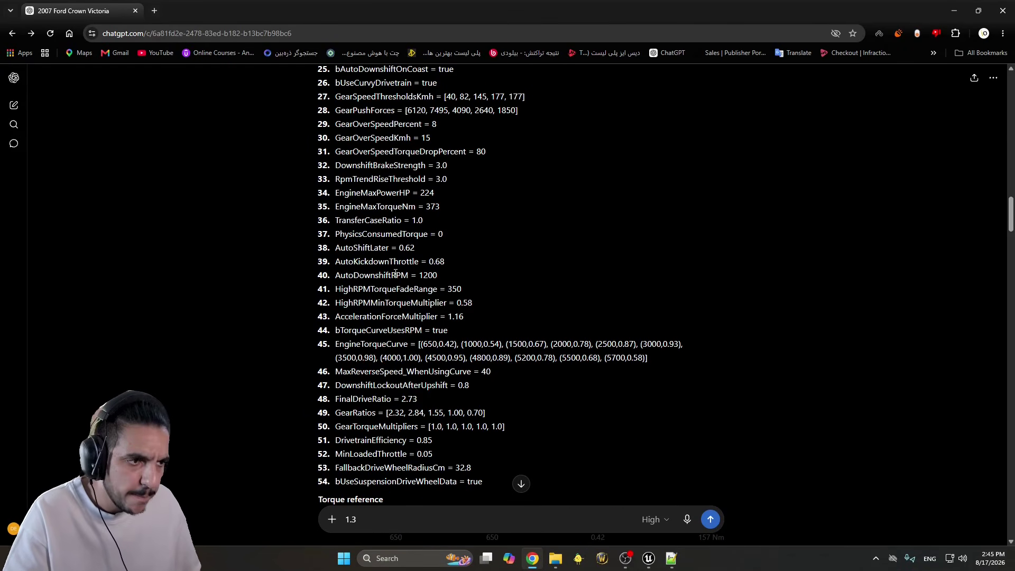
pyautogui.doubleClick(368, 317)
pyautogui.hotkey('ctrl', 'c')
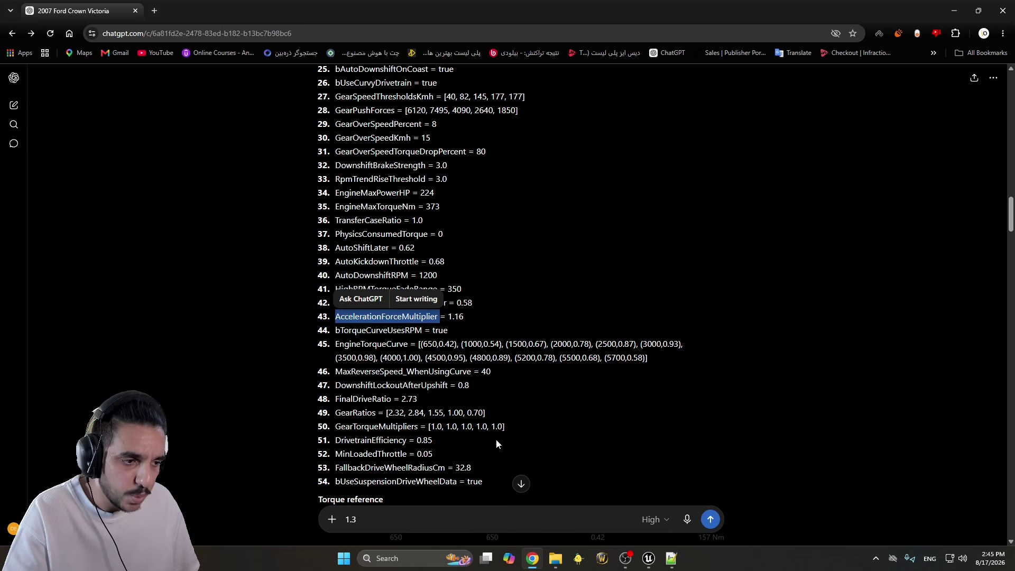
# Find the copied property in BP_CrownVic's root defaults, set Acceleration Force Multiplier to 1.16, and compile the Blueprint
pyautogui.click(650, 562)
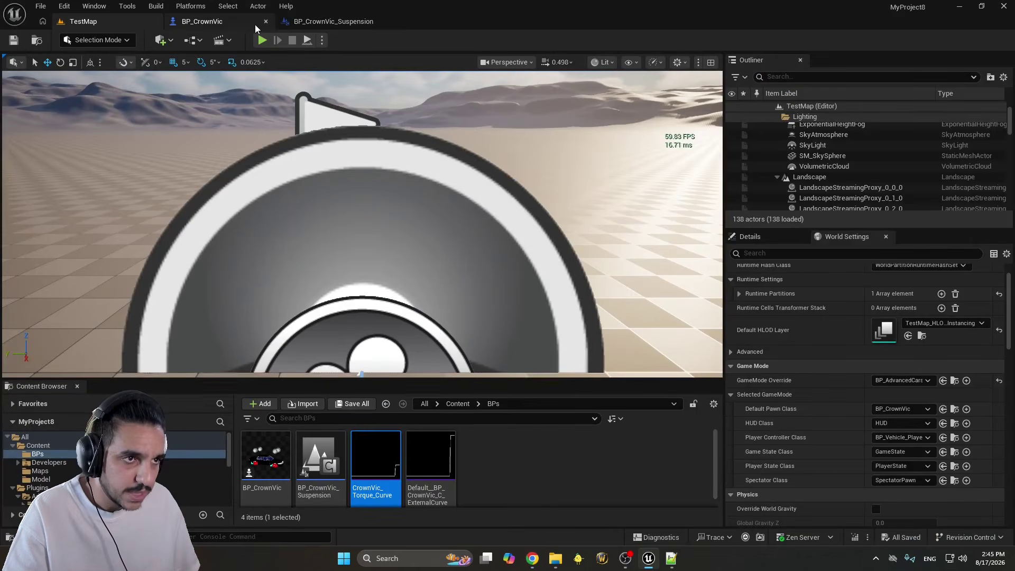
pyautogui.click(202, 21)
pyautogui.hotkey('ctrl', 'v')
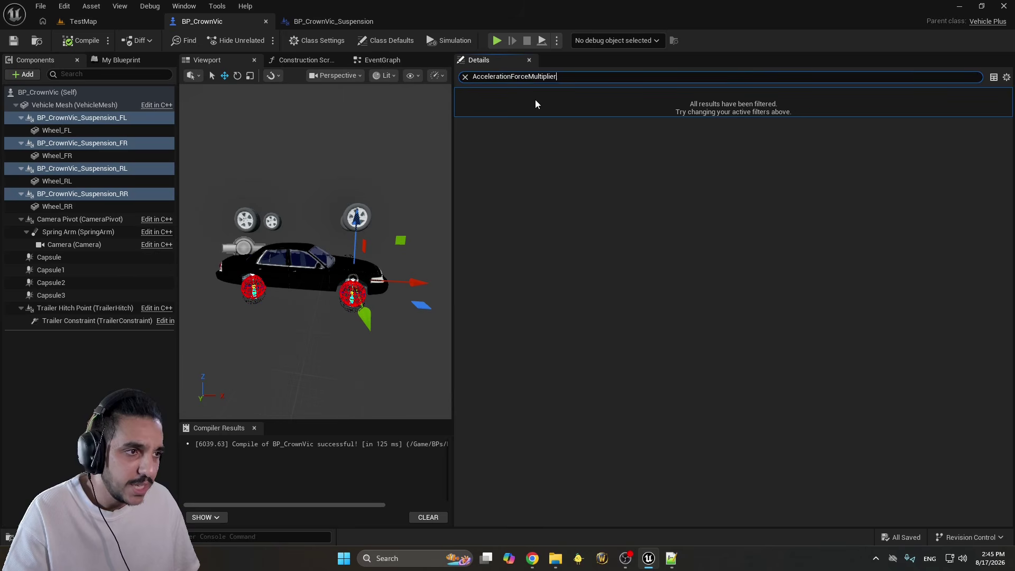
pyautogui.click(48, 92)
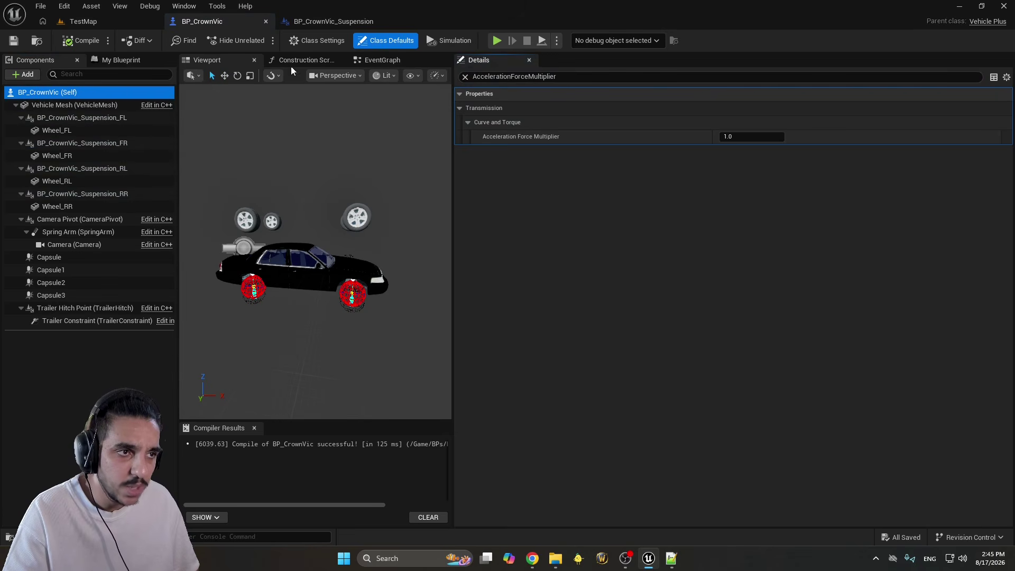
pyautogui.click(754, 136)
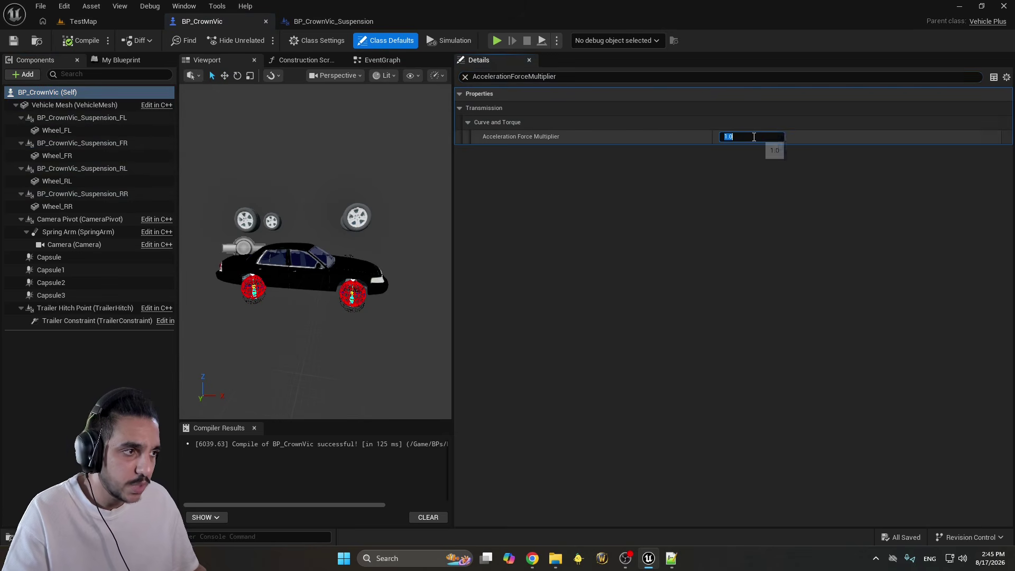
pyautogui.click(533, 558)
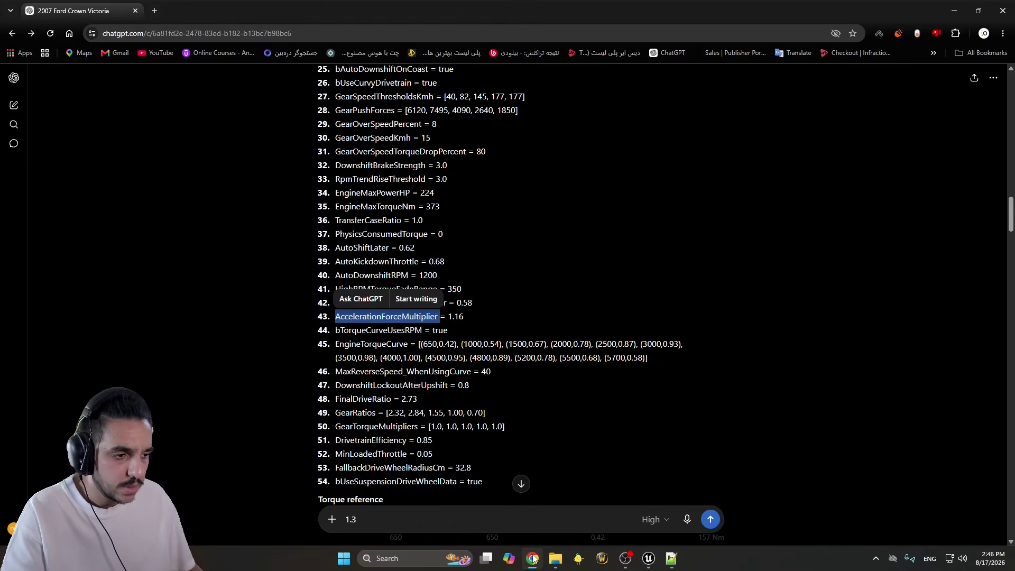
pyautogui.click(533, 558)
pyautogui.click(745, 137)
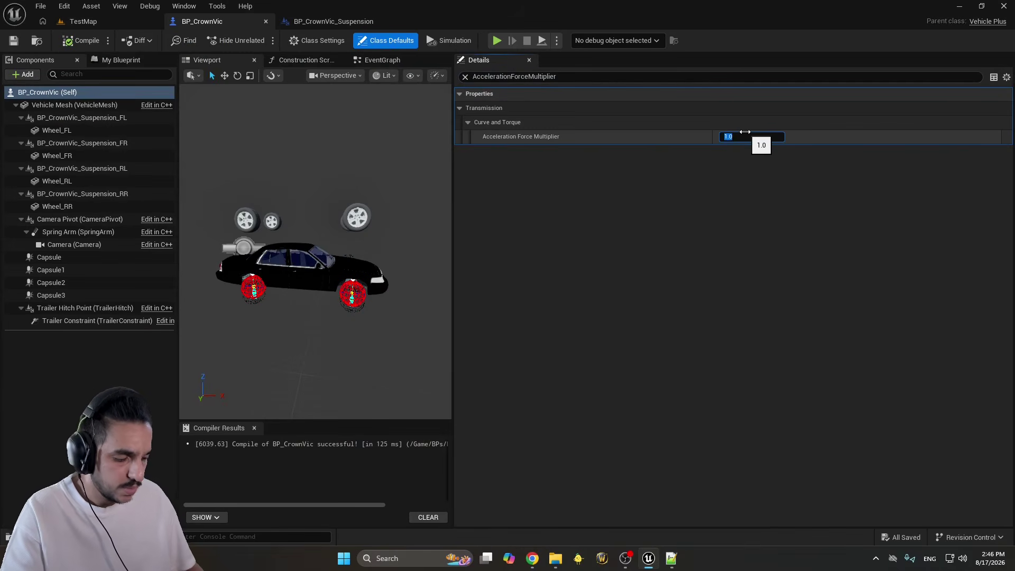
pyautogui.click(77, 42)
# Play TestMap full screen, accelerate the car straight ahead past 100 km/h, and return to the normal editor layout
pyautogui.click(110, 25)
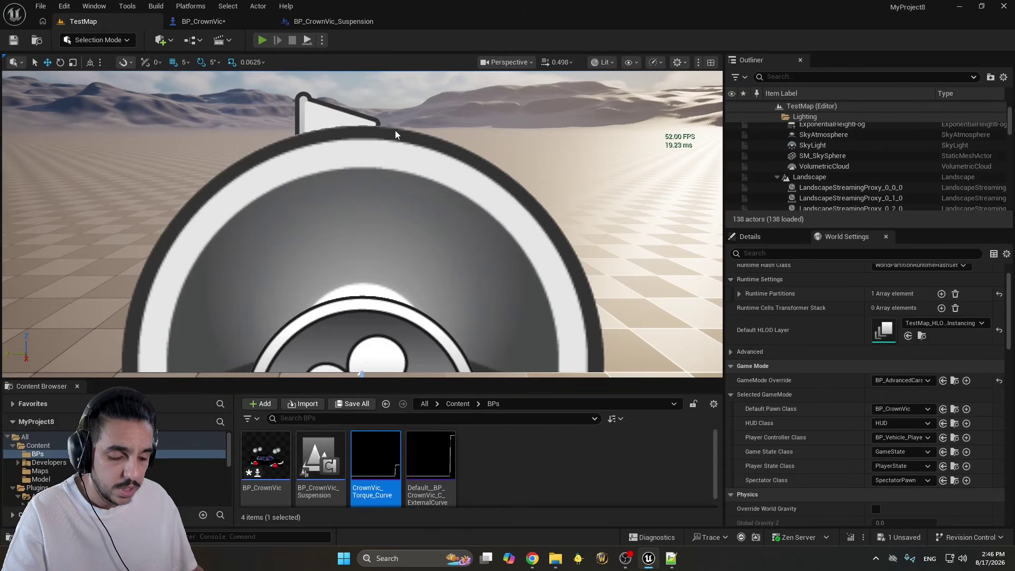
pyautogui.hotkey('alt', 'p')
pyautogui.press('F11')
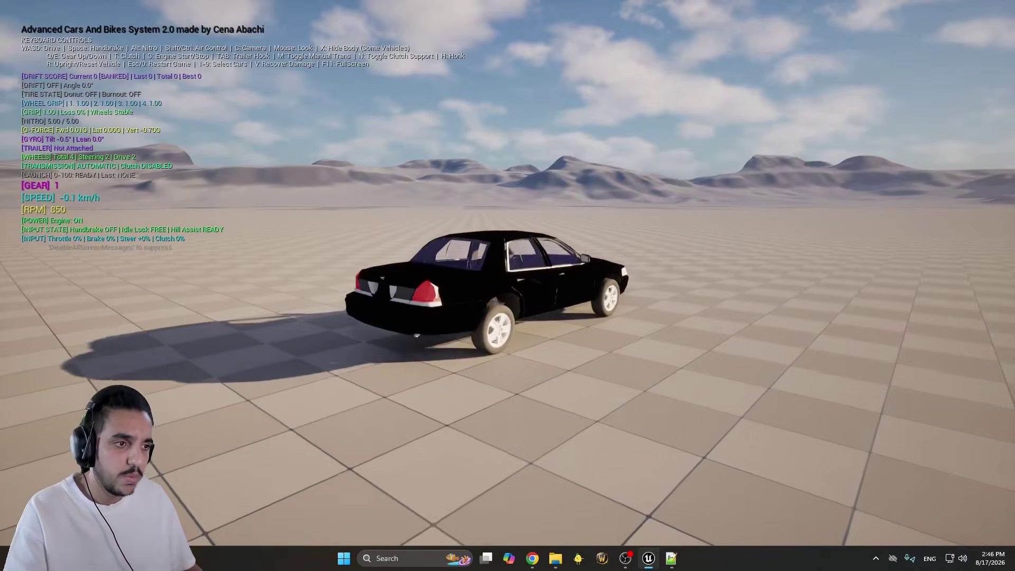
pyautogui.press('w')
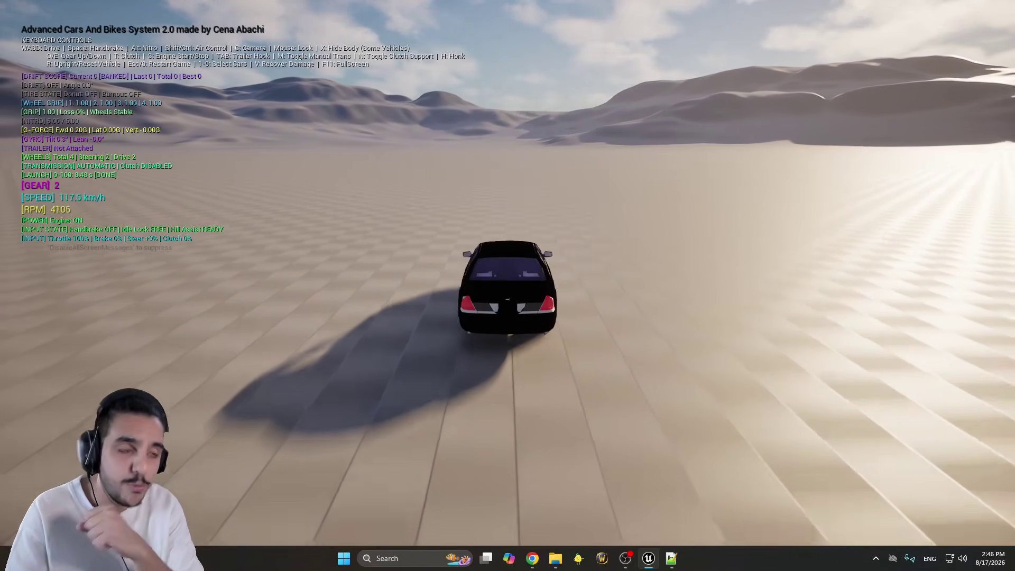
pyautogui.press('Escape')
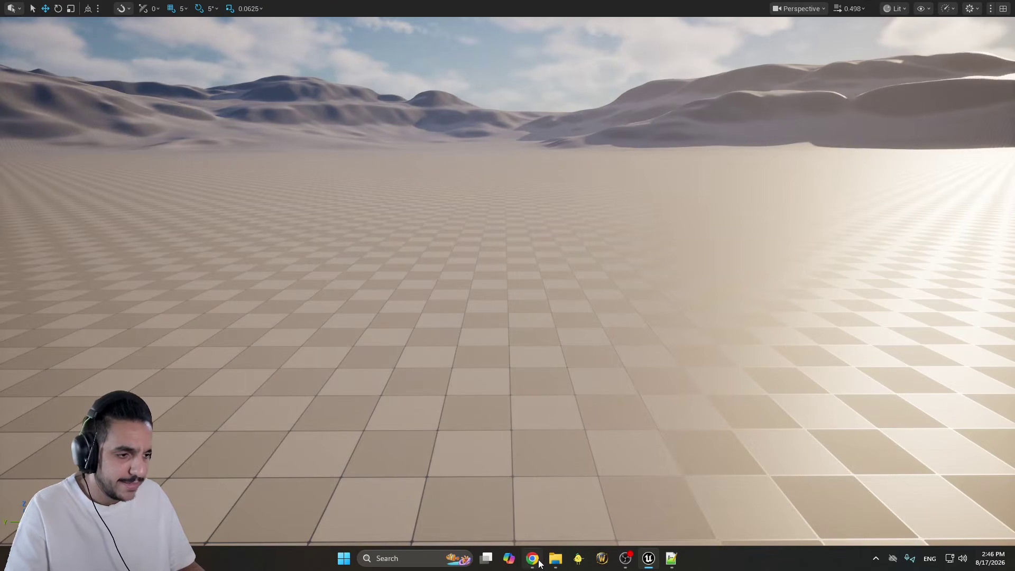
pyautogui.press('F11')
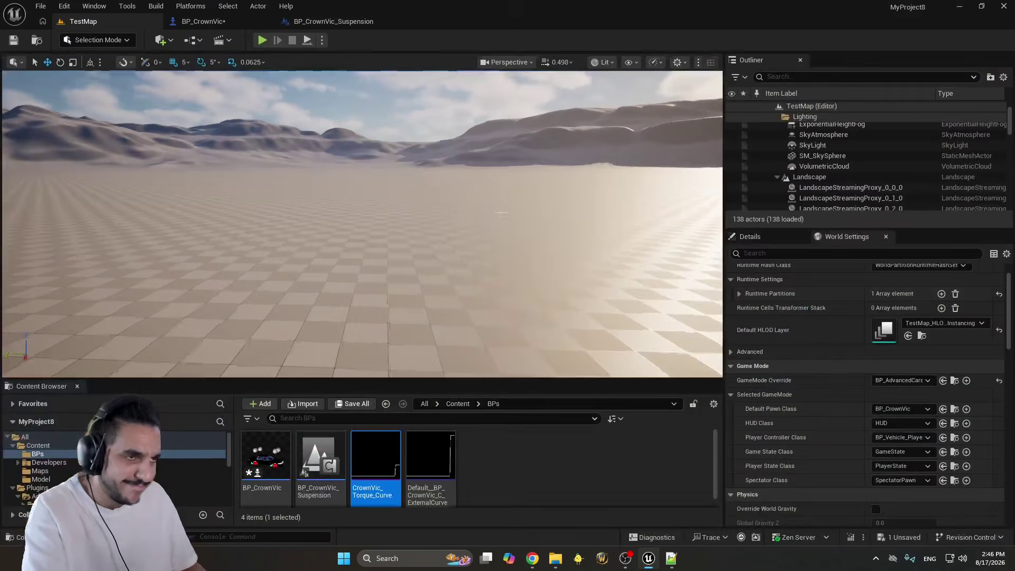
# Set BP_CrownVic's Acceleration Force Multiplier to 1.05 and return to the TestMap level
pyautogui.click(216, 21)
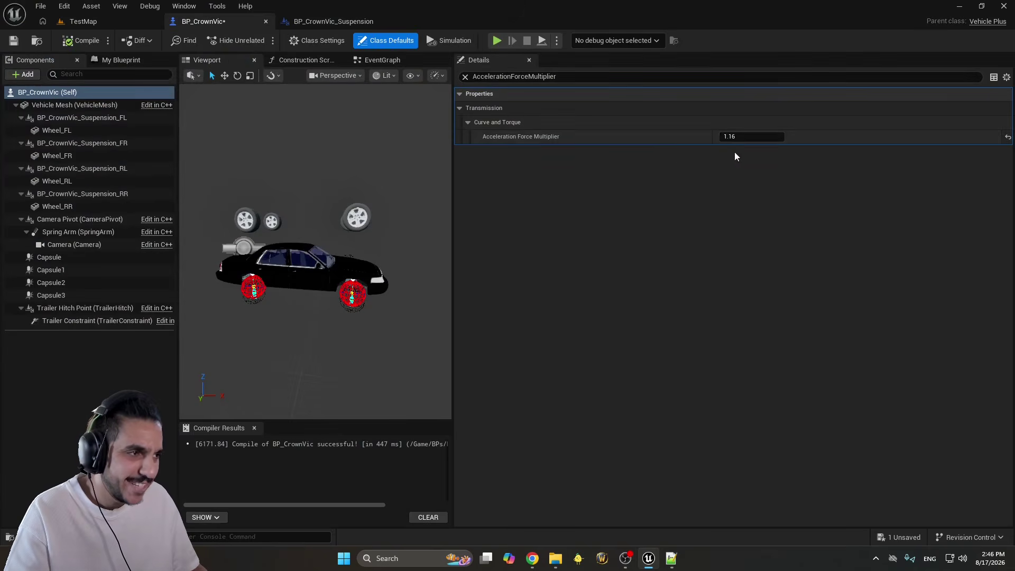
pyautogui.click(756, 136)
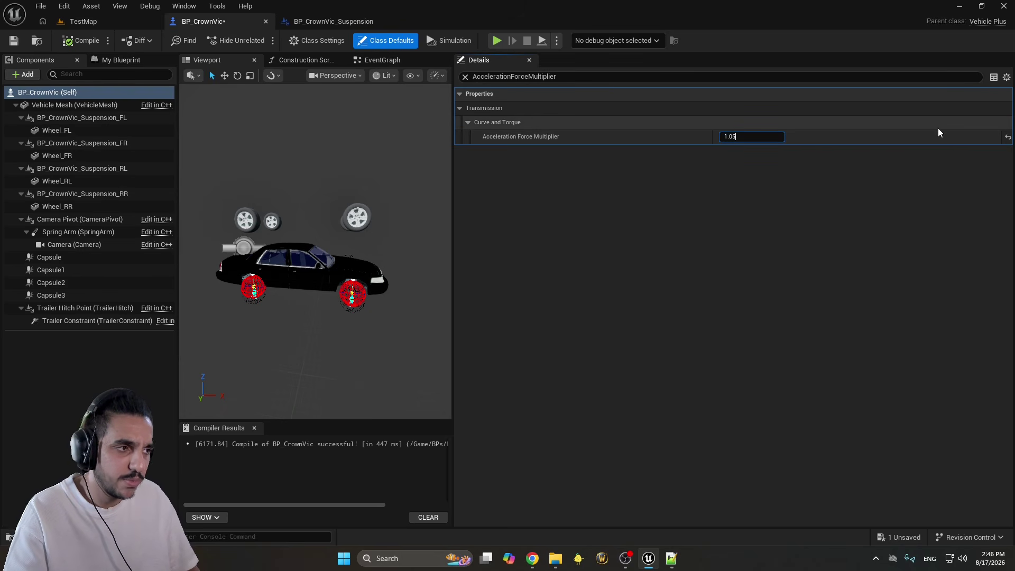
pyautogui.write('1.05')
pyautogui.click(80, 21)
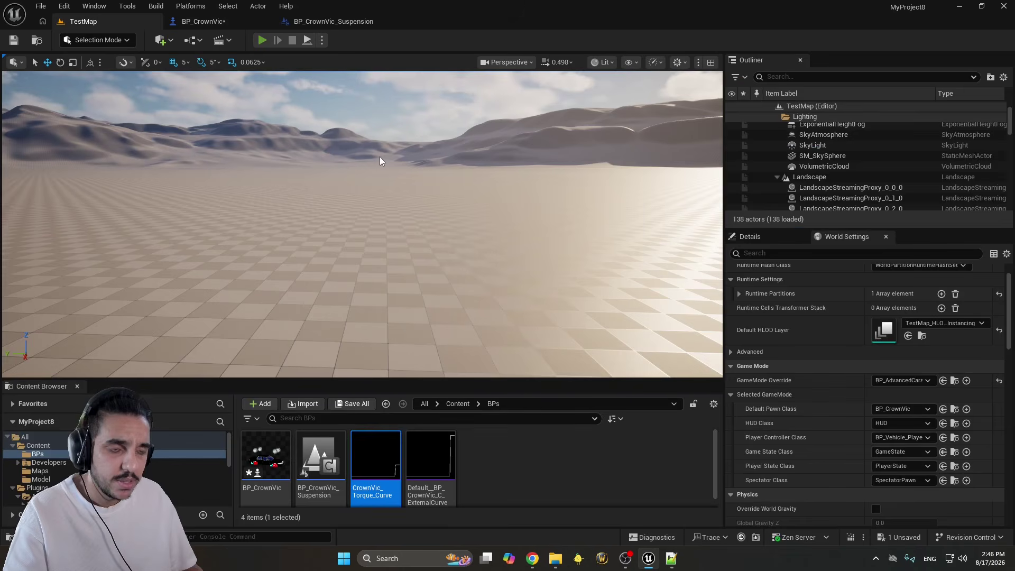
# Play TestMap full screen, accelerate the car straight past 100 km/h, steer and handbrake it to a stop, and end the session
pyautogui.hotkey('alt', 'p')
pyautogui.press('F11')
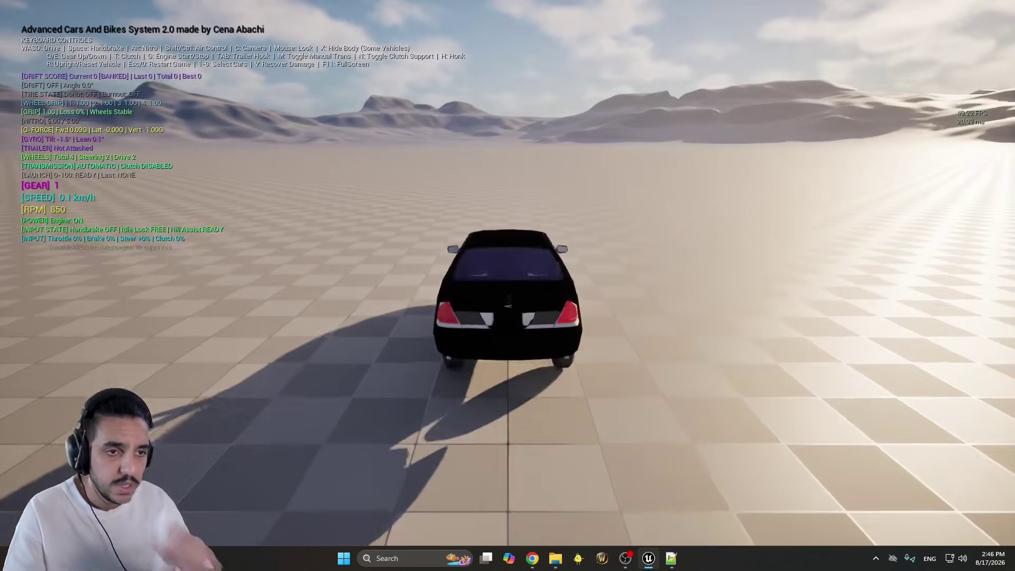
pyautogui.press('w')
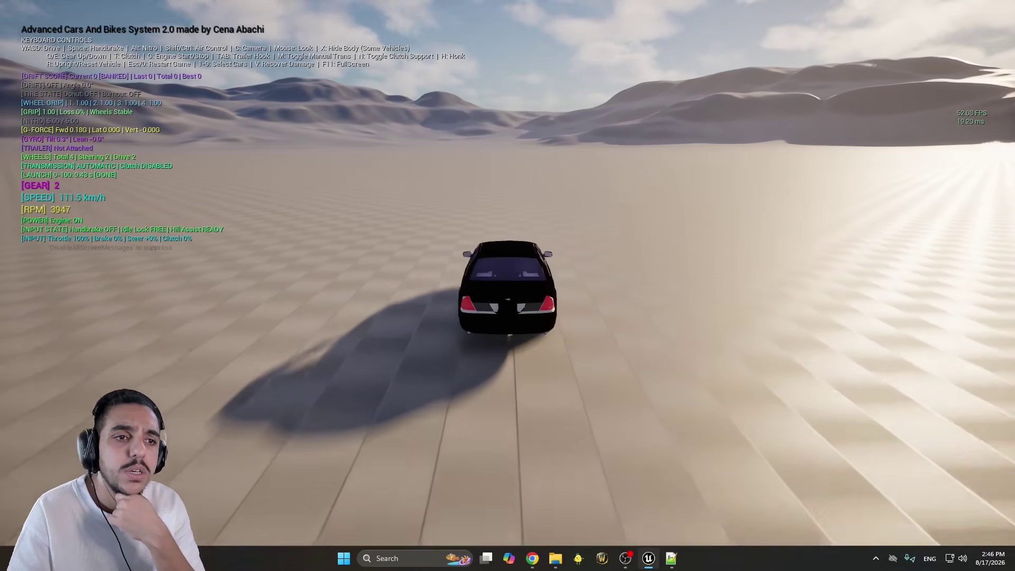
pyautogui.press('a')
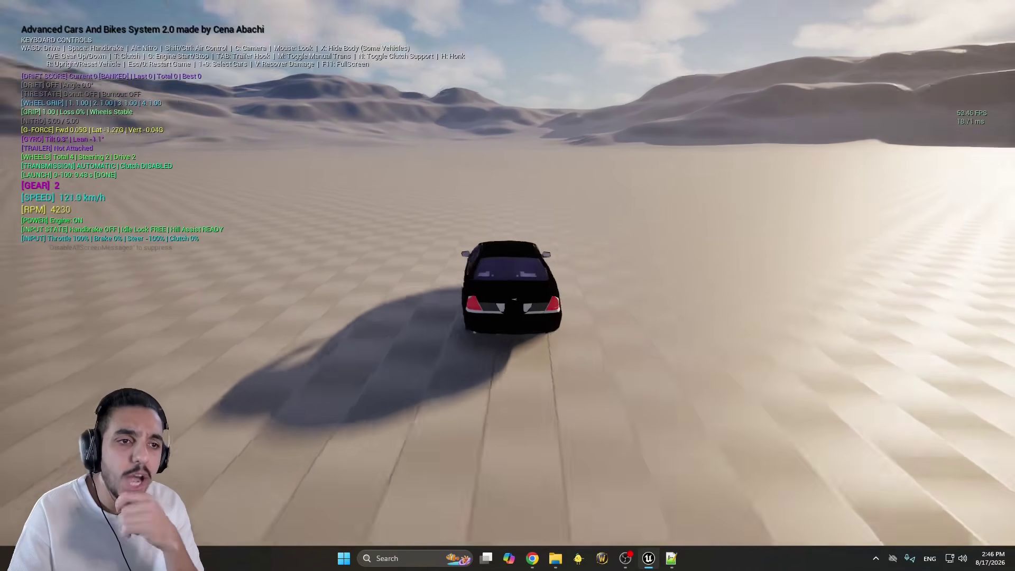
pyautogui.press('space')
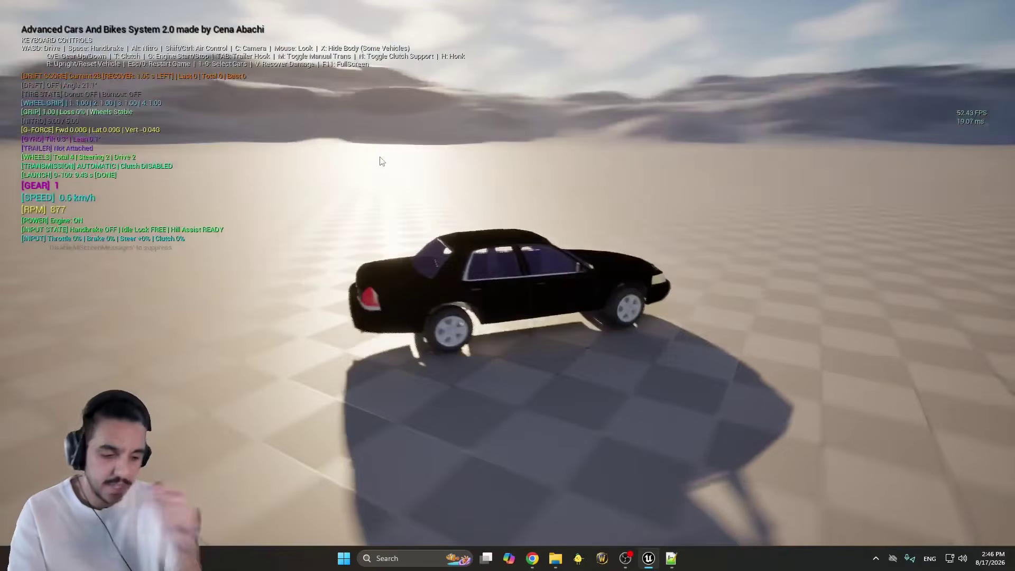
pyautogui.press('Escape')
# Set BP_CrownVic's Acceleration Force Multiplier to 1.0
pyautogui.click(214, 24)
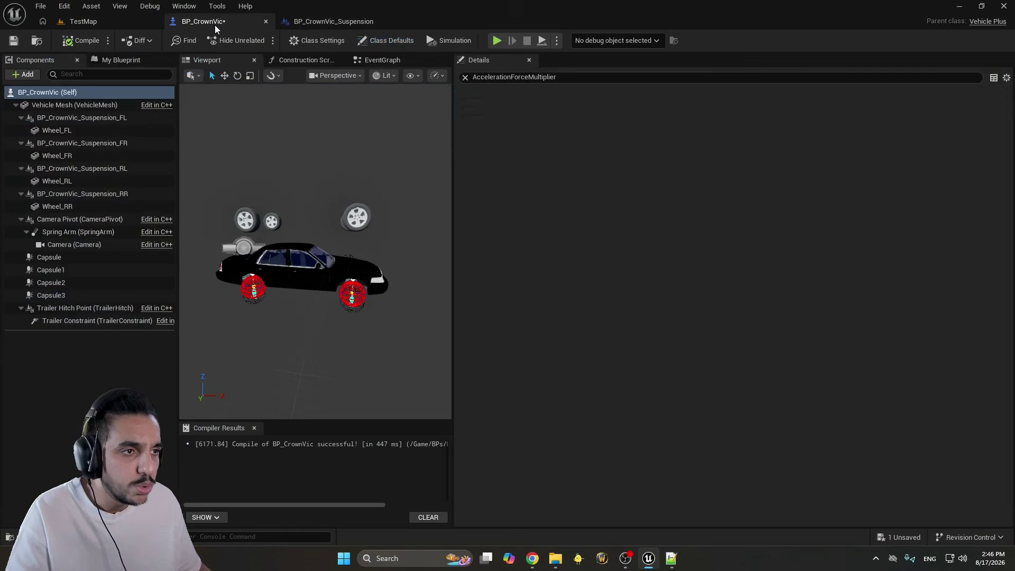
pyautogui.click(752, 136)
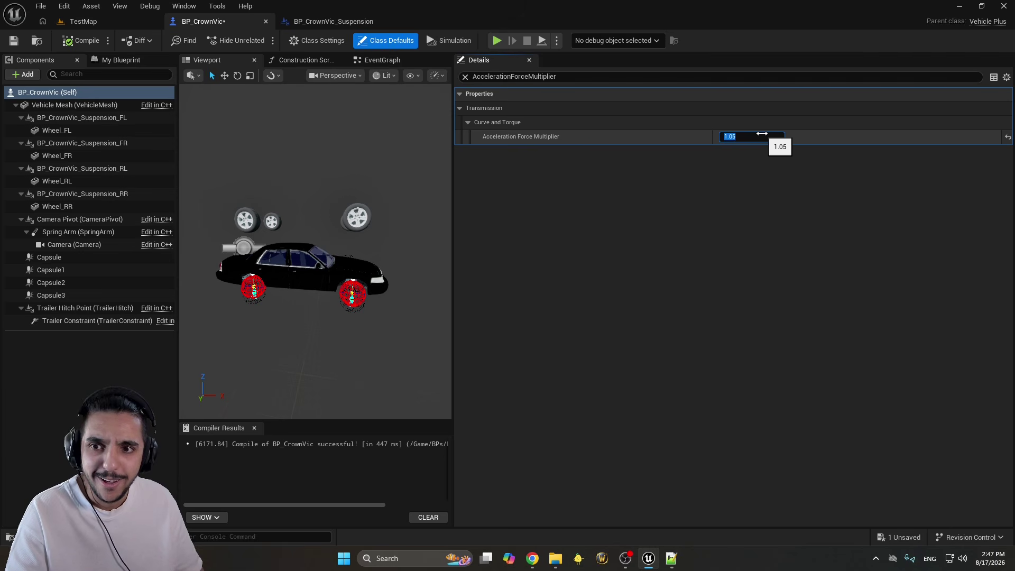
pyautogui.write('1')
pyautogui.press('Return')
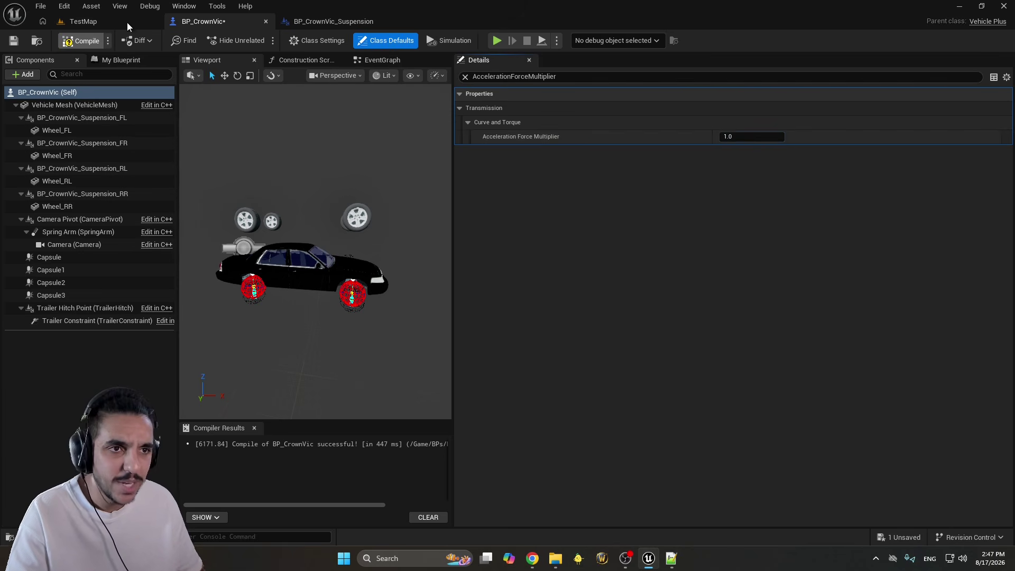
# Play TestMap in the editor viewport, accelerate the car past 100 km/h, finish with a handbrake turn, and end the session
pyautogui.click(127, 23)
pyautogui.hotkey('alt', 'p')
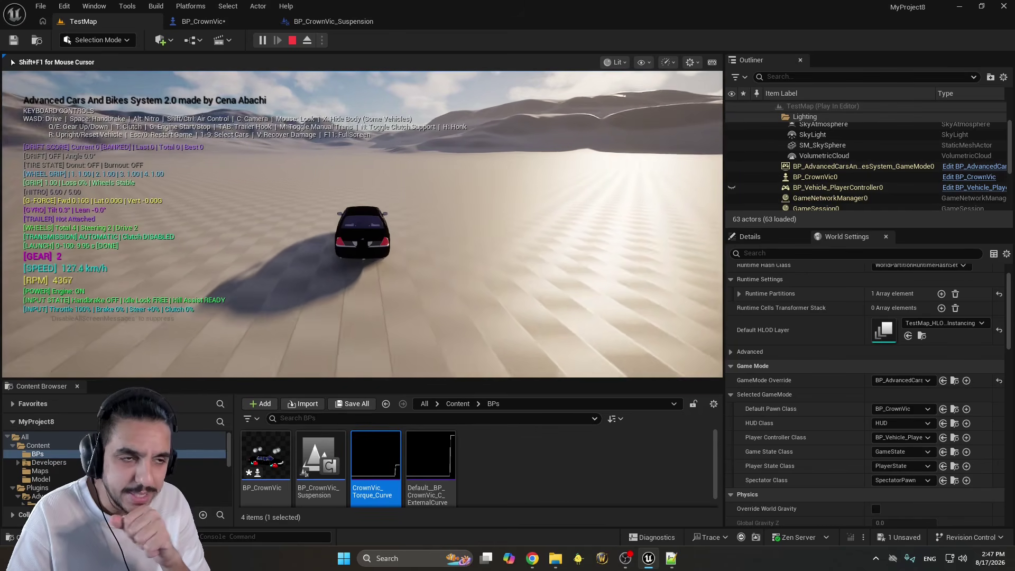
pyautogui.press('space')
pyautogui.press('d')
pyautogui.press('Escape')
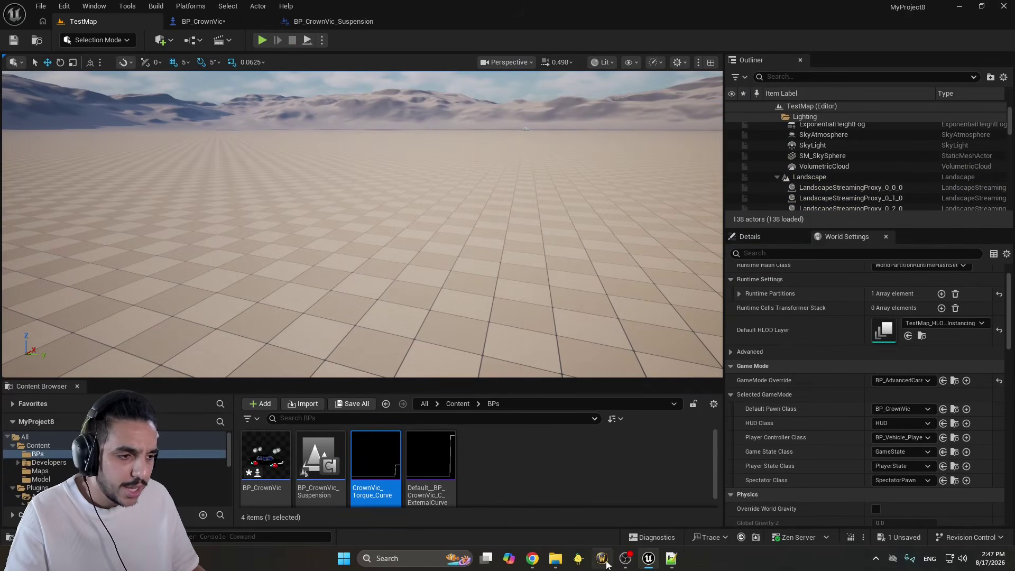
# Look up the 0-100 km/h target time in ChatGPT's Crown Victoria specifications in Chrome and highlight its value
pyautogui.moveTo(636, 560)
pyautogui.click(533, 559)
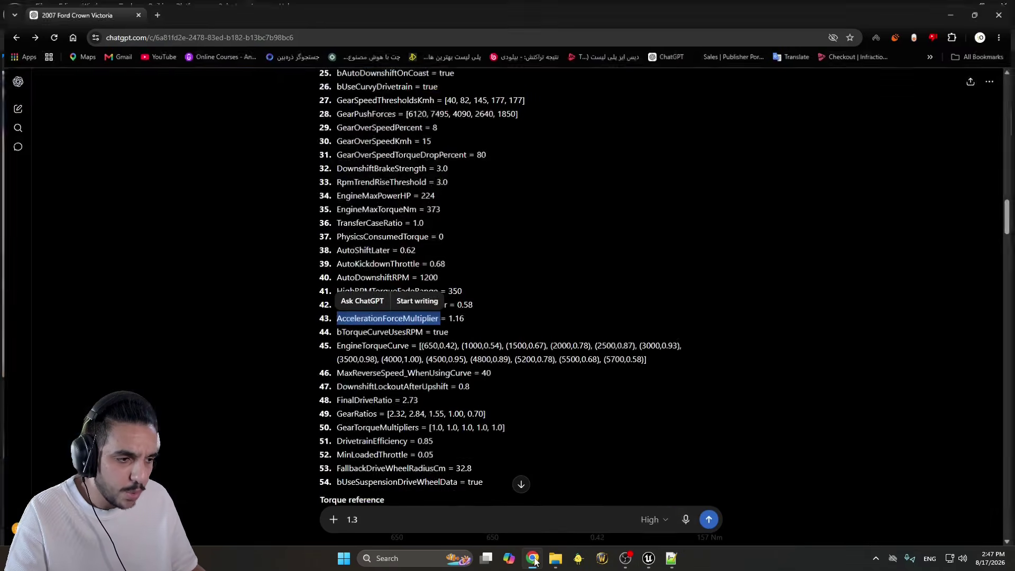
pyautogui.click(436, 343)
pyautogui.scroll(-15, 514, 347)
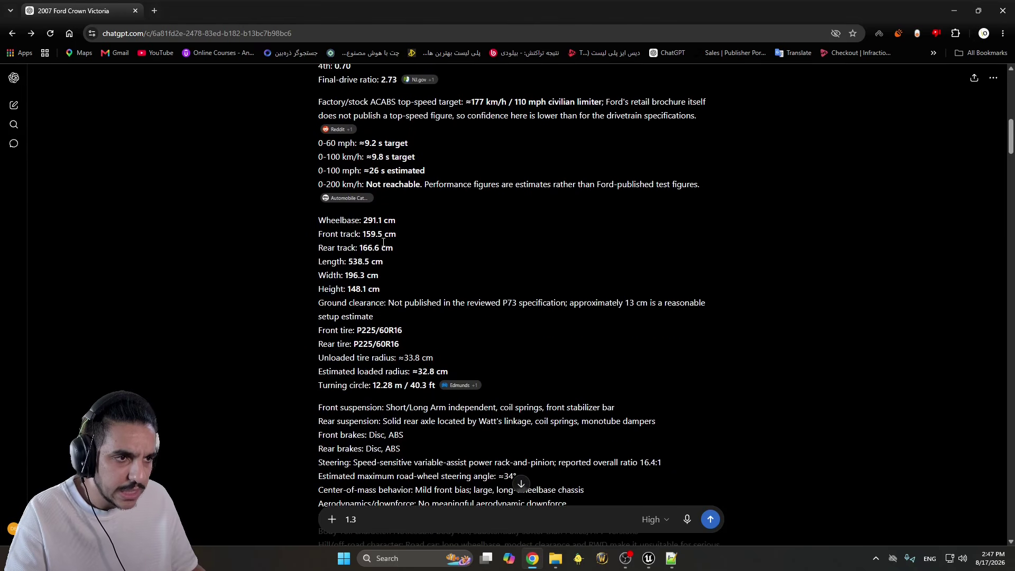
pyautogui.scroll(1, 385, 242)
pyautogui.moveTo(384, 213); pyautogui.dragTo(383, 213)
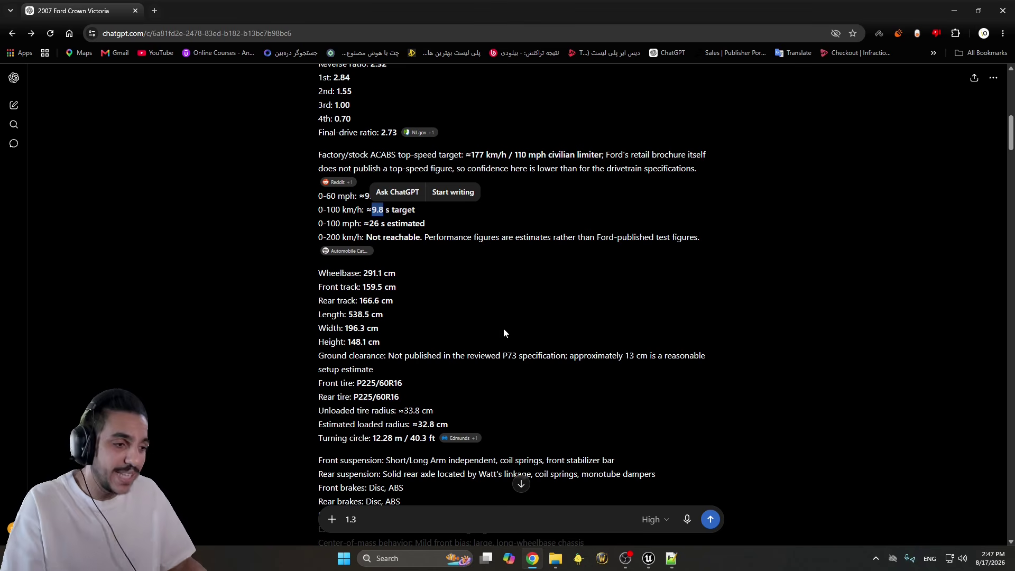
# Return to Unreal Engine and set BP_CrownVic's Acceleration Force Multiplier to 1.01
pyautogui.click(649, 558)
pyautogui.click(338, 21)
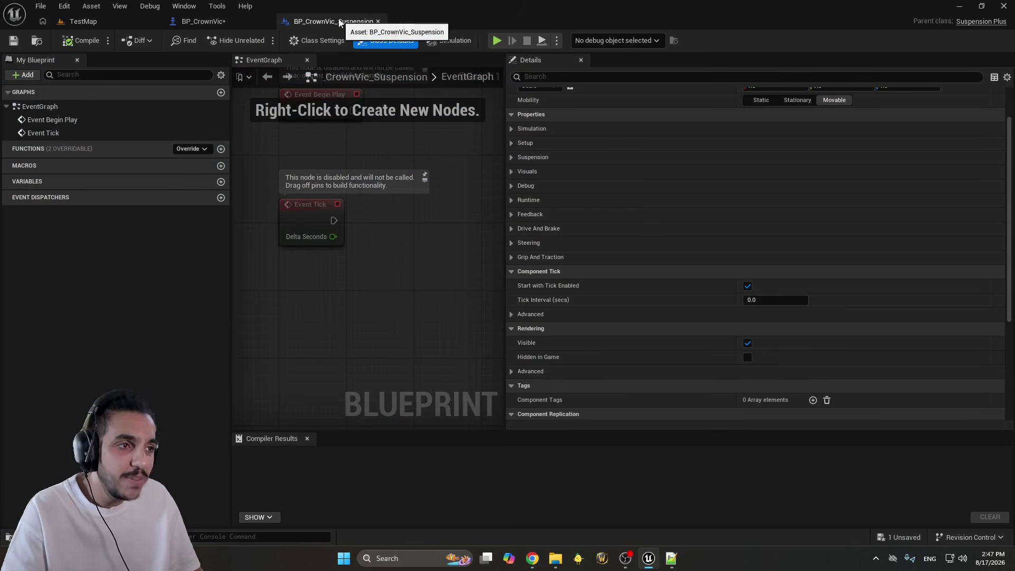
pyautogui.click(220, 21)
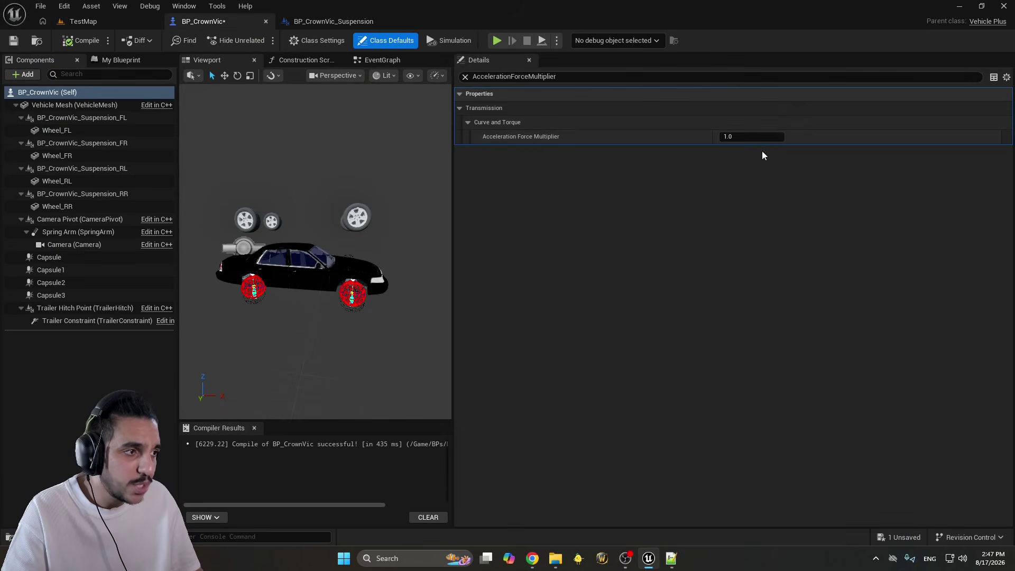
pyautogui.click(758, 137)
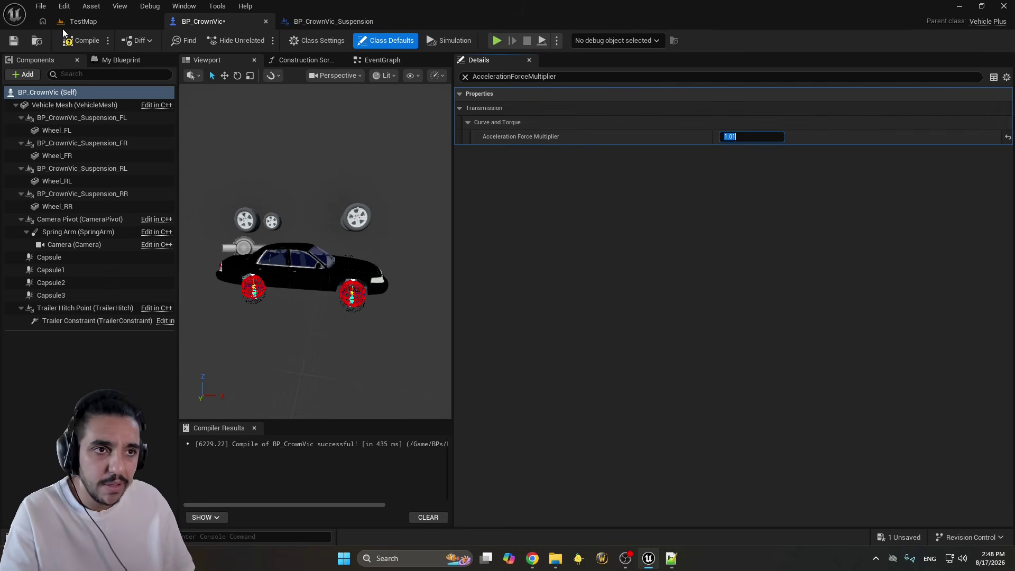
# Play TestMap, accelerate the car past 100 km/h, test hard braking and turning at speed, and end the session
pyautogui.click(83, 21)
pyautogui.hotkey('alt', 'p')
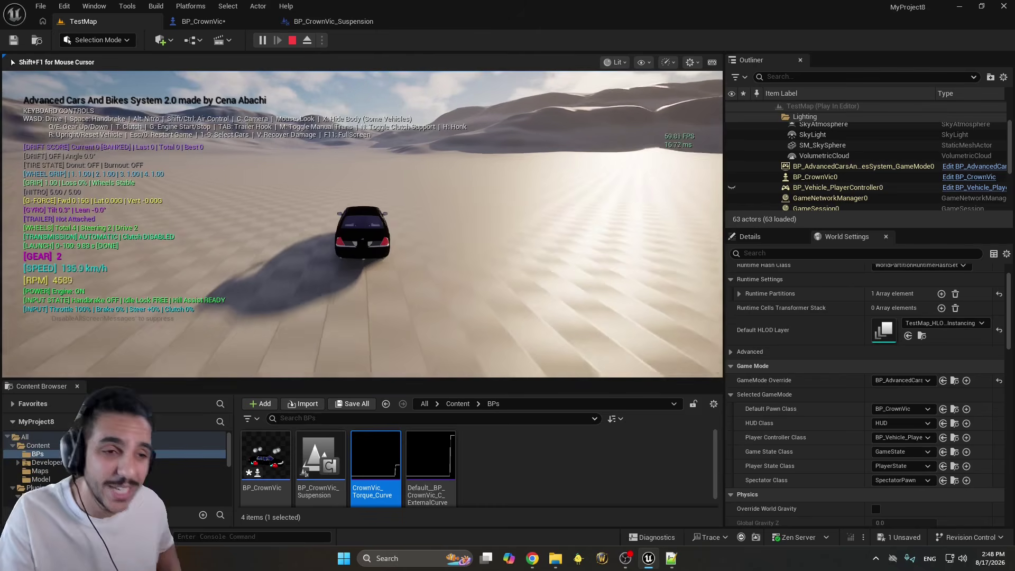
pyautogui.press('s')
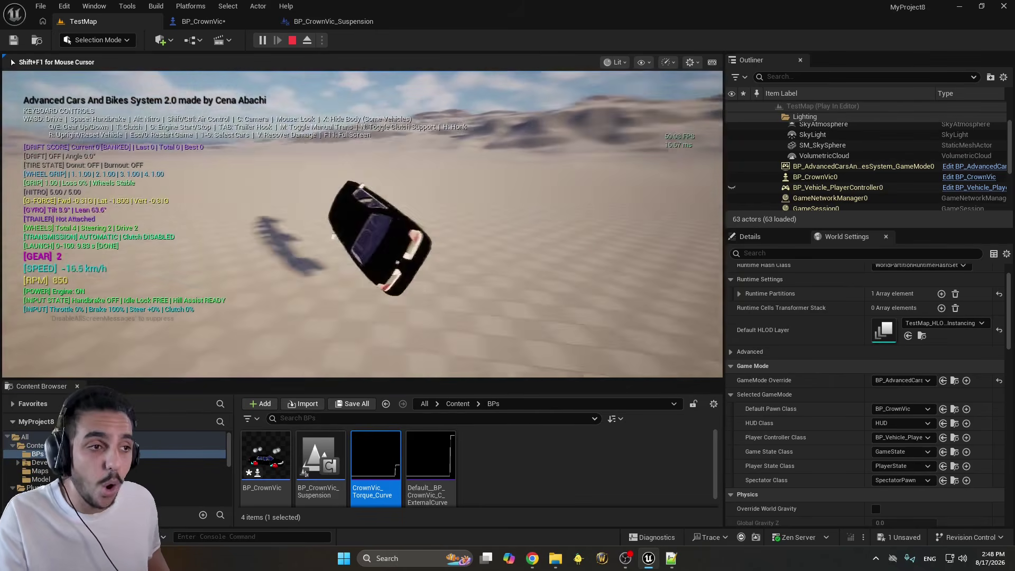
pyautogui.press('w')
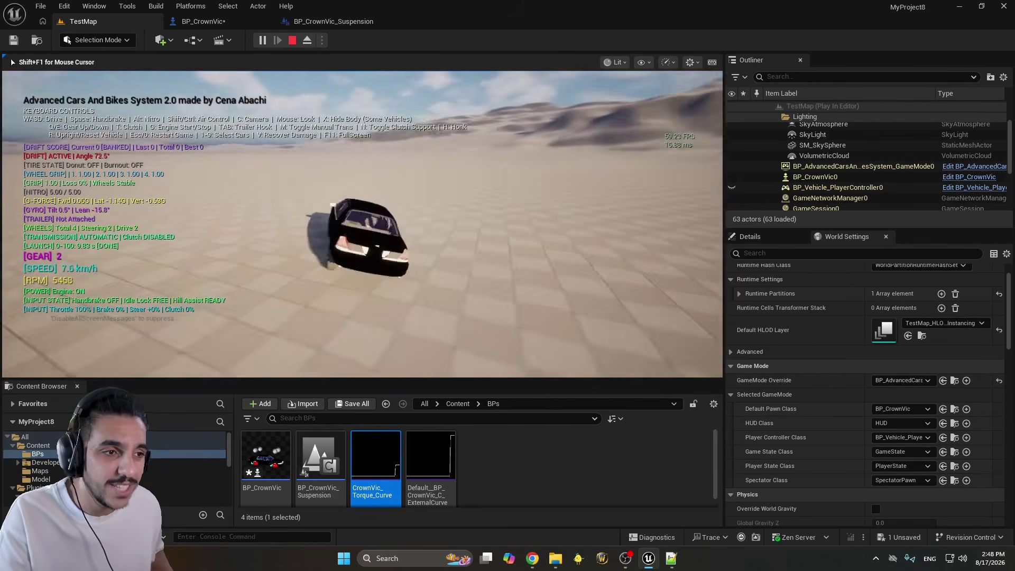
pyautogui.press('d')
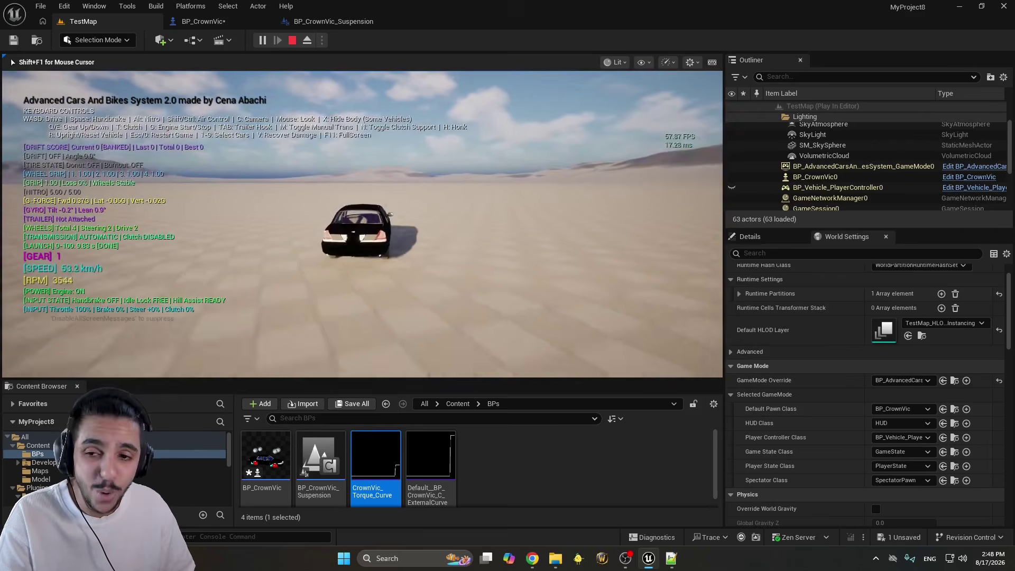
pyautogui.press('Escape')
# Filter BP_CrownVic's properties by "Center of mass" and set the Z of Normal and In Air Center Of Mass to -70
pyautogui.click(204, 21)
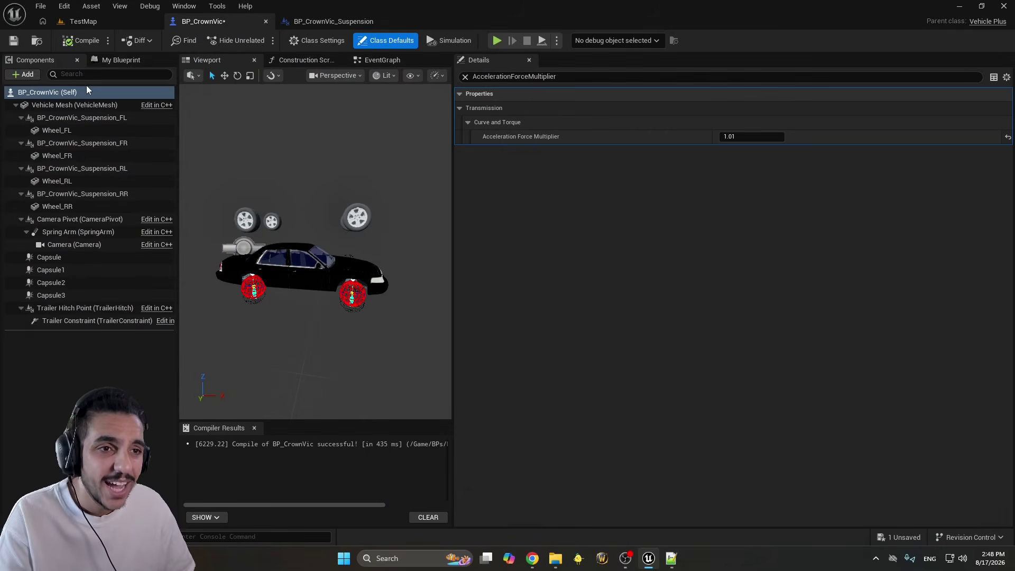
pyautogui.click(535, 78)
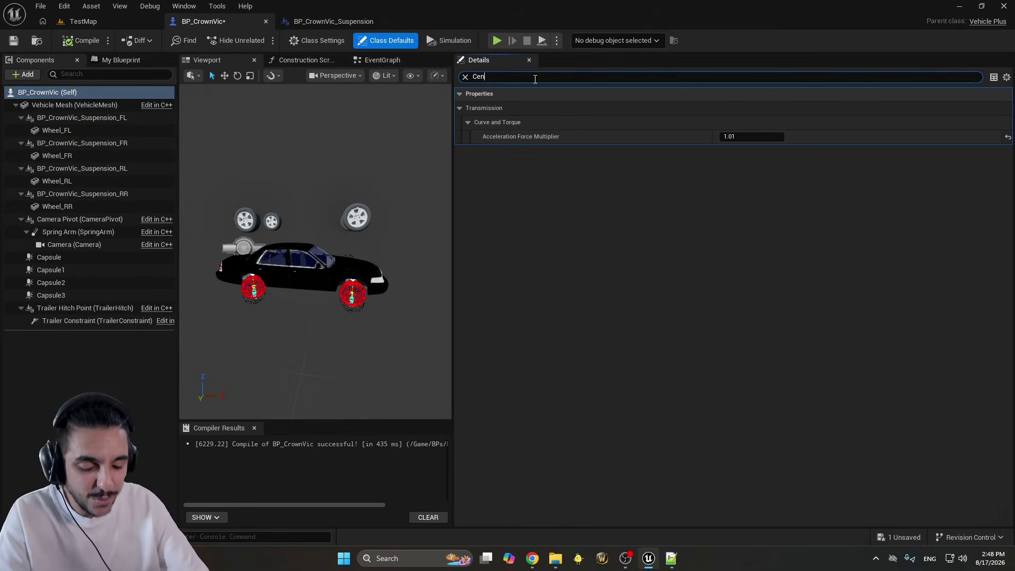
pyautogui.write('Center 0ofm')
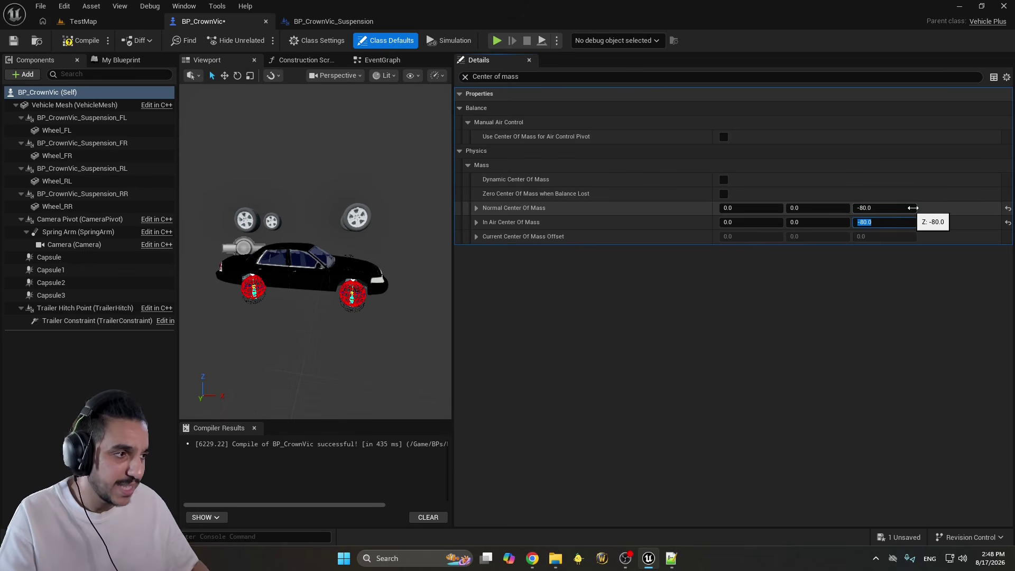
pyautogui.press('Return')
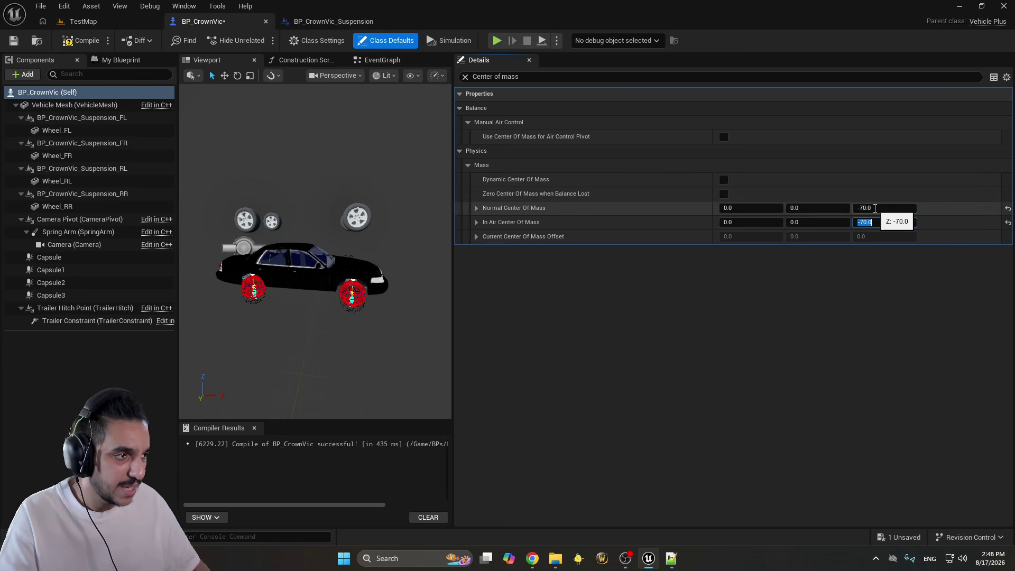
# Play TestMap full screen, drive the car through turns in both directions with a burst of nitro, and end the session
pyautogui.hotkey('ctrl', 'Tab')
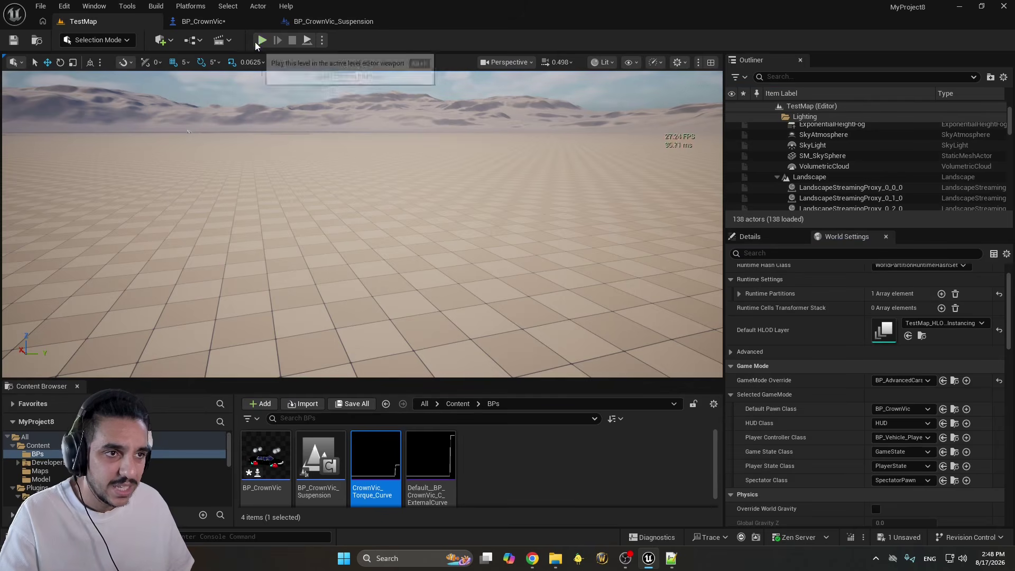
pyautogui.click(261, 40)
pyautogui.press('F11')
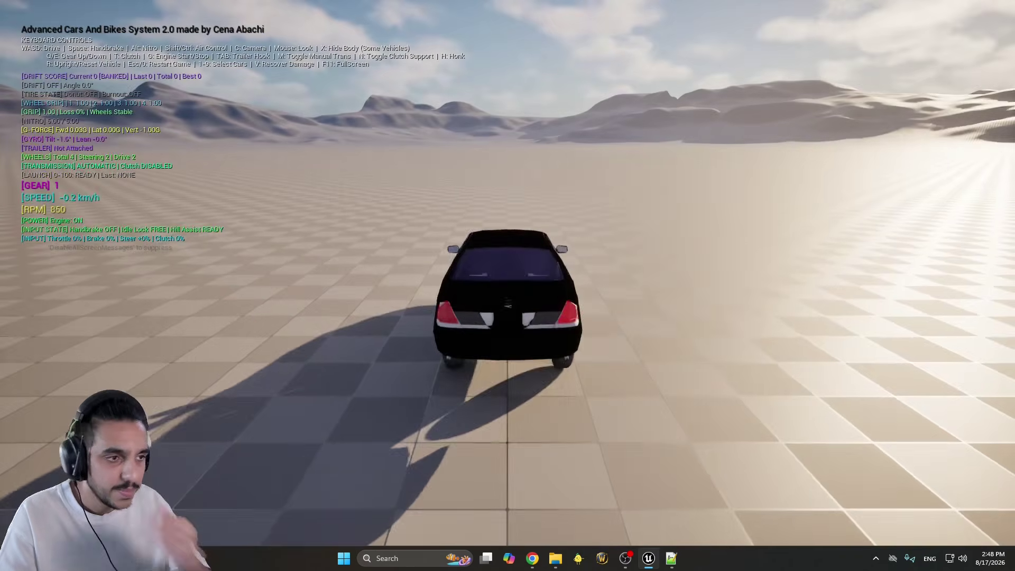
pyautogui.press('w')
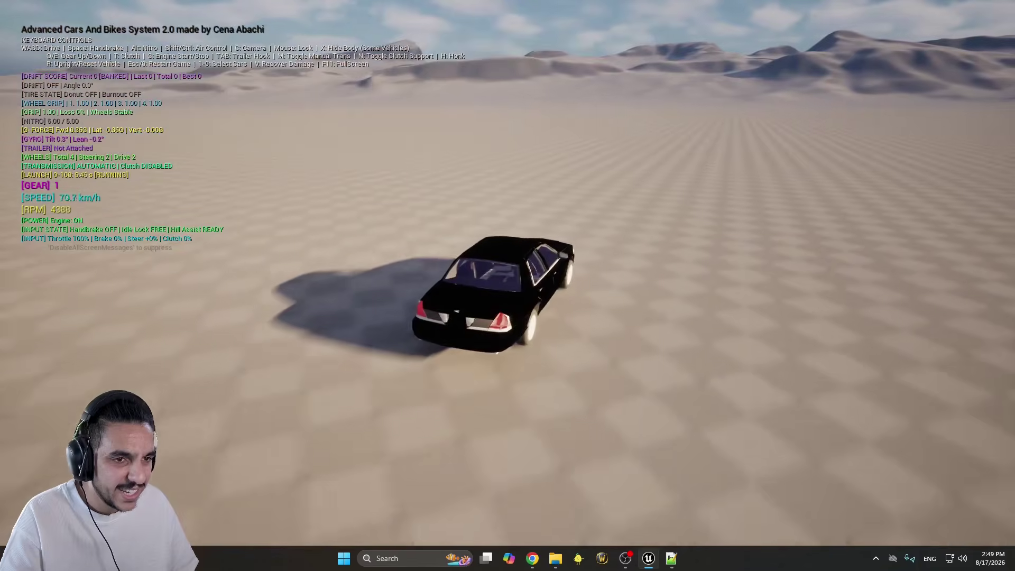
pyautogui.press('d')
pyautogui.press('alt')
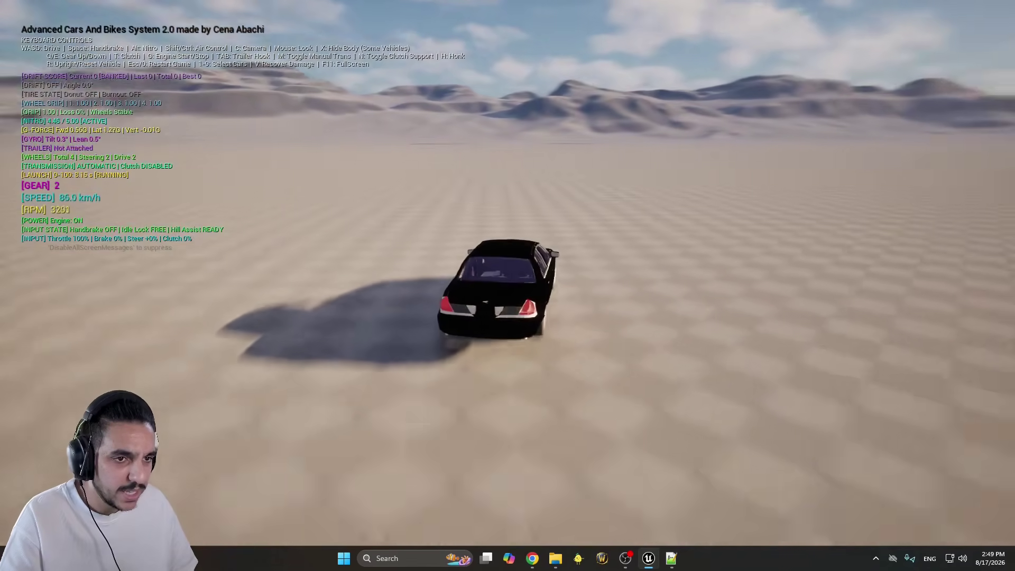
pyautogui.press('a')
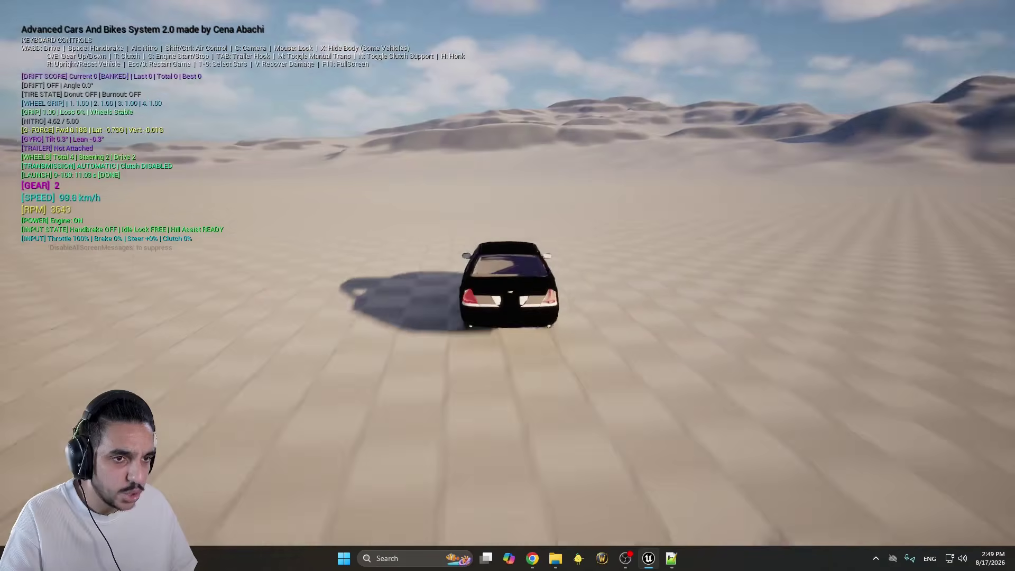
pyautogui.press('d')
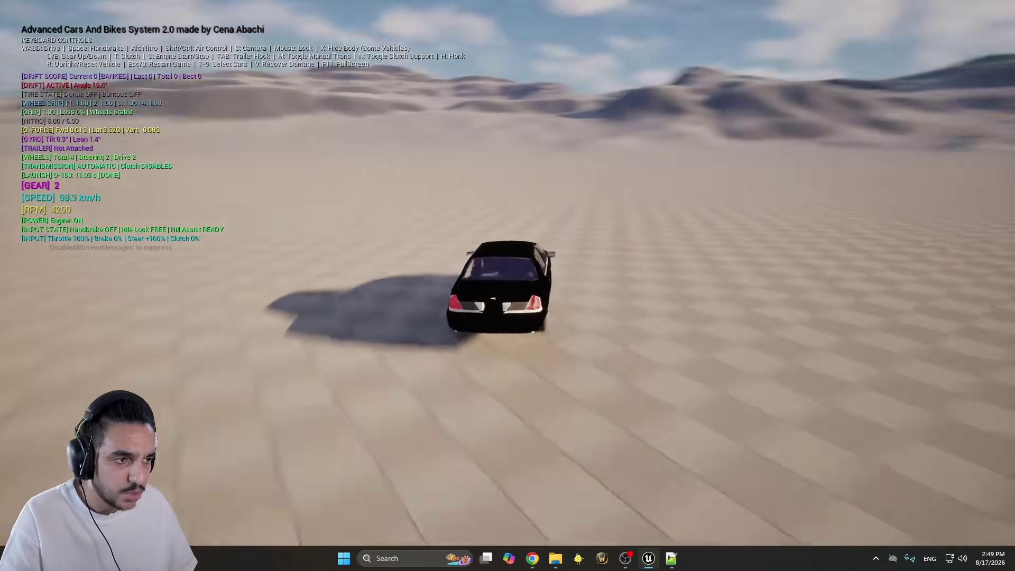
pyautogui.press('Escape')
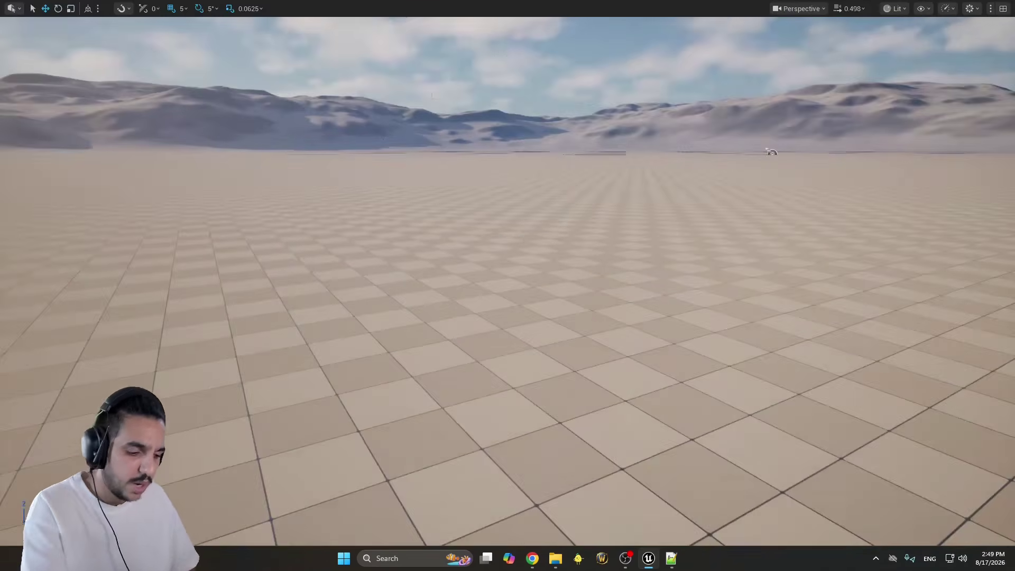
# Set BP_CrownVic's Normal and In Air Center Of Mass to X -30 and Z -60, and return to the TestMap level
pyautogui.click(233, 25)
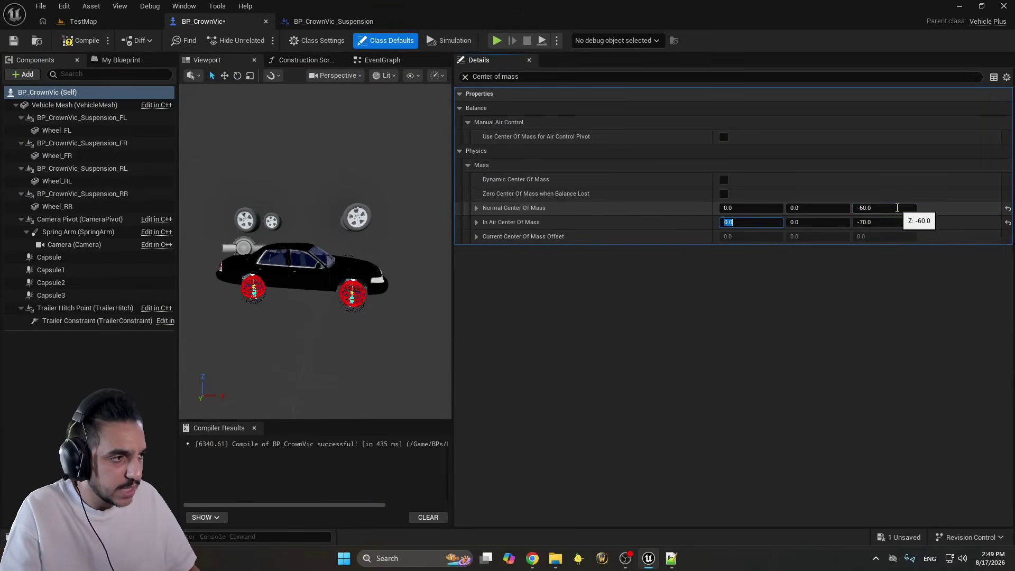
pyautogui.click(751, 212)
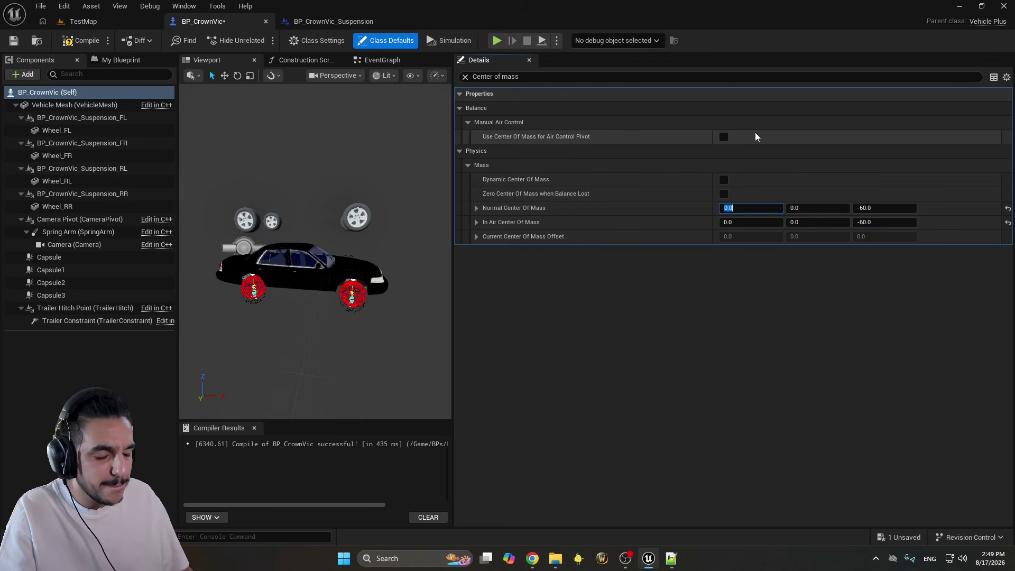
pyautogui.write('-30')
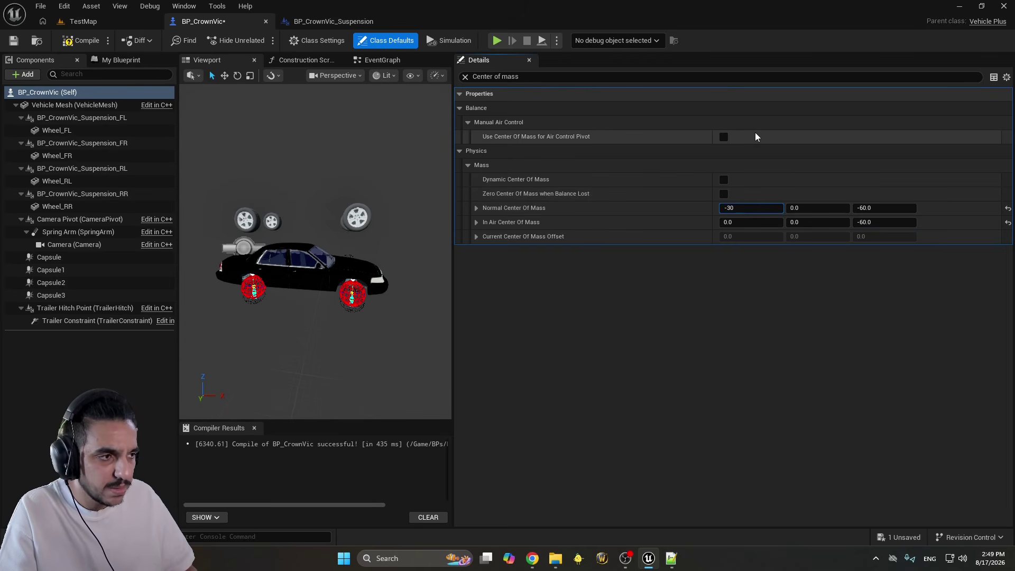
pyautogui.press('Tab')
pyautogui.press('Tab')
pyautogui.press('Tab')
pyautogui.write('-30')
pyautogui.press('Return')
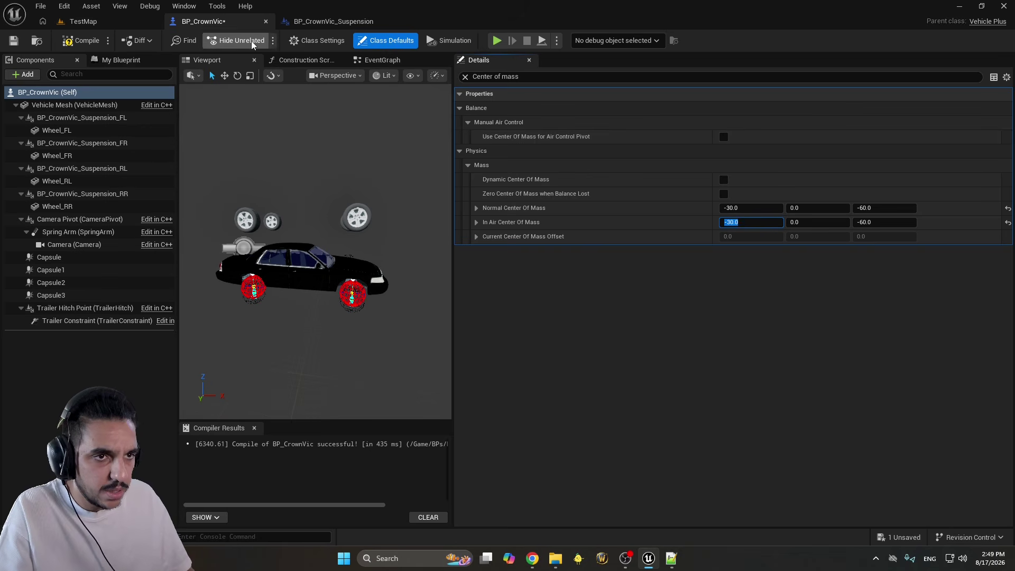
pyautogui.click(113, 23)
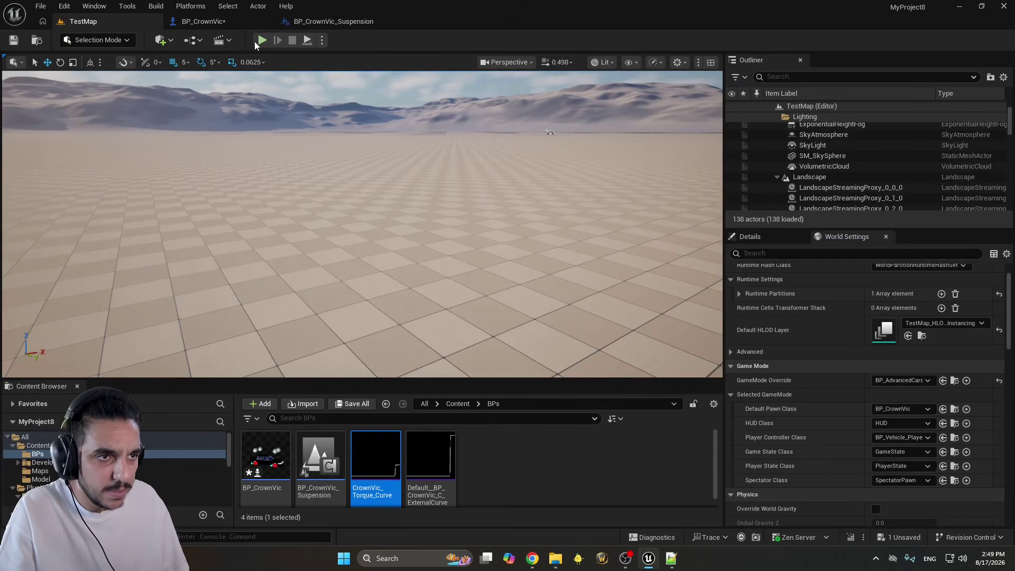
# Play TestMap full screen, accelerate the car while steering to the right, and end the session
pyautogui.hotkey('alt', 'p')
pyautogui.press('F11')
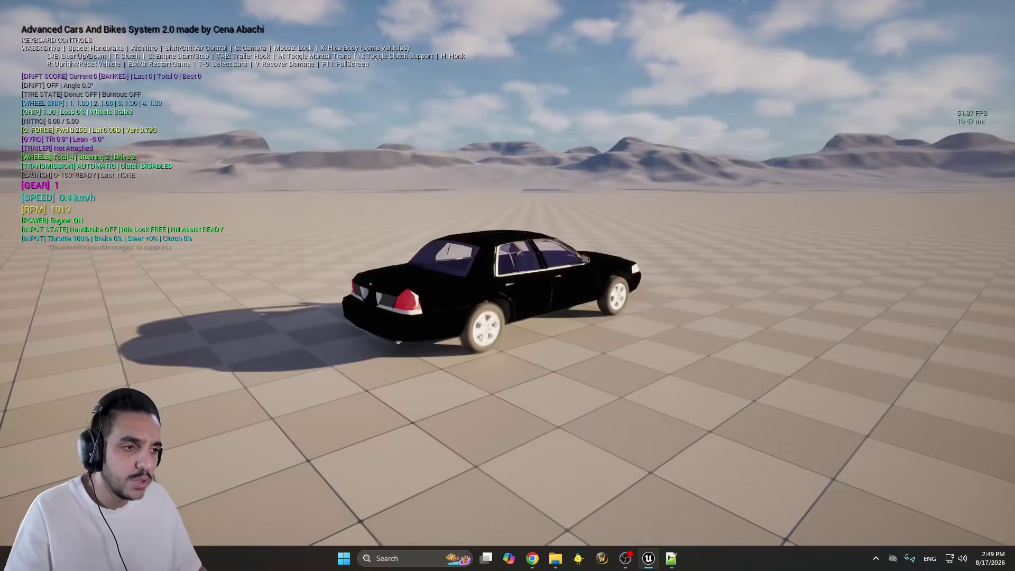
pyautogui.press('w')
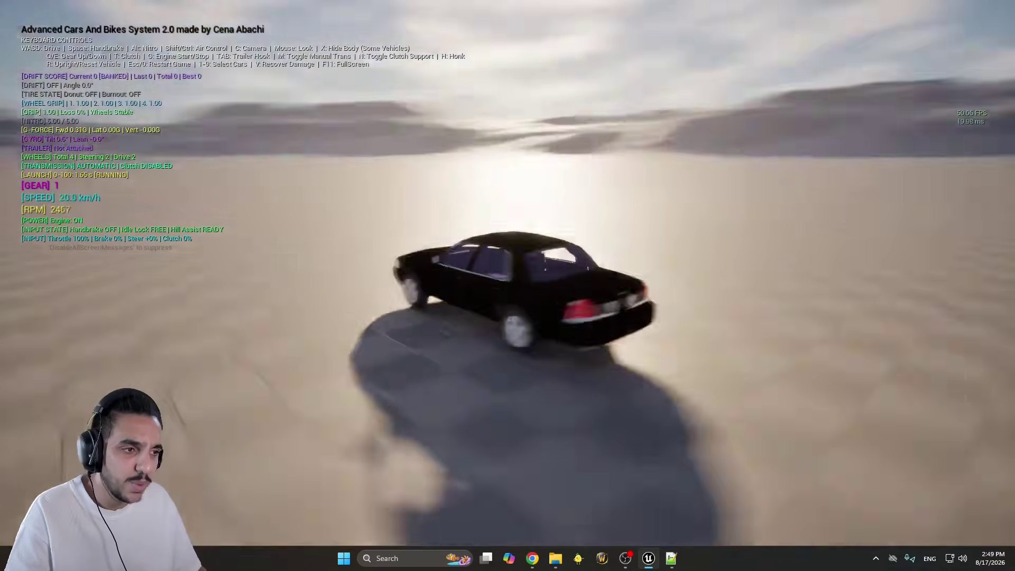
pyautogui.press('d')
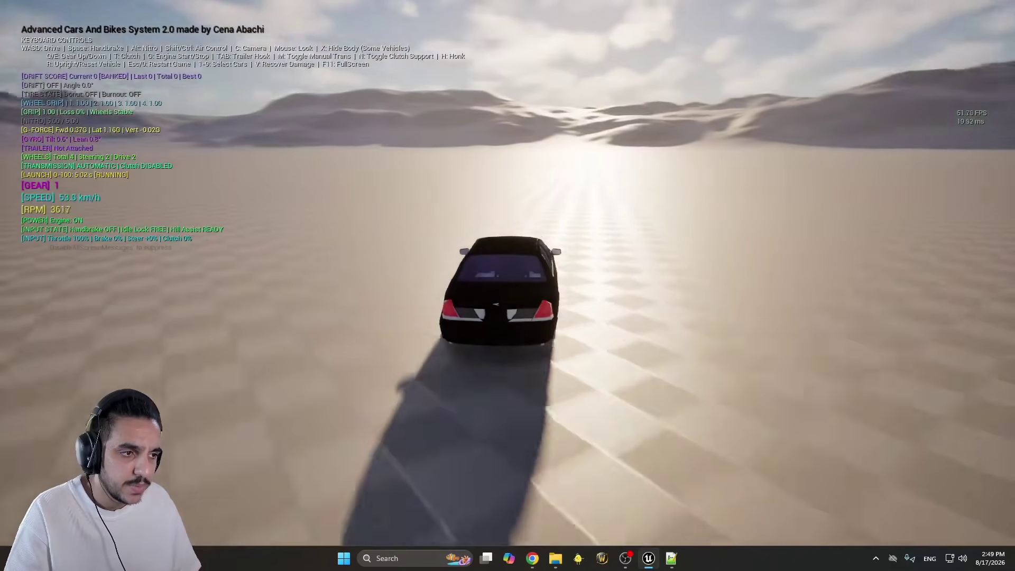
pyautogui.press('Escape')
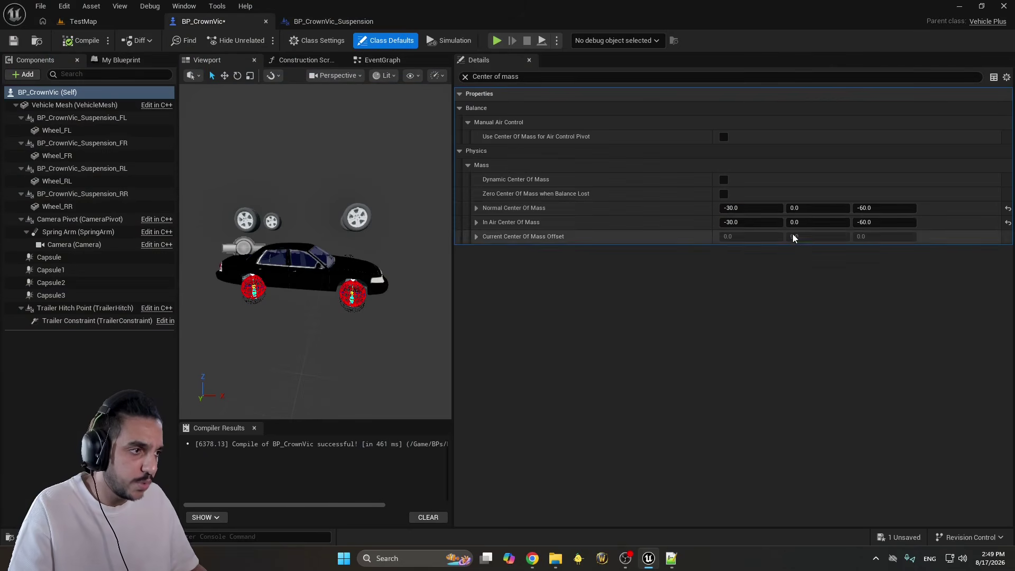
# Set the X of BP_CrownVic's Normal and In Air Center Of Mass to 50, leaving Dynamic Center Of Mass disabled after toggling it
pyautogui.click(765, 207)
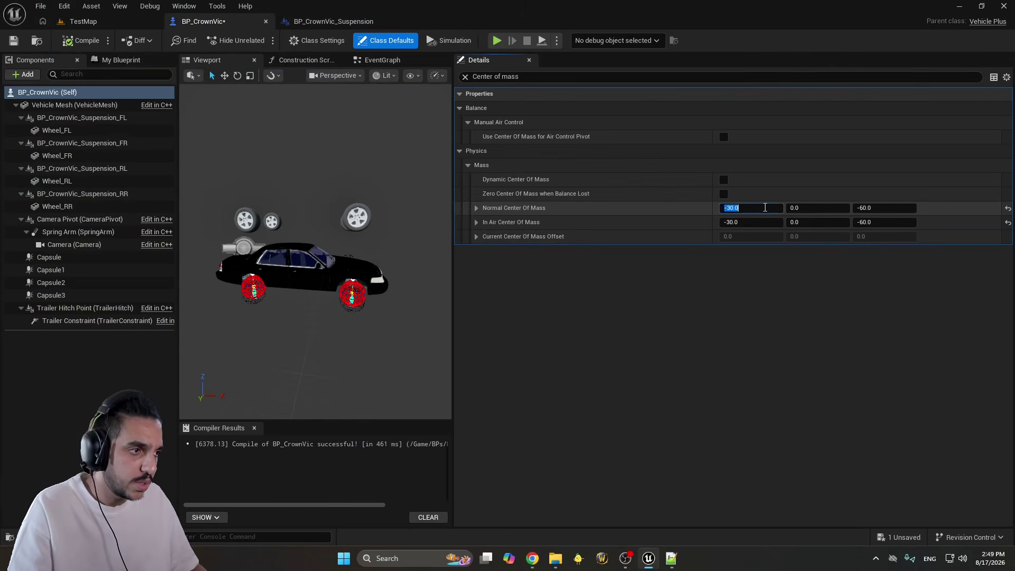
pyautogui.click(743, 225)
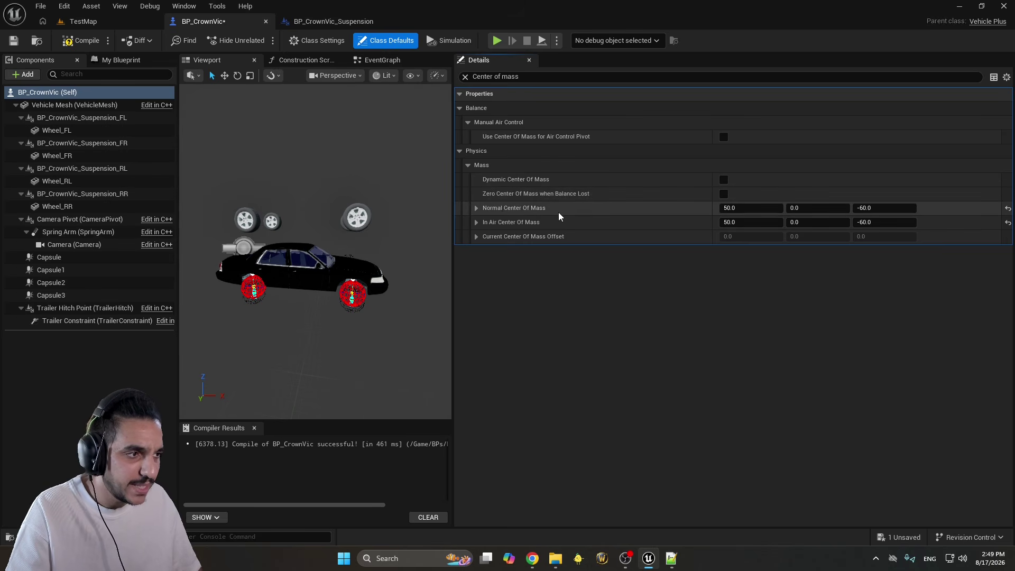
pyautogui.click(724, 180)
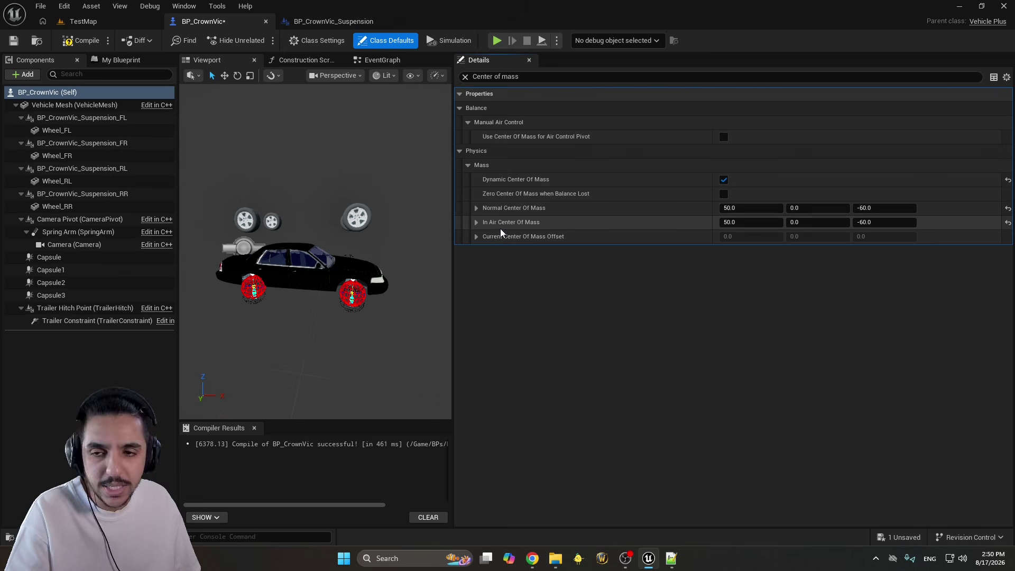
pyautogui.click(724, 180)
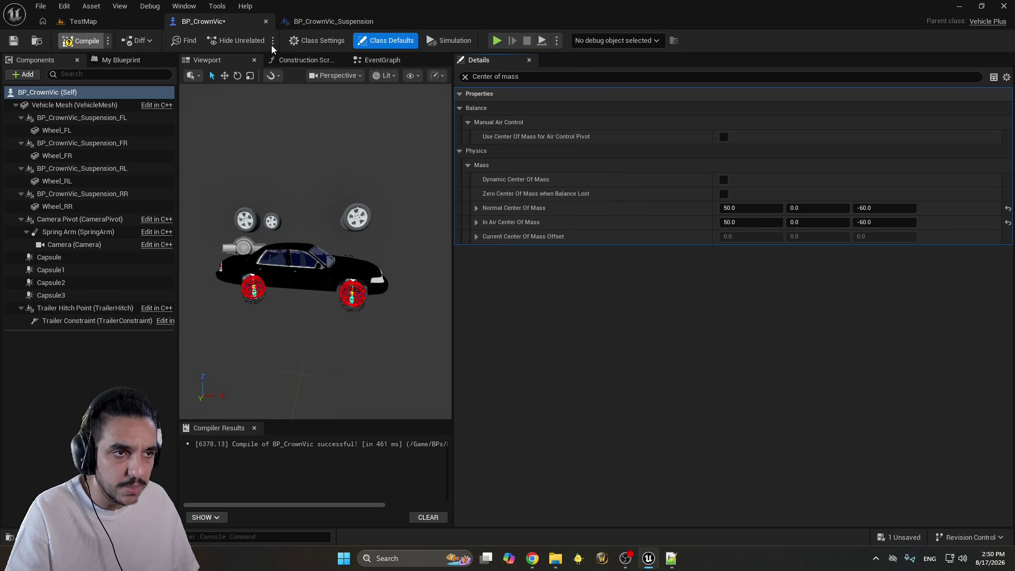
# Play TestMap again, accelerate the car past 100 km/h, go full screen, turn in both directions at speed, and end the session
pyautogui.hotkey('ctrl', 'Tab')
pyautogui.hotkey('alt', 'p')
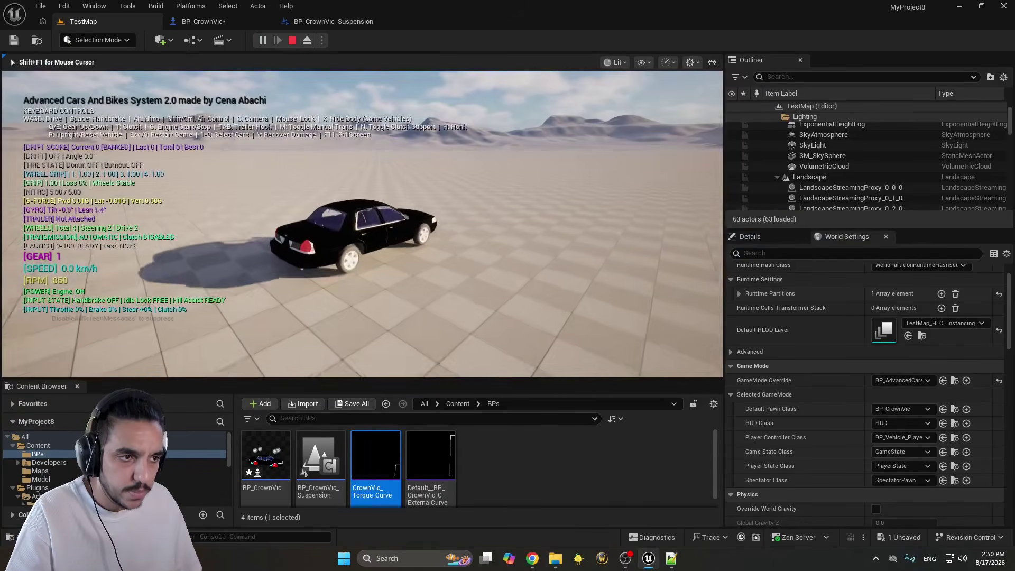
pyautogui.press('w')
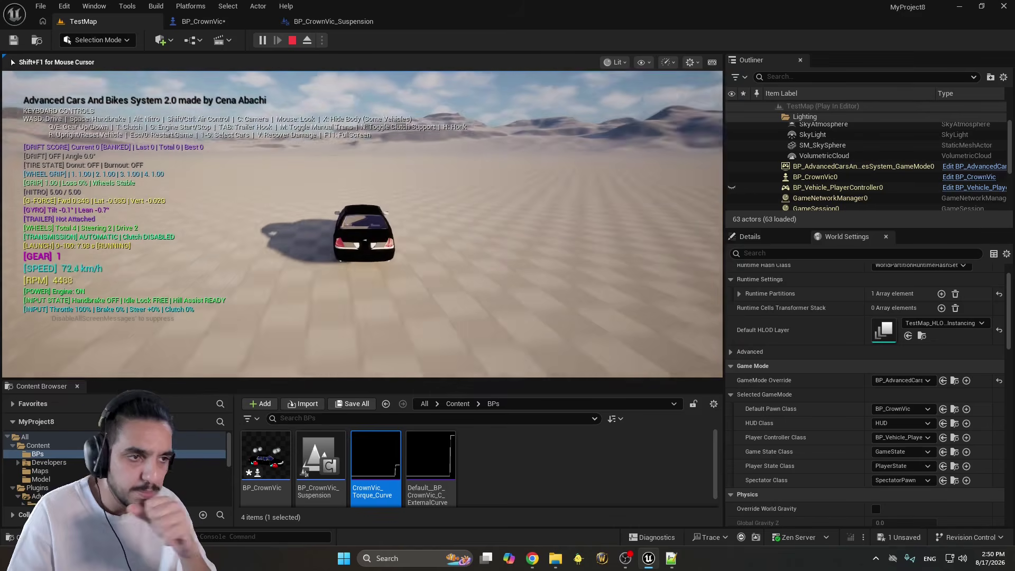
pyautogui.press('F11')
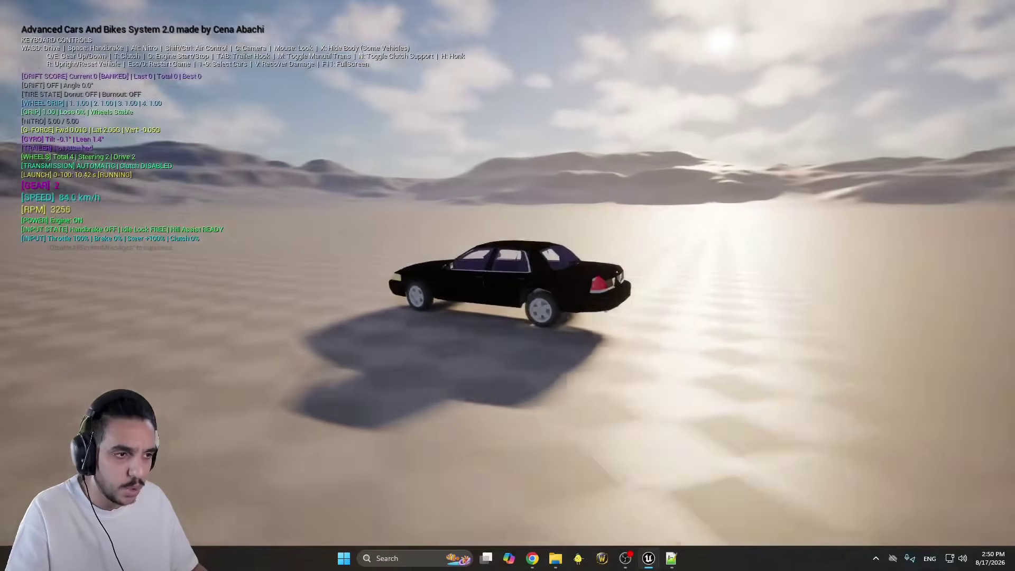
pyautogui.press('d')
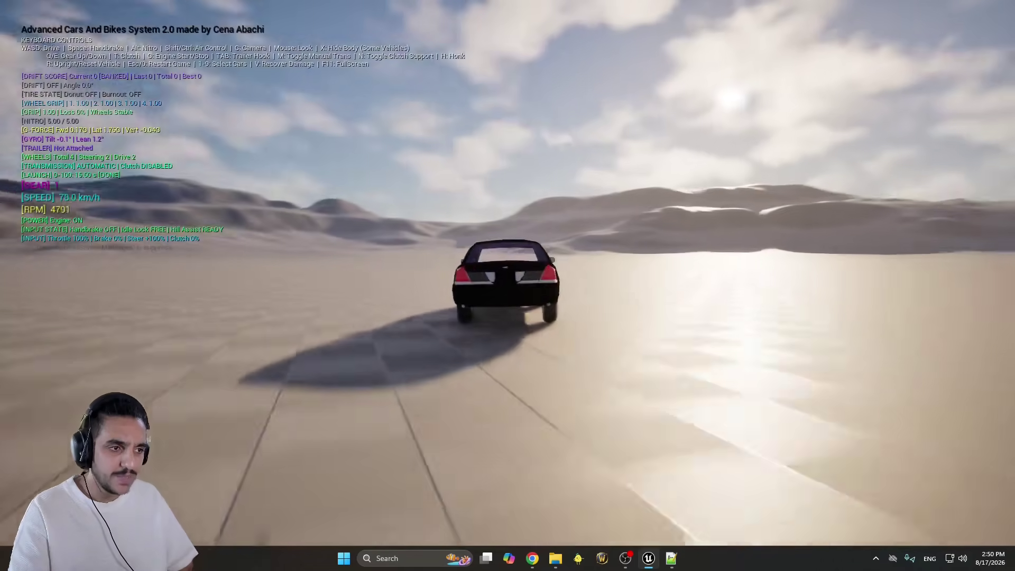
pyautogui.press('a')
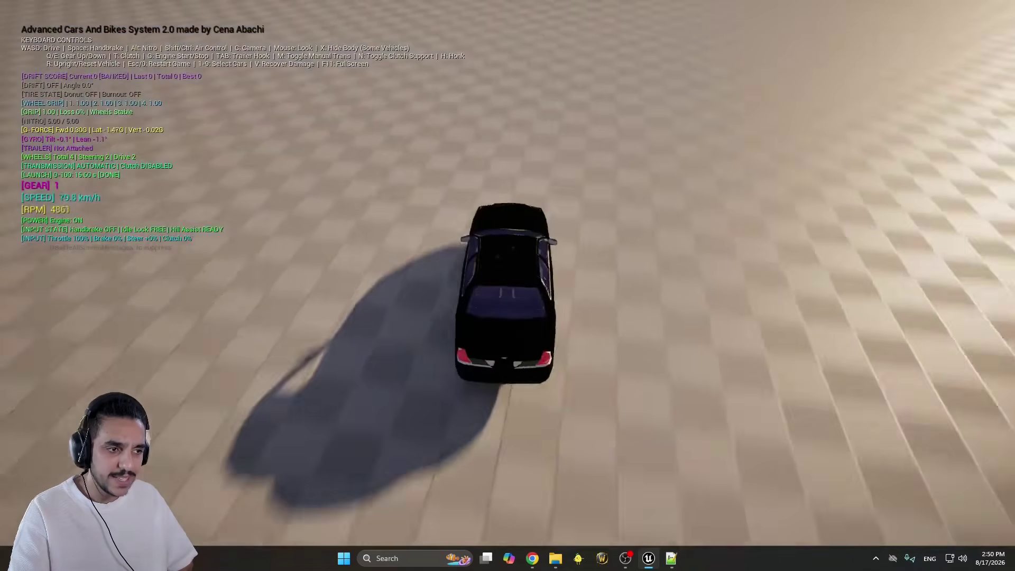
pyautogui.press('d')
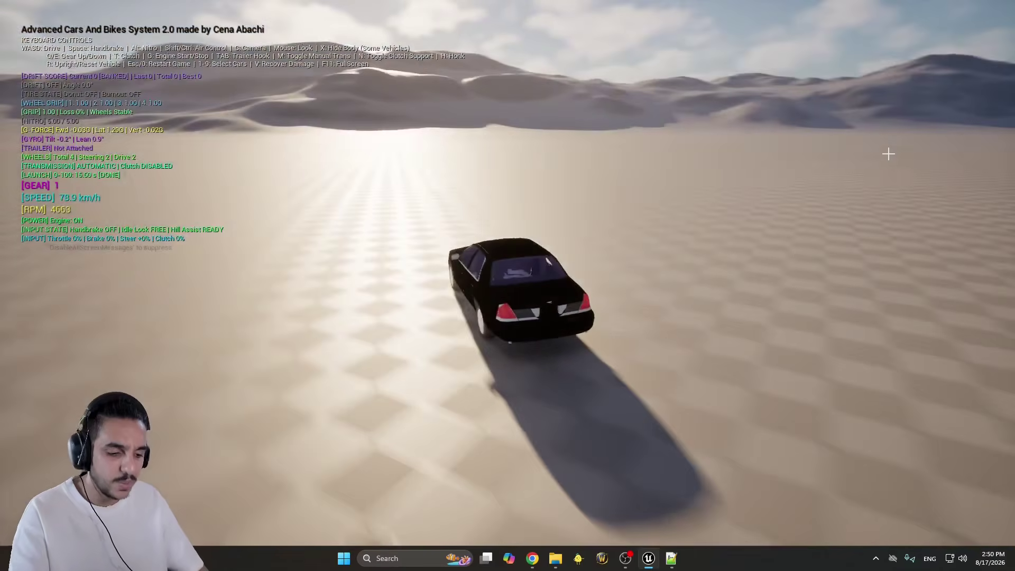
pyautogui.press('Escape')
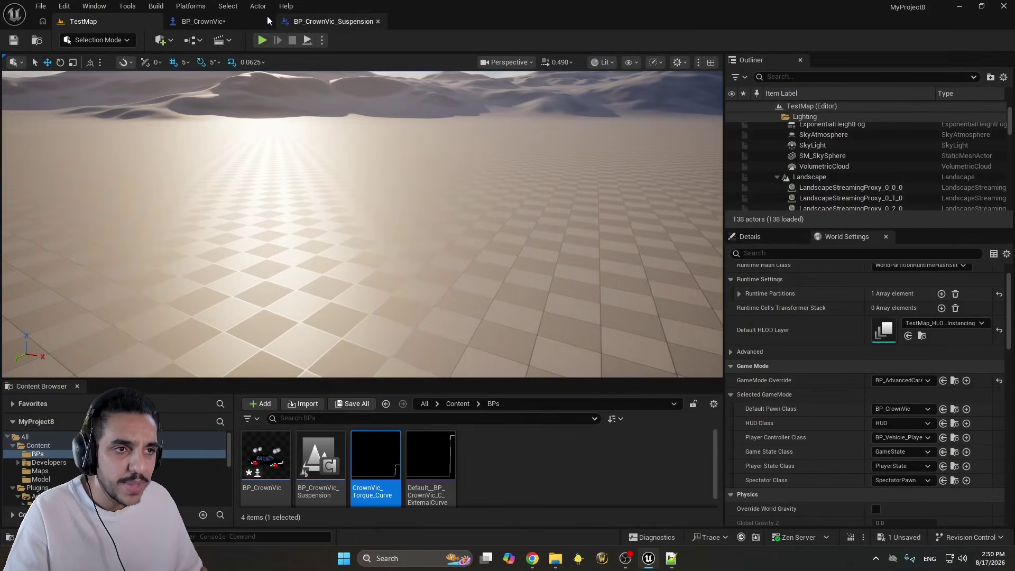
# Select BP_CrownVic's two front suspension components, clear the property filter, and expand their Steering settings
pyautogui.click(238, 21)
pyautogui.click(144, 143)
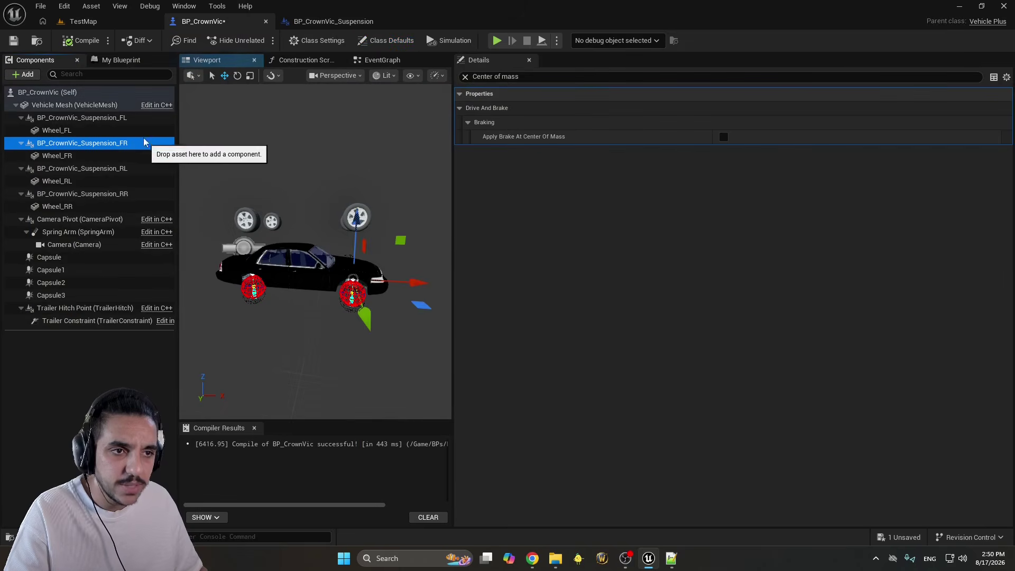
pyautogui.keyDown('ctrl'); pyautogui.click(141, 120); pyautogui.keyUp('ctrl')
pyautogui.click(465, 77)
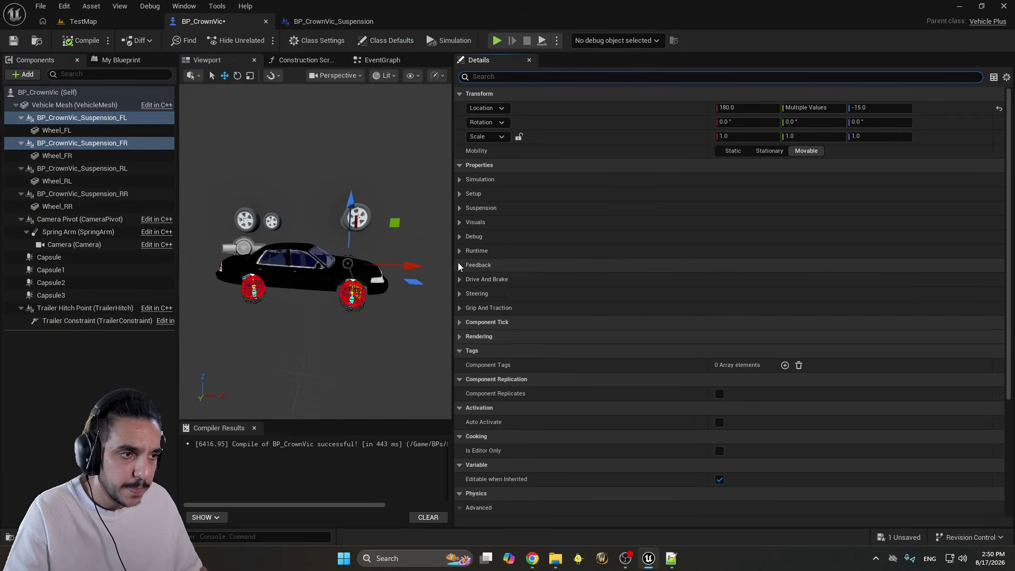
pyautogui.click(521, 294)
pyautogui.scroll(-1, 533, 310)
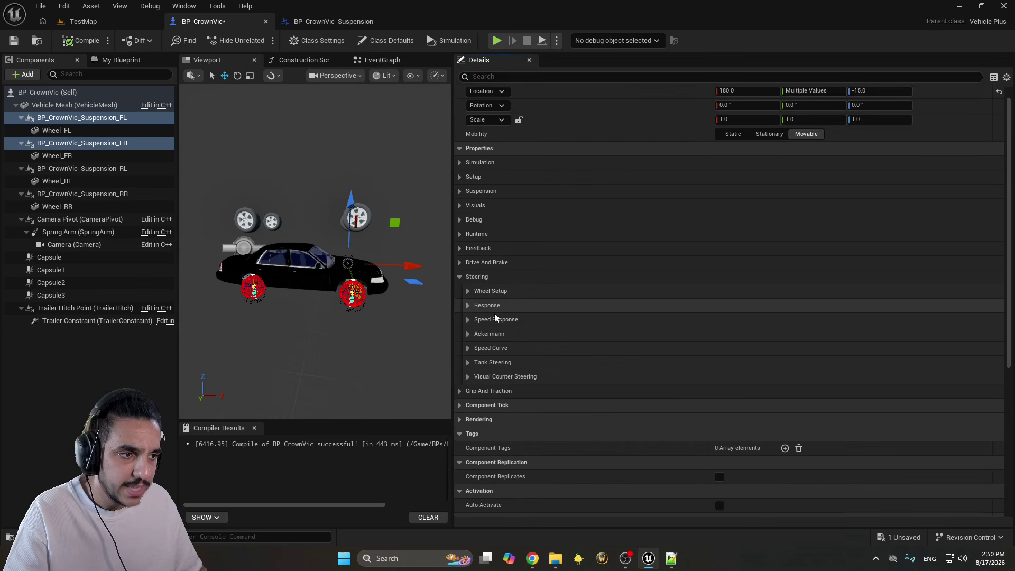
# Examine the front suspensions' Speed Response and Ackermann settings, including the steer angles at zero and full speed
pyautogui.click(467, 310)
pyautogui.click(468, 310)
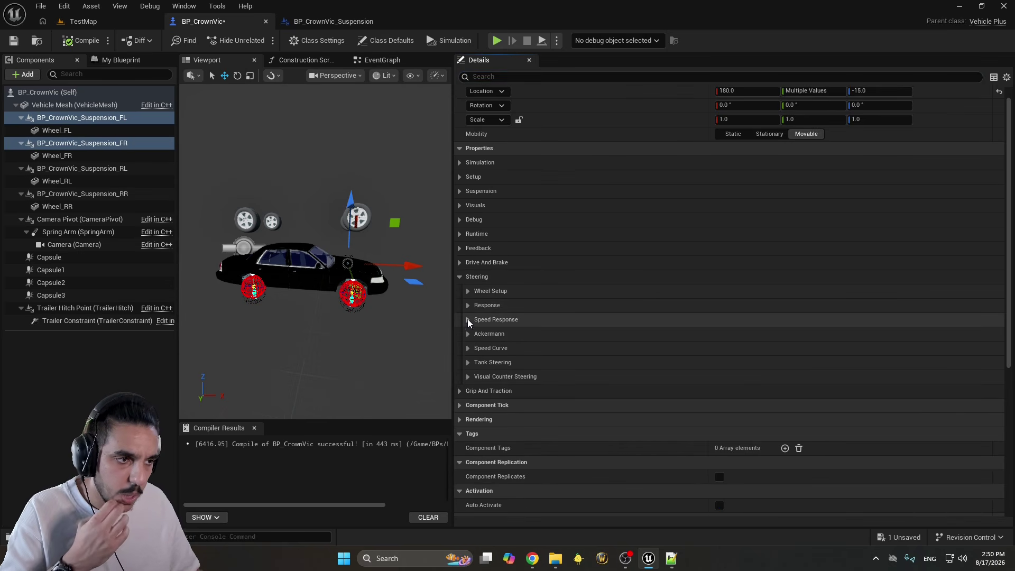
pyautogui.click(468, 290)
pyautogui.click(468, 291)
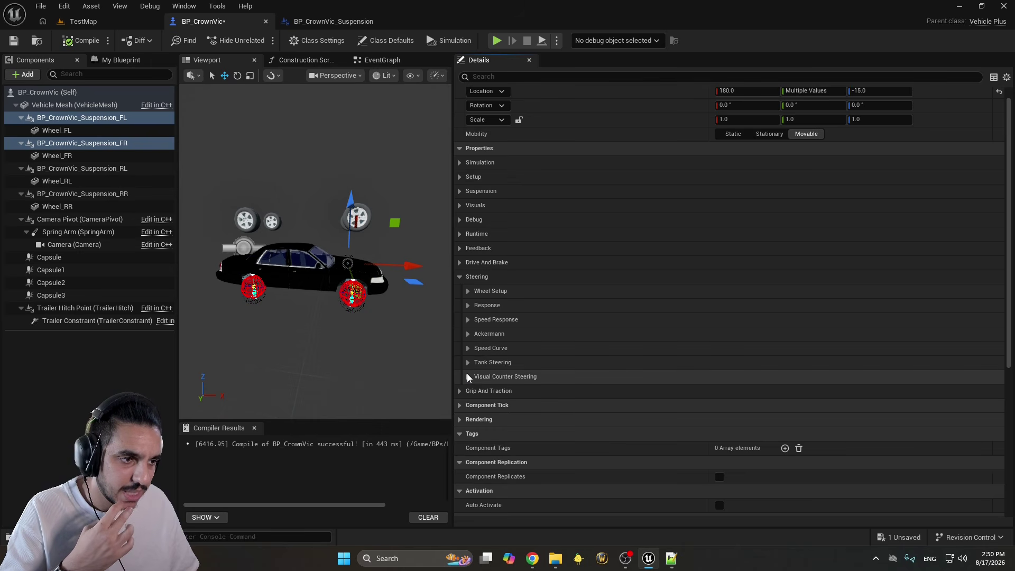
pyautogui.click(468, 334)
pyautogui.click(468, 319)
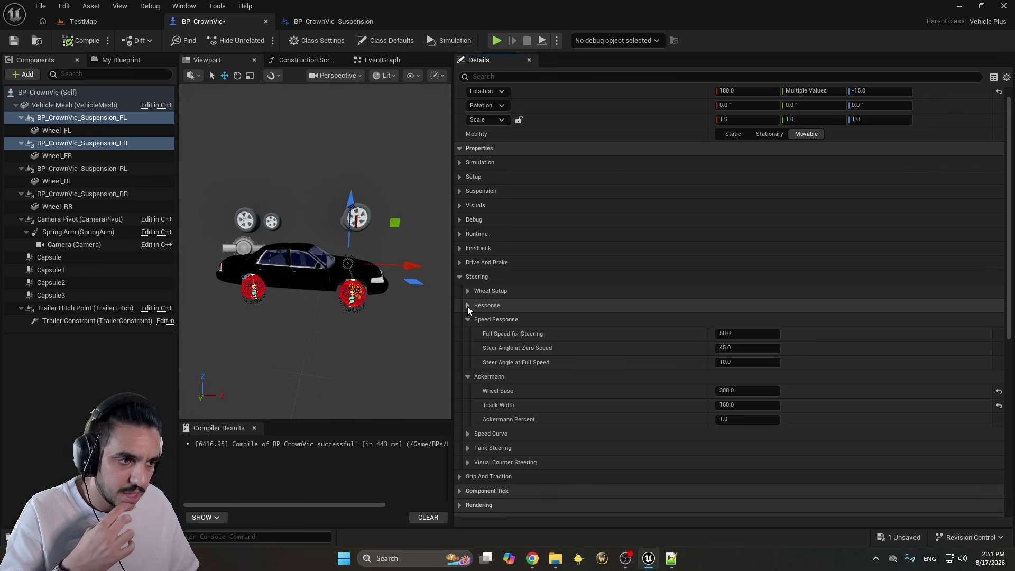
pyautogui.scroll(-2, 581, 359)
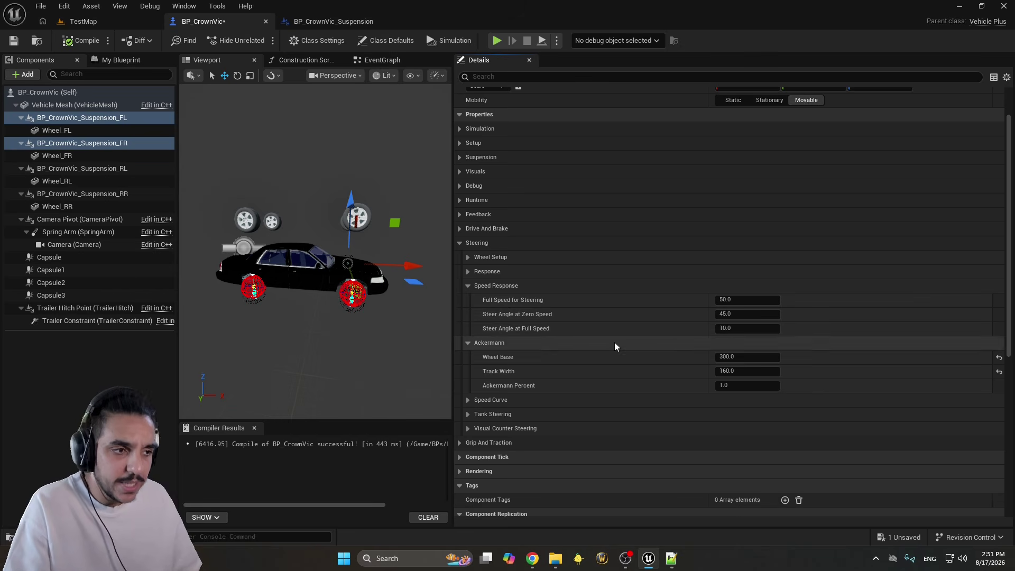
pyautogui.click(731, 329)
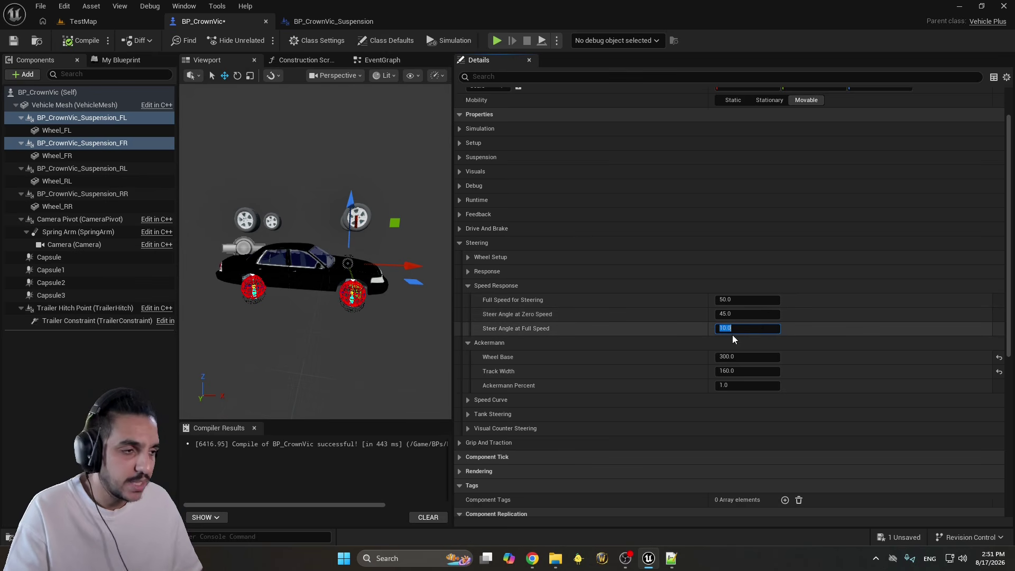
pyautogui.click(724, 314)
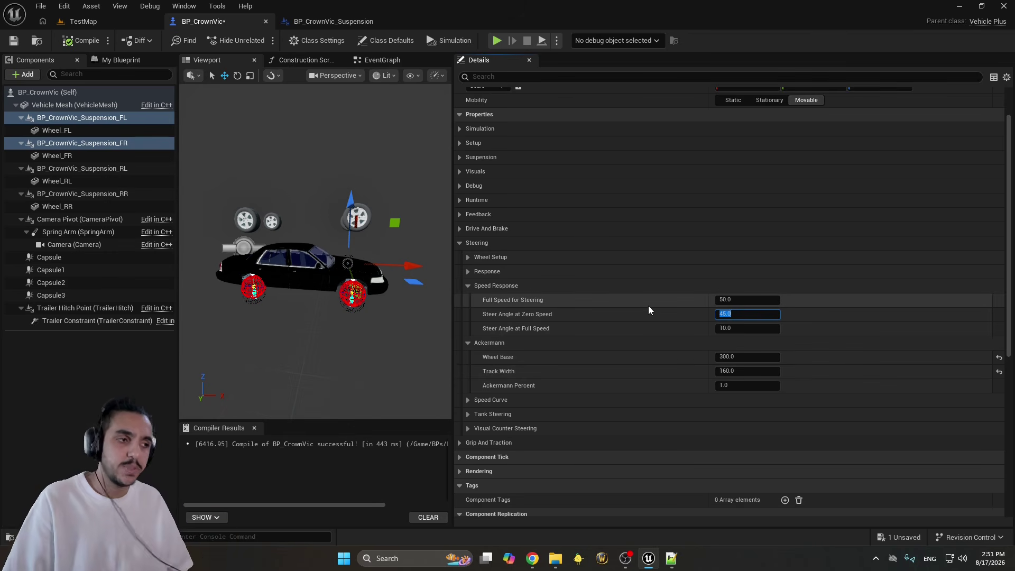
pyautogui.click(722, 328)
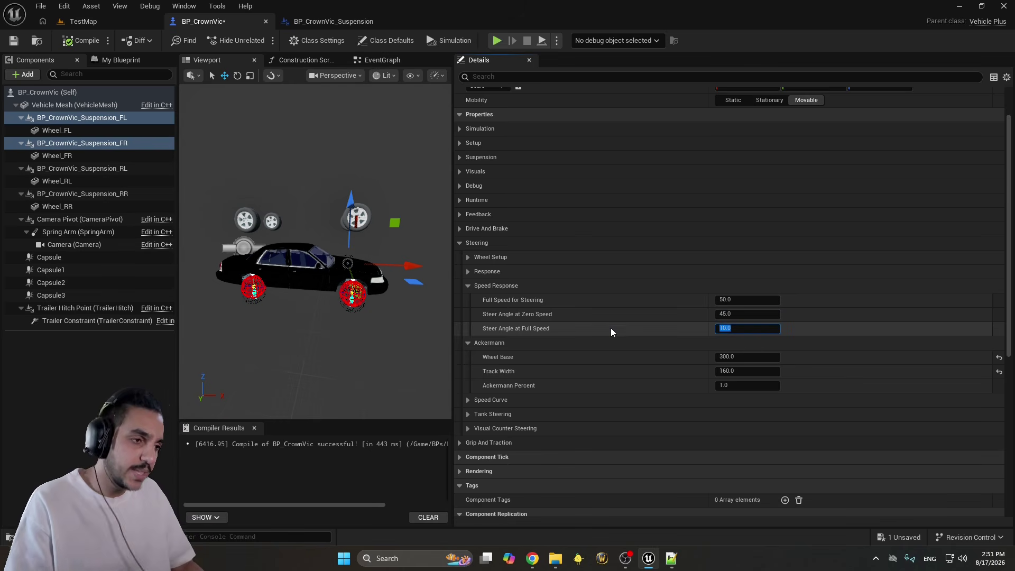
pyautogui.click(410, 336)
# Compile and save BP_CrownVic, return to TestMap, and run a brief play session there
pyautogui.click(74, 40)
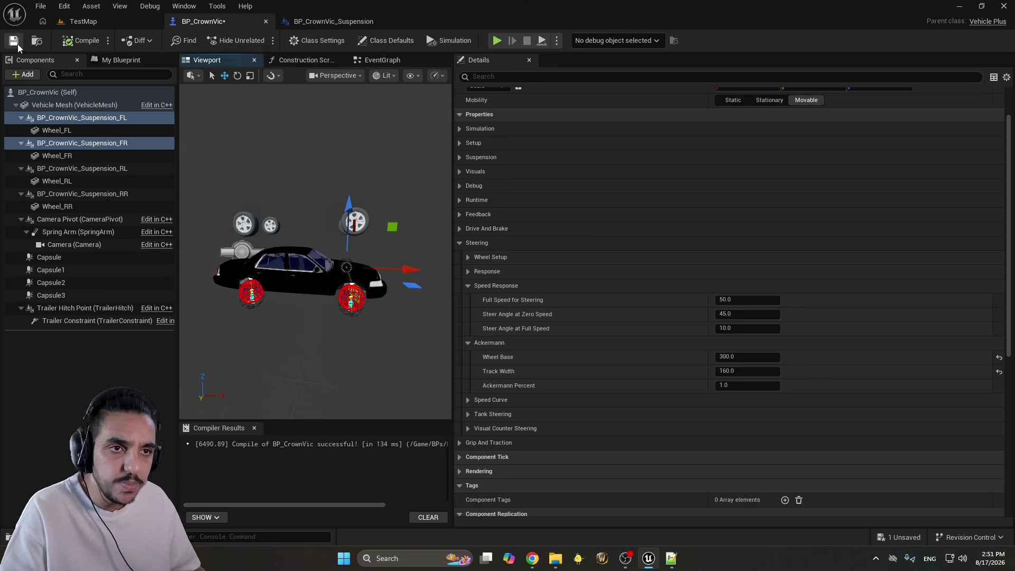
pyautogui.click(14, 40)
pyautogui.click(86, 92)
pyautogui.click(101, 22)
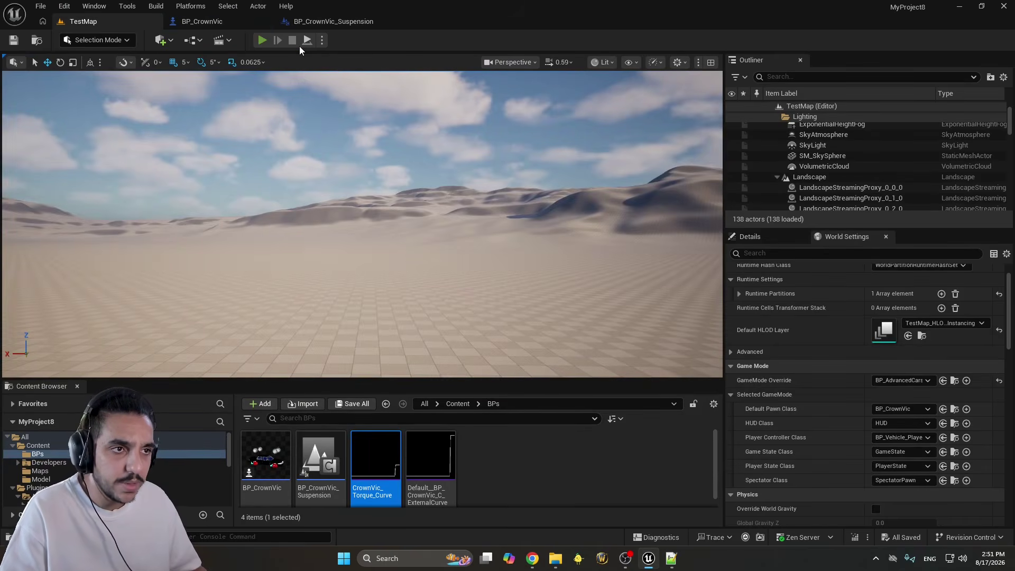
pyautogui.hotkey('alt', 'p')
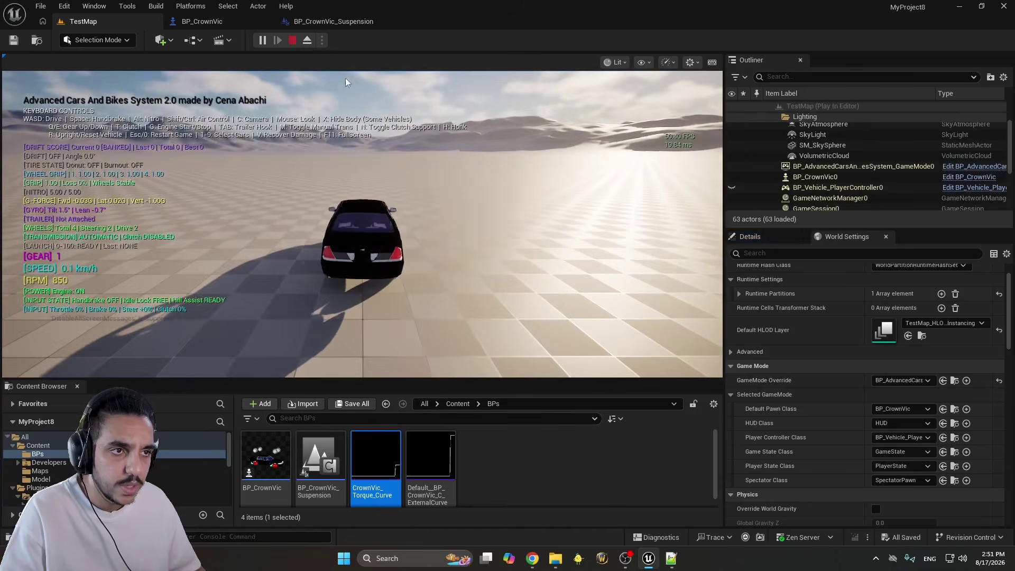
pyautogui.press('Escape')
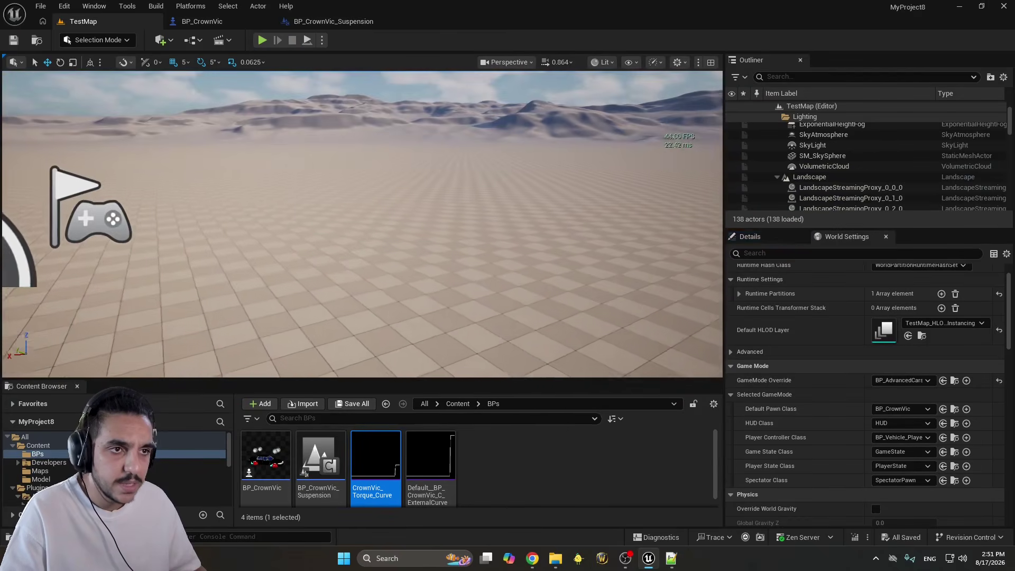
# Place a Cube on TestMap's ground near the player start, try scaling it, and undo the last transform
pyautogui.click(161, 41)
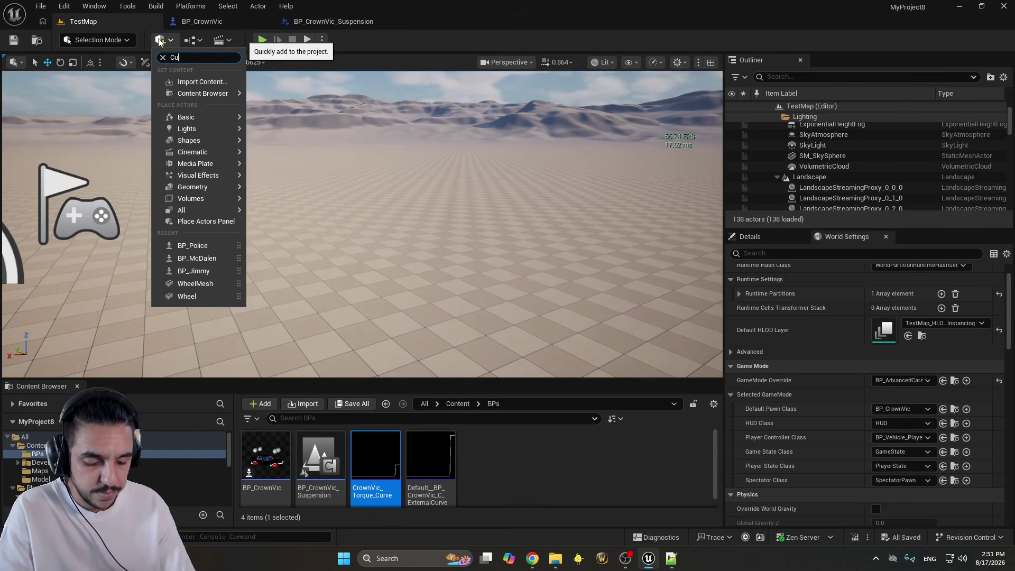
pyautogui.moveTo(189, 87); pyautogui.dragTo(470, 216)
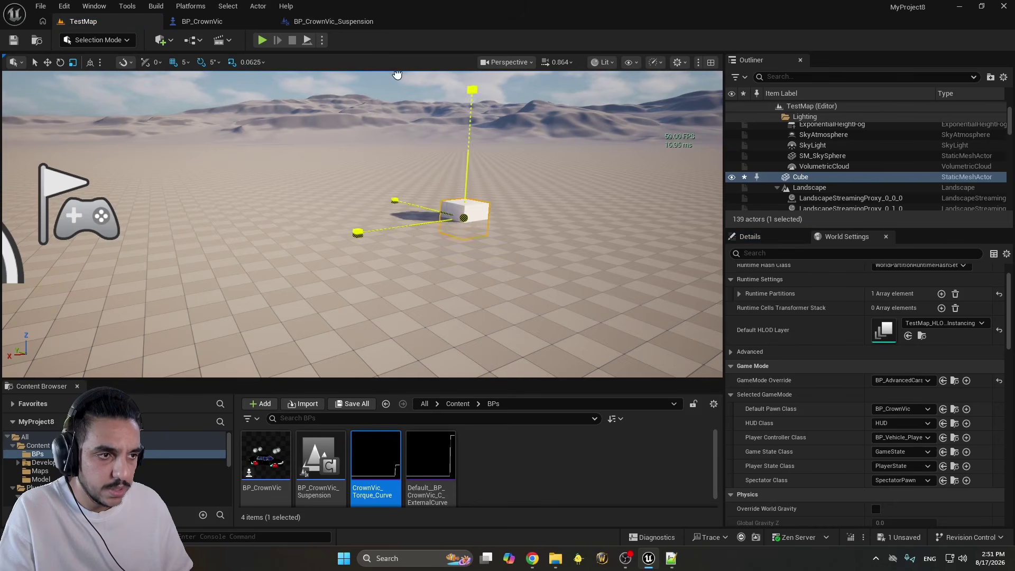
pyautogui.hotkey('ctrl', 'z')
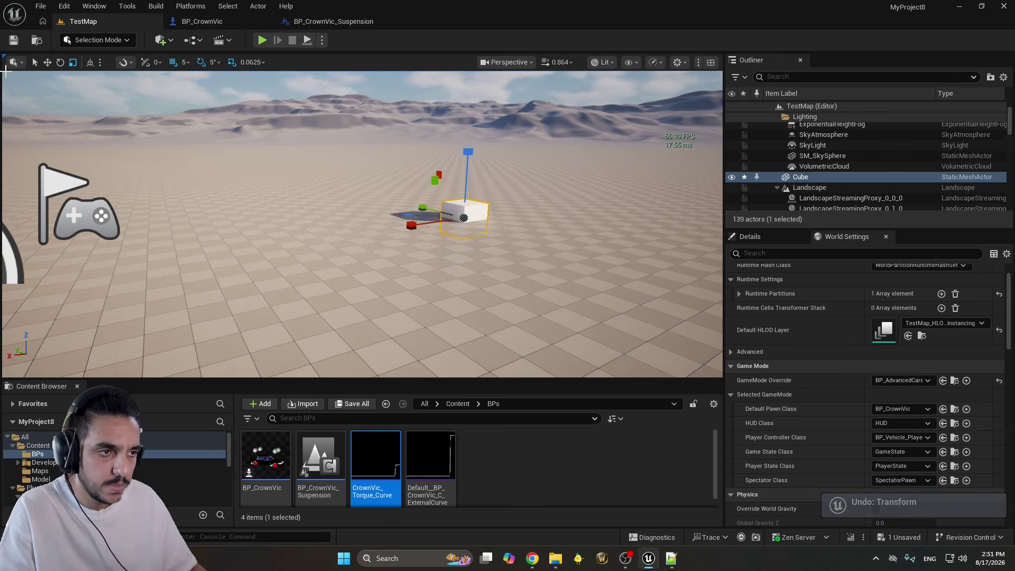
# Stretch the cube along its X and Y axes into a wide block, increasing its X scale by about 1.94x
pyautogui.moveTo(417, 228); pyautogui.dragTo(513, 268, button='right')
pyautogui.press('a')
pyautogui.moveTo(402, 221); pyautogui.dragTo(576, 327)
pyautogui.moveTo(636, 203); pyautogui.dragTo(636, 179, button='right')
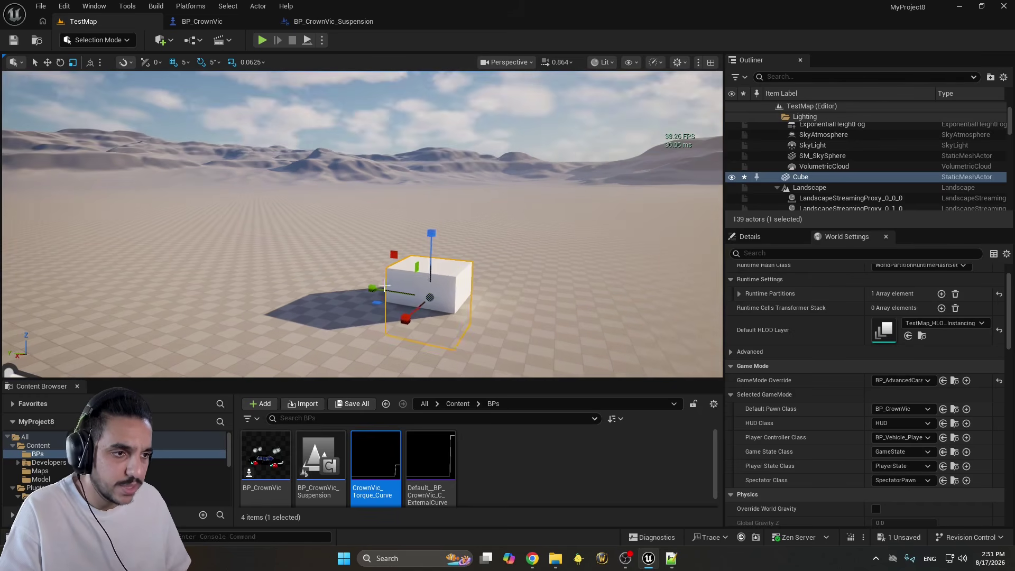
pyautogui.moveTo(374, 294); pyautogui.dragTo(329, 311)
pyautogui.moveTo(404, 320); pyautogui.dragTo(365, 338)
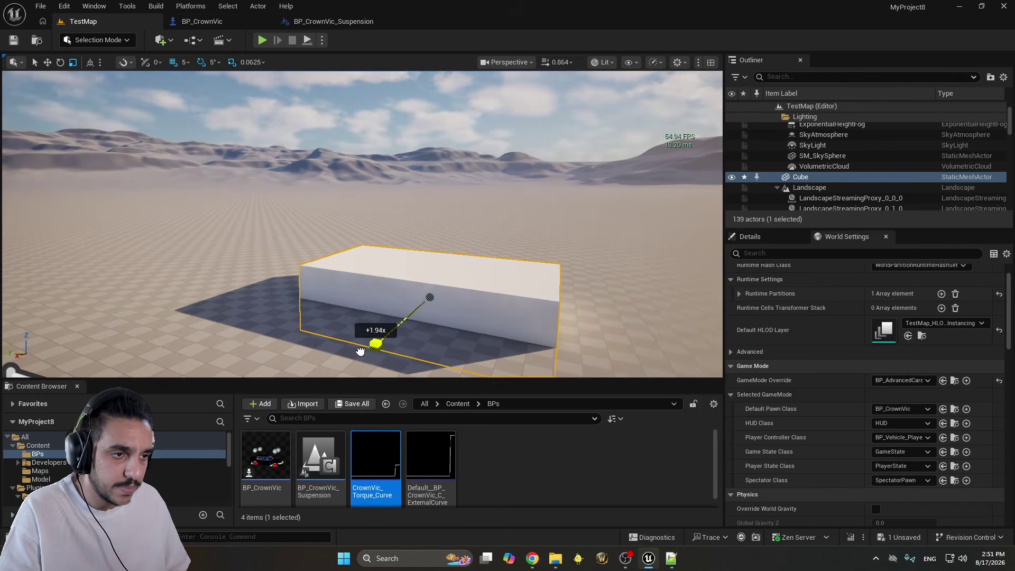
# Rotate the stretched cube so its top slopes up from the ground as a driving ramp
pyautogui.moveTo(364, 338); pyautogui.dragTo(365, 317, button='right')
pyautogui.press('e')
pyautogui.moveTo(370, 249); pyautogui.dragTo(367, 196)
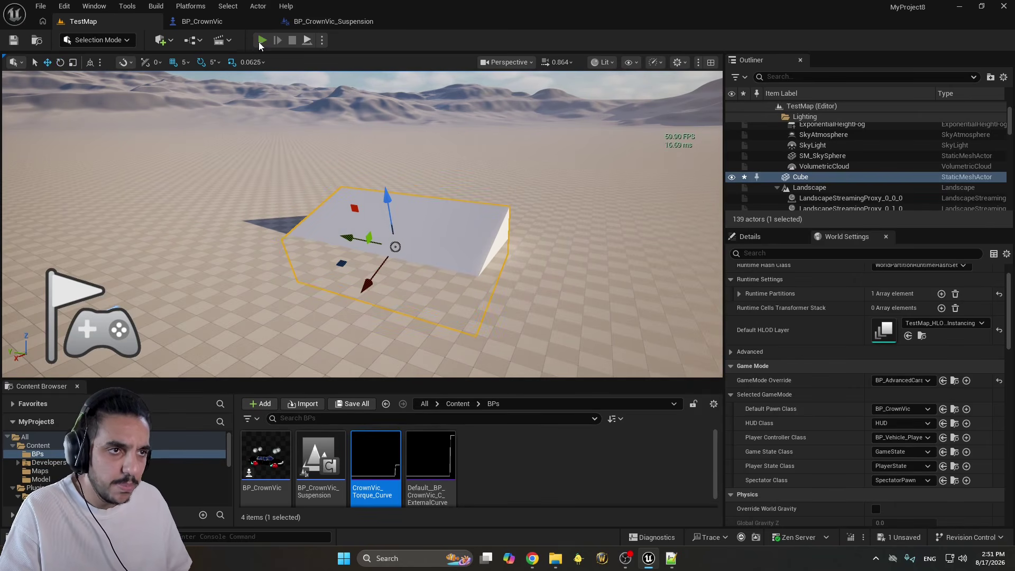
# Run a play session in TestMap, drive the Crown Victoria around the ramp, and end the session
pyautogui.hotkey('alt', 'p')
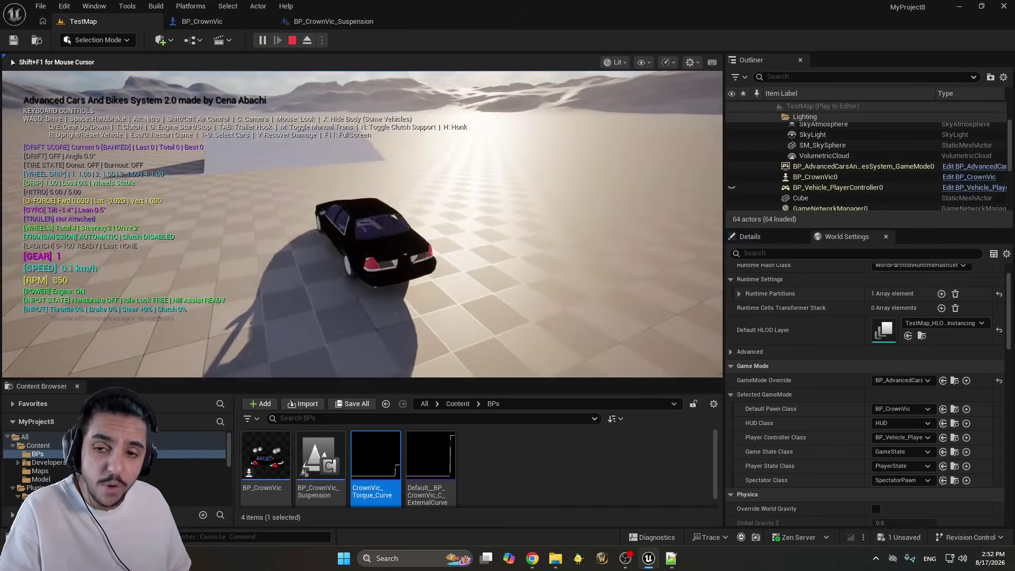
pyautogui.press('w')
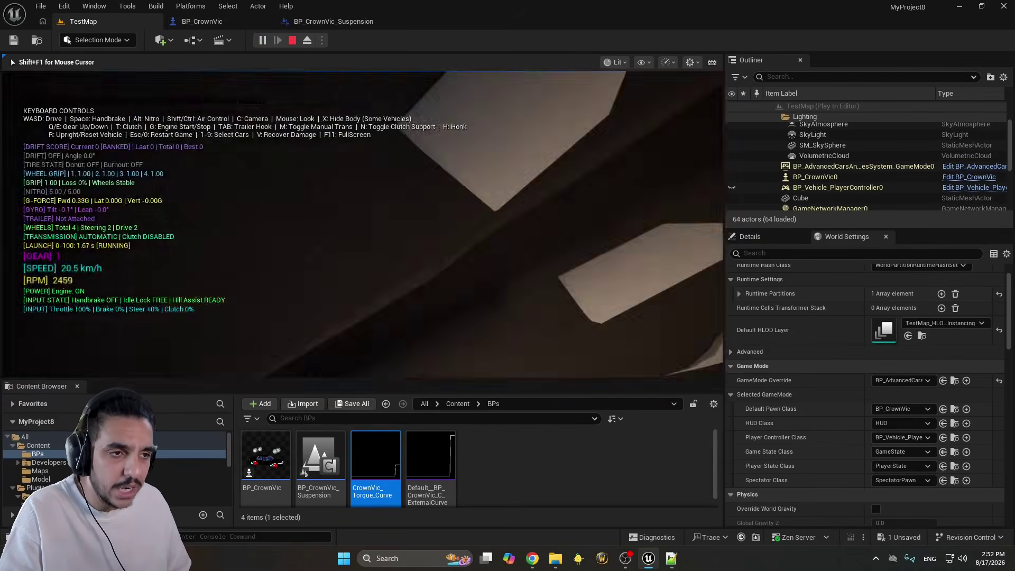
pyautogui.press('d')
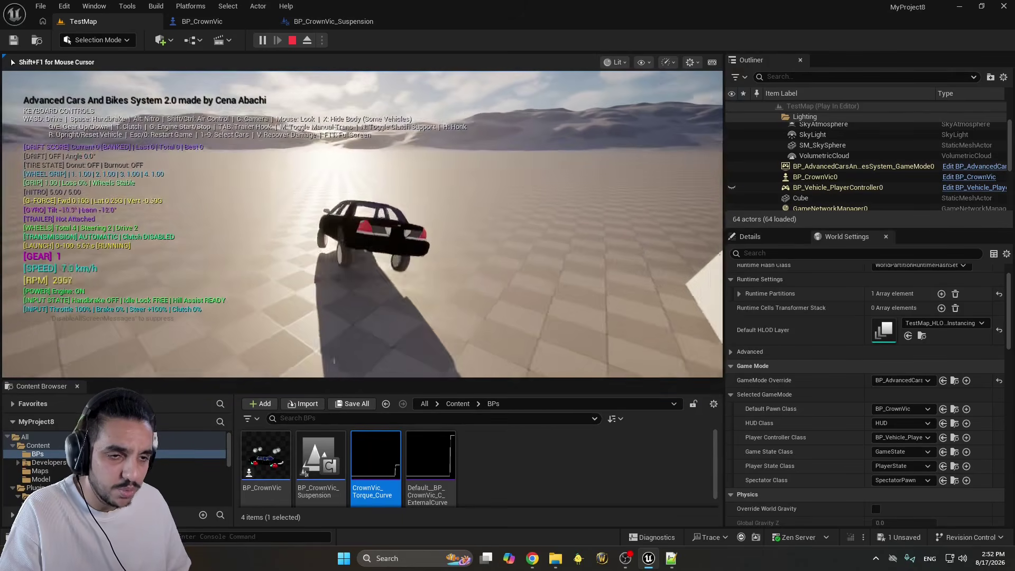
pyautogui.press('Escape')
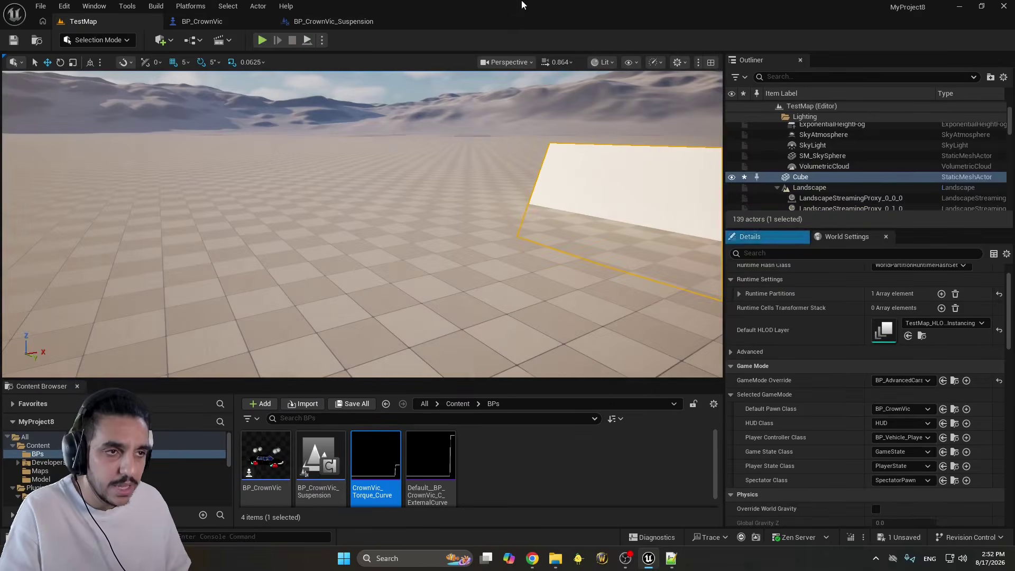
# Disable Enable Manual Air Control in BP_CrownVic's Balance settings, collapsing the unneeded property categories
pyautogui.click(333, 21)
pyautogui.click(211, 20)
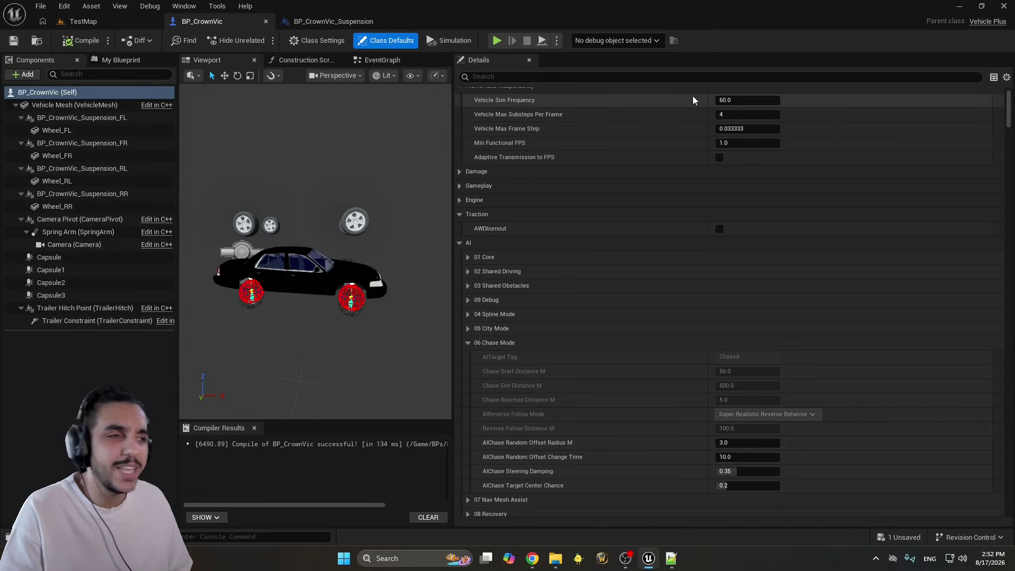
pyautogui.click(605, 77)
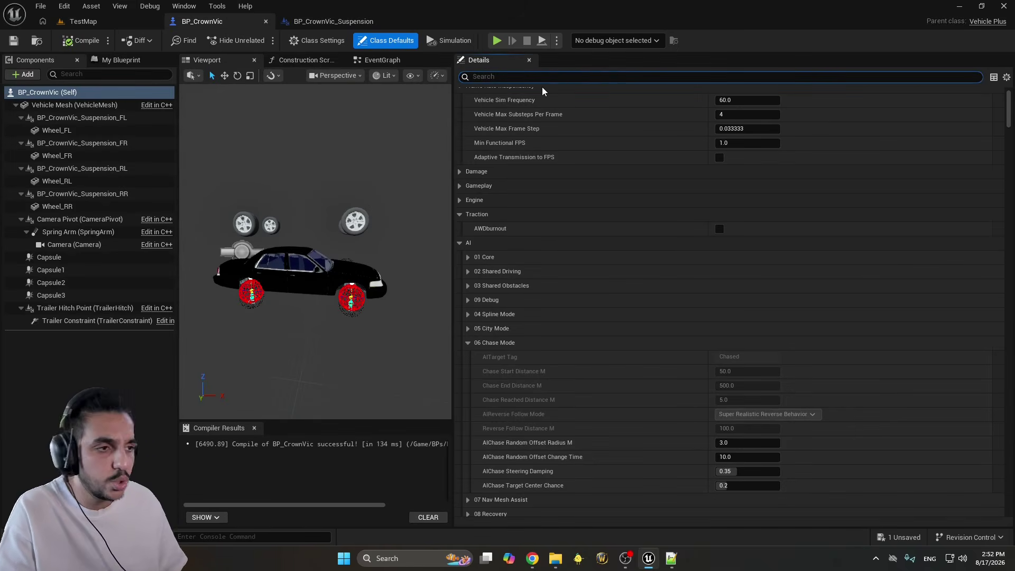
pyautogui.scroll(2, 523, 138)
pyautogui.click(459, 136)
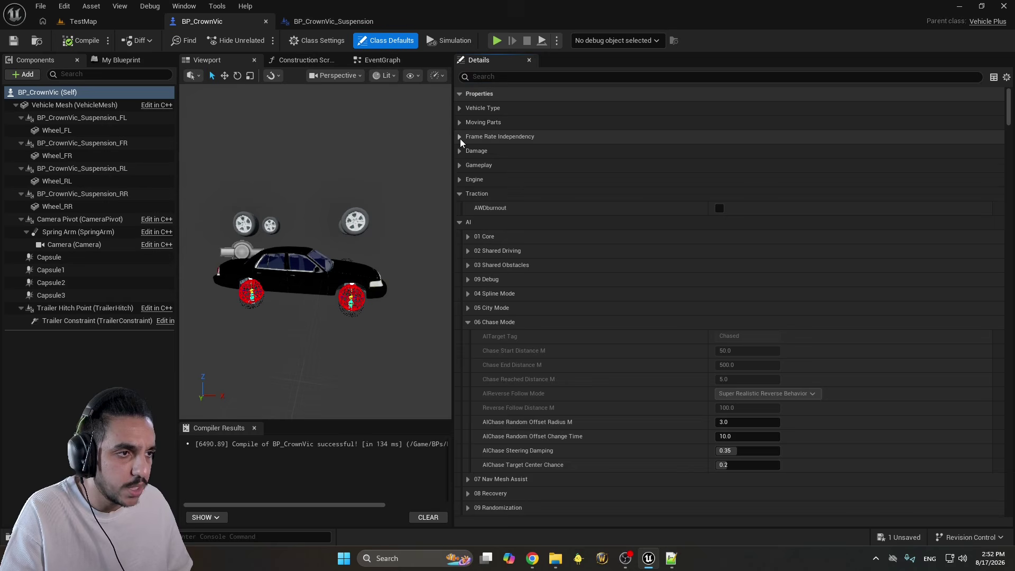
pyautogui.click(459, 194)
pyautogui.click(459, 208)
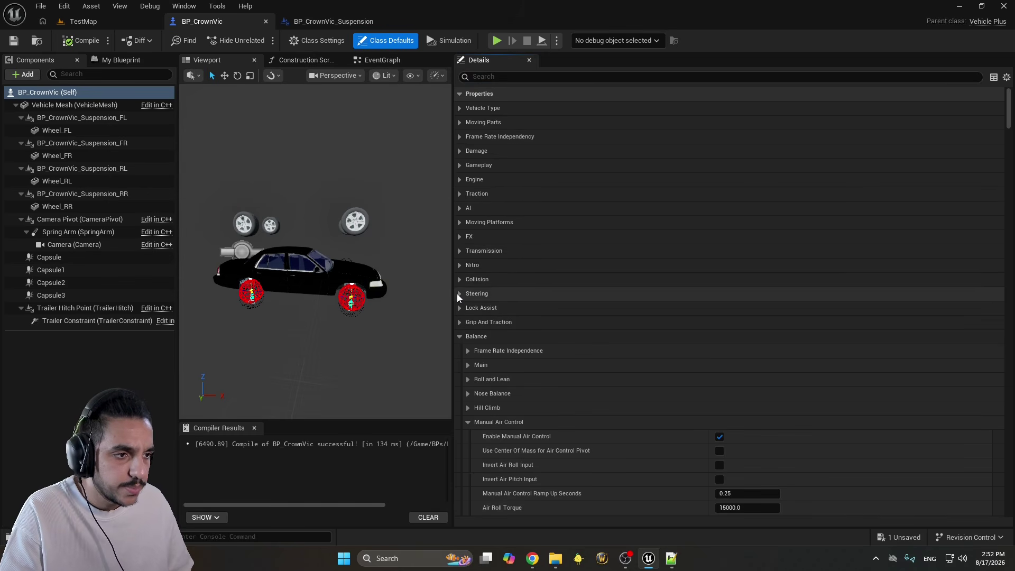
pyautogui.click(468, 422)
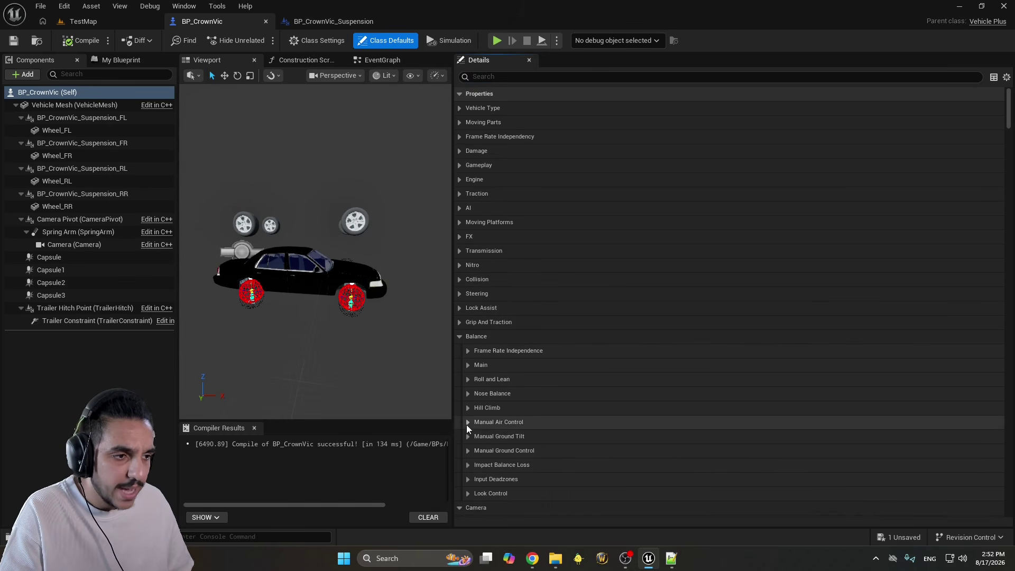
pyautogui.scroll(-3, 522, 338)
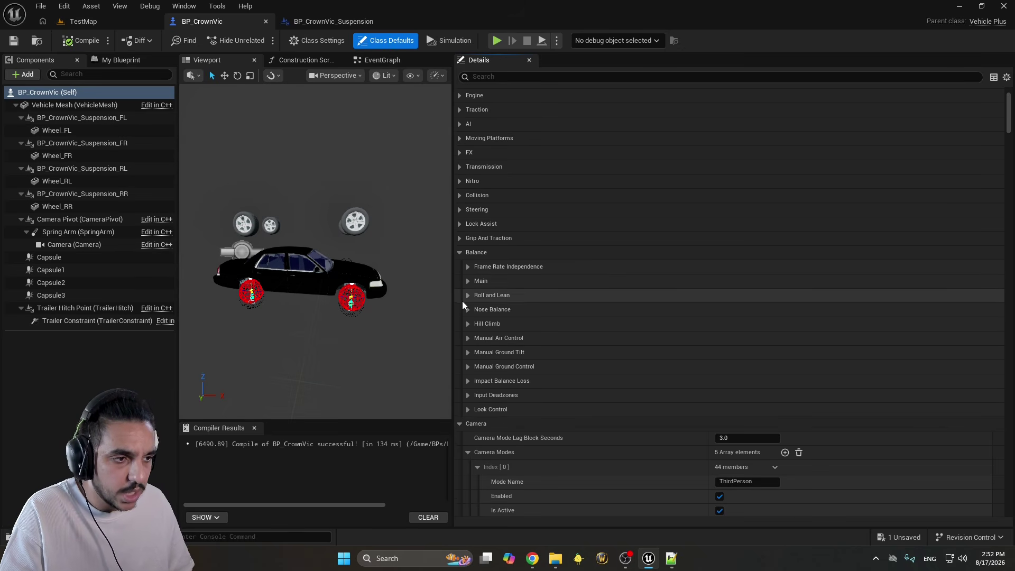
pyautogui.click(466, 339)
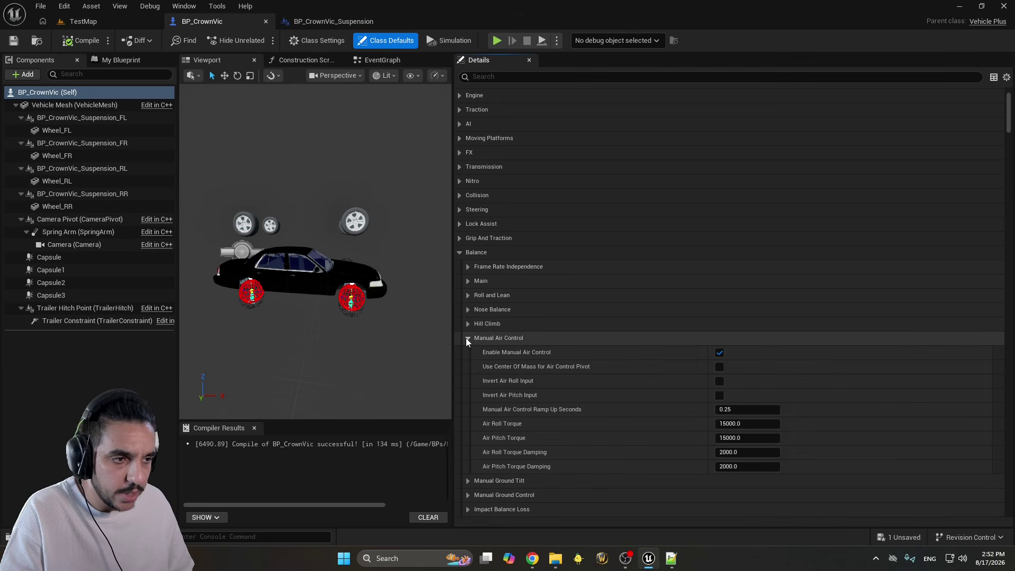
pyautogui.click(720, 353)
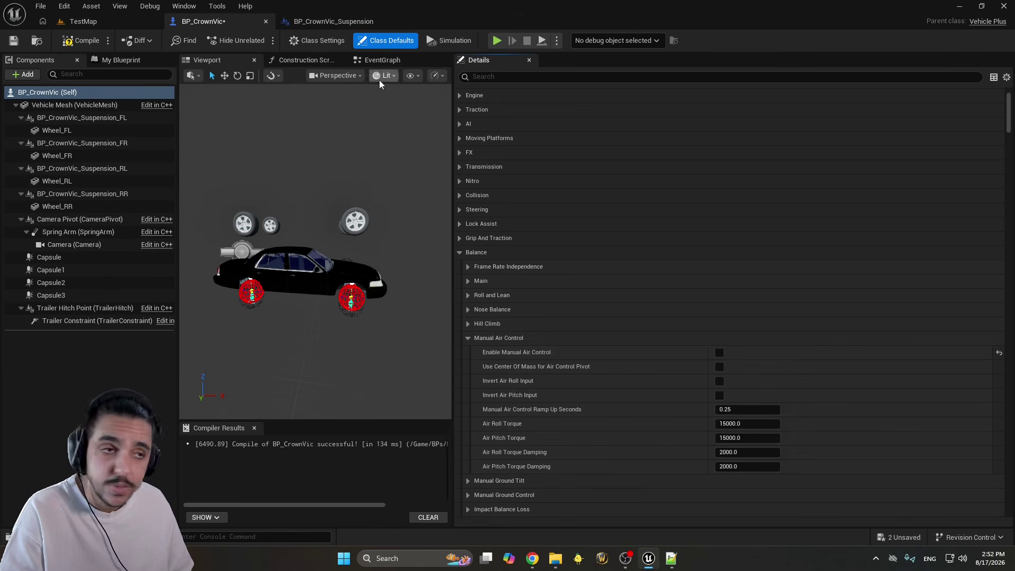
# Test-drive the car near the ramp in TestMap, end the session, and compile and save BP_CrownVic
pyautogui.click(100, 25)
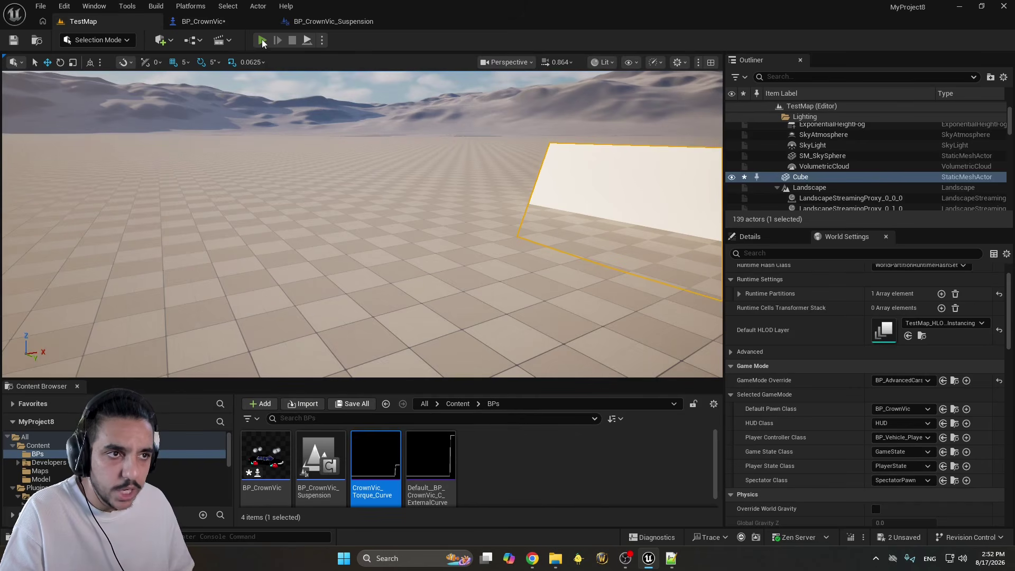
pyautogui.click(262, 42)
pyautogui.press('w')
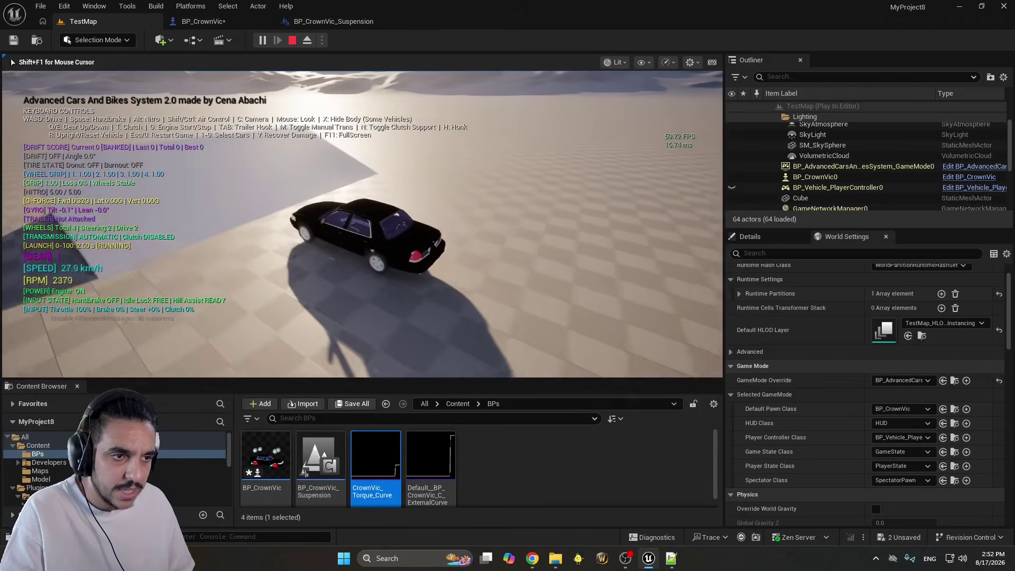
pyautogui.press('d')
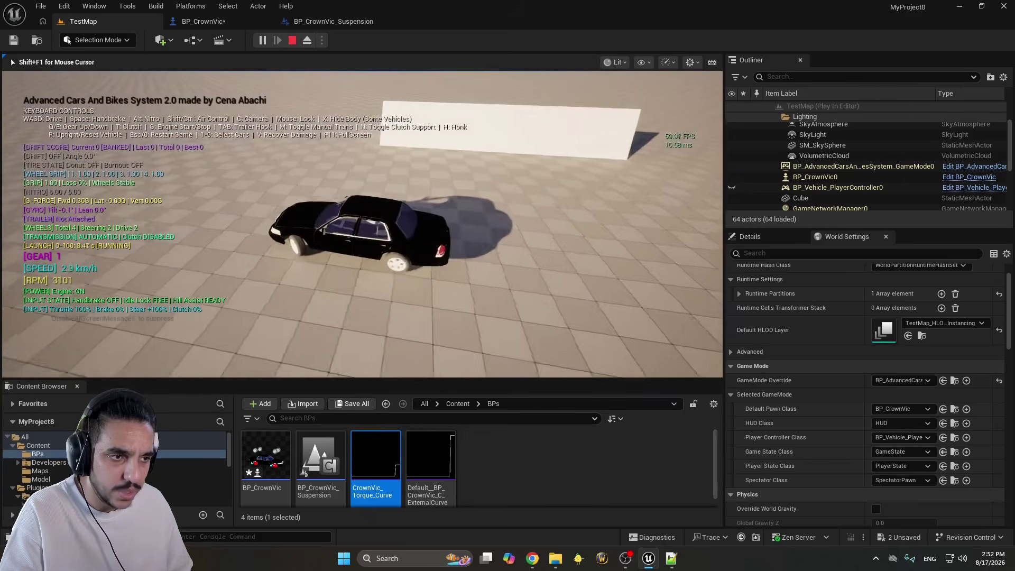
pyautogui.press('space')
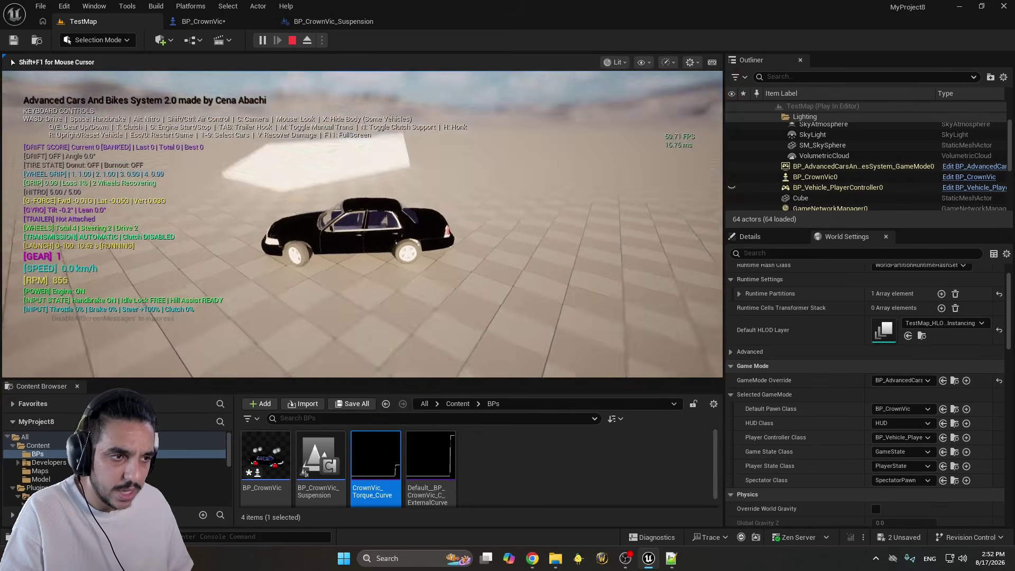
pyautogui.press('w')
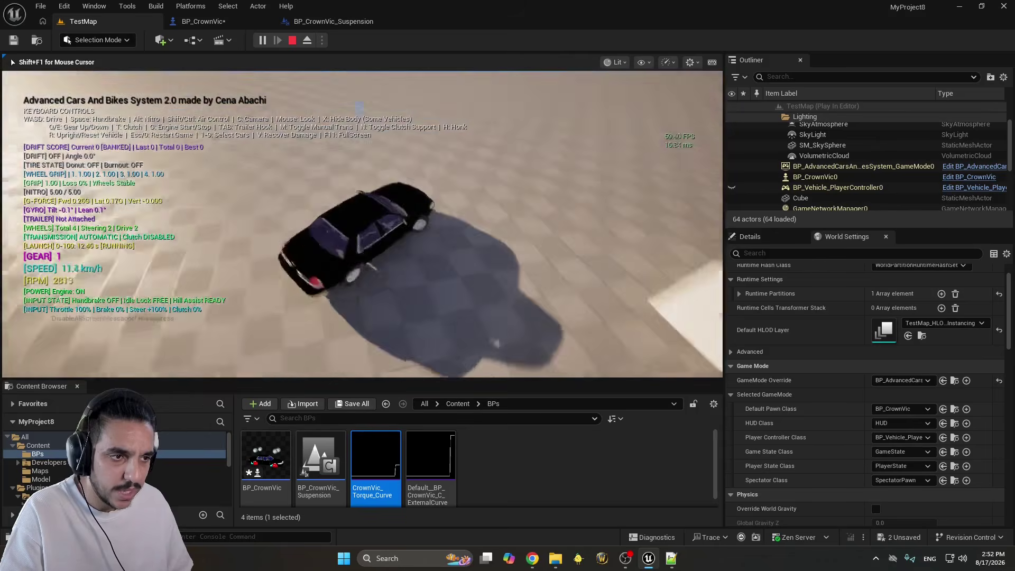
pyautogui.press('Escape')
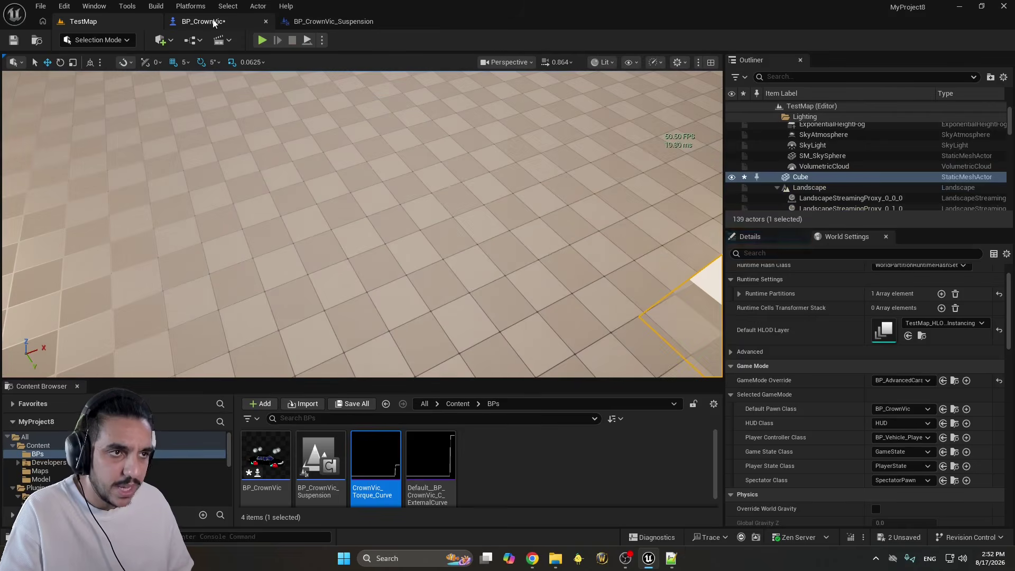
pyautogui.hotkey('ctrl', 's')
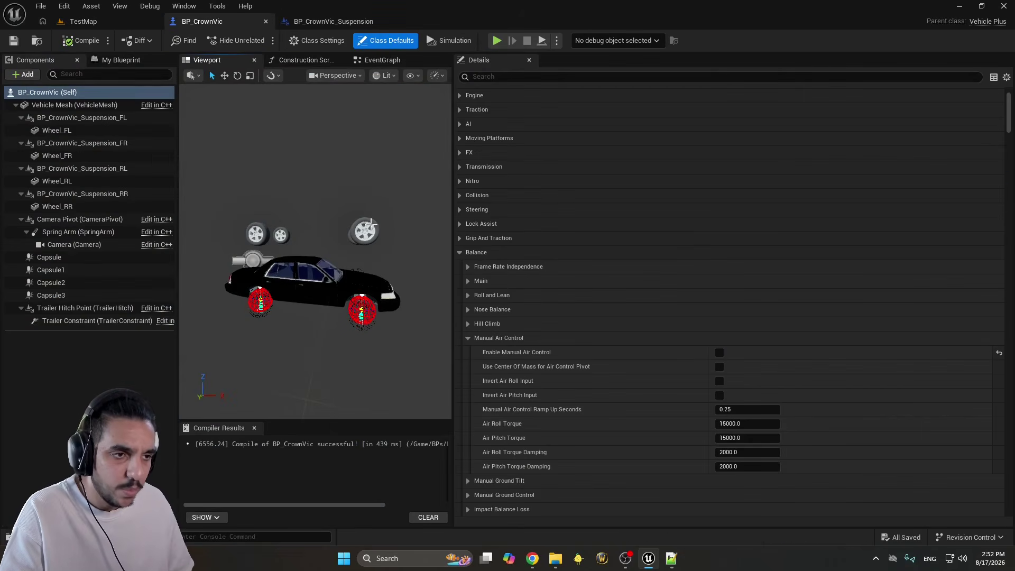
pyautogui.keyDown('ctrl'); pyautogui.click(263, 236); pyautogui.keyUp('ctrl')
pyautogui.moveTo(341, 236)
pyautogui.mouseDown(button='right')
pyautogui.moveTo(361, 243)
pyautogui.moveTo(346, 237)
pyautogui.mouseUp(button='right')
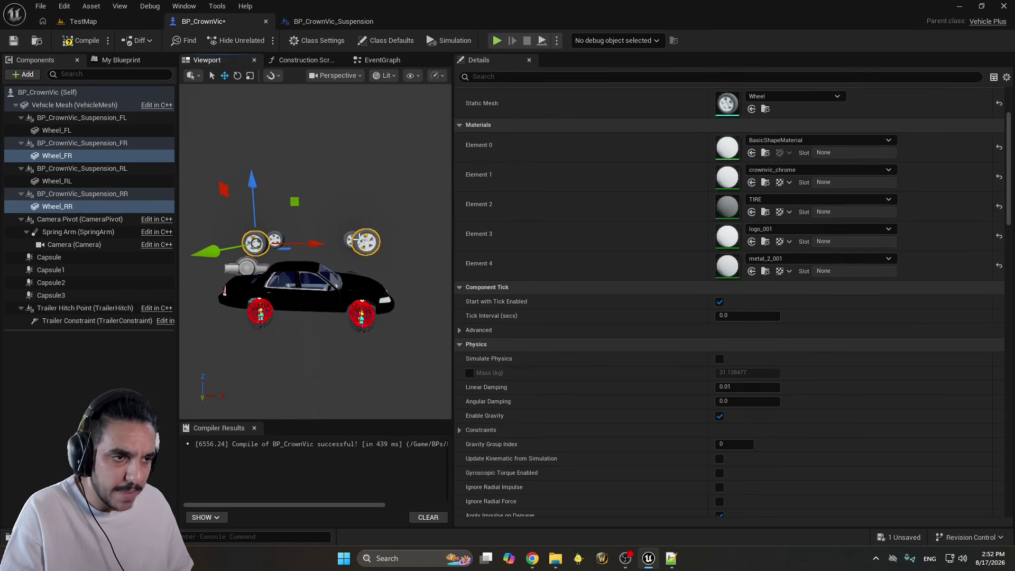
pyautogui.keyDown('ctrl'); pyautogui.click(350, 236); pyautogui.keyUp('ctrl')
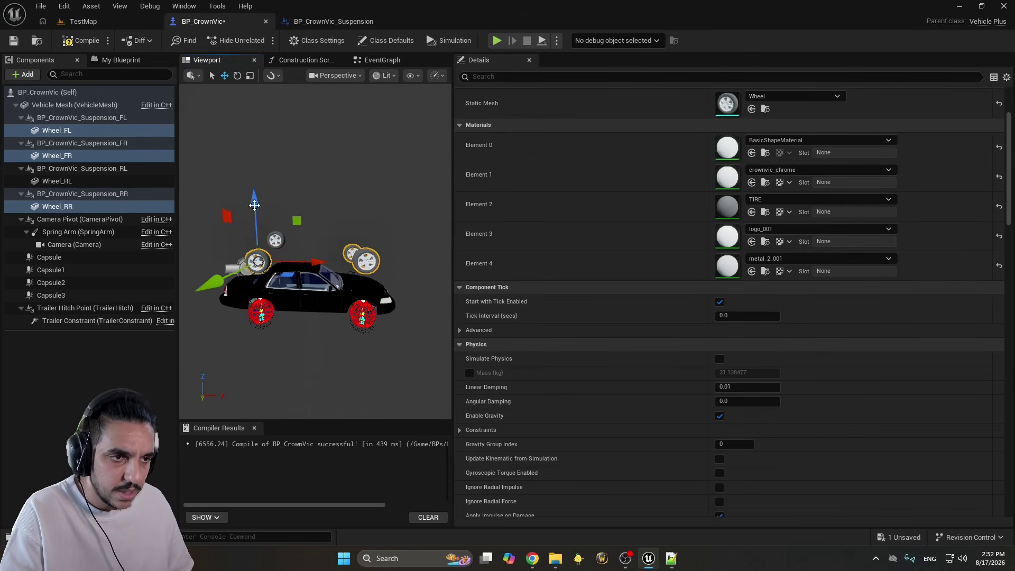
pyautogui.hotkey('ctrl', 'z')
pyautogui.click(276, 239)
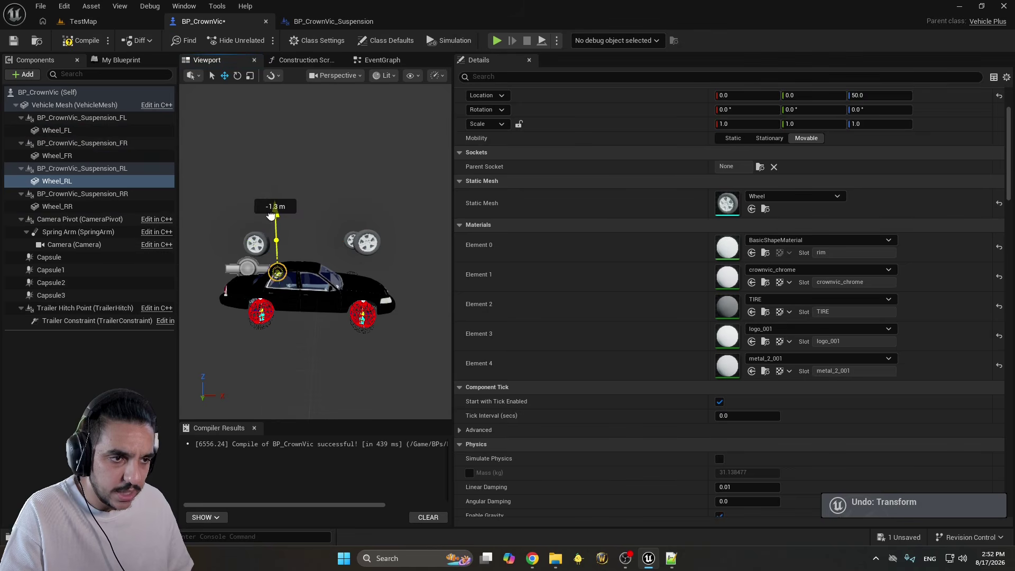
pyautogui.moveTo(270, 215); pyautogui.dragTo(256, 241)
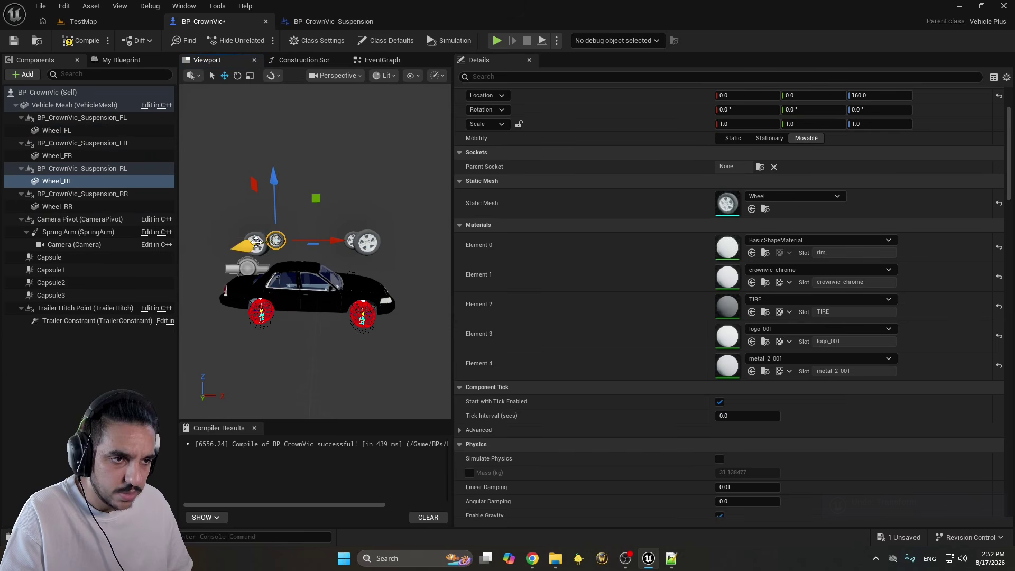
pyautogui.moveTo(311, 223); pyautogui.dragTo(313, 238, button='right')
# Widen BP_CrownVic's viewport and move all four wheel meshes down together about 2 m onto their suspension positions
pyautogui.moveTo(557, 180); pyautogui.dragTo(695, 179)
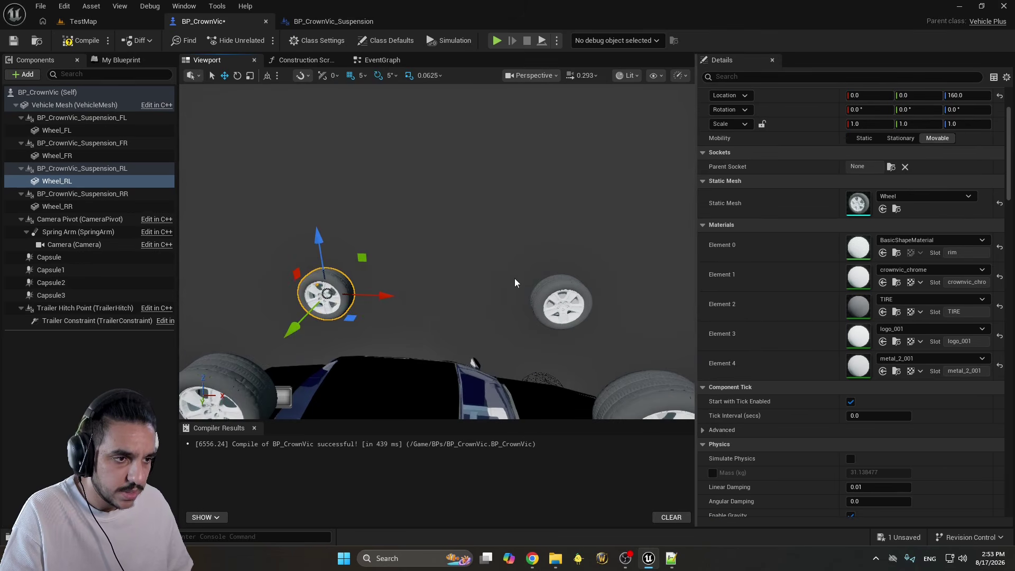
pyautogui.moveTo(476, 238); pyautogui.dragTo(513, 265, button='right')
pyautogui.click(516, 275)
pyautogui.keyDown('ctrl'); pyautogui.click(510, 276); pyautogui.keyUp('ctrl')
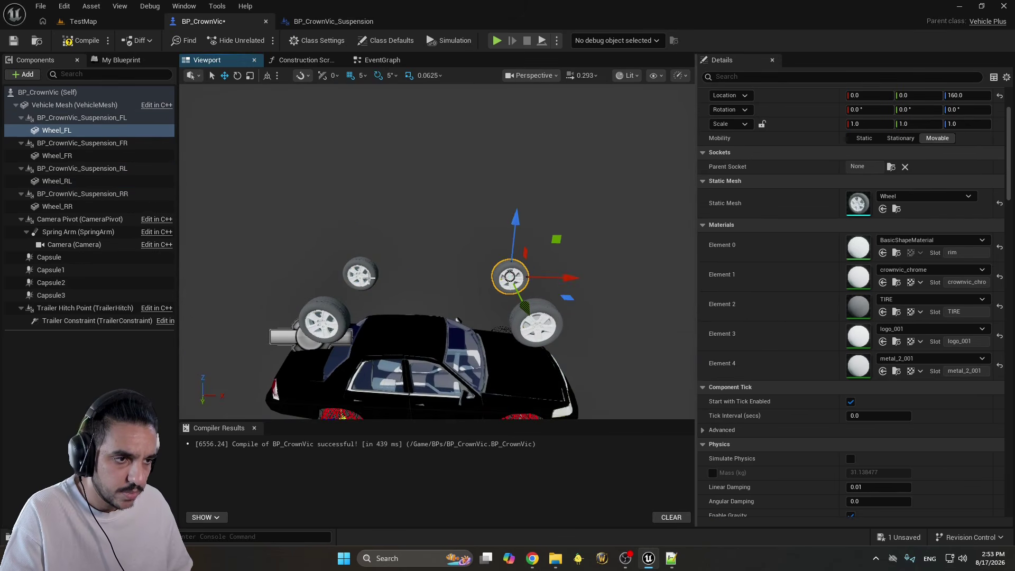
pyautogui.keyDown('ctrl'); pyautogui.click(359, 274); pyautogui.keyUp('ctrl')
pyautogui.keyDown('ctrl'); pyautogui.click(331, 311); pyautogui.keyUp('ctrl')
pyautogui.moveTo(332, 310); pyautogui.dragTo(335, 288, button='right')
pyautogui.moveTo(336, 143); pyautogui.dragTo(337, 215)
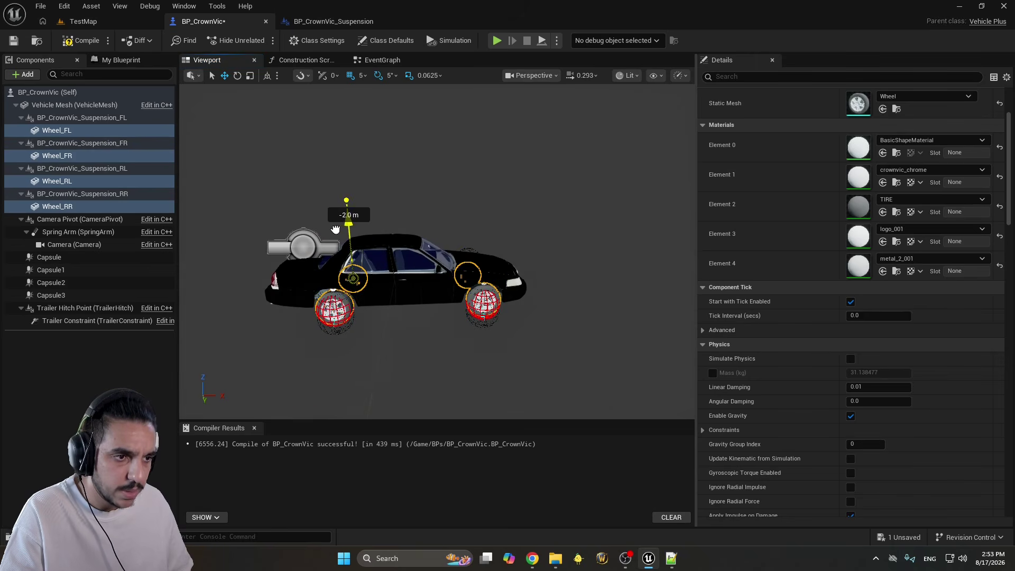
# Compile and save BP_CrownVic, and inspect the lowered wheels' fit against the car body
pyautogui.click(82, 40)
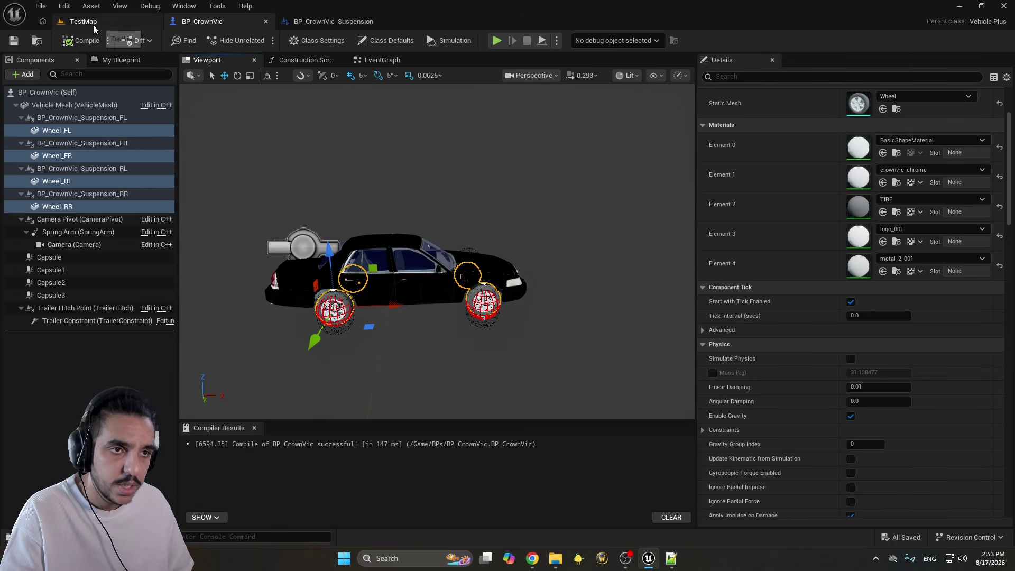
pyautogui.moveTo(497, 205); pyautogui.dragTo(498, 205, button='right')
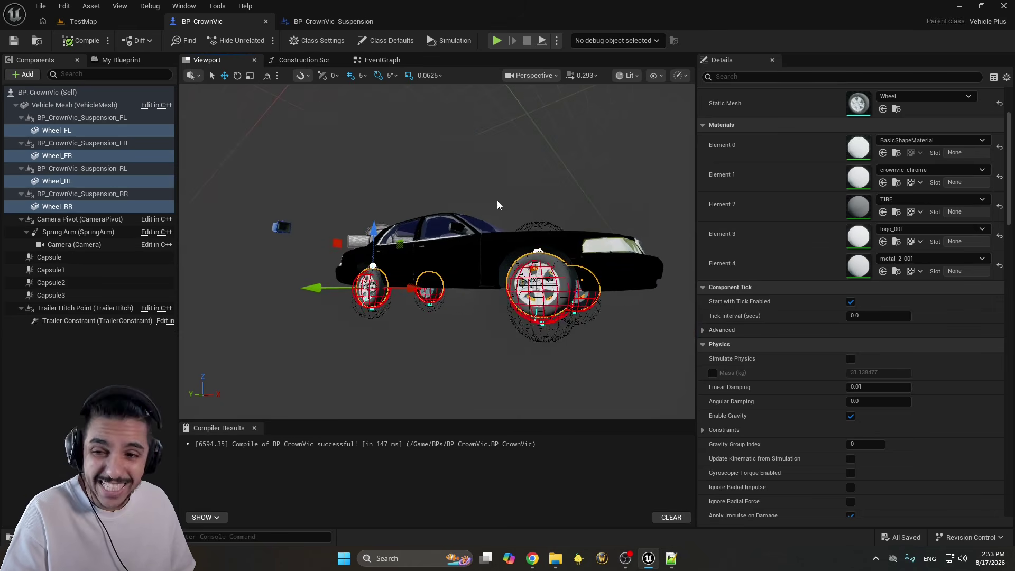
pyautogui.moveTo(585, 237); pyautogui.dragTo(585, 237, button='right')
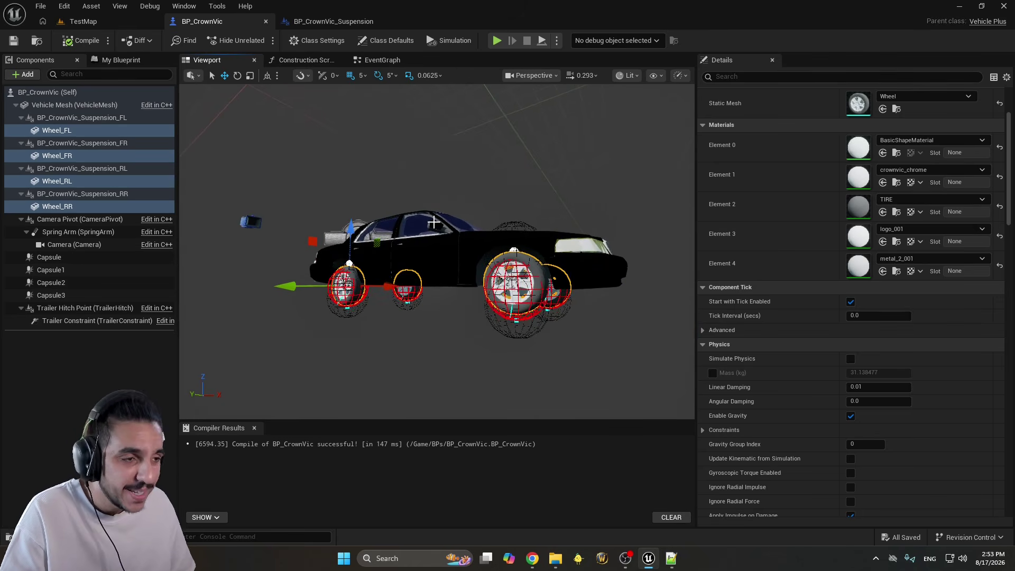
pyautogui.moveTo(437, 251); pyautogui.dragTo(436, 251, button='right')
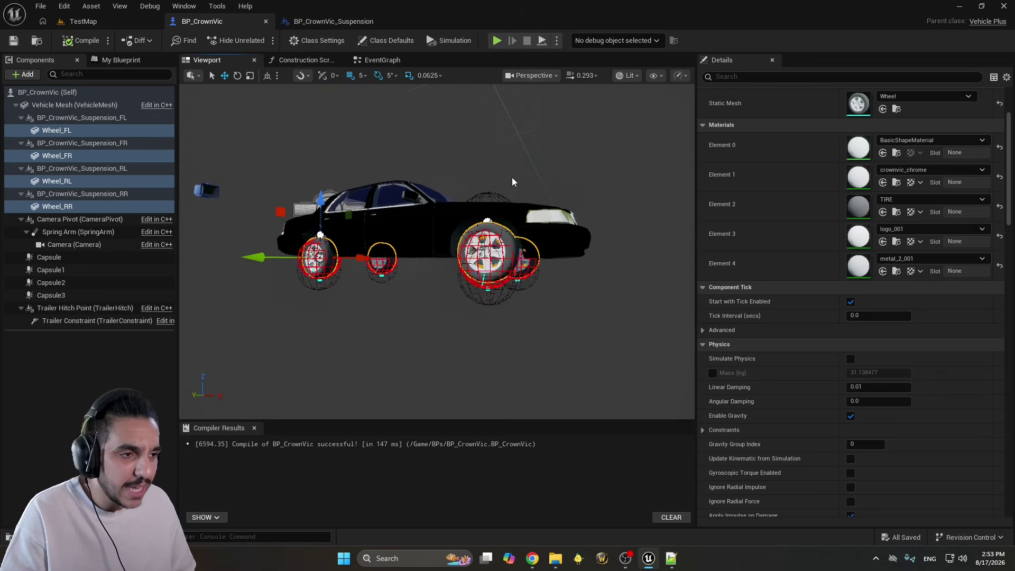
# Test-drive the car across the ground and over the ramp in TestMap to check the lowered wheels, ending the session
pyautogui.click(89, 21)
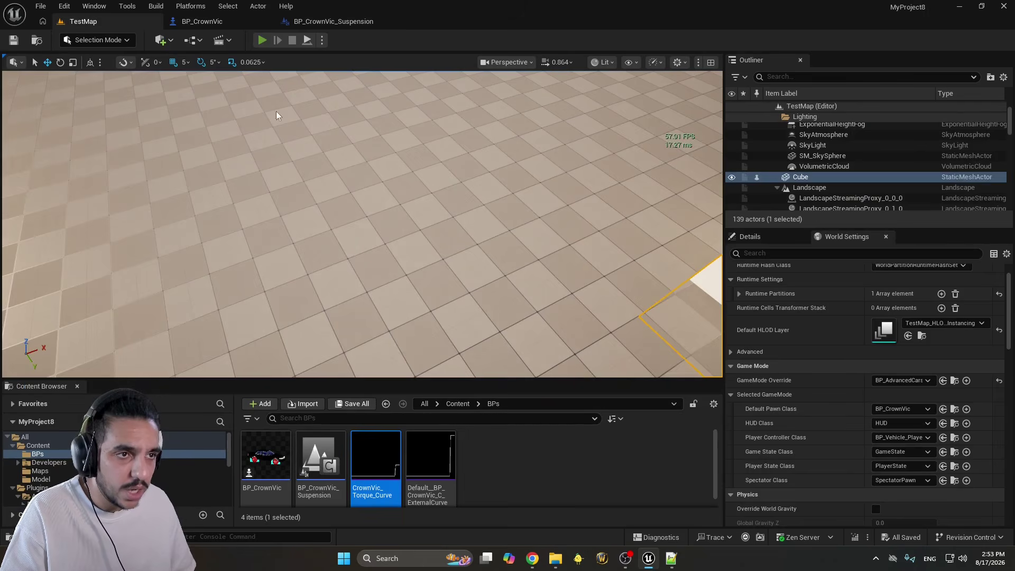
pyautogui.hotkey('alt', 'p')
pyautogui.press('w')
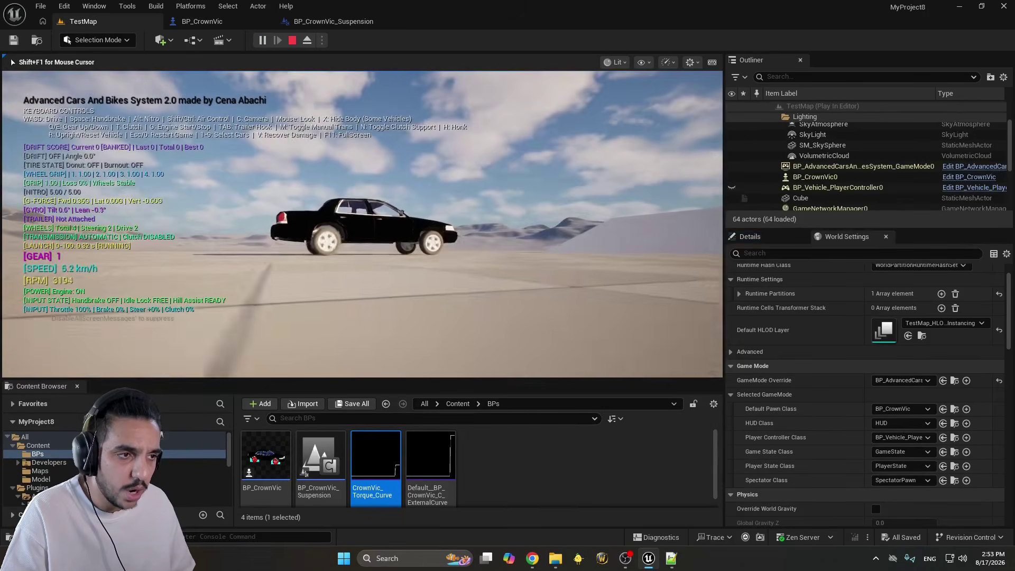
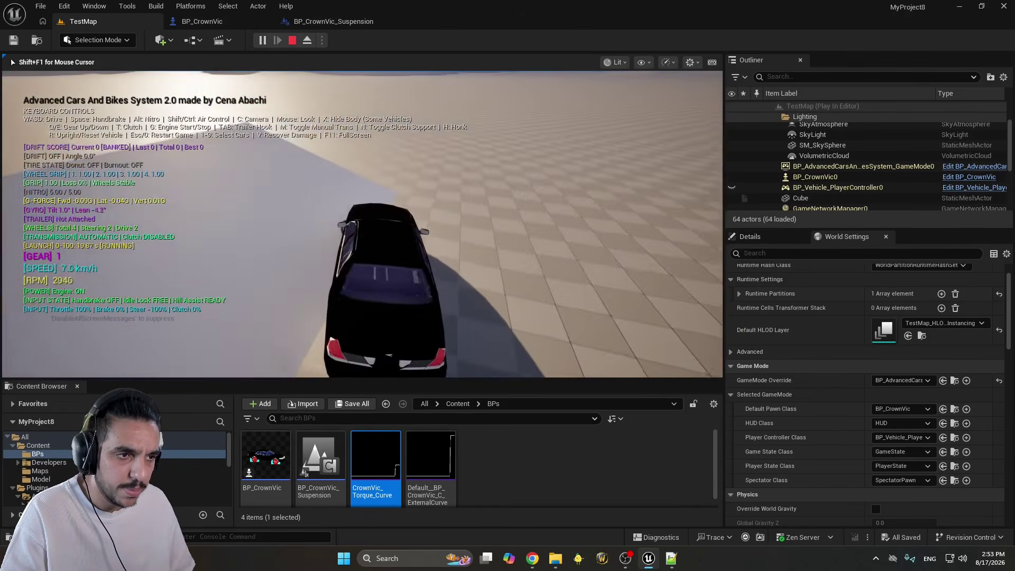
pyautogui.press('a')
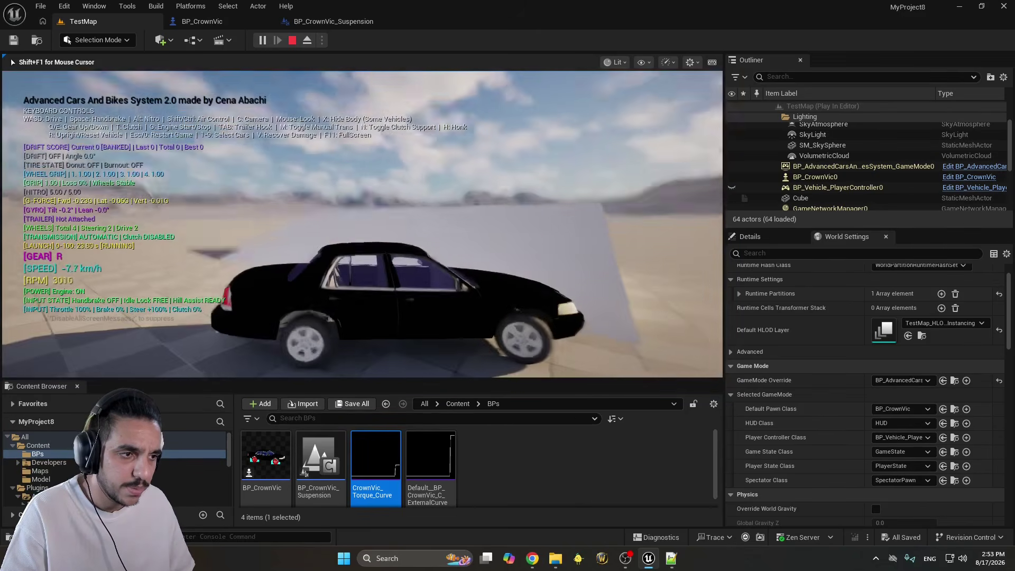
pyautogui.press('a')
pyautogui.press('w')
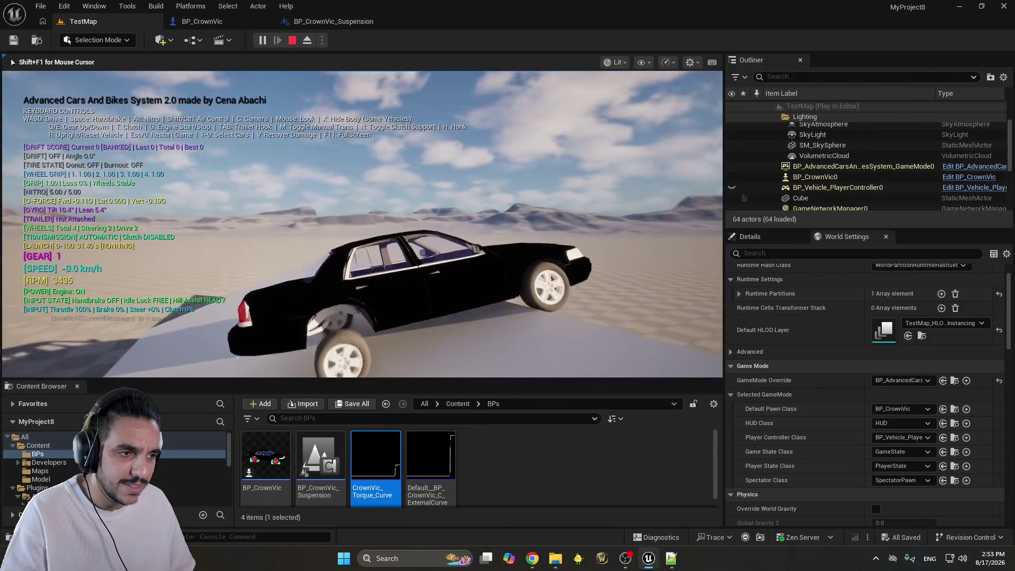
pyautogui.press('Escape')
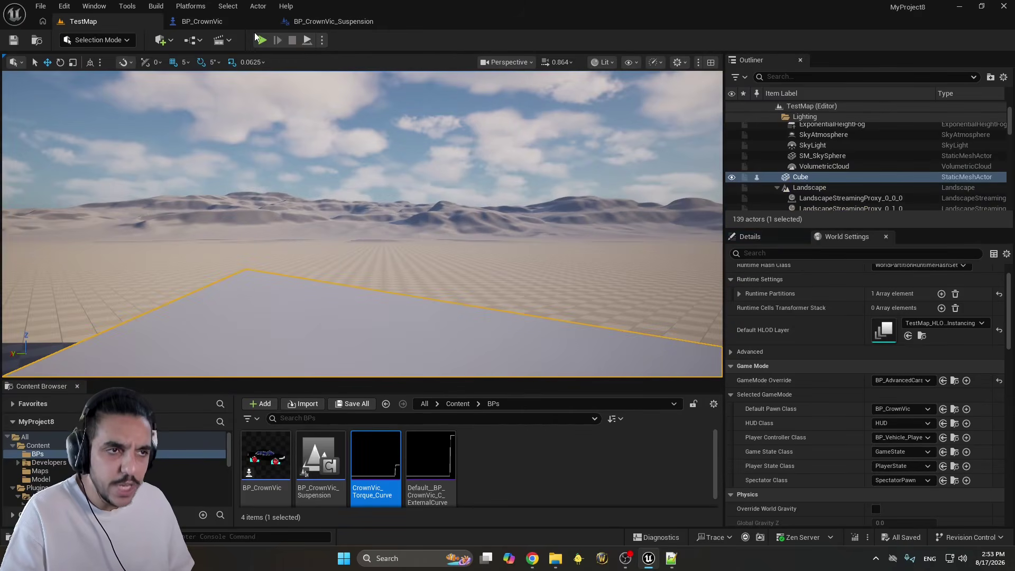
# Run another TestMap drive to observe wheel spin while accelerating, steering and using the handbrake, and end the session
pyautogui.click(261, 39)
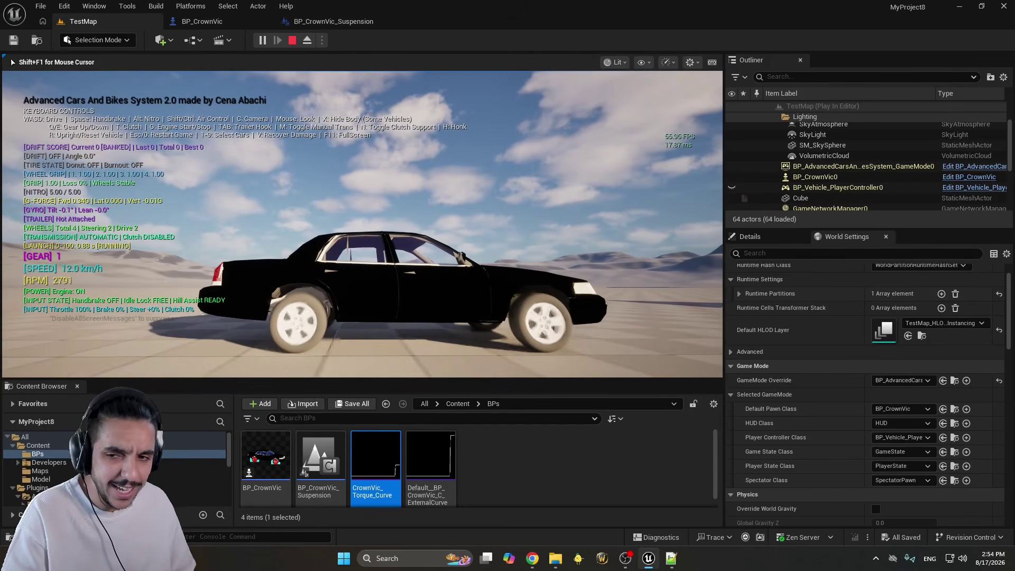
pyautogui.press('d')
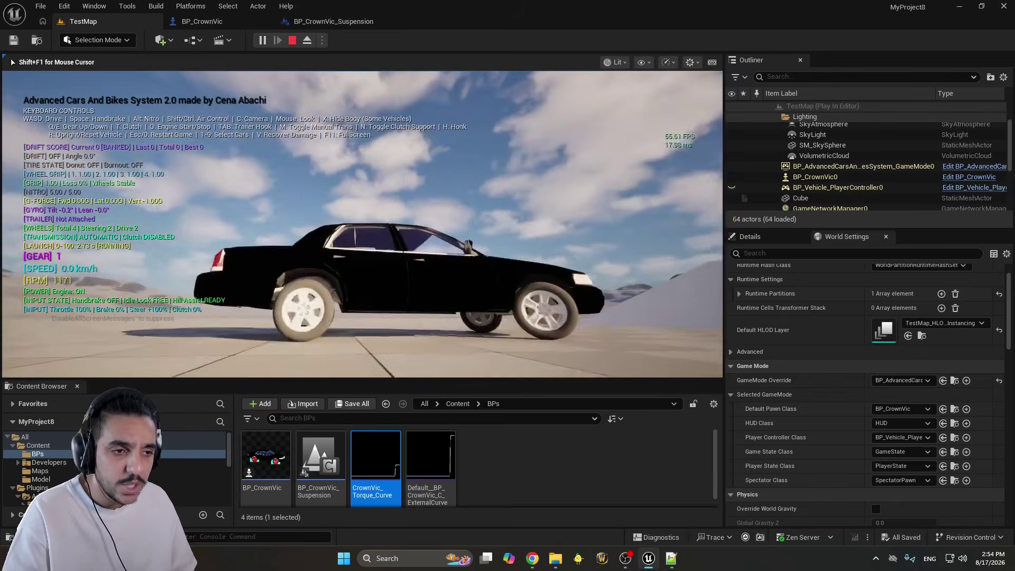
pyautogui.press('space')
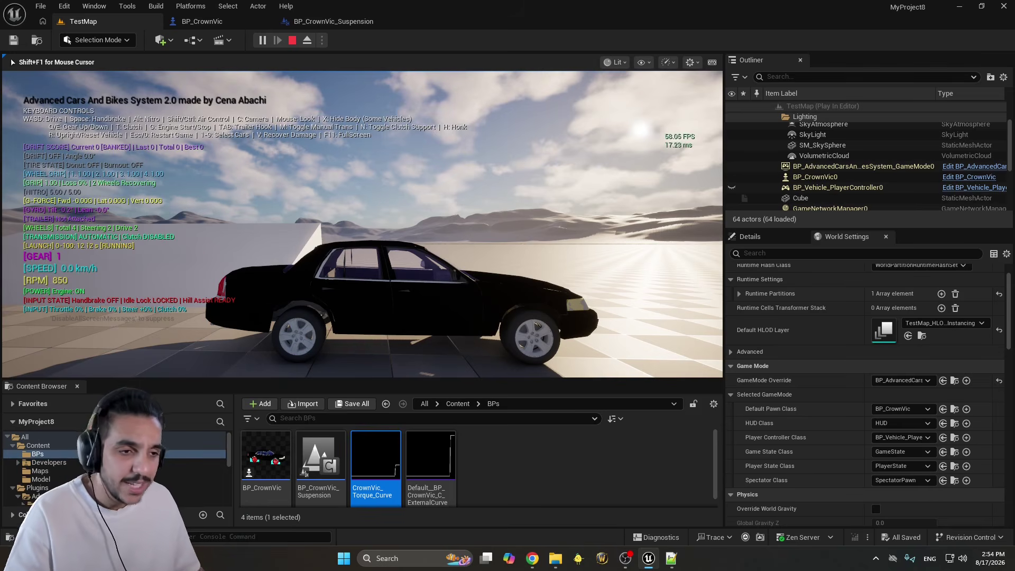
pyautogui.press('w')
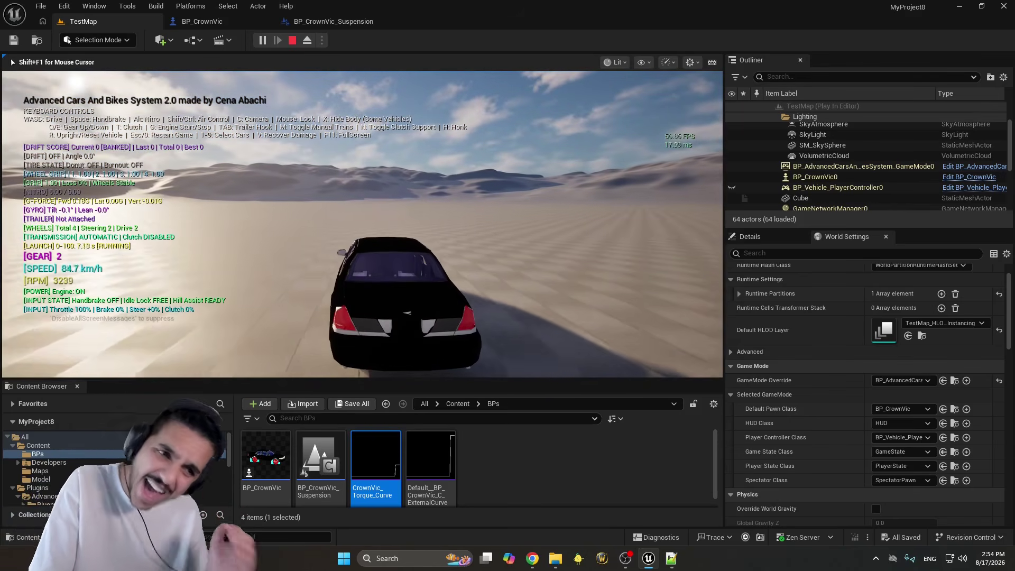
pyautogui.press('r')
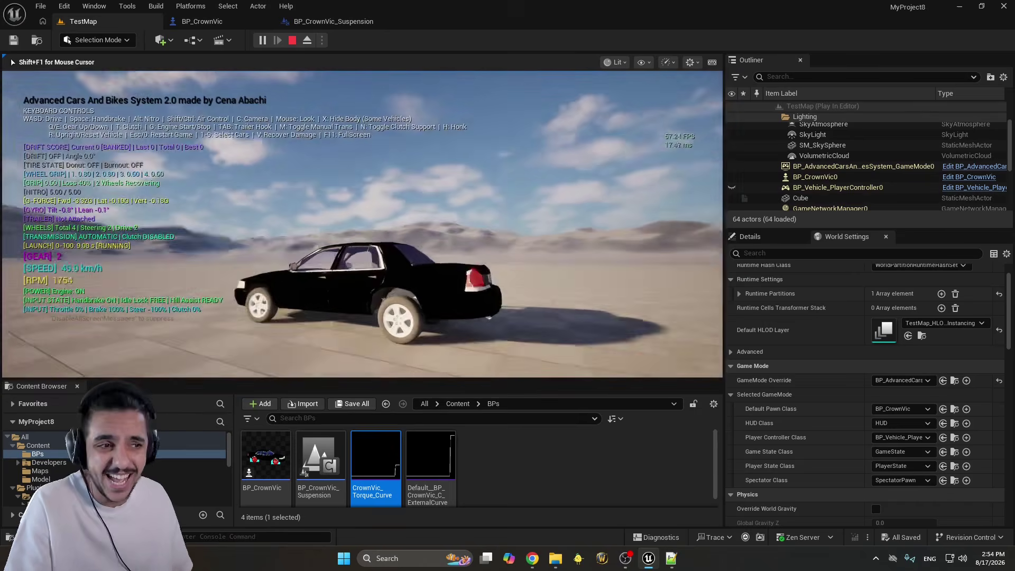
pyautogui.press('Escape')
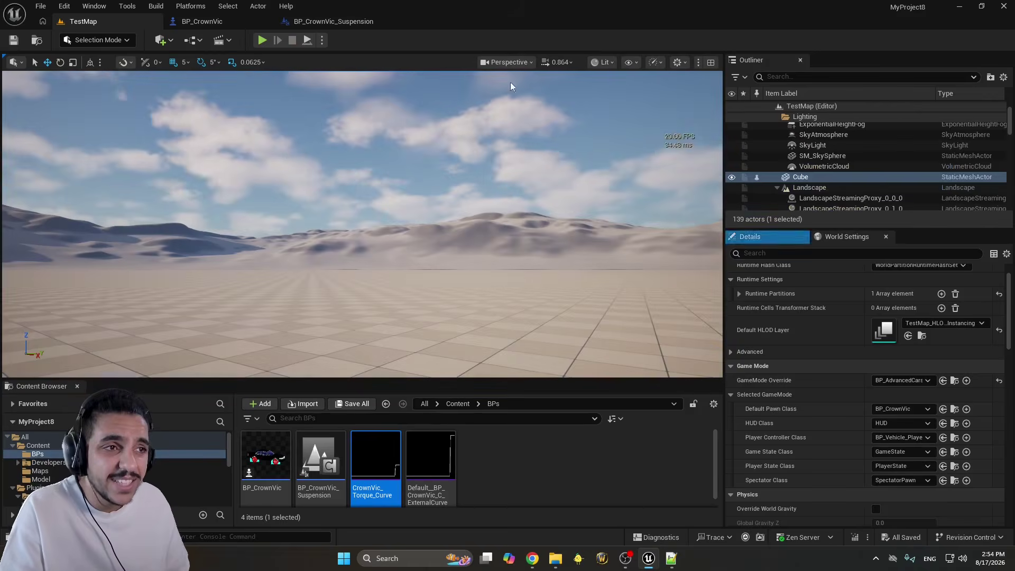
# Disable Dramatic Wheel Rotation on all four BP_CrownVic suspension components
pyautogui.click(238, 24)
pyautogui.click(333, 21)
pyautogui.click(243, 24)
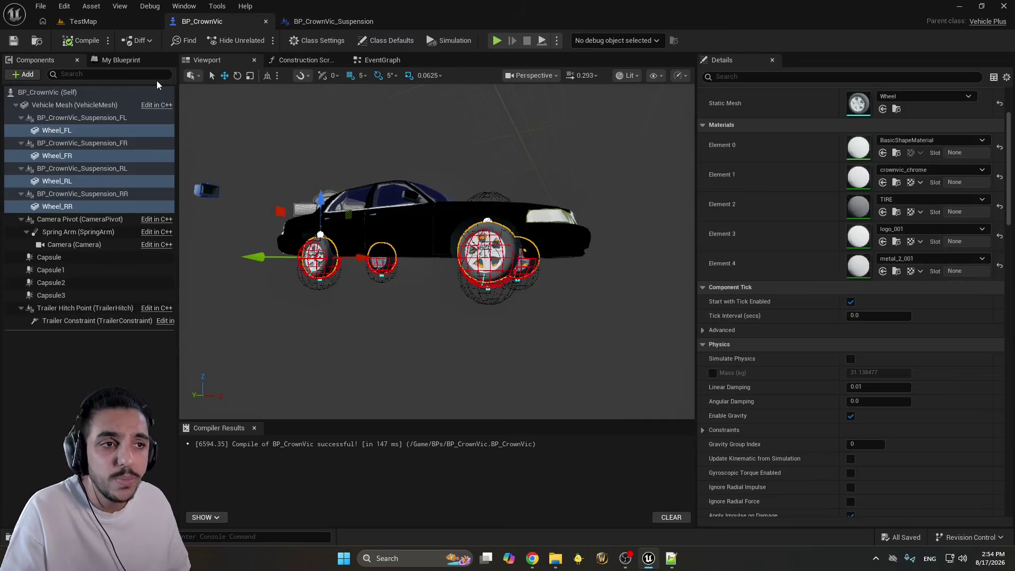
pyautogui.click(139, 113)
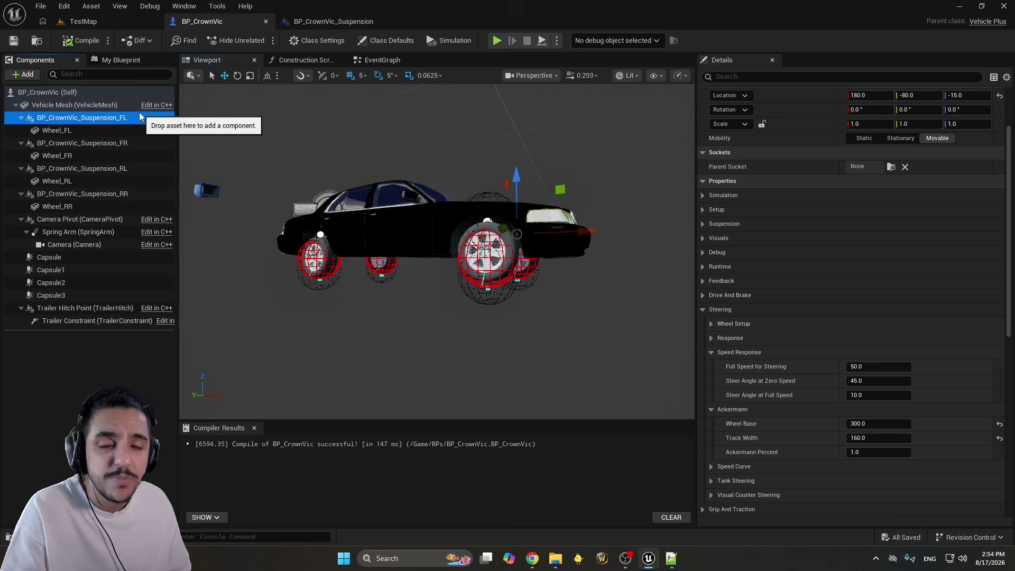
pyautogui.keyDown('ctrl'); pyautogui.click(132, 142); pyautogui.keyUp('ctrl')
pyautogui.keyDown('ctrl'); pyautogui.click(132, 168); pyautogui.keyUp('ctrl')
pyautogui.keyDown('ctrl'); pyautogui.click(141, 193); pyautogui.keyUp('ctrl')
pyautogui.click(740, 76)
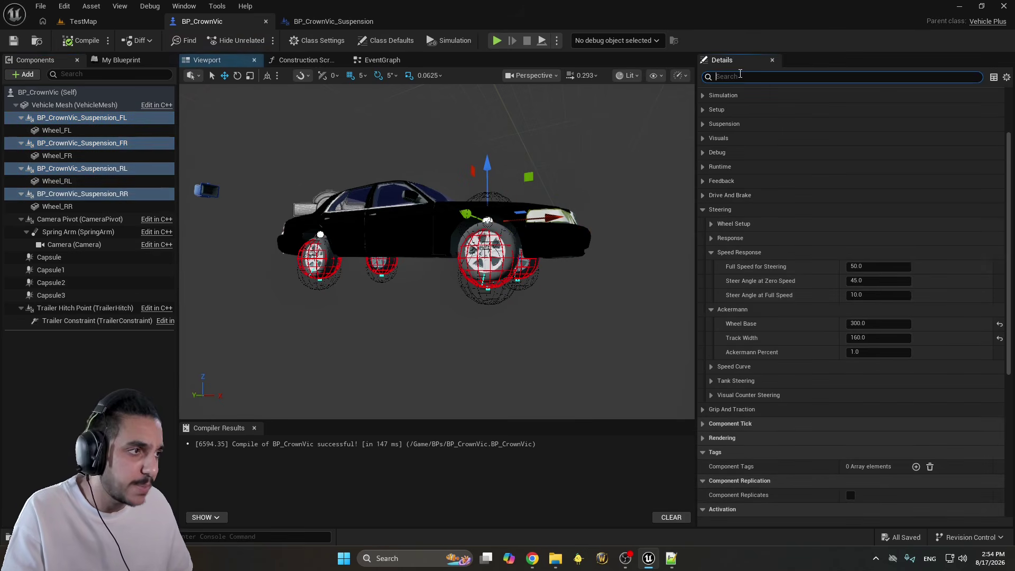
pyautogui.write('Dramatic')
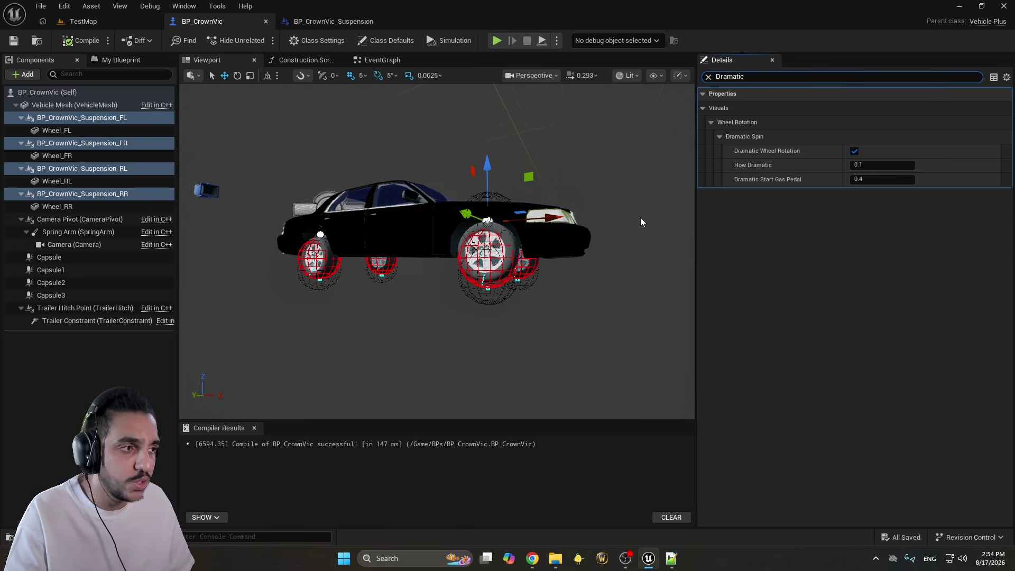
pyautogui.click(855, 151)
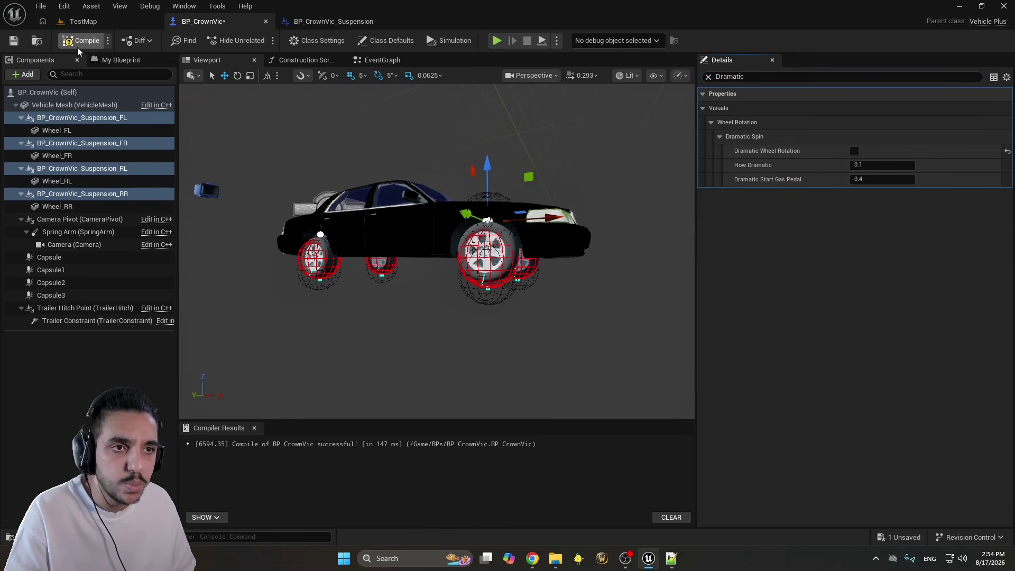
# Test-drive the car in TestMap with Dramatic Wheel Rotation disabled, and end the session
pyautogui.click(83, 21)
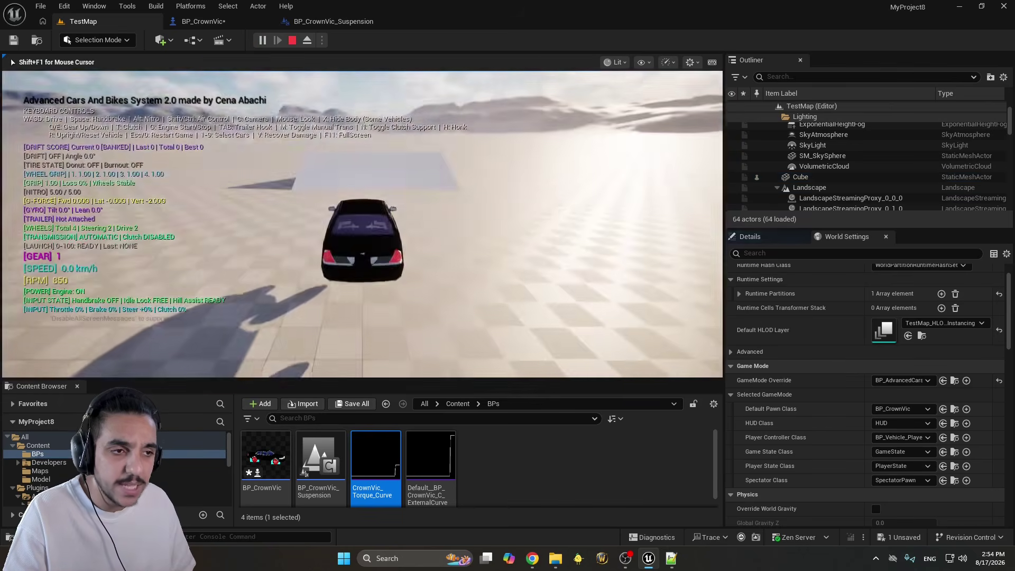
pyautogui.press('w')
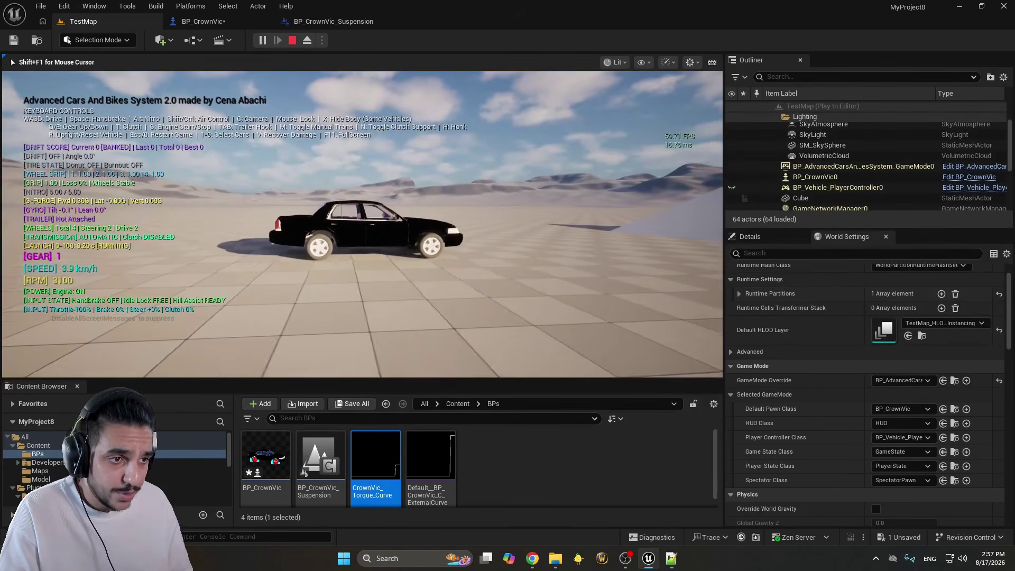
pyautogui.press('d')
pyautogui.press('s')
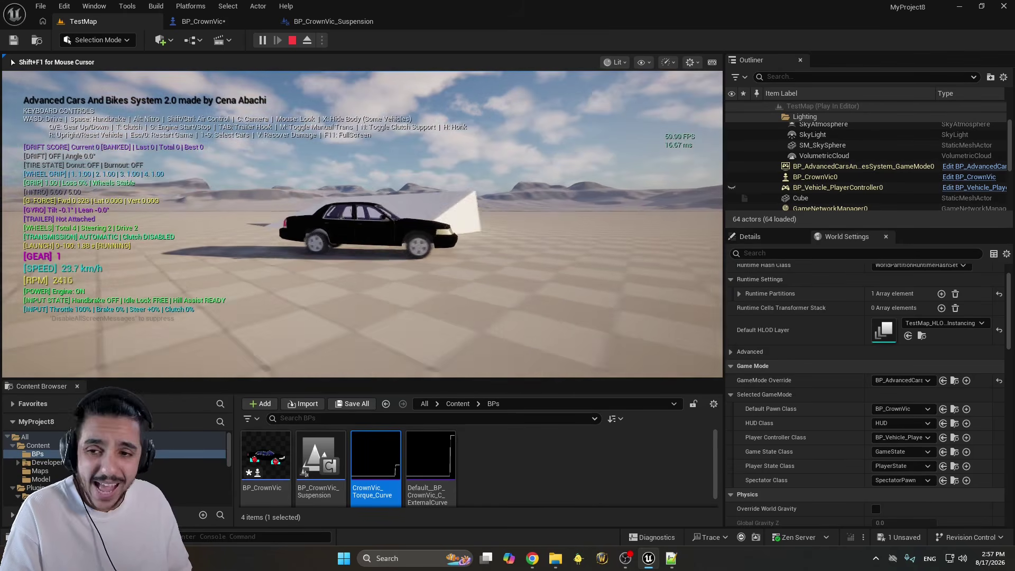
pyautogui.press('space')
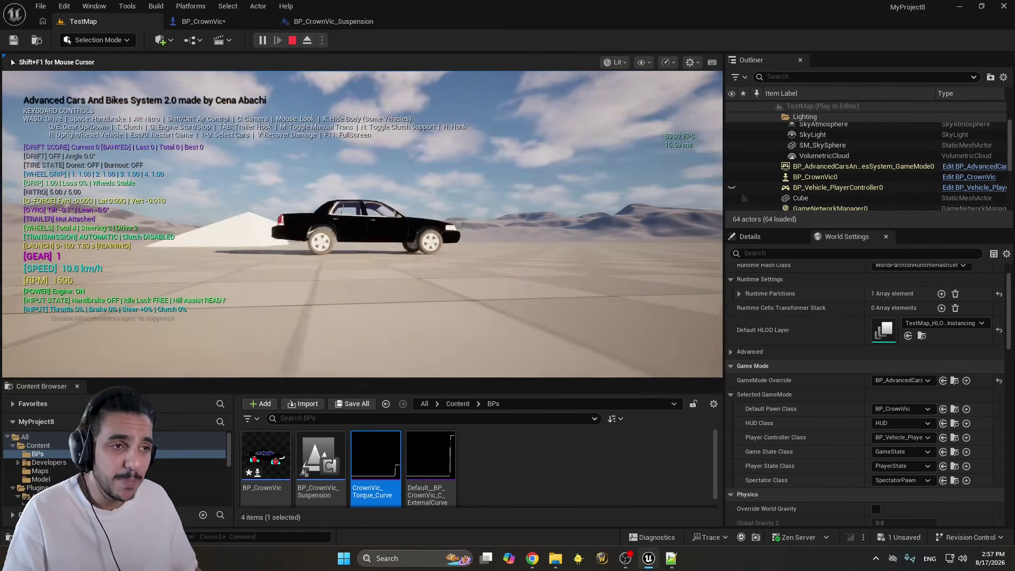
pyautogui.press('Escape')
# Re-enable Dramatic Wheel Rotation on the four suspension components, save BP_CrownVic and test-drive the car around the ramp
pyautogui.click(204, 21)
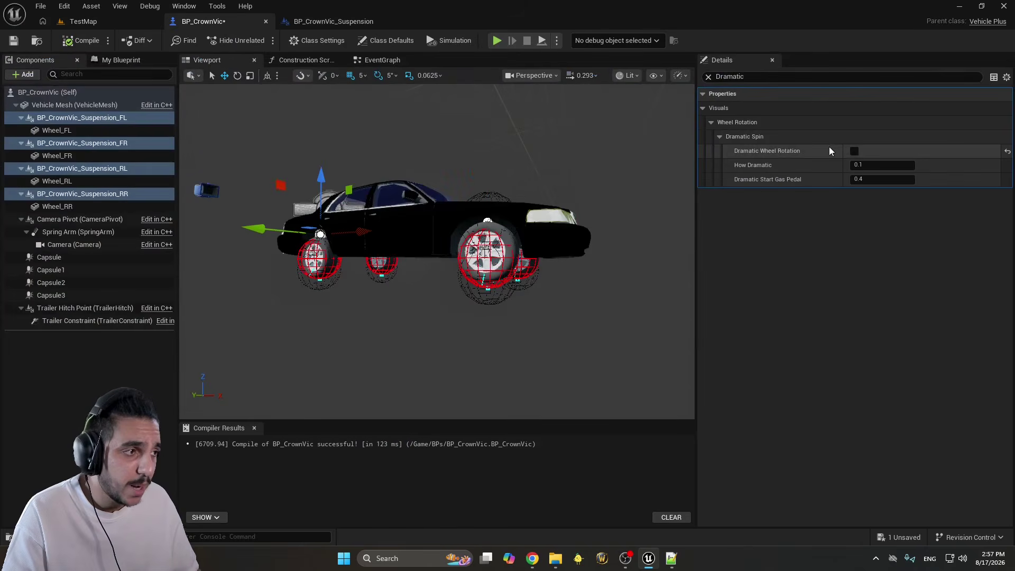
pyautogui.click(855, 152)
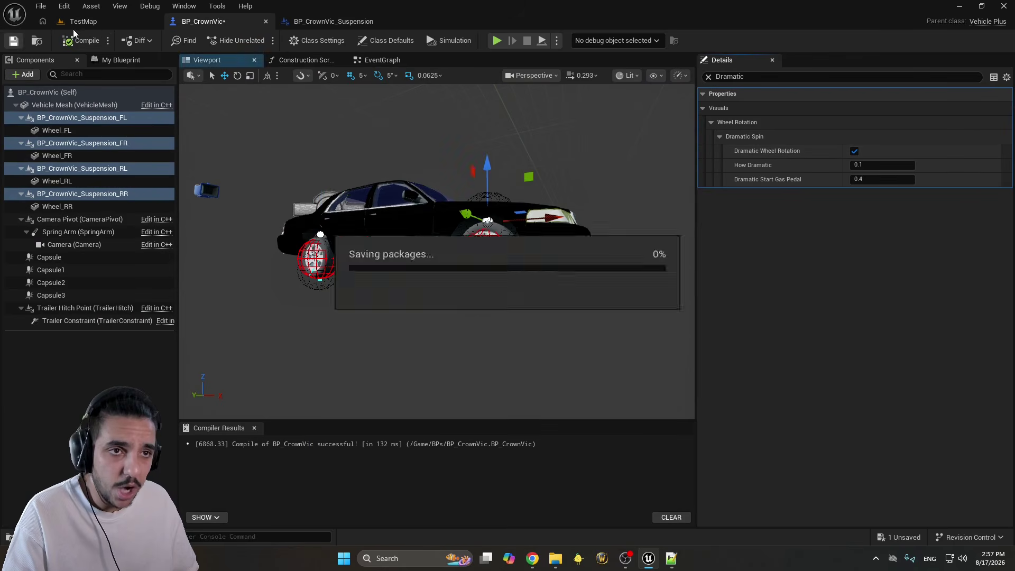
pyautogui.click(79, 22)
pyautogui.click(262, 40)
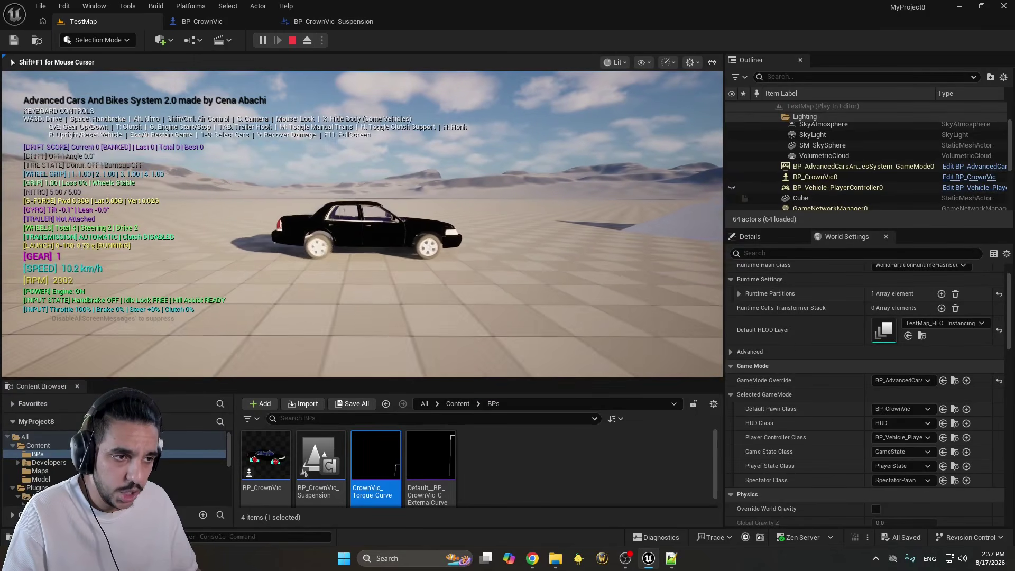
pyautogui.hotkey('w', 'd')
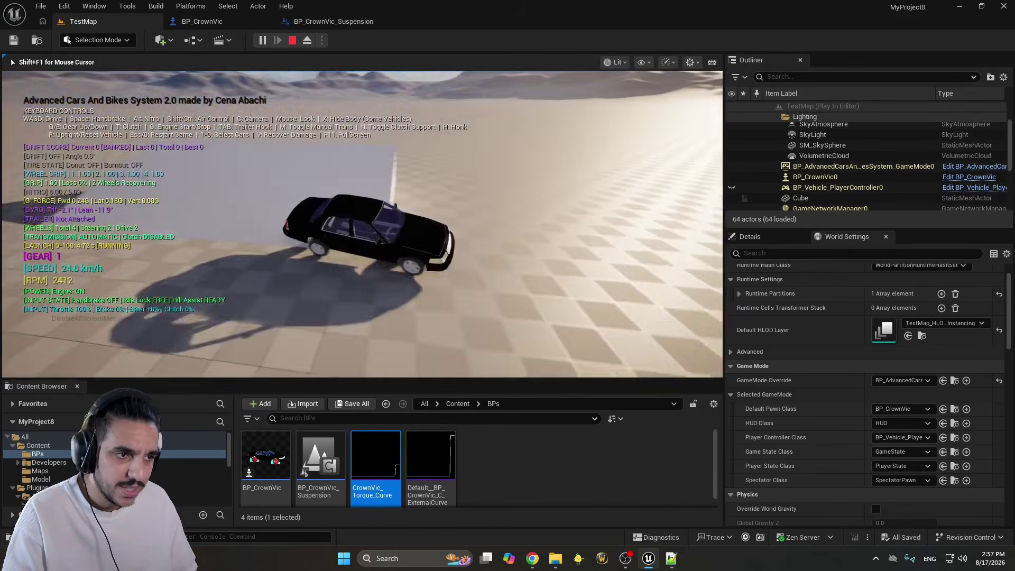
pyautogui.press('space')
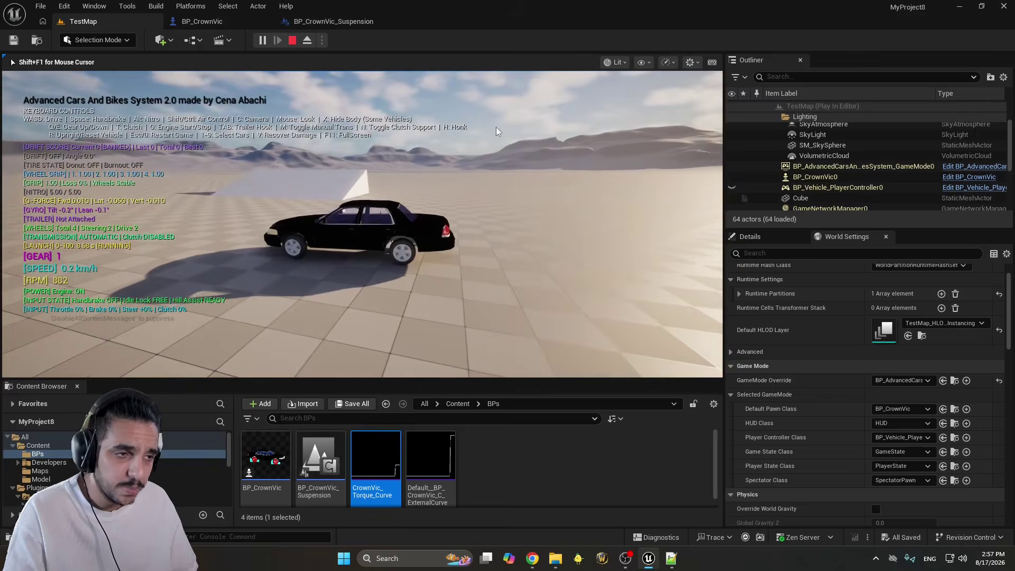
pyautogui.press('Escape')
# Inspect the car's interior in BP_CrownVic and the Moving Parts component names in its own properties
pyautogui.click(217, 24)
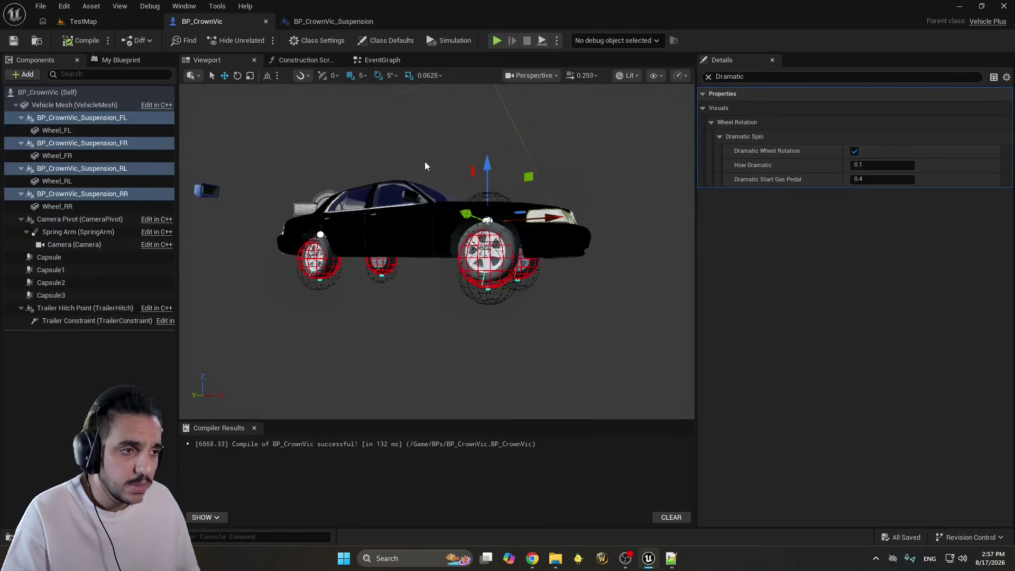
pyautogui.moveTo(425, 166); pyautogui.dragTo(425, 166, button='right')
pyautogui.scroll(-2, 425, 165)
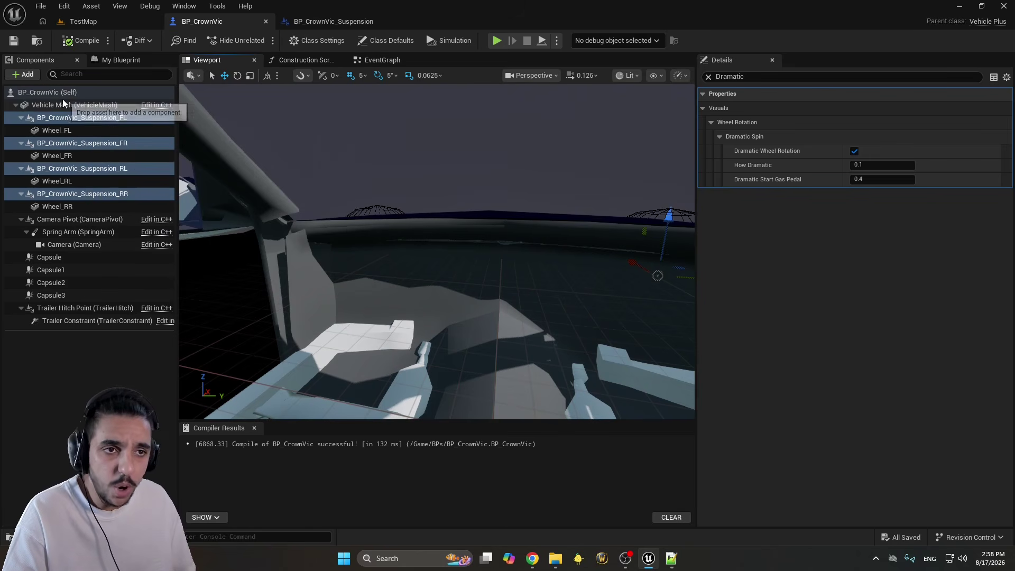
pyautogui.click(49, 93)
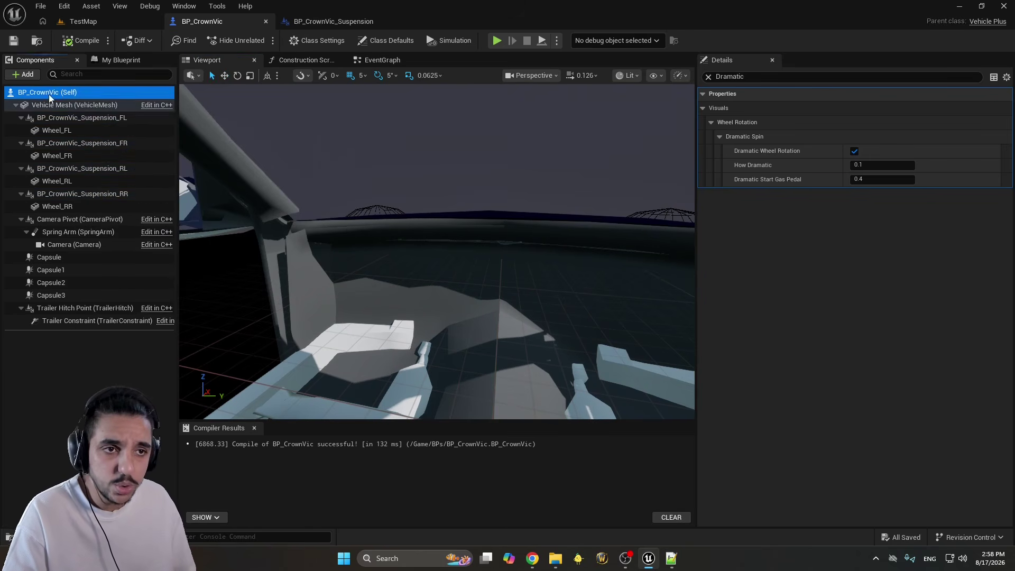
pyautogui.click(709, 77)
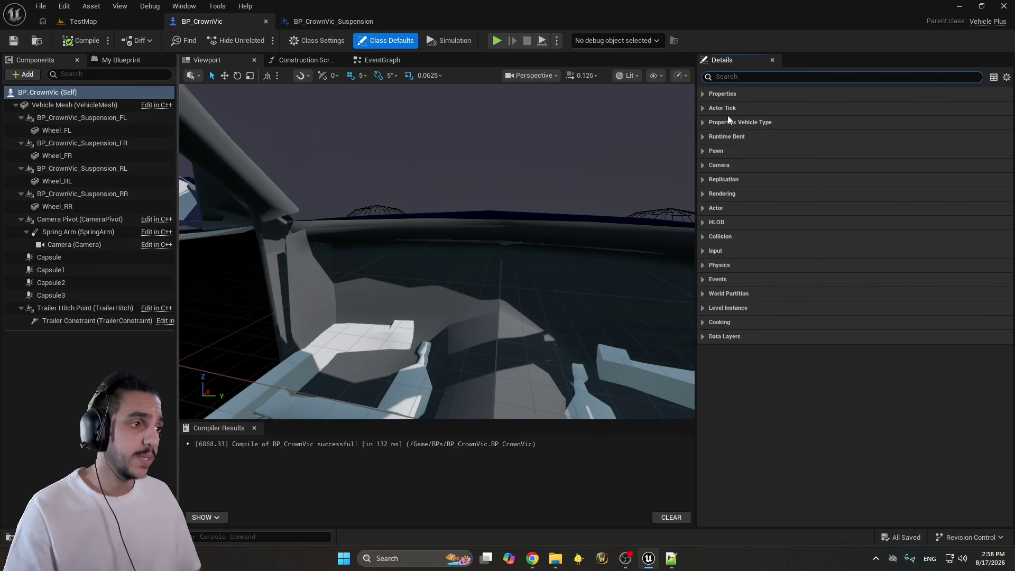
pyautogui.click(703, 95)
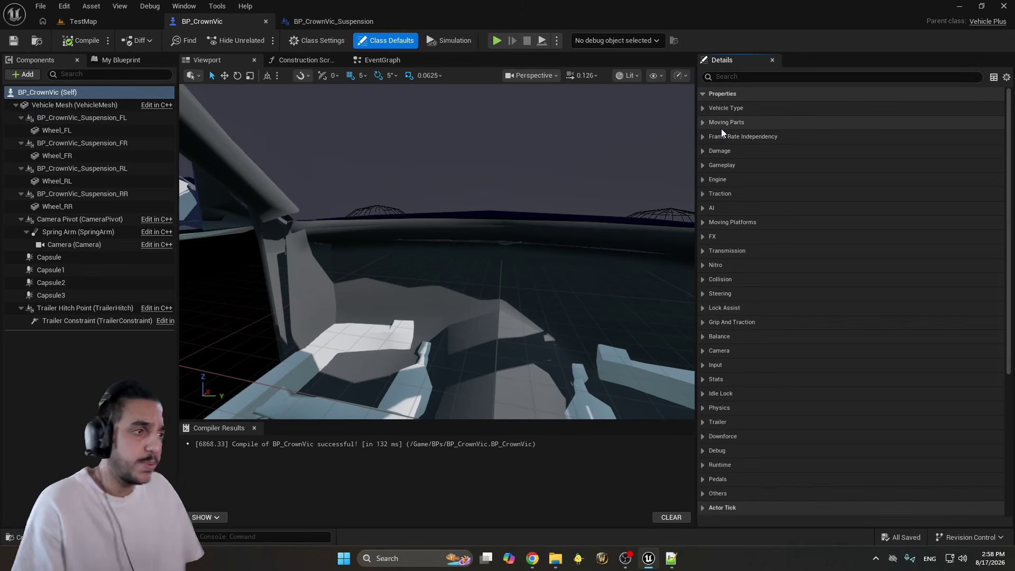
pyautogui.click(702, 109)
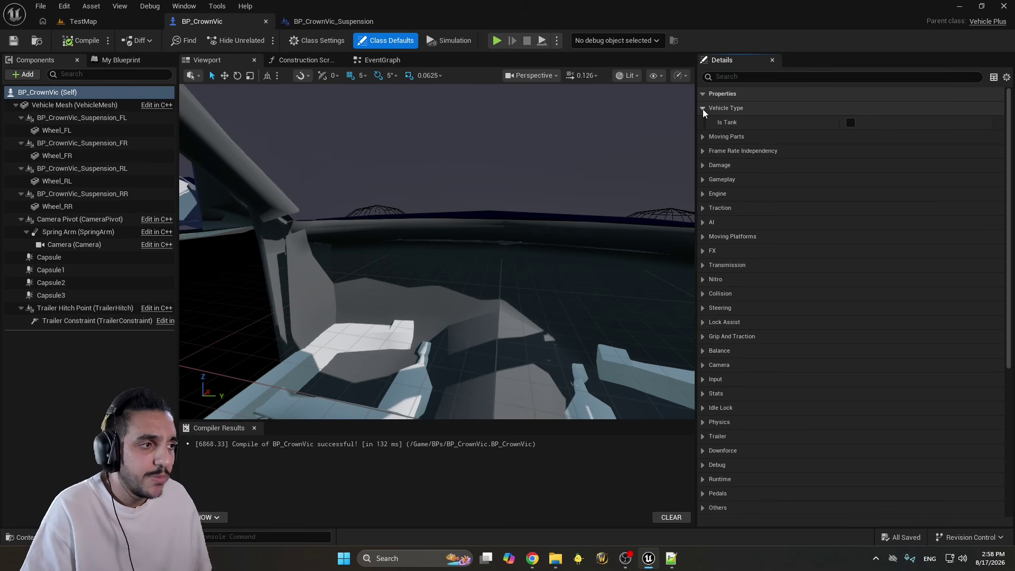
pyautogui.click(702, 136)
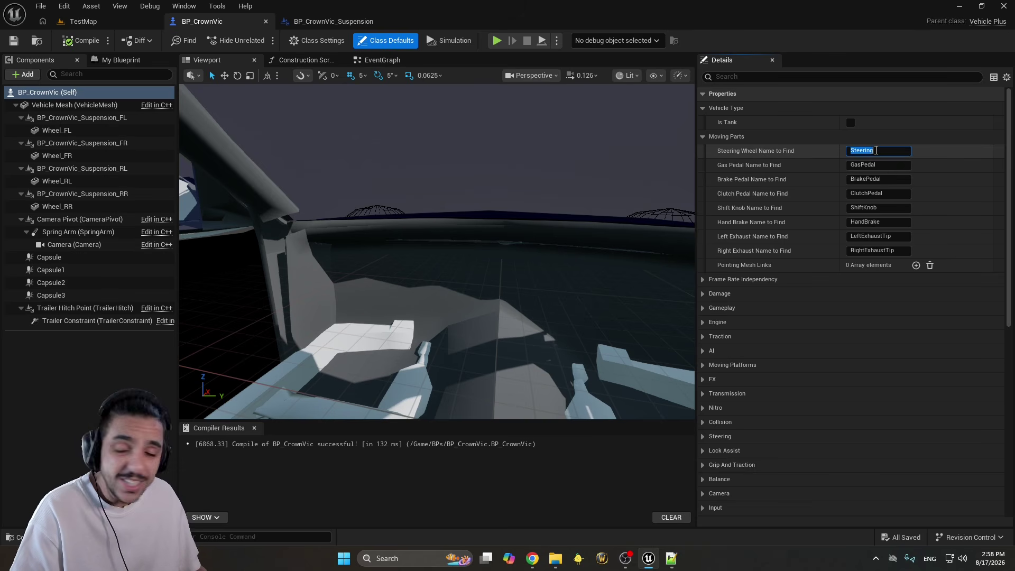
# Add a Static Mesh component named SteeringWheel under the Vehicle Mesh of BP_CrownVic
pyautogui.click(40, 105)
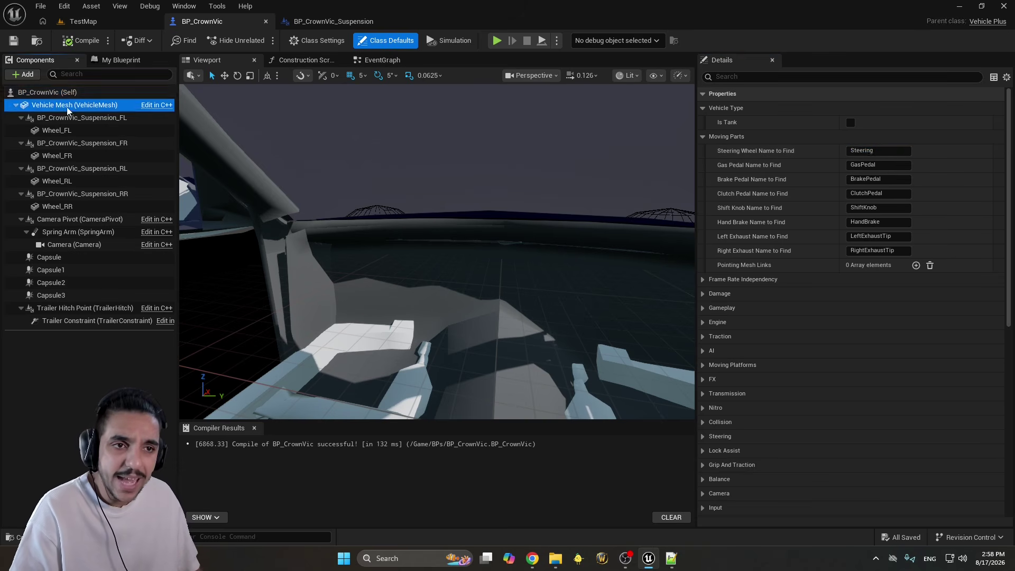
pyautogui.click(23, 74)
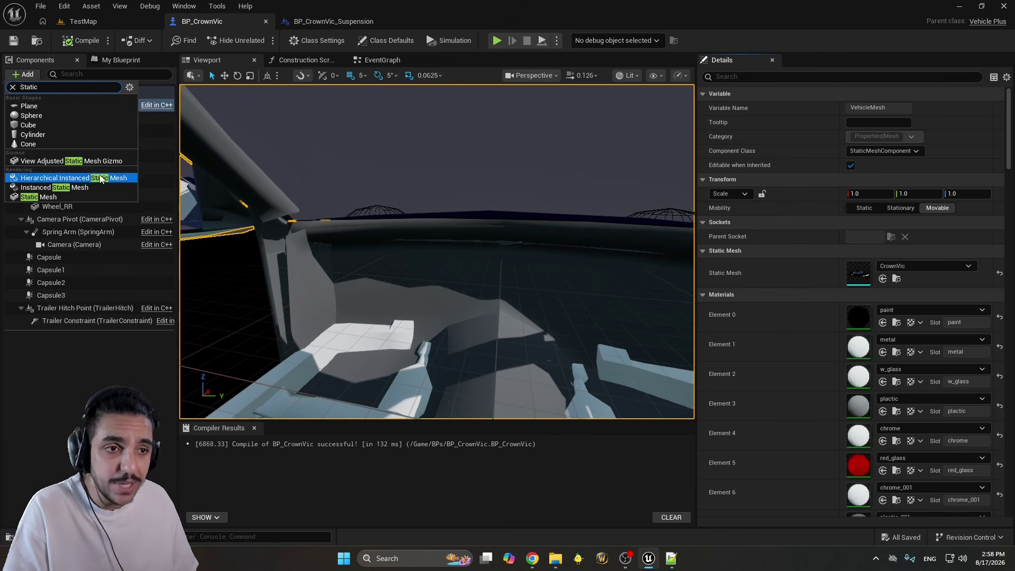
pyautogui.click(64, 196)
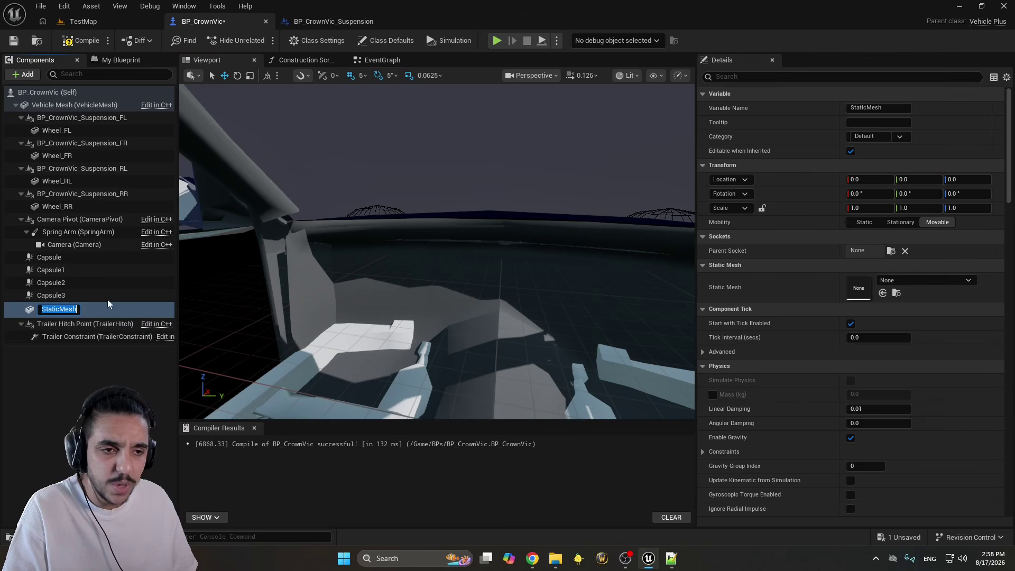
pyautogui.write('Steering')
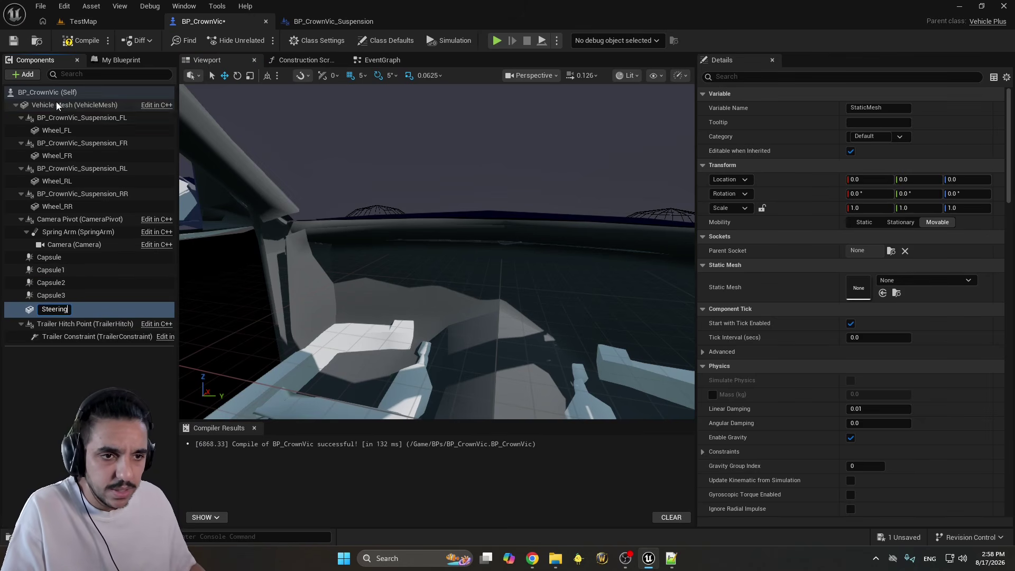
pyautogui.write('Wheel')
pyautogui.press('Return')
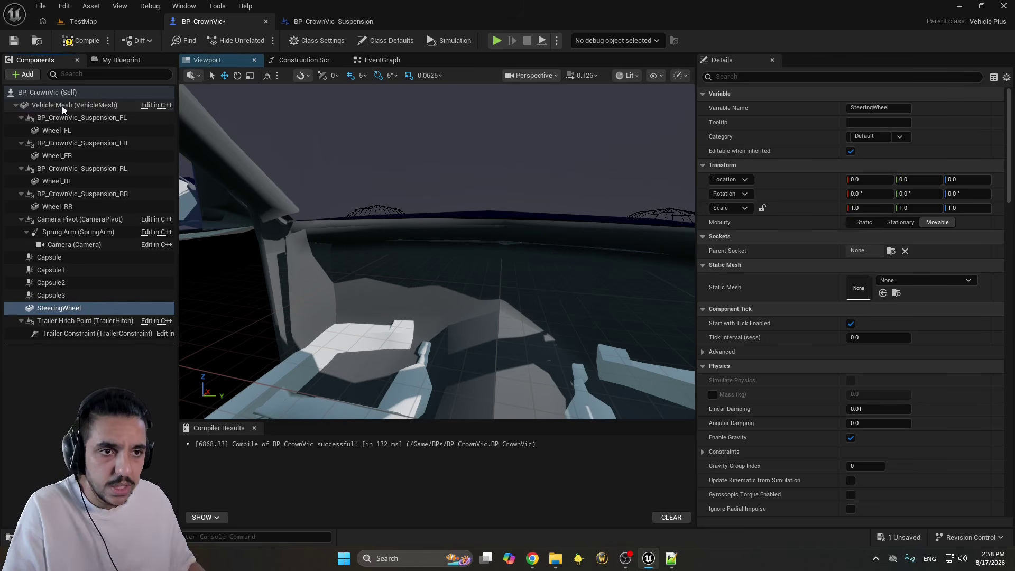
# Compare the Steering Wheel Name to Find property with the new SteeringWheel component's name
pyautogui.click(51, 93)
pyautogui.click(870, 150)
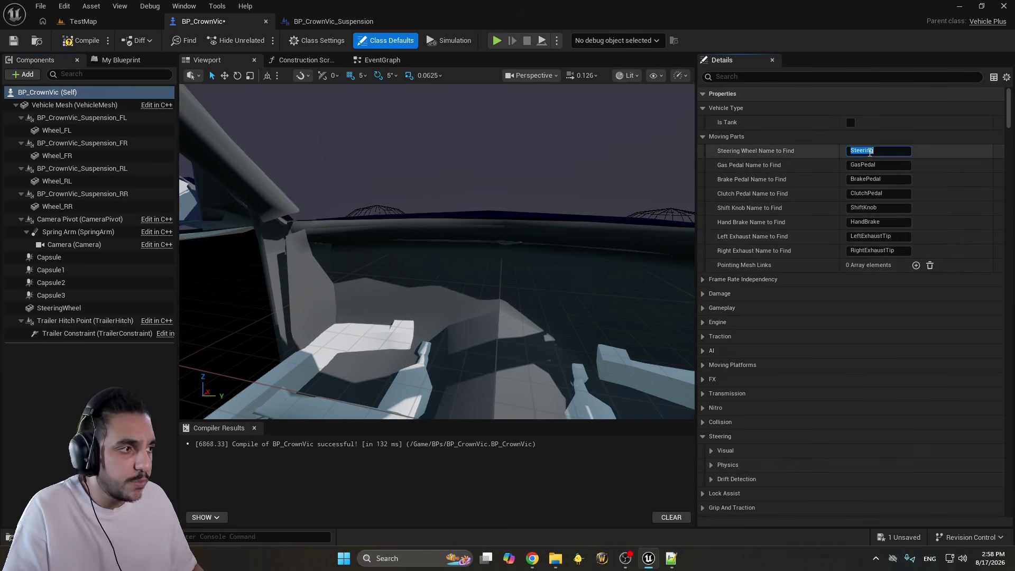
pyautogui.click(74, 311)
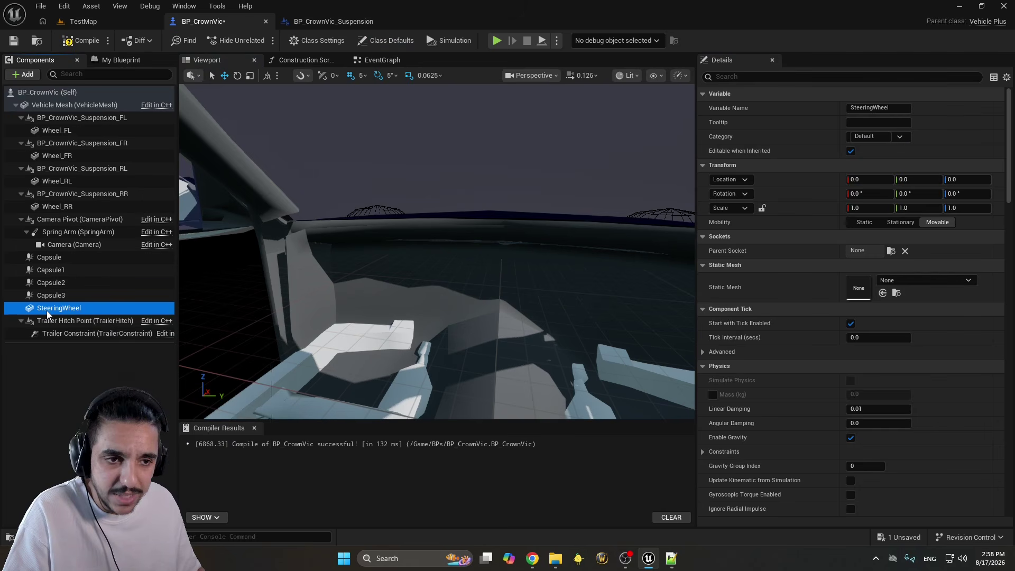
pyautogui.click(52, 311)
pyautogui.moveTo(67, 309); pyautogui.dragTo(37, 312)
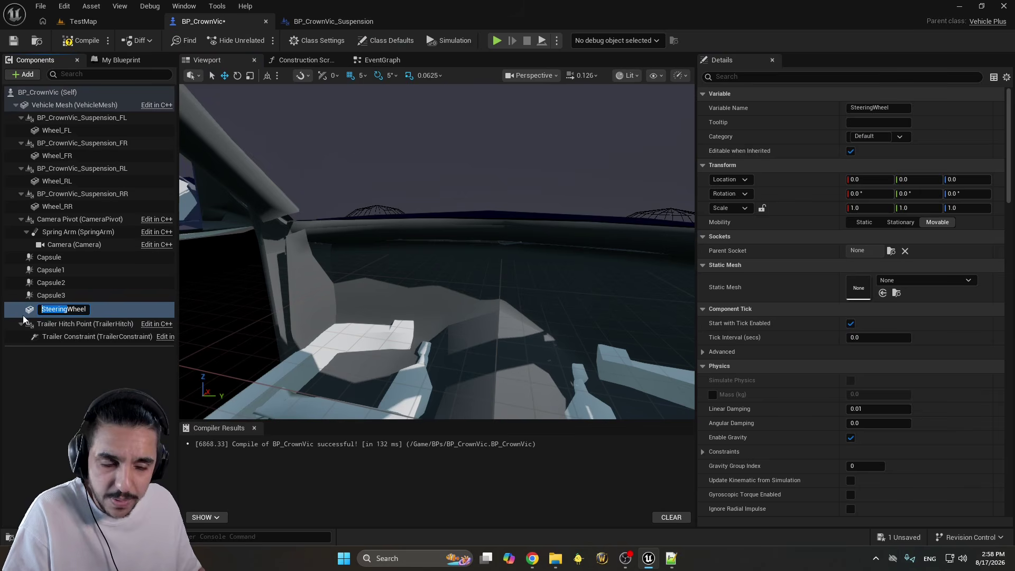
pyautogui.click(117, 311)
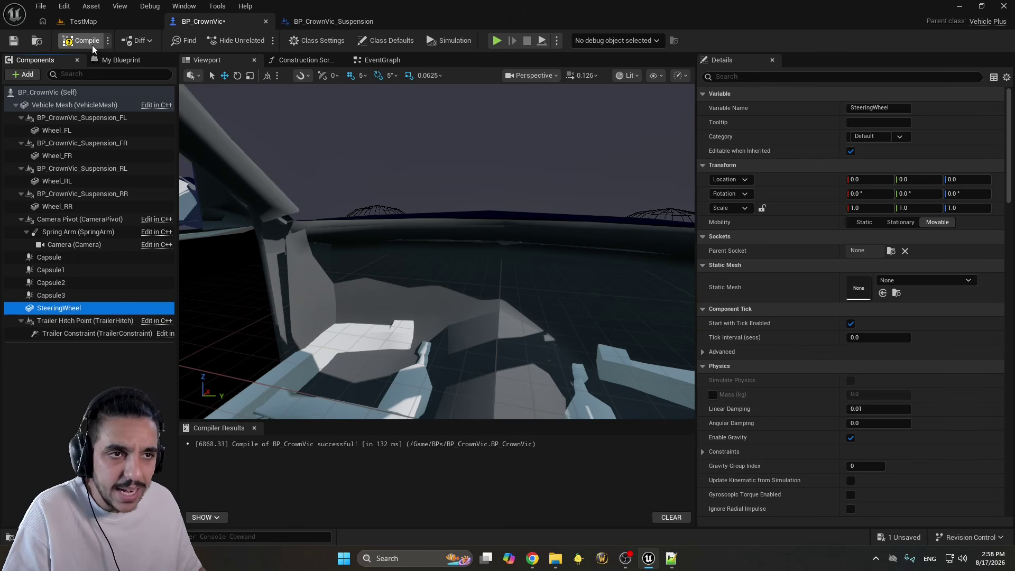
# From TestMap, open the Advanced Cars And Bikes System plugin's GeneralAssets folder and enlarge the asset area to browse its meshes
pyautogui.click(83, 21)
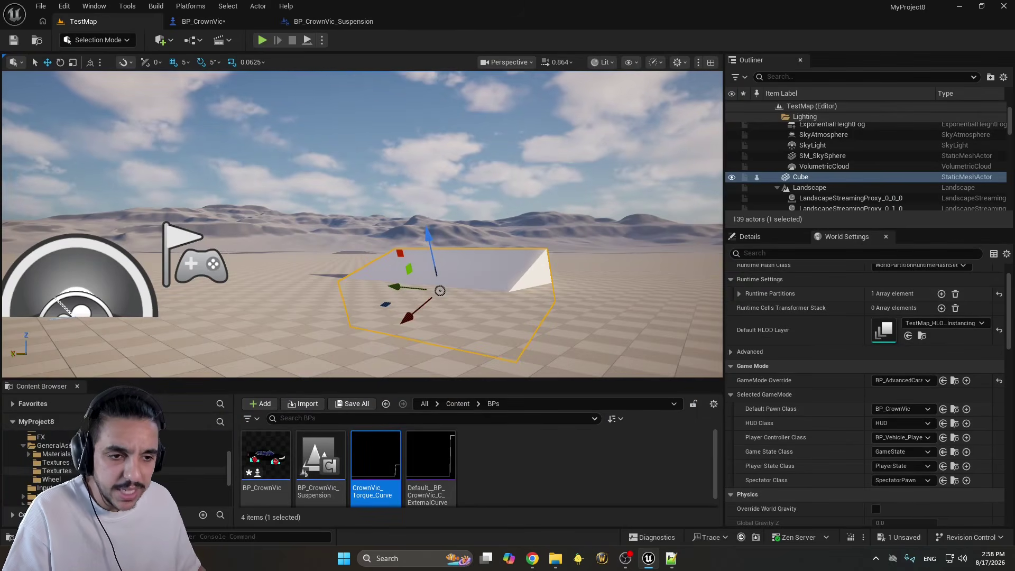
pyautogui.scroll(-1, 230, 473)
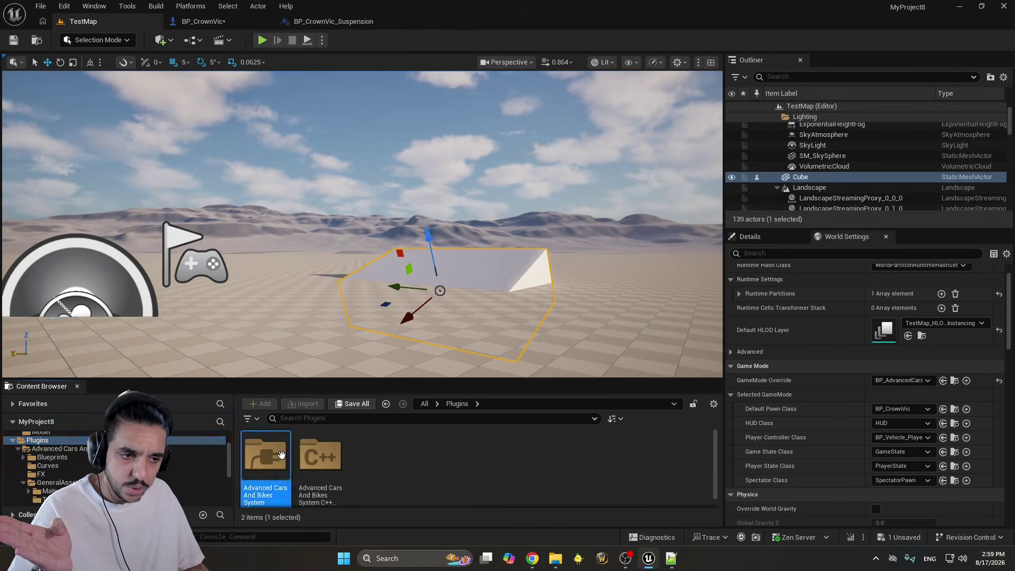
pyautogui.doubleClick(264, 455)
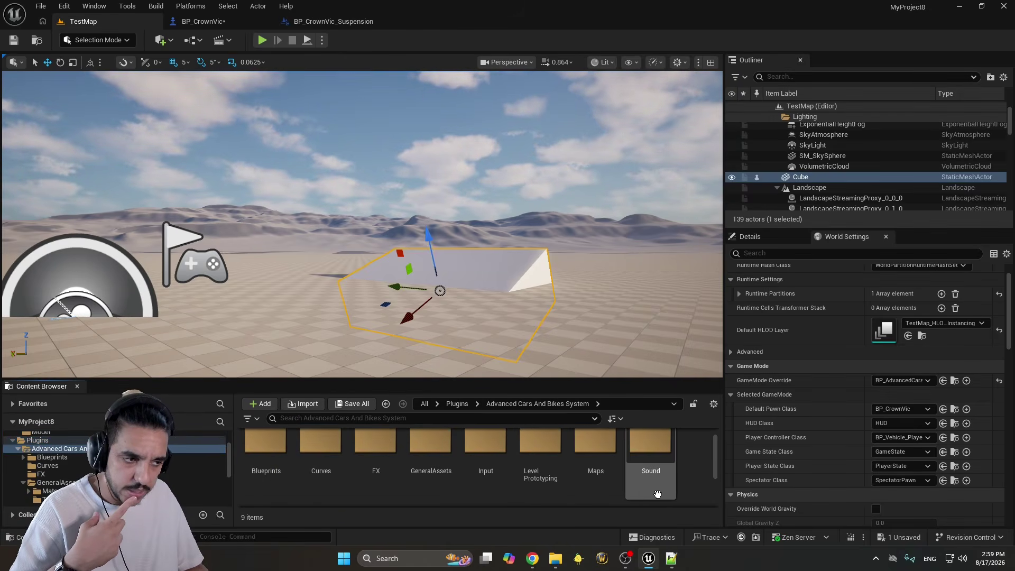
pyautogui.doubleClick(438, 486)
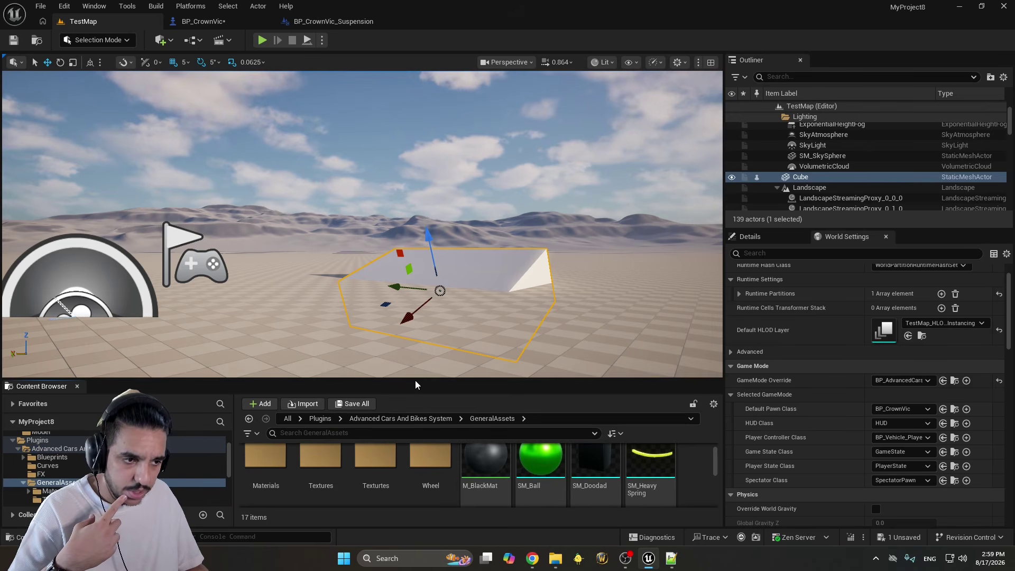
pyautogui.moveTo(415, 385); pyautogui.dragTo(416, 309)
pyautogui.scroll(-1, 484, 423)
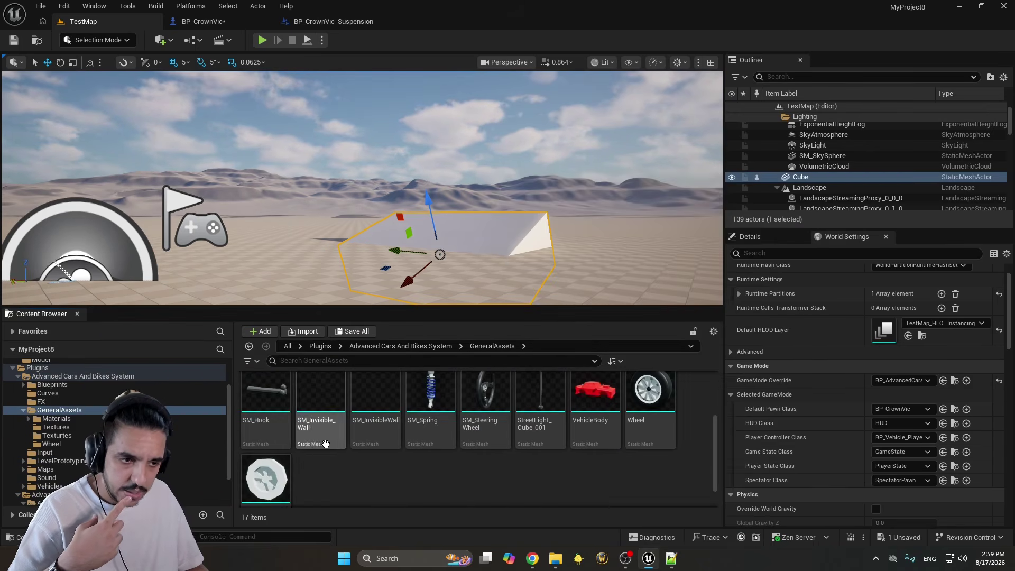
pyautogui.scroll(1, 472, 487)
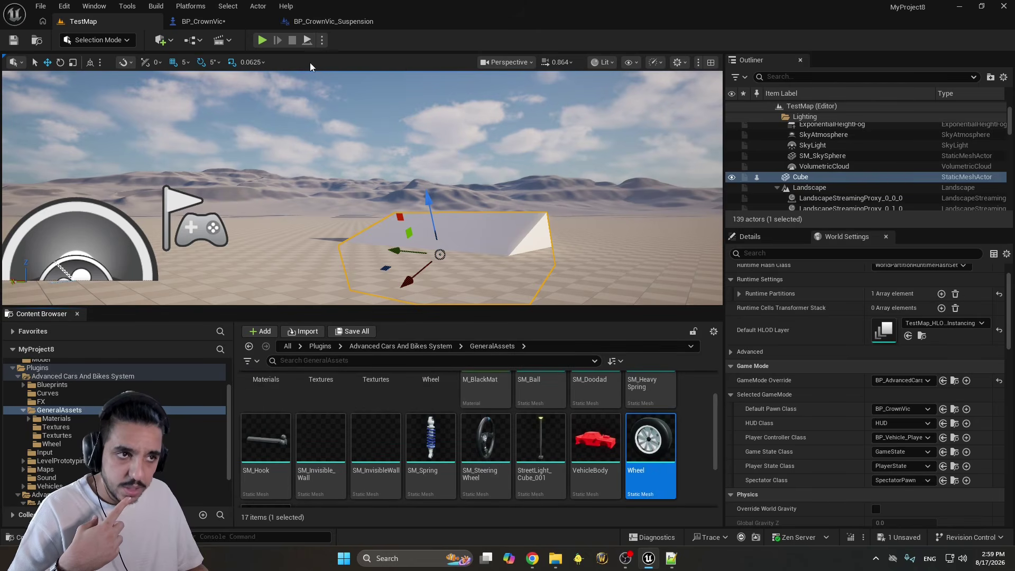
# Assign the Wheel mesh to the SteeringWheel component in BP_CrownVic
pyautogui.click(349, 22)
pyautogui.click(217, 24)
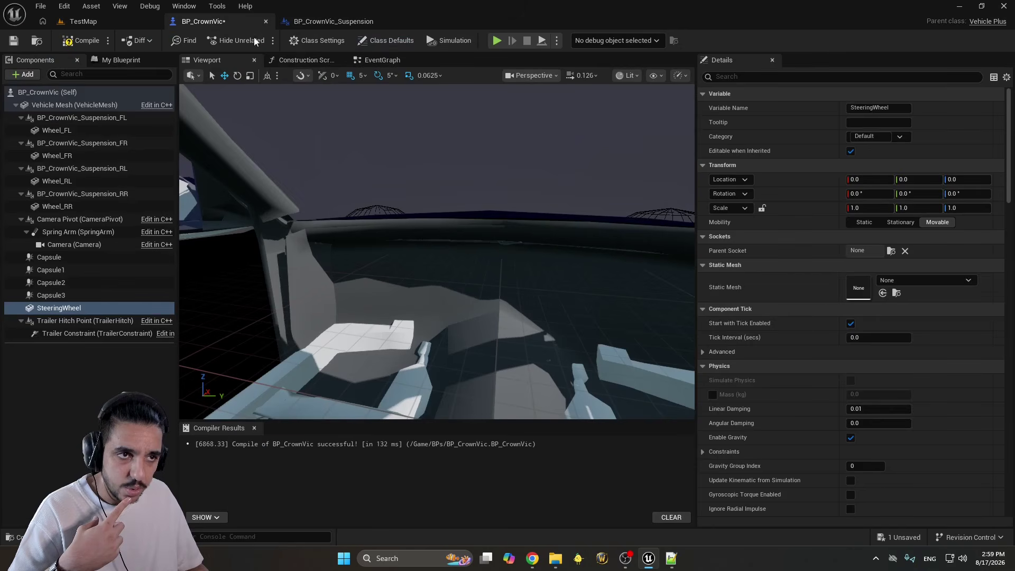
pyautogui.moveTo(622, 293); pyautogui.dragTo(560, 302, button='right')
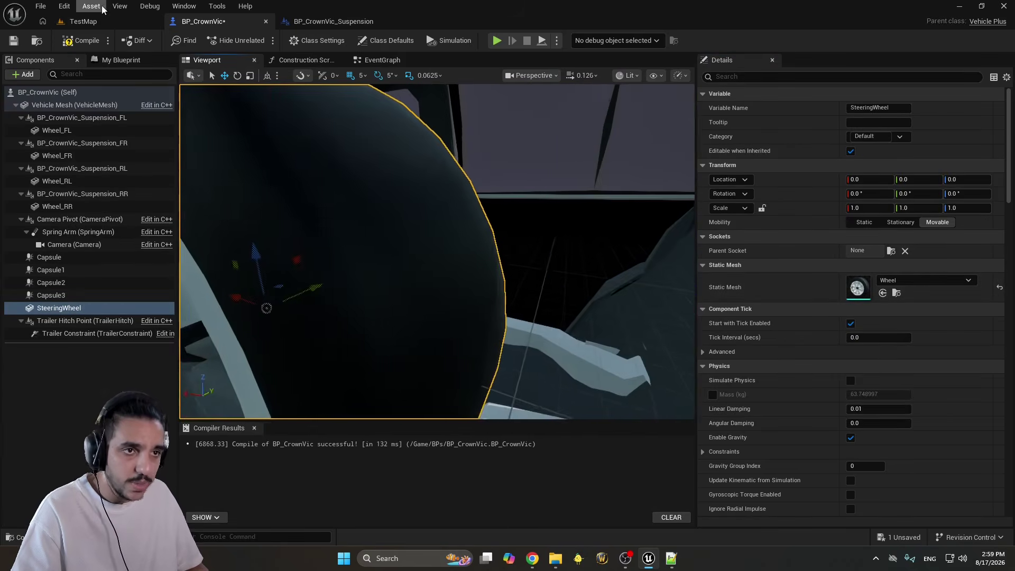
# Assign the SM_SteeringWheel mesh from GeneralAssets to the SteeringWheel component
pyautogui.click(83, 21)
pyautogui.click(489, 446)
pyautogui.click(204, 21)
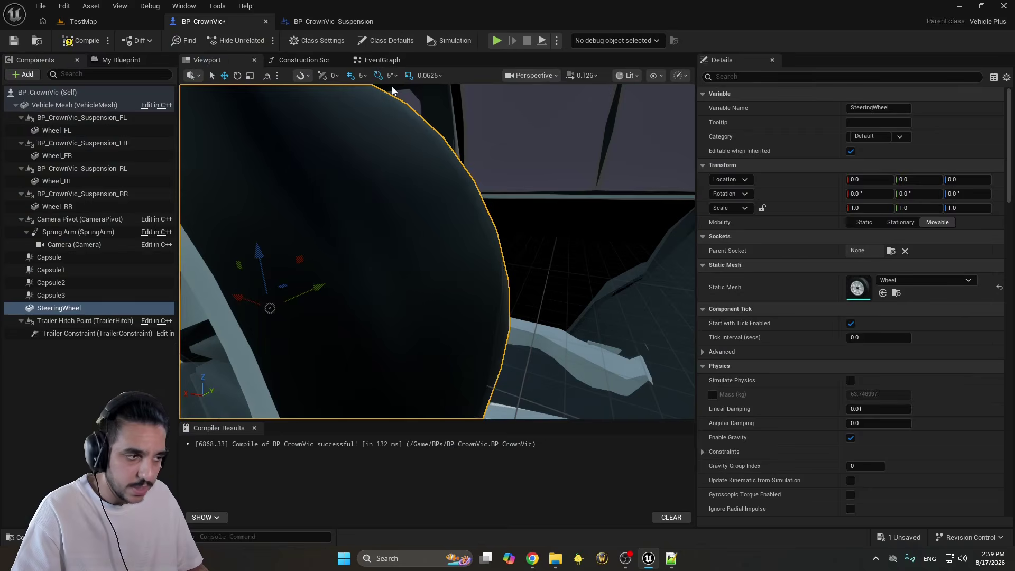
pyautogui.click(883, 293)
# Rotate the steering wheel 180° about Z to face the driver and move it forward to X 95
pyautogui.moveTo(474, 268)
pyautogui.mouseDown(button='right')
pyautogui.moveTo(444, 271)
pyautogui.moveTo(473, 268)
pyautogui.mouseUp(button='right')
pyautogui.press('e')
pyautogui.moveTo(492, 273); pyautogui.dragTo(534, 203)
pyautogui.press('w')
pyautogui.moveTo(582, 230); pyautogui.dragTo(381, 272)
pyautogui.moveTo(381, 272); pyautogui.dragTo(328, 272, button='right')
pyautogui.moveTo(382, 232); pyautogui.dragTo(414, 276, button='right')
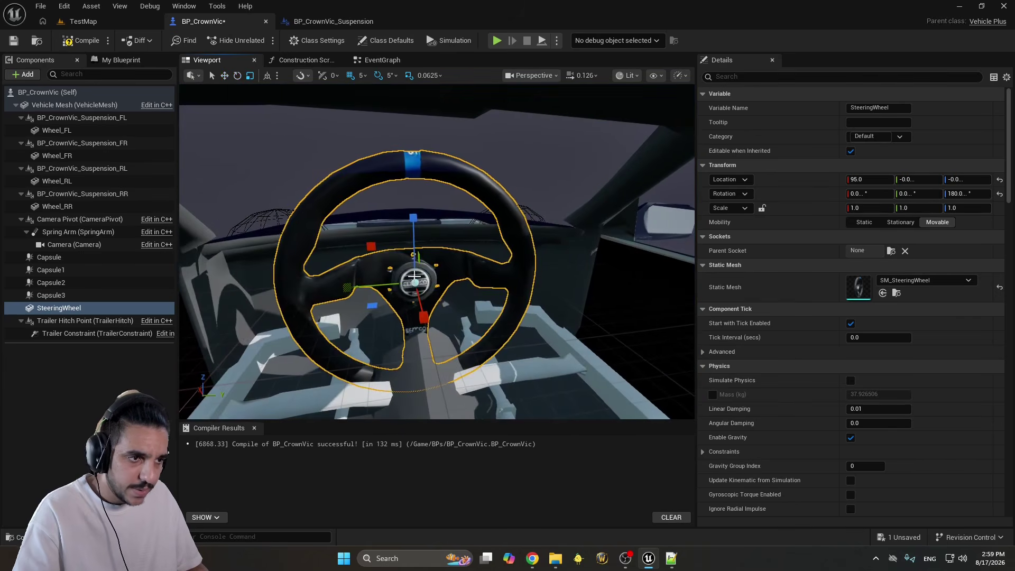
# Shrink the steering wheel to a uniform scale of about 0.49 and move it to the driver's side at Y -40, Z 10
pyautogui.moveTo(416, 283); pyautogui.dragTo(400, 305)
pyautogui.hotkey('ctrl', 'z')
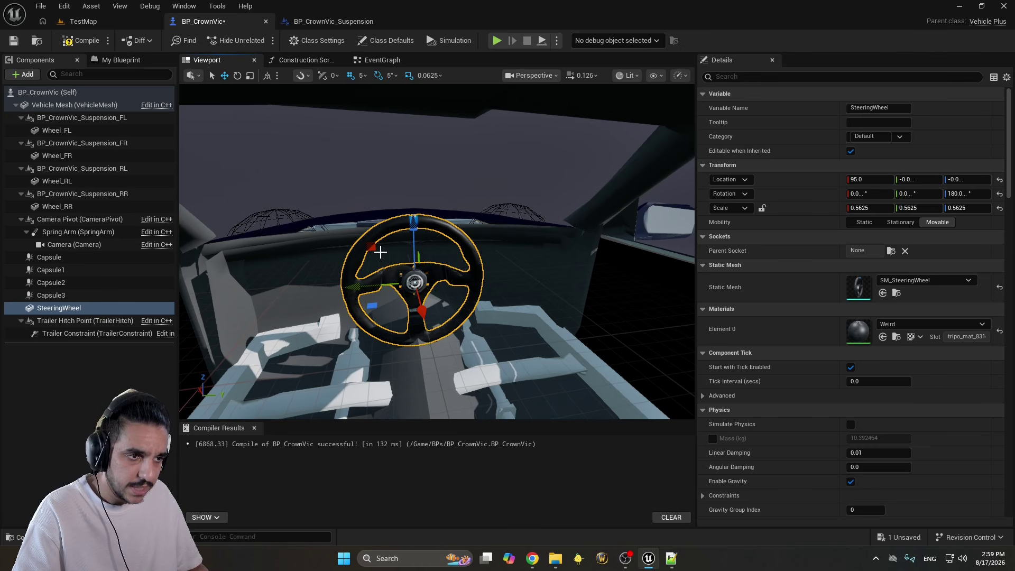
pyautogui.moveTo(375, 246); pyautogui.dragTo(262, 193)
pyautogui.moveTo(261, 193); pyautogui.dragTo(375, 225, button='right')
pyautogui.press('r')
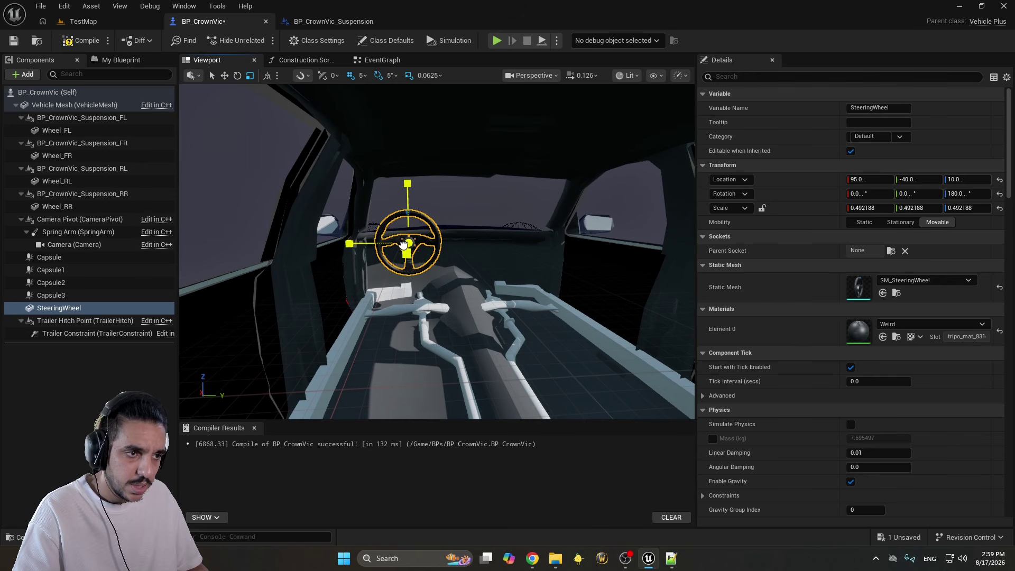
# Reduce the steering wheel's scale to about 0.457, pull it back to X 85 and save BP_CrownVic
pyautogui.moveTo(413, 251); pyautogui.dragTo(438, 262, button='right')
pyautogui.press('w')
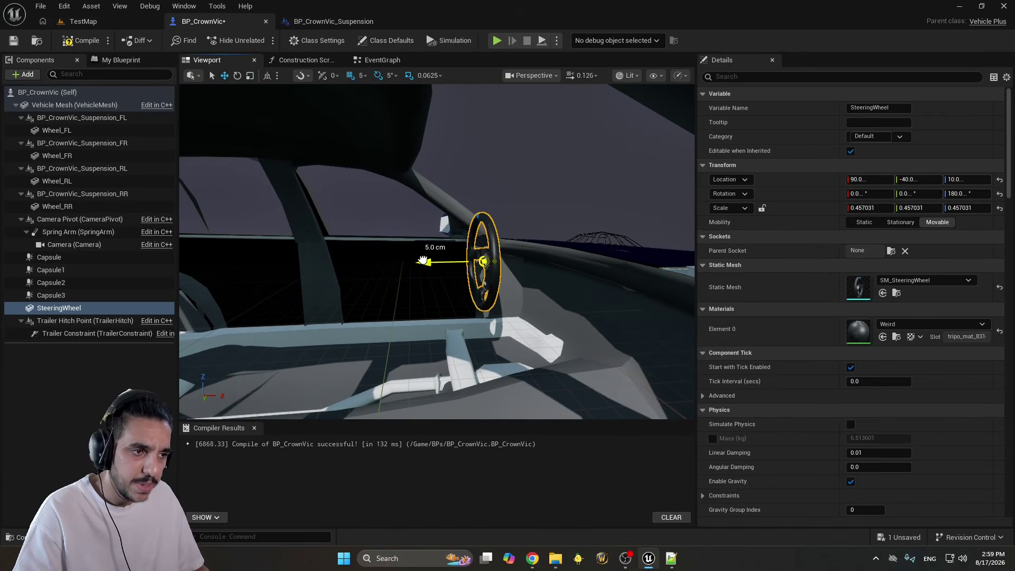
pyautogui.moveTo(420, 260); pyautogui.dragTo(418, 287, button='right')
pyautogui.hotkey('ctrl', 's')
pyautogui.moveTo(374, 273); pyautogui.dragTo(374, 273)
pyautogui.moveTo(420, 272); pyautogui.dragTo(159, 304, button='right')
pyautogui.hotkey('ctrl', 's')
# Add a Cube component under the Vehicle Mesh
pyautogui.click(29, 75)
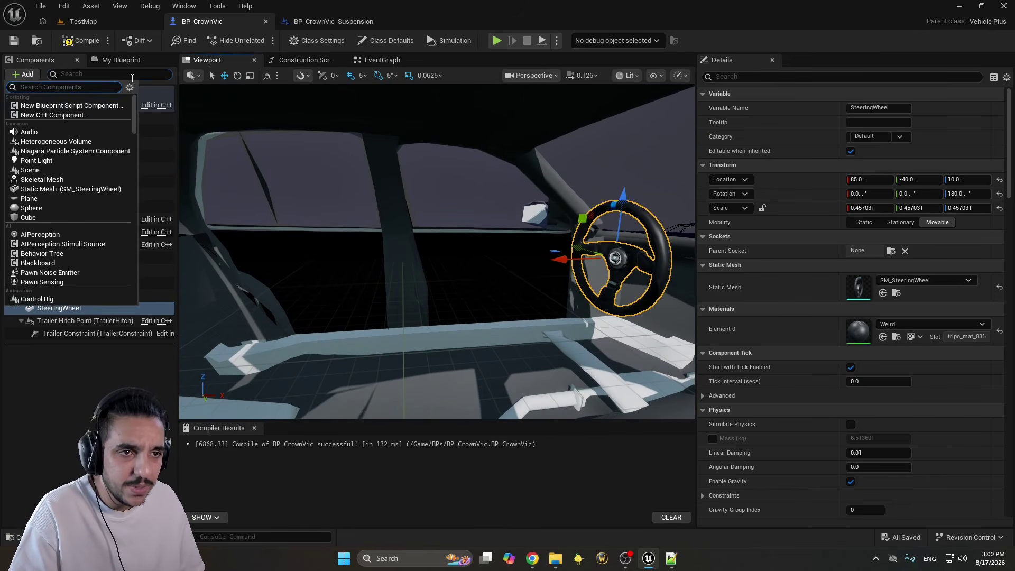
pyautogui.click(160, 75)
pyautogui.click(77, 106)
pyautogui.click(26, 74)
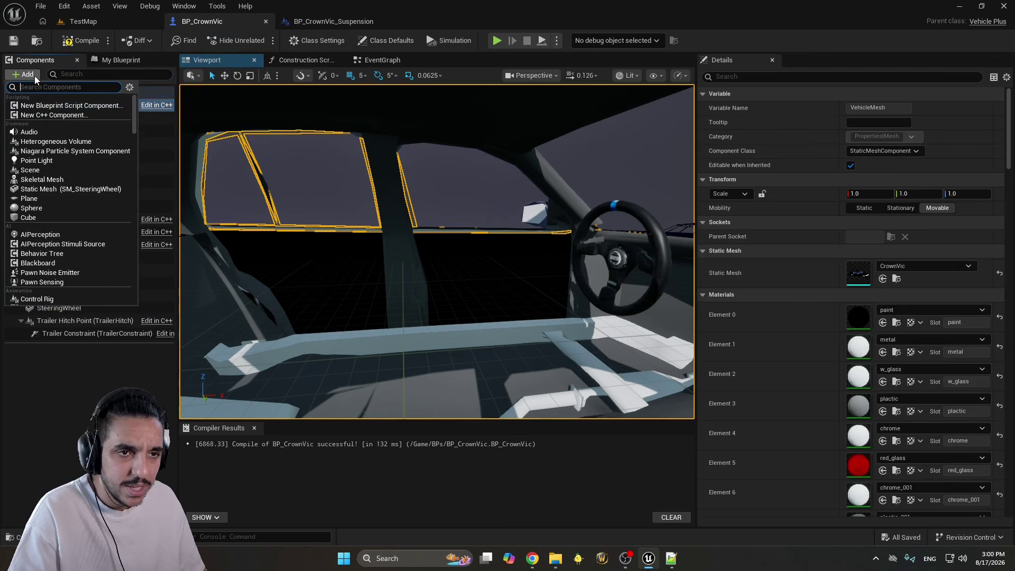
pyautogui.write('Cub')
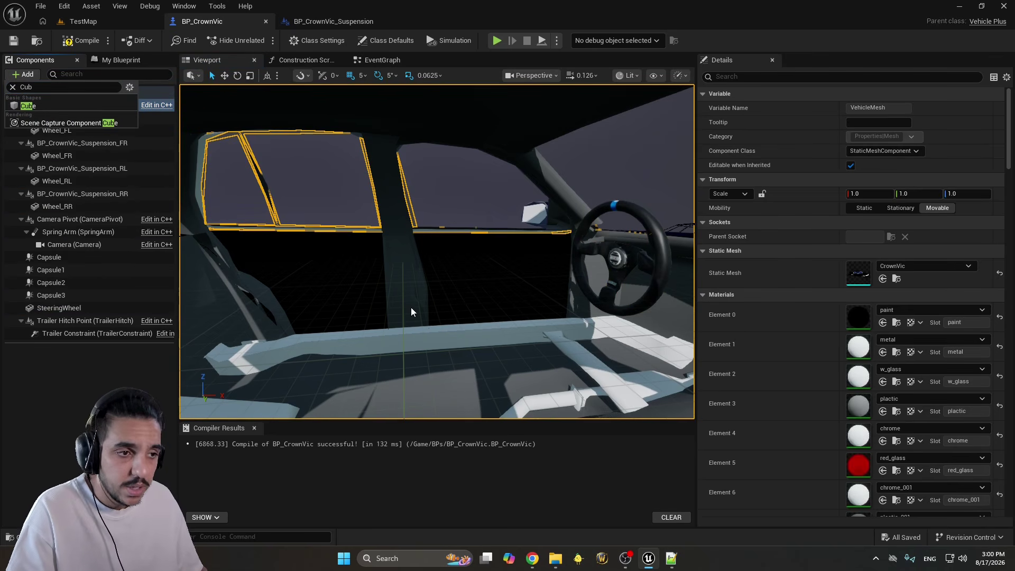
pyautogui.click(75, 106)
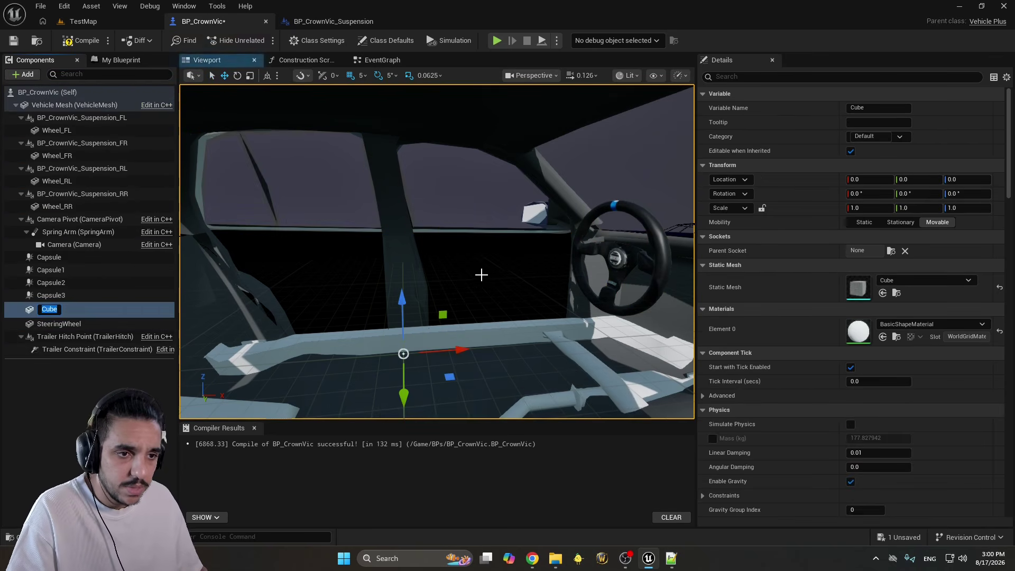
# Scale the cube to 0.5, move it to Y -60 and thin its X scale to about 0.094
pyautogui.press('f')
pyautogui.press('r')
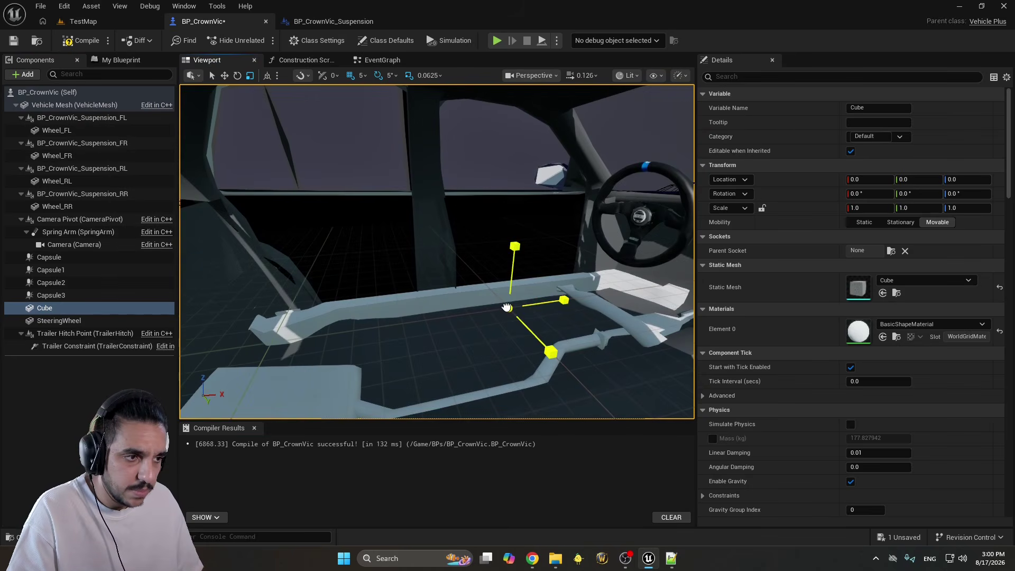
pyautogui.moveTo(523, 306); pyautogui.dragTo(468, 314)
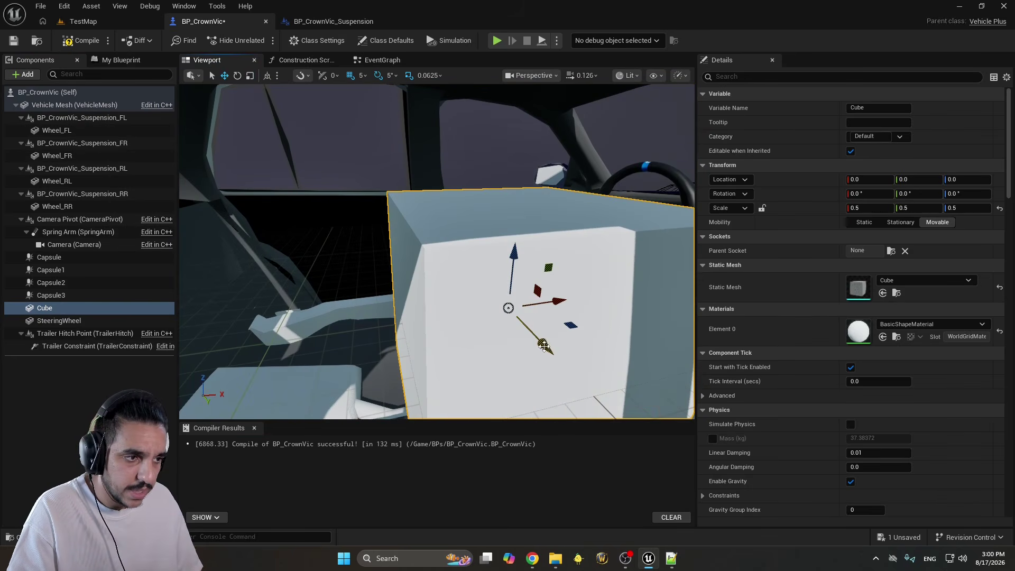
pyautogui.moveTo(544, 346); pyautogui.dragTo(435, 246)
pyautogui.press('r')
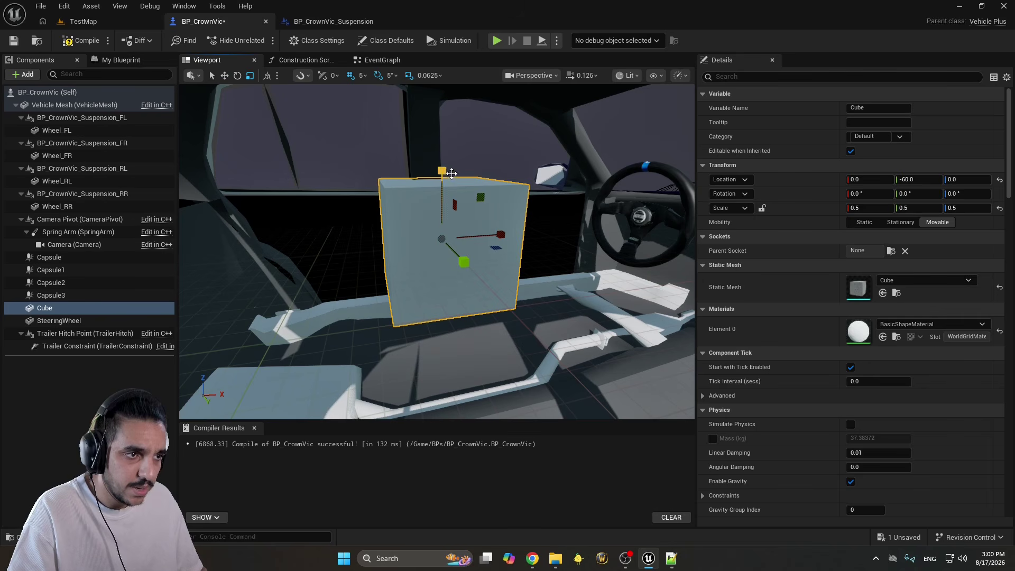
pyautogui.moveTo(503, 233); pyautogui.dragTo(456, 234)
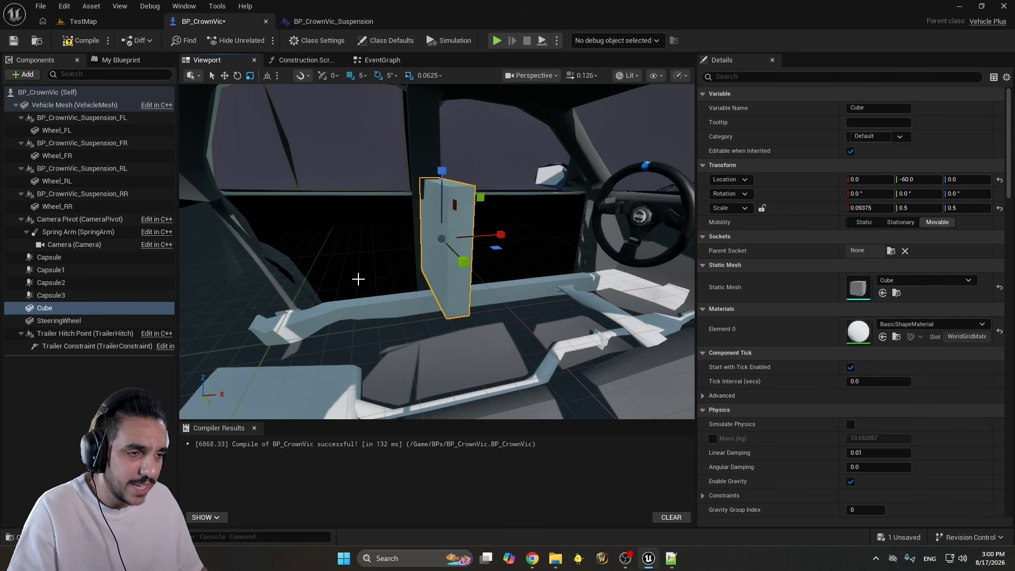
# Shape the cube into a driver's seat back at Y -40, Z about 14.8, with Y scale about 0.494, Z scale 0.5625 and a 15° tilt
pyautogui.moveTo(358, 278); pyautogui.dragTo(423, 272, button='right')
pyautogui.moveTo(544, 283); pyautogui.dragTo(569, 277)
pyautogui.press('r')
pyautogui.moveTo(568, 277); pyautogui.dragTo(456, 287, button='right')
pyautogui.moveTo(456, 287); pyautogui.dragTo(465, 287)
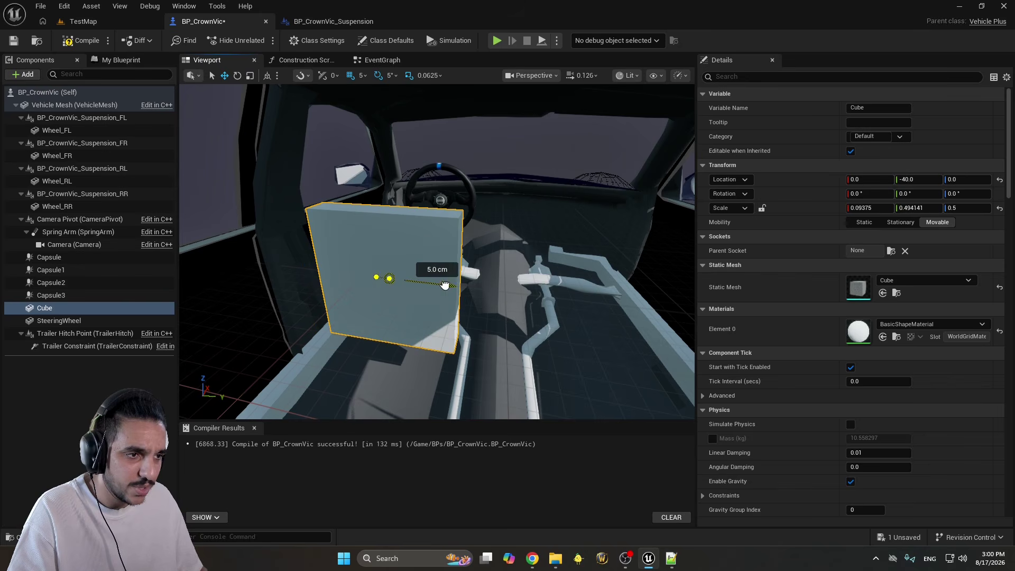
pyautogui.moveTo(445, 285); pyautogui.dragTo(412, 221, button='right')
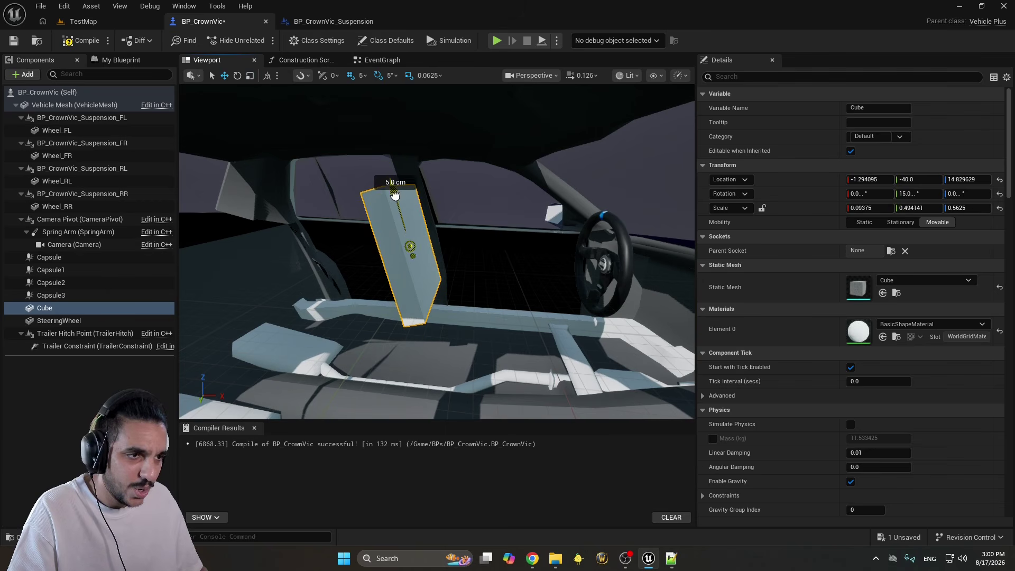
# Try narrowing the seat-back cube to a Y scale of about 0.463
pyautogui.moveTo(394, 194); pyautogui.dragTo(299, 261, button='right')
pyautogui.press('r')
pyautogui.moveTo(299, 262); pyautogui.dragTo(305, 259)
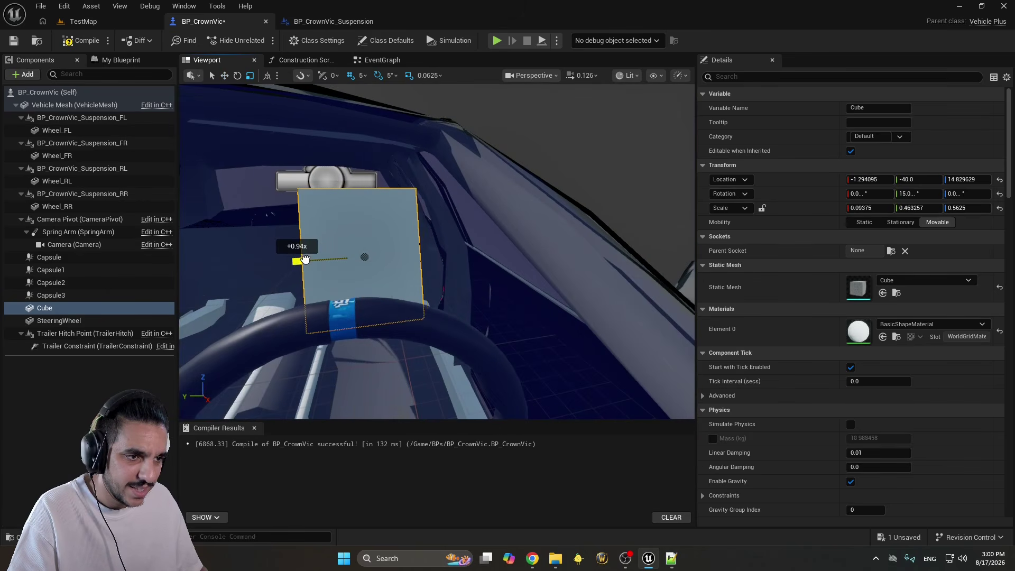
pyautogui.moveTo(302, 262); pyautogui.dragTo(338, 254, button='right')
pyautogui.moveTo(406, 237); pyautogui.dragTo(405, 236, button='right')
# Duplicate the seat-back cube to about X 30.6, Z -7.7 and rotate the copy to 90° so it lies flat as the seat cushion
pyautogui.moveTo(446, 248); pyautogui.dragTo(455, 308)
pyautogui.press('w')
pyautogui.press('e')
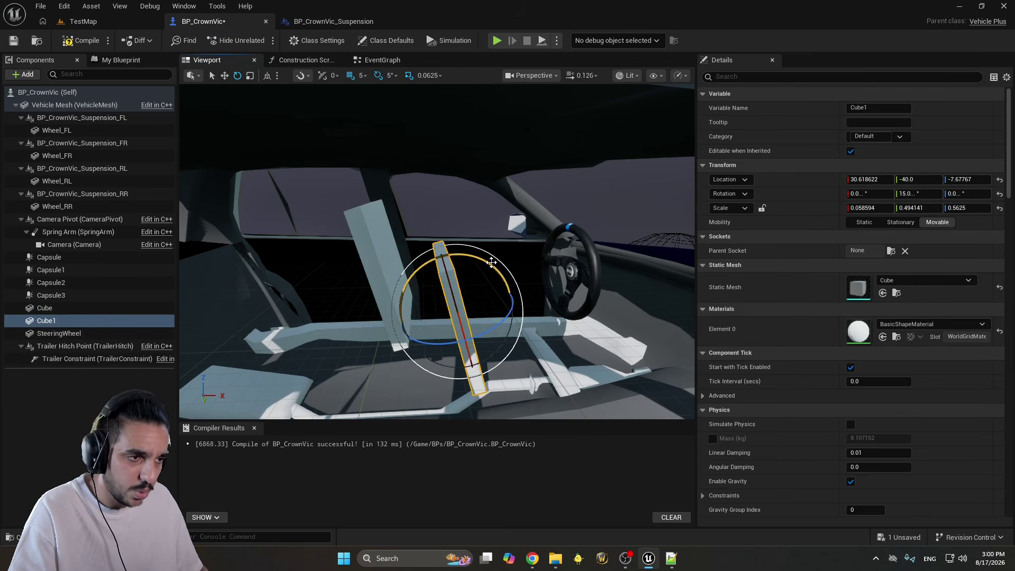
pyautogui.moveTo(459, 254); pyautogui.dragTo(526, 285)
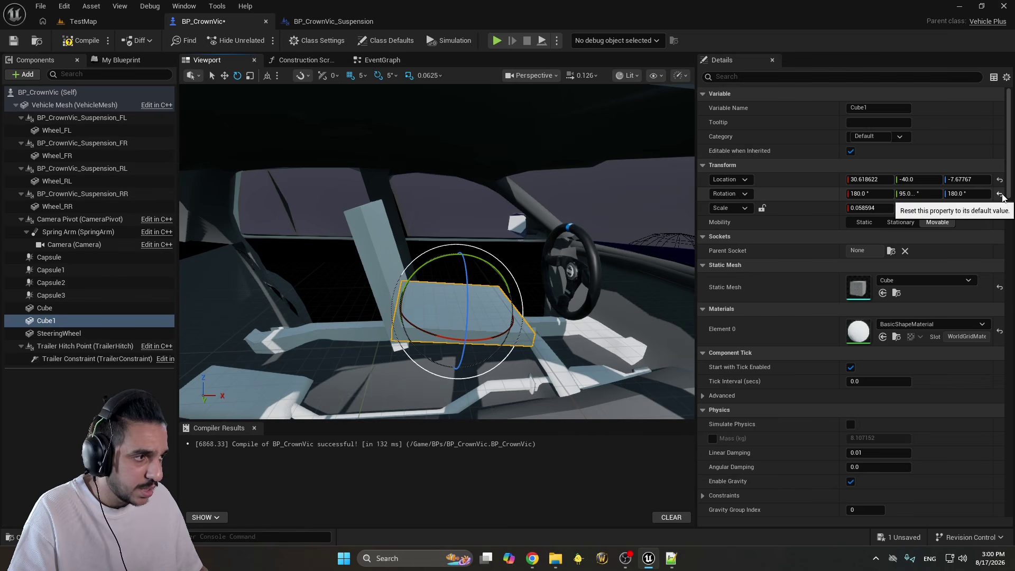
pyautogui.click(999, 194)
pyautogui.moveTo(454, 279); pyautogui.dragTo(423, 316)
# Move the seat cushion to about X 25.6, Z -12.7, shorten its Z scale to 0.4375 and adjust its thickness
pyautogui.press('w')
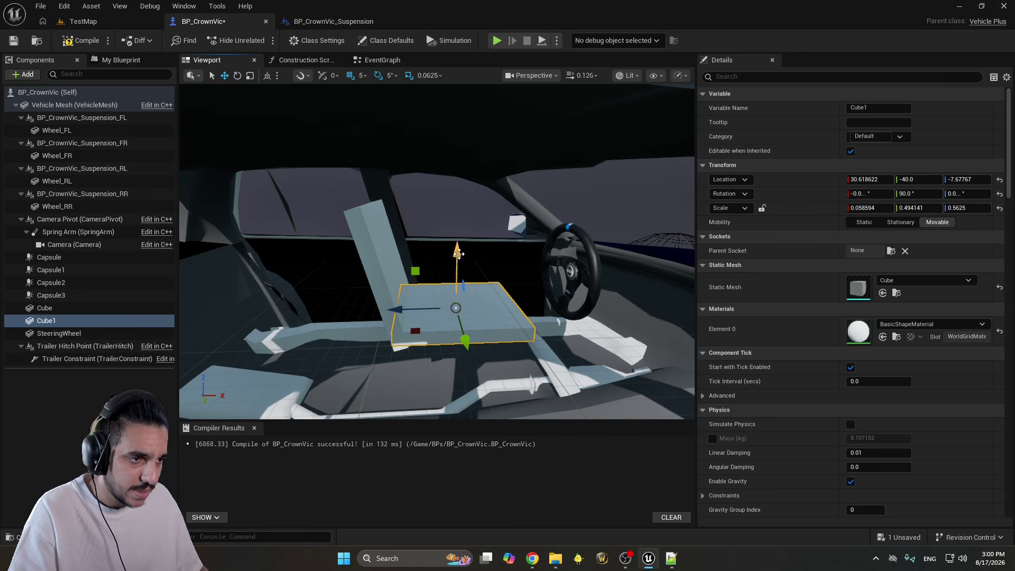
pyautogui.moveTo(458, 254); pyautogui.dragTo(459, 265)
pyautogui.moveTo(428, 320); pyautogui.dragTo(386, 318)
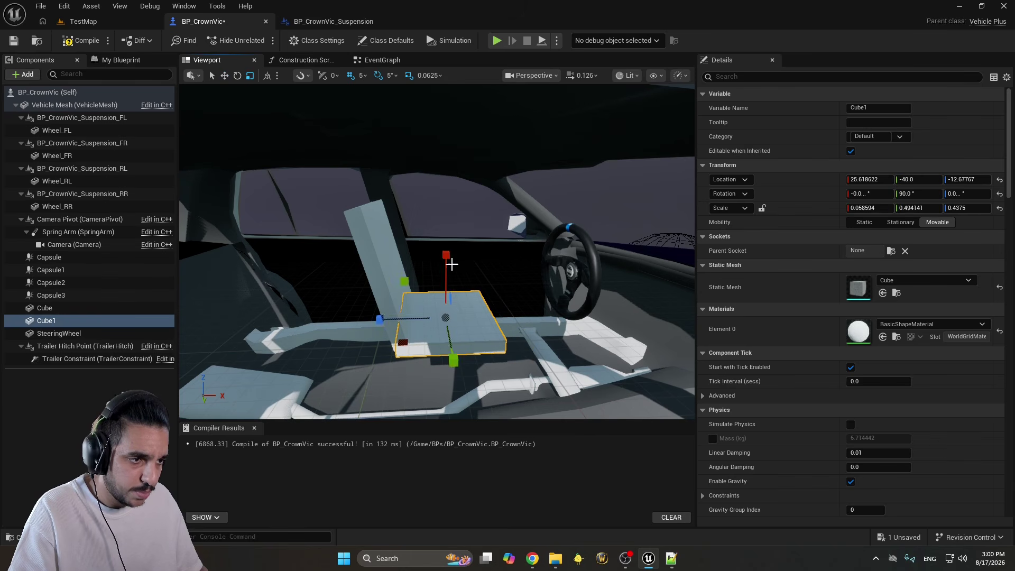
pyautogui.press('r')
pyautogui.moveTo(447, 262)
pyautogui.mouseDown()
pyautogui.moveTo(447, 249)
pyautogui.moveTo(445, 268)
pyautogui.mouseUp()
pyautogui.press('w')
pyautogui.click(490, 299)
pyautogui.moveTo(515, 287); pyautogui.dragTo(514, 288, button='right')
# Run a brief play test in TestMap, stop it and focus on the PlayerStart
pyautogui.click(119, 25)
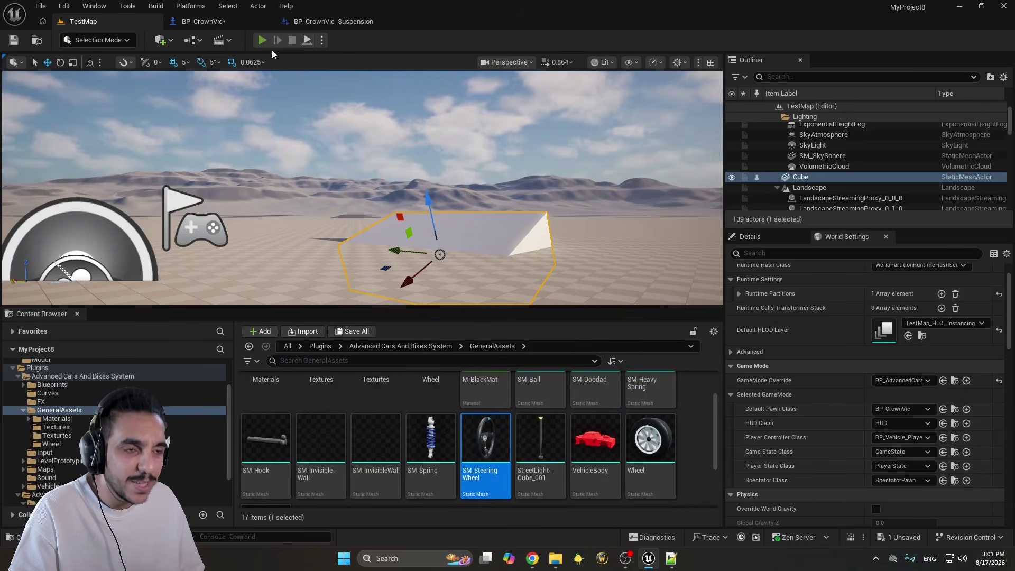
pyautogui.hotkey('alt', 'p')
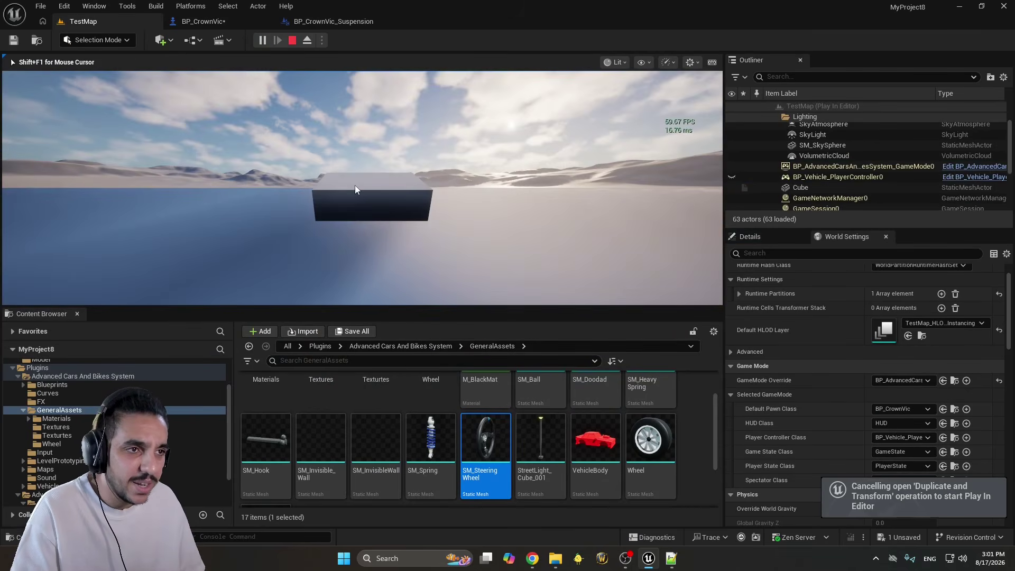
pyautogui.press('Escape')
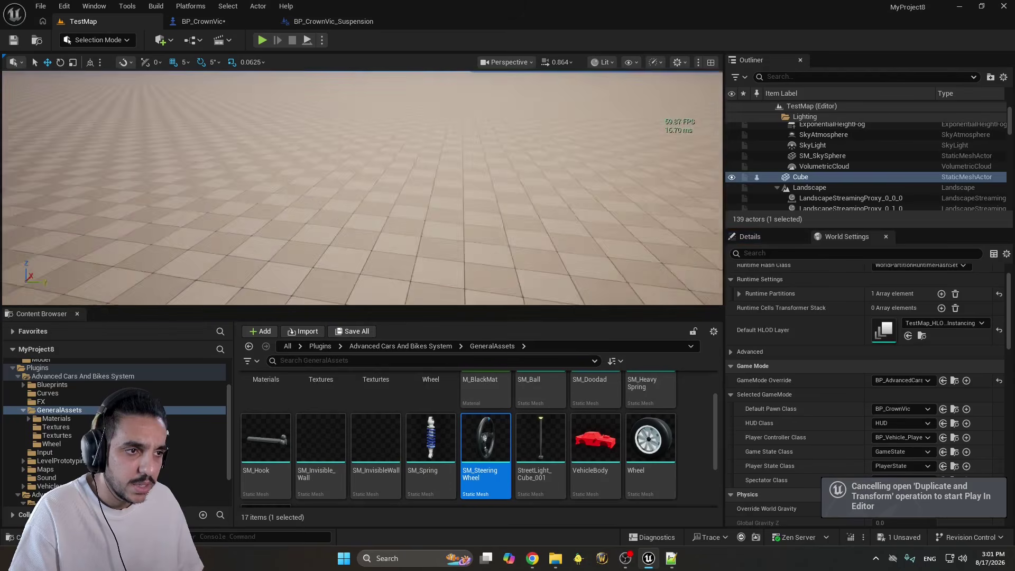
pyautogui.click(350, 238)
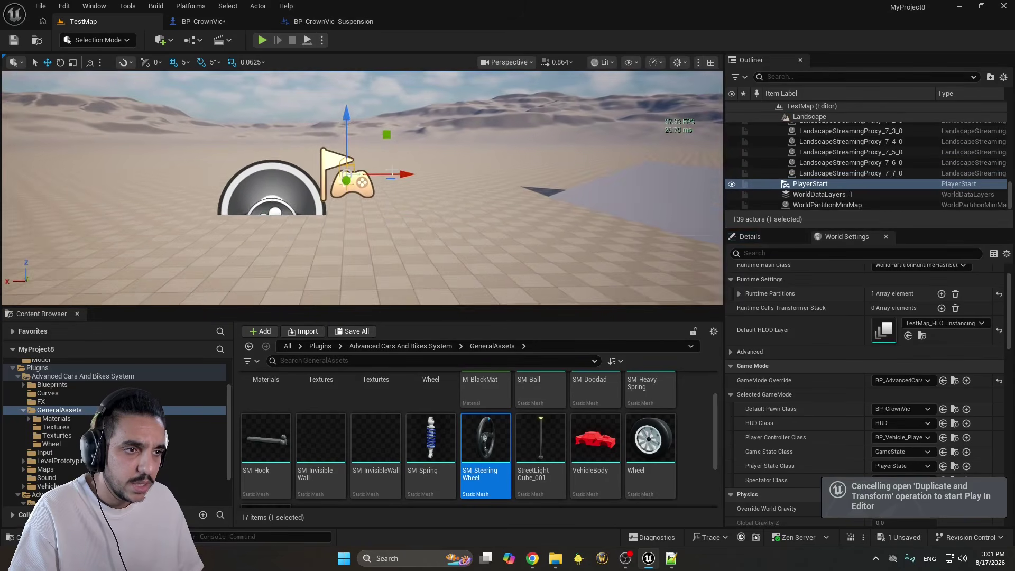
pyautogui.press('f')
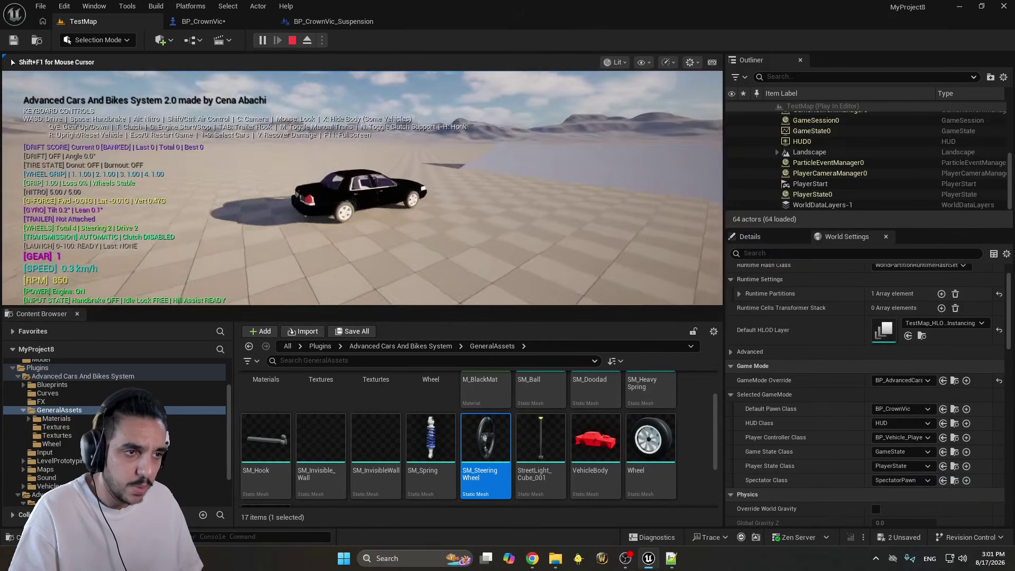
# Drive the car from the cockpit camera, steering both ways, and examine the interior and steering wheel in full screen
pyautogui.press('c')
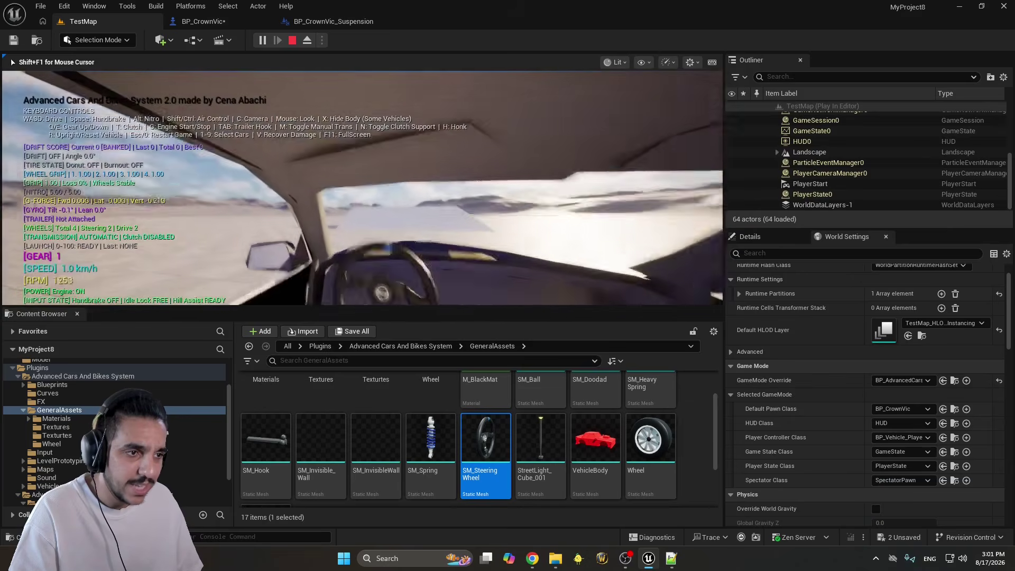
pyautogui.press('w')
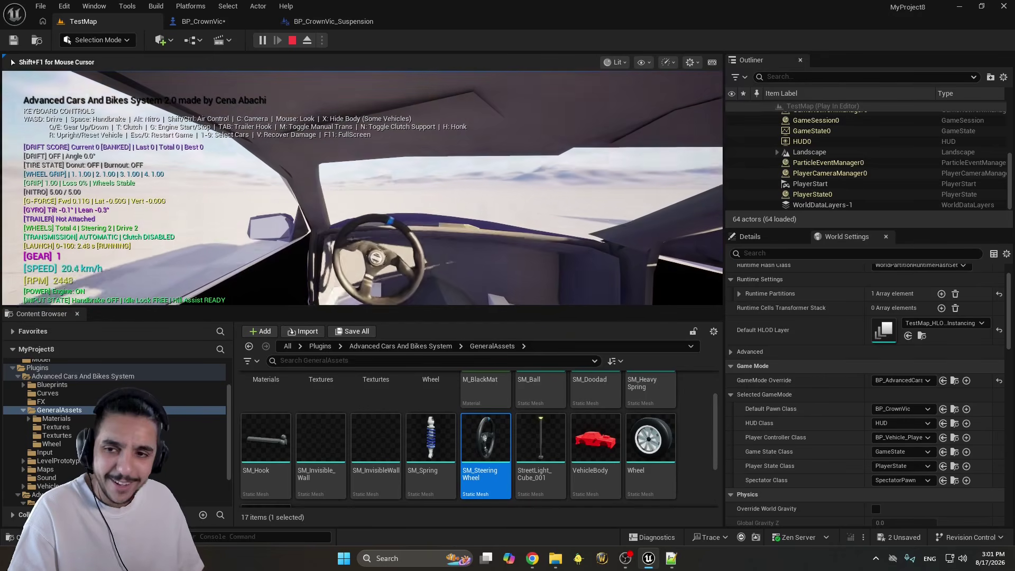
pyautogui.press('a')
pyautogui.press('d')
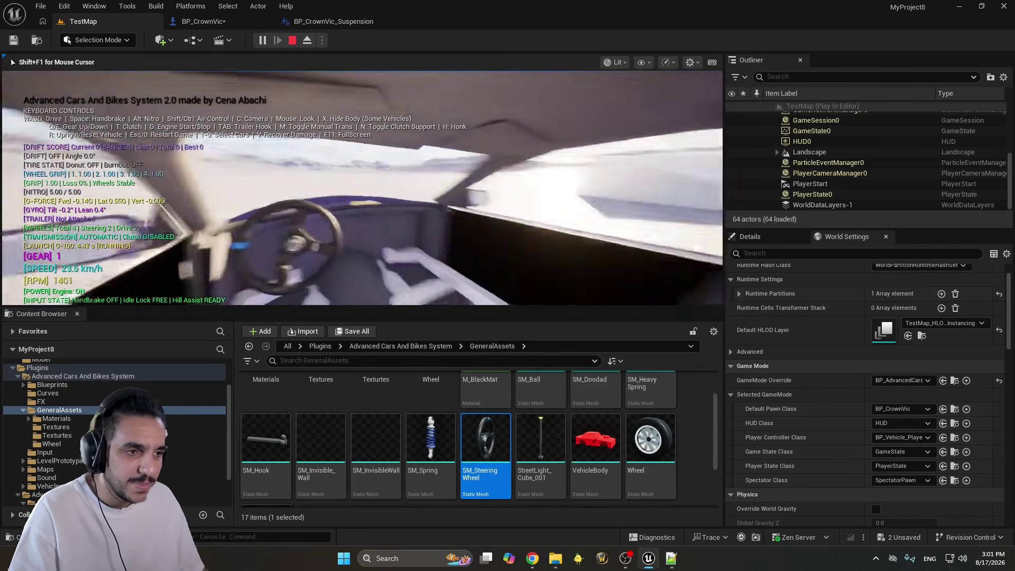
pyautogui.press('a')
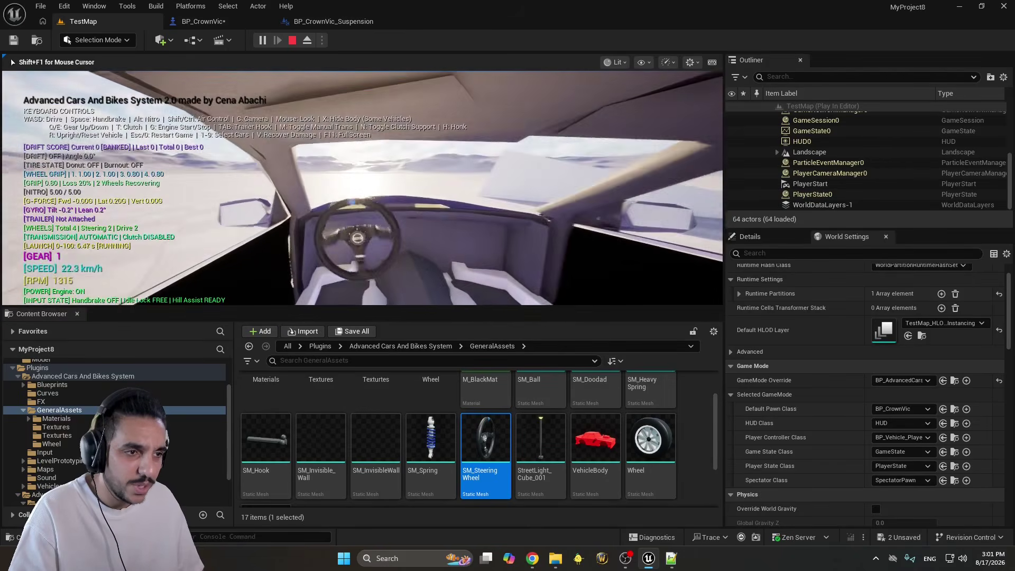
pyautogui.press('w')
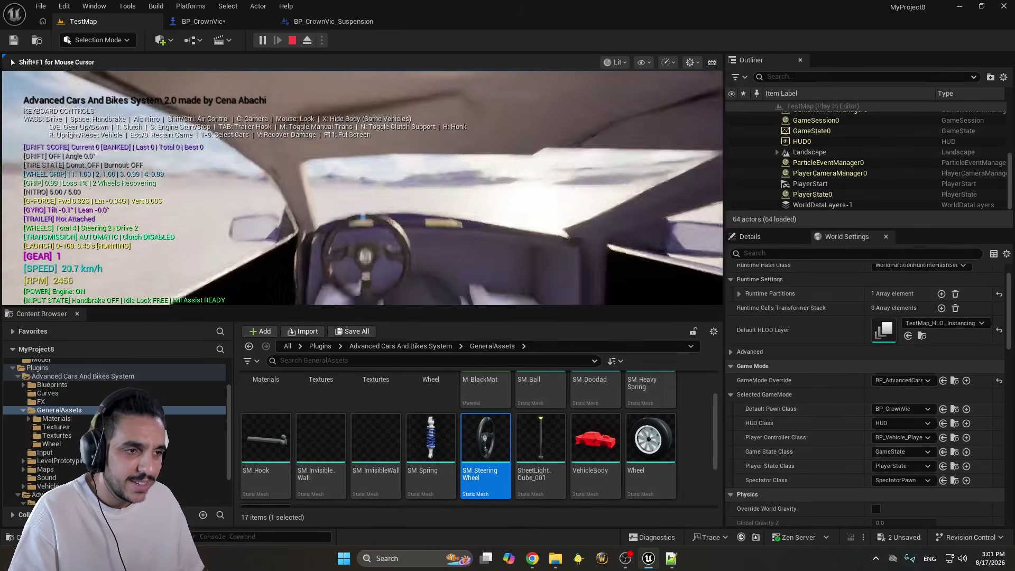
pyautogui.press('F11')
pyautogui.press('d')
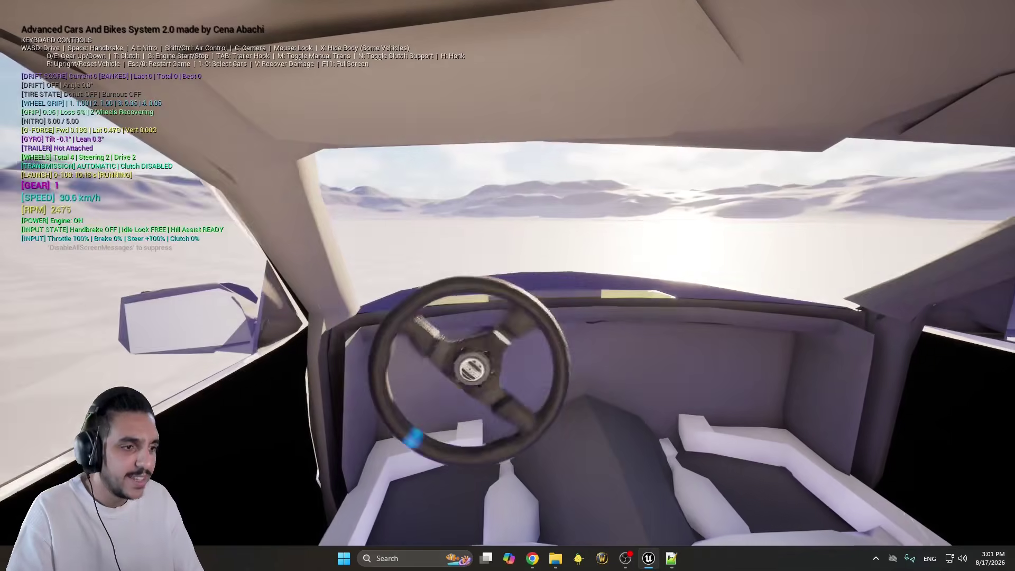
pyautogui.press('F11')
pyautogui.press('Escape')
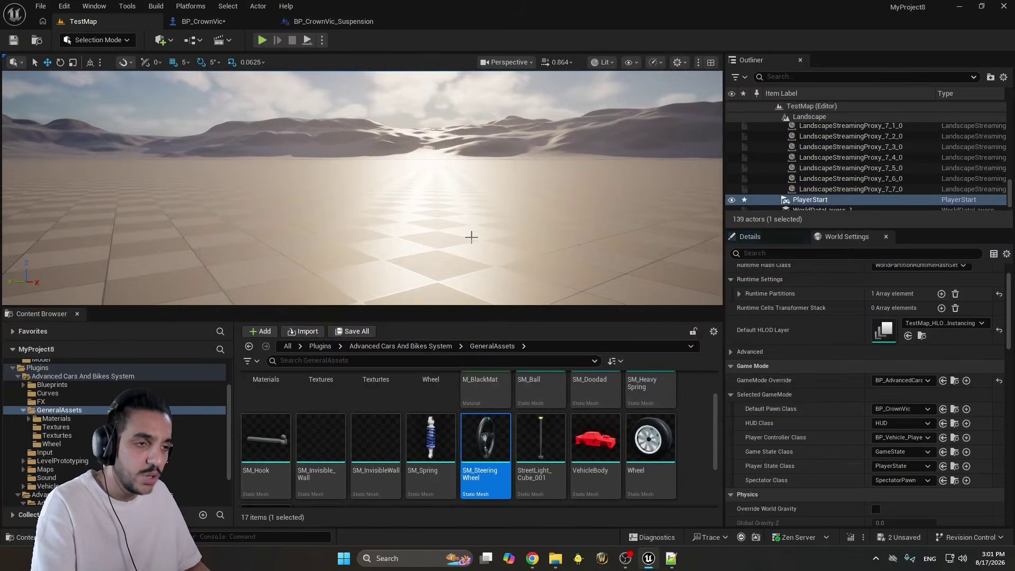
pyautogui.press('F11')
pyautogui.press('F11')
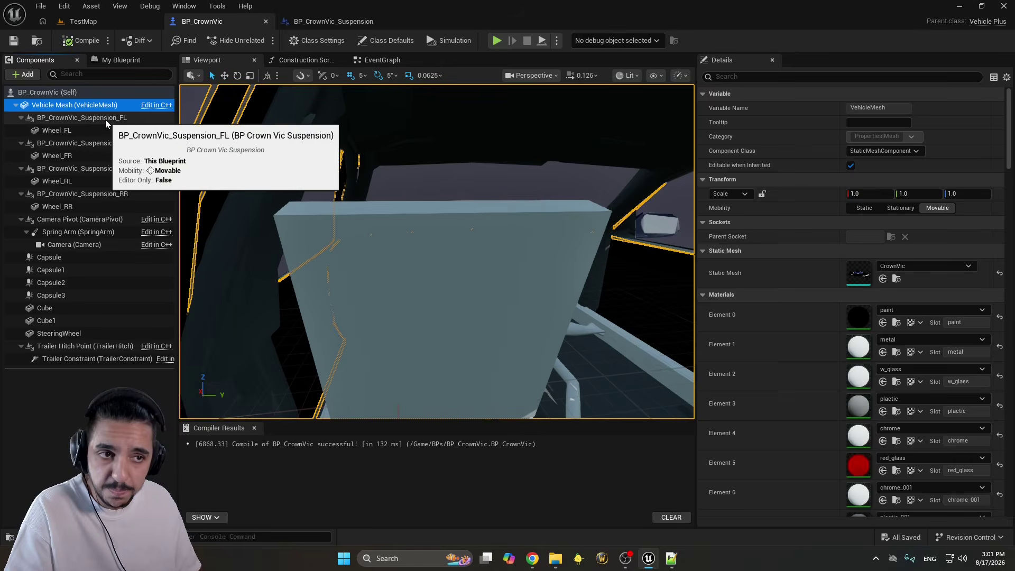
# Filter the BP_CrownVic class defaults by "Steering" and choose X / Roll as the Steering Wheel Visual Rotation Axis
pyautogui.click(756, 77)
pyautogui.write('Steering')
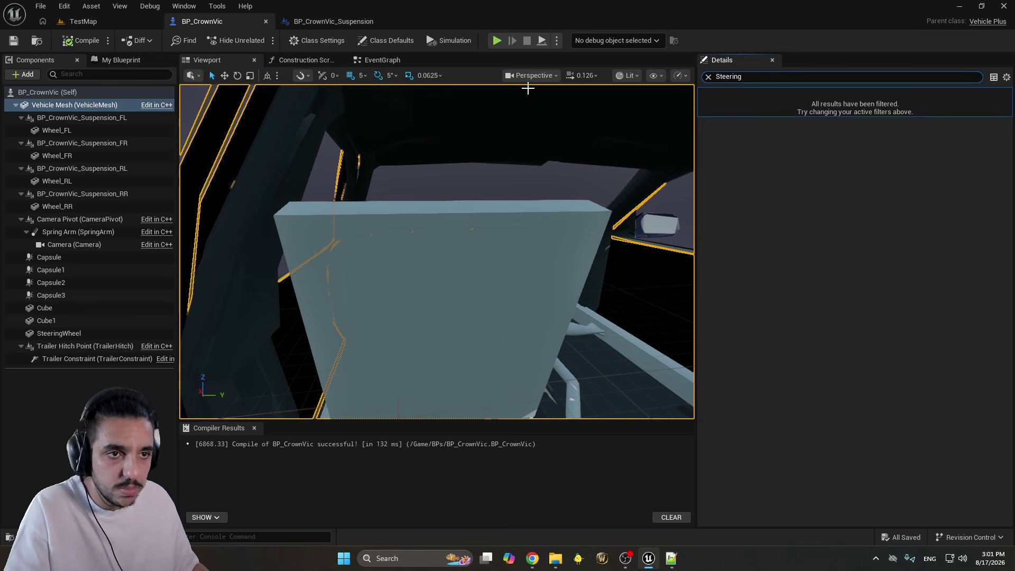
pyautogui.click(96, 95)
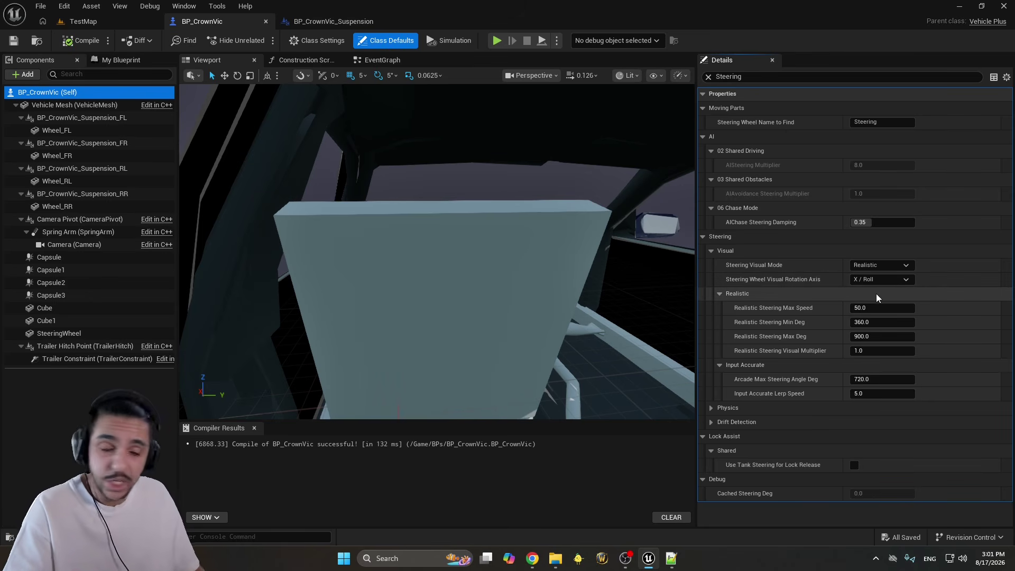
pyautogui.click(888, 280)
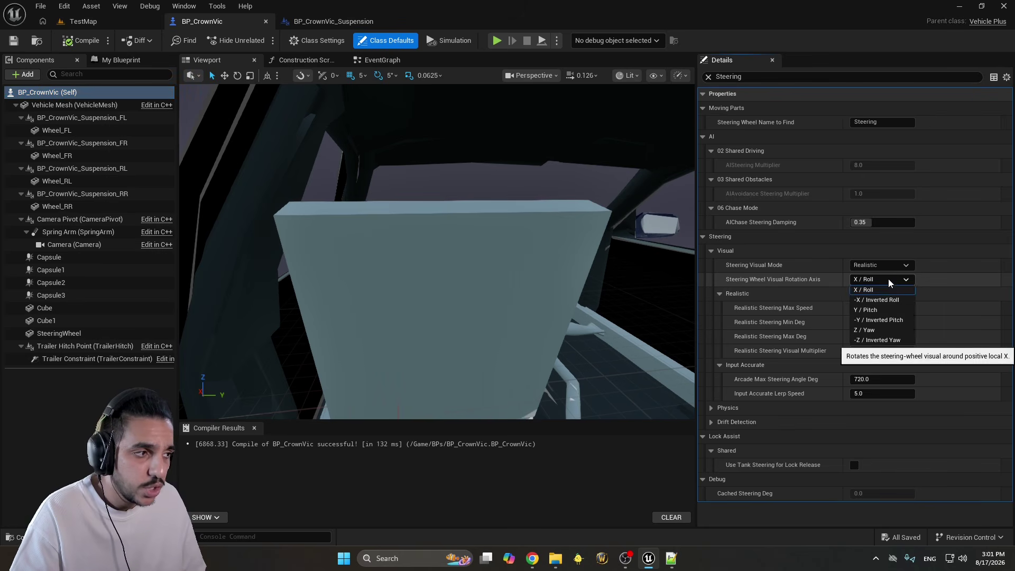
pyautogui.click(886, 290)
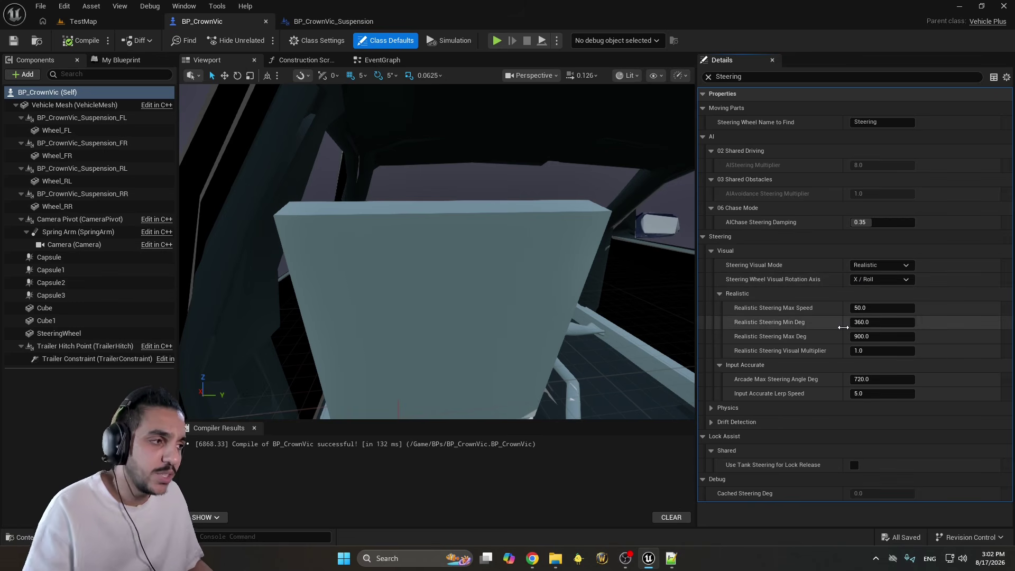
# Try the Wheel Snap option for Steering Visual Mode and test the steering wheel in TestMap
pyautogui.click(888, 265)
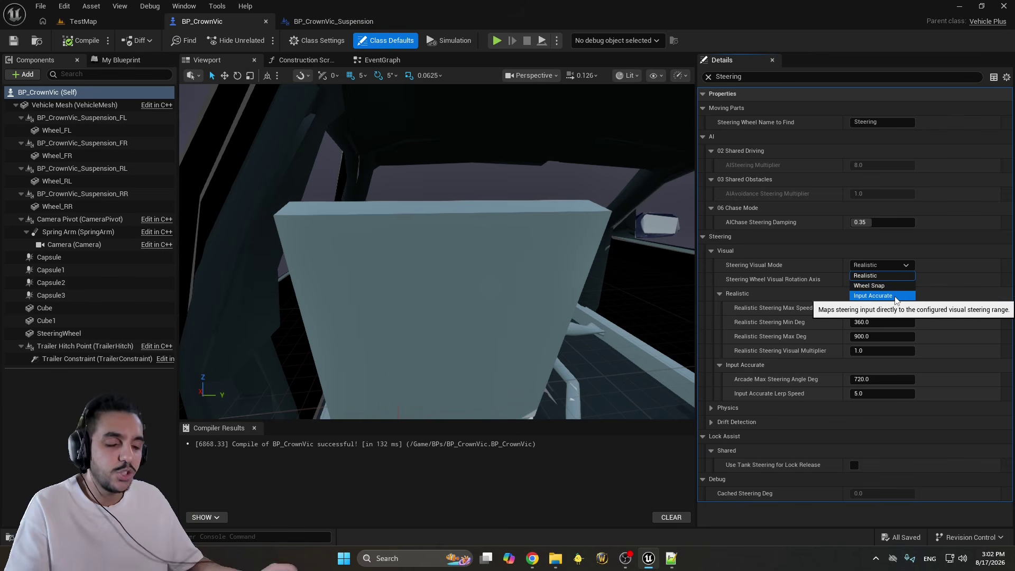
pyautogui.click(878, 285)
pyautogui.click(83, 21)
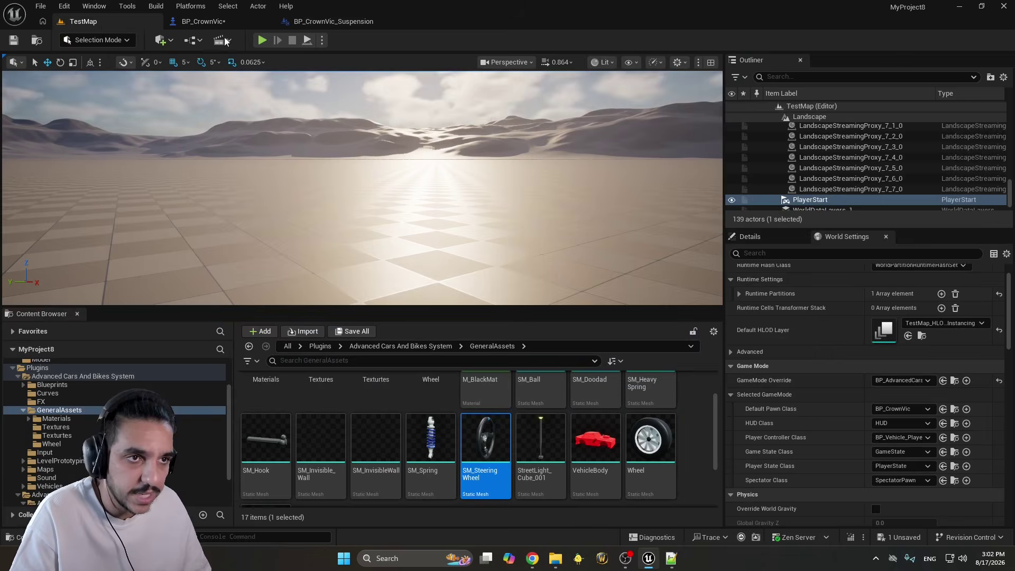
pyautogui.hotkey('alt', 'p')
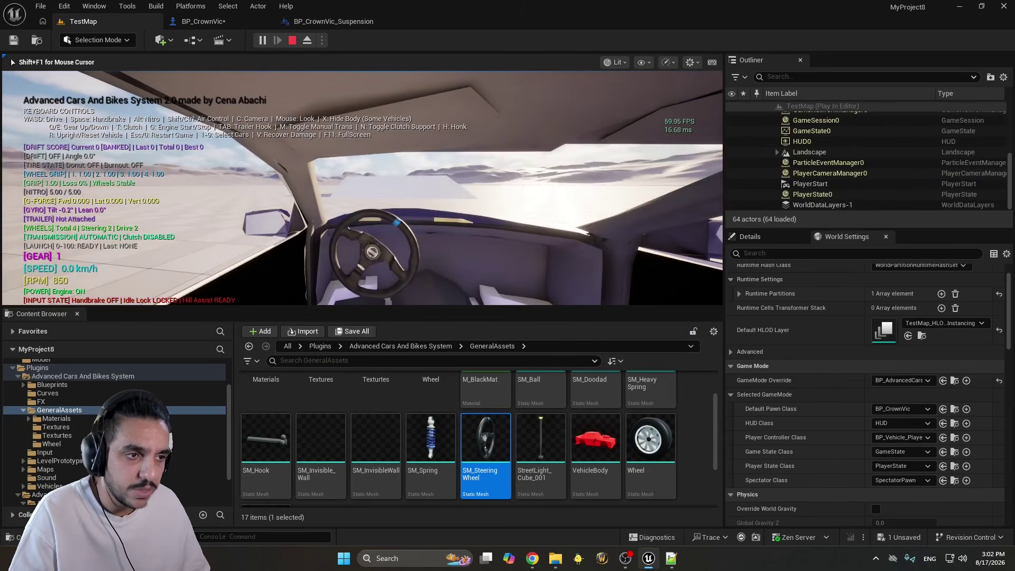
pyautogui.press('a')
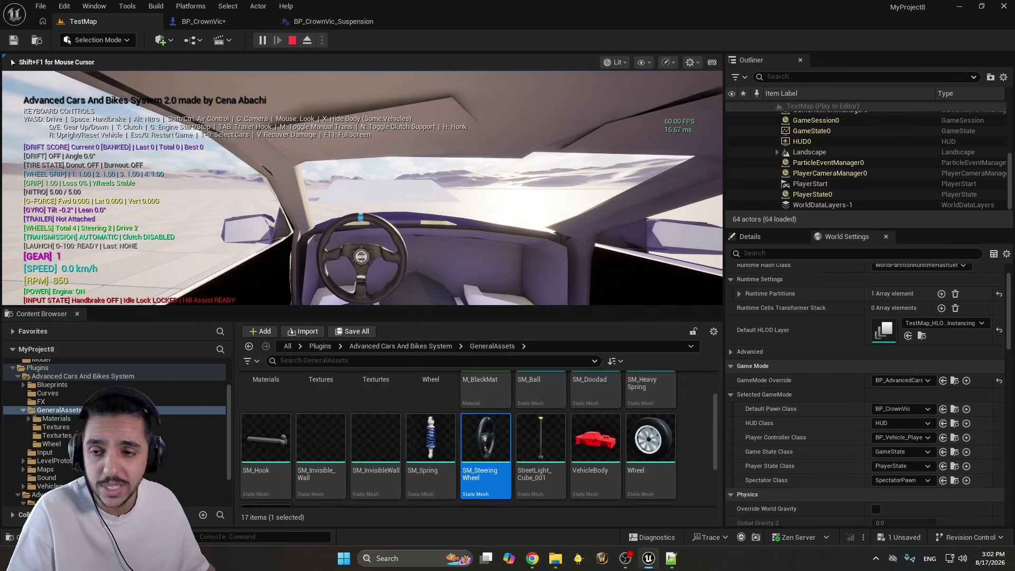
pyautogui.press('Escape')
# Try the Motorcycle Steering option for Steering Visual Mode and play-test it in TestMap
pyautogui.click(203, 21)
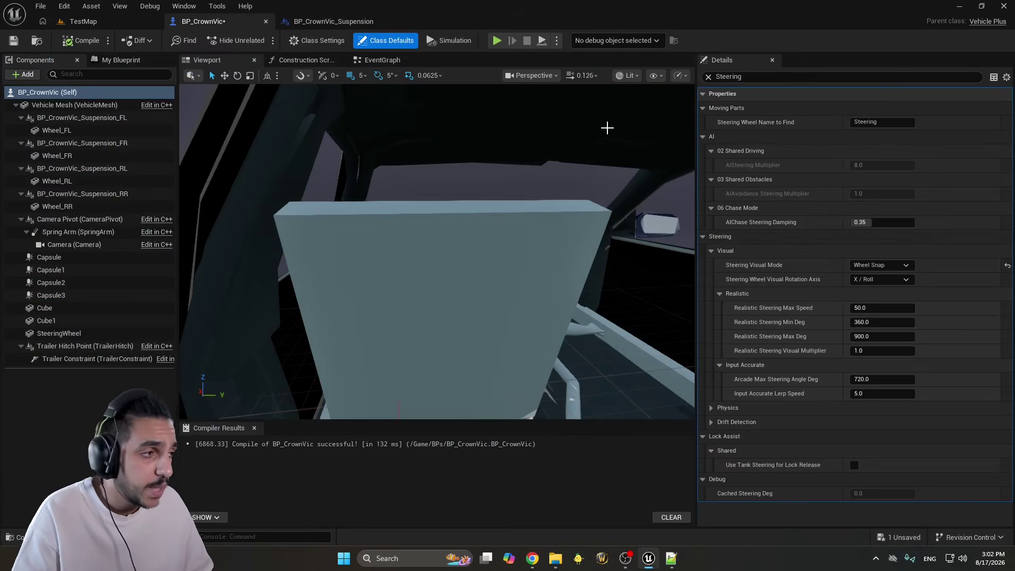
pyautogui.click(901, 265)
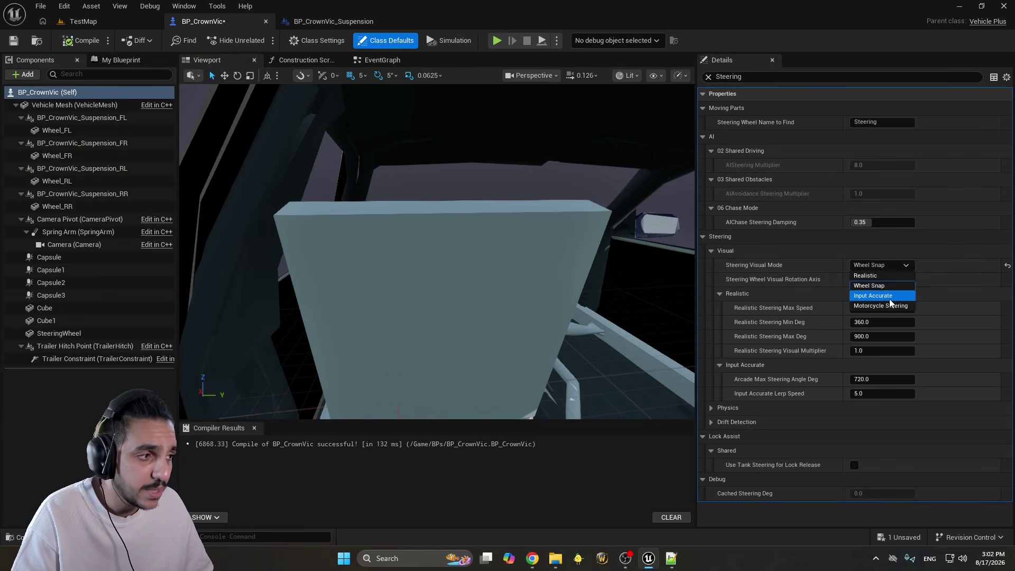
pyautogui.click(869, 306)
pyautogui.click(82, 21)
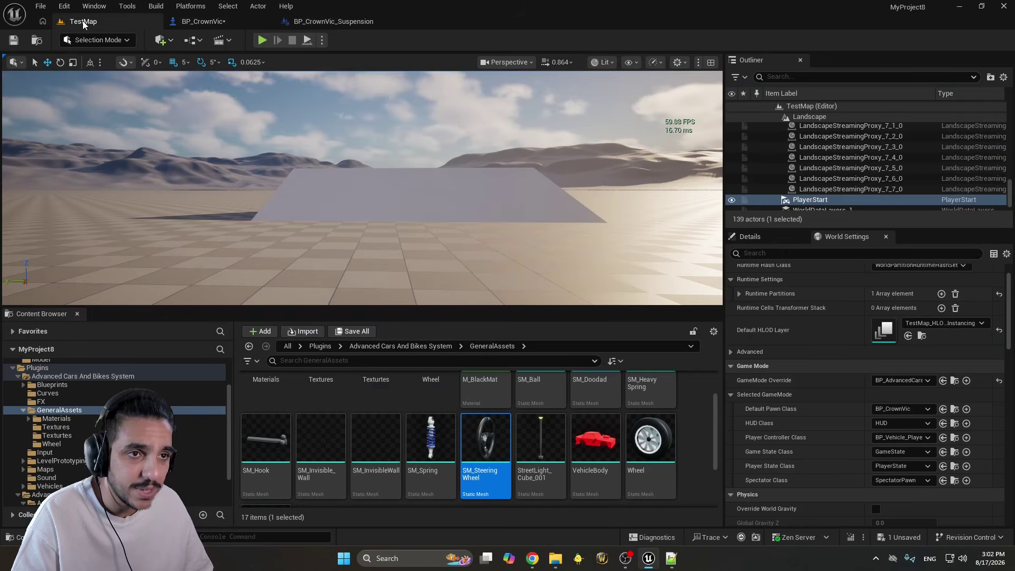
pyautogui.hotkey('alt', 'p')
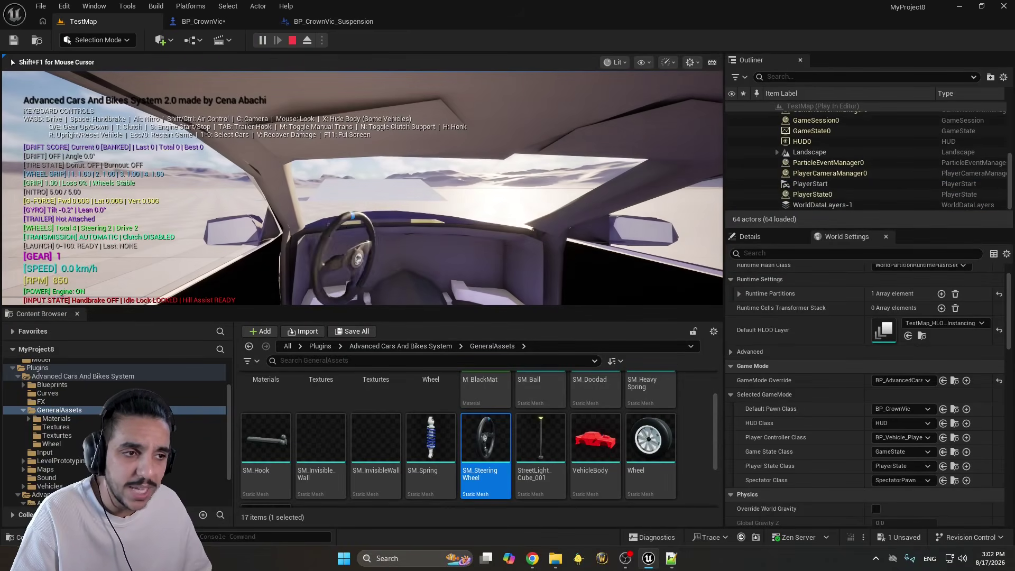
pyautogui.press('Escape')
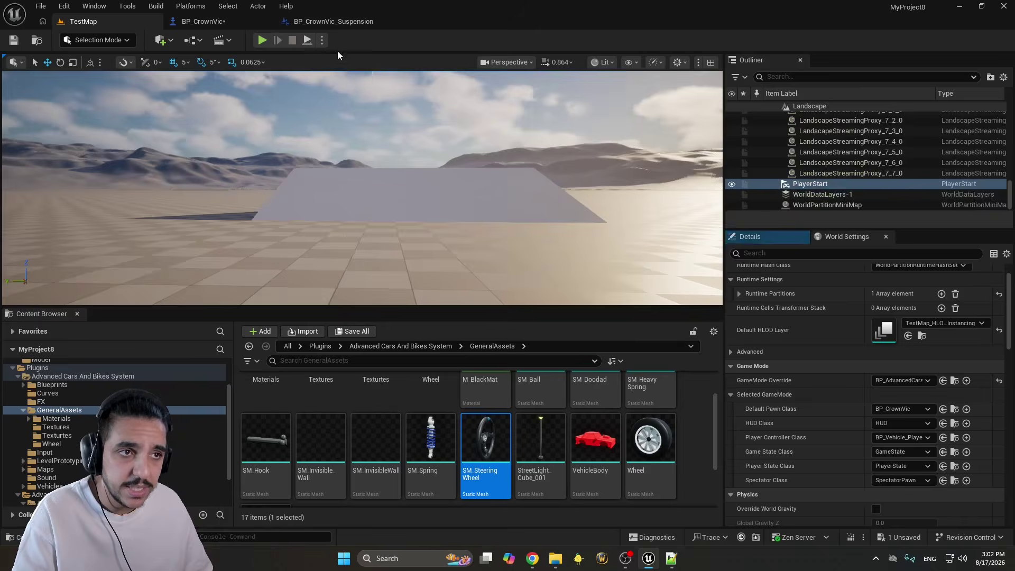
# Set BP_CrownVic's Steering Visual Mode to Realistic and save the blueprint
pyautogui.click(203, 21)
pyautogui.click(882, 265)
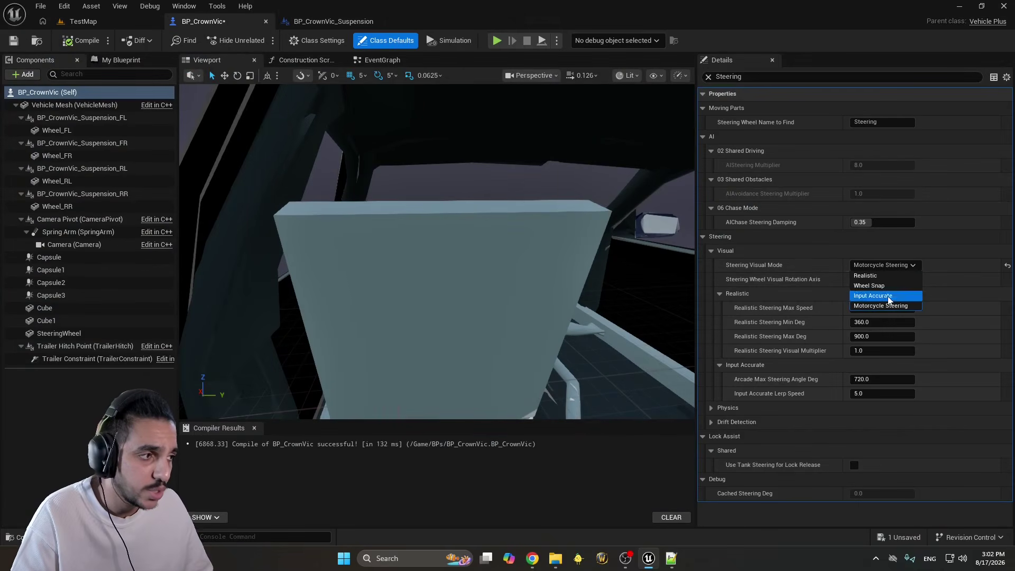
pyautogui.click(896, 273)
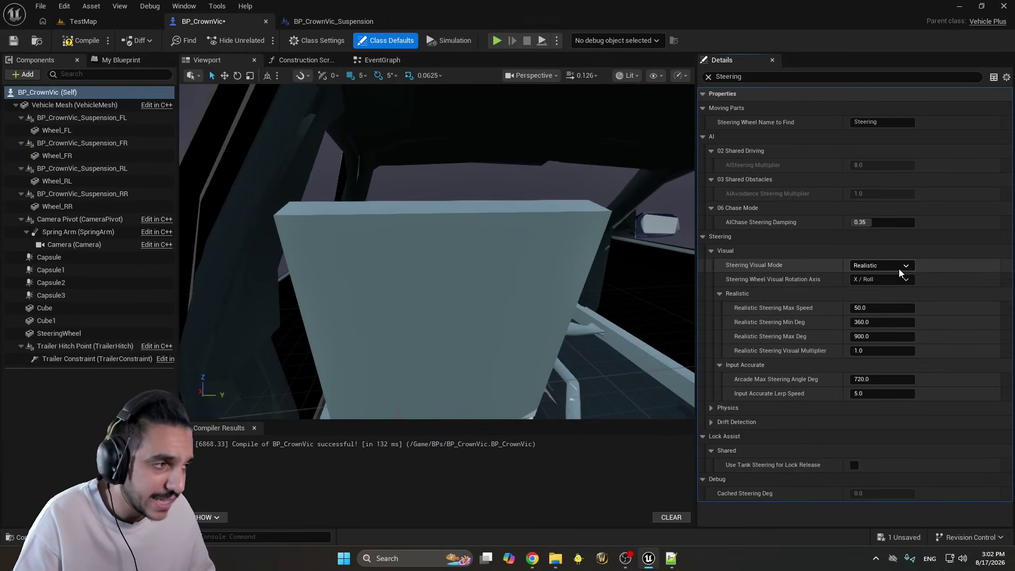
pyautogui.click(13, 43)
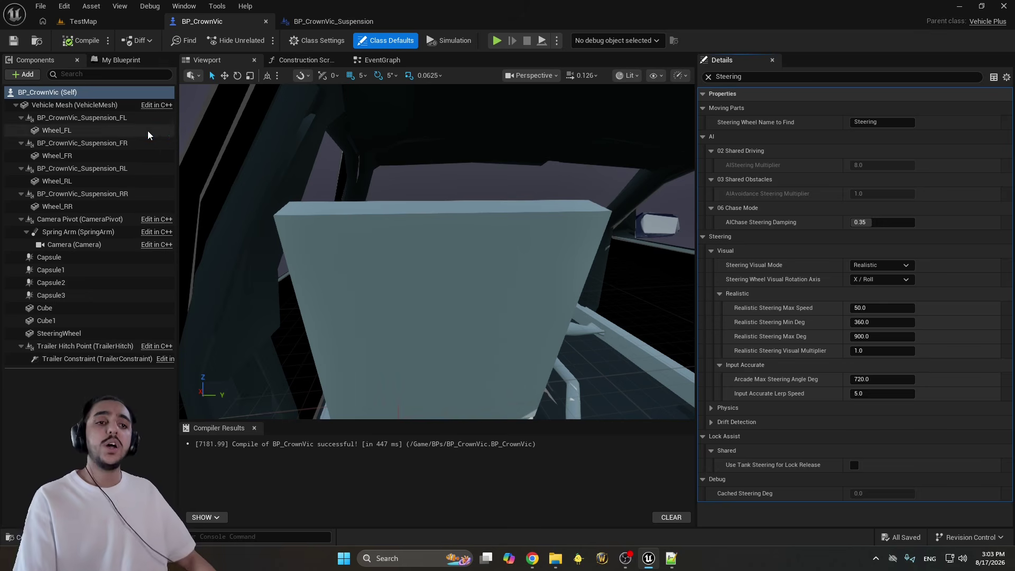
pyautogui.click(131, 120)
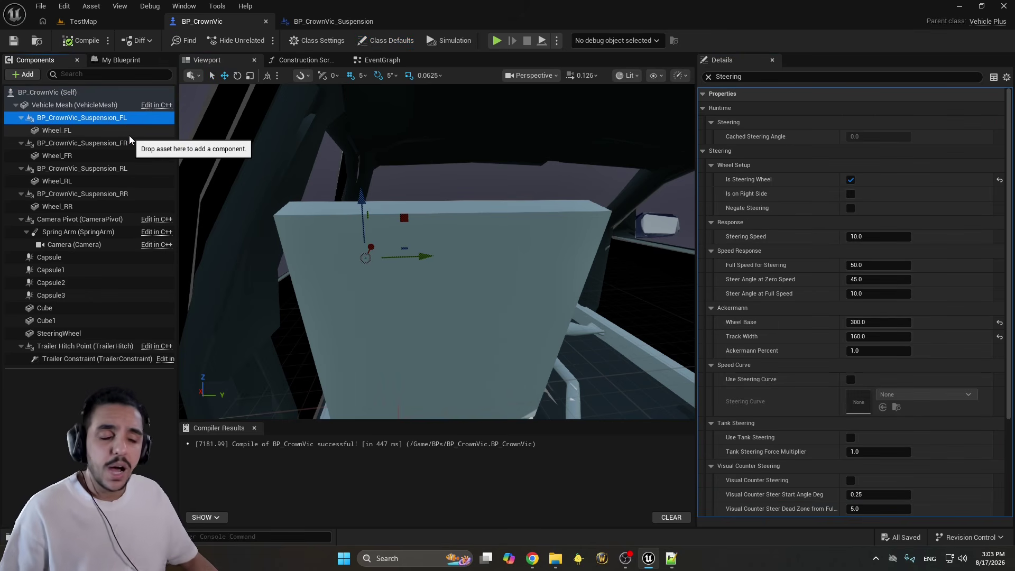
pyautogui.click(88, 92)
# Duplicate the driver's seat back and cushion together and place the copies on the passenger side
pyautogui.moveTo(442, 106); pyautogui.dragTo(442, 106, button='right')
pyautogui.click(409, 268)
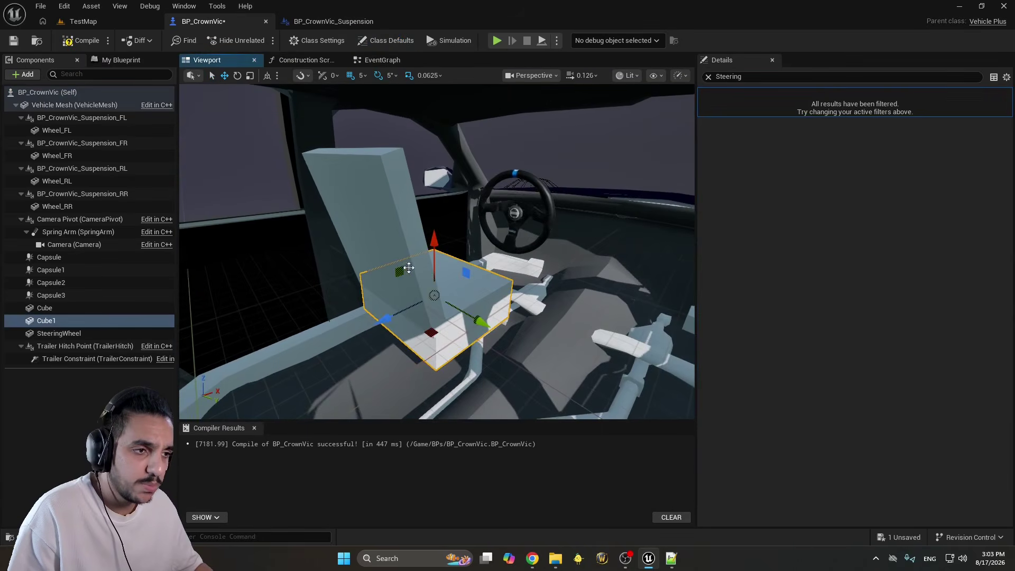
pyautogui.moveTo(442, 279); pyautogui.dragTo(443, 279, button='right')
pyautogui.click(442, 278)
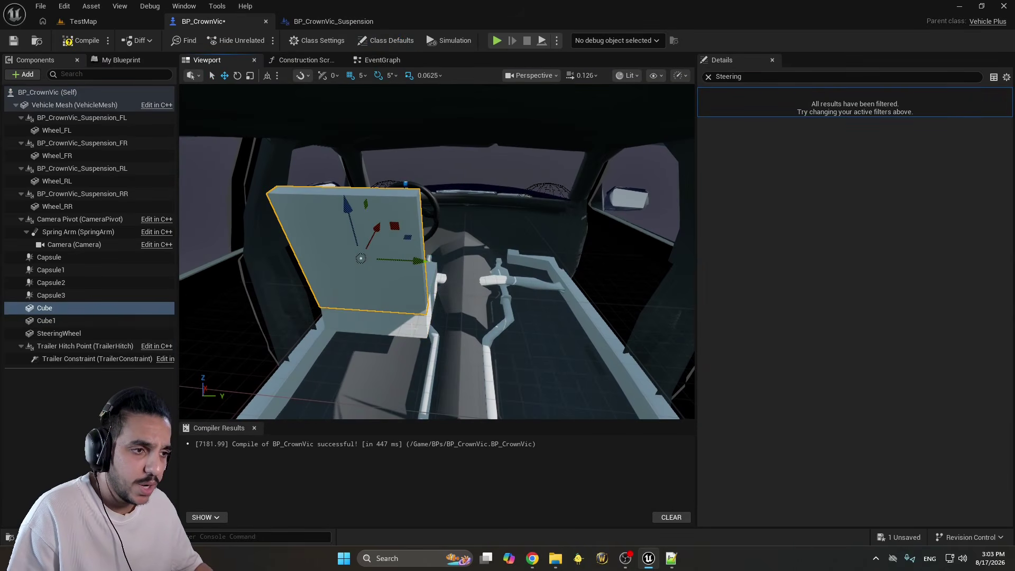
pyautogui.keyDown('ctrl'); pyautogui.click(438, 288); pyautogui.keyUp('ctrl')
pyautogui.keyDown('alt'); pyautogui.moveTo(437, 287); pyautogui.dragTo(595, 294); pyautogui.keyUp('alt')
# Duplicate a seat cushion into the gap between the two front seats and narrow the copy to fit
pyautogui.moveTo(536, 301); pyautogui.dragTo(535, 302, button='right')
pyautogui.click(534, 270)
pyautogui.keyDown('alt'); pyautogui.moveTo(552, 250); pyautogui.dragTo(453, 247); pyautogui.keyUp('alt')
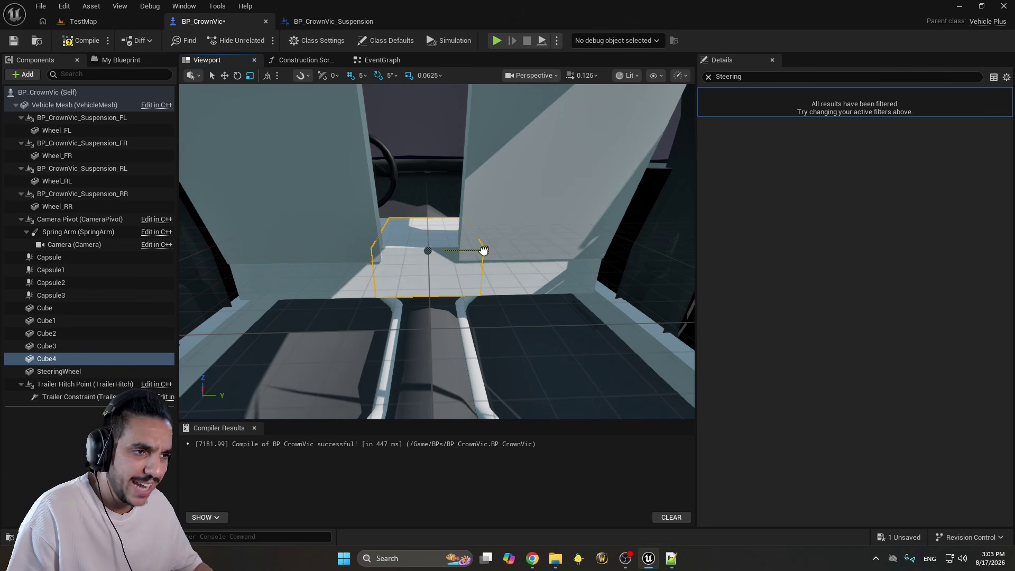
pyautogui.moveTo(481, 249); pyautogui.dragTo(480, 249)
pyautogui.moveTo(480, 249); pyautogui.dragTo(497, 267, button='right')
pyautogui.press('r')
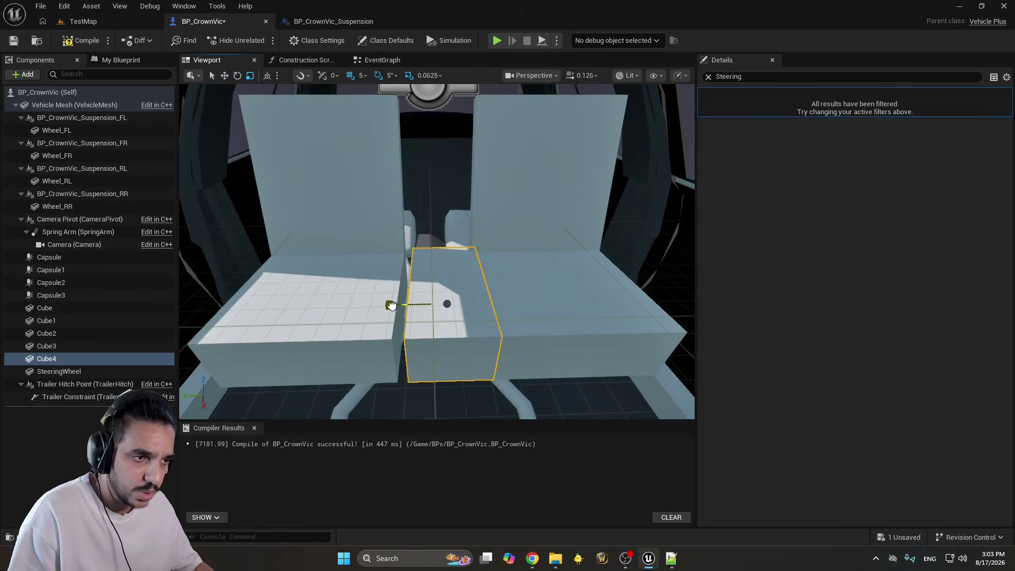
pyautogui.moveTo(389, 305); pyautogui.dragTo(381, 305)
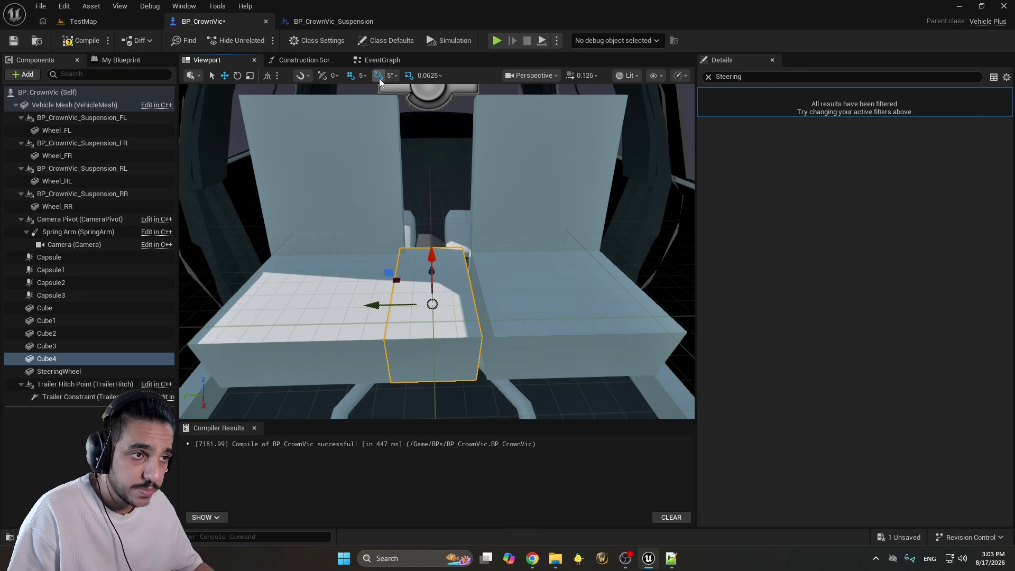
# Set the position grid snap to 1 and reposition the middle block between the two seats
pyautogui.click(363, 77)
pyautogui.click(381, 103)
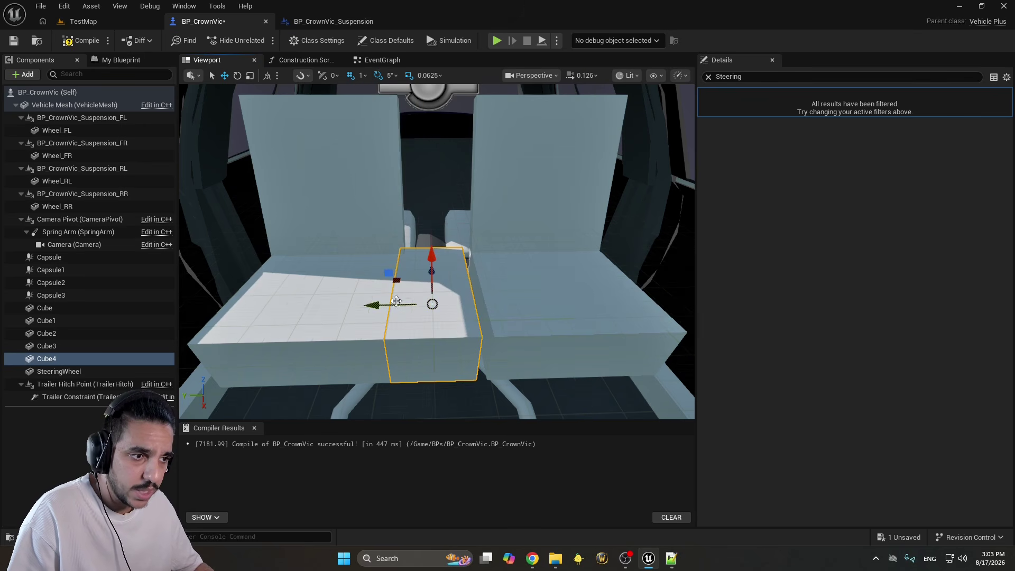
pyautogui.moveTo(397, 301); pyautogui.dragTo(382, 304)
pyautogui.press('w')
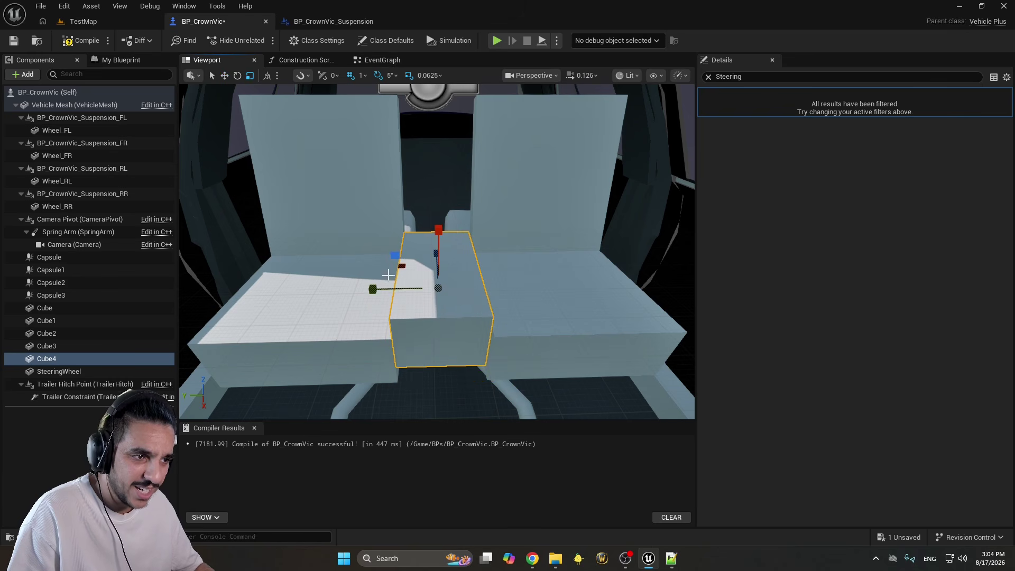
# Stretch the middle block lengthwise by about +3.38x and slide it forward toward the dashboard as a centre console
pyautogui.click(323, 296)
pyautogui.moveTo(449, 257); pyautogui.dragTo(474, 225, button='right')
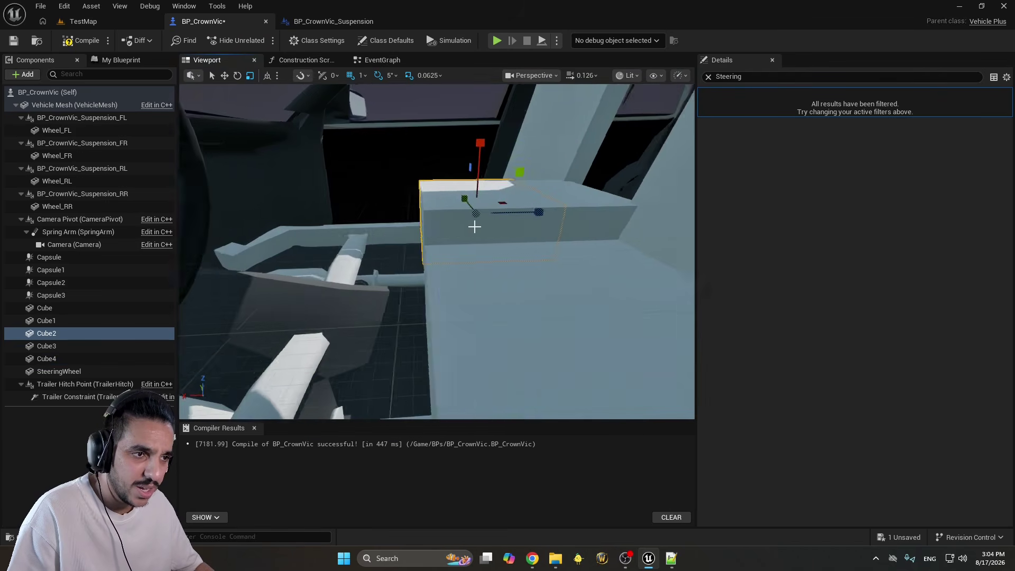
pyautogui.click(480, 213)
pyautogui.moveTo(582, 225); pyautogui.dragTo(680, 224)
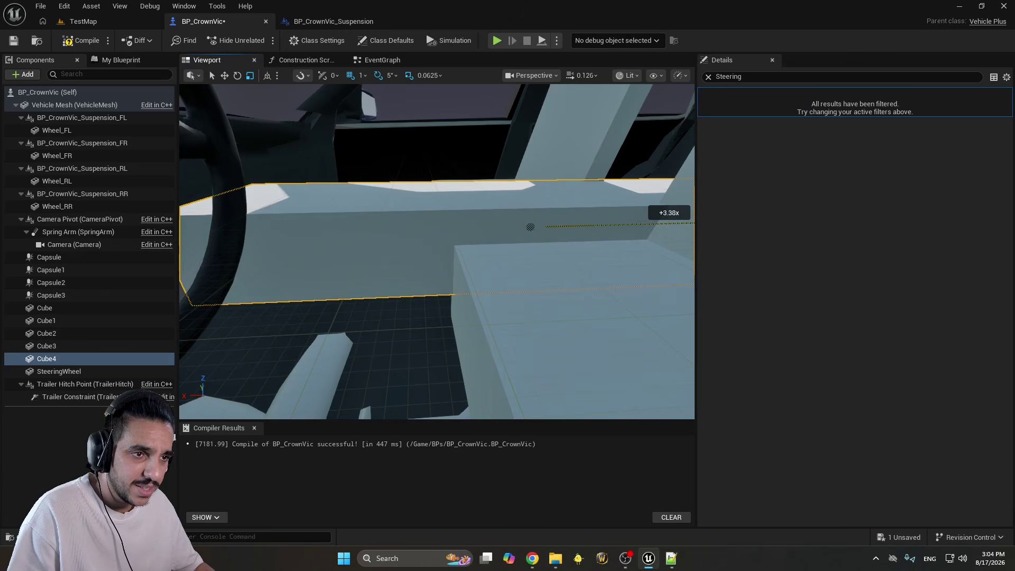
pyautogui.press('w')
pyautogui.moveTo(607, 226); pyautogui.dragTo(573, 296, button='right')
pyautogui.moveTo(560, 288); pyautogui.dragTo(458, 288)
# Adjust the height and width of the centre console block so it fills the space between the seats
pyautogui.moveTo(473, 287); pyautogui.dragTo(391, 220, button='right')
pyautogui.press('r')
pyautogui.moveTo(392, 220); pyautogui.dragTo(380, 189)
pyautogui.press('w')
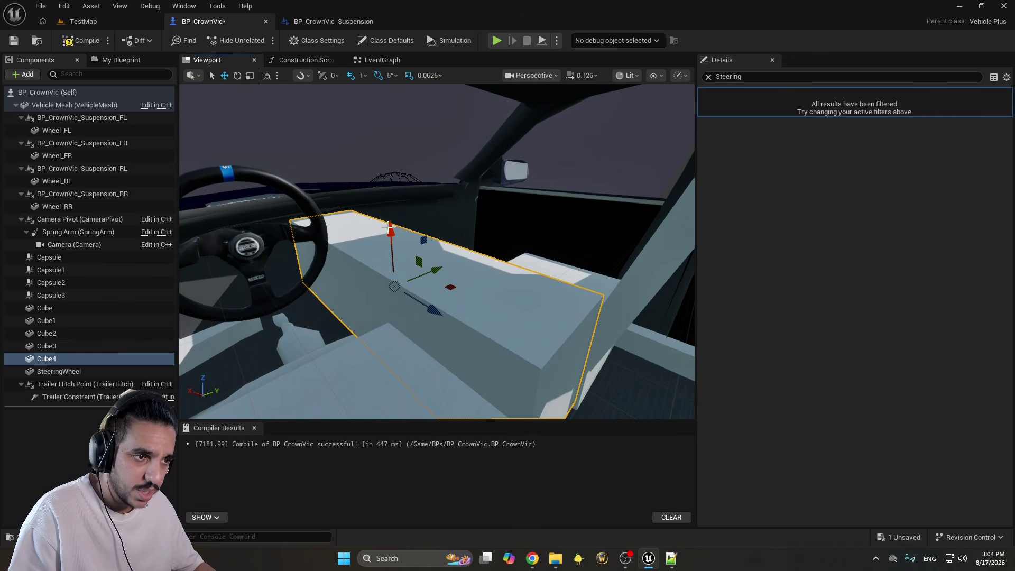
pyautogui.moveTo(390, 227); pyautogui.dragTo(443, 202, button='right')
pyautogui.press('r')
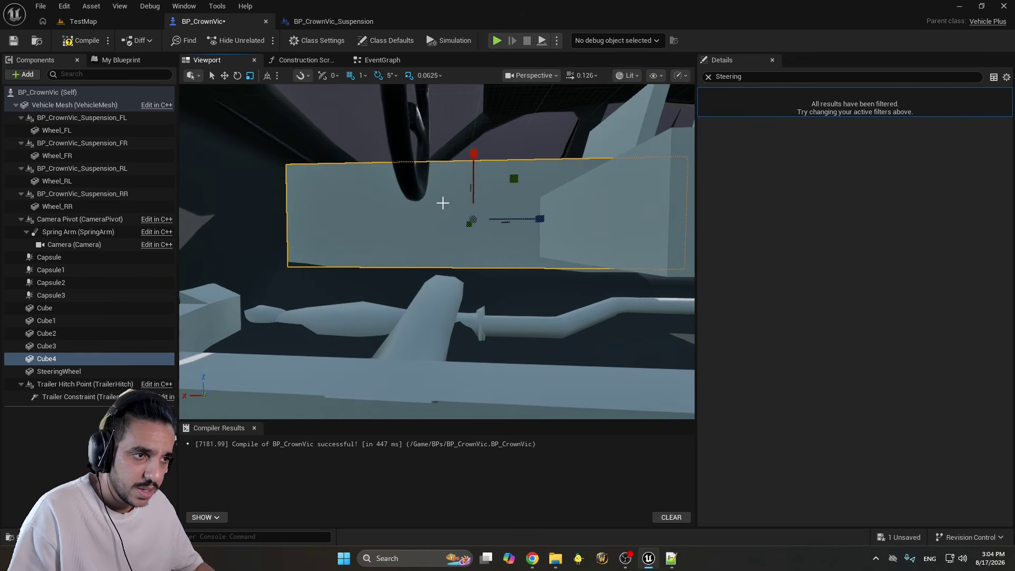
pyautogui.moveTo(473, 154); pyautogui.dragTo(472, 181)
pyautogui.moveTo(478, 192)
pyautogui.mouseDown(button='right')
pyautogui.moveTo(476, 212)
pyautogui.moveTo(460, 195)
pyautogui.moveTo(485, 174)
pyautogui.mouseUp(button='right')
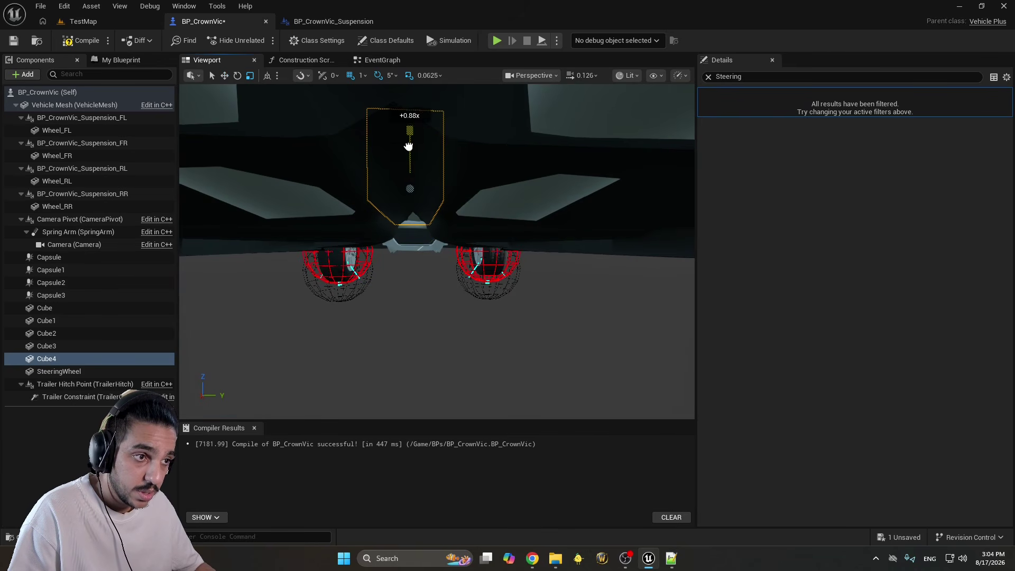
pyautogui.moveTo(409, 146)
pyautogui.mouseDown(button='right')
pyautogui.moveTo(402, 158)
pyautogui.moveTo(423, 153)
pyautogui.moveTo(415, 161)
pyautogui.mouseUp(button='right')
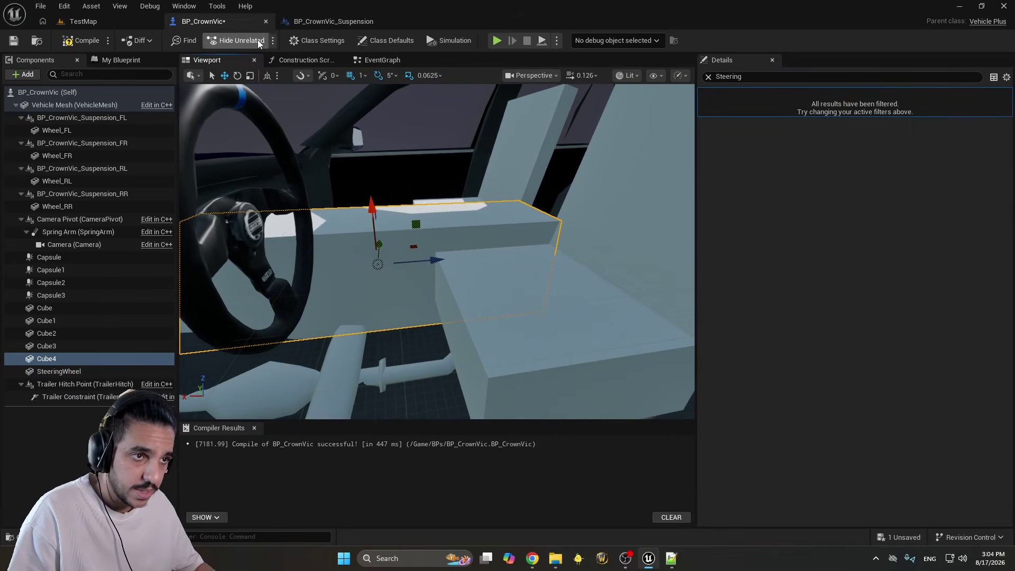
# Compile BP_CrownVic and play-test it, checking the seats and centre console from the interior camera
pyautogui.click(64, 45)
pyautogui.click(497, 41)
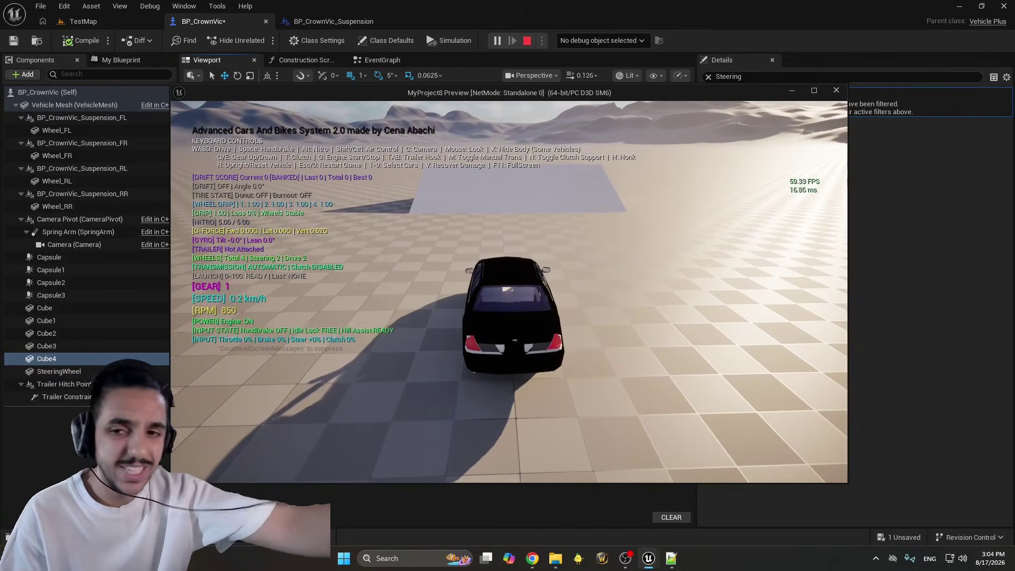
pyautogui.press('c')
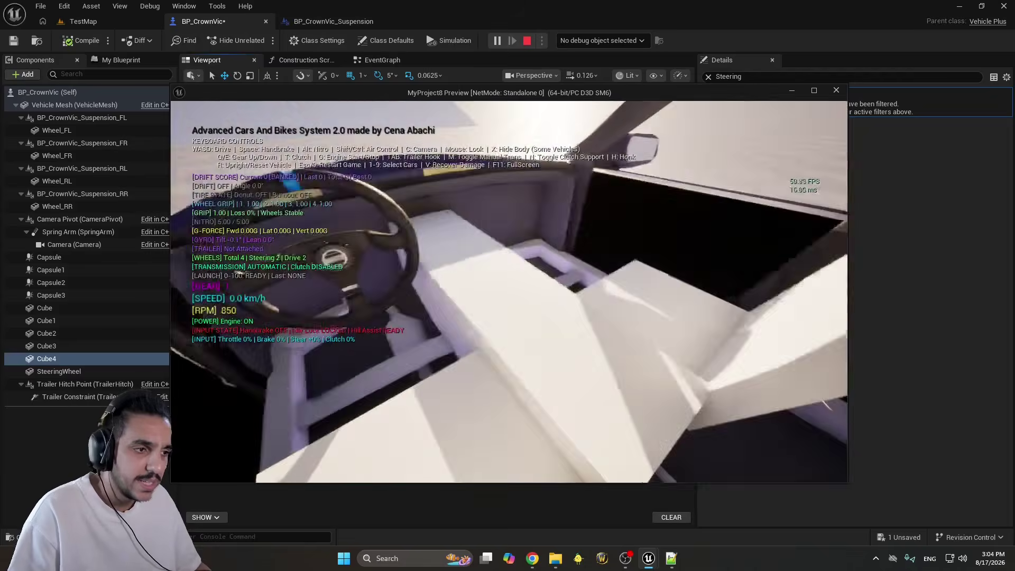
pyautogui.press('Escape')
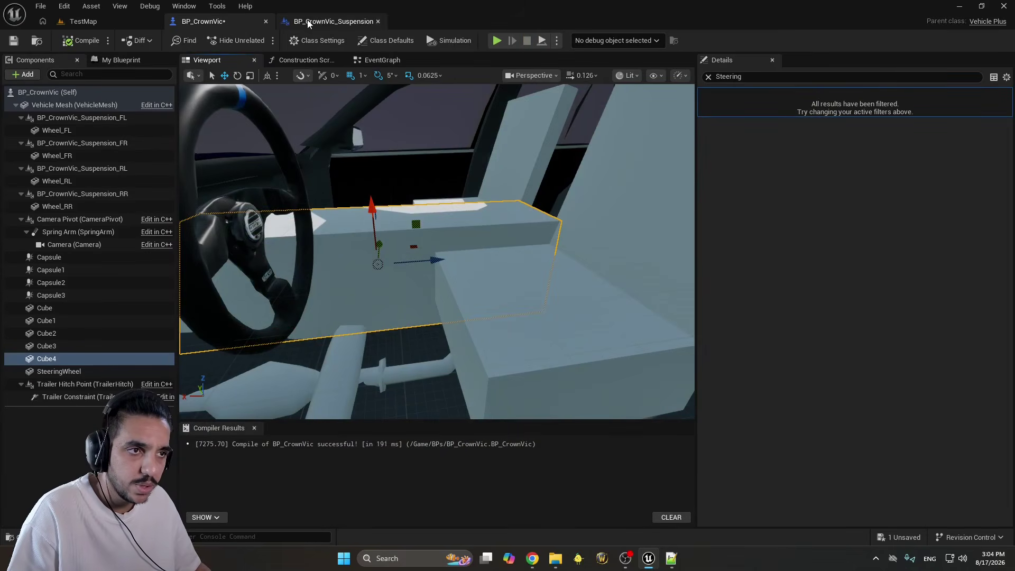
pyautogui.moveTo(453, 261)
pyautogui.mouseDown(button='right')
pyautogui.moveTo(449, 249)
pyautogui.moveTo(453, 261)
pyautogui.mouseUp(button='right')
pyautogui.press('r')
pyautogui.moveTo(429, 254); pyautogui.dragTo(399, 256)
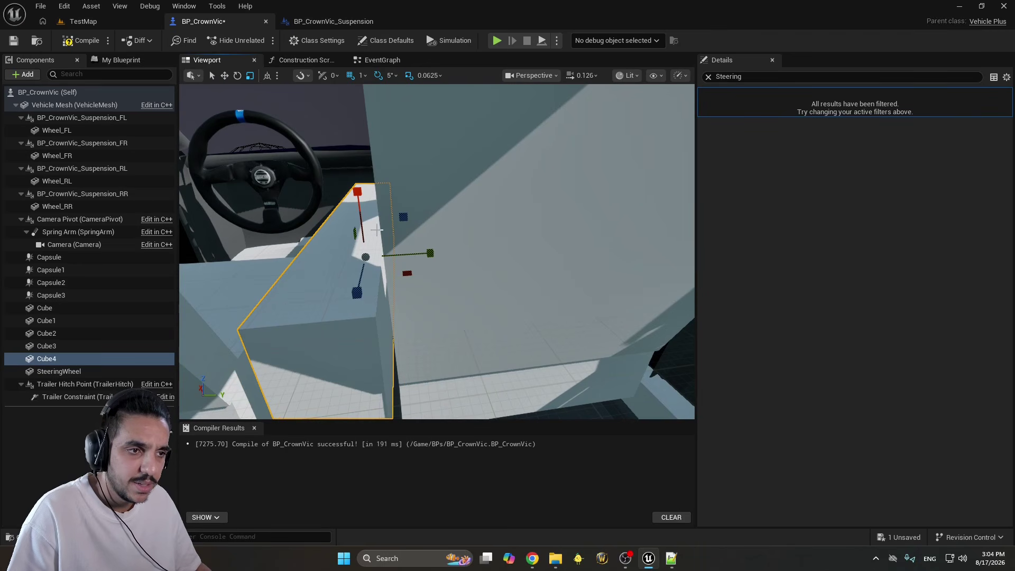
pyautogui.hotkey('ctrl', 'z')
# Reduce the centre console block to about the seat cushions' length and slide it back 37 cm between the seats
pyautogui.moveTo(357, 199); pyautogui.dragTo(351, 231)
pyautogui.moveTo(414, 251); pyautogui.dragTo(414, 250, button='right')
pyautogui.moveTo(362, 258); pyautogui.dragTo(510, 255)
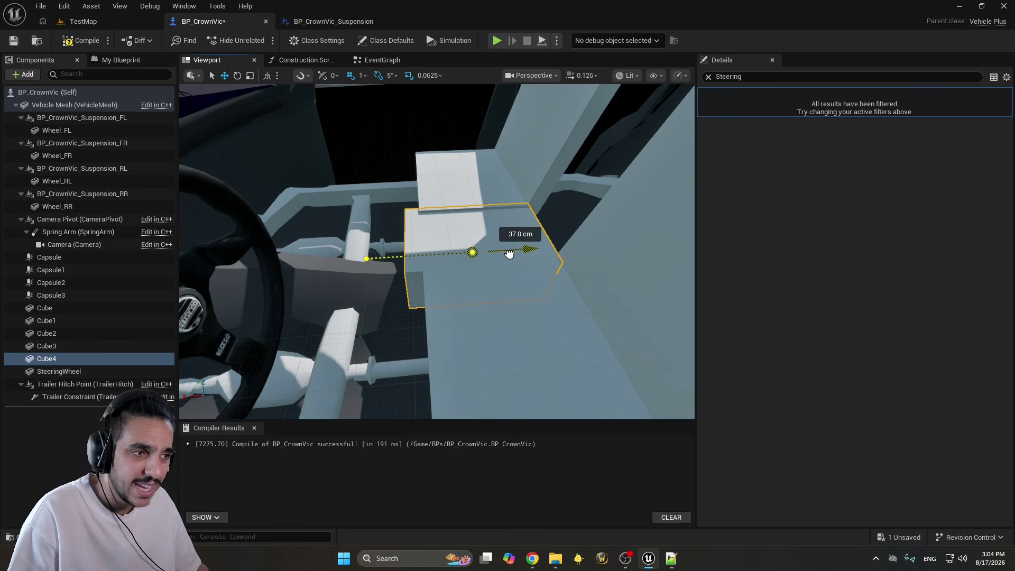
# Duplicate the middle block, slim the copy into a narrow bar along the driver's seat and raise it 5 cm
pyautogui.moveTo(383, 252); pyautogui.dragTo(383, 253, button='right')
pyautogui.keyDown('alt'); pyautogui.moveTo(382, 252); pyautogui.dragTo(422, 192); pyautogui.keyUp('alt')
pyautogui.press('r')
pyautogui.moveTo(398, 234); pyautogui.dragTo(414, 231)
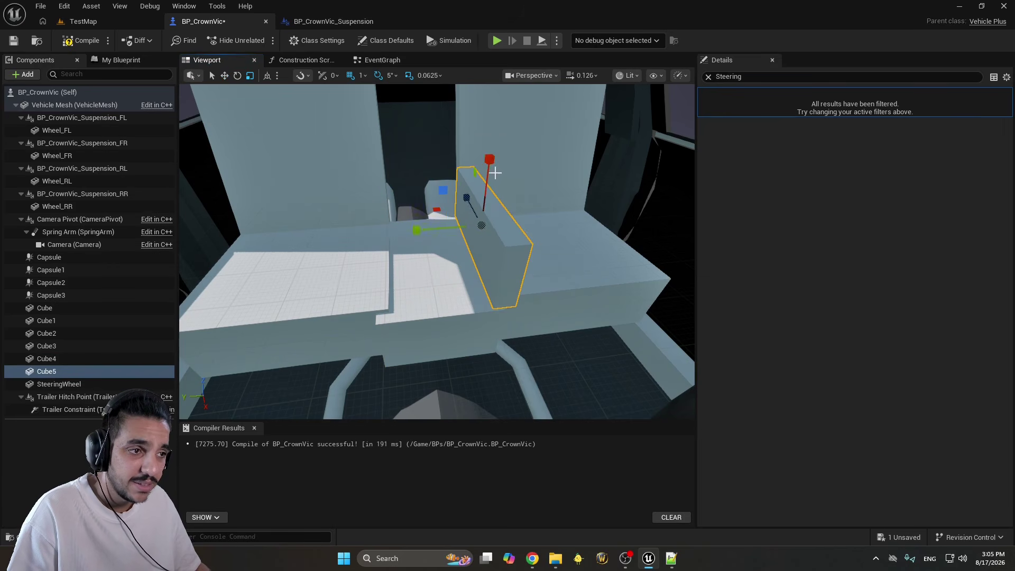
pyautogui.moveTo(495, 173)
pyautogui.mouseDown()
pyautogui.moveTo(482, 175)
pyautogui.moveTo(487, 156)
pyautogui.mouseUp()
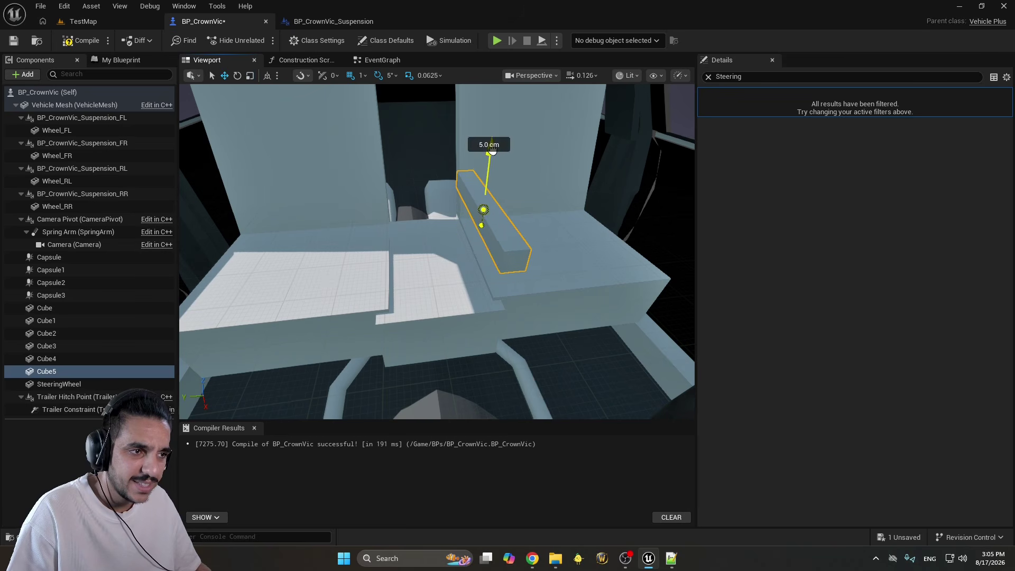
# Duplicate the narrow bar and move the copy 30 cm across to the passenger seat
pyautogui.moveTo(424, 241)
pyautogui.mouseDown(button='right')
pyautogui.moveTo(386, 235)
pyautogui.moveTo(423, 241)
pyautogui.mouseUp(button='right')
pyautogui.moveTo(424, 242); pyautogui.dragTo(306, 244)
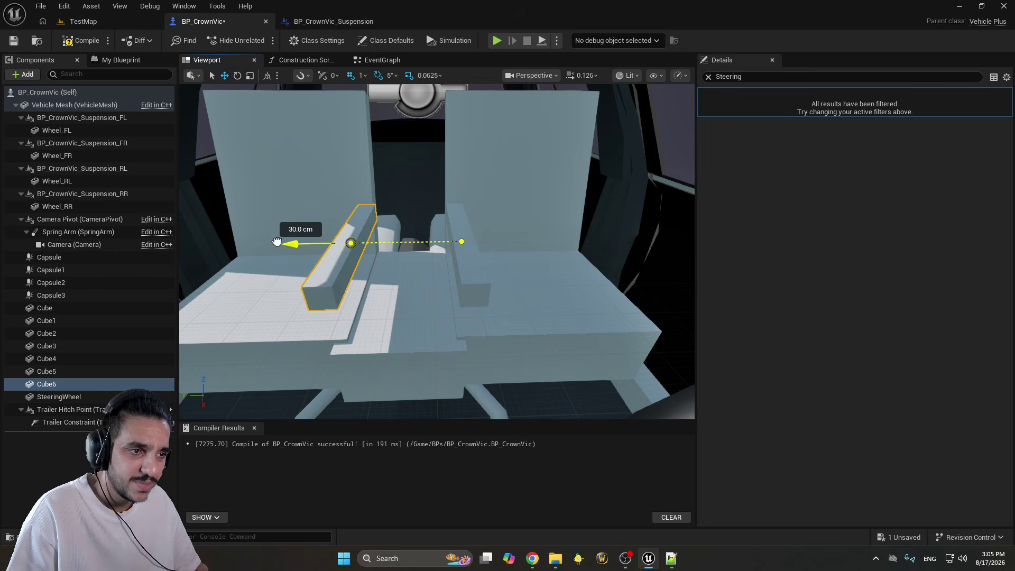
pyautogui.moveTo(306, 244); pyautogui.dragTo(339, 240, button='right')
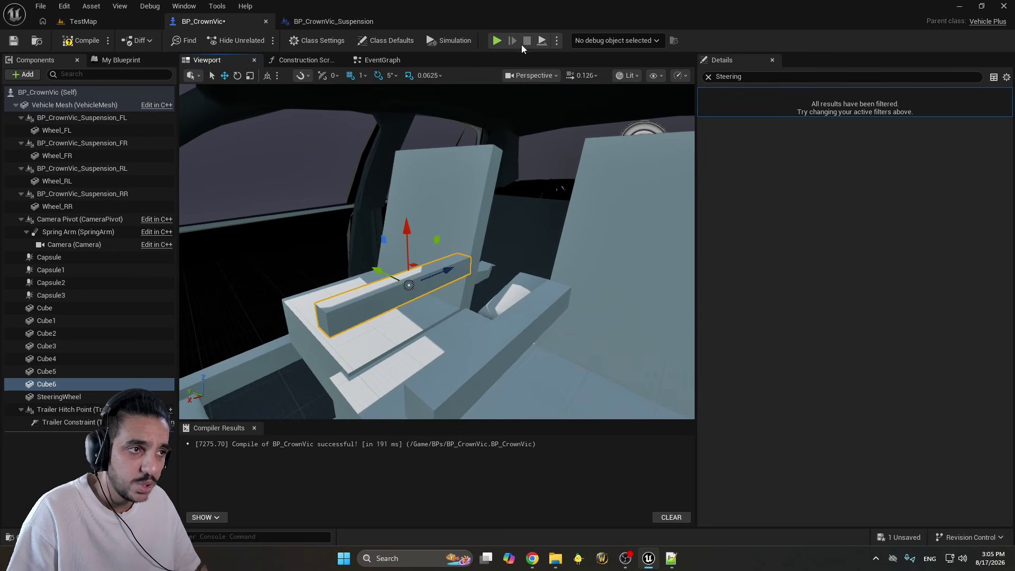
# Play-test the car and drive briefly, checking the two narrow bars from the interior camera
pyautogui.hotkey('alt', 'p')
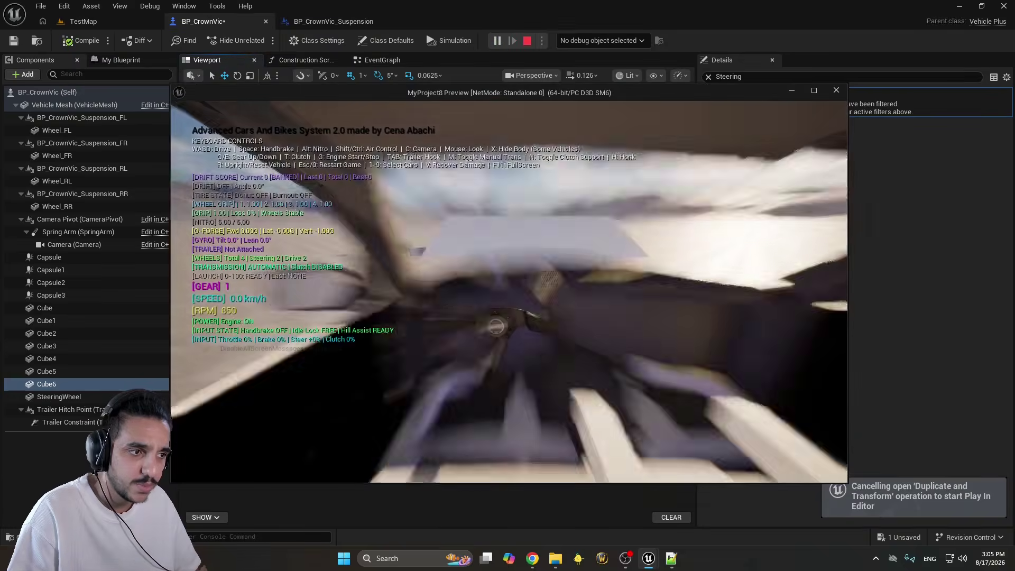
pyautogui.press('w')
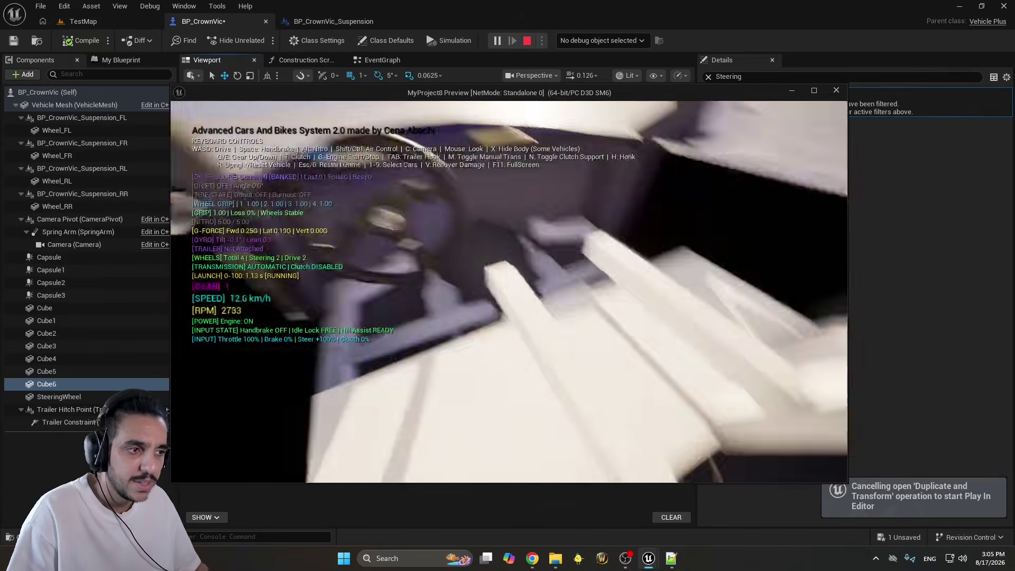
pyautogui.press('Escape')
# Delete both narrow bars beside the seats from BP_CrownVic and save the blueprint
pyautogui.click(312, 21)
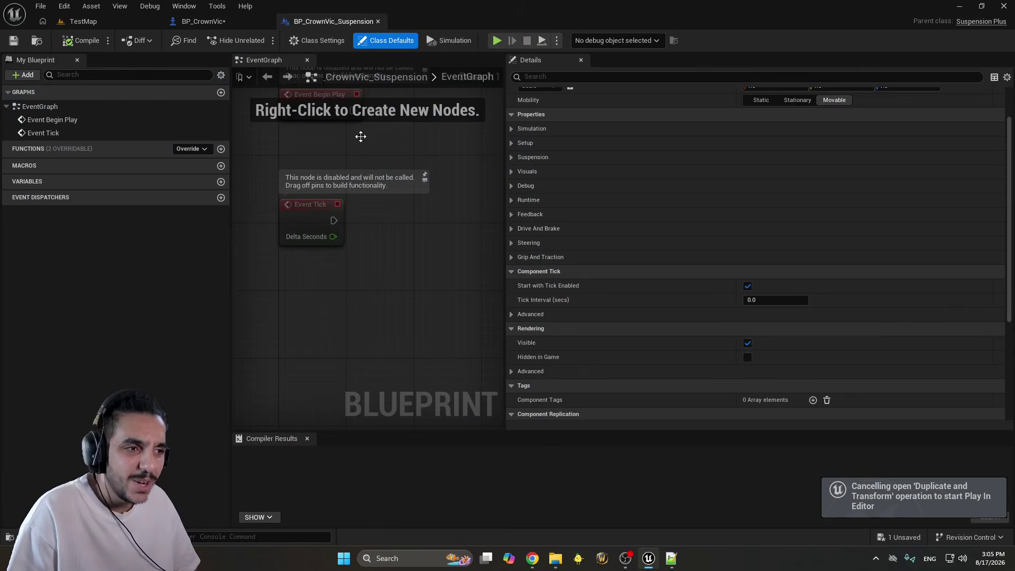
pyautogui.click(200, 21)
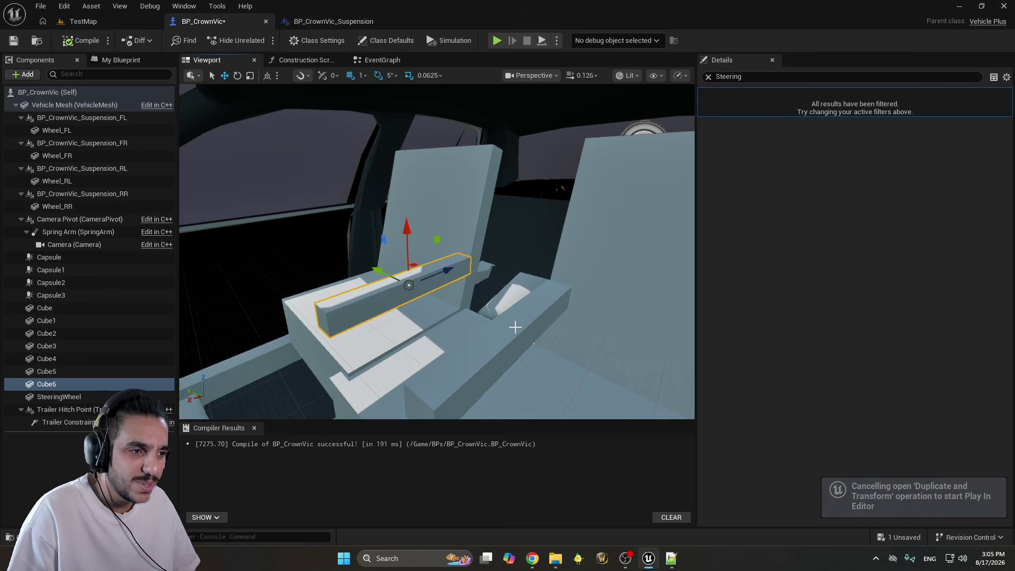
pyautogui.press('Delete')
pyautogui.press('Delete')
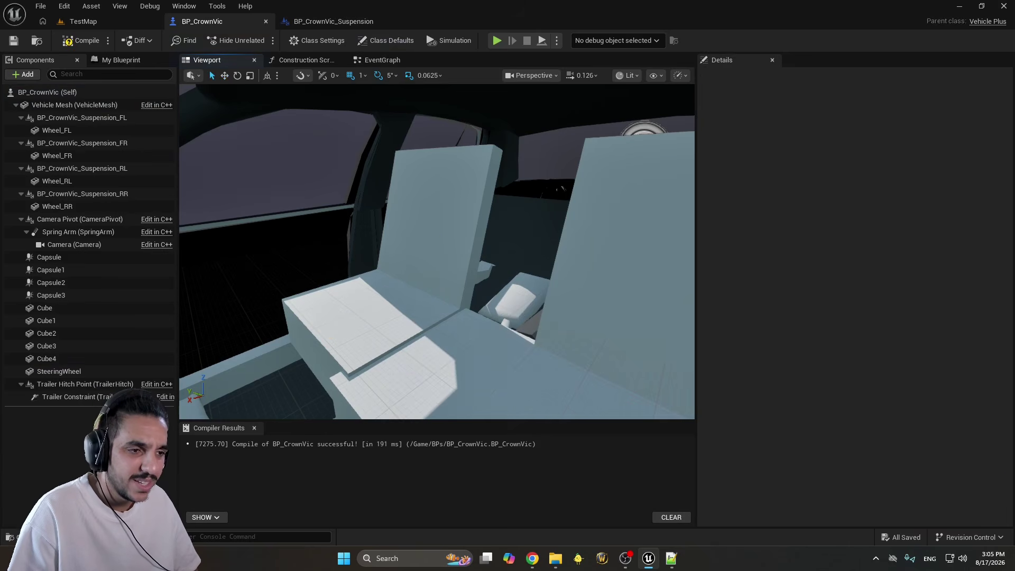
# Clear the "Steering" filter from the BP_CrownVic class defaults to show the Moving Parts name settings
pyautogui.moveTo(424, 280); pyautogui.dragTo(489, 322, button='right')
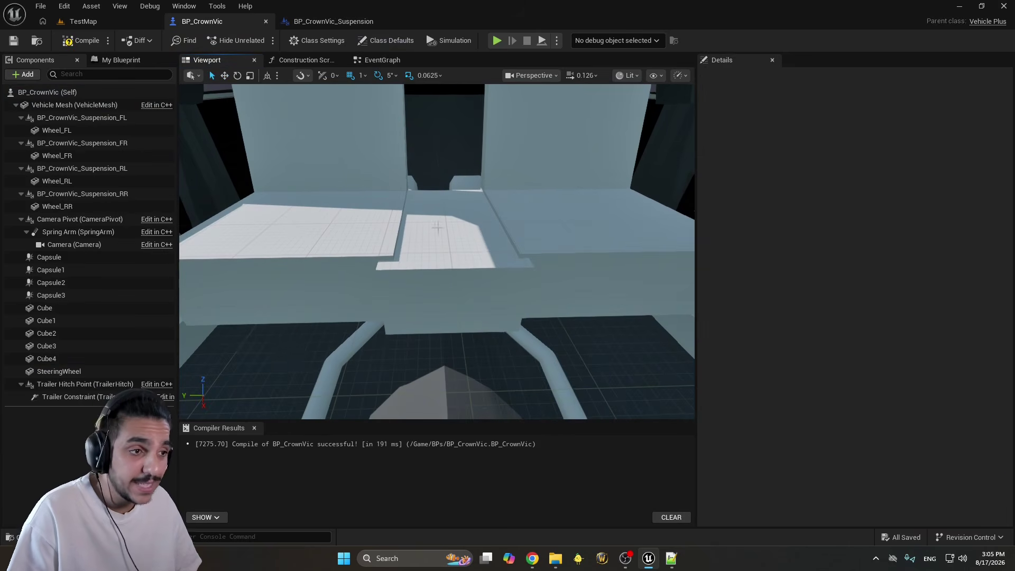
pyautogui.click(70, 98)
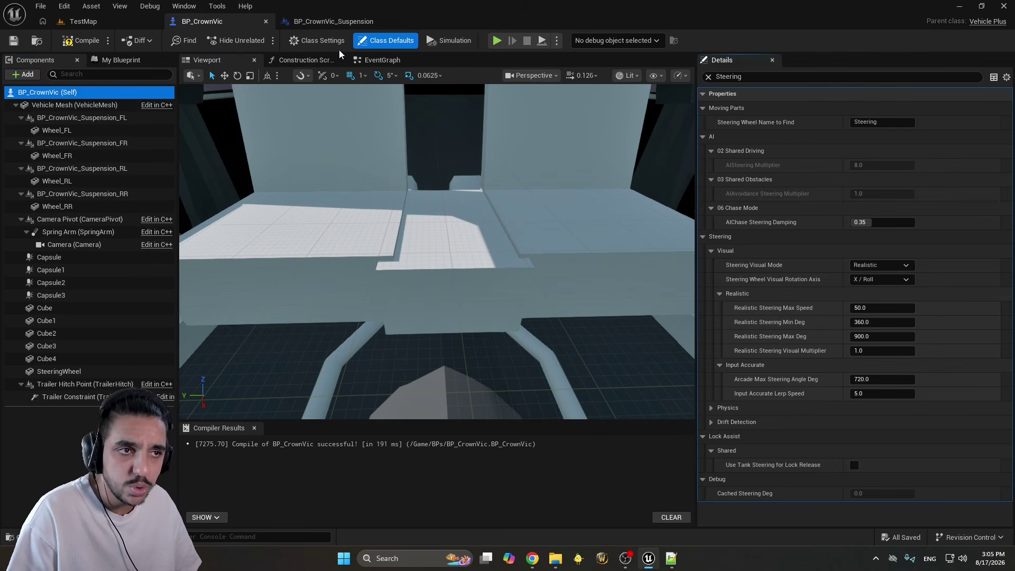
pyautogui.click(708, 77)
pyautogui.click(707, 94)
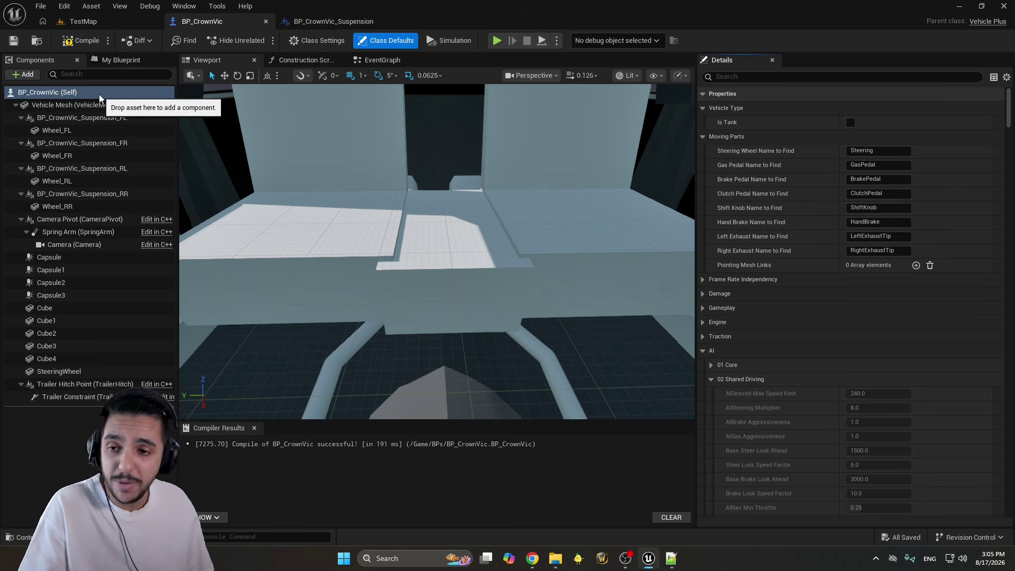
# Open BP_GTR from Advanced Cars And Bikes System > Vehicles > Drift and show its cabin in the viewport
pyautogui.click(83, 22)
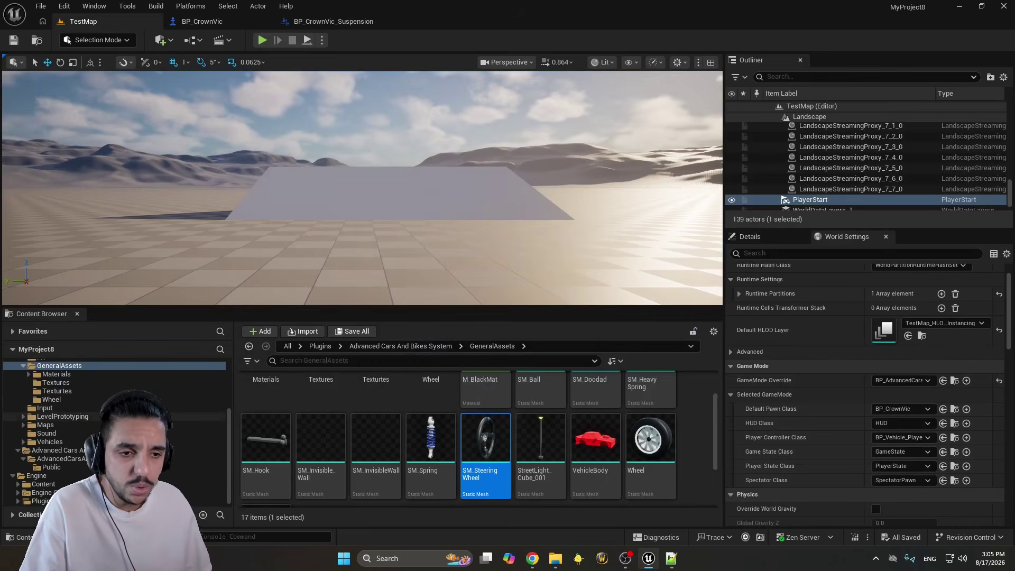
pyautogui.scroll(2, 67, 382)
pyautogui.click(67, 370)
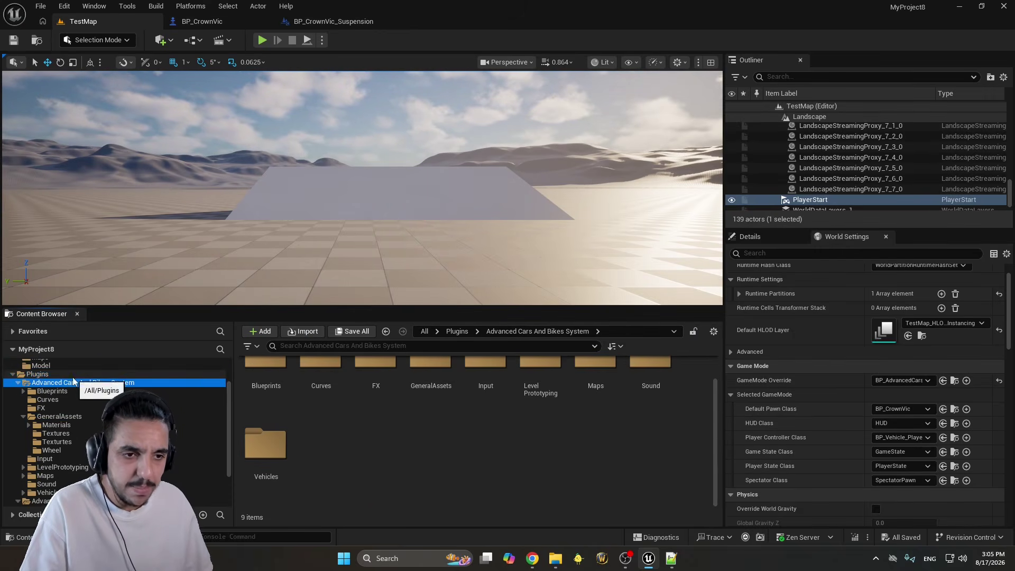
pyautogui.scroll(-1, 419, 461)
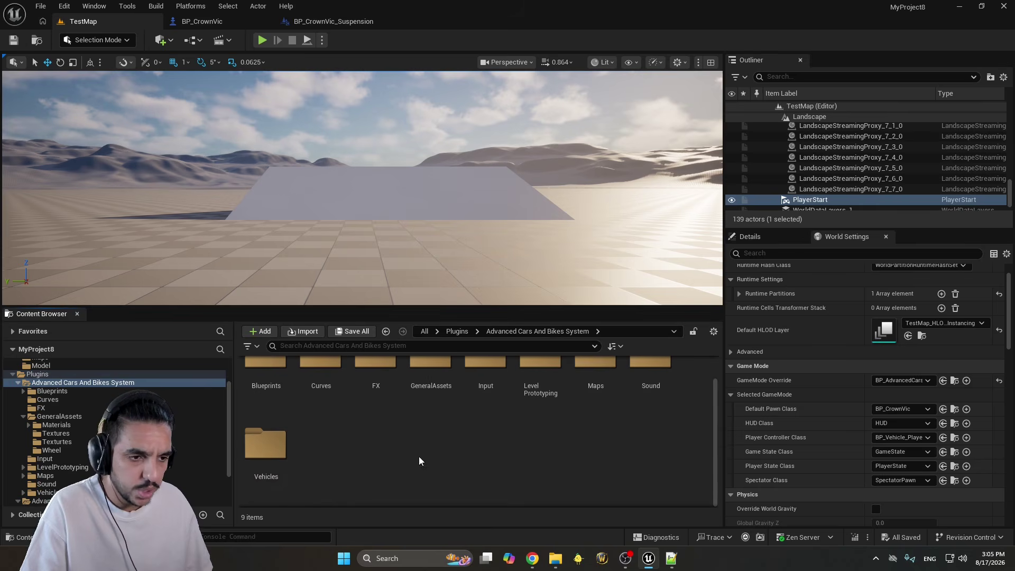
pyautogui.doubleClick(269, 441)
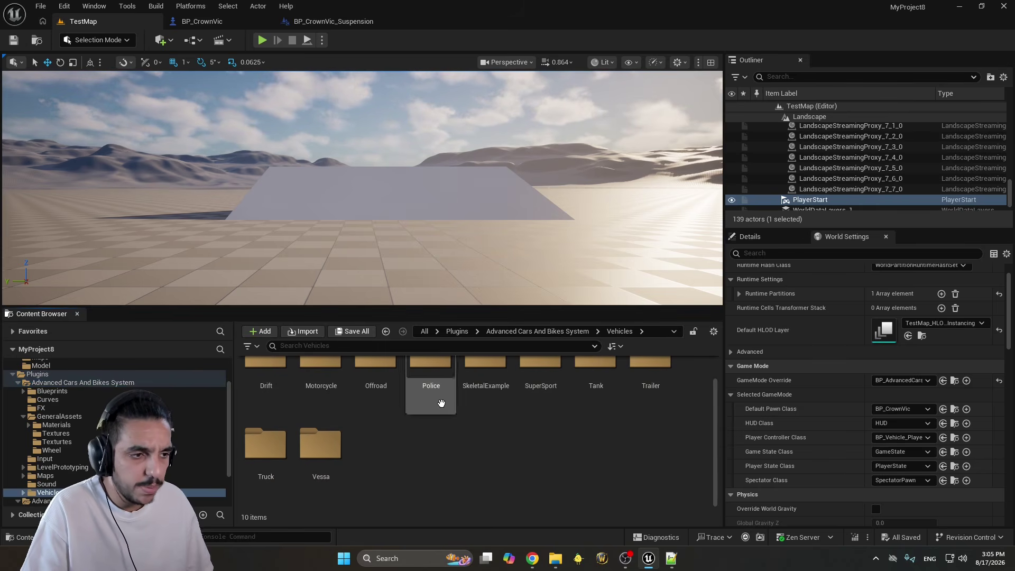
pyautogui.doubleClick(266, 378)
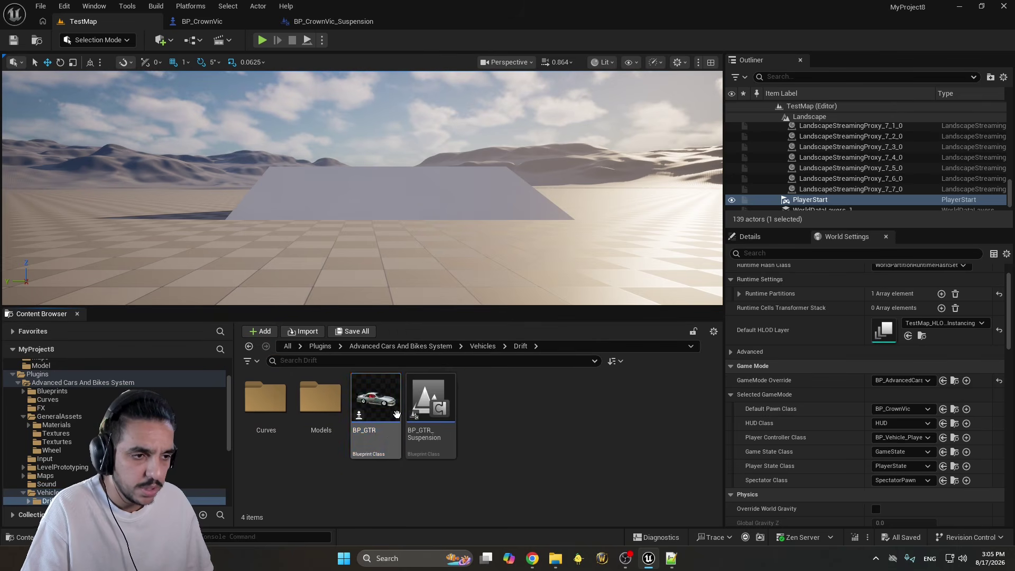
pyautogui.doubleClick(397, 414)
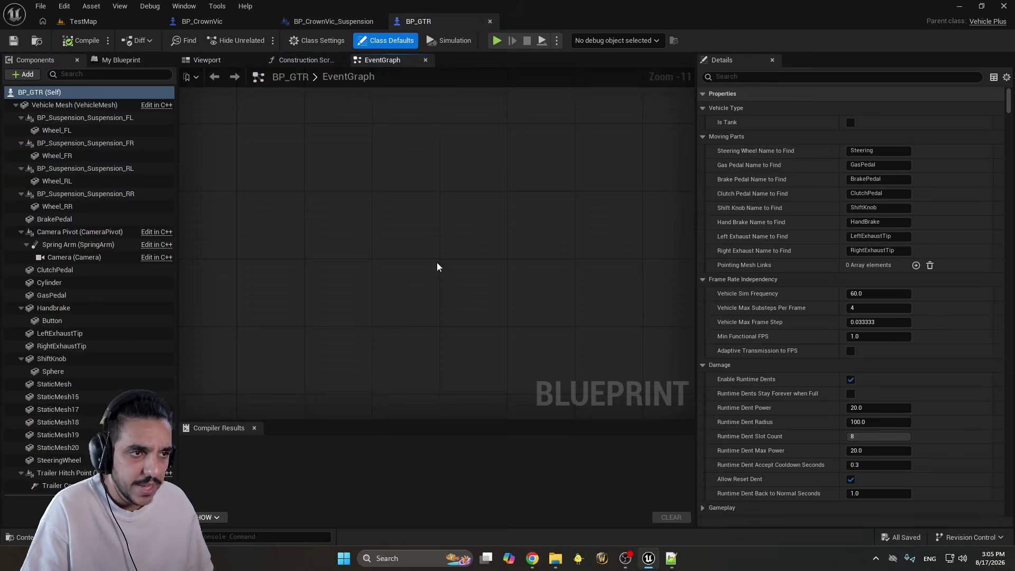
pyautogui.click(239, 60)
pyautogui.scroll(-10, 437, 251)
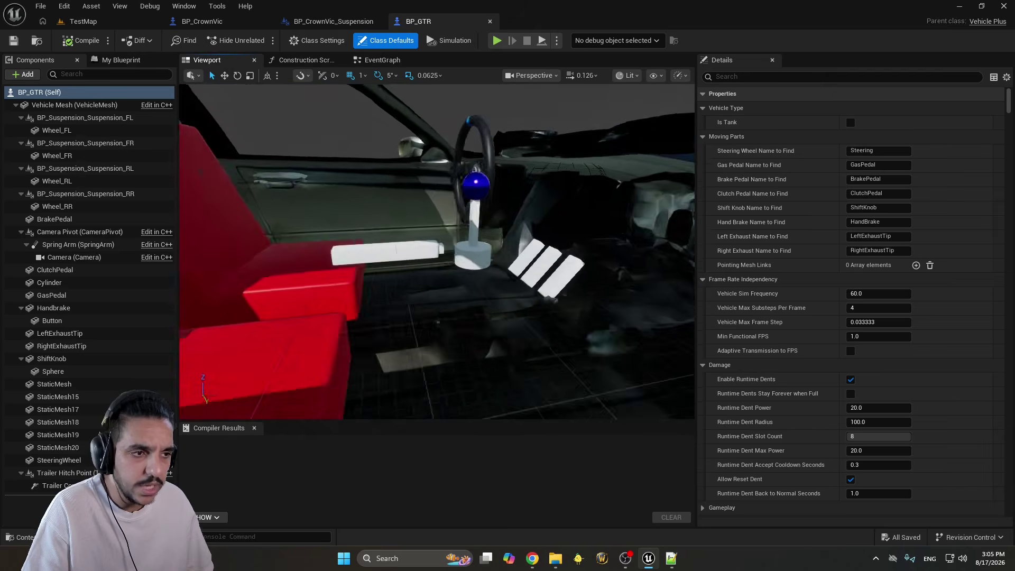
pyautogui.scroll(10, 350, 261)
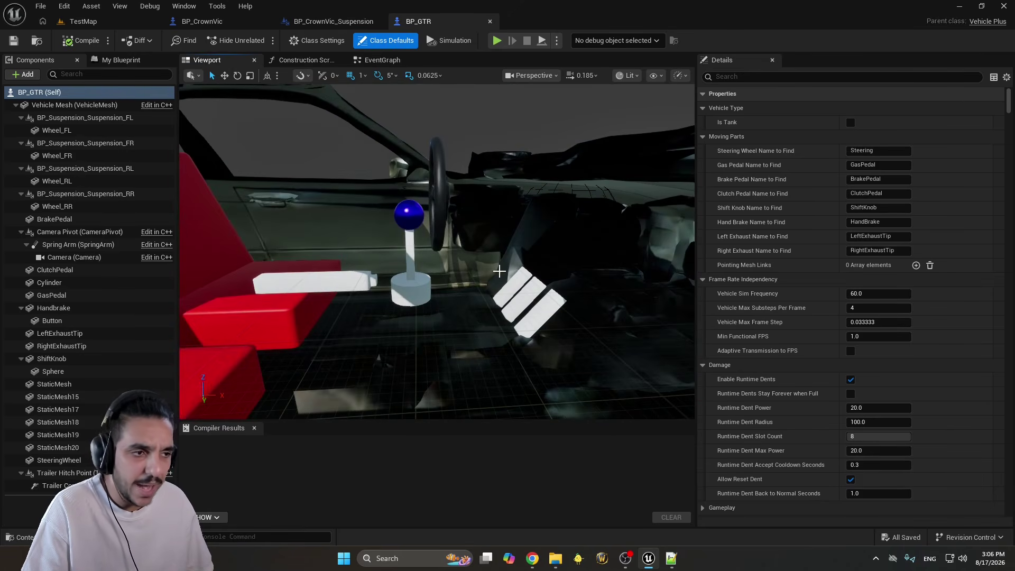
# Examine the handbrake, shifter base, seat meshes and gas pedal components inside the BP_GTR cabin
pyautogui.click(332, 292)
pyautogui.click(357, 285)
pyautogui.click(412, 292)
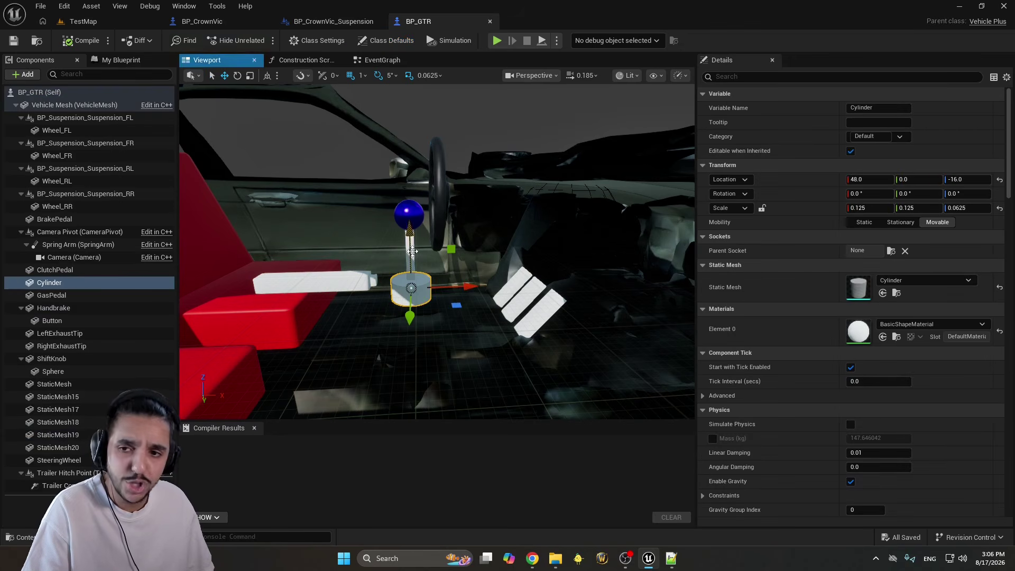
pyautogui.moveTo(412, 292); pyautogui.dragTo(408, 232, button='right')
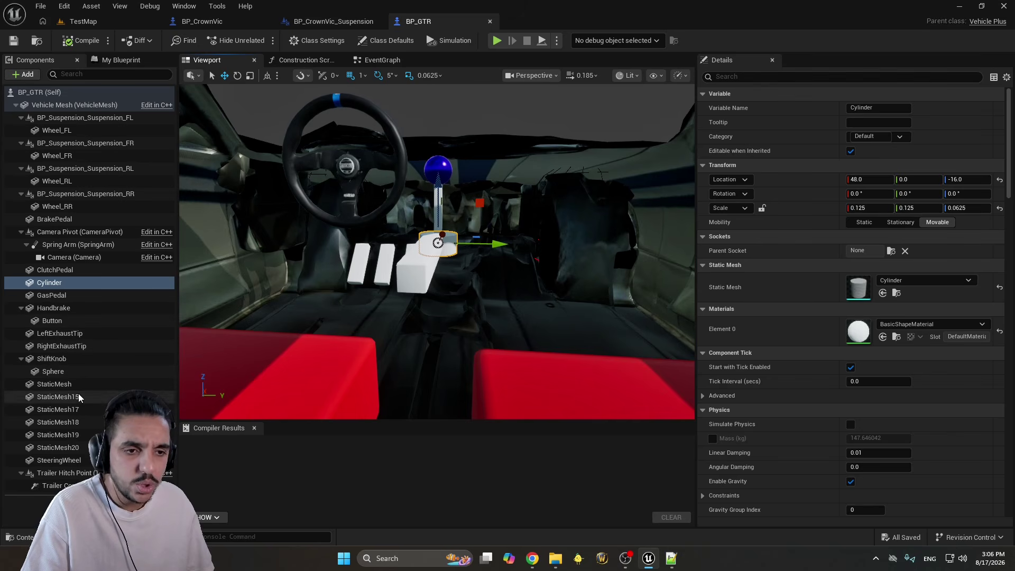
pyautogui.click(55, 384)
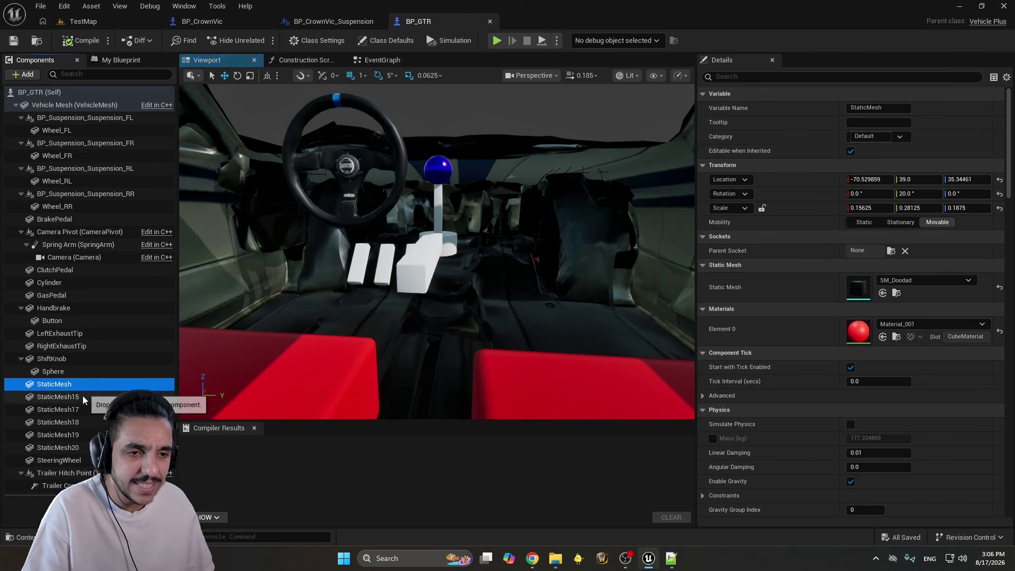
pyautogui.keyDown('shift'); pyautogui.click(82, 449); pyautogui.keyUp('shift')
pyautogui.click(418, 223)
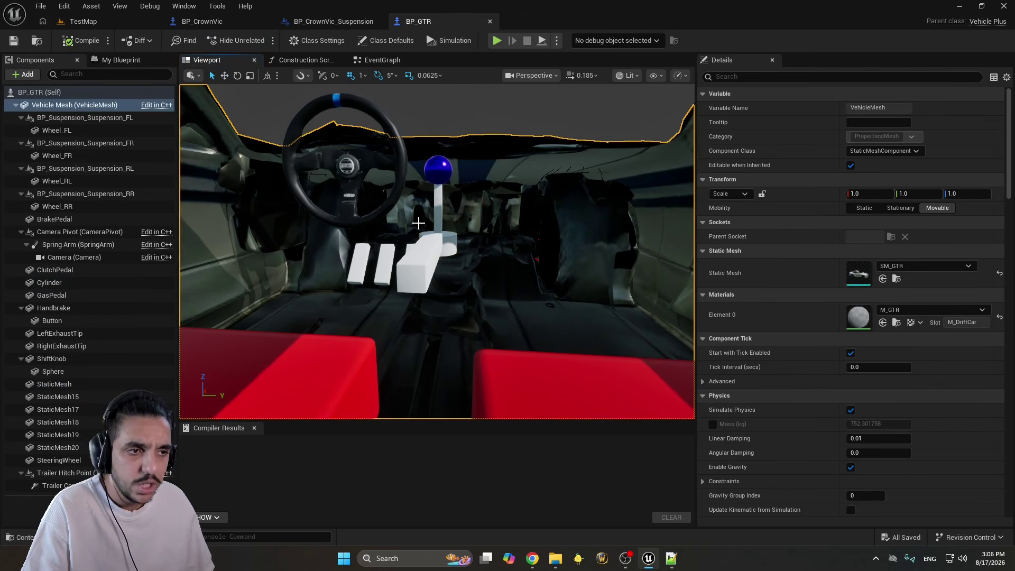
pyautogui.moveTo(418, 224); pyautogui.dragTo(351, 295, button='right')
pyautogui.click(52, 295)
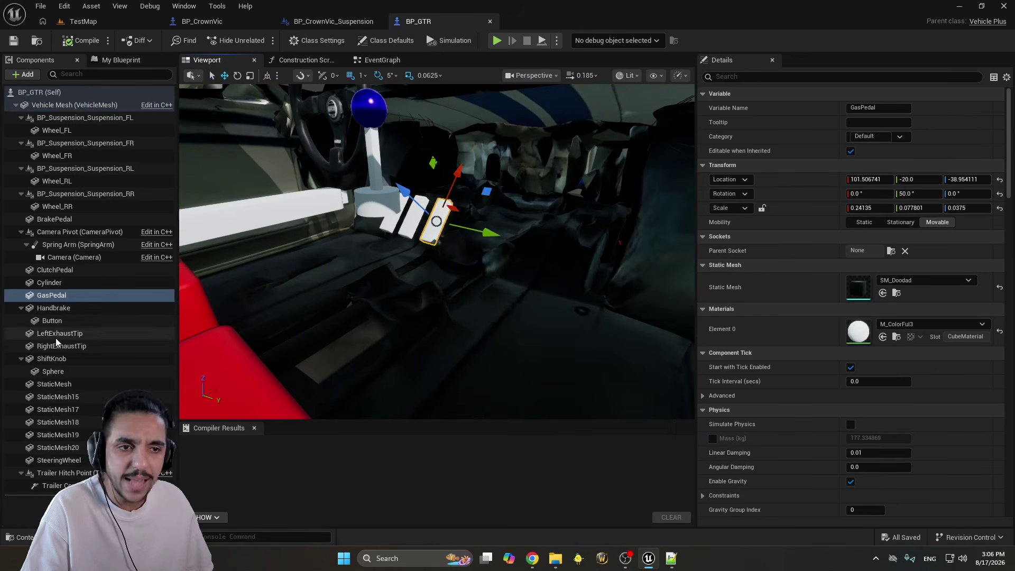
# In BP_CrownVic, duplicate the passenger seat base between the seats at Y -4 and shrink it to scale 0.058594, 0.056641, 0.4375
pyautogui.click(332, 24)
pyautogui.click(245, 25)
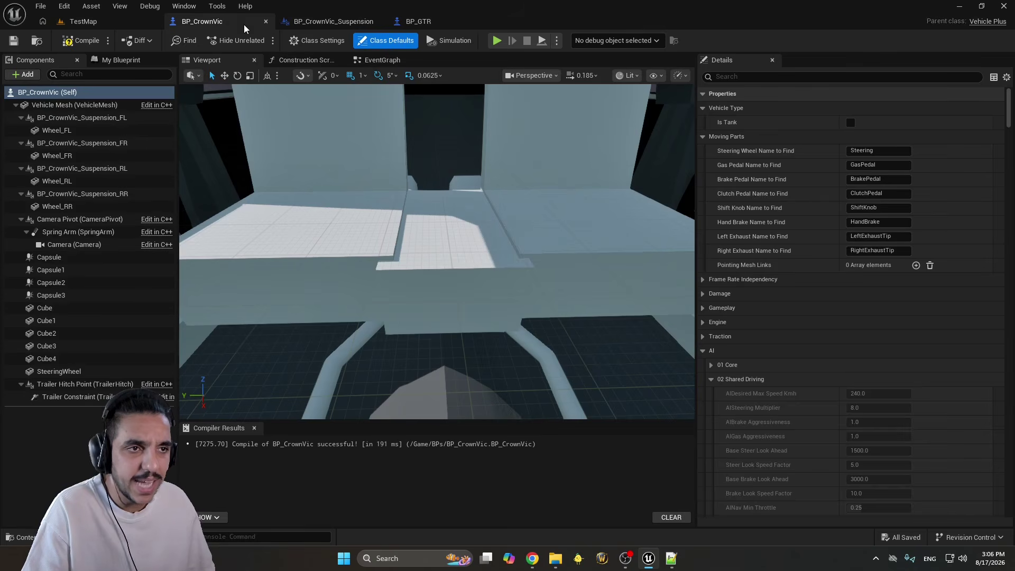
pyautogui.click(361, 241)
pyautogui.press('f')
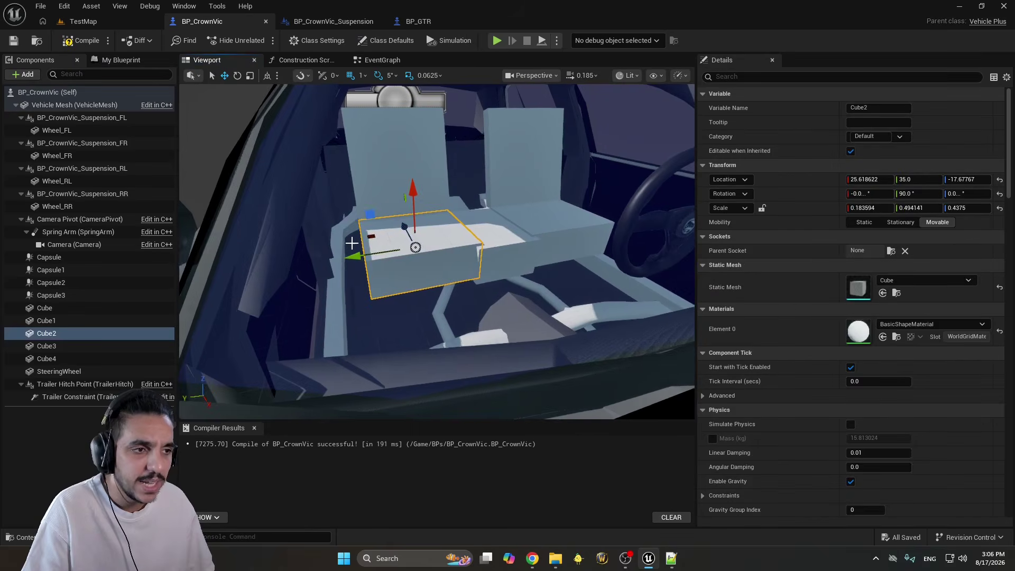
pyautogui.keyDown('alt'); pyautogui.moveTo(366, 214); pyautogui.dragTo(452, 169); pyautogui.keyUp('alt')
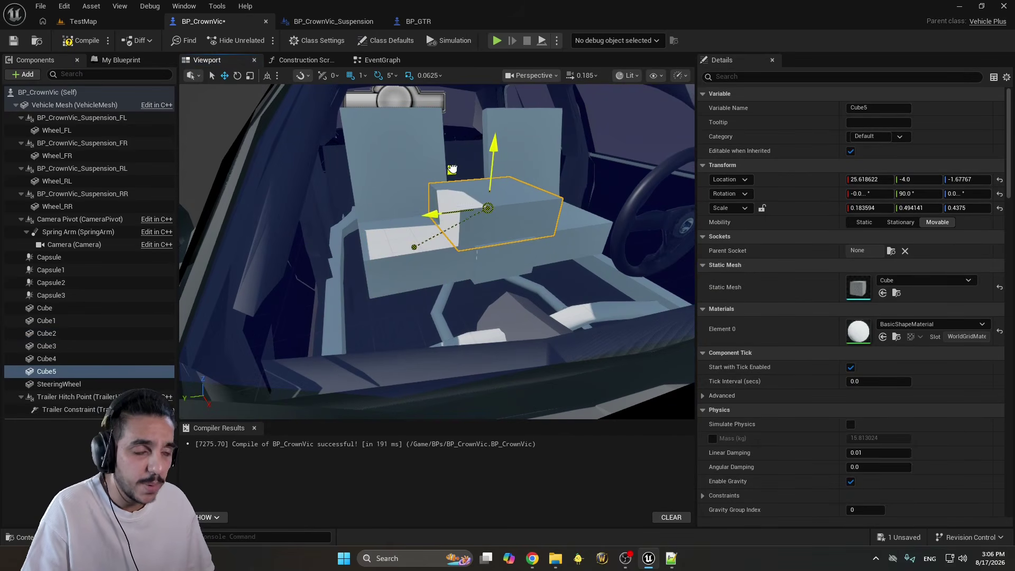
pyautogui.moveTo(434, 217); pyautogui.dragTo(449, 214)
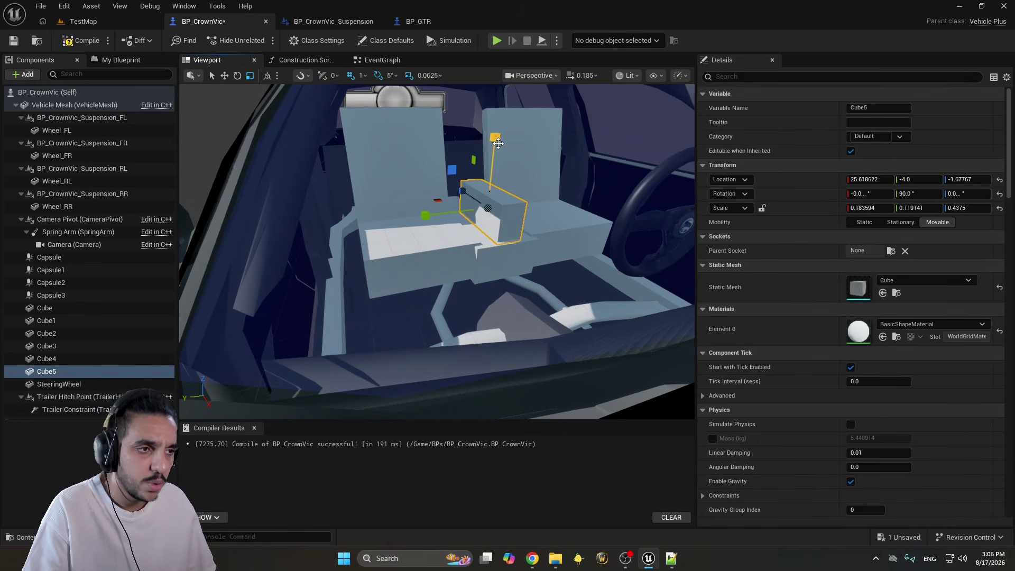
pyautogui.moveTo(497, 143); pyautogui.dragTo(493, 147)
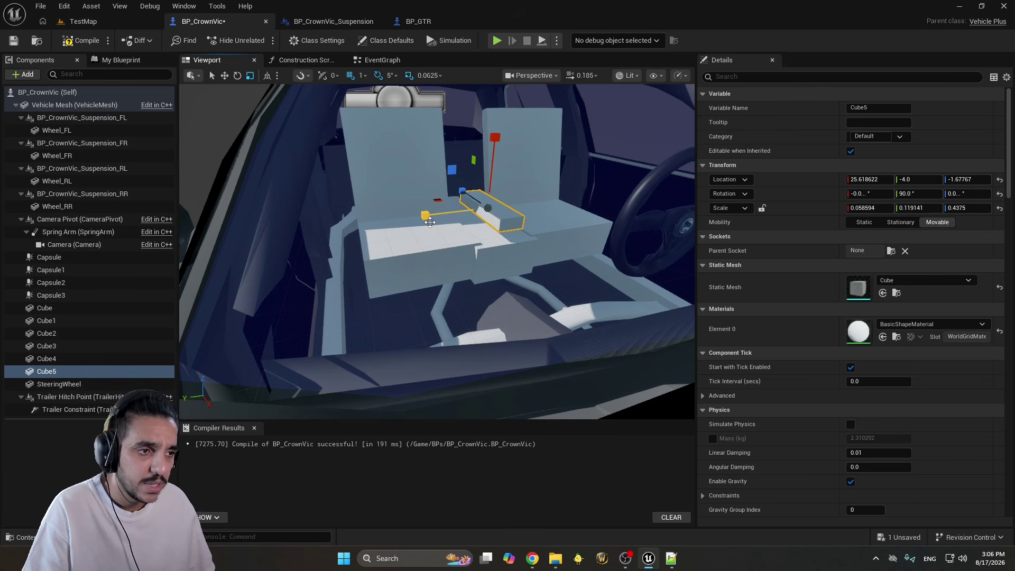
pyautogui.moveTo(436, 252)
pyautogui.mouseDown(button='right')
pyautogui.moveTo(476, 249)
pyautogui.moveTo(422, 243)
pyautogui.mouseUp(button='right')
pyautogui.scroll(-2, 460, 246)
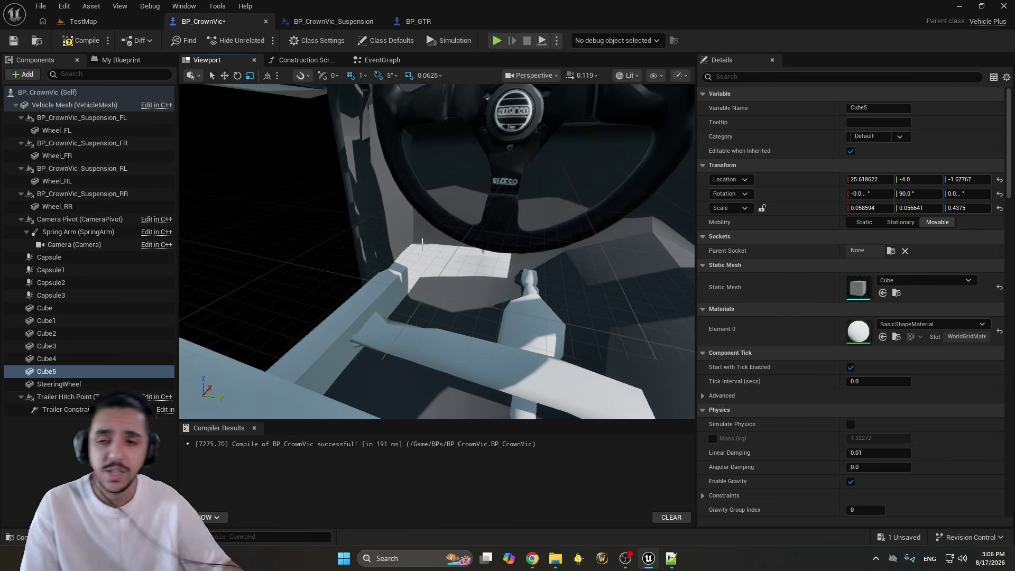
# Shift the narrow bar between the seats to X 30.618622 and shrink it to scale 0.021048, 0.019095, 0.212455
pyautogui.moveTo(462, 216)
pyautogui.mouseDown(button='right')
pyautogui.moveTo(426, 224)
pyautogui.moveTo(462, 218)
pyautogui.mouseUp(button='right')
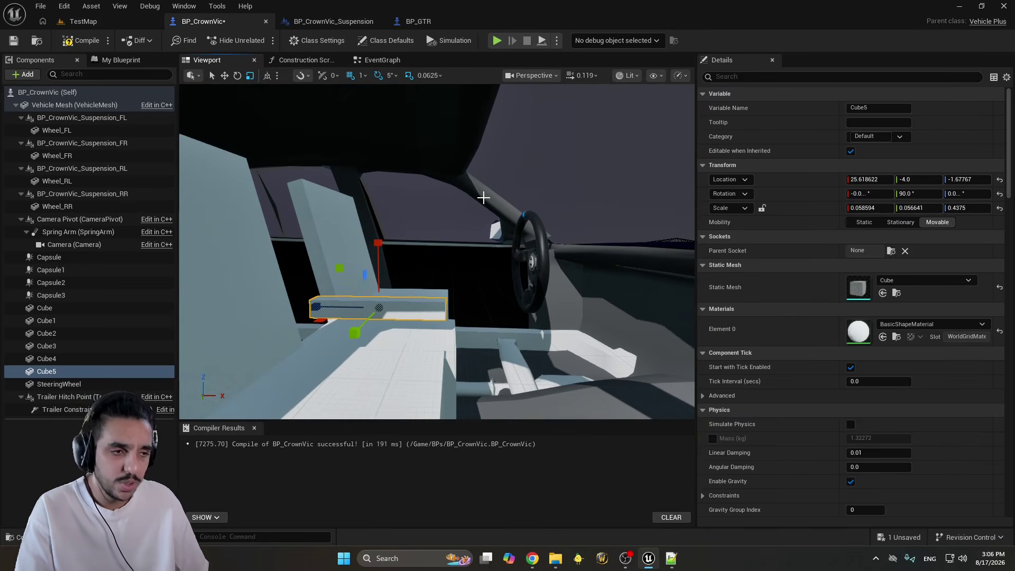
pyautogui.moveTo(483, 199); pyautogui.dragTo(479, 199, button='right')
pyautogui.moveTo(347, 236); pyautogui.dragTo(413, 219)
pyautogui.press('r')
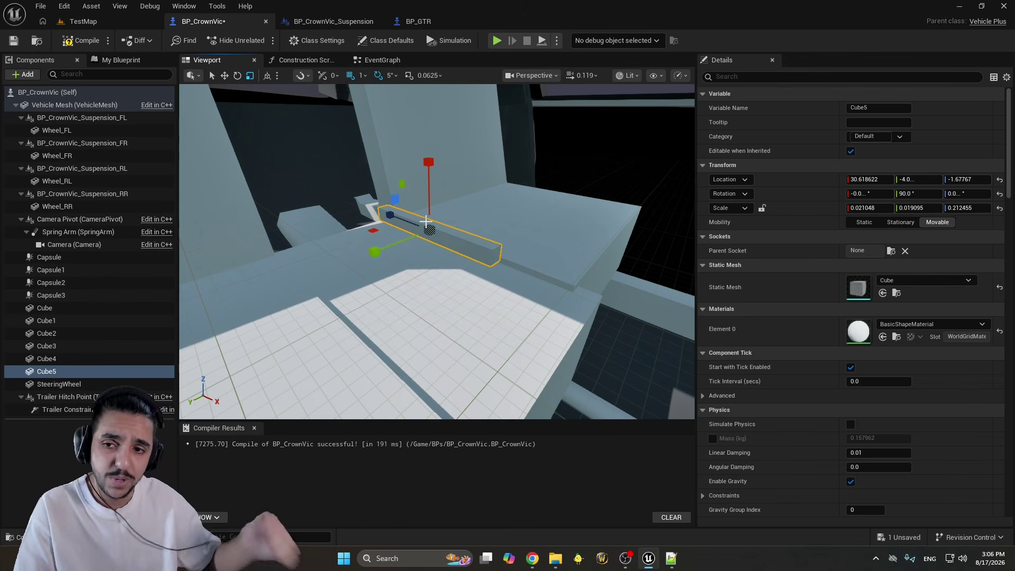
pyautogui.moveTo(524, 161); pyautogui.dragTo(370, 286, button='right')
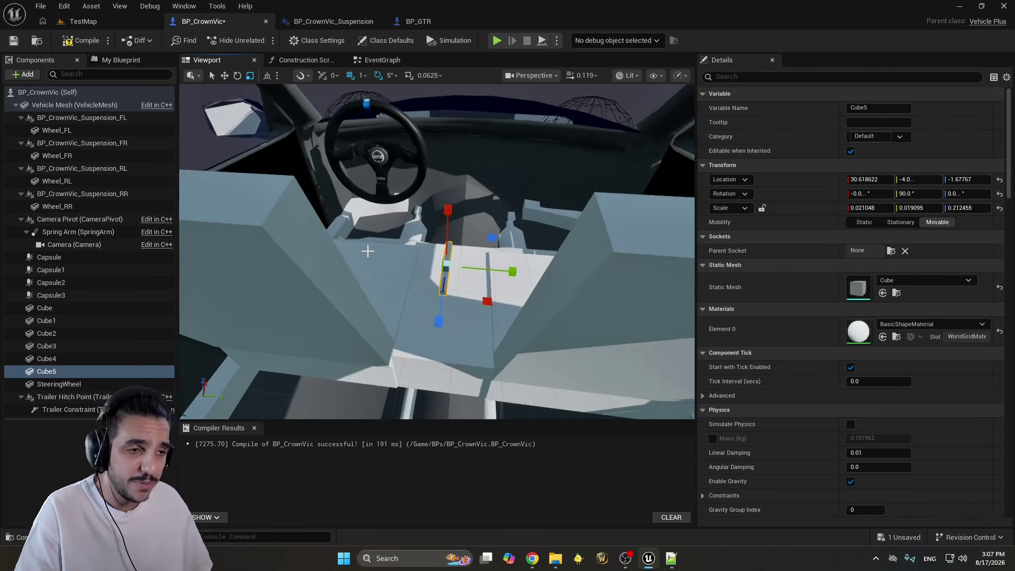
pyautogui.moveTo(368, 251); pyautogui.dragTo(396, 123, button='right')
pyautogui.click(397, 122)
# Return to BP_GTR and select the GasPedal, Cylinder, ClutchPedal and BrakePedal components together
pyautogui.hotkey('ctrl', 'Tab')
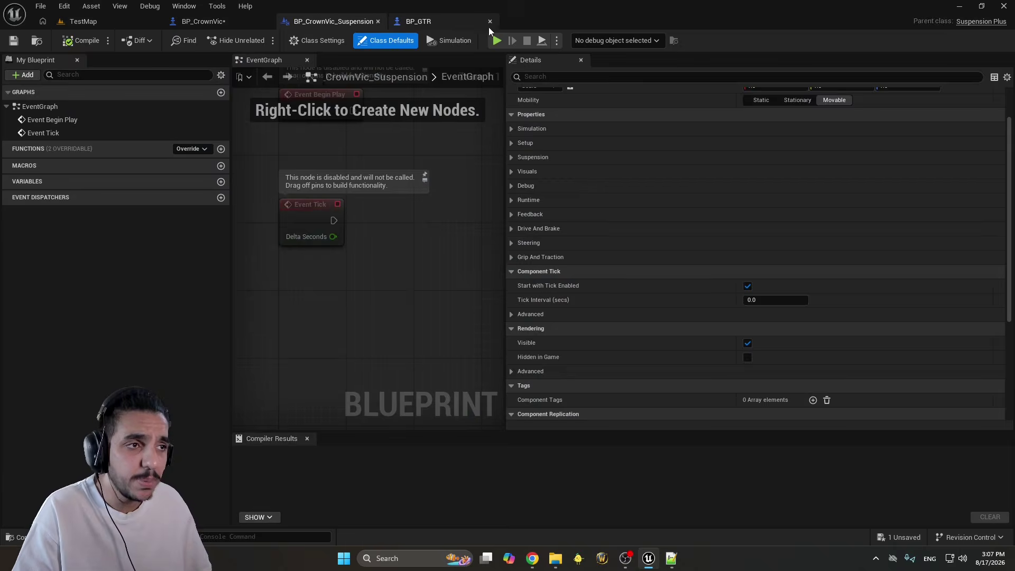
pyautogui.click(458, 22)
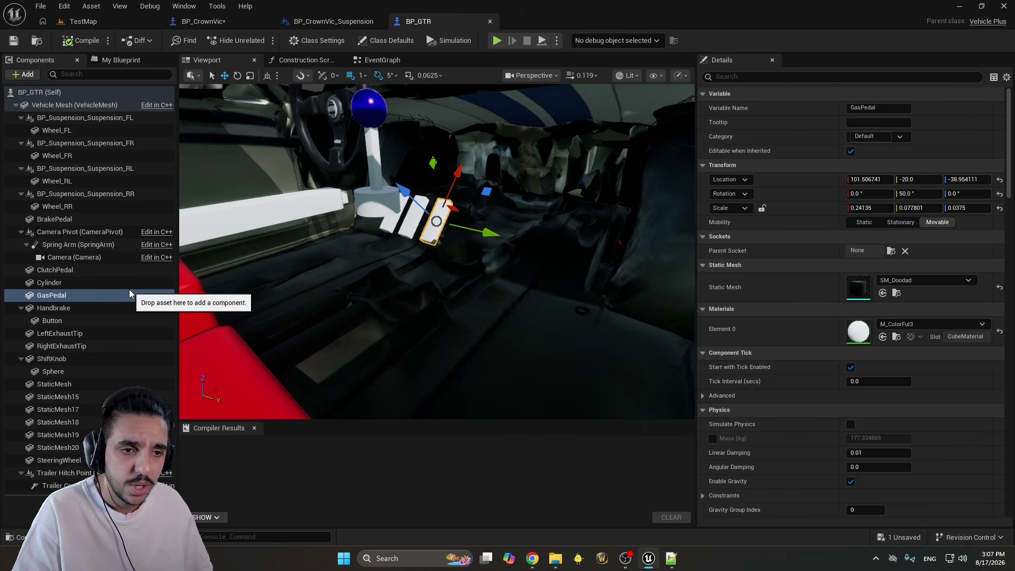
pyautogui.click(73, 461)
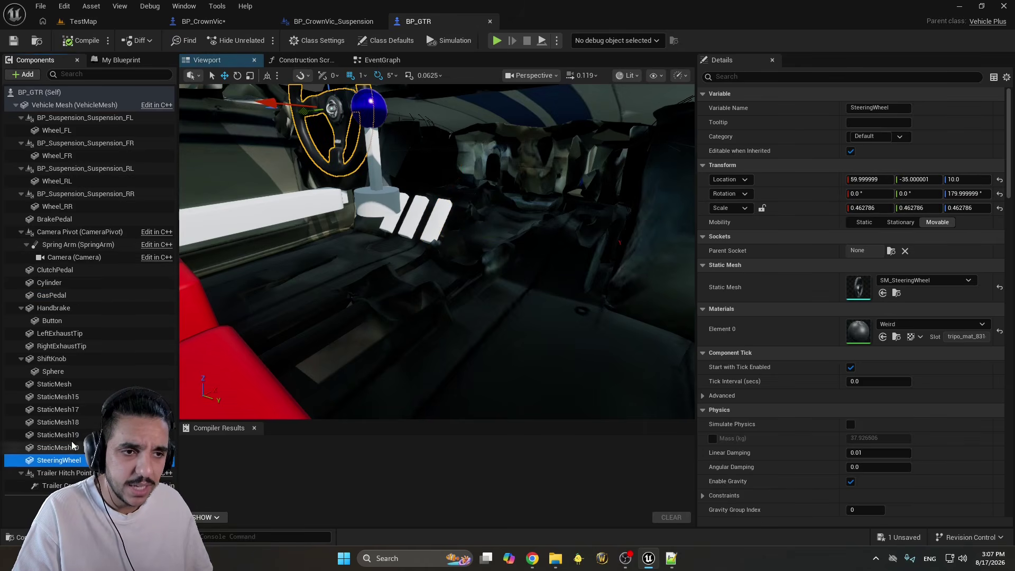
pyautogui.keyDown('shift'); pyautogui.click(87, 396); pyautogui.keyUp('shift')
pyautogui.click(79, 383)
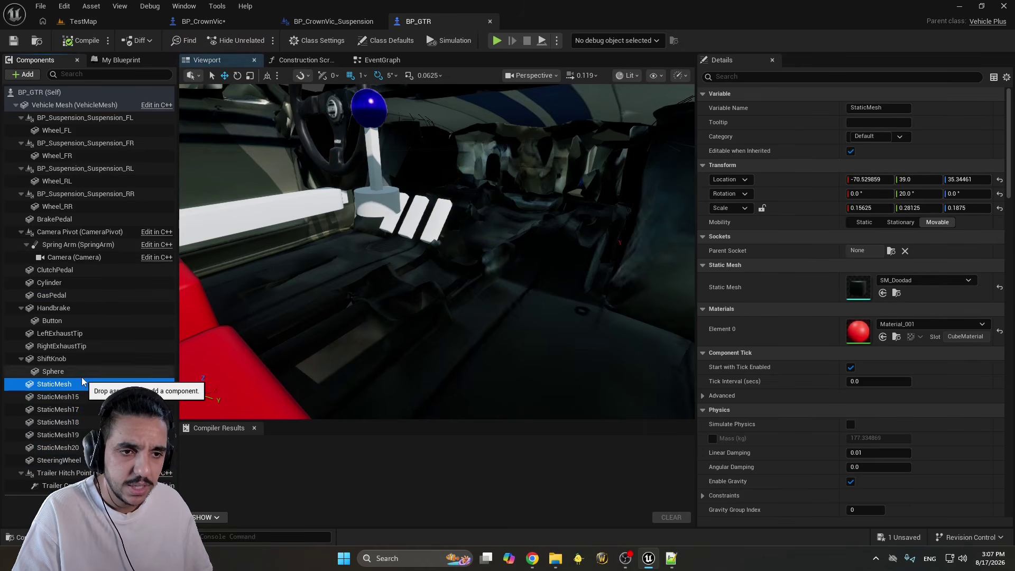
pyautogui.click(64, 371)
pyautogui.click(53, 295)
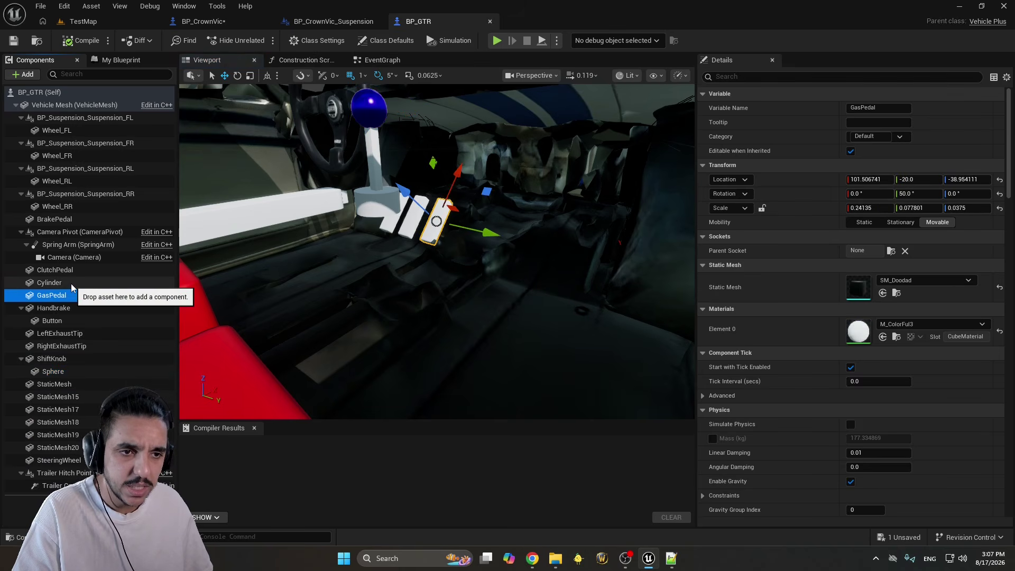
pyautogui.keyDown('ctrl'); pyautogui.click(72, 283); pyautogui.keyUp('ctrl')
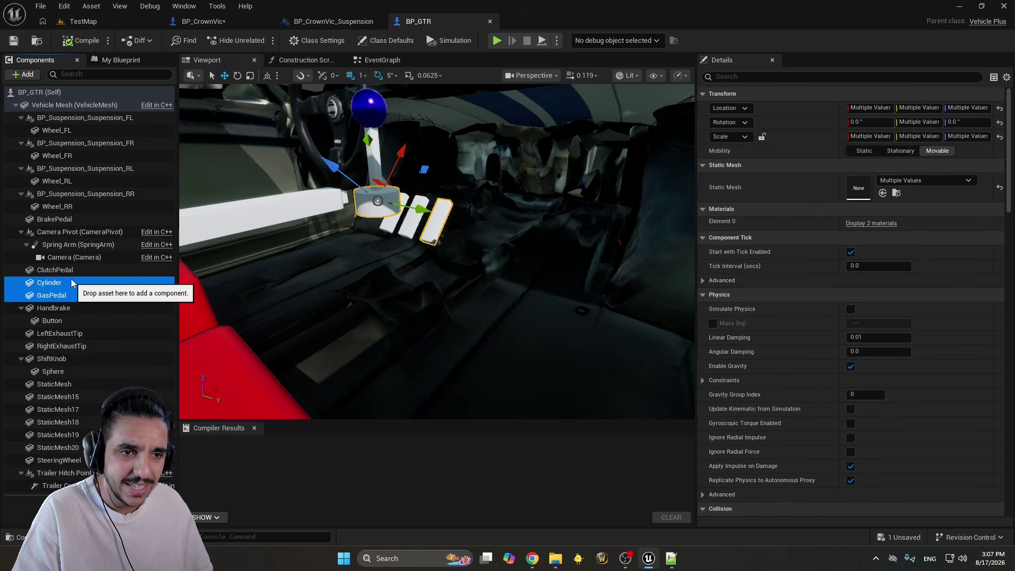
pyautogui.keyDown('ctrl'); pyautogui.click(74, 270); pyautogui.keyUp('ctrl')
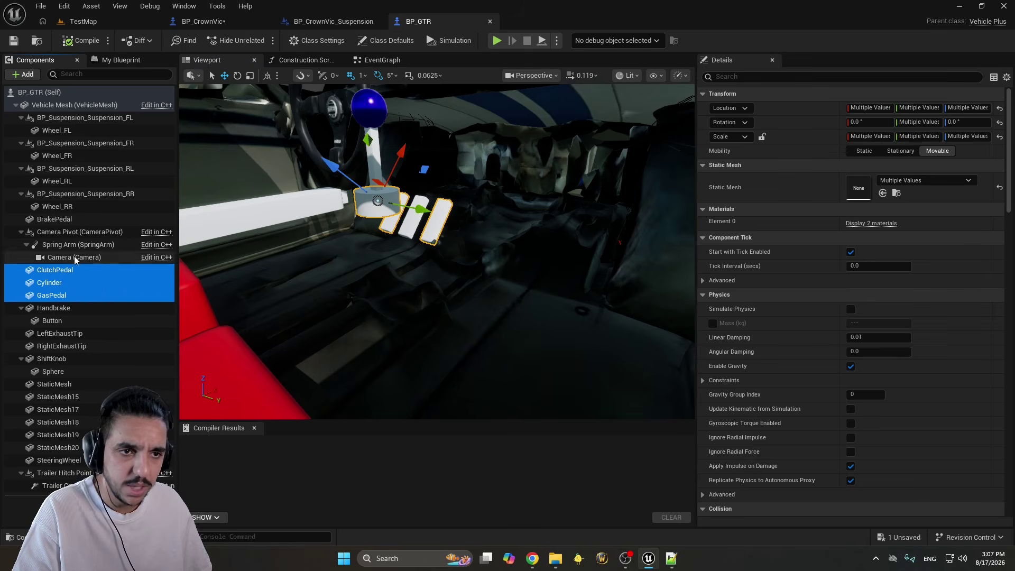
pyautogui.keyDown('ctrl'); pyautogui.click(87, 220); pyautogui.keyUp('ctrl')
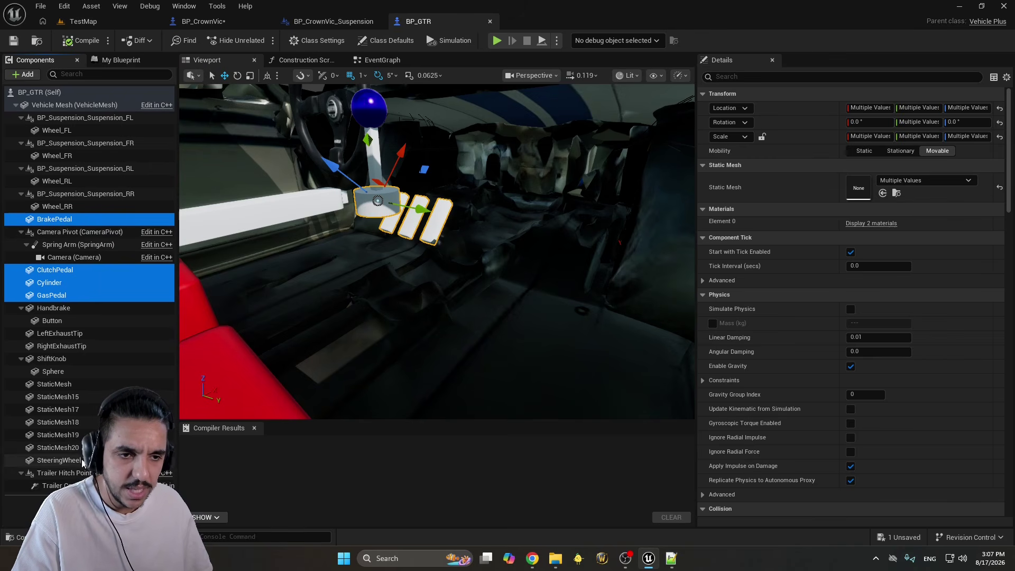
# Add ShiftKnob with its Sphere and Handbrake with its Button to the selection and copy all eight parts
pyautogui.keyDown('ctrl'); pyautogui.click(75, 359); pyautogui.keyUp('ctrl')
pyautogui.keyDown('ctrl'); pyautogui.click(68, 372); pyautogui.keyUp('ctrl')
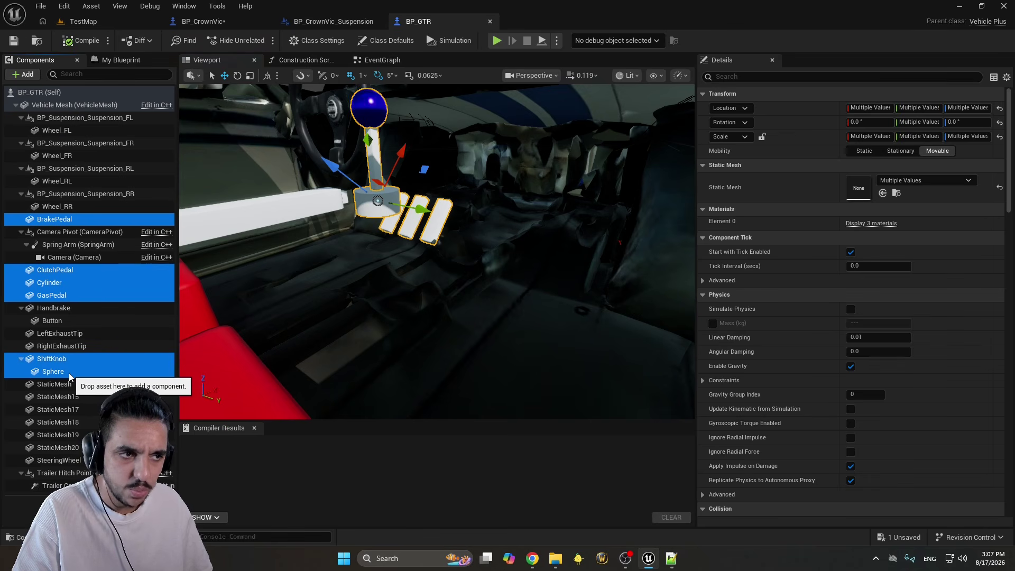
pyautogui.moveTo(401, 248); pyautogui.dragTo(459, 259, button='right')
pyautogui.keyDown('ctrl'); pyautogui.click(455, 239); pyautogui.keyUp('ctrl')
pyautogui.keyDown('ctrl'); pyautogui.click(470, 238); pyautogui.keyUp('ctrl')
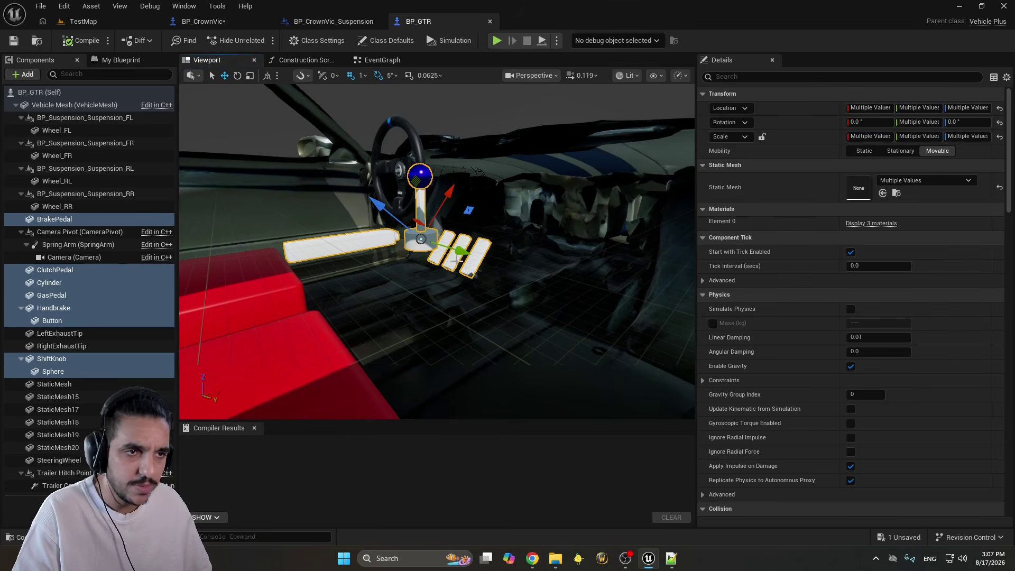
# Replace the narrow bar in BP_CrownVic with the copied pedals, shifter and handbrake parts under Vehicle Mesh, and move them together
pyautogui.click(328, 26)
pyautogui.click(231, 25)
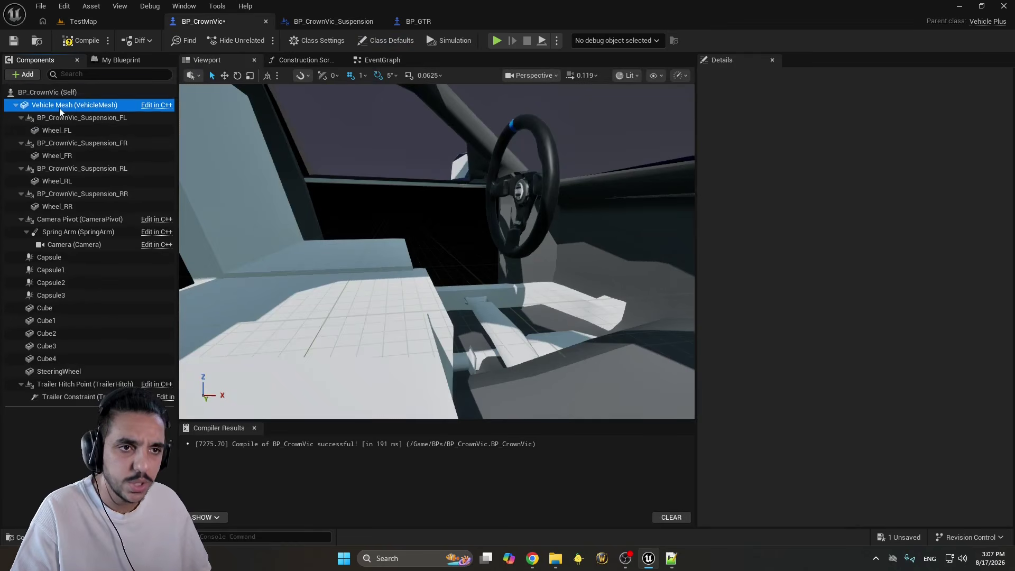
pyautogui.hotkey('ctrl', 'v')
pyautogui.moveTo(455, 218); pyautogui.dragTo(474, 241, button='right')
pyautogui.press('w')
pyautogui.moveTo(473, 241); pyautogui.dragTo(475, 199)
pyautogui.moveTo(474, 199); pyautogui.dragTo(438, 193, button='right')
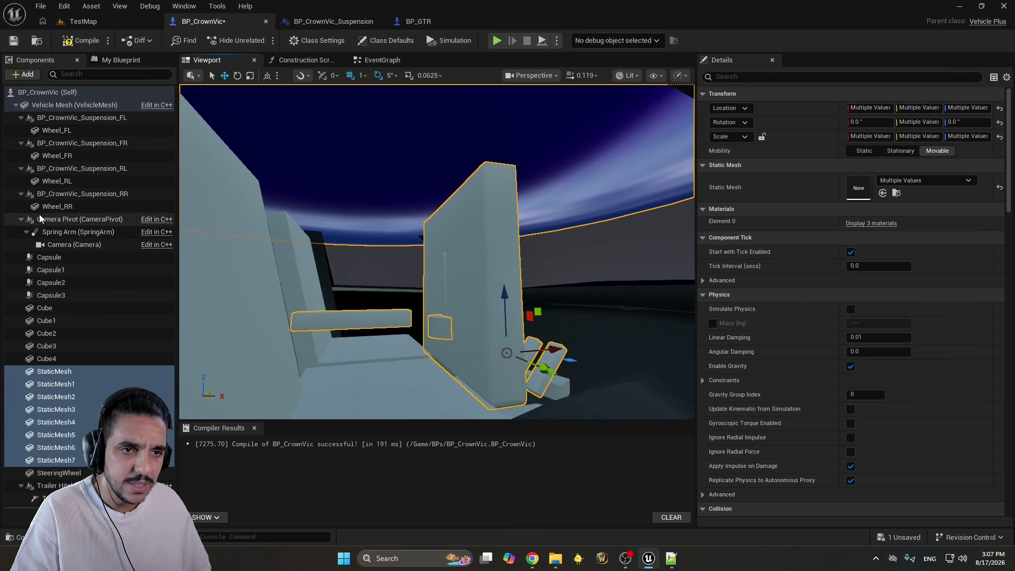
# Collapse the FL, FR, RL and RR suspension components in the BP_CrownVic component hierarchy
pyautogui.click(21, 117)
pyautogui.click(21, 130)
pyautogui.click(21, 143)
pyautogui.click(21, 155)
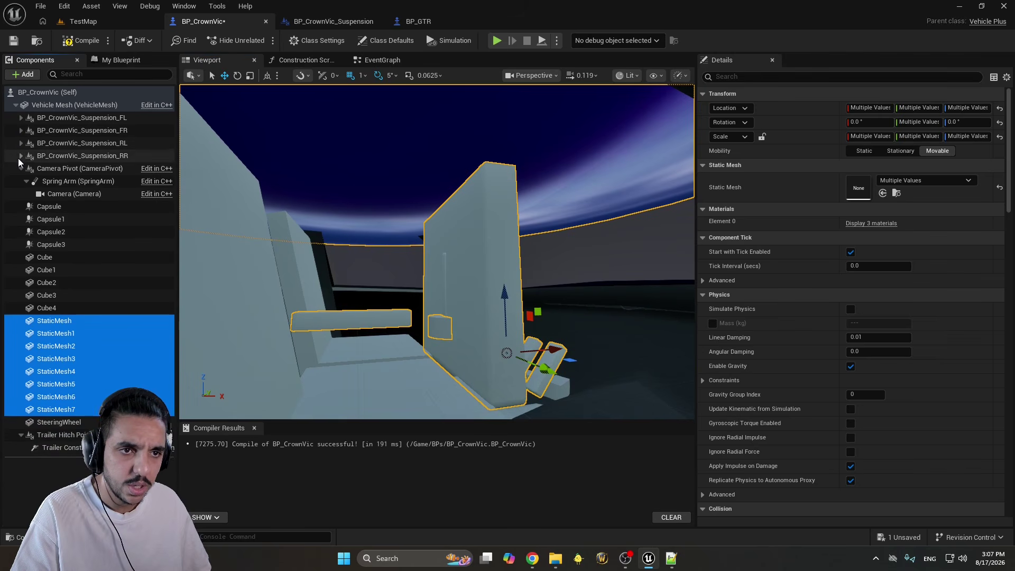
# Collapse the Camera Pivot component, select the oversized blue sphere StaticMesh4 and reset its scale to 1.0
pyautogui.click(22, 168)
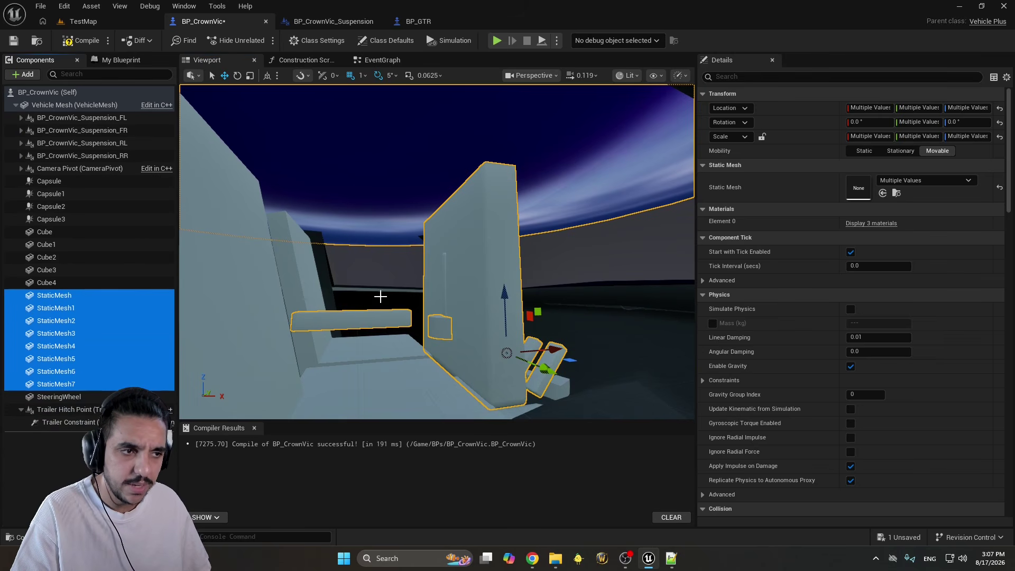
pyautogui.moveTo(380, 297); pyautogui.dragTo(460, 131, button='right')
pyautogui.click(460, 132)
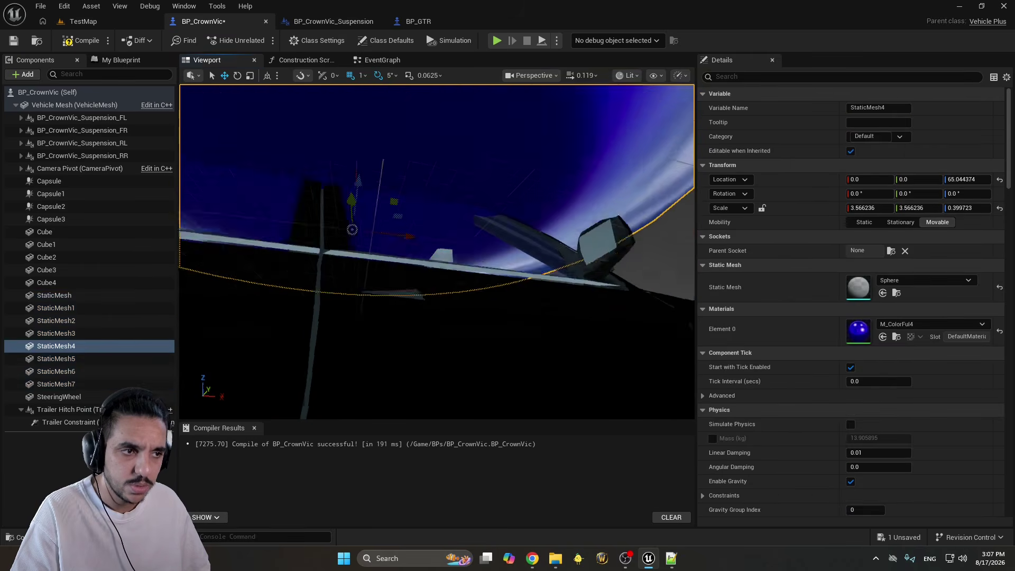
pyautogui.press('s')
pyautogui.scroll(10, 436, 251)
pyautogui.moveTo(437, 252); pyautogui.dragTo(424, 192, button='right')
pyautogui.press('w')
pyautogui.press('r')
pyautogui.moveTo(344, 231)
pyautogui.mouseDown()
pyautogui.moveTo(344, 239)
pyautogui.moveTo(343, 222)
pyautogui.moveTo(344, 238)
pyautogui.mouseUp()
pyautogui.click(1000, 208)
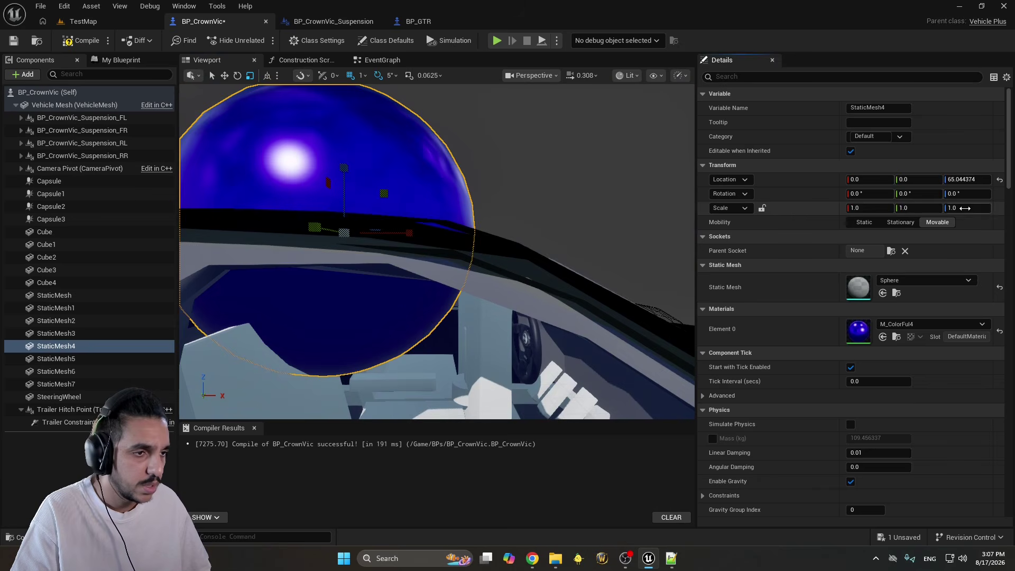
# Scale the blue sphere down uniformly to about 0.149
pyautogui.moveTo(360, 205); pyautogui.dragTo(342, 224, button='right')
pyautogui.press('s')
pyautogui.press('w')
pyautogui.press('s')
pyautogui.moveTo(342, 224); pyautogui.dragTo(368, 312)
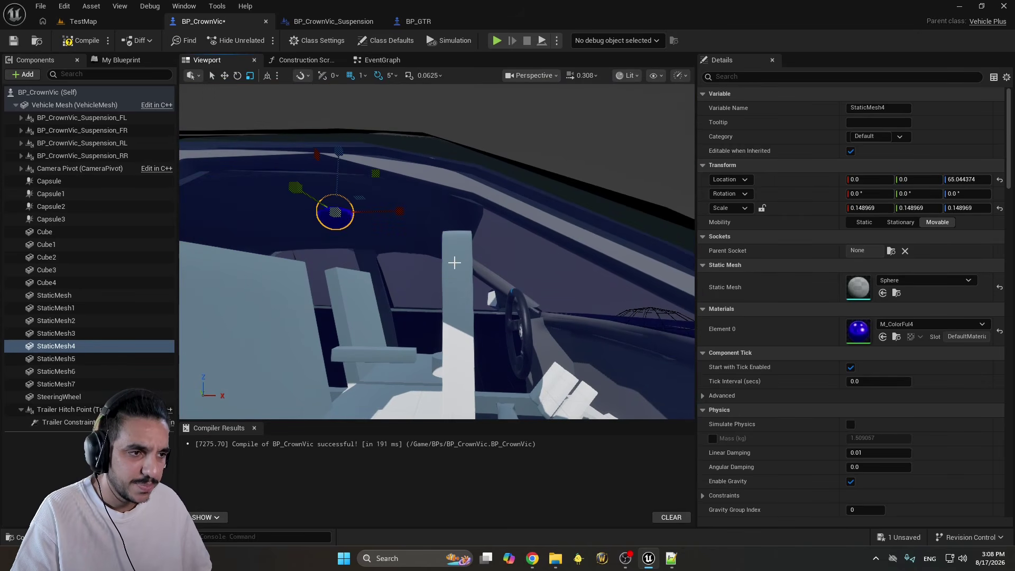
# Shrink the tall bar StaticMesh6 beside the steering wheel proportionally to a scale of about 0.03, 0.203, 0.203
pyautogui.click(454, 263)
pyautogui.moveTo(457, 282)
pyautogui.mouseDown(button='right')
pyautogui.moveTo(465, 272)
pyautogui.moveTo(453, 266)
pyautogui.mouseUp(button='right')
pyautogui.click(461, 265)
pyautogui.moveTo(454, 266); pyautogui.dragTo(436, 279)
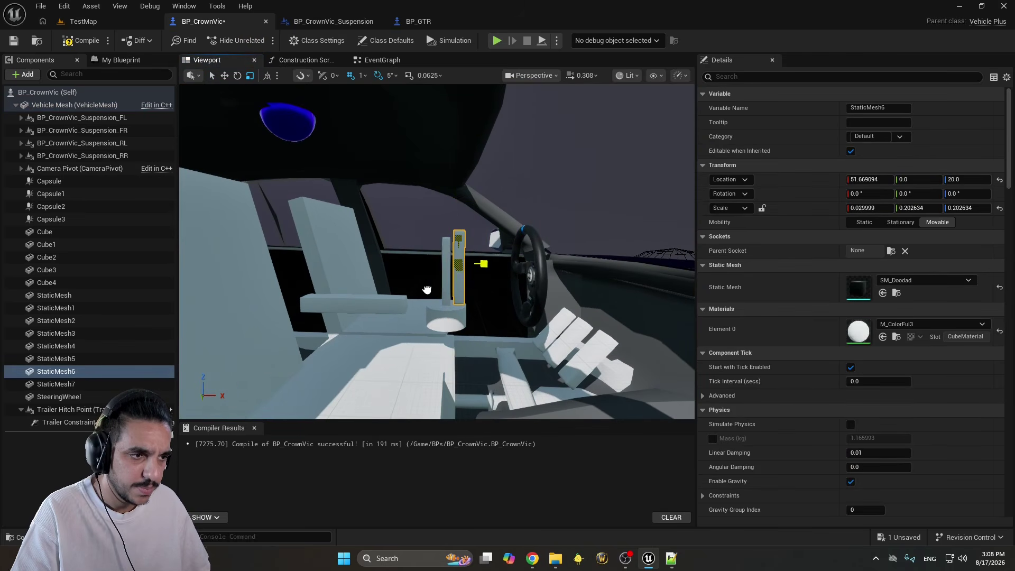
pyautogui.click(299, 129)
pyautogui.moveTo(305, 91); pyautogui.dragTo(306, 128, button='right')
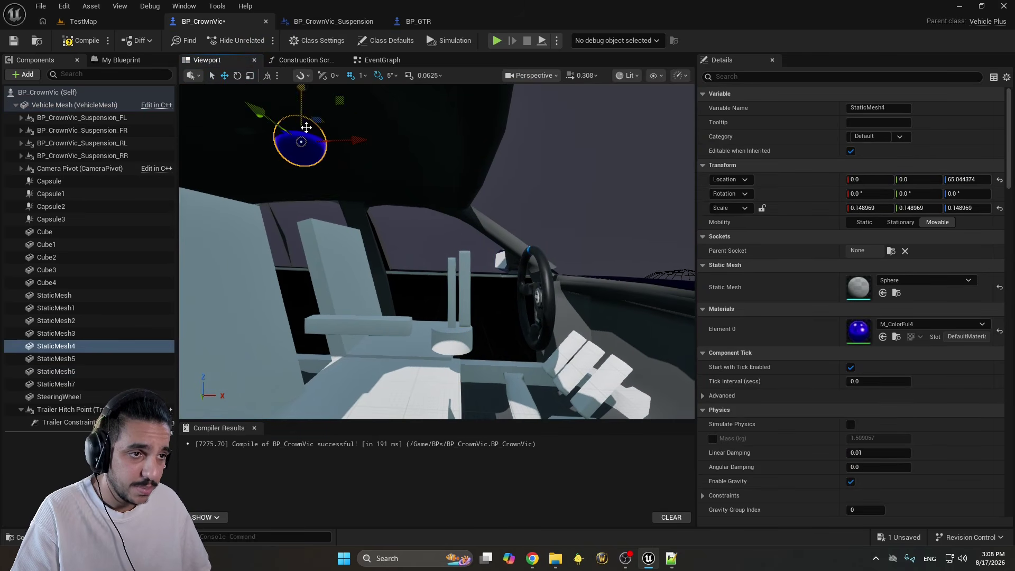
pyautogui.click(449, 271)
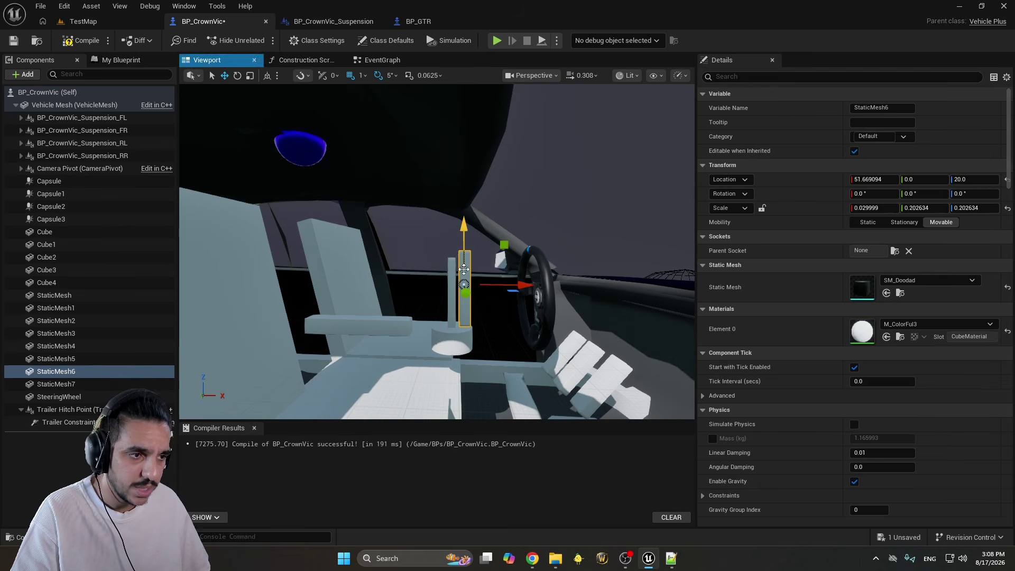
# Try to attach StaticMesh5 to StaticMesh6, and undo the recent scaling of the tall bar and blue sphere
pyautogui.click(72, 359)
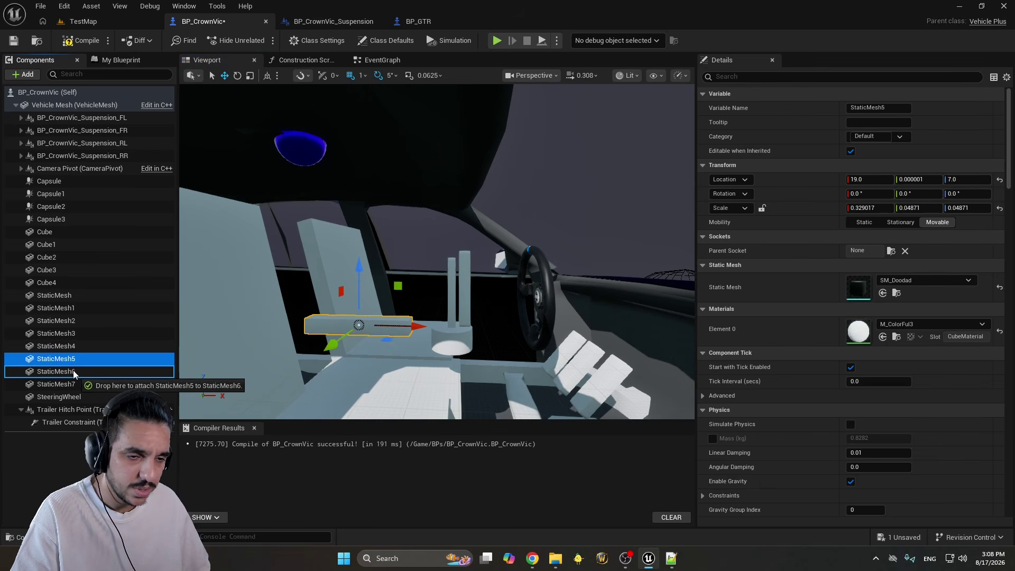
pyautogui.moveTo(74, 372); pyautogui.dragTo(74, 373)
pyautogui.hotkey('ctrl', 'z')
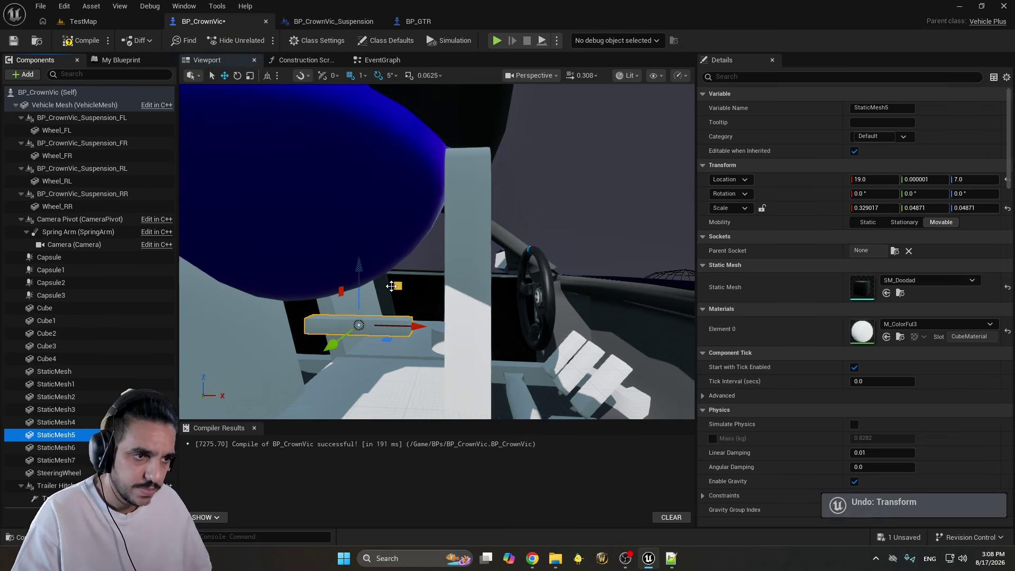
pyautogui.hotkey('ctrl', 'z')
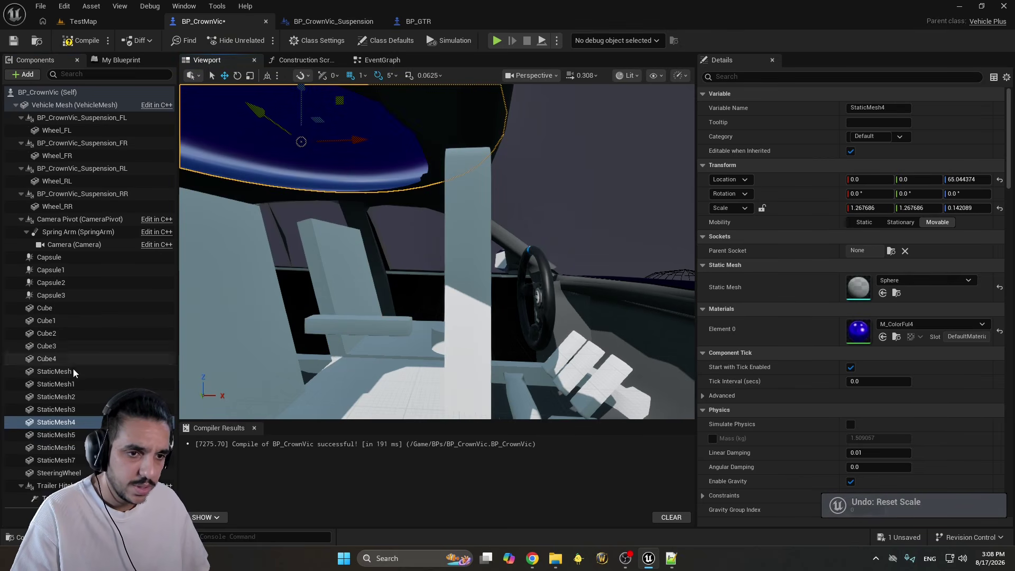
pyautogui.click(72, 422)
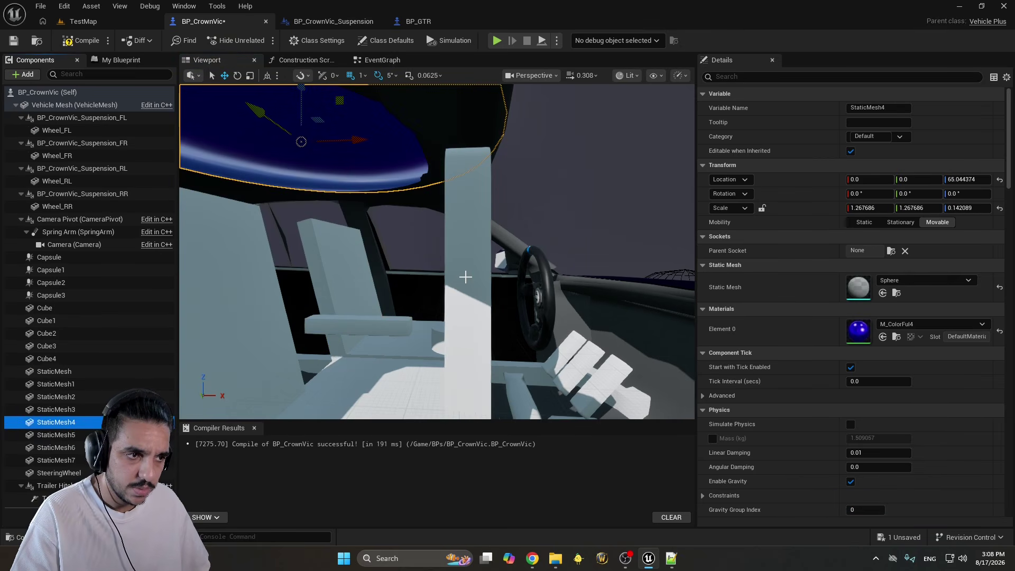
# Attach the horizontal bar StaticMesh5 to StaticMesh6 and reset its scale to 1.0
pyautogui.click(465, 277)
pyautogui.click(56, 434)
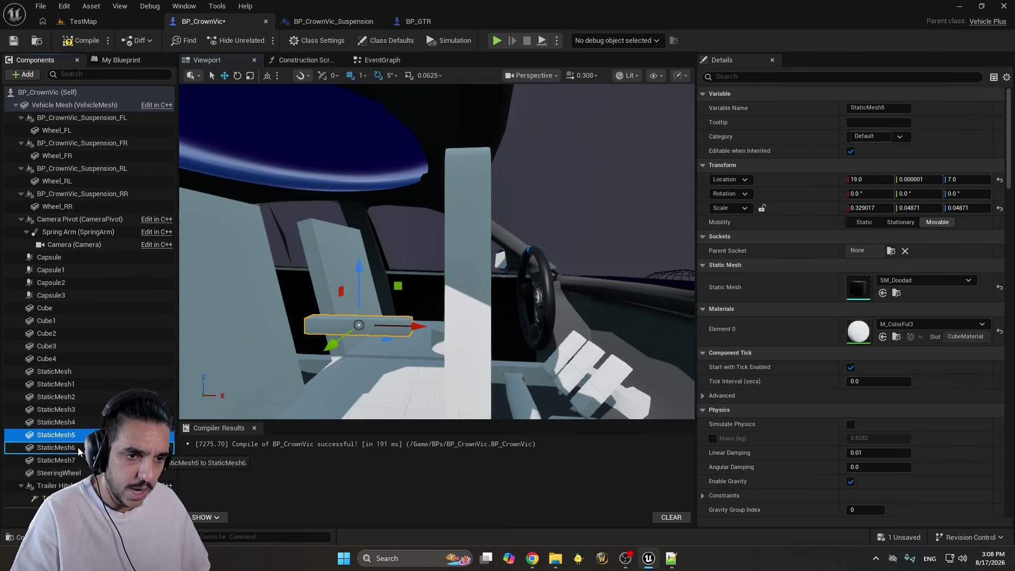
pyautogui.moveTo(56, 434); pyautogui.dragTo(56, 447)
pyautogui.click(998, 209)
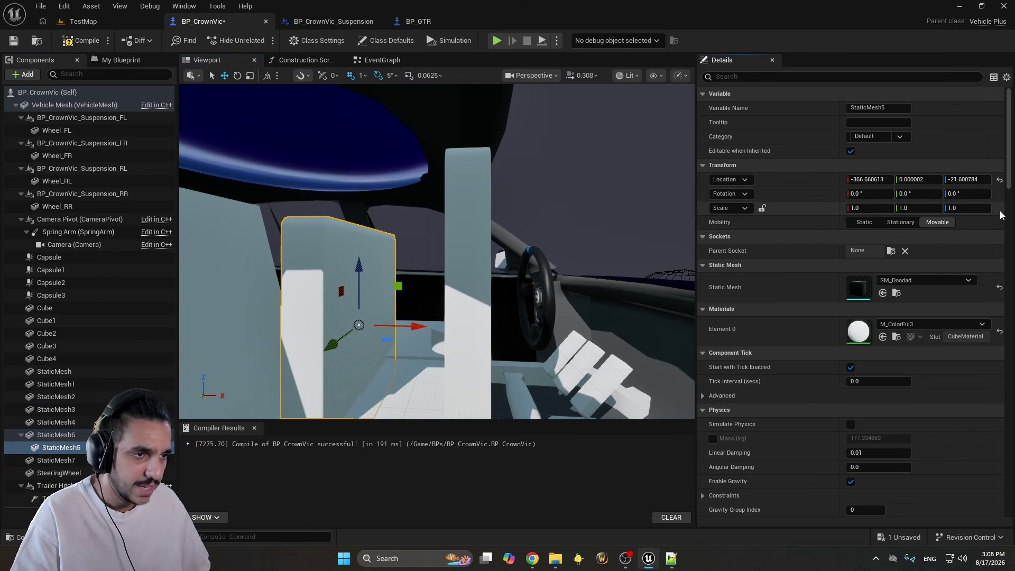
# Undo the scale reset of StaticMesh5 and its attachment to StaticMesh6
pyautogui.hotkey('ctrl', 'z')
pyautogui.click(69, 437)
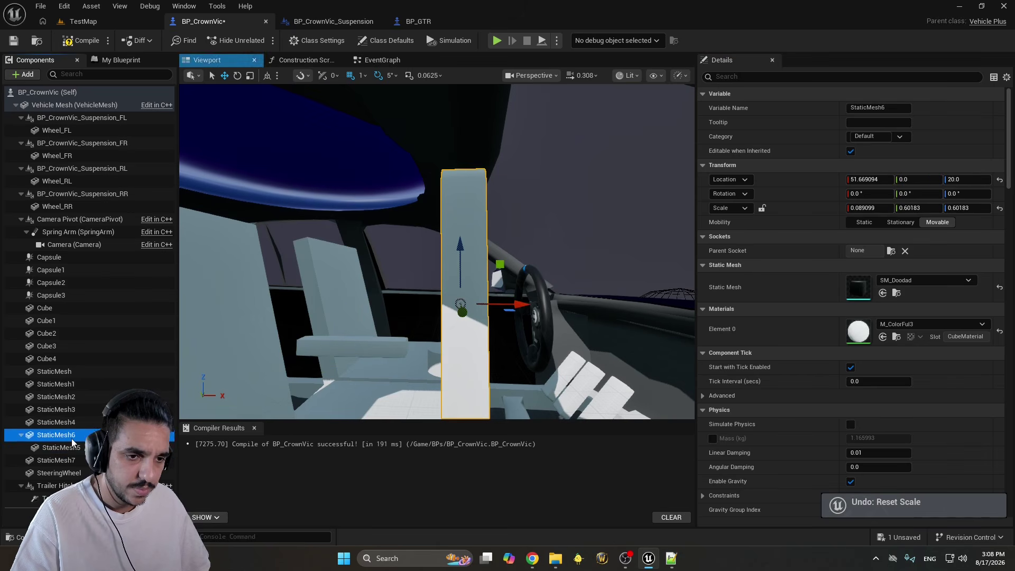
pyautogui.click(79, 447)
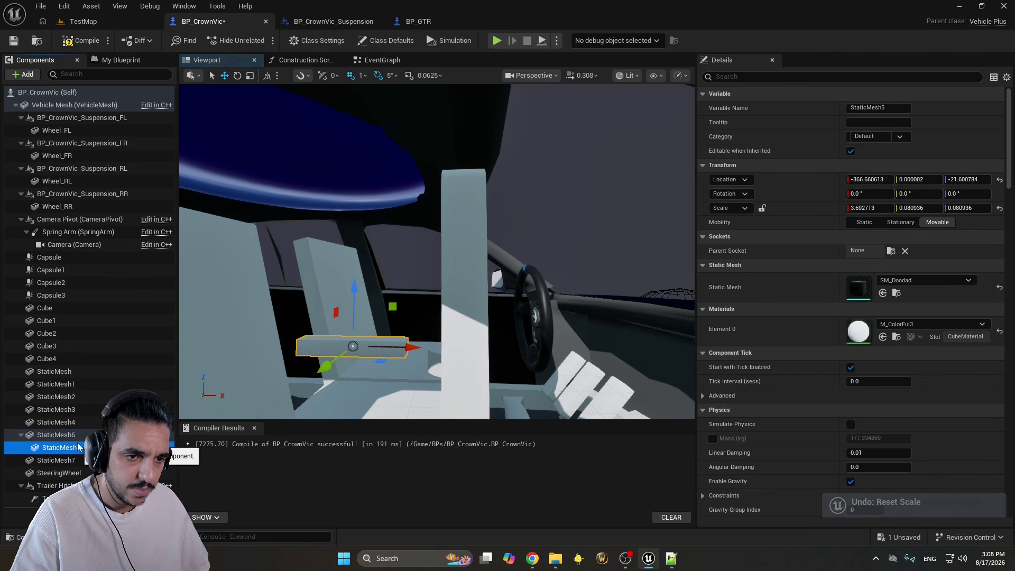
pyautogui.hotkey('ctrl', 'z')
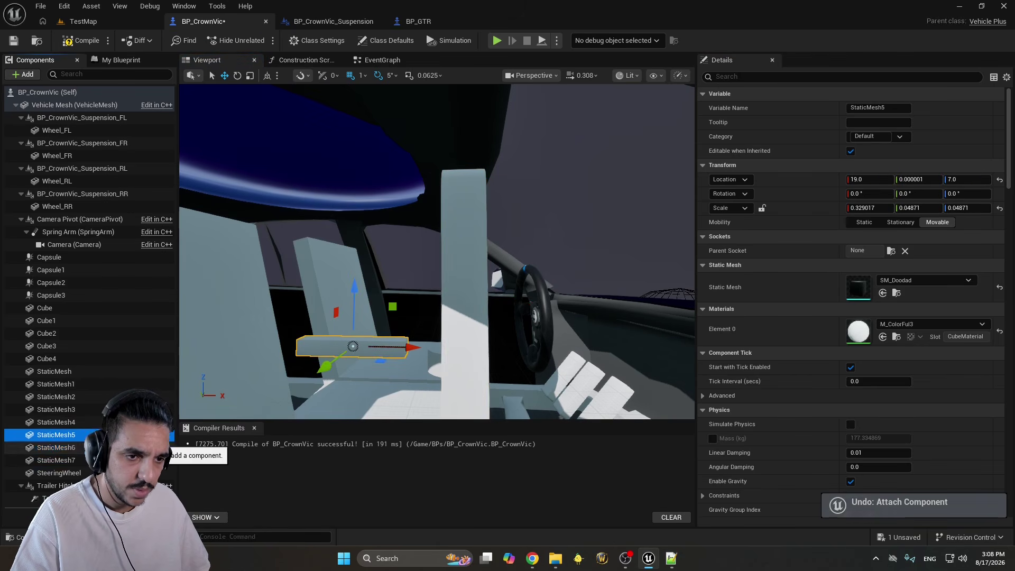
# Attach the blue sphere StaticMesh4 to StaticMesh6 and reset its scale to 1.0
pyautogui.click(91, 423)
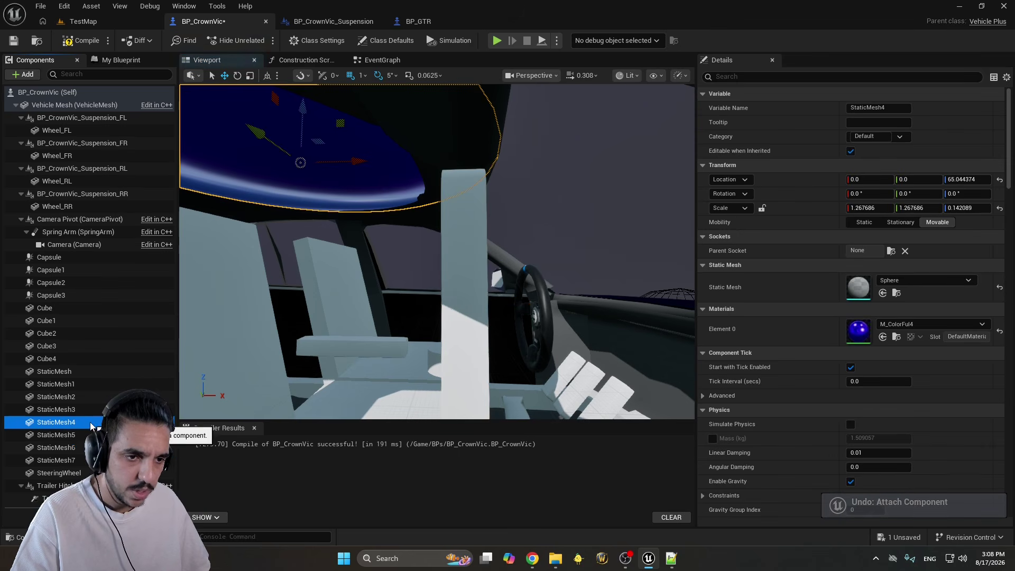
pyautogui.moveTo(95, 448); pyautogui.dragTo(95, 448)
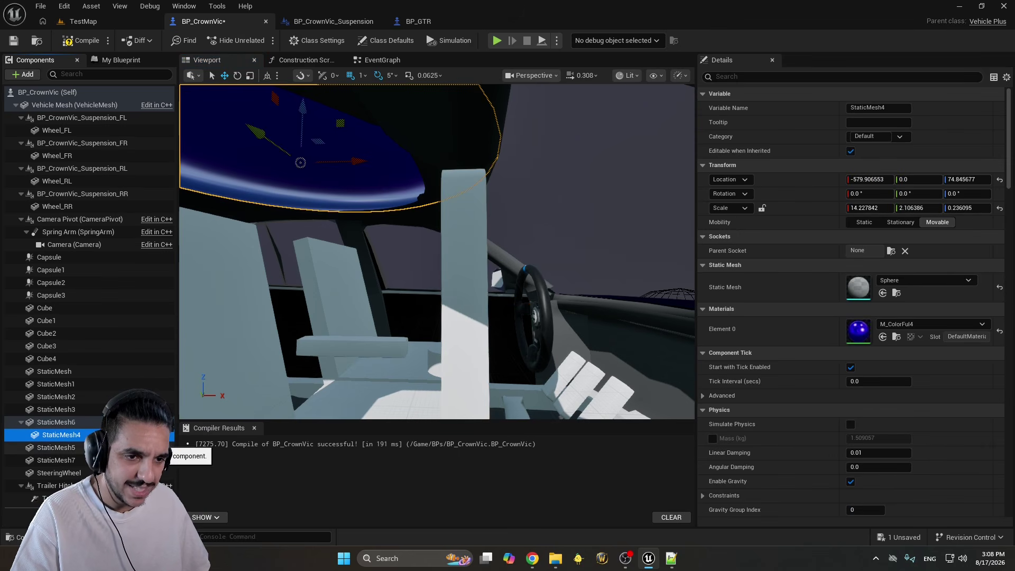
pyautogui.click(999, 208)
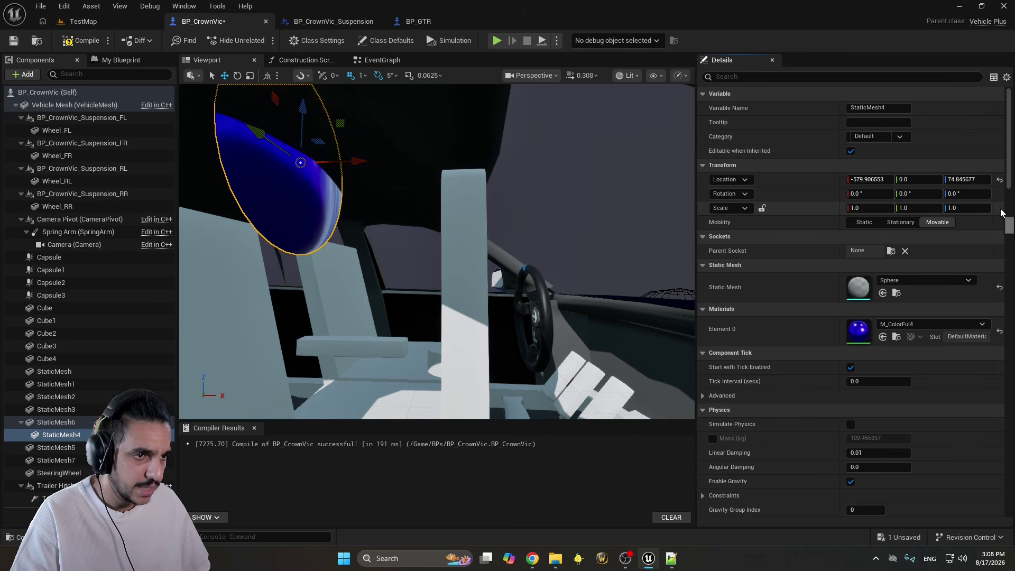
pyautogui.moveTo(539, 183); pyautogui.dragTo(374, 167, button='right')
# Undo the sphere's scale reset and attachment and the preceding edits, back through the pasting of the copied parts
pyautogui.hotkey('ctrl', 'z')
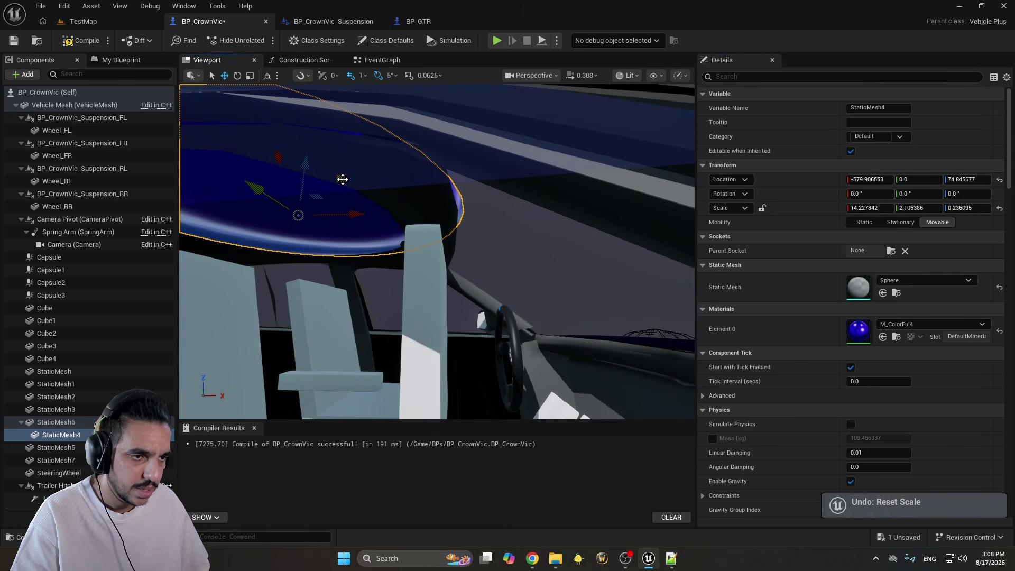
pyautogui.hotkey('ctrl', 'z')
pyautogui.hotkey('ctrl', 'z')
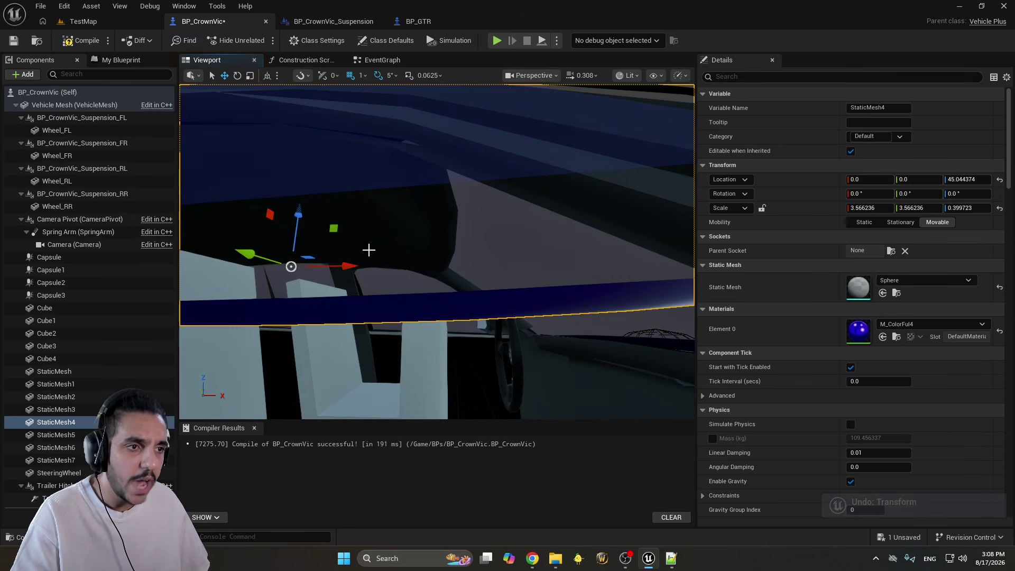
pyautogui.hotkey('ctrl', 'z')
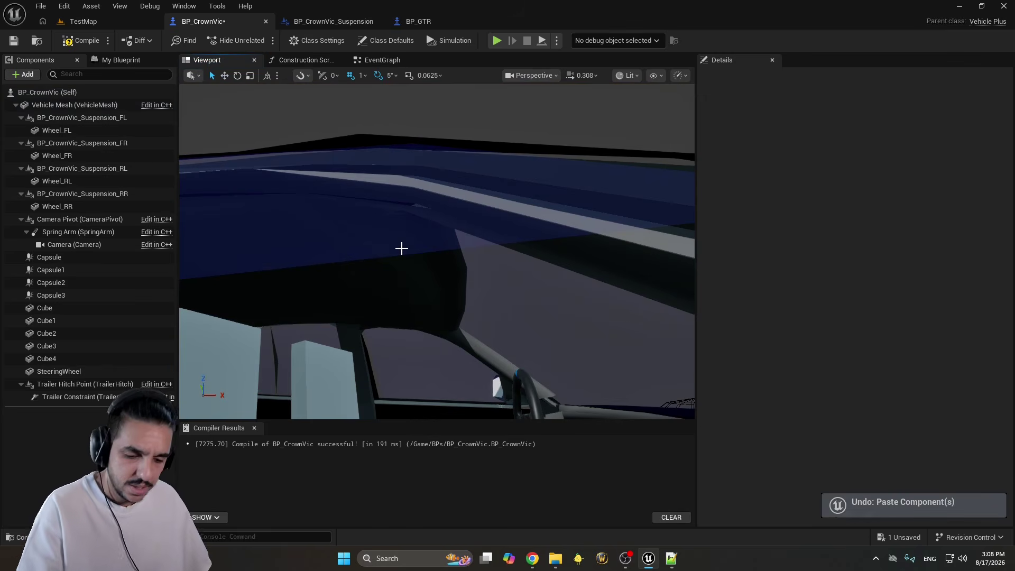
# Redo the pasting of the copied pedals, shifter and handbrake parts and their upward move
pyautogui.hotkey('ctrl', 'y')
pyautogui.hotkey('ctrl', 'y')
pyautogui.click(363, 236)
pyautogui.moveTo(363, 236); pyautogui.dragTo(364, 240, button='right')
# Reset the blue sphere's scale to 1.0, undo the accidental move and start shrinking it uniformly
pyautogui.click(469, 319)
pyautogui.click(1000, 208)
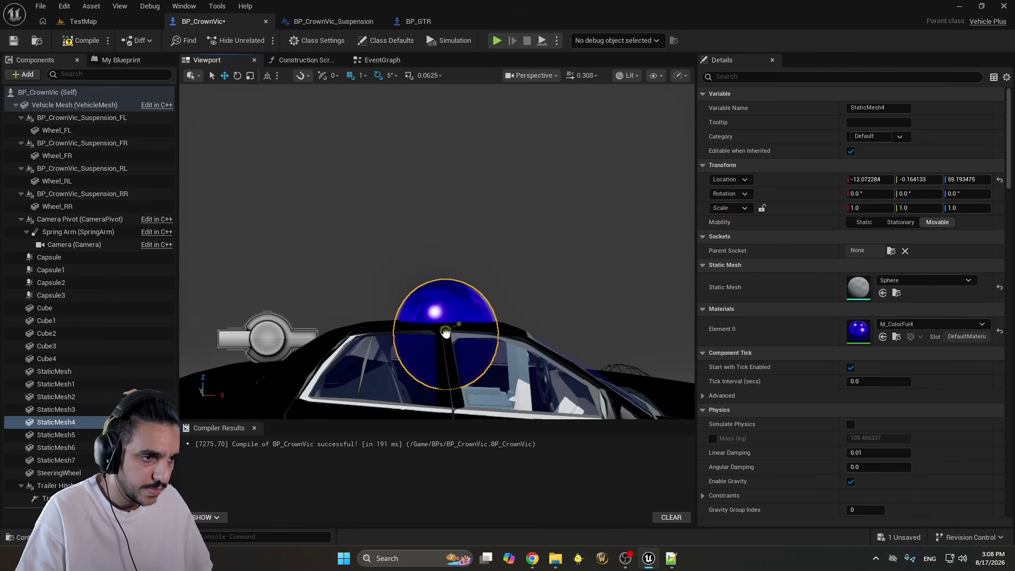
pyautogui.hotkey('ctrl', 'z')
pyautogui.press('r')
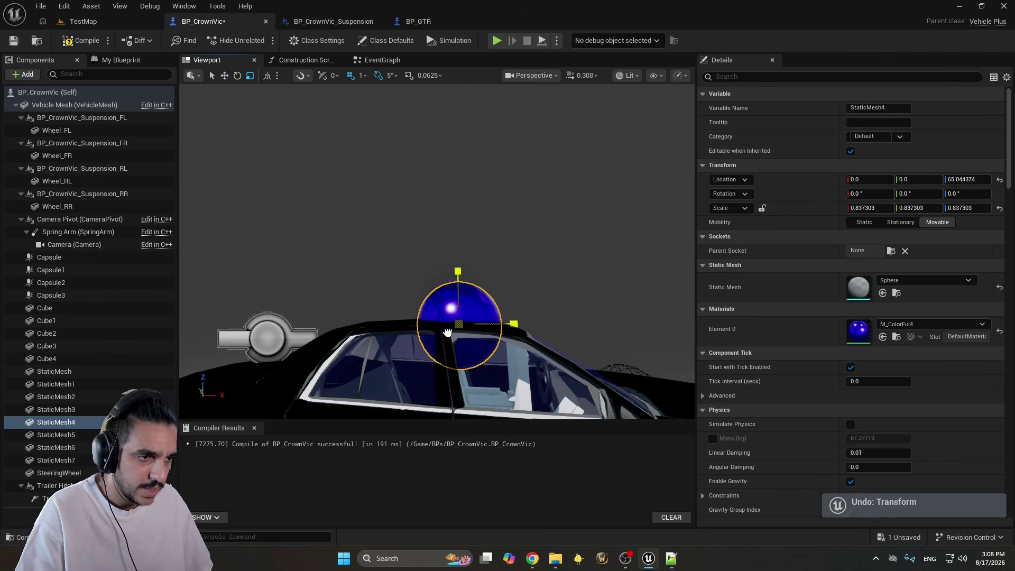
# Scale the blue sphere (StaticMesh4) down to about 0.13 and move it onto the shifter at about X 47, Z 20
pyautogui.moveTo(457, 324); pyautogui.dragTo(414, 353)
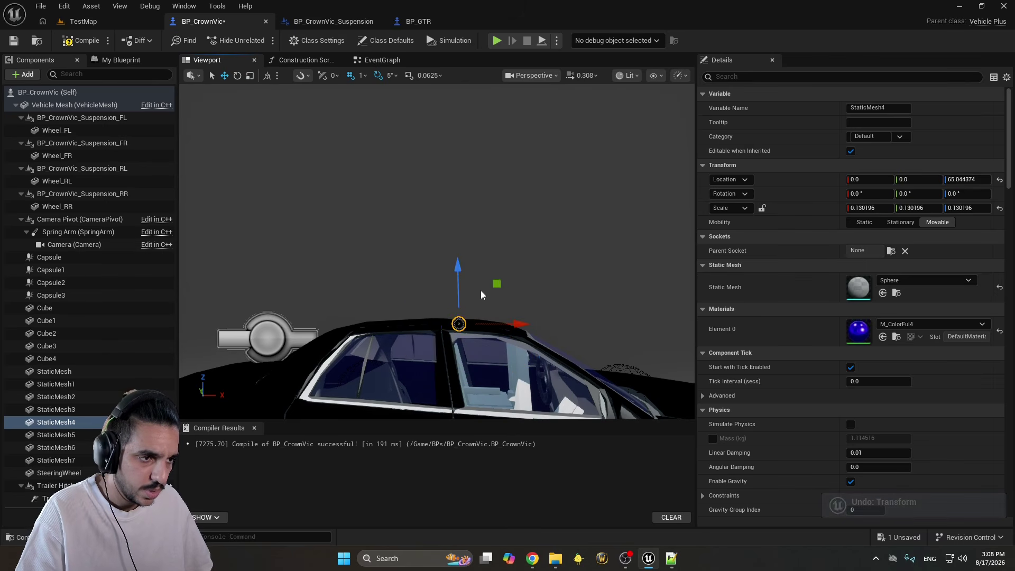
pyautogui.press('f')
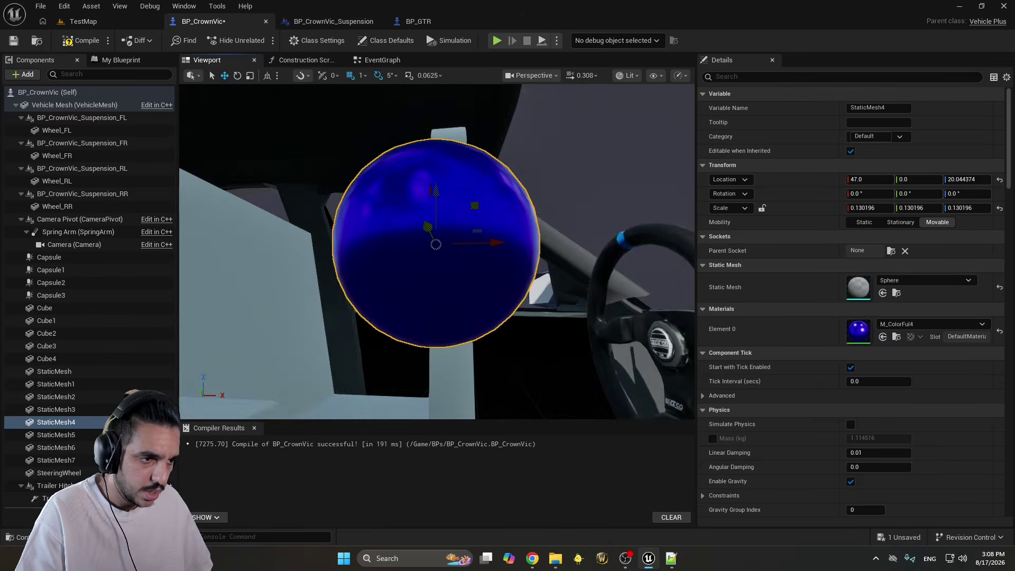
pyautogui.scroll(-5, 486, 329)
pyautogui.moveTo(486, 329)
pyautogui.mouseDown(button='right')
pyautogui.moveTo(423, 338)
pyautogui.moveTo(486, 329)
pyautogui.mouseUp(button='right')
# Compare the cabin parts with those in BP_GTR and delete the tall block (StaticMesh6) beside the shifter in BP_CrownVic
pyautogui.click(457, 299)
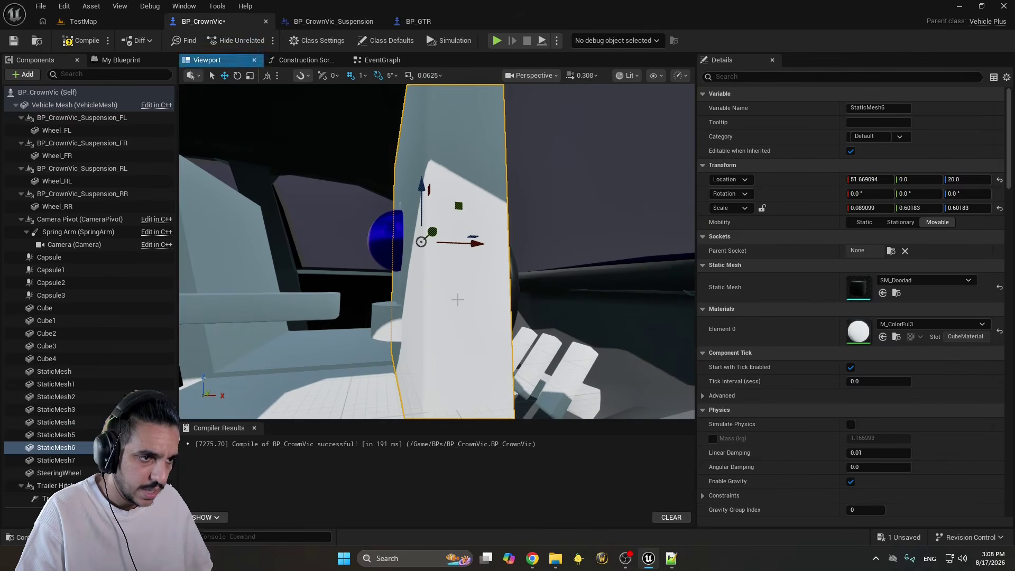
pyautogui.scroll(-3, 458, 300)
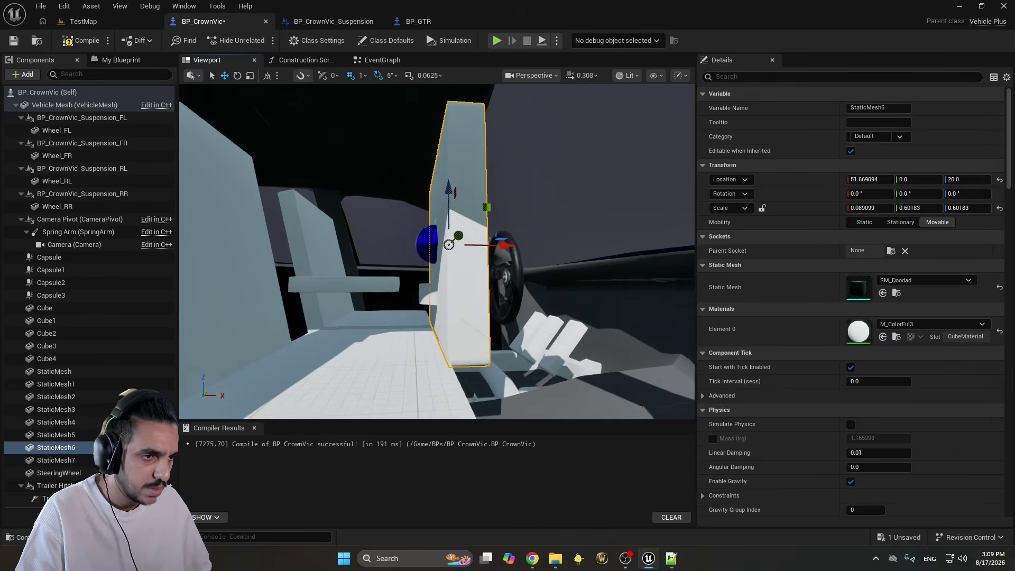
pyautogui.moveTo(492, 235); pyautogui.dragTo(539, 243)
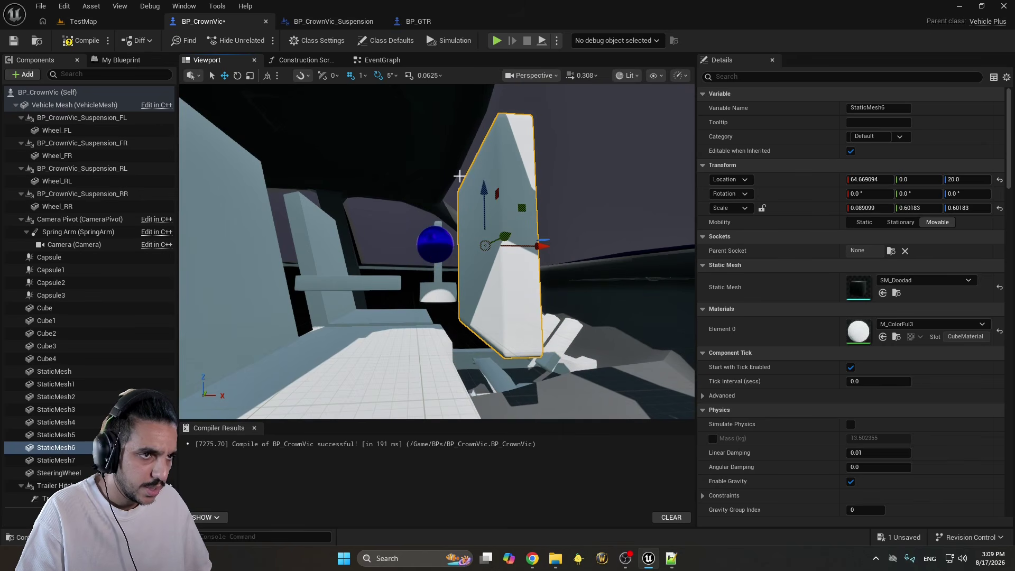
pyautogui.click(412, 21)
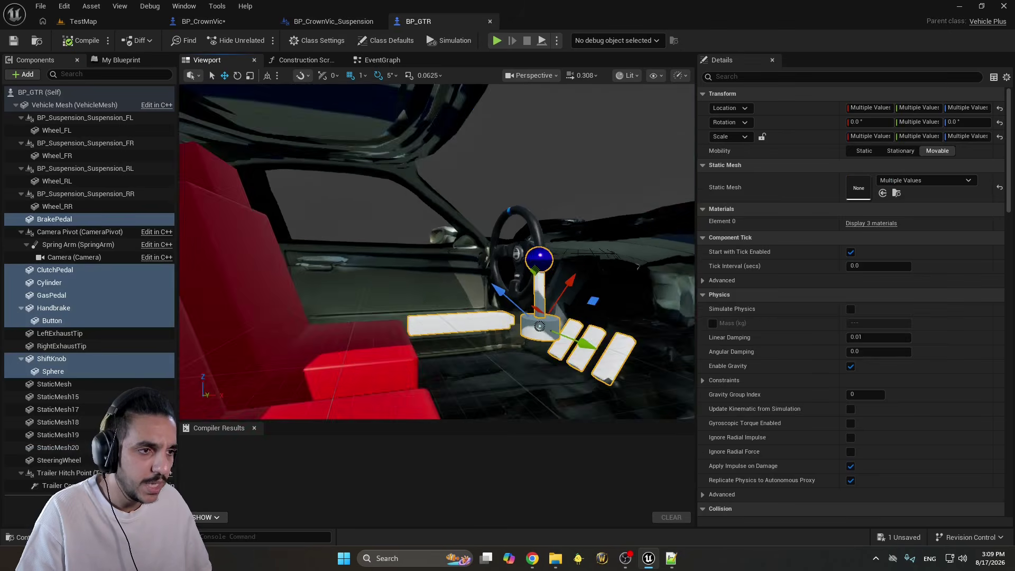
pyautogui.moveTo(437, 252); pyautogui.dragTo(492, 280, button='right')
pyautogui.click(227, 22)
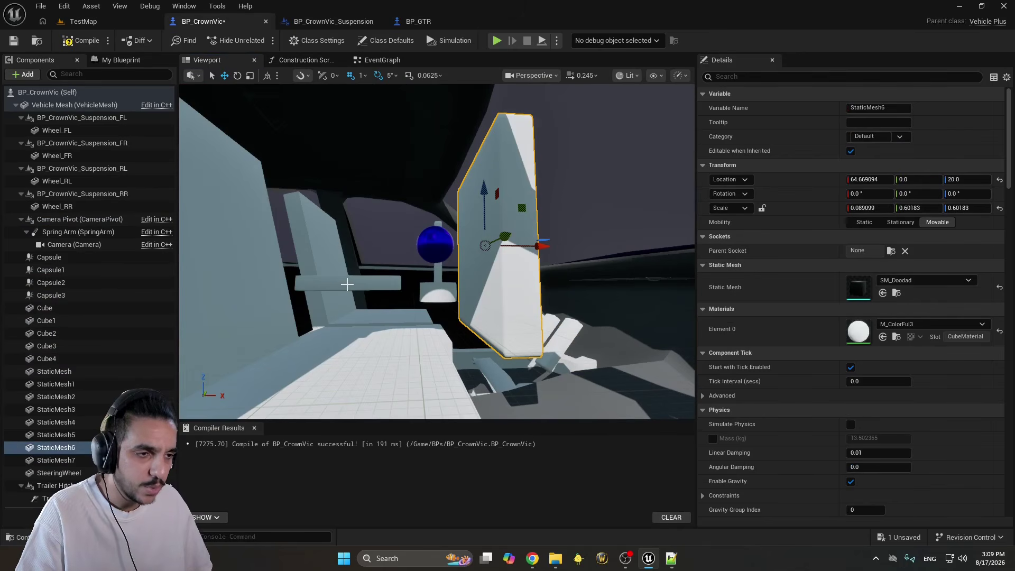
pyautogui.moveTo(347, 284)
pyautogui.mouseDown(button='right')
pyautogui.moveTo(338, 281)
pyautogui.moveTo(349, 275)
pyautogui.mouseUp(button='right')
pyautogui.press('Delete')
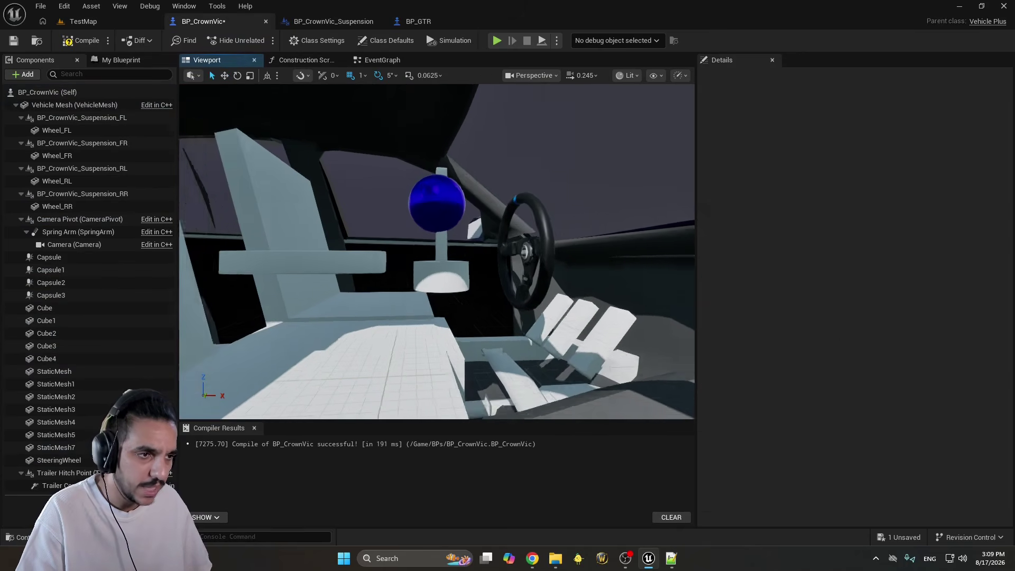
# Place the blue sphere, scaled to about 0.08, atop the shifter stick at Z about 30 and parent it to StaticMesh3
pyautogui.click(436, 204)
pyautogui.moveTo(433, 145); pyautogui.dragTo(432, 86)
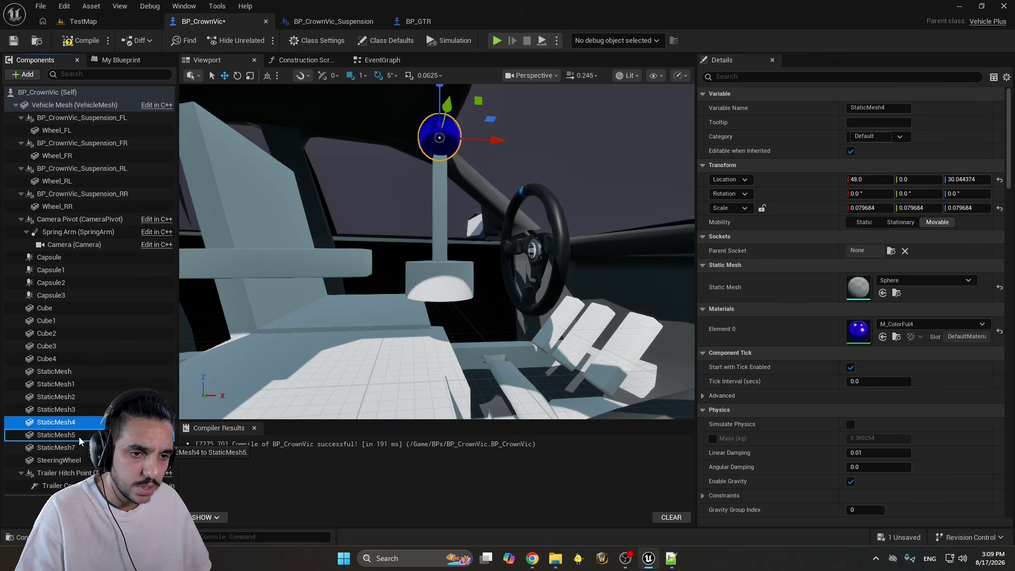
pyautogui.click(437, 208)
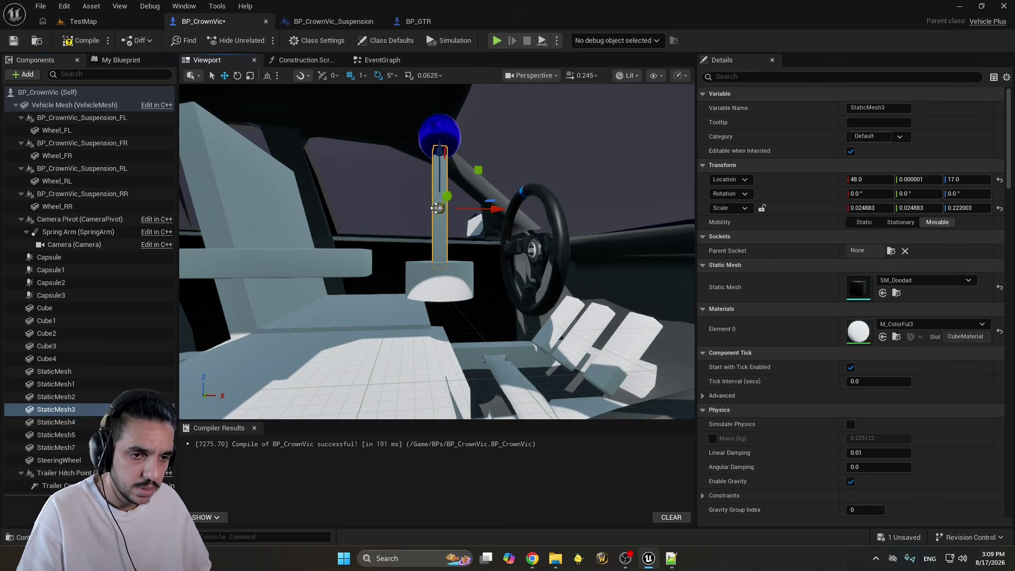
pyautogui.click(56, 422)
pyautogui.moveTo(87, 422); pyautogui.dragTo(58, 409)
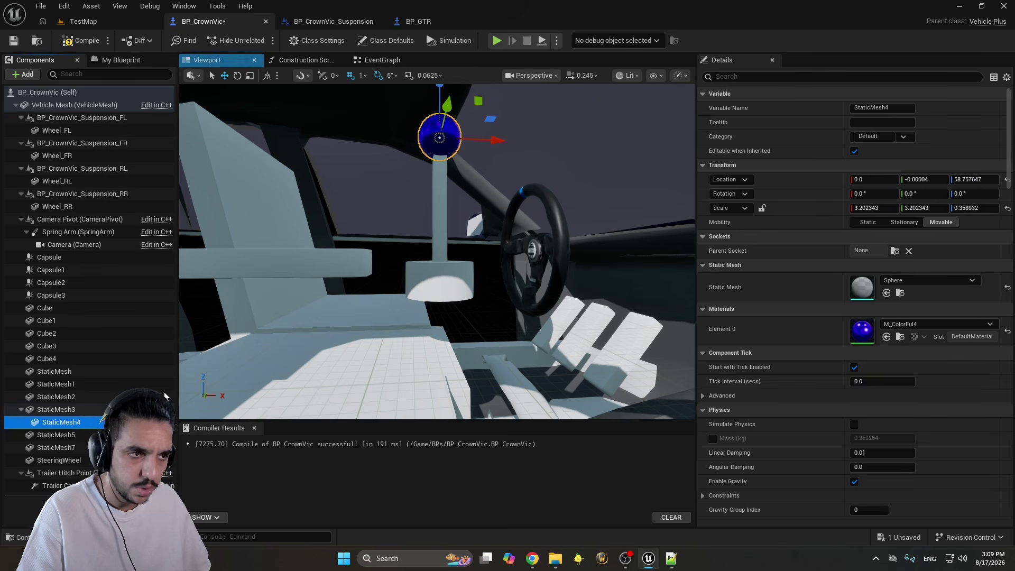
# Try rotating the shifter stick together with its attached sphere, and undo the rotation
pyautogui.click(440, 184)
pyautogui.press('e')
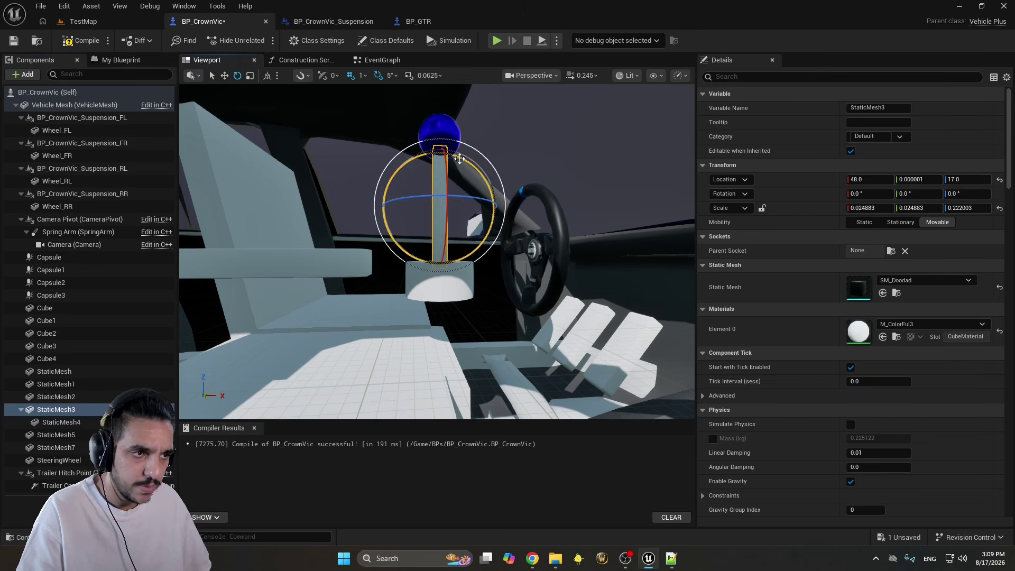
pyautogui.moveTo(449, 159); pyautogui.dragTo(432, 130)
pyautogui.hotkey('ctrl', 'z')
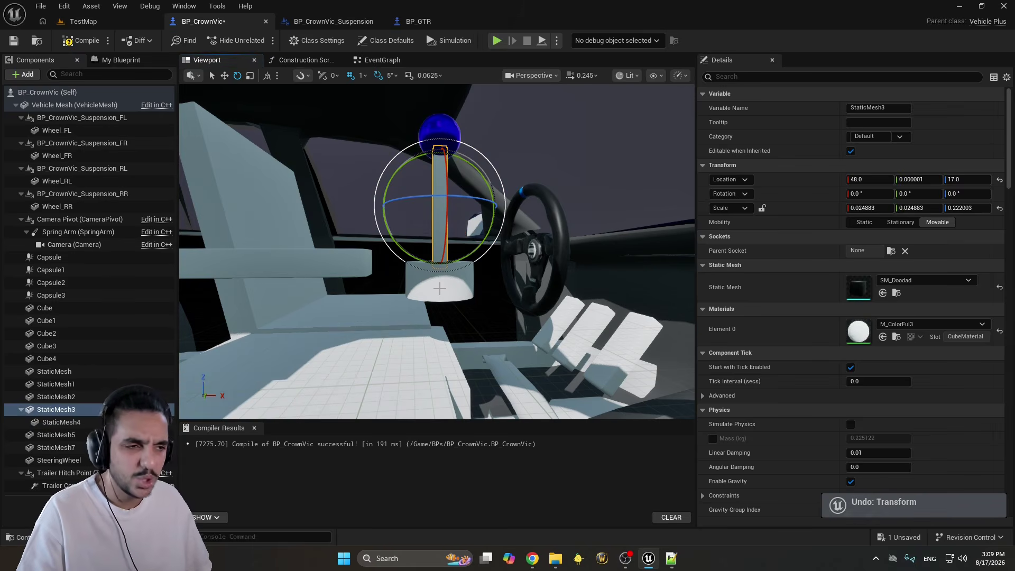
# Delete the base block underneath the shifter stick
pyautogui.moveTo(444, 294); pyautogui.dragTo(410, 263, button='right')
pyautogui.click(410, 265)
pyautogui.press('Delete')
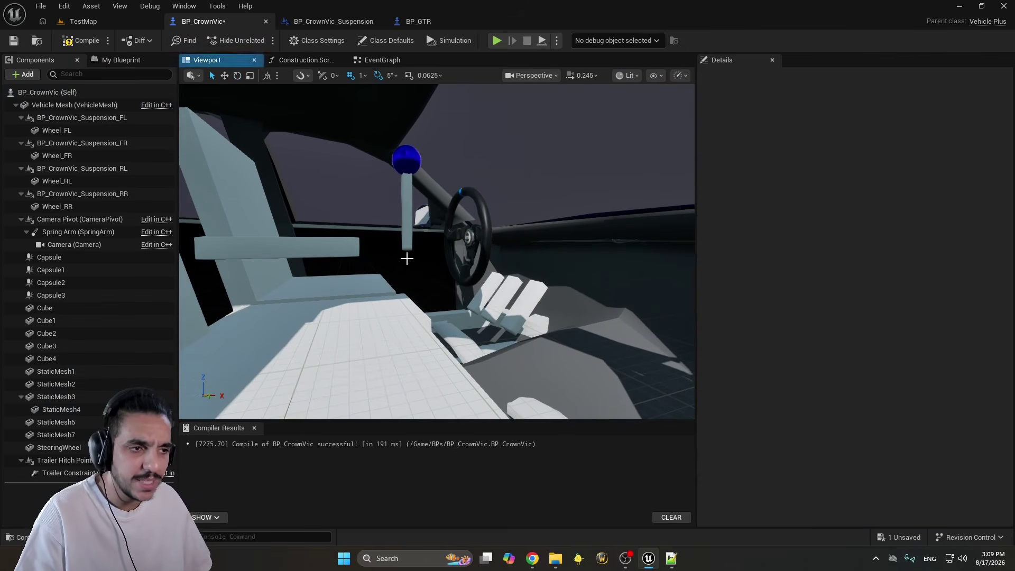
# Move the shifter stick (StaticMesh3) behind the steering wheel to about X 95 and tilt it 50° about X
pyautogui.click(109, 373)
pyautogui.click(56, 397)
pyautogui.press('f')
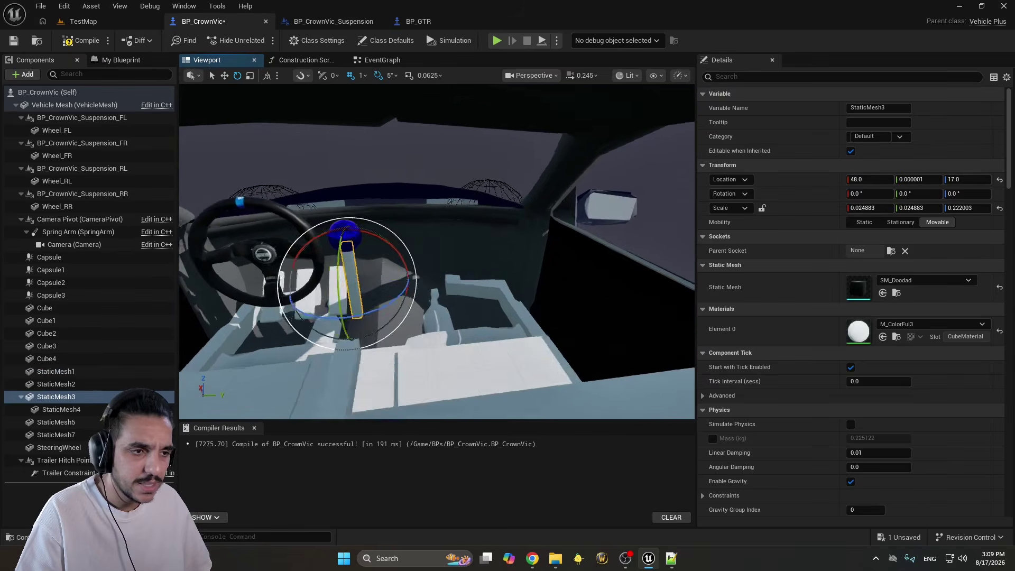
pyautogui.moveTo(402, 272); pyautogui.dragTo(389, 251)
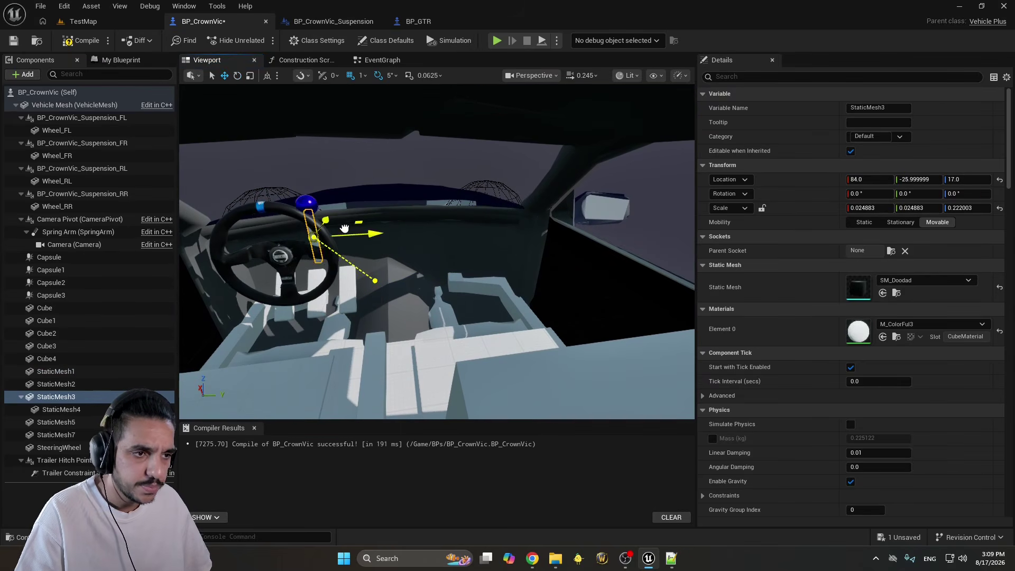
pyautogui.moveTo(342, 222); pyautogui.dragTo(338, 224)
pyautogui.press('e')
pyautogui.moveTo(304, 172); pyautogui.dragTo(385, 194)
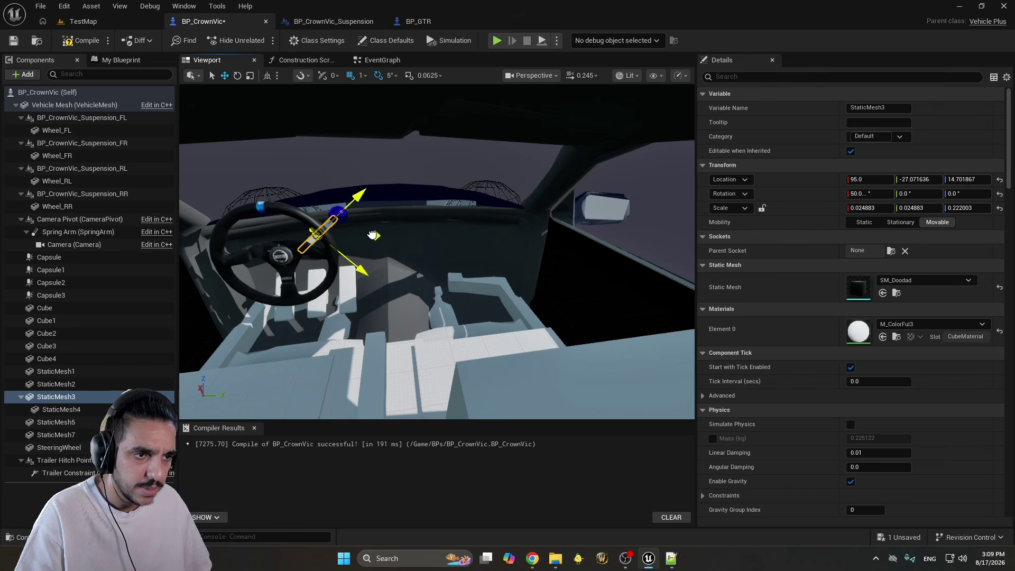
# Fine-tune the tilted stick's position beside the steering column to about Y -26, Z 18
pyautogui.moveTo(387, 255); pyautogui.dragTo(471, 263, button='right')
pyautogui.click(444, 236)
pyautogui.click(381, 241)
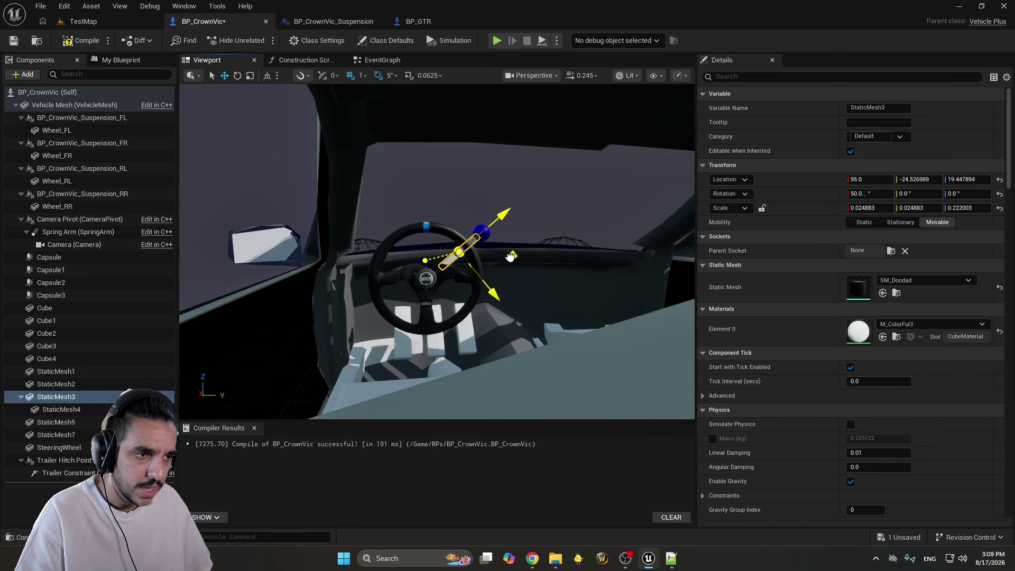
pyautogui.moveTo(509, 272); pyautogui.dragTo(487, 287, button='right')
pyautogui.click(510, 279)
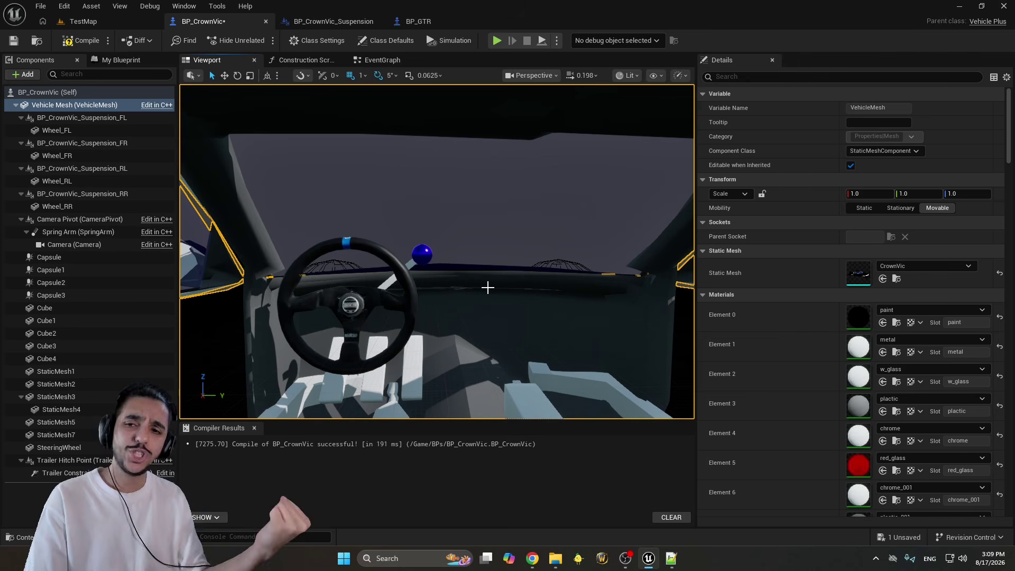
# Select all three pedals and move them together forward and down to Z about -23.7
pyautogui.moveTo(420, 250); pyautogui.dragTo(419, 249, button='right')
pyautogui.click(420, 250)
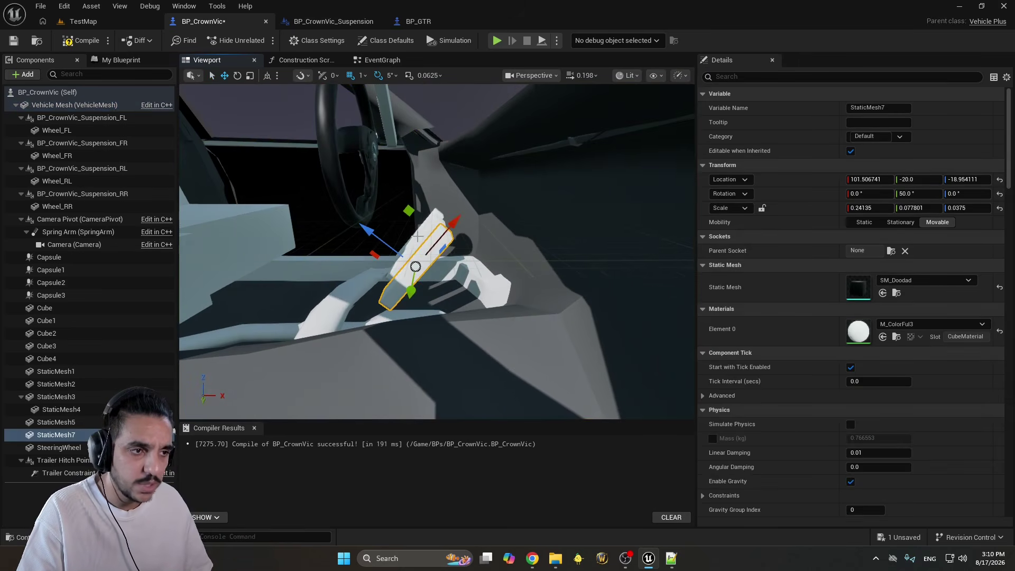
pyautogui.keyDown('ctrl'); pyautogui.click(439, 253); pyautogui.keyUp('ctrl')
pyautogui.keyDown('ctrl'); pyautogui.click(449, 264); pyautogui.keyUp('ctrl')
pyautogui.moveTo(507, 258); pyautogui.dragTo(507, 258, button='right')
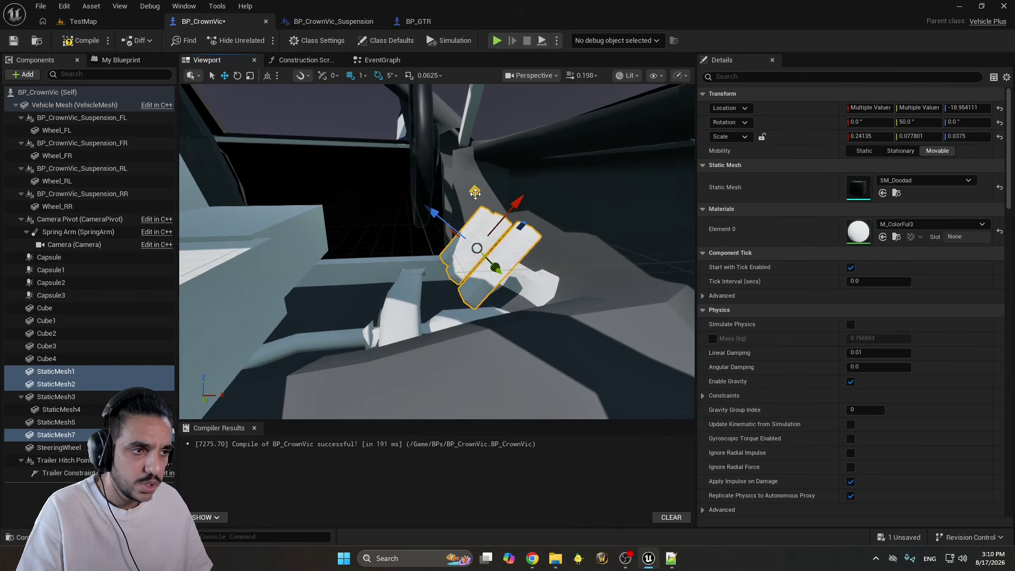
pyautogui.moveTo(474, 191); pyautogui.dragTo(509, 206)
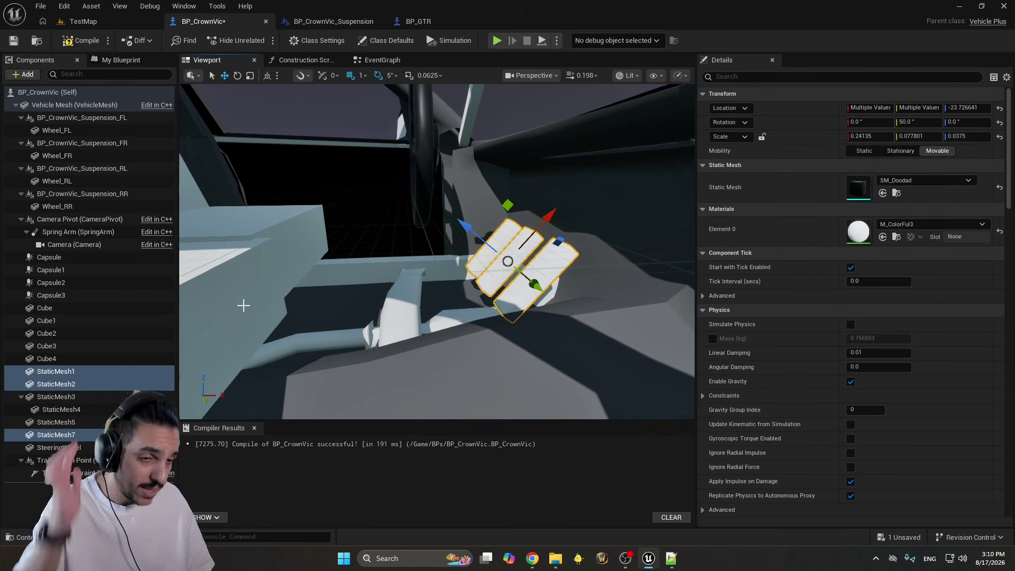
# Copy the gas pedal name from the blueprint's Moving Parts settings and rename the rightmost pedal (StaticMesh7) as GasPedal
pyautogui.moveTo(380, 308); pyautogui.dragTo(379, 308, button='right')
pyautogui.click(479, 122)
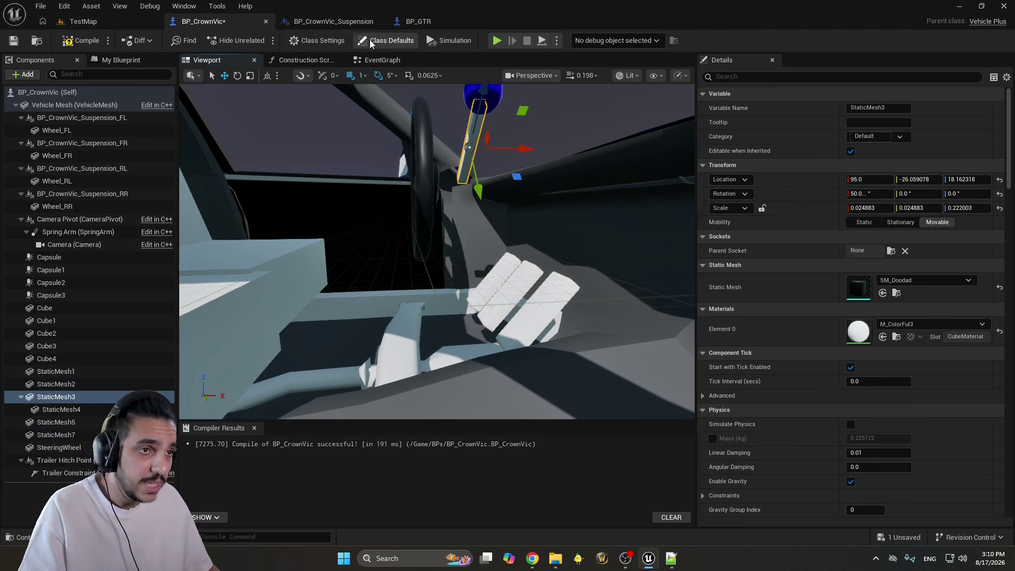
pyautogui.click(84, 104)
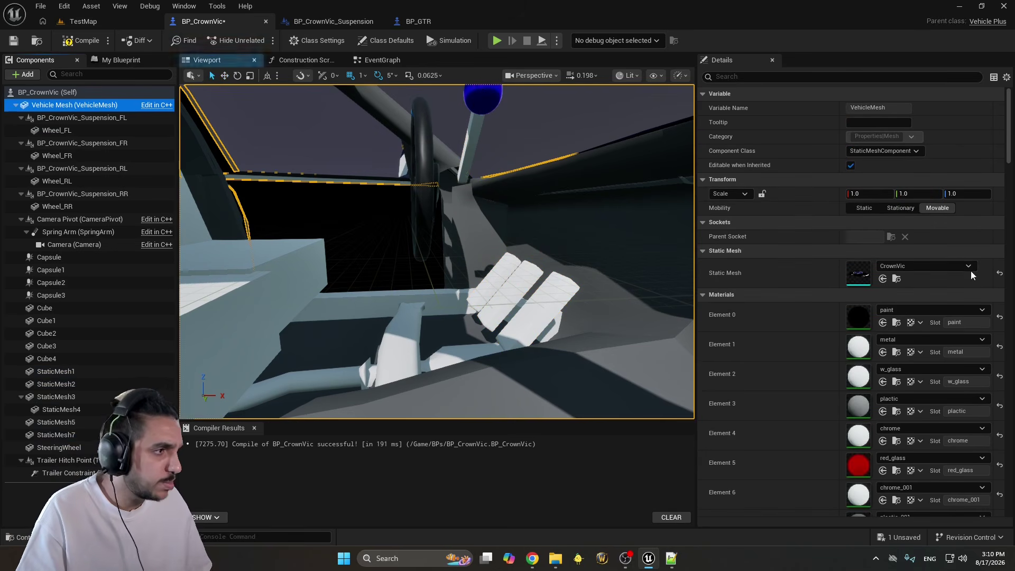
pyautogui.click(69, 94)
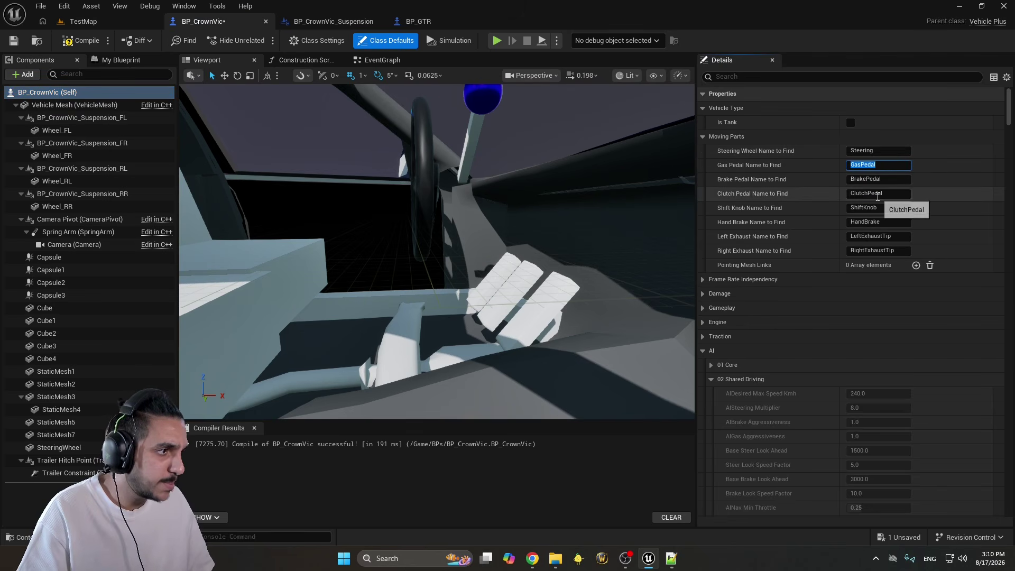
pyautogui.moveTo(368, 269); pyautogui.dragTo(369, 270, button='right')
pyautogui.click(505, 286)
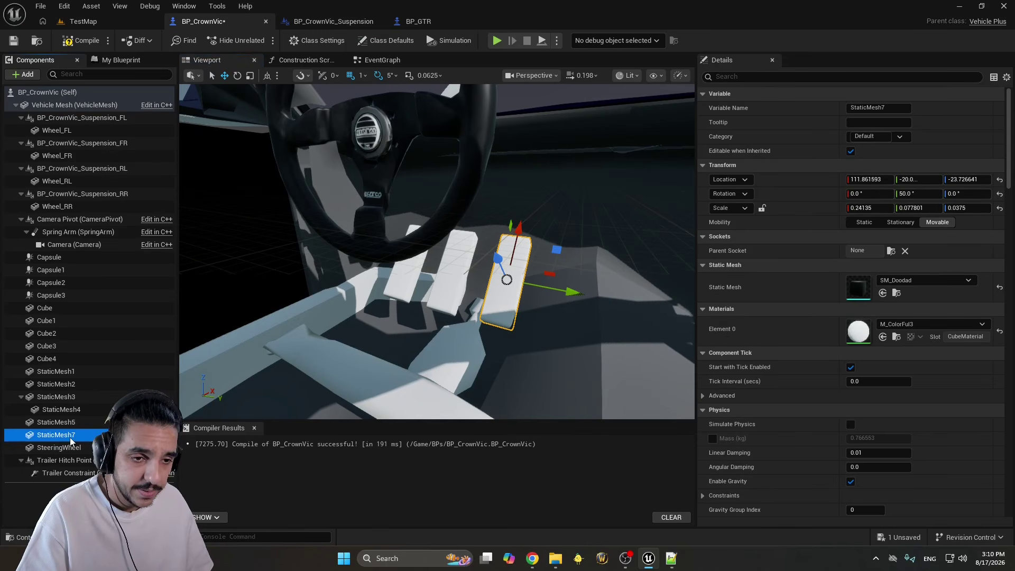
pyautogui.press('F2')
pyautogui.write('GasPedal')
# Rename the middle pedal (StaticMesh2) as BrakePedal
pyautogui.click(457, 268)
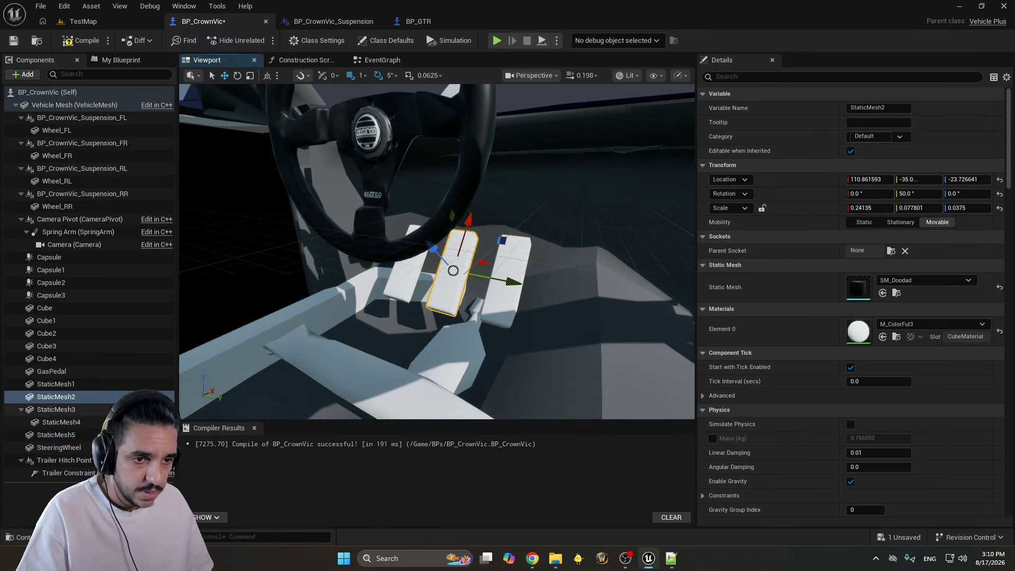
pyautogui.click(61, 399)
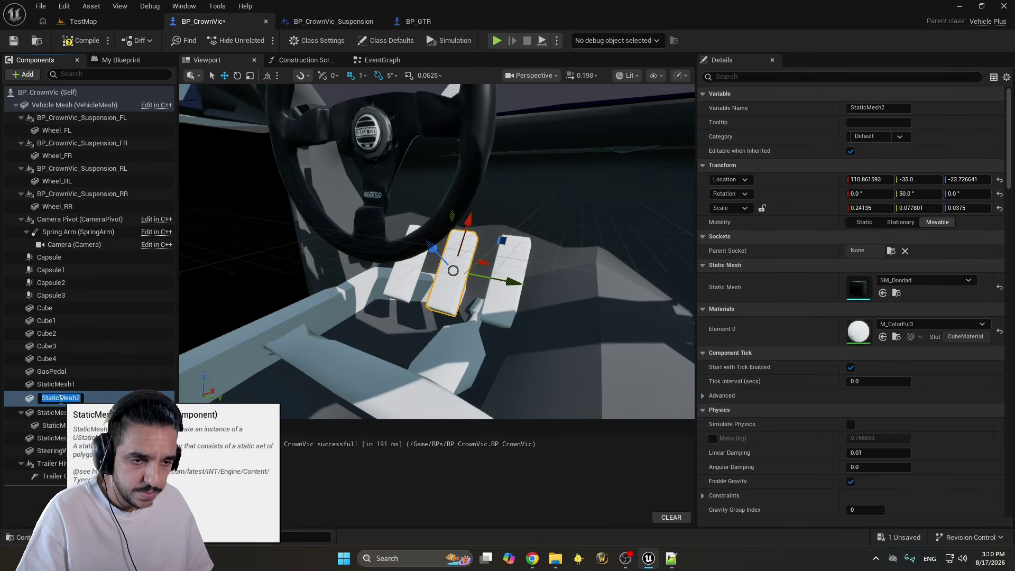
pyautogui.moveTo(54, 398); pyautogui.dragTo(42, 398)
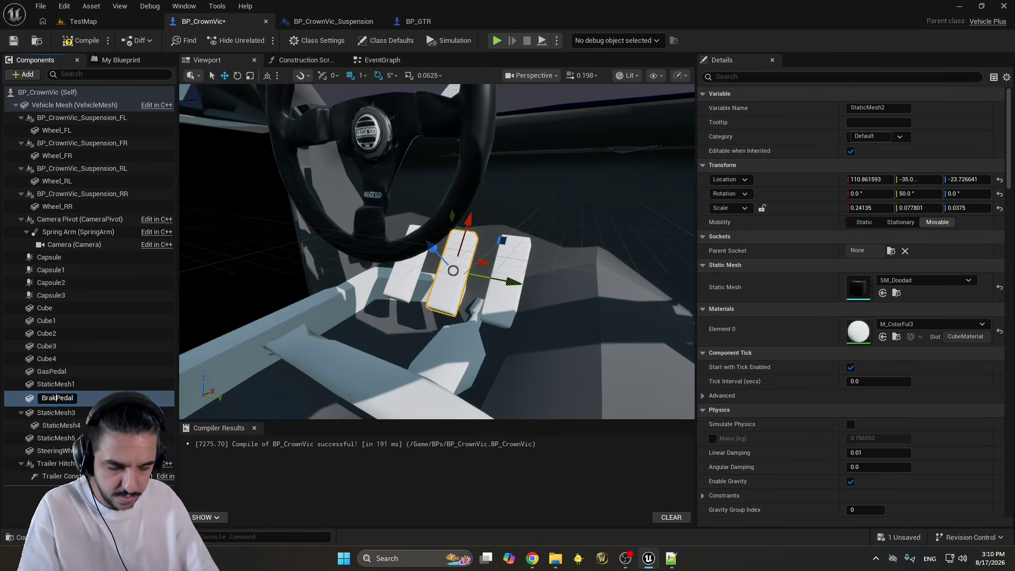
pyautogui.write('Brake')
pyautogui.press('Return')
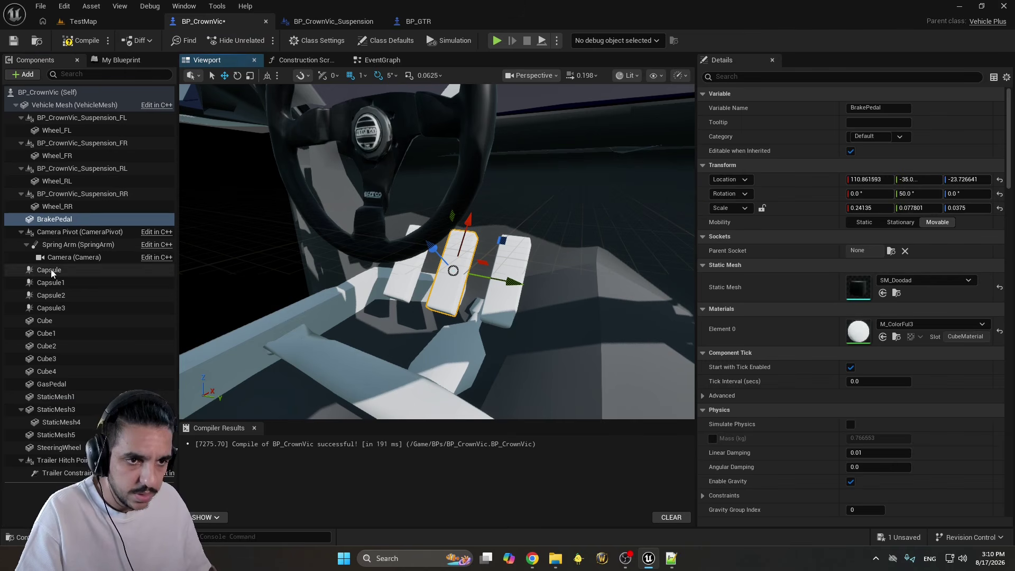
# Delete the leftmost pedal (StaticMesh1) and save the blueprint
pyautogui.click(408, 276)
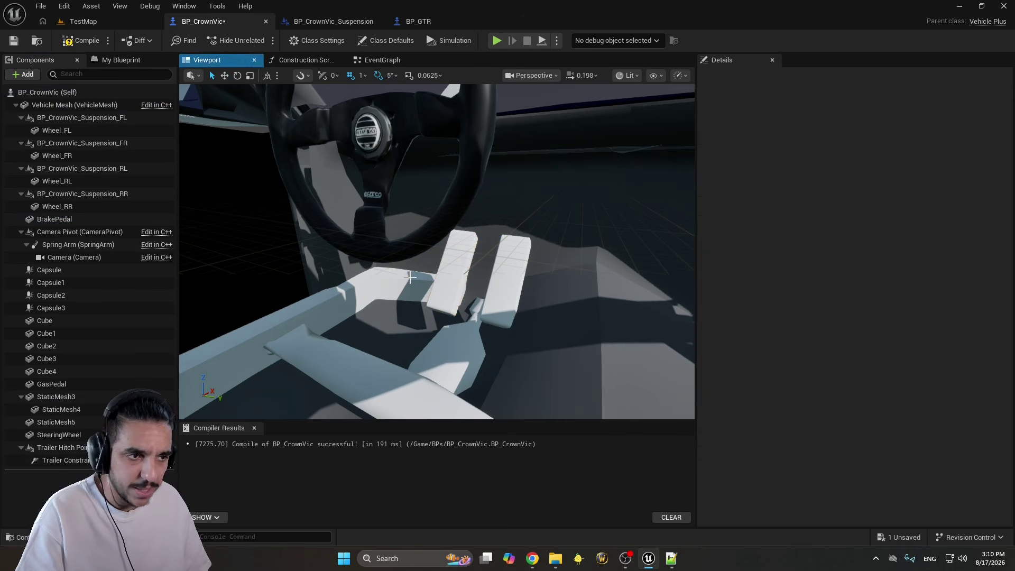
pyautogui.moveTo(541, 255); pyautogui.dragTo(465, 257, button='right')
pyautogui.moveTo(512, 278); pyautogui.dragTo(513, 279, button='right')
# Copy the shift knob name from the blueprint's Moving Parts settings and rename the shifter stalk (StaticMesh3) as ShiftKnob
pyautogui.click(79, 105)
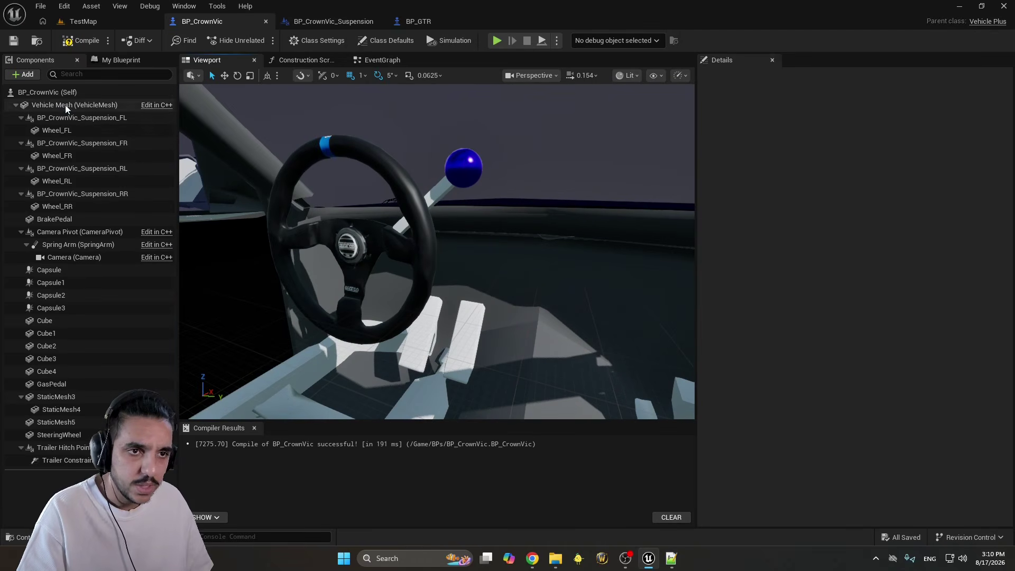
pyautogui.click(136, 96)
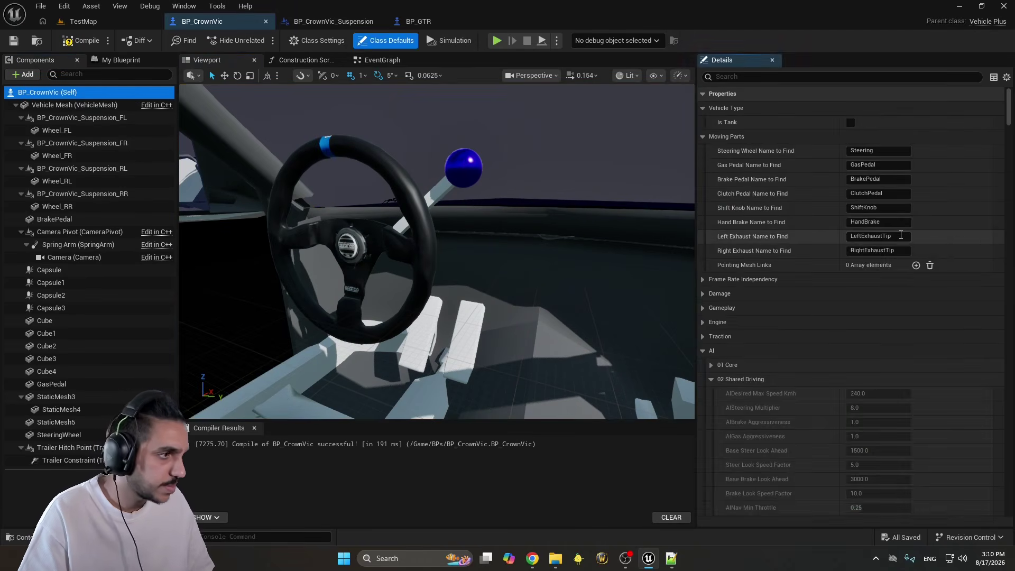
pyautogui.click(895, 208)
pyautogui.hotkey('ctrl', 'c')
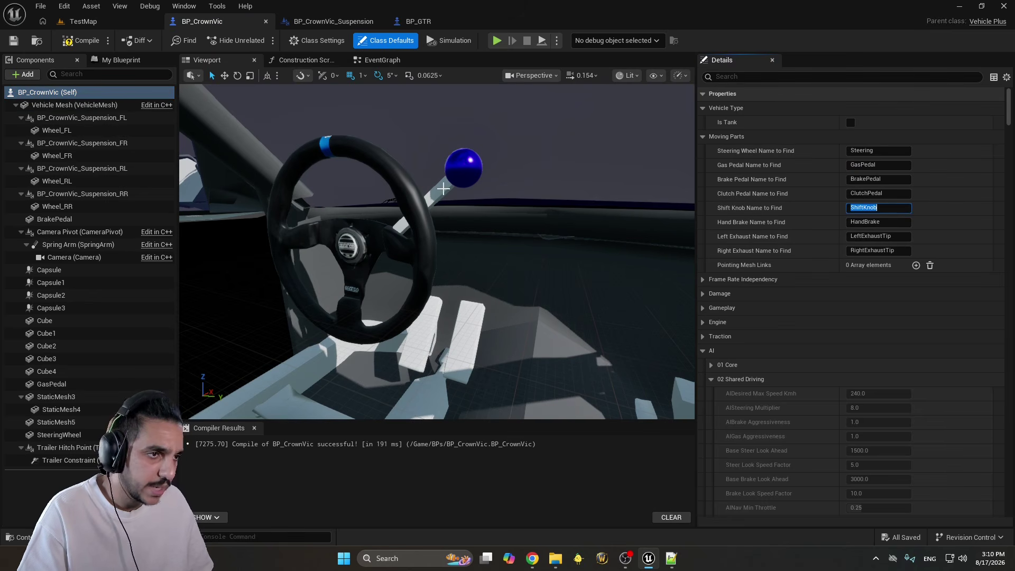
pyautogui.click(443, 189)
pyautogui.click(53, 399)
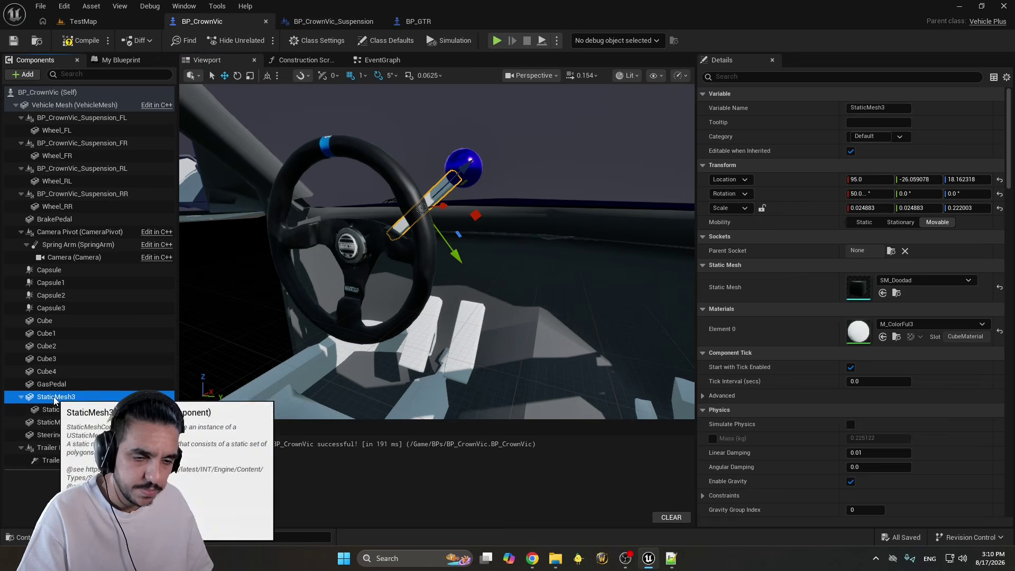
pyautogui.press('F2')
pyautogui.hotkey('ctrl', 'v')
pyautogui.press('Return')
# Rename the long box beside the driver's seat (StaticMesh5) as Handbrake
pyautogui.moveTo(402, 243); pyautogui.dragTo(385, 268, button='right')
pyautogui.click(58, 422)
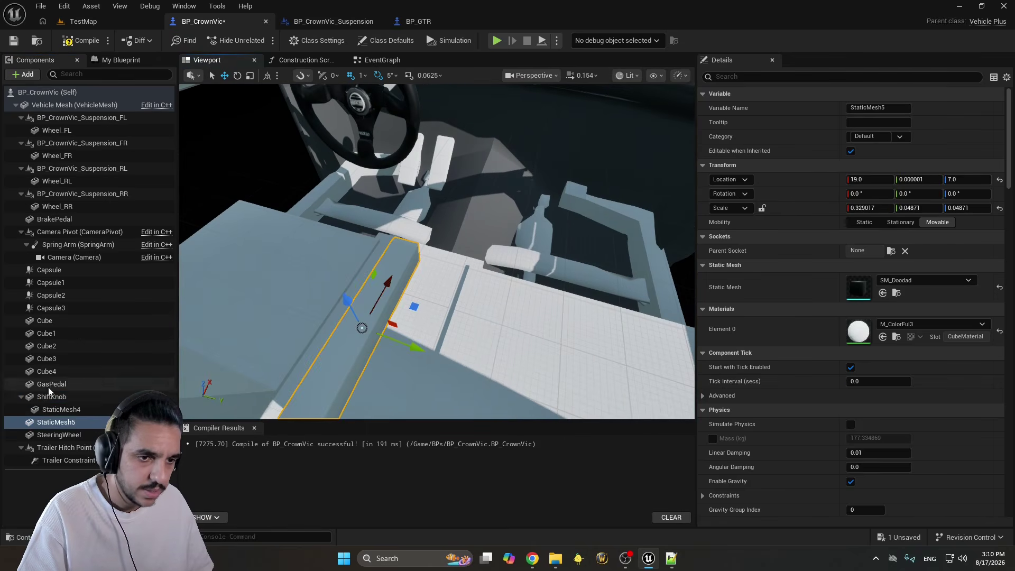
pyautogui.click(63, 423)
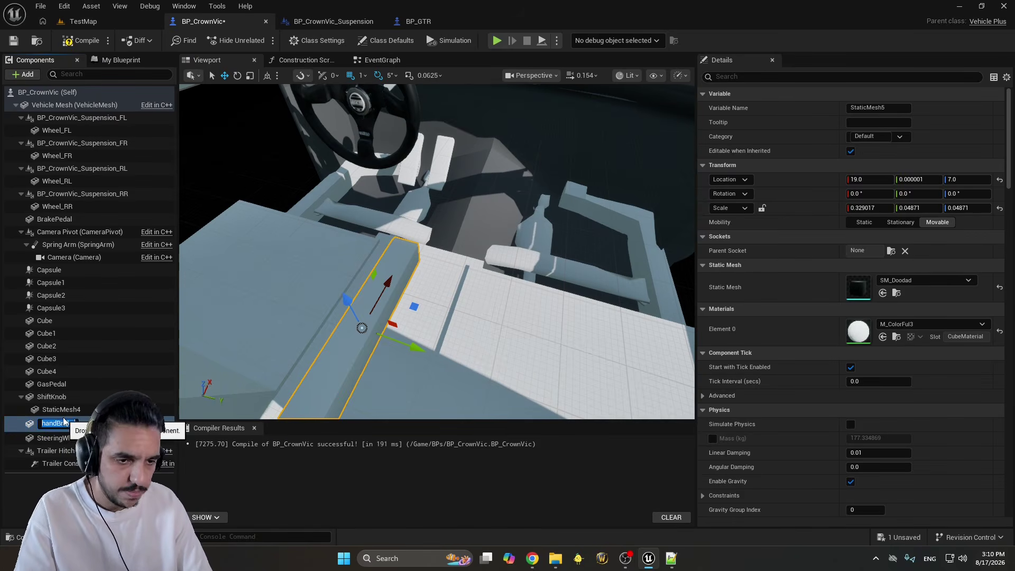
pyautogui.write('Handbrake')
pyautogui.press('Return')
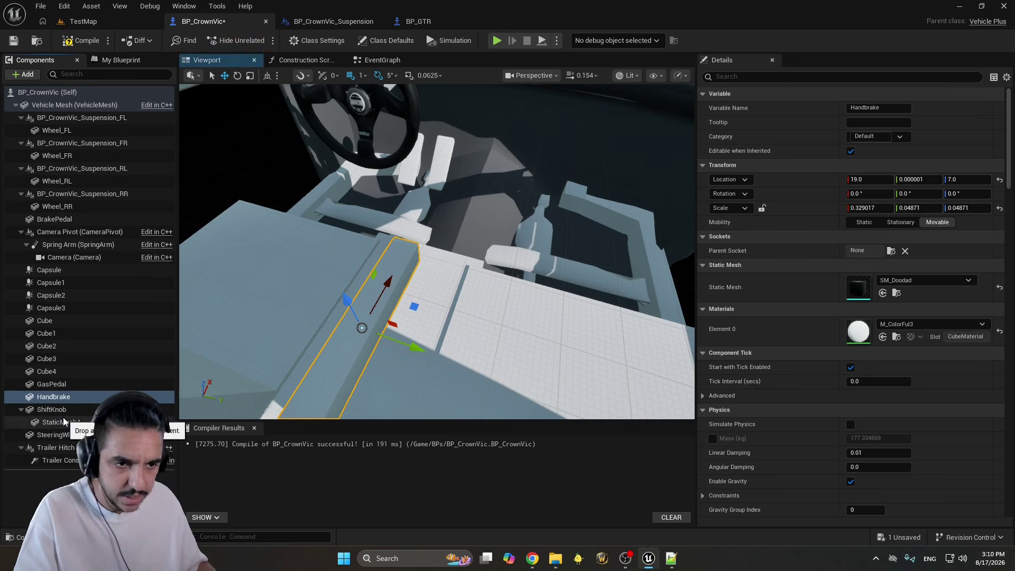
# Move the handbrake to the driver's door side beside the steering wheel, at about X 94, Y -73, Z -19
pyautogui.moveTo(370, 264); pyautogui.dragTo(438, 298, button='right')
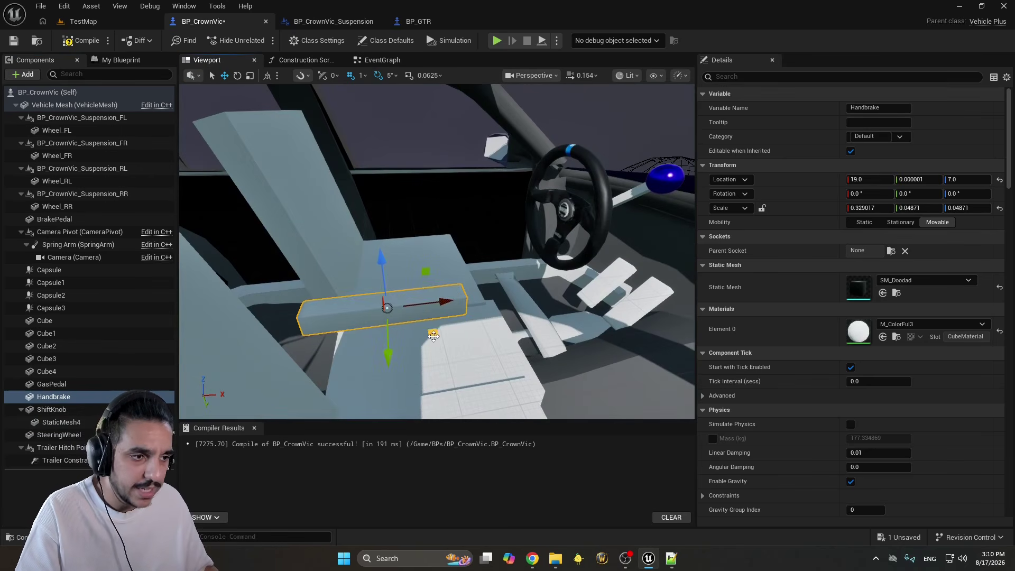
pyautogui.moveTo(433, 335); pyautogui.dragTo(545, 215)
pyautogui.moveTo(544, 214); pyautogui.dragTo(521, 236, button='right')
pyautogui.moveTo(448, 212); pyautogui.dragTo(449, 244)
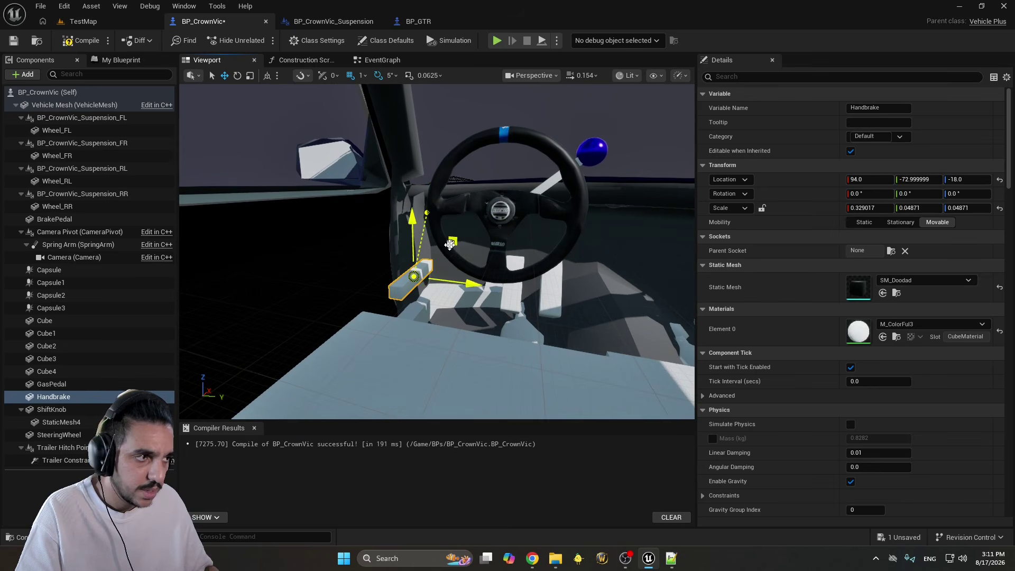
# Reset the handbrake's scale to 1.0 and shrink it into a small block scaled about 0.099, 0.072, 0.099
pyautogui.click(999, 209)
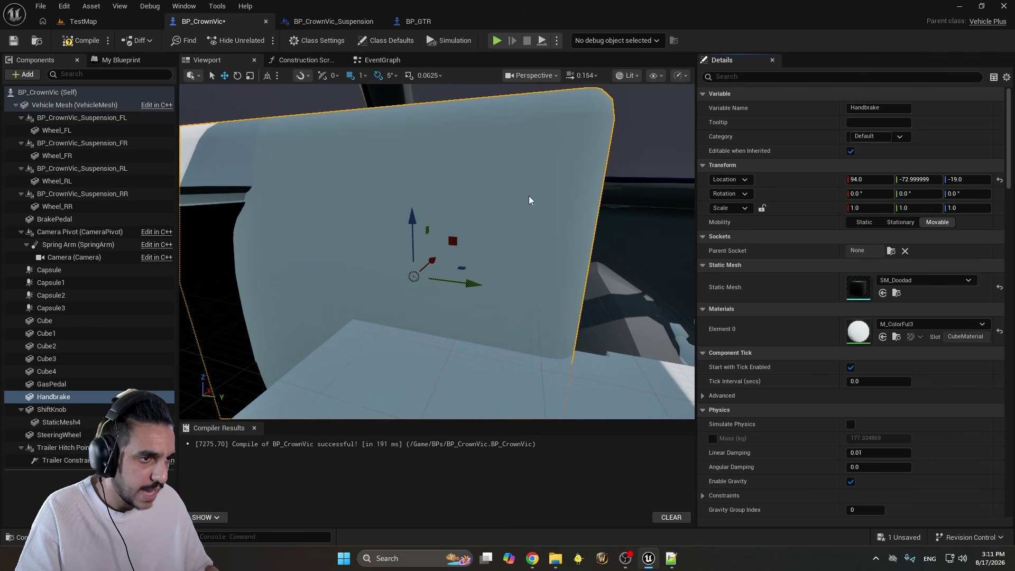
pyautogui.moveTo(409, 271); pyautogui.dragTo(382, 309)
pyautogui.hotkey('ctrl', 'z')
pyautogui.press('r')
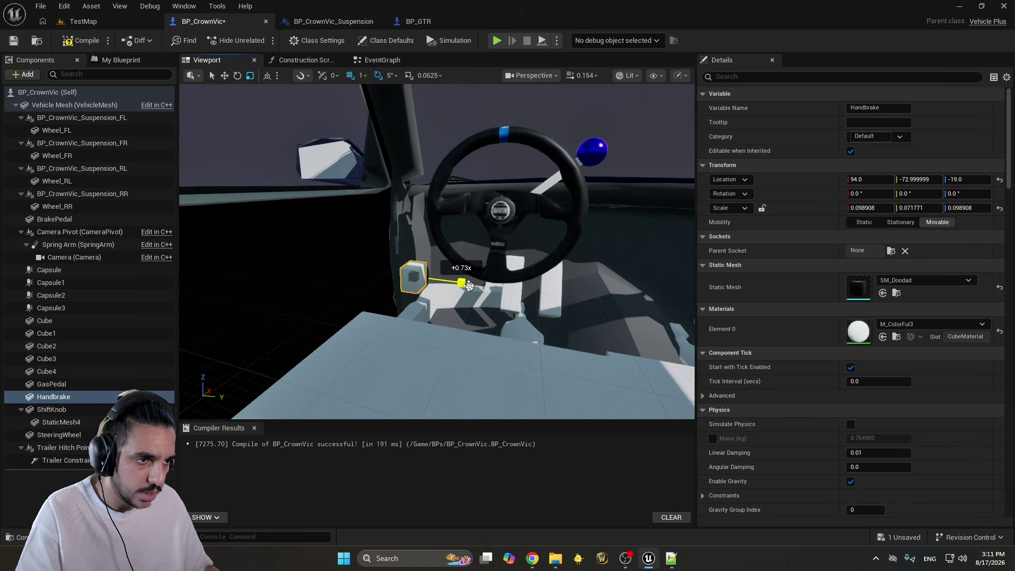
# Shape the handbrake to scale about 0.046, 0.072, 0.145 with -20° Y rotation at about (106.5, -73, -14.3), and save the blueprint
pyautogui.moveTo(498, 256); pyautogui.dragTo(434, 264, button='right')
pyautogui.moveTo(505, 258); pyautogui.dragTo(490, 262)
pyautogui.moveTo(475, 263); pyautogui.dragTo(434, 222, button='right')
pyautogui.moveTo(434, 222); pyautogui.dragTo(433, 193)
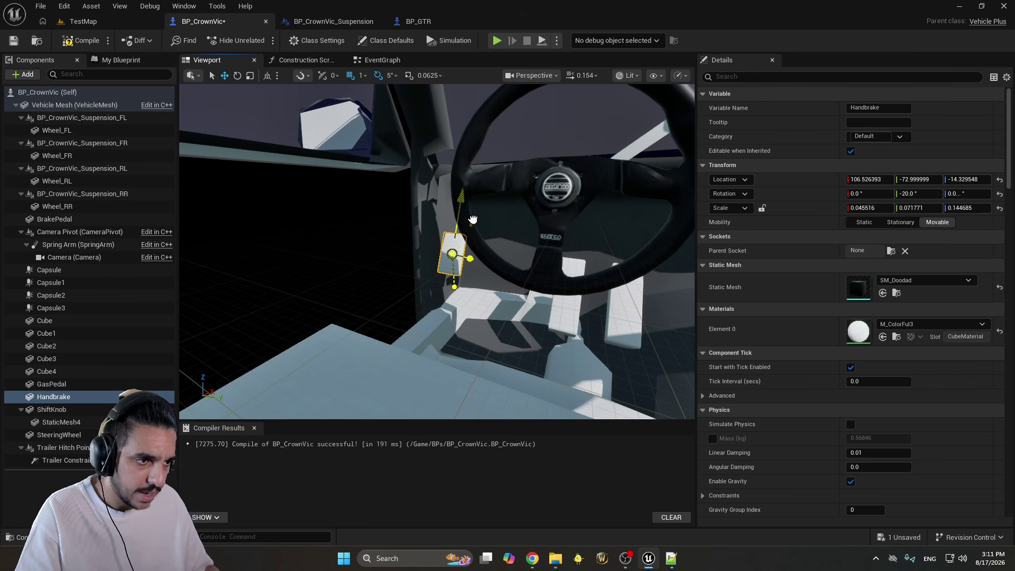
pyautogui.moveTo(472, 219); pyautogui.dragTo(477, 171, button='right')
pyautogui.hotkey('ctrl', 's')
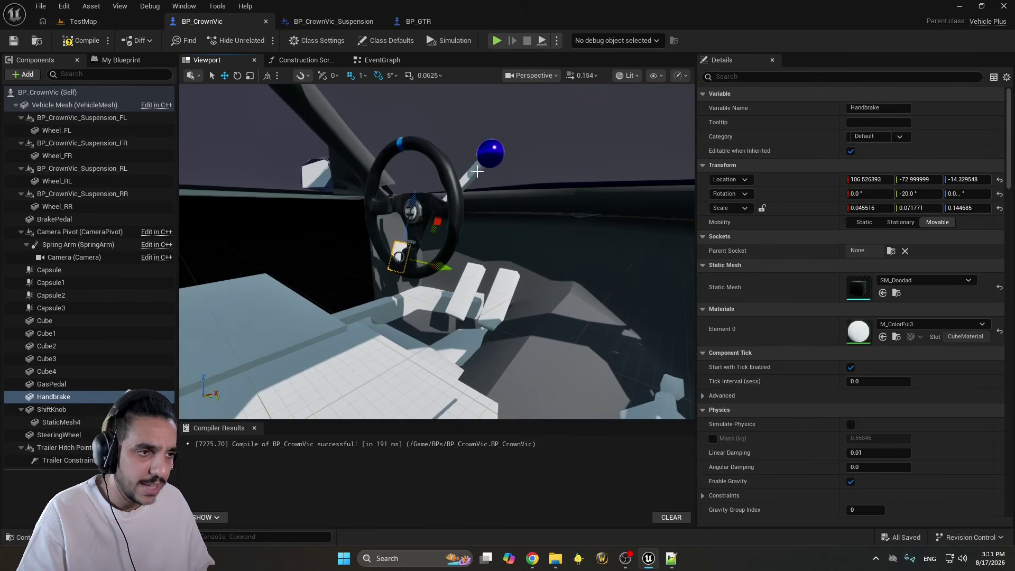
# Review the shifter and the blueprint's Moving Parts name settings, including Pointing Mesh Links
pyautogui.click(477, 172)
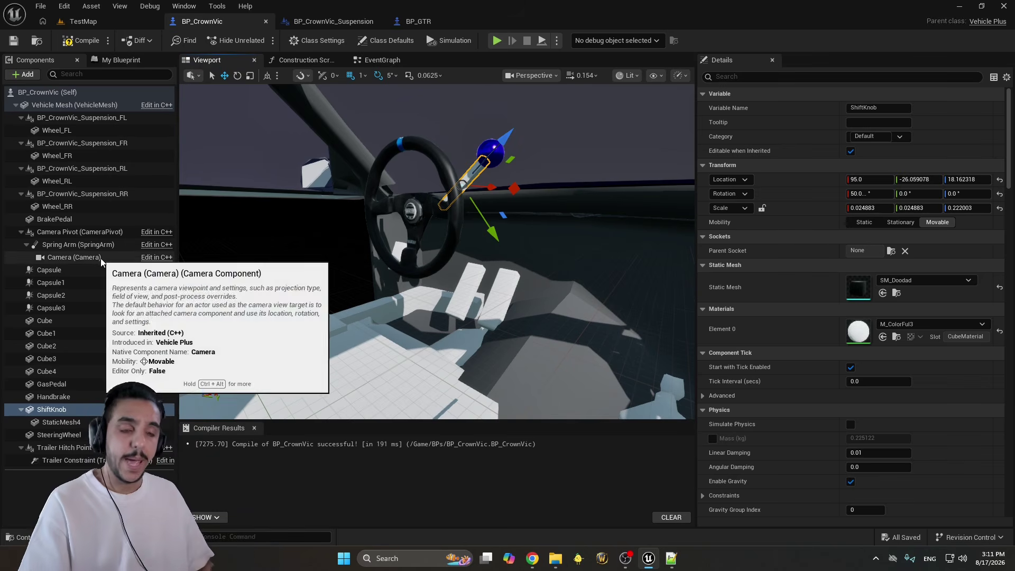
pyautogui.click(74, 104)
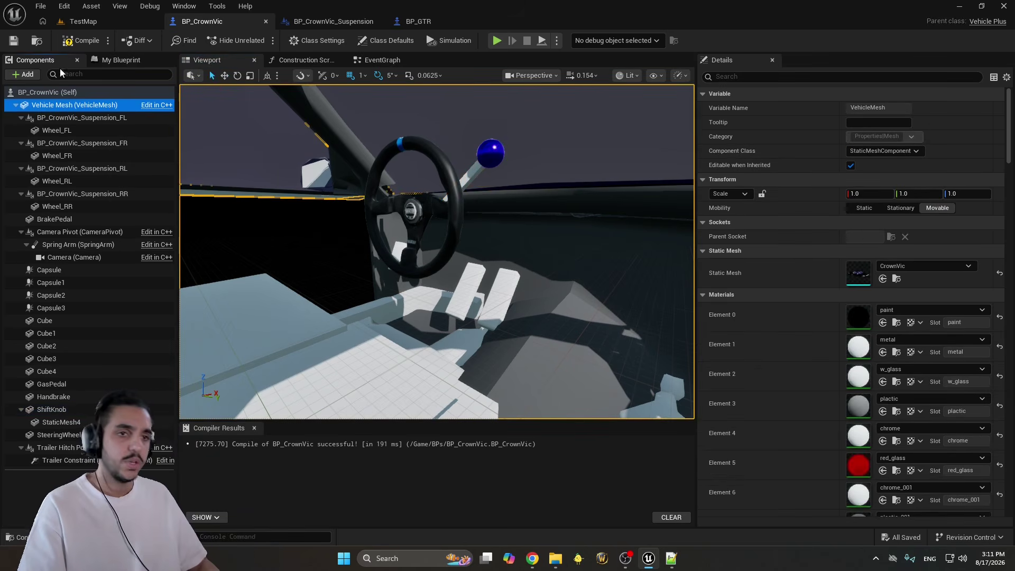
pyautogui.click(58, 92)
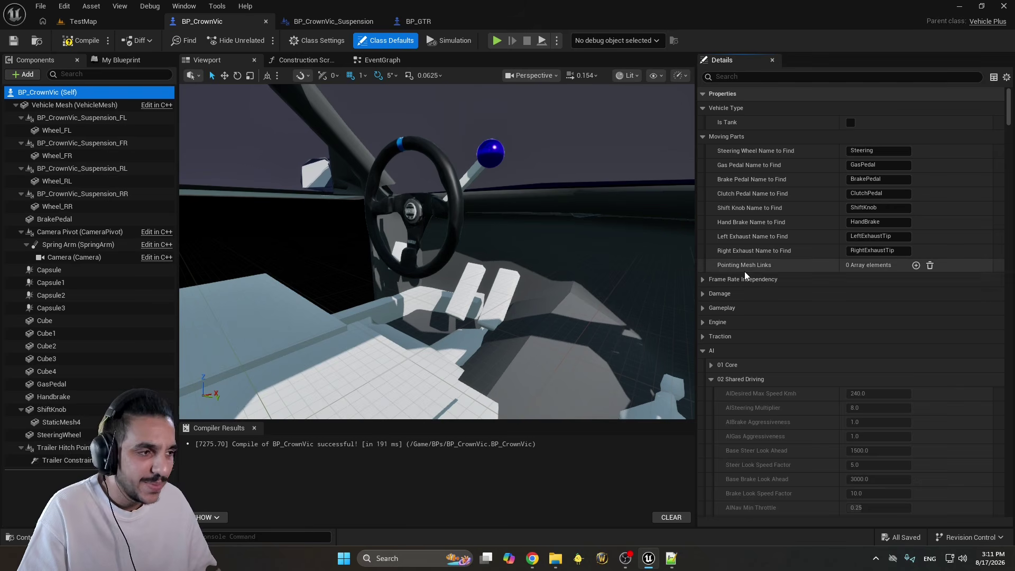
pyautogui.moveTo(745, 271)
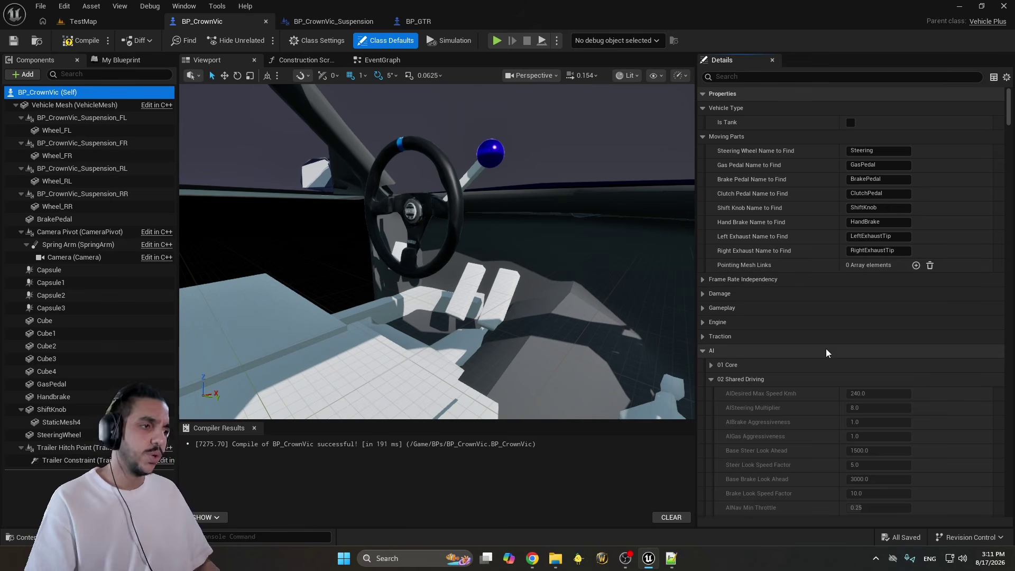
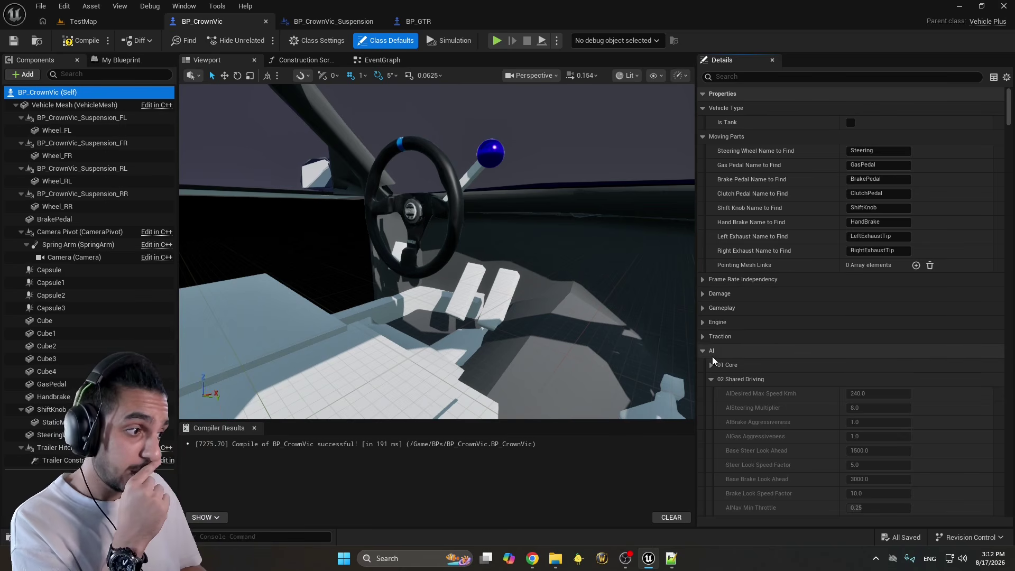
# Collapse the expanded class default categories, including AI, Steering, Lock Assist, Balance, Physics and Debug, to get an overview of the settings
pyautogui.click(703, 351)
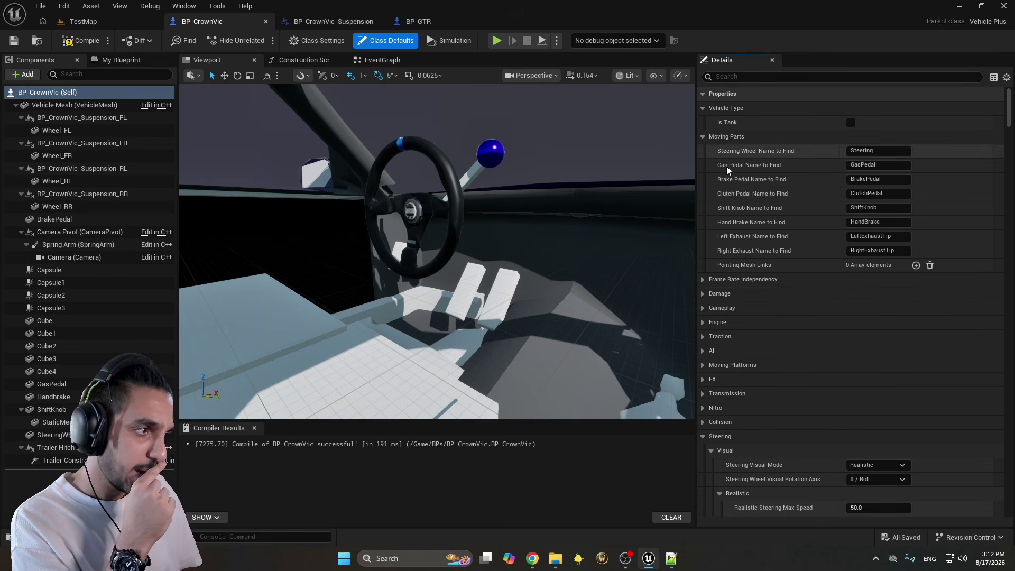
pyautogui.scroll(-1, 761, 215)
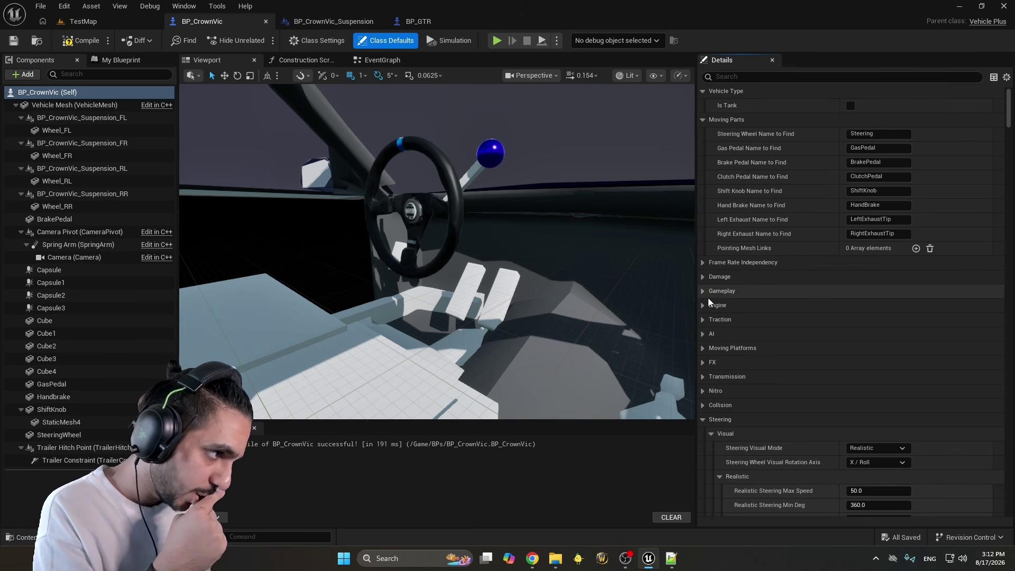
pyautogui.click(704, 419)
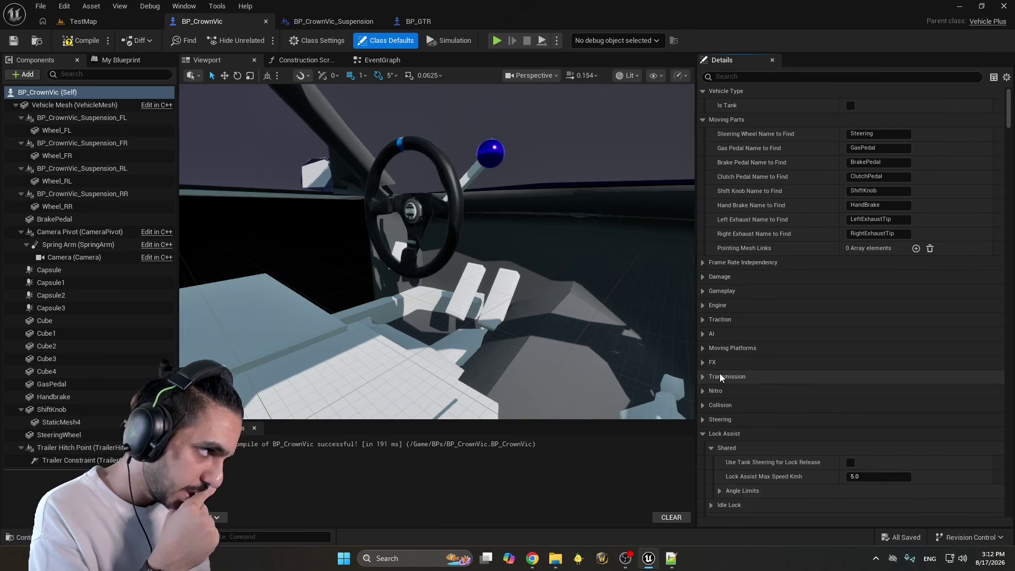
pyautogui.scroll(-2, 720, 372)
pyautogui.click(704, 400)
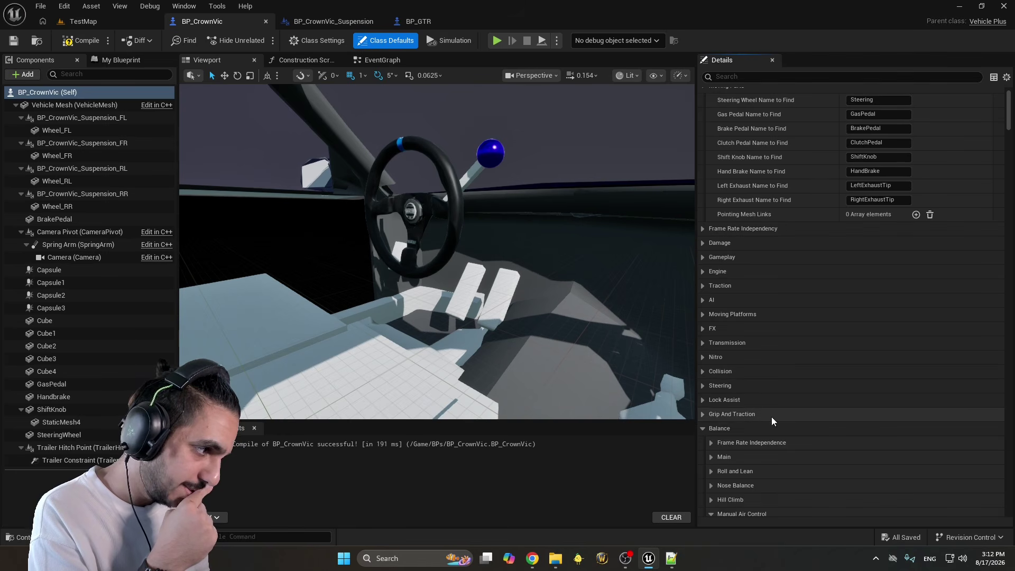
pyautogui.click(705, 429)
pyautogui.click(706, 443)
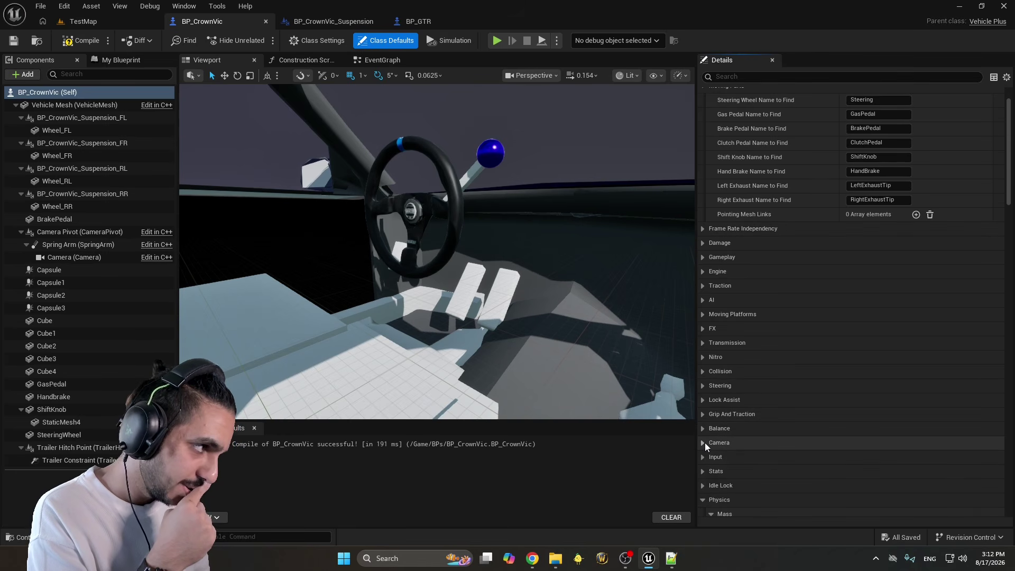
pyautogui.scroll(-2, 779, 442)
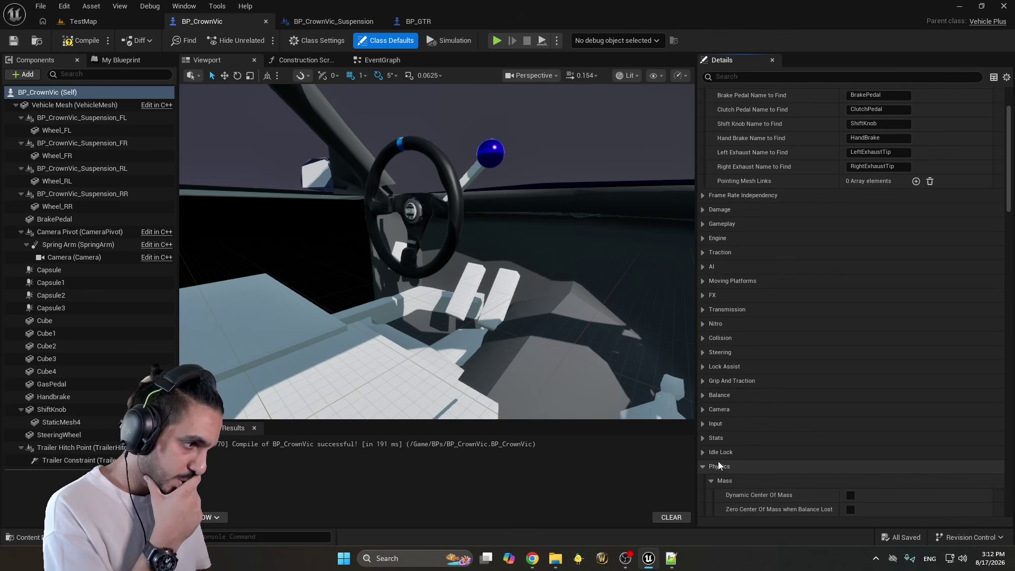
pyautogui.scroll(-4, 750, 455)
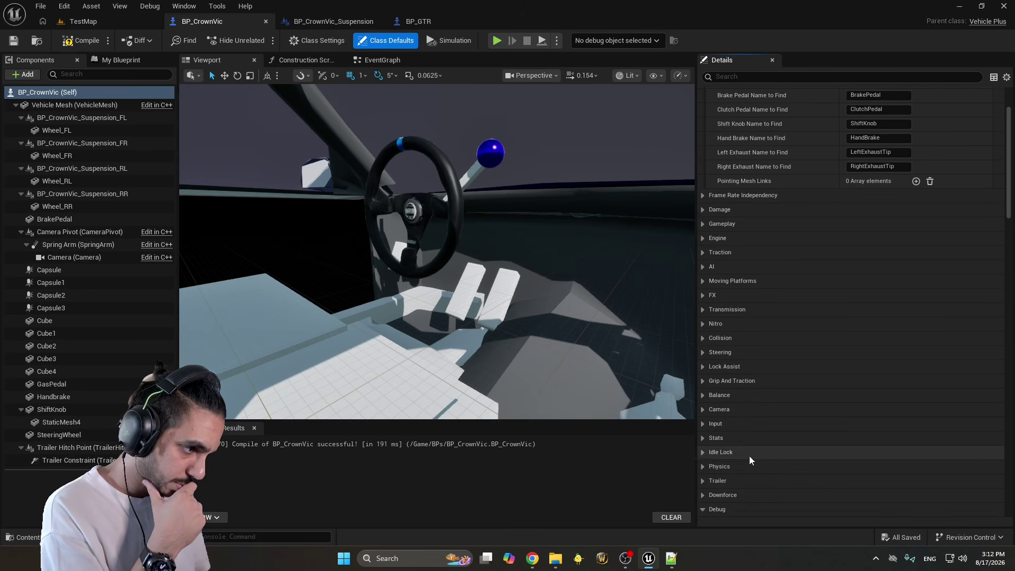
pyautogui.click(717, 441)
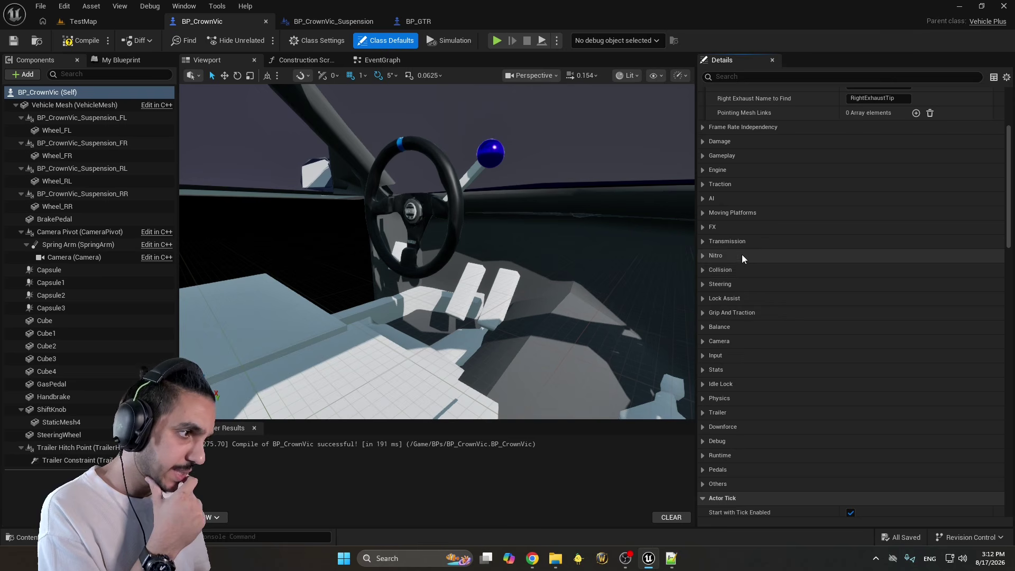
# Inspect the Gameplay category for moving part settings and collapse it again
pyautogui.scroll(1, 745, 264)
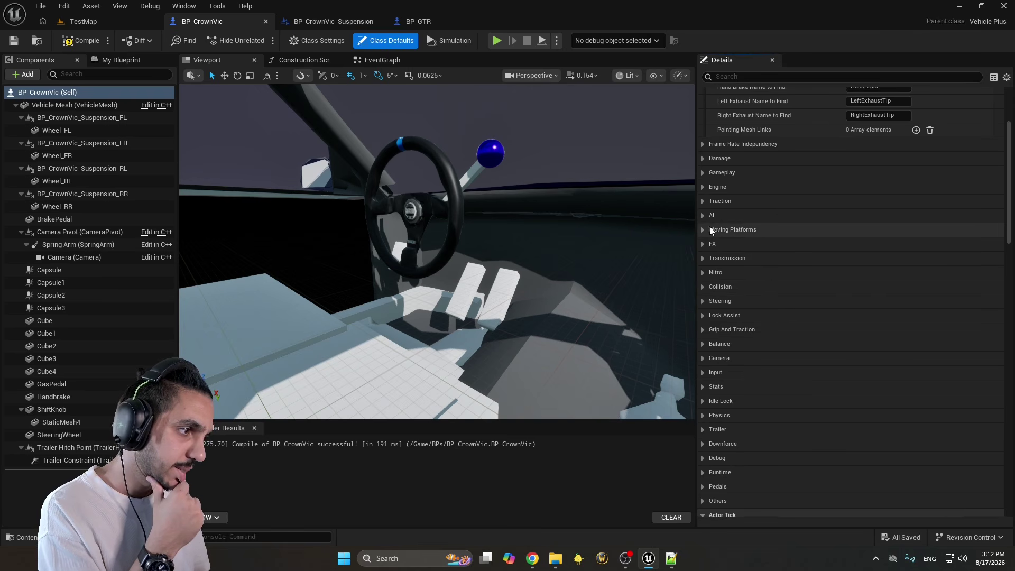
pyautogui.scroll(3, 750, 222)
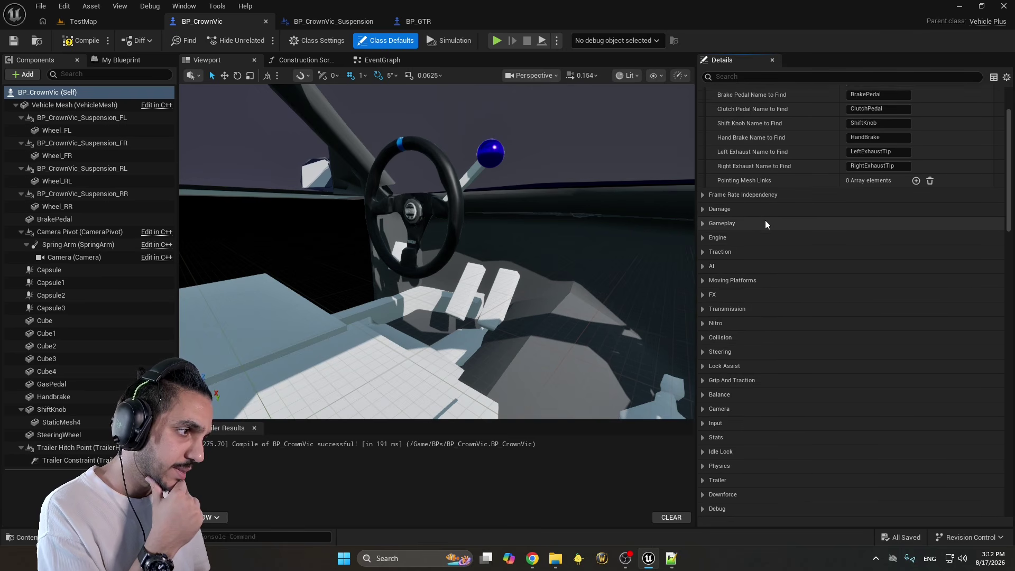
pyautogui.scroll(1, 766, 219)
pyautogui.click(704, 240)
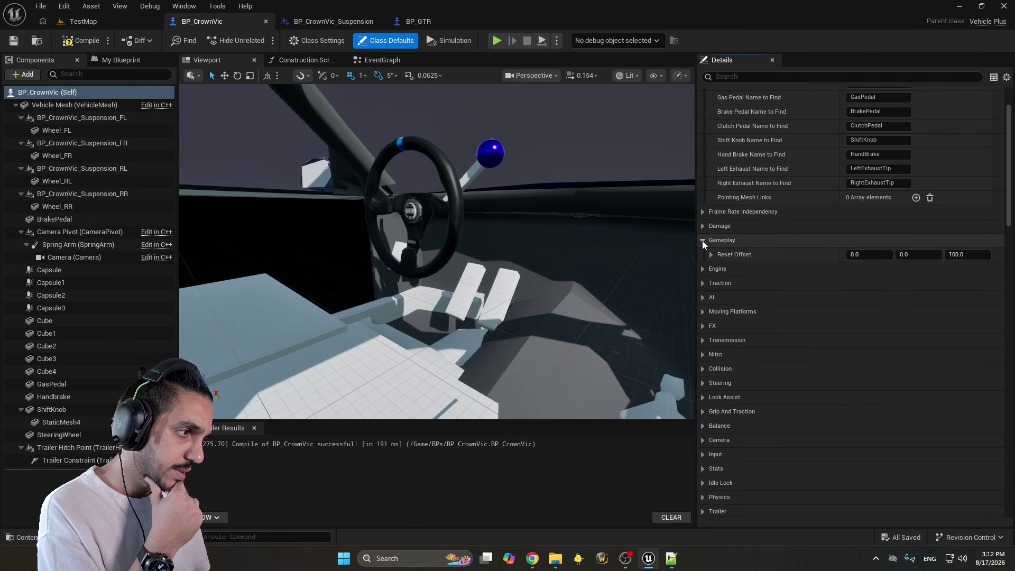
pyautogui.click(703, 240)
pyautogui.scroll(3, 740, 256)
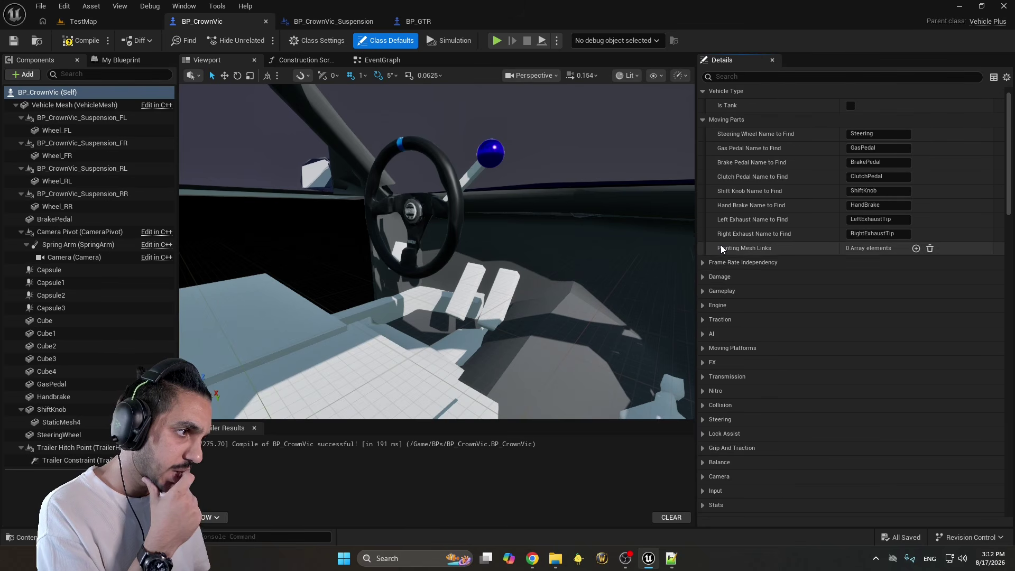
pyautogui.scroll(1, 720, 243)
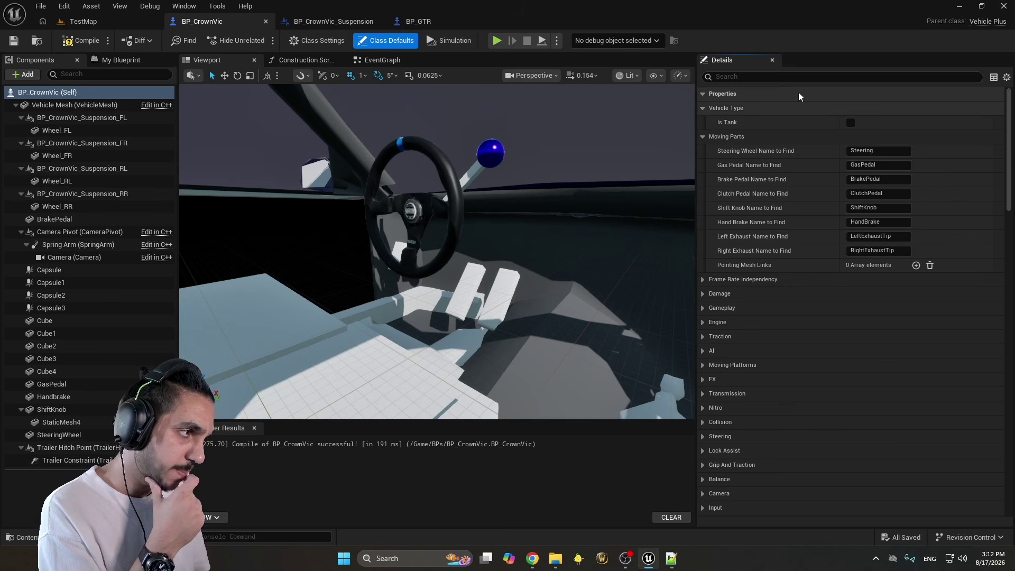
# Search the class defaults for "Brake pe", then clear the filter and bring up the brake settings in the Pedals category
pyautogui.click(795, 76)
pyautogui.write('Brake p')
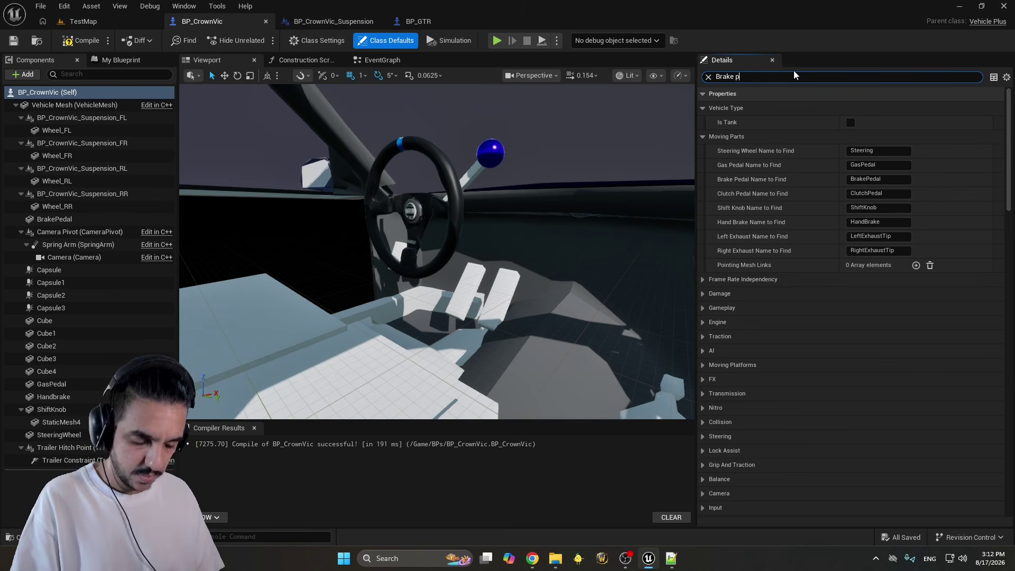
pyautogui.write('e')
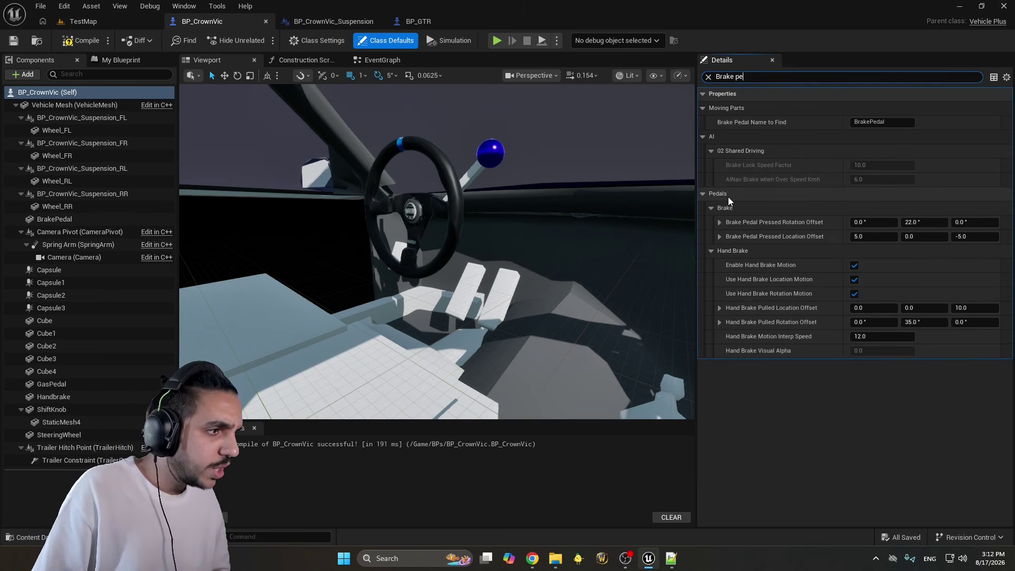
pyautogui.click(709, 77)
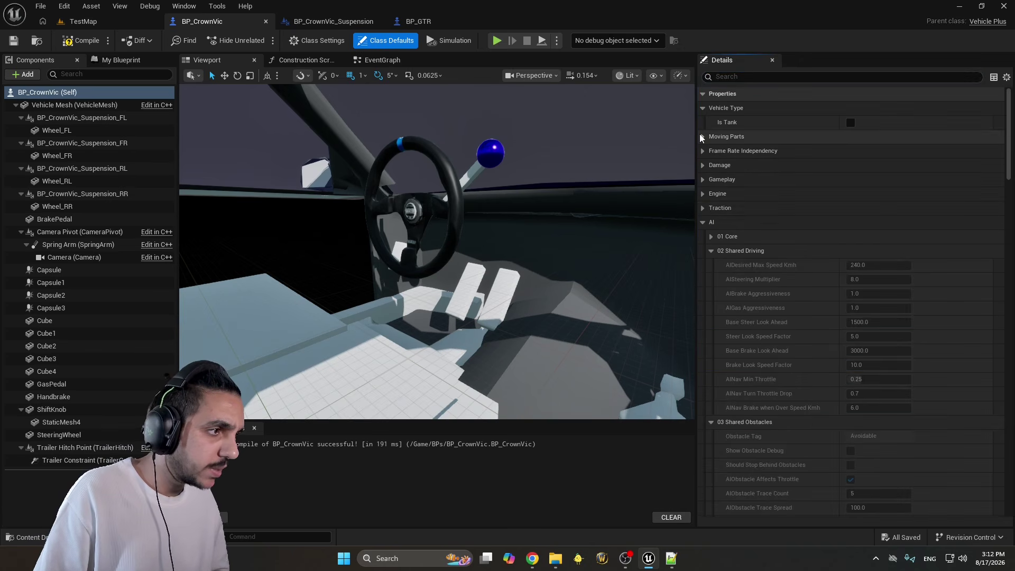
pyautogui.click(703, 222)
pyautogui.scroll(-3, 742, 299)
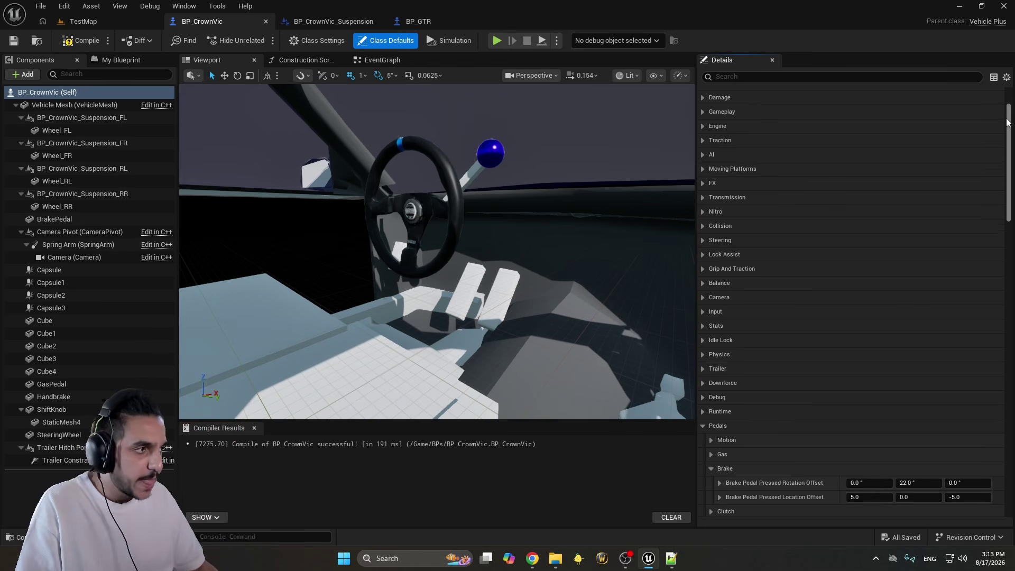
# Expand the Shift Knob settings in the Pedals category and show the entries of Shift Knob Gear Poses
pyautogui.moveTo(1006, 122); pyautogui.dragTo(1006, 185)
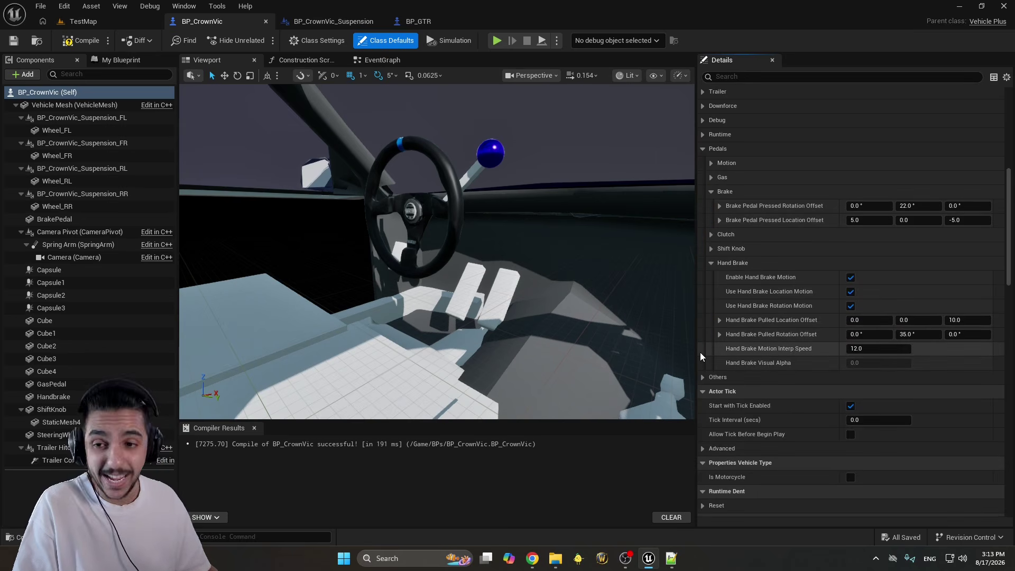
pyautogui.click(711, 249)
pyautogui.scroll(-1, 812, 300)
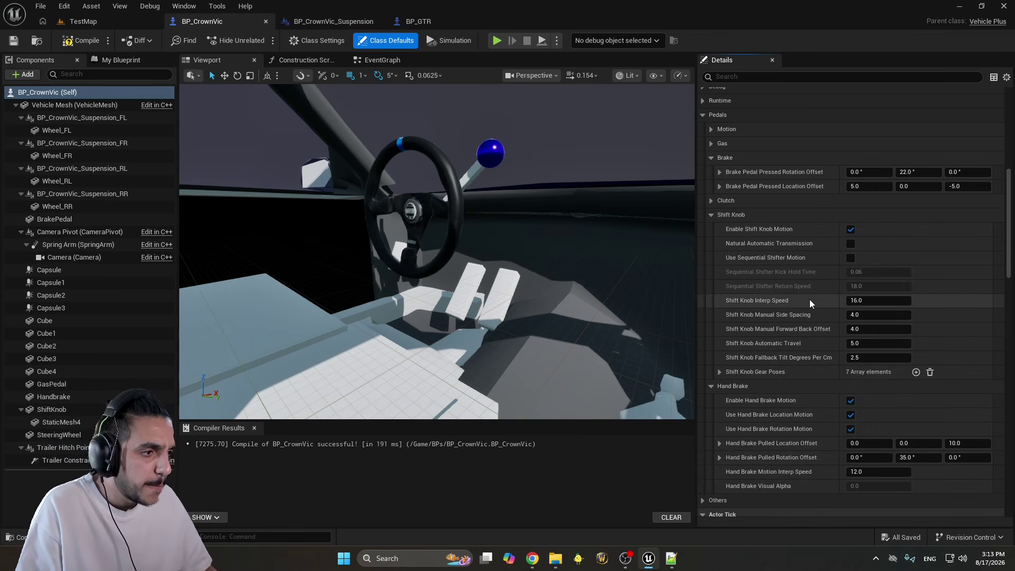
pyautogui.click(719, 372)
pyautogui.scroll(-2, 745, 345)
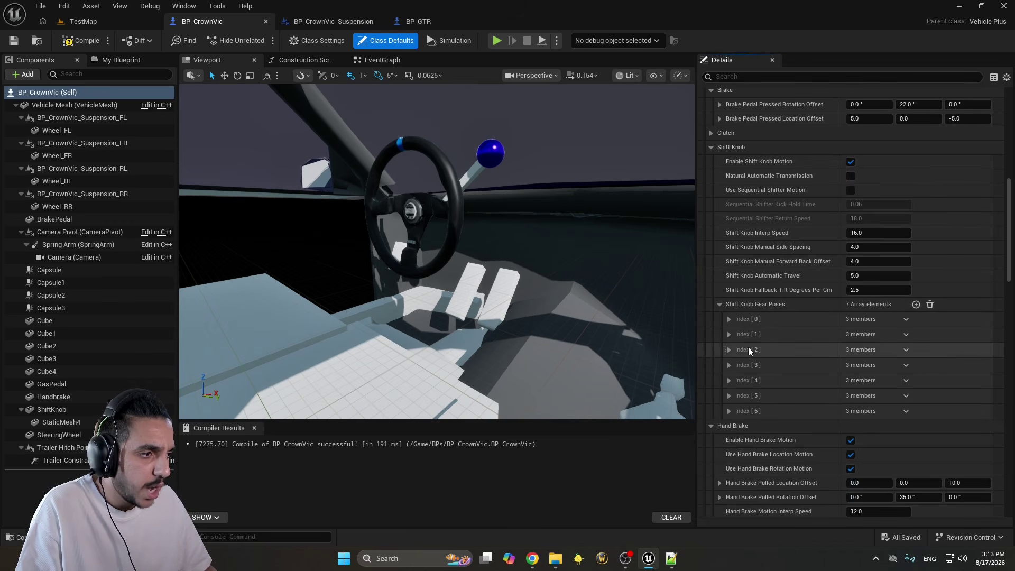
pyautogui.click(929, 306)
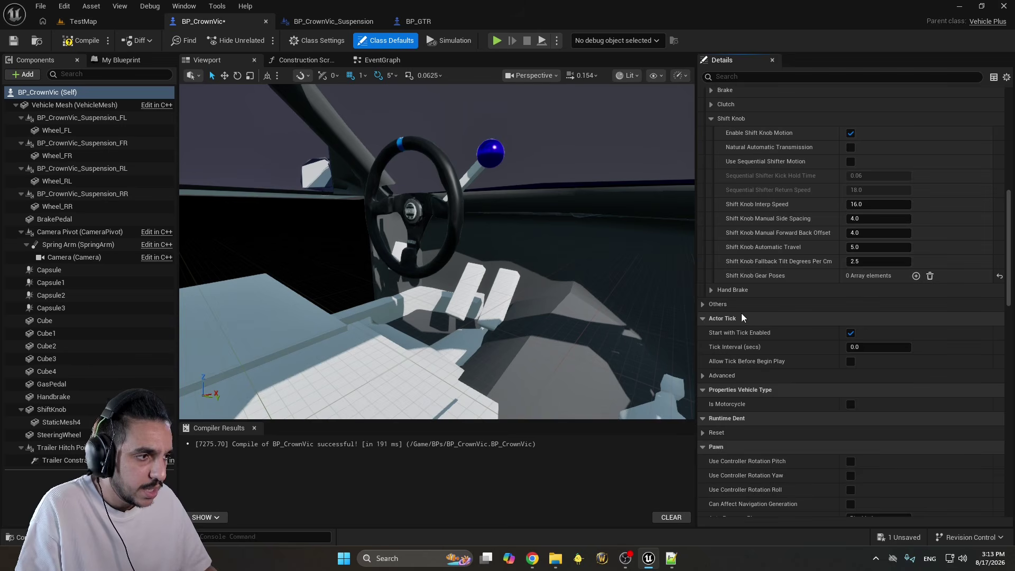
pyautogui.moveTo(547, 288); pyautogui.dragTo(546, 279, button='right')
pyautogui.hotkey('ctrl', 'z')
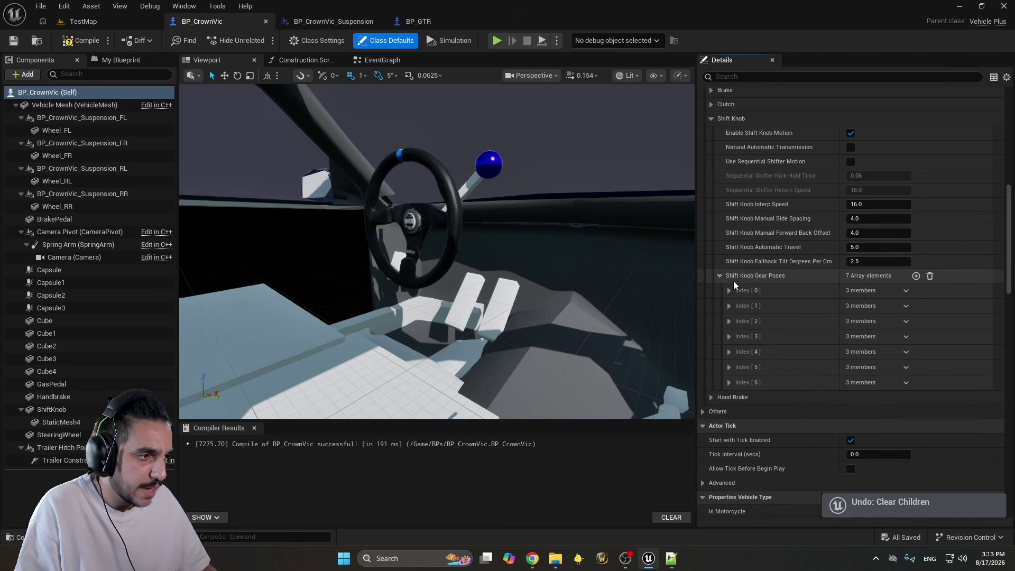
# Empty the Shift Knob Gear Poses array and add one fresh element to it
pyautogui.click(930, 277)
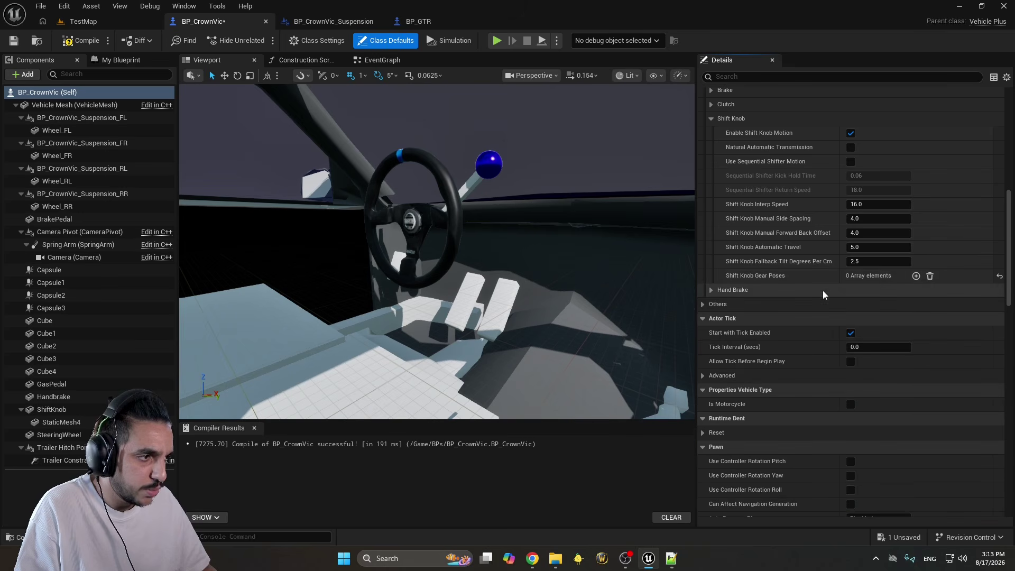
pyautogui.click(916, 276)
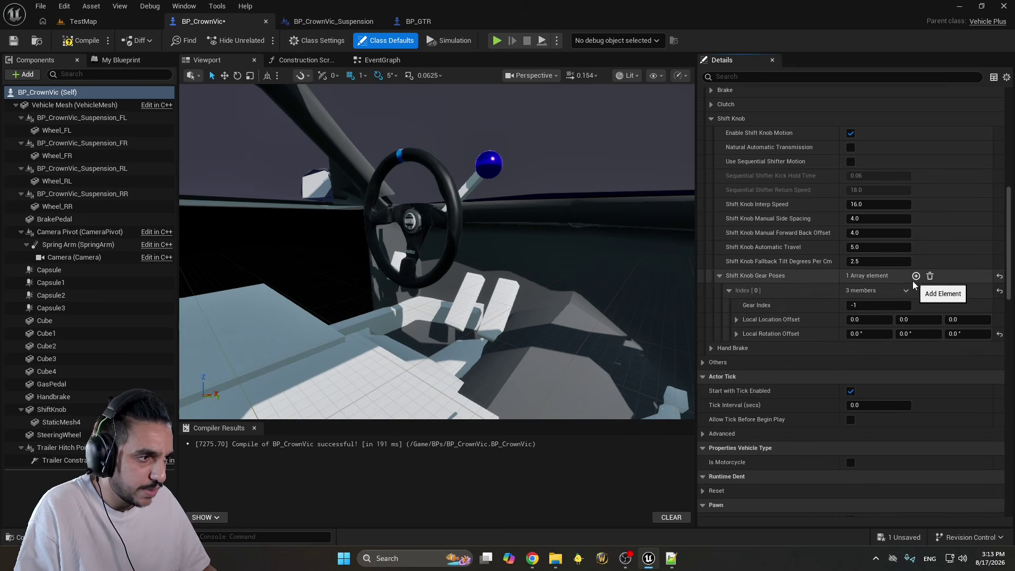
# Try rotating the ShiftKnob mesh in the viewport to test its tilt direction, undoing each trial rotation
pyautogui.moveTo(488, 189); pyautogui.dragTo(476, 169)
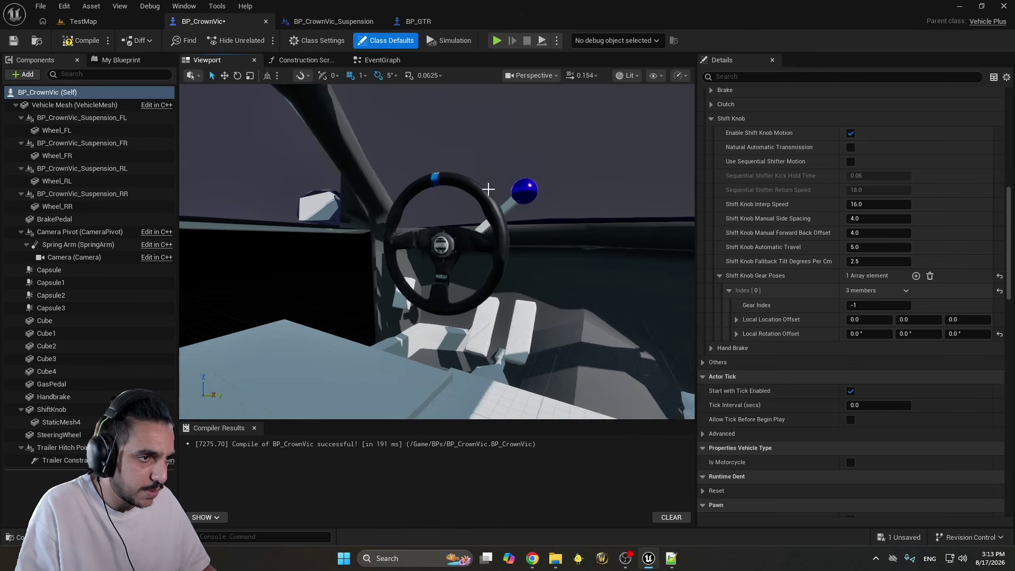
pyautogui.click(516, 204)
pyautogui.press('e')
pyautogui.moveTo(563, 216); pyautogui.dragTo(553, 187)
pyautogui.hotkey('ctrl', 'z')
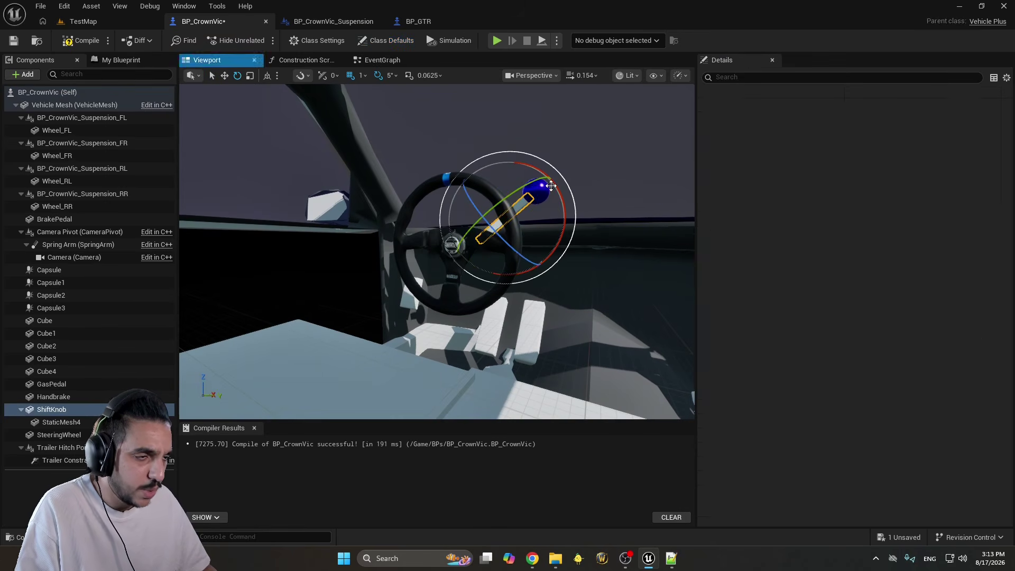
pyautogui.moveTo(572, 221); pyautogui.dragTo(561, 195)
pyautogui.hotkey('ctrl', 'z')
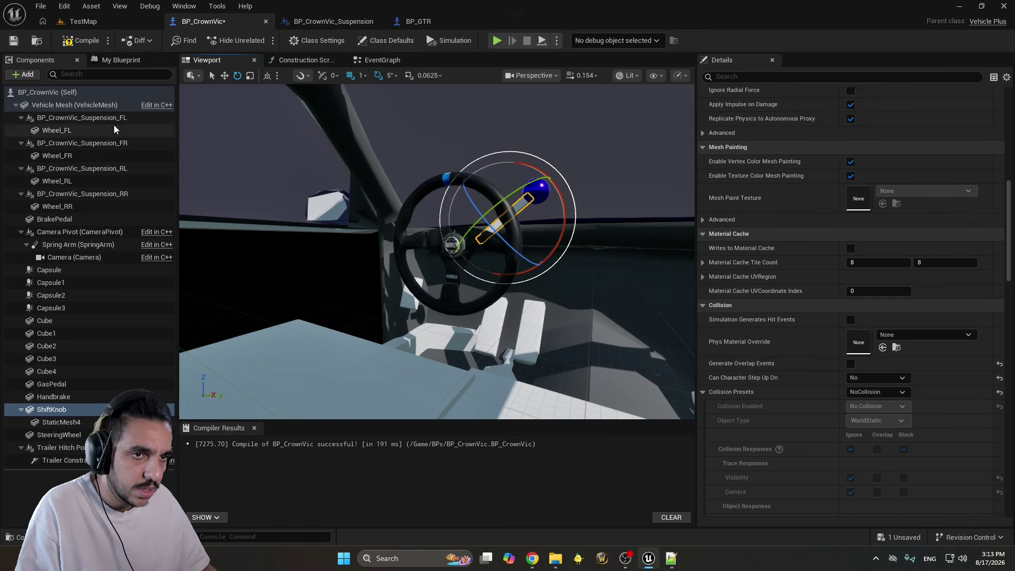
# In the class defaults, give gear pose Index 0 a Local Rotation Offset X of -20° and a Local Location Offset Z of 20
pyautogui.click(48, 92)
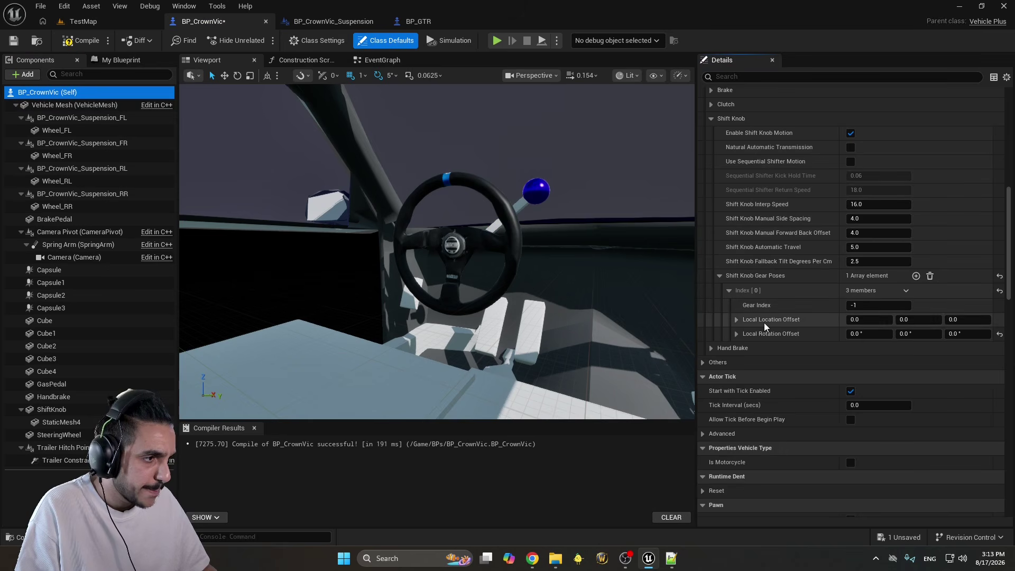
pyautogui.click(867, 333)
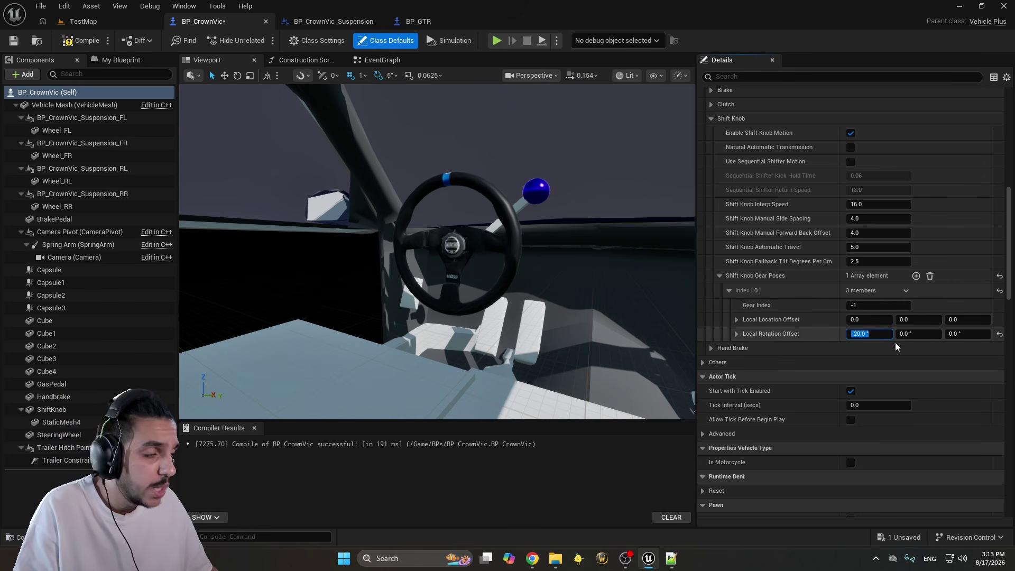
pyautogui.click(736, 334)
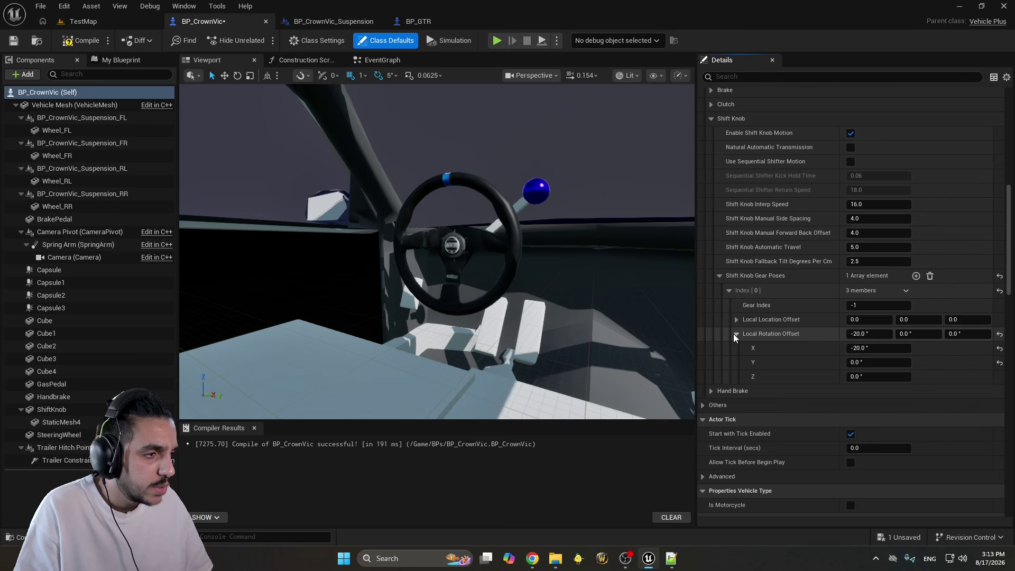
pyautogui.click(735, 334)
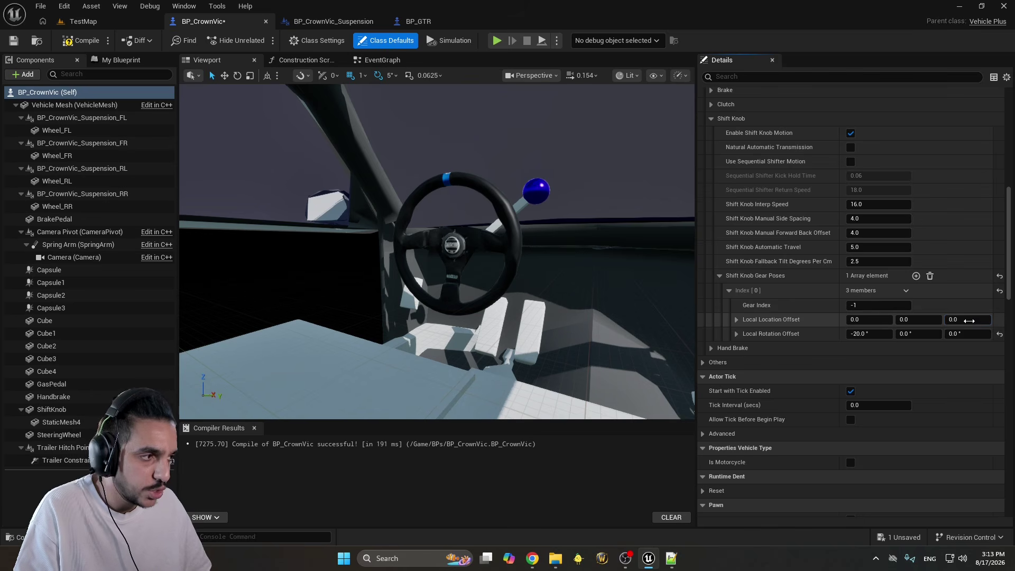
pyautogui.click(969, 321)
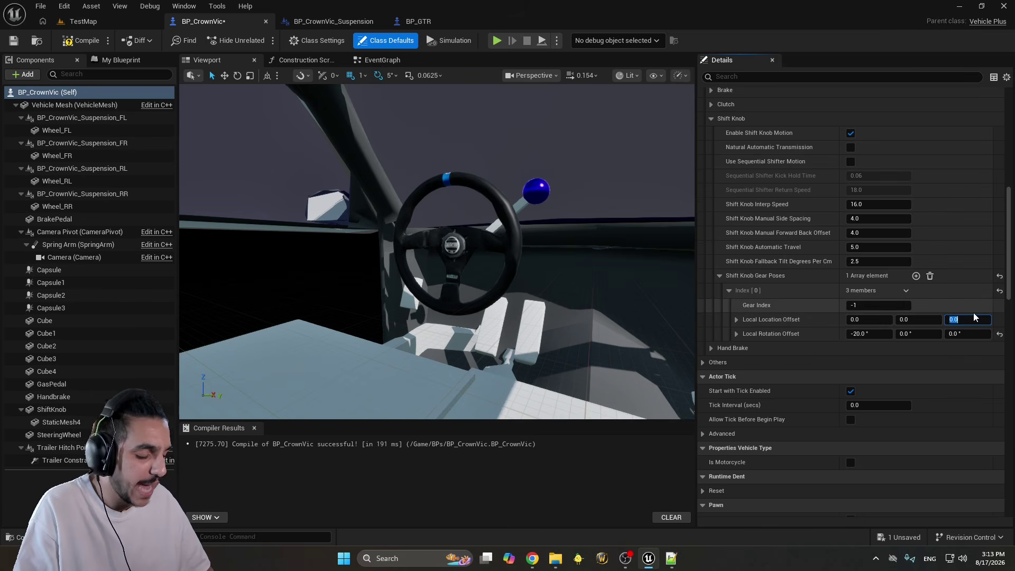
# Add four more elements to Shift Knob Gear Poses, making five gear poses in all
pyautogui.click(916, 277)
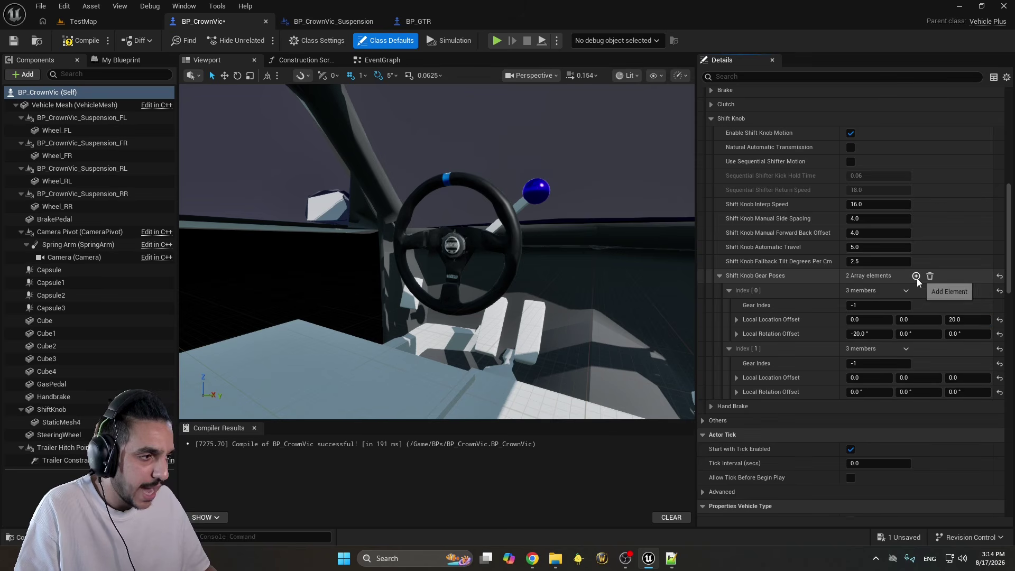
pyautogui.click(729, 349)
pyautogui.click(729, 348)
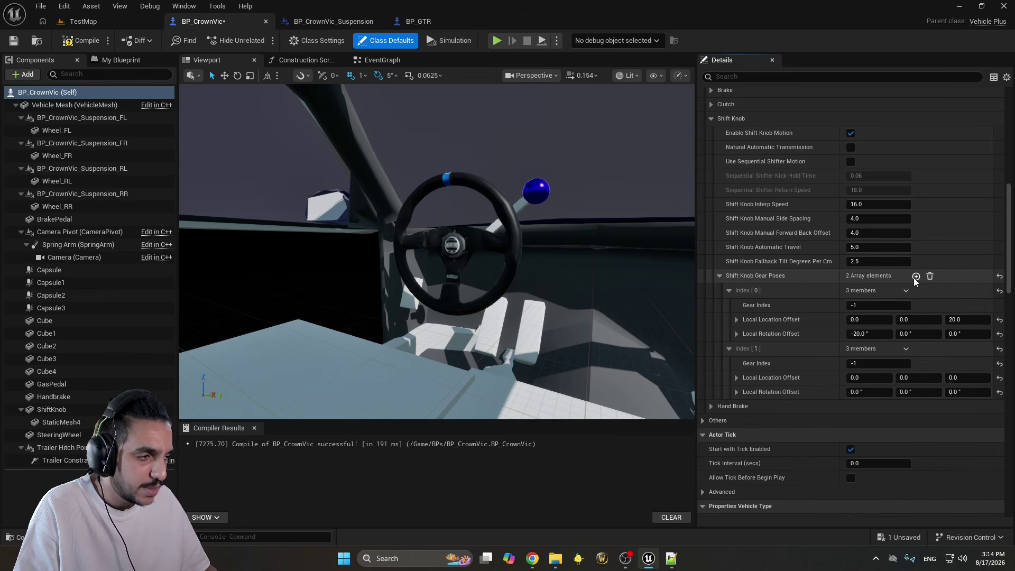
pyautogui.click(915, 277)
pyautogui.click(916, 276)
pyautogui.click(916, 276)
# Set the Local Location Offset X of gear poses Index 1, 2 and 3 to 20
pyautogui.scroll(-2, 872, 370)
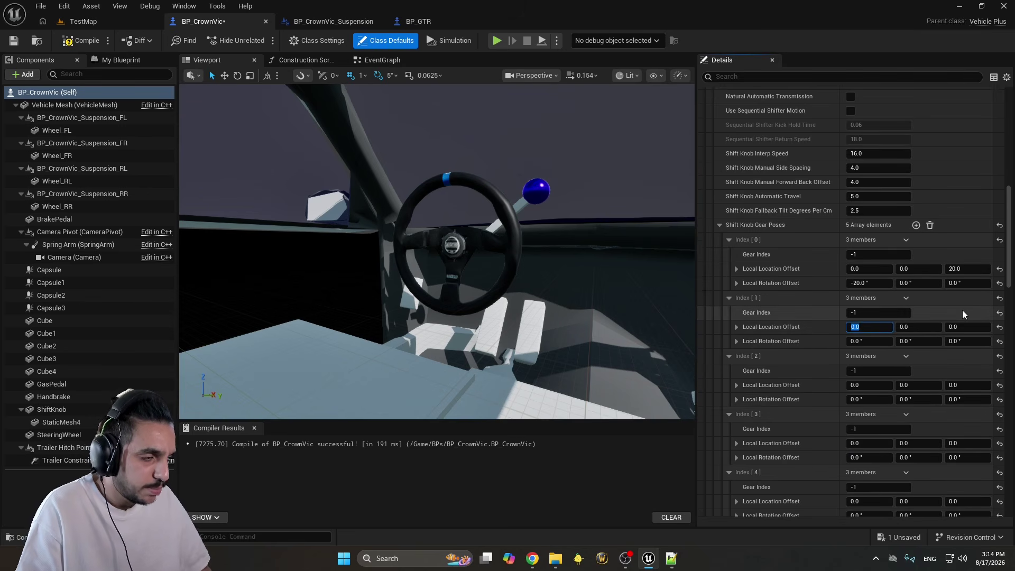
pyautogui.write('20')
pyautogui.press('Return')
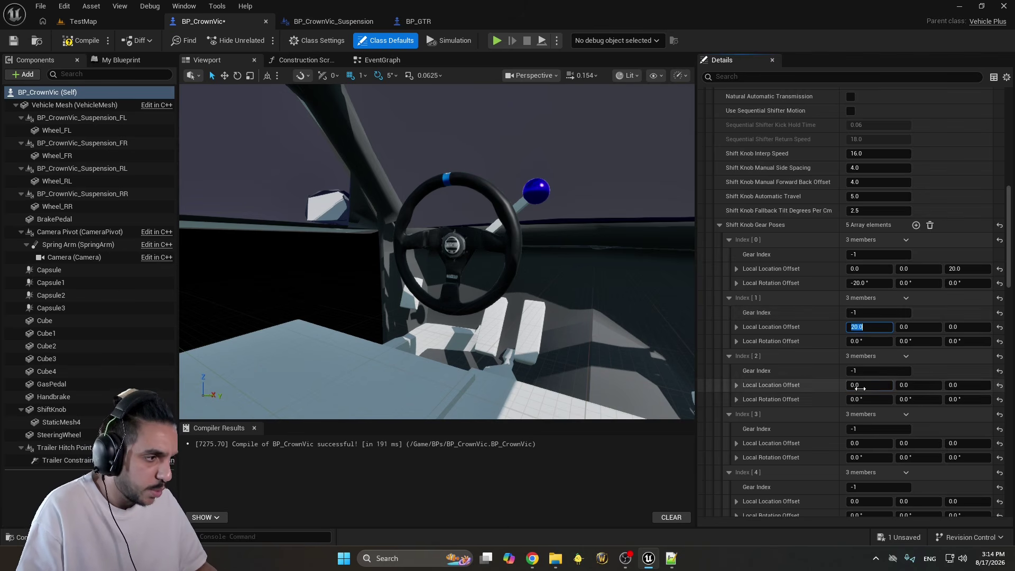
pyautogui.click(858, 389)
pyautogui.write('20')
pyautogui.press('Return')
pyautogui.write('20')
pyautogui.press('Return')
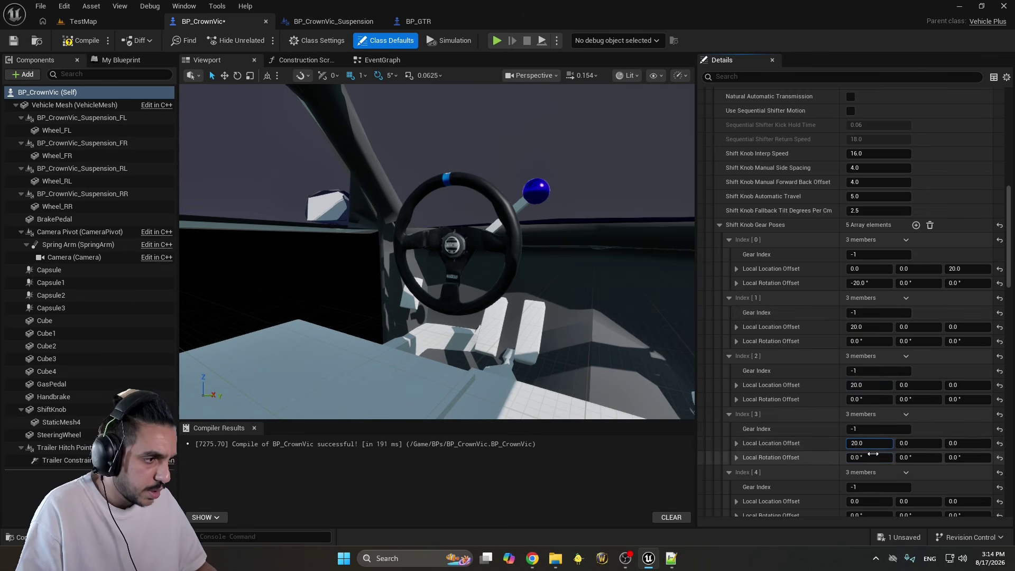
# Set the Local Rotation Offset X of gear poses Index 3 and Index 1 to 20°
pyautogui.click(857, 457)
pyautogui.write('20')
pyautogui.press('Return')
pyautogui.write('20')
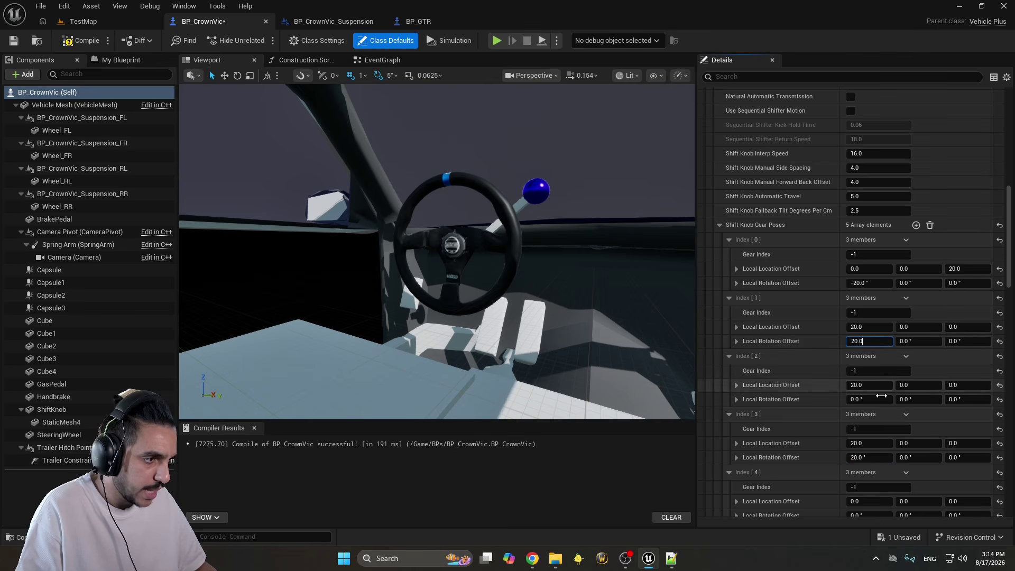
pyautogui.press('Return')
# For gear poses Index 1, 2 and 3, set the Local Location Offset X to 0 and Z to 20
pyautogui.click(876, 328)
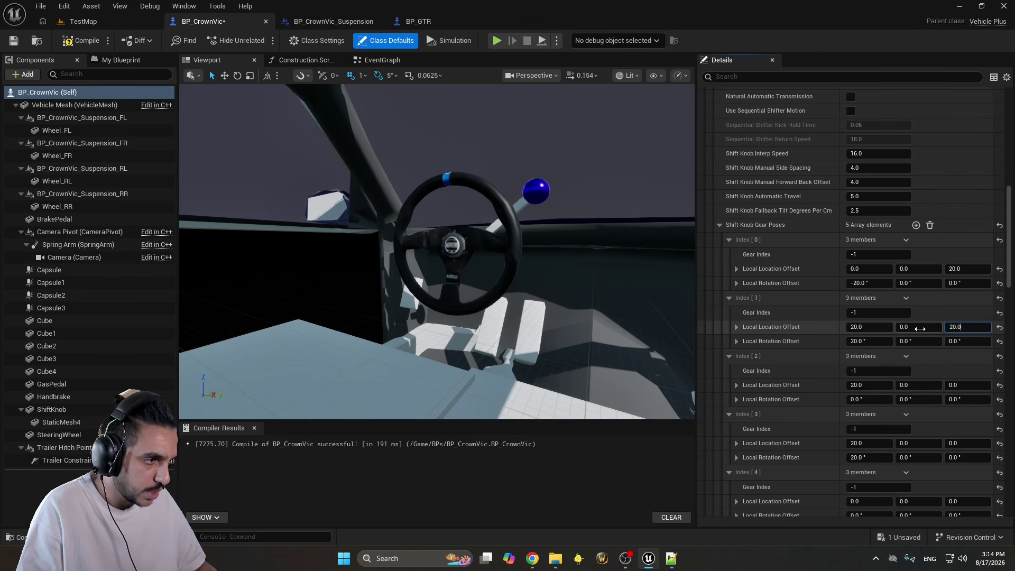
pyautogui.press('Return')
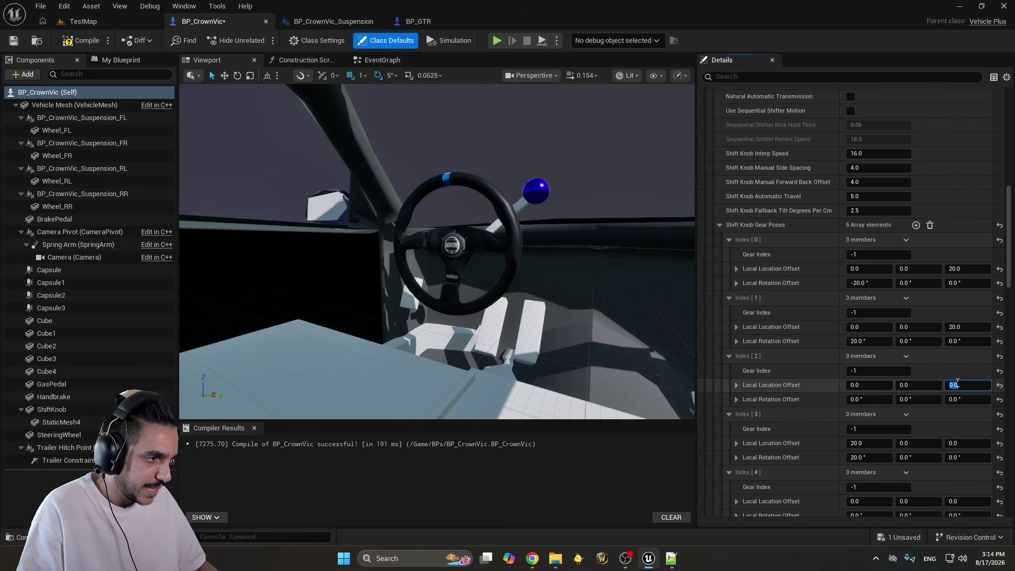
pyautogui.click(874, 444)
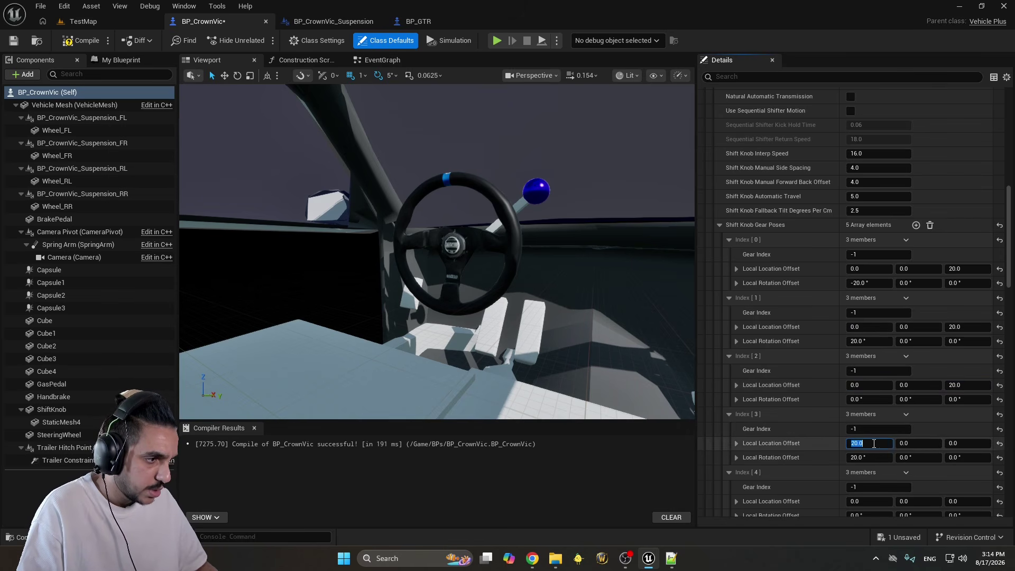
pyautogui.write('20')
pyautogui.press('Return')
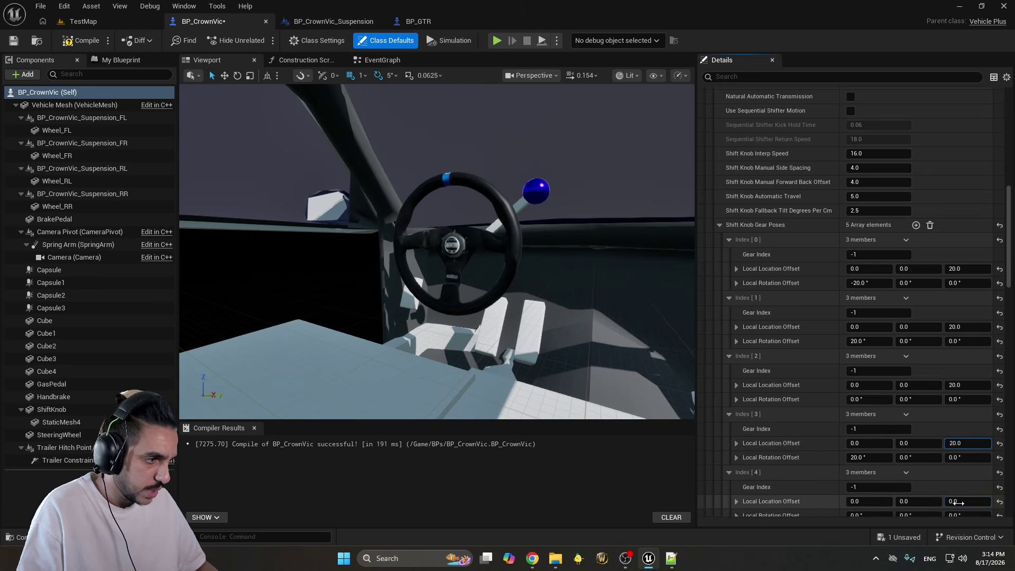
# Give gear pose Index 4 a Local Location Offset Z of 20 and a Local Rotation Offset X of 20°, and compile the blueprint
pyautogui.write('20')
pyautogui.press('Tab')
pyautogui.write('20')
pyautogui.press('Return')
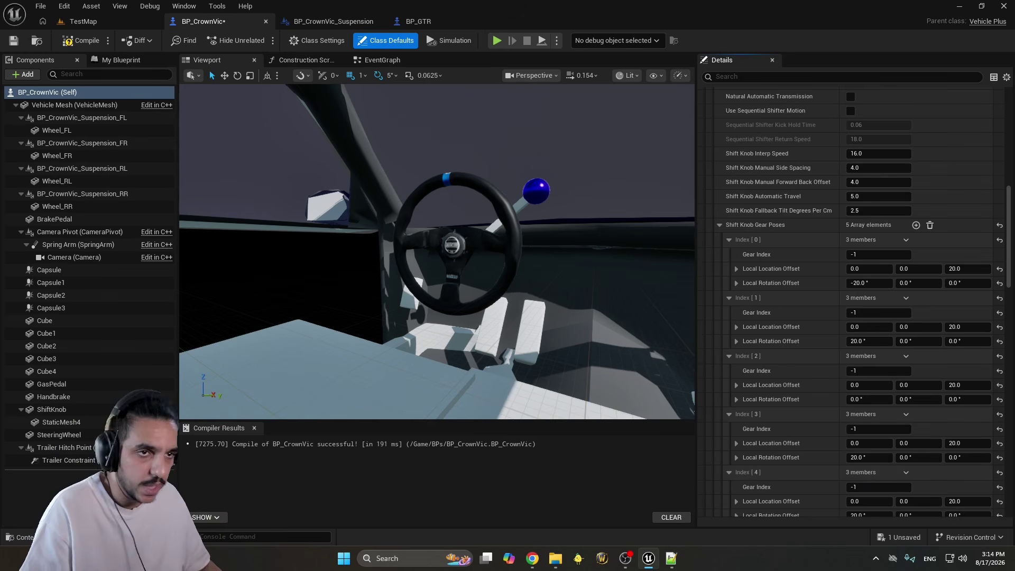
pyautogui.press('F7')
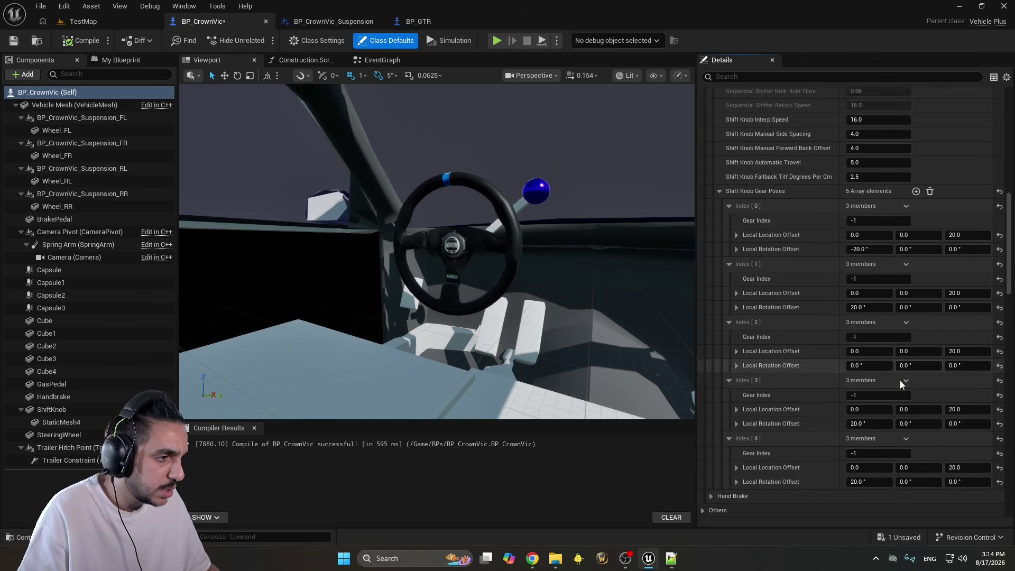
# Play-test TestMap, driving the car from the interior camera to check the shifter's motion, and end the session
pyautogui.scroll(-2, 899, 380)
pyautogui.click(155, 20)
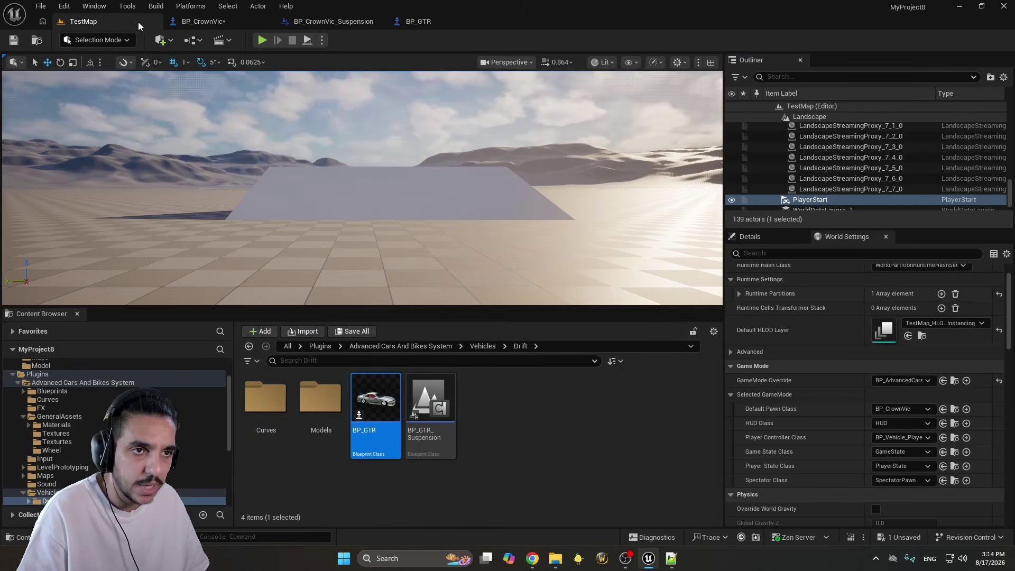
pyautogui.hotkey('alt', 'p')
pyautogui.press('c')
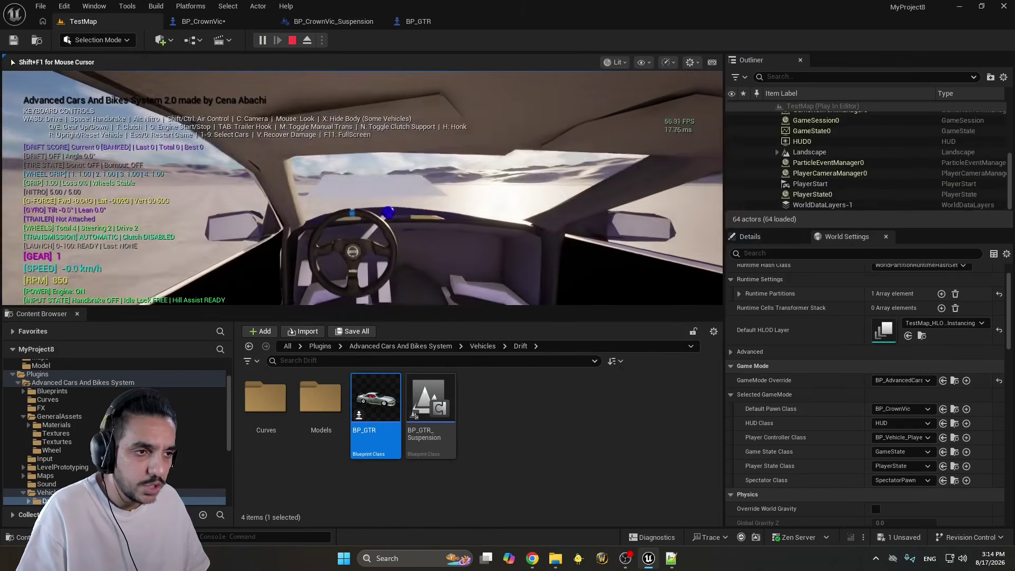
pyautogui.press('s')
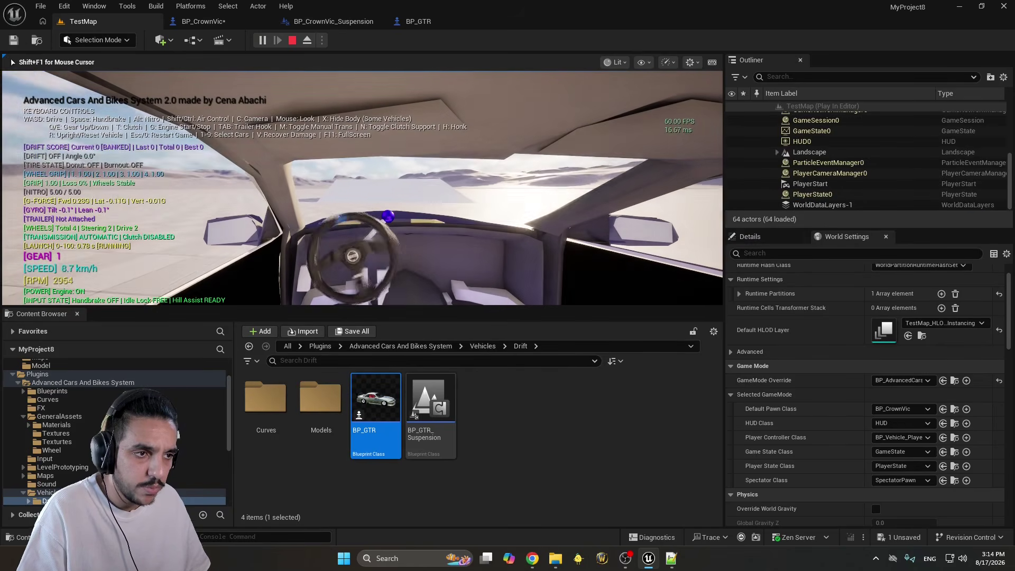
pyautogui.press('w')
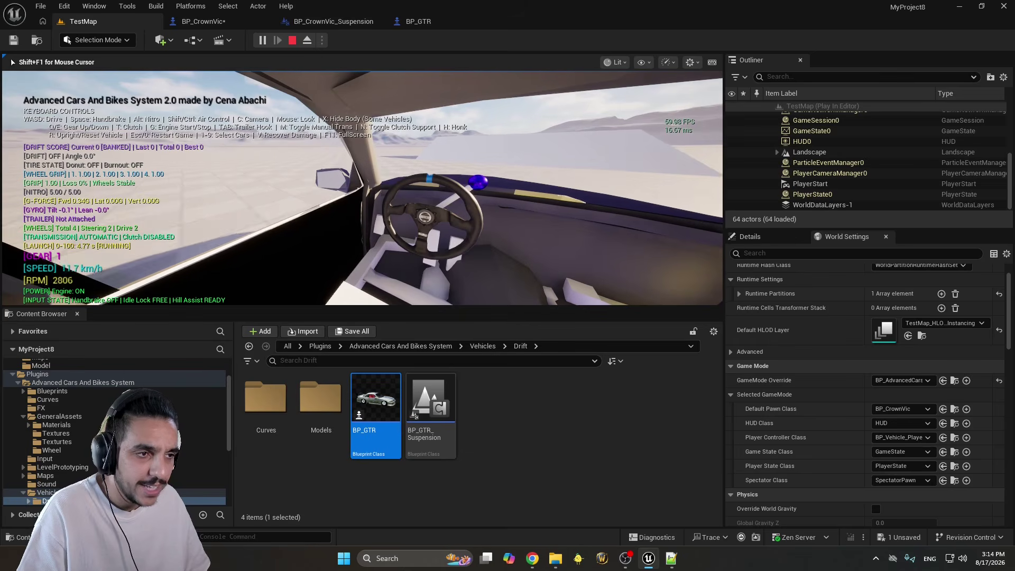
pyautogui.press('Escape')
# In the Crown Vic blueprint, set the Local Rotation Offset Y of shift knob gear pose Index 0 to -20°
pyautogui.click(204, 21)
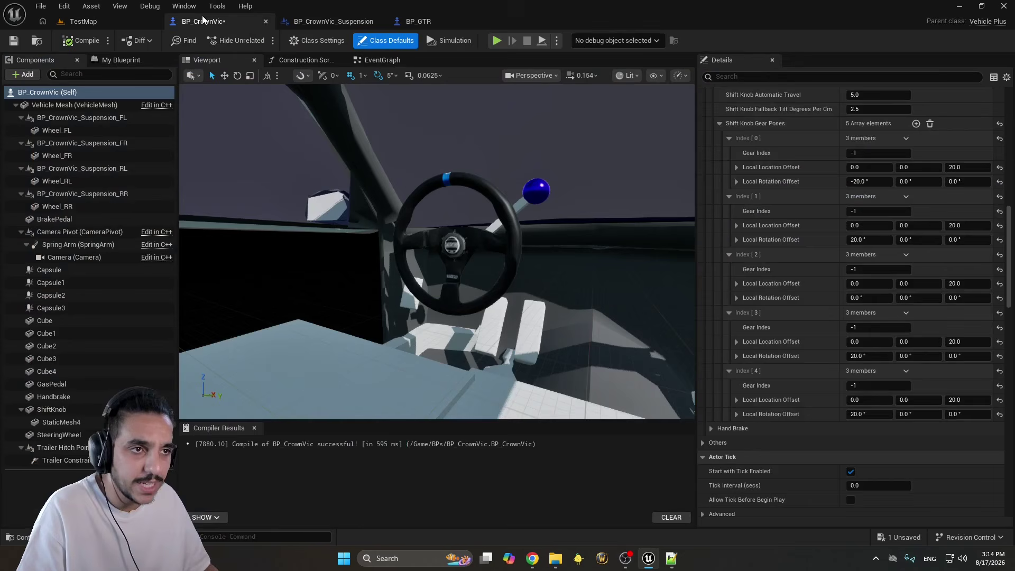
pyautogui.scroll(3, 851, 283)
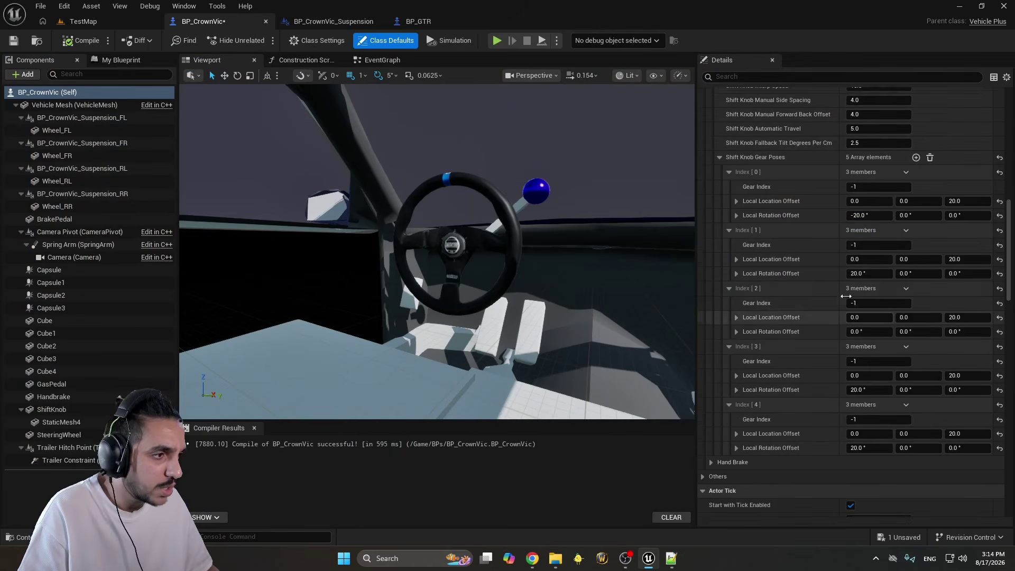
pyautogui.click(869, 232)
pyautogui.hotkey('ctrl', 'c')
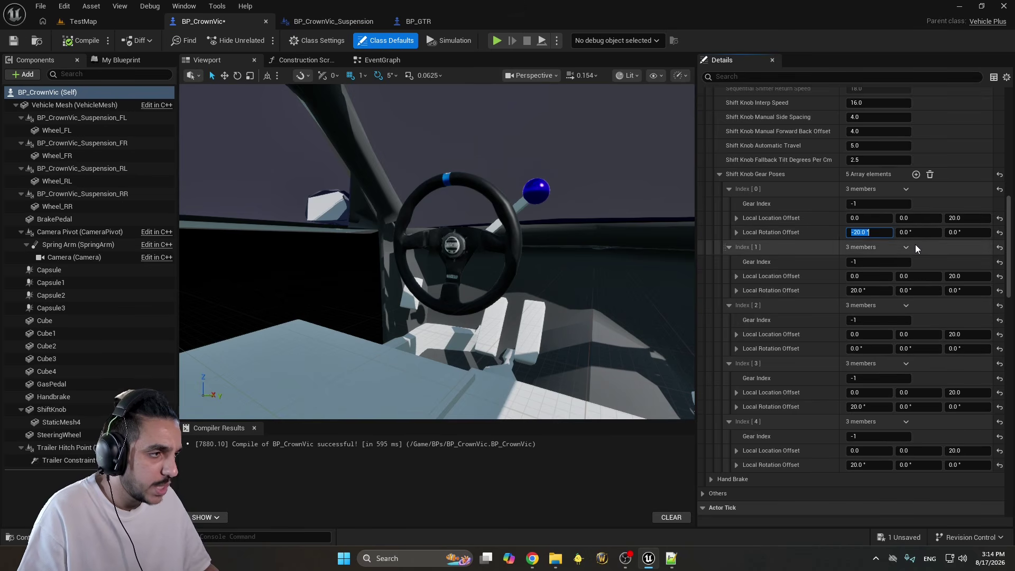
pyautogui.press('Tab')
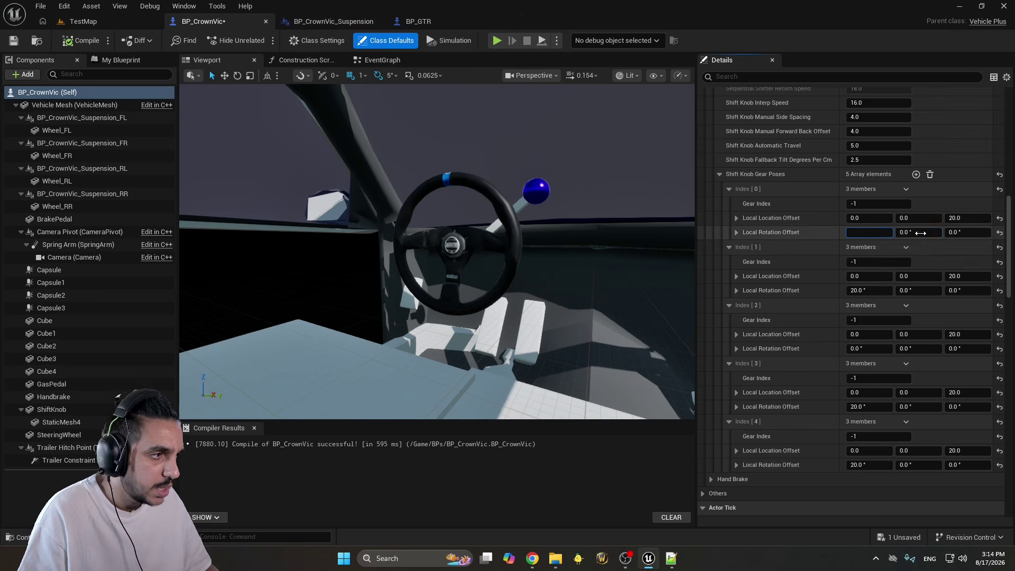
pyautogui.hotkey('ctrl', 'v')
pyautogui.click(909, 291)
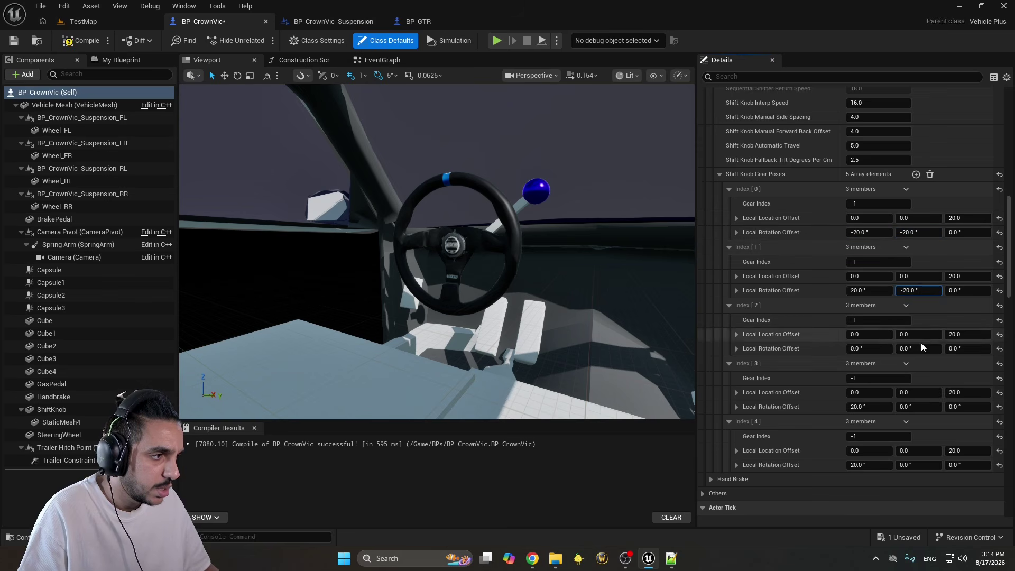
# Set the Local Rotation Offset Y of gear poses Index 1, 2, 3 and 4 to 20°
pyautogui.click(873, 290)
pyautogui.hotkey('ctrl', 'c')
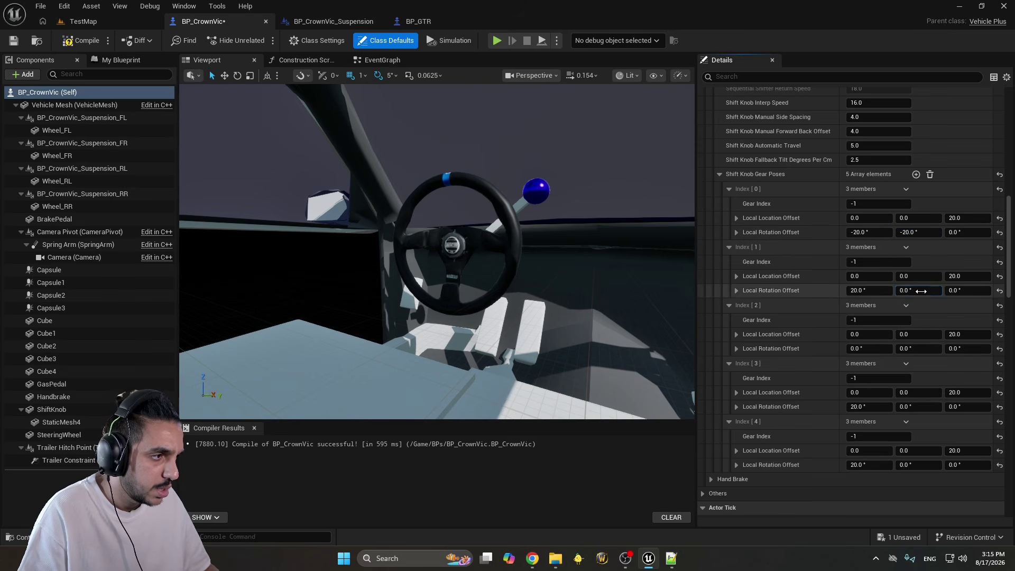
pyautogui.click(921, 290)
pyautogui.hotkey('ctrl', 'v')
pyautogui.hotkey('ctrl', 'v')
pyautogui.click(920, 407)
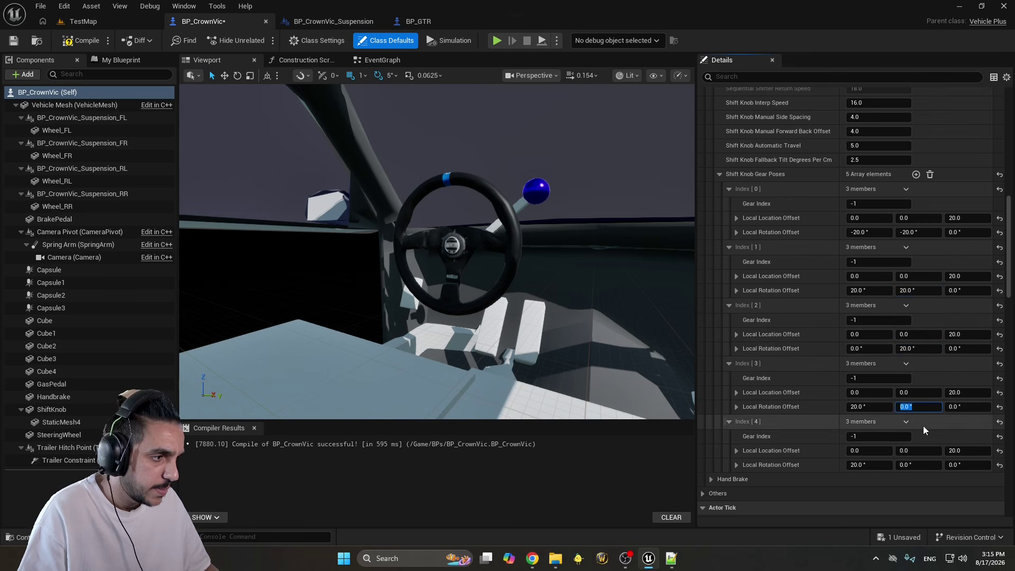
pyautogui.hotkey('ctrl', 'v')
pyautogui.click(917, 465)
pyautogui.hotkey('ctrl', 'v')
# Set the Local Rotation Offset X to 0° for all five shift knob gear poses
pyautogui.click(870, 464)
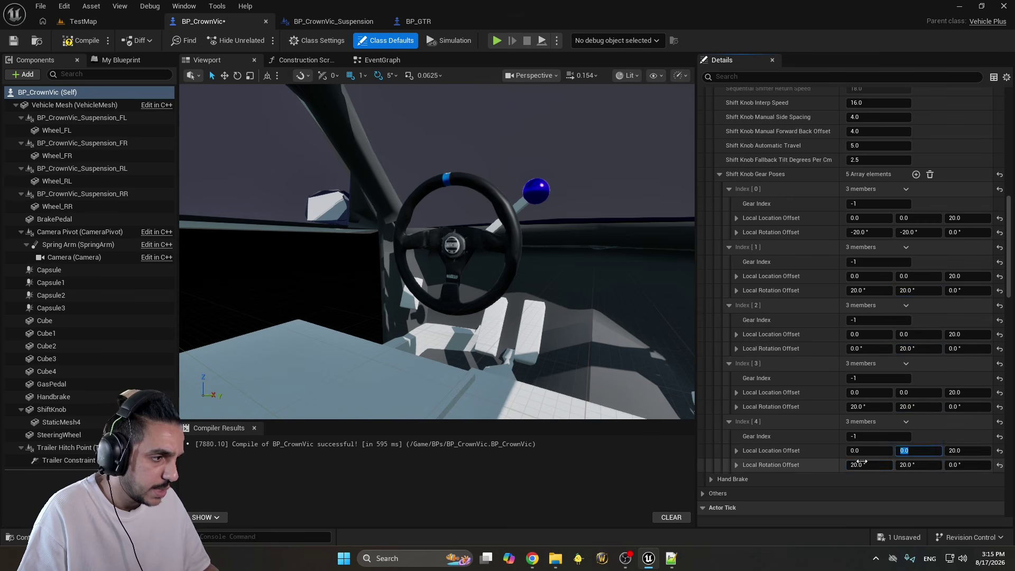
pyautogui.write('0')
pyautogui.click(869, 406)
pyautogui.hotkey('ctrl', 'c')
pyautogui.write('0')
pyautogui.click(870, 349)
pyautogui.click(870, 290)
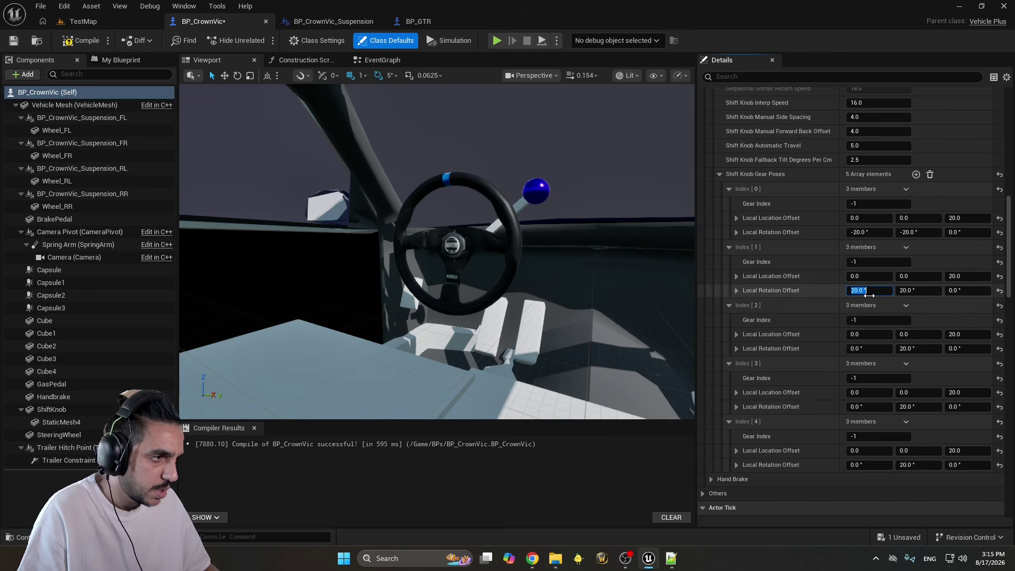
pyautogui.write('0')
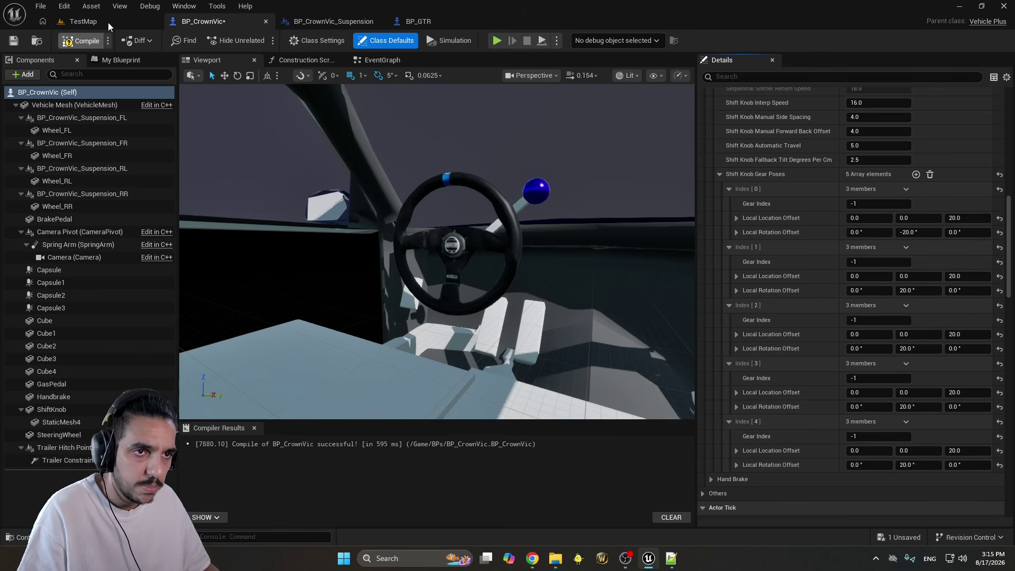
# Compile the blueprint and play-test TestMap, reversing the car from the interior camera to check the shifter, and end the session
pyautogui.click(83, 22)
pyautogui.hotkey('alt', 'p')
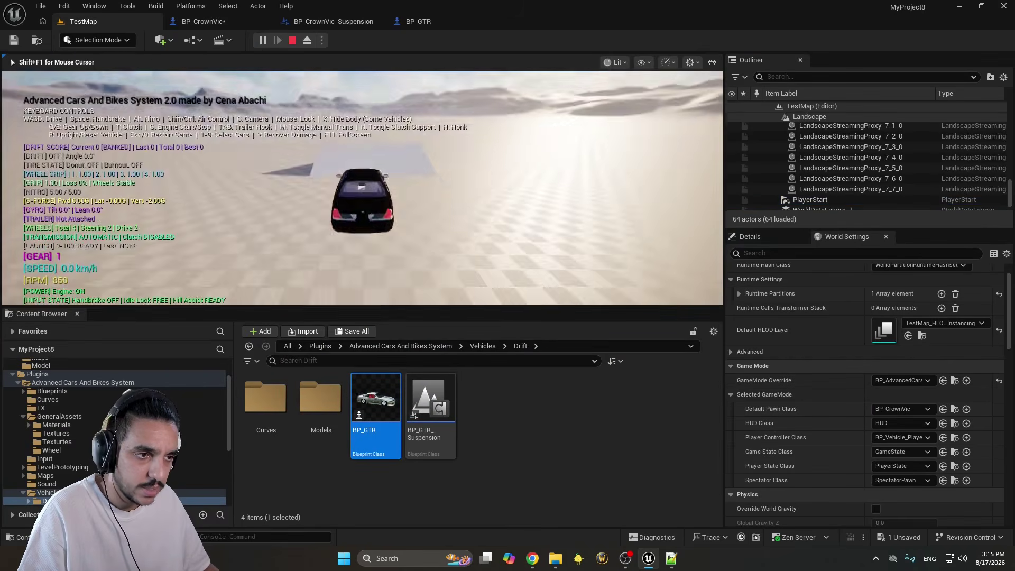
pyautogui.press('s')
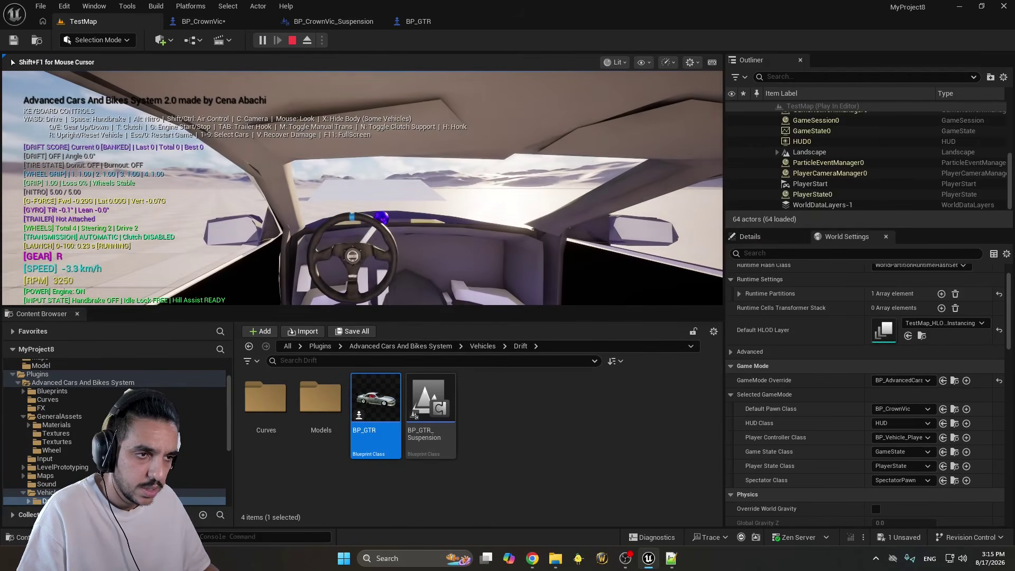
pyautogui.press('Escape')
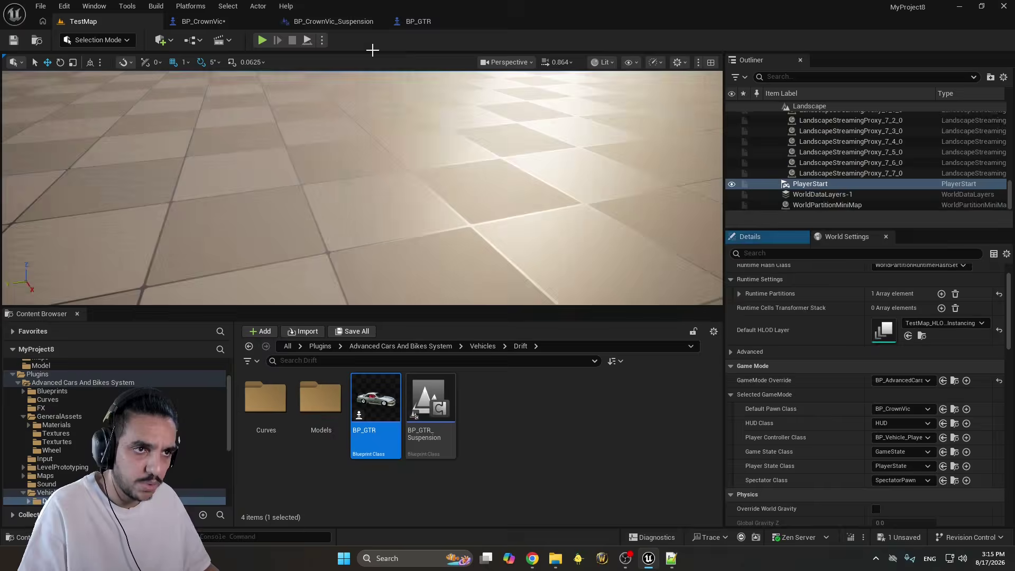
# Set the Local Rotation Offset Z to -20° for gear pose Index 0 and to 20° for Index 1 through 4
pyautogui.click(203, 21)
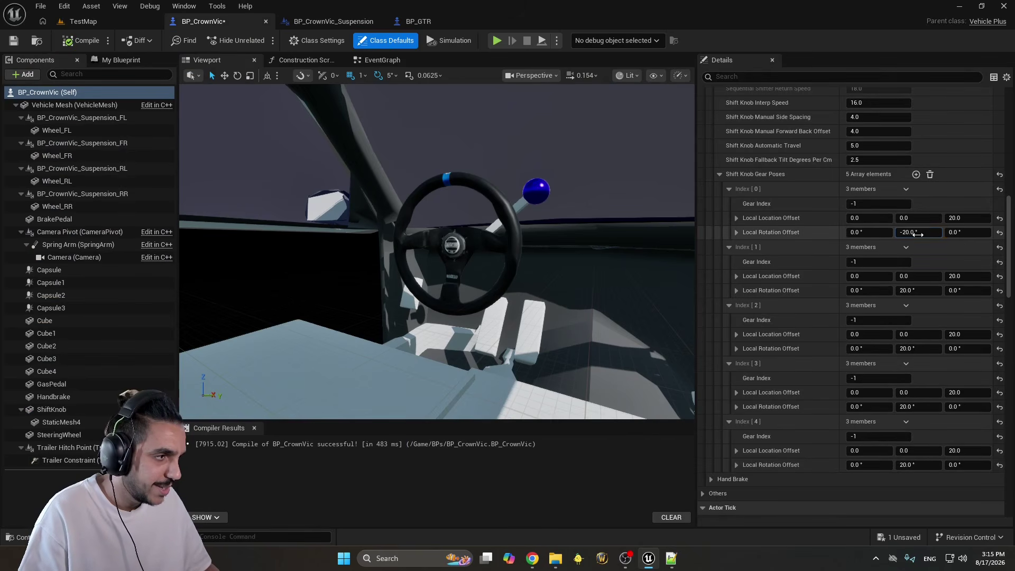
pyautogui.click(974, 291)
pyautogui.hotkey('ctrl', 'v')
pyautogui.write('20.0')
pyautogui.click(966, 407)
pyautogui.write('20.0')
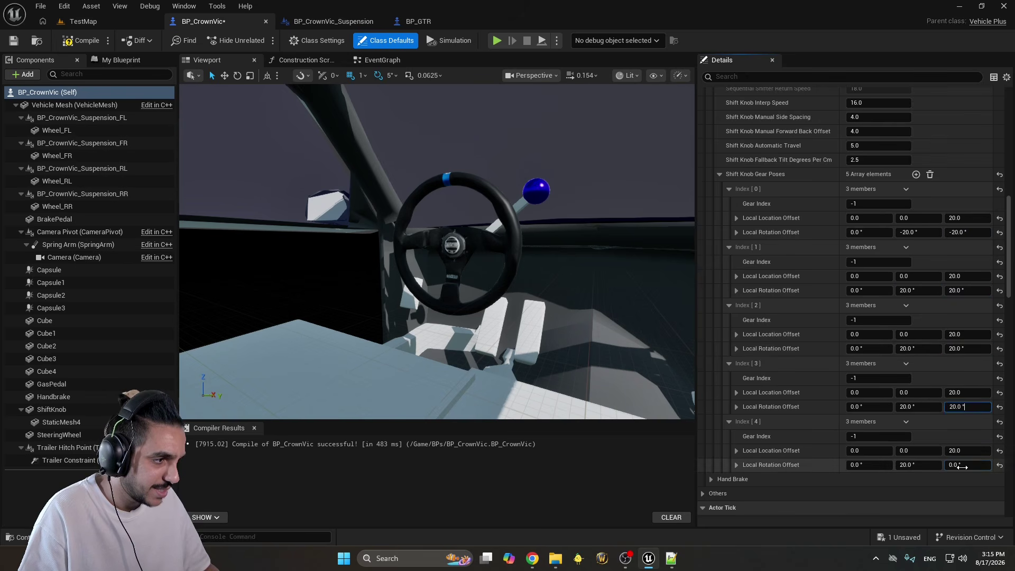
pyautogui.click(964, 465)
pyautogui.write('20.0')
# Set the Local Rotation Offset Y to 0° for all five shift knob gear poses
pyautogui.write('0')
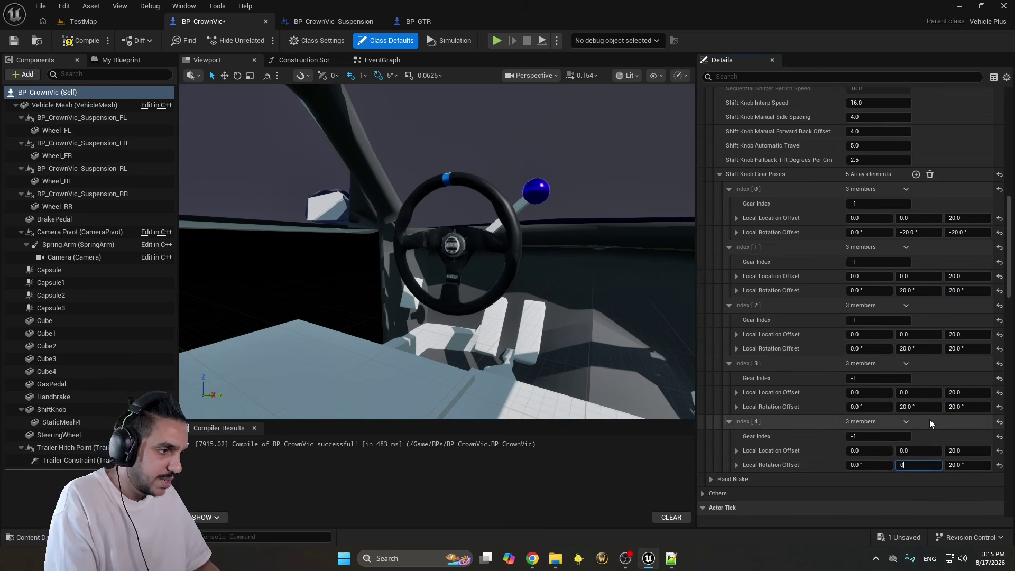
pyautogui.click(919, 407)
pyautogui.write('0')
pyautogui.click(919, 348)
pyautogui.write('0')
pyautogui.click(919, 290)
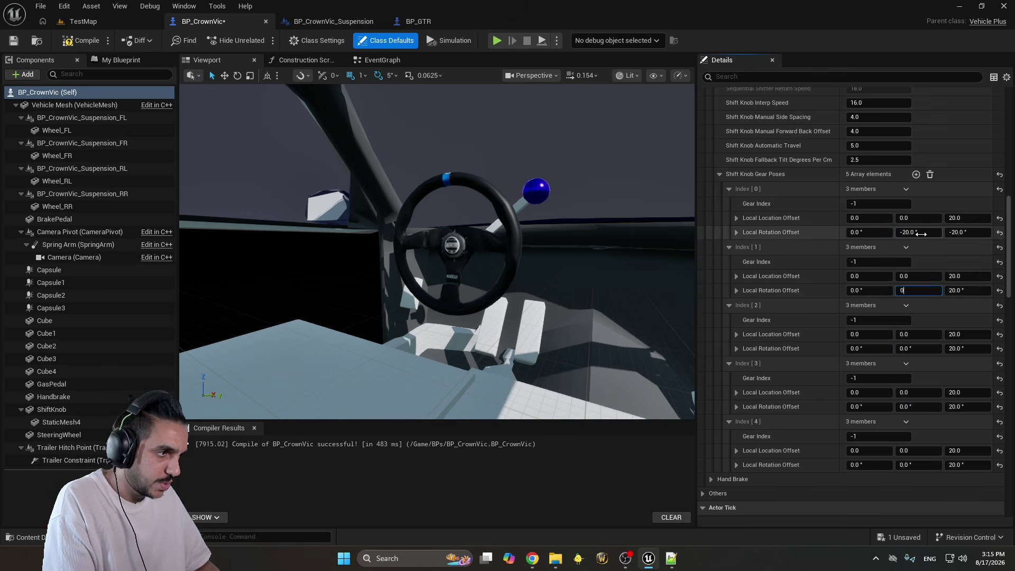
pyautogui.write('0')
pyautogui.click(919, 232)
pyautogui.write('0')
# Compile the blueprint, play-test TestMap in full screen from the interior camera to check the shifter's new rotation axis, and end the session
pyautogui.click(128, 19)
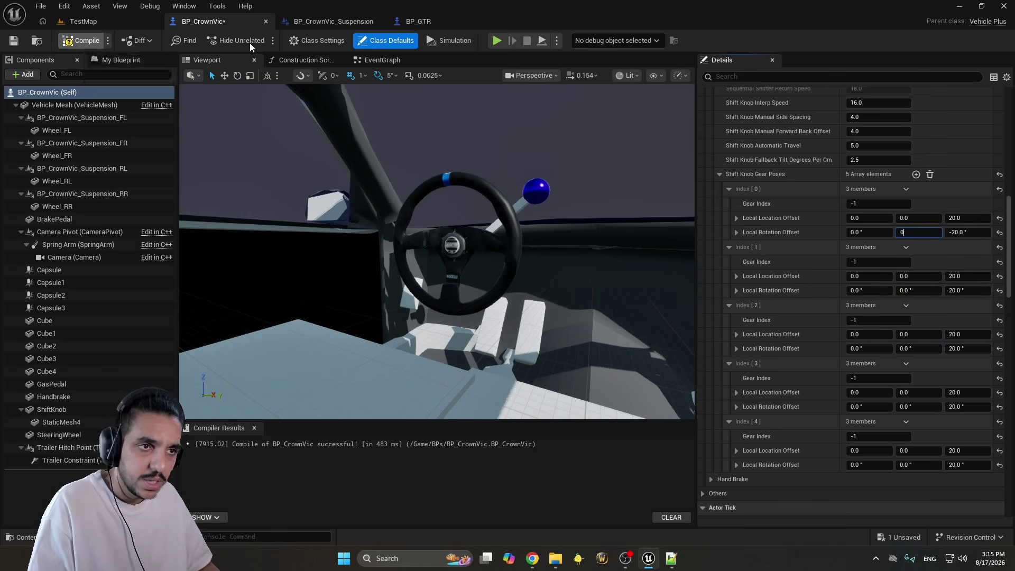
pyautogui.hotkey('alt', 'p')
pyautogui.press('F11')
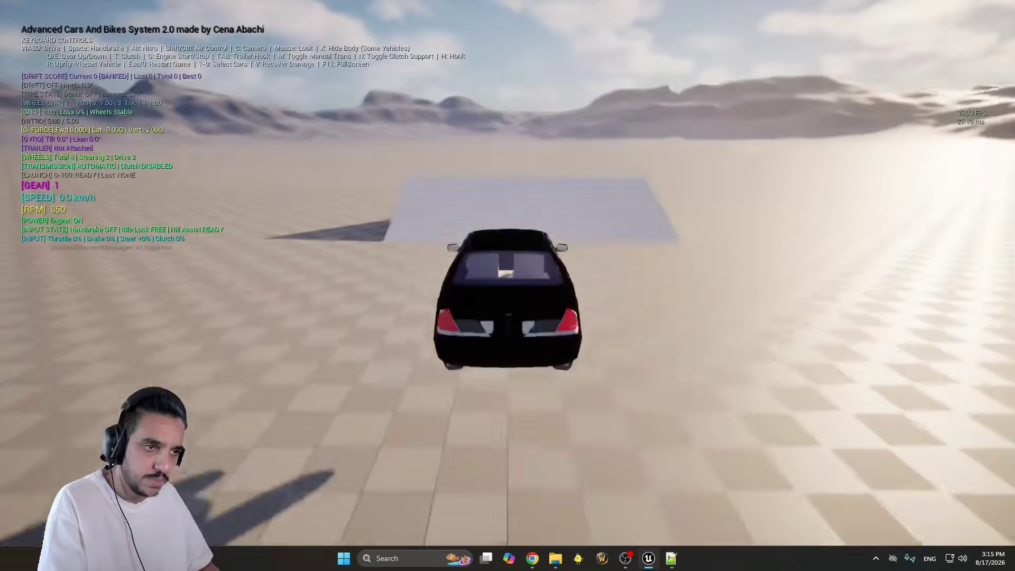
pyautogui.press('c')
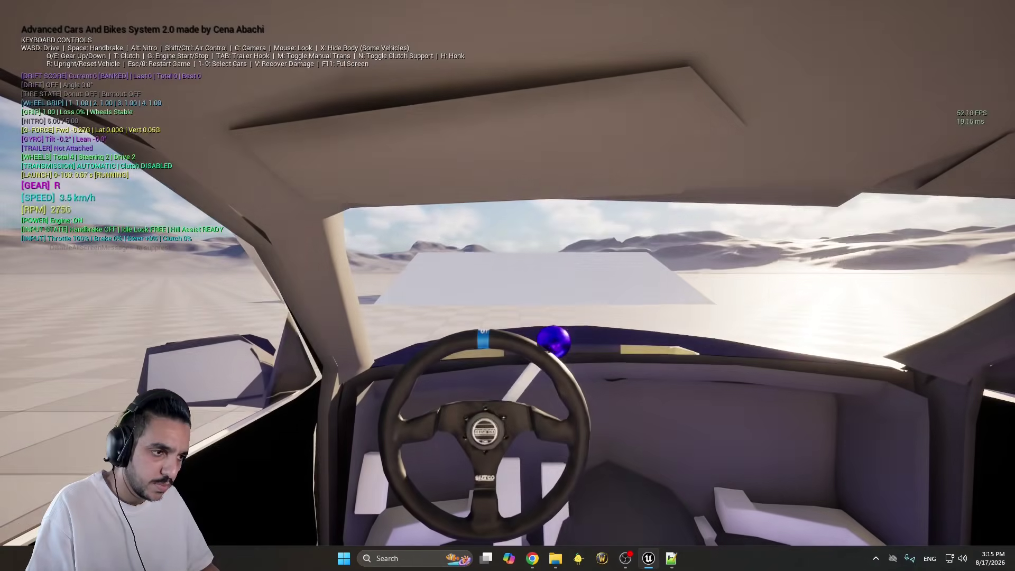
pyautogui.press('Escape')
pyautogui.press('F11')
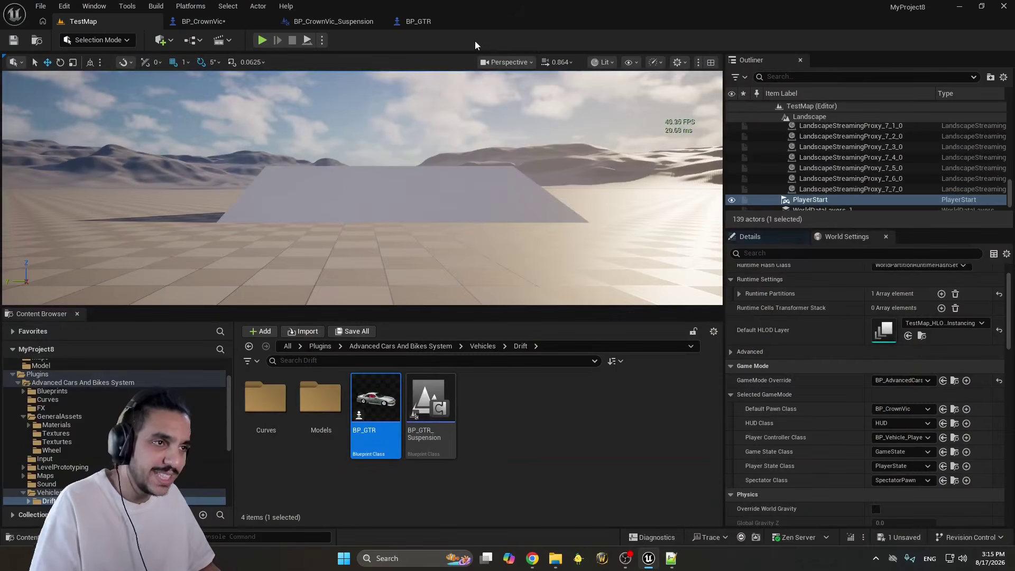
# In the Crown Vic blueprint, set the Gear Index of gear poses Index 1, 2, 3 and 4 to 1, 2, 3 and 4
pyautogui.click(232, 24)
pyautogui.click(386, 41)
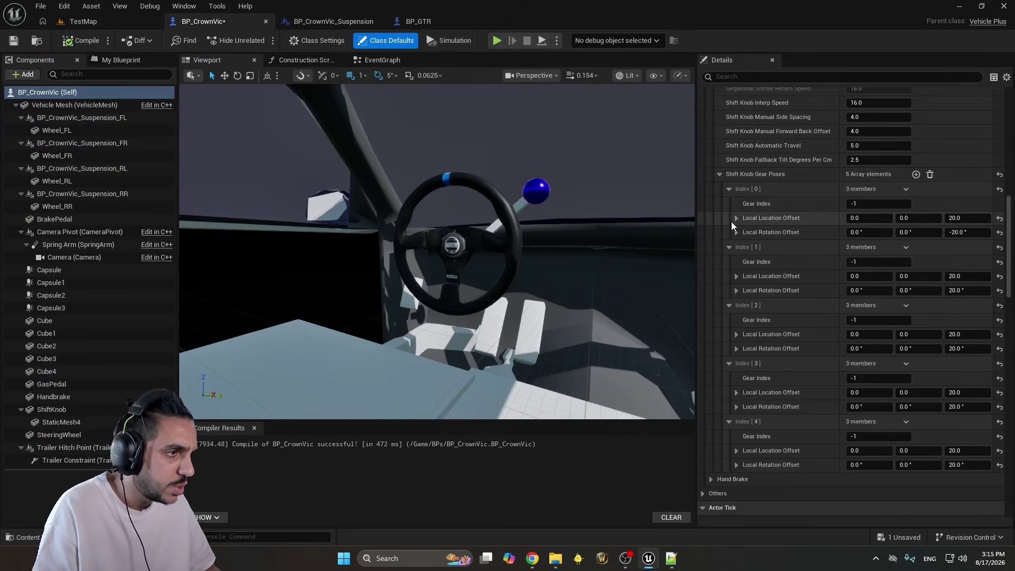
pyautogui.scroll(1, 733, 223)
pyautogui.scroll(3, 1010, 224)
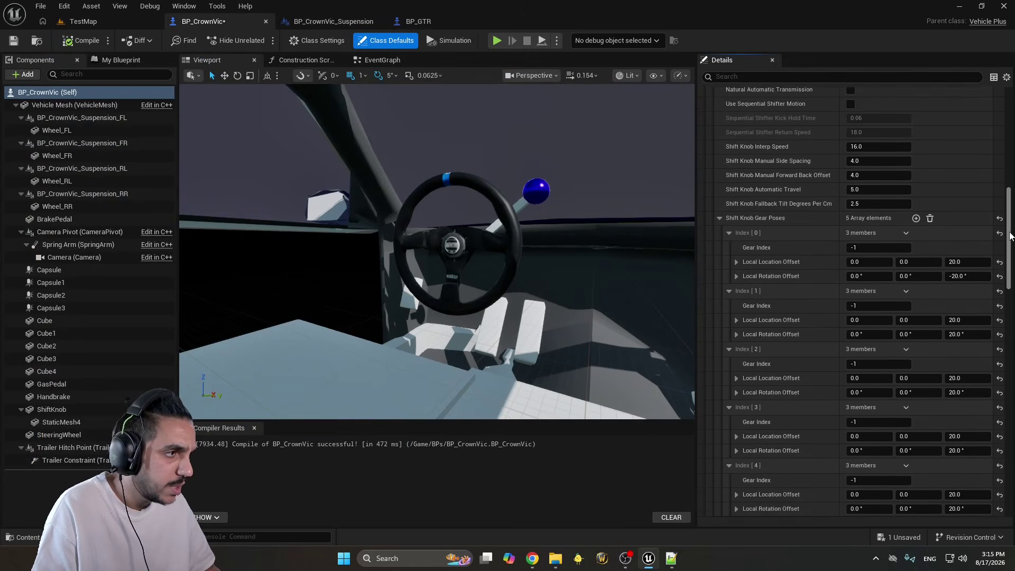
pyautogui.scroll(-4, 1011, 224)
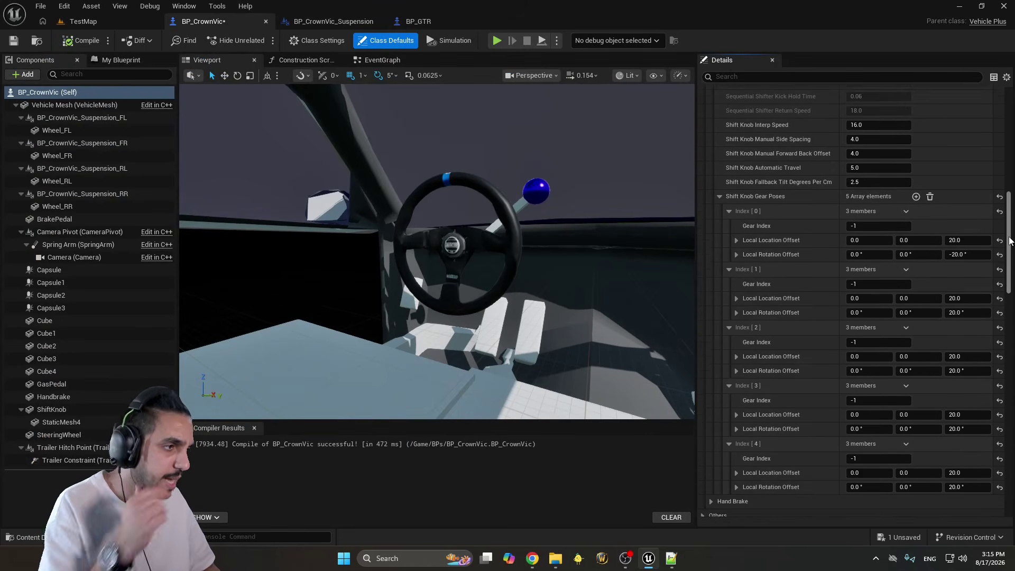
pyautogui.scroll(4, 1006, 220)
pyautogui.scroll(-2, 1005, 219)
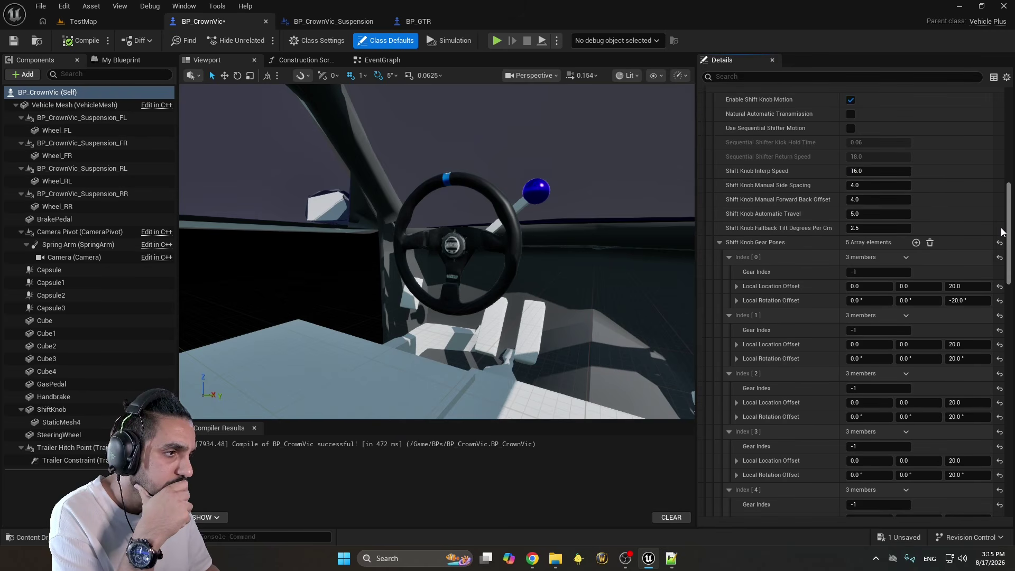
pyautogui.scroll(-3, 1002, 233)
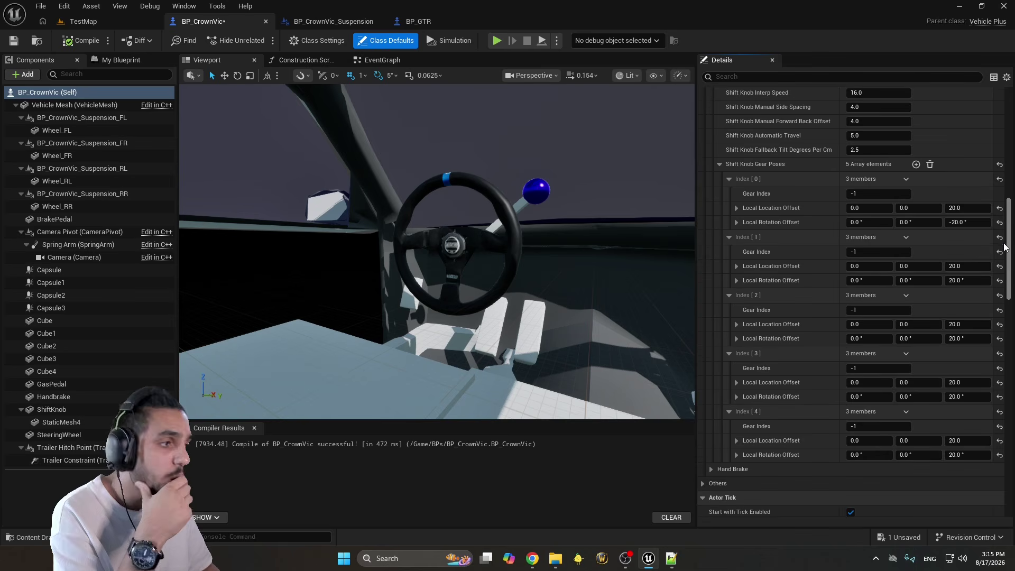
pyautogui.write('1')
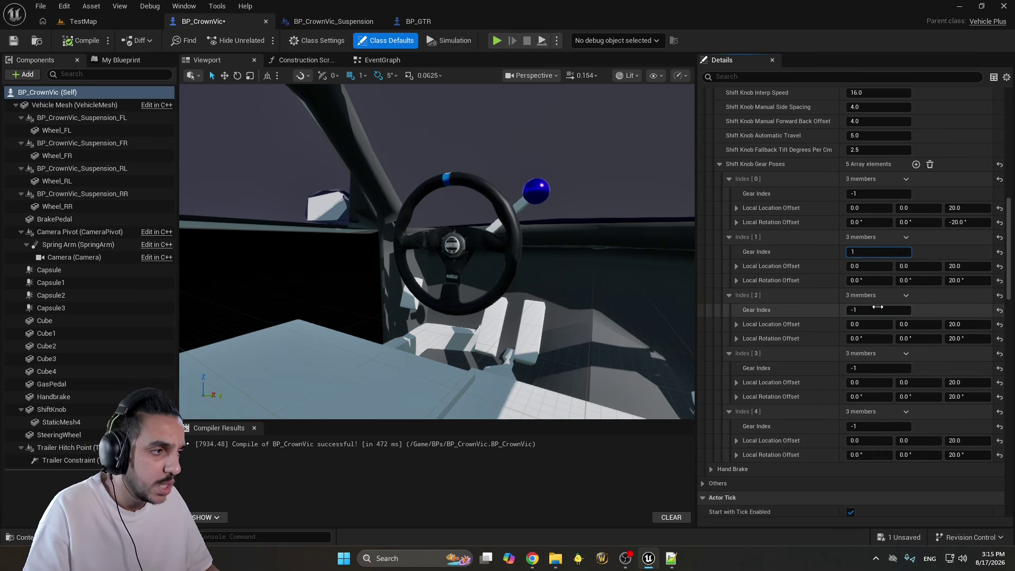
pyautogui.click(876, 310)
pyautogui.write('2')
pyautogui.click(875, 368)
pyautogui.write('3')
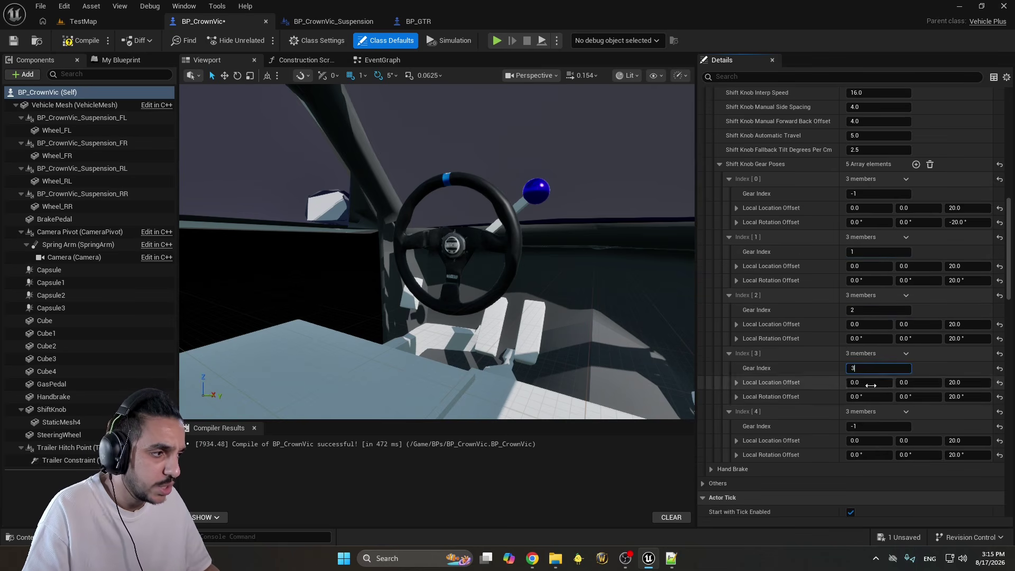
pyautogui.click(575, 294)
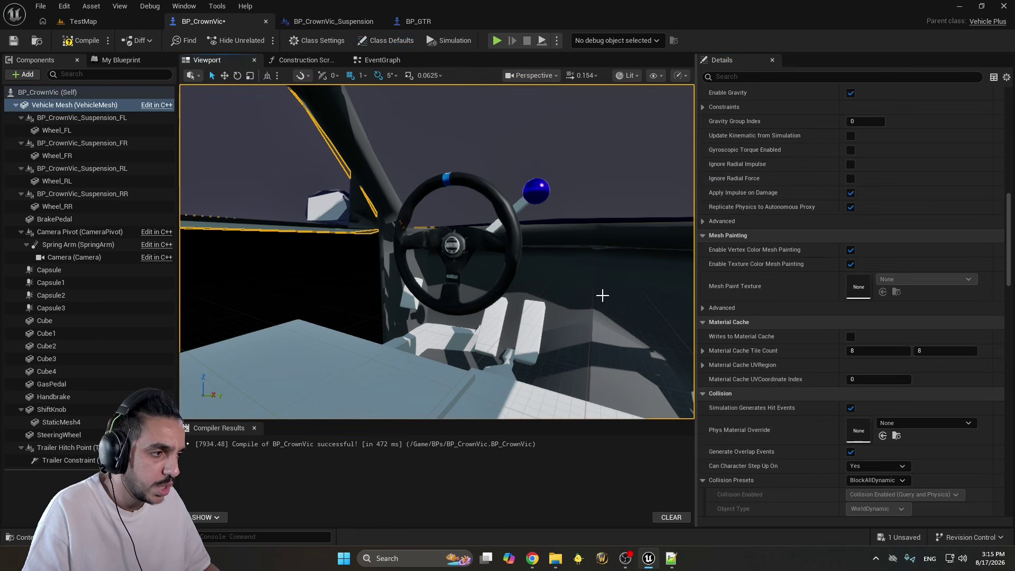
# Play-test TestMap from the interior camera, switching between forward and reverse to check the shifter's pose per gear, and end the session
pyautogui.click(83, 22)
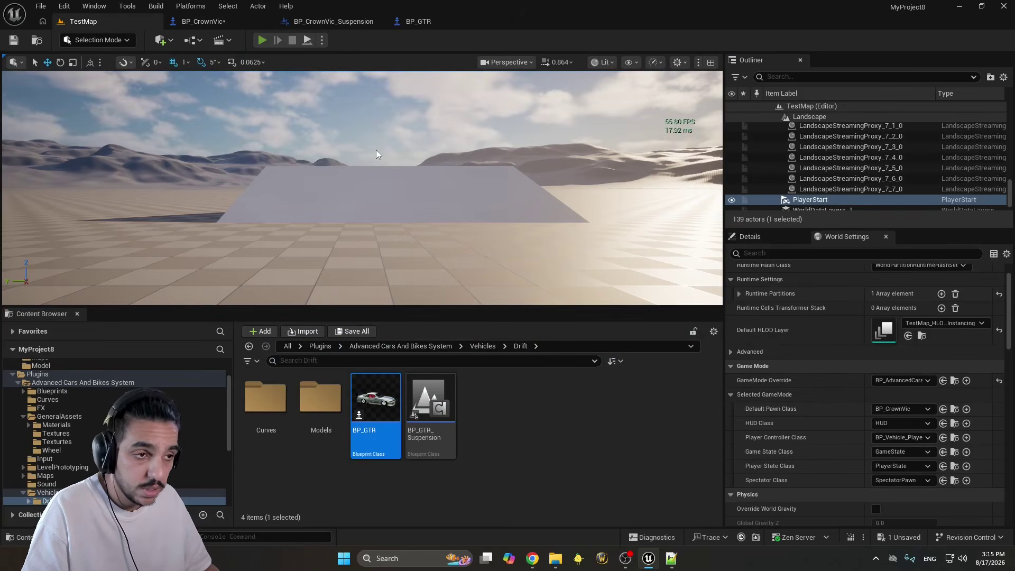
pyautogui.hotkey('alt', 'p')
pyautogui.press('c')
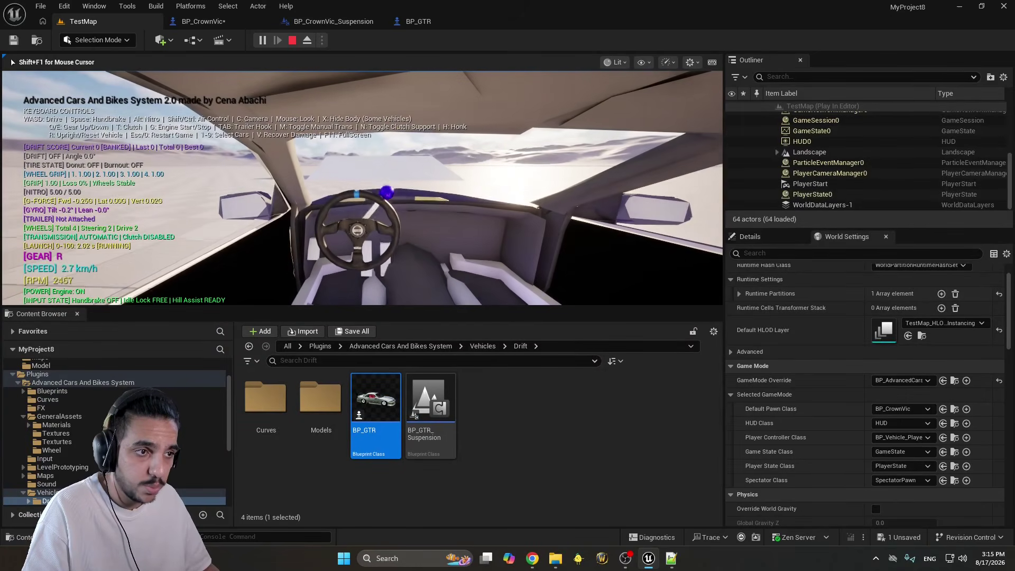
pyautogui.press('w')
pyautogui.press('s')
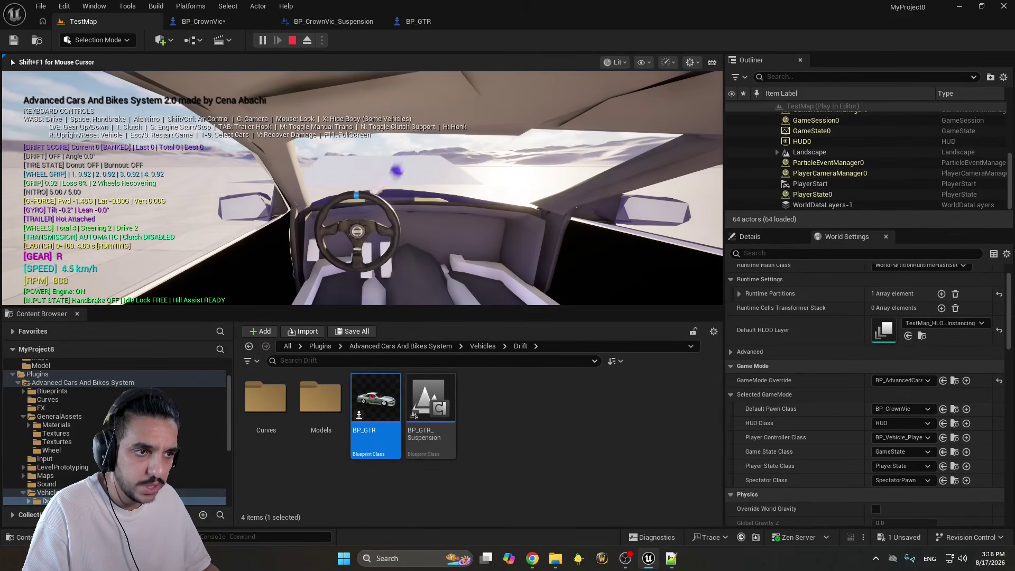
pyautogui.press('s')
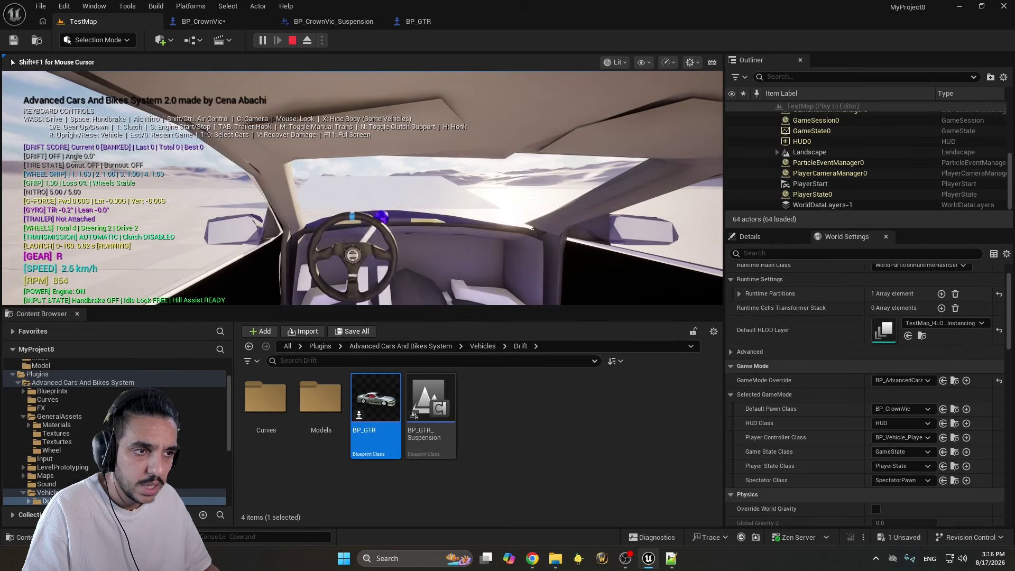
pyautogui.hotkey('shift', 'F1')
pyautogui.press('Escape')
# In the Crown Vic blueprint's class defaults, set the Local Location Offset Z to 0 for all five shift knob gear poses
pyautogui.click(203, 21)
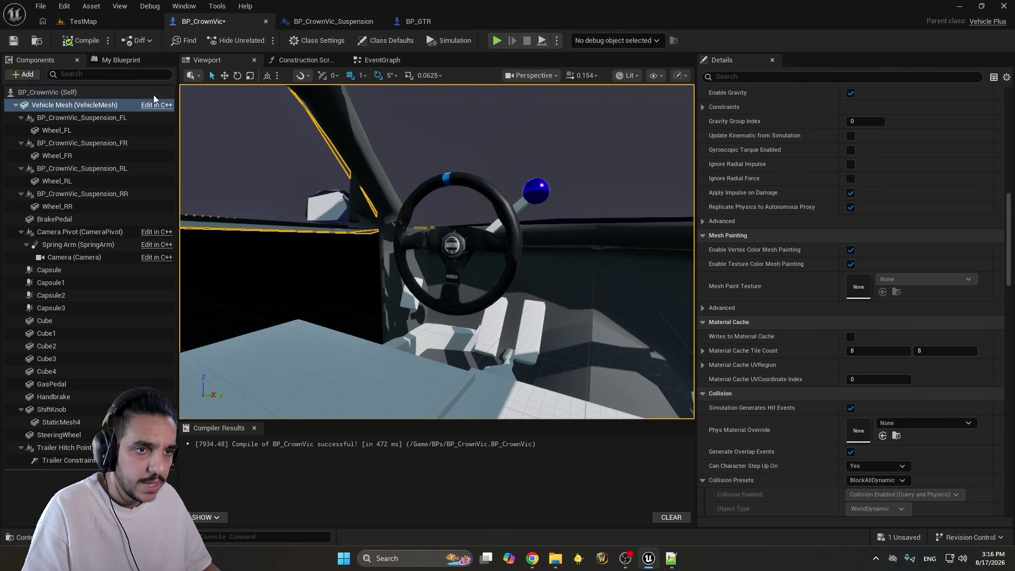
pyautogui.click(112, 110)
pyautogui.click(116, 117)
pyautogui.click(106, 104)
pyautogui.click(99, 94)
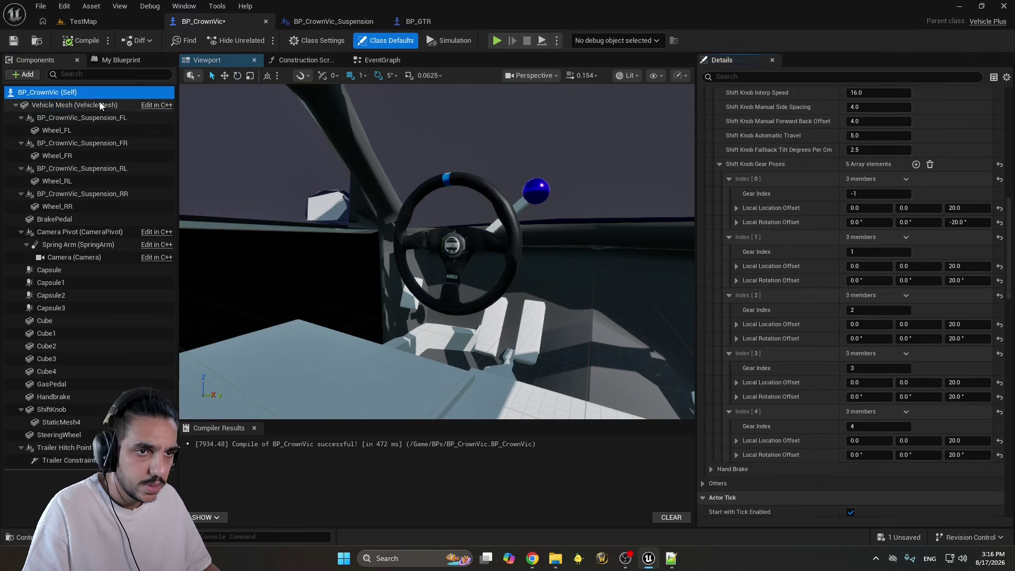
pyautogui.click(967, 208)
pyautogui.write('0')
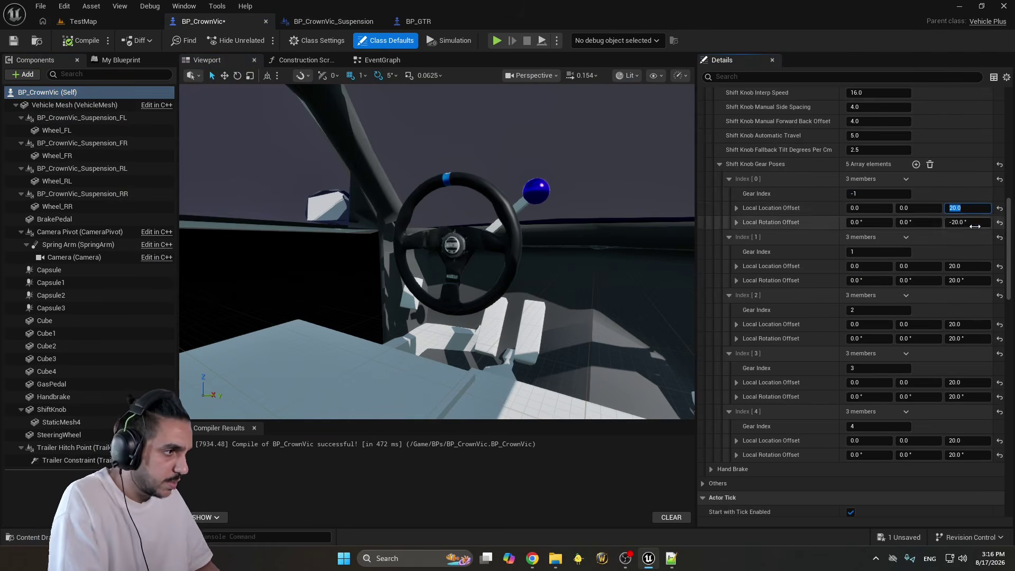
pyautogui.click(968, 266)
pyautogui.write('0')
pyautogui.click(967, 324)
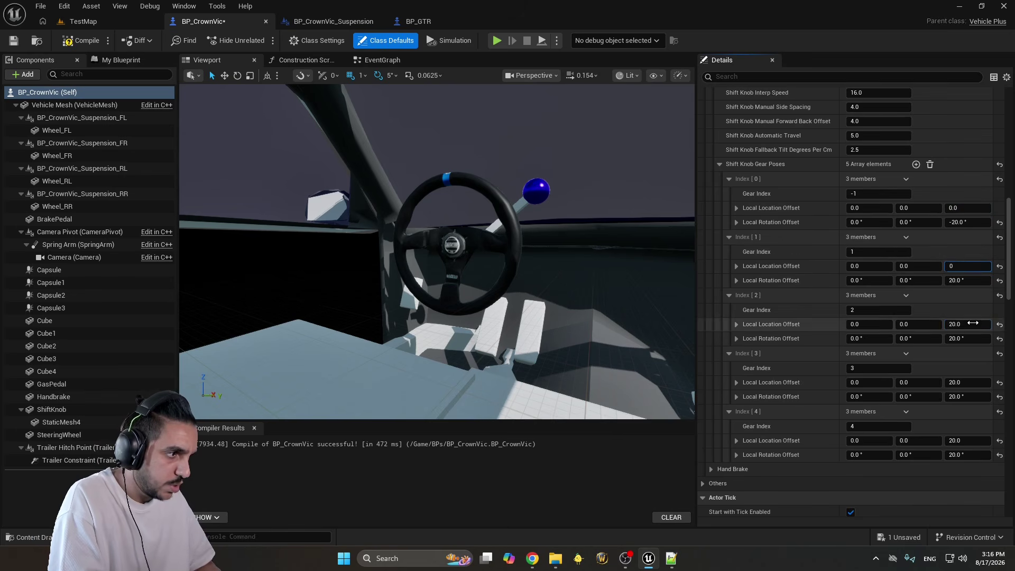
pyautogui.write('0')
pyautogui.click(961, 382)
pyautogui.write('0')
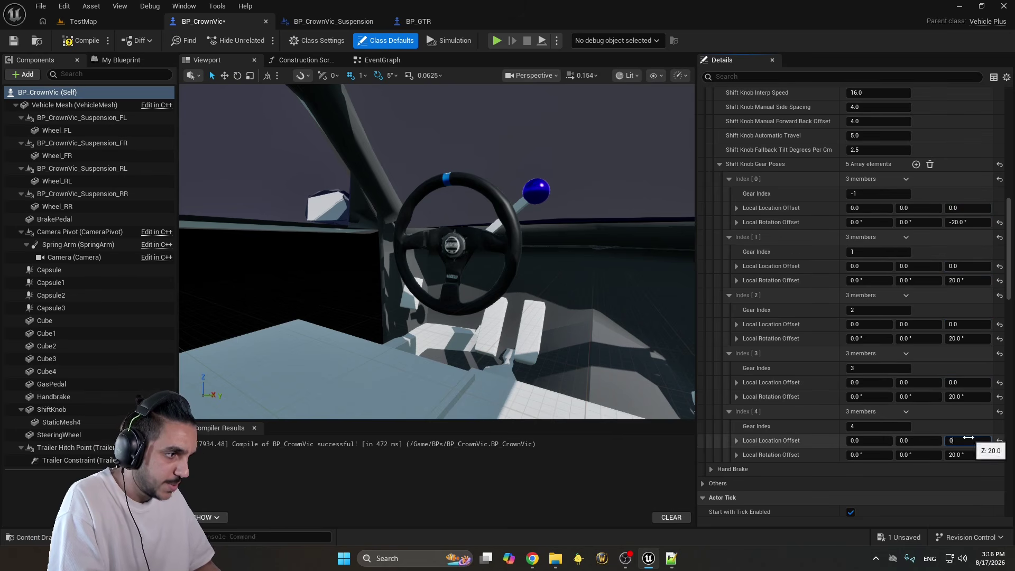
# Set the Local Rotation Offset X to 20° for gear poses Index 1 to 4
pyautogui.click(920, 396)
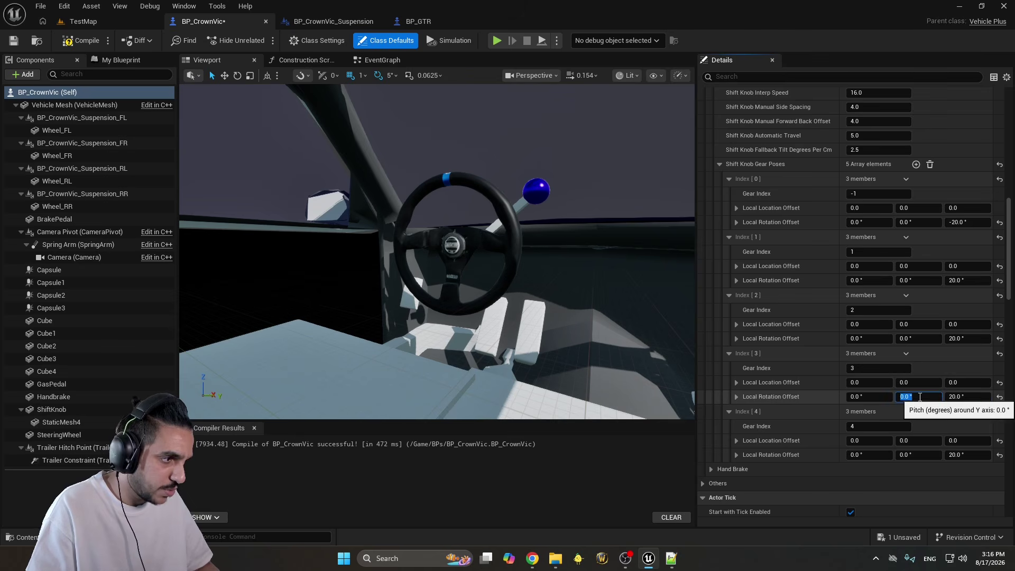
pyautogui.moveTo(876, 397); pyautogui.dragTo(891, 397)
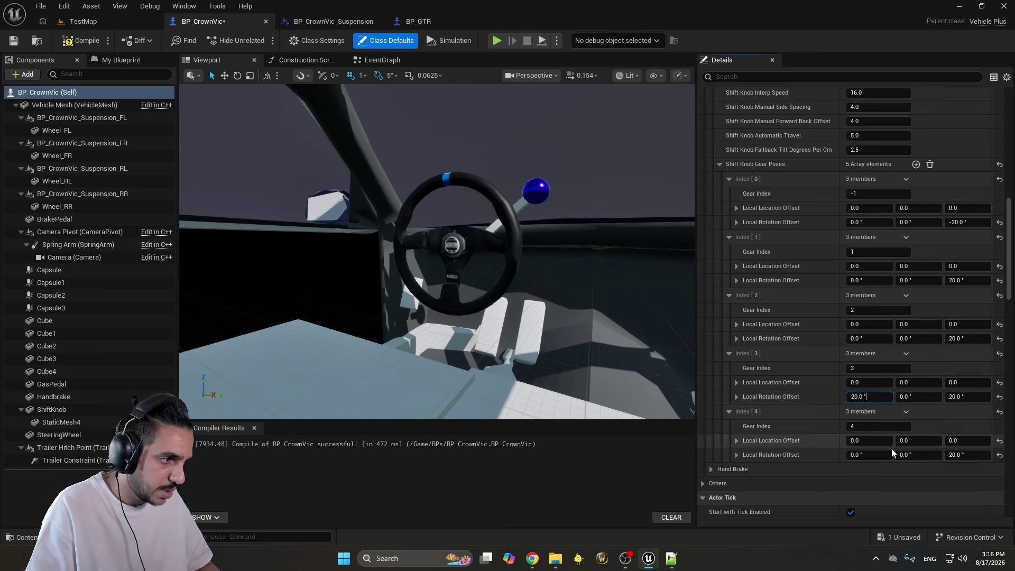
pyautogui.moveTo(877, 455); pyautogui.dragTo(895, 453)
pyautogui.moveTo(871, 339); pyautogui.dragTo(888, 339)
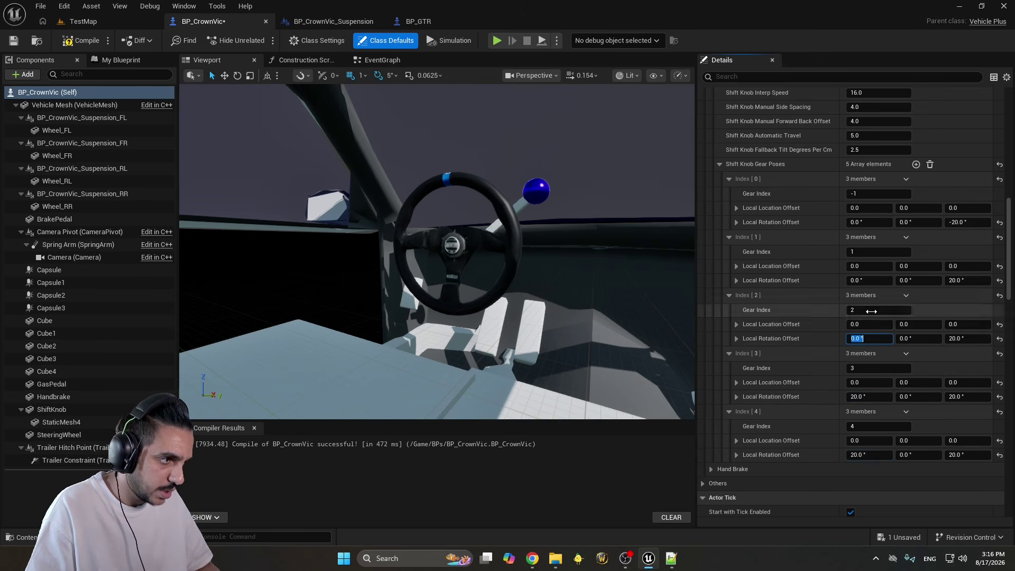
pyautogui.moveTo(869, 280); pyautogui.dragTo(887, 281)
# Set the Local Rotation Offset Z to 0° for all five gear poses and the X rotation of Index 0 to -20°
pyautogui.click(964, 281)
pyautogui.write('0')
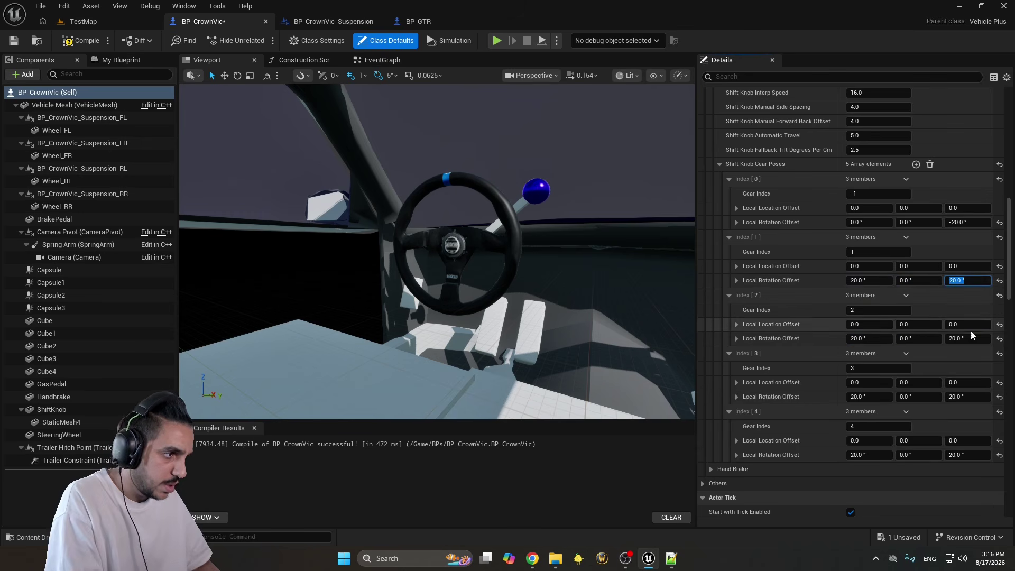
pyautogui.click(968, 338)
pyautogui.write('0')
pyautogui.click(967, 396)
pyautogui.write('0')
pyautogui.click(962, 455)
pyautogui.write('0')
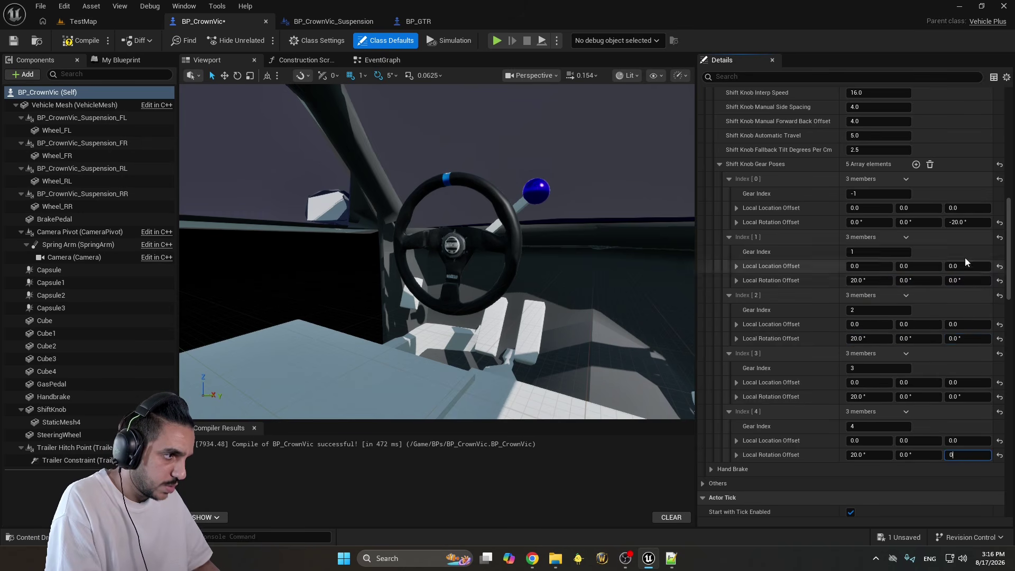
pyautogui.click(967, 222)
pyautogui.click(872, 223)
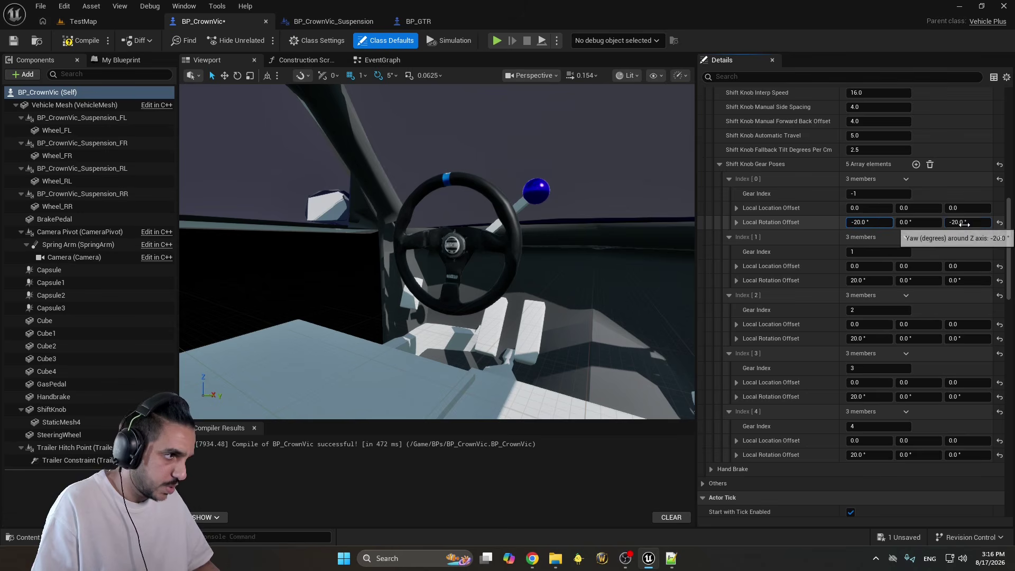
# Play-test TestMap from the interior camera, driving in reverse and forward to check the shifter's X-axis rotation, and end the session
pyautogui.click(83, 22)
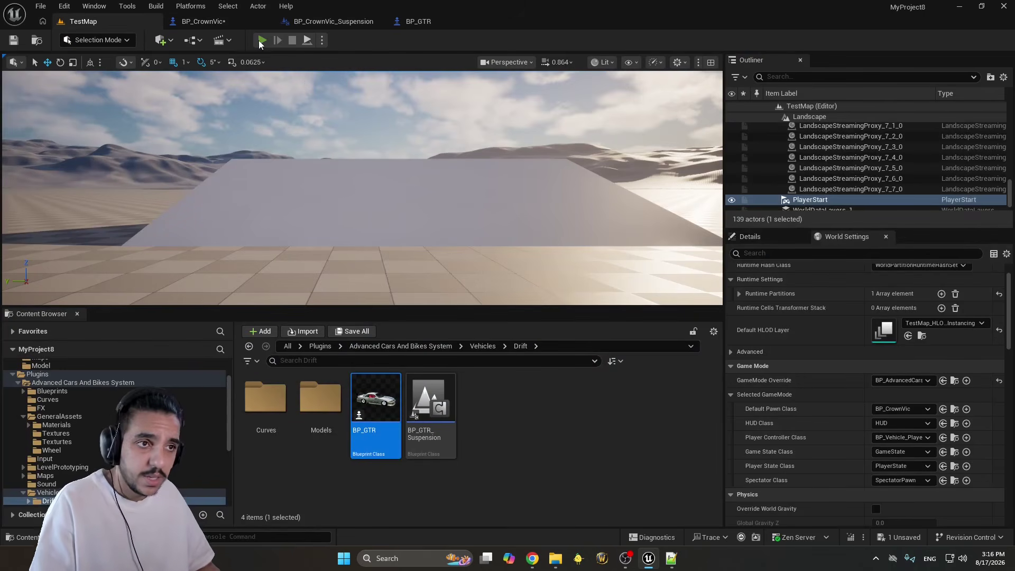
pyautogui.hotkey('alt', 'p')
pyautogui.press('c')
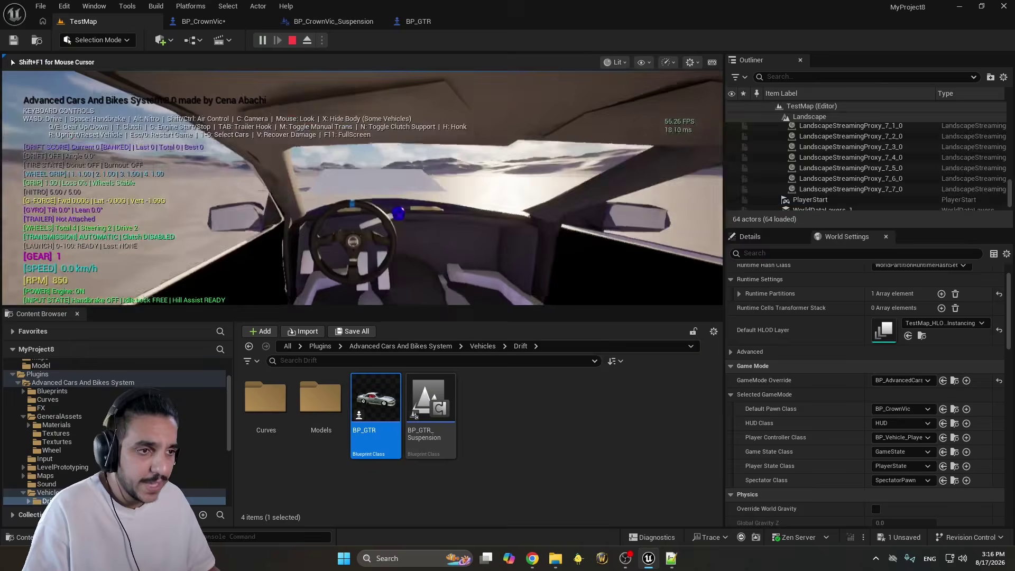
pyautogui.press('s')
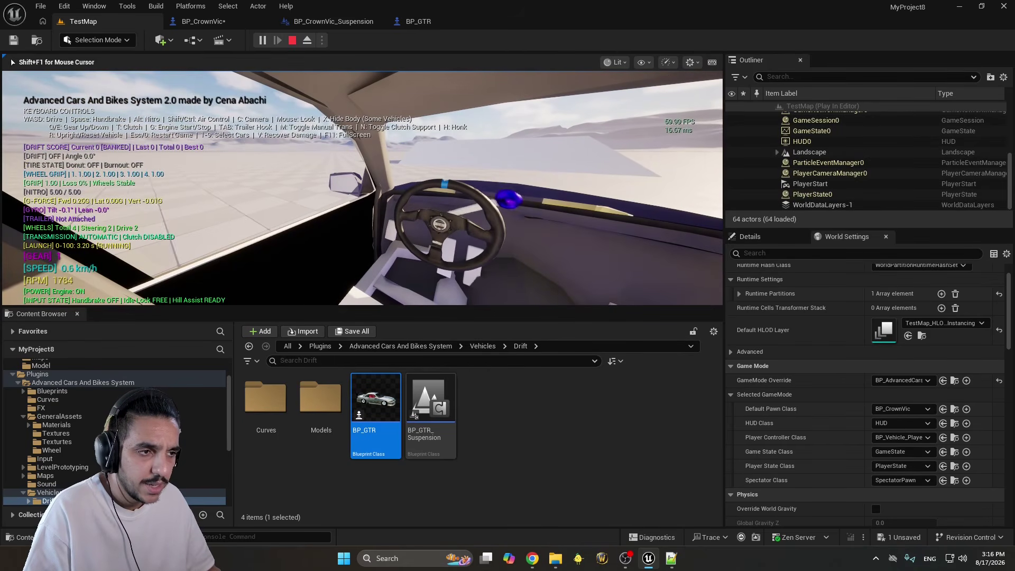
pyautogui.press('w')
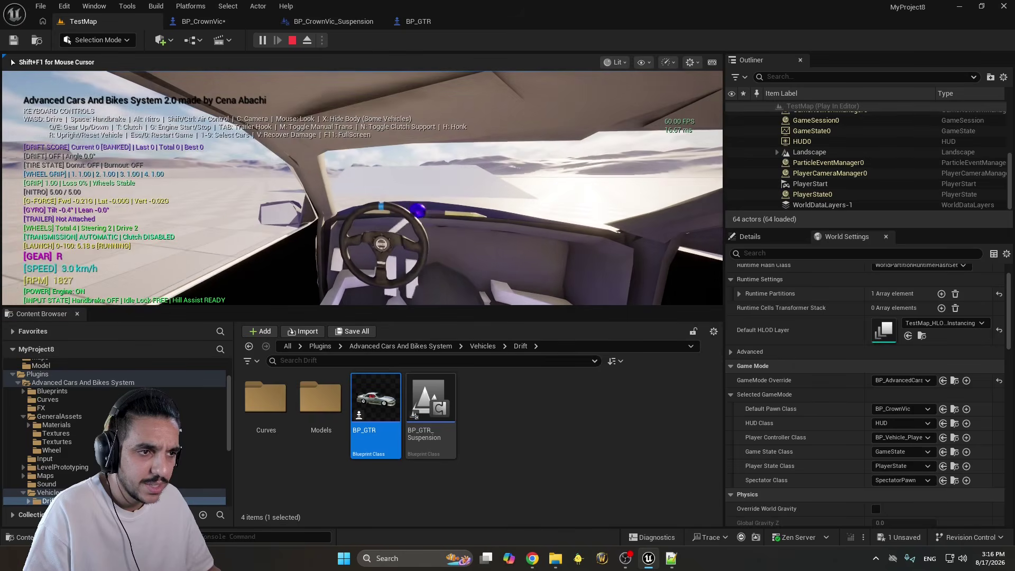
pyautogui.press('Escape')
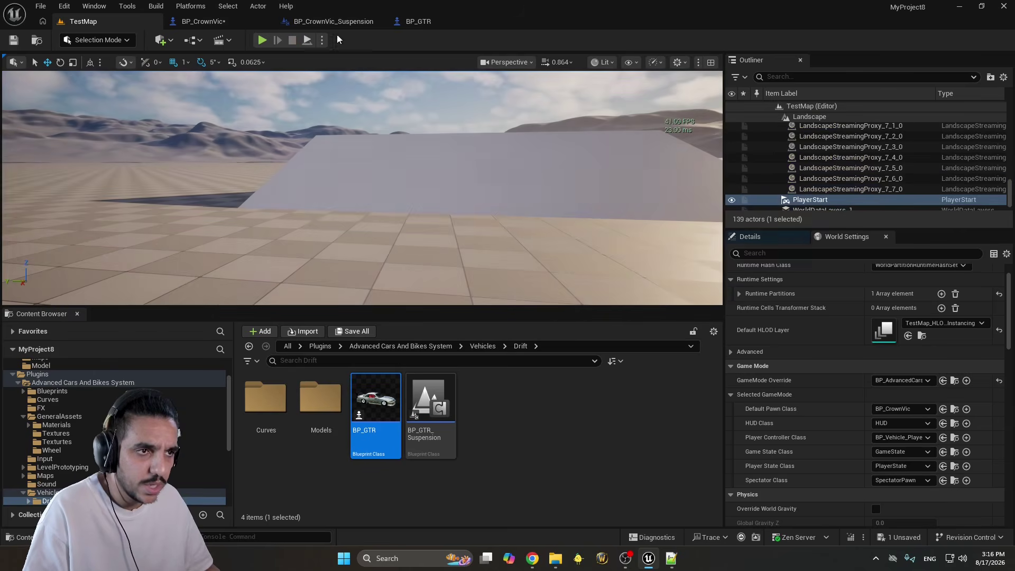
# Try rotating the ShiftKnob component in the Crown Vic blueprint's viewport to check its axes, and undo the transform
pyautogui.click(233, 22)
pyautogui.scroll(3, 462, 162)
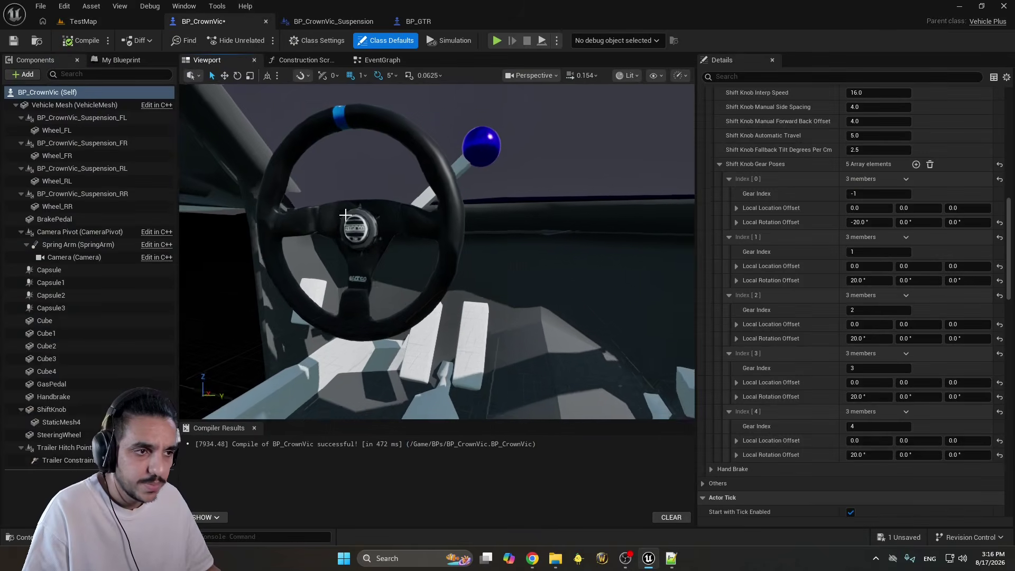
pyautogui.click(462, 161)
pyautogui.press('e')
pyautogui.press('f')
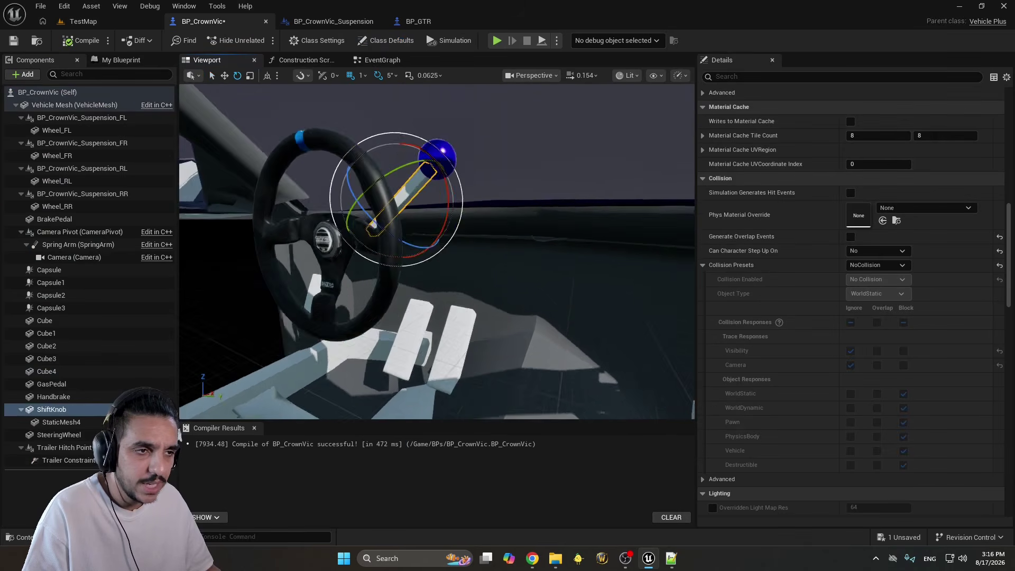
pyautogui.moveTo(459, 210); pyautogui.dragTo(546, 222)
pyautogui.hotkey('ctrl', 'z')
pyautogui.hotkey('ctrl', 'z')
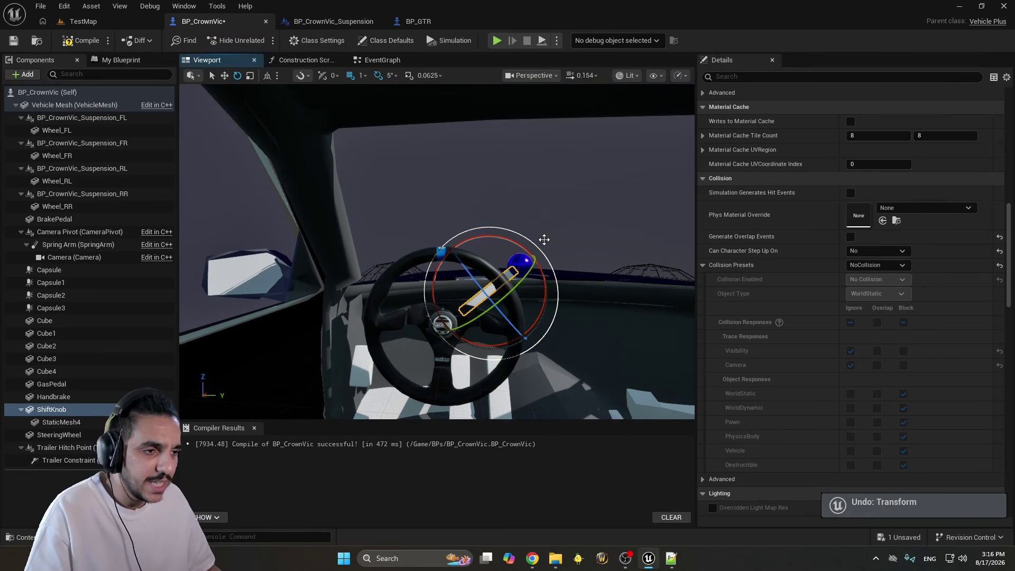
# Set the Local Location Offset X to -20 for all five shift knob gear poses
pyautogui.click(47, 92)
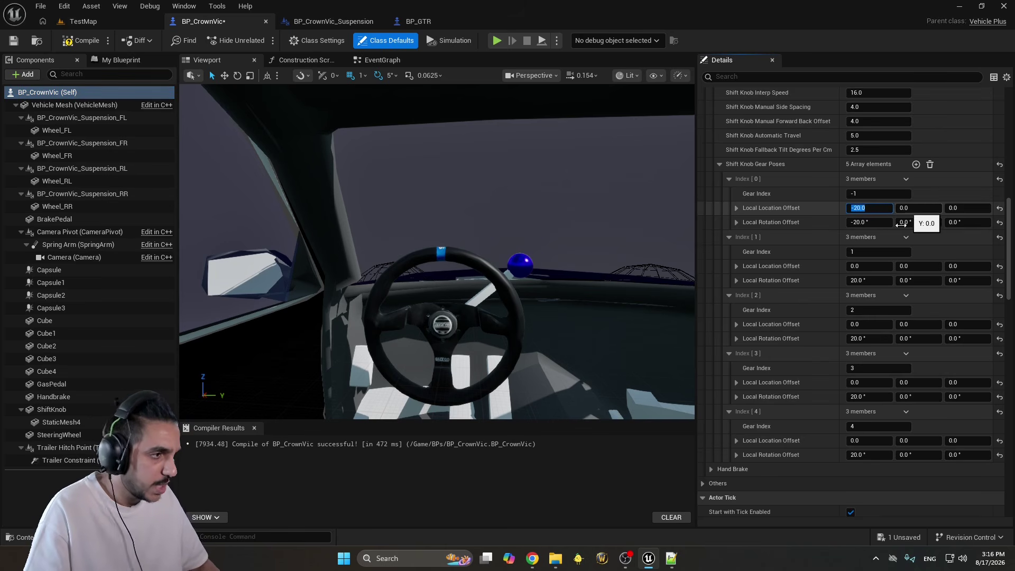
pyautogui.click(869, 266)
pyautogui.write('-20.0')
pyautogui.click(869, 324)
pyautogui.write('-20.0')
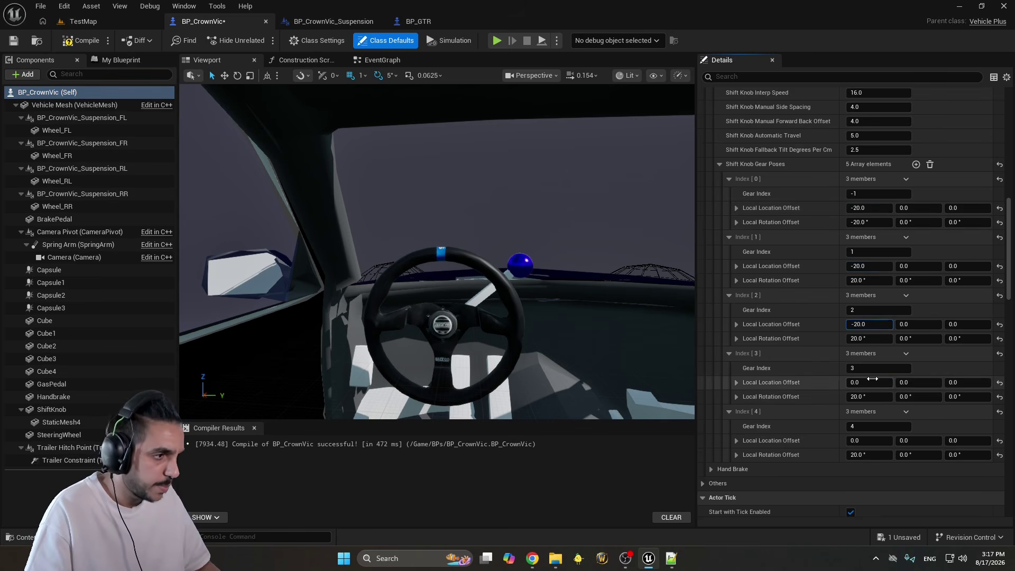
pyautogui.click(869, 383)
pyautogui.write('-20.0')
pyautogui.click(869, 440)
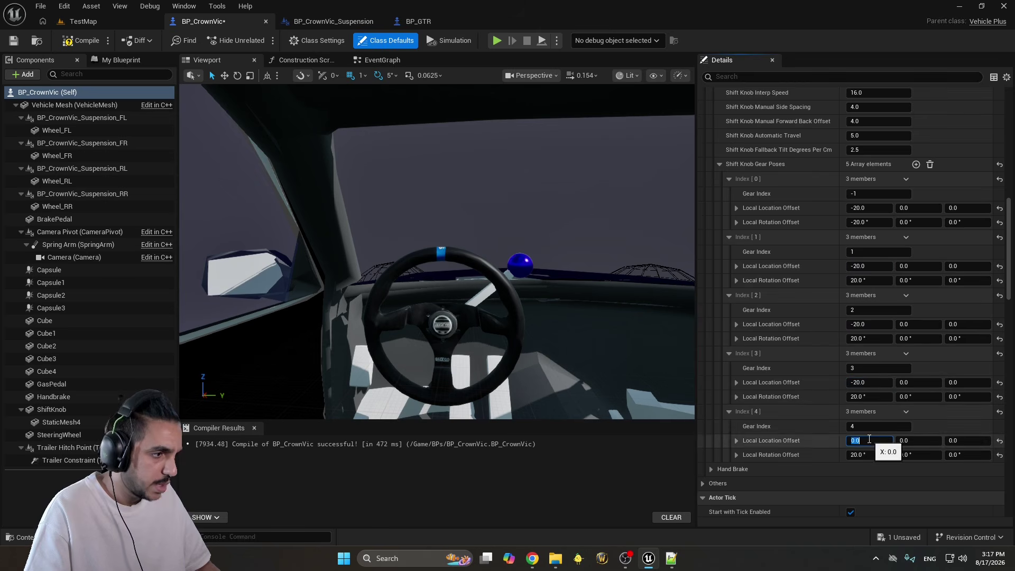
# Play-test TestMap in full screen from the interior camera to check the shifter's X location offset, and end the session
pyautogui.click(83, 21)
pyautogui.hotkey('alt', 'p')
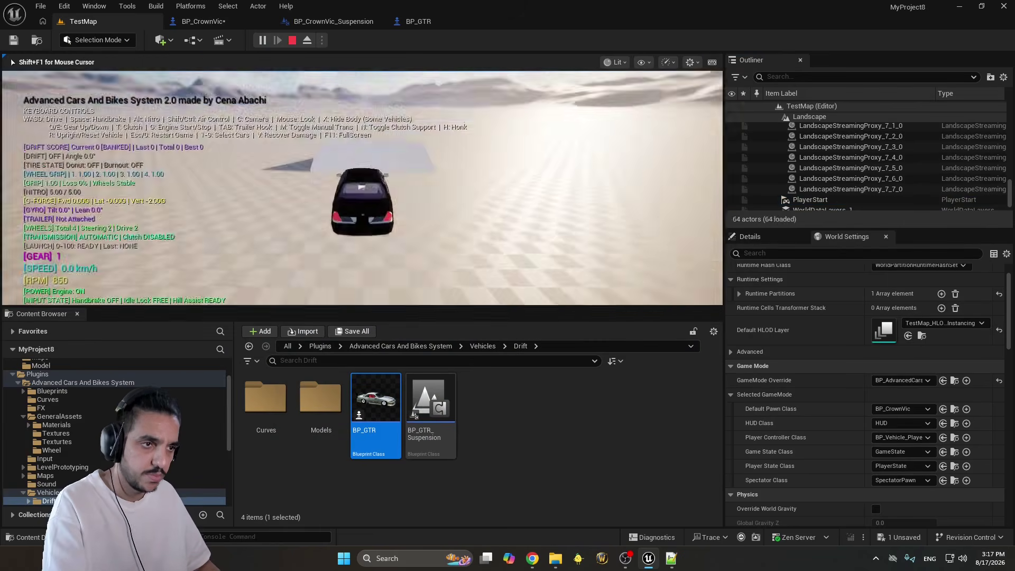
pyautogui.press('F11')
pyautogui.press('c')
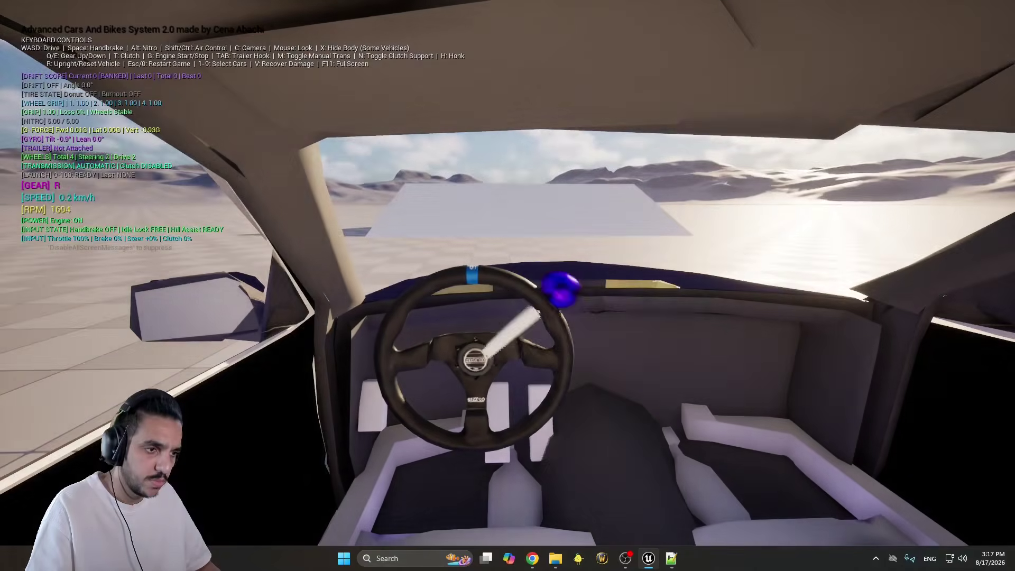
pyautogui.press('Escape')
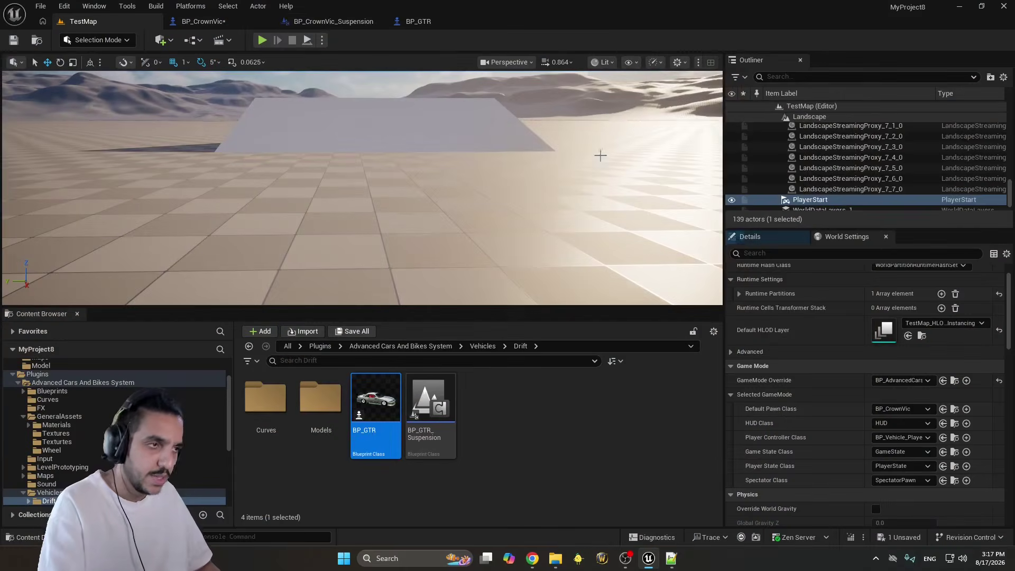
# In the Crown Vic blueprint, copy the -20 offset into the Local Location Offset Y of all five gear poses
pyautogui.click(227, 26)
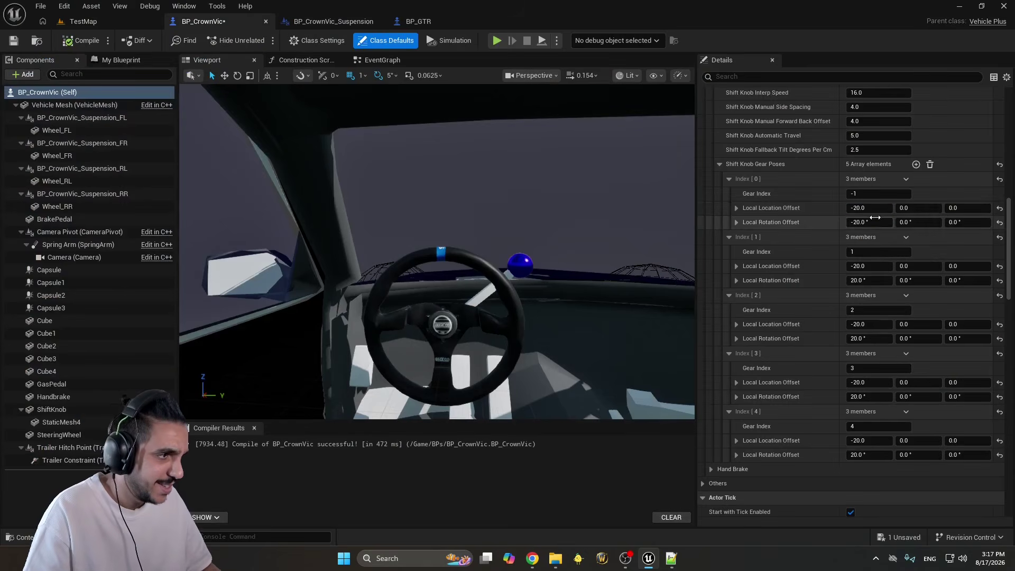
pyautogui.click(875, 212)
pyautogui.hotkey('ctrl', 'c')
pyautogui.click(913, 209)
pyautogui.hotkey('ctrl', 'v')
pyautogui.click(917, 266)
pyautogui.hotkey('ctrl', 'v')
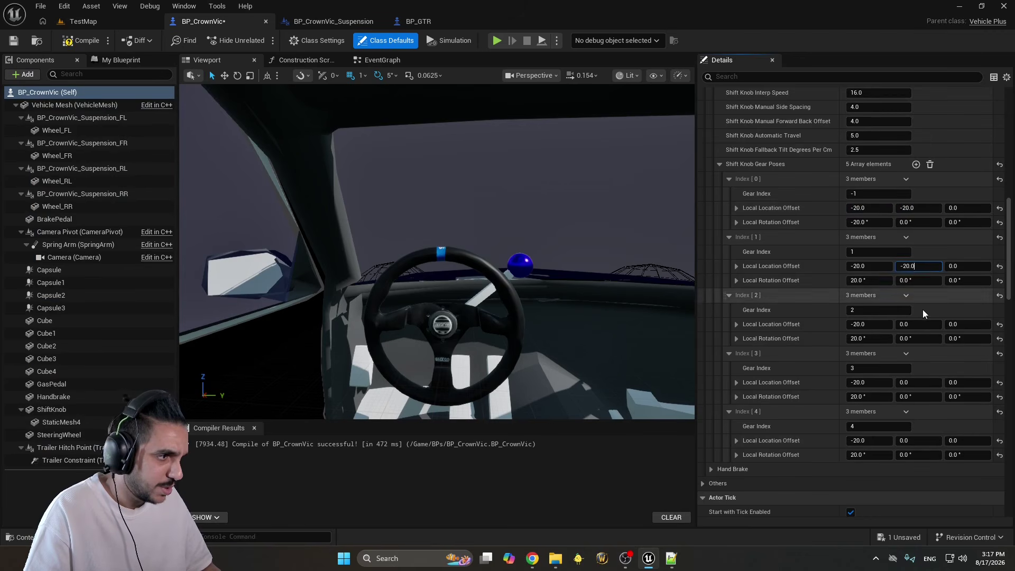
pyautogui.click(917, 324)
pyautogui.hotkey('ctrl', 'v')
pyautogui.click(917, 382)
pyautogui.hotkey('ctrl', 'v')
pyautogui.click(917, 440)
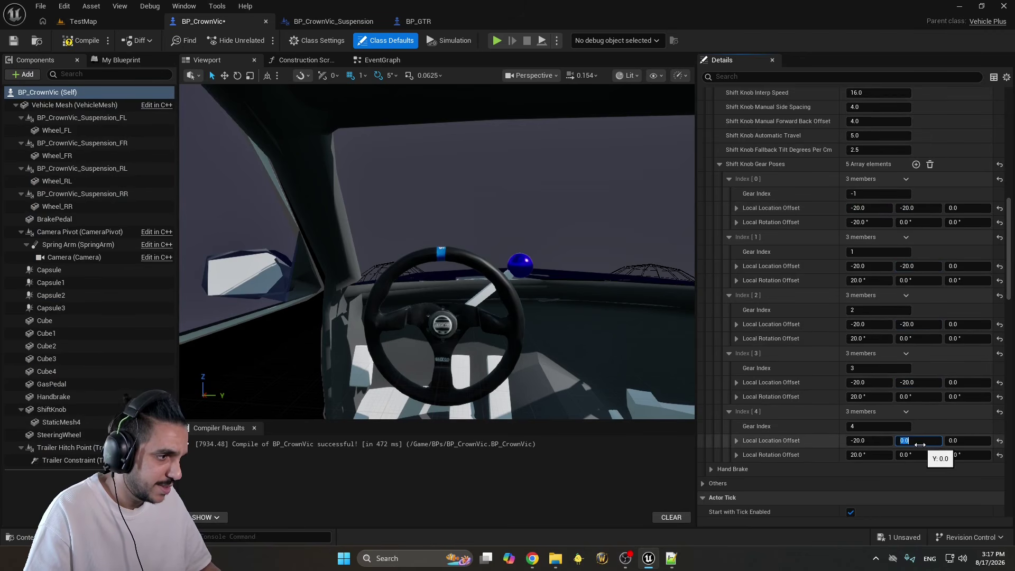
pyautogui.hotkey('ctrl', 'v')
# Set the Local Location Offset X to 0 for all five shift knob gear poses
pyautogui.click(869, 441)
pyautogui.write('0')
pyautogui.write('0')
pyautogui.click(869, 324)
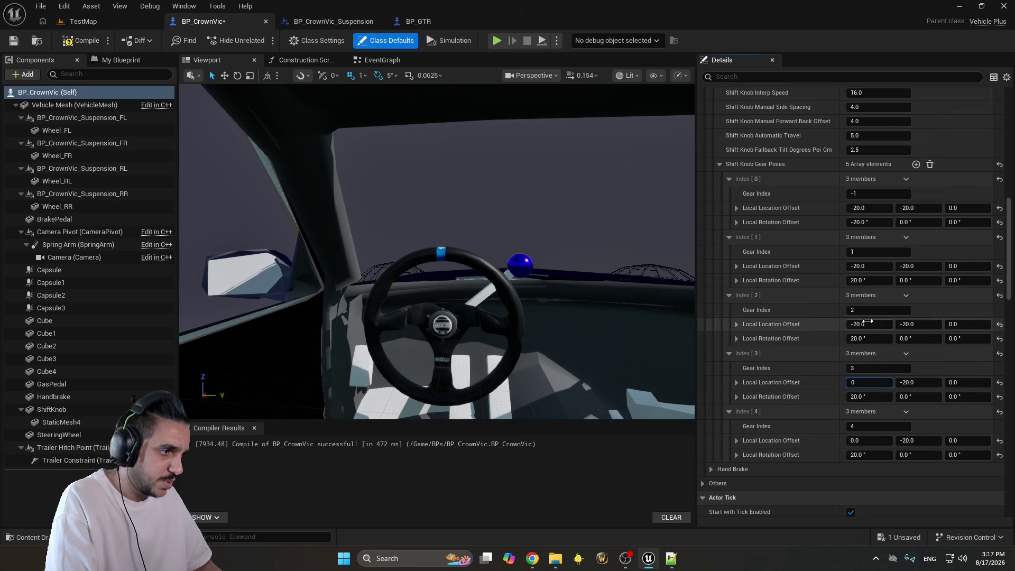
pyautogui.write('0')
pyautogui.click(869, 266)
pyautogui.write('0')
pyautogui.click(869, 208)
pyautogui.write('0')
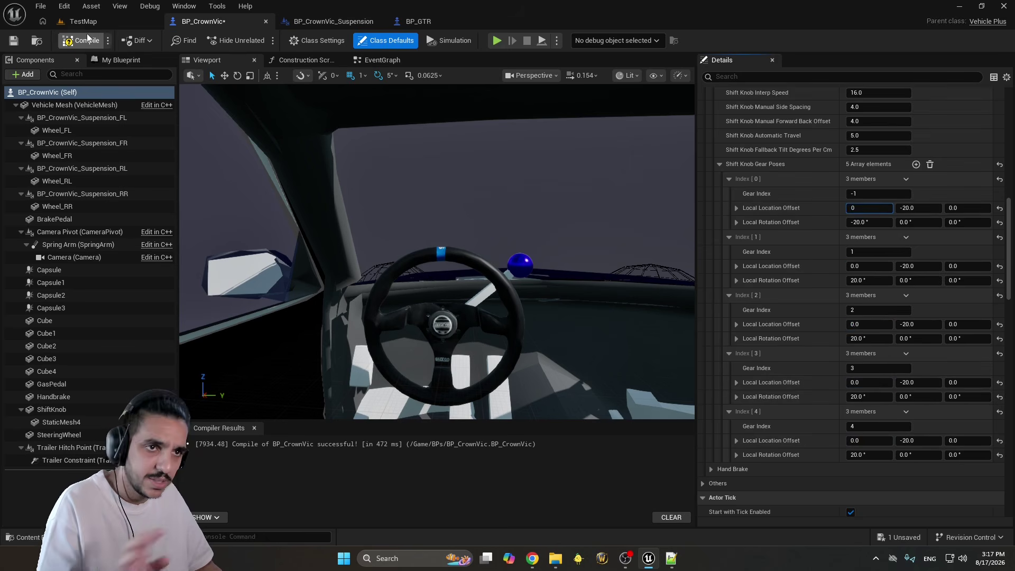
# Play-test TestMap in full screen from the interior camera to check the shifter's Y location offset, and end the session
pyautogui.click(83, 22)
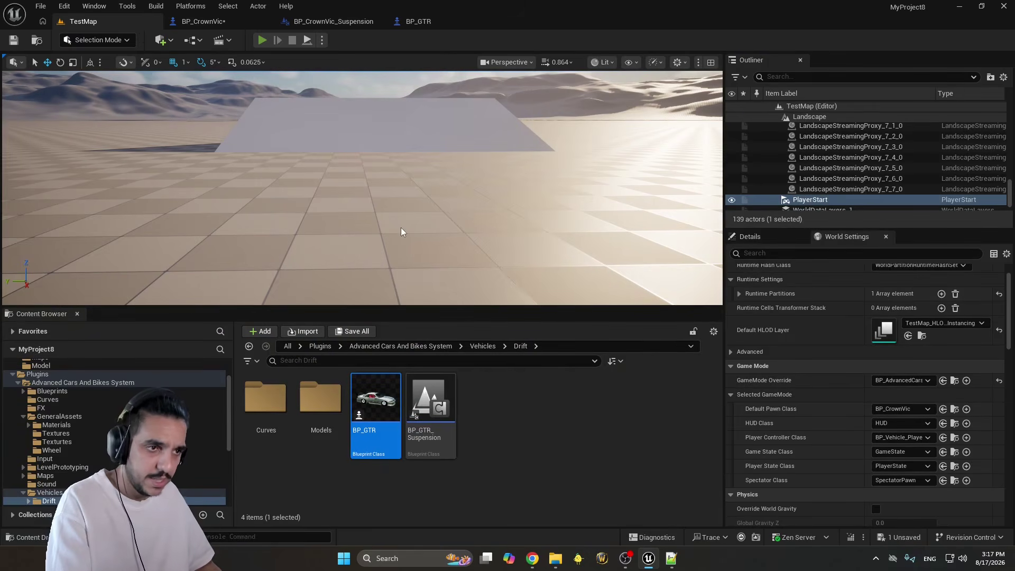
pyautogui.hotkey('alt', 'p')
pyautogui.press('F11')
pyautogui.press('c')
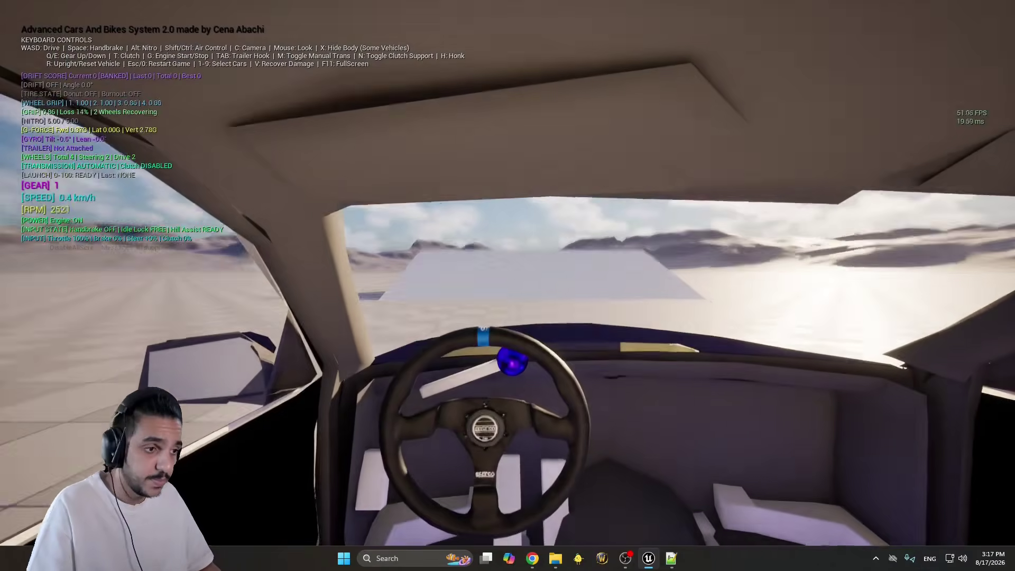
pyautogui.press('w')
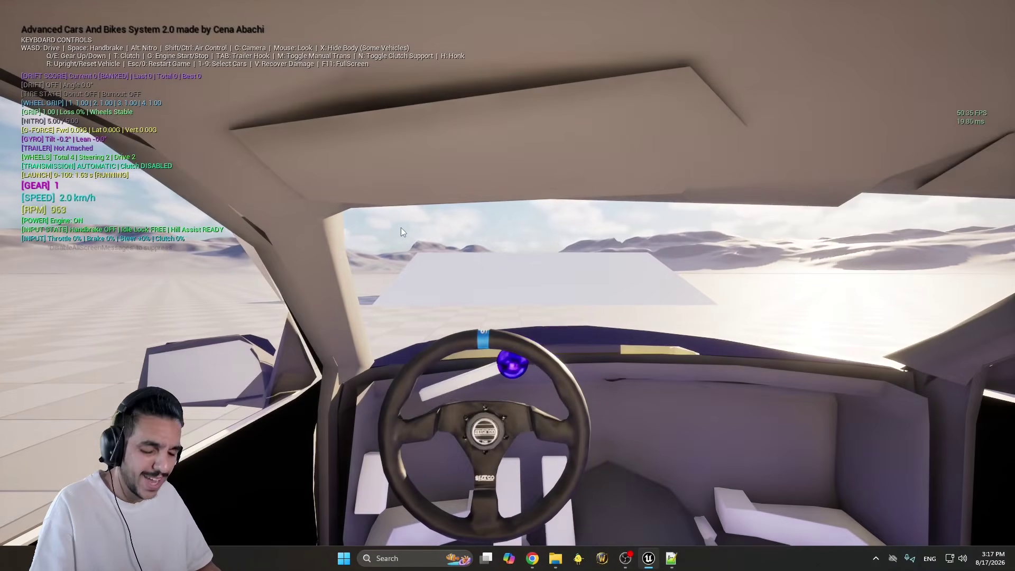
pyautogui.press('Escape')
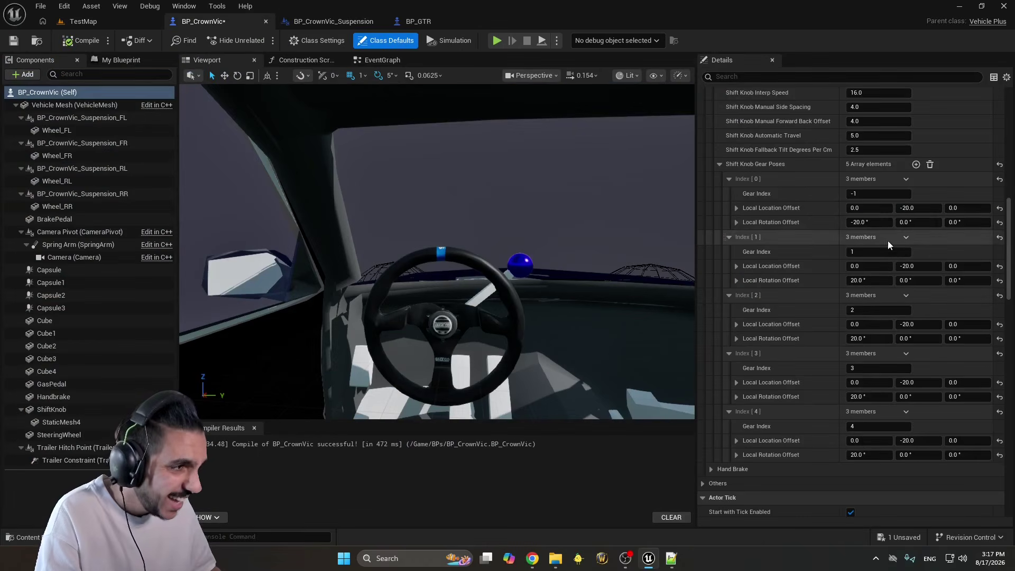
# Set the Local Location Offset Y to 20 for all five shift knob gear poses
pyautogui.click(859, 222)
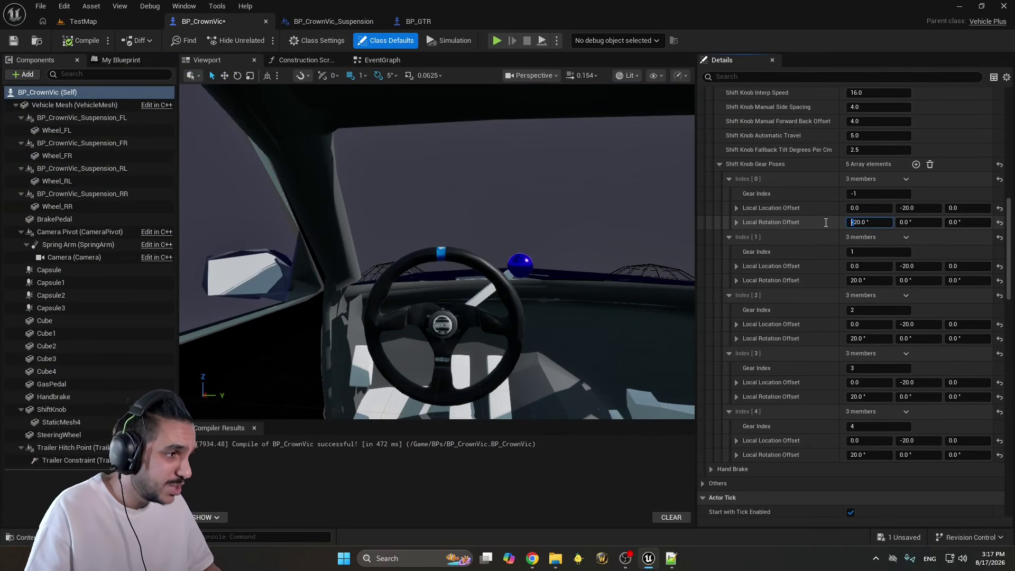
pyautogui.write('-')
pyautogui.press('Return')
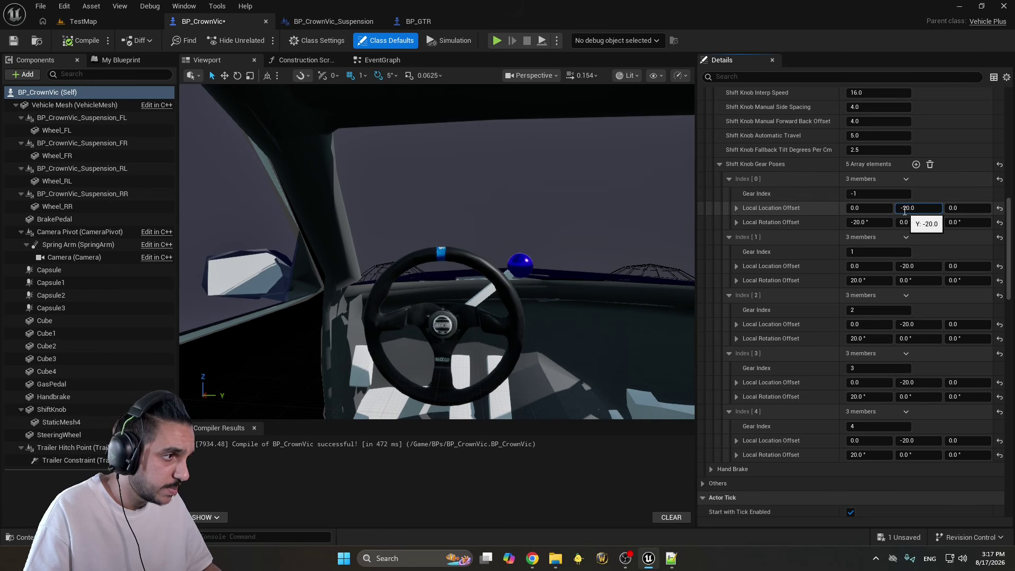
pyautogui.press('Return')
pyautogui.click(912, 266)
pyautogui.press('Home')
pyautogui.press('Delete')
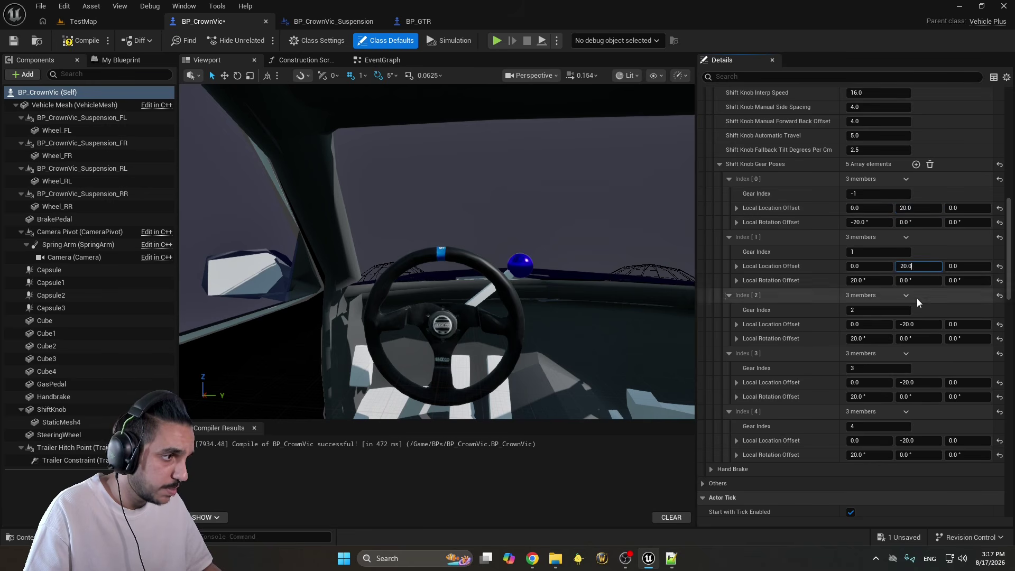
pyautogui.click(918, 324)
pyautogui.press('Home')
pyautogui.press('Delete')
pyautogui.press('Home')
pyautogui.press('Delete')
pyautogui.click(919, 440)
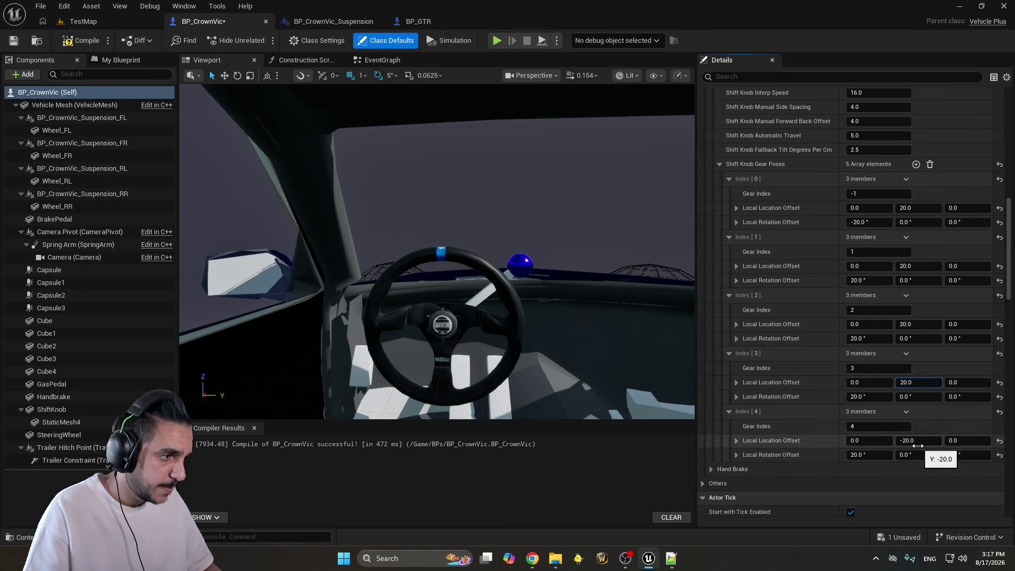
pyautogui.press('Home')
pyautogui.press('Delete')
# Play-test TestMap from the interior camera to check the shifter with the positive Y location offset, and end the session
pyautogui.click(105, 26)
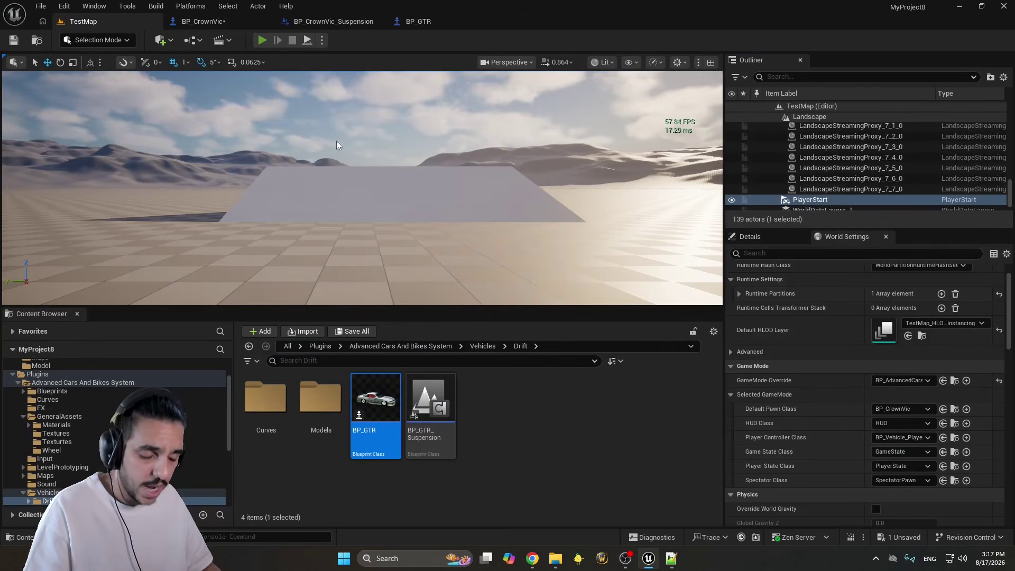
pyautogui.hotkey('alt', 'p')
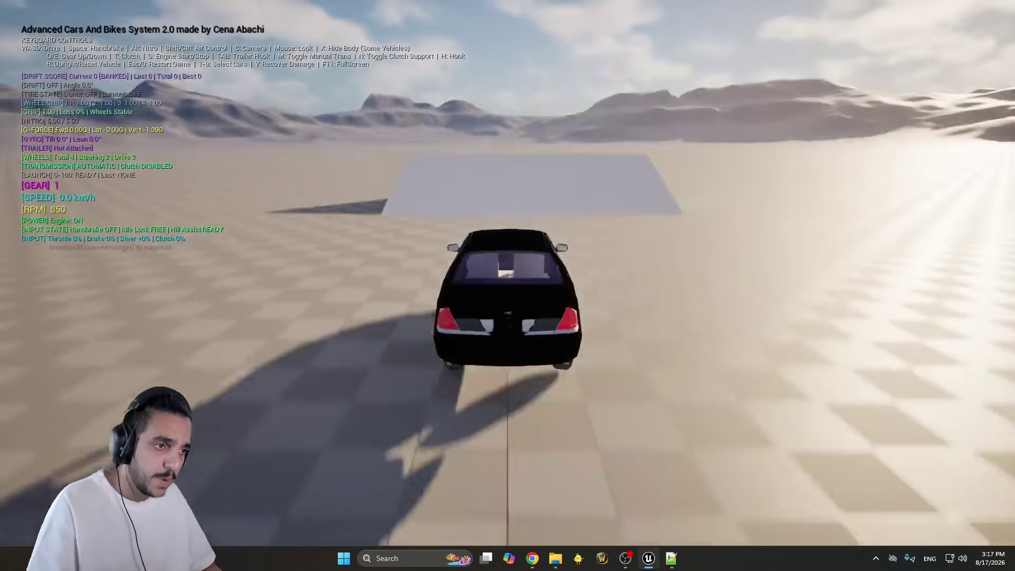
pyautogui.press('c')
pyautogui.press('w')
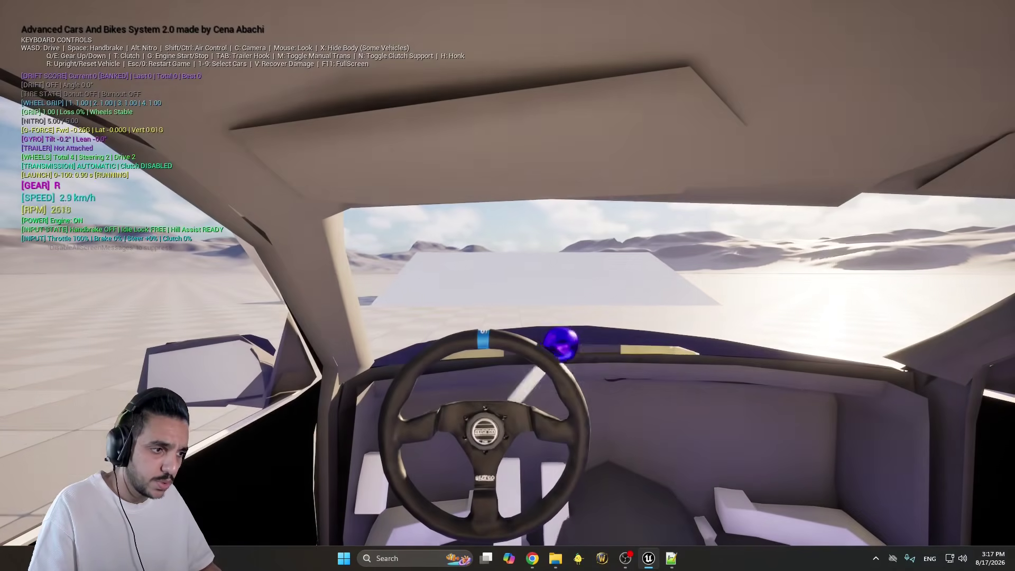
pyautogui.press('Escape')
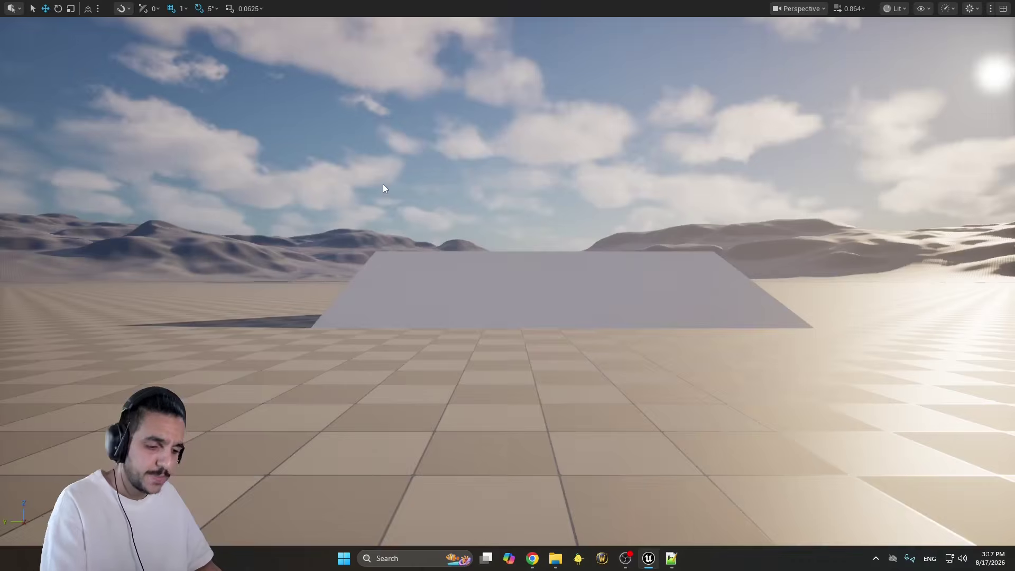
# In the Crown Vic blueprint, set the Local Location Offset Y to 0 for all five shift knob gear poses
pyautogui.click(218, 23)
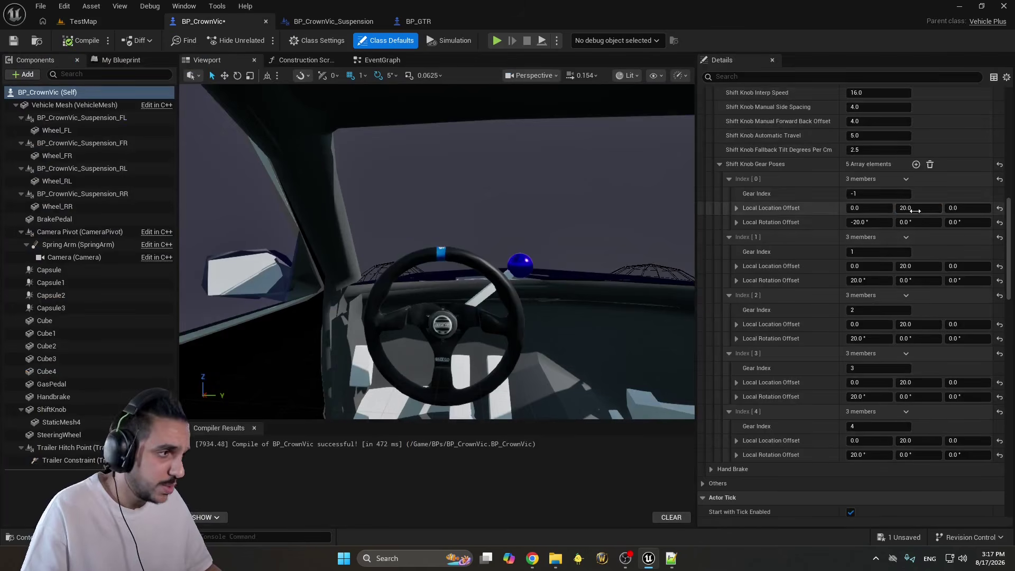
pyautogui.click(918, 207)
pyautogui.write('0')
pyautogui.click(918, 266)
pyautogui.write('0')
pyautogui.click(918, 324)
pyautogui.write('0')
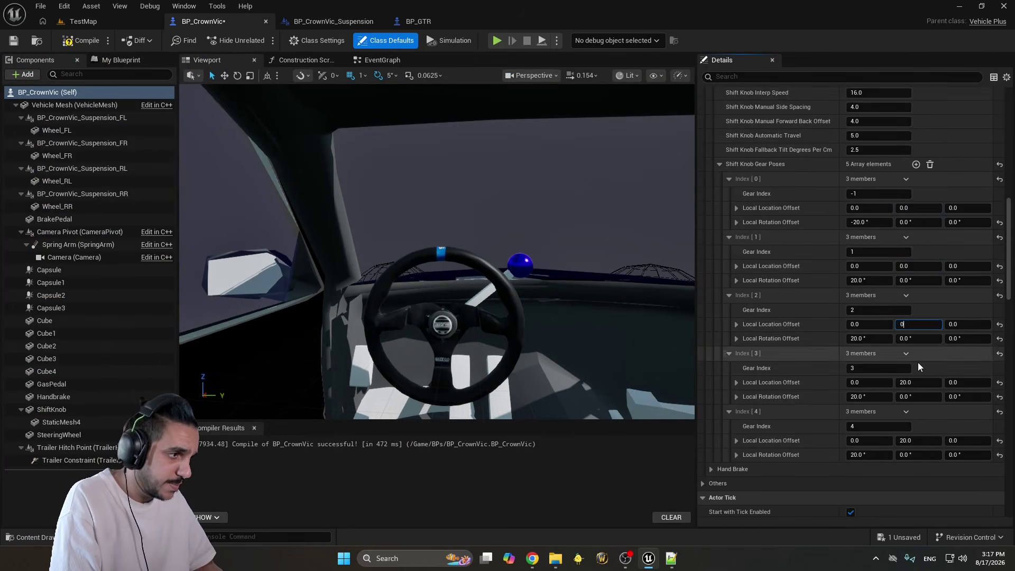
pyautogui.click(918, 382)
pyautogui.write('0')
pyautogui.click(927, 441)
pyautogui.write('0')
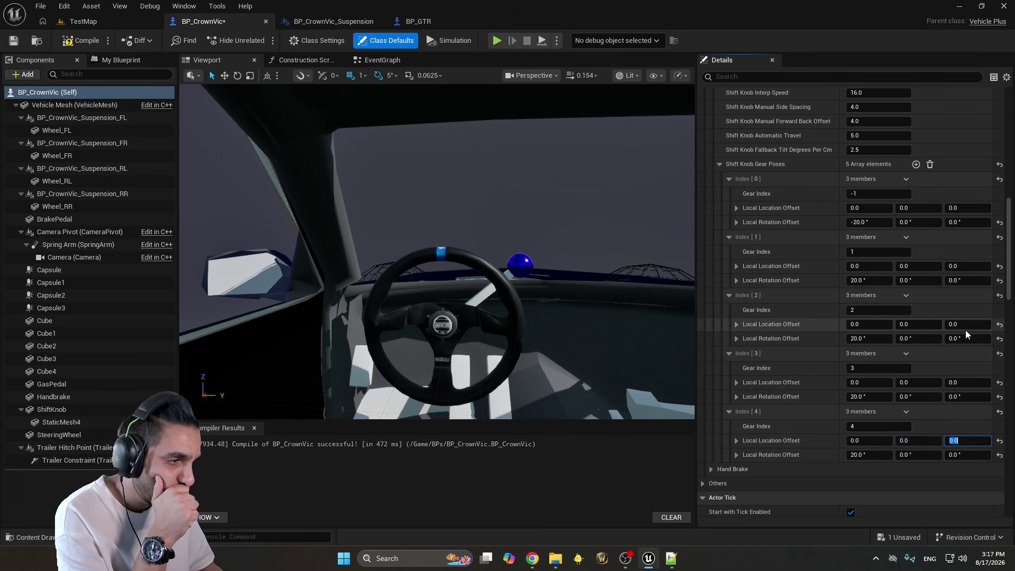
# Set the Local Location Offset Z to 5 for all five shift knob gear poses
pyautogui.write('5')
pyautogui.click(956, 383)
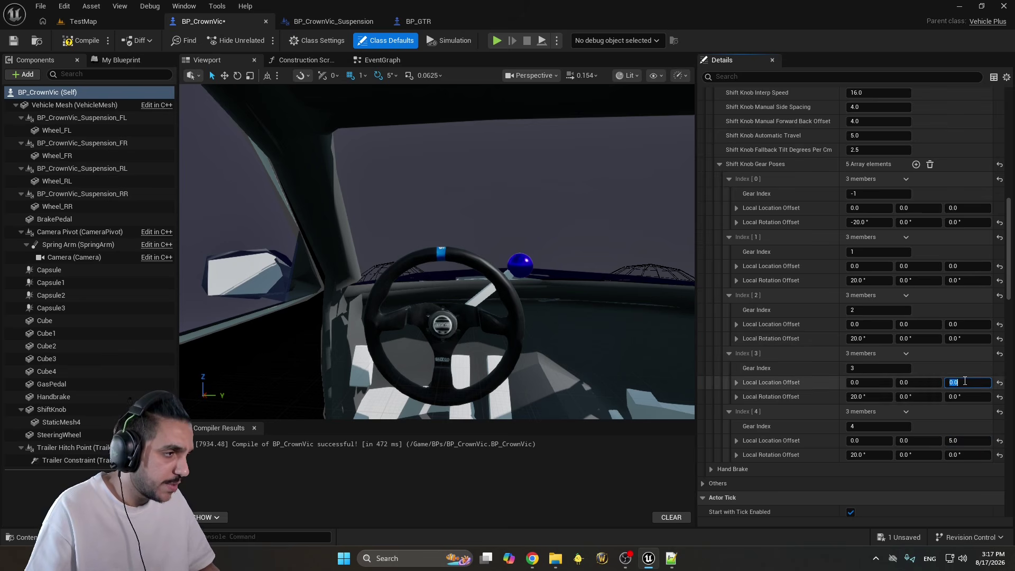
pyautogui.click(968, 440)
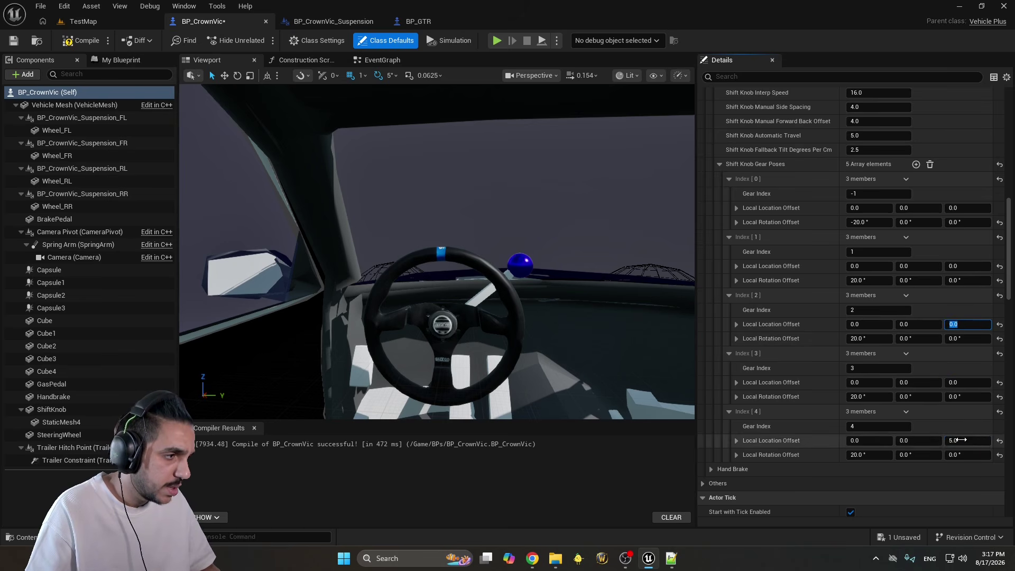
pyautogui.hotkey('ctrl', 'c')
pyautogui.click(962, 382)
pyautogui.hotkey('ctrl', 'v')
pyautogui.click(960, 324)
pyautogui.hotkey('ctrl', 'v')
pyautogui.click(958, 266)
pyautogui.hotkey('ctrl', 'v')
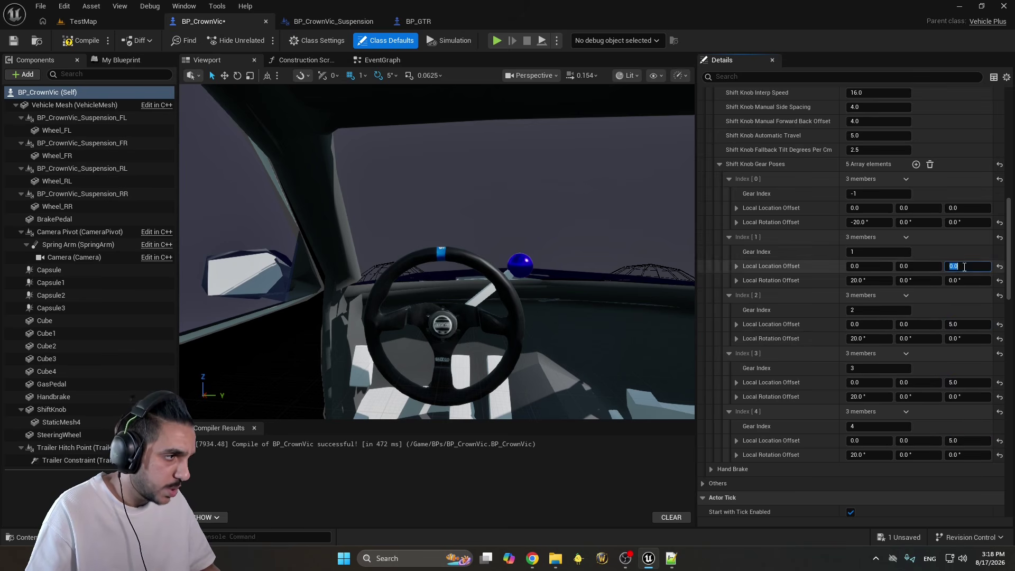
# Play-test TestMap in forward and reverse from the interior camera to check the shifter's Z location offset, and end the session
pyautogui.click(77, 22)
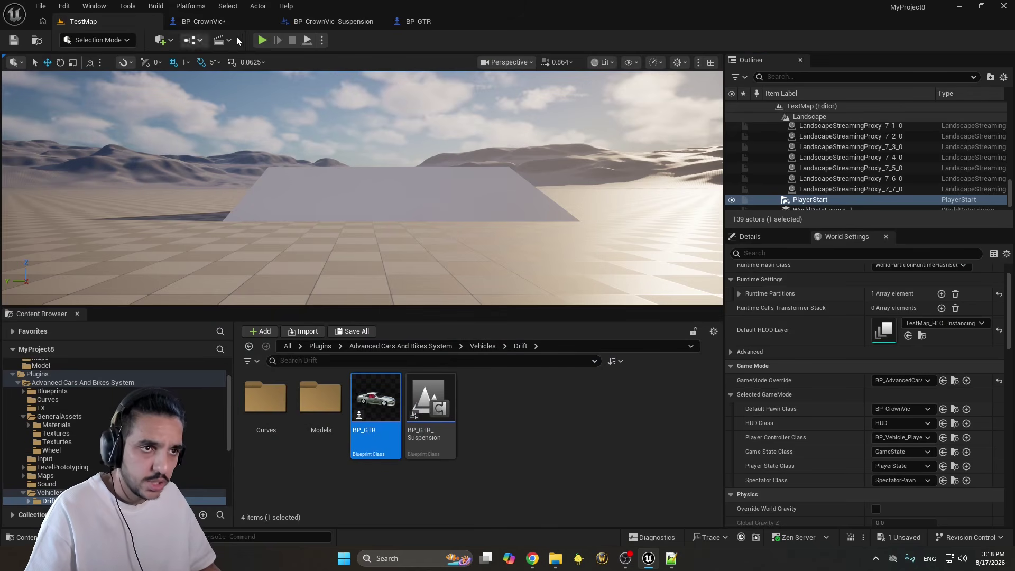
pyautogui.hotkey('alt', 'p')
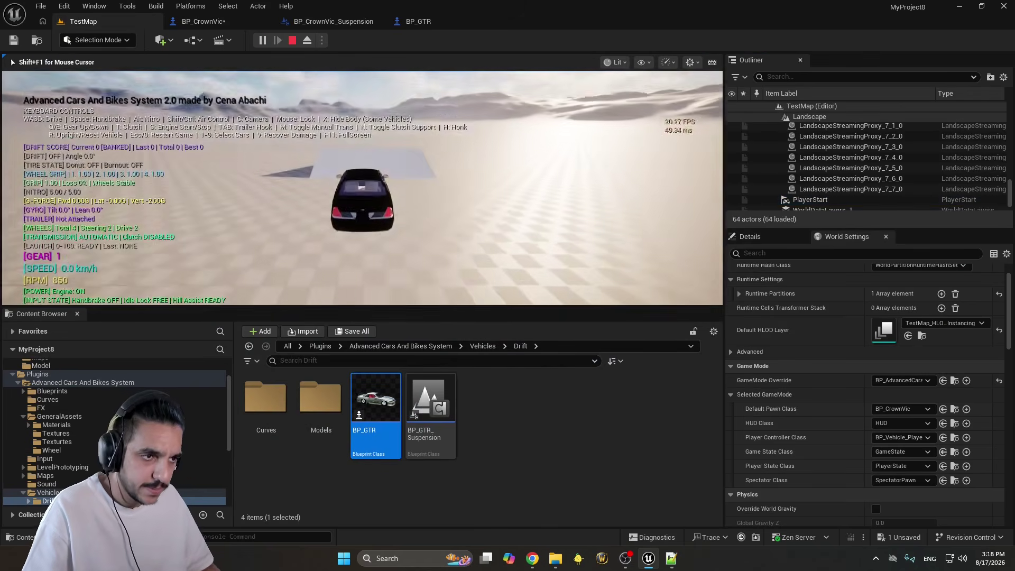
pyautogui.press('s')
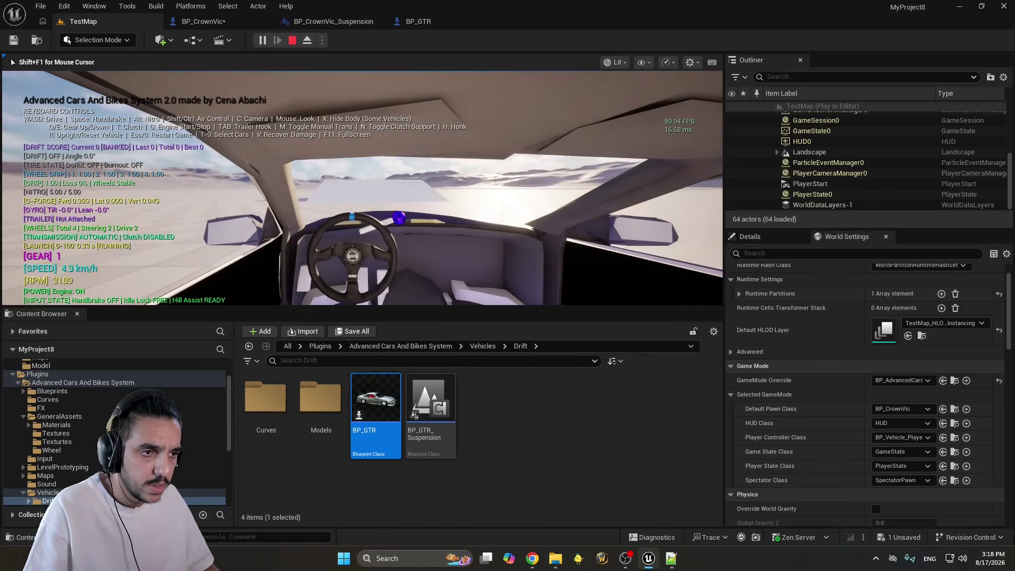
pyautogui.press('w')
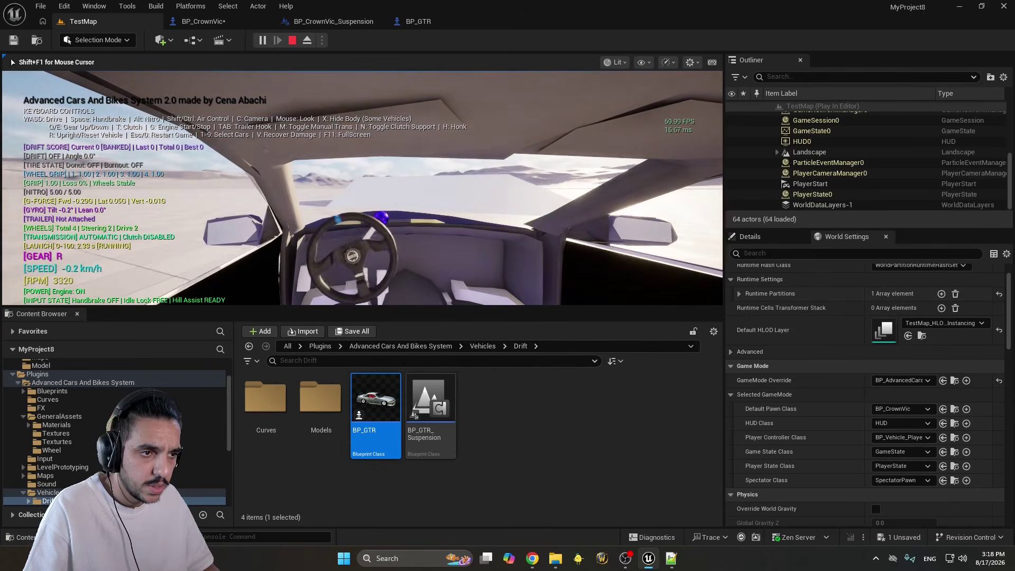
pyautogui.press('Escape')
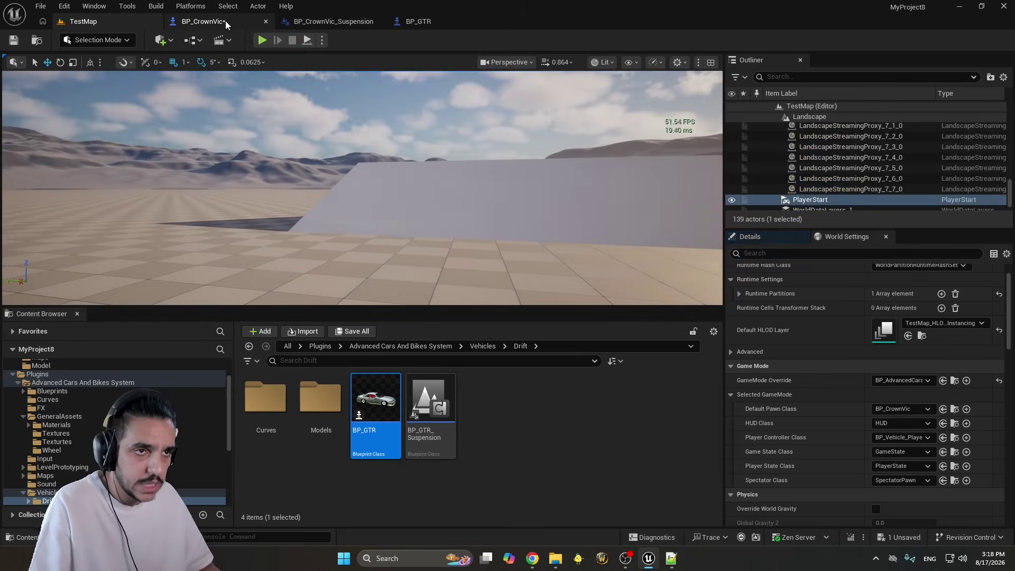
# In the Crown Vic blueprint, set the Local Location Offset Z to -5 for the shift knob gear poses
pyautogui.click(203, 21)
pyautogui.click(958, 208)
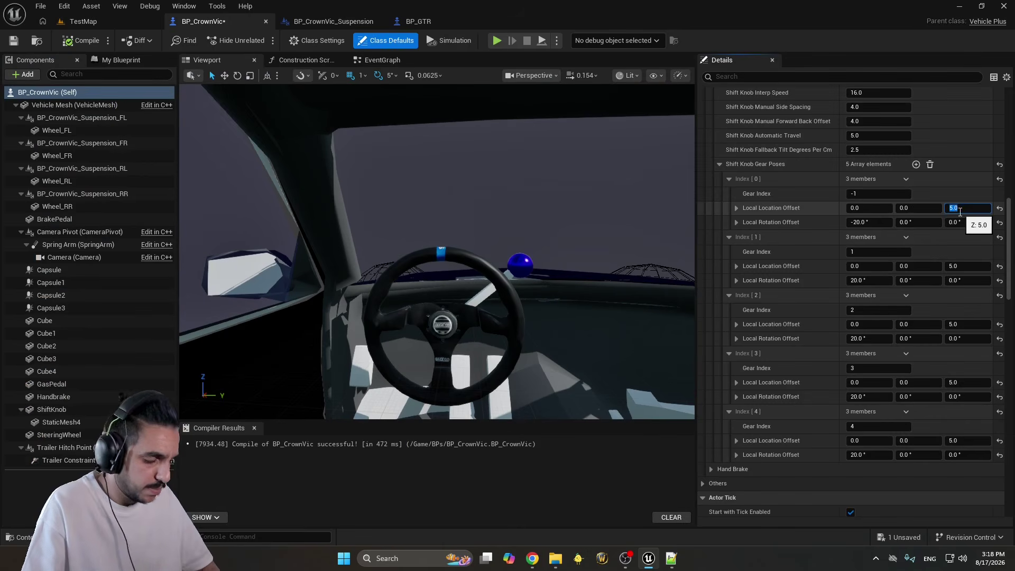
pyautogui.write('-5')
pyautogui.click(958, 266)
pyautogui.write('-5')
pyautogui.click(957, 324)
pyautogui.write('-5')
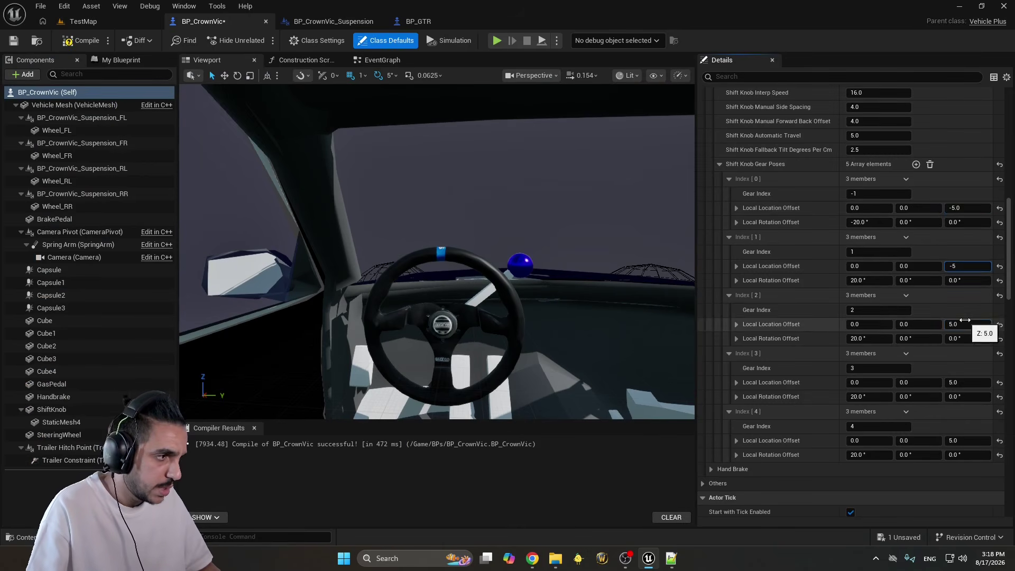
pyautogui.click(958, 382)
pyautogui.write('-5')
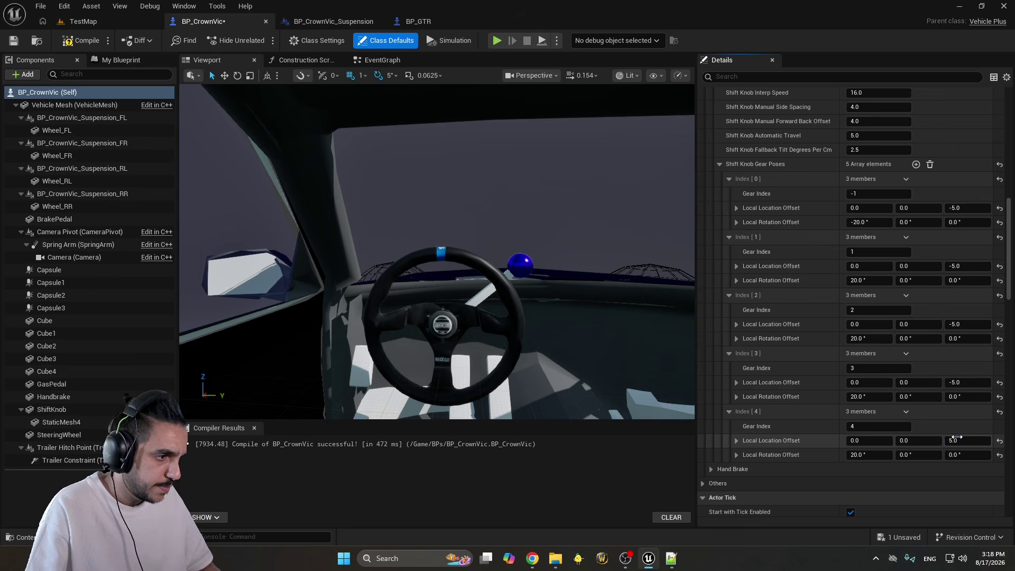
# Play-test TestMap from the interior camera, eject from the car to inspect the shifter up close, and possess the car again
pyautogui.click(84, 23)
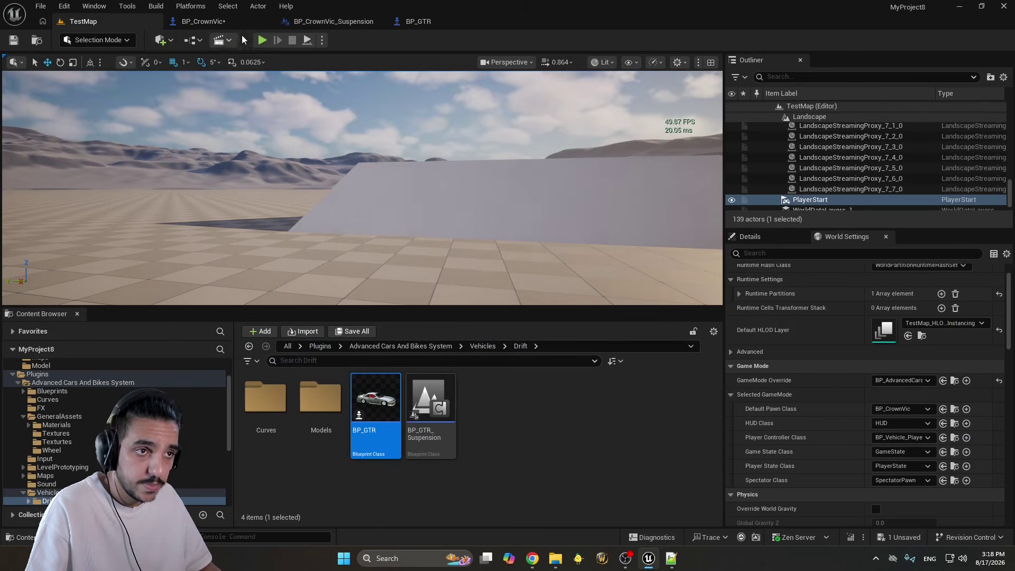
pyautogui.click(307, 42)
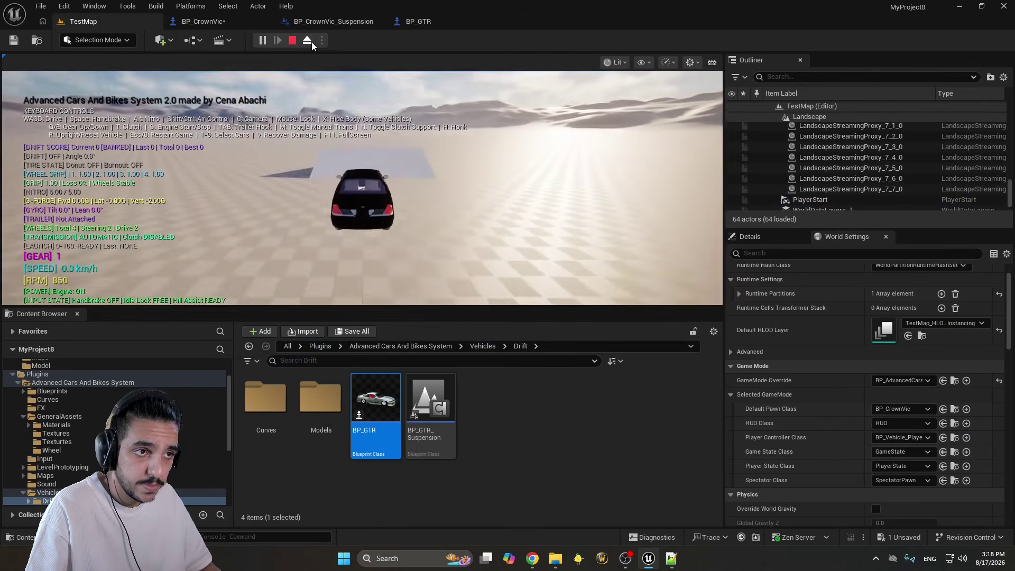
pyautogui.press('s')
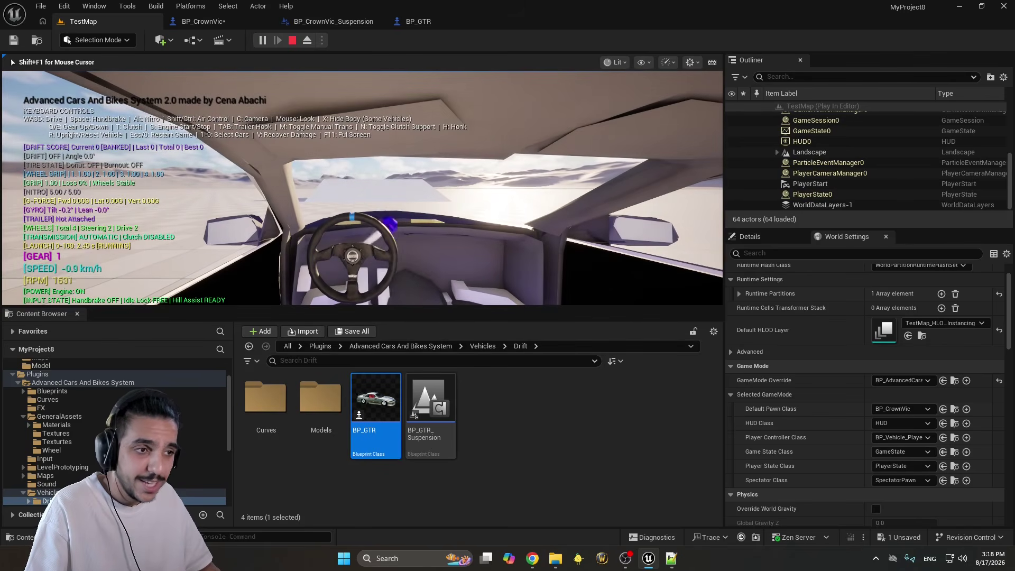
pyautogui.press('F8')
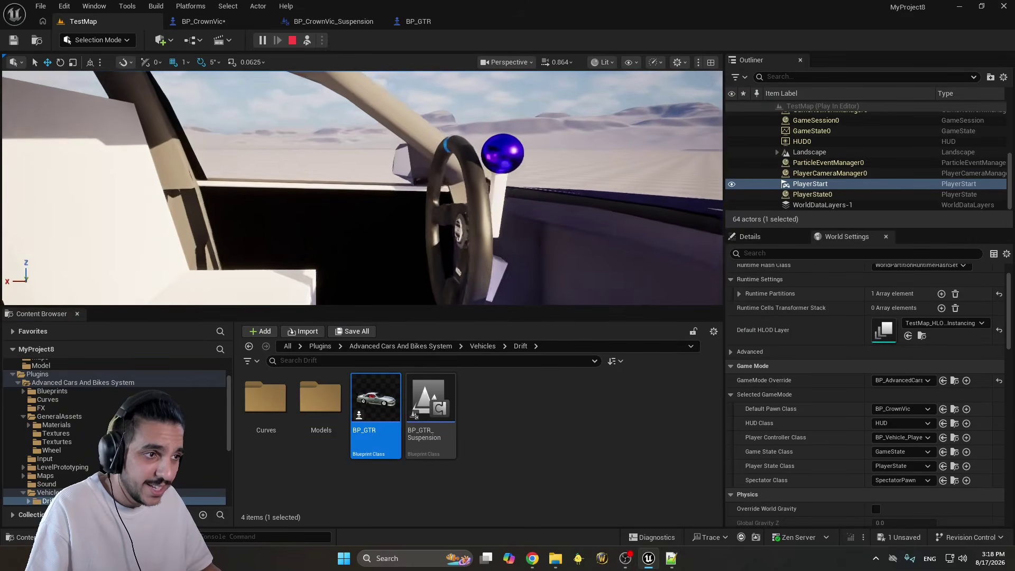
pyautogui.click(309, 41)
pyautogui.click(310, 40)
# Drive the car forward and in reverse with steering in full-screen interior view to check the shifter's motion, and end the session
pyautogui.press('w')
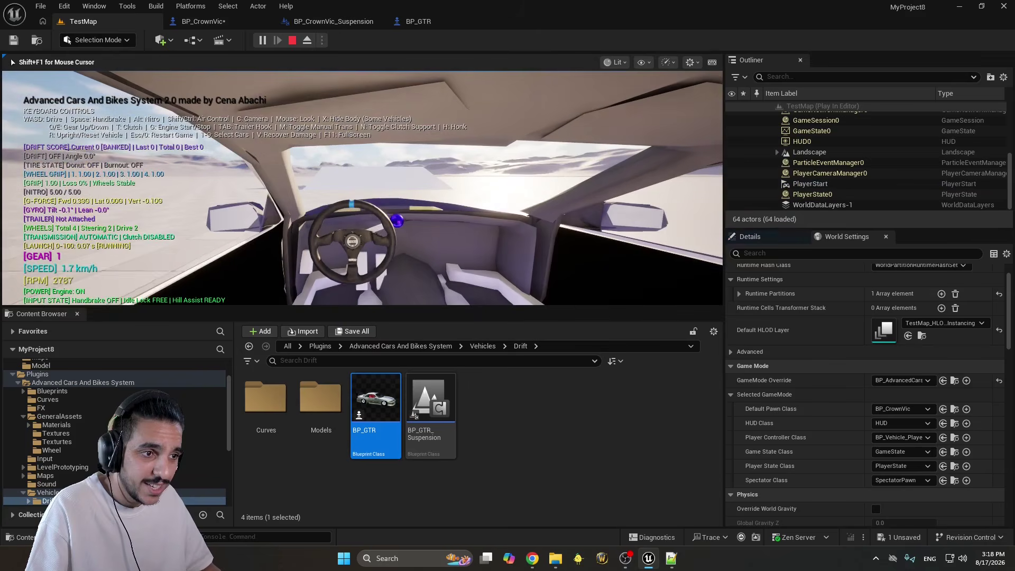
pyautogui.press('F11')
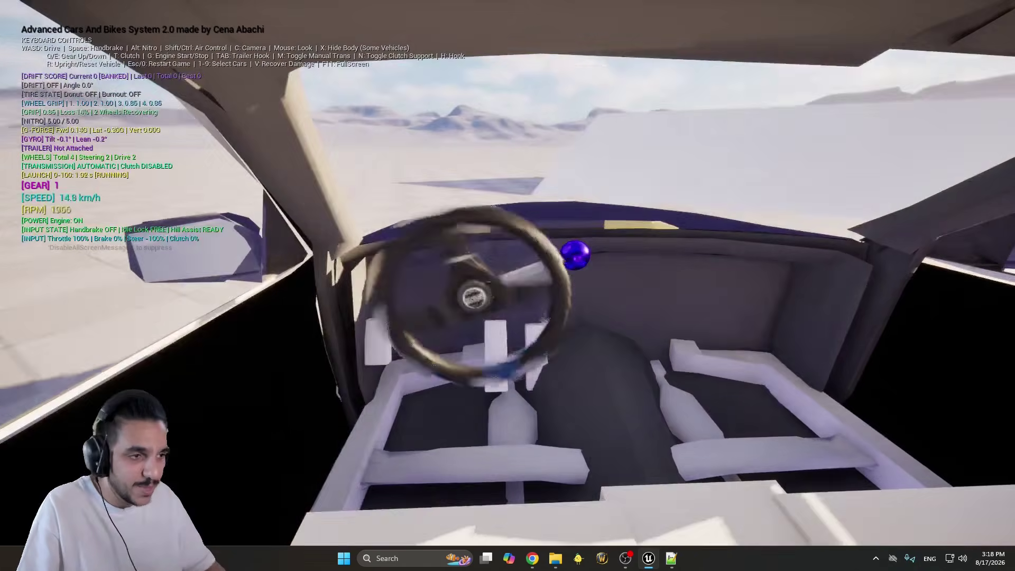
pyautogui.press('s')
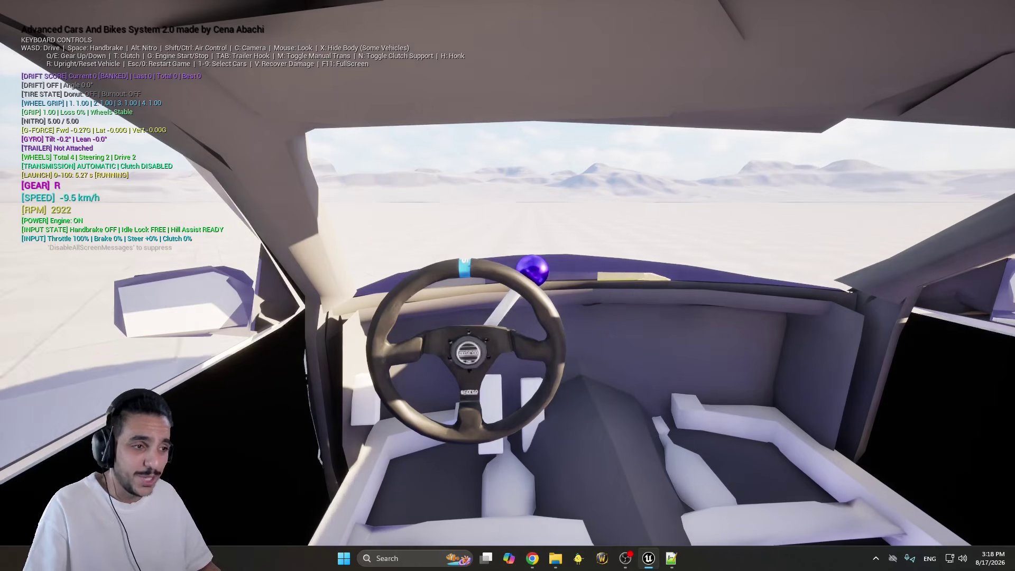
pyautogui.press('w')
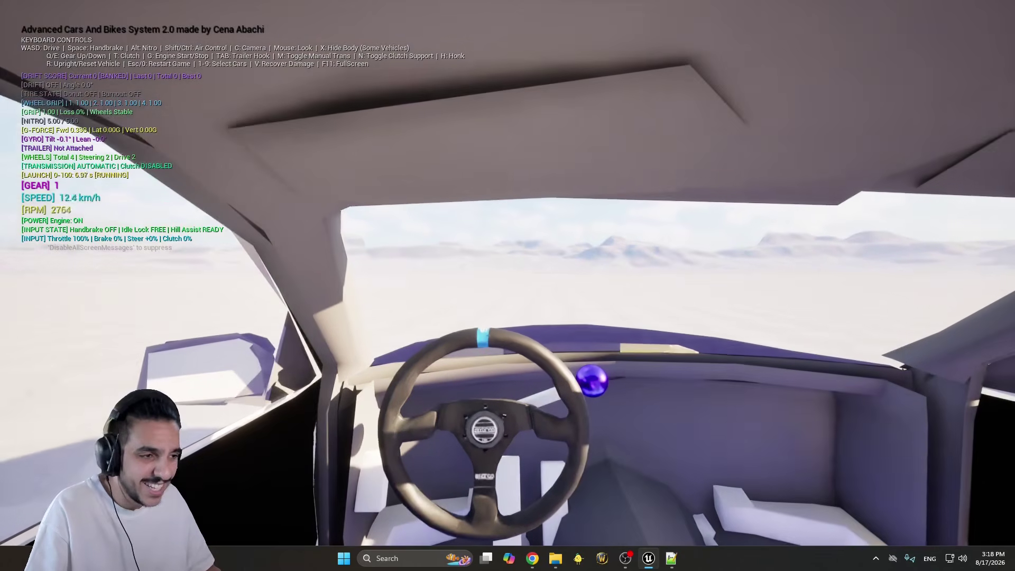
pyautogui.press('s')
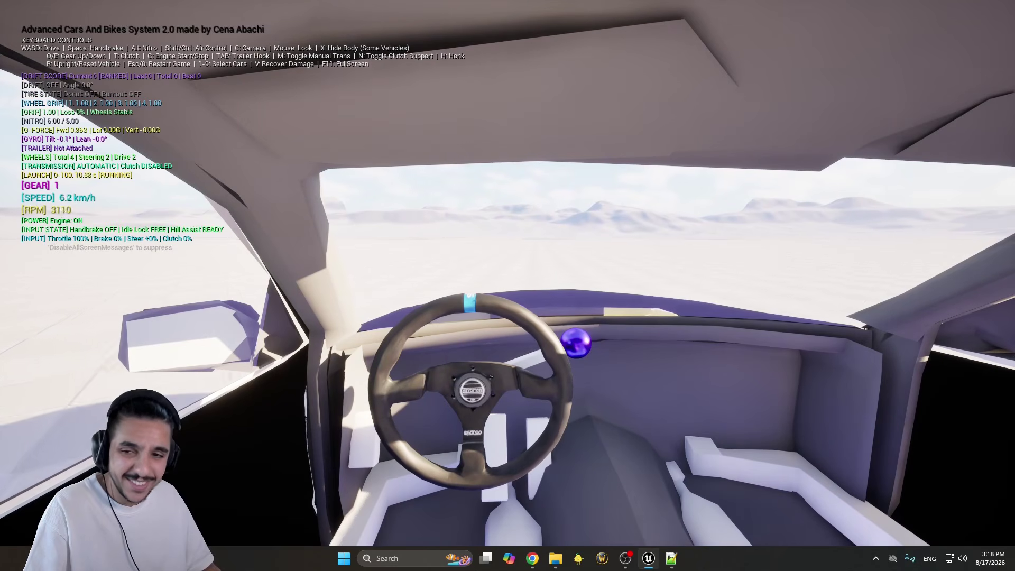
pyautogui.press('d')
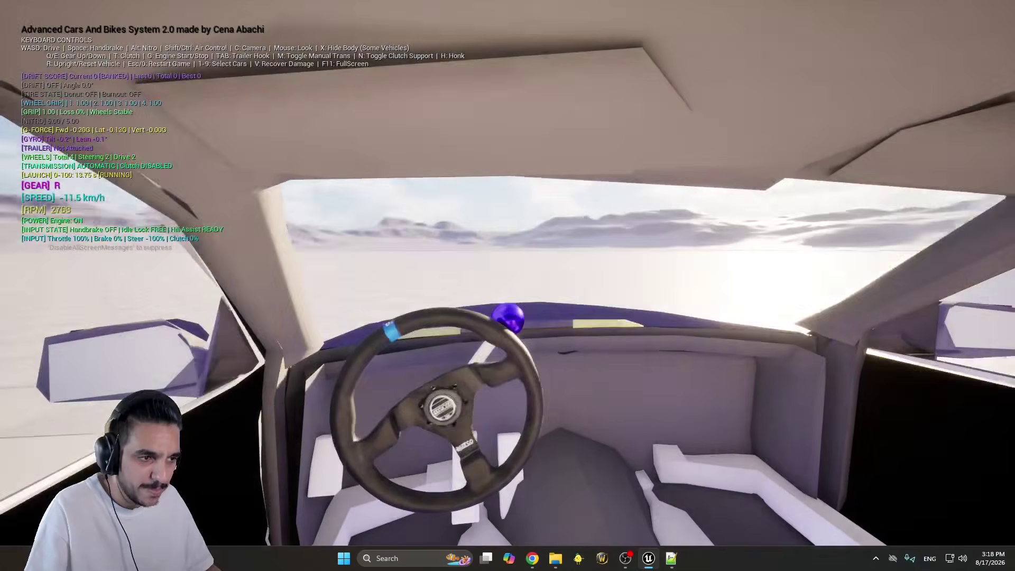
pyautogui.press('w')
pyautogui.press('d')
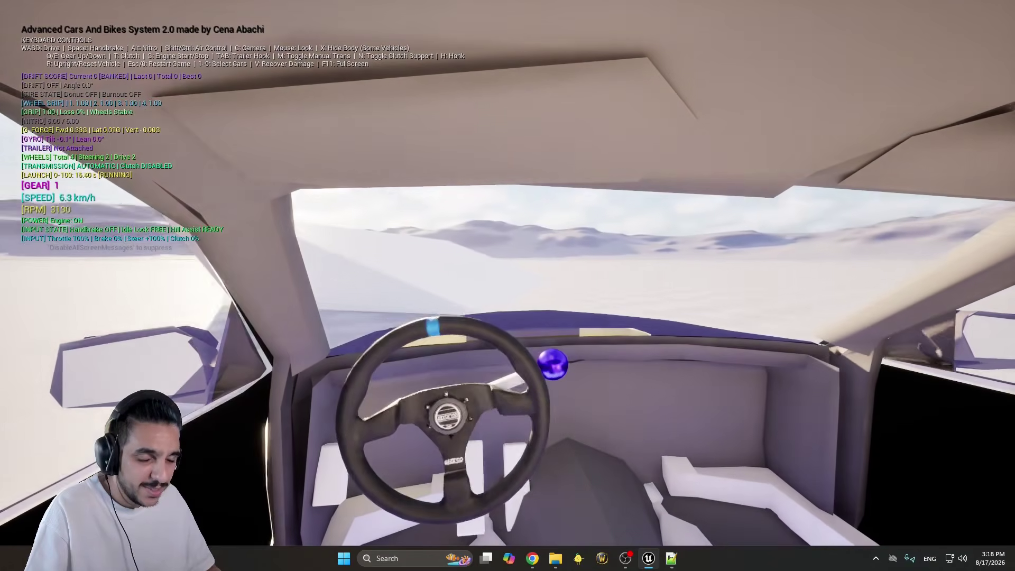
pyautogui.press('a')
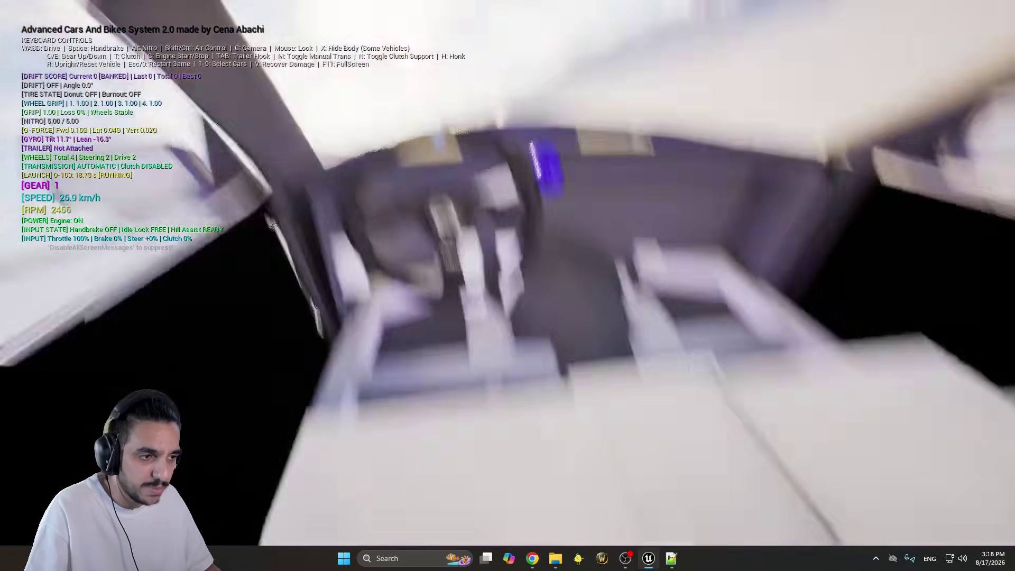
pyautogui.press('d')
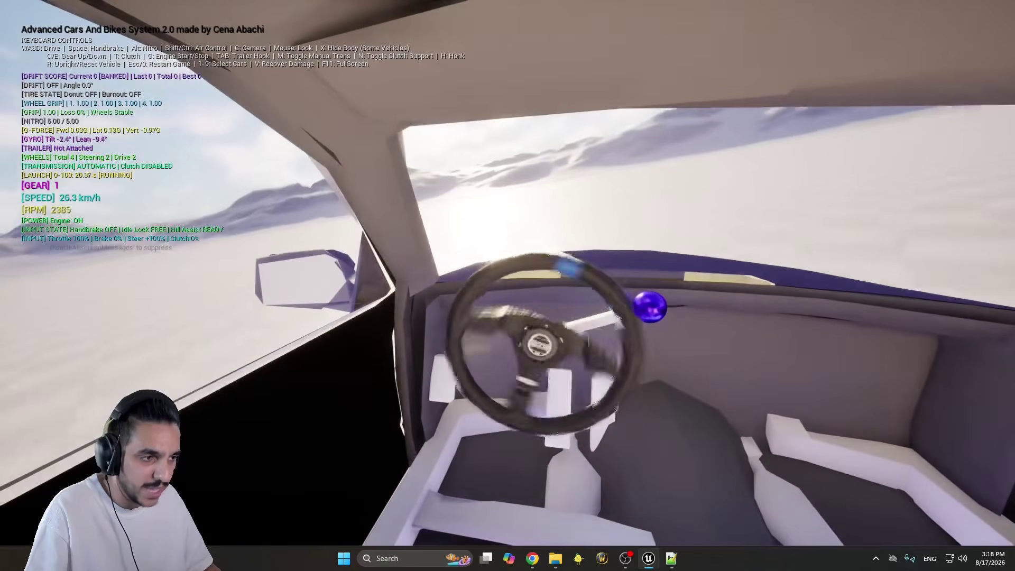
pyautogui.press('s')
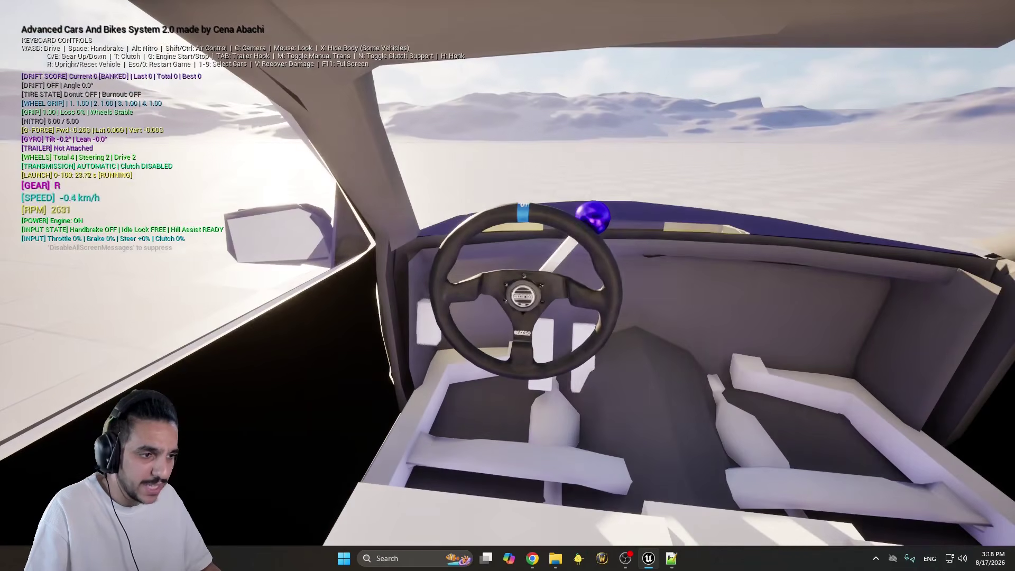
pyautogui.press('s')
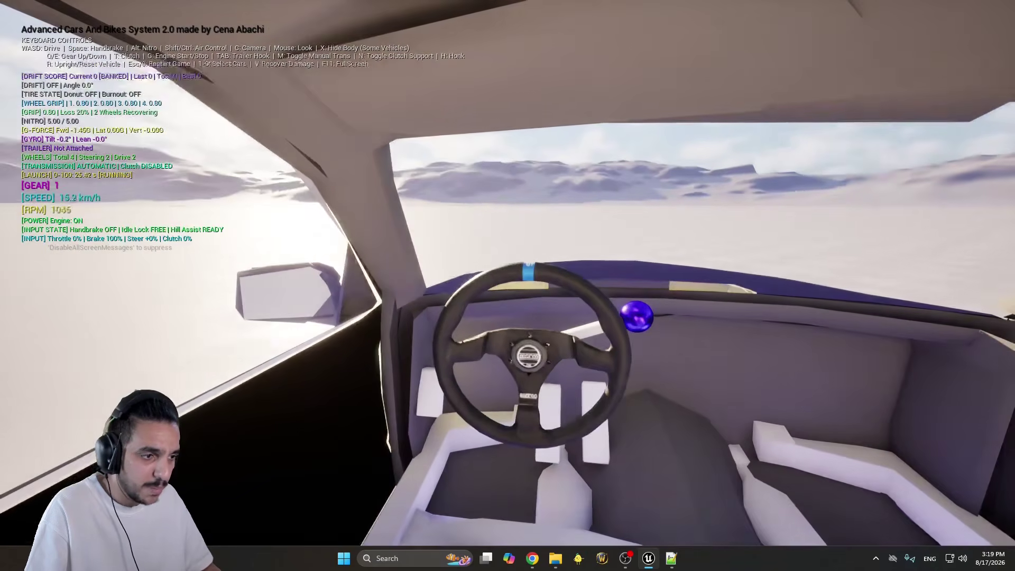
pyautogui.press('w')
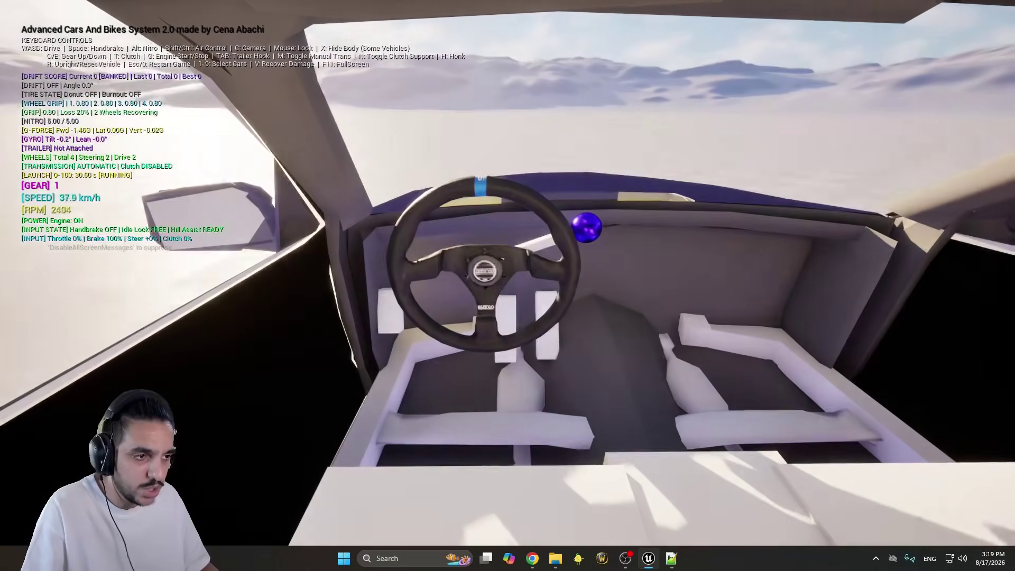
pyautogui.press('s')
pyautogui.press('w')
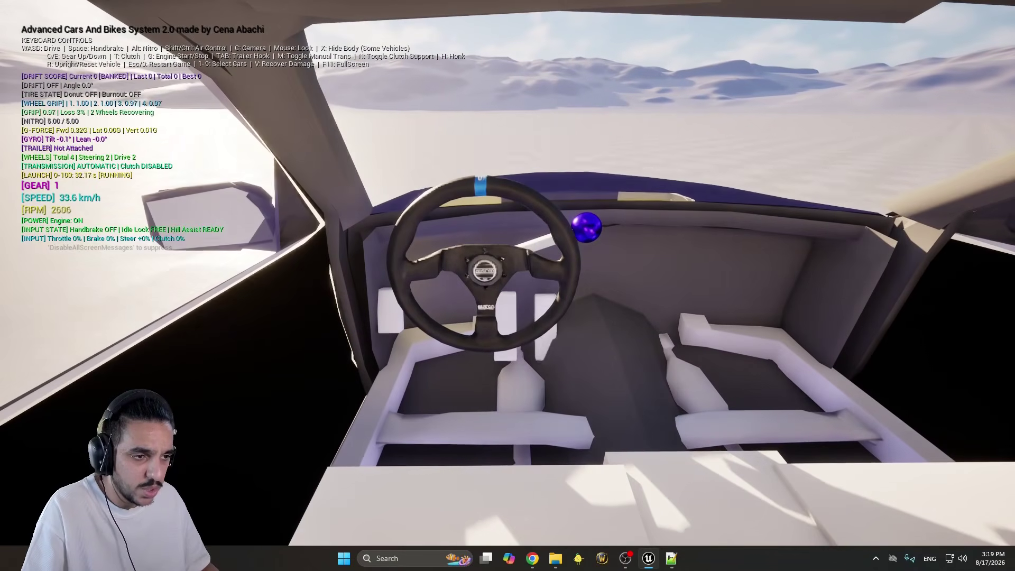
pyautogui.press('Escape')
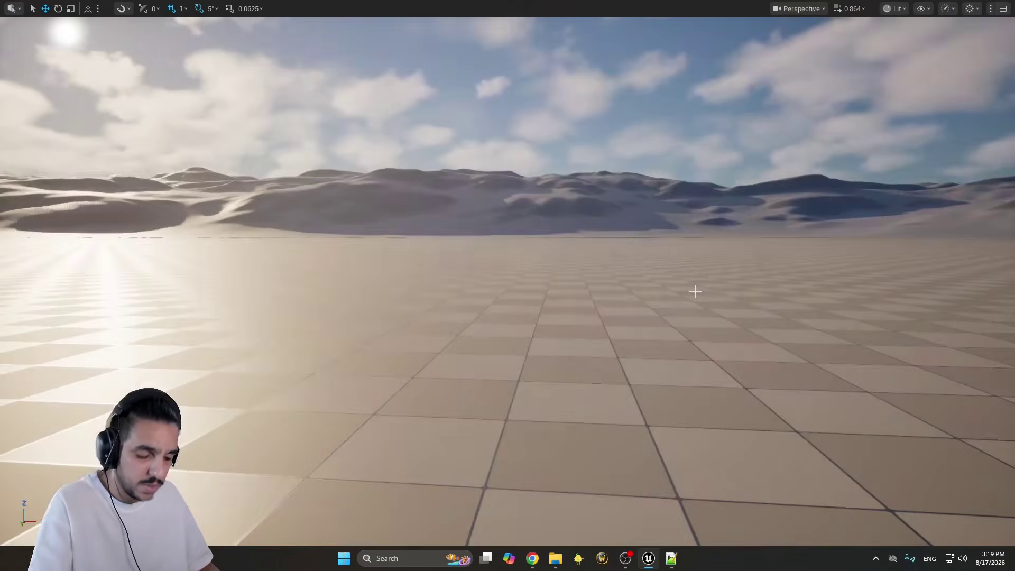
# In the Crown Vic blueprint, collapse the shift knob gear poses and set the Hand Brake Pulled Rotation Offset Y to 0
pyautogui.click(203, 22)
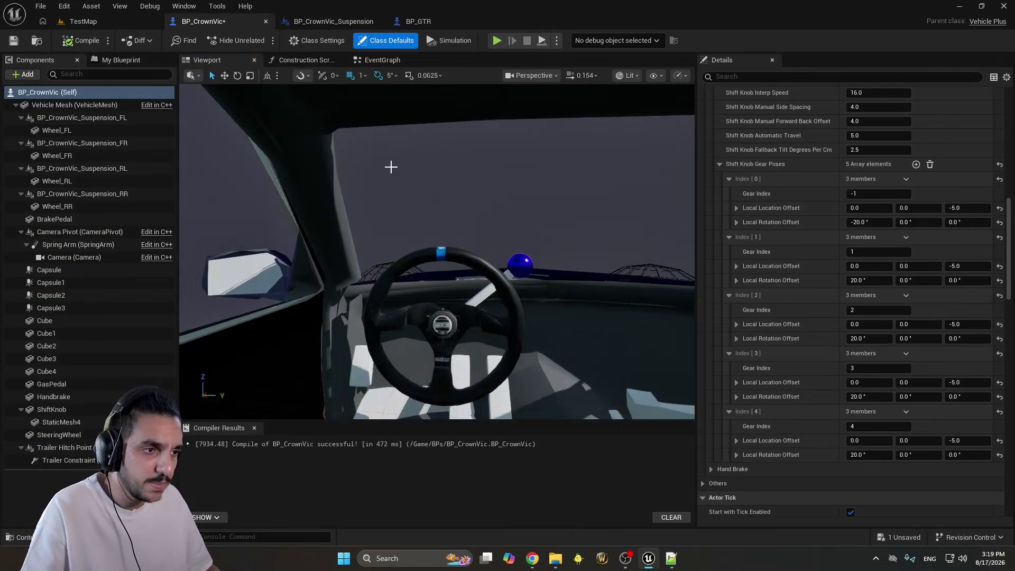
pyautogui.moveTo(390, 166); pyautogui.dragTo(418, 203, button='right')
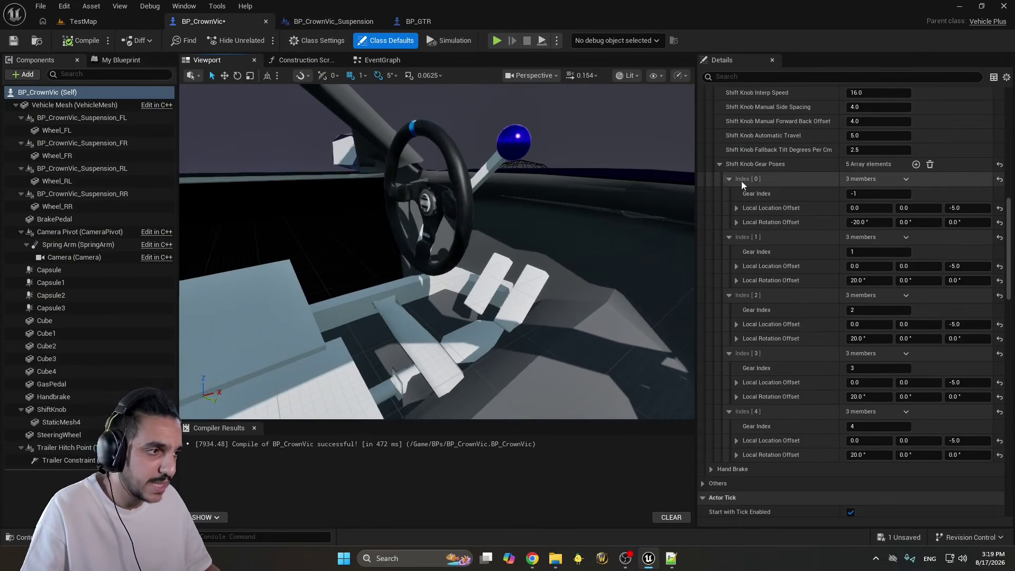
pyautogui.click(719, 164)
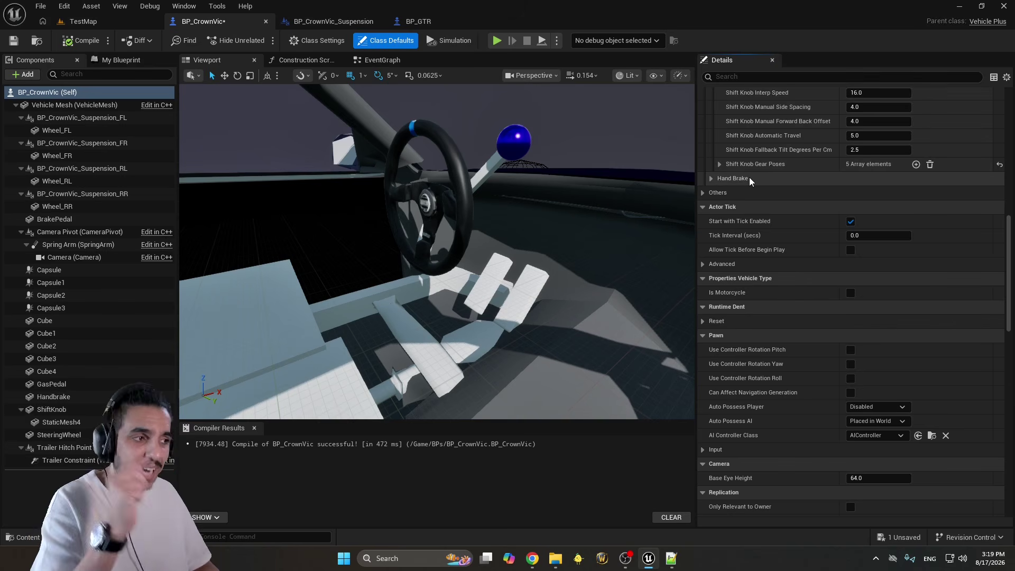
pyautogui.click(711, 178)
pyautogui.scroll(4, 769, 302)
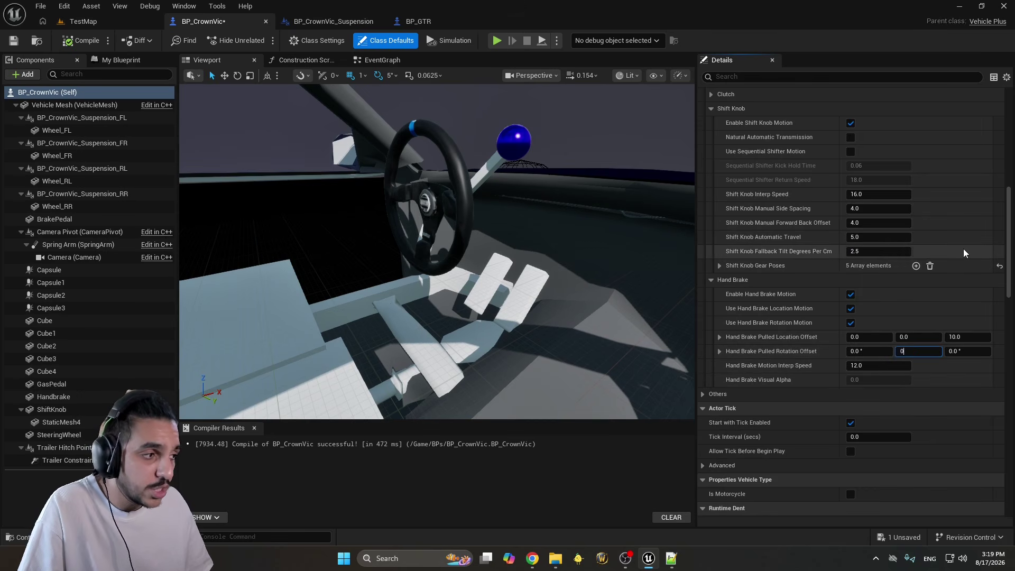
# Check the handbrake mesh's axes in the viewport and set the Hand Brake Pulled Location Offset X to 10 in the class defaults
pyautogui.moveTo(442, 262); pyautogui.dragTo(421, 255, button='right')
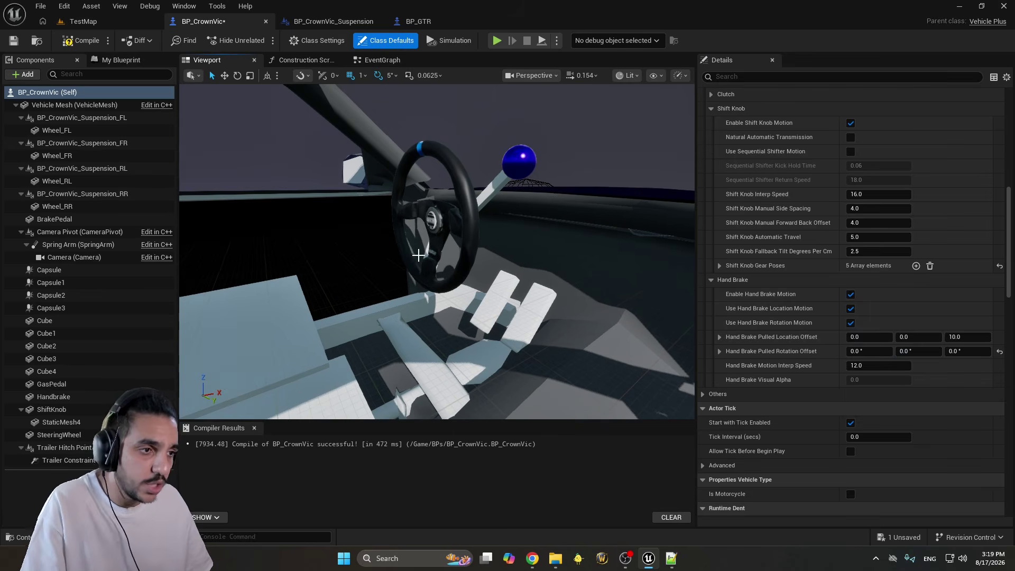
pyautogui.click(426, 251)
pyautogui.press('w')
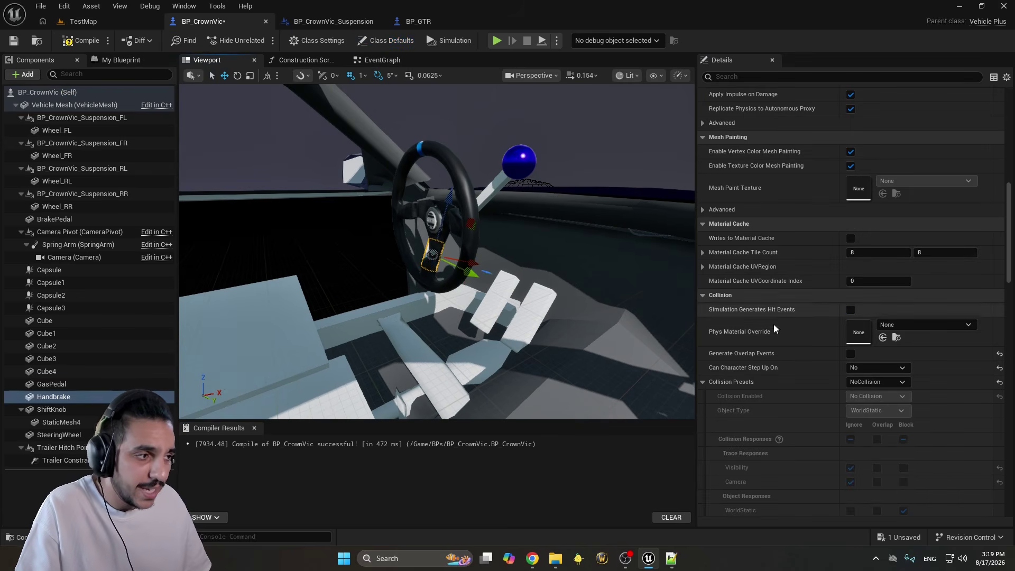
pyautogui.click(47, 92)
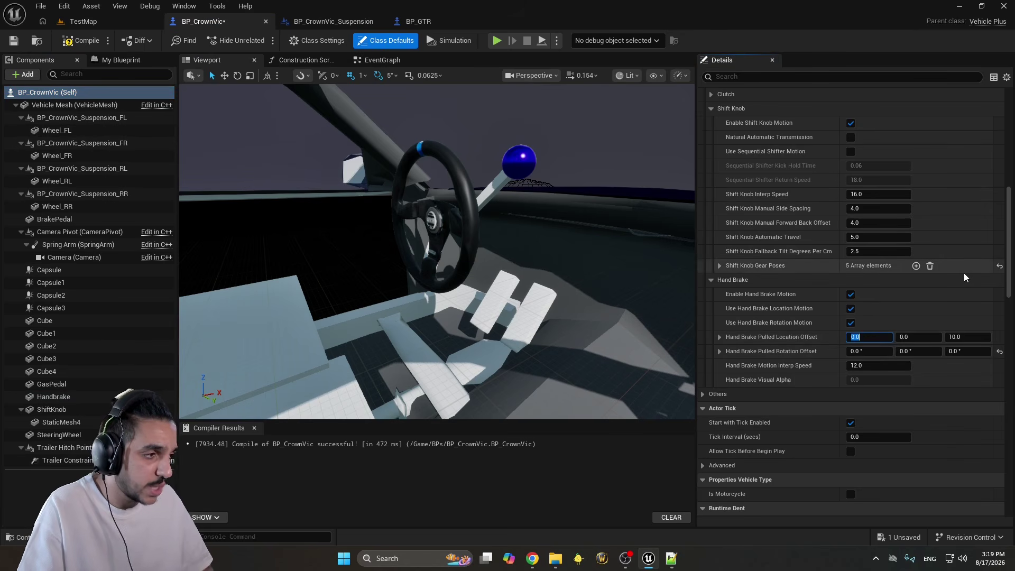
# Play-test TestMap from the interior camera, pull the handbrake to check its motion, and end the session
pyautogui.click(60, 21)
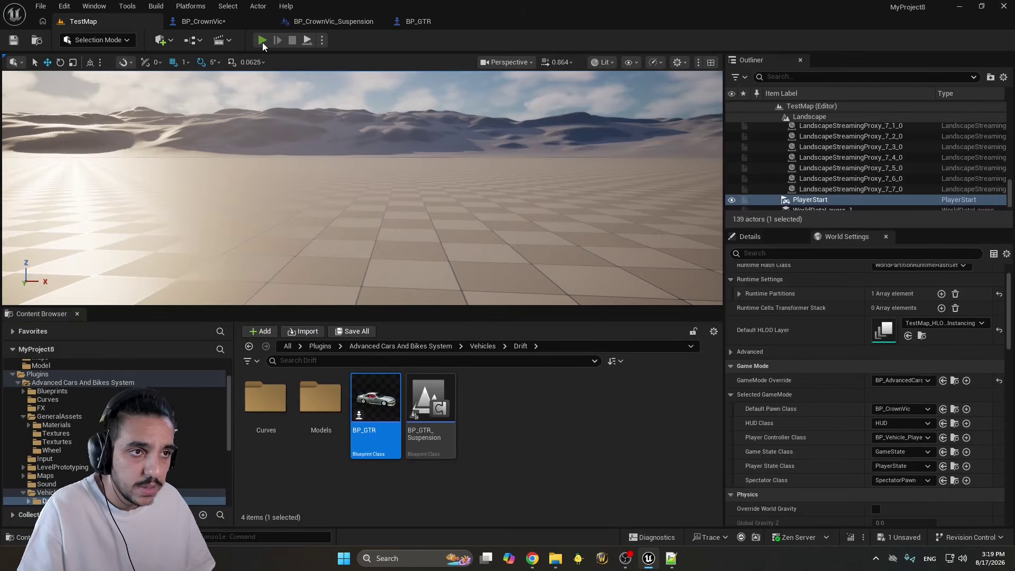
pyautogui.hotkey('alt', 'p')
pyautogui.press('c')
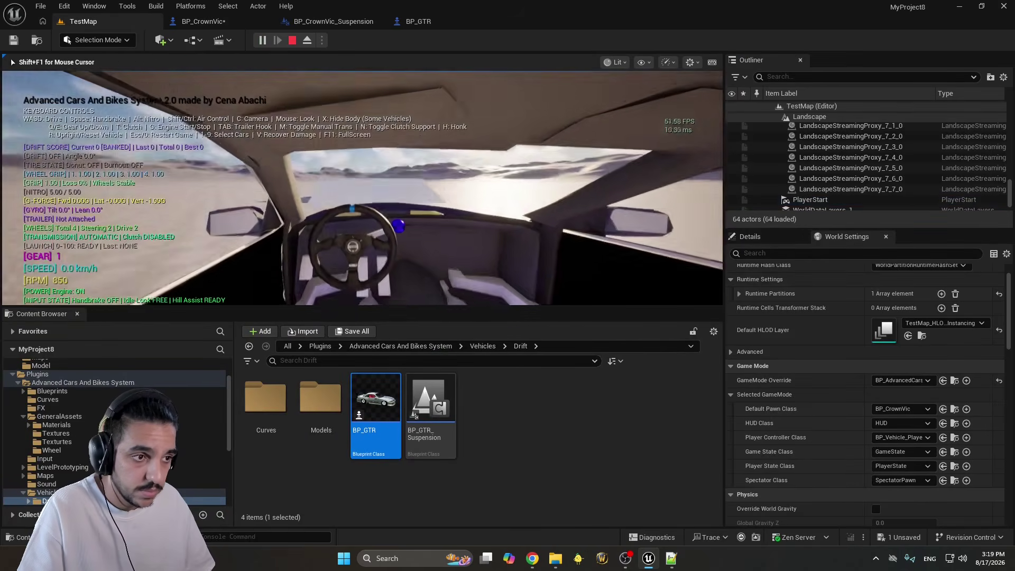
pyautogui.press('space')
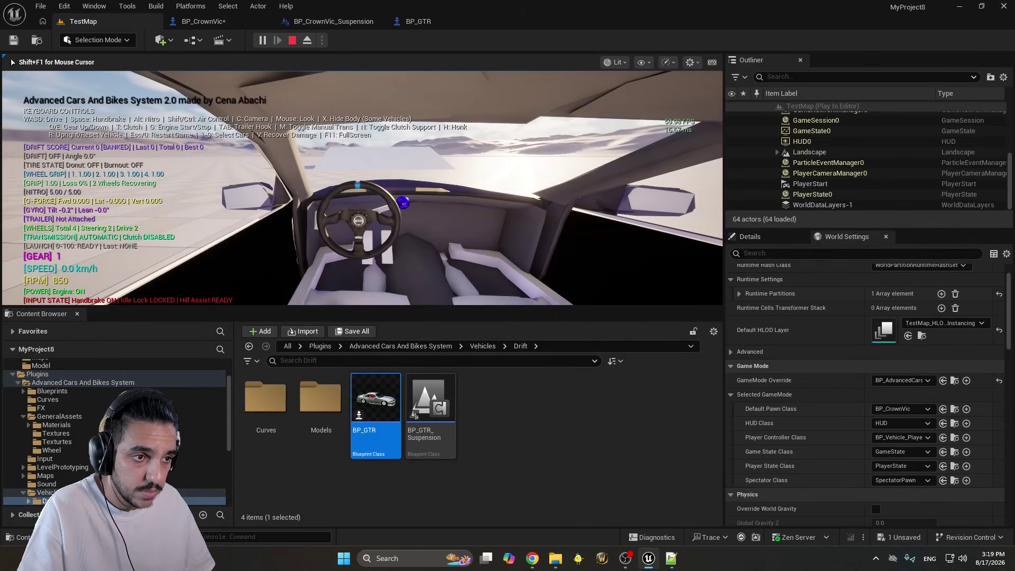
pyautogui.press('Escape')
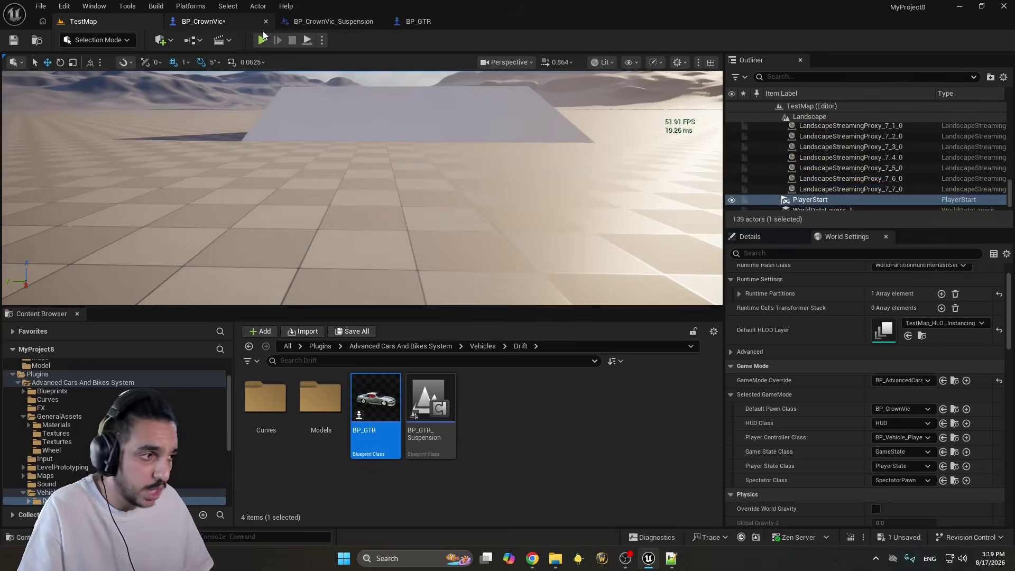
# In the Crown Vic blueprint, set the Hand Brake Pulled Location Offset X and Z to 5
pyautogui.click(243, 22)
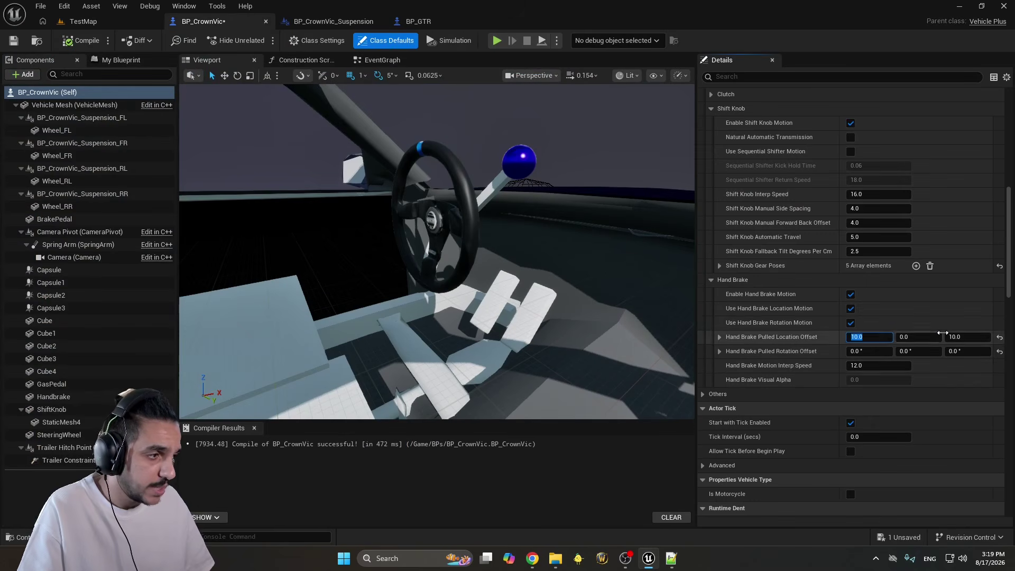
pyautogui.write('5')
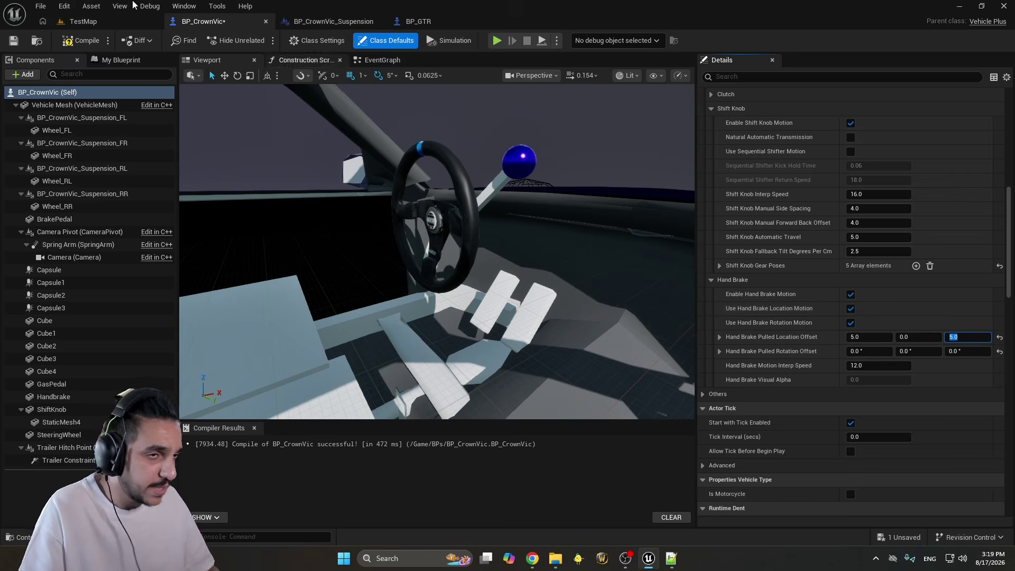
# Play-test TestMap in full-screen interior view to check the handbrake's X and Z travel, and end the session
pyautogui.click(95, 22)
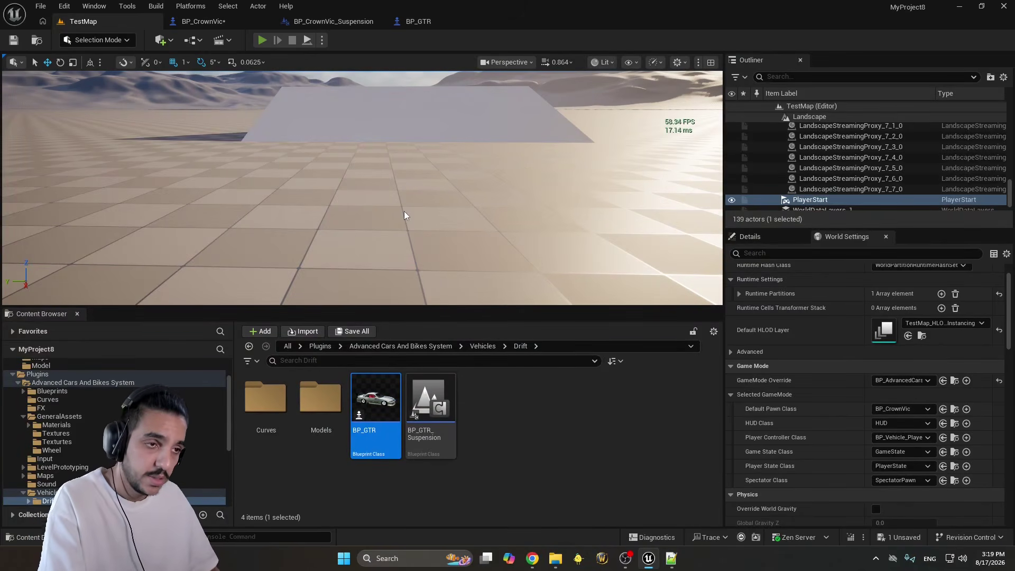
pyautogui.hotkey('alt', 'p')
pyautogui.press('F11')
pyautogui.press('c')
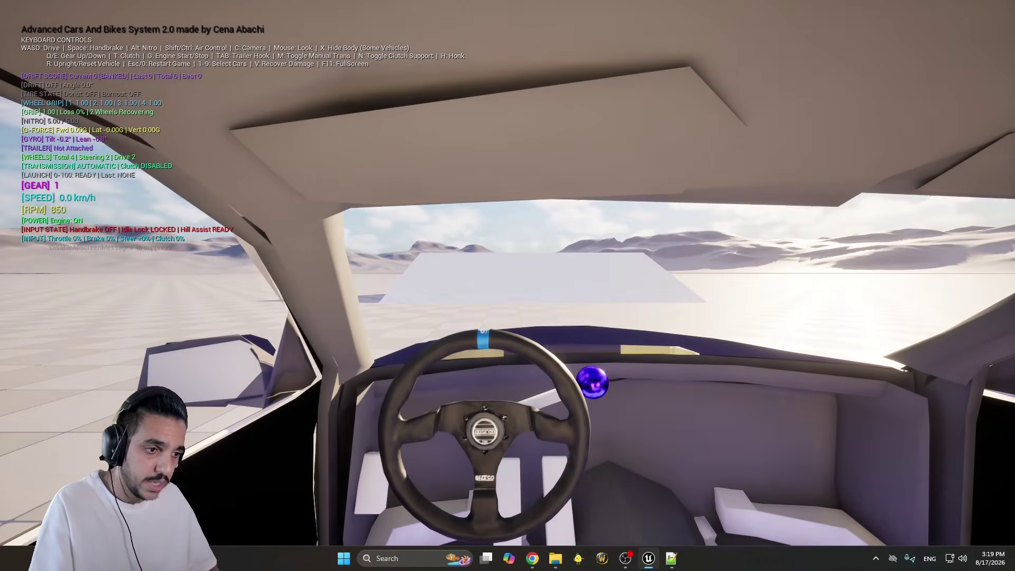
pyautogui.press('Escape')
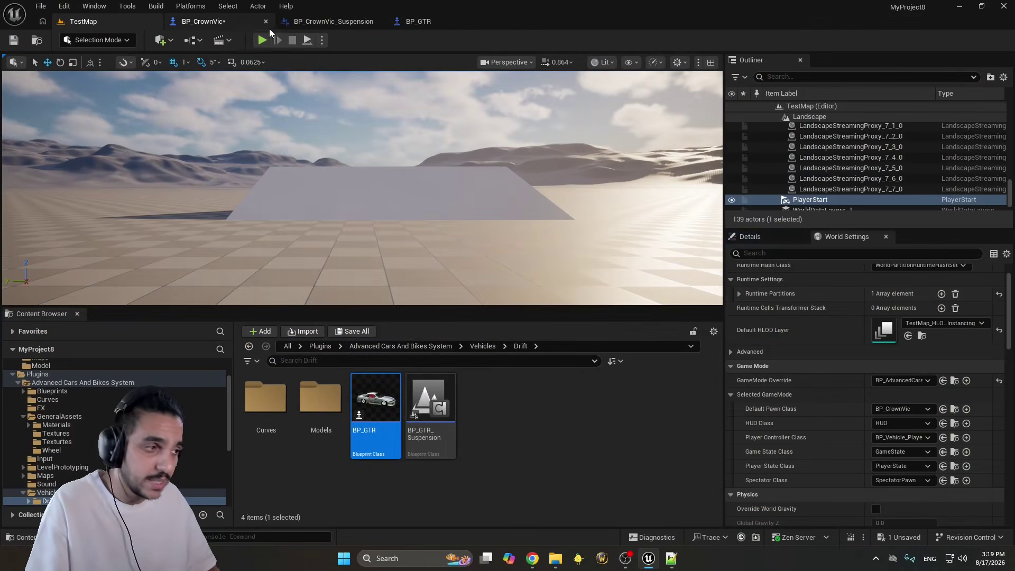
# In the Crown Vic blueprint, set the Hand Brake Pulled Location Offset Z to -5
pyautogui.click(222, 21)
pyautogui.click(971, 336)
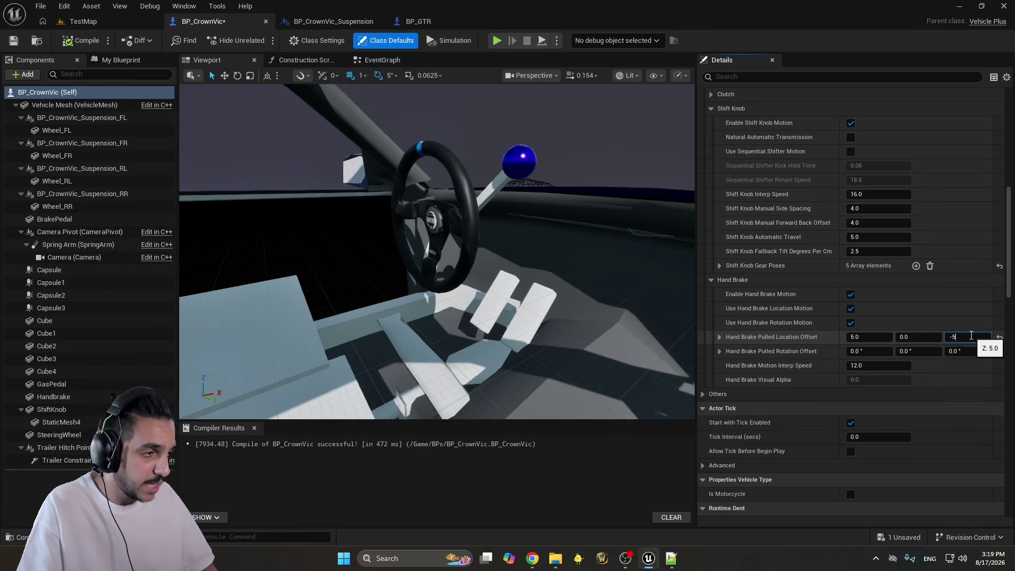
pyautogui.press('Return')
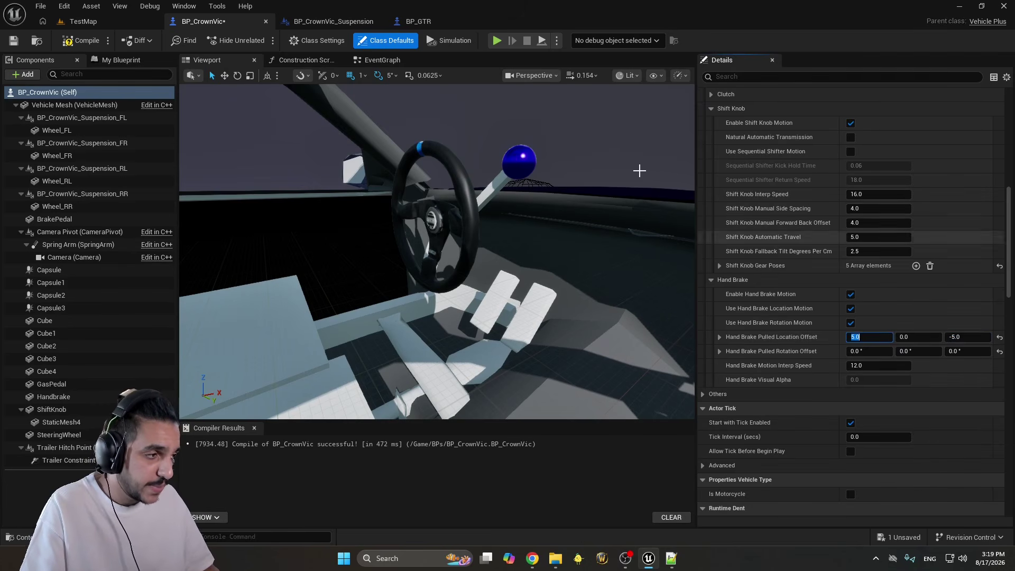
# Play-test TestMap from the interior camera, pull the handbrake to check its lowered motion, and end the session
pyautogui.click(83, 21)
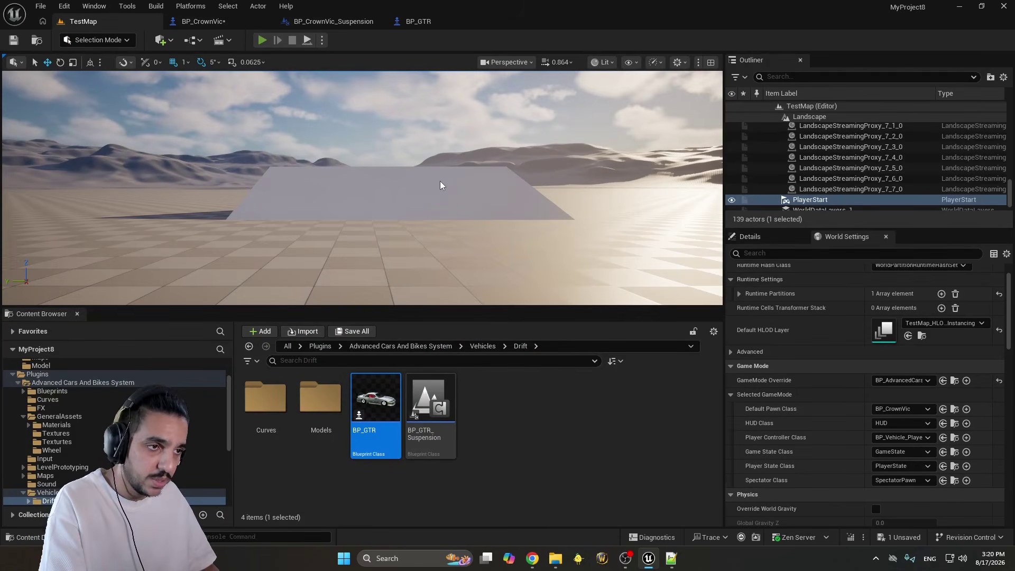
pyautogui.hotkey('alt', 'p')
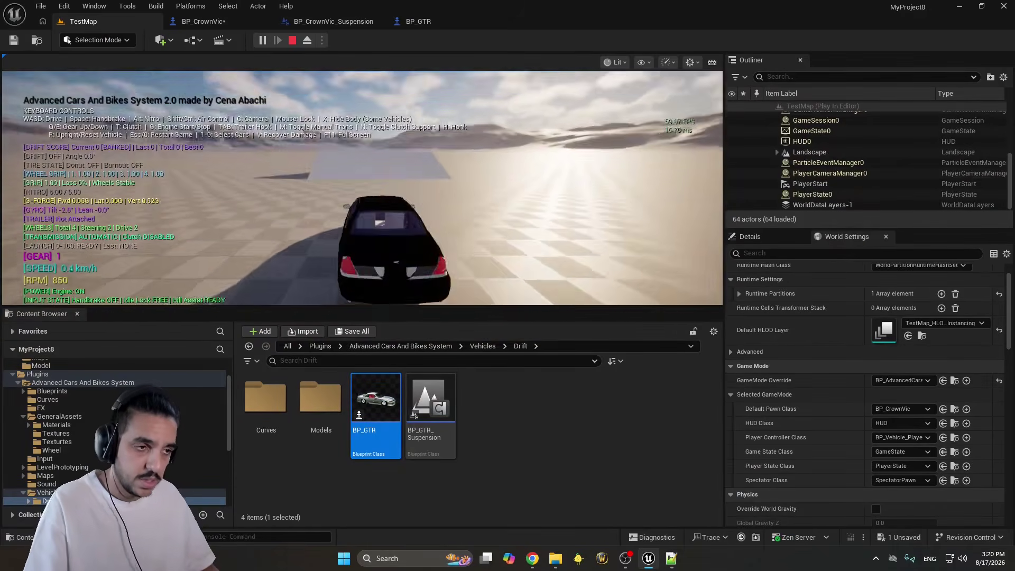
pyautogui.press('c')
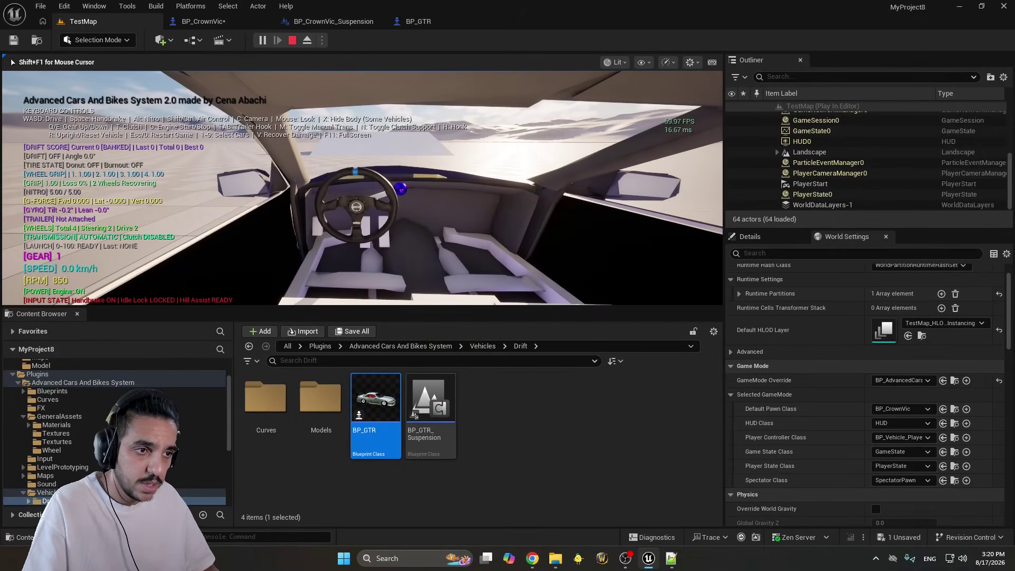
pyautogui.press('space')
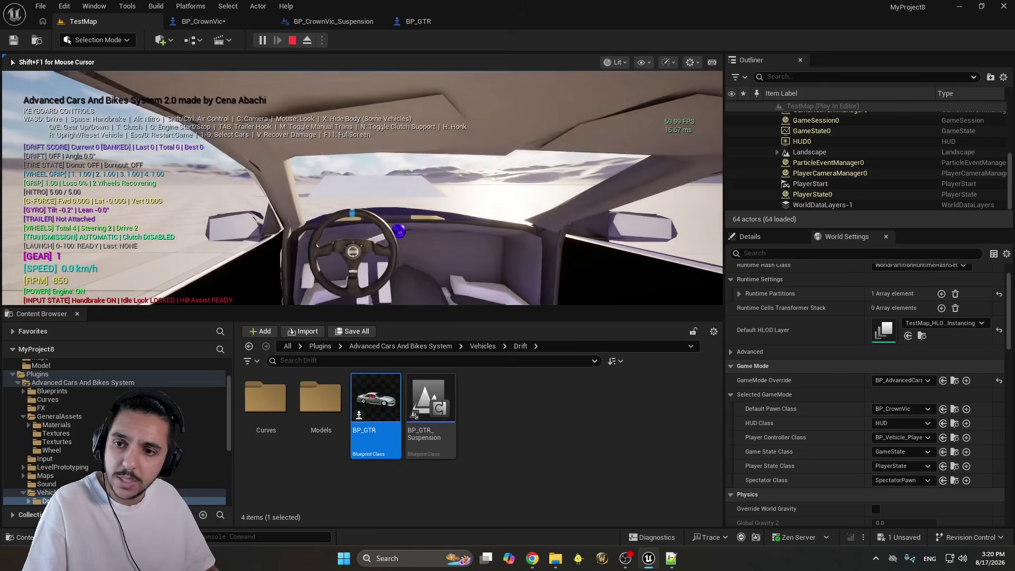
pyautogui.press('Escape')
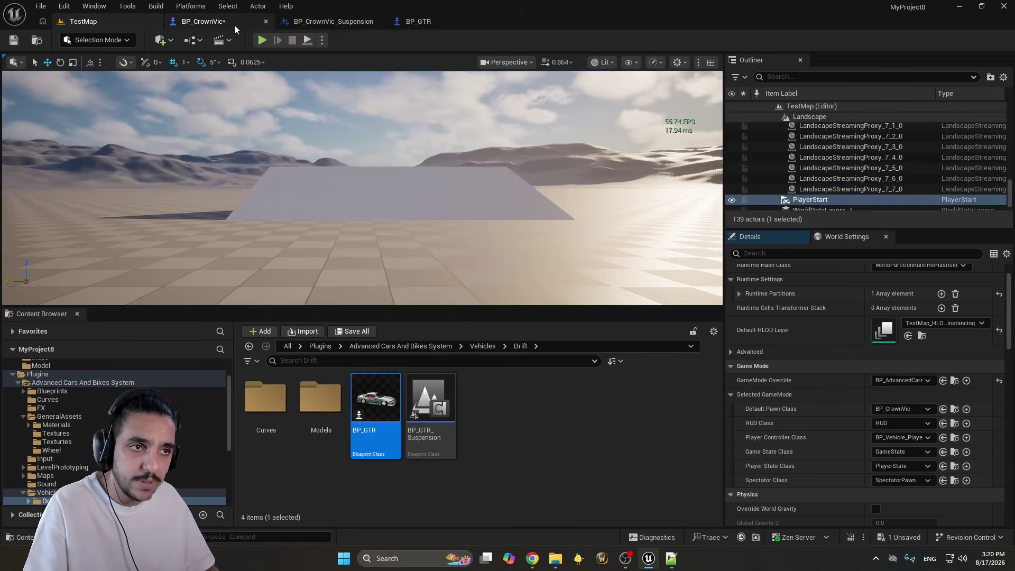
# In the Crown Vic blueprint, set the Hand Brake Pulled Location Offset X to 10
pyautogui.click(203, 21)
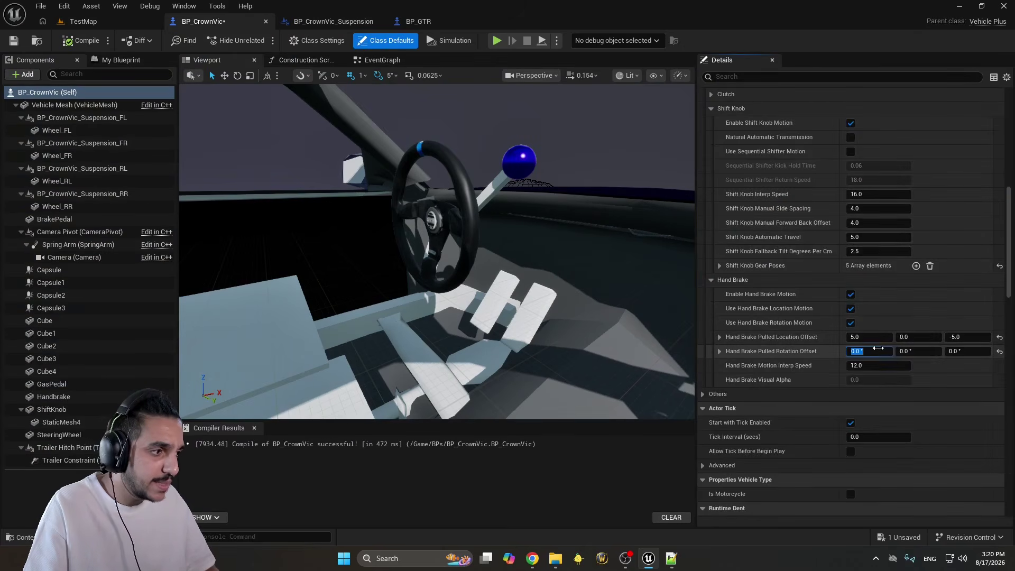
pyautogui.click(873, 367)
pyautogui.press('Return')
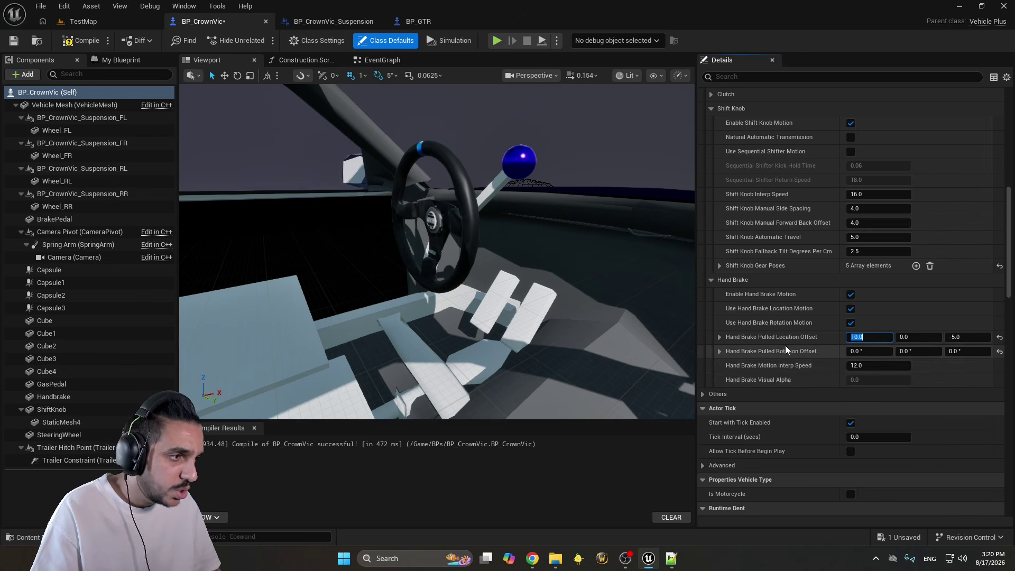
# Examine the Clutch, Brake, Gas and Motion pedal settings, including the pressed rotation and location offsets
pyautogui.scroll(3, 846, 264)
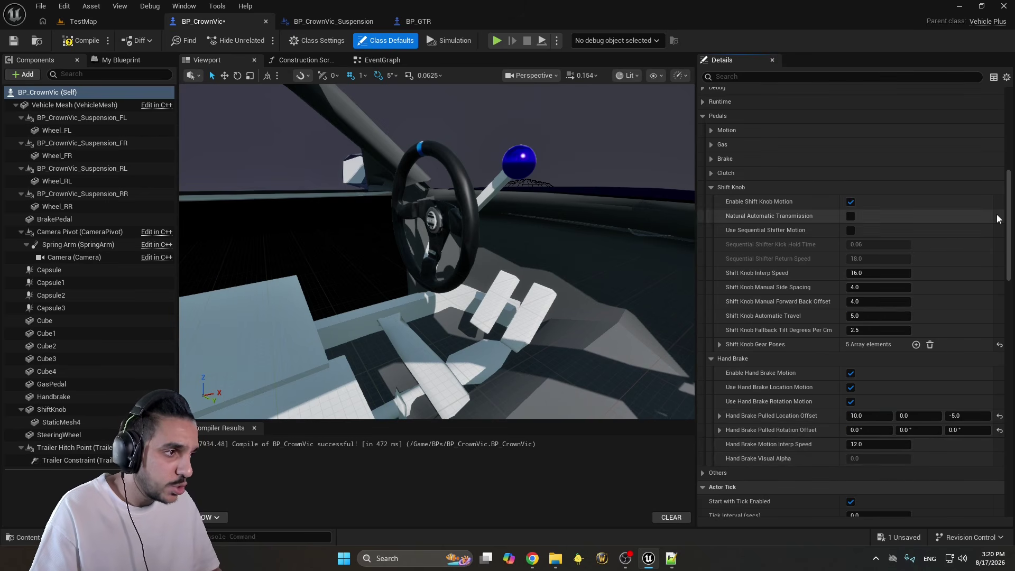
pyautogui.click(711, 173)
pyautogui.click(719, 201)
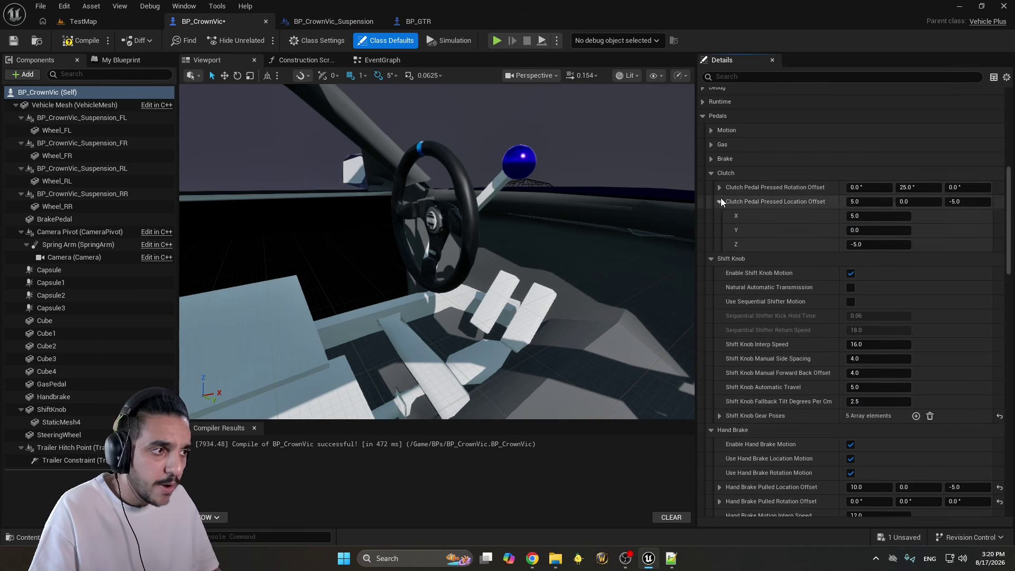
pyautogui.click(720, 187)
pyautogui.click(712, 158)
pyautogui.click(719, 187)
pyautogui.click(719, 173)
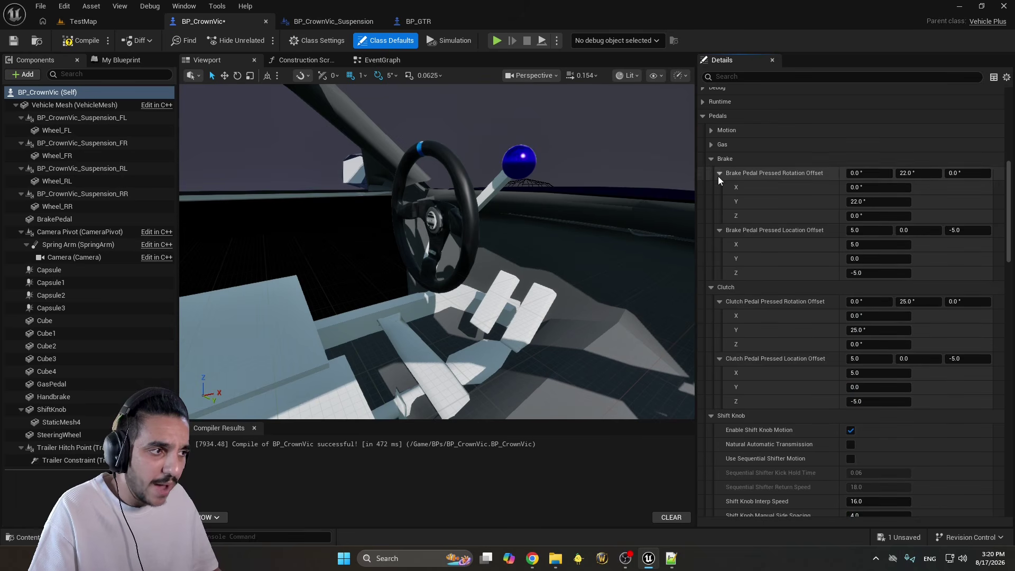
pyautogui.click(712, 145)
pyautogui.click(719, 158)
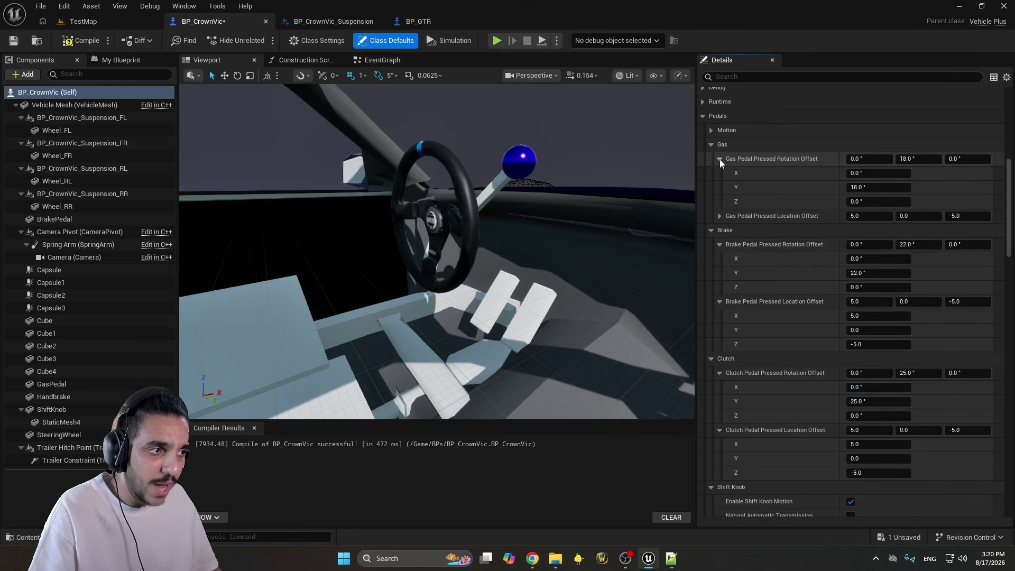
pyautogui.click(711, 130)
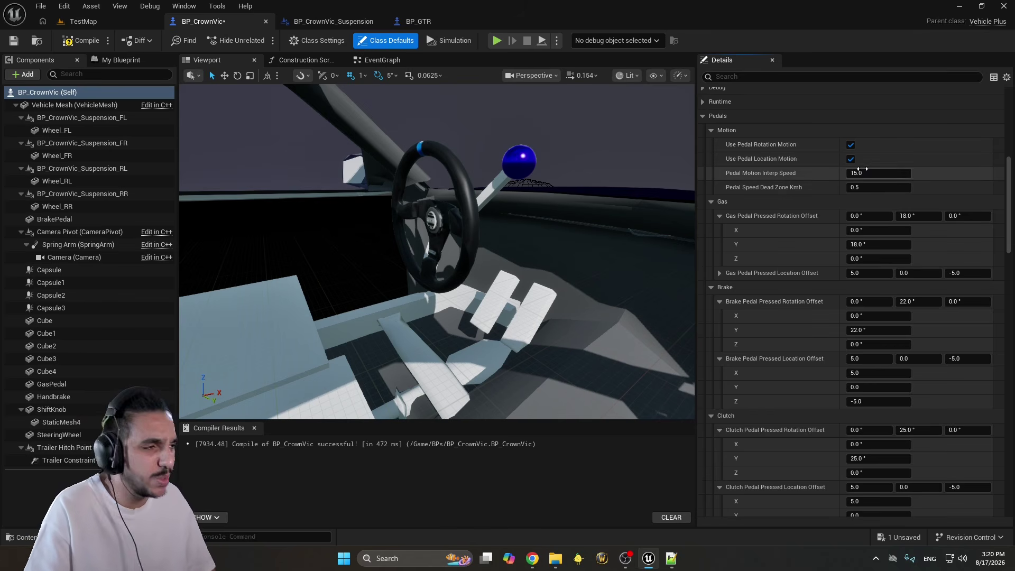
# Compile and save the Crown Vic blueprint, and view the whole car from outside
pyautogui.click(14, 41)
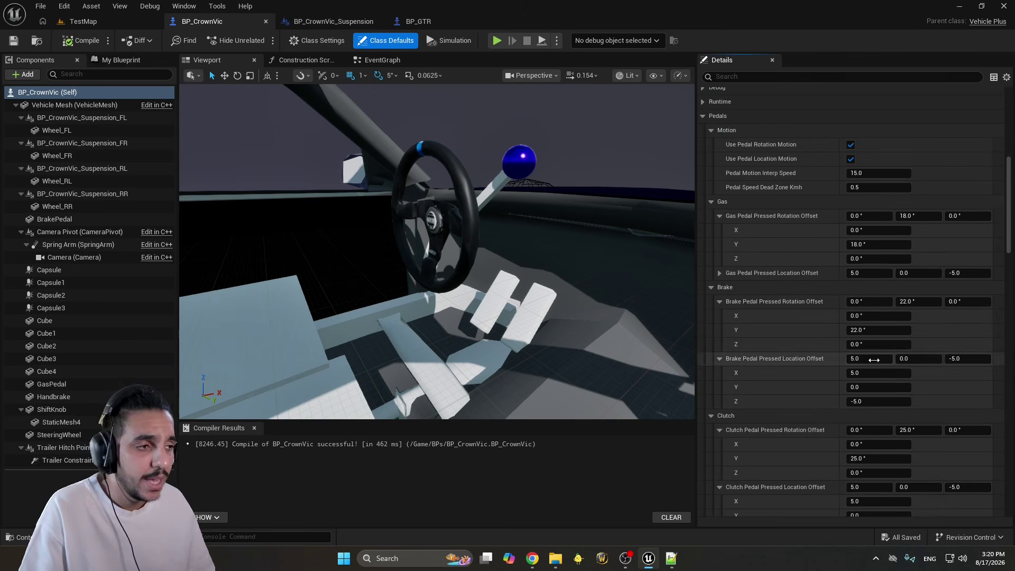
pyautogui.moveTo(256, 108); pyautogui.dragTo(192, 150, button='right')
pyautogui.click(474, 326)
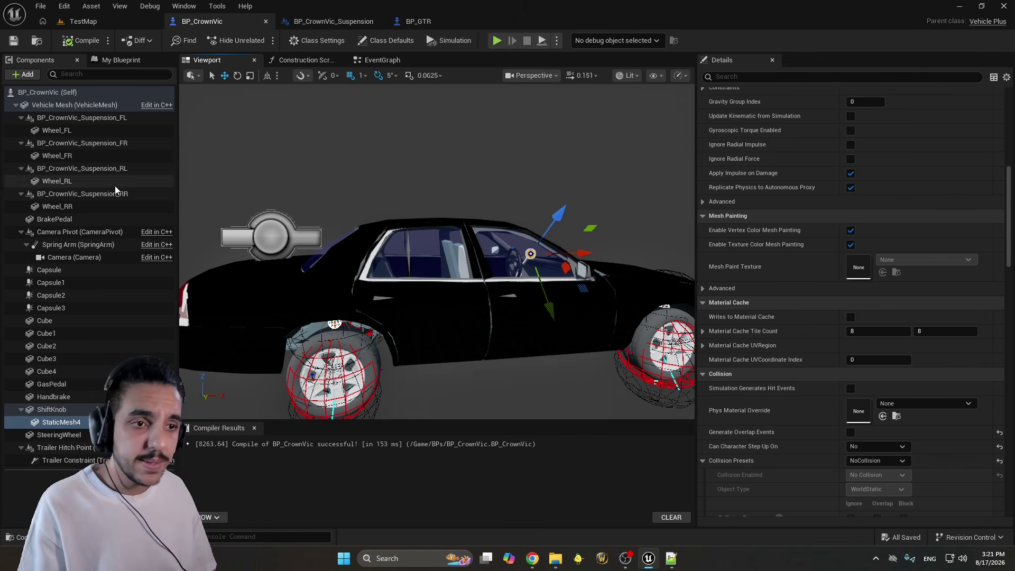
# Open the M_Rocket3 material from the Advanced Cars And Bikes System plugin's Vehicles > Motorcycle > Models folder
pyautogui.click(84, 22)
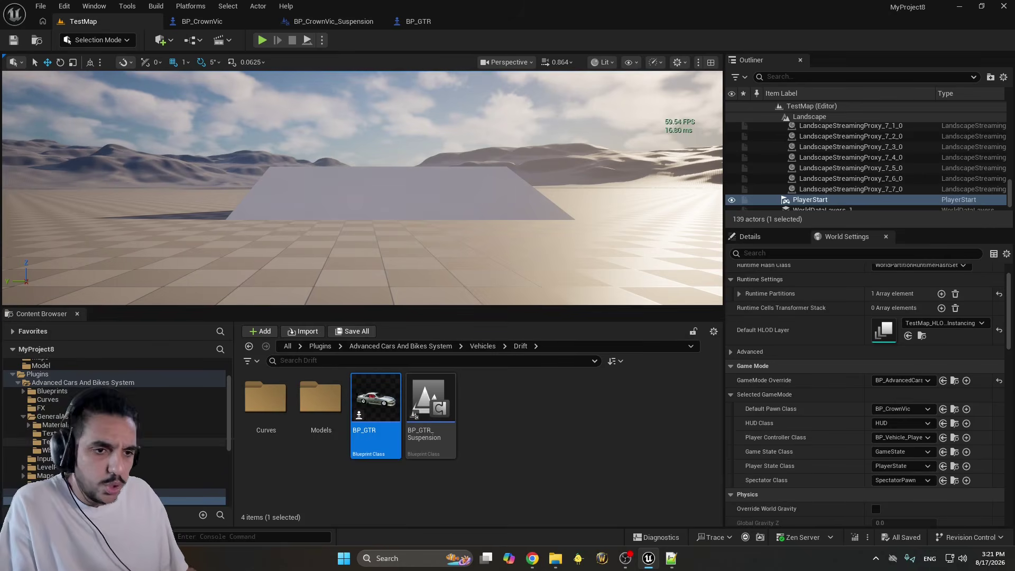
pyautogui.click(58, 382)
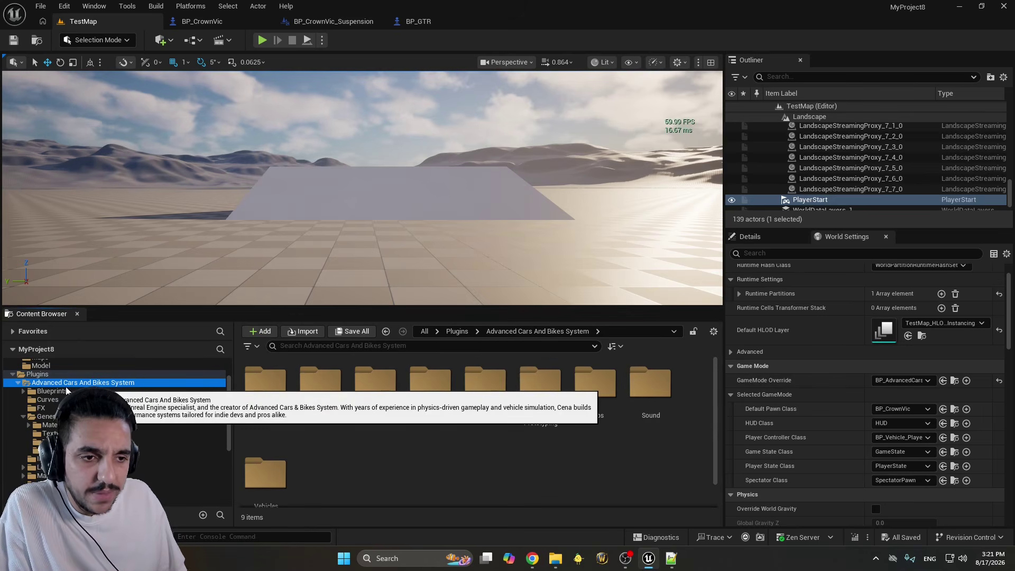
pyautogui.click(69, 374)
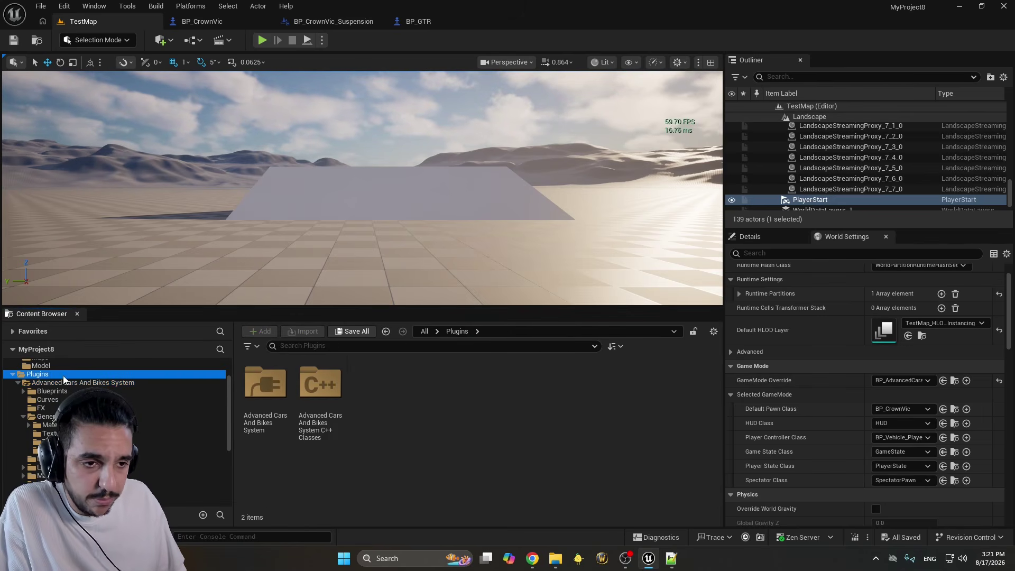
pyautogui.doubleClick(266, 384)
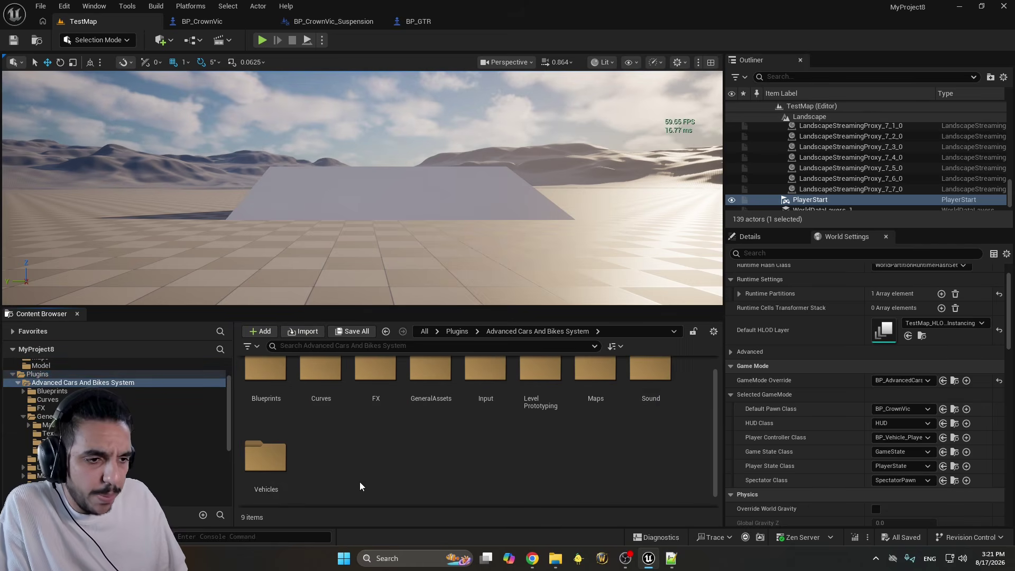
pyautogui.doubleClick(260, 466)
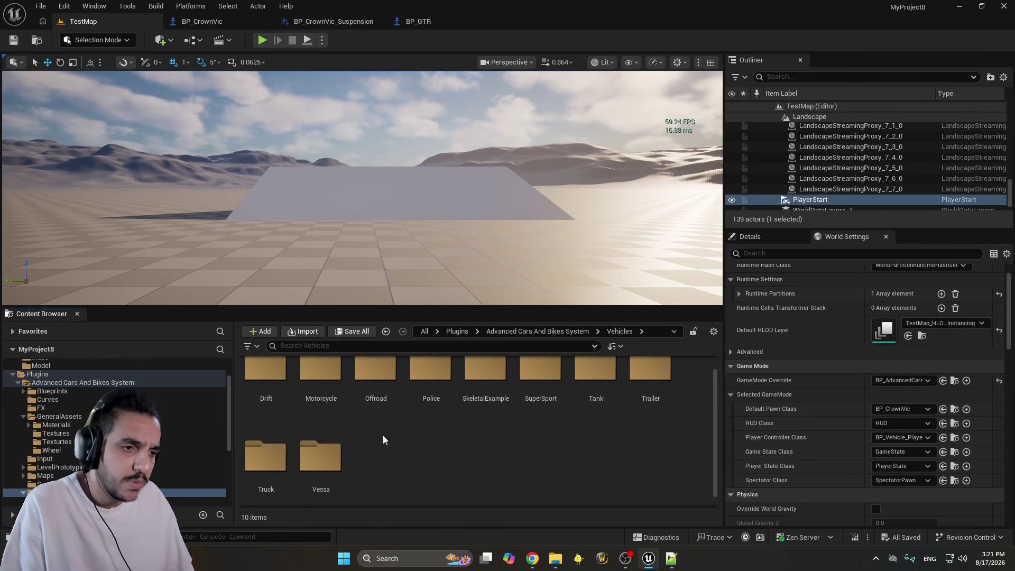
pyautogui.doubleClick(338, 413)
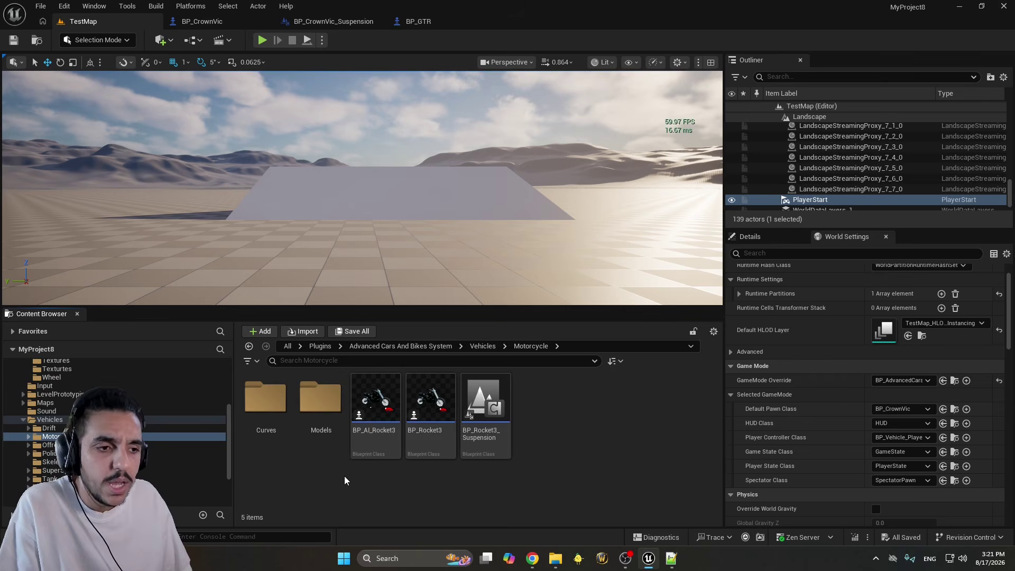
pyautogui.doubleClick(321, 399)
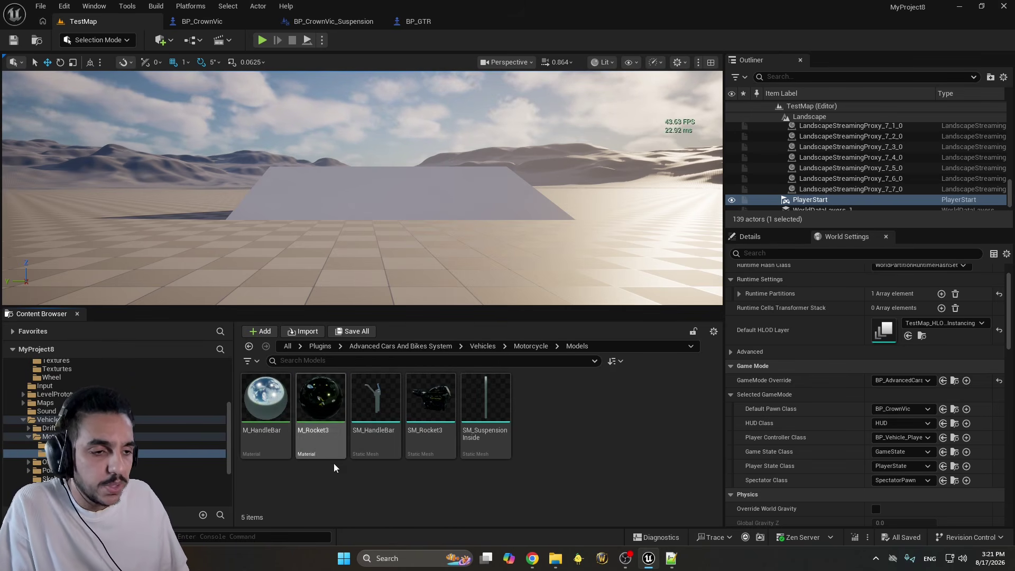
pyautogui.doubleClick(334, 403)
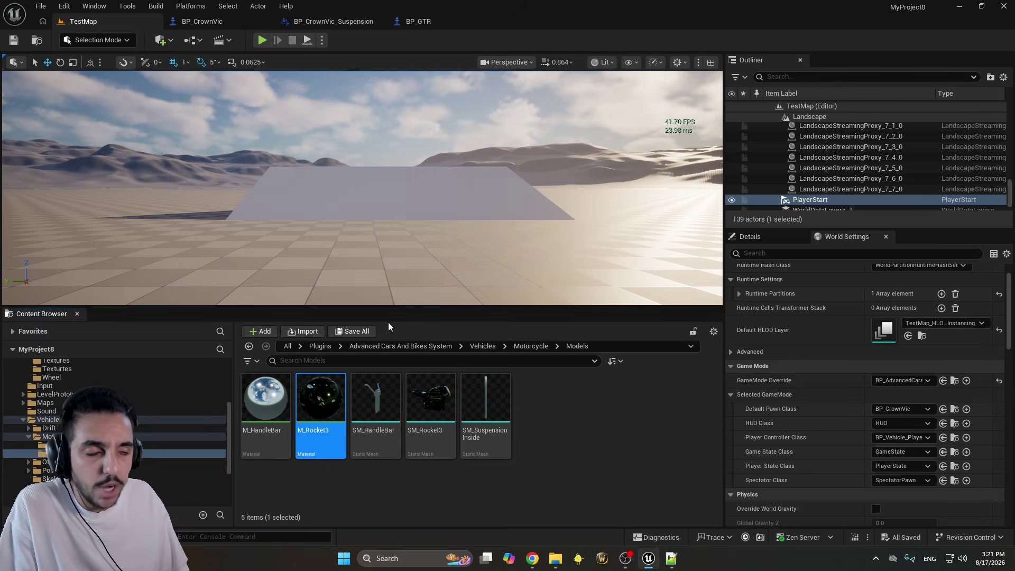
# Examine the node network feeding the output of the M_Rocket3 material graph, marking out its branches
pyautogui.scroll(-9, 412, 235)
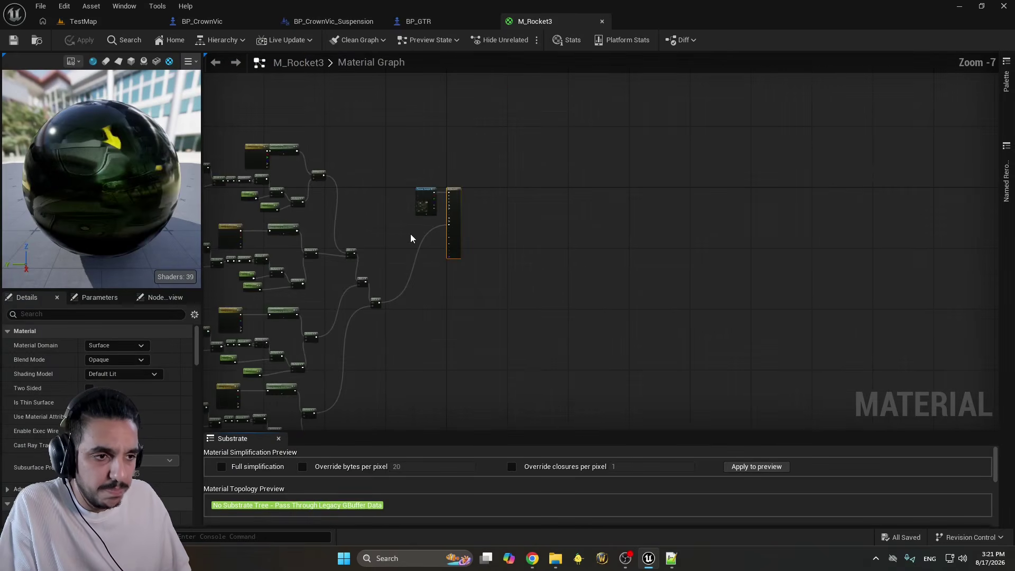
pyautogui.moveTo(416, 236); pyautogui.dragTo(481, 214, button='right')
pyautogui.moveTo(285, 119); pyautogui.dragTo(519, 400)
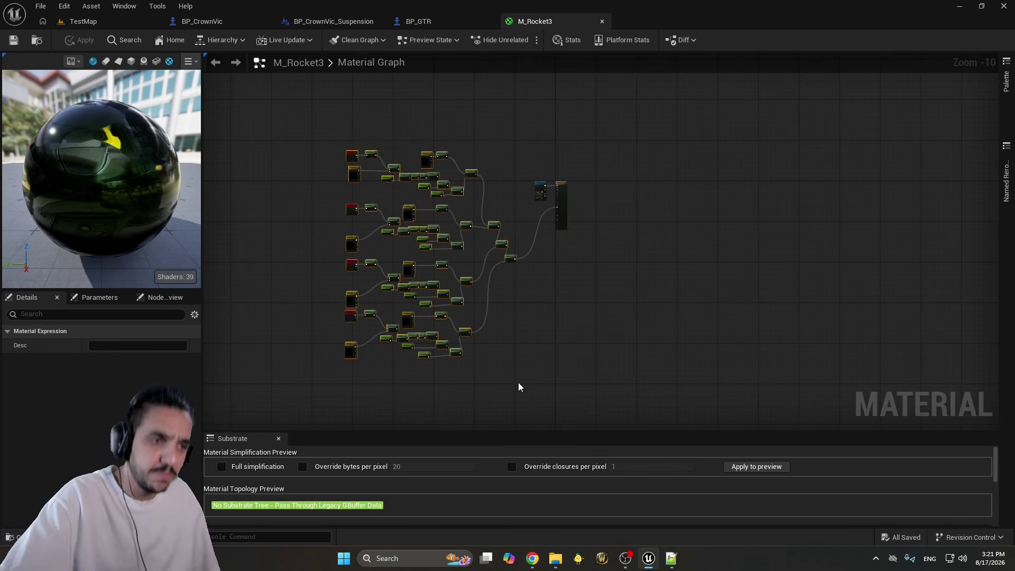
pyautogui.scroll(1, 389, 149)
pyautogui.moveTo(344, 167); pyautogui.dragTo(359, 141, button='right')
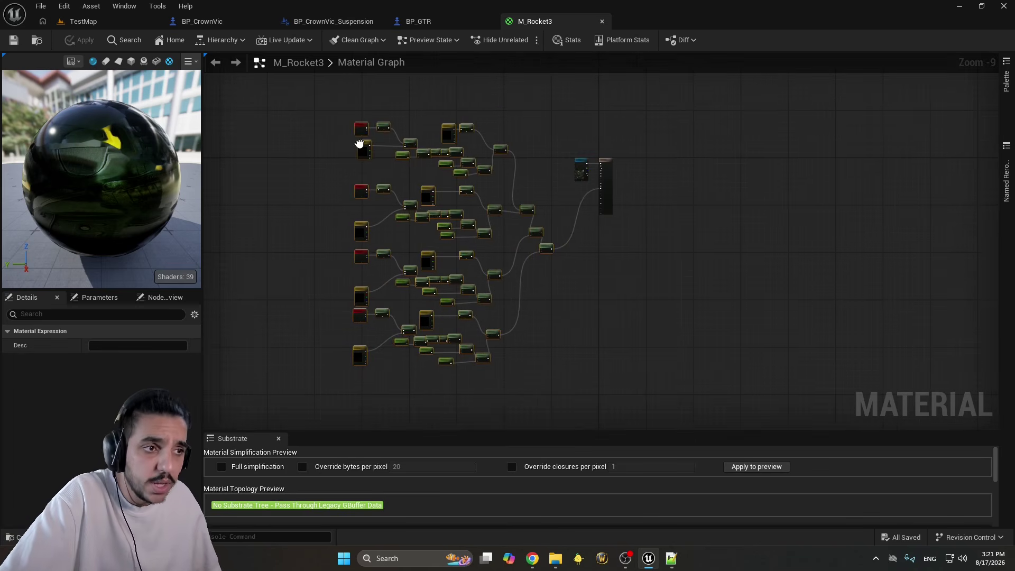
pyautogui.click(275, 107)
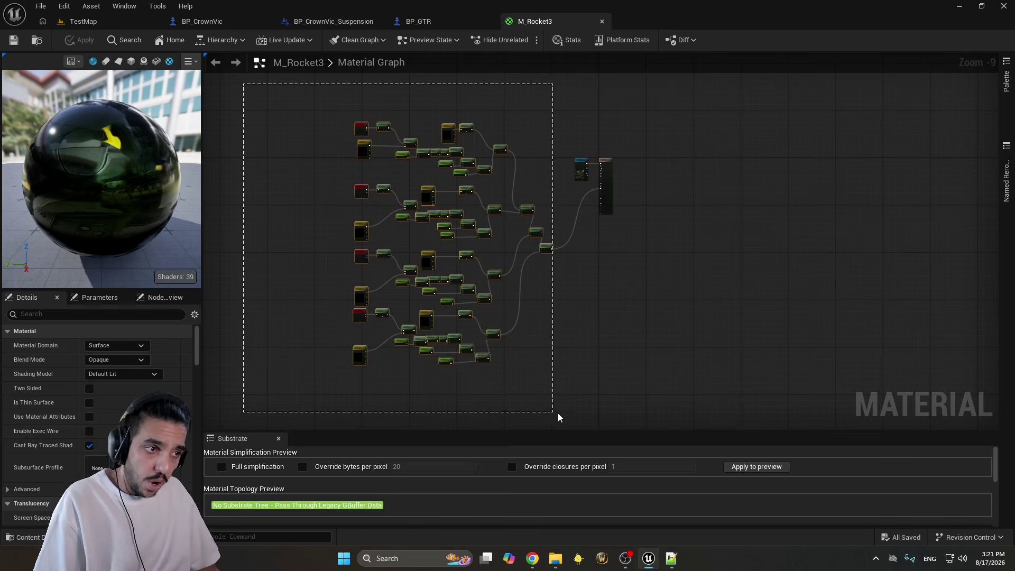
pyautogui.moveTo(557, 413); pyautogui.dragTo(565, 413)
pyautogui.scroll(-1, 680, 277)
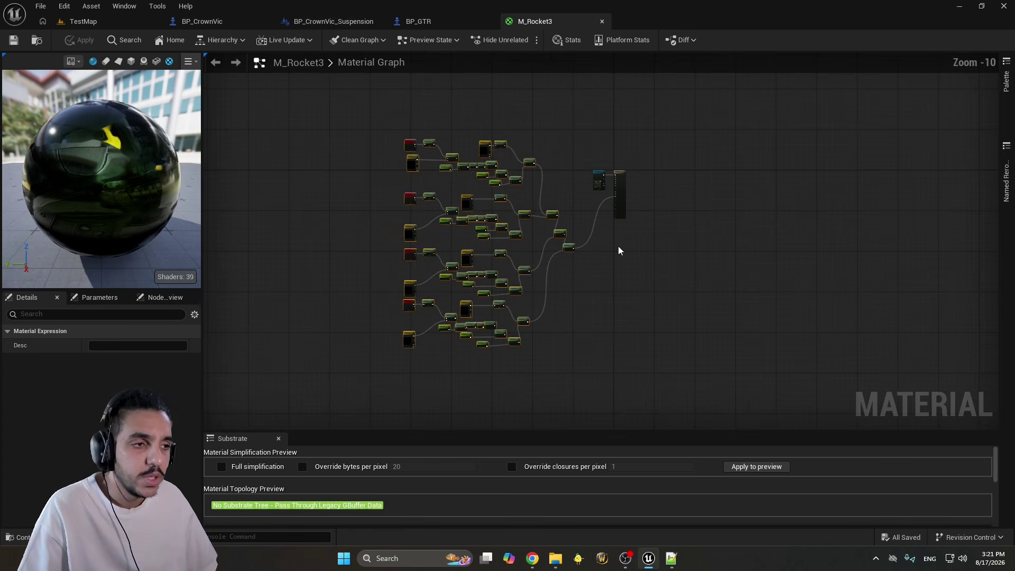
pyautogui.moveTo(304, 106); pyautogui.dragTo(480, 280)
pyautogui.moveTo(571, 388); pyautogui.dragTo(585, 392)
pyautogui.scroll(4, 715, 147)
pyautogui.moveTo(520, 274); pyautogui.dragTo(668, 216)
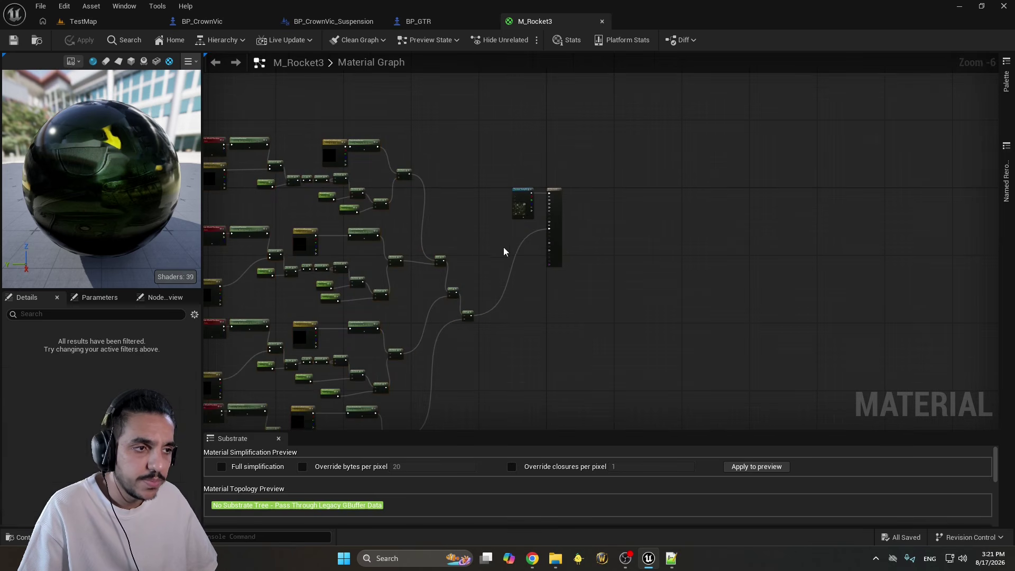
# Select the whole node network feeding the M_Rocket3 output, leaving out the texture sample and the output node
pyautogui.click(504, 246)
pyautogui.scroll(-2, 429, 238)
pyautogui.moveTo(477, 240); pyautogui.dragTo(538, 196, button='right')
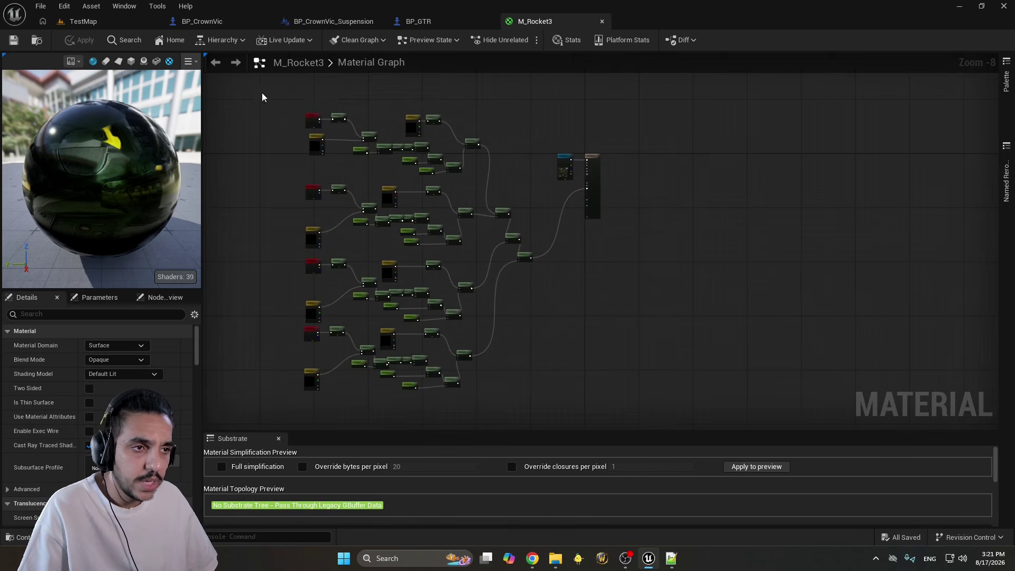
pyautogui.moveTo(262, 93); pyautogui.dragTo(537, 394)
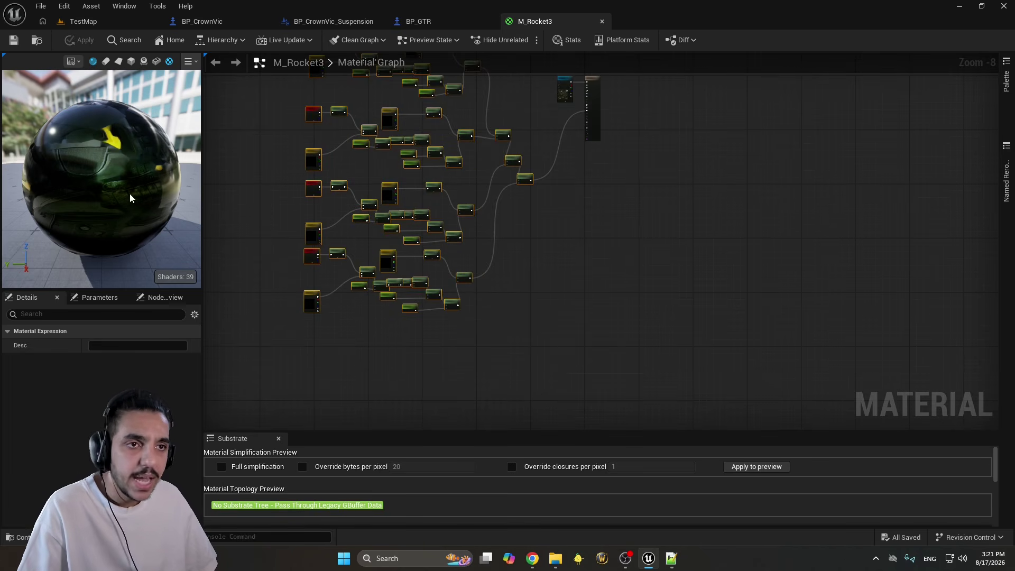
# In the Crown Vic blueprint, select the Vehicle Mesh component and show its list of material slots
pyautogui.click(105, 23)
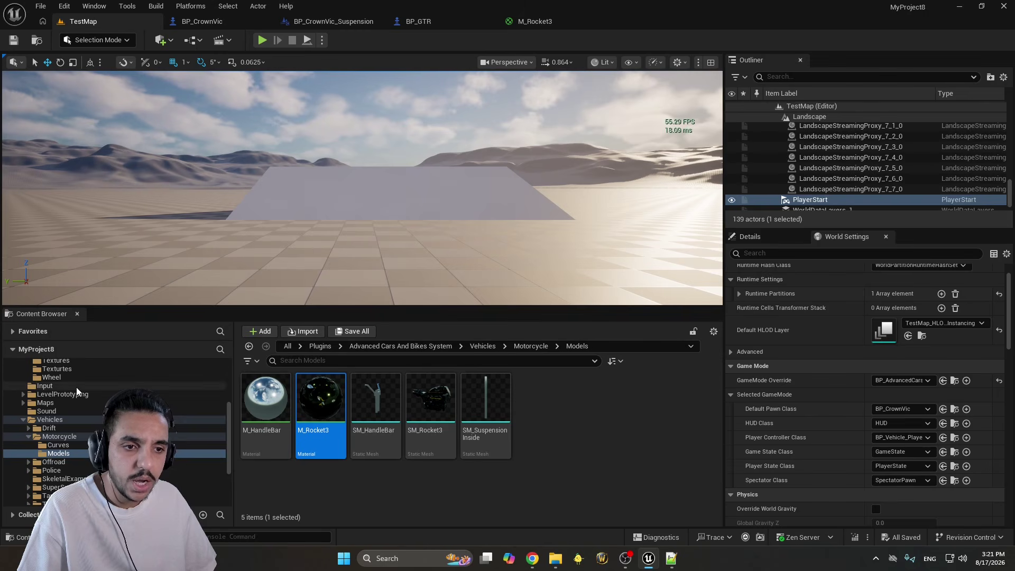
pyautogui.scroll(5, 231, 427)
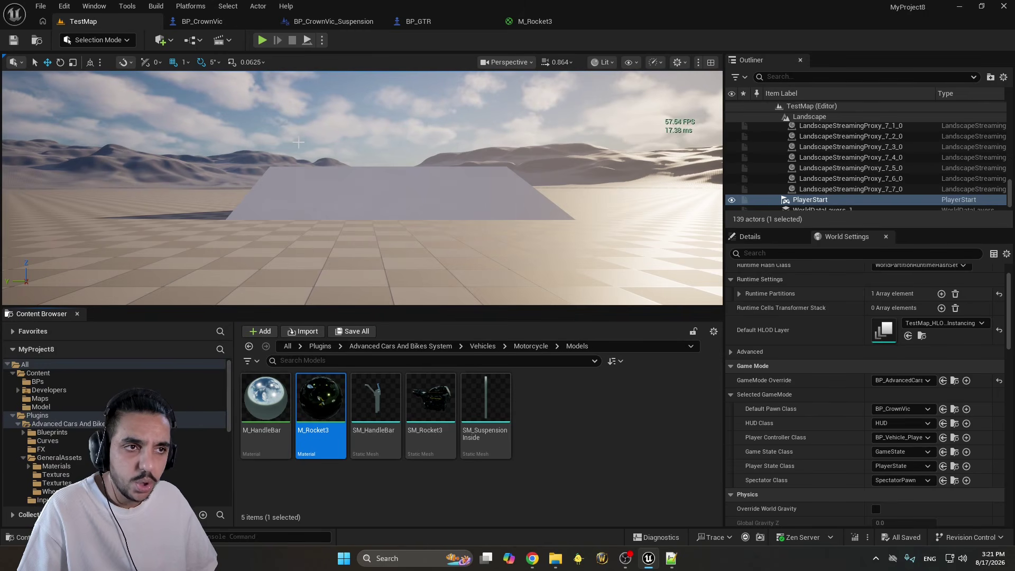
pyautogui.click(232, 22)
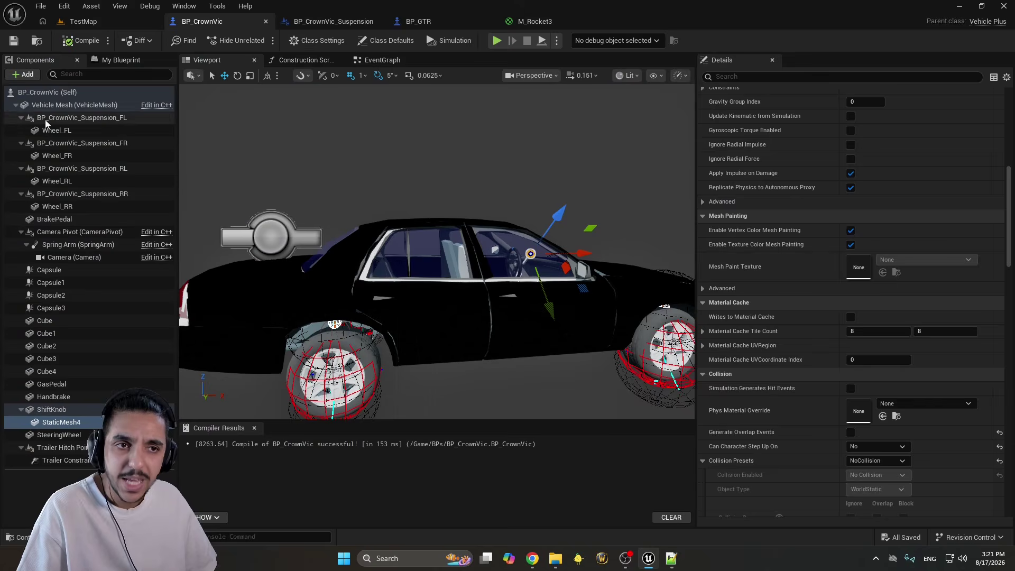
pyautogui.click(37, 105)
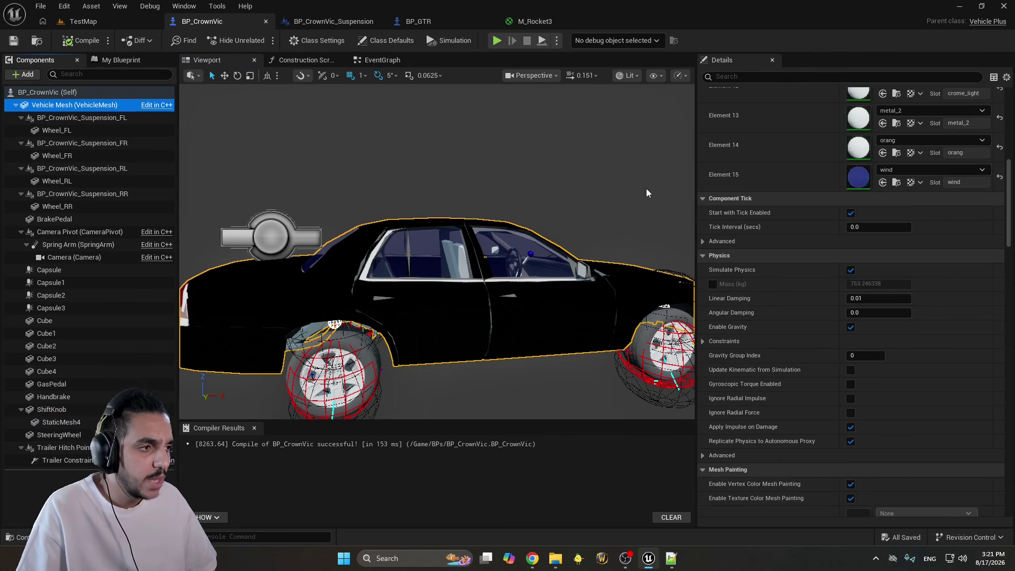
pyautogui.moveTo(1014, 231); pyautogui.dragTo(1013, 191)
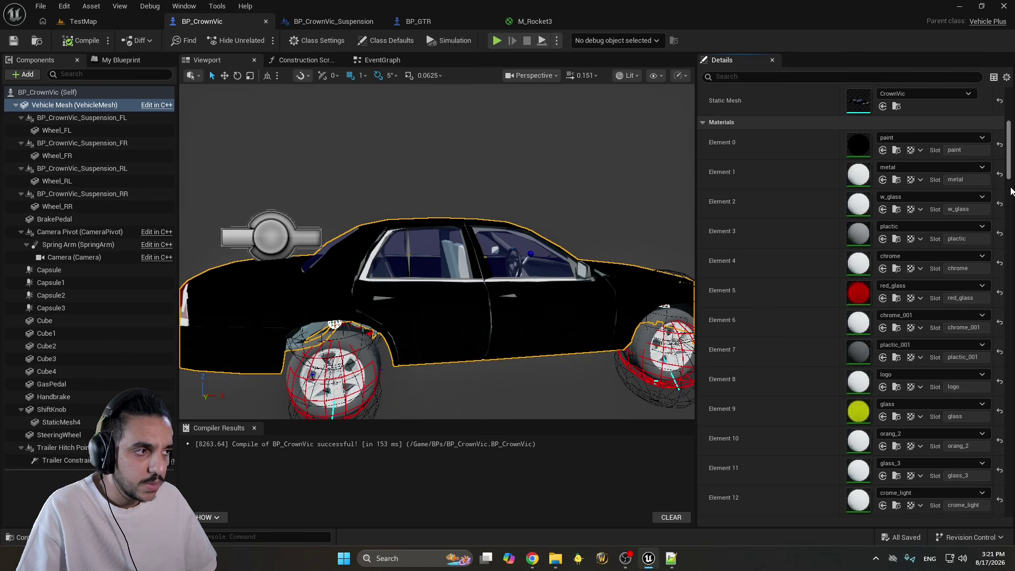
# Locate the Vehicle Mesh's paint material instance in the content folder, find its parent, and open FBXLegacyPhongSurfaceMaterial
pyautogui.click(896, 150)
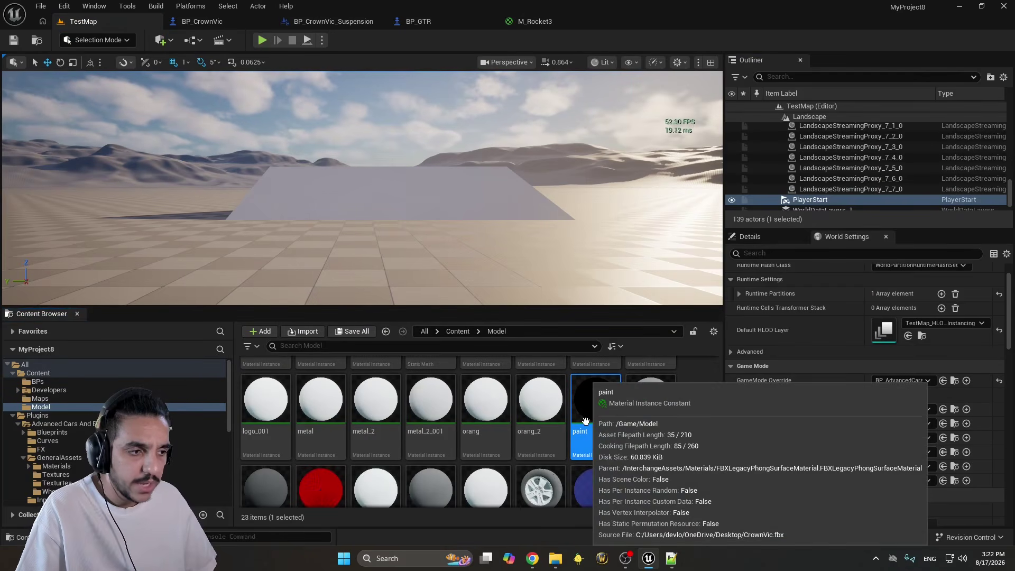
pyautogui.scroll(-1, 597, 407)
pyautogui.rightClick(596, 391)
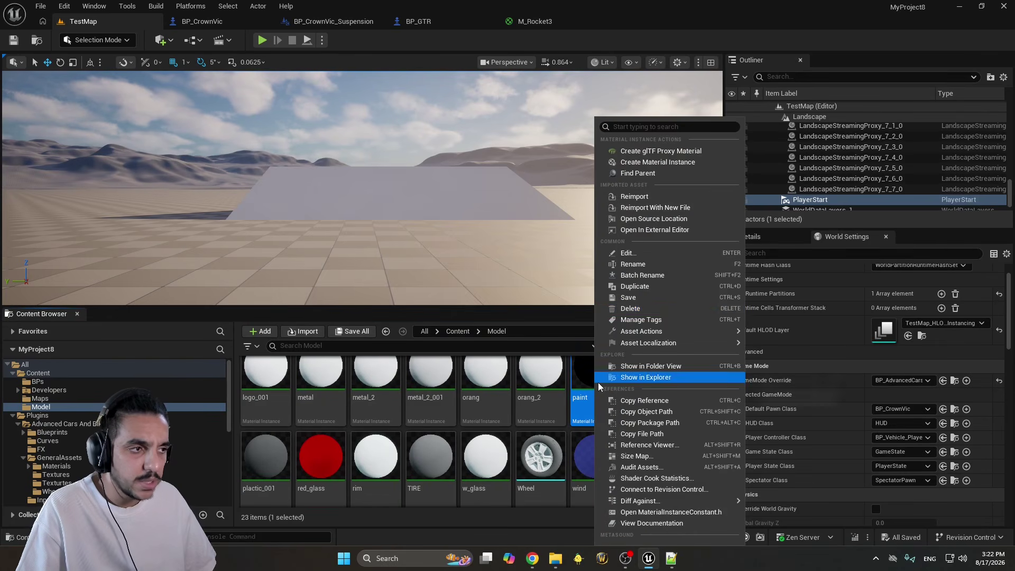
pyautogui.click(660, 175)
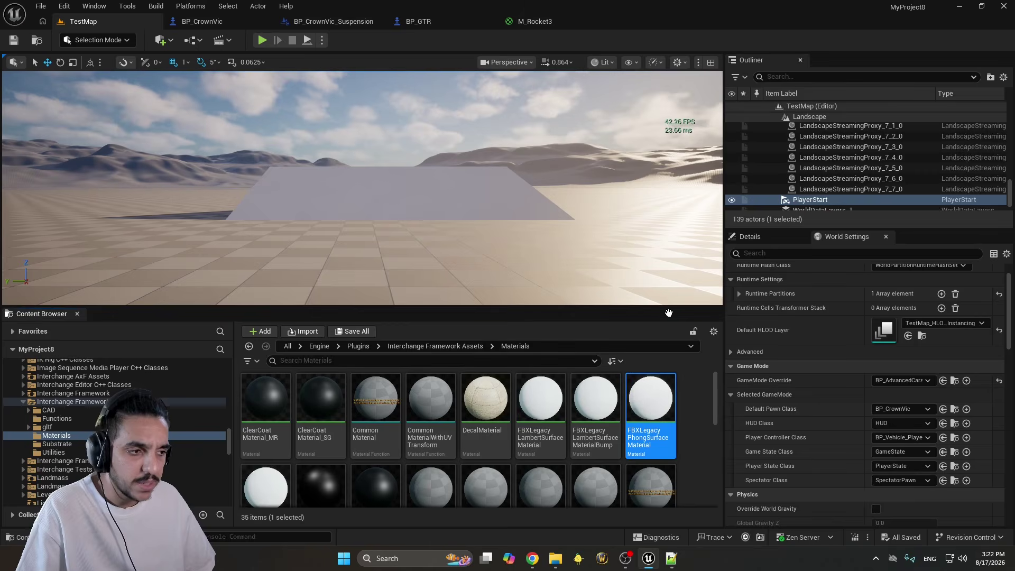
pyautogui.doubleClick(650, 402)
# Paste the copied M_Rocket3 node network into the empty area above the existing FBXLegacyPhongSurfaceMaterial graph
pyautogui.scroll(-6, 536, 227)
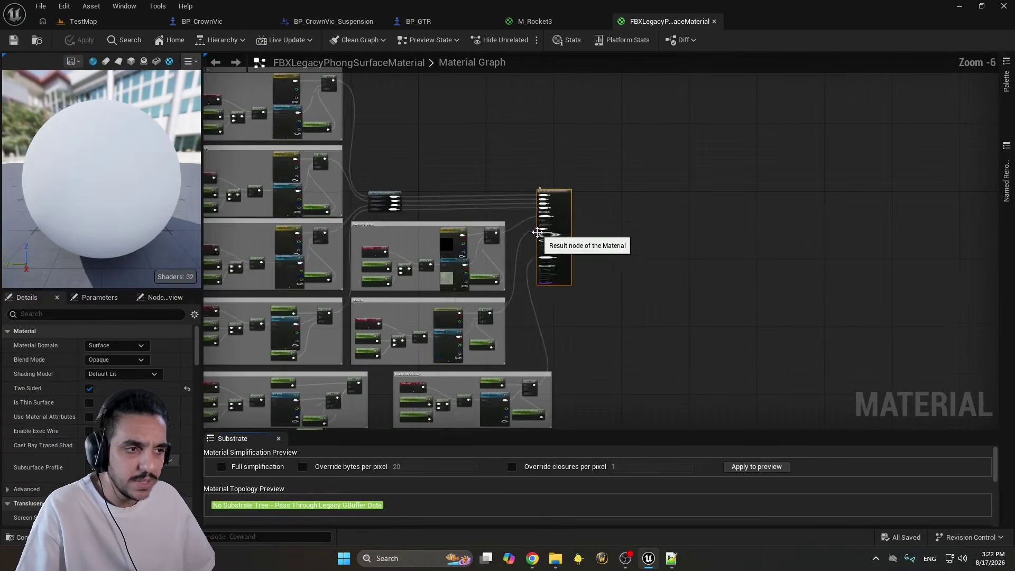
pyautogui.scroll(2, 529, 240)
pyautogui.scroll(-3, 526, 245)
pyautogui.scroll(2, 525, 245)
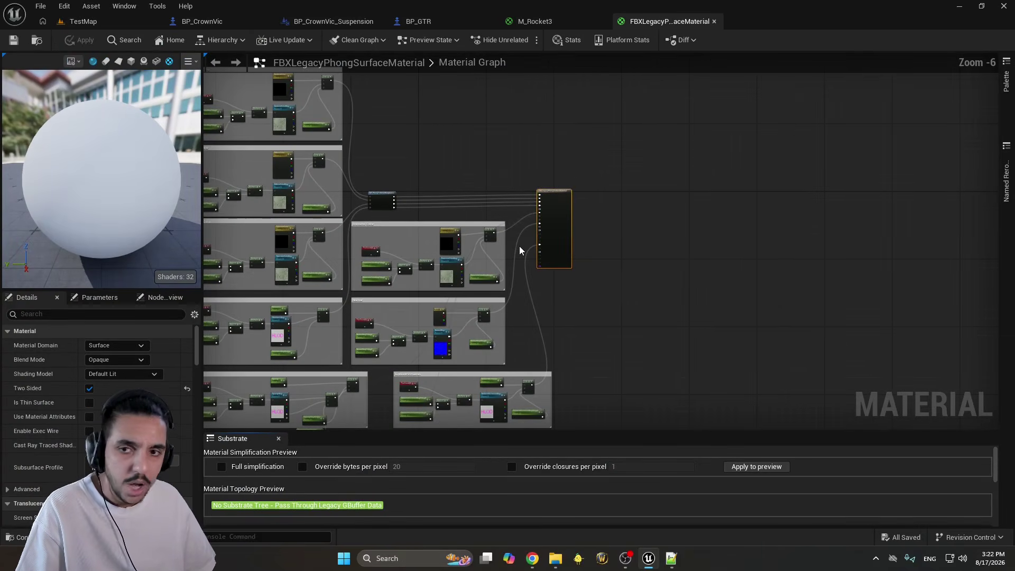
pyautogui.moveTo(484, 198); pyautogui.dragTo(578, 351, button='right')
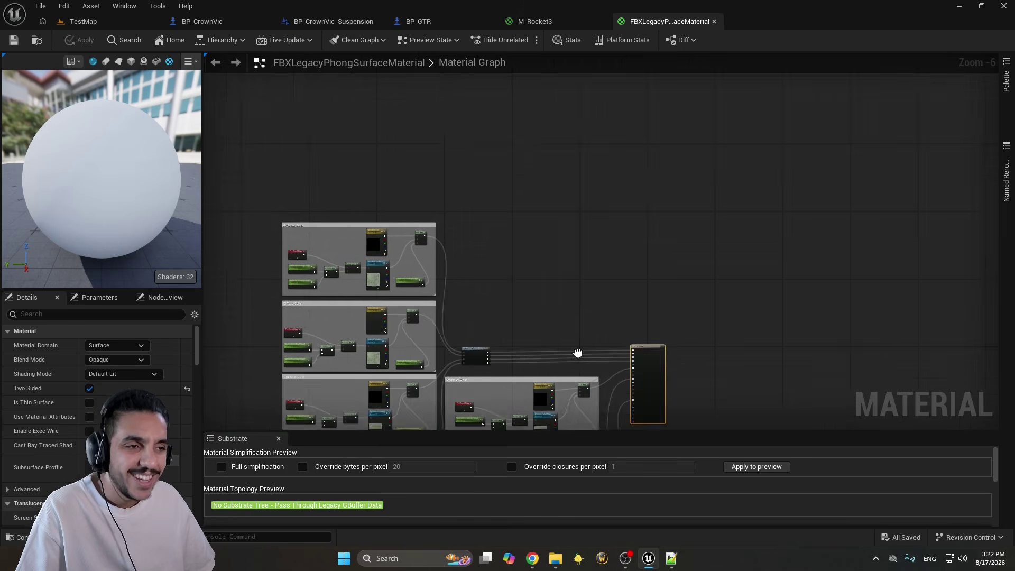
pyautogui.moveTo(376, 99); pyautogui.dragTo(442, 228, button='right')
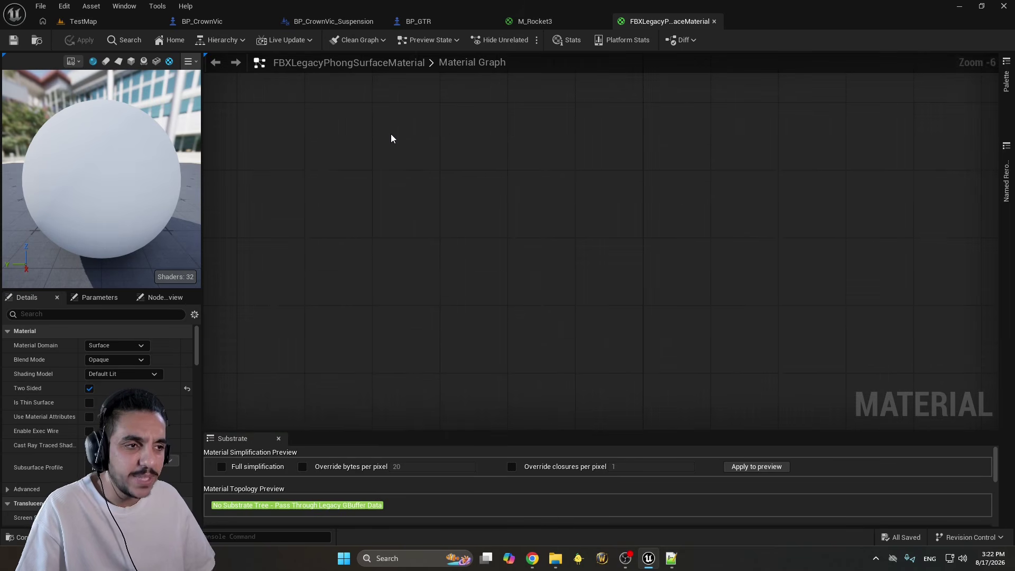
pyautogui.hotkey('ctrl', 'v')
pyautogui.moveTo(535, 150); pyautogui.dragTo(423, 197, button='right')
pyautogui.scroll(1, 423, 197)
pyautogui.scroll(5, 436, 197)
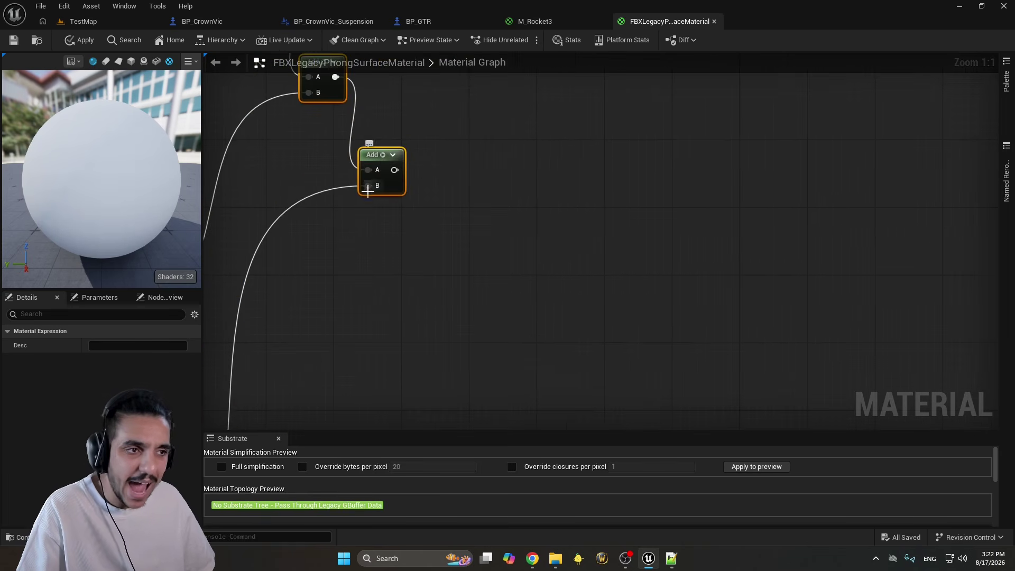
# Connect the pasted network's final Add output to World Position Offset on FBXLegacyPhongSurfaceMaterial and apply the material
pyautogui.click(384, 210)
pyautogui.moveTo(442, 118); pyautogui.dragTo(398, 226)
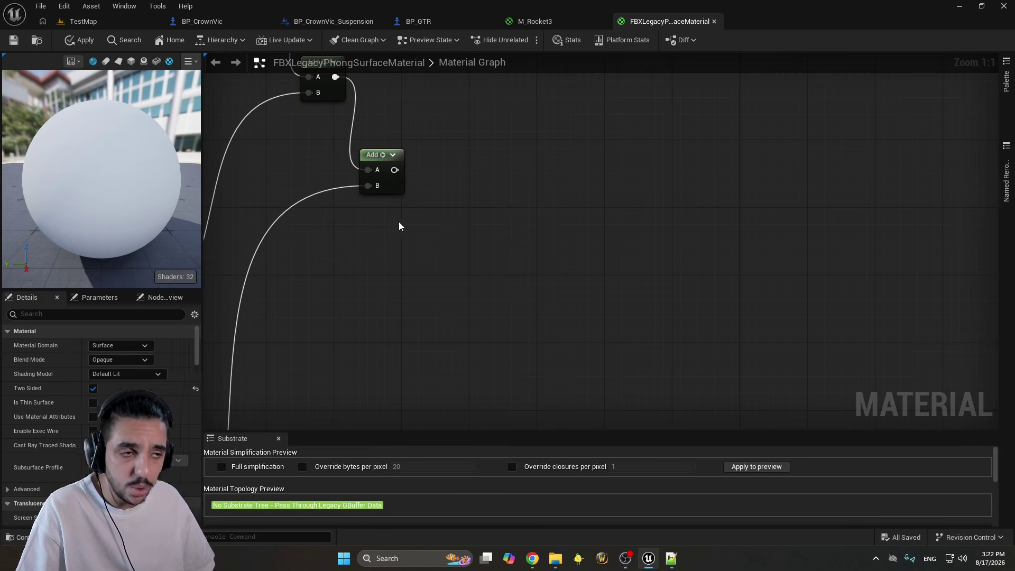
pyautogui.moveTo(395, 170); pyautogui.dragTo(396, 172)
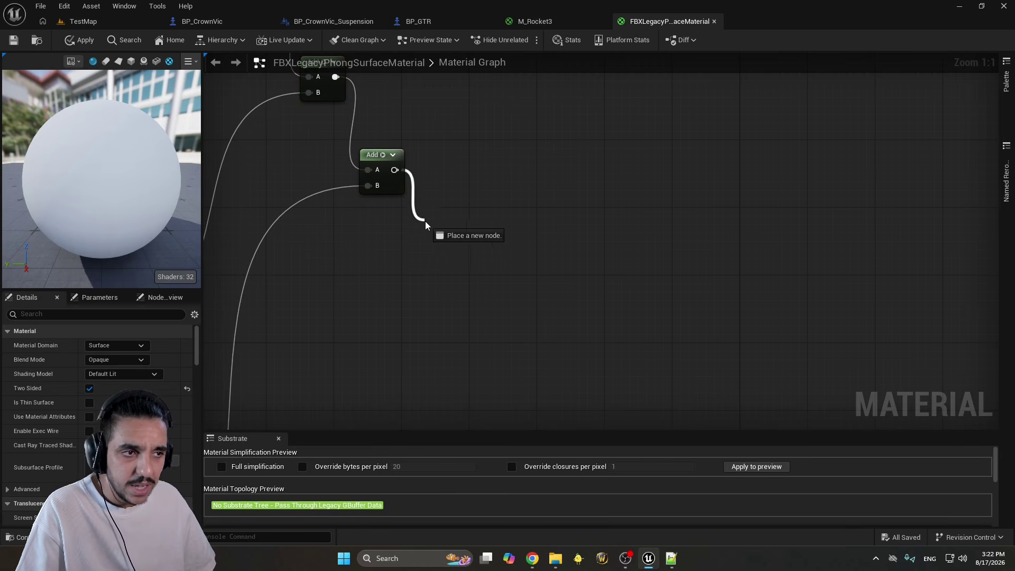
pyautogui.moveTo(426, 225); pyautogui.dragTo(685, 313)
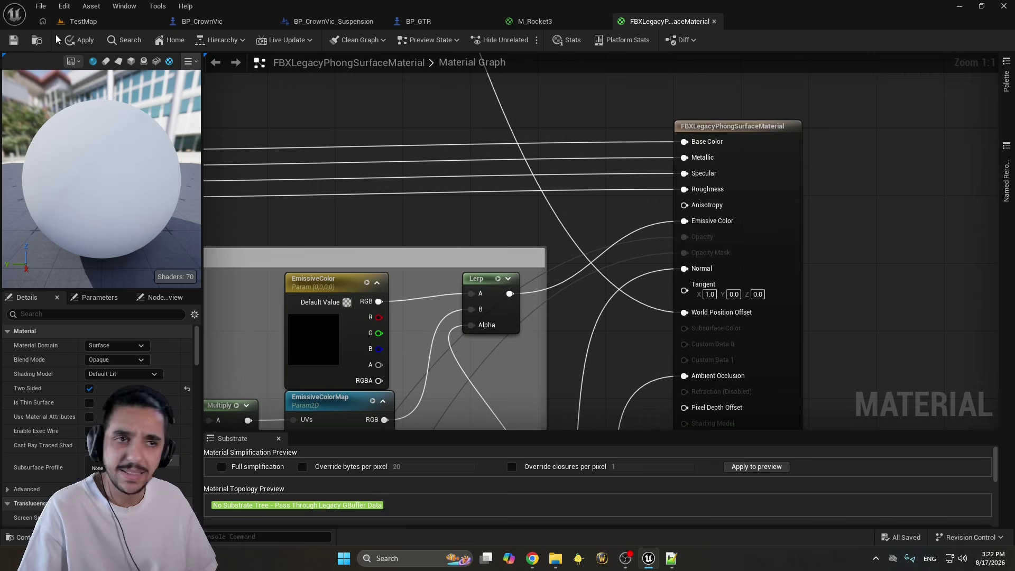
pyautogui.click(87, 41)
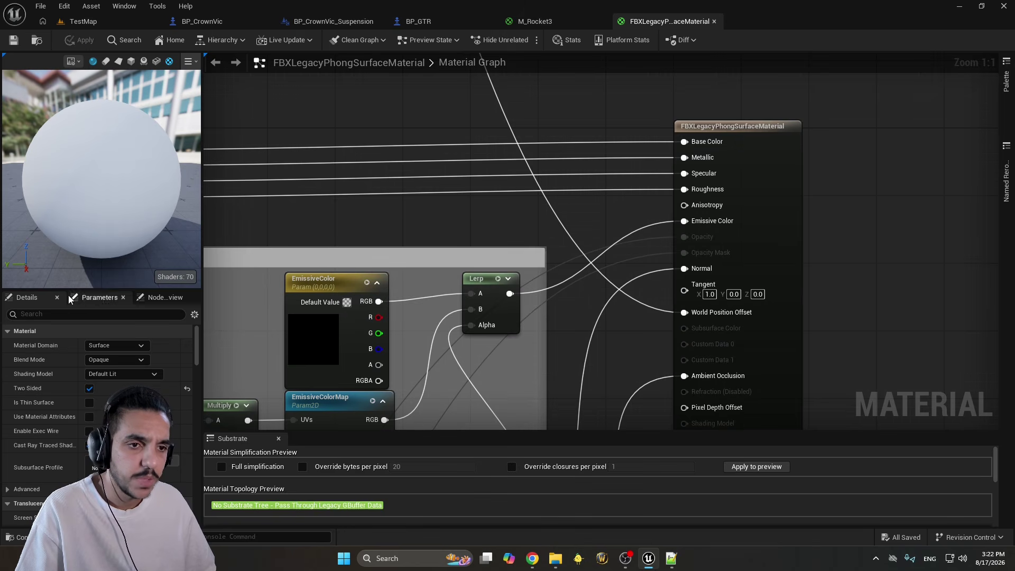
# Search the FBXLegacyPhongSurfaceMaterial details for the Two Sided setting
pyautogui.click(72, 315)
pyautogui.write('tw')
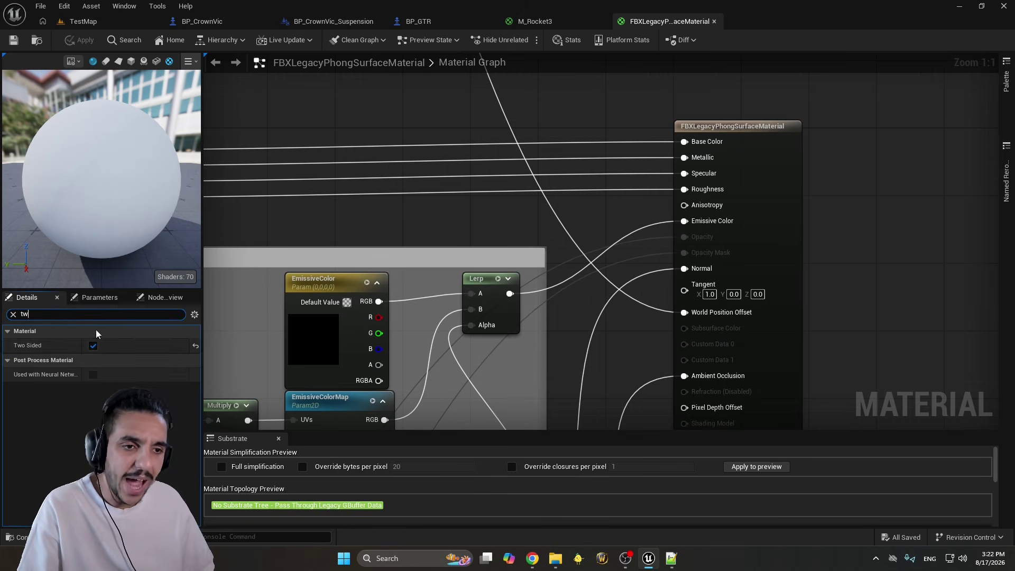
# Open ClearCoatMaterial_MR from the Interchange Framework Assets > Materials folder after checking the Crown Vic's material slots
pyautogui.click(84, 24)
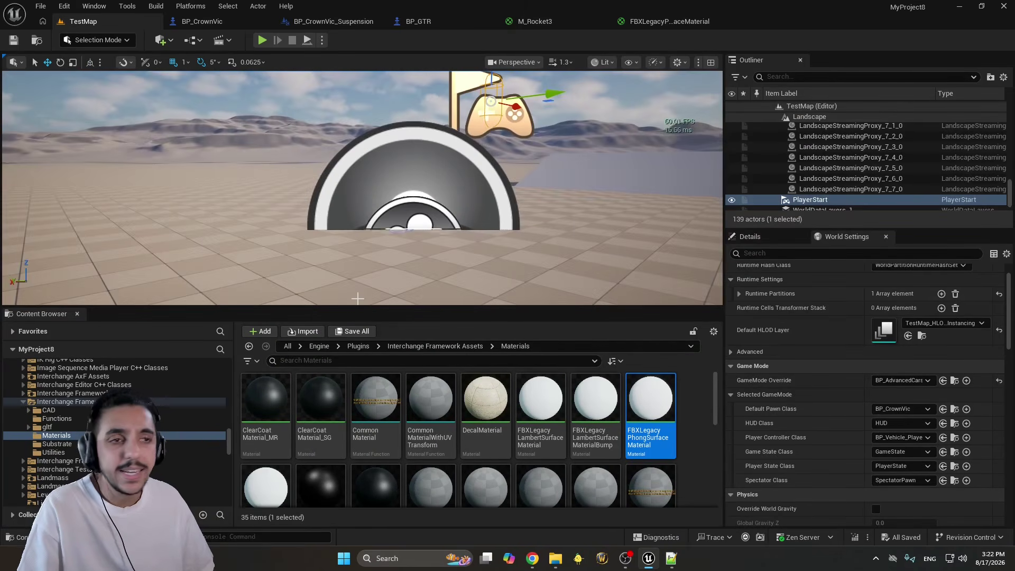
pyautogui.click(209, 24)
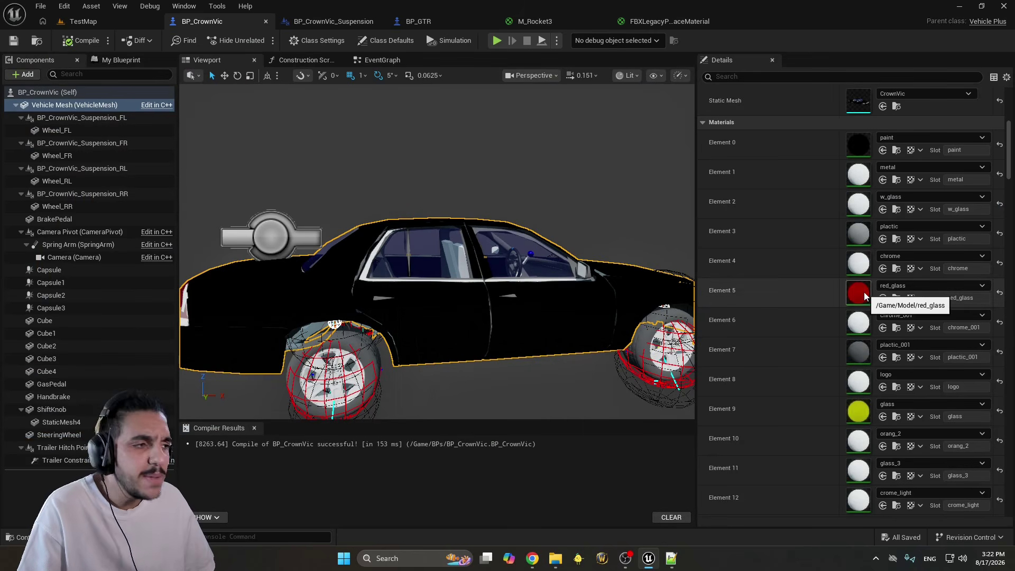
pyautogui.click(99, 23)
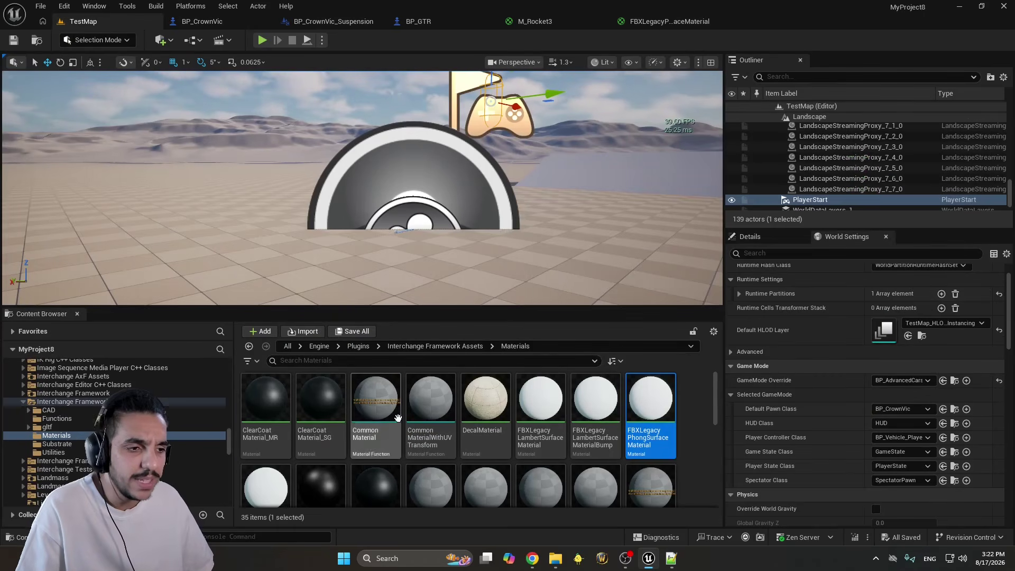
pyautogui.click(289, 407)
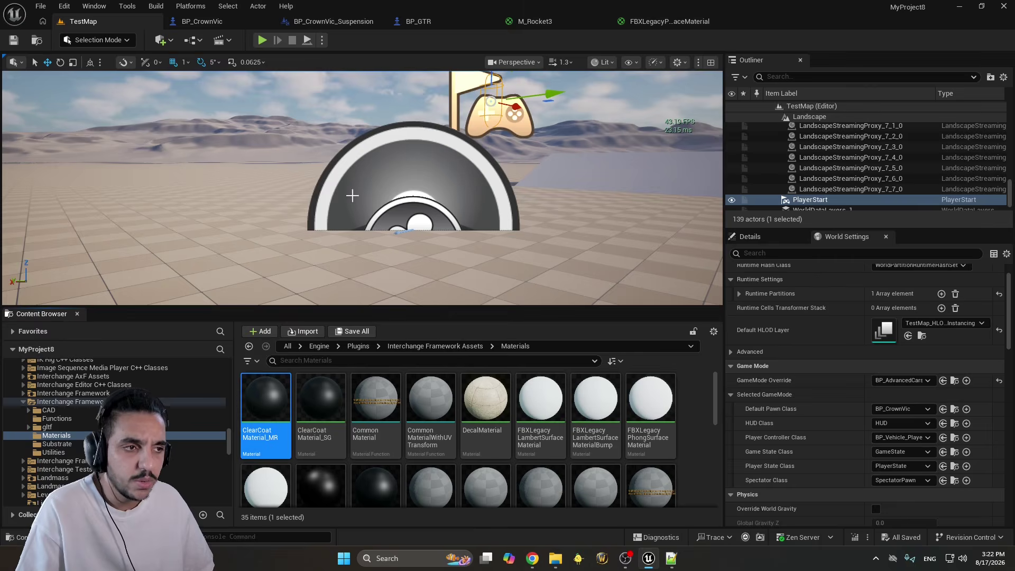
# Paste the copied node network into ClearCoatMaterial_MR and connect its final Add output to World Position Offset
pyautogui.scroll(-9, 365, 179)
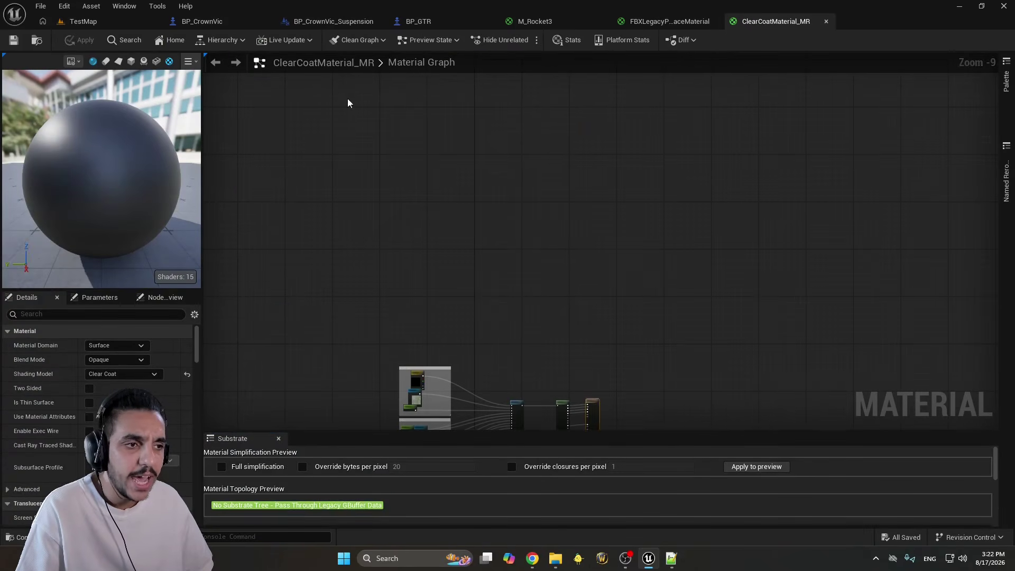
pyautogui.scroll(5, 453, 88)
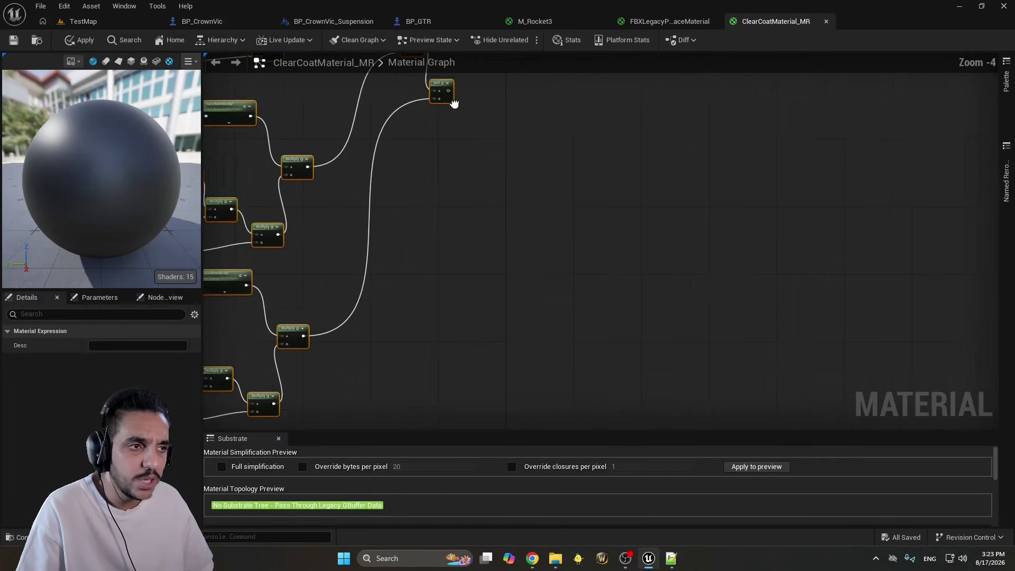
pyautogui.moveTo(431, 137); pyautogui.dragTo(625, 261)
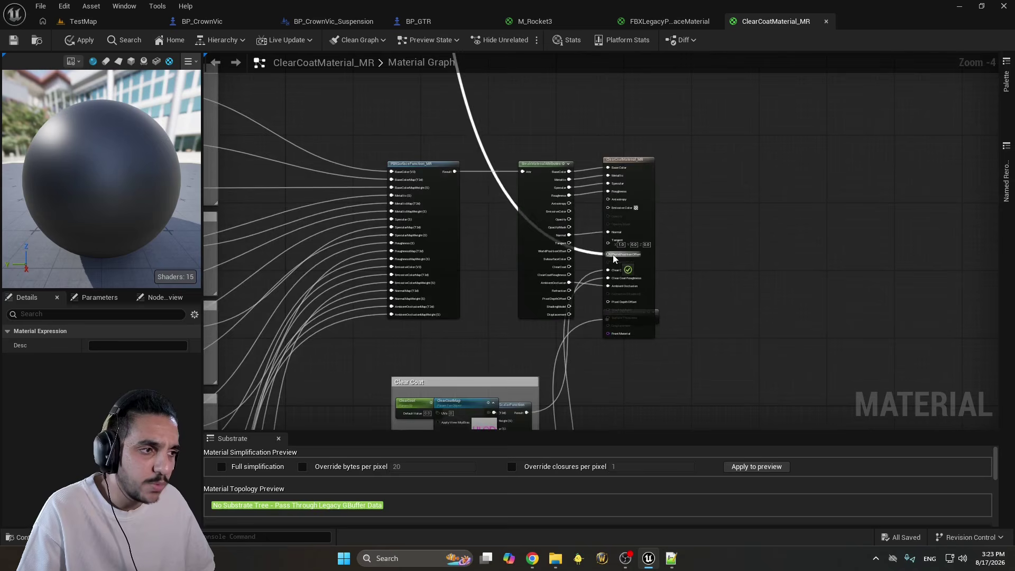
pyautogui.scroll(5, 655, 266)
pyautogui.moveTo(297, 301); pyautogui.dragTo(364, 308, button='right')
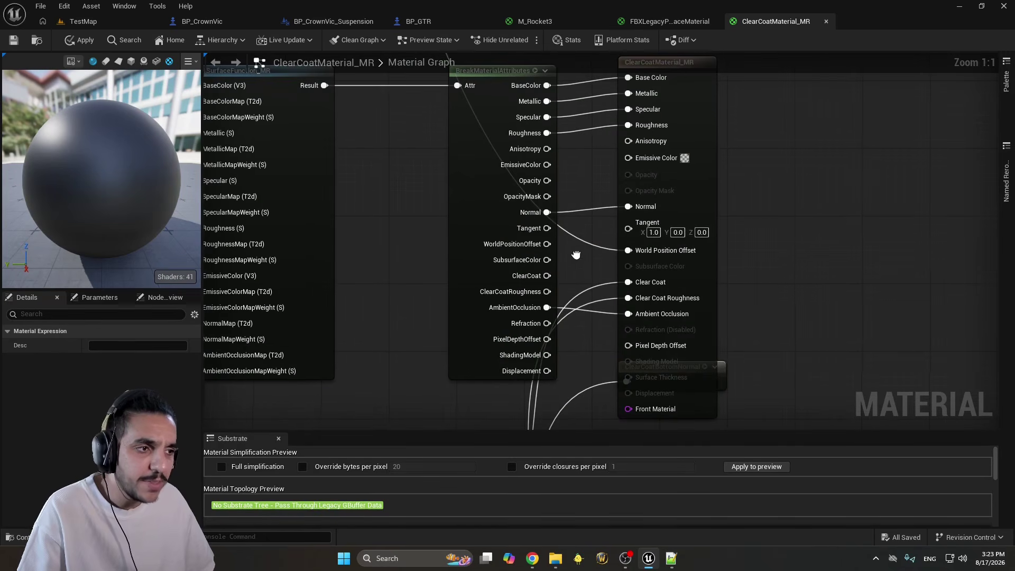
# Combine a new three-component constant with the pasted network through an Add node feeding World Position Offset
pyautogui.click(363, 309)
pyautogui.moveTo(371, 315); pyautogui.dragTo(293, 367)
pyautogui.moveTo(390, 381); pyautogui.dragTo(376, 408)
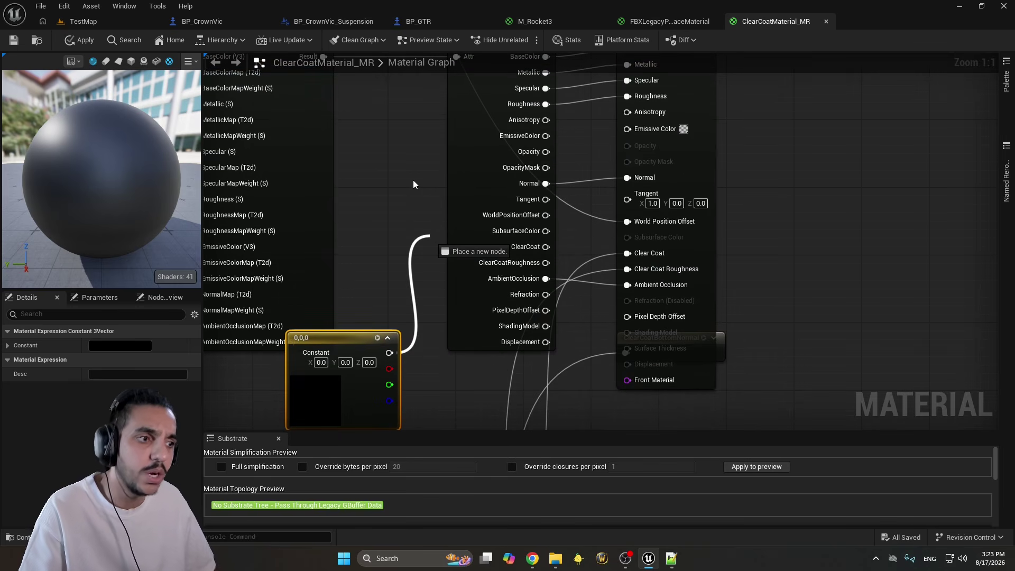
pyautogui.write('add')
pyautogui.moveTo(414, 180); pyautogui.dragTo(445, 194)
pyautogui.click(472, 287)
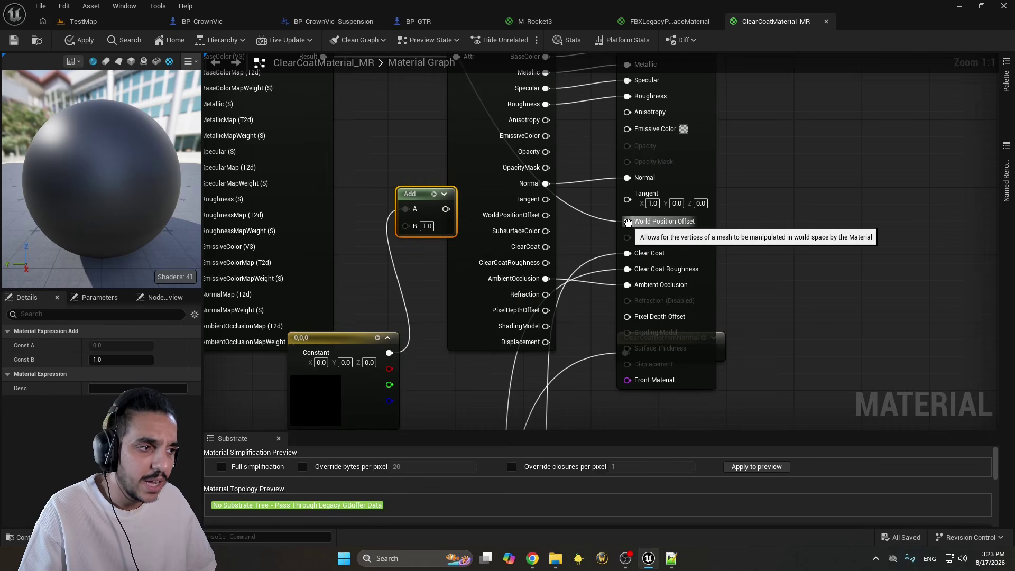
pyautogui.moveTo(628, 222)
pyautogui.keyDown('ctrl'); pyautogui.mouseDown()
pyautogui.moveTo(521, 206)
pyautogui.moveTo(423, 233)
pyautogui.moveTo(407, 226)
pyautogui.moveTo(628, 221)
pyautogui.mouseUp(); pyautogui.keyUp('ctrl')
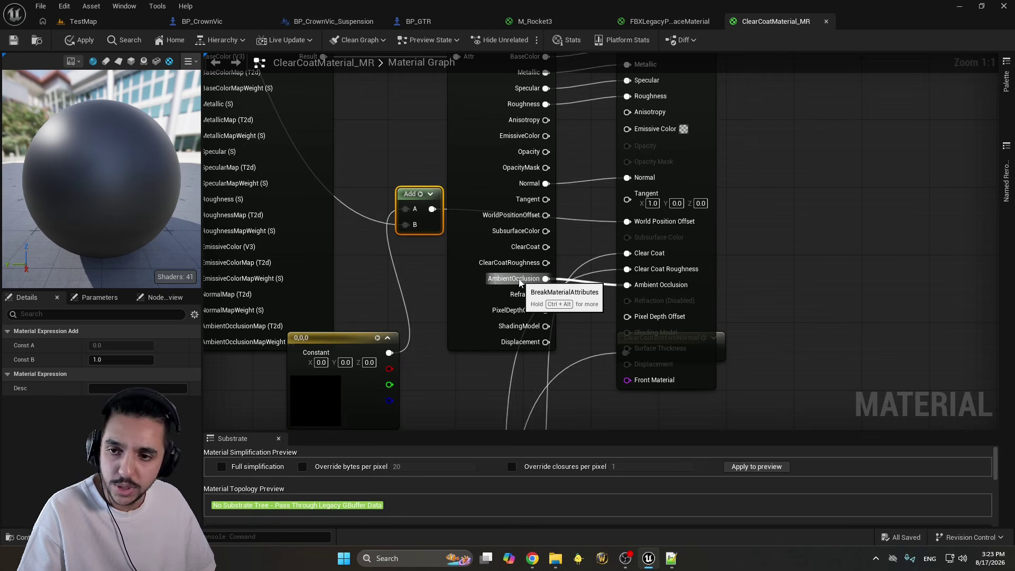
# Delete the extra Add node and the three-component constant from the ClearCoatMaterial_MR graph
pyautogui.click(381, 376)
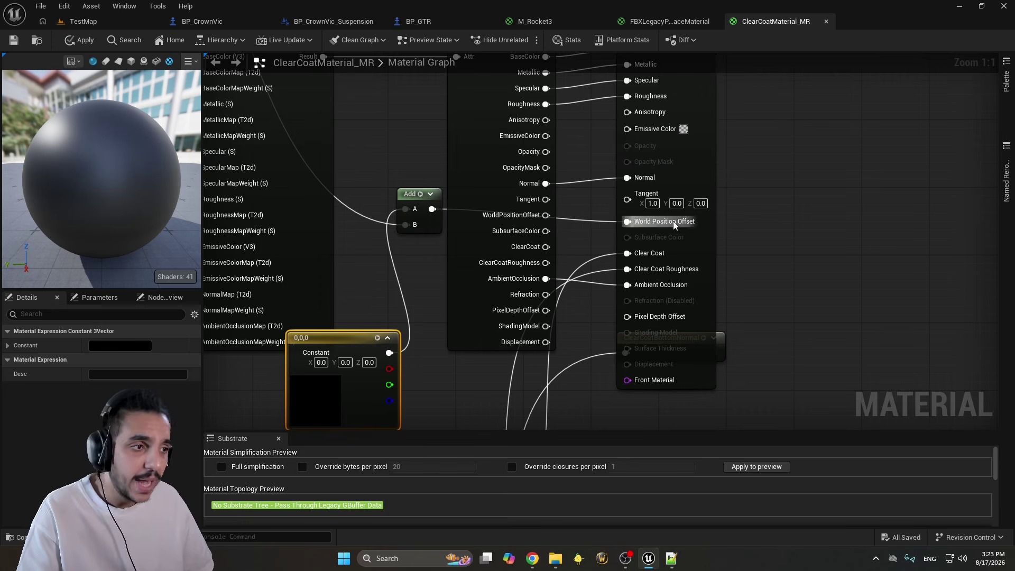
pyautogui.moveTo(426, 277); pyautogui.dragTo(426, 280)
pyautogui.press('Delete')
pyautogui.click(343, 337)
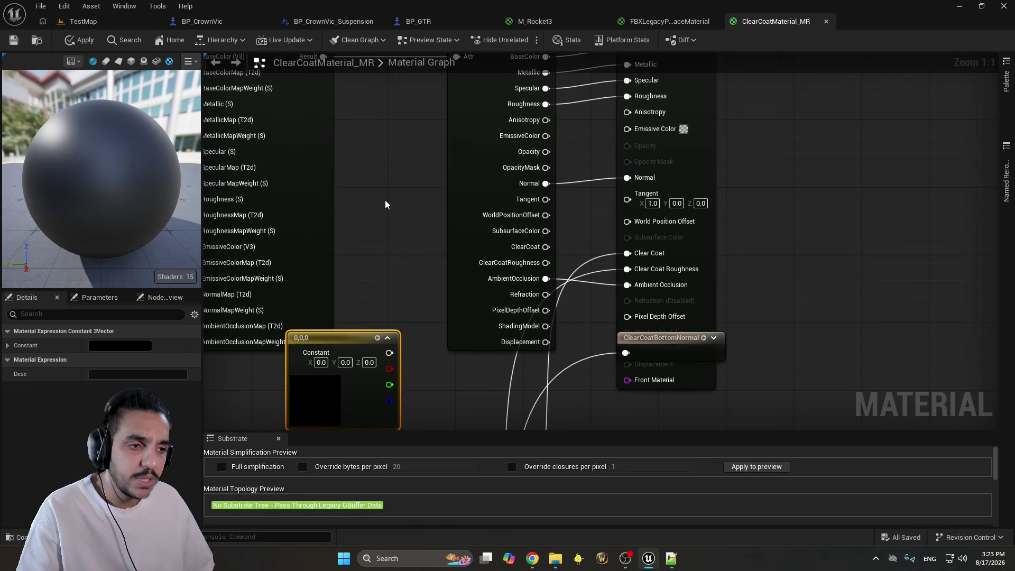
pyautogui.press('Delete')
# Delete the whole pasted node network from ClearCoatMaterial_MR and save the material
pyautogui.scroll(-3, 389, 185)
pyautogui.scroll(-6, 377, 158)
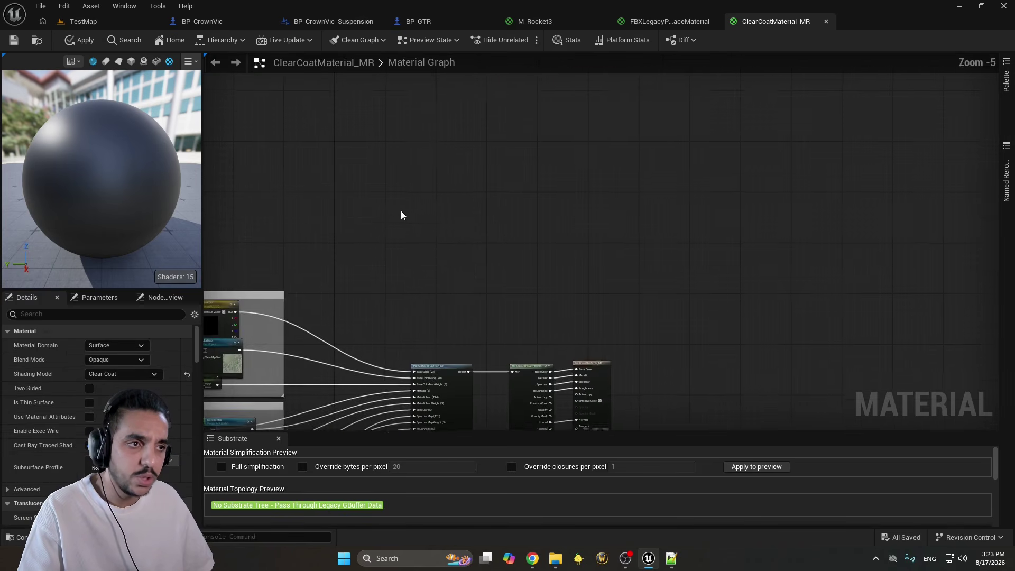
pyautogui.scroll(-1, 370, 258)
pyautogui.moveTo(275, 167); pyautogui.dragTo(398, 203, button='right')
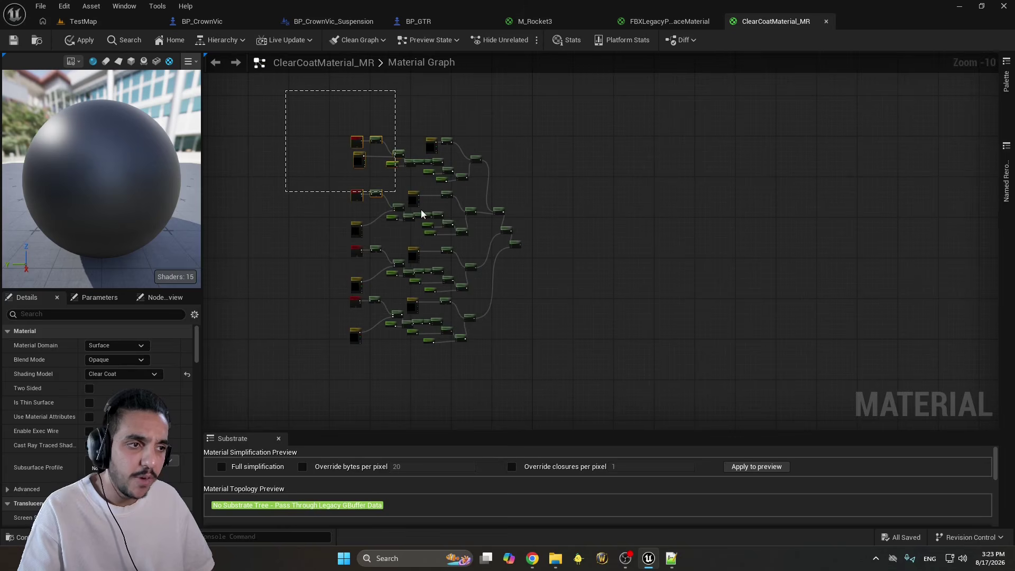
pyautogui.moveTo(421, 213); pyautogui.dragTo(527, 365)
pyautogui.press('Delete')
pyautogui.hotkey('ctrl', 's')
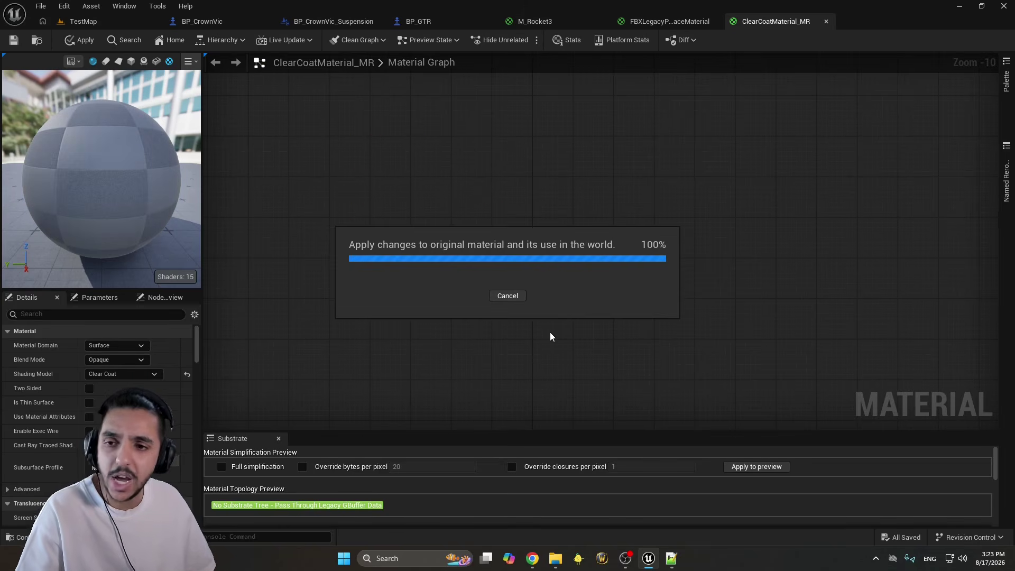
pyautogui.hotkey('ctrl', 'z')
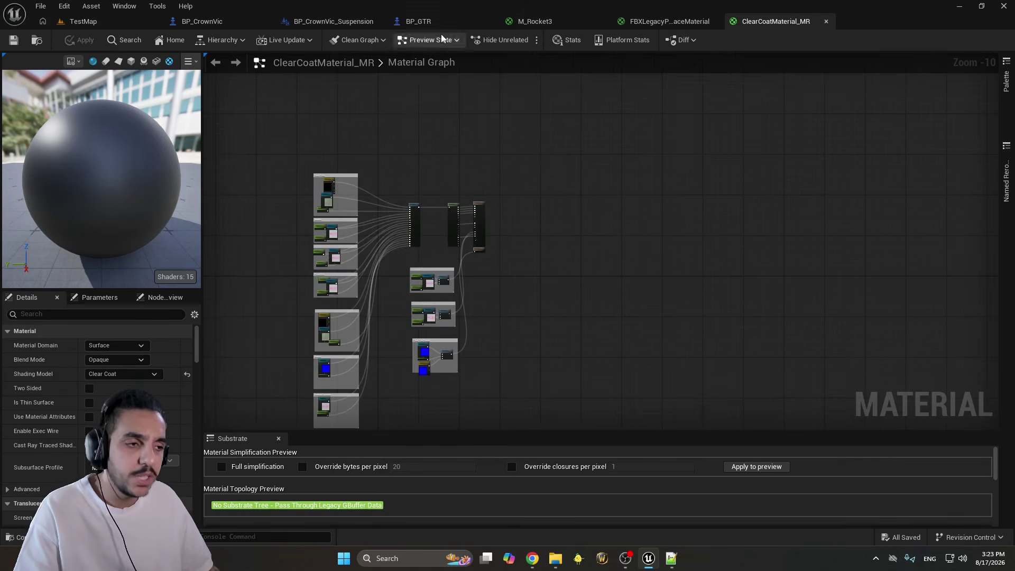
pyautogui.scroll(7, 493, 206)
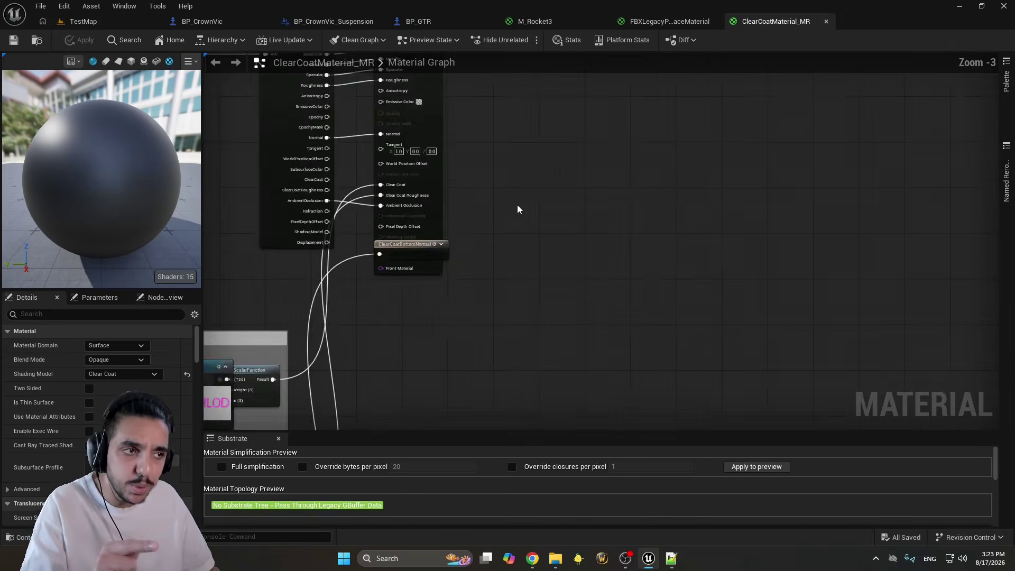
pyautogui.scroll(3, 507, 198)
pyautogui.moveTo(483, 147); pyautogui.dragTo(584, 248, button='right')
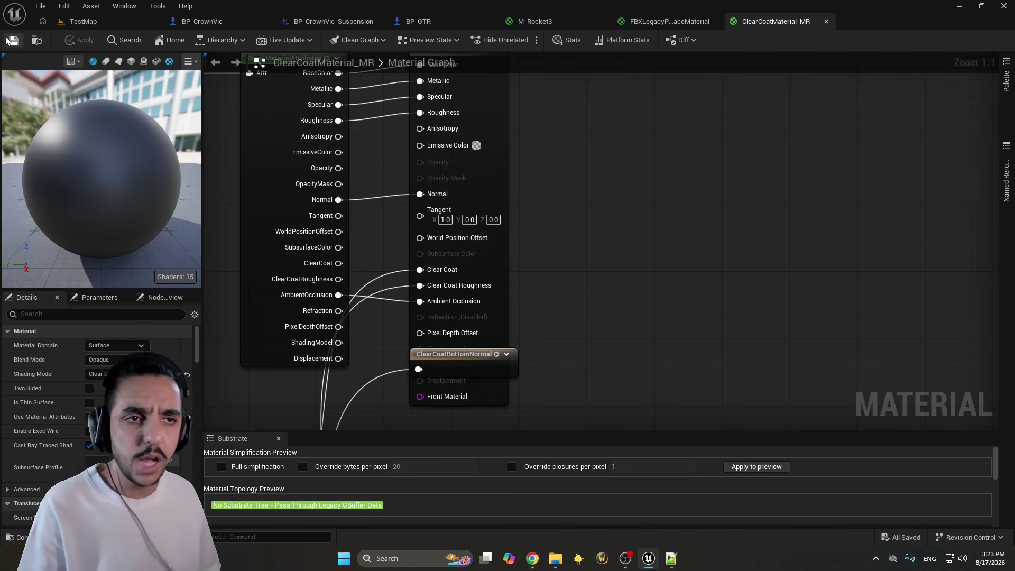
# Play the TestMap level to check the Crown Vic in game, and stop the session
pyautogui.click(105, 24)
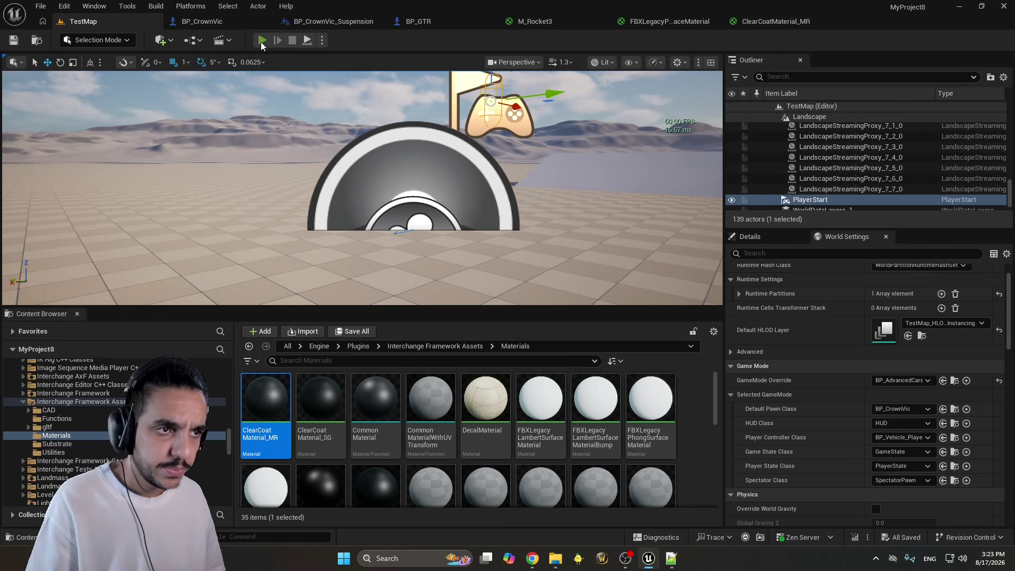
pyautogui.hotkey('alt', 'p')
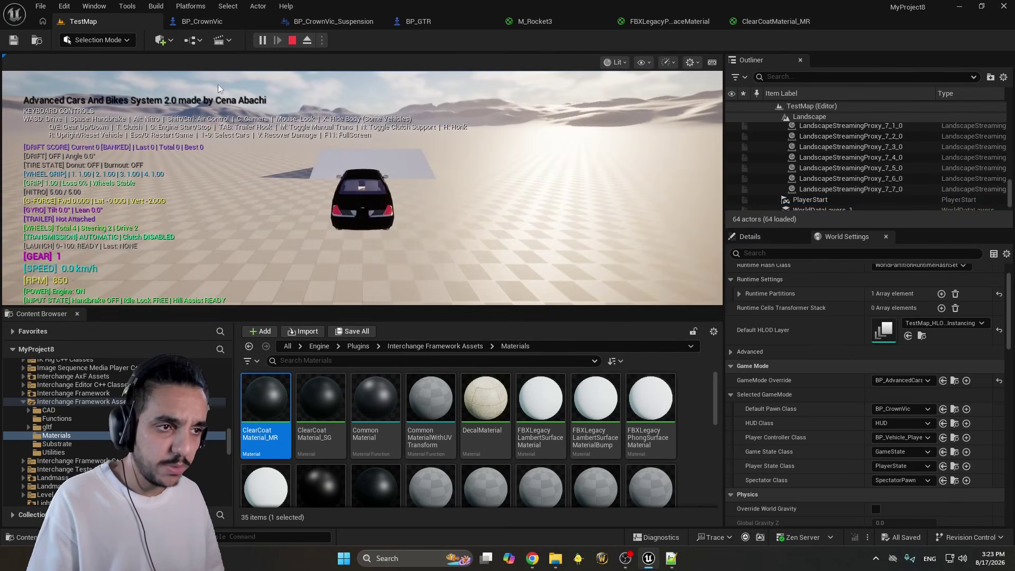
pyautogui.press('Escape')
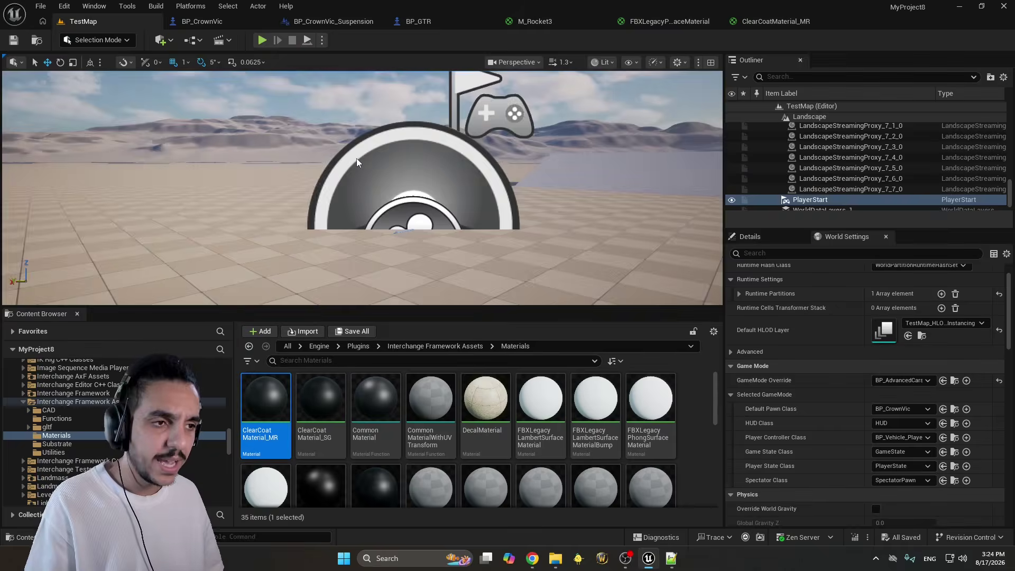
# Add a cube shape to the TestMap level and raise it high above the ground near PlayerStart
pyautogui.rightClick(360, 161)
pyautogui.moveTo(362, 163); pyautogui.dragTo(262, 197, button='right')
pyautogui.click(172, 42)
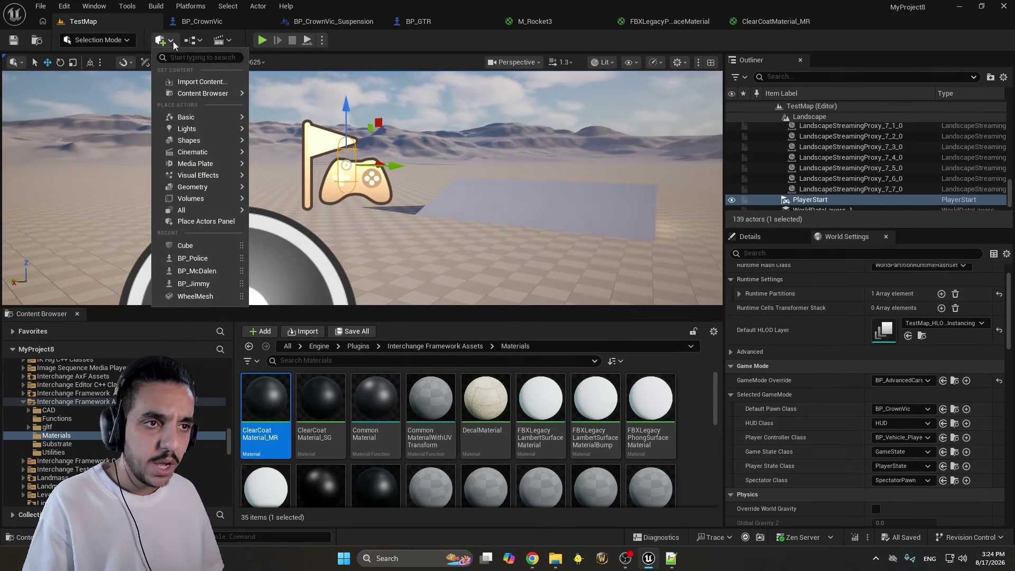
pyautogui.write('cub')
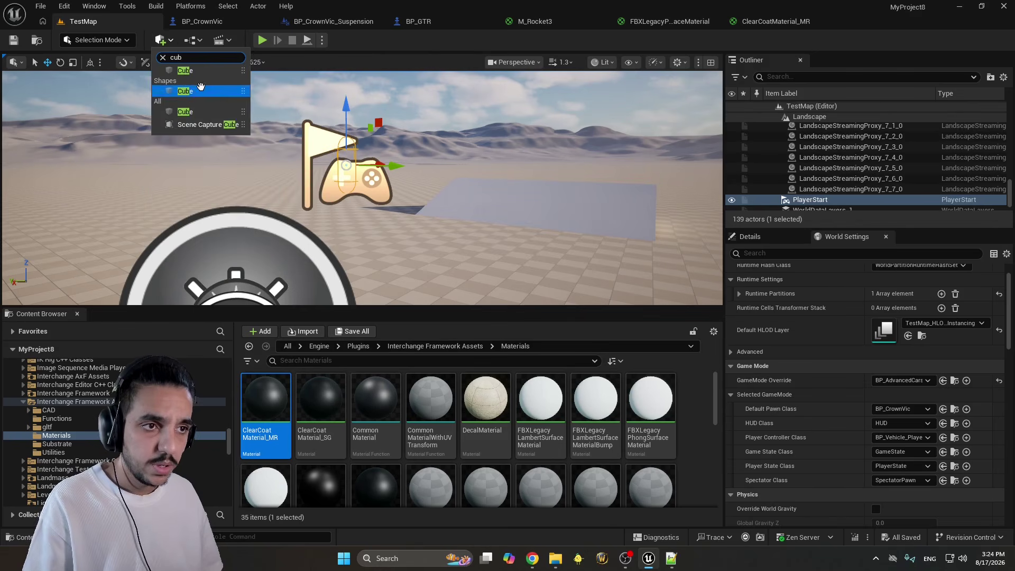
pyautogui.click(201, 90)
pyautogui.moveTo(395, 256); pyautogui.dragTo(396, 88)
pyautogui.scroll(2, 947, 297)
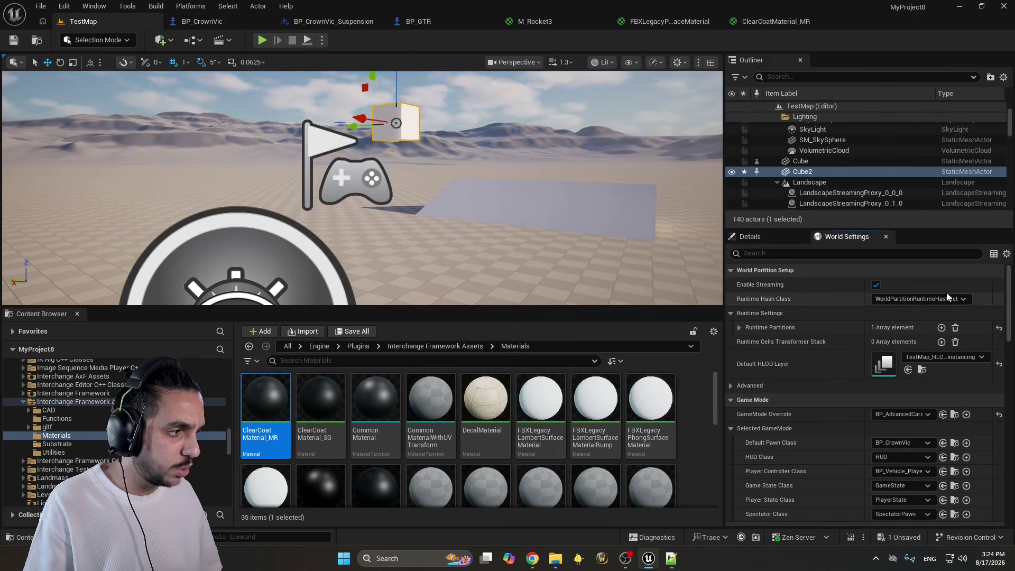
# Make Cube2 Movable and enable Simulation Generates Hit Events and Generate Overlap Events, keeping the BlockAllDynamic collision preset
pyautogui.click(754, 240)
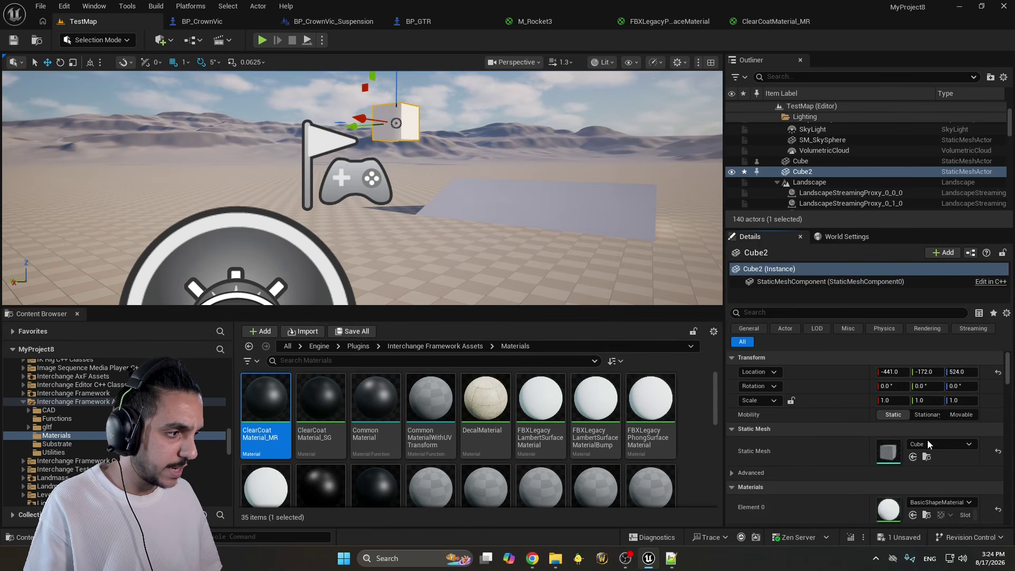
pyautogui.click(960, 414)
pyautogui.click(841, 311)
pyautogui.write('C')
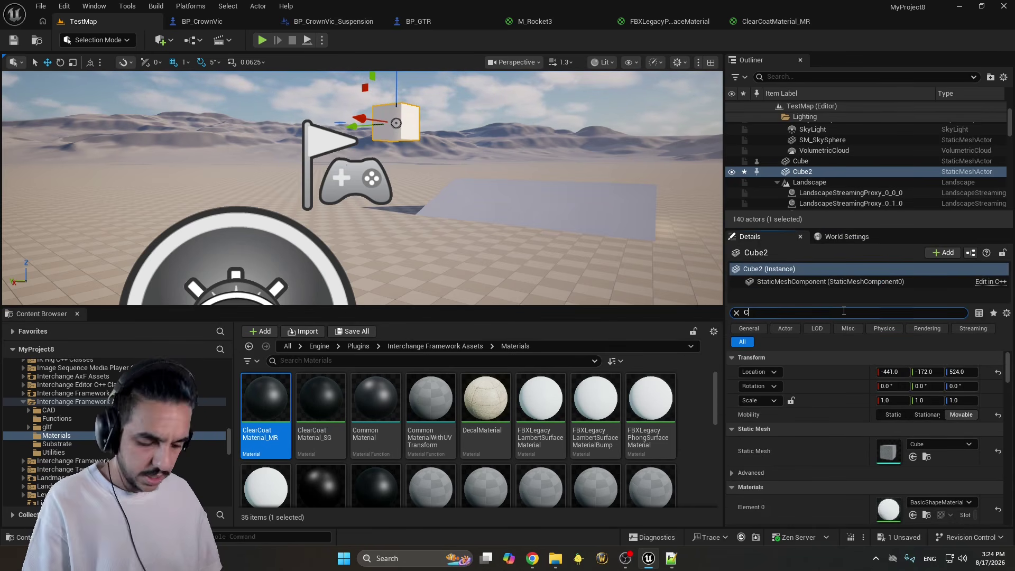
pyautogui.write('oll')
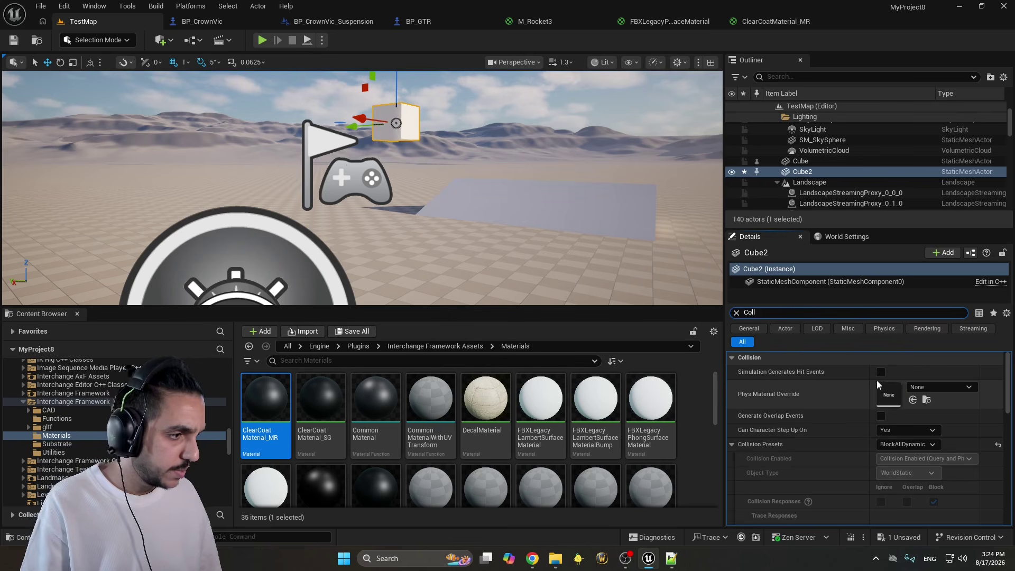
pyautogui.scroll(-2, 880, 380)
pyautogui.click(915, 410)
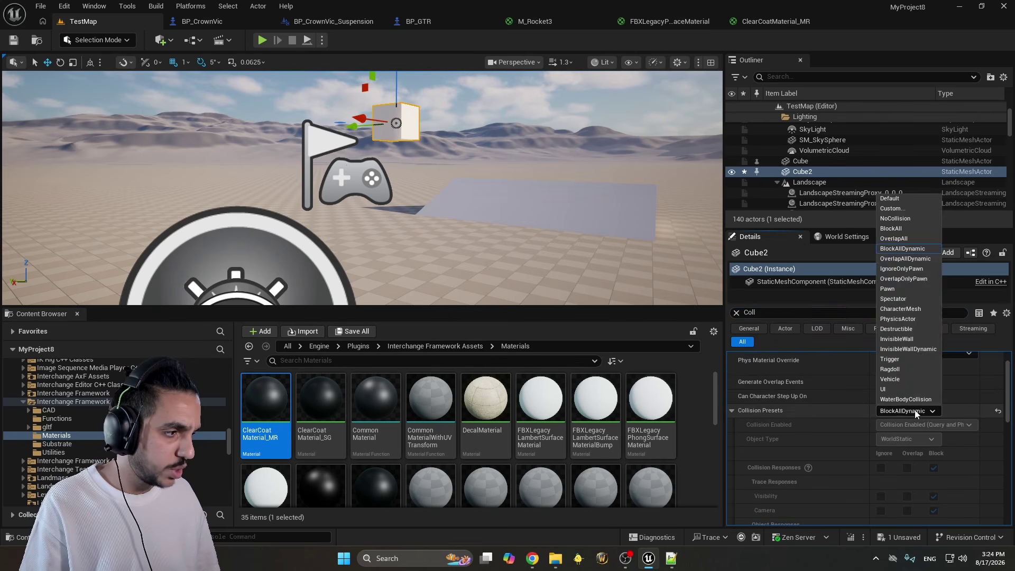
pyautogui.click(915, 410)
pyautogui.scroll(1, 905, 412)
pyautogui.scroll(1, 887, 425)
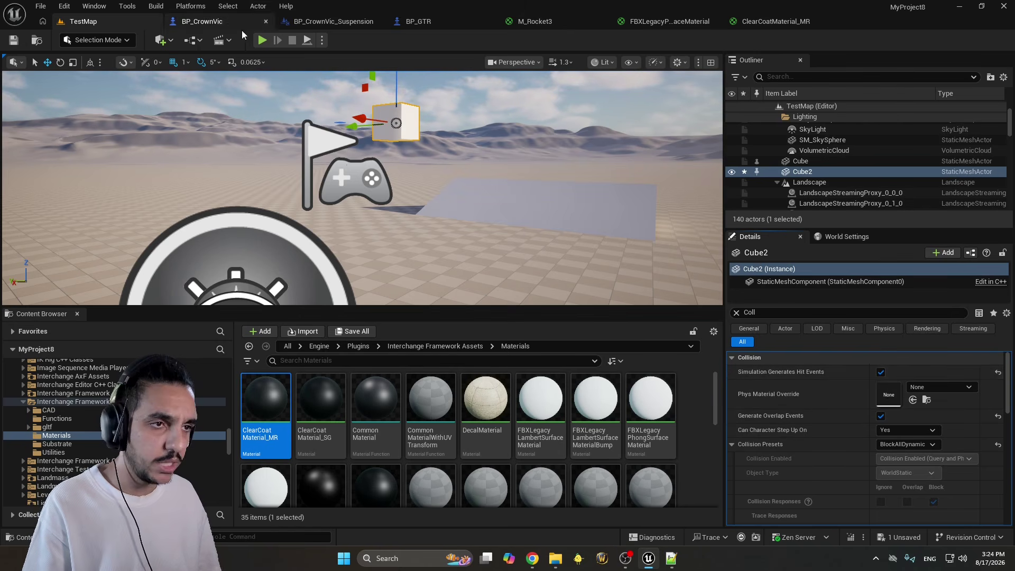
# Play the TestMap level, eject from the Crown Vic, and show the viewport full screen
pyautogui.click(262, 40)
pyautogui.click(307, 42)
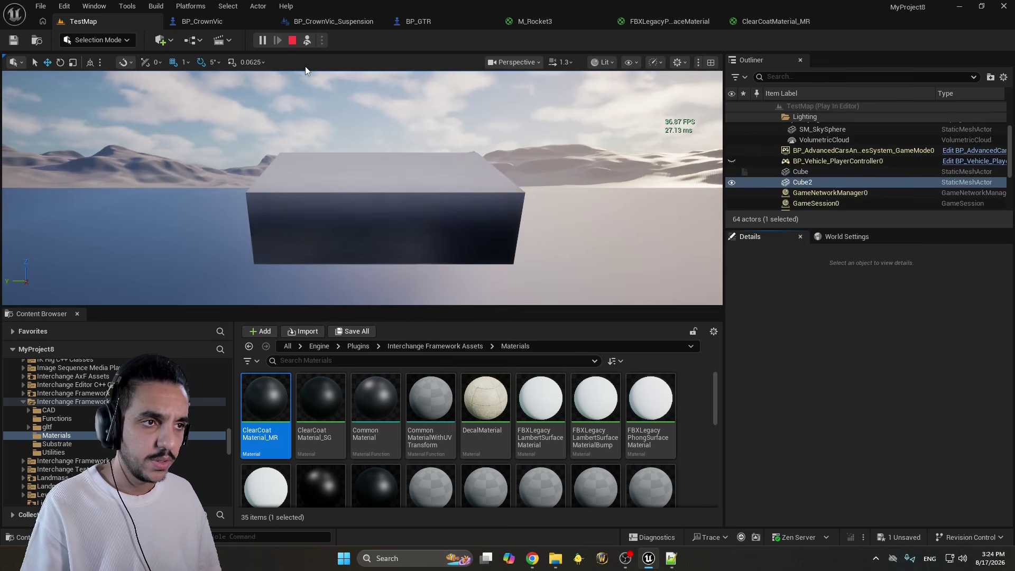
pyautogui.click(292, 40)
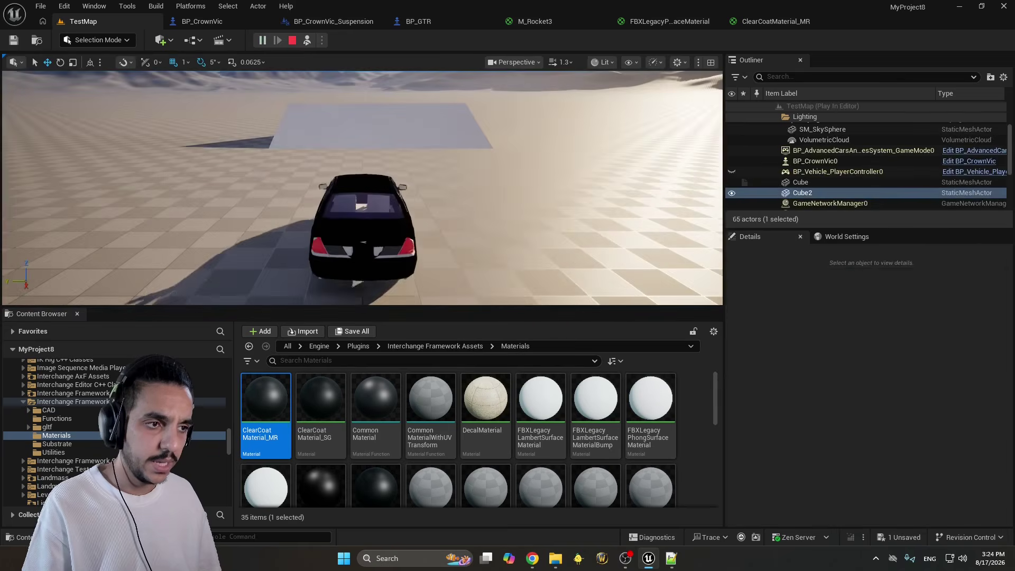
pyautogui.press('F11')
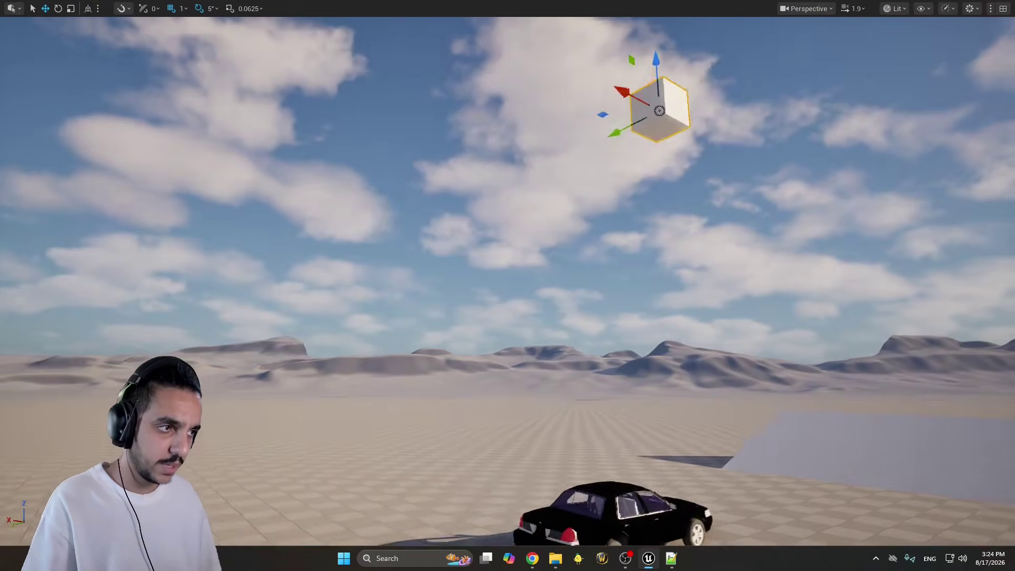
# Lower Cube2 to car height and slide it along the ground plane towards the Crown Vic's front
pyautogui.moveTo(476, 211); pyautogui.dragTo(391, 212, button='right')
pyautogui.moveTo(485, 111); pyautogui.dragTo(487, 370)
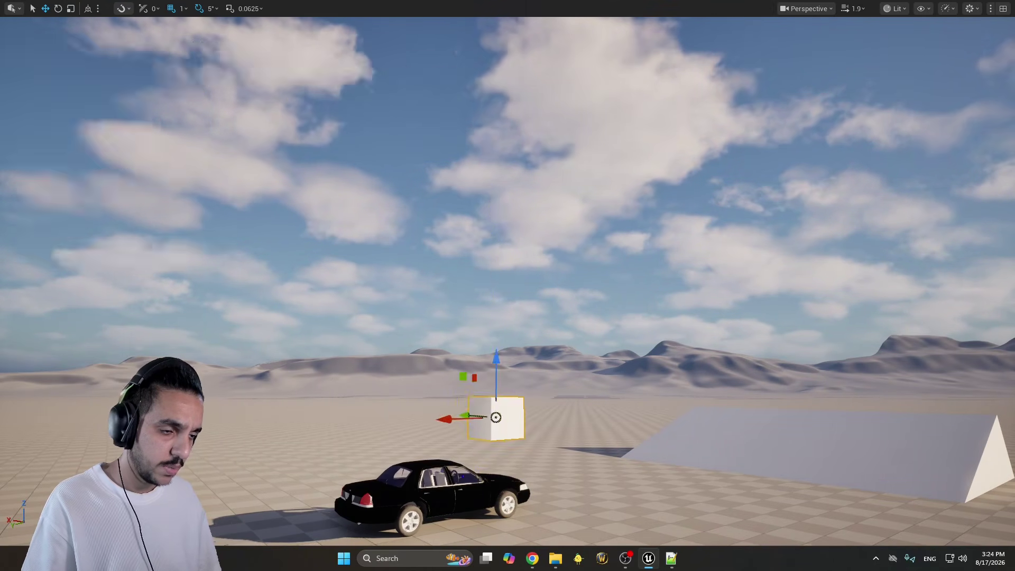
pyautogui.moveTo(487, 370); pyautogui.dragTo(531, 525, button='right')
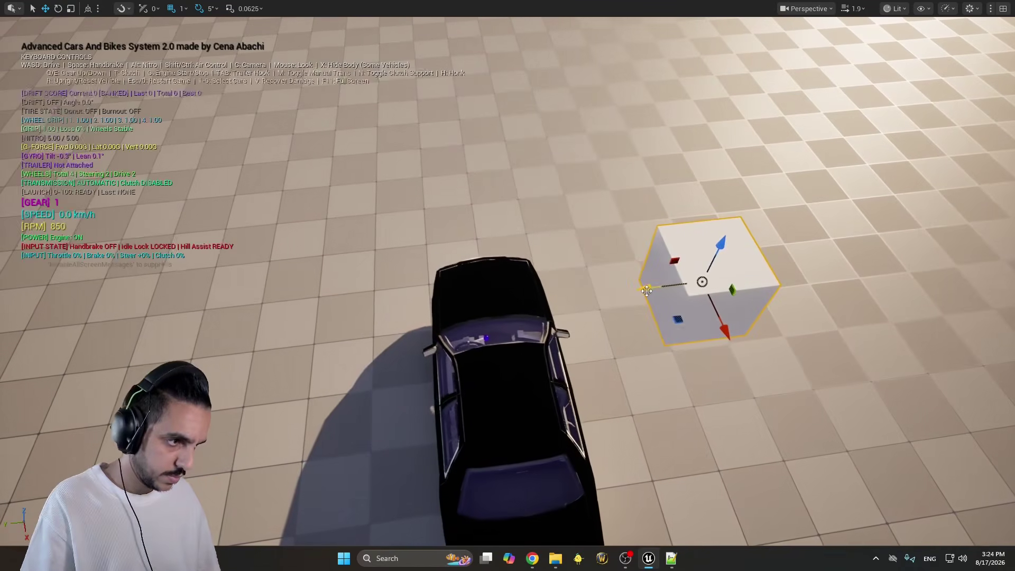
pyautogui.moveTo(679, 321); pyautogui.dragTo(458, 229)
pyautogui.moveTo(459, 229); pyautogui.dragTo(434, 178, button='right')
pyautogui.moveTo(433, 178); pyautogui.dragTo(471, 191)
# Shift Cube2 again around the Crown Vic to test contact damage on its body from several angles
pyautogui.moveTo(471, 191); pyautogui.dragTo(545, 183, button='right')
pyautogui.press('w')
pyautogui.scroll(-6, 454, 177)
pyautogui.press('d')
pyautogui.press('s')
pyautogui.moveTo(545, 182); pyautogui.dragTo(945, 206)
pyautogui.press('Escape')
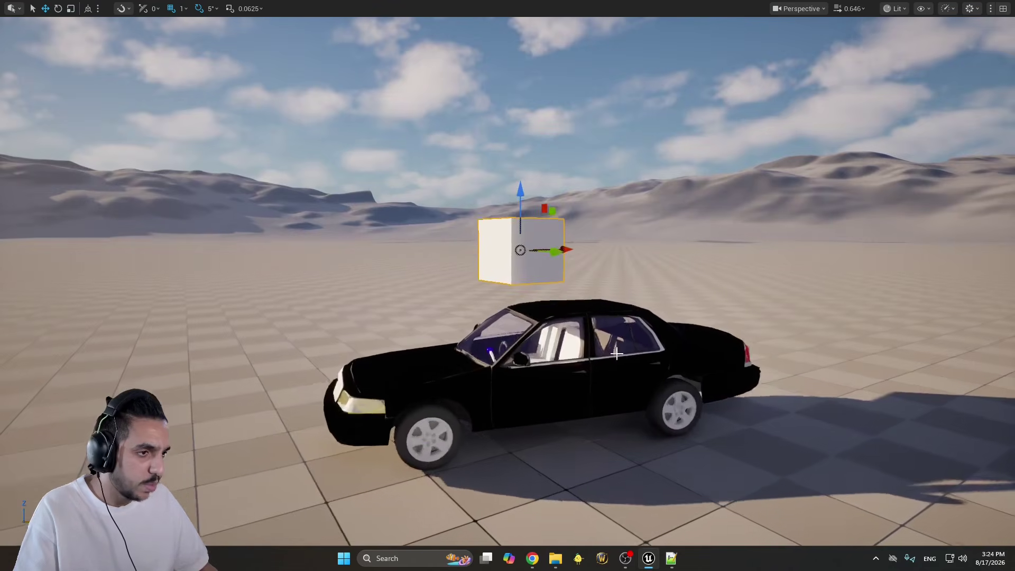
# Select the Crown Vic in the running level, then move Cube2 to try another collision with the car
pyautogui.click(617, 353)
pyautogui.hotkey('alt', 's')
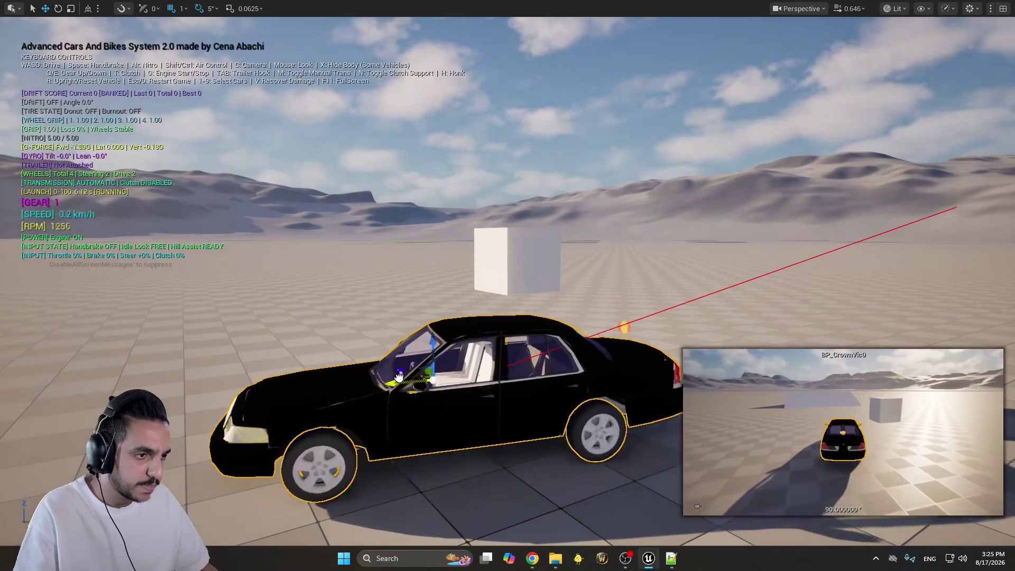
pyautogui.click(538, 260)
pyautogui.moveTo(539, 260); pyautogui.dragTo(531, 208, button='right')
pyautogui.moveTo(499, 267); pyautogui.dragTo(483, 197, button='right')
pyautogui.moveTo(483, 197); pyautogui.dragTo(327, 113)
pyautogui.moveTo(326, 113); pyautogui.dragTo(101, 103, button='right')
pyautogui.press('w')
pyautogui.press('w')
pyautogui.press('d')
pyautogui.press('s')
pyautogui.moveTo(415, 219); pyautogui.dragTo(805, 307, button='right')
pyautogui.press('s')
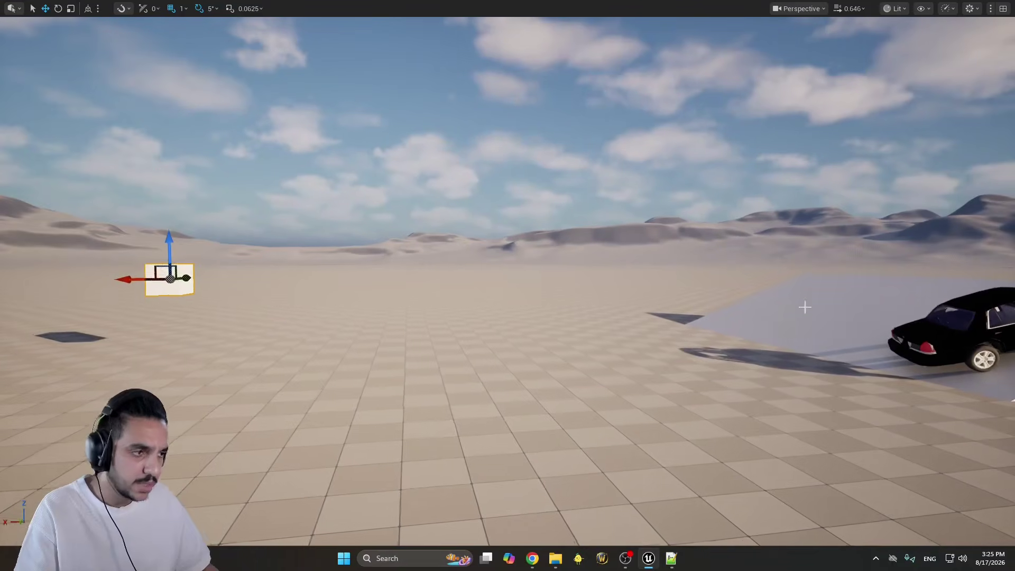
# Select the Crown Vic and swing it into Cube2 several times to test body dents
pyautogui.click(961, 321)
pyautogui.moveTo(961, 321); pyautogui.dragTo(960, 320, button='right')
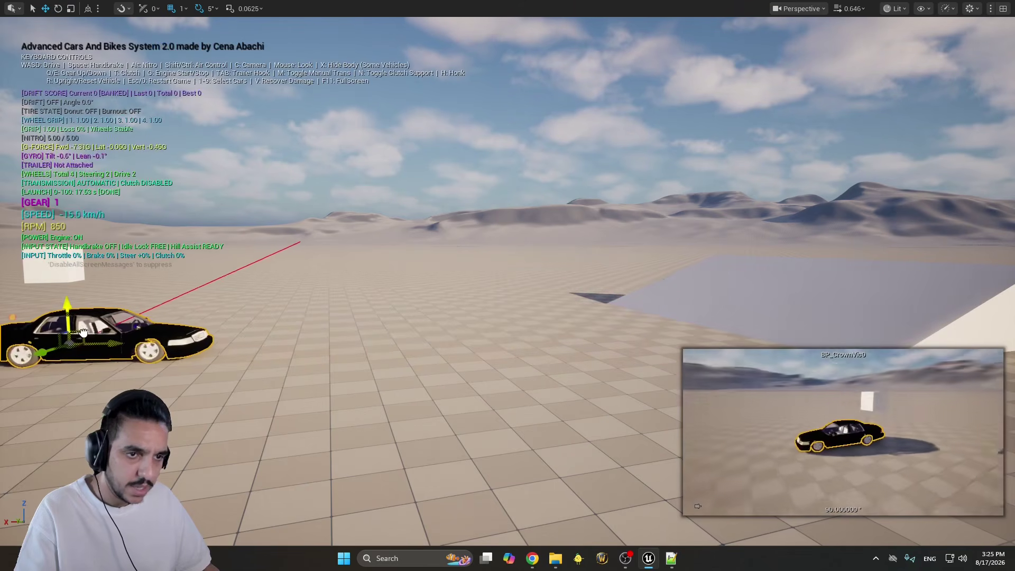
pyautogui.moveTo(83, 332); pyautogui.dragTo(84, 332, button='right')
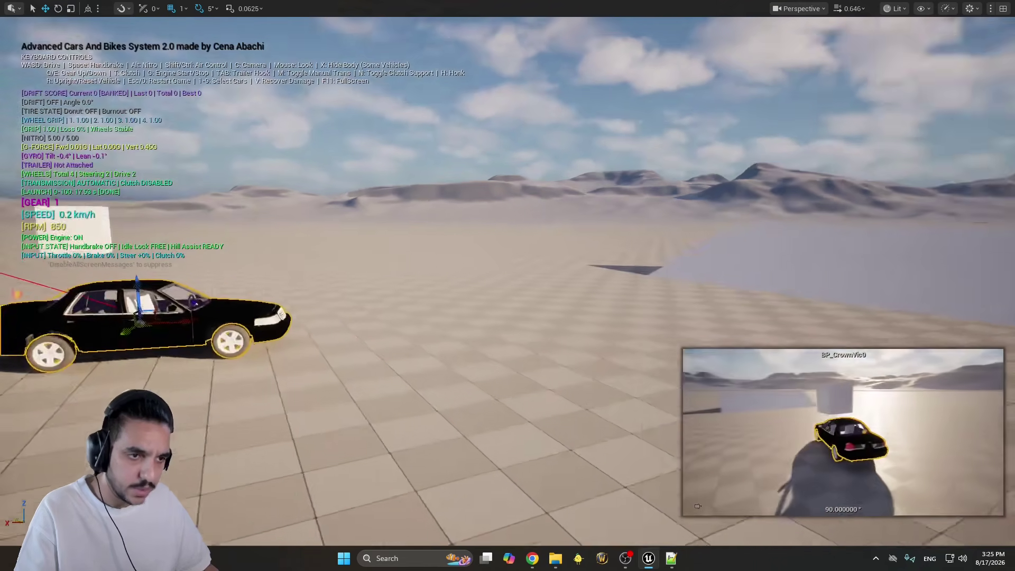
pyautogui.moveTo(424, 398); pyautogui.dragTo(424, 398, button='right')
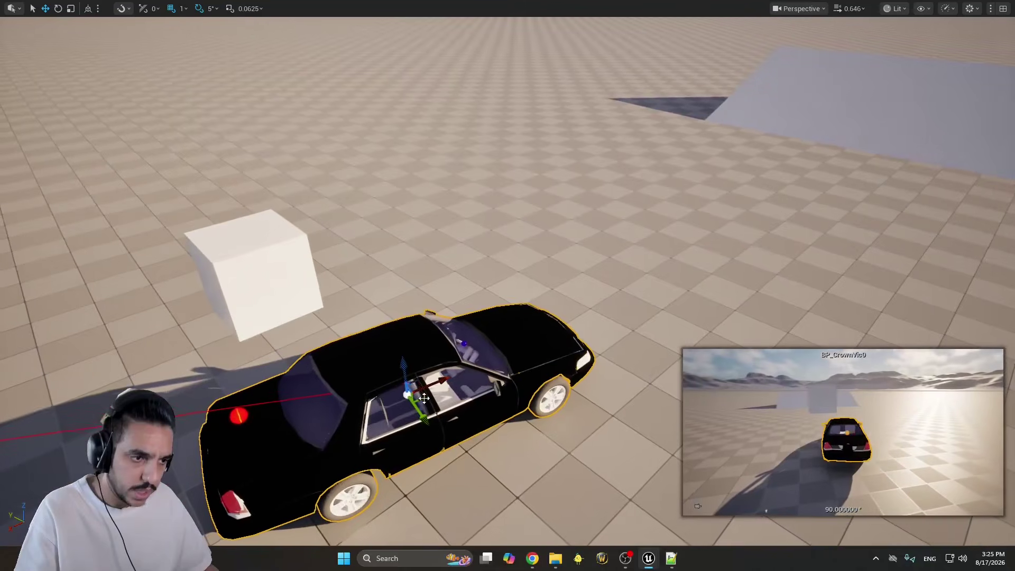
pyautogui.moveTo(424, 398); pyautogui.dragTo(369, 383)
pyautogui.moveTo(336, 373); pyautogui.dragTo(473, 387, button='right')
pyautogui.moveTo(474, 386); pyautogui.dragTo(460, 337)
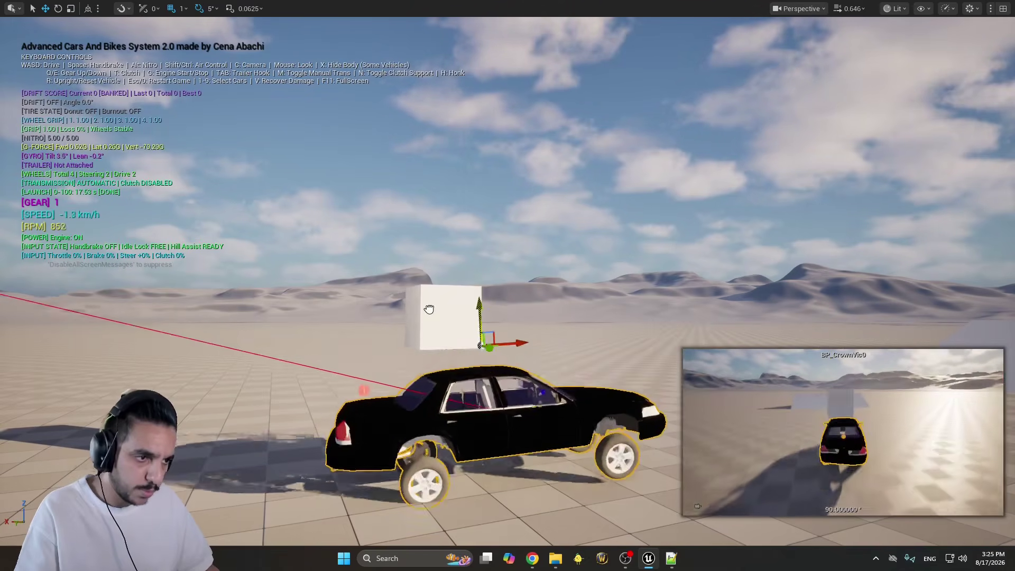
pyautogui.moveTo(422, 243); pyautogui.dragTo(349, 127)
# Leave the full-screen view, take control of the Crown Vic again, drive it briefly, and end the play session
pyautogui.moveTo(451, 351); pyautogui.dragTo(436, 381, button='right')
pyautogui.press('w')
pyautogui.scroll(-2, 451, 351)
pyautogui.press('w')
pyautogui.scroll(-1, 444, 369)
pyautogui.press('F11')
pyautogui.click(307, 41)
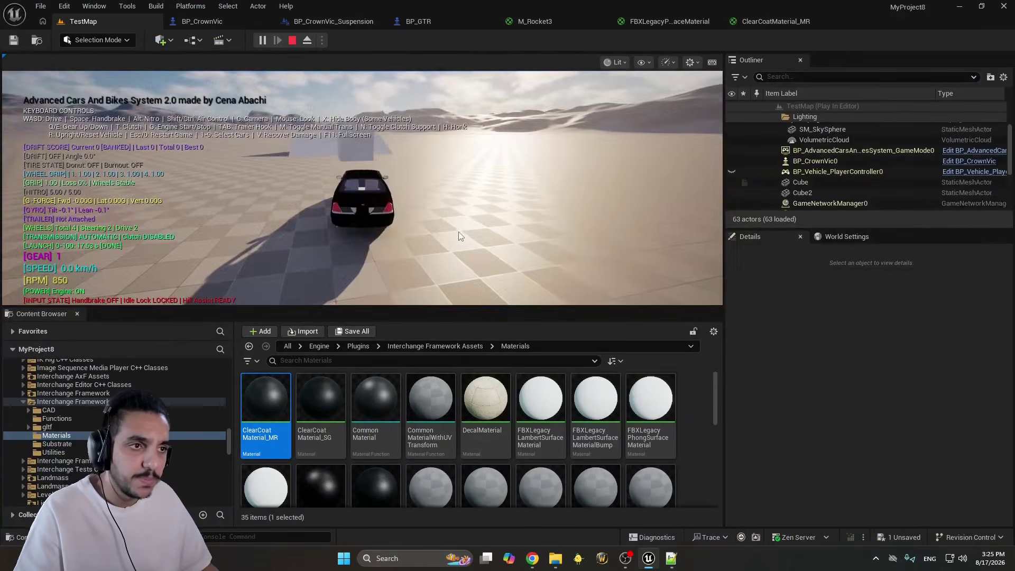
pyautogui.press('w')
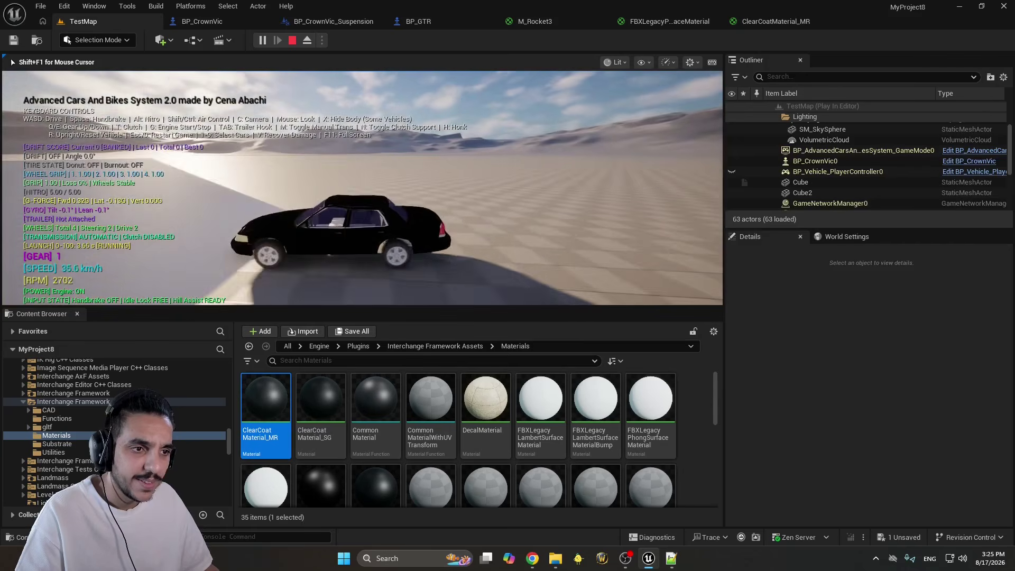
pyautogui.press('Escape')
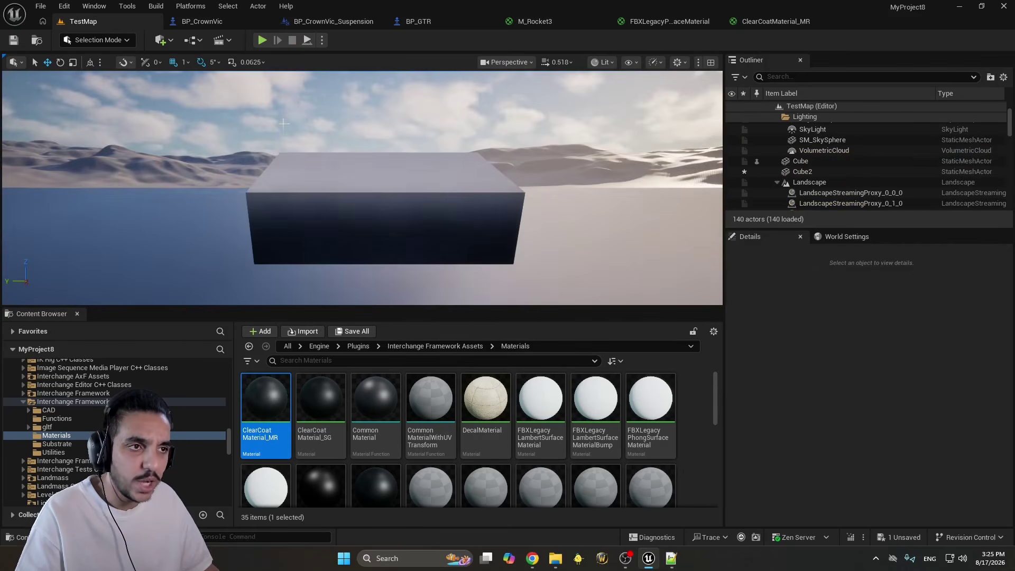
# Enlarge the level viewport by shrinking the Content Browser, and look over the start area
pyautogui.moveTo(355, 176)
pyautogui.mouseDown(button='right')
pyautogui.moveTo(365, 201)
pyautogui.moveTo(354, 176)
pyautogui.mouseUp(button='right')
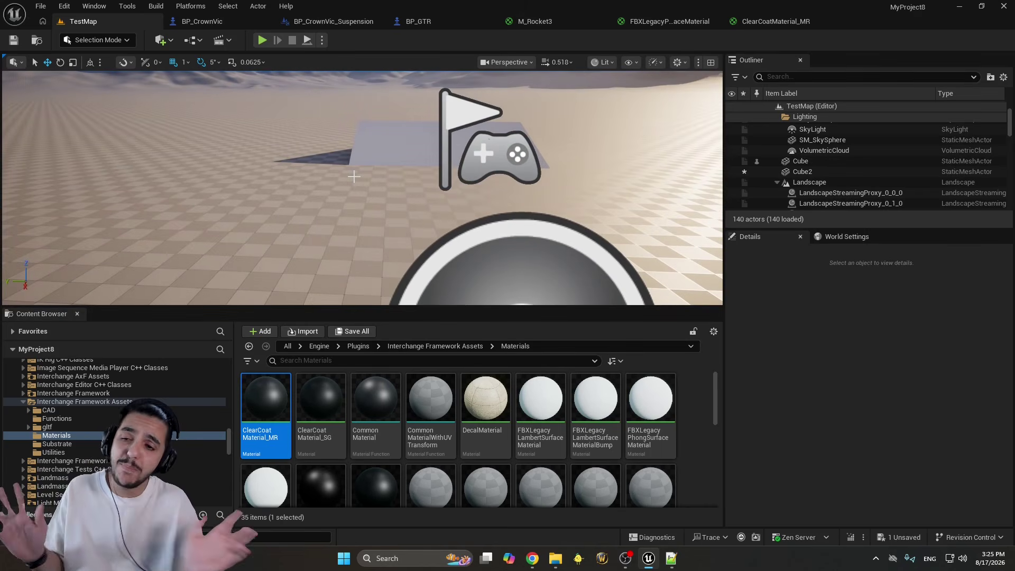
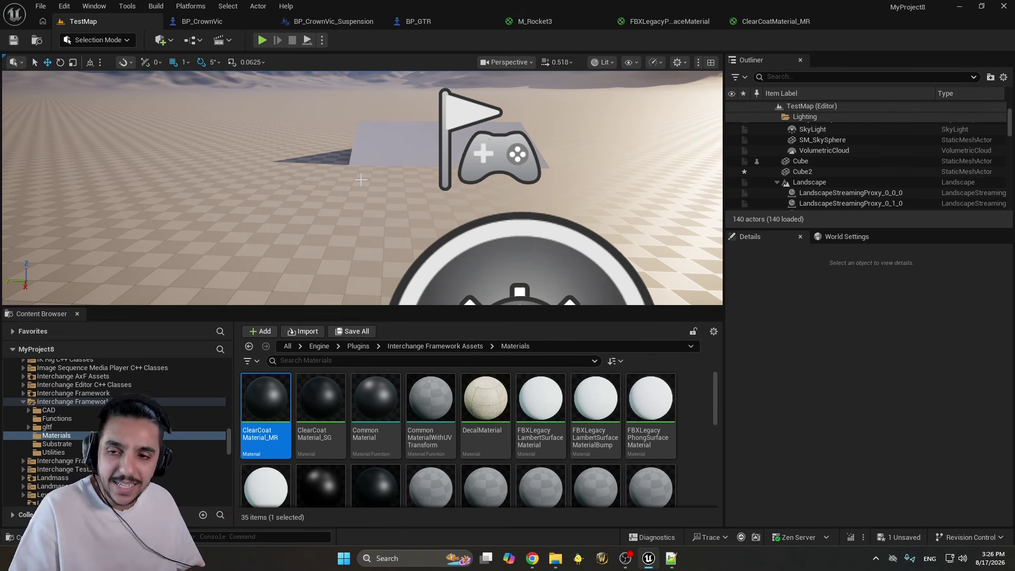
pyautogui.scroll(-5, 422, 263)
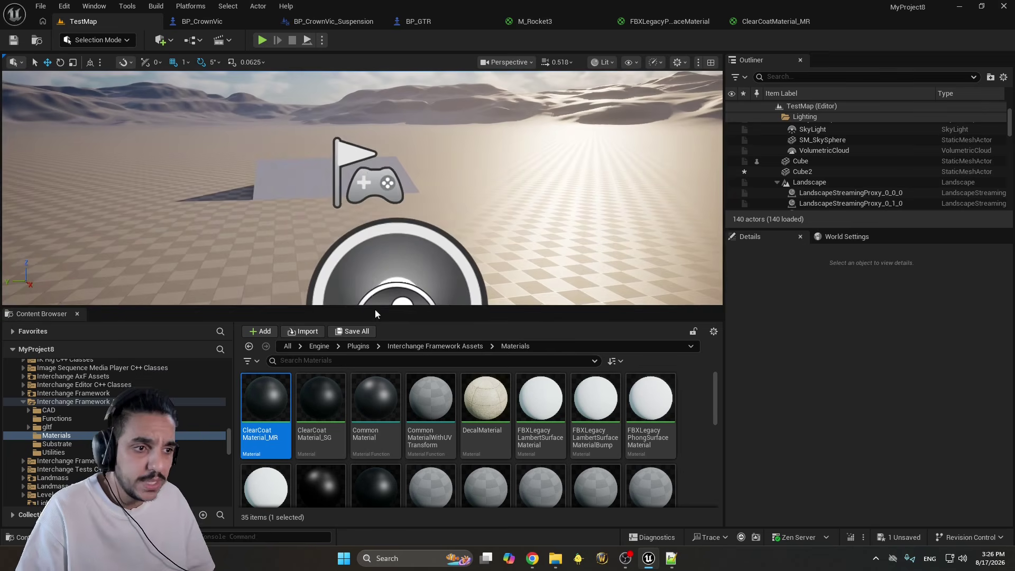
pyautogui.moveTo(376, 308); pyautogui.dragTo(377, 391)
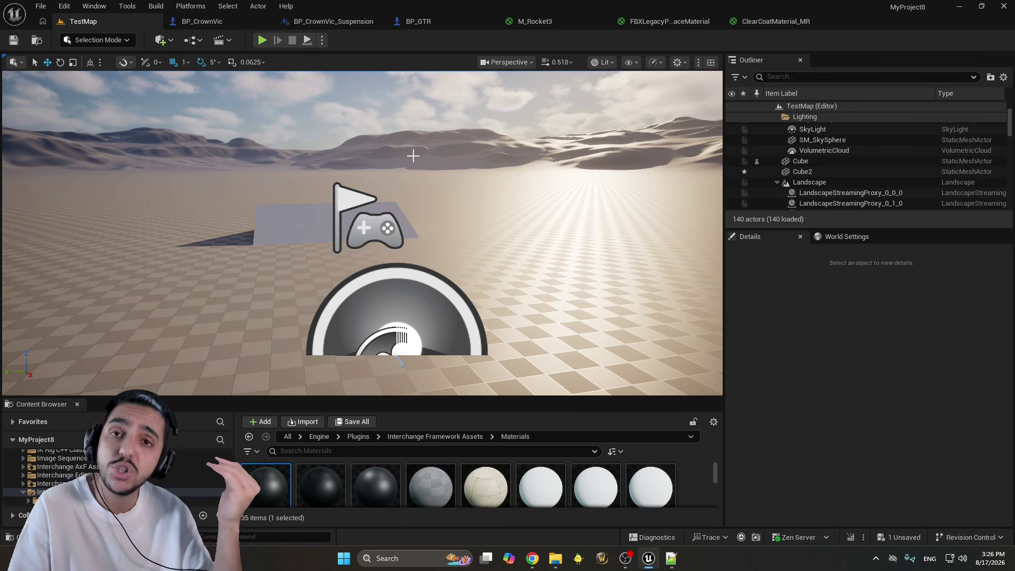
pyautogui.moveTo(373, 241)
pyautogui.mouseDown(button='right')
pyautogui.moveTo(368, 235)
pyautogui.moveTo(373, 242)
pyautogui.mouseUp(button='right')
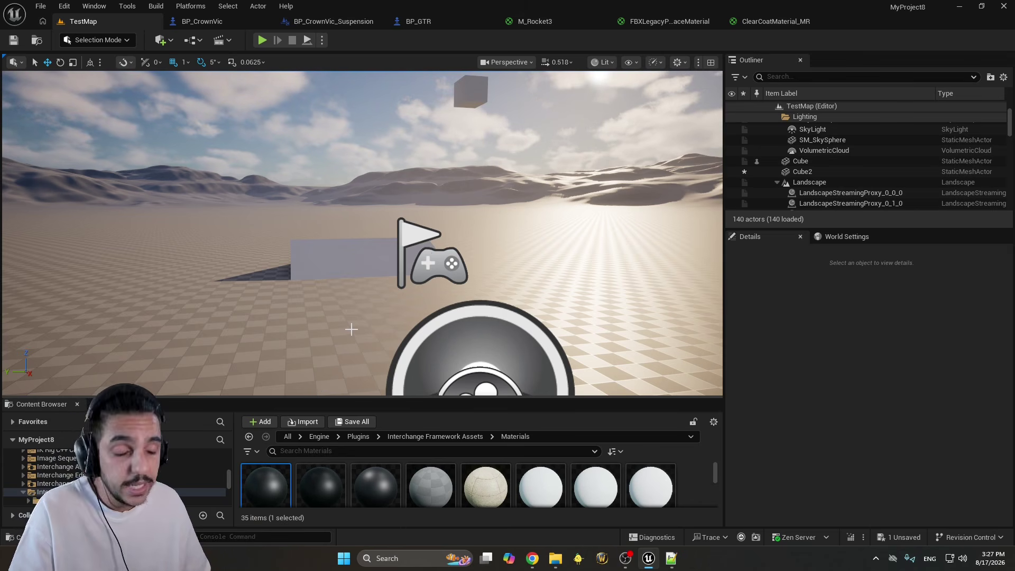
pyautogui.moveTo(380, 349); pyautogui.dragTo(393, 356, button='right')
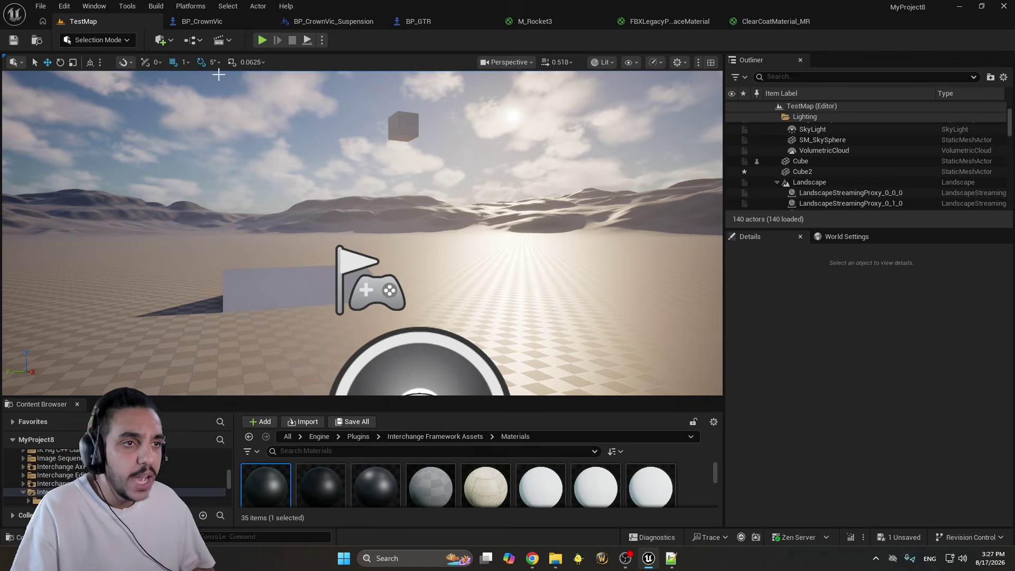
# Review the runtime dent settings in the Damage group of BP_CrownVic's class defaults
pyautogui.click(222, 23)
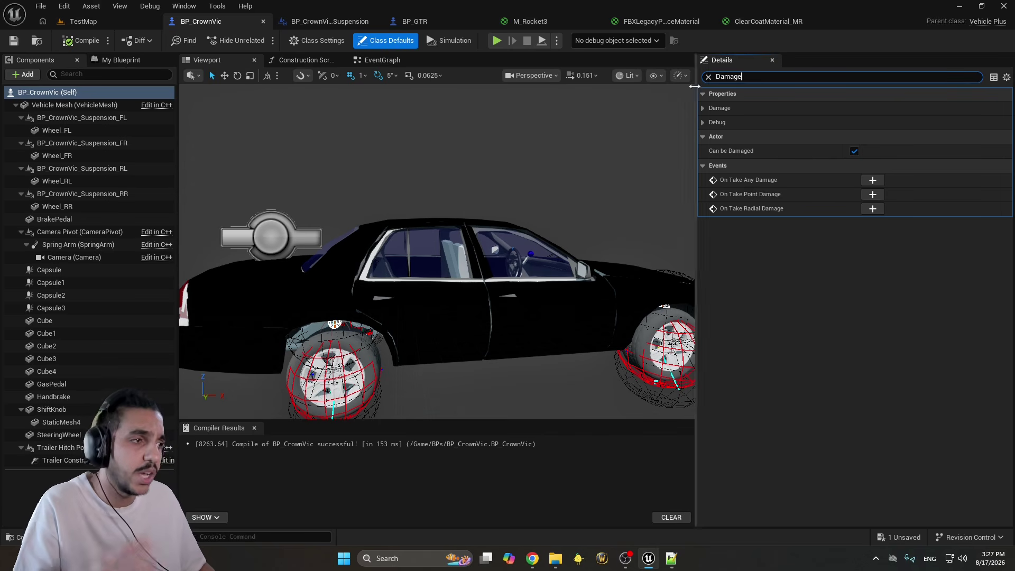
pyautogui.click(703, 108)
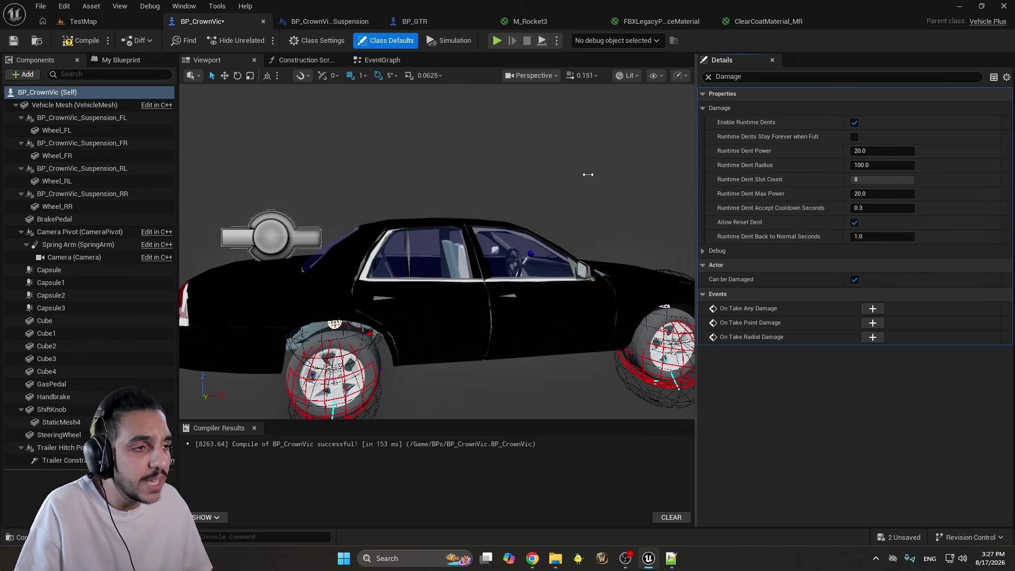
# Start a play session in TestMap, detach from the Crown Vic, and throw the car across the ground past the ramp
pyautogui.click(82, 23)
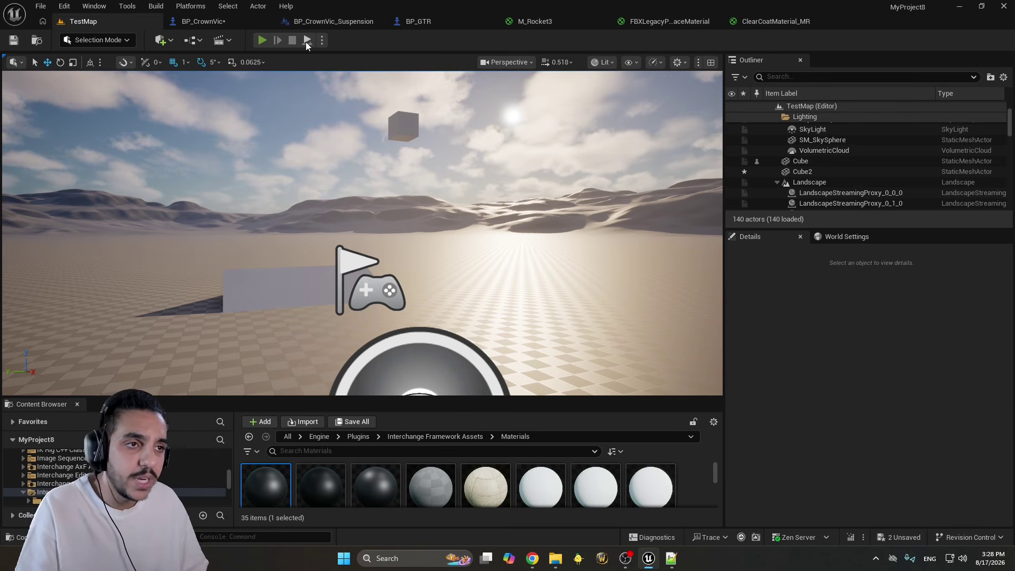
pyautogui.hotkey('alt', 'p')
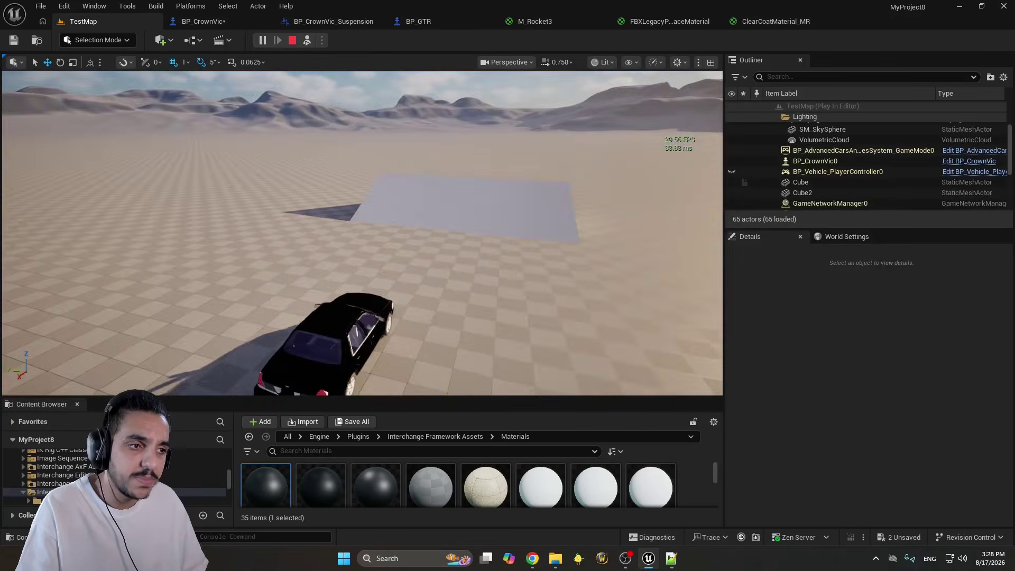
pyautogui.press('F8')
pyautogui.click(336, 238)
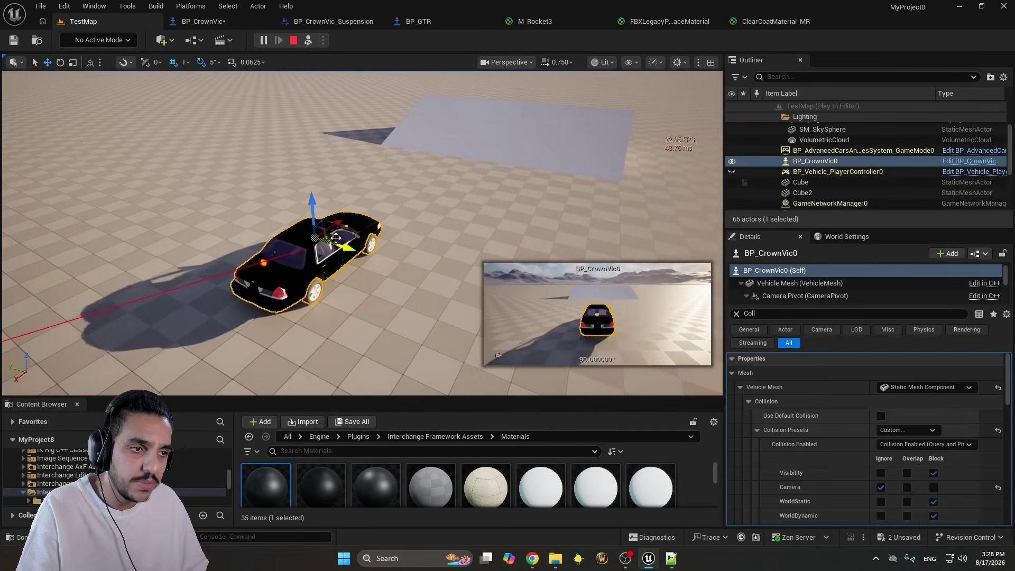
pyautogui.moveTo(335, 238); pyautogui.dragTo(654, 121)
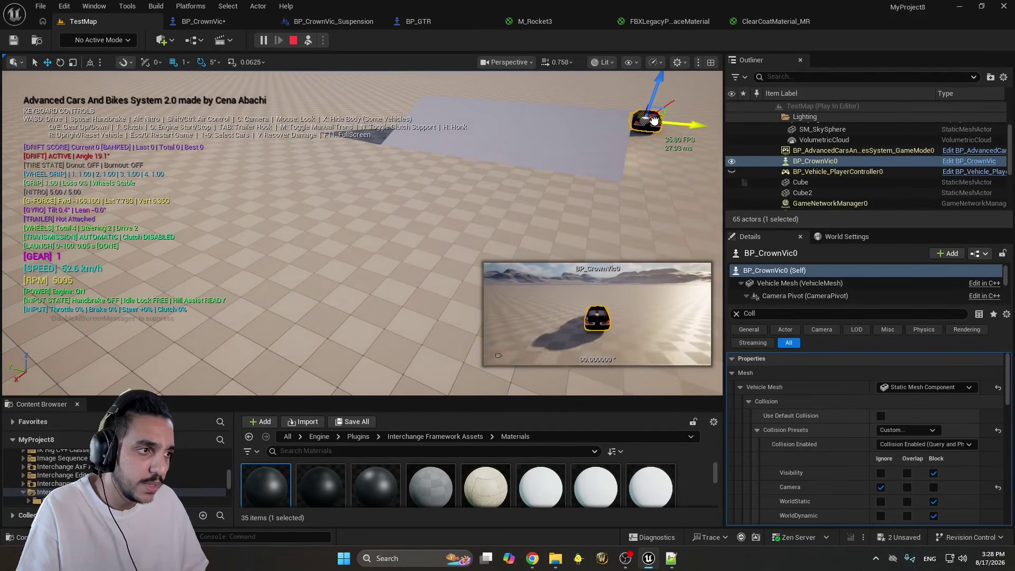
# Pull the Crown Vic back against the ramp's edge, take control of it to view the rear, and end the play session
pyautogui.moveTo(654, 120); pyautogui.dragTo(592, 148, button='right')
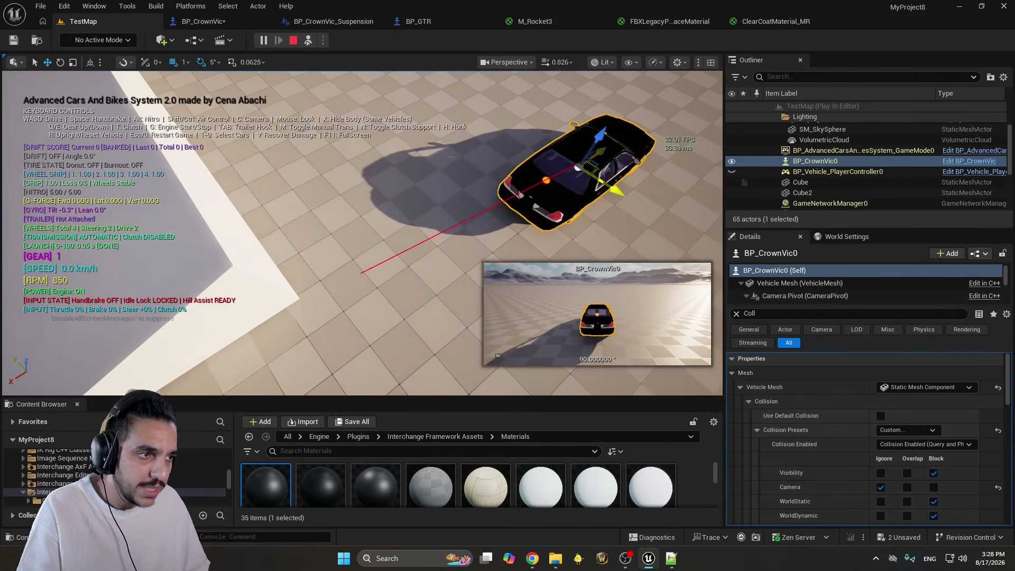
pyautogui.moveTo(595, 154); pyautogui.dragTo(353, 262)
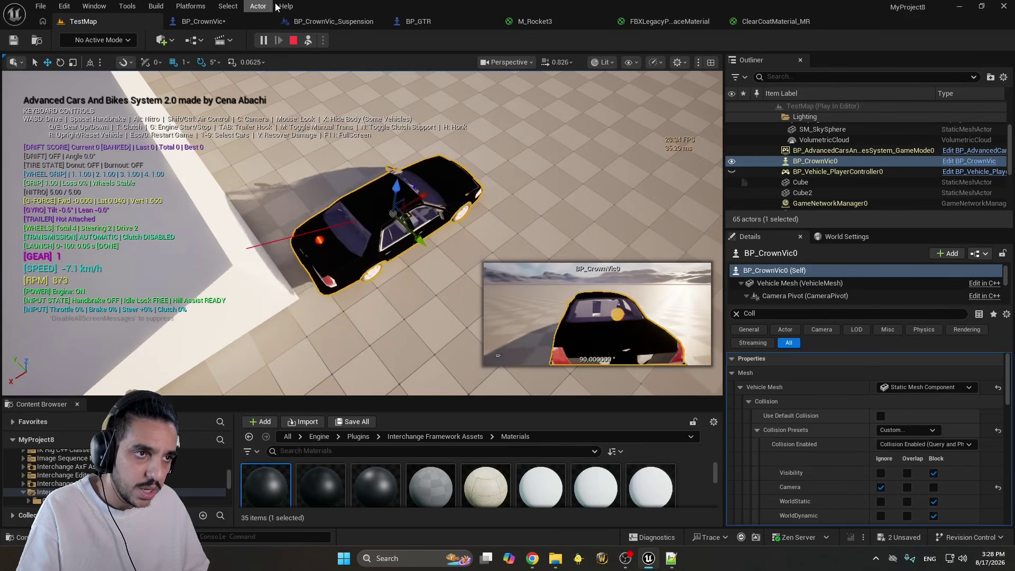
pyautogui.click(308, 40)
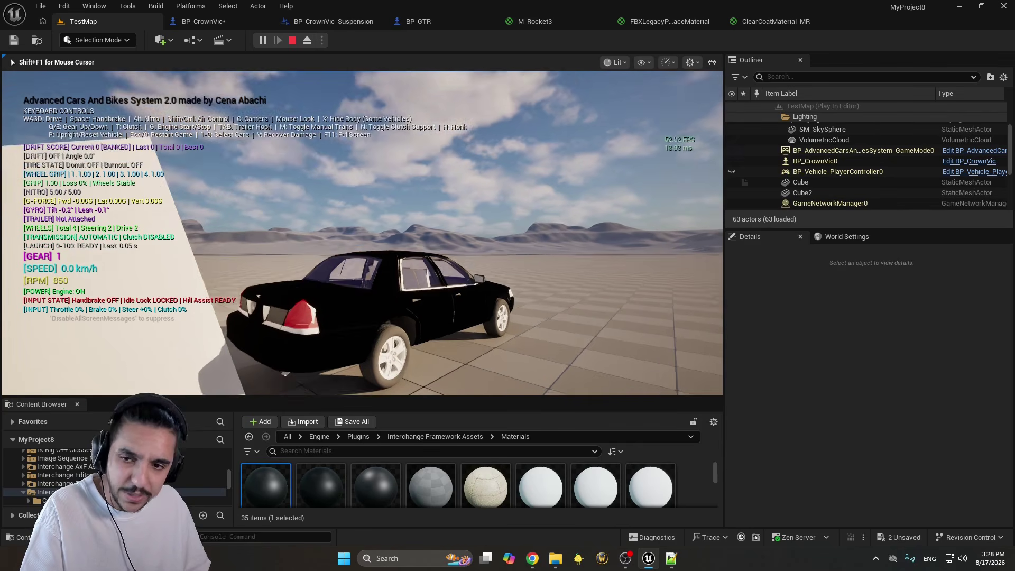
pyautogui.press('Escape')
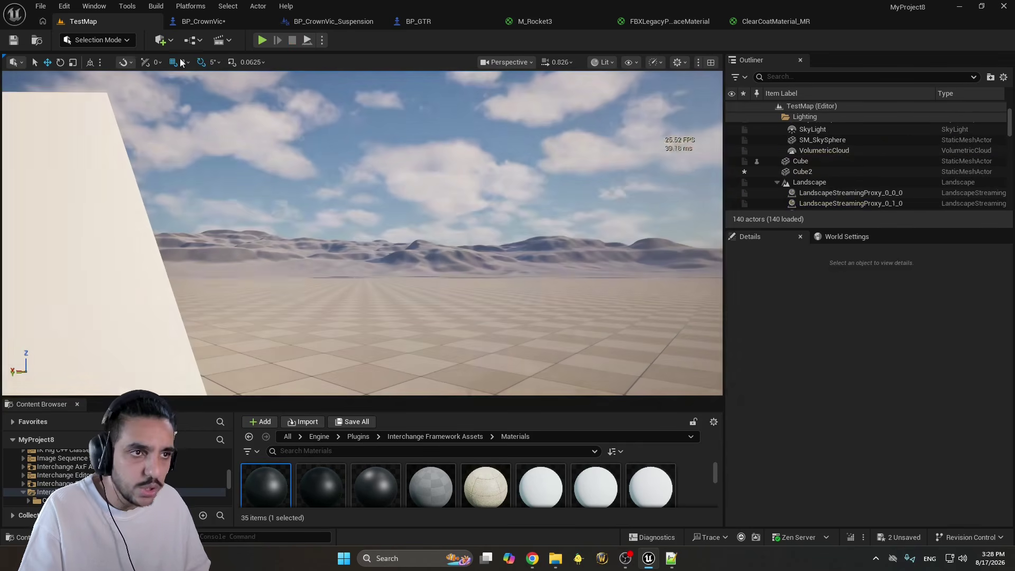
# Leave Runtime Dents Stay Forever when Full disabled in BP_CrownVic's Damage settings, and compile and save the blueprint
pyautogui.click(204, 22)
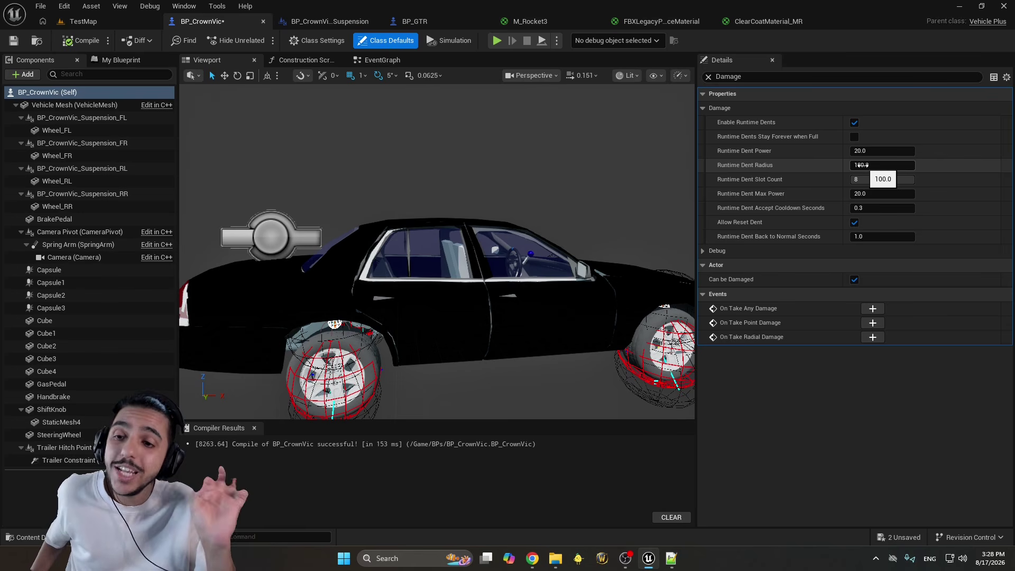
pyautogui.moveTo(769, 198)
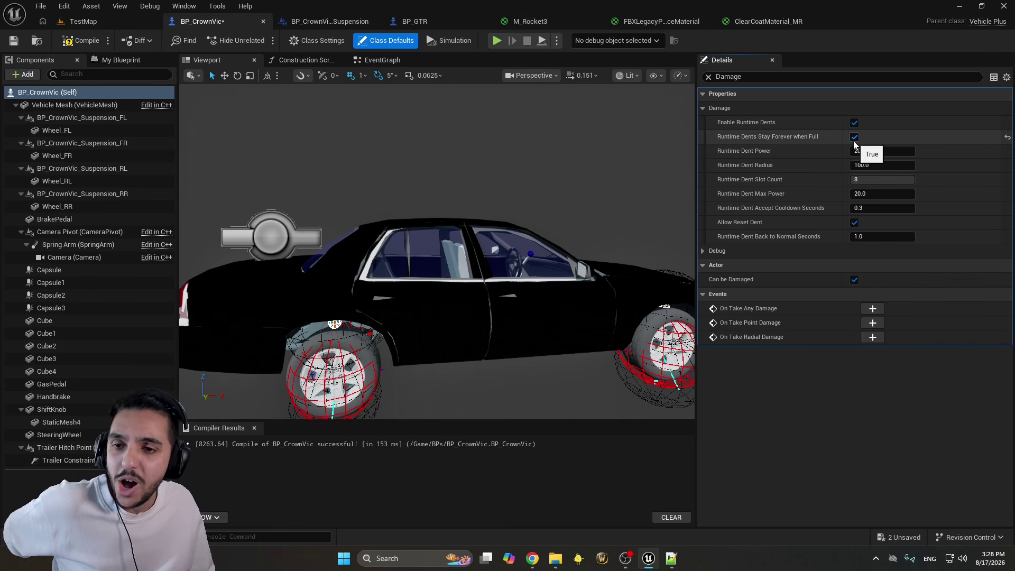
pyautogui.click(852, 138)
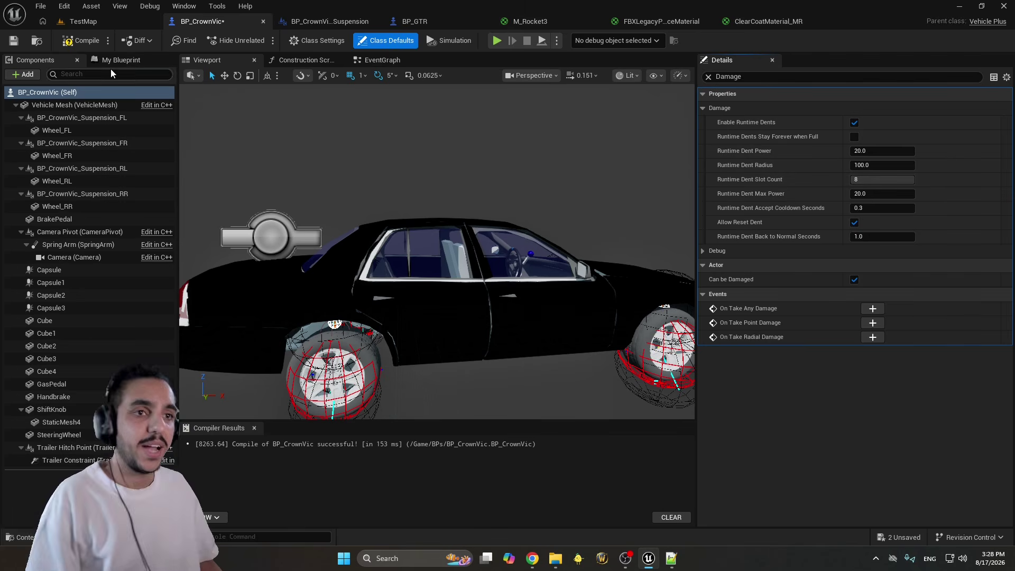
pyautogui.click(81, 40)
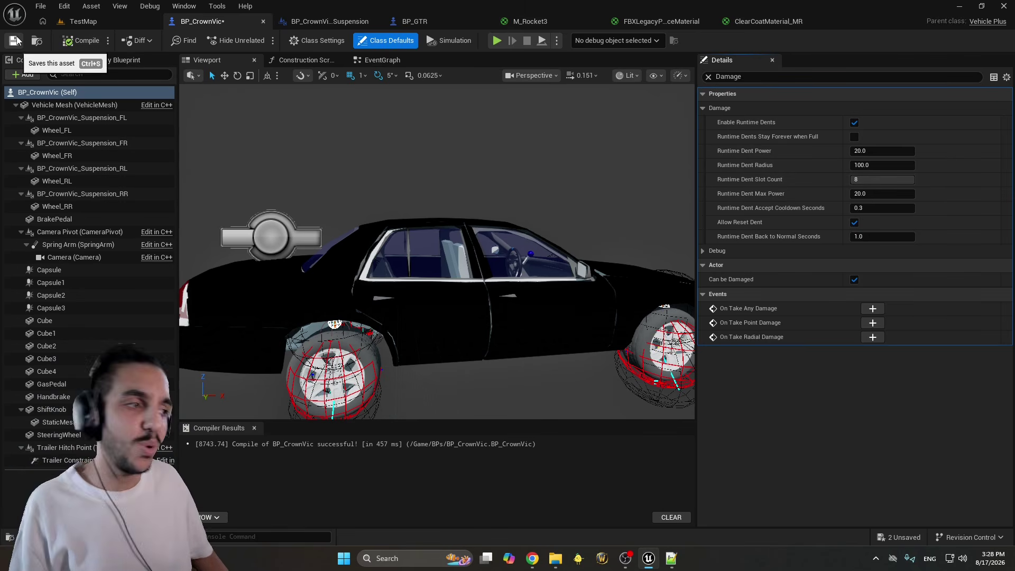
# Inspect the rear right wheel, try moving Wheel_RR sideways, undo the move, and save BP_CrownVic
pyautogui.moveTo(419, 303); pyautogui.dragTo(592, 312, button='right')
pyautogui.press('w')
pyautogui.scroll(-1, 419, 303)
pyautogui.moveTo(414, 217); pyautogui.dragTo(415, 217, button='right')
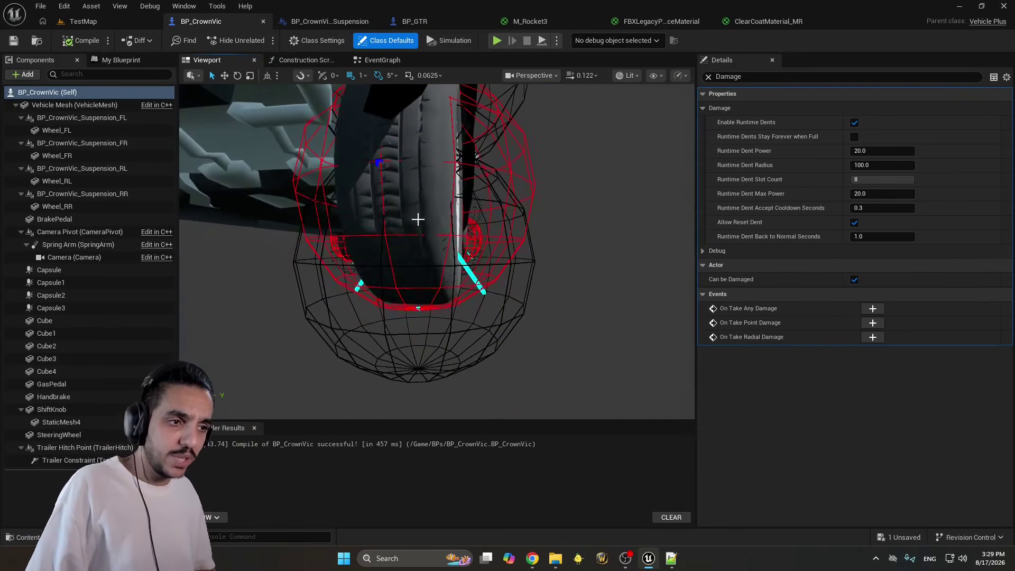
pyautogui.click(414, 218)
pyautogui.press('f')
pyautogui.moveTo(511, 205); pyautogui.dragTo(538, 205)
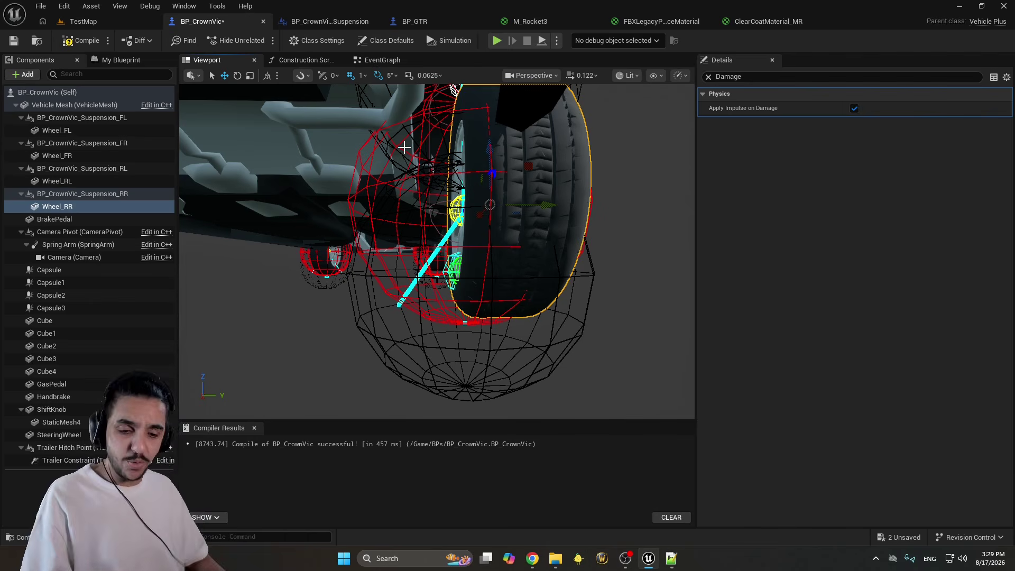
pyautogui.hotkey('ctrl', 'z')
pyautogui.hotkey('ctrl', 's')
pyautogui.moveTo(362, 197); pyautogui.dragTo(355, 199, button='right')
# Switch to Chrome and search Google for "ford crown victoria 2011 specs" in a new tab
pyautogui.click(532, 558)
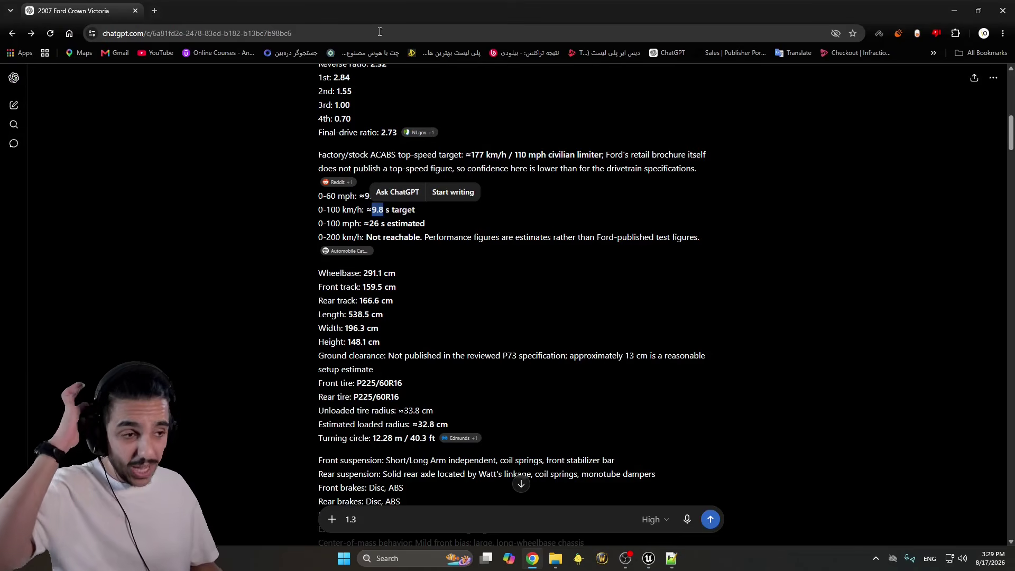
pyautogui.click(156, 10)
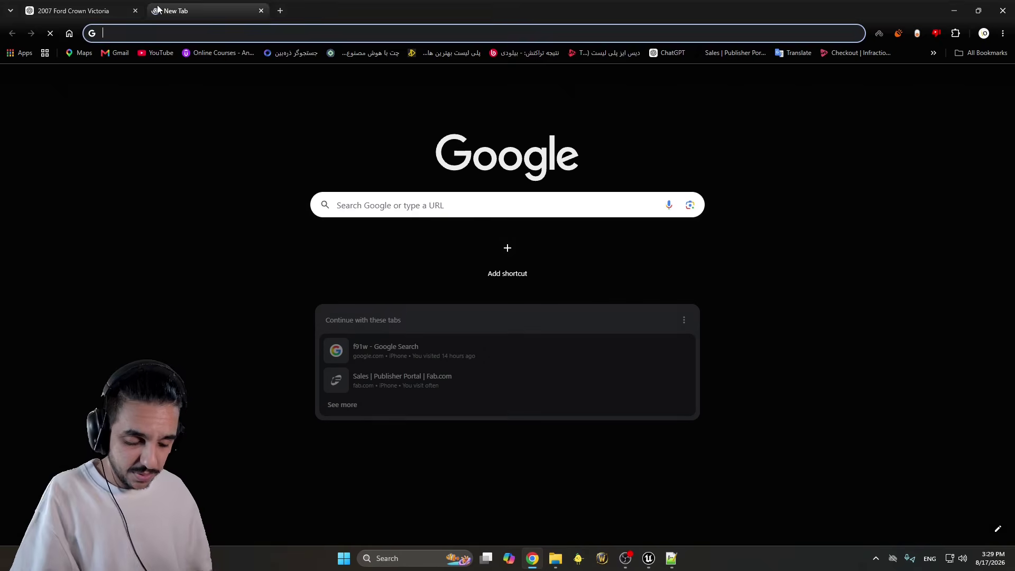
pyautogui.write('ford crown ')
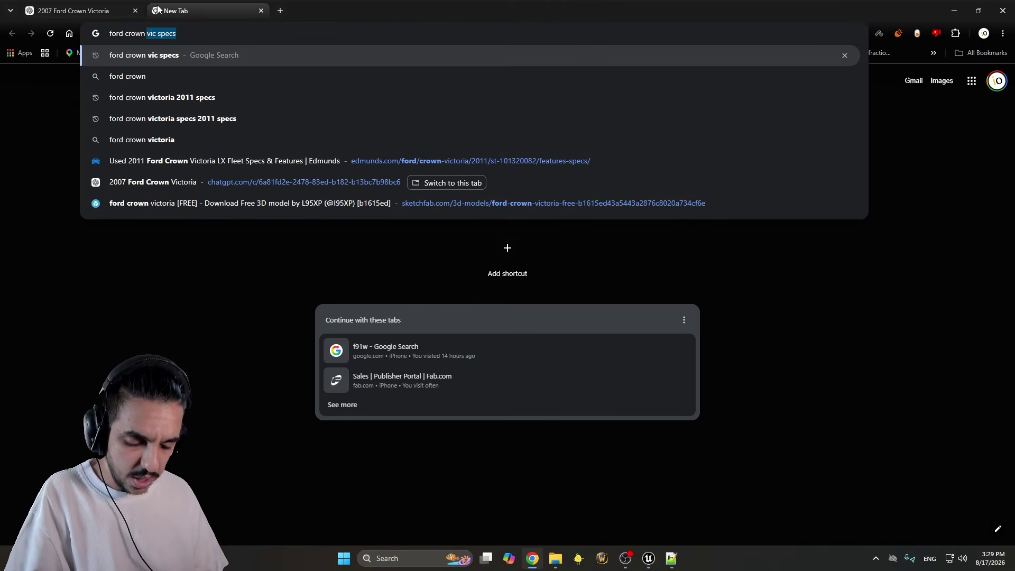
pyautogui.write('victoria')
pyautogui.press('Return')
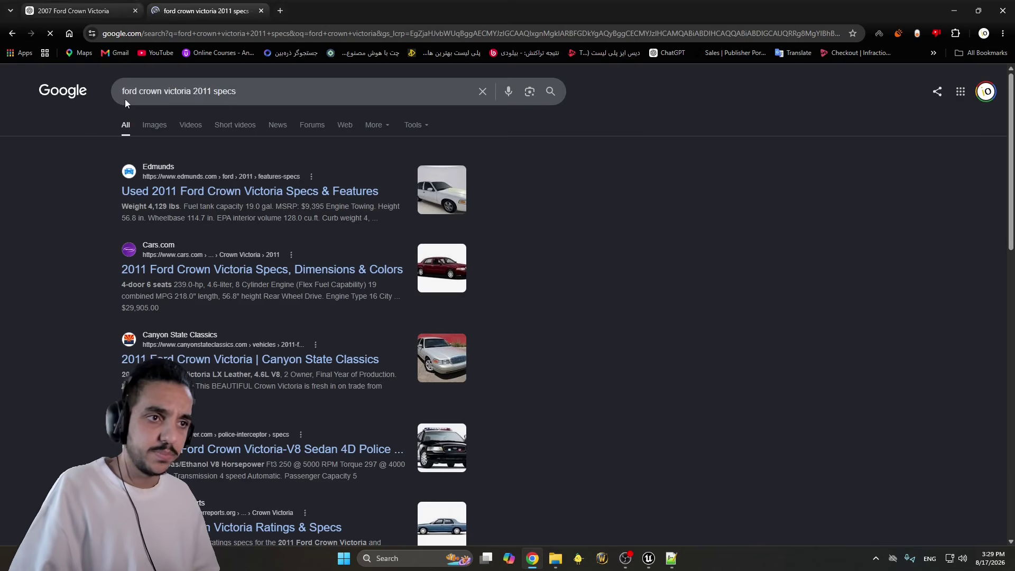
# Change the Google query to "ford crown victoria 2007 suspension" and show the image results
pyautogui.doubleClick(203, 90)
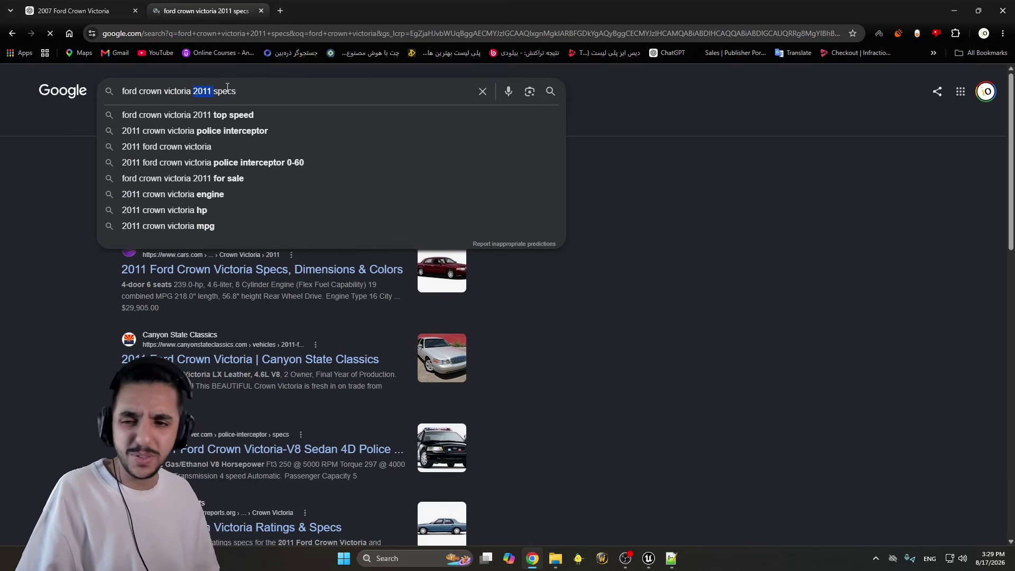
pyautogui.write('2007')
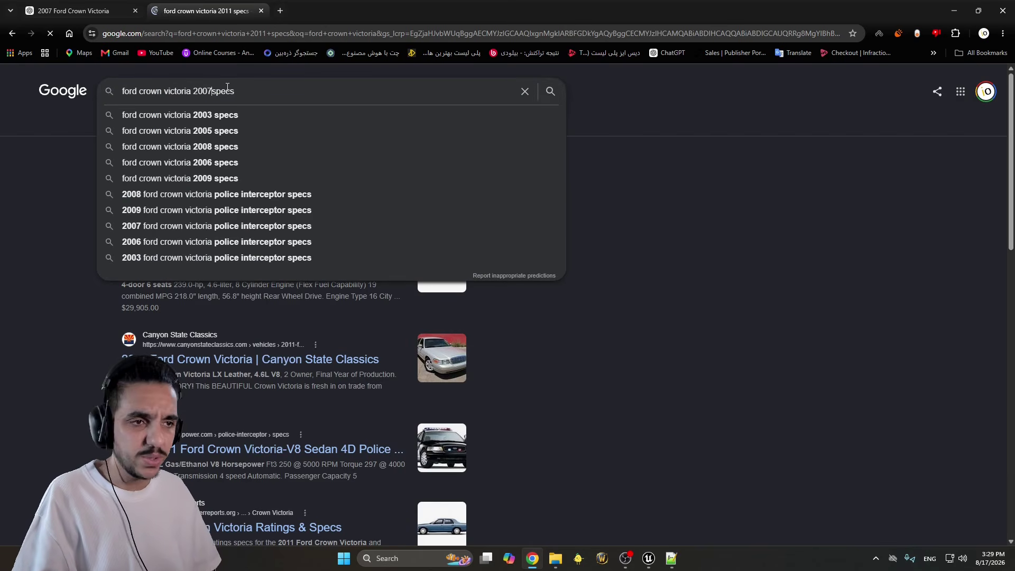
pyautogui.press('BackSpace')
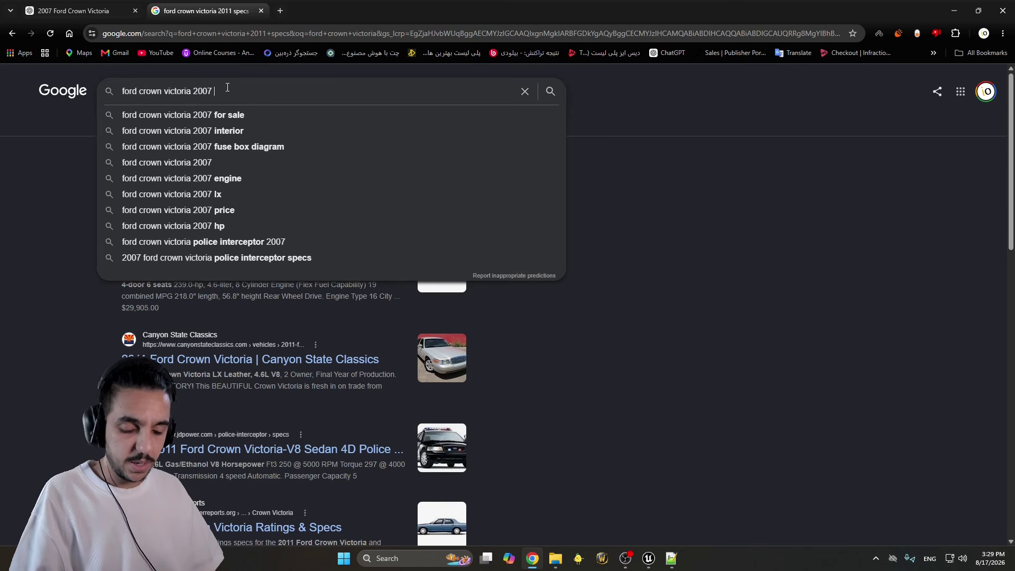
pyautogui.write('suspension')
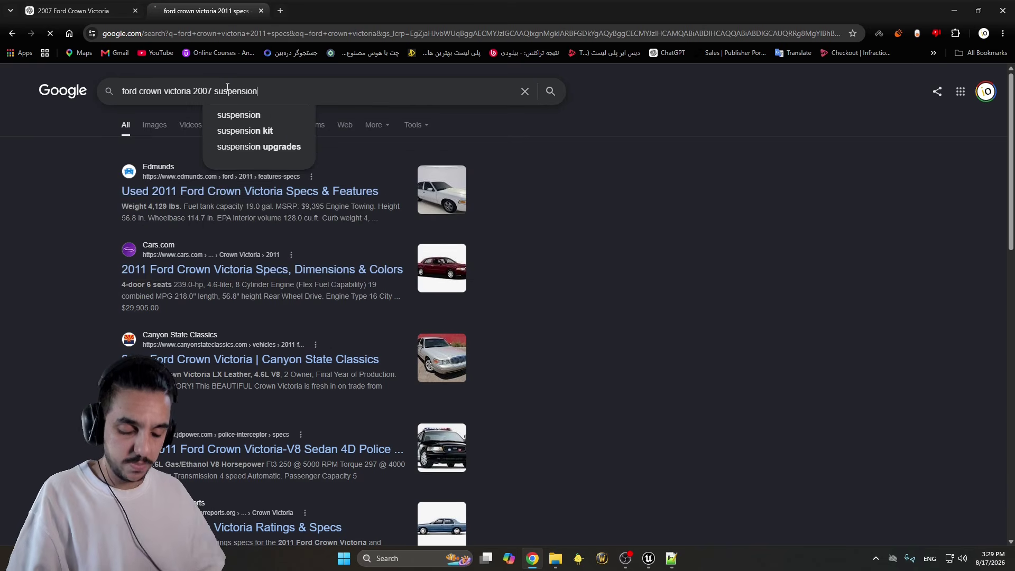
pyautogui.press('Return')
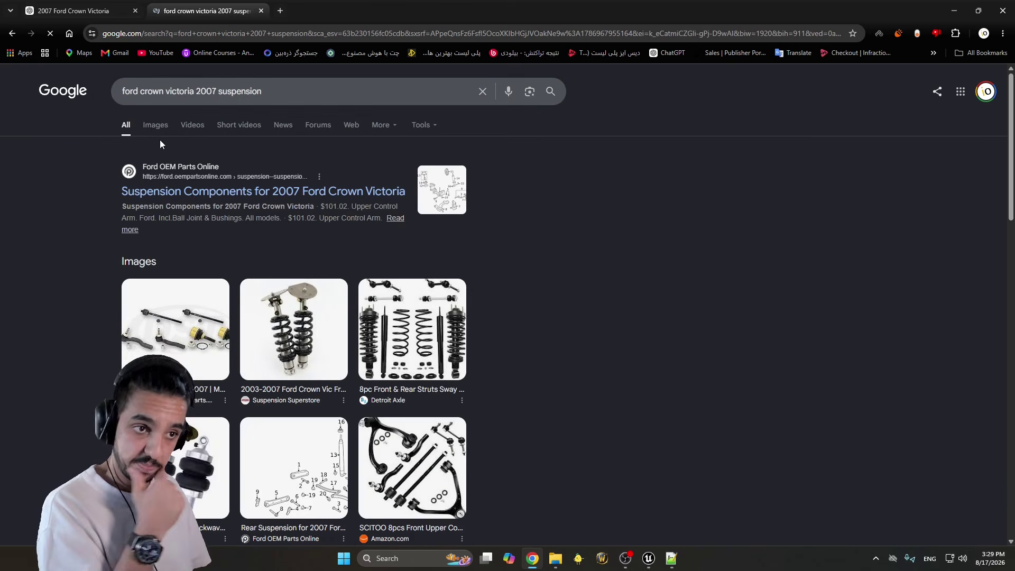
pyautogui.click(156, 125)
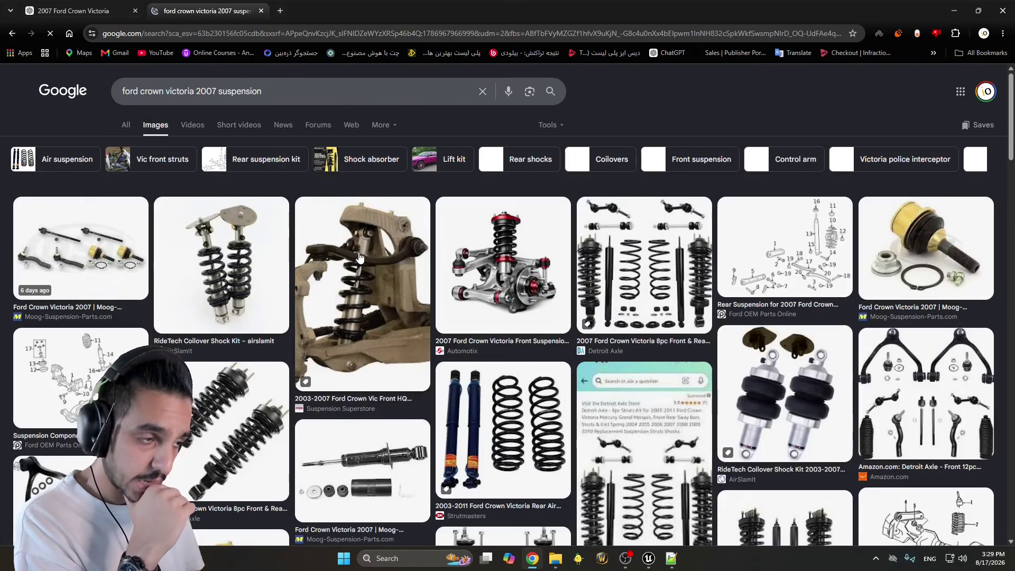
# Look through the image results for reference pictures of the 2007 Crown Victoria's front and rear suspension
pyautogui.scroll(-3, 368, 257)
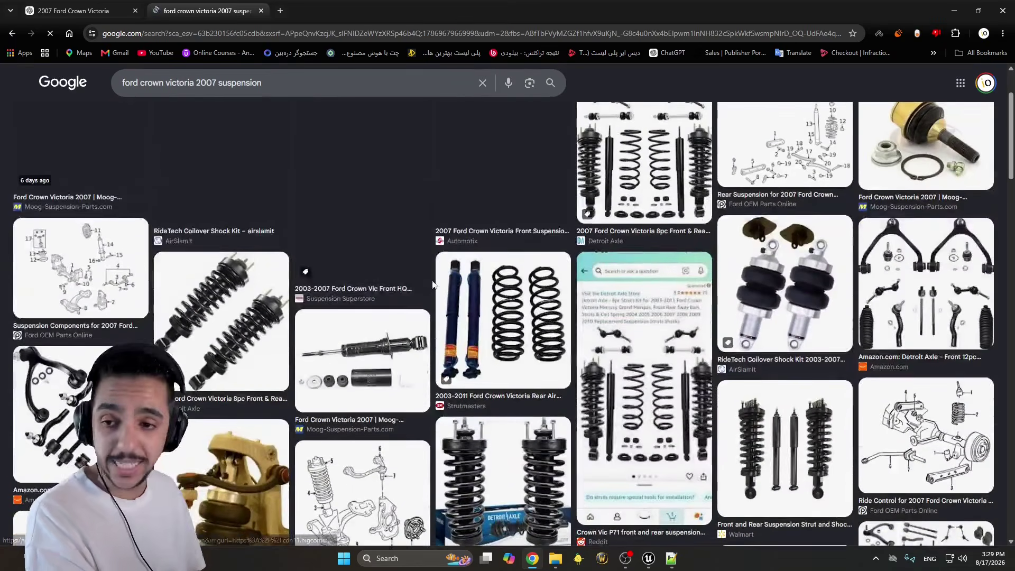
pyautogui.scroll(-2, 432, 285)
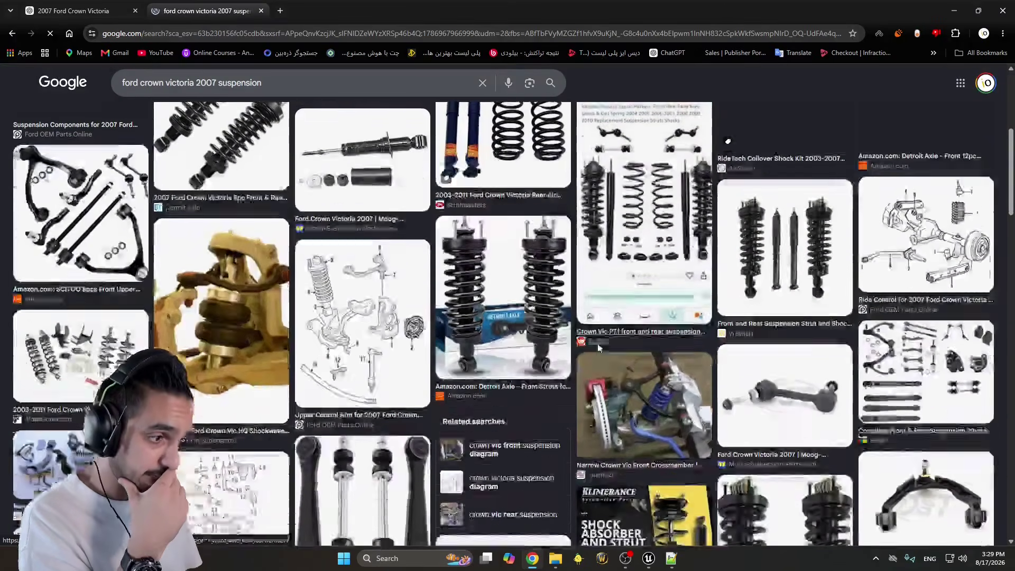
pyautogui.scroll(-1, 651, 363)
pyautogui.scroll(-4, 392, 321)
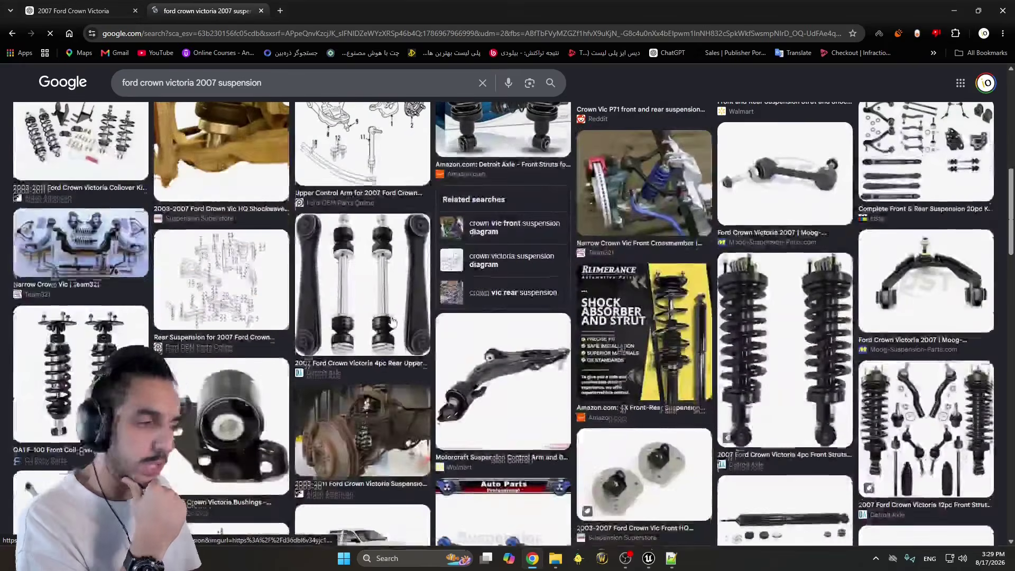
pyautogui.scroll(-4, 388, 317)
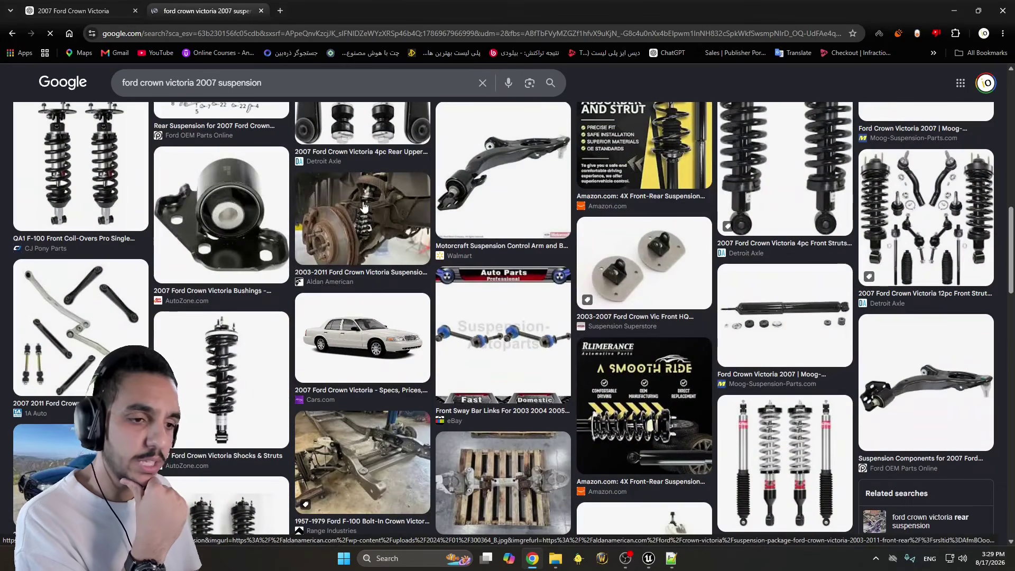
pyautogui.scroll(-3, 463, 295)
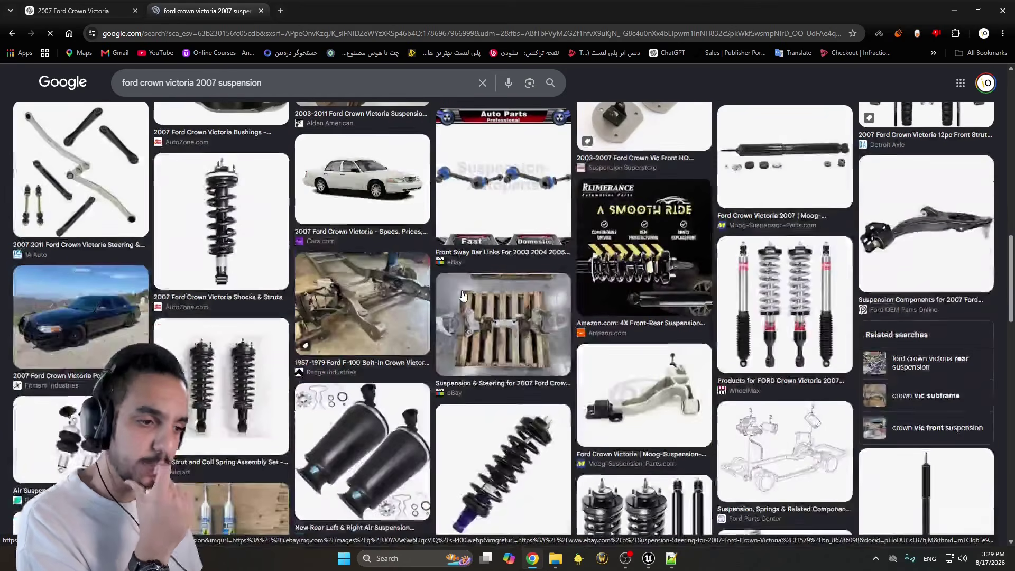
pyautogui.scroll(2, 463, 295)
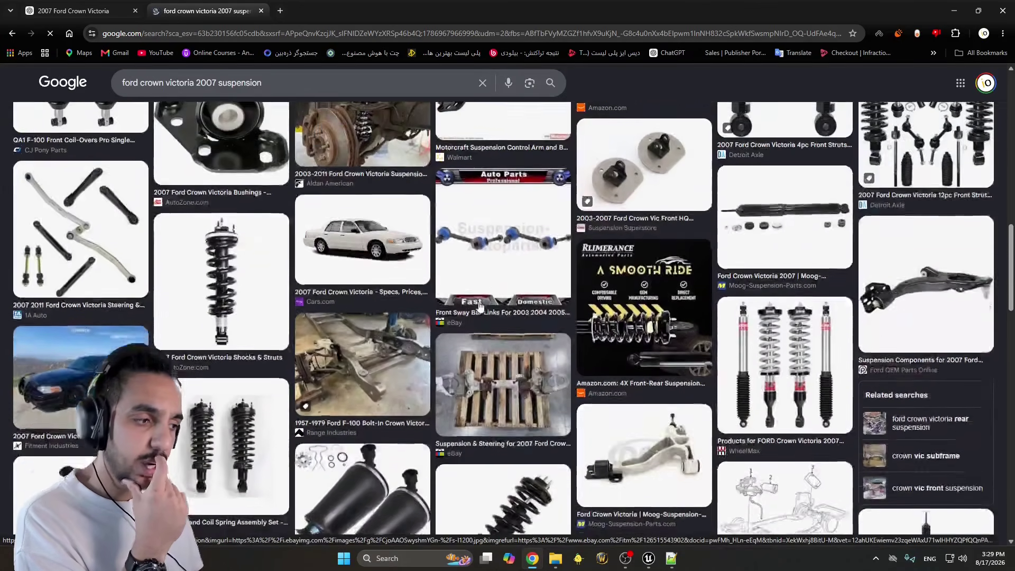
pyautogui.scroll(-10, 480, 305)
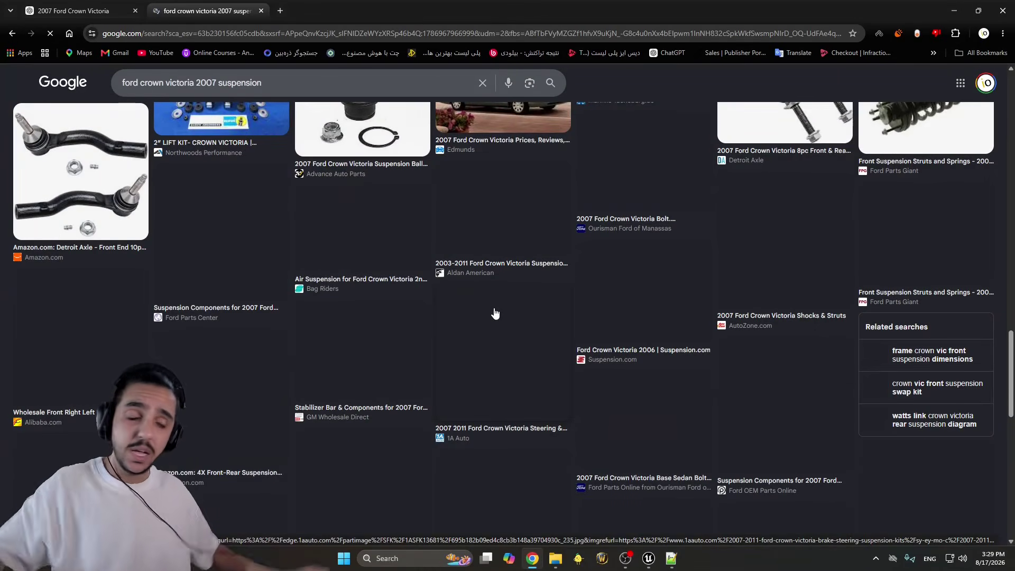
pyautogui.scroll(3, 1011, 333)
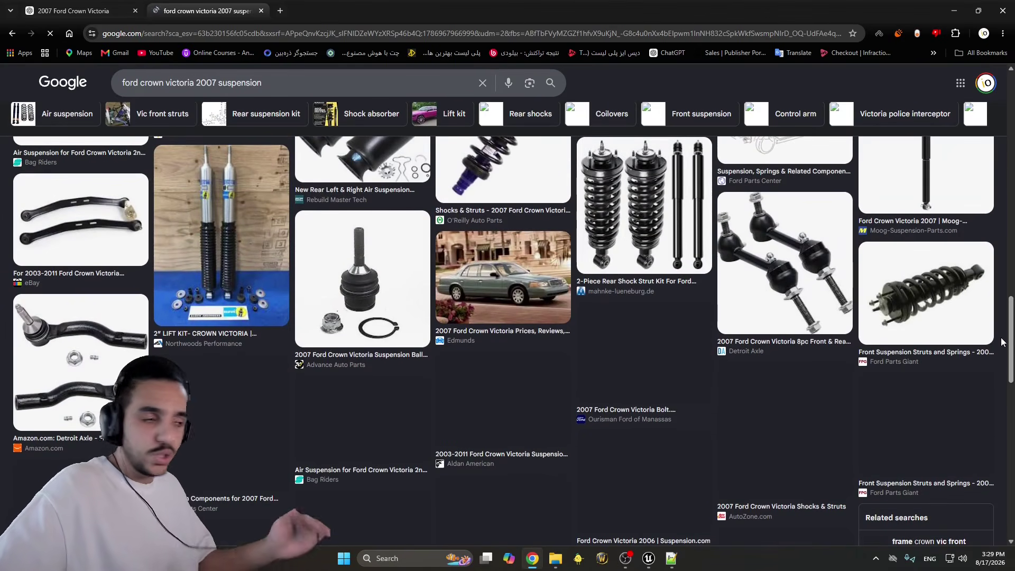
pyautogui.scroll(3, 1004, 322)
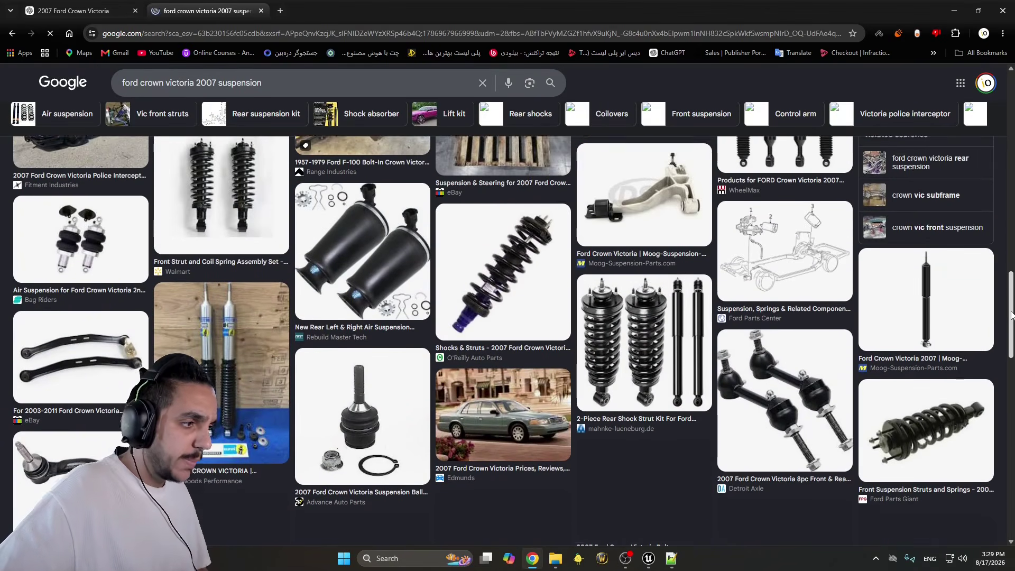
pyautogui.scroll(15, 996, 301)
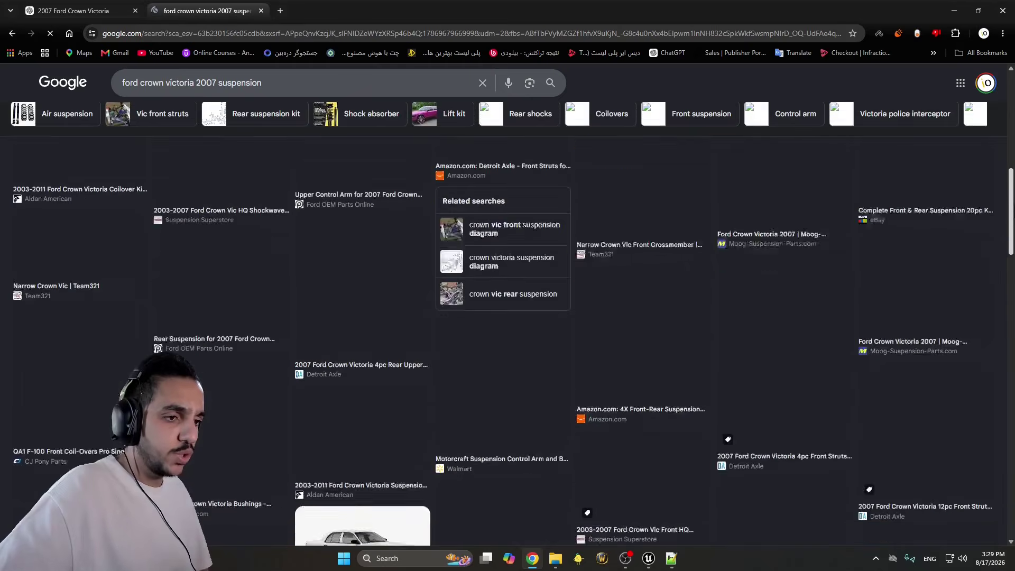
# Switch back to Unreal Editor and select the Wheel_FL component in BP_CrownVic
pyautogui.hotkey('alt', 'Tab')
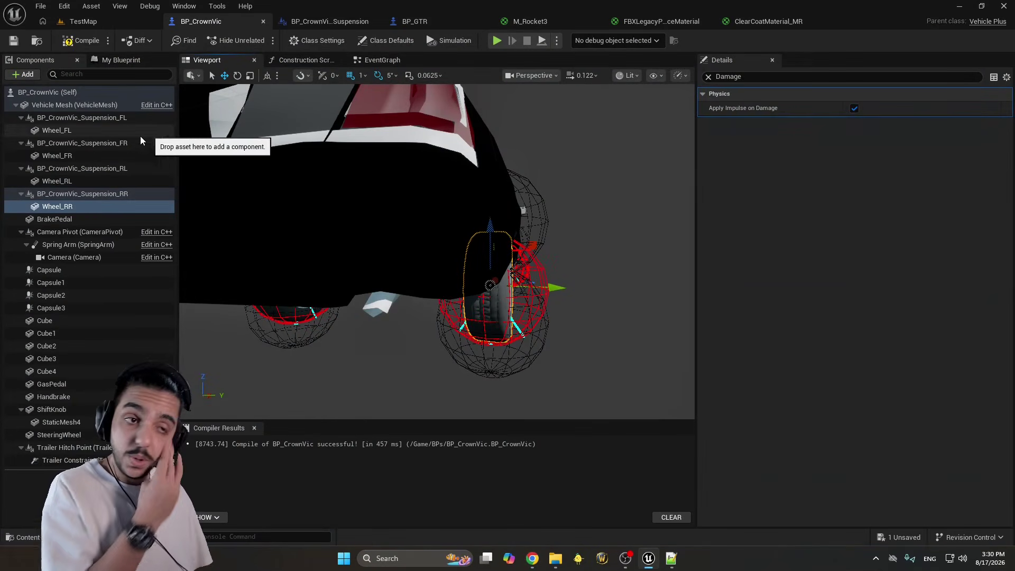
pyautogui.click(57, 130)
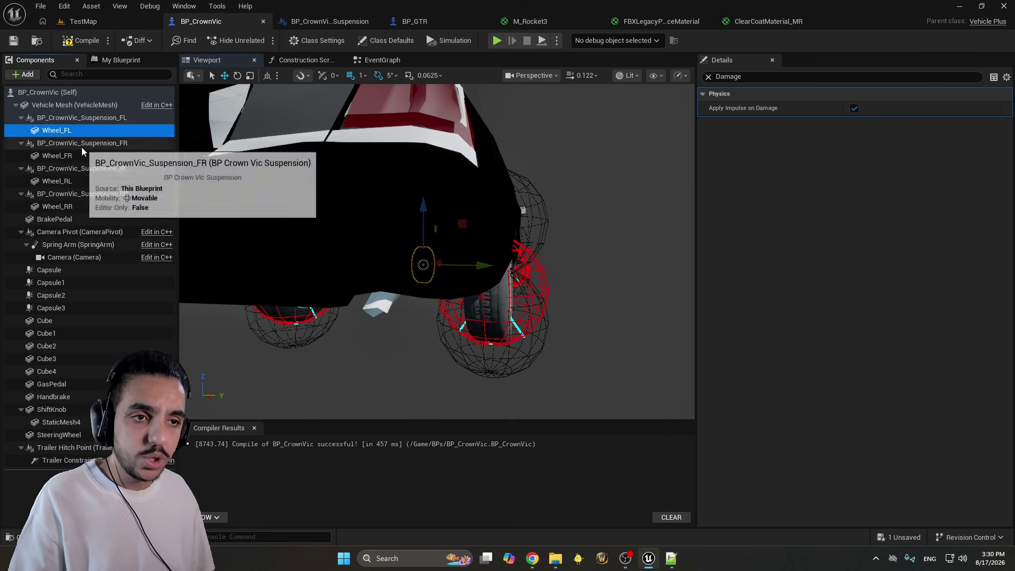
# Duplicate the Wheel_FL mesh under BP_CrownVic_Suspension_FL and name the copy Spring
pyautogui.doubleClick(56, 130)
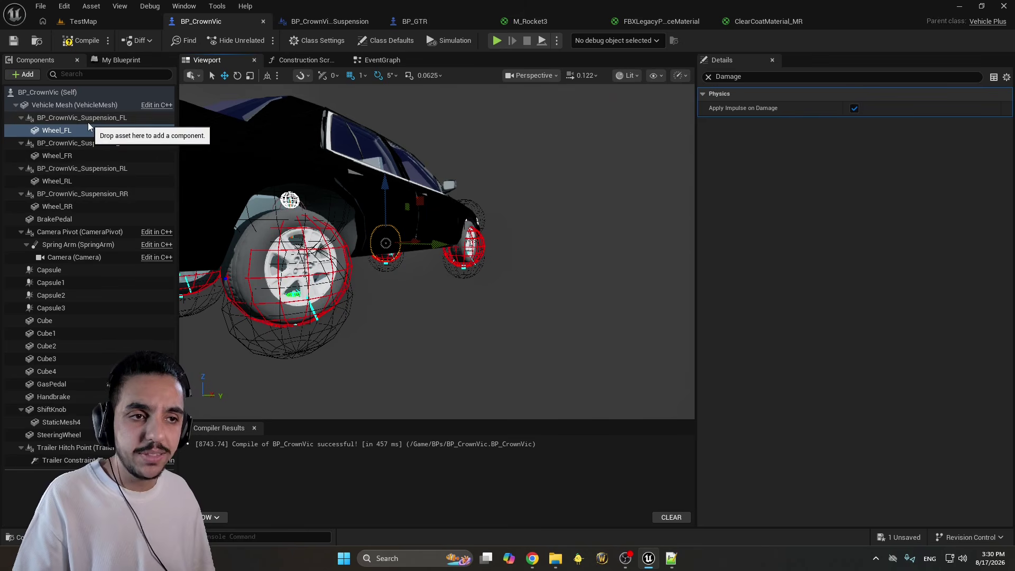
pyautogui.click(71, 132)
pyautogui.hotkey('ctrl', 'd')
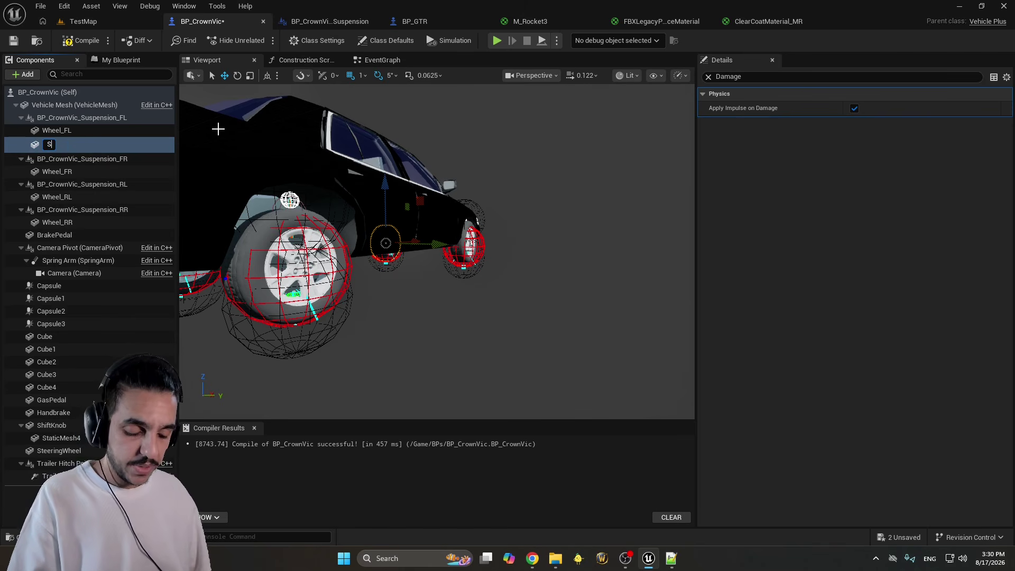
pyautogui.press('Return')
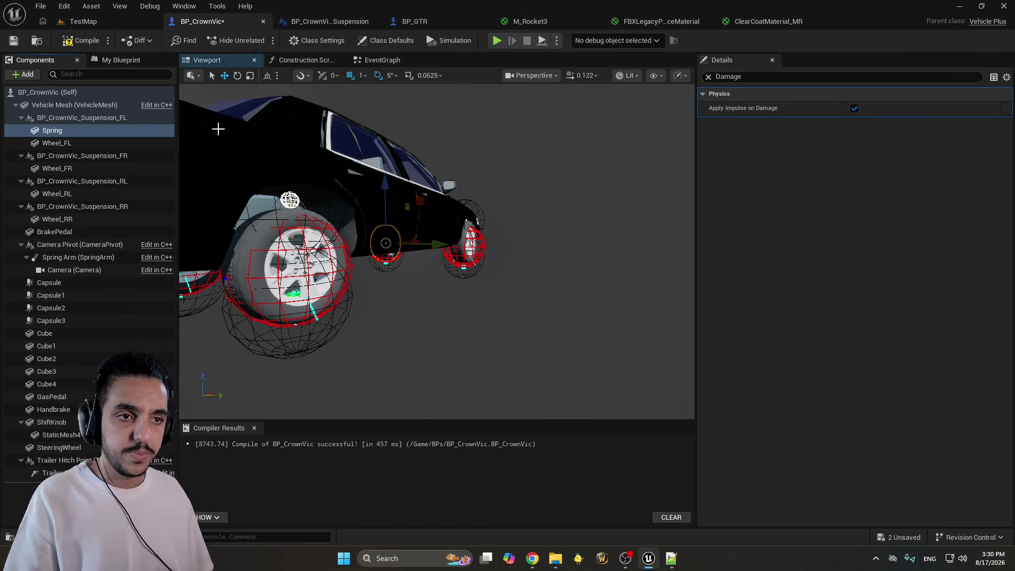
# Examine the component tags in the setup settings of BP_CrownVic_Suspension_FL, including the spring and base mesh tags
pyautogui.click(85, 123)
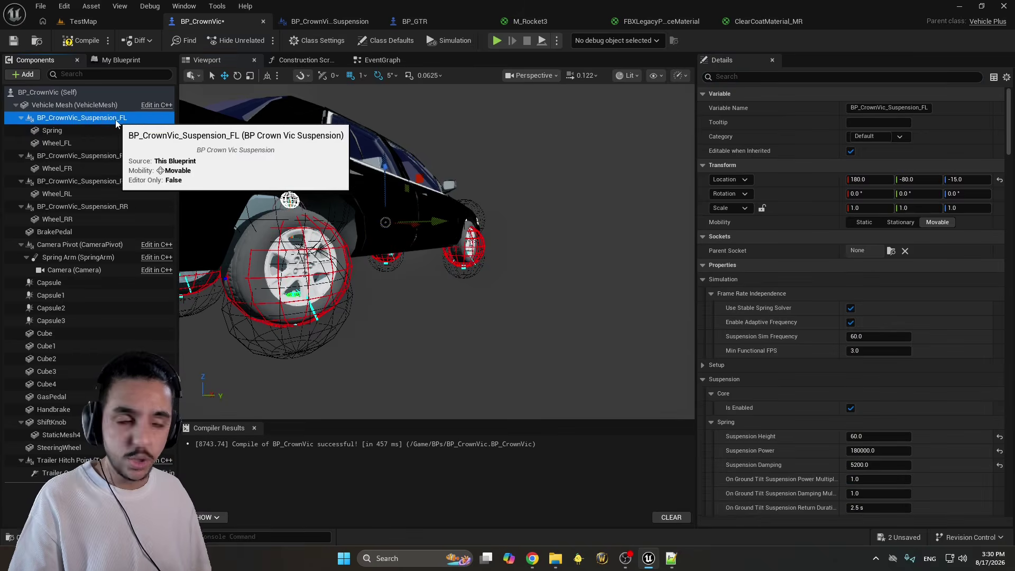
pyautogui.scroll(-2, 733, 314)
pyautogui.scroll(1, 732, 313)
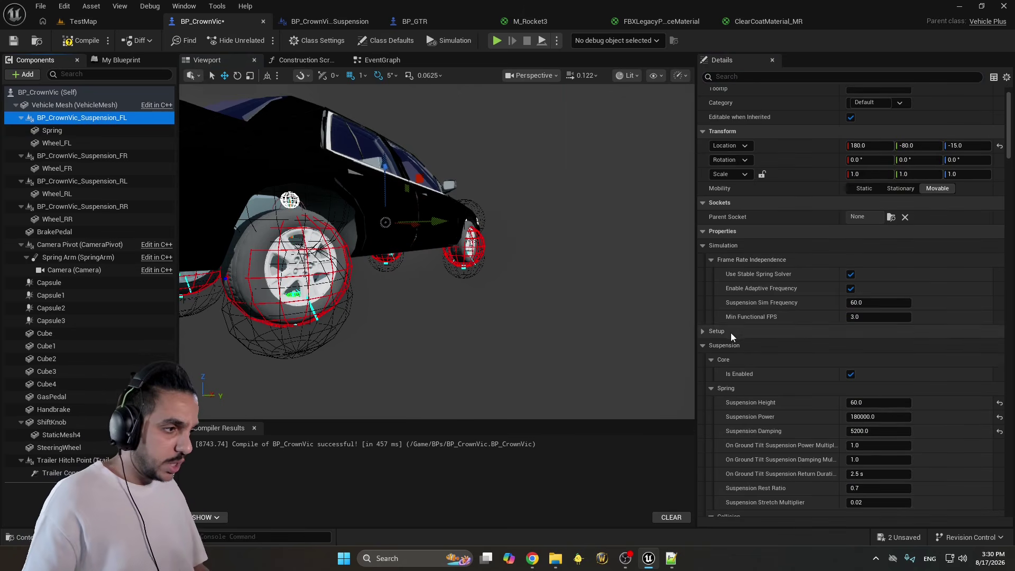
pyautogui.click(704, 332)
pyautogui.click(710, 345)
pyautogui.scroll(-3, 827, 357)
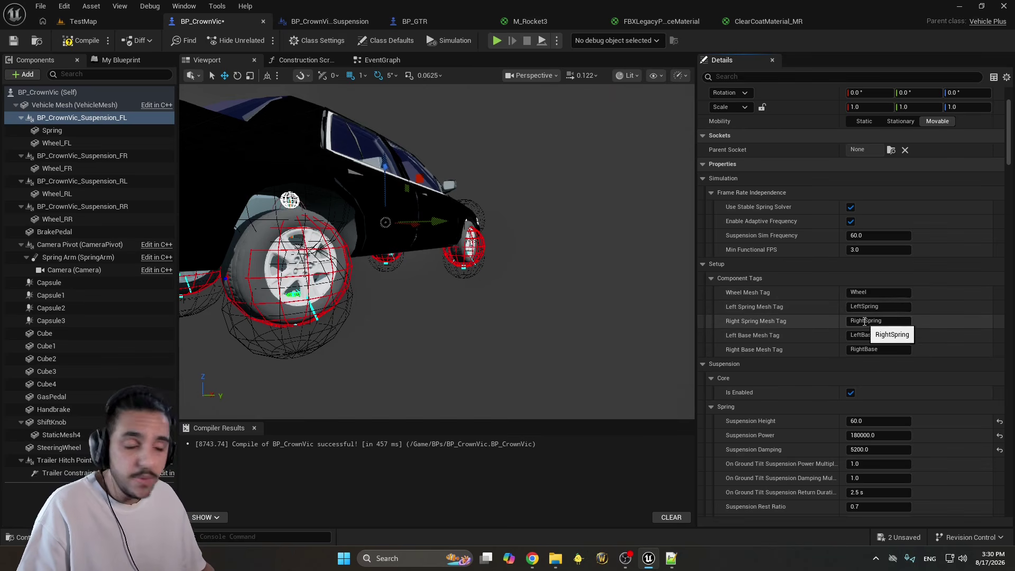
pyautogui.click(881, 320)
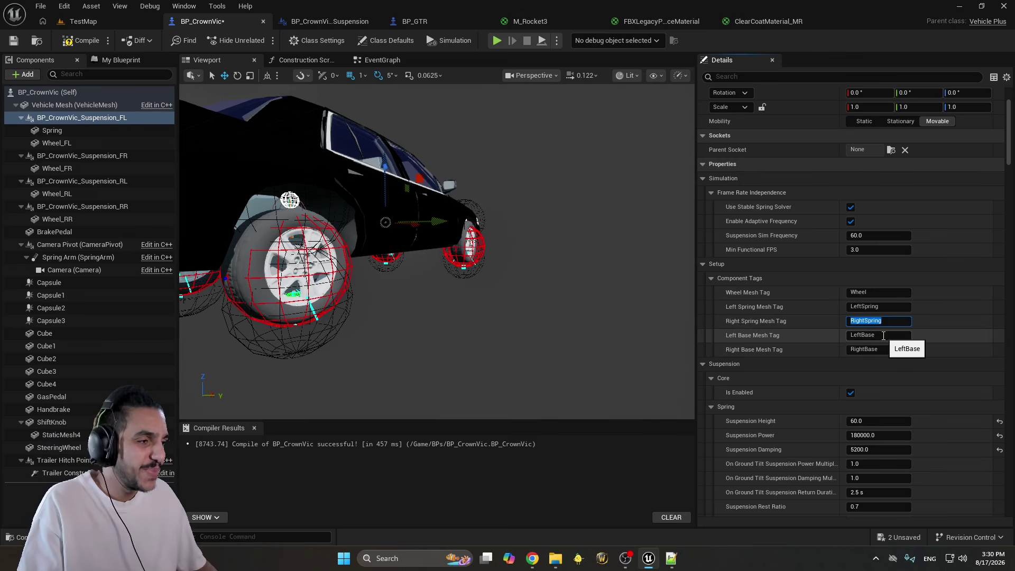
pyautogui.press('Return')
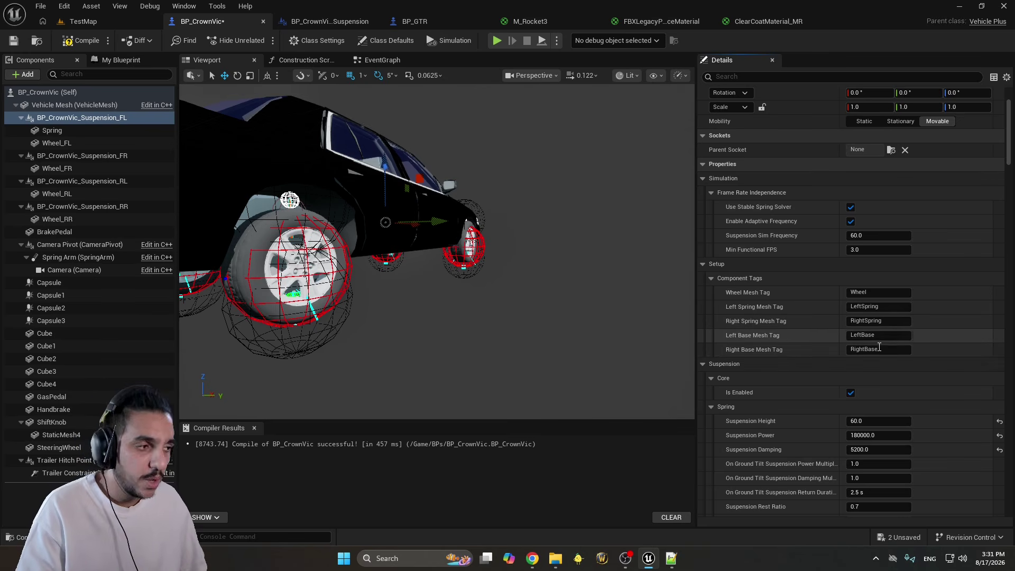
# Move Wheel_FR outward along the Y axis to expose the suspension behind it, and undo the moves
pyautogui.moveTo(449, 253); pyautogui.dragTo(562, 291, button='right')
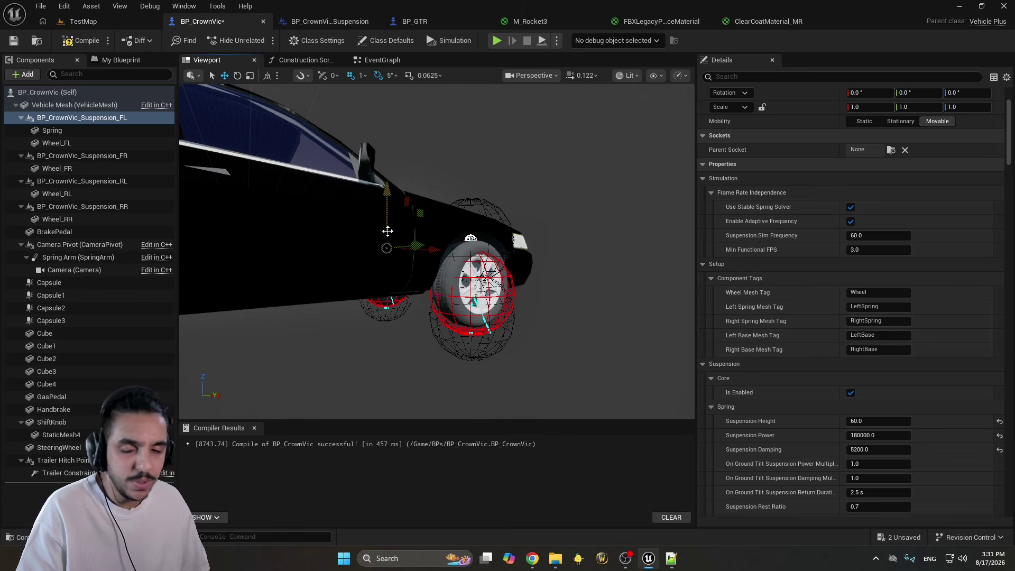
pyautogui.moveTo(729, 337)
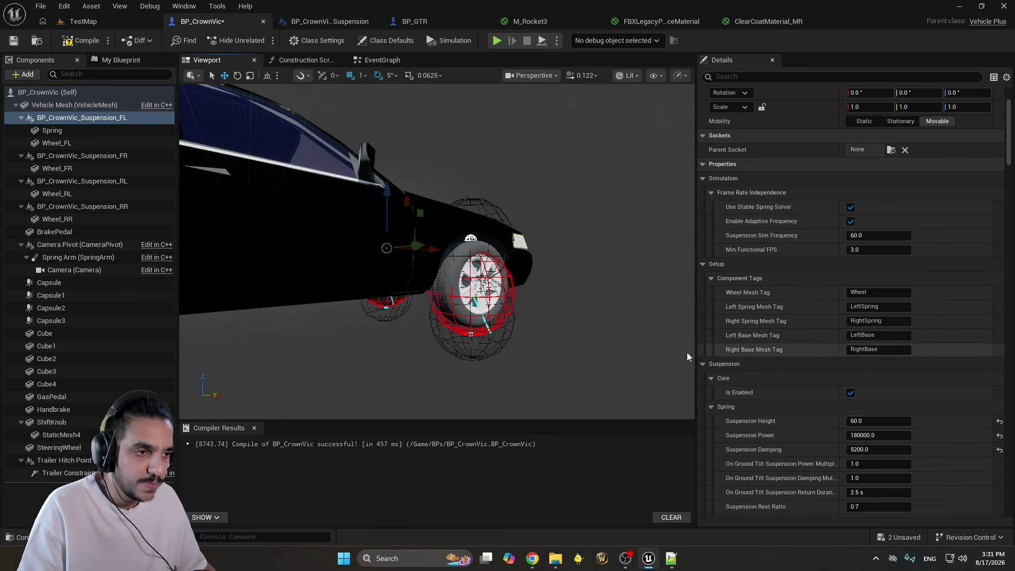
pyautogui.moveTo(543, 300); pyautogui.dragTo(528, 297)
pyautogui.click(401, 264)
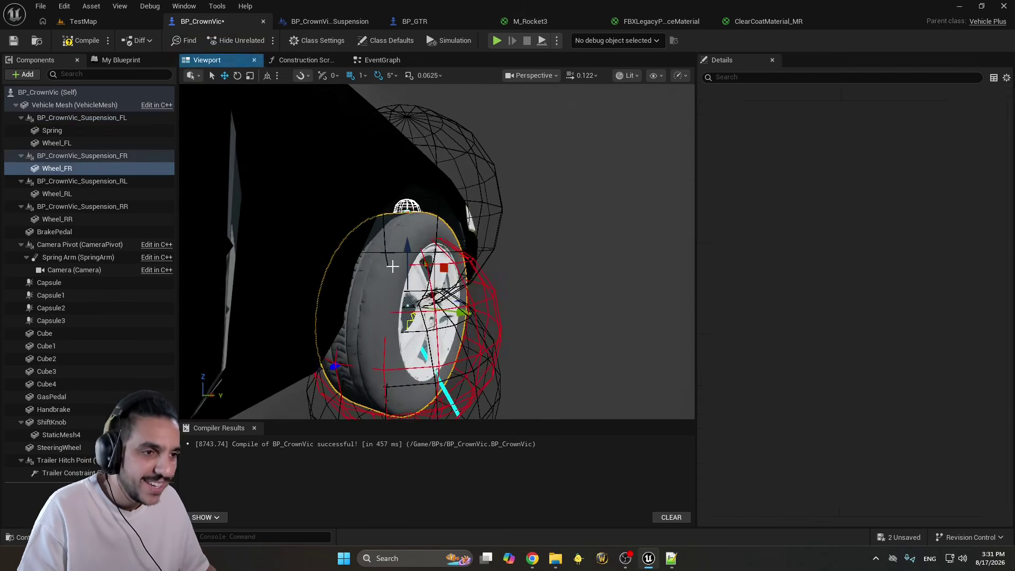
pyautogui.press('f')
pyautogui.moveTo(482, 244); pyautogui.dragTo(595, 243)
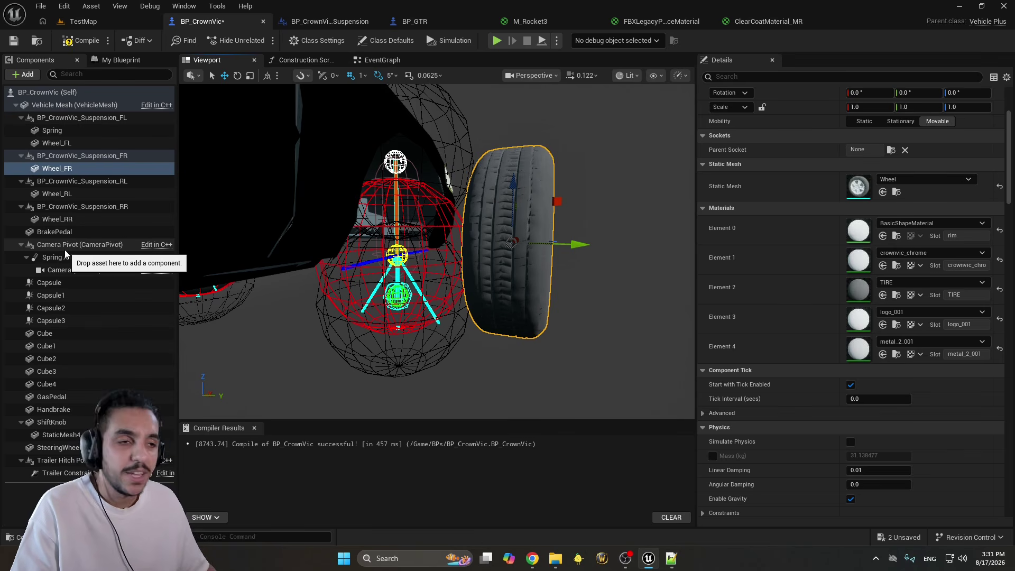
pyautogui.scroll(5, 340, 215)
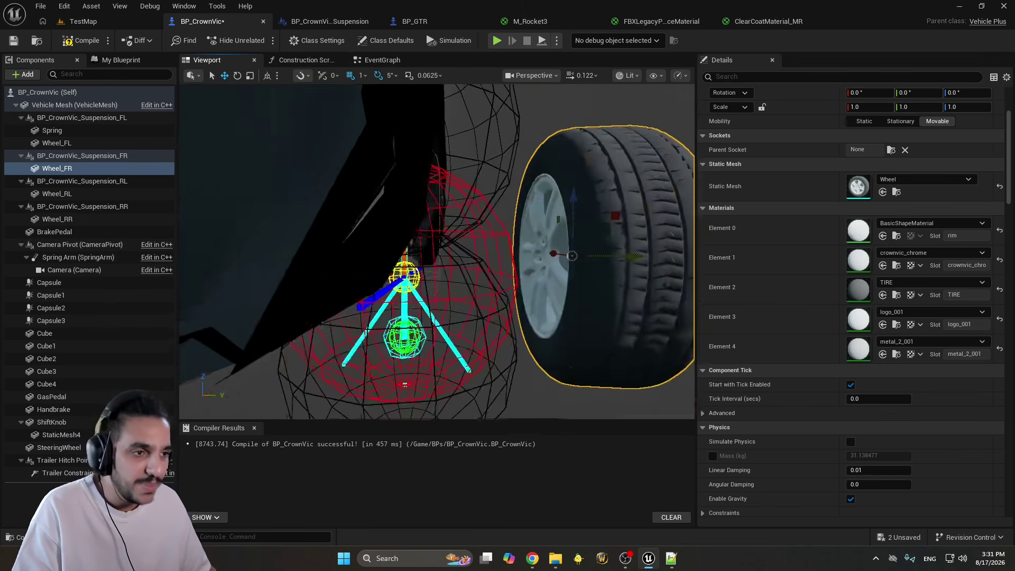
pyautogui.keyDown('alt'); pyautogui.moveTo(424, 207); pyautogui.dragTo(424, 207); pyautogui.keyUp('alt')
pyautogui.moveTo(497, 267); pyautogui.dragTo(572, 270)
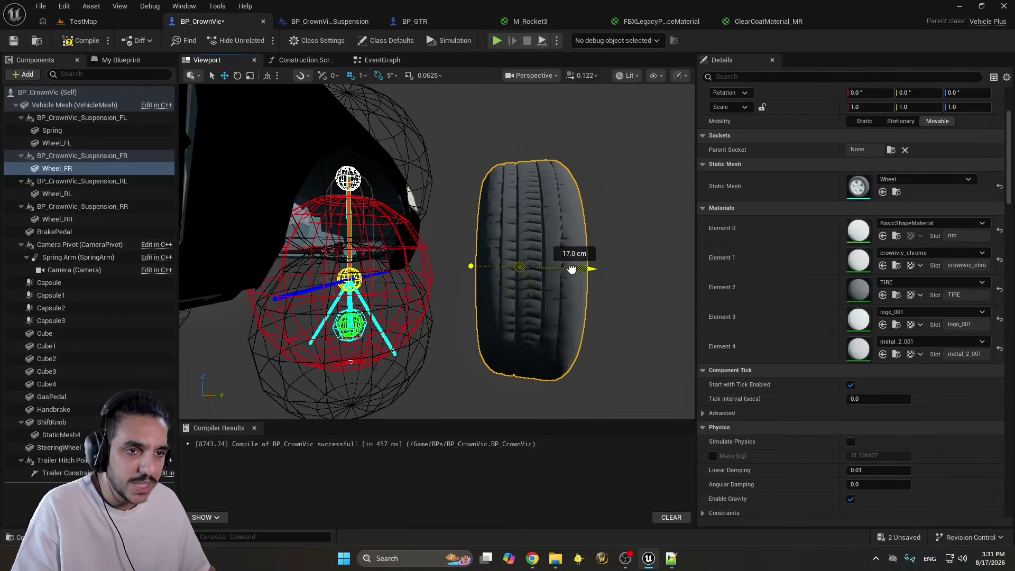
pyautogui.hotkey('ctrl', 'z')
pyautogui.hotkey('ctrl', 'z')
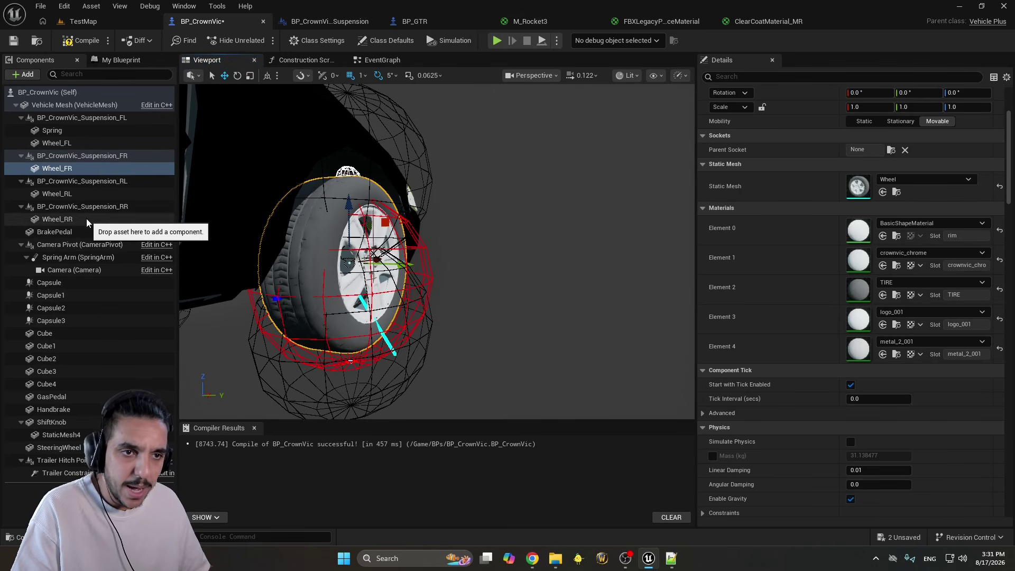
# Rename the Spring component under BP_CrownVic_Suspension_FL to LeftSpring
pyautogui.click(88, 117)
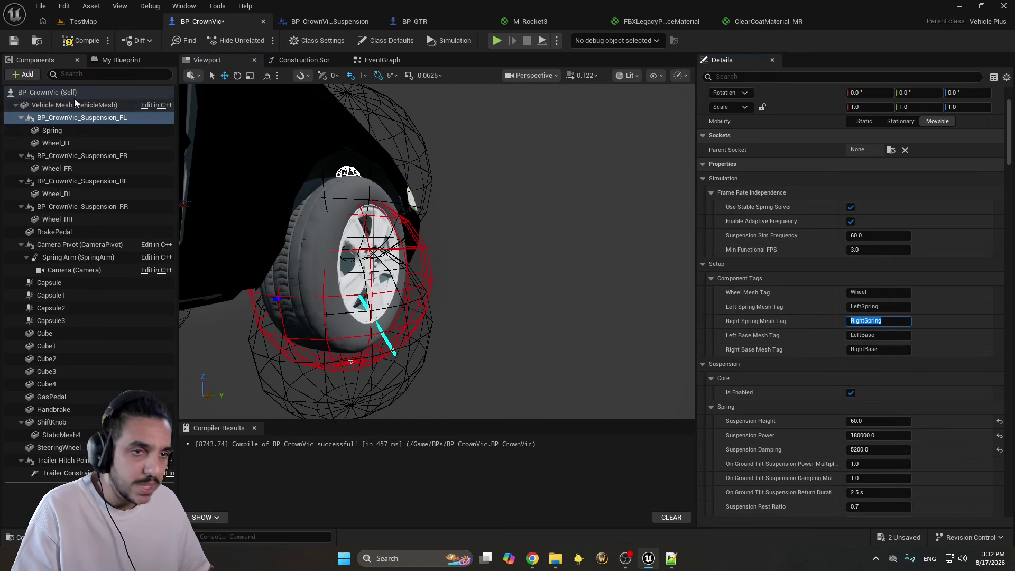
pyautogui.click(55, 131)
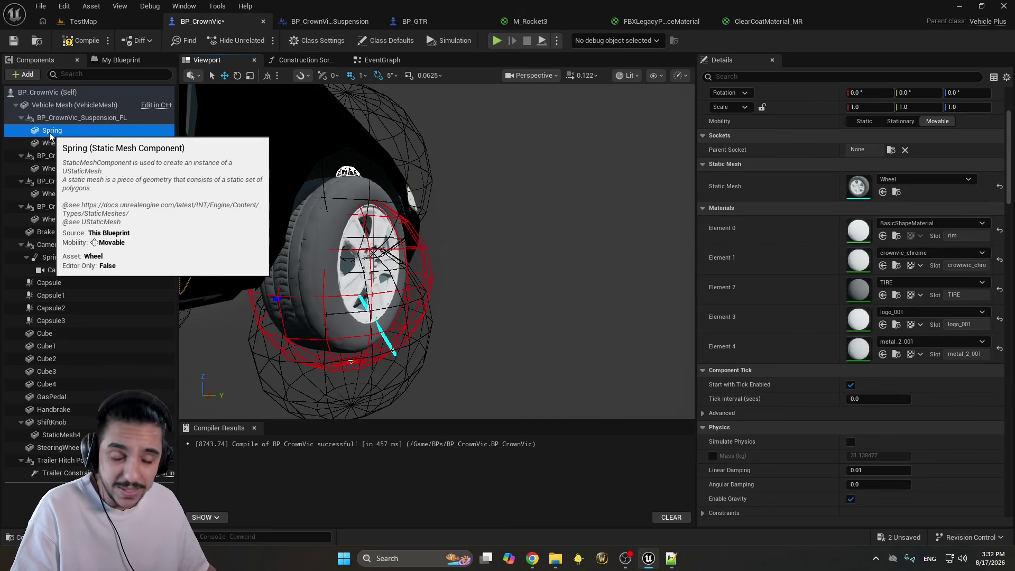
pyautogui.press('F2')
pyautogui.write('LeftSpring')
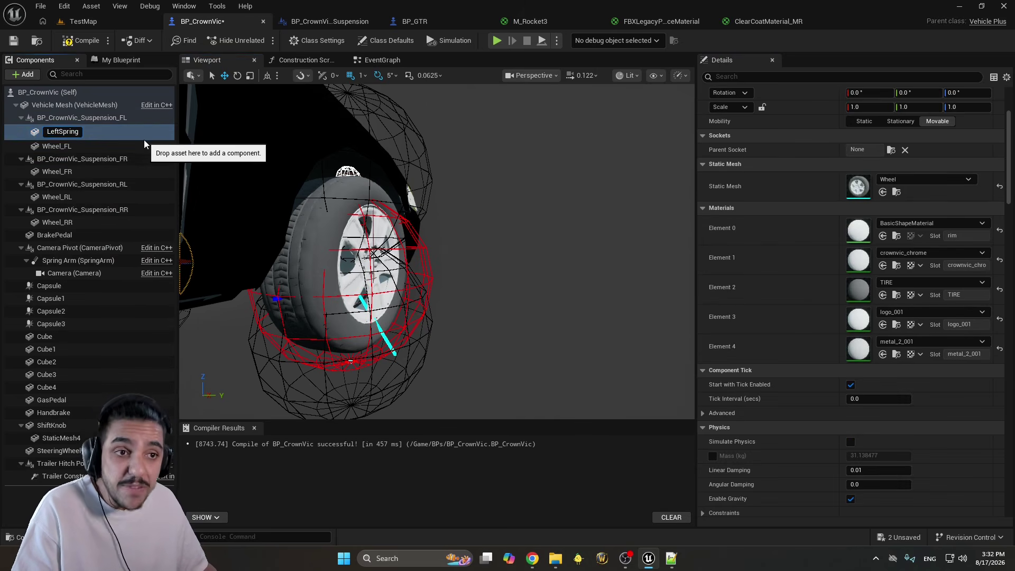
pyautogui.press('Return')
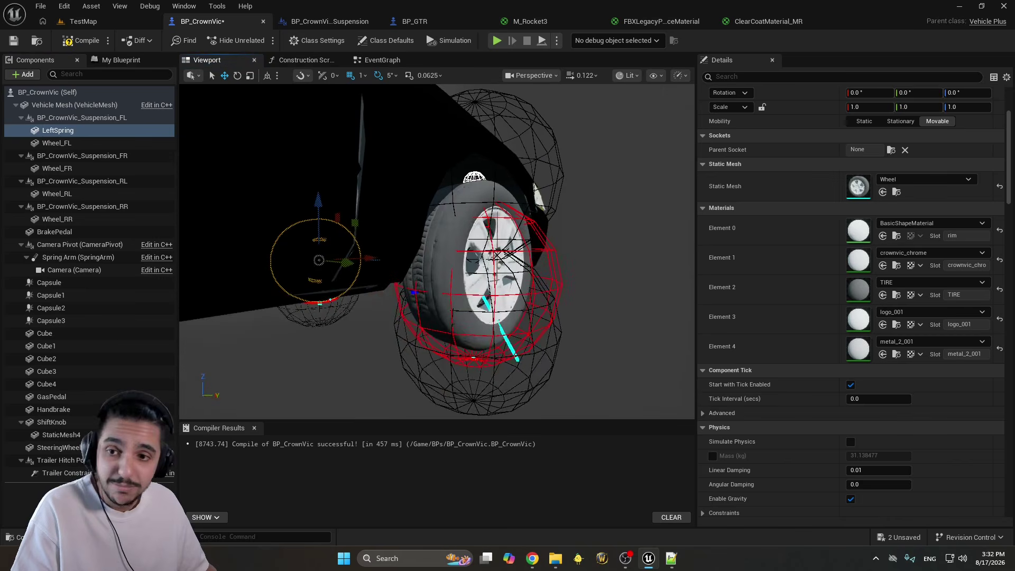
# Add the suffix _FL to the front-left spring component so it is named LeftSpring_FL
pyautogui.moveTo(437, 251); pyautogui.dragTo(613, 259, button='right')
pyautogui.doubleClick(134, 118)
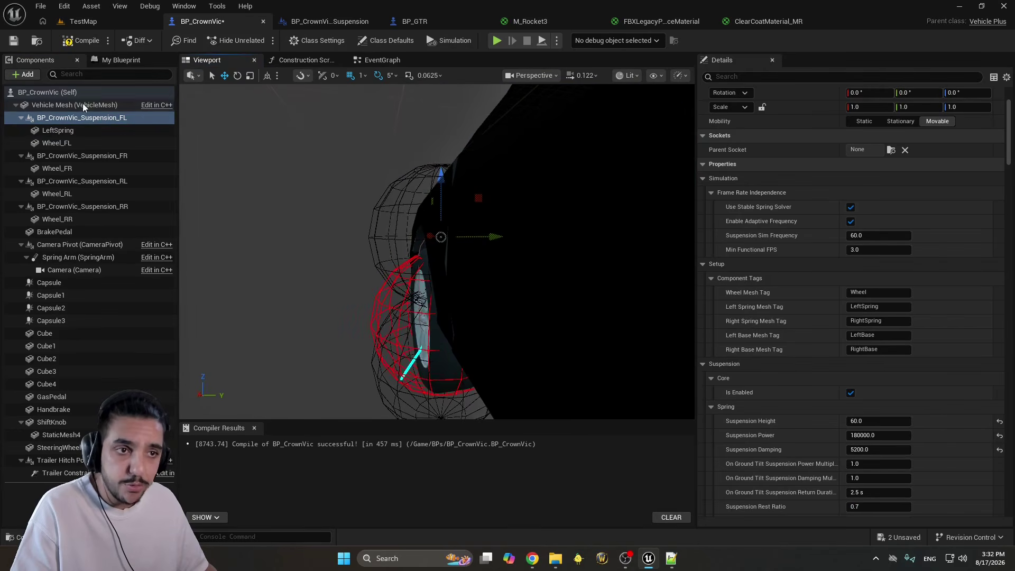
pyautogui.click(56, 132)
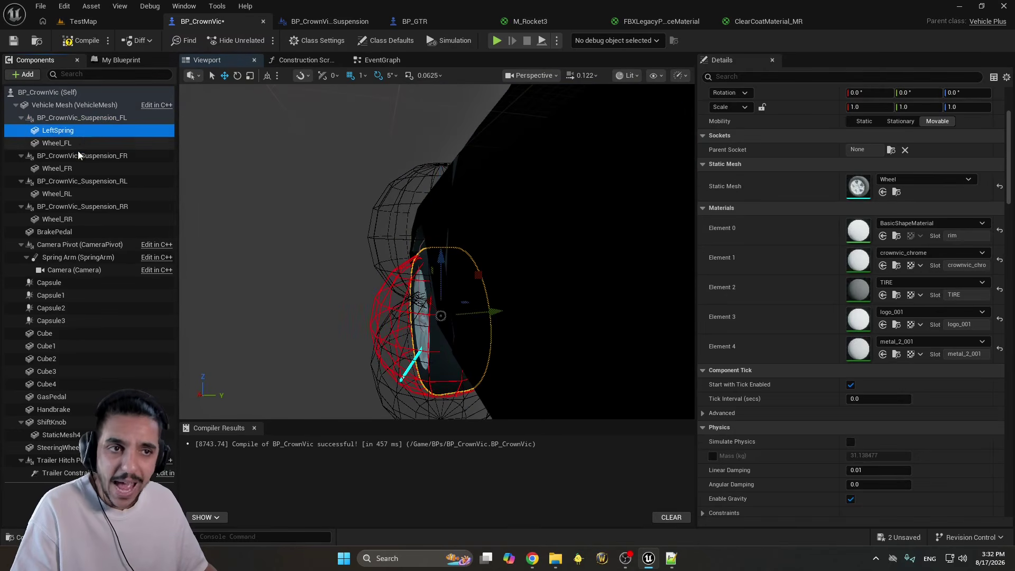
pyautogui.click(79, 133)
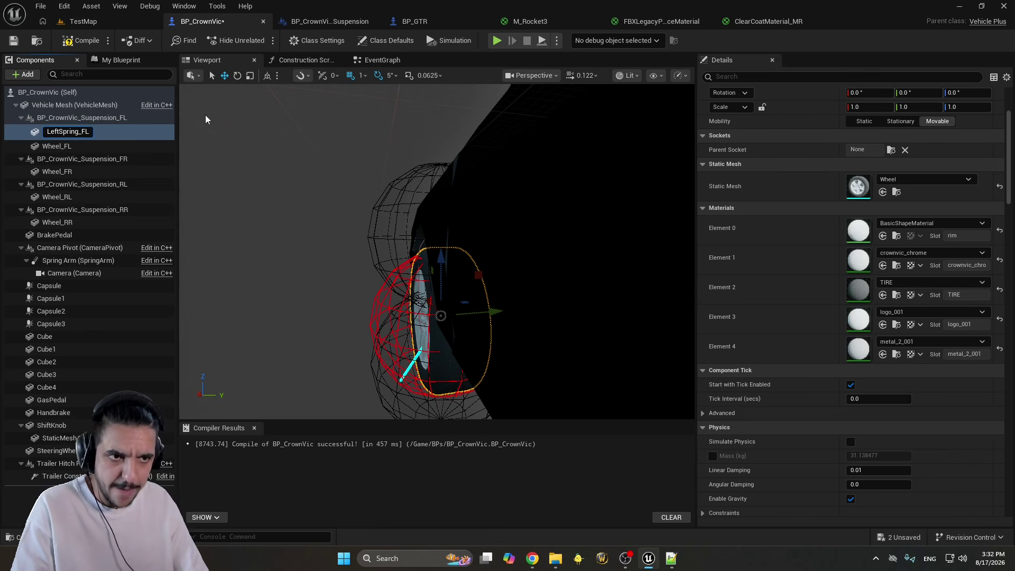
pyautogui.click(206, 119)
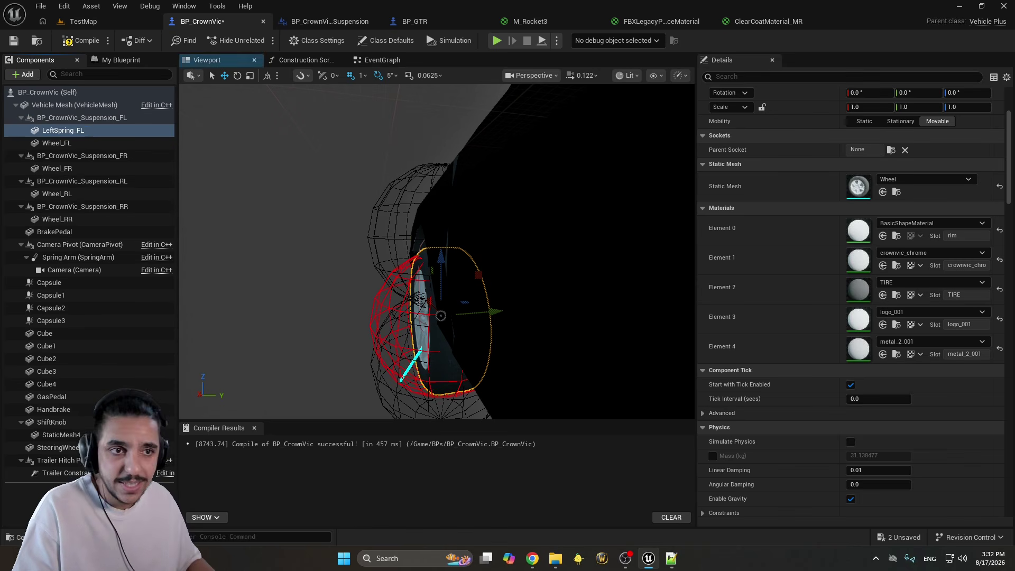
# Rename the front-left spring component to RightSpring_FL
pyautogui.click(64, 132)
pyautogui.click(58, 133)
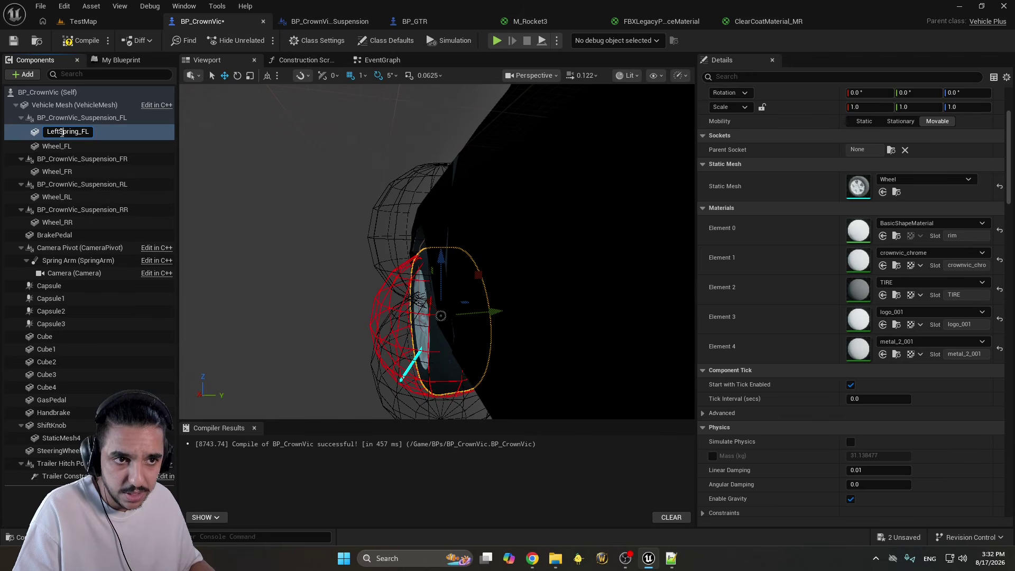
pyautogui.doubleClick(61, 133)
pyautogui.click(58, 132)
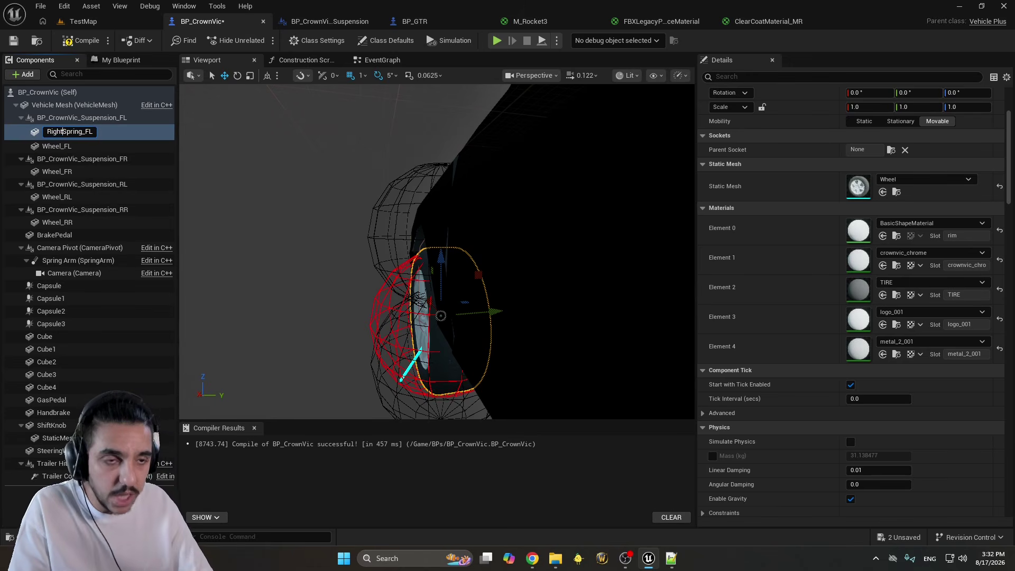
pyautogui.press('Return')
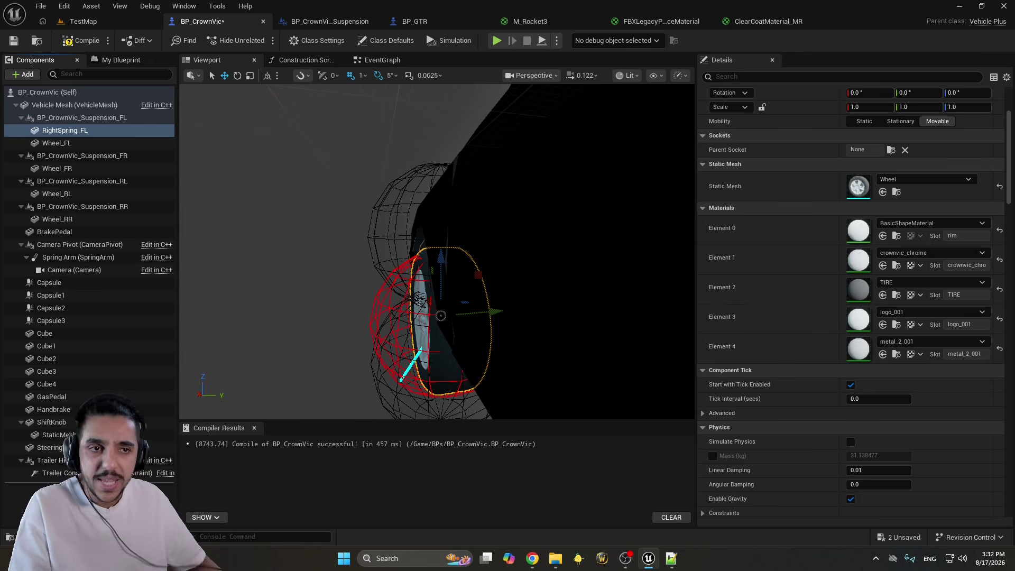
# Move RightSpring_FL about 14 cm inward along the Y axis, away from the front-left wheel
pyautogui.click(60, 131)
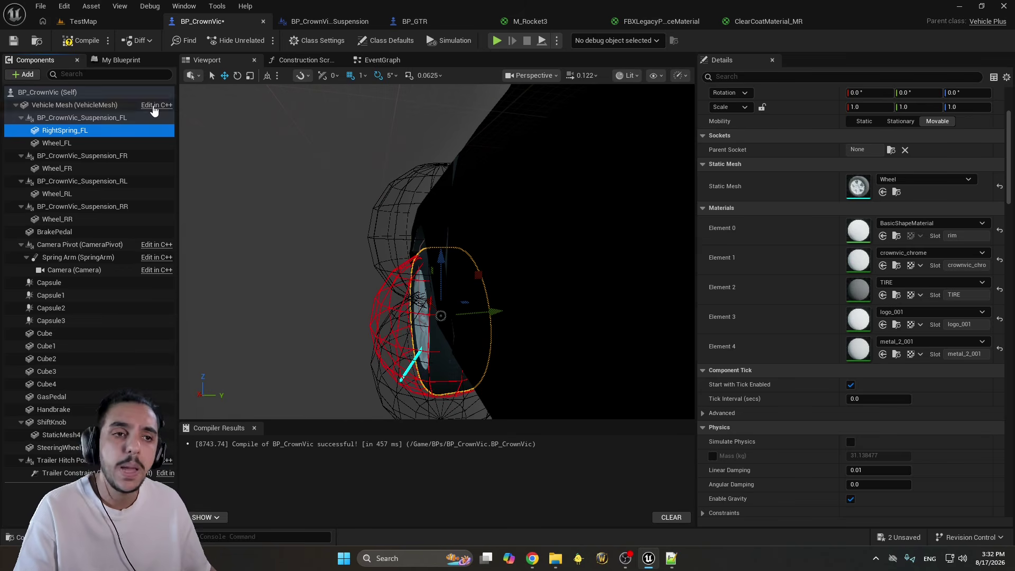
pyautogui.moveTo(531, 300); pyautogui.dragTo(518, 303, button='right')
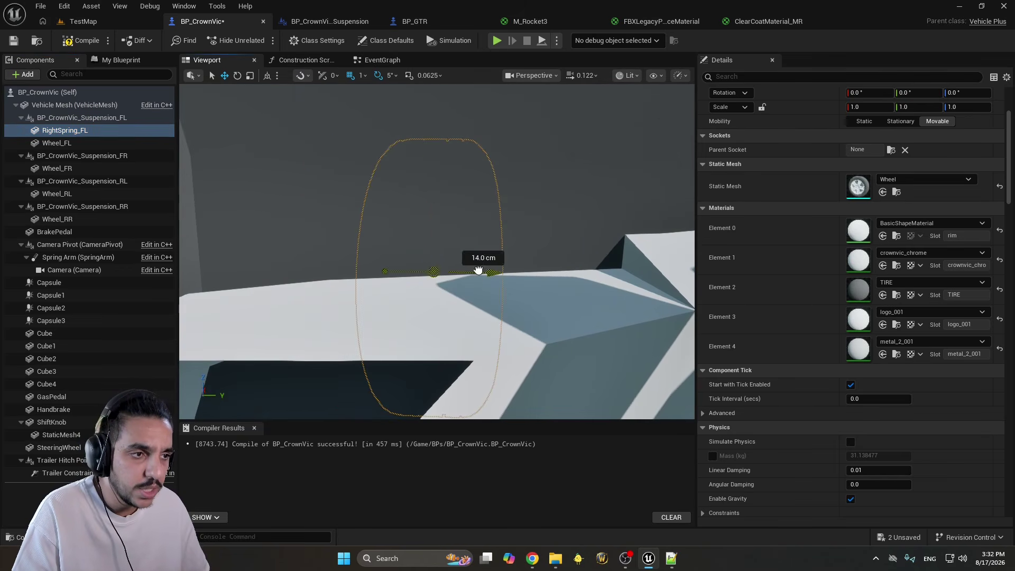
pyautogui.moveTo(480, 256)
pyautogui.mouseDown(button='right')
pyautogui.moveTo(455, 253)
pyautogui.moveTo(478, 249)
pyautogui.mouseUp(button='right')
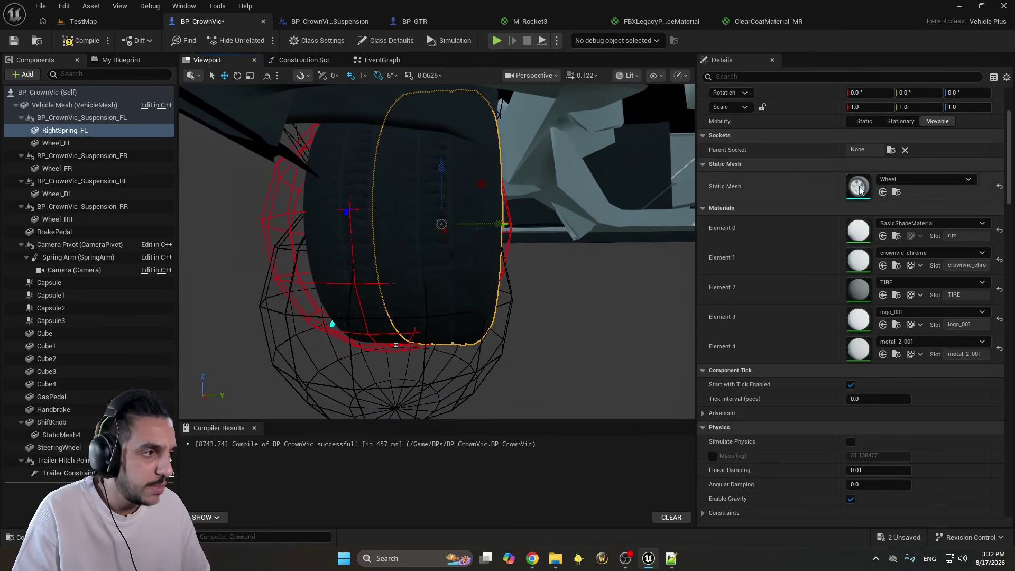
# Select the SM_Spring mesh in the GeneralAssets folder of the Advanced Cars And Bikes System plugin and return to the BP_CrownVic blueprint
pyautogui.click(79, 22)
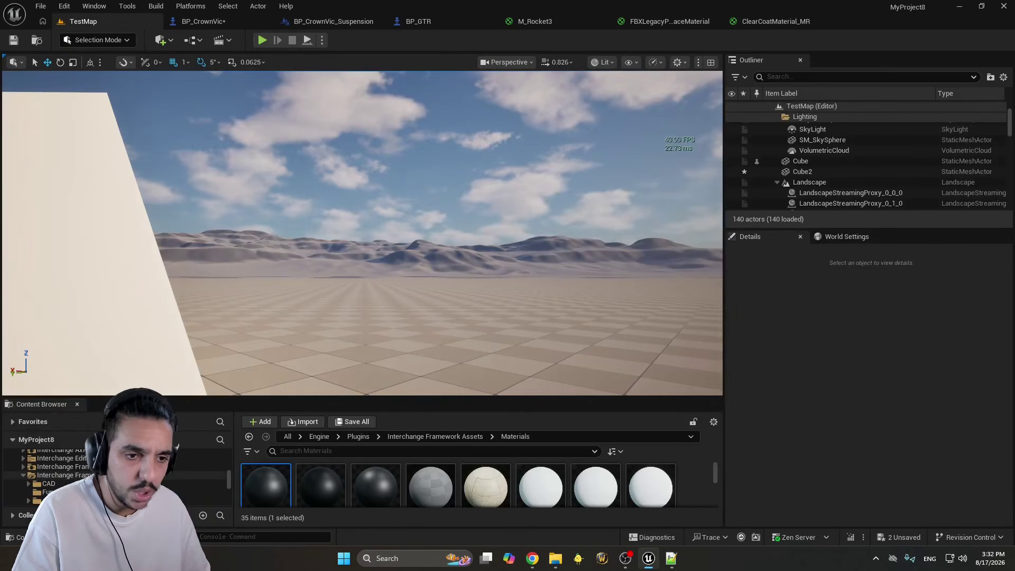
pyautogui.moveTo(294, 396); pyautogui.dragTo(294, 220)
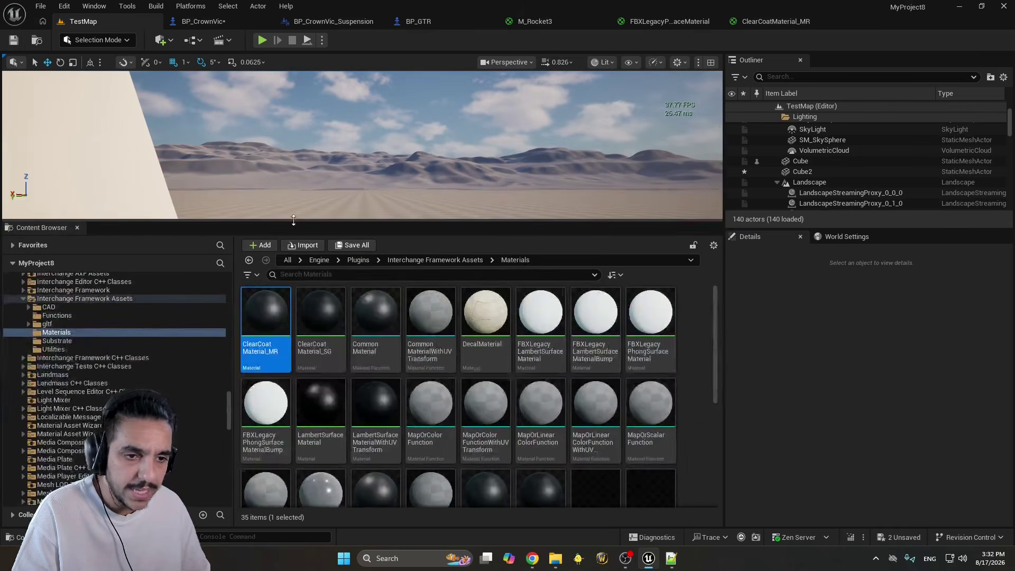
pyautogui.scroll(-1, 232, 402)
pyautogui.moveTo(231, 403); pyautogui.dragTo(237, 290)
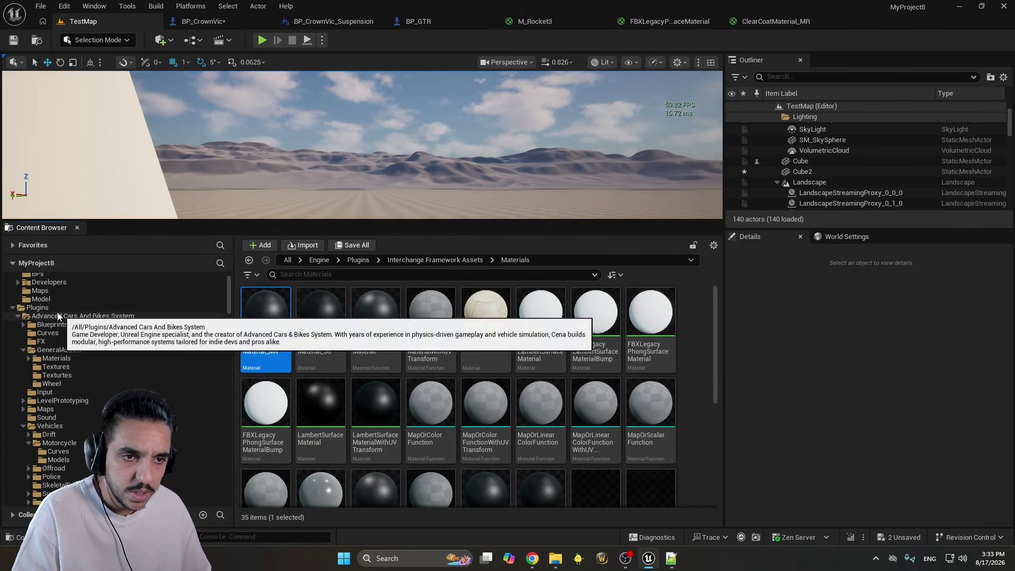
pyautogui.click(37, 307)
pyautogui.doubleClick(265, 296)
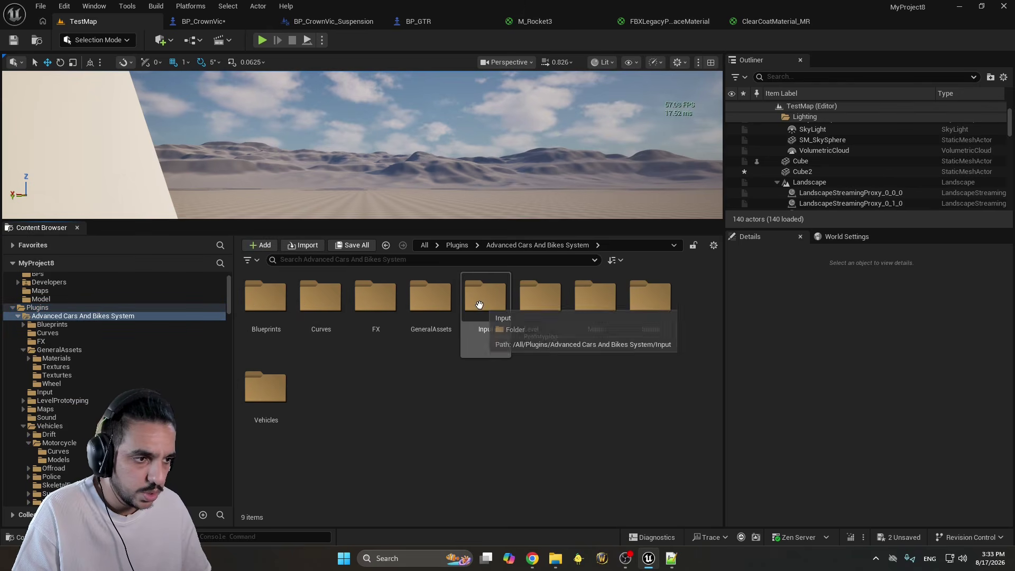
pyautogui.doubleClick(430, 298)
pyautogui.click(433, 454)
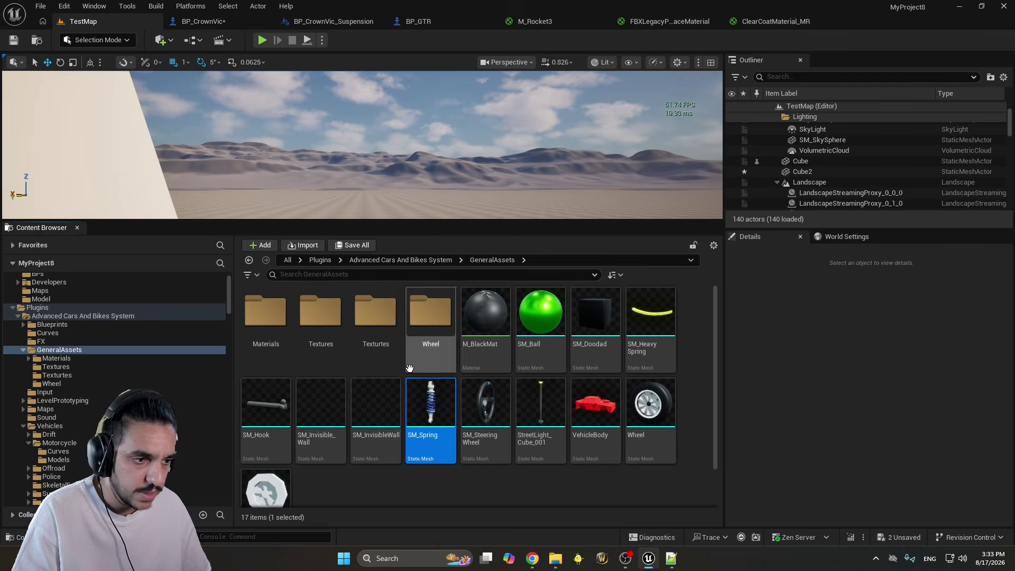
pyautogui.click(228, 21)
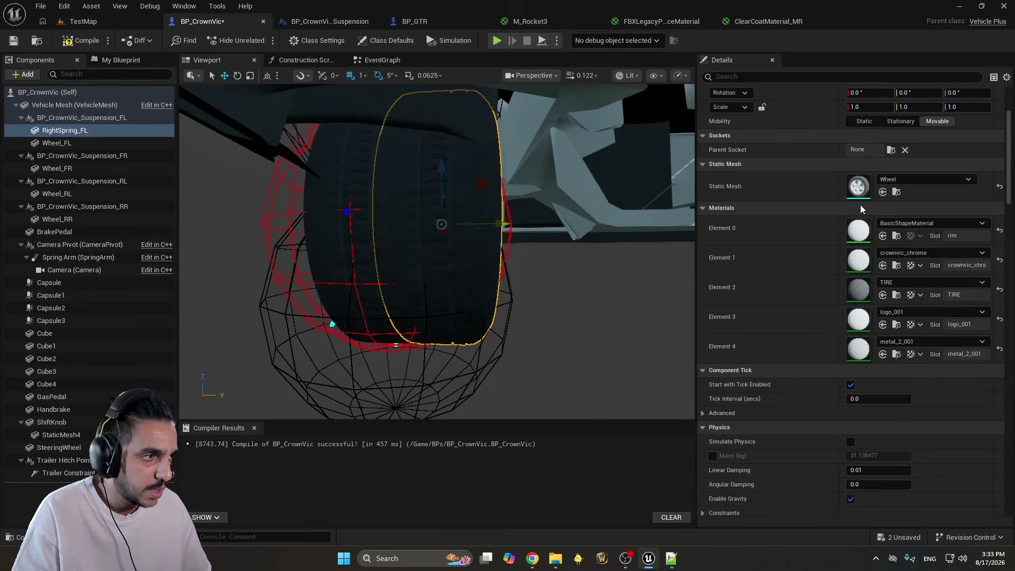
# Assign the SM_Spring mesh with its default M_Spring material to RightSpring_FL and scale it uniformly to about 0.44
pyautogui.click(882, 192)
pyautogui.moveTo(391, 279); pyautogui.dragTo(391, 279, button='right')
pyautogui.moveTo(385, 277); pyautogui.dragTo(367, 308)
pyautogui.moveTo(382, 285); pyautogui.dragTo(382, 285, button='right')
pyautogui.press('w')
pyautogui.moveTo(387, 249); pyautogui.dragTo(389, 193)
pyautogui.moveTo(389, 193); pyautogui.dragTo(388, 193, button='right')
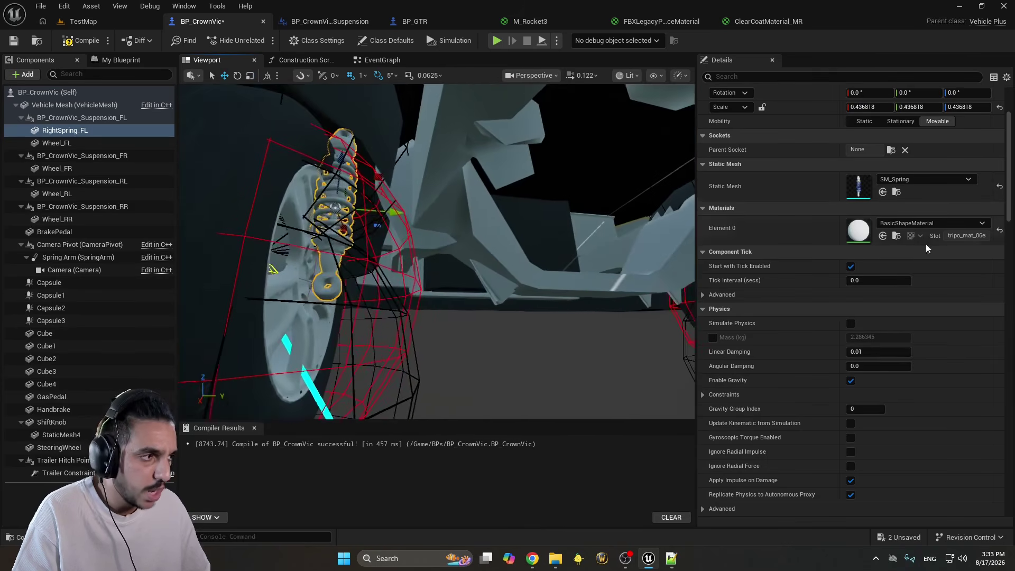
pyautogui.click(1000, 230)
pyautogui.moveTo(401, 254); pyautogui.dragTo(402, 254, button='right')
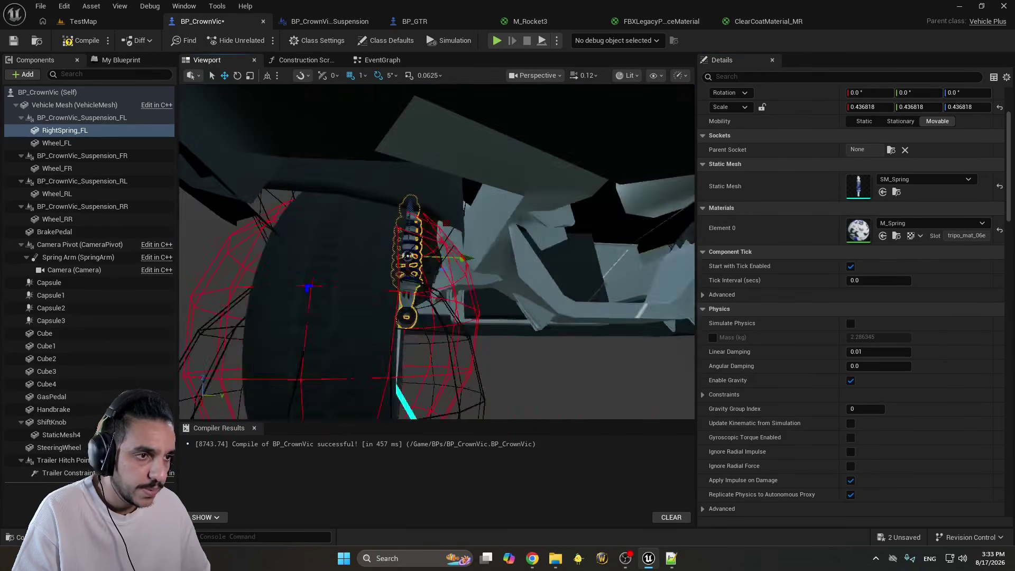
# Tilt RightSpring_FL to a rotation of about X 20.6°, Y 5.9°, Z -26.7° and scale it uniformly to about 0.54
pyautogui.moveTo(465, 247); pyautogui.dragTo(465, 248, button='right')
pyautogui.press('e')
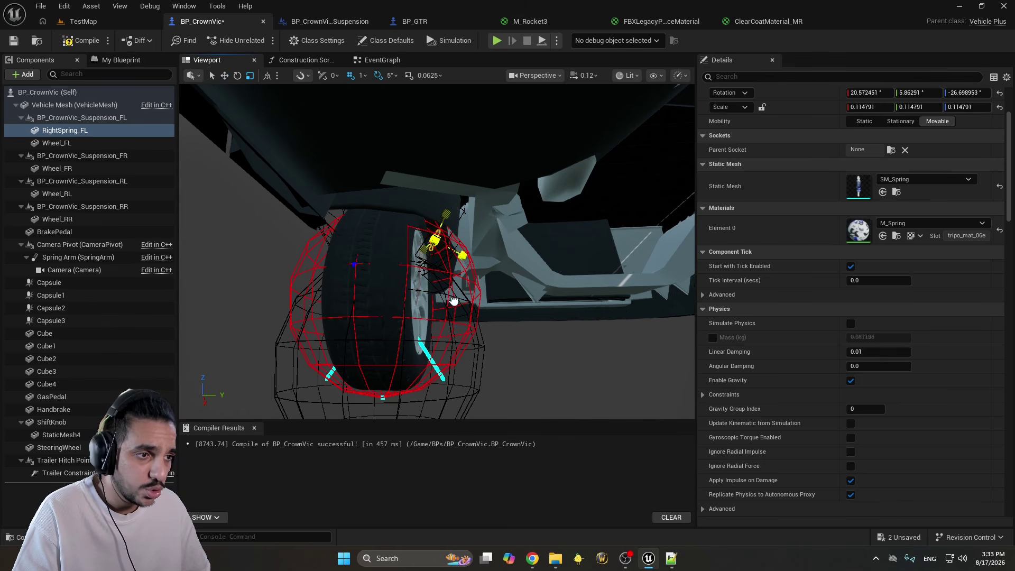
pyautogui.moveTo(453, 301); pyautogui.dragTo(466, 273)
pyautogui.hotkey('ctrl', 'z')
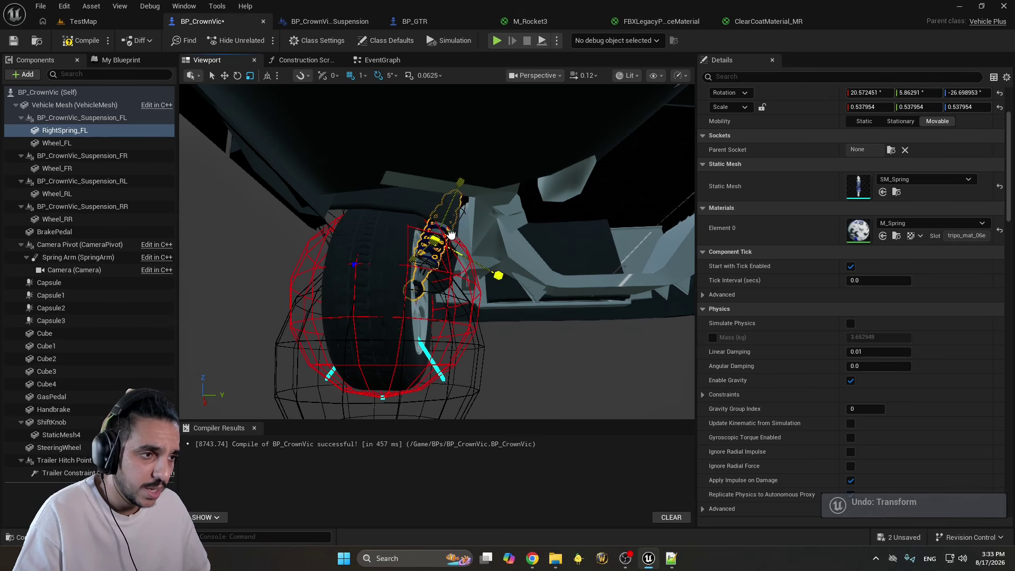
pyautogui.click(579, 336)
pyautogui.moveTo(580, 339); pyautogui.dragTo(553, 321, button='right')
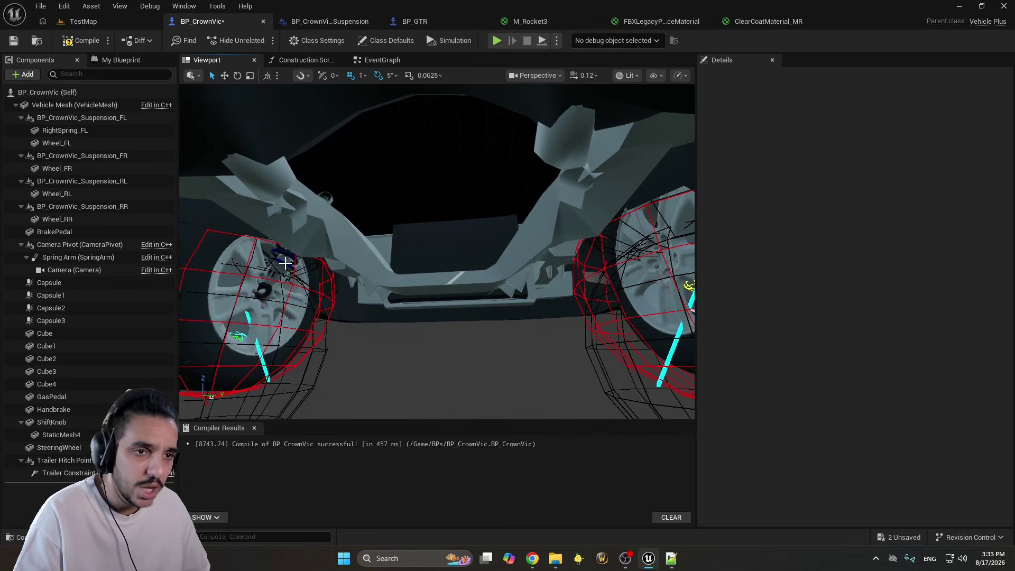
# Duplicate RightSpring_FL as LeftSpring_FR and attach the copy to BP_CrownVic_Suspension_FR
pyautogui.click(65, 130)
pyautogui.click(84, 130)
pyautogui.hotkey('ctrl', 'd')
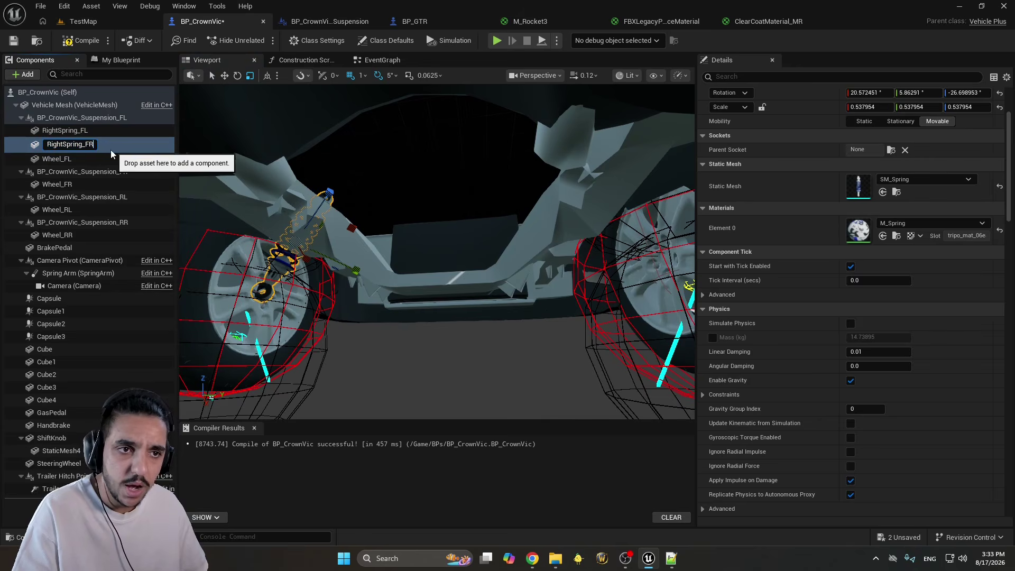
pyautogui.press('F2')
pyautogui.write('RightSpring_FR')
pyautogui.moveTo(64, 144); pyautogui.dragTo(47, 145)
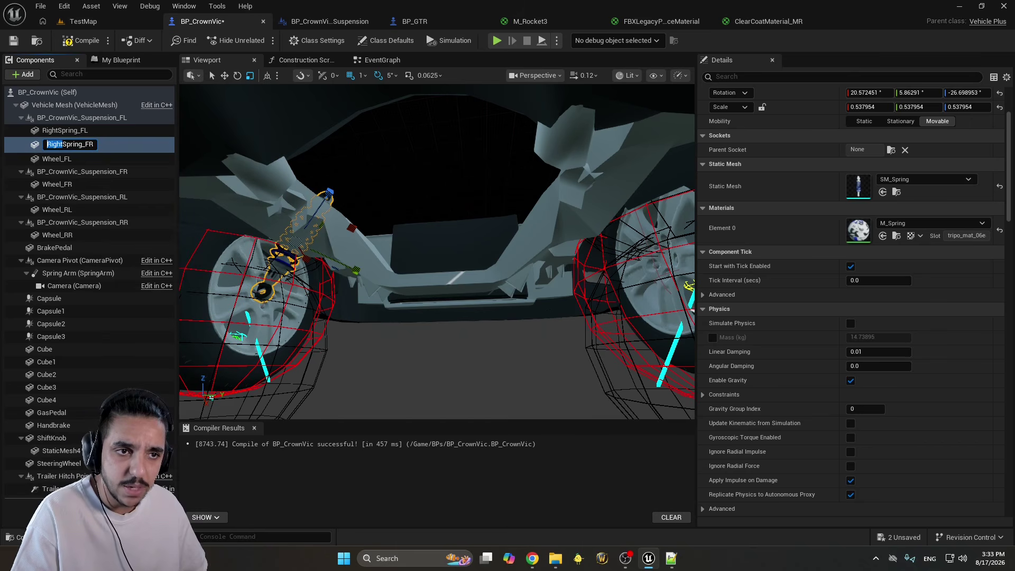
pyautogui.write('Left')
pyautogui.press('Return')
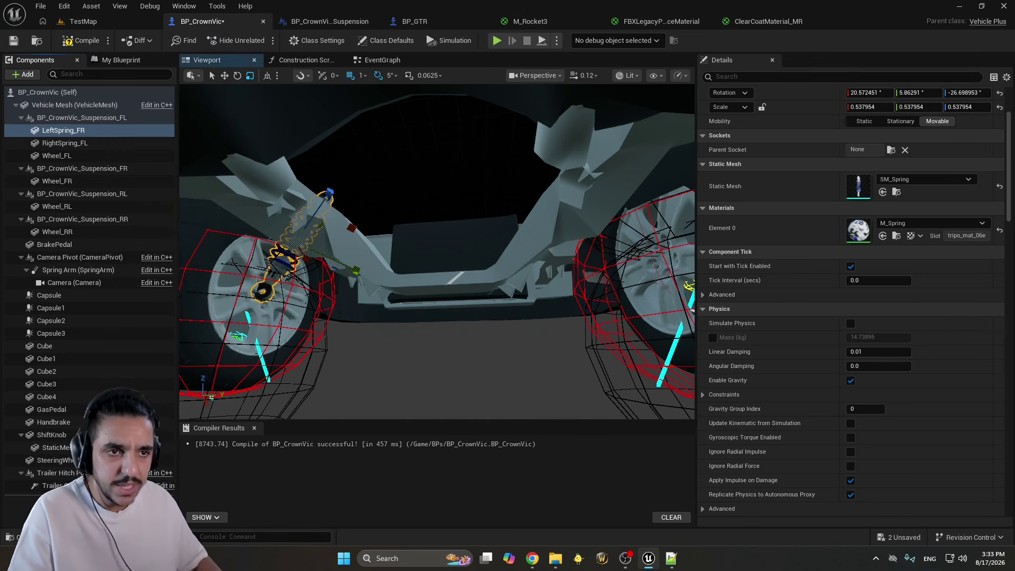
pyautogui.moveTo(101, 131); pyautogui.dragTo(127, 168)
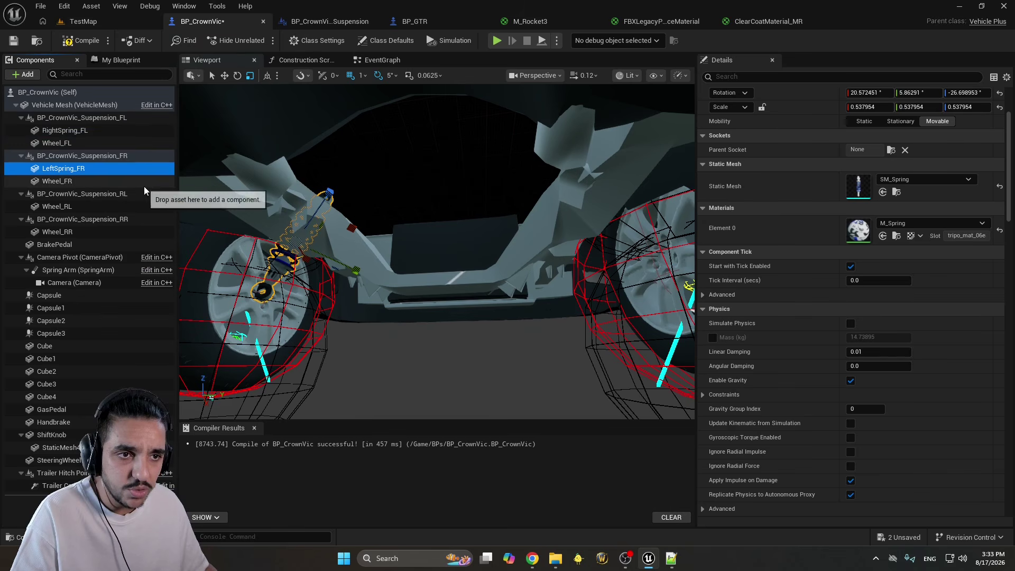
pyautogui.click(1000, 93)
pyautogui.press('f')
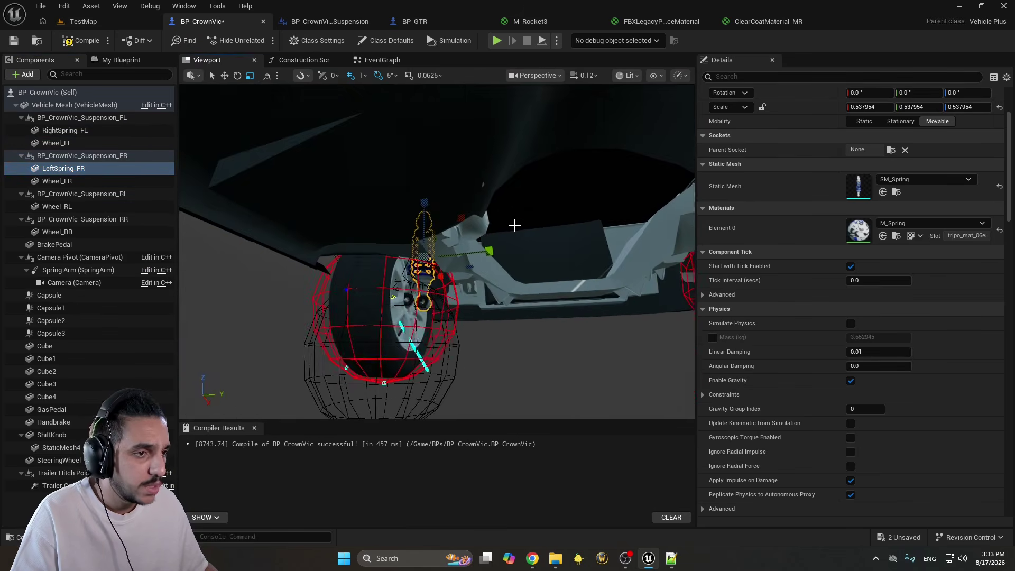
pyautogui.hotkey('ctrl', 'z')
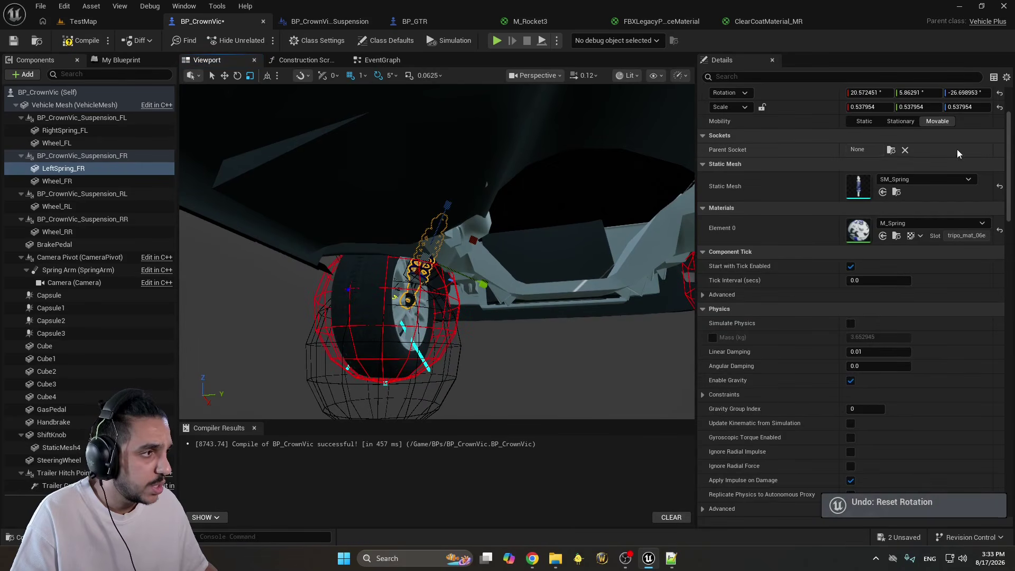
# Reset the location of LeftSpring_FR to zero and rotate it 180° about the world Z axis
pyautogui.scroll(2, 996, 134)
pyautogui.click(1000, 128)
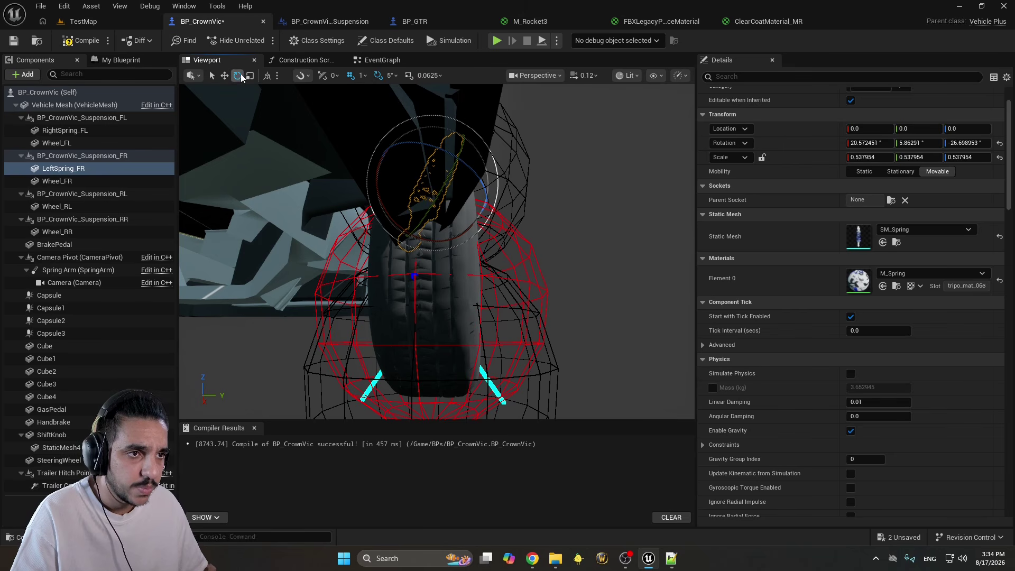
pyautogui.click(267, 75)
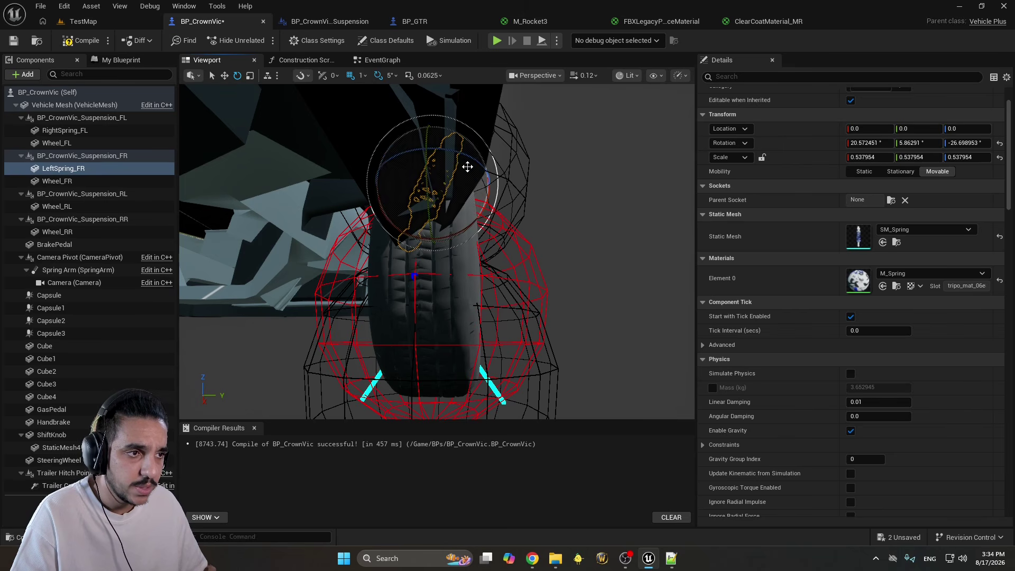
pyautogui.moveTo(464, 158); pyautogui.dragTo(370, 194)
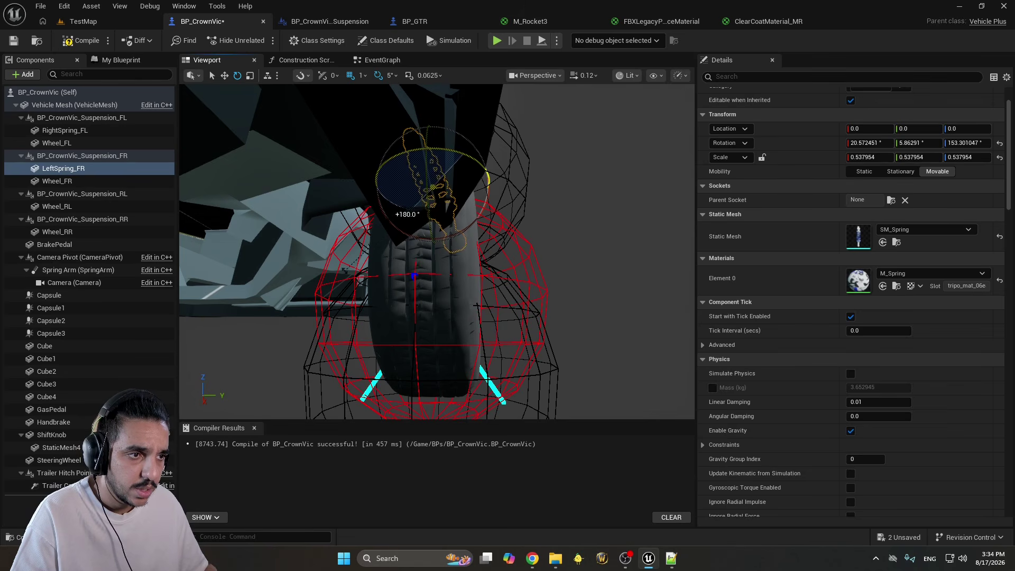
# Move LeftSpring_FR to the inner side of the front-right wheel, at about Y -17 and Z -13
pyautogui.press('w')
pyautogui.moveTo(471, 152); pyautogui.dragTo(404, 205)
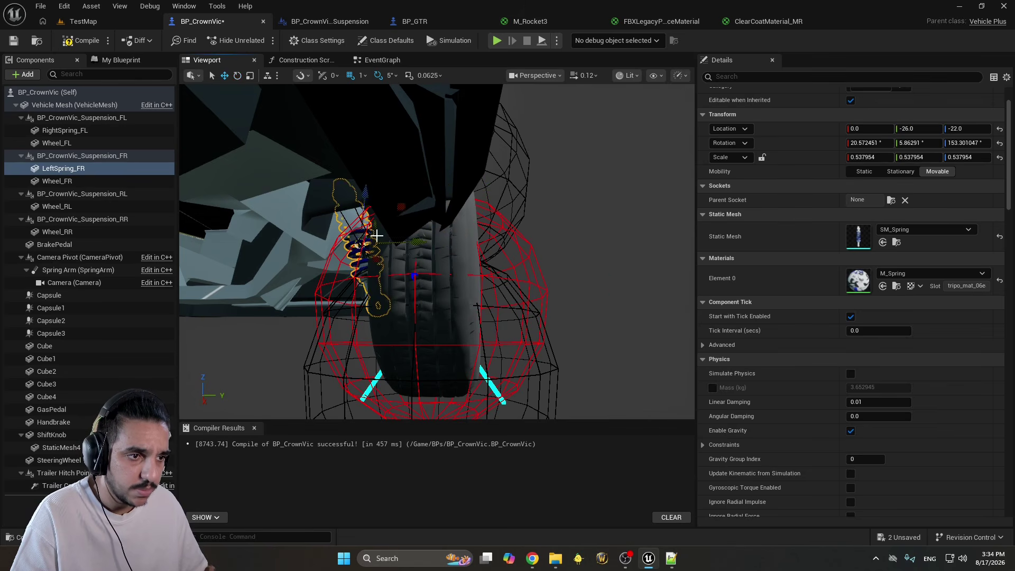
pyautogui.moveTo(376, 235); pyautogui.dragTo(501, 199, button='middle')
pyautogui.moveTo(501, 199)
pyautogui.mouseDown()
pyautogui.moveTo(471, 200)
pyautogui.moveTo(494, 184)
pyautogui.mouseUp()
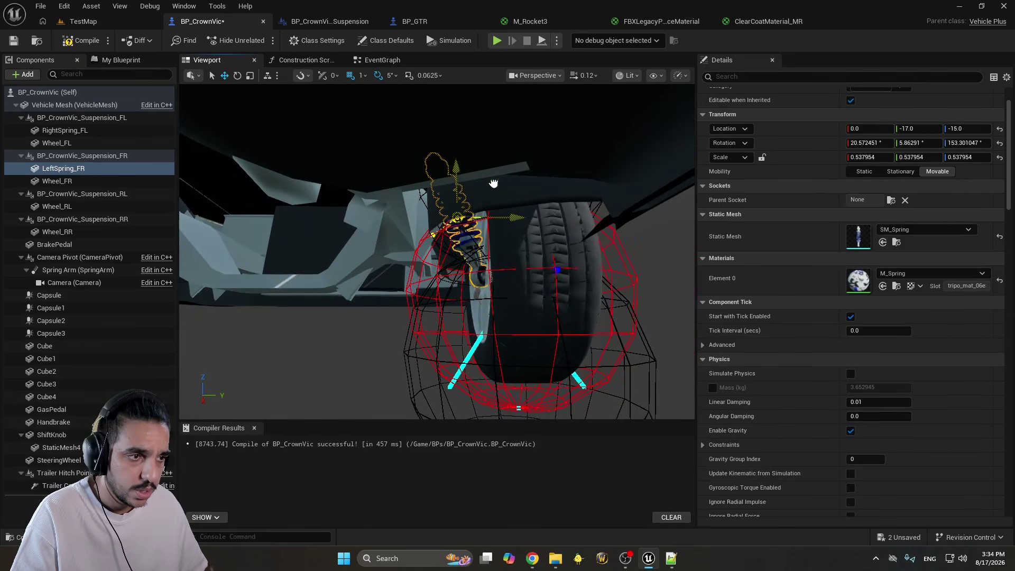
pyautogui.scroll(-5, 493, 179)
pyautogui.moveTo(494, 180); pyautogui.dragTo(608, 168, button='middle')
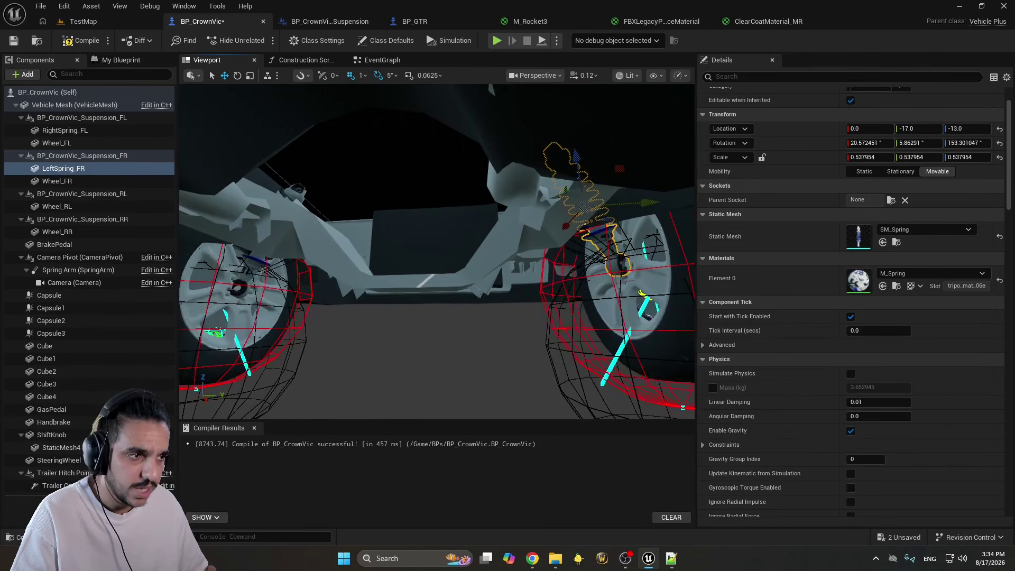
# Hide the car body by turning off the Visible property of the Vehicle Mesh component
pyautogui.keyDown('alt'); pyautogui.moveTo(568, 197); pyautogui.dragTo(290, 197); pyautogui.keyUp('alt')
pyautogui.click(289, 197)
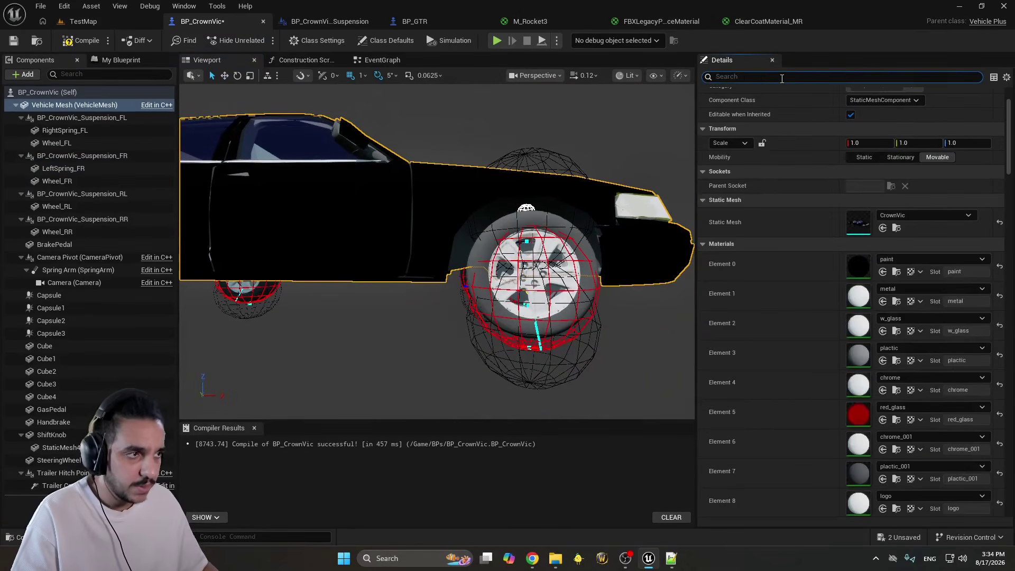
pyautogui.write('visi')
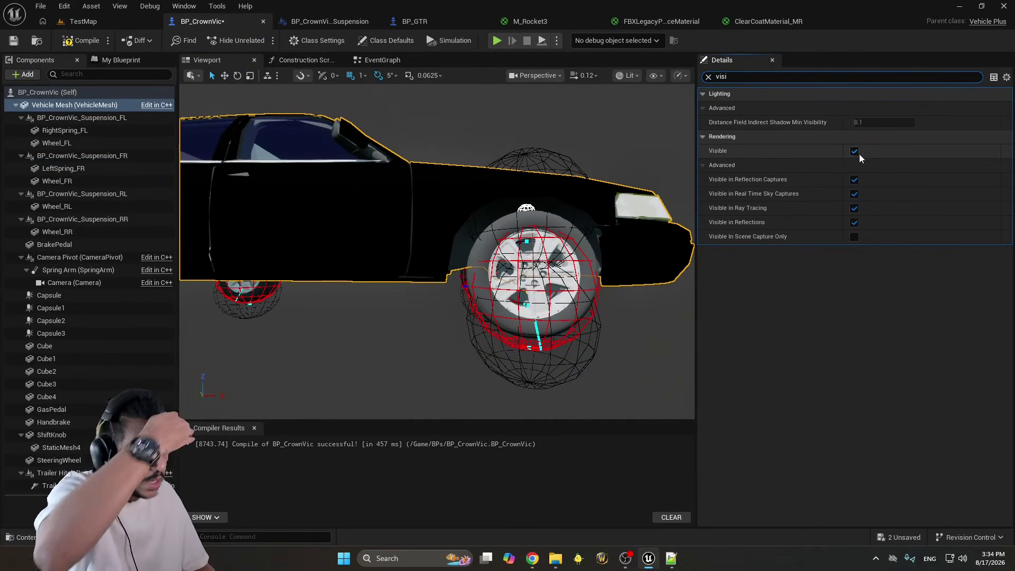
pyautogui.click(854, 152)
pyautogui.moveTo(567, 148); pyautogui.dragTo(567, 148, button='right')
# Select the front-right spring LeftSpring_FR and reset its rotation to zero
pyautogui.click(574, 222)
pyautogui.moveTo(574, 222); pyautogui.dragTo(691, 200, button='right')
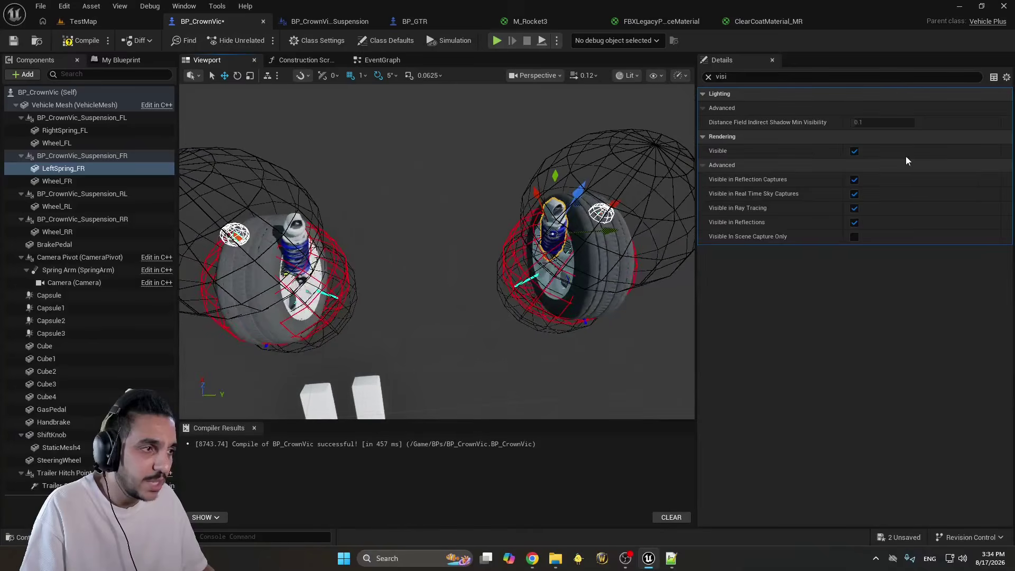
pyautogui.click(708, 76)
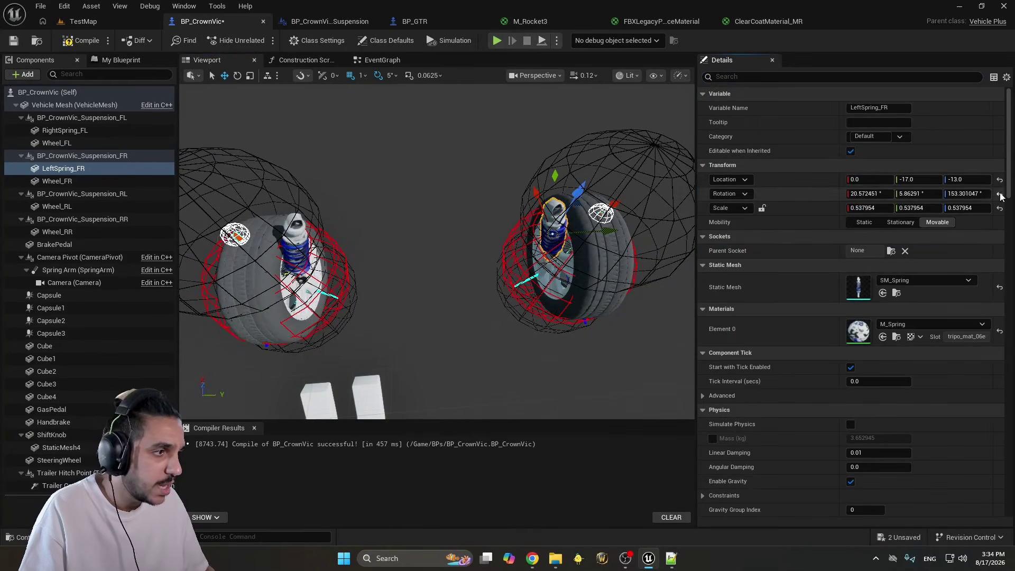
pyautogui.moveTo(610, 241); pyautogui.dragTo(610, 241, button='right')
pyautogui.press('e')
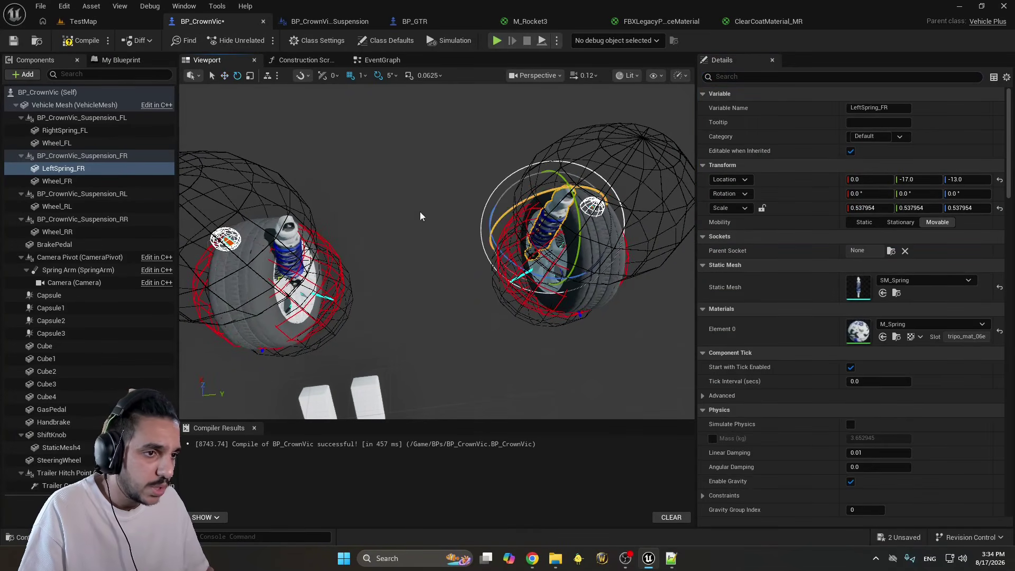
# Reset the rotation of RightSpring_FL and tilt it 35° about the X axis
pyautogui.click(281, 239)
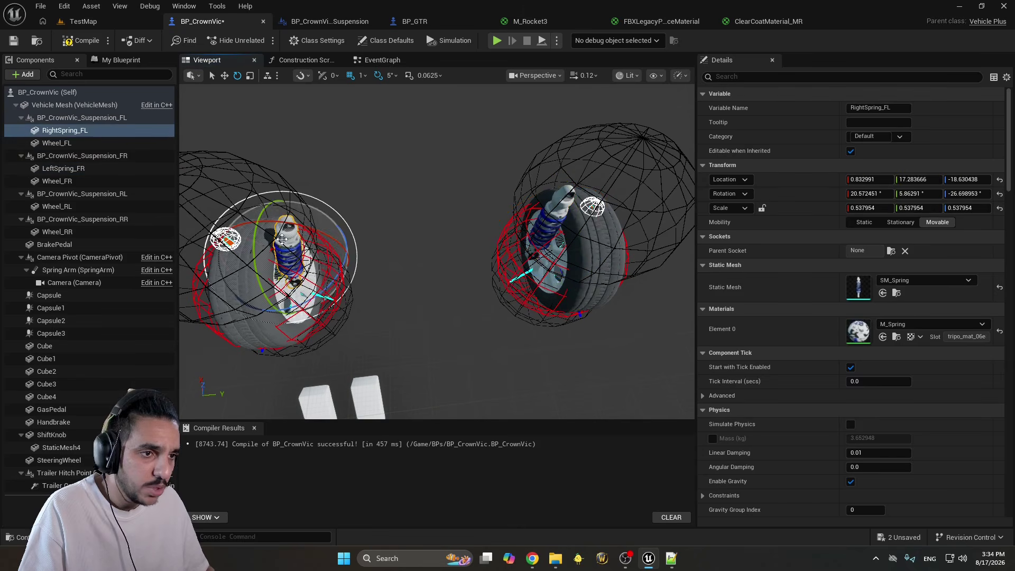
pyautogui.click(1000, 194)
pyautogui.moveTo(279, 225); pyautogui.dragTo(307, 235)
# Reset the location of RightSpring_FL and place it beside the front-left wheel at Y 25 and Z -20
pyautogui.press('w')
pyautogui.scroll(3, 338, 248)
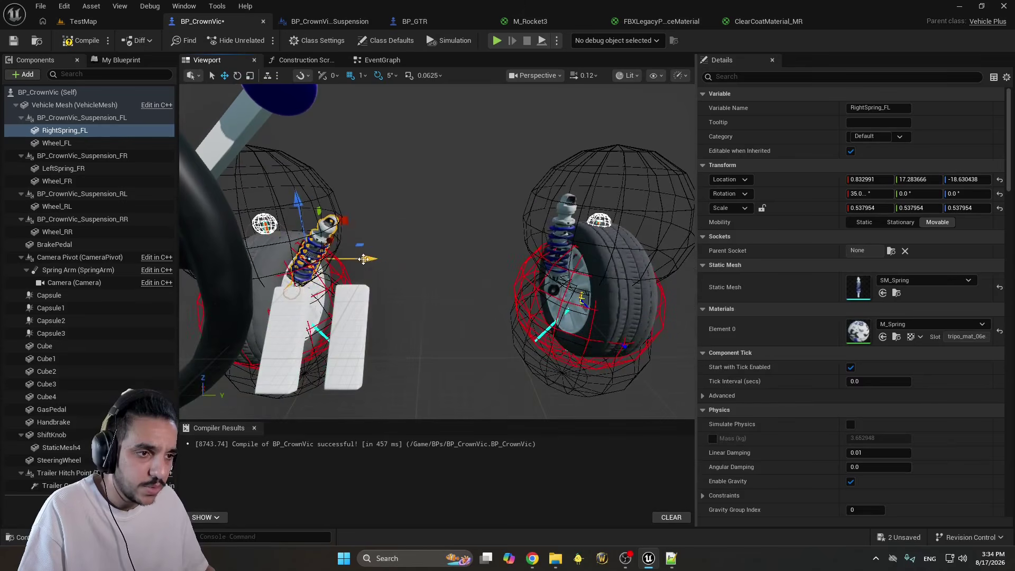
pyautogui.moveTo(375, 258); pyautogui.dragTo(376, 259)
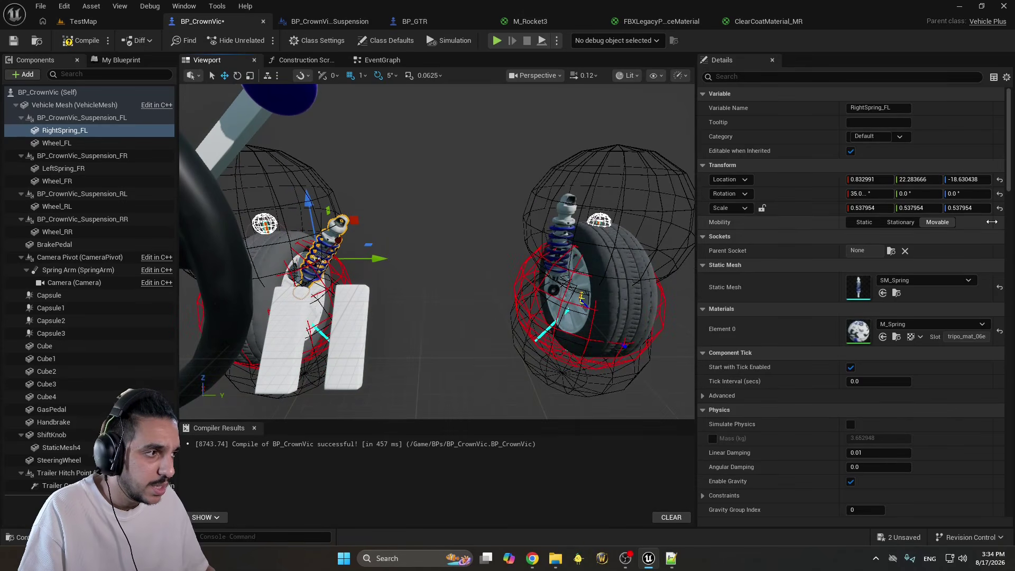
pyautogui.click(999, 180)
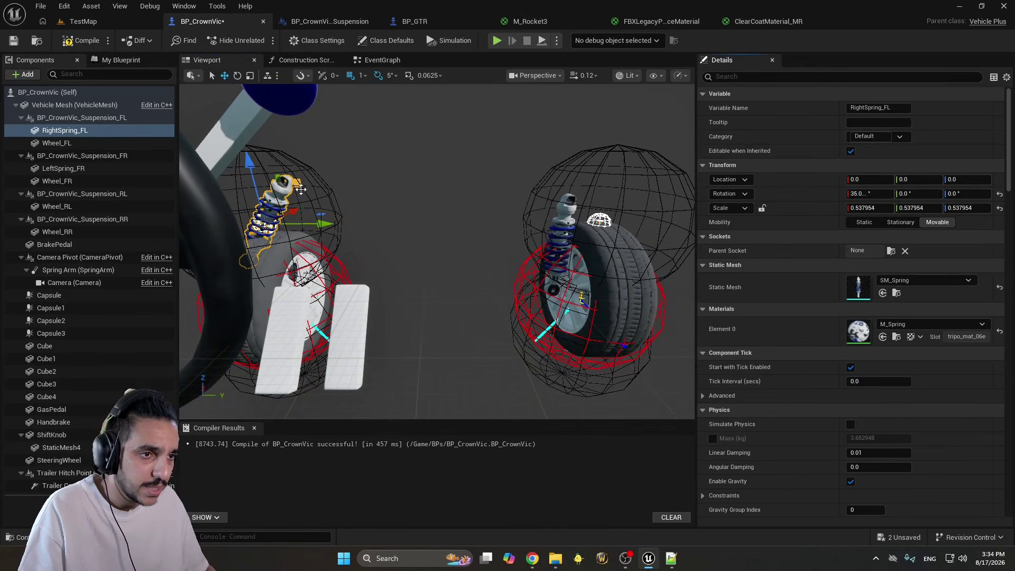
pyautogui.moveTo(301, 189); pyautogui.dragTo(362, 220)
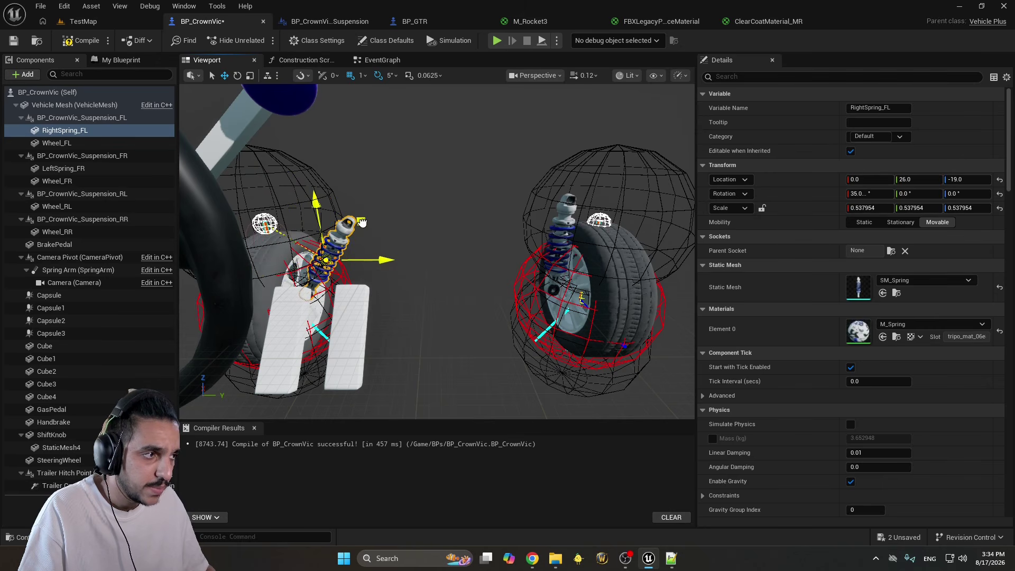
pyautogui.click(915, 179)
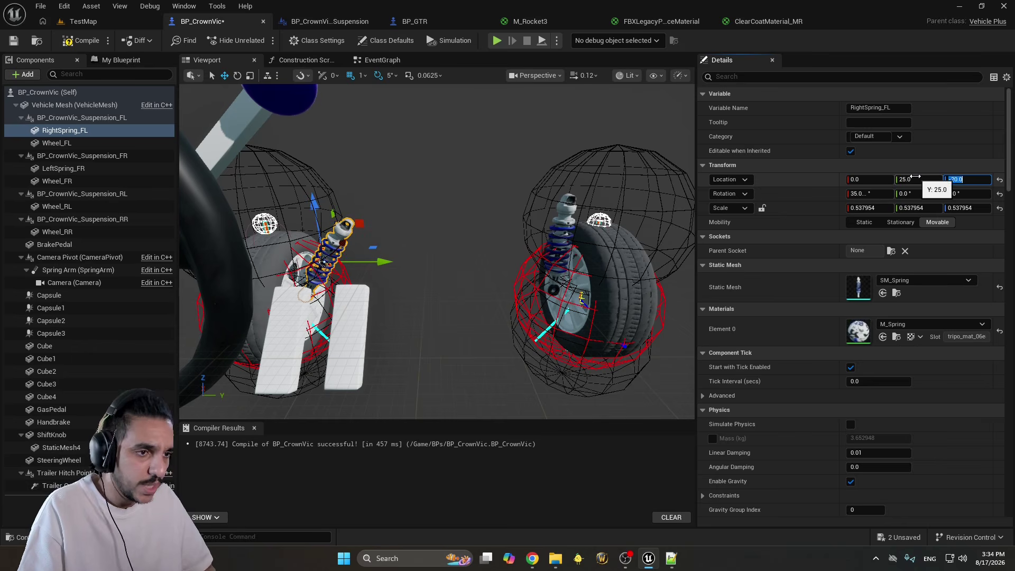
# Set the location of LeftSpring_FR to Y -25 and Z -20
pyautogui.click(562, 211)
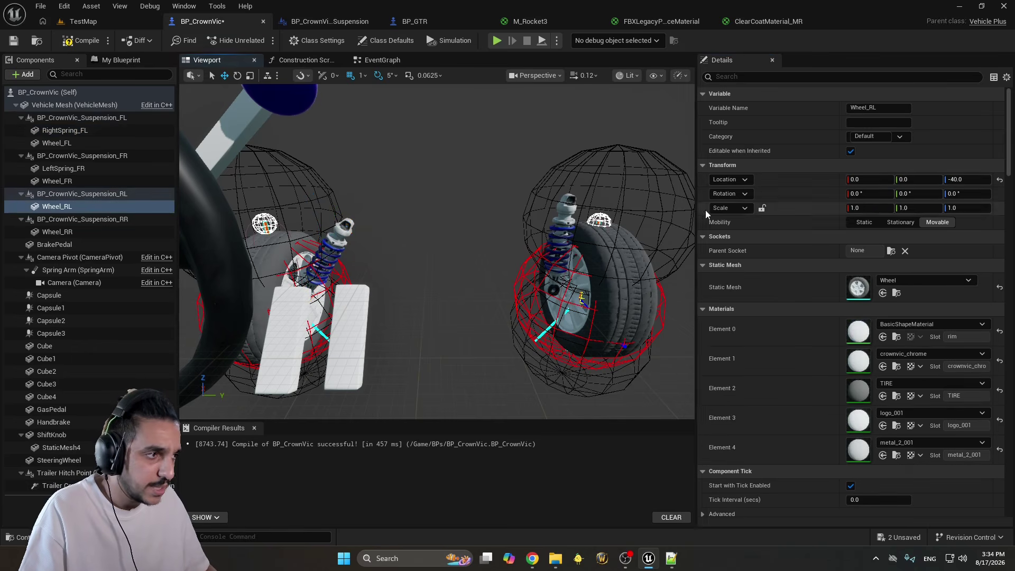
pyautogui.click(570, 208)
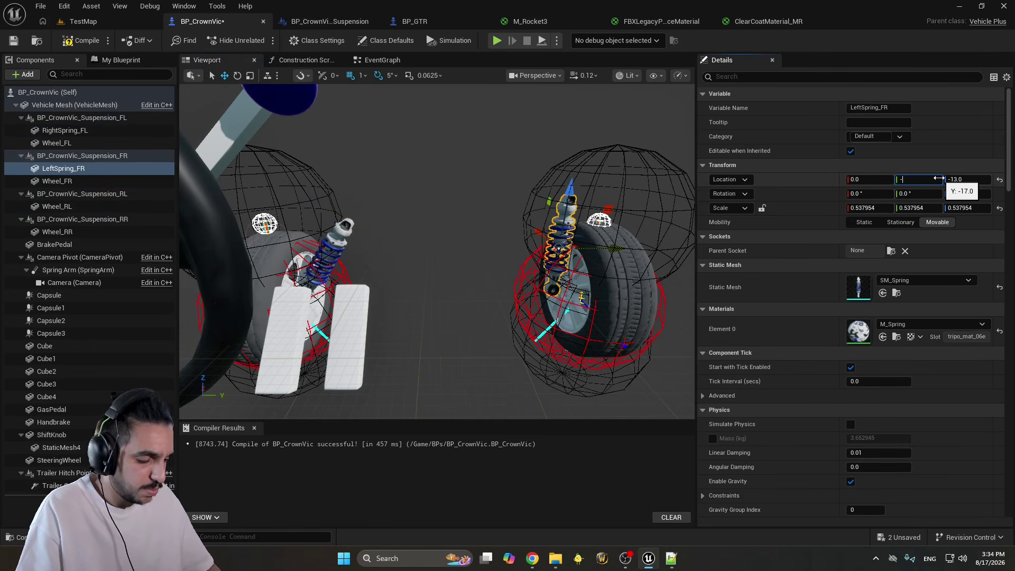
pyautogui.click(938, 179)
pyautogui.write('-25')
pyautogui.press('Return')
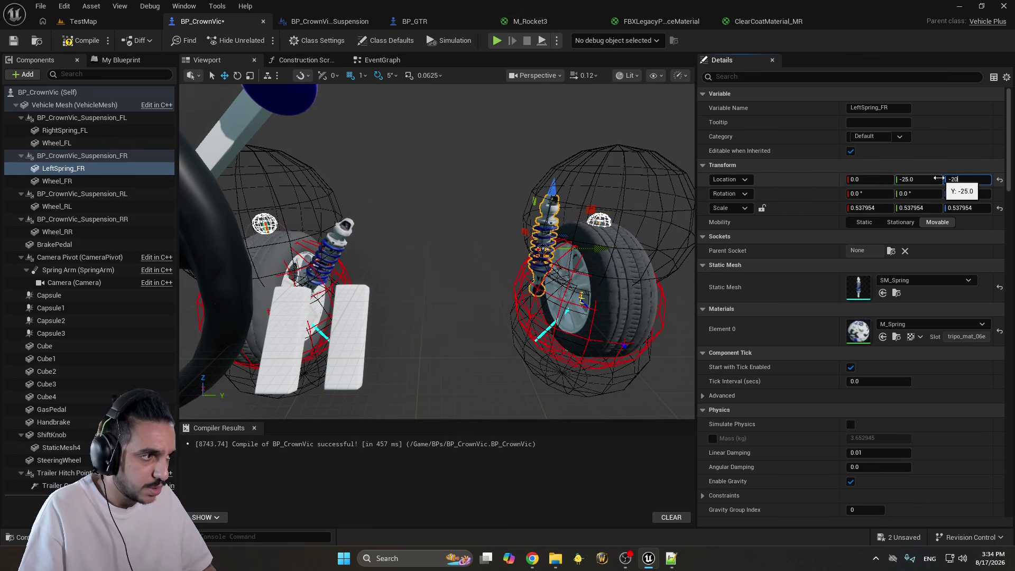
# Tilt LeftSpring_FR to -35° about the X axis to mirror RightSpring_FL, and save the blueprint
pyautogui.click(341, 242)
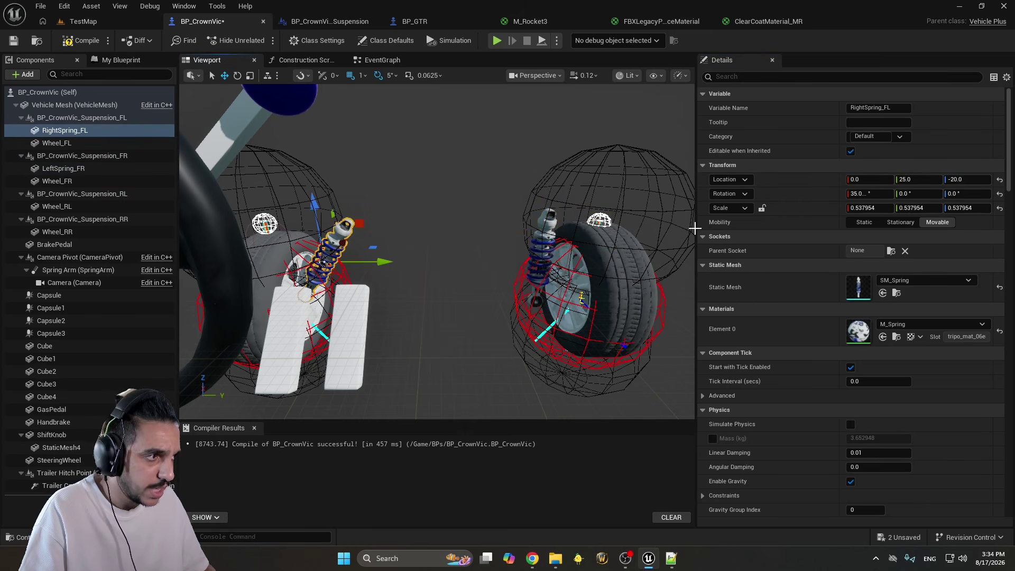
pyautogui.click(544, 233)
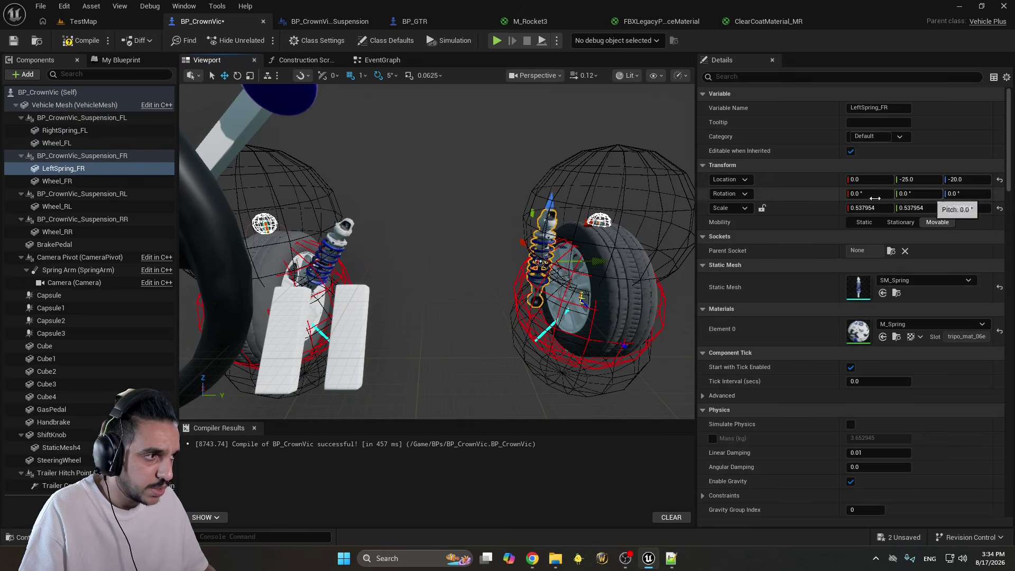
pyautogui.click(331, 239)
pyautogui.click(545, 247)
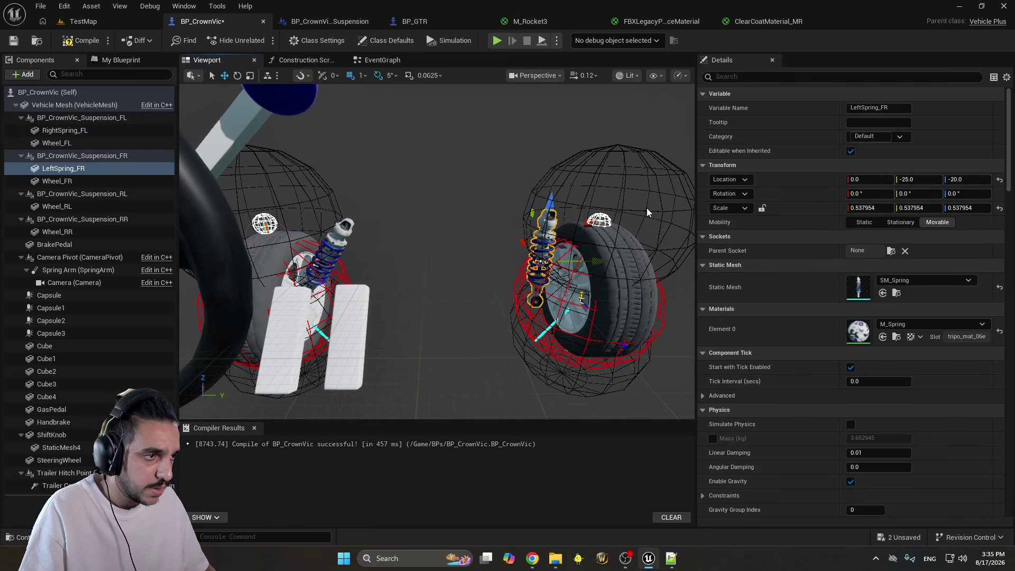
pyautogui.click(325, 241)
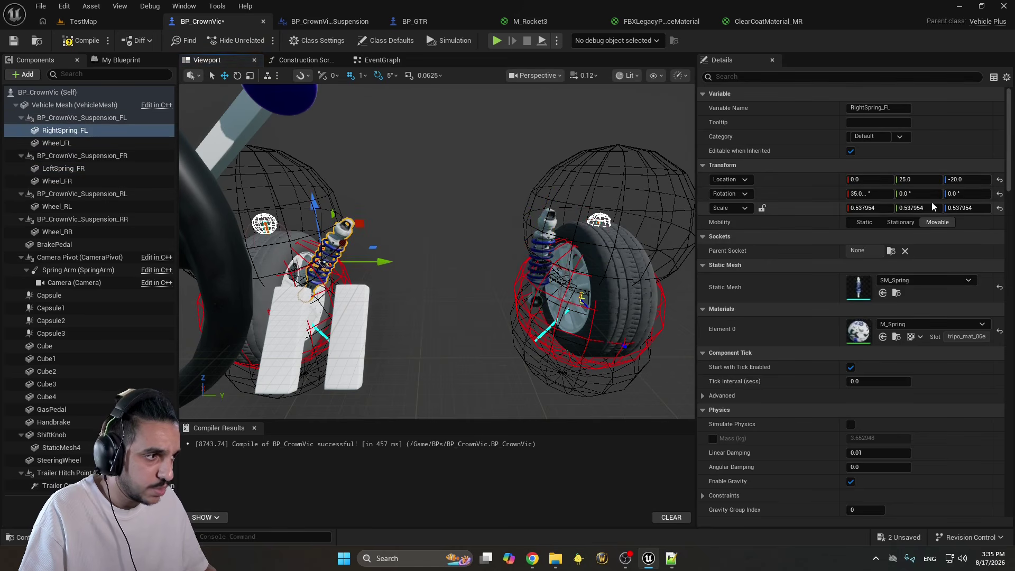
pyautogui.click(534, 248)
pyautogui.press('e')
pyautogui.moveTo(531, 209); pyautogui.dragTo(479, 214)
pyautogui.click(418, 229)
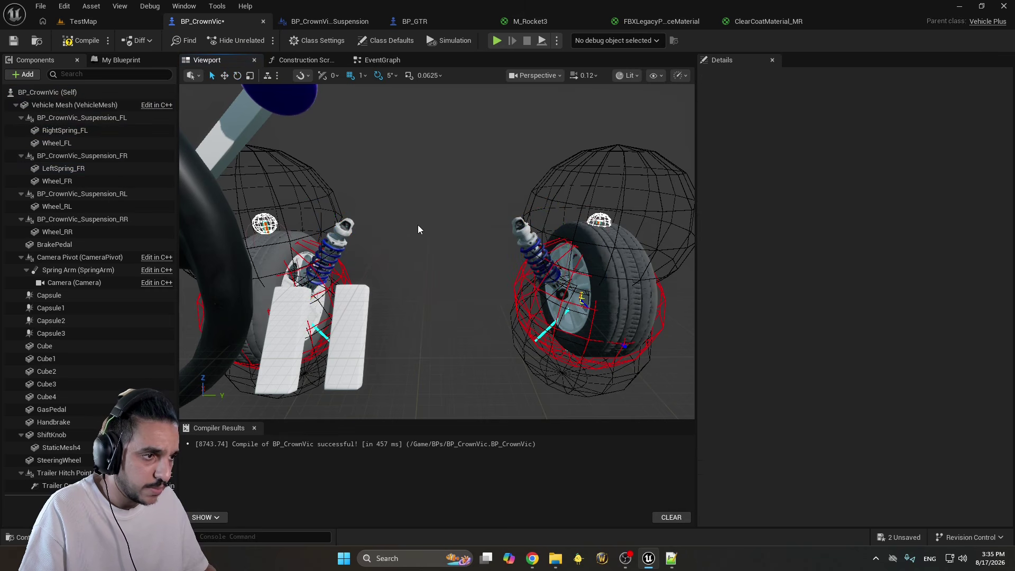
pyautogui.moveTo(436, 227)
pyautogui.mouseDown(button='right')
pyautogui.moveTo(443, 212)
pyautogui.moveTo(428, 234)
pyautogui.moveTo(423, 221)
pyautogui.moveTo(435, 209)
pyautogui.mouseUp(button='right')
pyautogui.hotkey('ctrl', 's')
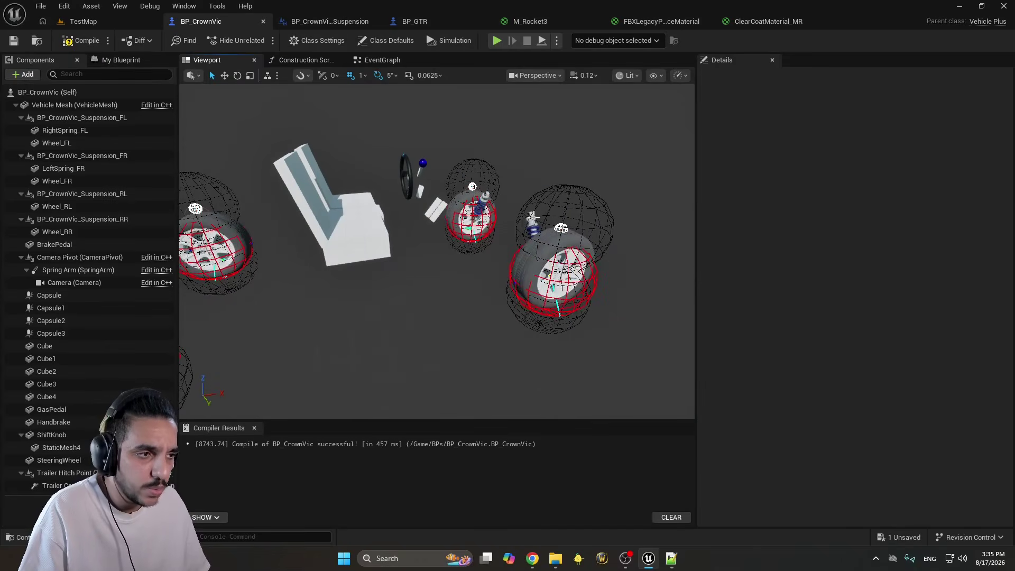
# Duplicate RightSpring_FL and attach the copy to BP_CrownVic_Suspension_RL
pyautogui.click(491, 204)
pyautogui.moveTo(491, 204); pyautogui.dragTo(483, 199)
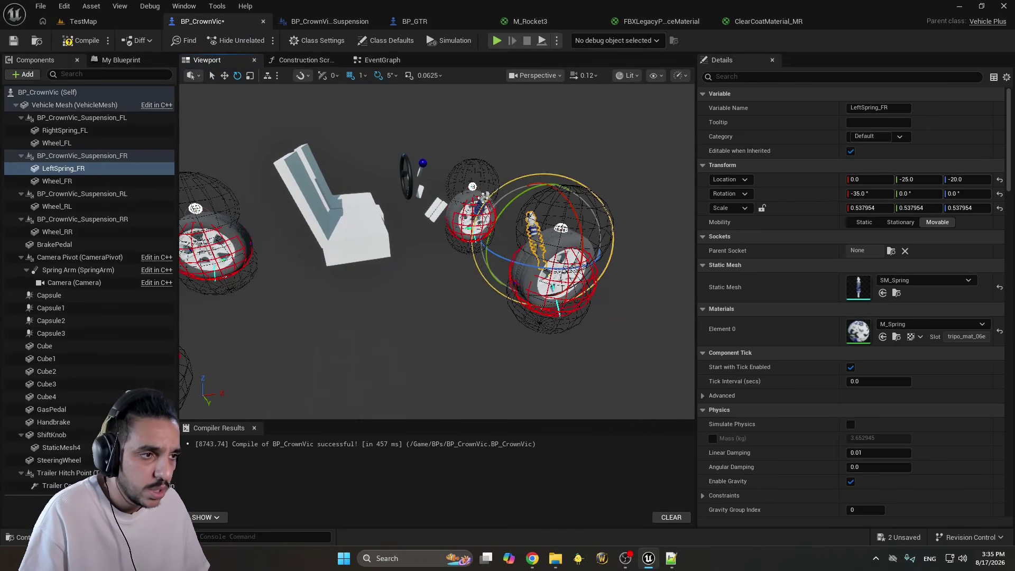
pyautogui.moveTo(485, 194); pyautogui.dragTo(494, 192, button='right')
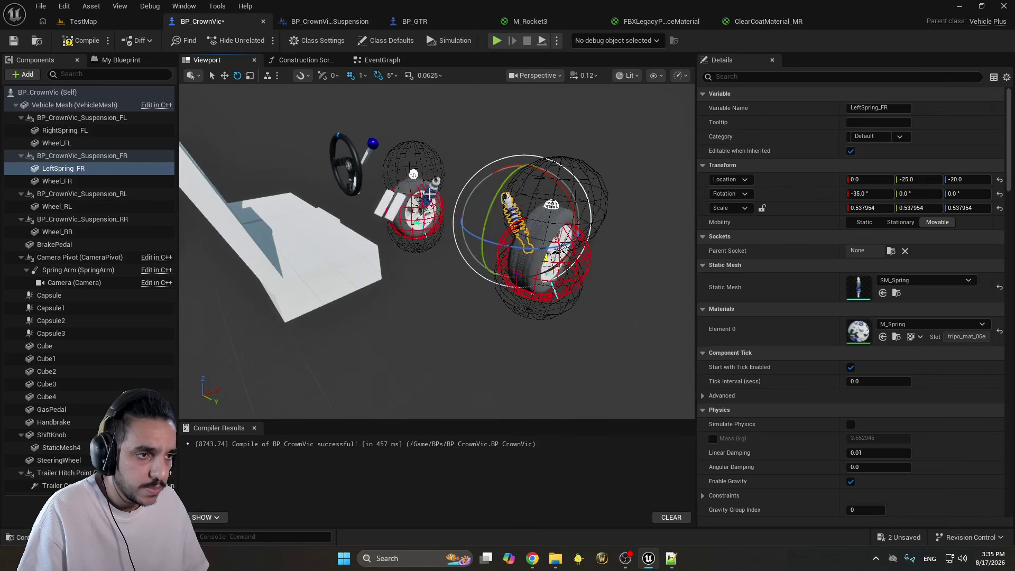
pyautogui.click(127, 130)
pyautogui.click(110, 131)
pyautogui.click(100, 144)
pyautogui.click(101, 132)
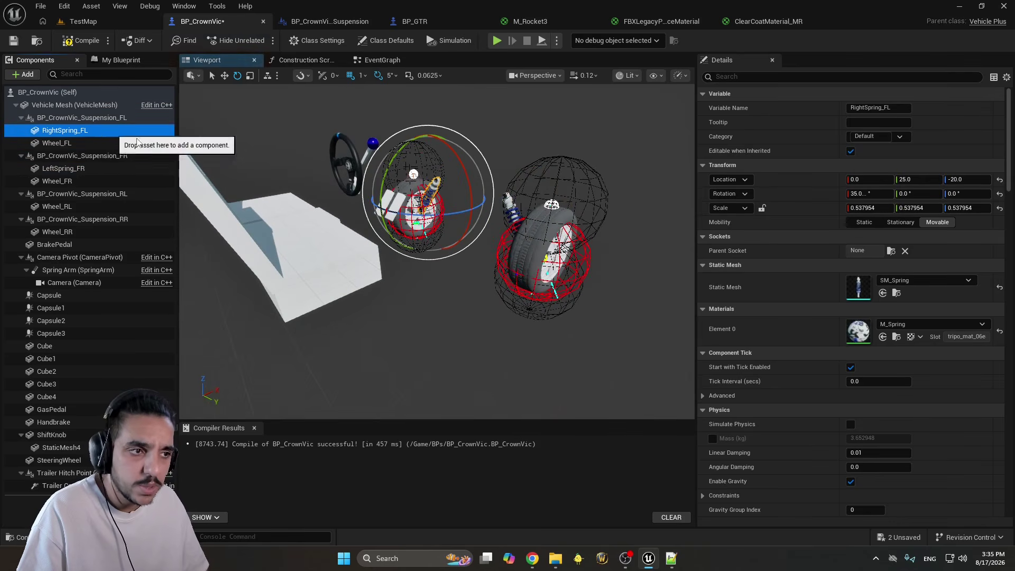
pyautogui.hotkey('ctrl', 'd')
pyautogui.moveTo(117, 143); pyautogui.dragTo(138, 208)
# Rename the duplicated rear-left spring RightSpring_RL and set its X location to 0
pyautogui.click(87, 207)
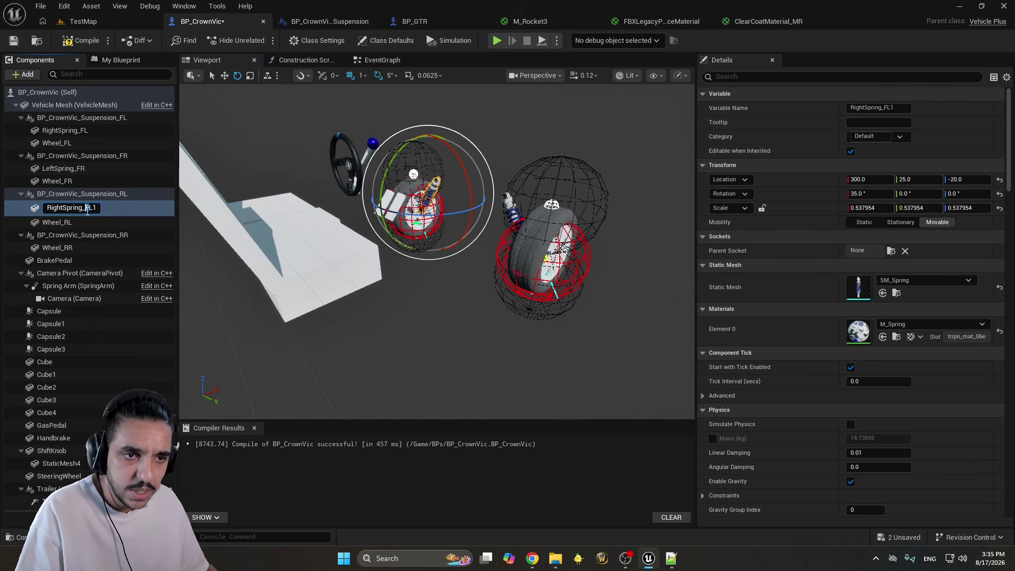
pyautogui.press('BackSpace')
pyautogui.press('Return')
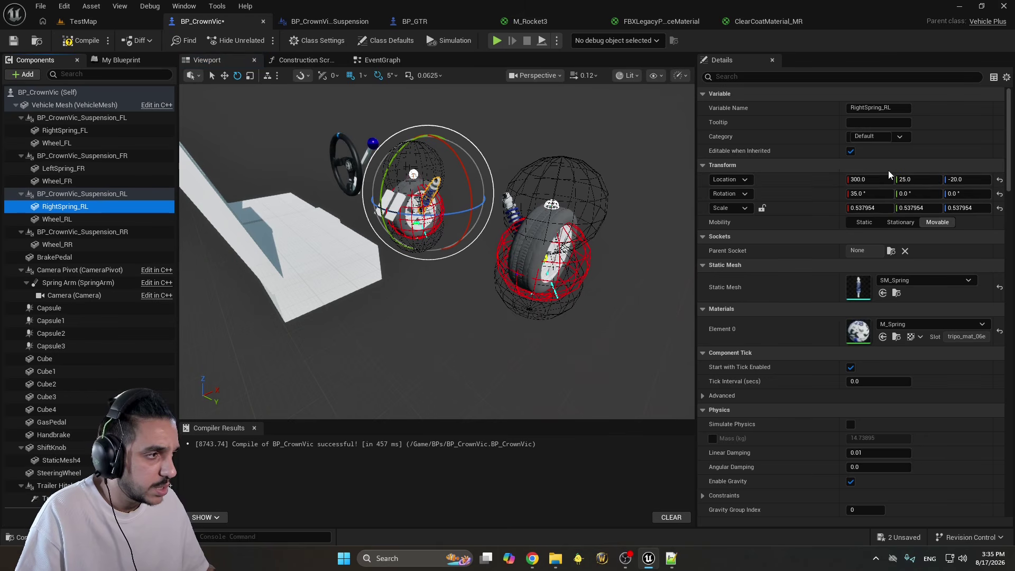
pyautogui.click(868, 180)
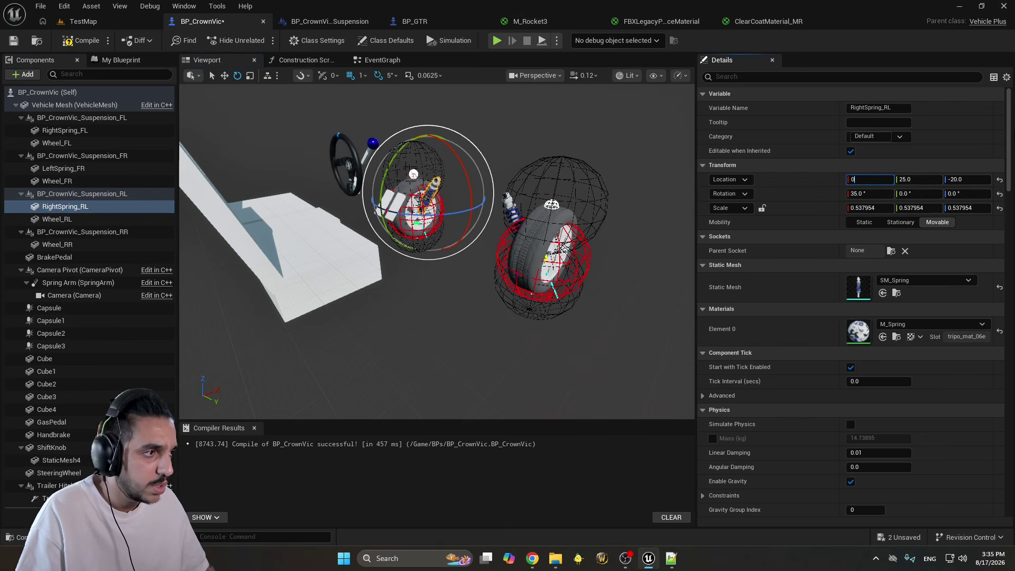
# Move RightSpring_RL to Y 19 beside the rear-left wheel and set its tilt to 10° about the X axis
pyautogui.moveTo(534, 222); pyautogui.dragTo(624, 206, button='right')
pyautogui.click(999, 194)
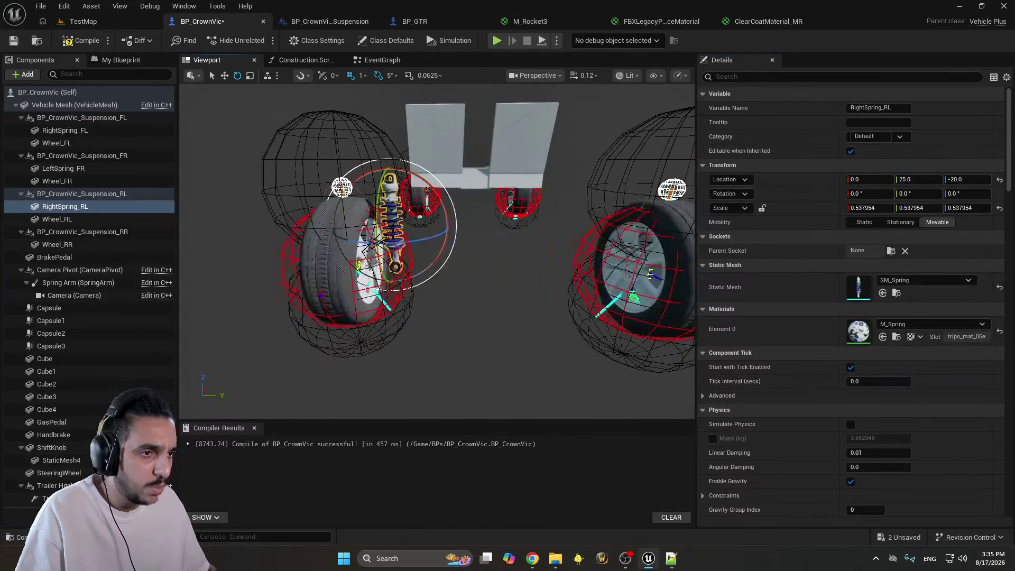
pyautogui.moveTo(391, 247); pyautogui.dragTo(401, 247, button='right')
pyautogui.press('w')
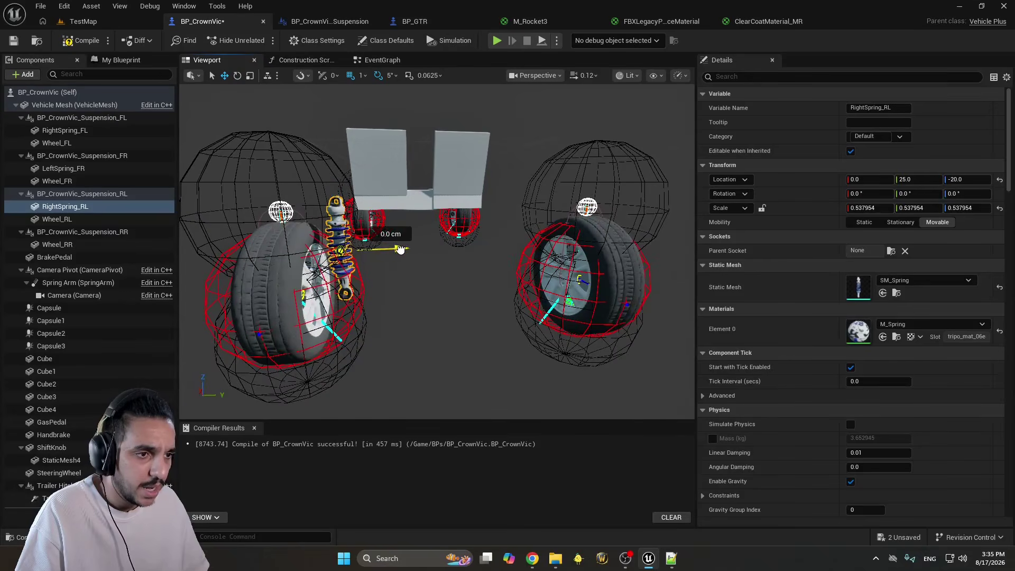
pyautogui.moveTo(400, 249); pyautogui.dragTo(380, 250)
pyautogui.moveTo(381, 250); pyautogui.dragTo(378, 251, button='right')
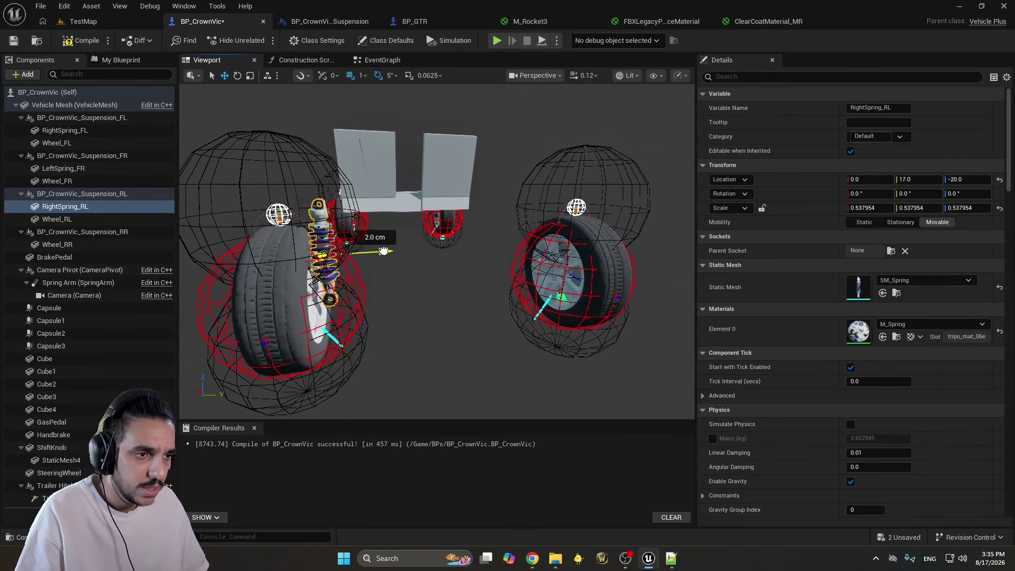
pyautogui.moveTo(384, 251); pyautogui.dragTo(388, 251)
pyautogui.press('e')
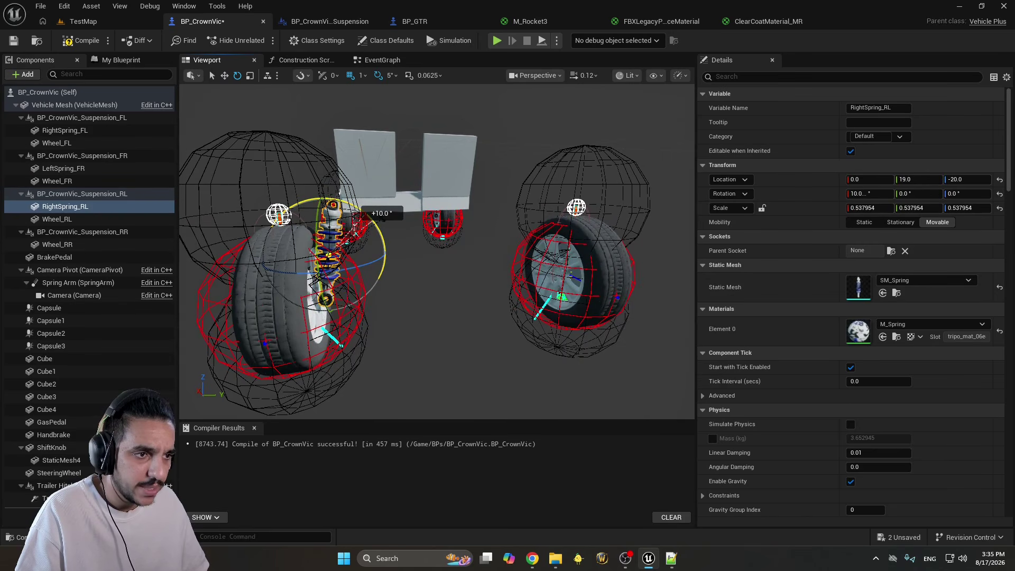
# Duplicate LeftSpring_FR and attach the copy to BP_CrownVic_Suspension_RR
pyautogui.moveTo(411, 272); pyautogui.dragTo(477, 191, button='right')
pyautogui.click(472, 226)
pyautogui.press('w')
pyautogui.click(471, 188)
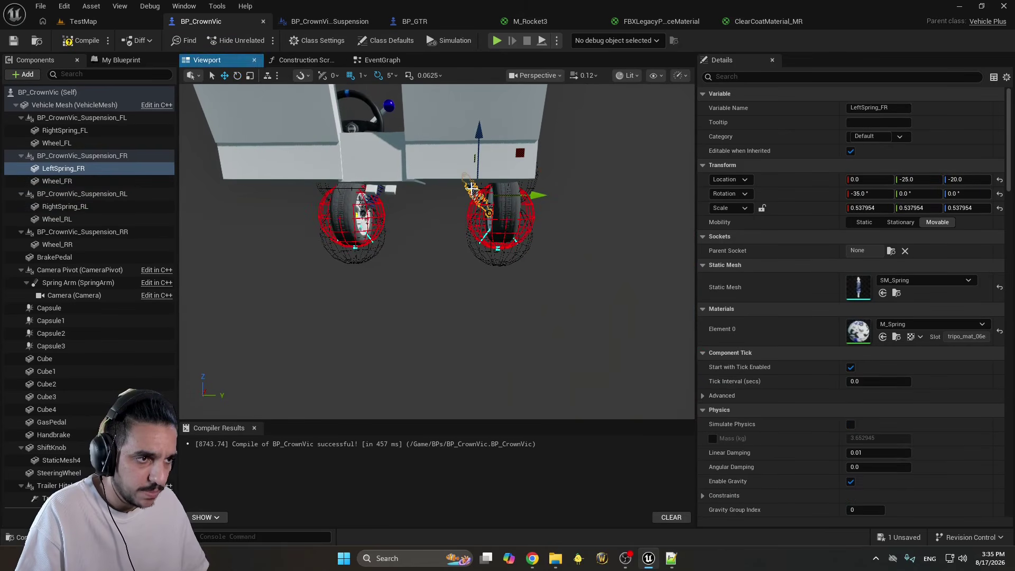
pyautogui.hotkey('ctrl', 'd')
pyautogui.moveTo(141, 181); pyautogui.dragTo(113, 249)
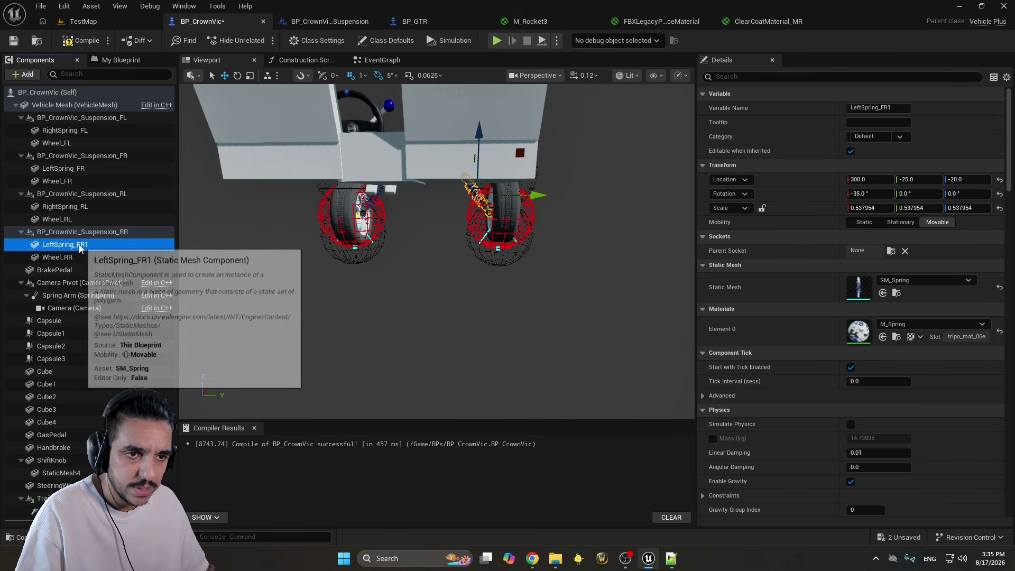
# Rename the duplicated rear-right spring LeftSpring_RR and set its X location to 0
pyautogui.press('F2')
pyautogui.press('Return')
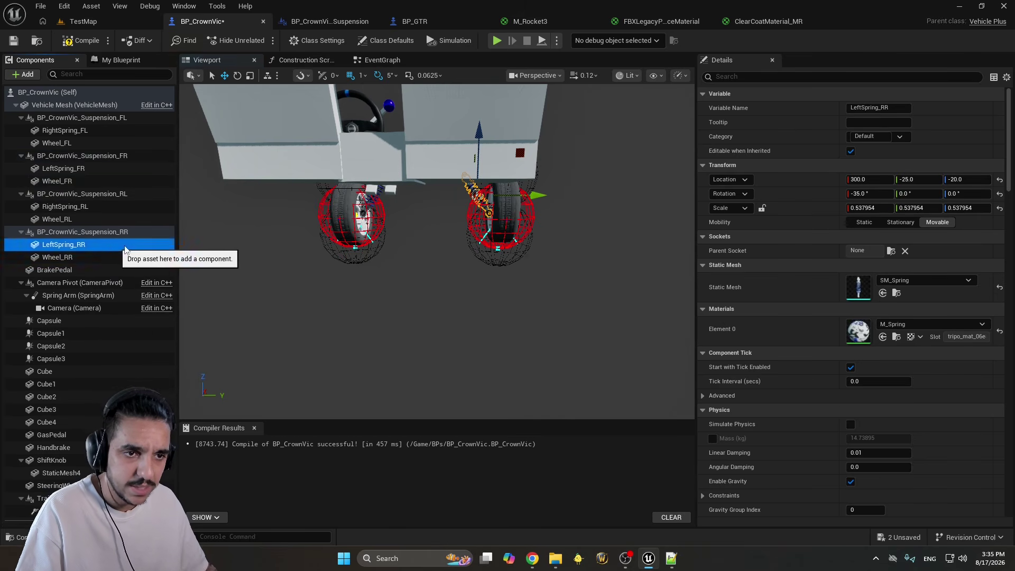
pyautogui.press('f')
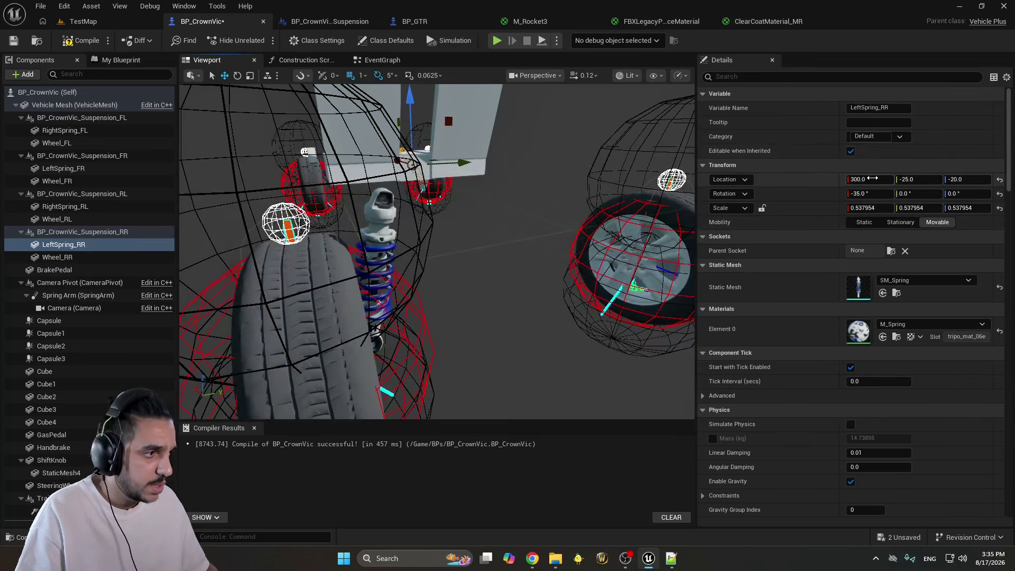
pyautogui.write('0')
pyautogui.press('Return')
pyautogui.press('f')
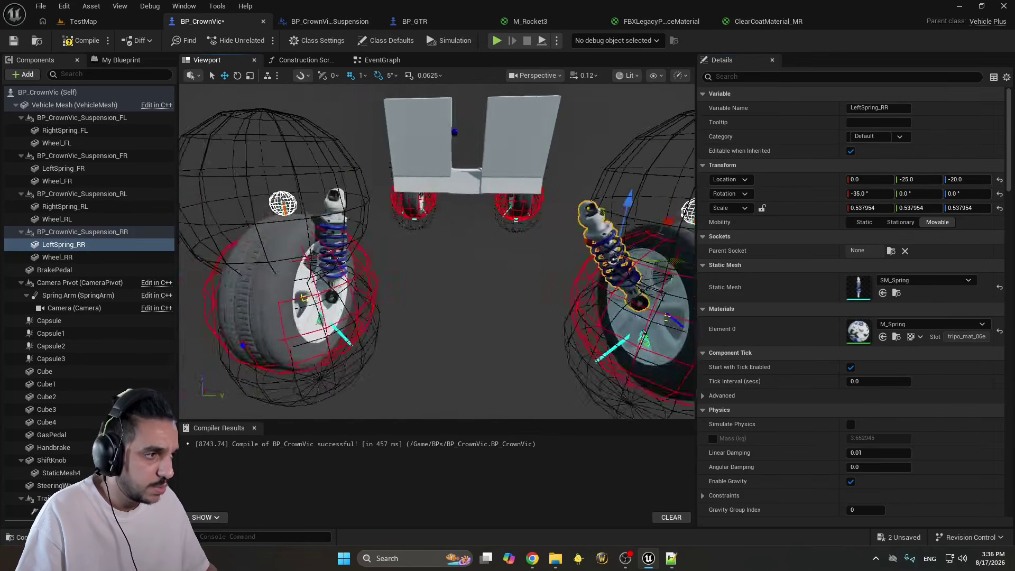
# Place LeftSpring_RR at Y -15 with a -10° tilt about the X axis, and save the blueprint
pyautogui.click(999, 195)
pyautogui.moveTo(564, 263); pyautogui.dragTo(591, 259)
pyautogui.scroll(-10, 581, 262)
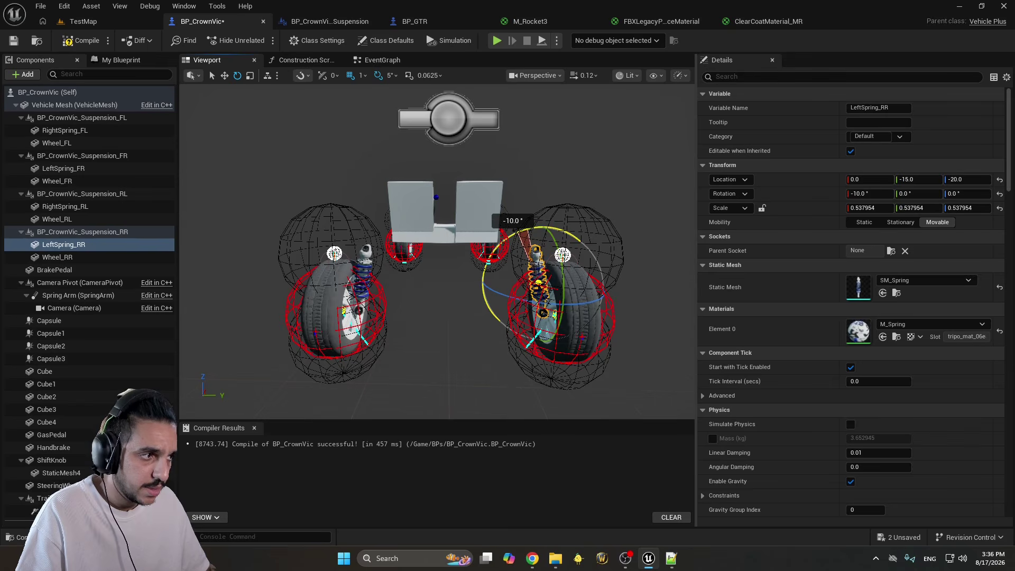
pyautogui.click(399, 325)
pyautogui.moveTo(399, 325); pyautogui.dragTo(343, 322, button='right')
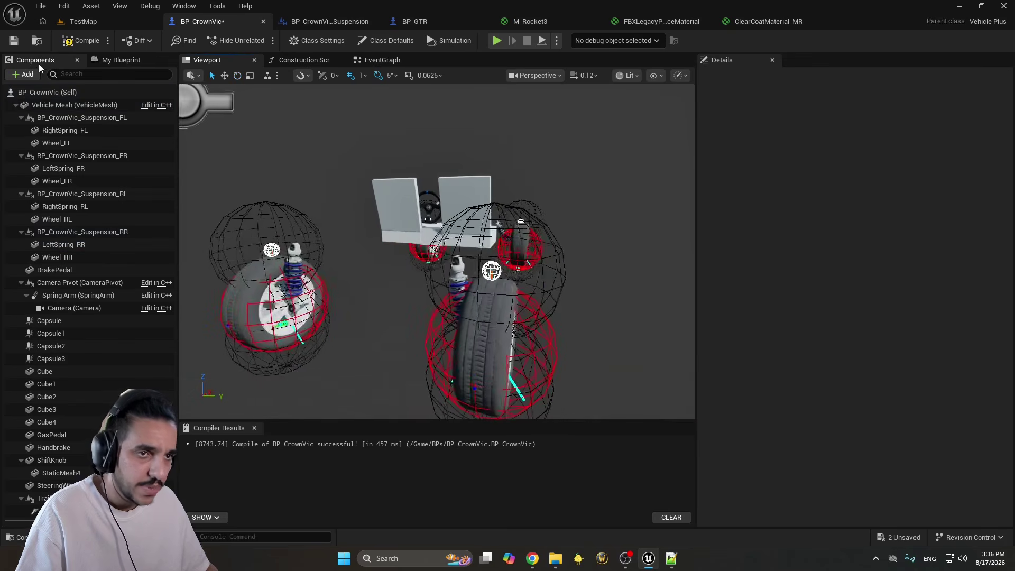
pyautogui.click(14, 43)
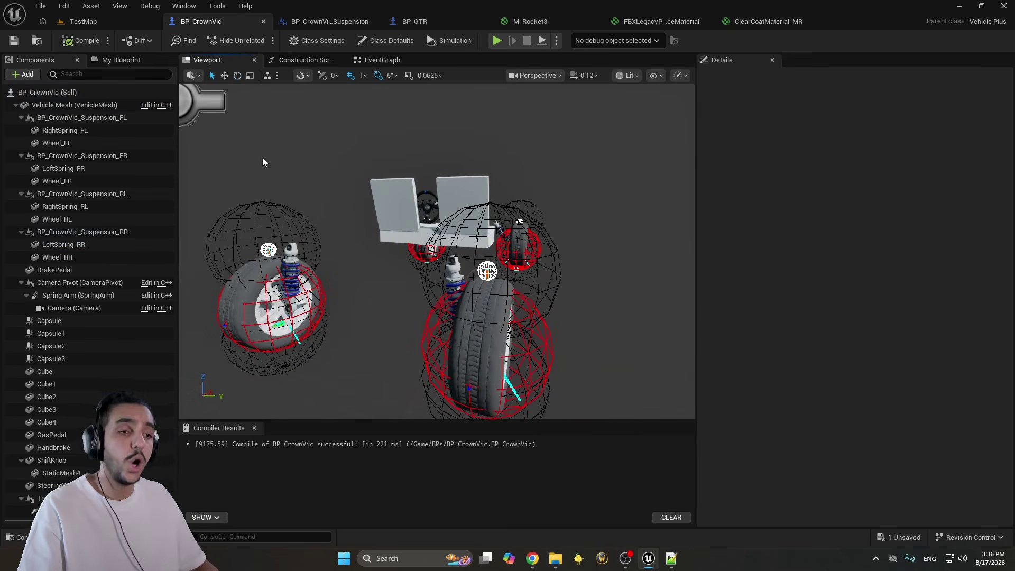
# Play TestMap in full screen and drive the car forward with right and left turns to test the springs
pyautogui.click(84, 21)
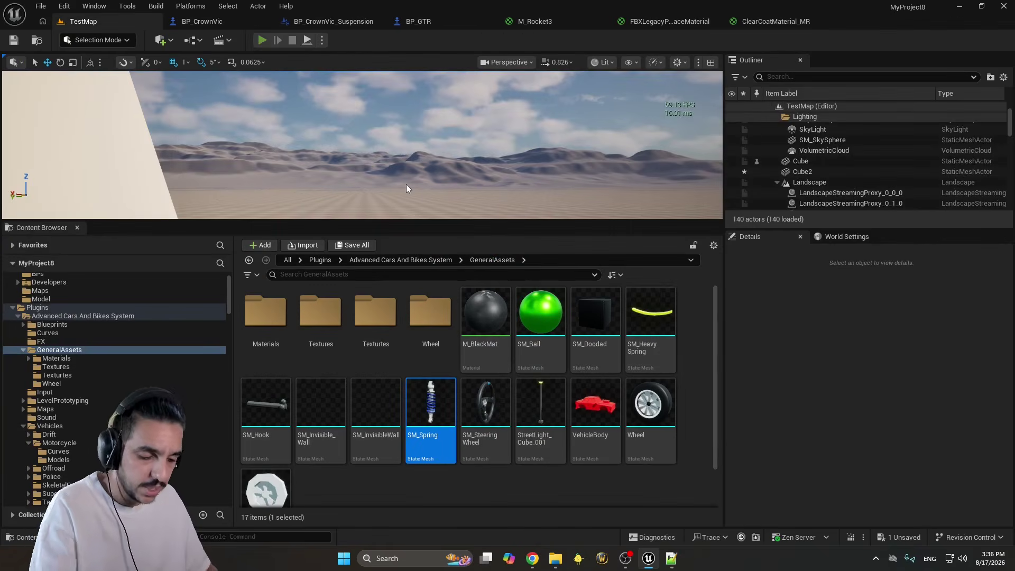
pyautogui.hotkey('alt', 'p')
pyautogui.press('F11')
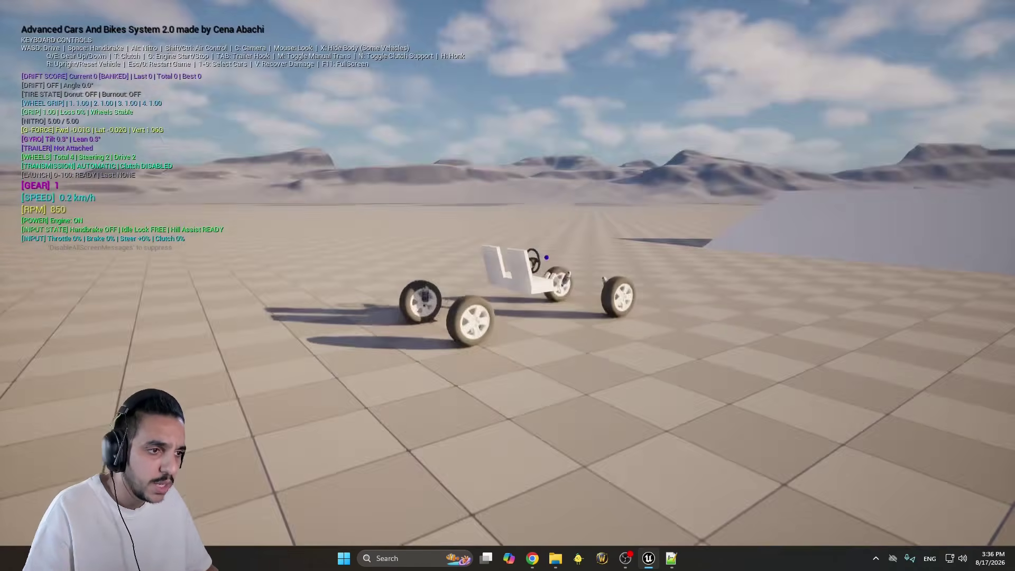
pyautogui.press('w')
pyautogui.press('d')
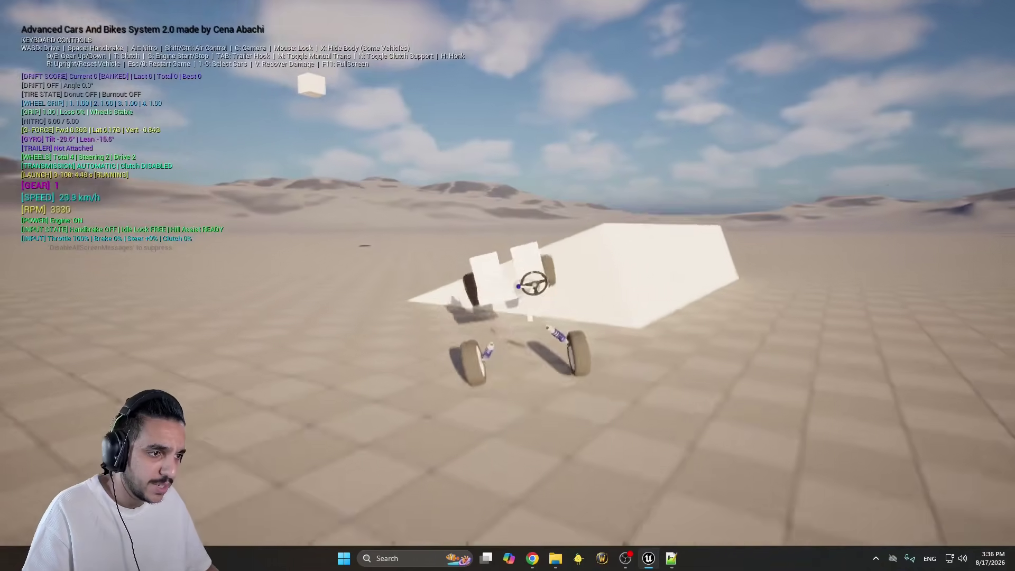
pyautogui.press('a')
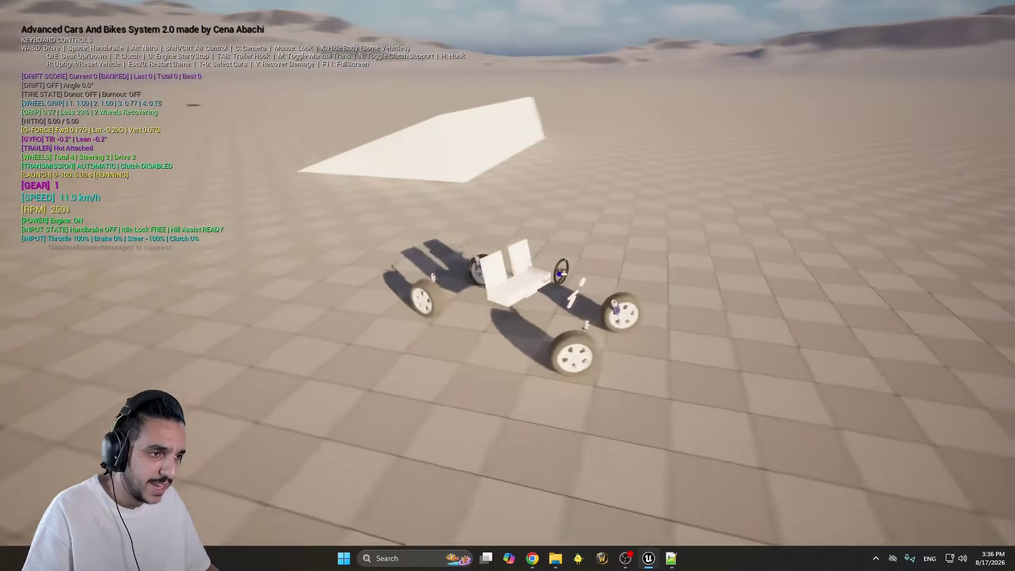
# Examine the moving springs from different camera views while steering and using the handbrake, and end the play session
pyautogui.press('c')
pyautogui.press('c')
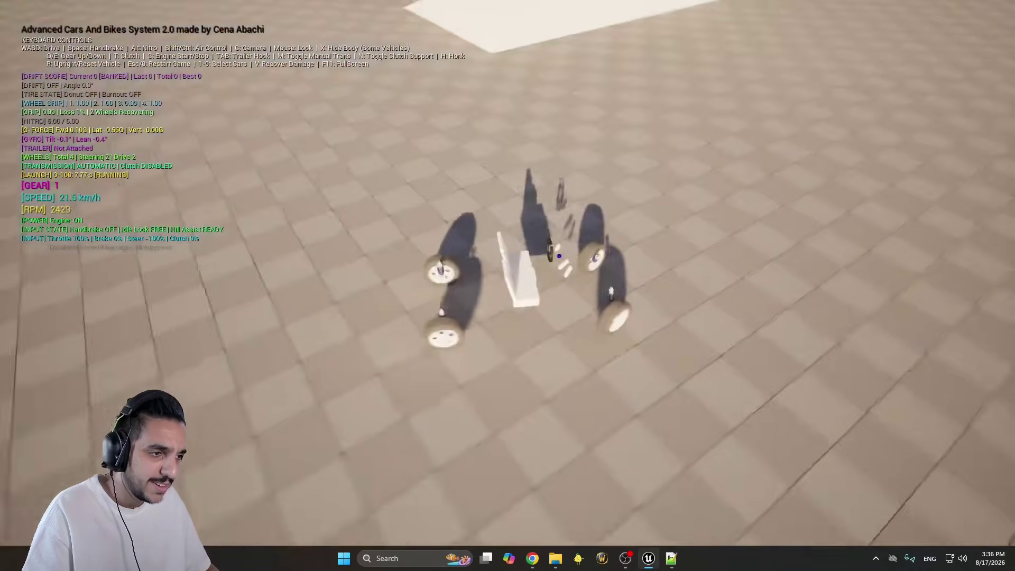
pyautogui.press('c')
pyautogui.press('space')
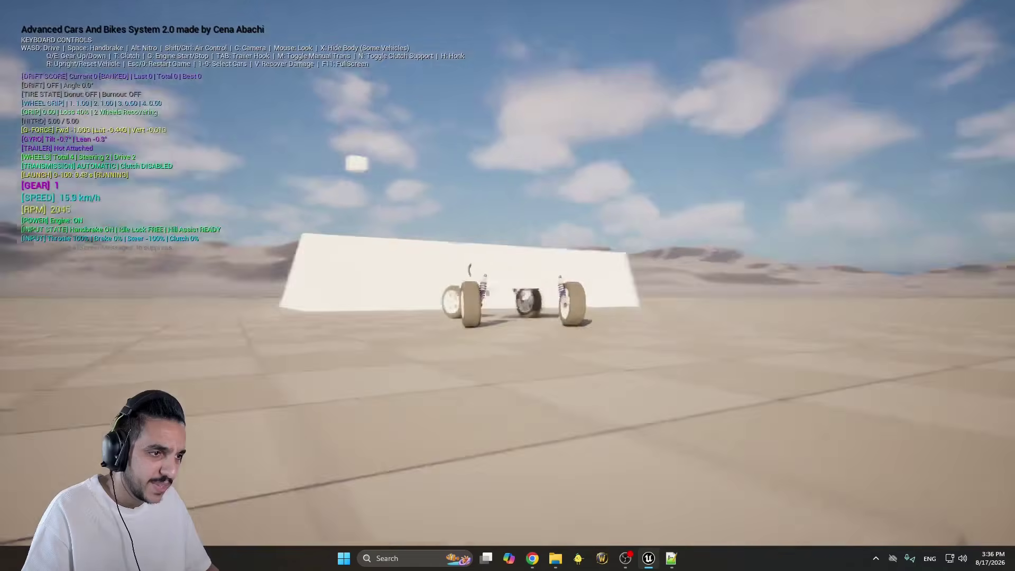
pyautogui.press('c')
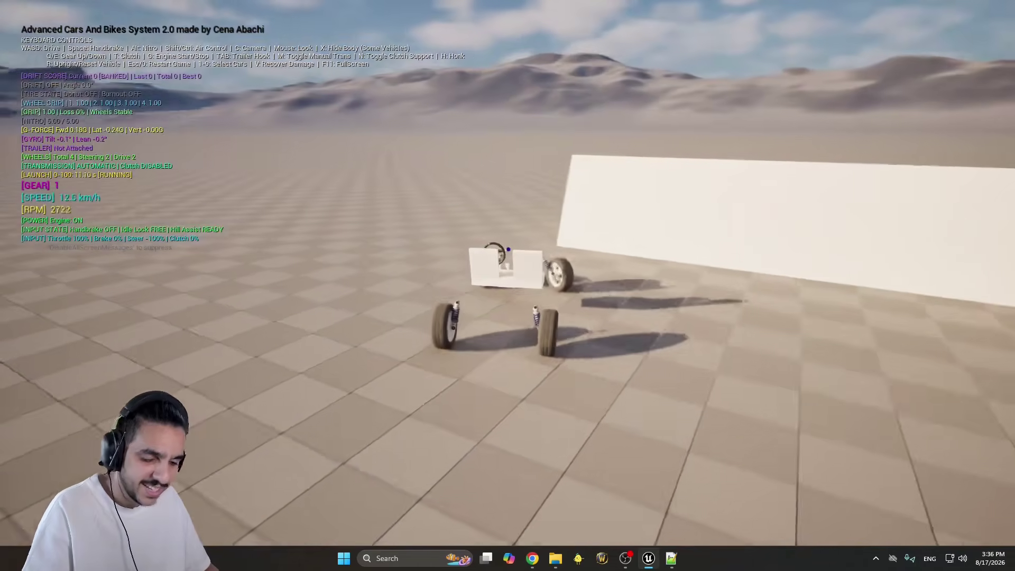
pyautogui.press('d')
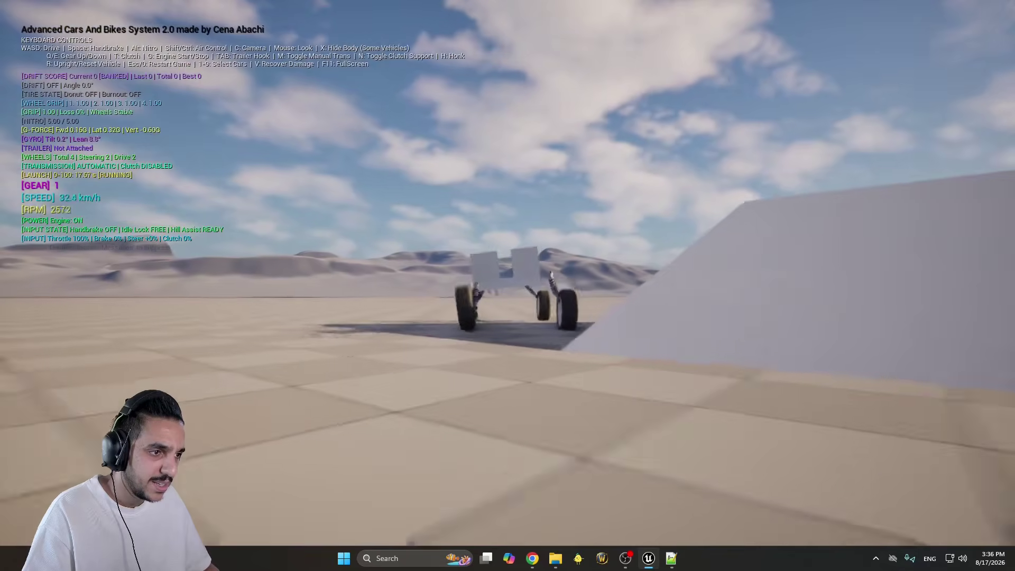
pyautogui.press('d')
pyautogui.press('space')
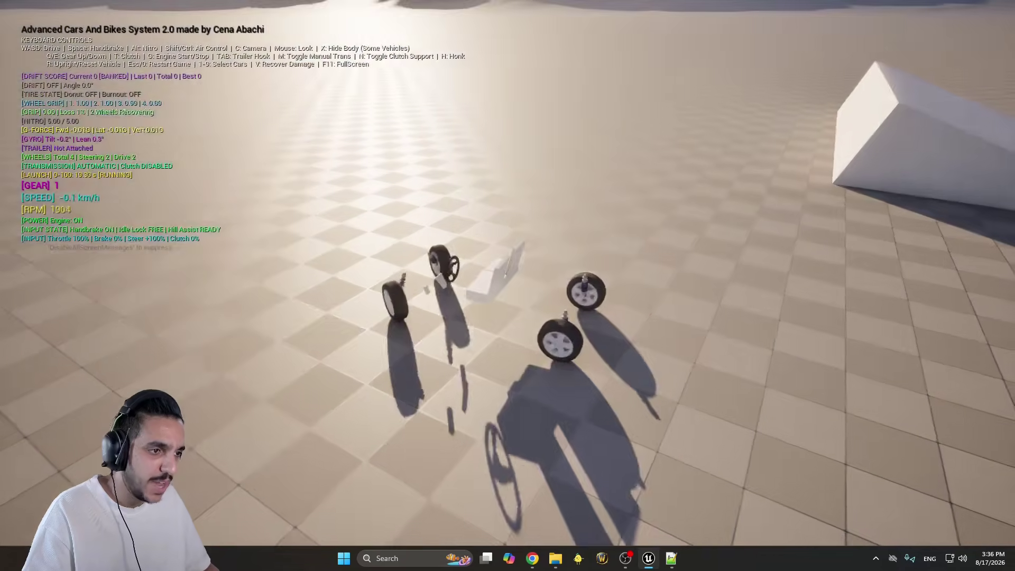
pyautogui.press('Escape')
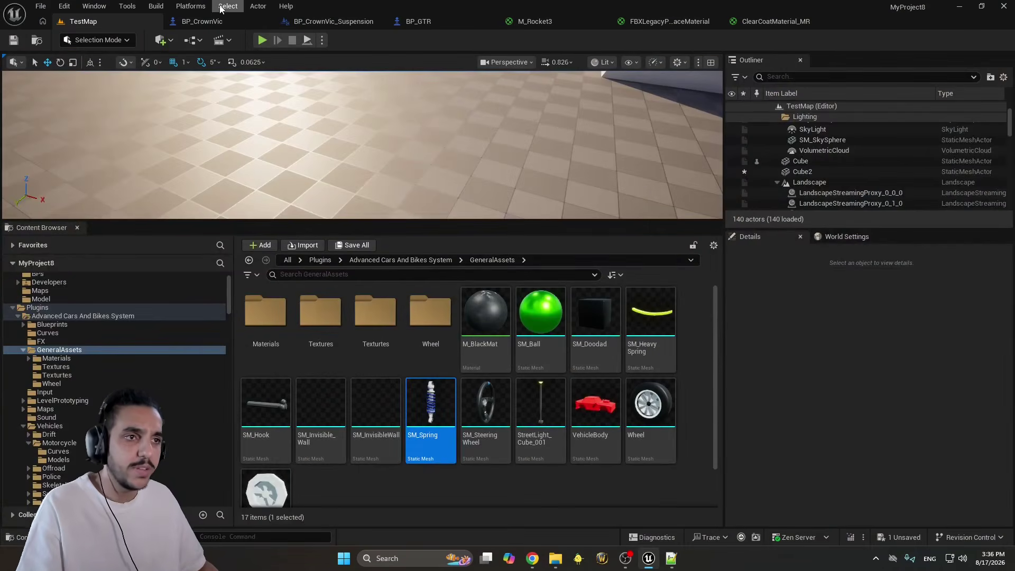
# Filter all four BP_CrownVic suspension components for Spring properties and set Spring Min Visual ZScale to 0.01
pyautogui.click(218, 21)
pyautogui.click(143, 117)
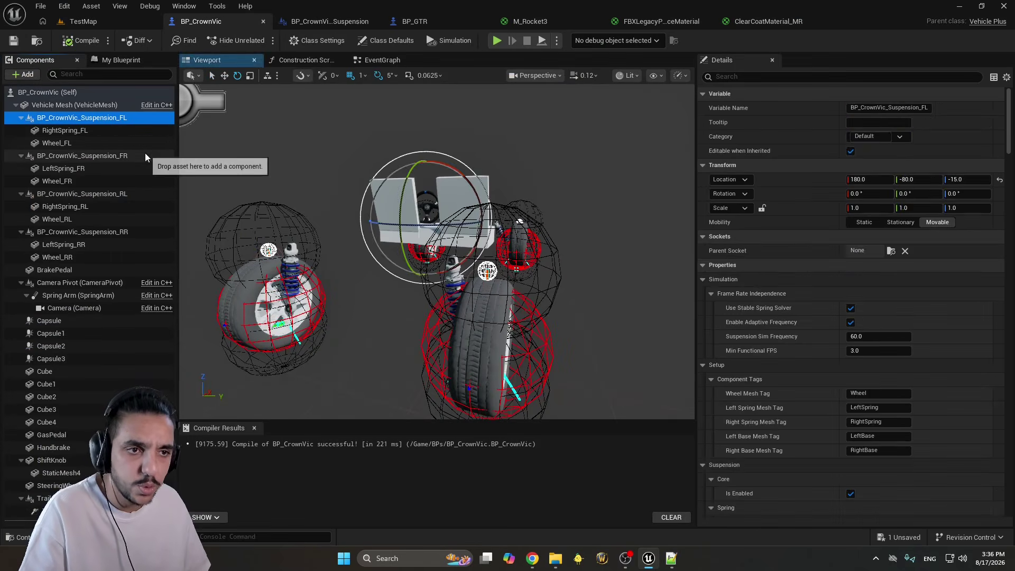
pyautogui.keyDown('ctrl'); pyautogui.click(145, 156); pyautogui.keyUp('ctrl')
pyautogui.keyDown('ctrl'); pyautogui.click(141, 194); pyautogui.keyUp('ctrl')
pyautogui.keyDown('ctrl'); pyautogui.click(153, 231); pyautogui.keyUp('ctrl')
pyautogui.click(754, 76)
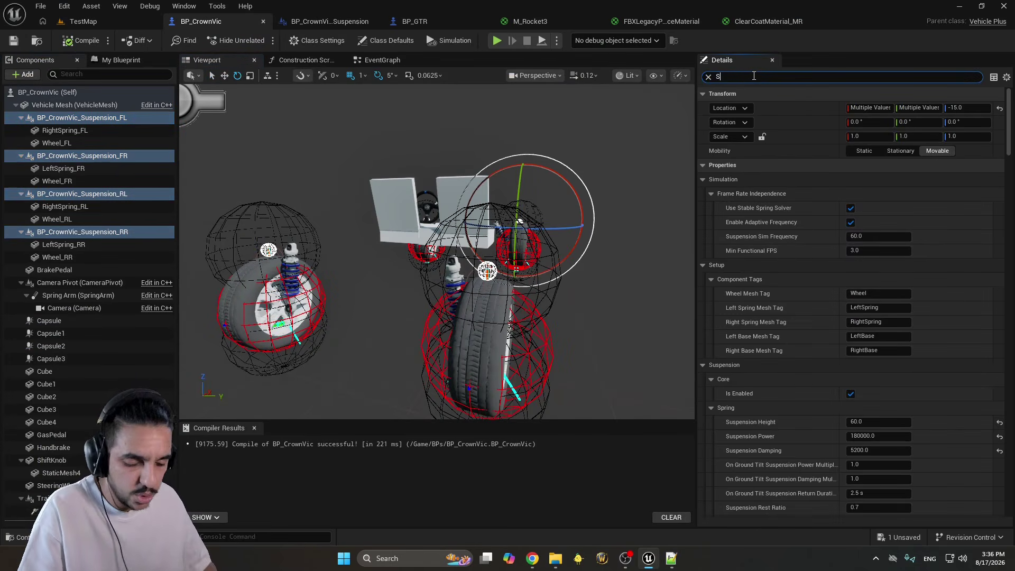
pyautogui.write('Spring')
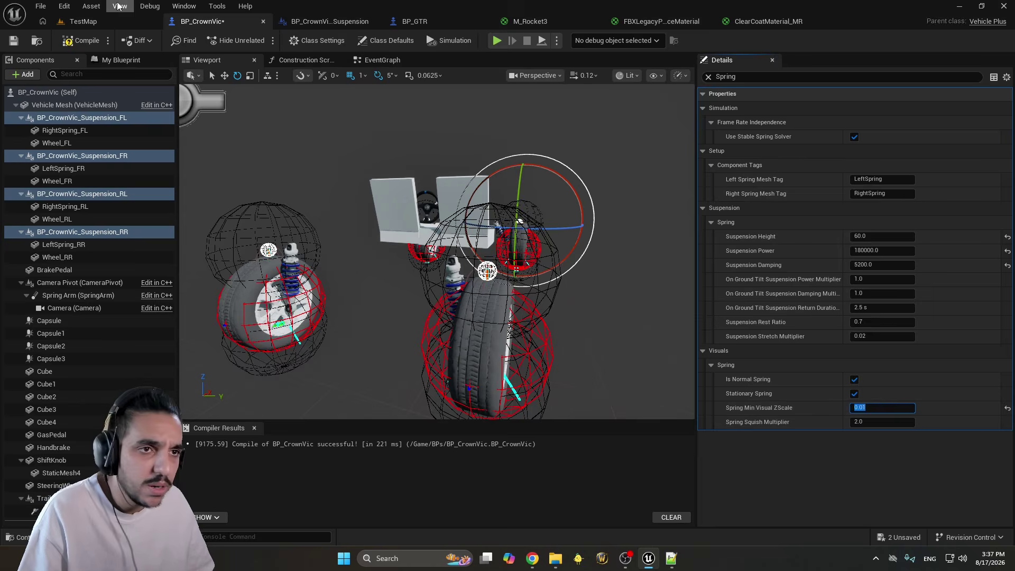
# Play TestMap in full screen and drive the car around and over the ramp to test the springs
pyautogui.click(83, 21)
pyautogui.click(263, 40)
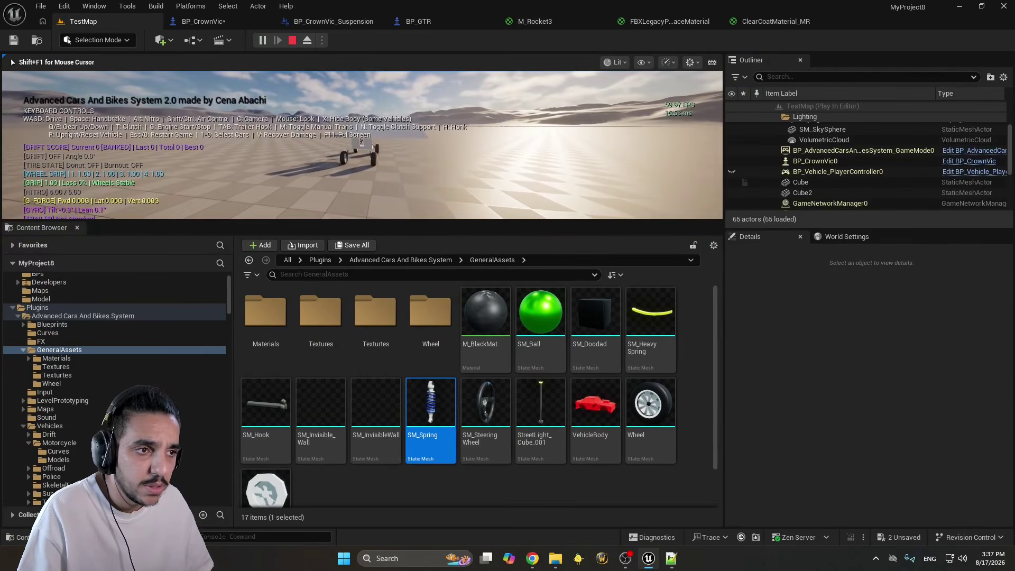
pyautogui.press('F11')
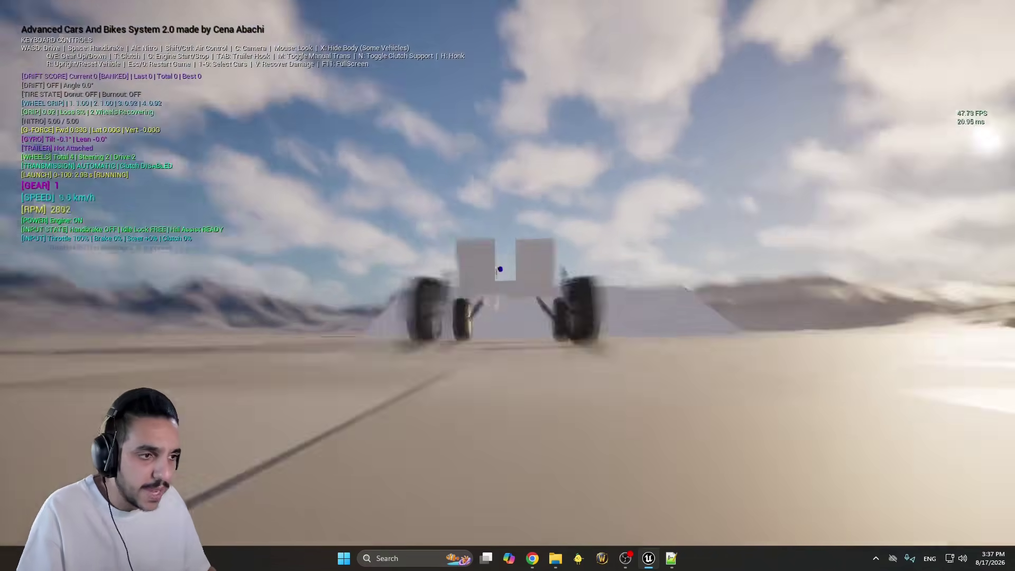
pyautogui.press('a')
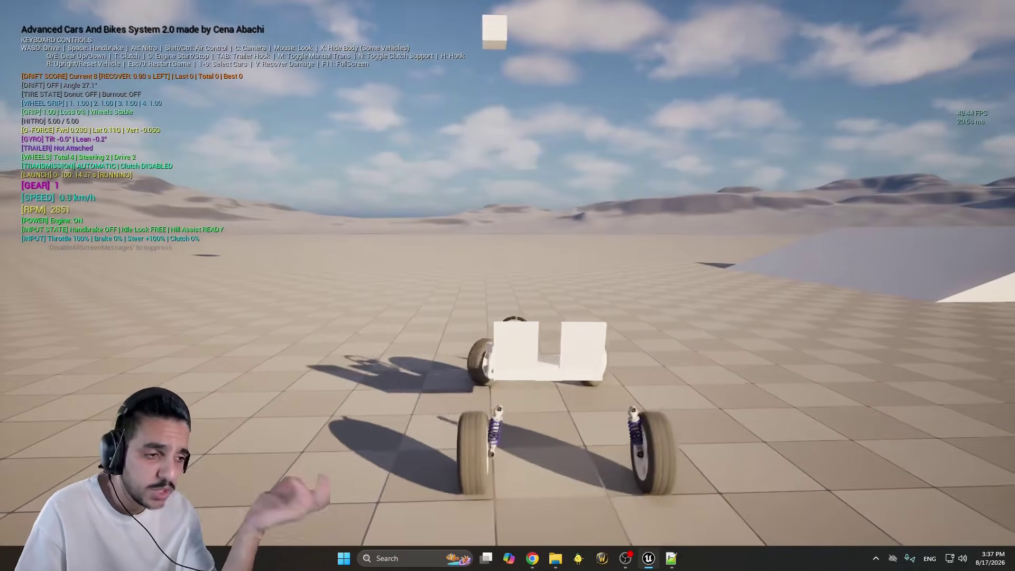
pyautogui.press('w')
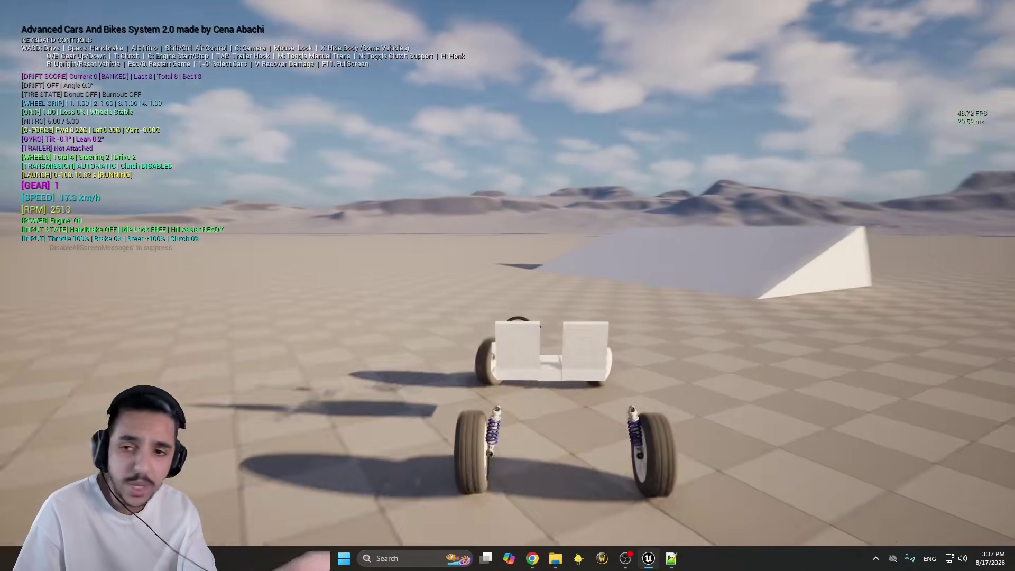
pyautogui.press('w')
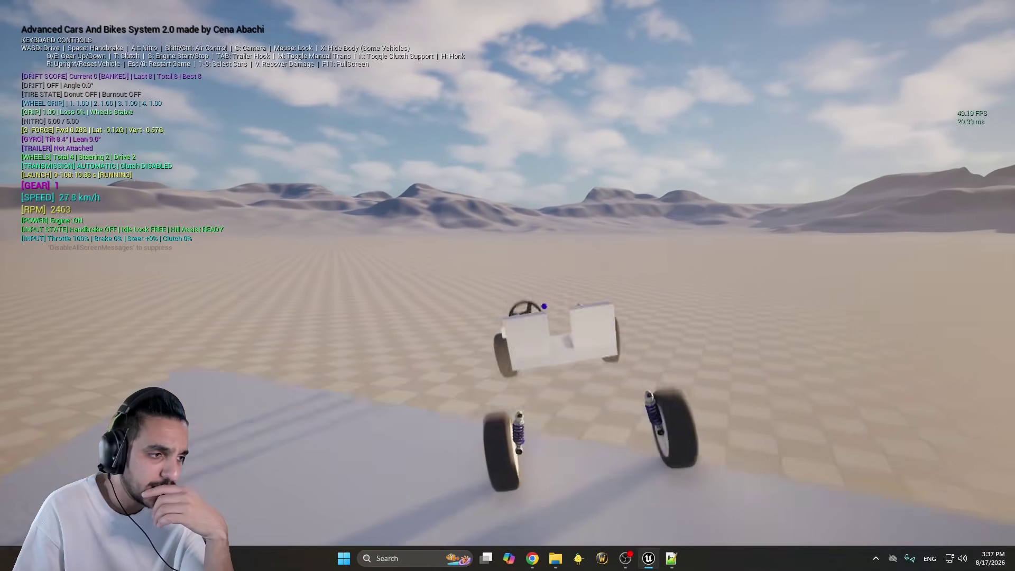
# Examine the springs from the side and above while driving, steering left and using the handbrake, and end the play session
pyautogui.press('a')
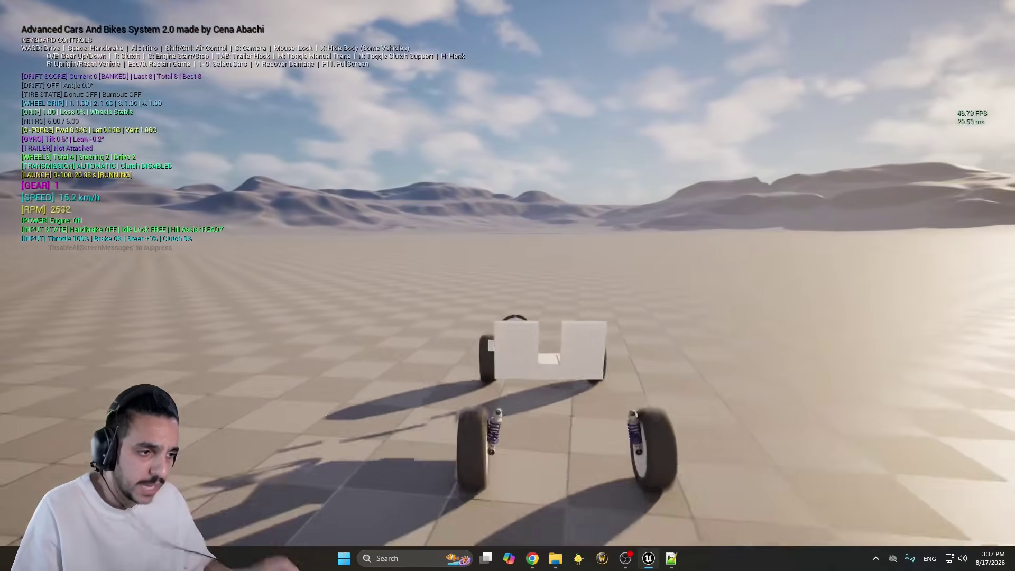
pyautogui.press('space')
pyautogui.press('w')
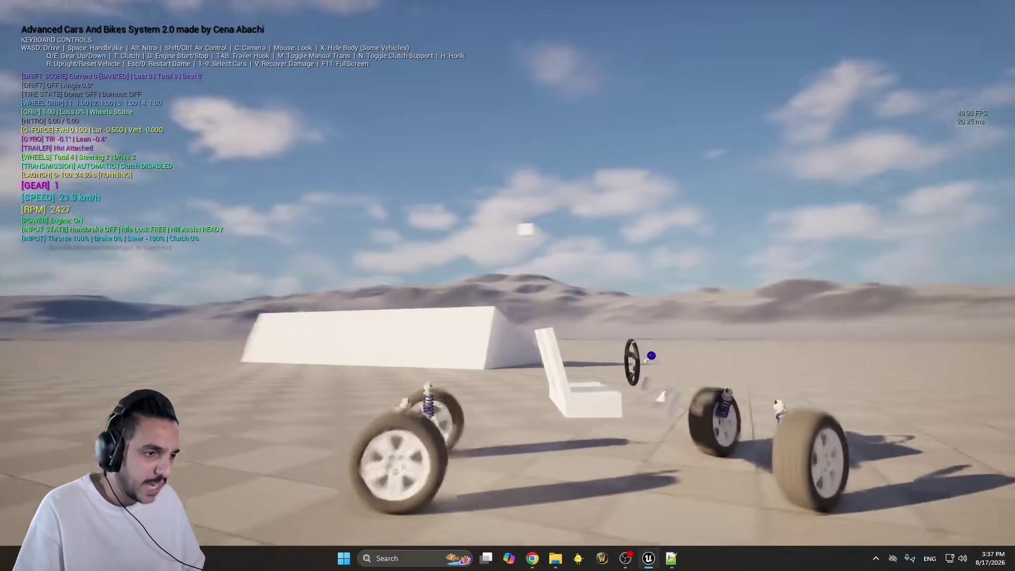
pyautogui.press('a')
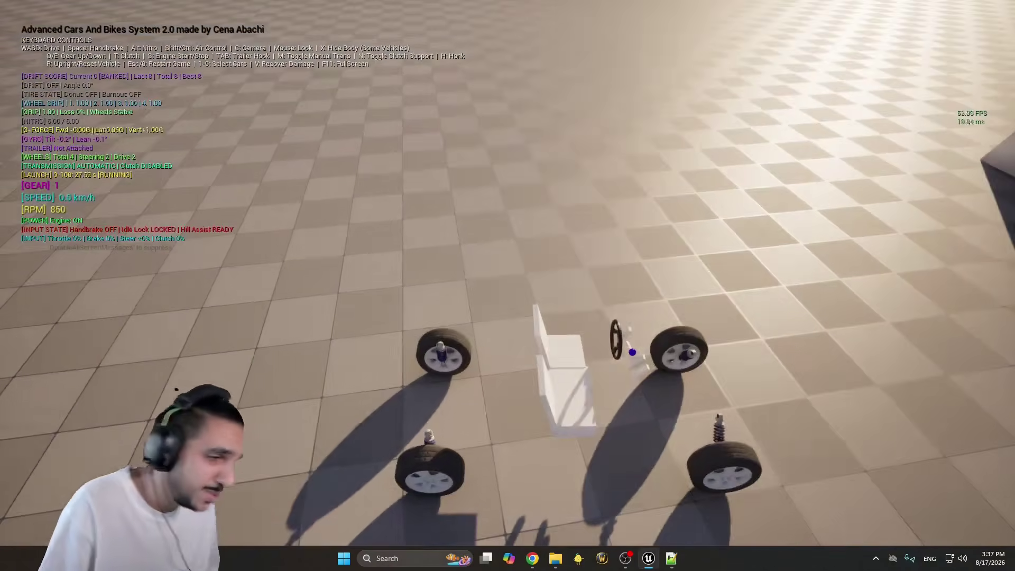
pyautogui.press('Escape')
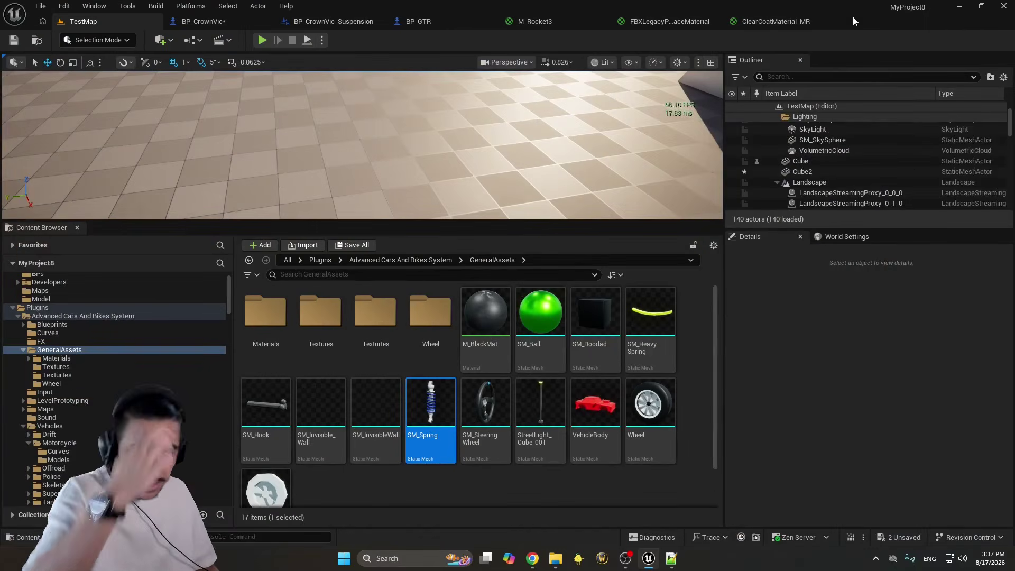
# In BP_CrownVic, duplicate a cube of the seats, place the copy between the rear wheels and rename it RearAxle
pyautogui.click(204, 22)
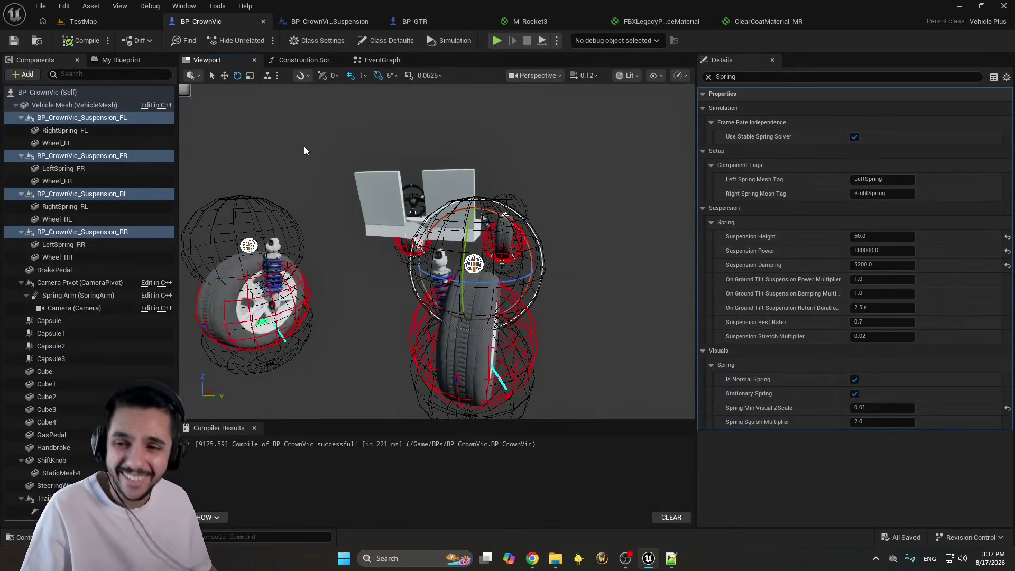
pyautogui.moveTo(522, 307); pyautogui.dragTo(306, 304, button='right')
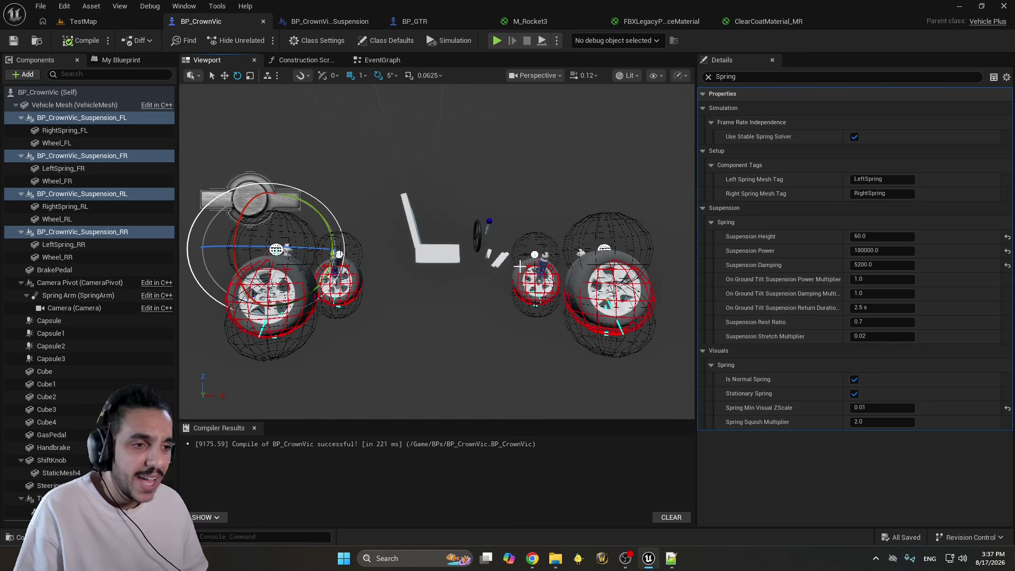
pyautogui.moveTo(494, 255); pyautogui.dragTo(402, 256, button='right')
pyautogui.click(507, 137)
pyautogui.moveTo(507, 138); pyautogui.dragTo(455, 141, button='right')
pyautogui.press('w')
pyautogui.moveTo(448, 221)
pyautogui.keyDown('alt'); pyautogui.mouseDown()
pyautogui.moveTo(452, 213)
pyautogui.moveTo(443, 218)
pyautogui.mouseUp(); pyautogui.keyUp('alt')
pyautogui.moveTo(443, 218); pyautogui.dragTo(508, 227, button='right')
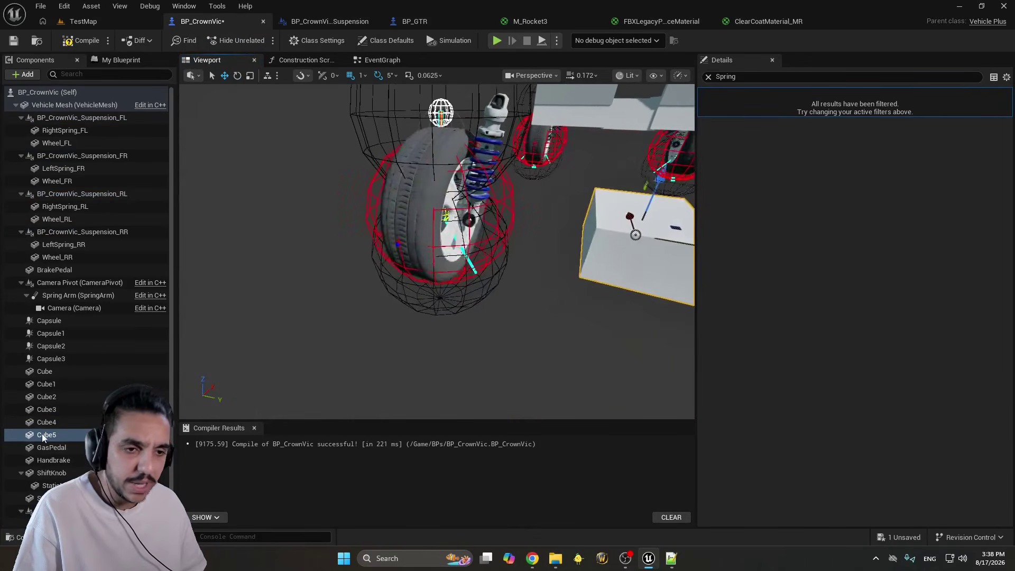
pyautogui.moveTo(465, 199); pyautogui.dragTo(492, 230, button='right')
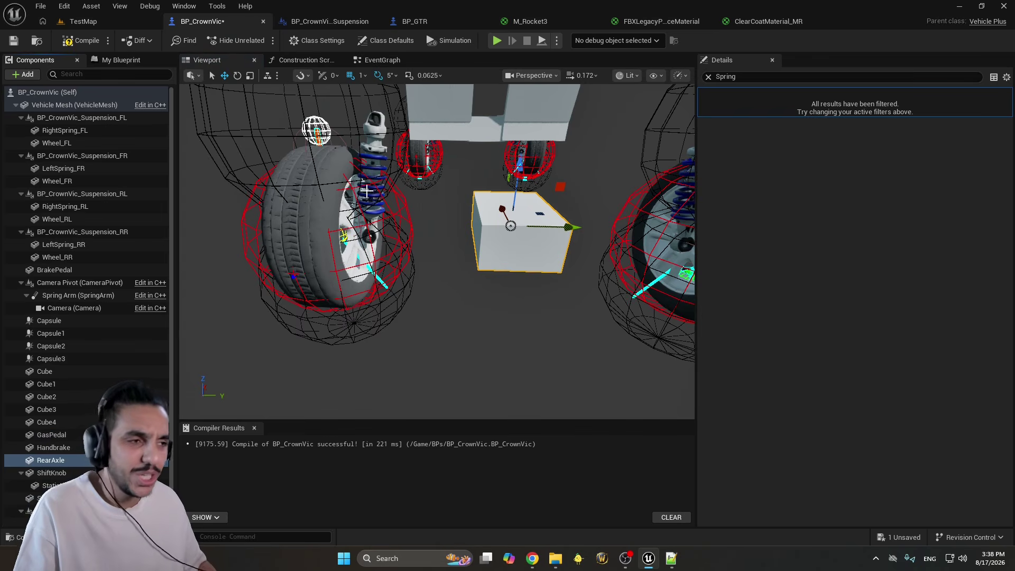
pyautogui.keyDown('alt'); pyautogui.moveTo(366, 190); pyautogui.dragTo(270, 196); pyautogui.keyUp('alt')
pyautogui.press('r')
pyautogui.moveTo(417, 262); pyautogui.dragTo(533, 260)
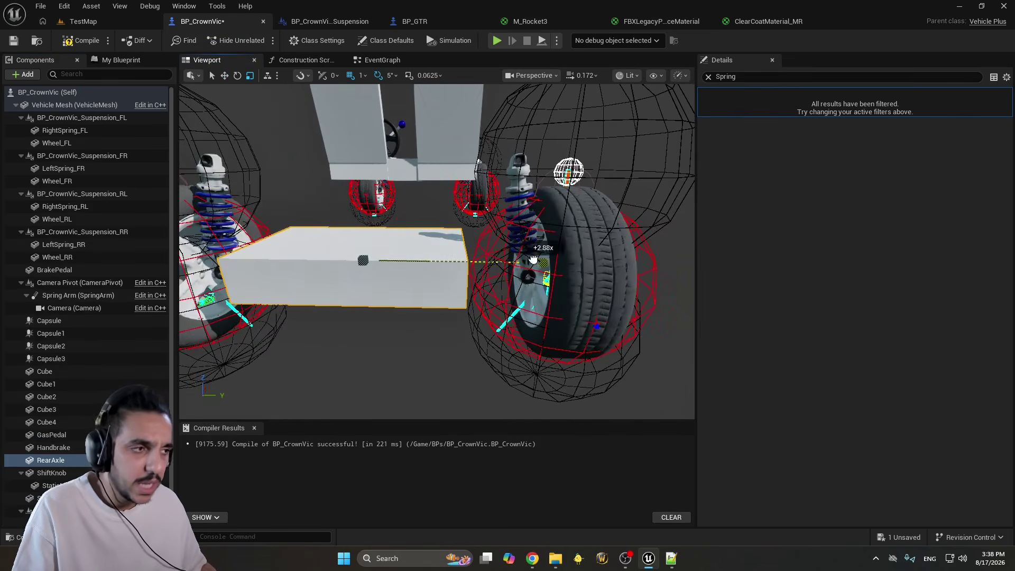
# Reset RearAxle's scale, shrink it uniformly to about 0.061 and stretch it along Y to about 1.354
pyautogui.click(708, 77)
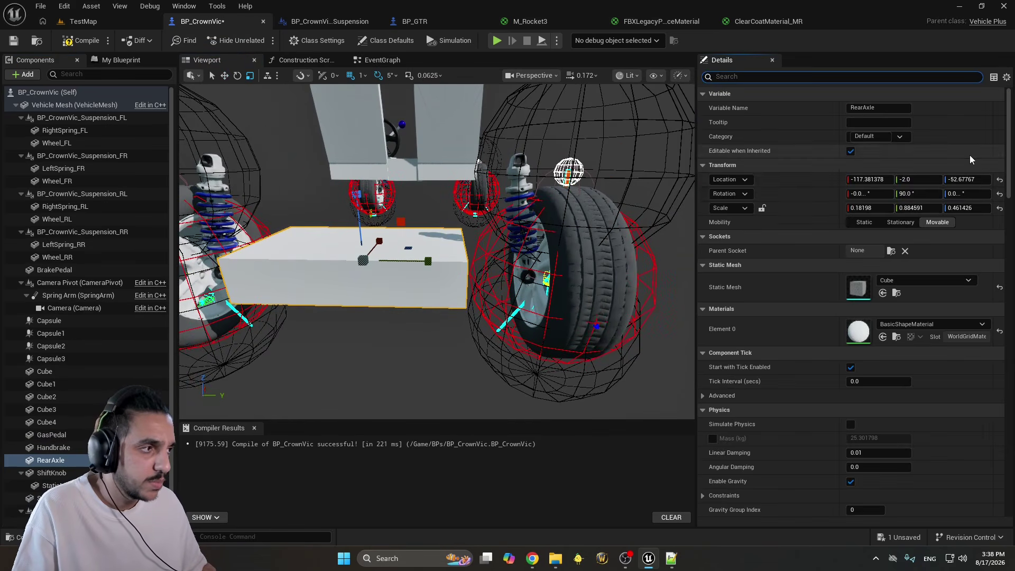
pyautogui.click(999, 207)
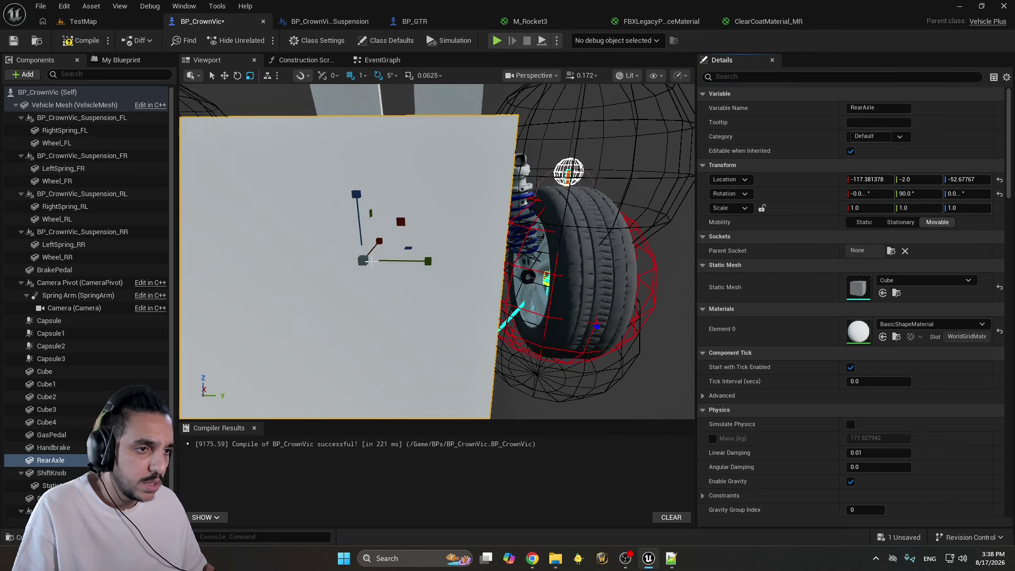
pyautogui.moveTo(370, 260); pyautogui.dragTo(330, 310)
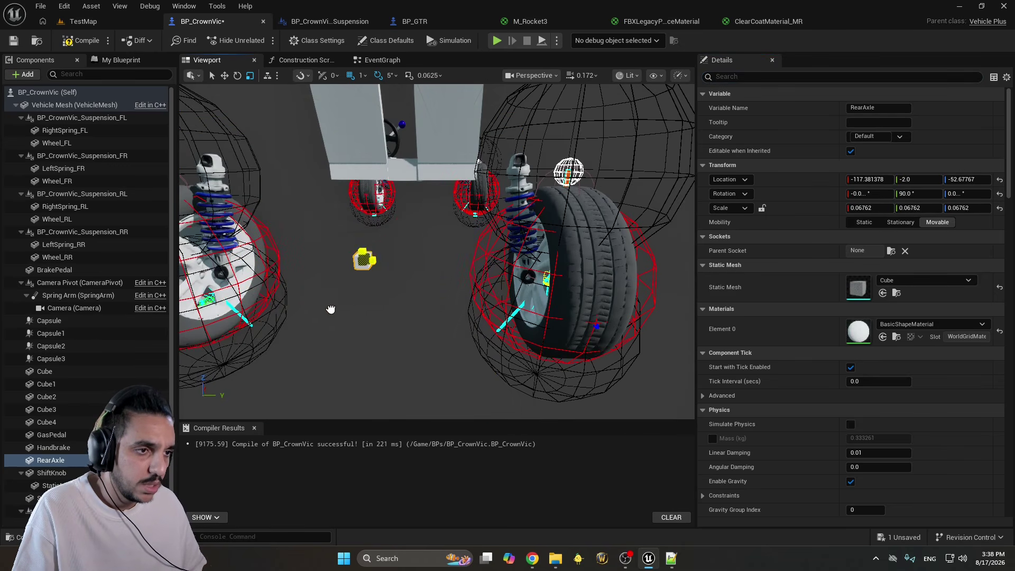
pyautogui.moveTo(425, 262); pyautogui.dragTo(442, 262)
pyautogui.moveTo(627, 262); pyautogui.dragTo(690, 263)
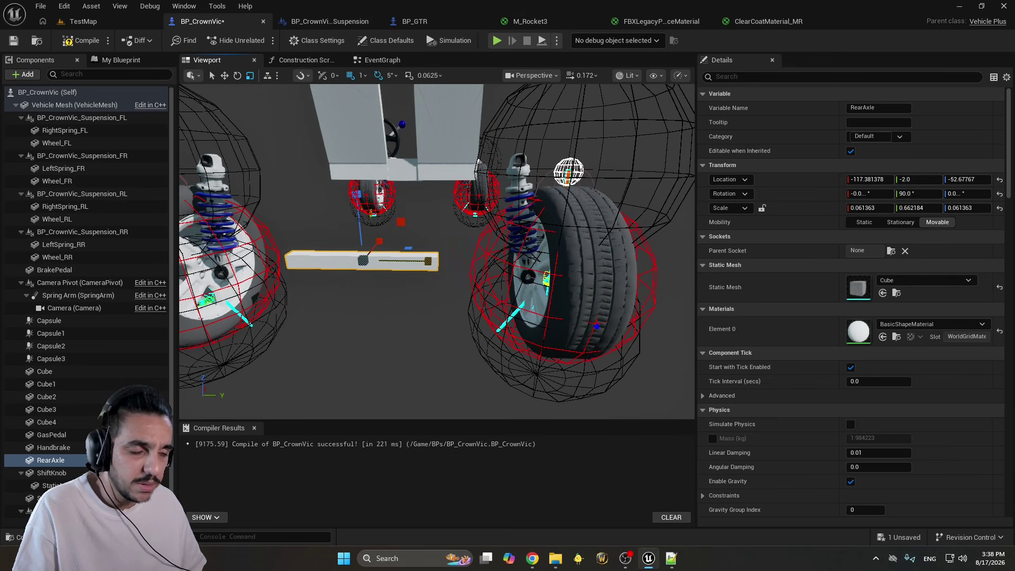
pyautogui.moveTo(427, 261); pyautogui.dragTo(462, 259)
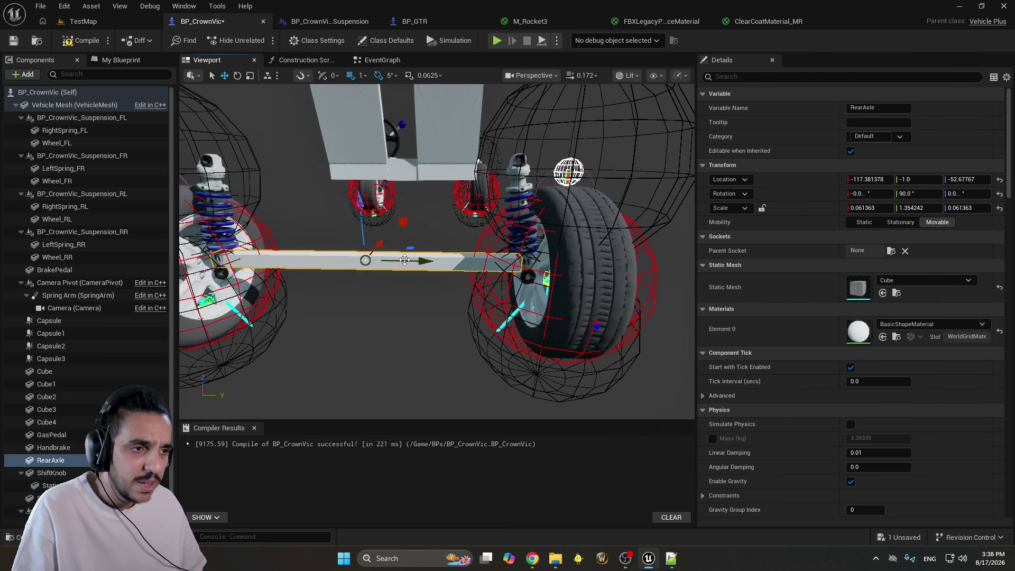
# Undo RearAxle's last sideways move, stretch it to Y scale about 1.501 and position it at X about -119.4, Z about -55.7
pyautogui.hotkey('ctrl', 'z')
pyautogui.press('r')
pyautogui.press('f')
pyautogui.moveTo(425, 262); pyautogui.dragTo(454, 288)
pyautogui.press('w')
pyautogui.moveTo(455, 288); pyautogui.dragTo(412, 258, button='right')
pyautogui.moveTo(391, 256); pyautogui.dragTo(396, 247)
pyautogui.moveTo(396, 247); pyautogui.dragTo(581, 310, button='right')
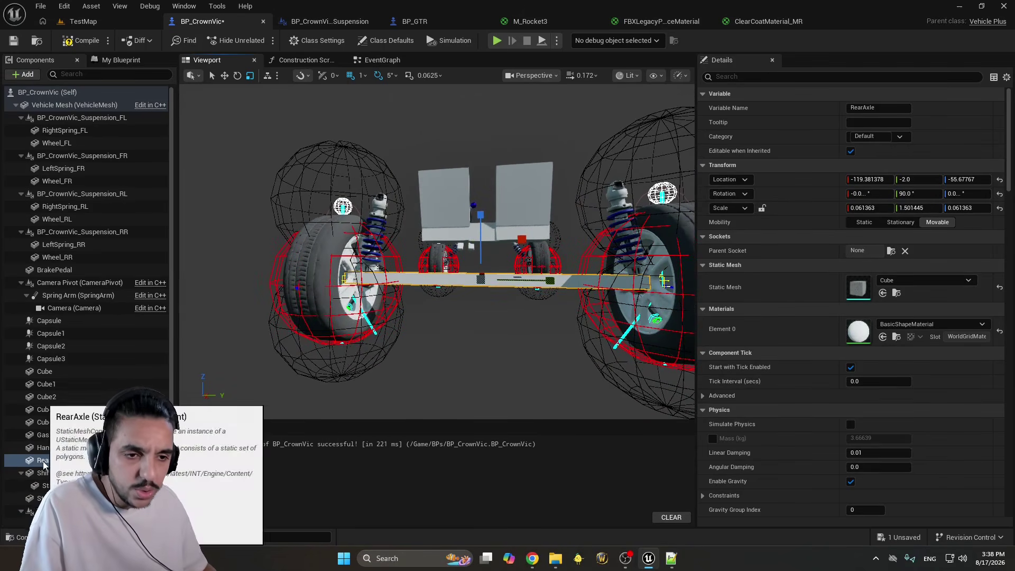
# Attach RearAxle to the Wheel_RR component in the component hierarchy
pyautogui.moveTo(45, 461); pyautogui.dragTo(94, 330)
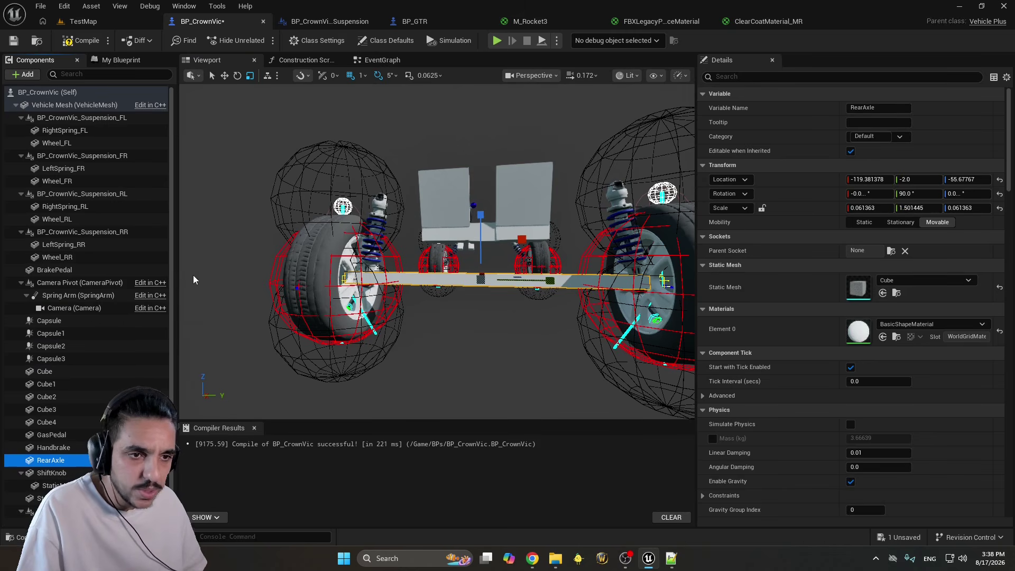
pyautogui.moveTo(194, 281); pyautogui.dragTo(102, 260)
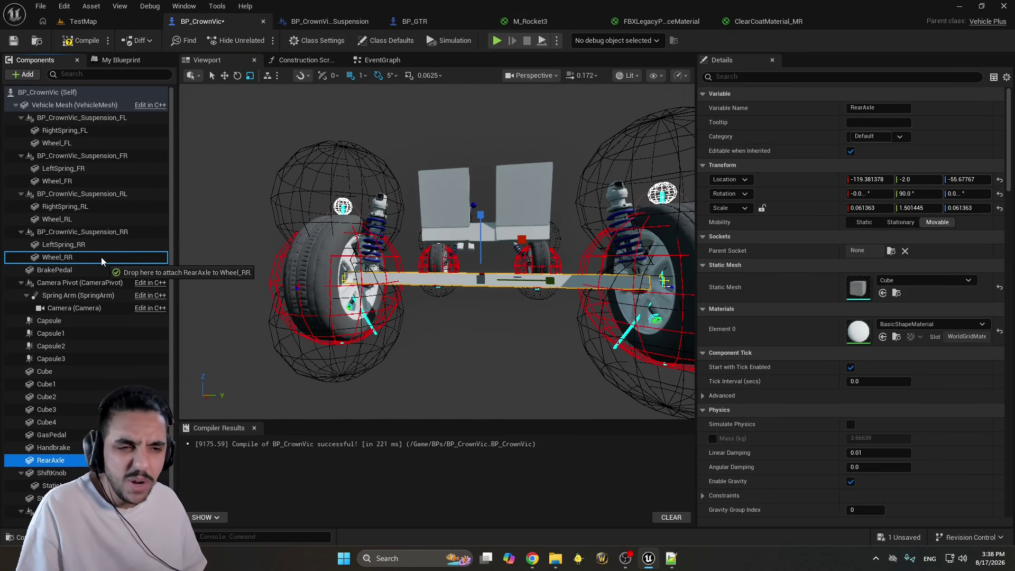
pyautogui.moveTo(102, 261); pyautogui.dragTo(97, 260)
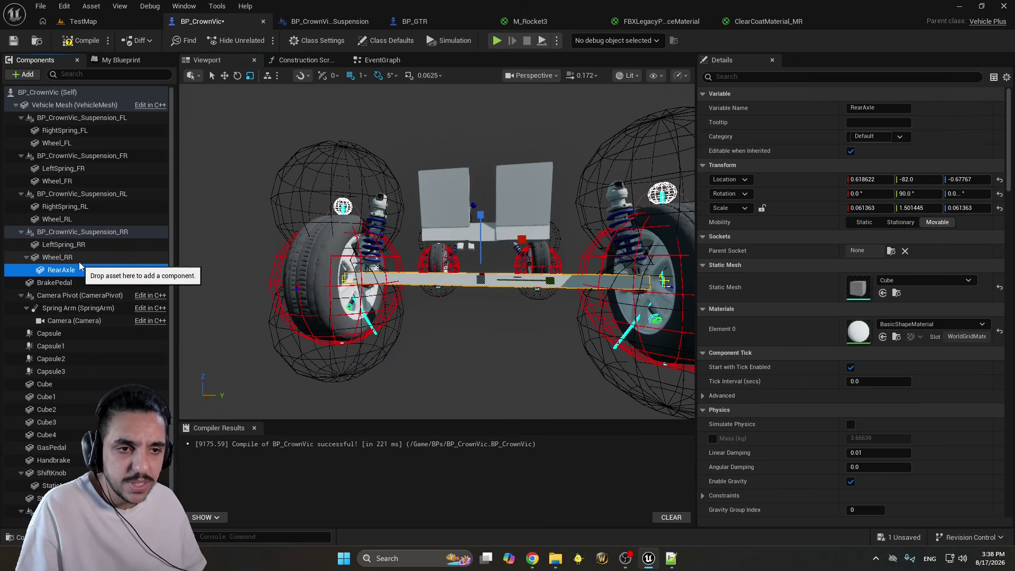
# Play TestMap in full screen, drive forward with left and right turns to test the rear axle, and end the session
pyautogui.click(79, 23)
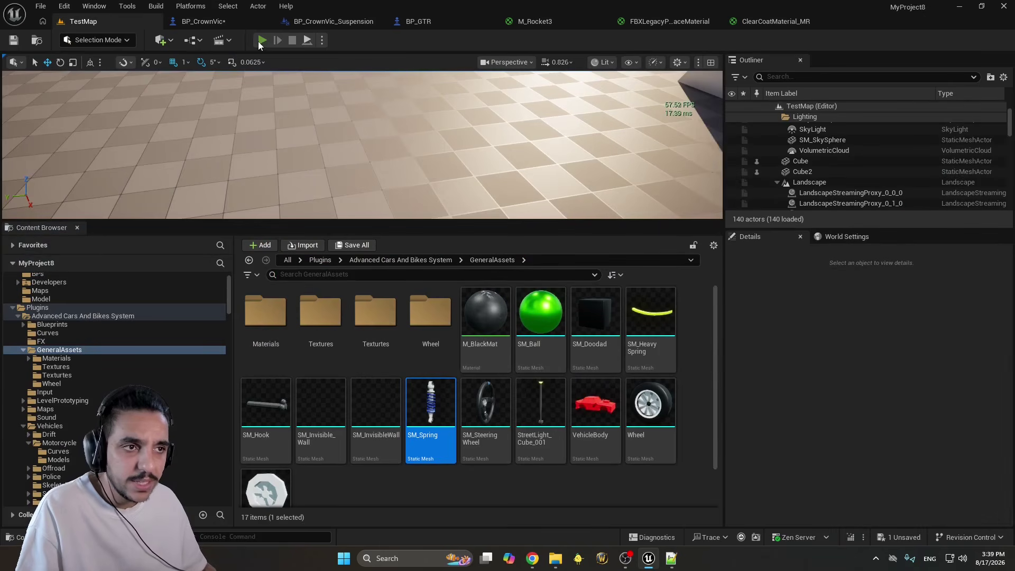
pyautogui.hotkey('alt', 'p')
pyautogui.press('F11')
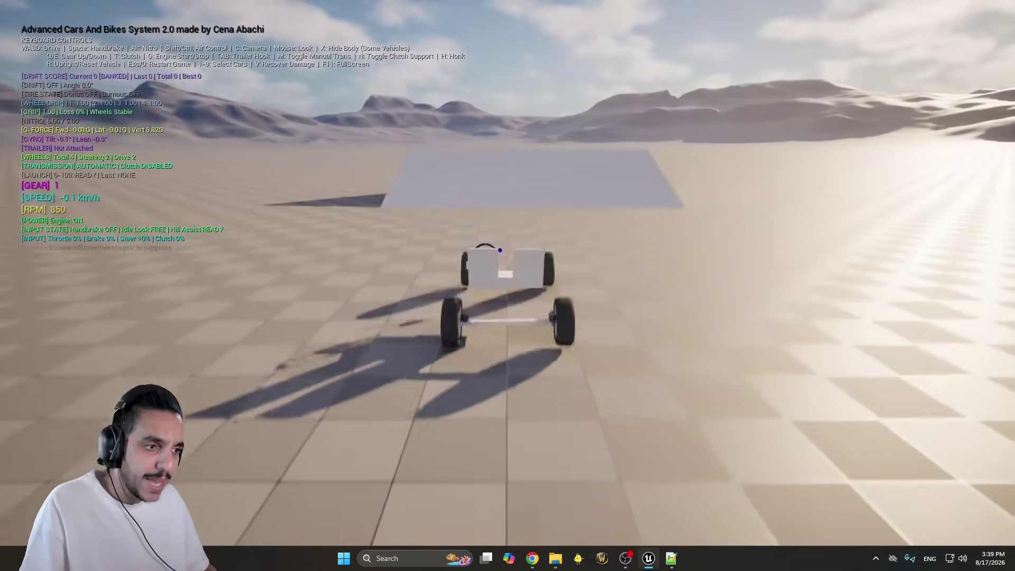
pyautogui.press('w')
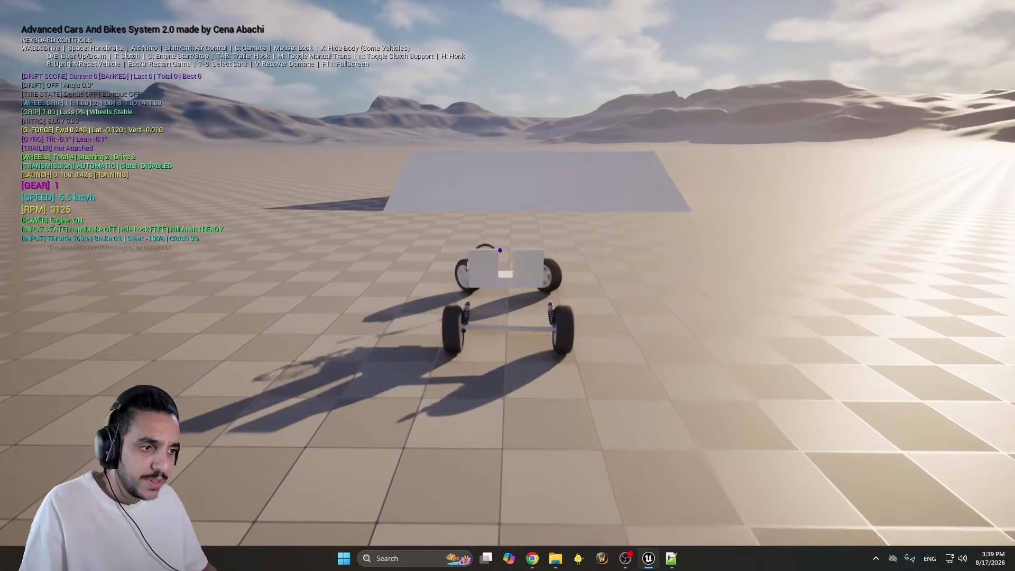
pyautogui.press('a')
pyautogui.press('d')
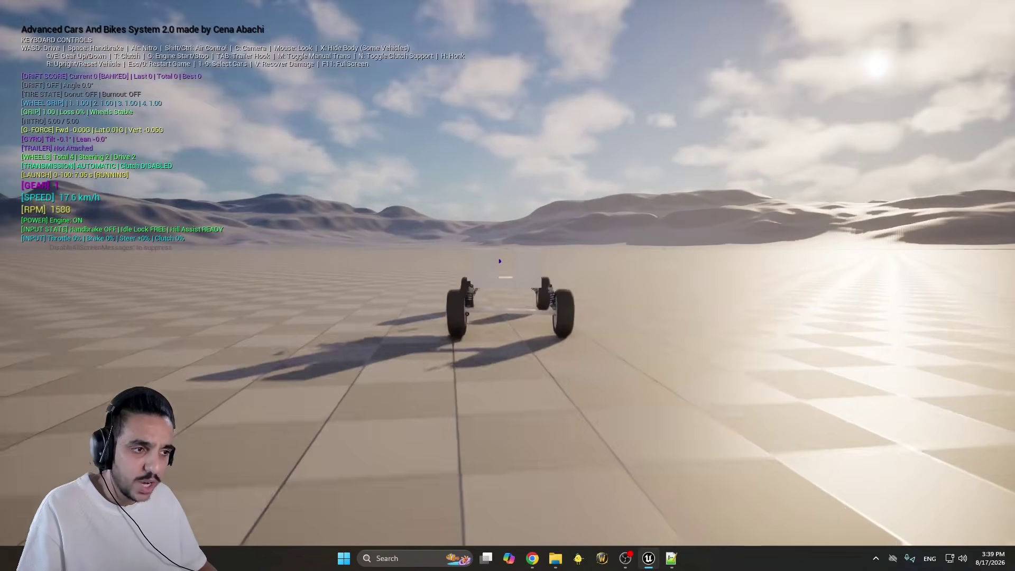
pyautogui.press('Escape')
# Select the FL, FR, RL and RR suspension components in BP_CrownVic and turn off their Wheel Bend setting
pyautogui.click(221, 22)
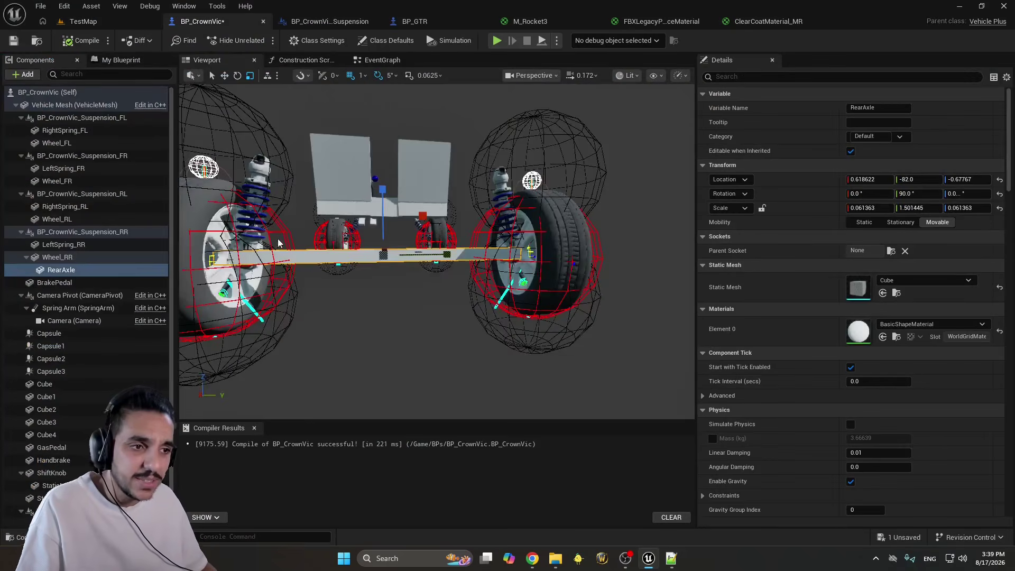
pyautogui.press('f')
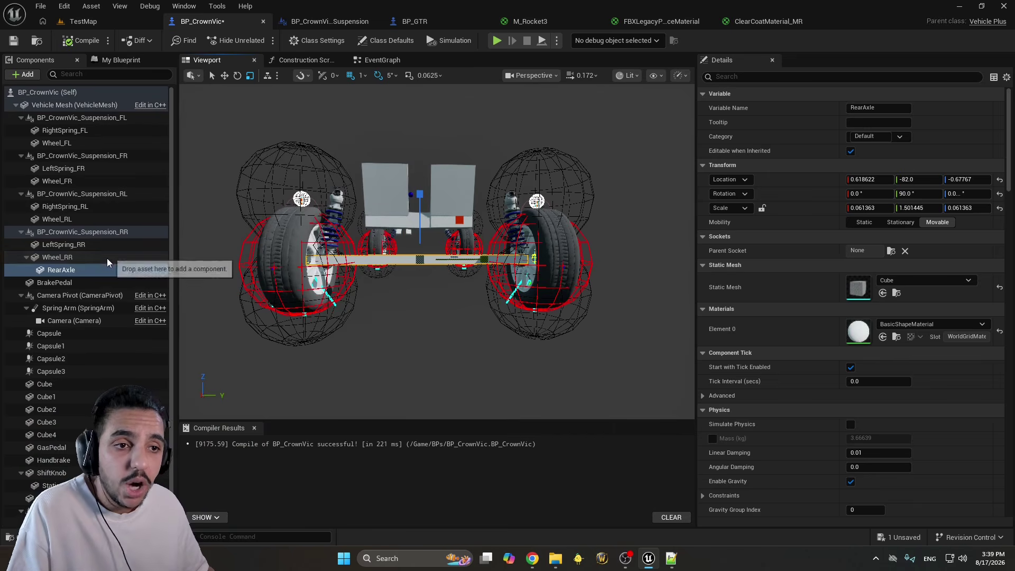
pyautogui.click(115, 234)
pyautogui.keyDown('ctrl'); pyautogui.click(128, 196); pyautogui.keyUp('ctrl')
pyautogui.keyDown('ctrl'); pyautogui.click(126, 155); pyautogui.keyUp('ctrl')
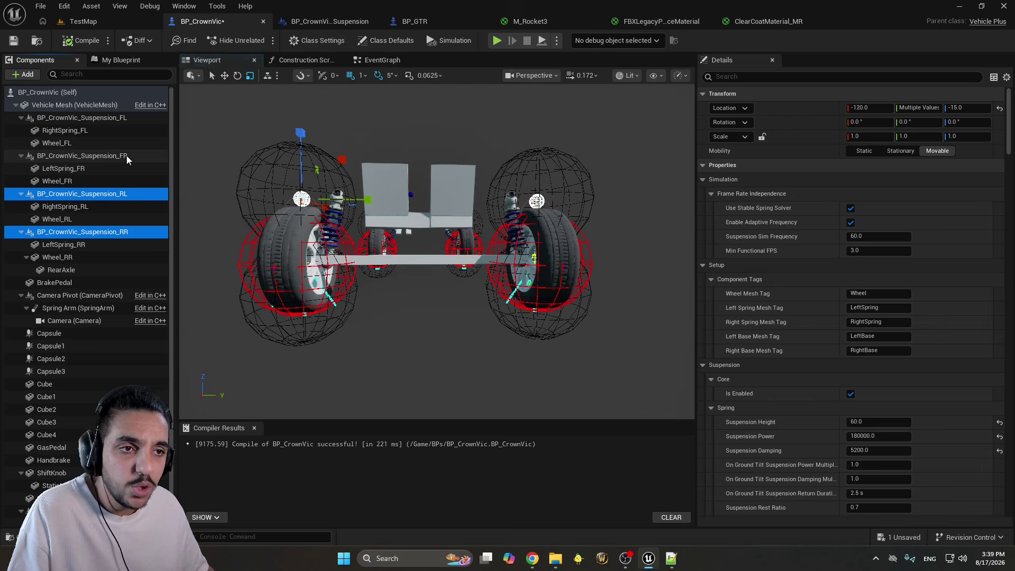
pyautogui.keyDown('ctrl'); pyautogui.click(127, 126); pyautogui.keyUp('ctrl')
pyautogui.keyDown('ctrl'); pyautogui.click(126, 129); pyautogui.keyUp('ctrl')
pyautogui.keyDown('ctrl'); pyautogui.click(124, 119); pyautogui.keyUp('ctrl')
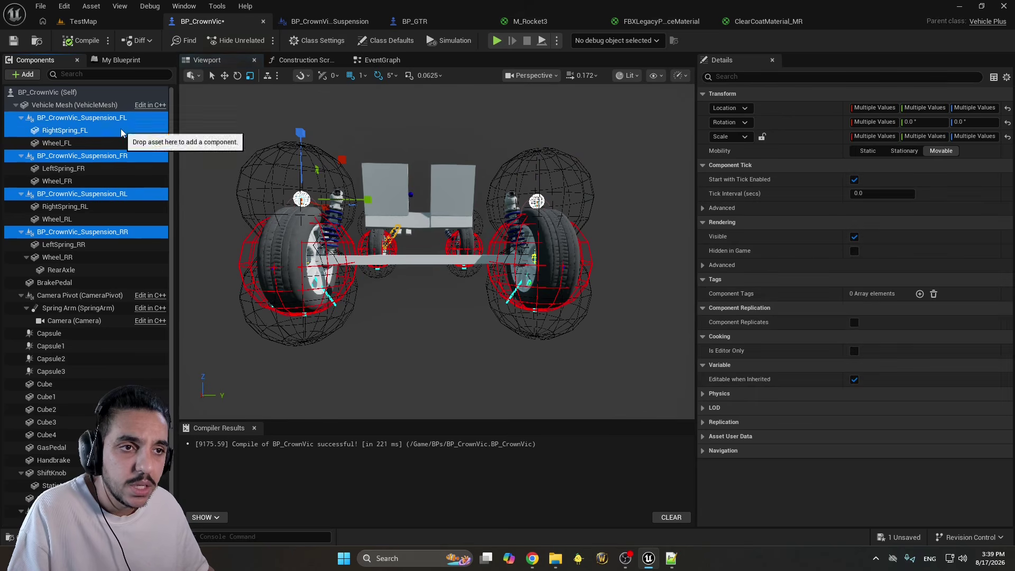
pyautogui.click(819, 76)
pyautogui.write('bend')
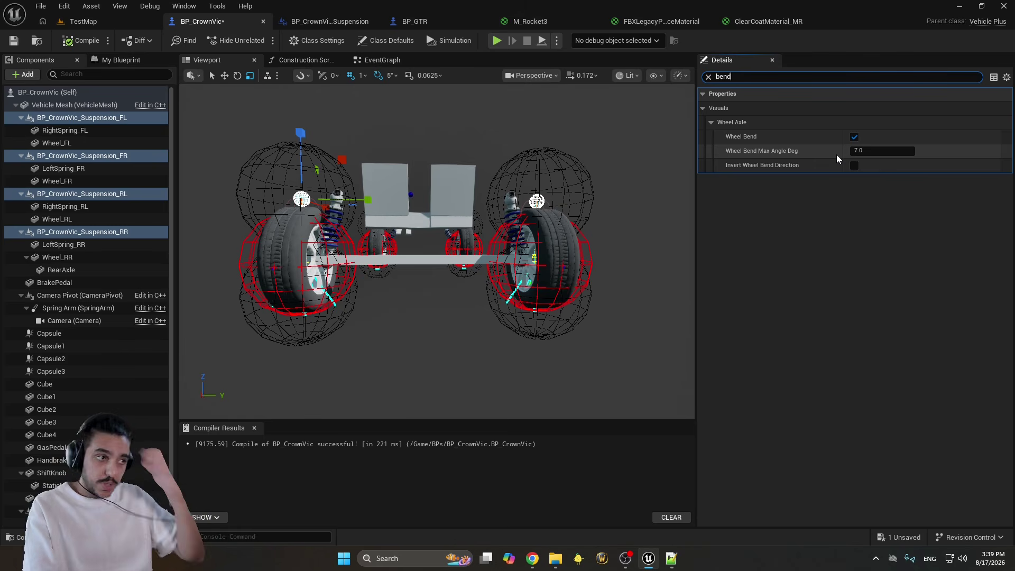
pyautogui.click(854, 137)
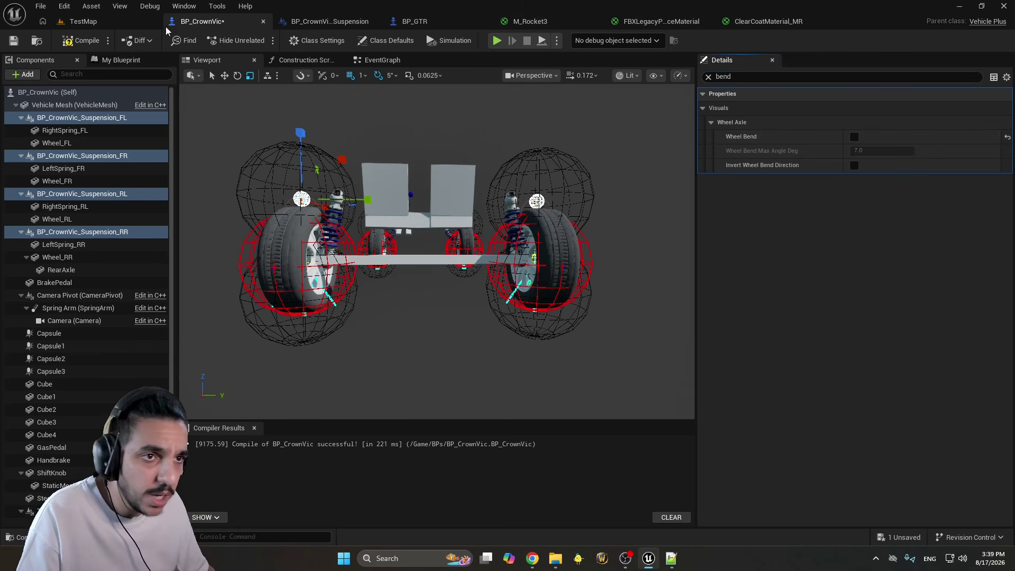
# Play TestMap in full screen to test the vehicle without wheel bend, and end the session
pyautogui.click(127, 21)
pyautogui.hotkey('alt', 'p')
pyautogui.press('F11')
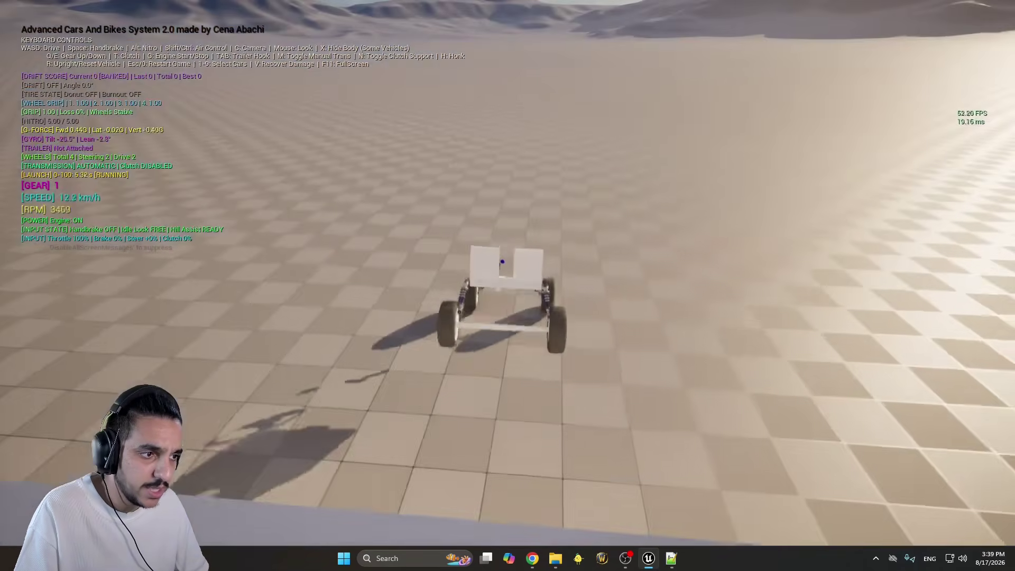
pyautogui.press('Escape')
pyautogui.press('F11')
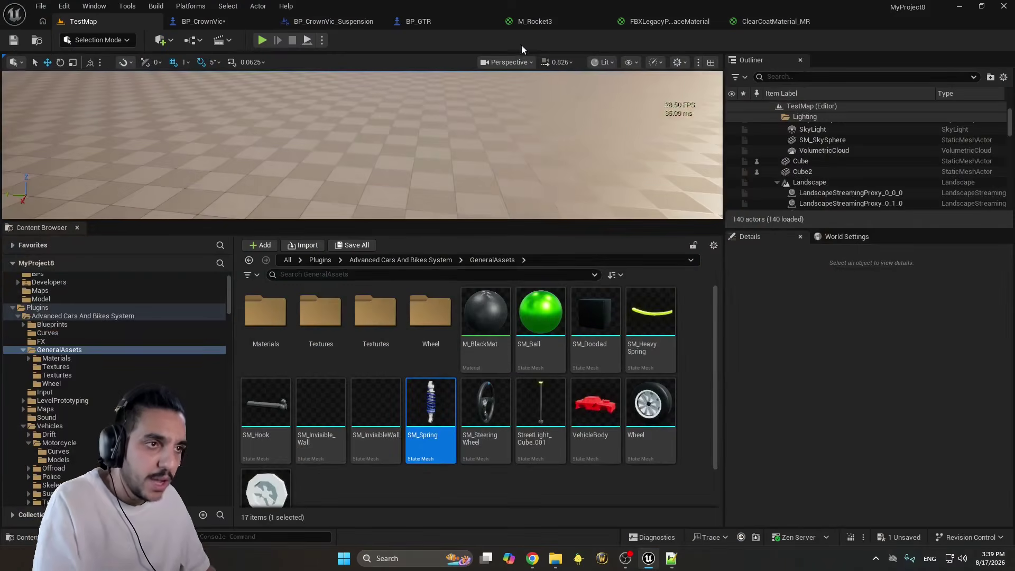
# Re-enable Wheel Bend on the four BP_CrownVic suspension components and turn on Invert Wheel Bend Direction
pyautogui.click(227, 22)
pyautogui.click(854, 137)
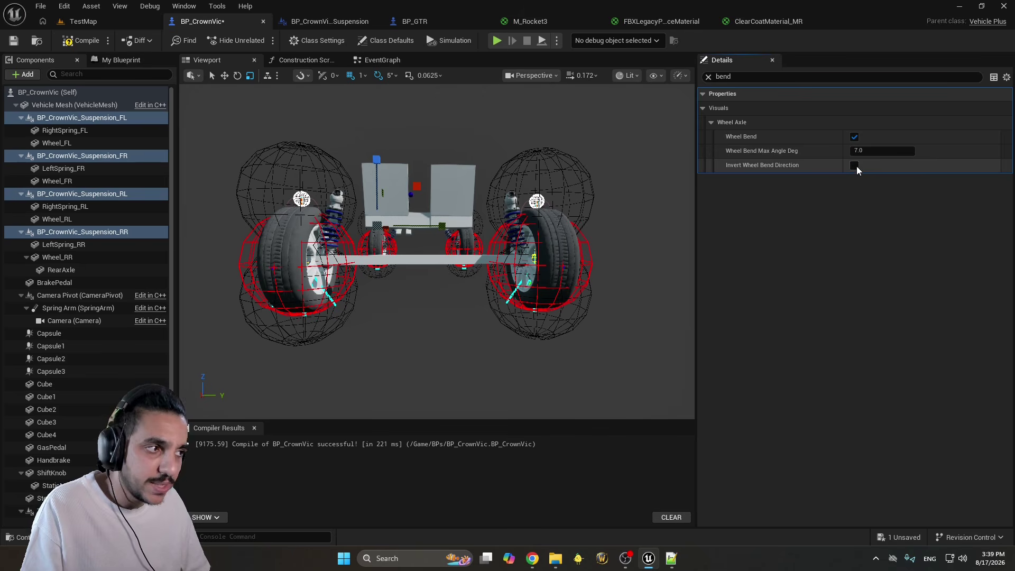
pyautogui.click(855, 166)
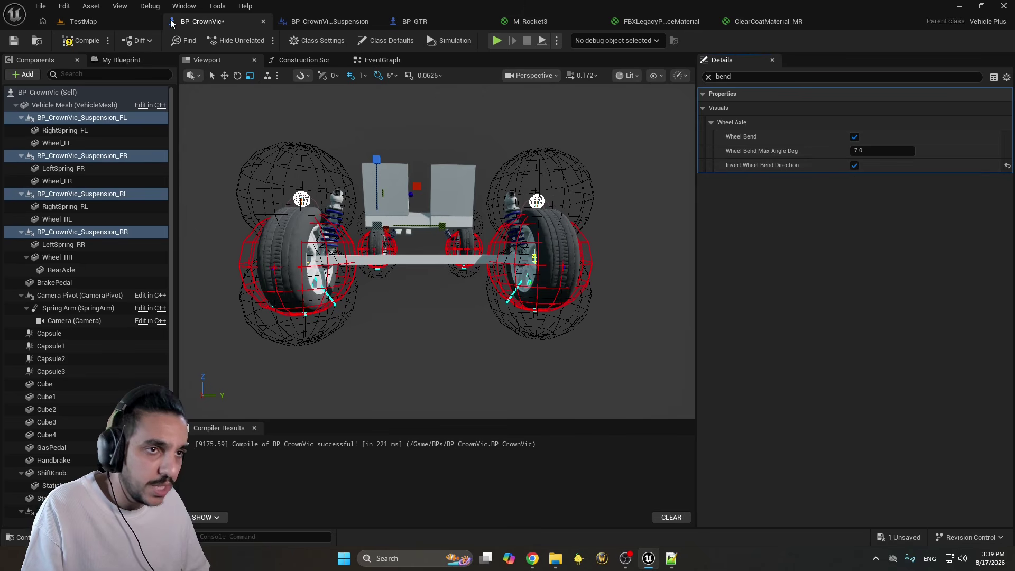
# Play TestMap in full screen, drive forward to check the inverted wheel bend, and end the session
pyautogui.click(68, 20)
pyautogui.hotkey('alt', 'p')
pyautogui.press('F11')
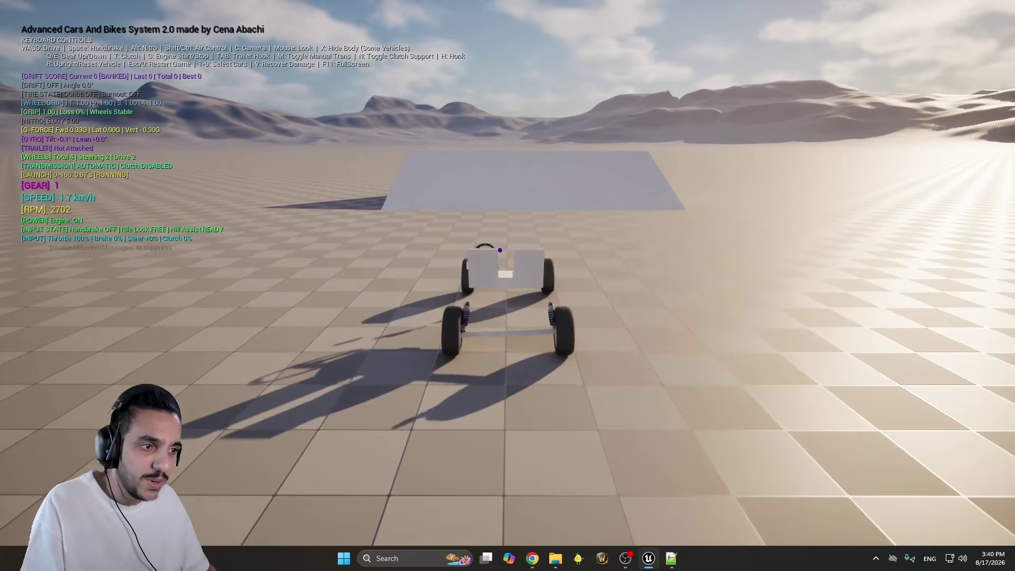
pyautogui.press('w')
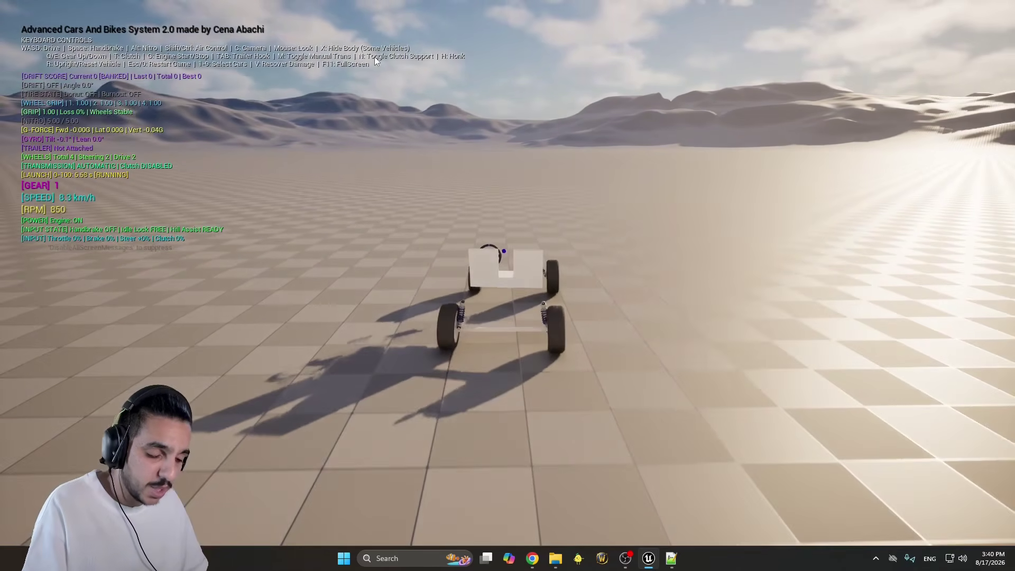
pyautogui.press('Escape')
# Turn off Invert Wheel Bend Direction on the four suspension components and compile BP_CrownVic
pyautogui.click(185, 20)
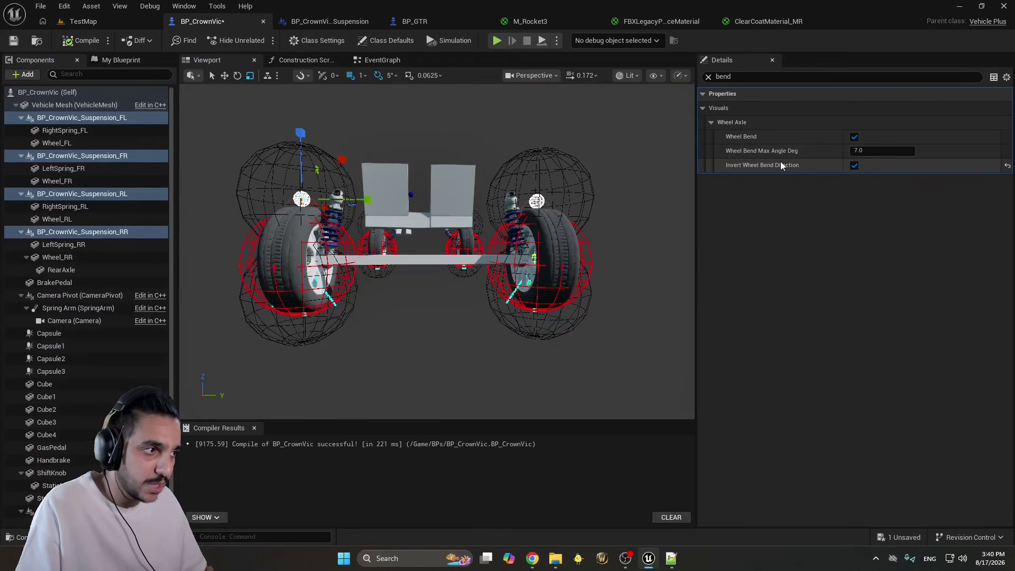
pyautogui.click(854, 166)
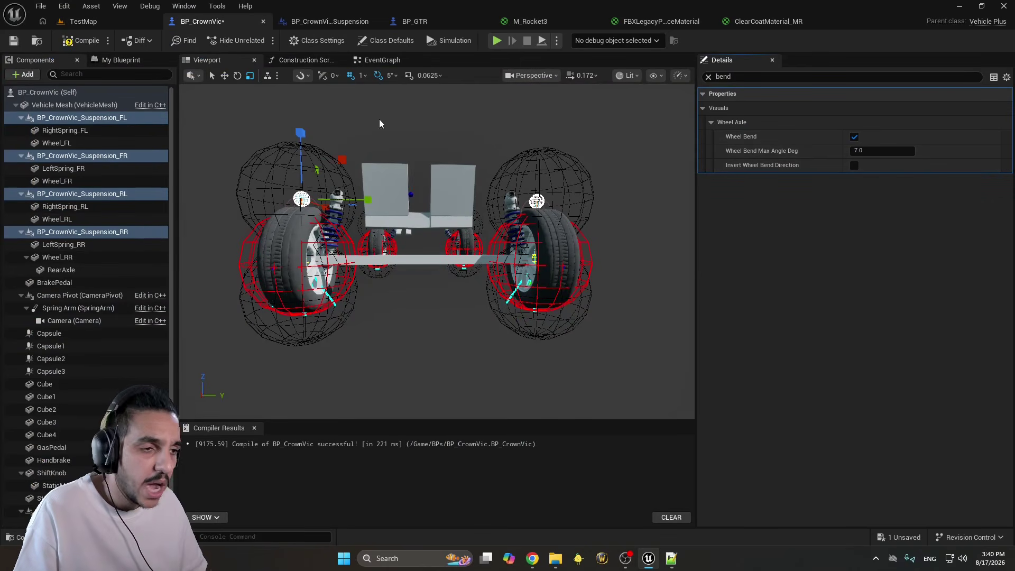
pyautogui.click(81, 42)
# Clear the property filter and move RearAxle out of Wheel_RR so it is attached directly to Vehicle Mesh
pyautogui.click(410, 257)
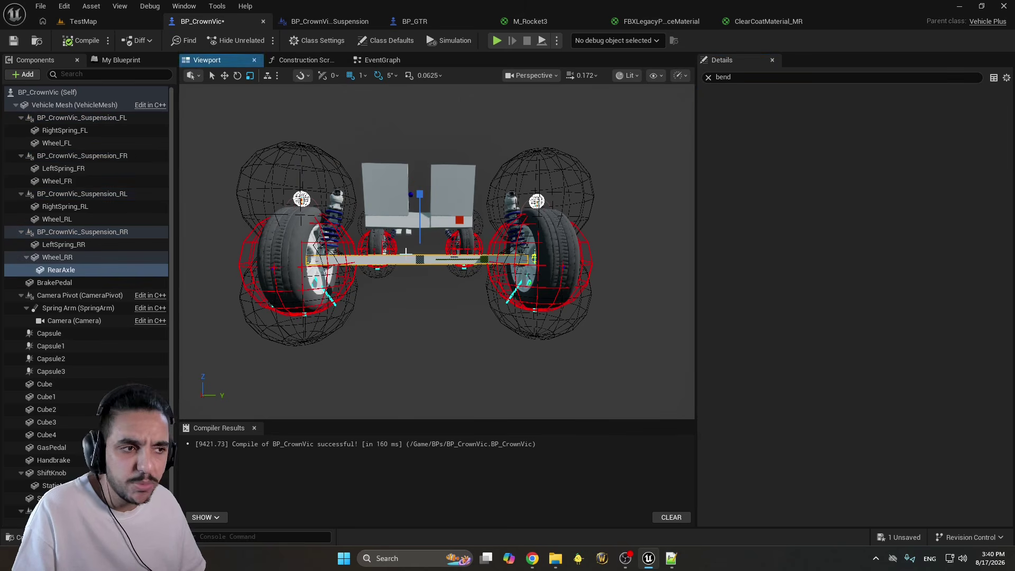
pyautogui.click(709, 77)
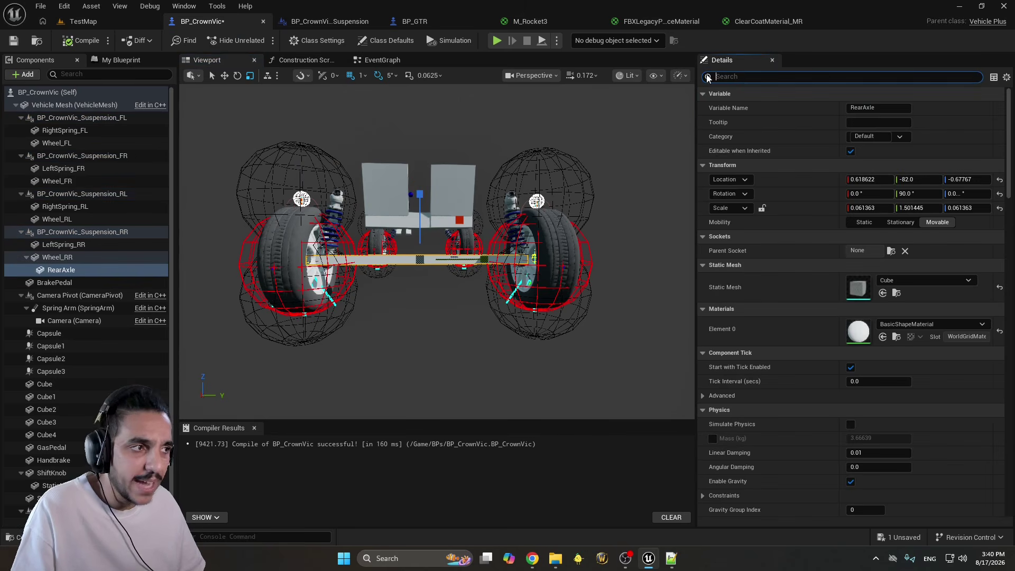
pyautogui.click(75, 270)
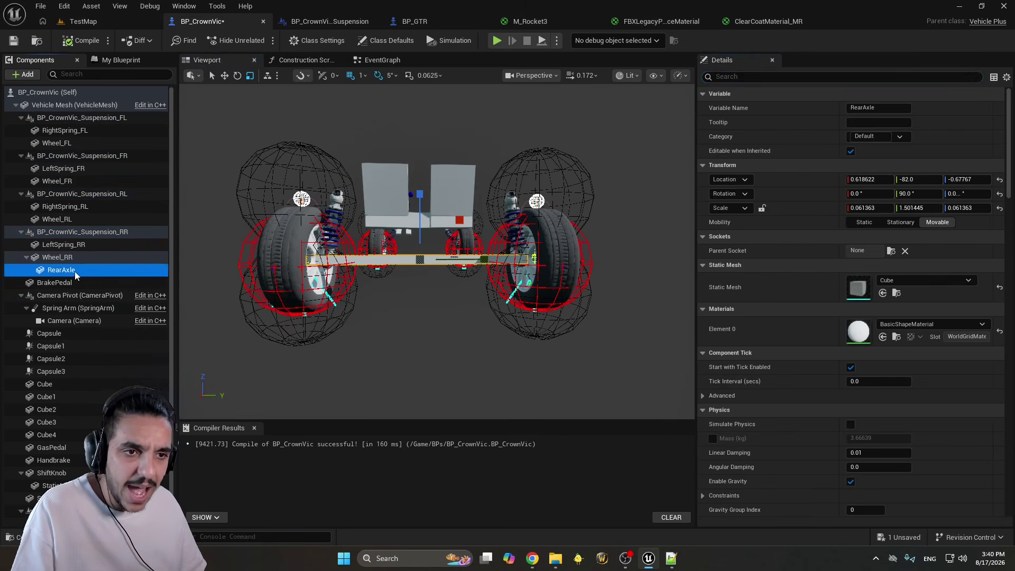
pyautogui.moveTo(78, 268); pyautogui.dragTo(41, 104)
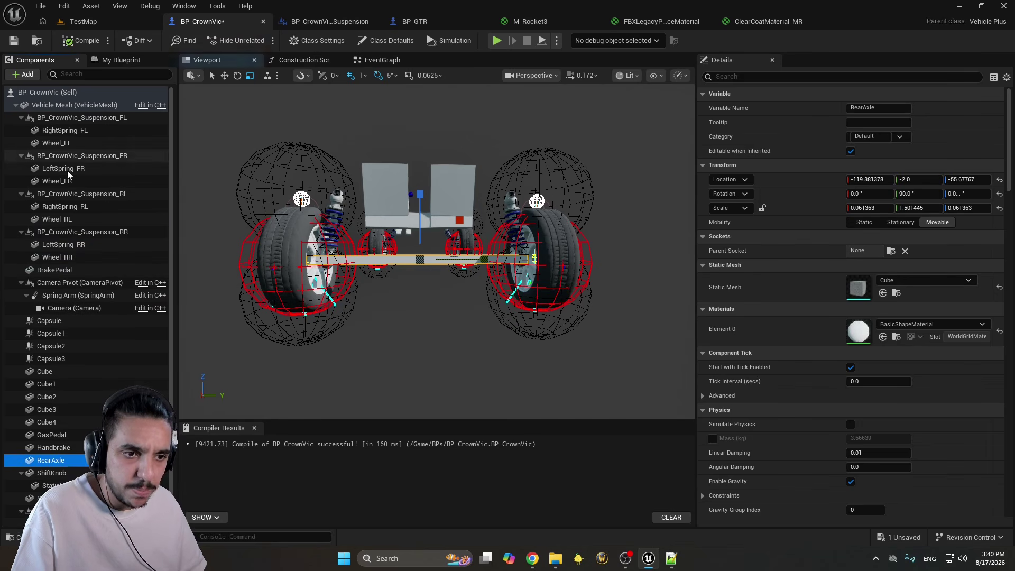
pyautogui.scroll(1, 85, 318)
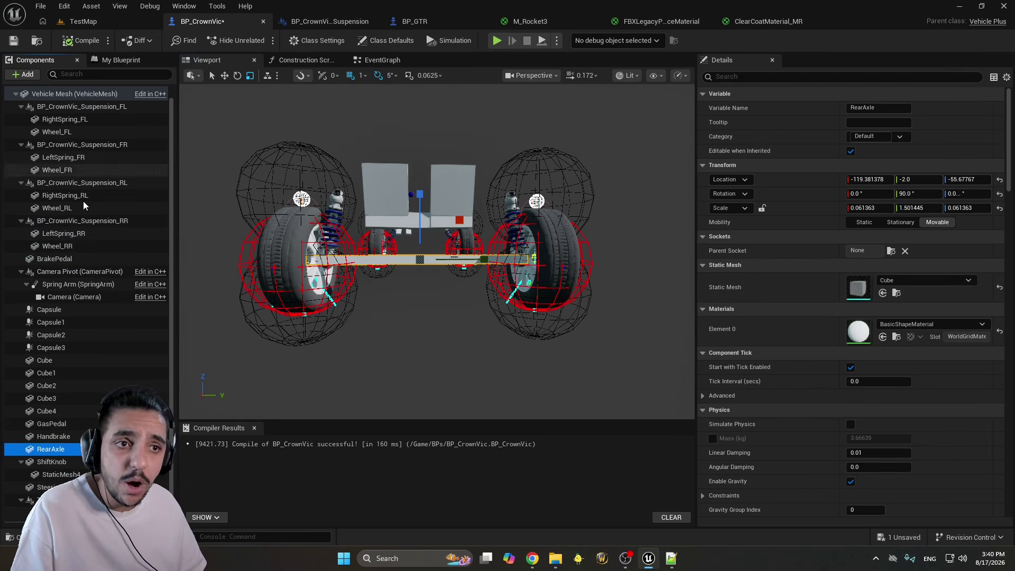
# Show the properties of BP_CrownVic itself and collapse the Damage, Vehicle Type, FX, Camera and Pedals categories
pyautogui.click(61, 94)
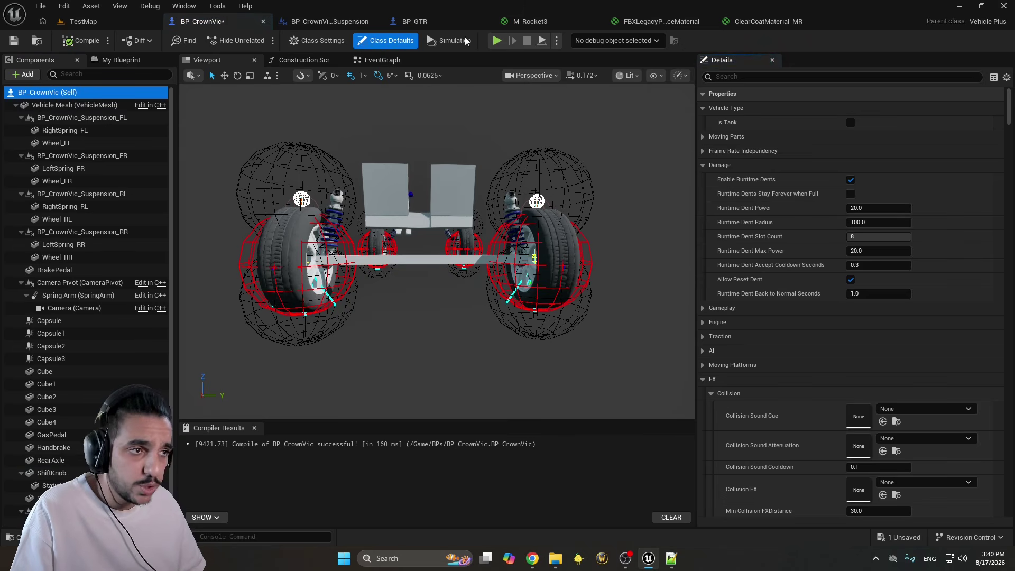
pyautogui.click(702, 165)
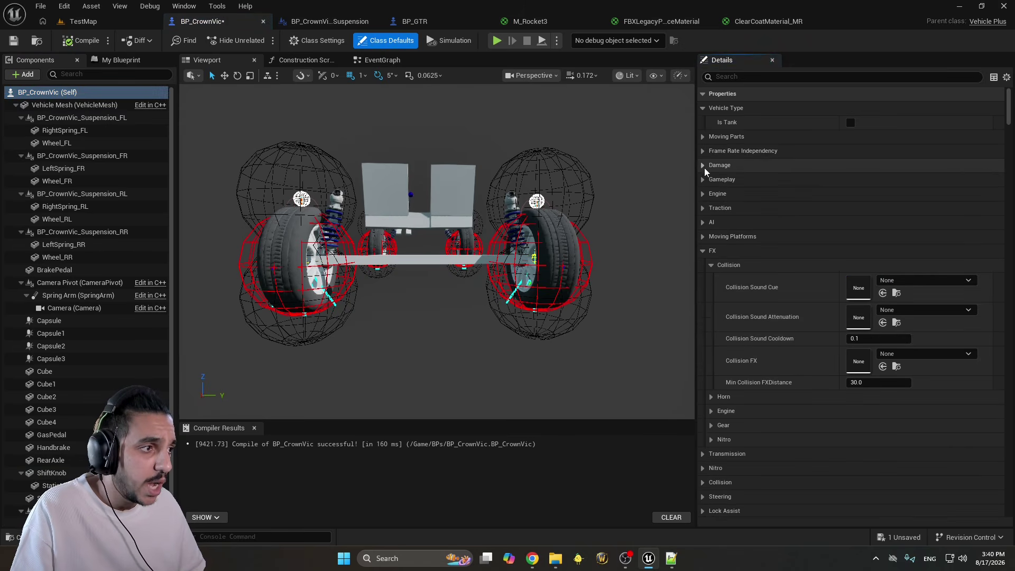
pyautogui.click(701, 108)
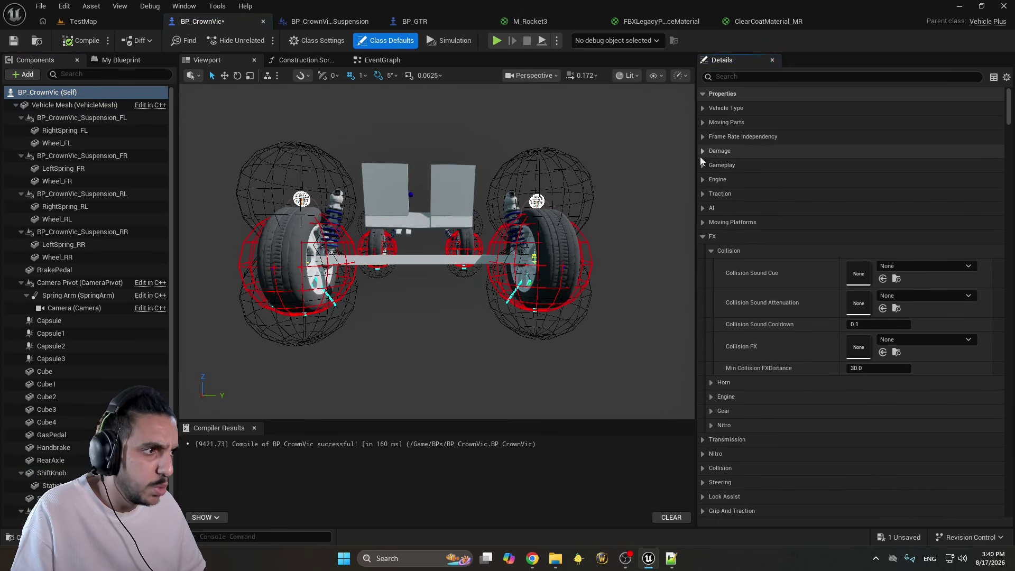
pyautogui.click(702, 236)
pyautogui.click(700, 222)
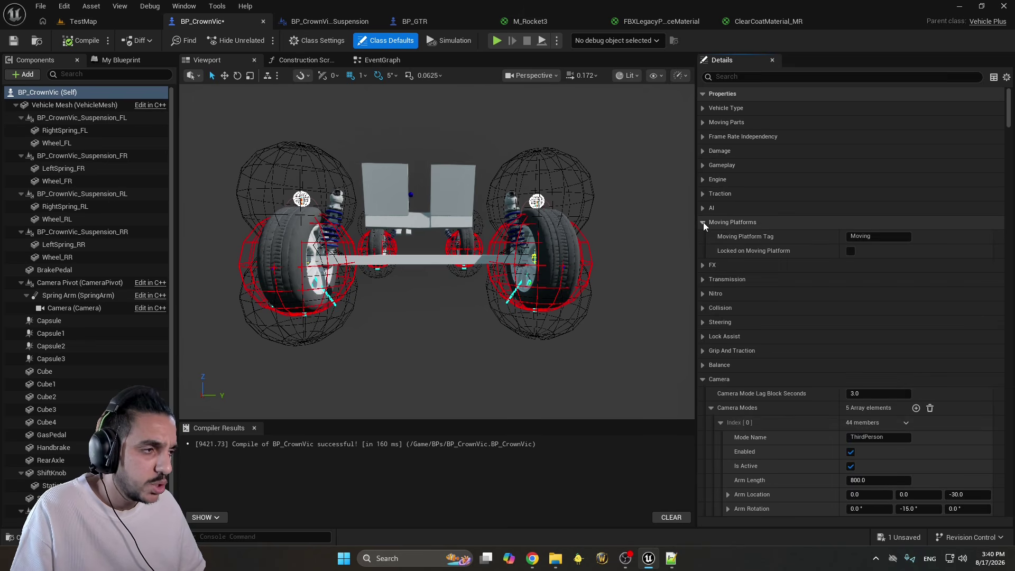
pyautogui.click(703, 222)
pyautogui.click(702, 350)
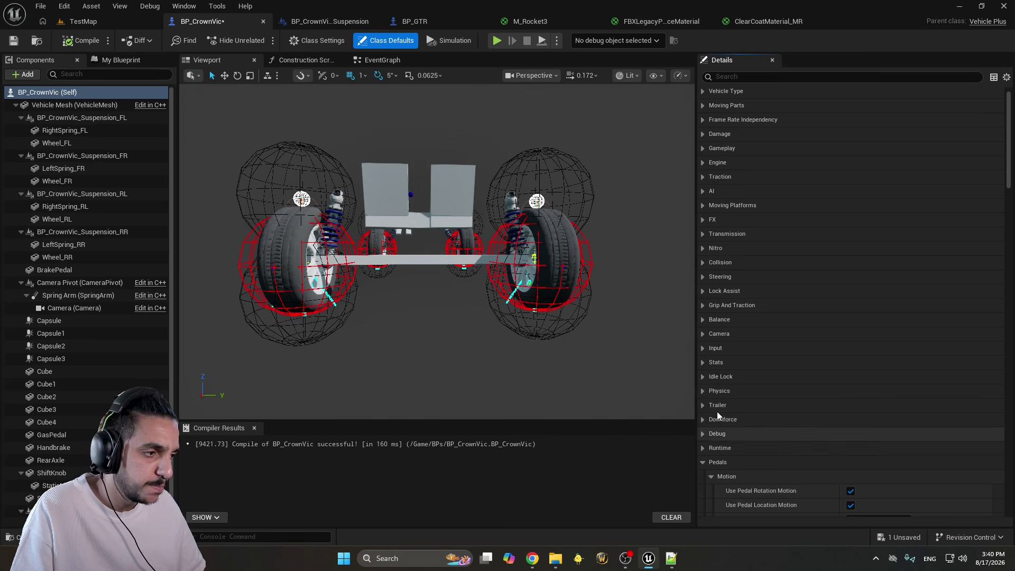
pyautogui.scroll(-1, 711, 423)
pyautogui.click(703, 447)
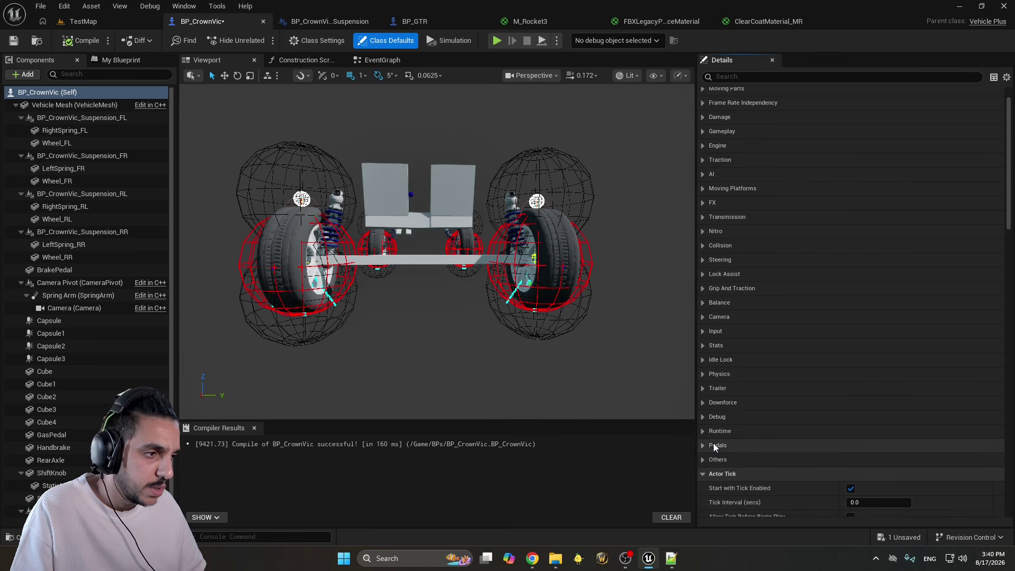
# Expand the blueprint's Moving Parts category and add an element to Pointing Mesh Links
pyautogui.scroll(2, 765, 358)
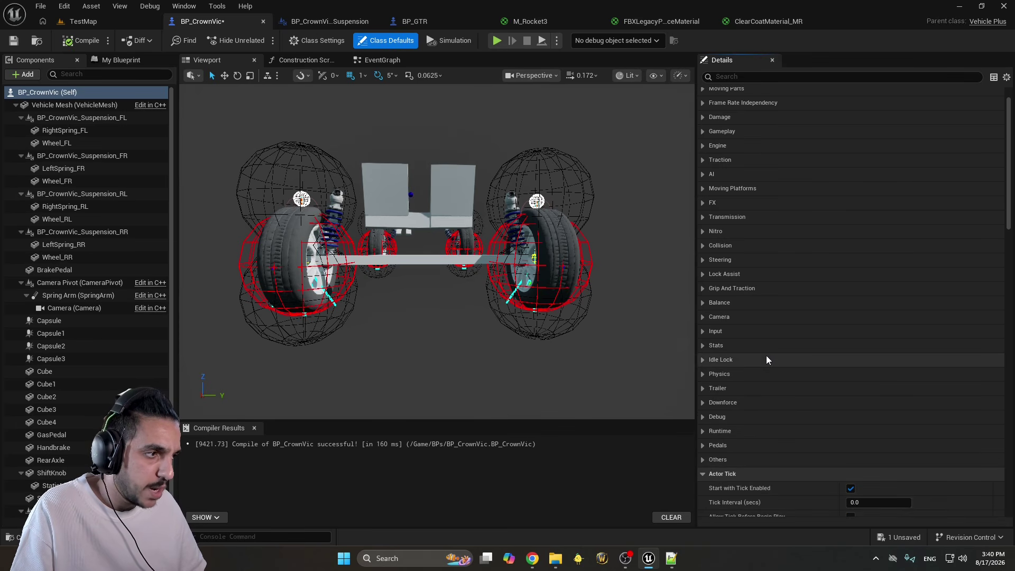
pyautogui.scroll(-1, 768, 359)
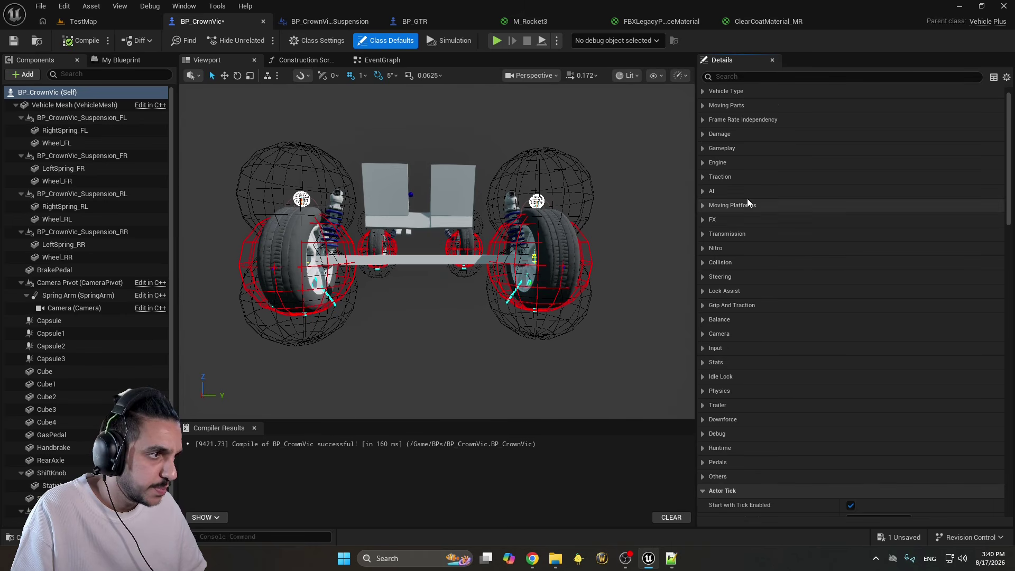
pyautogui.click(703, 105)
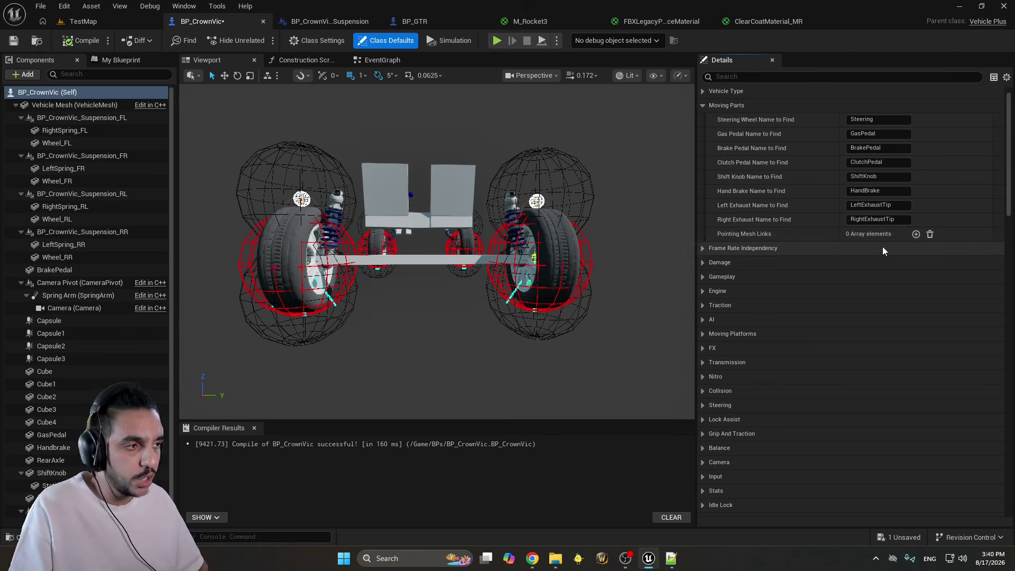
pyautogui.click(916, 234)
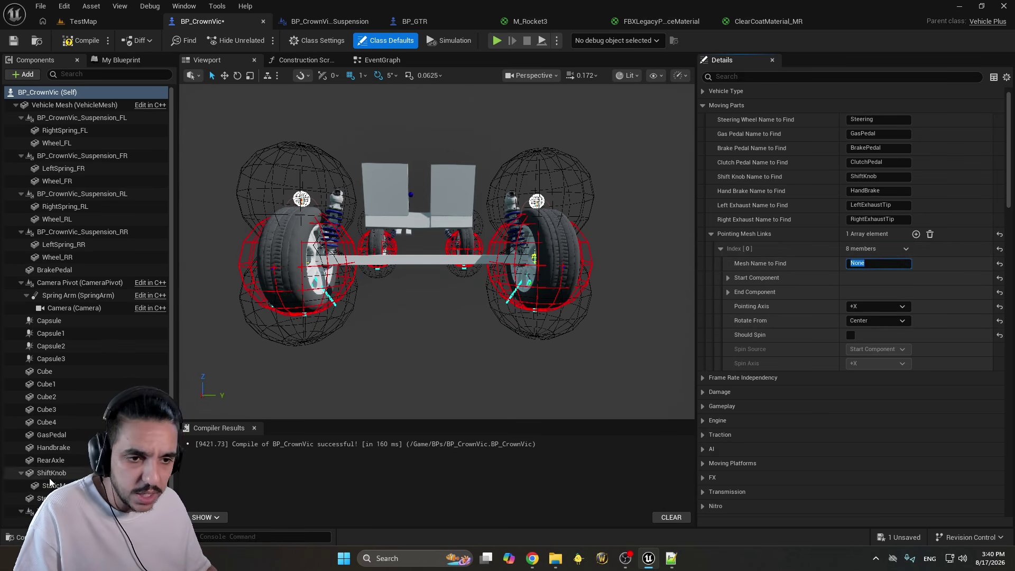
# Look up the rear axle component's name and enter RearAxle as Mesh Name to Find in the first Pointing Mesh Links element
pyautogui.scroll(-1, 76, 441)
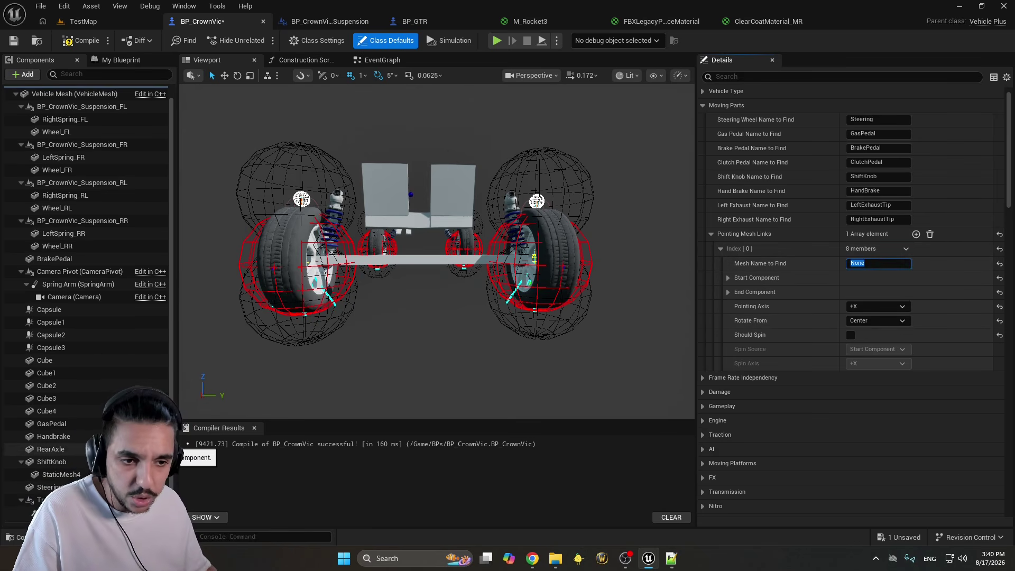
pyautogui.click(402, 259)
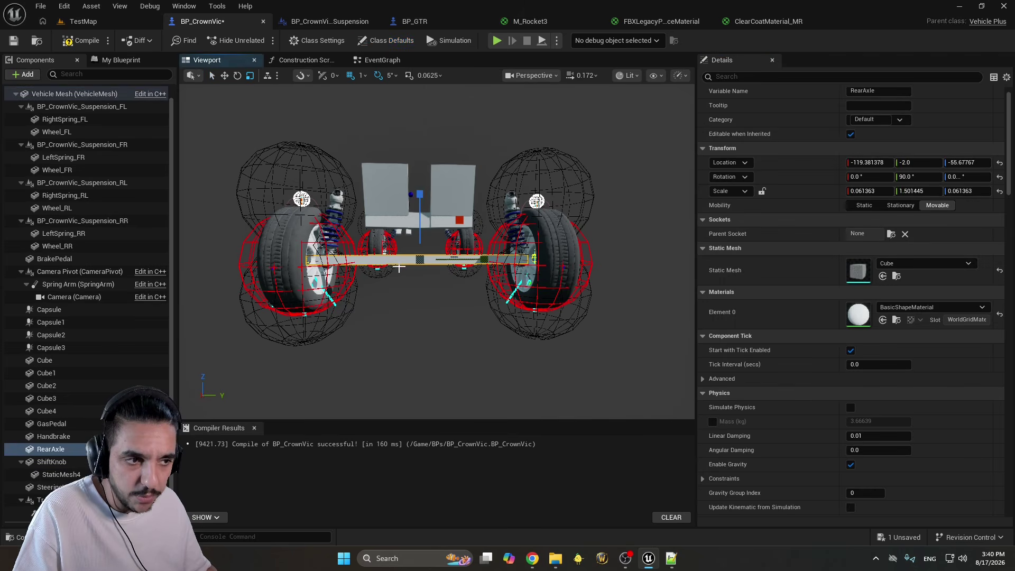
pyautogui.click(49, 450)
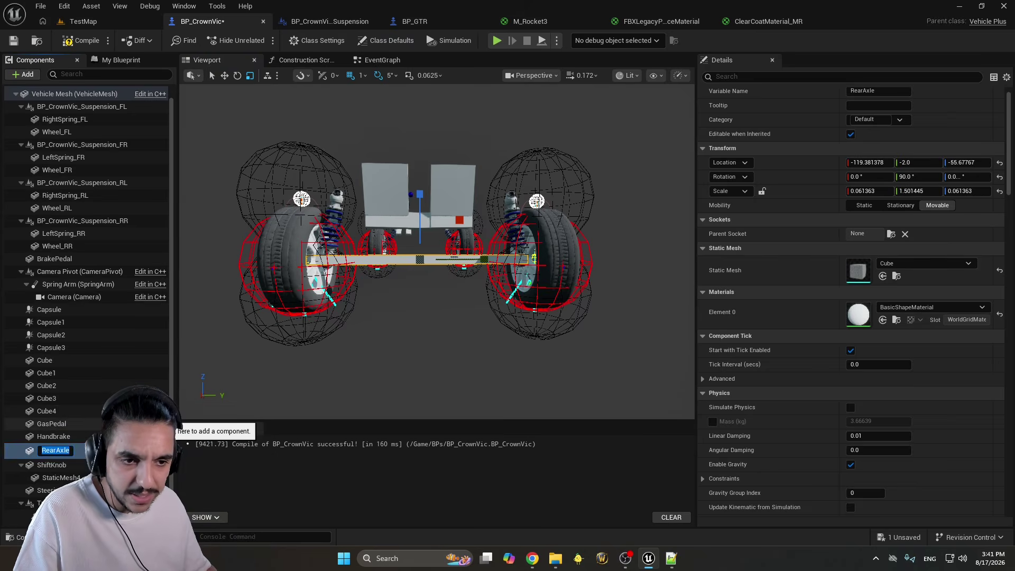
pyautogui.click(79, 96)
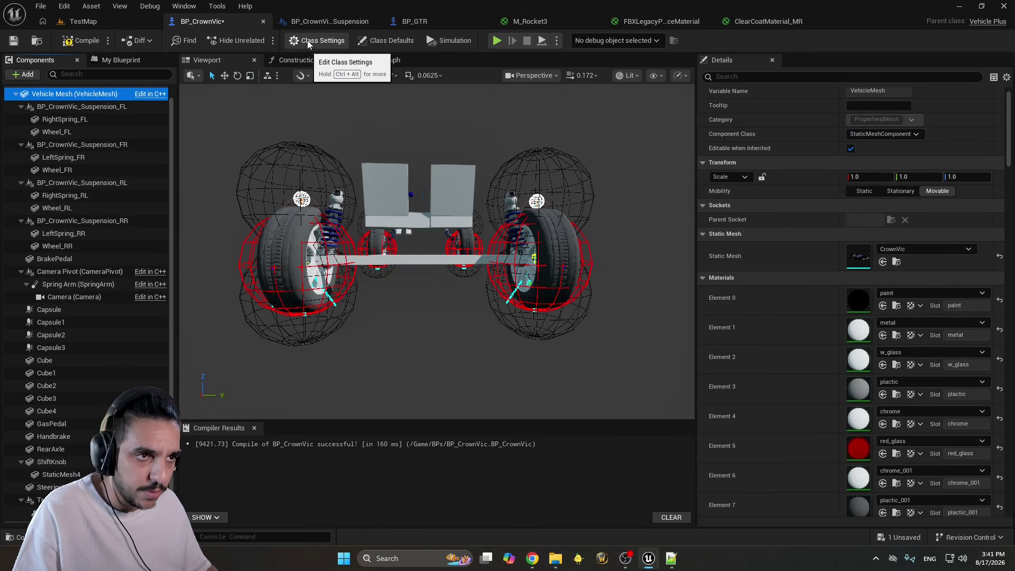
pyautogui.click(391, 40)
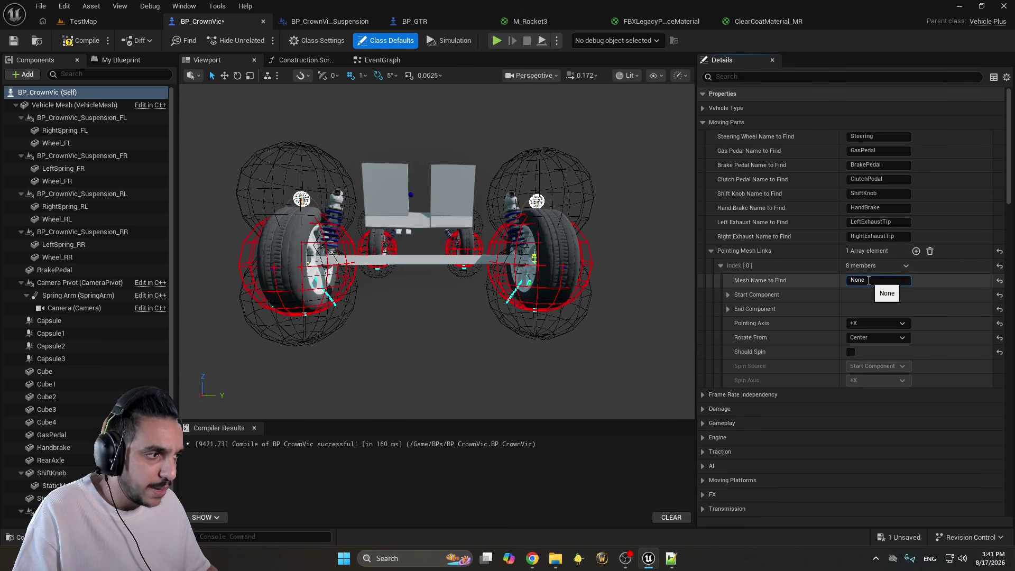
pyautogui.click(868, 281)
pyautogui.write('RearAxle')
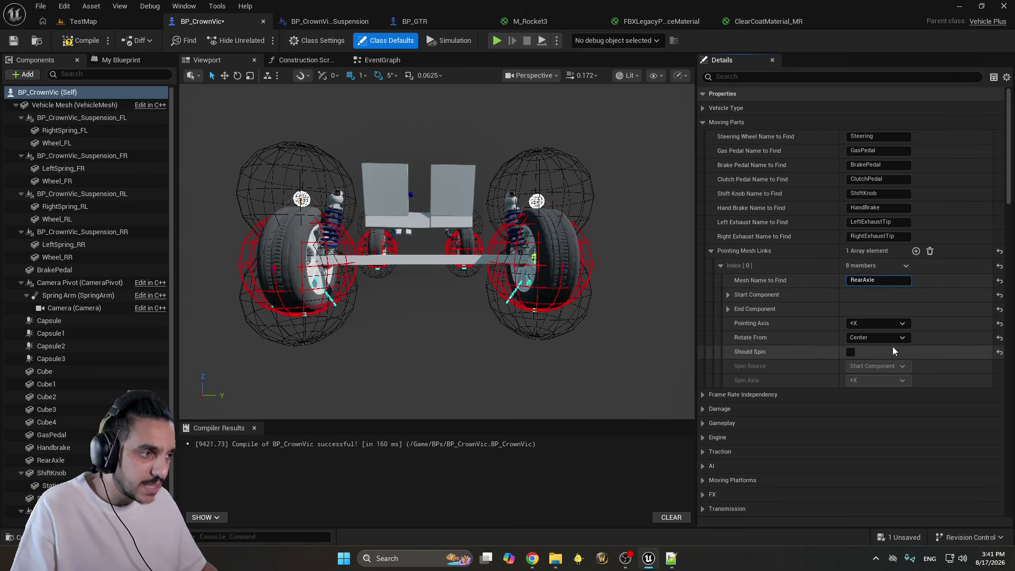
# Set the RearAxle link's Start Component name to Wheel_RR and its End Component name to Wheel_RL
pyautogui.click(728, 295)
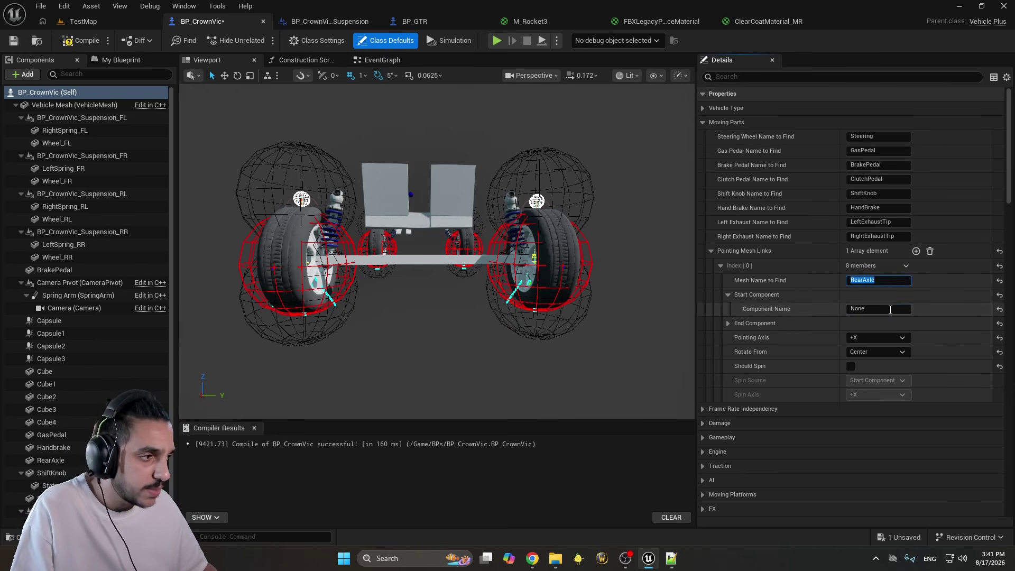
pyautogui.click(891, 311)
pyautogui.write('Wheel_RR')
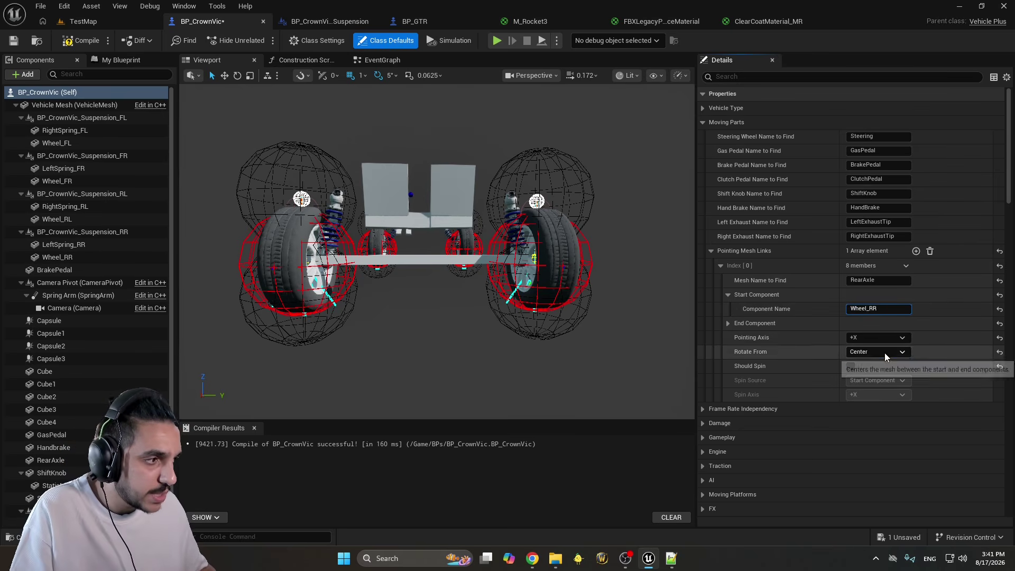
pyautogui.click(832, 364)
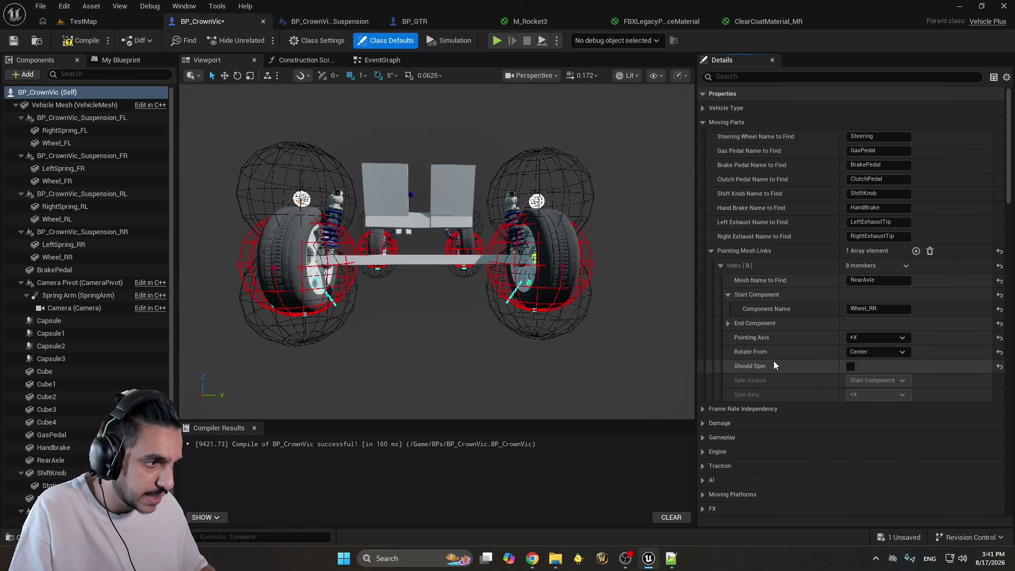
pyautogui.click(728, 323)
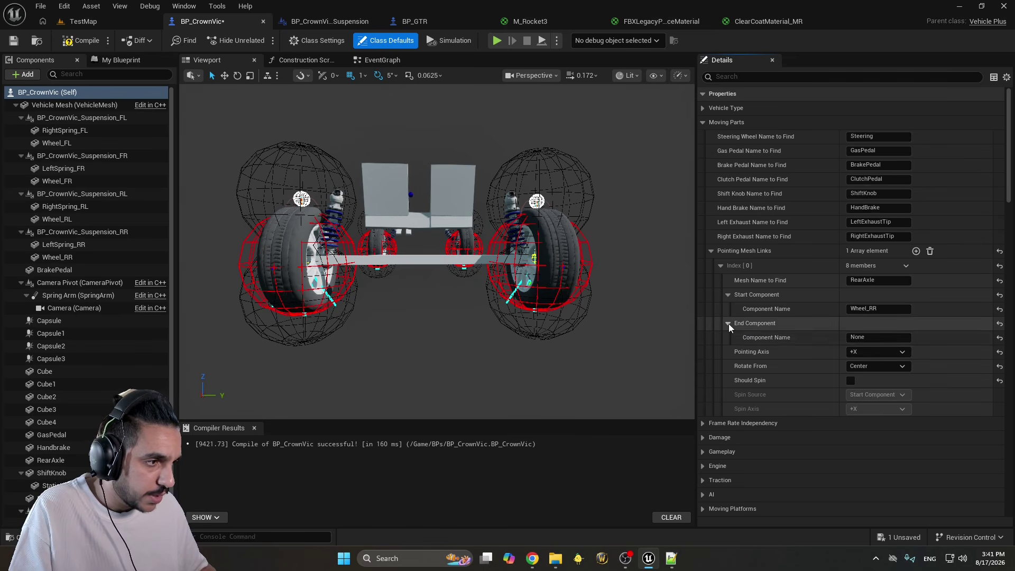
pyautogui.click(877, 336)
pyautogui.write('Wheel_RL')
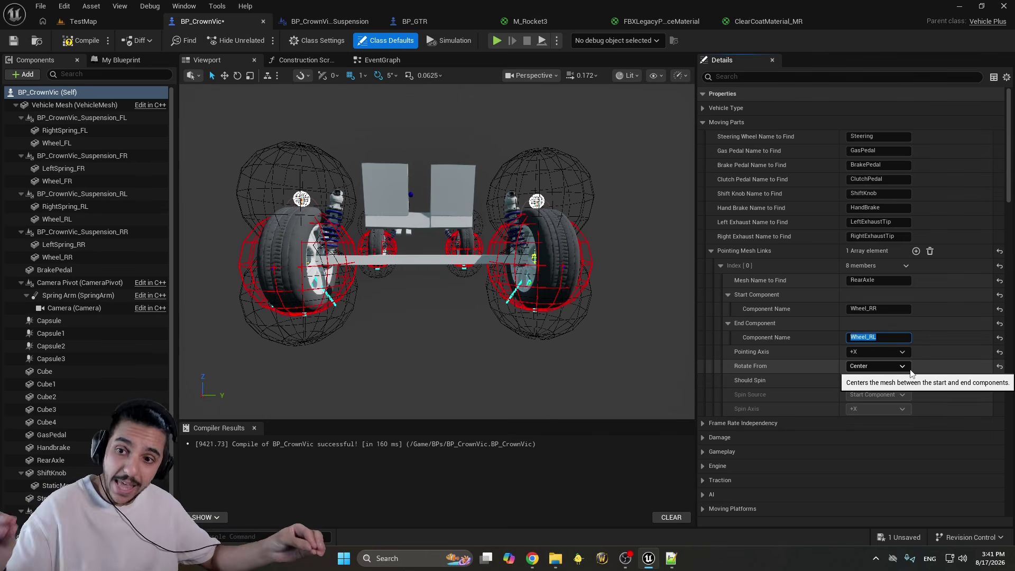
pyautogui.click(776, 335)
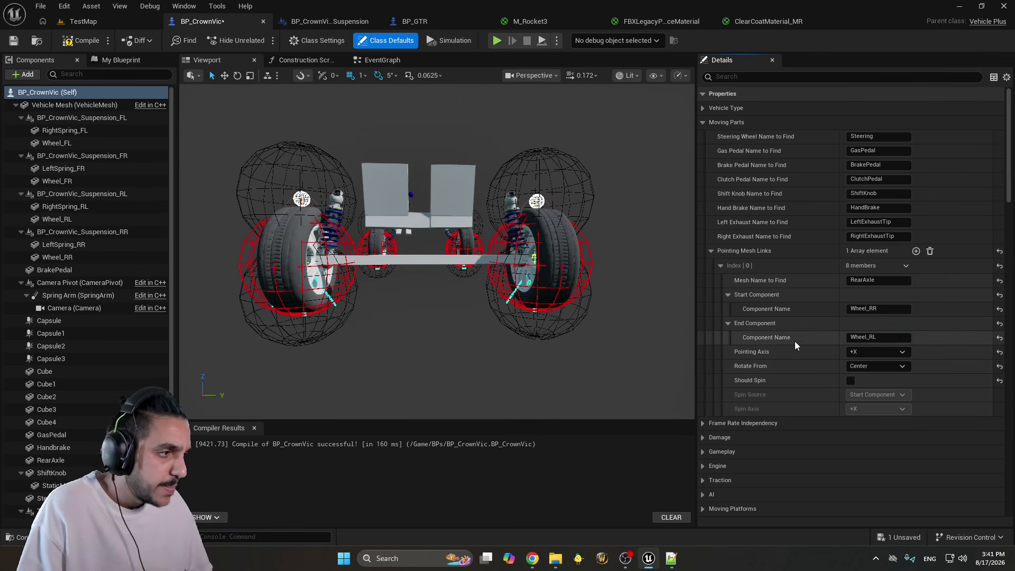
# Try shifting the RearAxle mesh sideways to check its axis direction, and undo the move
pyautogui.click(870, 350)
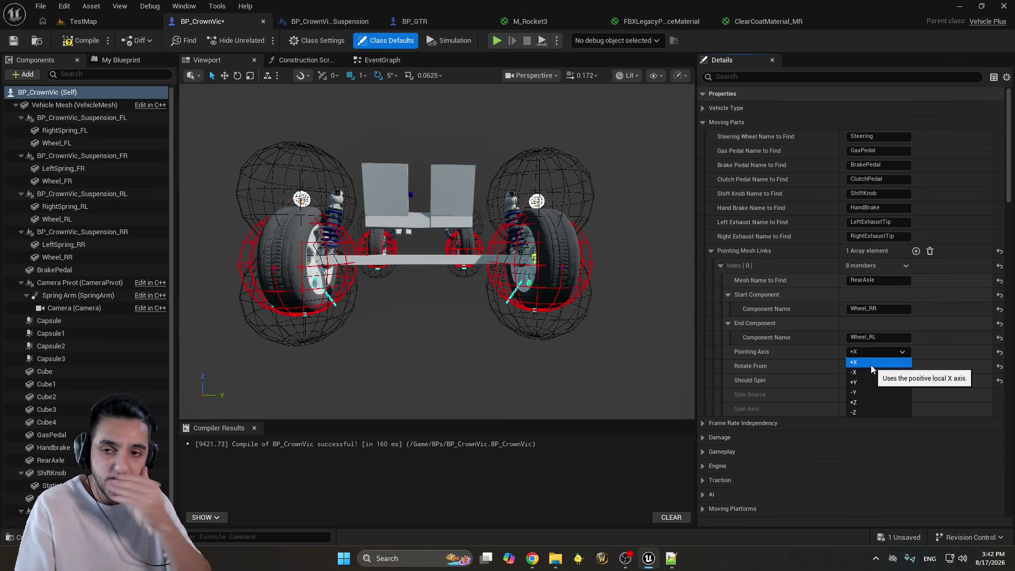
pyautogui.click(870, 363)
pyautogui.click(470, 259)
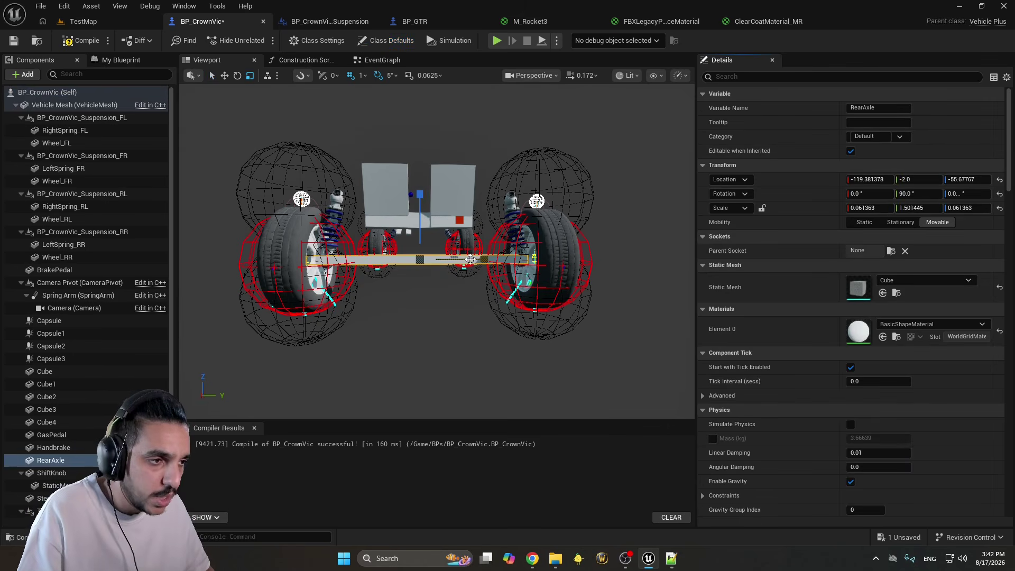
pyautogui.moveTo(480, 272); pyautogui.dragTo(468, 239, button='middle')
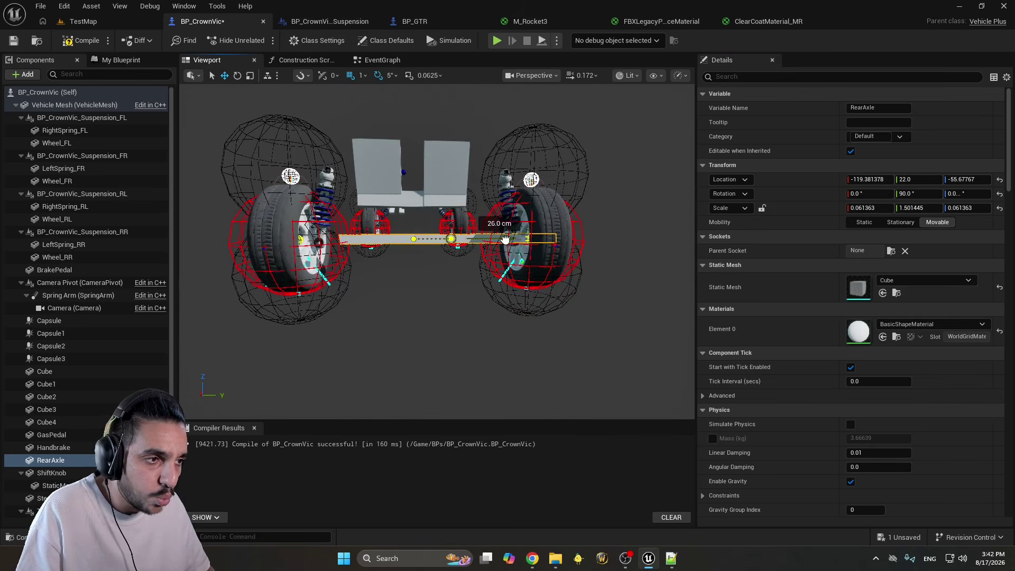
pyautogui.hotkey('ctrl', 'z')
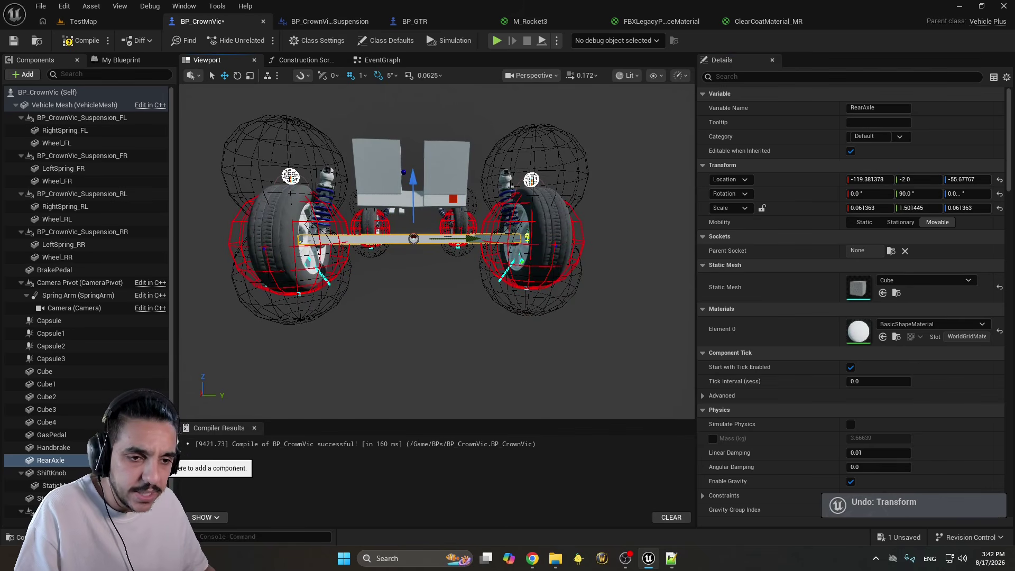
# Return to the properties of BP_CrownVic and set the RearAxle link's Pointing Axis to -Y and Rotate From to Start
pyautogui.click(74, 105)
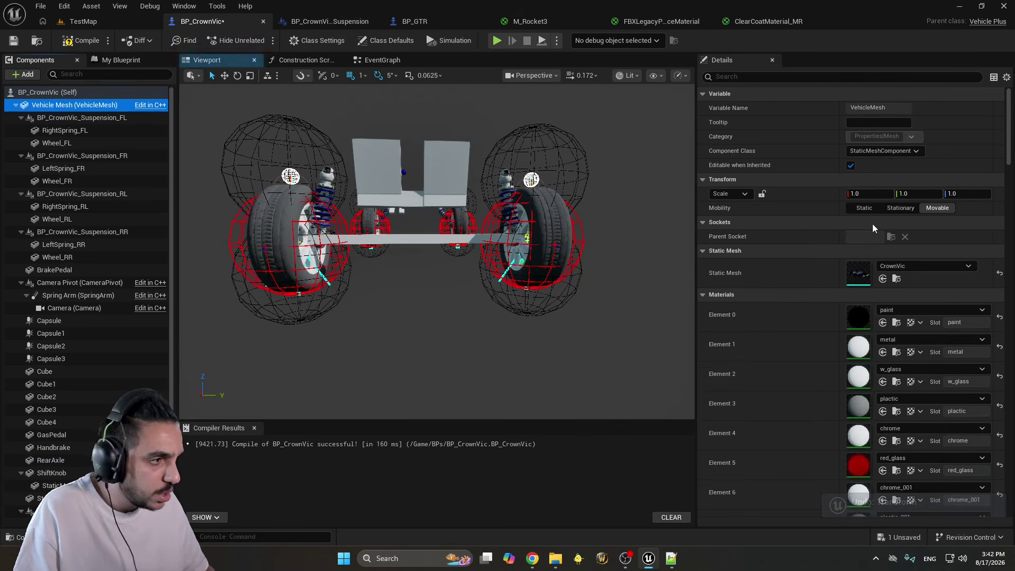
pyautogui.click(68, 92)
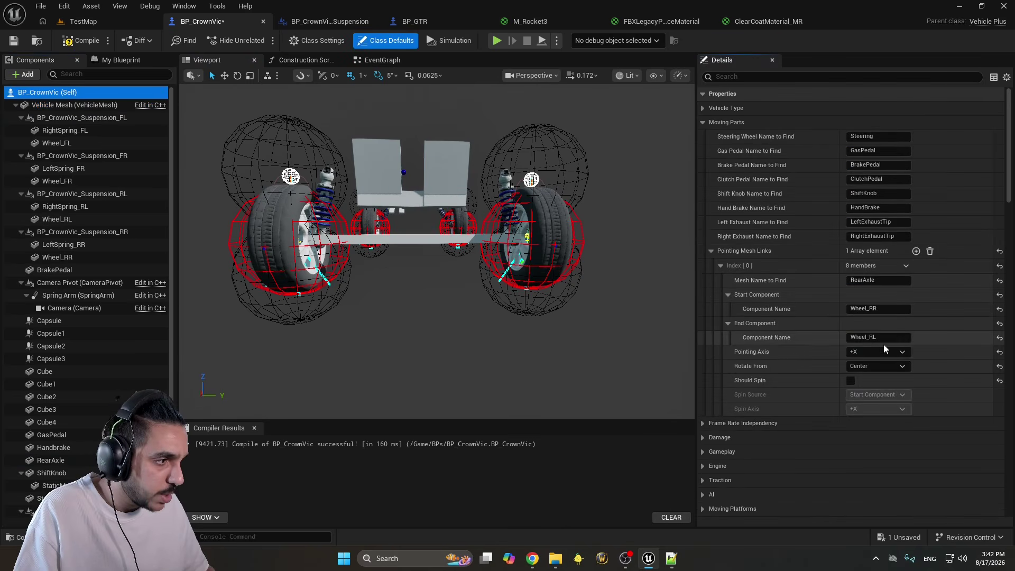
pyautogui.click(883, 351)
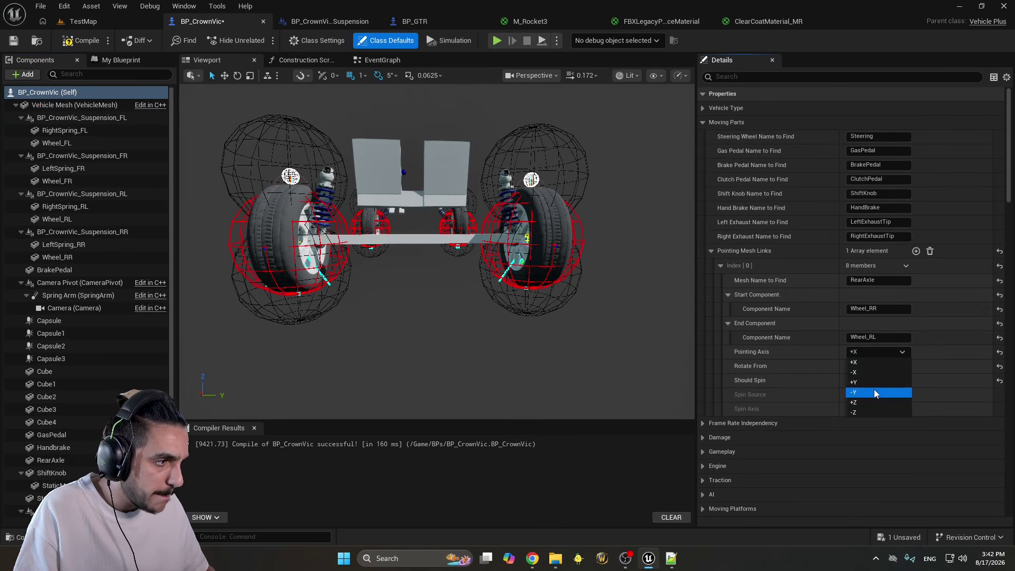
pyautogui.click(874, 391)
pyautogui.click(880, 367)
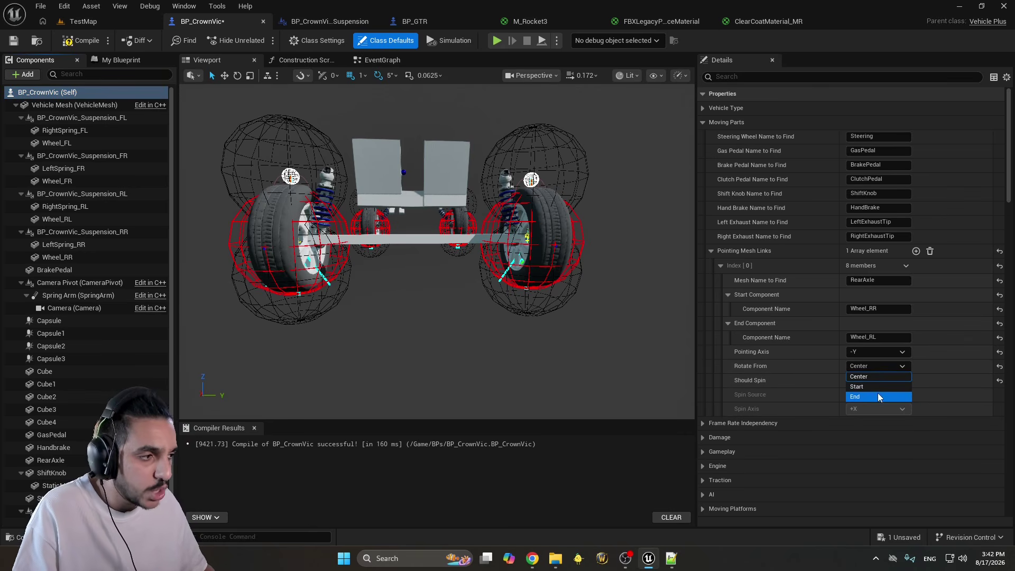
pyautogui.click(874, 387)
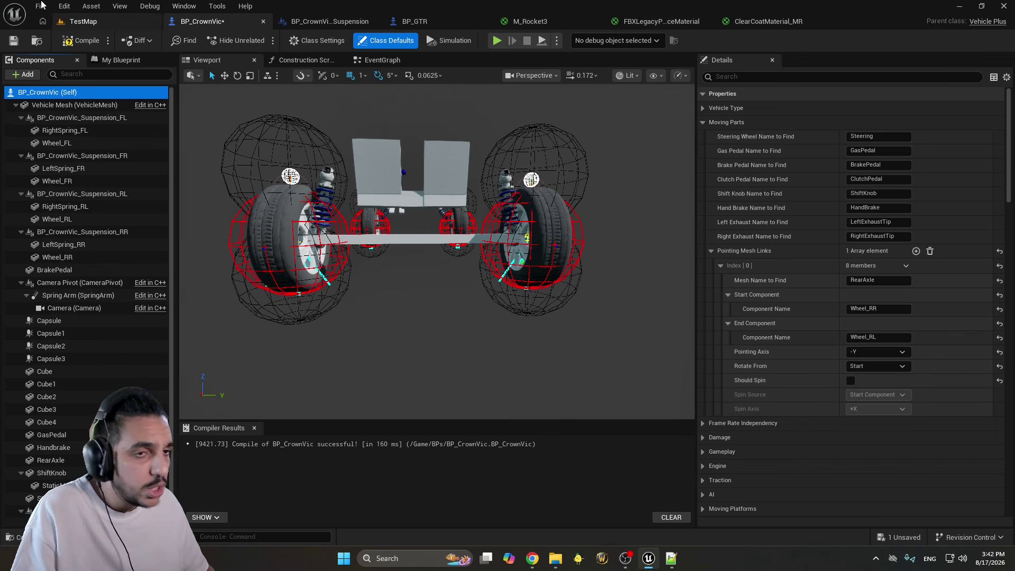
# Play TestMap in full screen, drive and steer the car to check the rear axle's movement, and end the session
pyautogui.click(98, 24)
pyautogui.hotkey('alt', 'p')
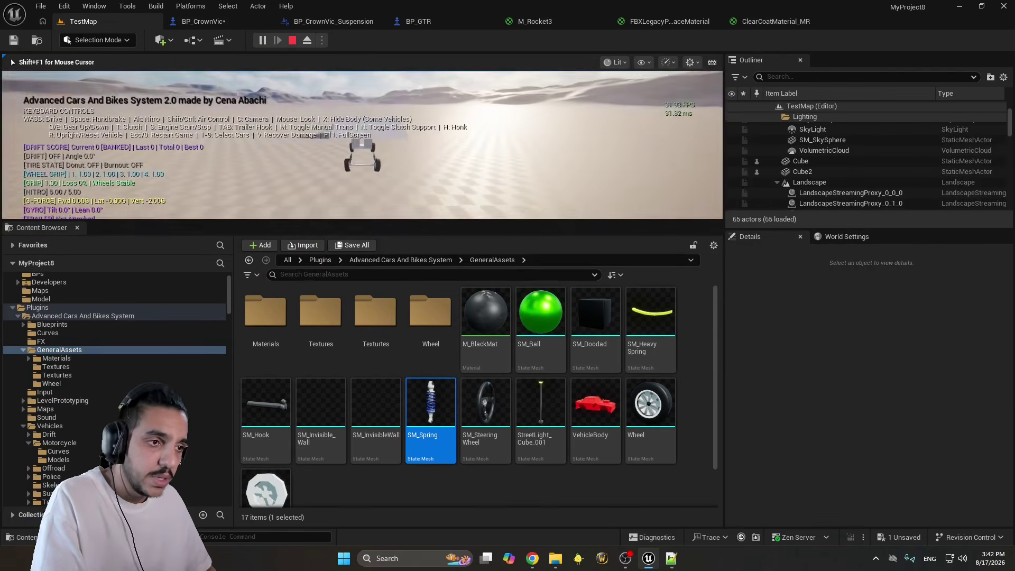
pyautogui.press('F11')
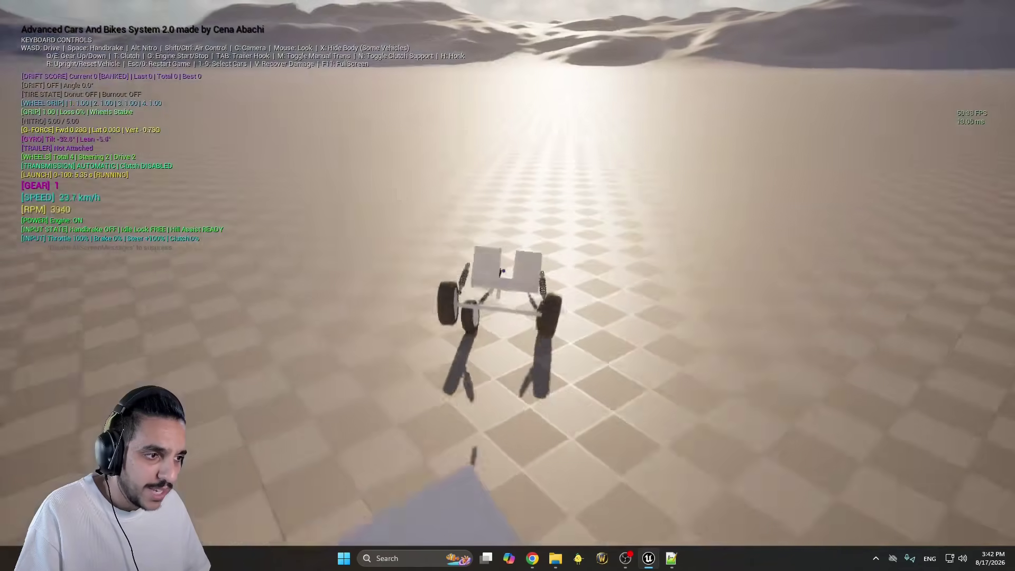
pyautogui.press('d')
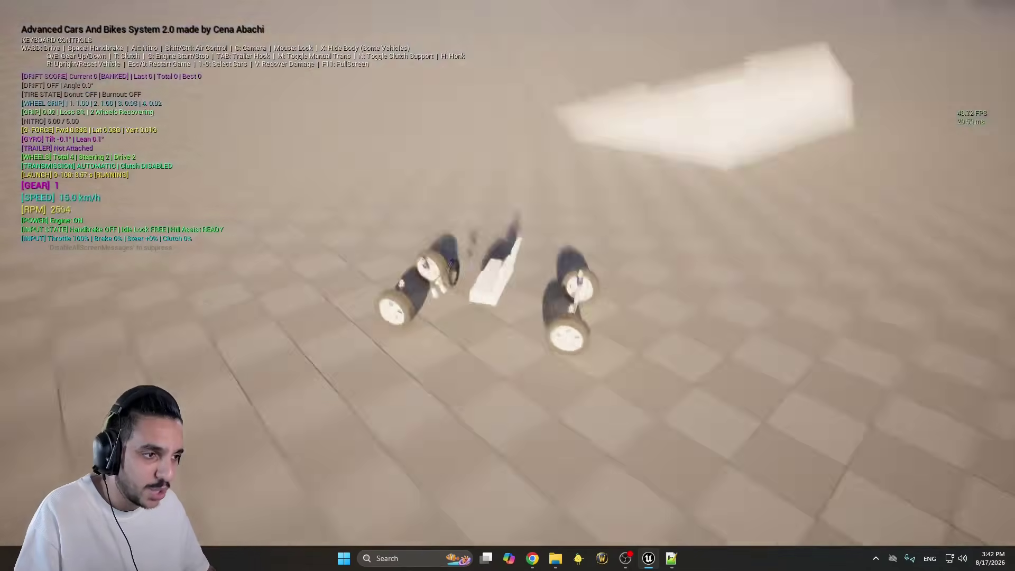
pyautogui.press('d')
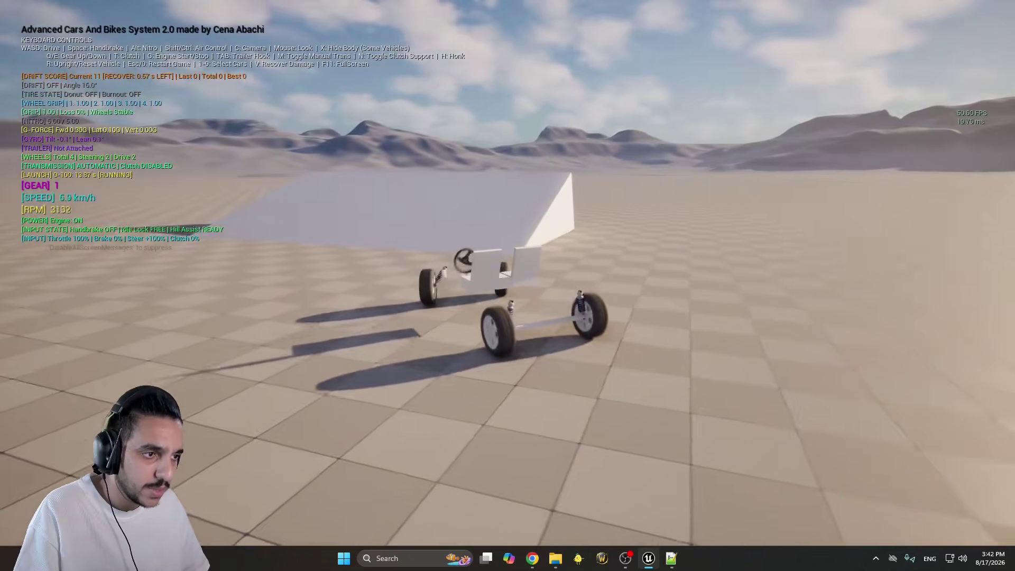
pyautogui.press('w')
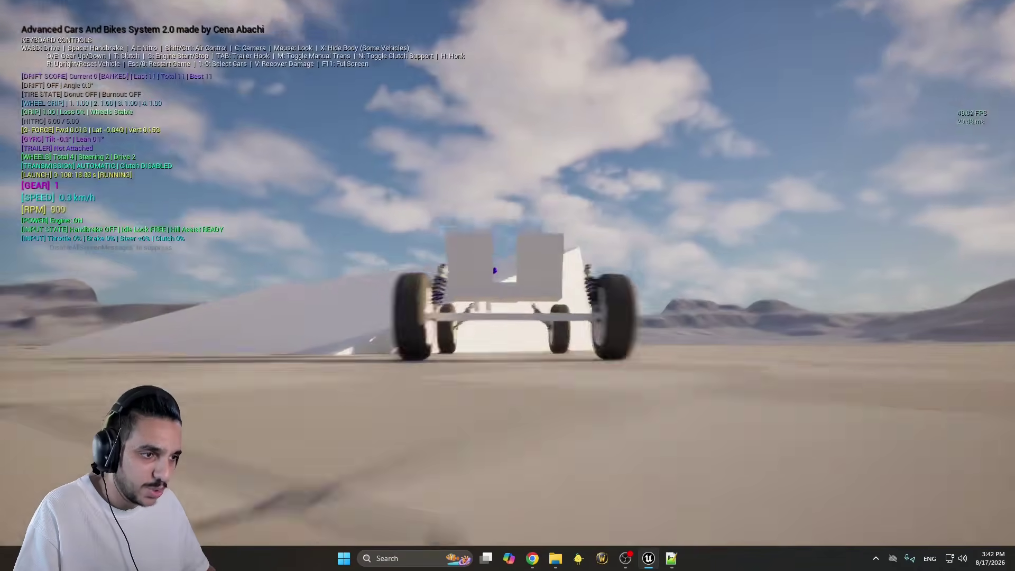
pyautogui.press('Escape')
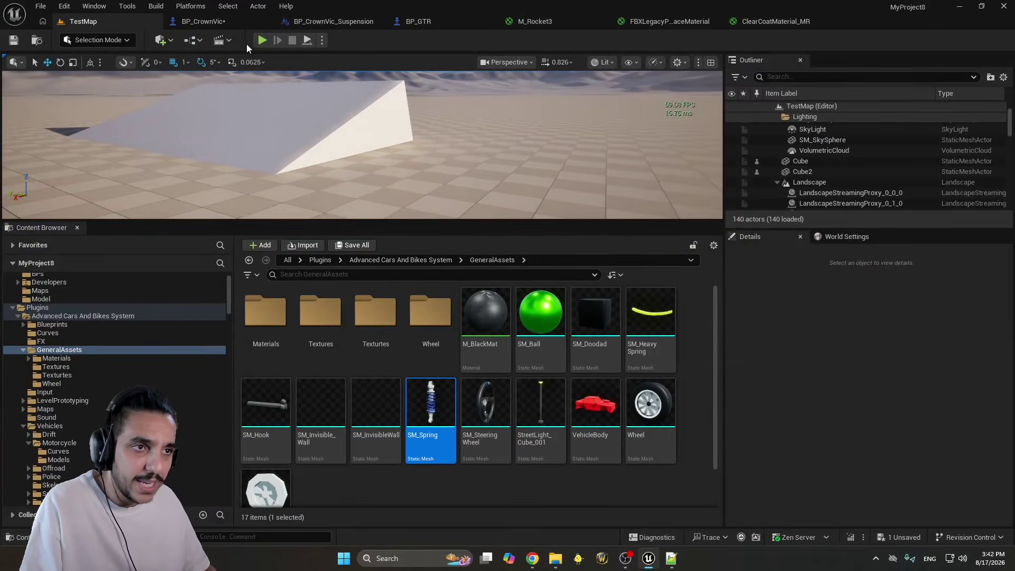
# Compile BP_CrownVic, set the RearAxle link's Spin Axis to -Y and check the Spin Source options
pyautogui.click(221, 22)
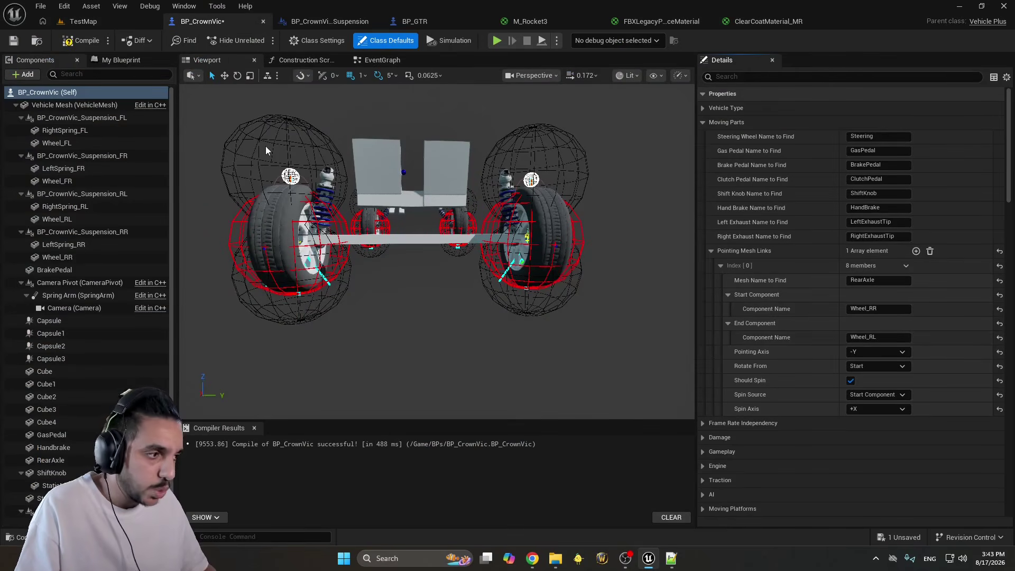
pyautogui.press('F7')
pyautogui.click(886, 411)
pyautogui.click(876, 448)
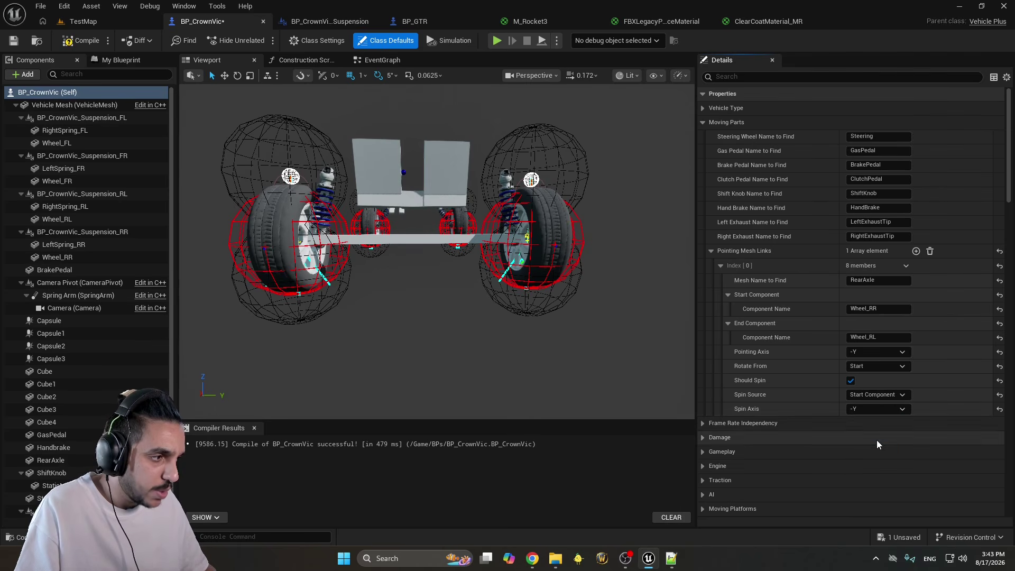
pyautogui.click(882, 396)
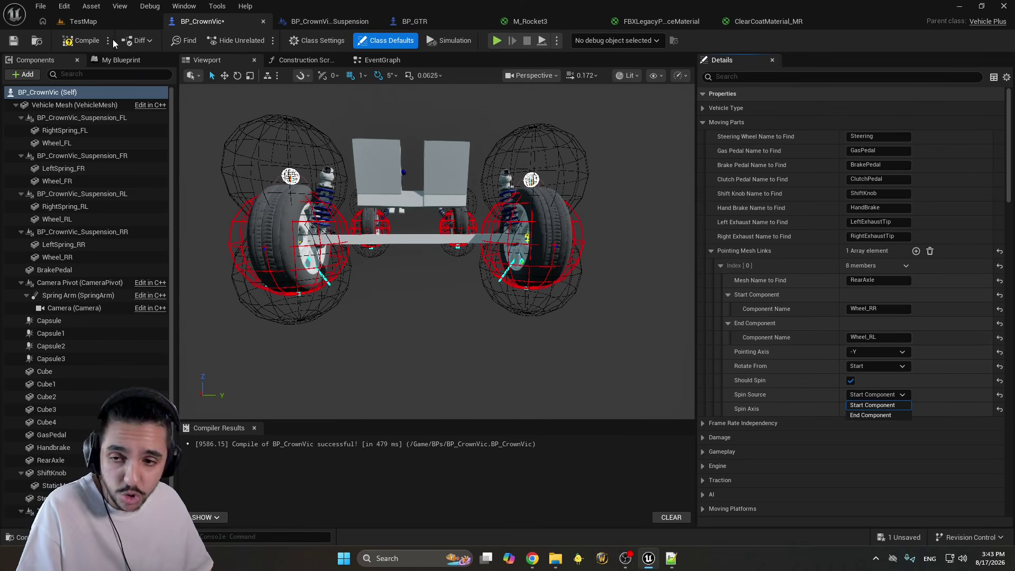
# Play TestMap in full screen again, driving forward, turning and reversing near the ramp to check the spinning rear axle, and end the session
pyautogui.click(123, 22)
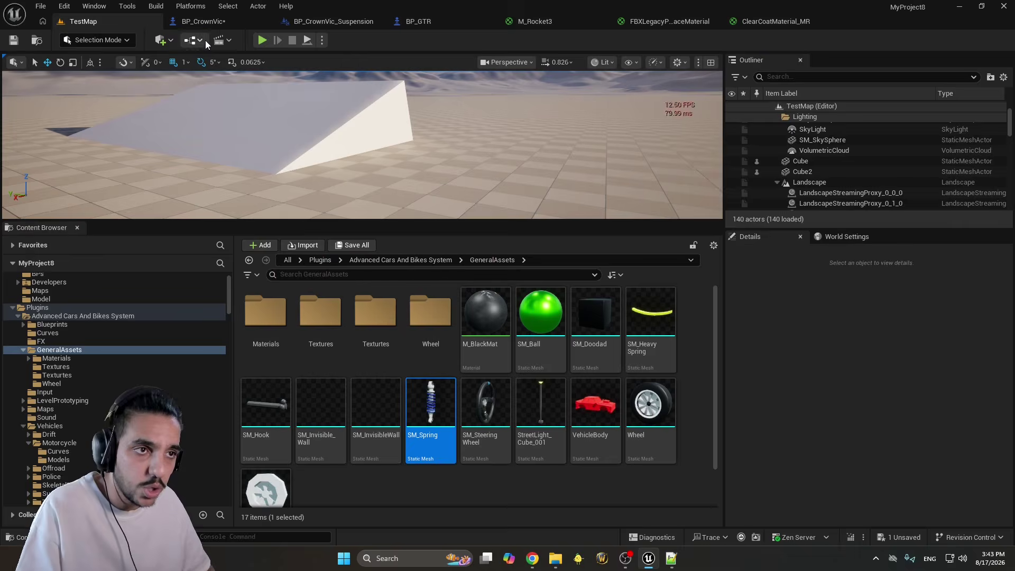
pyautogui.hotkey('alt', 'p')
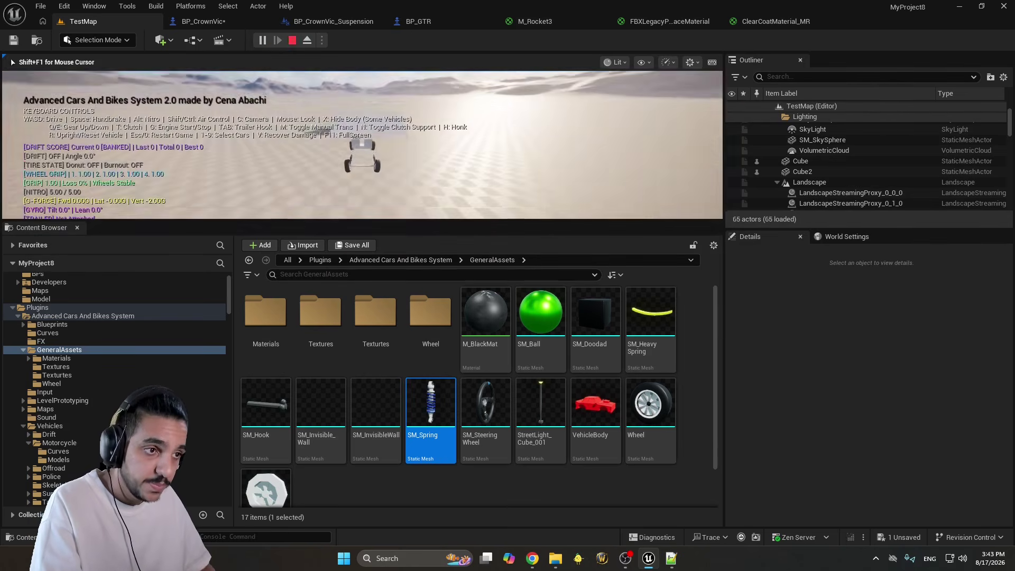
pyautogui.press('F11')
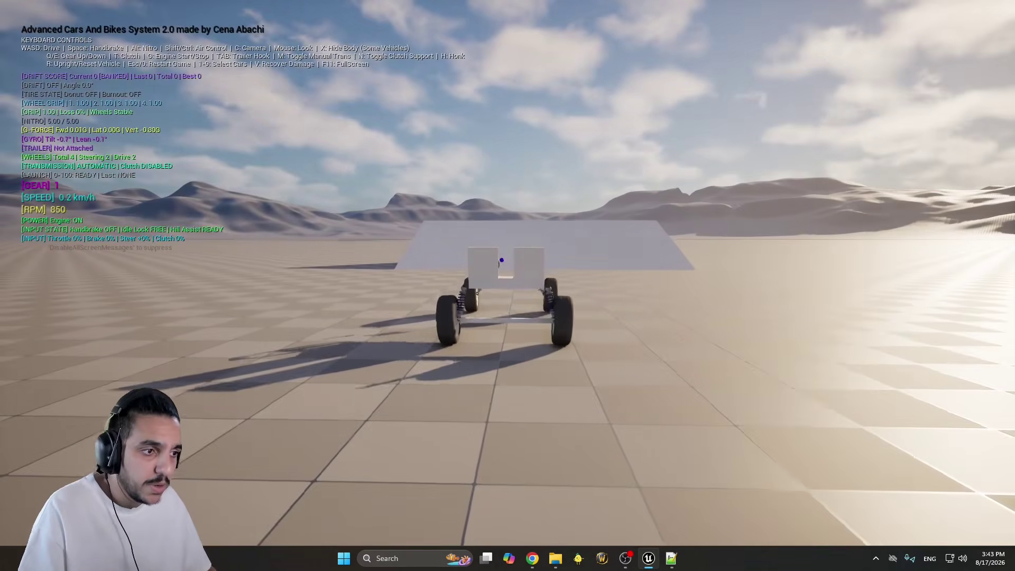
pyautogui.press('w')
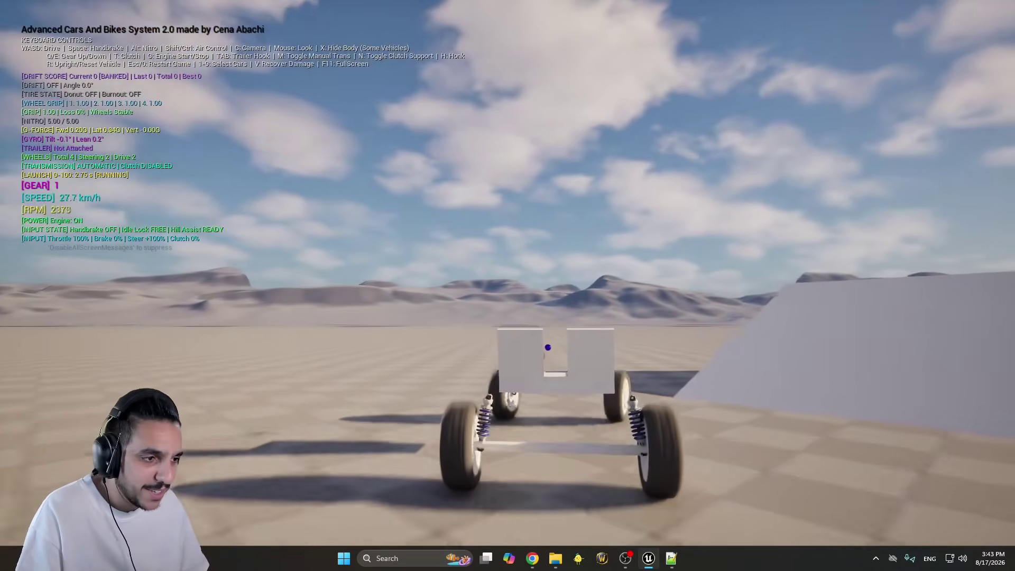
pyautogui.press('d')
pyautogui.press('s')
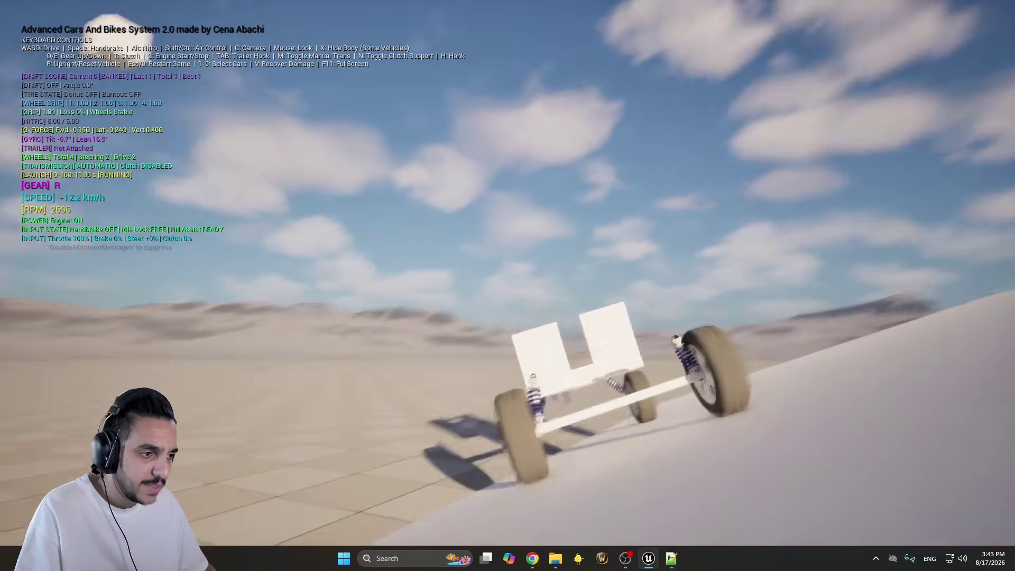
pyautogui.press('w')
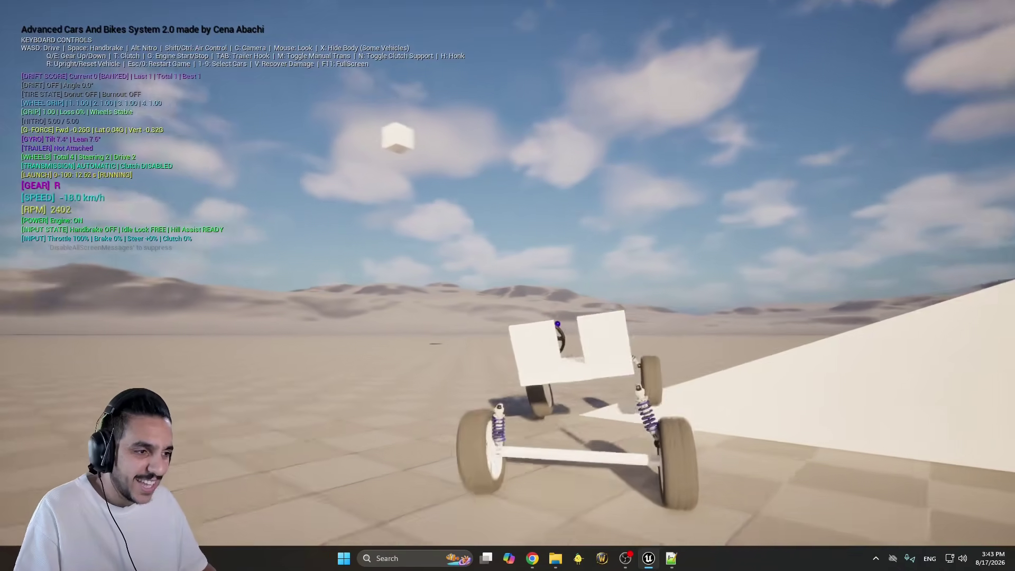
pyautogui.press('d')
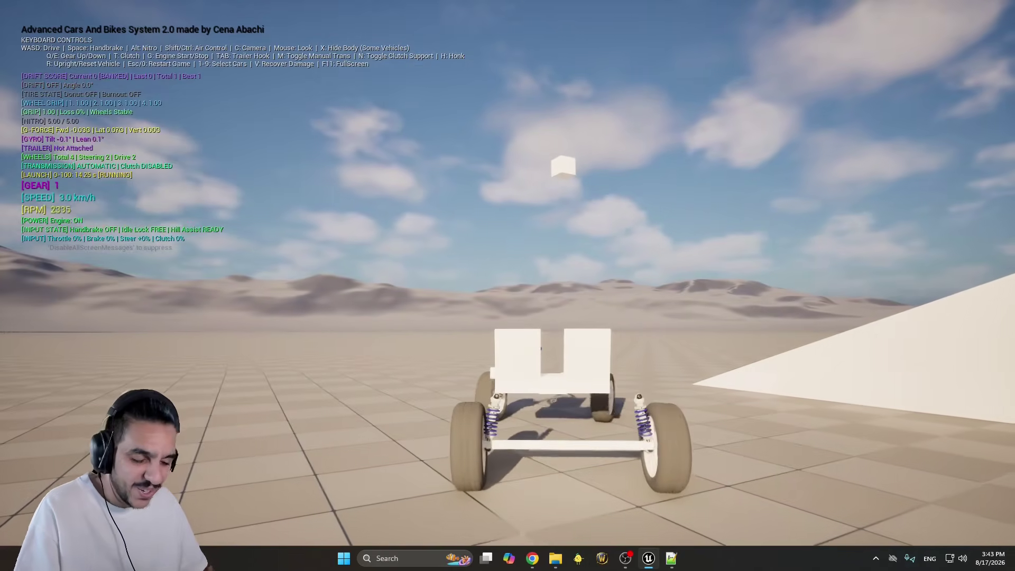
pyautogui.press('Escape')
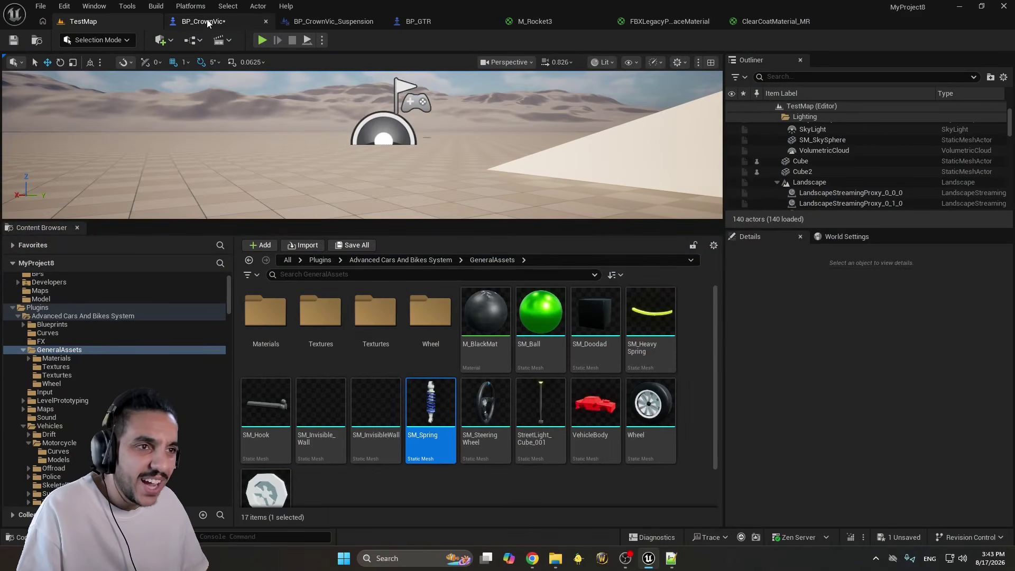
# Examine the RearAxle mesh between the rear wheels in BP_CrownVic and return to TestMap
pyautogui.click(197, 21)
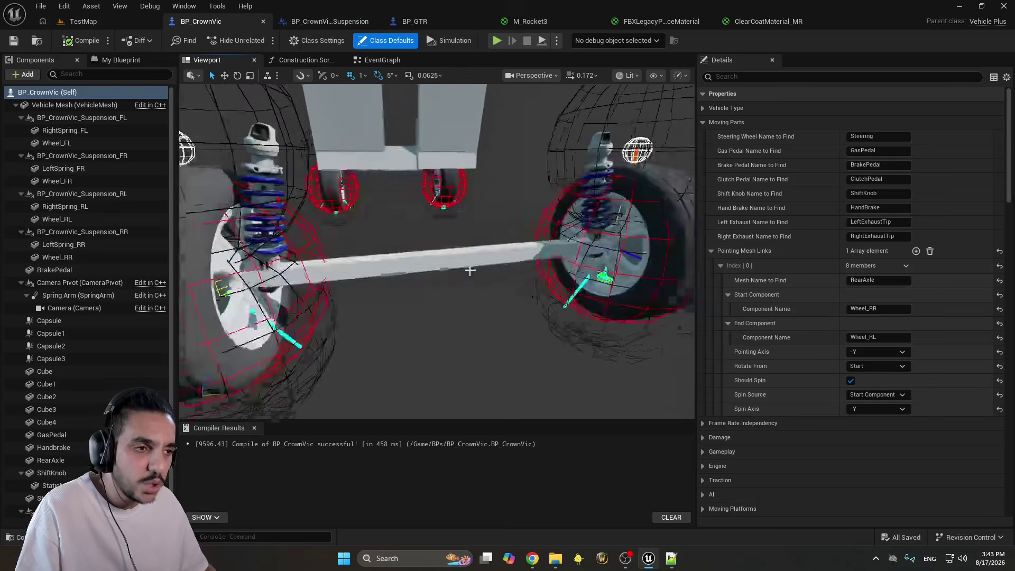
pyautogui.moveTo(437, 251); pyautogui.dragTo(428, 321, button='right')
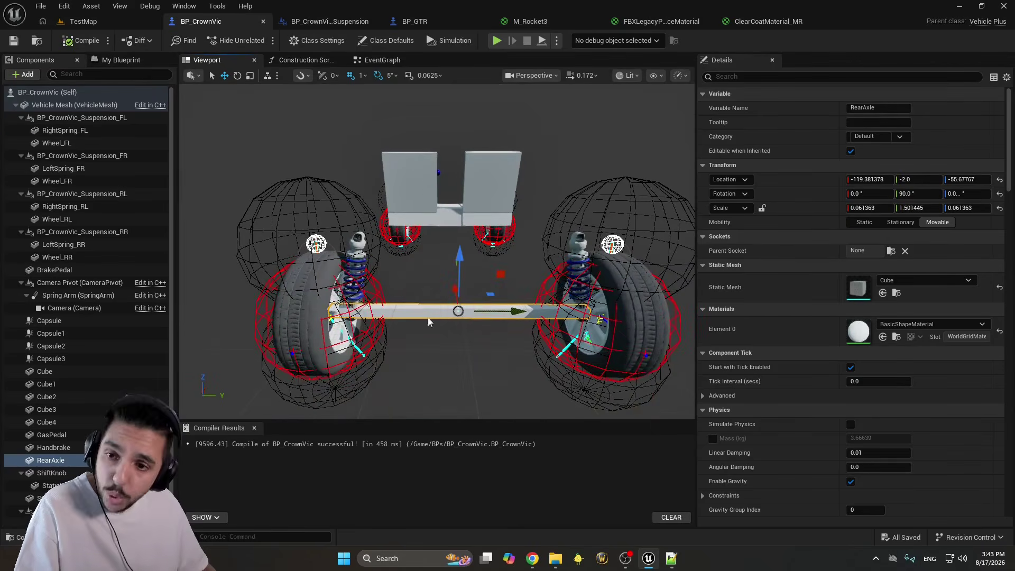
pyautogui.click(82, 21)
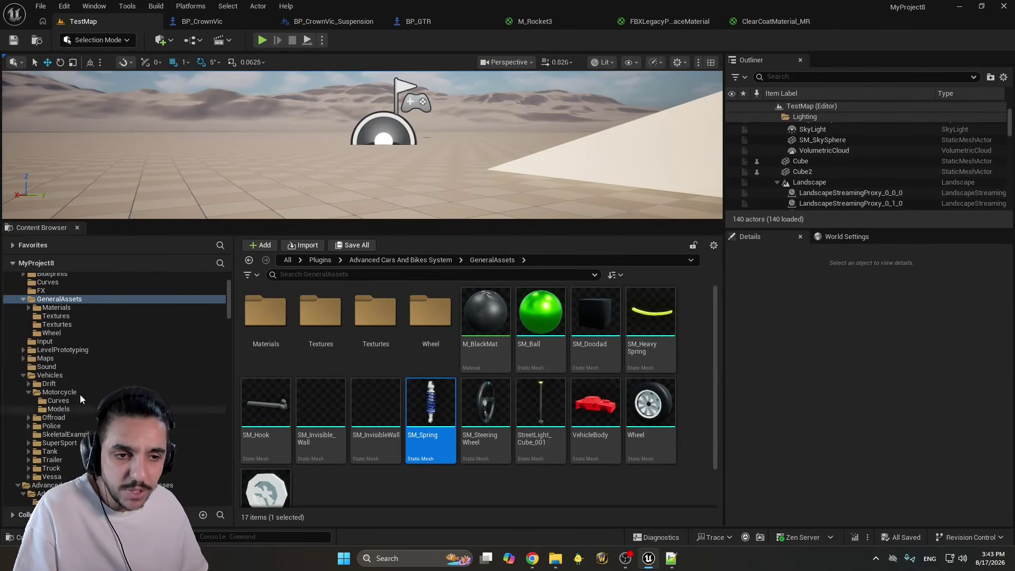
# Browse to the plugin's Vehicles/SuperSport folder and open the BP_McDalen blueprint
pyautogui.doubleClick(30, 296)
pyautogui.click(23, 324)
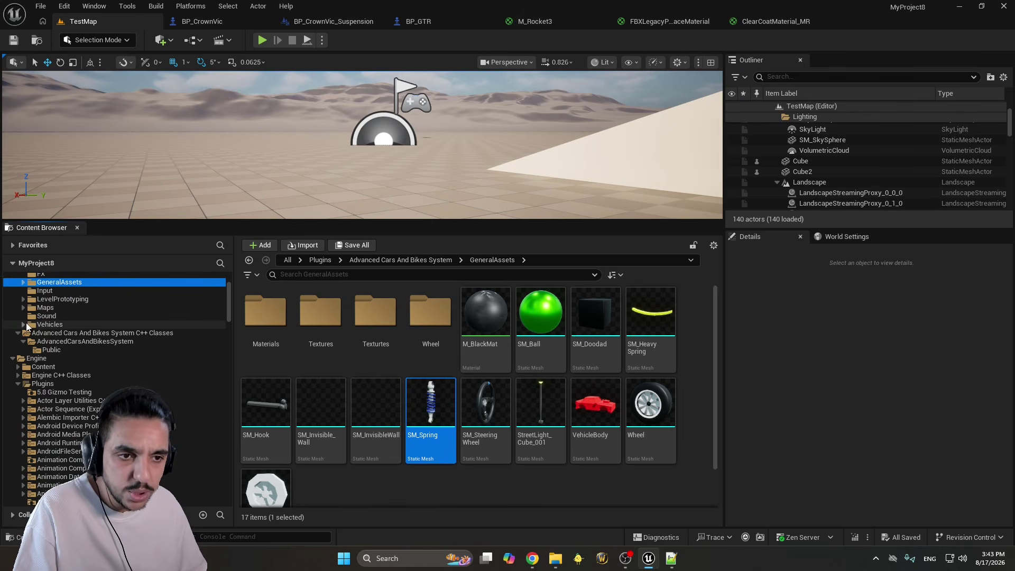
pyautogui.click(51, 325)
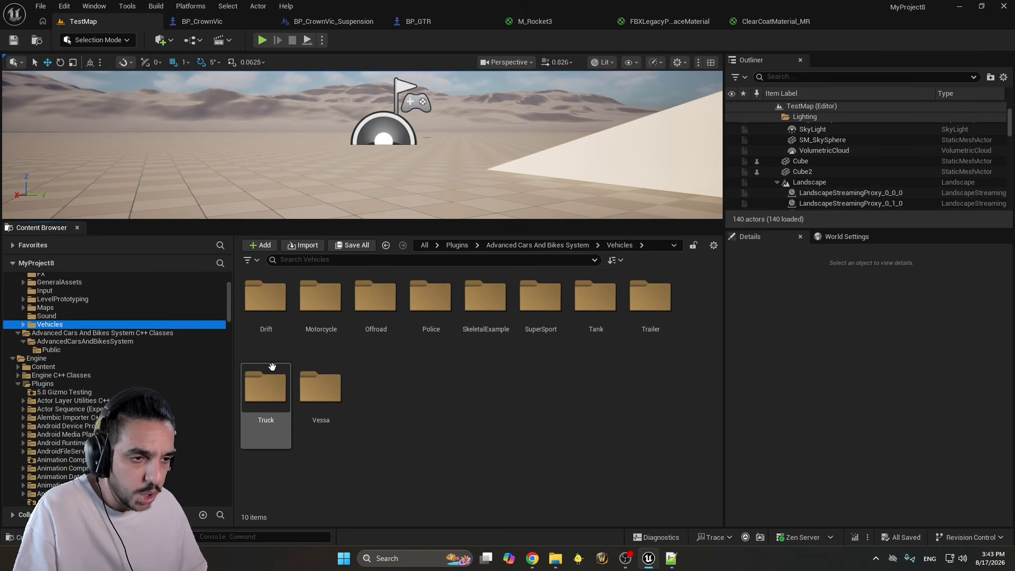
pyautogui.doubleClick(539, 299)
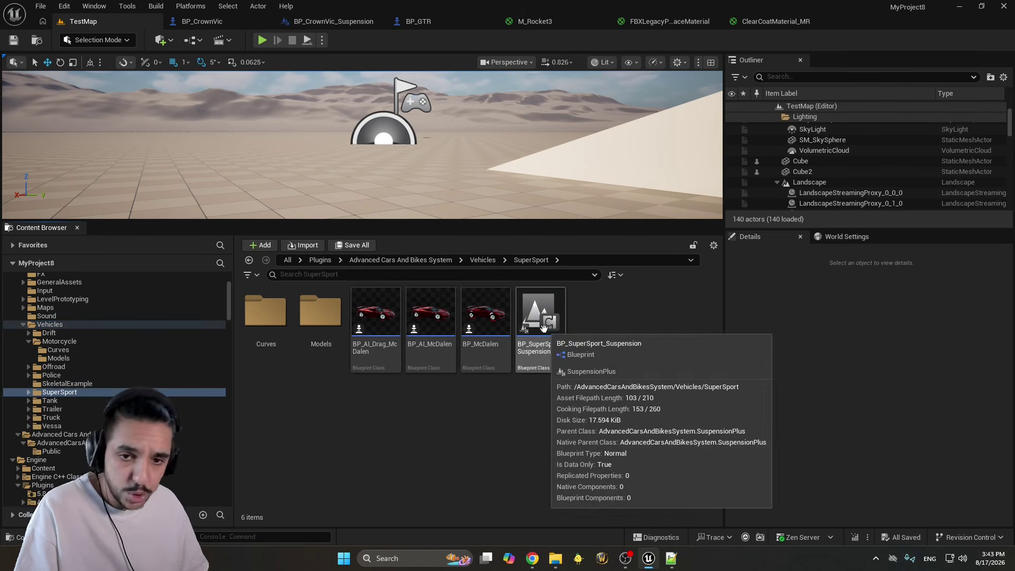
pyautogui.moveTo(320, 211); pyautogui.dragTo(331, 206, button='right')
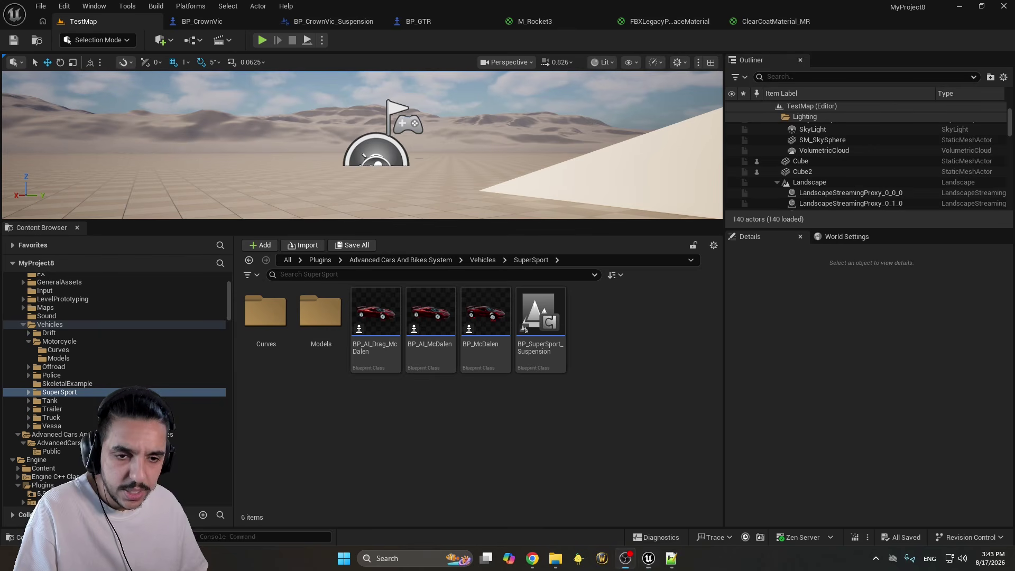
pyautogui.click(592, 393)
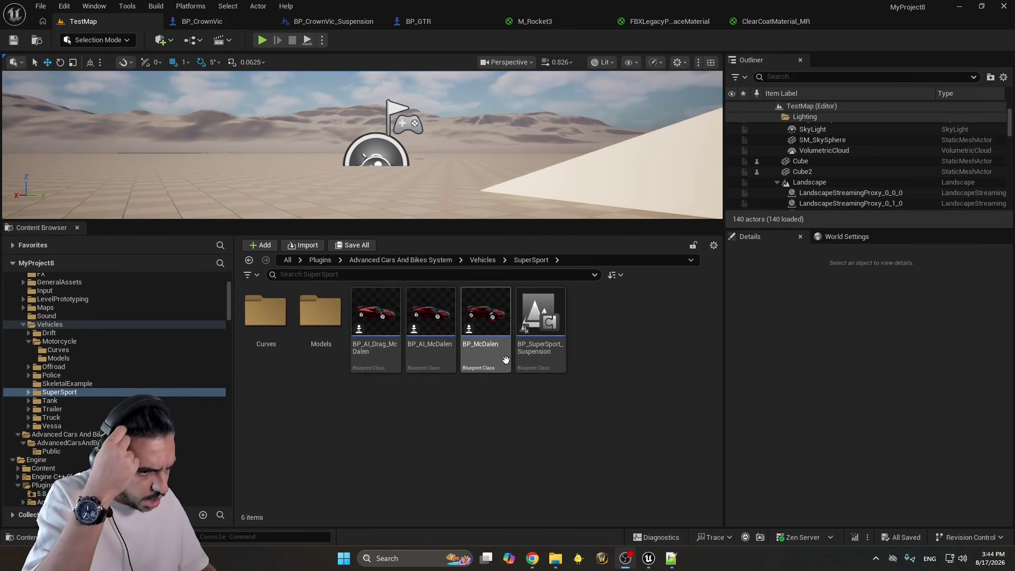
pyautogui.moveTo(501, 358)
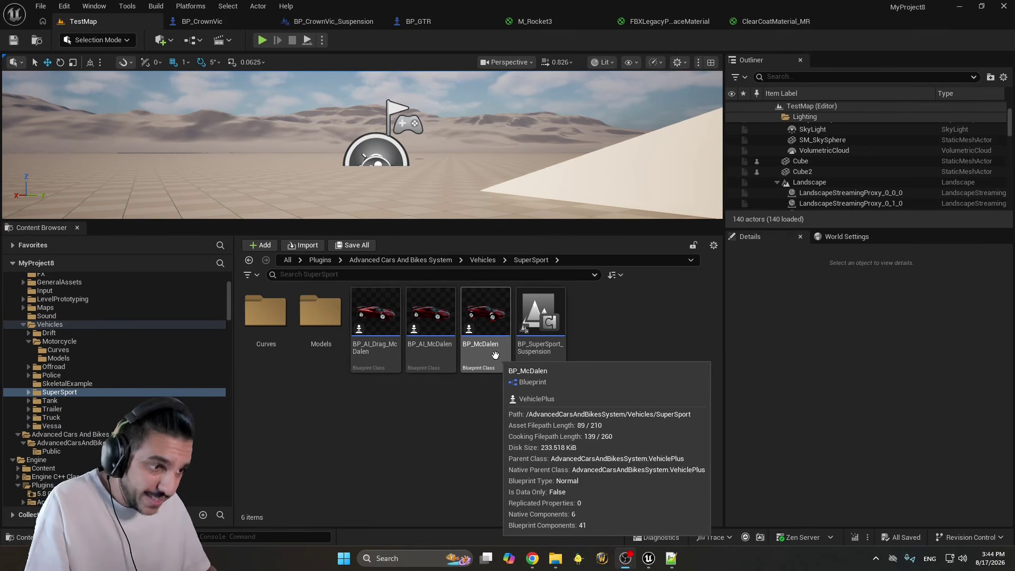
pyautogui.click(493, 348)
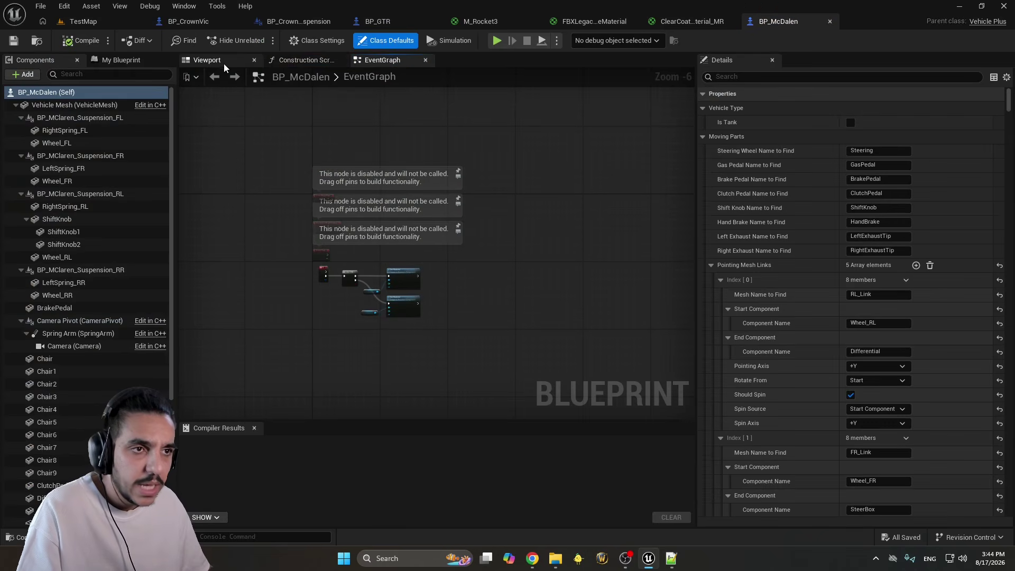
# Show the BP_McDalen car in its viewport and turn off Visible on the Vehicle Mesh
pyautogui.click(222, 62)
pyautogui.scroll(-5, 374, 238)
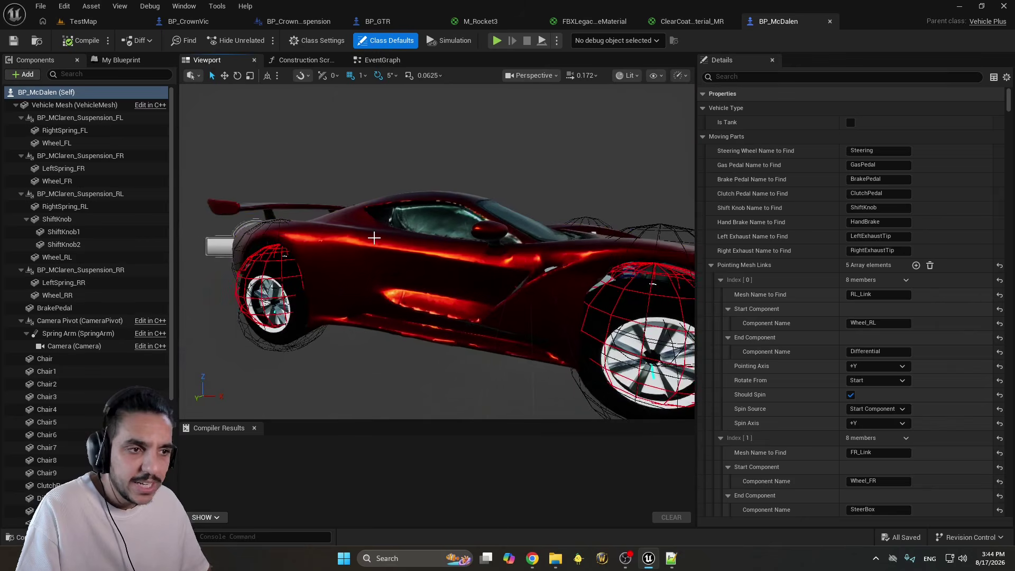
pyautogui.click(373, 238)
pyautogui.press('f')
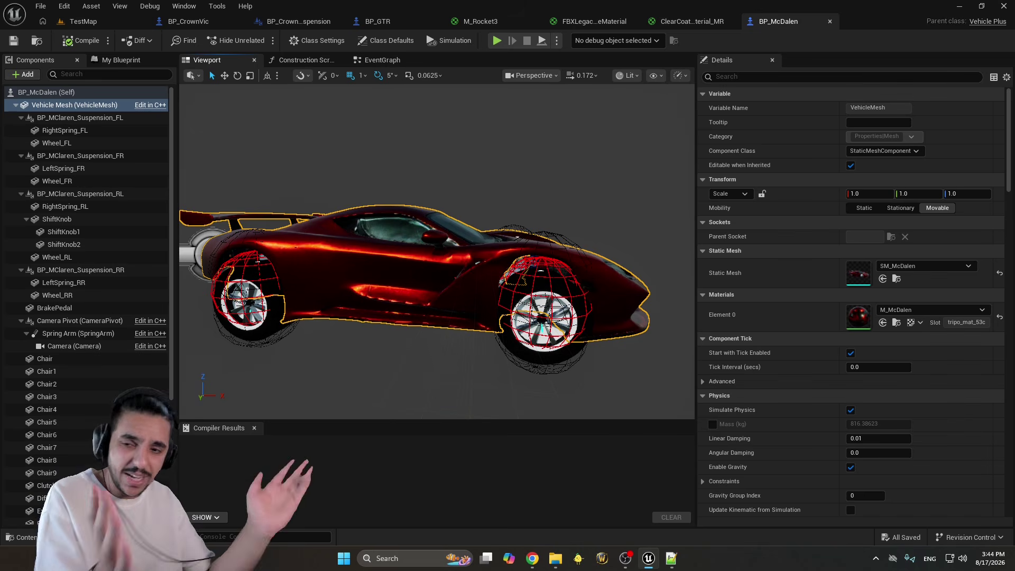
pyautogui.click(777, 76)
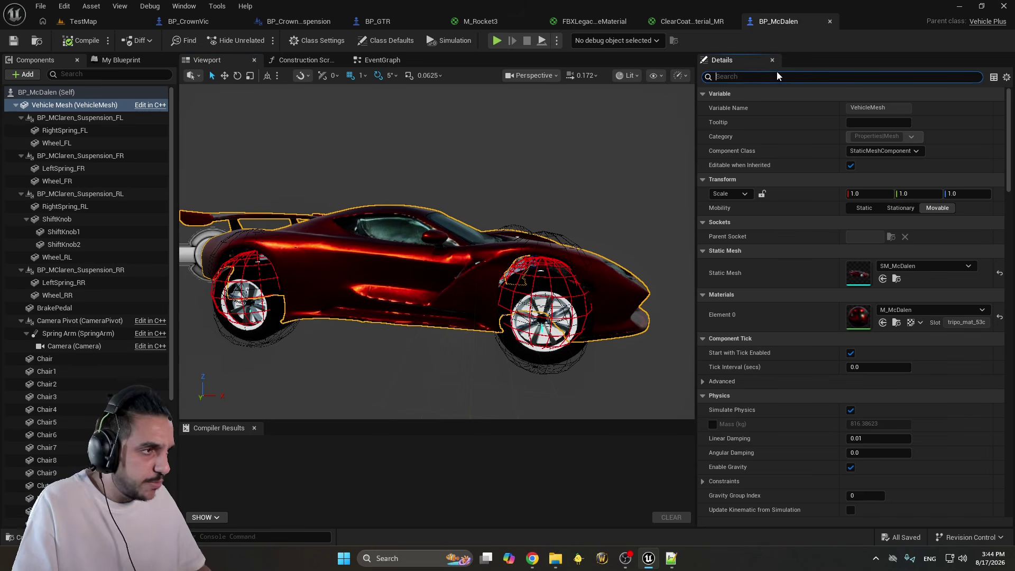
pyautogui.write('Visi')
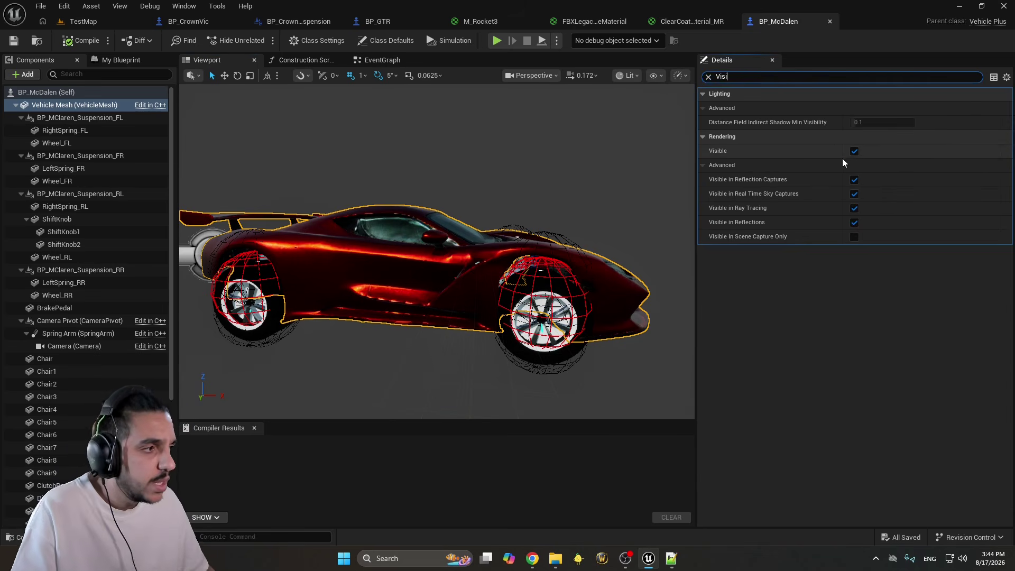
pyautogui.click(855, 151)
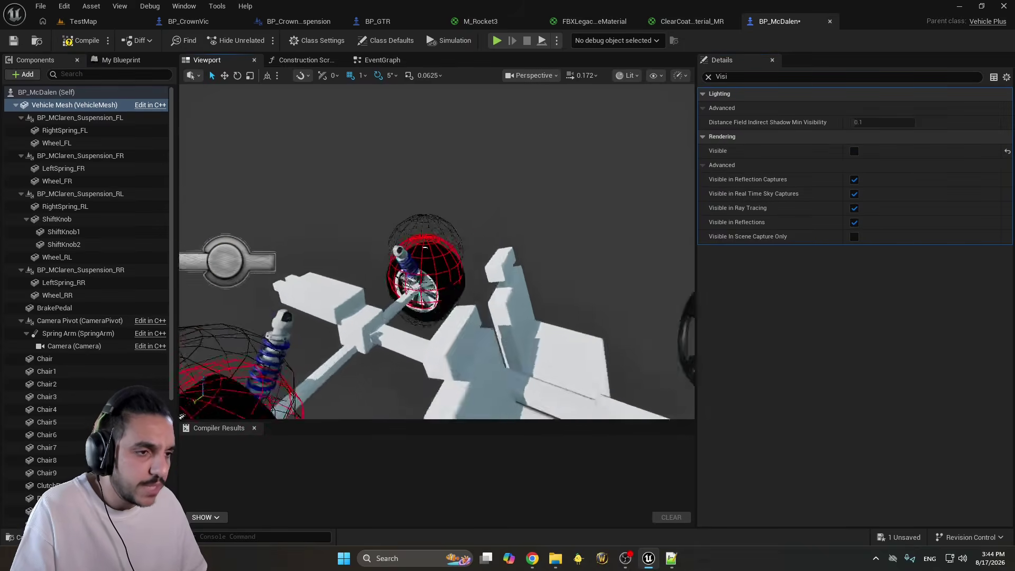
# Examine the Differential and the link bars running to the rear wheels, and locate RL_Link among the components
pyautogui.moveTo(456, 241); pyautogui.dragTo(508, 194, button='right')
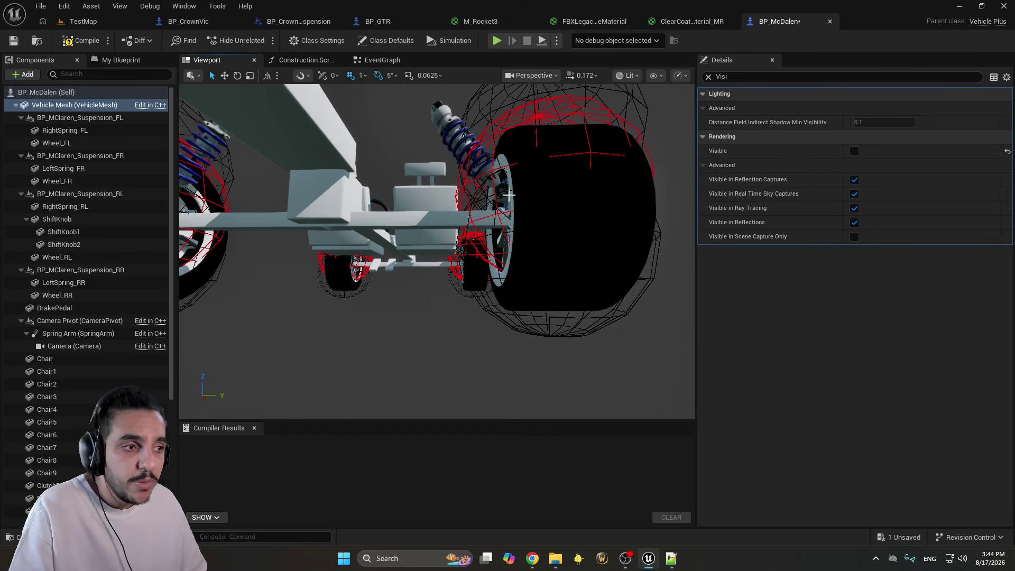
pyautogui.click(311, 187)
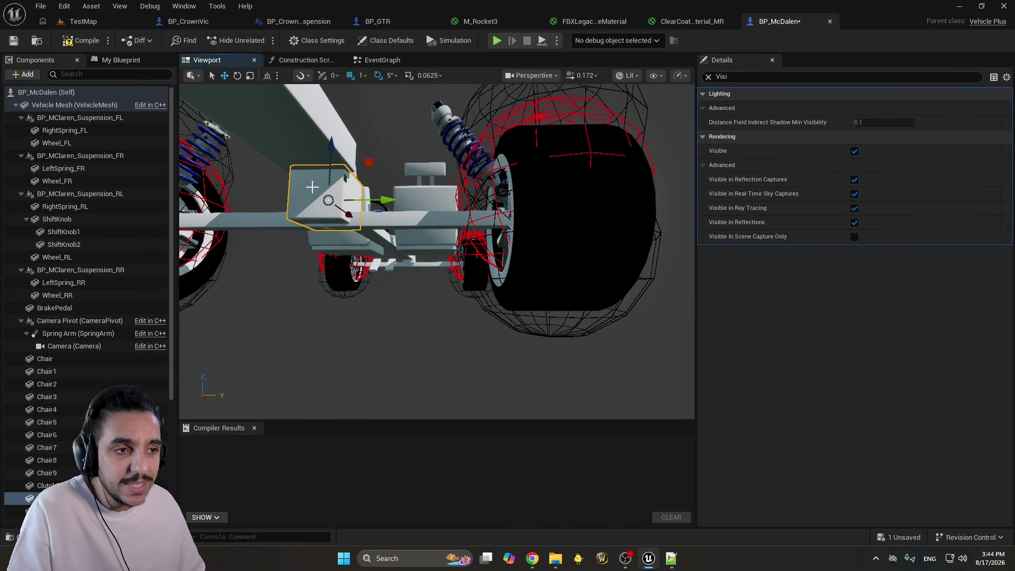
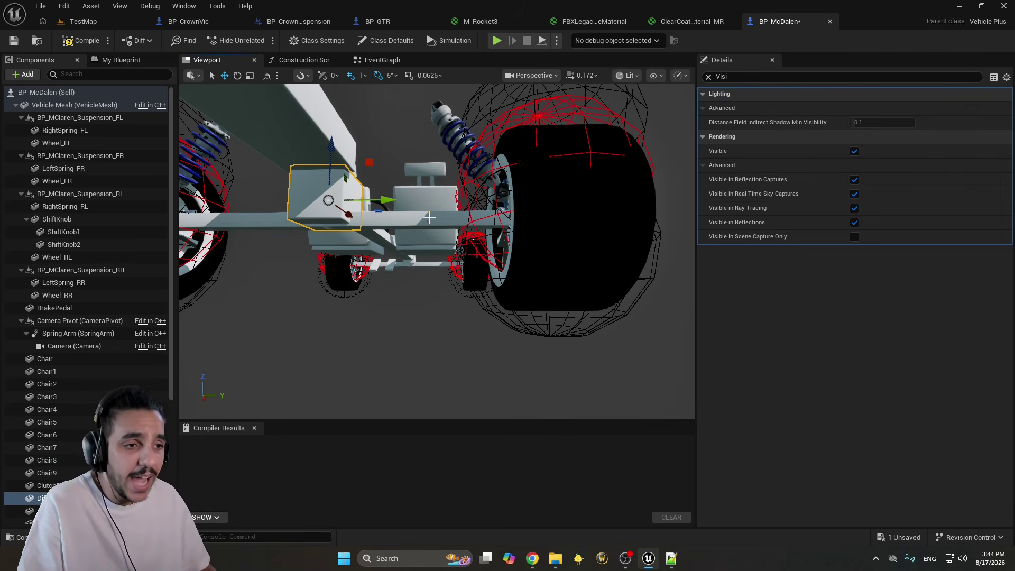
pyautogui.click(418, 196)
pyautogui.hotkey('ctrl', 'z')
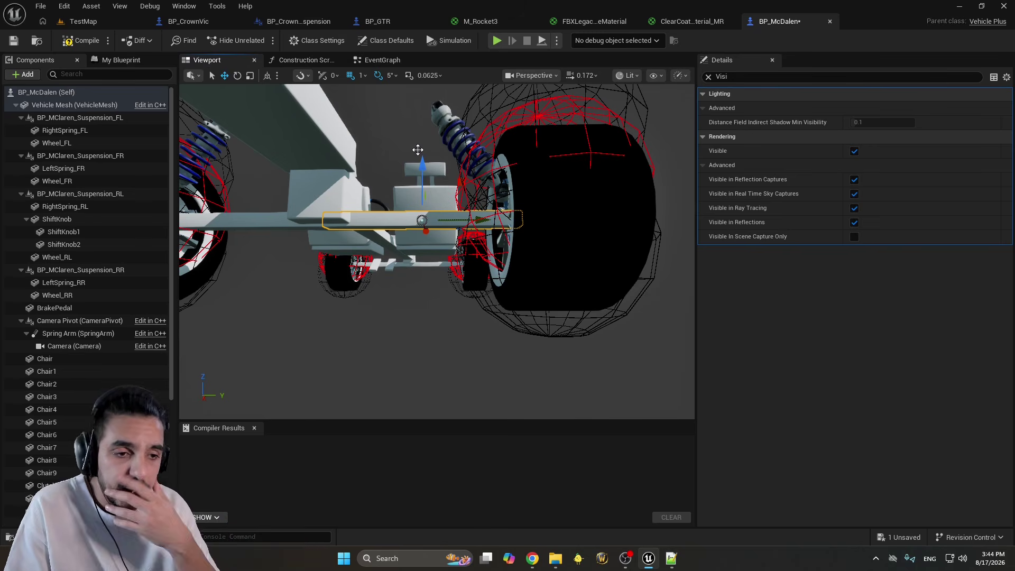
pyautogui.scroll(-2, 145, 365)
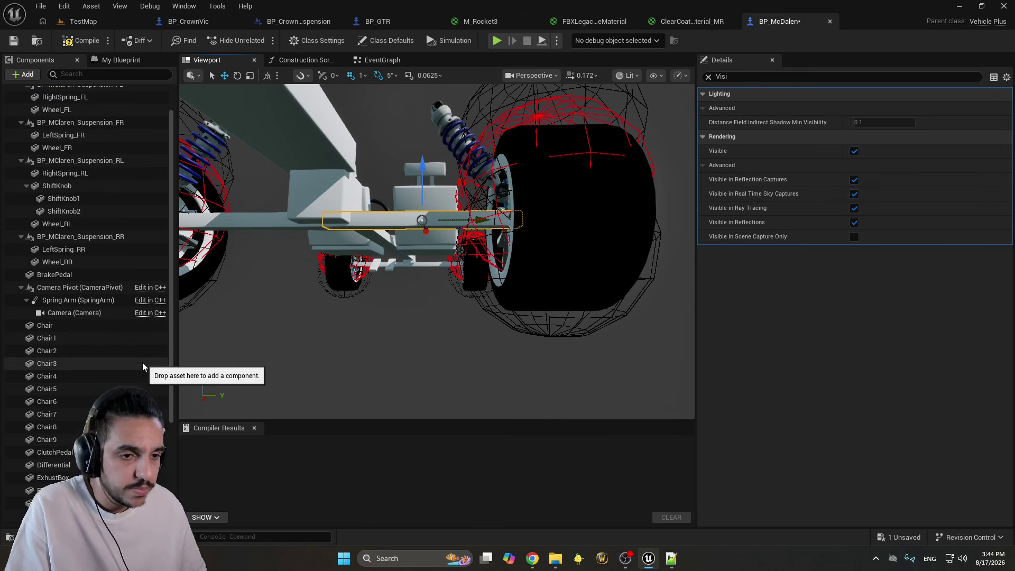
pyautogui.moveTo(172, 257); pyautogui.dragTo(183, 367)
pyautogui.scroll(8, 132, 365)
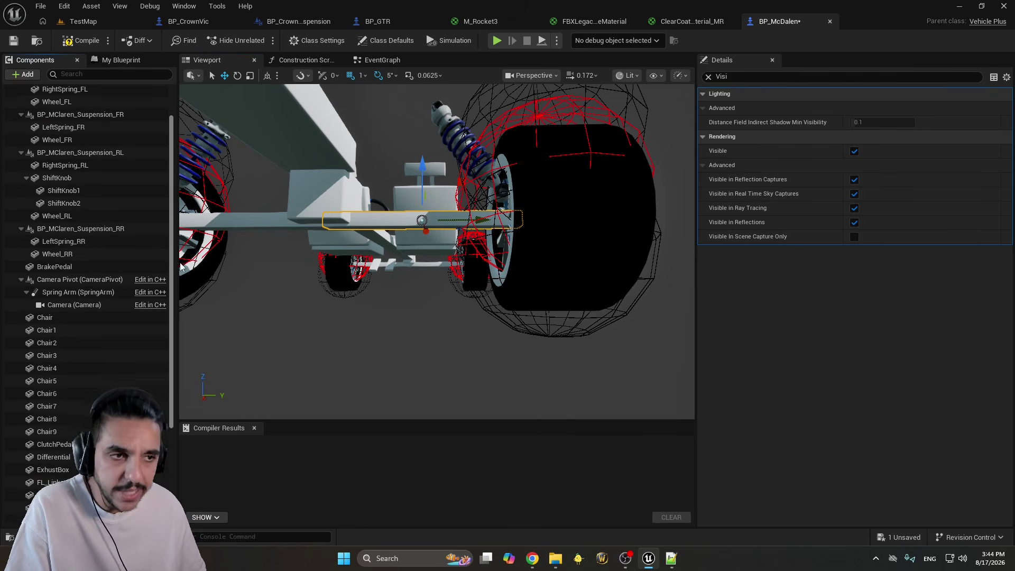
pyautogui.moveTo(370, 318); pyautogui.dragTo(378, 296, button='right')
pyautogui.scroll(-8, 105, 264)
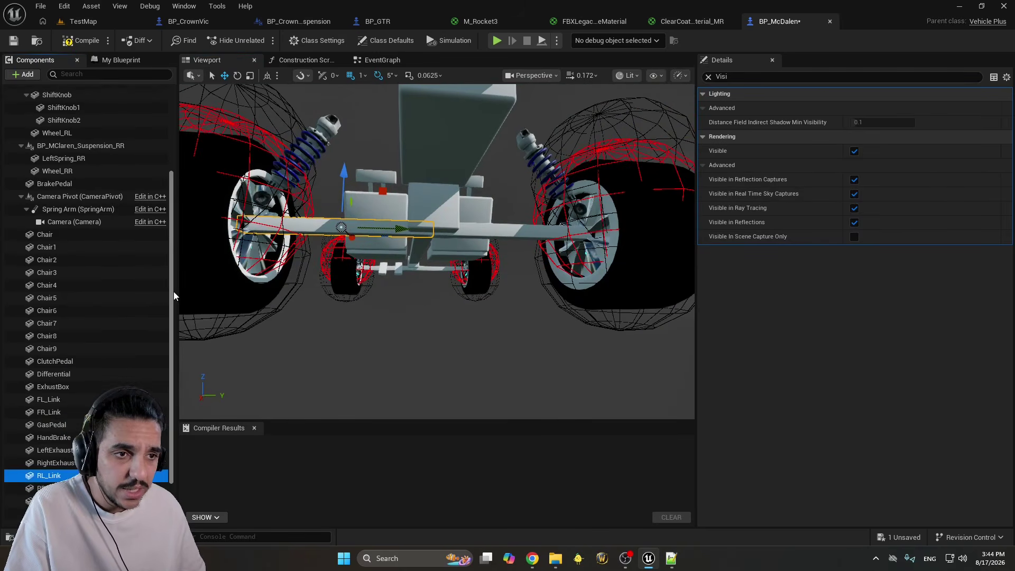
pyautogui.doubleClick(48, 424)
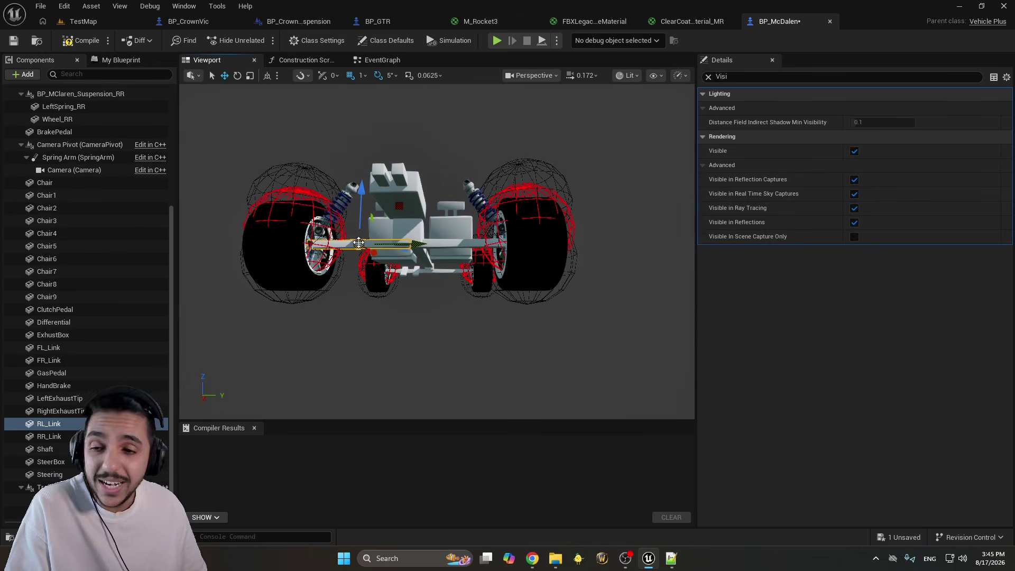
# Select the rear wheels and the Differential in turn to inspect which parts the rear links connect
pyautogui.click(290, 235)
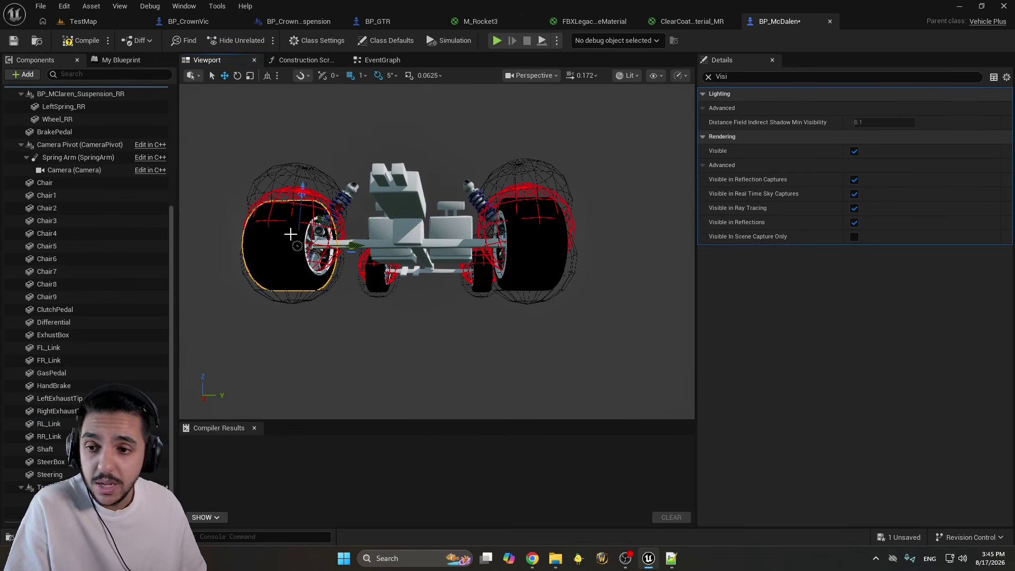
pyautogui.click(407, 231)
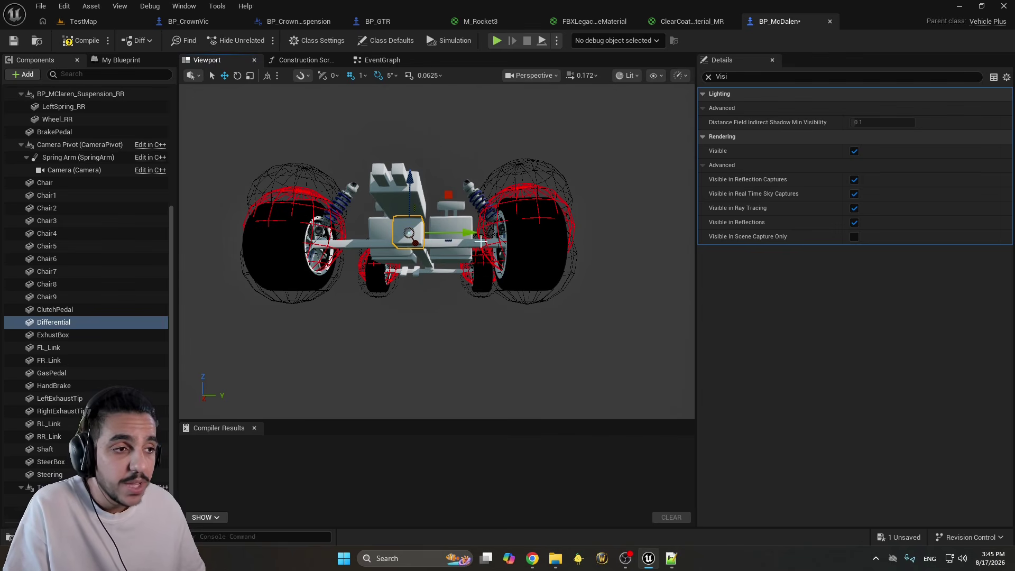
pyautogui.click(513, 240)
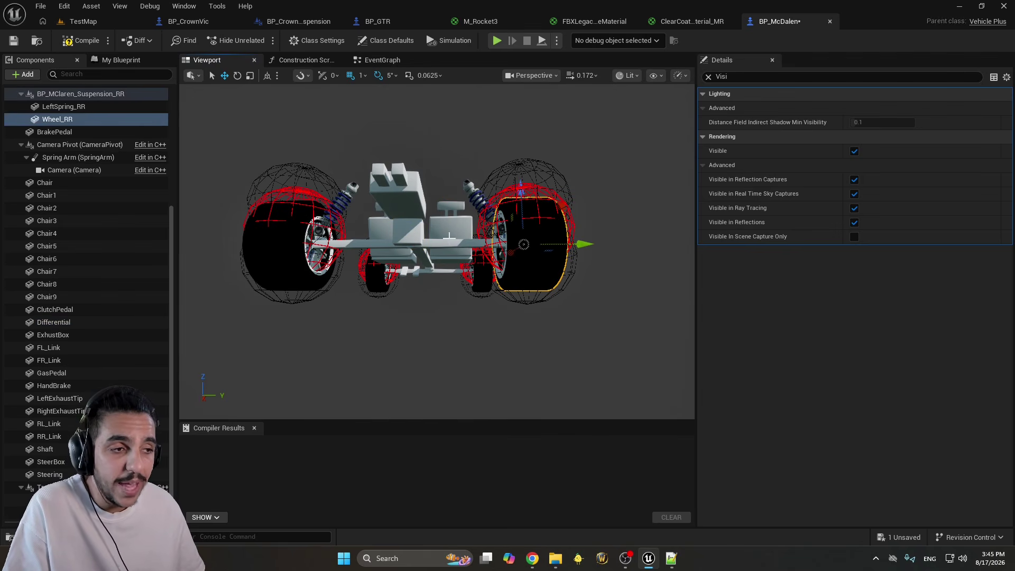
pyautogui.hotkey('ctrl', 'z')
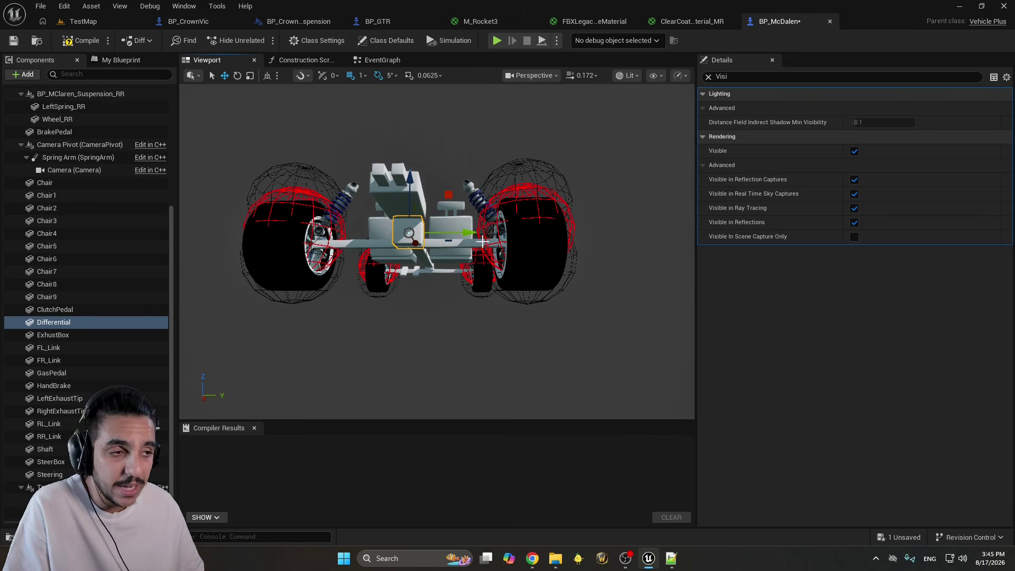
pyautogui.click(521, 225)
pyautogui.click(415, 226)
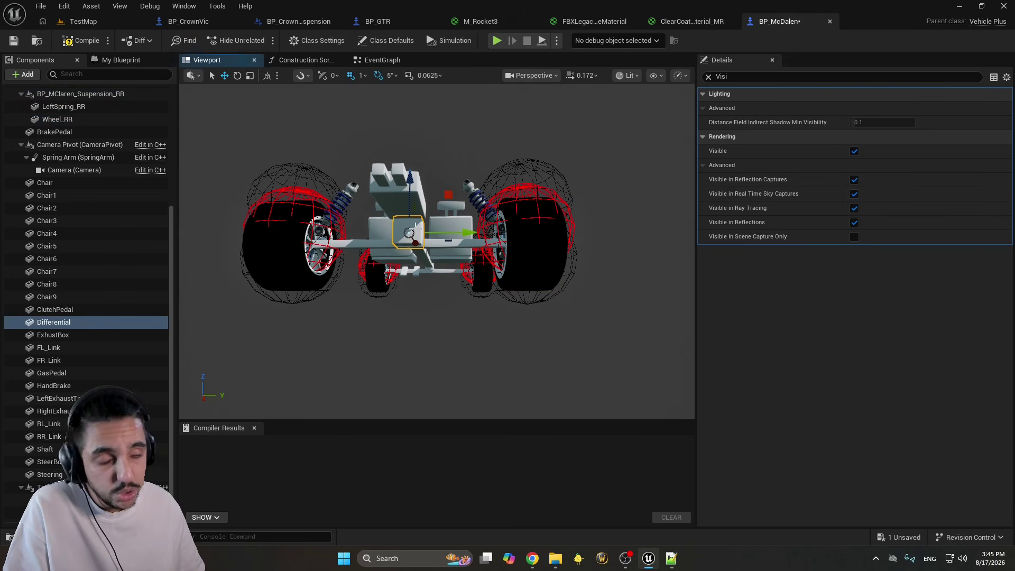
# Display the unfiltered properties of BP_McDalen itself and expand Pointing Mesh Links under Moving Parts
pyautogui.scroll(5, 175, 234)
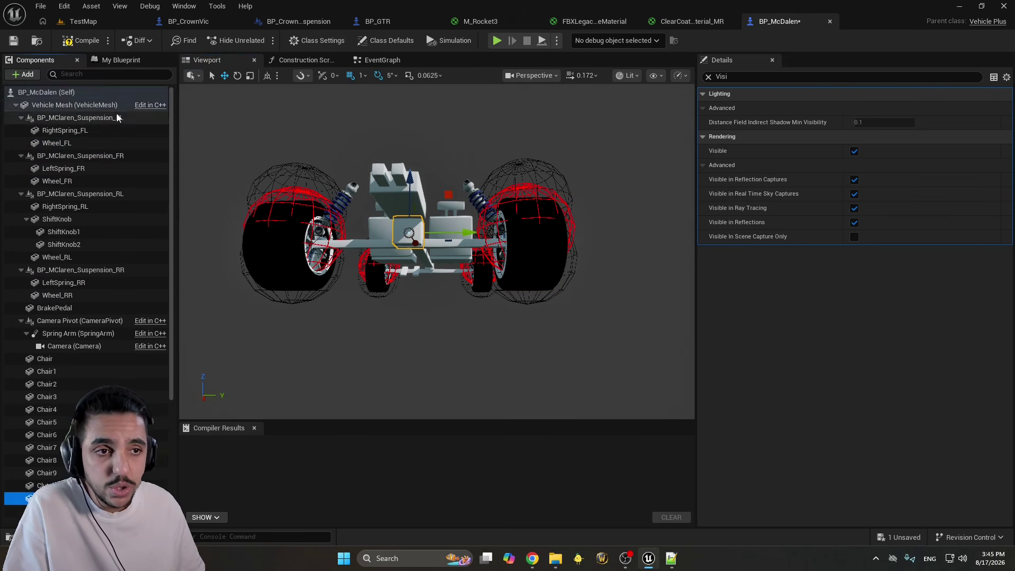
pyautogui.click(89, 102)
pyautogui.click(89, 98)
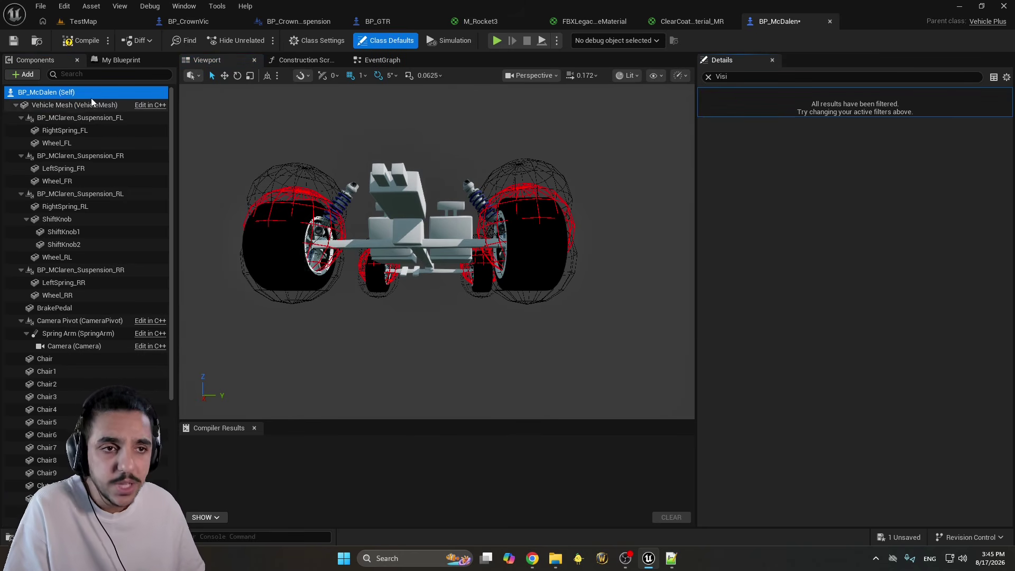
pyautogui.click(708, 76)
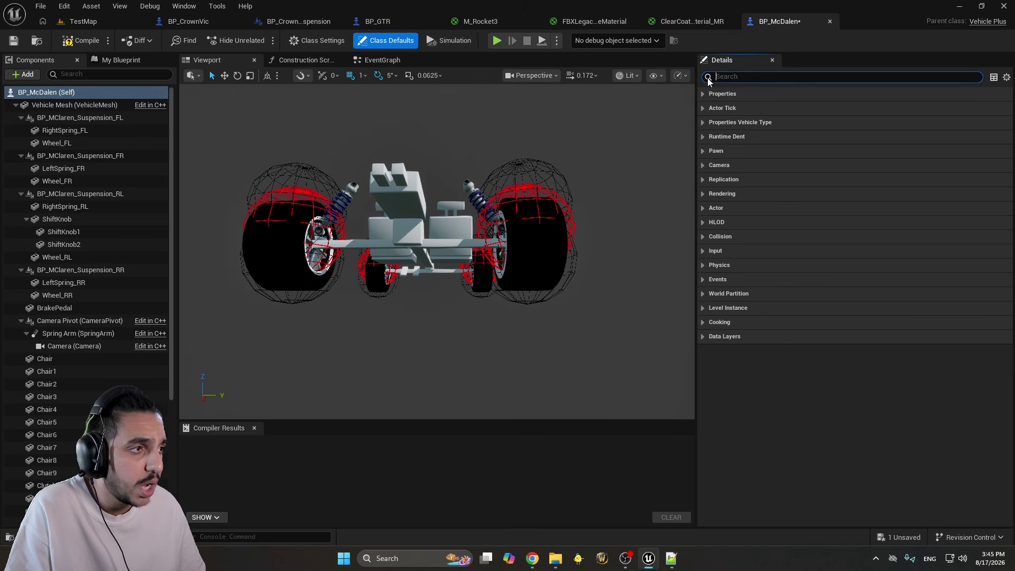
pyautogui.click(707, 95)
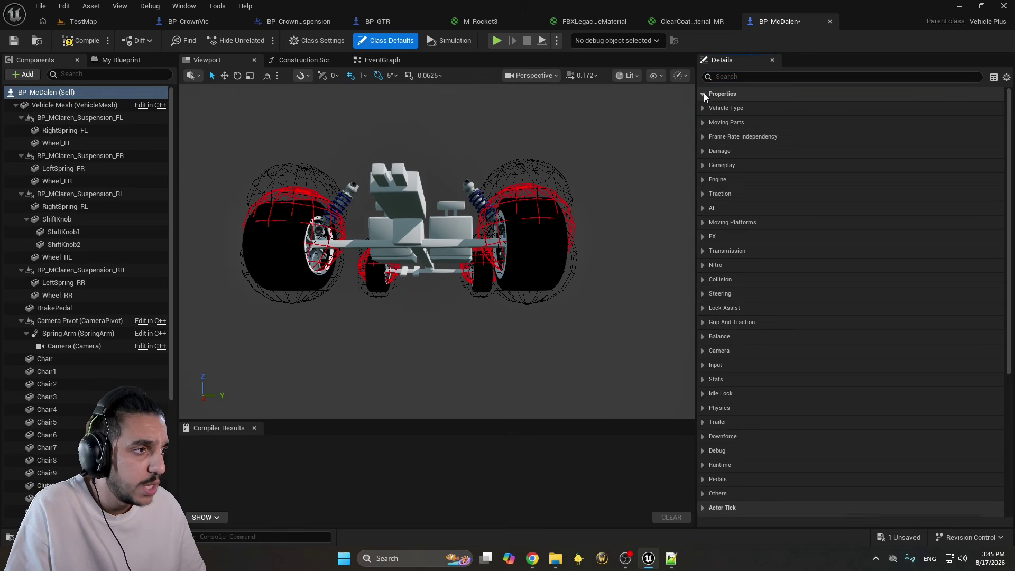
pyautogui.click(702, 122)
pyautogui.click(711, 251)
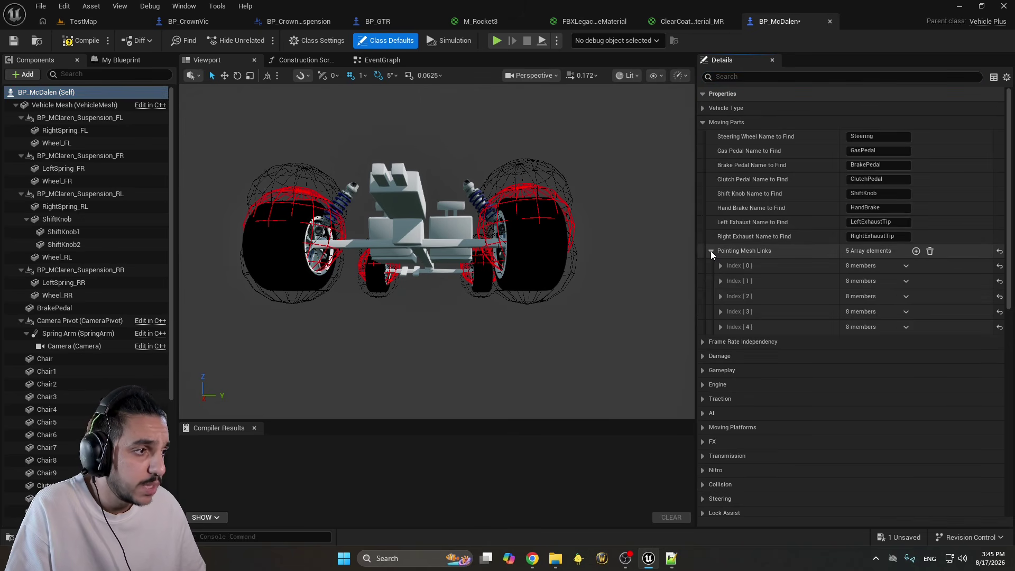
# Expand every Pointing Mesh Links entry, from Index 4 to Index 0, and examine its axis and spin settings alongside the chassis
pyautogui.click(721, 327)
pyautogui.click(720, 312)
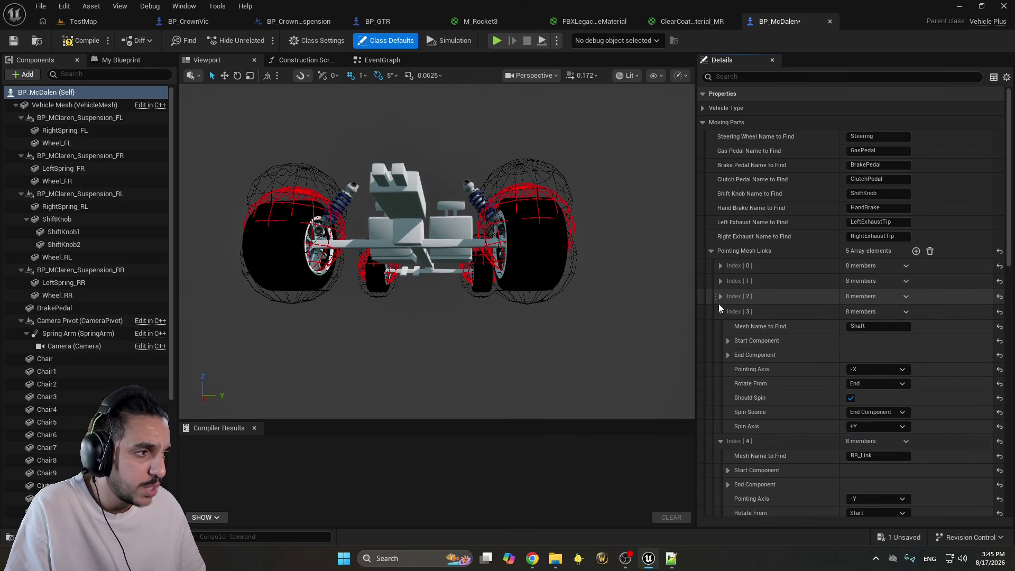
pyautogui.click(721, 297)
pyautogui.click(720, 282)
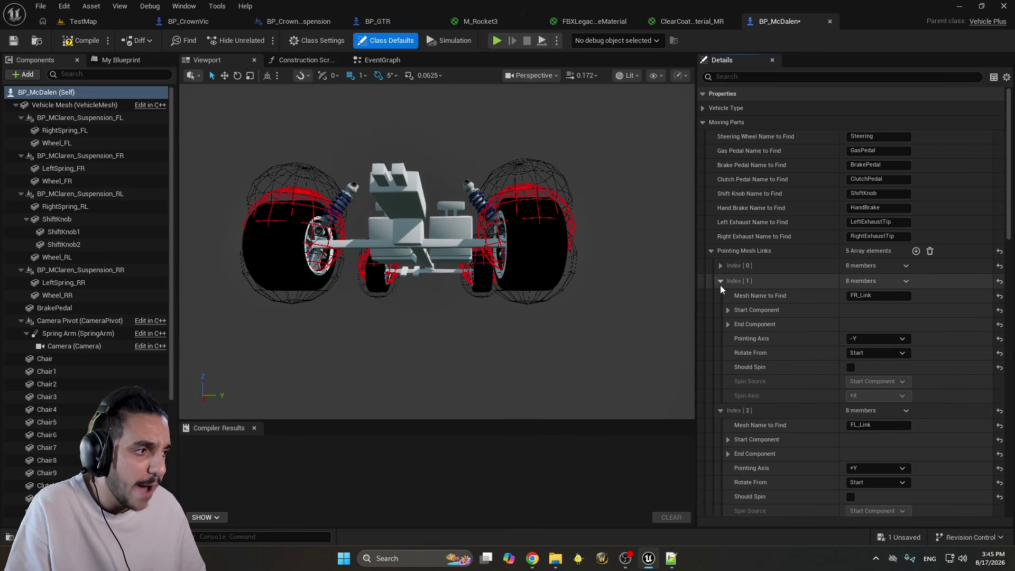
pyautogui.click(721, 266)
pyautogui.scroll(-4, 852, 303)
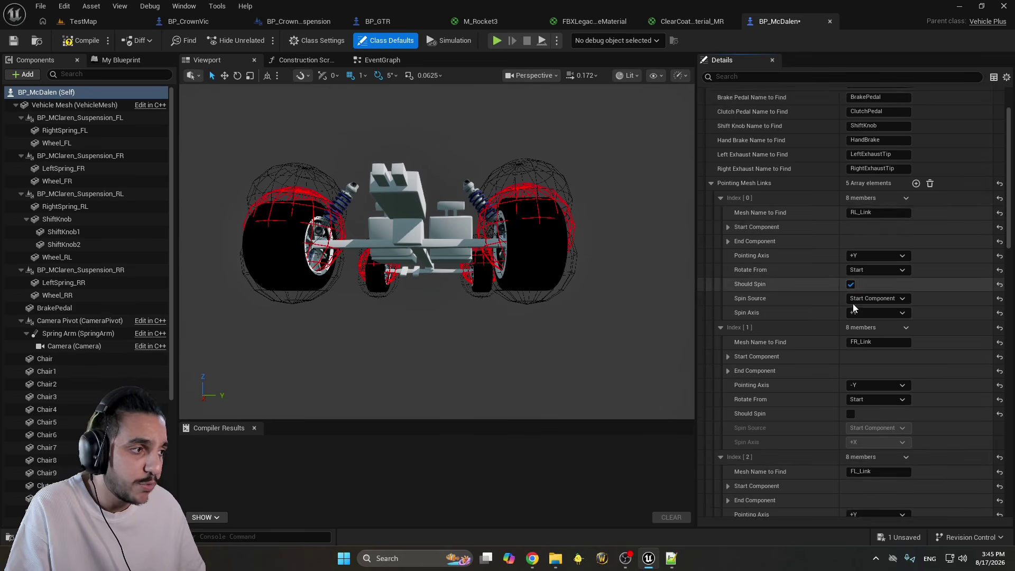
pyautogui.scroll(-3, 853, 311)
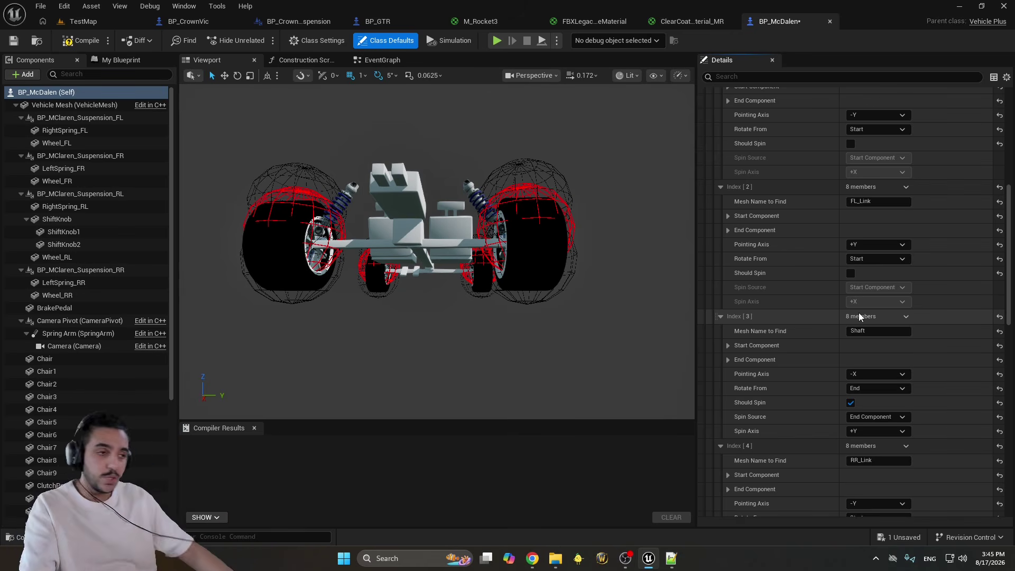
pyautogui.moveTo(431, 256); pyautogui.dragTo(555, 320, button='right')
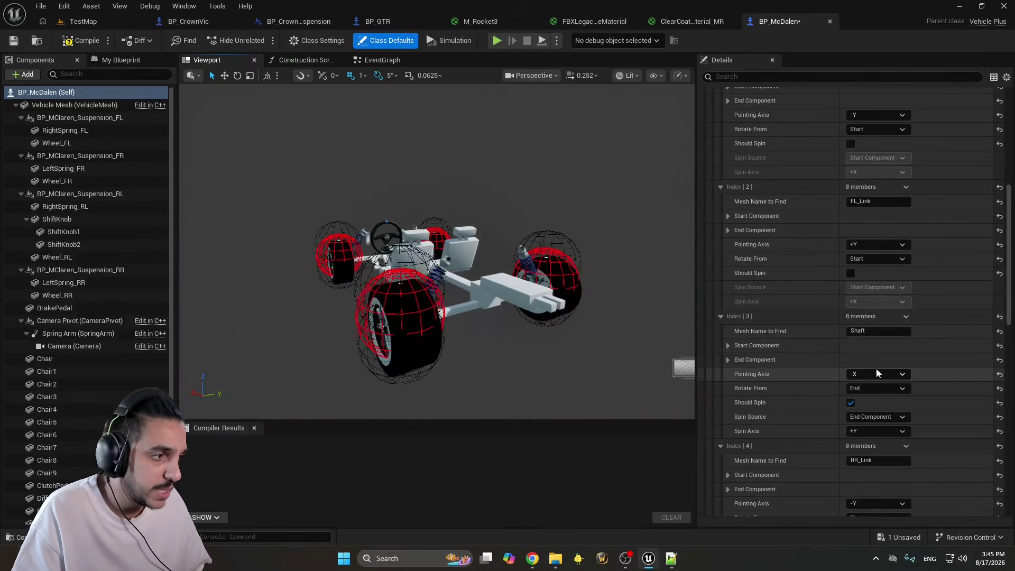
# Expand the Start and End Component of the RR_Link entry and inspect which components it connects
pyautogui.scroll(-1, 841, 349)
pyautogui.scroll(-5, 830, 343)
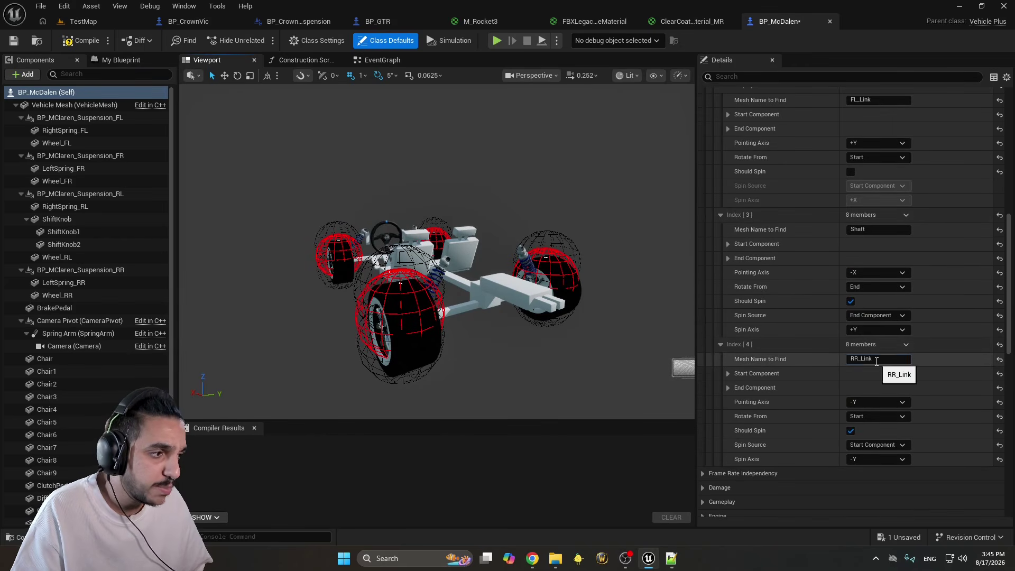
pyautogui.click(728, 388)
pyautogui.click(727, 374)
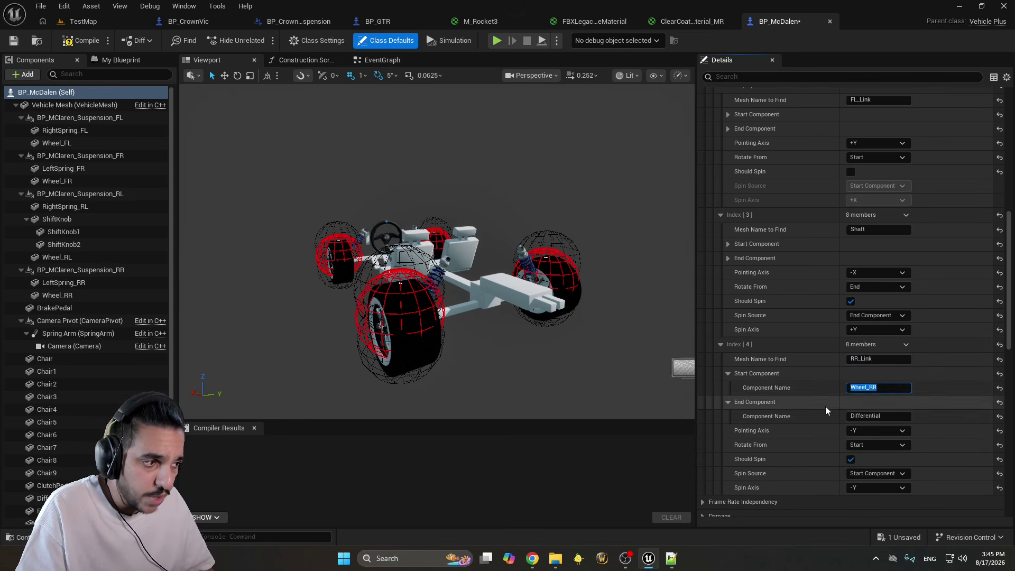
pyautogui.click(866, 416)
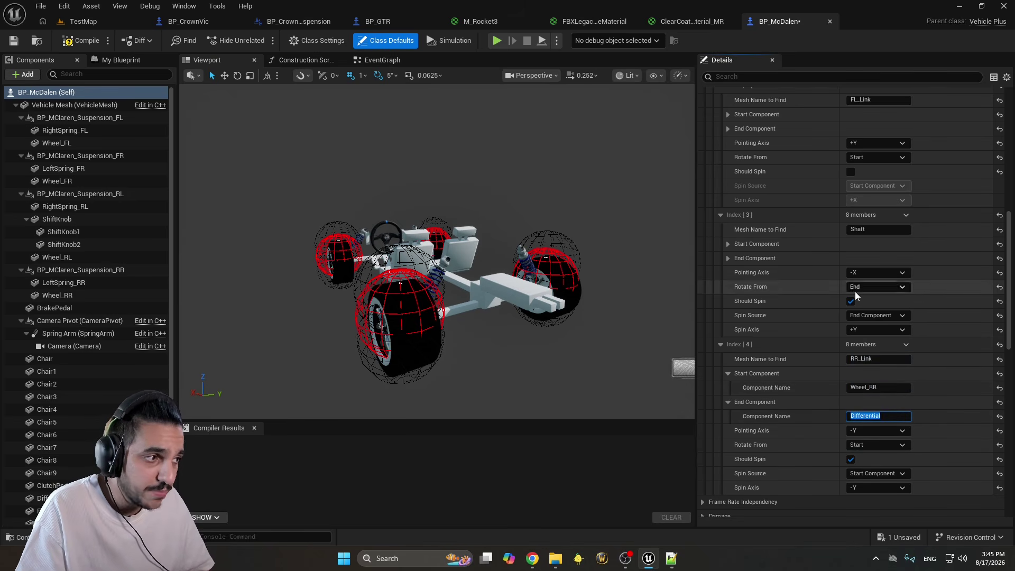
# Expand the Start and End Component of the FL_Link entry and inspect which components it connects
pyautogui.scroll(1, 825, 341)
pyautogui.scroll(3, 823, 339)
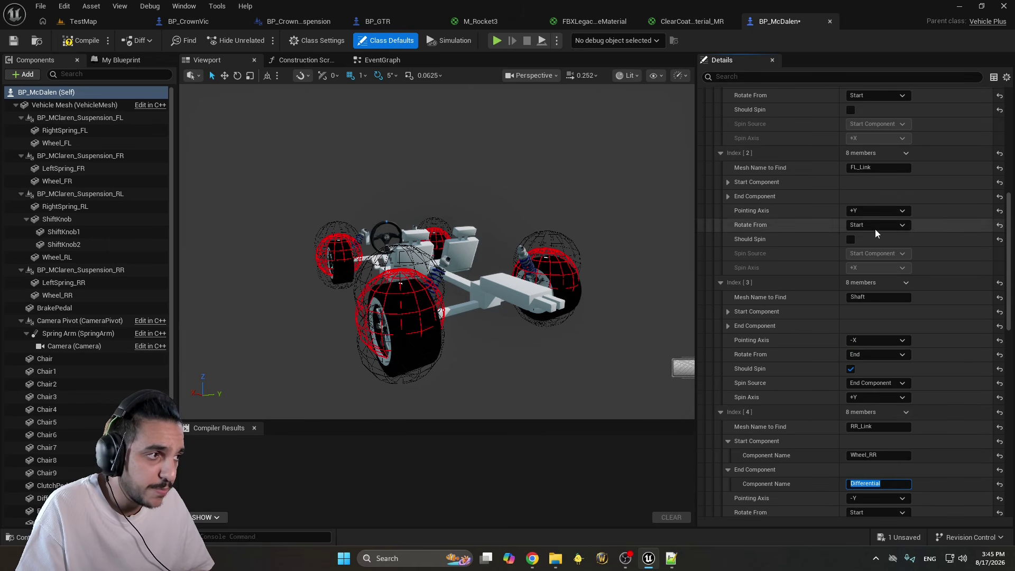
pyautogui.click(879, 168)
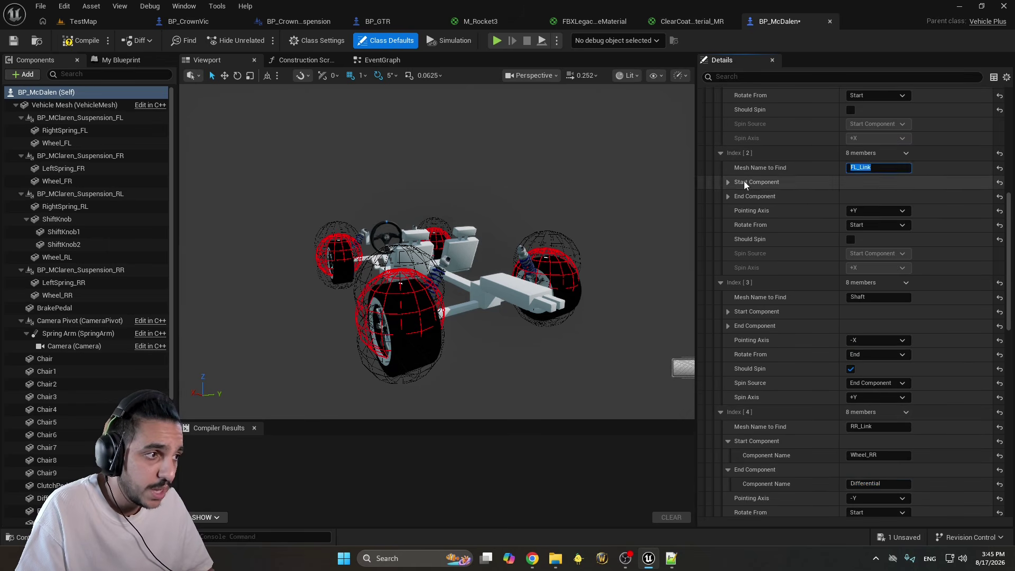
pyautogui.click(728, 181)
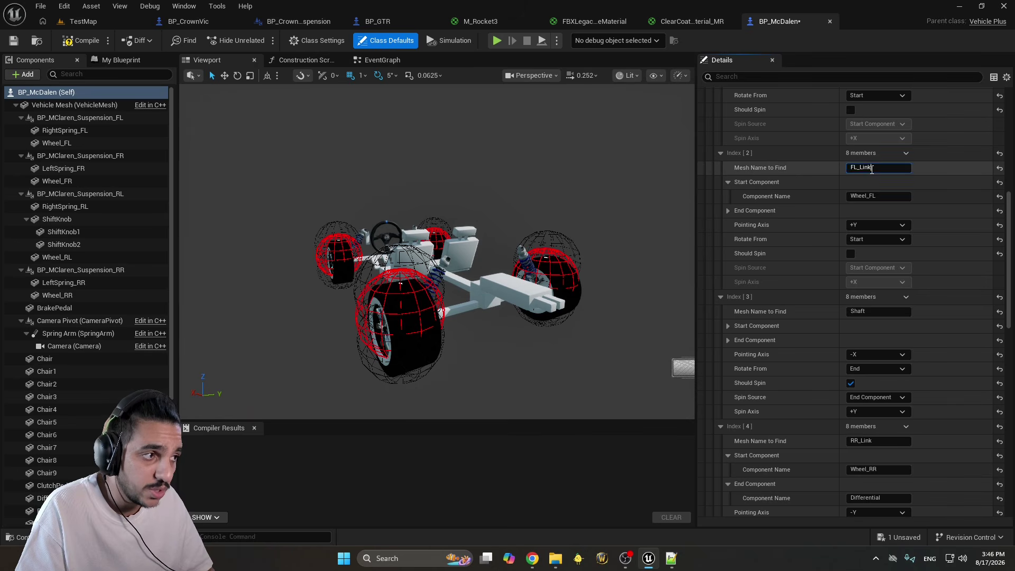
pyautogui.click(728, 210)
pyautogui.click(875, 224)
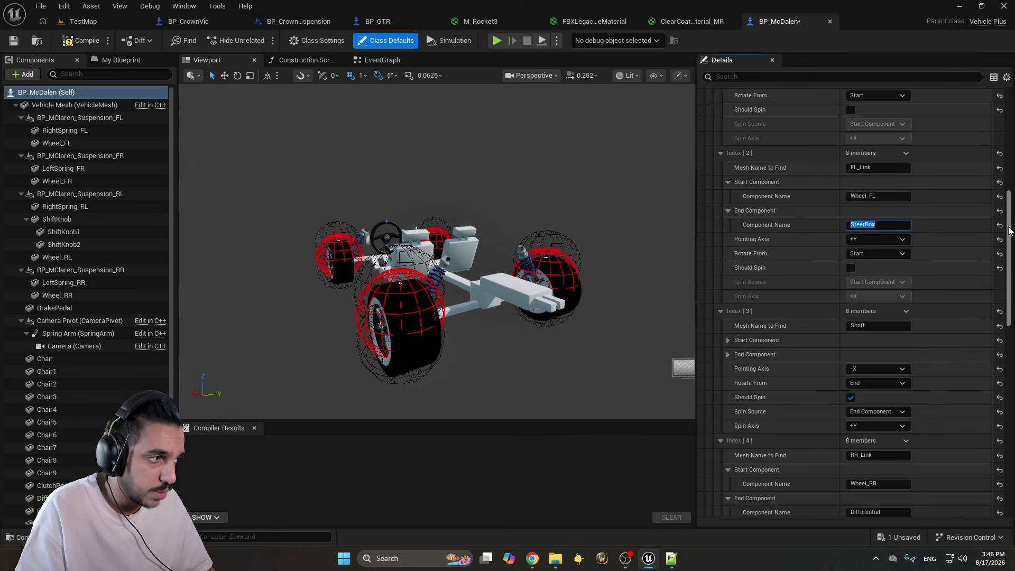
# Expand the RL_Link entry's Start and End Component to inspect them, and save BP_McDalen
pyautogui.moveTo(1008, 230); pyautogui.dragTo(1005, 152)
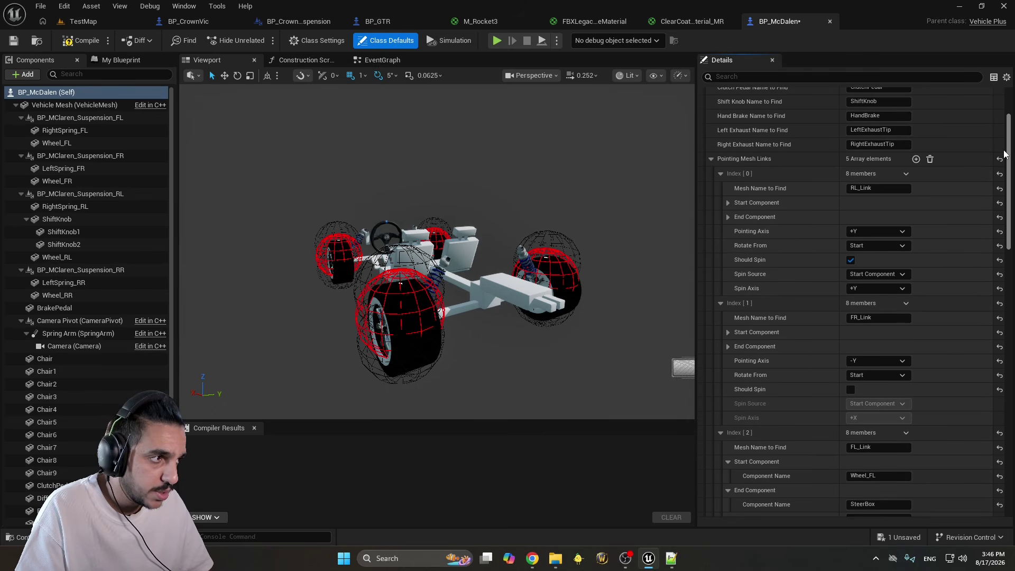
pyautogui.click(728, 217)
pyautogui.click(728, 203)
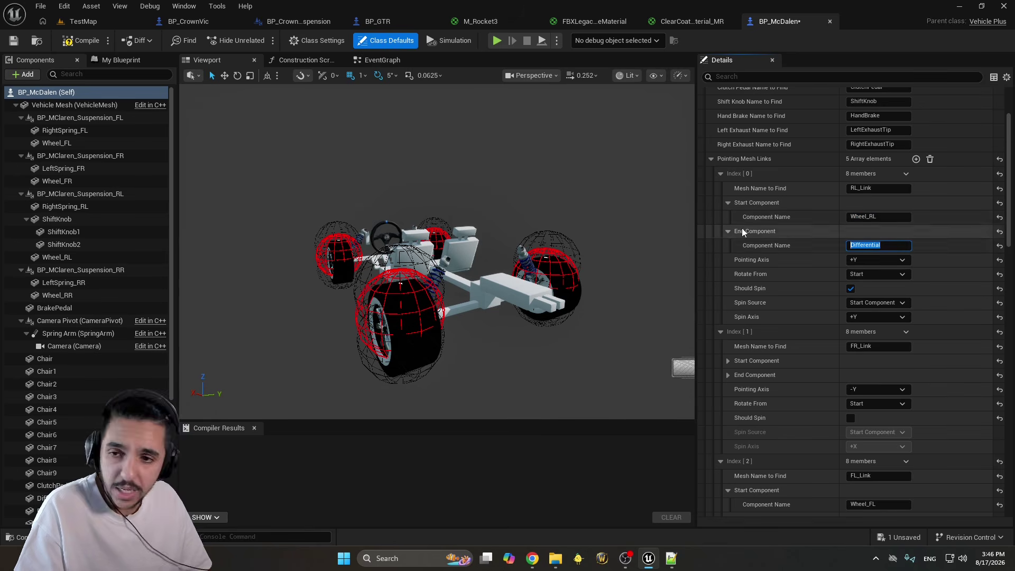
pyautogui.hotkey('ctrl', 's')
# Return to BP_CrownVic, view its chassis from the side, and start a full-screen play test of TestMap
pyautogui.click(188, 21)
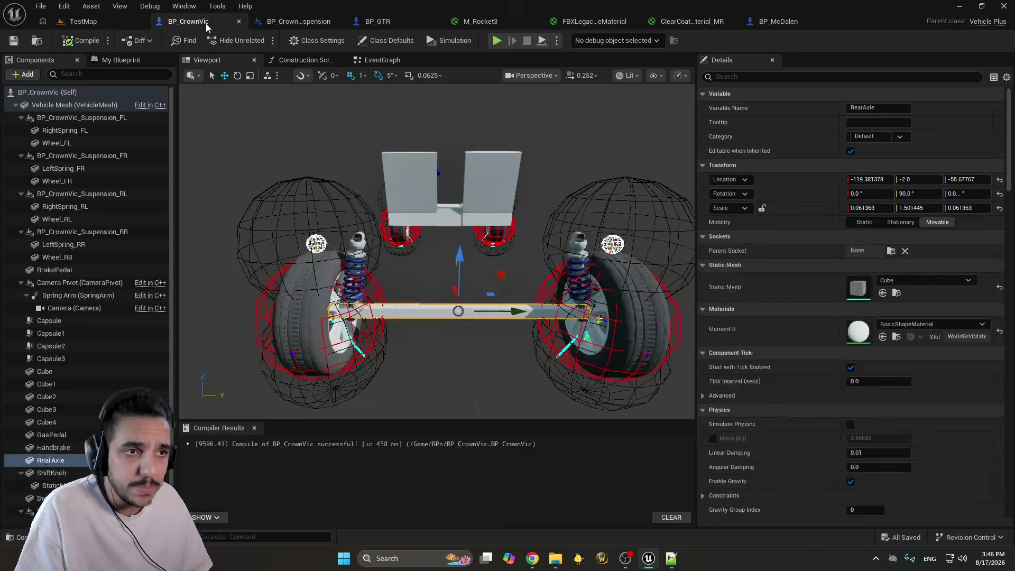
pyautogui.moveTo(423, 238); pyautogui.dragTo(492, 248, button='right')
pyautogui.press('f')
pyautogui.click(83, 21)
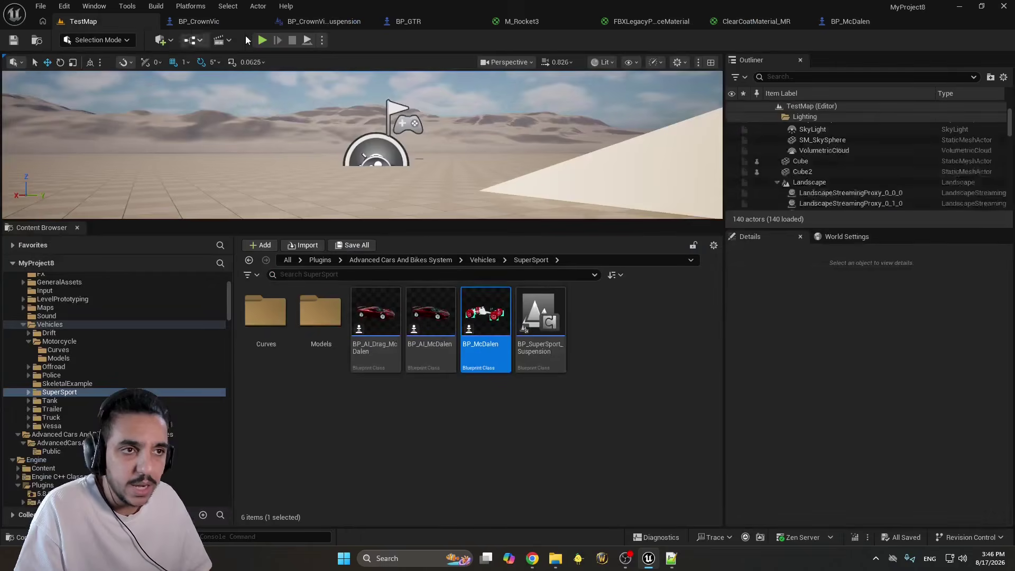
pyautogui.hotkey('alt', 'p')
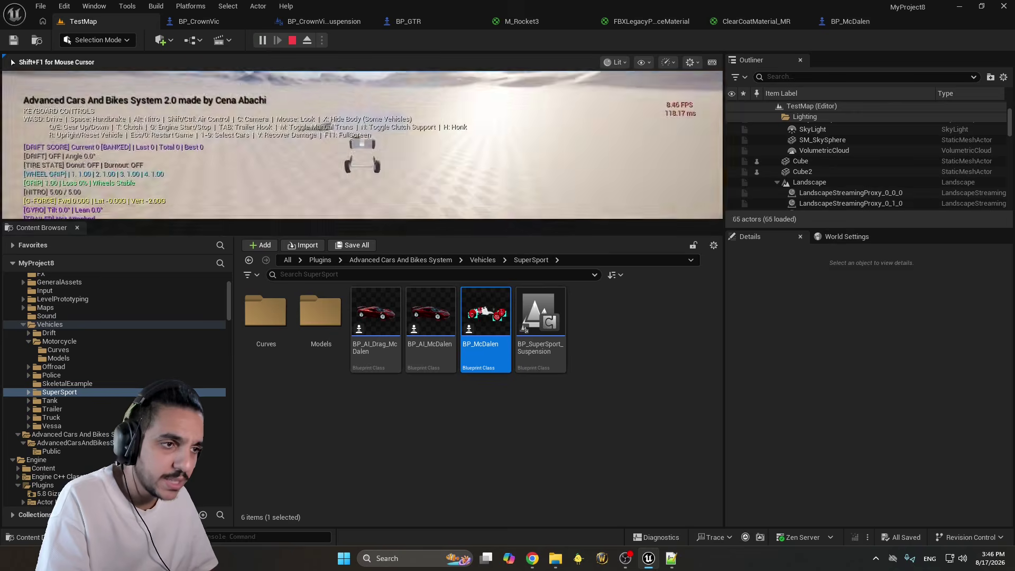
pyautogui.press('F11')
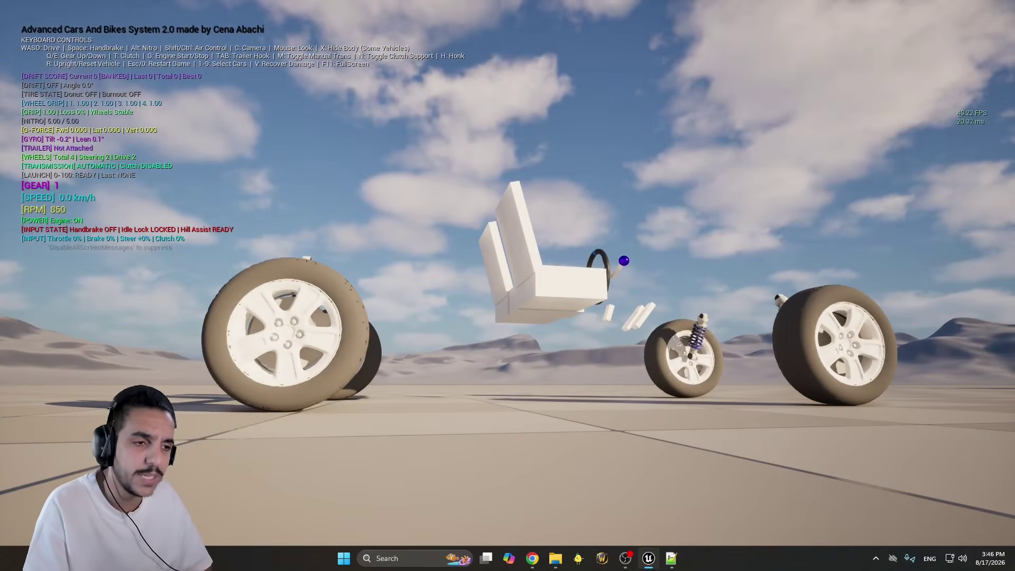
# Test-drive the bodyless car with a burnout, steering, handbrake and nitro to observe its rear axle and springs, and end the play test
pyautogui.press('c')
pyautogui.hotkey('w', 's')
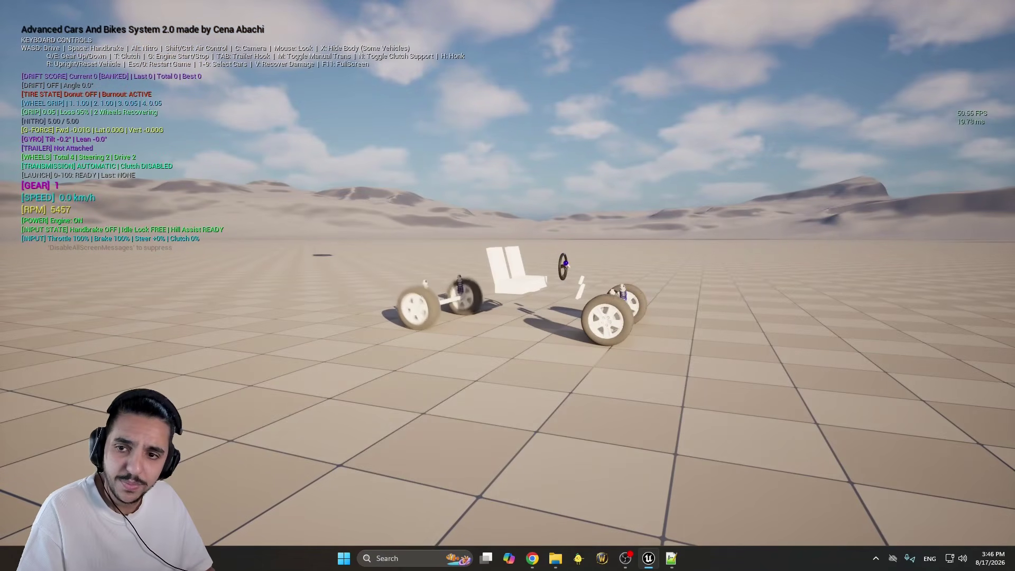
pyautogui.press('a')
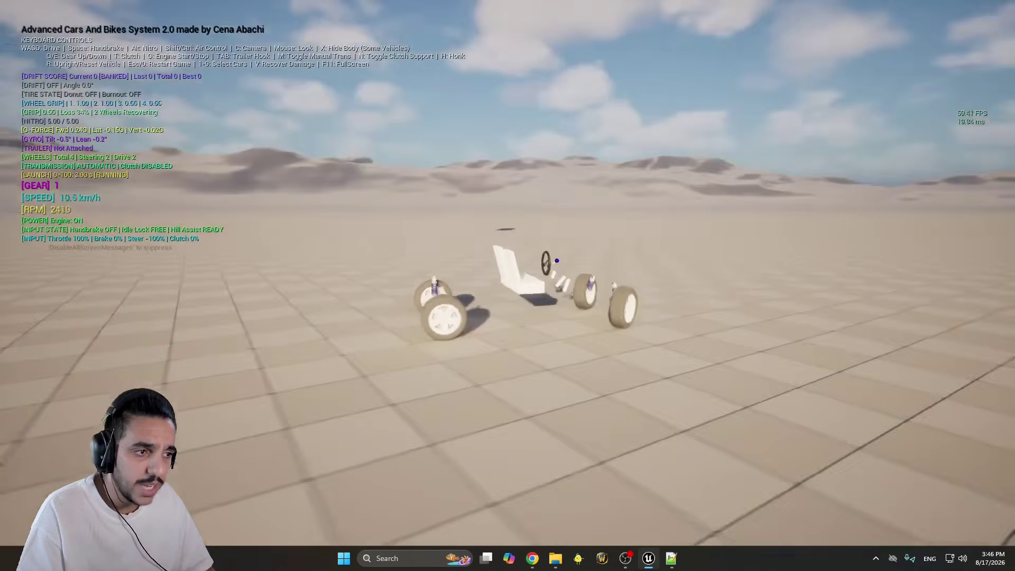
pyautogui.press('space')
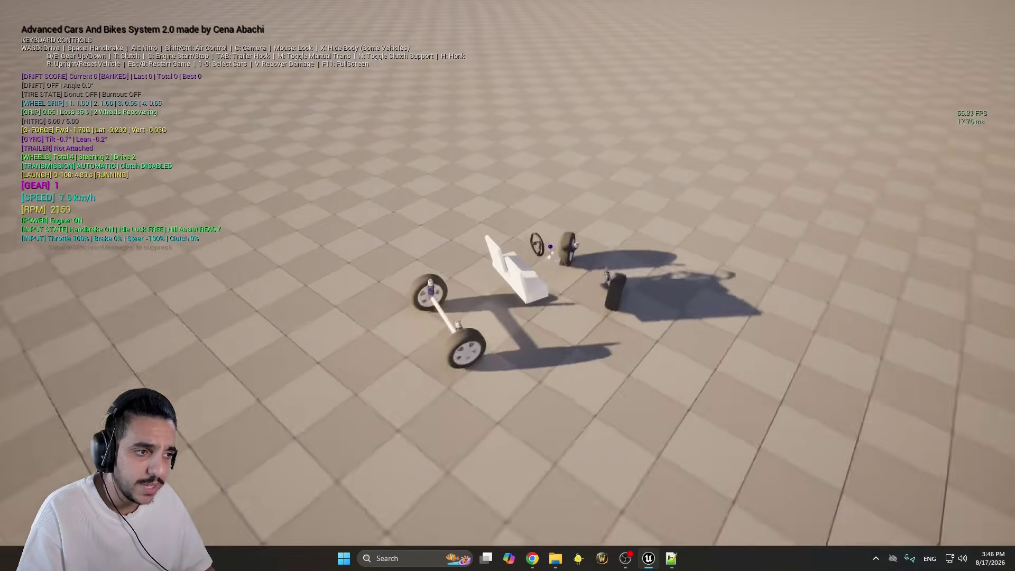
pyautogui.press('alt')
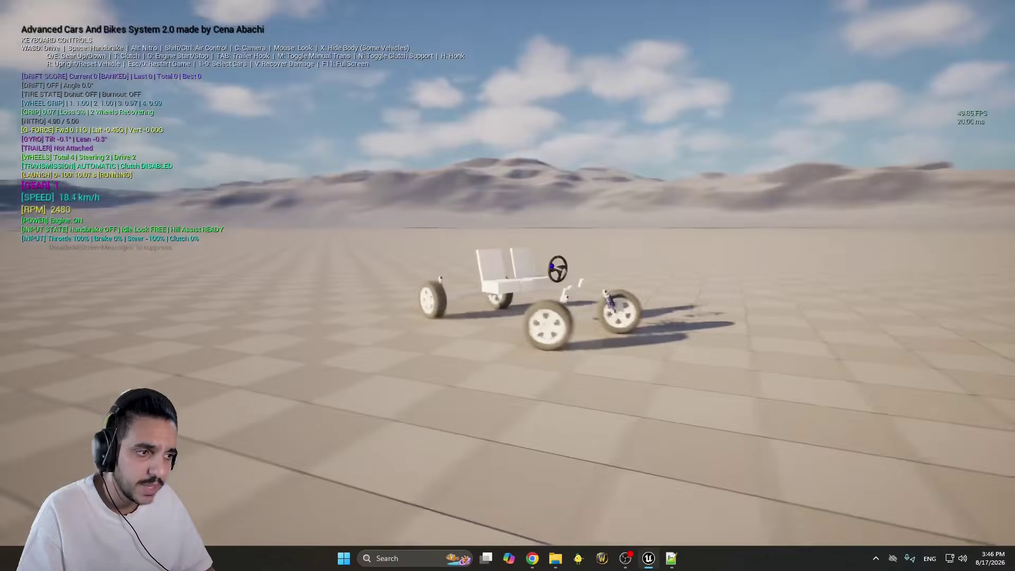
pyautogui.press('Escape')
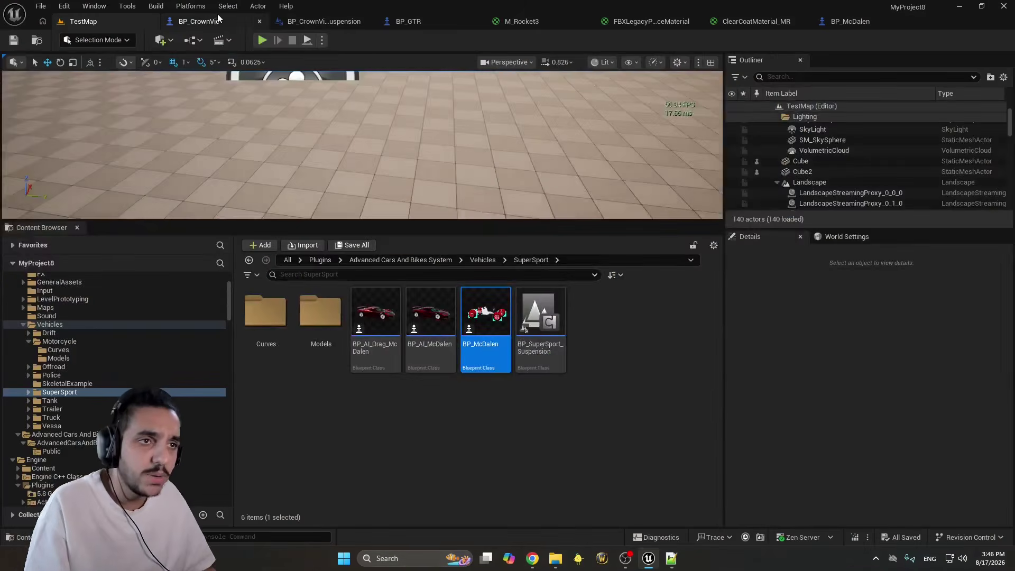
# Make the Vehicle Mesh of BP_CrownVic visible by enabling its Visible rendering option
pyautogui.click(217, 21)
pyautogui.click(103, 105)
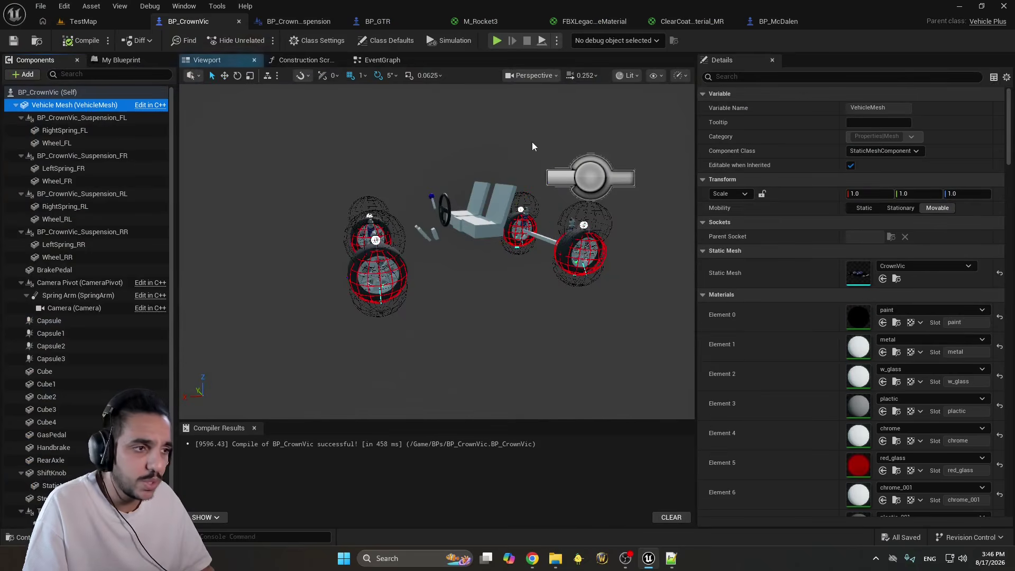
pyautogui.click(797, 76)
pyautogui.write('Visi')
pyautogui.click(855, 151)
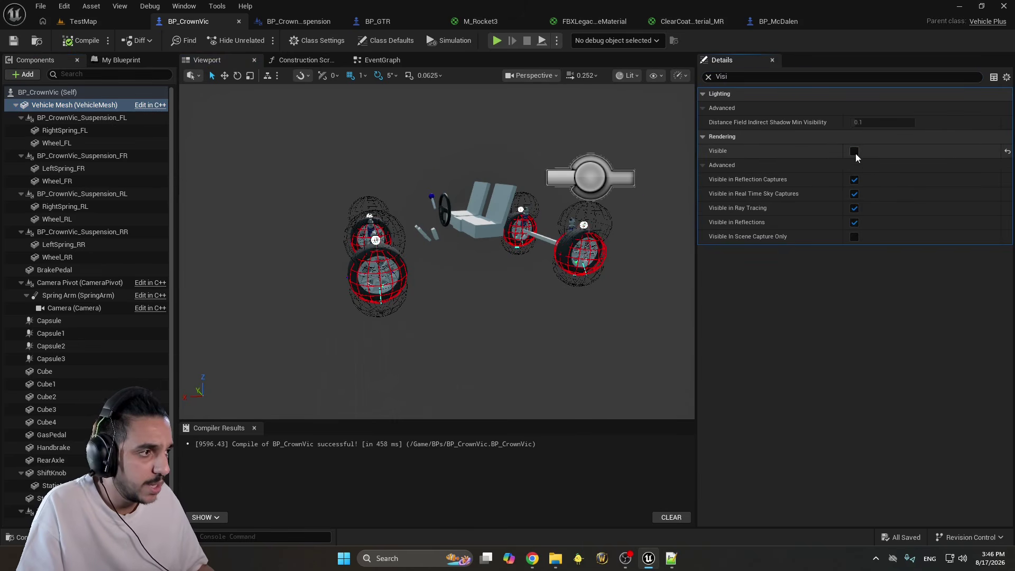
# Play-test TestMap in full screen and drive the car with its body through turns, observing the rear axle underneath
pyautogui.click(85, 21)
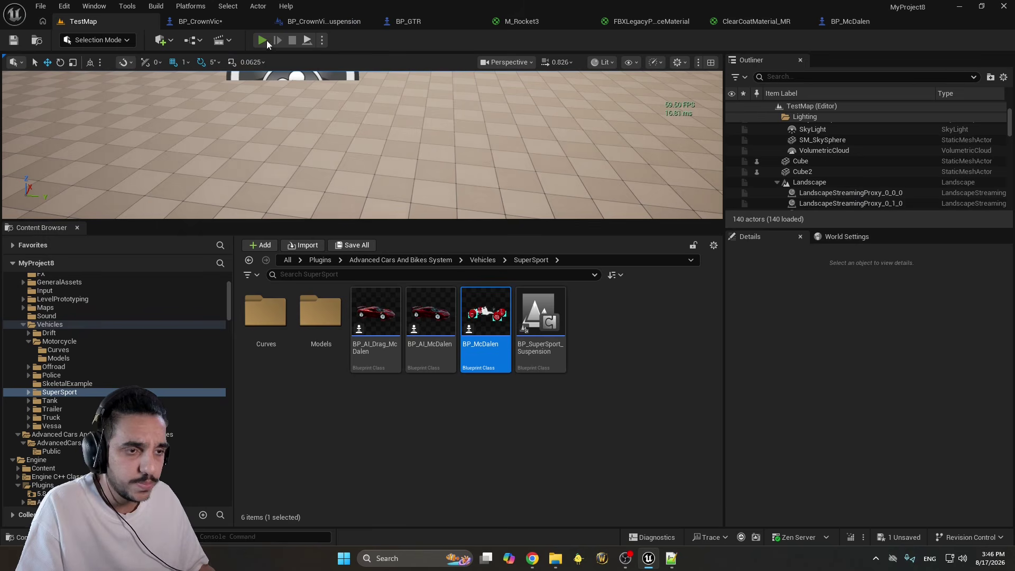
pyautogui.hotkey('alt', 'p')
pyautogui.press('F11')
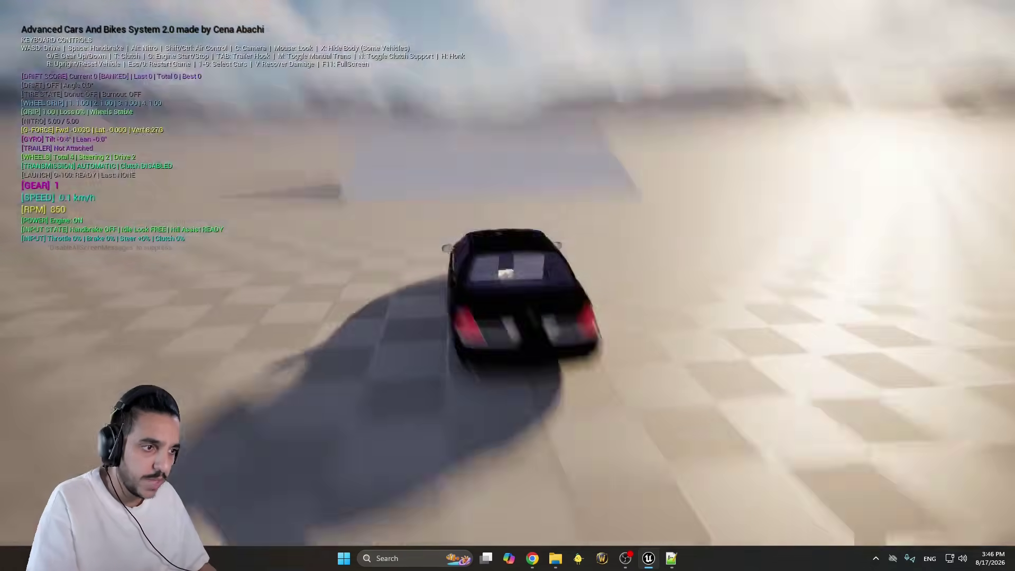
pyautogui.press('w')
pyautogui.press('a')
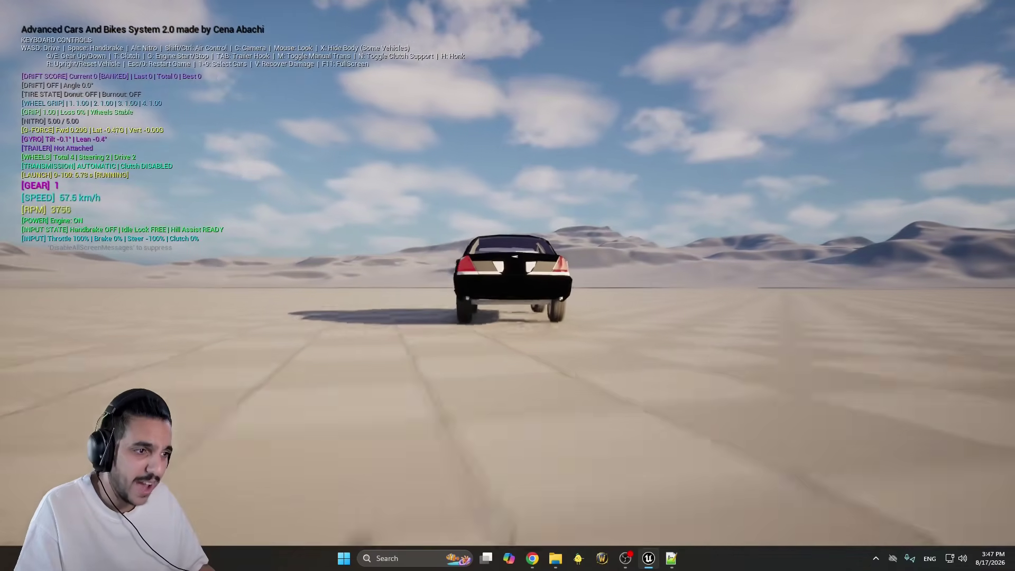
pyautogui.press('a')
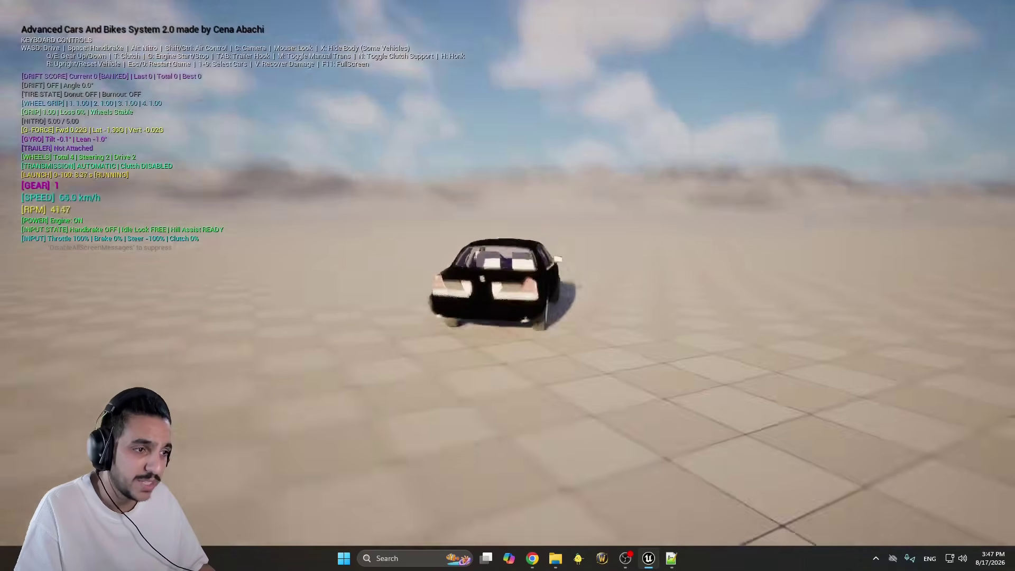
pyautogui.press('a')
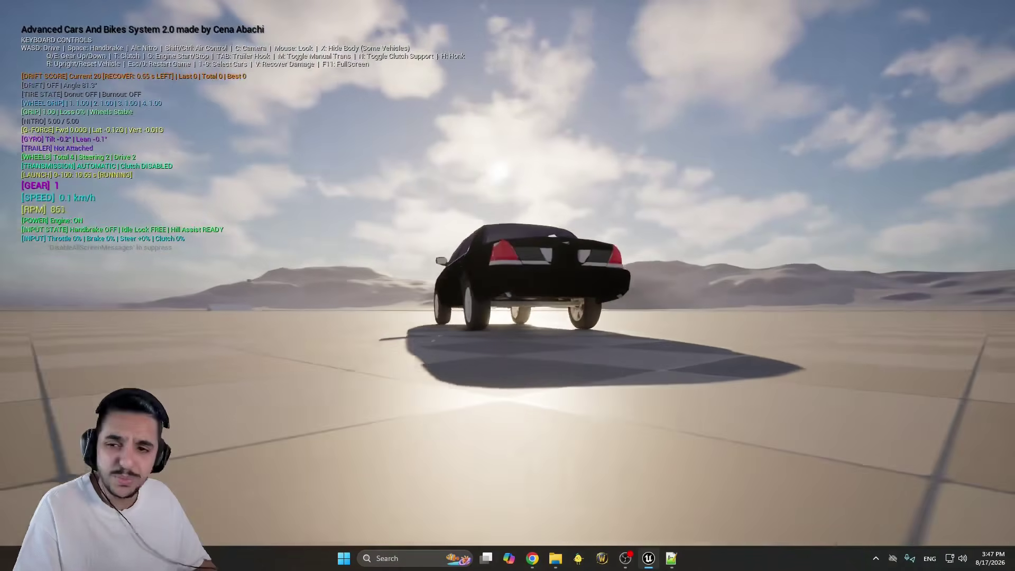
# Reset the vehicle, drive it briefly, switch to the cockpit camera to view the interior, and end the play test
pyautogui.press('r')
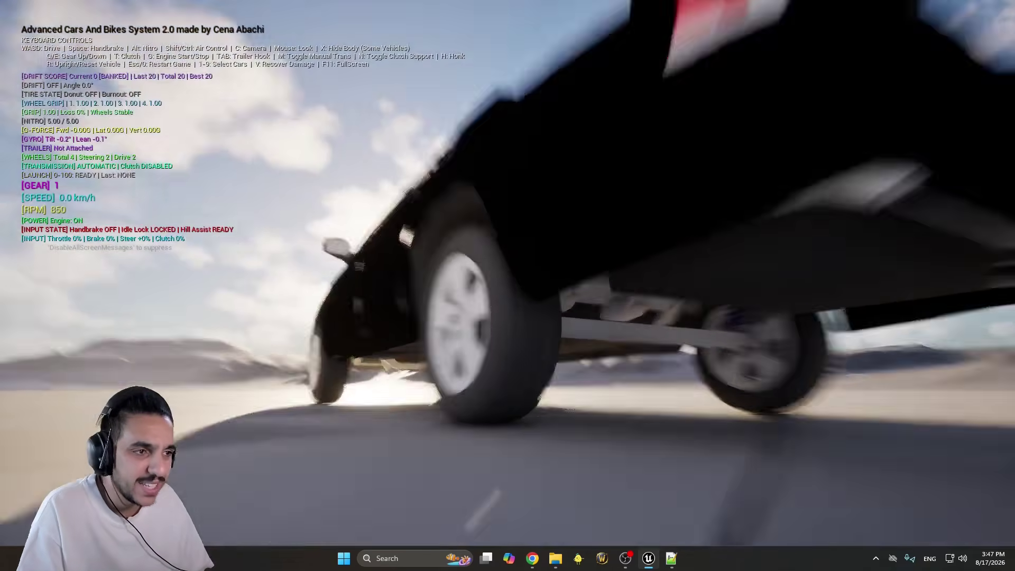
pyautogui.press('w')
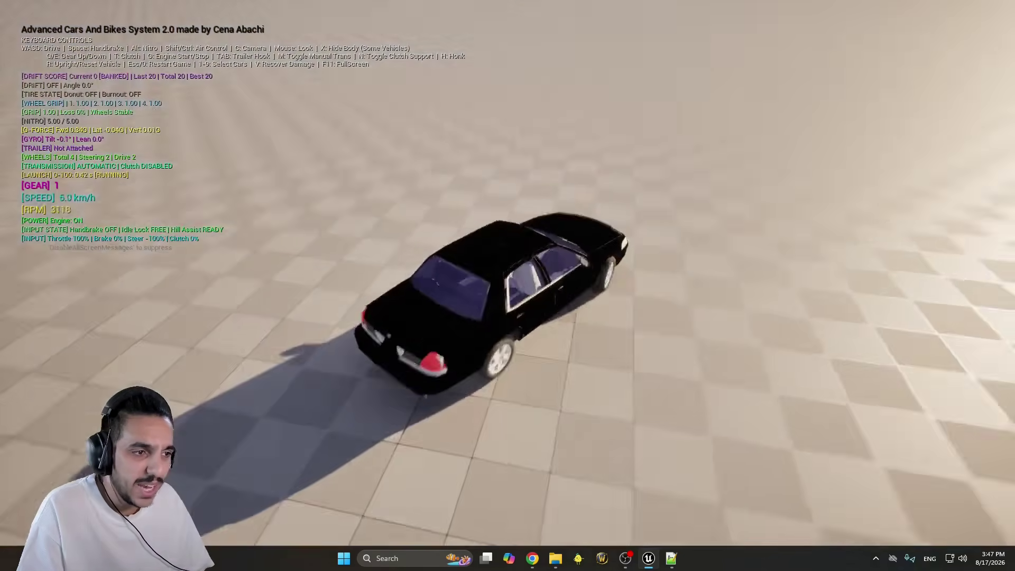
pyautogui.press('c')
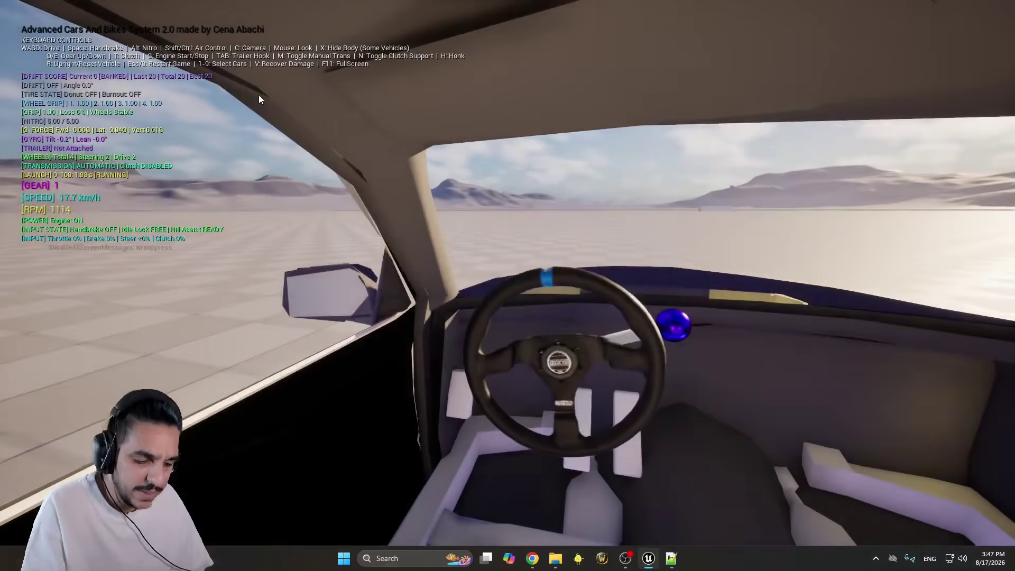
pyautogui.press('Escape')
# Save BP_CrownVic and filter the properties of its root by "Camera"
pyautogui.click(215, 18)
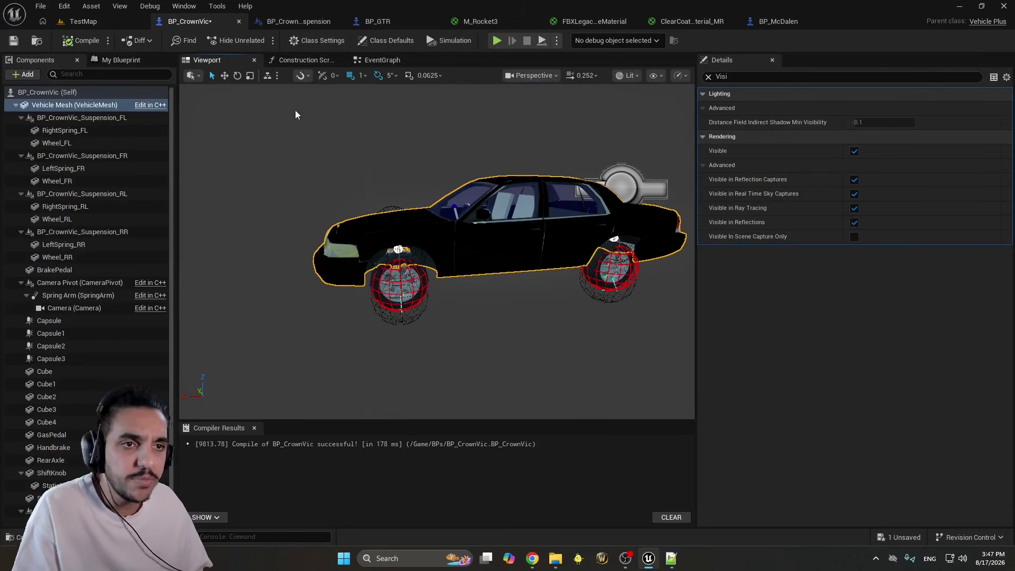
pyautogui.click(47, 92)
pyautogui.hotkey('ctrl', 's')
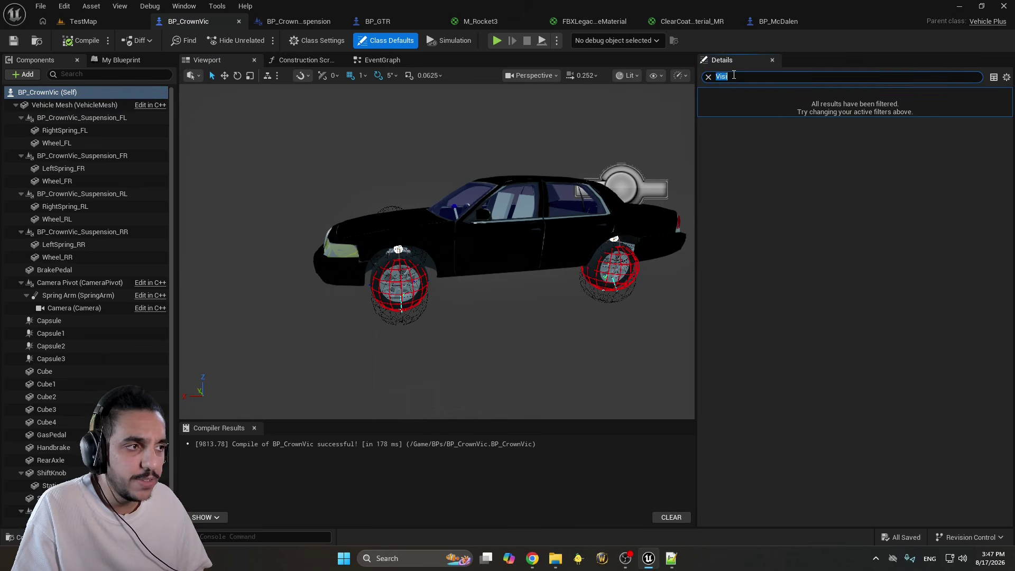
pyautogui.click(732, 76)
pyautogui.write('Camera')
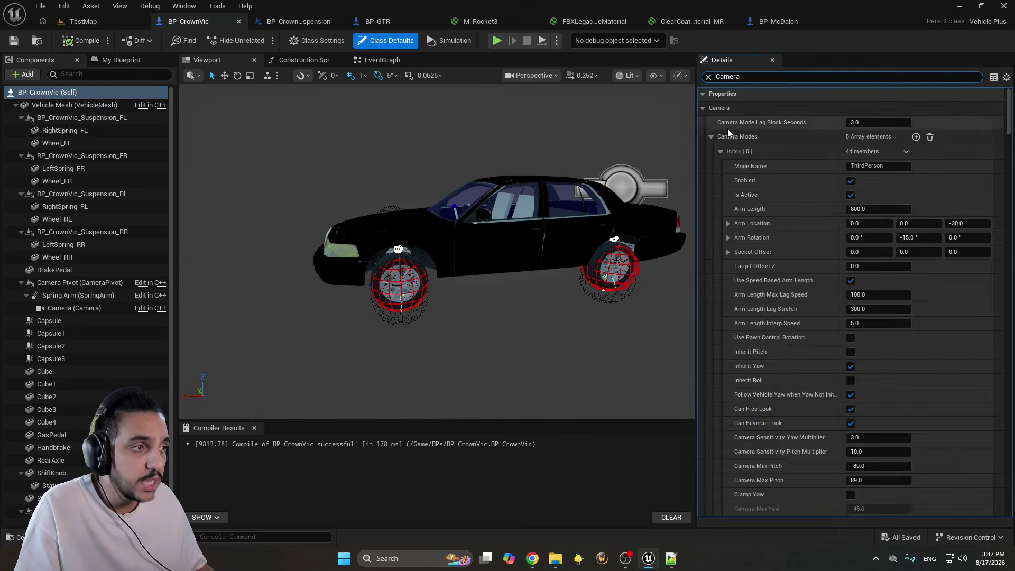
# Collapse the Camera Modes entries and examine the settings of the Hood, Front, CloseFollow and ThirdPerson modes
pyautogui.click(711, 136)
pyautogui.click(711, 137)
pyautogui.click(720, 152)
pyautogui.click(720, 166)
pyautogui.click(720, 181)
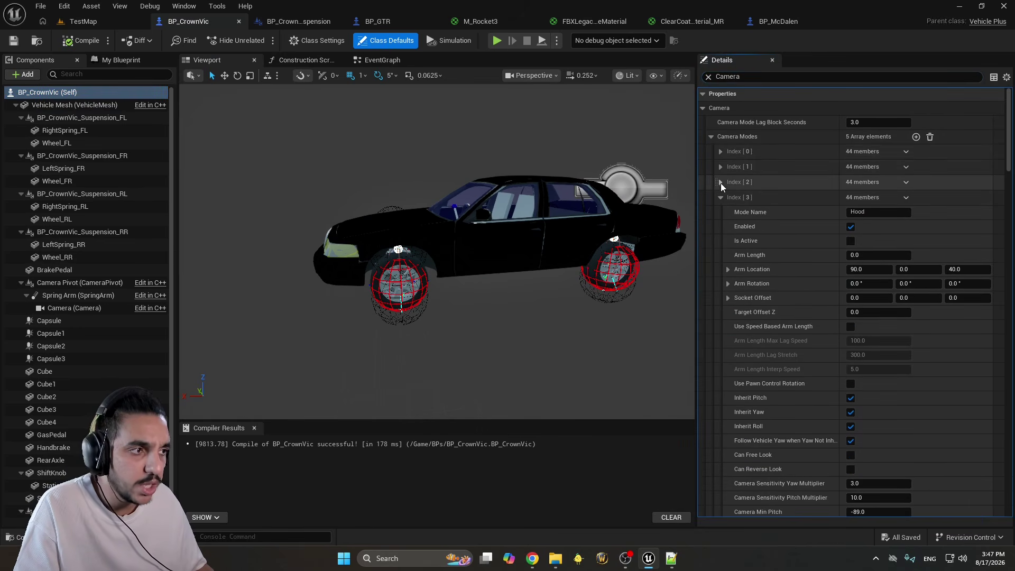
pyautogui.click(720, 197)
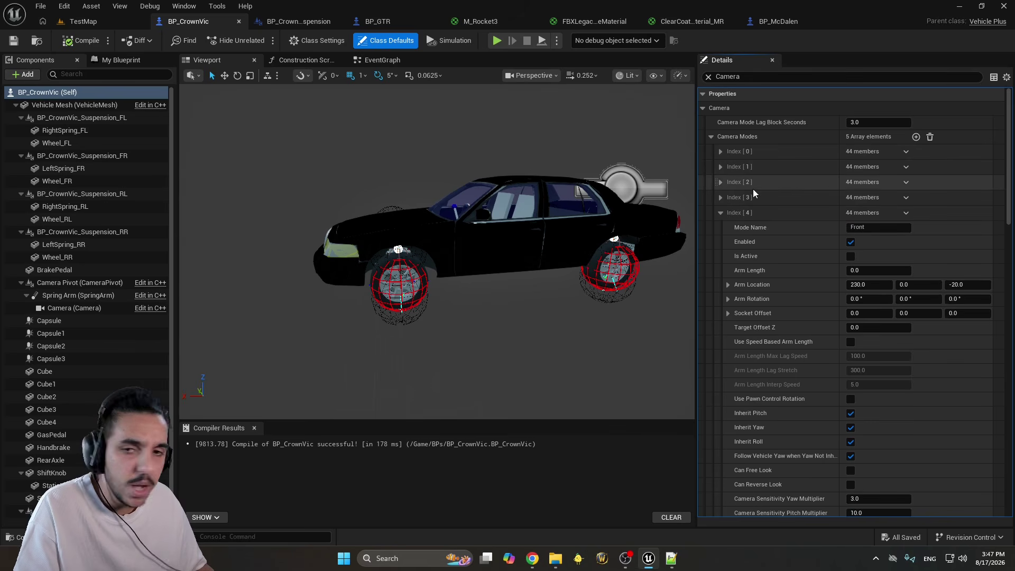
pyautogui.click(720, 213)
pyautogui.click(720, 167)
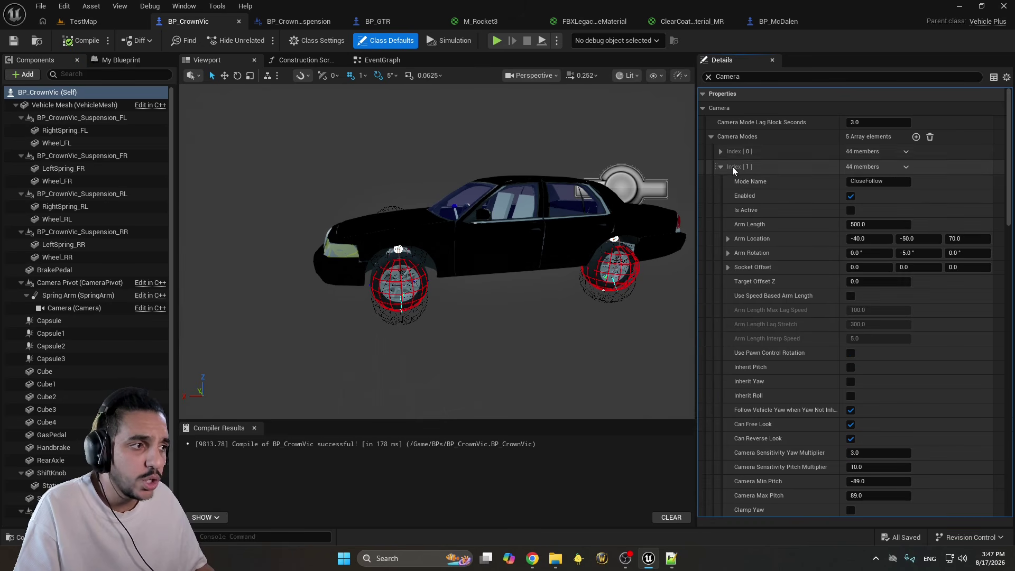
pyautogui.click(721, 151)
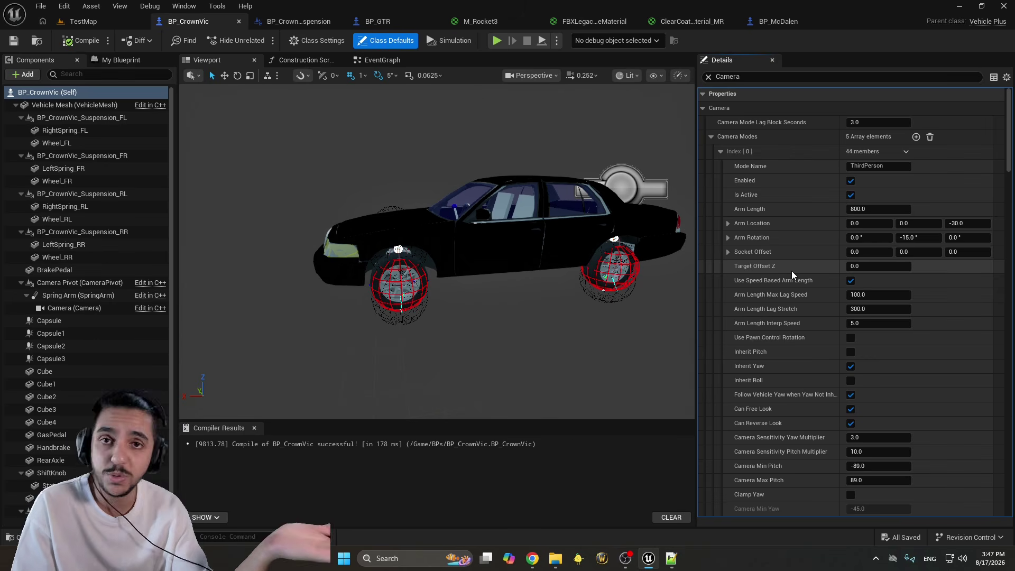
# Examine the ThirdPerson and CloseFollow entries of Camera Modes and leave both collapsed
pyautogui.click(720, 151)
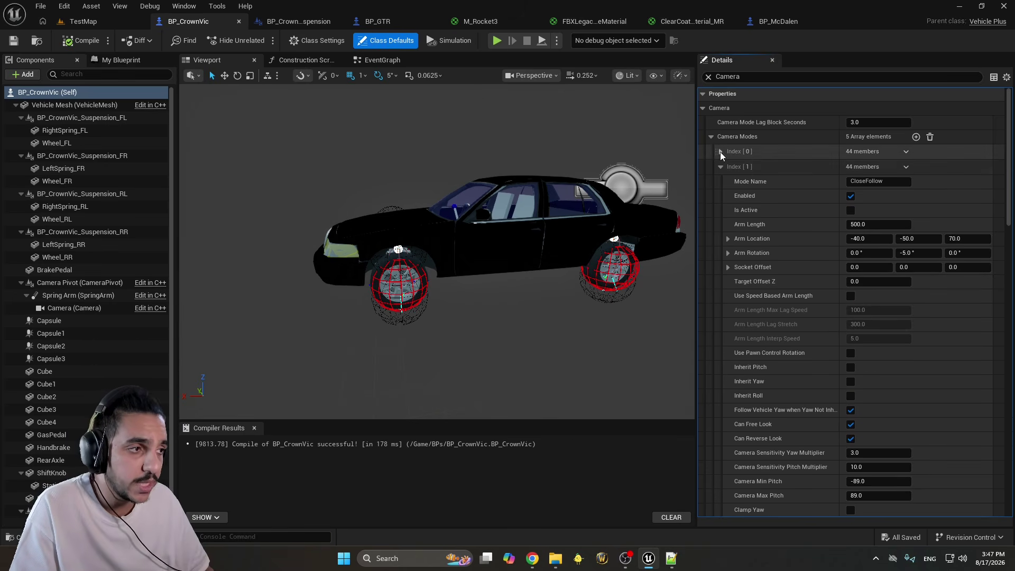
pyautogui.click(721, 167)
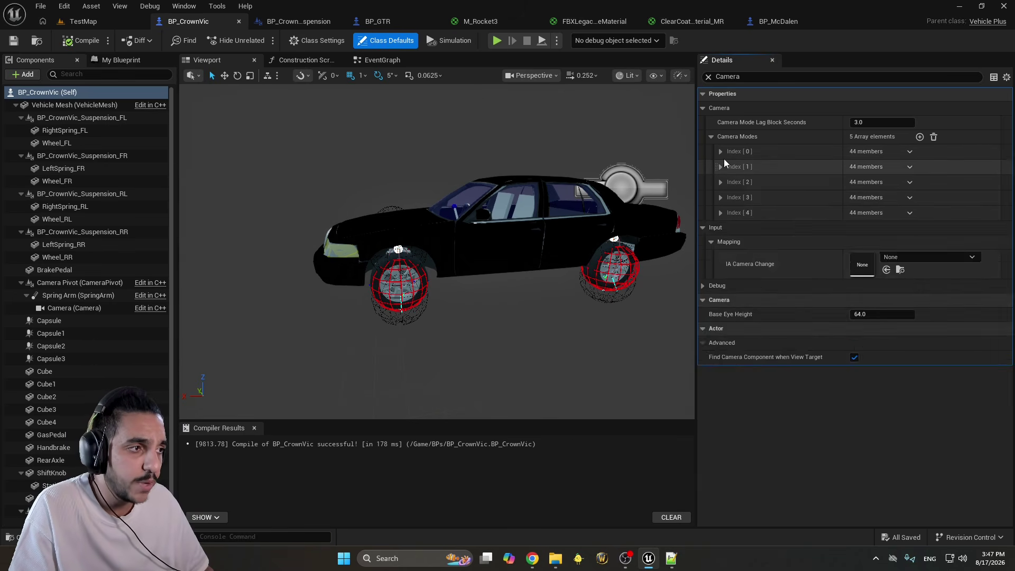
pyautogui.click(720, 151)
pyautogui.click(722, 152)
pyautogui.click(721, 165)
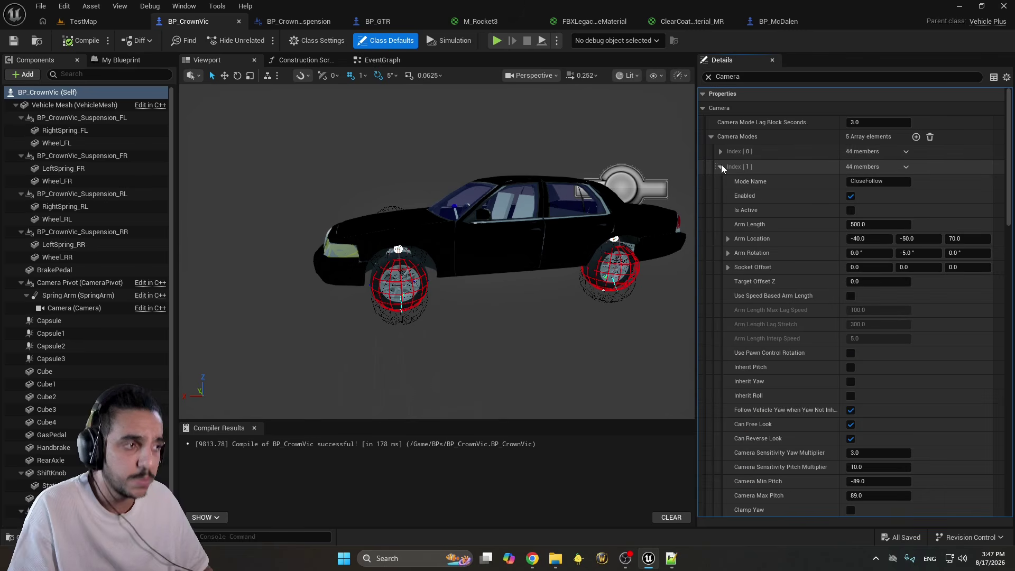
pyautogui.click(721, 167)
# Examine the settings of the Driver camera mode, including its arm location and view limits, and collapse its entry
pyautogui.click(721, 182)
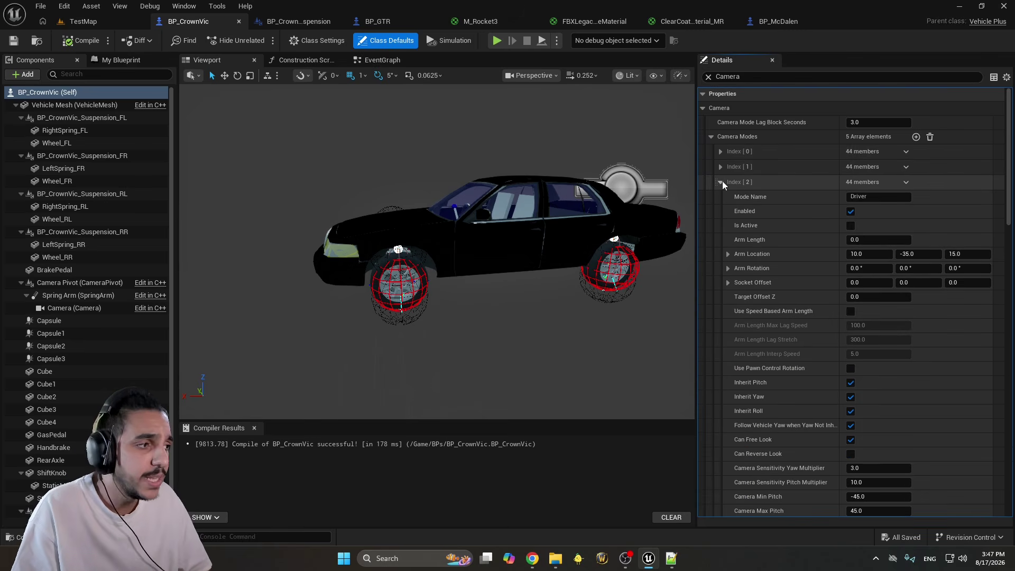
pyautogui.scroll(-1, 855, 210)
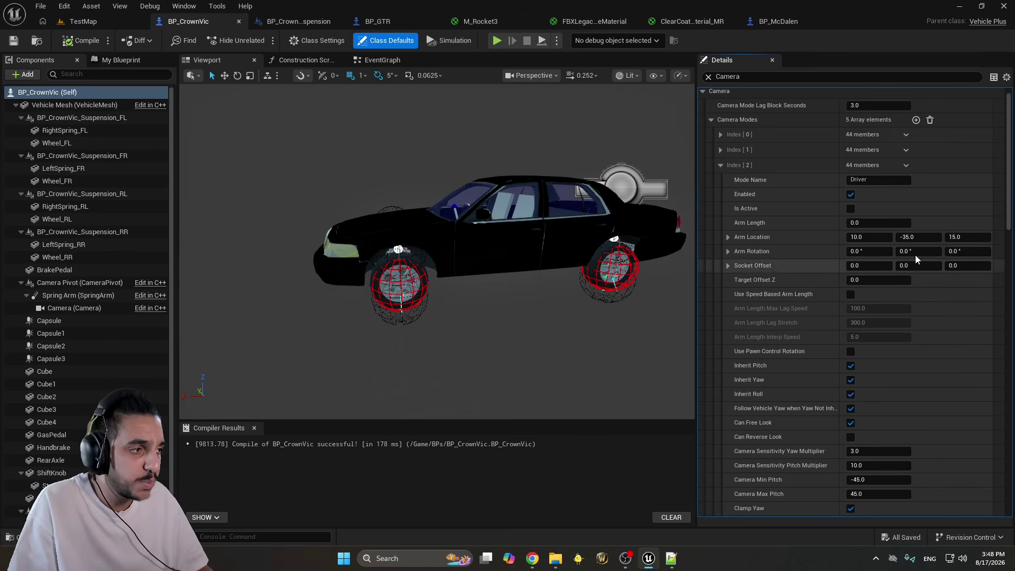
pyautogui.scroll(-6, 870, 263)
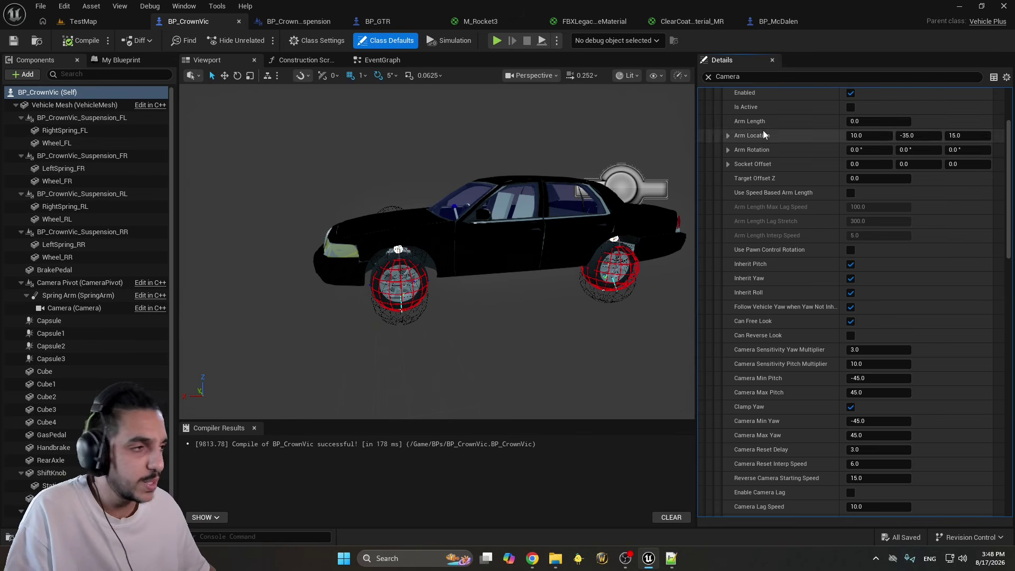
pyautogui.scroll(5, 750, 153)
pyautogui.click(720, 182)
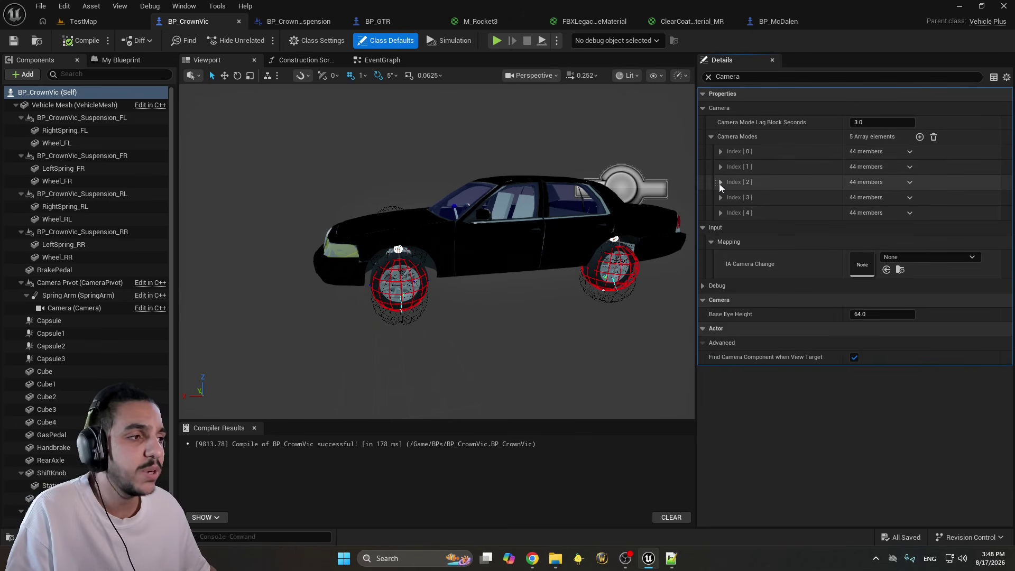
pyautogui.click(720, 181)
pyautogui.click(720, 181)
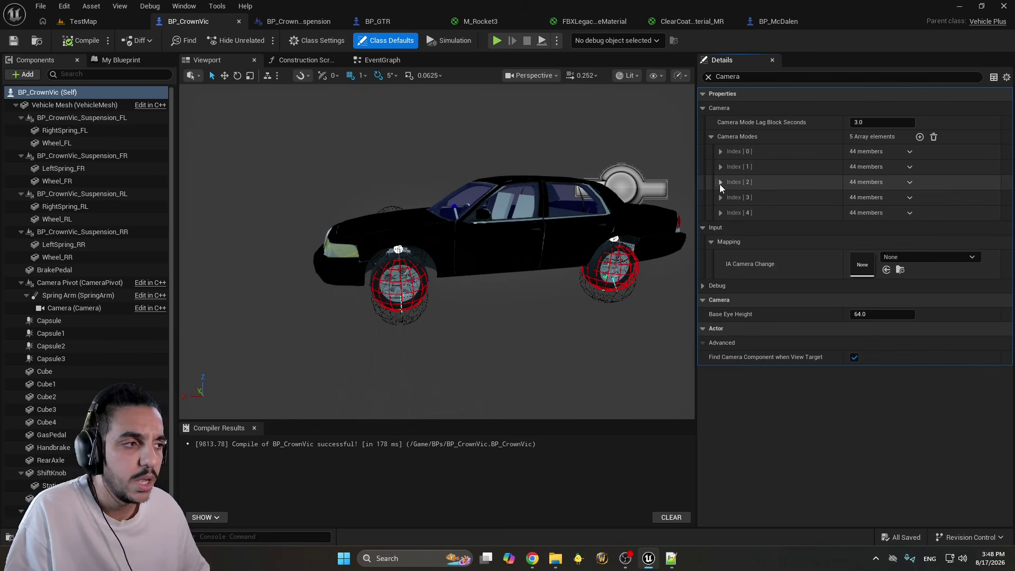
# Replace the property filter of the BP_CrownVic root with "FX"
pyautogui.moveTo(528, 222); pyautogui.dragTo(539, 218)
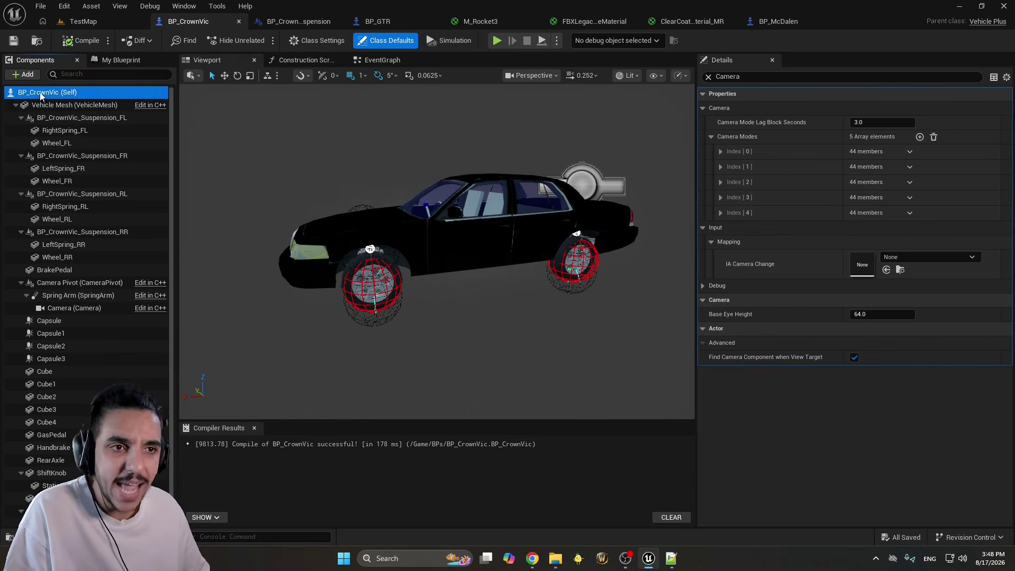
pyautogui.click(708, 77)
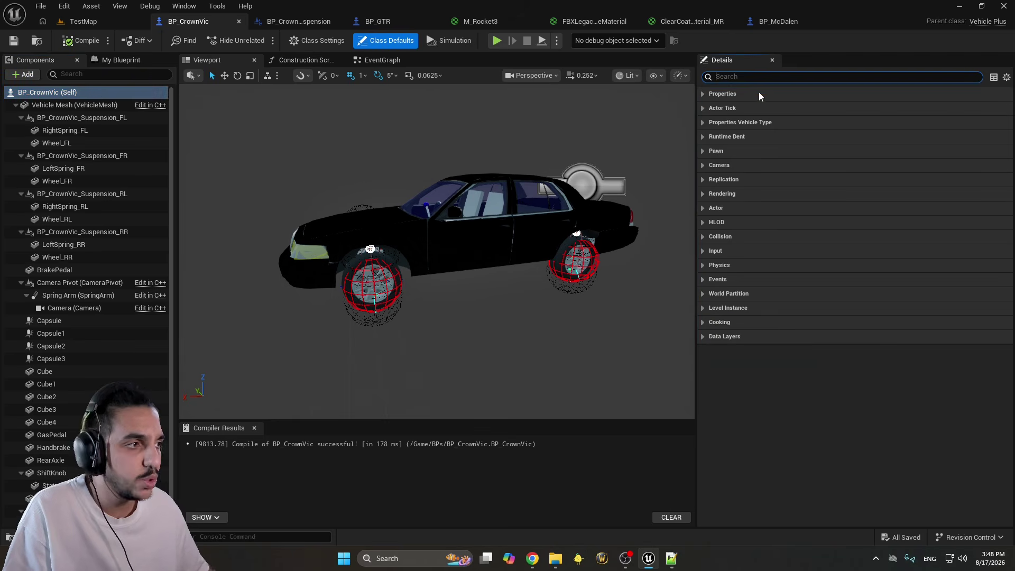
pyautogui.write('FX')
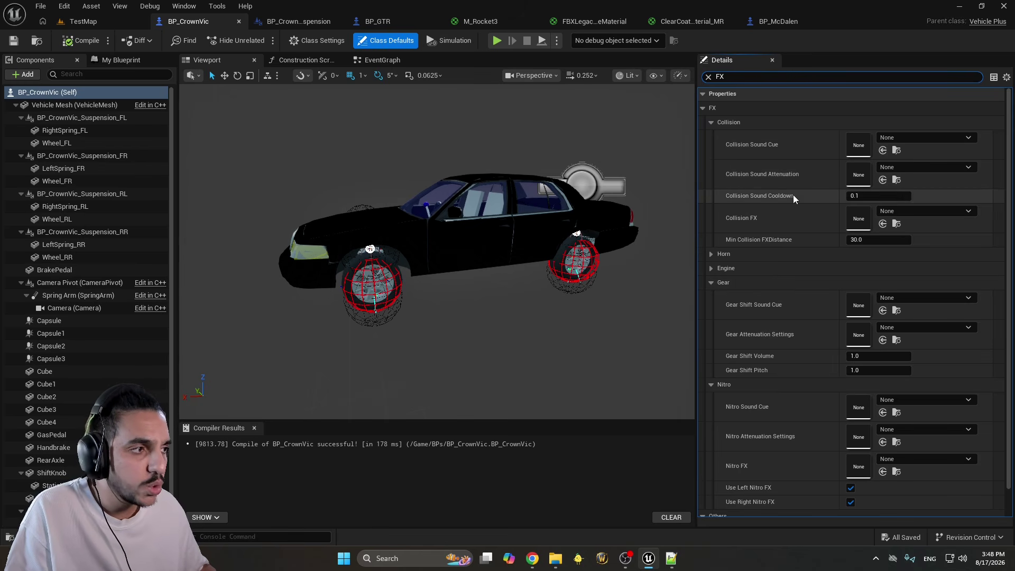
# Switch to TestMap and open the Sound folder of the Advanced Cars And Bikes System plugin
pyautogui.click(83, 21)
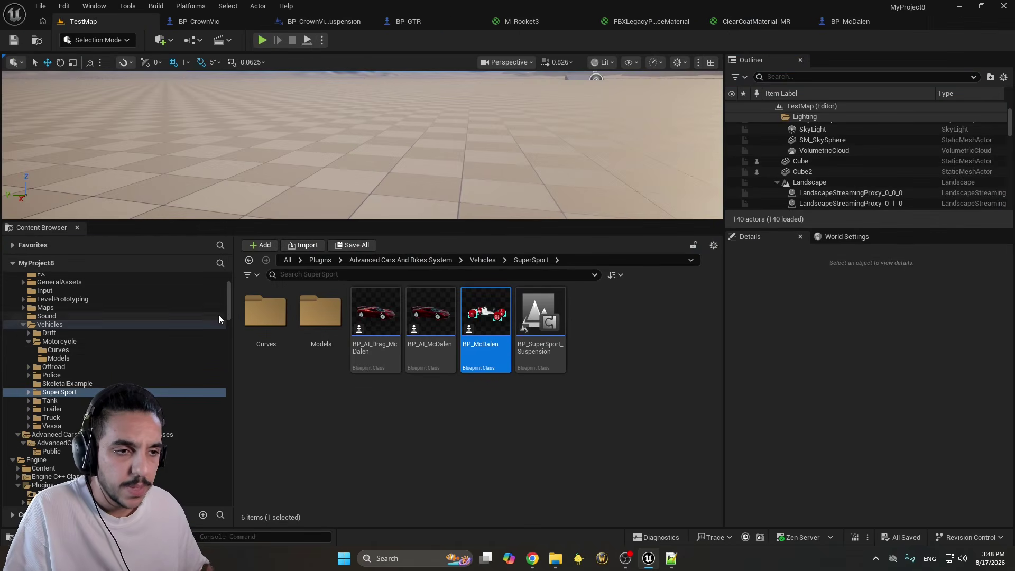
pyautogui.moveTo(228, 306)
pyautogui.mouseDown()
pyautogui.moveTo(224, 401)
pyautogui.moveTo(222, 292)
pyautogui.mouseUp()
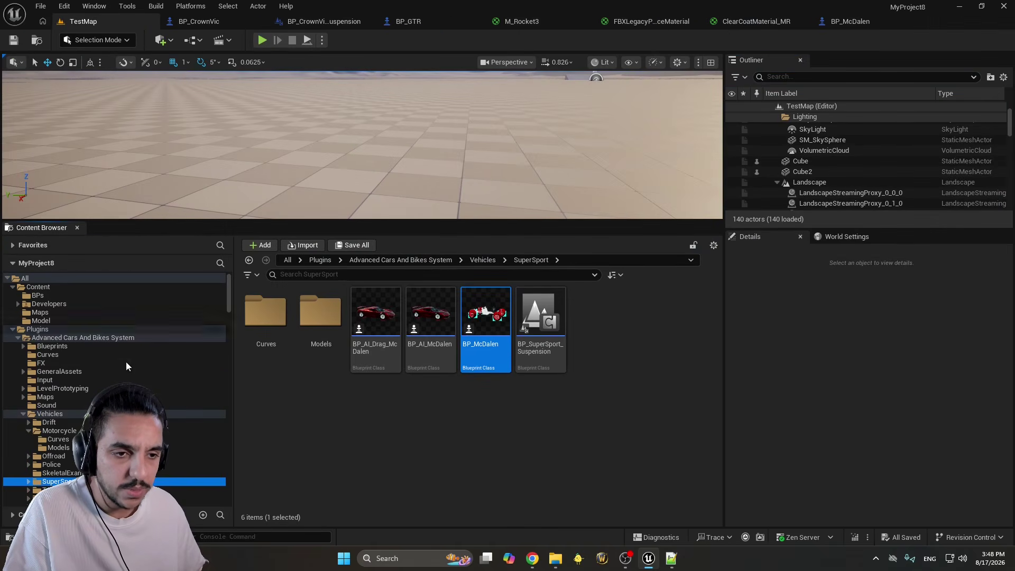
pyautogui.click(13, 330)
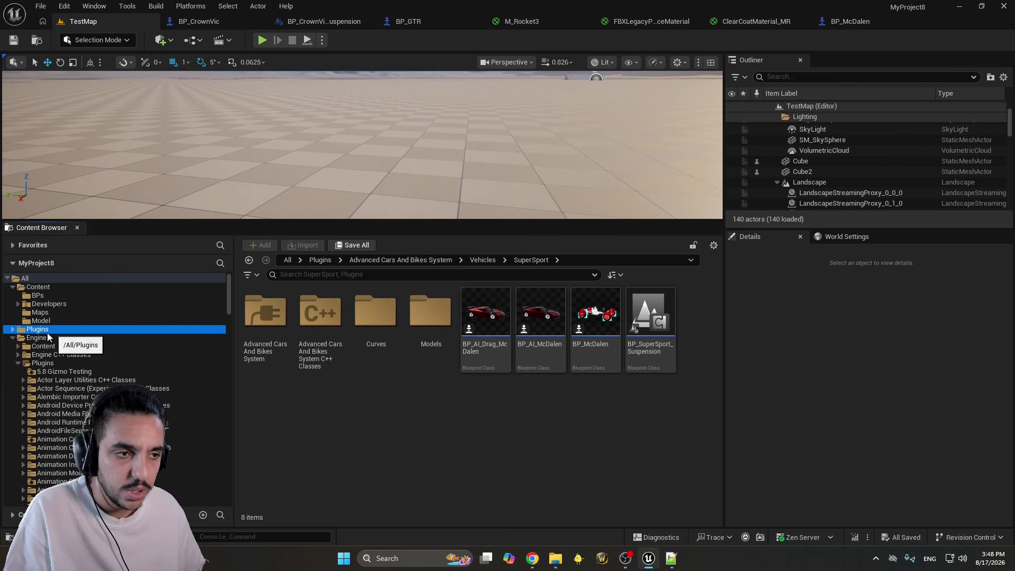
pyautogui.click(17, 339)
pyautogui.click(37, 329)
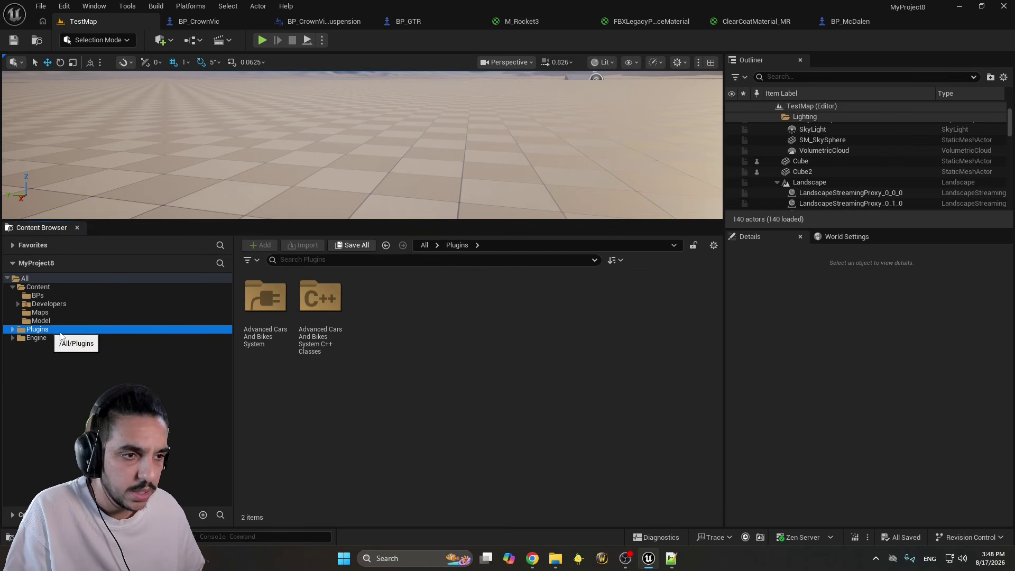
pyautogui.doubleClick(266, 295)
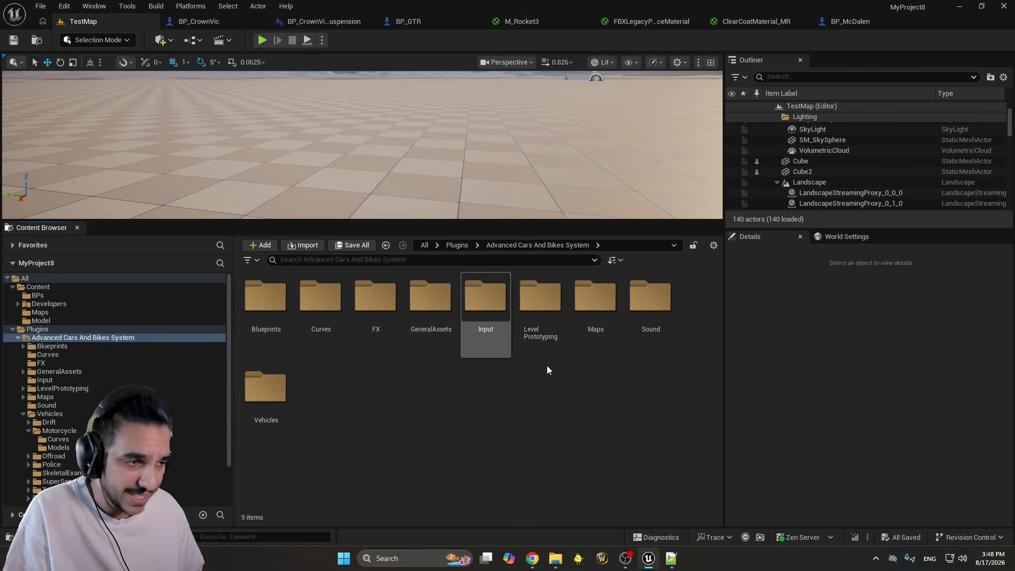
pyautogui.doubleClick(650, 295)
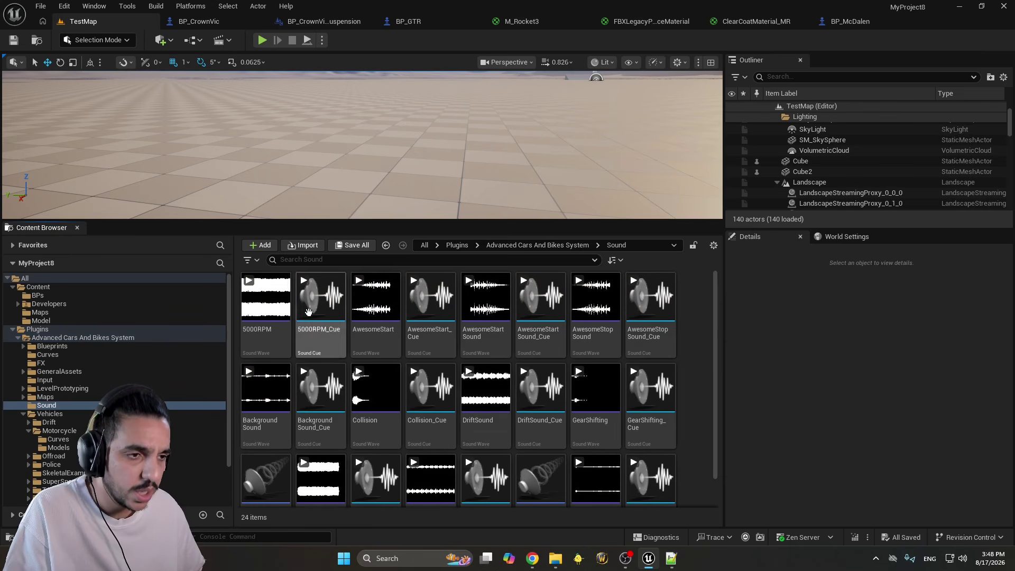
# Look through the sound assets and select the Settings_SoundAttenuation asset
pyautogui.scroll(-2, 699, 430)
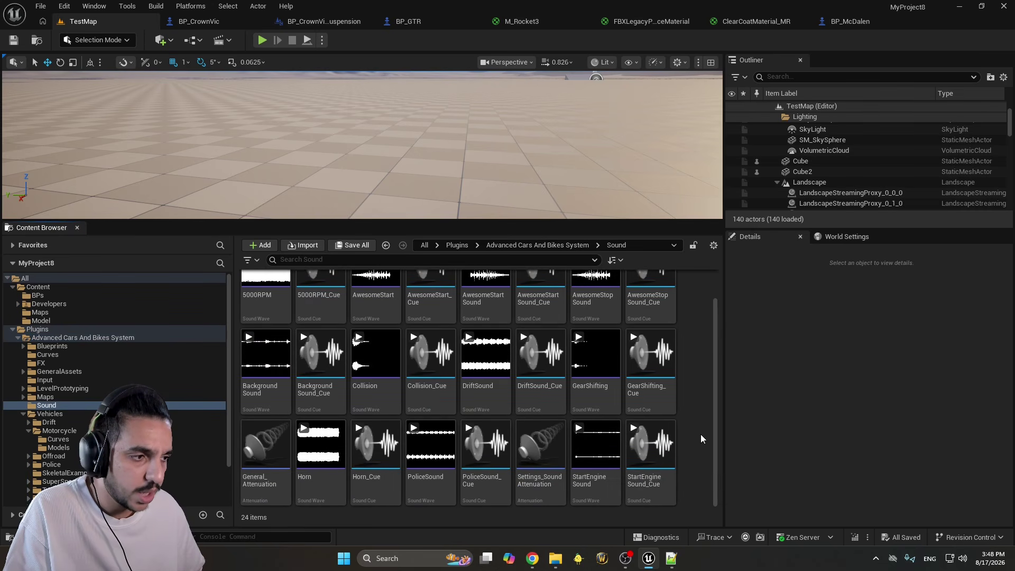
pyautogui.scroll(2, 376, 454)
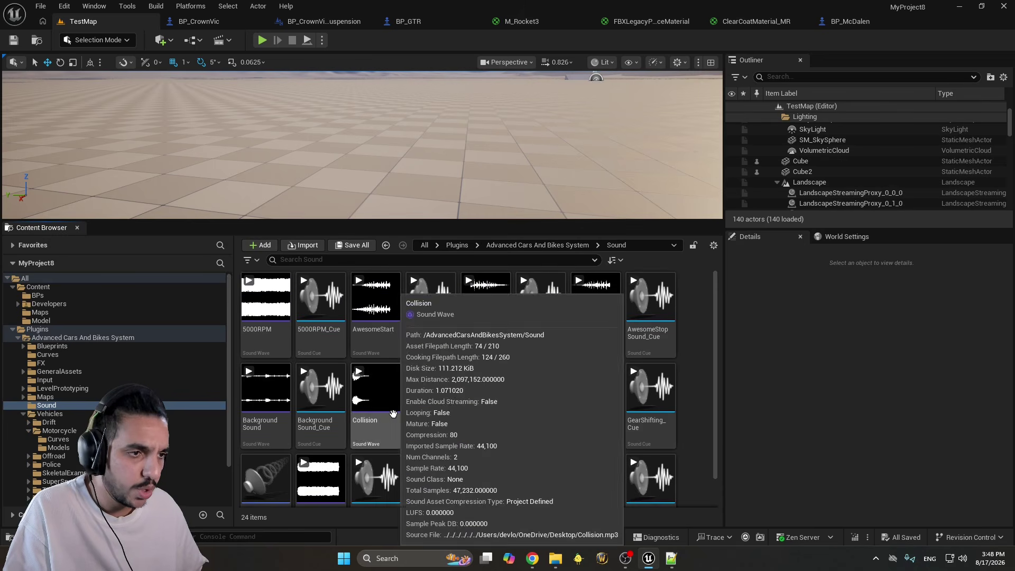
pyautogui.moveTo(717, 341); pyautogui.dragTo(494, 515)
pyautogui.click(540, 449)
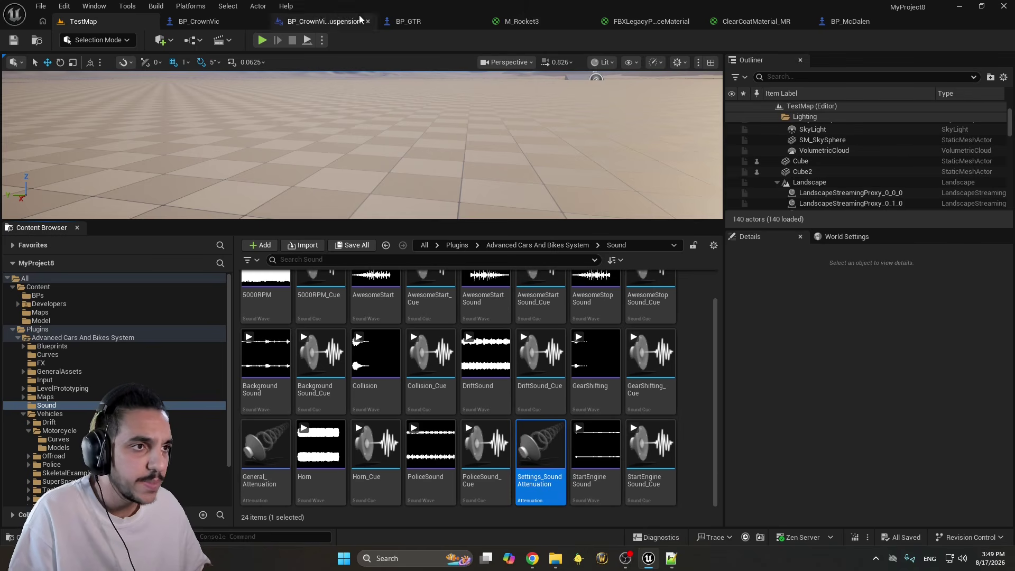
# Return to BP_CrownVic and filter its root properties by "Att"
pyautogui.click(171, 22)
pyautogui.click(773, 77)
pyautogui.write('A')
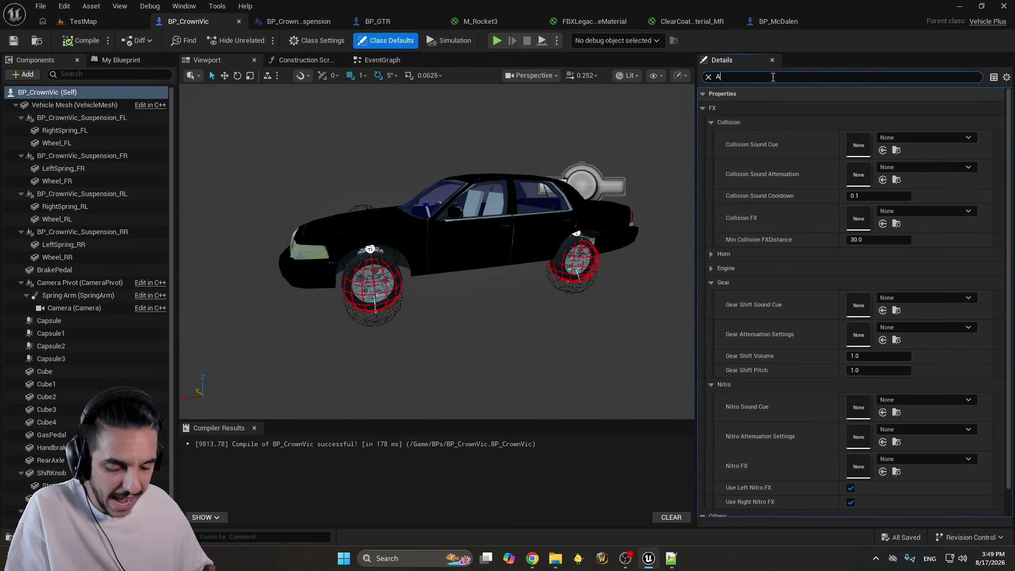
pyautogui.write('ttu')
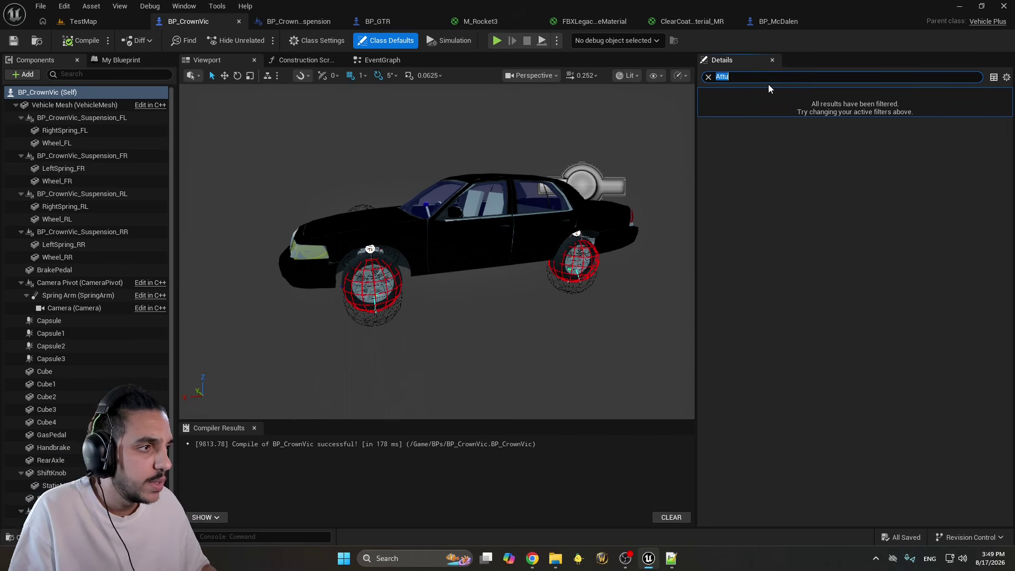
pyautogui.press('BackSpace')
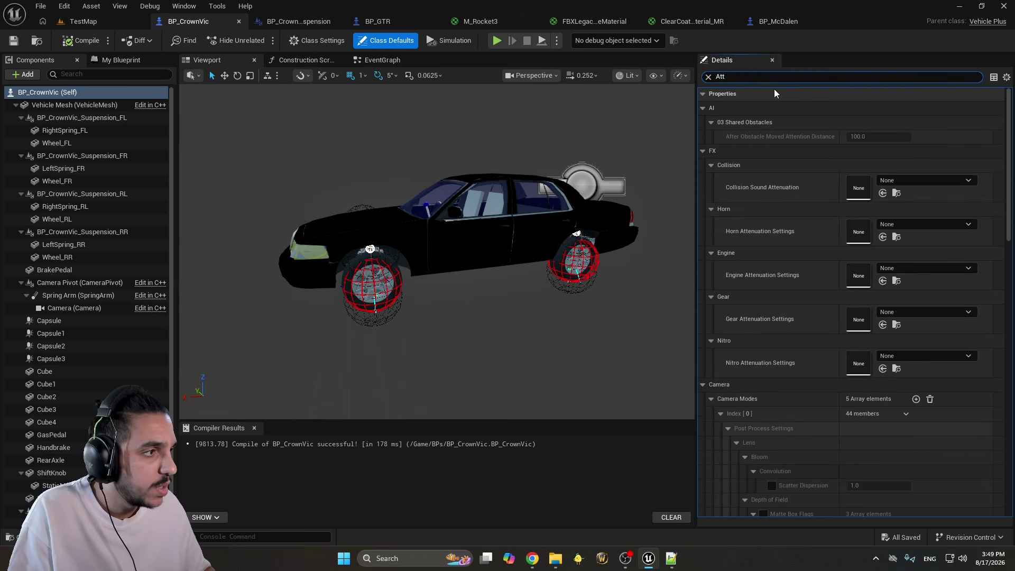
# Assign Settings_SoundAttenuation to the Collision, Horn, Engine, Gear and Nitro attenuation settings
pyautogui.click(882, 194)
pyautogui.click(882, 194)
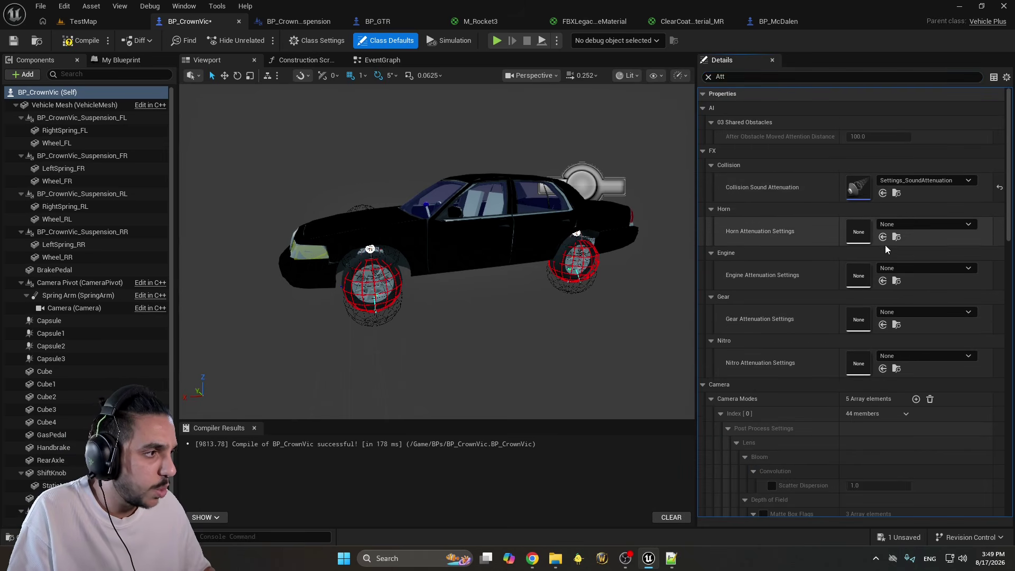
pyautogui.click(882, 236)
pyautogui.click(883, 281)
pyautogui.click(883, 325)
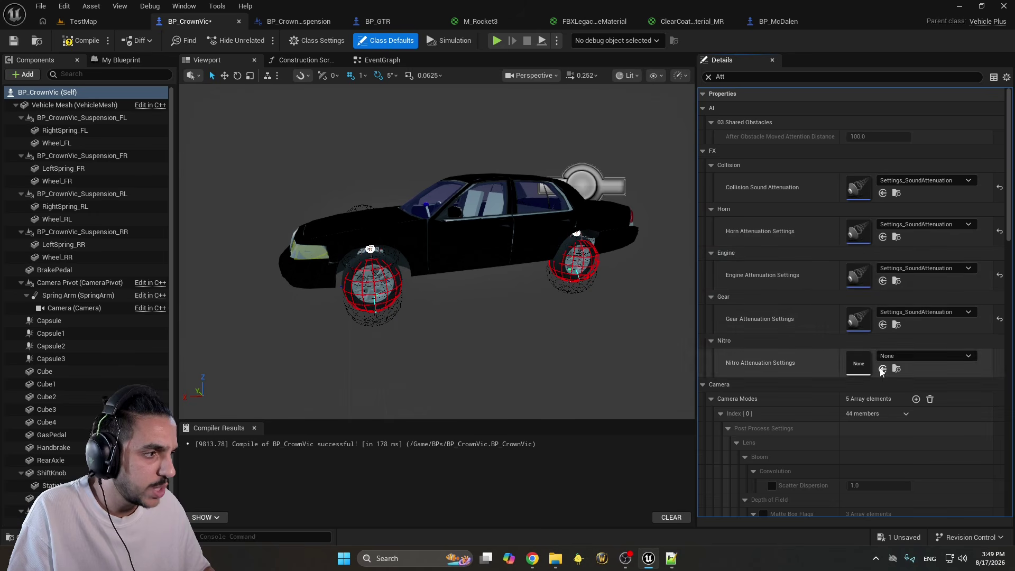
pyautogui.click(883, 368)
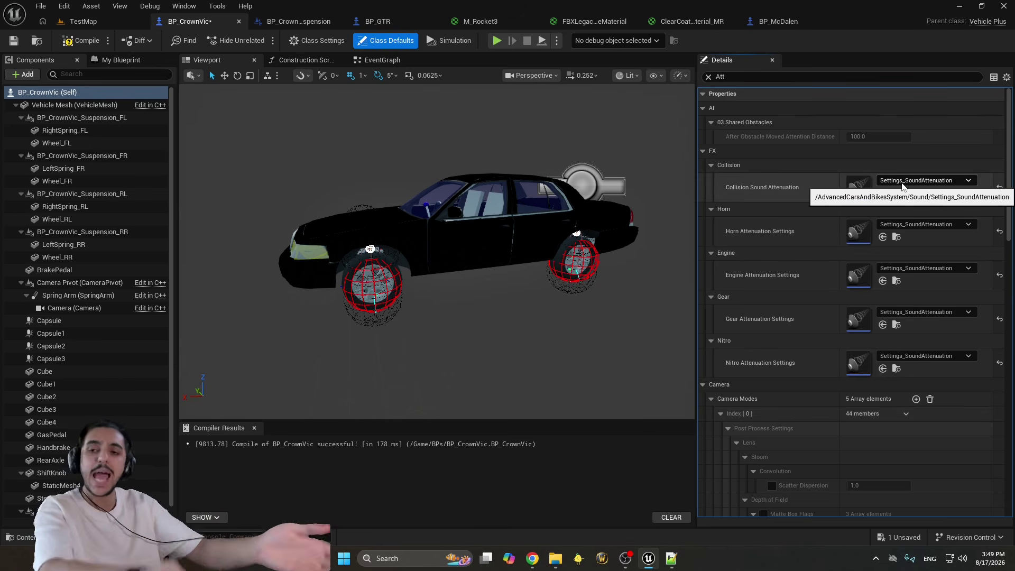
# Open the BackgroundSound_Cue sound cue, check its attenuation properties with the filter "at", clear the filter and return to TestMap
pyautogui.click(83, 21)
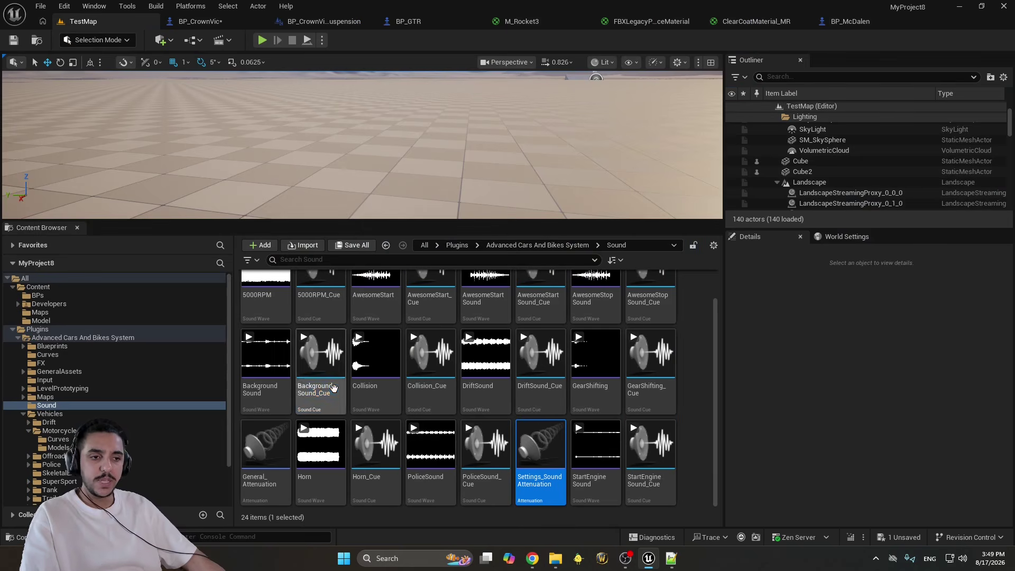
pyautogui.click(320, 365)
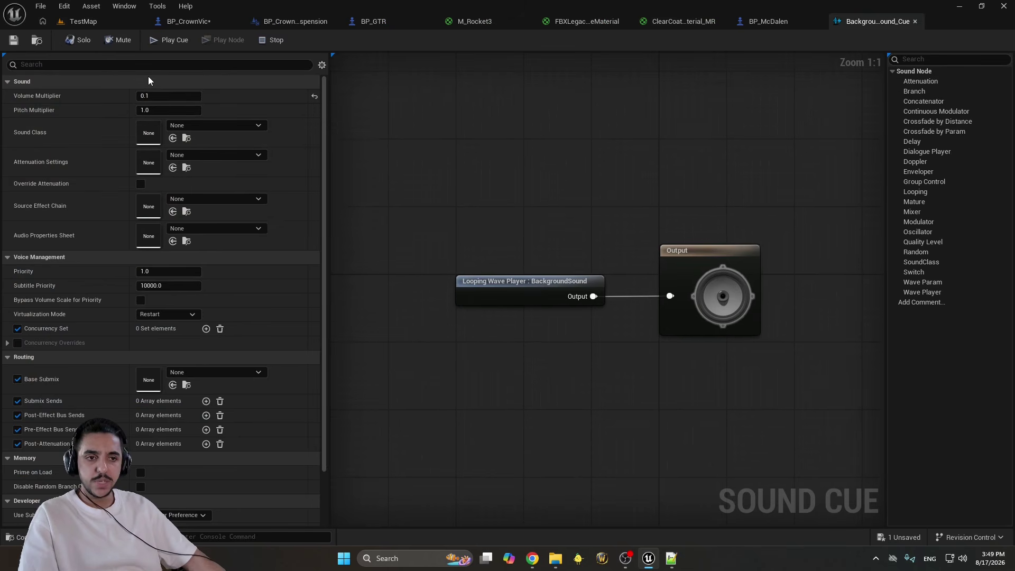
pyautogui.write('at')
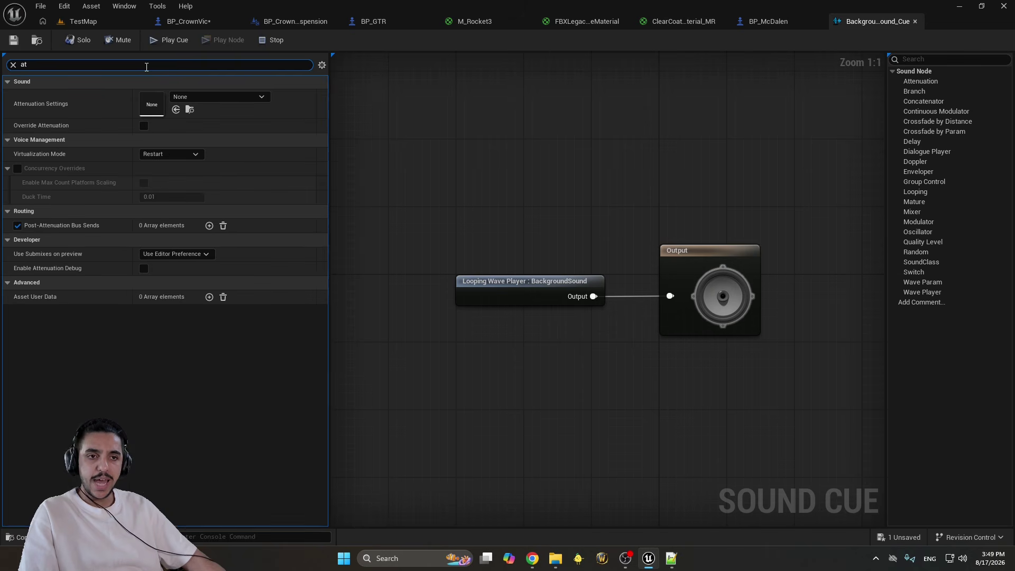
pyautogui.click(13, 65)
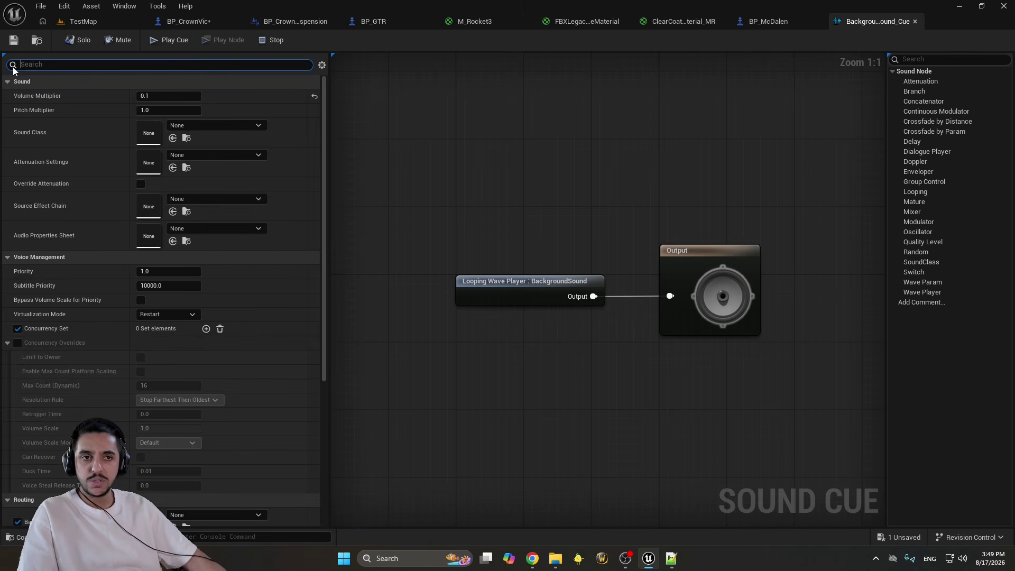
pyautogui.click(85, 21)
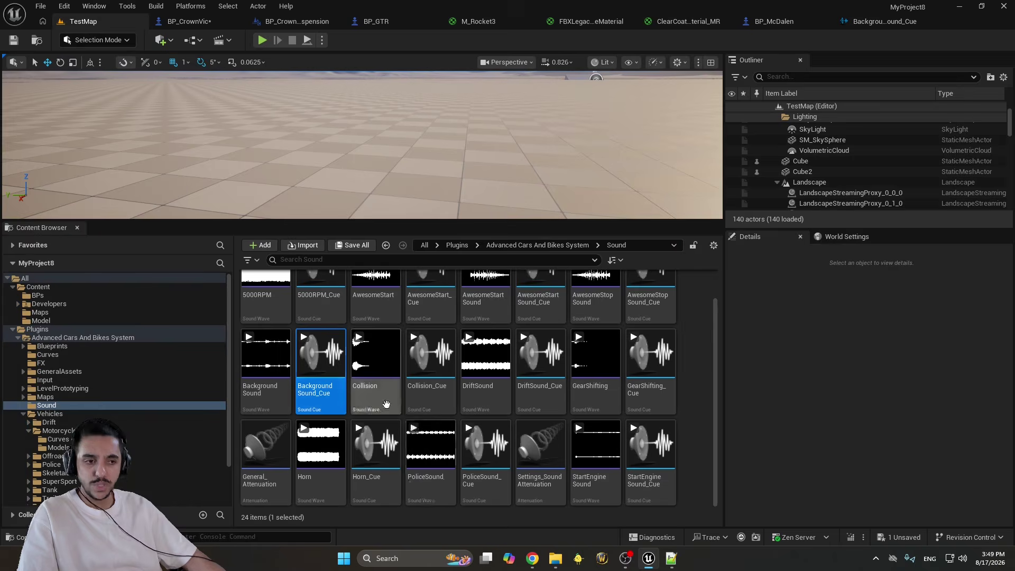
# Return to BP_CrownVic, filter its root properties by "FX" and collapse the FX category
pyautogui.click(192, 26)
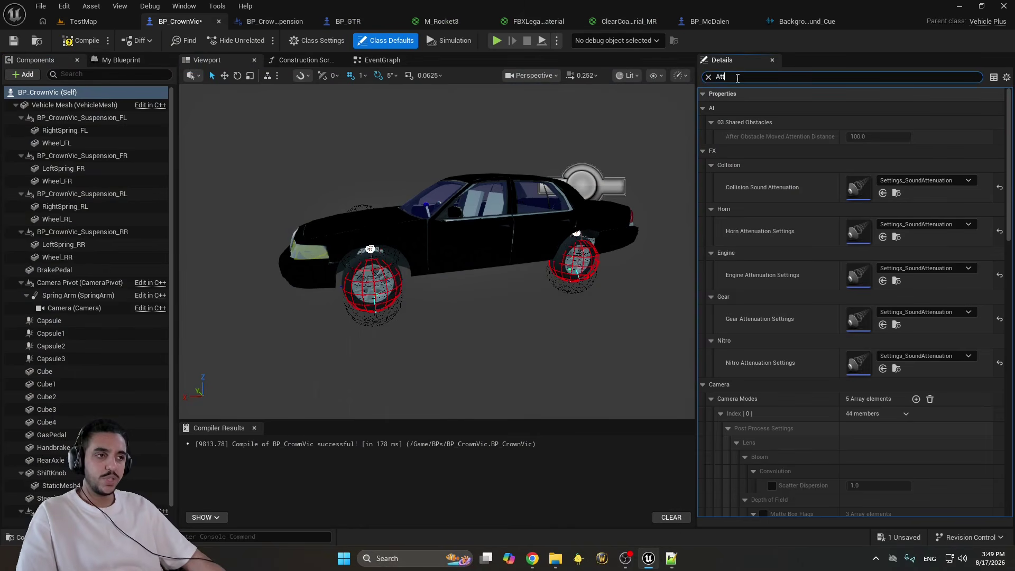
pyautogui.write('FIX')
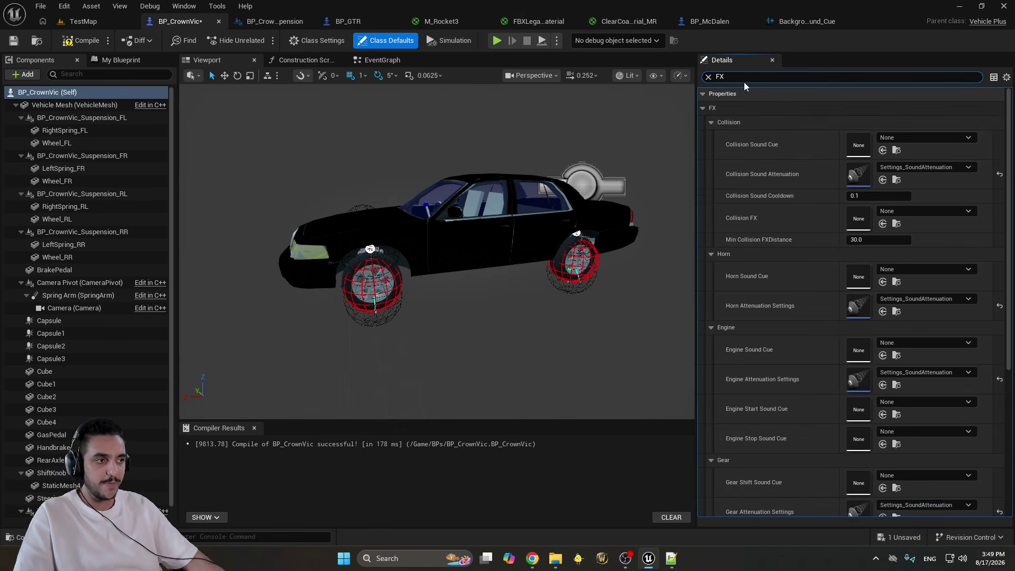
pyautogui.click(706, 112)
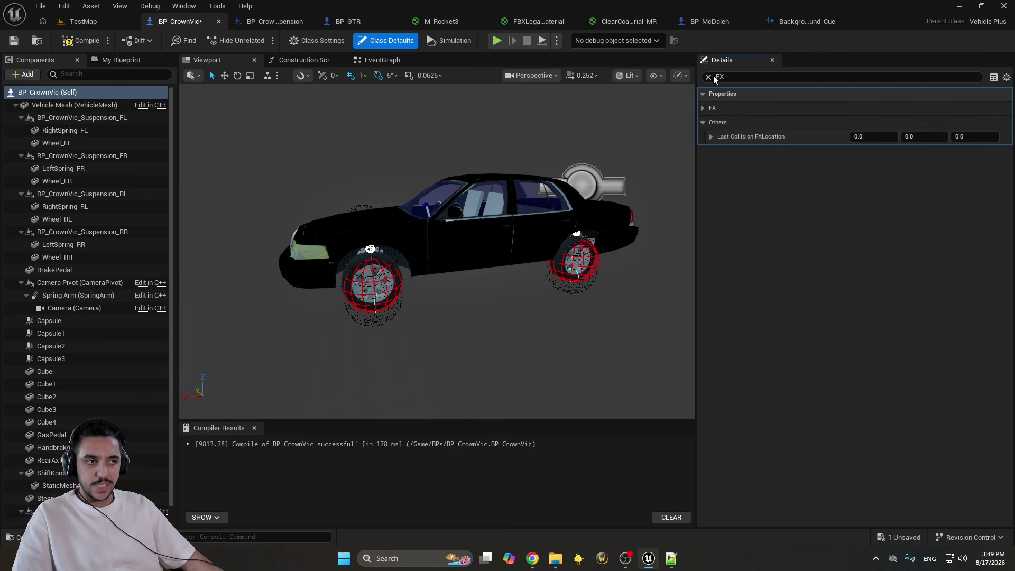
# Clear the property filter and expand the Properties category of the BP_CrownVic root
pyautogui.click(709, 77)
pyautogui.click(706, 108)
pyautogui.click(704, 94)
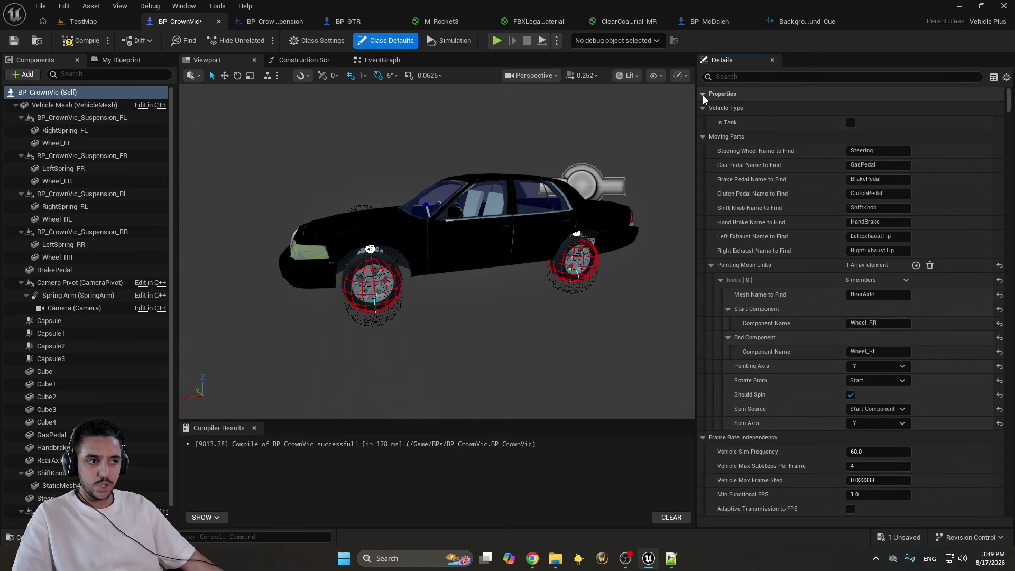
# Collapse the property groups from Moving Parts through Moving Platforms so that the FX group follows directly
pyautogui.click(702, 137)
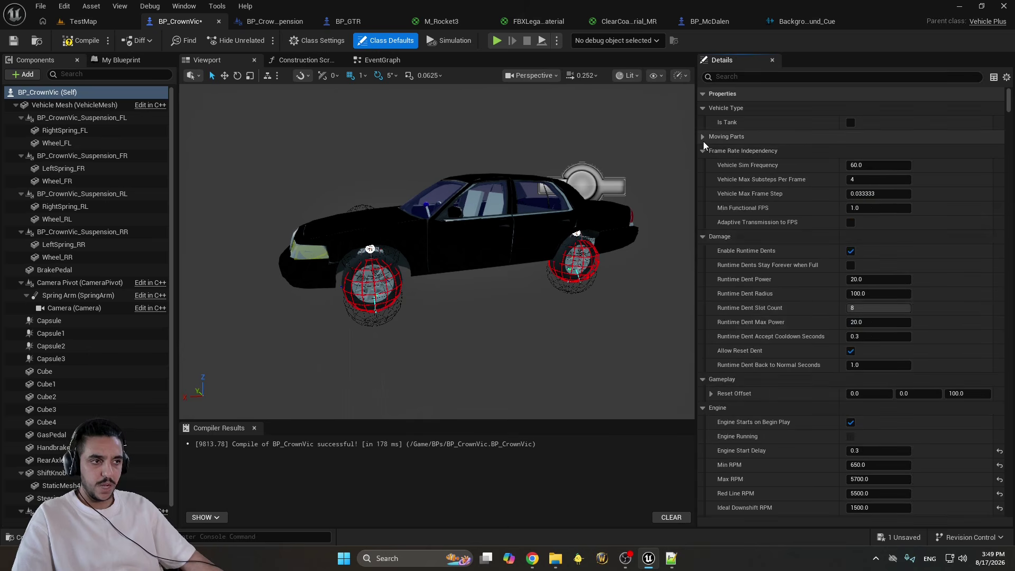
pyautogui.click(702, 150)
pyautogui.click(702, 165)
pyautogui.click(703, 179)
pyautogui.click(702, 194)
pyautogui.click(703, 208)
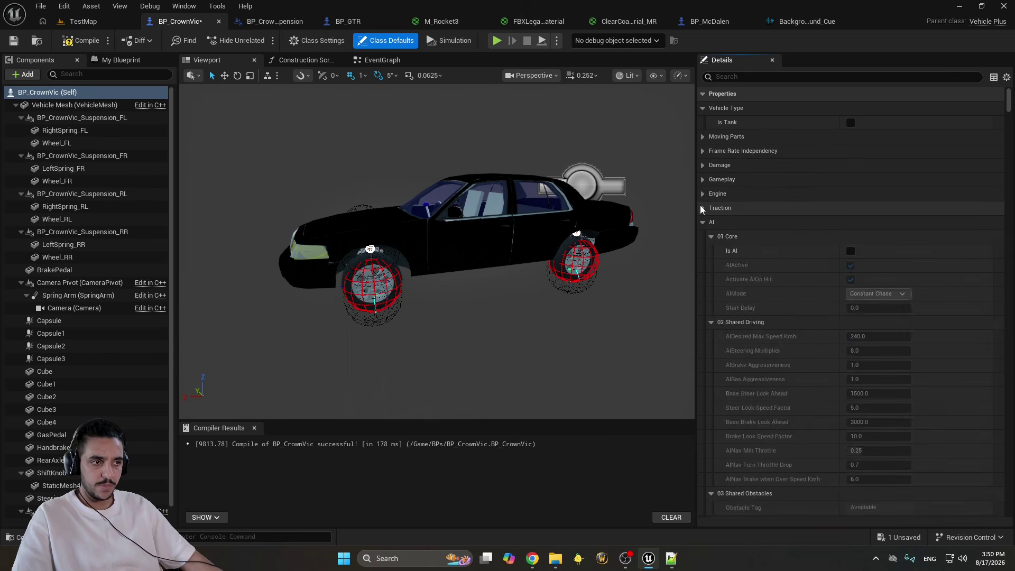
pyautogui.click(702, 222)
pyautogui.click(703, 236)
pyautogui.click(702, 251)
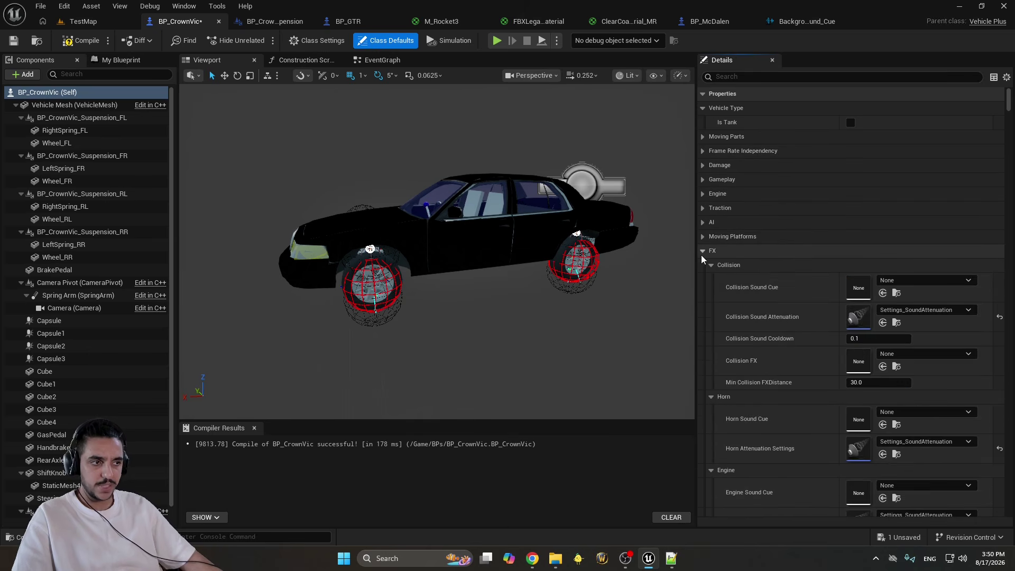
# Assign Collision_Cue from the plugin's Sound folder to BP_CrownVic's Collision Sound Cue
pyautogui.scroll(-5, 870, 220)
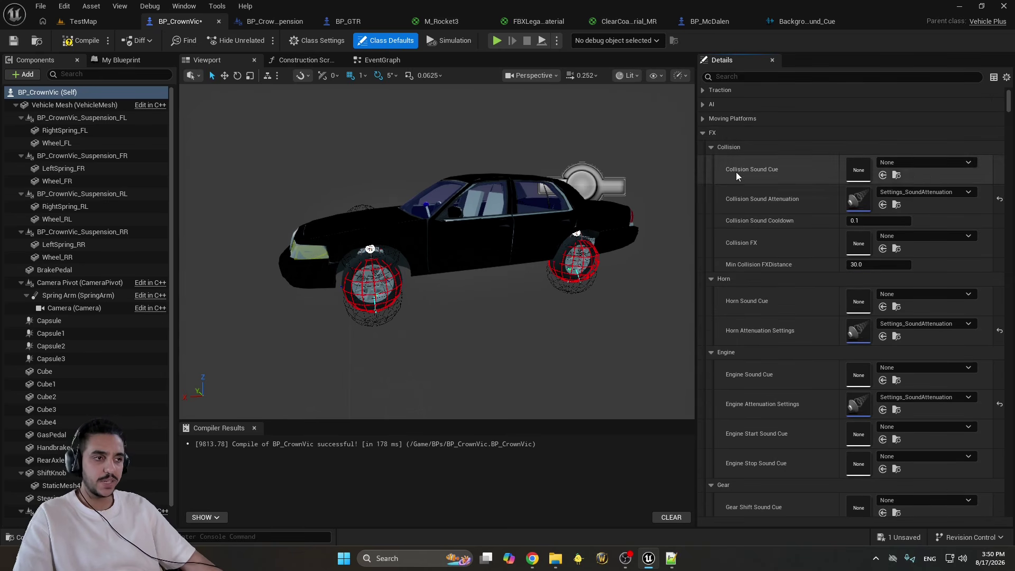
pyautogui.click(71, 21)
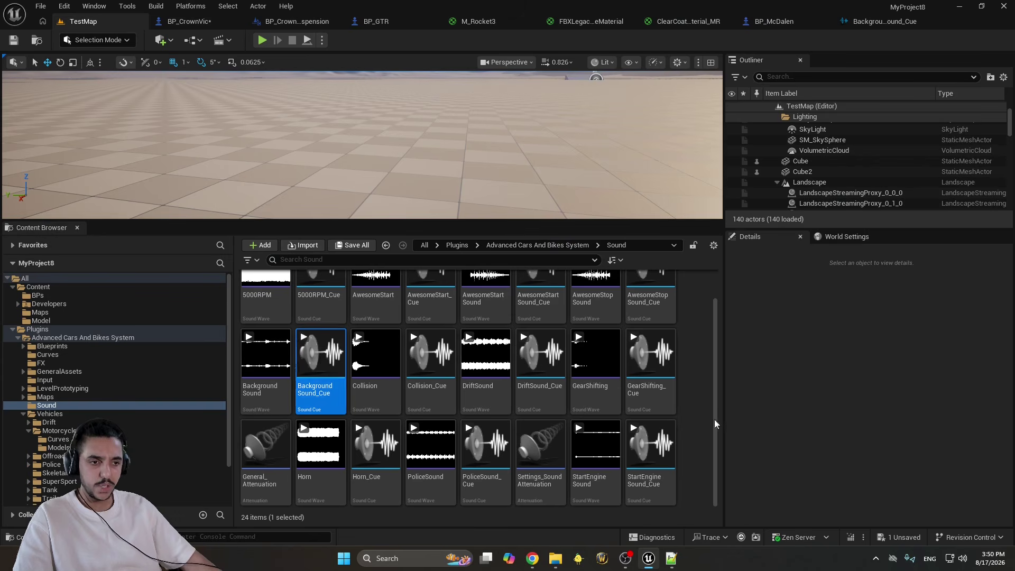
pyautogui.scroll(2, 712, 411)
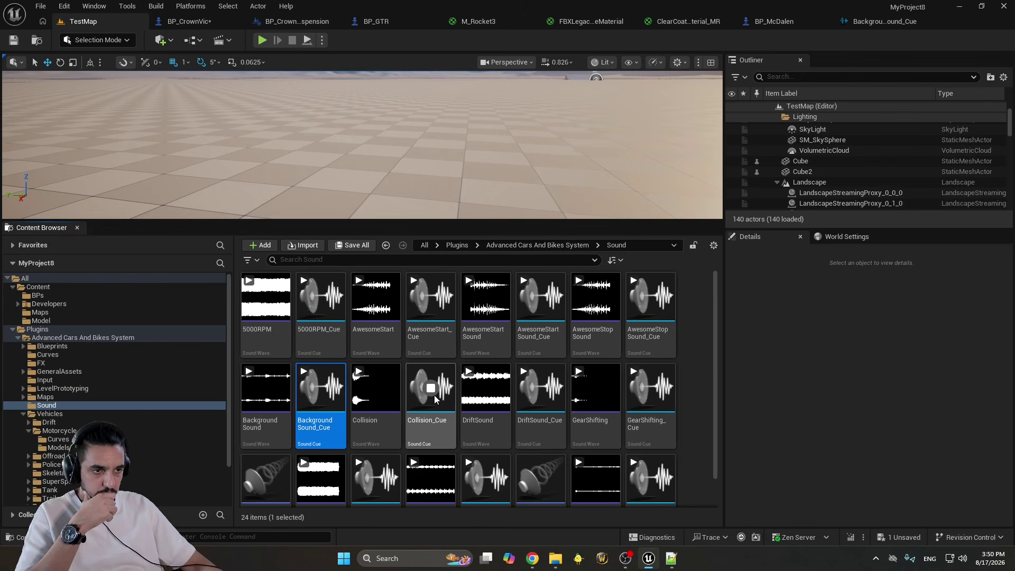
pyautogui.moveTo(435, 400); pyautogui.dragTo(858, 169)
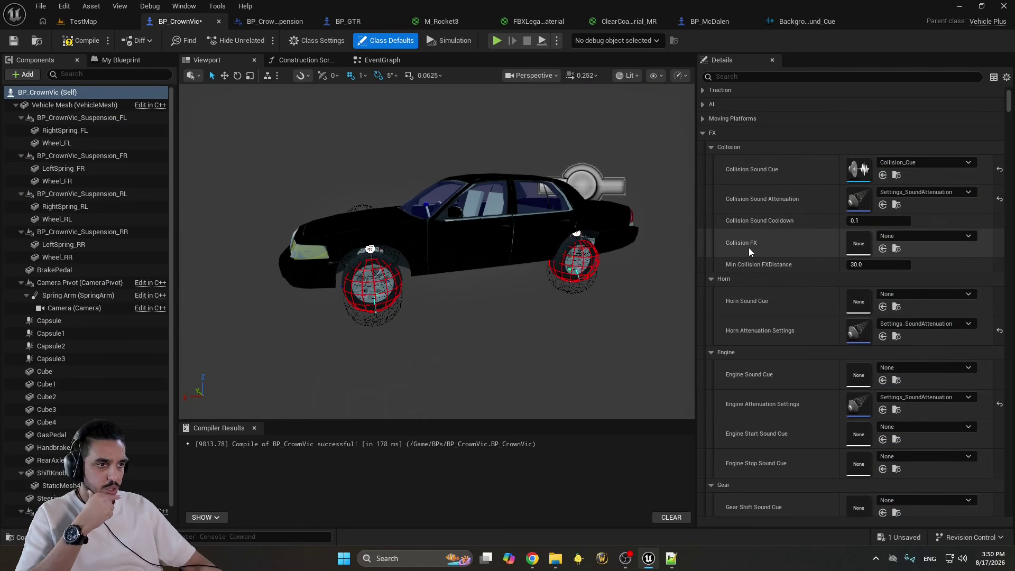
# Assign the NS_CollisionSparks Niagara system from the plugin's FX folder to BP_CrownVic's Collision FX
pyautogui.click(80, 23)
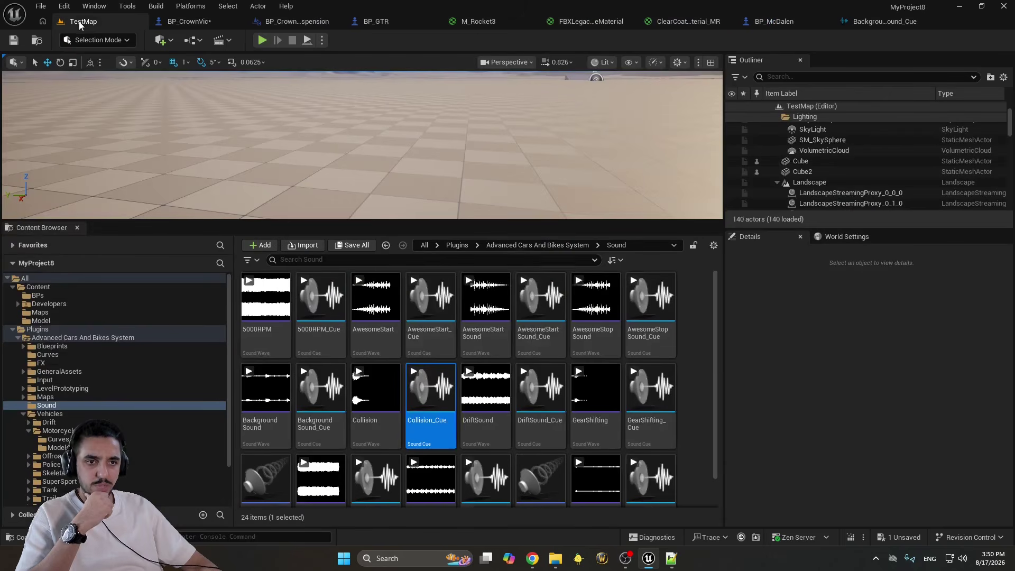
pyautogui.click(23, 414)
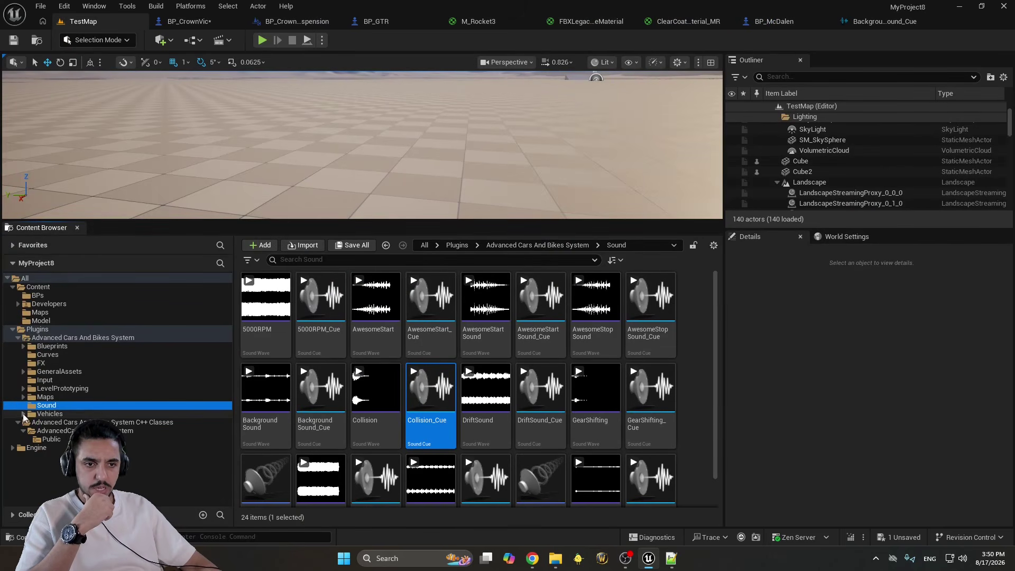
pyautogui.click(61, 363)
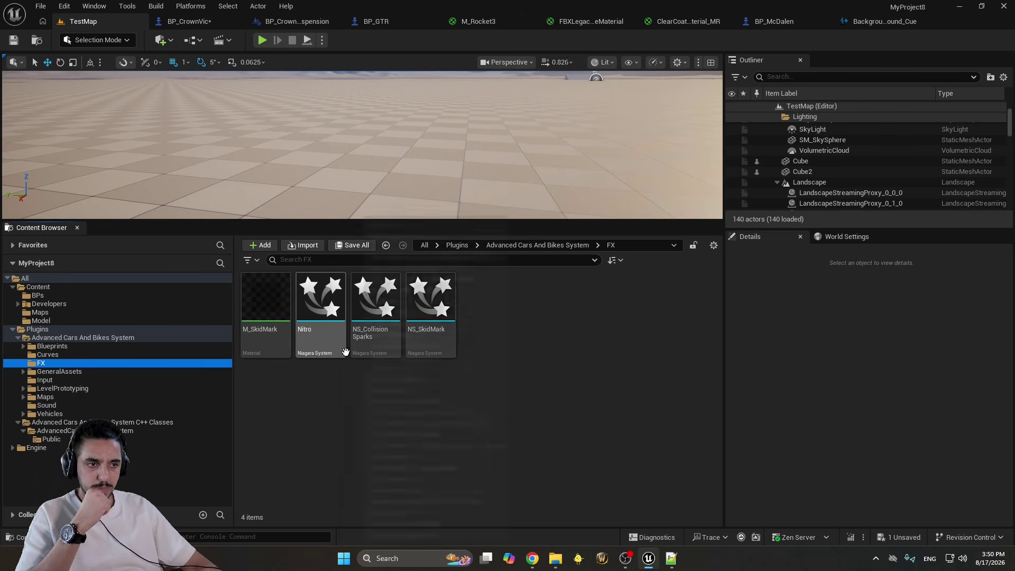
pyautogui.click(375, 312)
pyautogui.moveTo(250, 14); pyautogui.dragTo(859, 239)
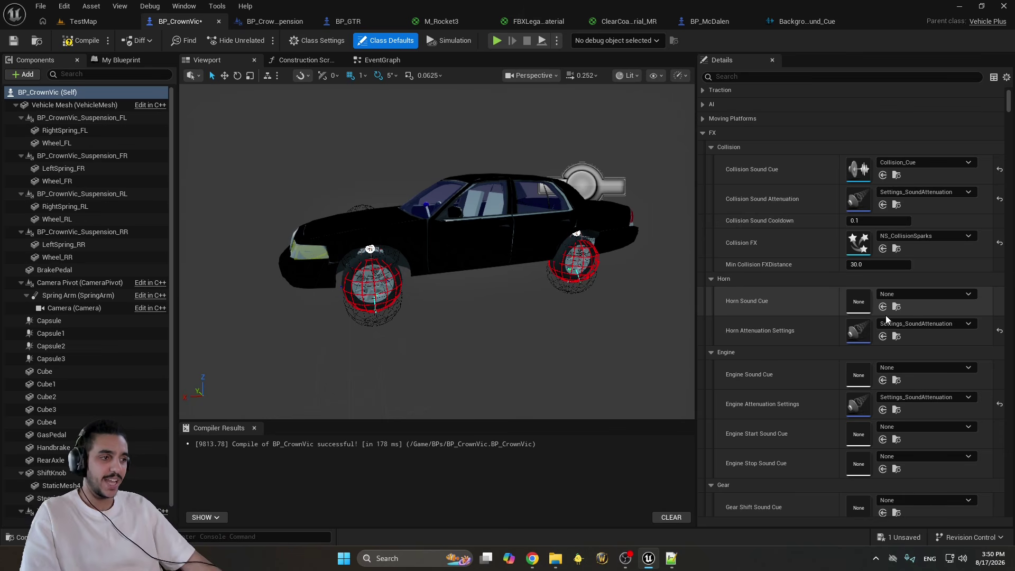
# Assign Horn_Cue from the plugin's Sound folder to BP_CrownVic's Horn Sound Cue
pyautogui.scroll(-2, 870, 271)
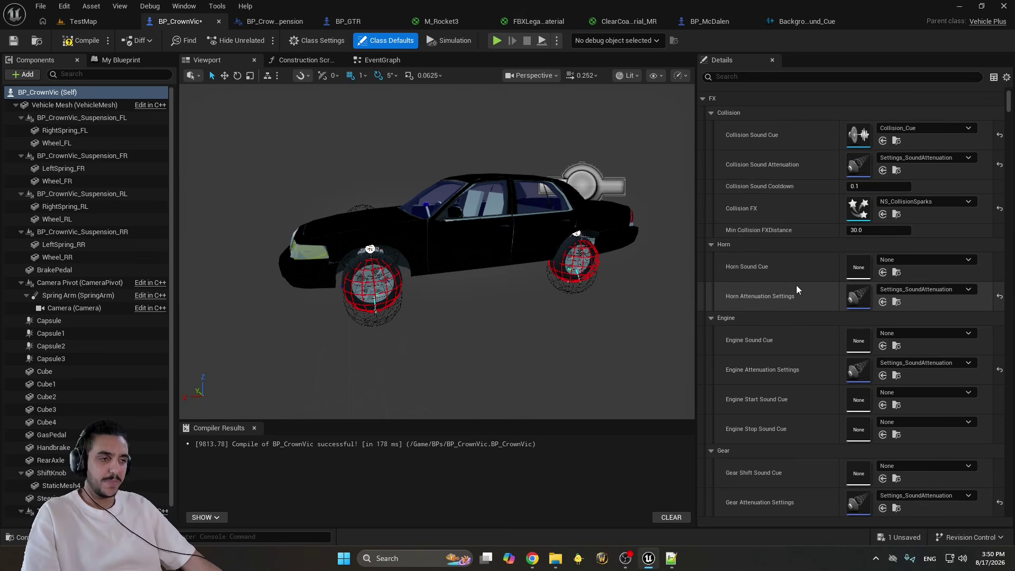
pyautogui.click(84, 21)
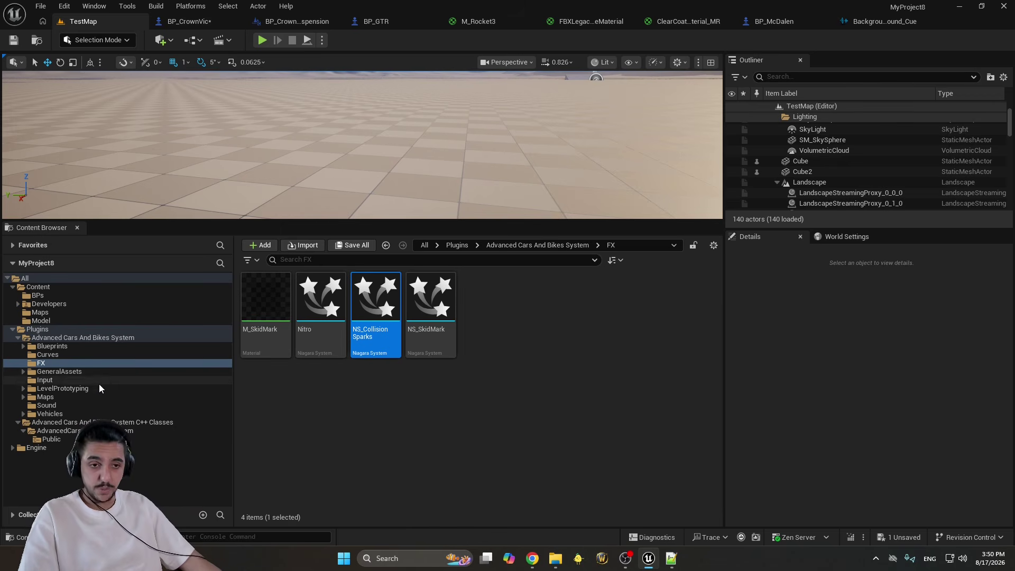
pyautogui.click(53, 406)
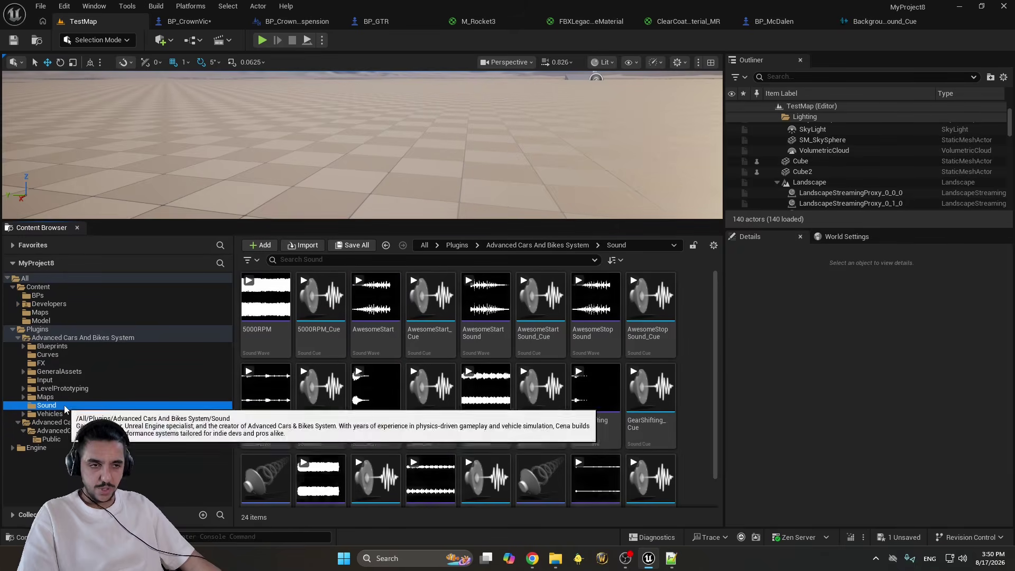
pyautogui.scroll(-1, 659, 418)
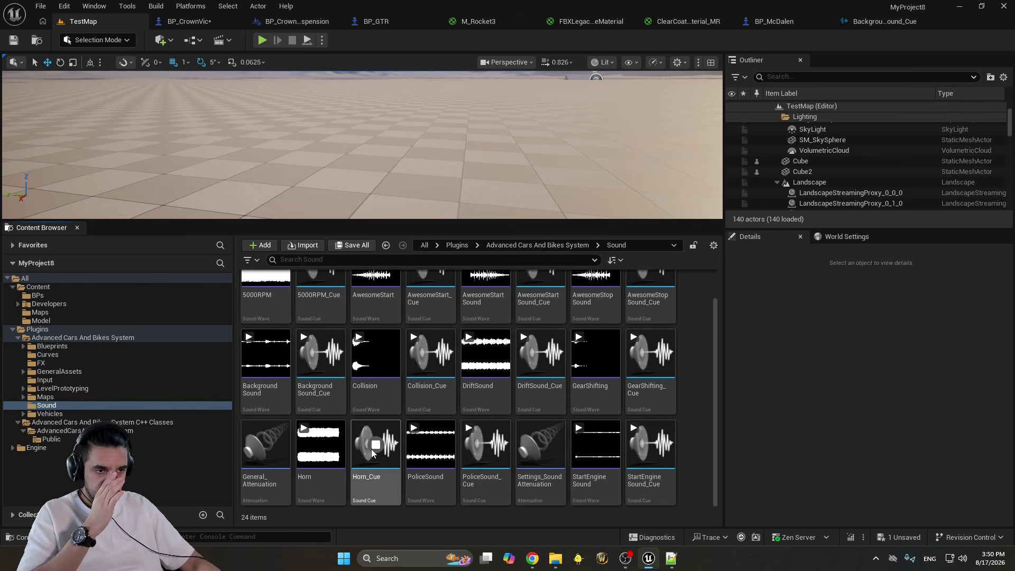
pyautogui.moveTo(374, 446); pyautogui.dragTo(852, 307)
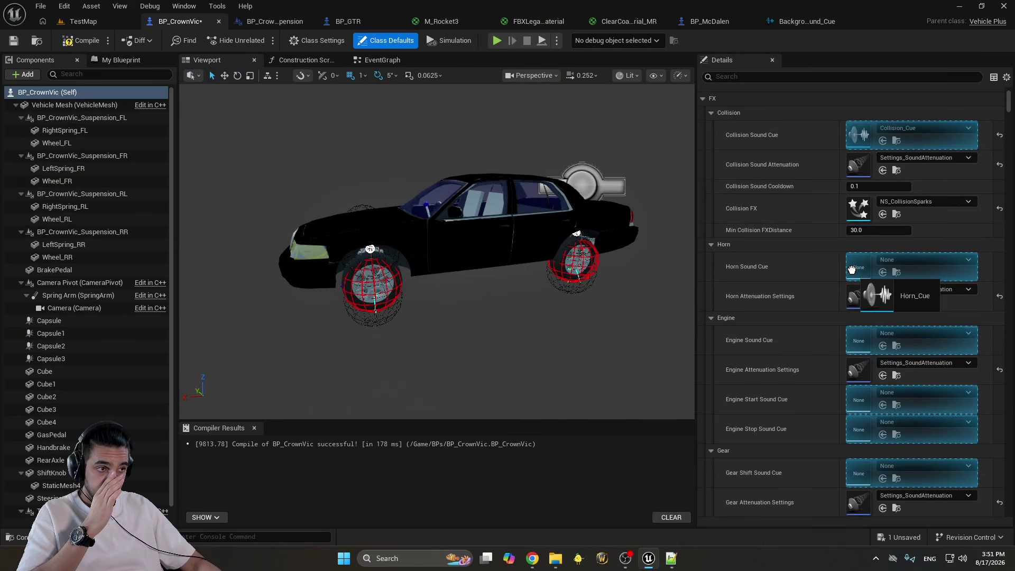
pyautogui.moveTo(852, 270); pyautogui.dragTo(852, 270)
# Preview 5000RPM_Cue in the Sound folder and assign it to BP_CrownVic's Engine Sound Cue
pyautogui.scroll(-1, 788, 318)
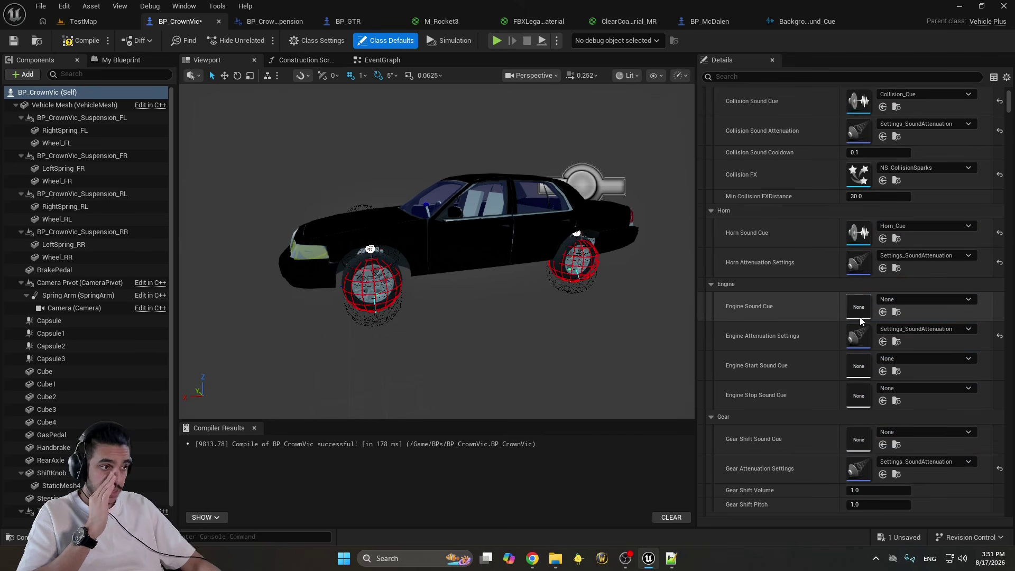
pyautogui.click(87, 21)
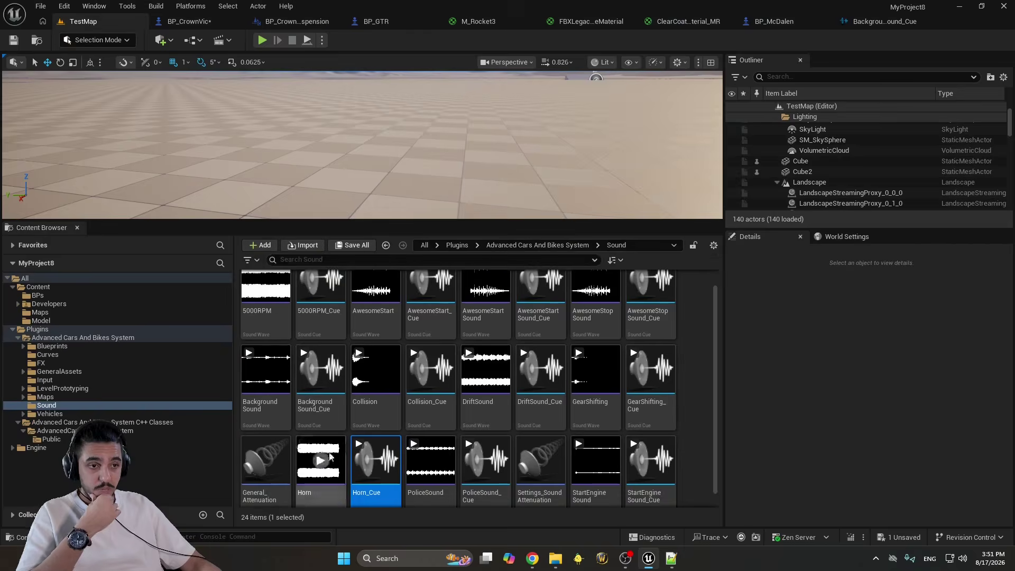
pyautogui.scroll(1, 323, 370)
pyautogui.click(322, 306)
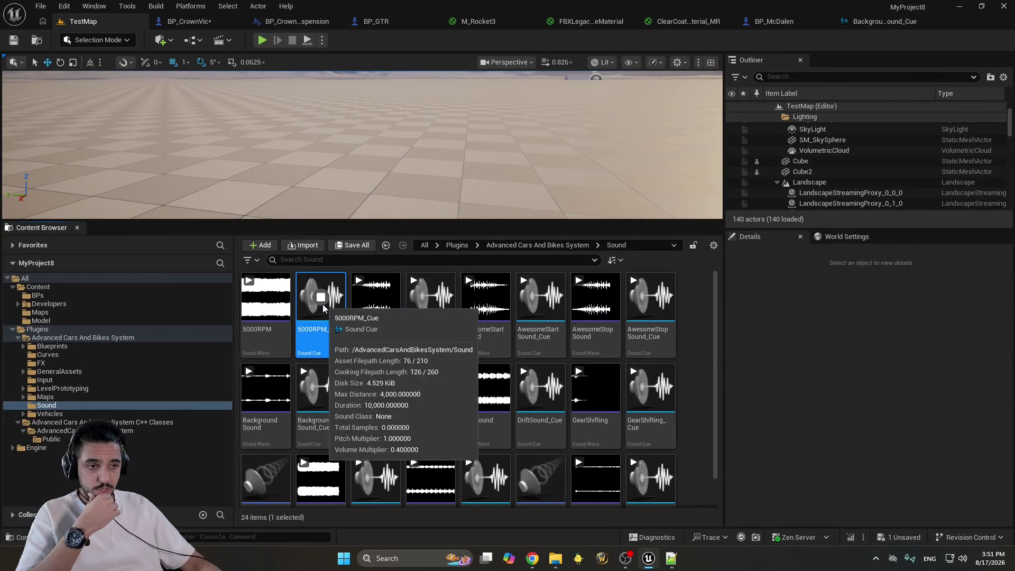
pyautogui.moveTo(322, 306); pyautogui.dragTo(859, 308)
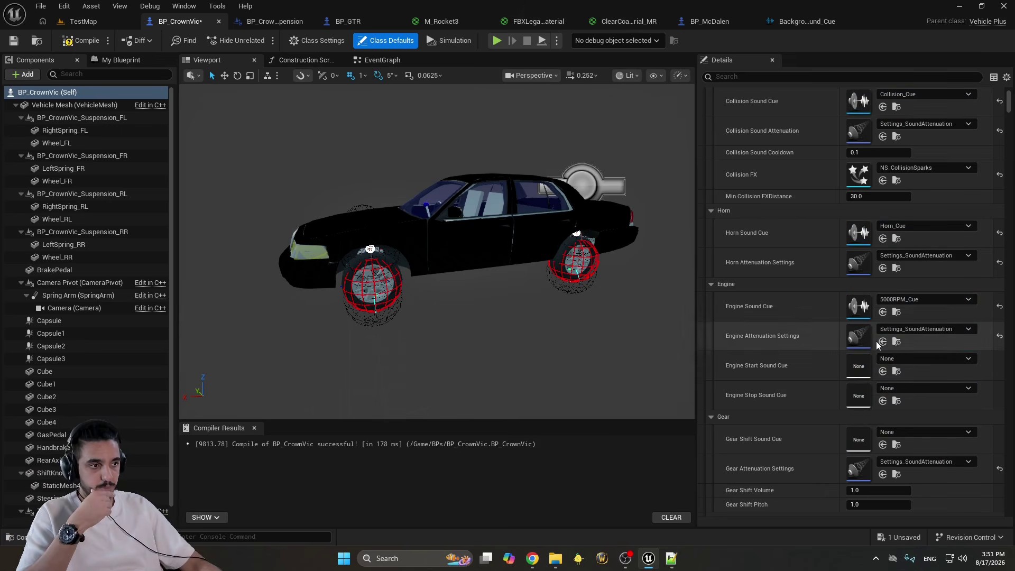
# Preview the AwesomeStartSound, AwesomeStopSound, BackgroundSound and StartEngineSound cues, and assign StartEngineSound_Cue to BP_CrownVic's Engine Start Sound Cue
pyautogui.click(88, 24)
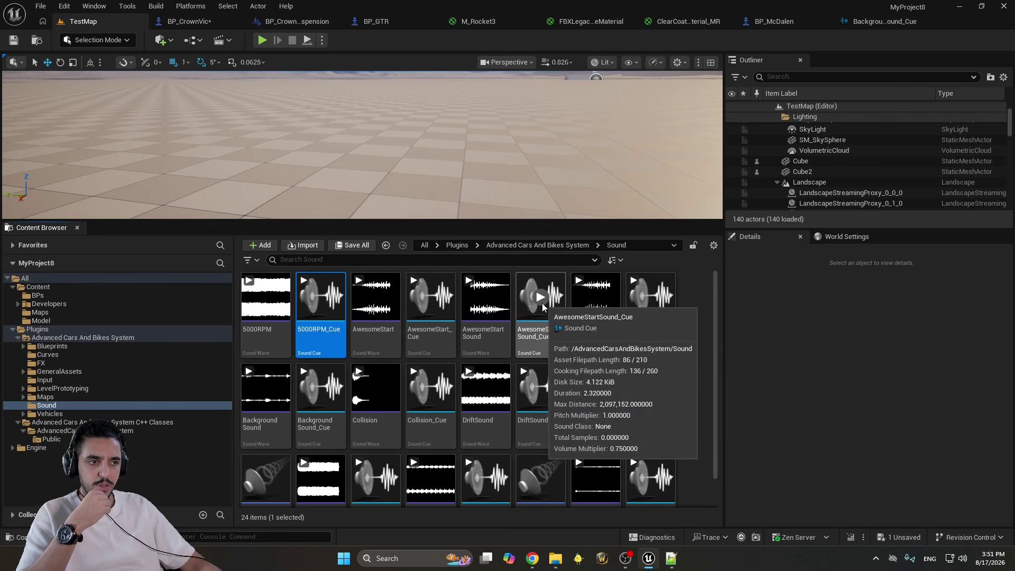
pyautogui.click(542, 306)
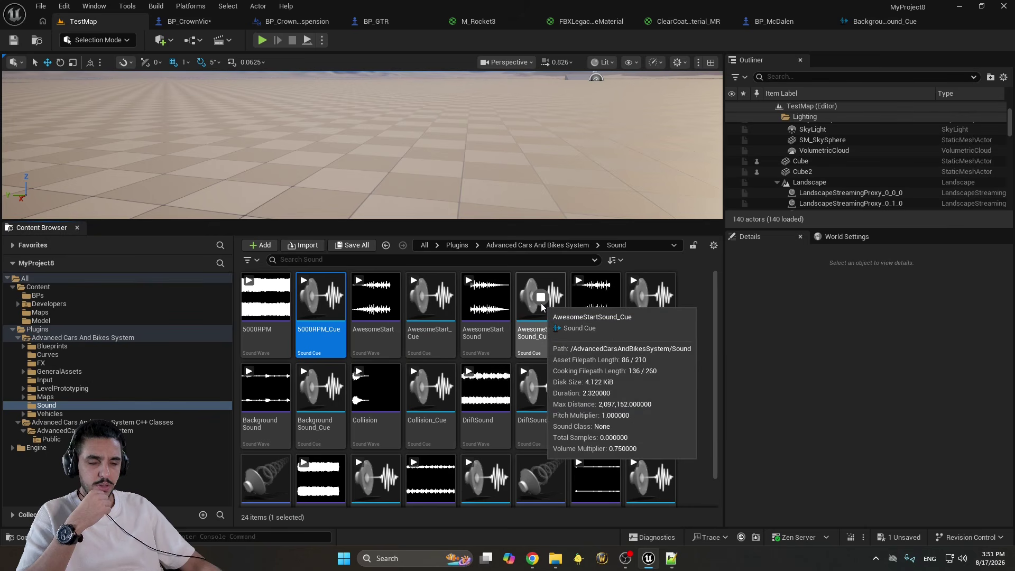
pyautogui.click(651, 304)
pyautogui.click(321, 389)
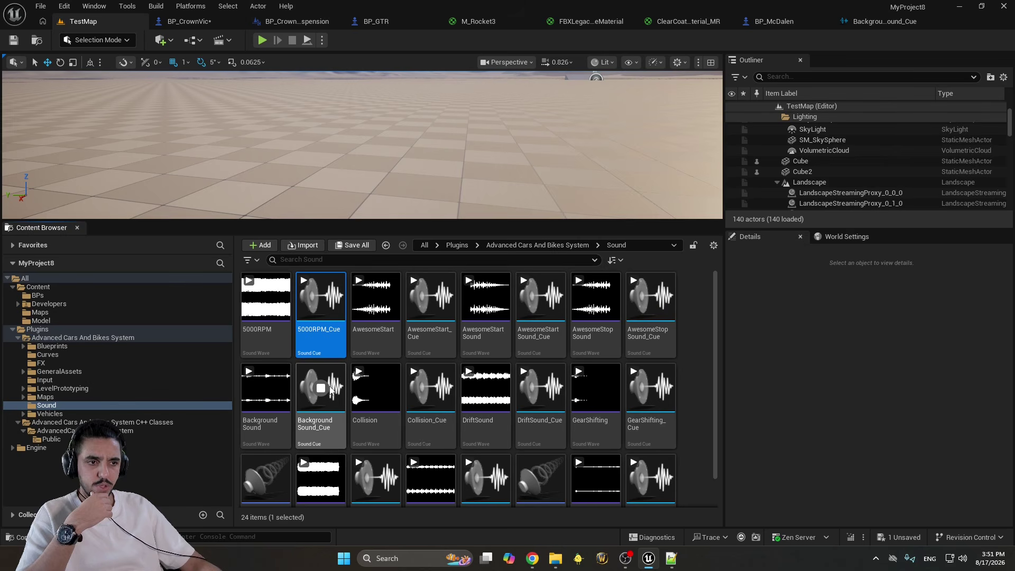
pyautogui.click(321, 388)
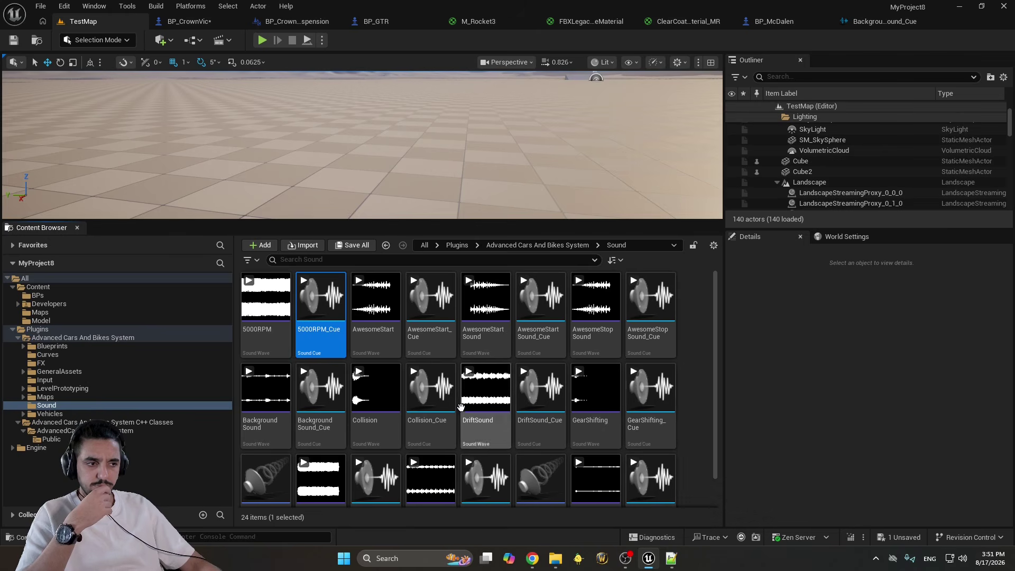
pyautogui.scroll(-1, 357, 491)
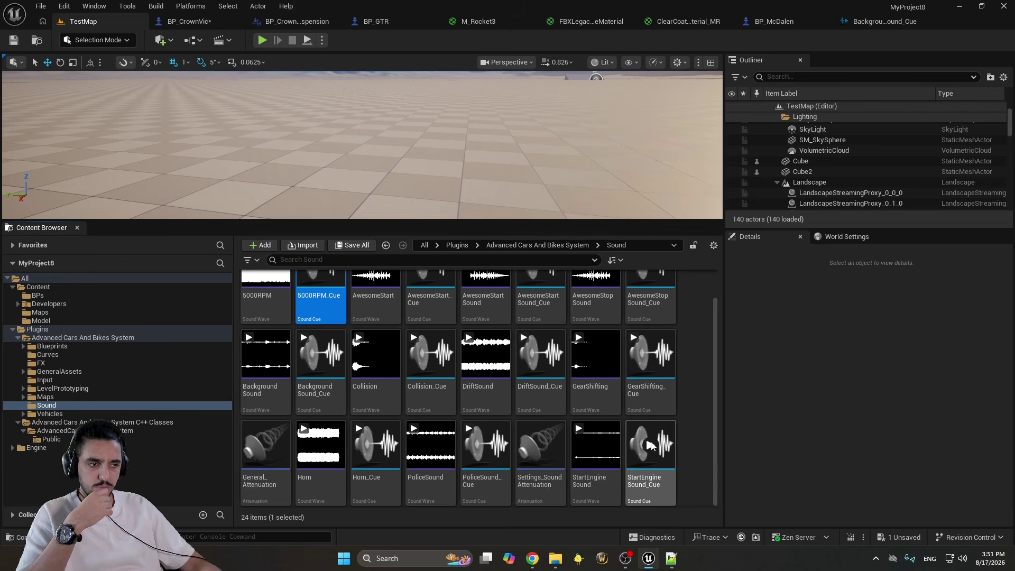
pyautogui.click(663, 448)
pyautogui.moveTo(663, 448); pyautogui.dragTo(852, 369)
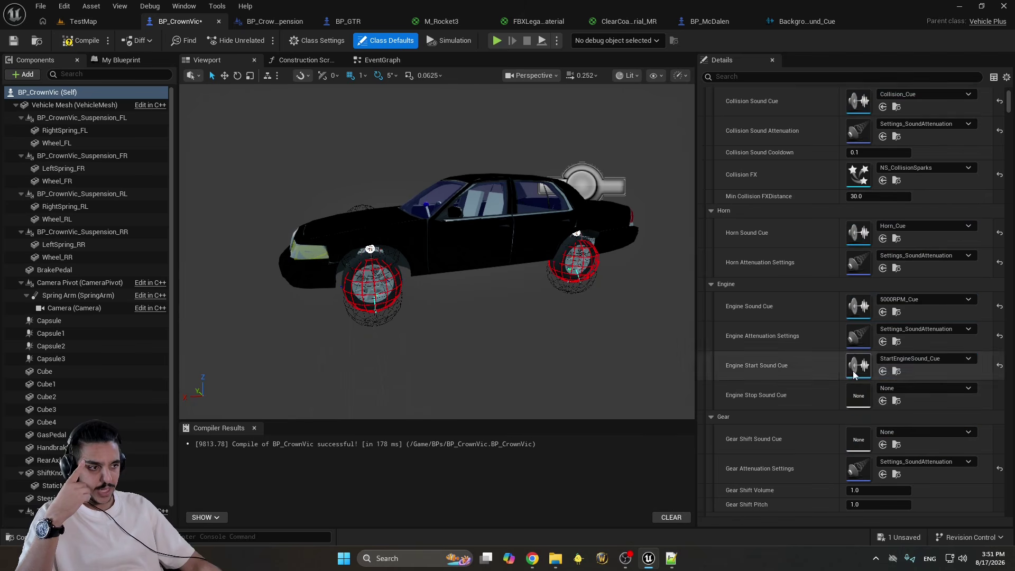
# Try the AwesomeStart sound wave as BP_CrownVic's Engine Stop Sound Cue, and assign AwesomeStart_Cue to it instead
pyautogui.click(62, 21)
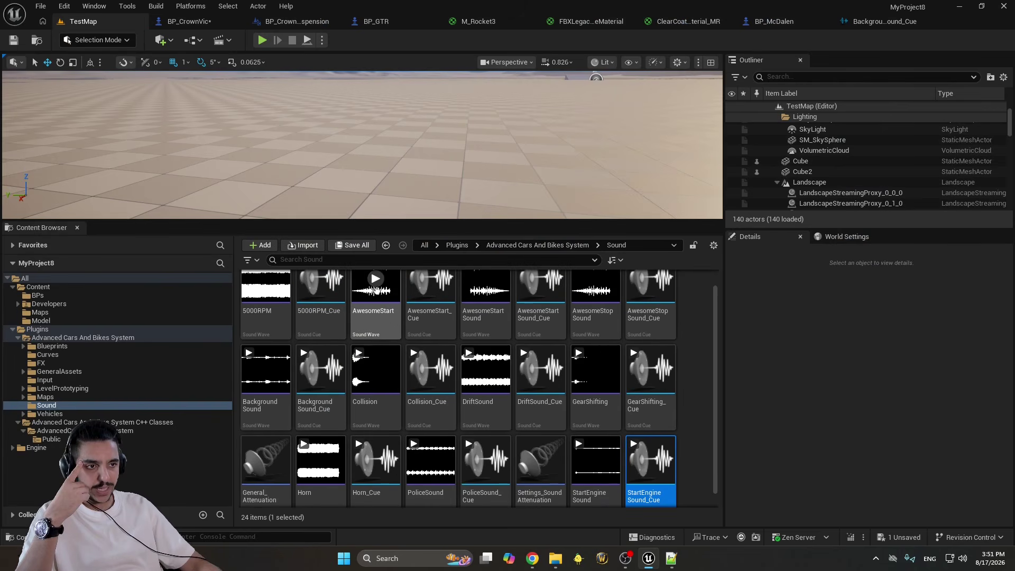
pyautogui.moveTo(376, 316); pyautogui.dragTo(866, 397)
pyautogui.click(86, 20)
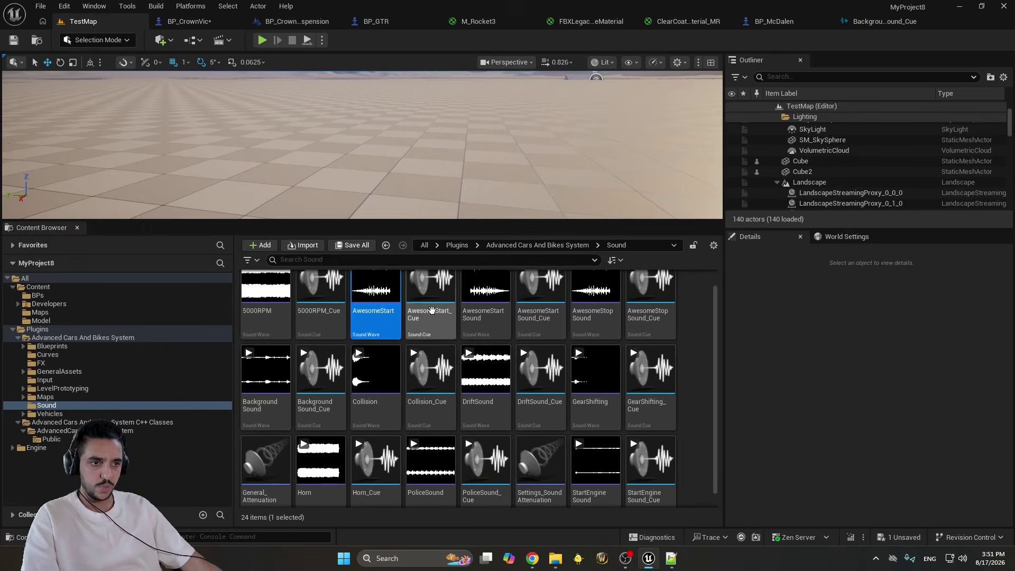
pyautogui.moveTo(432, 310); pyautogui.dragTo(878, 393)
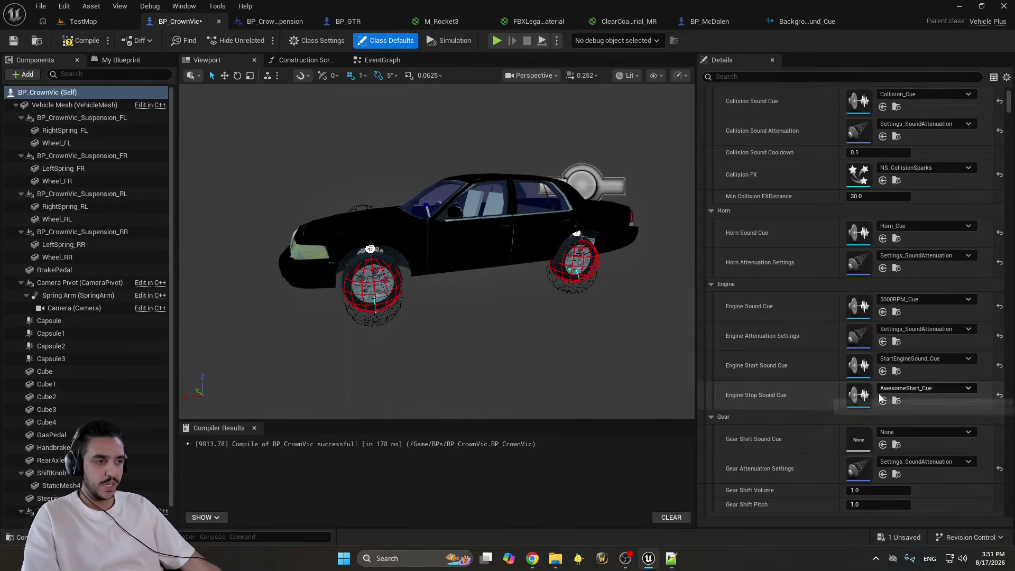
# Assign GearShifting_Cue from the Sound folder to BP_CrownVic's Gear Shift Sound Cue
pyautogui.scroll(-2, 878, 394)
pyautogui.scroll(-2, 836, 315)
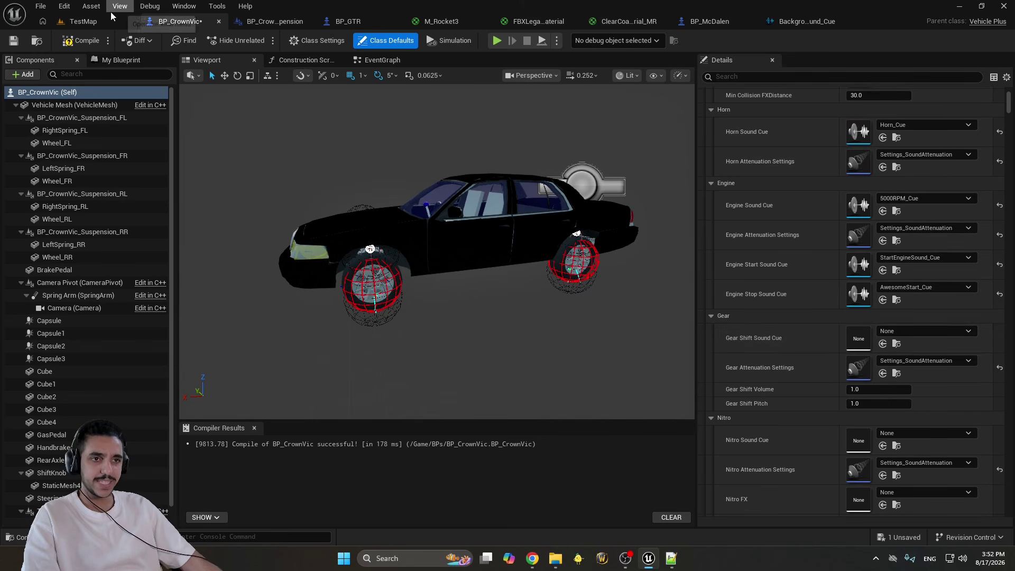
pyautogui.click(85, 21)
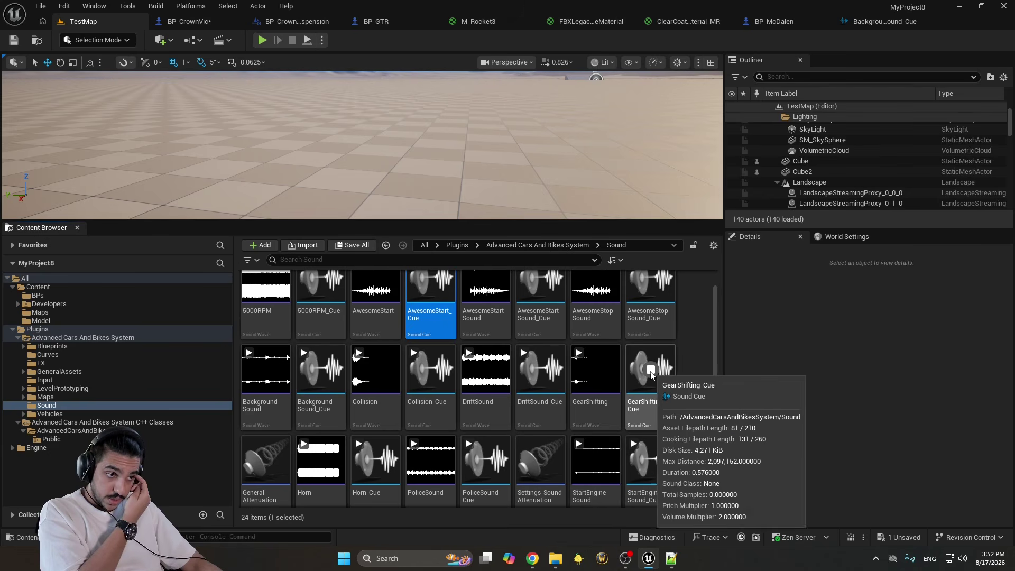
pyautogui.moveTo(667, 381); pyautogui.dragTo(875, 338)
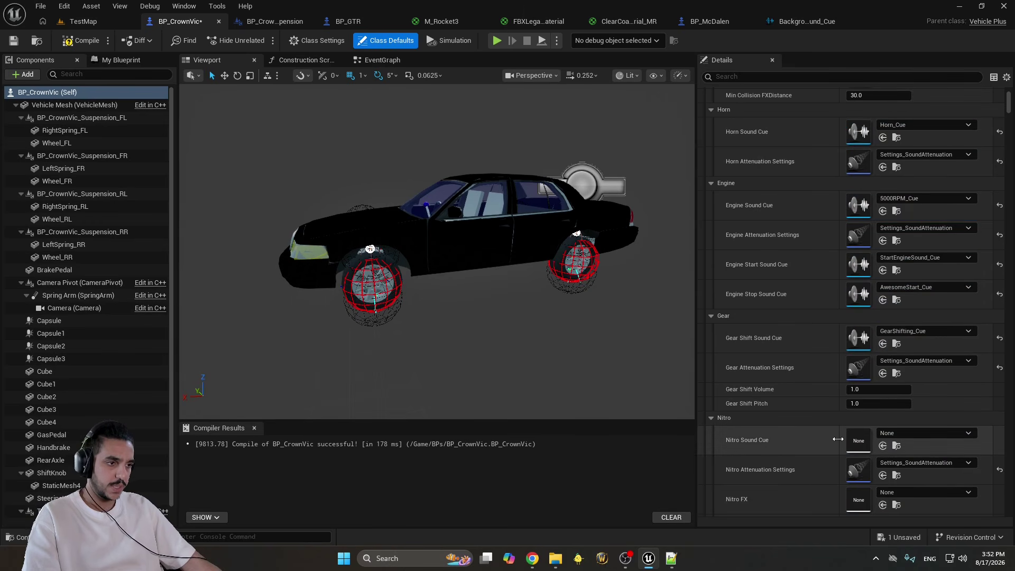
# Assign 5000RPM_Cue from the Sound folder to BP_CrownVic's Nitro Sound Cue
pyautogui.scroll(-3, 794, 415)
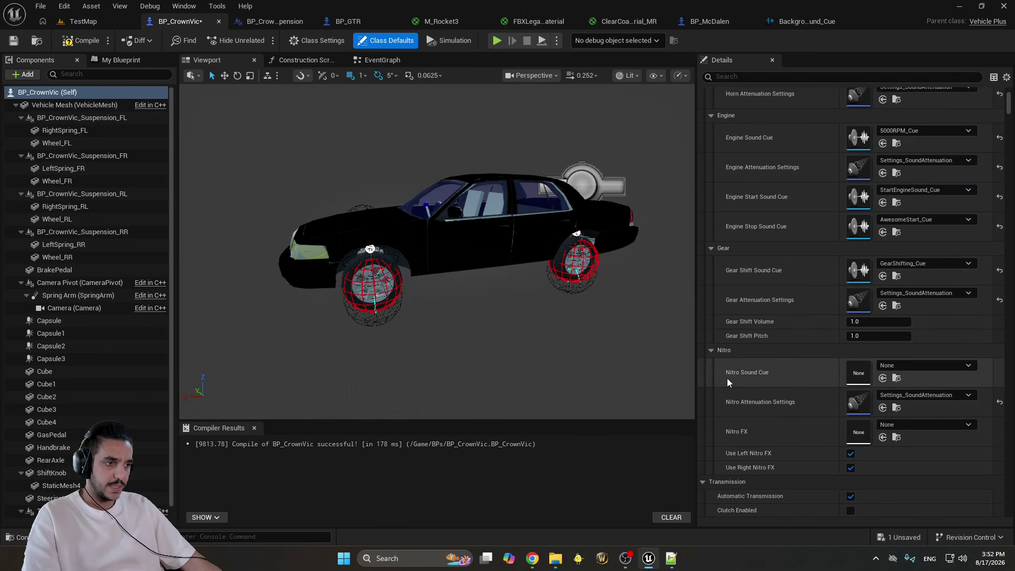
pyautogui.click(83, 21)
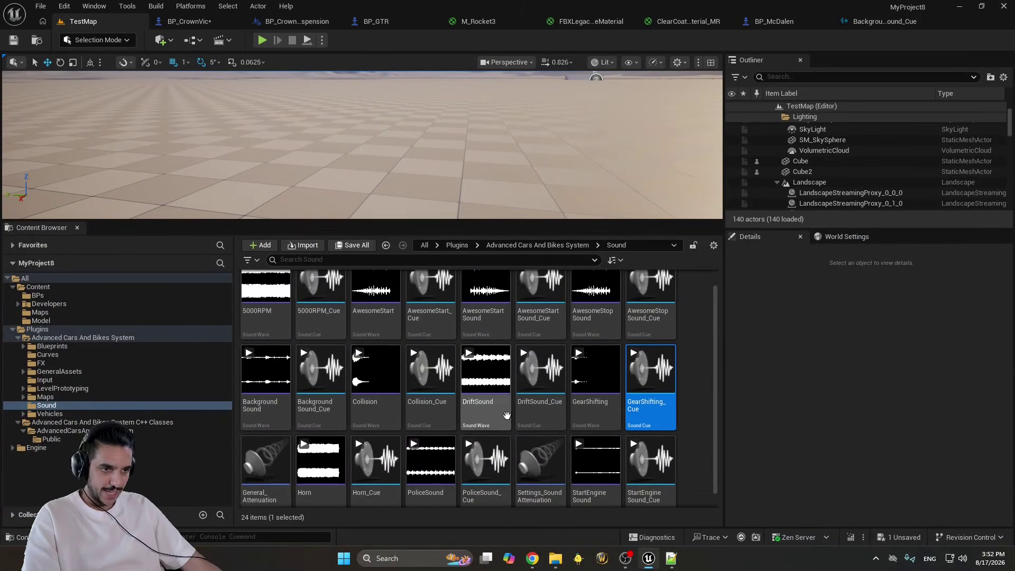
pyautogui.scroll(1, 311, 386)
pyautogui.click(319, 296)
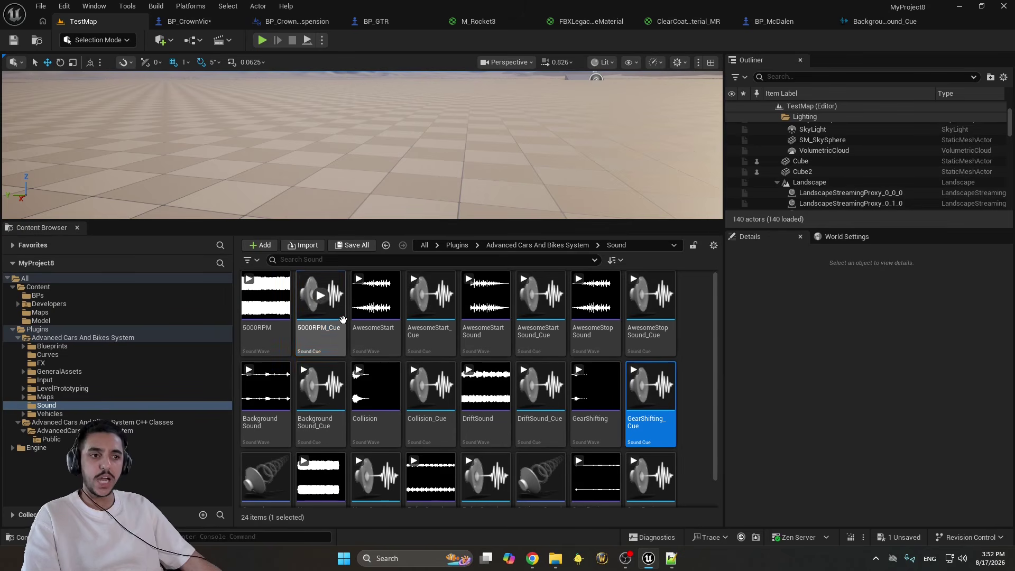
pyautogui.moveTo(353, 151); pyautogui.dragTo(864, 373)
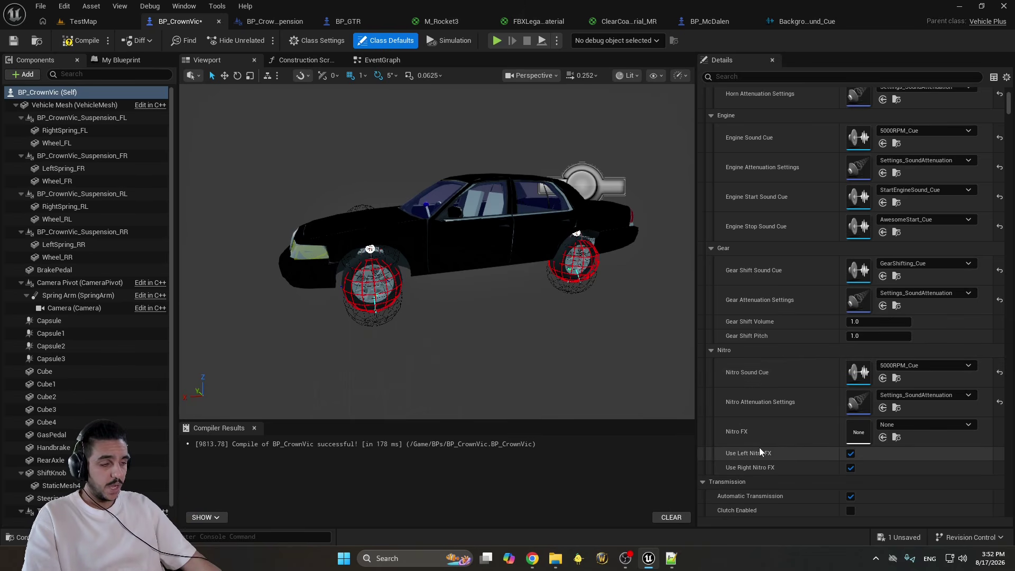
# Assign the Nitro Niagara system from the plugin's FX folder to BP_CrownVic's Nitro FX
pyautogui.click(79, 21)
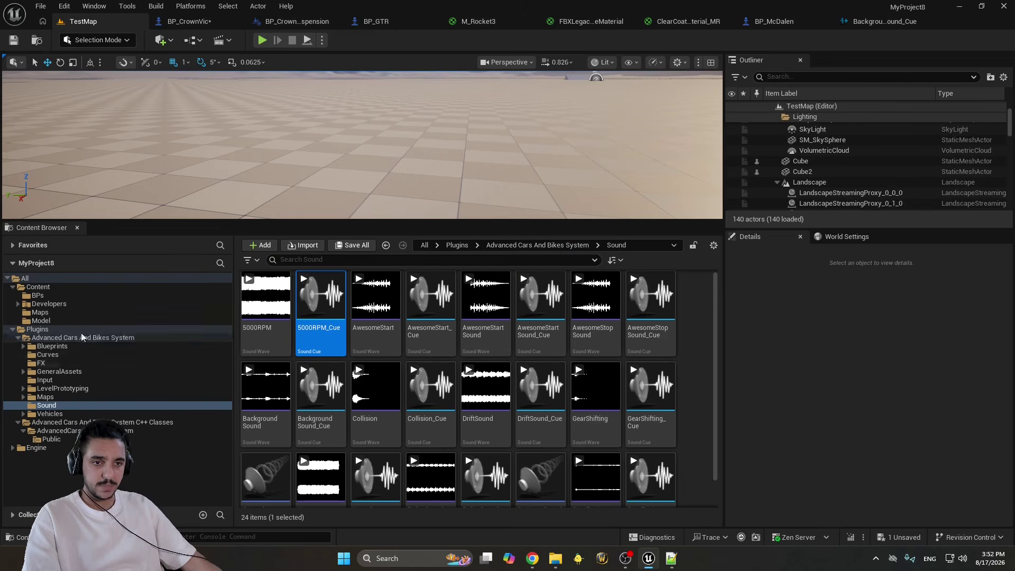
pyautogui.click(71, 363)
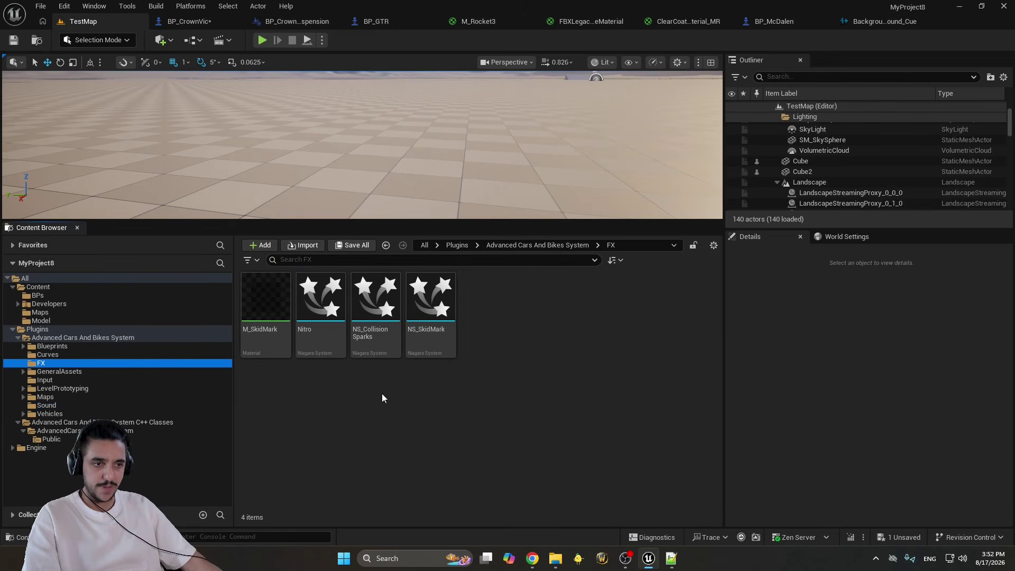
pyautogui.click(320, 309)
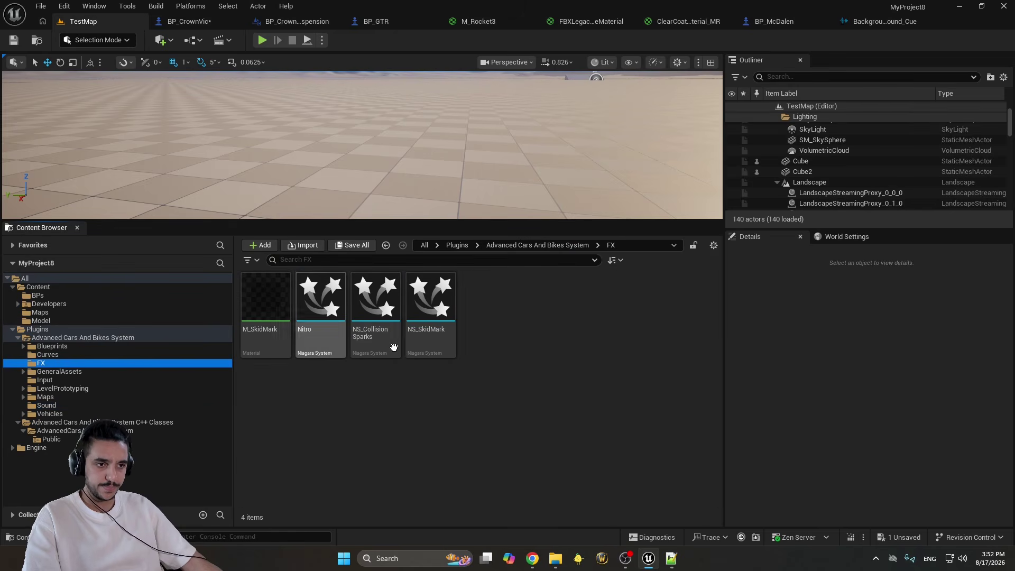
pyautogui.moveTo(180, 23); pyautogui.dragTo(880, 426)
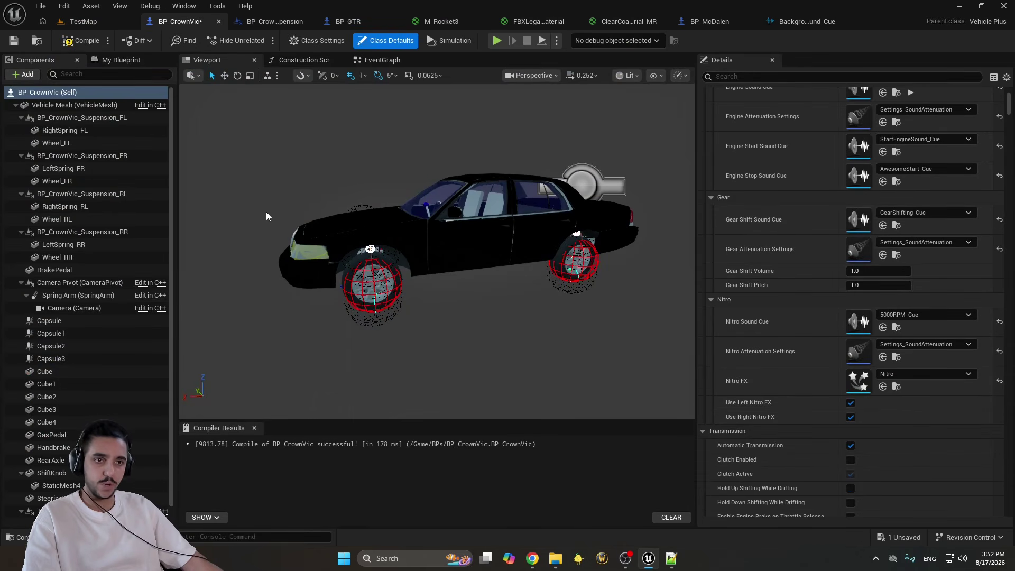
# Select the FL, FR, RL and RR suspension components together and collapse their property categories from Simulation through Grip And Traction
pyautogui.click(116, 118)
pyautogui.keyDown('ctrl'); pyautogui.click(119, 155); pyautogui.keyUp('ctrl')
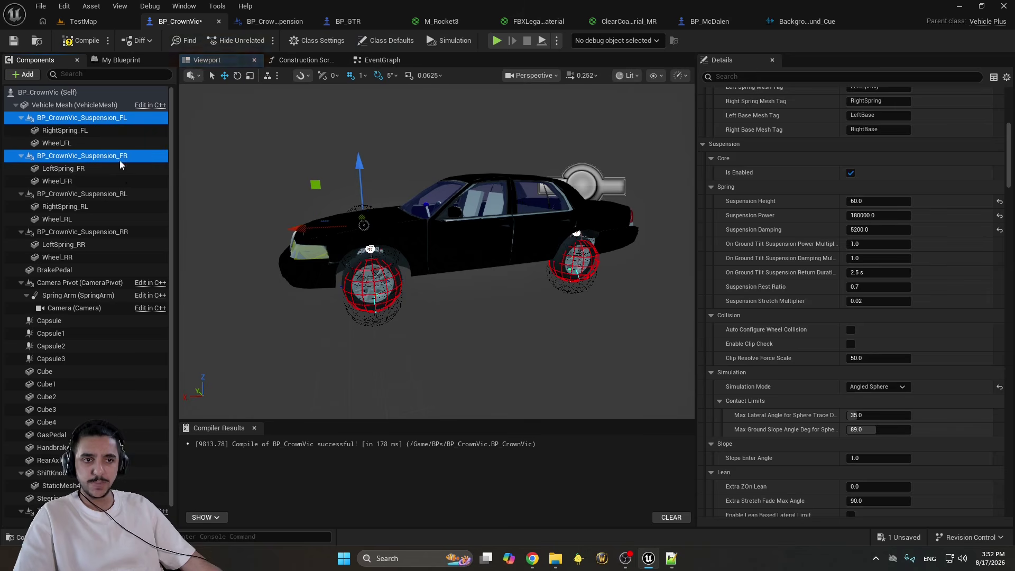
pyautogui.keyDown('ctrl'); pyautogui.click(122, 194); pyautogui.keyUp('ctrl')
pyautogui.scroll(10, 749, 158)
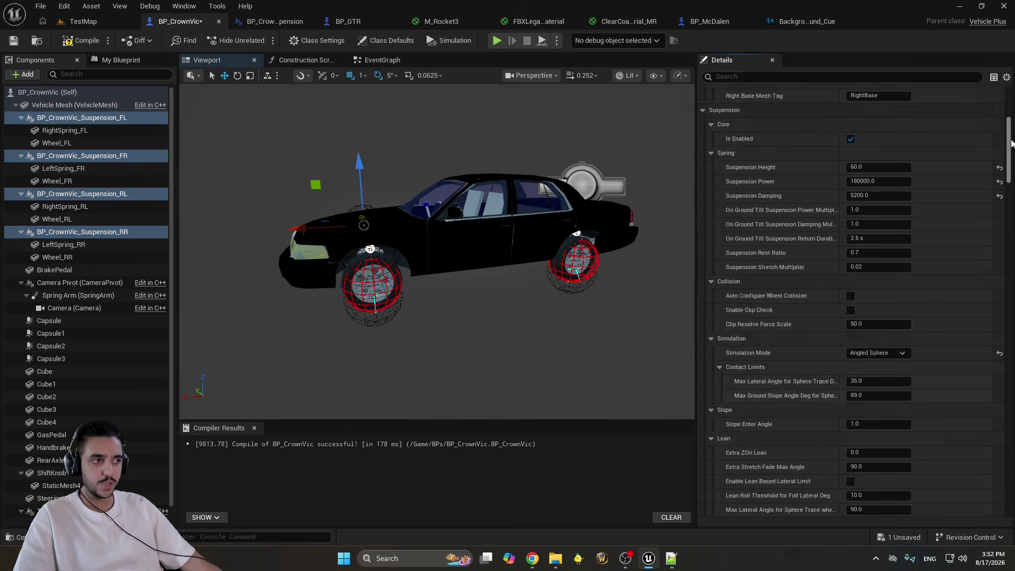
pyautogui.click(703, 179)
pyautogui.click(702, 208)
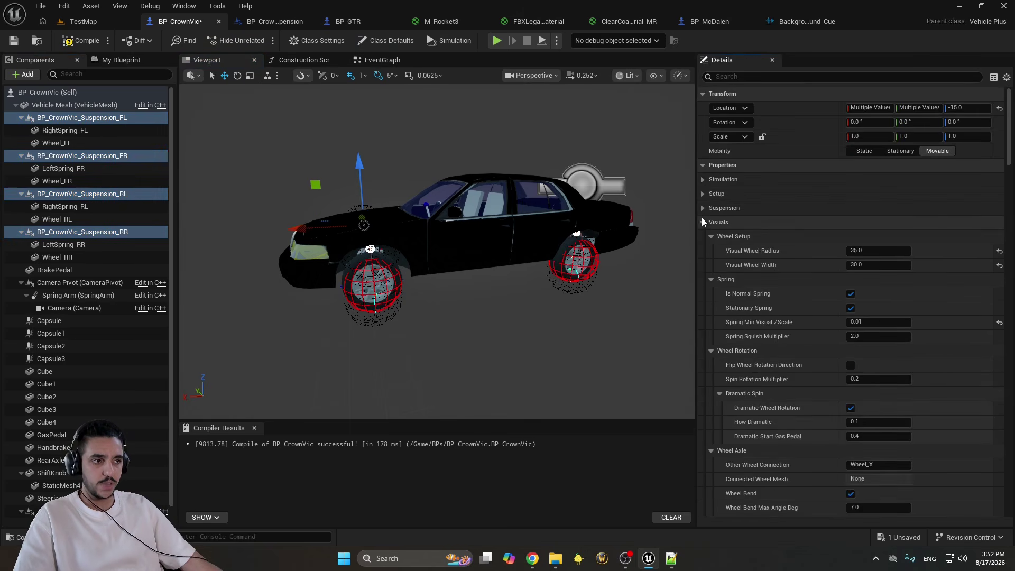
pyautogui.click(702, 222)
pyautogui.click(703, 236)
pyautogui.click(703, 251)
pyautogui.click(703, 265)
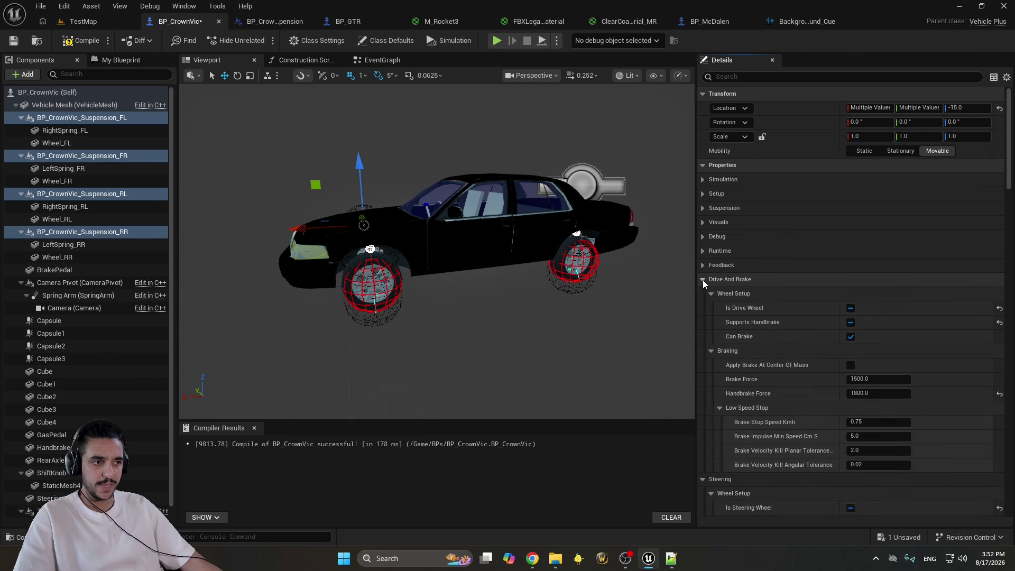
pyautogui.click(703, 279)
pyautogui.click(703, 293)
pyautogui.click(702, 307)
pyautogui.click(702, 323)
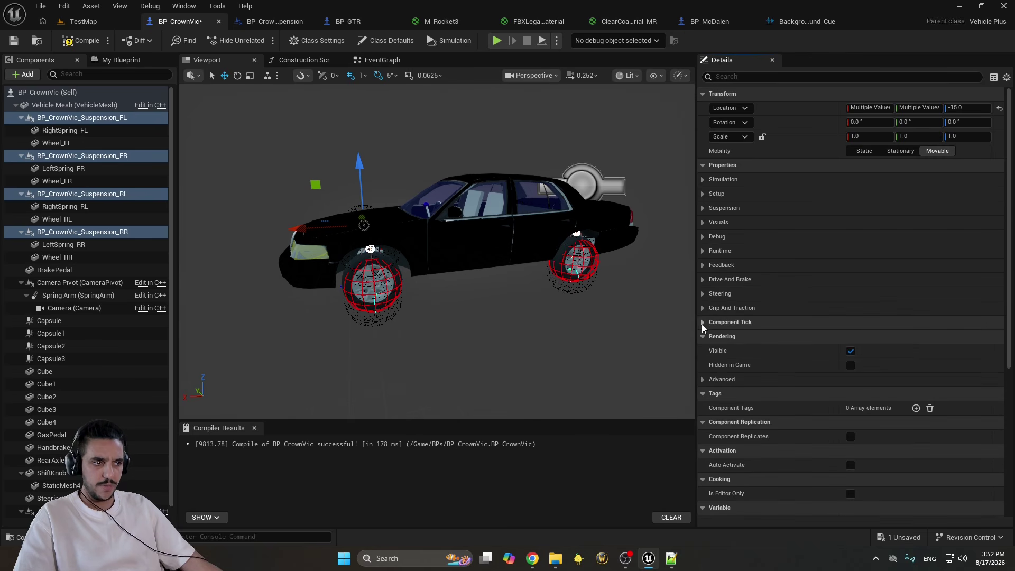
pyautogui.click(702, 323)
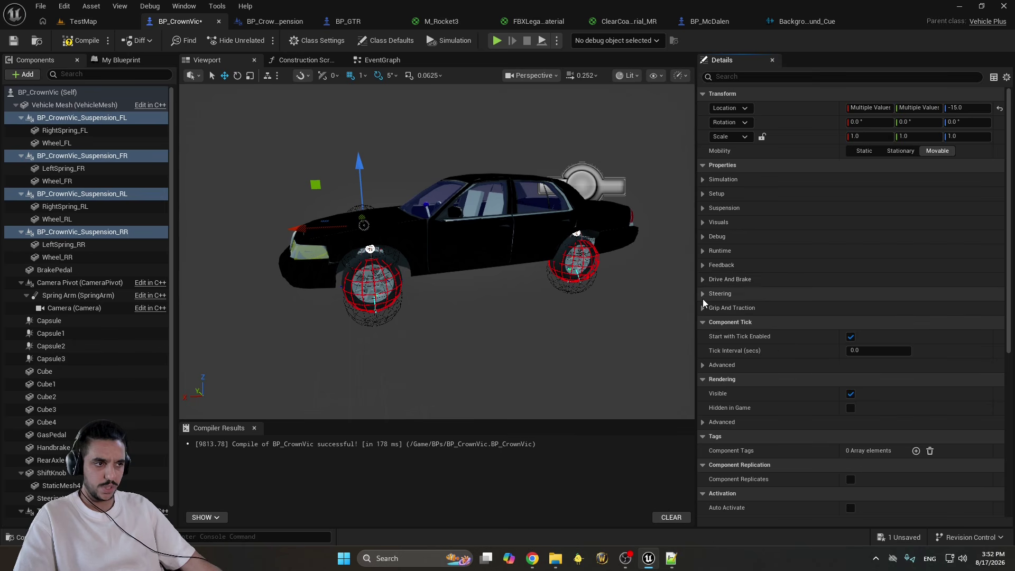
pyautogui.click(702, 322)
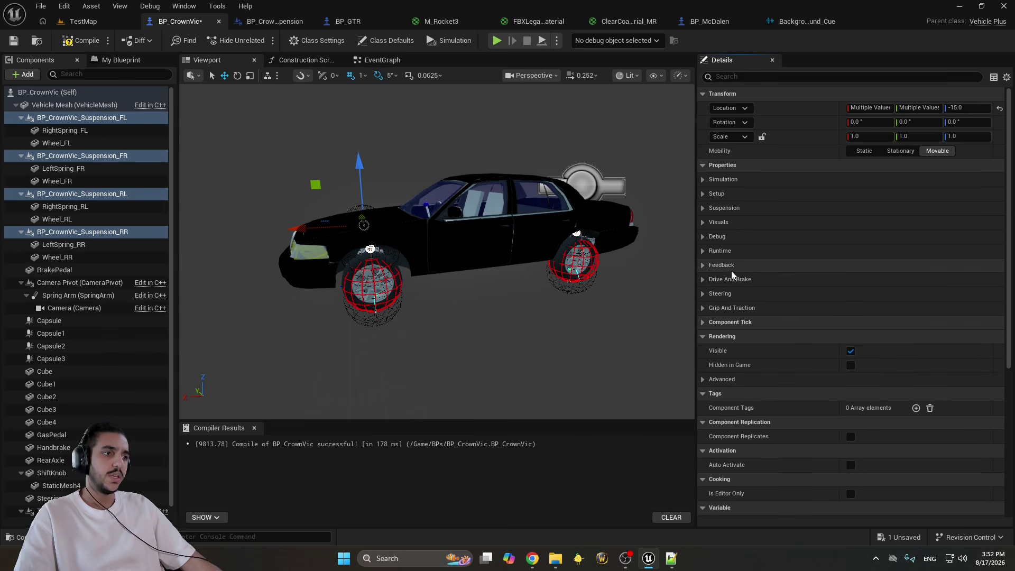
# Review the Visuals settings shared by the four suspensions, including wheel setup, spring, wheel rotation and wheel axle, and collapse the category again
pyautogui.click(702, 222)
pyautogui.scroll(-5, 819, 294)
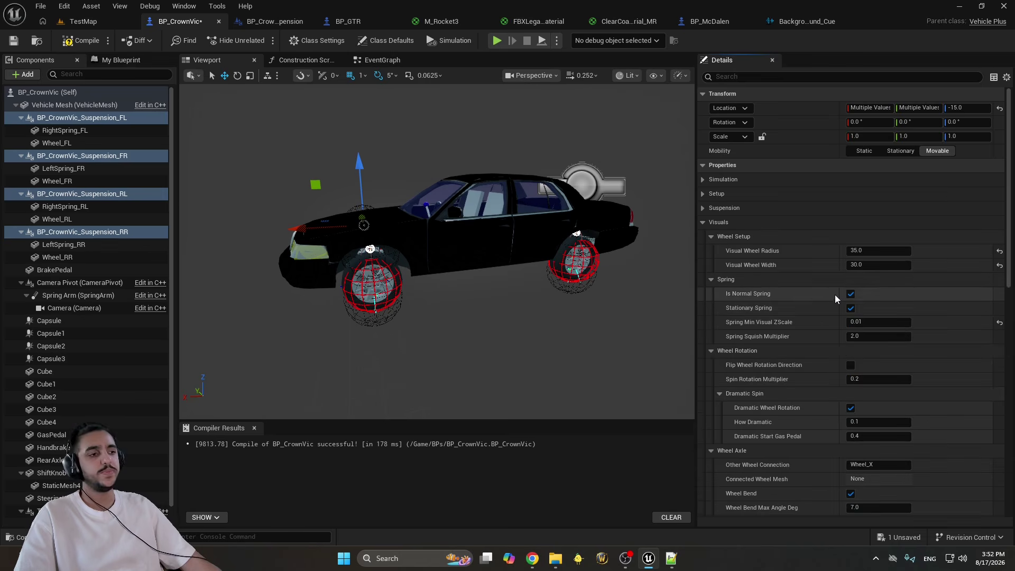
pyautogui.scroll(1, 740, 237)
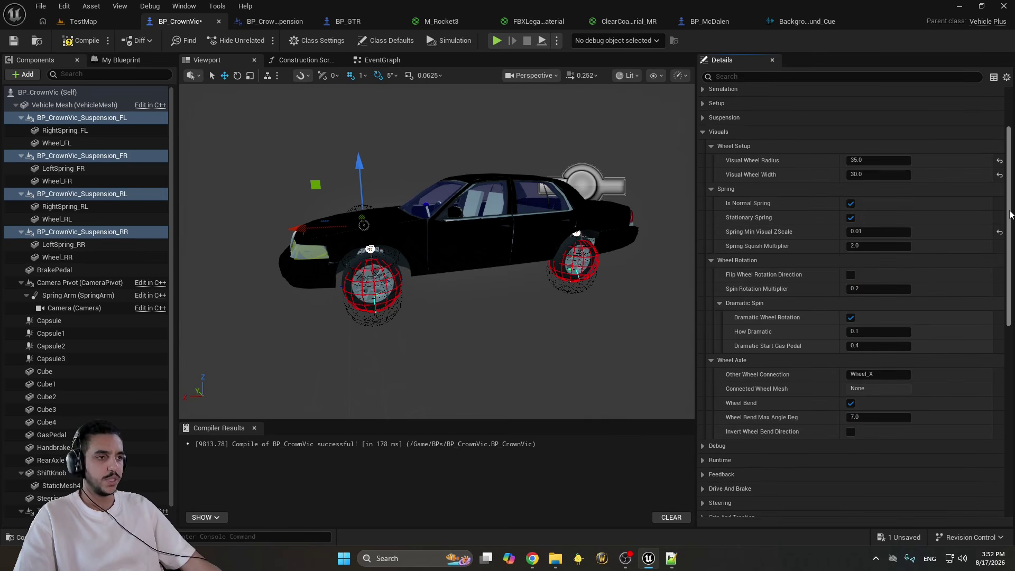
pyautogui.click(702, 131)
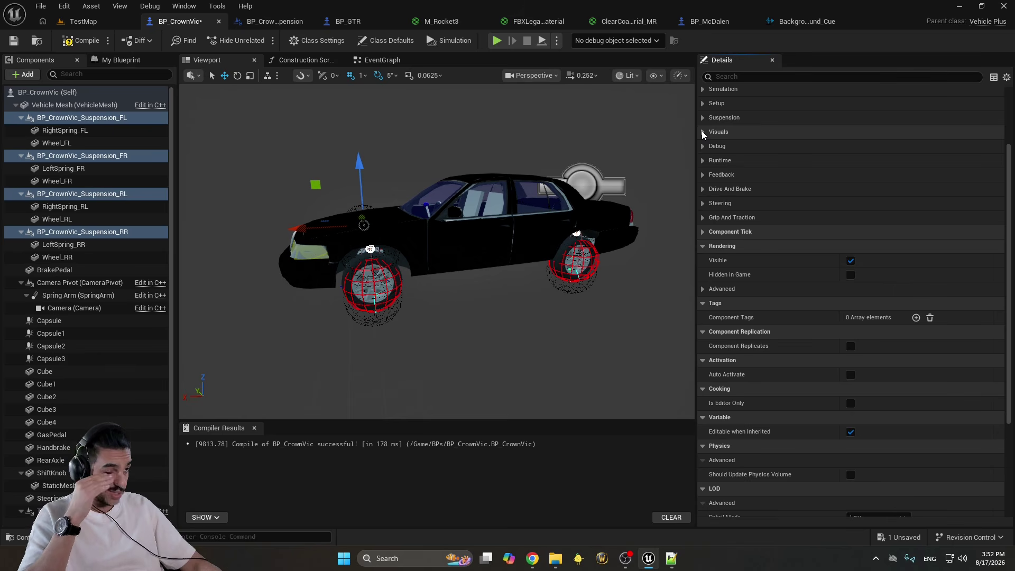
pyautogui.scroll(1, 766, 221)
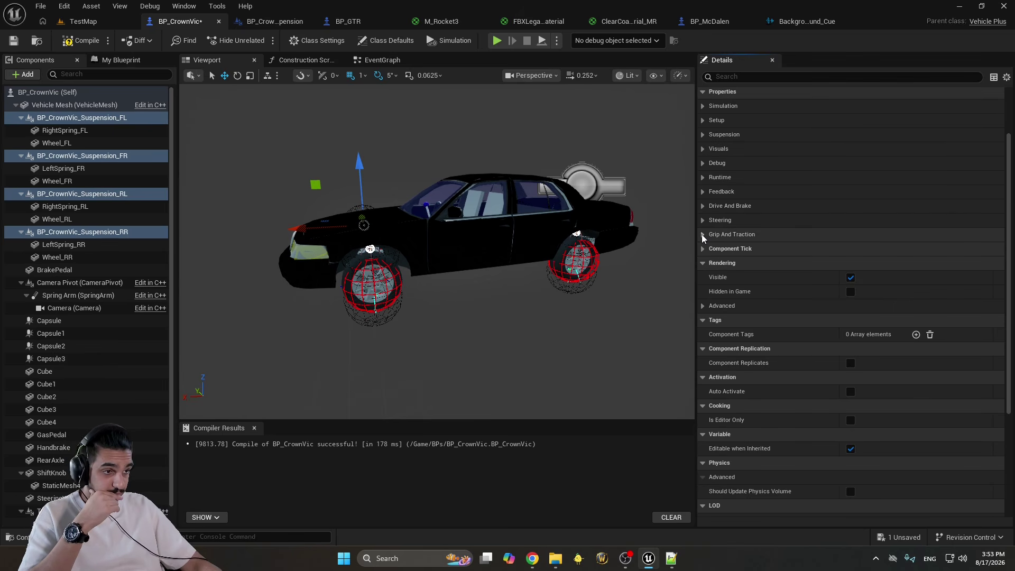
pyautogui.scroll(1, 703, 237)
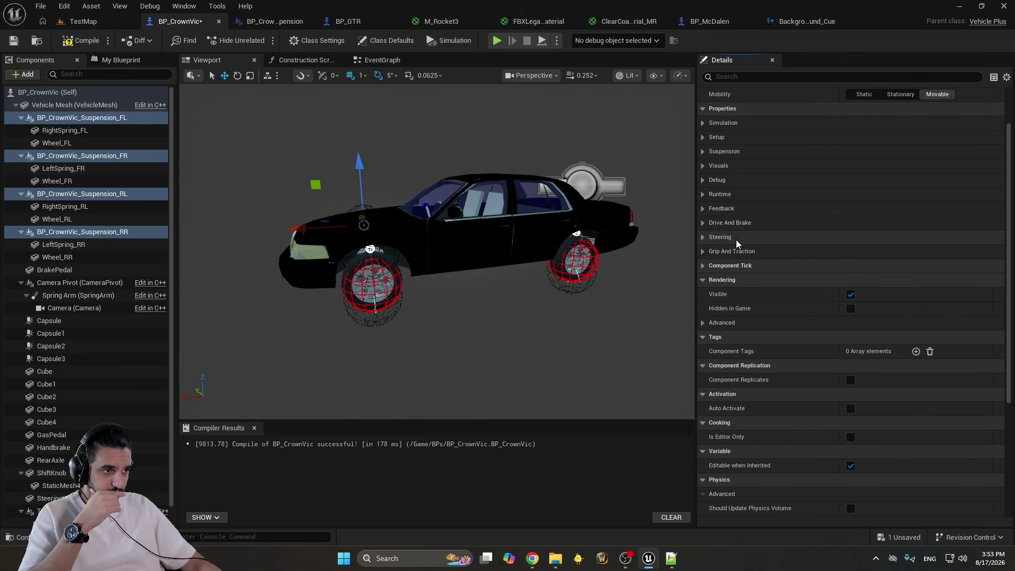
# Expand the suspensions' Grip And Traction category and collapse its subsections from Core Grip through Burnout
pyautogui.click(702, 251)
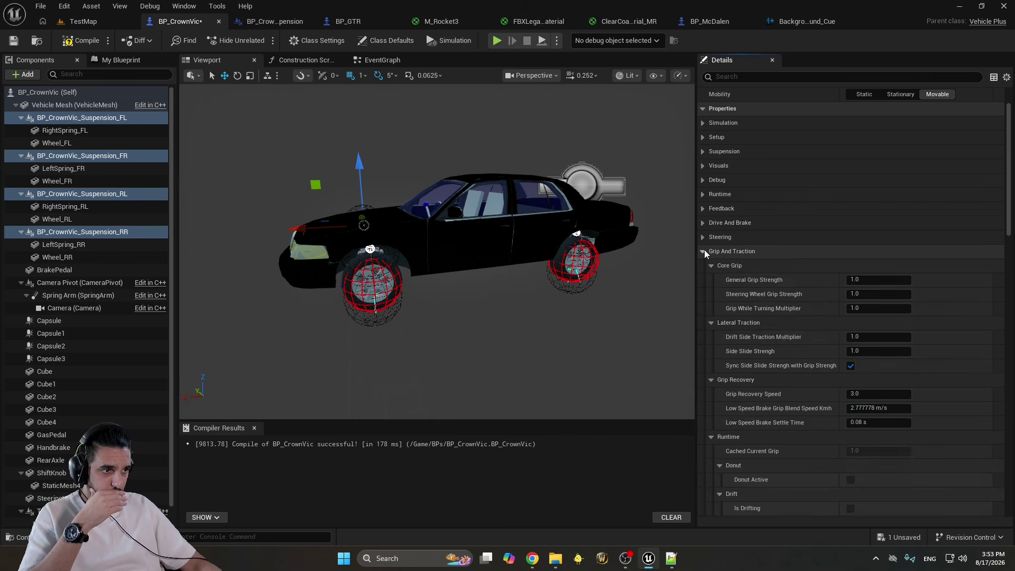
pyautogui.click(711, 265)
pyautogui.click(711, 280)
pyautogui.click(712, 294)
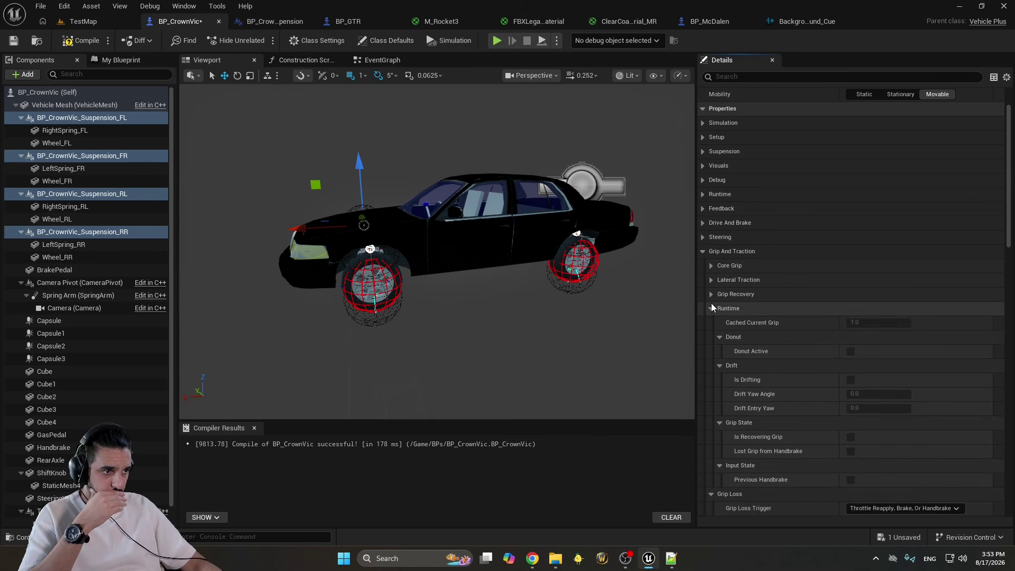
pyautogui.click(711, 308)
pyautogui.click(710, 323)
pyautogui.click(711, 337)
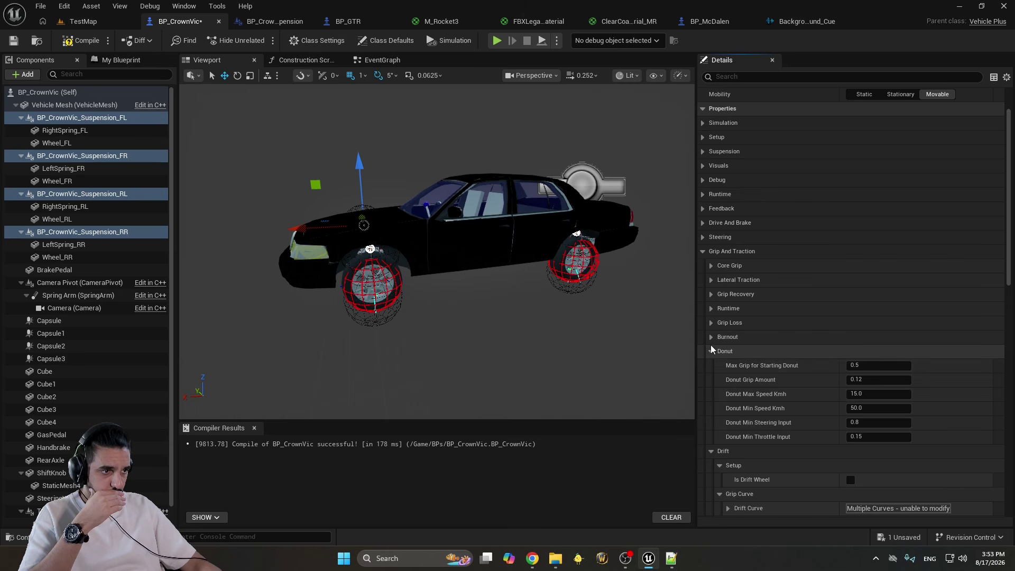
# Collapse the expanded Donut, Drift, Nitro Assist and Longitudinal Traction groups in the suspensions' Grip And Traction settings
pyautogui.click(711, 350)
pyautogui.click(710, 353)
pyautogui.click(710, 352)
pyautogui.click(711, 366)
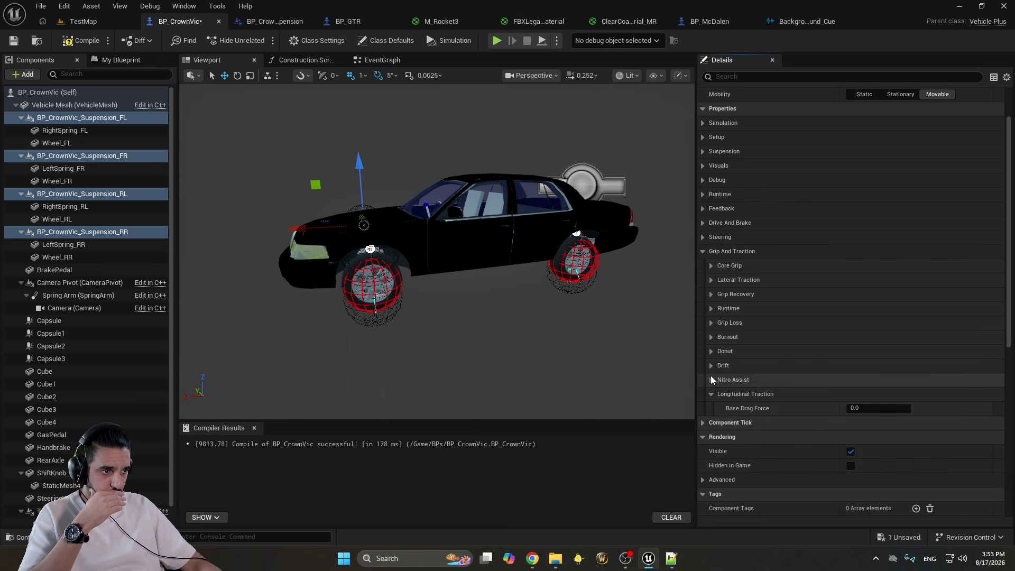
pyautogui.click(710, 379)
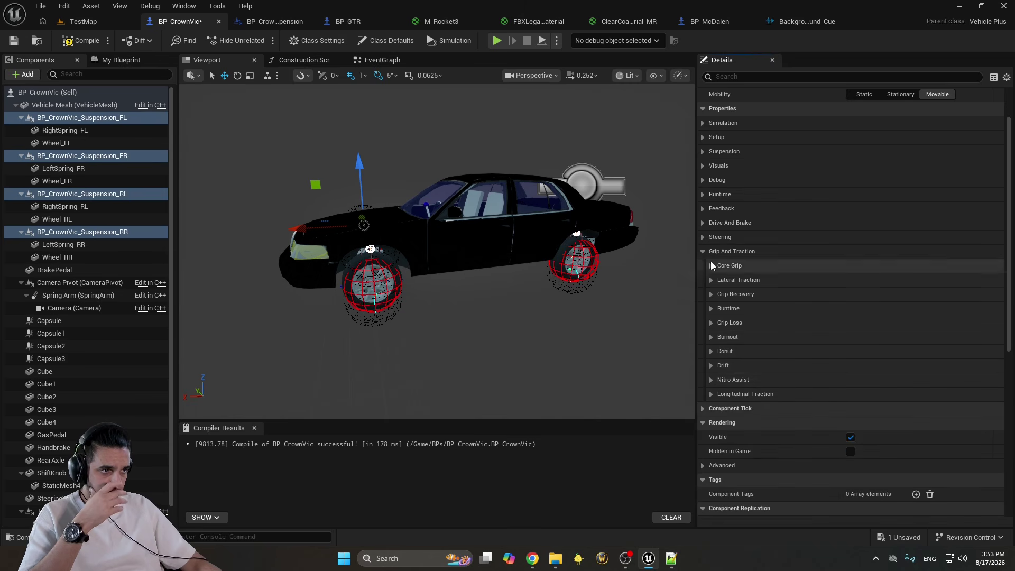
# Select the FL, FR, RL and RR suspension components together and collapse their Grip And Traction category
pyautogui.click(694, 255)
pyautogui.click(139, 118)
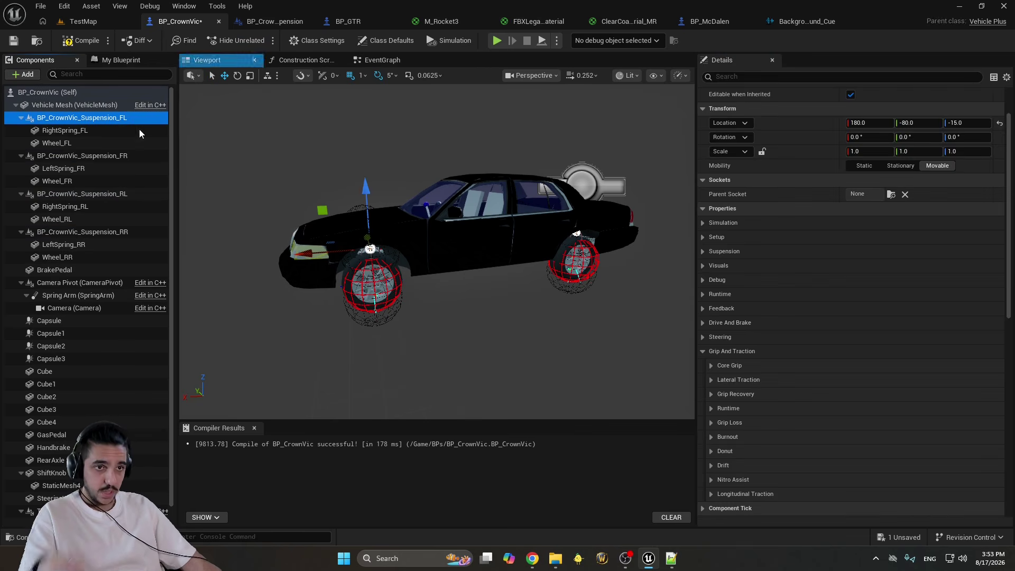
pyautogui.keyDown('ctrl'); pyautogui.click(133, 155); pyautogui.keyUp('ctrl')
pyautogui.keyDown('ctrl'); pyautogui.click(128, 193); pyautogui.keyUp('ctrl')
pyautogui.keyDown('ctrl'); pyautogui.click(136, 232); pyautogui.keyUp('ctrl')
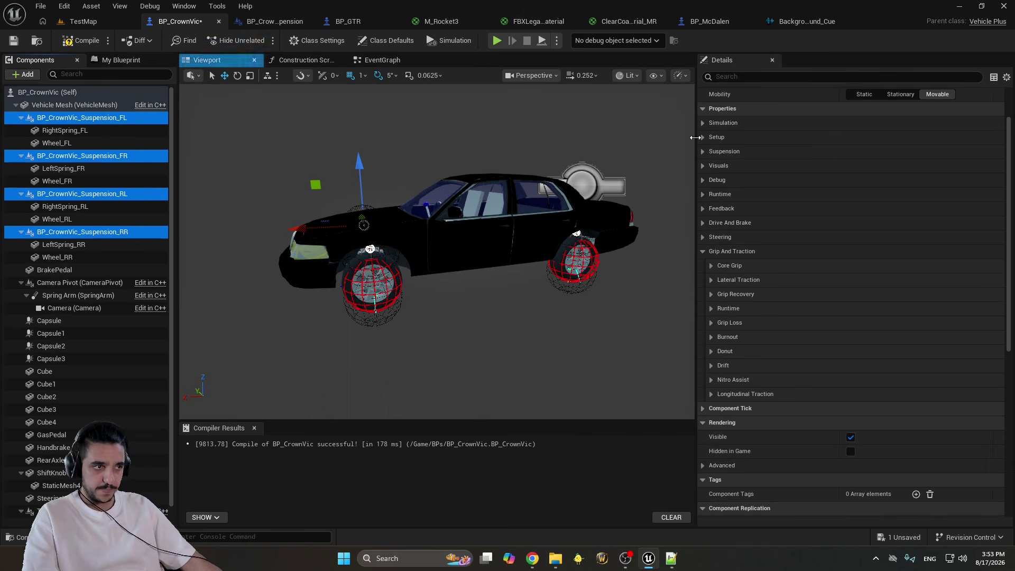
pyautogui.click(702, 252)
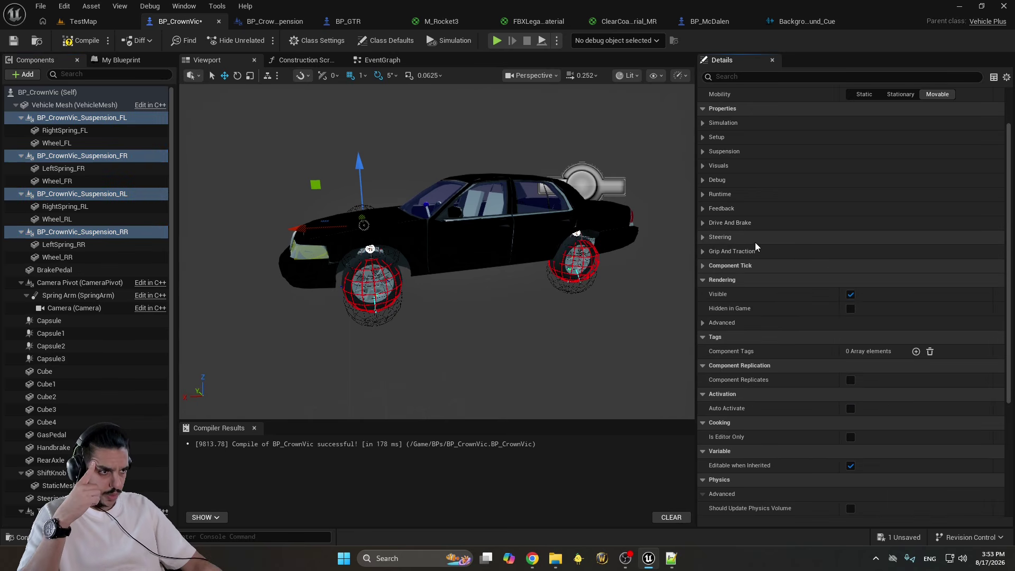
# Filter the selected suspensions' properties for "Skid" and assign NS_SkidMark from the plugin's FX folder as the Skid Niagara System
pyautogui.click(703, 138)
pyautogui.click(711, 151)
pyautogui.click(711, 151)
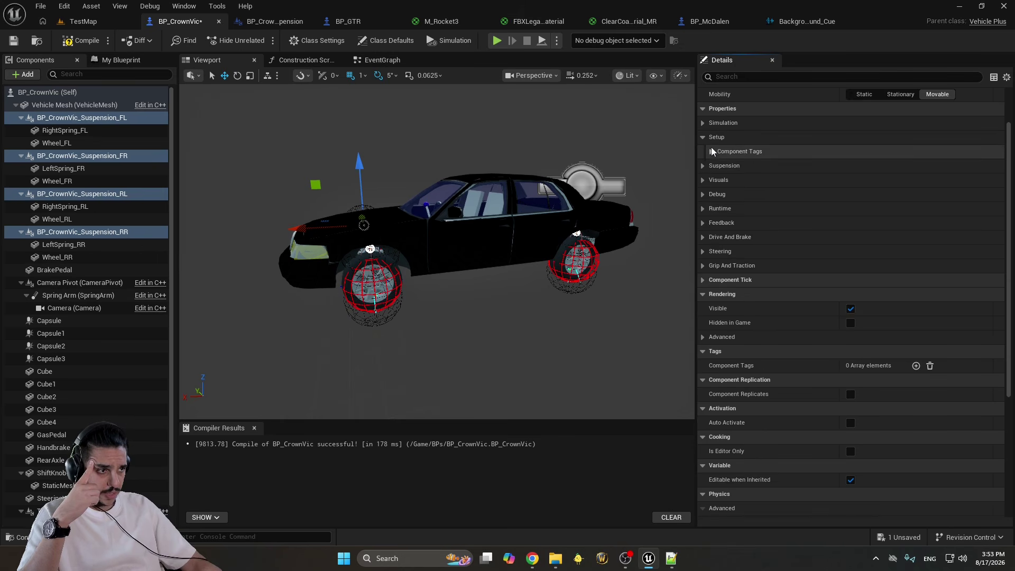
pyautogui.click(703, 137)
pyautogui.click(702, 123)
pyautogui.click(702, 123)
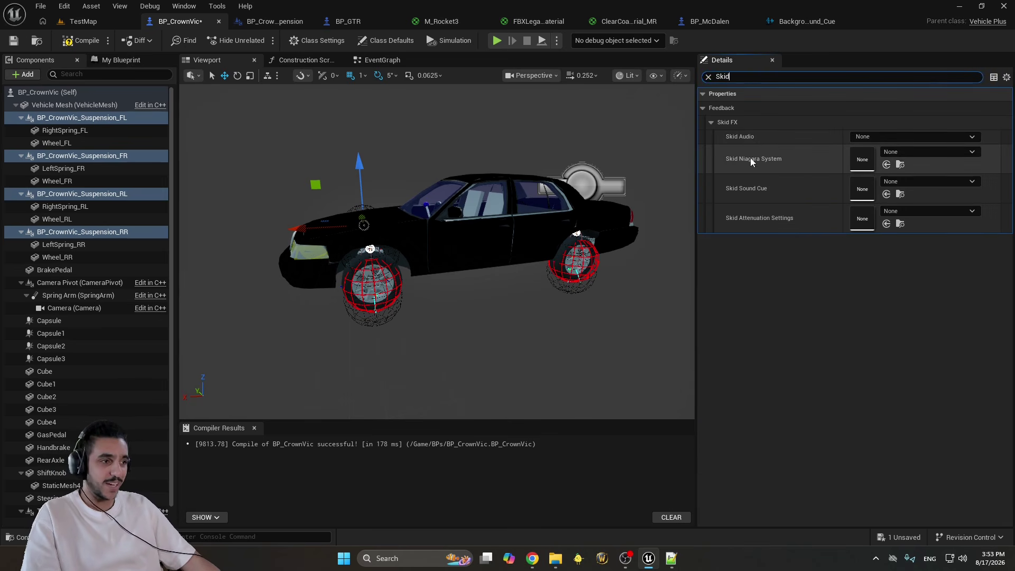
pyautogui.click(87, 21)
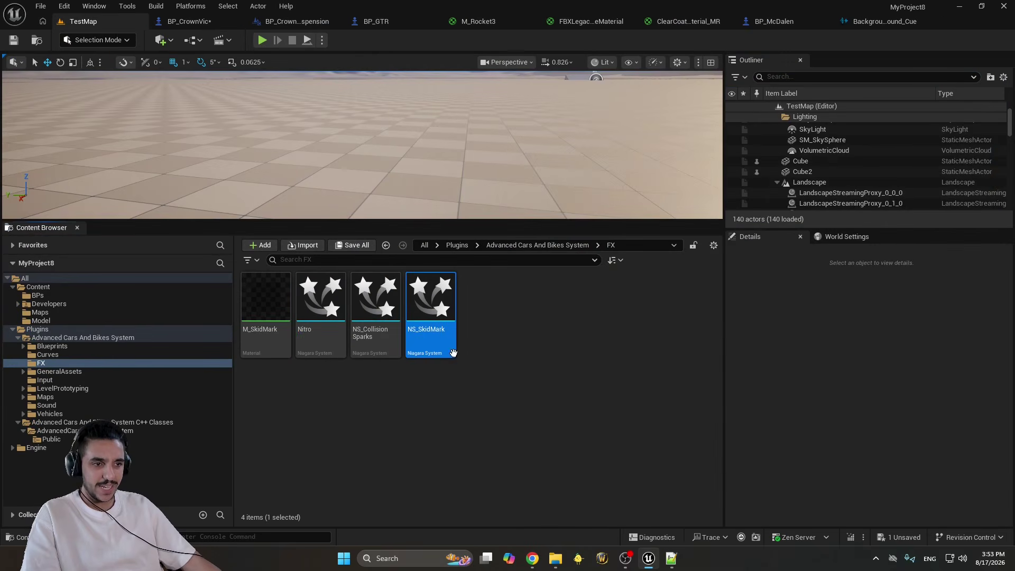
pyautogui.moveTo(453, 353); pyautogui.dragTo(901, 154)
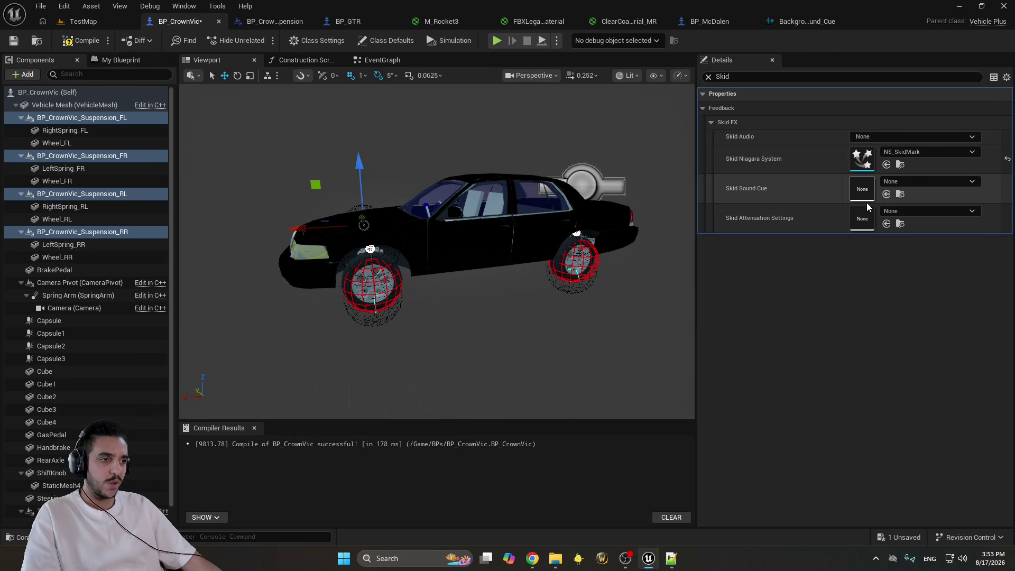
# Assign Settings_SoundAttenuation from the plugin's Sound folder as the suspensions' Skid Attenuation Settings
pyautogui.click(83, 21)
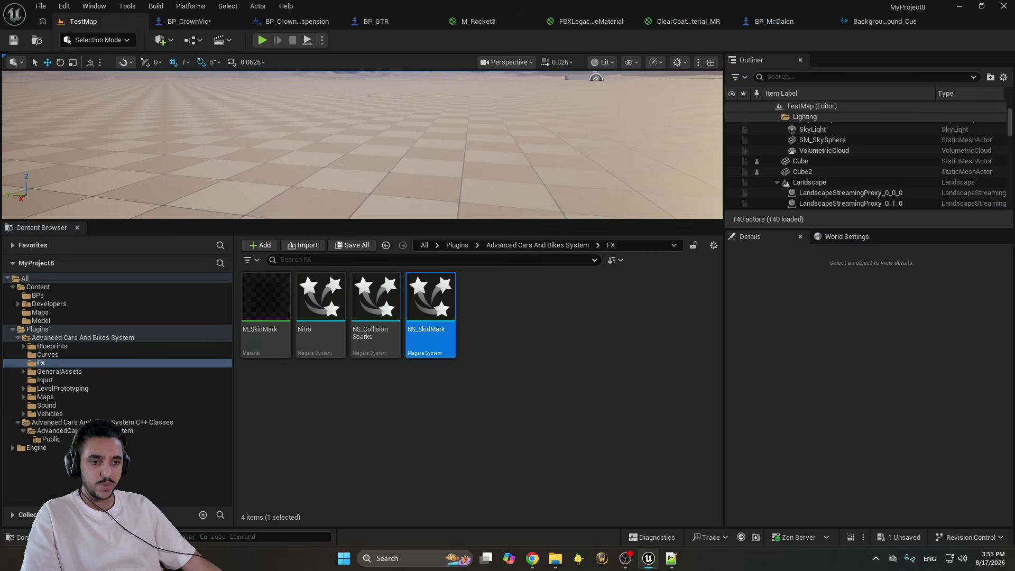
pyautogui.click(77, 406)
pyautogui.scroll(-1, 508, 402)
pyautogui.click(522, 465)
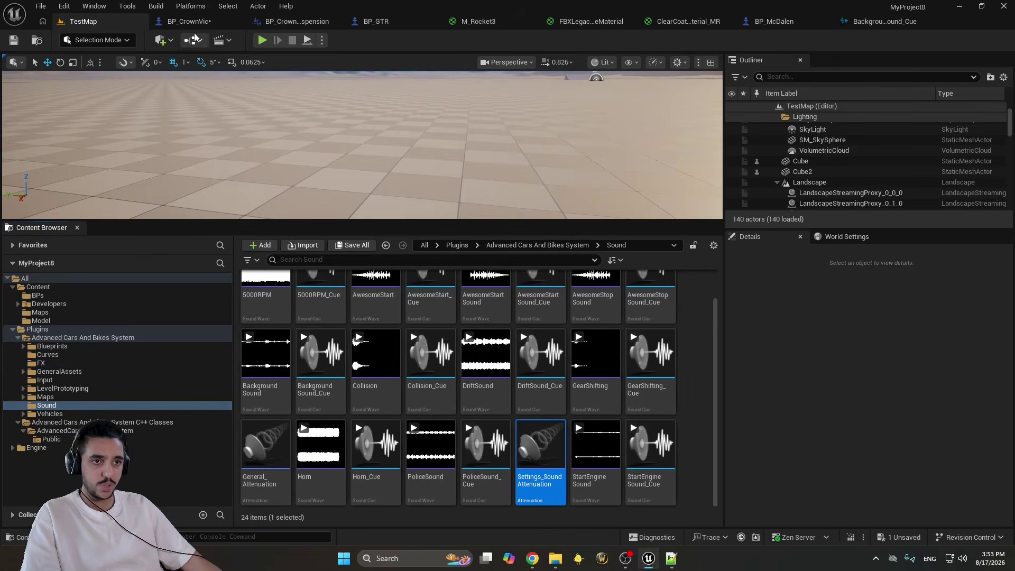
pyautogui.moveTo(195, 38); pyautogui.dragTo(883, 222)
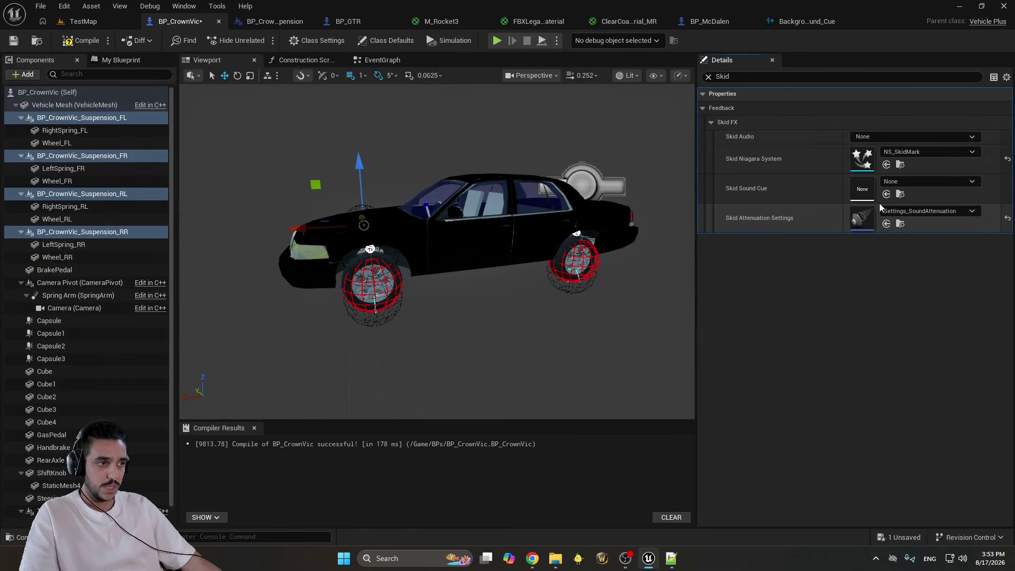
# Assign DriftSound_Cue as the suspensions' Skid Sound Cue, leave Skid Audio at None, and compile and save the blueprint
pyautogui.click(92, 21)
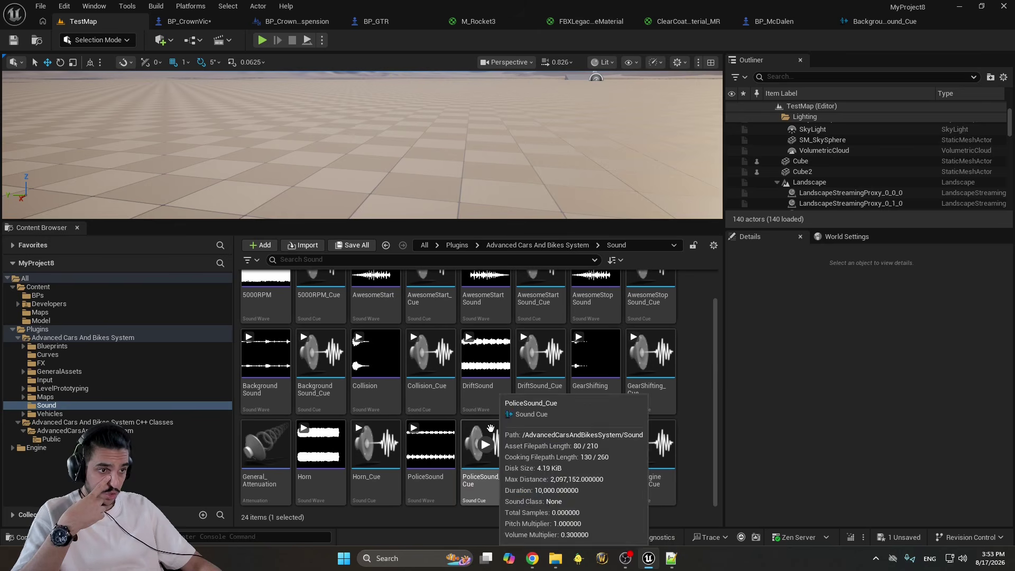
pyautogui.click(485, 354)
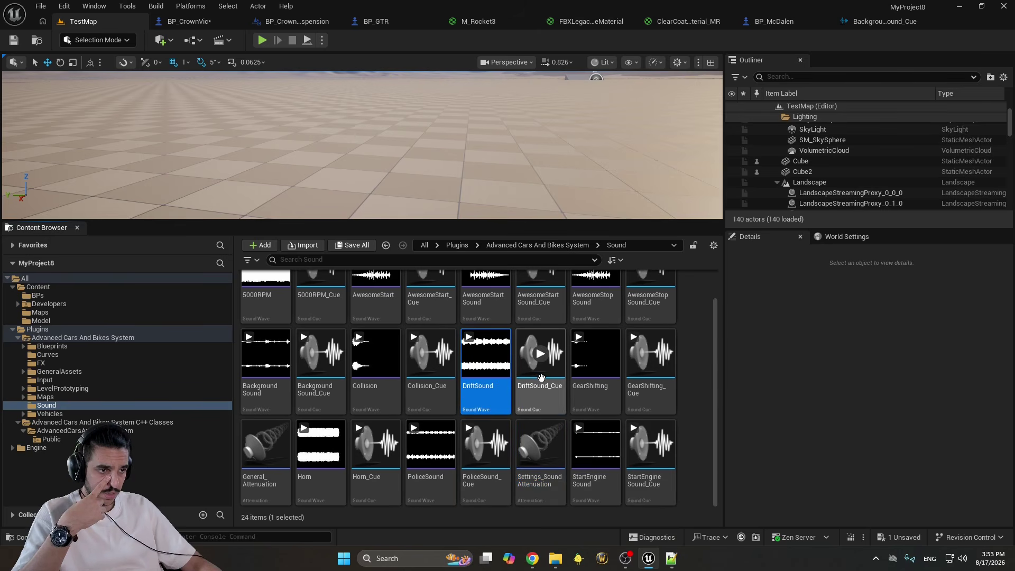
pyautogui.moveTo(542, 361); pyautogui.dragTo(859, 191)
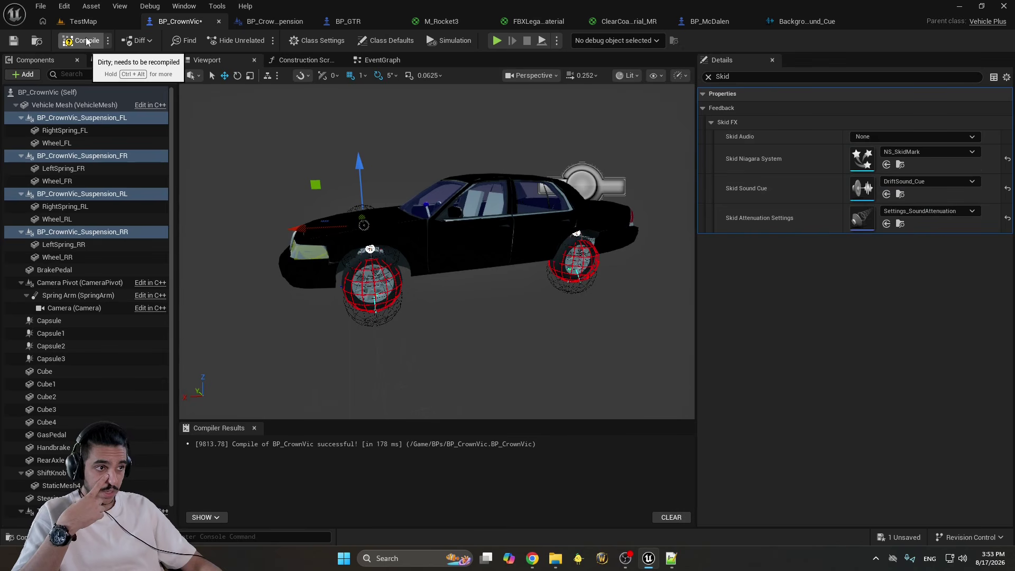
pyautogui.click(914, 137)
pyautogui.click(846, 108)
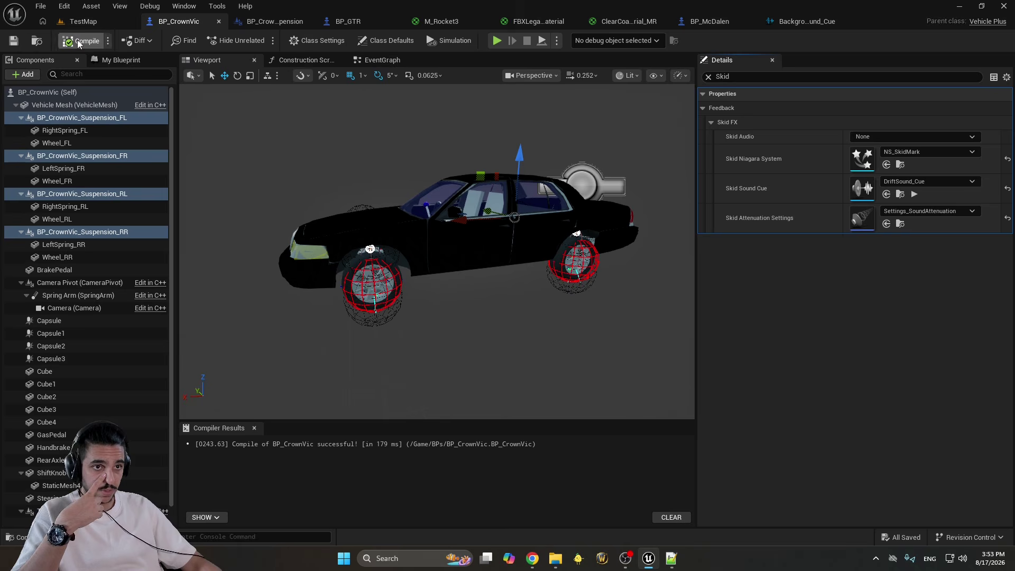
# Play TestMap and test-drive the Crown Vic through a drift, switching camera modes to check the skid marks
pyautogui.click(83, 21)
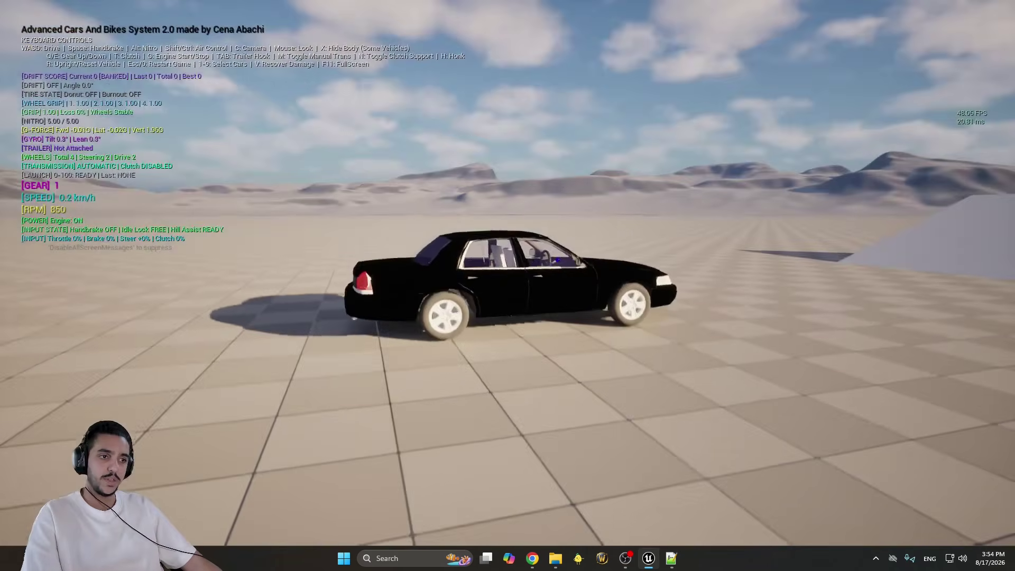
pyautogui.press('d')
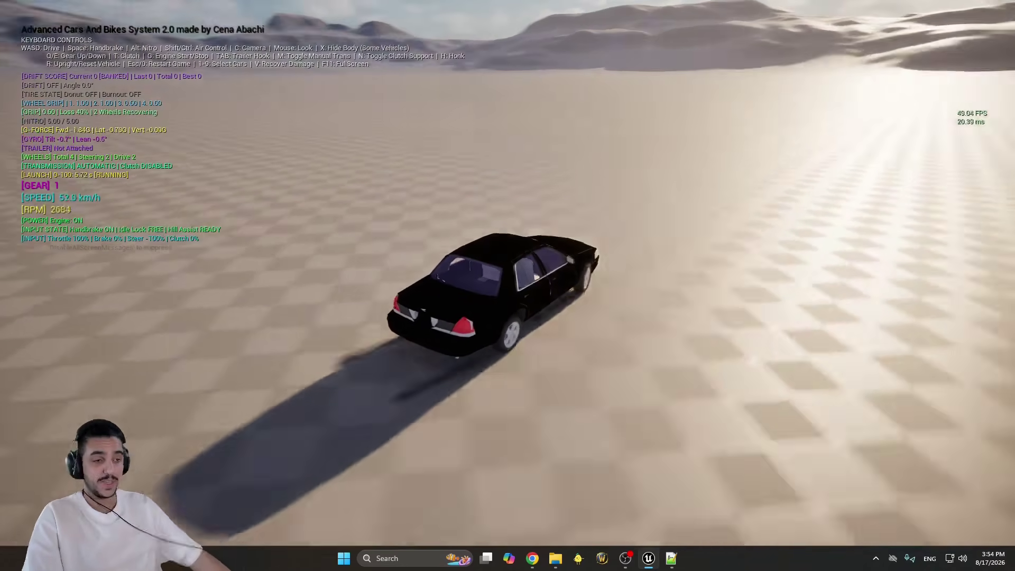
pyautogui.press('d')
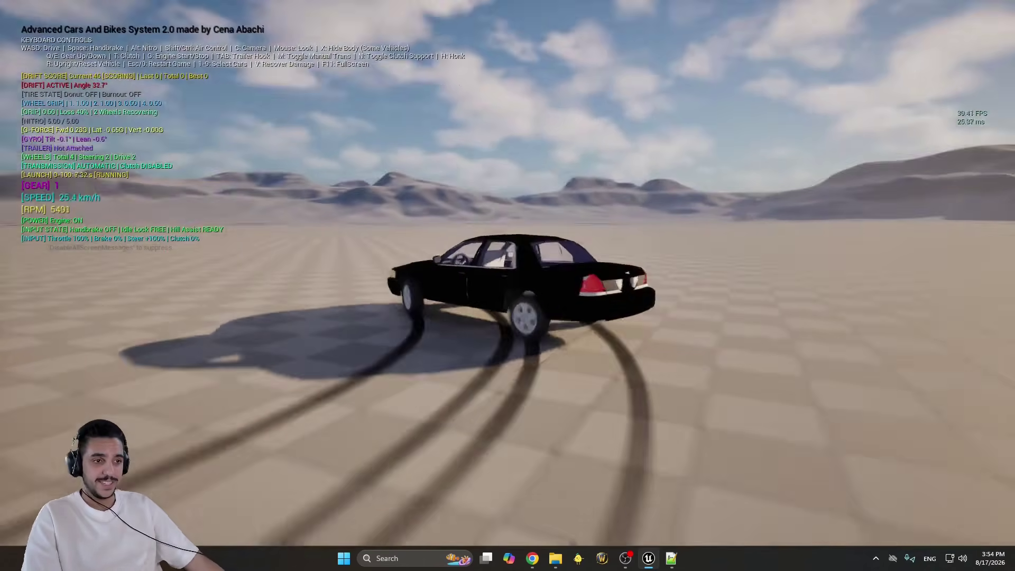
pyautogui.press('c')
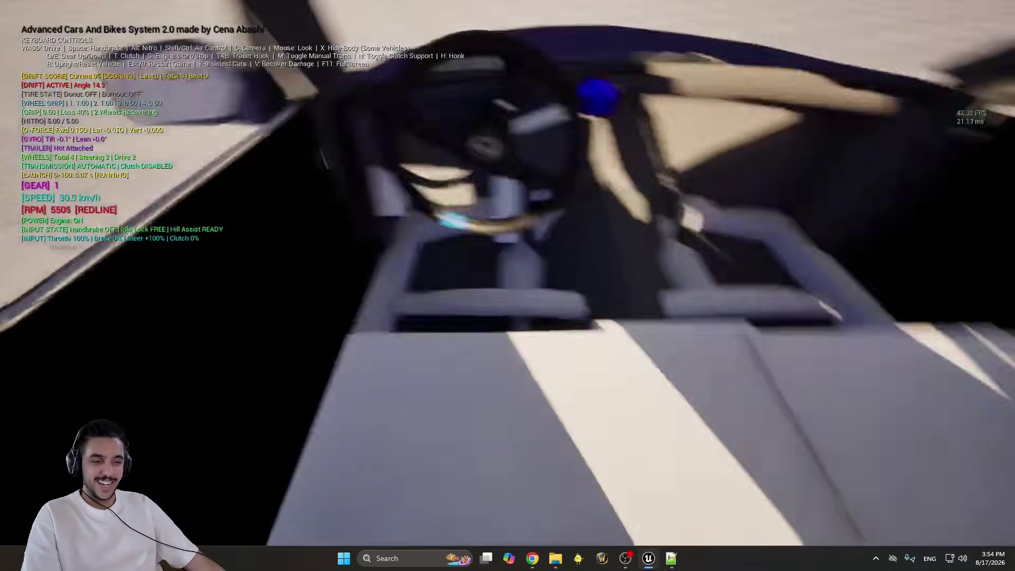
pyautogui.press('a')
pyautogui.press('c')
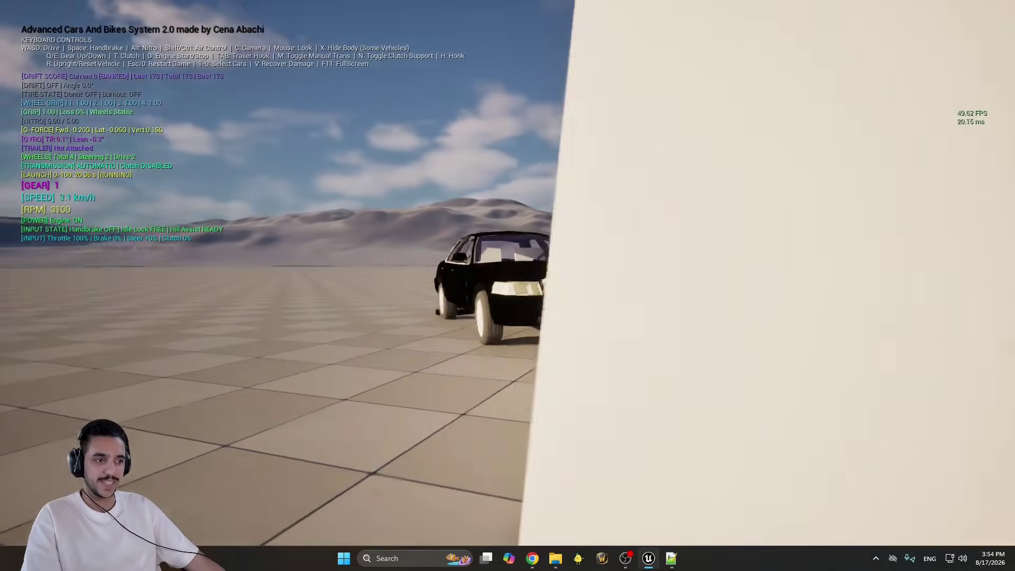
# Reverse, steer and drive the car forward to check its skid marks when changing direction, and end the play session
pyautogui.press('s')
pyautogui.press('a')
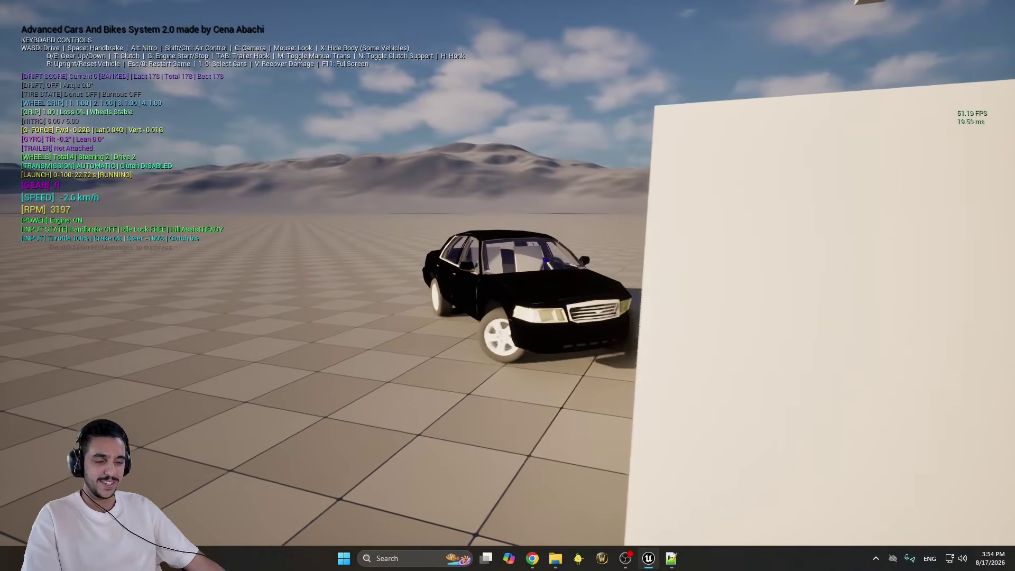
pyautogui.press('d')
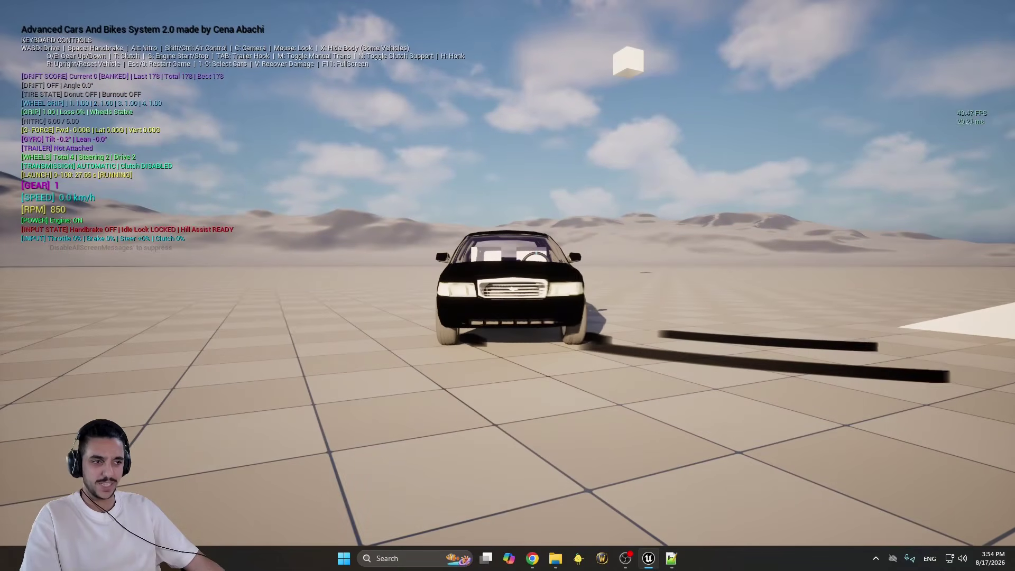
pyautogui.press('s')
pyautogui.press('d')
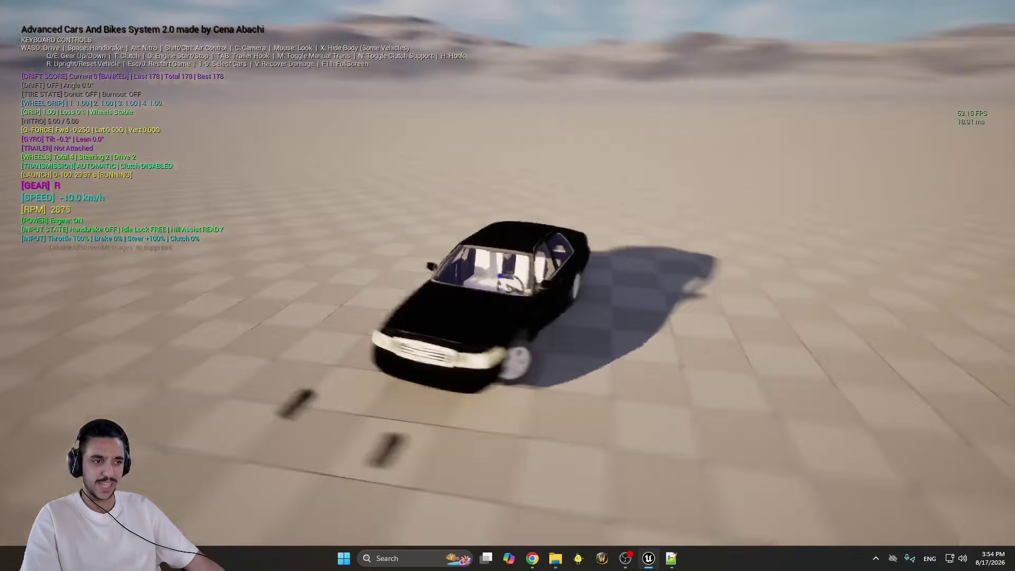
pyautogui.press('w')
pyautogui.press('a')
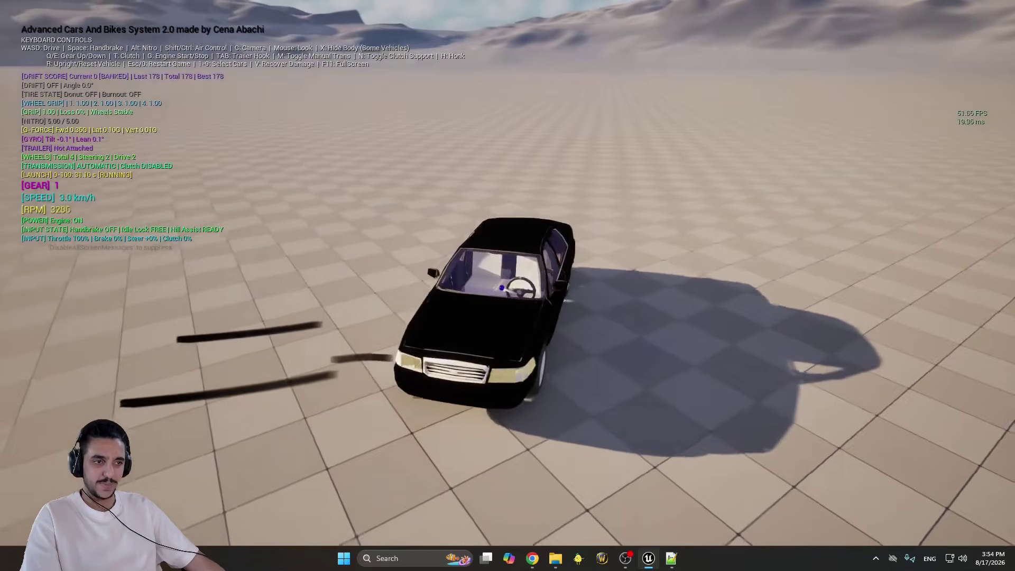
pyautogui.press('s')
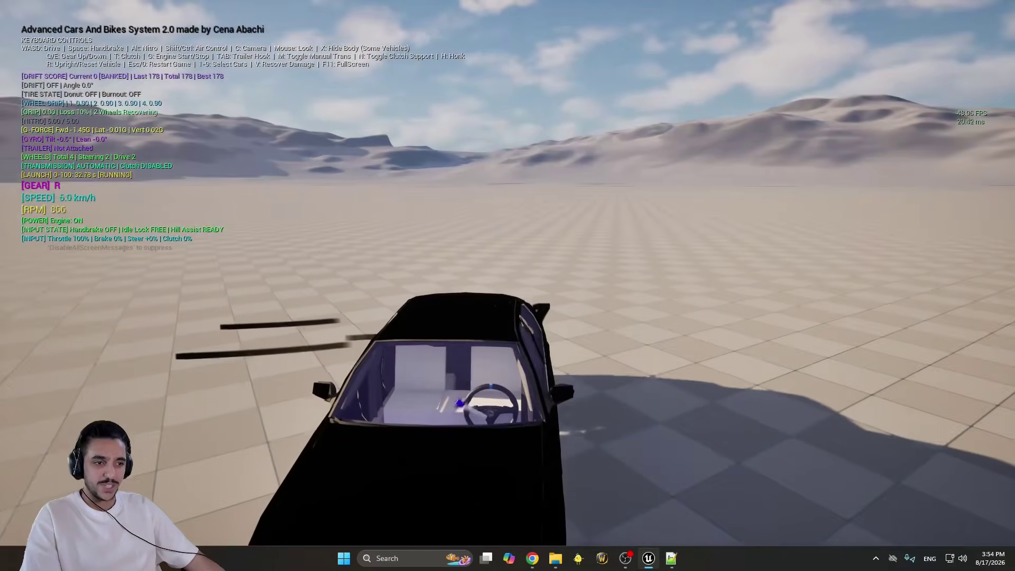
pyautogui.press('Escape')
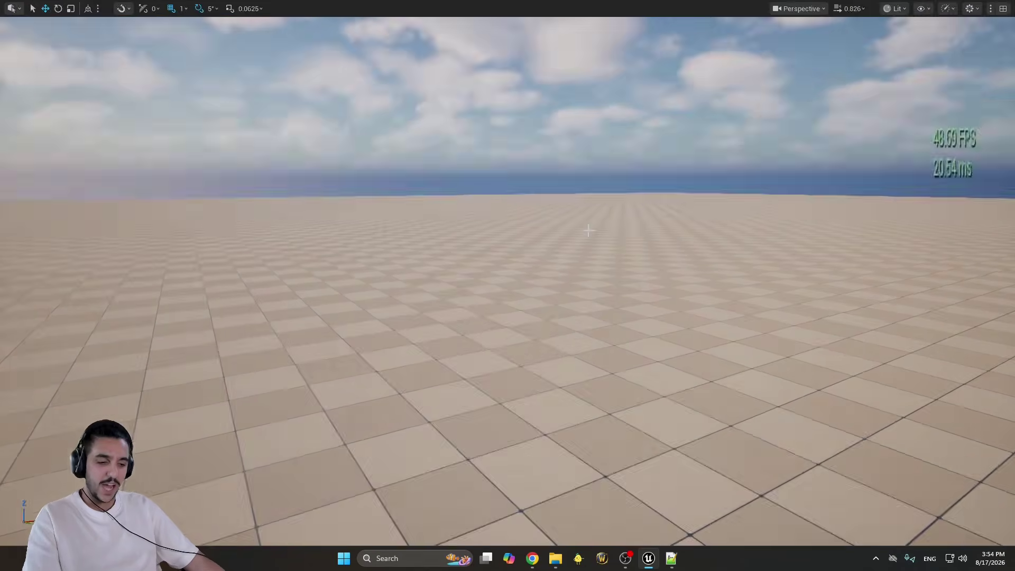
# Show the BP_CrownVic class defaults and filter the properties for "Camera"
pyautogui.click(179, 22)
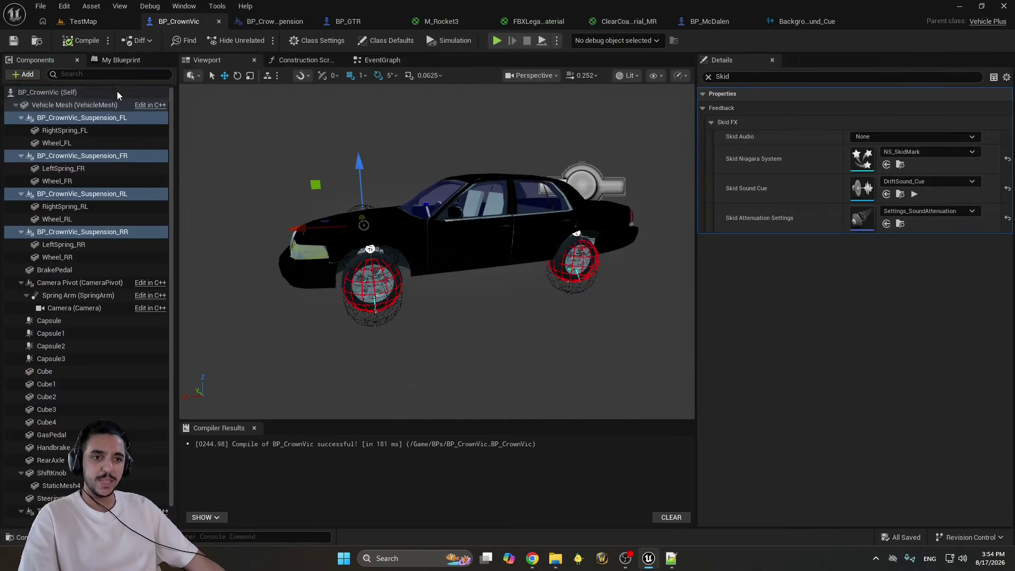
pyautogui.click(52, 92)
pyautogui.click(386, 41)
pyautogui.click(735, 77)
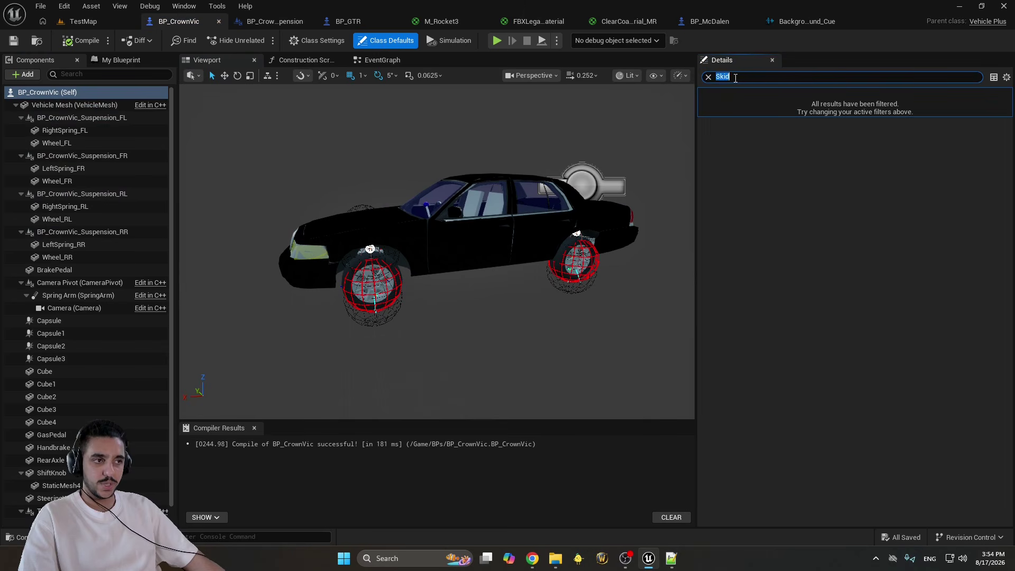
pyautogui.write('Camera')
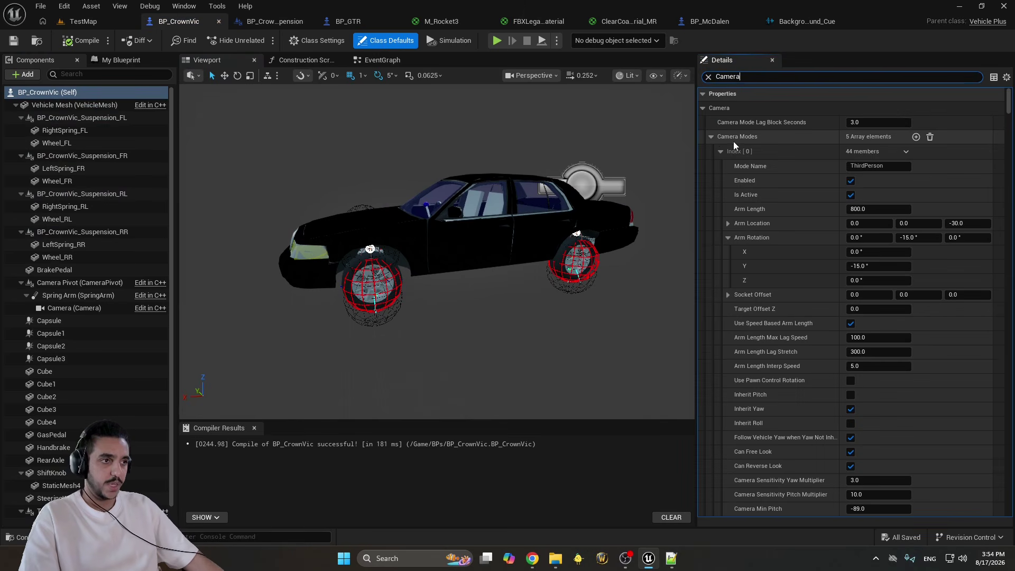
# Collapse the first two Camera Modes entries and delete Index 1, the mode directly before Driver
pyautogui.click(720, 152)
pyautogui.click(720, 166)
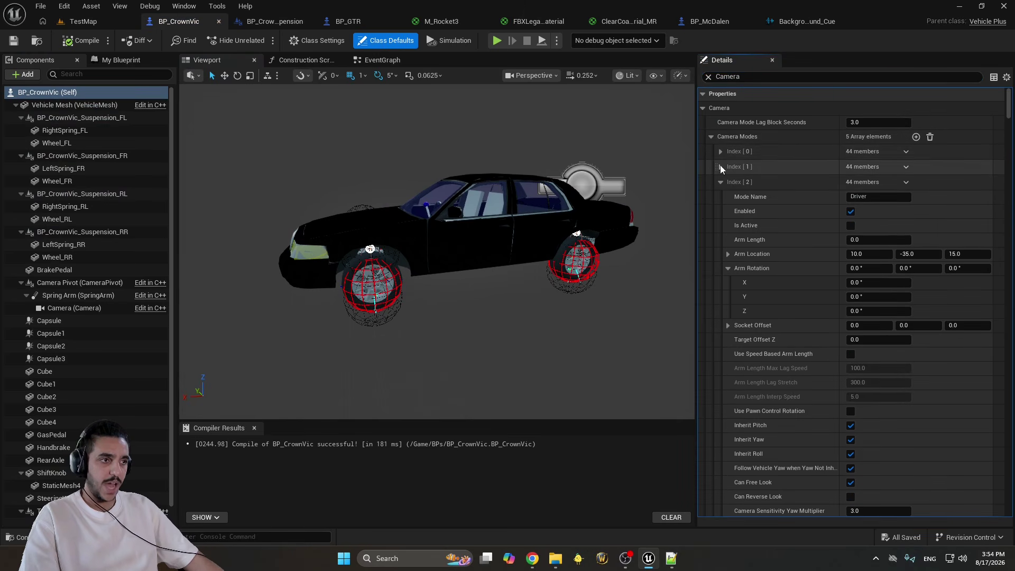
pyautogui.click(906, 182)
pyautogui.click(921, 192)
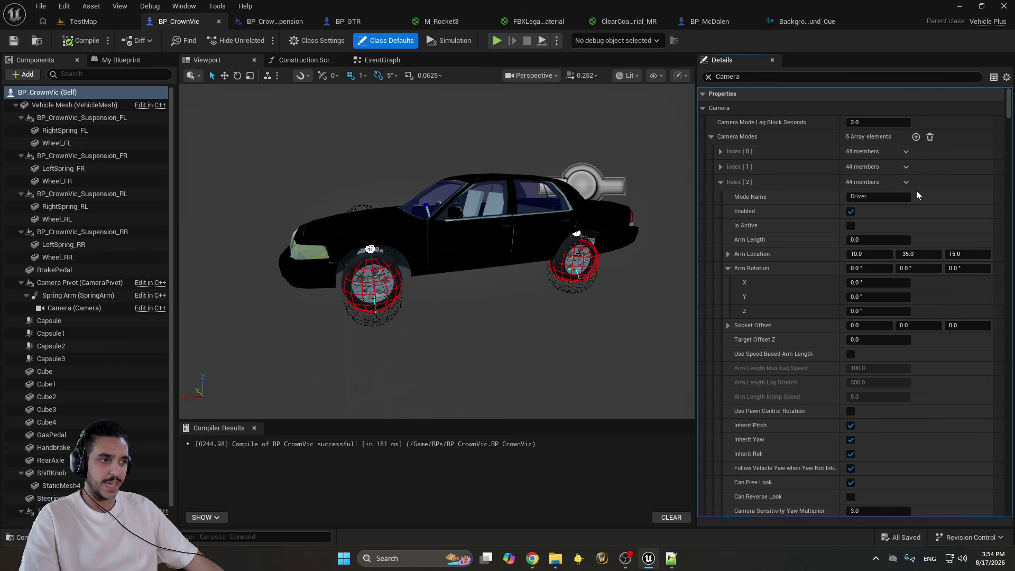
# Collapse the remaining Camera Modes entries, including Driver and Hood, to show the array as a compact list
pyautogui.click(720, 151)
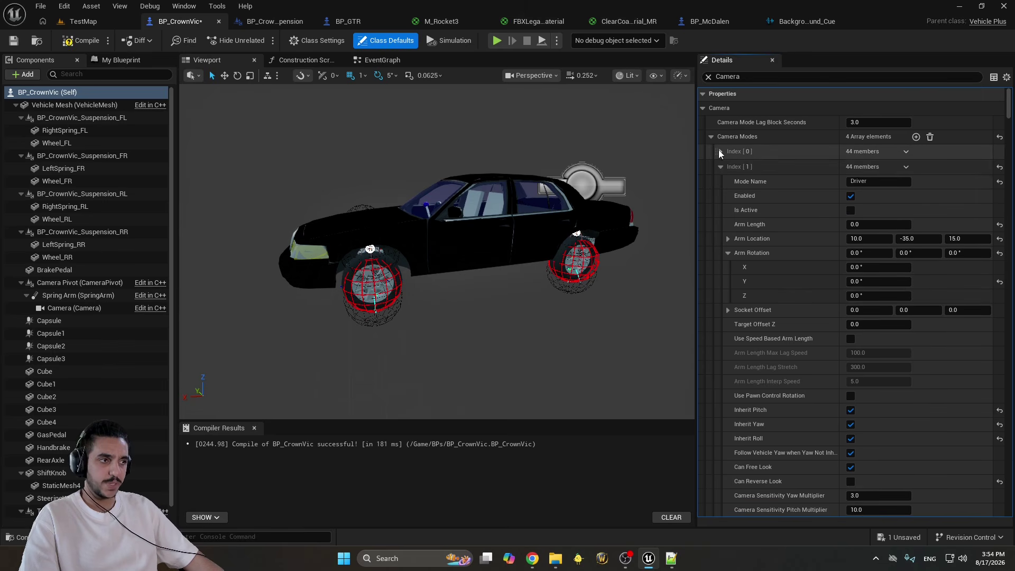
pyautogui.click(720, 167)
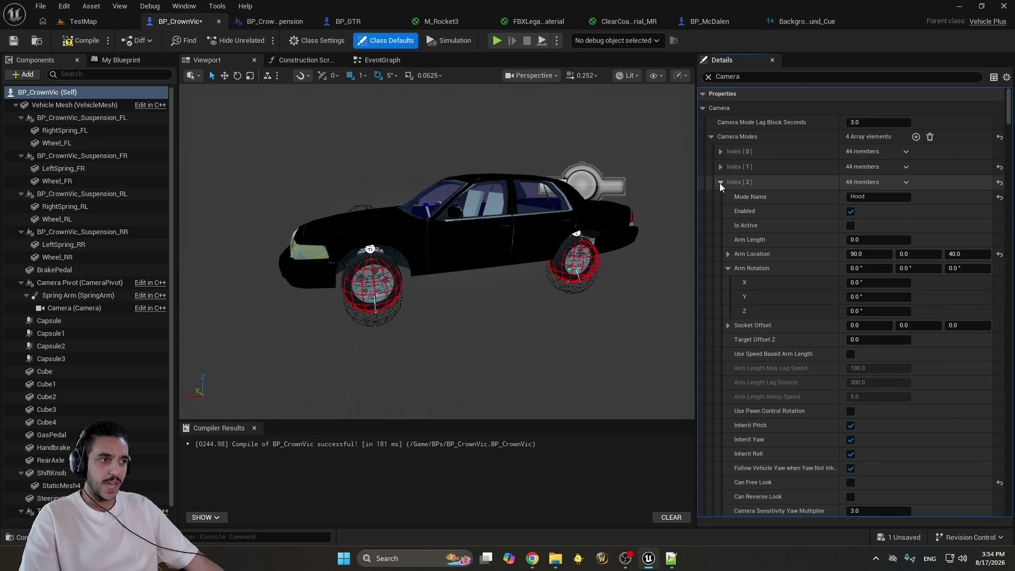
pyautogui.click(719, 182)
pyautogui.click(720, 197)
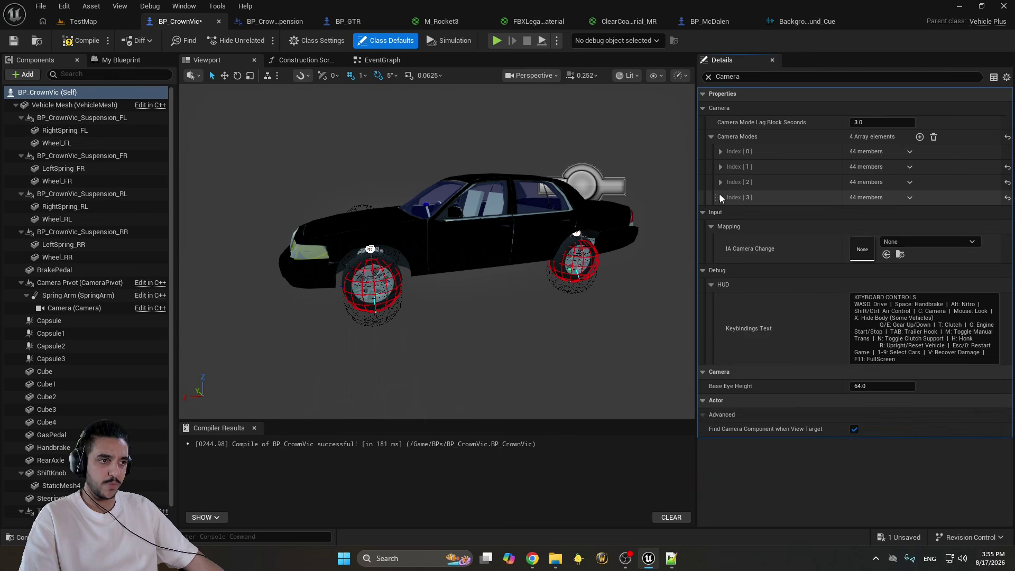
# Expand the ThirdPerson camera mode, set its Arm Length to 500, and collapse the Arm Rotation values
pyautogui.click(721, 167)
pyautogui.click(721, 167)
pyautogui.click(720, 152)
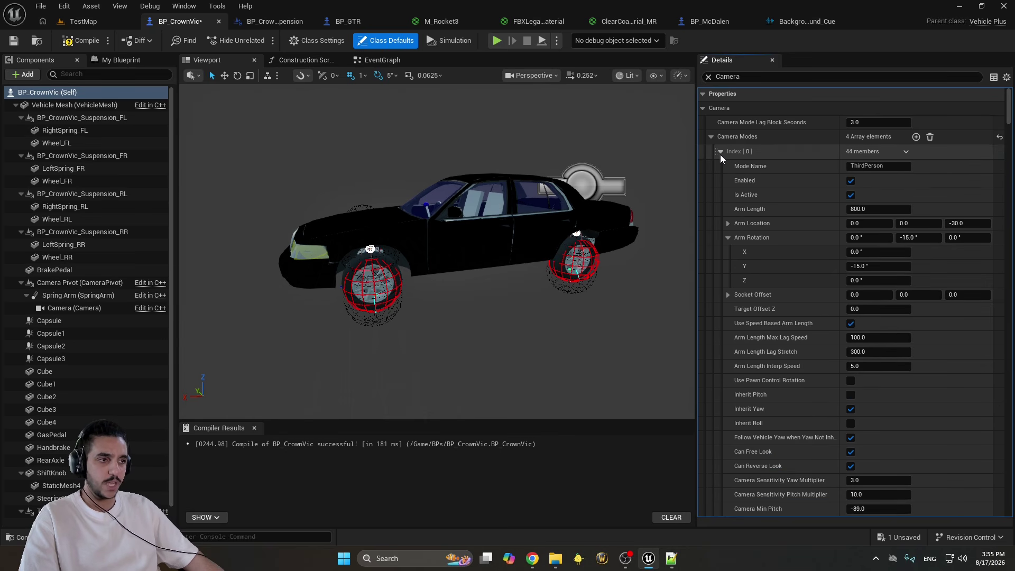
pyautogui.click(877, 209)
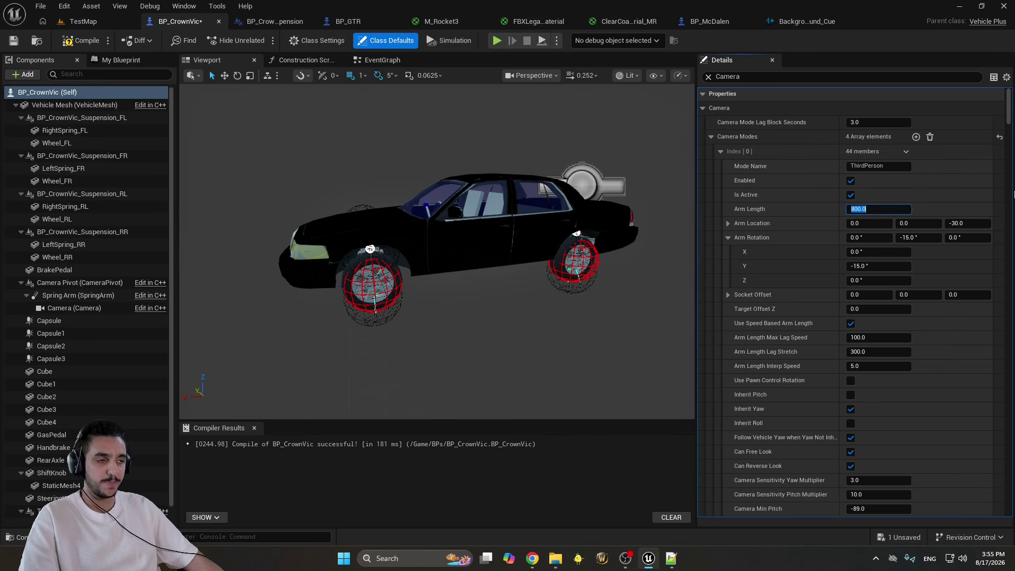
pyautogui.click(728, 238)
# Collapse the ThirdPerson mode's Post Process Settings, enable Use Field Of View Override, and set Camera FOV to 110
pyautogui.scroll(-3, 761, 238)
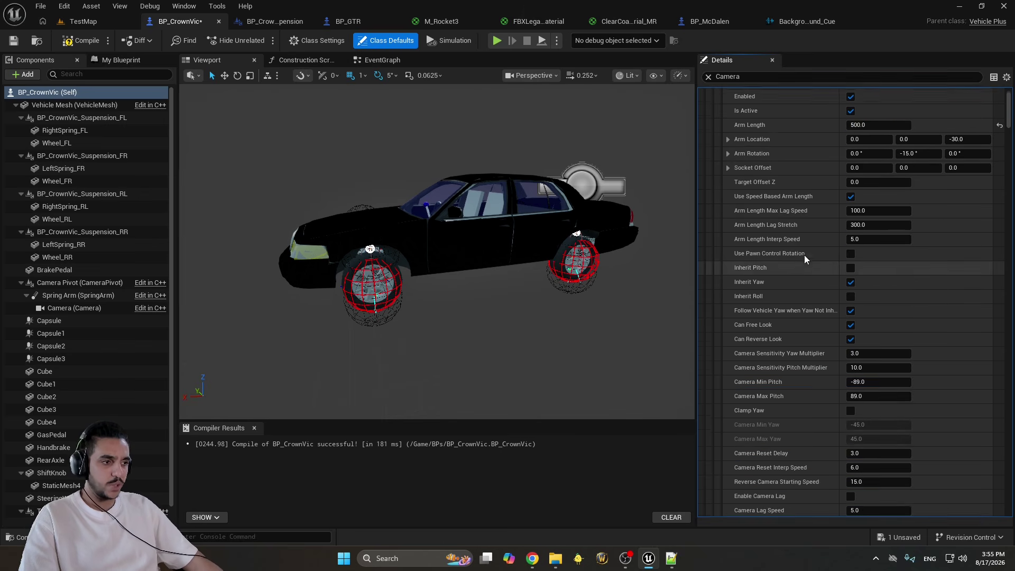
pyautogui.scroll(-2, 804, 255)
pyautogui.moveTo(792, 265)
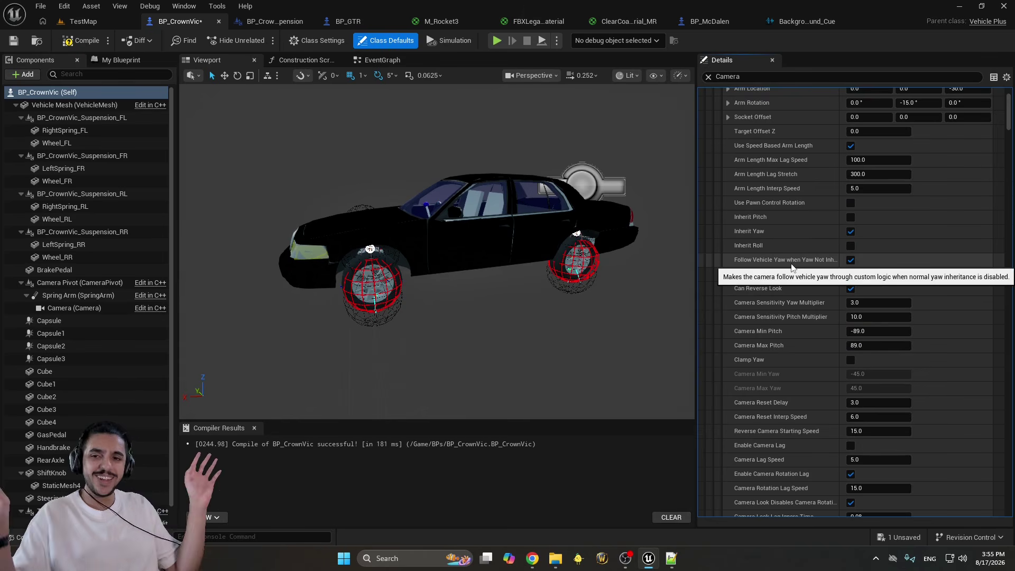
pyautogui.scroll(-5, 983, 402)
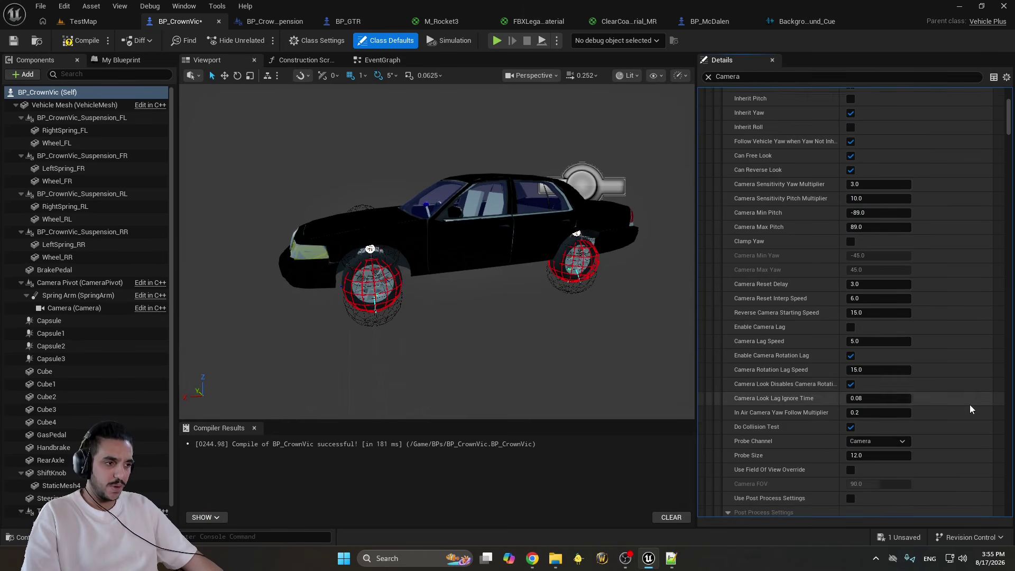
pyautogui.scroll(-4, 969, 408)
pyautogui.click(729, 411)
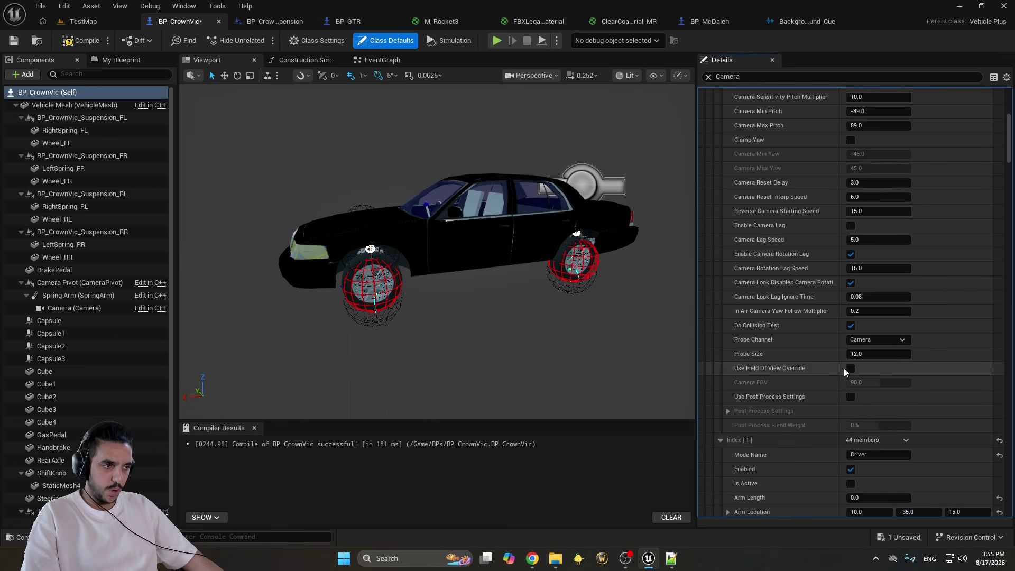
pyautogui.click(850, 368)
pyautogui.click(855, 383)
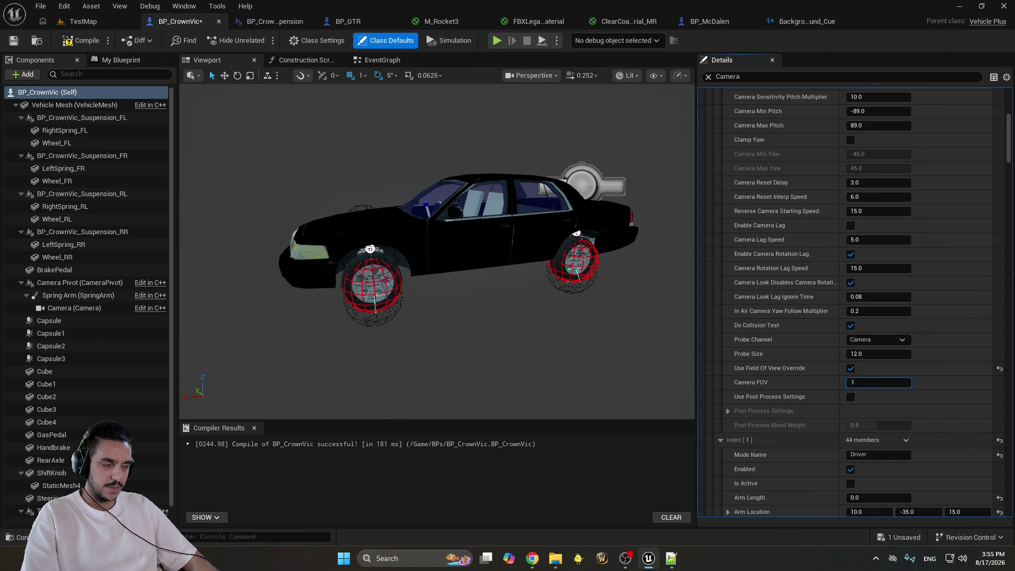
pyautogui.press('Return')
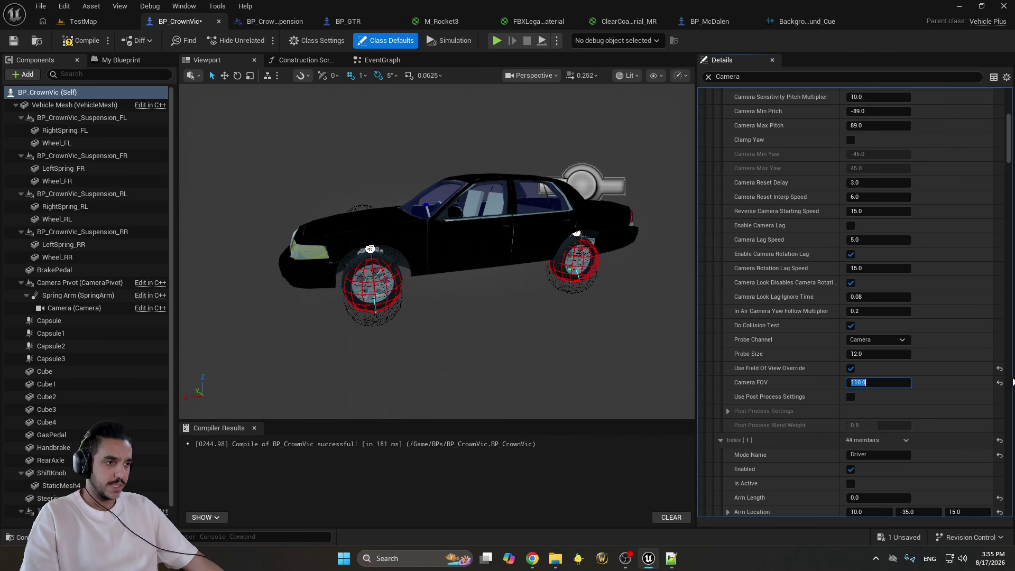
pyautogui.moveTo(1011, 168); pyautogui.dragTo(1012, 135)
# Play TestMap in full screen to check the third-person camera's distance and field of view, and end the session
pyautogui.click(84, 22)
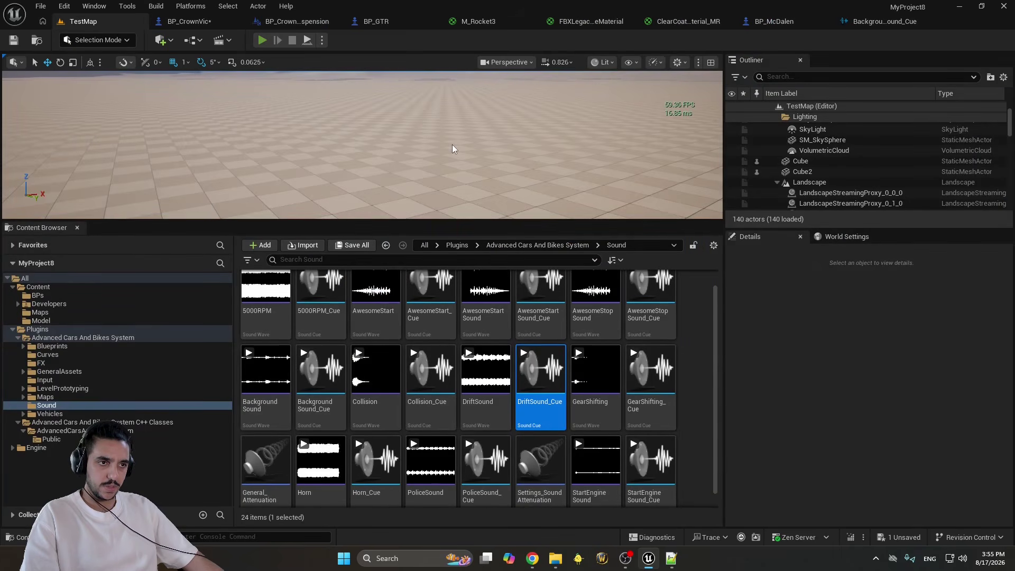
pyautogui.hotkey('alt', 'p')
pyautogui.press('F11')
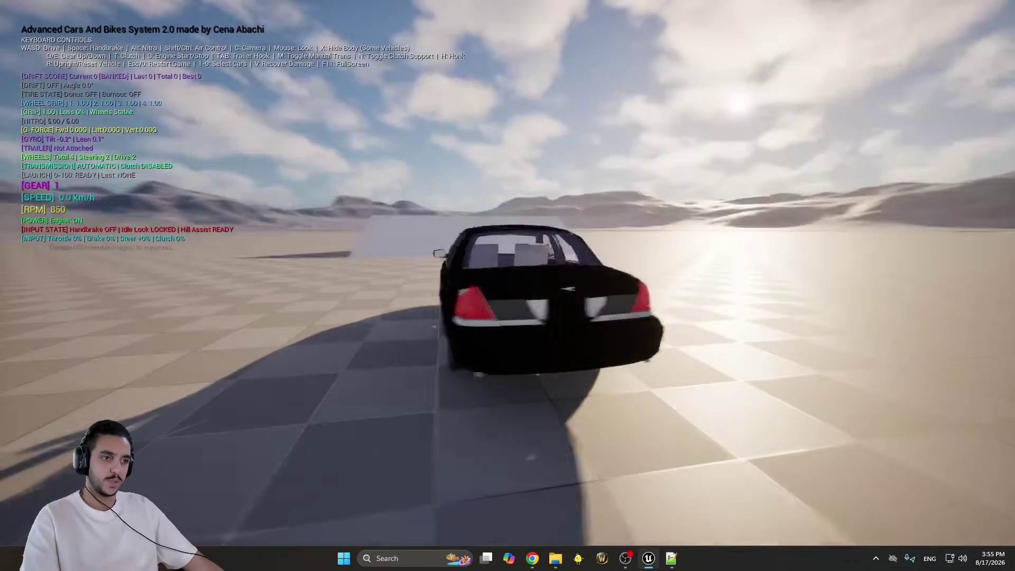
pyautogui.press('Escape')
pyautogui.press('F11')
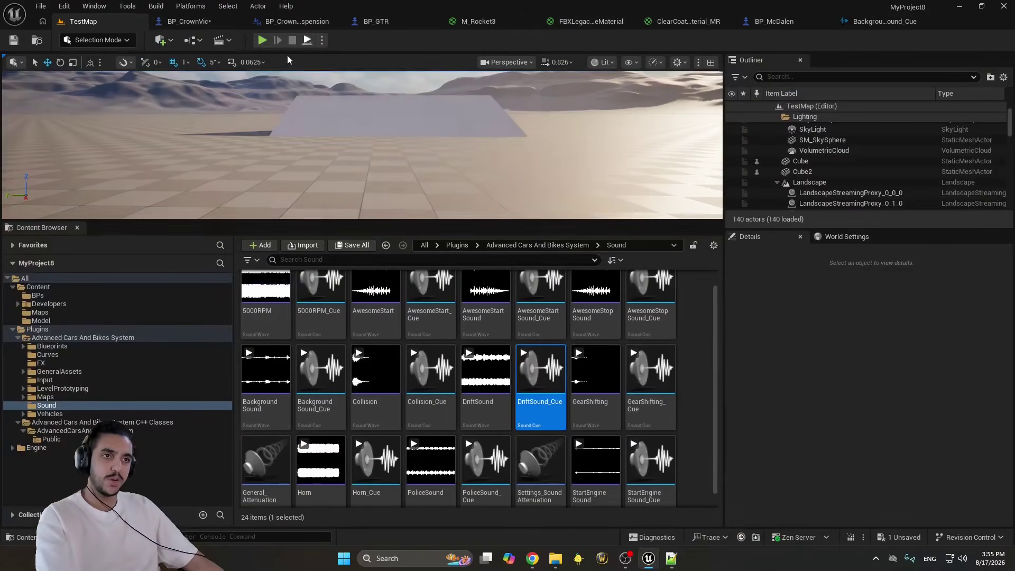
# Set the ThirdPerson mode's Arm Location Z to 30 and play TestMap to check the camera height
pyautogui.click(214, 26)
pyautogui.click(965, 206)
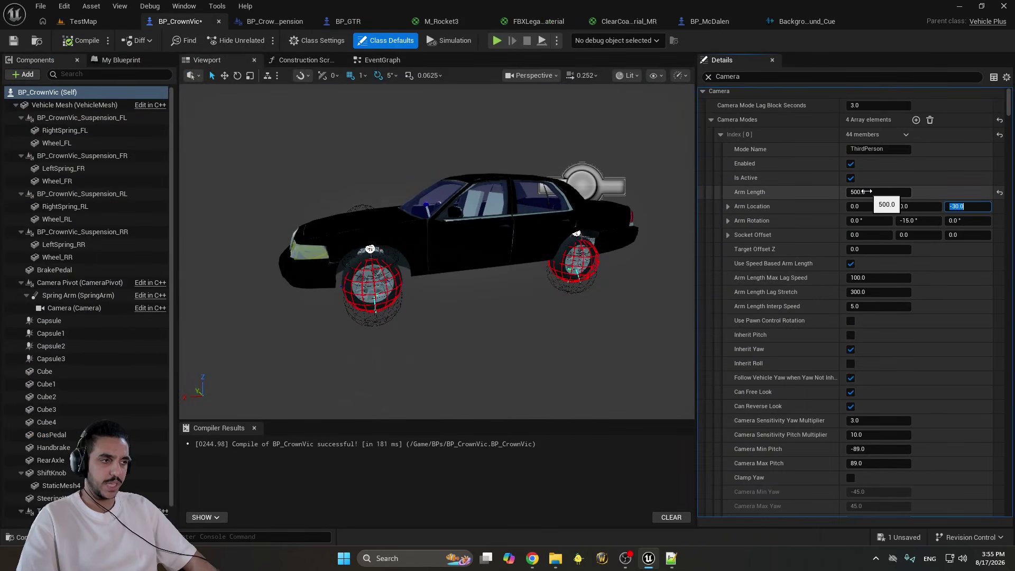
pyautogui.write('30')
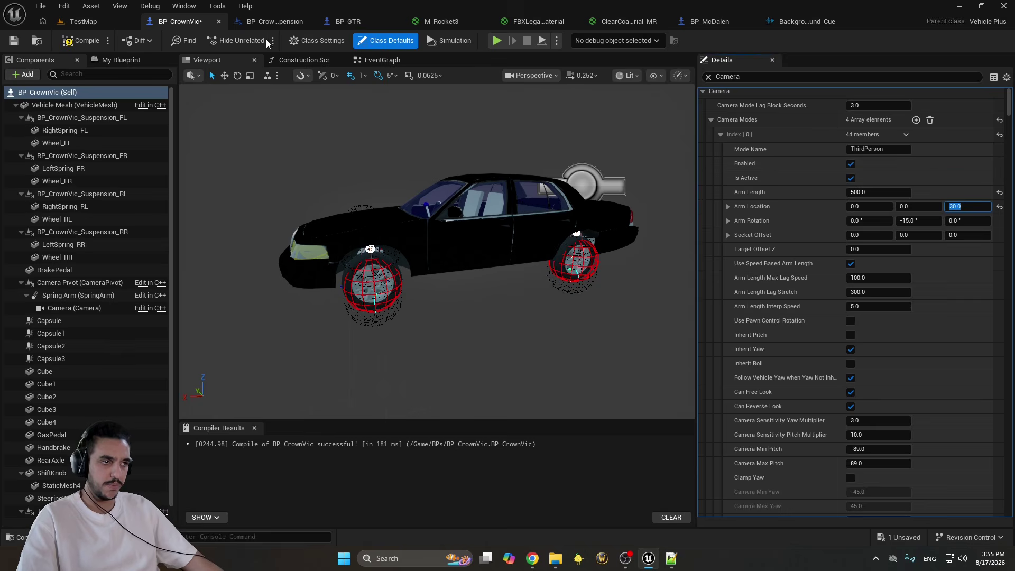
pyautogui.click(82, 21)
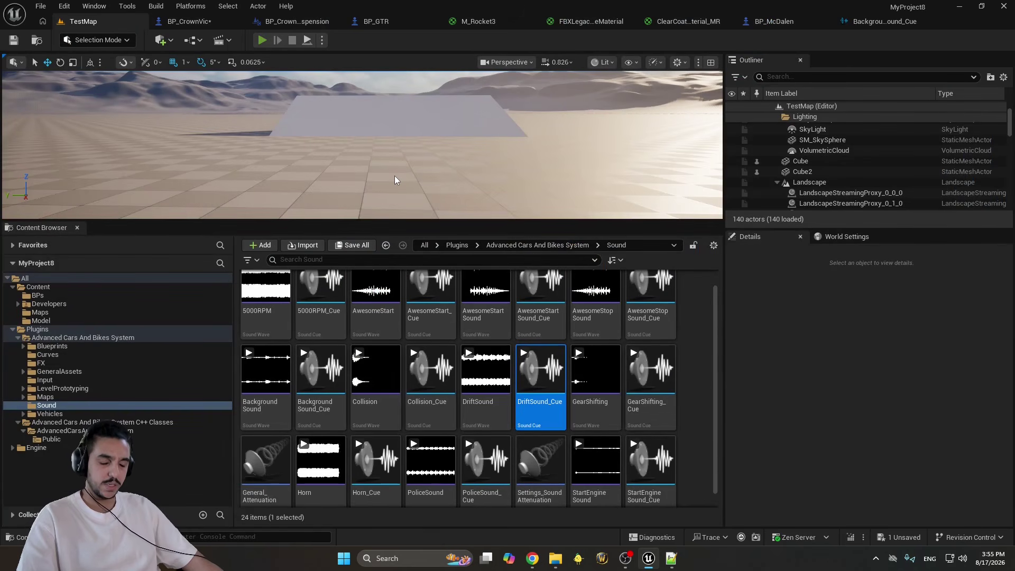
pyautogui.hotkey('alt', 'p')
pyautogui.press('F11')
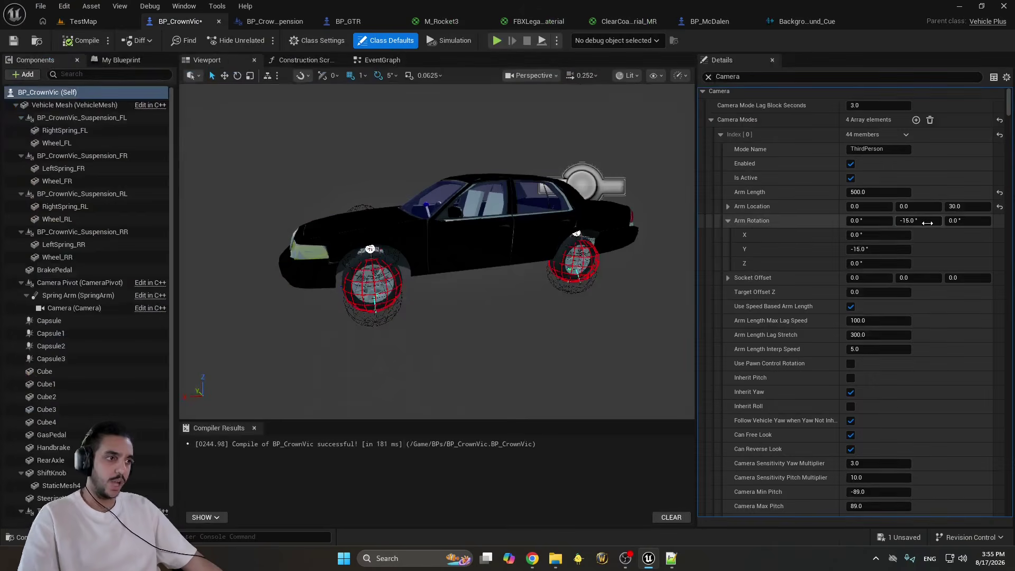
# Set the ThirdPerson mode's Arm Rotation Y to -5° and check the camera angle in a full-screen TestMap play session
pyautogui.click(928, 222)
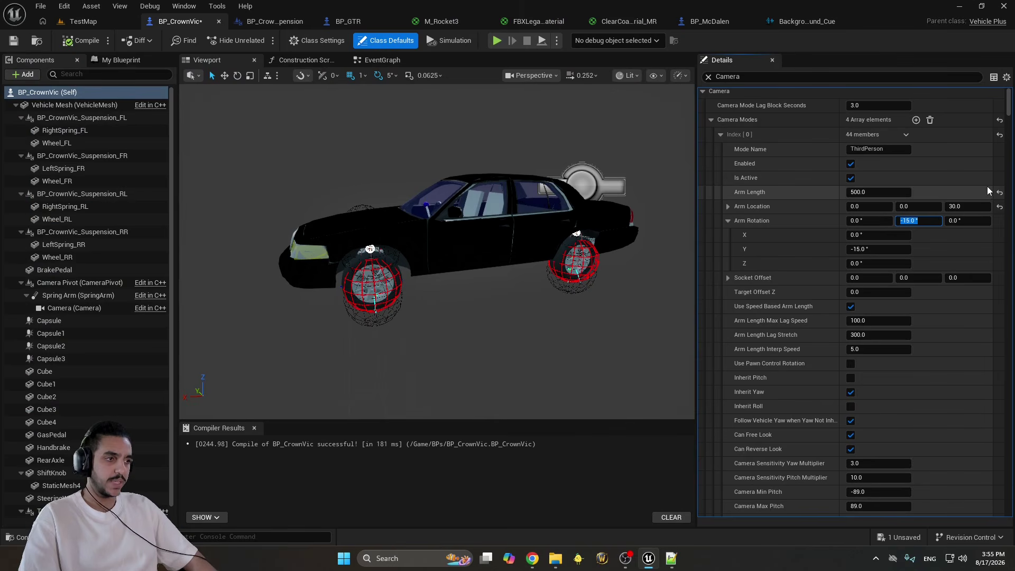
pyautogui.write('-5')
pyautogui.press('Return')
pyautogui.click(83, 21)
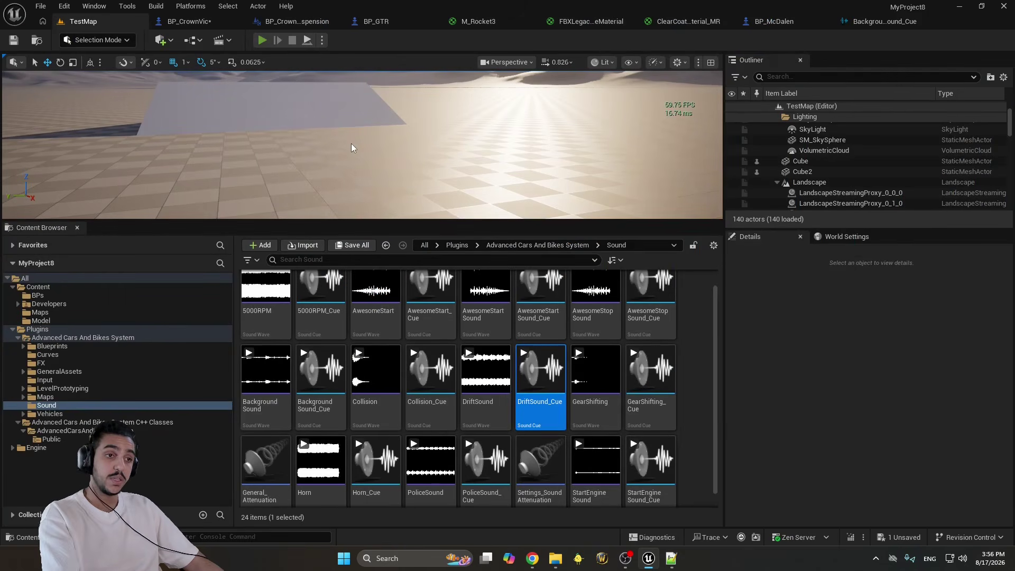
pyautogui.hotkey('alt', 'p')
pyautogui.press('F11')
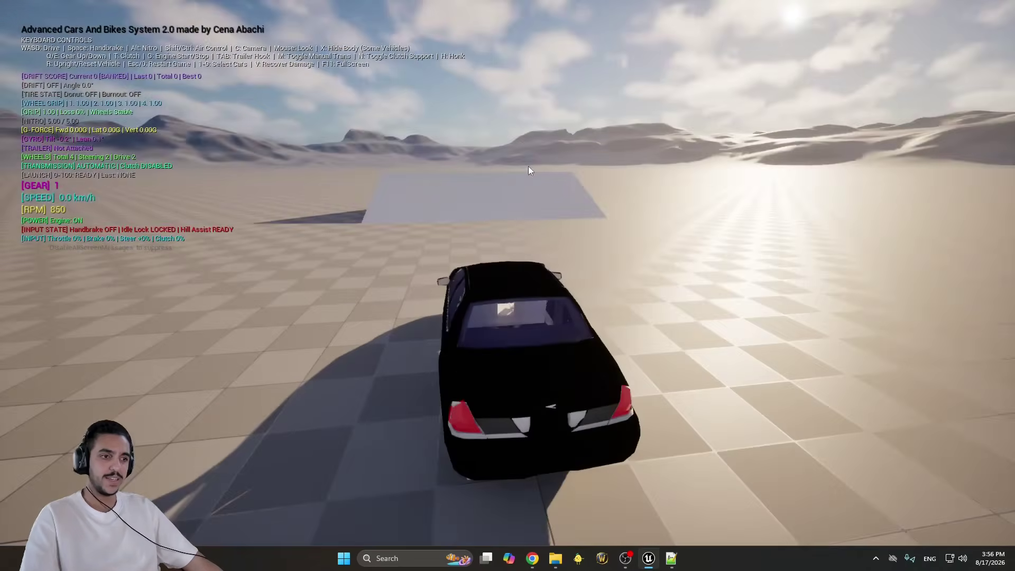
pyautogui.press('Escape')
pyautogui.press('F11')
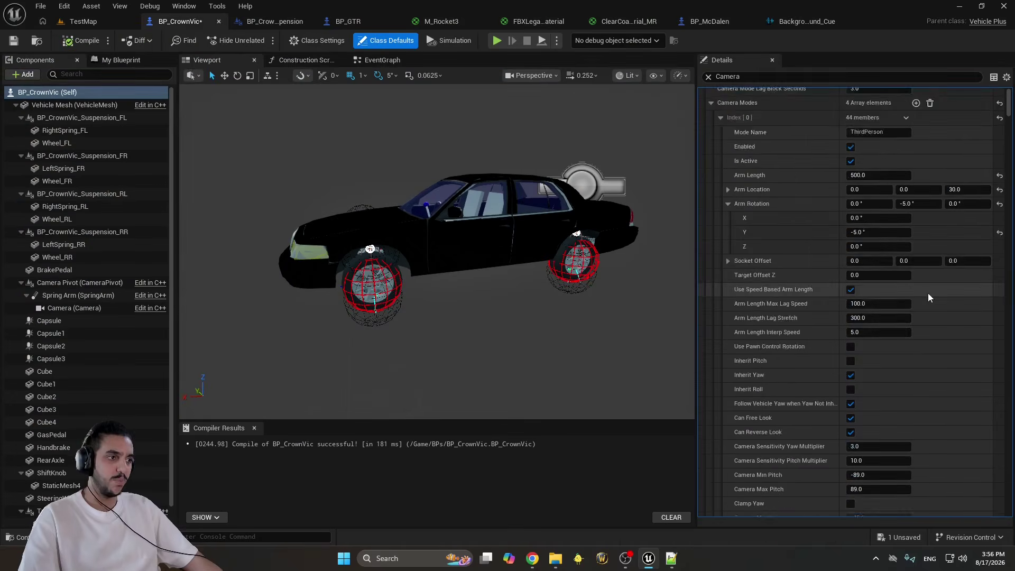
# Set the ThirdPerson mode's Camera FOV to 120 and its Arm Length to 400
pyautogui.scroll(-3, 928, 293)
pyautogui.moveTo(1008, 120); pyautogui.dragTo(1008, 111)
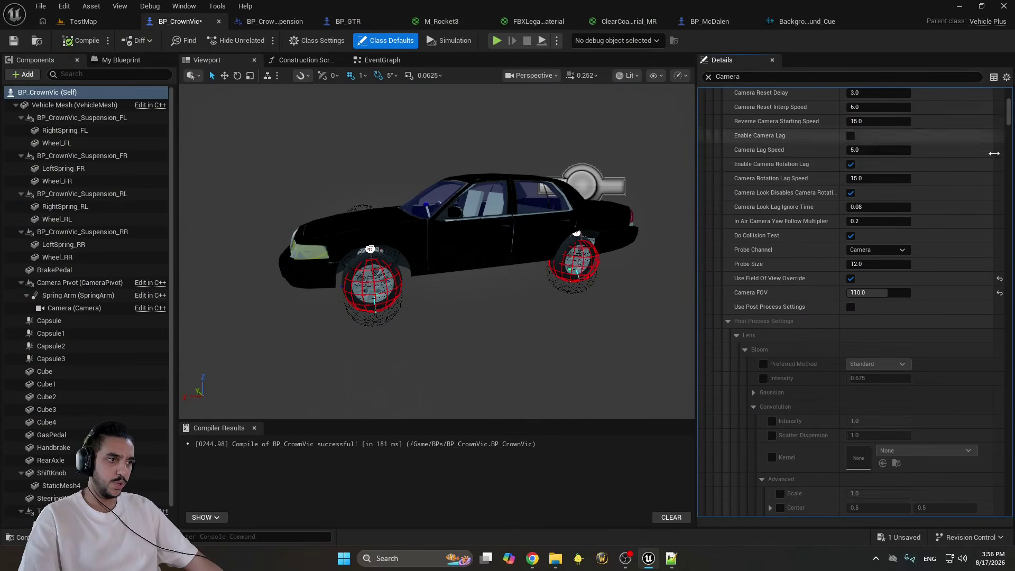
pyautogui.click(865, 293)
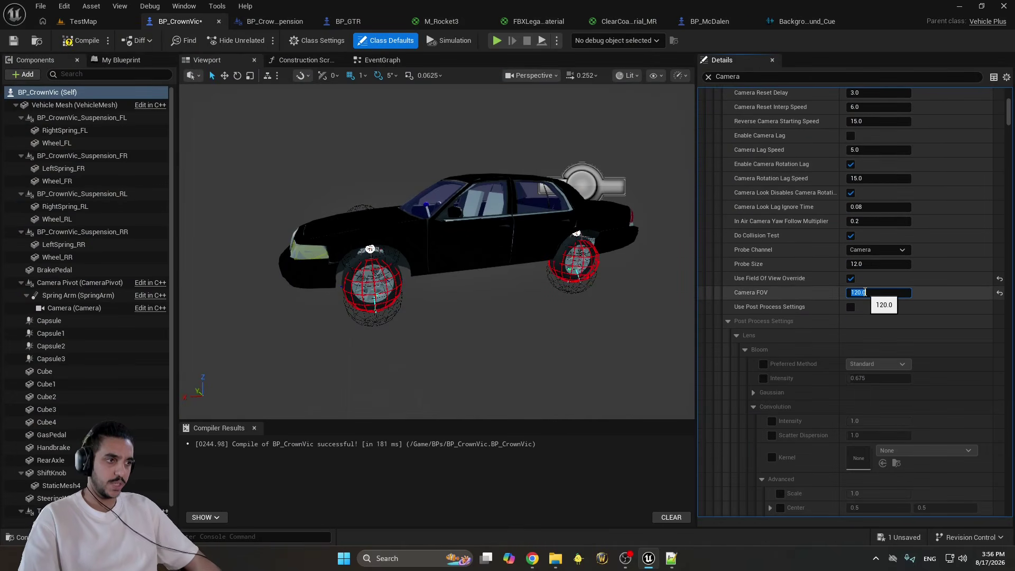
pyautogui.scroll(5, 985, 125)
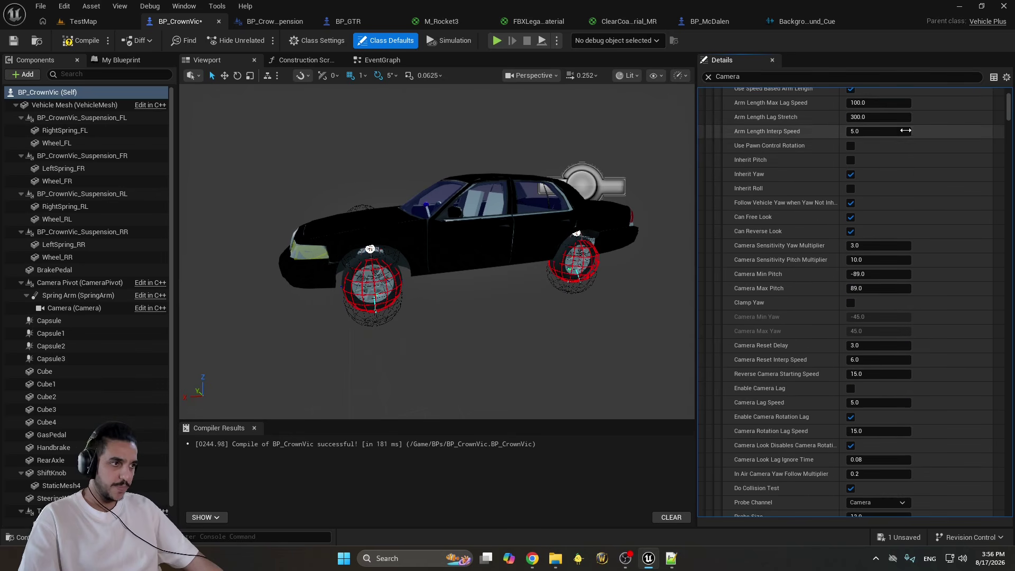
pyautogui.scroll(1, 905, 131)
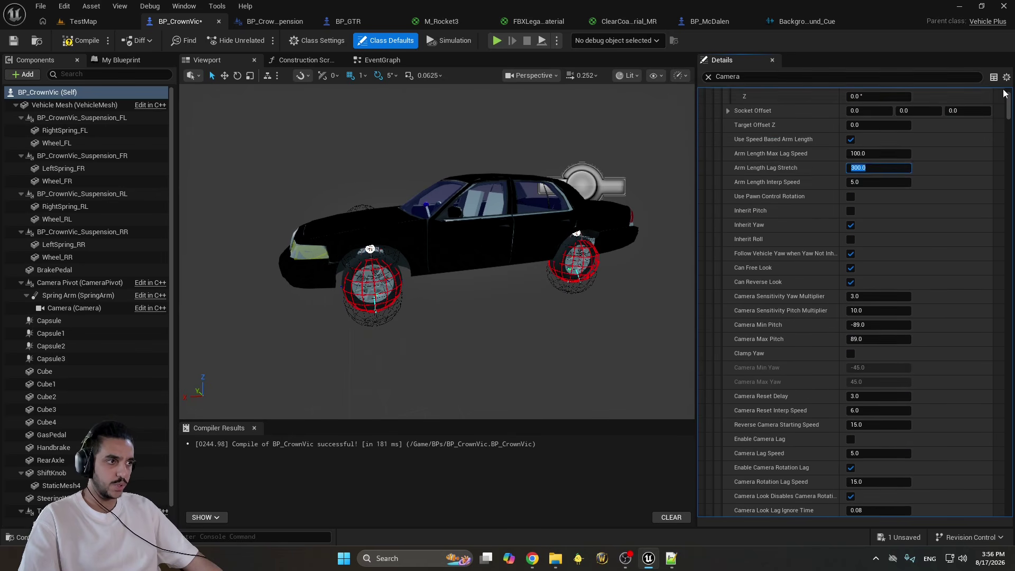
pyautogui.scroll(4, 893, 191)
pyautogui.click(890, 209)
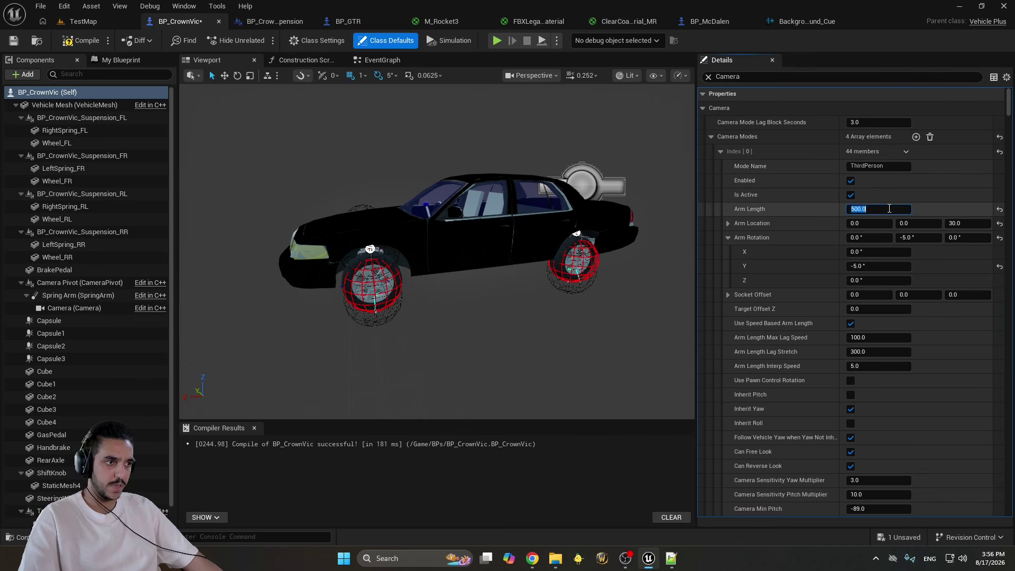
pyautogui.press('Return')
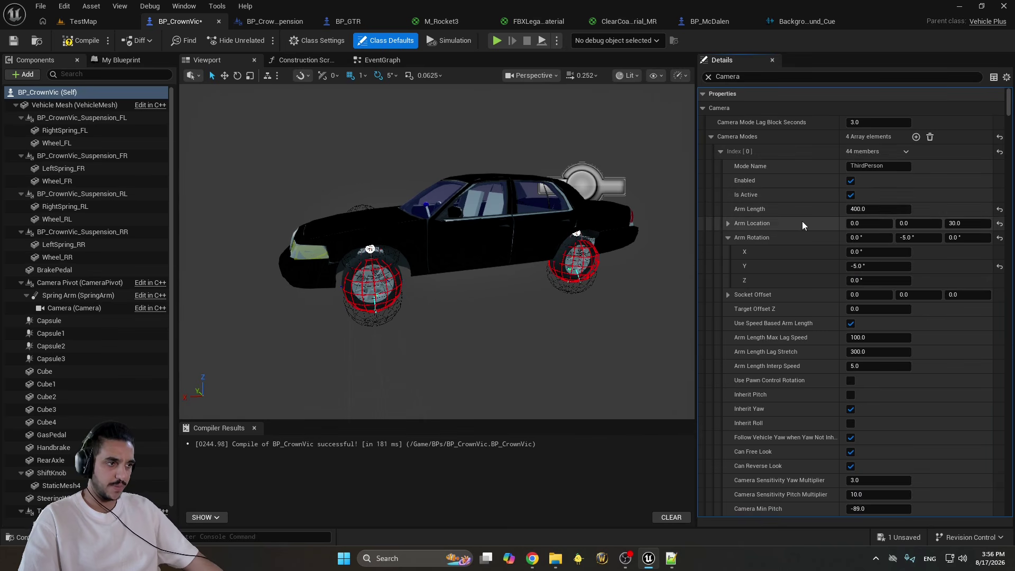
# Review the remaining ThirdPerson camera settings, including look sensitivity, camera lag, rotation lag, and Use Speed Based Arm Length
pyautogui.scroll(-1, 788, 257)
pyautogui.scroll(-2, 796, 260)
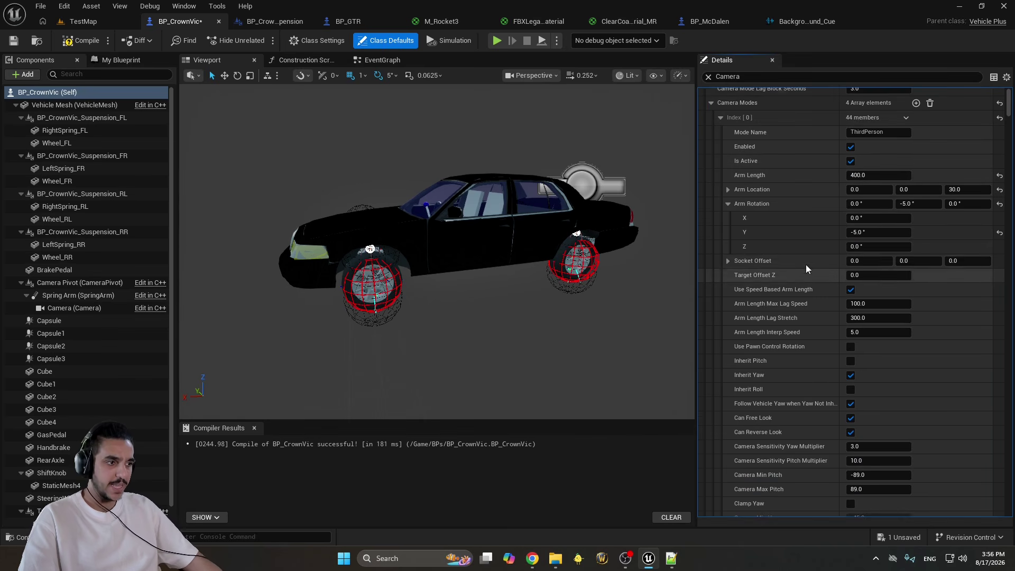
pyautogui.scroll(-1, 788, 310)
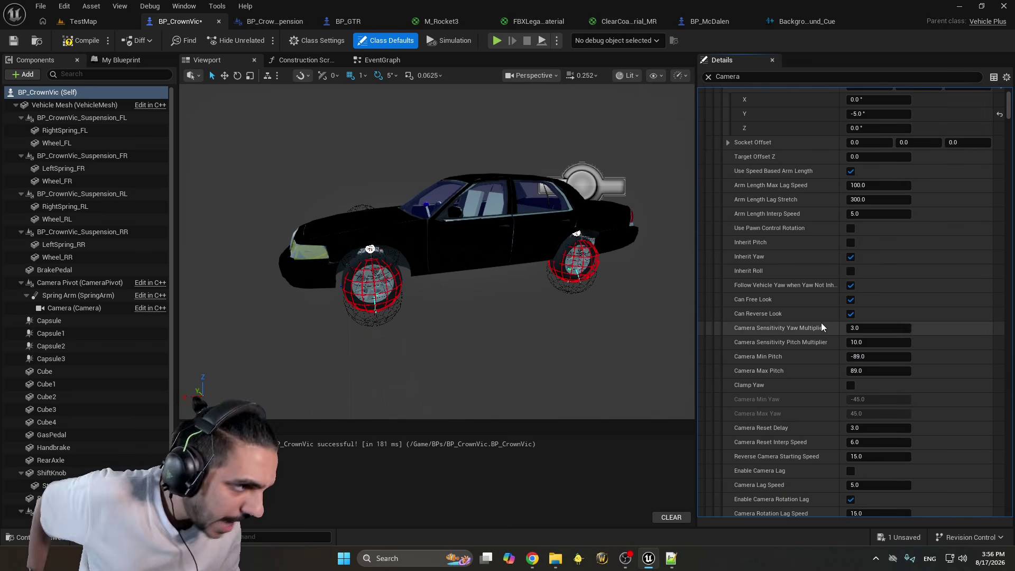
pyautogui.scroll(-2, 826, 292)
pyautogui.scroll(-1, 828, 293)
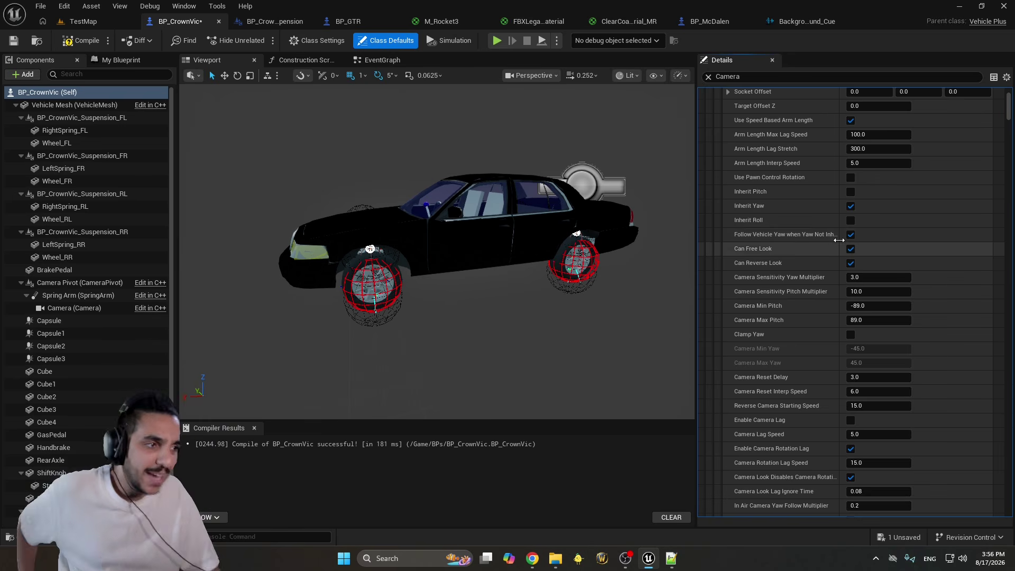
pyautogui.scroll(-5, 833, 252)
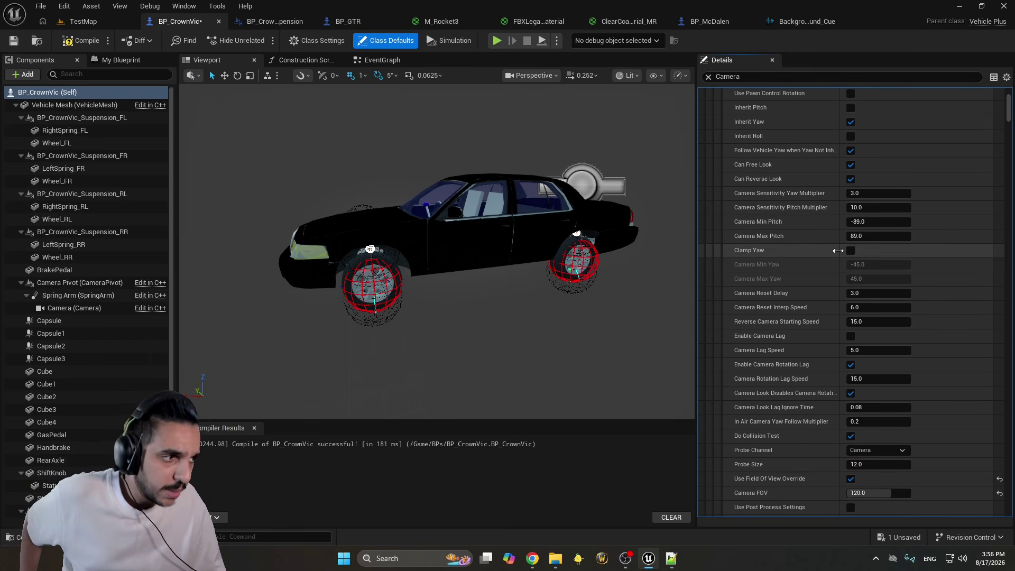
pyautogui.scroll(1, 816, 277)
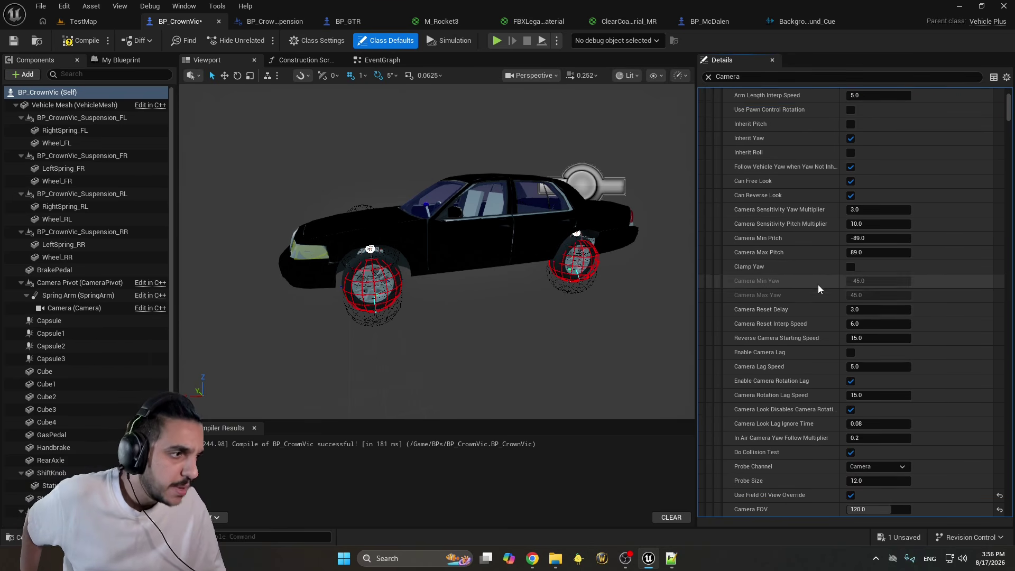
pyautogui.scroll(-1, 808, 274)
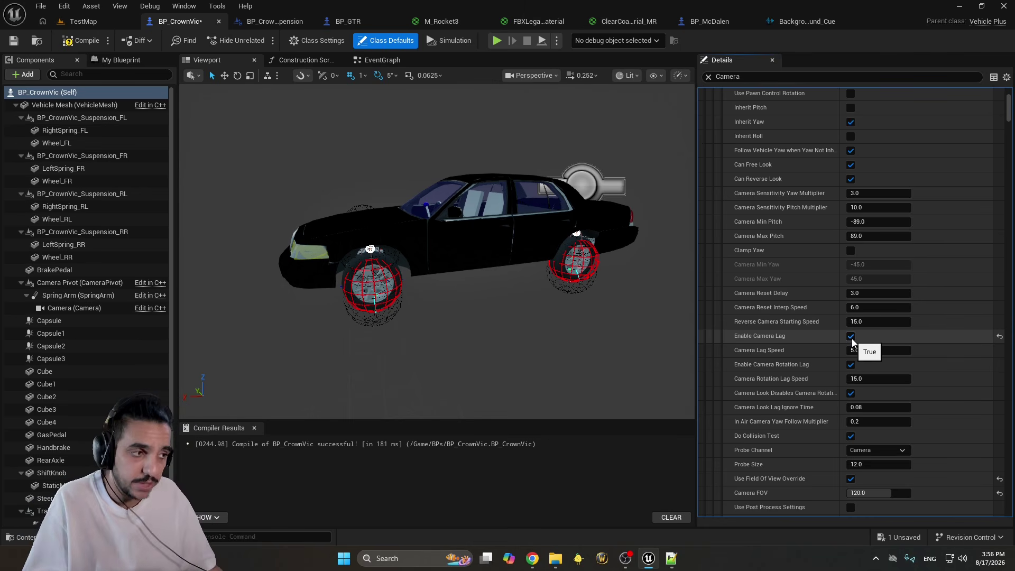
pyautogui.scroll(-4, 860, 349)
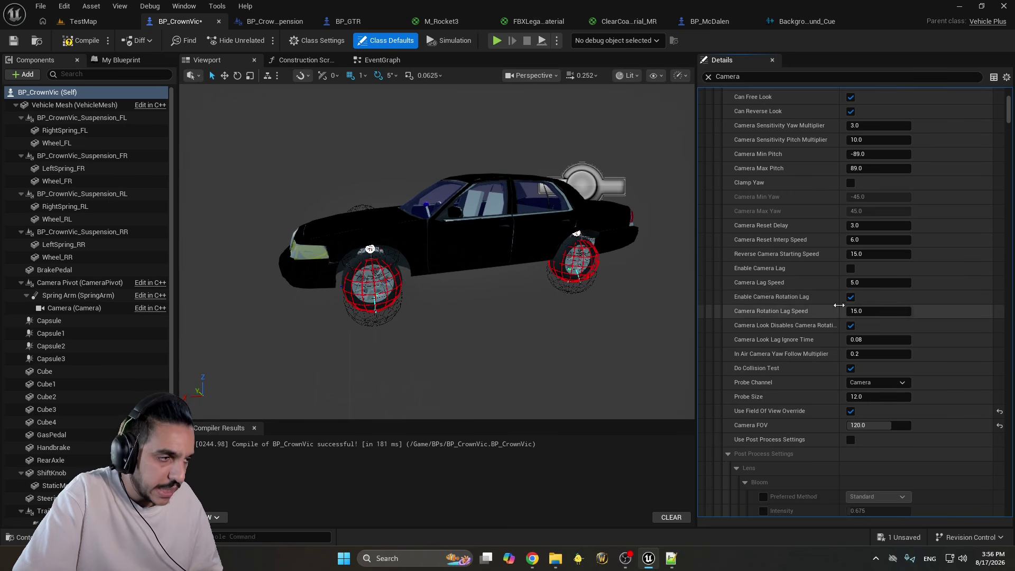
pyautogui.scroll(2, 834, 315)
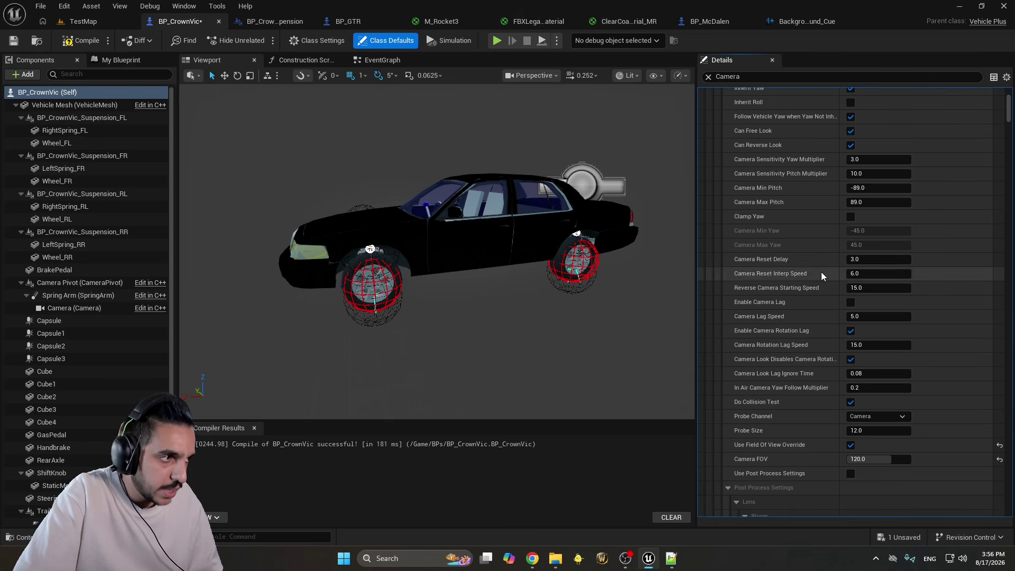
pyautogui.scroll(10, 826, 262)
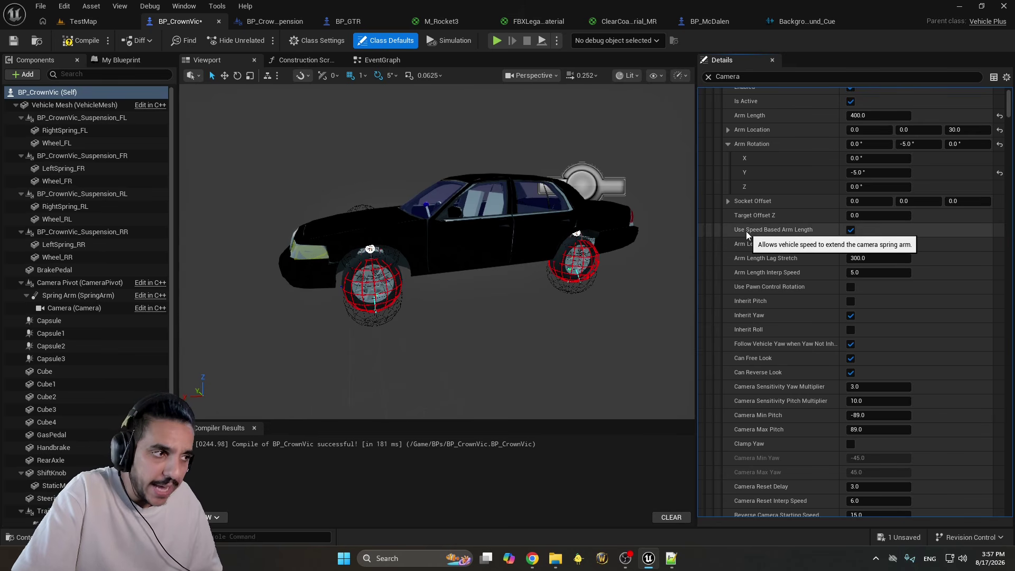
pyautogui.click(851, 231)
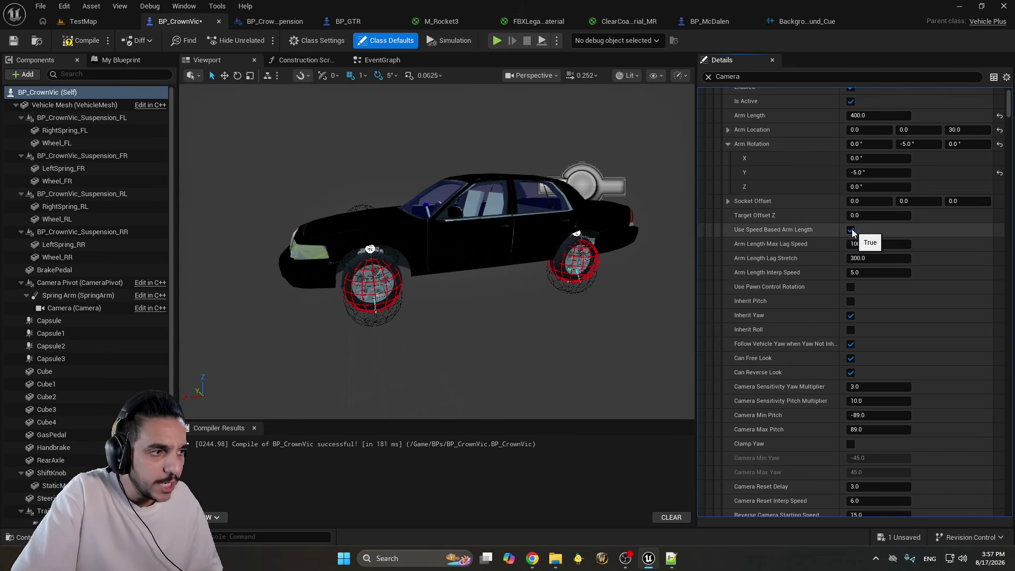
# Set the ThirdPerson mode's Arm Length Max Lag Speed to 150 and its Arm Length Lag Stretch to 400
pyautogui.click(891, 260)
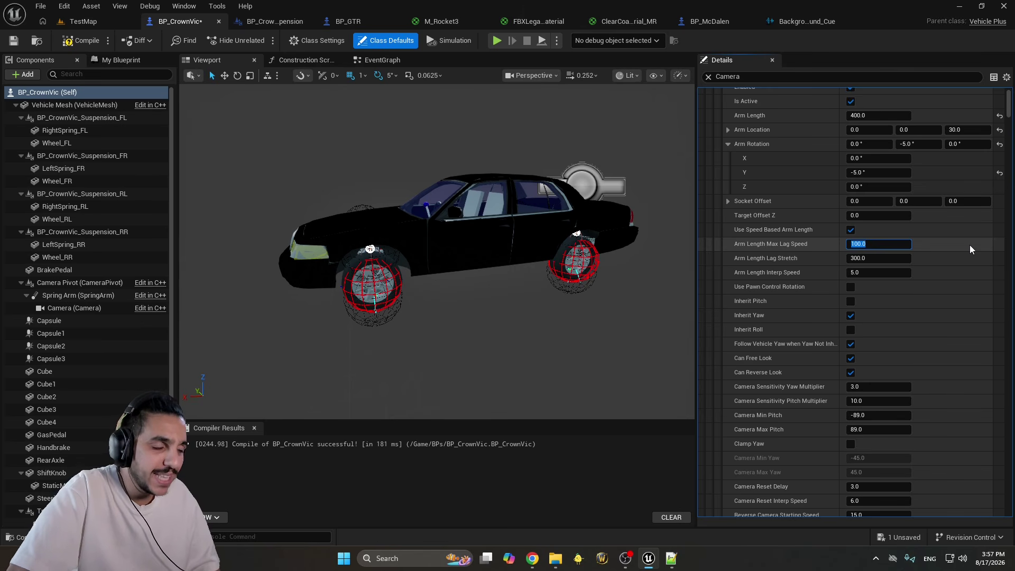
pyautogui.write('150')
pyautogui.press('Return')
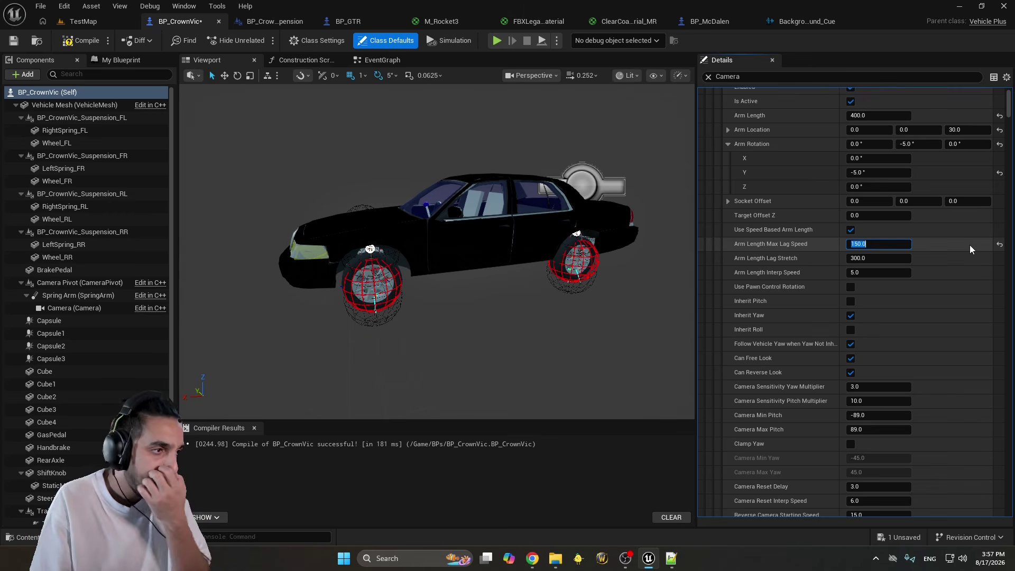
pyautogui.press('Tab')
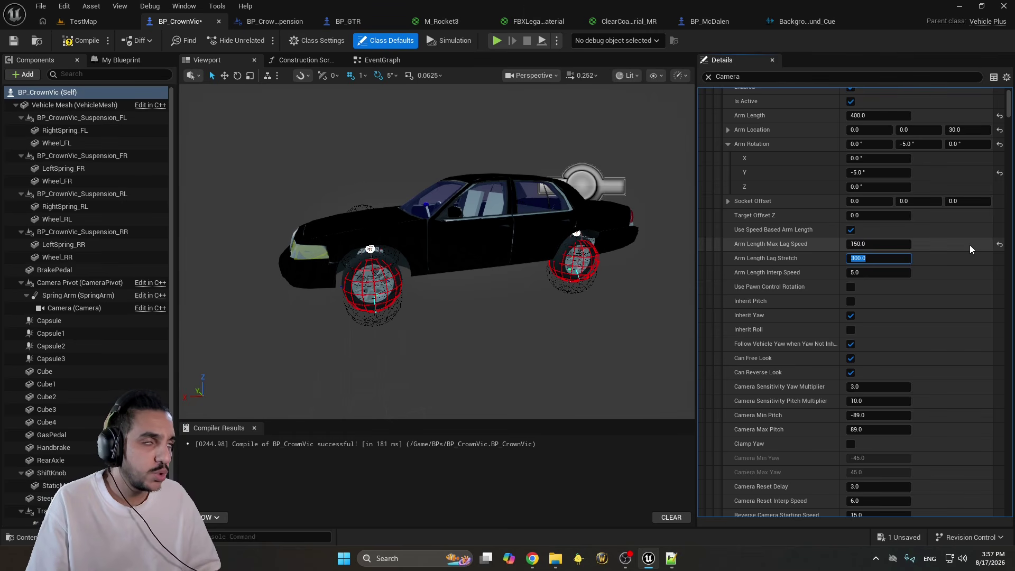
pyautogui.write('400')
pyautogui.press('Tab')
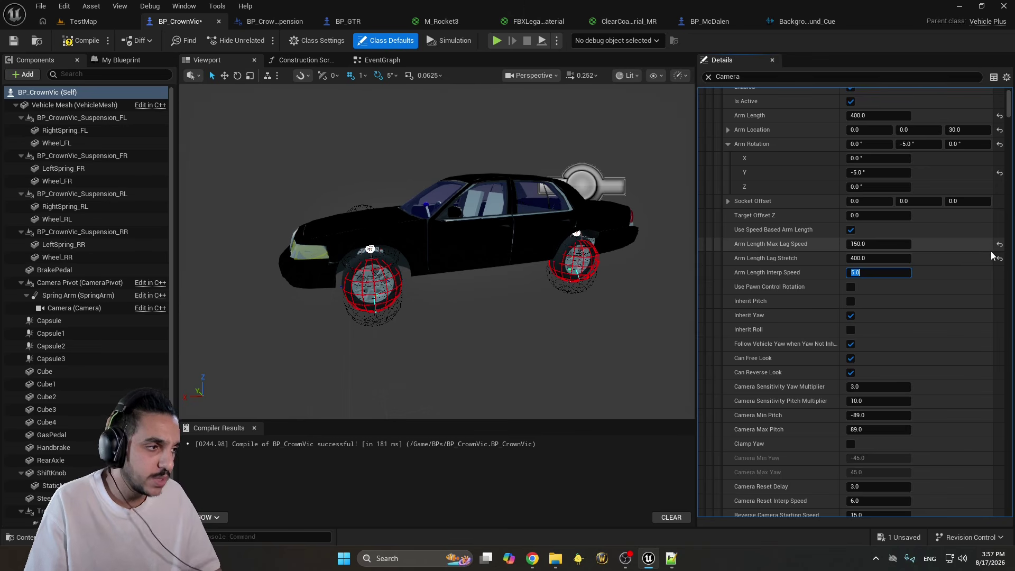
pyautogui.click(804, 286)
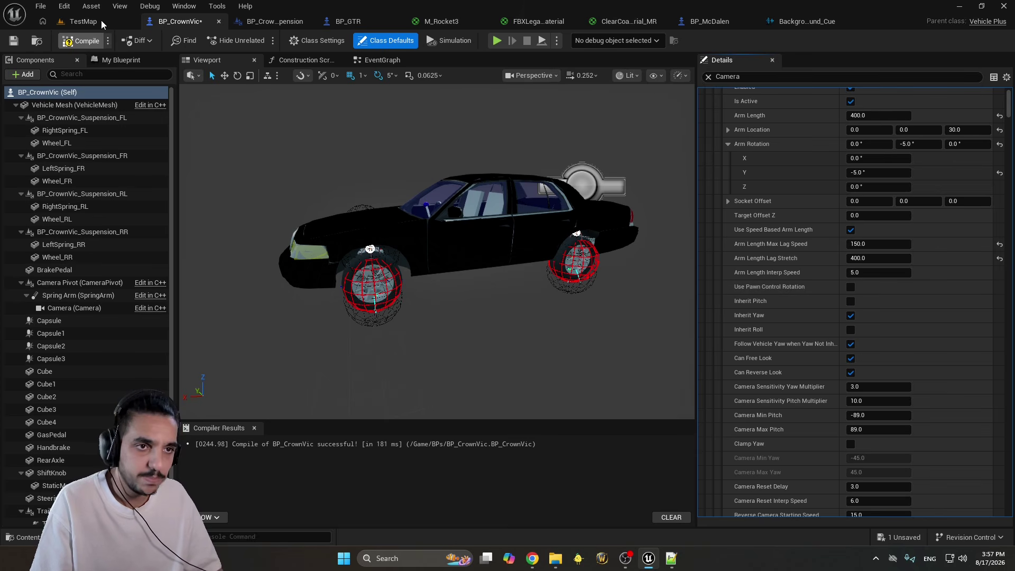
# Play TestMap full screen and drive and steer the car to check how the camera arm stretches with speed
pyautogui.click(85, 21)
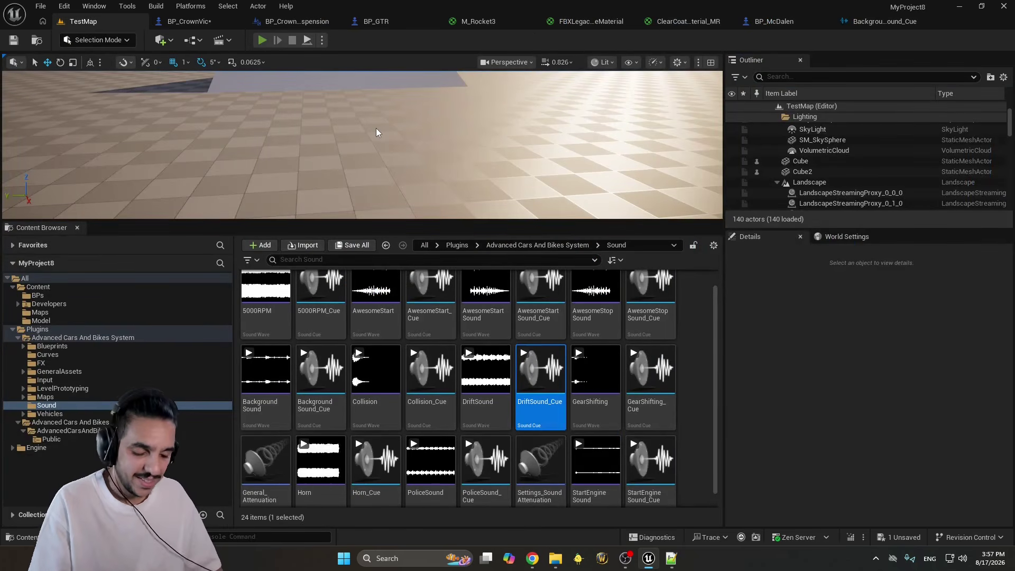
pyautogui.hotkey('alt', 'p')
pyautogui.press('F11')
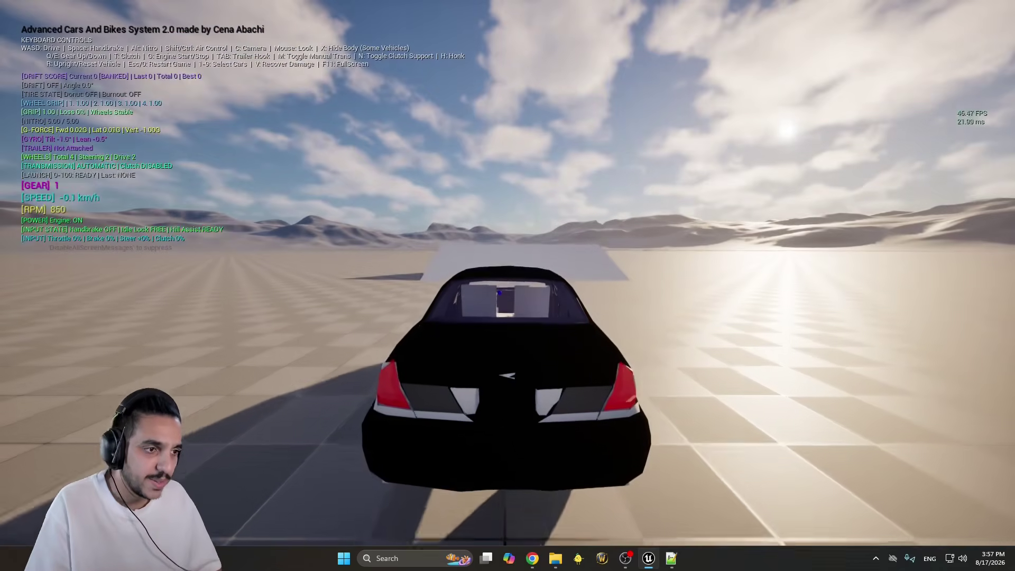
pyautogui.press('w')
pyautogui.press('a')
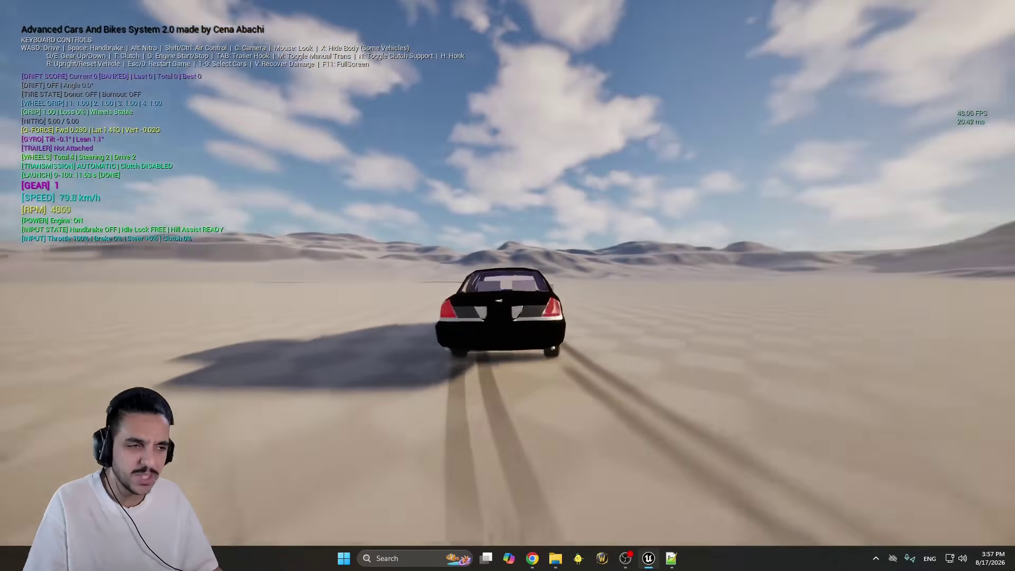
pyautogui.press('d')
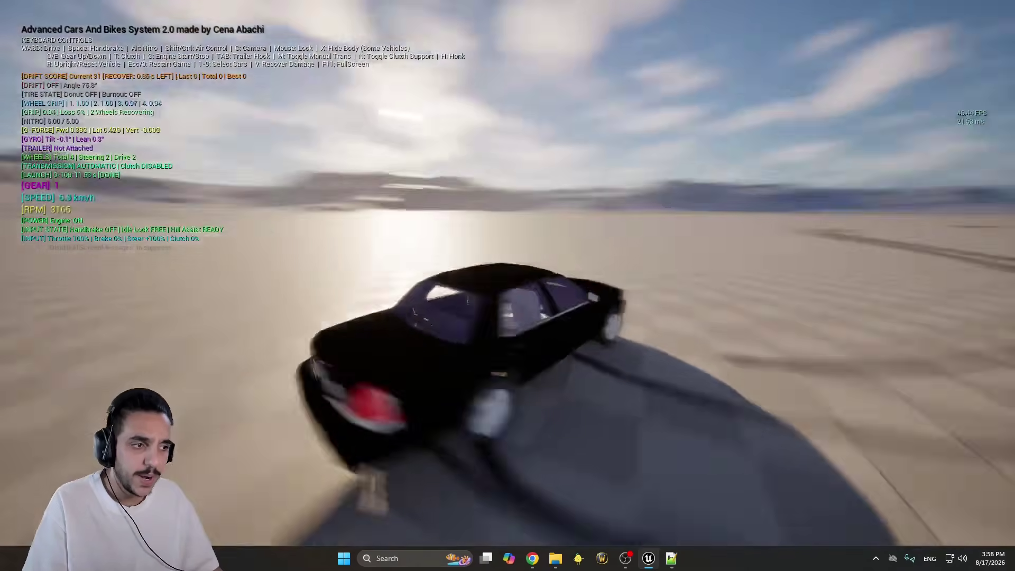
pyautogui.press('a')
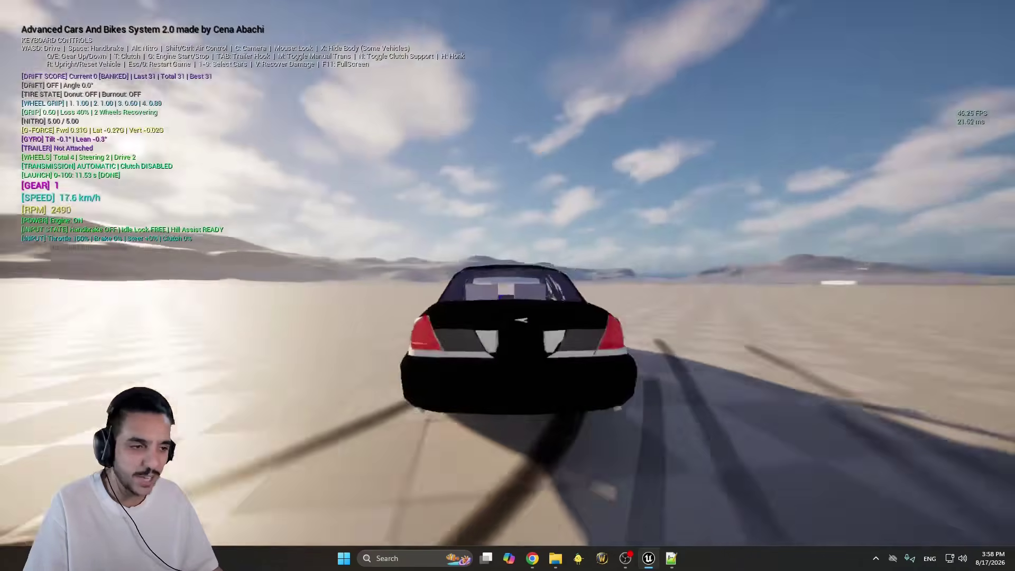
pyautogui.press('d')
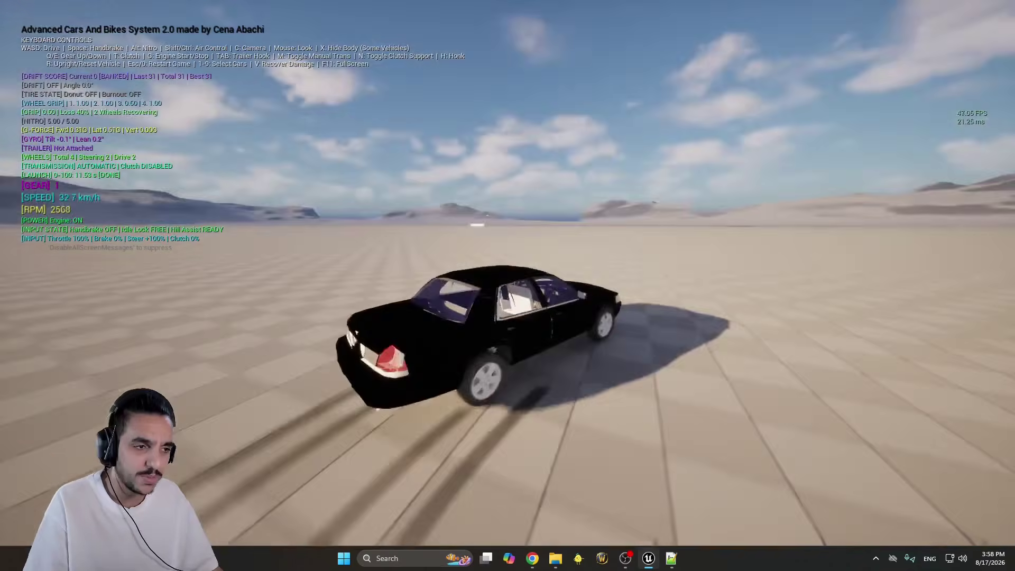
pyautogui.press('s')
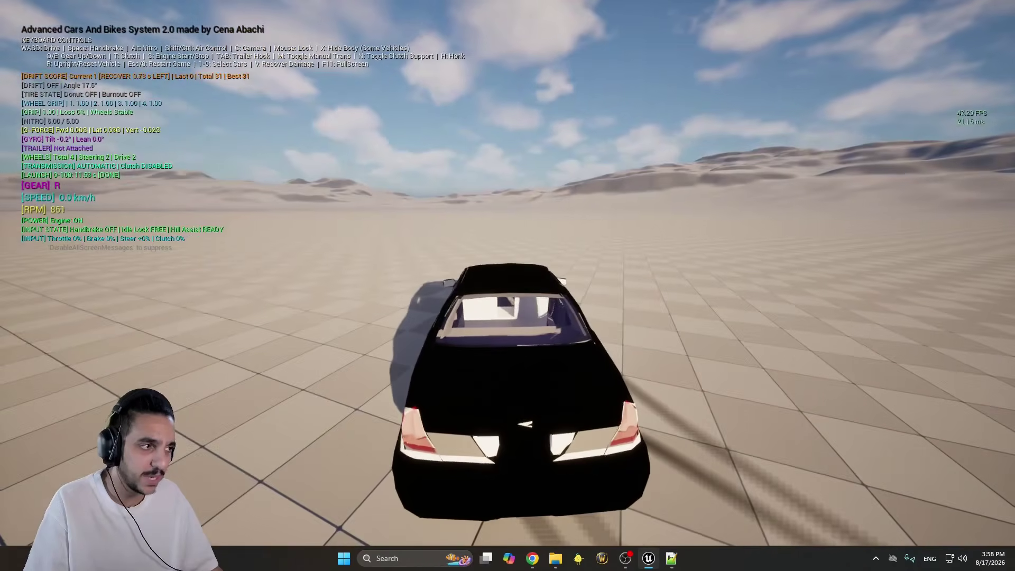
pyautogui.press('Escape')
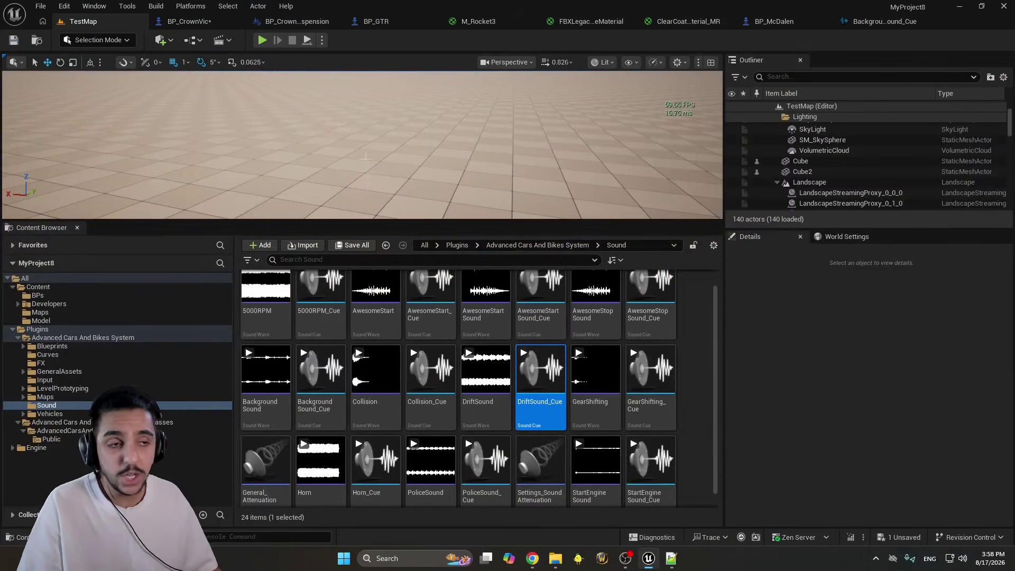
# Search the Project Settings for "Frame rate" and turn off Use Fixed Frame Rate
pyautogui.moveTo(373, 220); pyautogui.dragTo(374, 280)
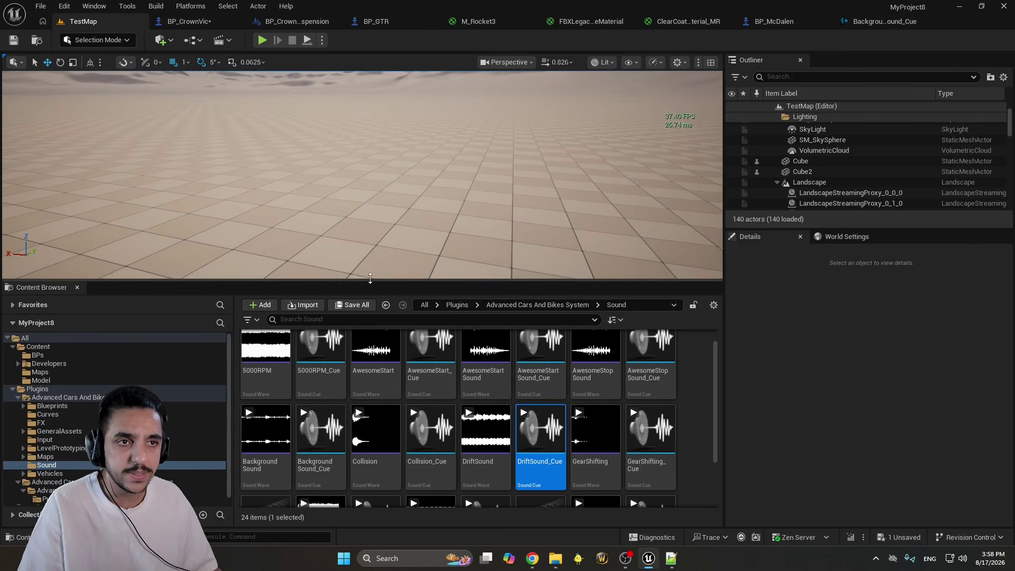
pyautogui.click(70, 4)
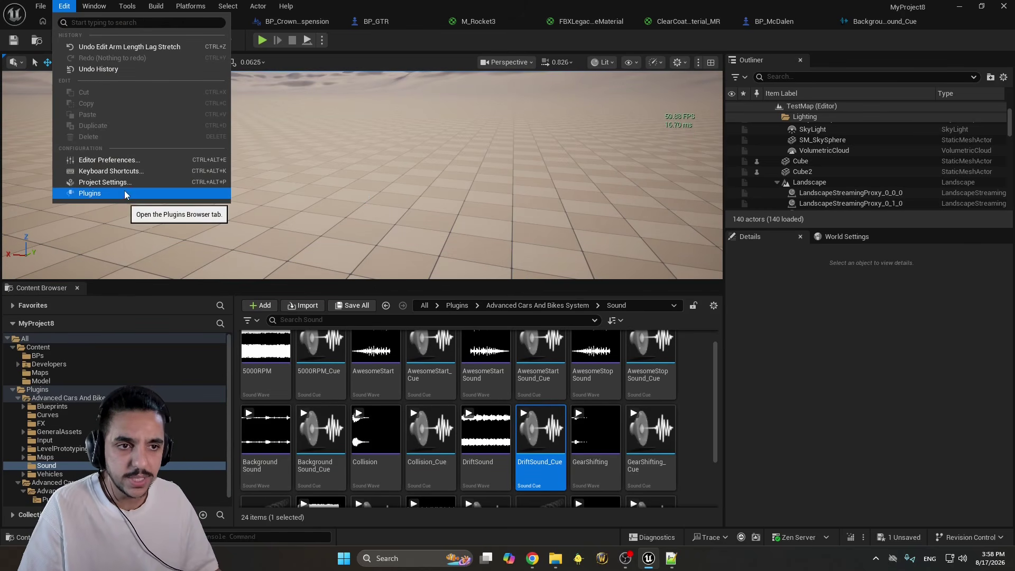
pyautogui.click(124, 183)
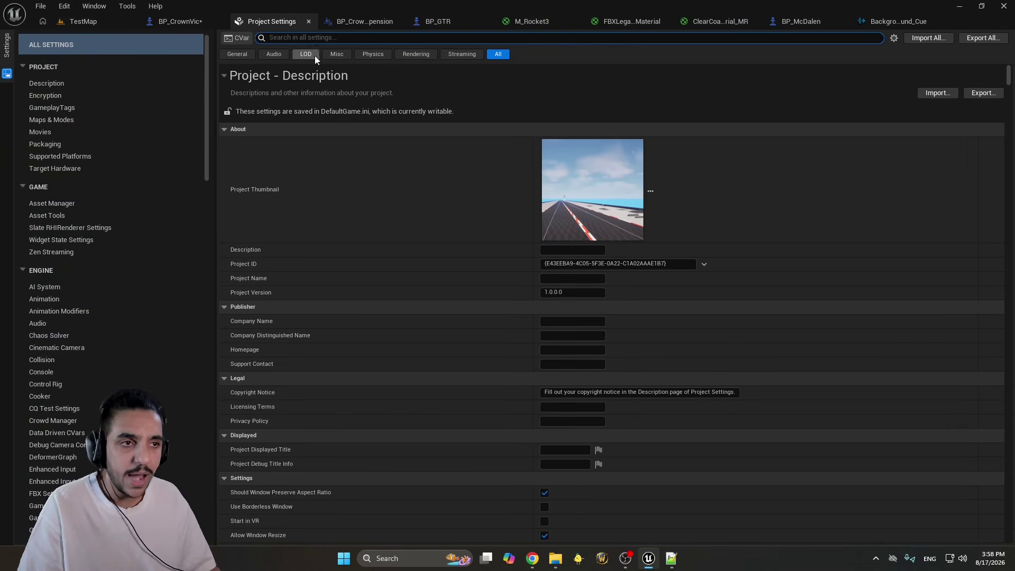
pyautogui.write('Frame rate')
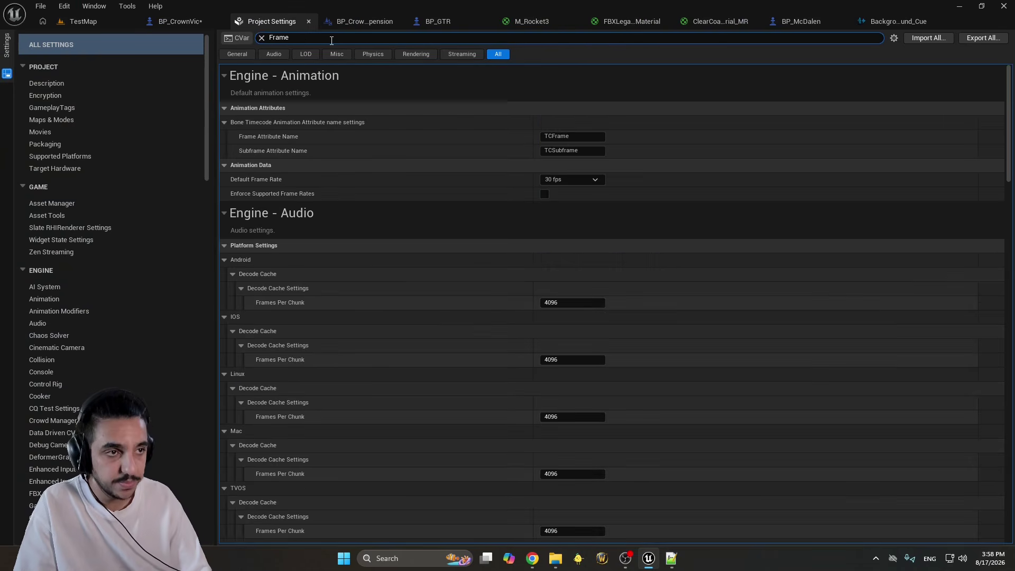
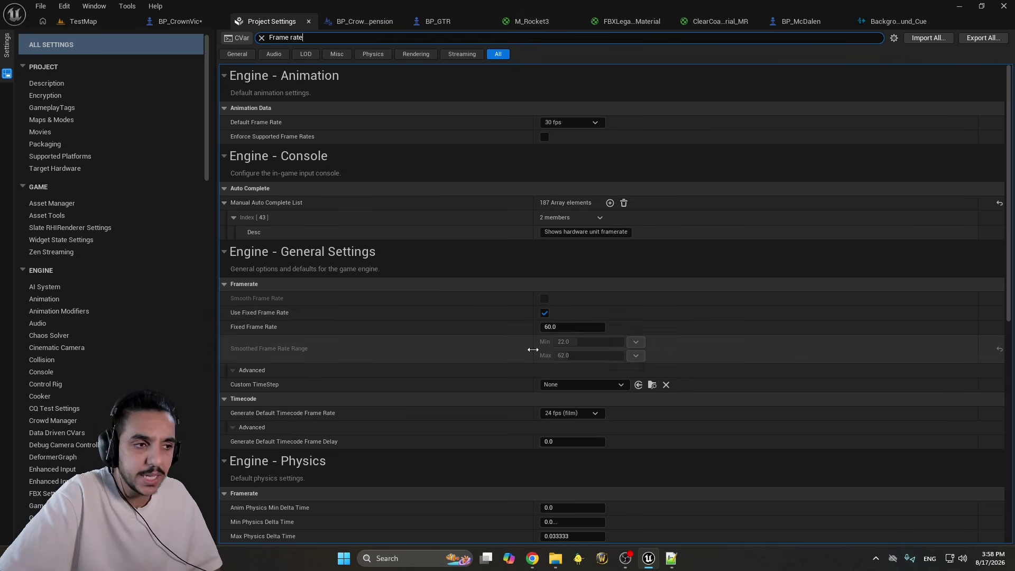
pyautogui.click(547, 320)
pyautogui.click(547, 320)
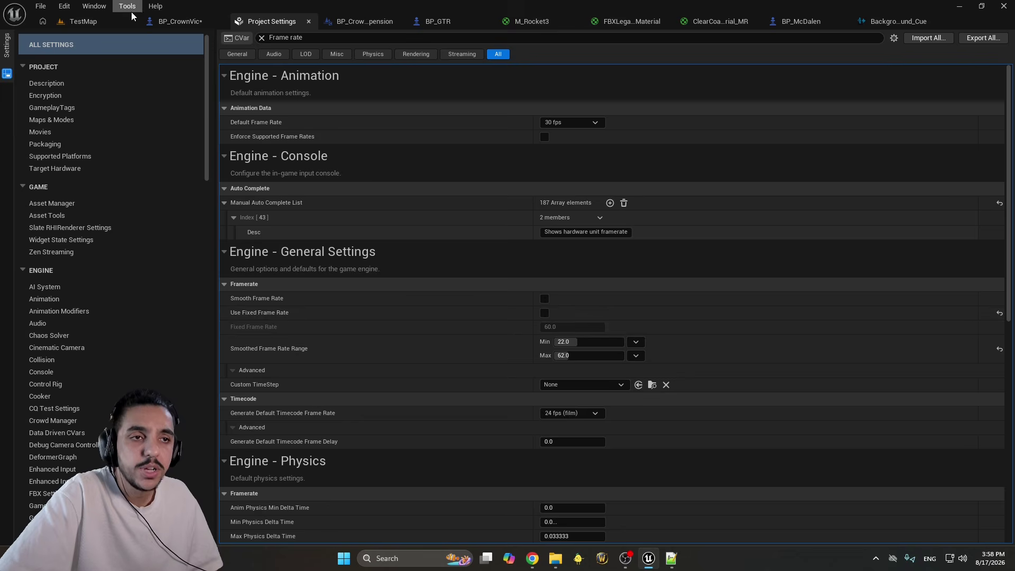
# Test-drive the car in a full-screen TestMap session to check camera and handling without the fixed frame rate
pyautogui.click(111, 20)
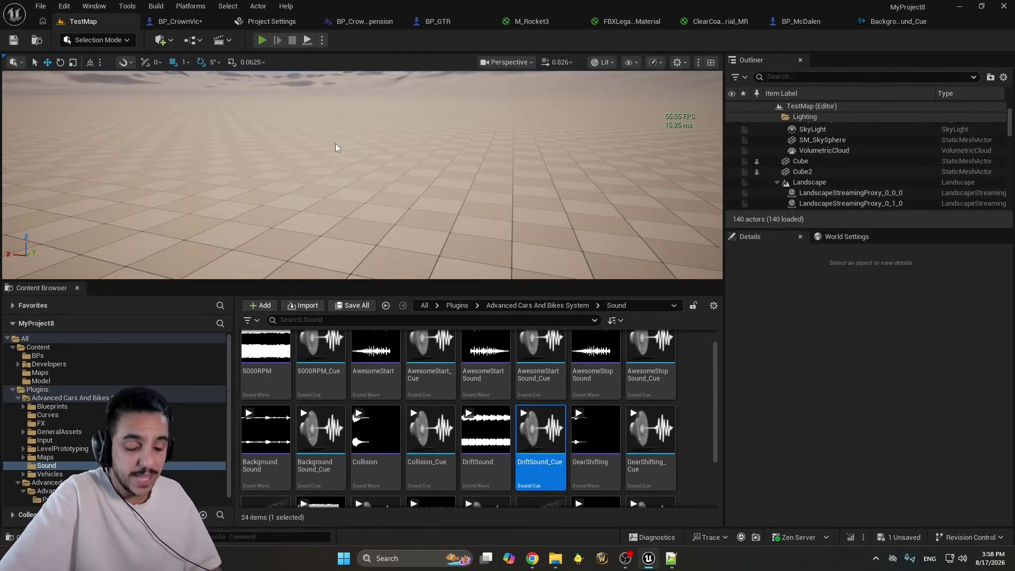
pyautogui.hotkey('alt', 'p')
pyautogui.press('F11')
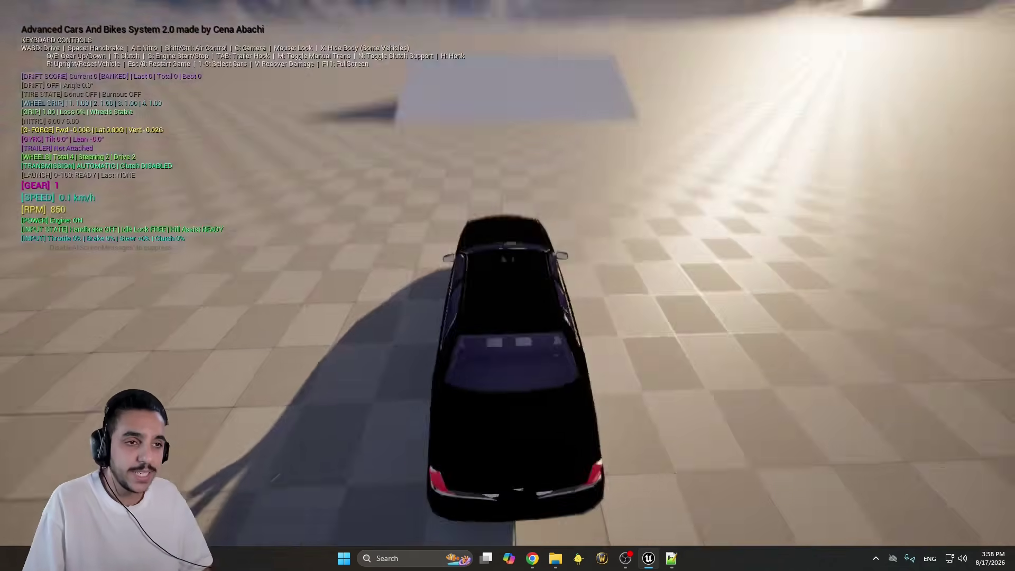
pyautogui.press('w')
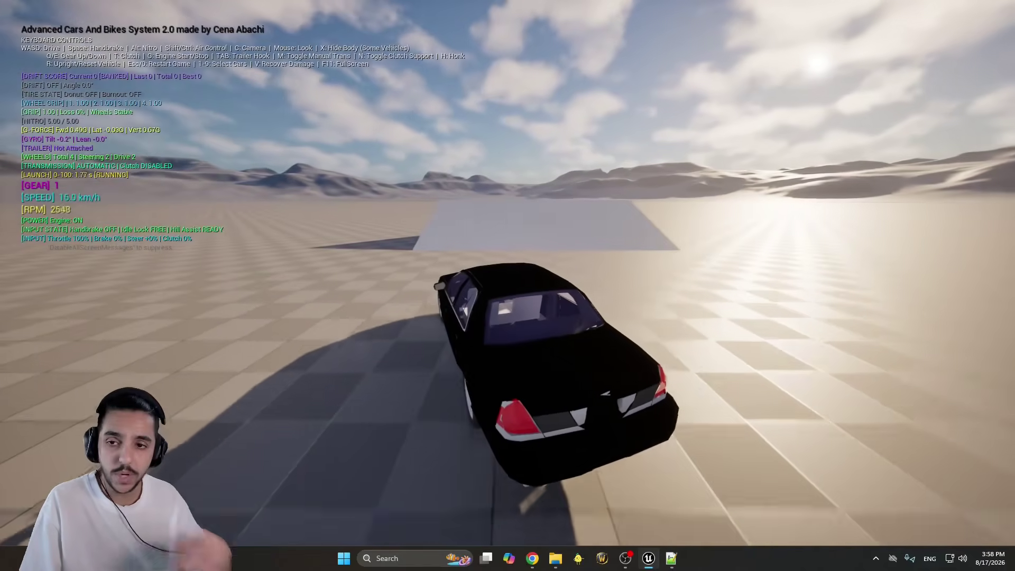
pyautogui.press('a')
pyautogui.press('space')
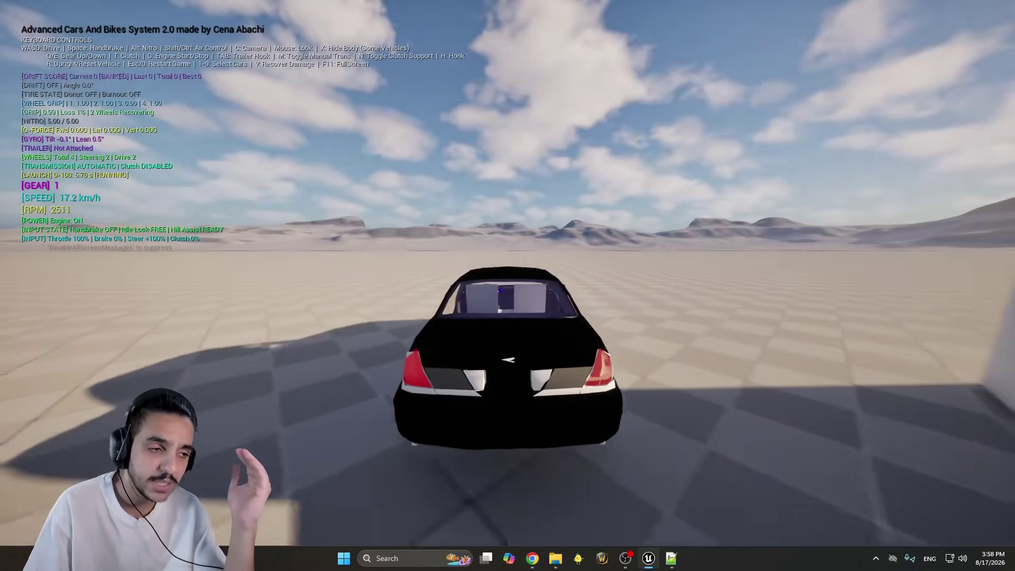
pyautogui.press('d')
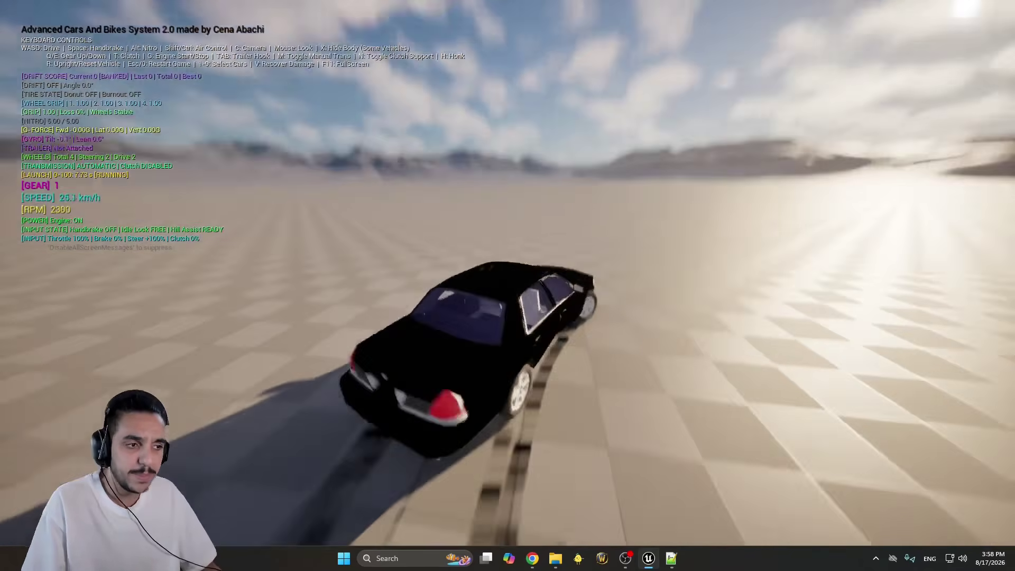
pyautogui.press('Escape')
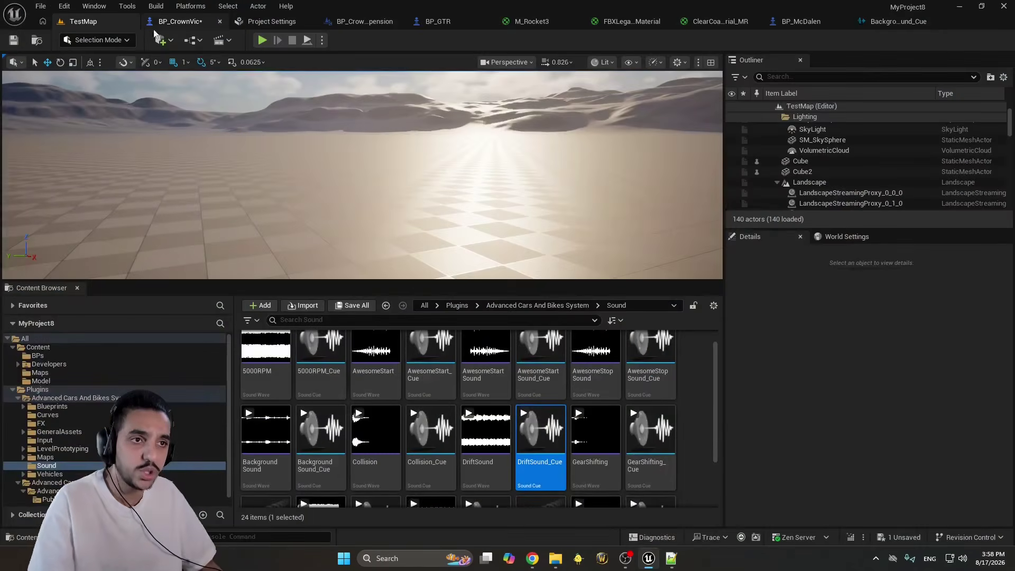
# Turn Use Fixed Frame Rate back on in the Project Settings and set Fixed Frame Rate to 30
pyautogui.click(175, 22)
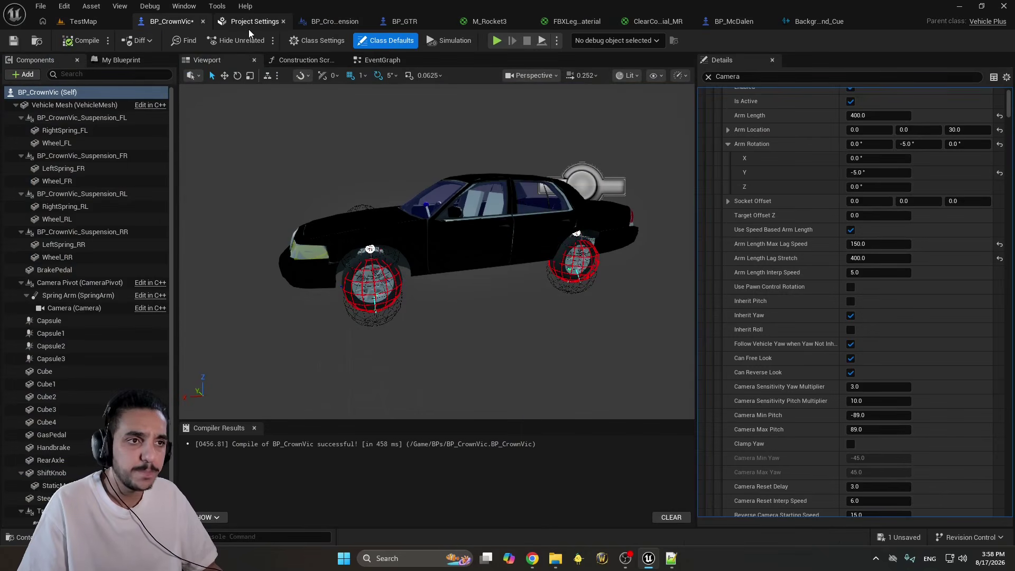
pyautogui.click(263, 22)
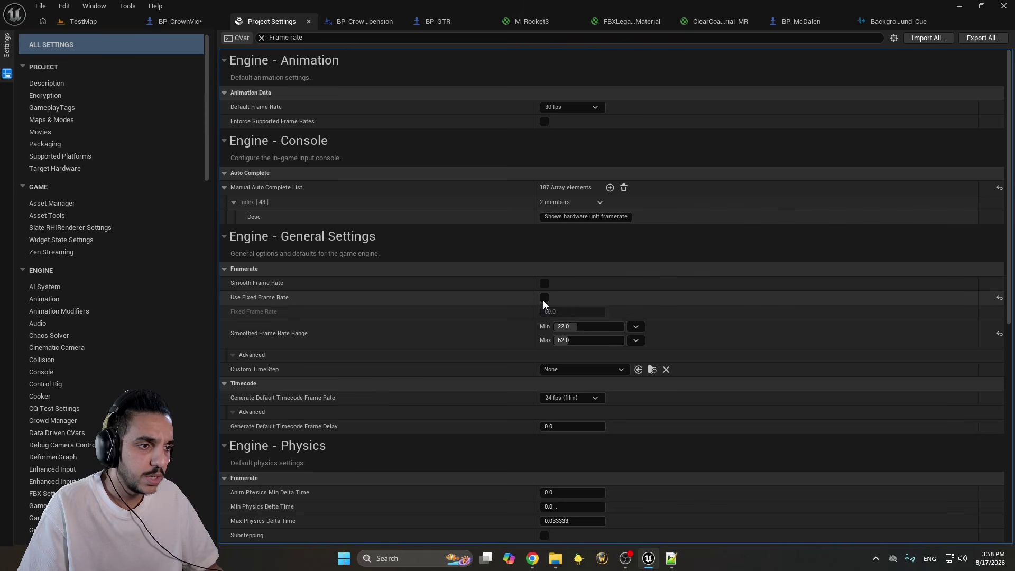
pyautogui.click(544, 297)
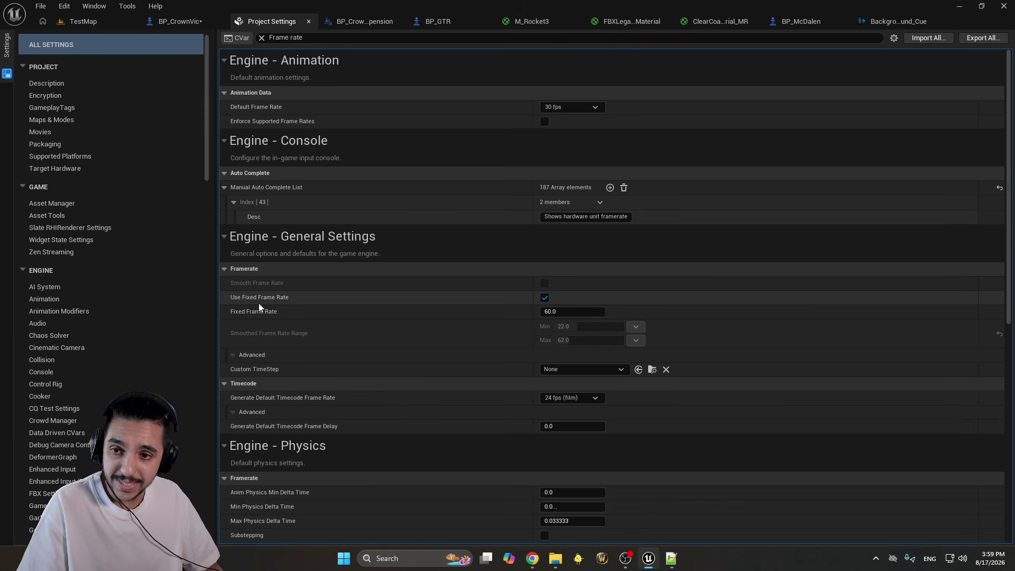
pyautogui.click(593, 306)
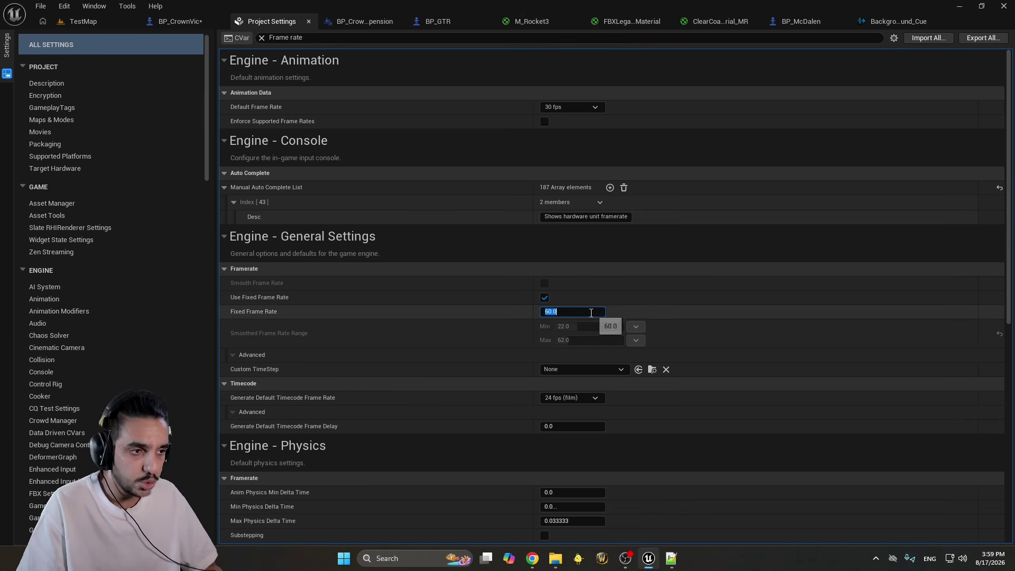
pyautogui.write('3')
# Play TestMap full screen and drive, steer and handbrake the car to check its handling at the fixed 30 fps
pyautogui.click(105, 22)
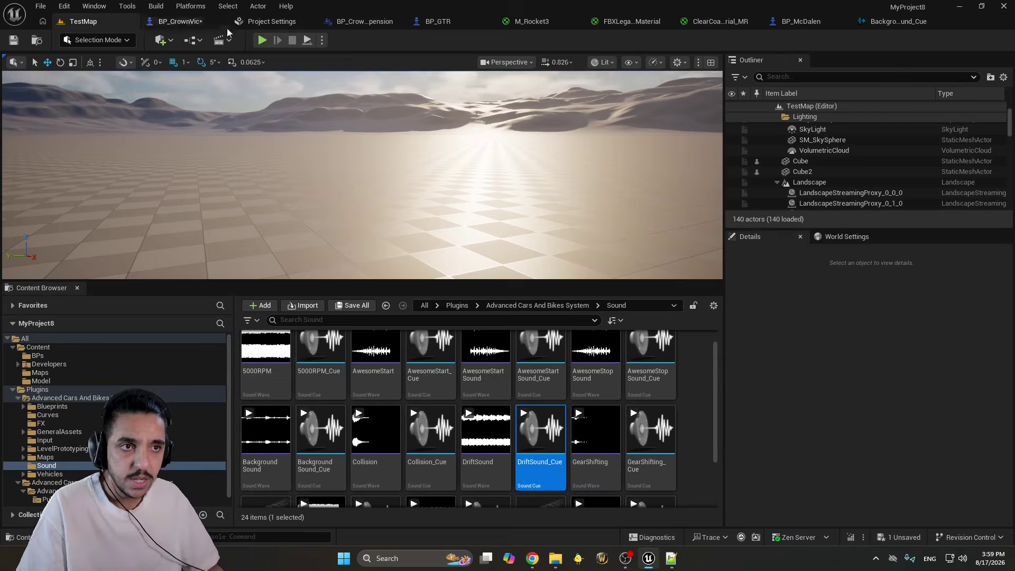
pyautogui.hotkey('alt', 'p')
pyautogui.press('F11')
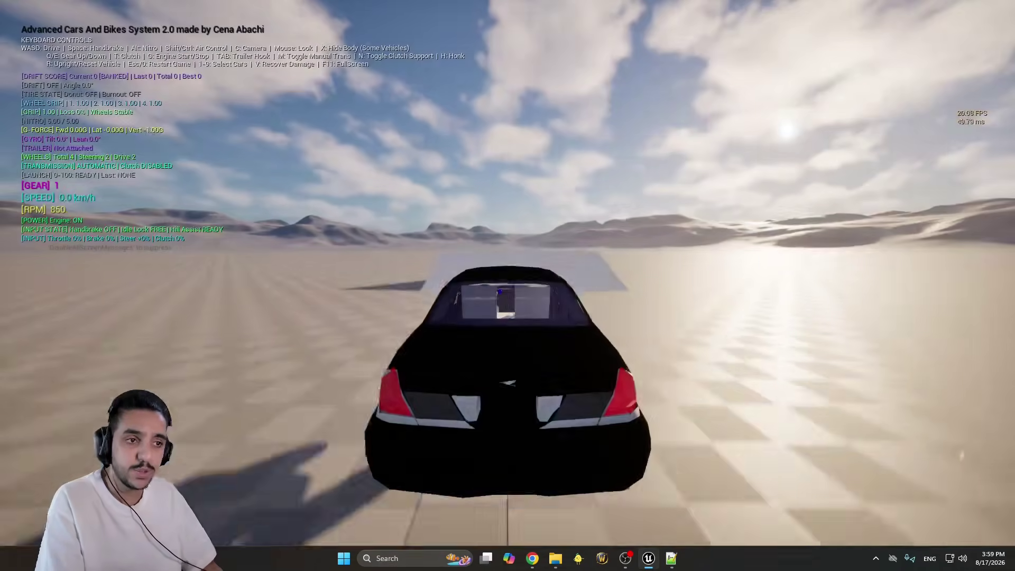
pyautogui.press('w')
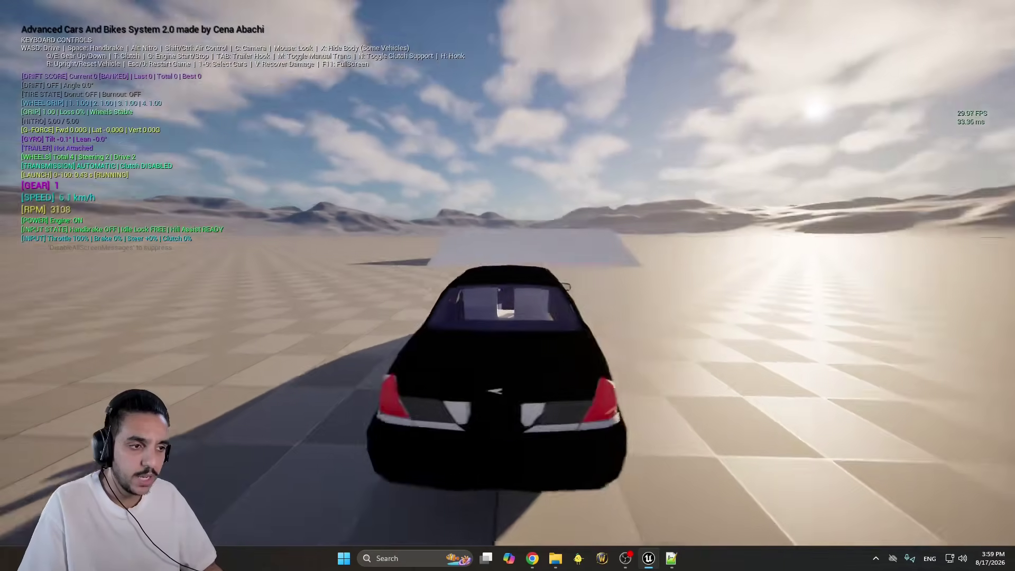
pyautogui.press('a')
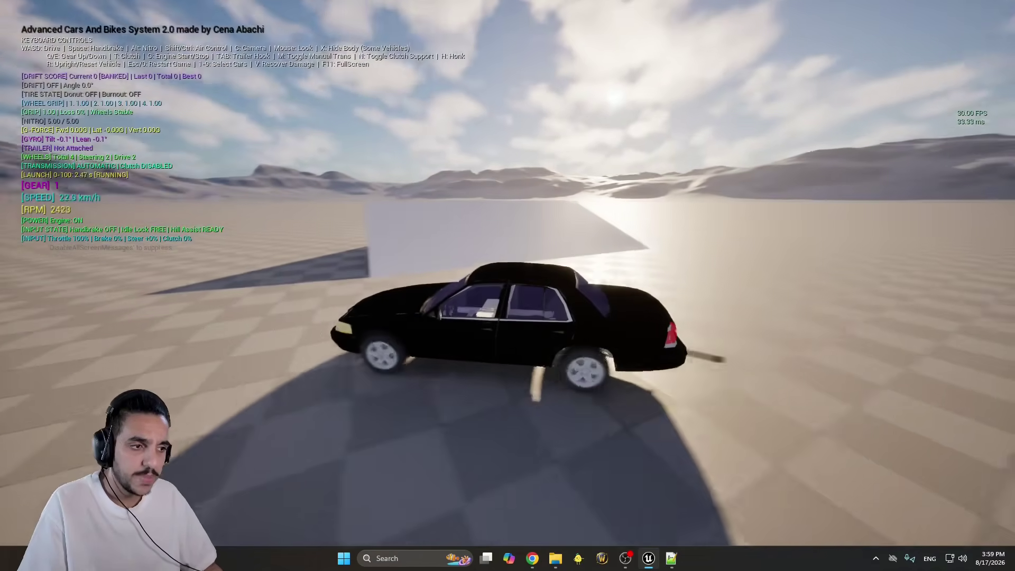
pyautogui.press('d')
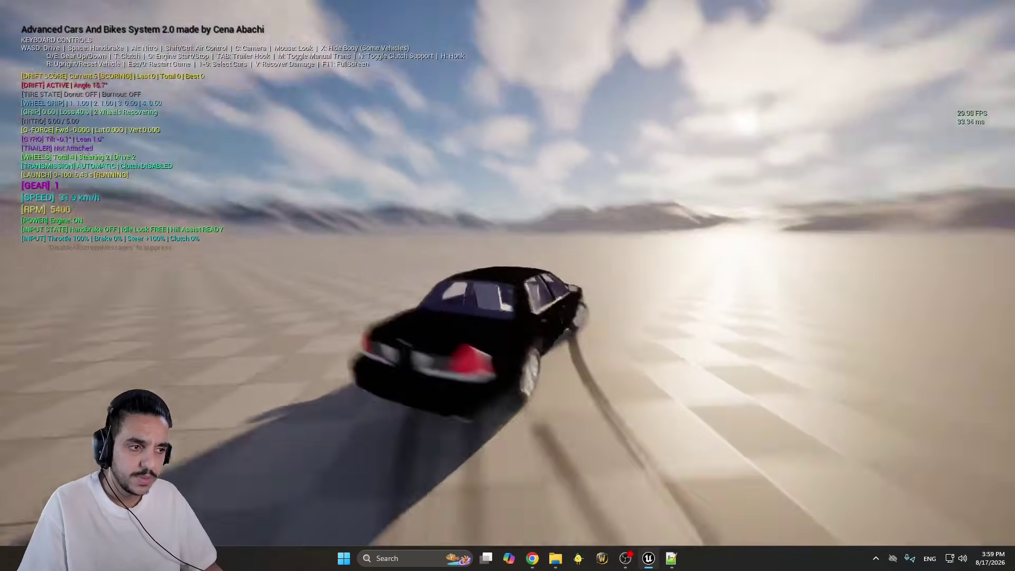
pyautogui.press('space')
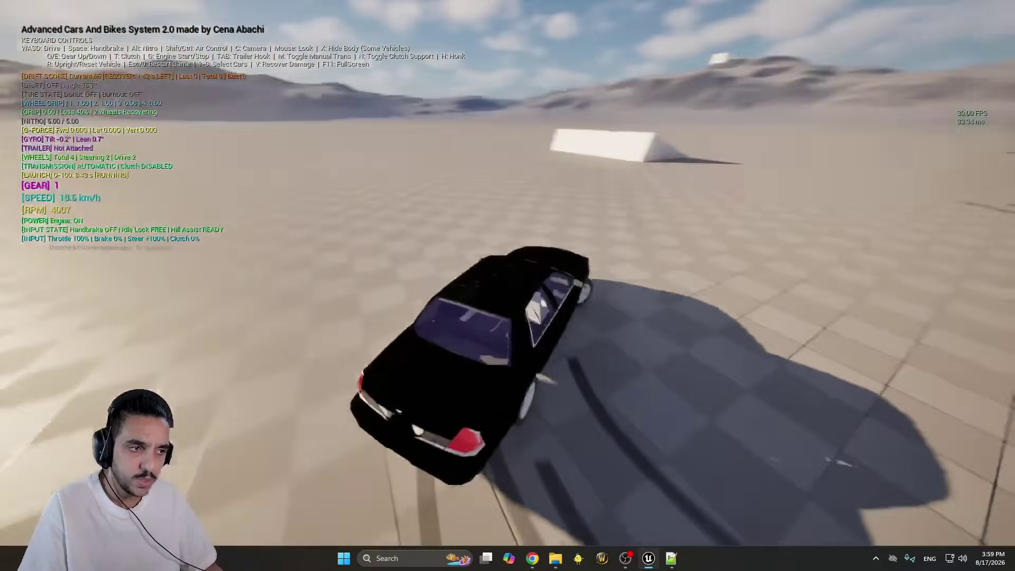
pyautogui.press('Escape')
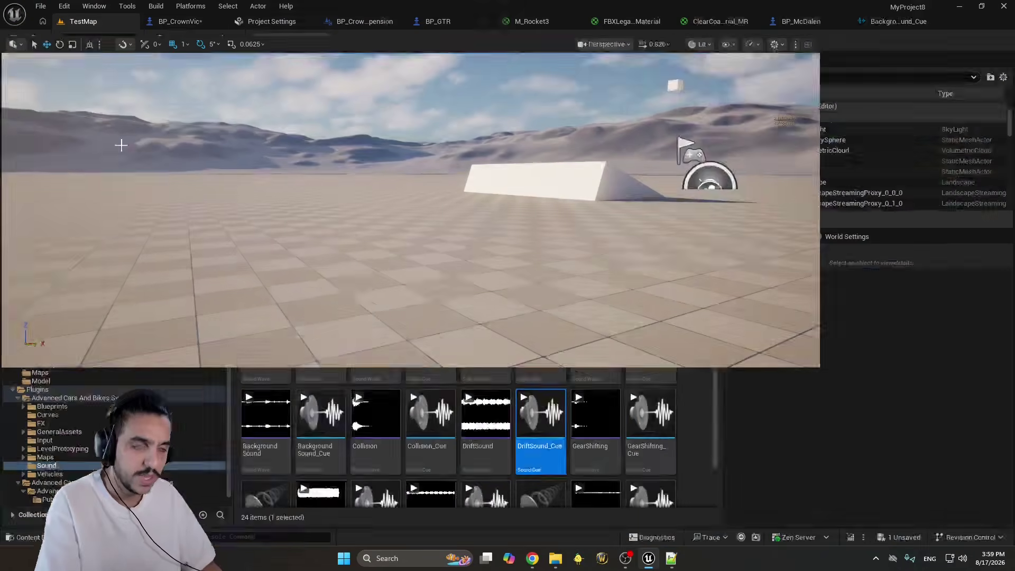
# Set Fixed Frame Rate to 120 in the Project Settings
pyautogui.click(168, 21)
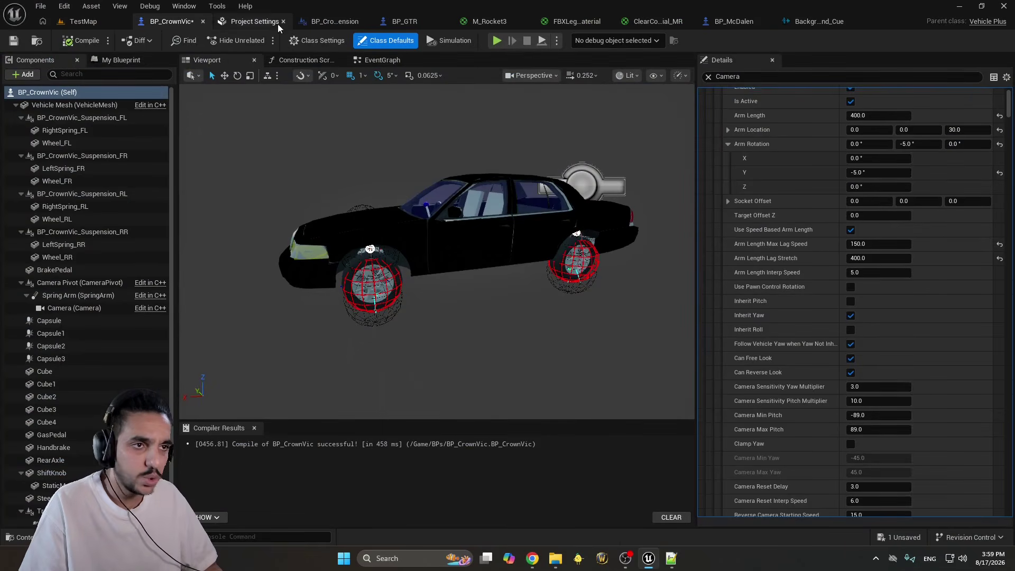
pyautogui.click(255, 21)
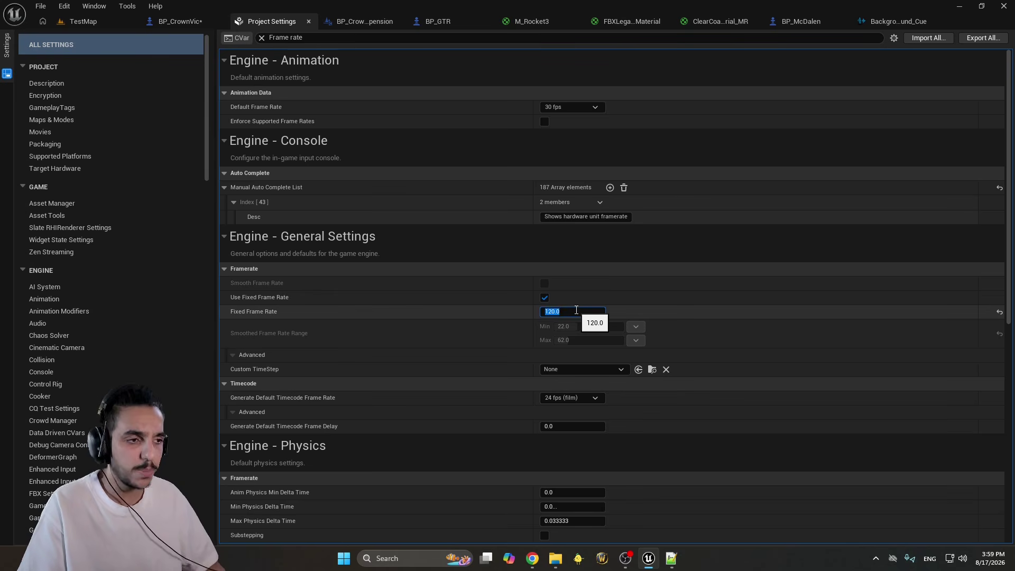
# Test-drive the car in a full-screen TestMap session, accelerating and turning both ways to check handling at the higher fixed frame rate
pyautogui.click(83, 21)
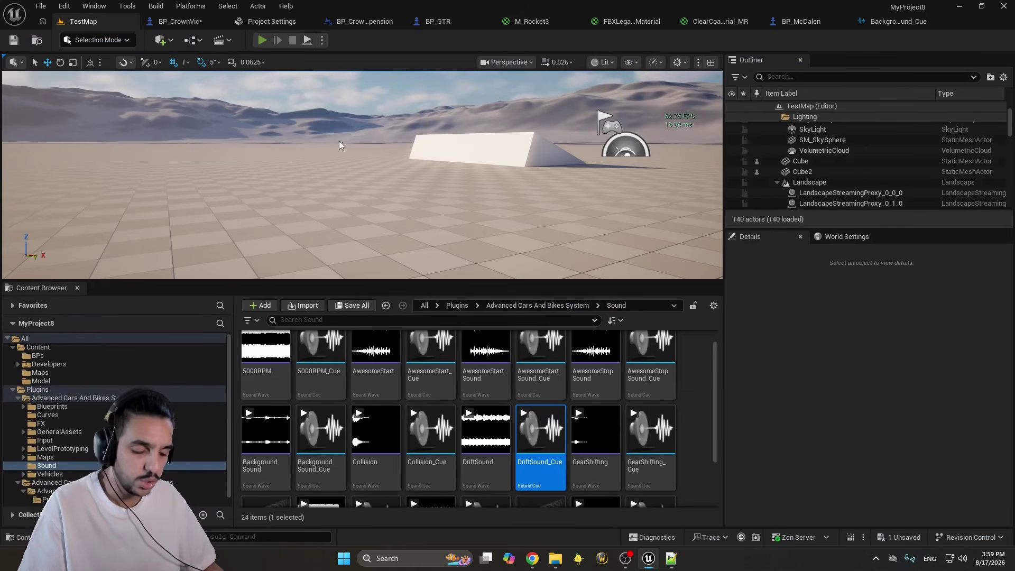
pyautogui.hotkey('alt', 'p')
pyautogui.press('F11')
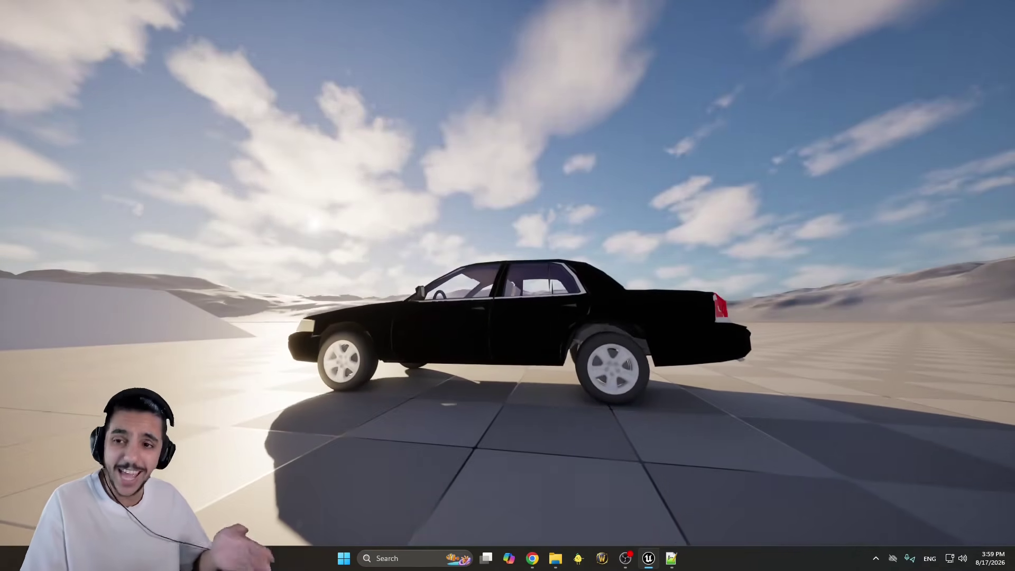
pyautogui.press('w')
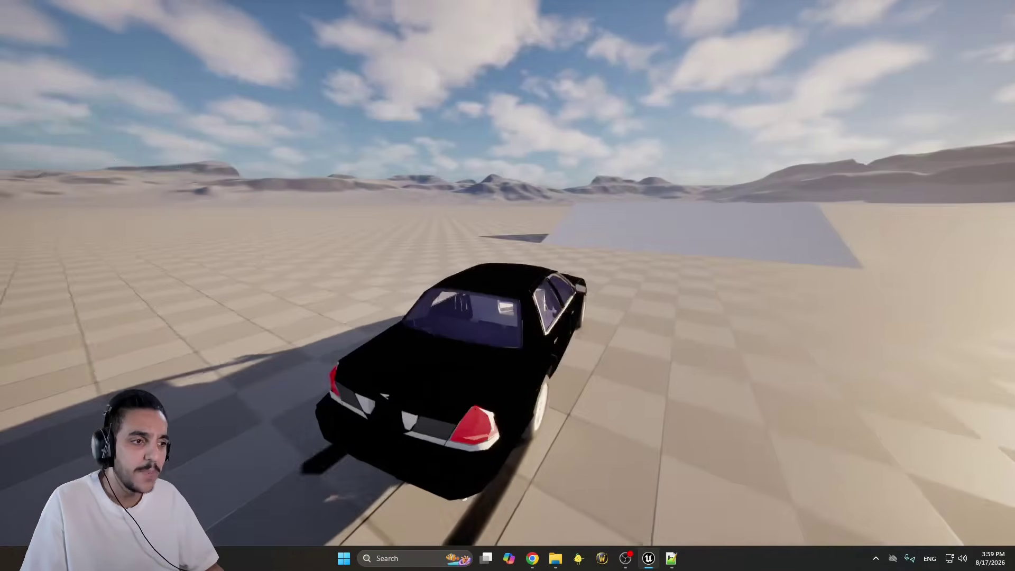
pyautogui.press('a')
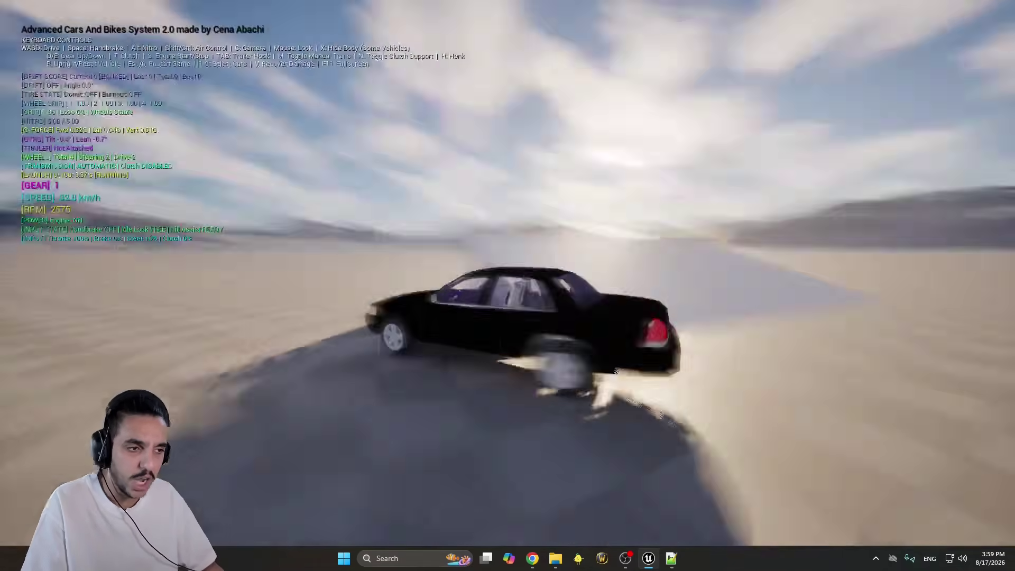
pyautogui.press('w')
pyautogui.press('a')
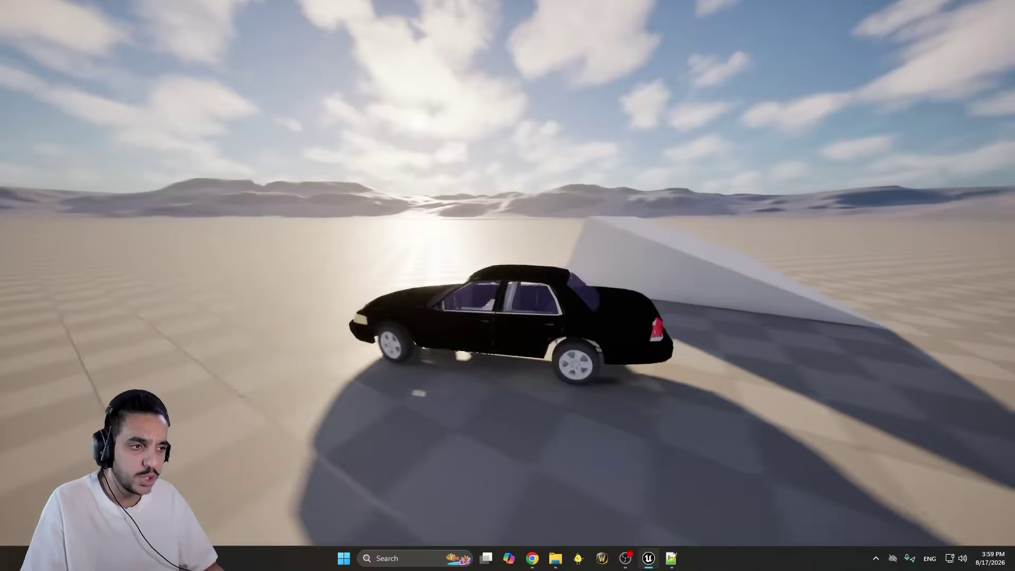
pyautogui.press('d')
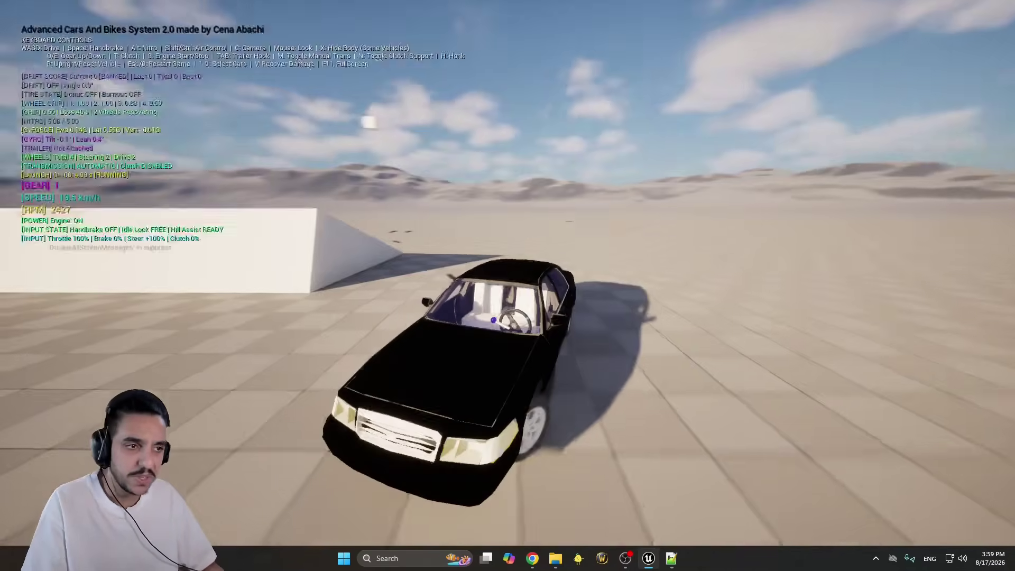
pyautogui.press('w')
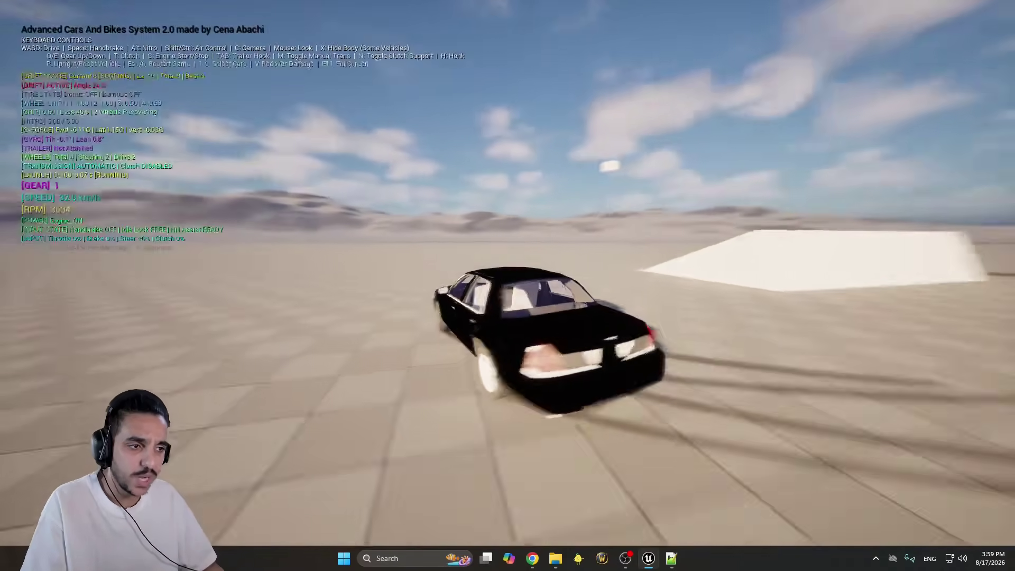
pyautogui.press('Escape')
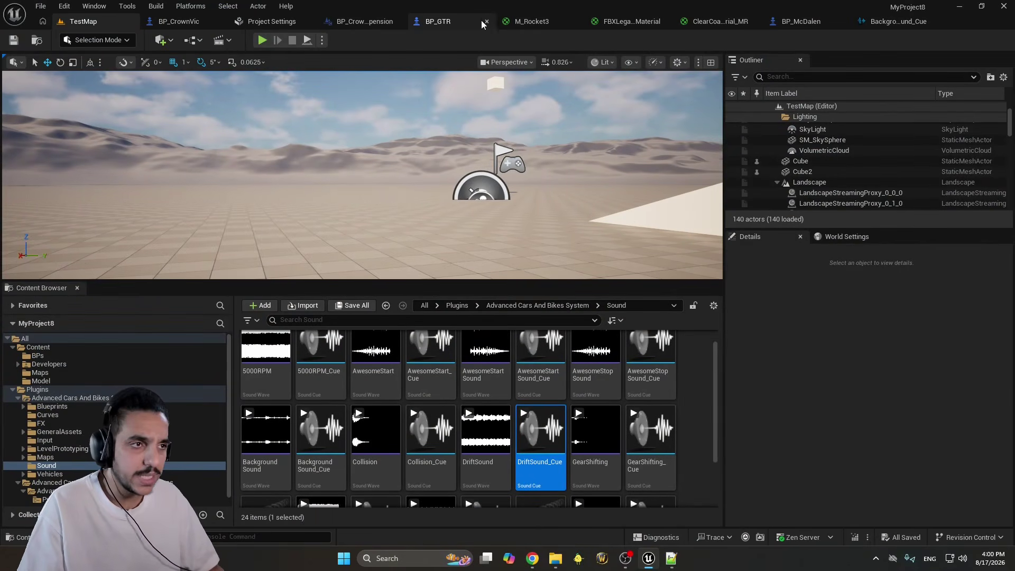
# Clear the Camera filter from BP_CrownVic's class defaults and expand the Frame Rate Independency settings
pyautogui.click(185, 23)
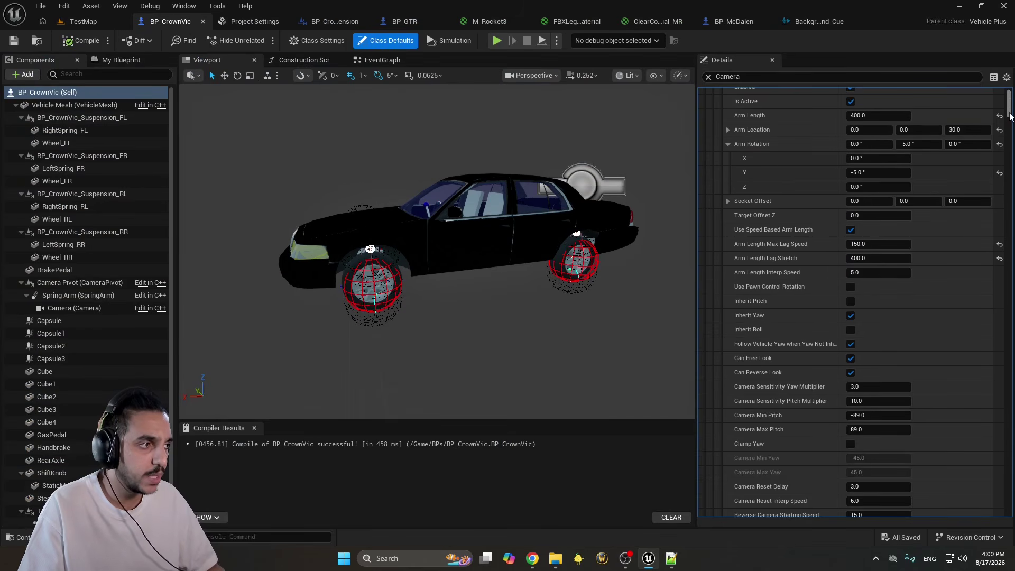
pyautogui.moveTo(1009, 113); pyautogui.dragTo(1009, 98)
pyautogui.click(703, 109)
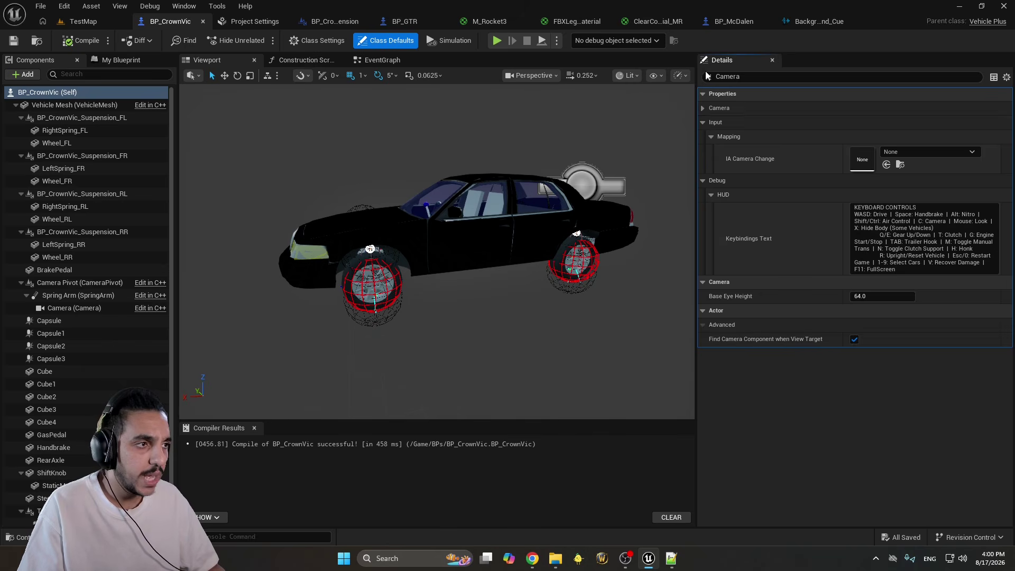
pyautogui.click(708, 78)
pyautogui.click(703, 93)
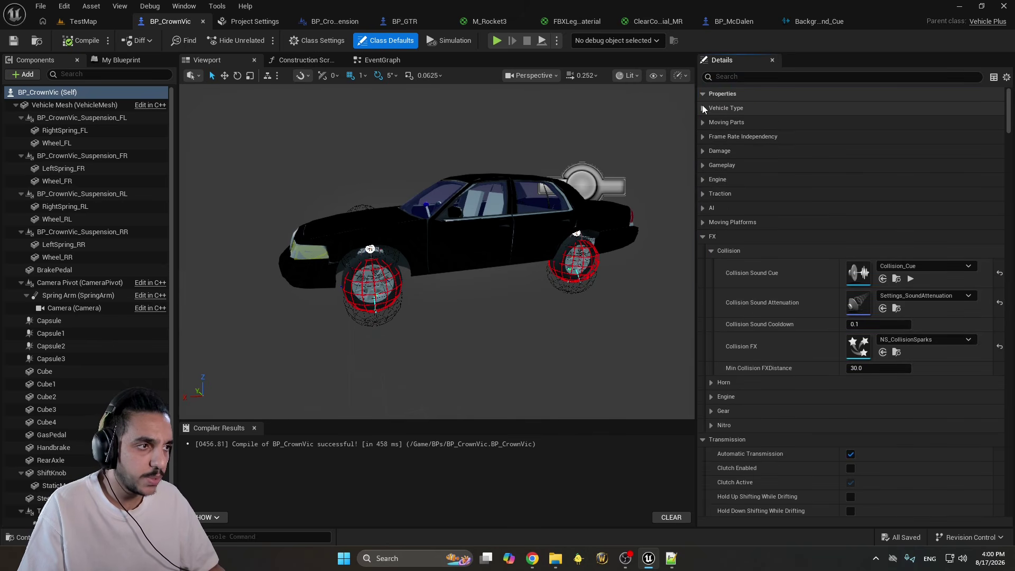
pyautogui.click(702, 136)
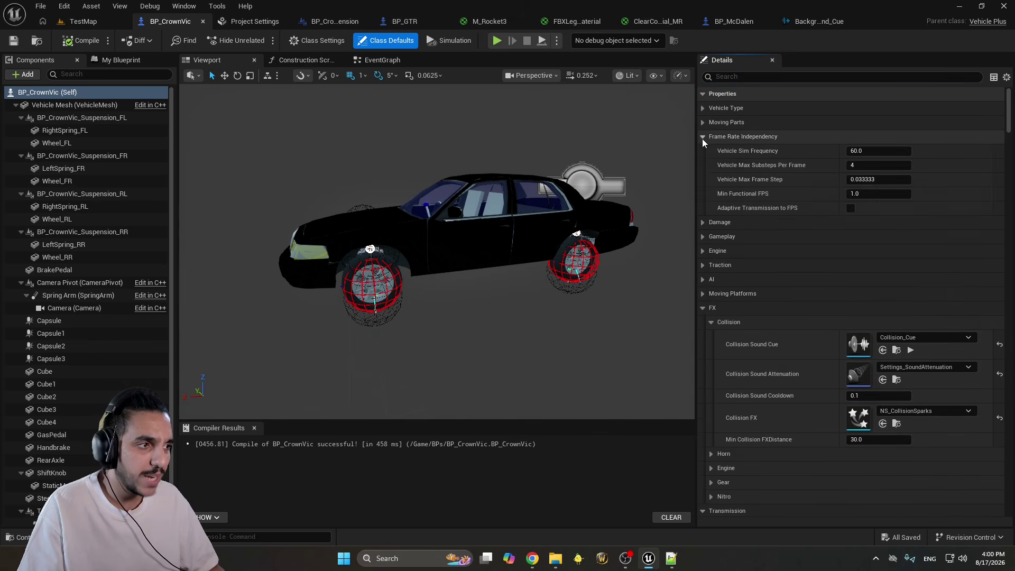
# Leave Adaptive Transmission to FPS off and set Vehicle Sim Frequency to 120 for BP_CrownVic
pyautogui.click(851, 209)
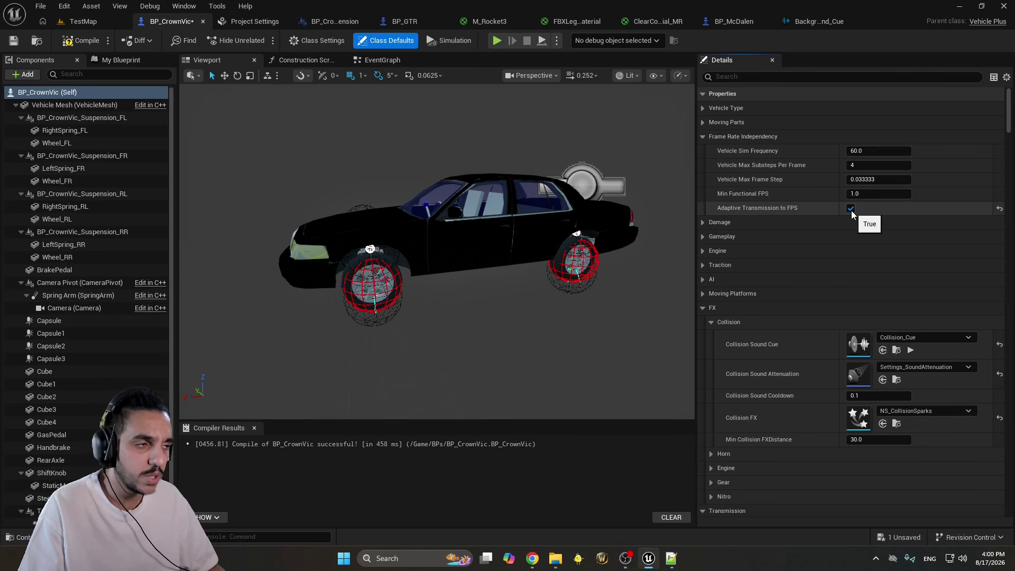
pyautogui.click(850, 209)
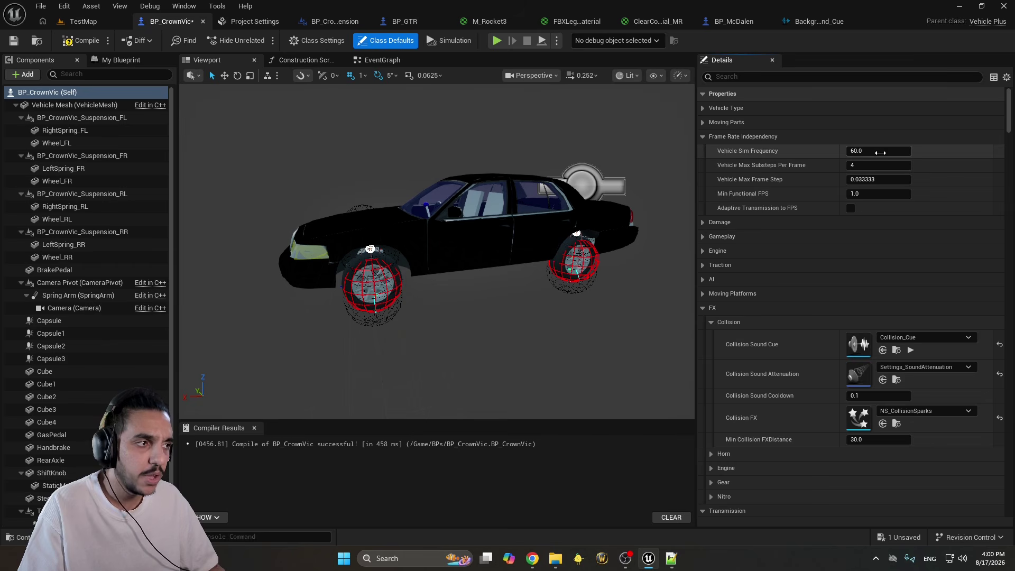
pyautogui.click(881, 152)
pyautogui.write('120')
pyautogui.press('Return')
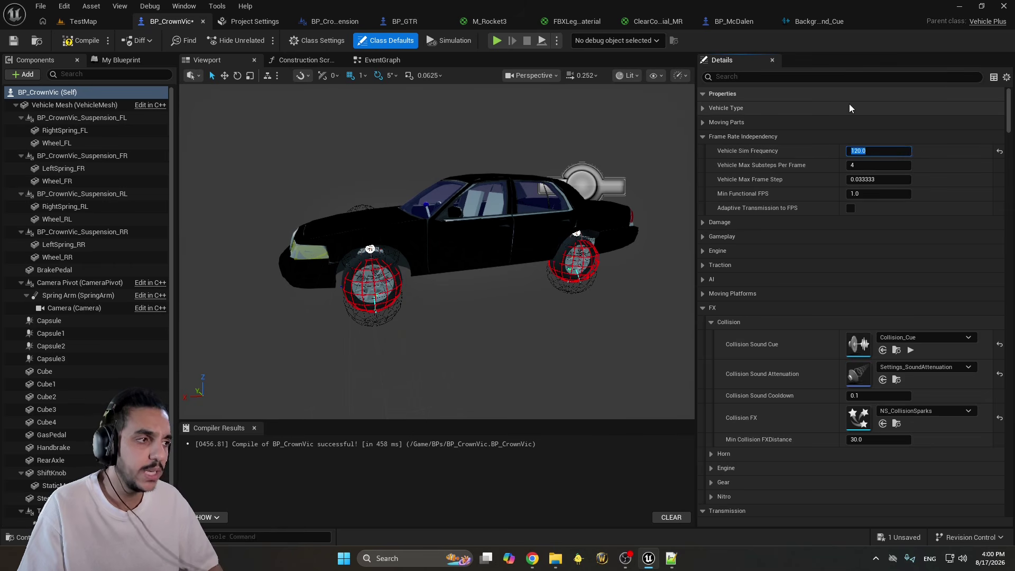
# For all four suspension components, turn off Enable Adaptive Frequency and set Suspension Sim Frequency to 120
pyautogui.click(124, 119)
pyautogui.keyDown('ctrl'); pyautogui.click(122, 155); pyautogui.keyUp('ctrl')
pyautogui.keyDown('ctrl'); pyautogui.click(127, 192); pyautogui.keyUp('ctrl')
pyautogui.keyDown('ctrl'); pyautogui.click(129, 233); pyautogui.keyUp('ctrl')
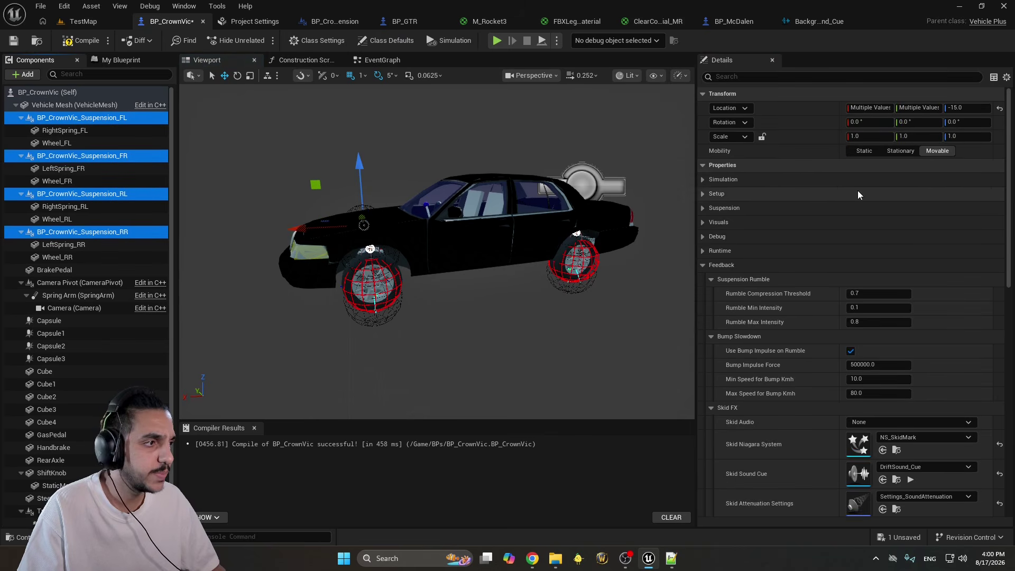
pyautogui.click(723, 180)
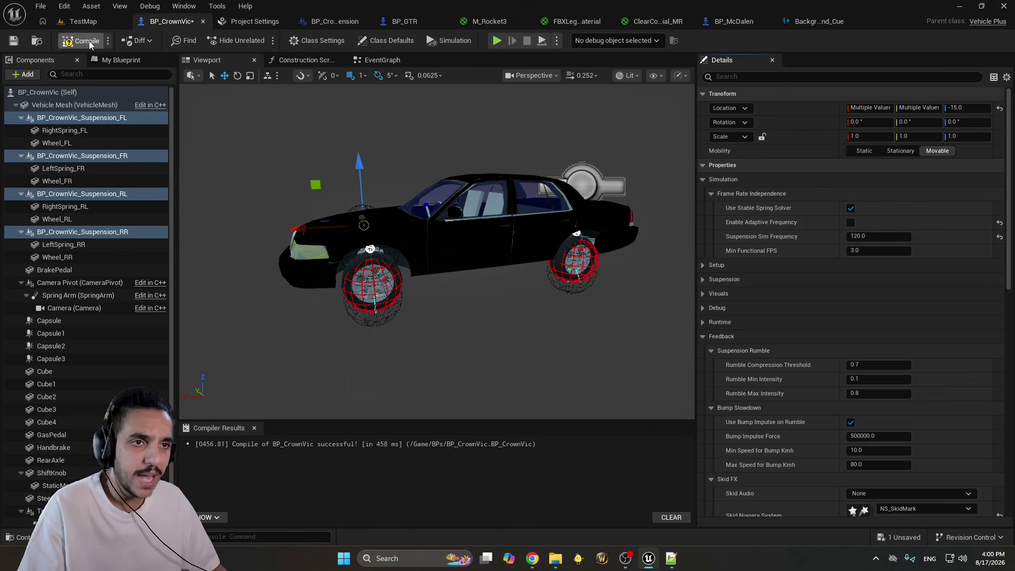
# Play TestMap in the editor viewport and drive the car to check the handling with the 120 simulation frequencies
pyautogui.click(89, 22)
pyautogui.hotkey('alt', 'p')
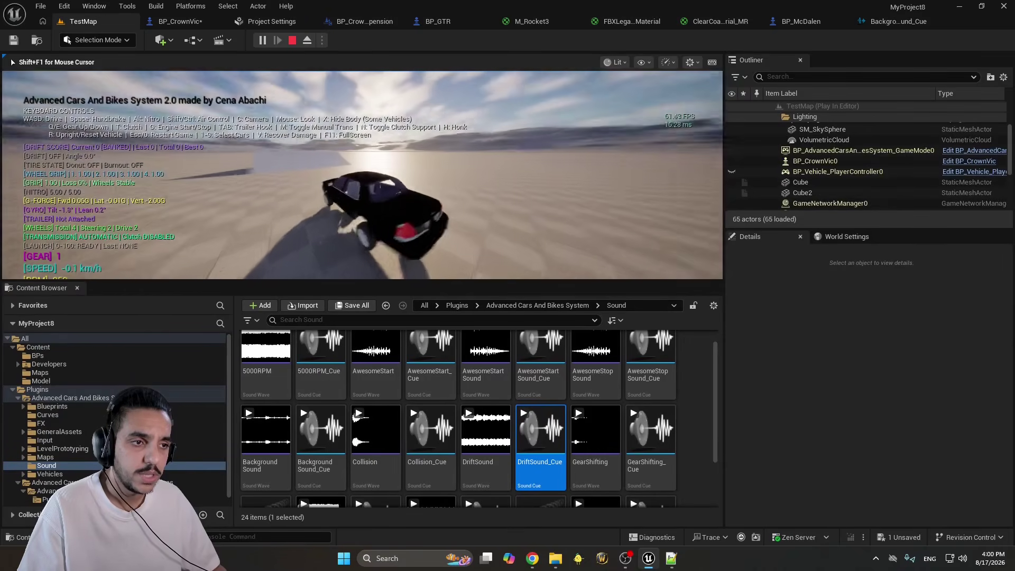
pyautogui.press('w')
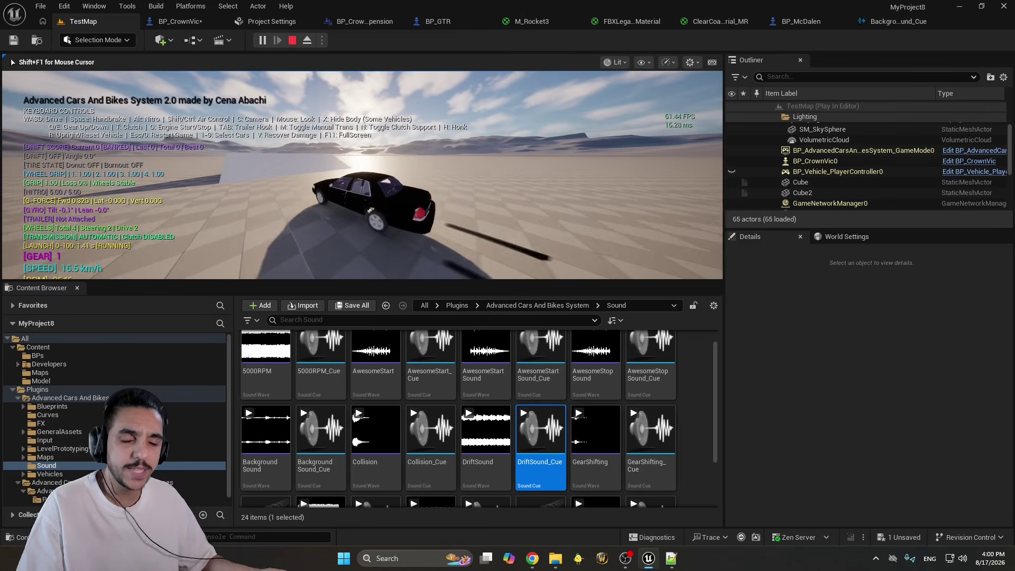
pyautogui.press('a')
pyautogui.press('w')
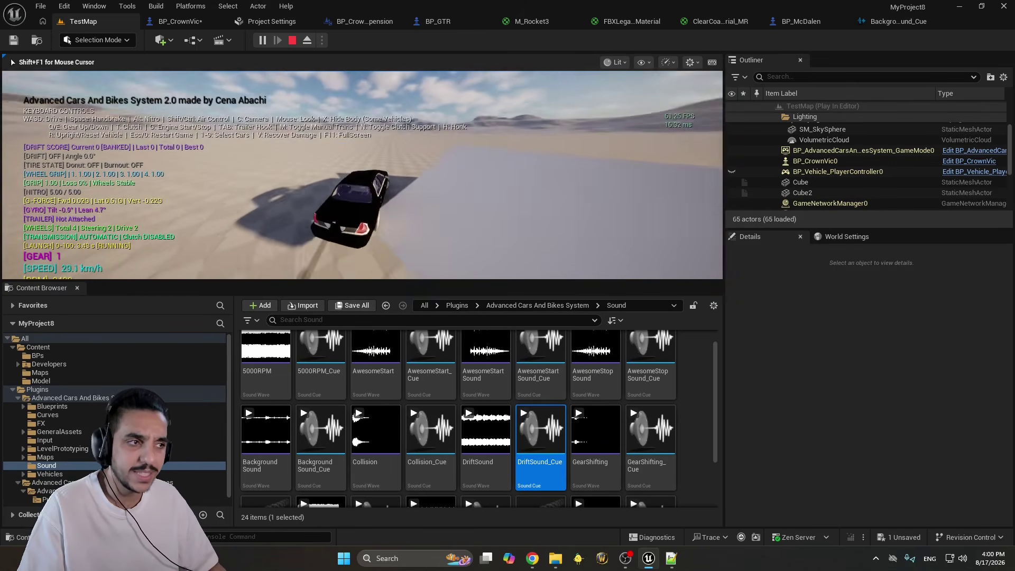
pyautogui.press('Escape')
# Restore Enable Adaptive Frequency and a Suspension Sim Frequency of 60 on the four suspensions, and select BP_CrownVic's root to check its settings
pyautogui.click(174, 22)
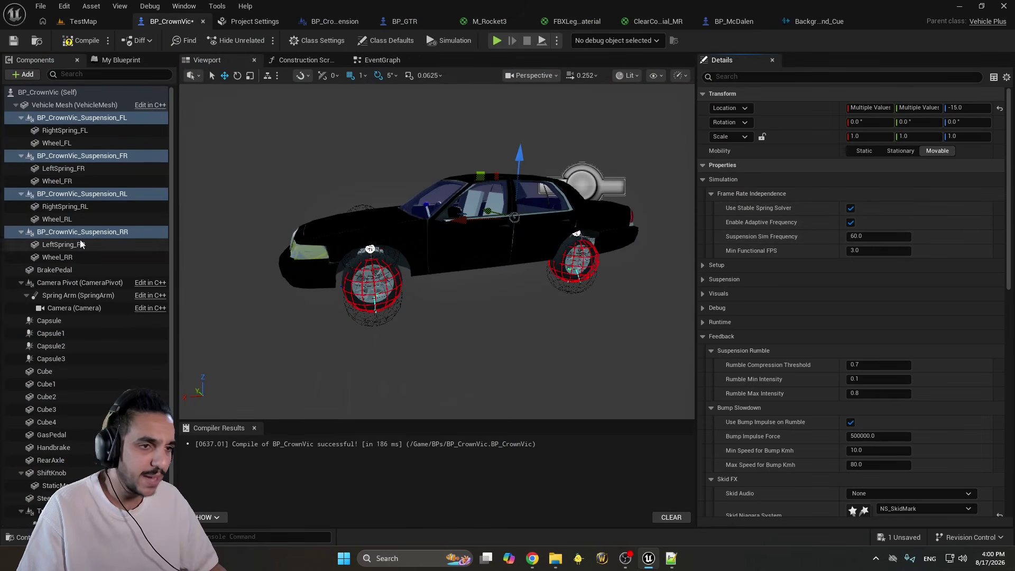
pyautogui.click(96, 103)
pyautogui.click(90, 92)
pyautogui.click(87, 104)
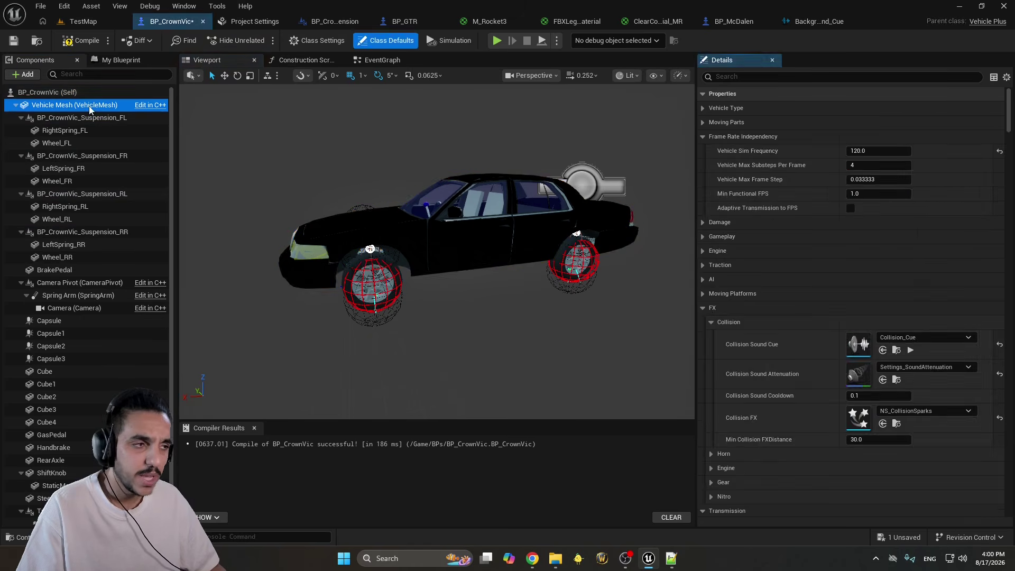
pyautogui.click(96, 93)
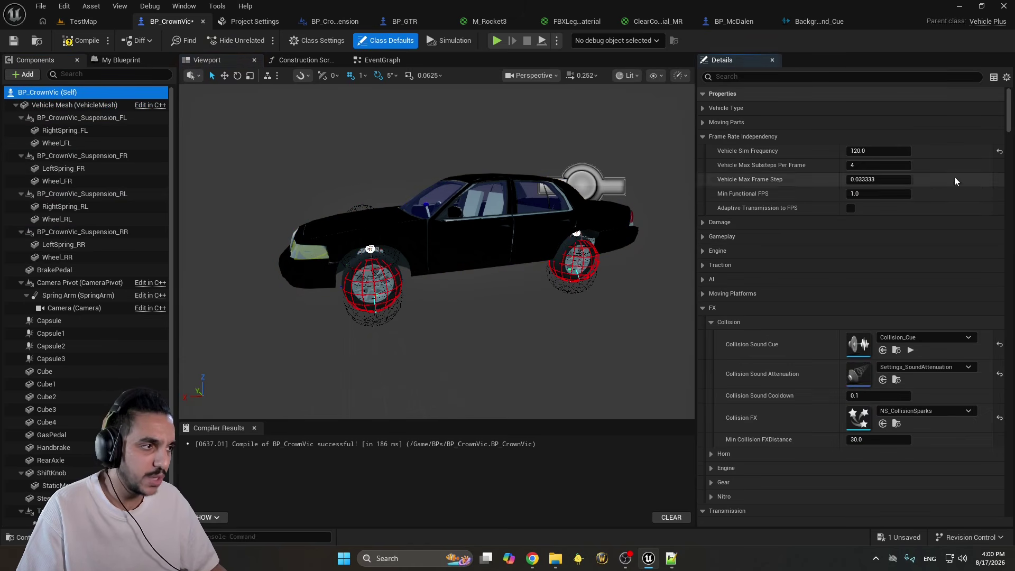
# Set Fixed Frame Rate to 45 in the Project Settings and return to the TestMap level
pyautogui.moveTo(255, 22); pyautogui.dragTo(183, 21)
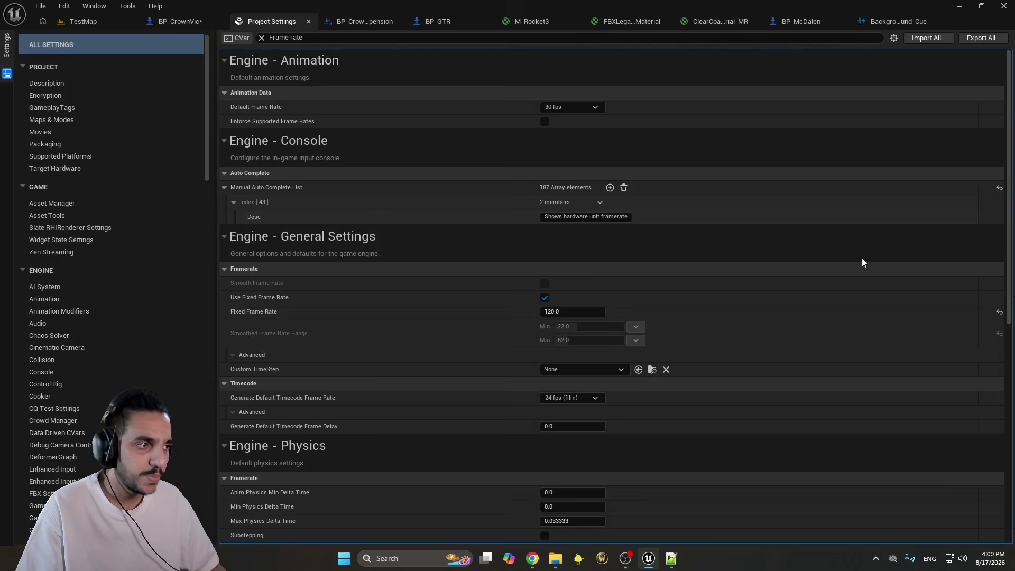
pyautogui.click(562, 311)
pyautogui.write('60')
pyautogui.press('Return')
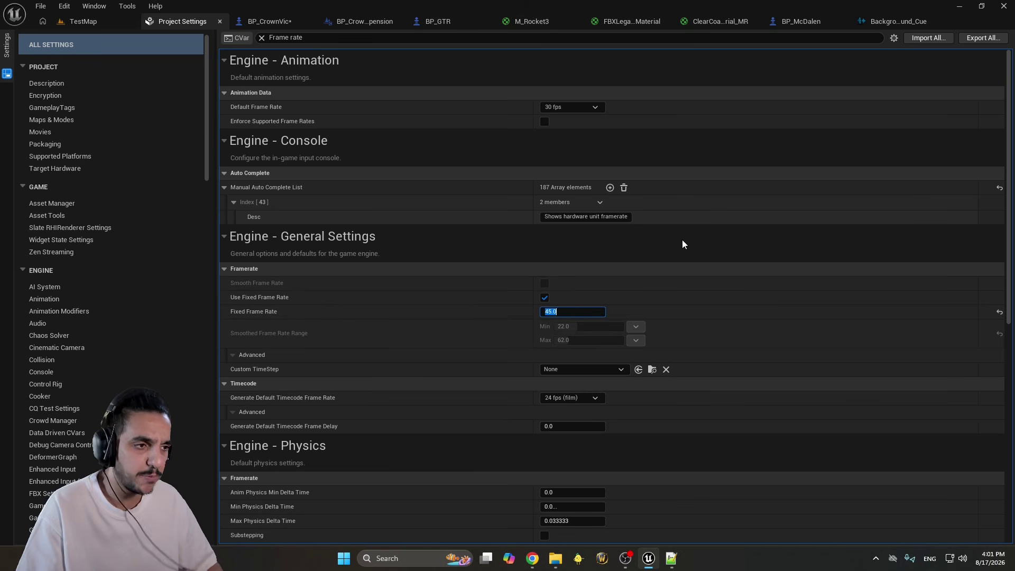
pyautogui.click(97, 21)
pyautogui.scroll(2, 299, 76)
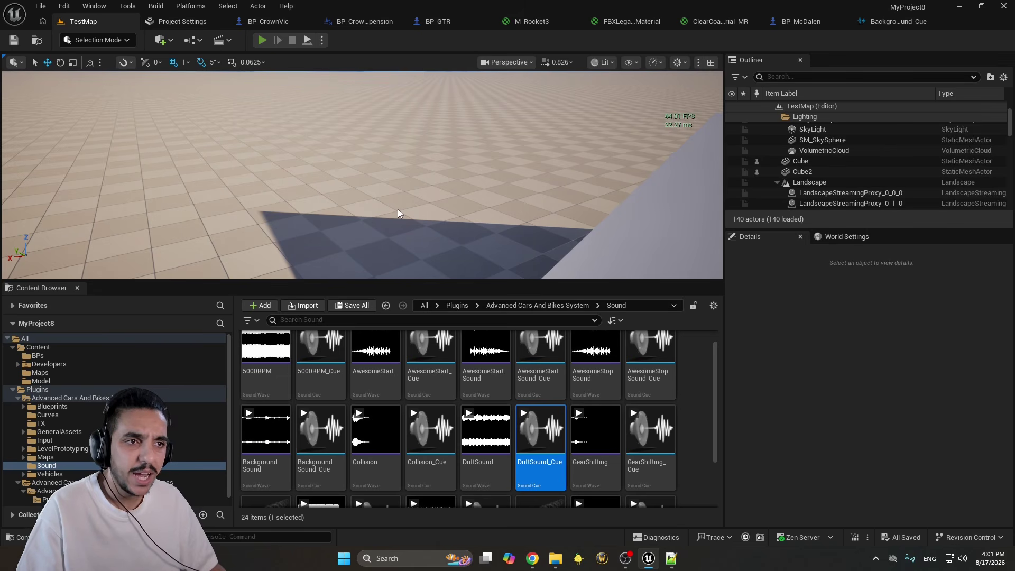
# Play TestMap full screen and drive and drift the car to test its handling at the 45 fps fixed frame rate
pyautogui.hotkey('alt', 'p')
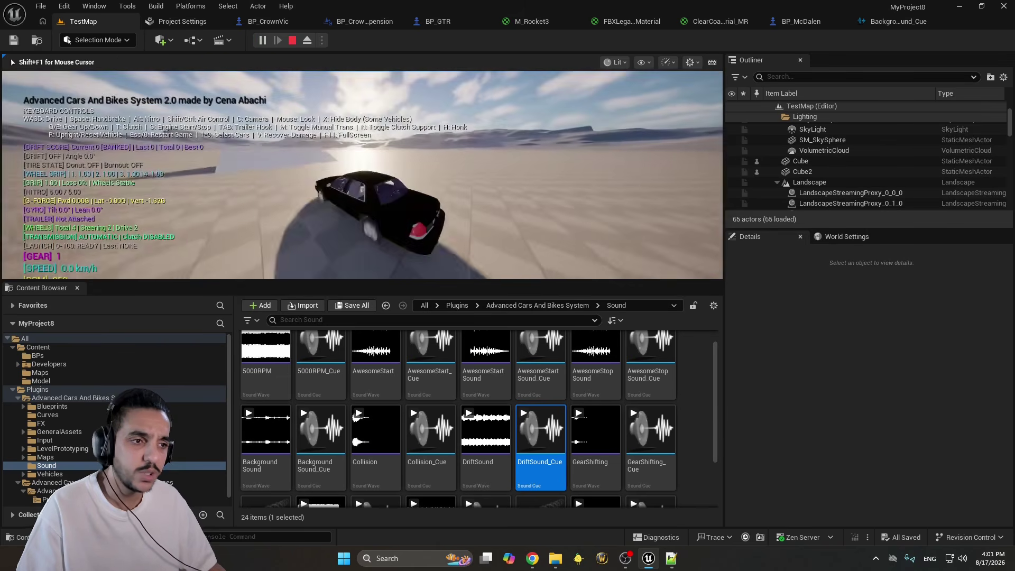
pyautogui.press('F11')
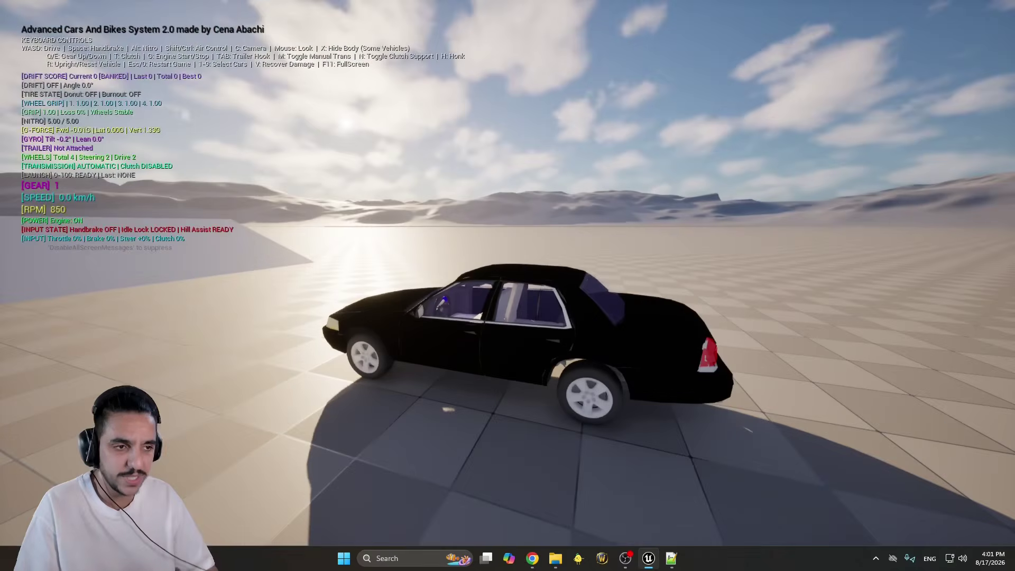
pyautogui.press('w')
pyautogui.press('d')
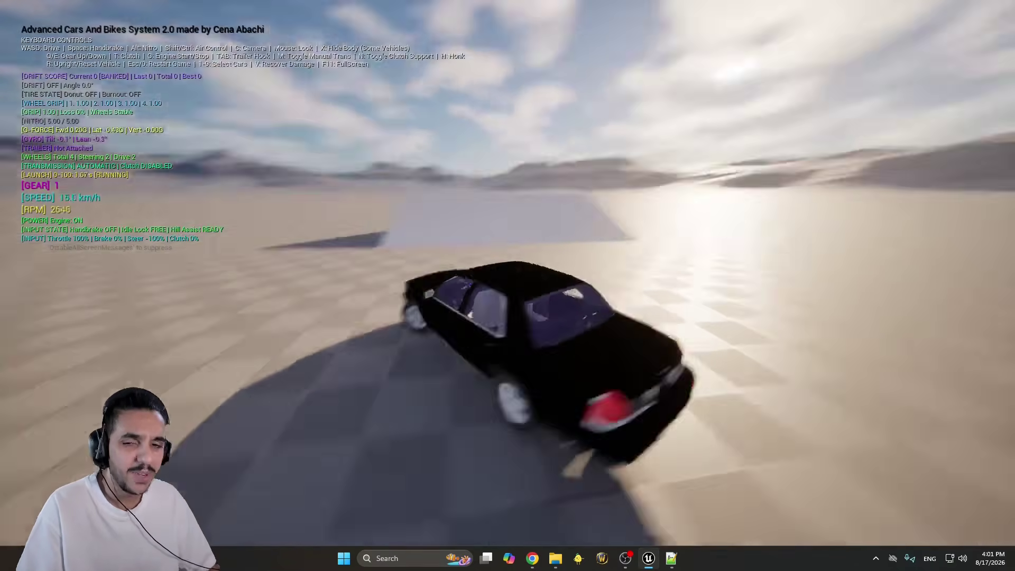
pyautogui.press('space')
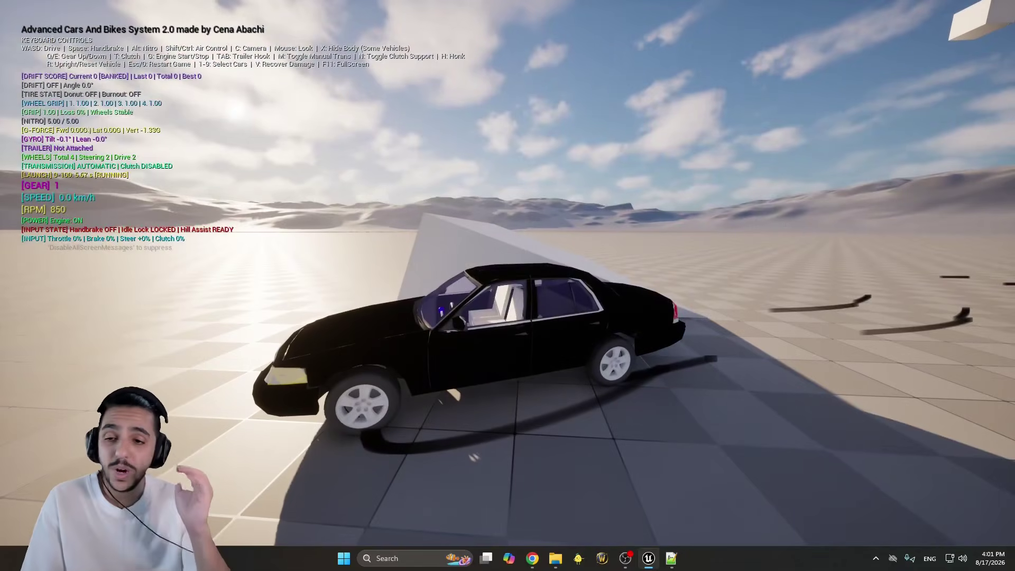
pyautogui.press('space')
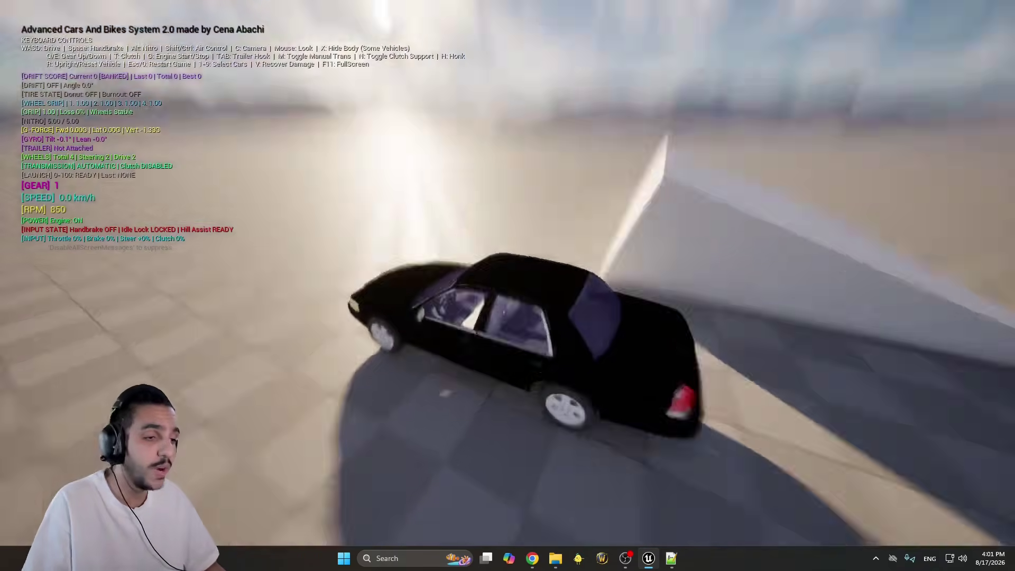
pyautogui.press('w')
pyautogui.press('d')
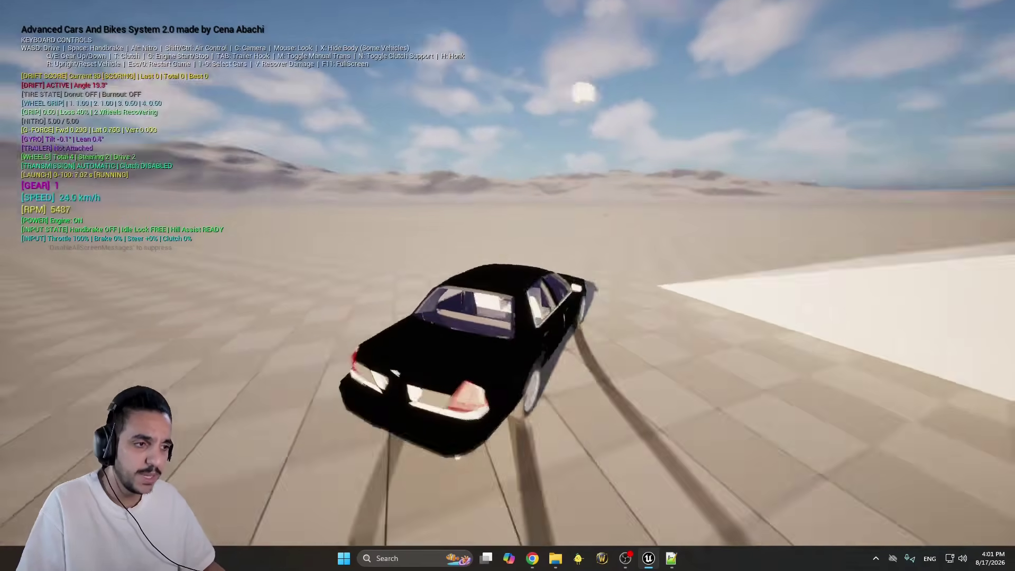
pyautogui.press('alt')
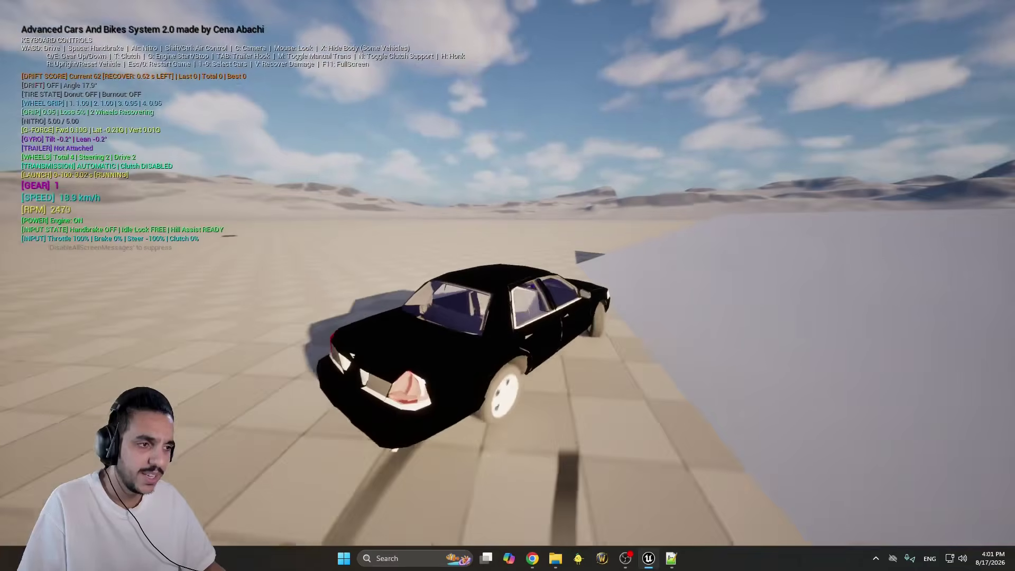
pyautogui.press('Escape')
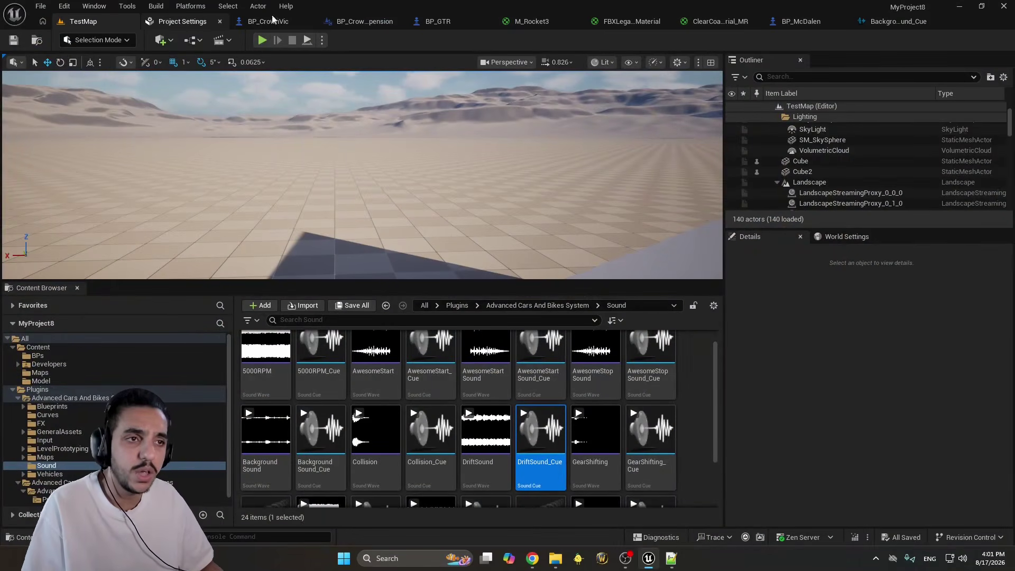
# Find the substepping options in the Project Settings and enable Substepping for the physics frame rate
pyautogui.click(447, 21)
pyautogui.click(337, 21)
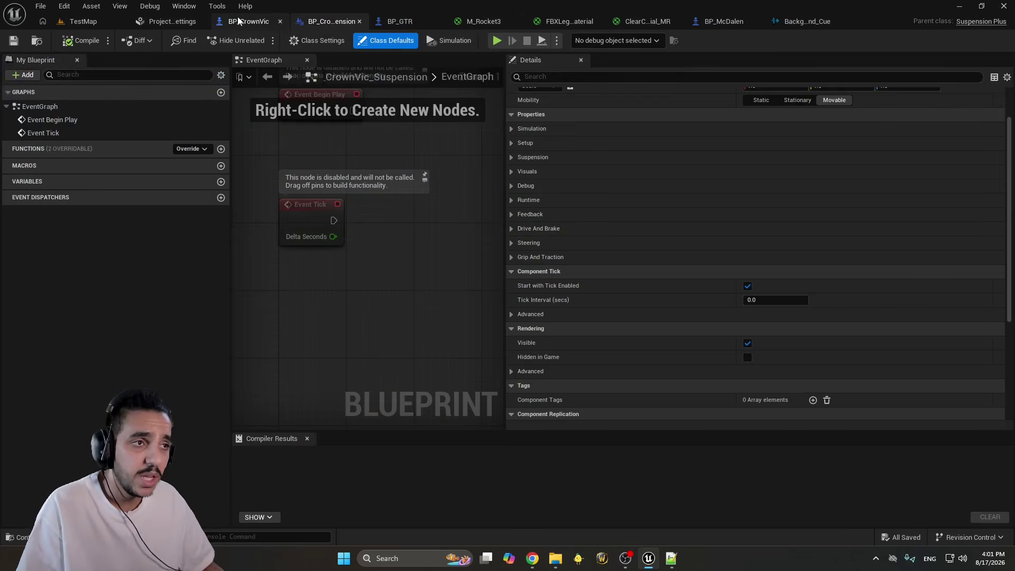
pyautogui.click(251, 22)
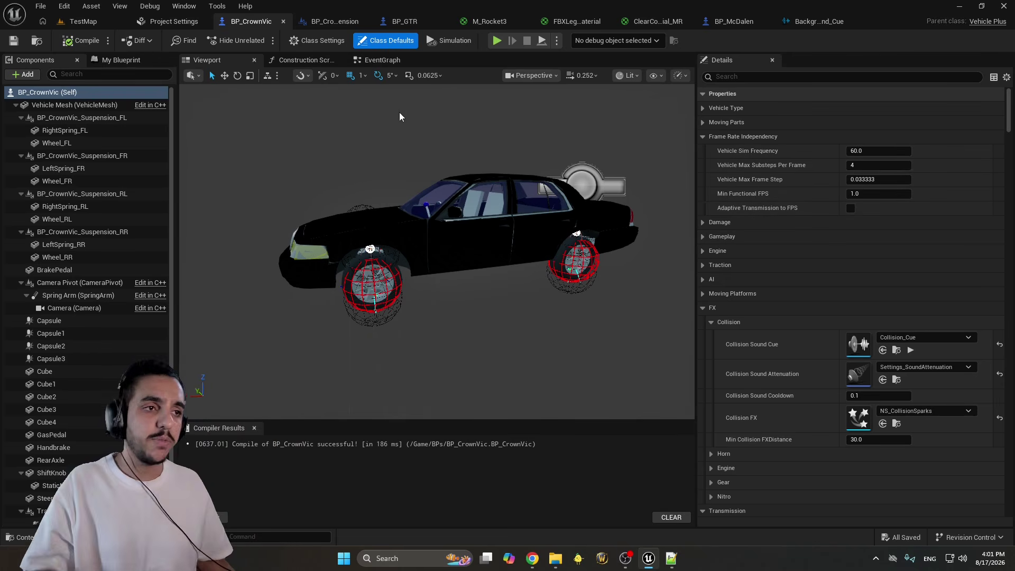
pyautogui.click(165, 20)
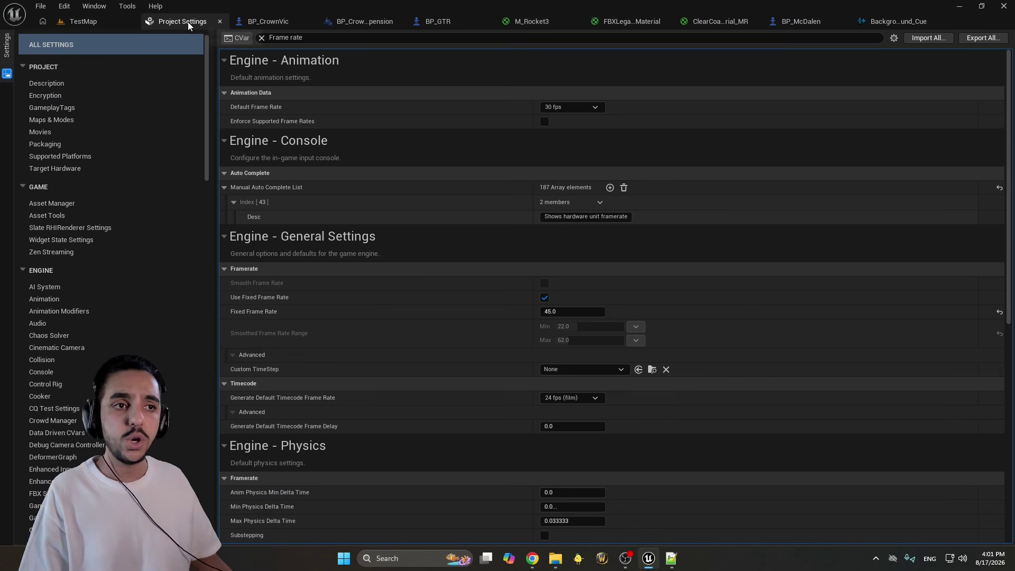
pyautogui.click(328, 38)
pyautogui.write('Su')
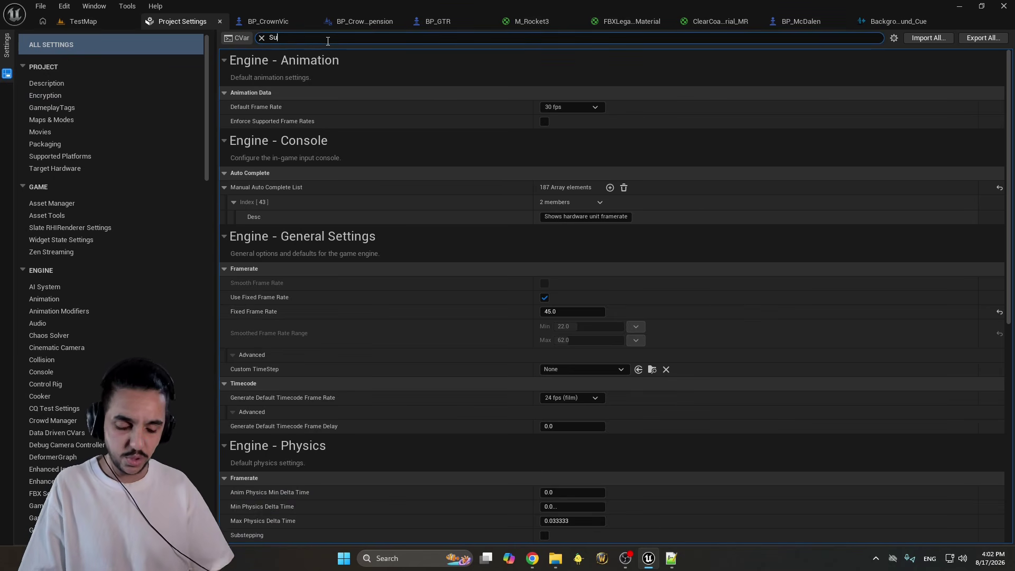
pyautogui.write('b ste')
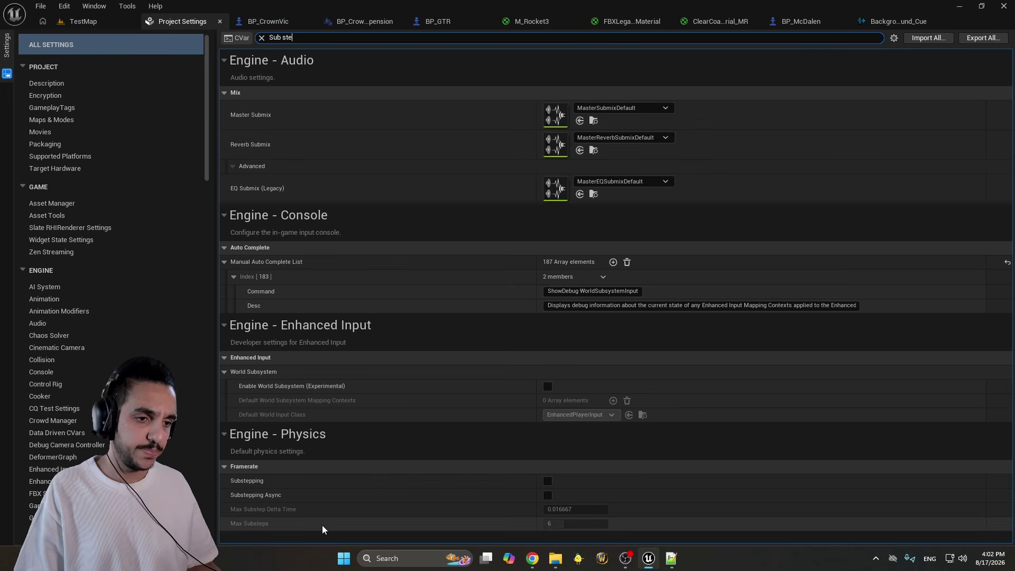
pyautogui.click(548, 481)
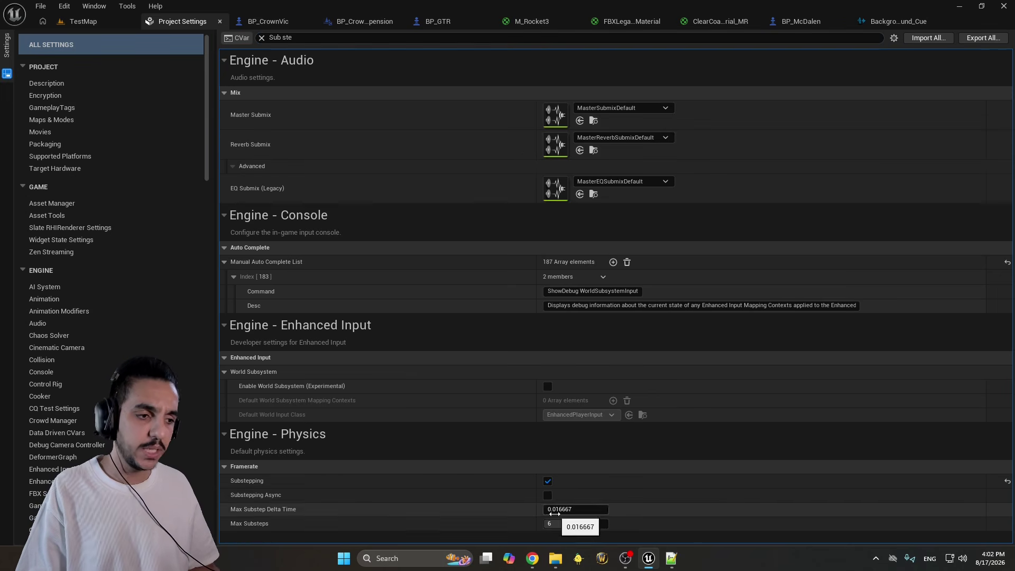
# Play TestMap with physics substepping on, drive the car forward, around turns and in reverse, and end the session
pyautogui.click(95, 21)
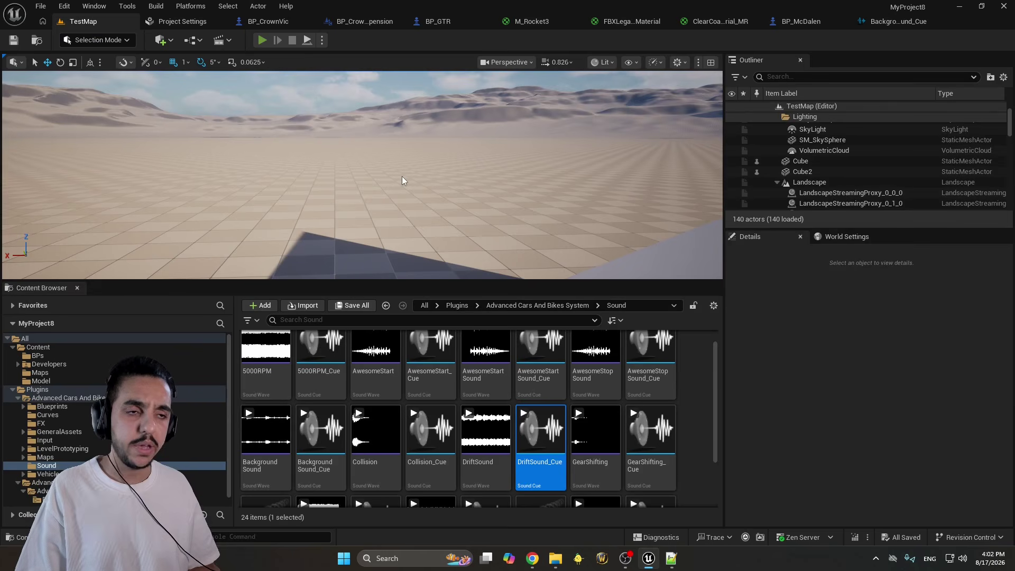
pyautogui.hotkey('alt', 'p')
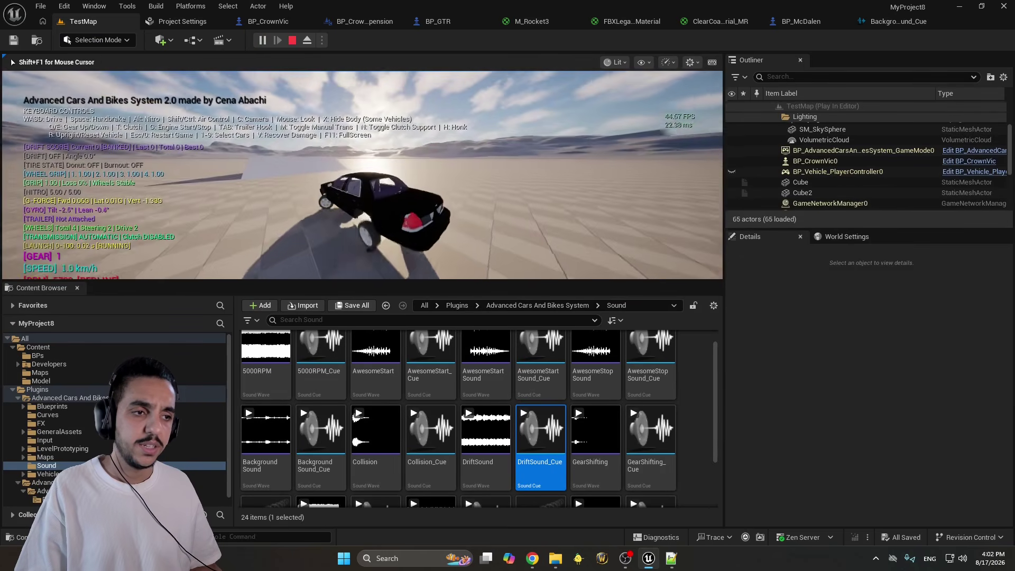
pyautogui.press('w')
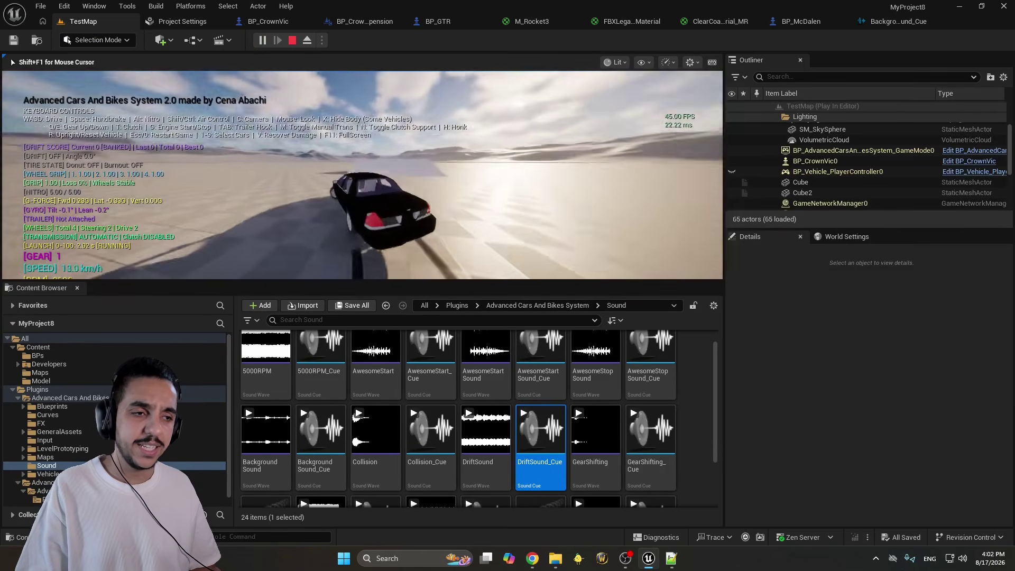
pyautogui.press('a')
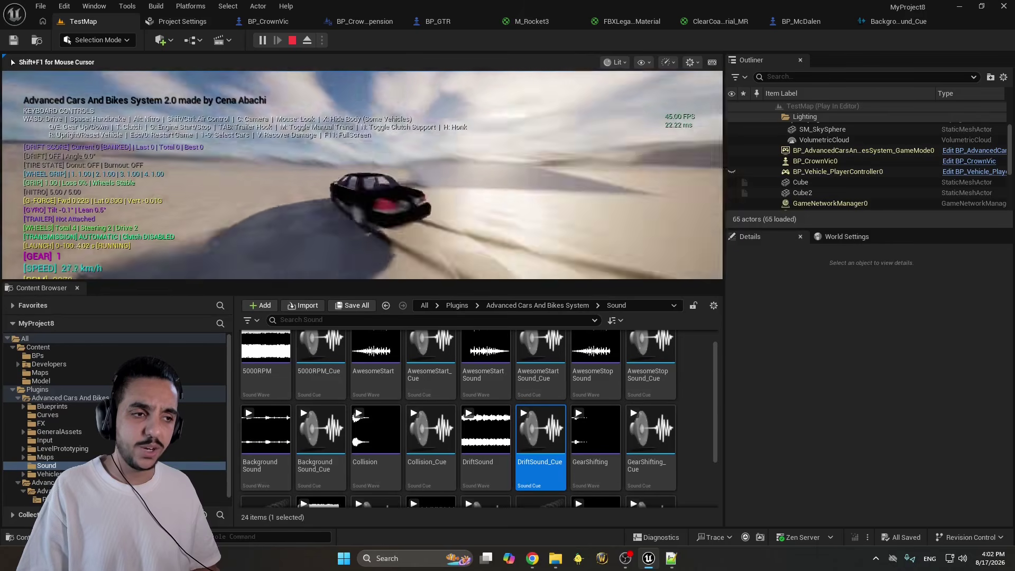
pyautogui.press('a')
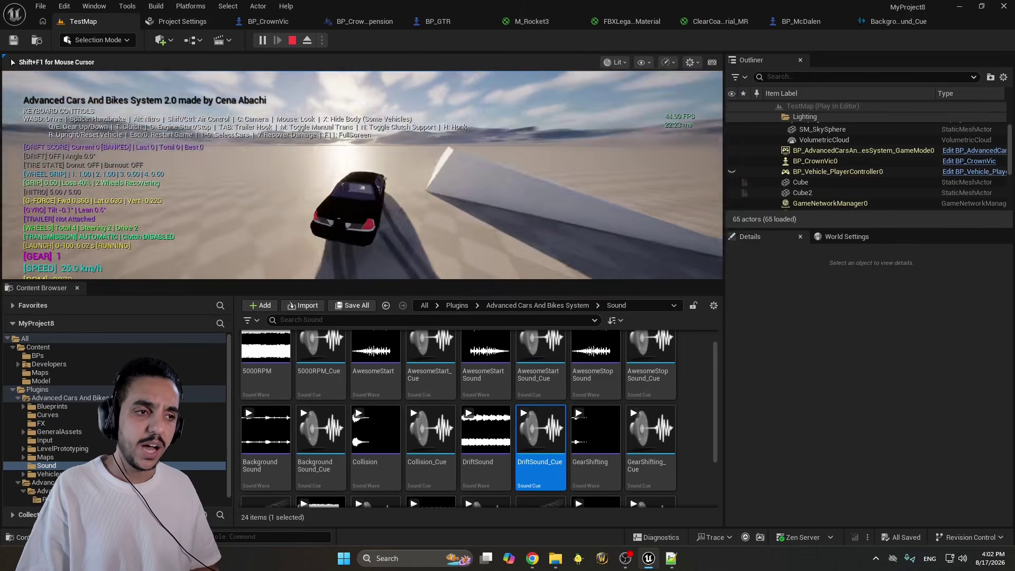
pyautogui.press('s')
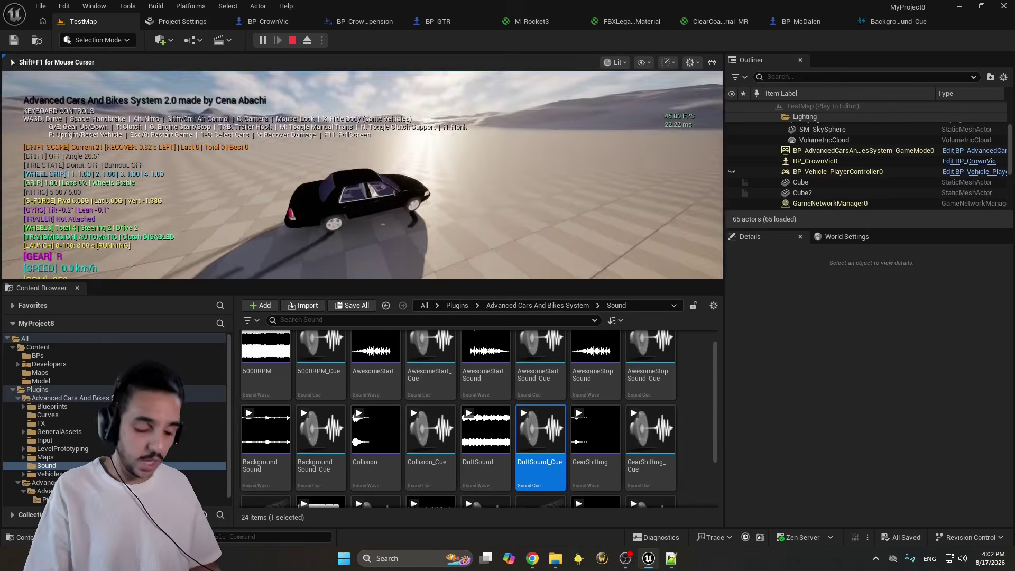
pyautogui.press('F11')
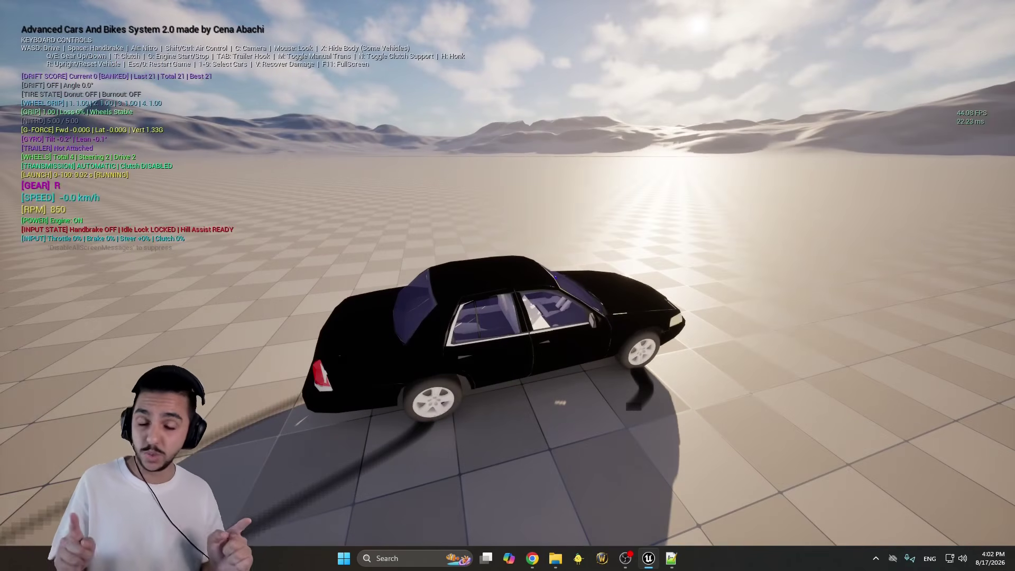
pyautogui.press('r')
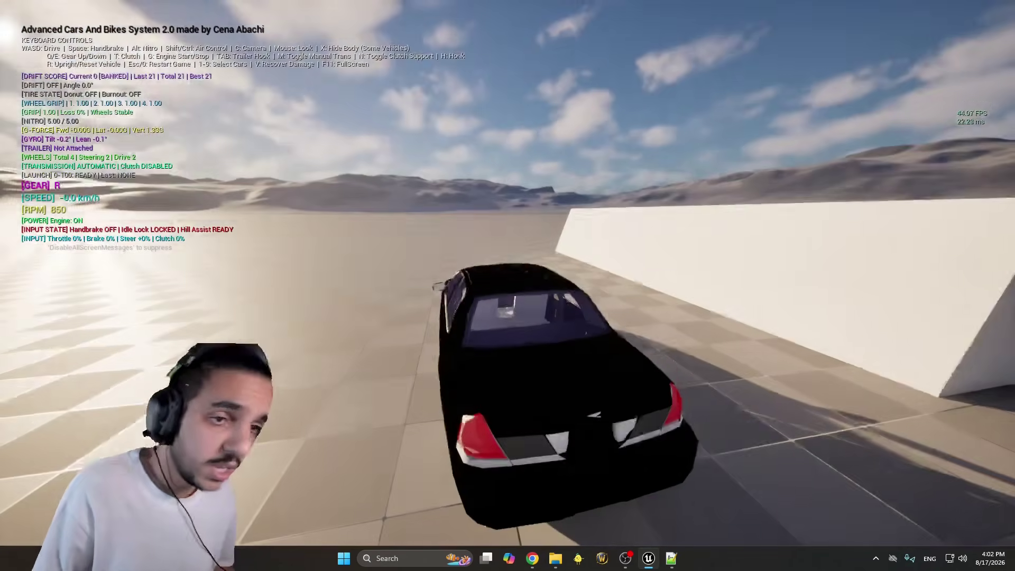
pyautogui.press('w')
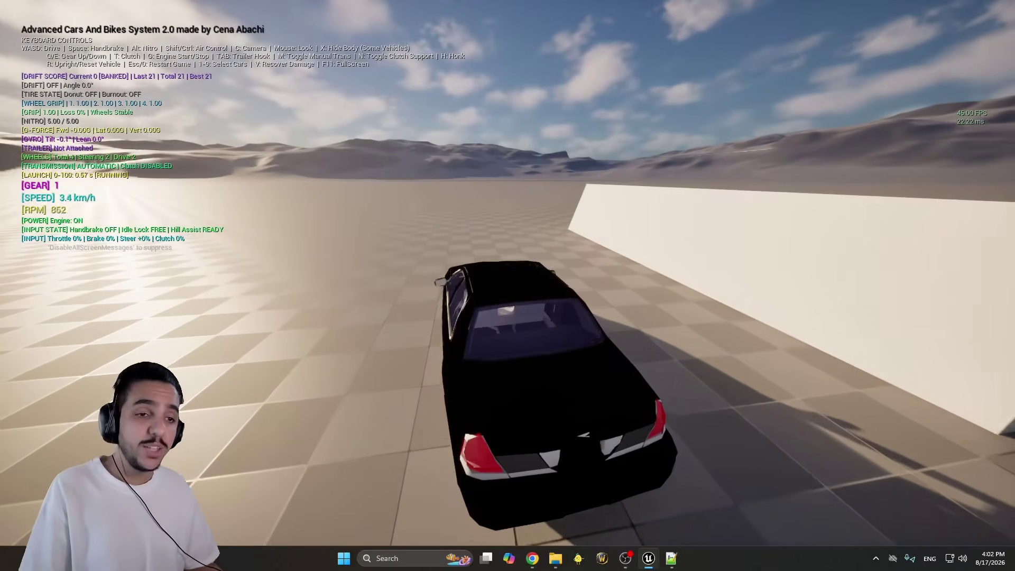
pyautogui.press('Escape')
pyautogui.press('F11')
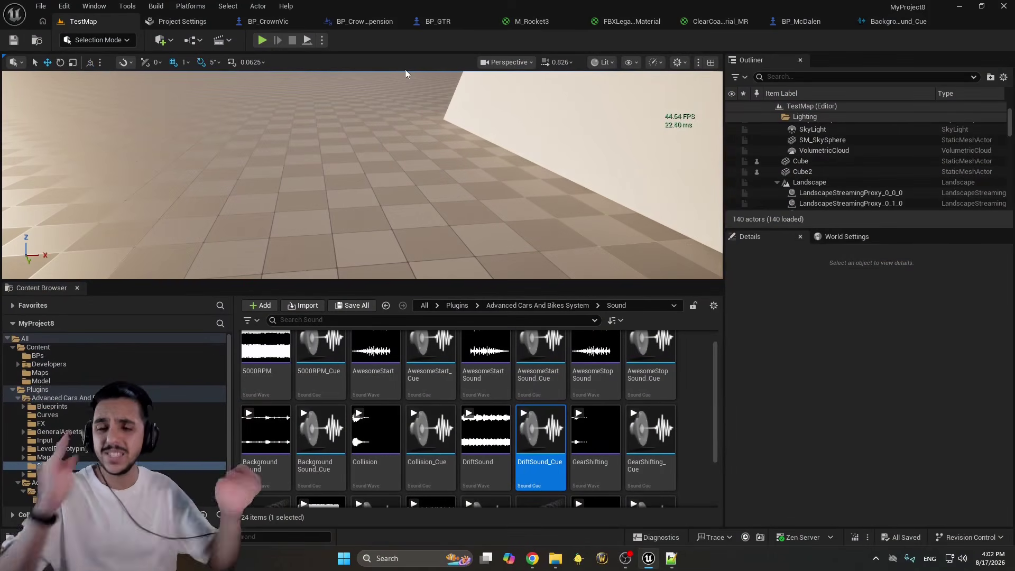
# Review the Vehicle Type and Moving Parts properties of BP_CrownVic, leaving them and Frame Rate Independence collapsed
pyautogui.click(264, 22)
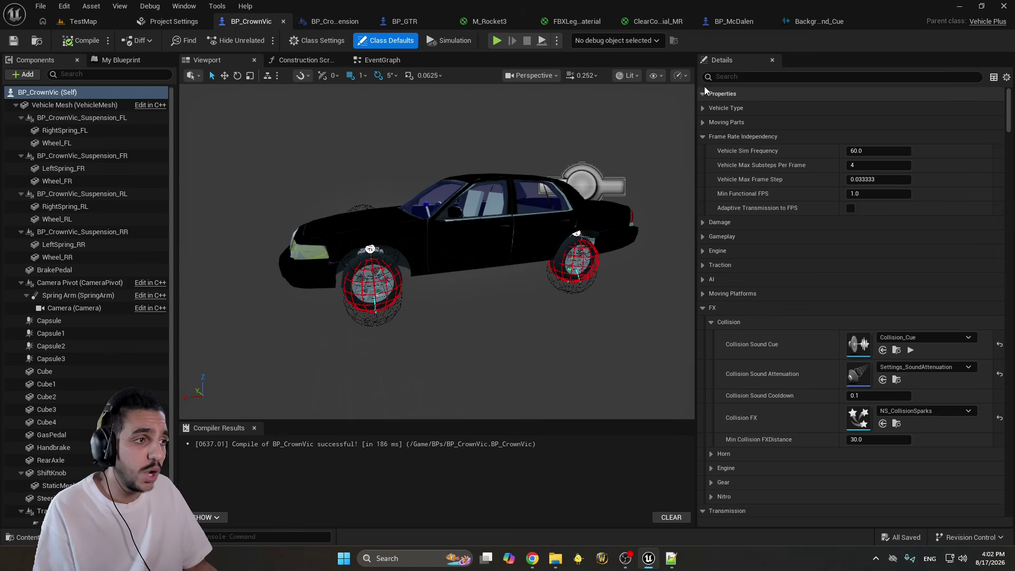
pyautogui.click(703, 137)
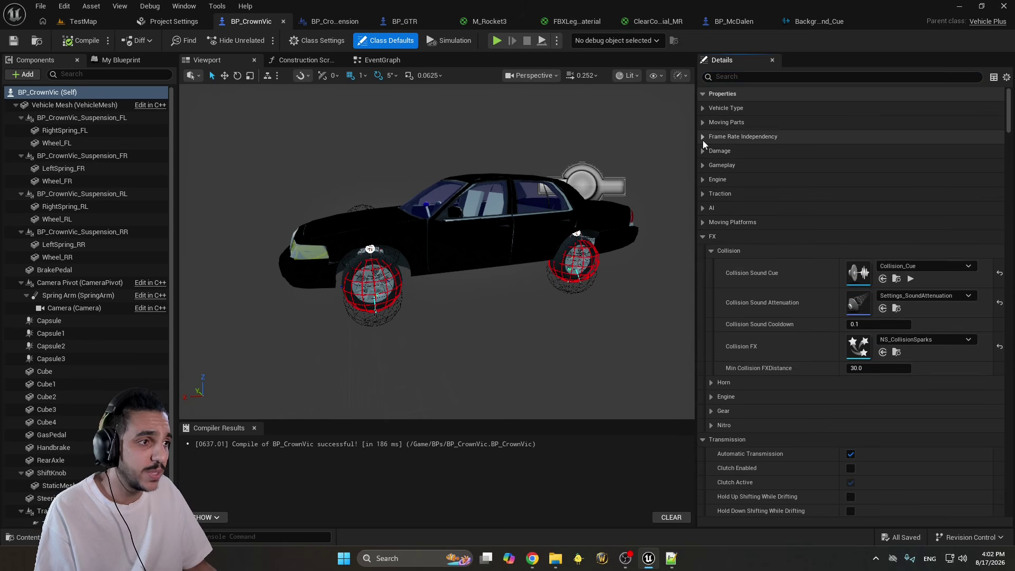
pyautogui.click(702, 108)
pyautogui.click(702, 108)
pyautogui.click(702, 122)
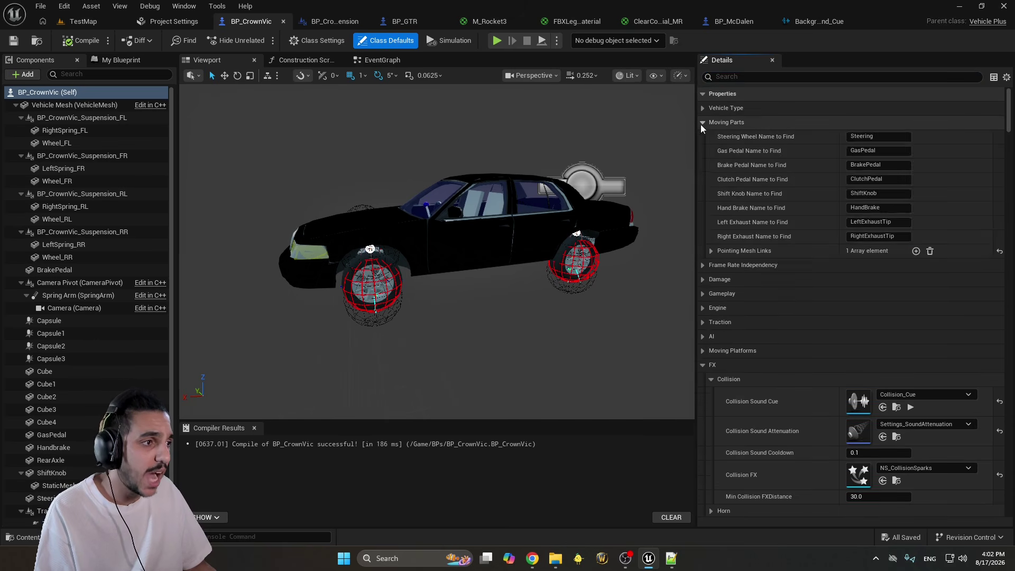
pyautogui.click(701, 125)
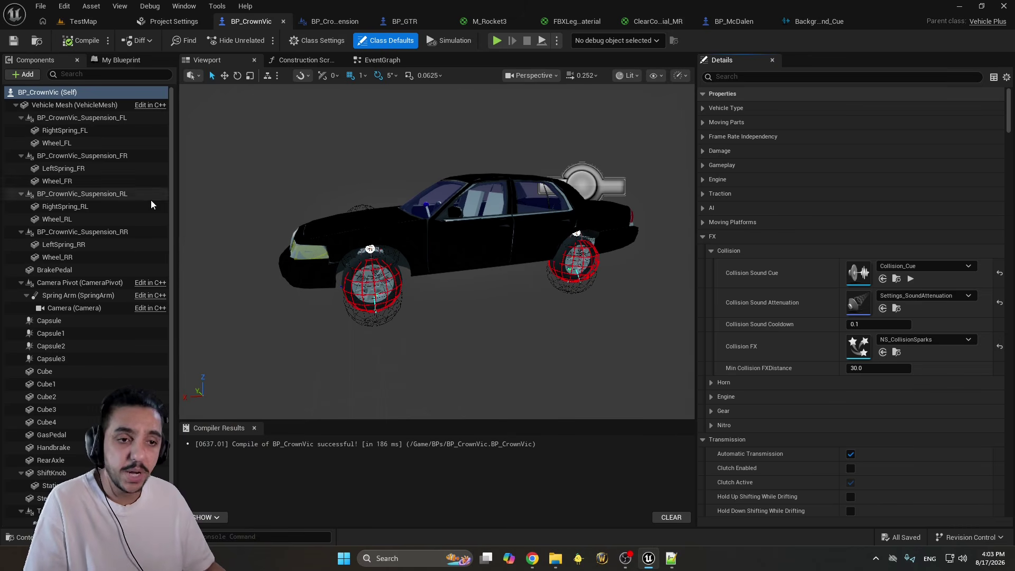
# Collapse BP_CrownVic's FX, Transmission, Nitro, Collision and Steering property categories and look over the vehicle's list of settings groups
pyautogui.click(21, 117)
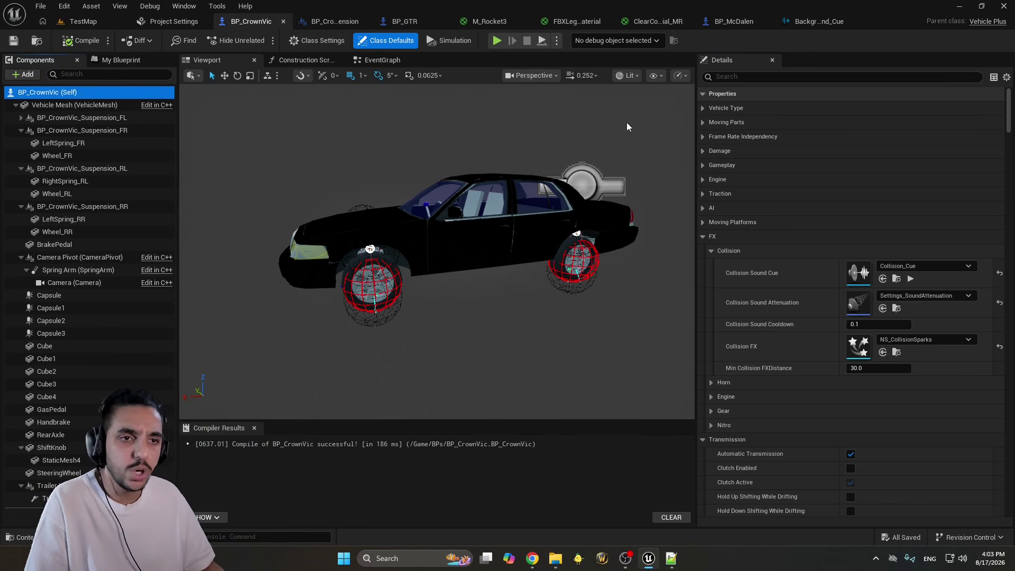
pyautogui.click(703, 236)
pyautogui.click(703, 251)
pyautogui.click(700, 267)
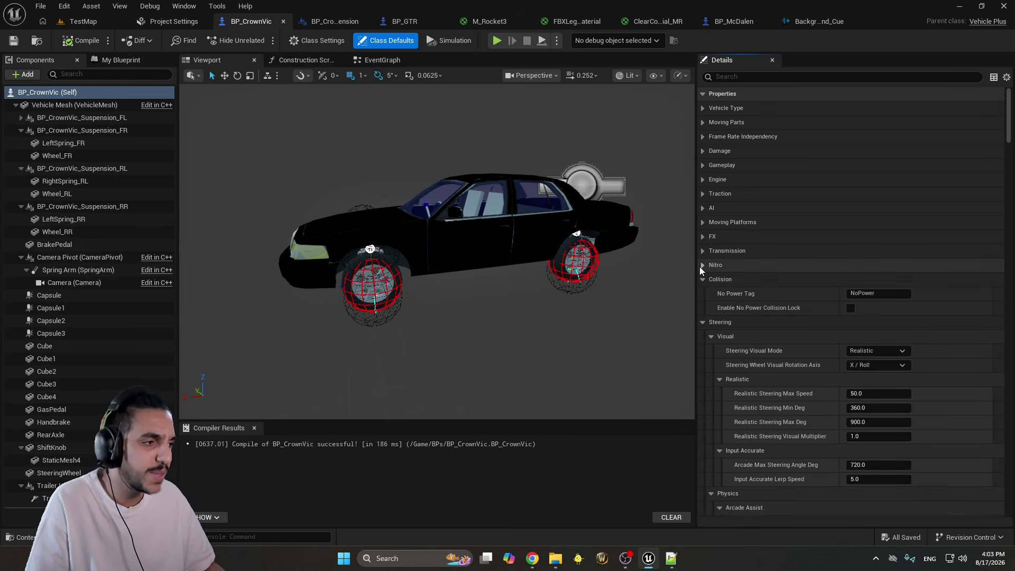
pyautogui.click(703, 278)
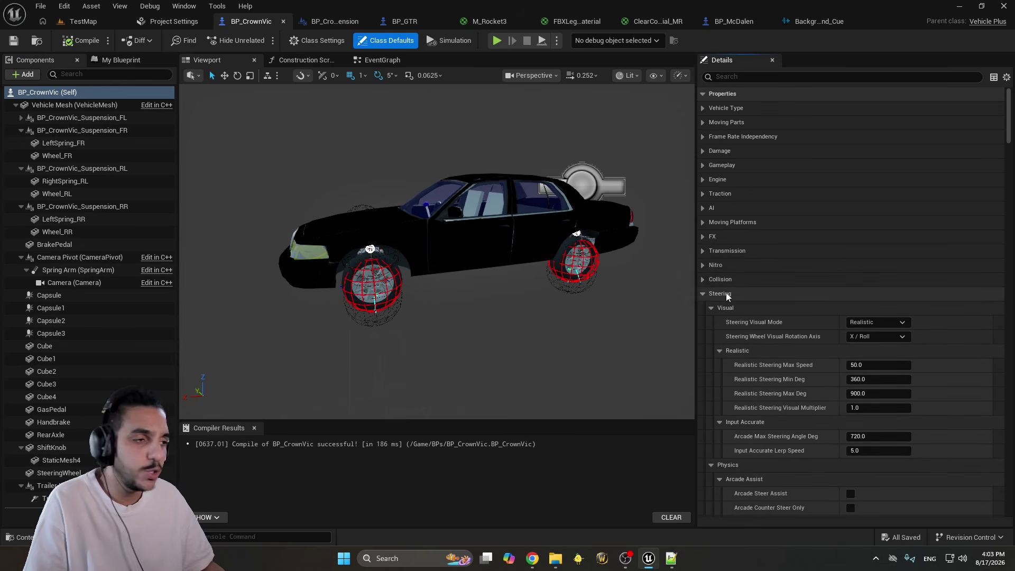
pyautogui.click(702, 294)
pyautogui.click(702, 250)
pyautogui.click(702, 250)
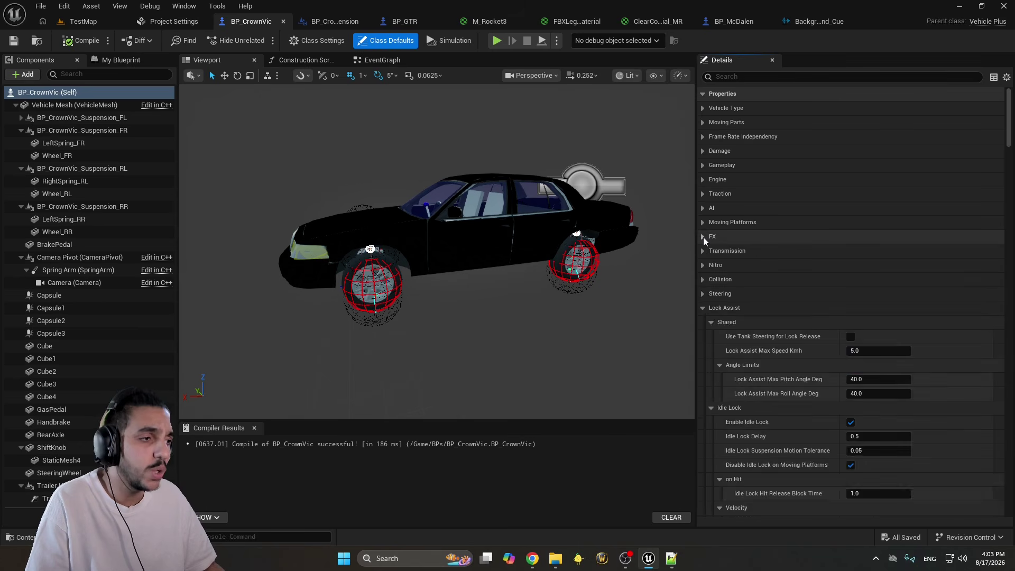
pyautogui.click(703, 237)
pyautogui.click(703, 237)
pyautogui.click(701, 219)
pyautogui.click(702, 225)
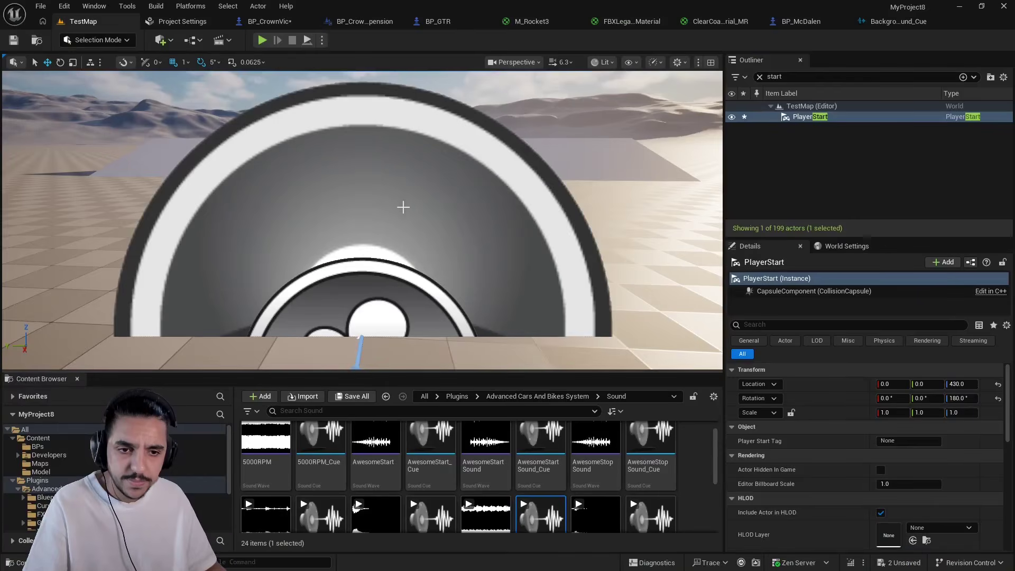
# Filter BP_CrownVic's root properties for Nitro and turn off Can Nitro
pyautogui.scroll(-5, 362, 177)
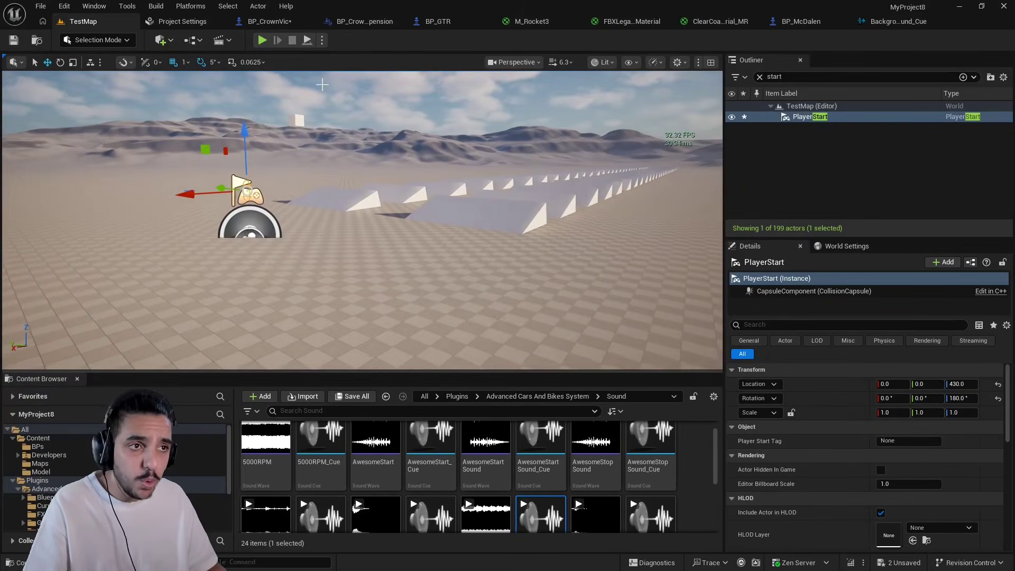
pyautogui.click(267, 21)
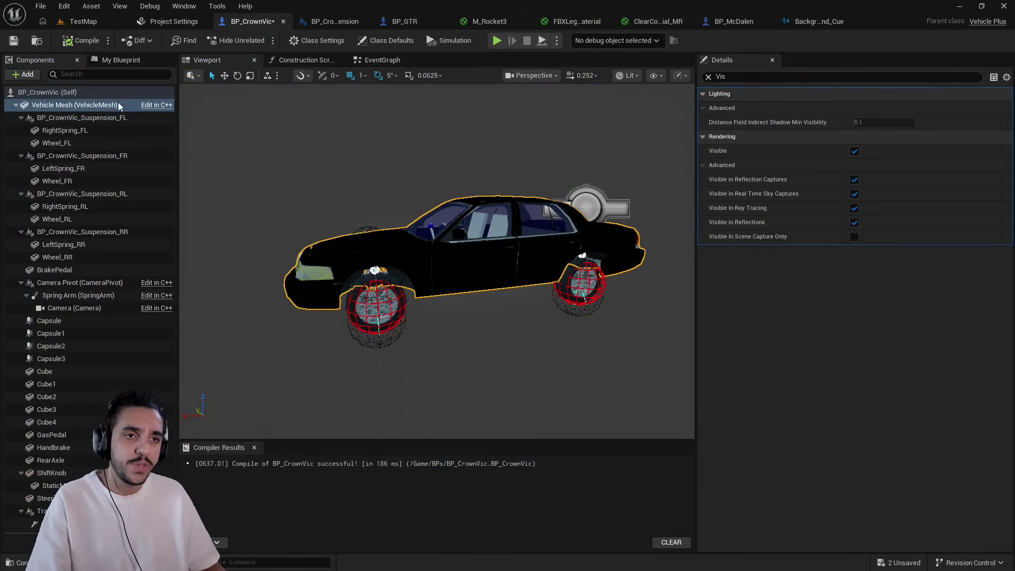
pyautogui.click(62, 93)
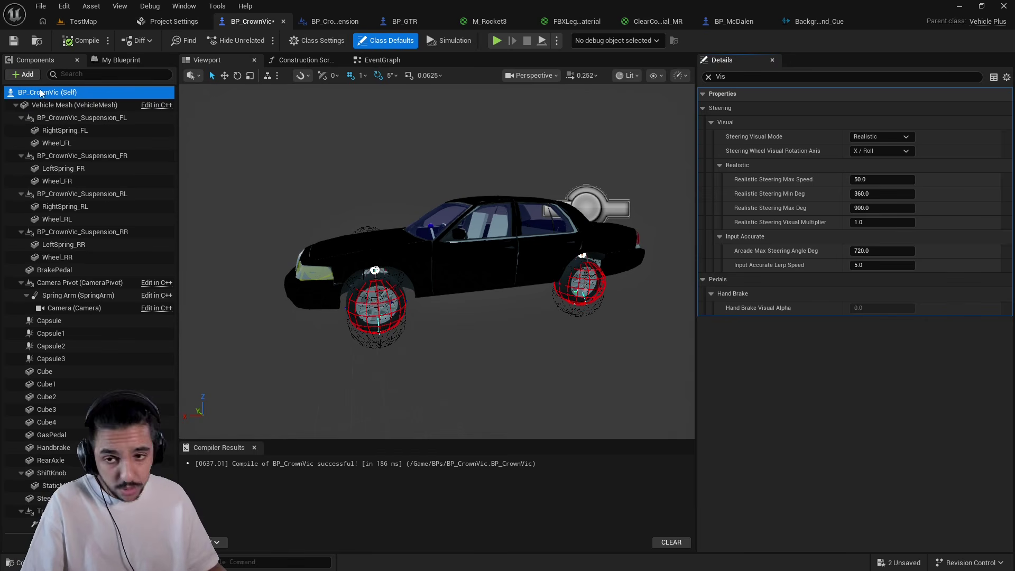
pyautogui.click(739, 75)
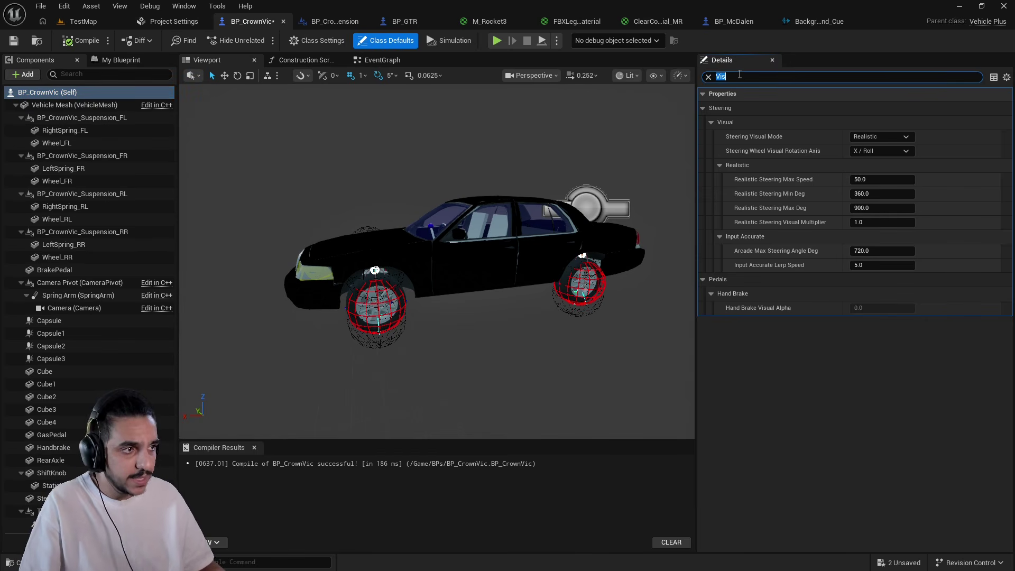
pyautogui.write('Nitro')
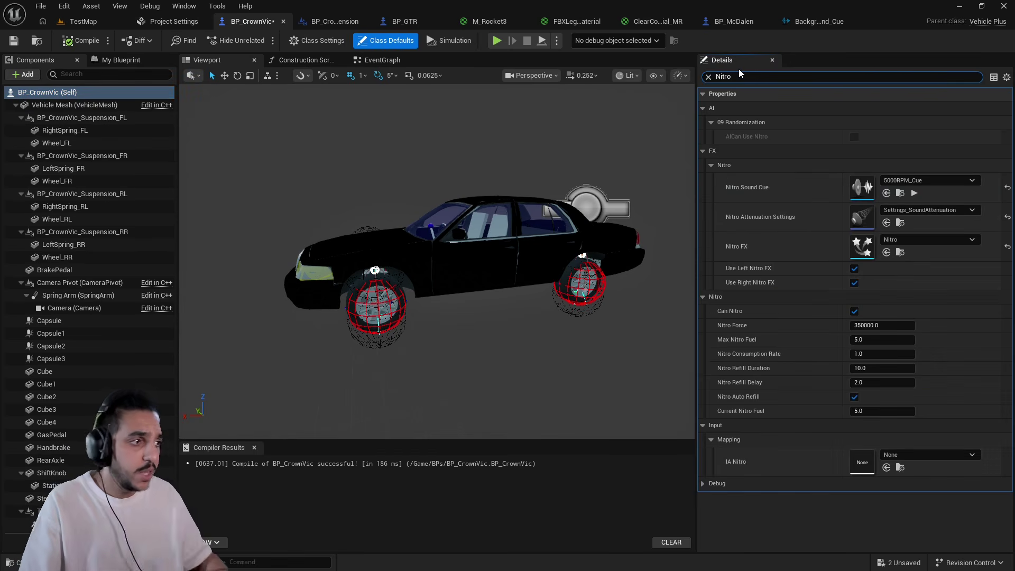
pyautogui.click(867, 326)
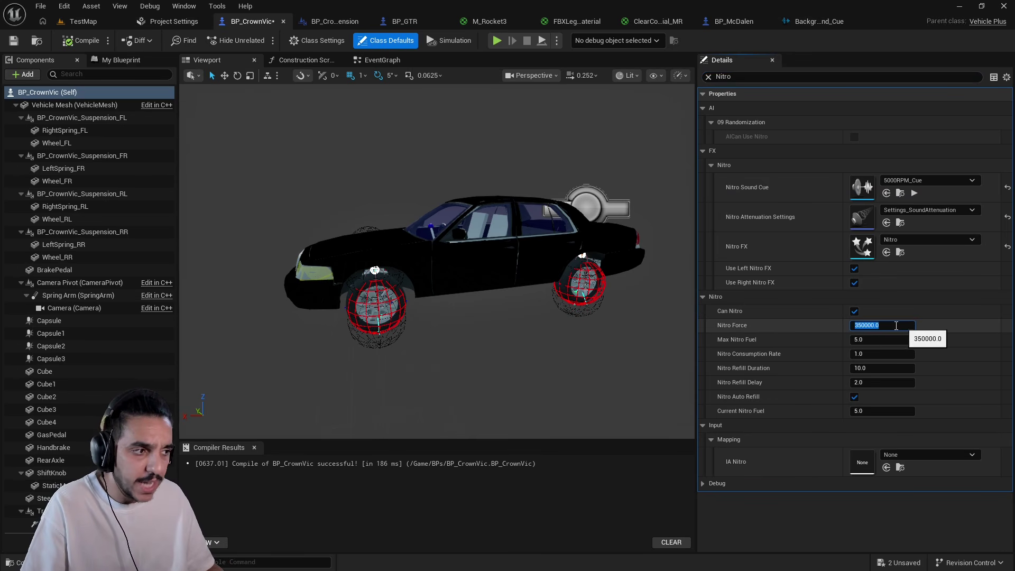
pyautogui.click(814, 322)
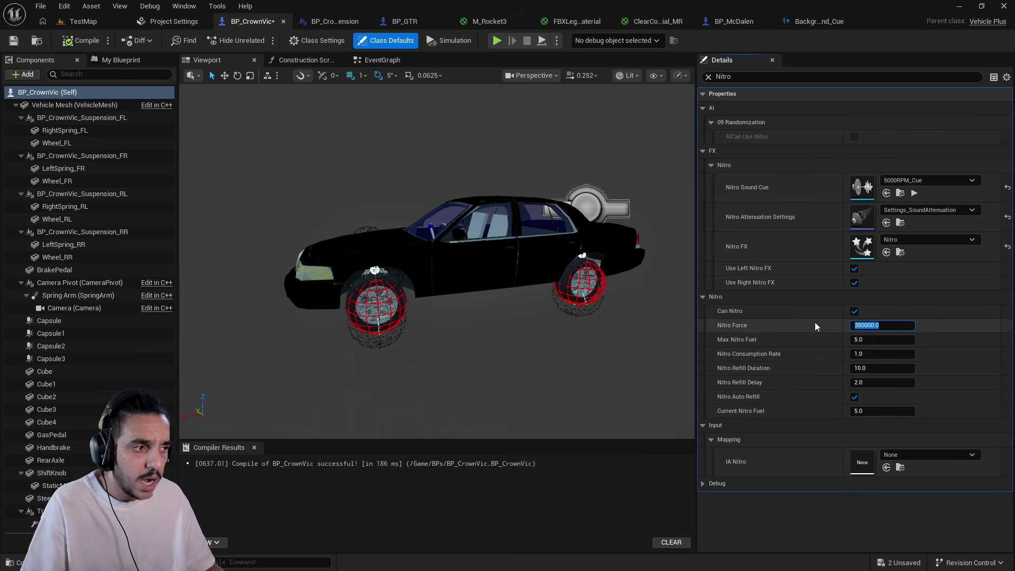
pyautogui.click(853, 312)
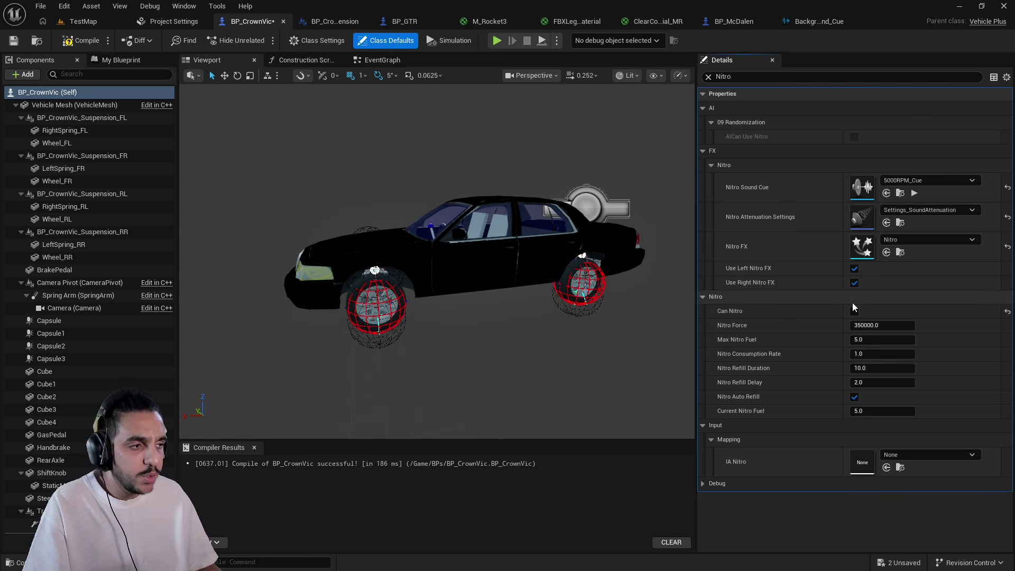
# Duplicate one of the cube components under BP_CrownVic's Vehicle Mesh
pyautogui.moveTo(389, 253); pyautogui.dragTo(389, 253, button='right')
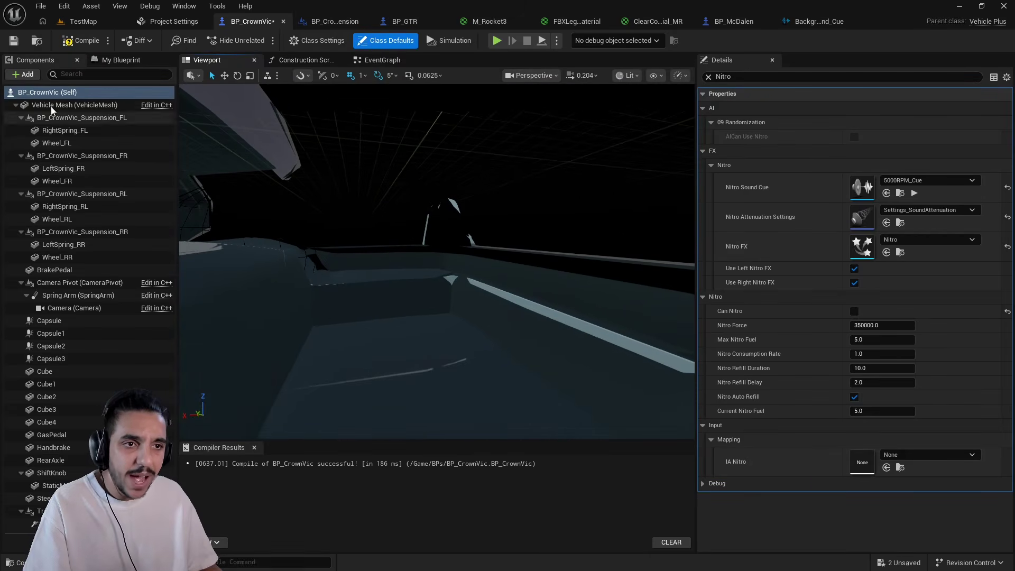
pyautogui.click(61, 105)
pyautogui.click(23, 74)
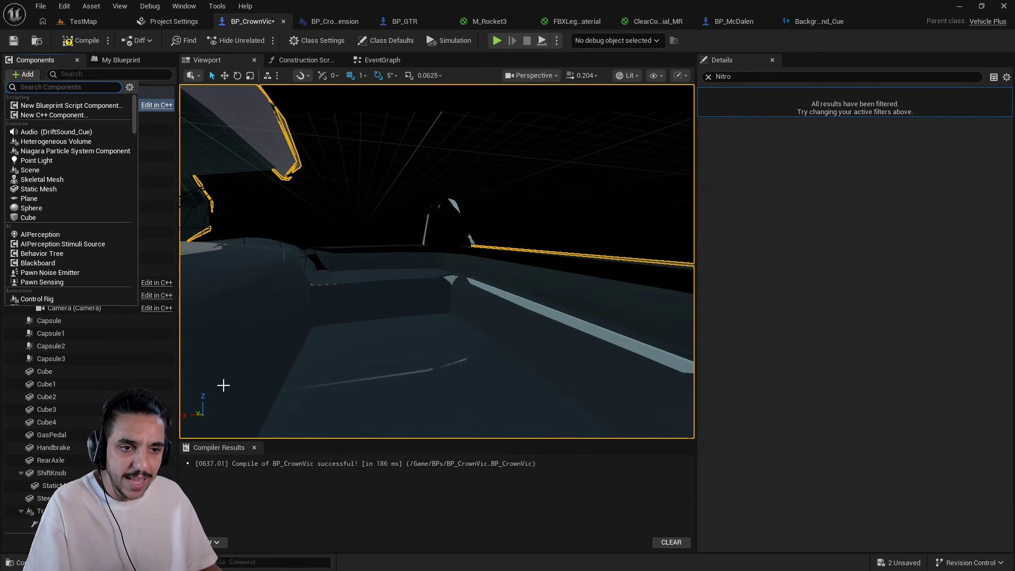
pyautogui.click(105, 408)
pyautogui.moveTo(88, 411); pyautogui.dragTo(81, 387)
pyautogui.hotkey('ctrl', 'd')
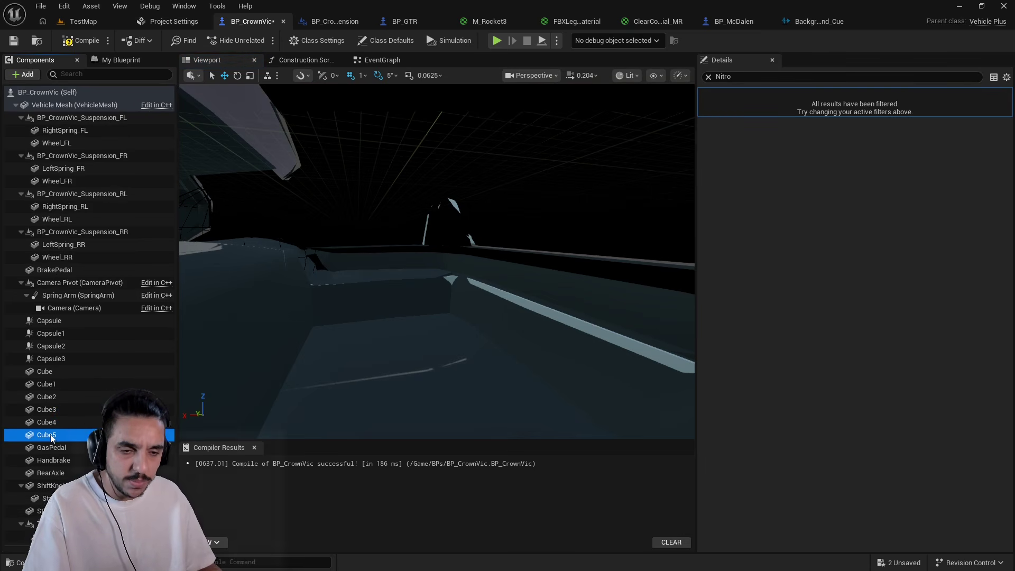
# Rename the duplicated cube component ExhustTip
pyautogui.write('Exh')
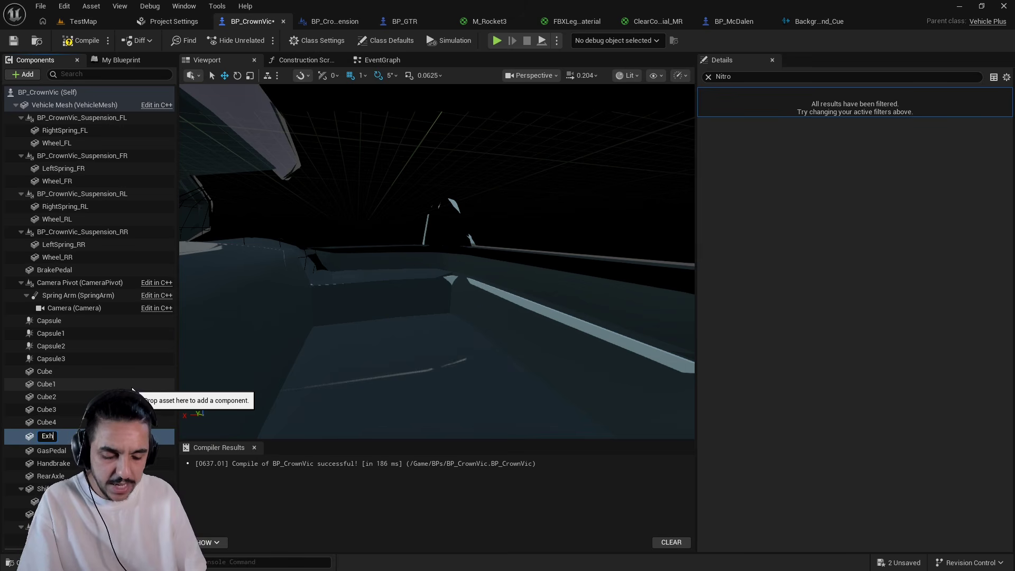
pyautogui.write('ustTip\\')
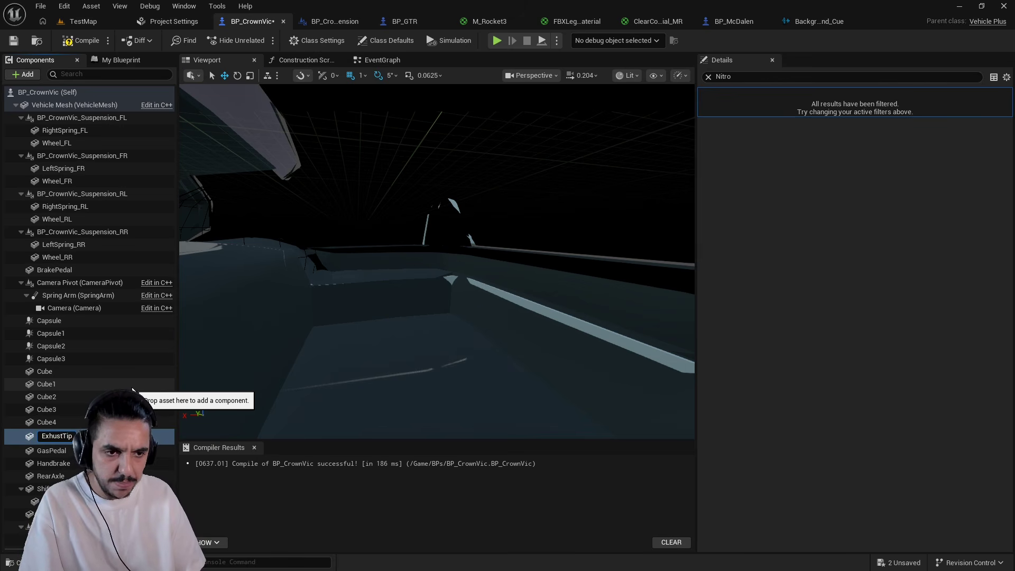
pyautogui.click(490, 229)
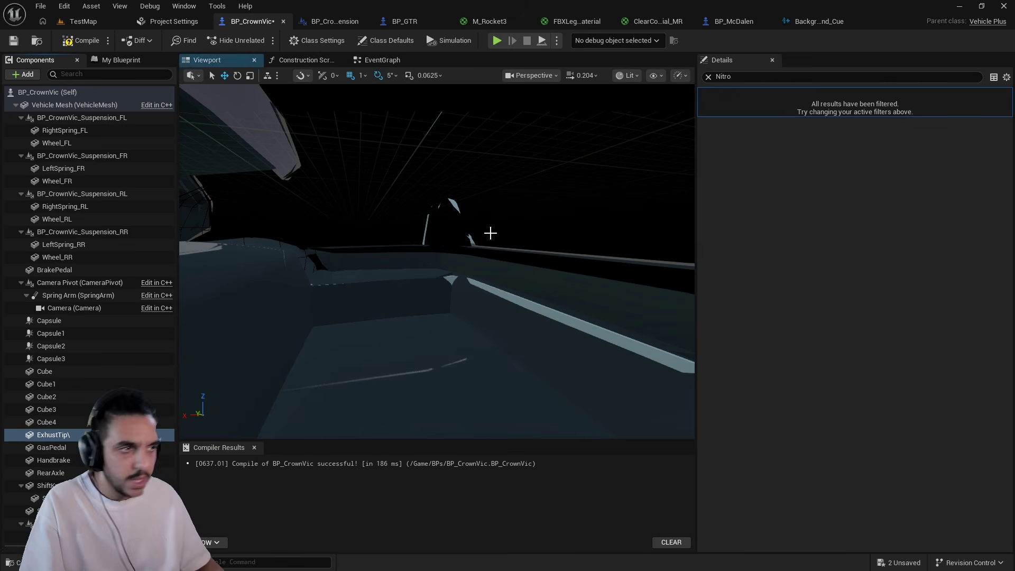
pyautogui.click(75, 433)
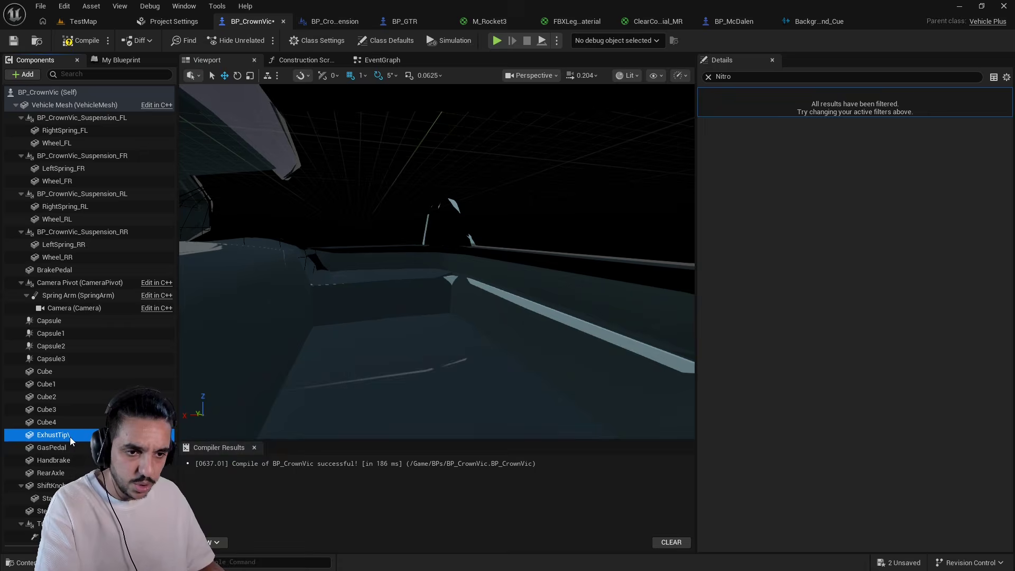
pyautogui.click(66, 436)
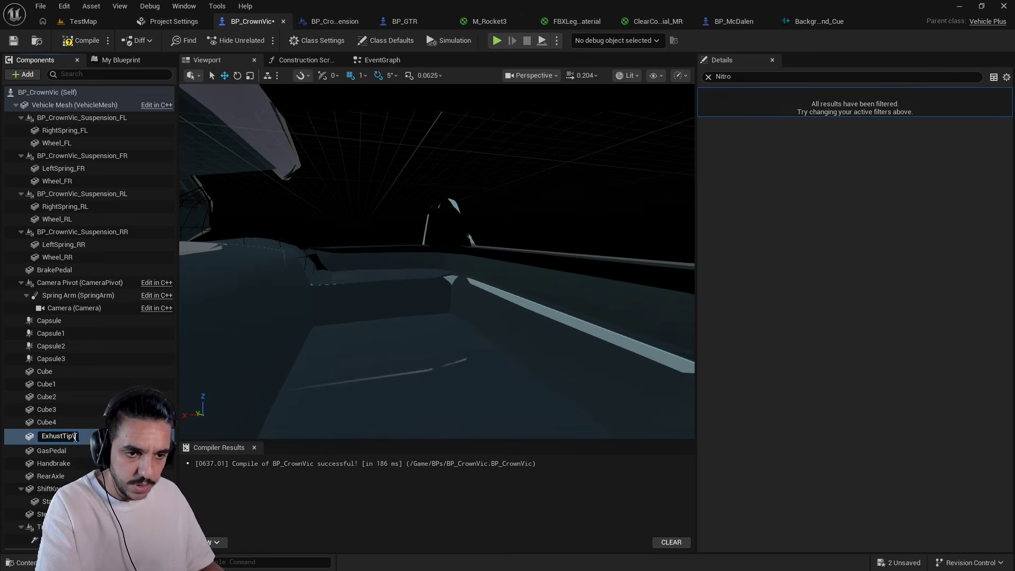
pyautogui.press('Return')
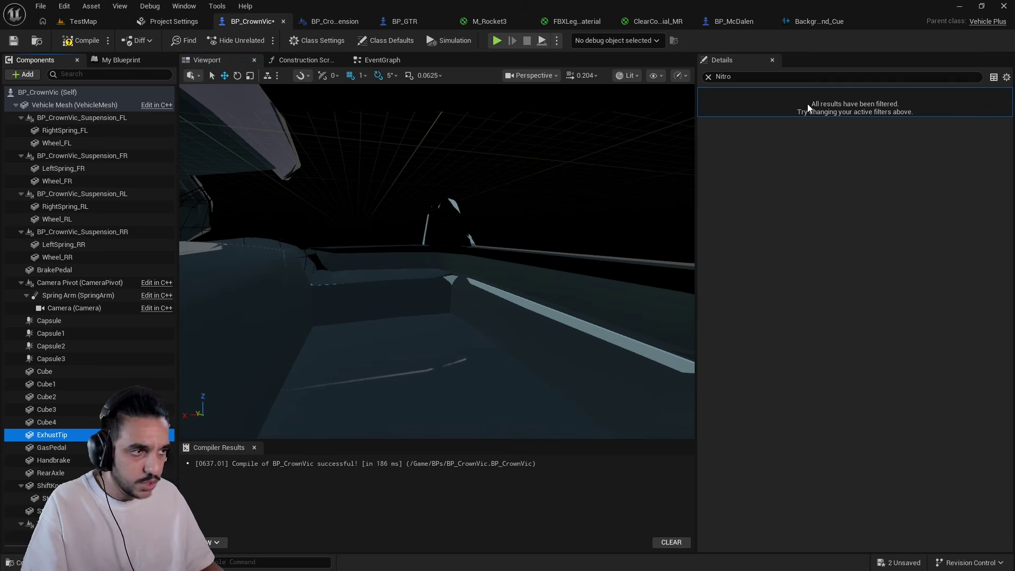
# Copy the Left Exhaust Name to Find value from BP_CrownVic's Moving Parts and rename the ExhustTip component LeftExhaustTip
pyautogui.click(709, 77)
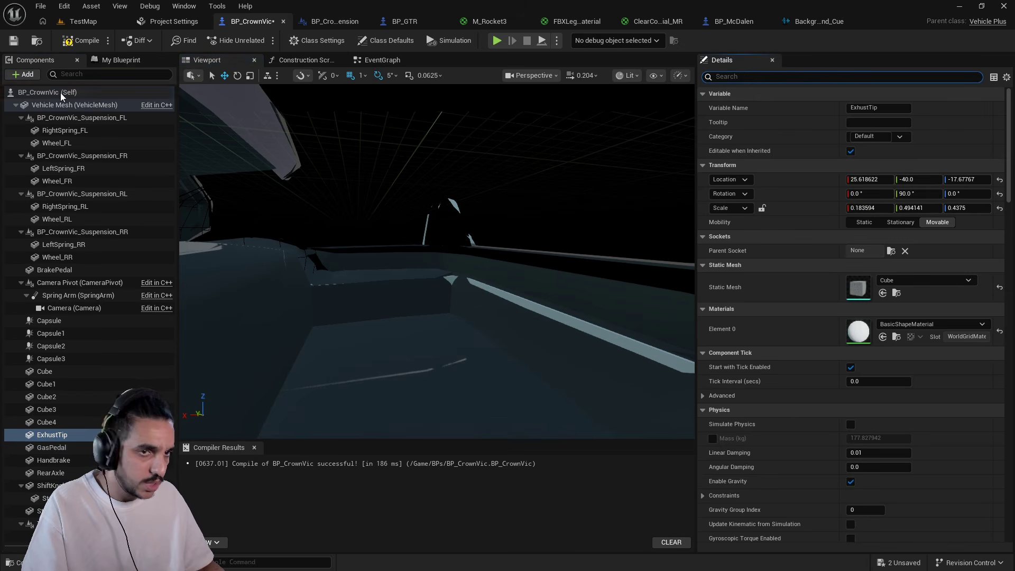
pyautogui.click(80, 94)
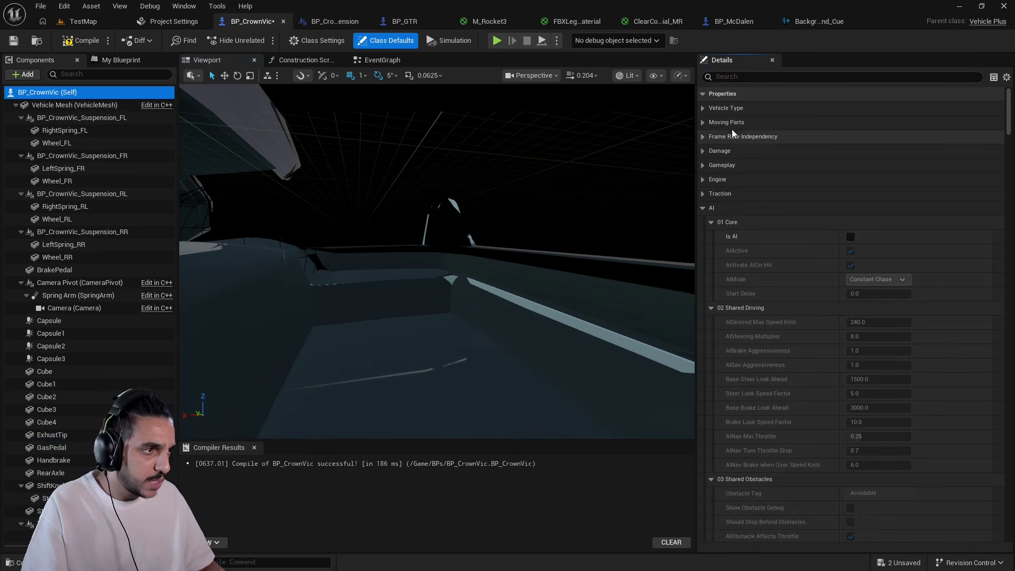
pyautogui.click(702, 122)
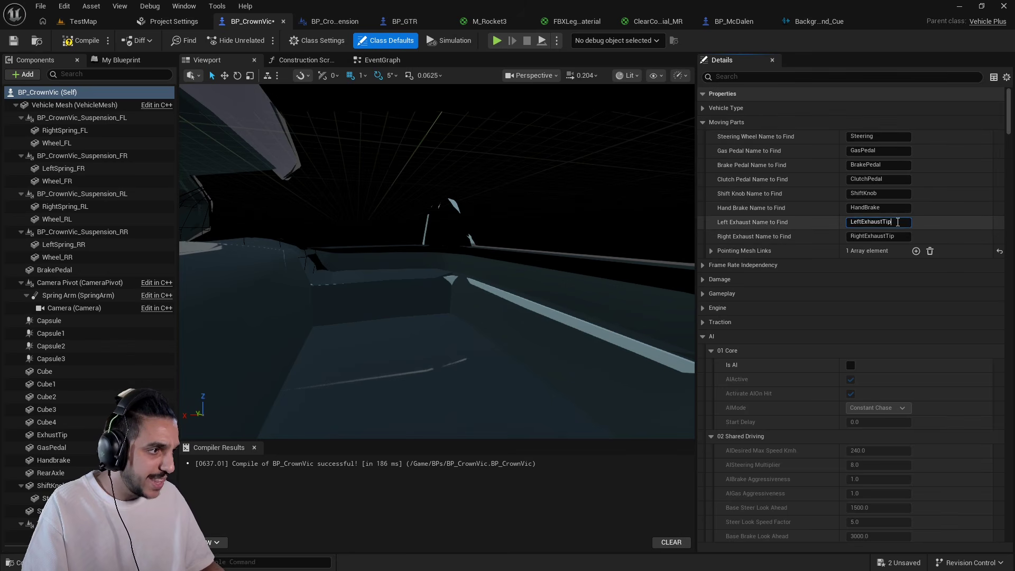
pyautogui.click(897, 222)
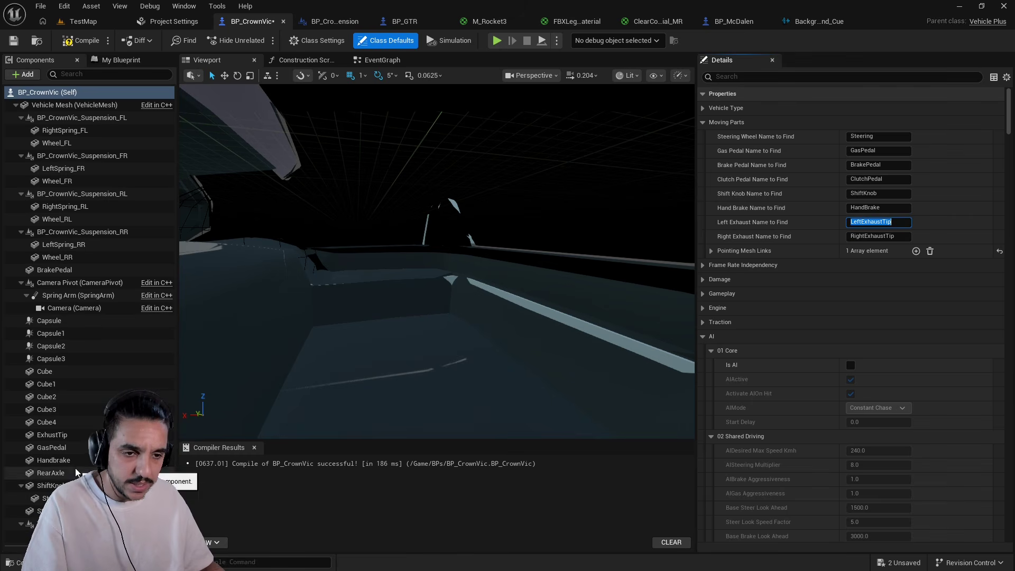
pyautogui.click(70, 481)
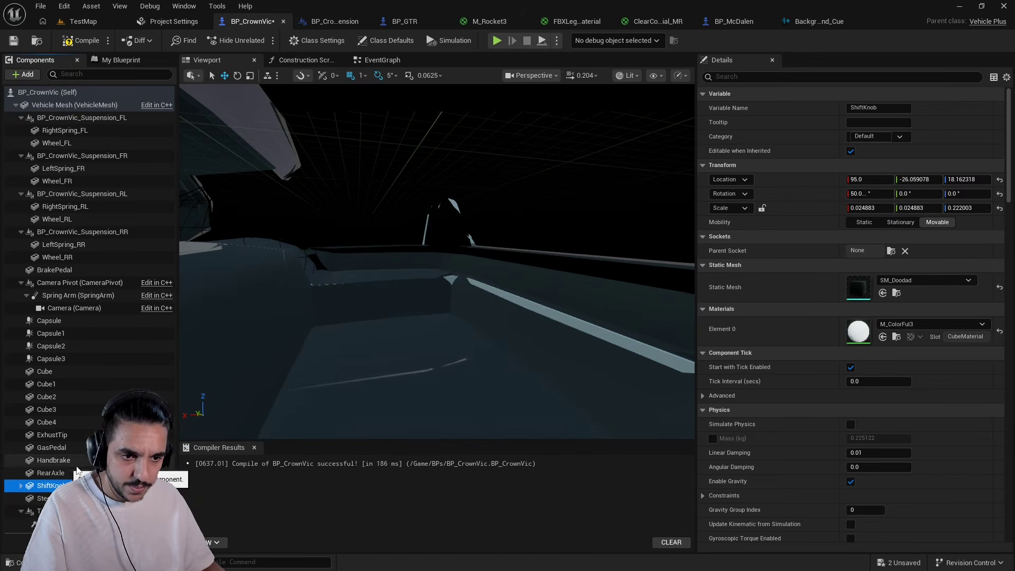
pyautogui.click(52, 435)
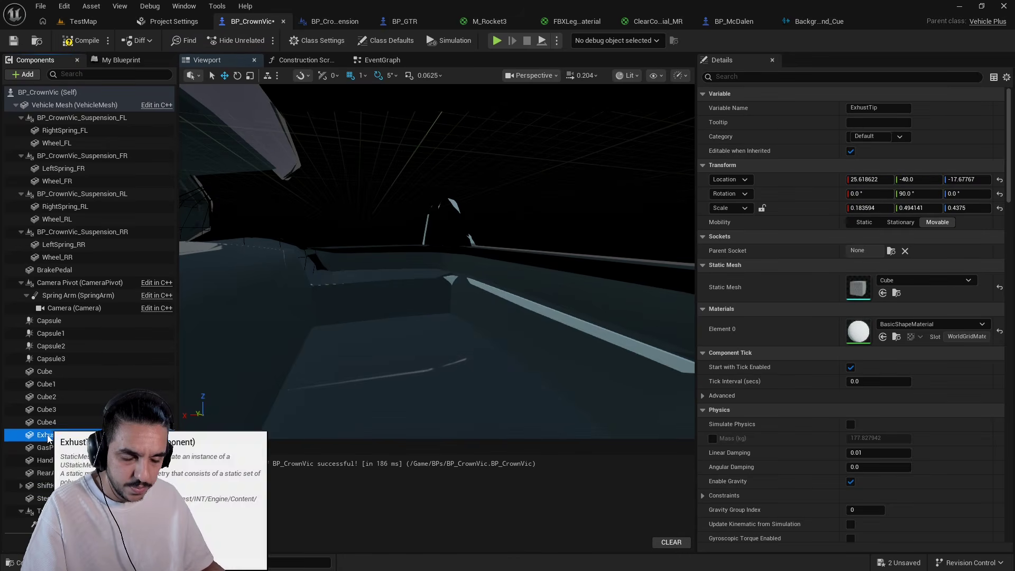
pyautogui.press('F2')
pyautogui.press('Return')
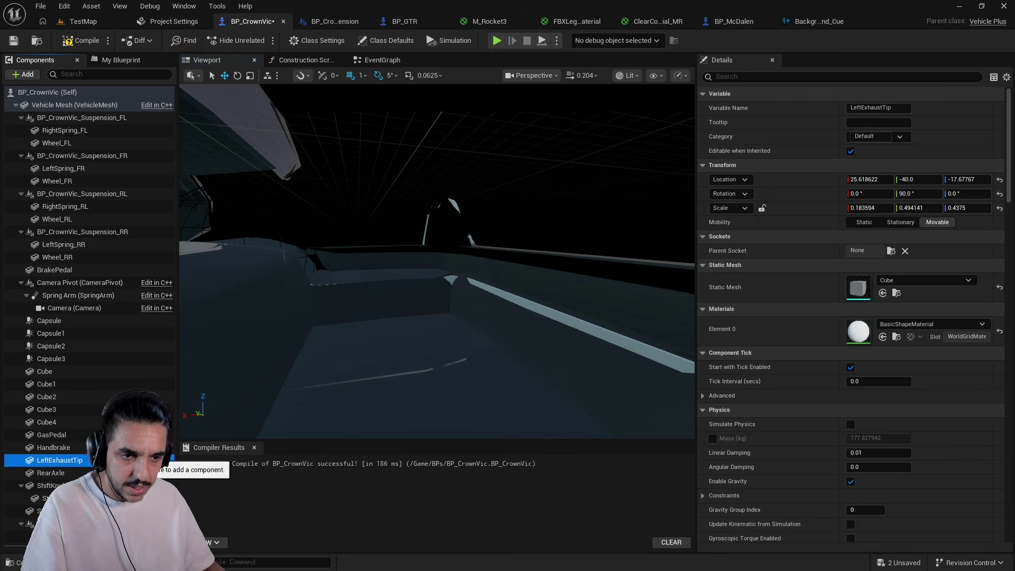
# Duplicate the LeftExhaustTip component and name the copy RightExhaustTip
pyautogui.hotkey('ctrl', 'd')
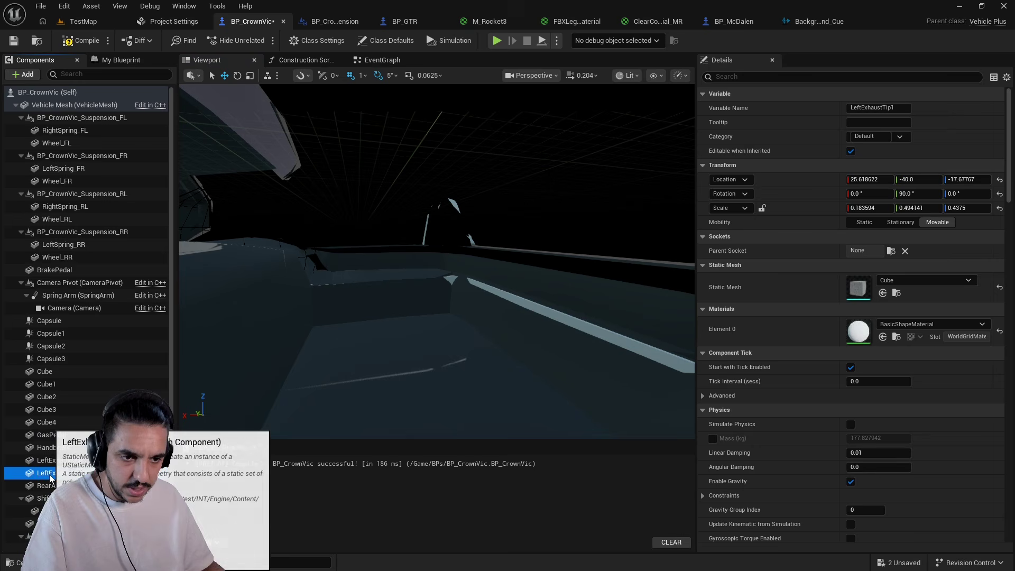
pyautogui.press('F2')
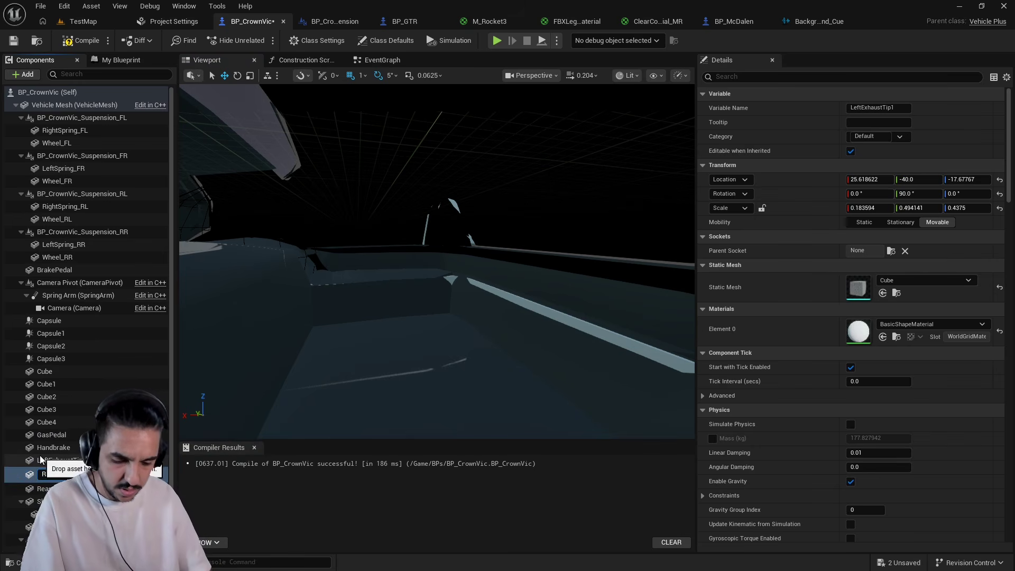
pyautogui.write('RightExhaustTi')
pyautogui.press('Return')
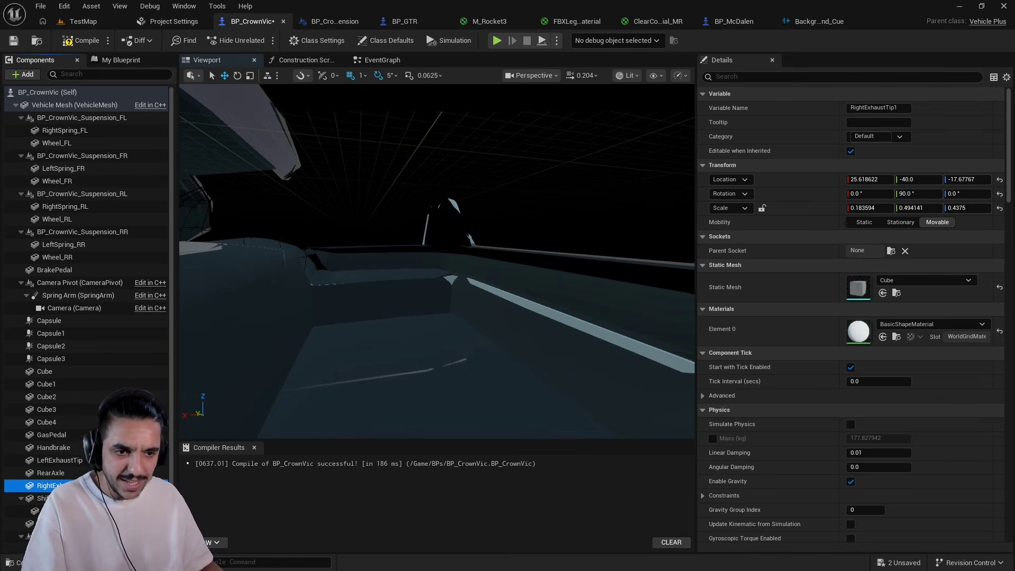
pyautogui.press('F2')
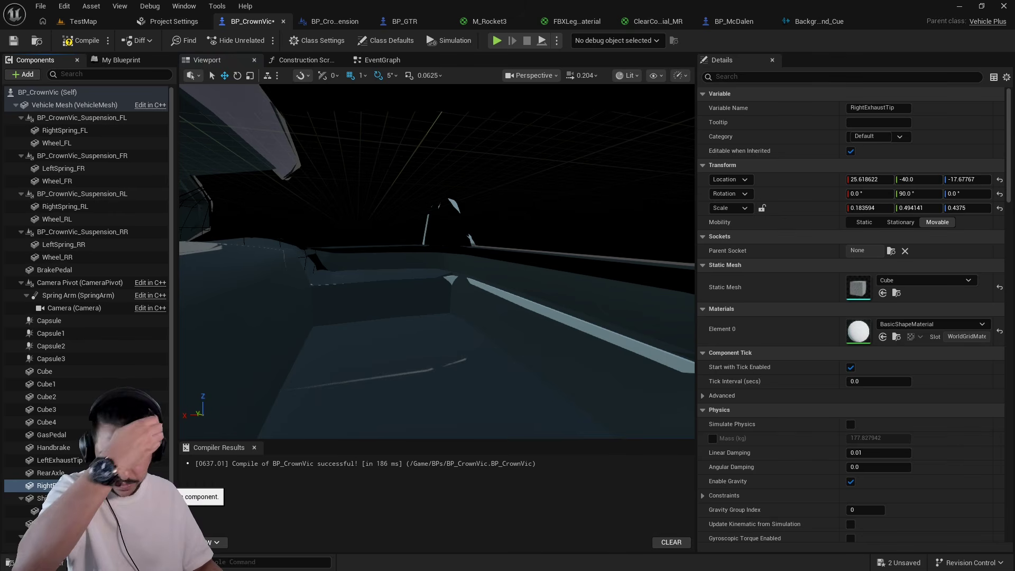
# Reset the transforms of both exhaust tip components and move them together to the car's rear at X -257, Z -47
pyautogui.keyDown('ctrl'); pyautogui.click(59, 460); pyautogui.keyUp('ctrl')
pyautogui.press('f')
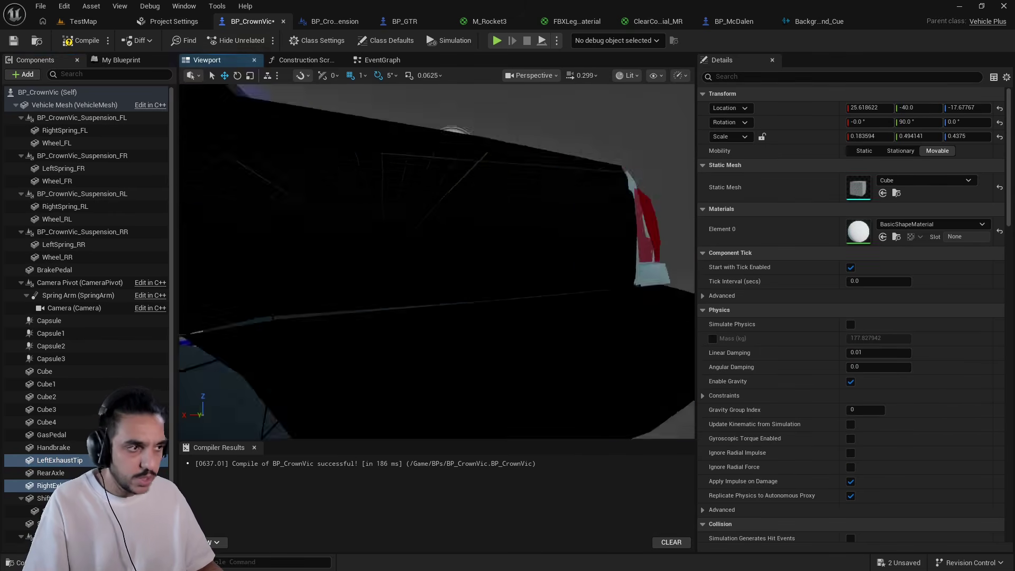
pyautogui.click(999, 137)
pyautogui.click(999, 122)
pyautogui.click(1000, 109)
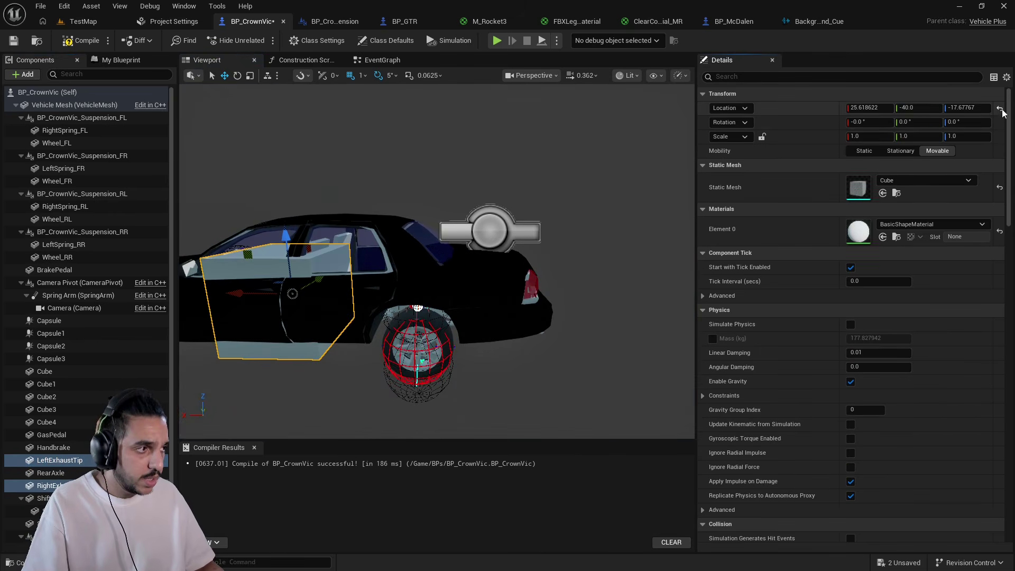
pyautogui.moveTo(294, 233); pyautogui.dragTo(496, 271)
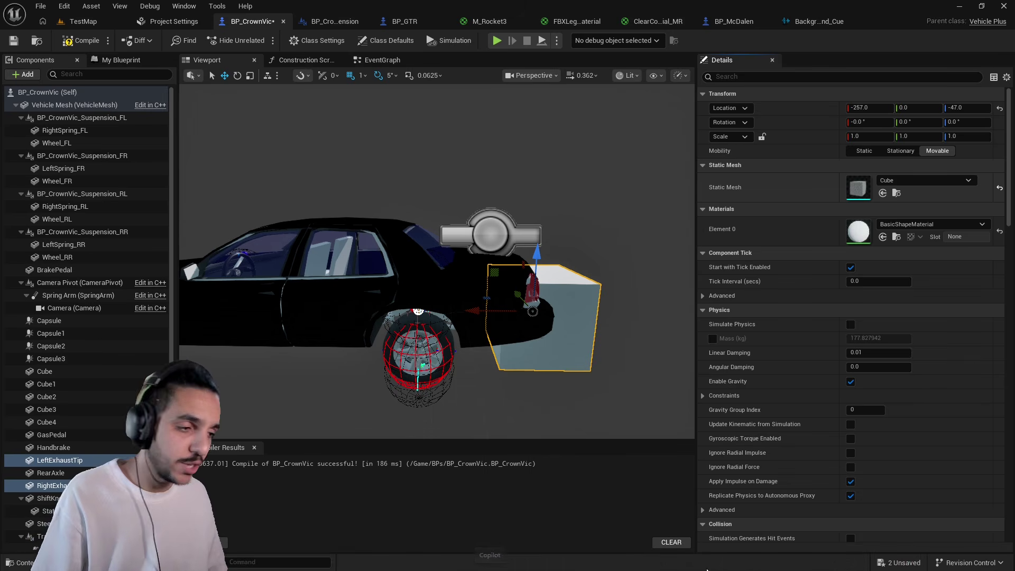
# Switch to the Windows taskbar settings, turn off automatic hiding of the taskbar, and return to the BP_CrownVic blueprint in Unreal Editor
pyautogui.click(689, 560)
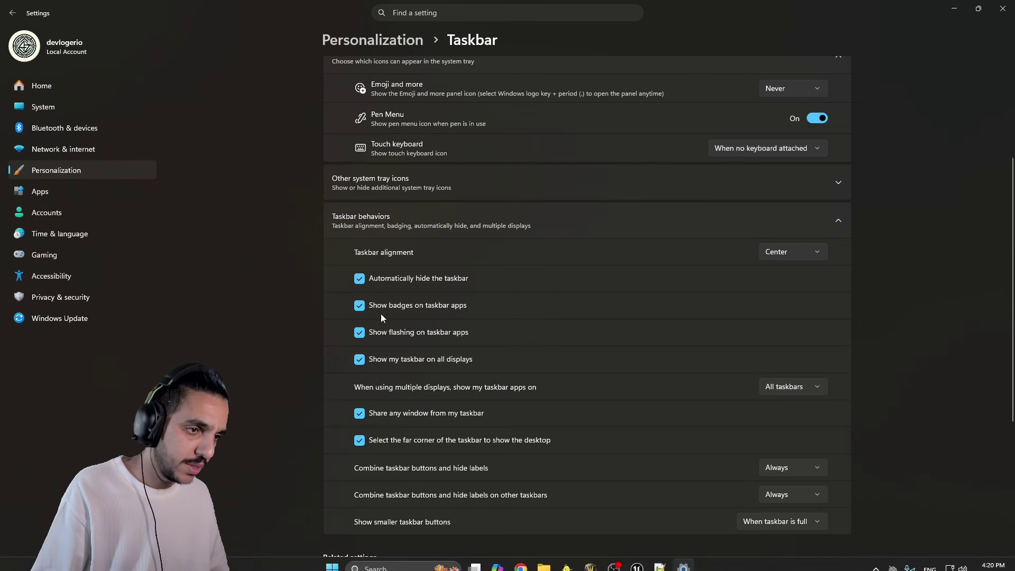
pyautogui.click(359, 280)
pyautogui.click(993, 7)
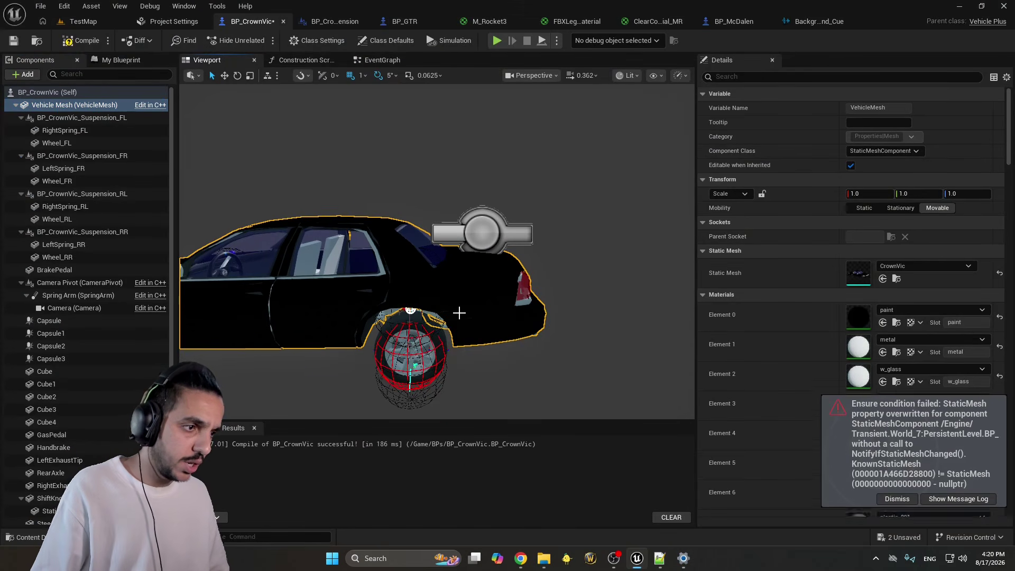
# Undo the accidental selection, select both exhaust tip components behind the car and scale them uniformly to about 0.13
pyautogui.hotkey('ctrl', 'z')
pyautogui.keyDown('alt'); pyautogui.moveTo(530, 284); pyautogui.dragTo(504, 288); pyautogui.keyUp('alt')
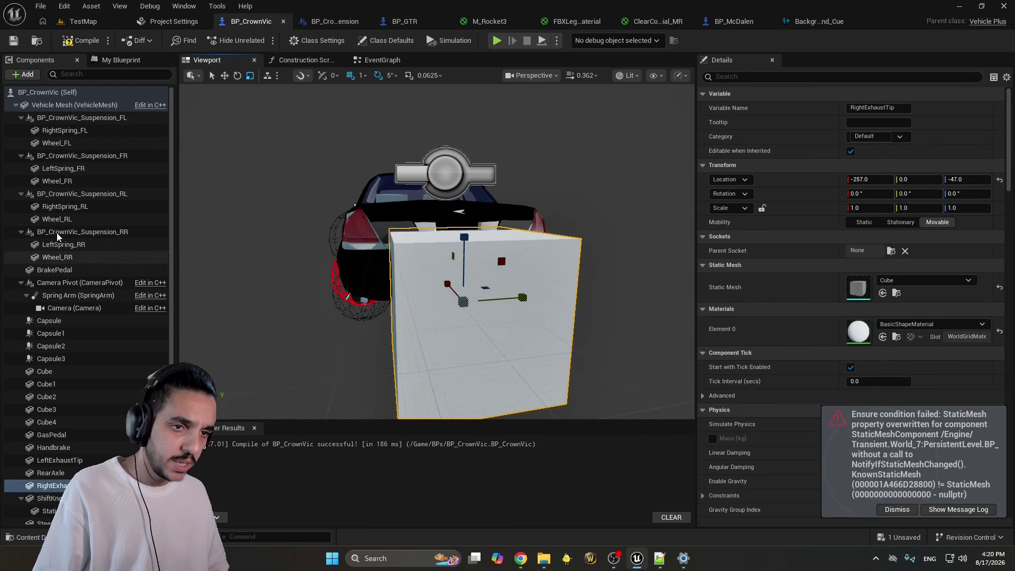
pyautogui.keyDown('ctrl'); pyautogui.click(91, 464); pyautogui.keyUp('ctrl')
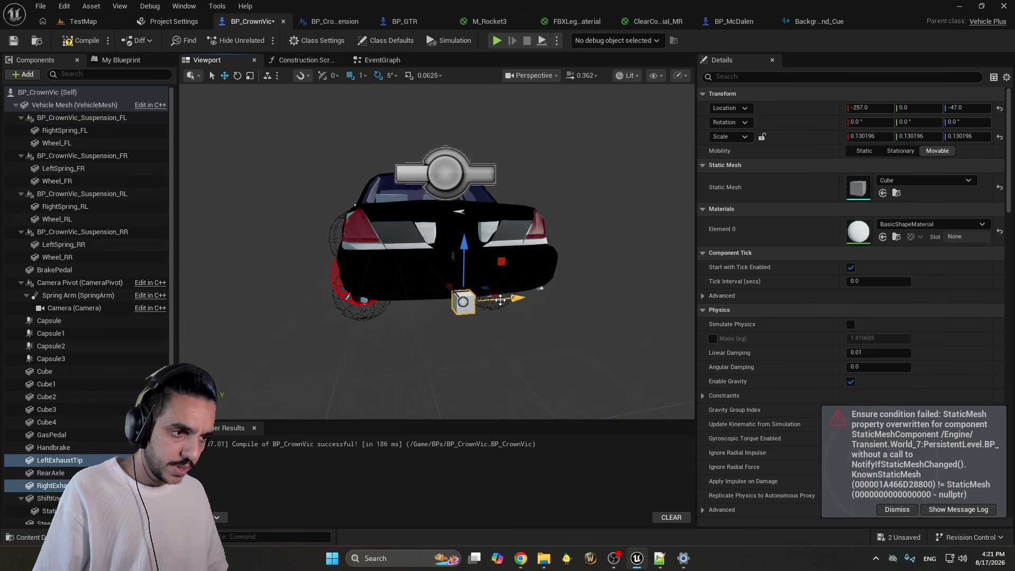
# Spread LeftExhaustTip and RightExhaustTip sideways to opposite sides under the rear bumper, fine-tuning each tip to about 50 units from the car's centre
pyautogui.moveTo(502, 300); pyautogui.dragTo(434, 301)
pyautogui.keyDown('ctrl'); pyautogui.click(547, 296); pyautogui.keyUp('ctrl')
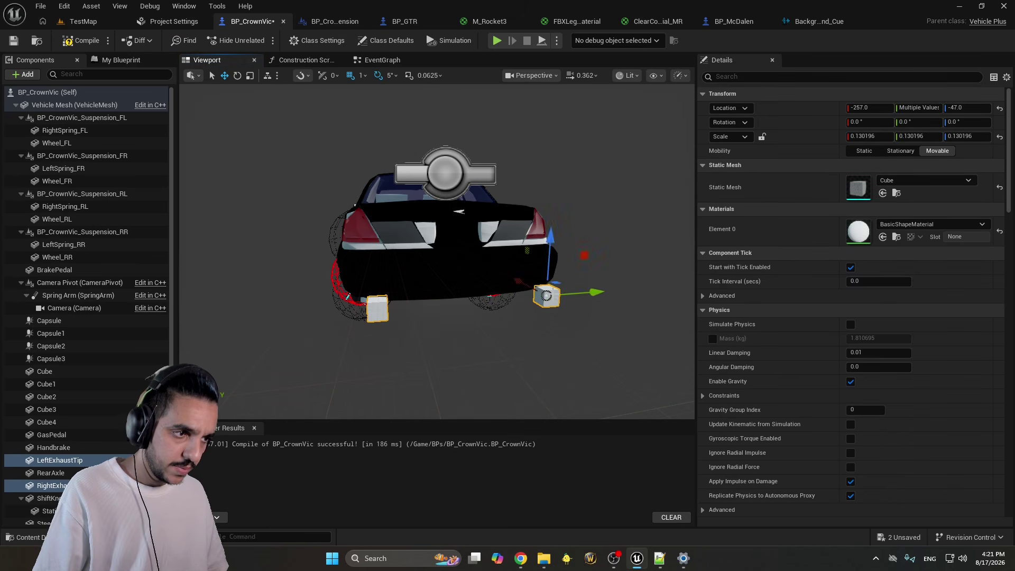
pyautogui.moveTo(576, 294); pyautogui.dragTo(556, 298)
pyautogui.click(368, 316)
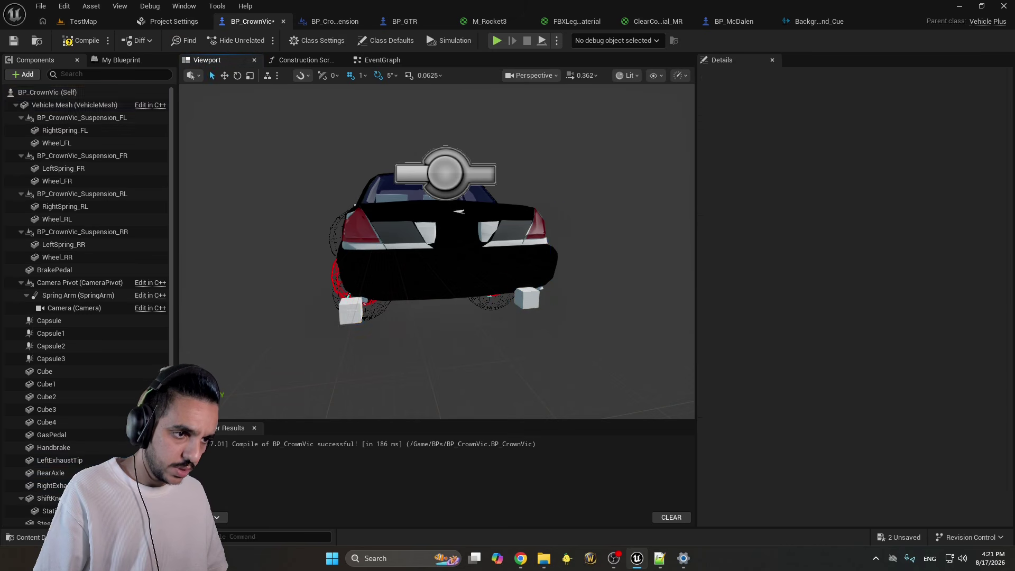
pyautogui.moveTo(391, 306); pyautogui.dragTo(423, 304)
pyautogui.click(525, 299)
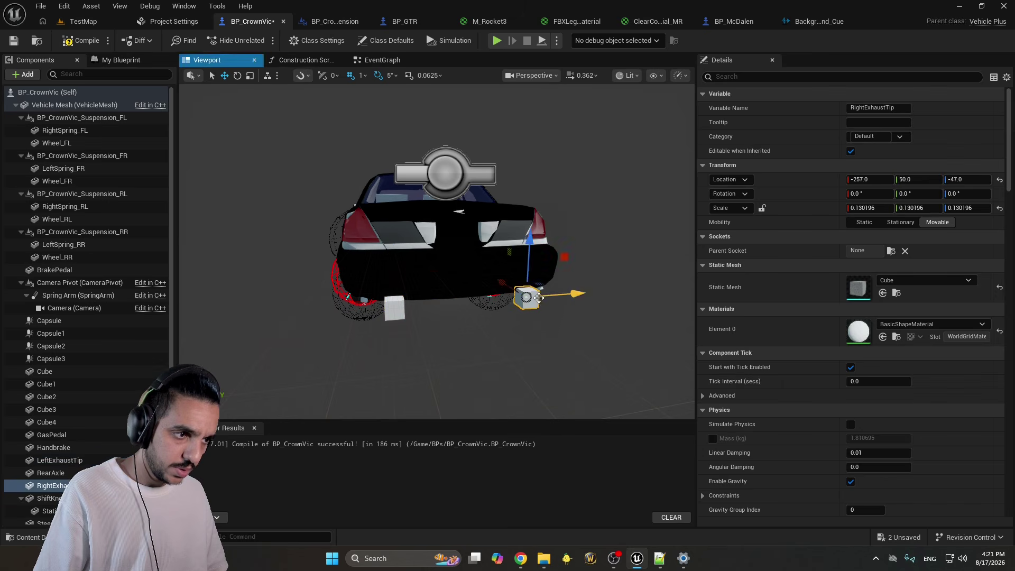
pyautogui.moveTo(555, 294); pyautogui.dragTo(551, 296)
# Select both exhaust tips, move them forward into the bumper to X -247 and turn them about half a turn in pitch
pyautogui.keyDown('ctrl'); pyautogui.click(400, 305); pyautogui.keyUp('ctrl')
pyautogui.press('a')
pyautogui.moveTo(400, 305); pyautogui.dragTo(507, 310, button='right')
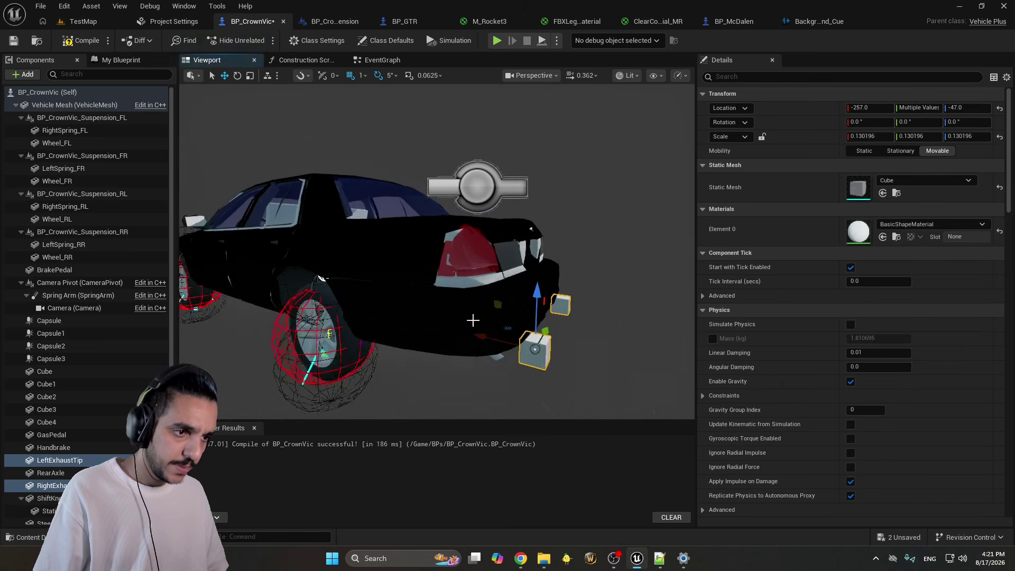
pyautogui.moveTo(521, 337); pyautogui.dragTo(501, 335)
pyautogui.press('e')
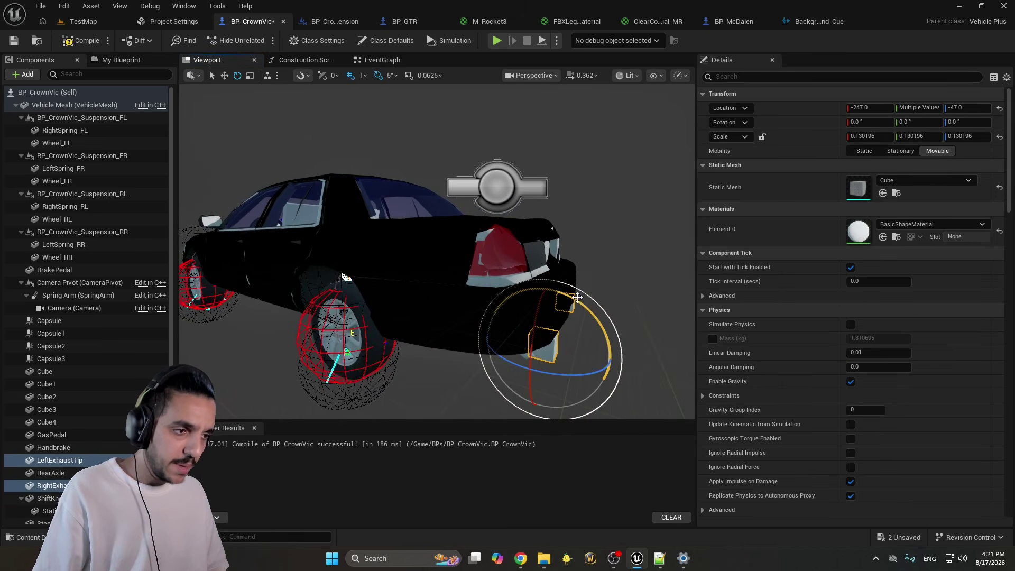
pyautogui.moveTo(608, 344); pyautogui.dragTo(520, 392)
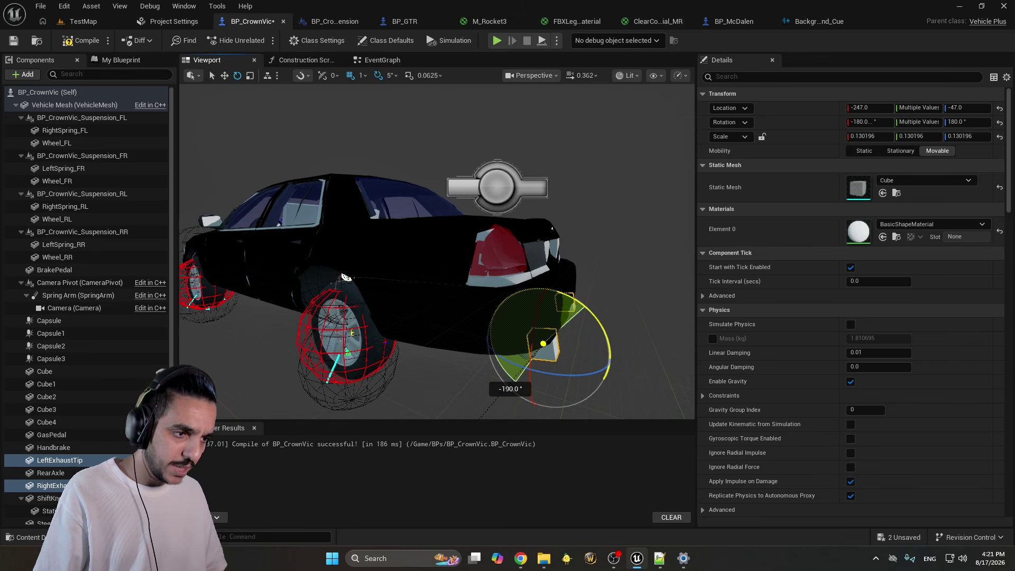
pyautogui.moveTo(461, 415); pyautogui.dragTo(461, 415)
# Reshape both exhaust tips to a scale of about 0.186, 0.077, 0.077 and raise them to Z -42 under the bumper
pyautogui.moveTo(433, 322); pyautogui.dragTo(365, 320, button='right')
pyautogui.press('d')
pyautogui.press('r')
pyautogui.press('d')
pyautogui.moveTo(449, 265); pyautogui.dragTo(490, 256, button='right')
pyautogui.press('w')
pyautogui.moveTo(499, 248); pyautogui.dragTo(499, 228)
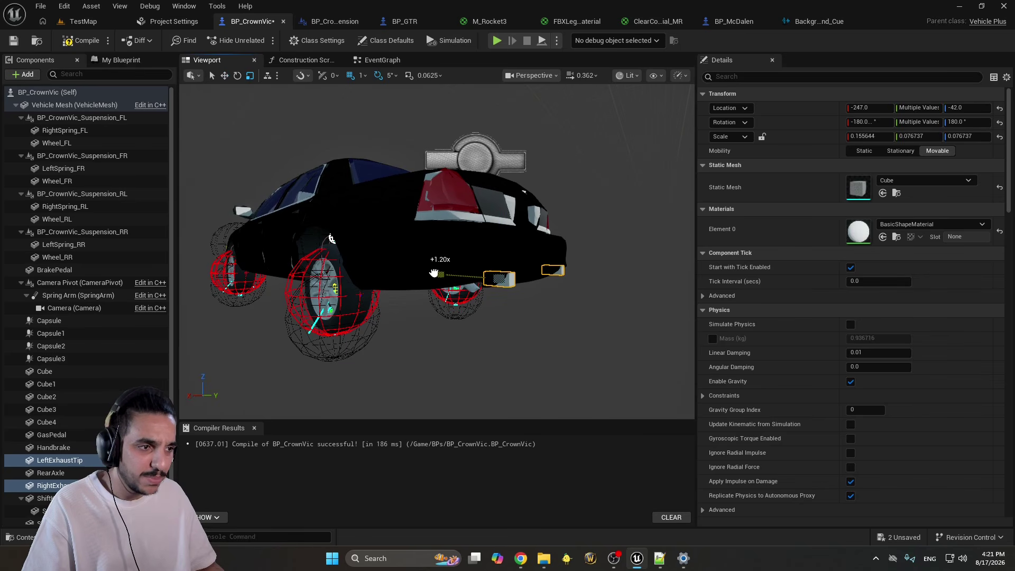
pyautogui.moveTo(420, 272); pyautogui.dragTo(328, 218, button='right')
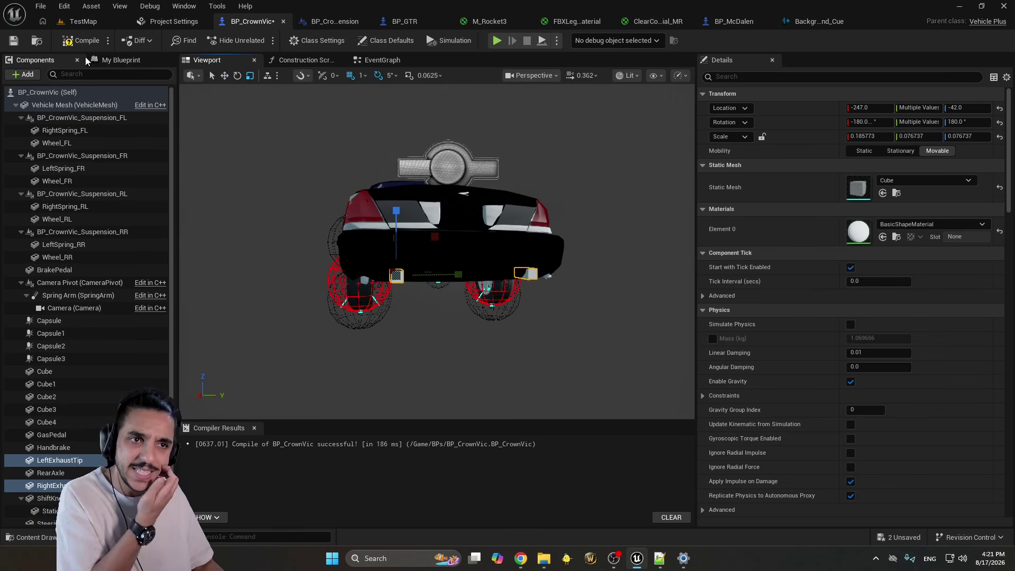
# Check the car in a TestMap play session, stop the session and return to the BP_CrownVic blueprint
pyautogui.click(83, 21)
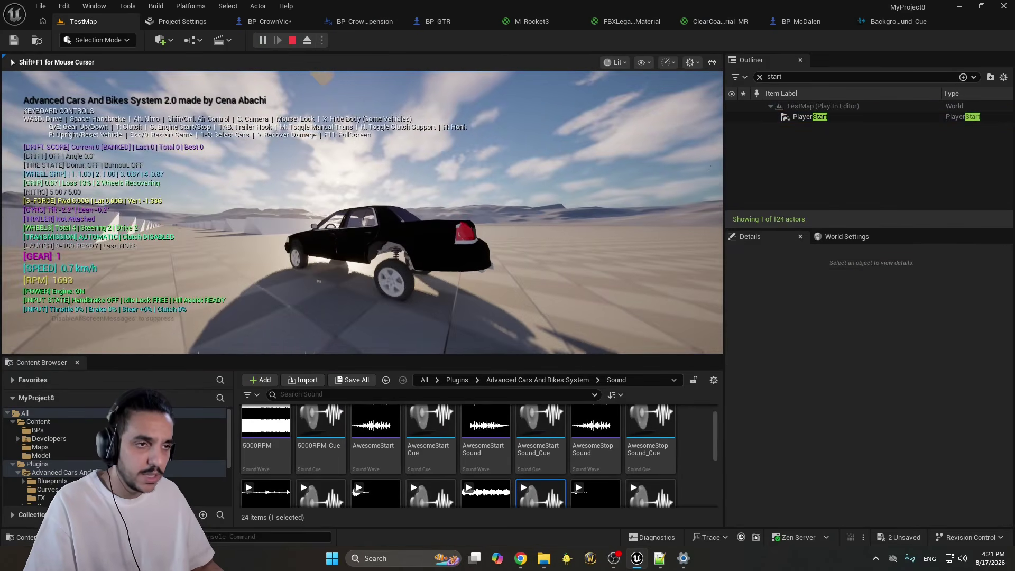
pyautogui.press('Escape')
pyautogui.click(264, 26)
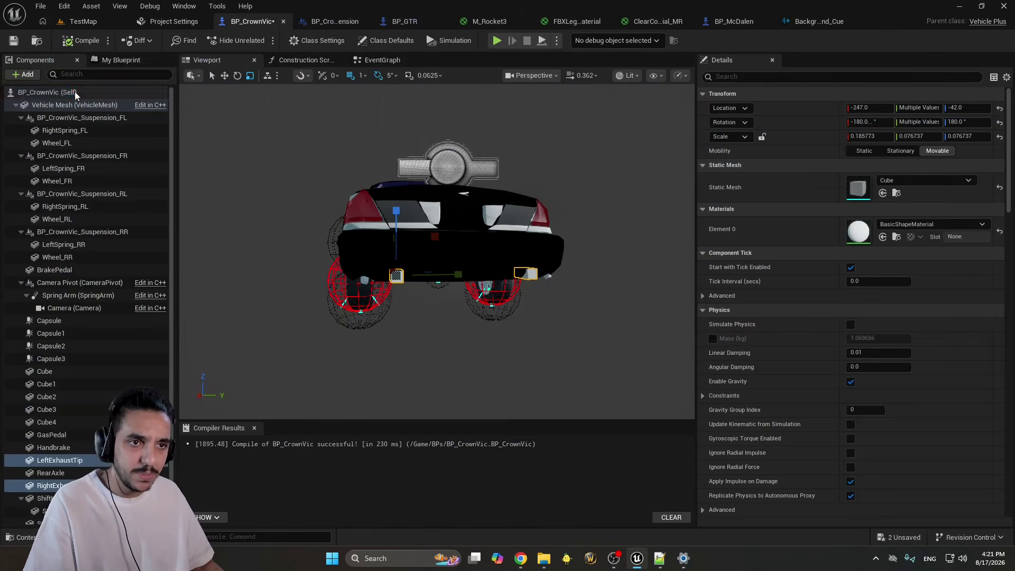
# Find the nitro settings among BP_CrownVic's own properties and set Nitro Force to 800000
pyautogui.click(75, 92)
pyautogui.click(766, 80)
pyautogui.write('Nit')
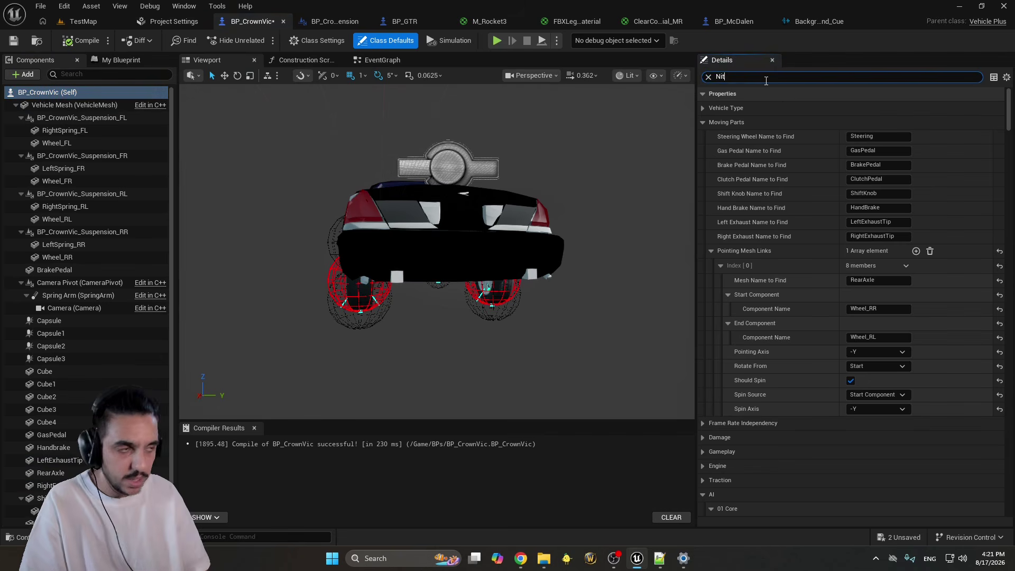
pyautogui.write('r')
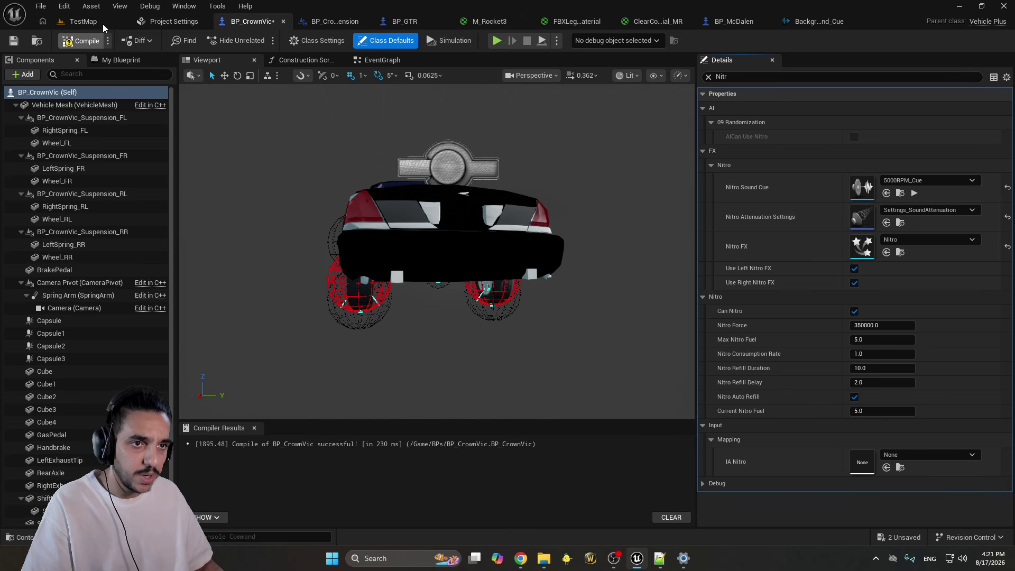
pyautogui.click(865, 325)
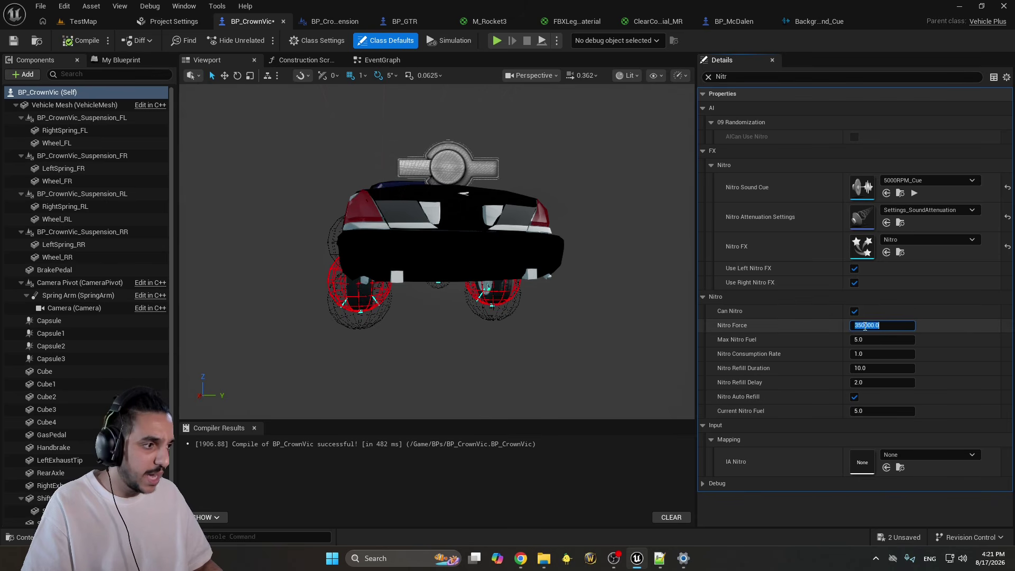
pyautogui.moveTo(860, 326); pyautogui.dragTo(852, 326)
pyautogui.write('50')
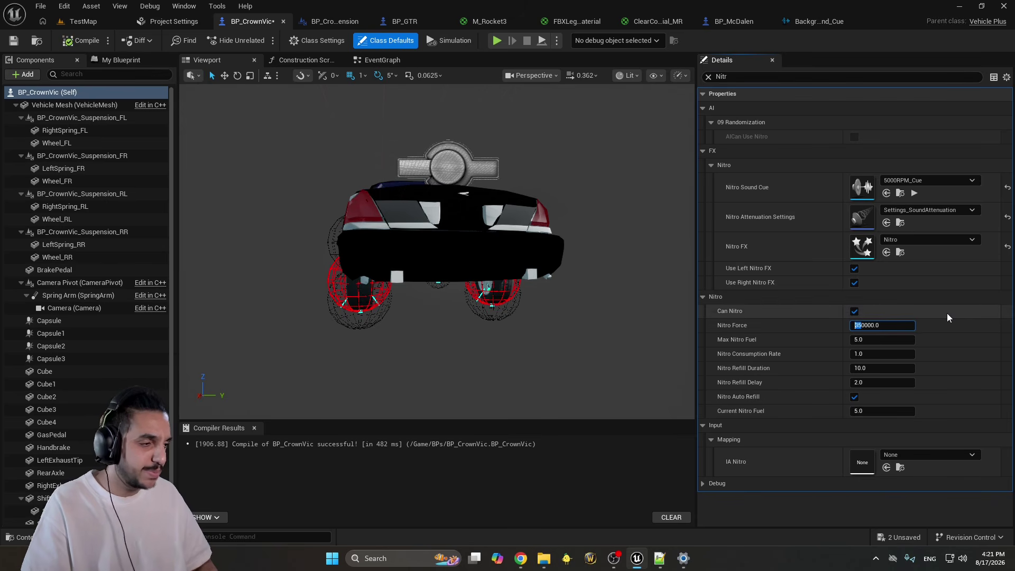
# Play TestMap, drive the Crown Vic with nitro and steering to test the stronger boost, and stop the session
pyautogui.click(83, 21)
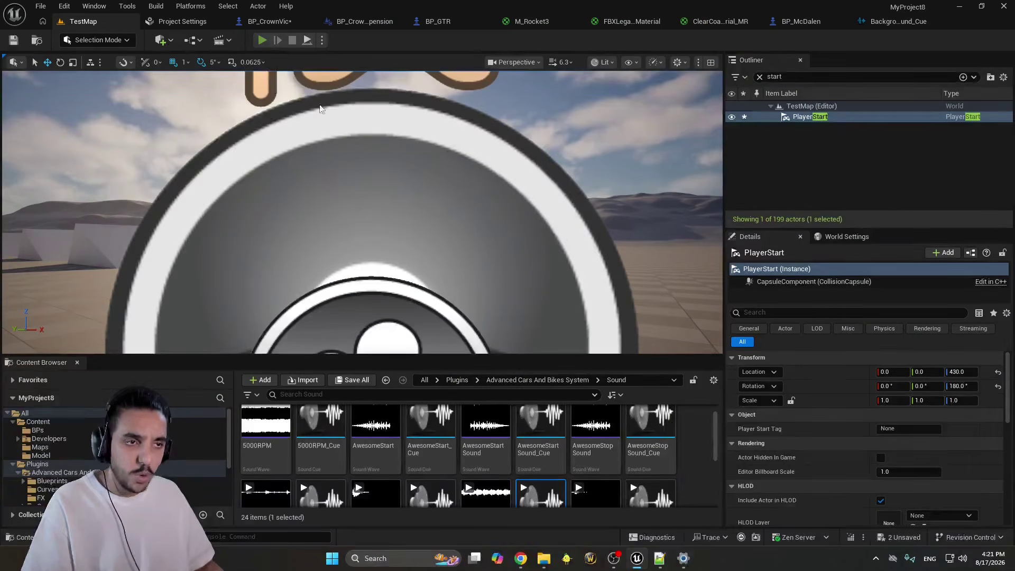
pyautogui.hotkey('alt', 'p')
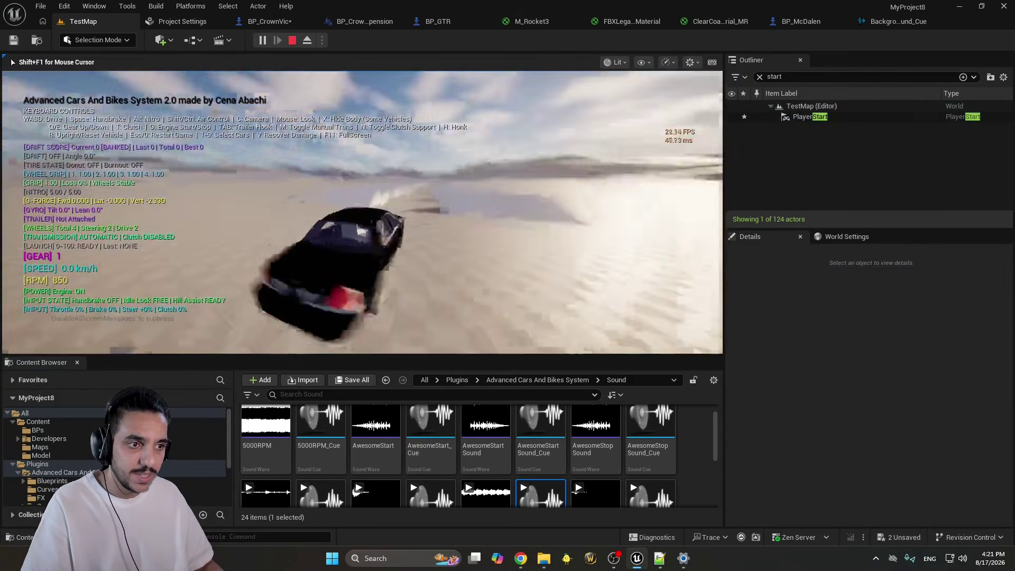
pyautogui.press('w')
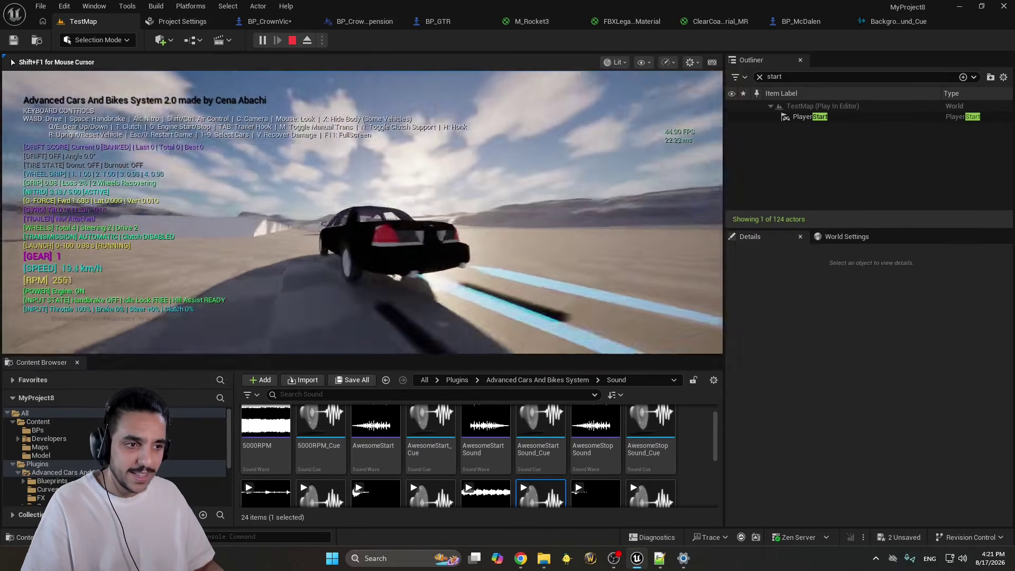
pyautogui.press('a')
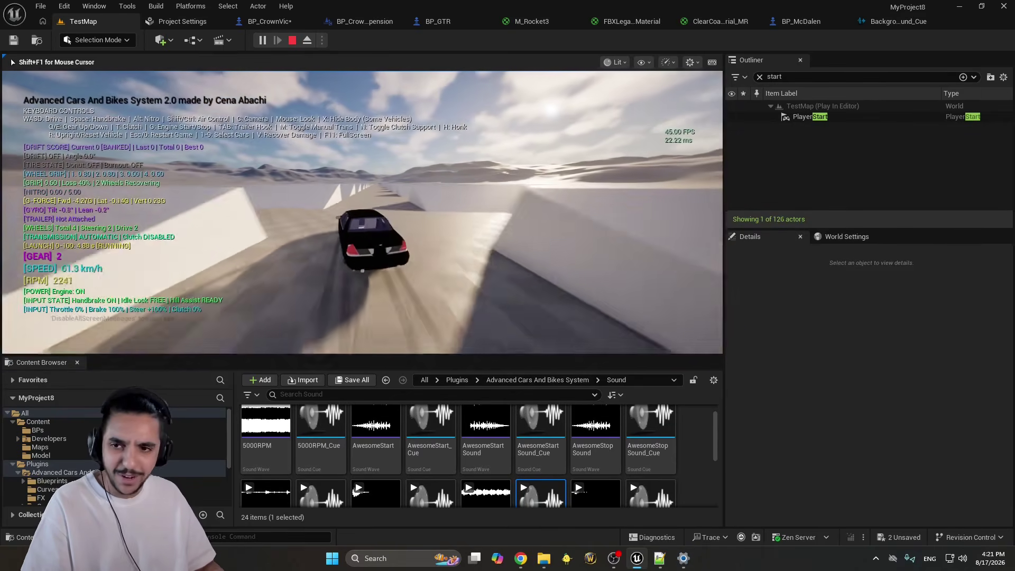
pyautogui.press('Escape')
# In BP_CrownVic, select all four suspension components and look up their nitro and donut settings
pyautogui.click(269, 21)
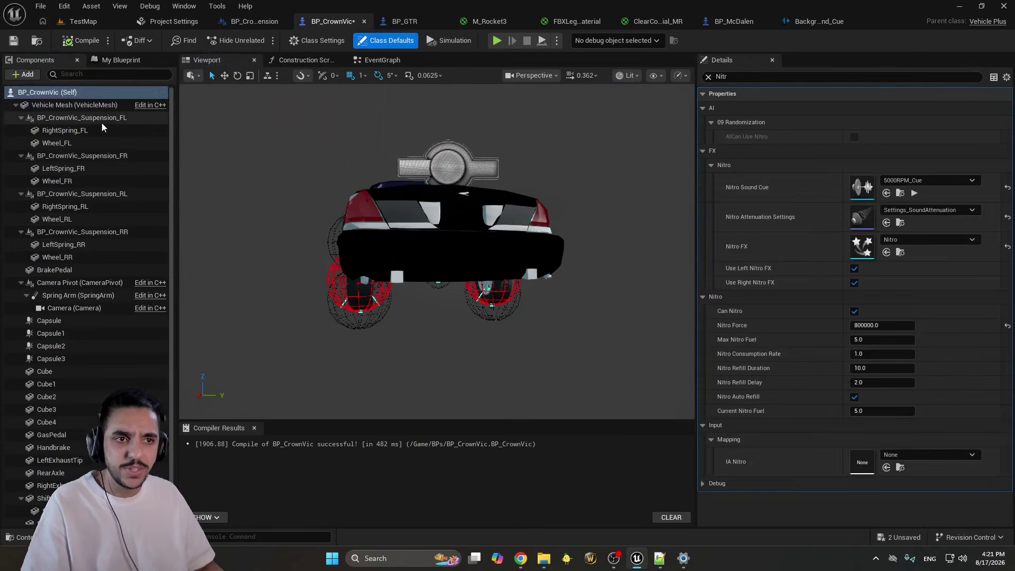
pyautogui.click(101, 117)
pyautogui.keyDown('ctrl'); pyautogui.click(106, 155); pyautogui.keyUp('ctrl')
pyautogui.keyDown('ctrl'); pyautogui.click(106, 194); pyautogui.keyUp('ctrl')
pyautogui.keyDown('ctrl'); pyautogui.click(105, 231); pyautogui.keyUp('ctrl')
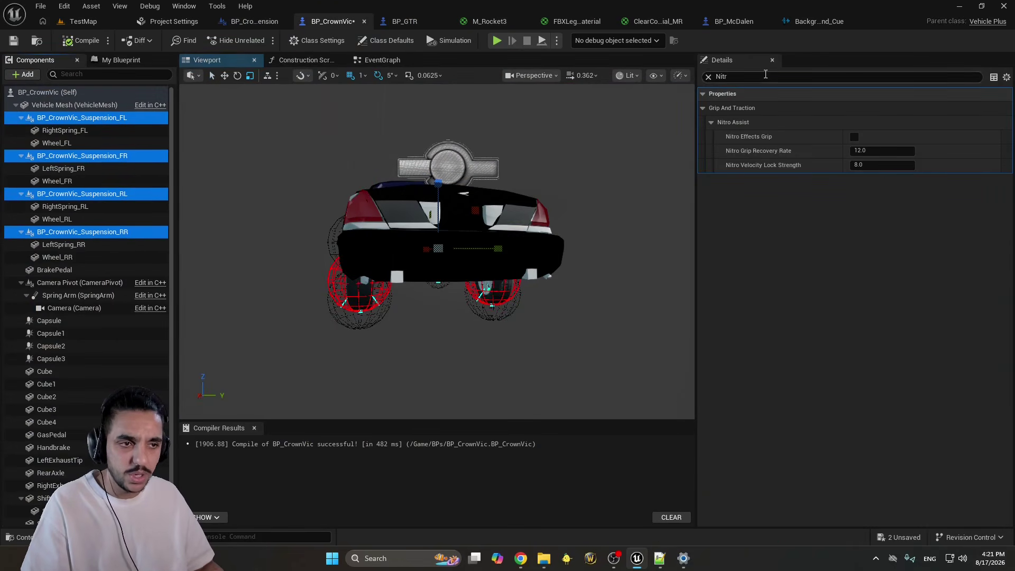
pyautogui.click(708, 77)
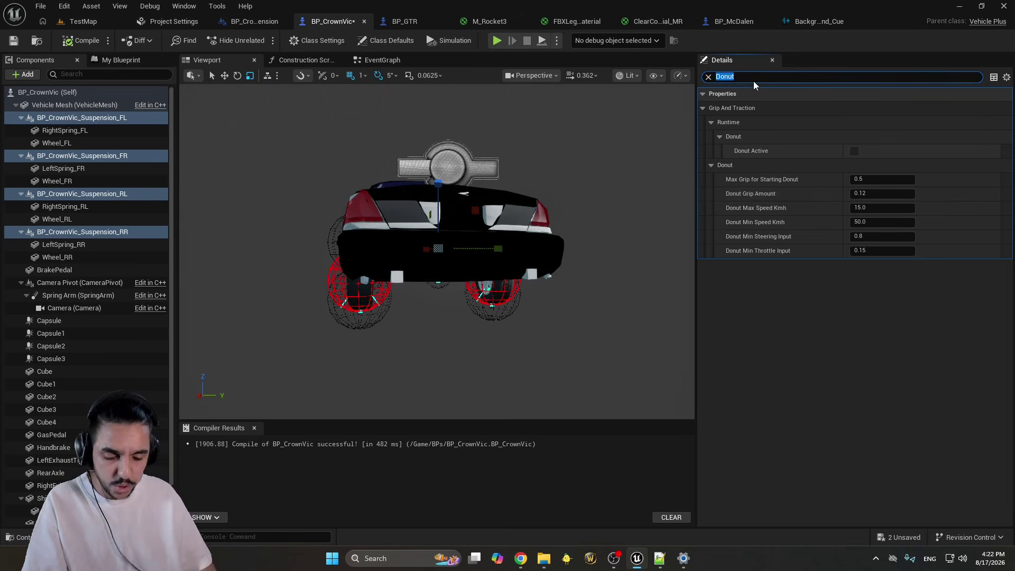
# Search the four suspensions' properties for grip and examine the available Grip Loss Trigger options
pyautogui.write('Grip')
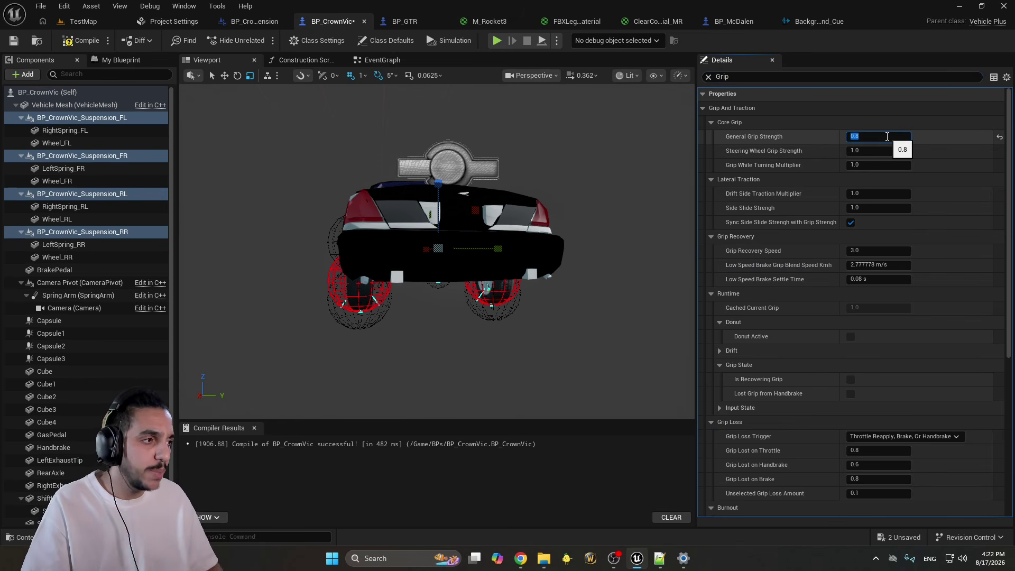
pyautogui.scroll(-2, 922, 301)
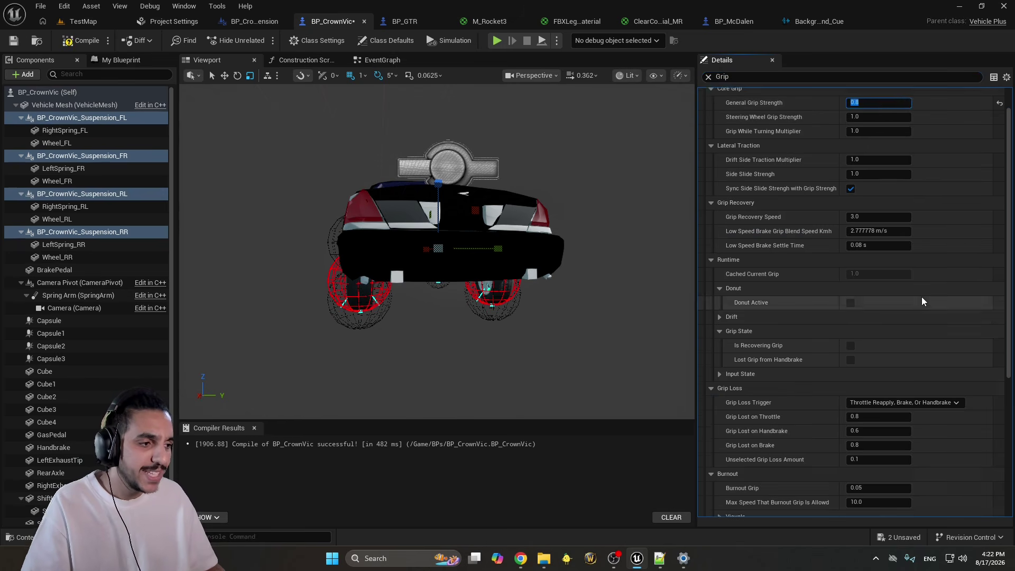
pyautogui.scroll(-6, 924, 299)
pyautogui.click(933, 301)
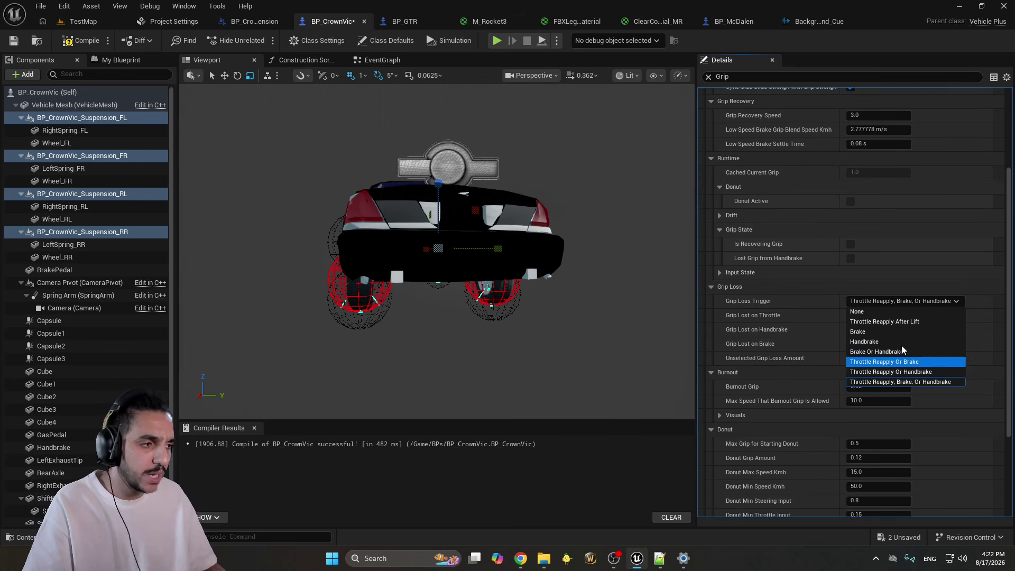
pyautogui.click(782, 301)
# Play TestMap again, driving with nitro and full steering to check how the car grips and spins, and stop the session
pyautogui.click(85, 21)
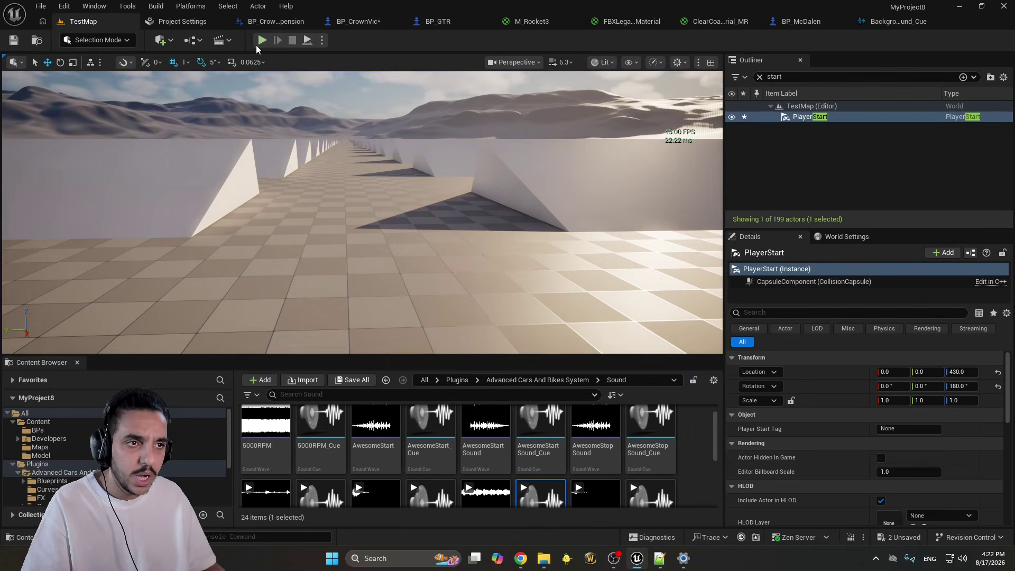
pyautogui.hotkey('alt', 'p')
pyautogui.press('w')
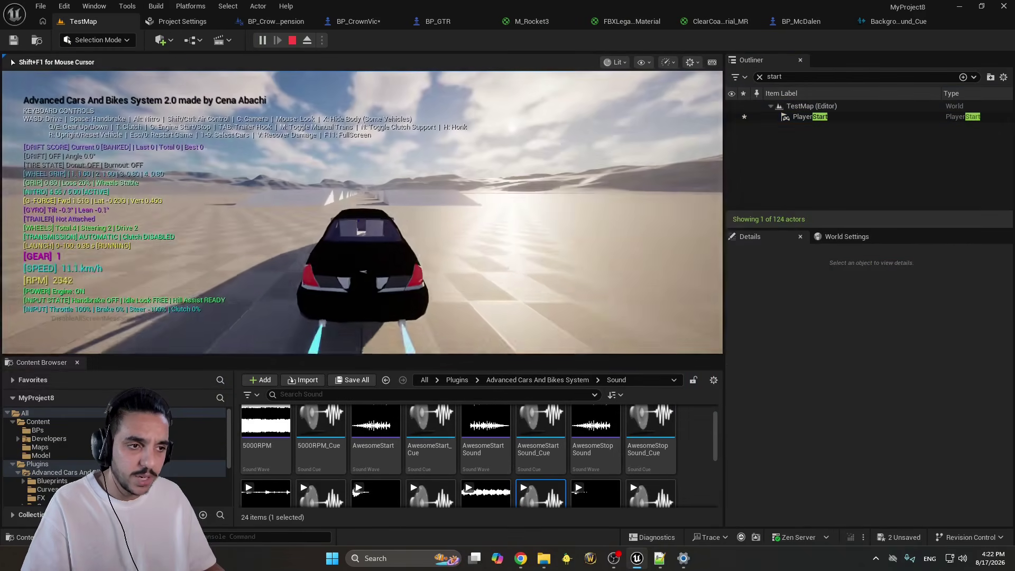
pyautogui.press('a')
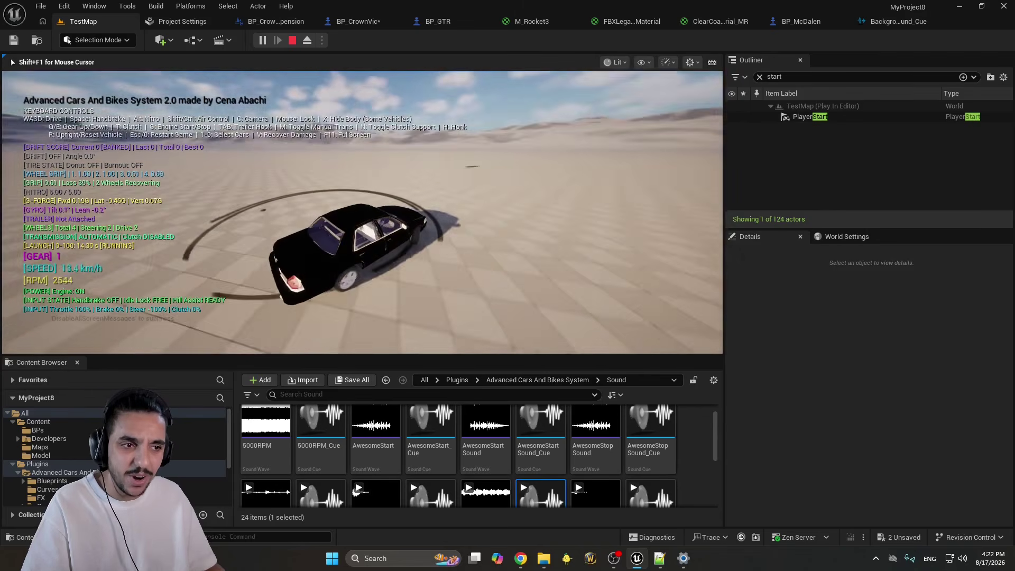
pyautogui.press('Escape')
# Return to BP_CrownVic, review the suspensions' Grip And Traction settings and clear the property filter
pyautogui.click(270, 21)
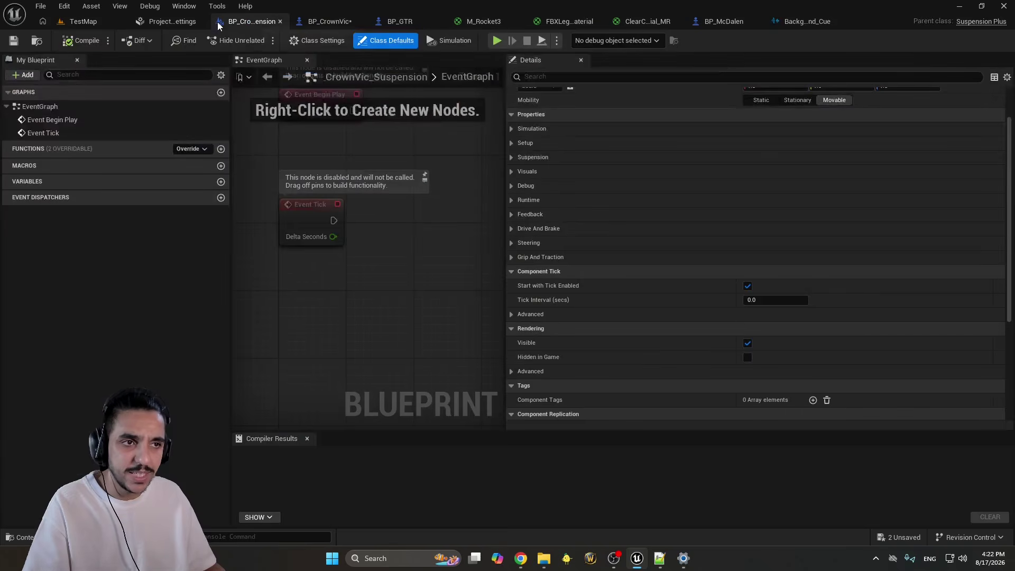
pyautogui.click(321, 26)
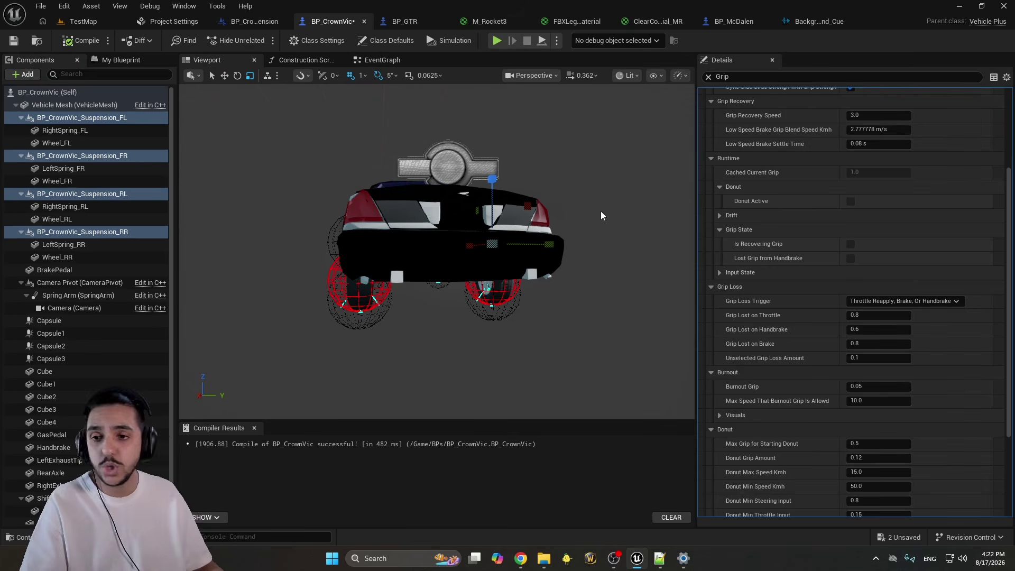
pyautogui.scroll(4, 814, 222)
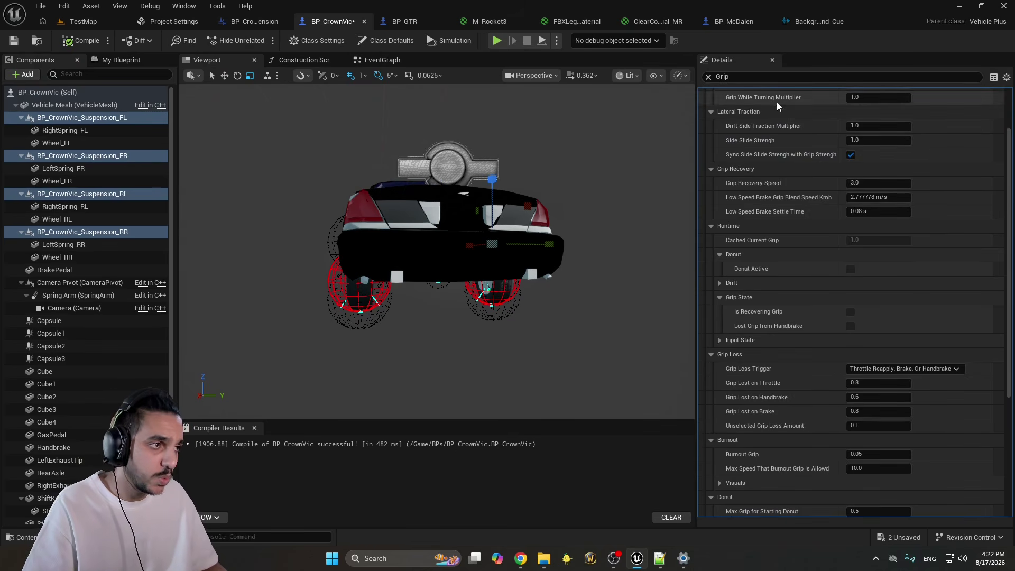
pyautogui.moveTo(1008, 187); pyautogui.dragTo(1009, 151)
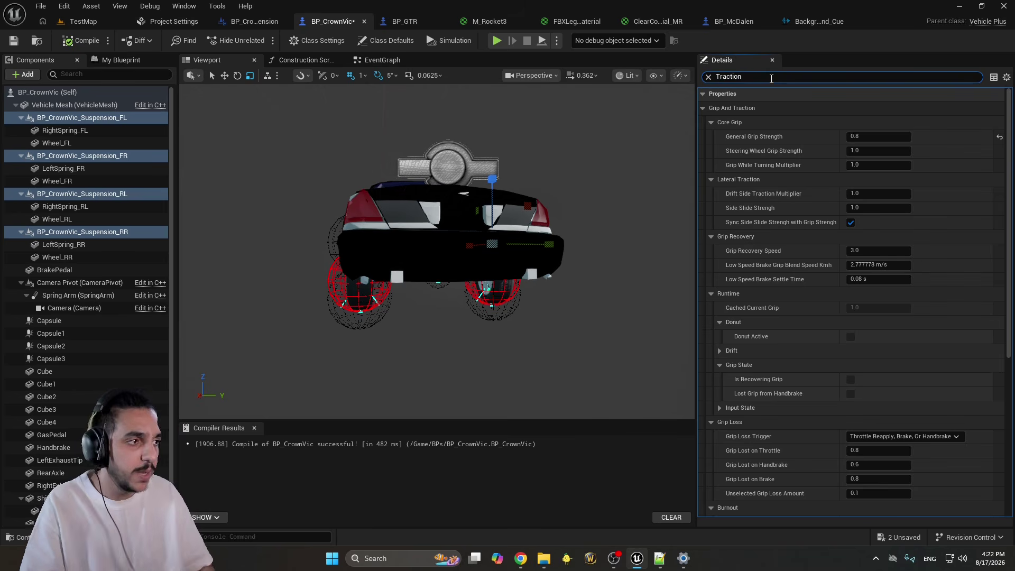
pyautogui.scroll(-5, 899, 370)
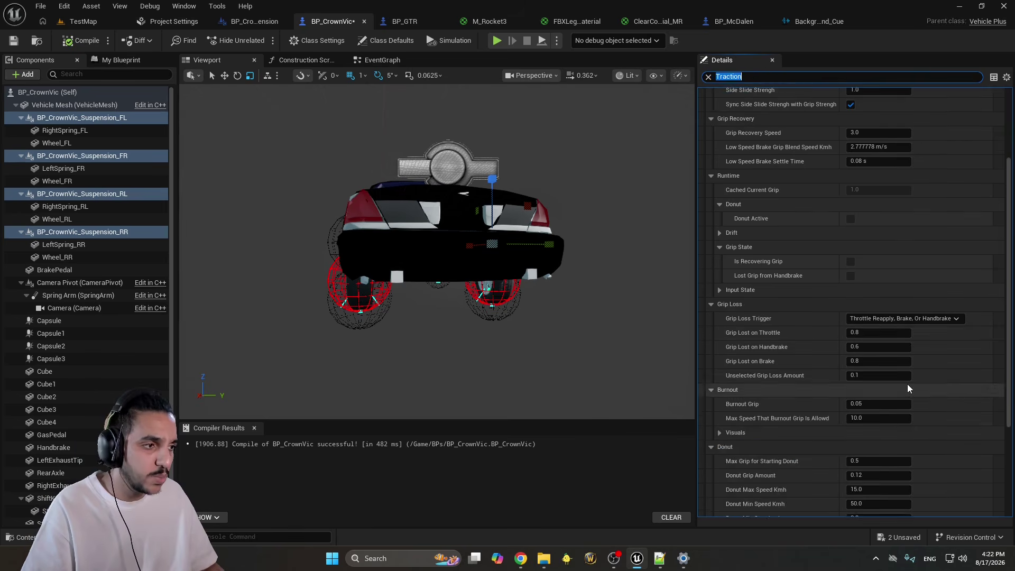
pyautogui.click(708, 77)
# Select the BP_CrownVic root and search its properties for the Arcade steering assist settings
pyautogui.click(47, 92)
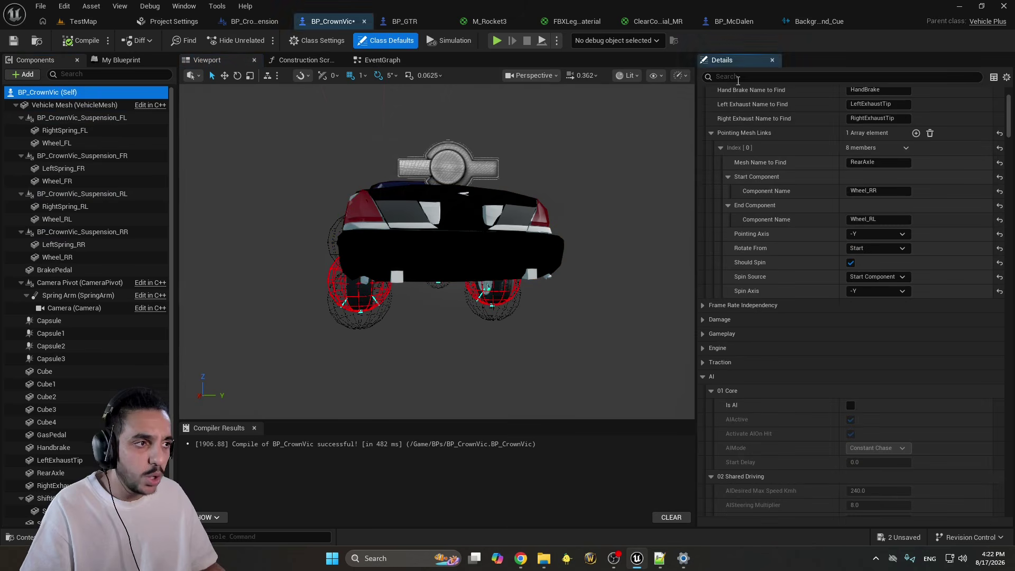
pyautogui.click(758, 77)
pyautogui.write('Arca')
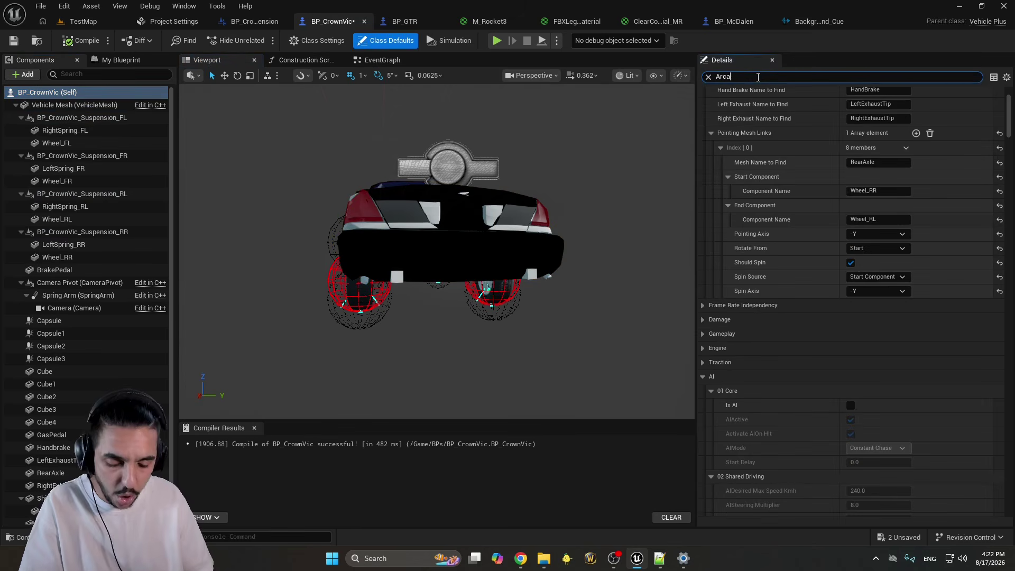
pyautogui.write('de')
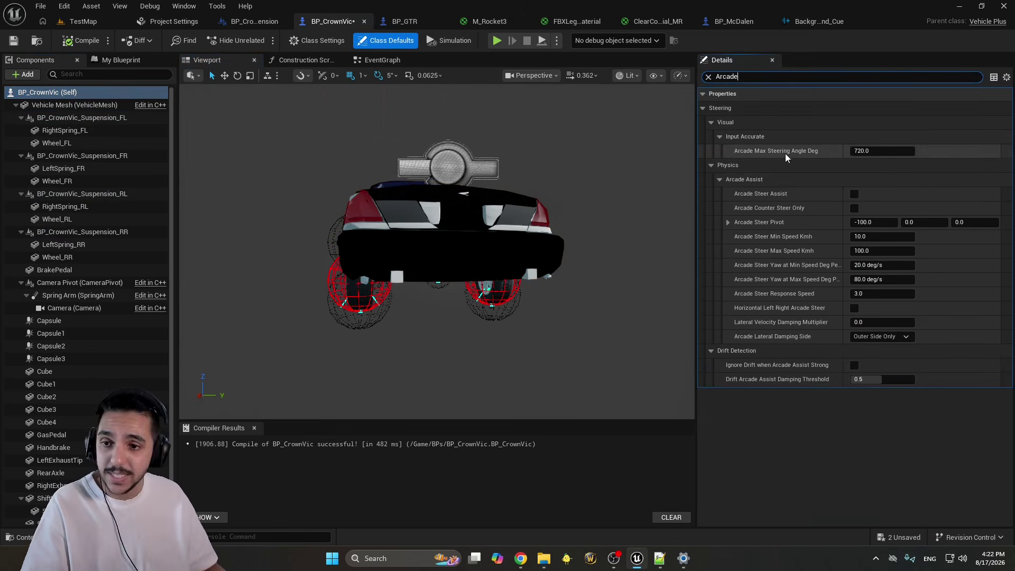
# Enable Arcade Steer Assist on BP_CrownVic, test drive the car forward in a TestMap play session and stop it
pyautogui.click(854, 195)
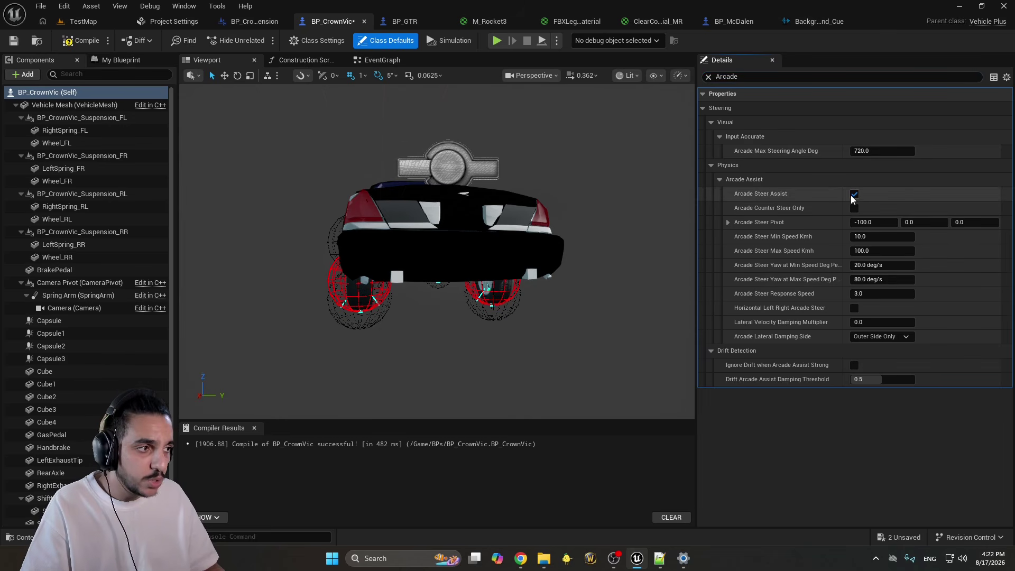
pyautogui.click(91, 23)
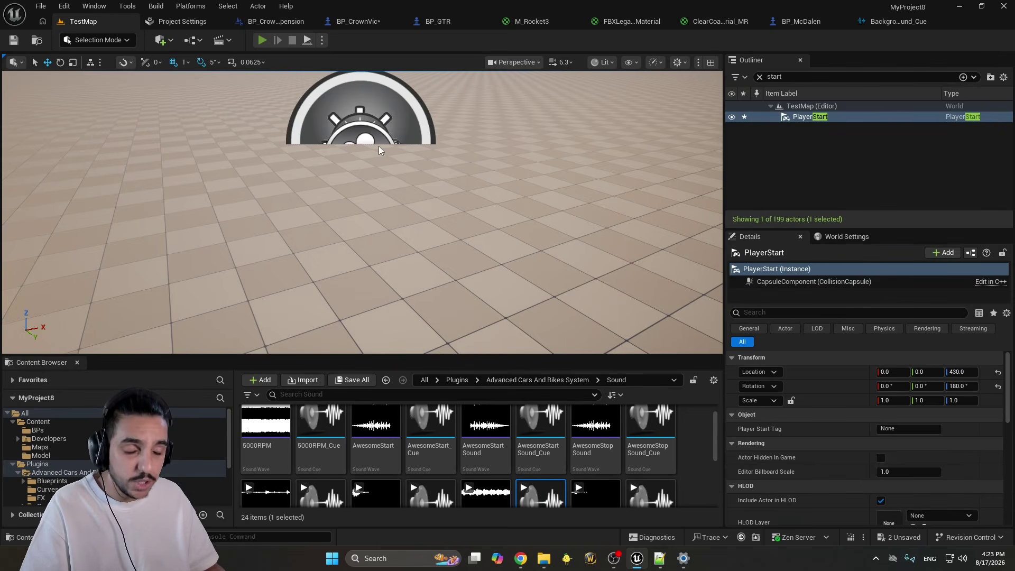
pyautogui.hotkey('alt', 'p')
pyautogui.press('F11')
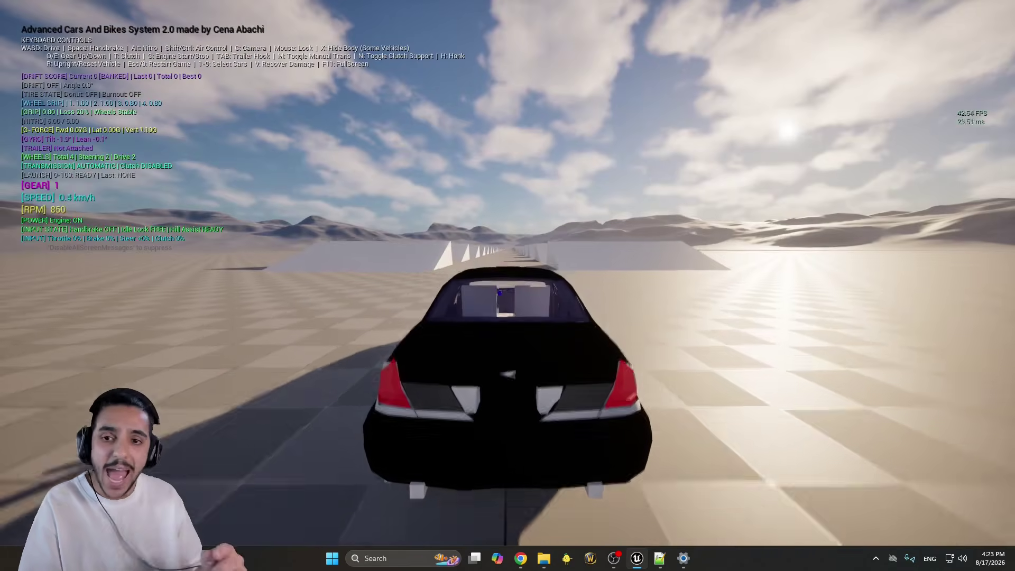
pyautogui.press('w')
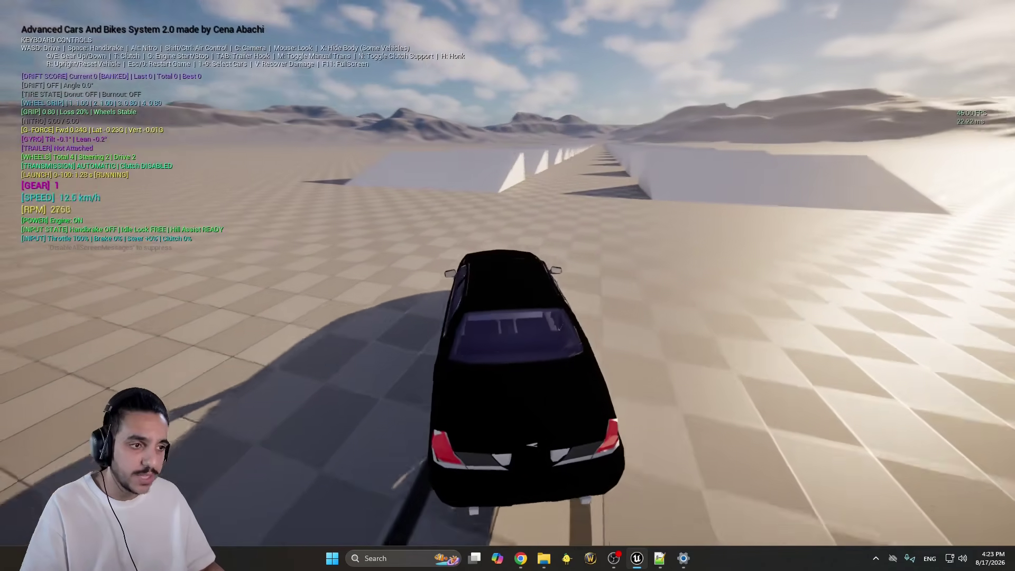
pyautogui.press('Escape')
pyautogui.press('F11')
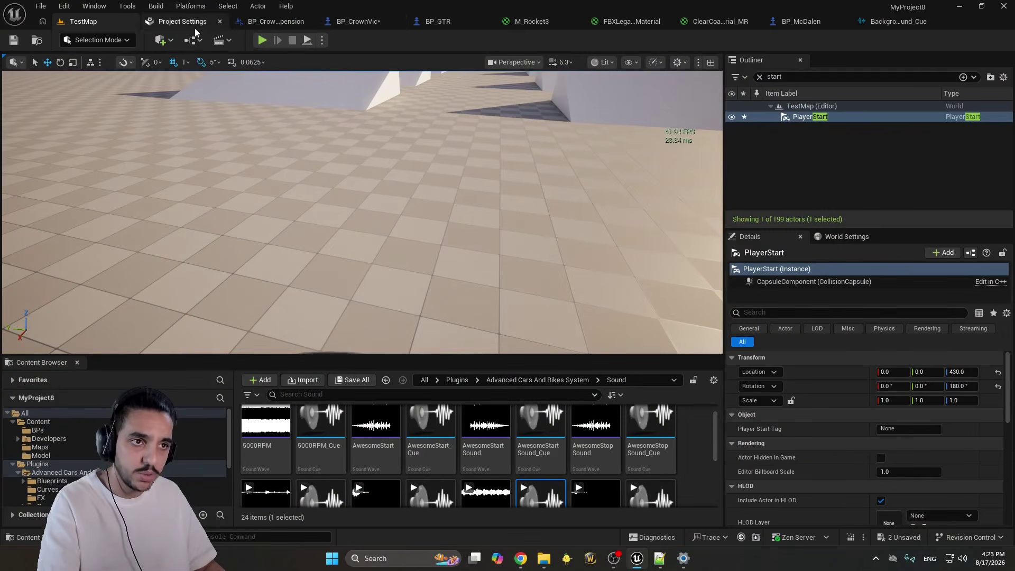
# Set BP_CrownVic's Arcade Steer Min Speed to 5 km/h, the yaw at min speed to 400 deg/s and at max speed to 50 deg/s
pyautogui.click(349, 21)
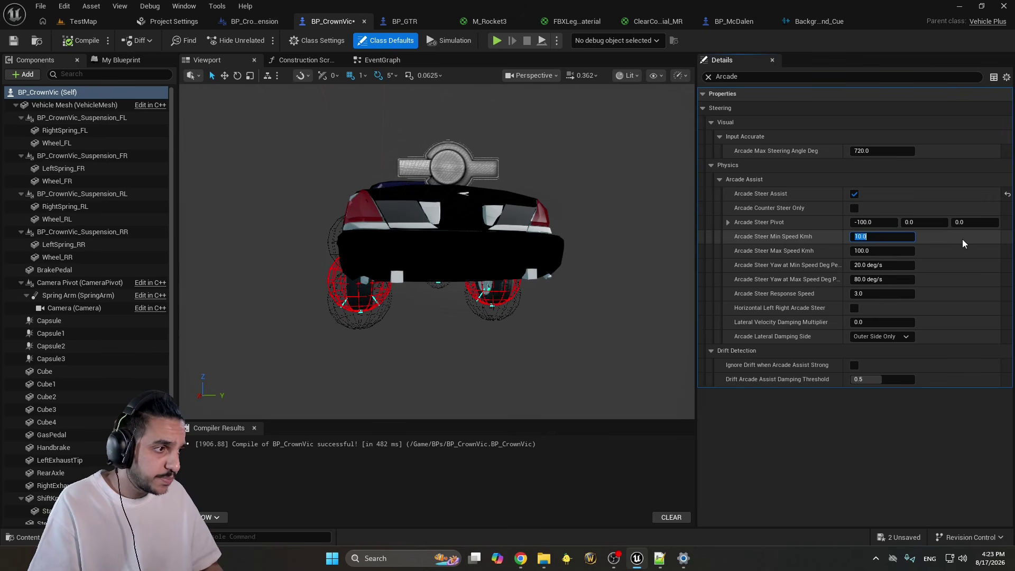
pyautogui.write('5')
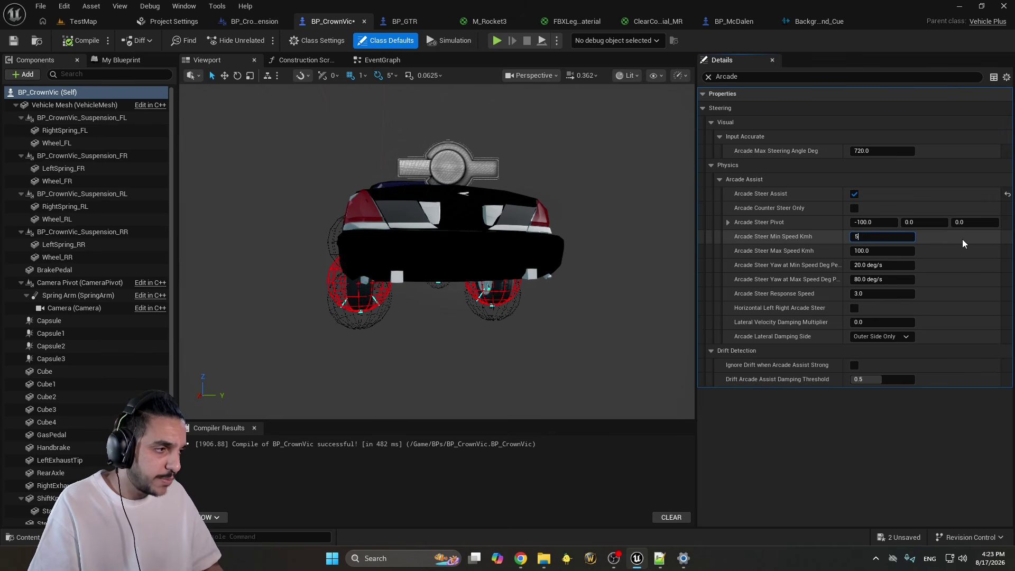
pyautogui.press('Tab')
pyautogui.press('Tab')
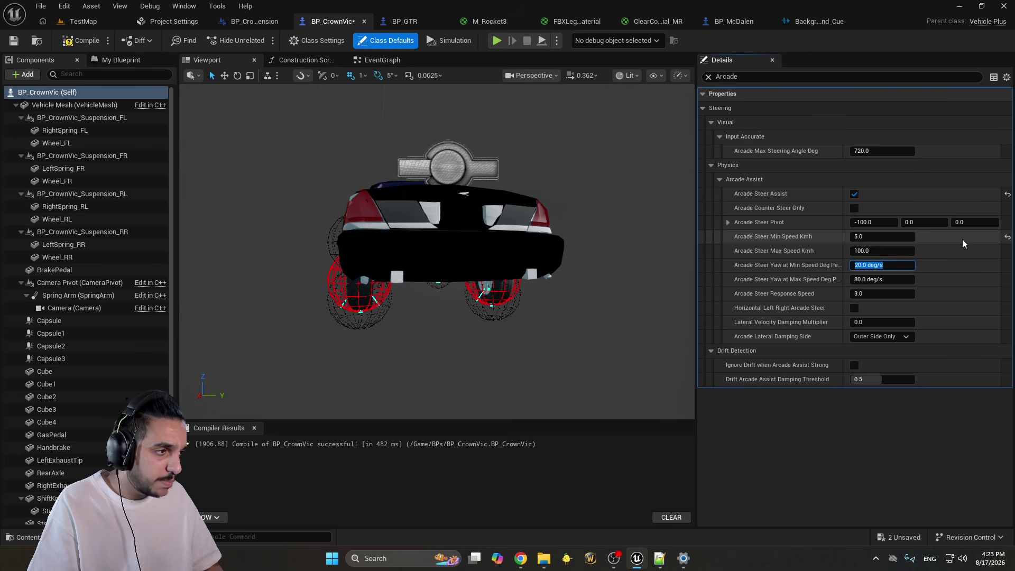
pyautogui.write('40')
pyautogui.press('Tab')
pyautogui.write('500')
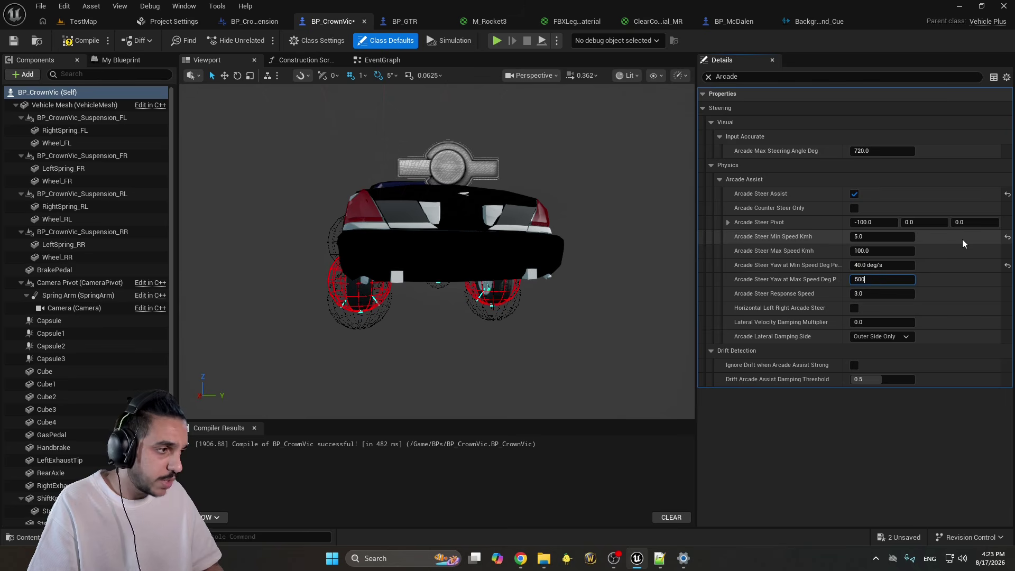
pyautogui.press('Return')
pyautogui.click(895, 264)
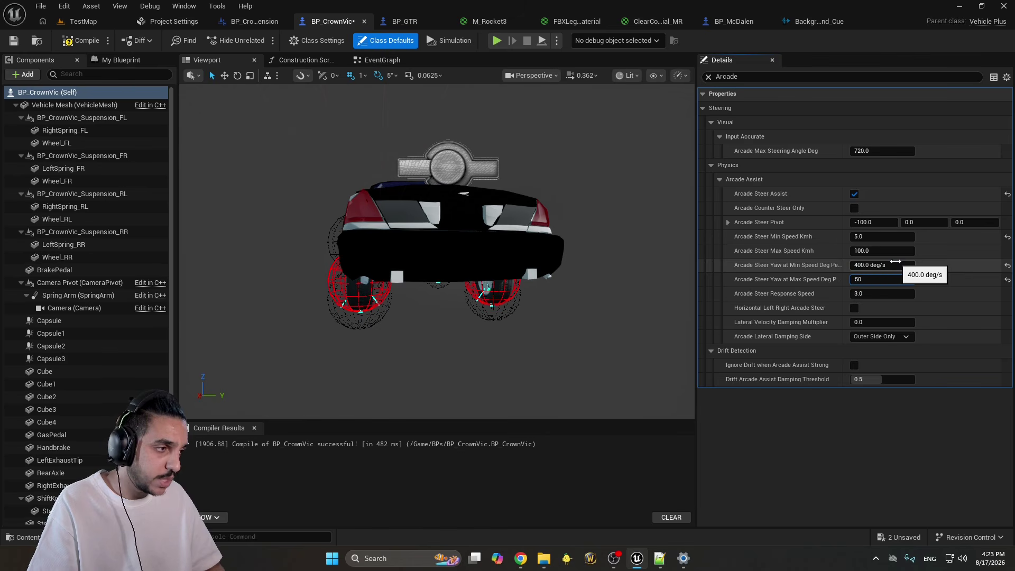
# Play TestMap in full screen, driving at full throttle with full steering both ways to check the arcade assist, and stop the session
pyautogui.click(84, 21)
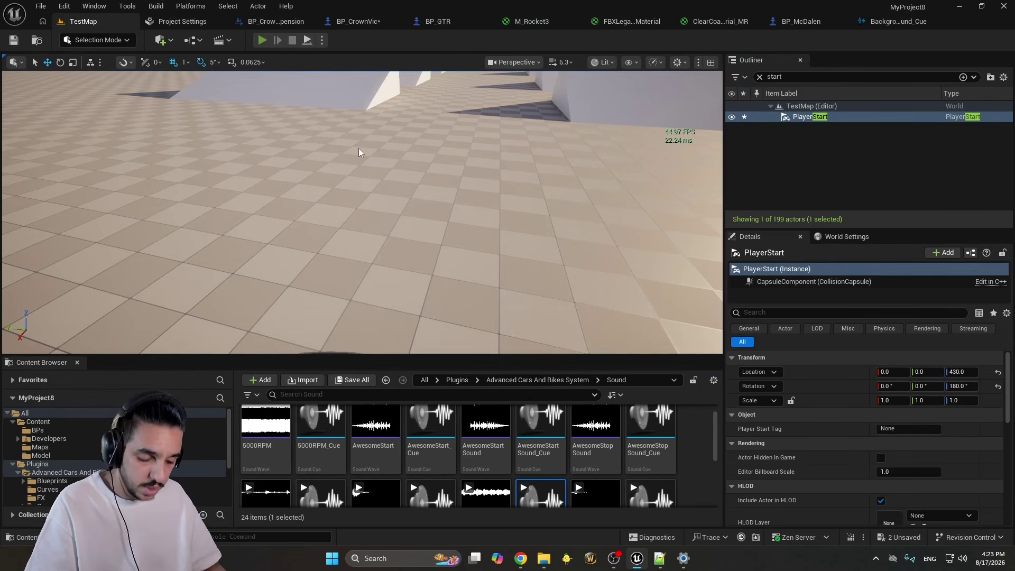
pyautogui.hotkey('alt', 'p')
pyautogui.press('F11')
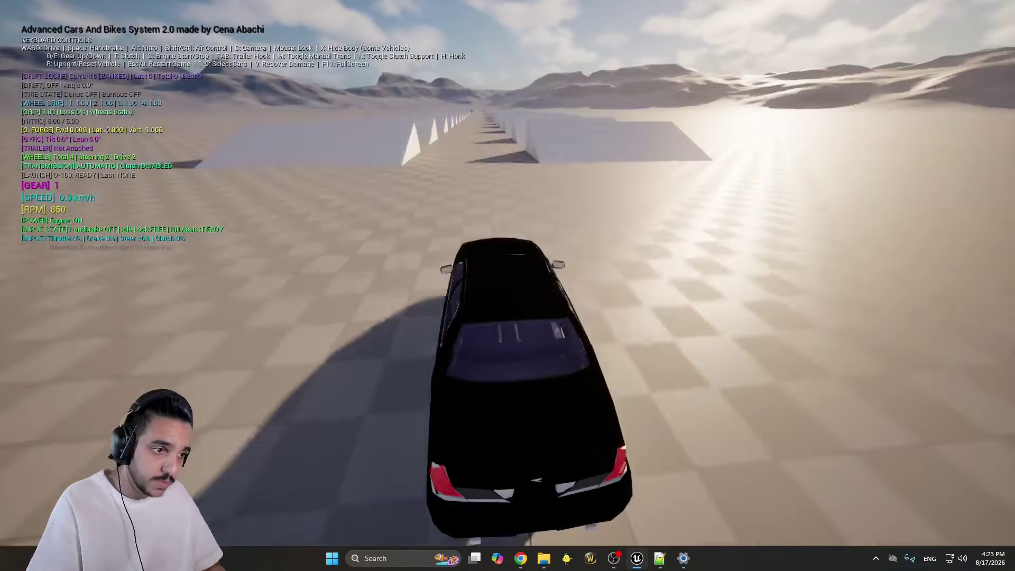
pyautogui.press('w')
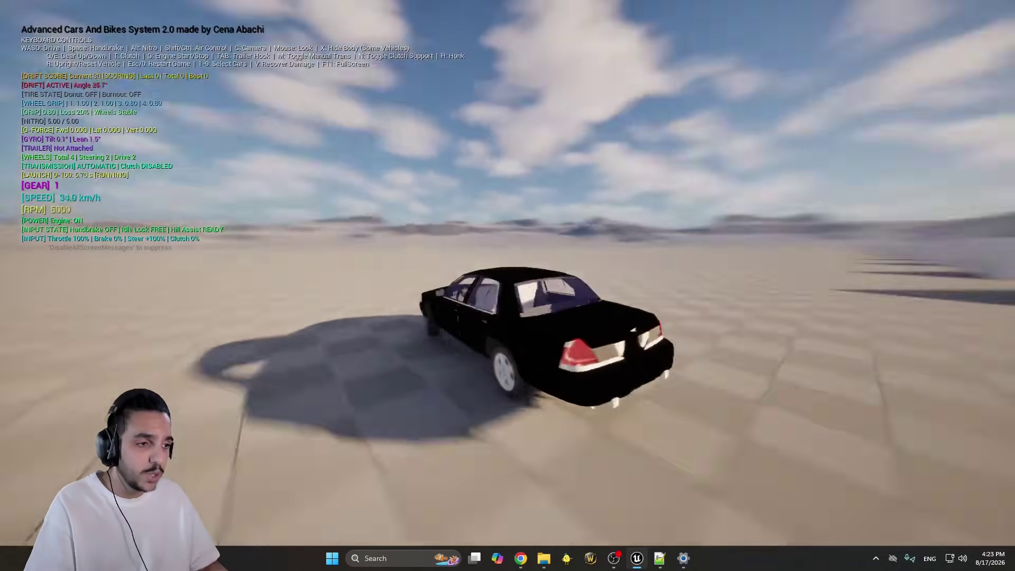
pyautogui.press('a')
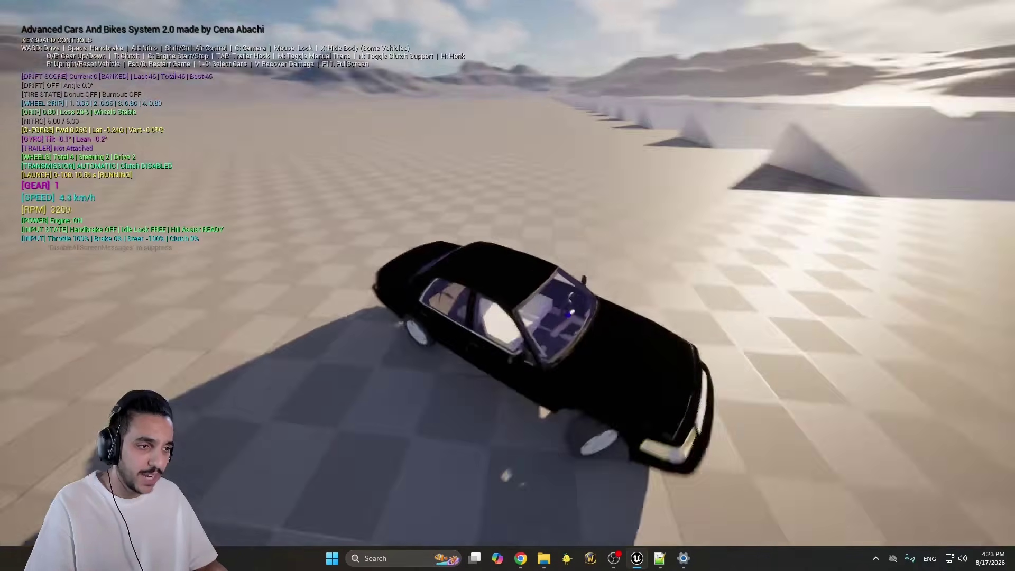
pyautogui.press('a')
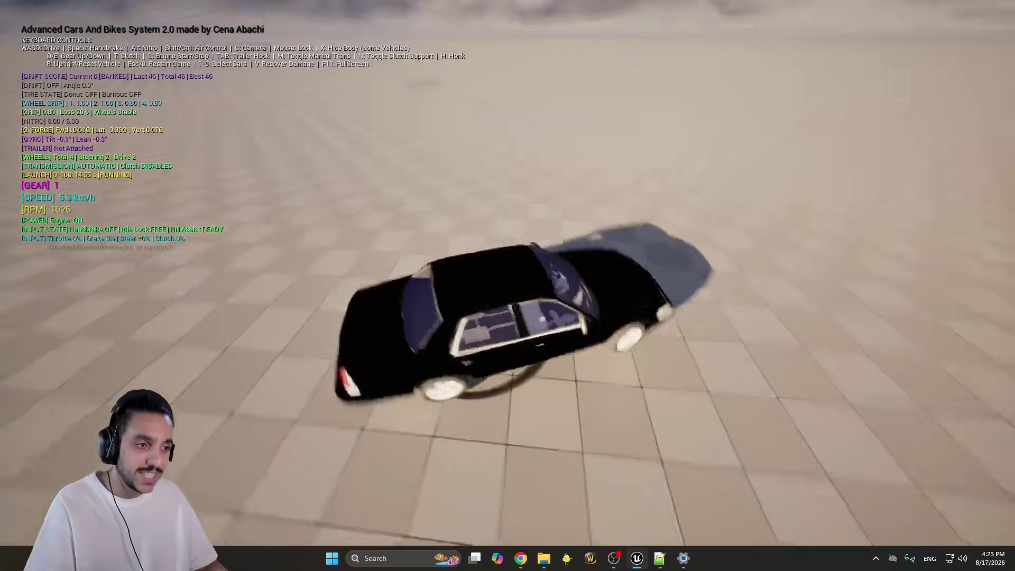
pyautogui.press('Escape')
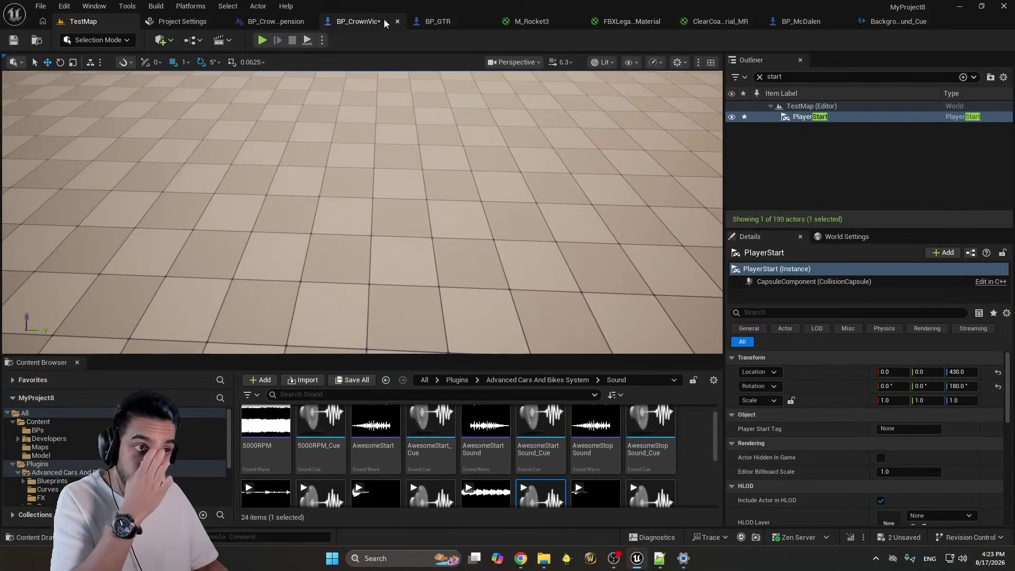
# Reset BP_CrownVic's arcade yaw rates, Arcade Steer Min Speed and Arcade Steer Assist to their defaults
pyautogui.click(349, 21)
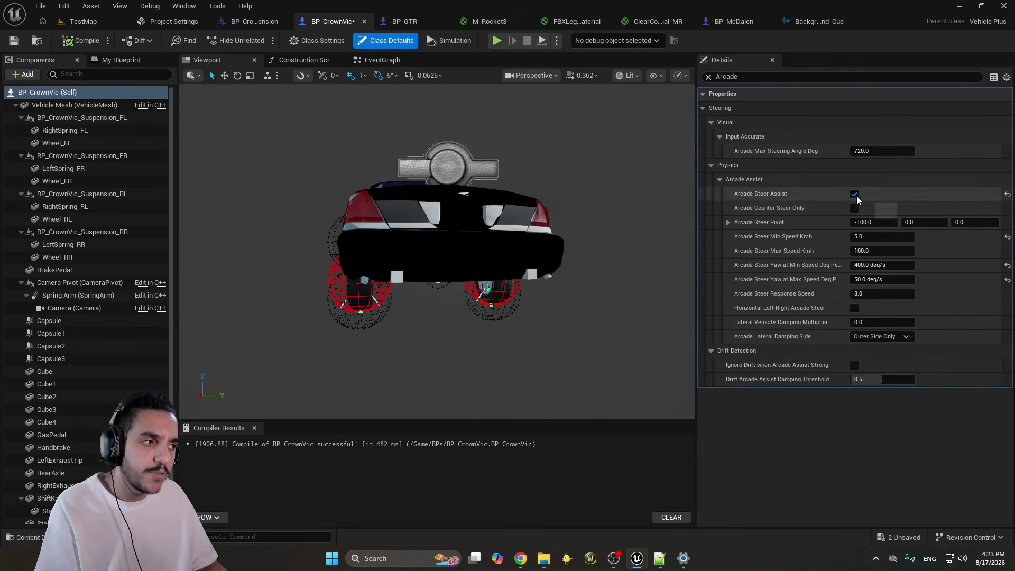
pyautogui.click(1007, 281)
pyautogui.click(1007, 265)
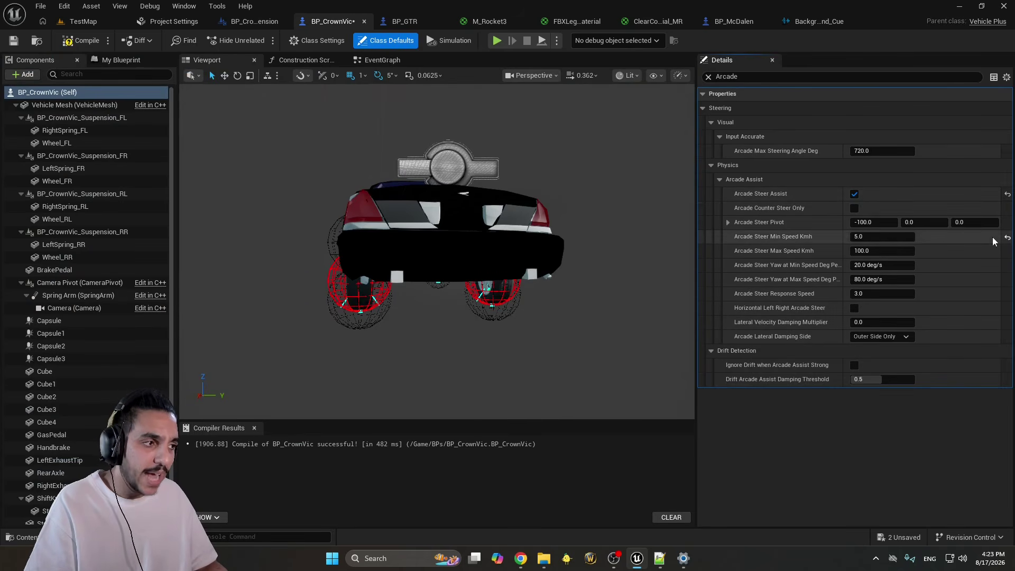
pyautogui.click(1008, 237)
pyautogui.click(1007, 194)
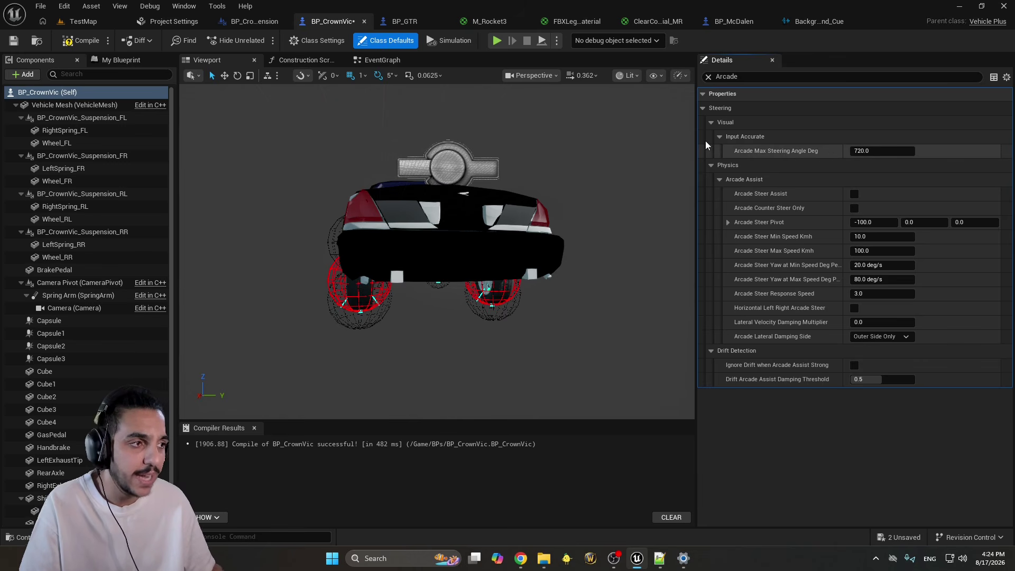
# Search BP_CrownVic's properties for the Steer settings, clear the filter and view the car from the side
pyautogui.click(708, 76)
pyautogui.write('Stee')
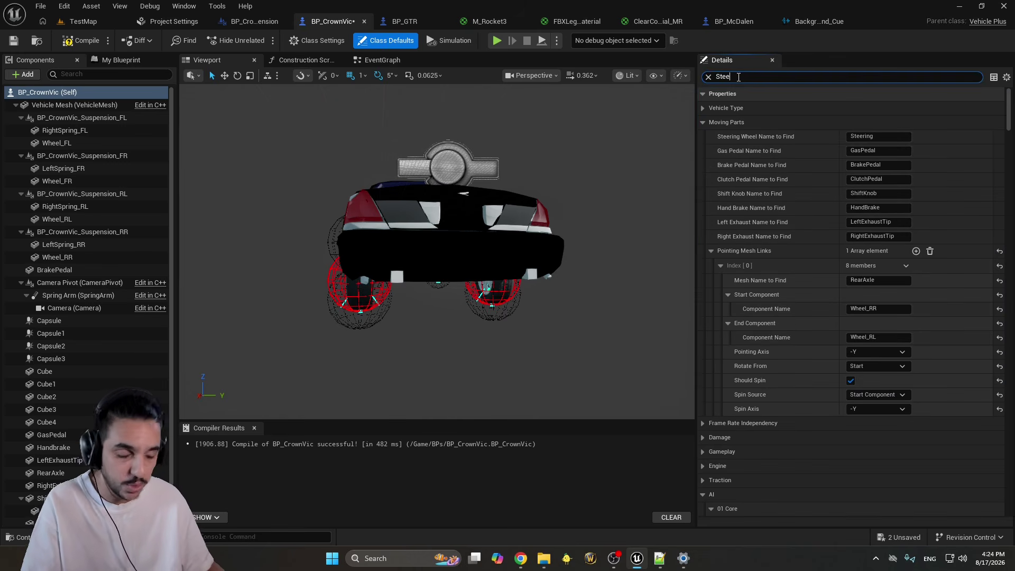
pyautogui.write('r')
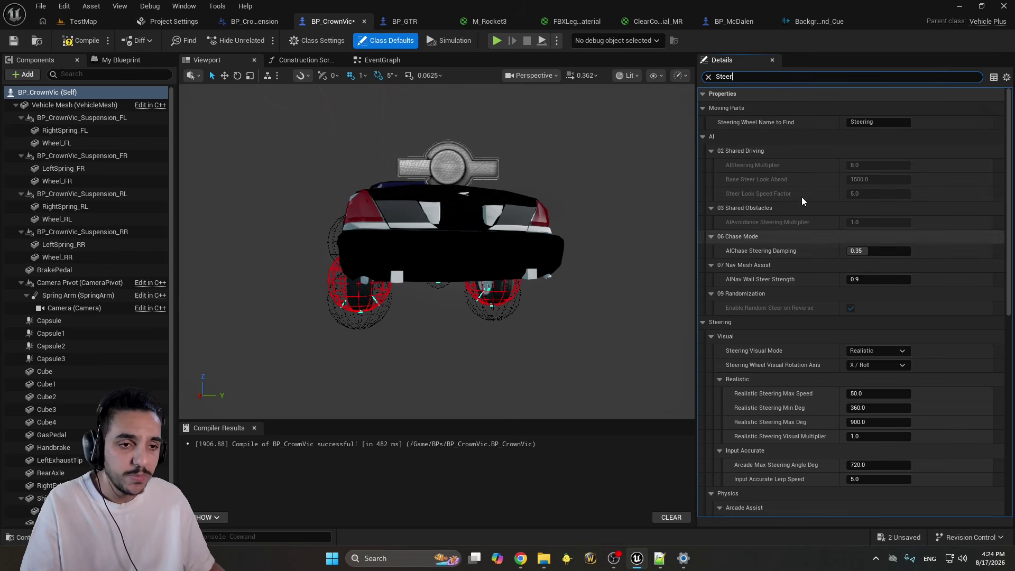
pyautogui.hotkey('ctrl', 'a')
pyautogui.press('BackSpace')
pyautogui.moveTo(446, 267); pyautogui.dragTo(561, 268)
# Play TestMap, switch the car's engine off and start it again to check the engine toggle, and stop the session
pyautogui.click(79, 21)
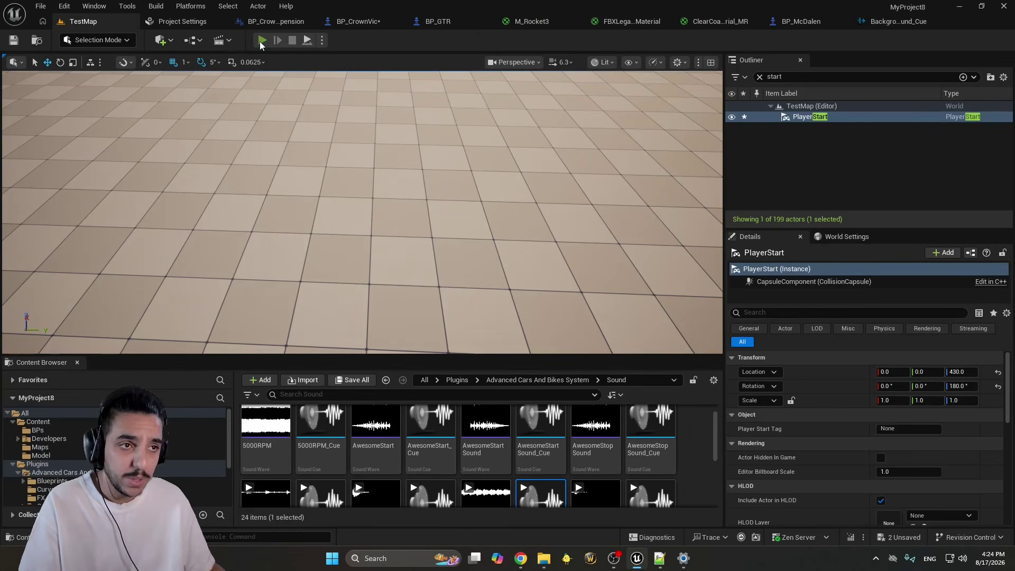
pyautogui.hotkey('alt', 'p')
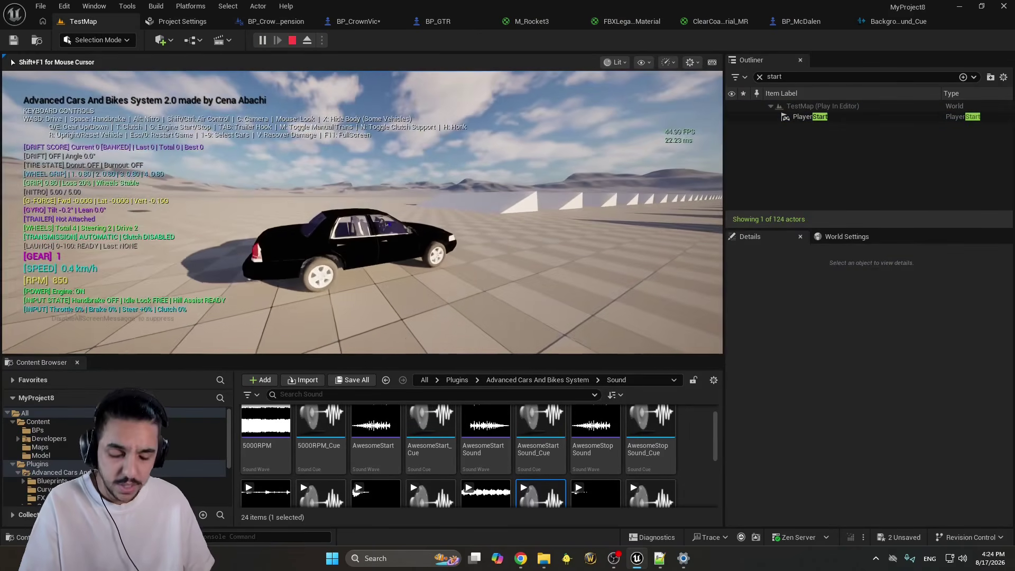
pyautogui.press('g')
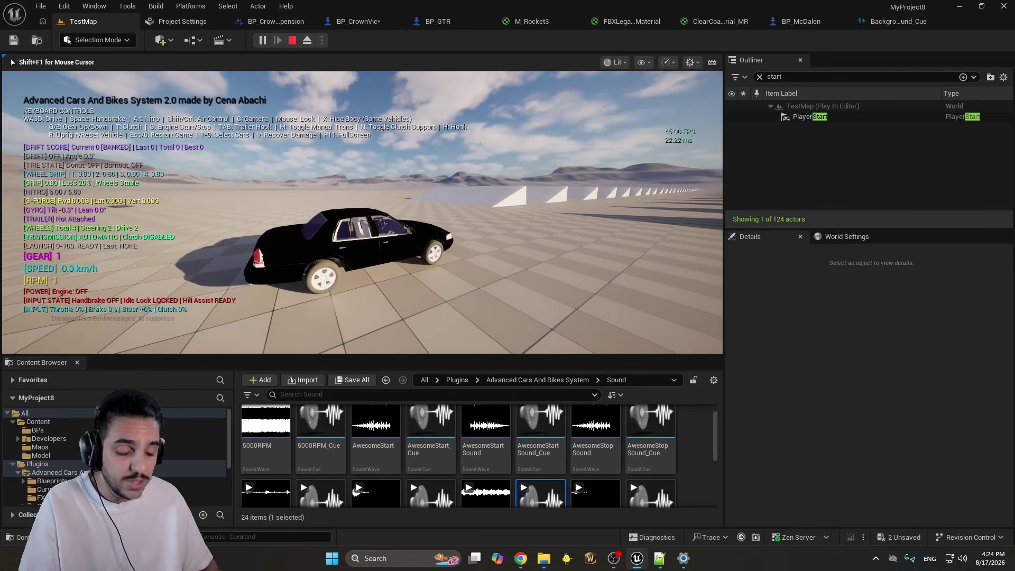
pyautogui.press('F11')
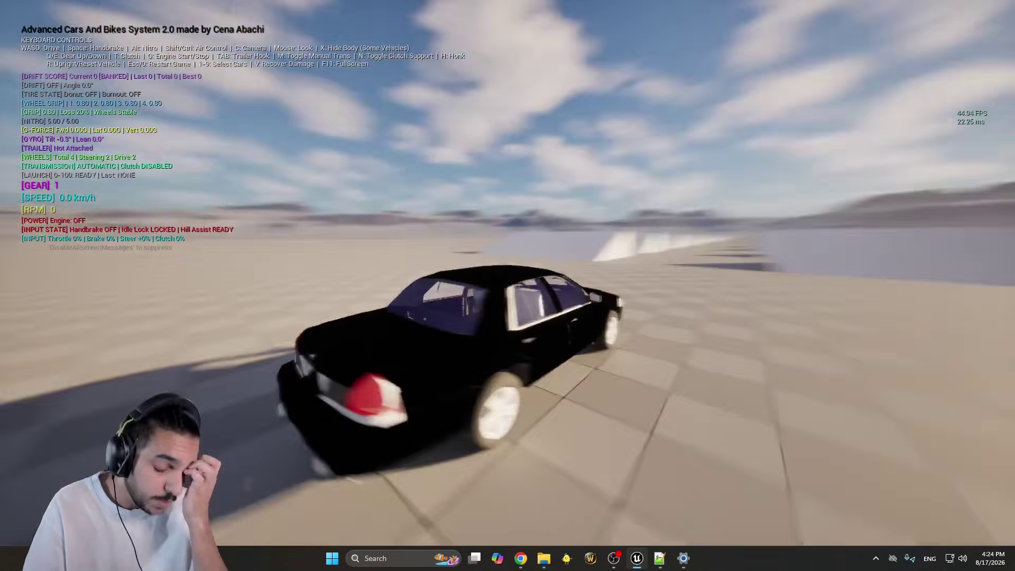
pyautogui.press('g')
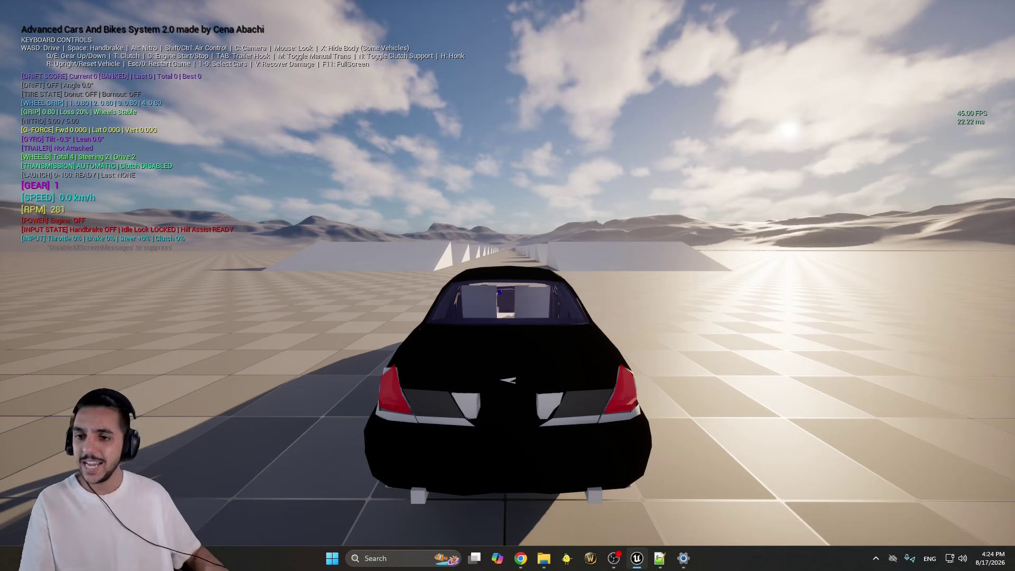
pyautogui.press('Escape')
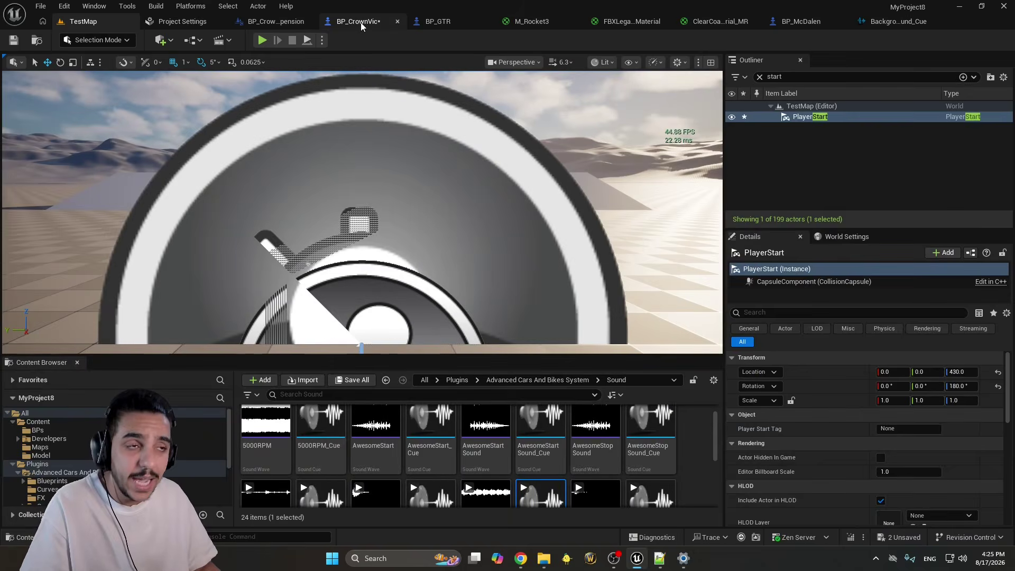
# Review BP_CrownVic's properties filtered by Engine and play TestMap to check the engine's startup state and steering
pyautogui.click(359, 22)
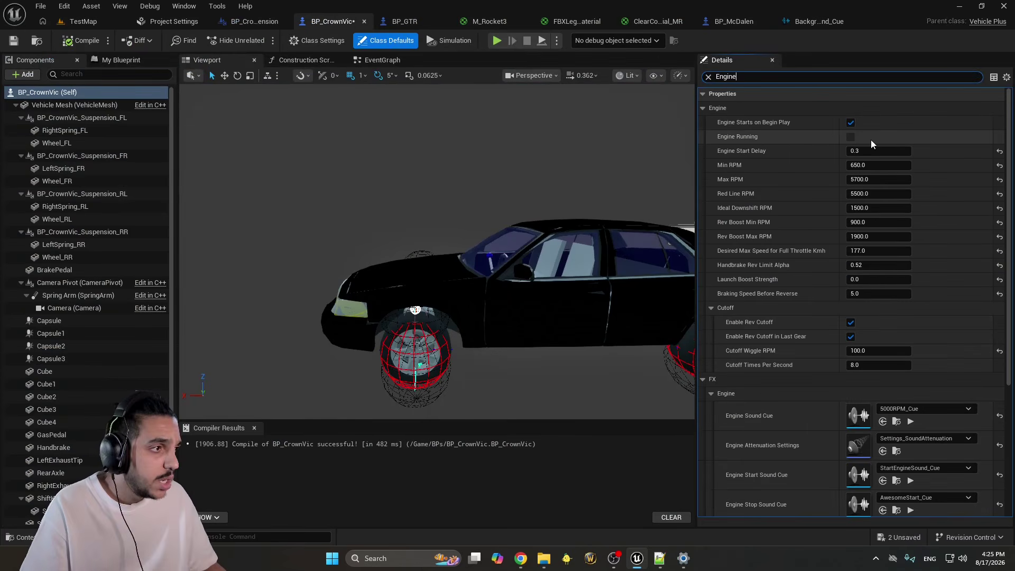
pyautogui.click(83, 21)
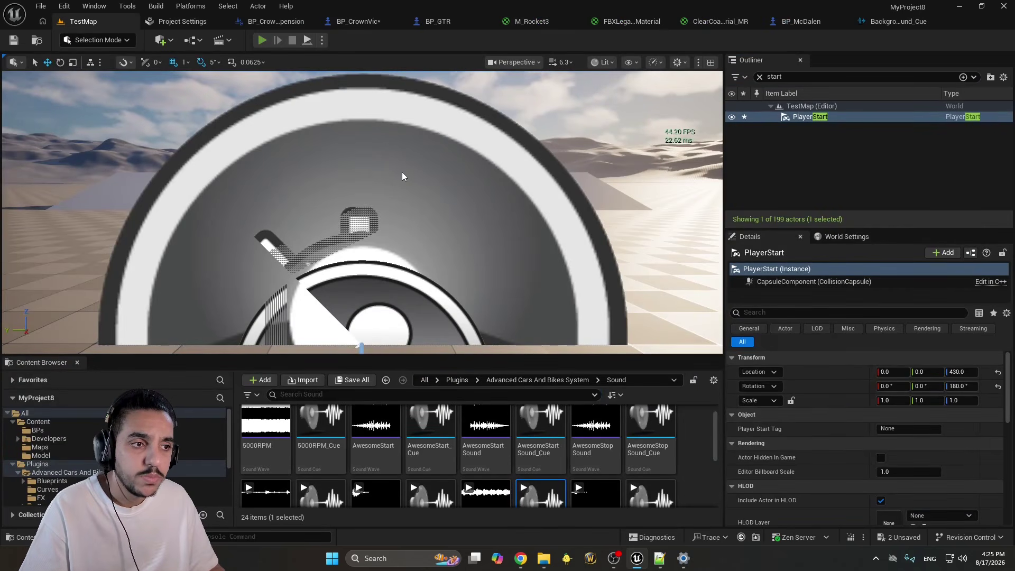
pyautogui.hotkey('alt', 'p')
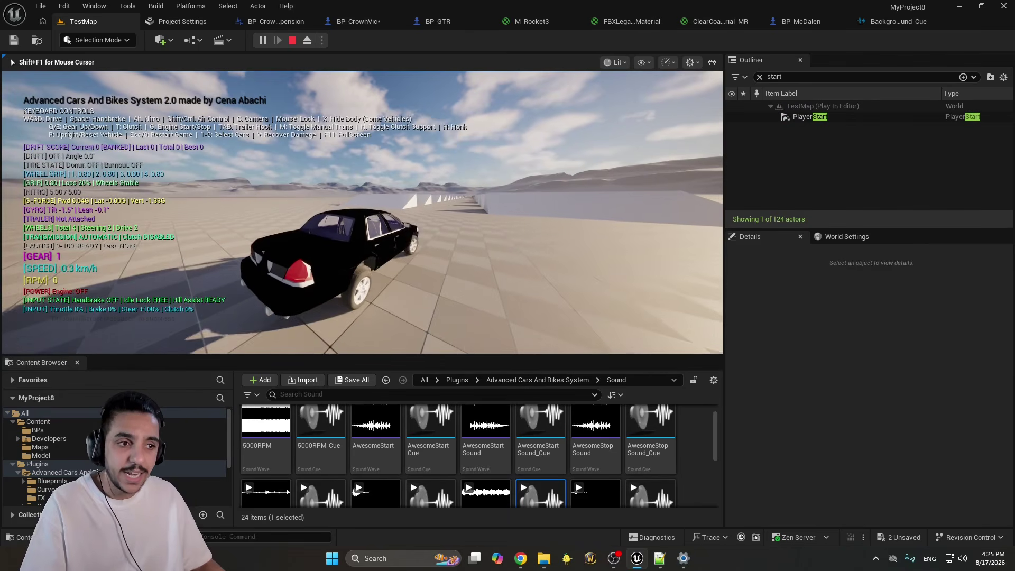
pyautogui.press('a')
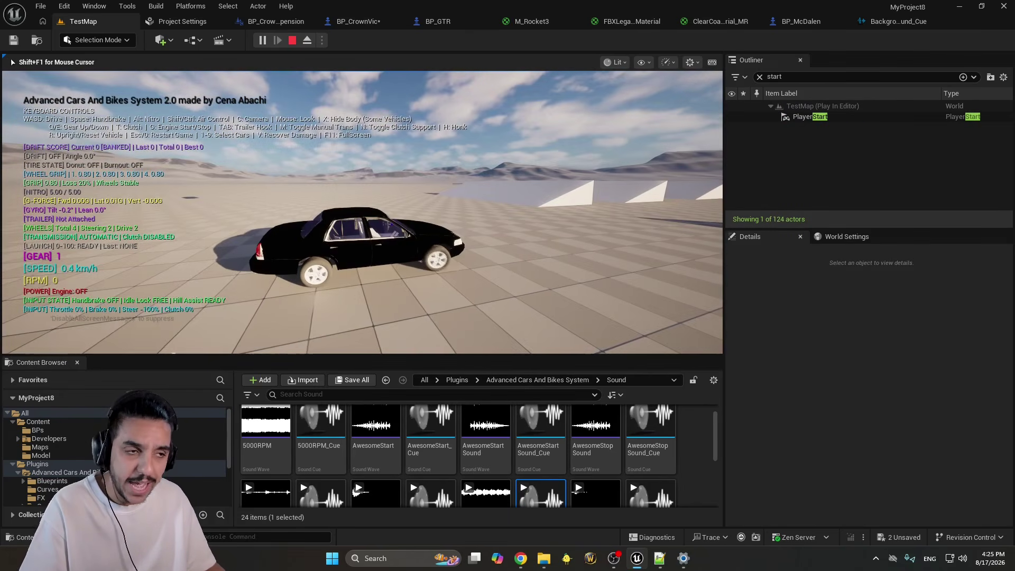
pyautogui.press('c')
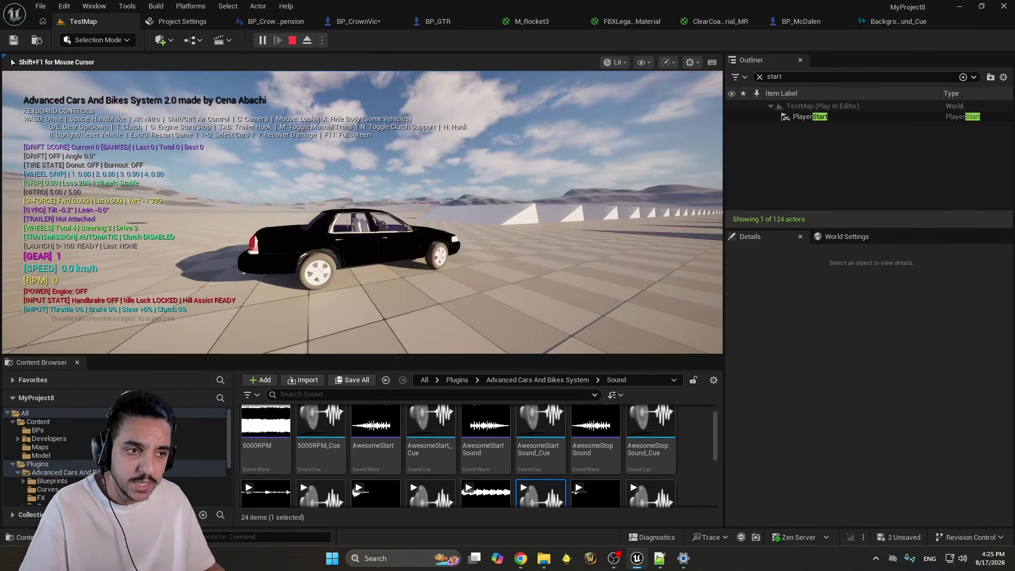
pyautogui.press('Escape')
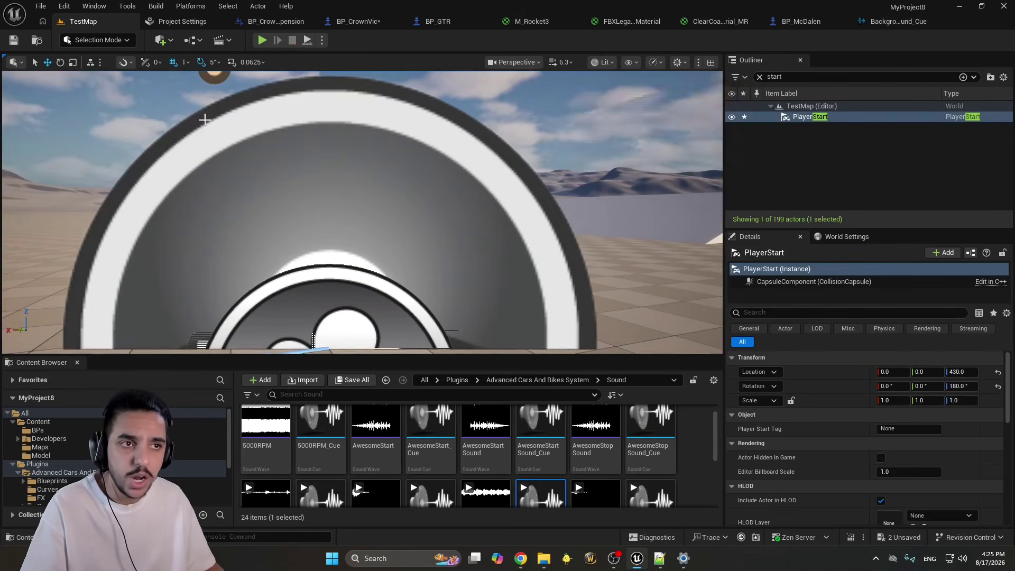
# Return to BP_CrownVic and save the blueprint
pyautogui.click(341, 22)
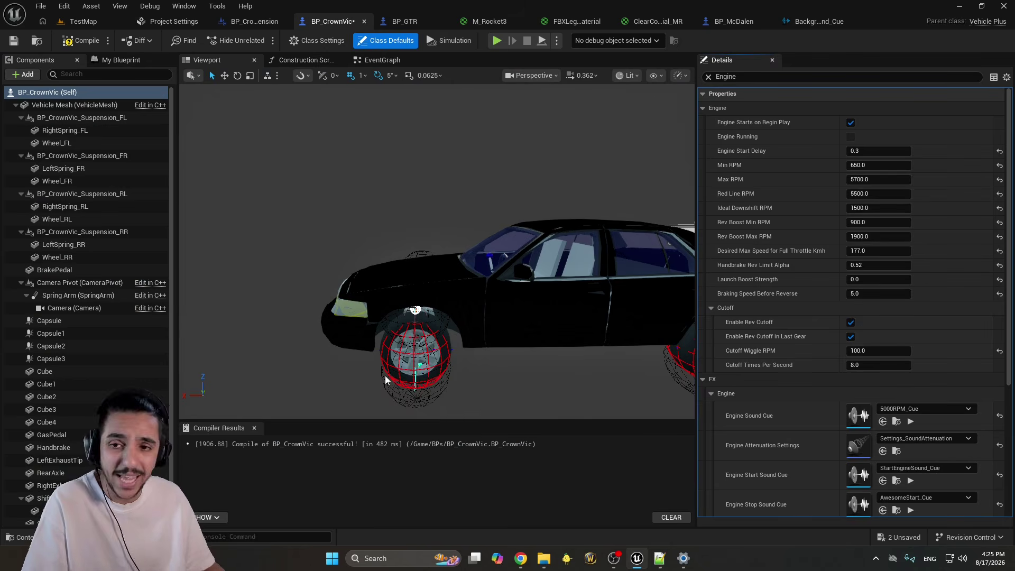
pyautogui.moveTo(385, 375); pyautogui.dragTo(388, 370)
pyautogui.hotkey('ctrl', 's')
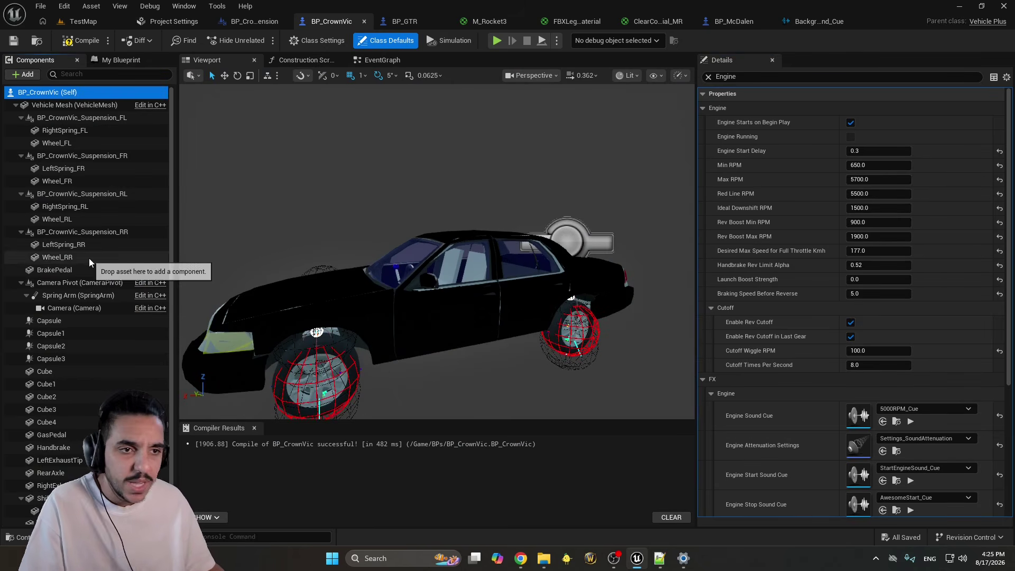
pyautogui.moveTo(238, 254); pyautogui.dragTo(254, 248)
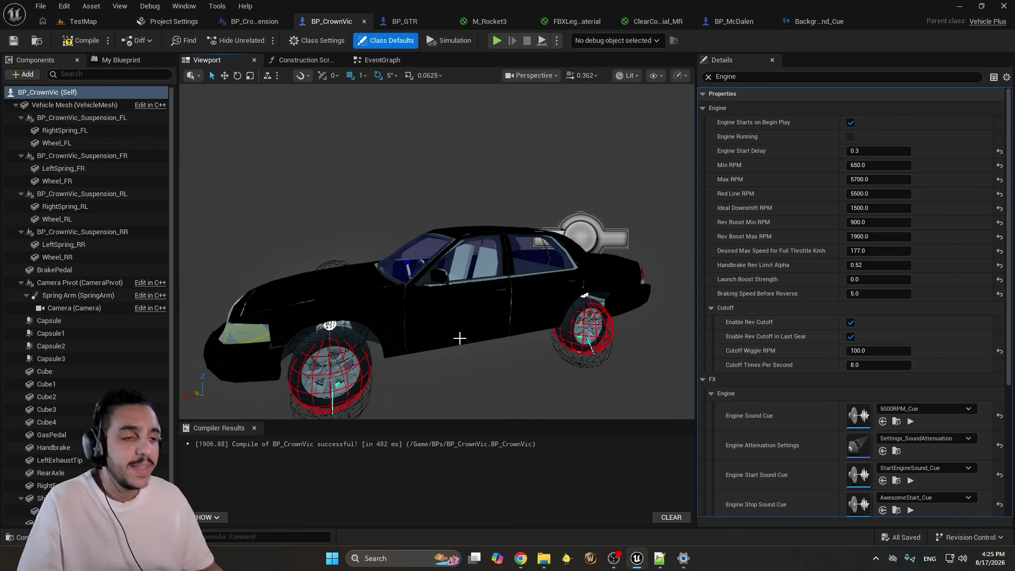
pyautogui.scroll(10, 453, 248)
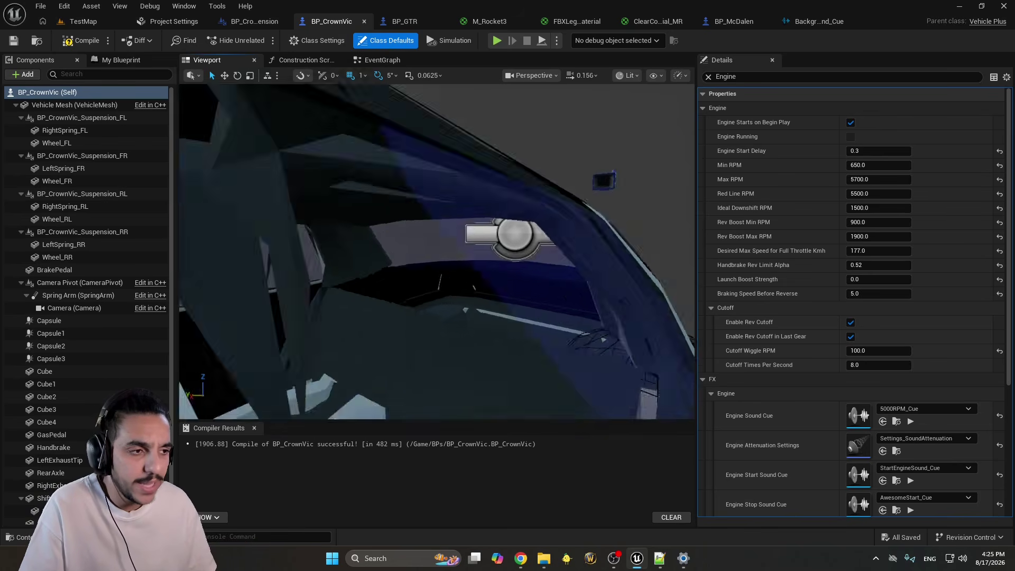
pyautogui.moveTo(454, 248); pyautogui.dragTo(507, 245, button='right')
pyautogui.moveTo(437, 252); pyautogui.dragTo(470, 285, button='right')
pyautogui.scroll(3, 436, 252)
pyautogui.press('s')
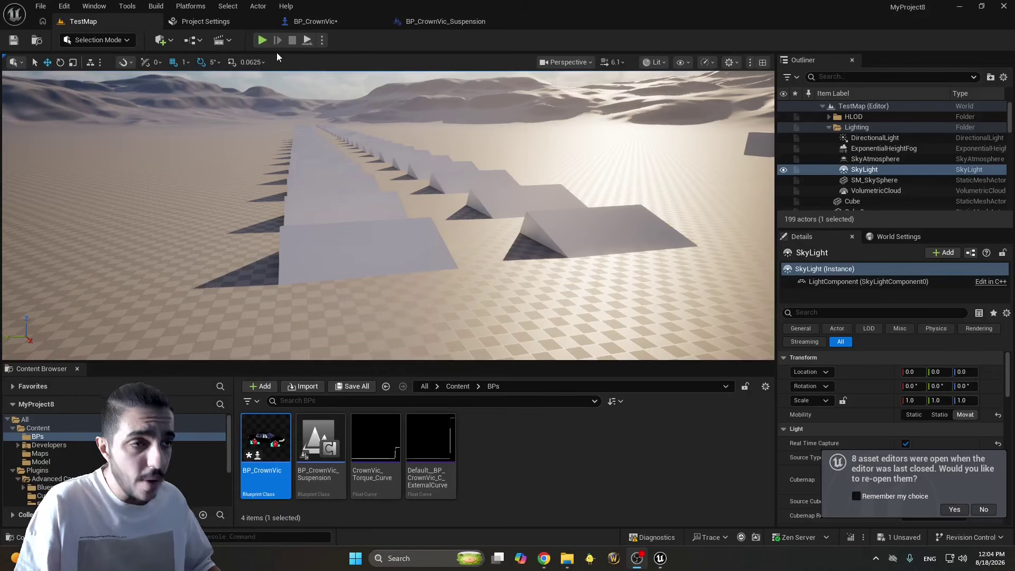
# Play TestMap to view the debug HUD and filter BP_CrownVic's properties by HUD
pyautogui.click(262, 40)
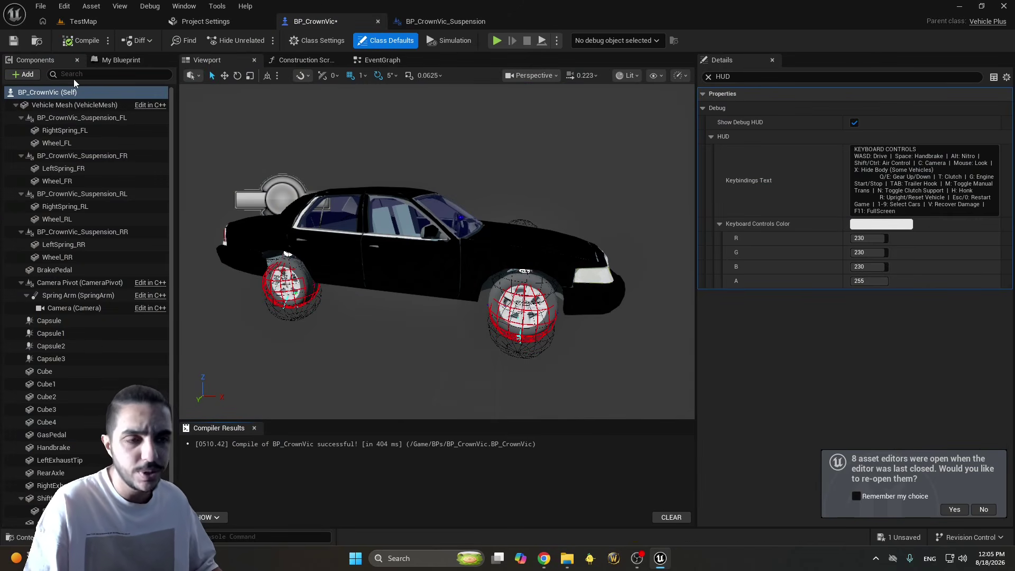
pyautogui.click(50, 94)
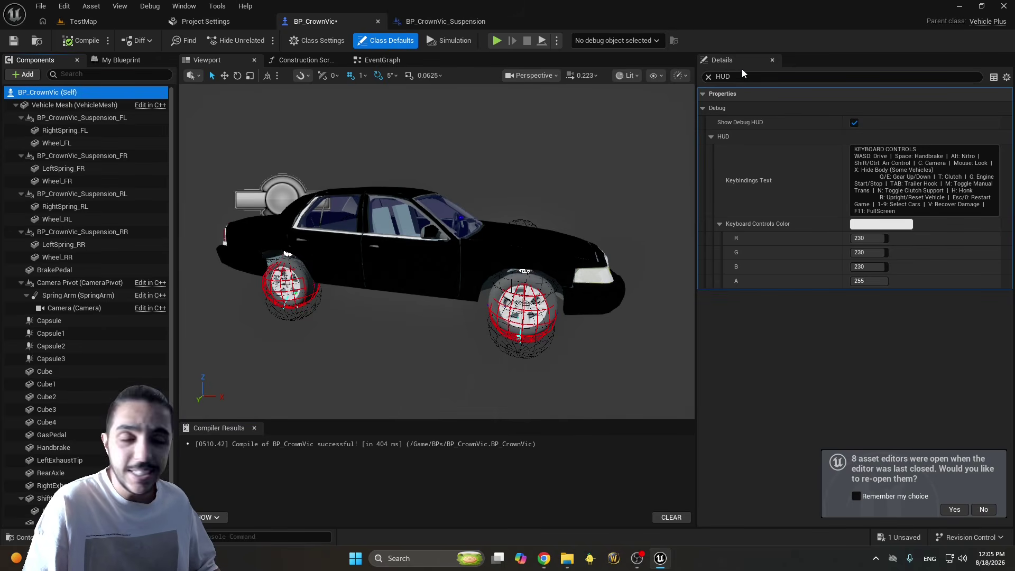
pyautogui.click(184, 6)
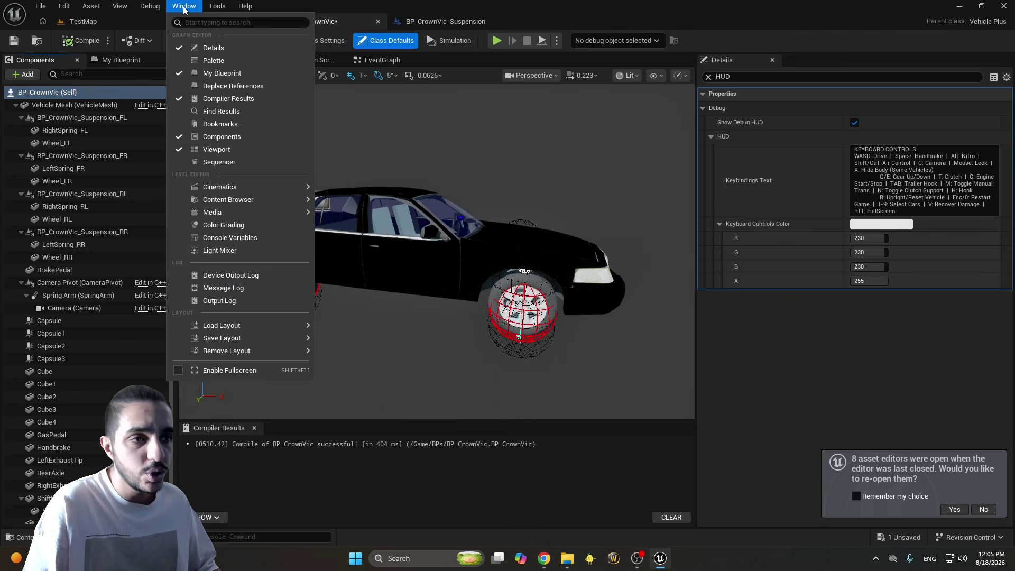
pyautogui.click(747, 78)
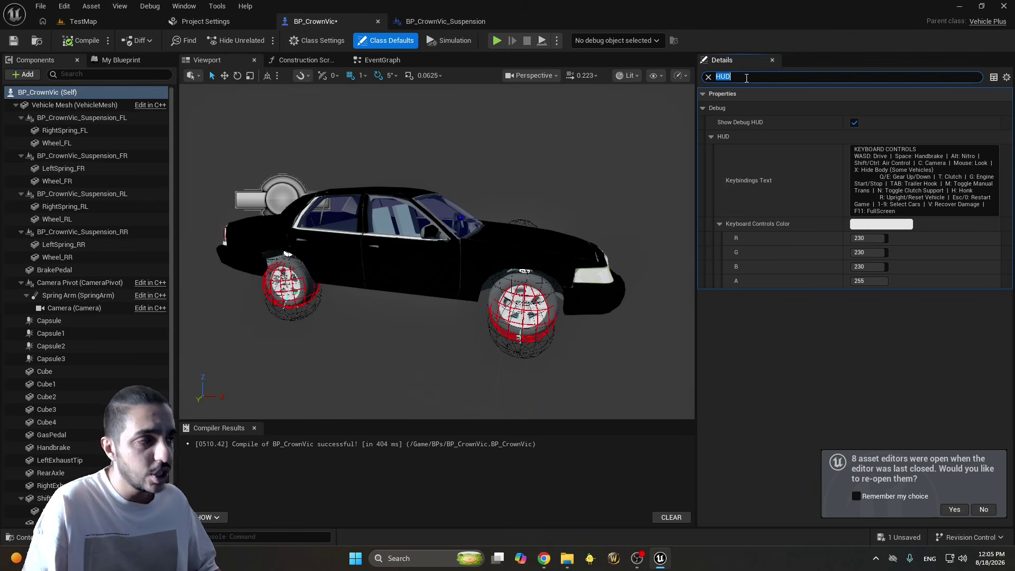
pyautogui.write('HUD')
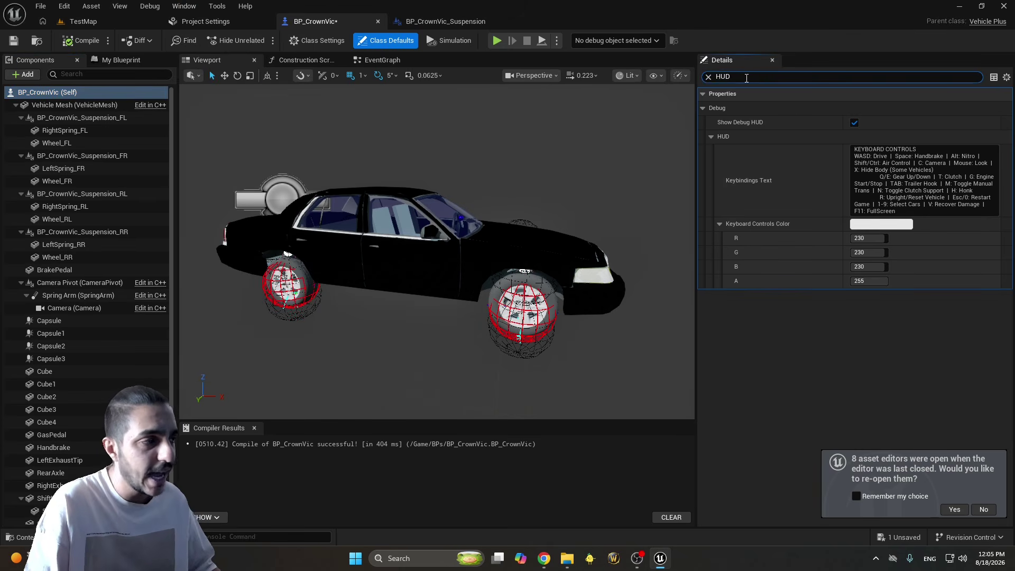
# Examine BP_CrownVic's Show Debug HUD option and the keyboard controls in the Keybindings Text
pyautogui.click(855, 123)
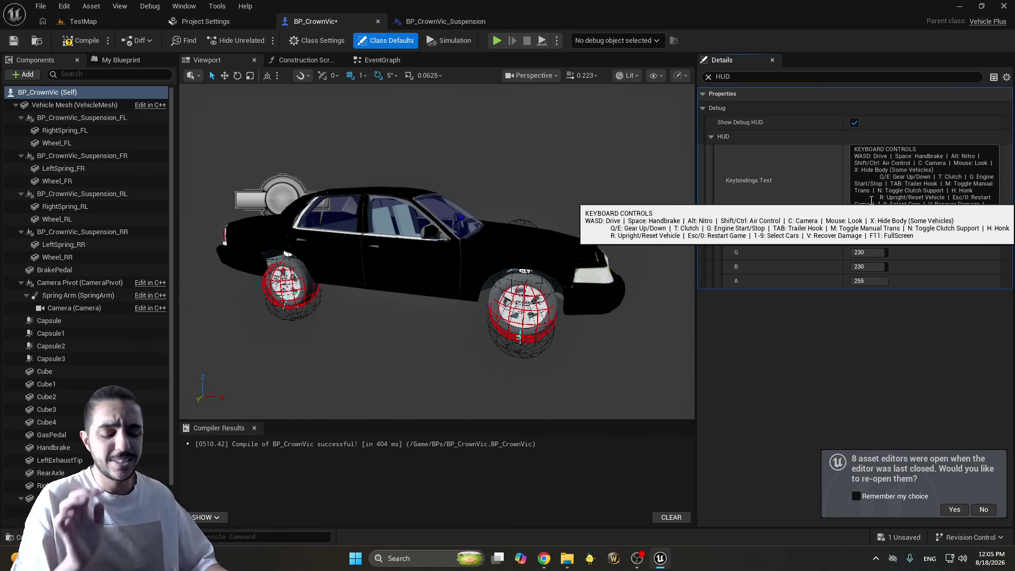
pyautogui.click(871, 200)
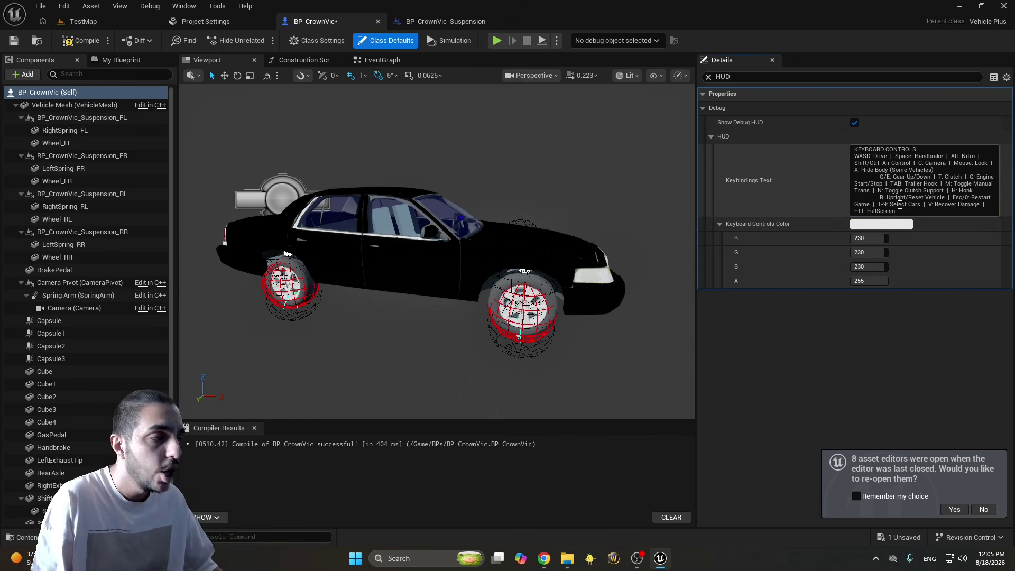
pyautogui.moveTo(871, 200); pyautogui.dragTo(866, 150)
pyautogui.click(880, 171)
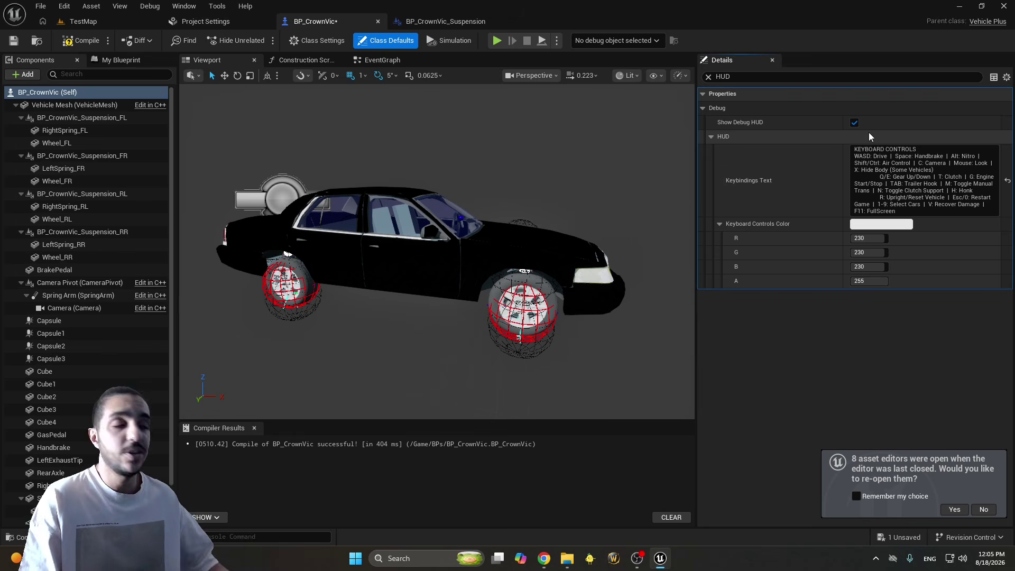
# Disable Show Debug HUD on BP_CrownVic, play TestMap to check the car without it, and return to the blueprint
pyautogui.click(853, 123)
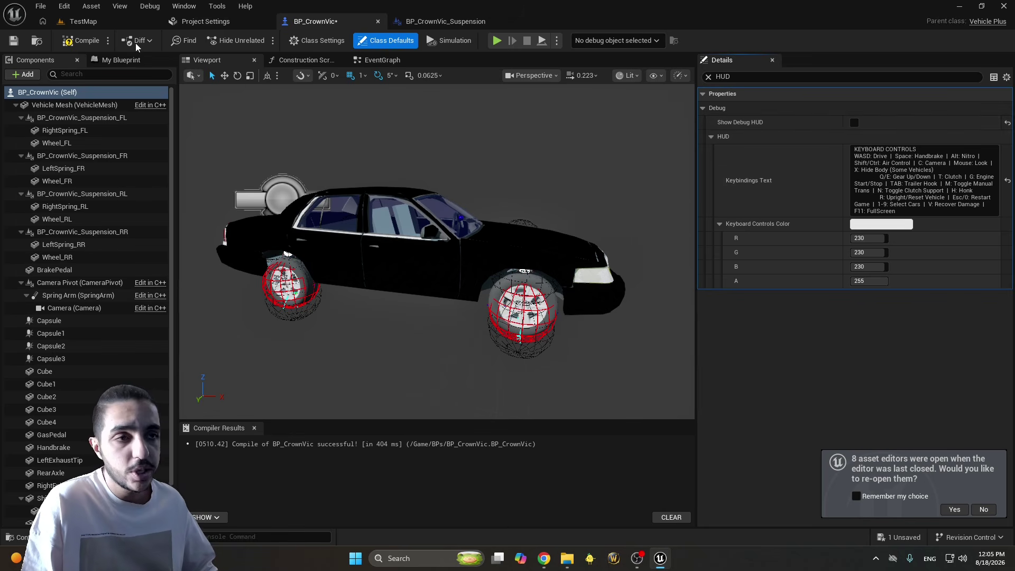
pyautogui.click(108, 23)
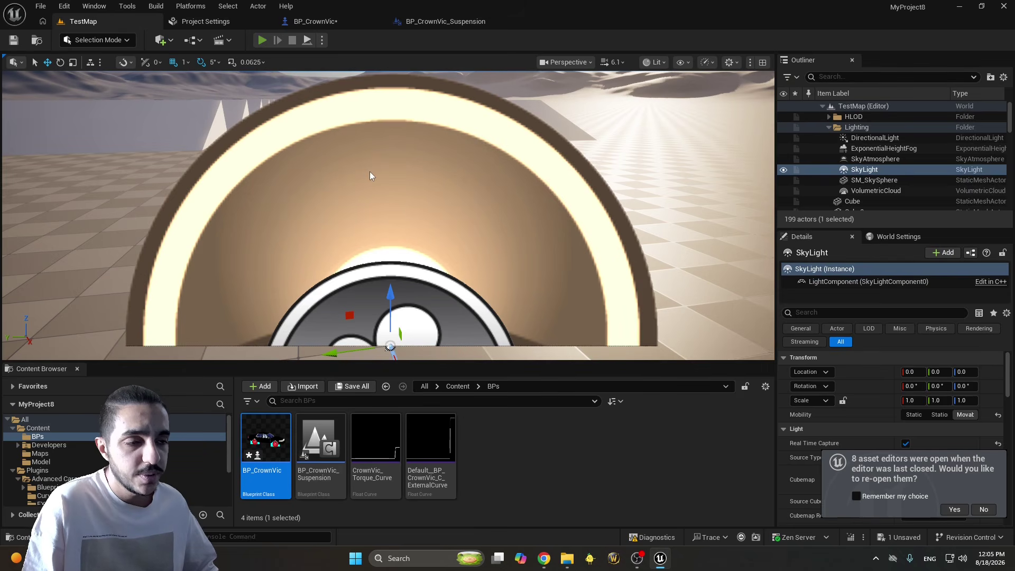
pyautogui.hotkey('alt', 'p')
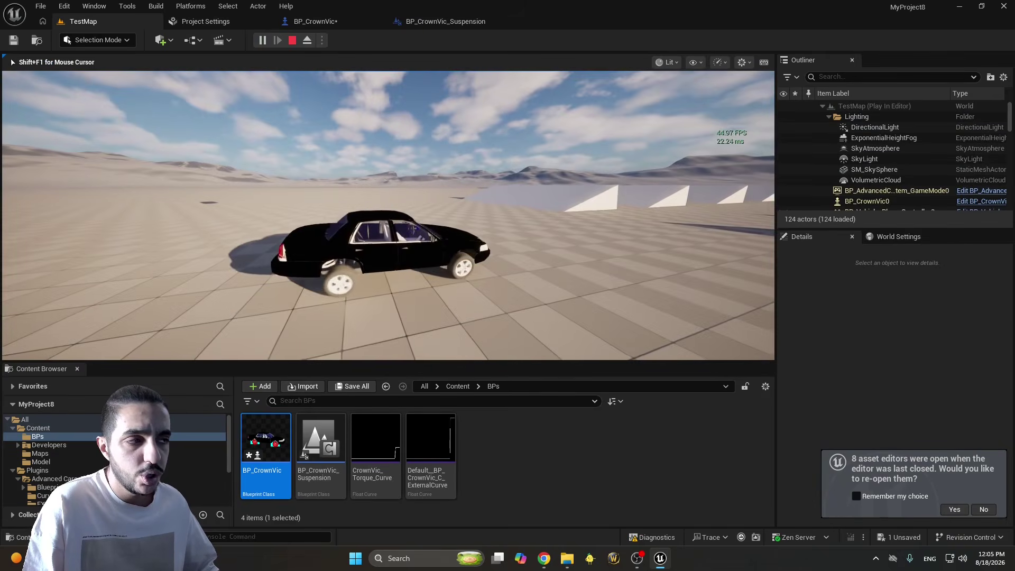
pyautogui.press('Escape')
pyautogui.click(312, 21)
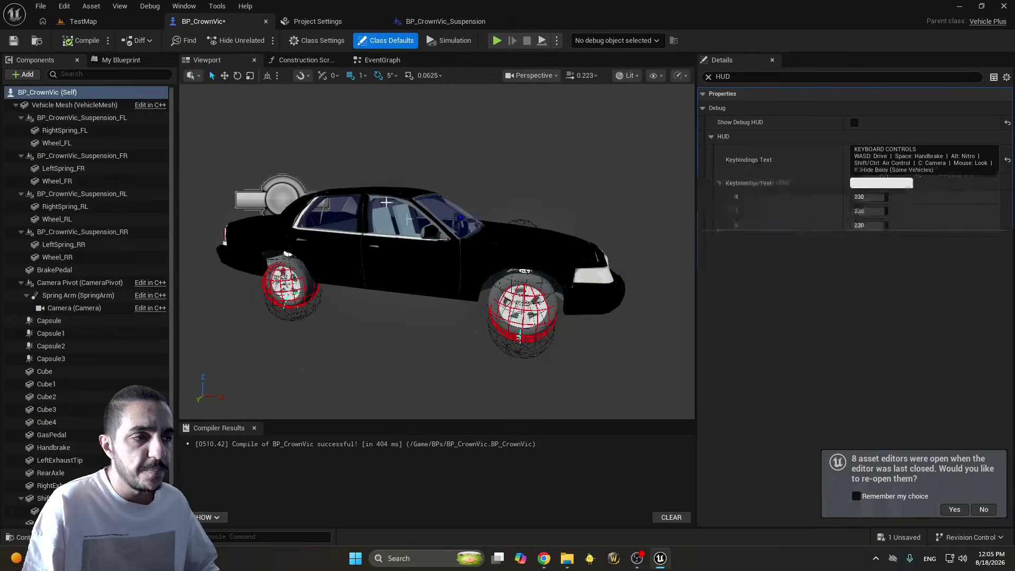
# Search BP_CrownVic's properties for Speed and Cached to examine the vehicle's cached runtime variables, and clear the filter
pyautogui.click(708, 77)
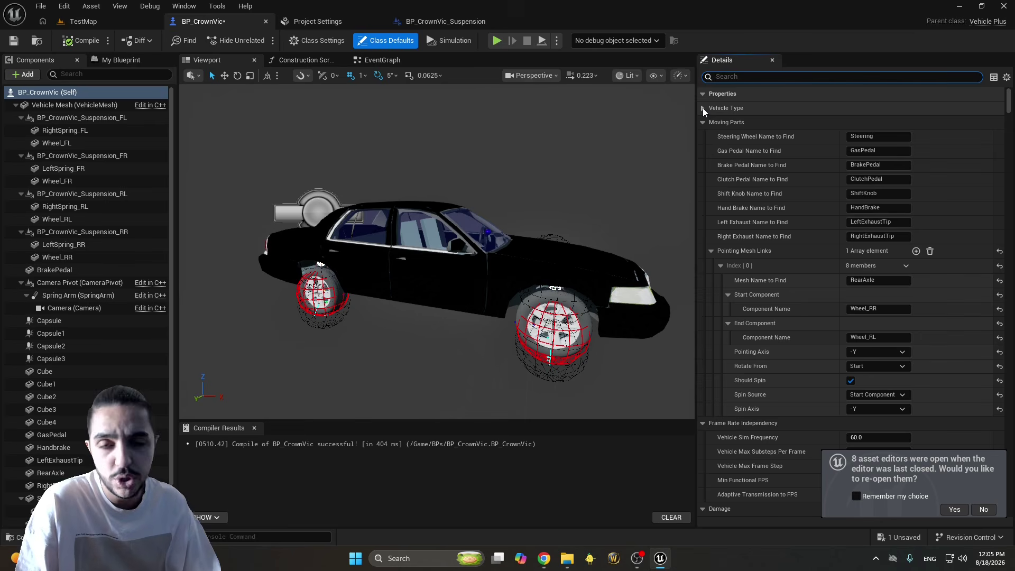
pyautogui.write('Speed')
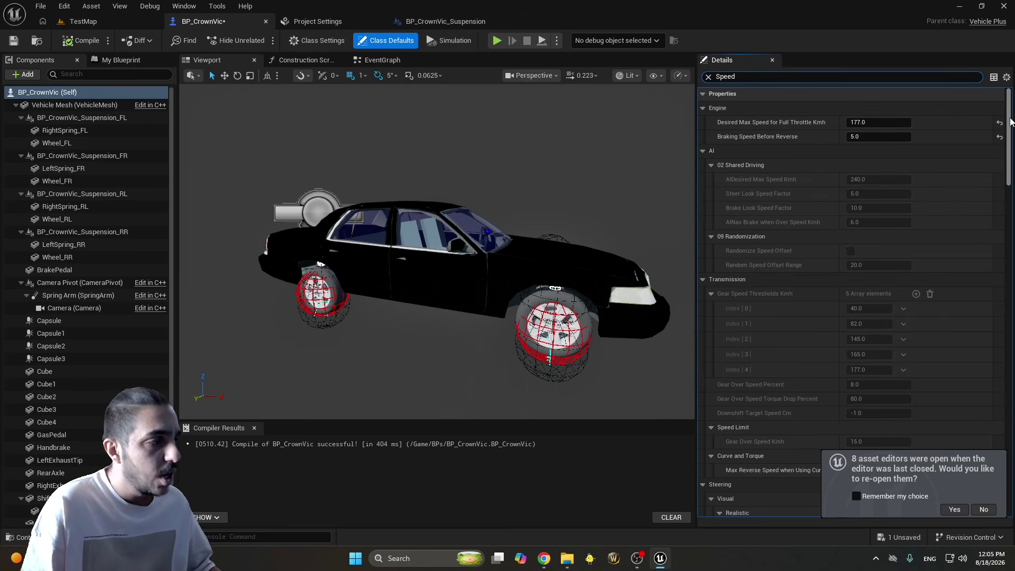
pyautogui.moveTo(1010, 121); pyautogui.dragTo(1010, 242)
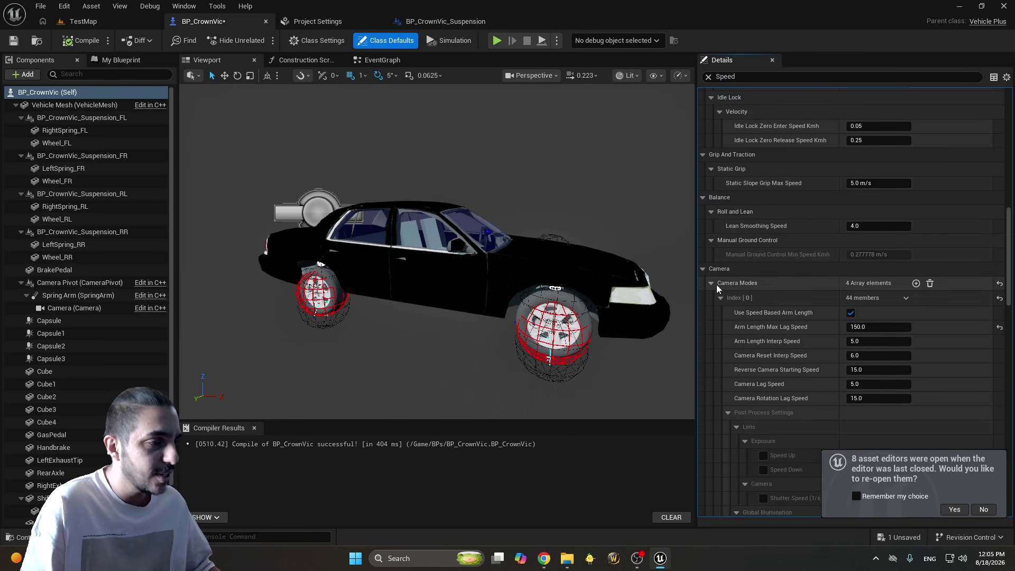
pyautogui.click(702, 269)
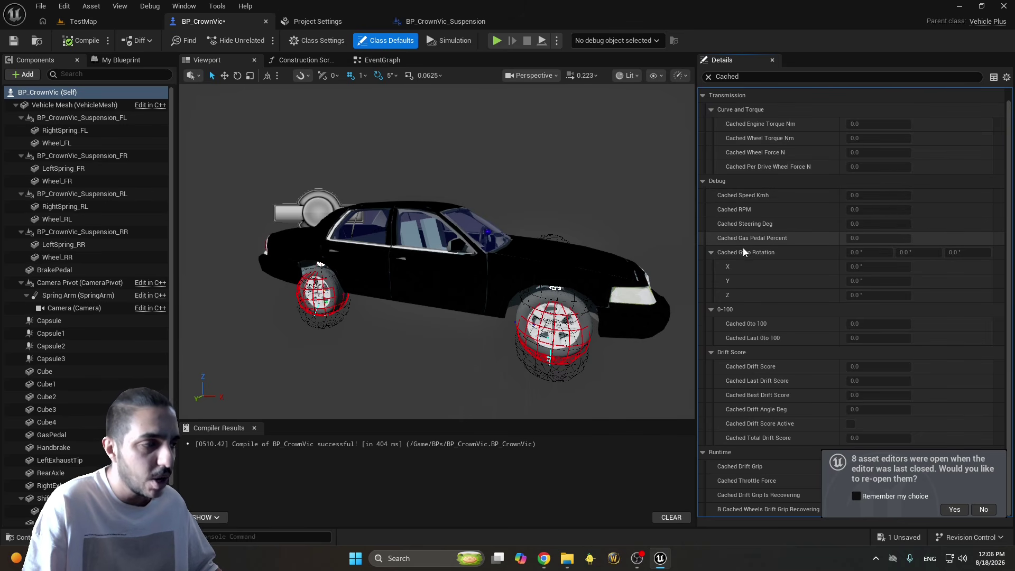
pyautogui.click(708, 77)
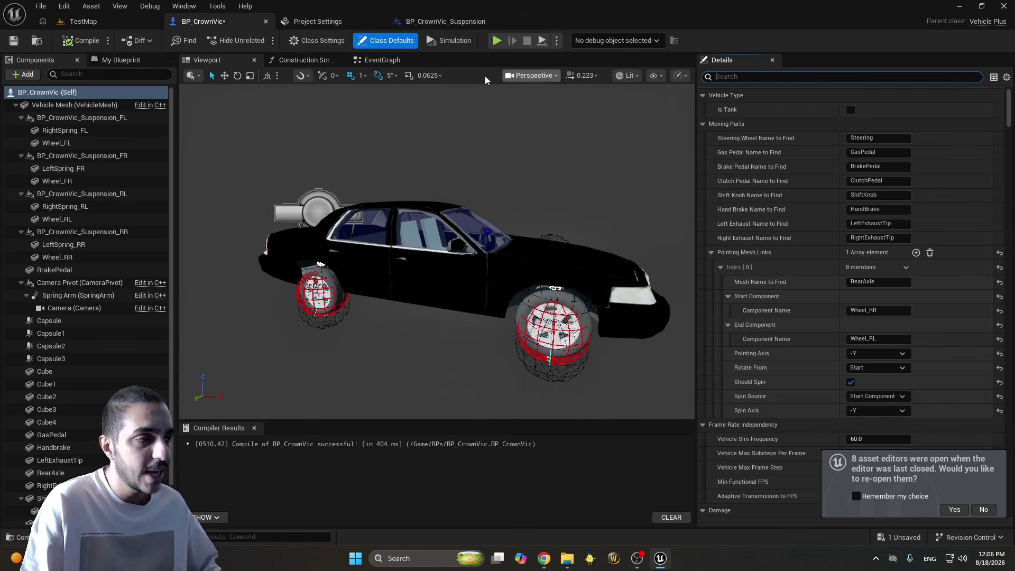
# Play TestMap with the debug HUD disabled and stop the session
pyautogui.click(83, 22)
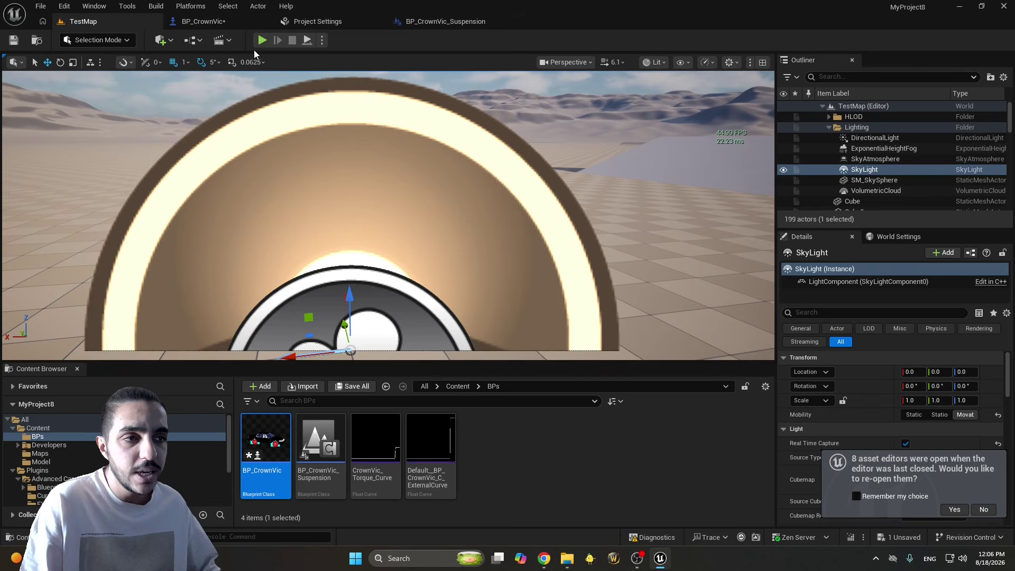
pyautogui.click(260, 42)
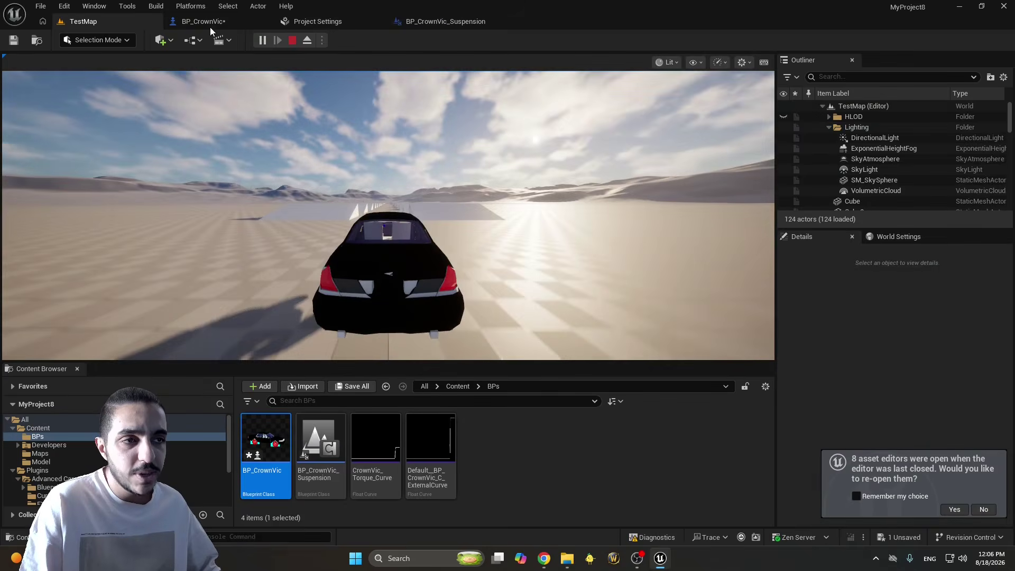
pyautogui.press('Escape')
# Re-enable Show Debug HUD on BP_CrownVic, play TestMap to check the on-screen vehicle data, and stop the session
pyautogui.click(774, 78)
pyautogui.write('H')
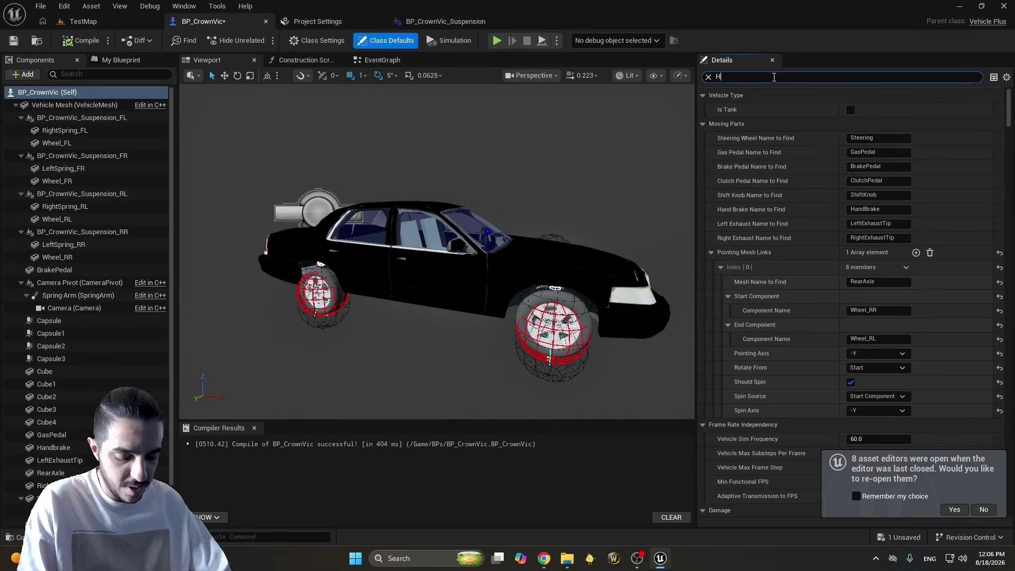
pyautogui.write('and')
pyautogui.click(103, 16)
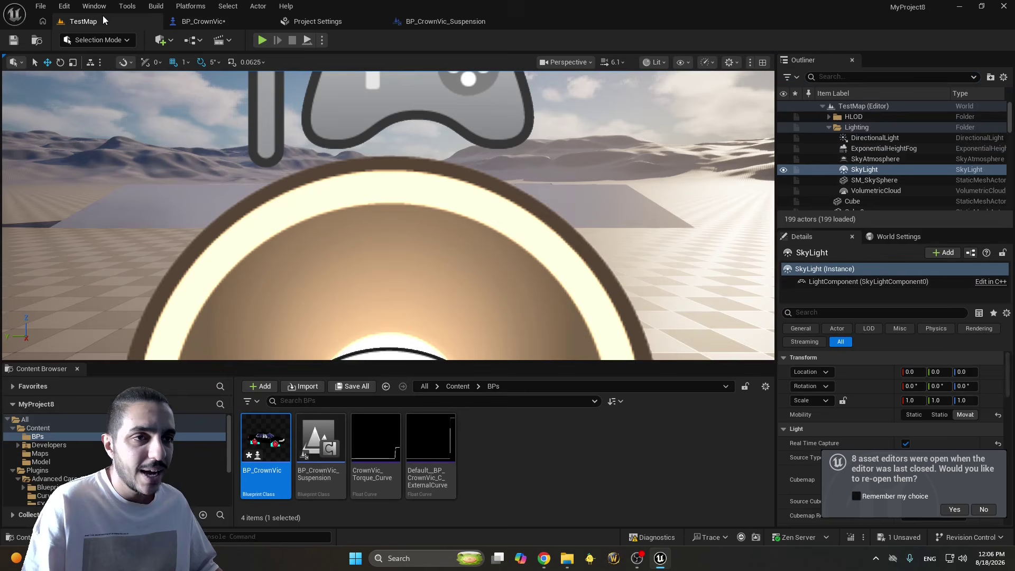
pyautogui.hotkey('alt', 'p')
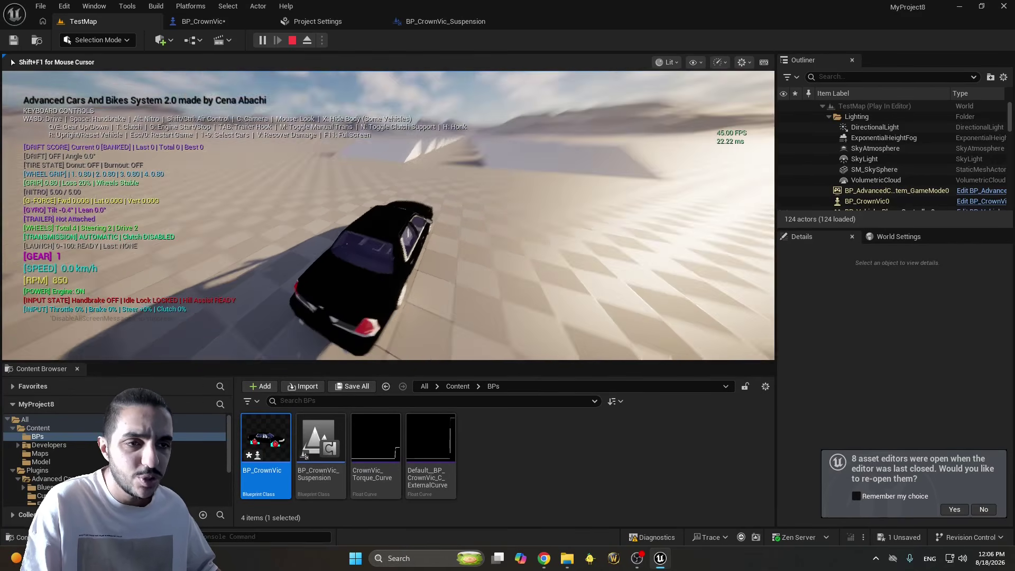
pyautogui.click(292, 41)
# Search BP_CrownVic's properties for Grip to examine the cached drift grip variables, and clear the filter
pyautogui.click(212, 22)
pyautogui.click(856, 80)
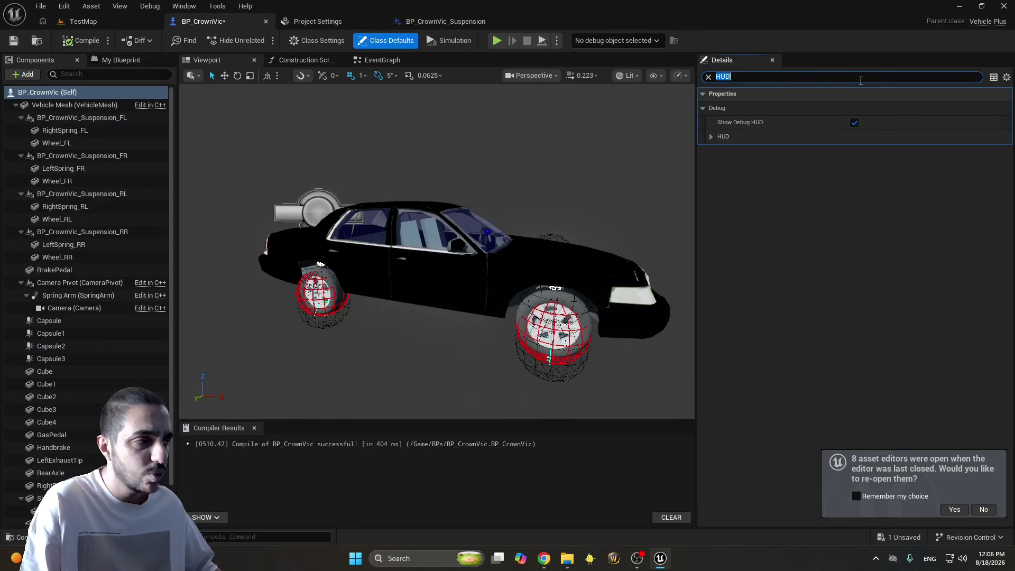
pyautogui.write('Grip')
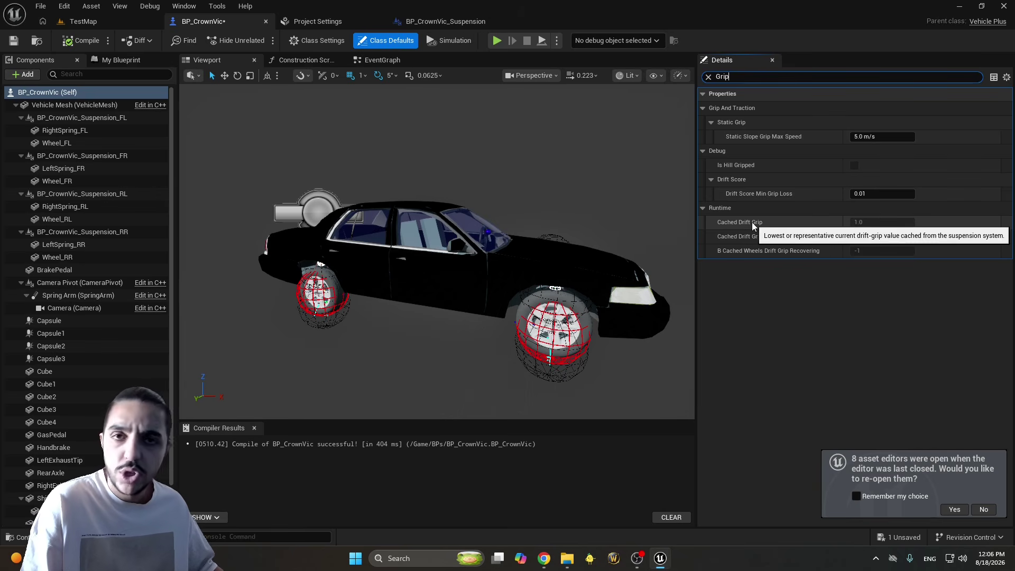
pyautogui.click(709, 77)
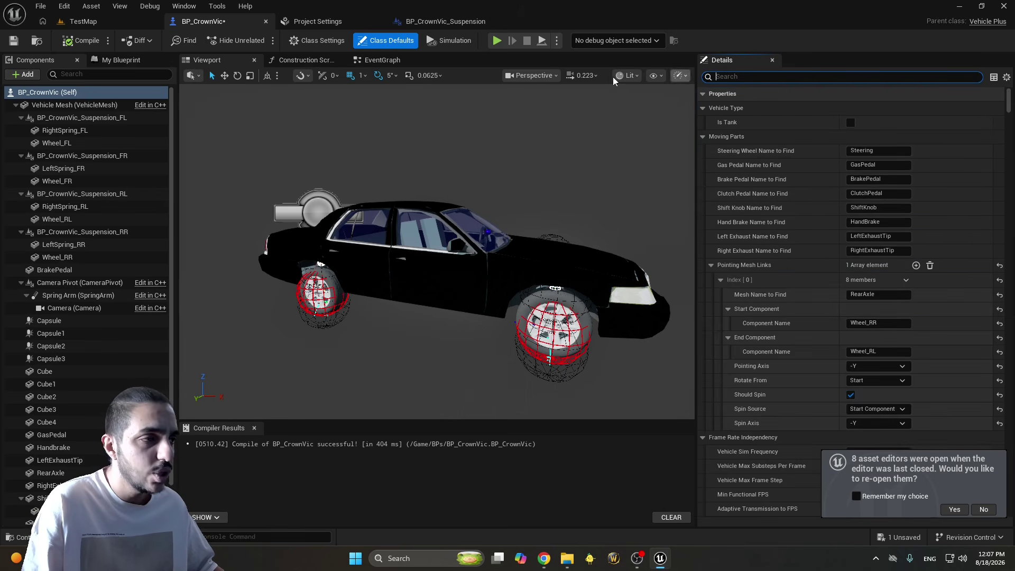
# Search the EventGraph's available nodes for Cached and Get Cached to examine the getters for the vehicle's cached variables
pyautogui.click(379, 62)
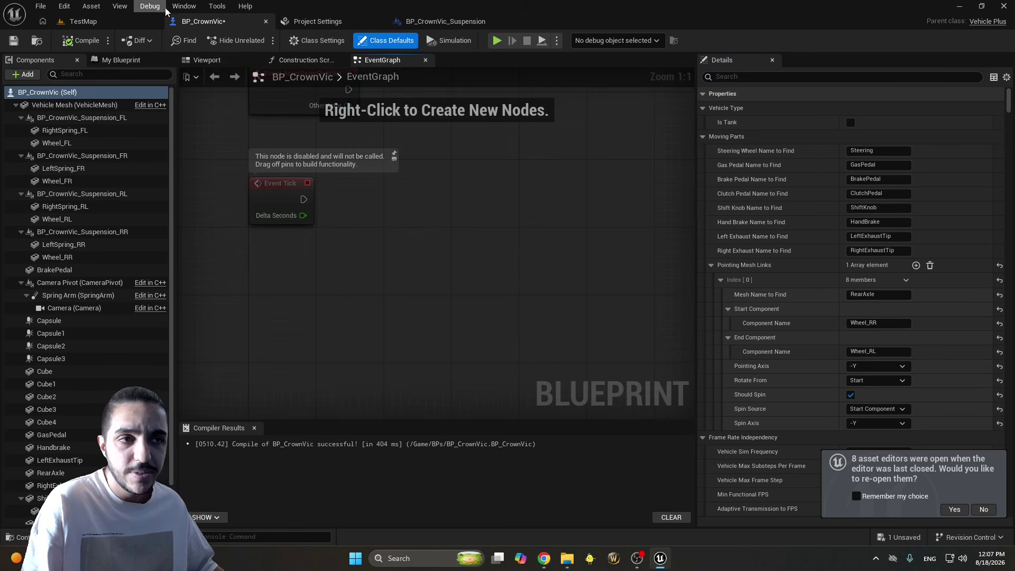
pyautogui.click(184, 7)
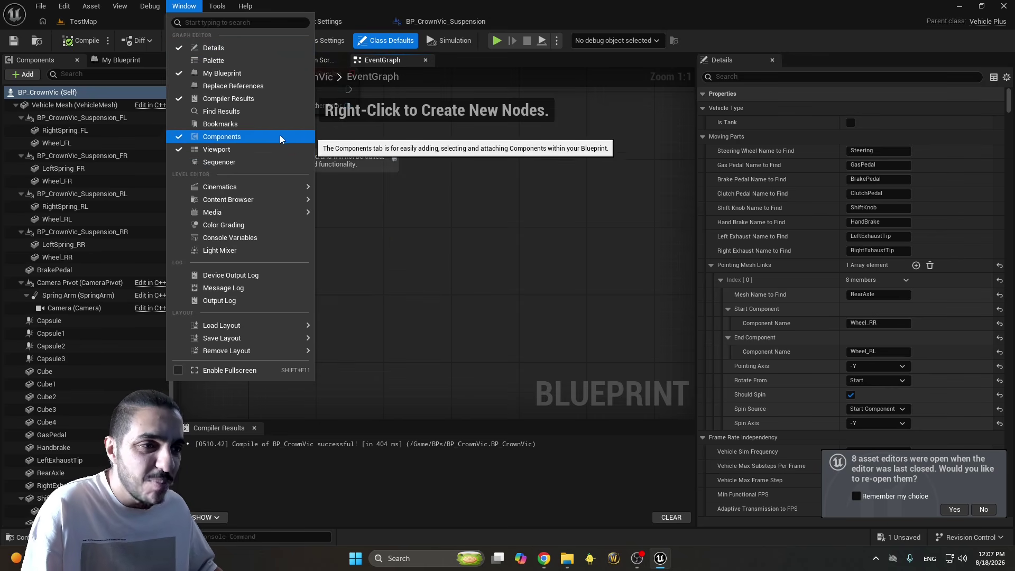
pyautogui.click(261, 135)
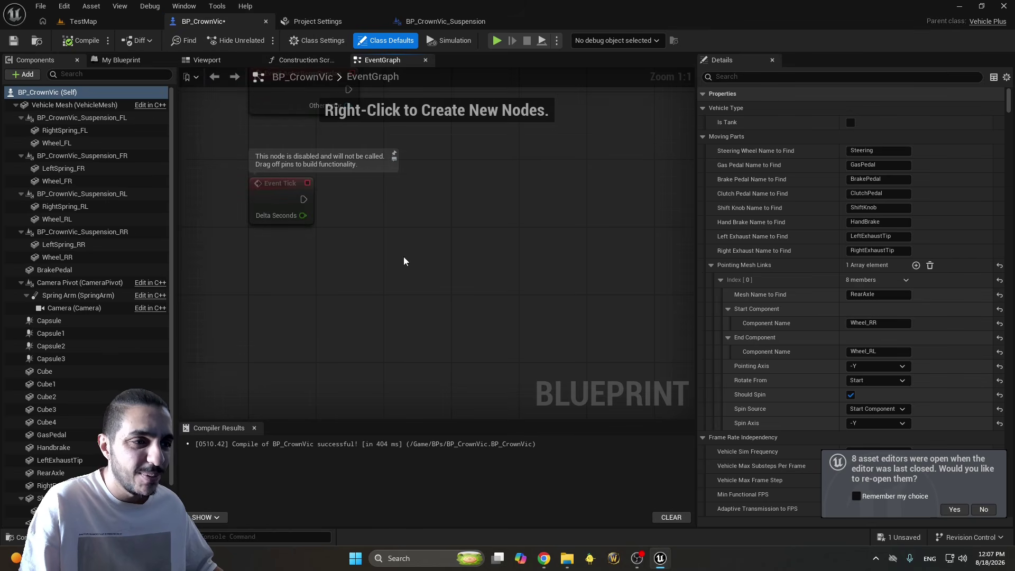
pyautogui.rightClick(363, 196)
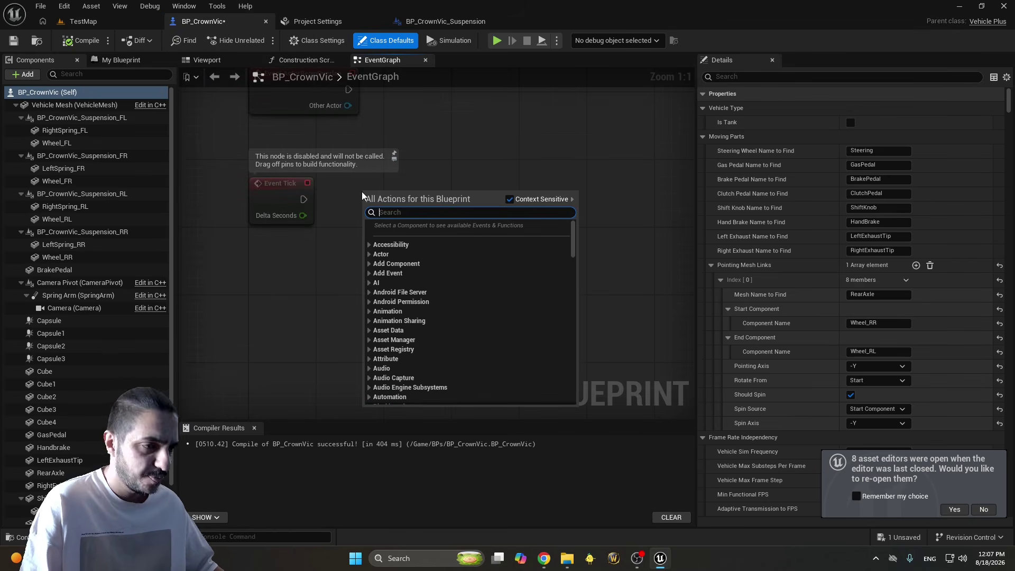
pyautogui.write('Cached')
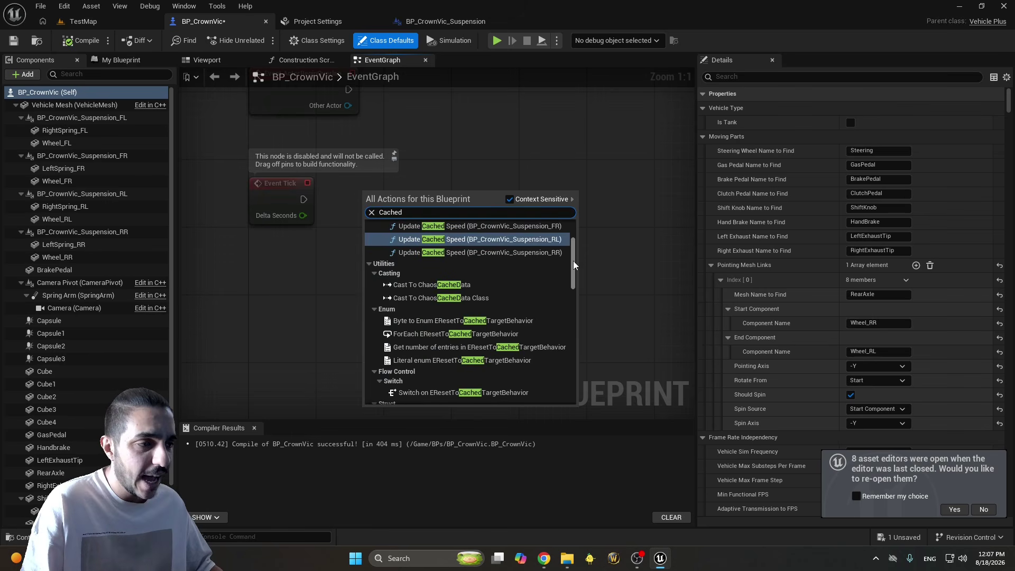
pyautogui.moveTo(573, 264); pyautogui.dragTo(571, 362)
pyautogui.click(445, 210)
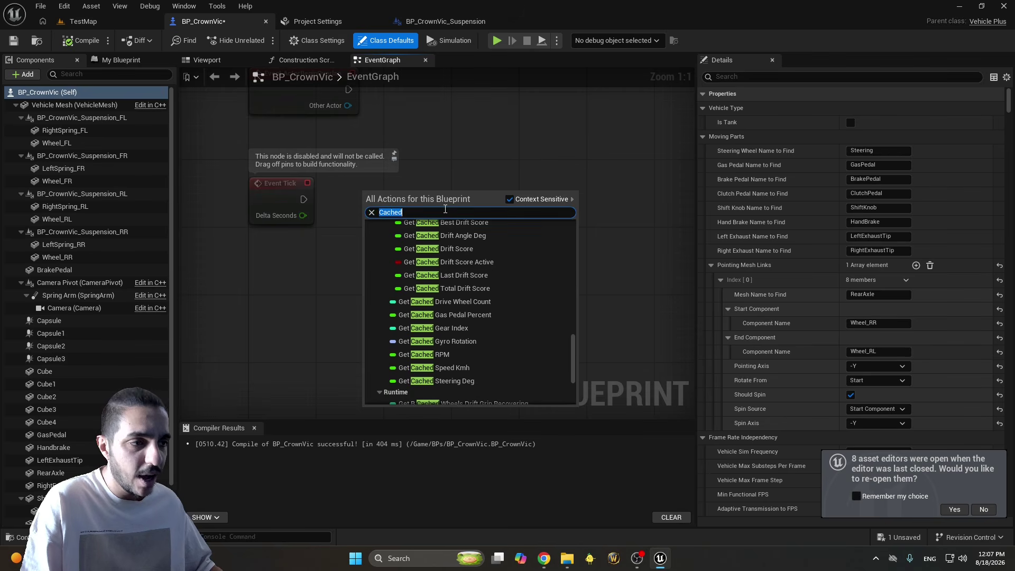
pyautogui.write('Get Cached')
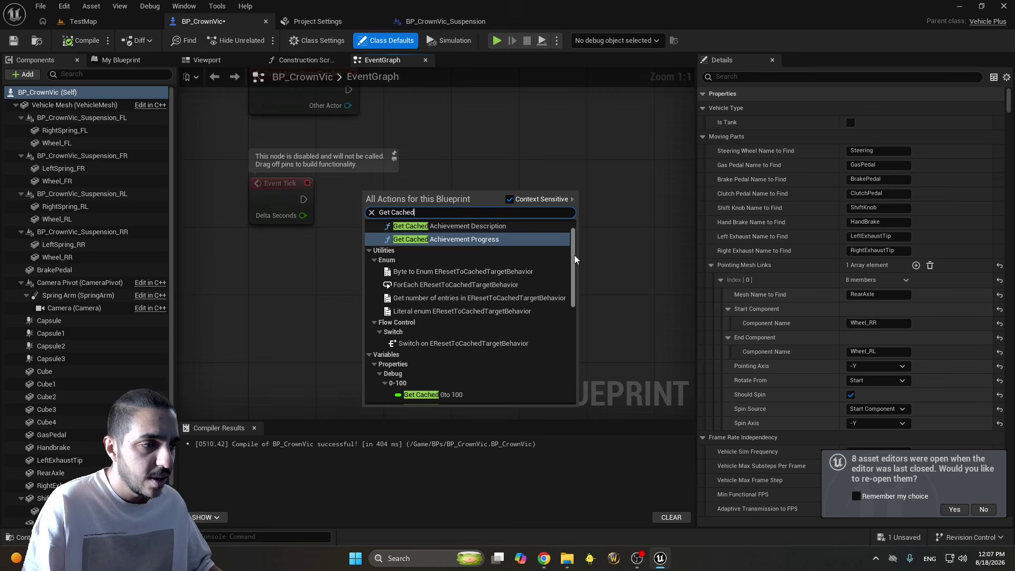
pyautogui.moveTo(572, 255); pyautogui.dragTo(581, 297)
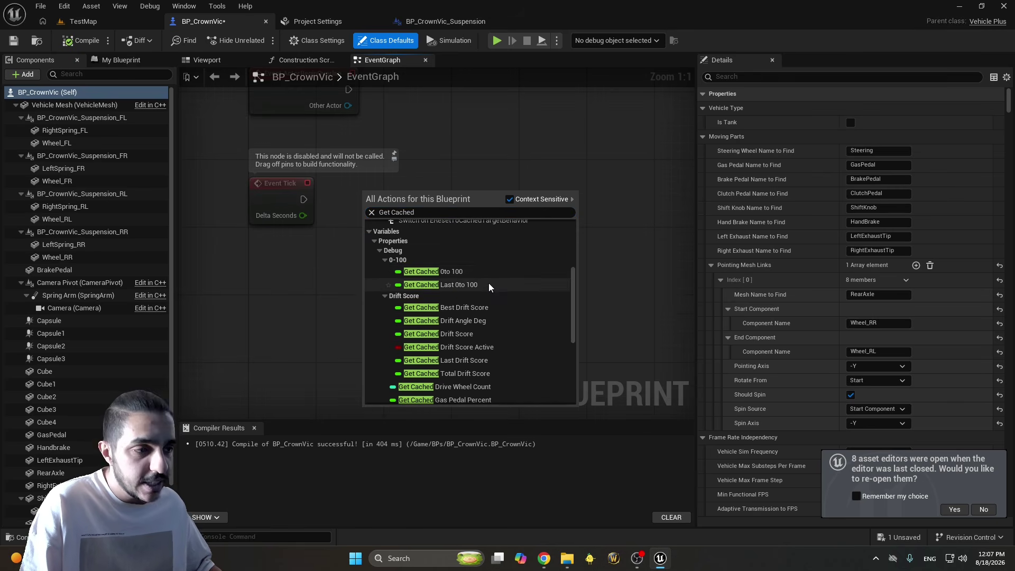
pyautogui.scroll(-1, 492, 291)
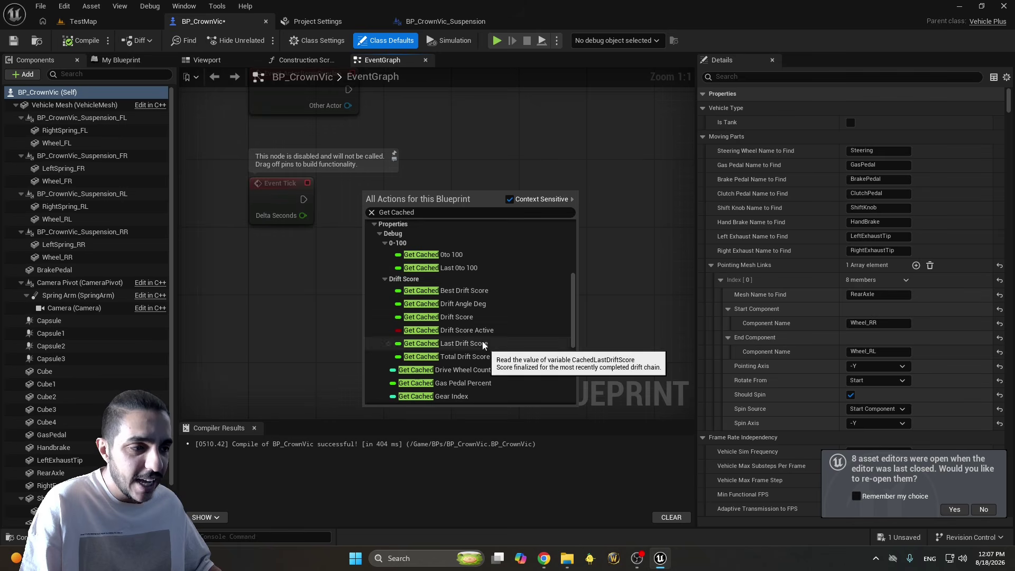
# Narrow the node search to Get Cached Speed to examine the speed getter's description, and dismiss the node search
pyautogui.write('Speed')
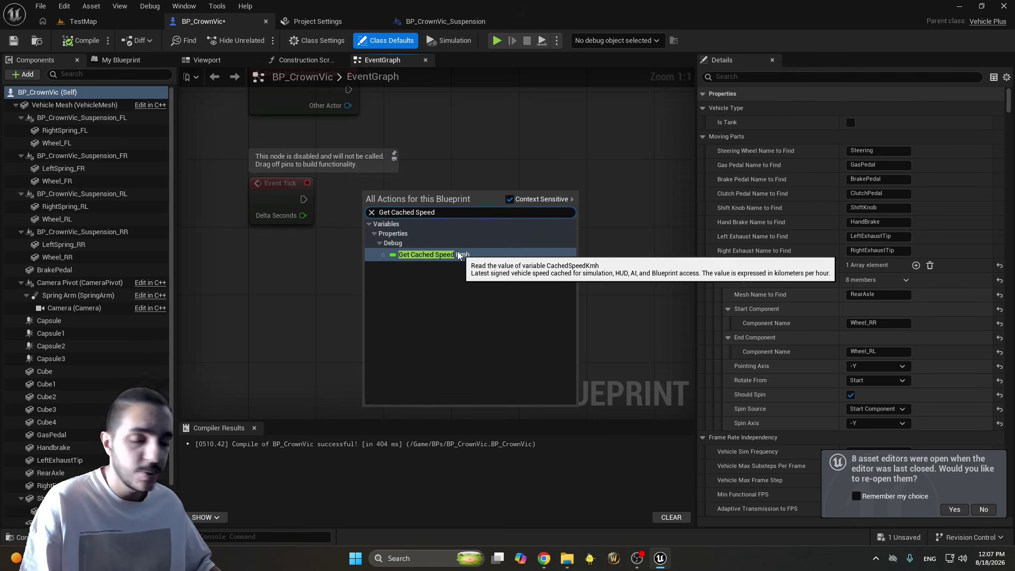
pyautogui.hotkey('ctrl', 'a')
pyautogui.press('BackSpace')
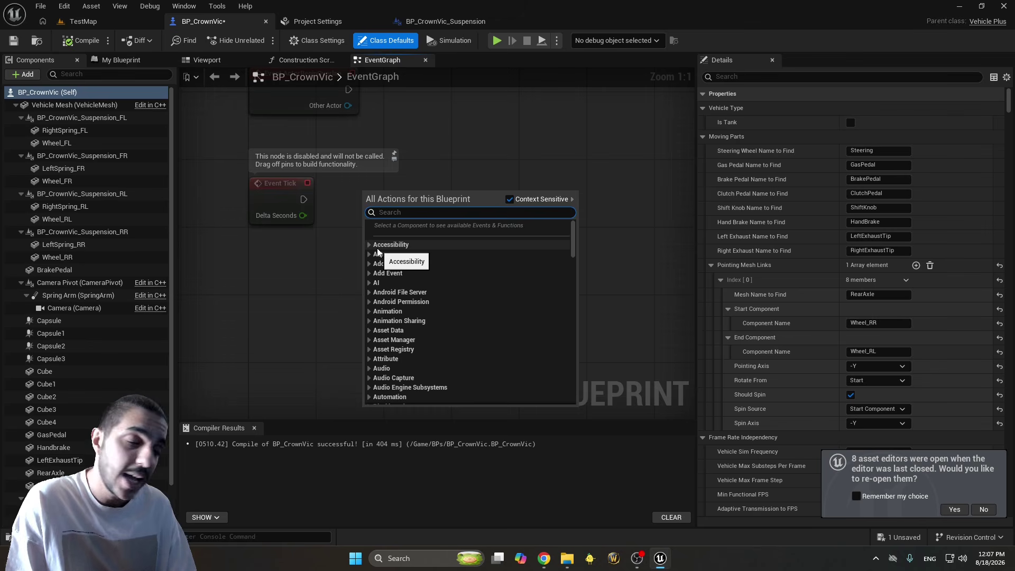
pyautogui.press('Escape')
pyautogui.press('Home')
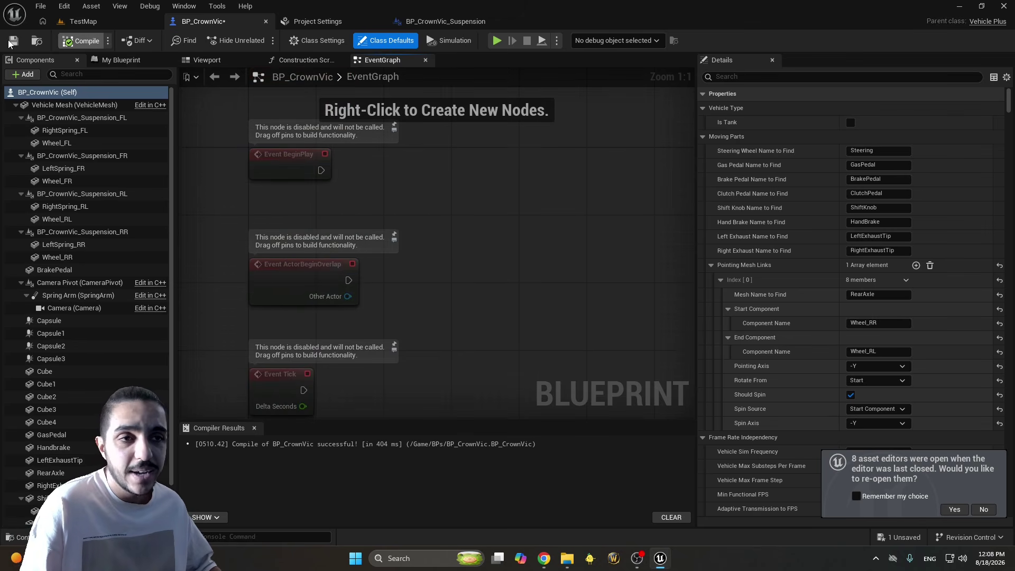
# Save BP_CrownVic, switch to TestMap, and arrange the editor and the Police Interceptor video in Media Player side by side
pyautogui.click(82, 21)
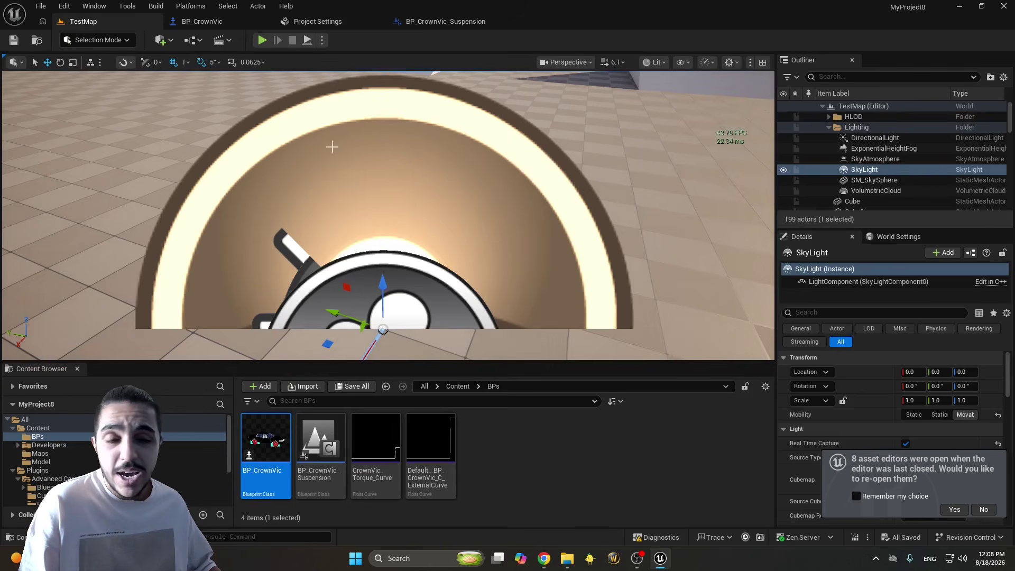
pyautogui.moveTo(332, 147); pyautogui.dragTo(264, 138, button='right')
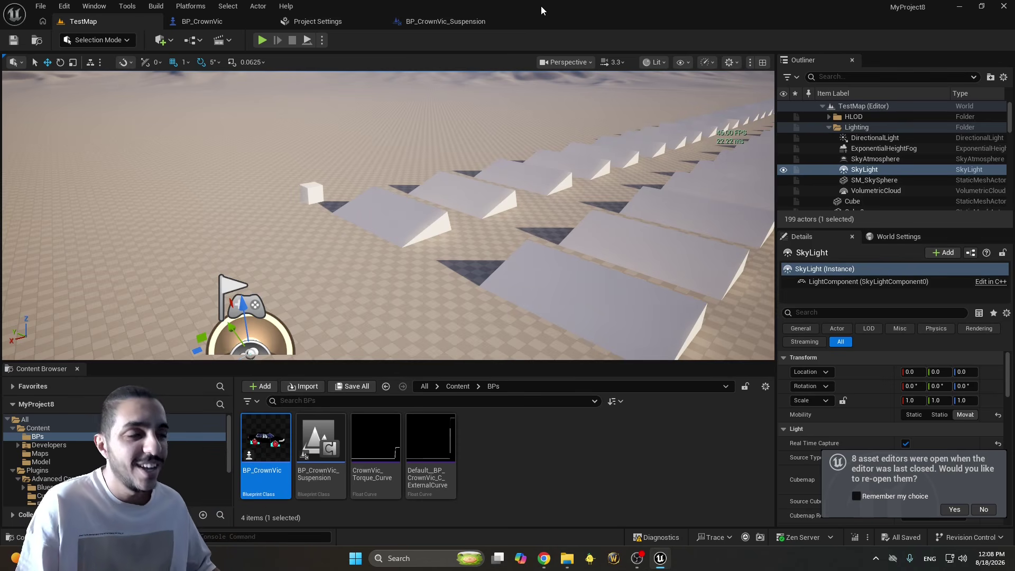
pyautogui.moveTo(541, 5); pyautogui.dragTo(1012, 233)
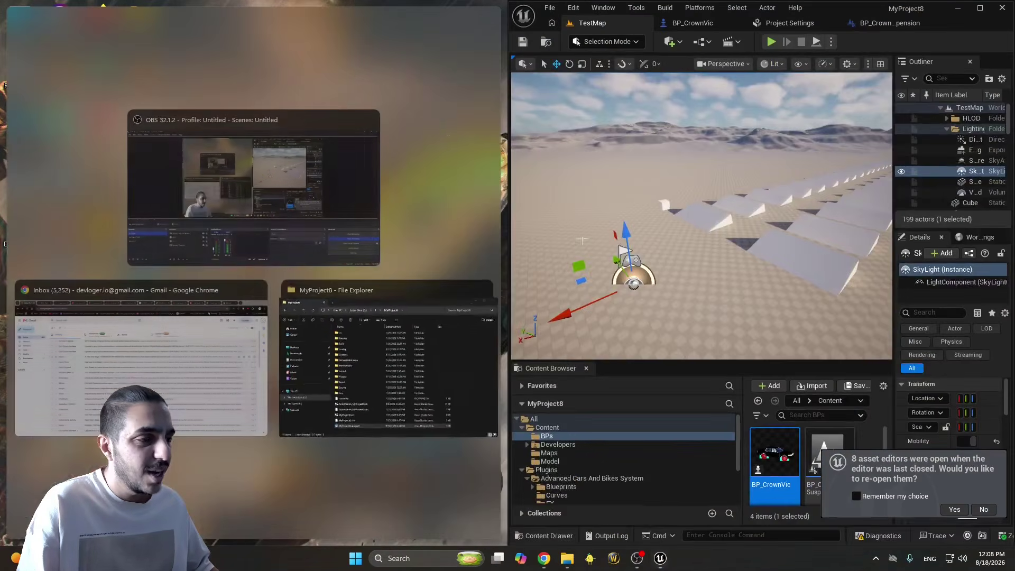
pyautogui.press('Escape')
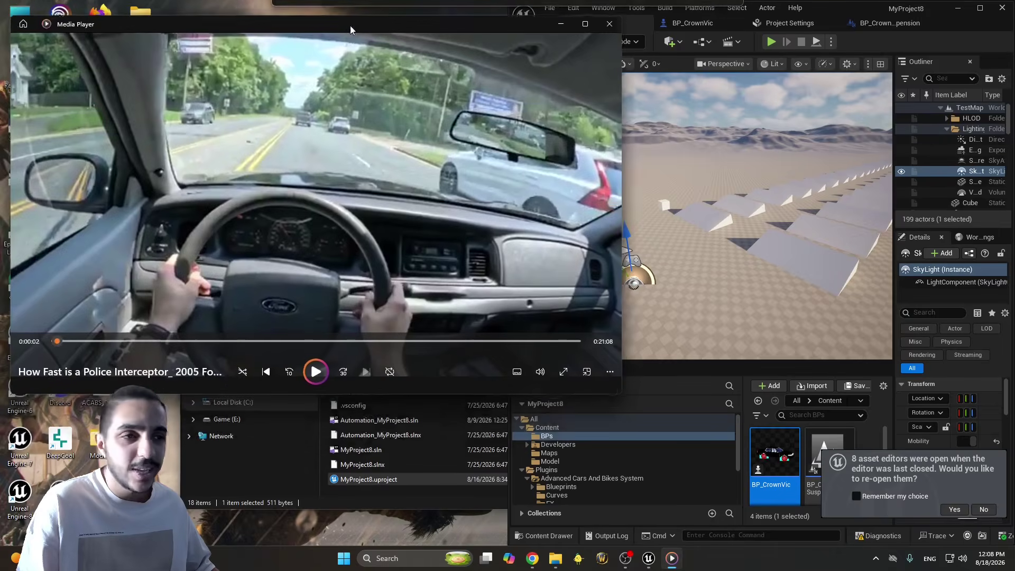
pyautogui.moveTo(350, 26); pyautogui.dragTo(340, 11)
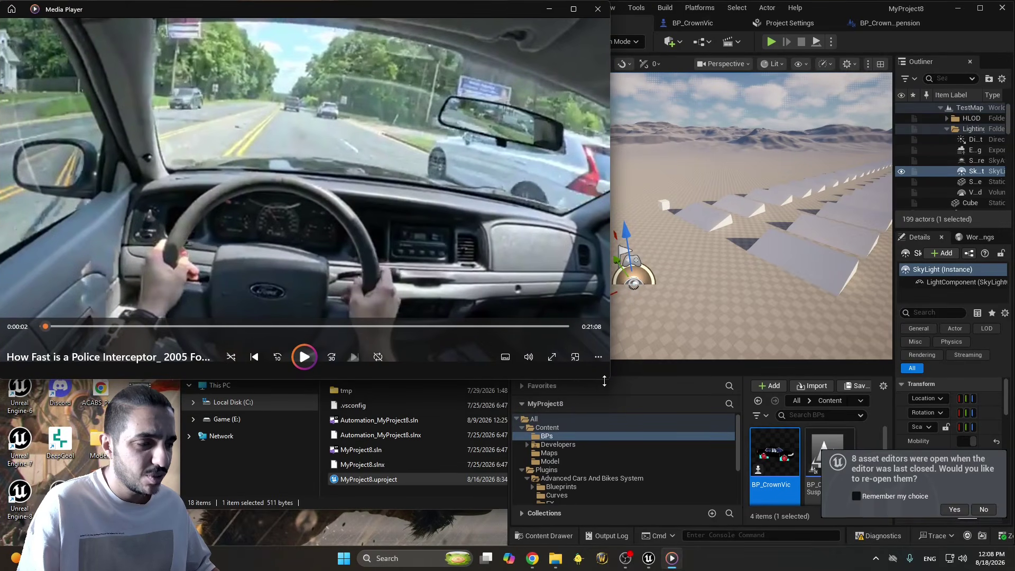
pyautogui.moveTo(608, 381); pyautogui.dragTo(506, 547)
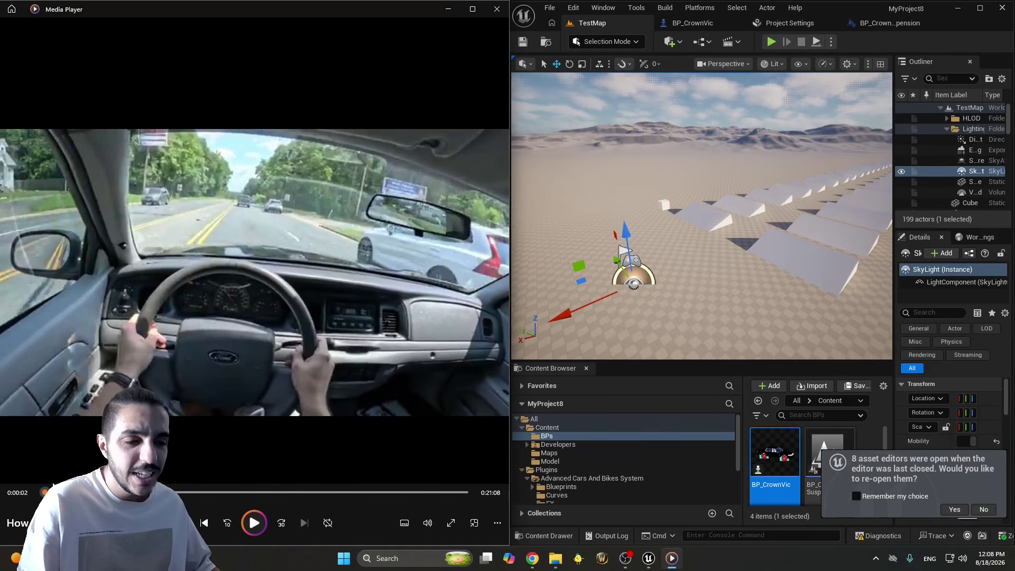
# Skim the opening minute of the Police Interceptor video and start a TestMap play session alongside it
pyautogui.moveTo(53, 485); pyautogui.dragTo(56, 492)
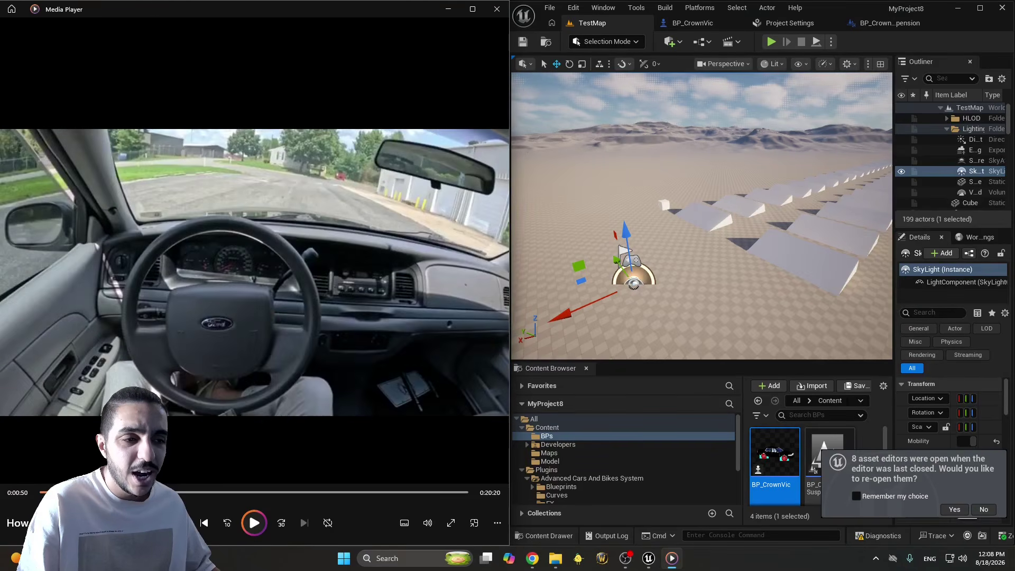
pyautogui.click(69, 492)
pyautogui.click(82, 492)
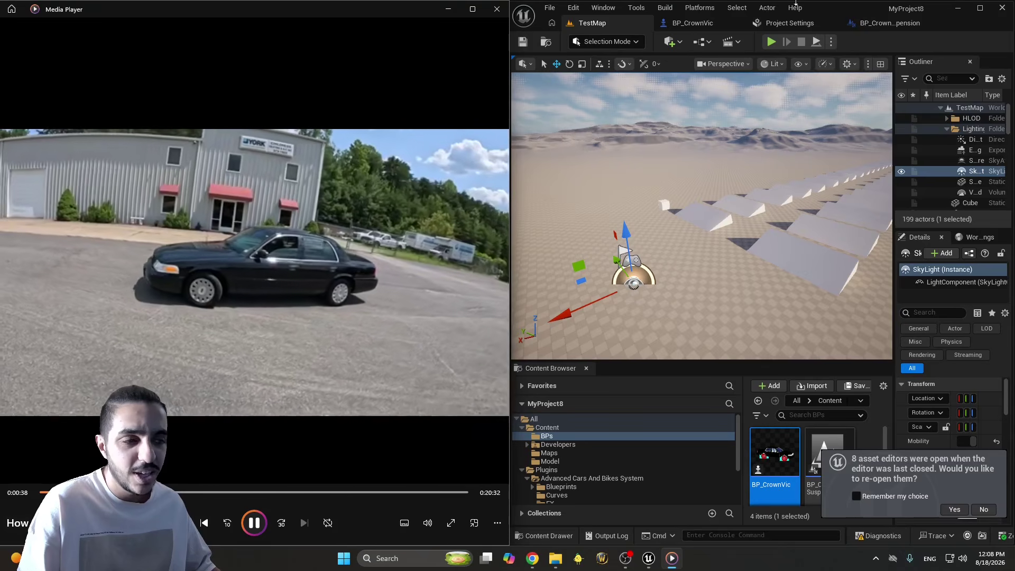
pyautogui.click(771, 41)
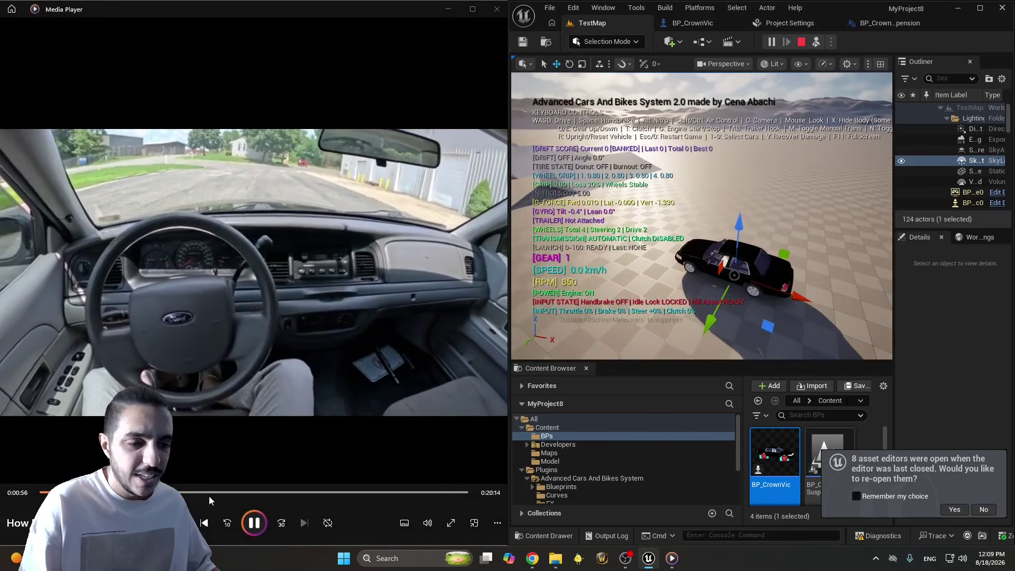
# Scan the reference video between about 11 and 13 minutes for the 0-60 mph acceleration run
pyautogui.click(233, 493)
pyautogui.click(270, 492)
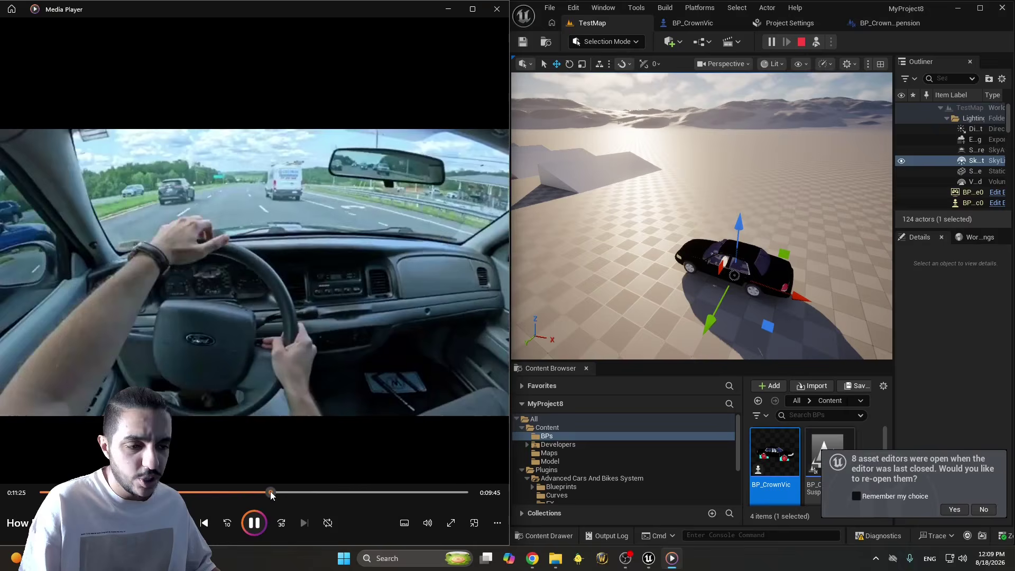
pyautogui.click(291, 492)
pyautogui.click(306, 492)
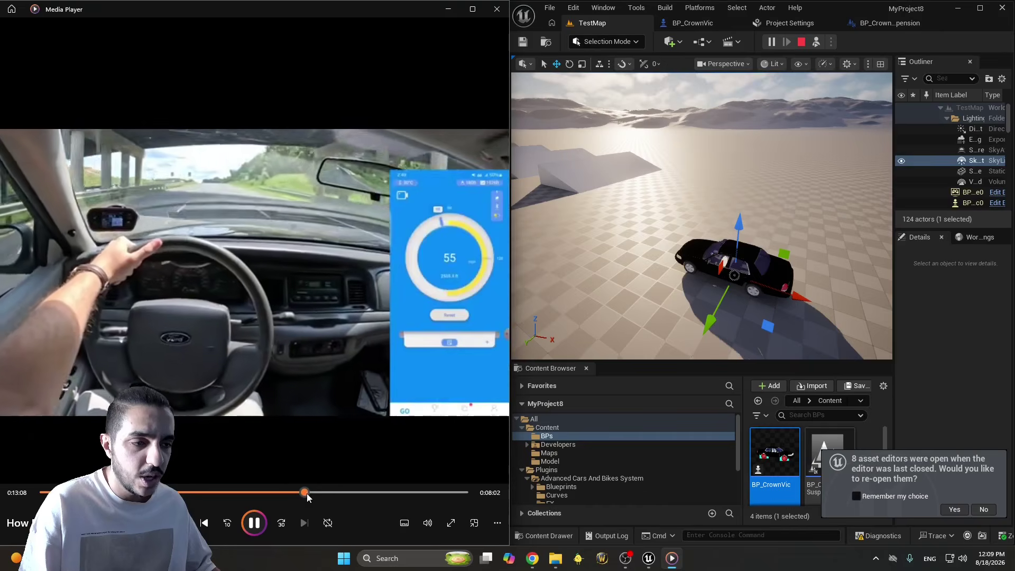
pyautogui.click(293, 493)
pyautogui.click(285, 493)
pyautogui.click(255, 524)
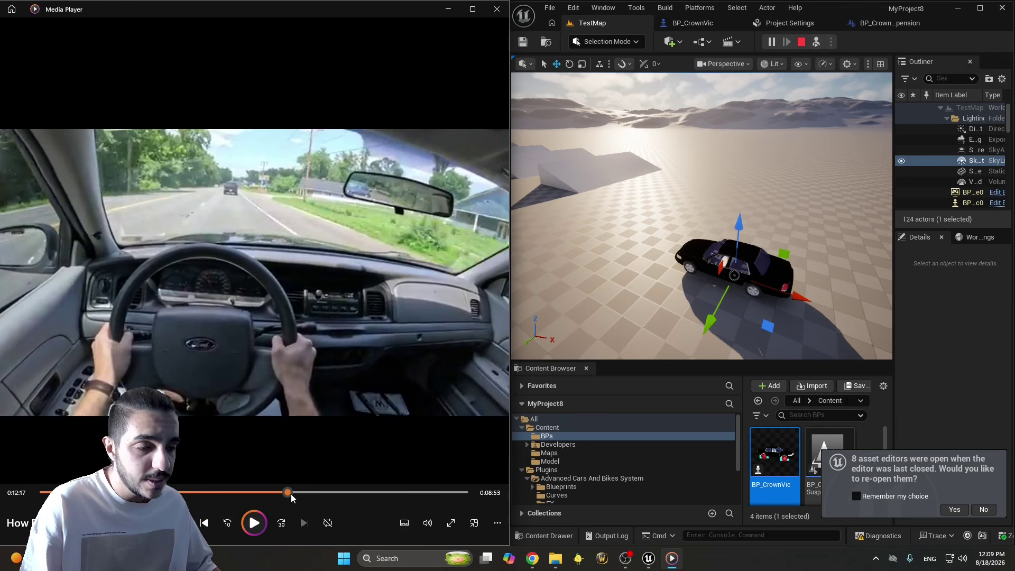
pyautogui.click(291, 494)
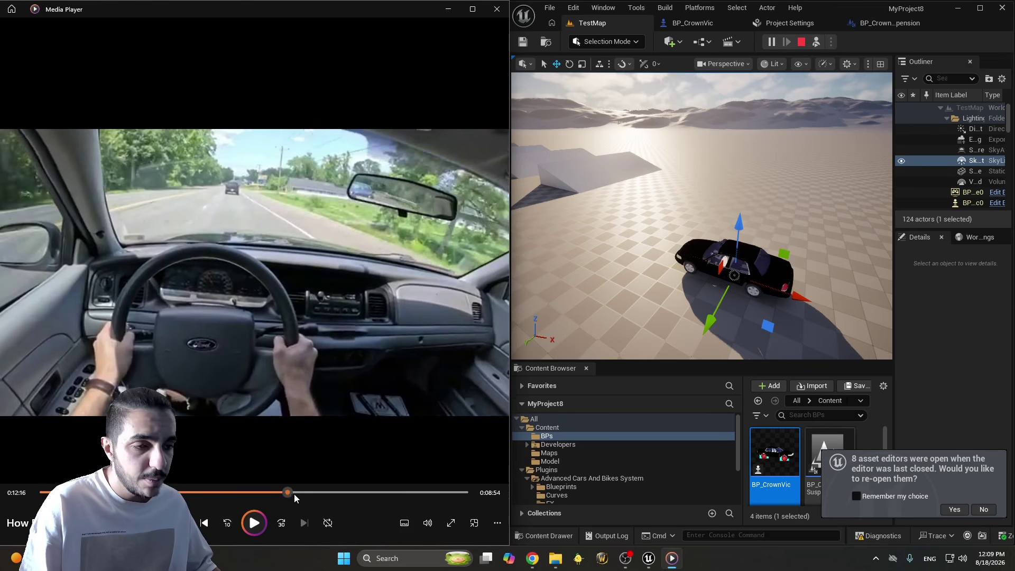
pyautogui.moveTo(294, 494); pyautogui.dragTo(277, 493)
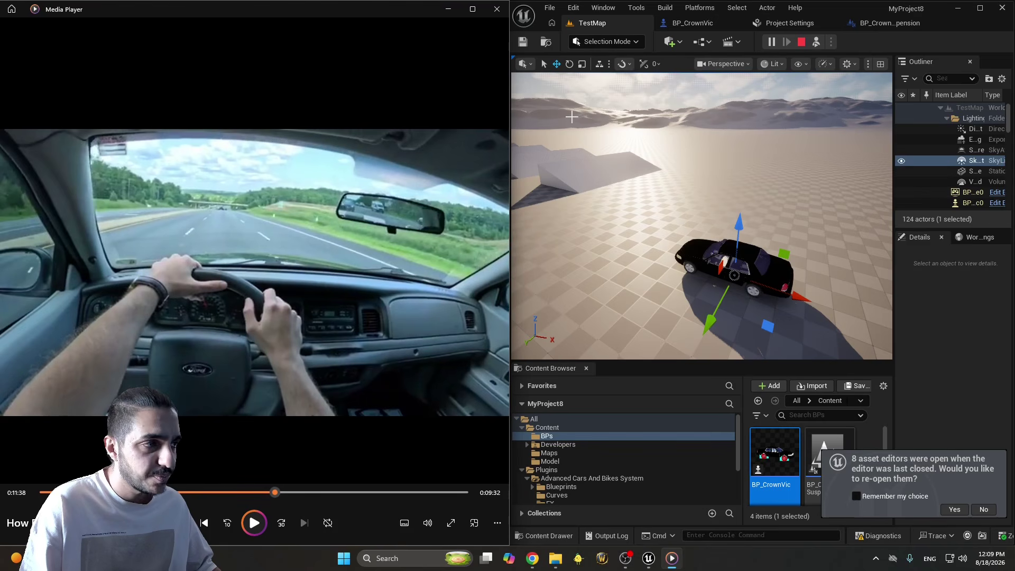
# Resume the reference video and take control of the Crown Vic in the running TestMap session
pyautogui.click(254, 522)
pyautogui.moveTo(687, 212); pyautogui.dragTo(677, 216, button='right')
pyautogui.click(816, 41)
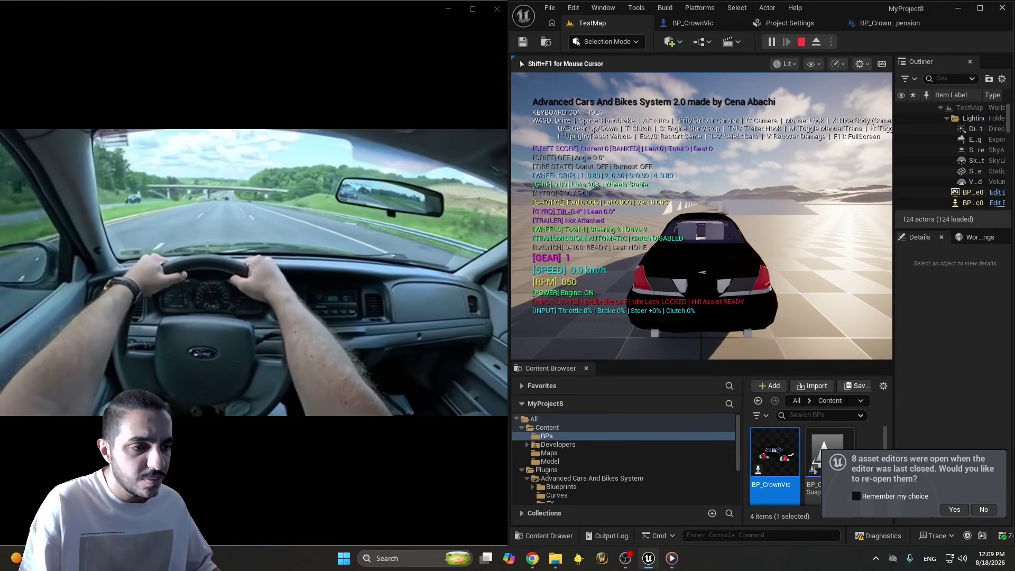
# Cue the reference video to about 12:30, just before the 0-60 mph acceleration run, and pause it
pyautogui.hotkey('shift', 'F1')
pyautogui.click(281, 490)
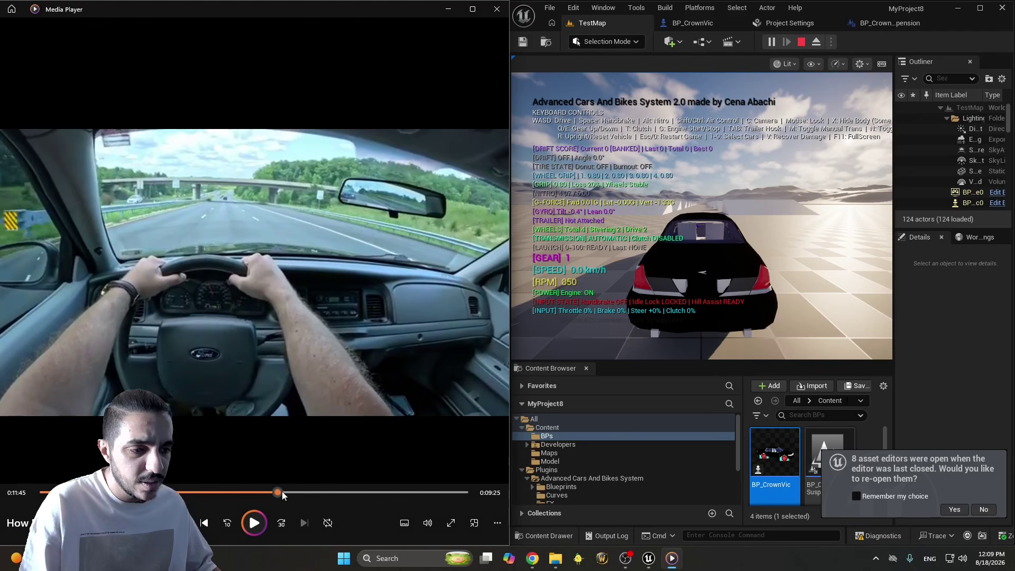
pyautogui.click(263, 523)
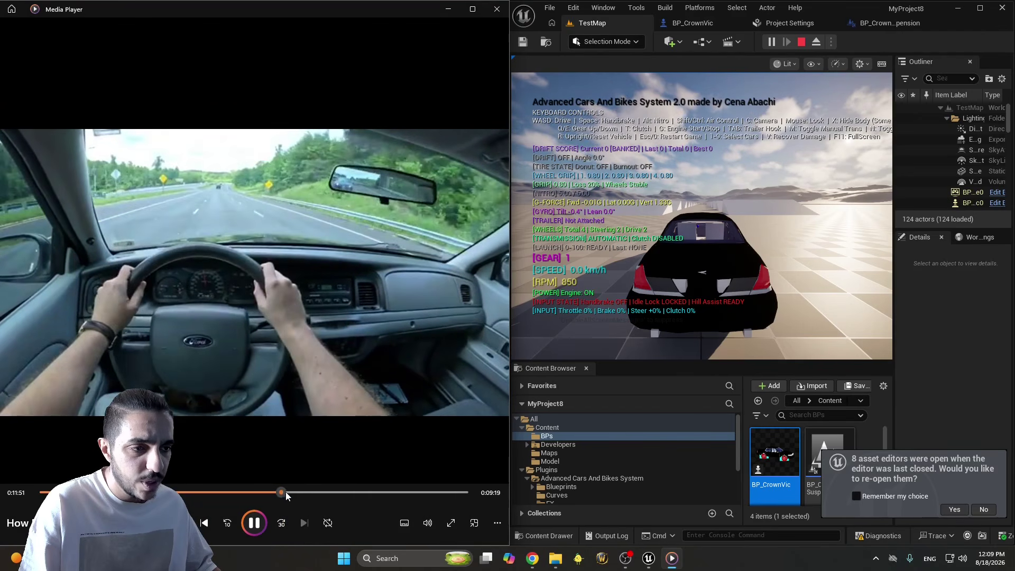
pyautogui.click(286, 492)
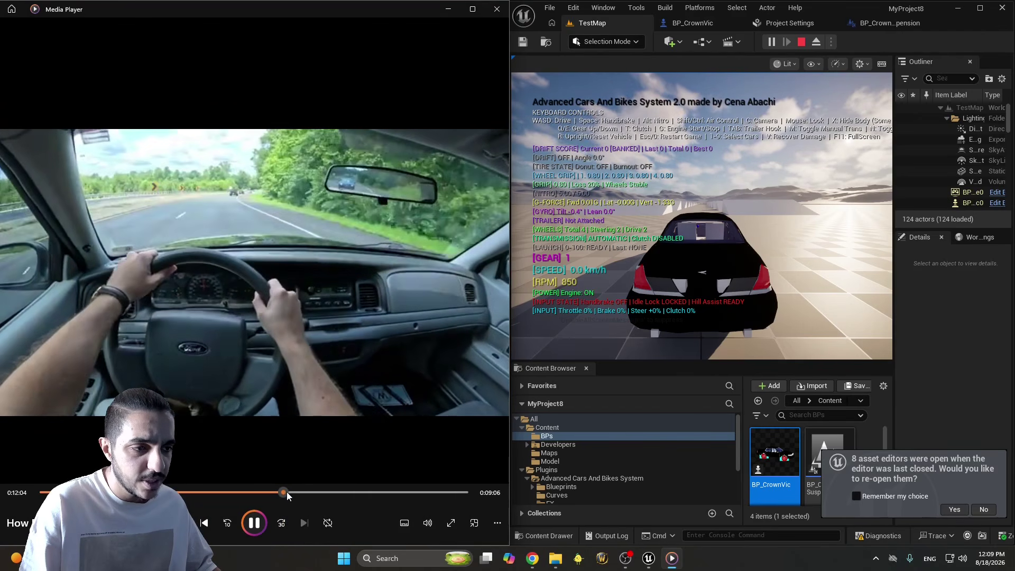
pyautogui.click(288, 492)
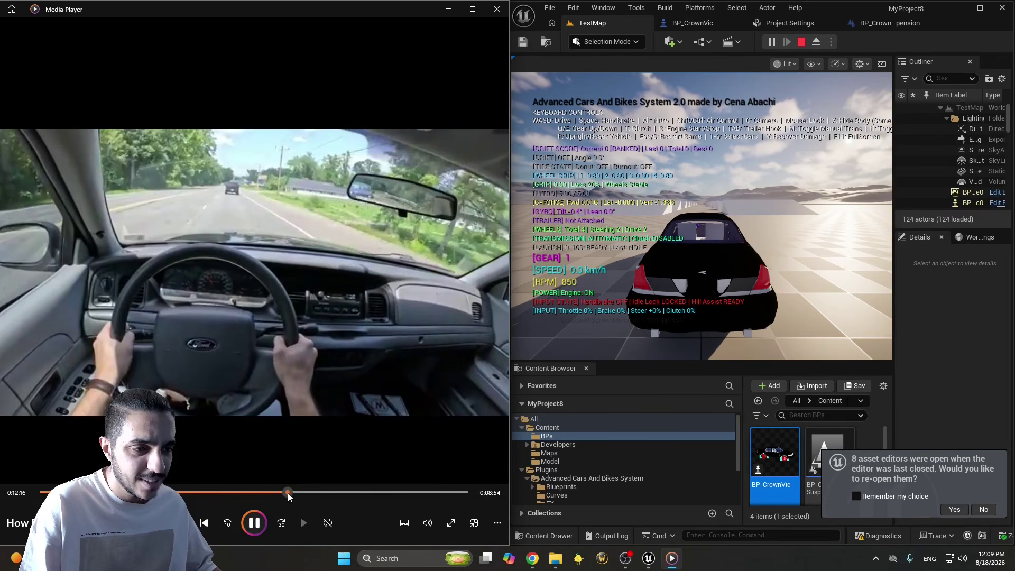
pyautogui.click(292, 493)
pyautogui.click(295, 492)
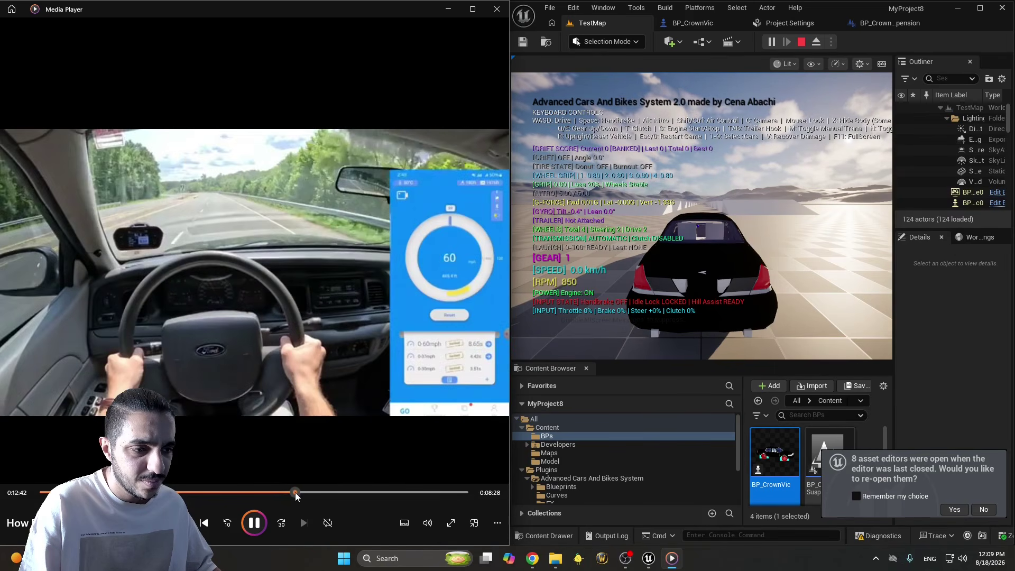
pyautogui.click(291, 491)
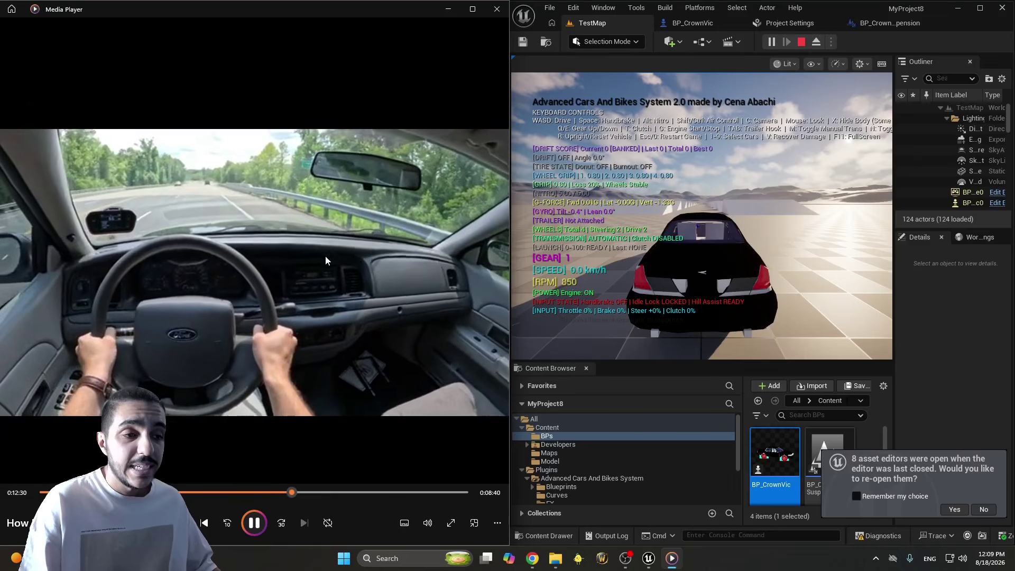
pyautogui.click(325, 256)
# Refocus the running TestMap game and resume the reference video to compare the acceleration of both cars
pyautogui.click(703, 222)
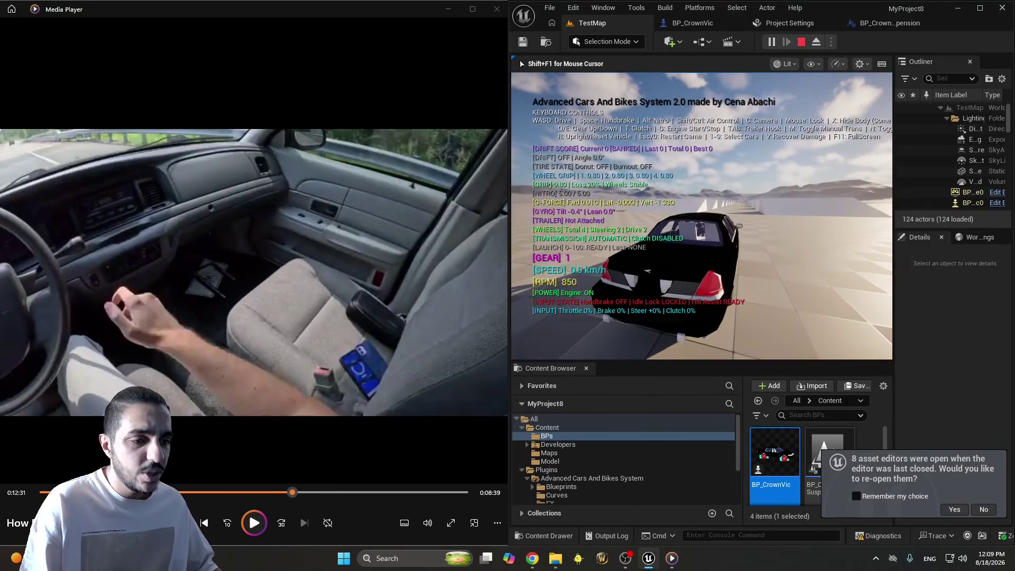
pyautogui.hotkey('shift', 'F1')
pyautogui.click(254, 523)
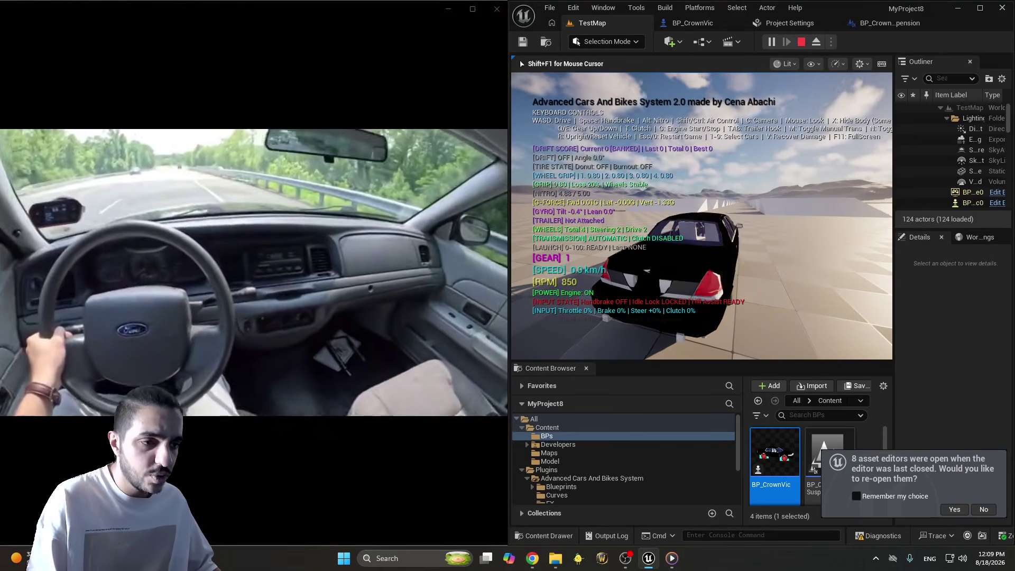
# Accelerate the Crown Vic to about 100 km/h alongside the reference video, make a left handbrake turn and end the play session
pyautogui.press('w')
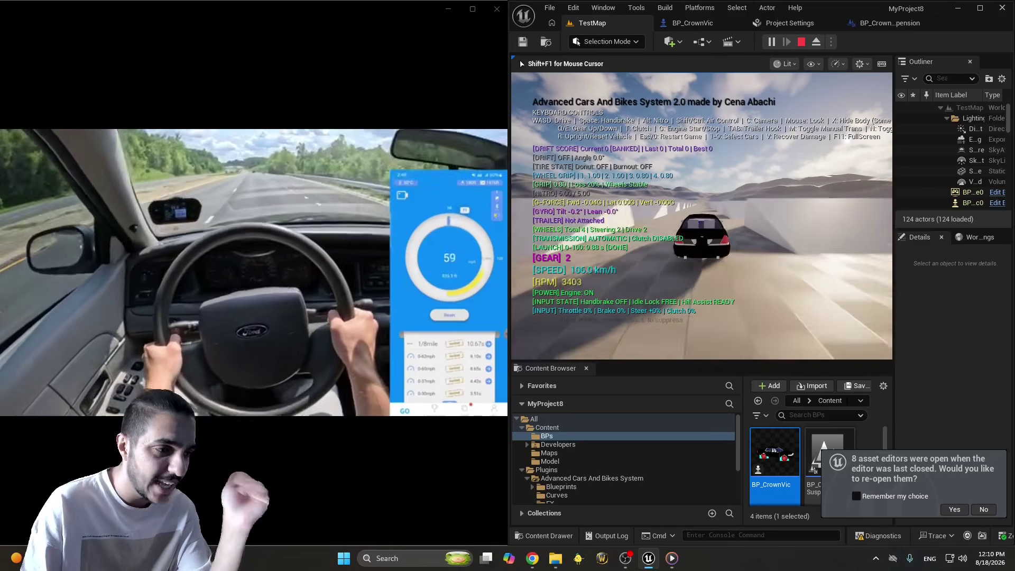
pyautogui.press('space')
pyautogui.press('a')
pyautogui.press('w')
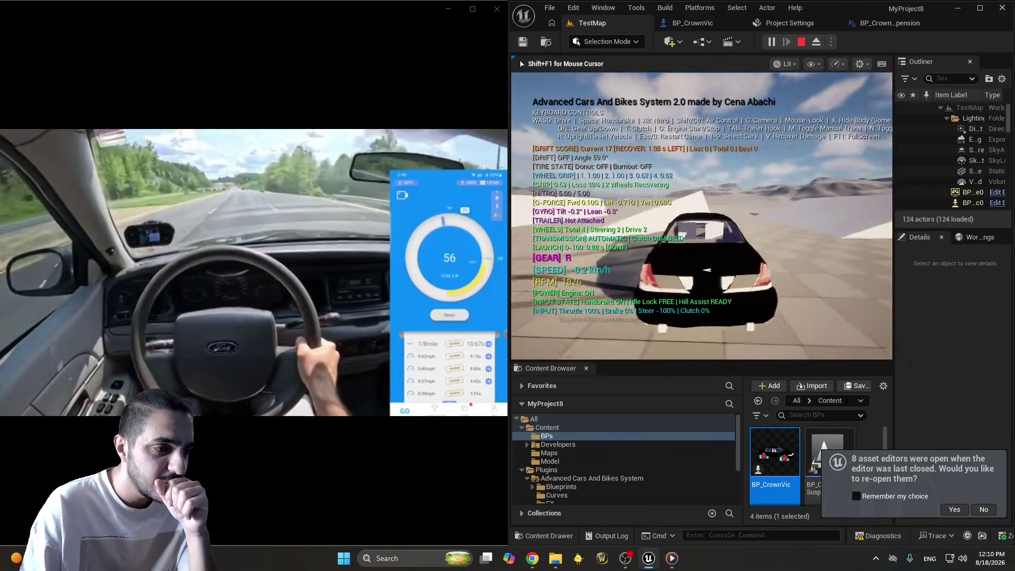
pyautogui.press('Escape')
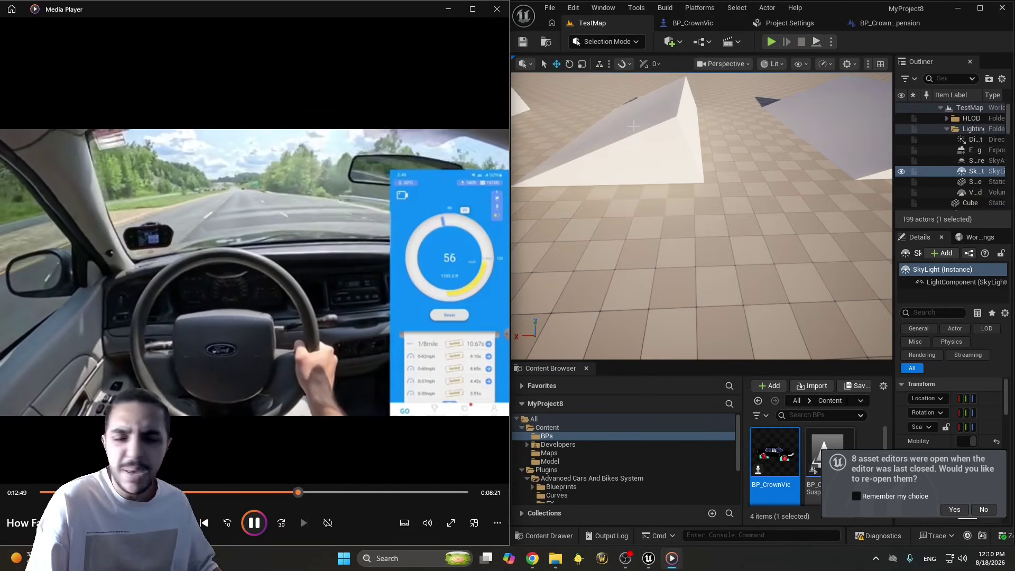
# Set the Acceleration Force Multiplier in BP_CrownVic's class defaults to 1.1 and return to TestMap
pyautogui.doubleClick(775, 455)
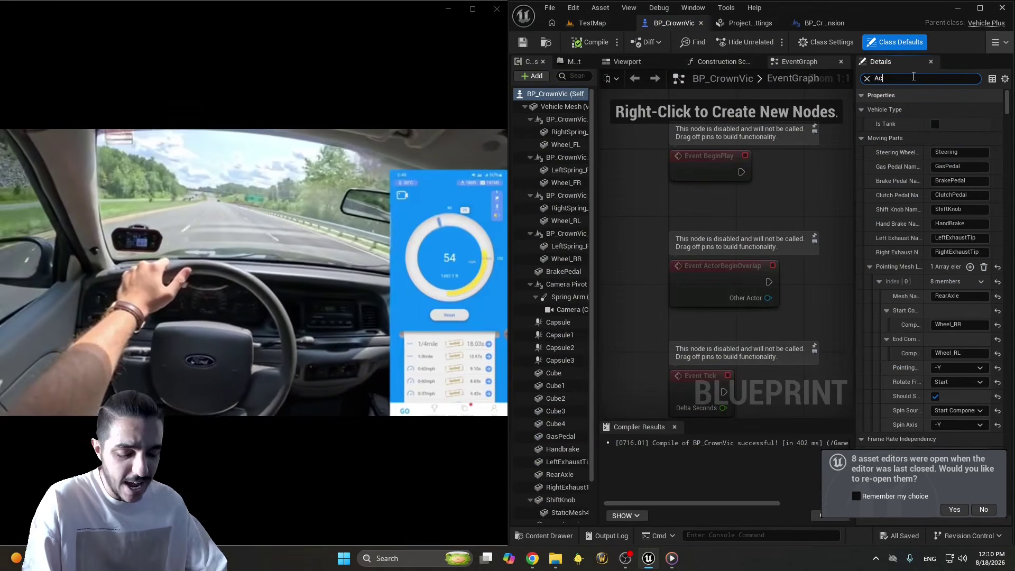
pyautogui.click(914, 77)
pyautogui.write('Accele')
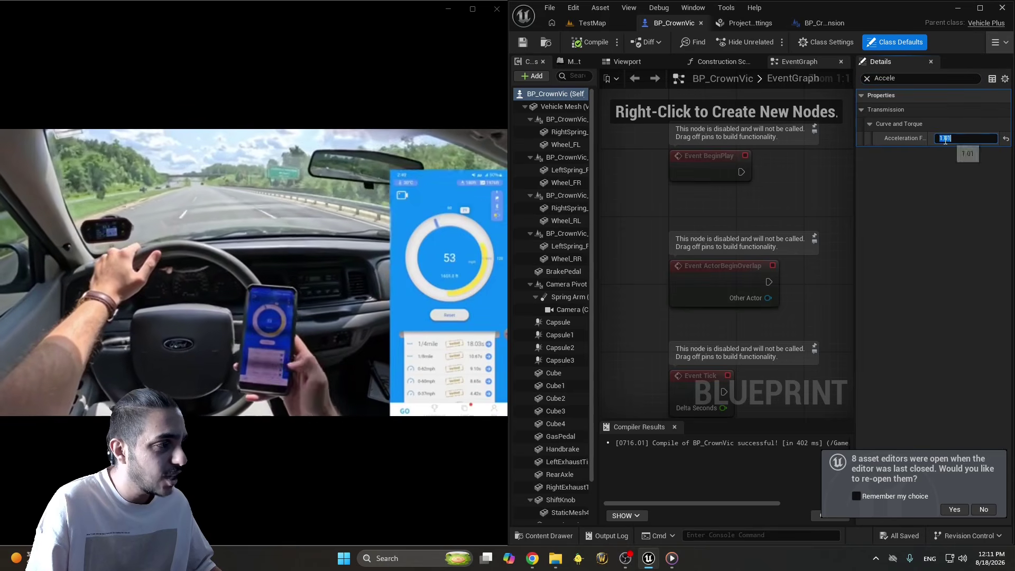
pyautogui.click(945, 139)
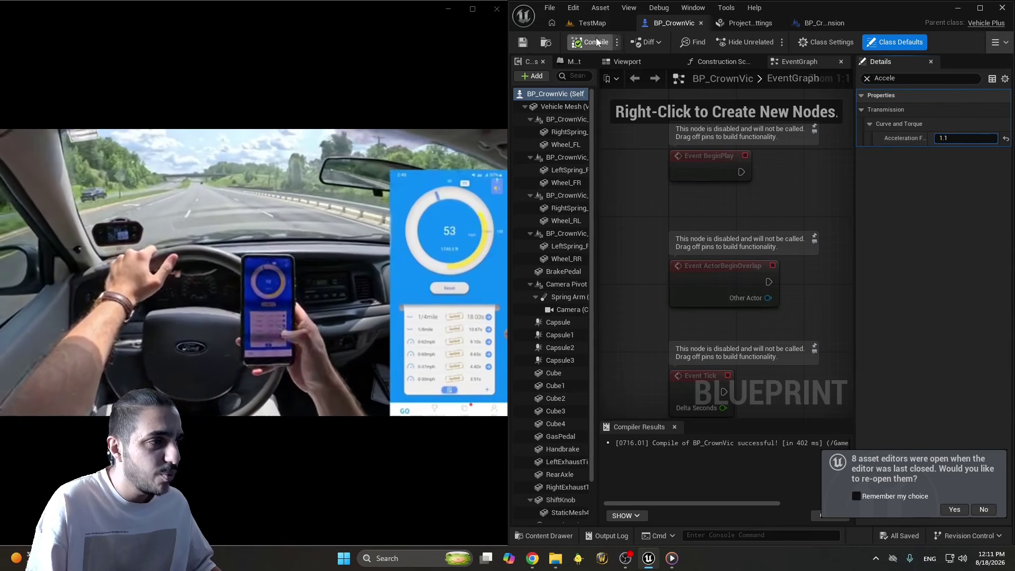
pyautogui.click(591, 23)
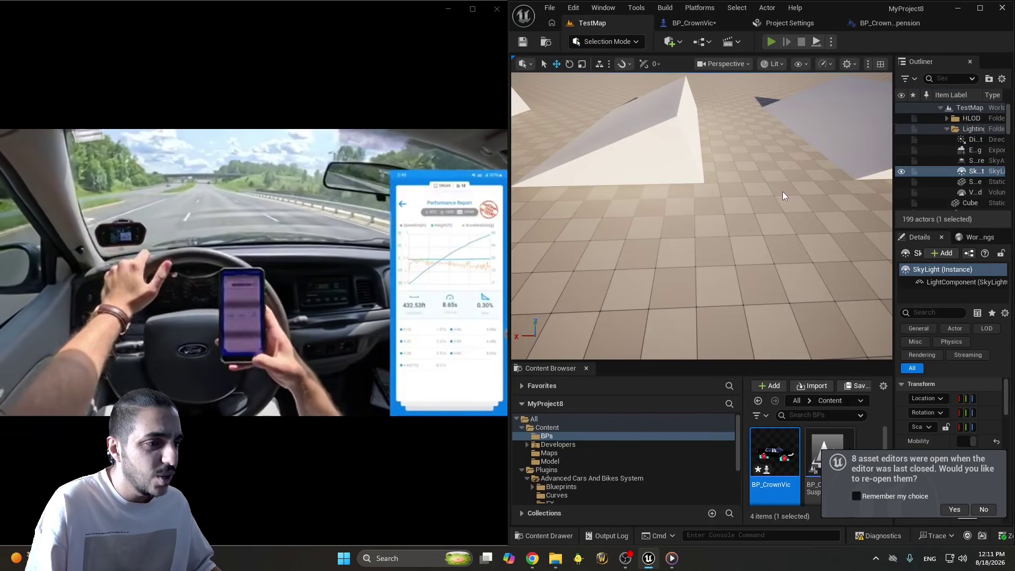
# Start playing TestMap, check the 100 km/h to miles per hour conversion in the browser and close that window
pyautogui.hotkey('alt', 'p')
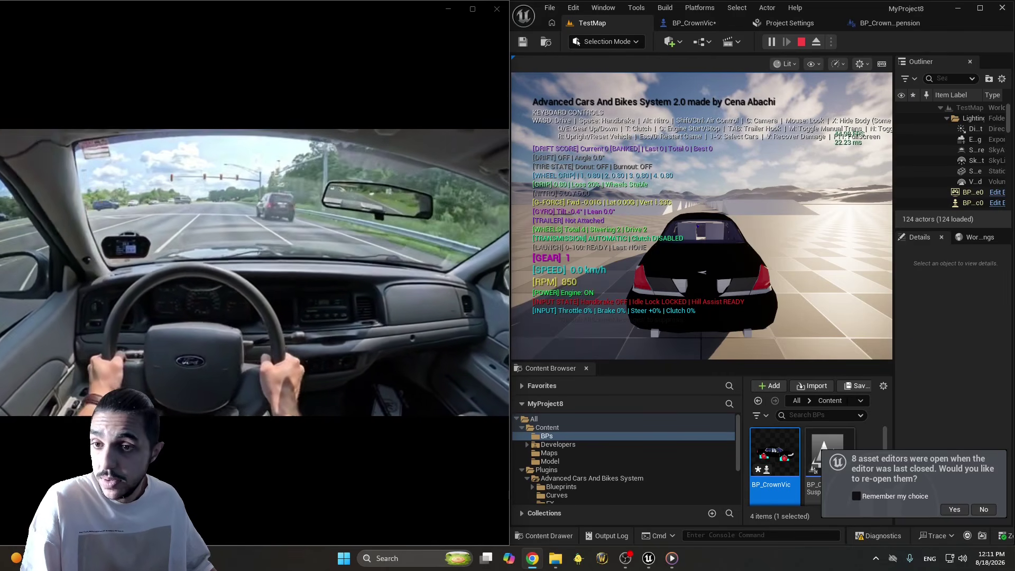
pyautogui.hotkey('alt', 'Tab')
pyautogui.doubleClick(521, 4)
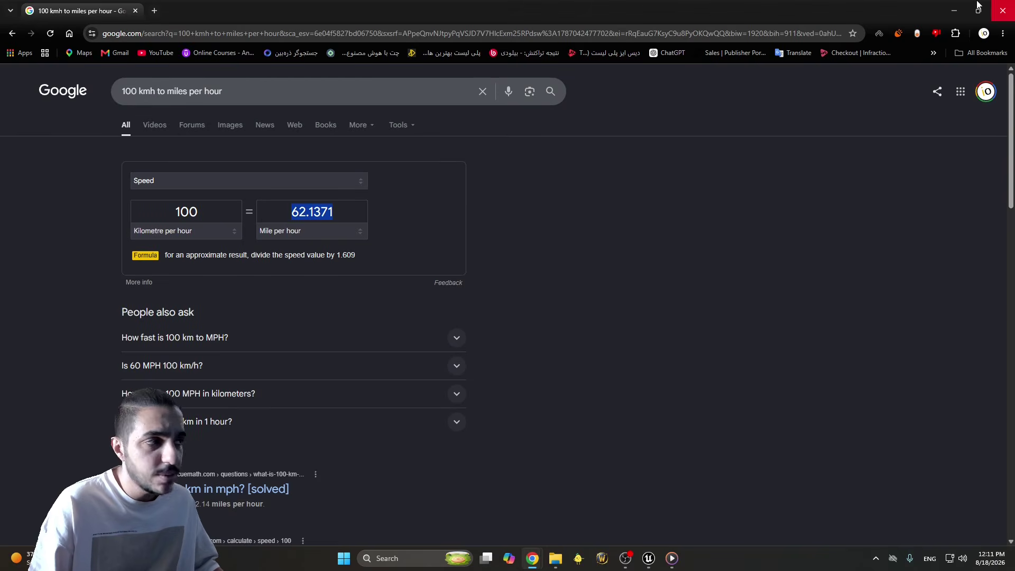
pyautogui.click(1001, 8)
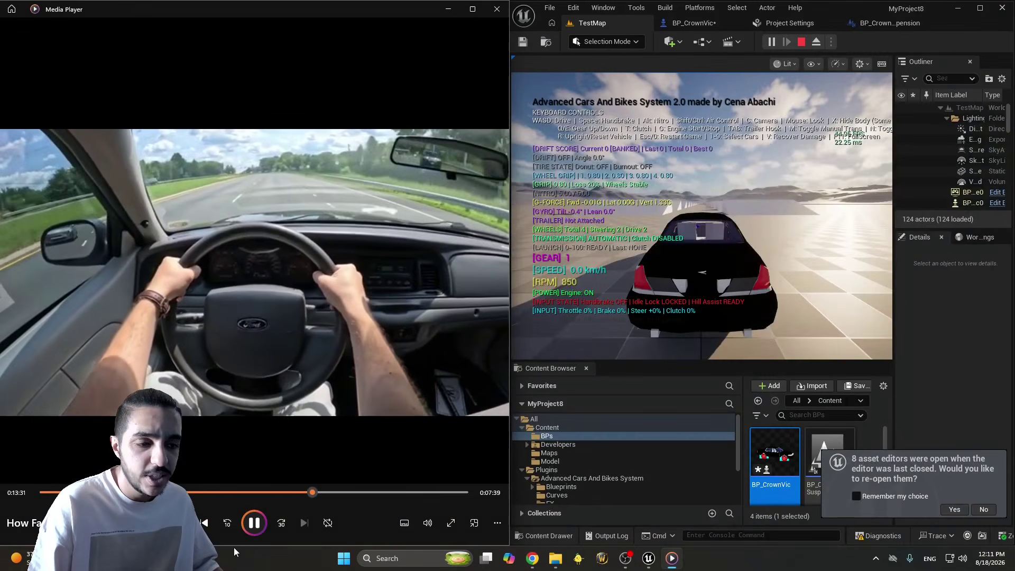
# Pause the reference video, test the Crown Vic's acceleration with a left handbrake turn and end the play session
pyautogui.click(253, 523)
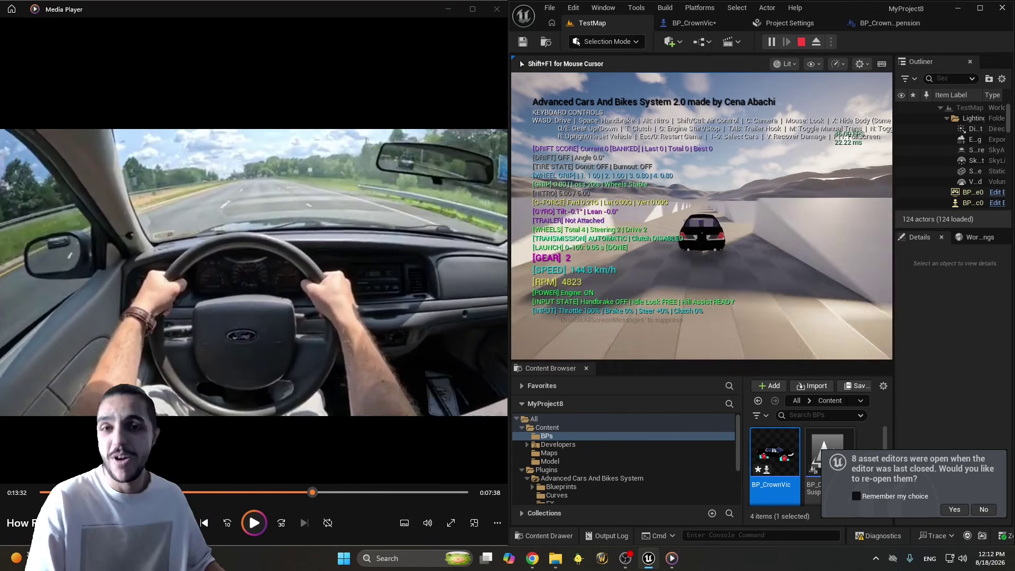
pyautogui.press('a')
pyautogui.press('space')
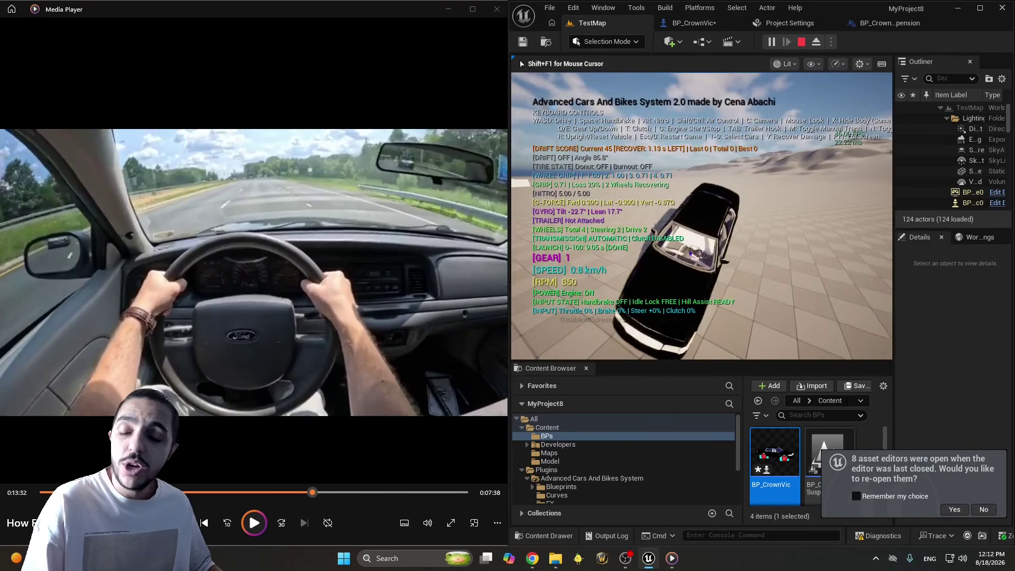
pyautogui.press('Escape')
pyautogui.press('f')
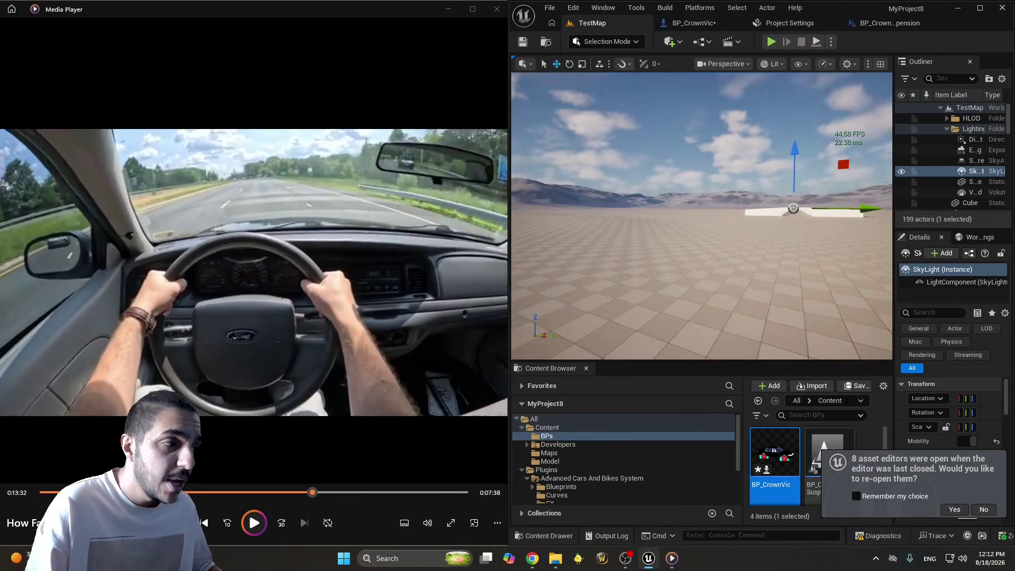
pyautogui.press('w')
pyautogui.moveTo(701, 216); pyautogui.dragTo(730, 196, button='right')
pyautogui.press('s')
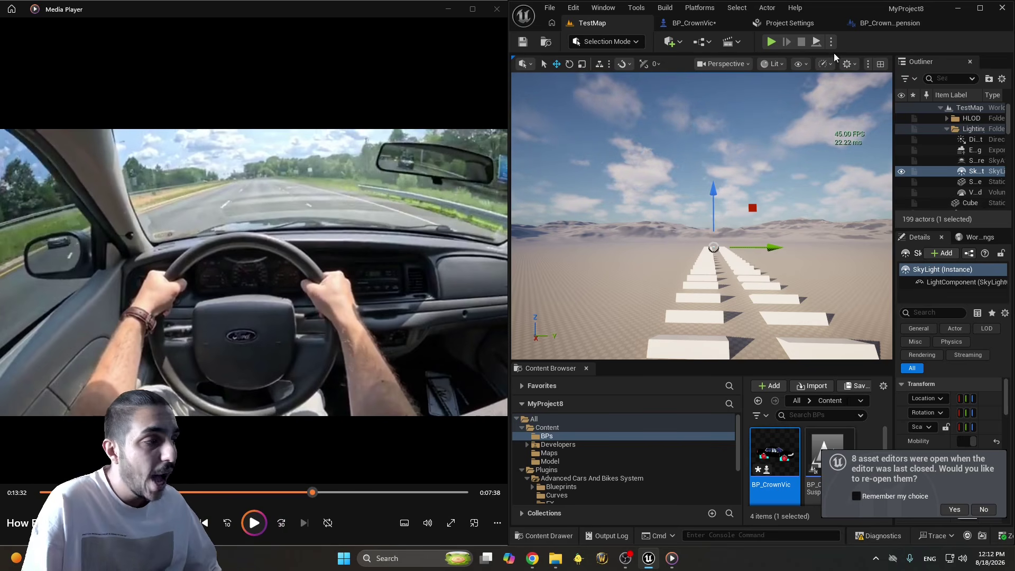
# Reopen BP_CrownVic in a wider window, filter its properties by "Transmiss" and collapse the Gear Speed Thresholds and Gear Push Forces arrays
pyautogui.doubleClick(775, 465)
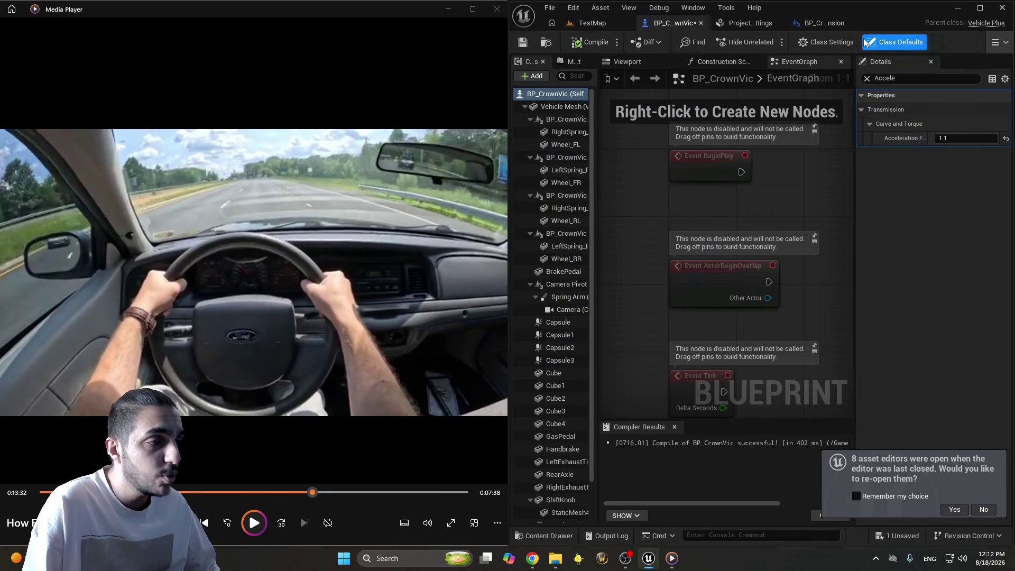
pyautogui.moveTo(855, 9); pyautogui.dragTo(847, 30)
pyautogui.click(711, 88)
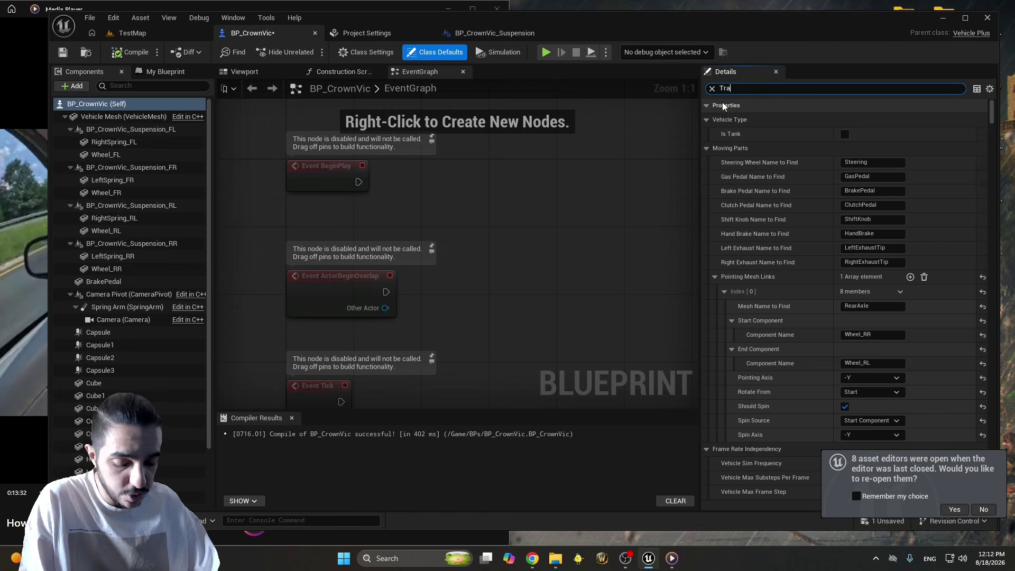
pyautogui.write('Transmiss')
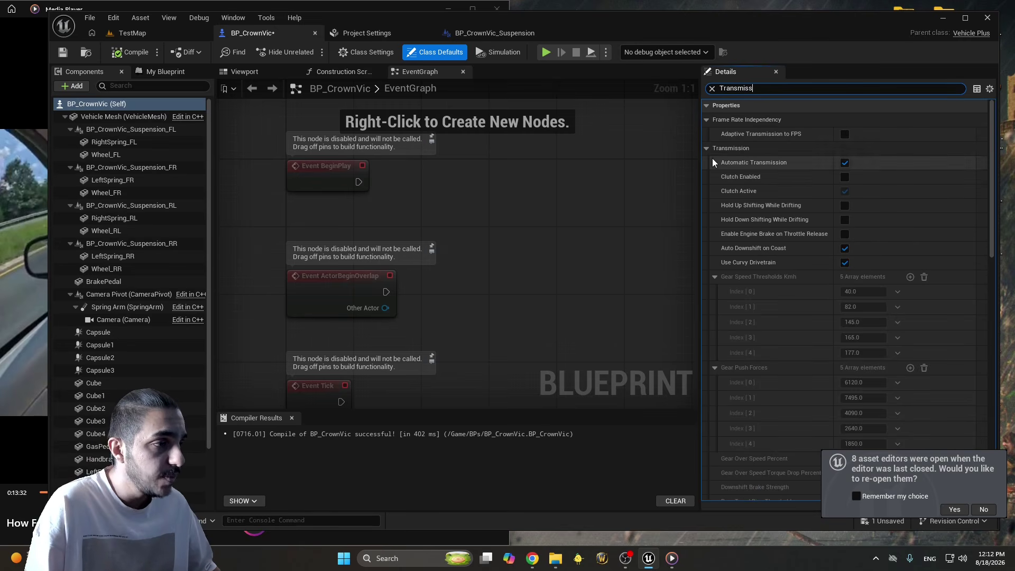
pyautogui.click(716, 277)
pyautogui.click(715, 291)
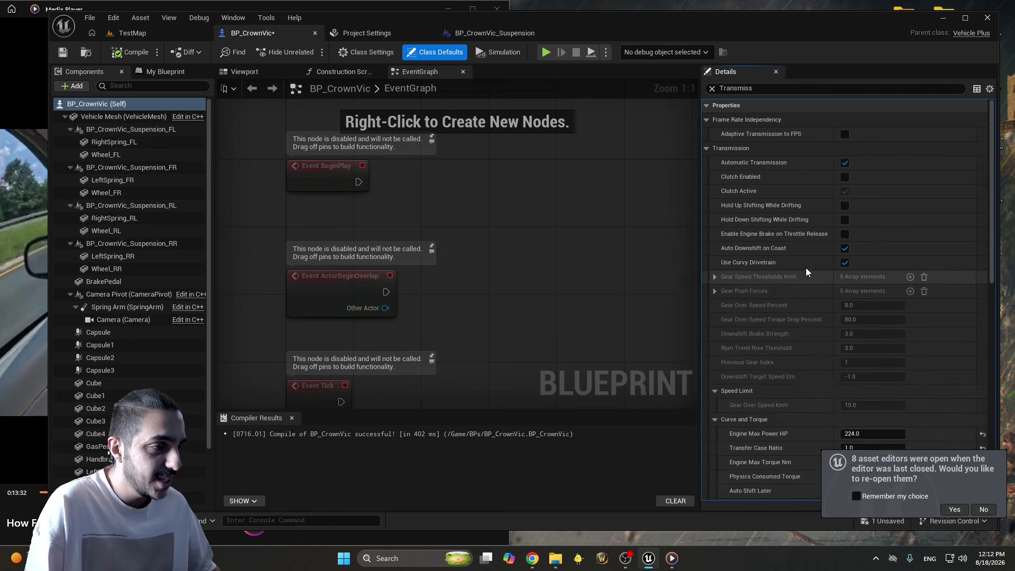
# Review the Curve and Torque settings, gear ratios and Drivetrain Efficiency, declining the offer to re-open the previous asset editors
pyautogui.scroll(-3, 806, 268)
pyautogui.scroll(-5, 958, 228)
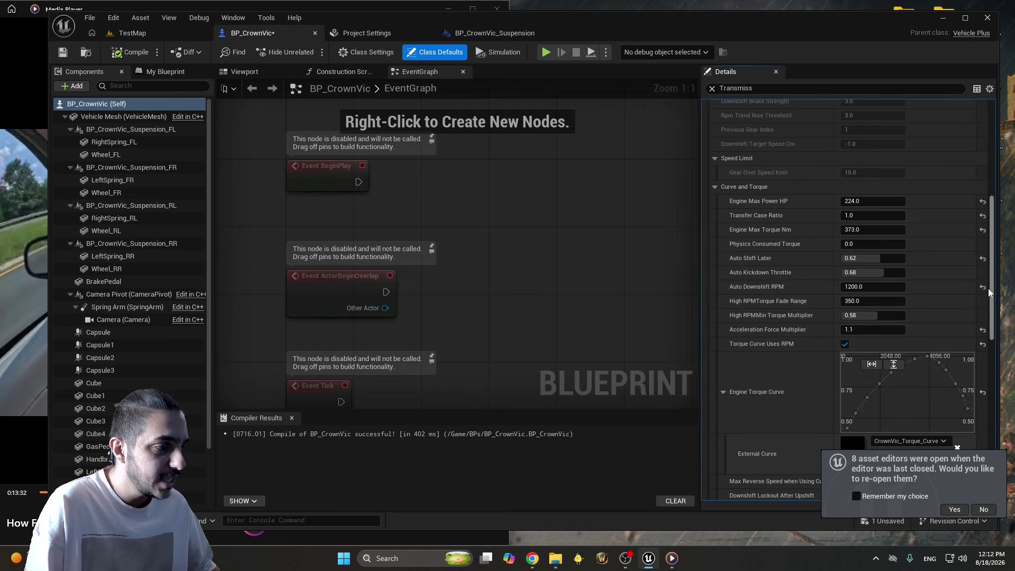
pyautogui.click(982, 509)
pyautogui.scroll(-11, 953, 407)
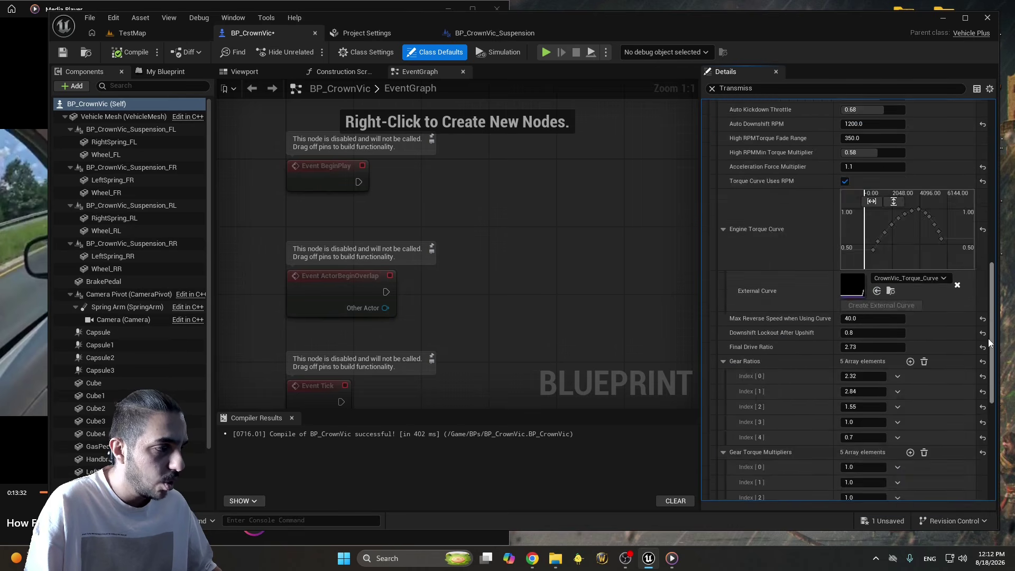
pyautogui.scroll(-1, 981, 397)
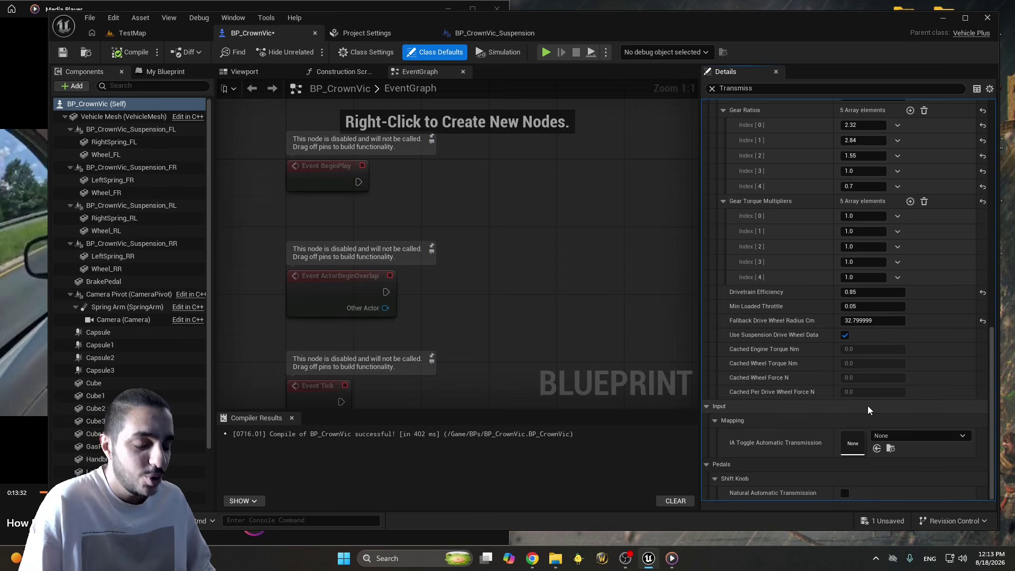
pyautogui.click(854, 292)
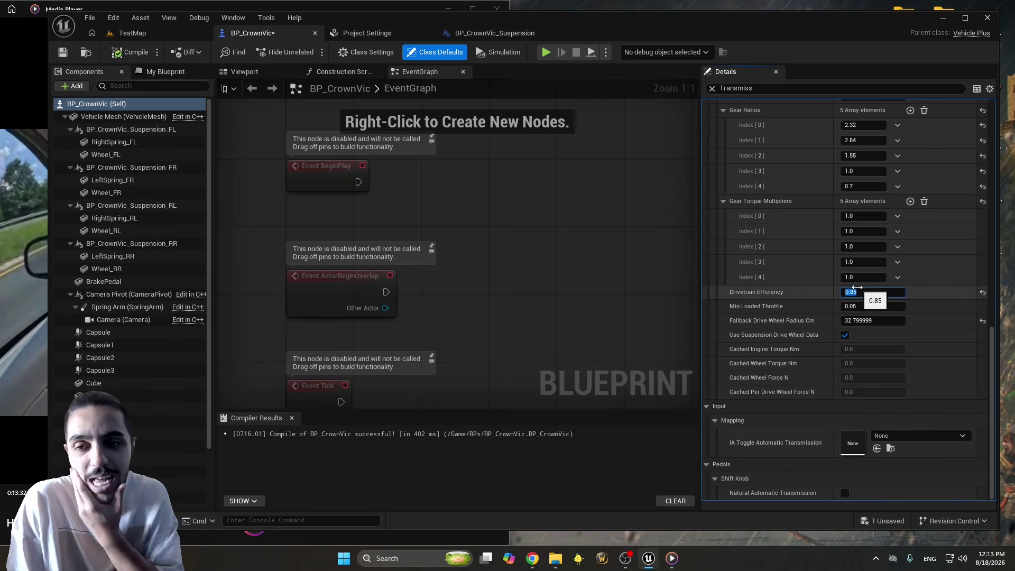
# Return to TestMap in a full-screen editor window and look over the rows of ramps from a raised, angled viewpoint
pyautogui.click(157, 33)
pyautogui.doubleClick(564, 19)
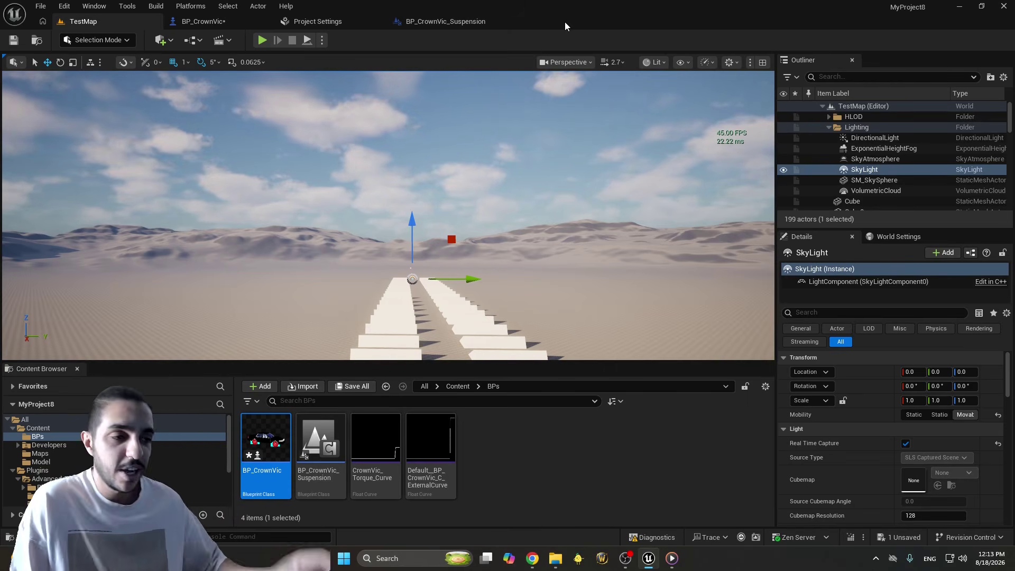
pyautogui.moveTo(388, 215); pyautogui.dragTo(463, 199, button='right')
pyautogui.scroll(-3, 432, 209)
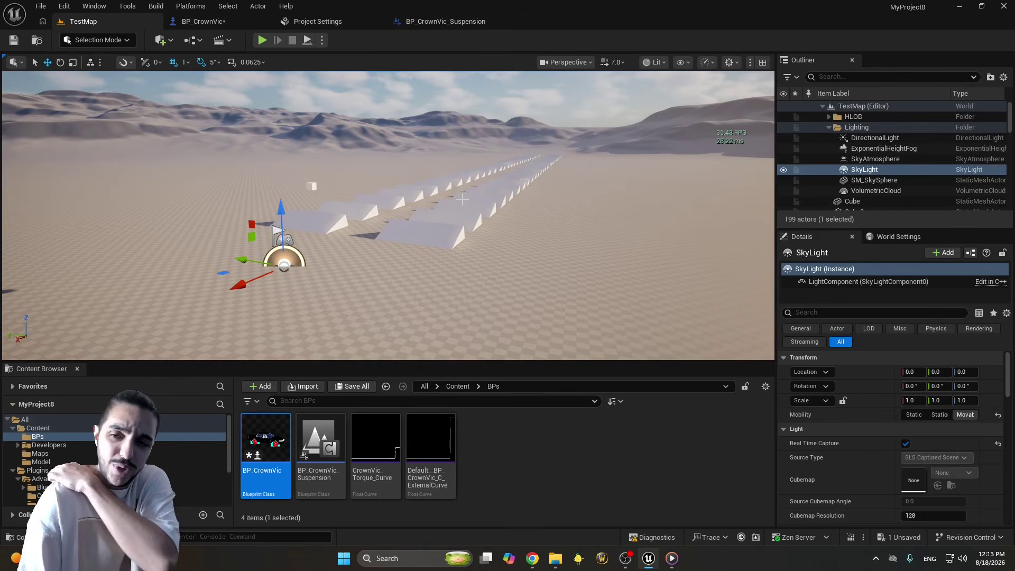